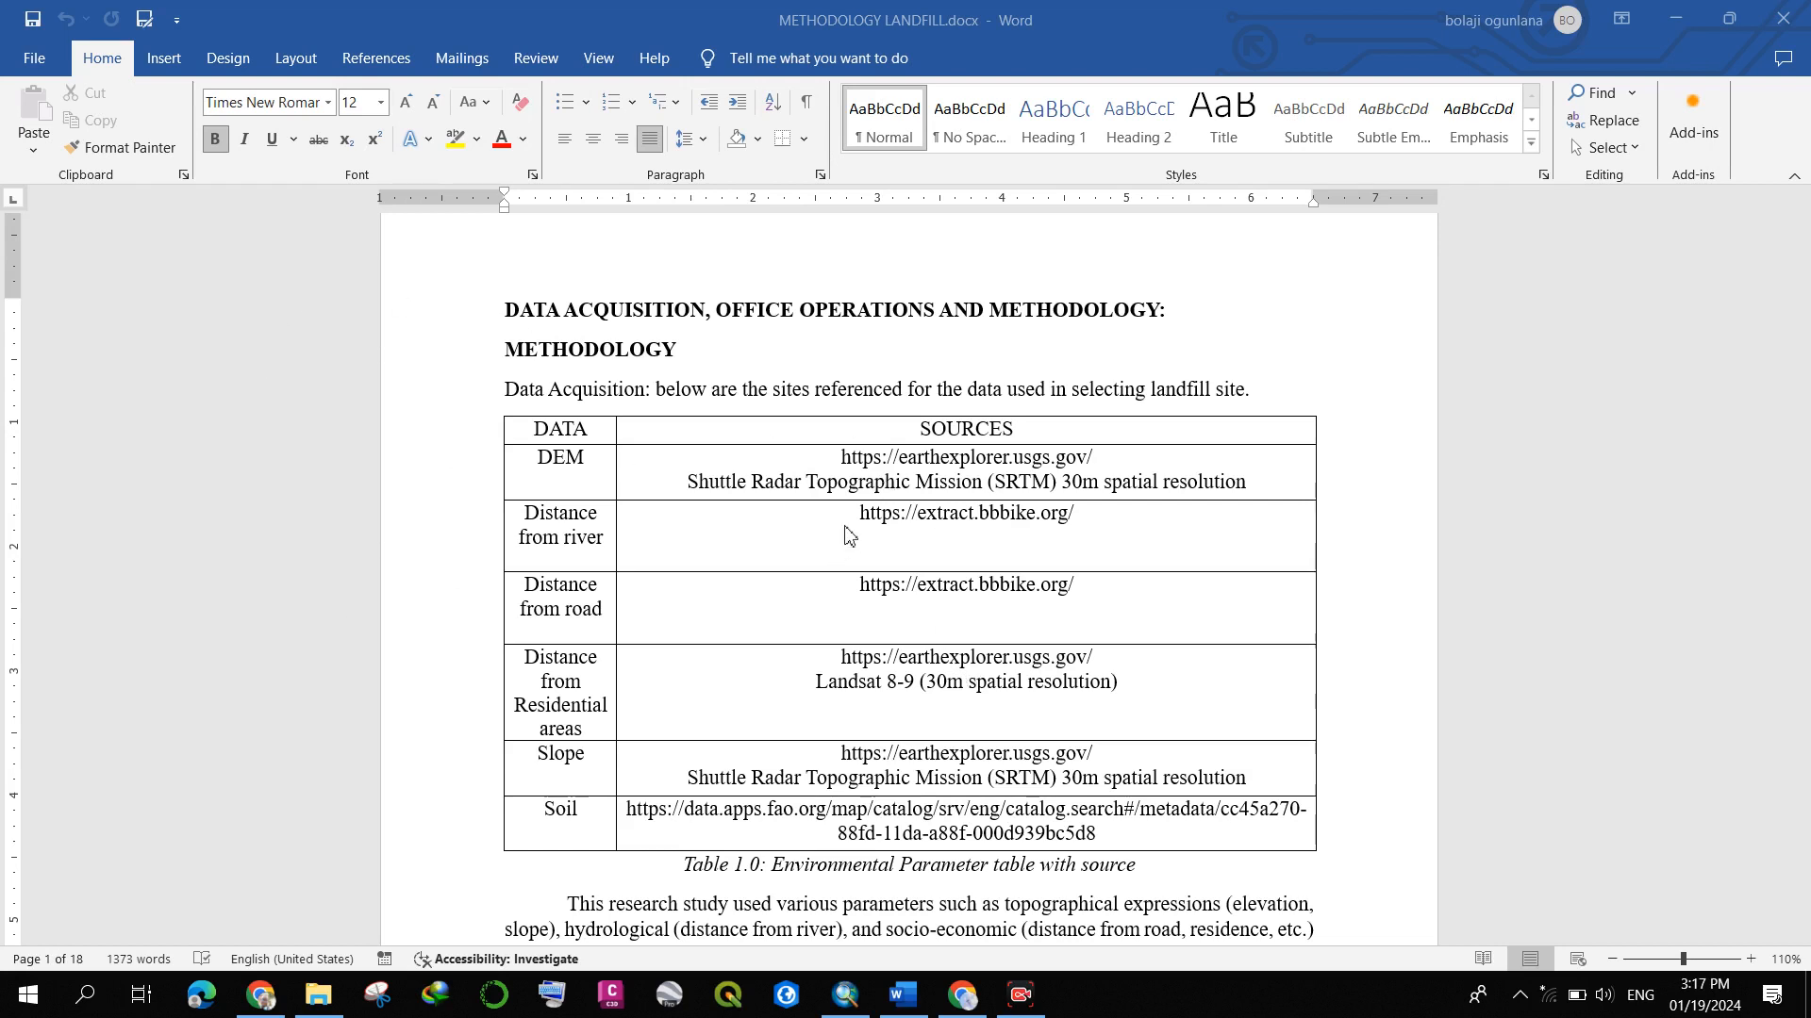
- Review the data acquisition table listing each landfill parameter and its source website
scroll(551, 573, down, 1)
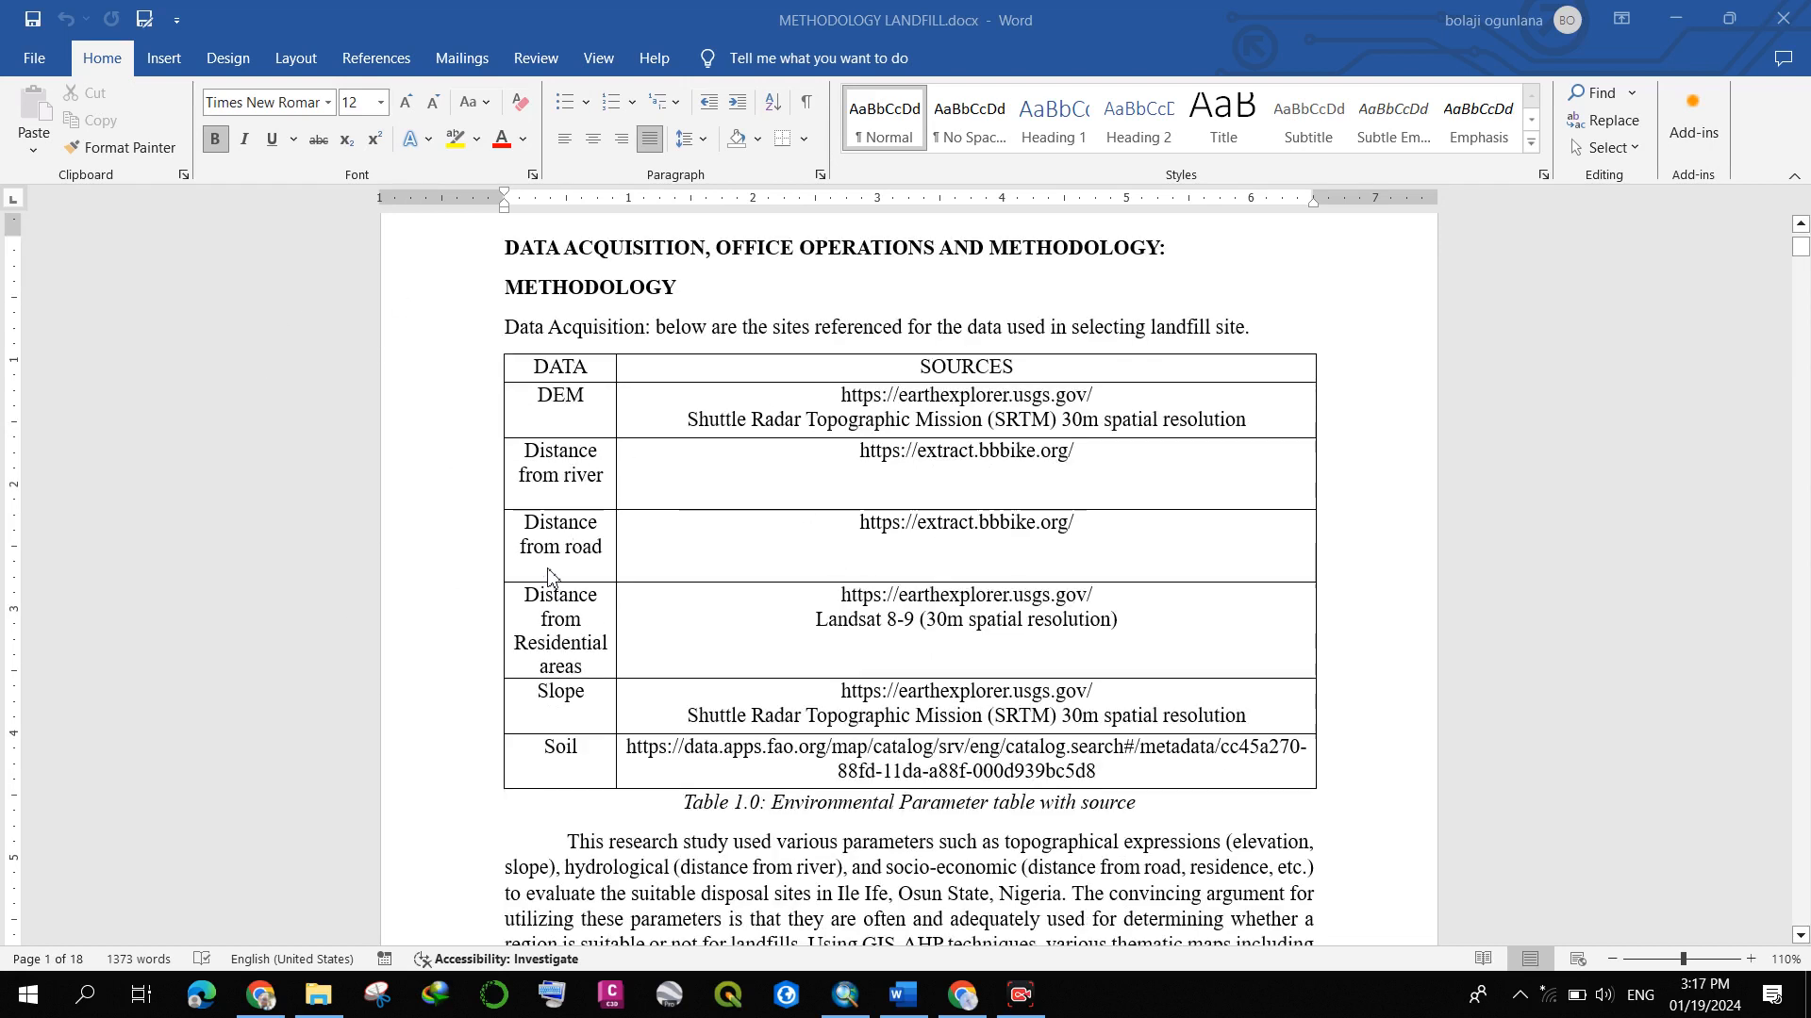
scroll(528, 534, up, 1)
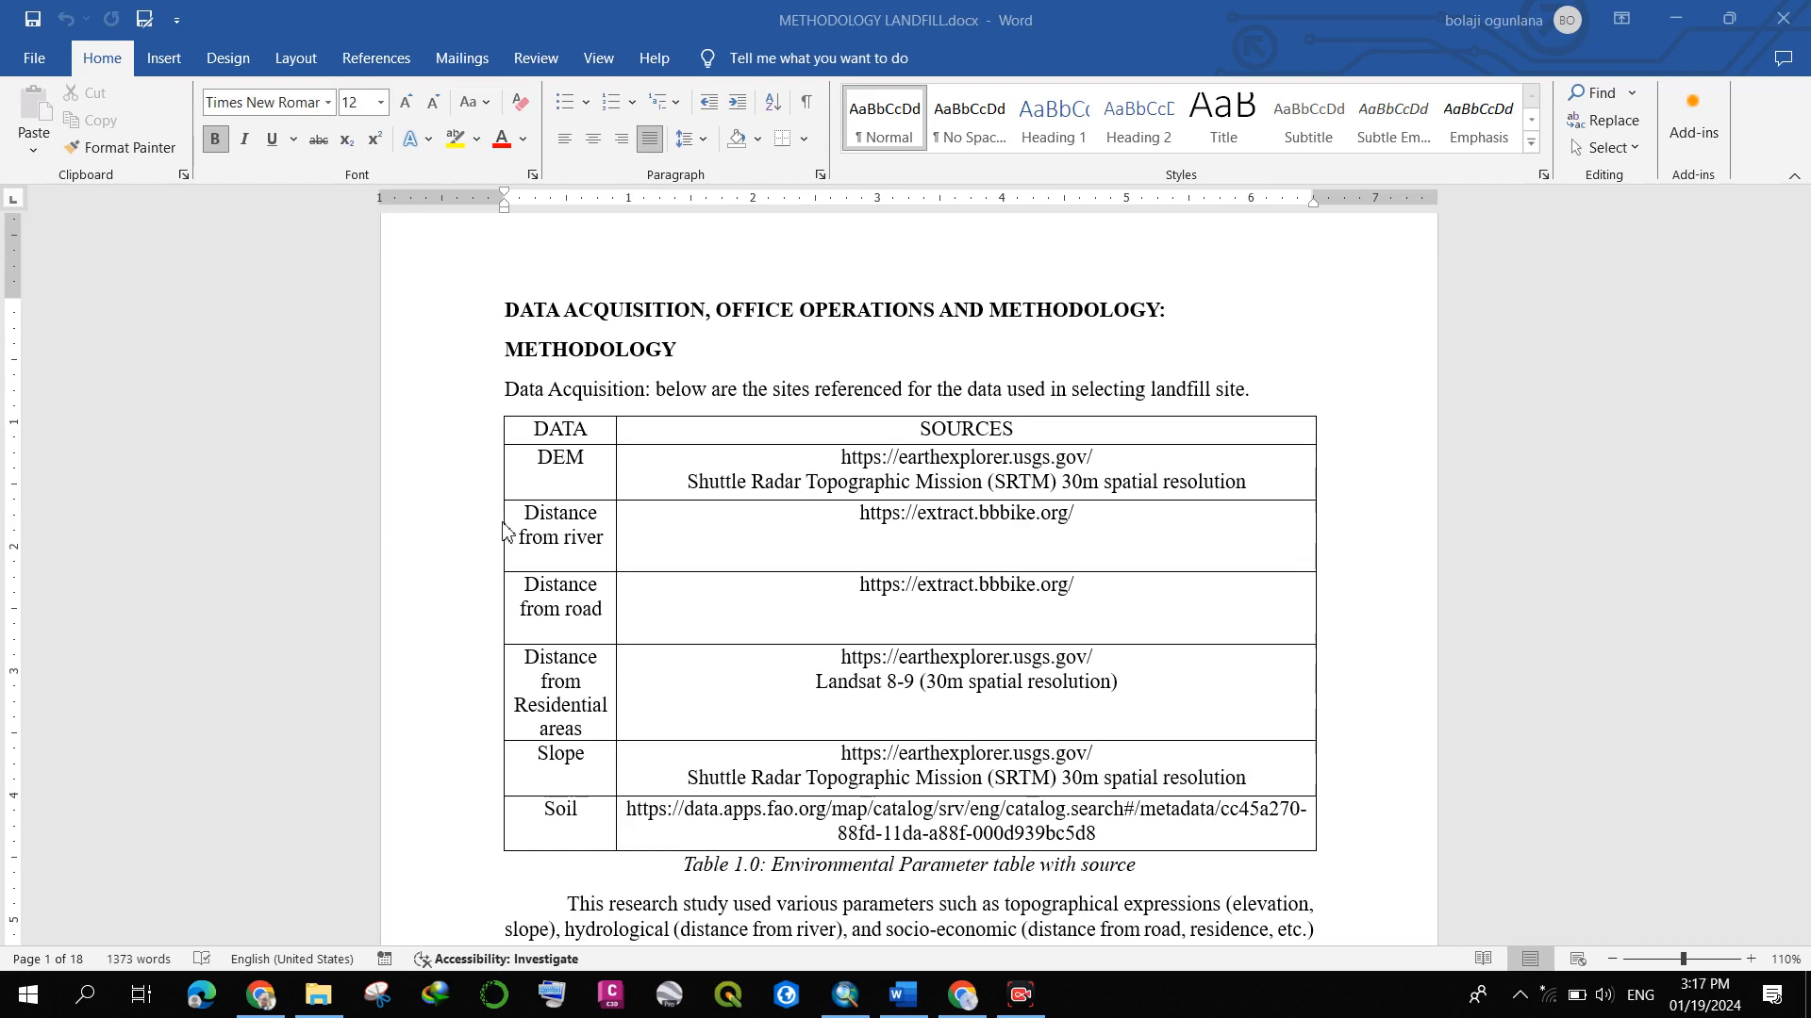
scroll(563, 629, down, 1)
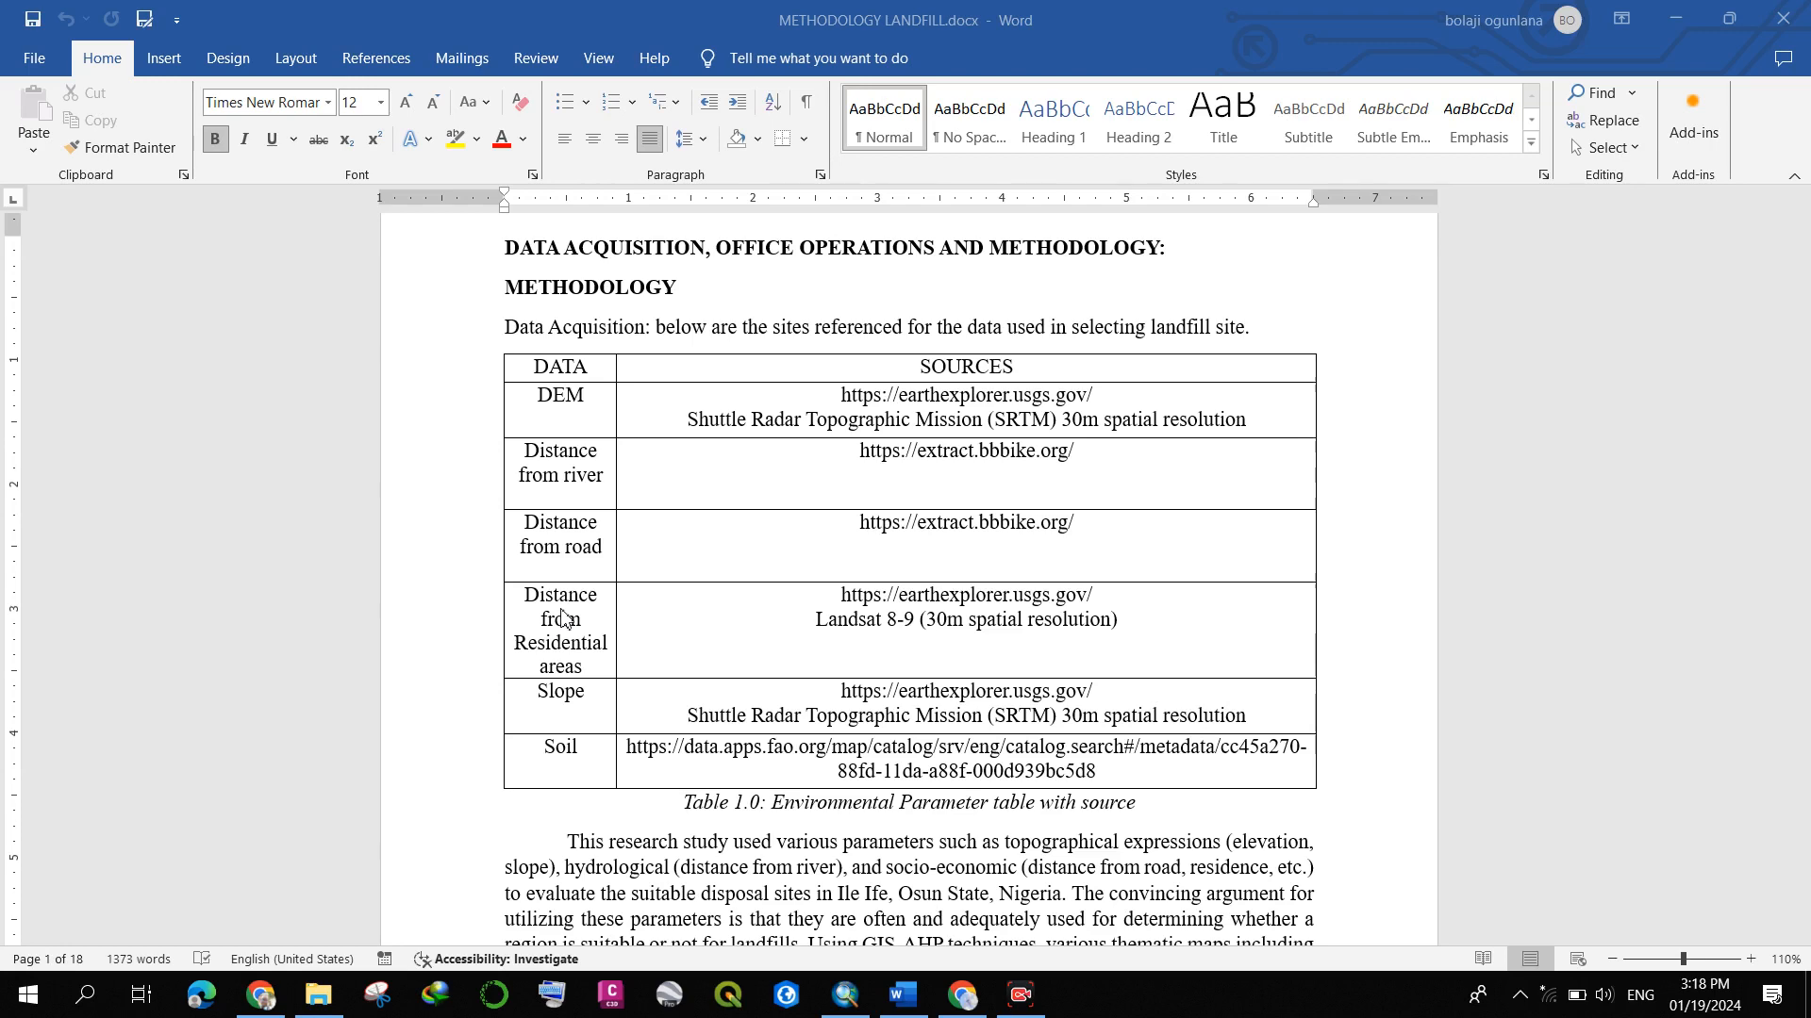
scroll(573, 518, down, 3)
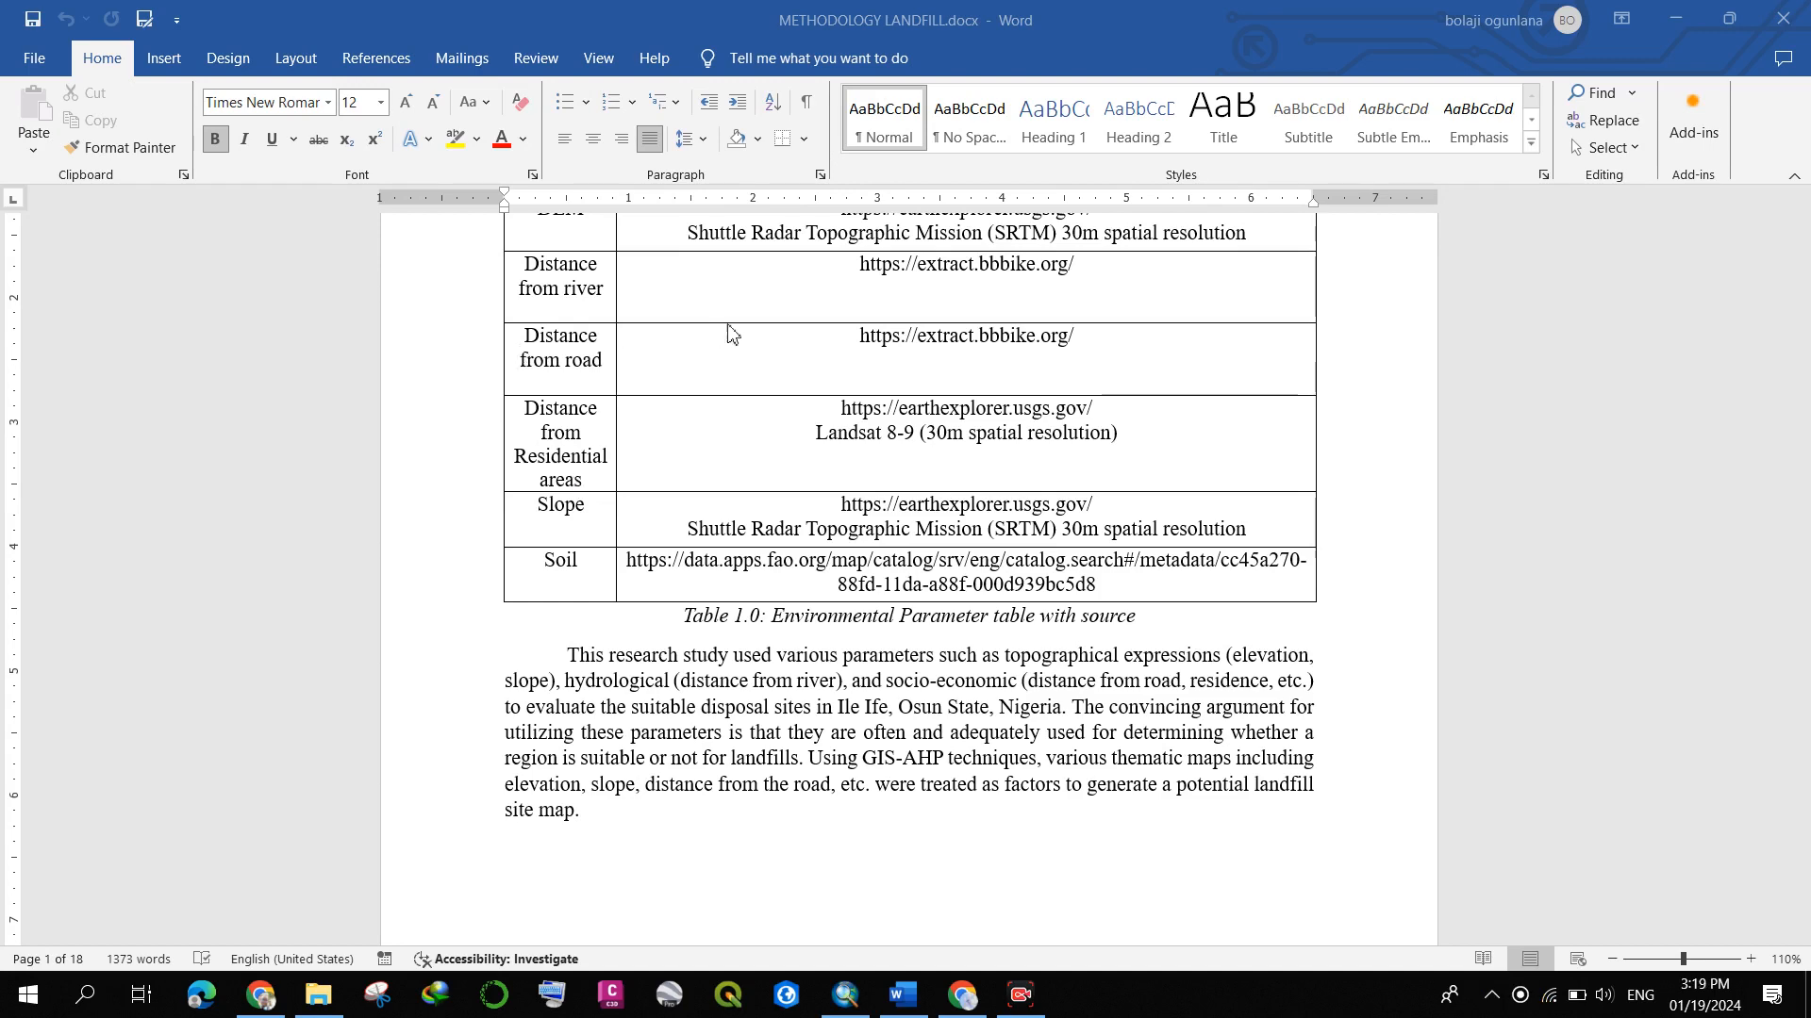
scroll(729, 332, up, 3)
scroll(729, 332, up, 1)
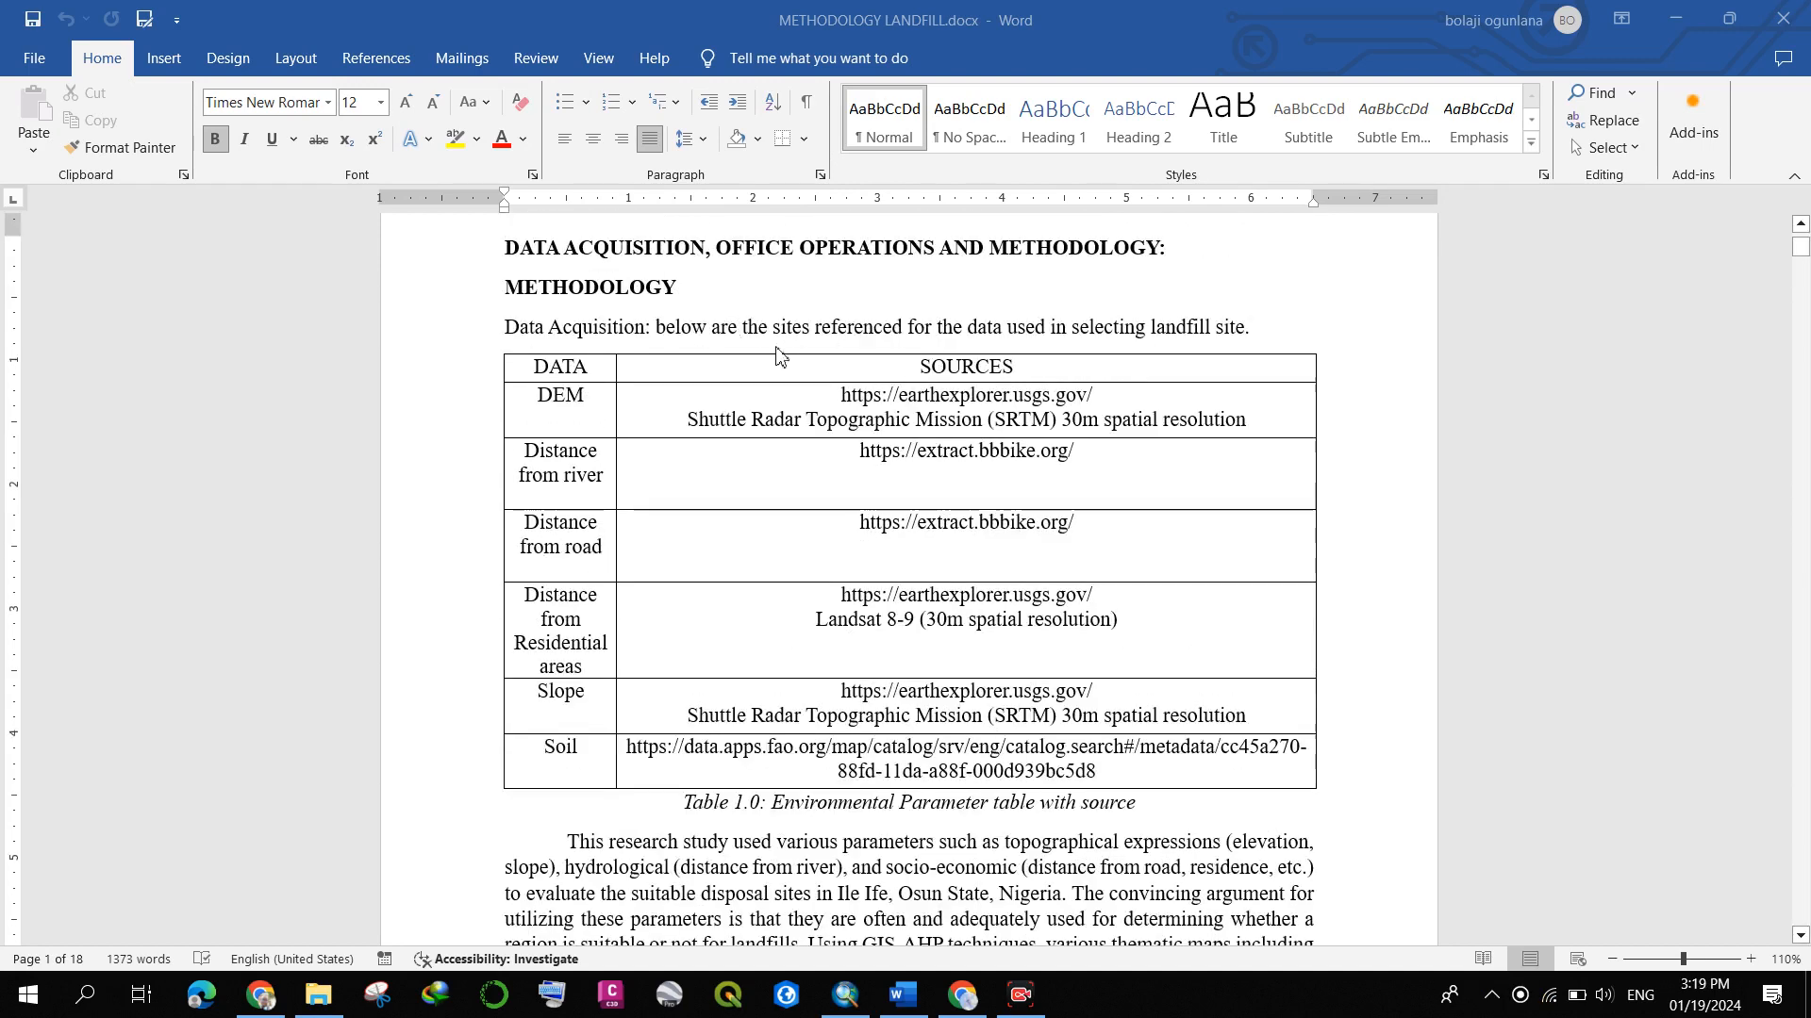
scroll(686, 359, down, 1)
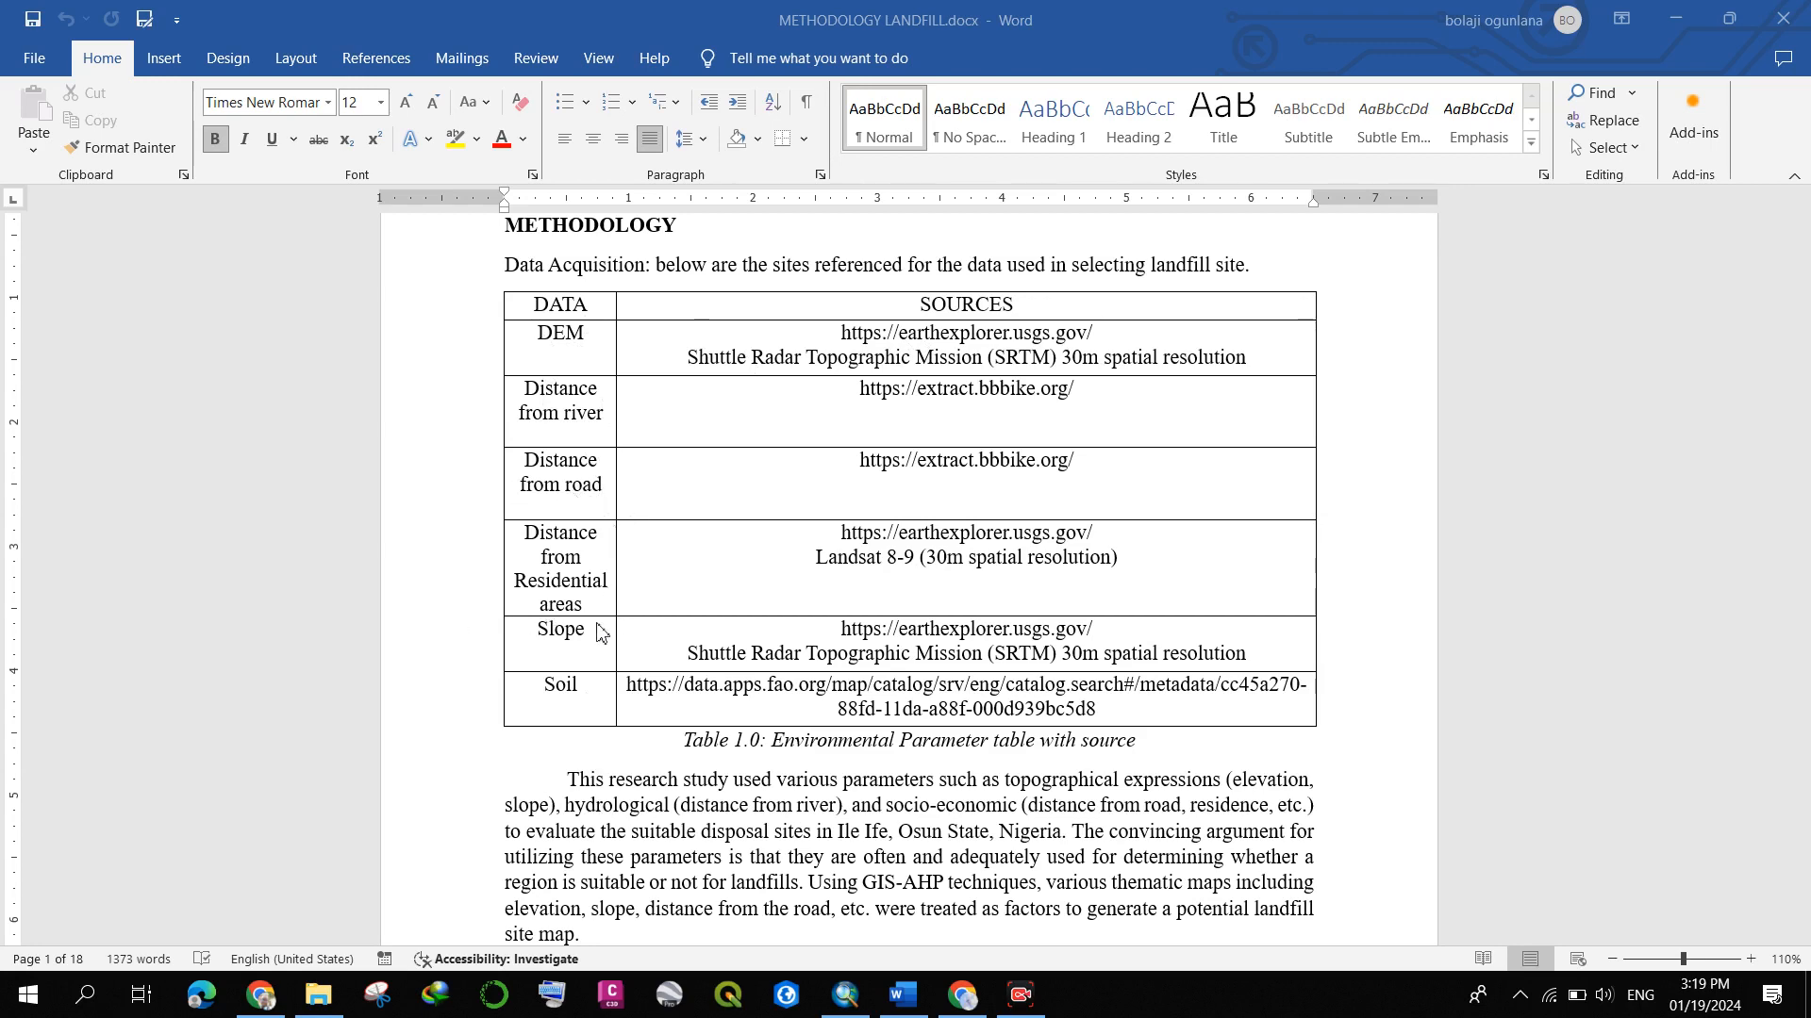
scroll(598, 626, down, 1)
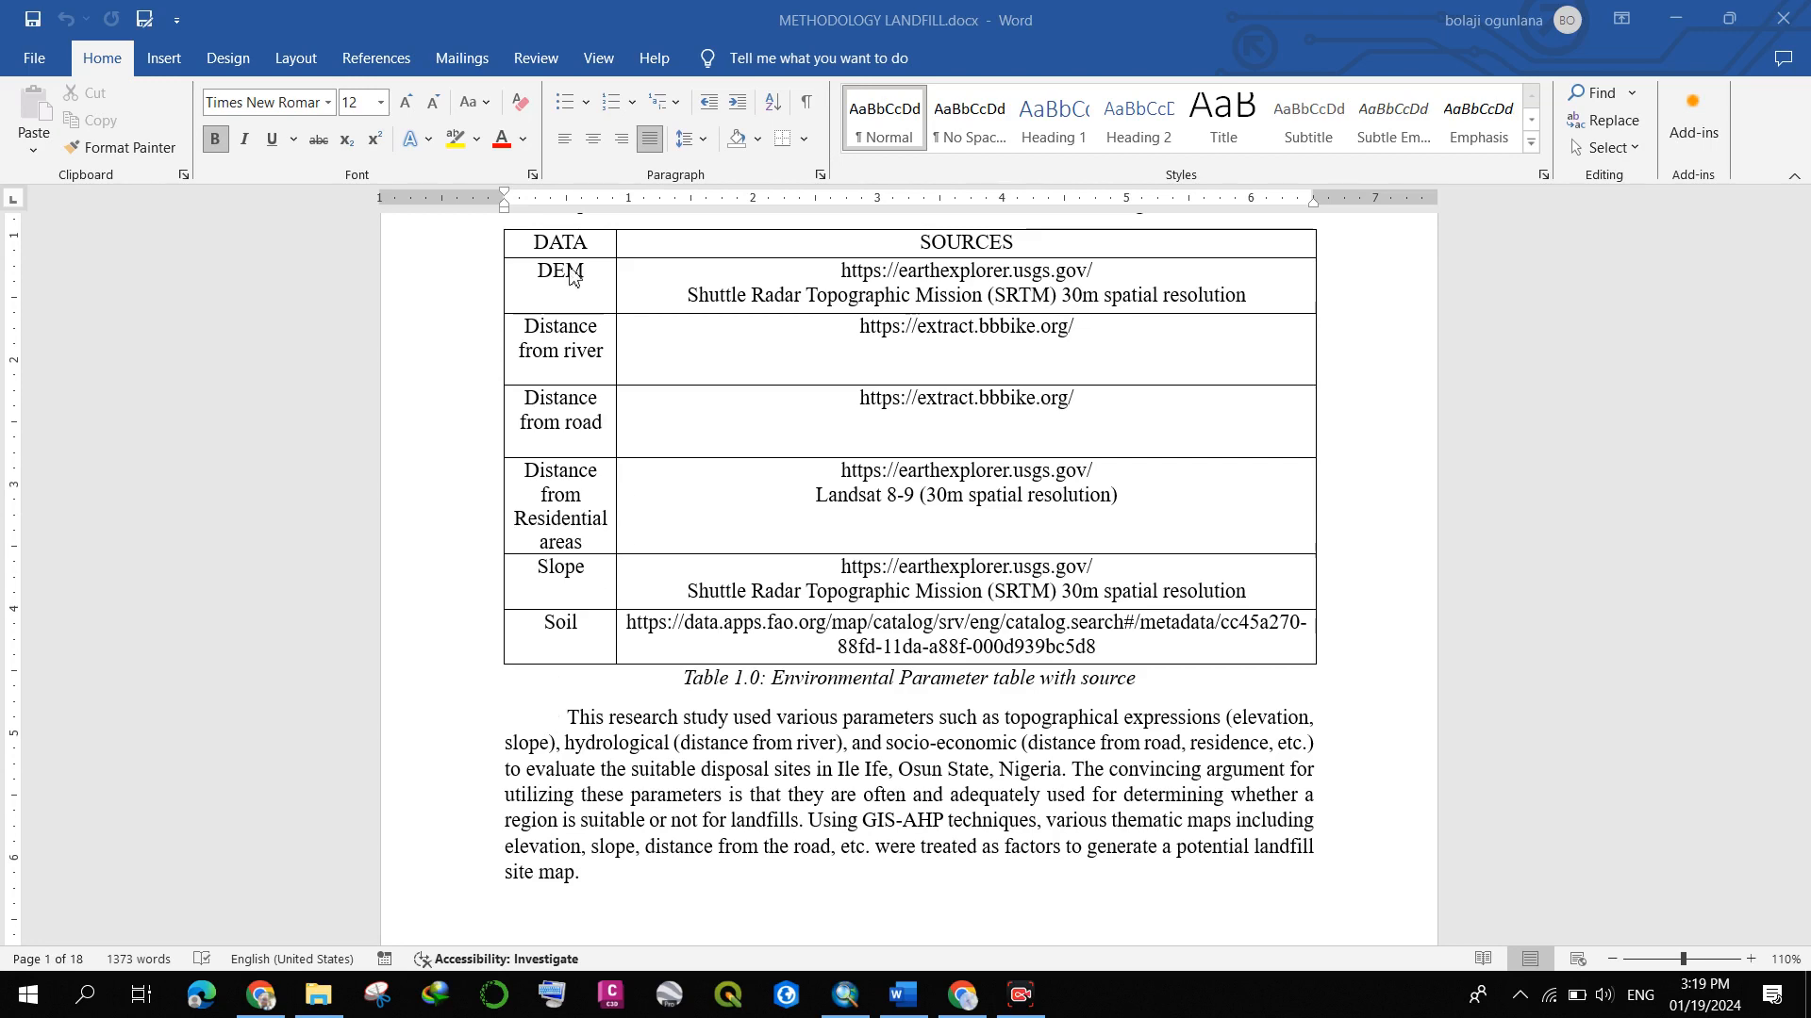
scroll(1101, 462, up, 1)
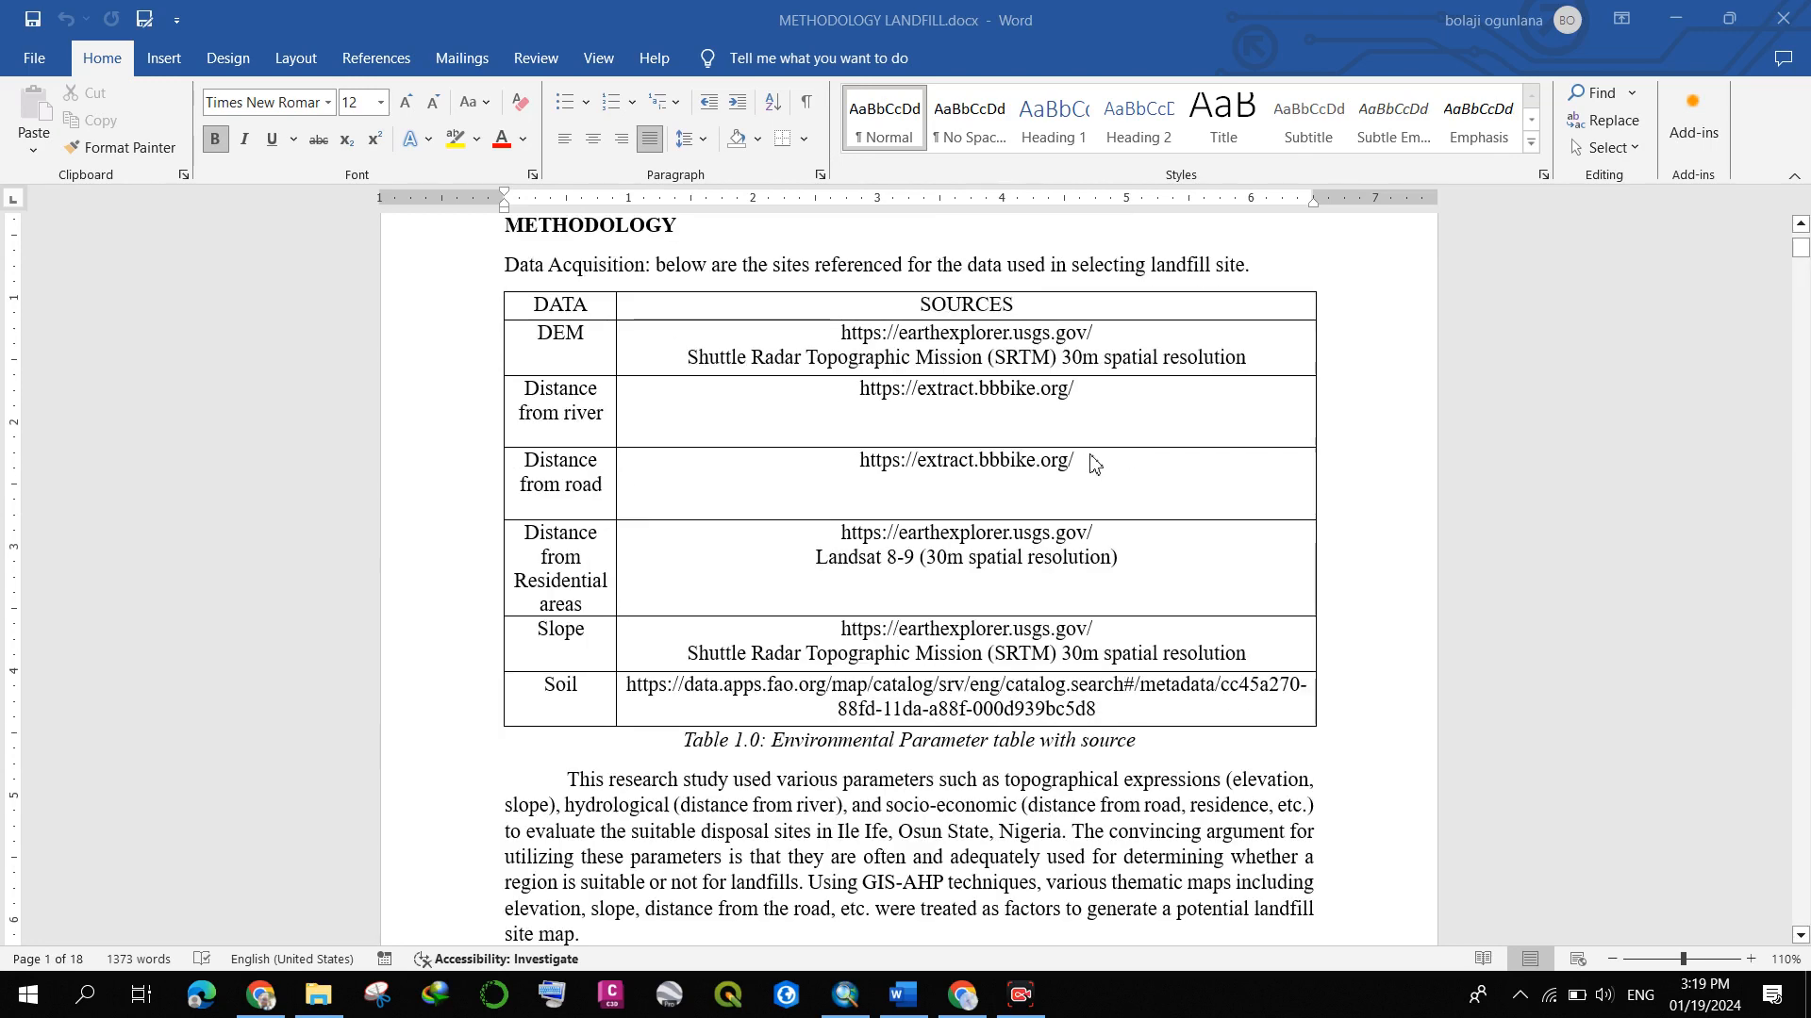
scroll(1050, 480, up, 1)
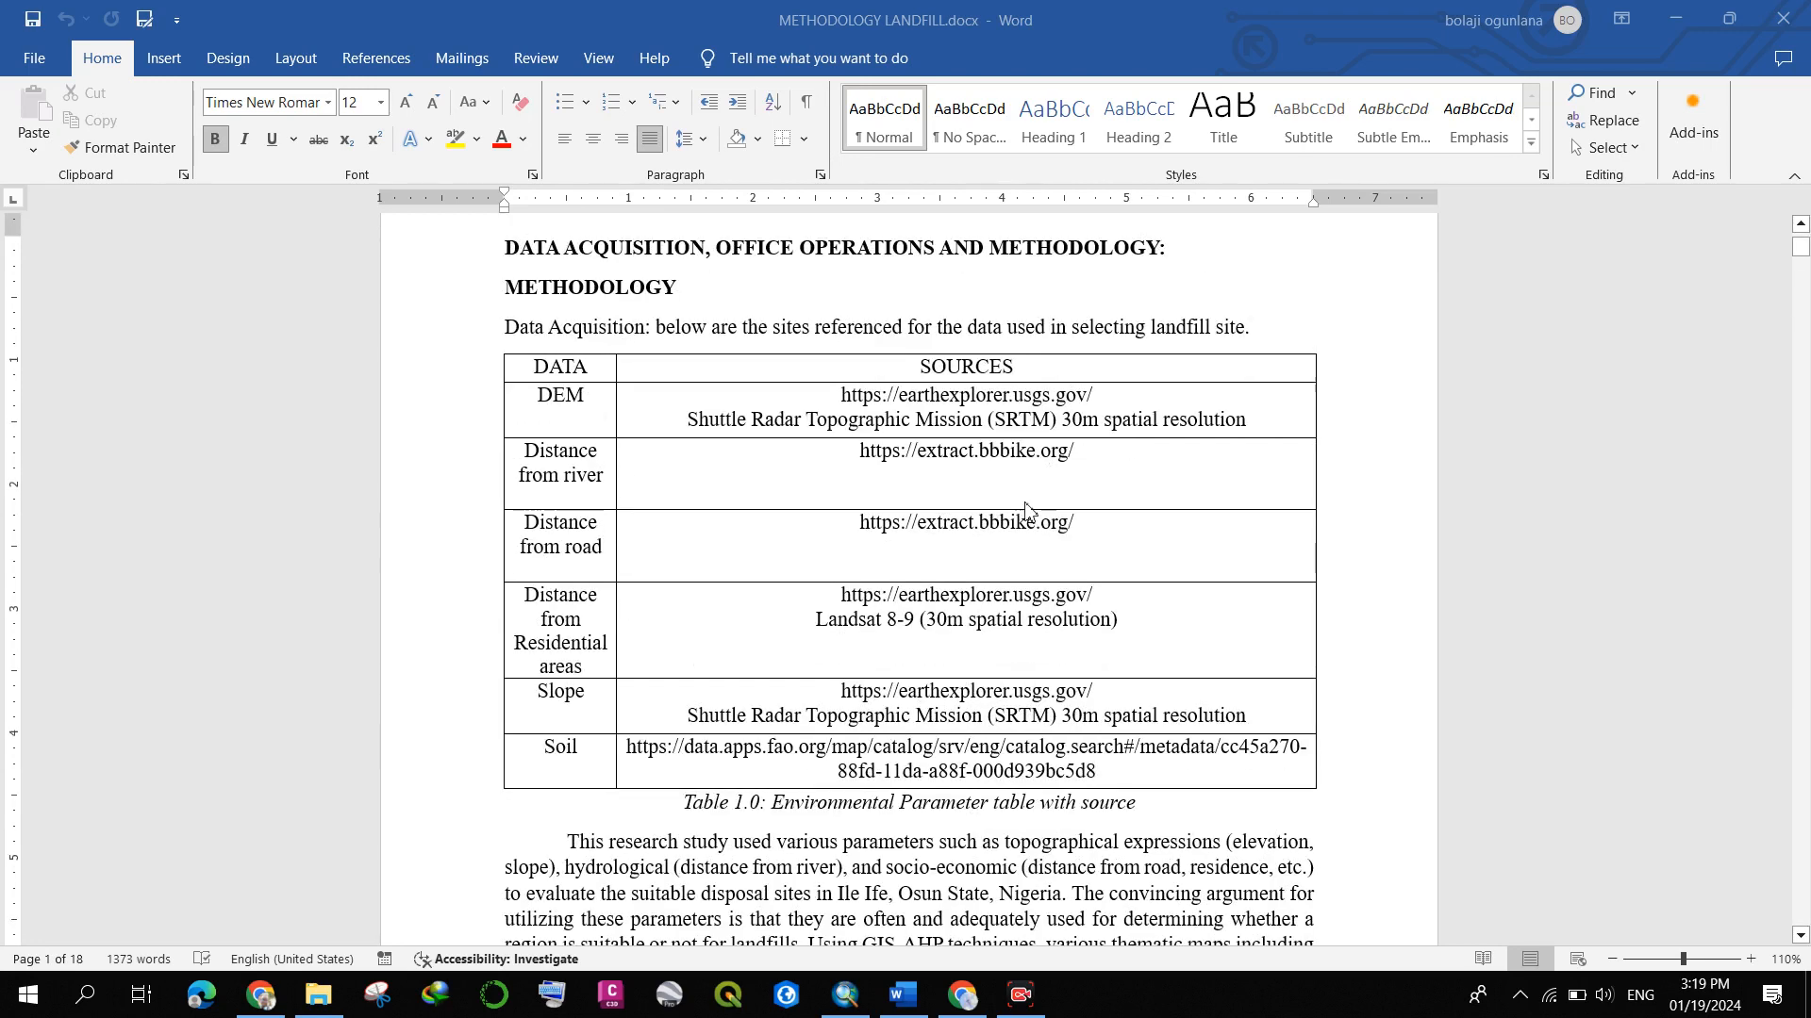
scroll(1004, 509, up, 1)
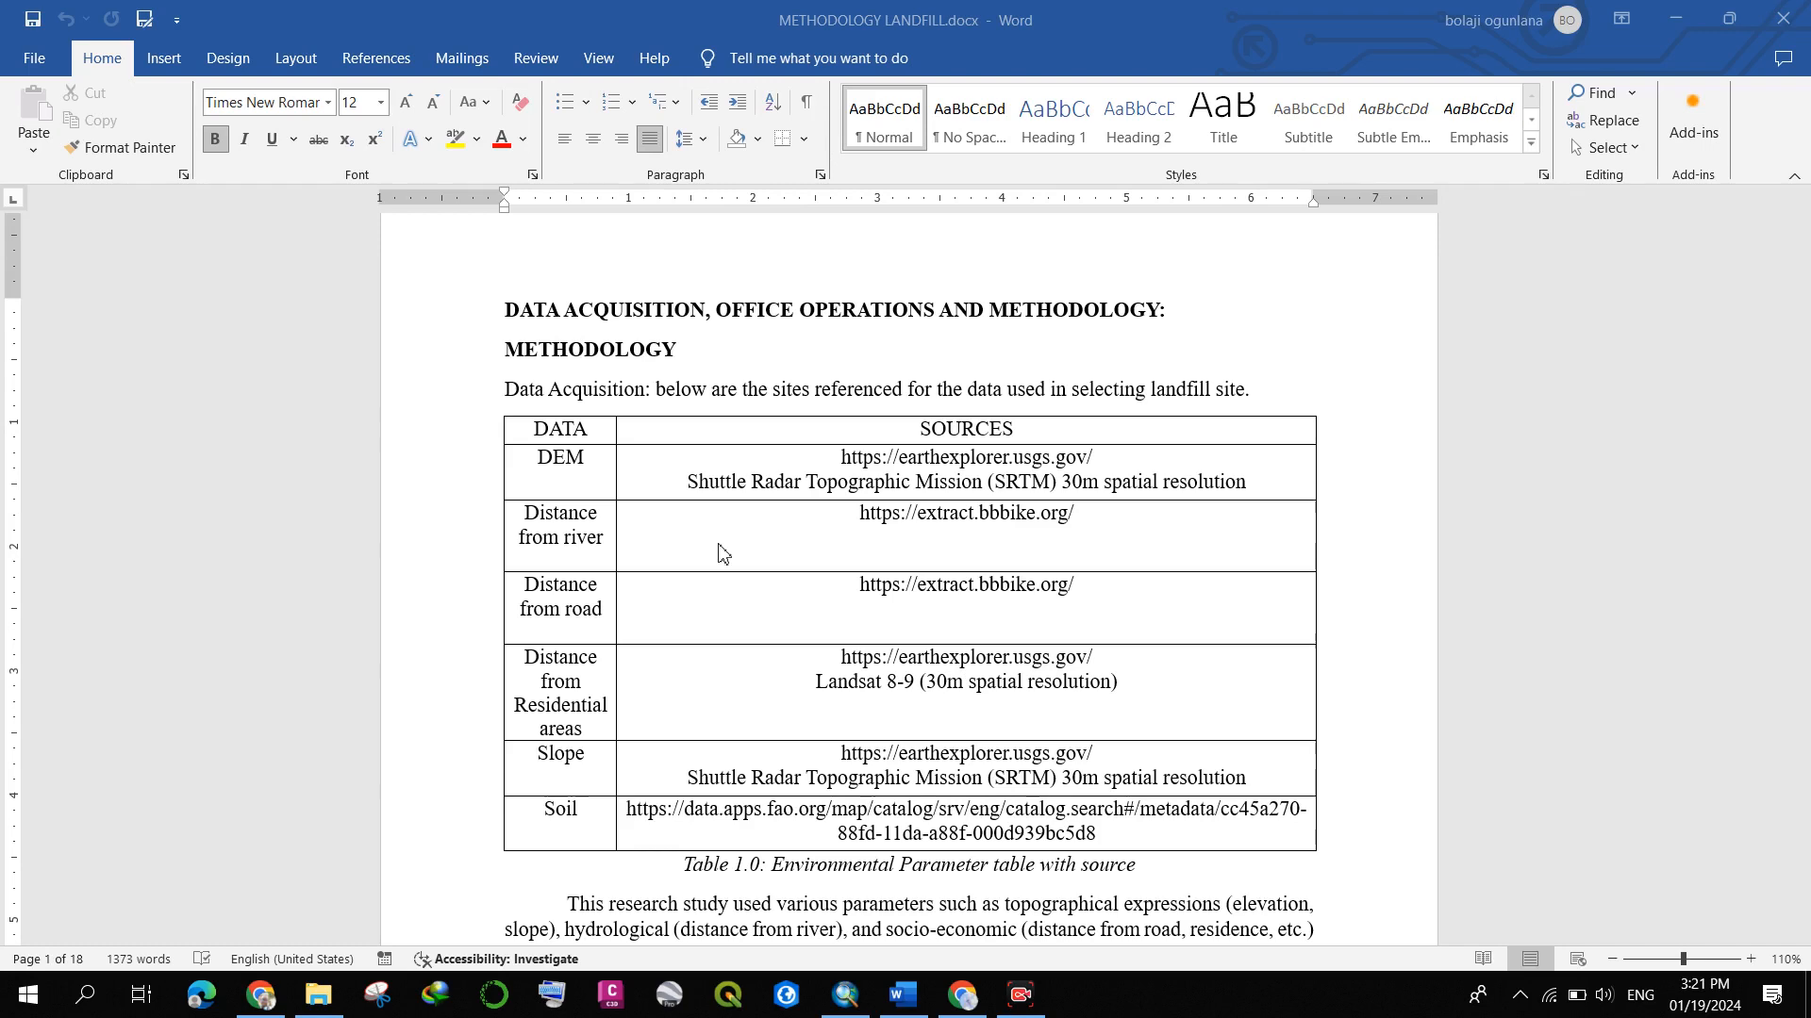
- Read the soil data source and the paragraph on the parameters and GIS-AHP techniques below the sources table
scroll(719, 552, down, 2)
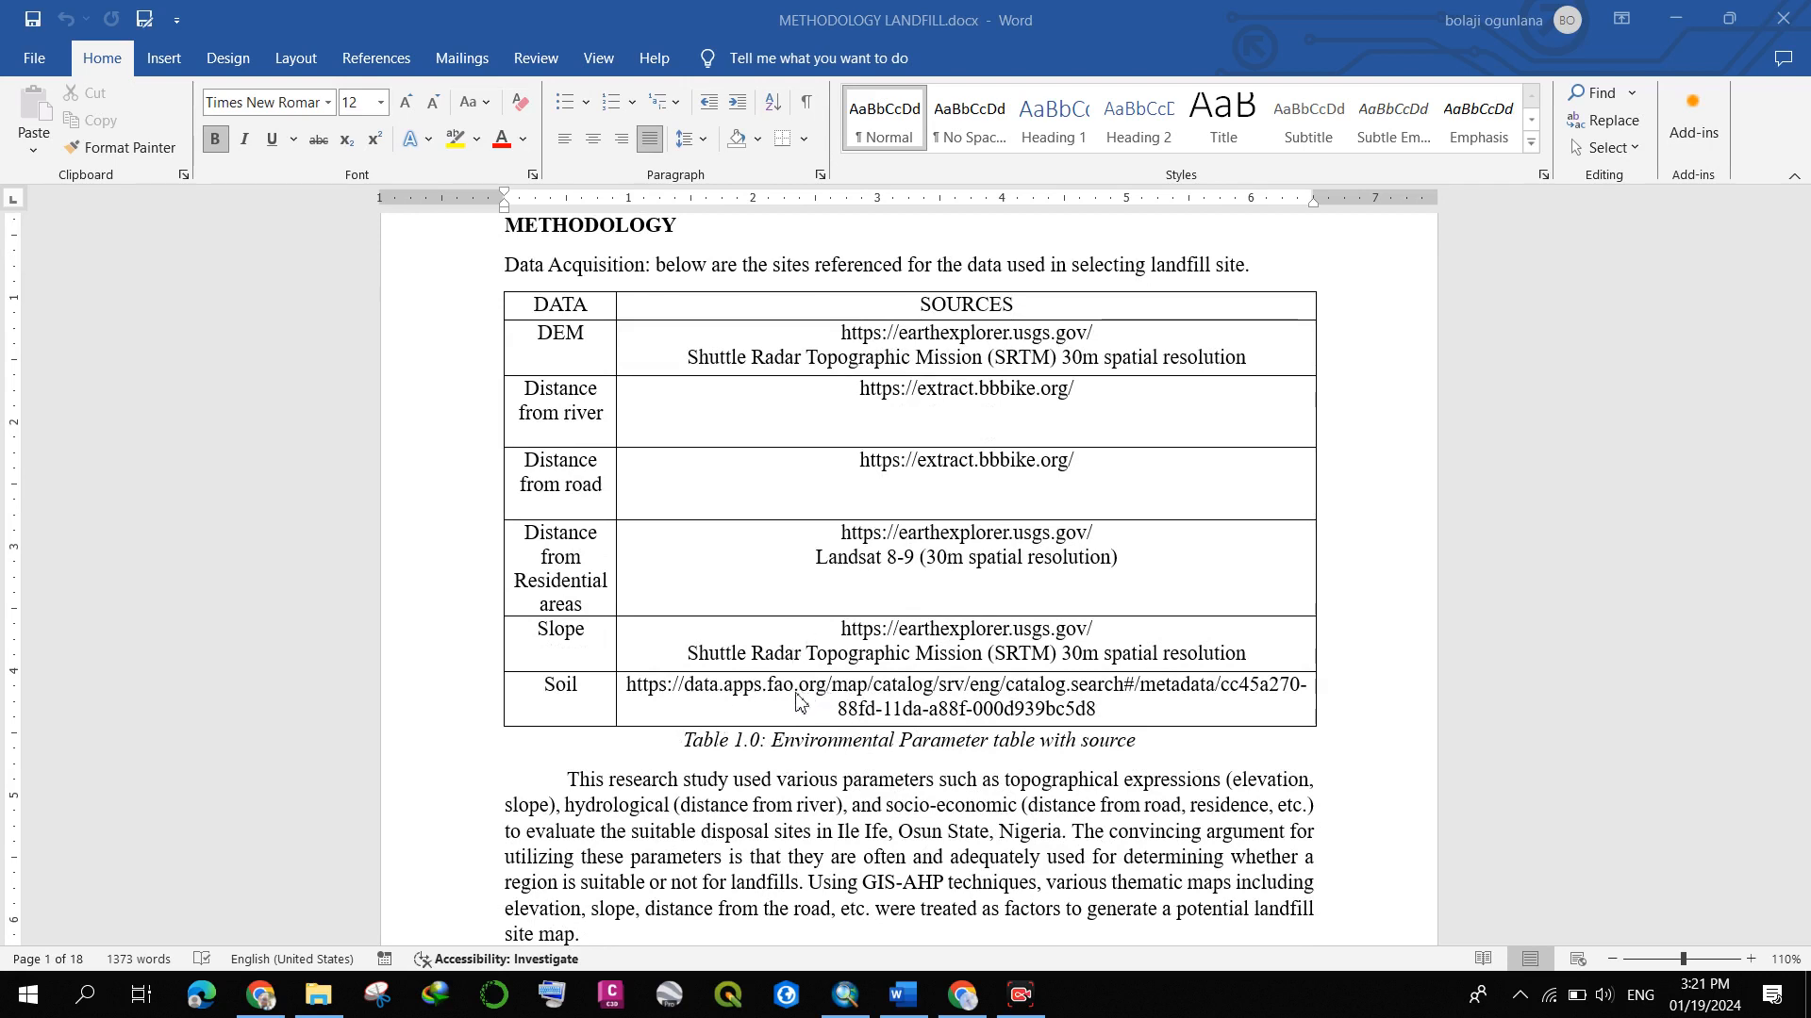
scroll(773, 679, down, 2)
scroll(764, 649, down, 1)
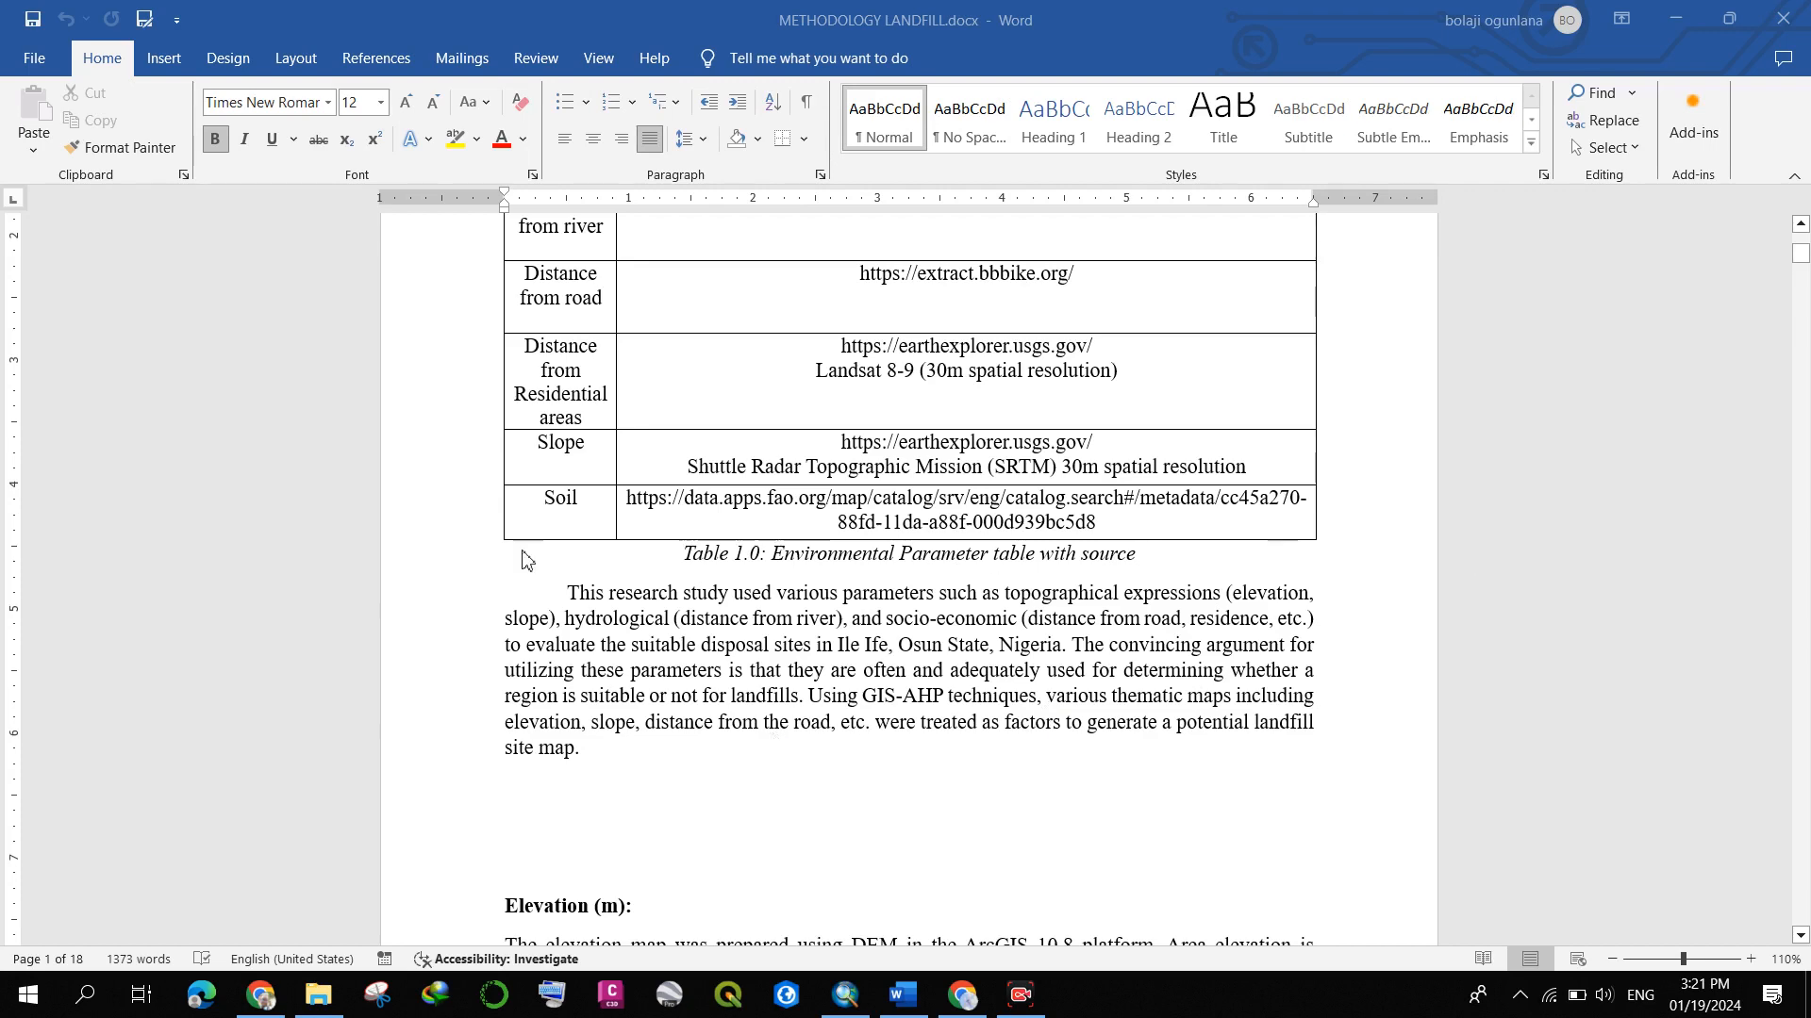
scroll(453, 745, up, 1)
scroll(449, 745, down, 1)
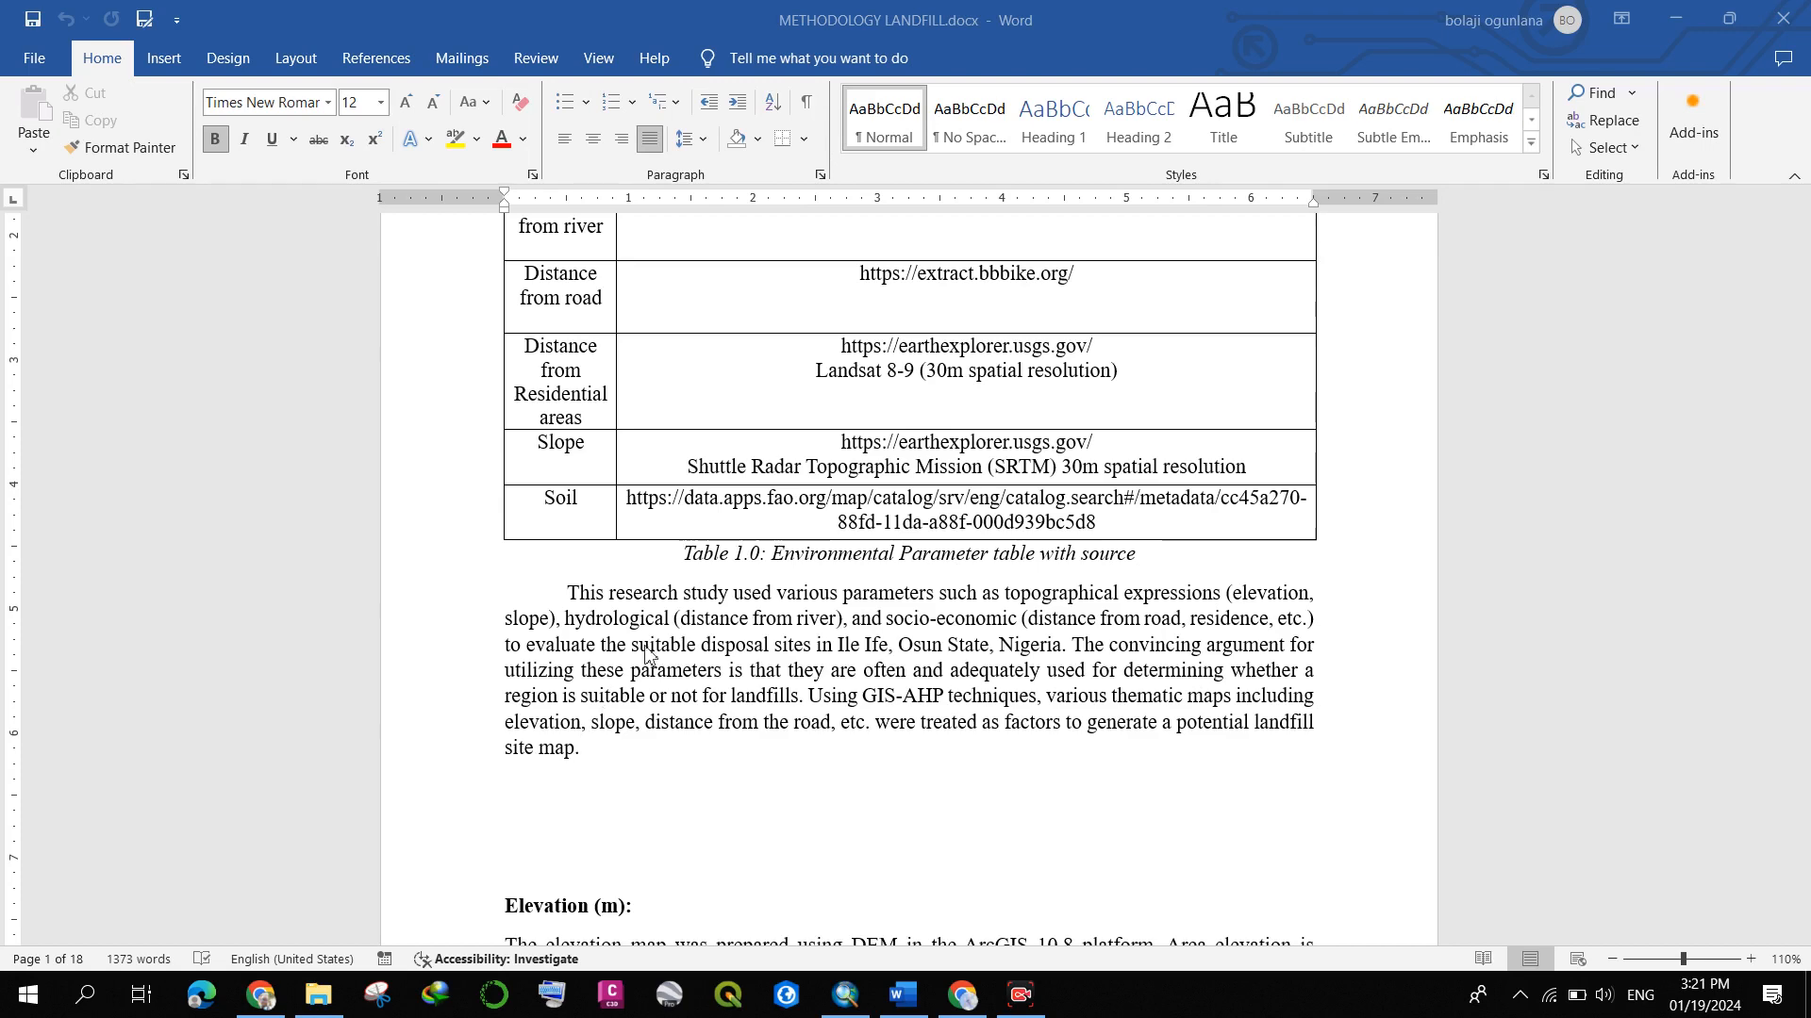
scroll(672, 619, down, 2)
scroll(679, 596, down, 1)
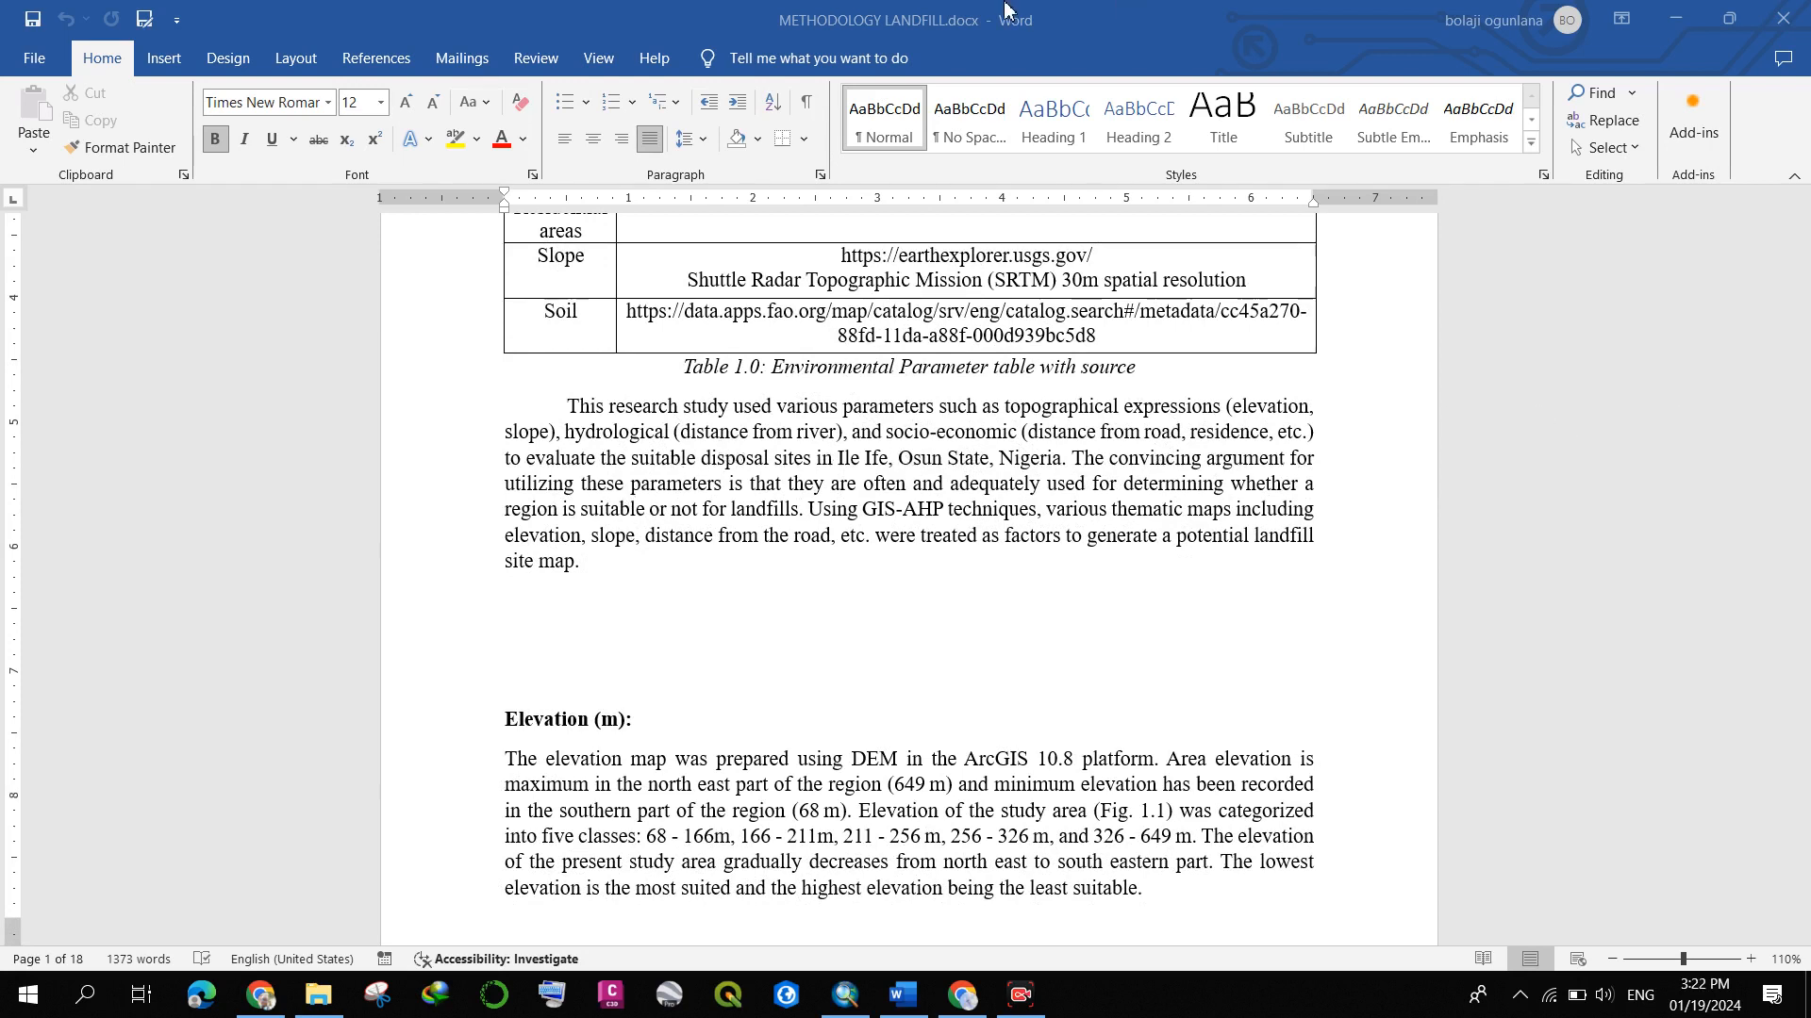
scroll(745, 518, down, 1)
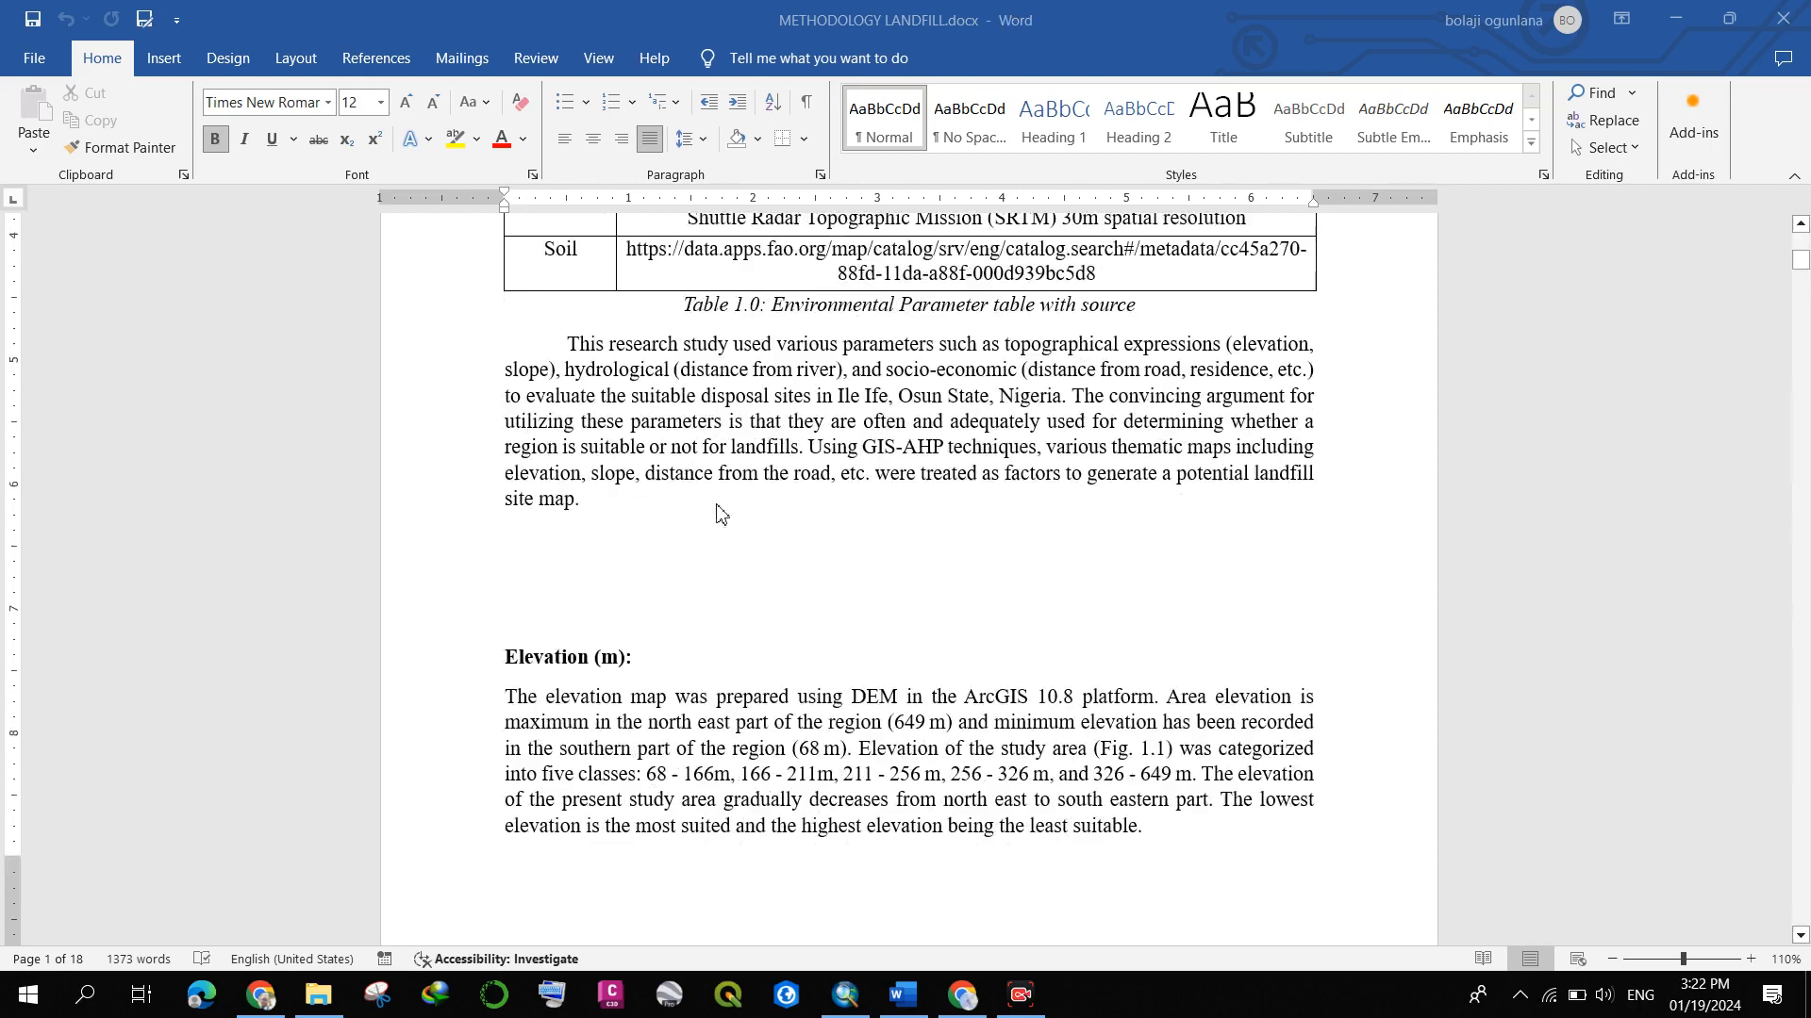
scroll(649, 547, up, 1)
scroll(649, 547, down, 1)
scroll(648, 547, up, 1)
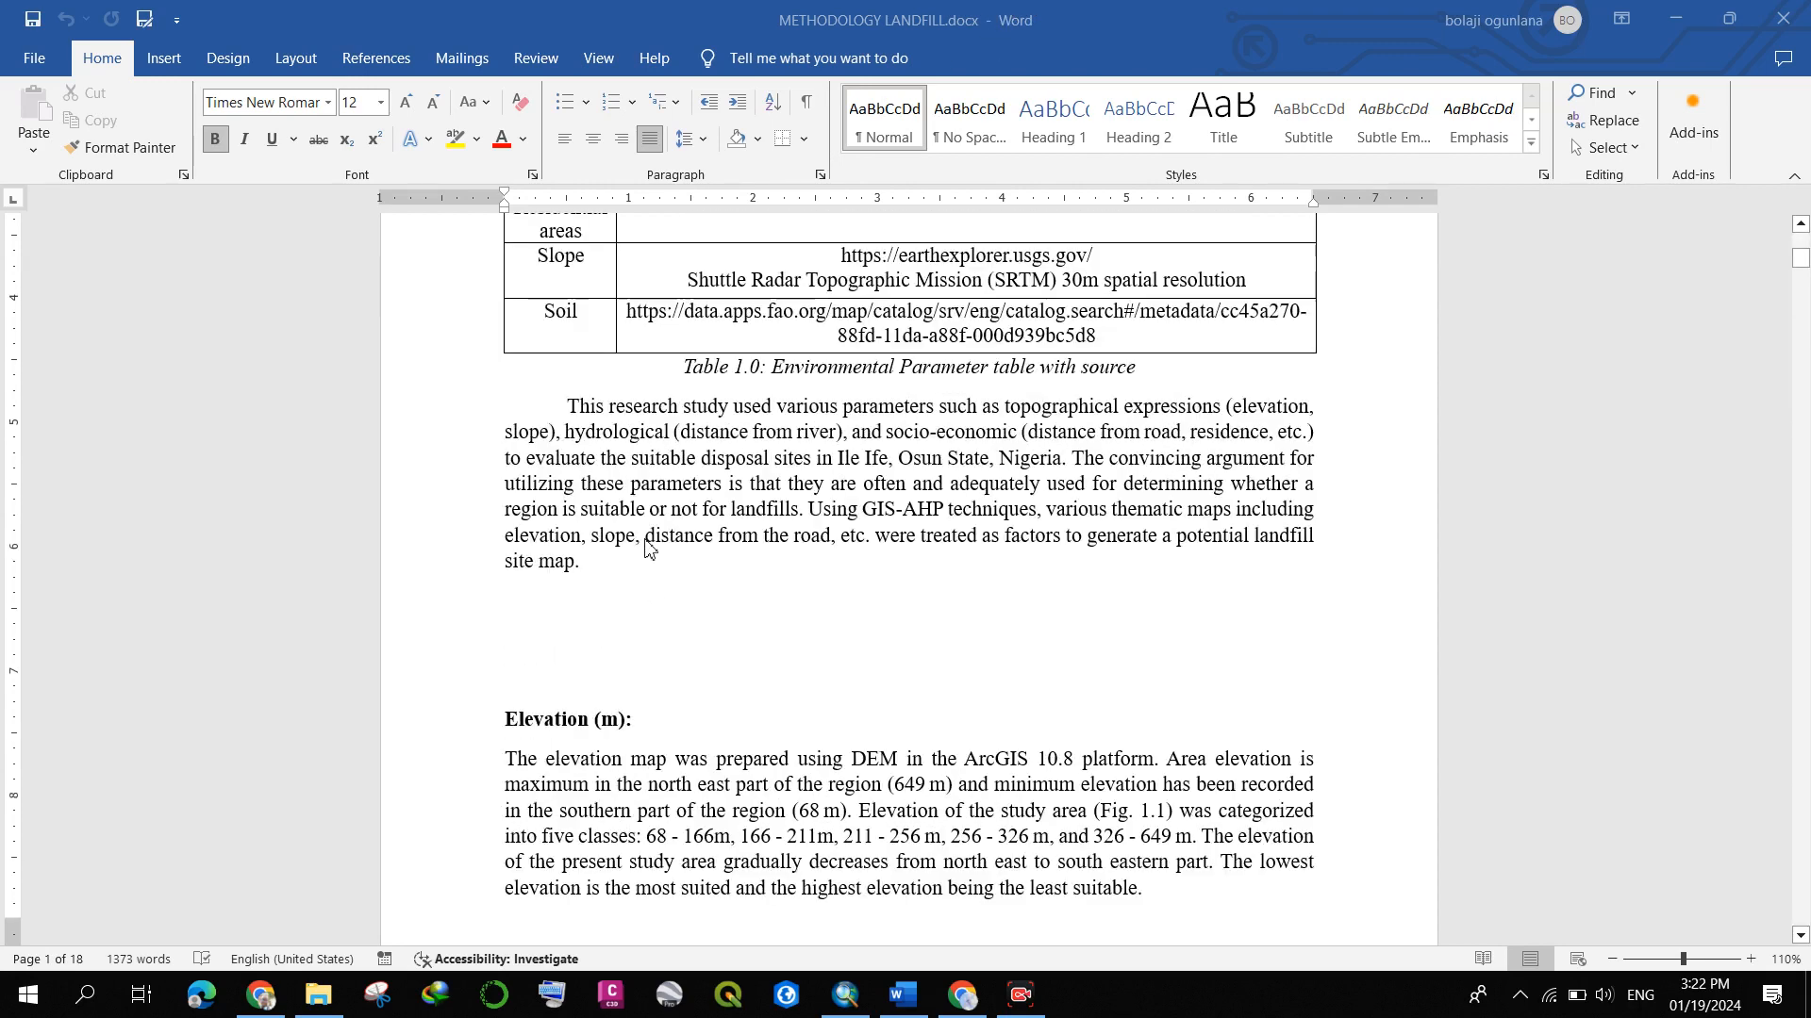
- Read the Elevation (m) section describing how the elevation map was prepared and classified
scroll(649, 547, down, 4)
scroll(649, 547, down, 1)
scroll(649, 547, up, 1)
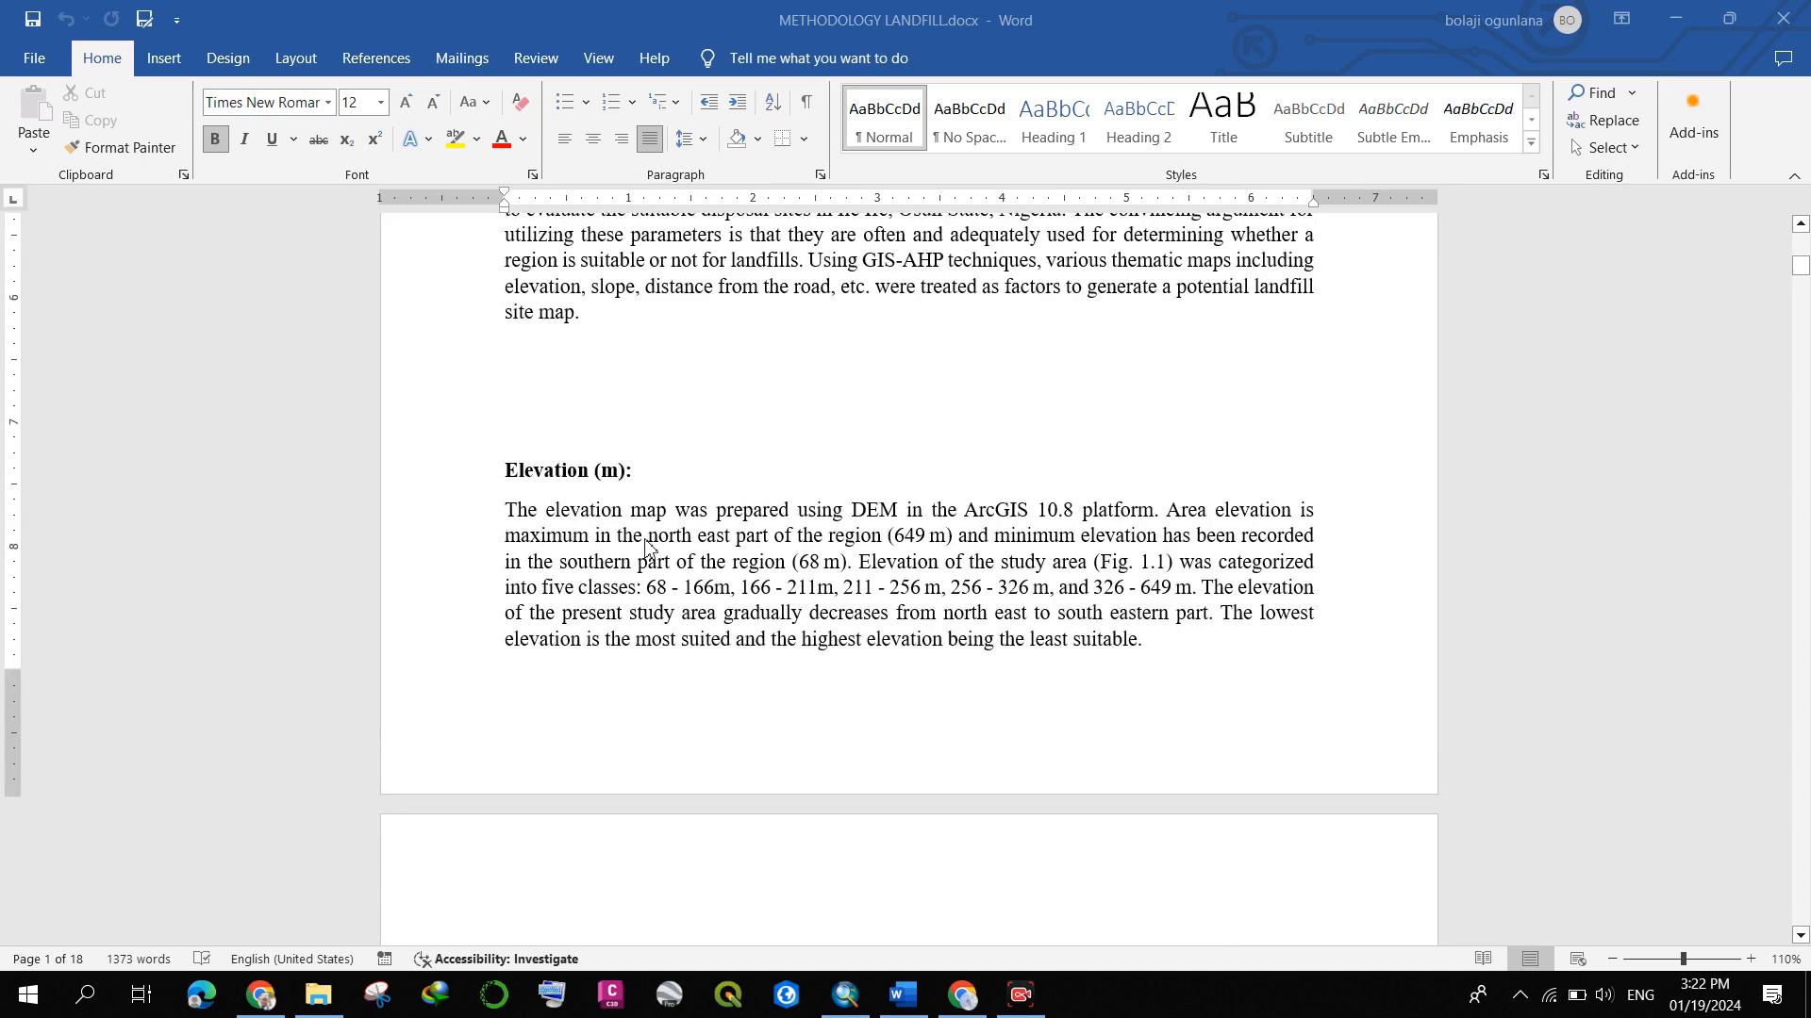
scroll(641, 550, down, 1)
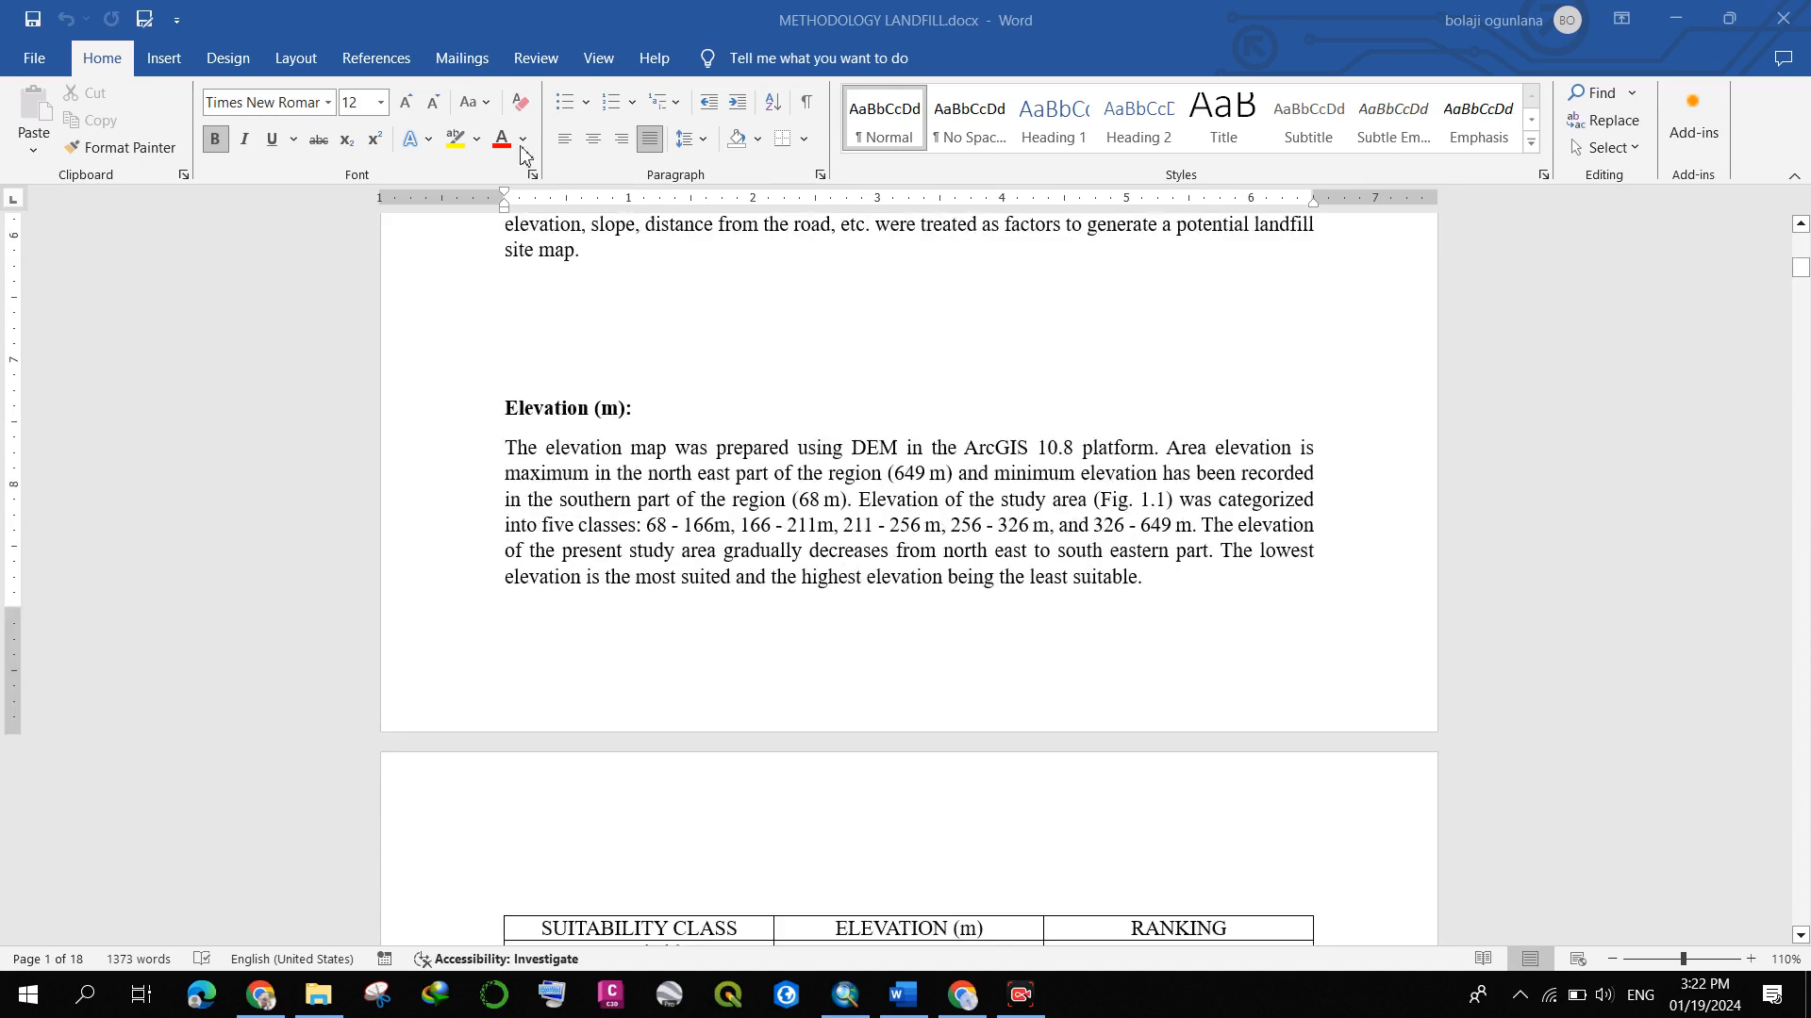
scroll(650, 453, up, 1)
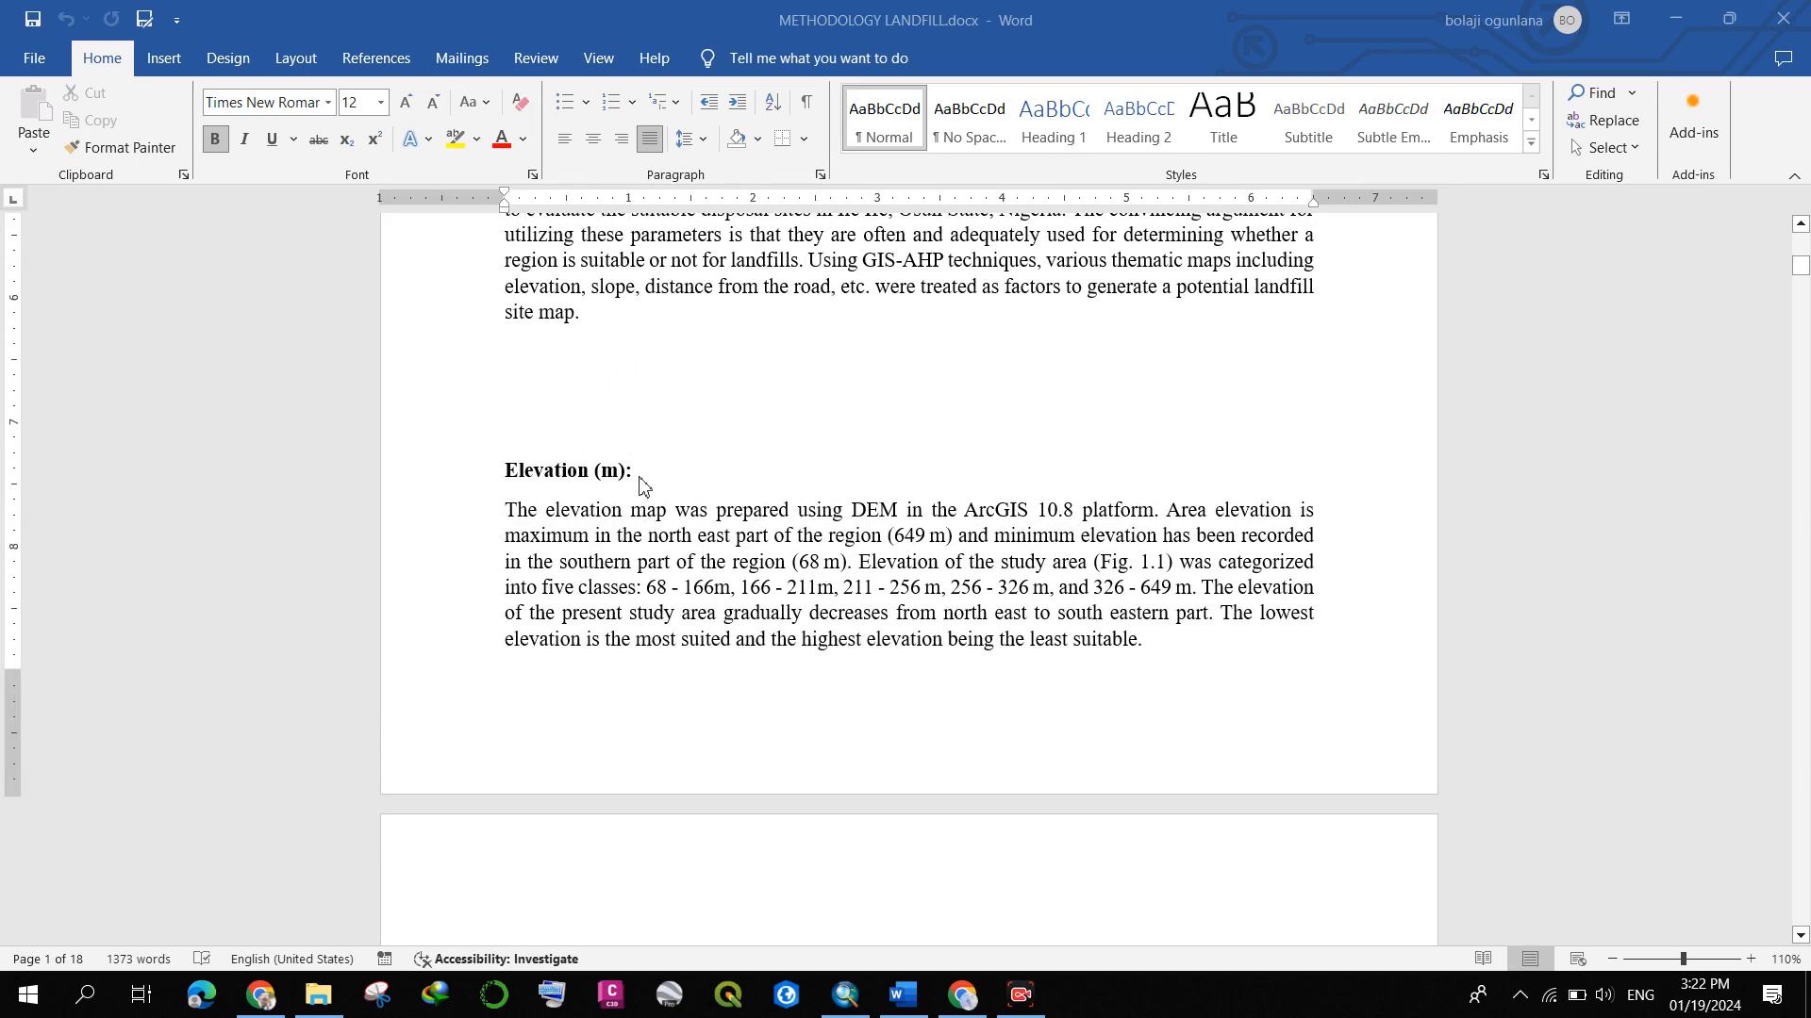
scroll(639, 484, down, 1)
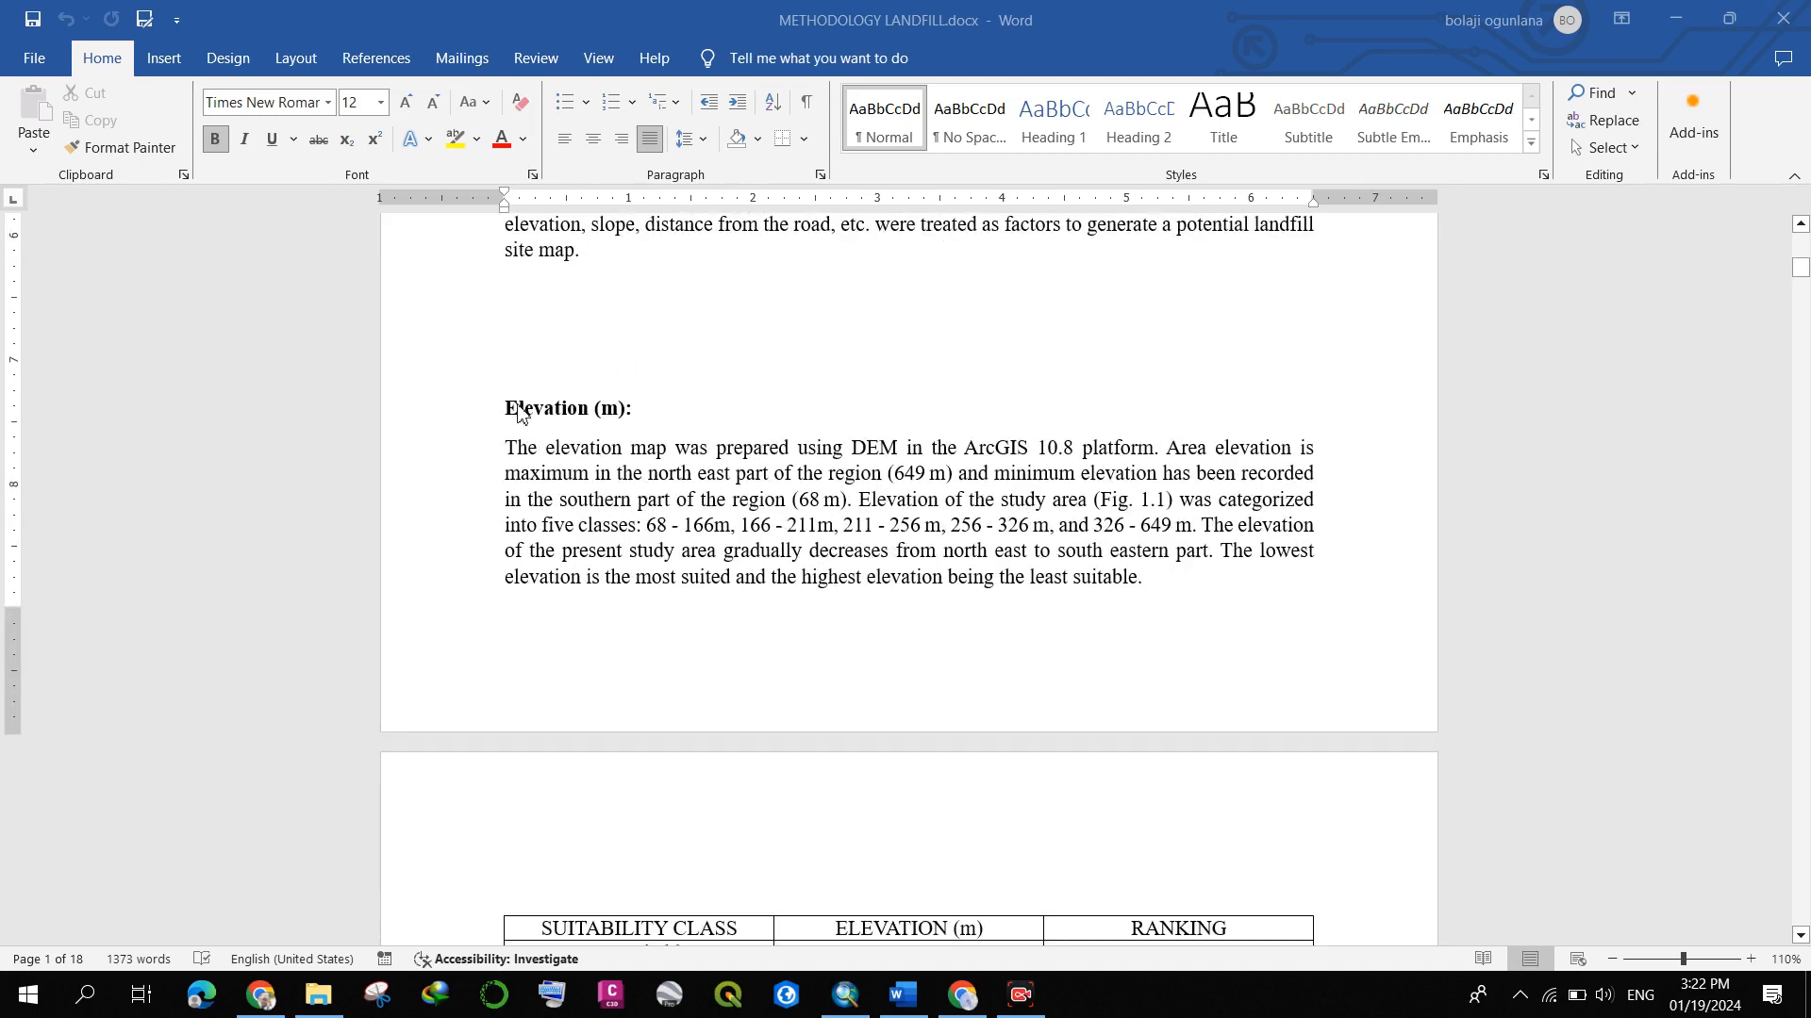
scroll(533, 415, down, 1)
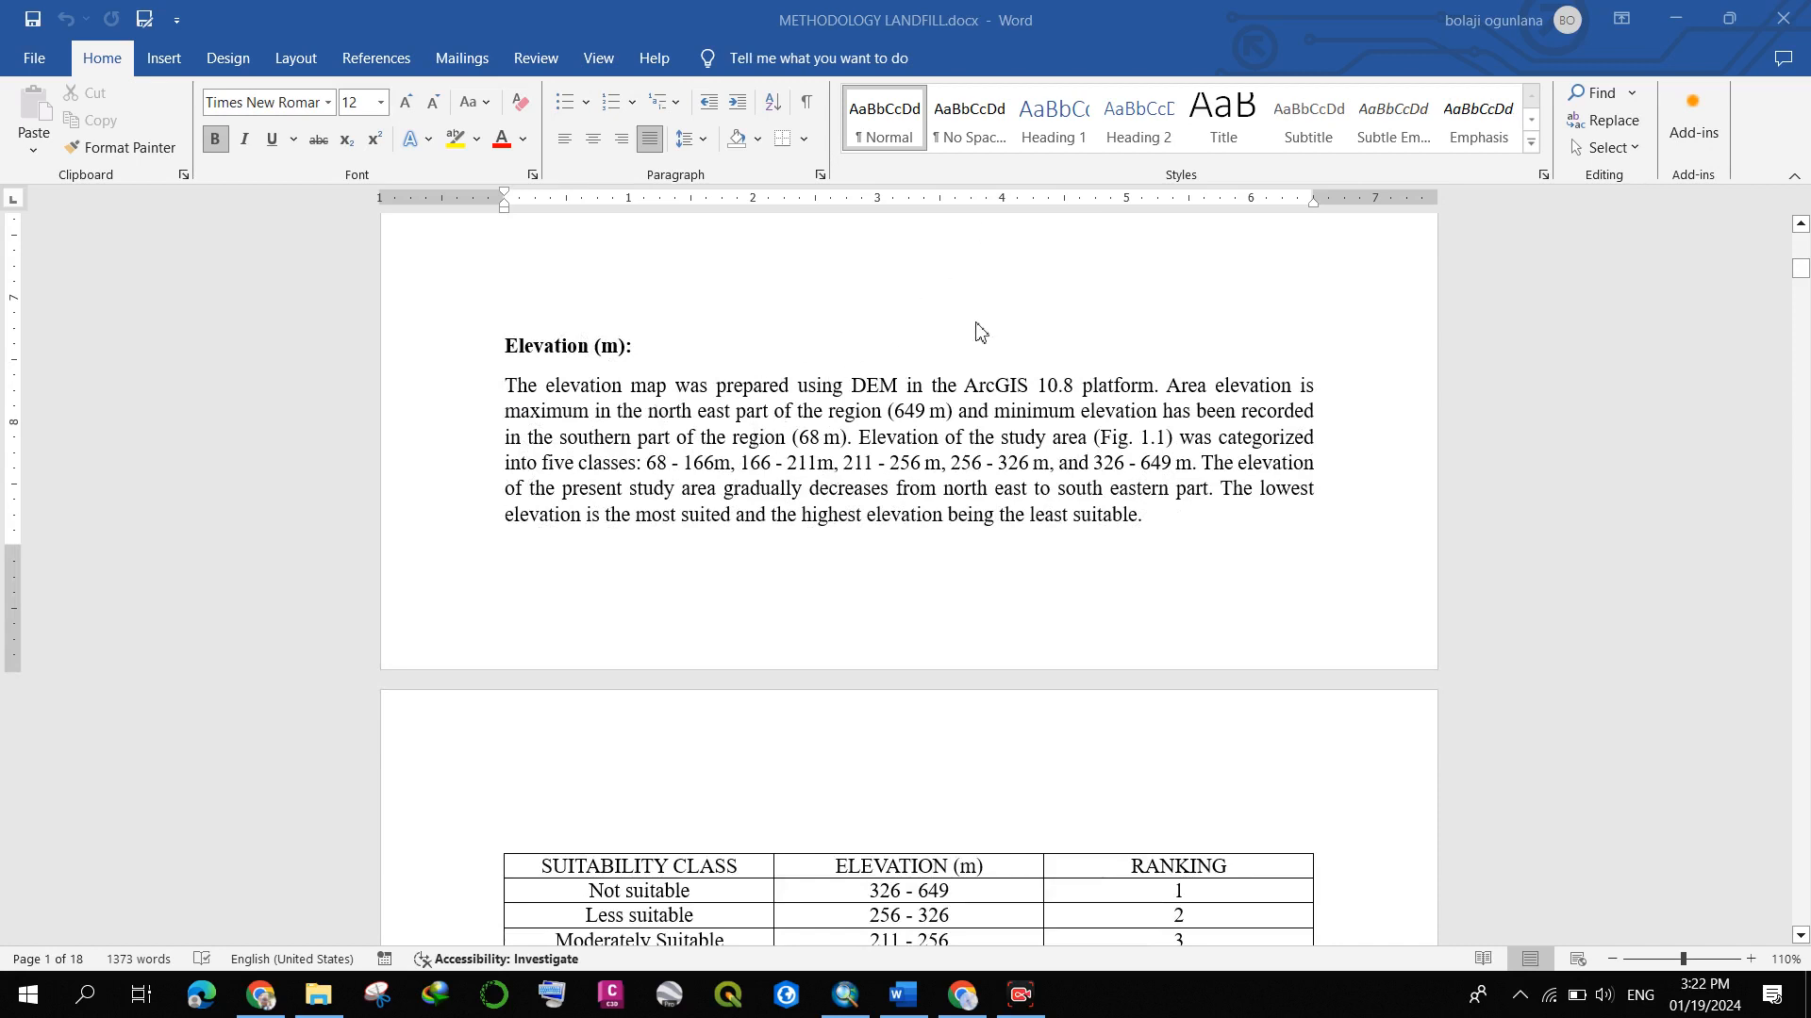
- Compare the Reclass Elevation table's suitability classes and rankings with the five elevation ranges in the Elevation text
scroll(976, 283, down, 3)
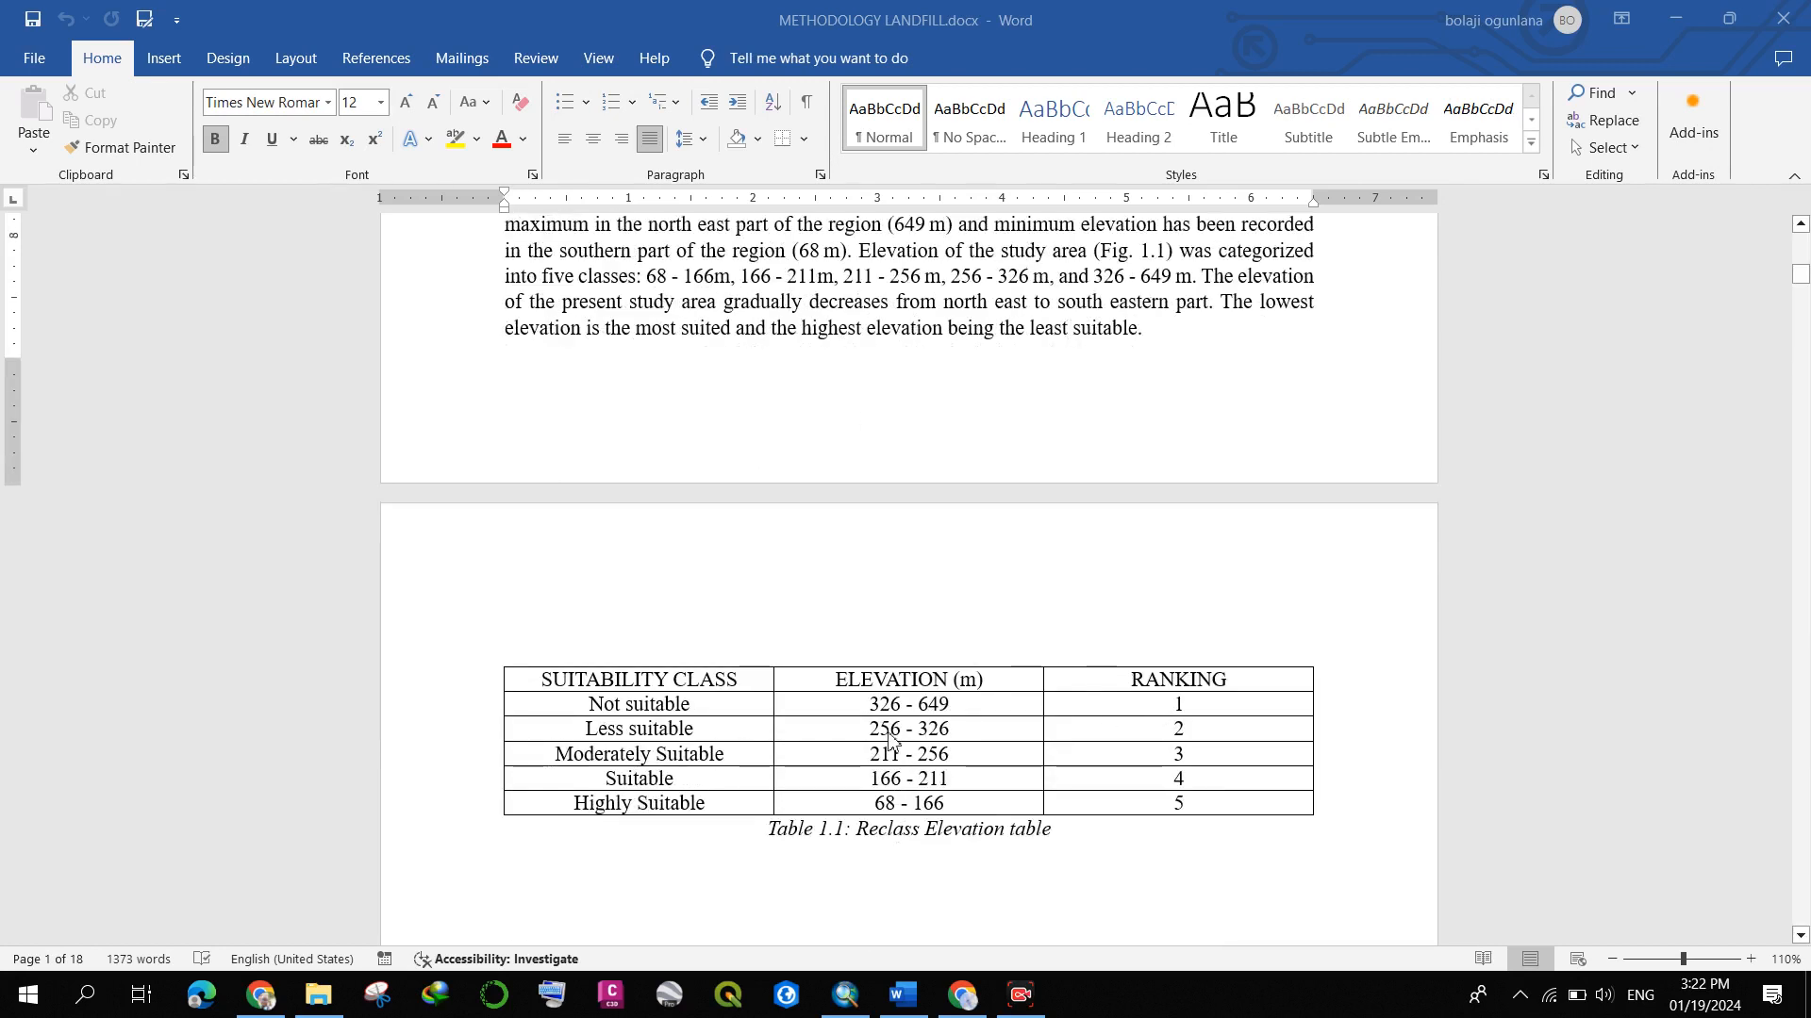
scroll(547, 716, down, 1)
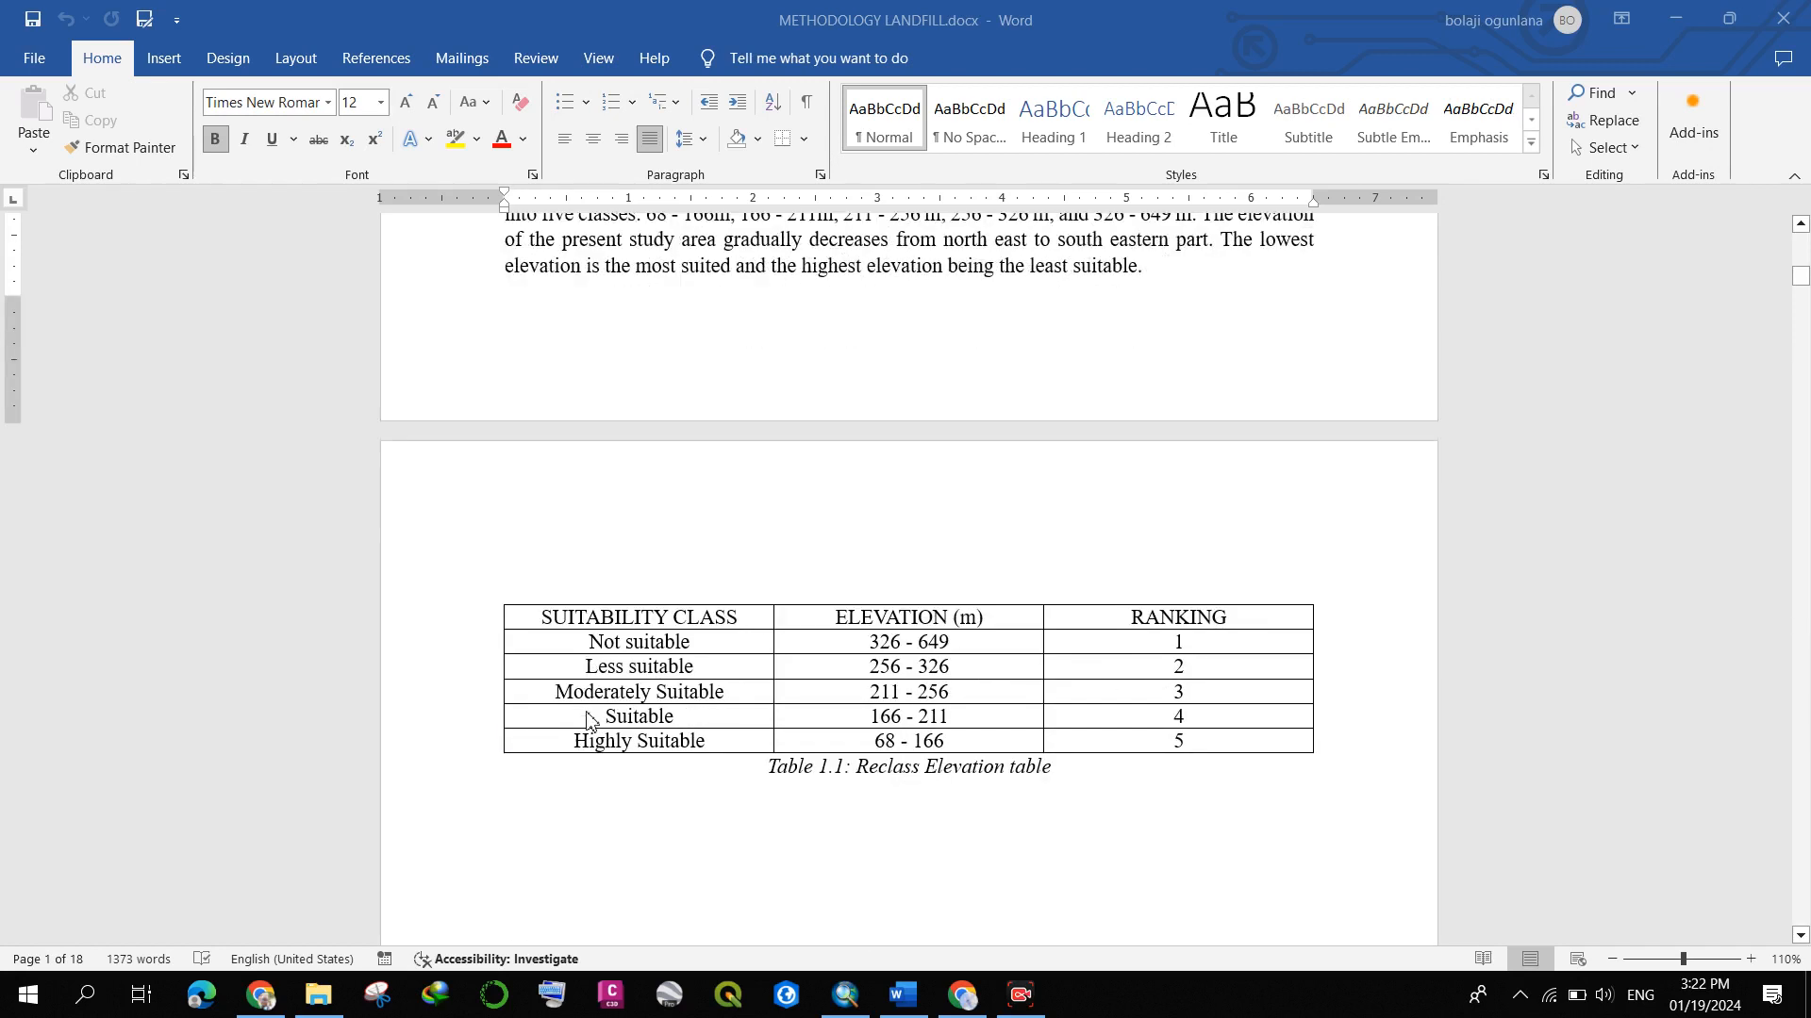
scroll(613, 674, down, 1)
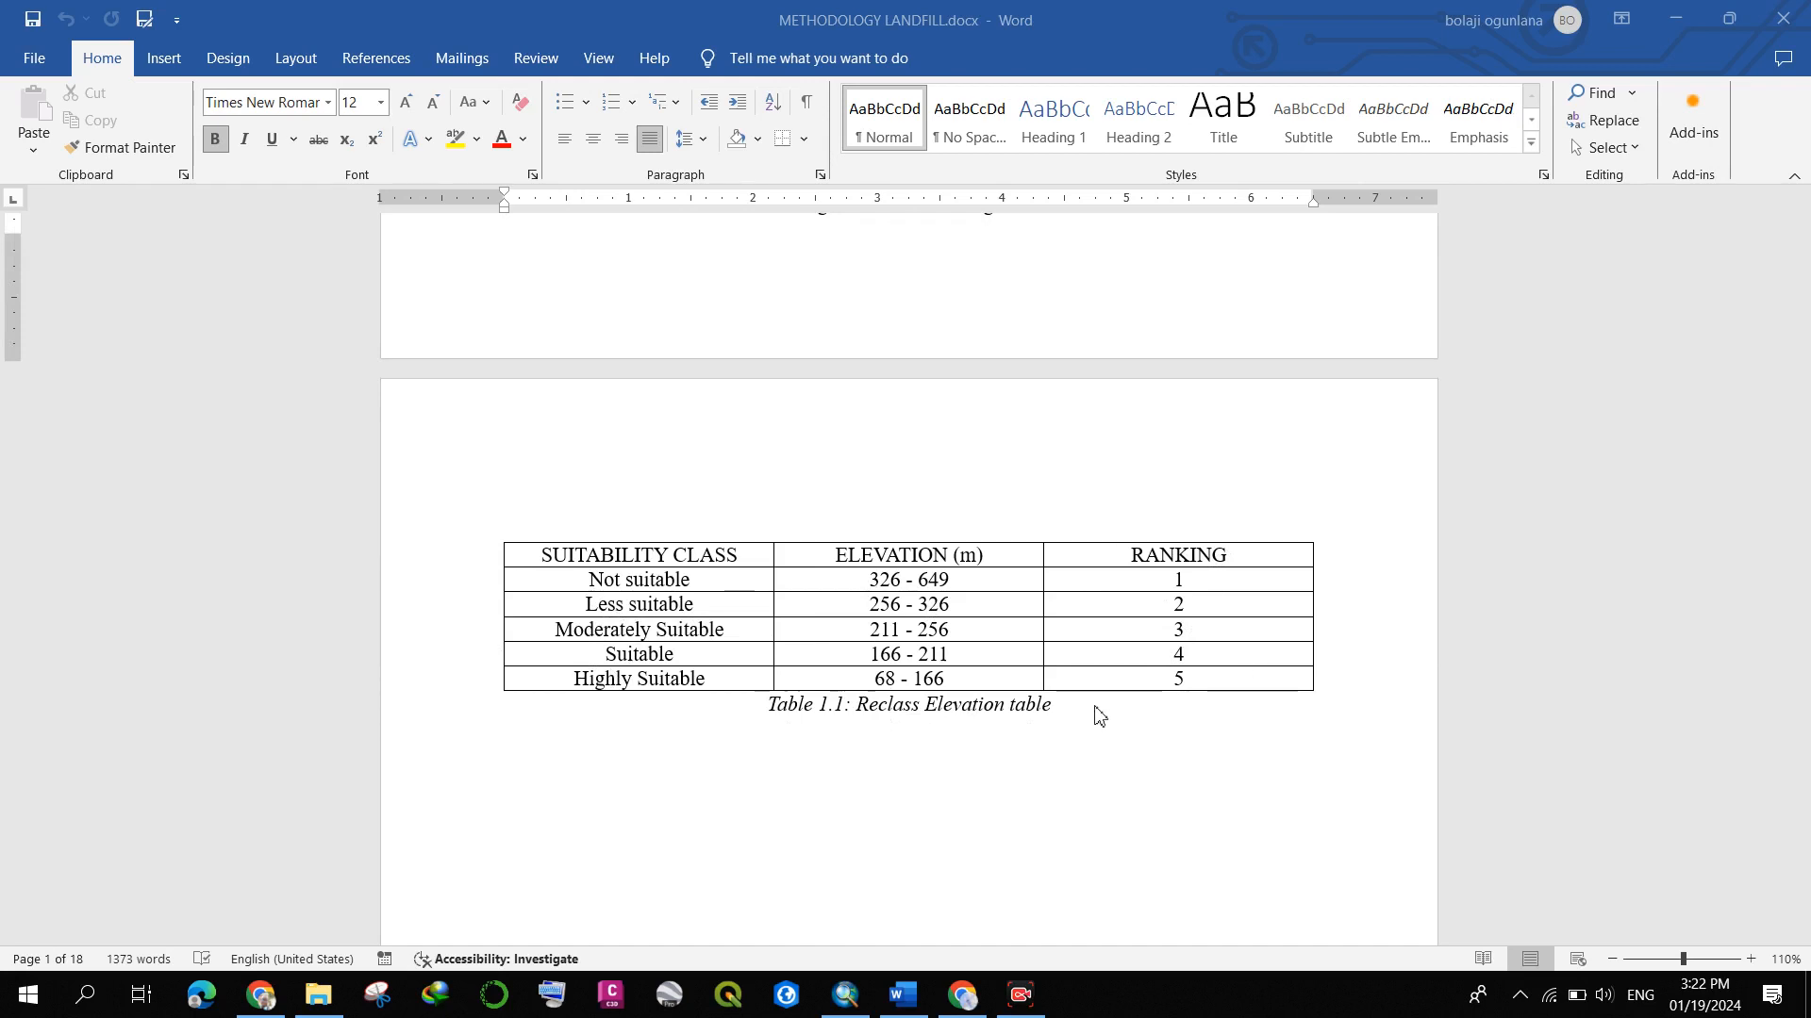
scroll(1011, 651, up, 1)
scroll(1160, 321, up, 3)
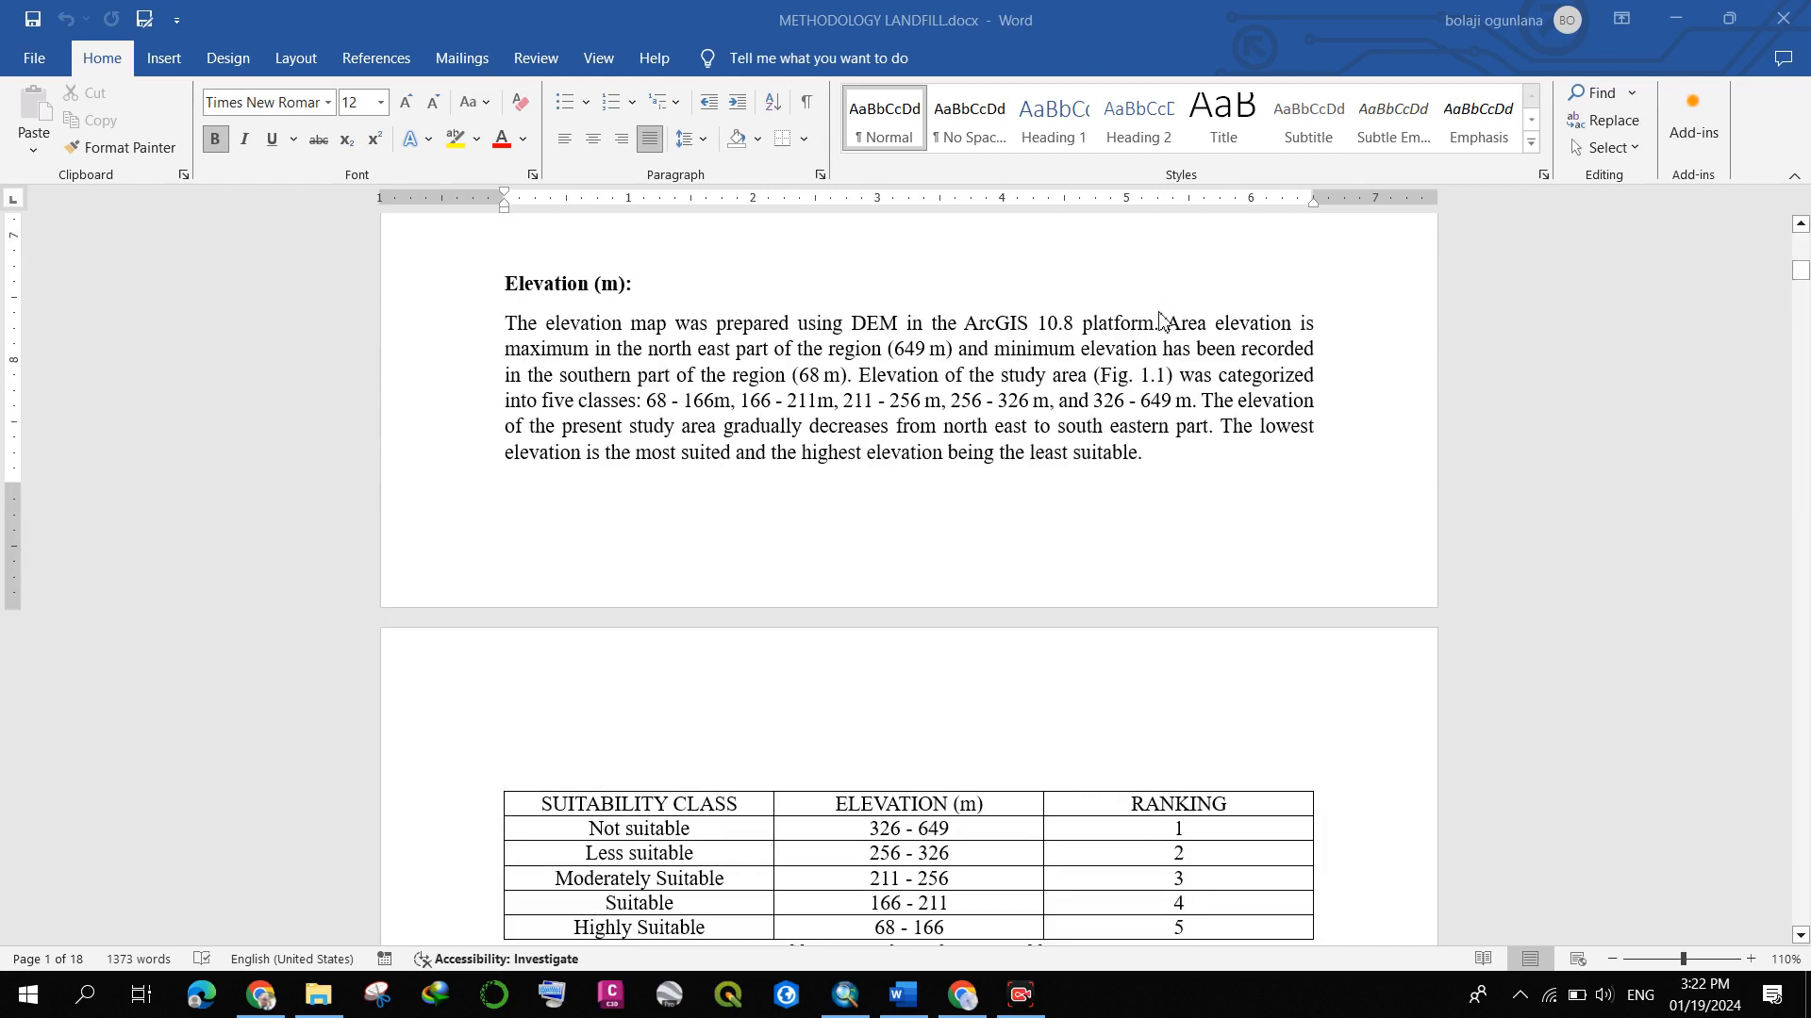
scroll(1159, 326, down, 1)
scroll(1158, 349, up, 1)
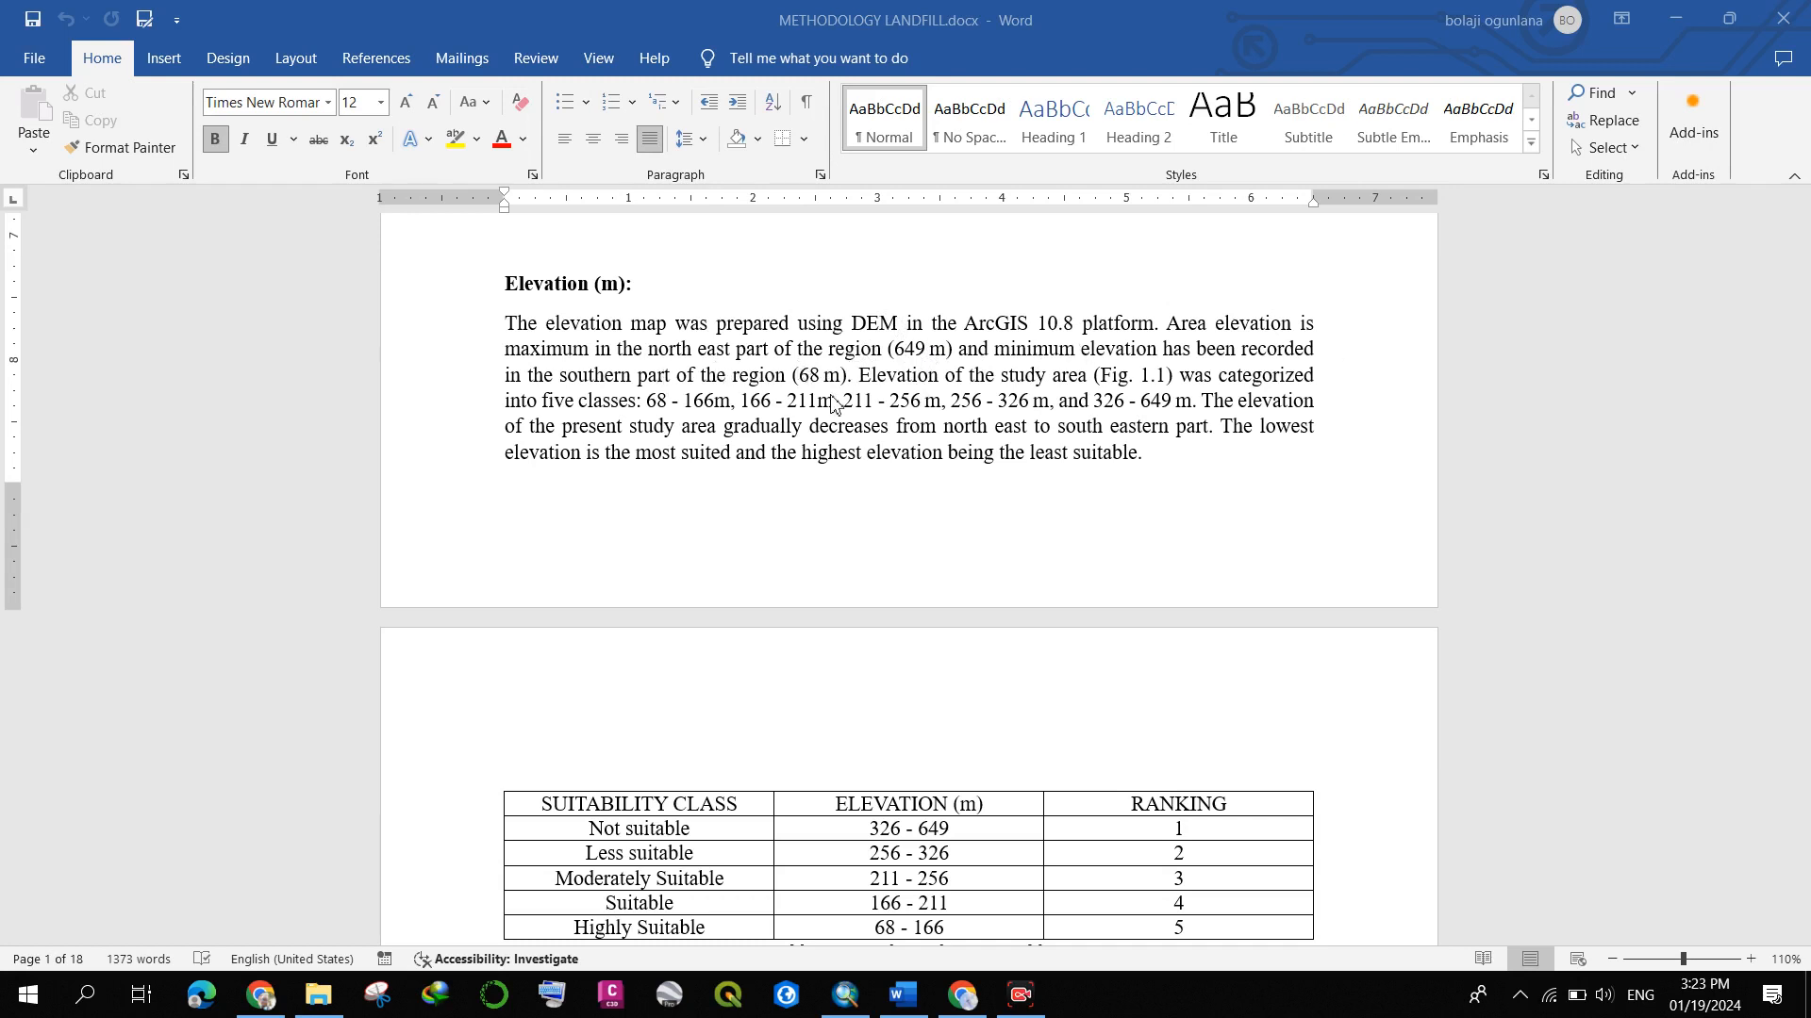
scroll(829, 390, down, 1)
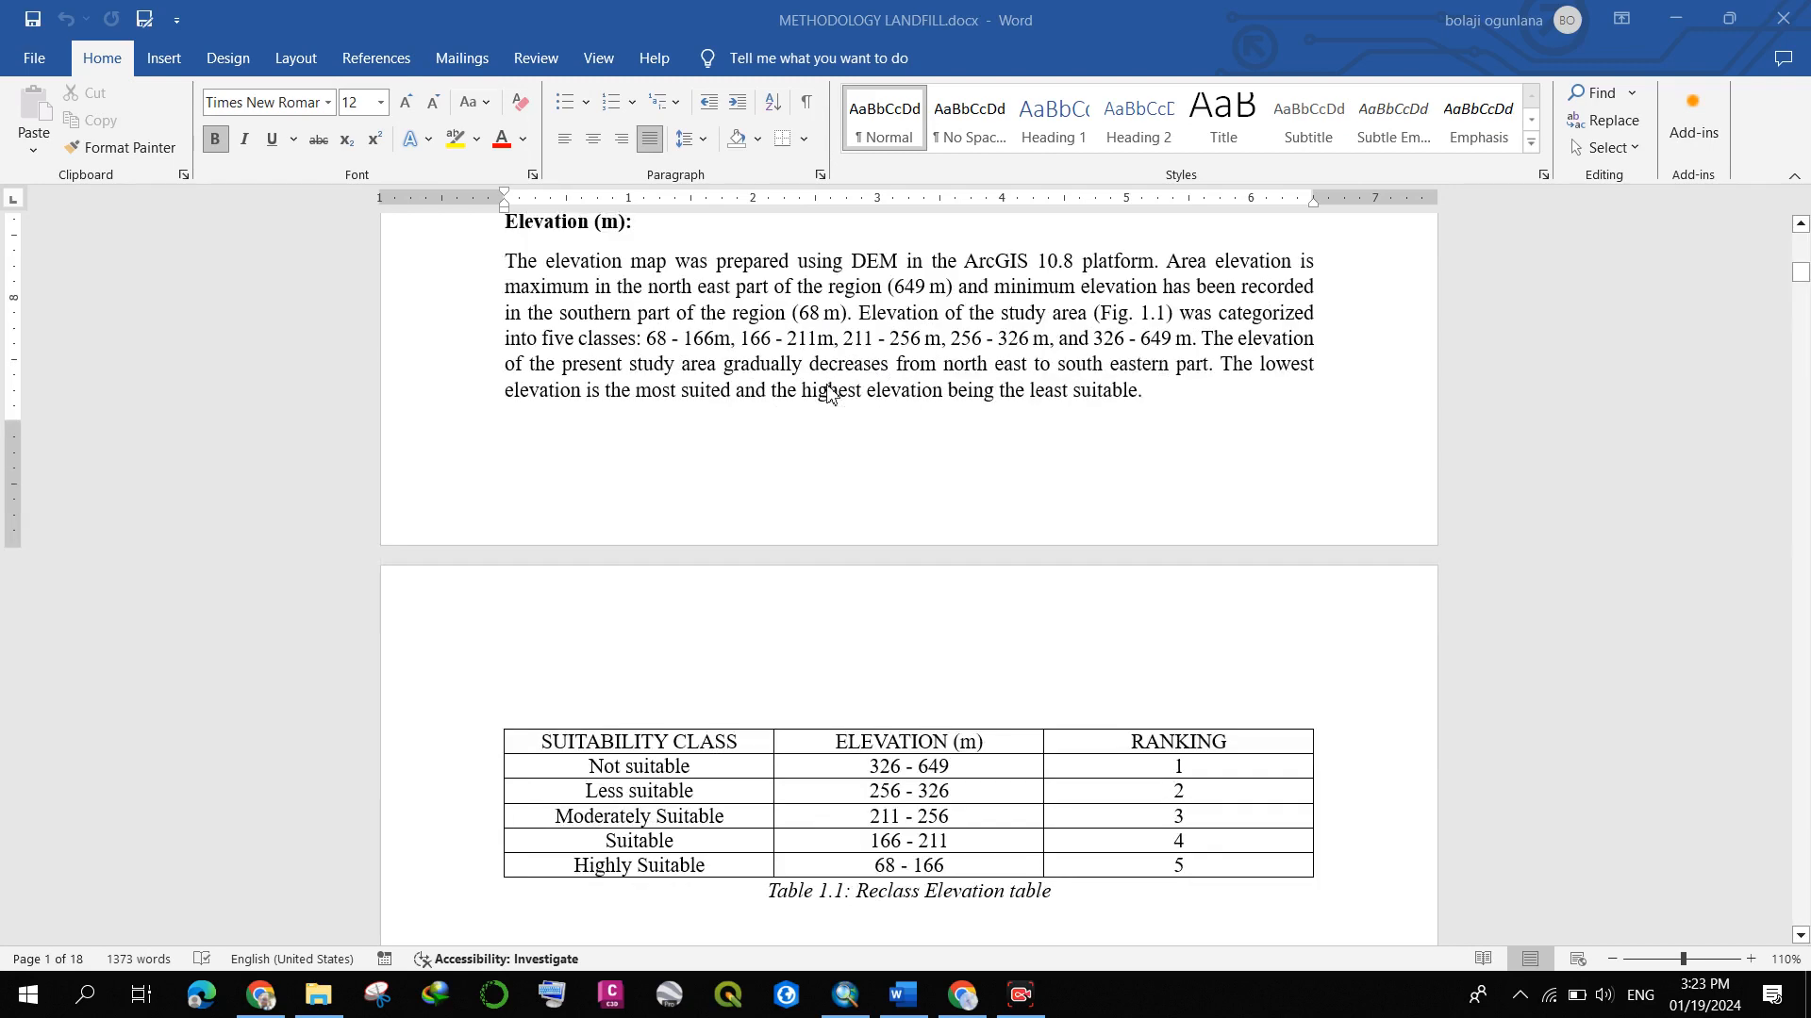
scroll(829, 390, up, 1)
scroll(823, 377, down, 1)
scroll(821, 370, down, 4)
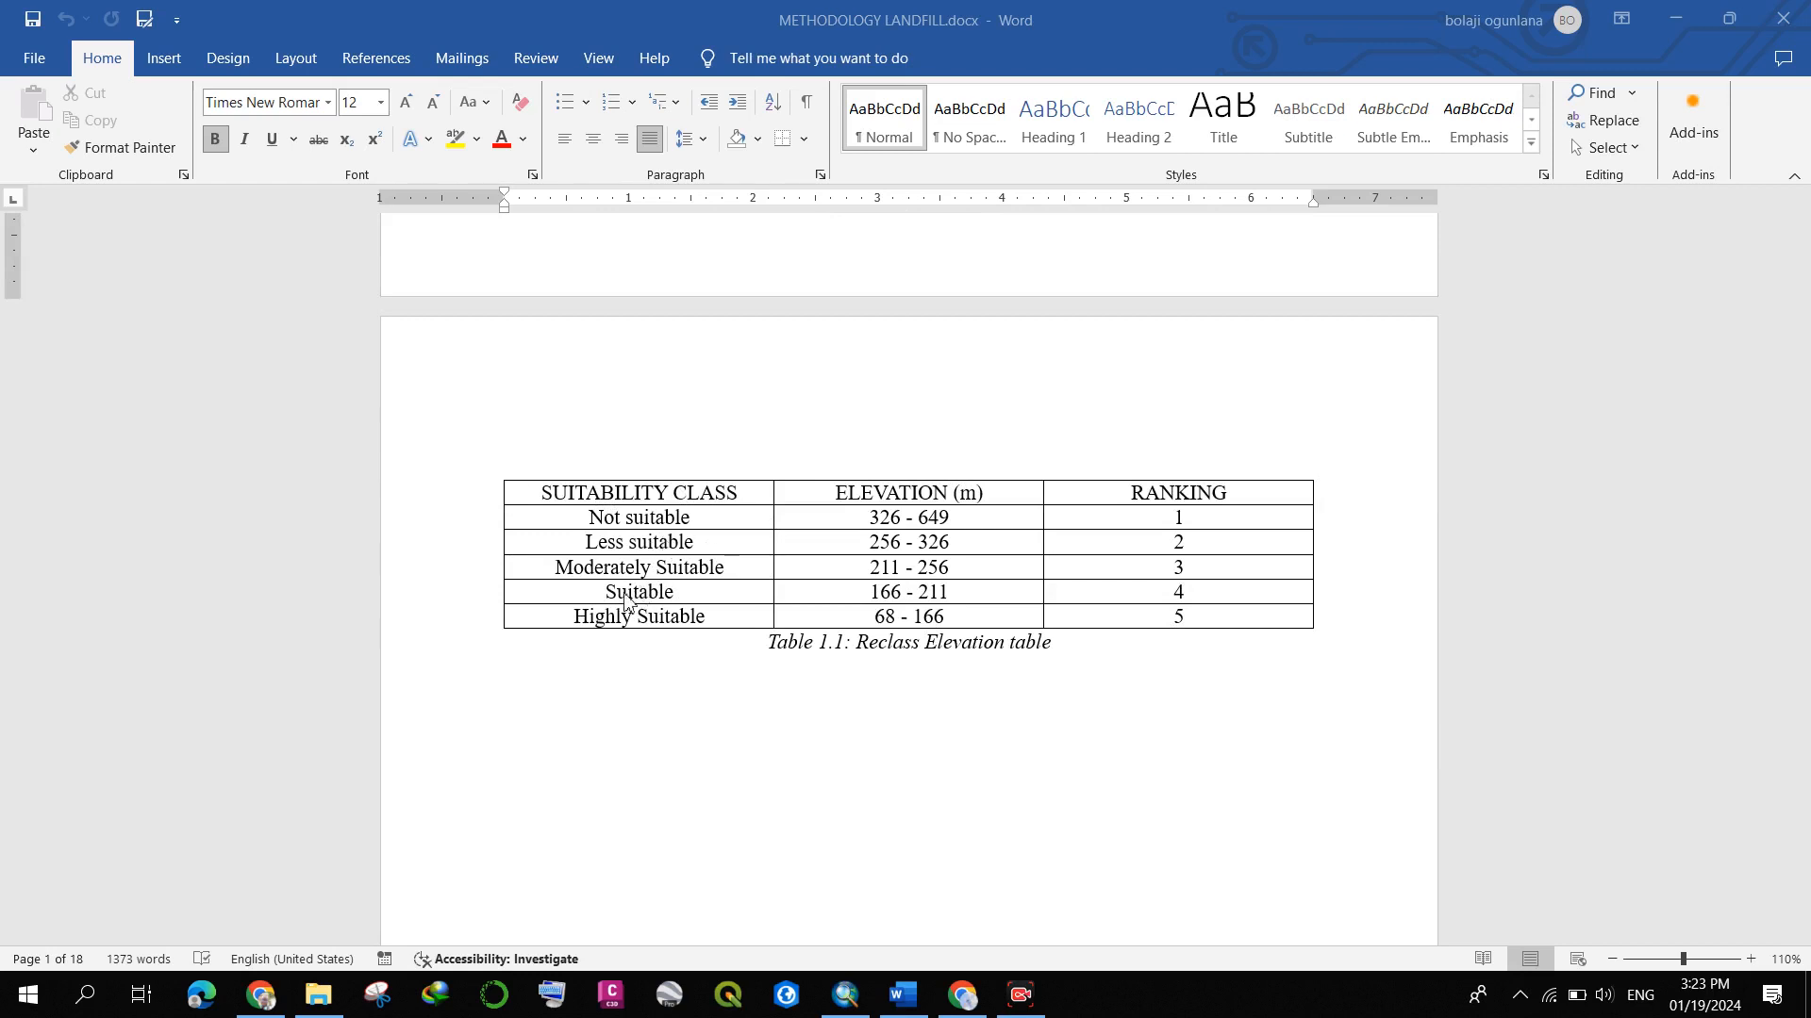
- Highlight the "Highly Suitable" class text in the Reclass Elevation table
click(578, 622)
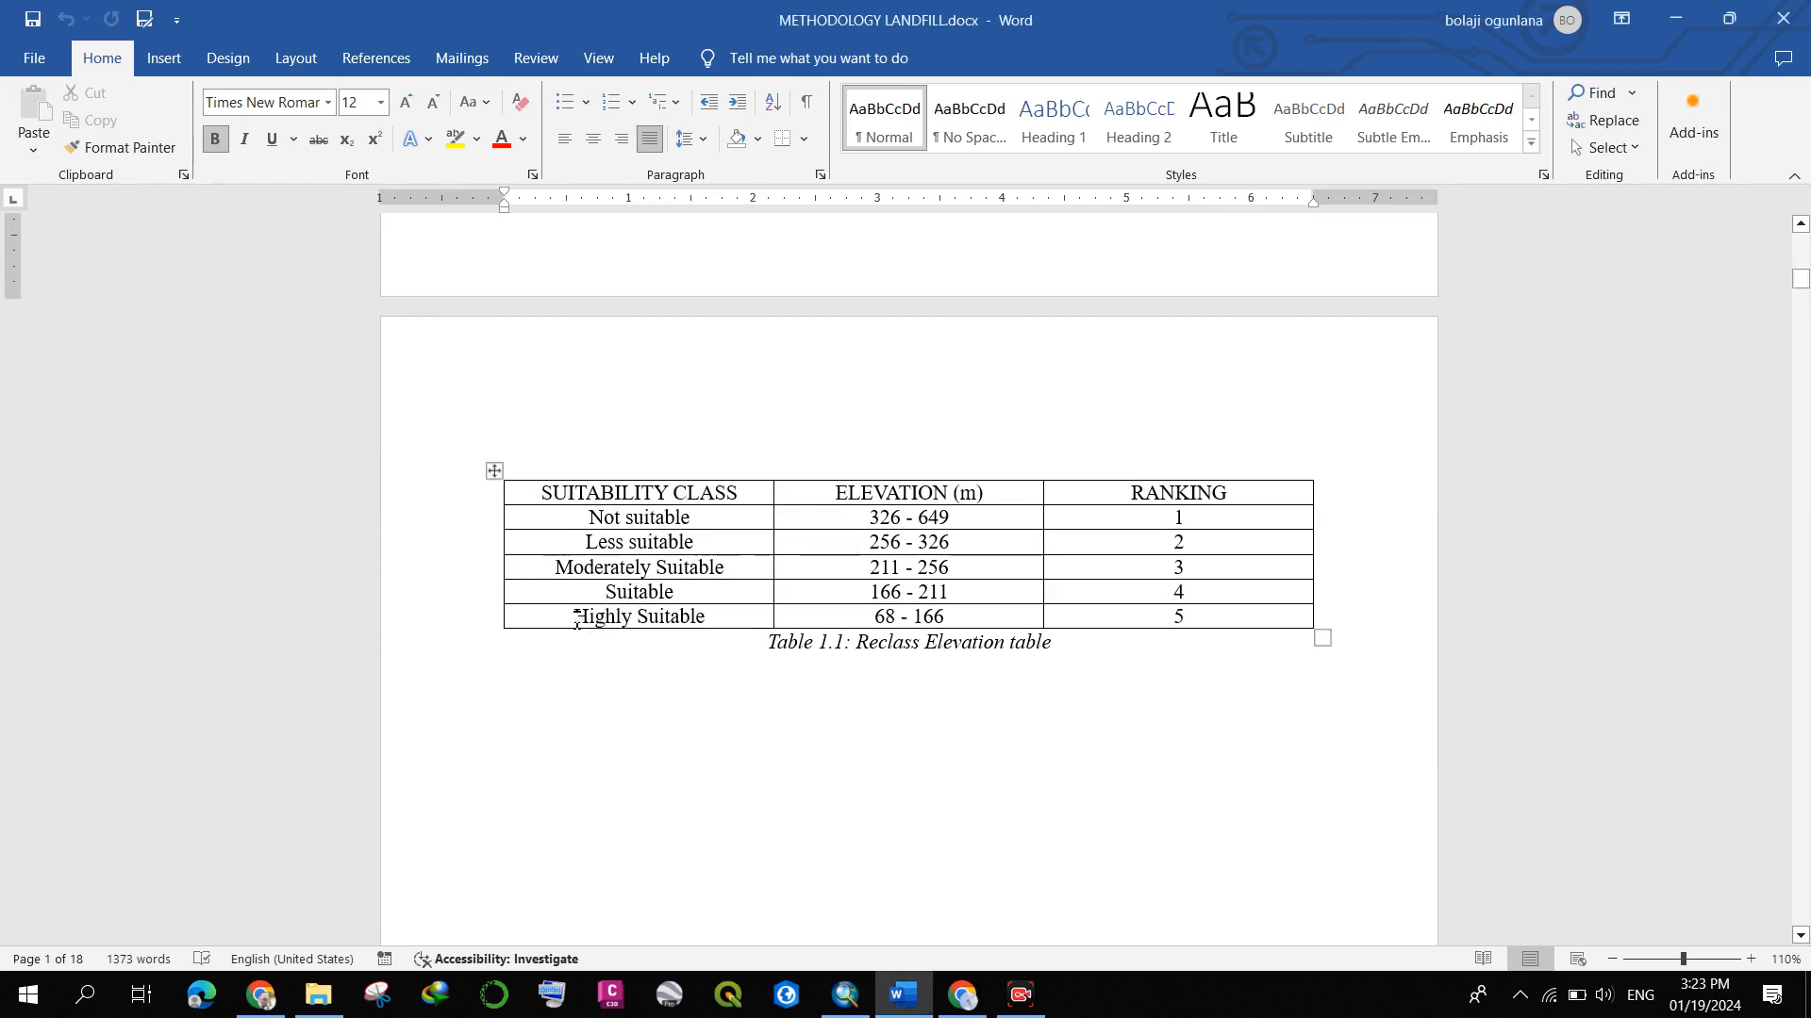
shift+click(760, 618)
right_click(675, 616)
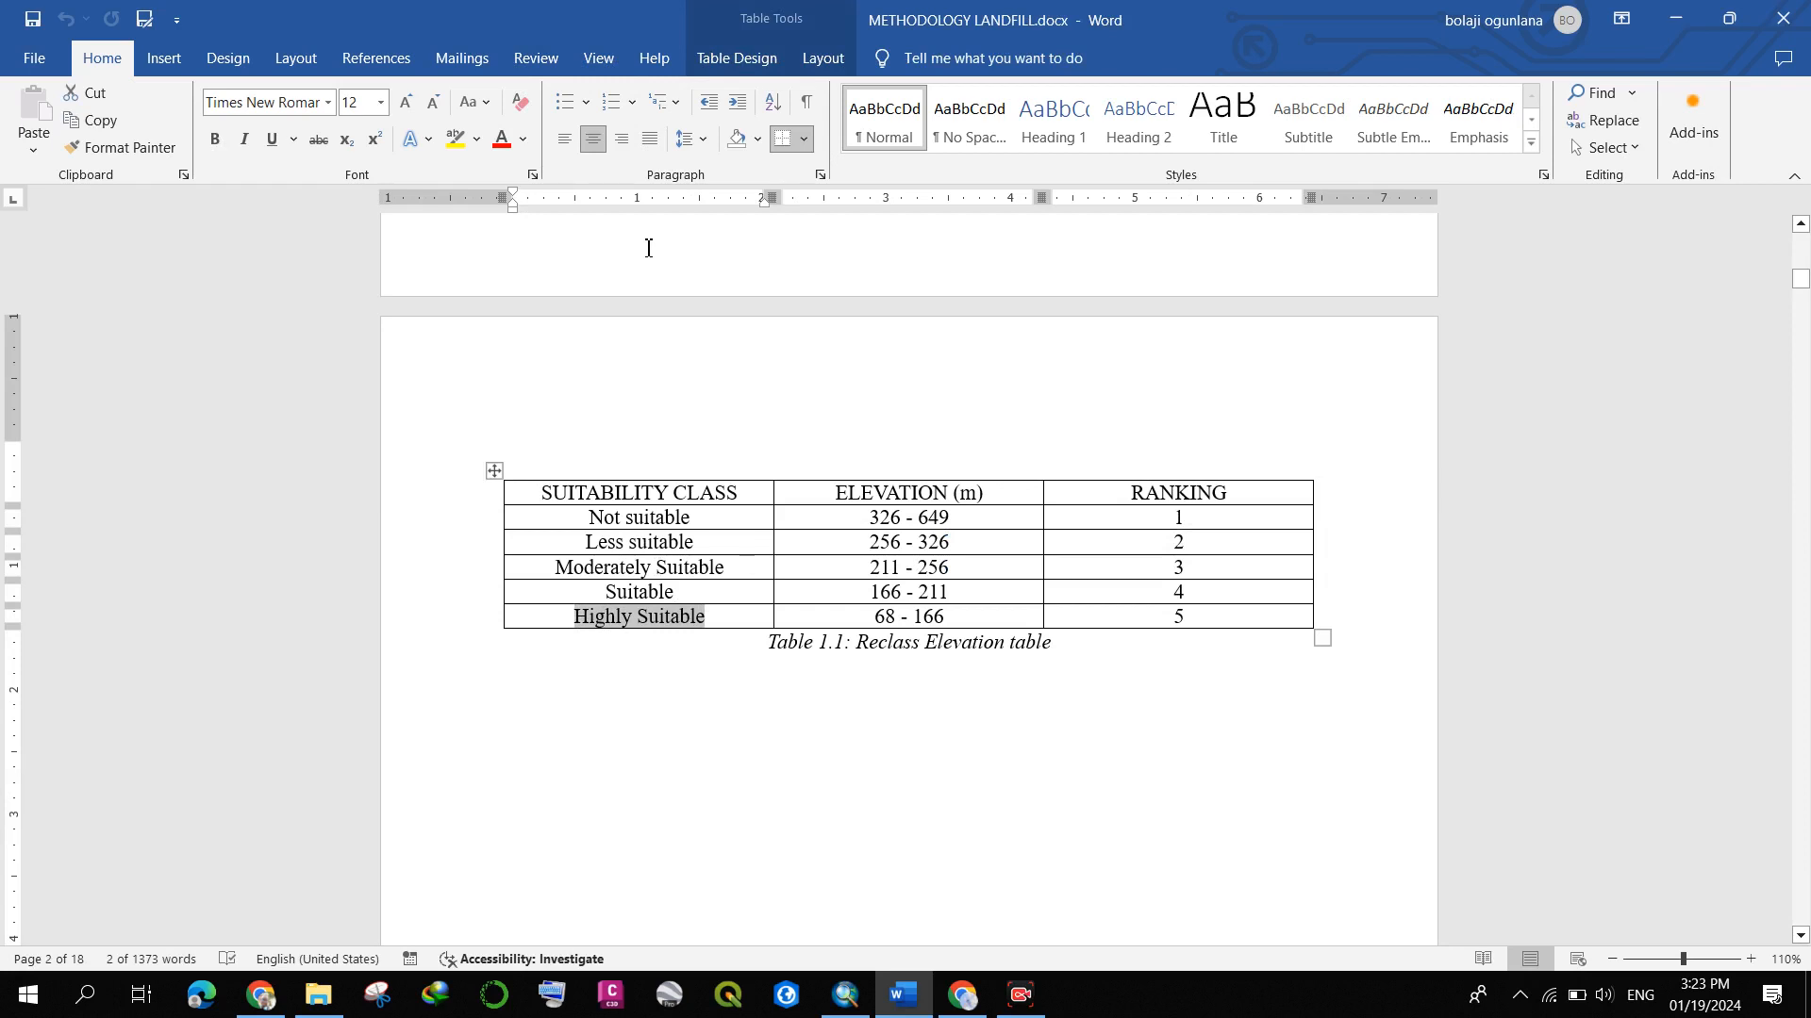
scroll(933, 406, down, 1)
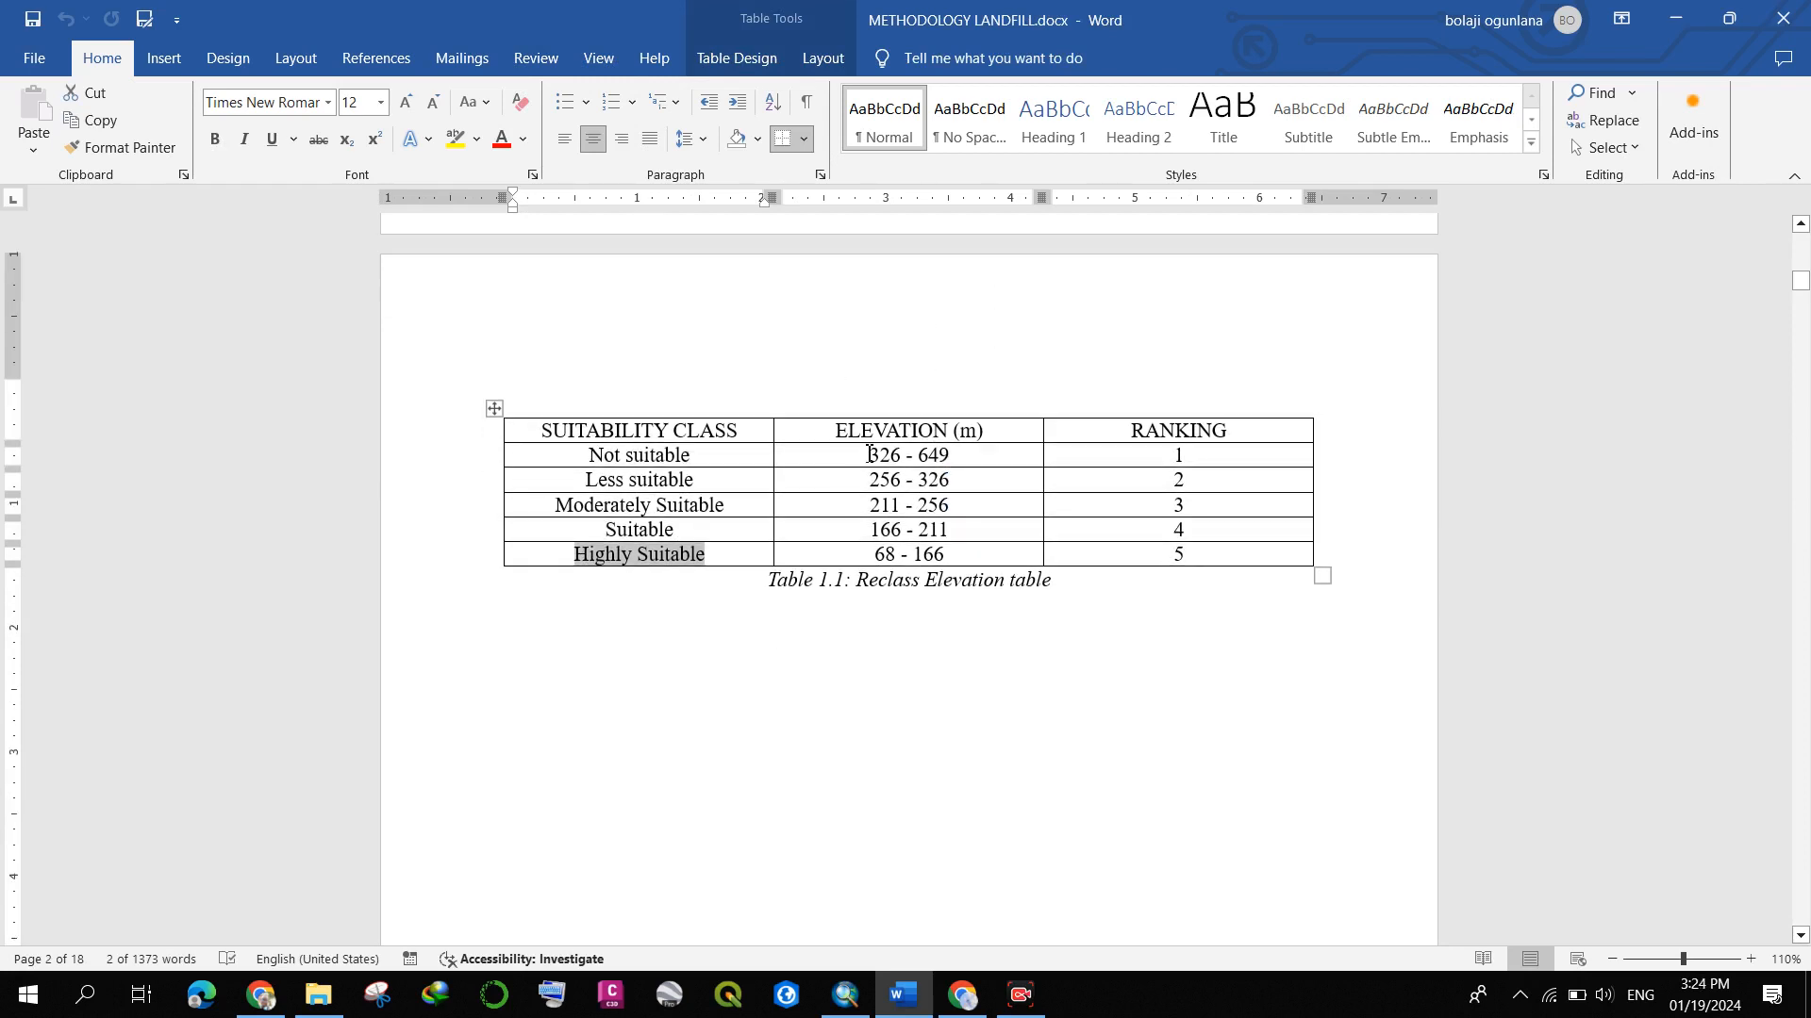
scroll(841, 467, up, 2)
scroll(872, 495, down, 2)
- Highlight 649 in the Not suitable elevation range, and then text in the Highly Suitable row's elevation range
click(950, 456)
drag(950, 455, 919, 457)
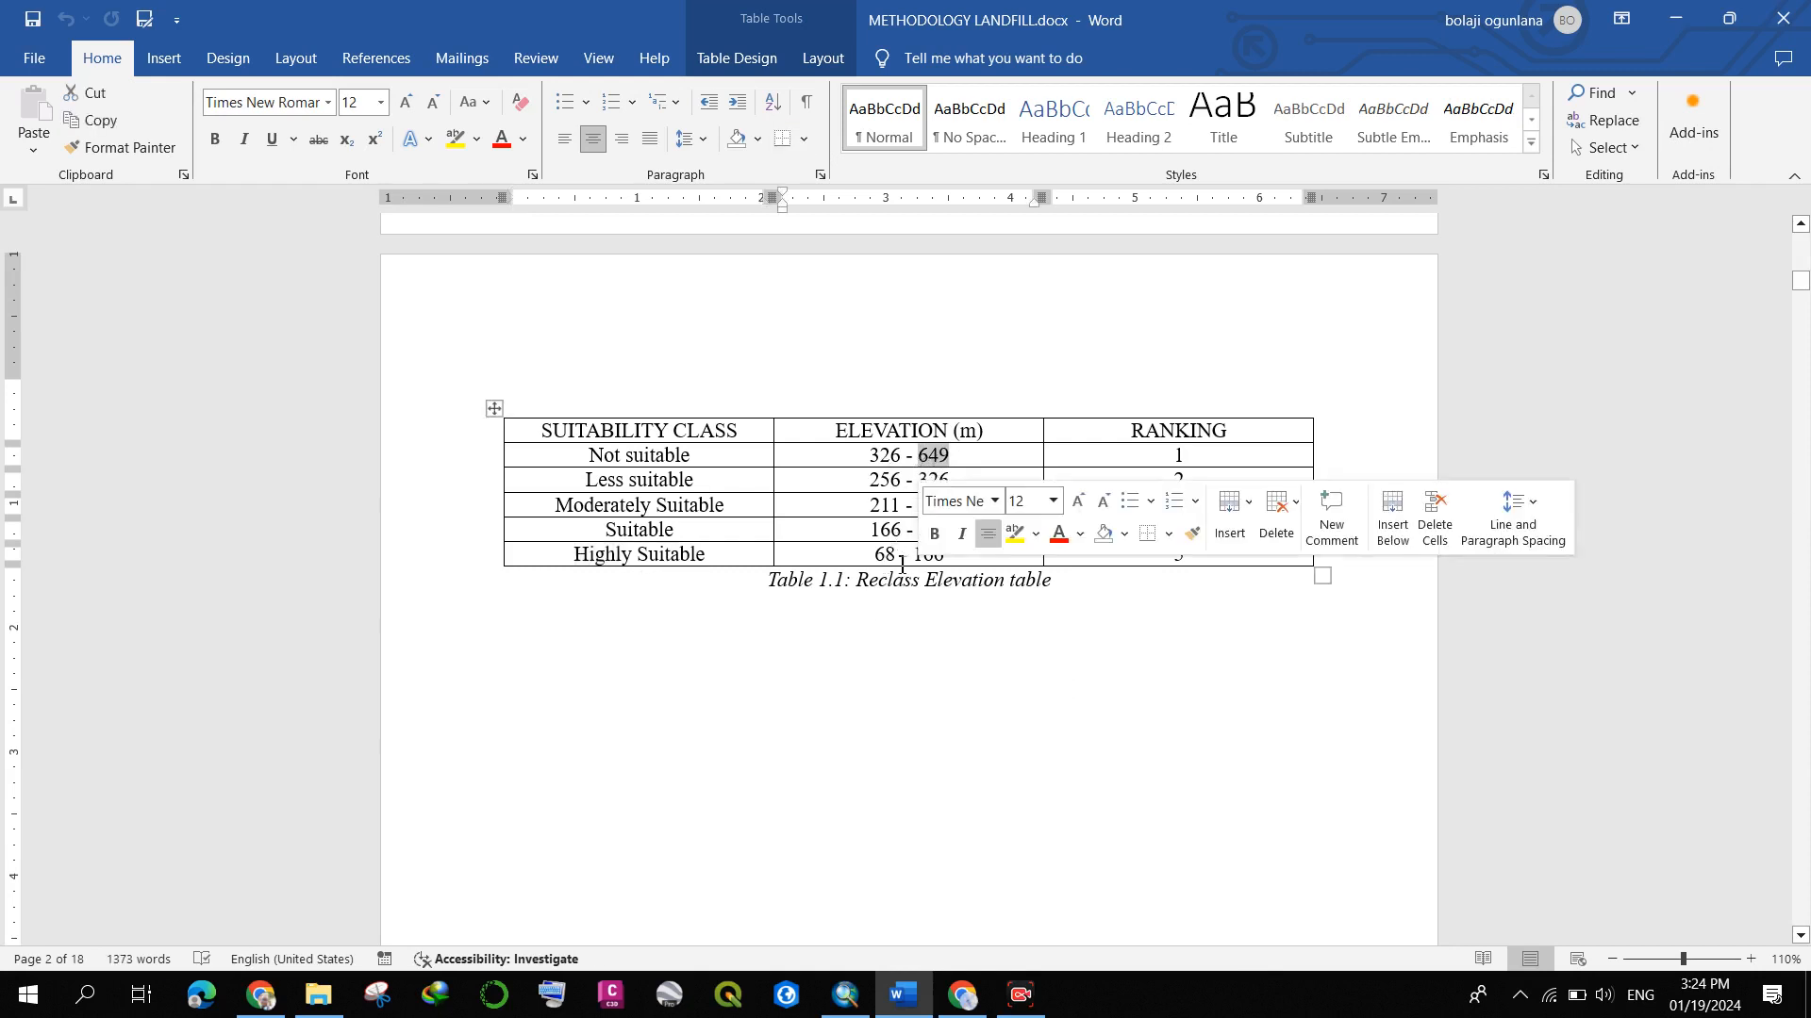
drag(903, 562, 884, 554)
- Examine the Digital Elevation Model map of Ile Ife and its legend of ranking classes
scroll(796, 539, down, 5)
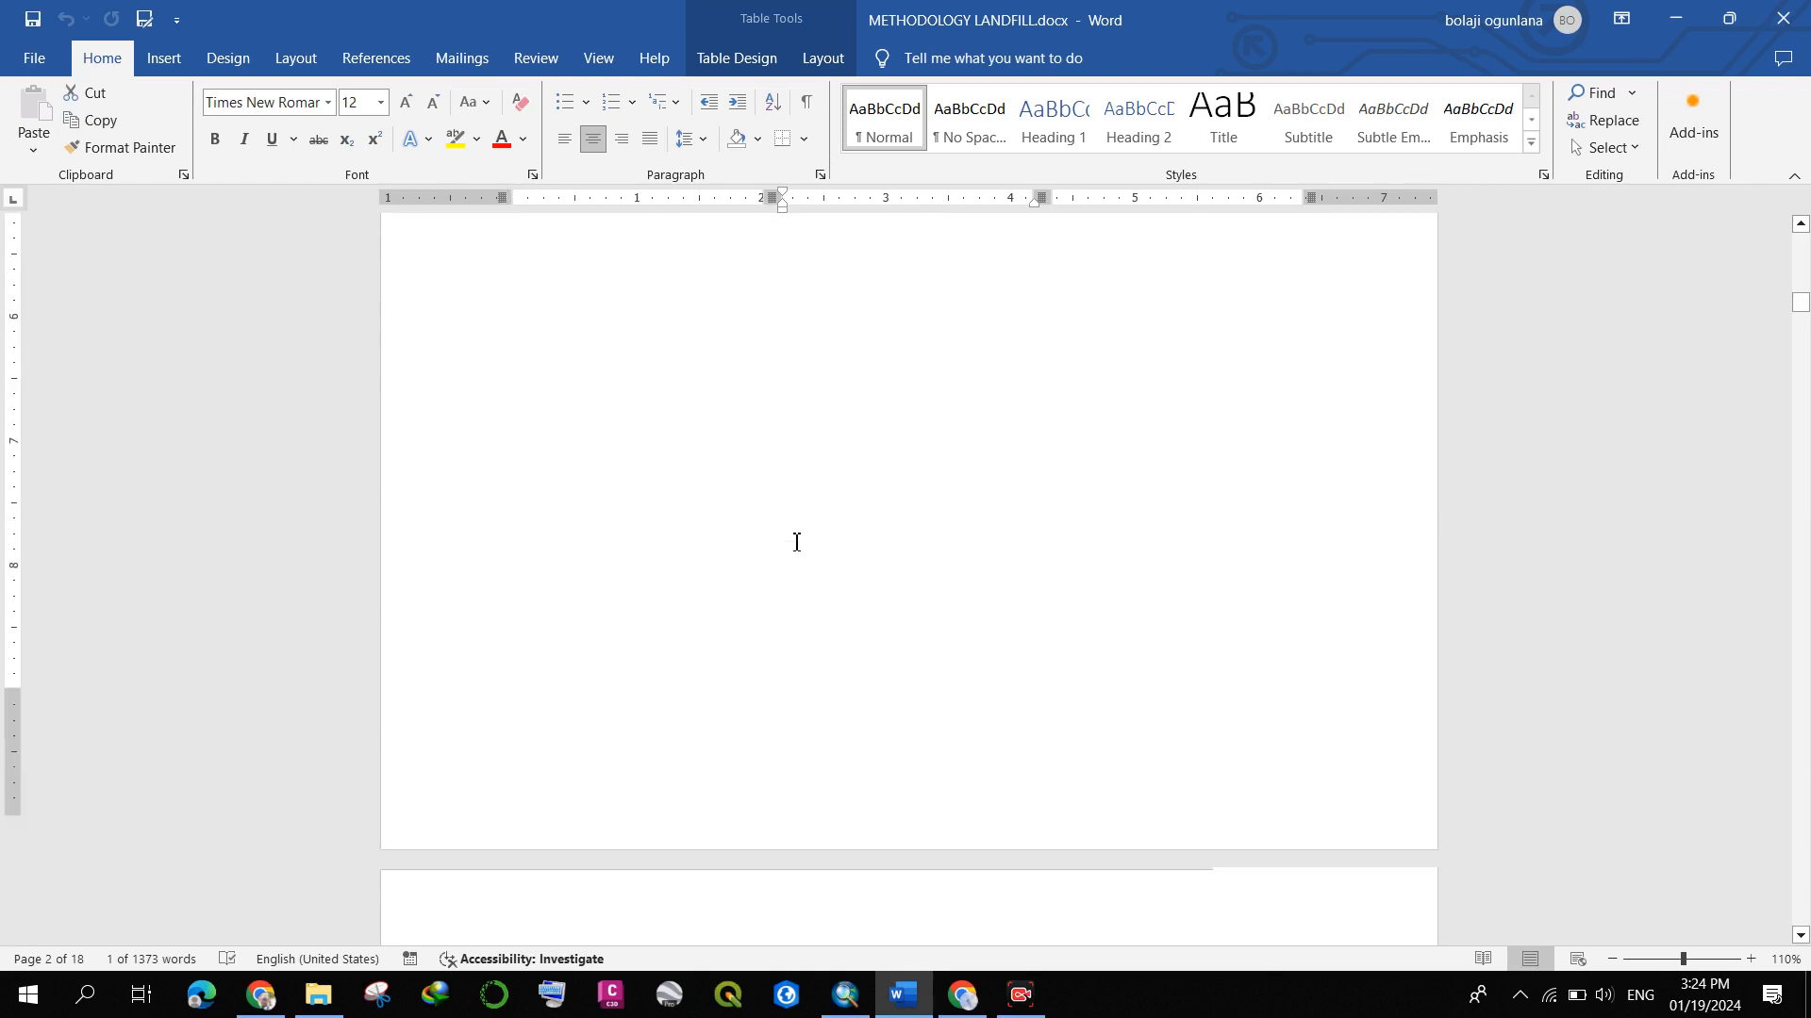
scroll(796, 542, down, 10)
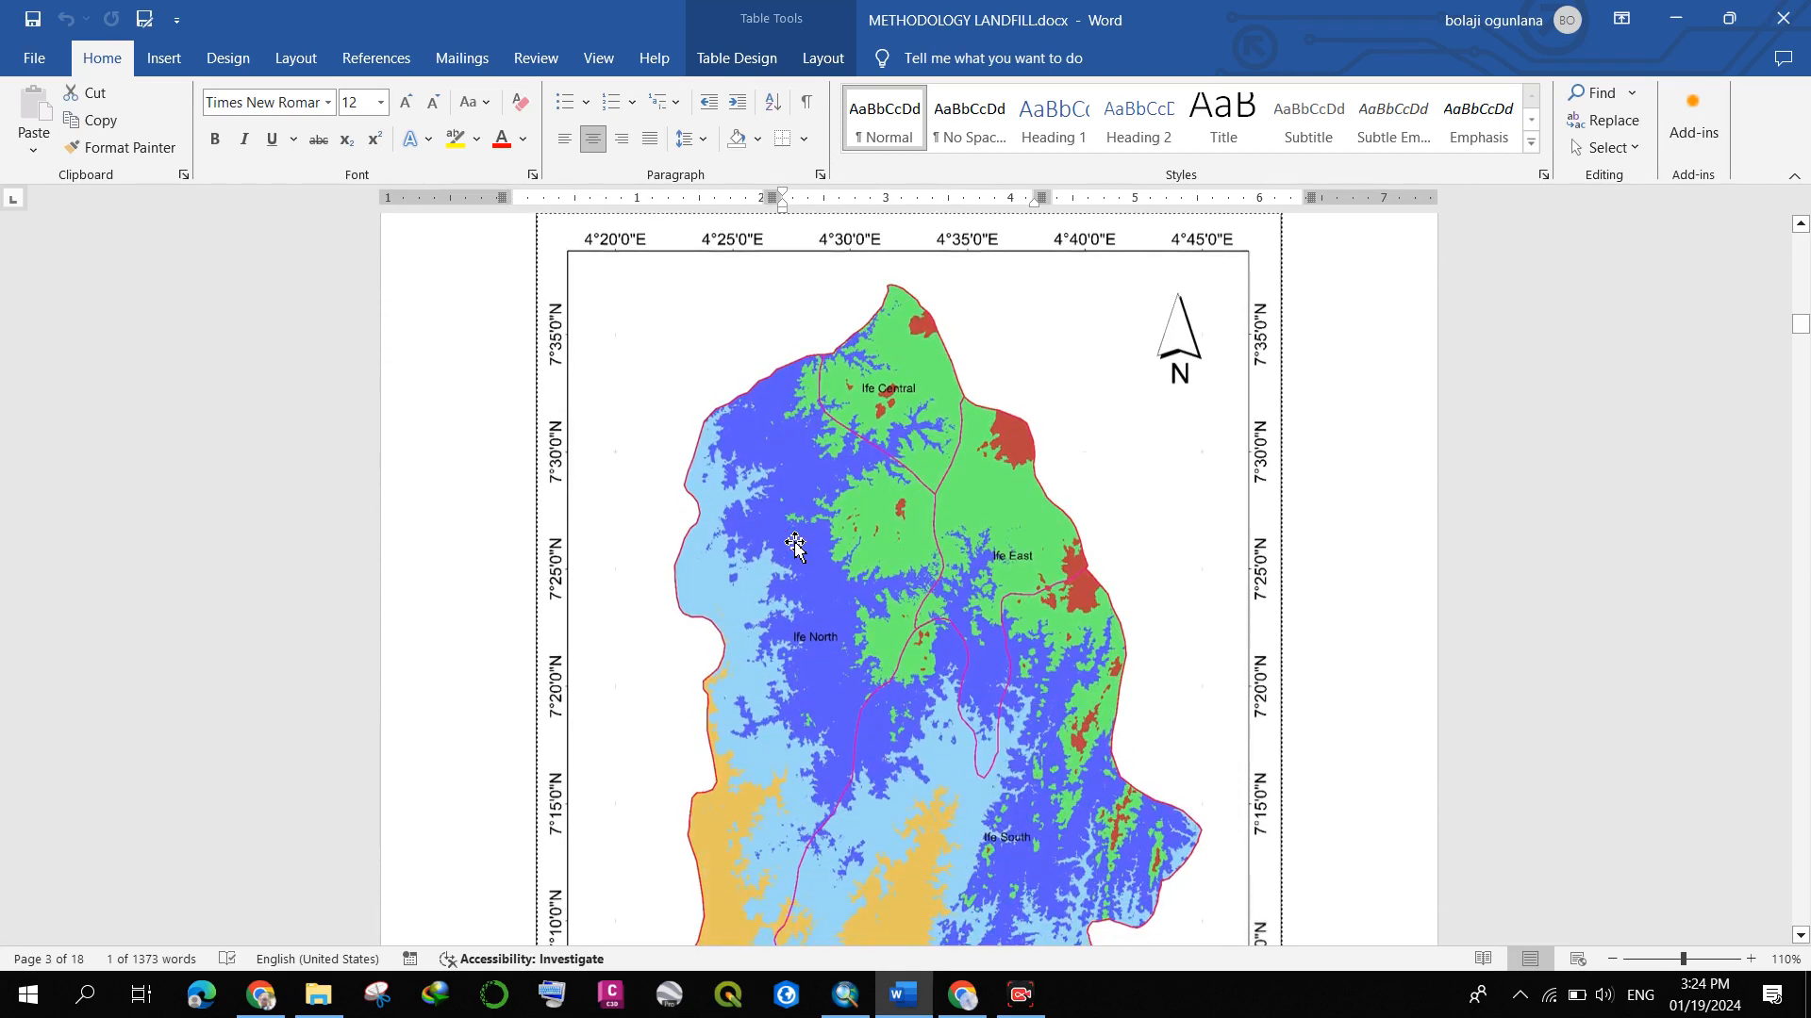
scroll(795, 545, up, 1)
scroll(759, 443, down, 8)
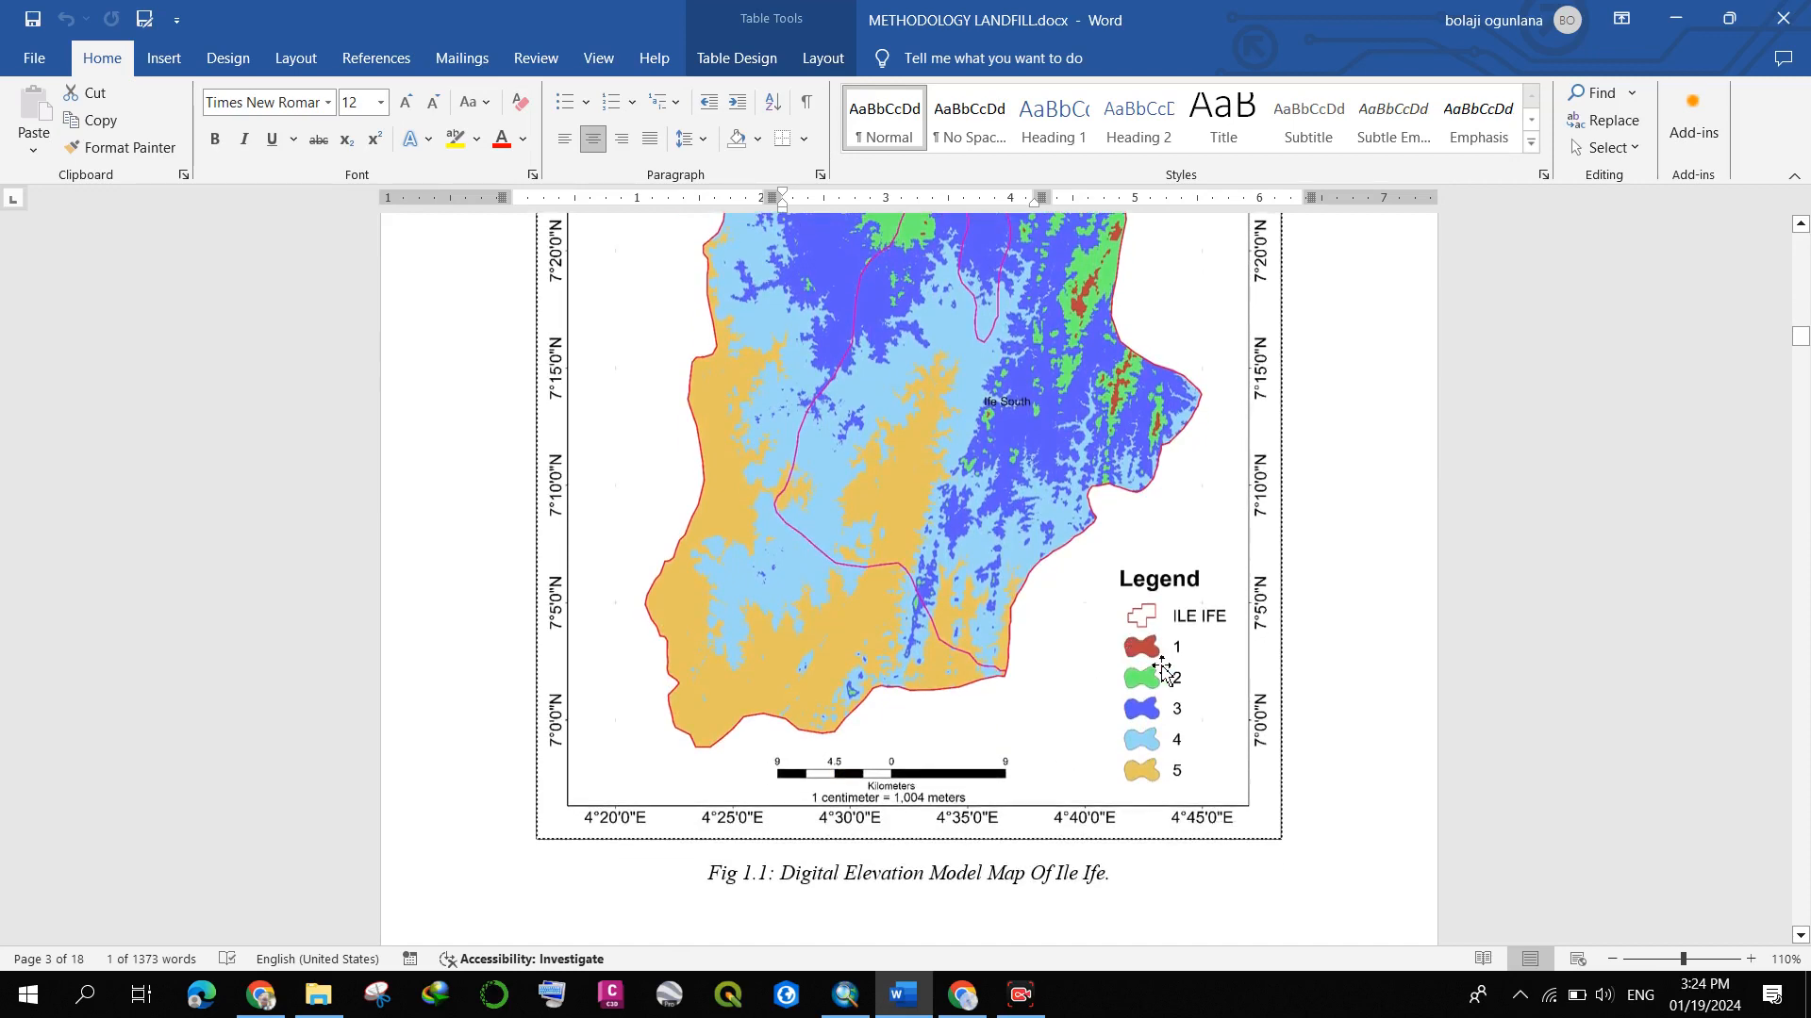
- Compare the elevation rankings in the Reclass Elevation table with the colour classes on the Digital Elevation Model map of Ile Ife
scroll(1085, 707, down, 19)
scroll(1162, 666, up, 7)
scroll(1160, 666, up, 12)
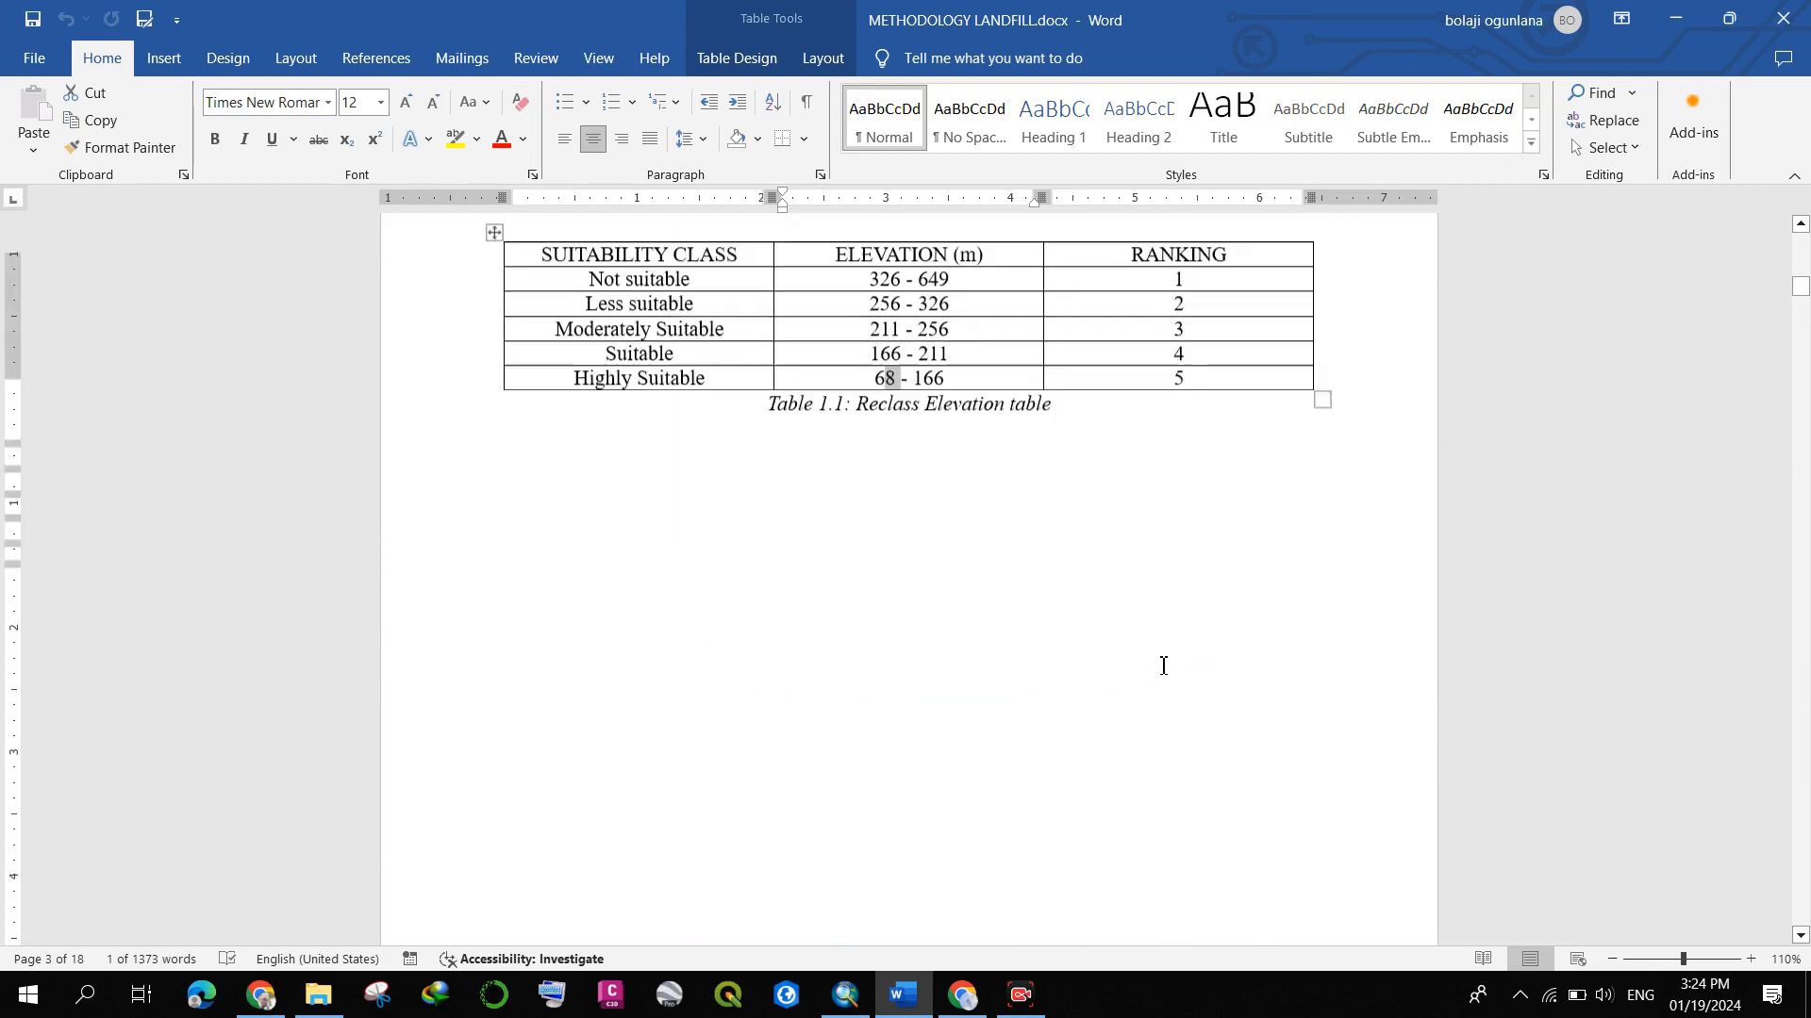
scroll(1118, 614, down, 10)
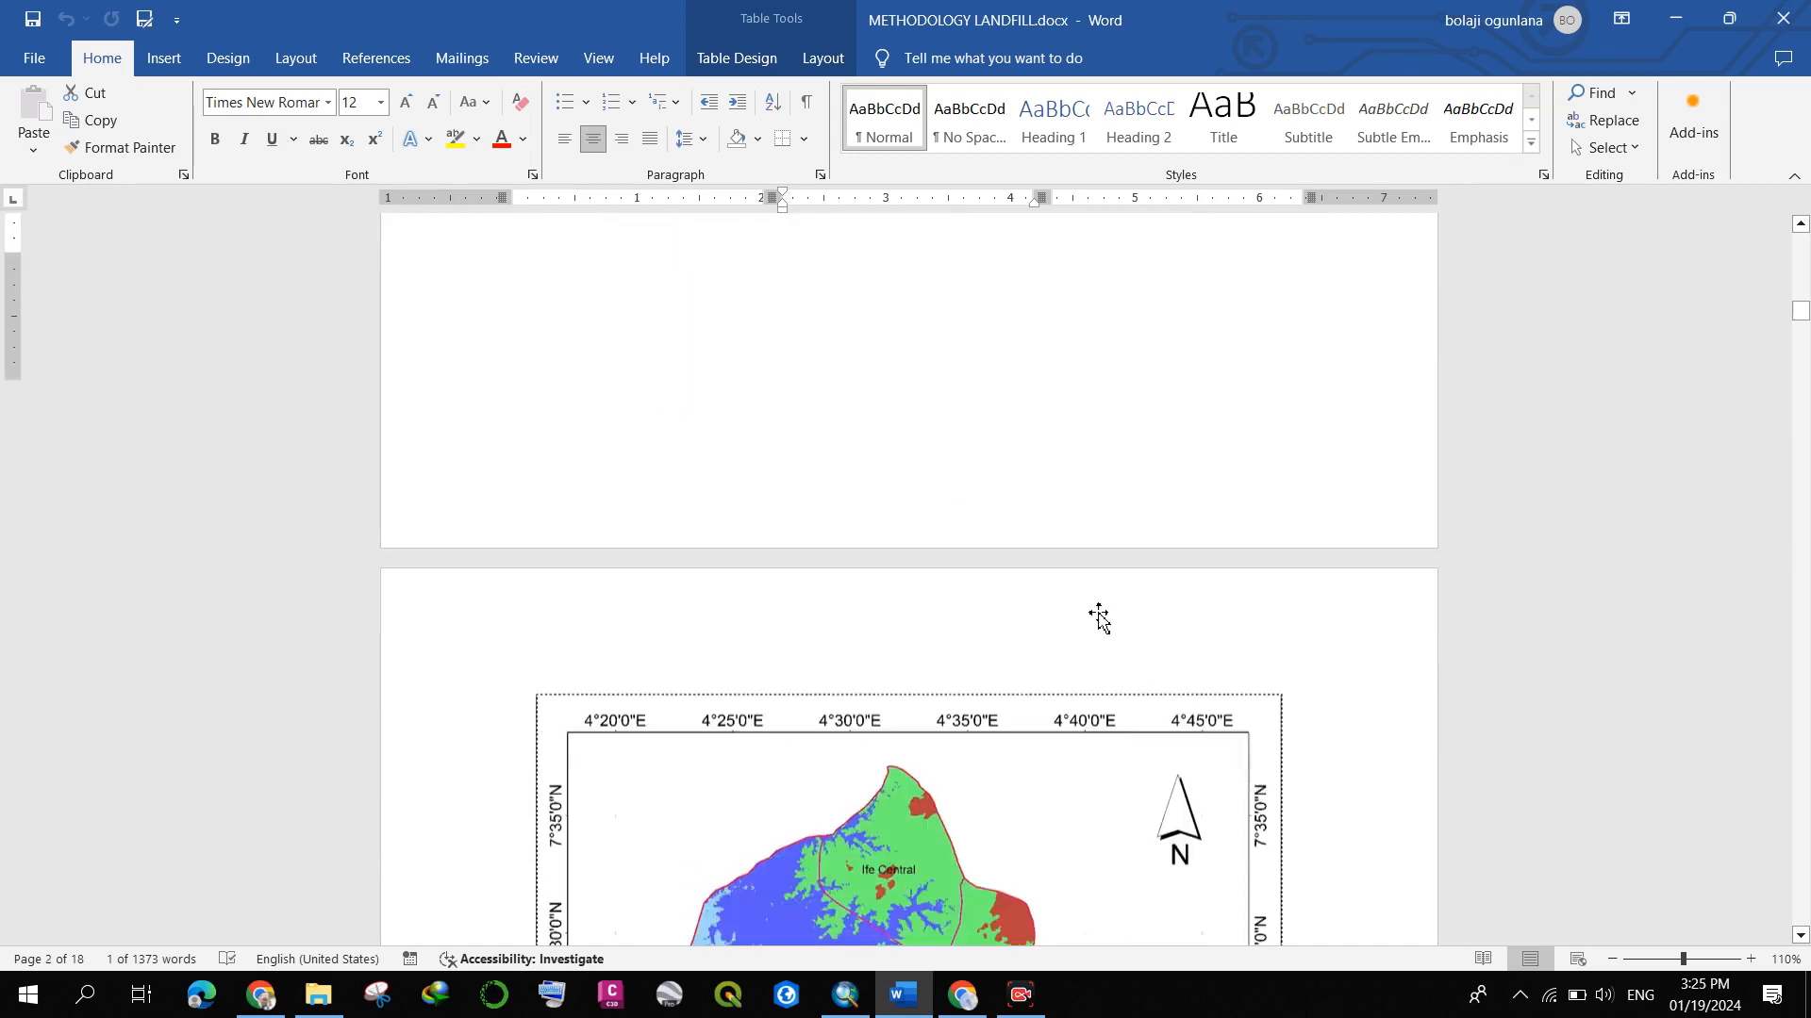
scroll(1163, 864, down, 3)
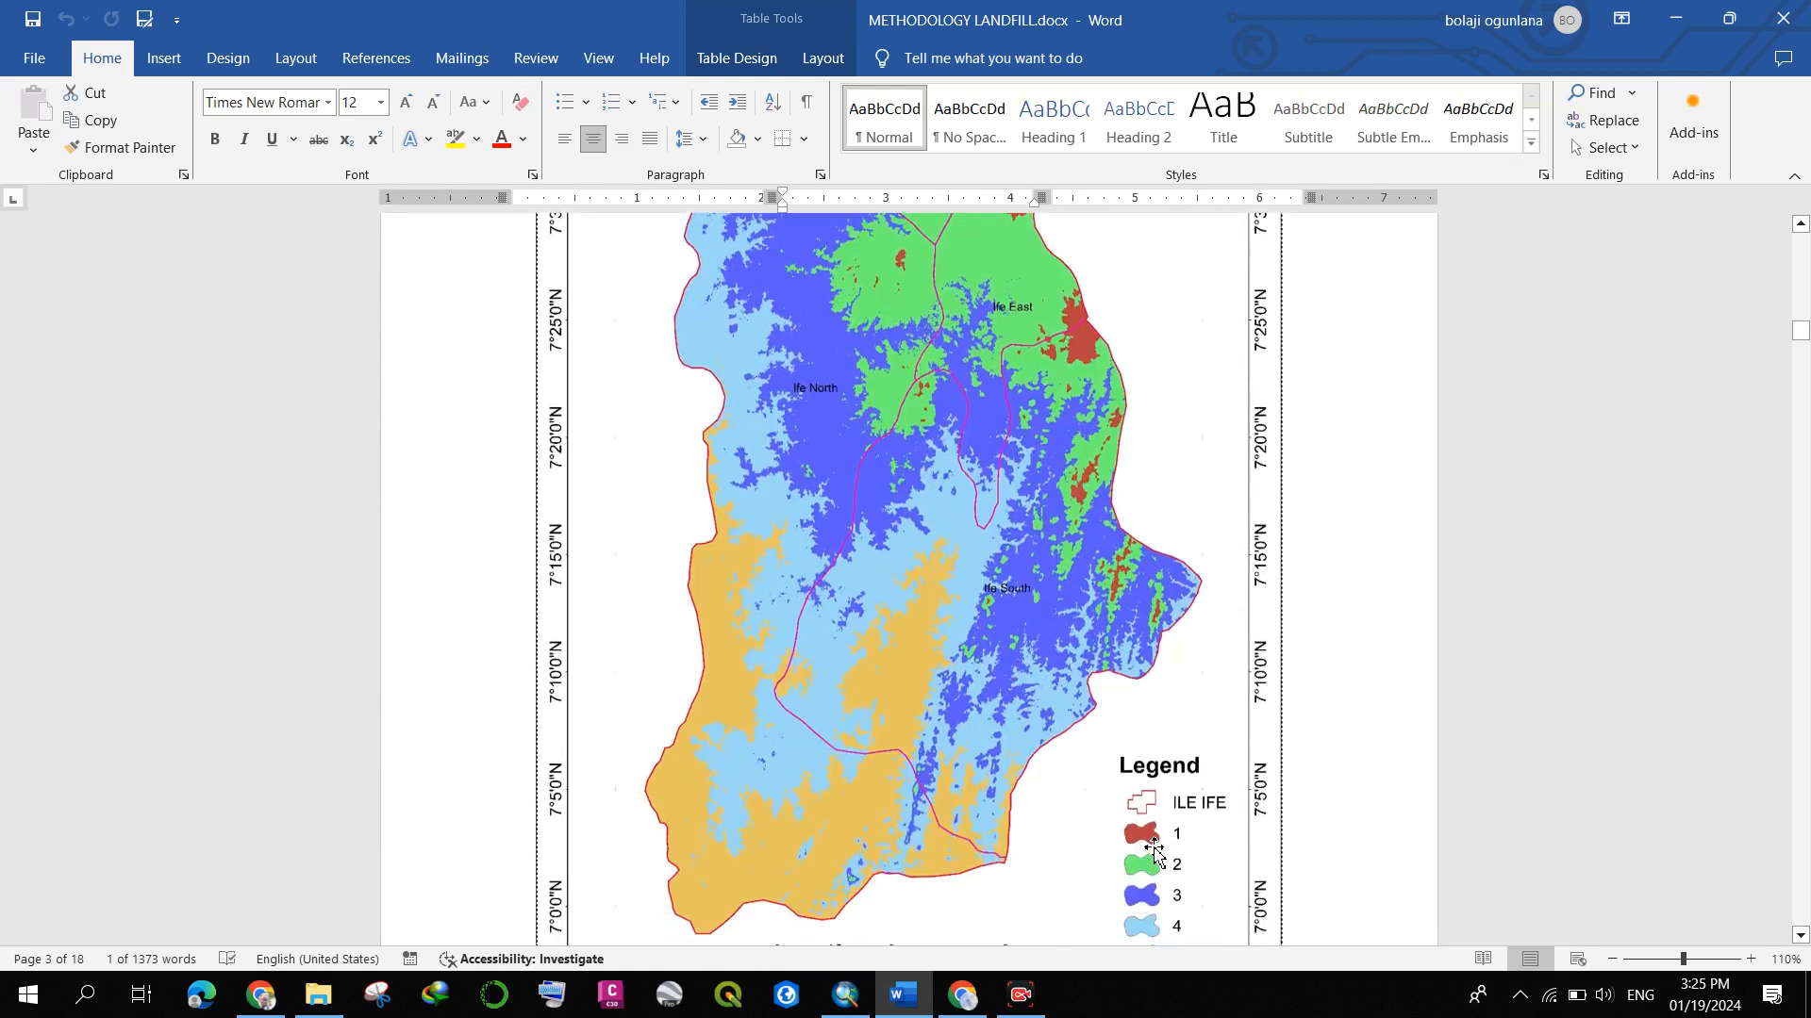
scroll(1155, 849, up, 6)
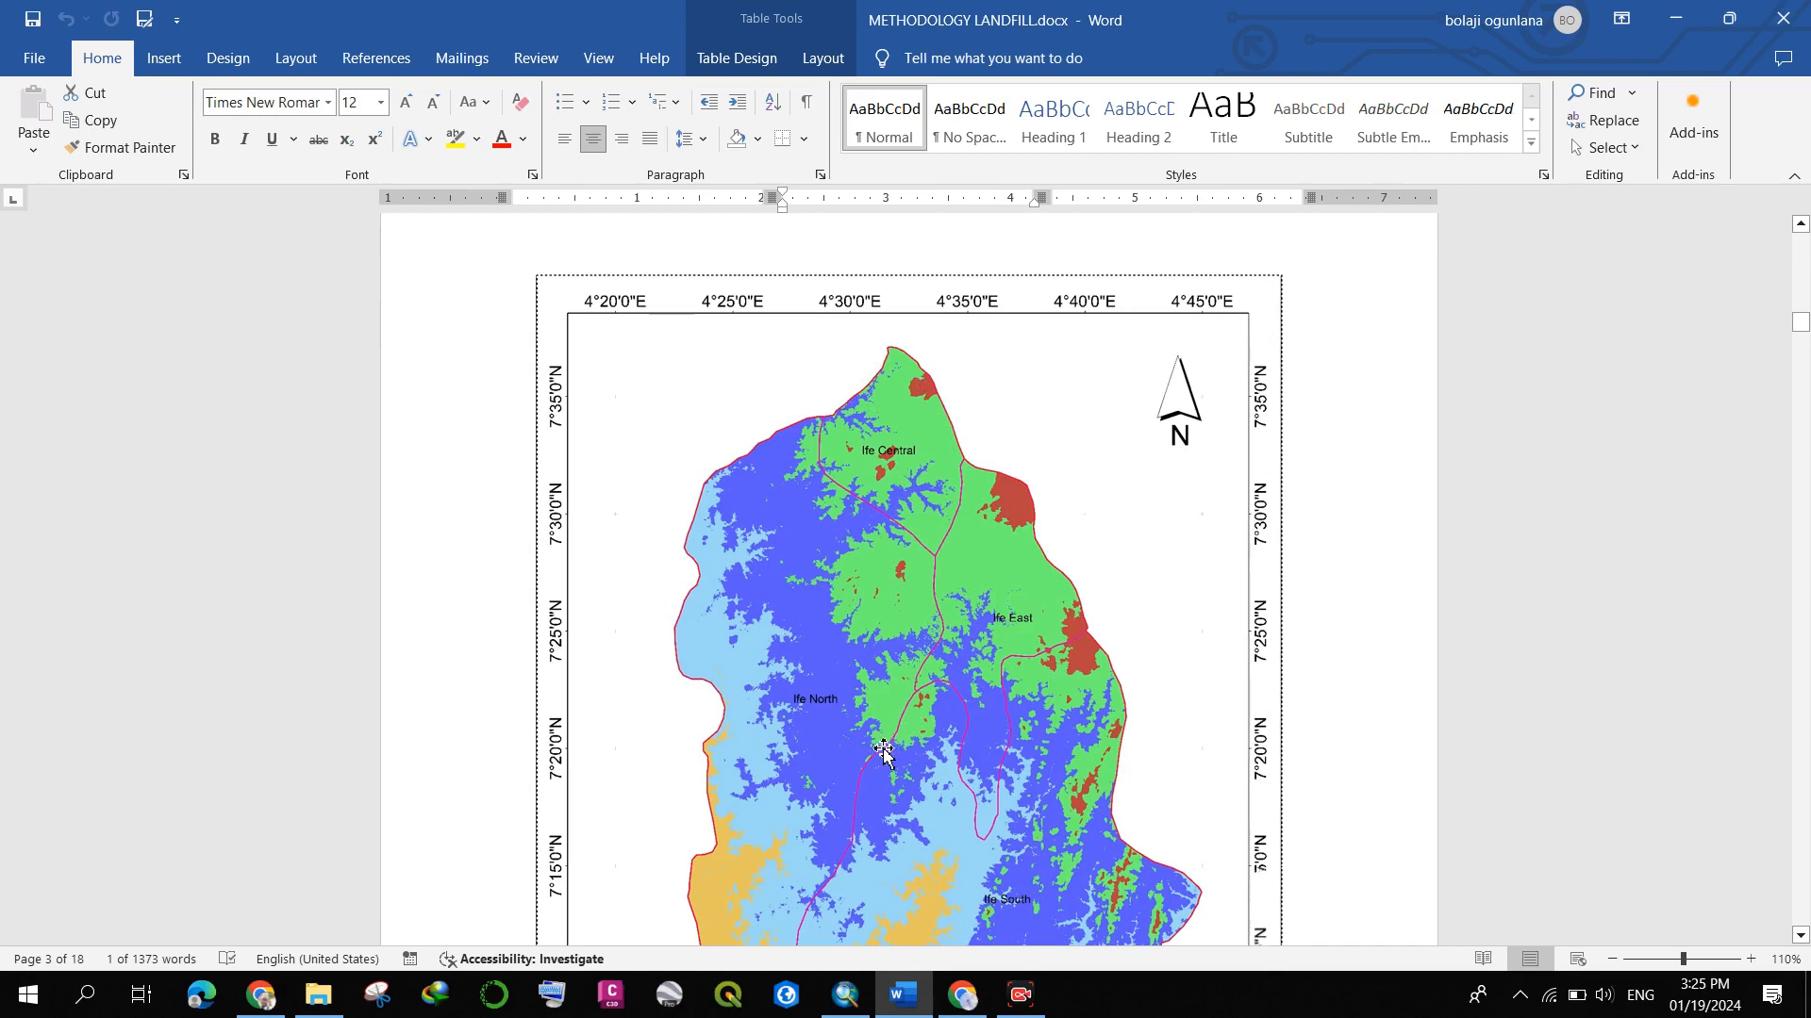
scroll(882, 752, down, 7)
scroll(882, 751, down, 1)
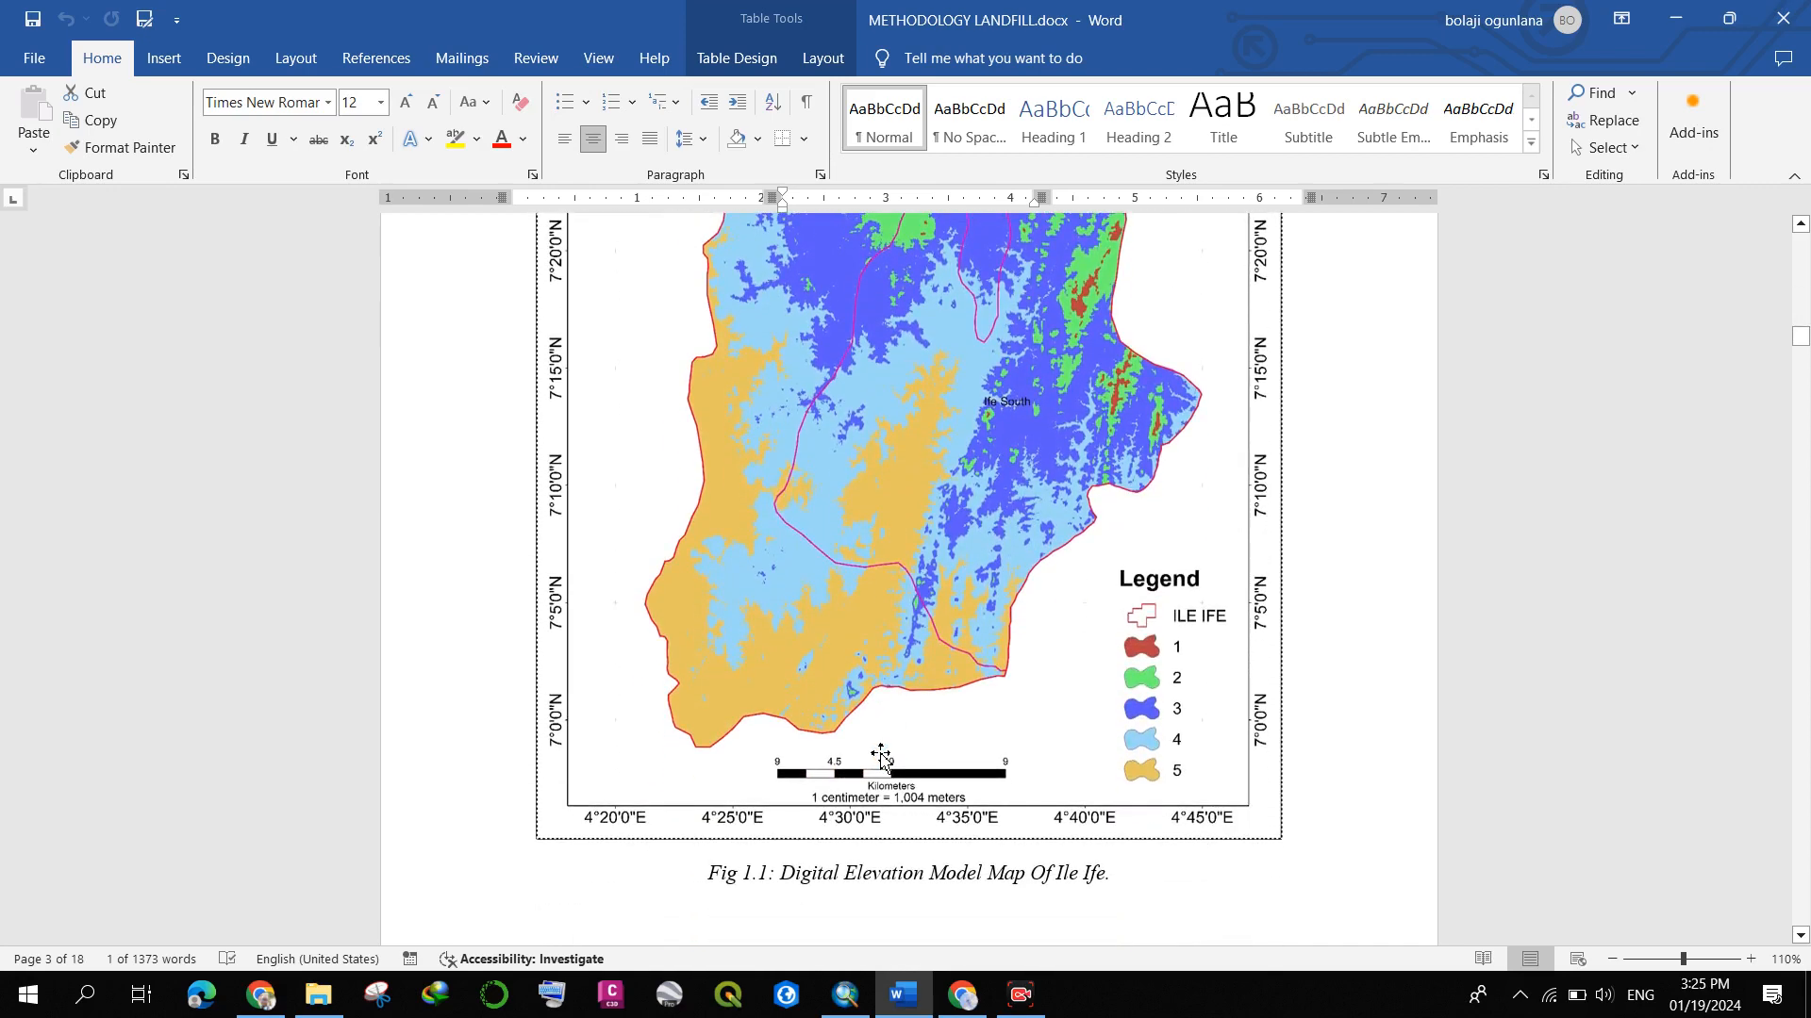
scroll(881, 755, down, 1)
scroll(838, 822, up, 1)
- Read the Slope section and compare its degree ranges with the suitability classes and rankings in the Reclass Slope table
scroll(820, 754, down, 9)
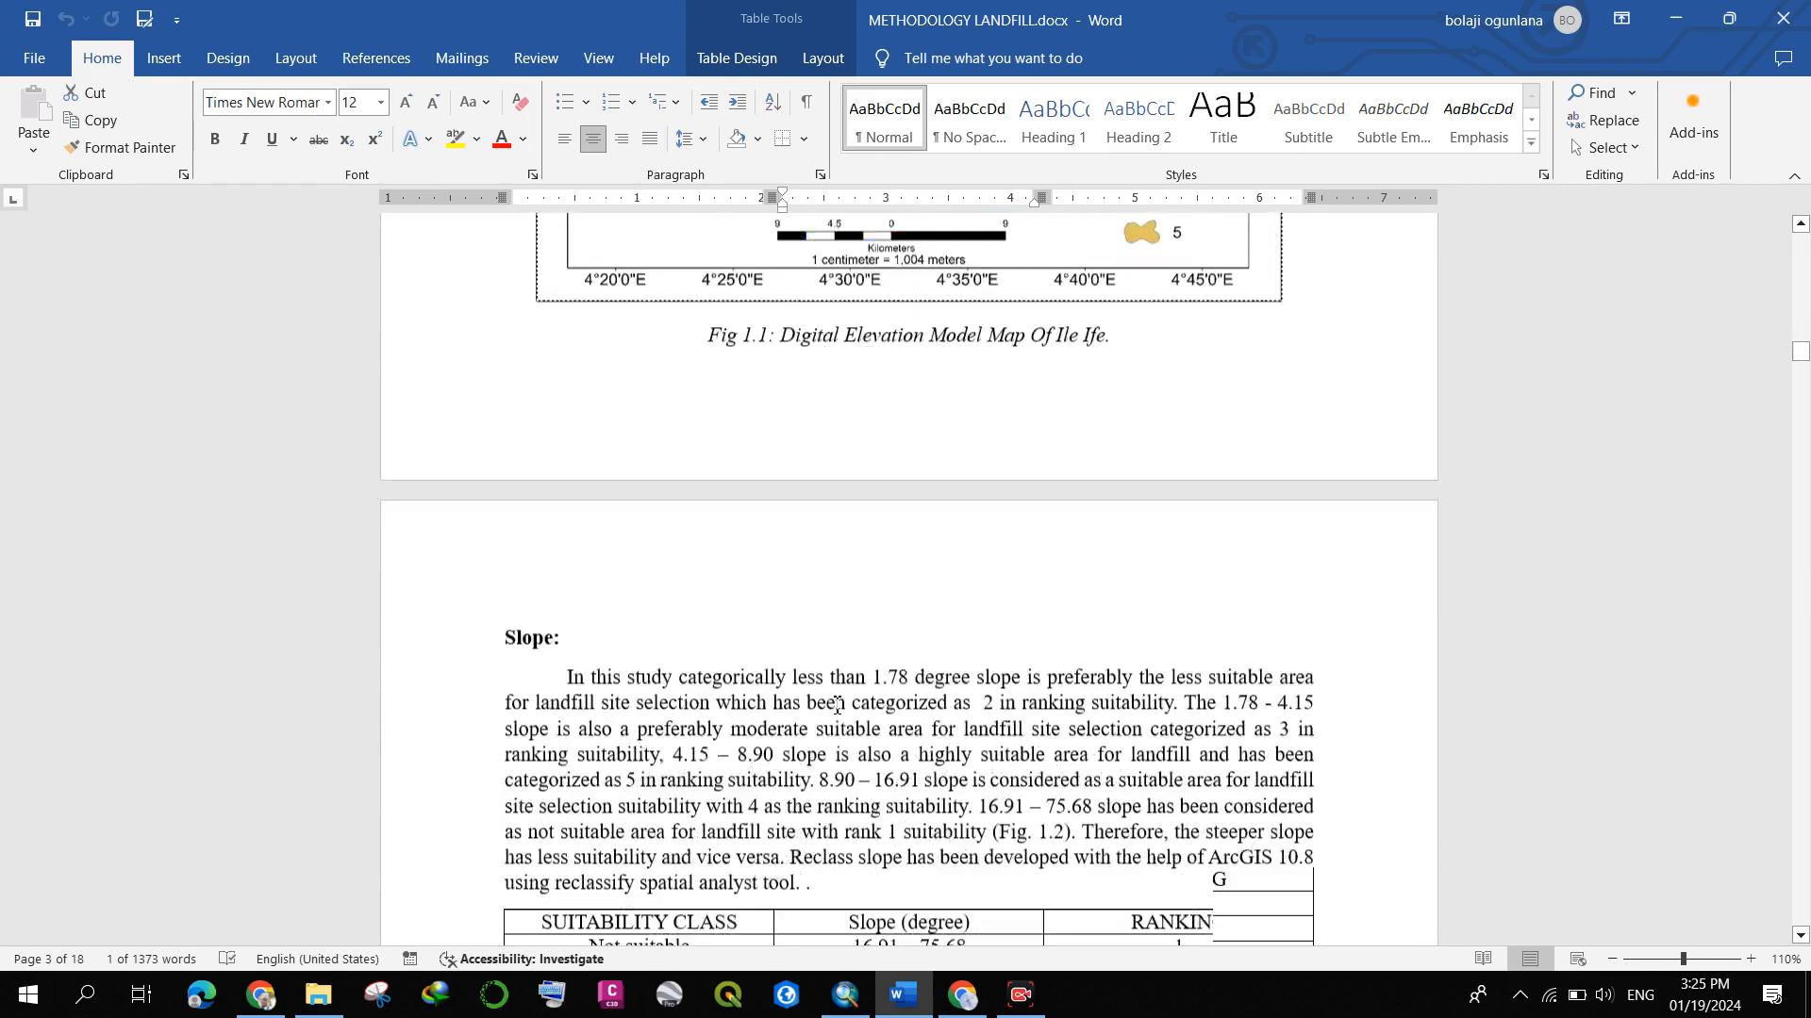
scroll(836, 704, down, 5)
scroll(742, 451, up, 1)
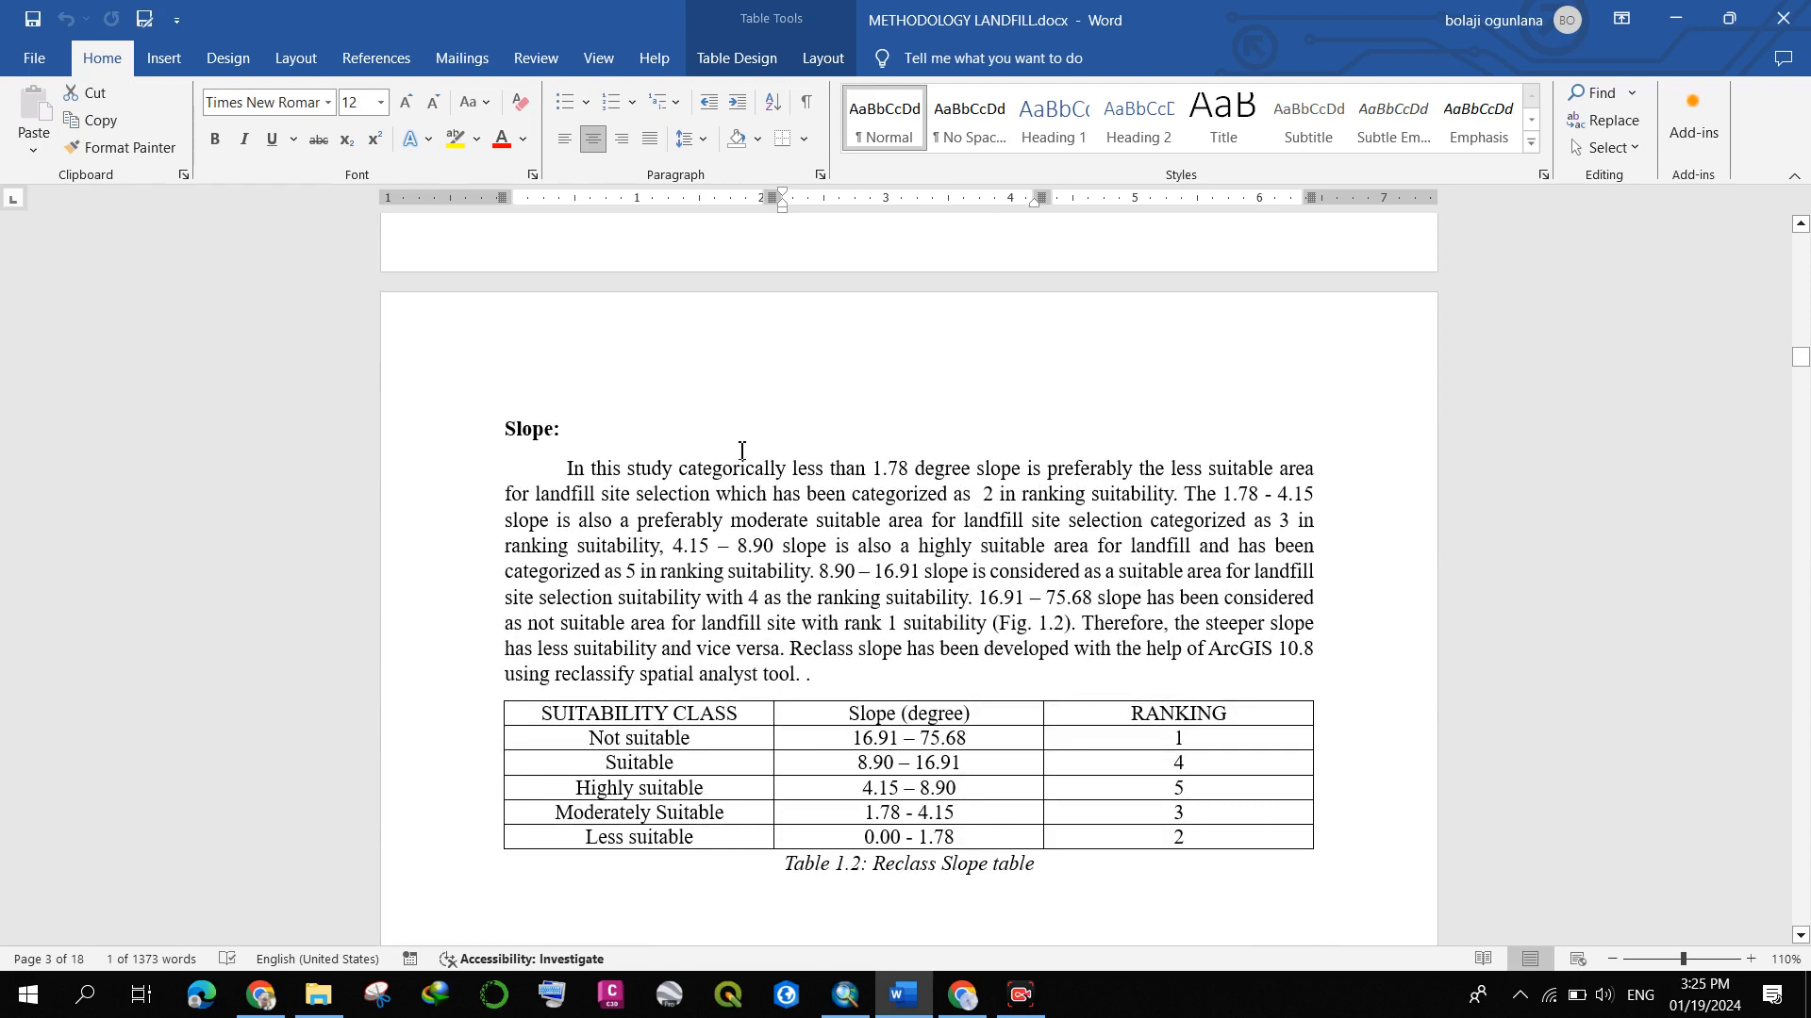
scroll(753, 459, down, 3)
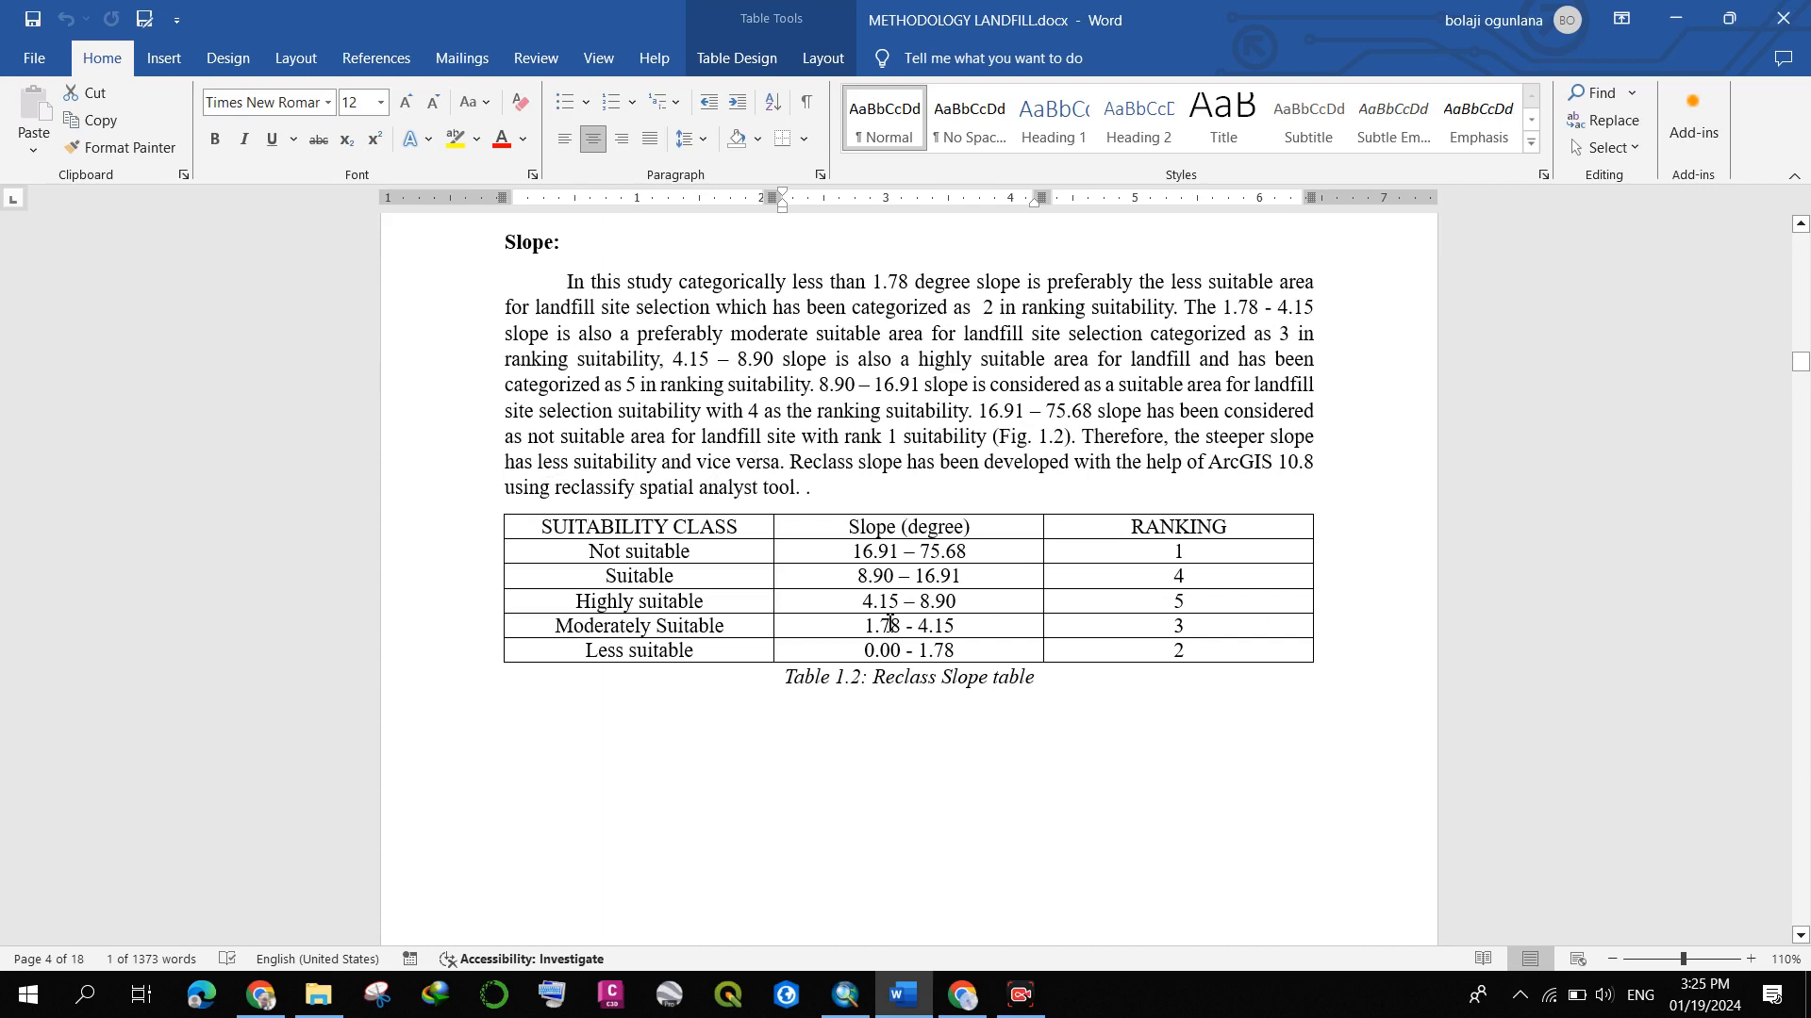
scroll(695, 528, down, 1)
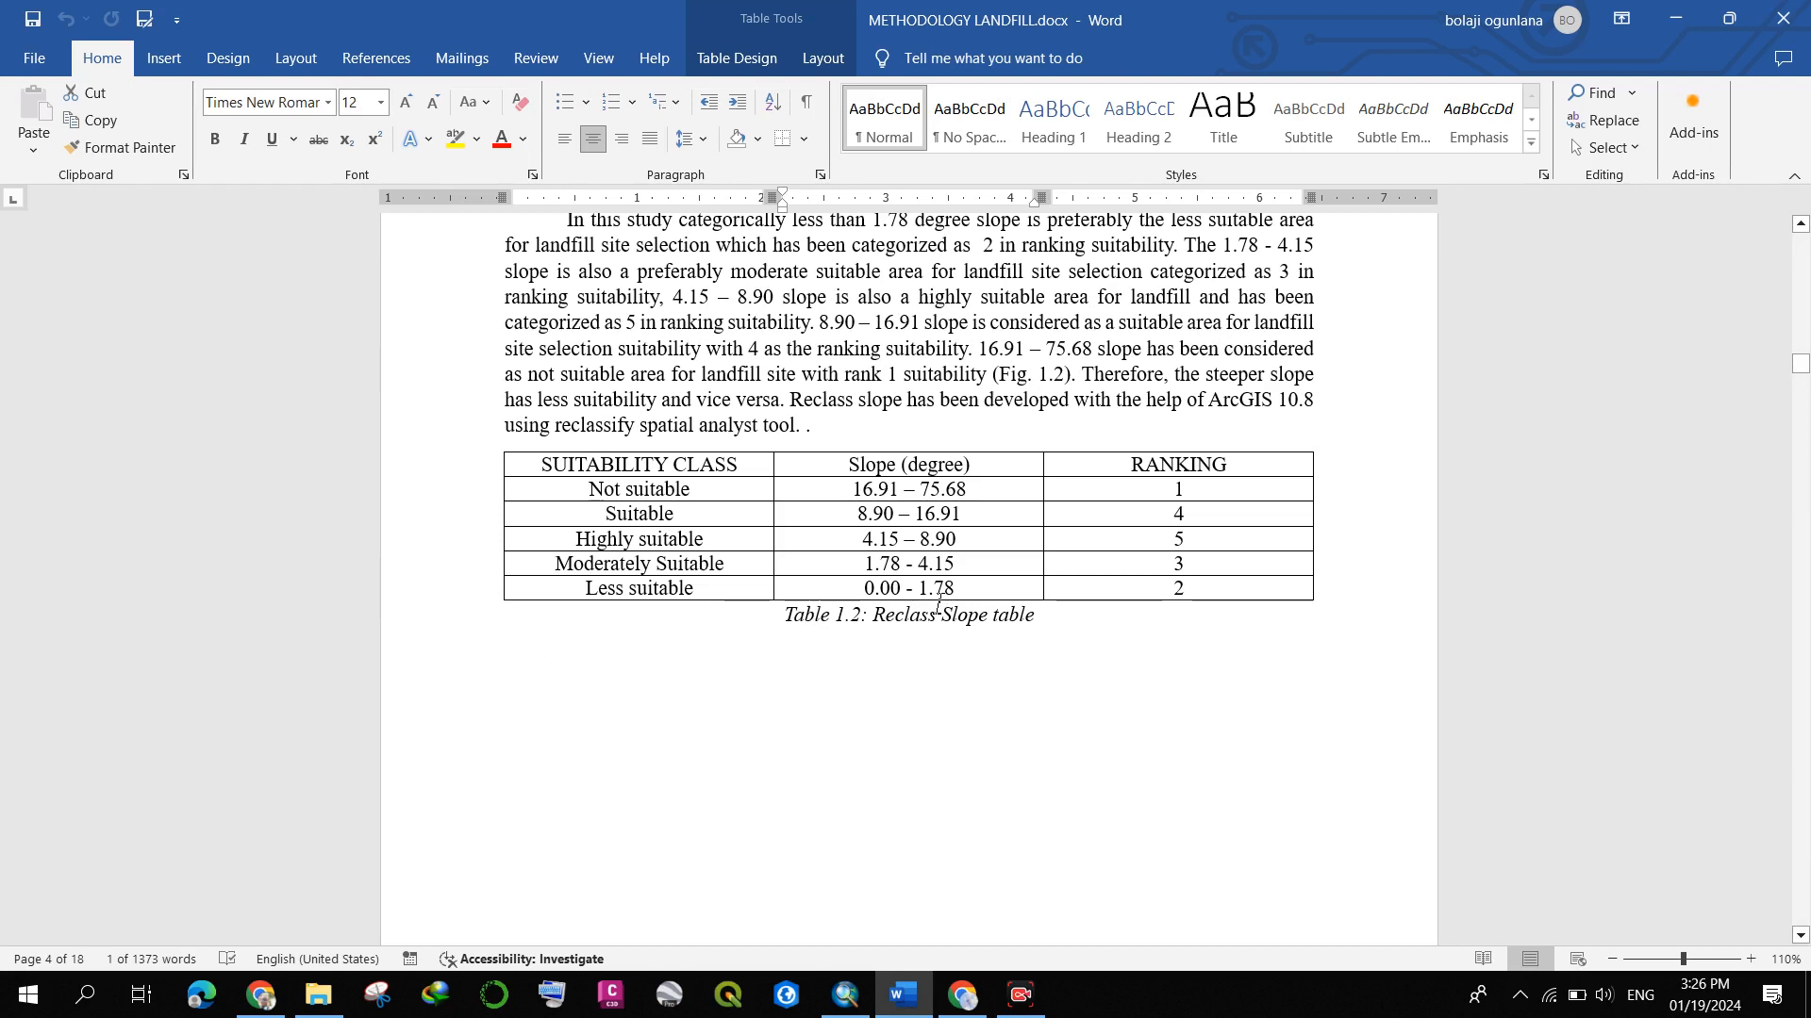
scroll(786, 644, up, 1)
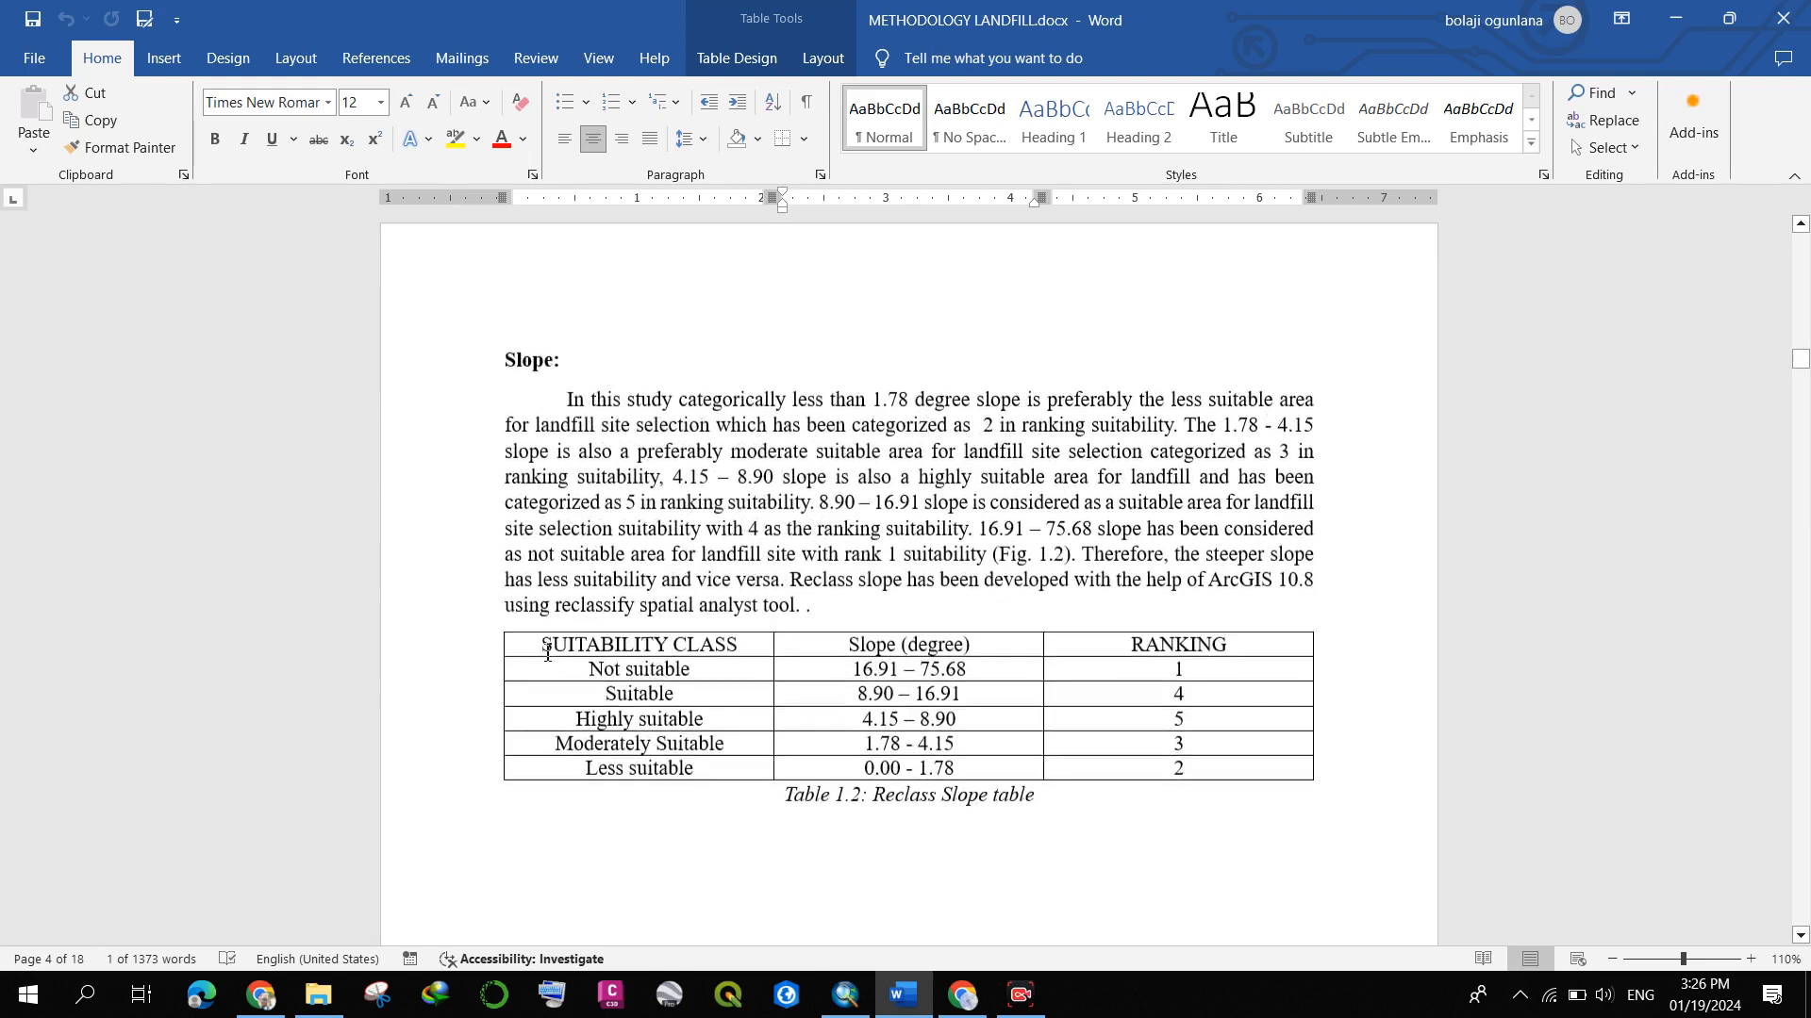
- Examine the Slope map of Ile Ife and its legend of ranking classes 1 to 5
scroll(543, 660, down, 5)
scroll(545, 655, down, 5)
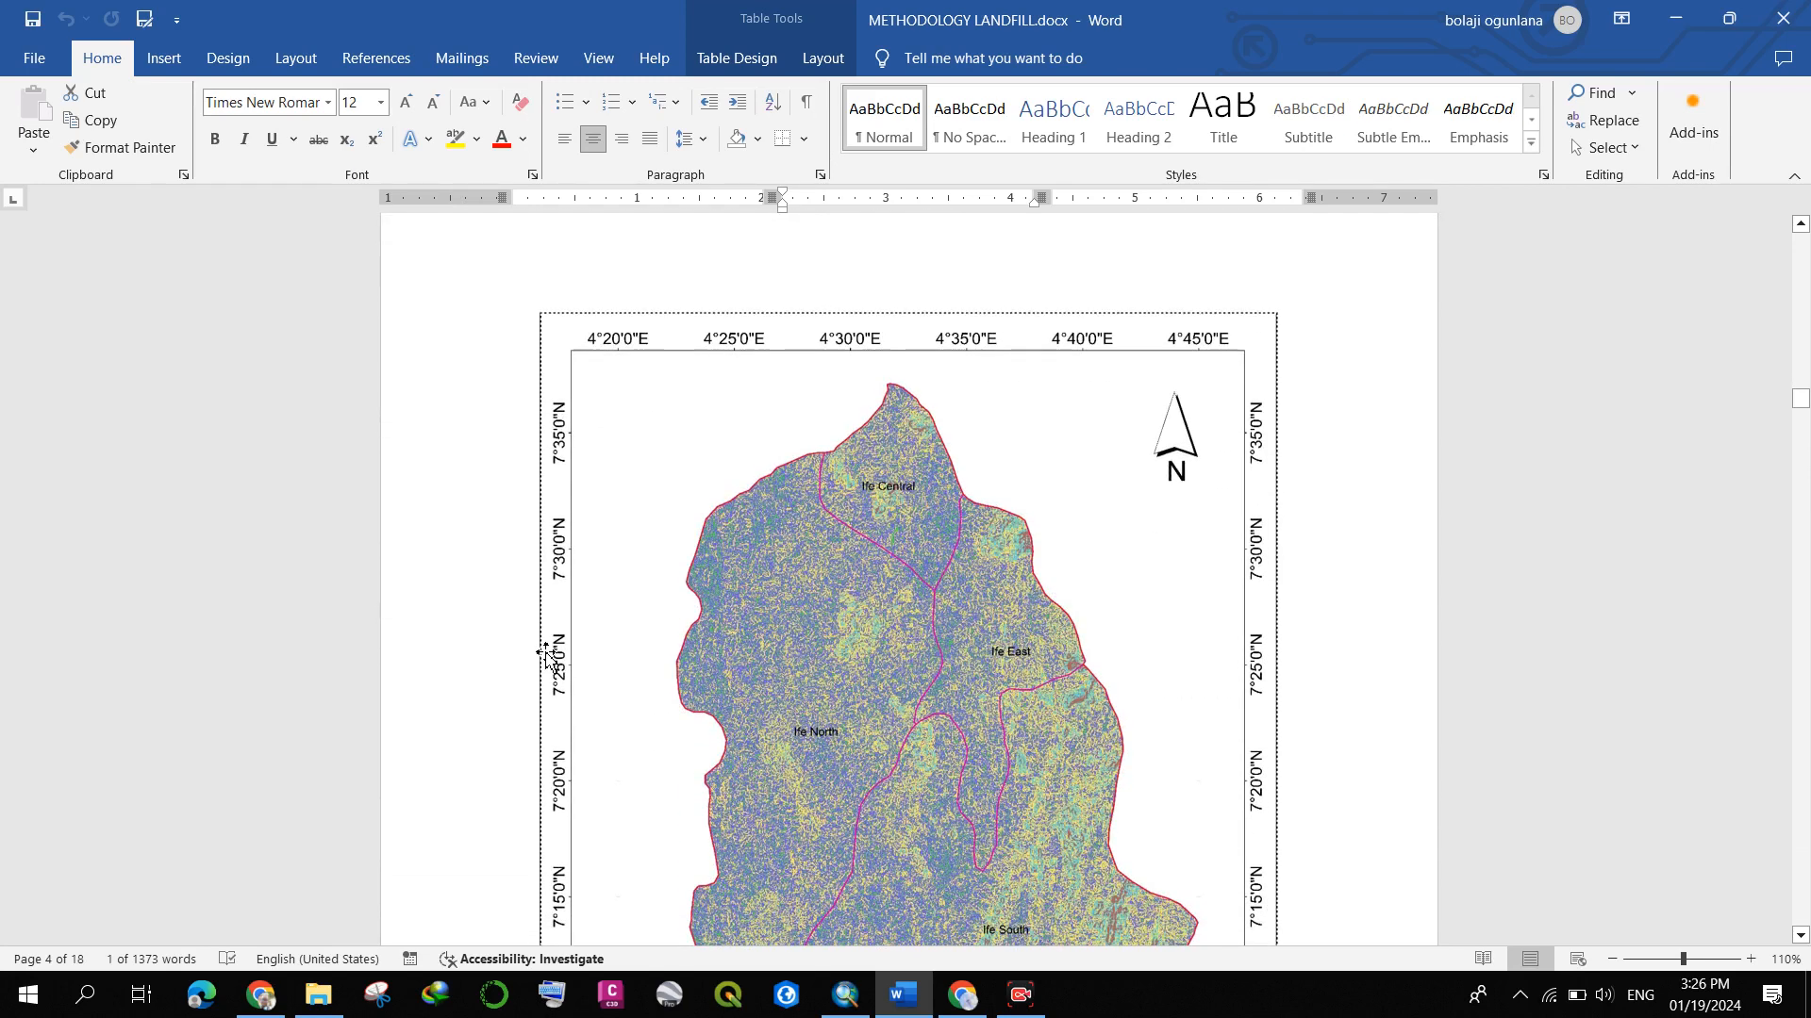
scroll(889, 455, down, 3)
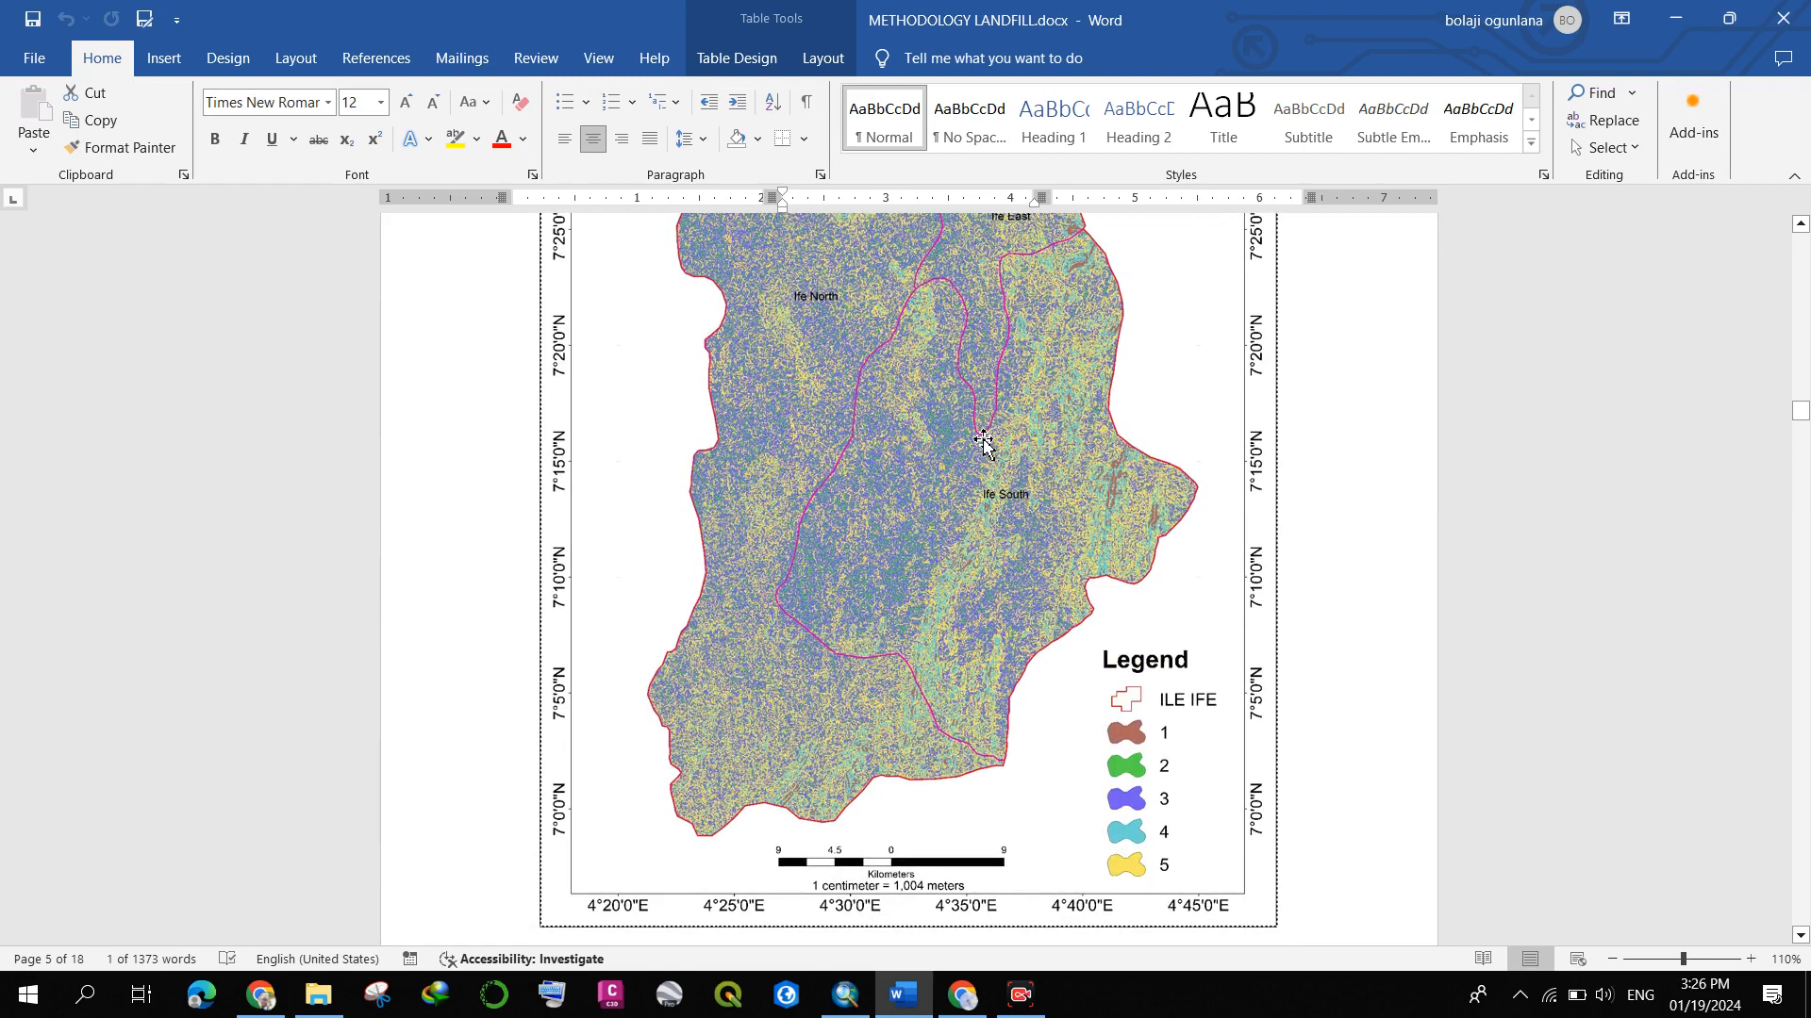
- Read the Distance from river section and check the buffer zones, suitability classes and ranks in the Reclass Stream table
scroll(985, 441, down, 7)
scroll(986, 450, down, 1)
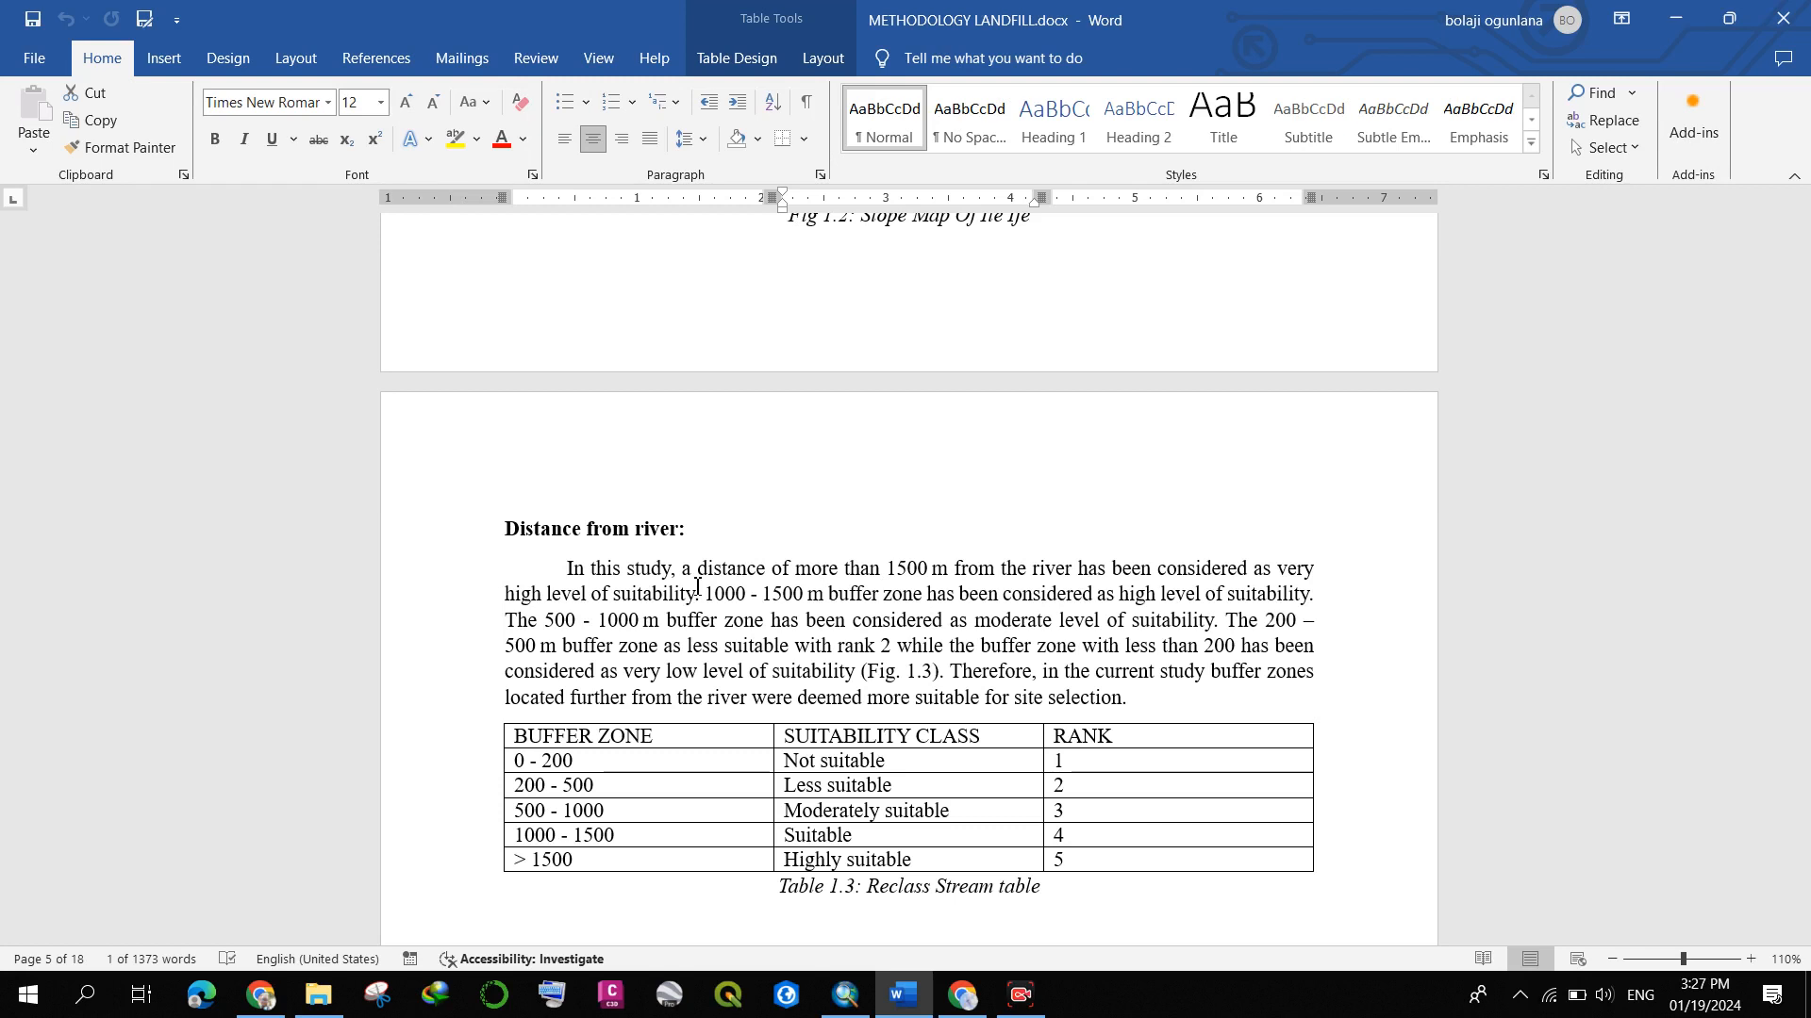
scroll(697, 586, down, 3)
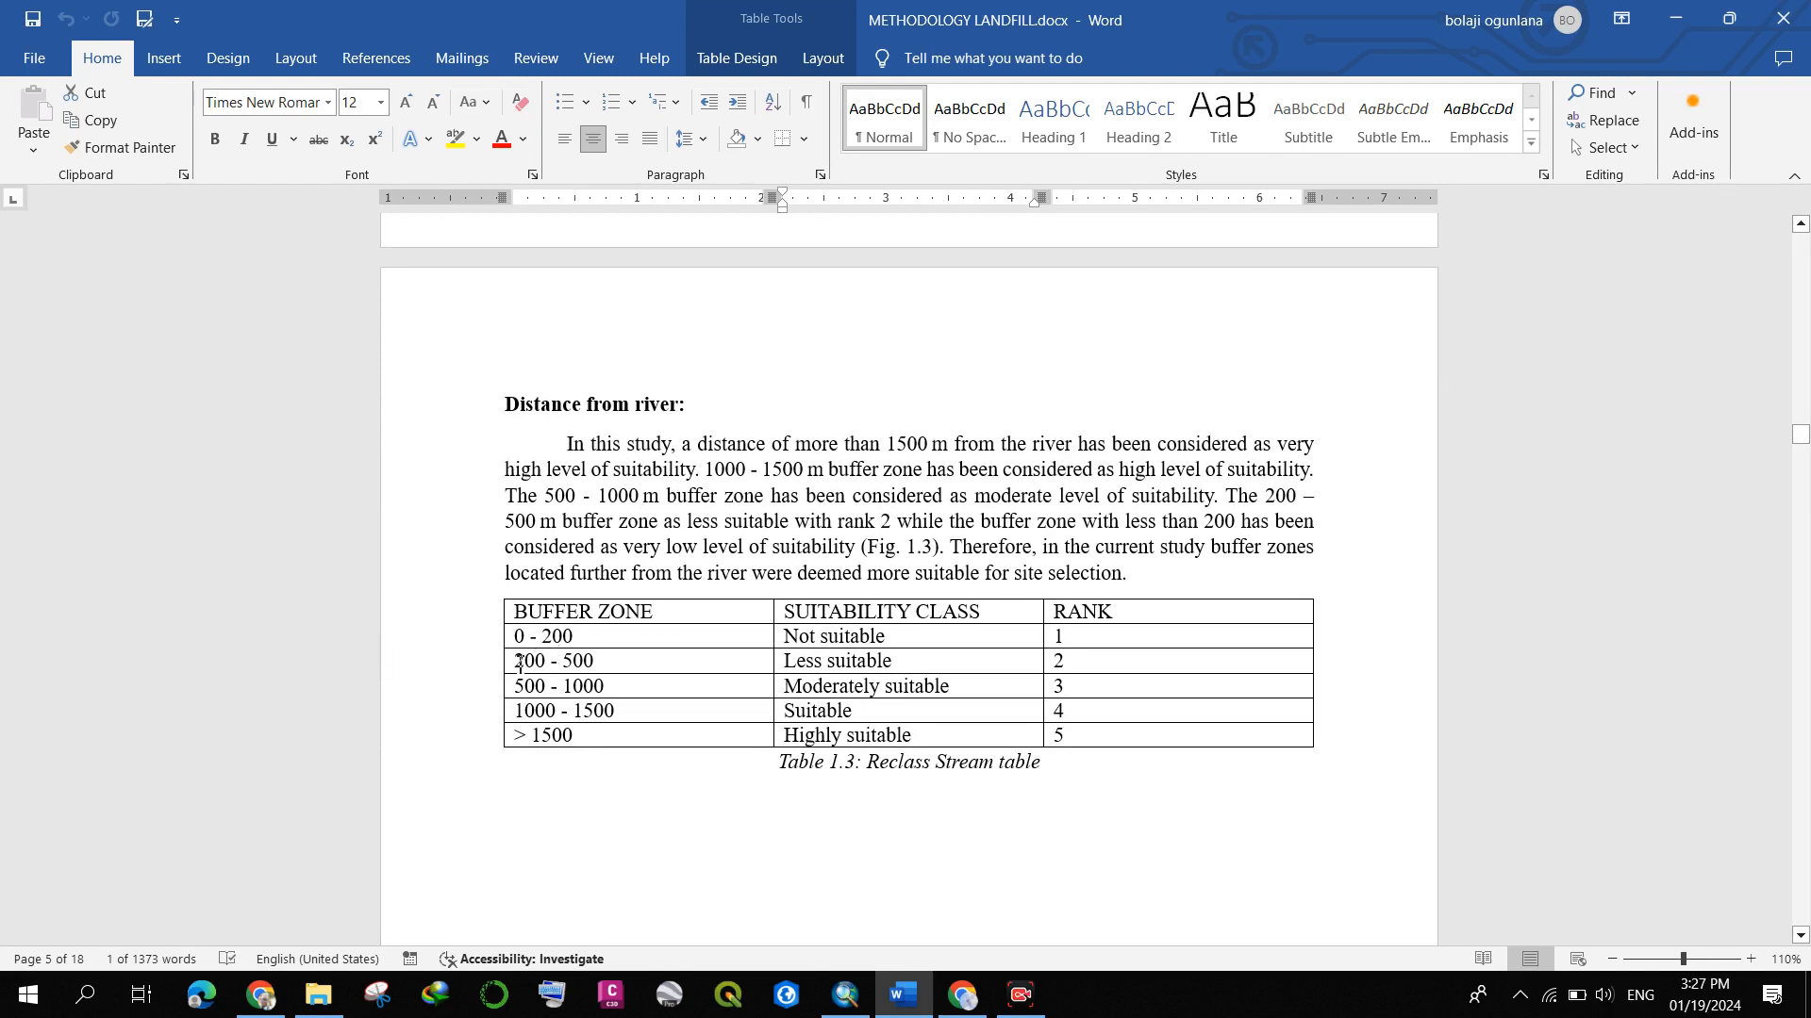
scroll(519, 663, down, 1)
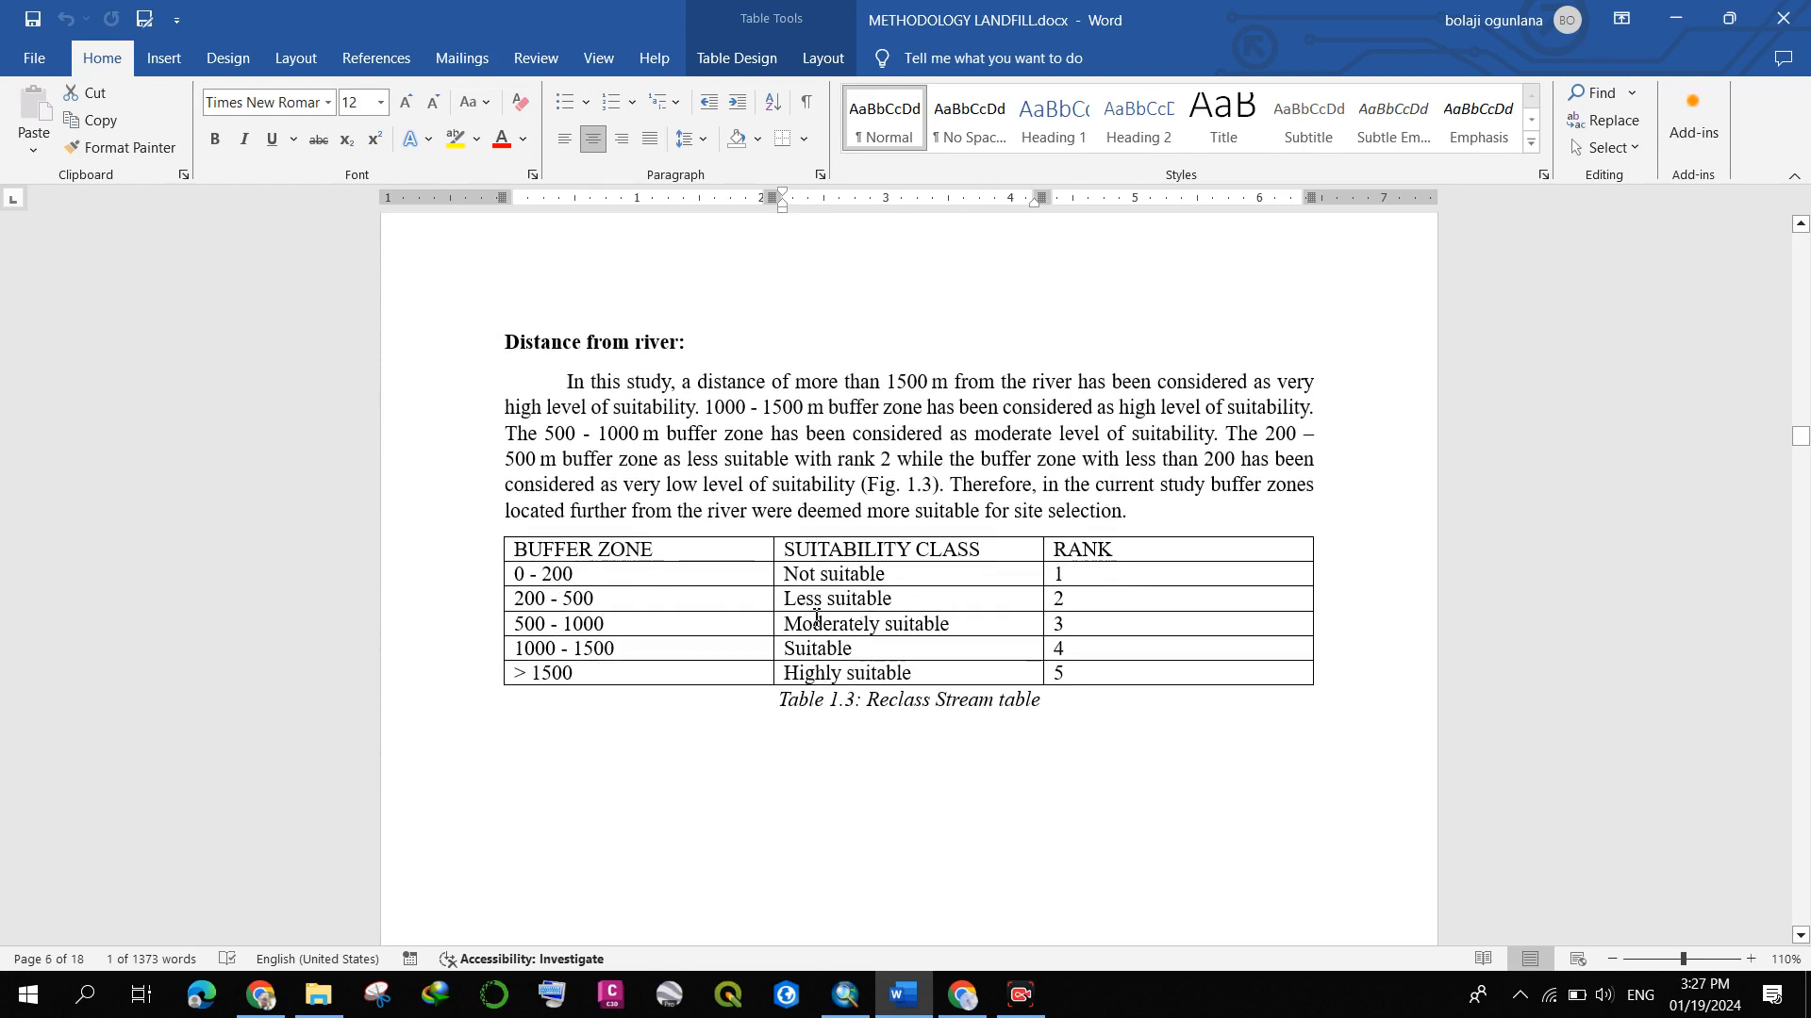
scroll(641, 610, down, 1)
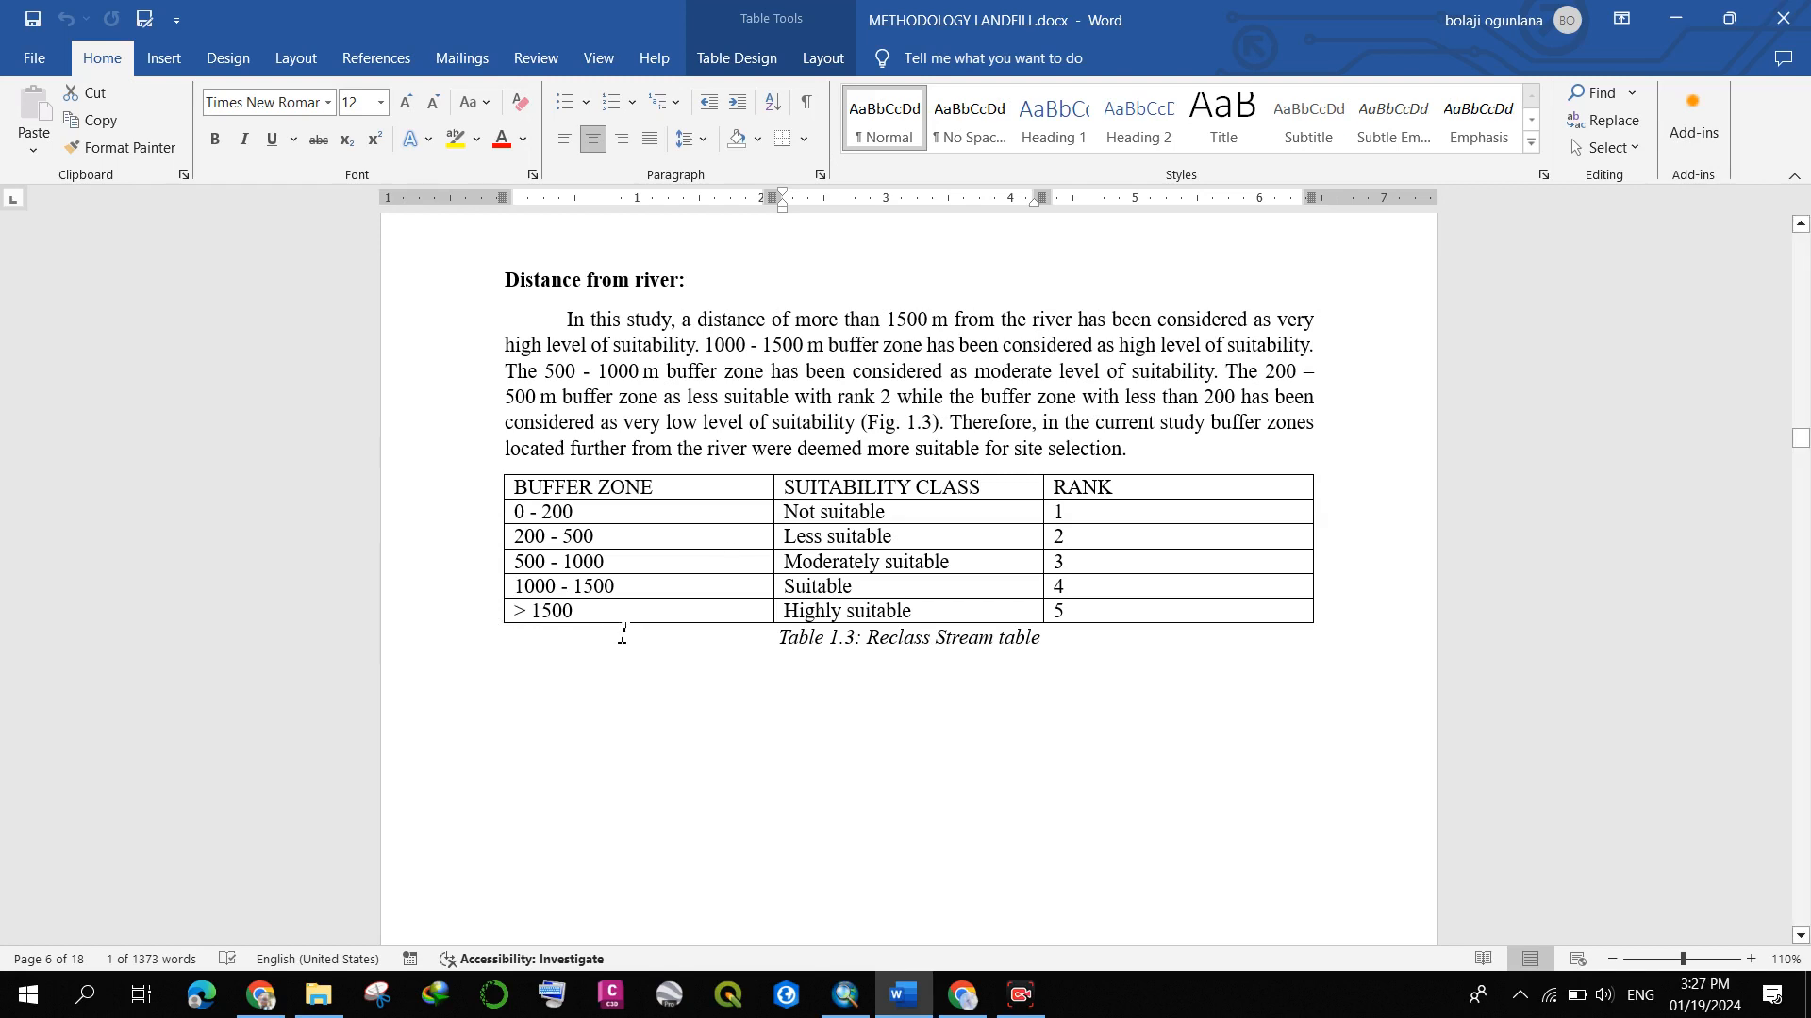
- Examine the Buffer Stream map of Ile Ife, relating its coloured buffer zones to the legend's ranking classes
scroll(604, 646, down, 5)
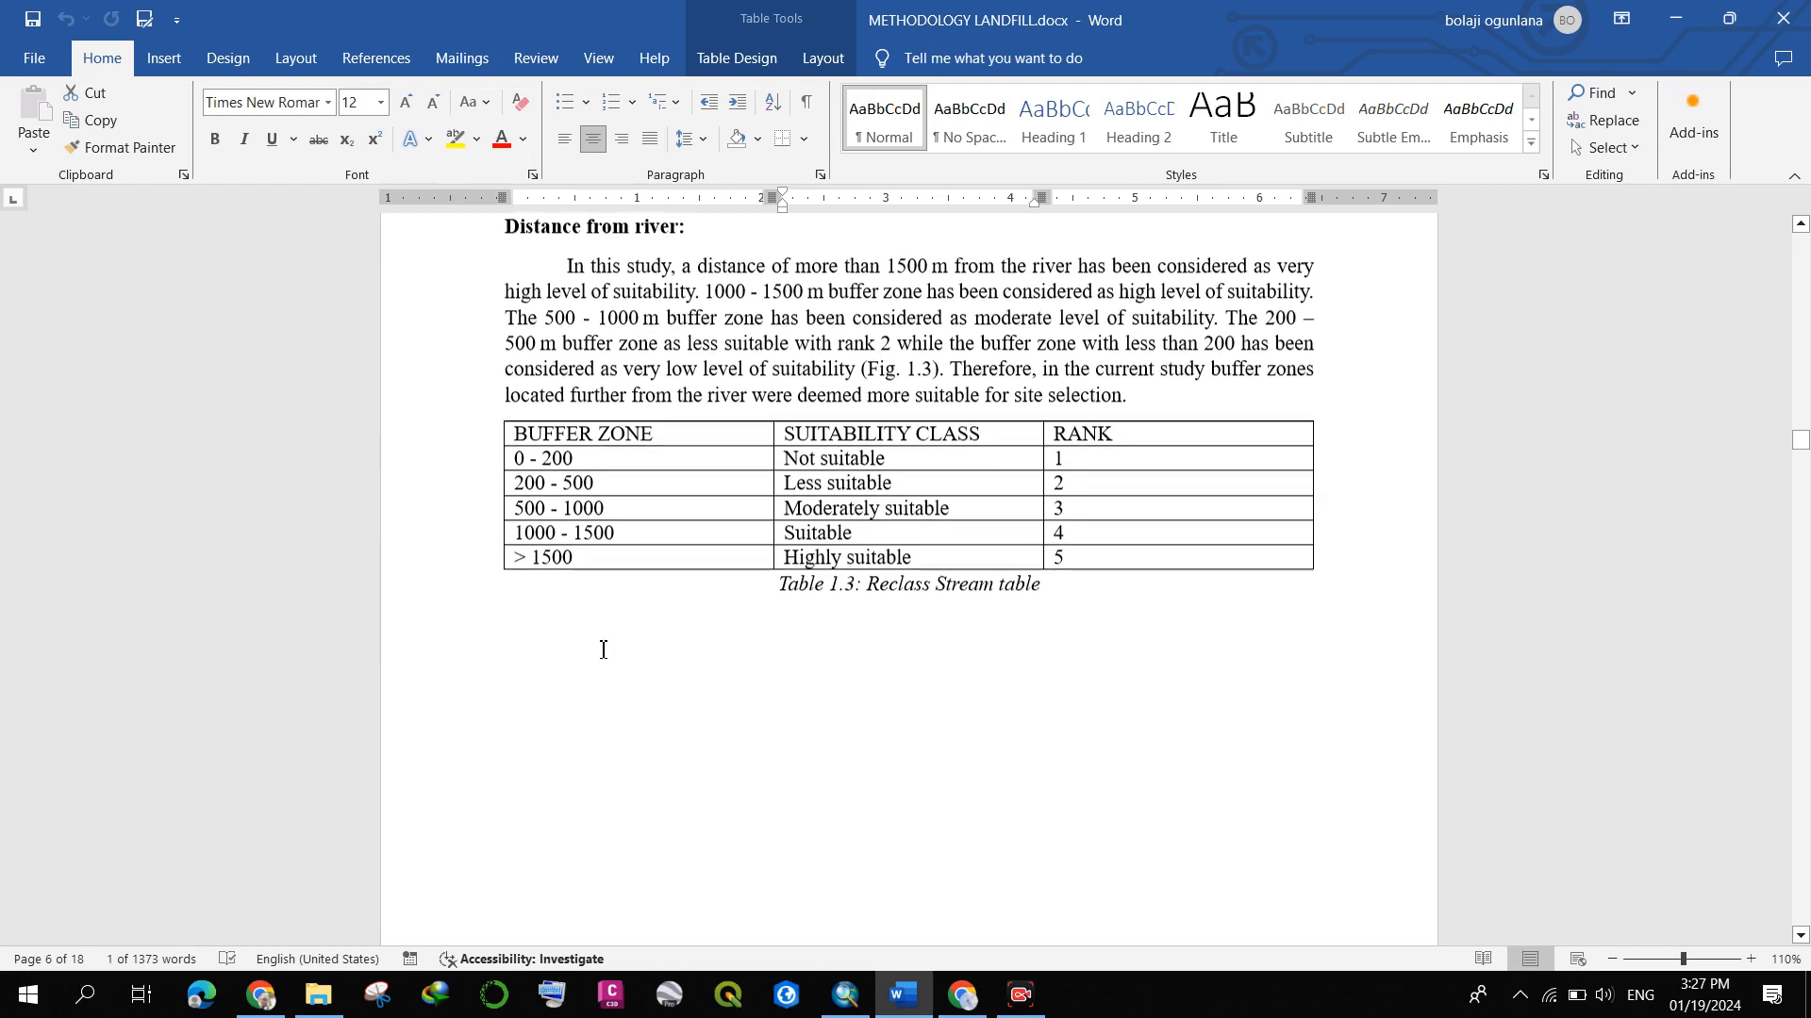
scroll(601, 648, down, 8)
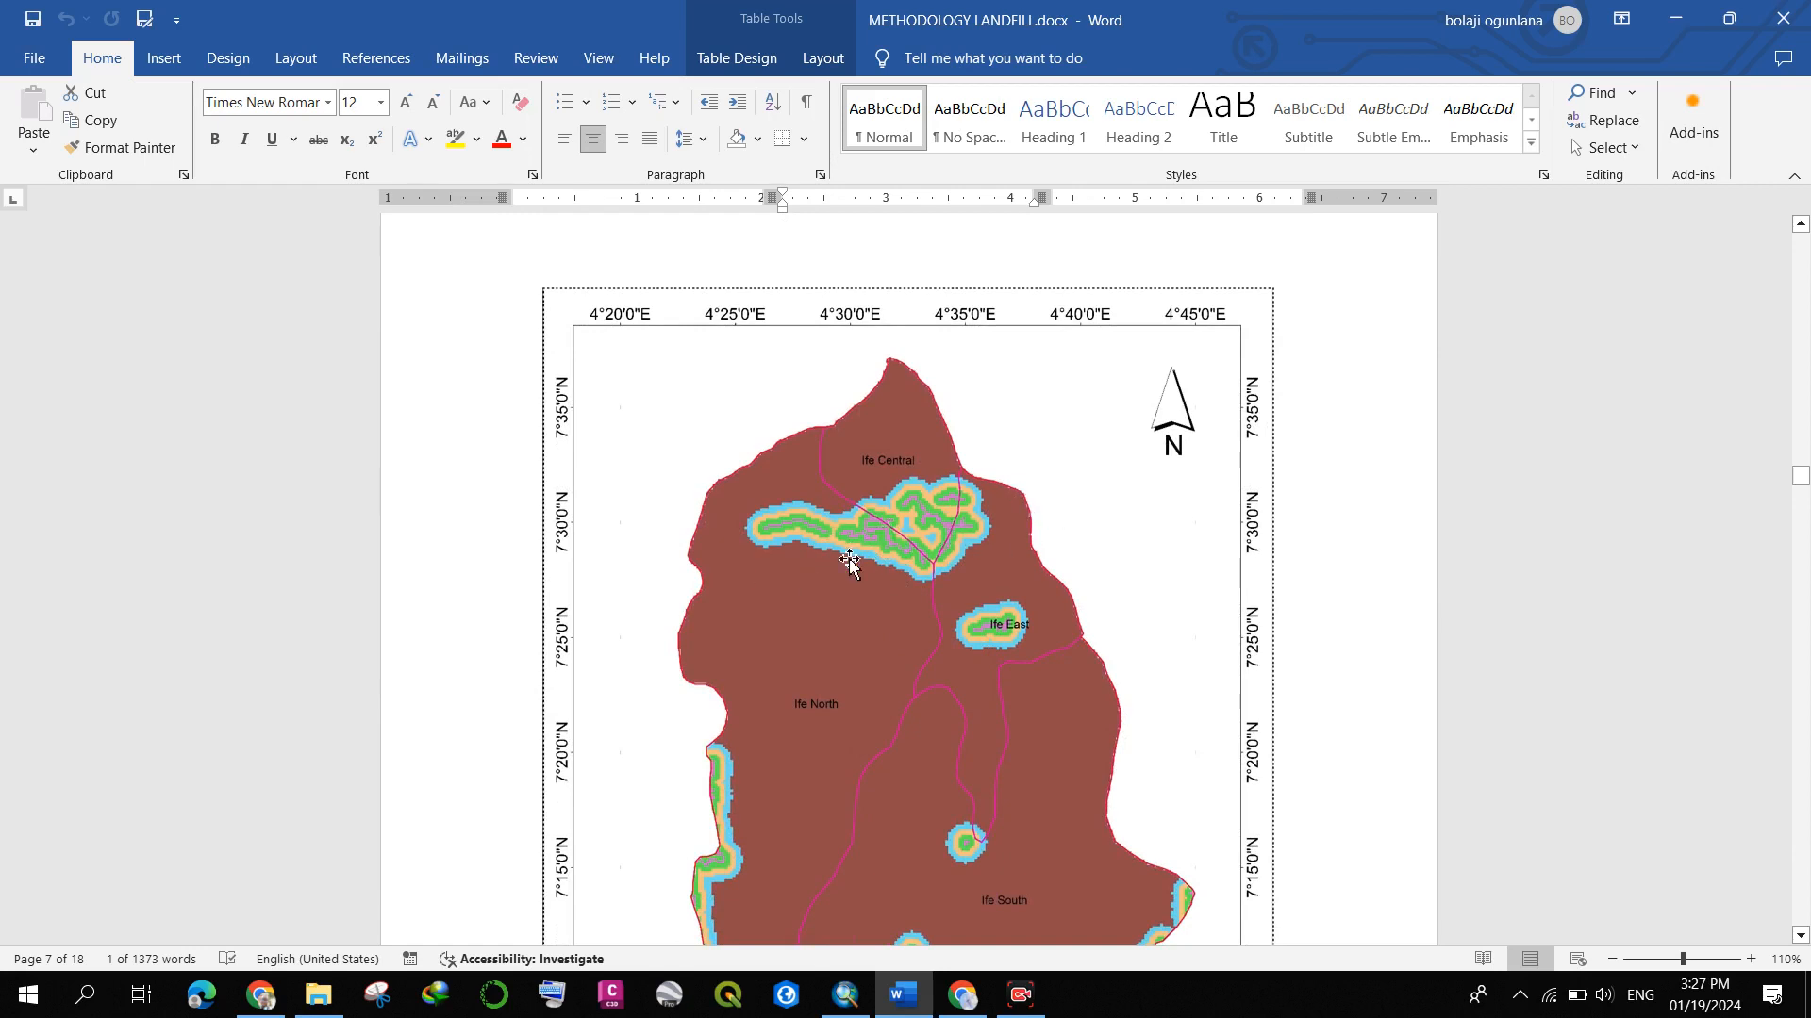
scroll(849, 558, down, 3)
scroll(809, 355, up, 1)
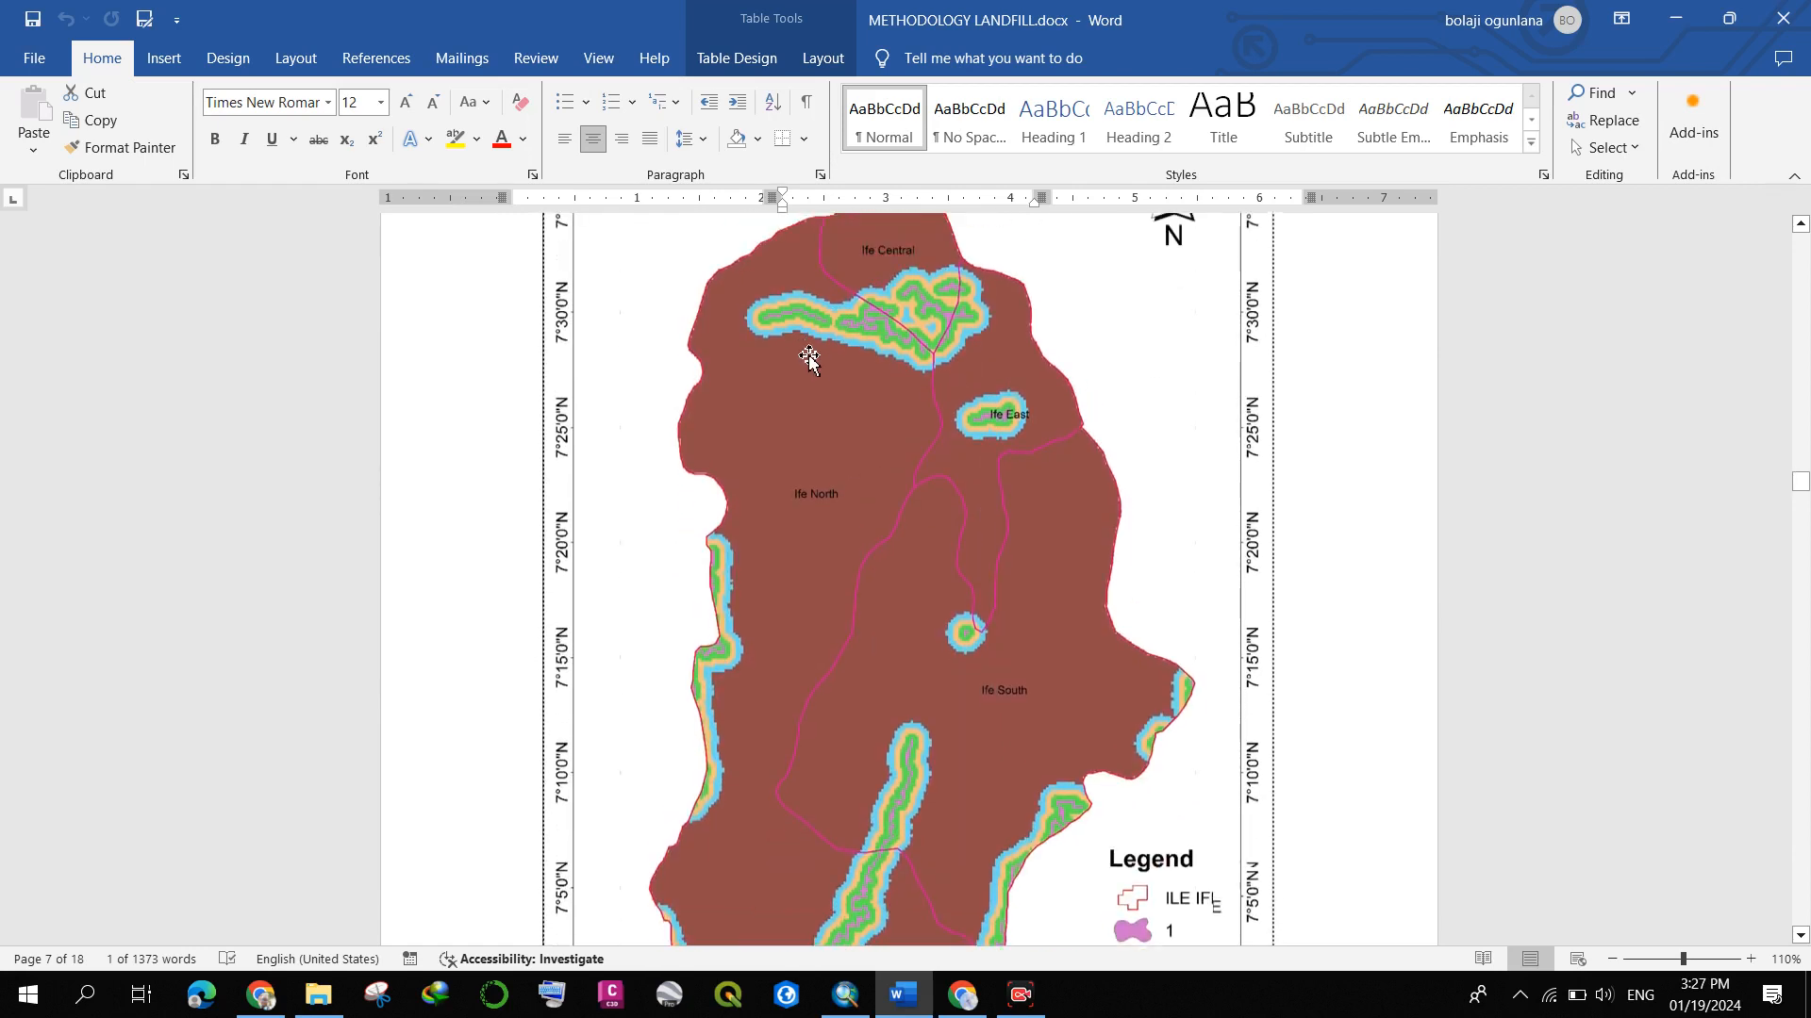
scroll(810, 412, down, 1)
scroll(810, 412, down, 5)
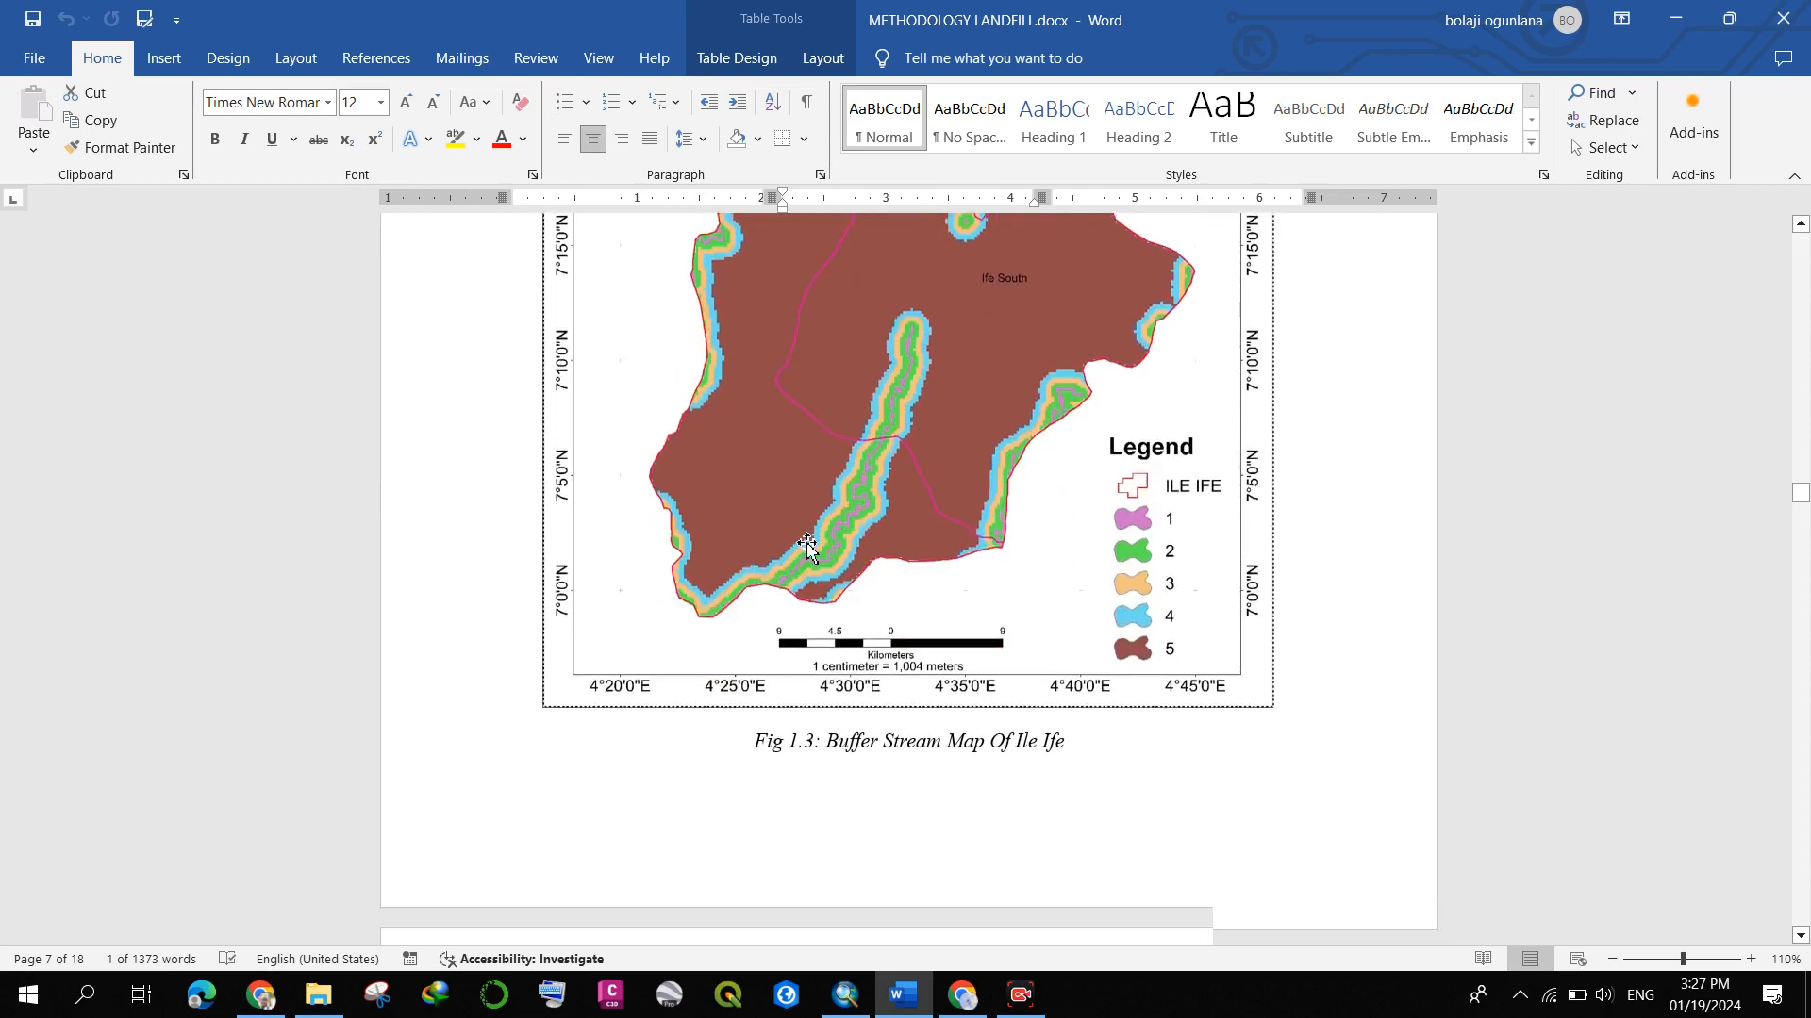
scroll(828, 566, up, 1)
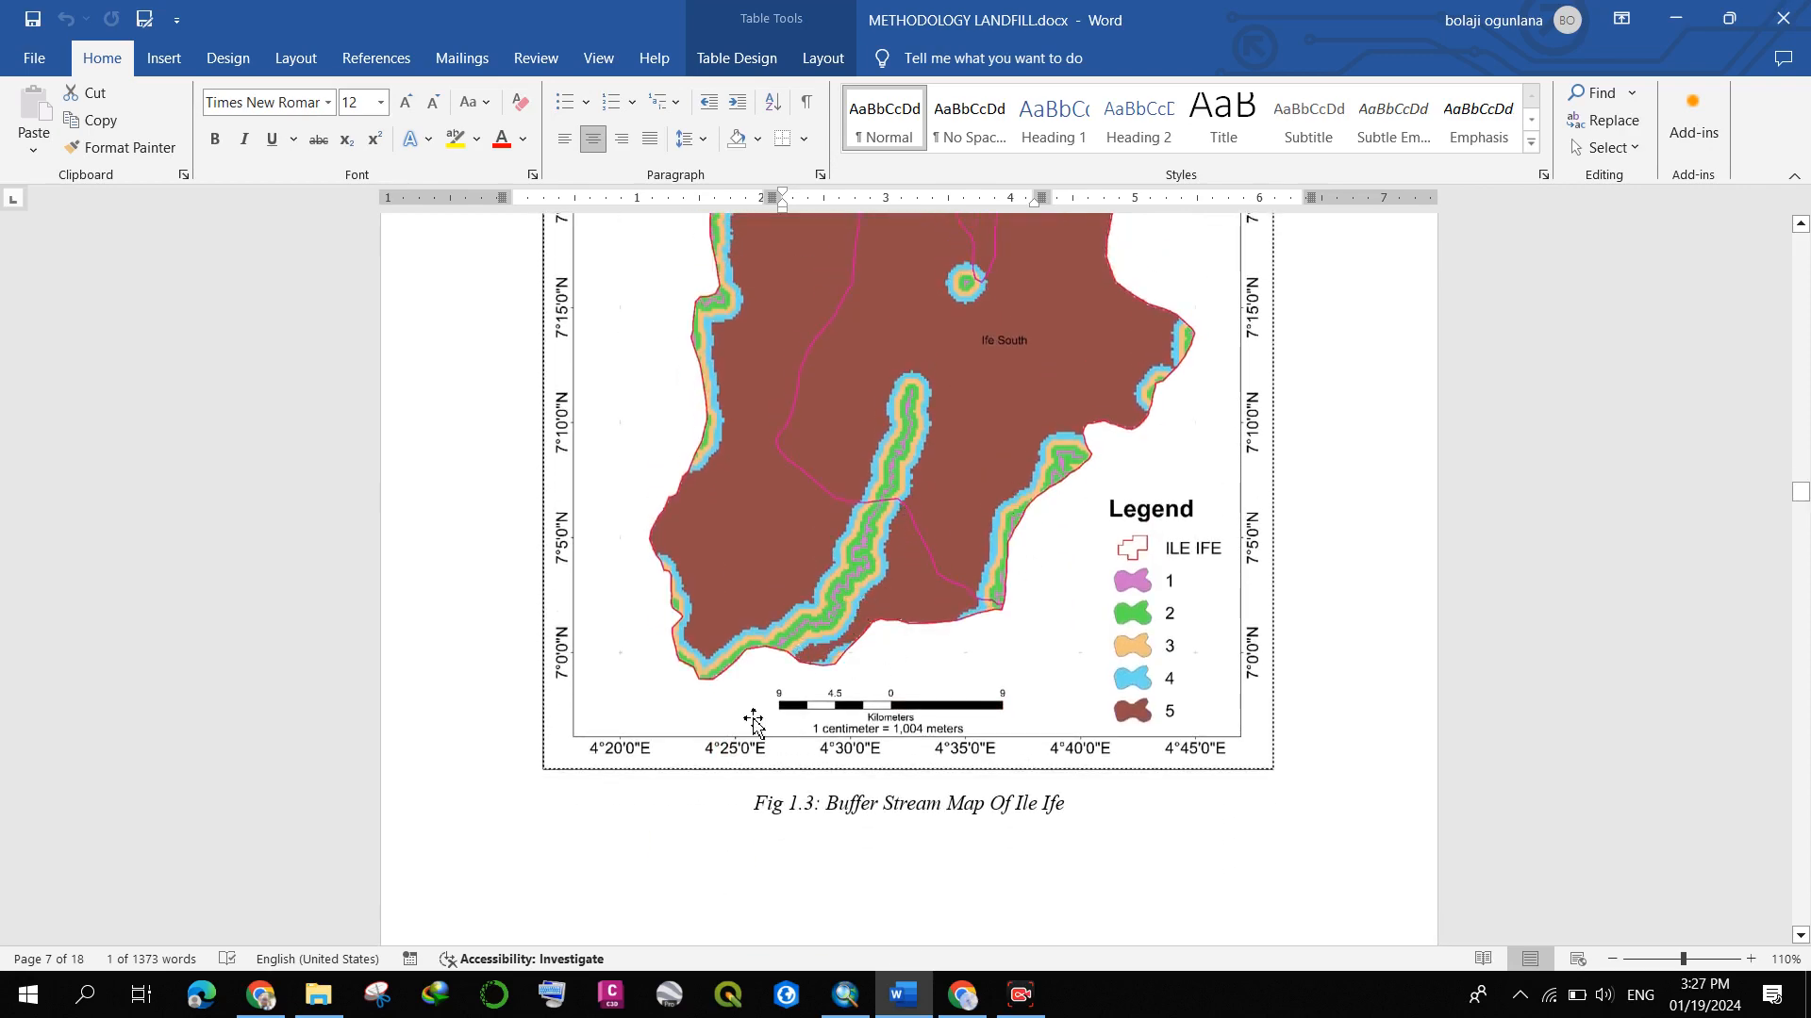
scroll(744, 731, up, 3)
scroll(743, 733, down, 1)
- Read the Distance from Road section and review the buffer zones, suitability classes and ranks in the Reclass Road table
scroll(743, 733, down, 14)
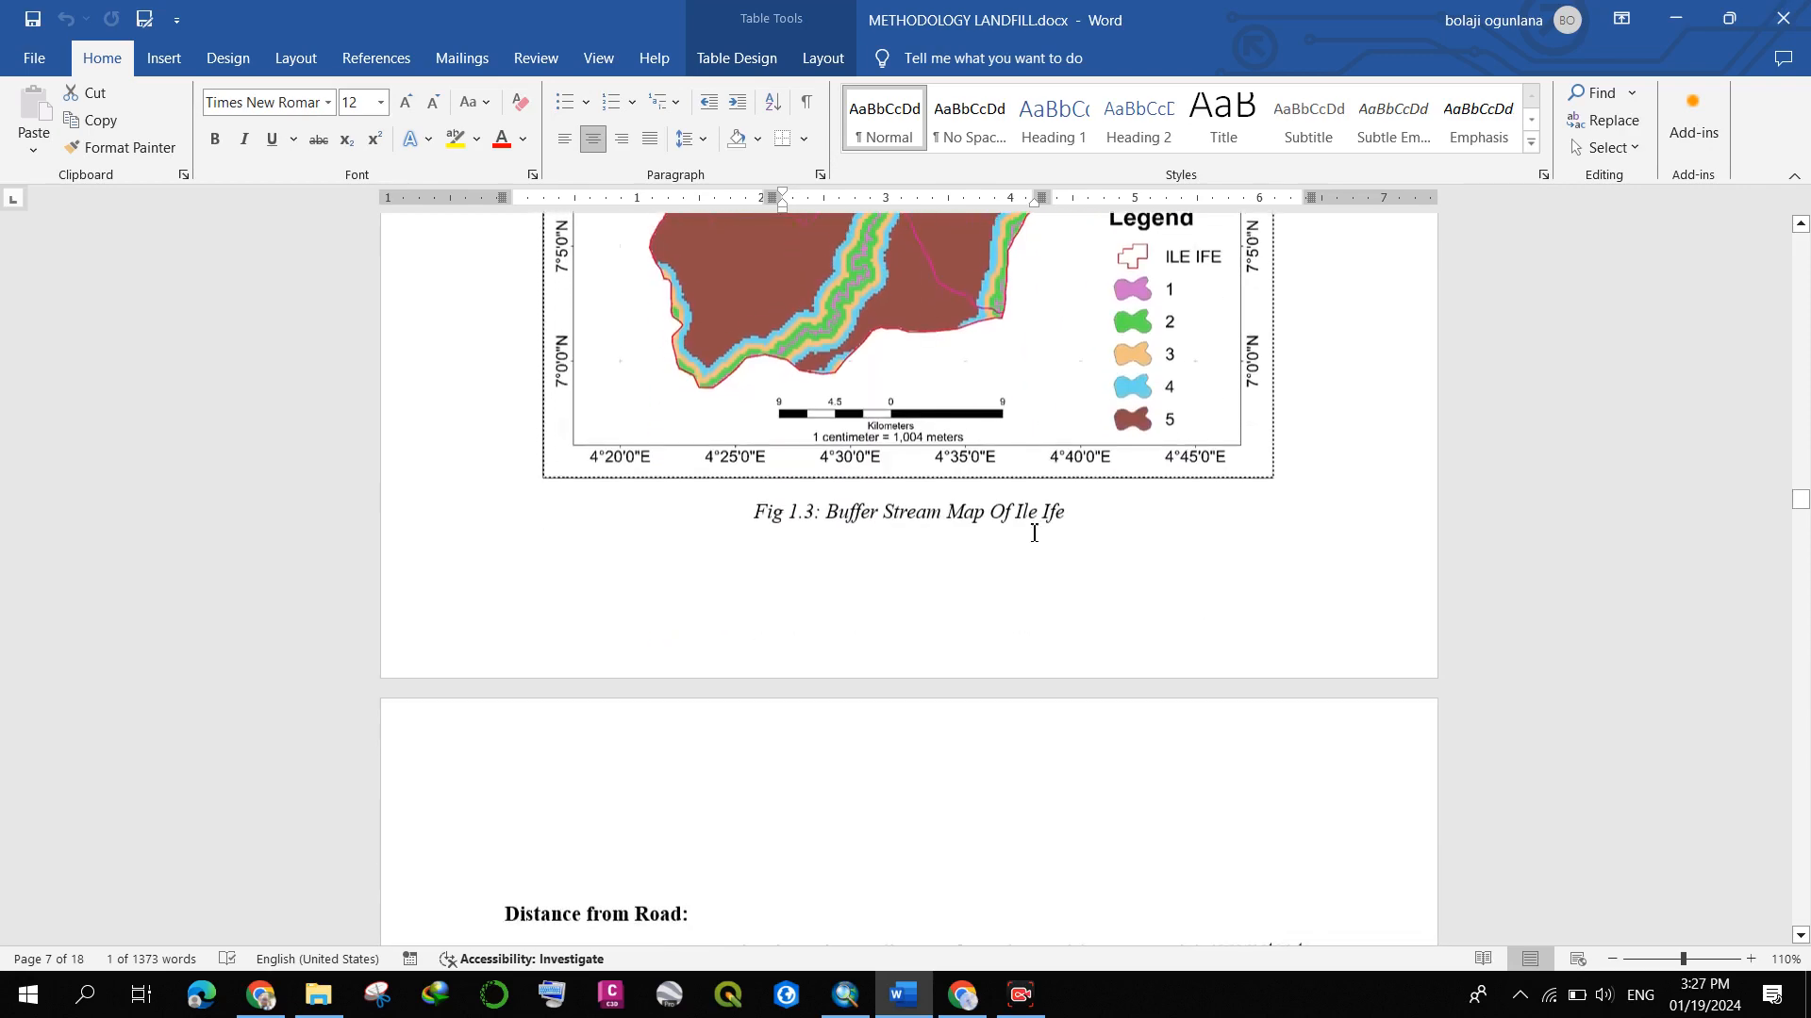
scroll(633, 309, down, 1)
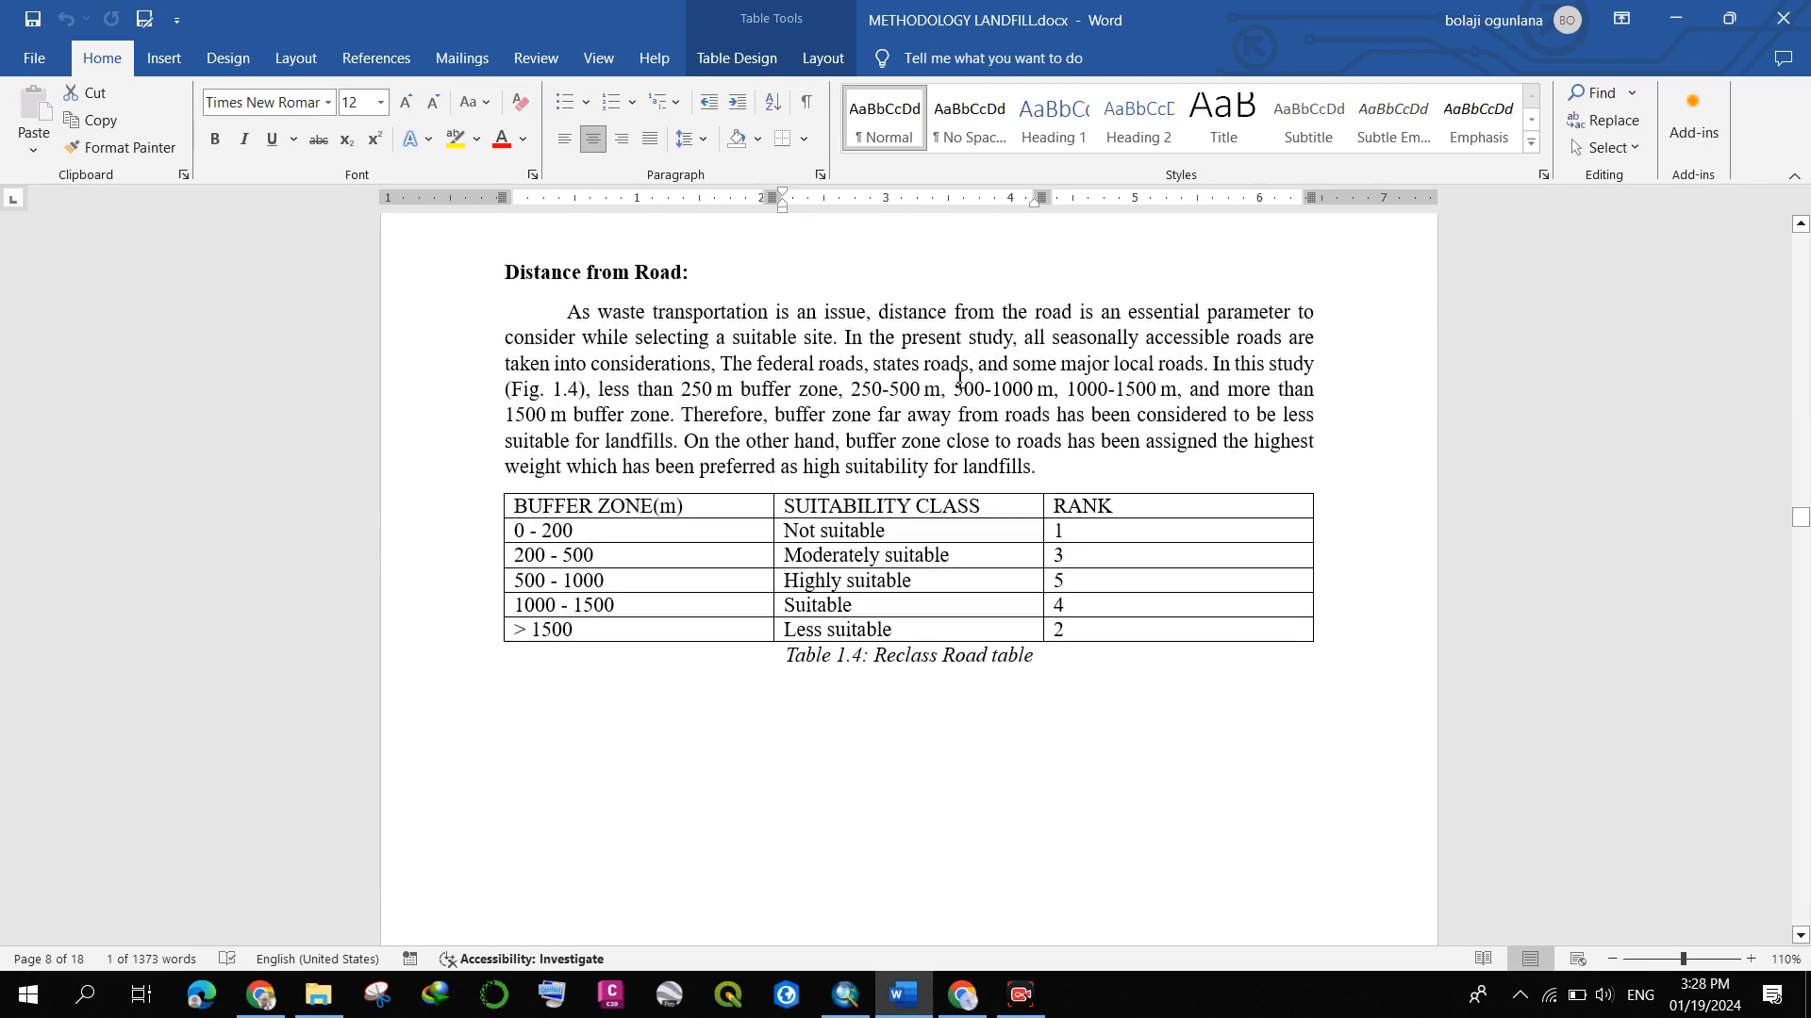
scroll(852, 345, up, 1)
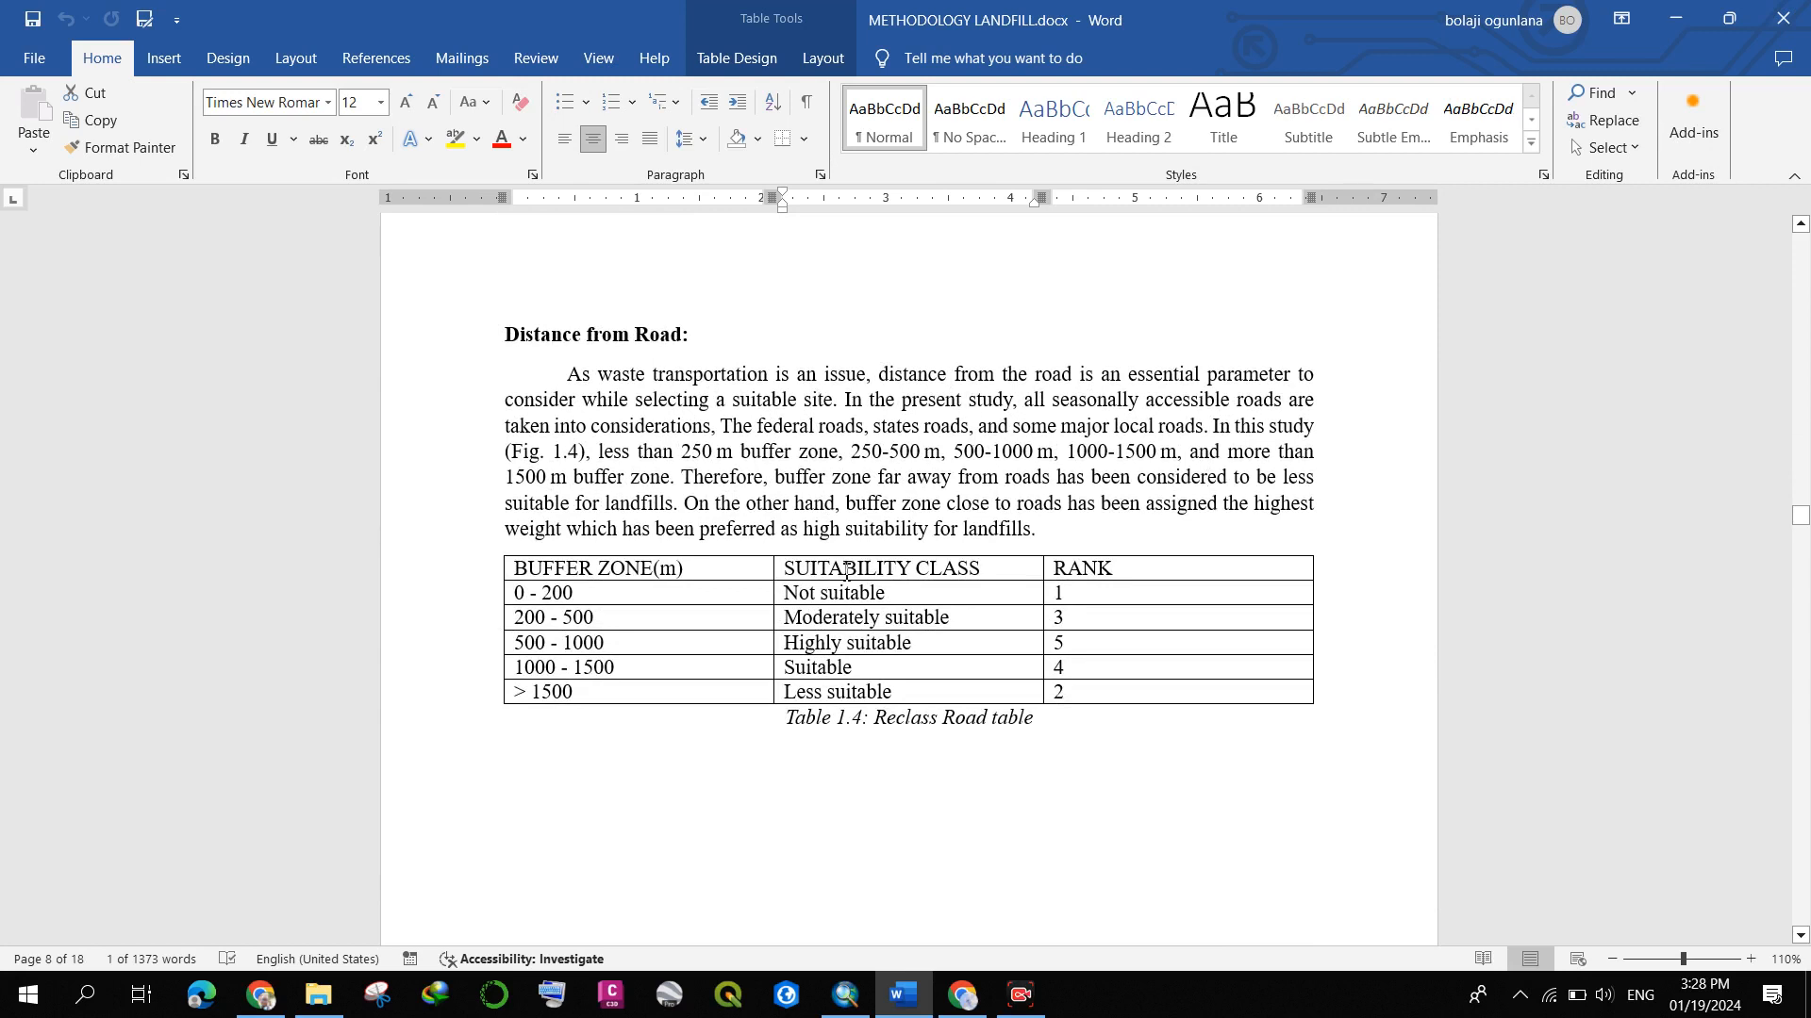
scroll(1000, 415, down, 1)
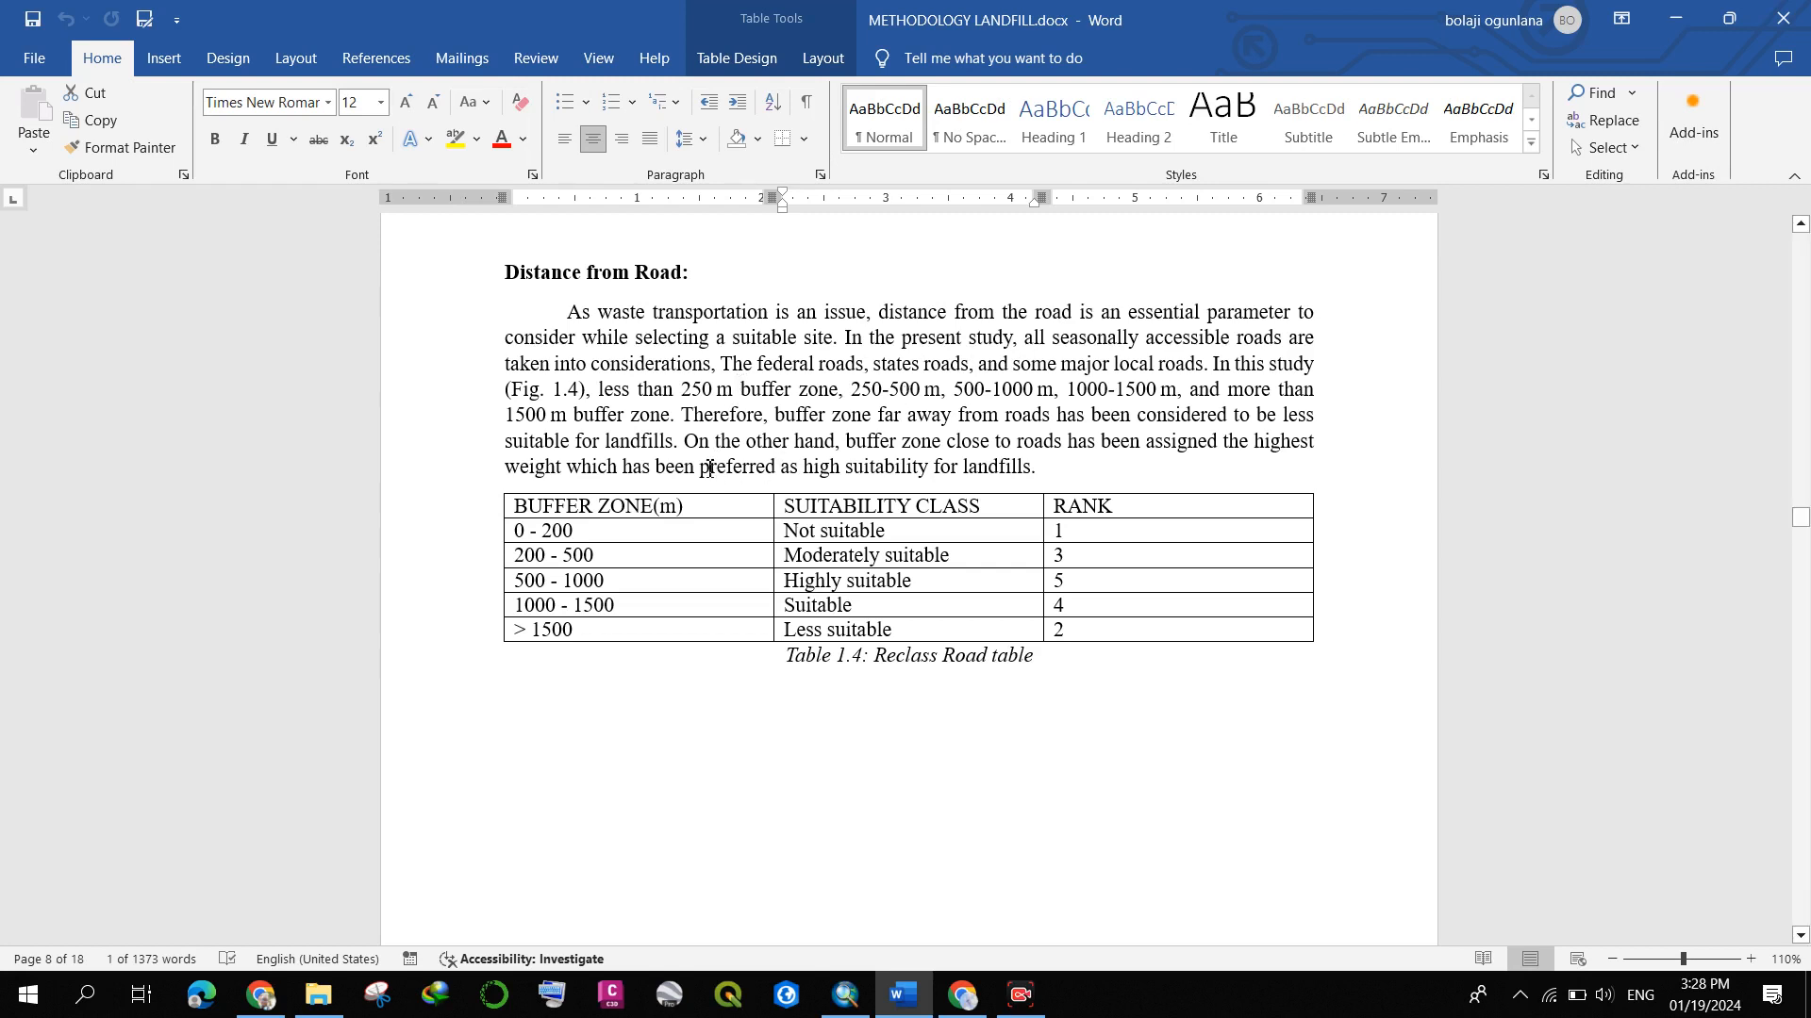
scroll(640, 417, down, 1)
scroll(640, 418, up, 1)
scroll(490, 557, down, 1)
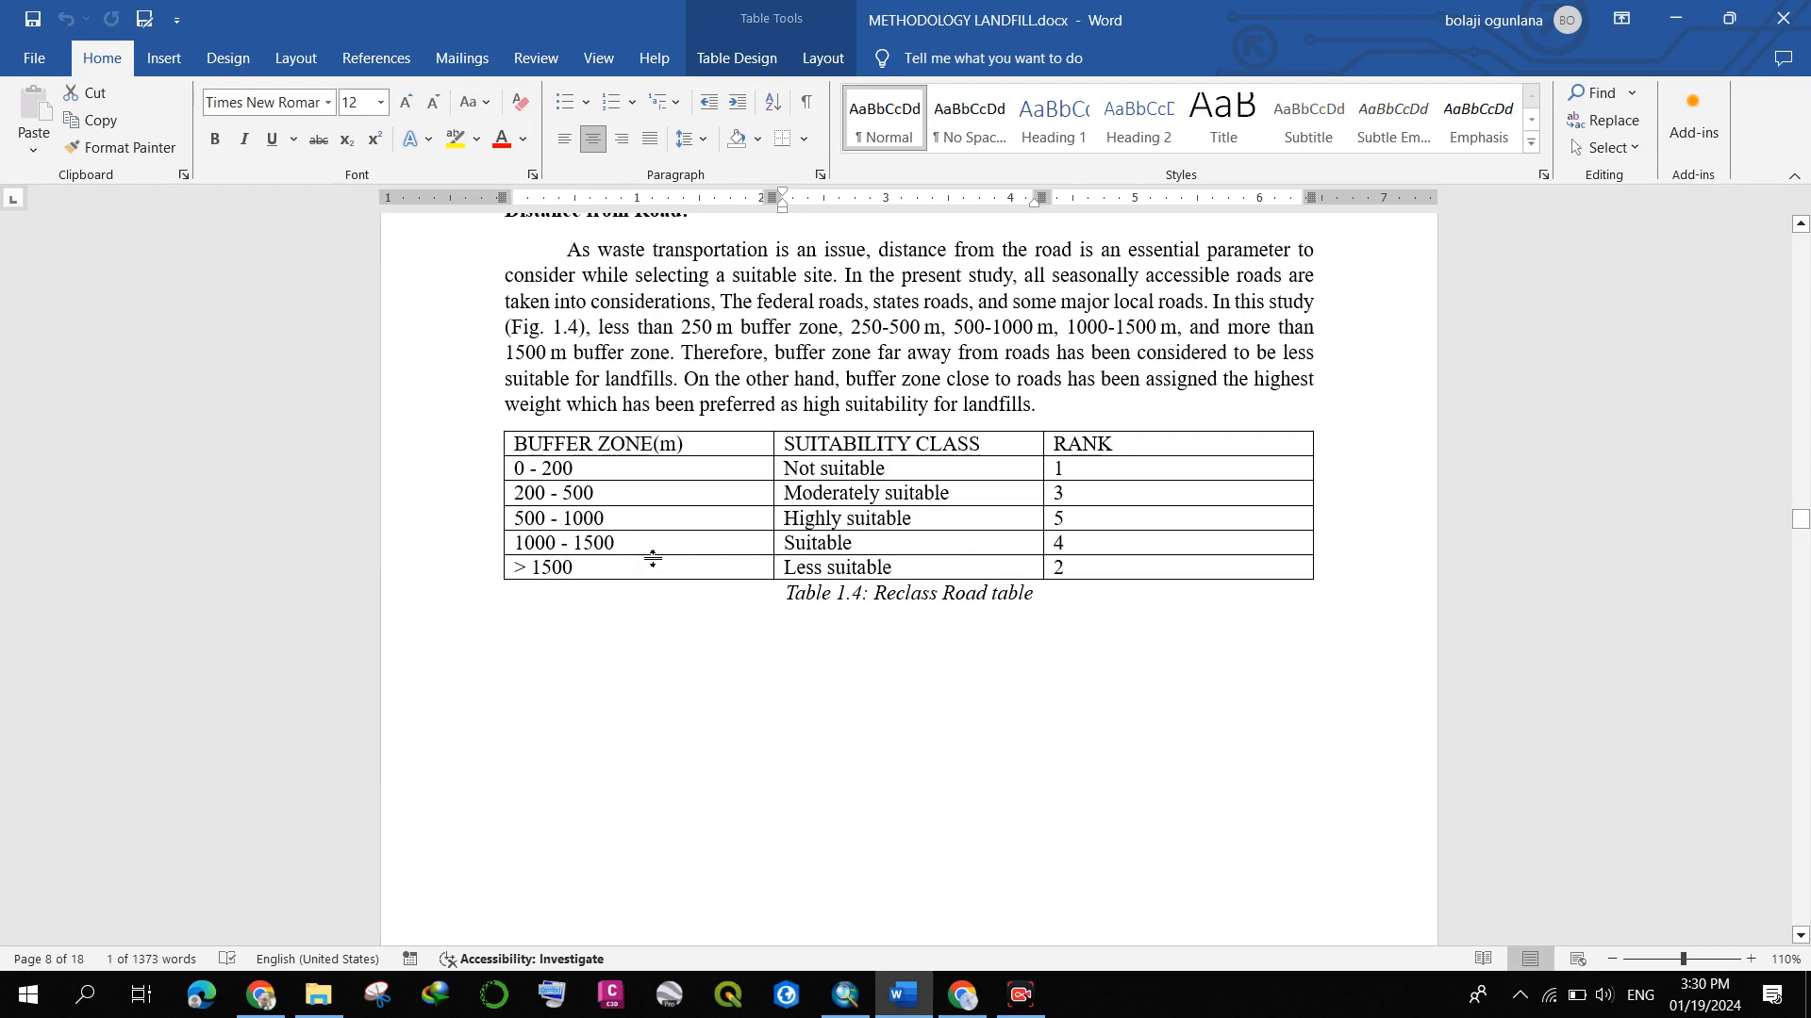
scroll(644, 632, down, 1)
scroll(644, 632, down, 3)
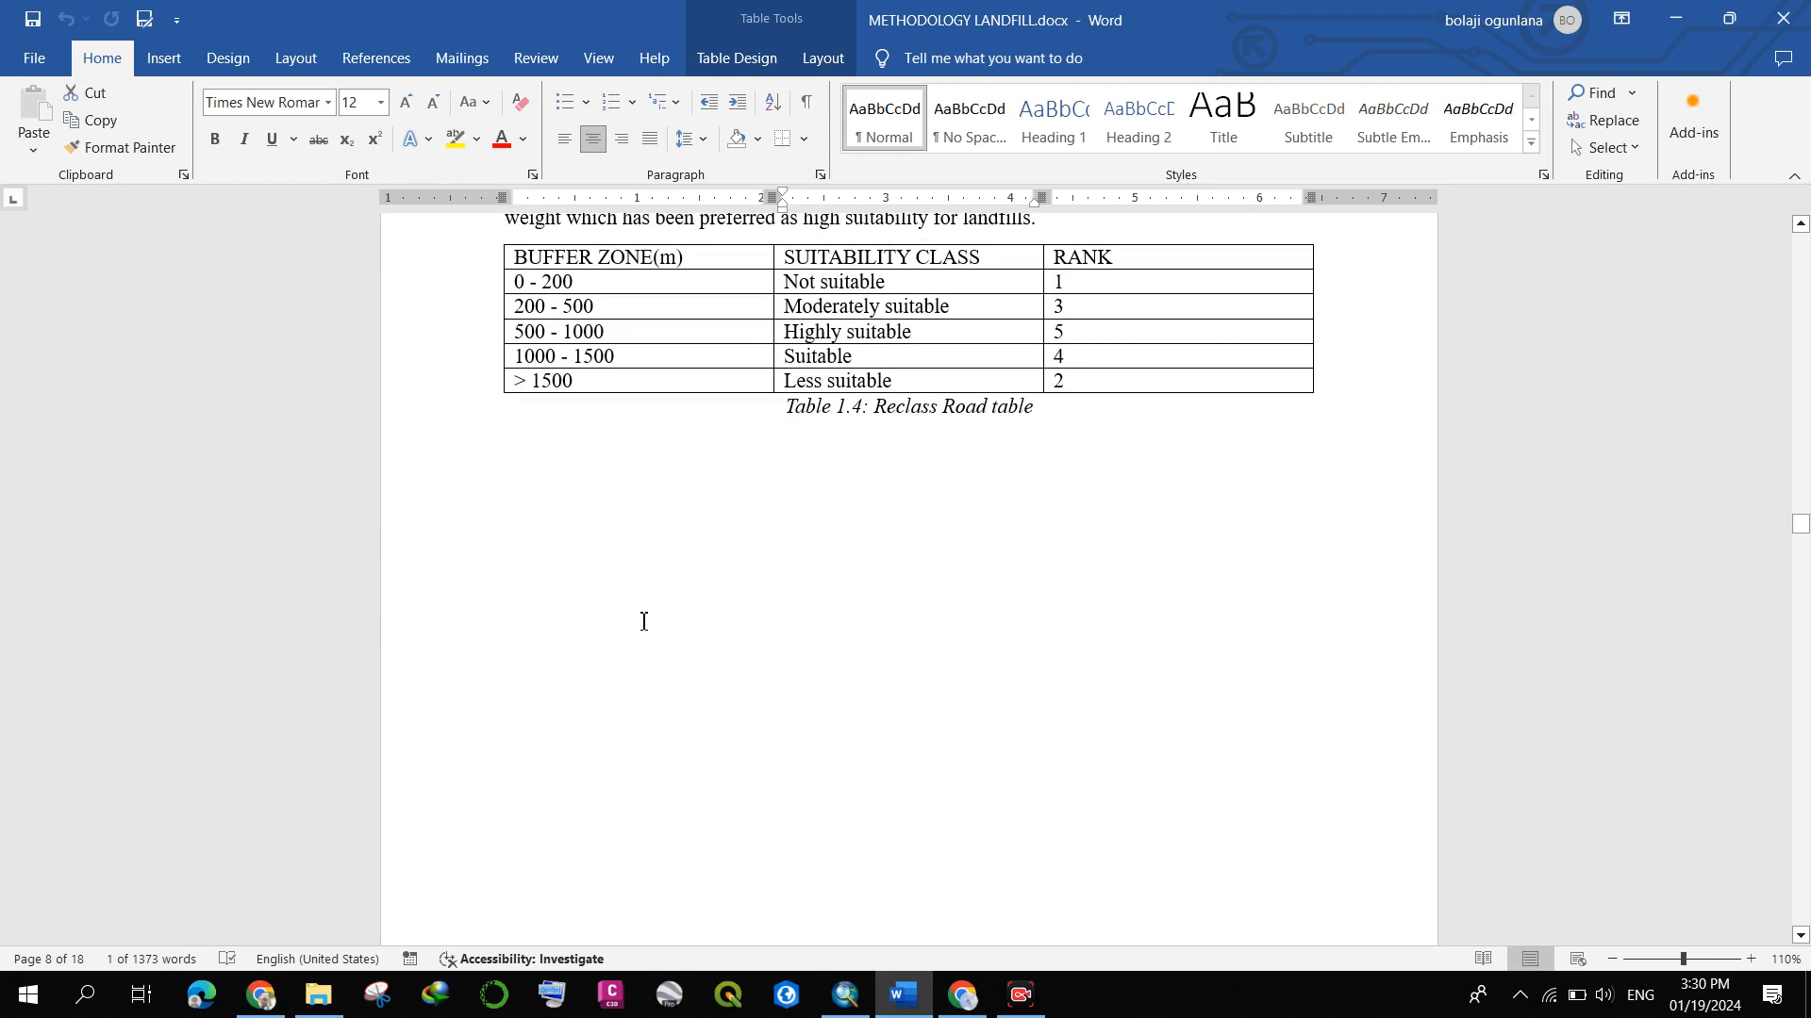
scroll(716, 362, up, 1)
scroll(719, 391, up, 2)
- Examine the Buffer Road map of Ile Ife, matching its coloured zones to ranking classes 1 to 5 in the legend
scroll(722, 425, down, 10)
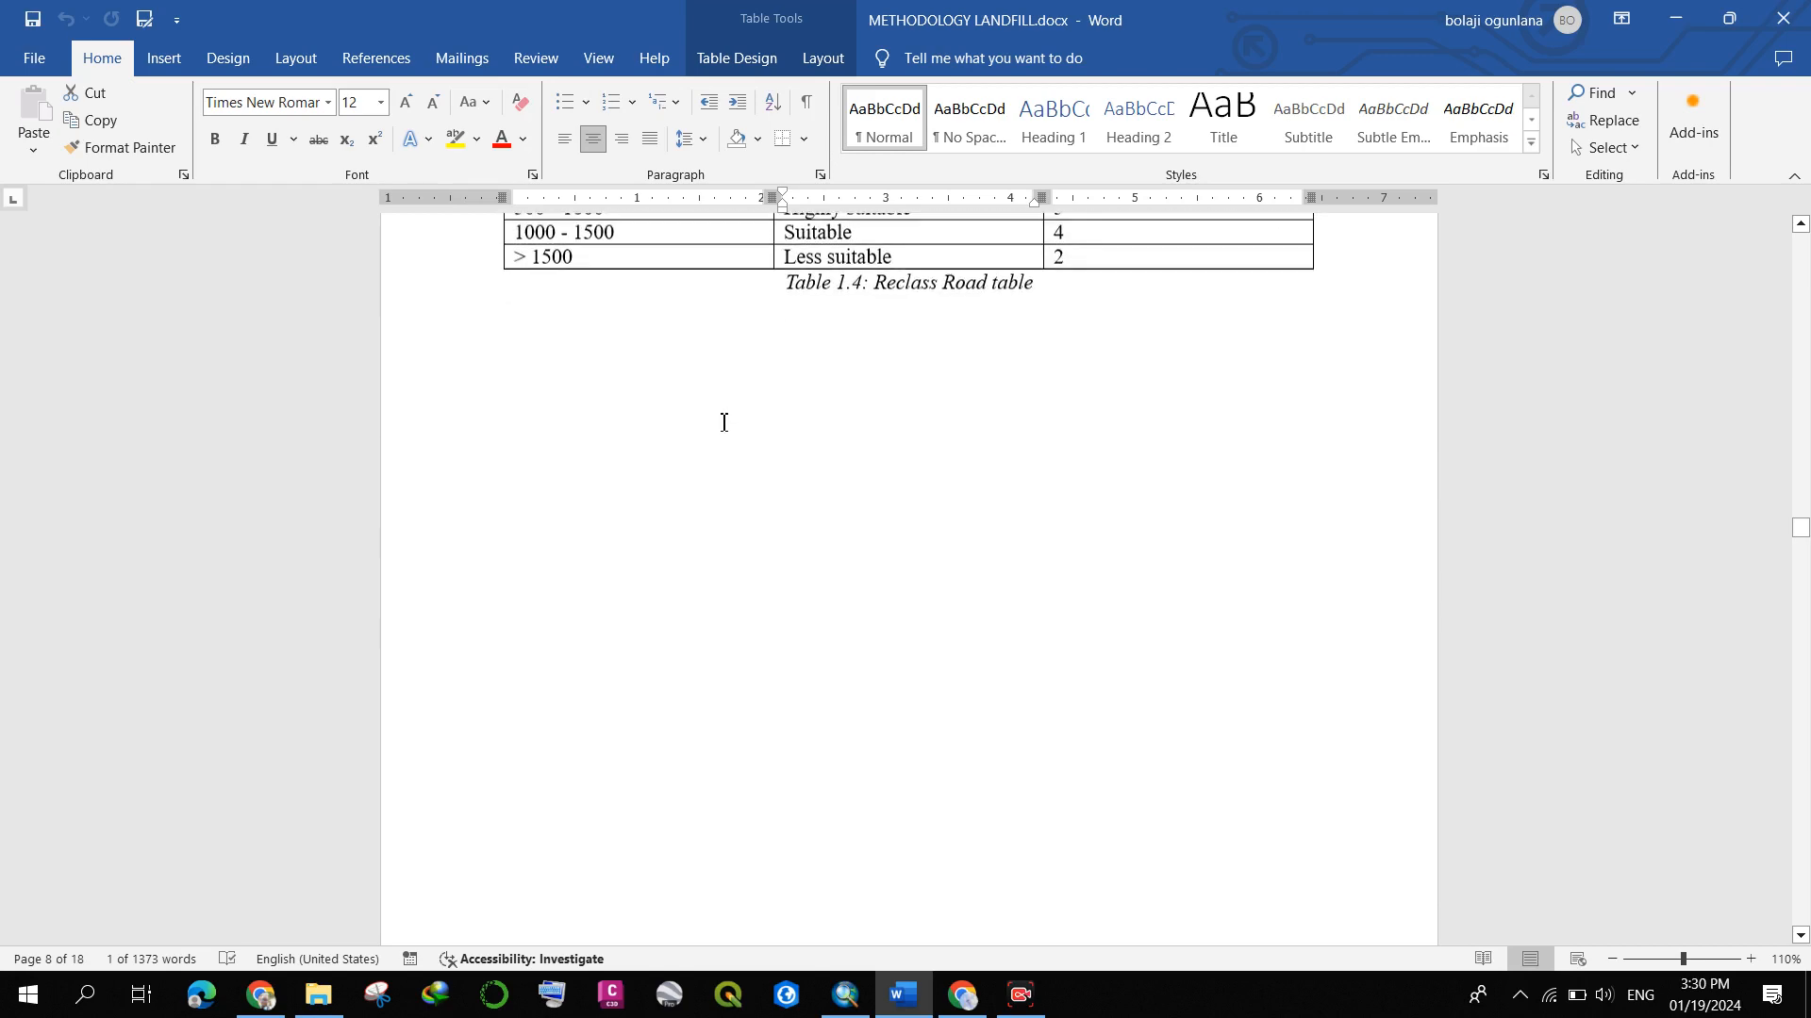
scroll(726, 429, down, 5)
scroll(821, 514, up, 2)
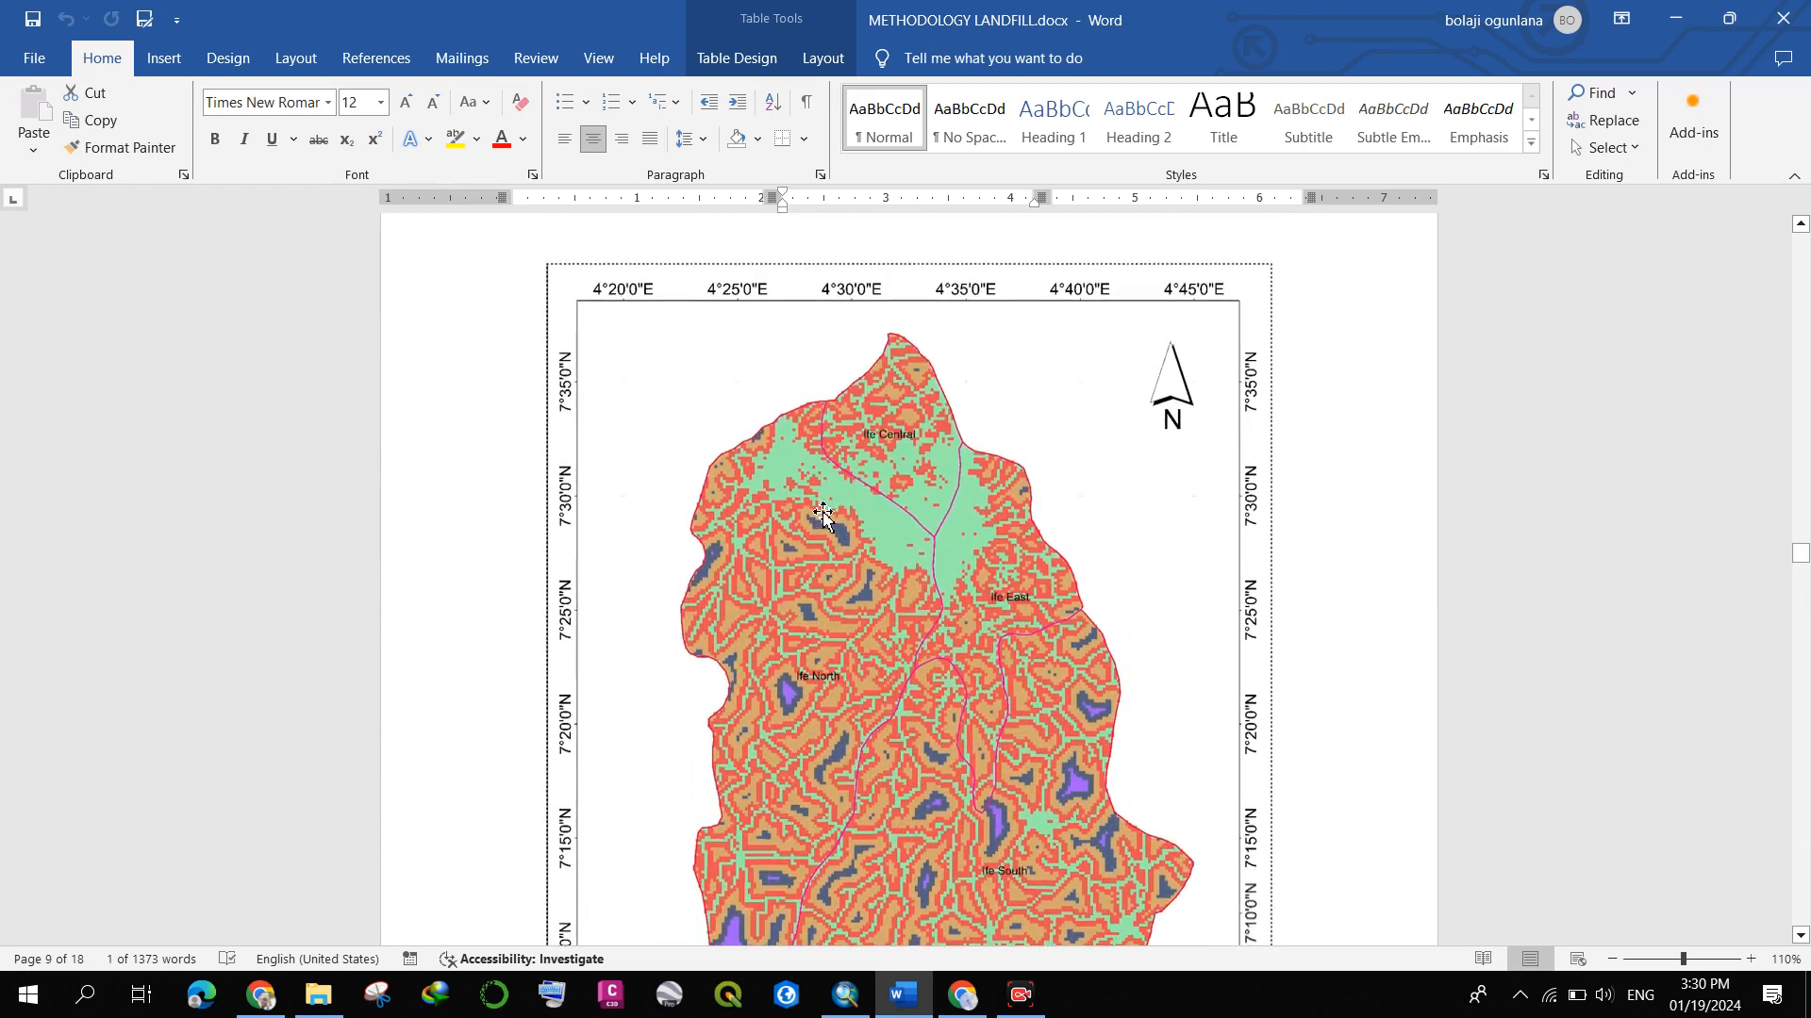
scroll(822, 514, down, 2)
scroll(877, 521, down, 5)
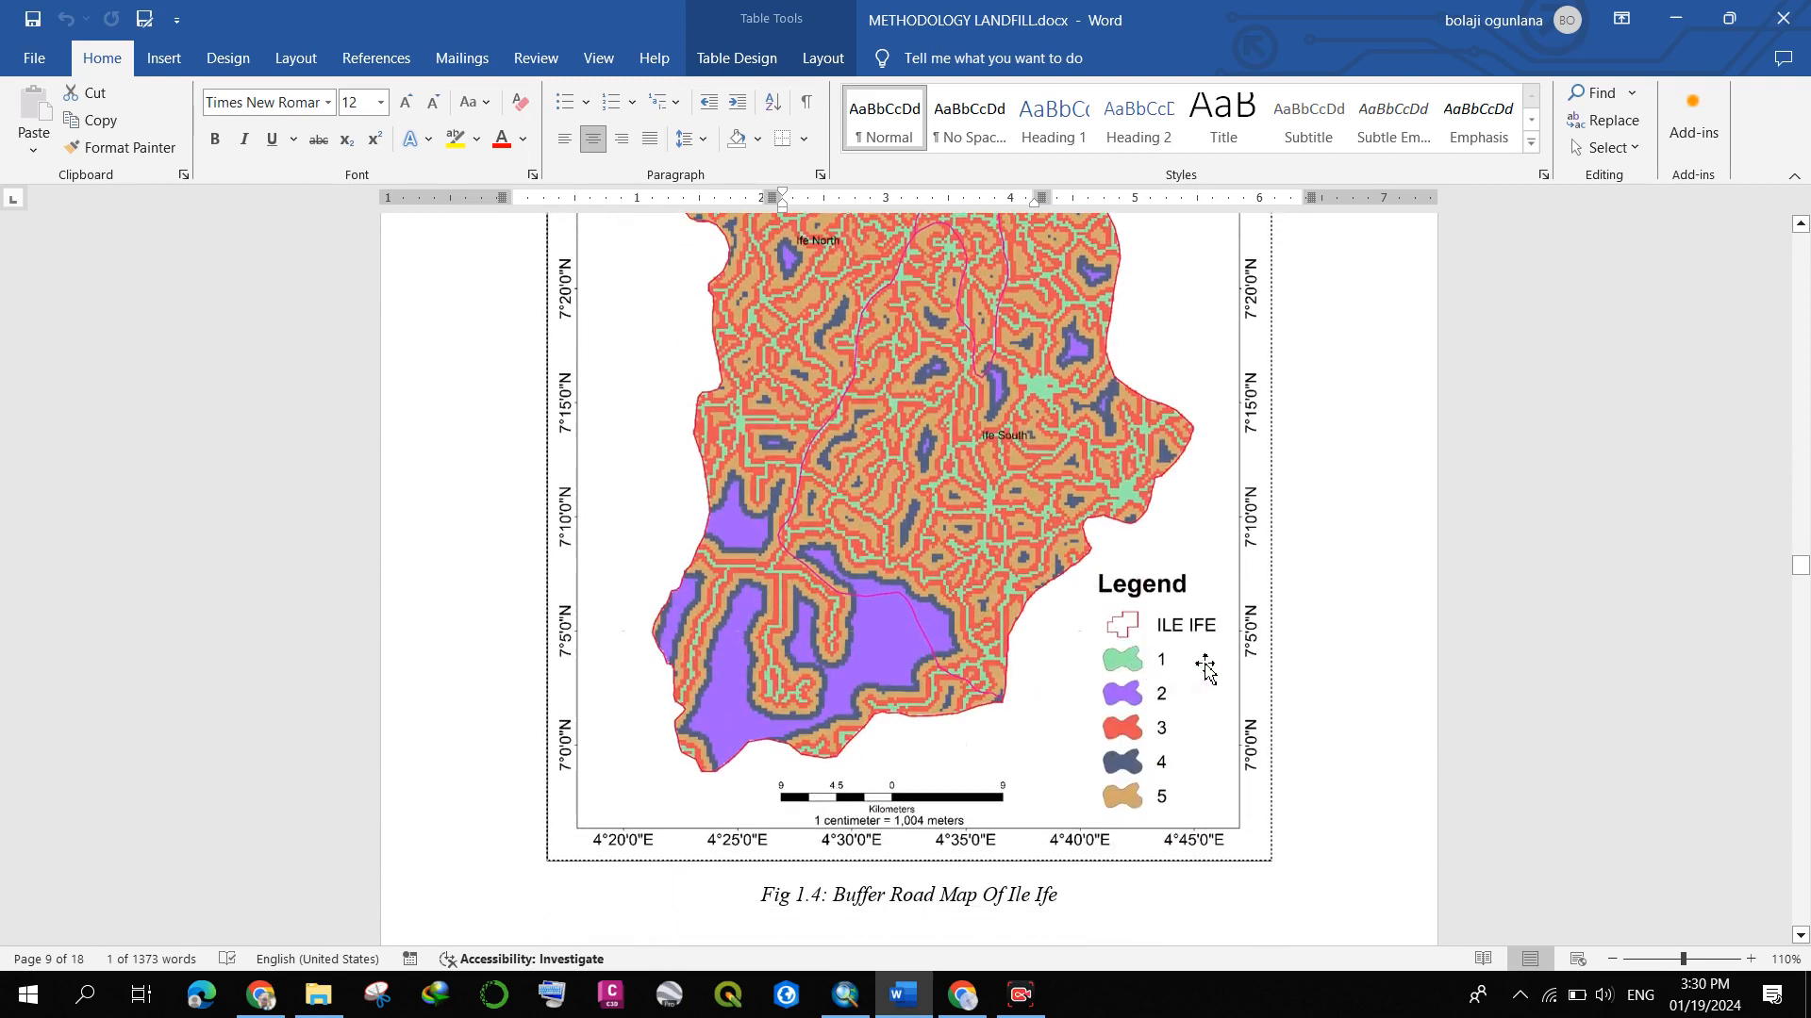
scroll(1191, 678, up, 4)
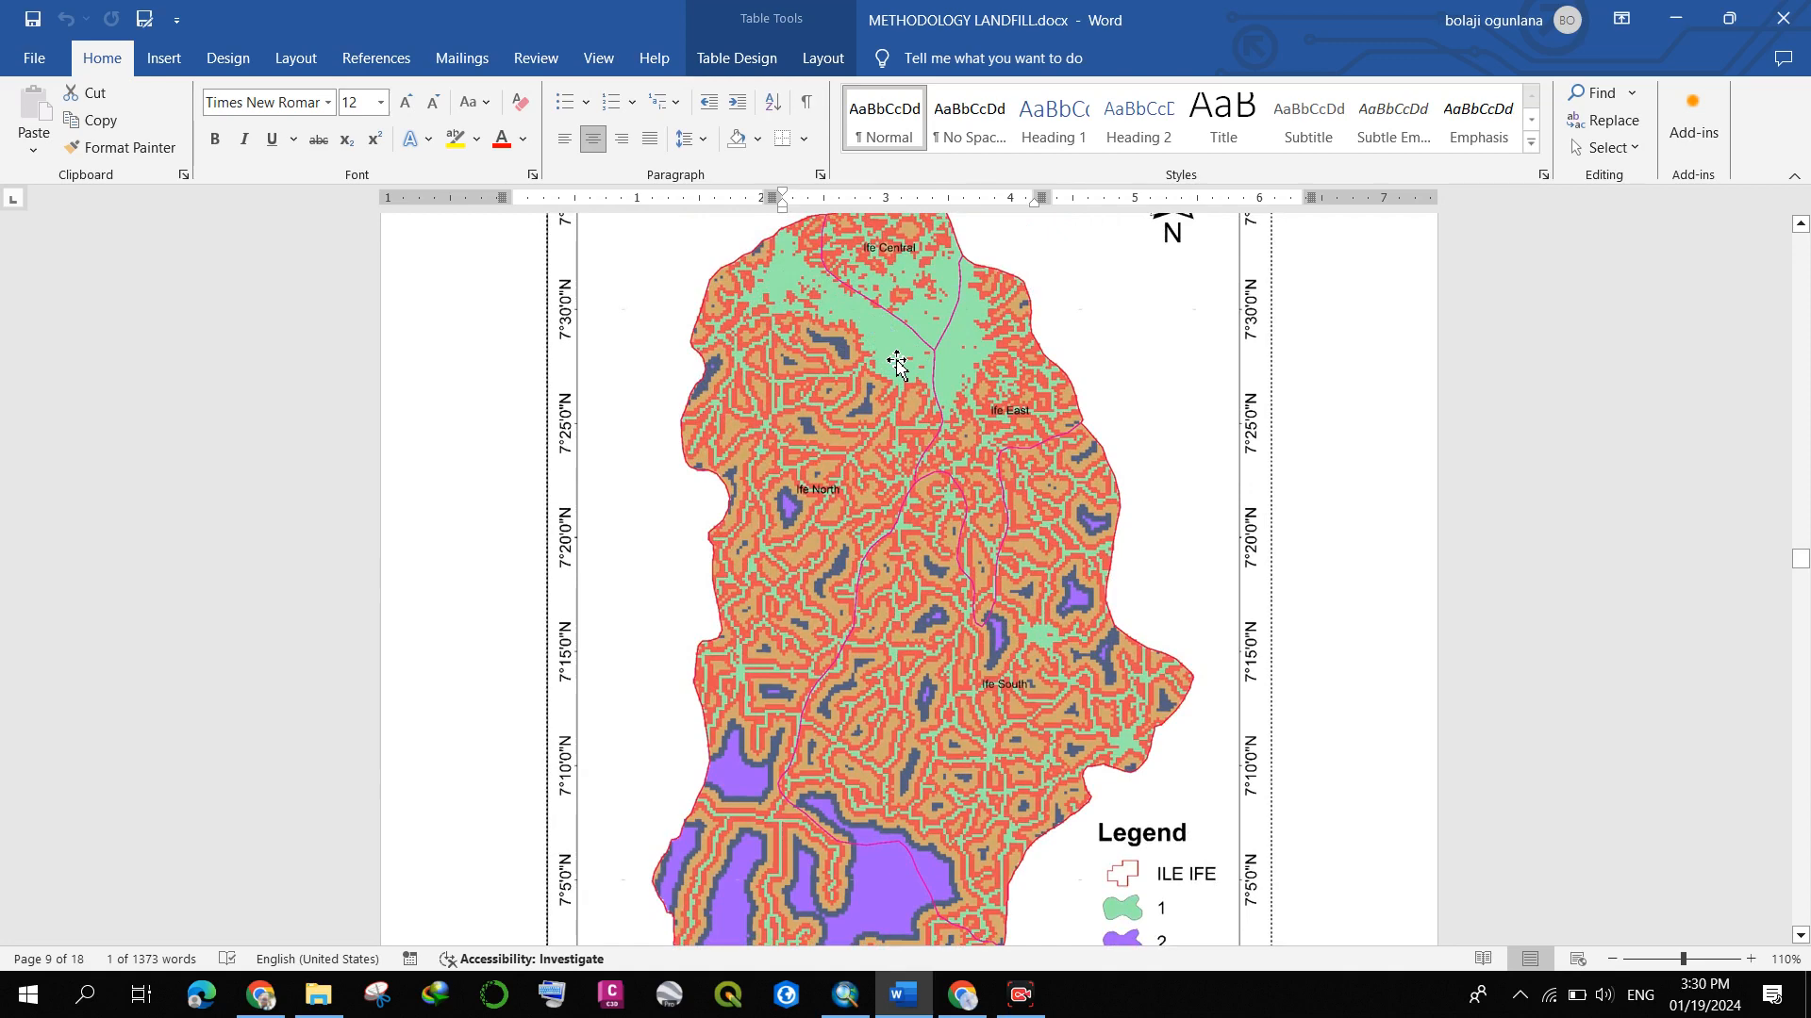
scroll(1156, 751, down, 3)
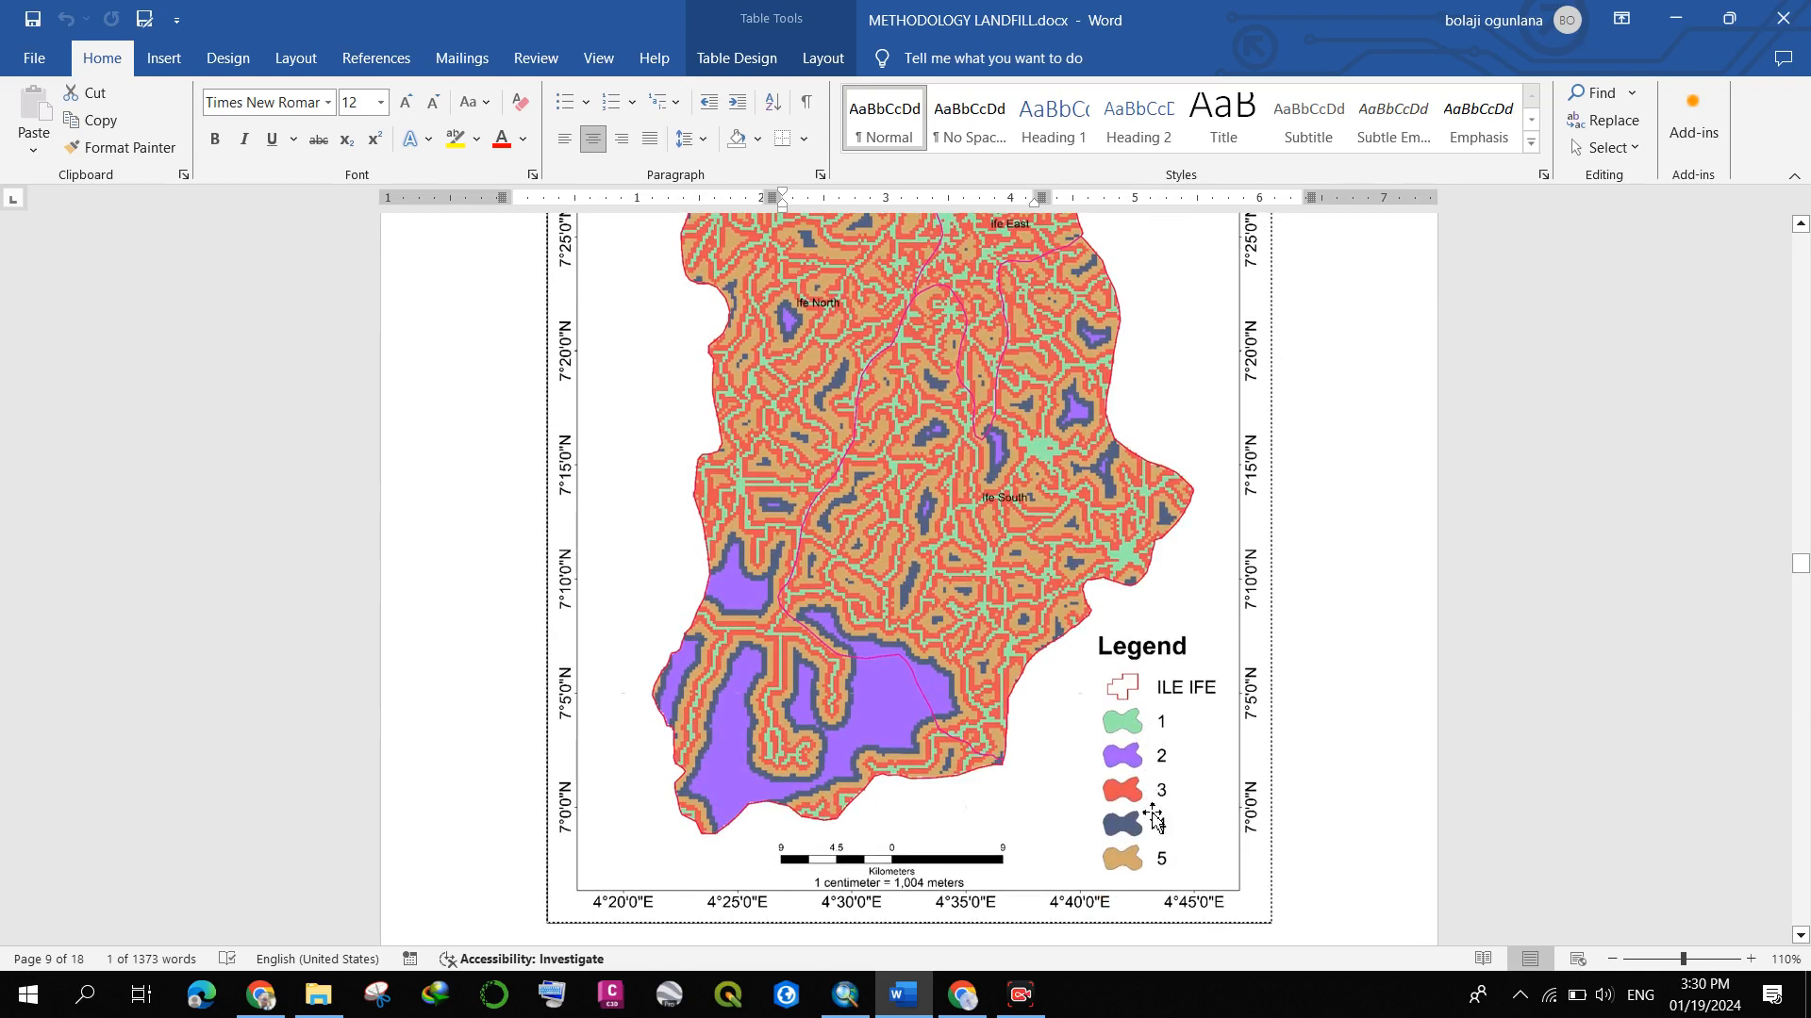
scroll(1155, 803, up, 4)
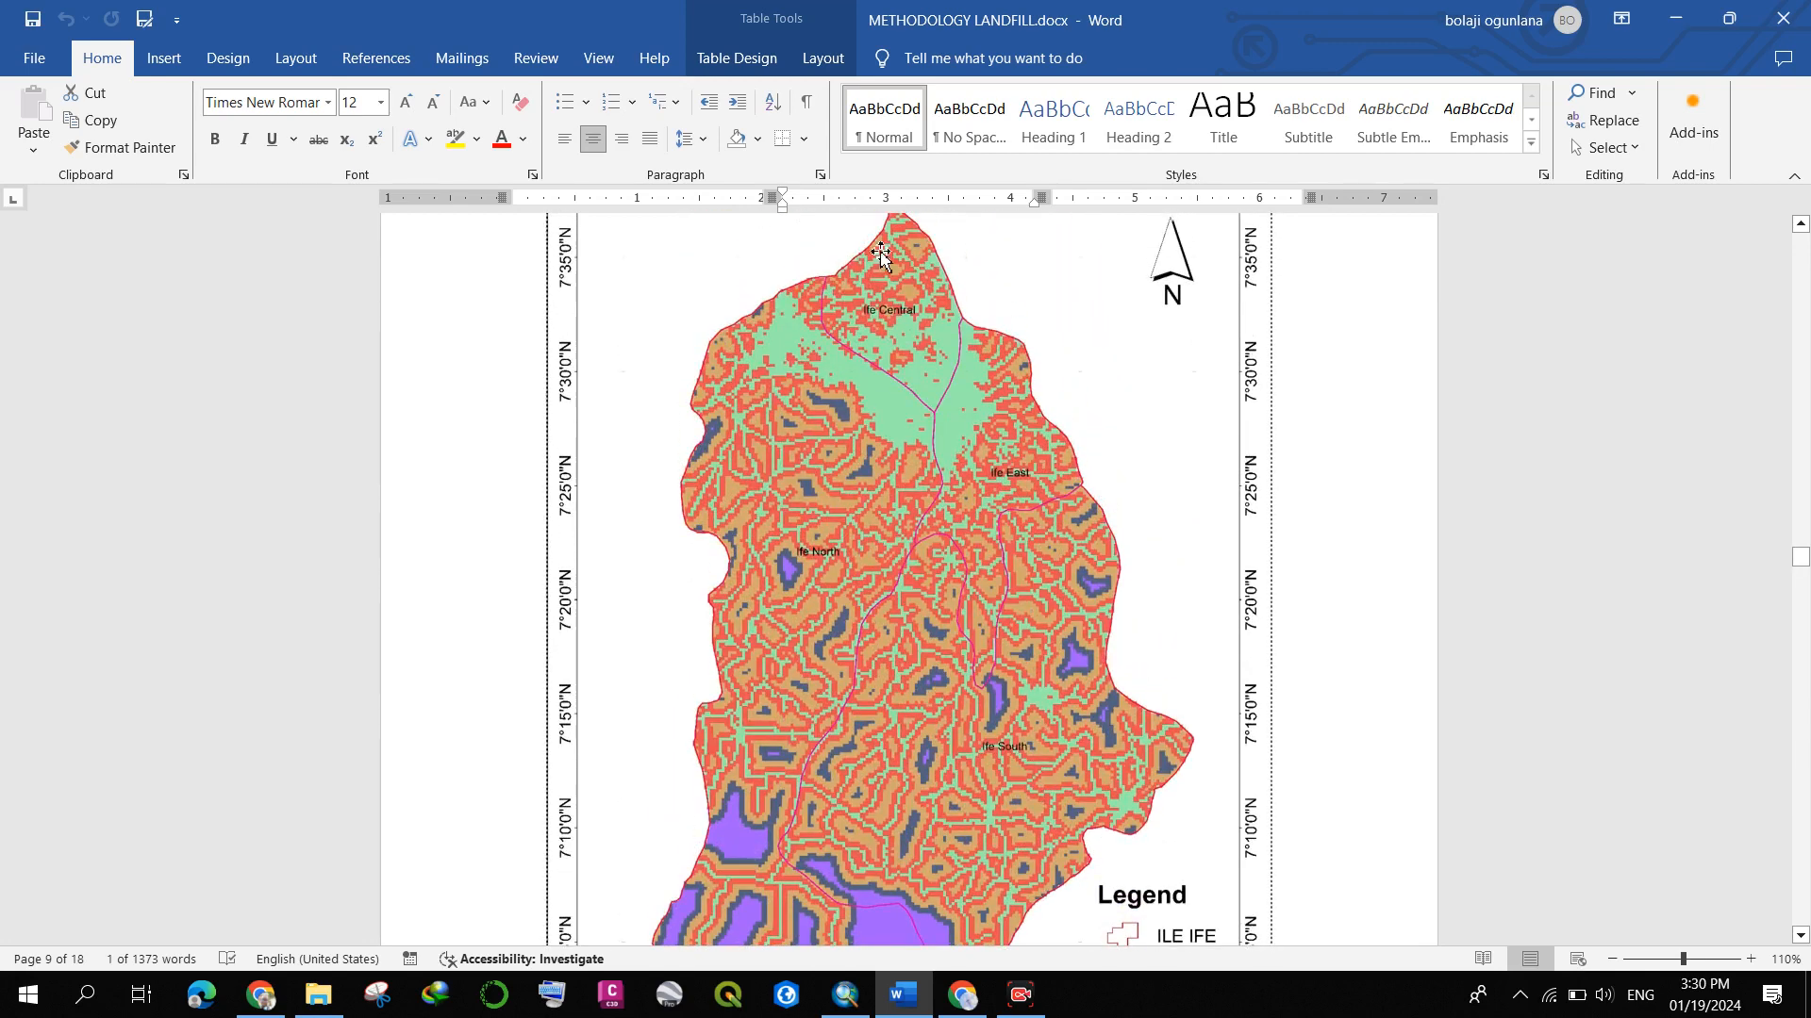
- Review the Distance from Residential Area section together with its Reclass Residential area table
scroll(877, 382, down, 18)
scroll(878, 404, down, 6)
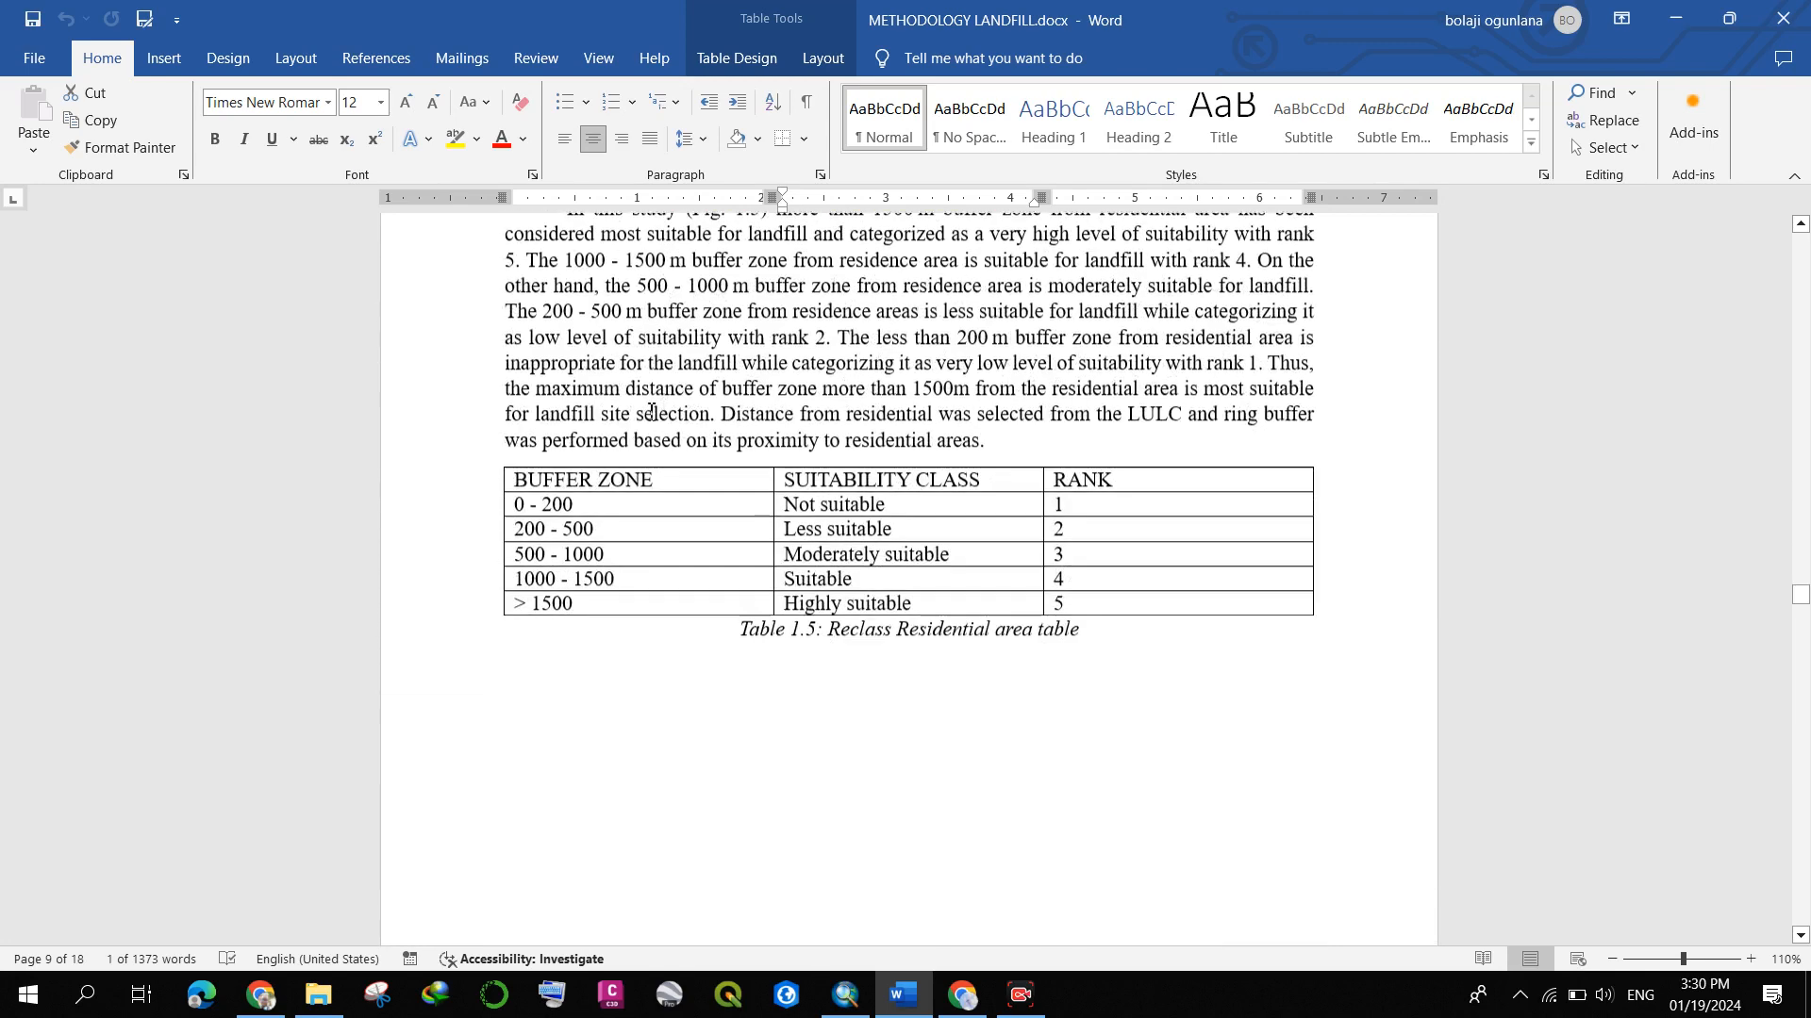
scroll(878, 403, up, 3)
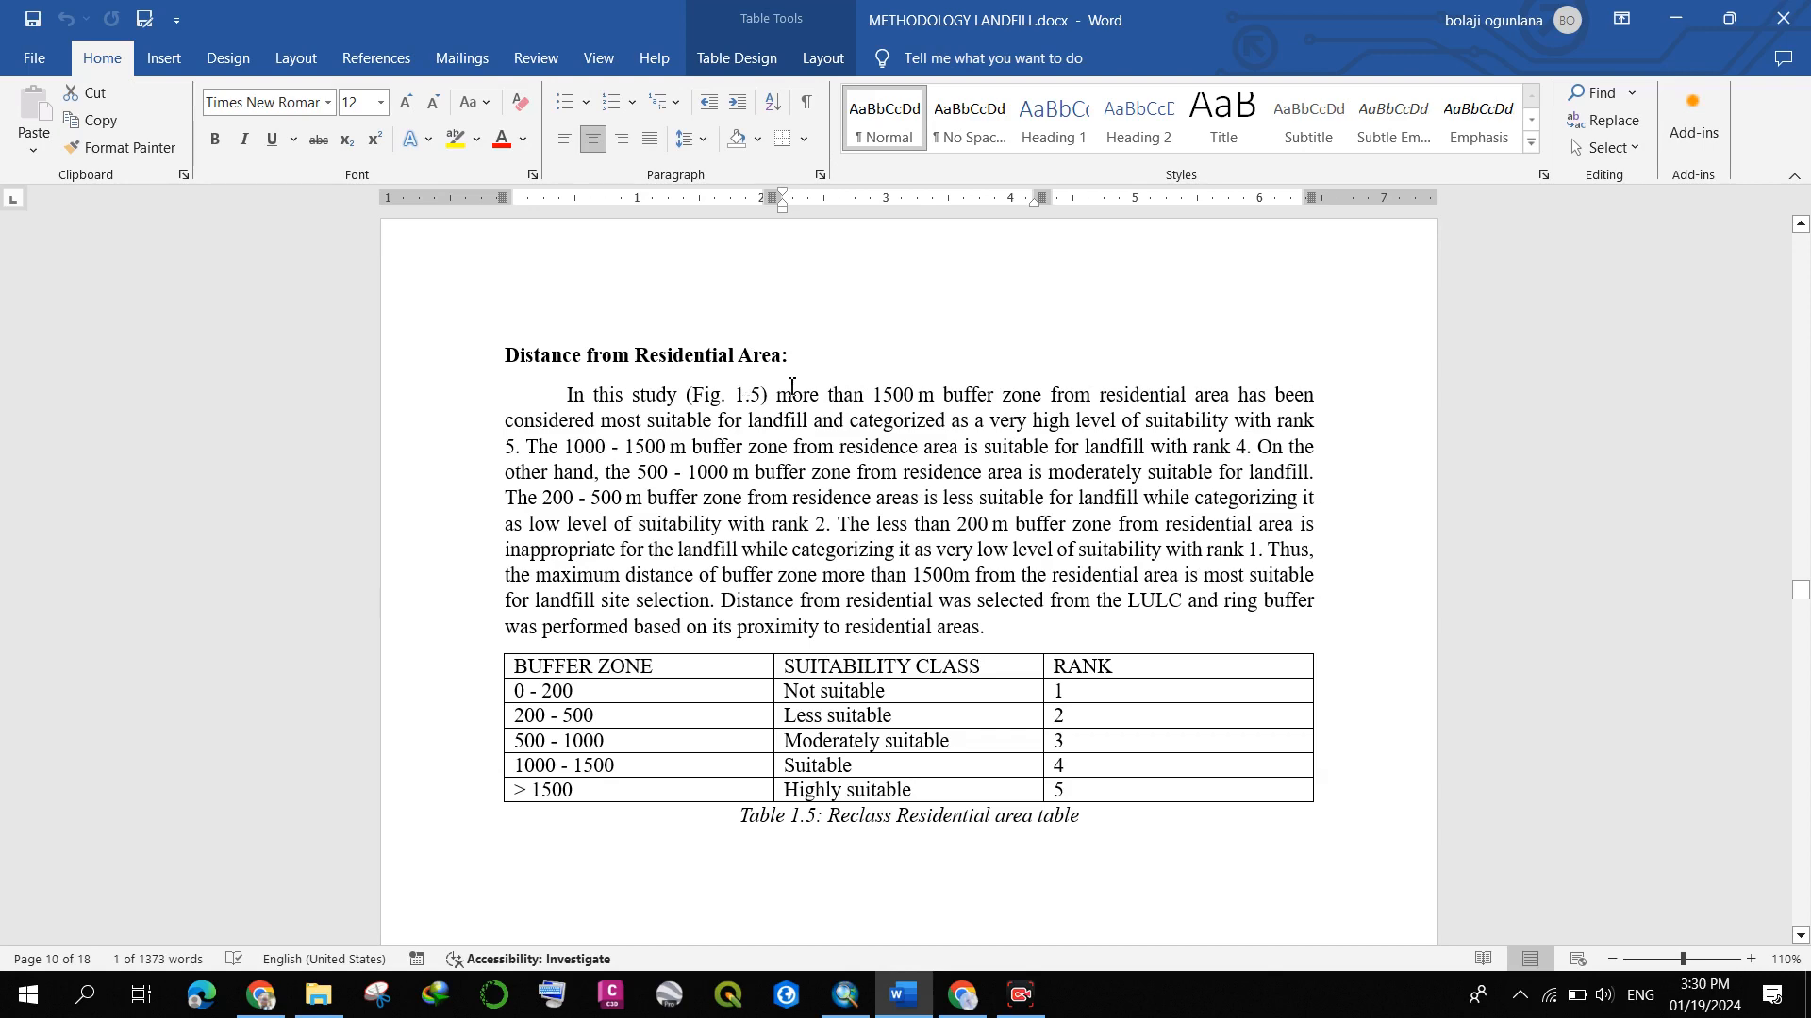
- Read the Distance from Residential Area paragraph and compare its buffer distances with the suitability classes and ranks in Table 1.5
scroll(611, 425, down, 1)
scroll(521, 443, up, 1)
scroll(577, 337, down, 1)
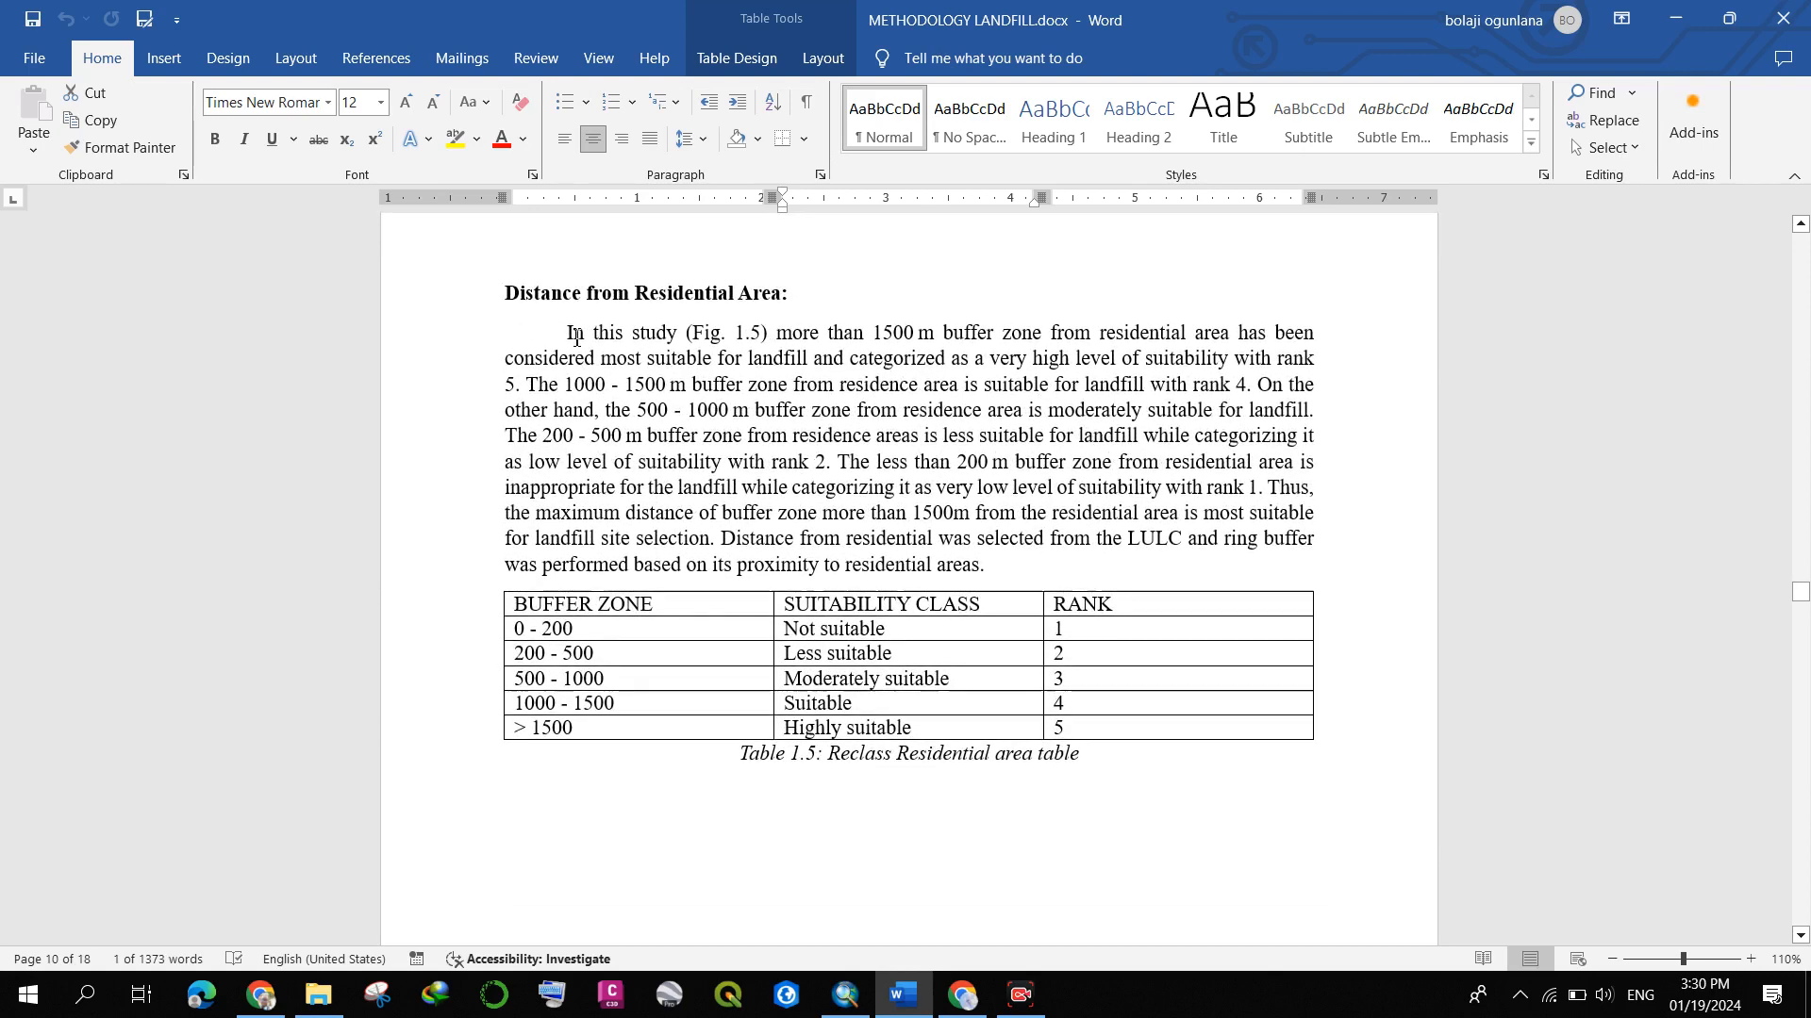
scroll(577, 337, up, 1)
scroll(576, 337, down, 1)
scroll(575, 342, up, 1)
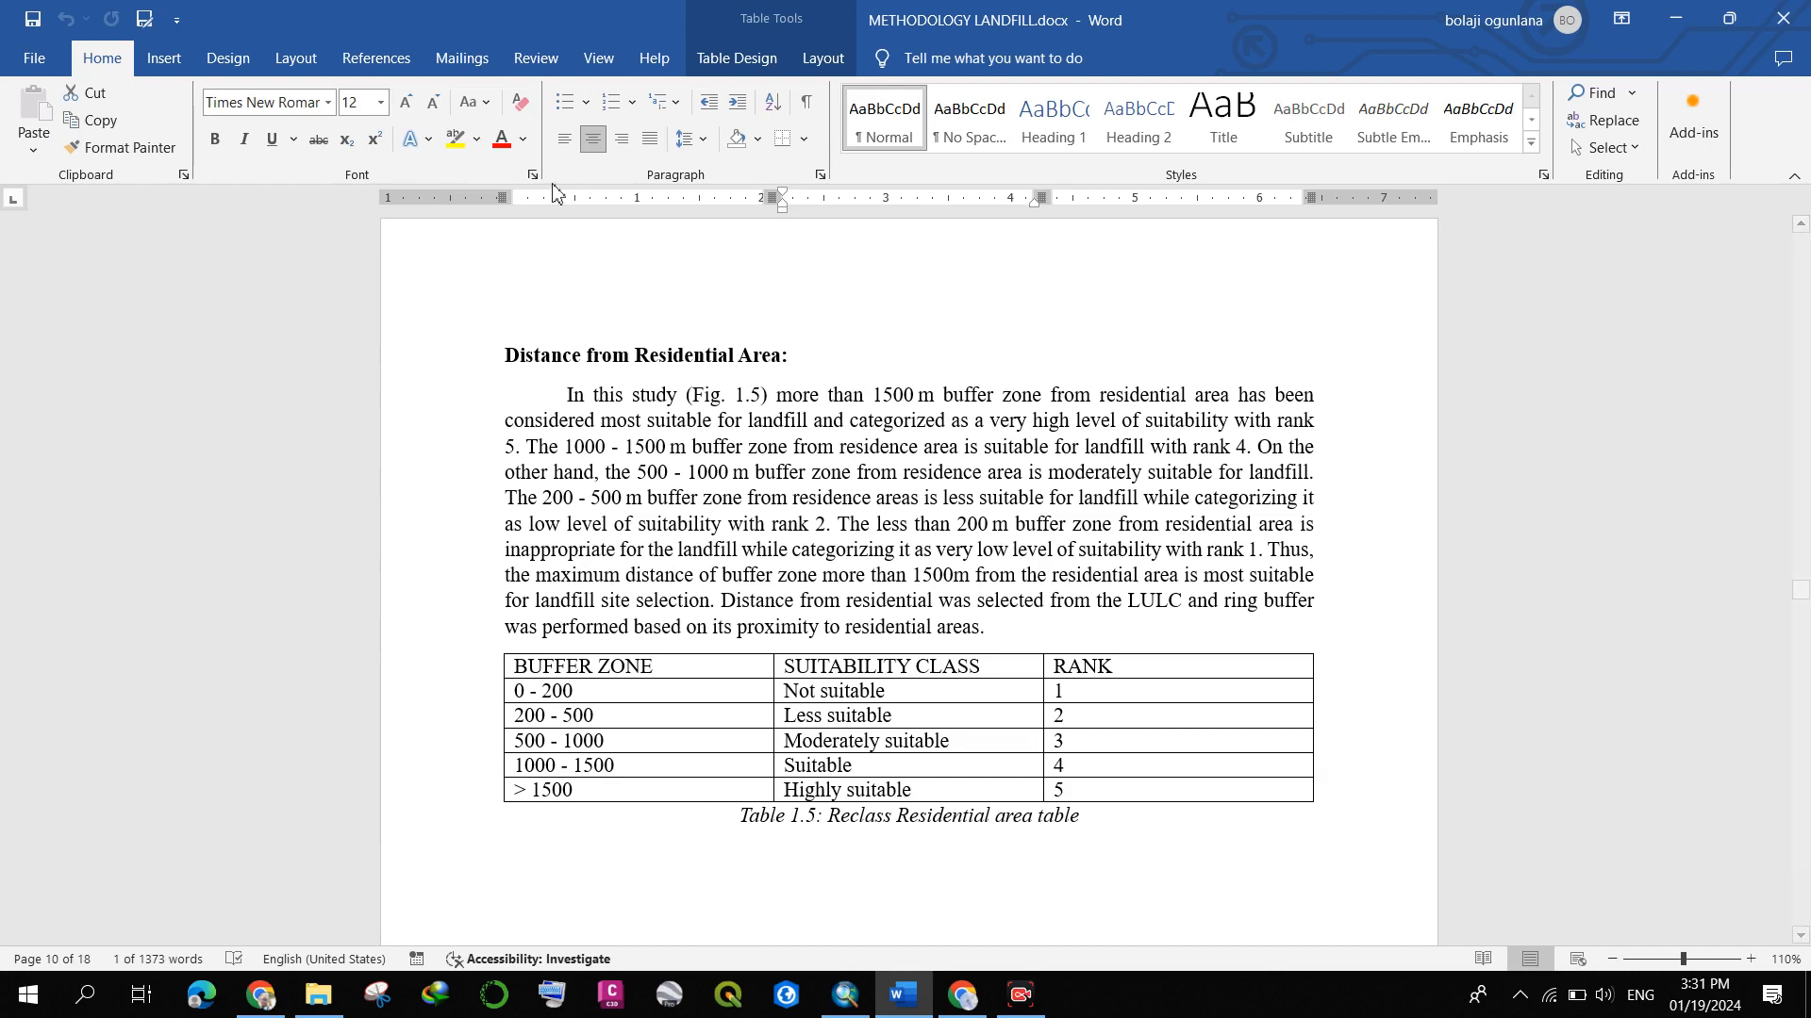
scroll(545, 230, down, 2)
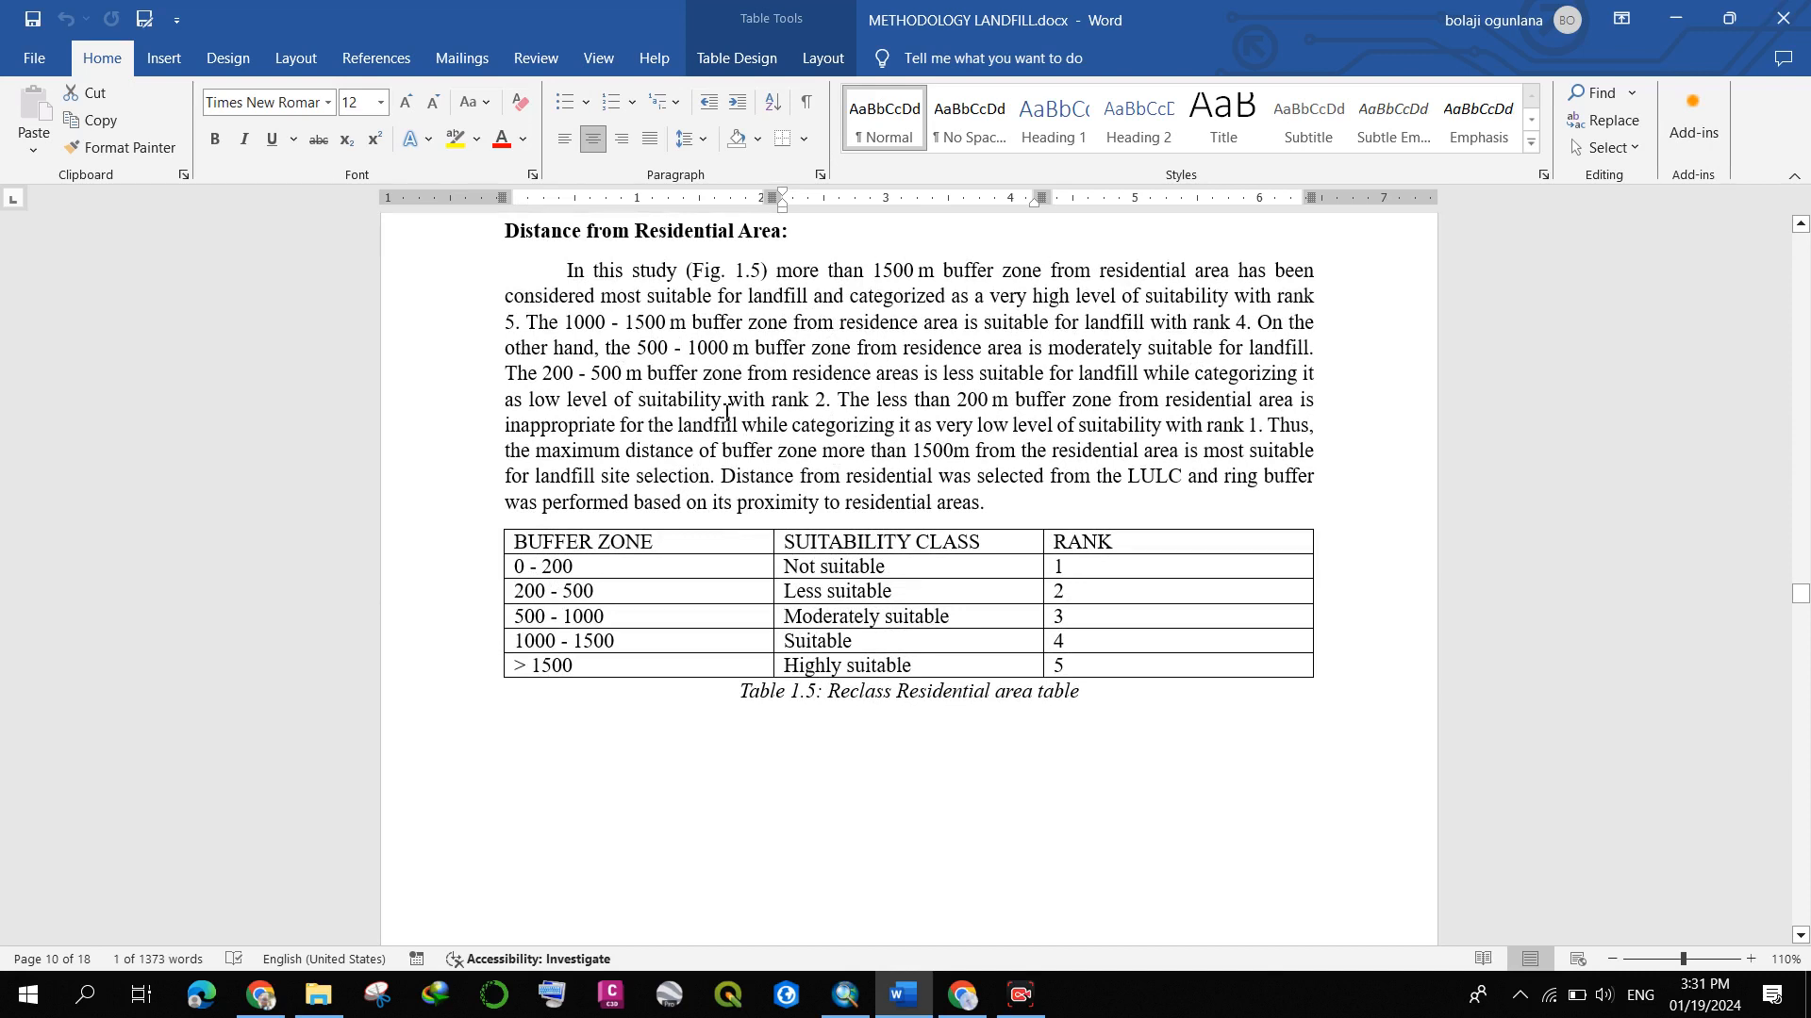
- Examine the Buffer Residential Area map of Ile Ife, matching its coloured zones to ranking classes 1 to 5 in the legend
scroll(1034, 659, down, 8)
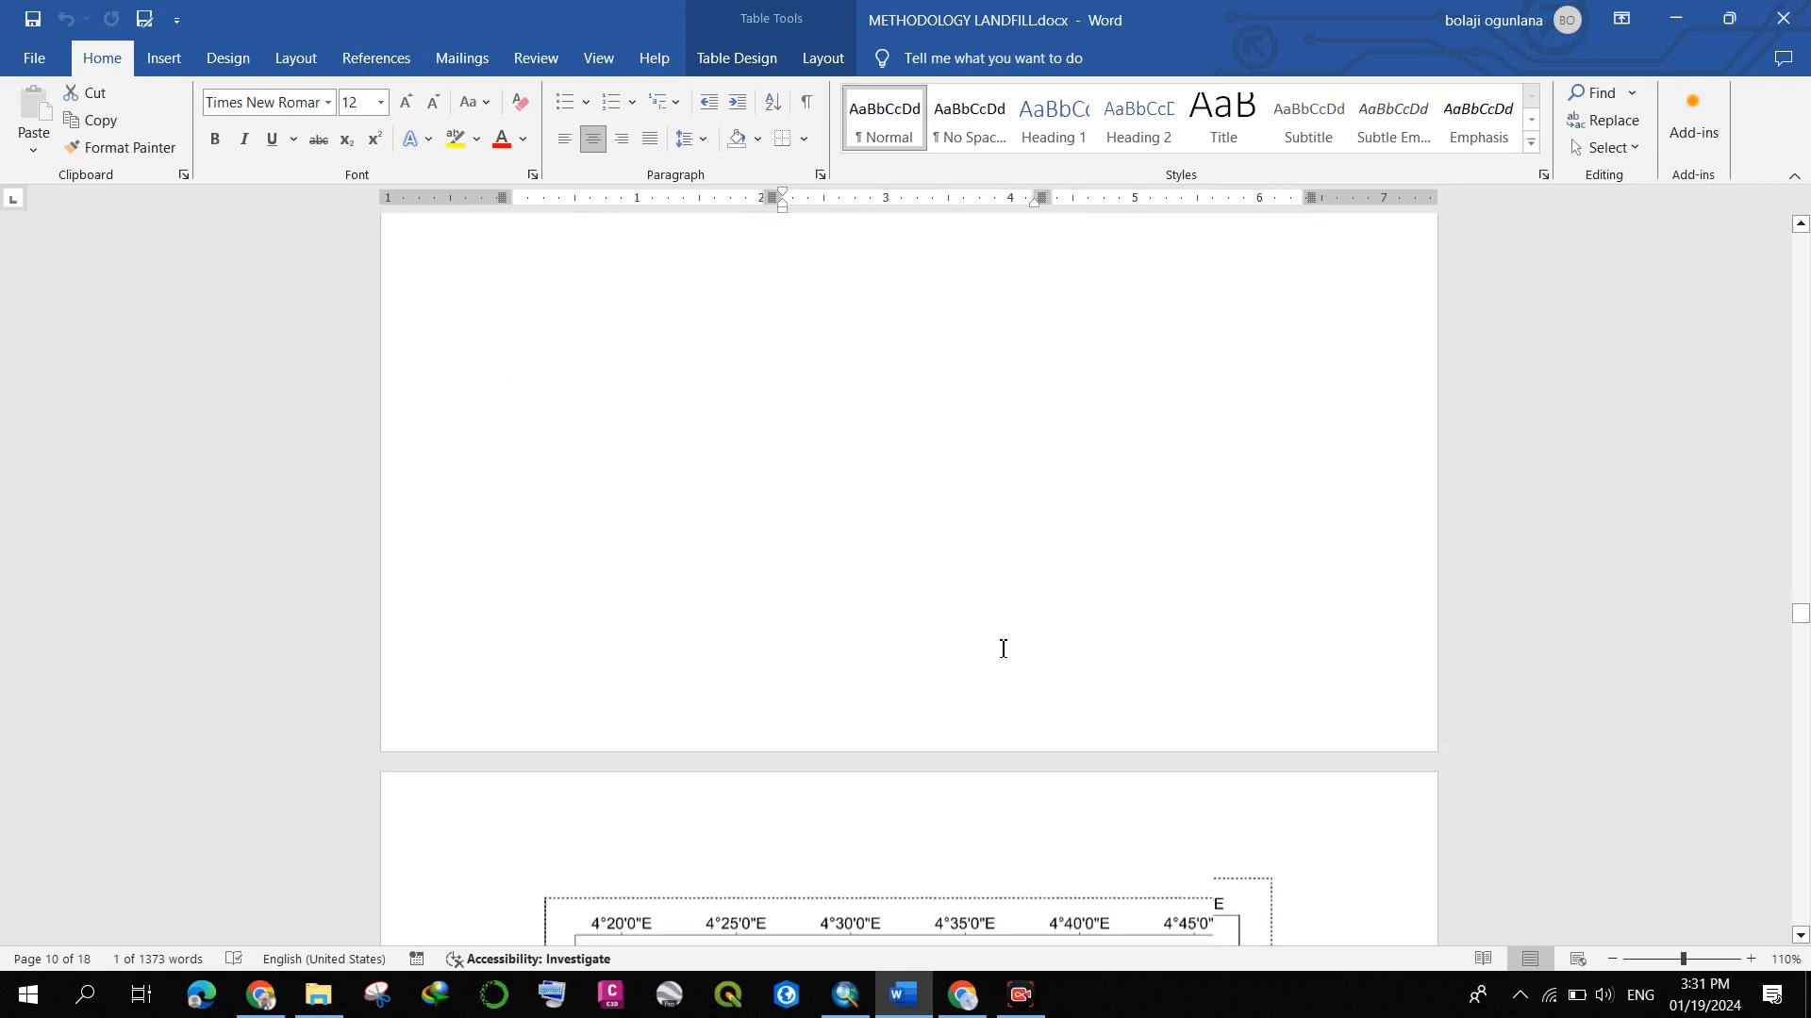
scroll(932, 653, down, 3)
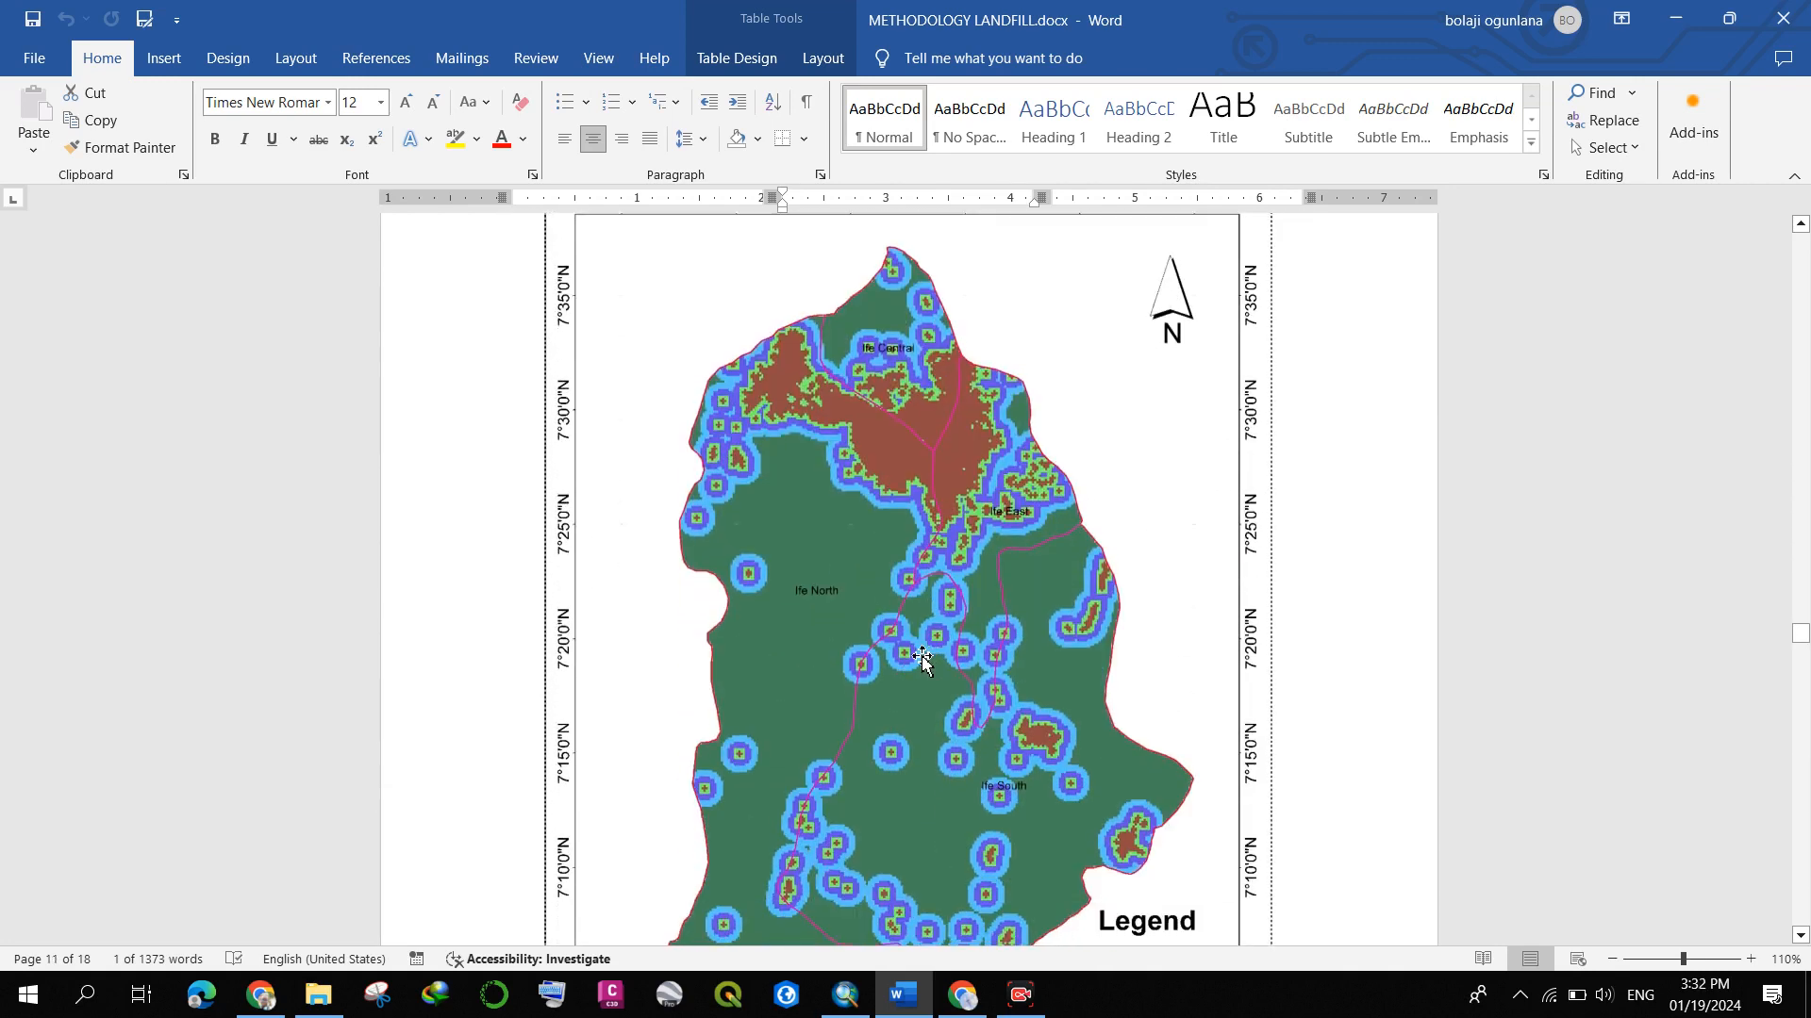
scroll(911, 649, up, 2)
scroll(911, 649, up, 1)
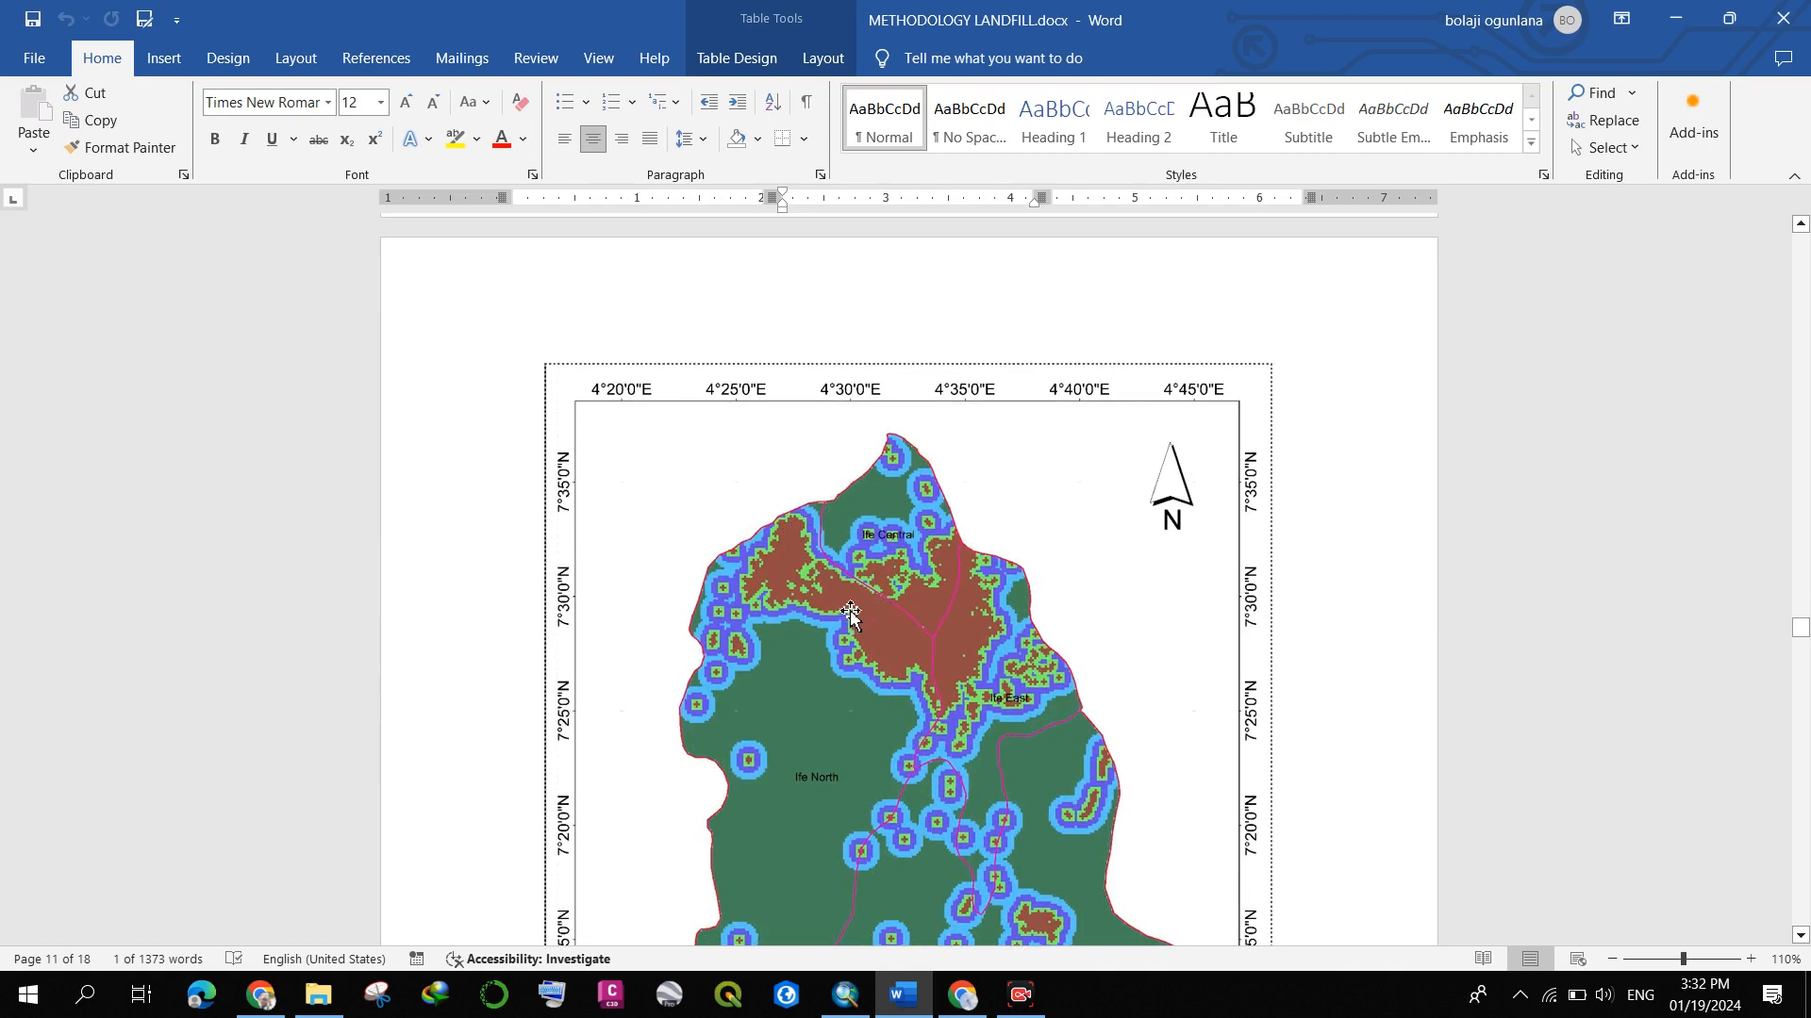
scroll(910, 629, down, 6)
scroll(1085, 689, up, 1)
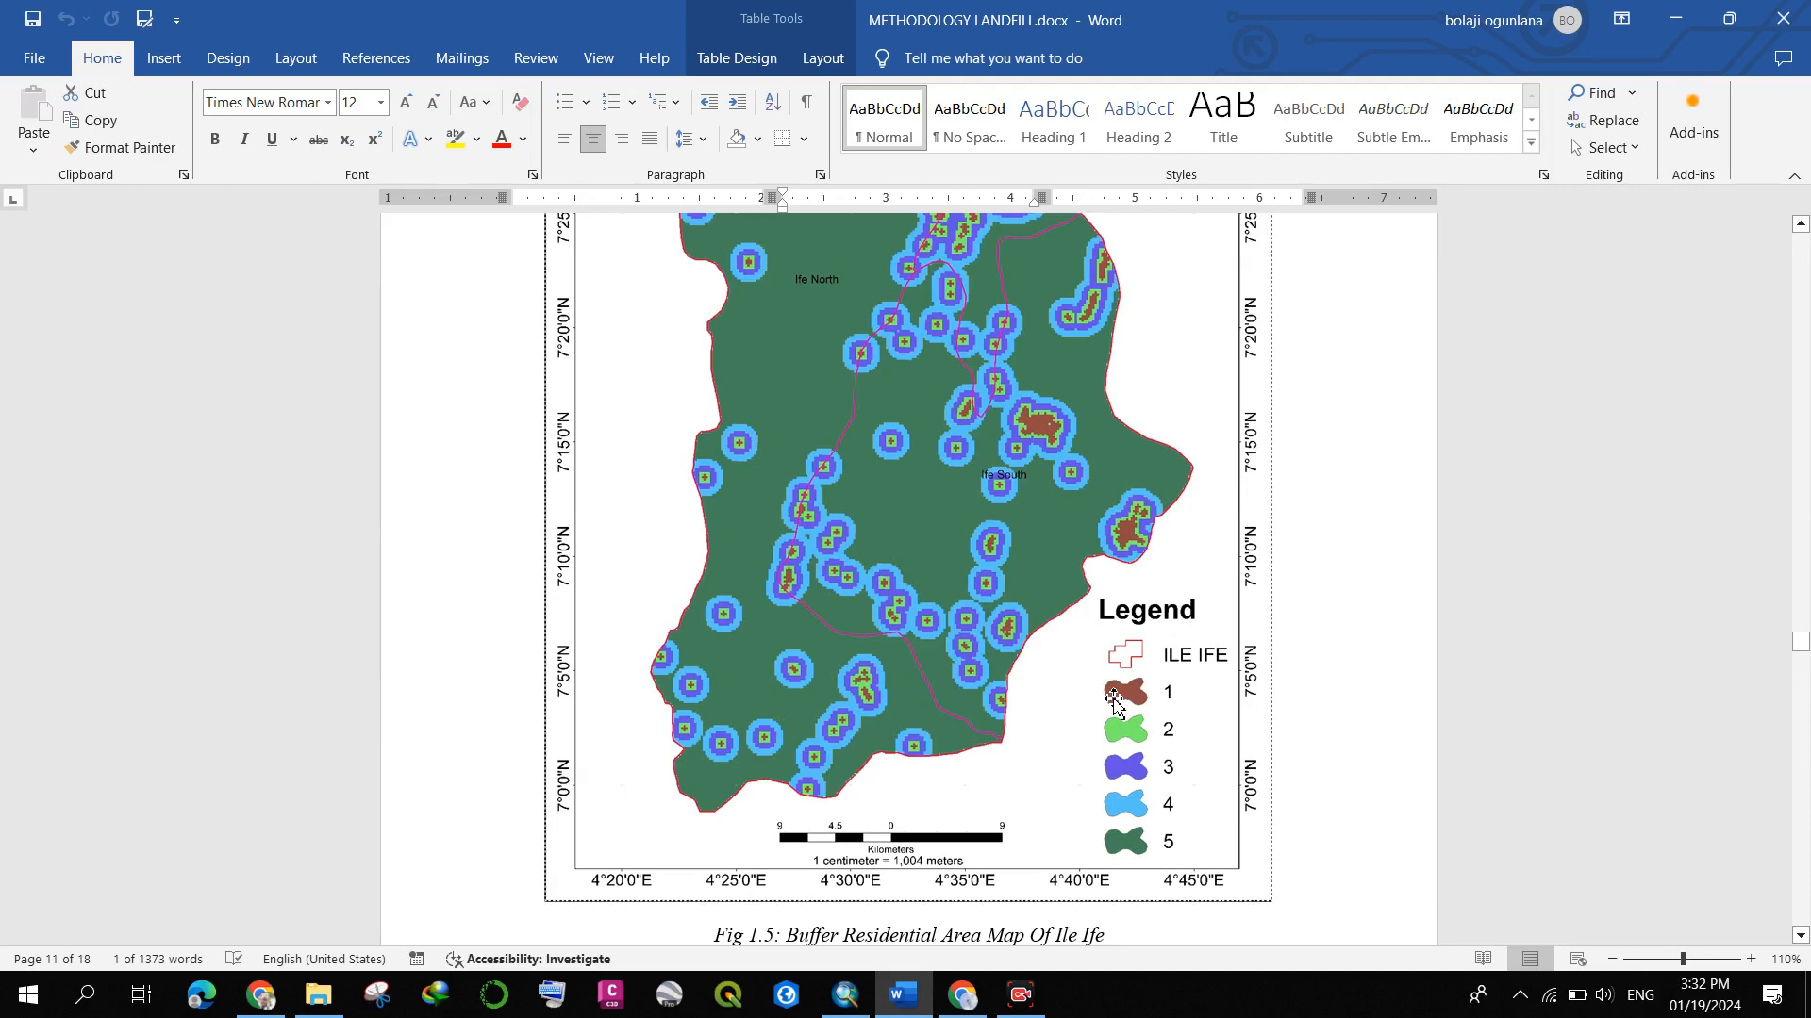
scroll(1114, 699, up, 5)
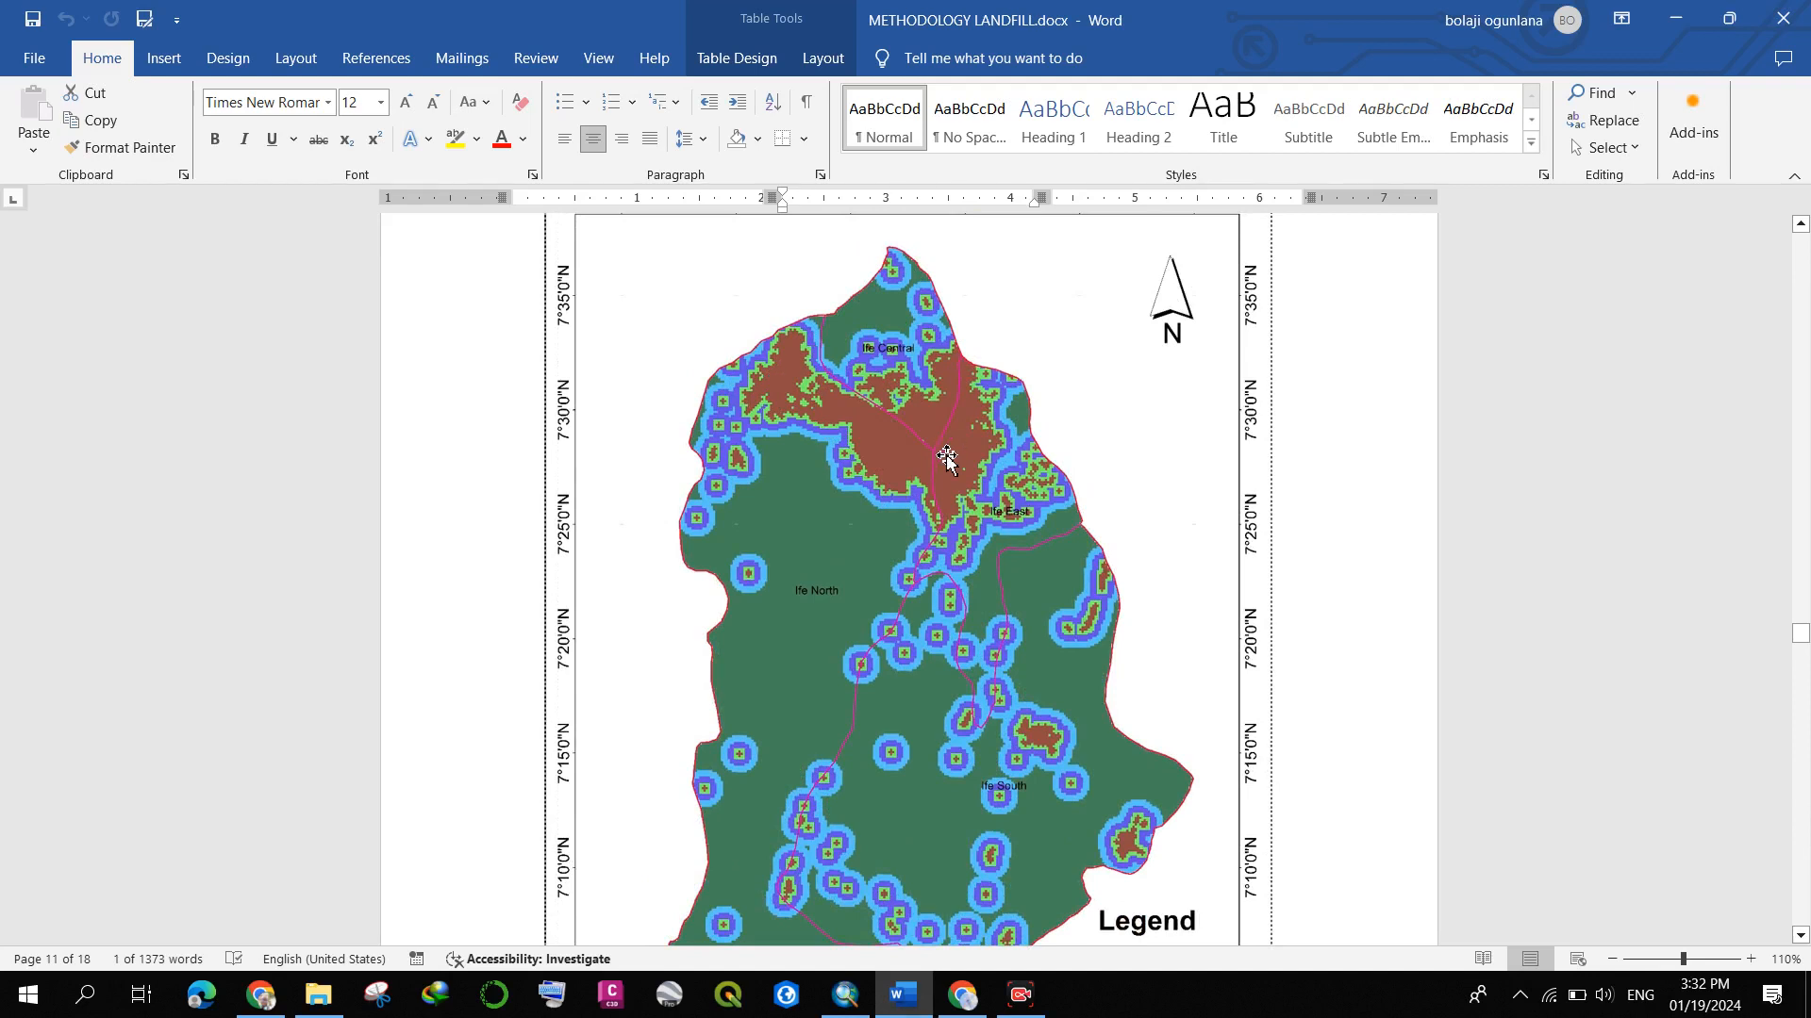
scroll(947, 459, down, 4)
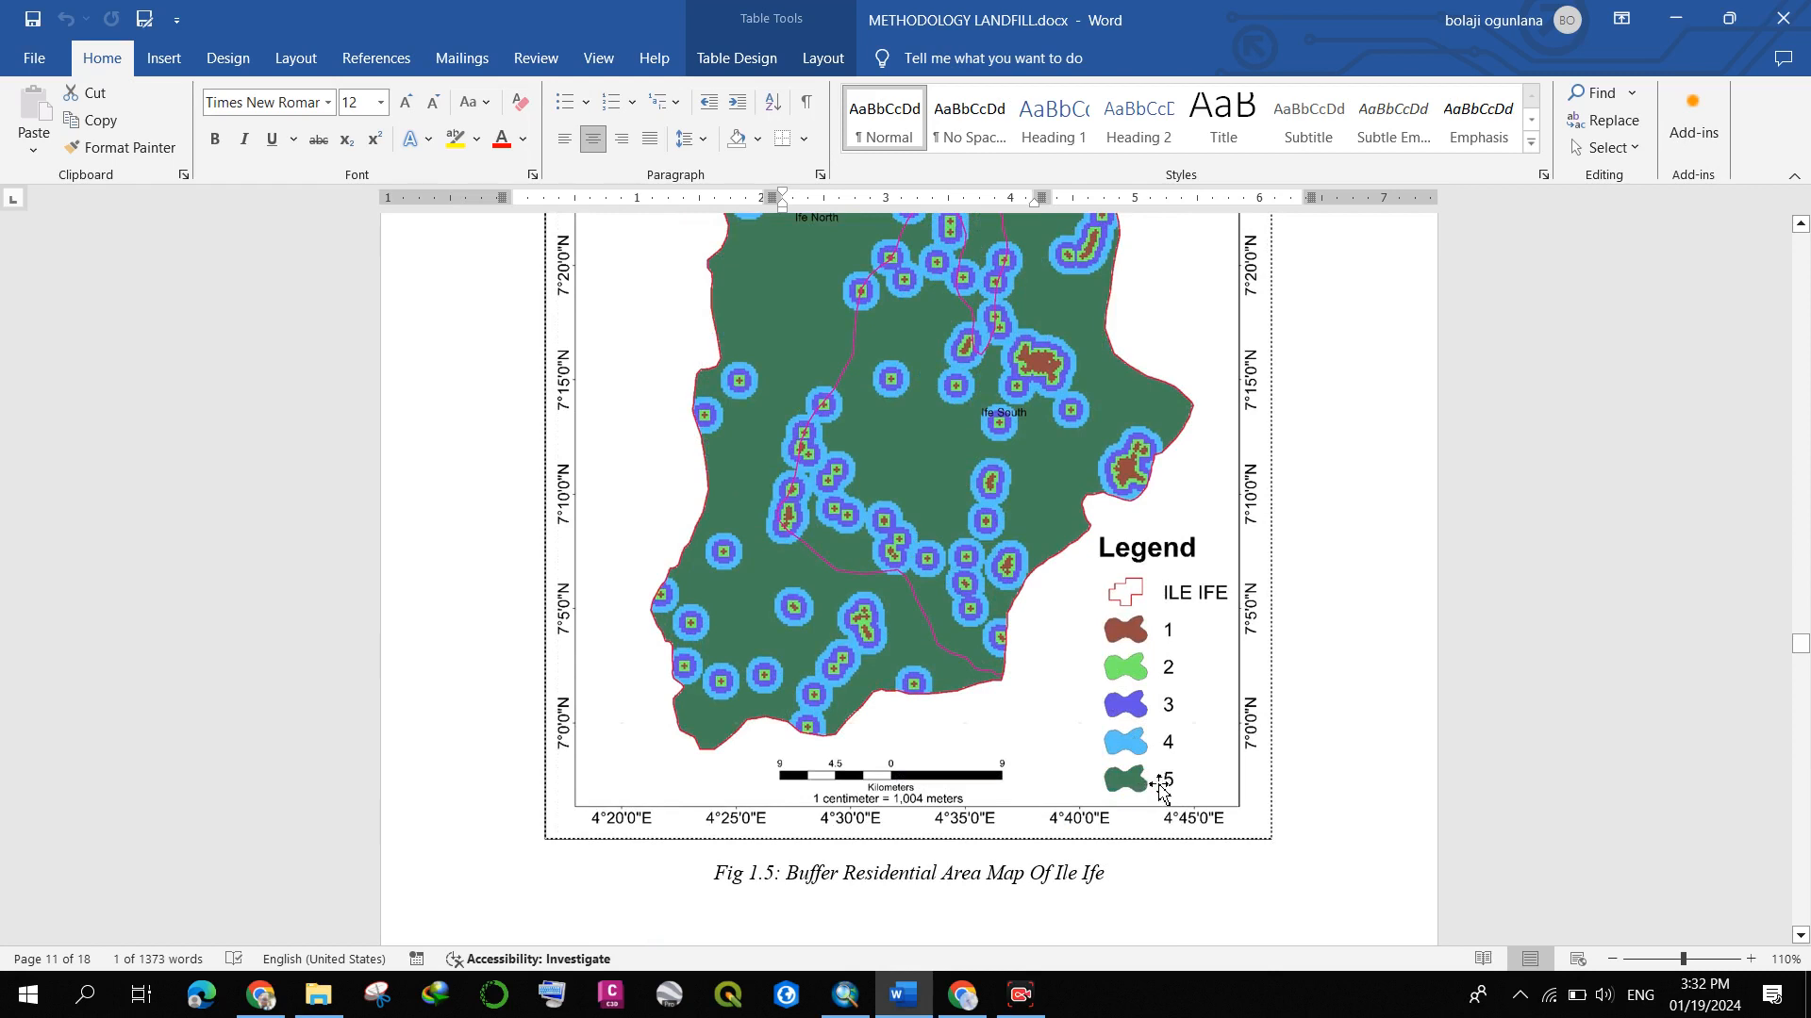
scroll(1072, 753, up, 2)
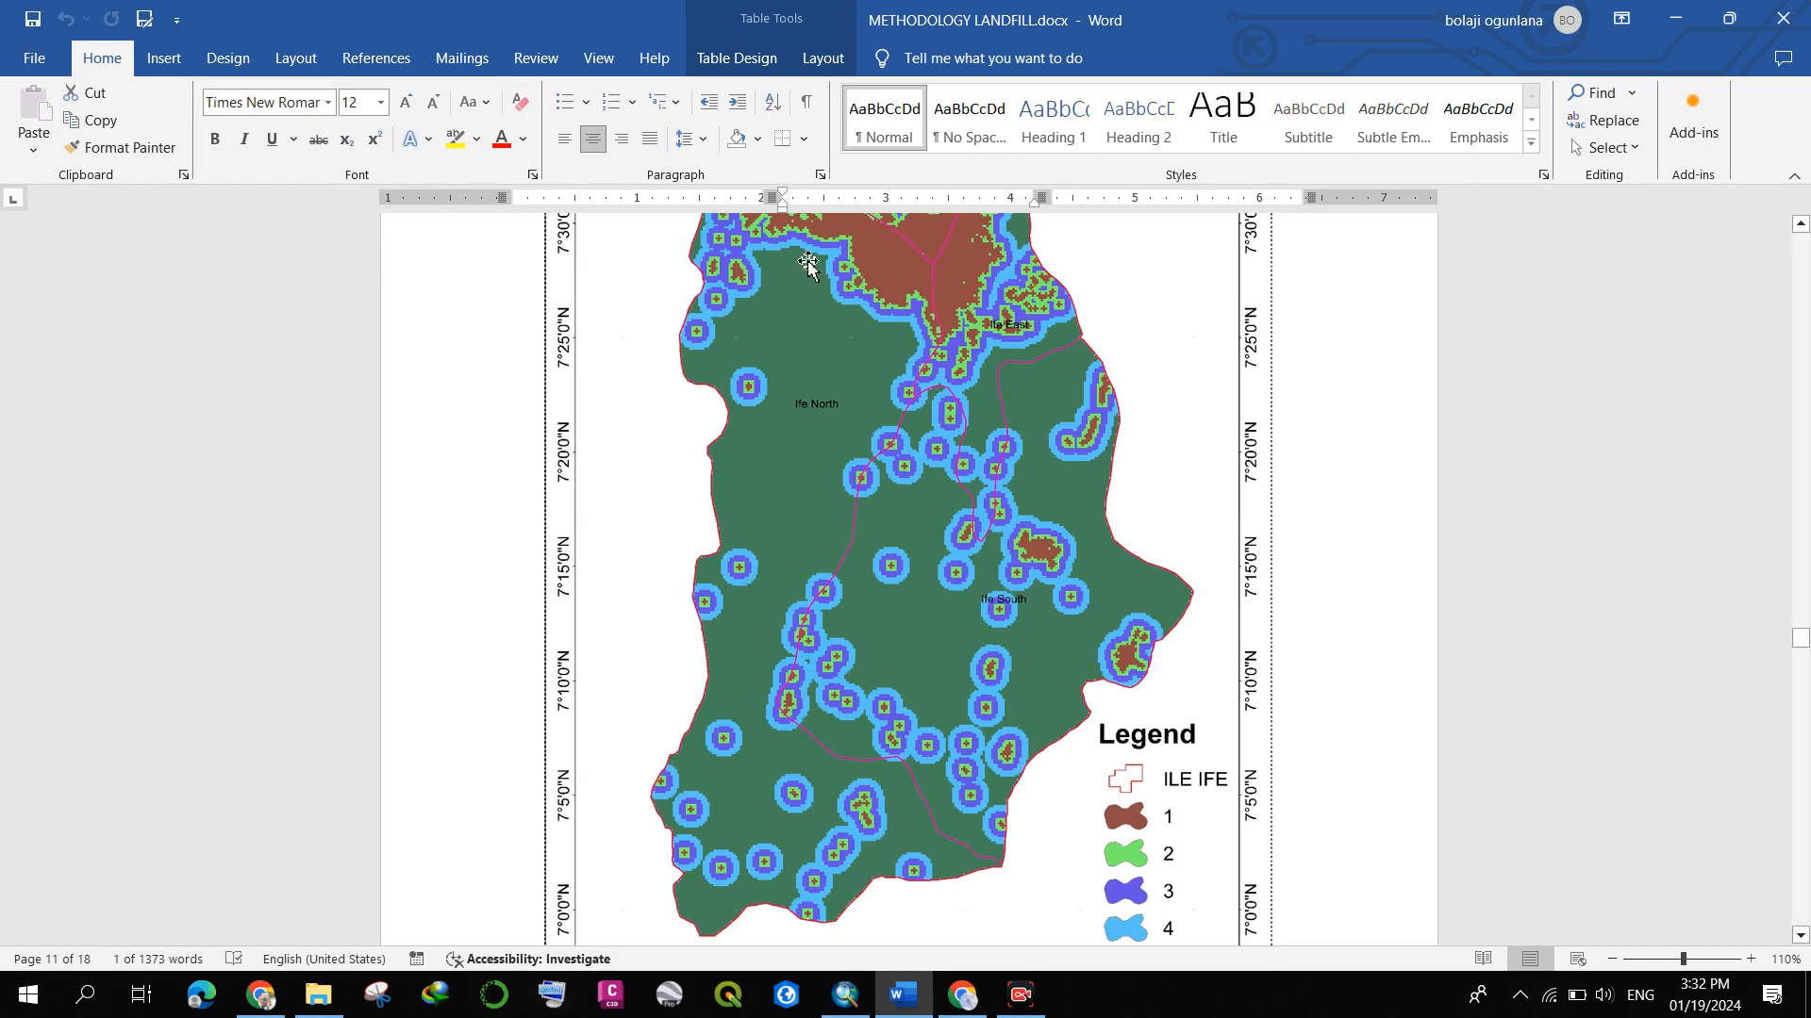
scroll(859, 556, up, 5)
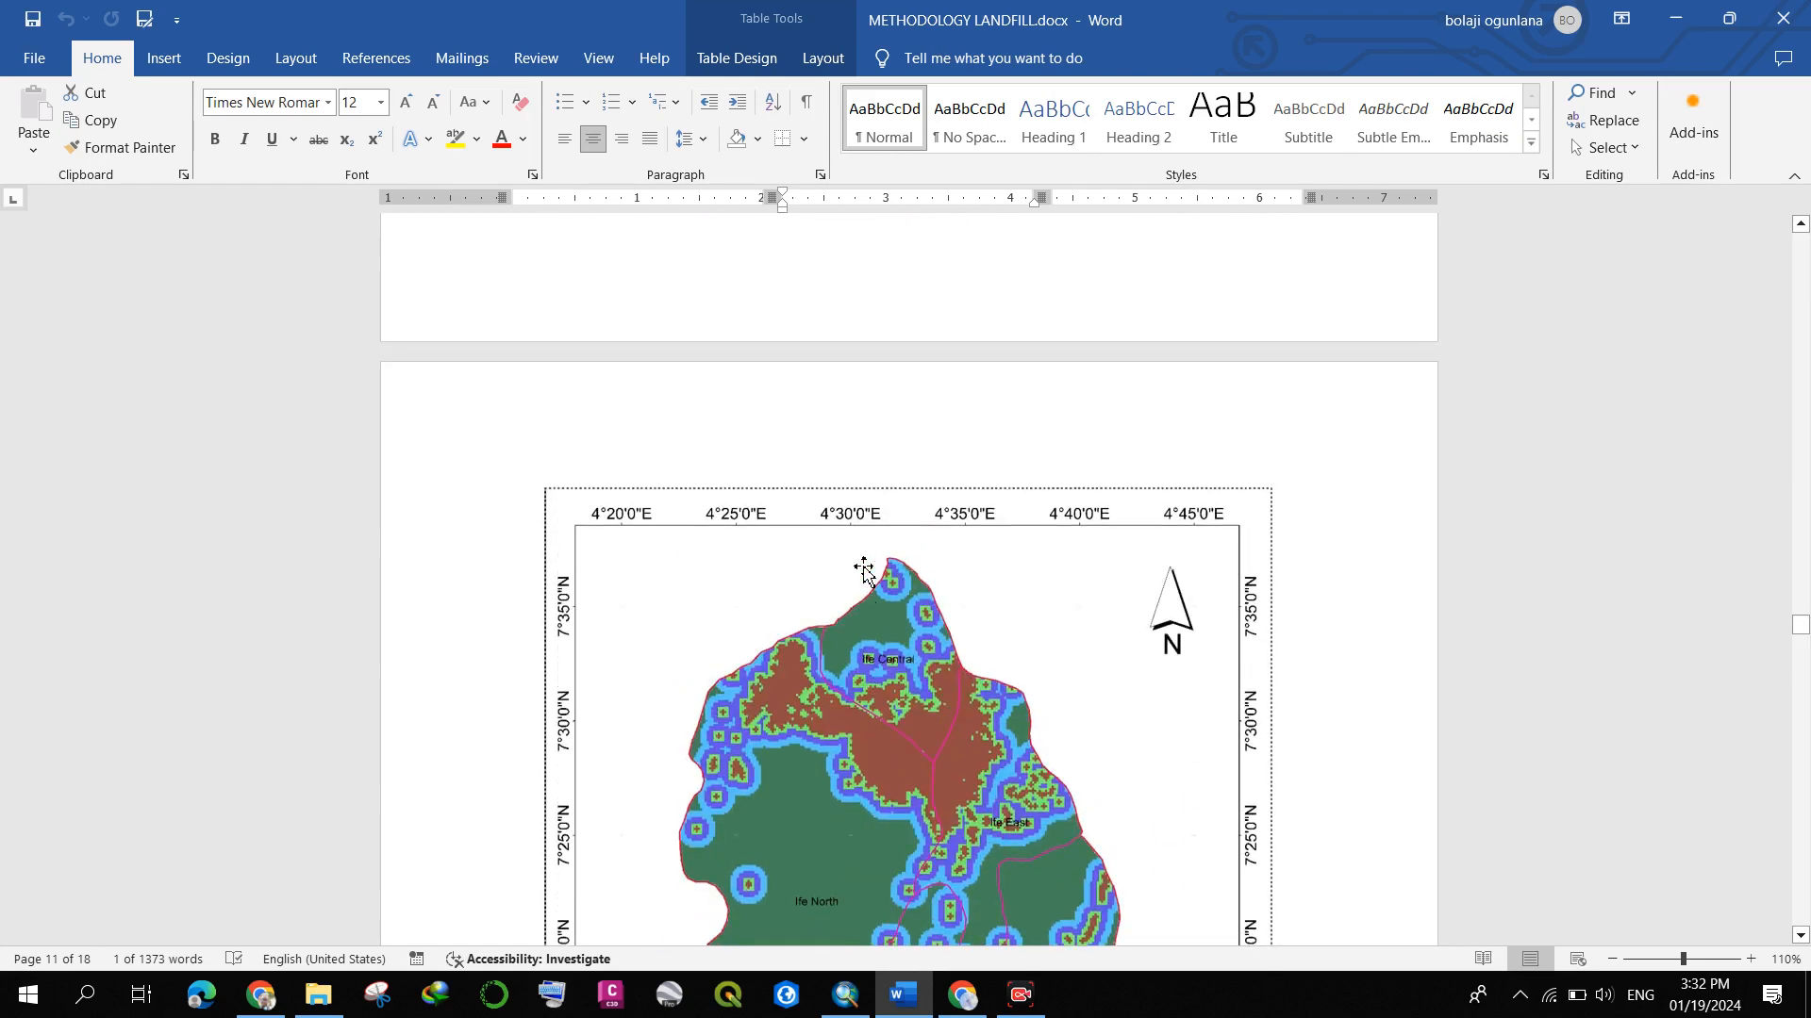
scroll(864, 569, down, 3)
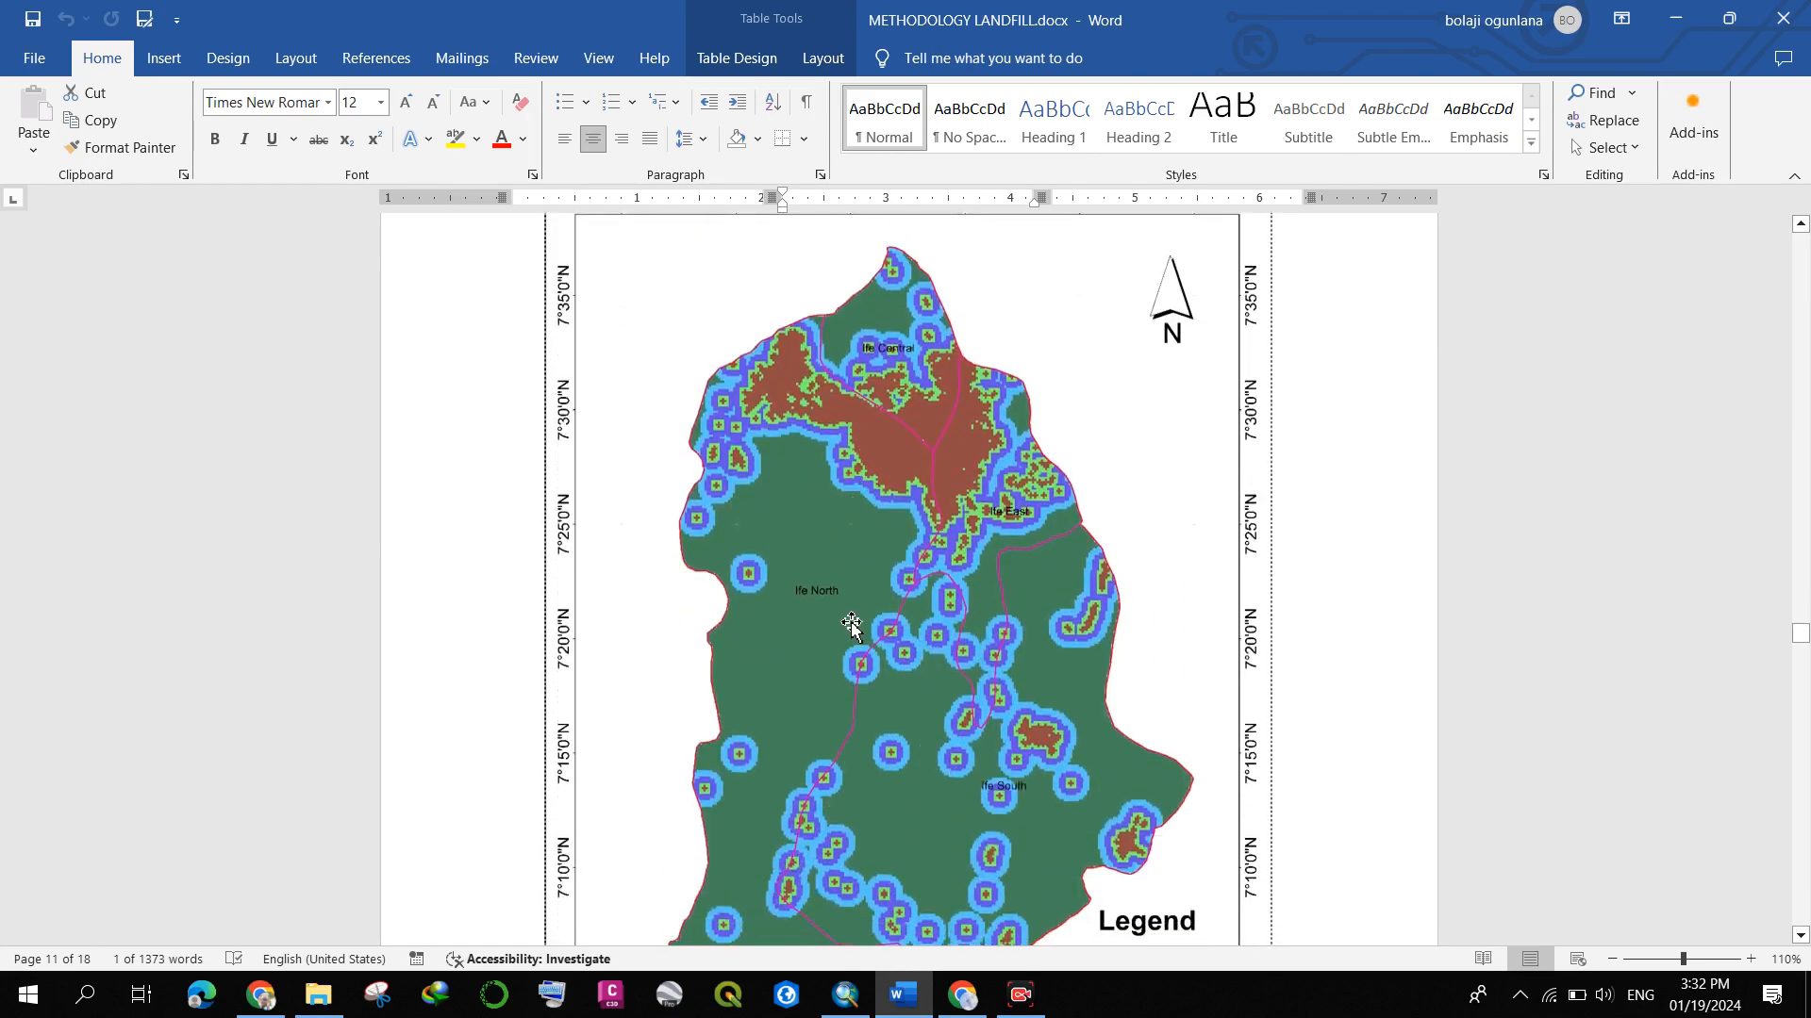
- Return to the Buffer Road map of Ile Ife and re-examine its coloured zones against the legend's ranking classes
scroll(851, 627, up, 20)
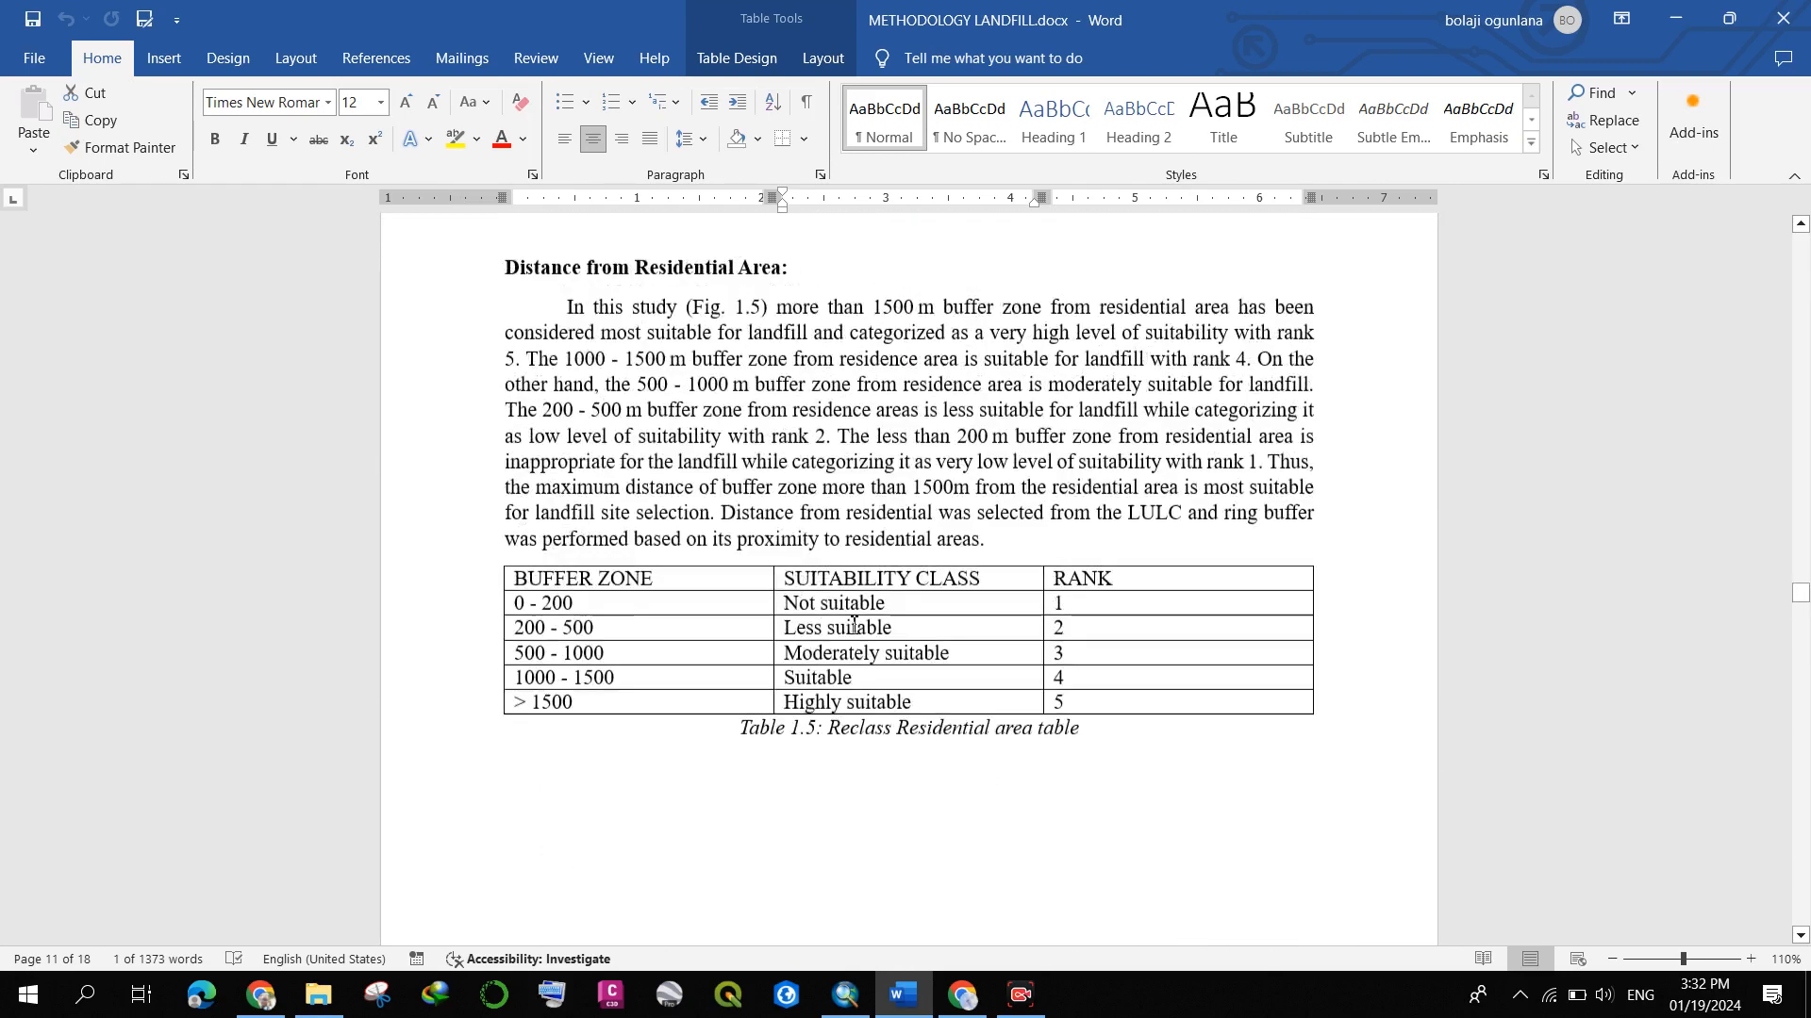
scroll(852, 627, up, 20)
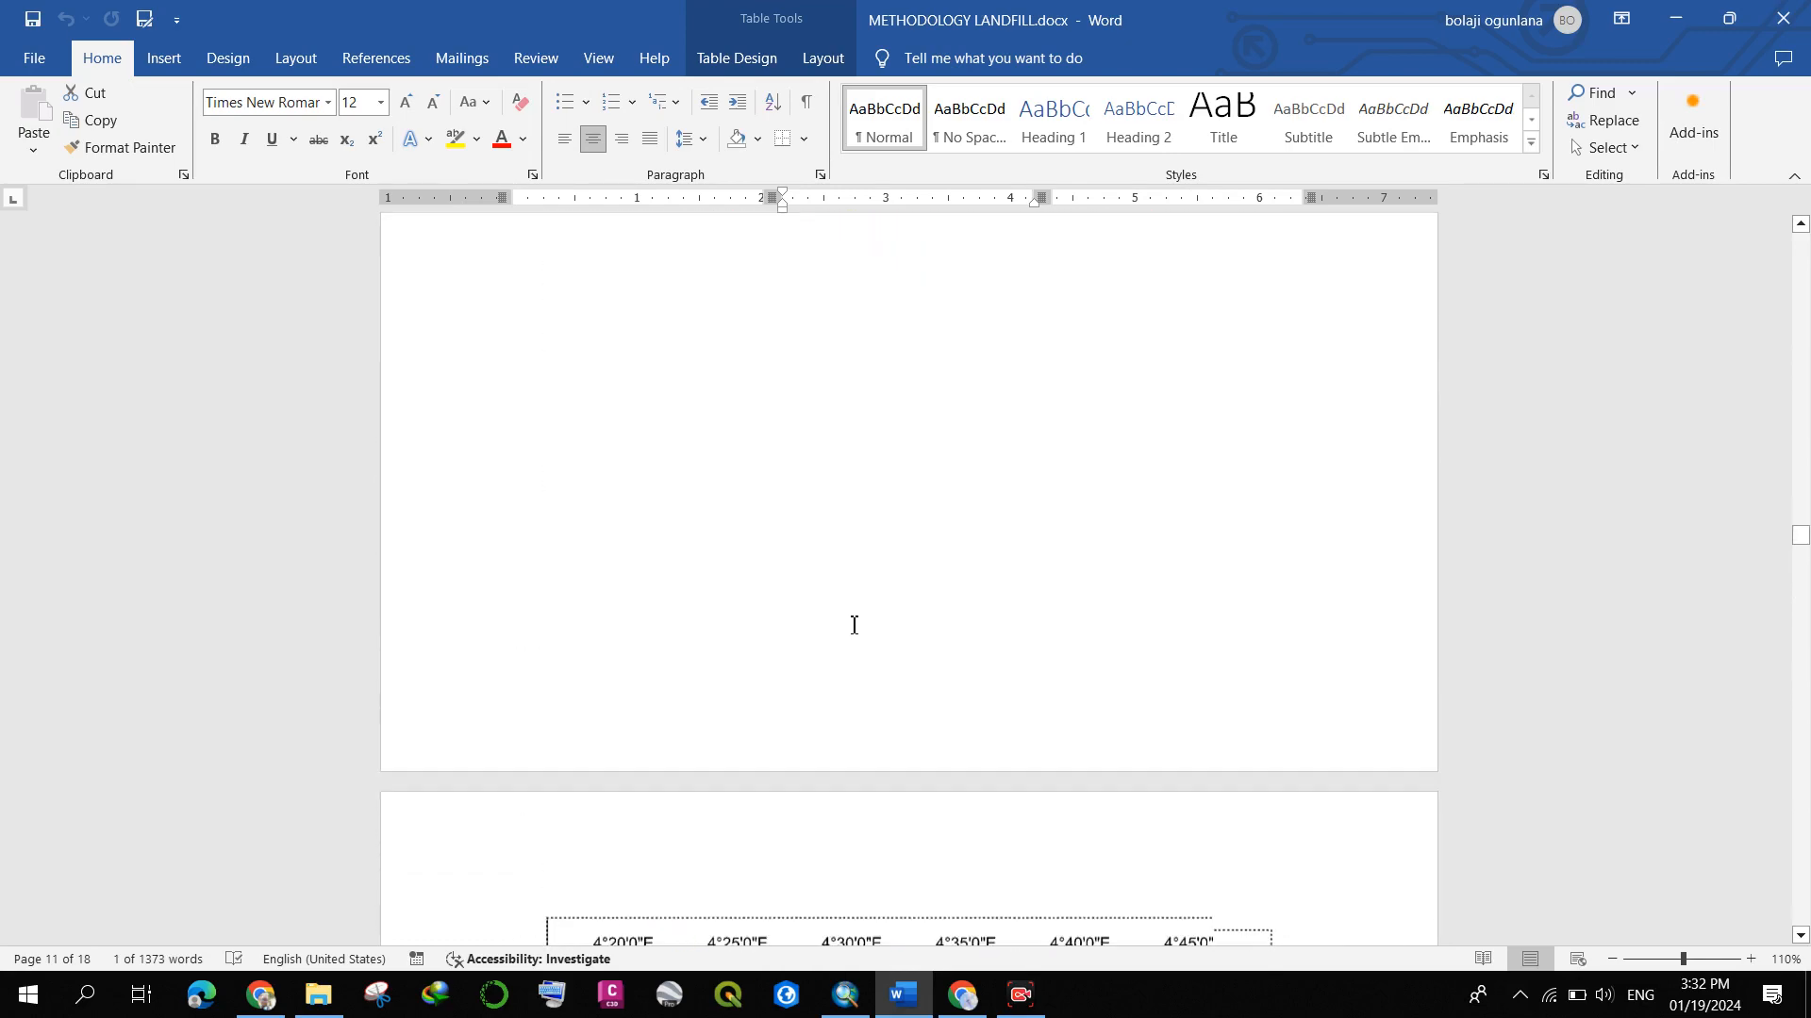
scroll(854, 626, up, 2)
scroll(853, 623, down, 15)
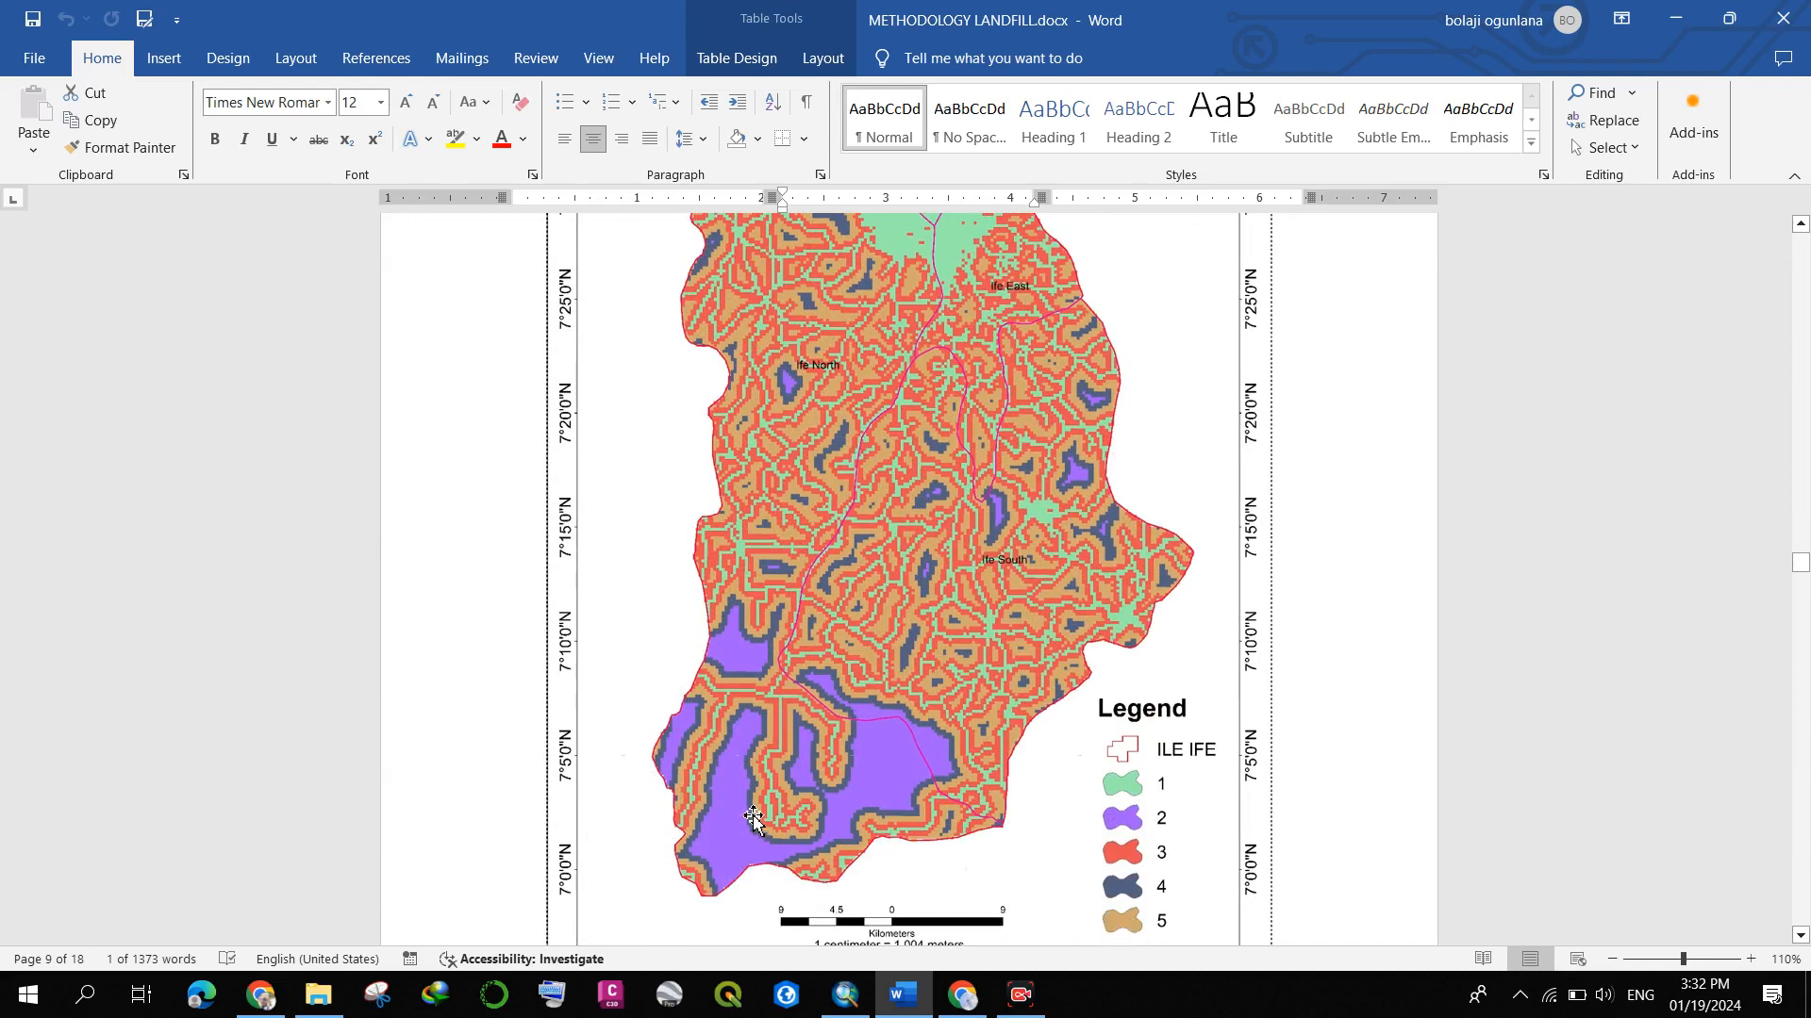
scroll(757, 809, up, 2)
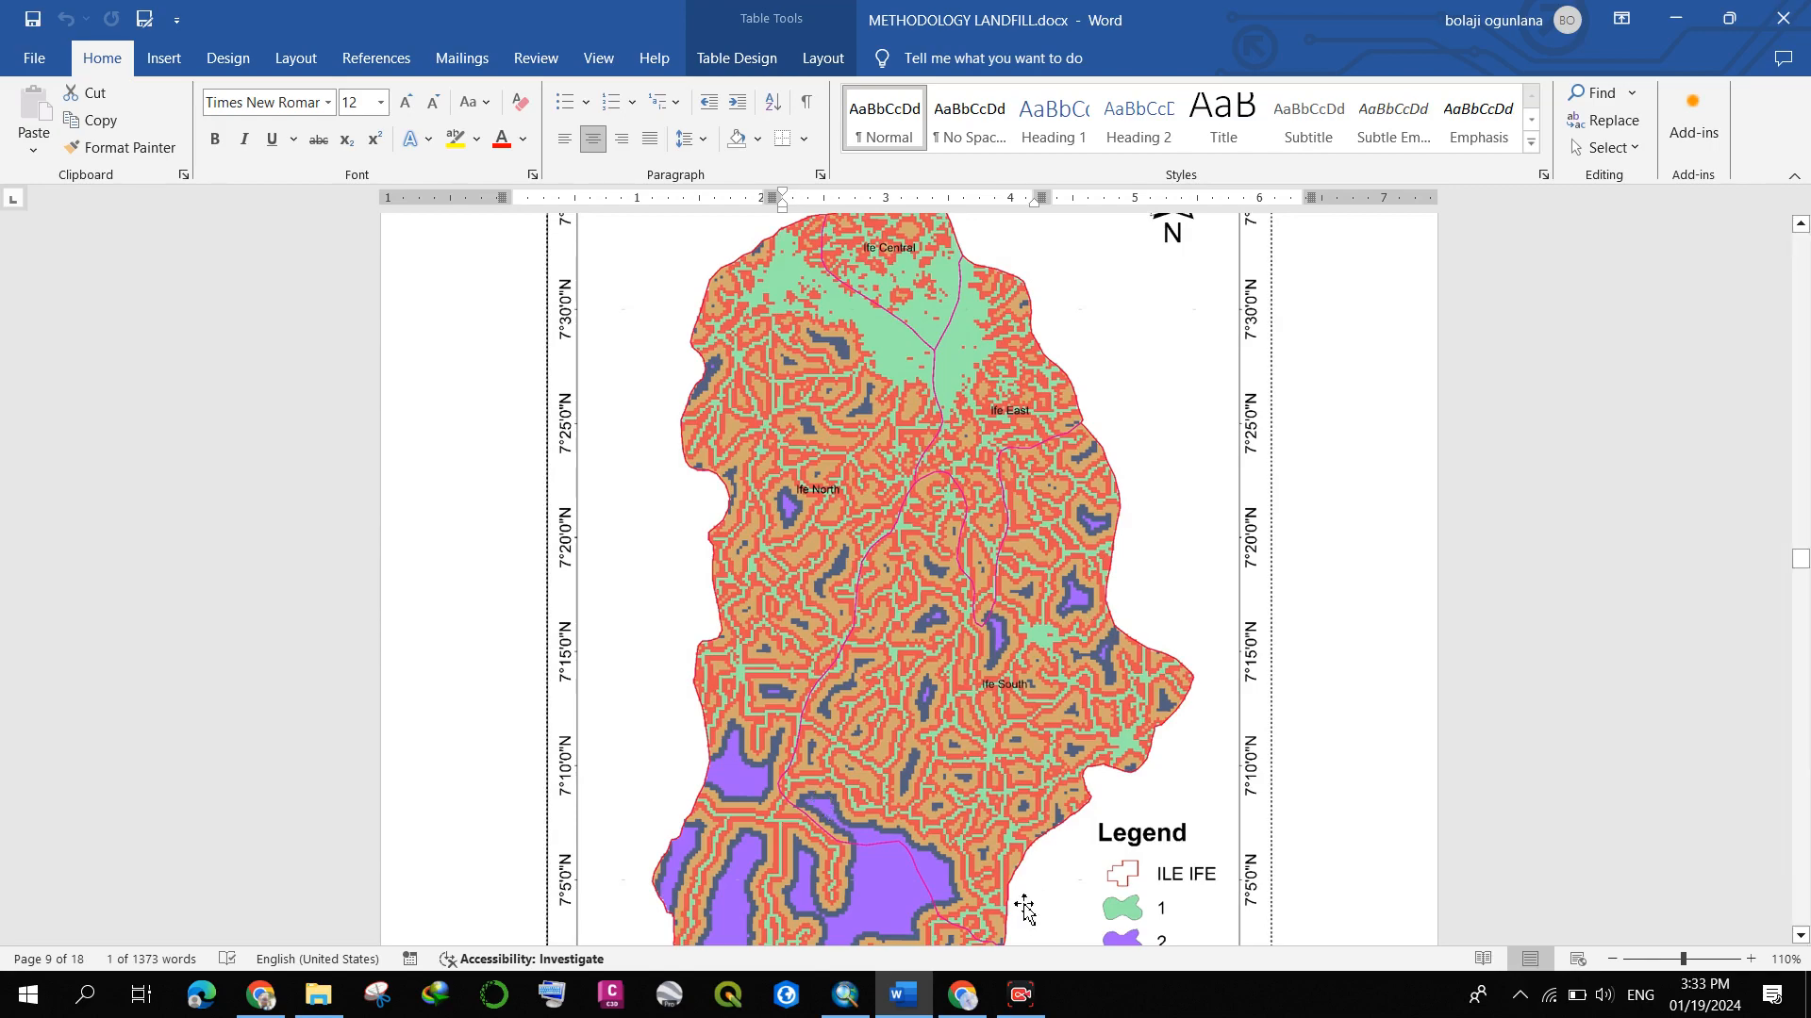
- Read the Soil section and review the soil types, suitability classes and ranks in the Reclass soil data table
scroll(970, 799, down, 10)
scroll(969, 799, down, 15)
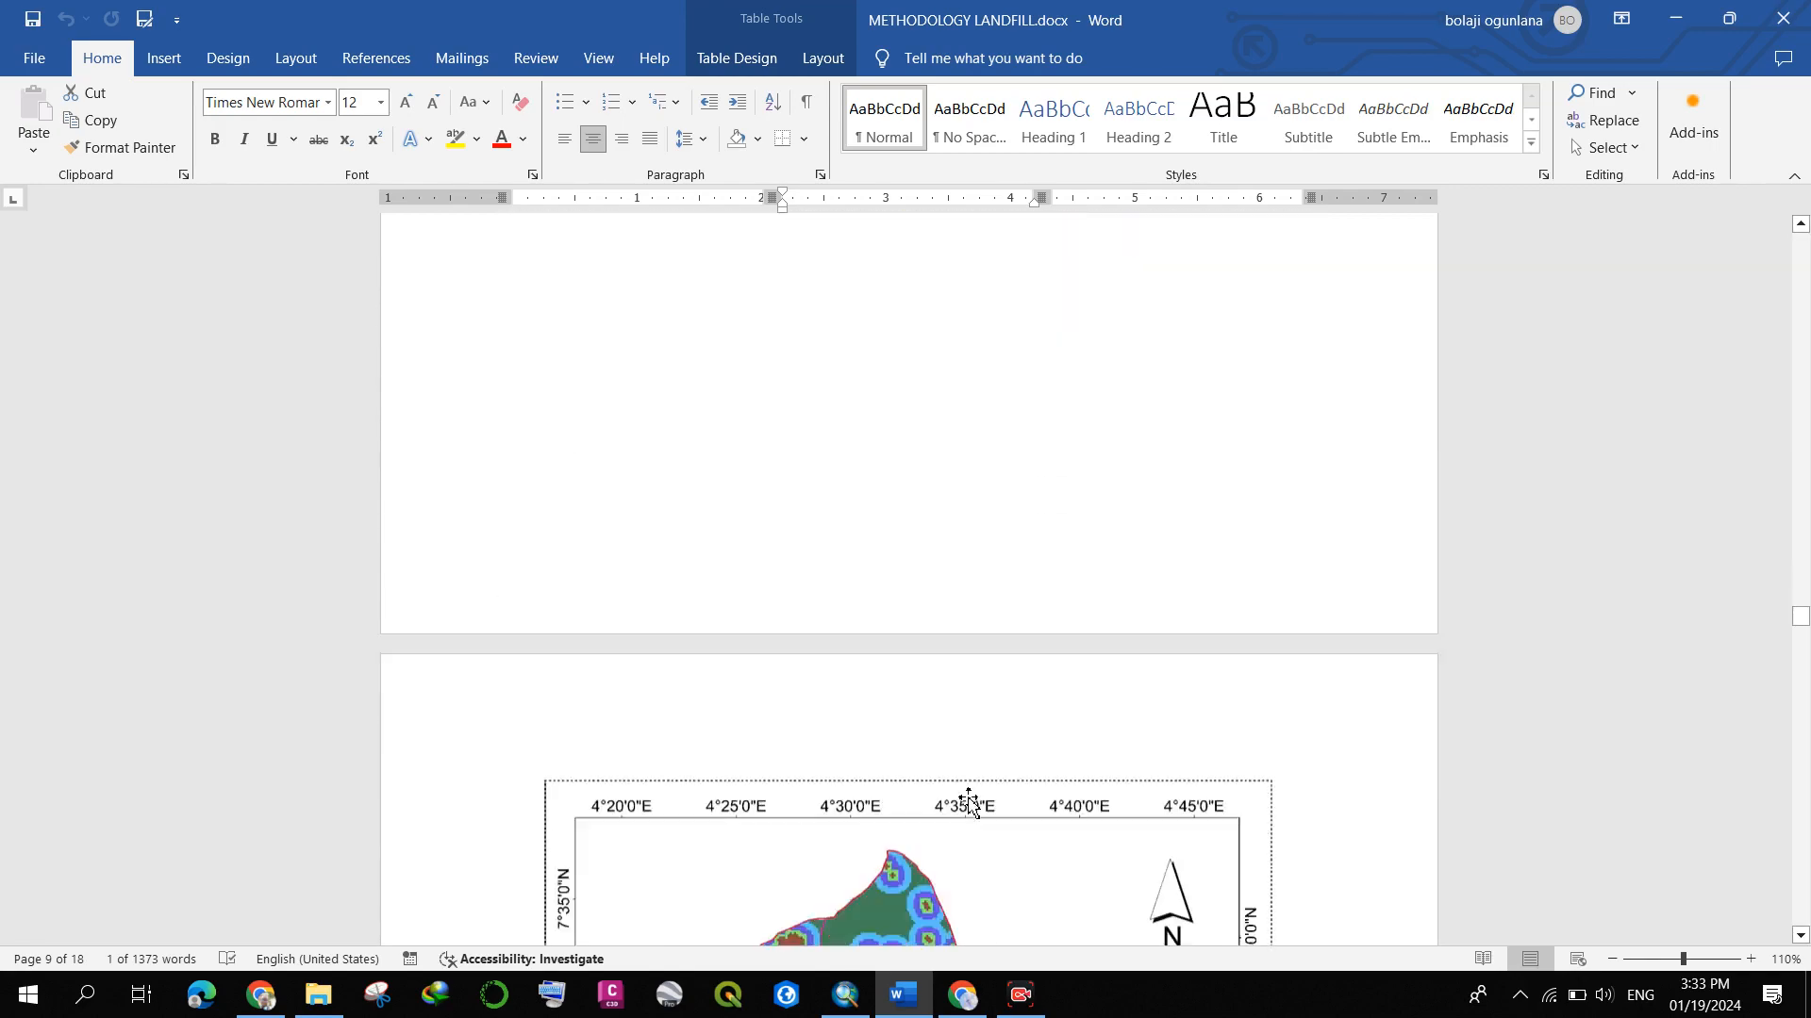
scroll(969, 798, down, 15)
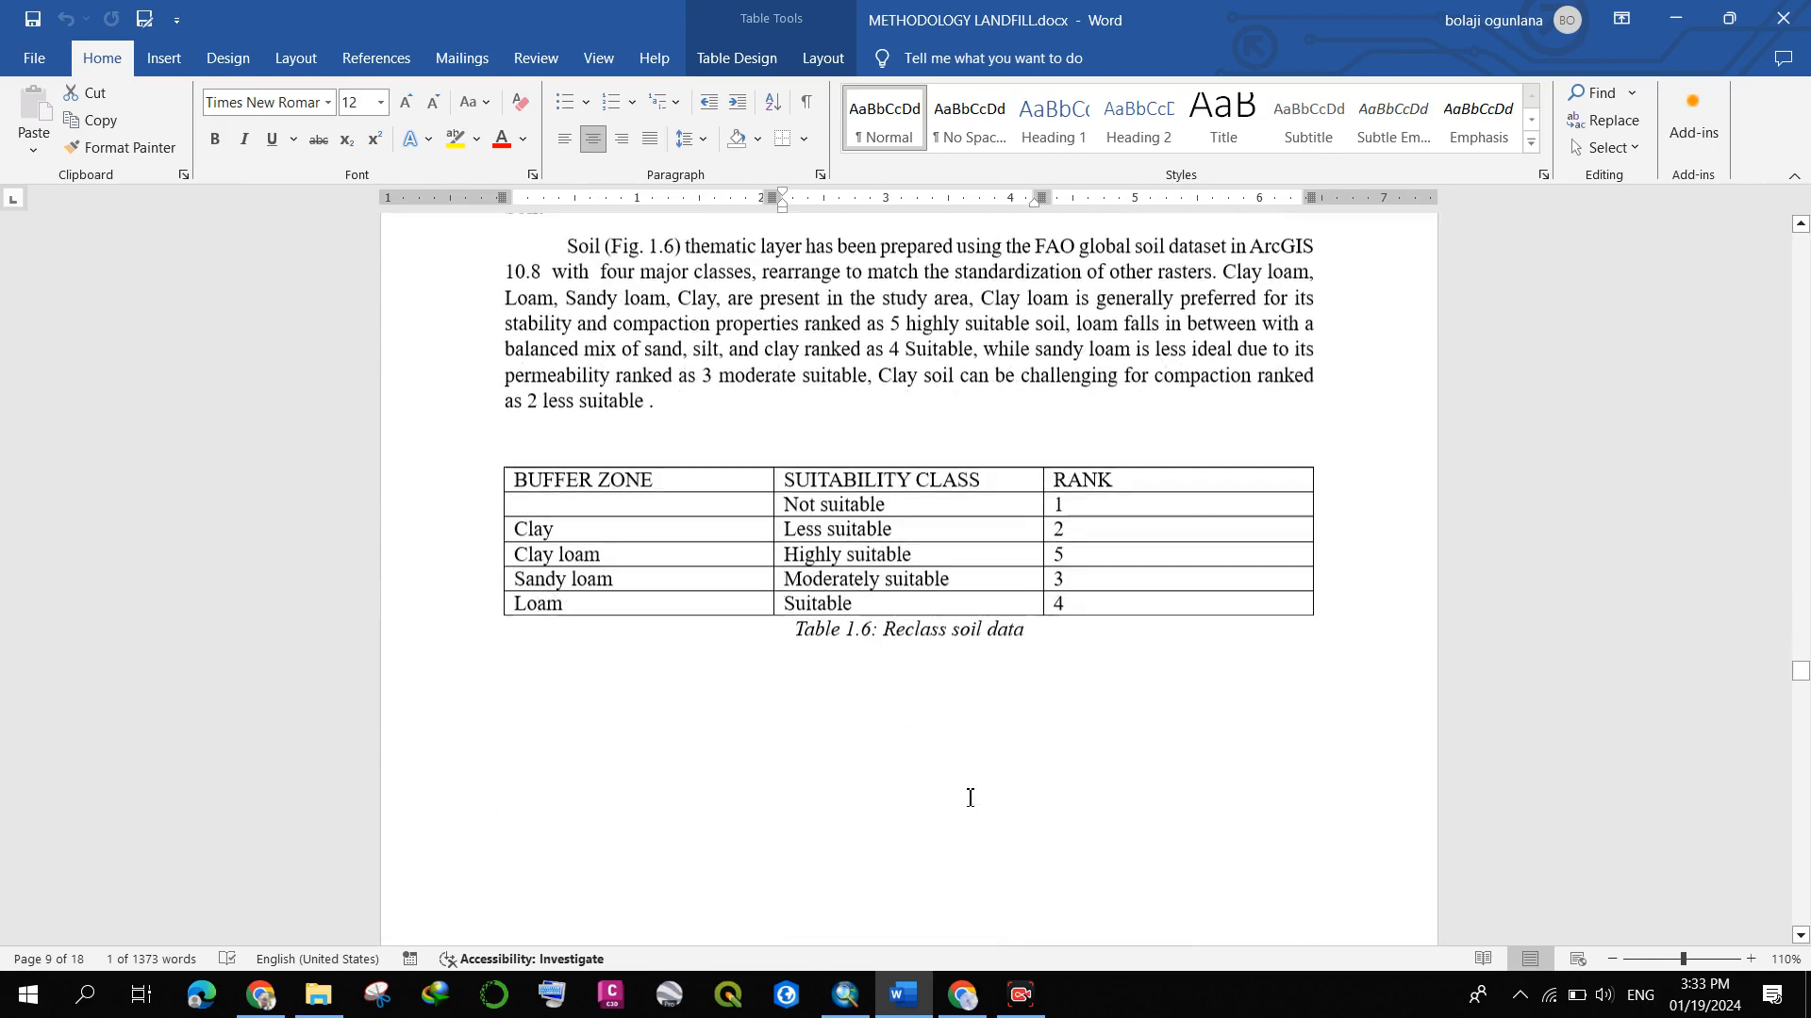
scroll(542, 410, up, 2)
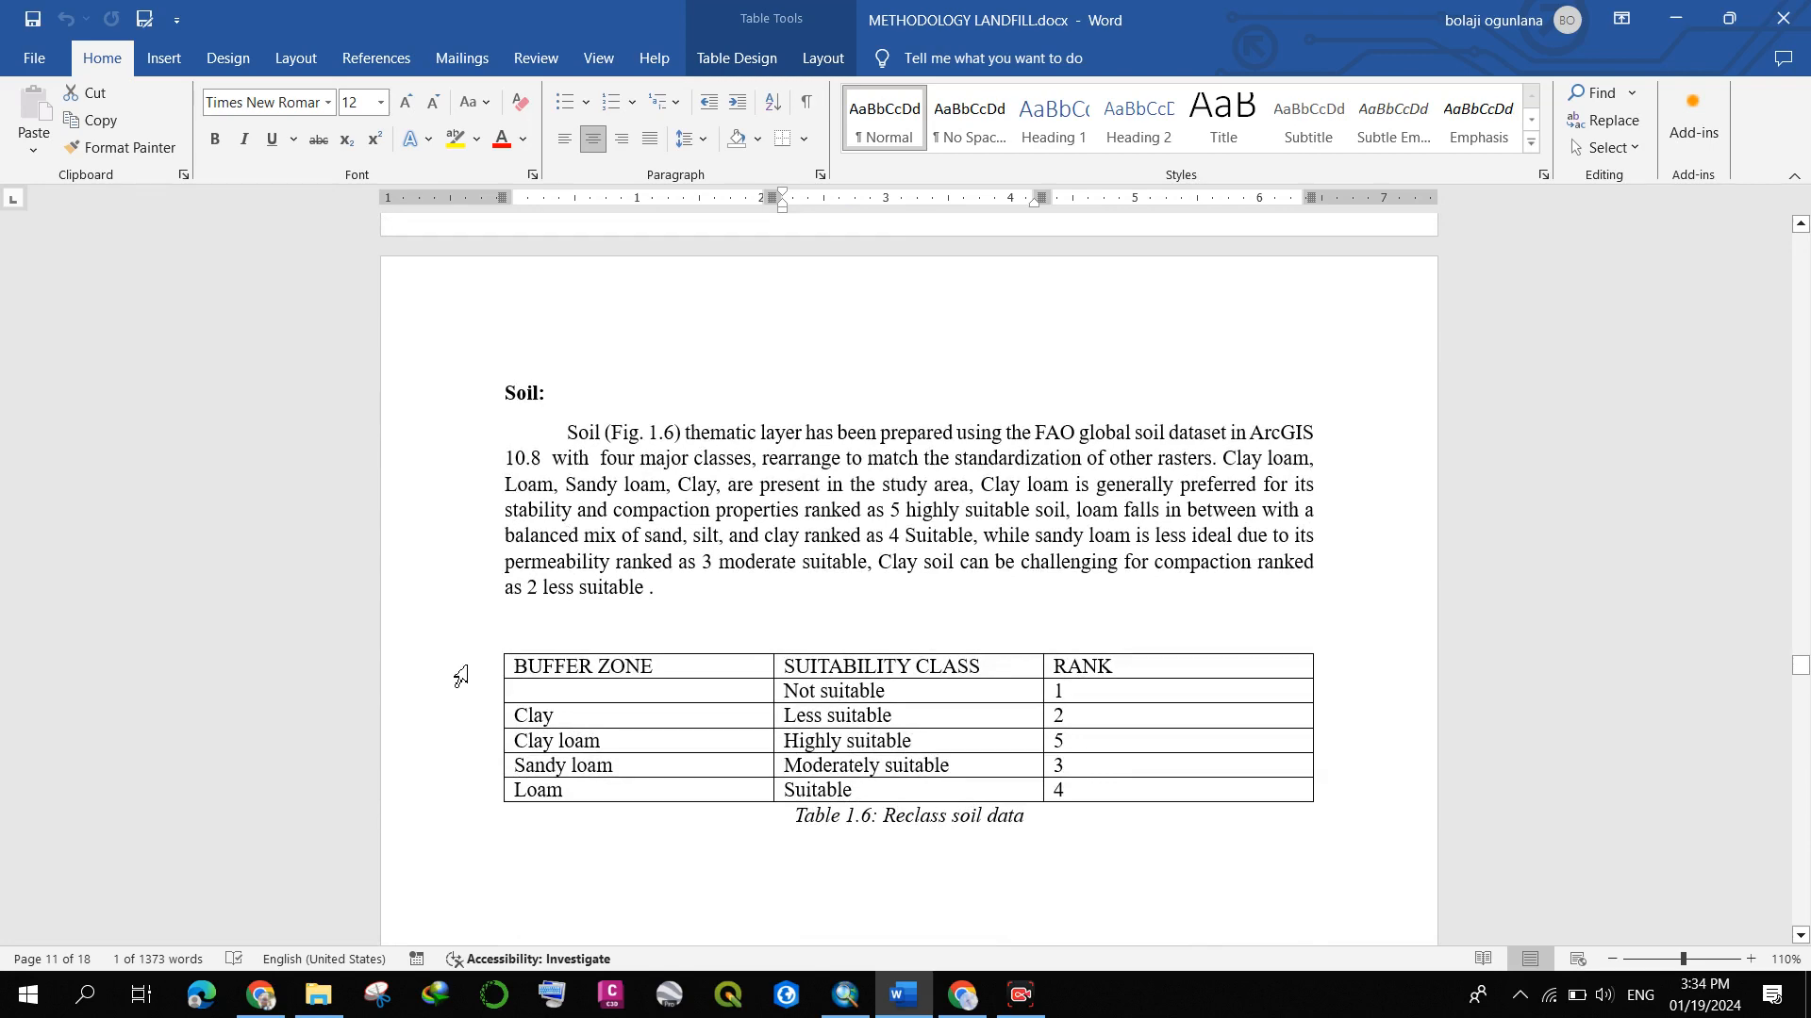
scroll(433, 634, up, 1)
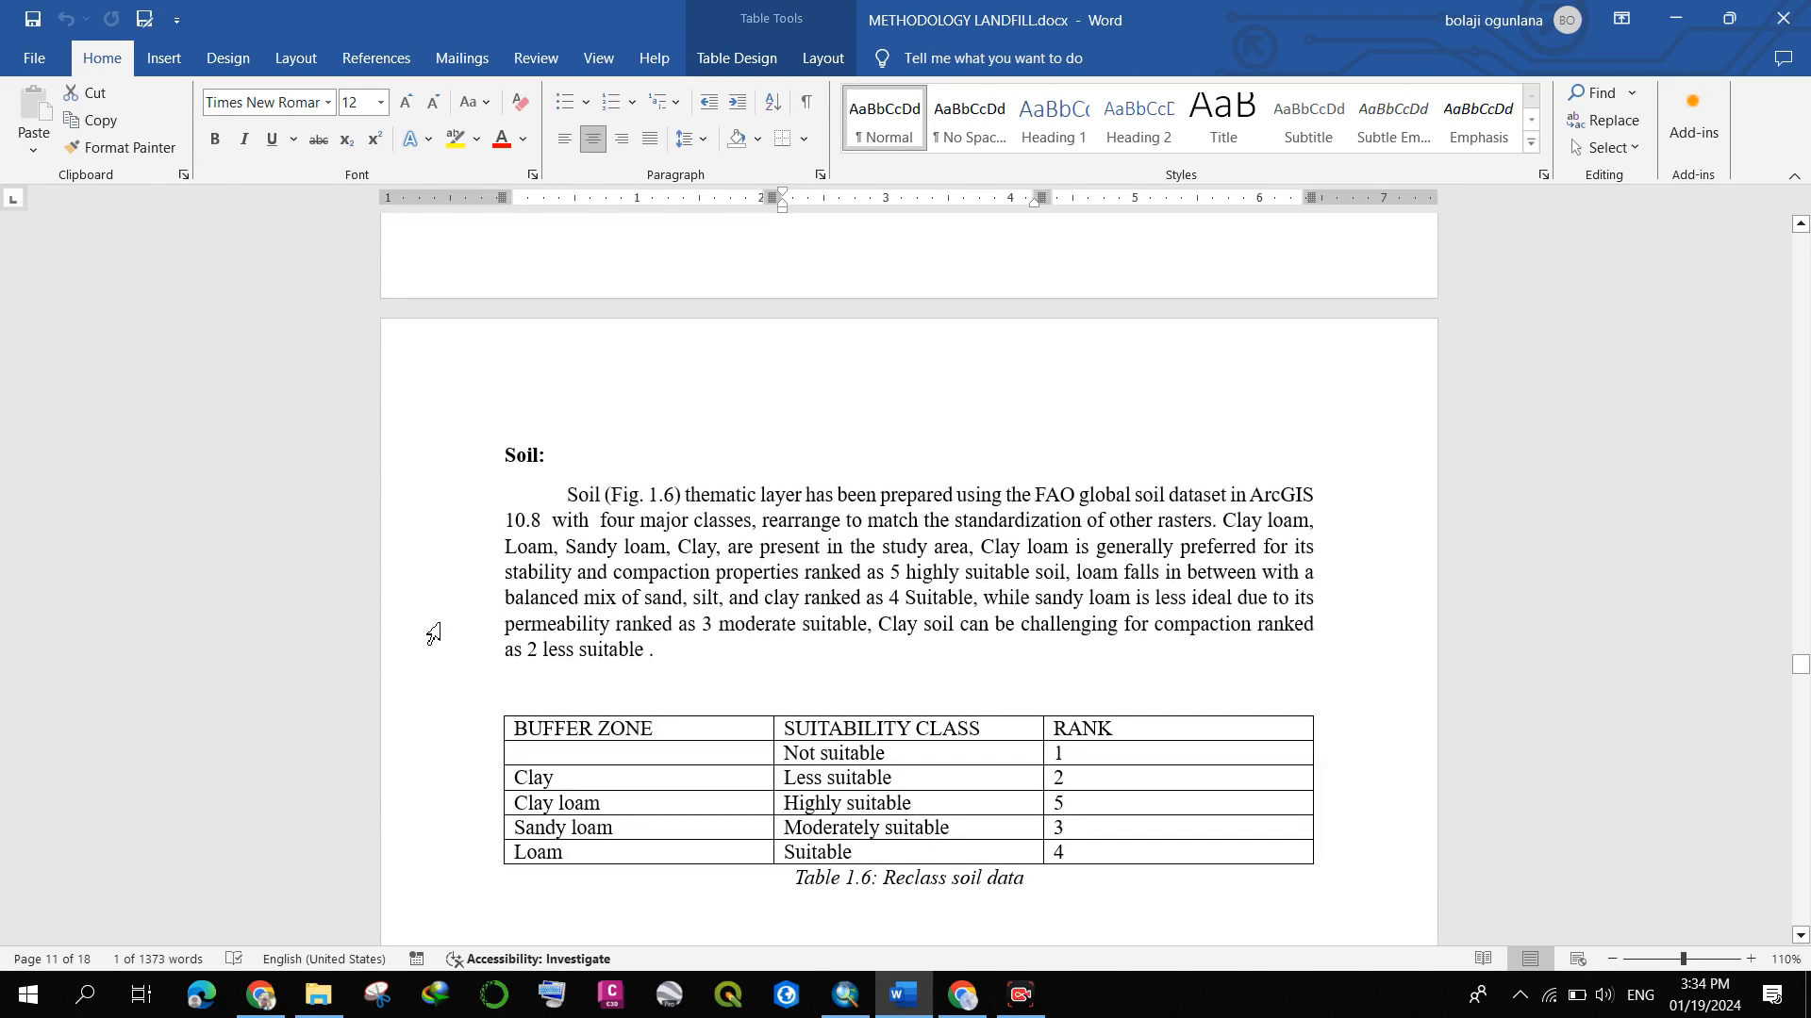
scroll(433, 633, down, 2)
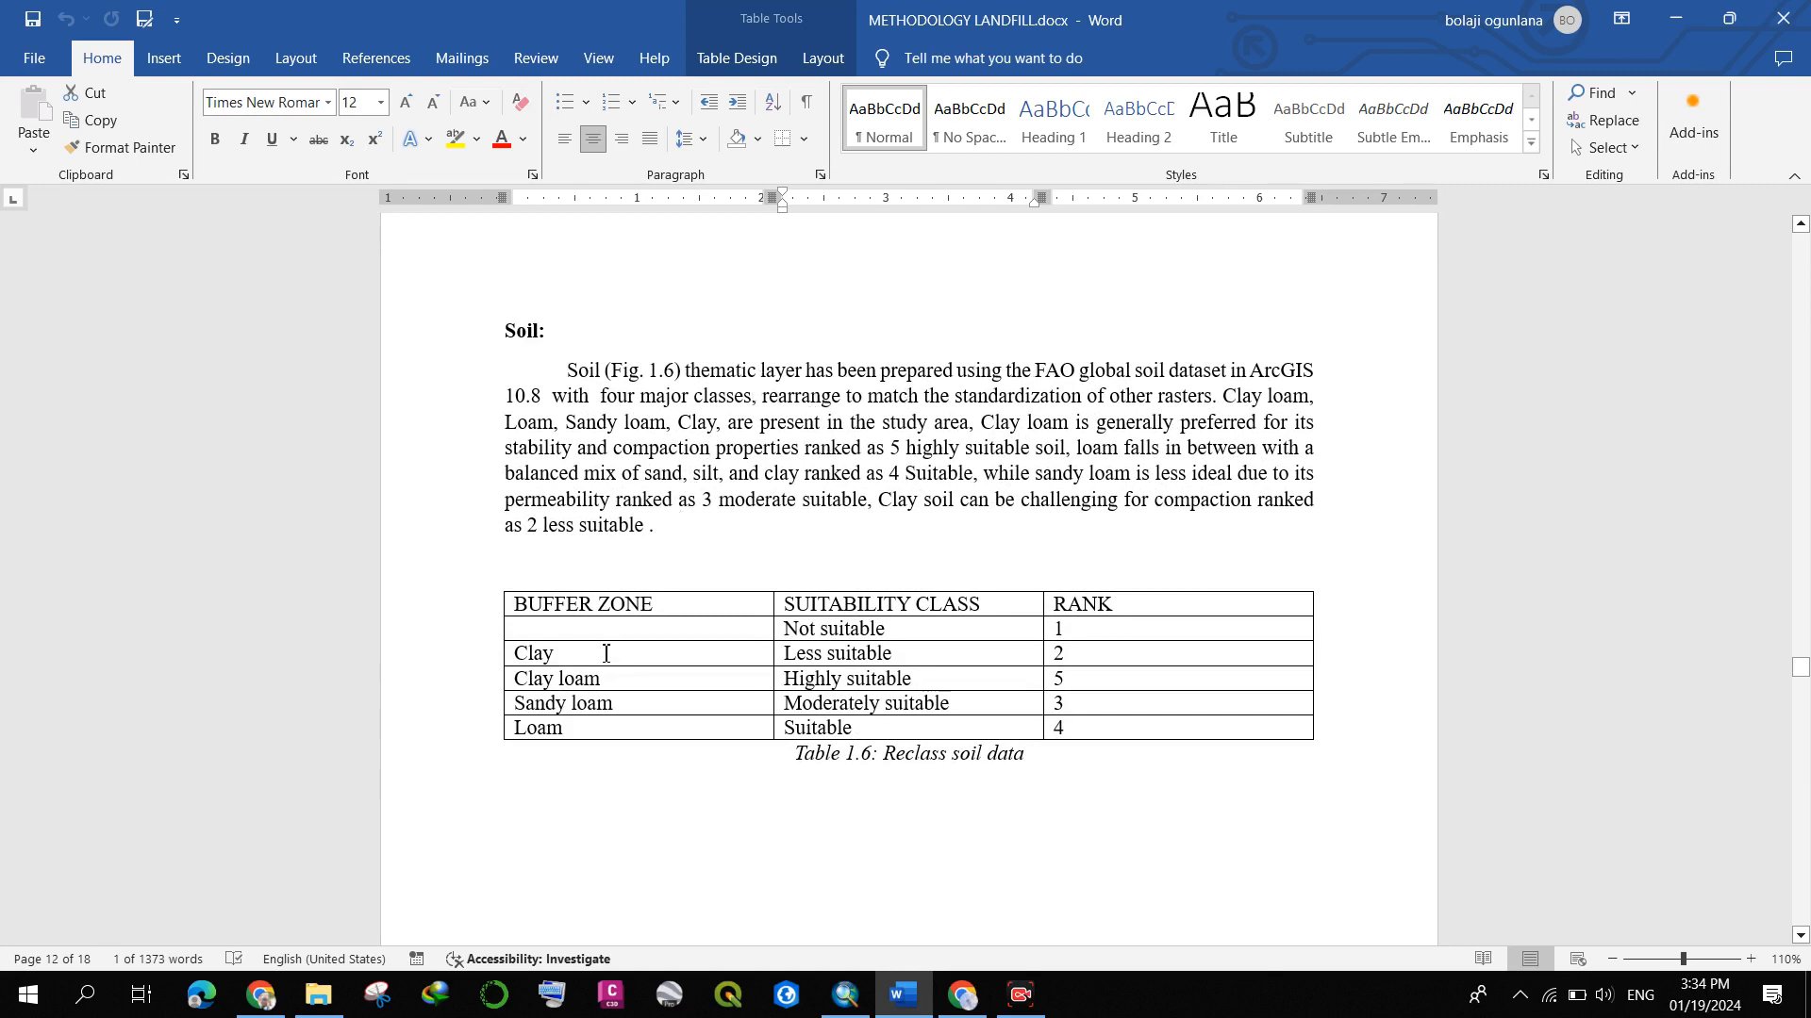
scroll(605, 653, down, 1)
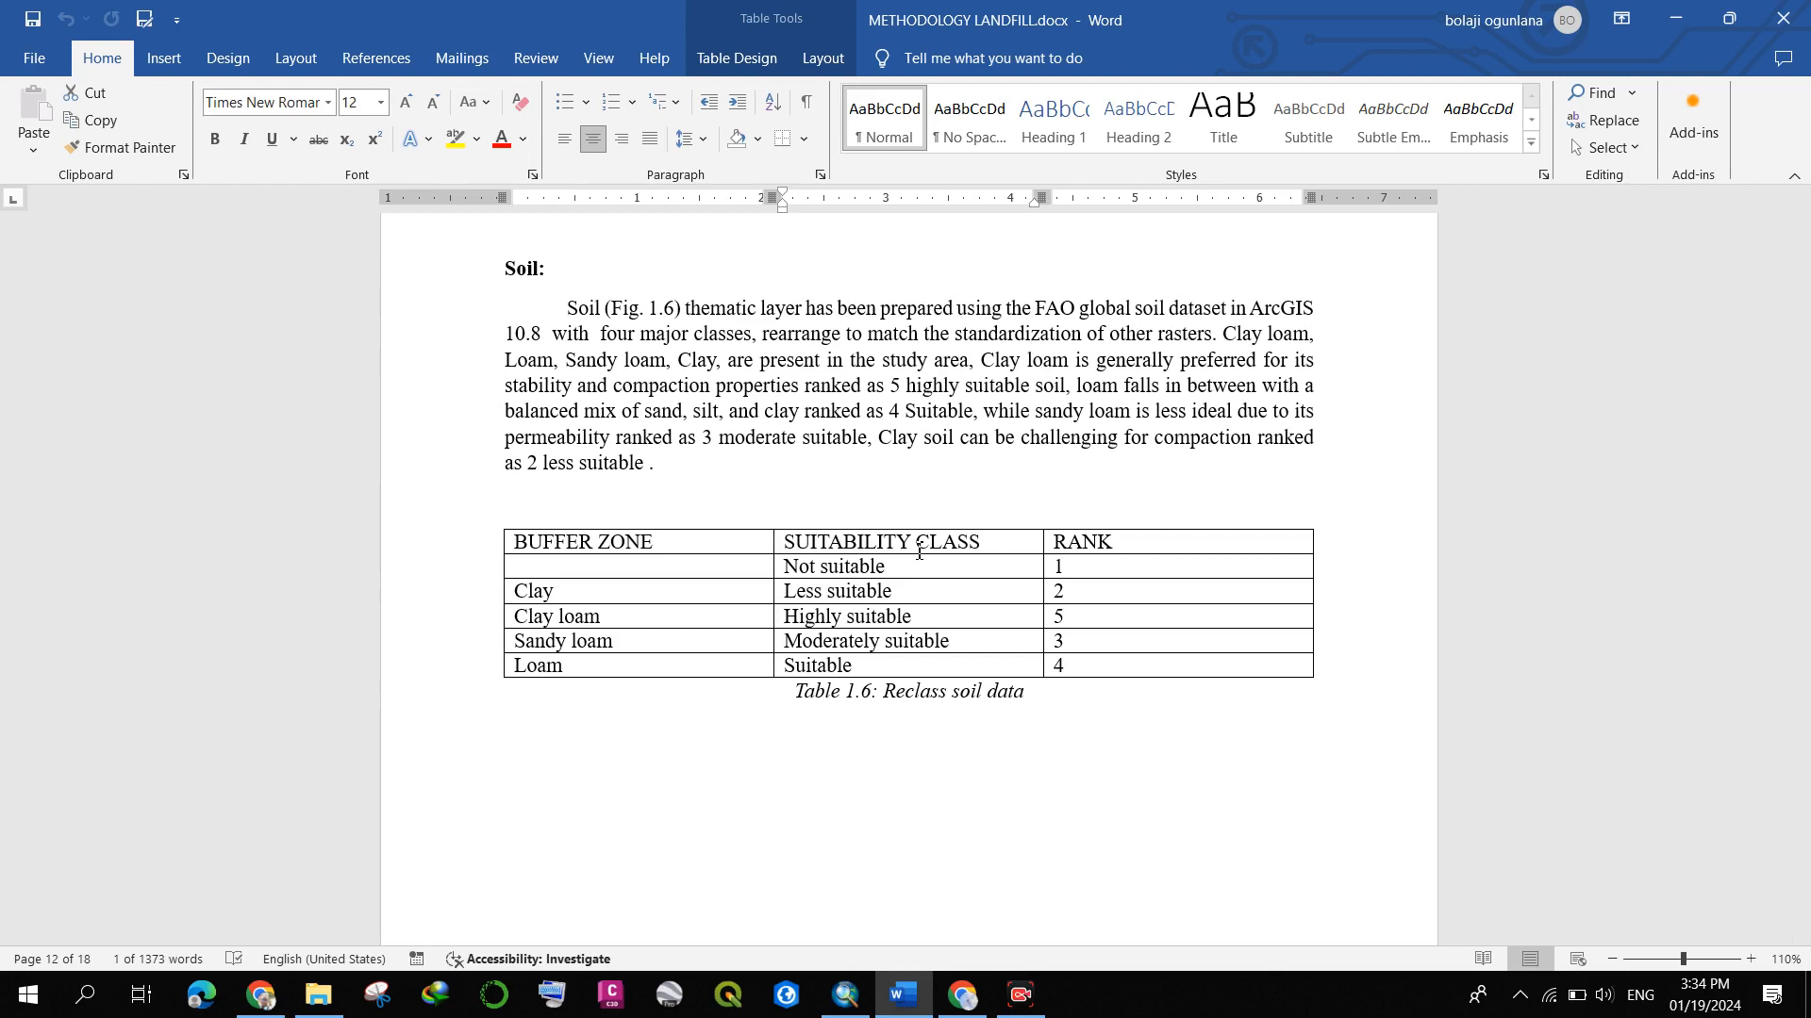
scroll(905, 566, down, 5)
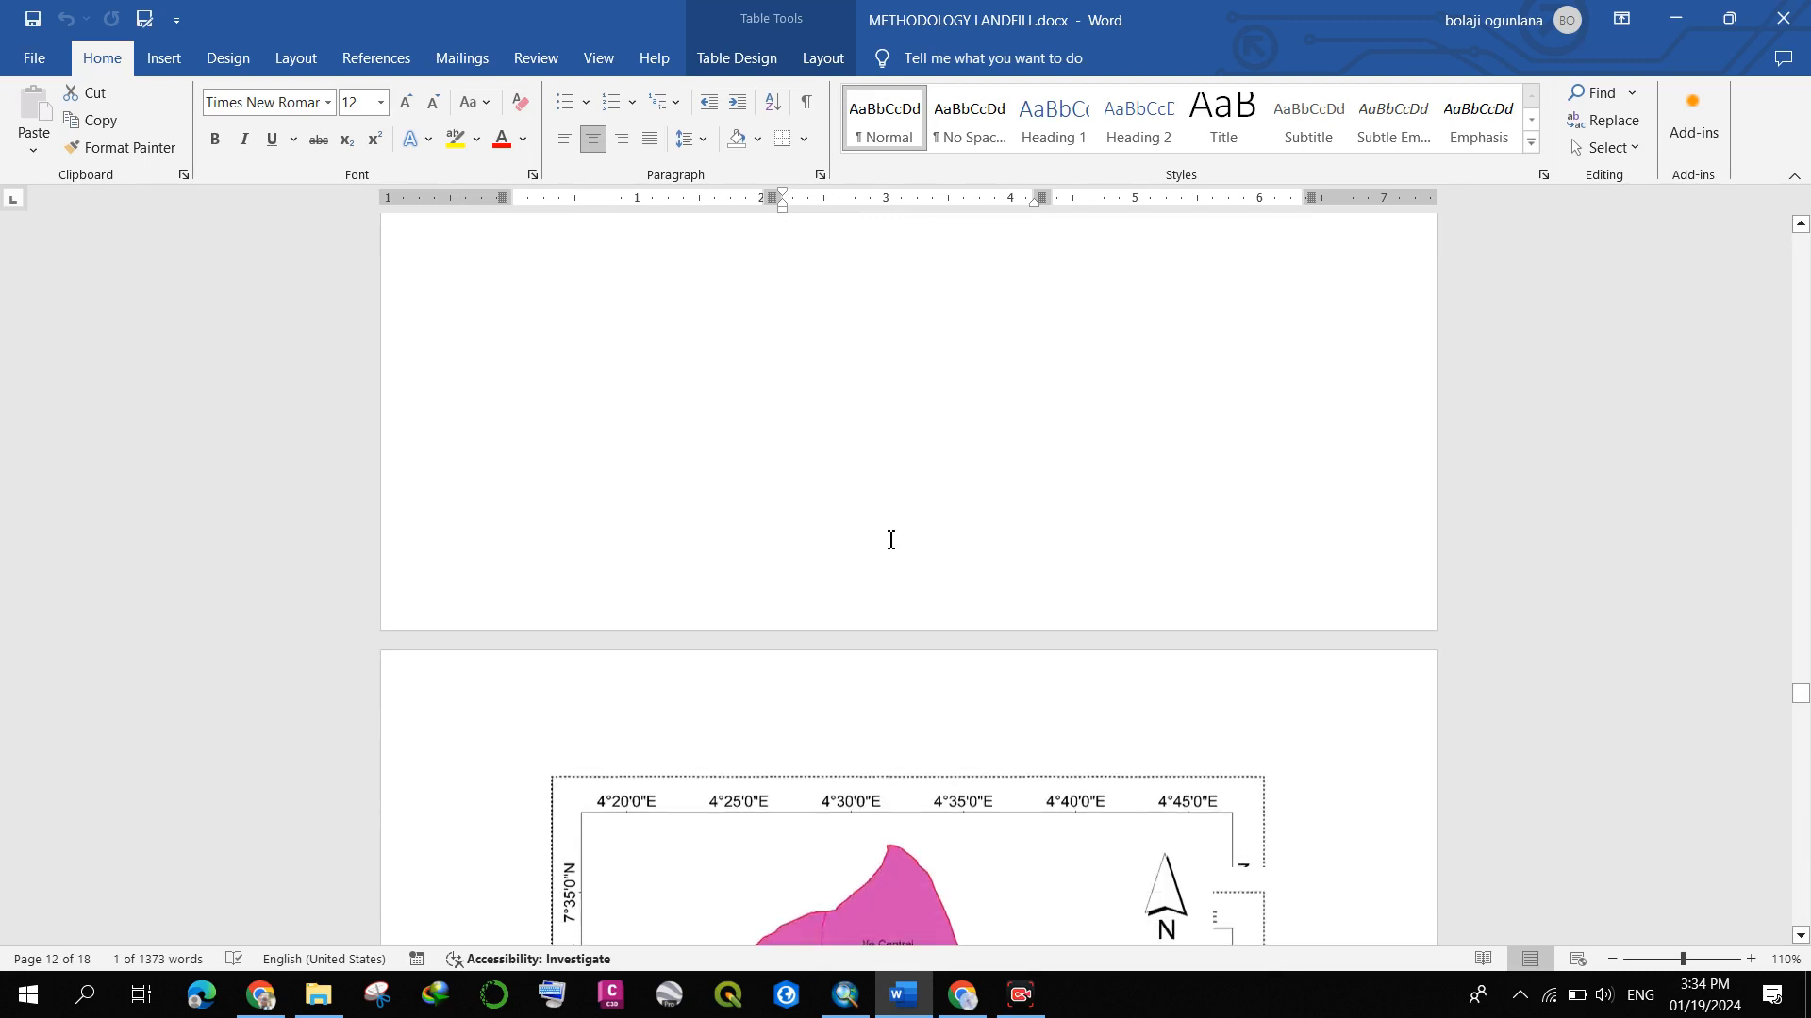
scroll(672, 482, up, 5)
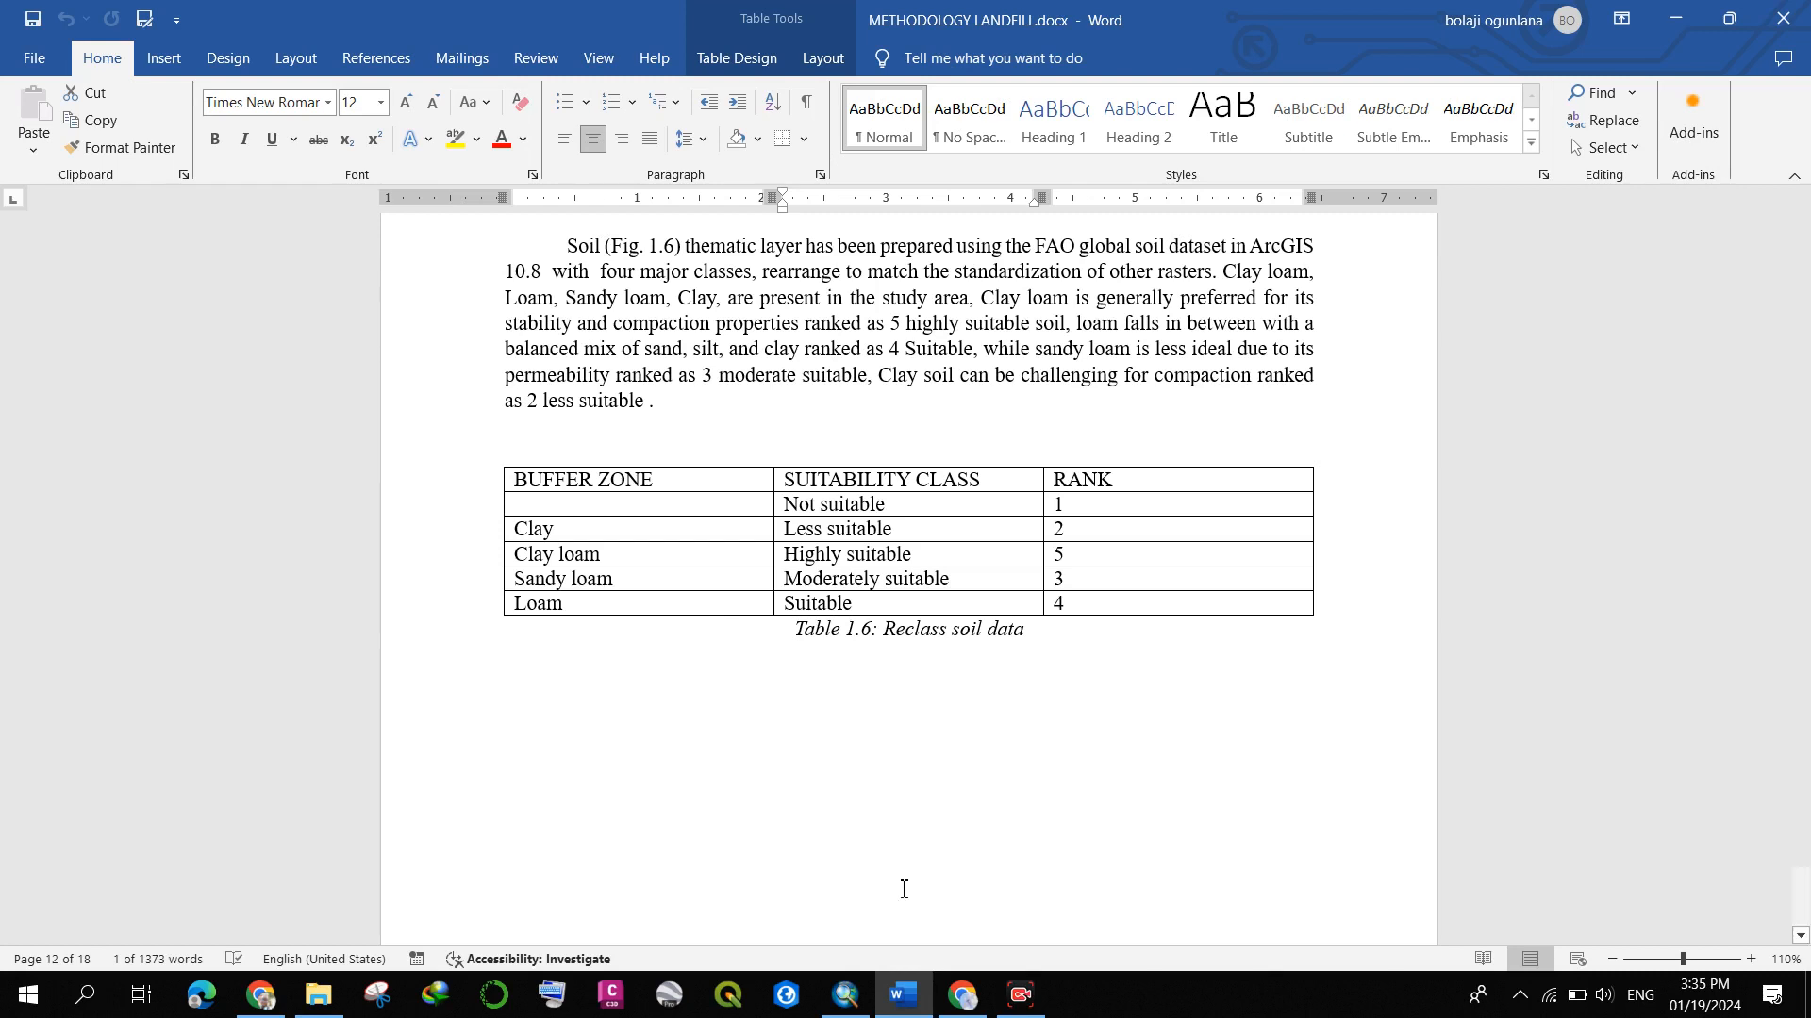
scroll(570, 500, down, 1)
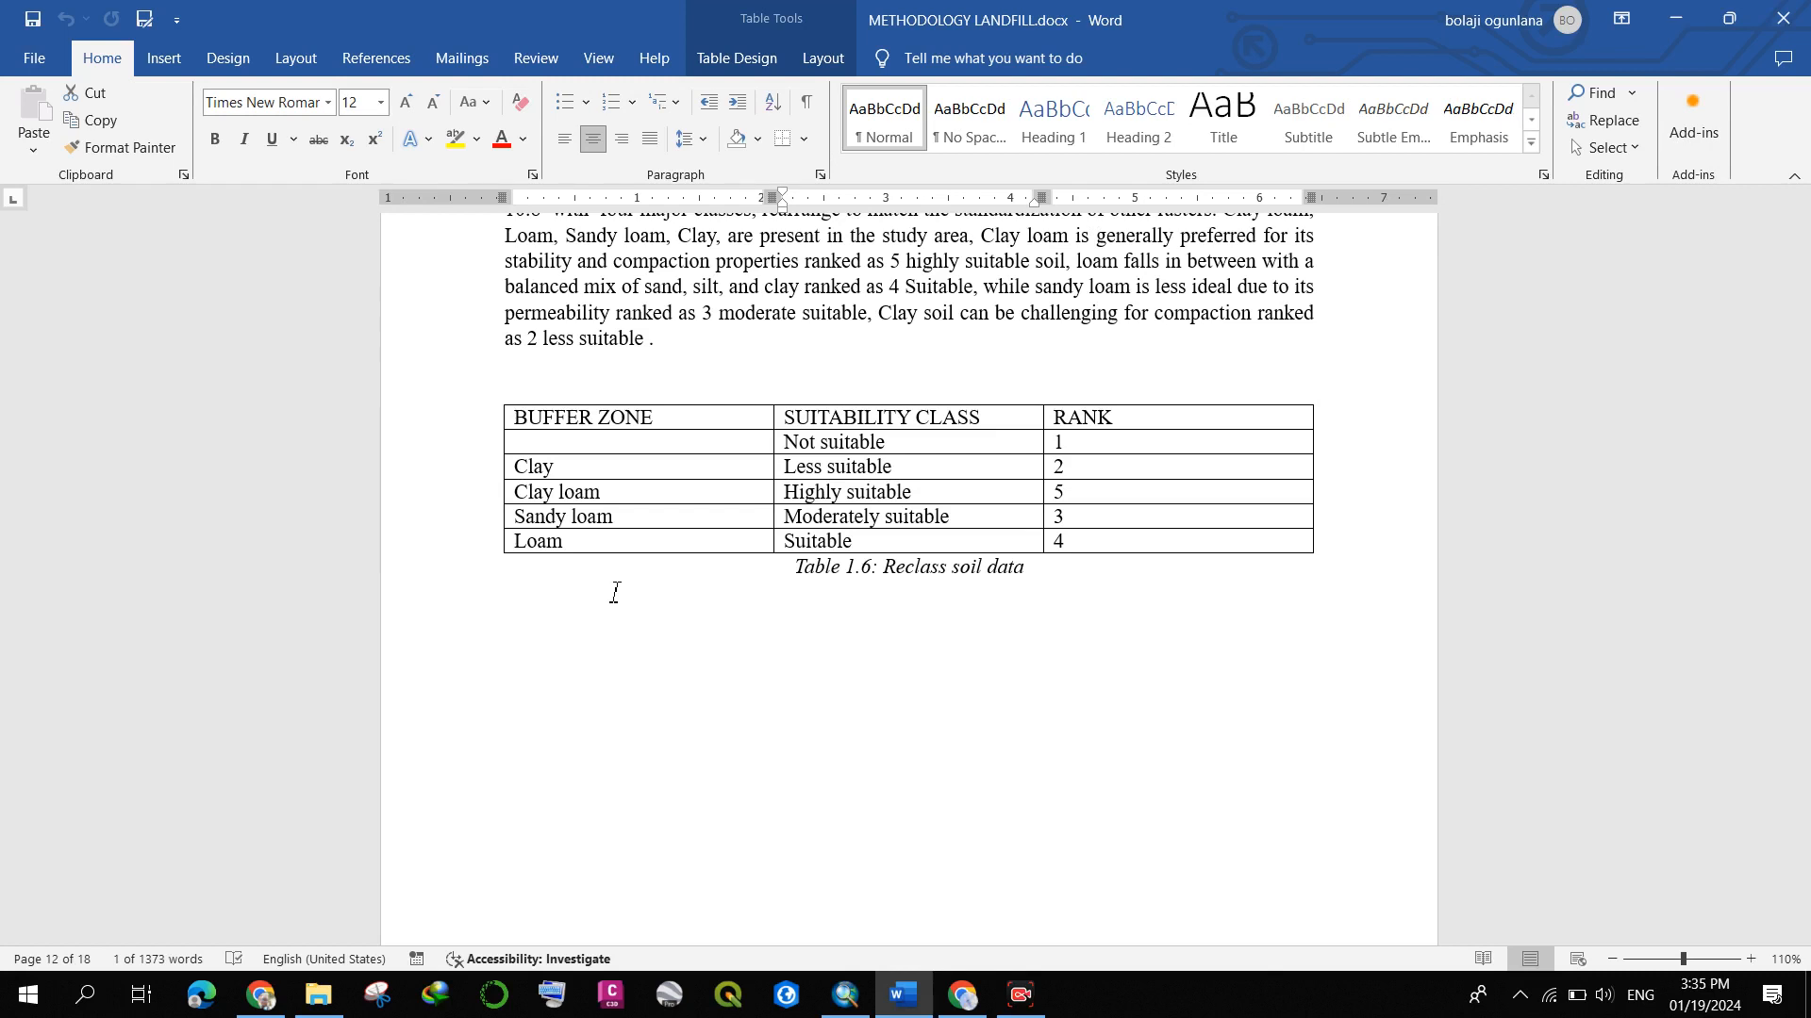
- Examine the Soil Map of Ile Ife, relating its coloured areas to ranking classes 2 to 5 in the legend
scroll(873, 376, down, 10)
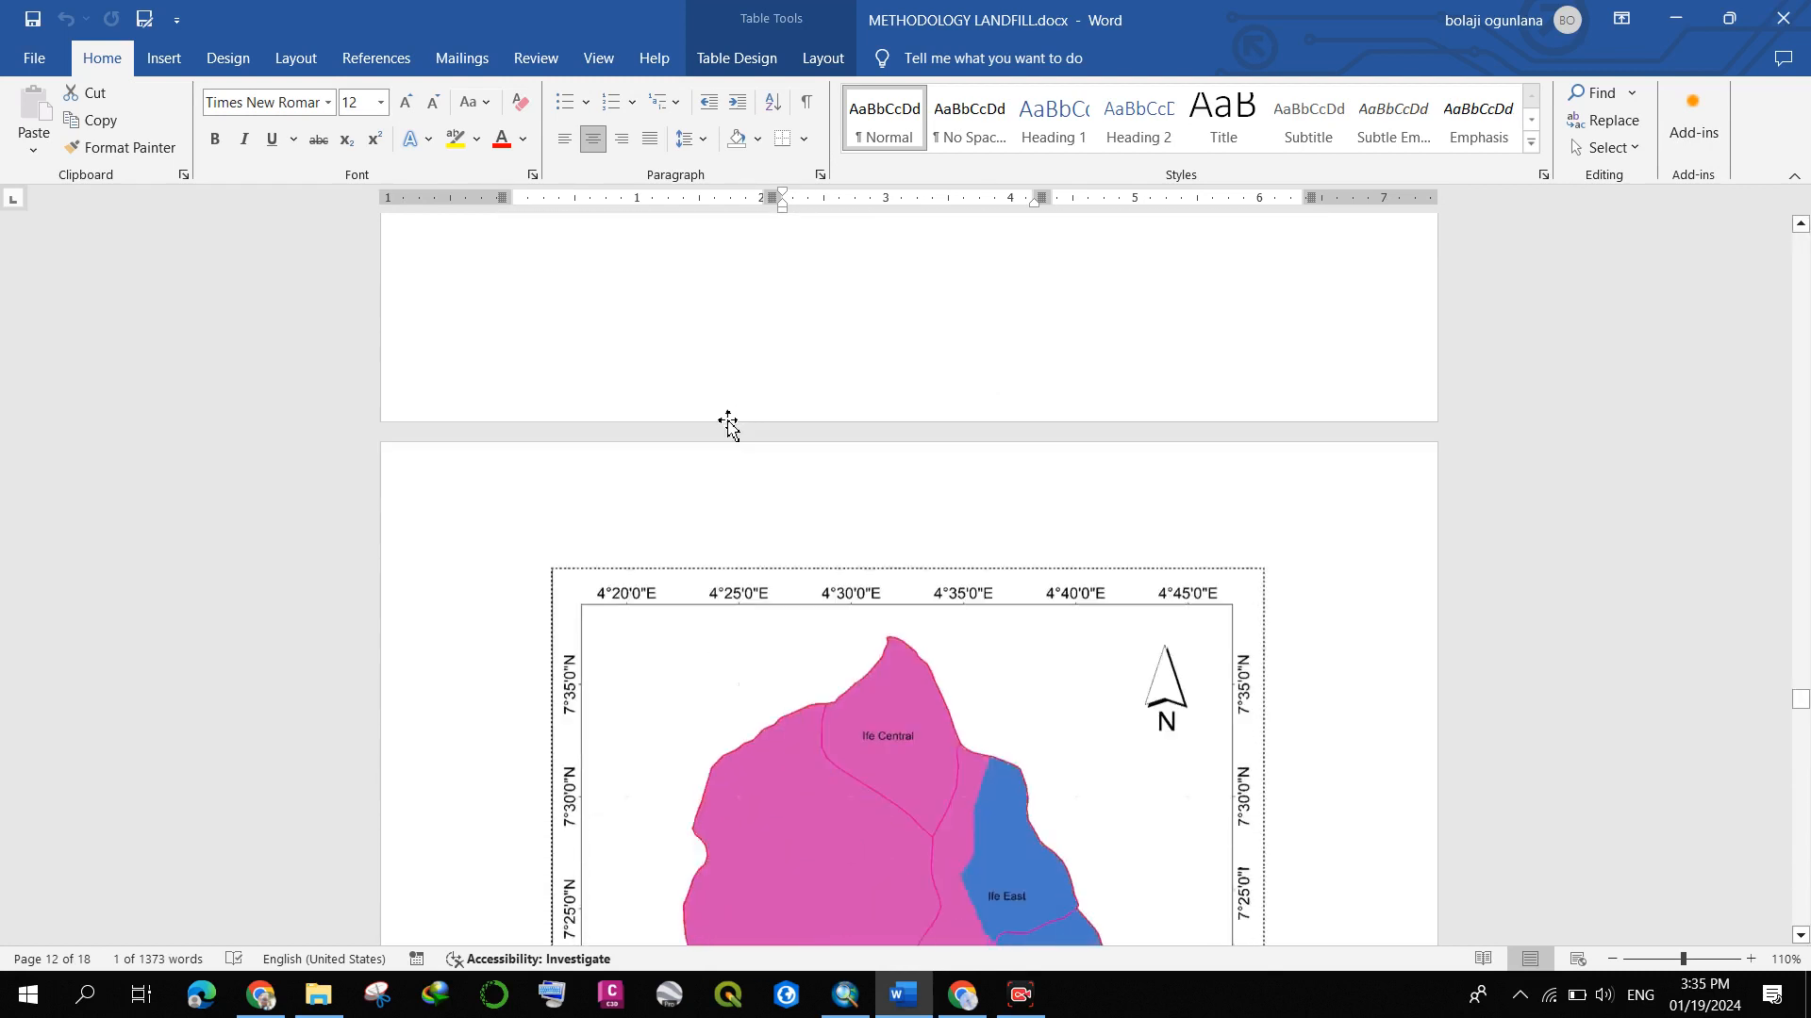
scroll(697, 424, down, 3)
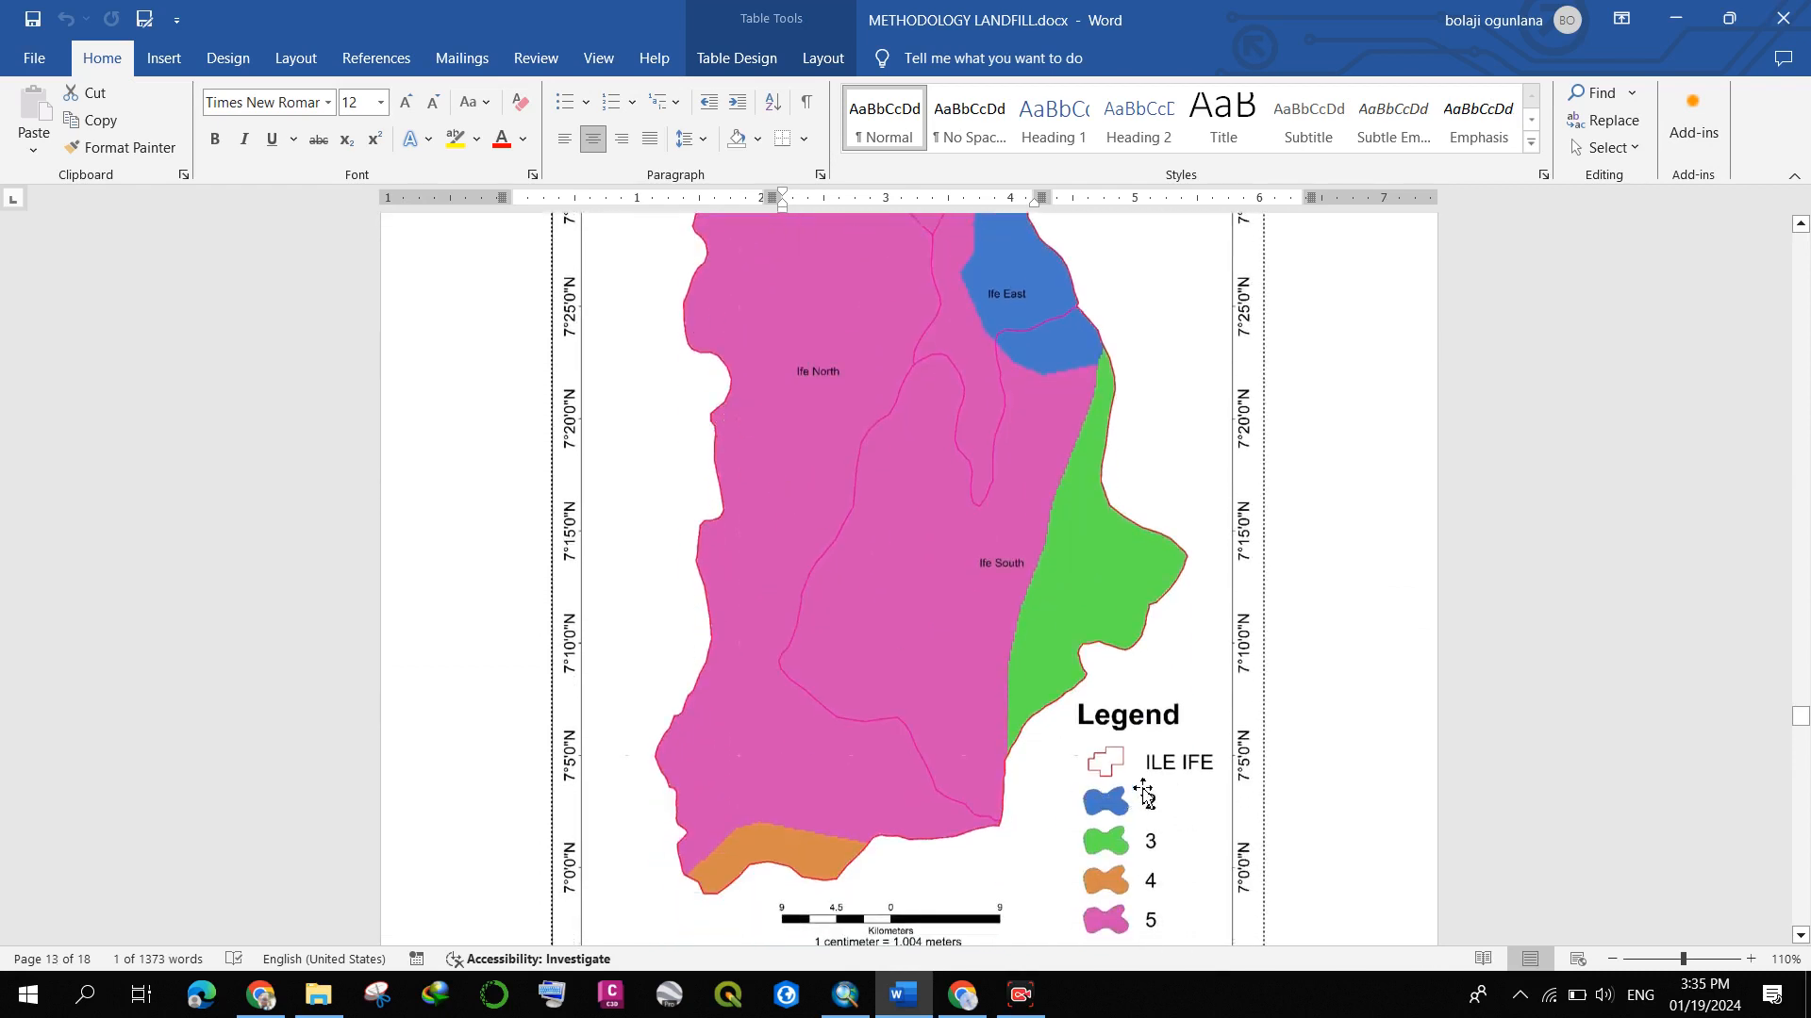
scroll(1144, 795, up, 1)
scroll(1146, 801, down, 2)
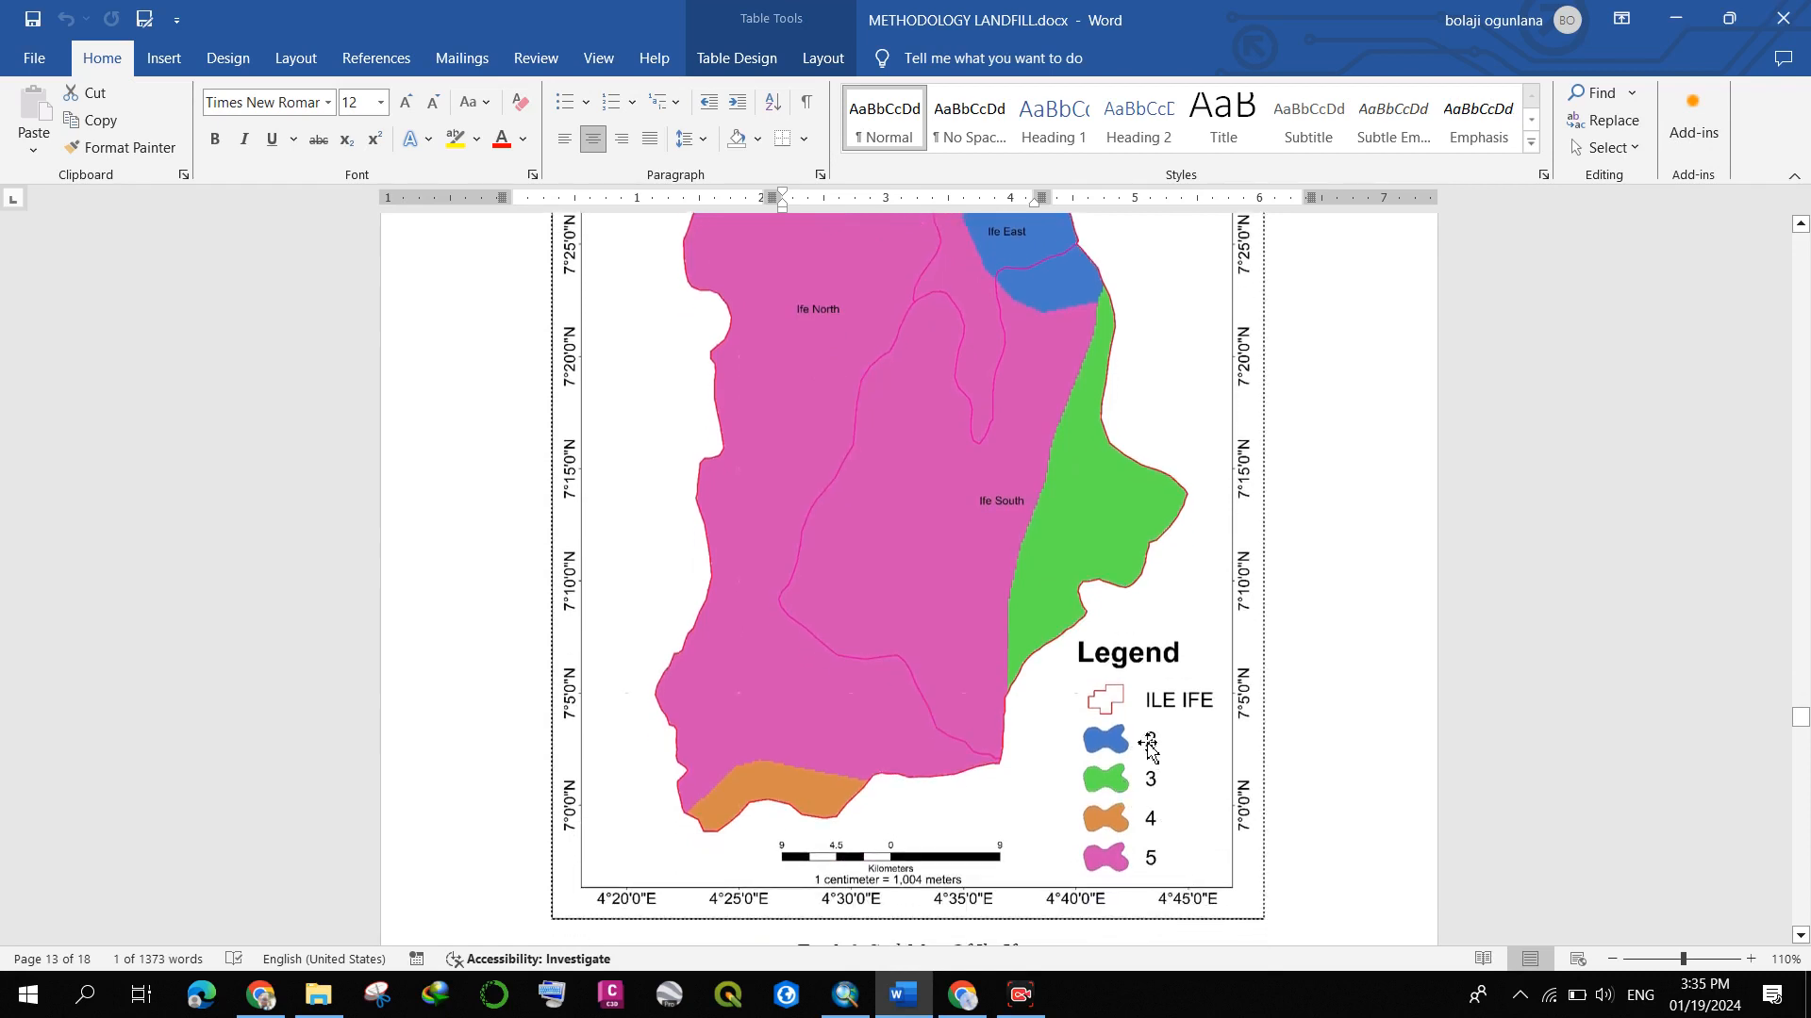
scroll(1148, 748, up, 1)
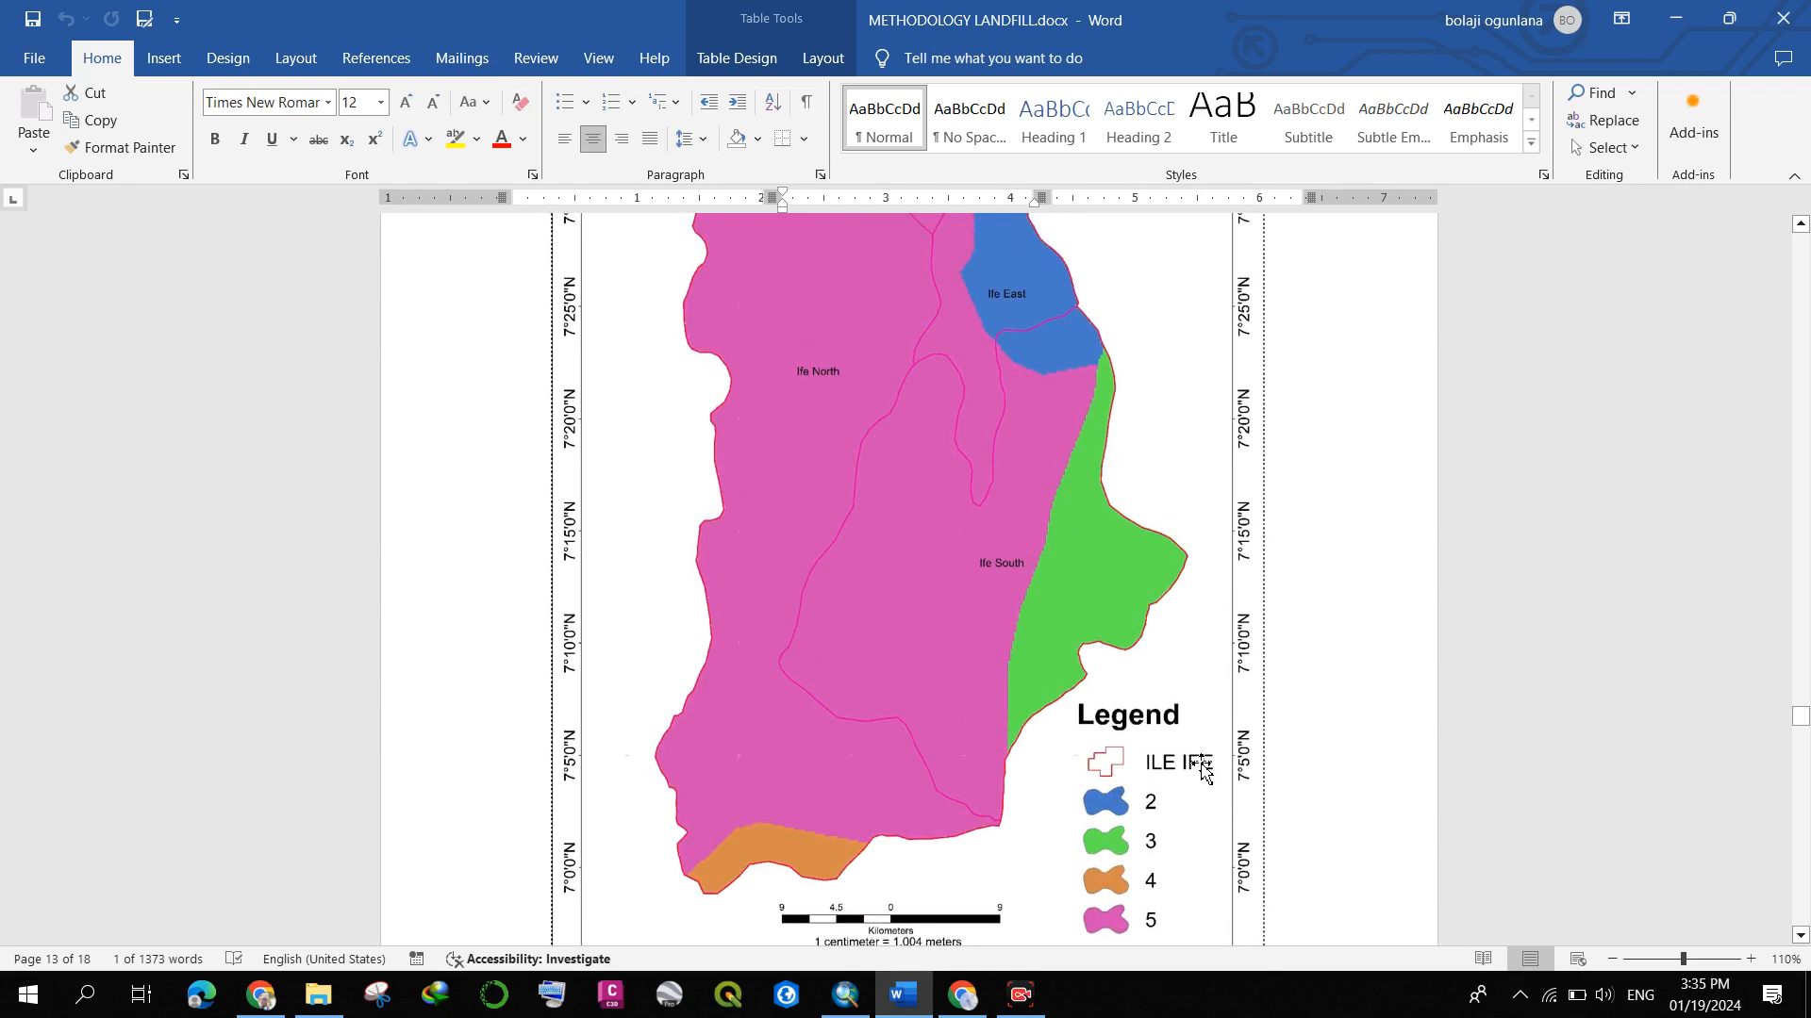
scroll(1226, 678, down, 2)
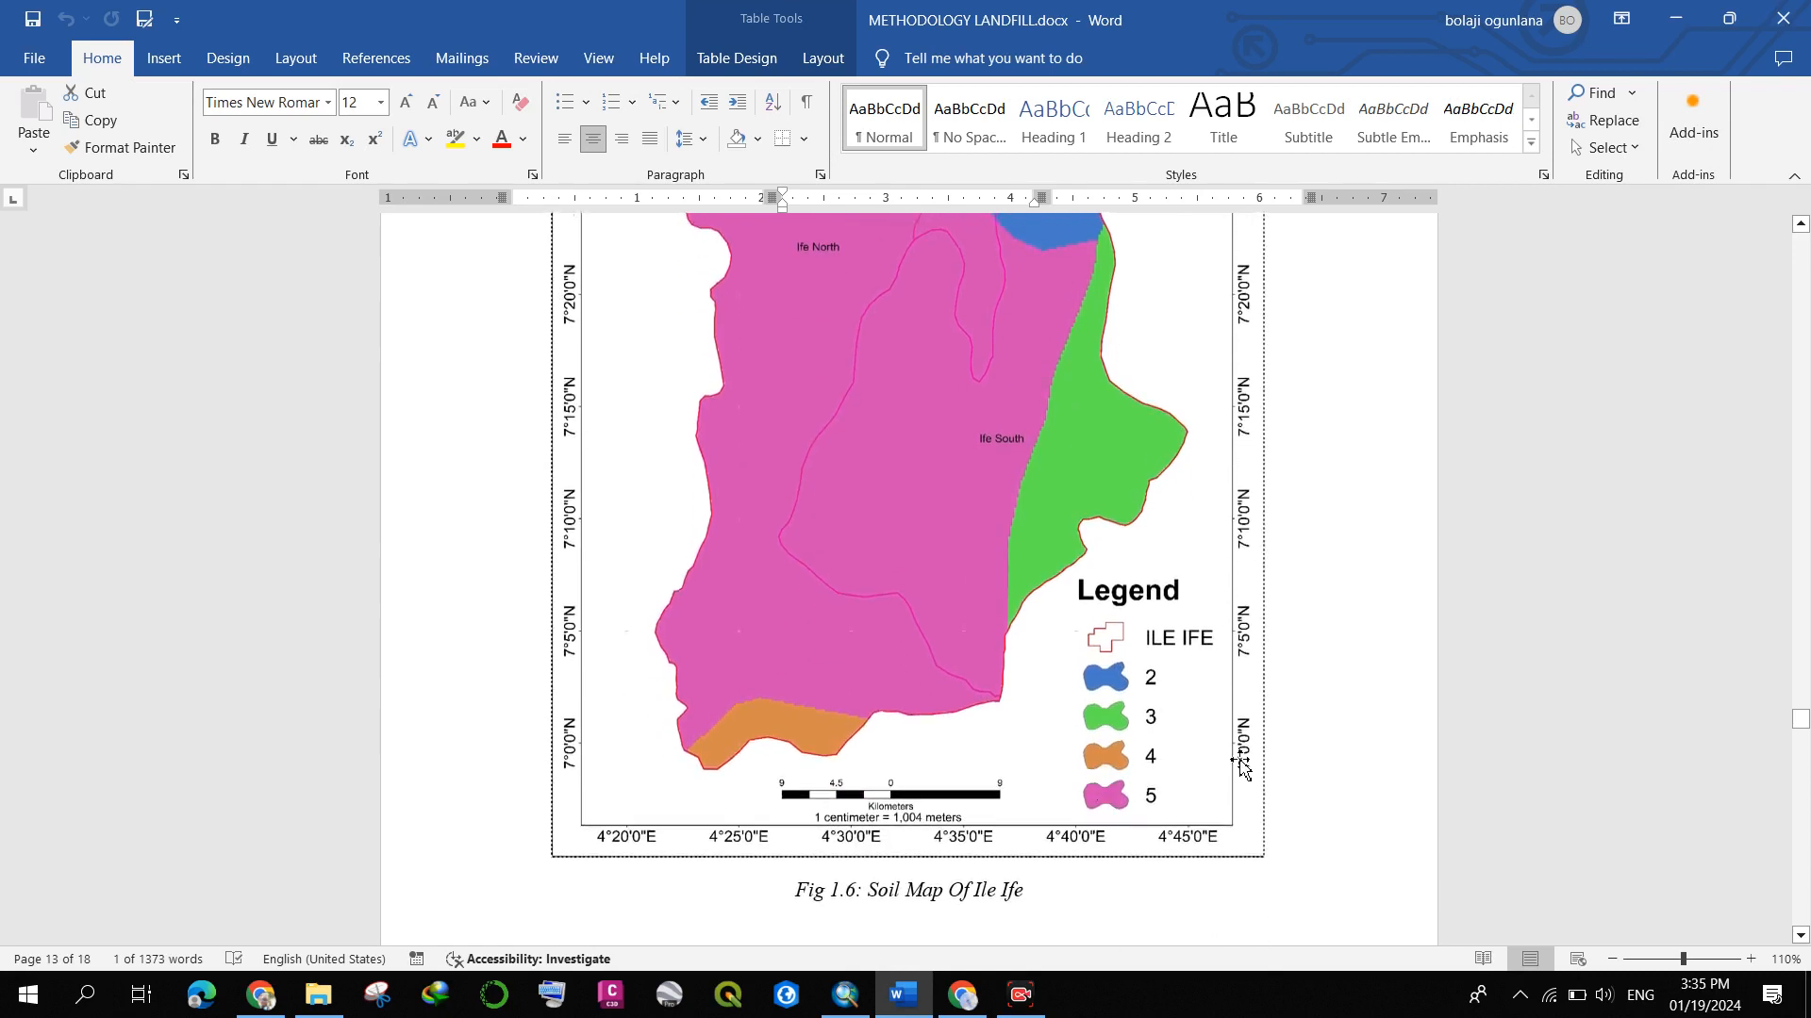
scroll(1004, 712, down, 4)
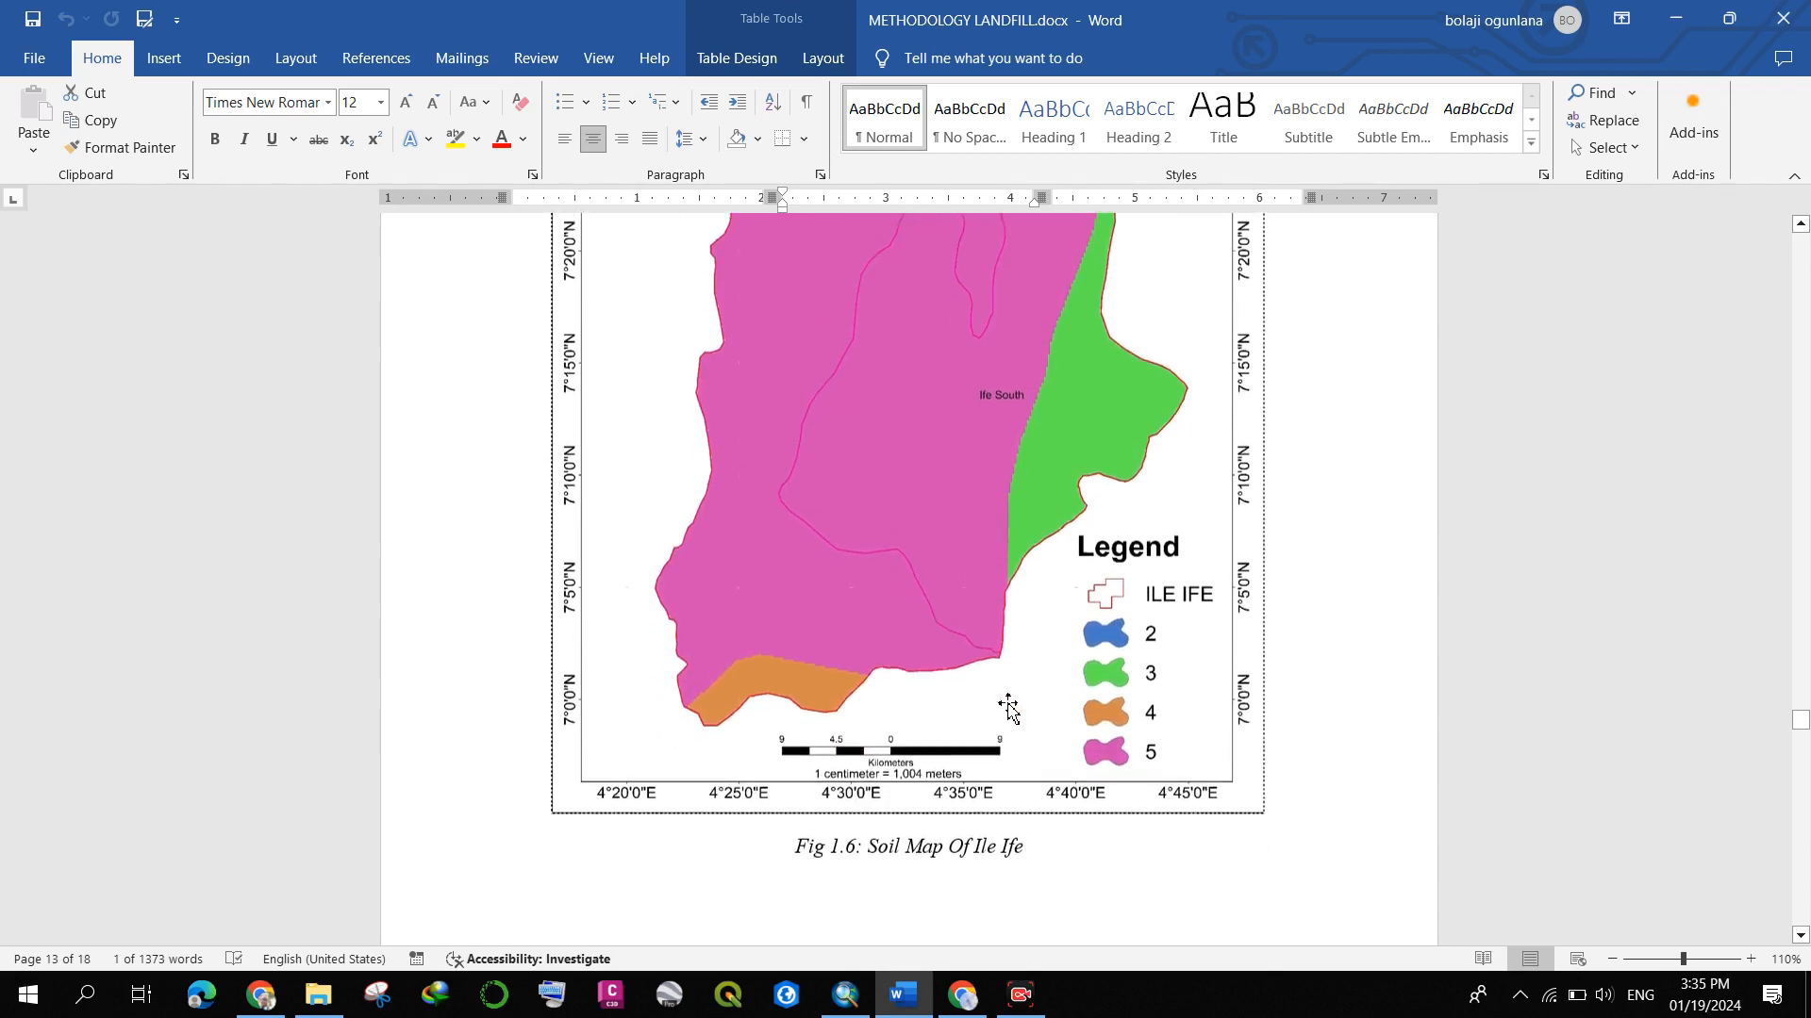
- Read the Data Processing and Analysis section on raster conversion, reclassification, AHP weighting and weighted overlay
scroll(1009, 703, down, 10)
scroll(747, 437, up, 1)
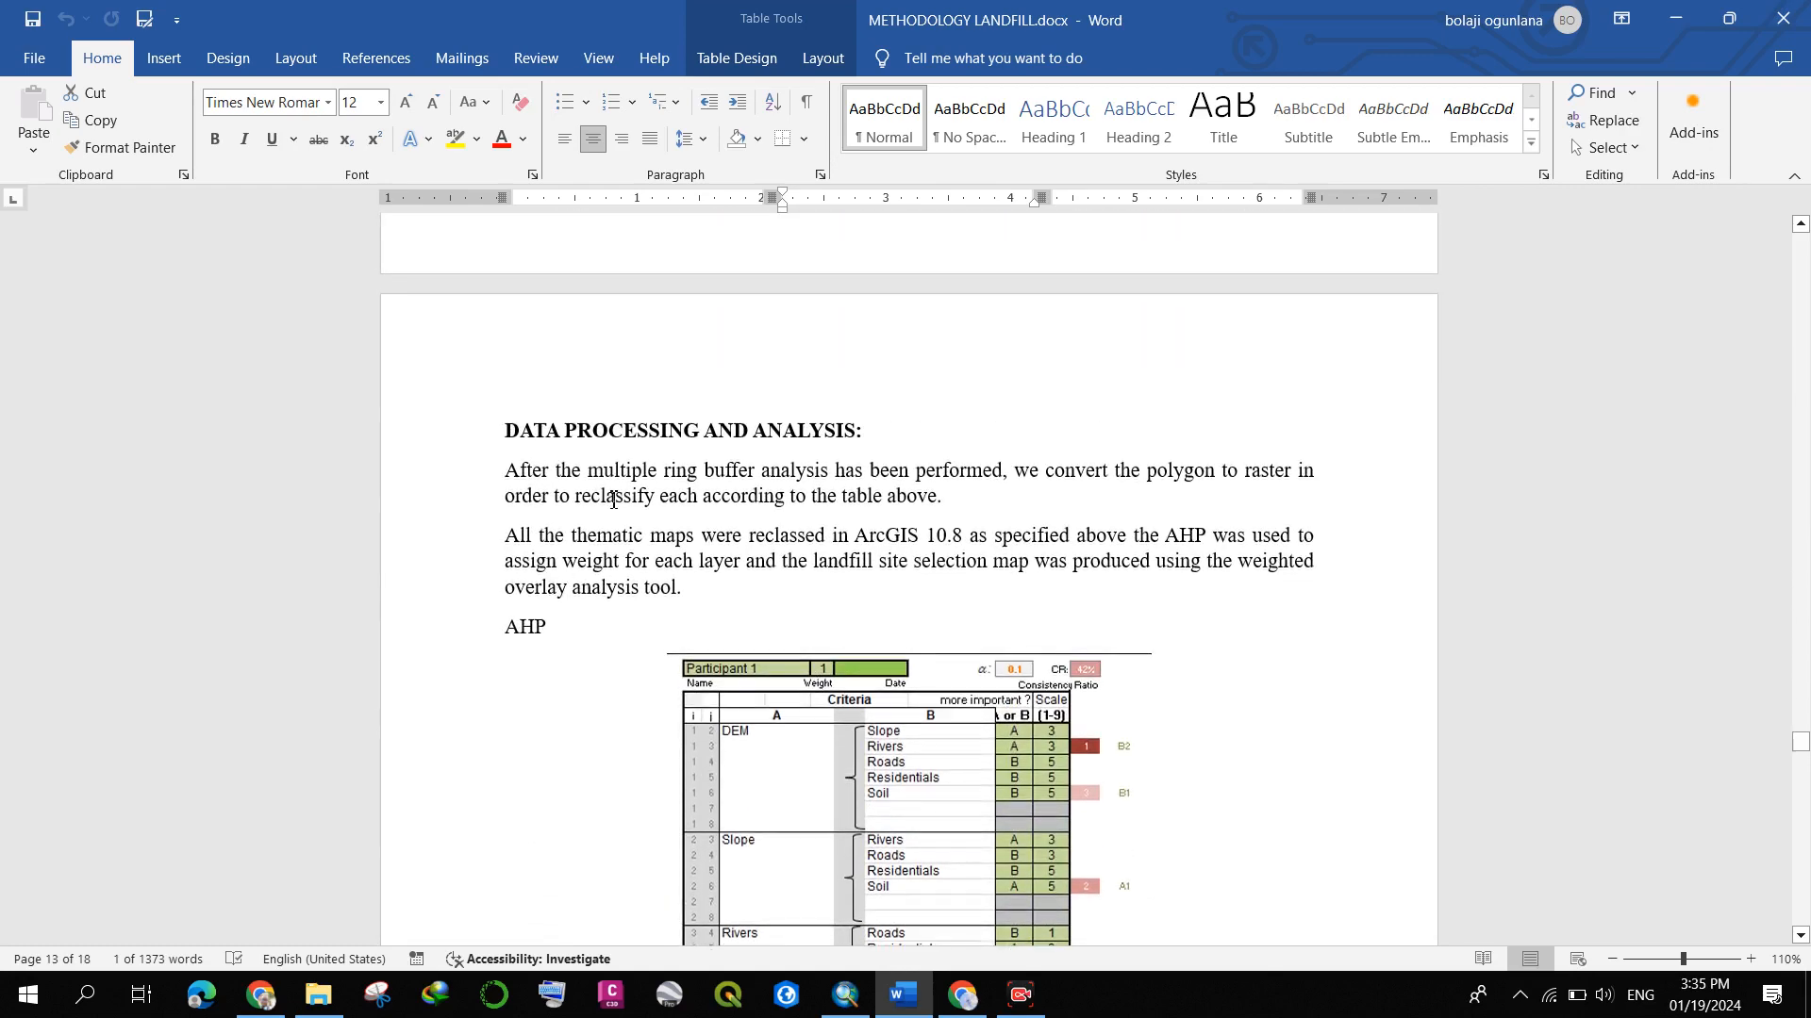
scroll(457, 562, down, 1)
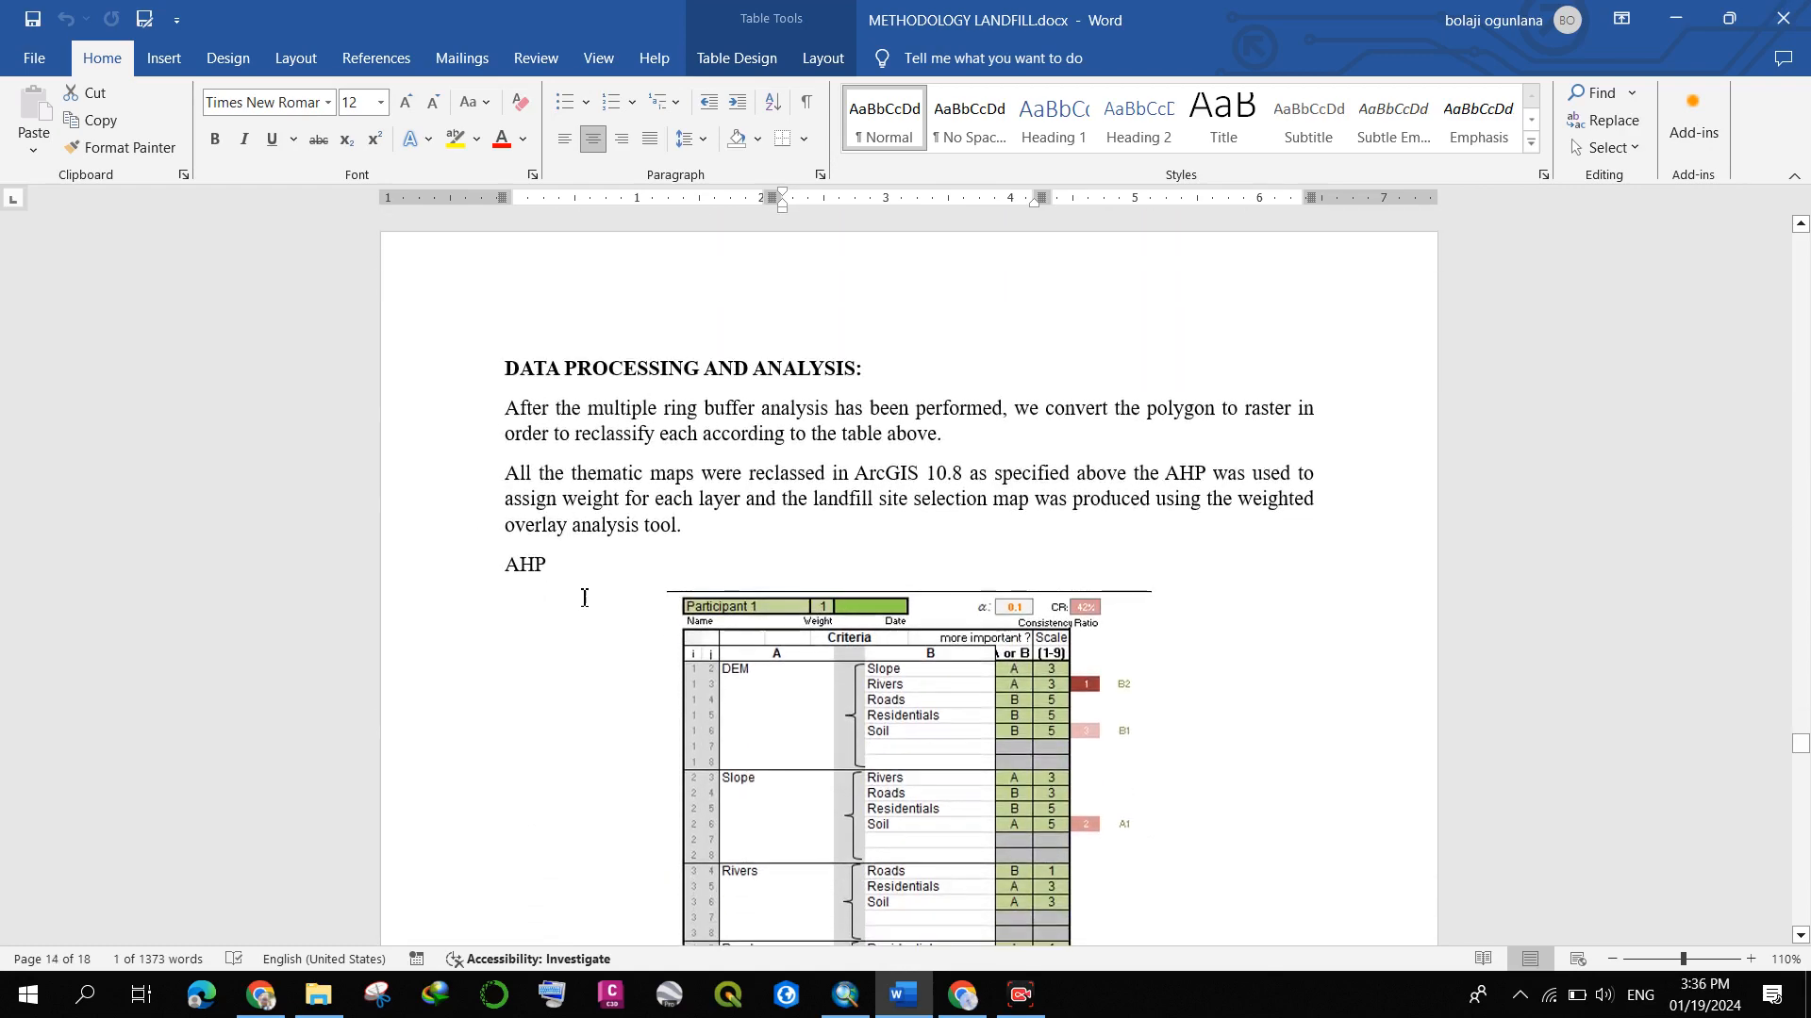
- Review the AHP pairwise comparison table of the DEM, slope, rivers, roads, residentials and soil criteria with its intensity scale definitions
scroll(709, 577, down, 1)
scroll(709, 577, up, 1)
scroll(707, 577, down, 2)
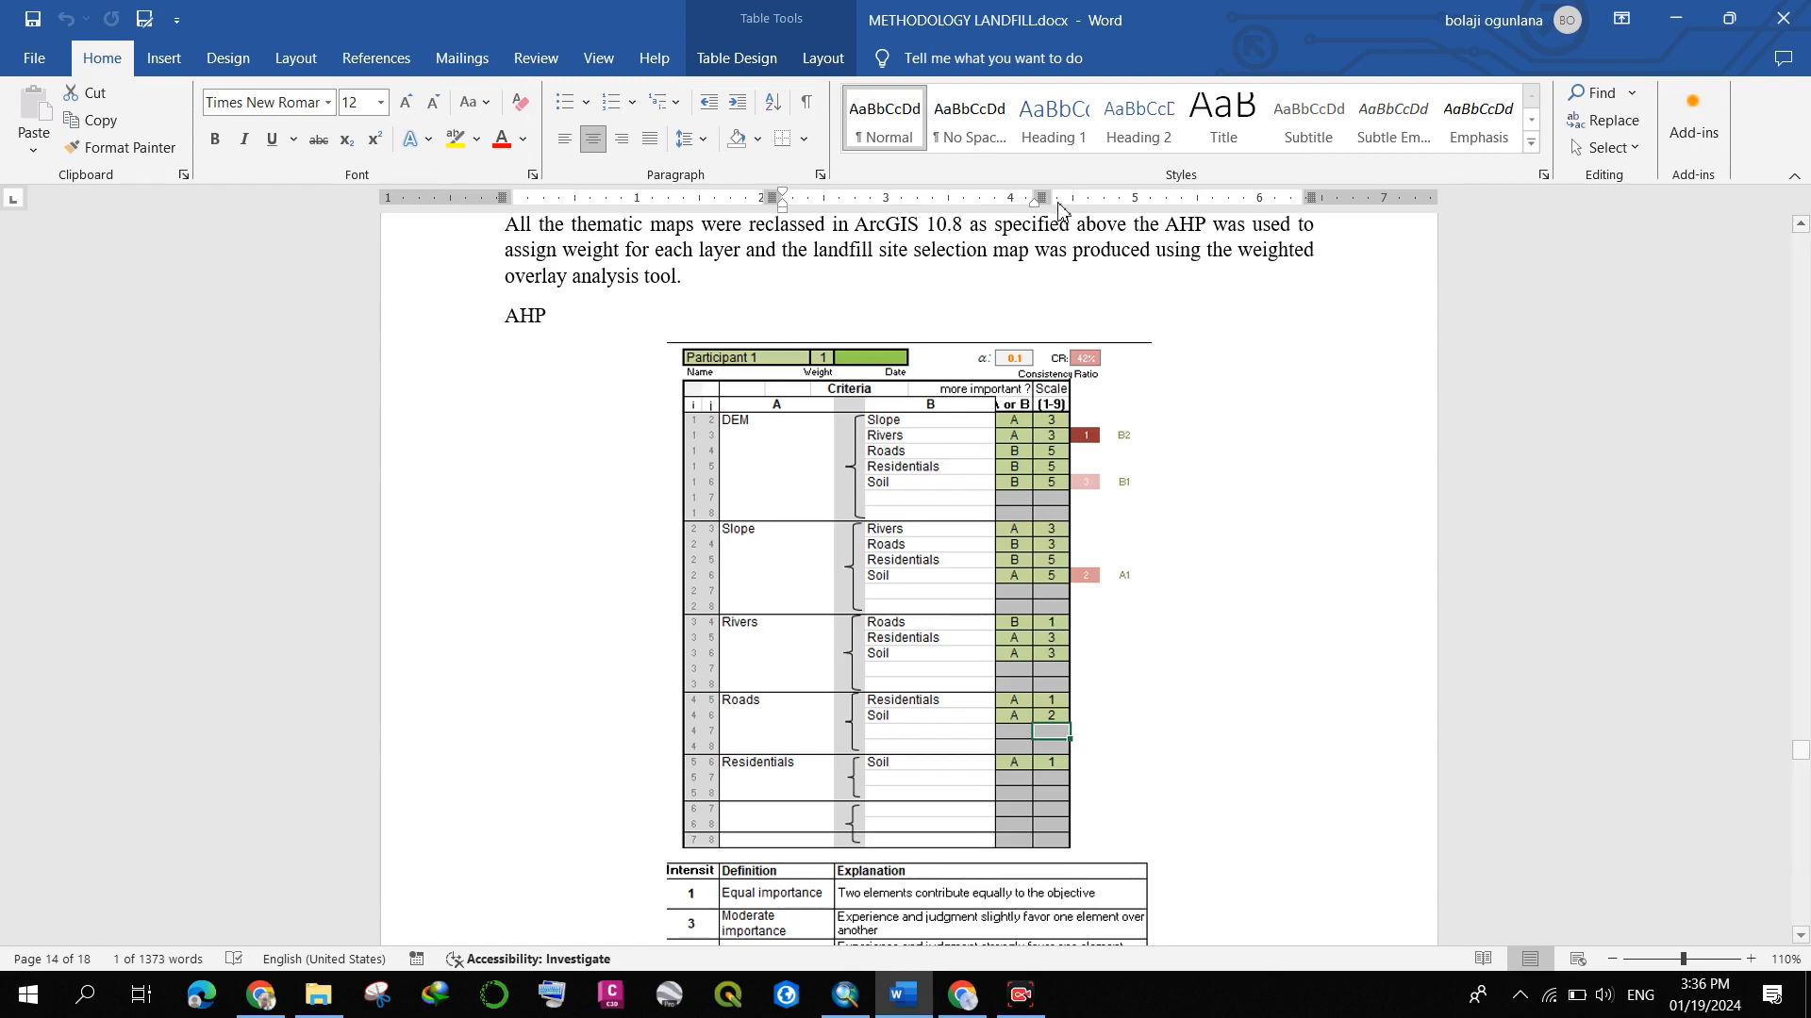
scroll(1070, 451, down, 1)
scroll(1040, 518, down, 2)
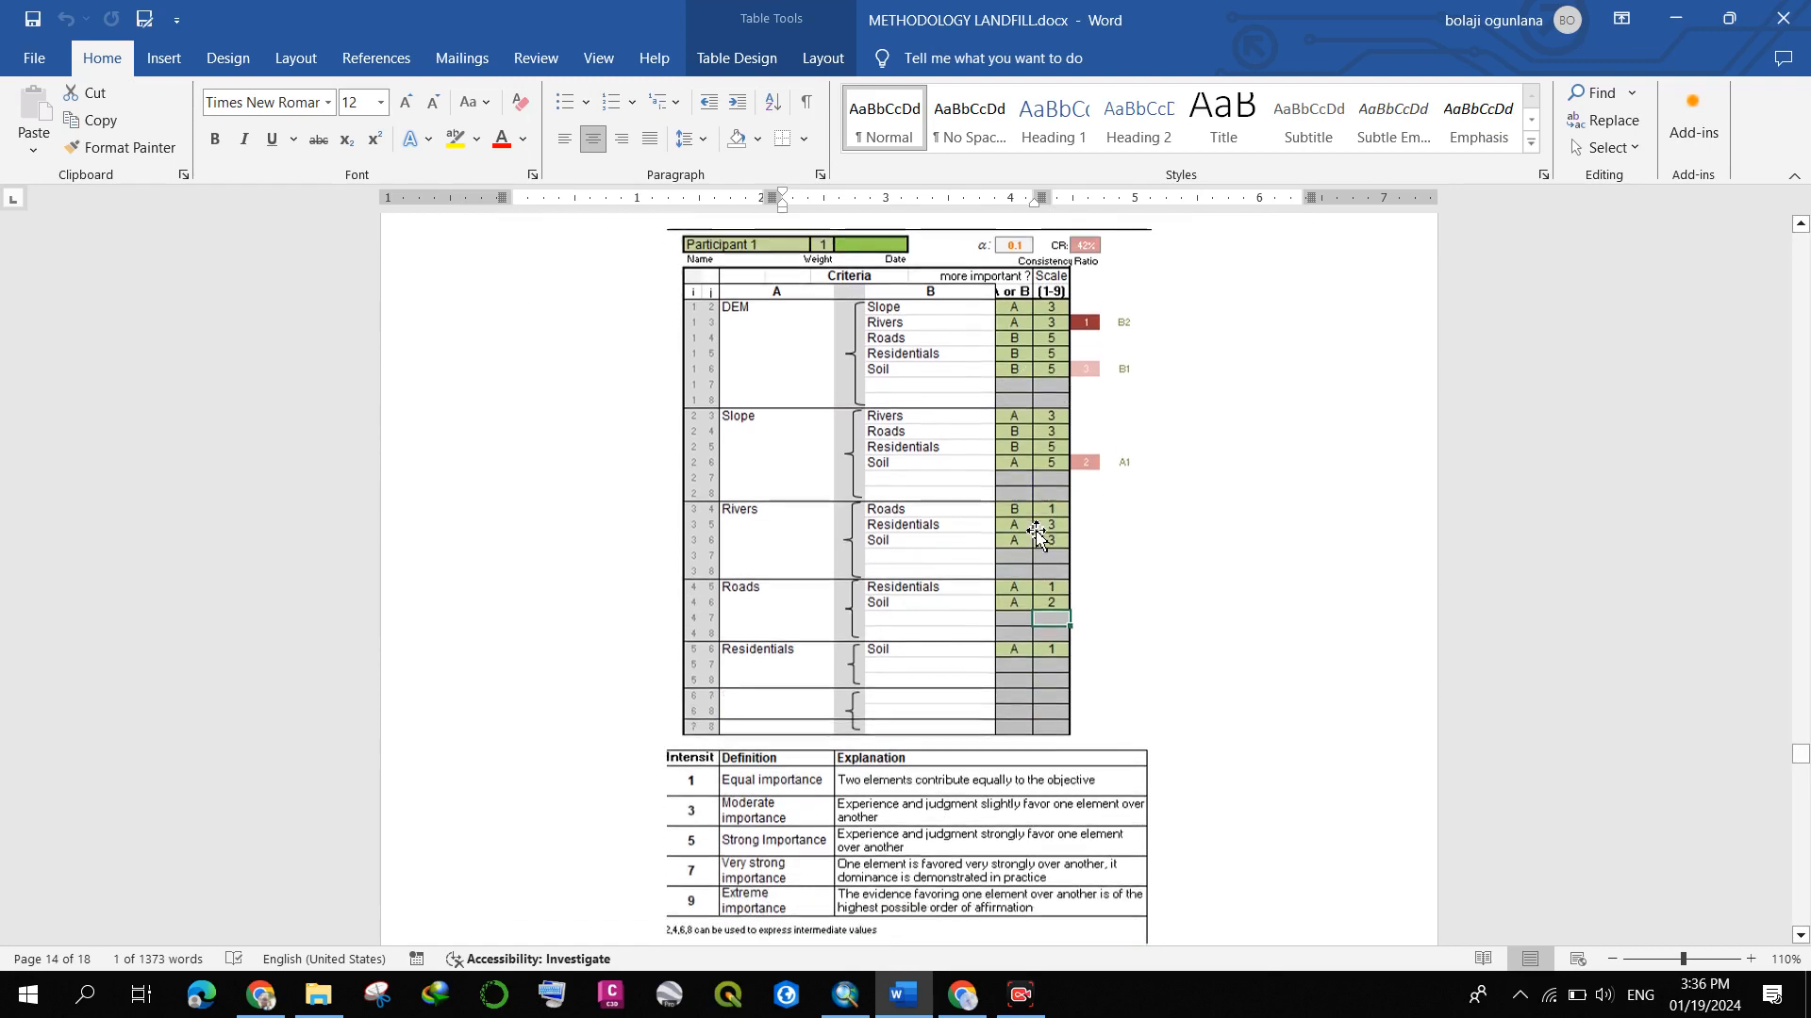
- Review the AHP criteria weight chart and the Analytic Hierarchy Process summary with its settings, criterion weights and consistency result
scroll(1366, 529, down, 15)
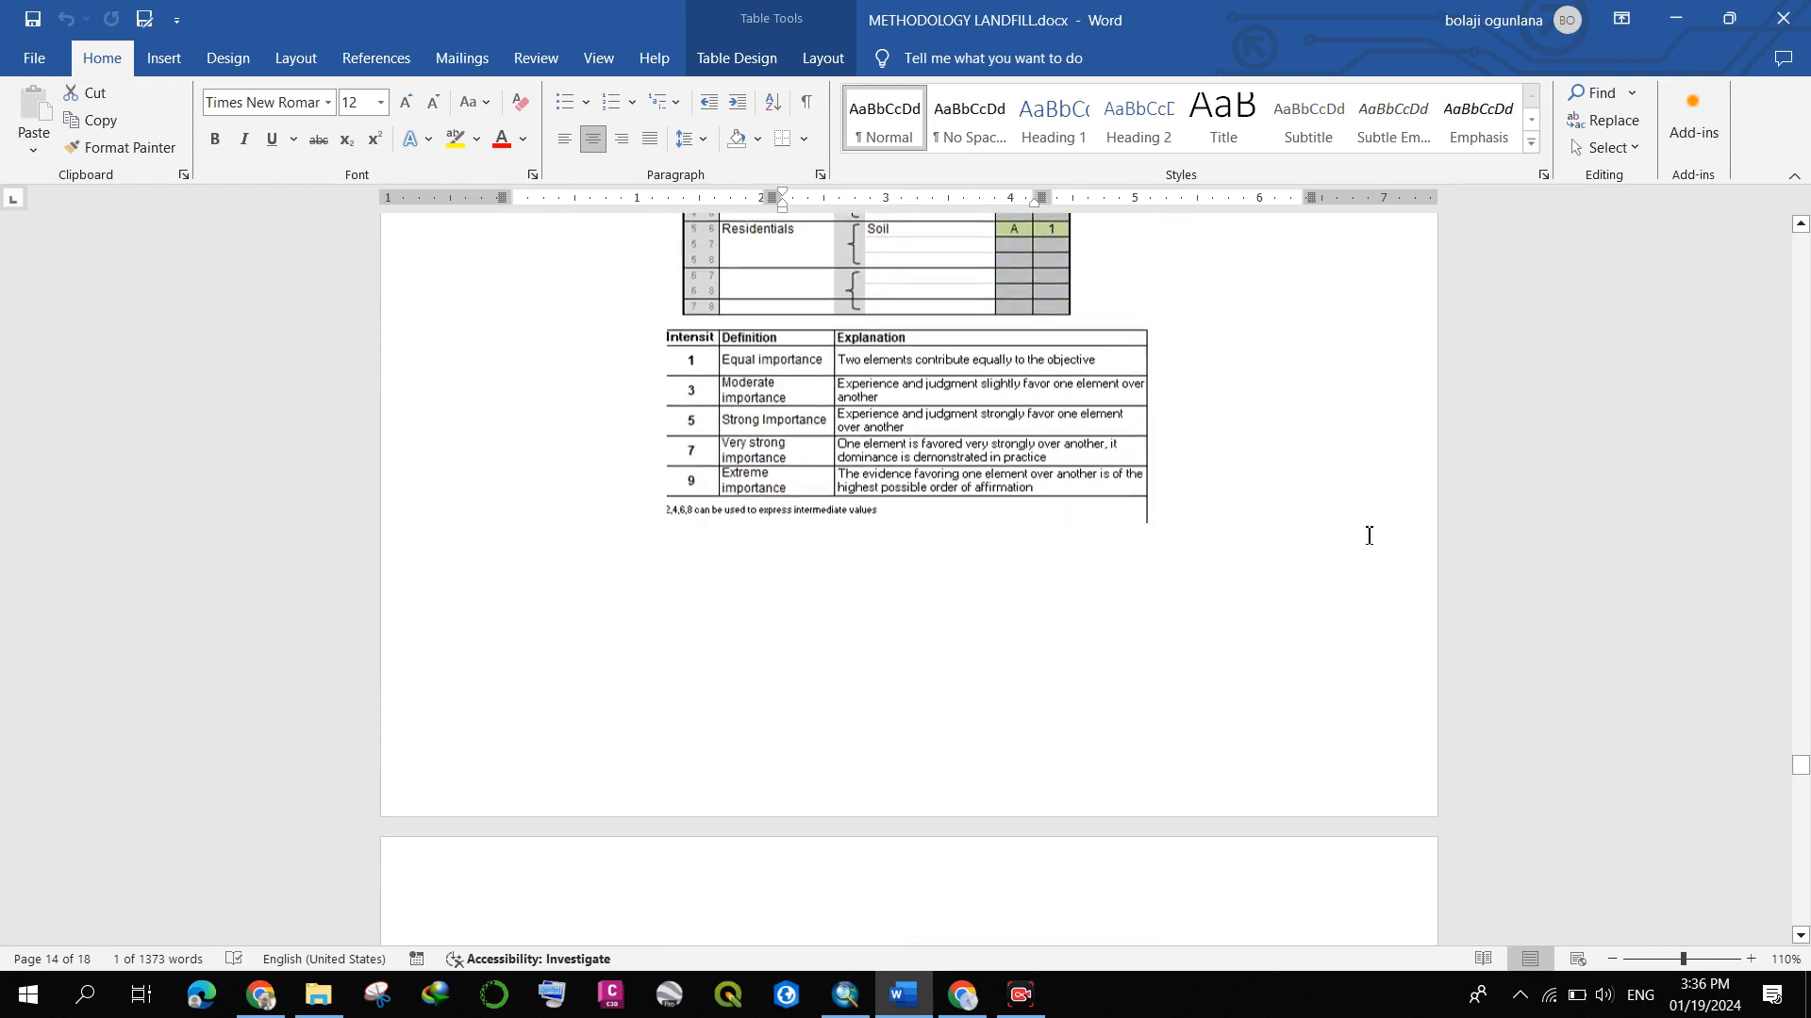
scroll(869, 627, up, 4)
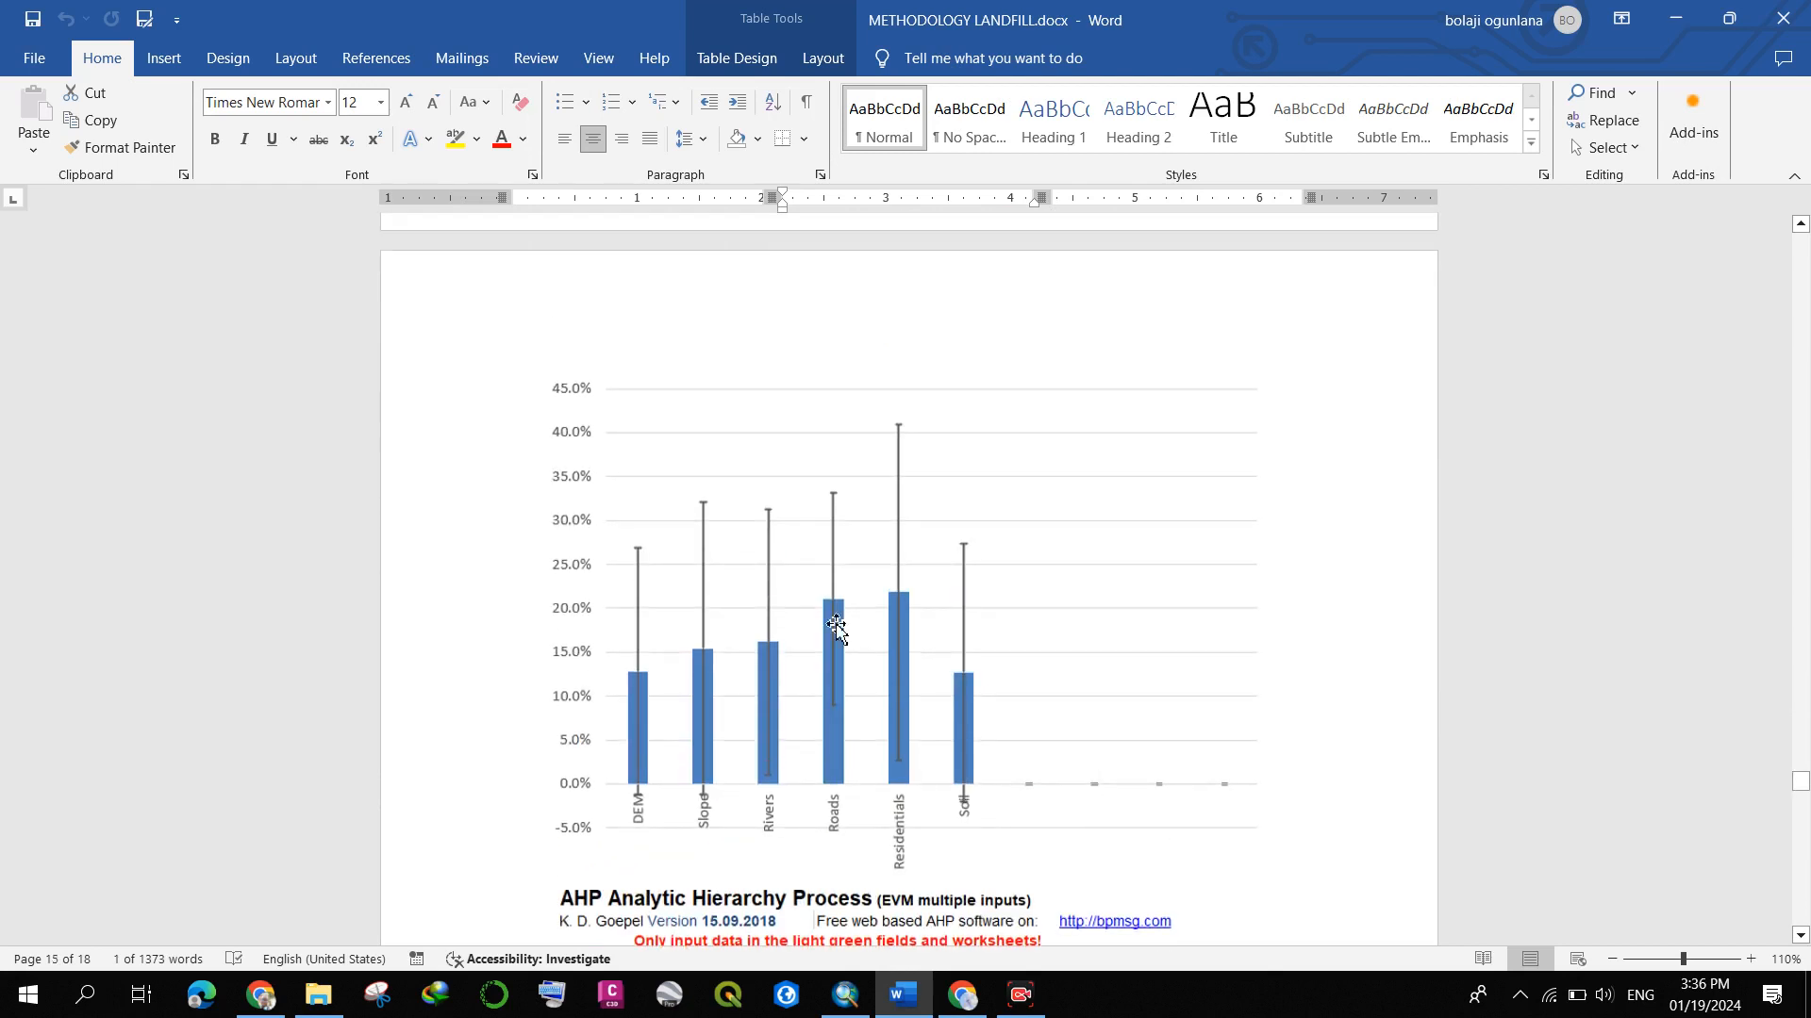
scroll(659, 634, down, 2)
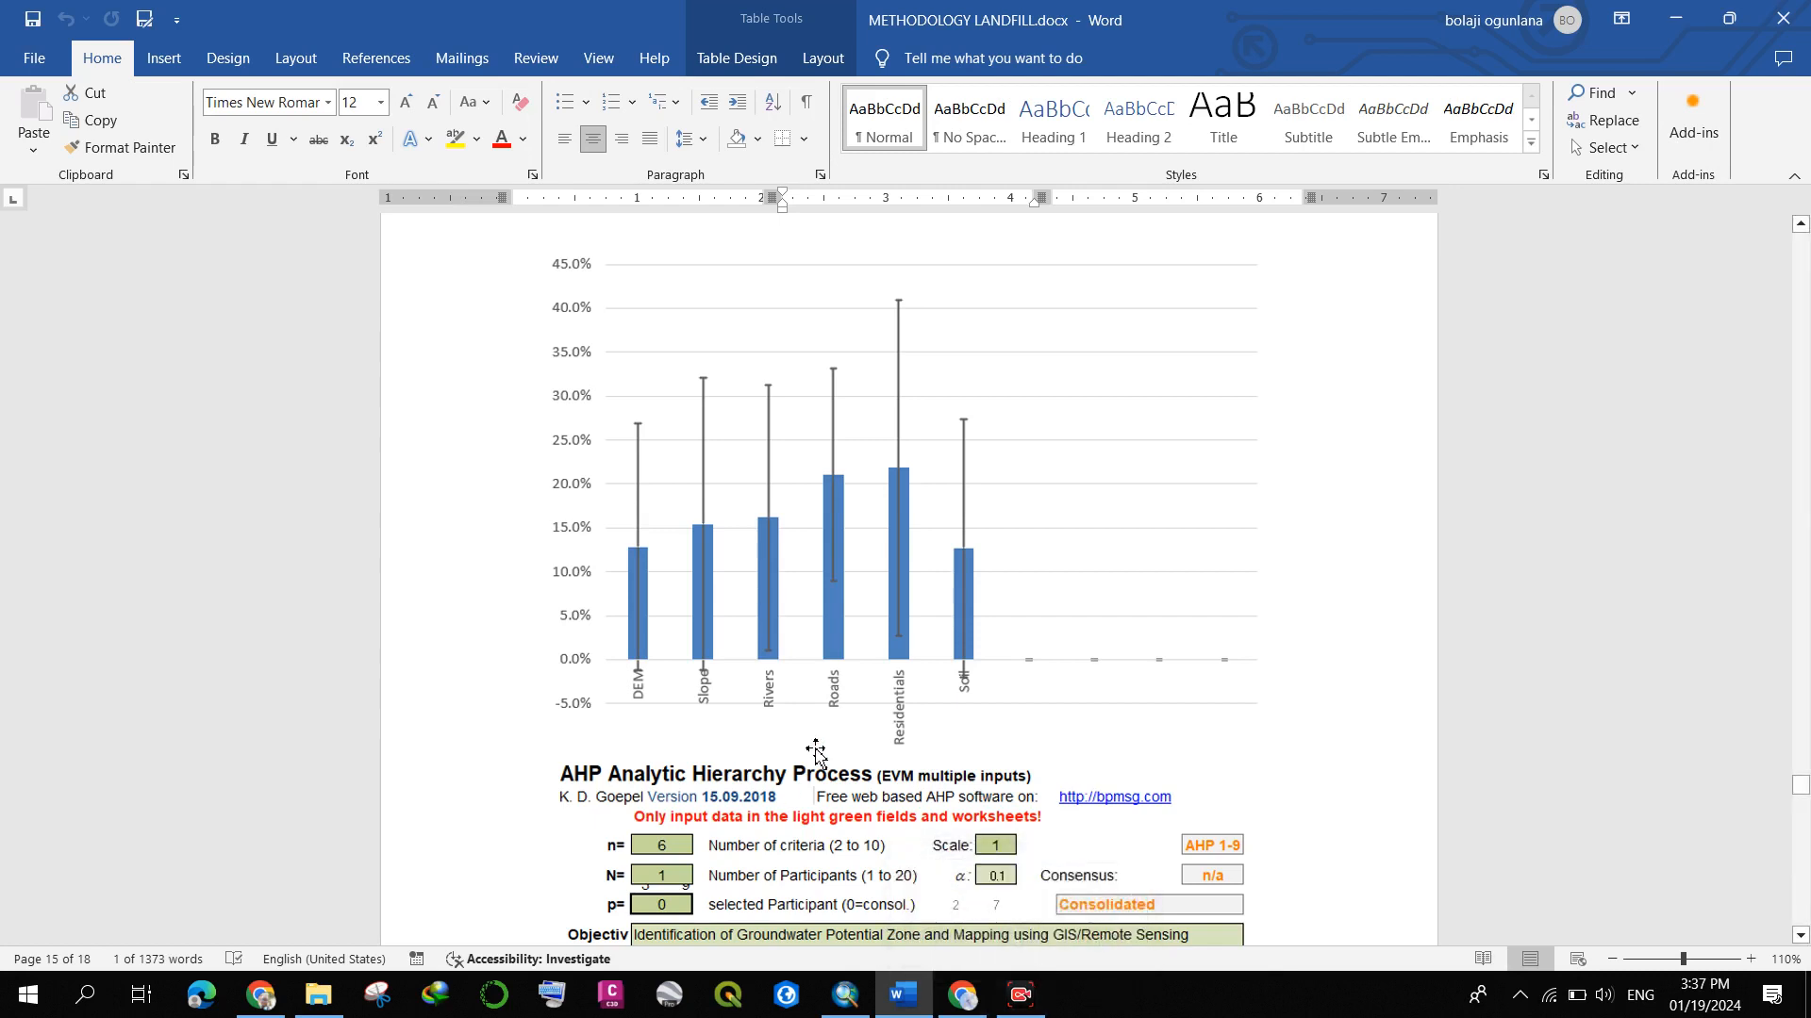
scroll(815, 750, down, 4)
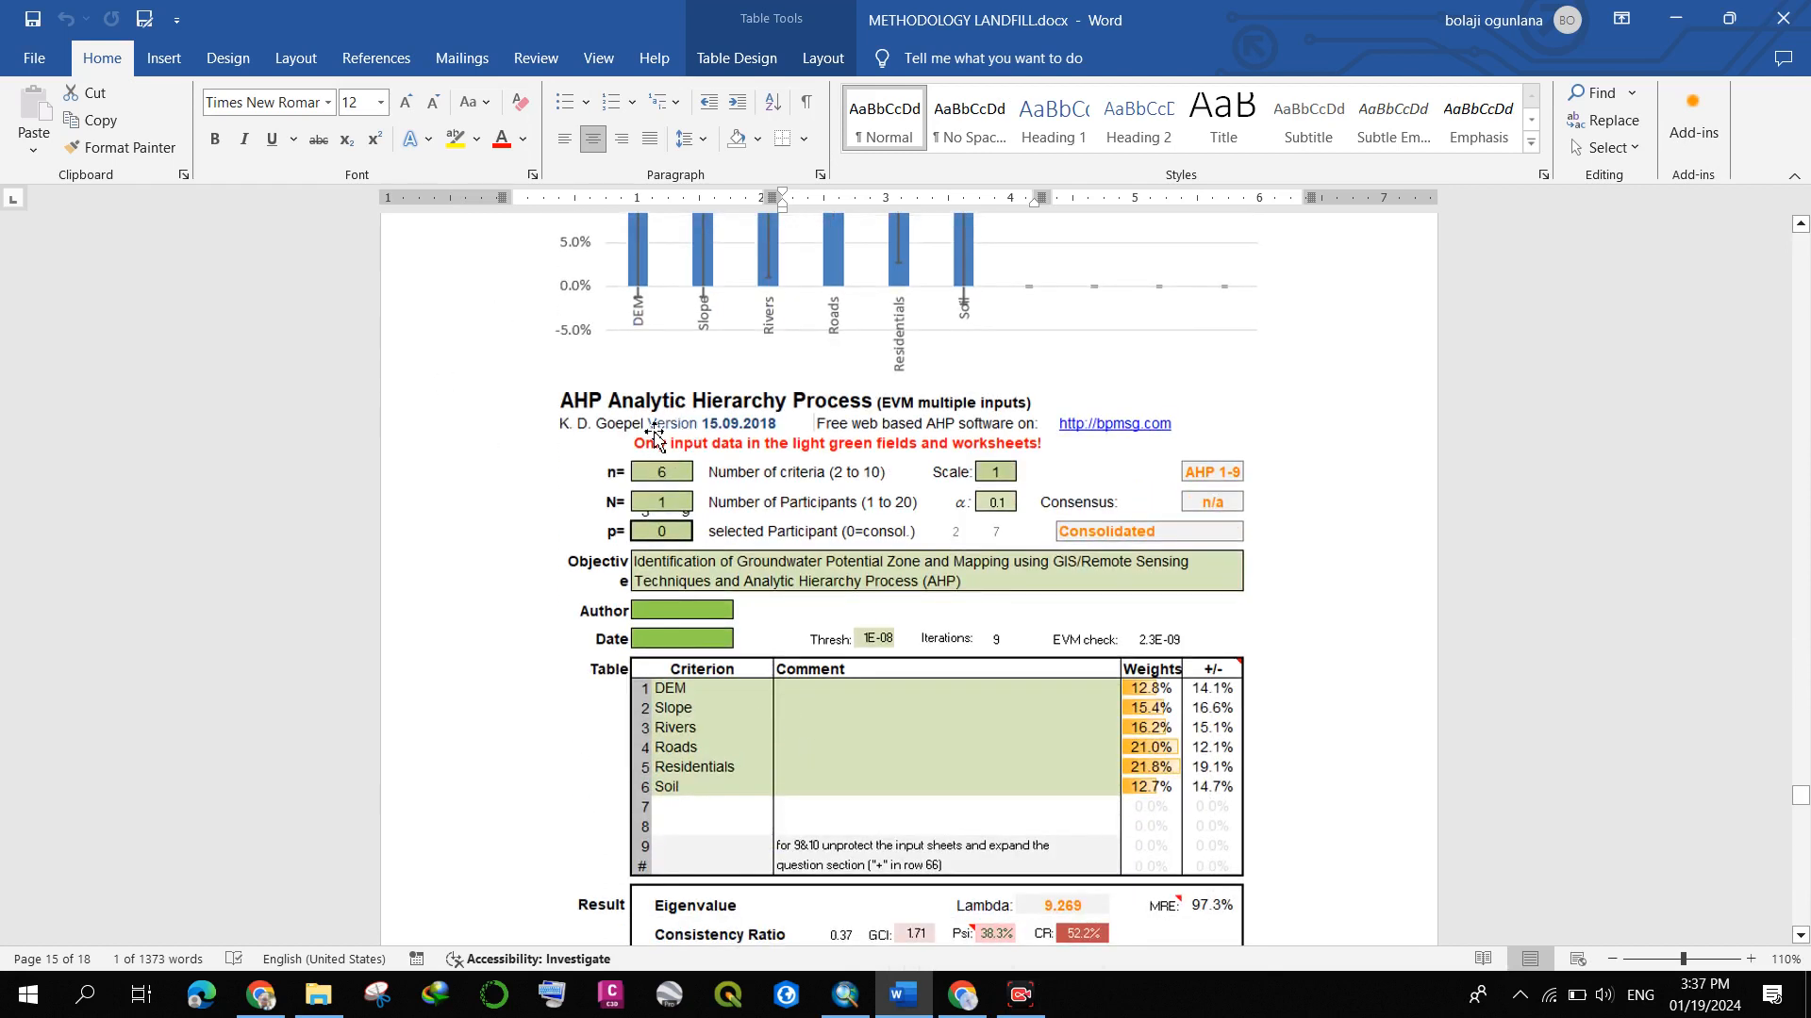
scroll(672, 455, down, 1)
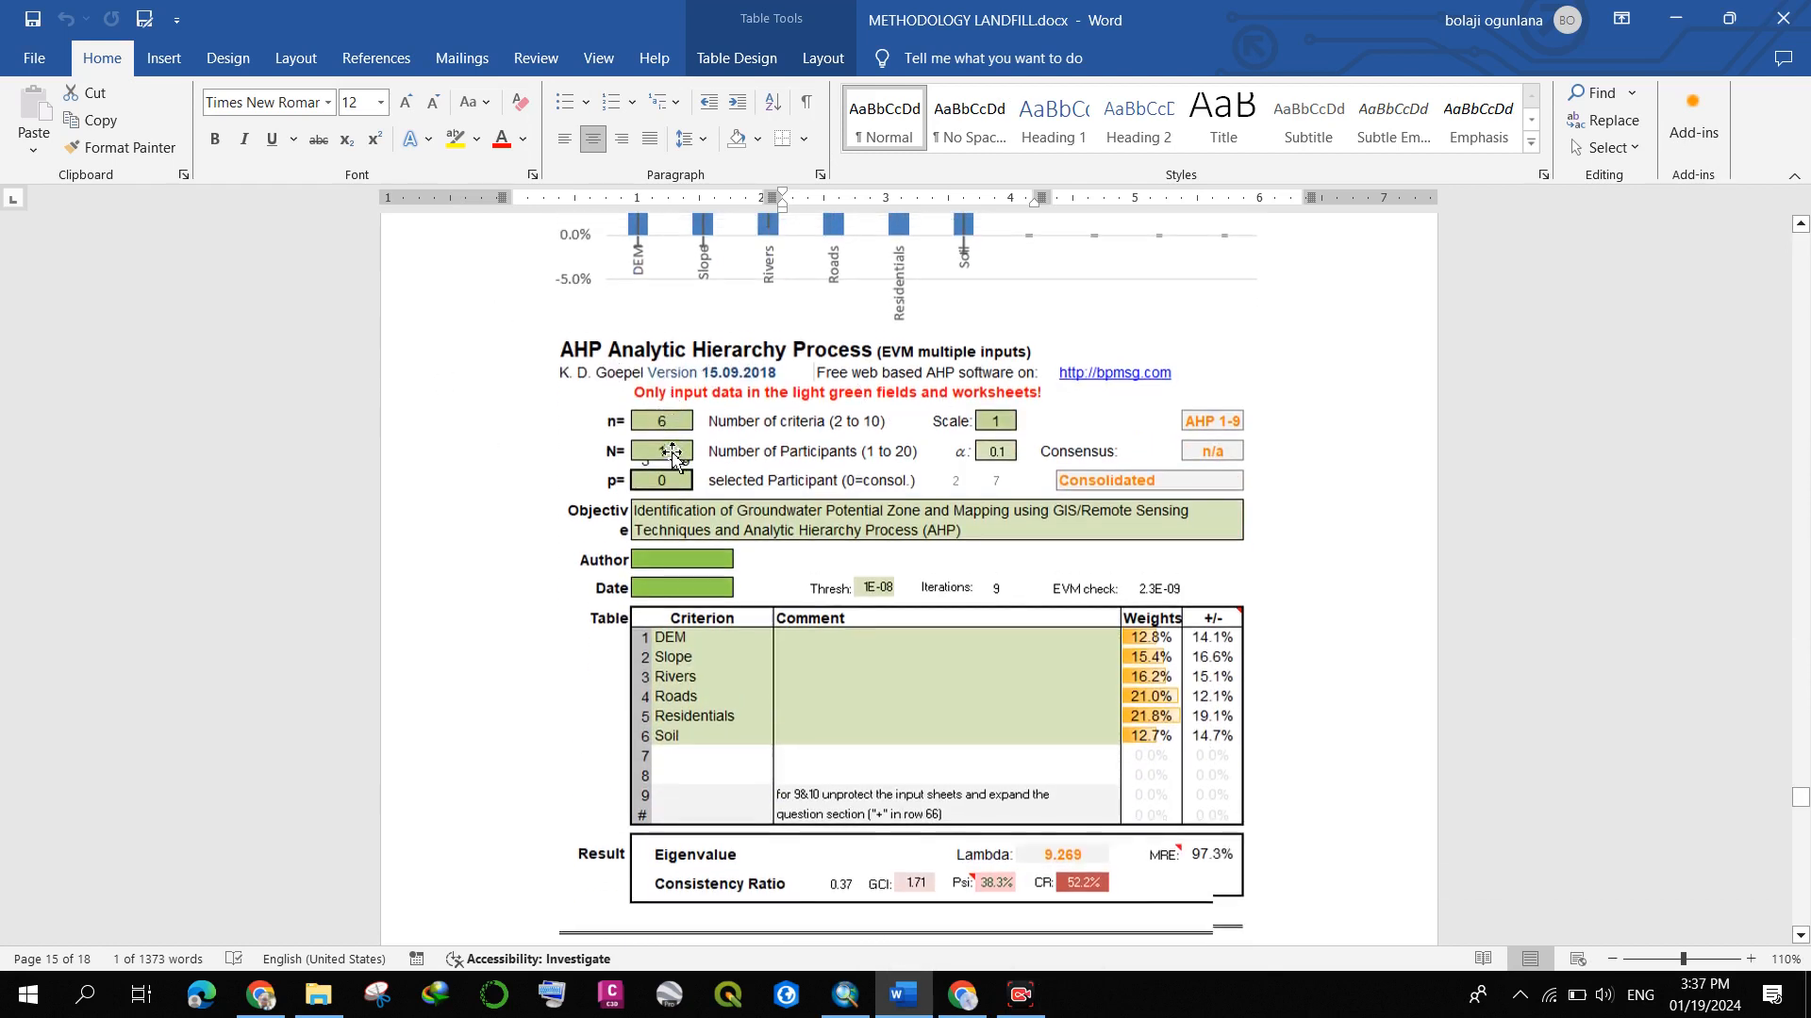
scroll(672, 455, down, 2)
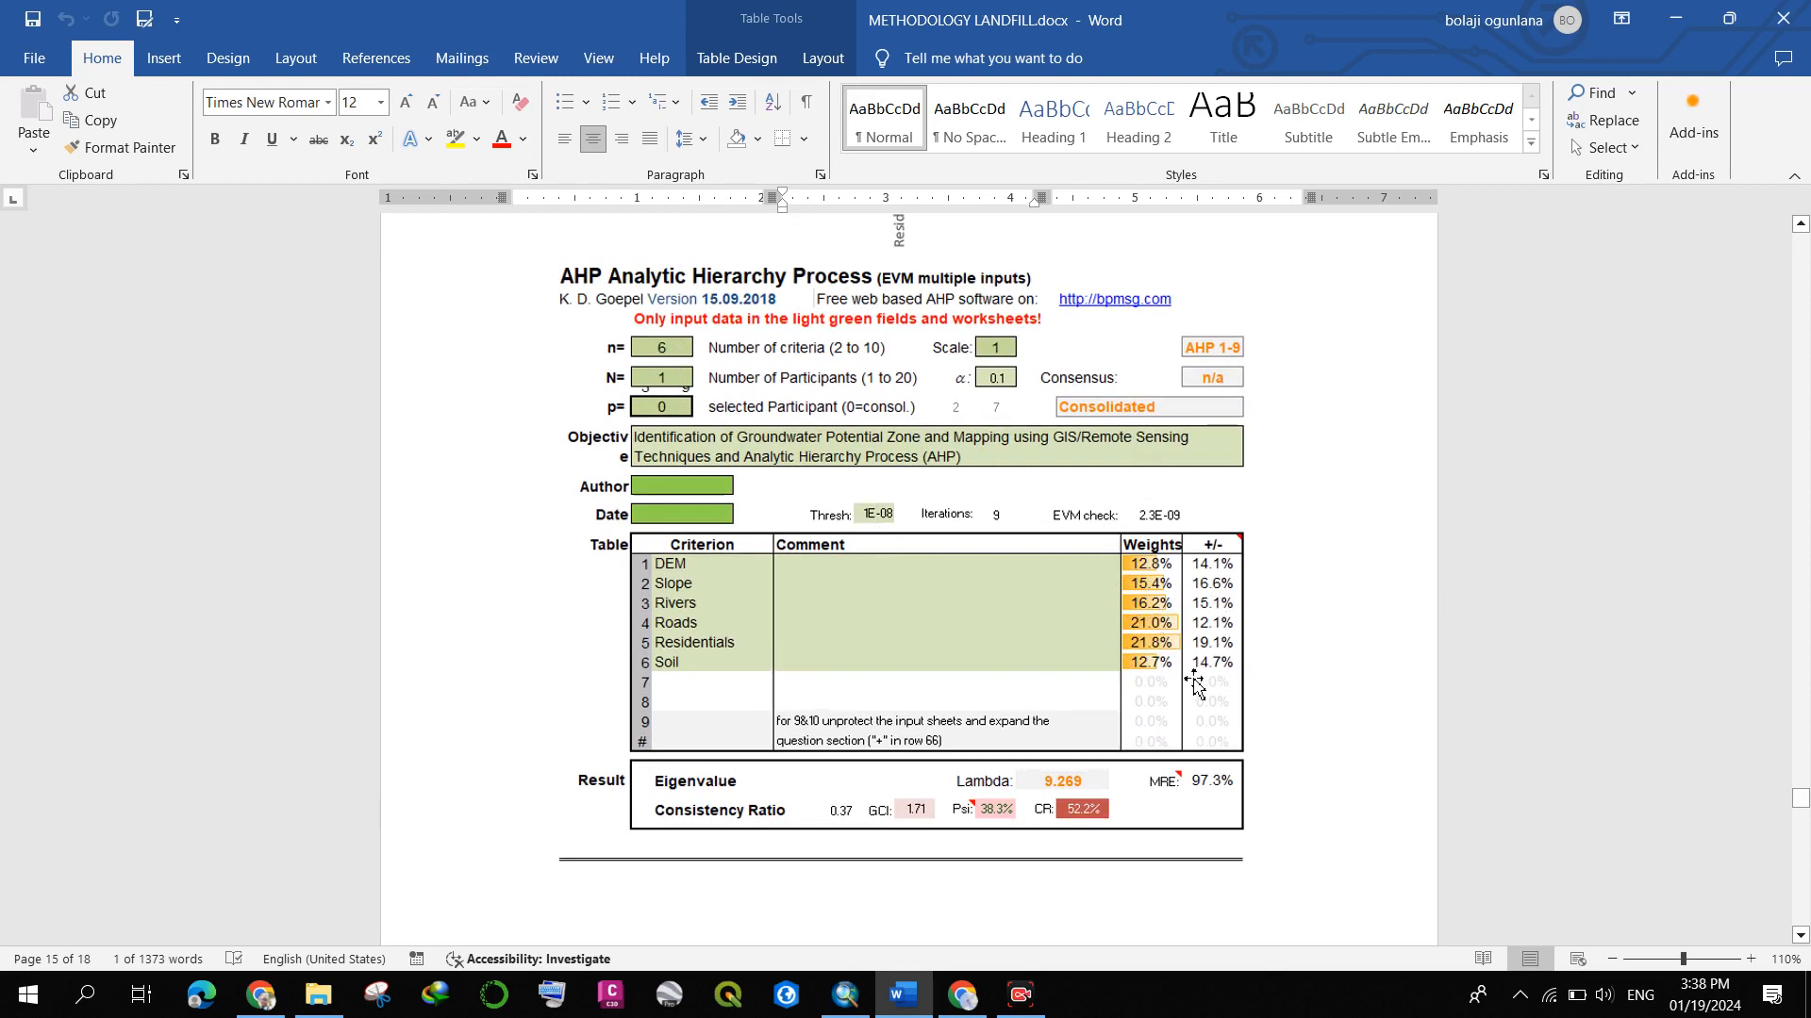
- Read the AHP comparison matrix with its normalized principal eigenvector and the Weighted overlay analysis section with its raster weight table
scroll(1192, 698, down, 1)
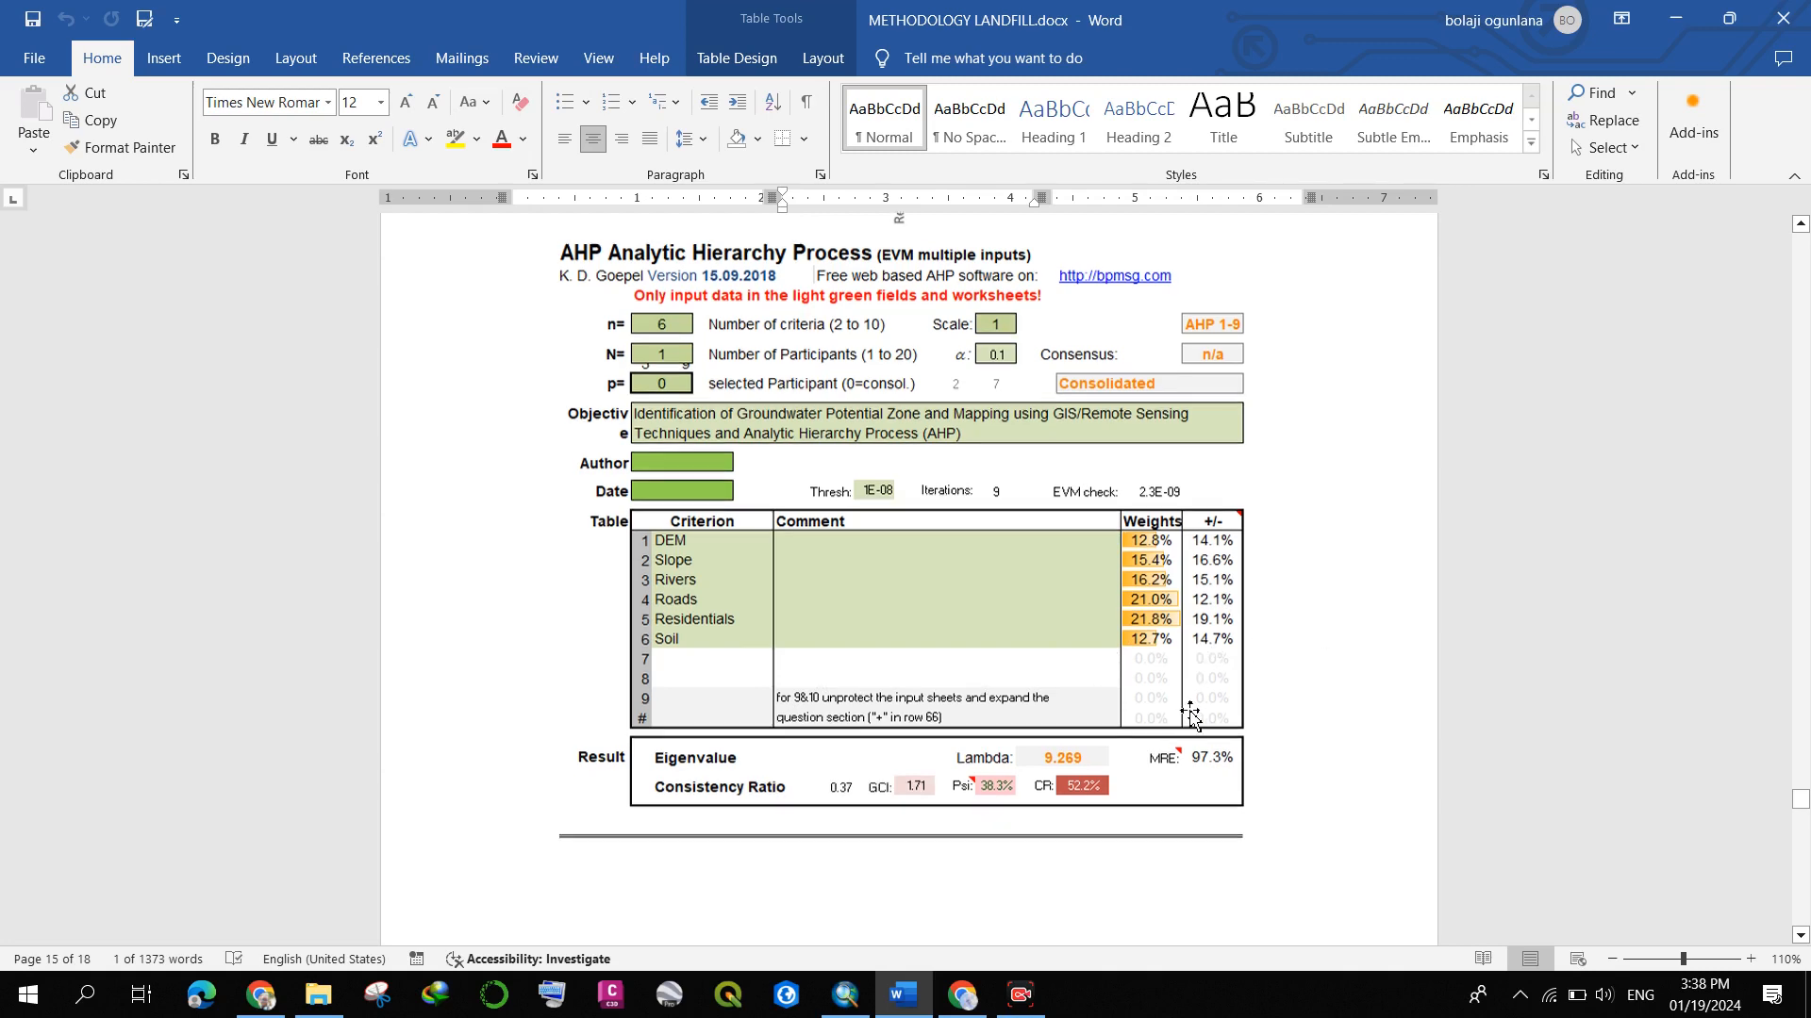
scroll(1192, 717, down, 8)
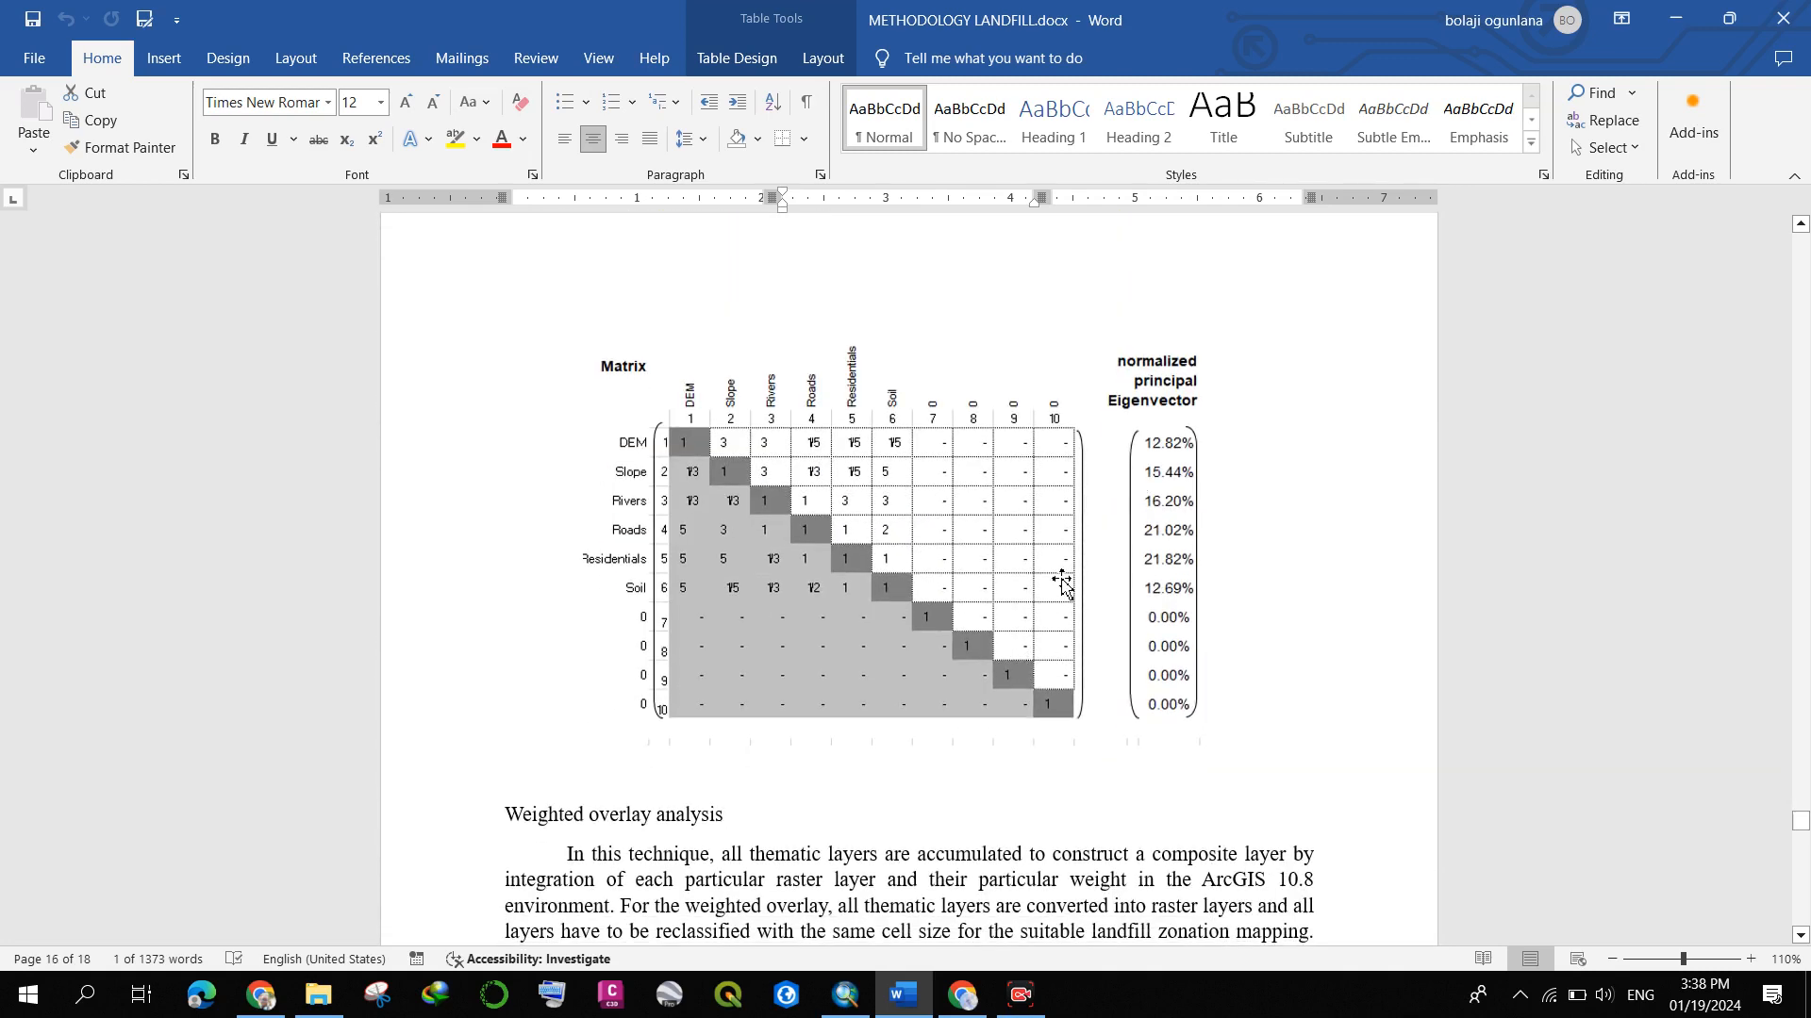
scroll(1063, 585, down, 6)
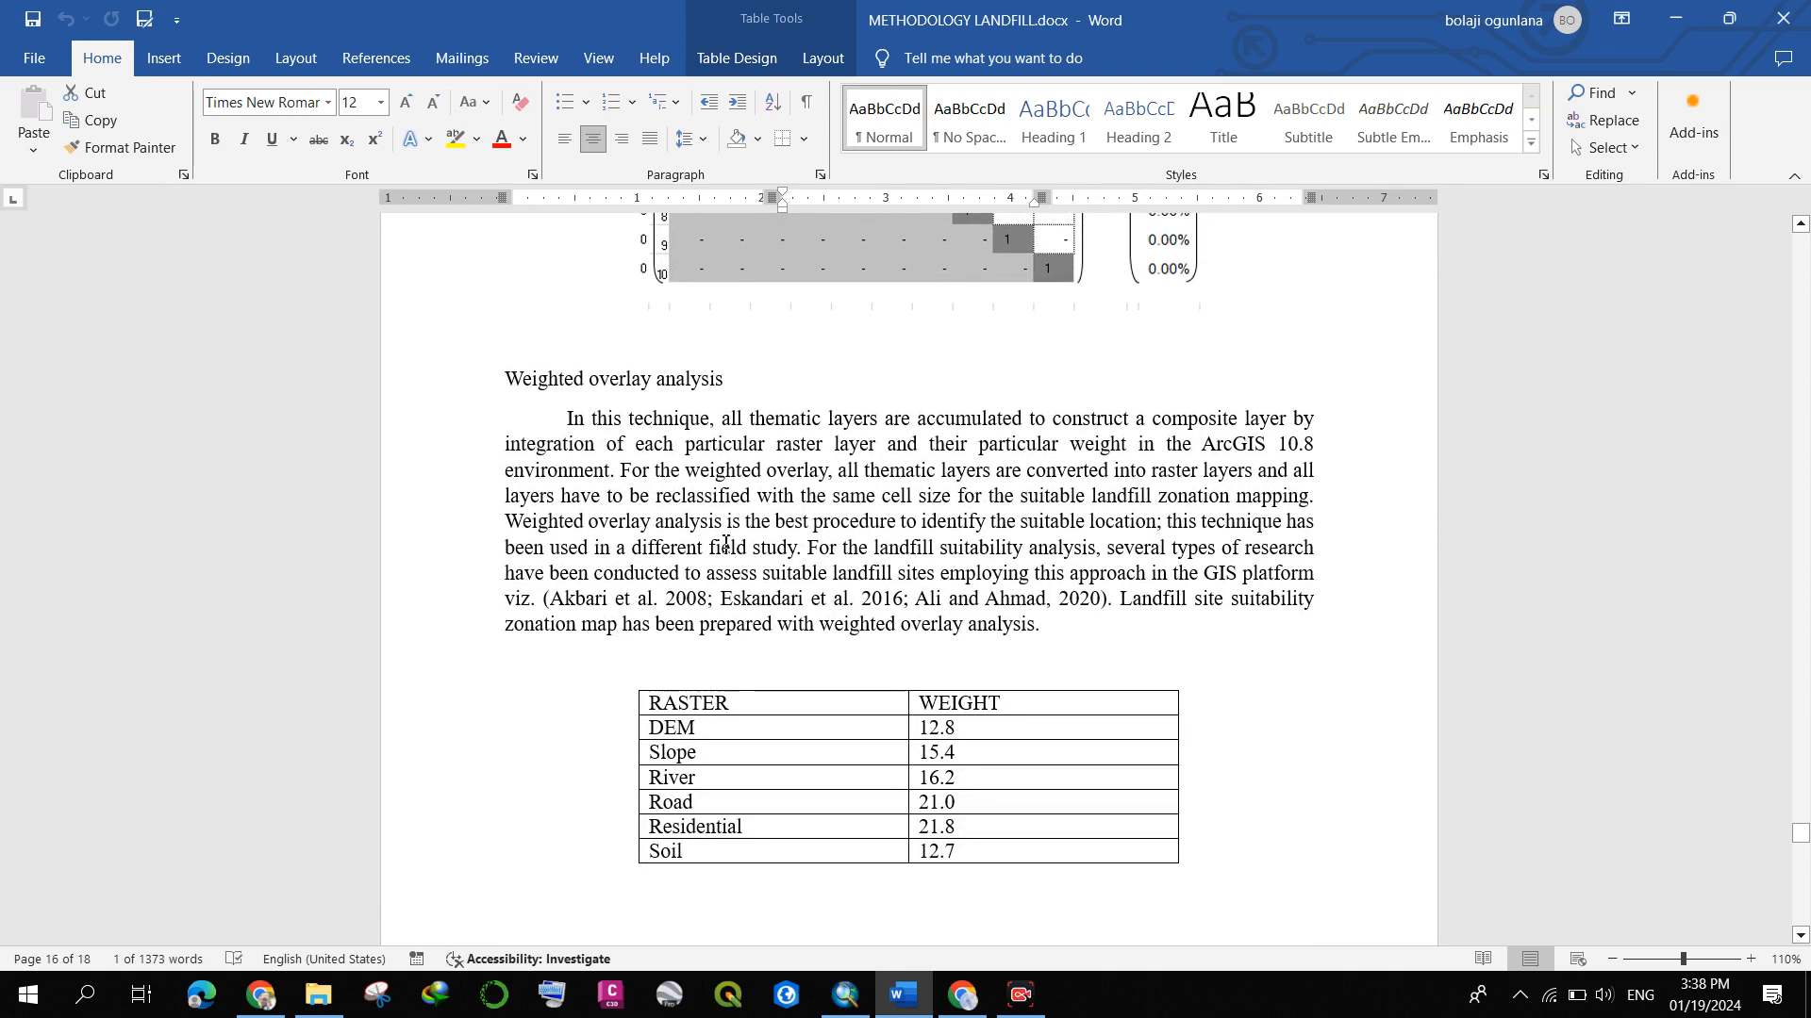
- Examine the Landfill Suitability Map of Ile Ife and its legend ranks from Less Suitable to Highly Suitable
scroll(745, 557, down, 15)
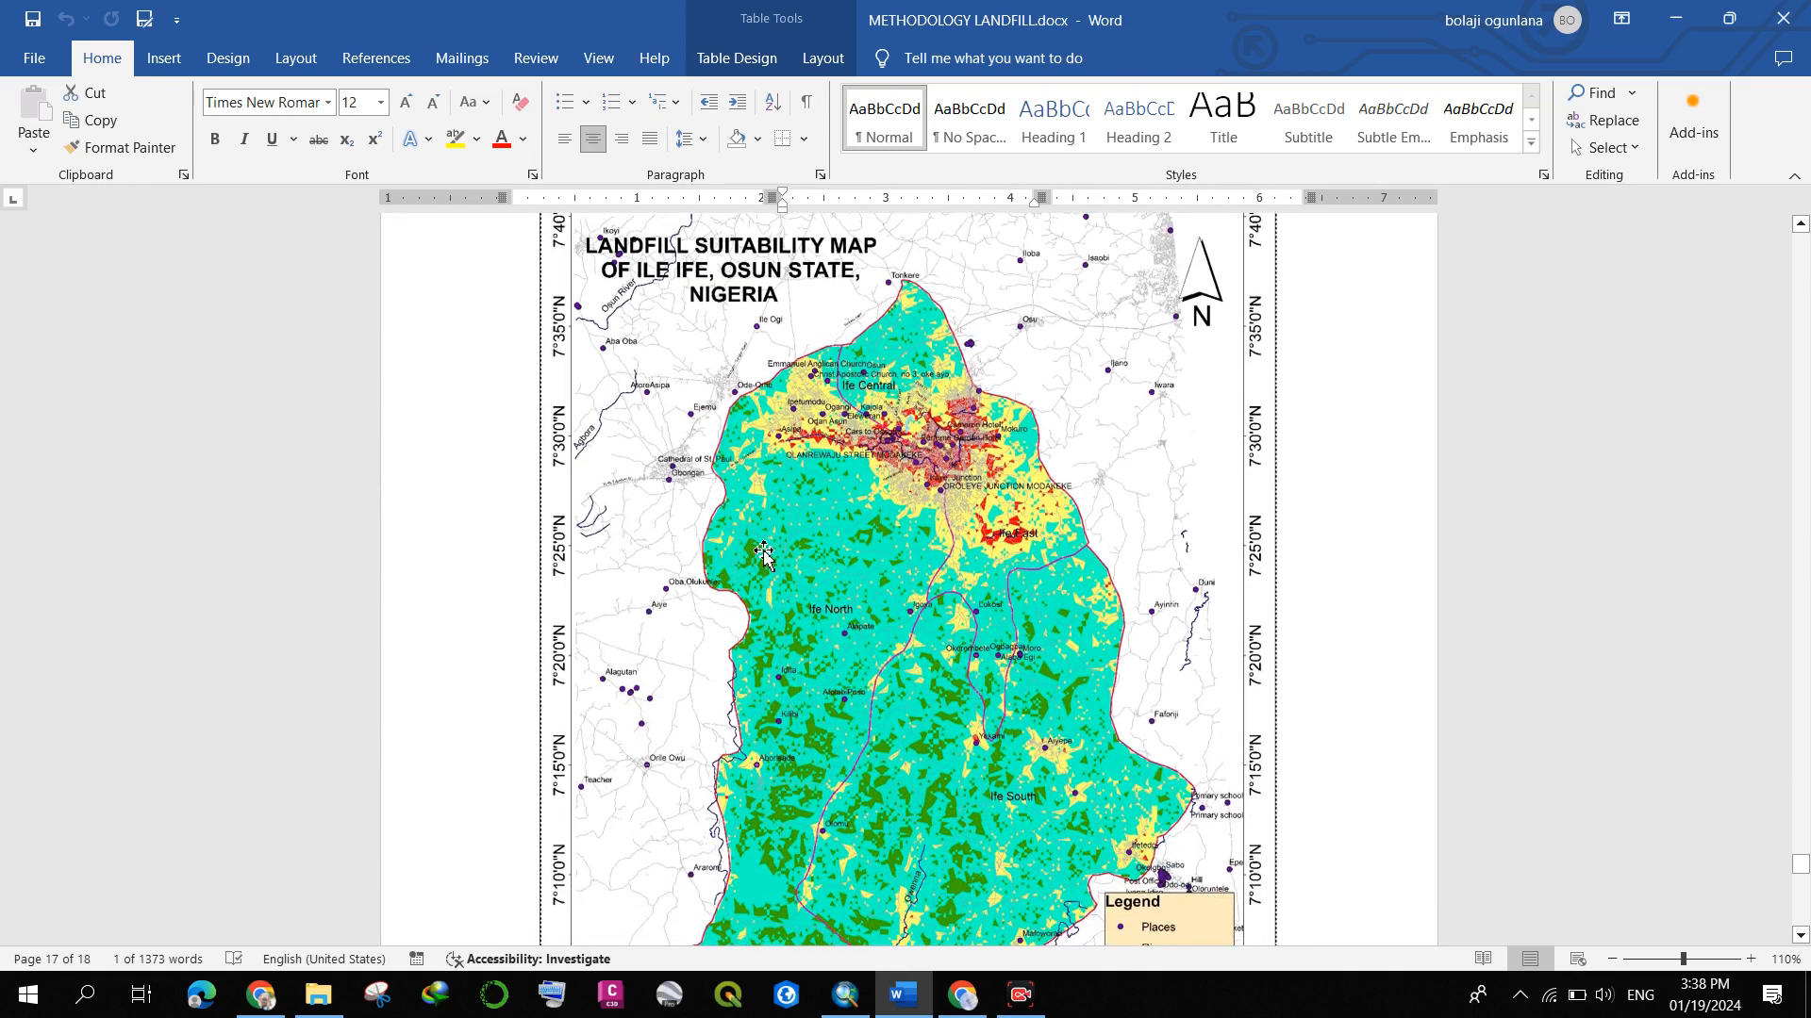
scroll(817, 563, down, 2)
scroll(817, 563, down, 3)
scroll(826, 575, up, 4)
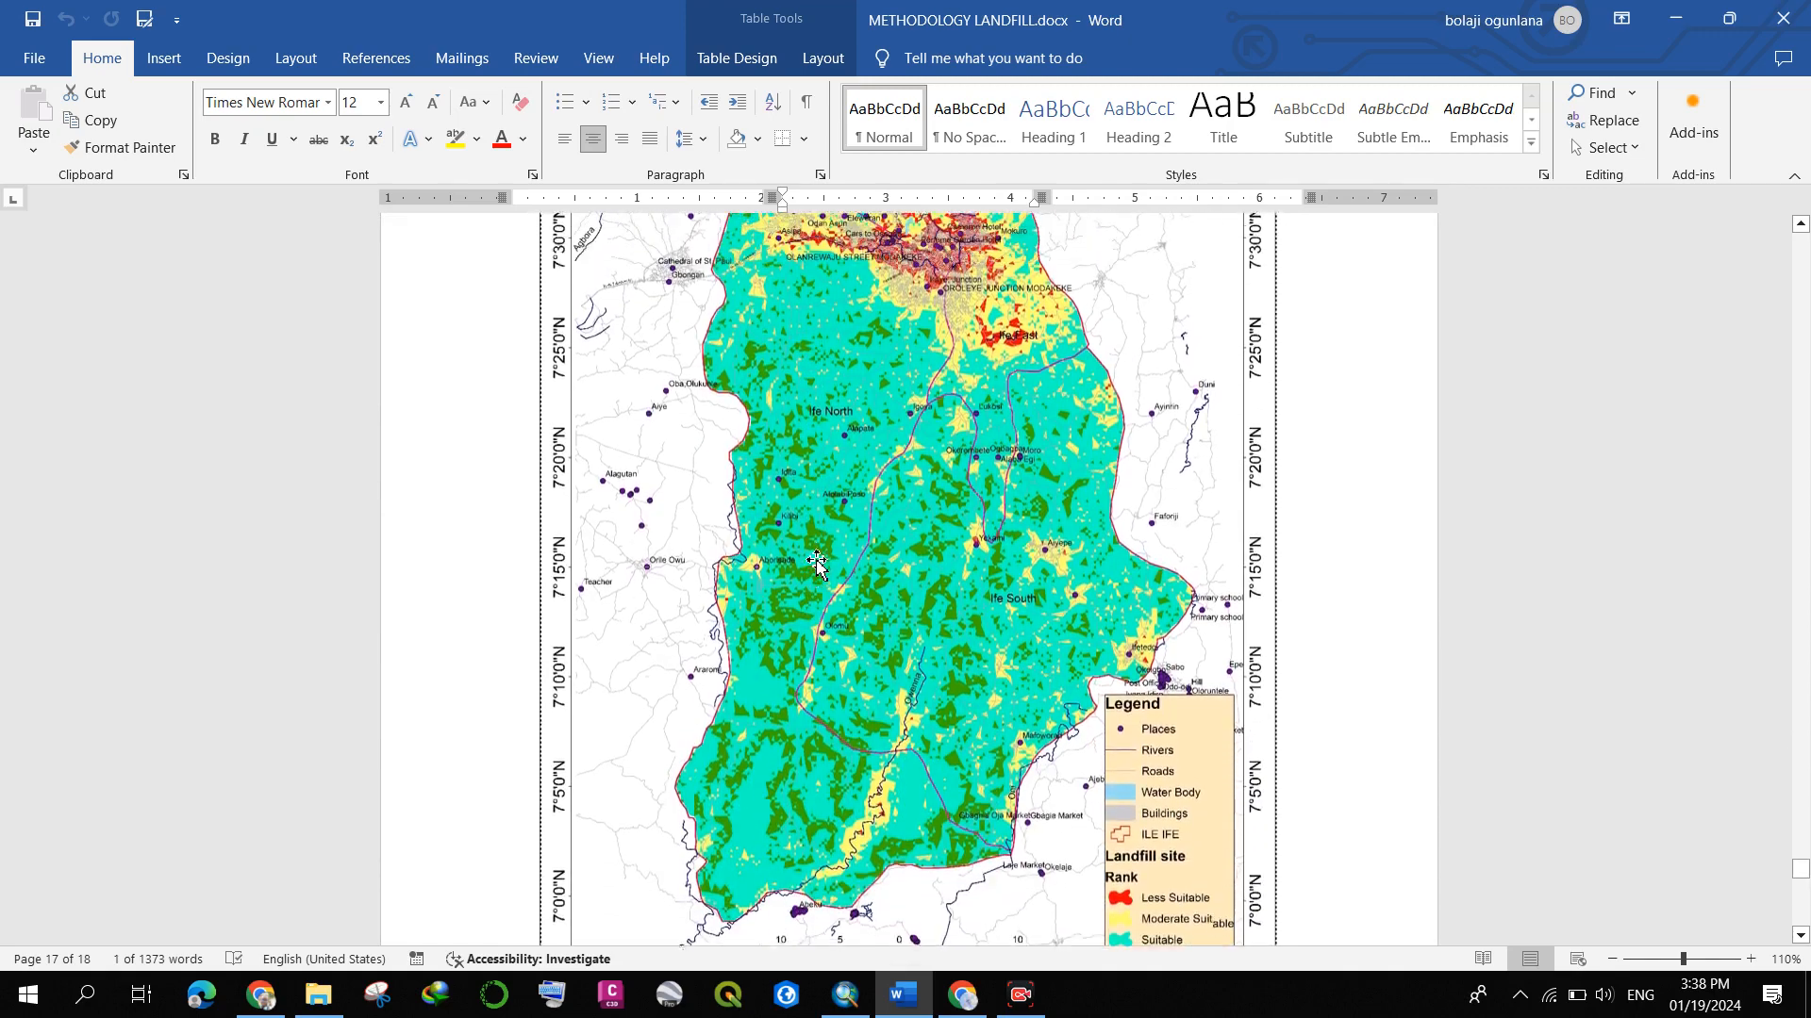
scroll(836, 587, down, 1)
scroll(837, 586, down, 3)
scroll(836, 587, up, 1)
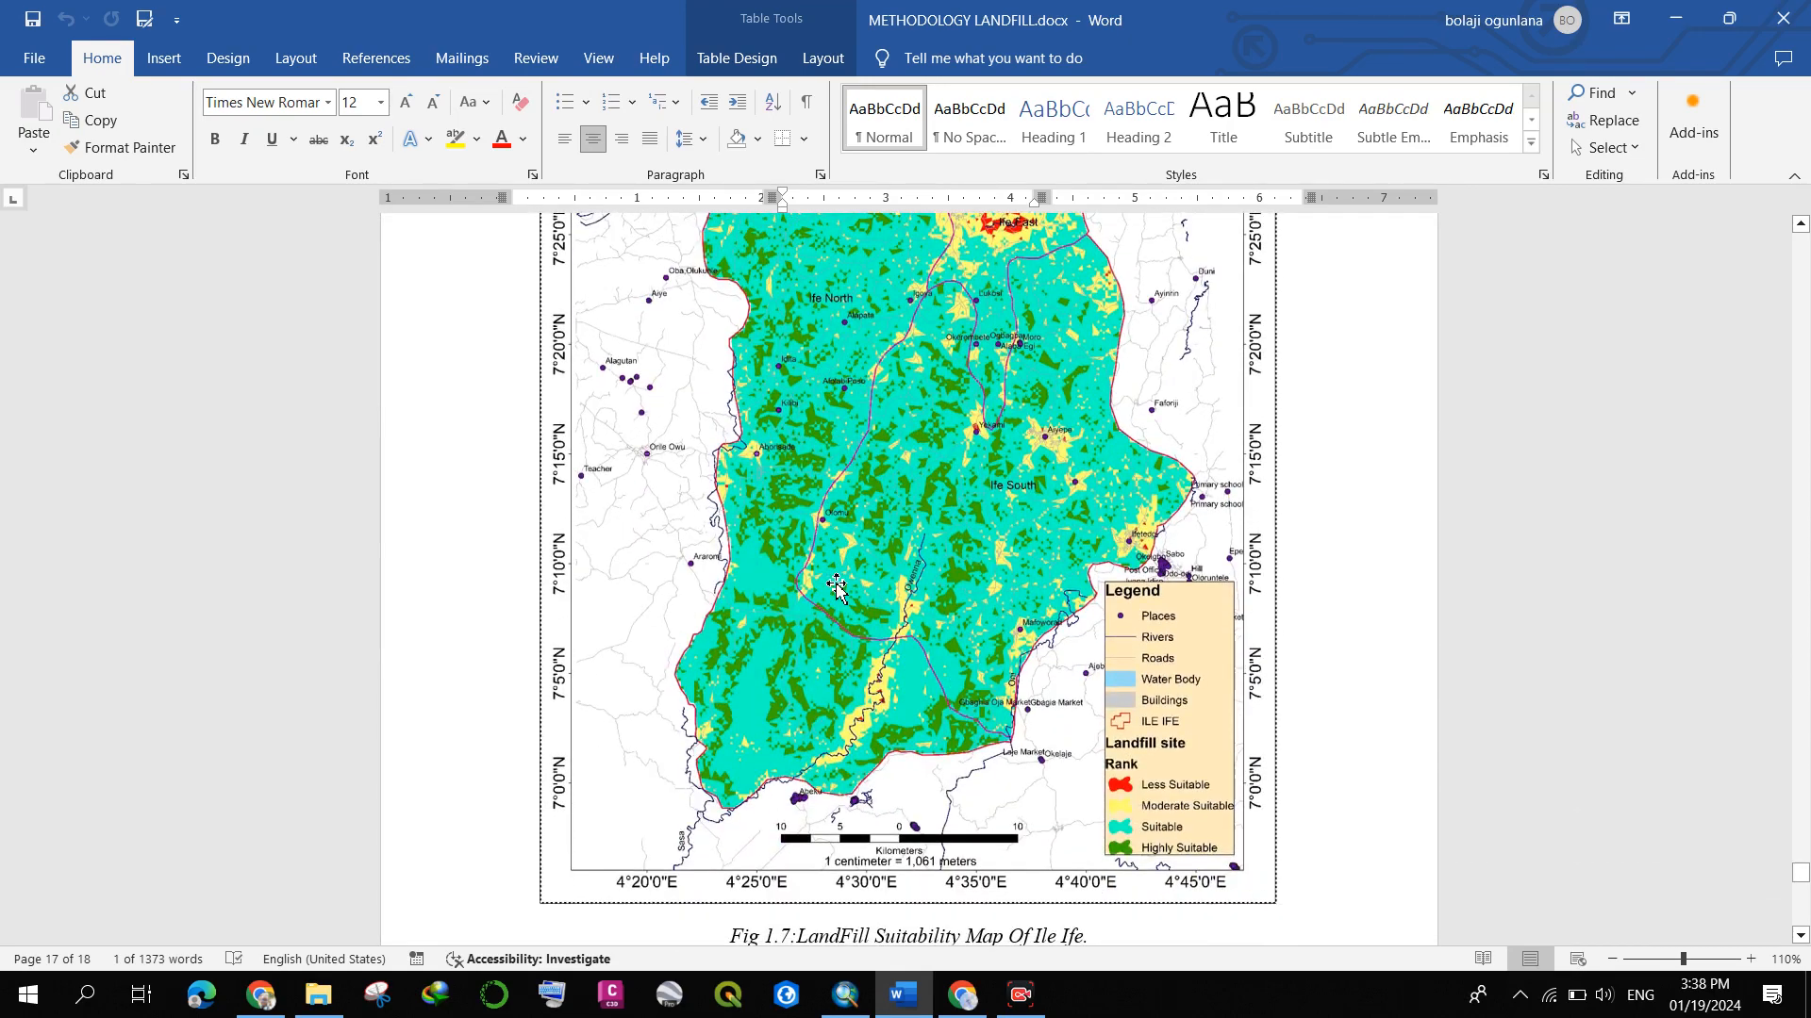
scroll(837, 586, down, 1)
scroll(836, 586, up, 8)
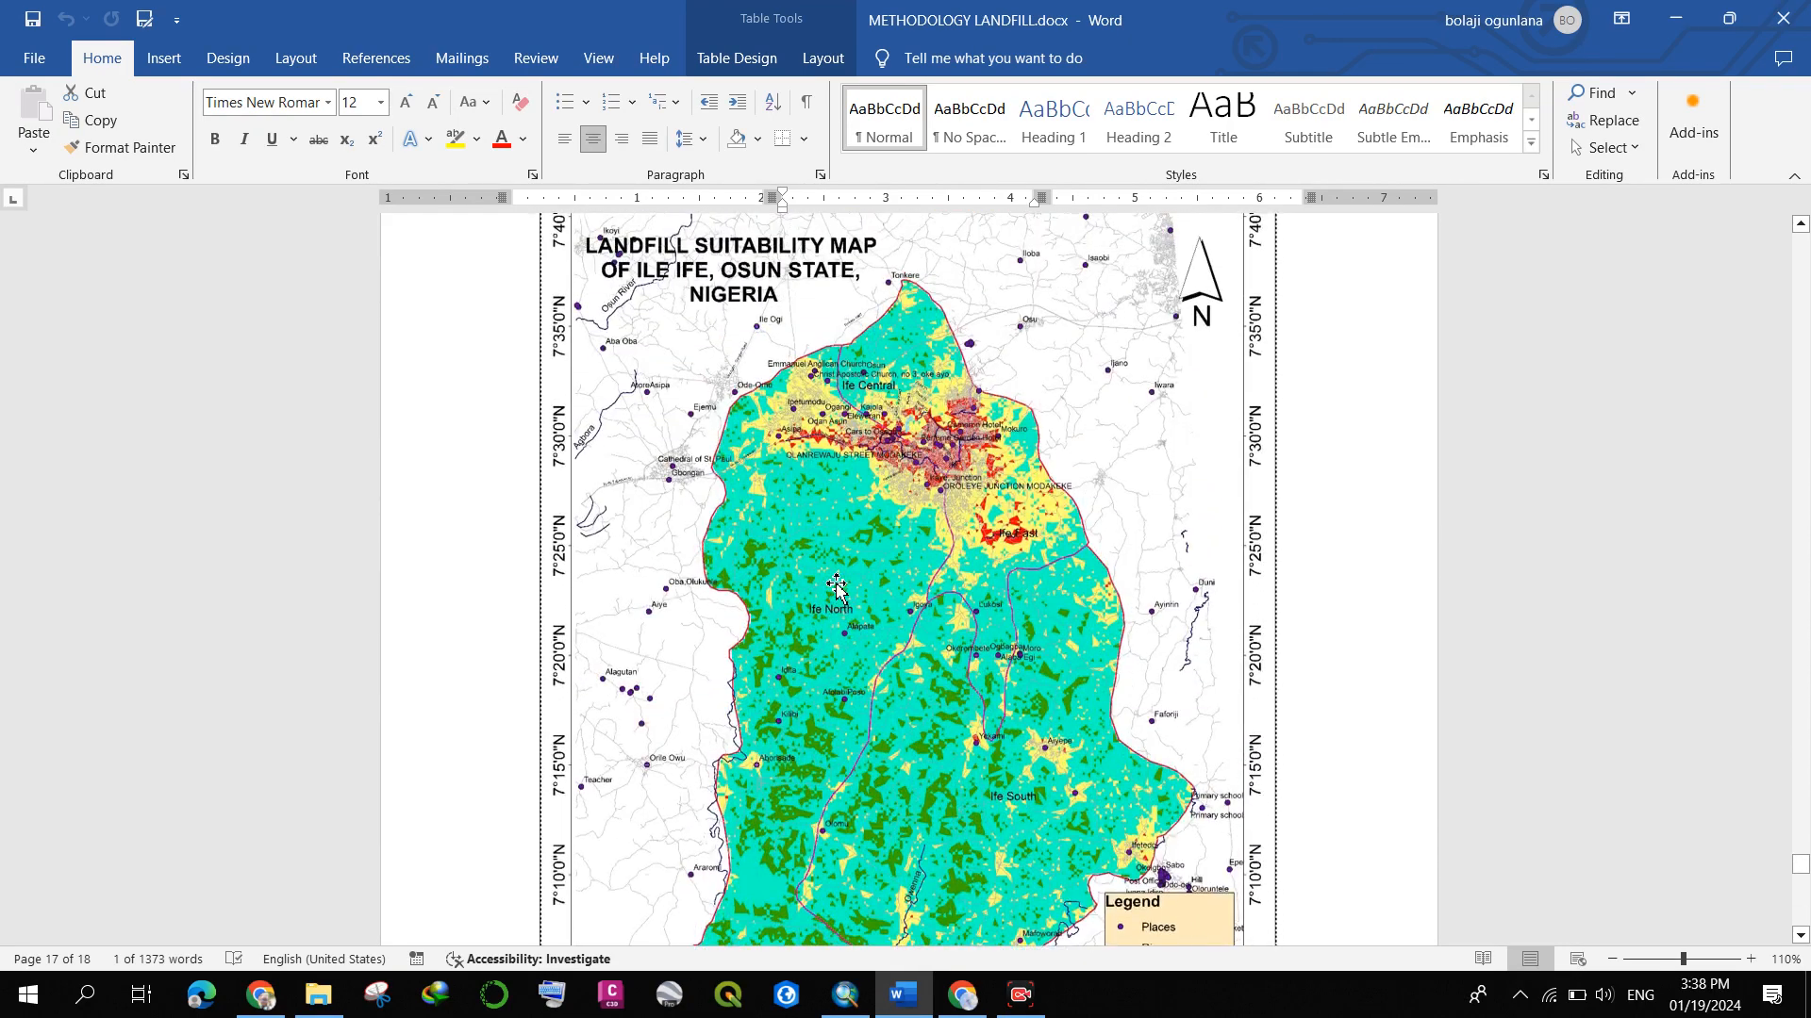
- Read the closing statement on the number of landfill-suitable stations in Ile Ife and check the rest of the last page
scroll(836, 587, down, 10)
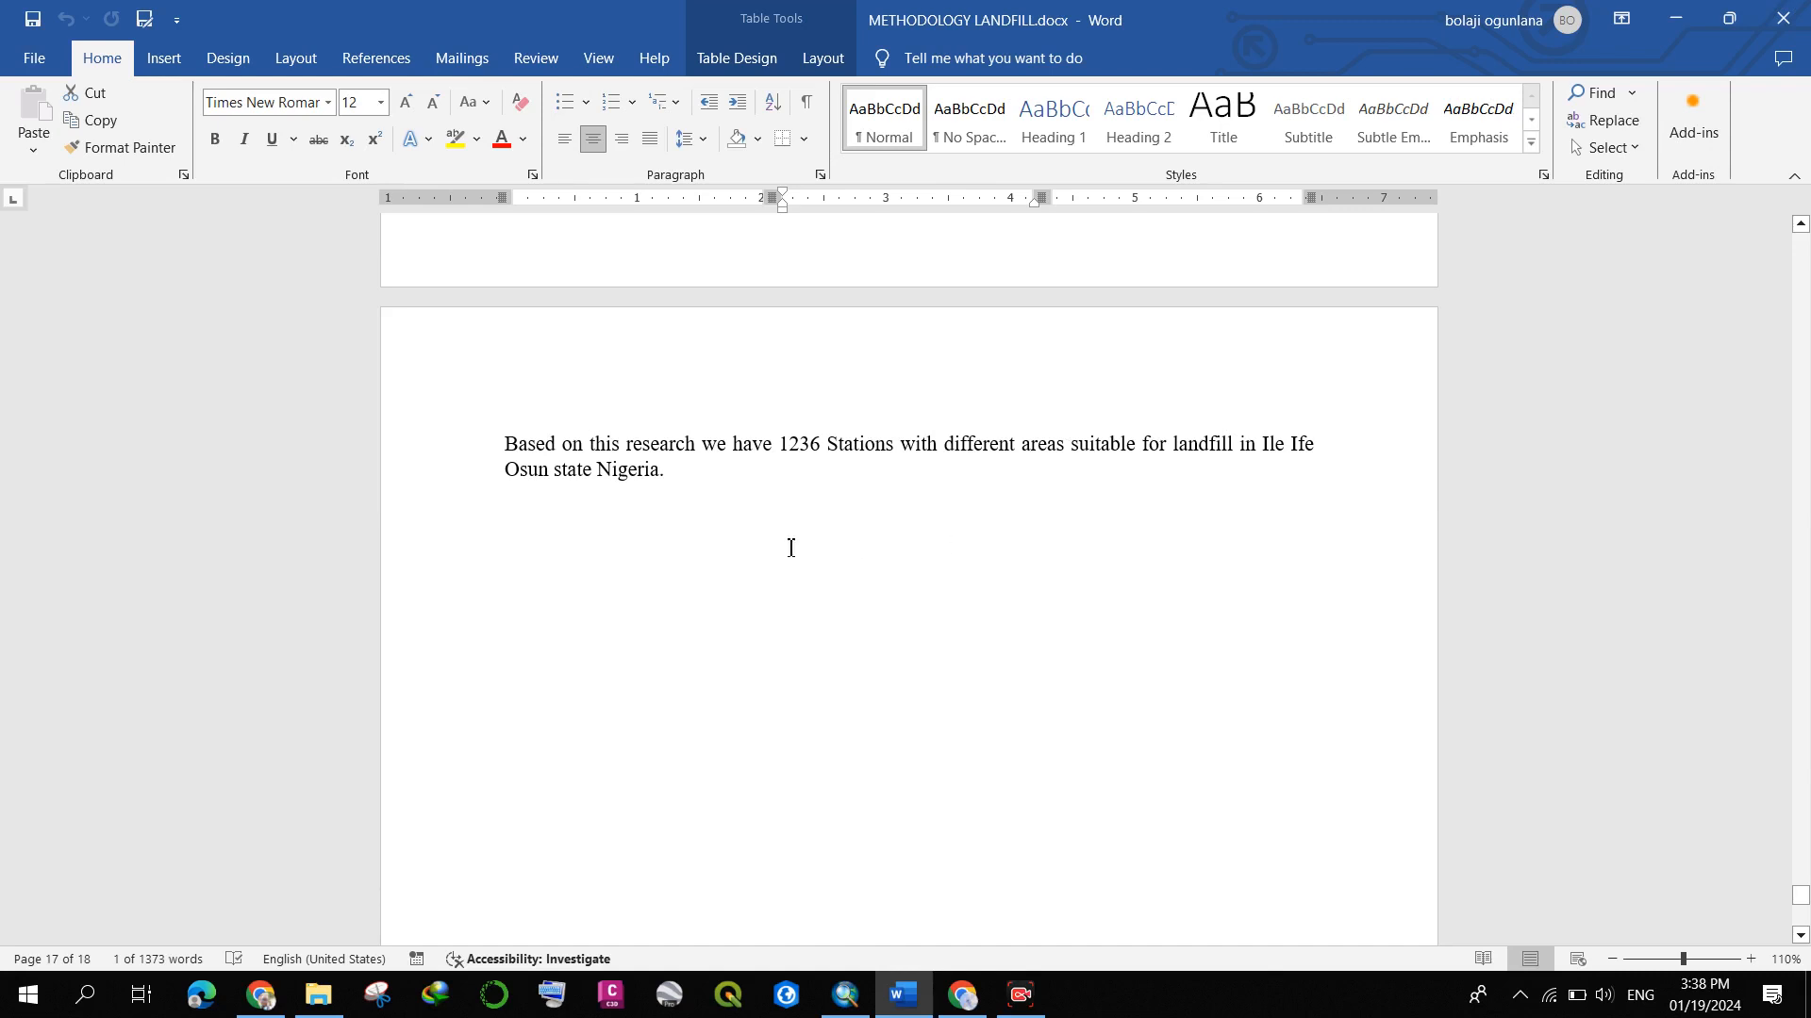
scroll(790, 548, down, 1)
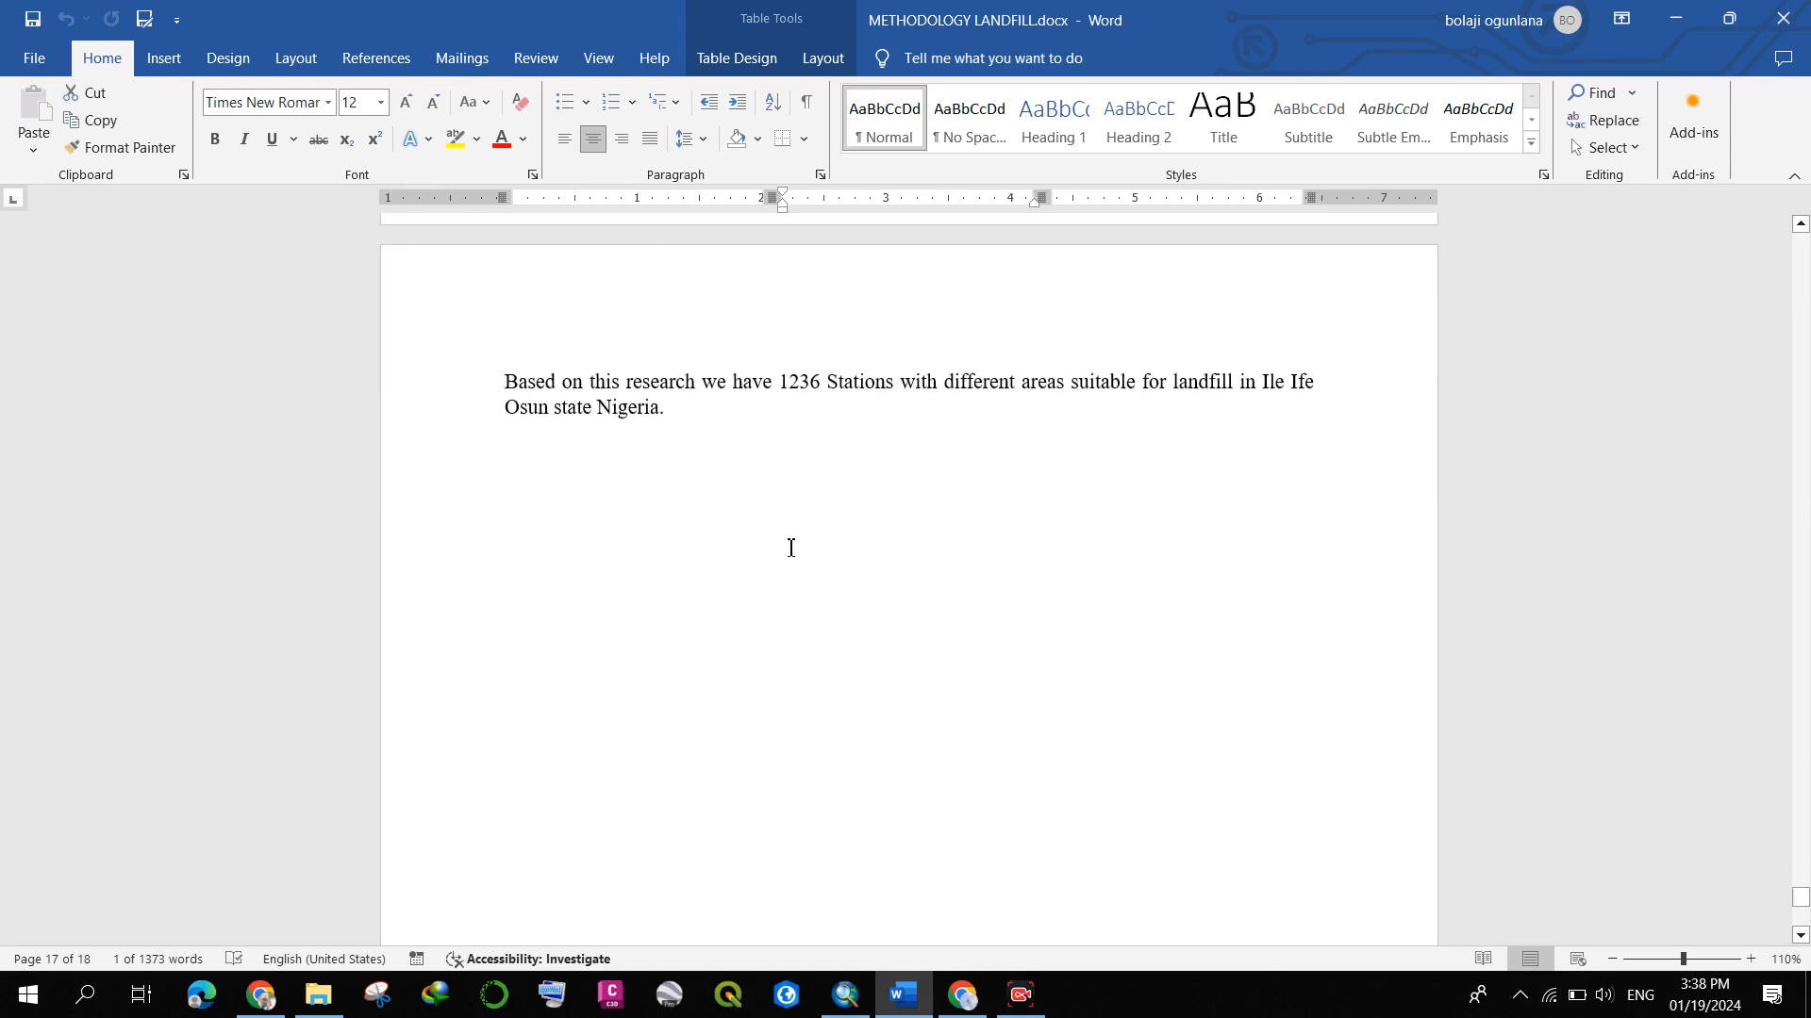
scroll(790, 548, down, 4)
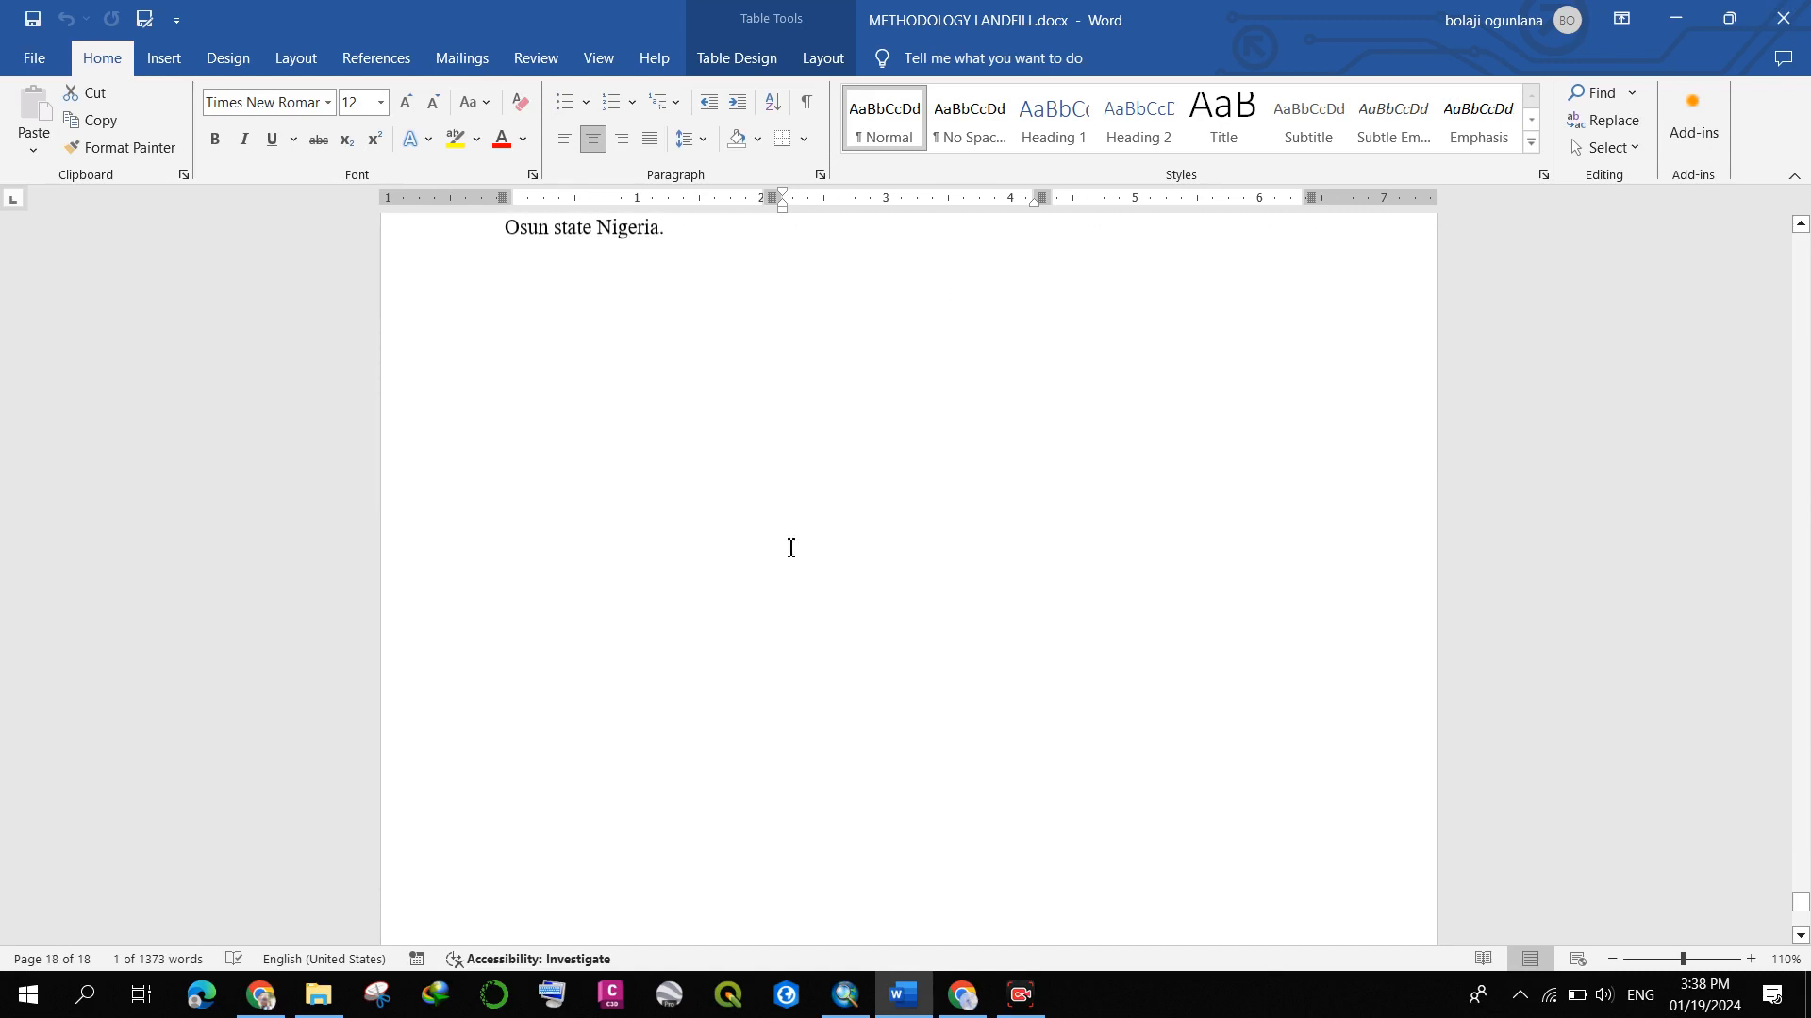
scroll(790, 548, down, 2)
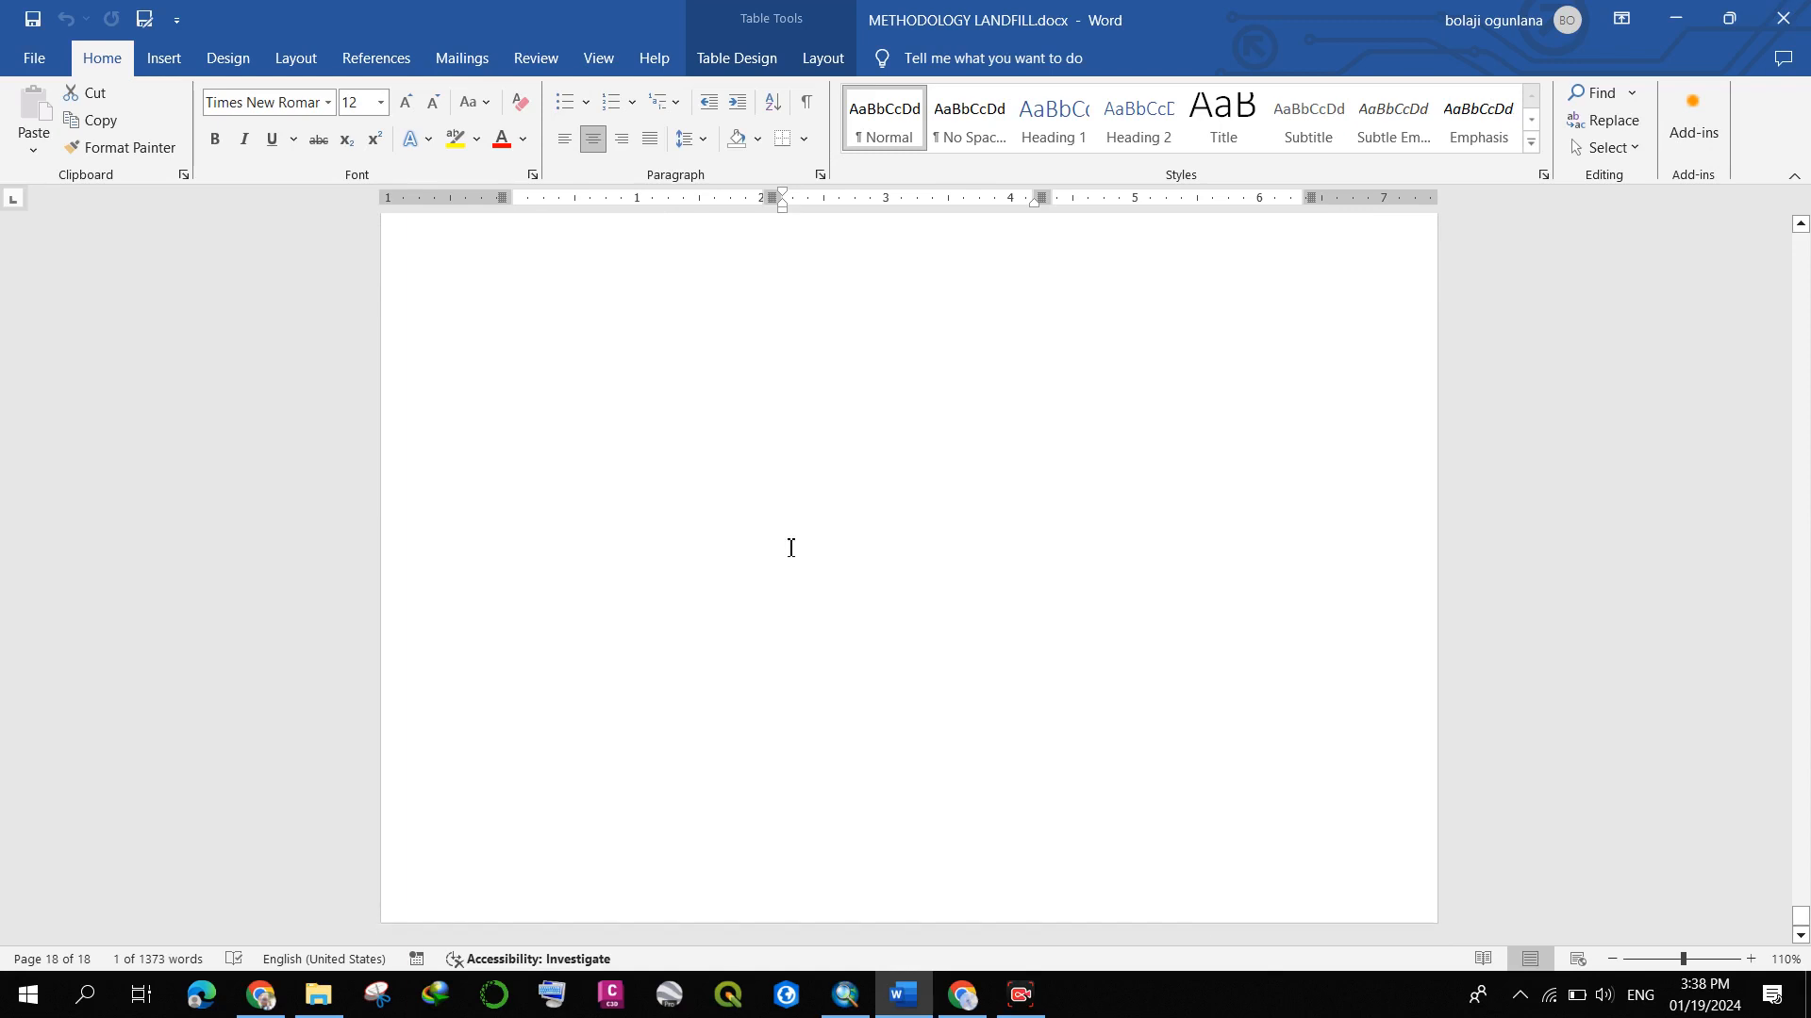
scroll(791, 548, up, 7)
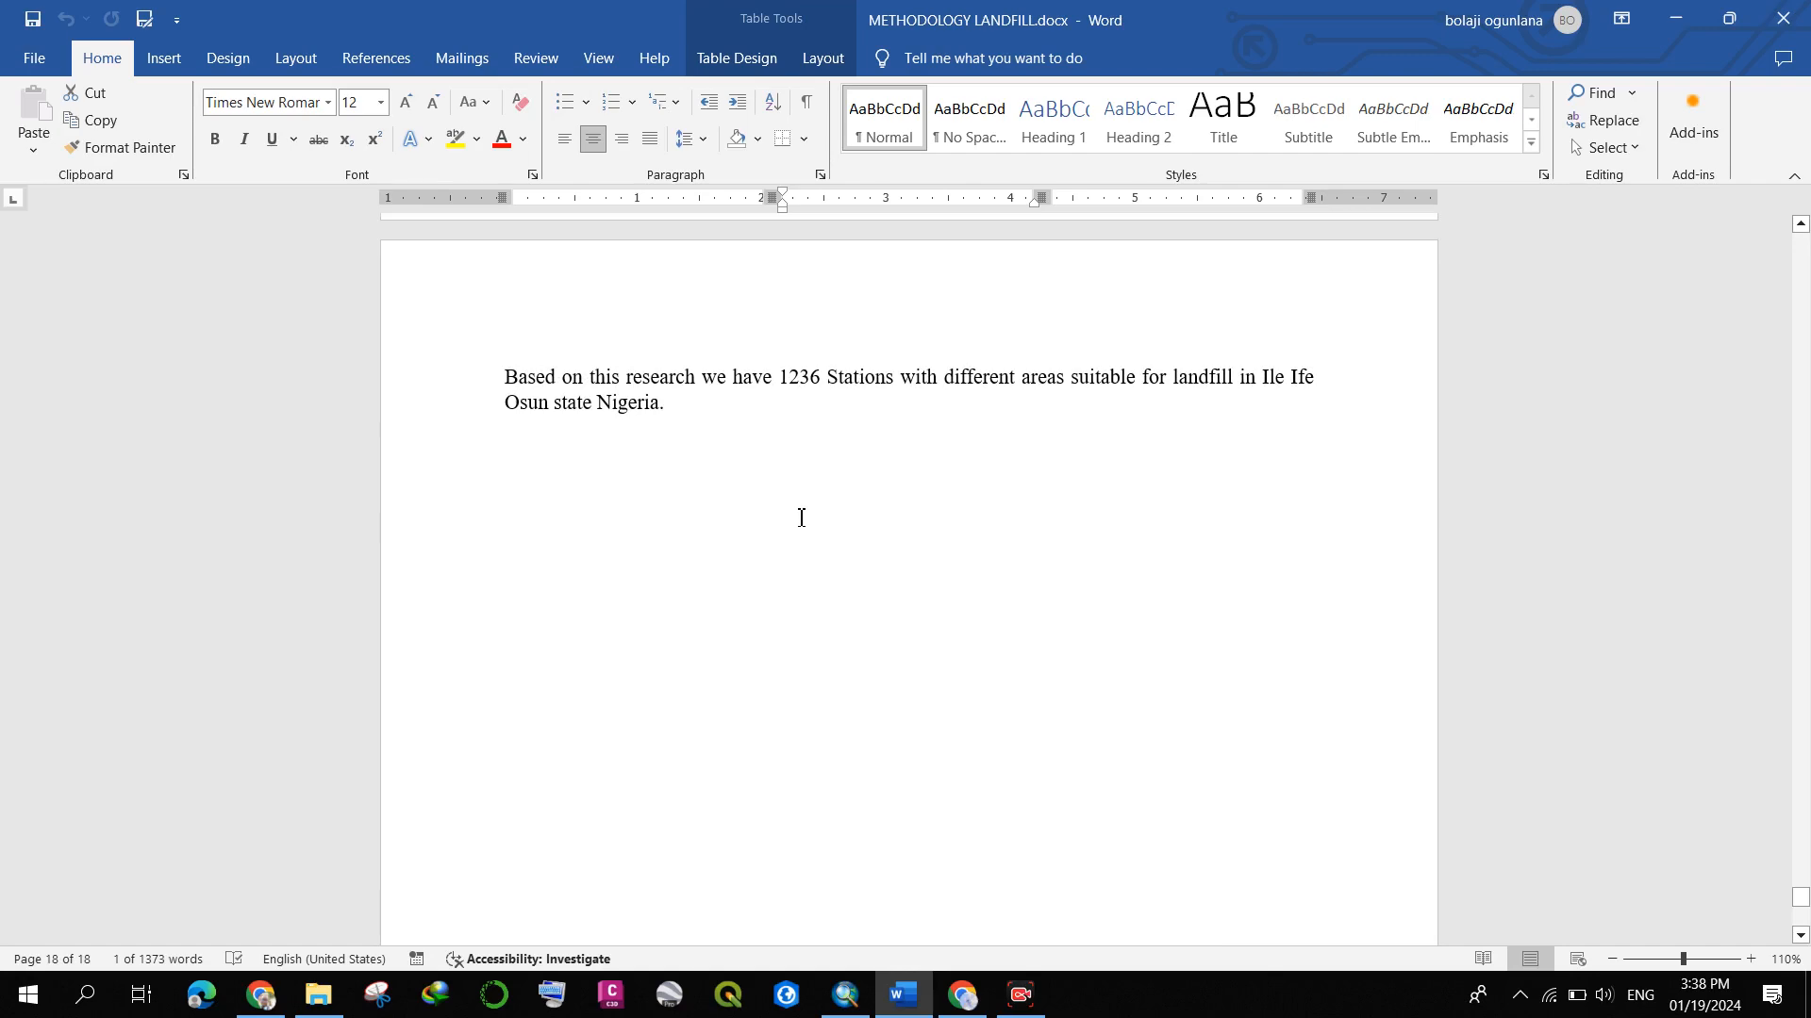
- Return to the landfill suitability map and compare the suitability colours around Ife Central, Ife North and Ife South
scroll(801, 518, up, 10)
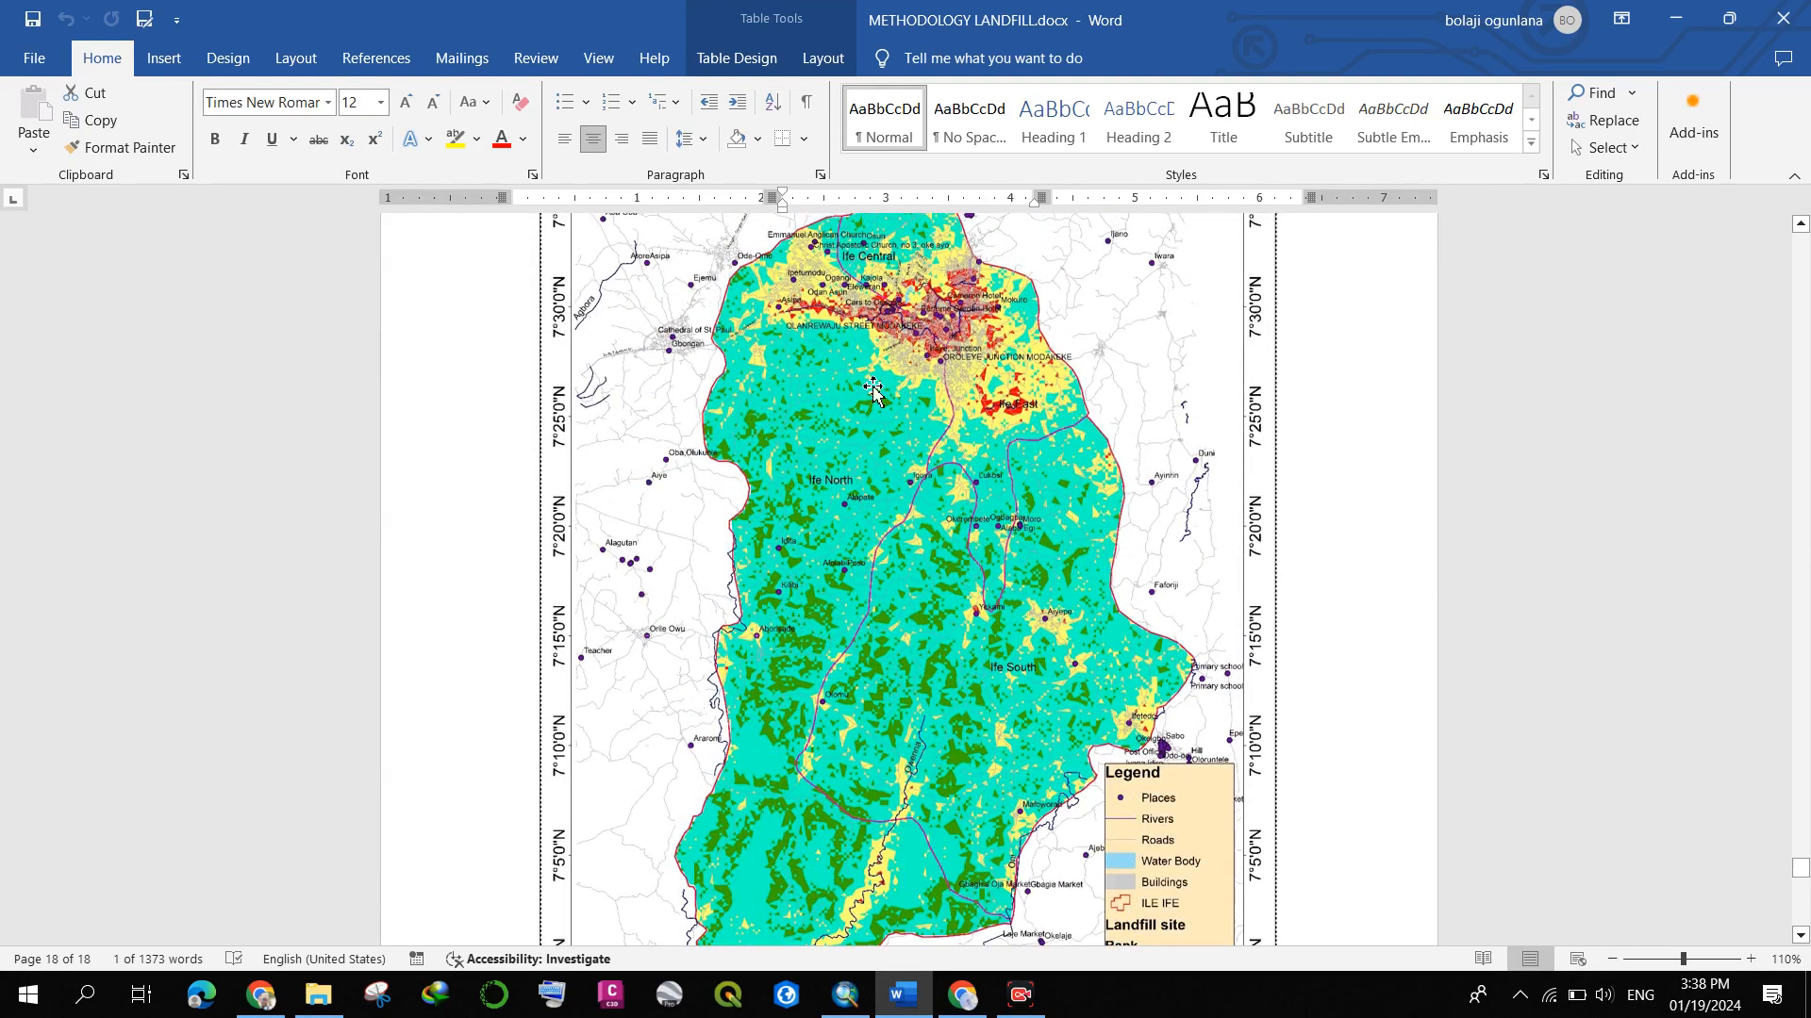
scroll(863, 404, up, 1)
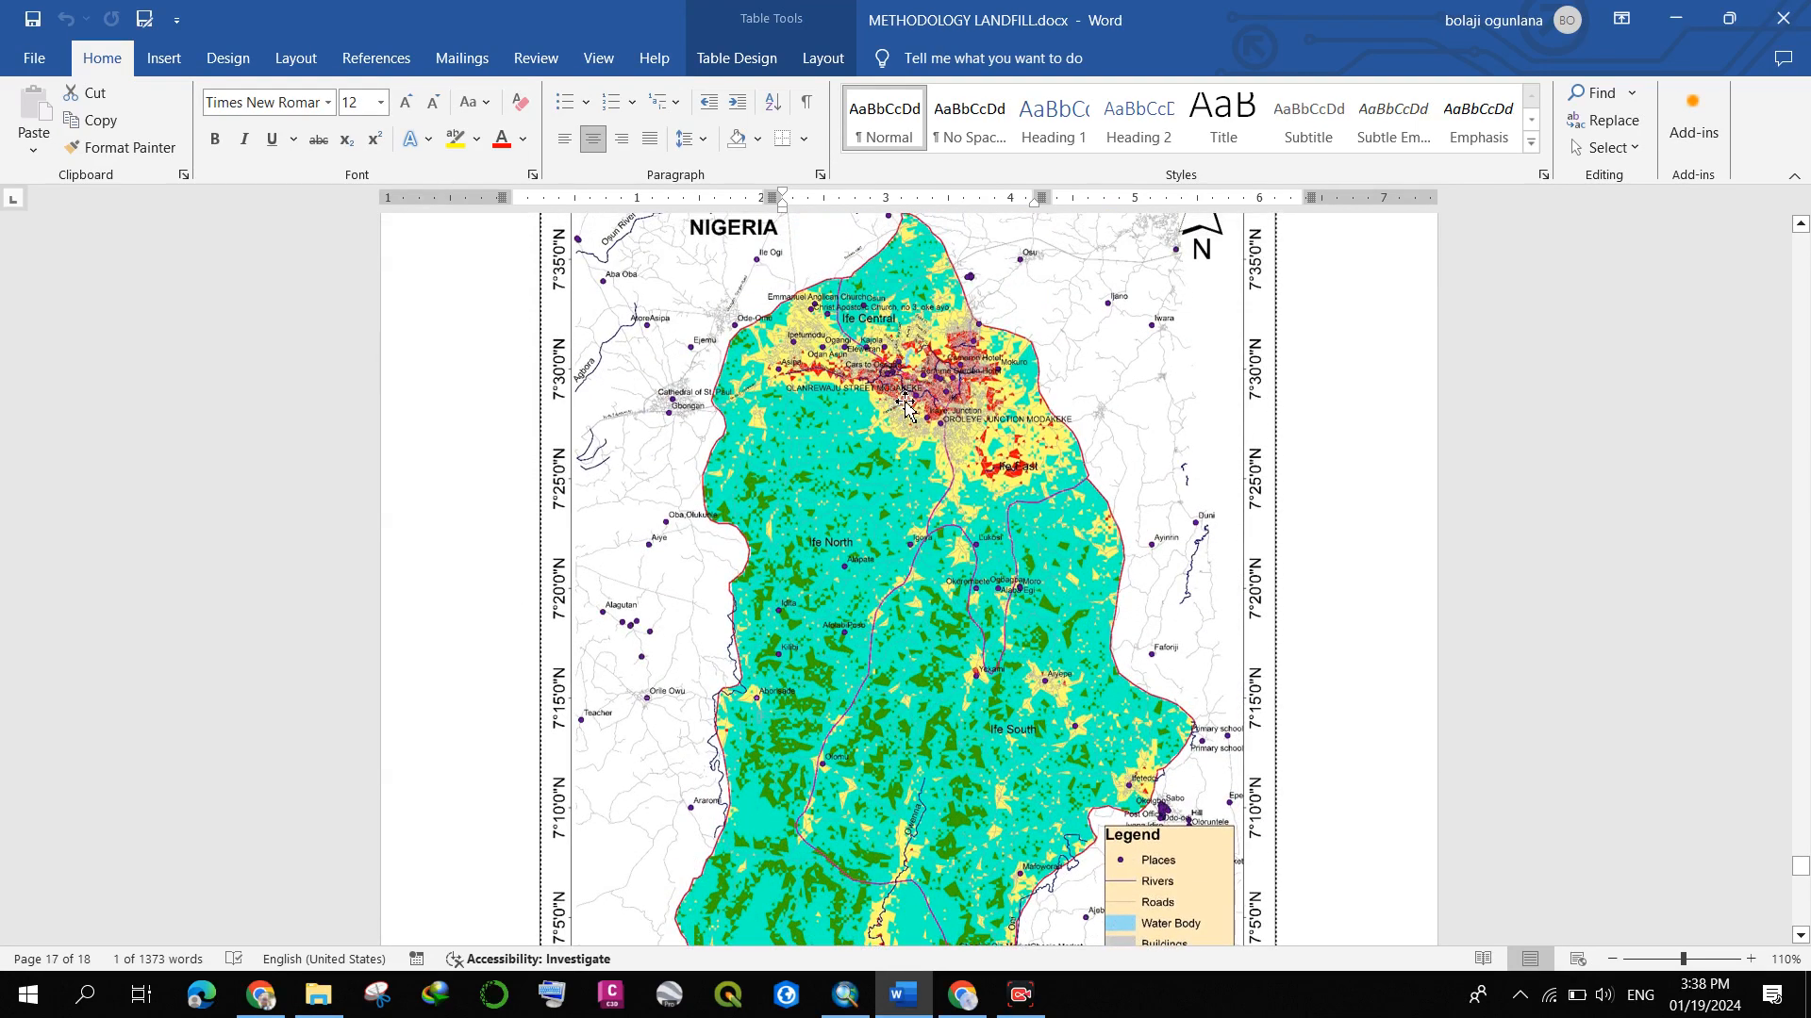
scroll(838, 533, down, 1)
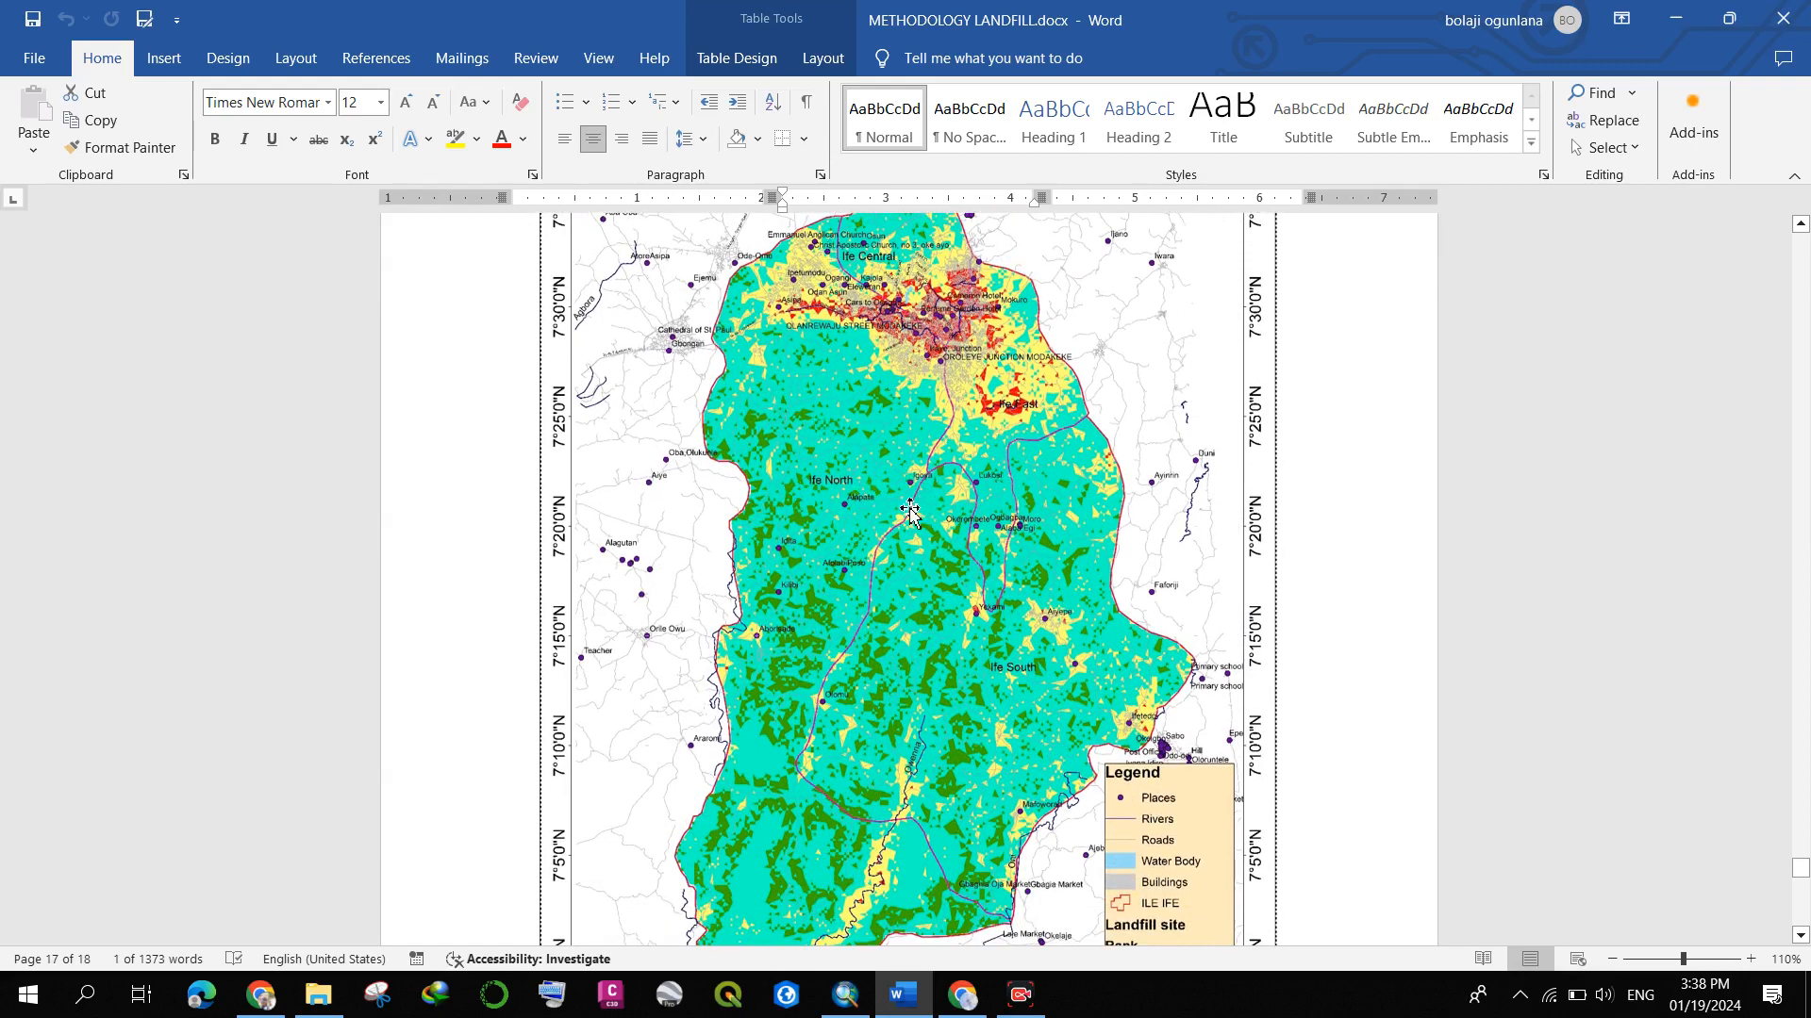
scroll(979, 542, down, 1)
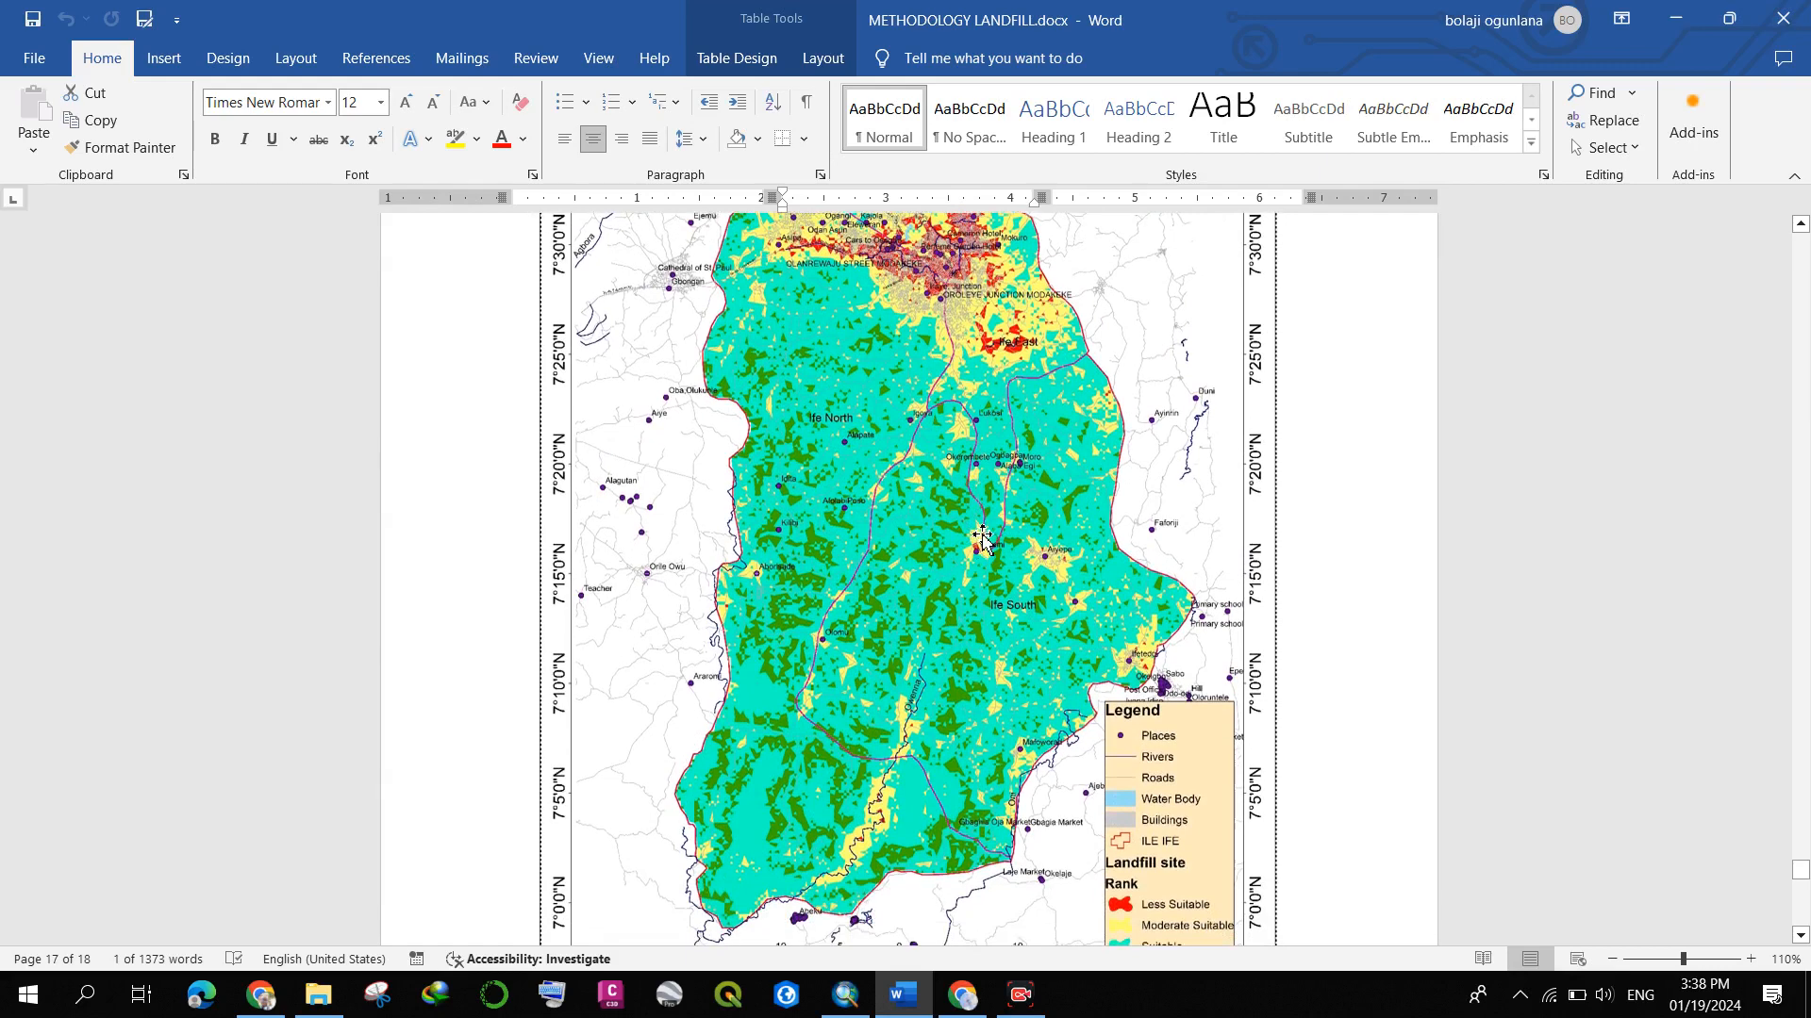
scroll(981, 539, up, 1)
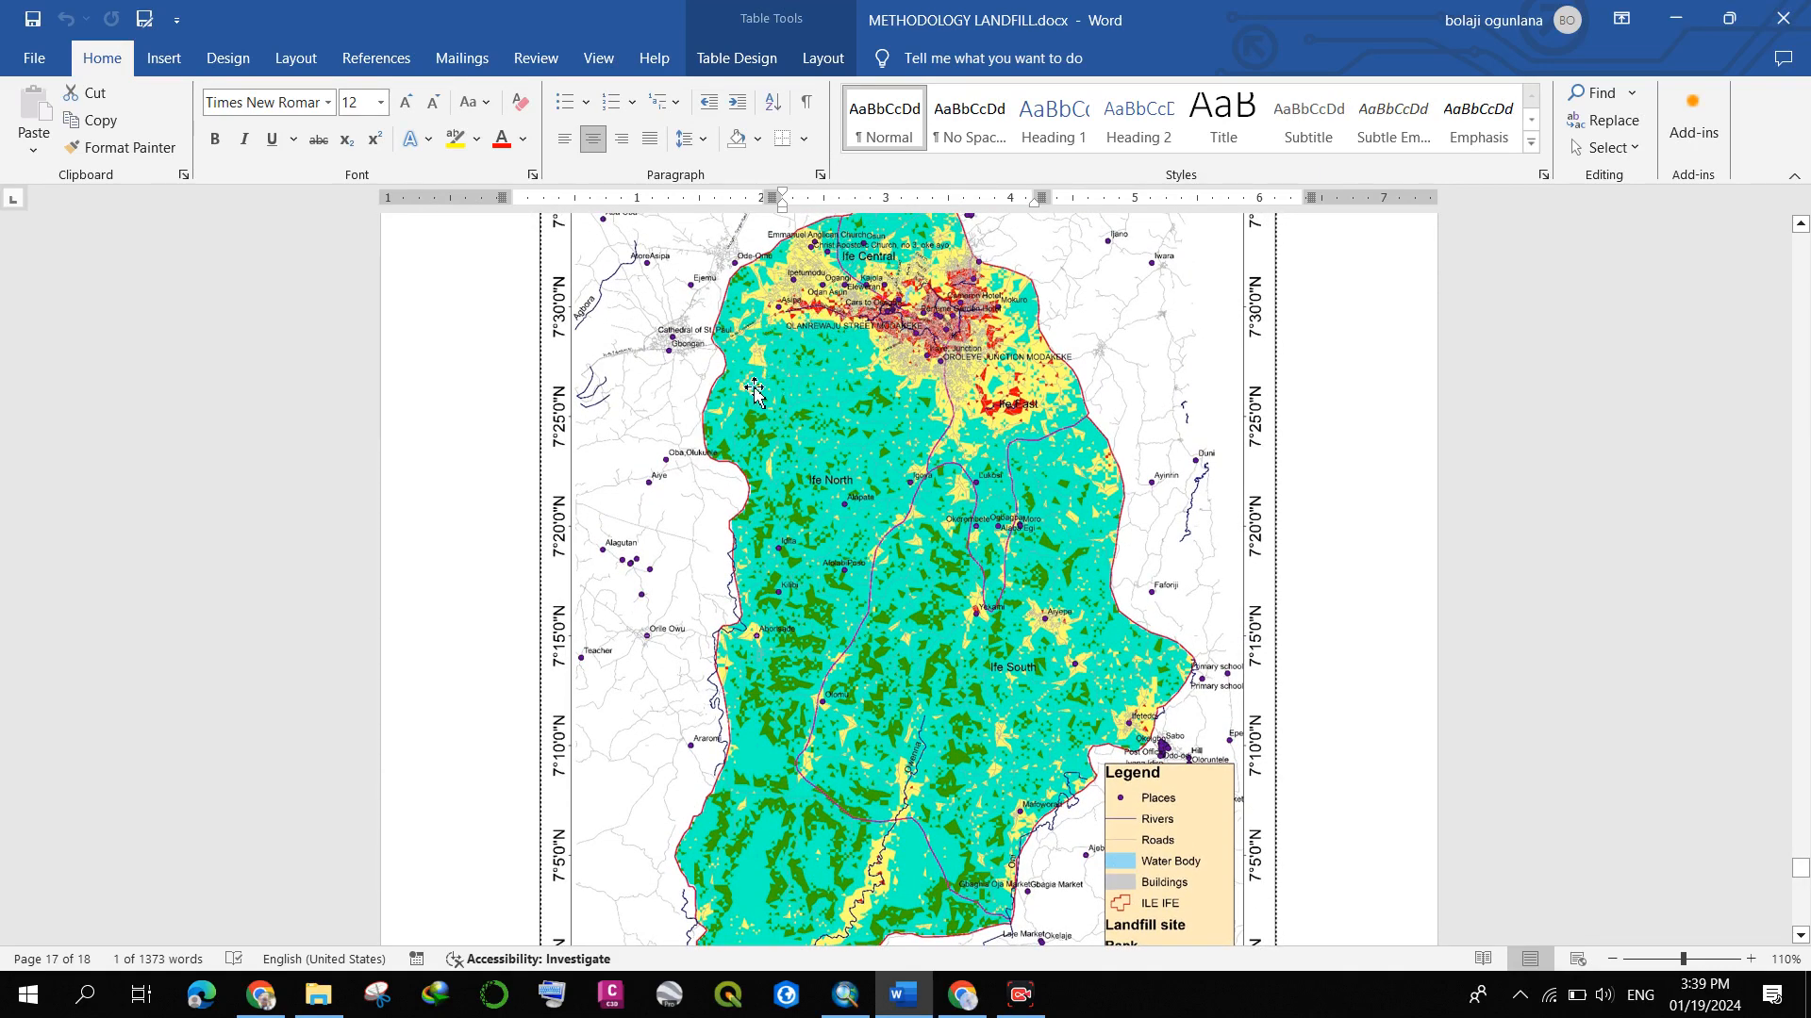
scroll(625, 415, down, 1)
scroll(869, 363, up, 1)
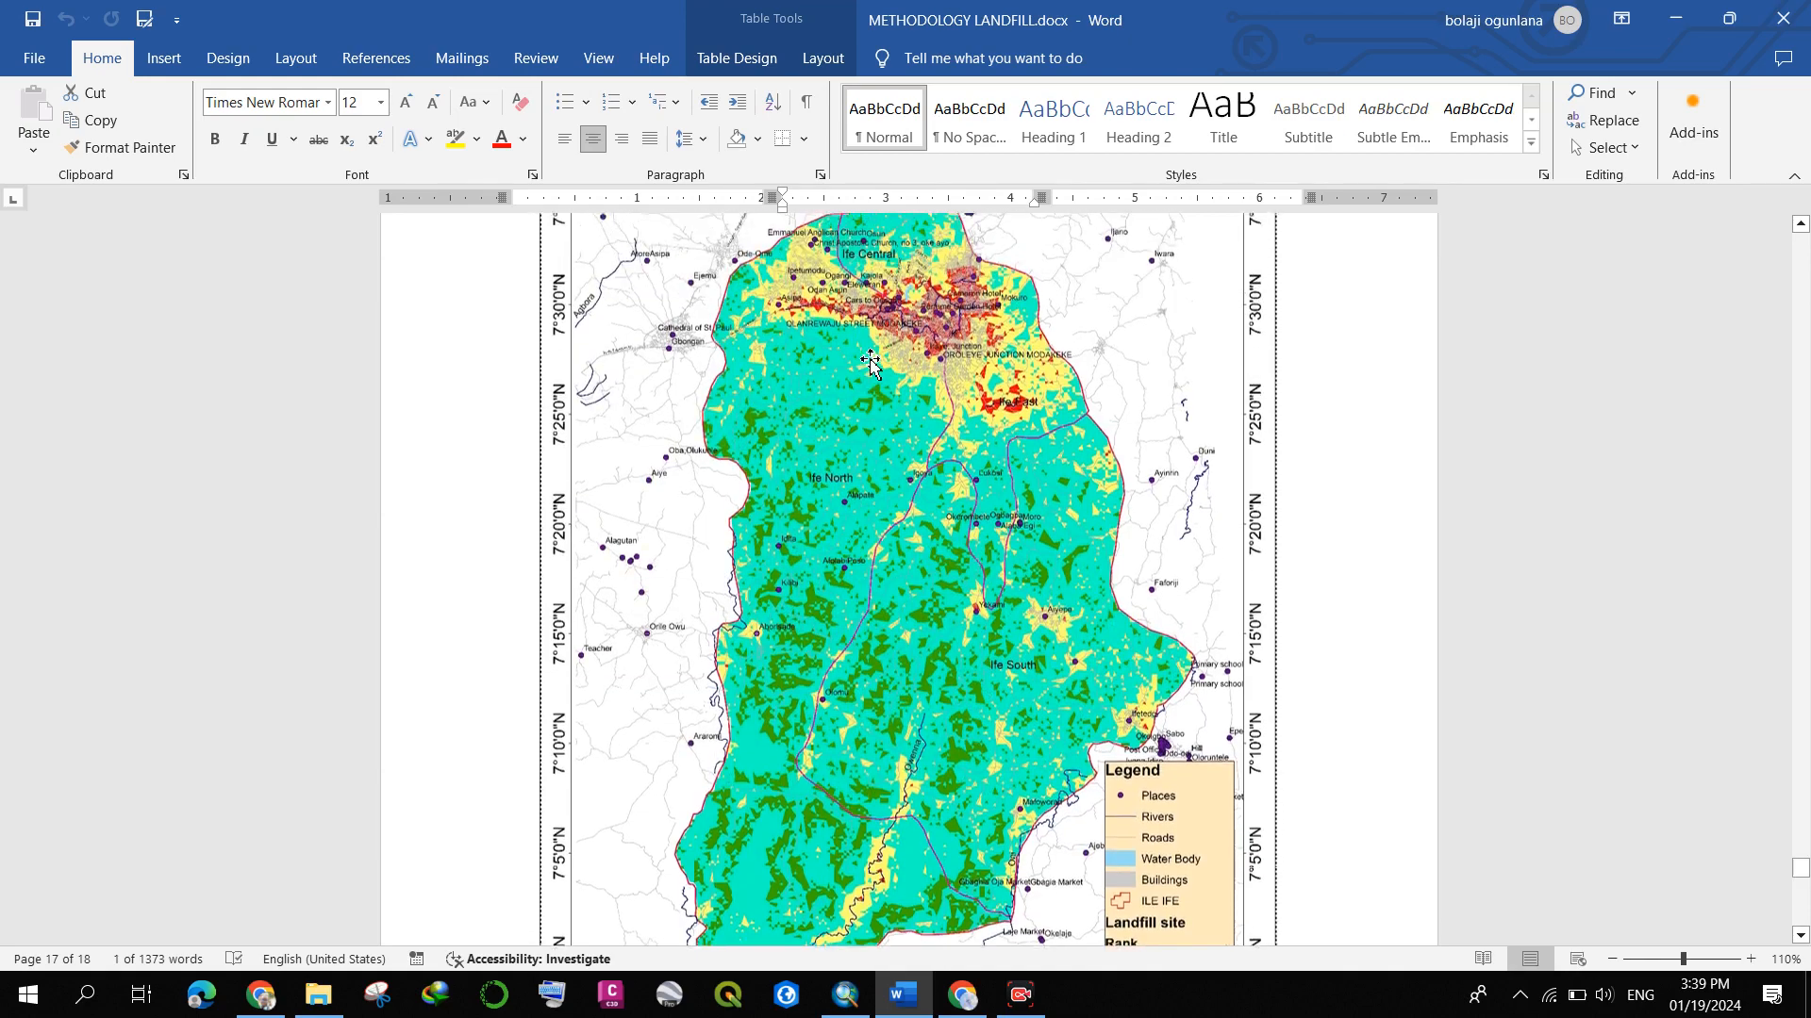
scroll(870, 363, up, 3)
- Check the suitability map's legend and Fig 1.7 caption together with the concluding statement on the last page
scroll(1185, 776, down, 10)
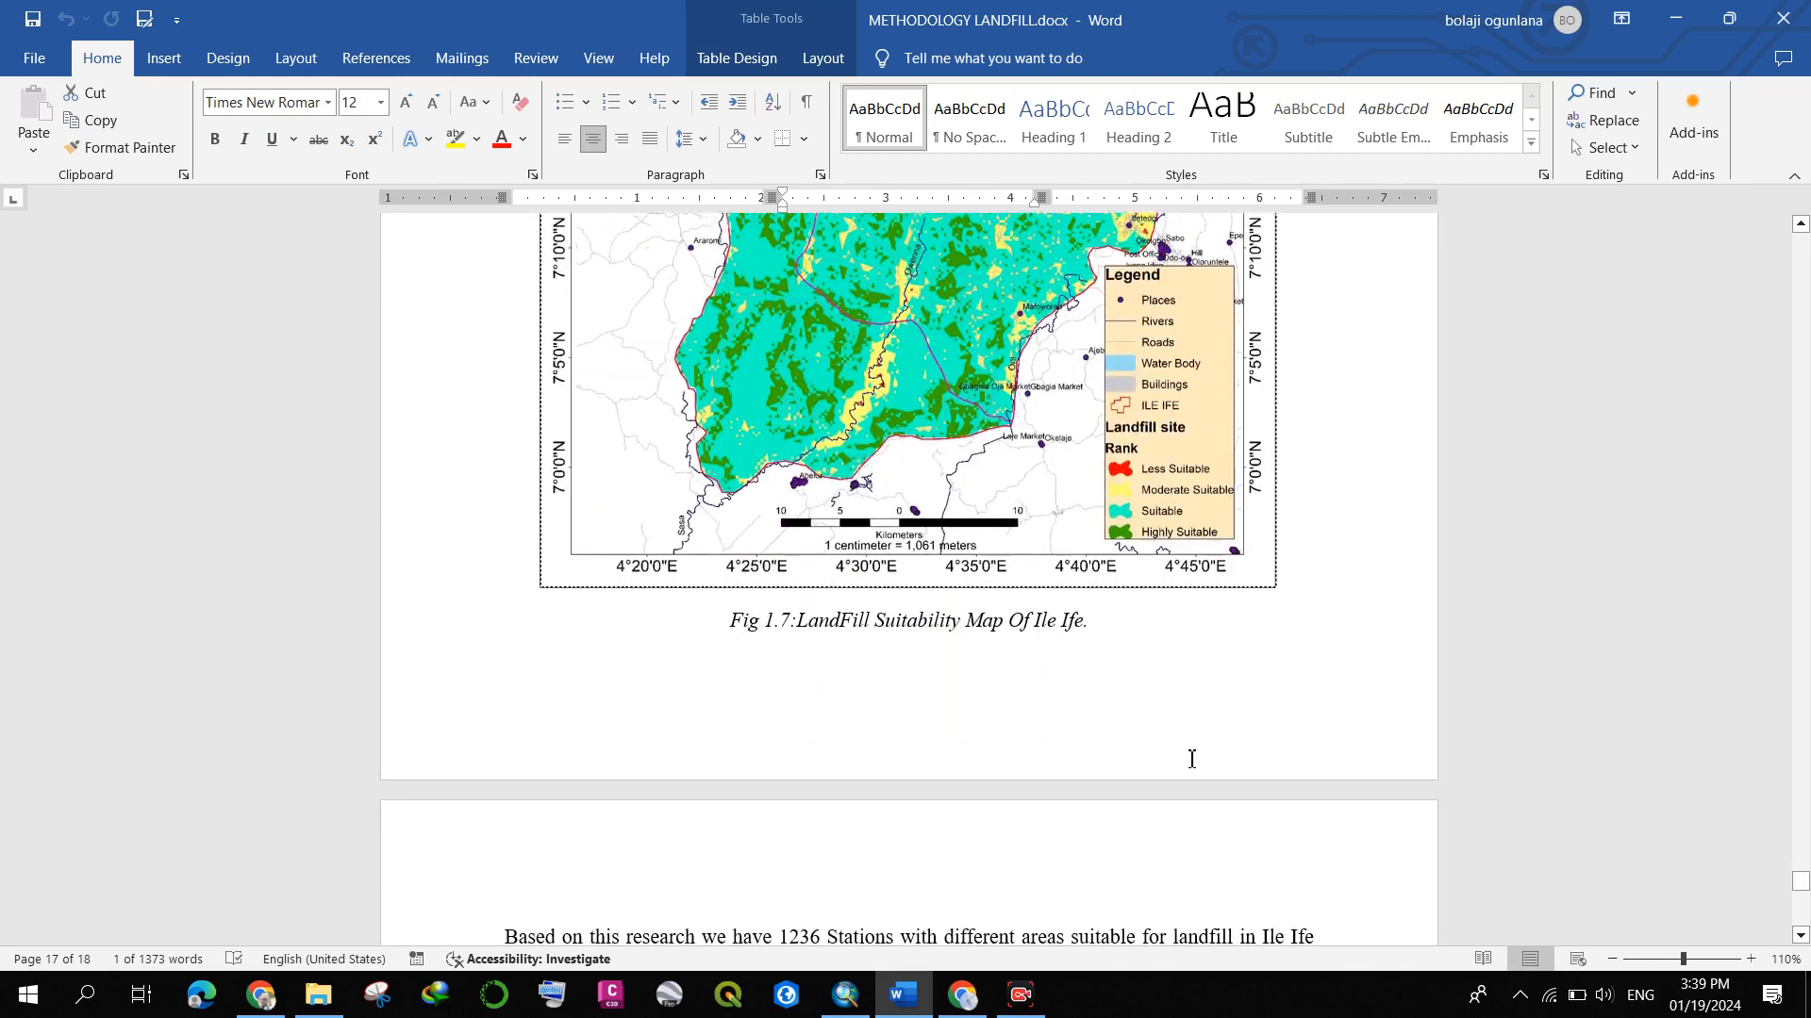
scroll(955, 705, down, 6)
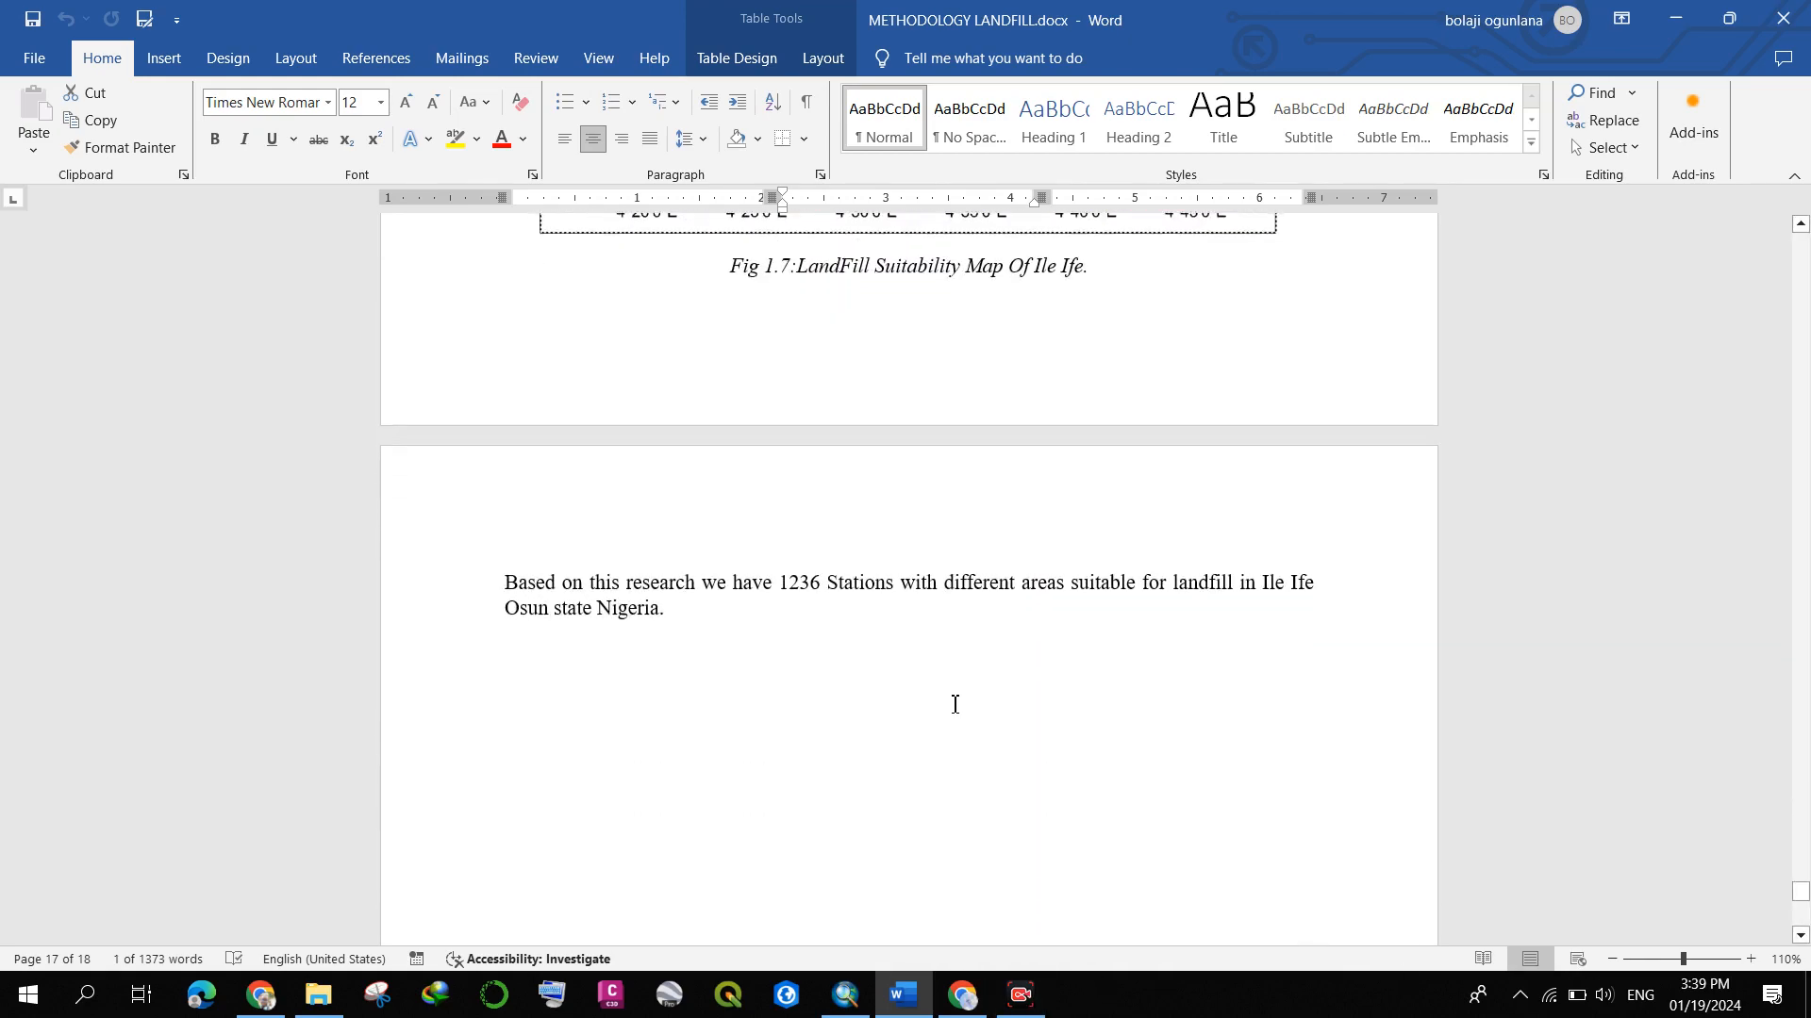
scroll(954, 705, down, 1)
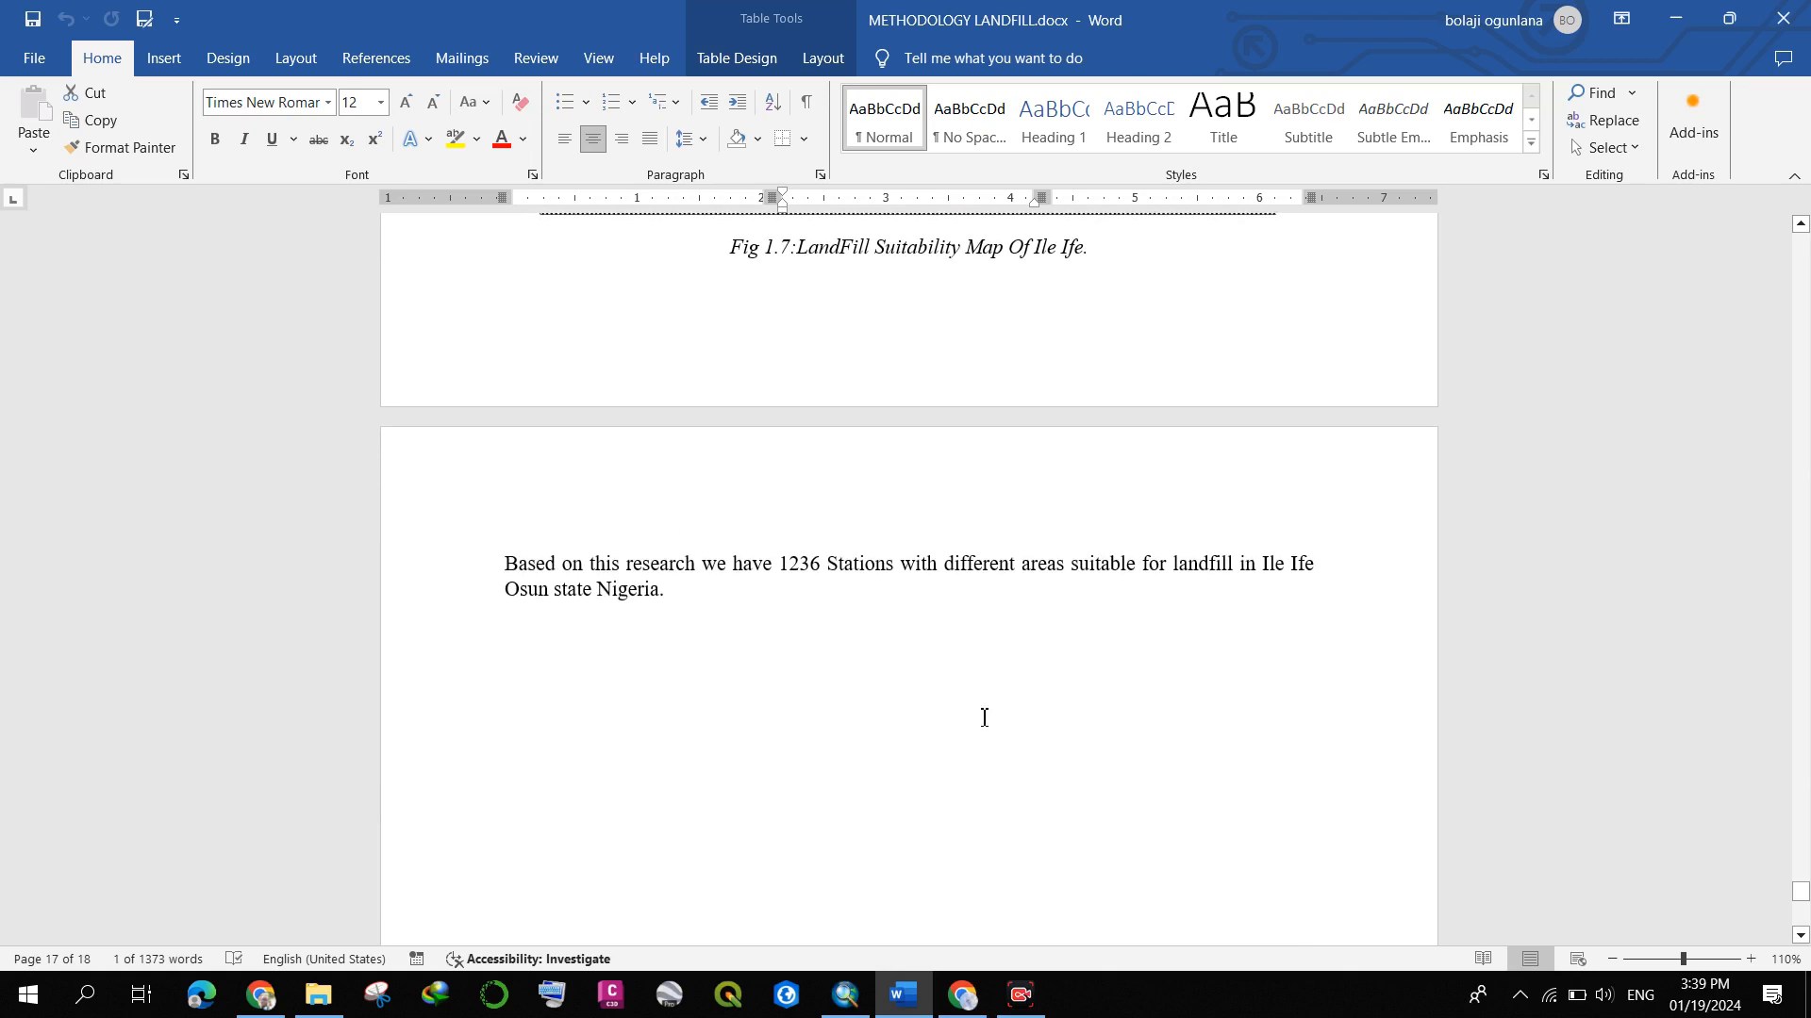
click(845, 995)
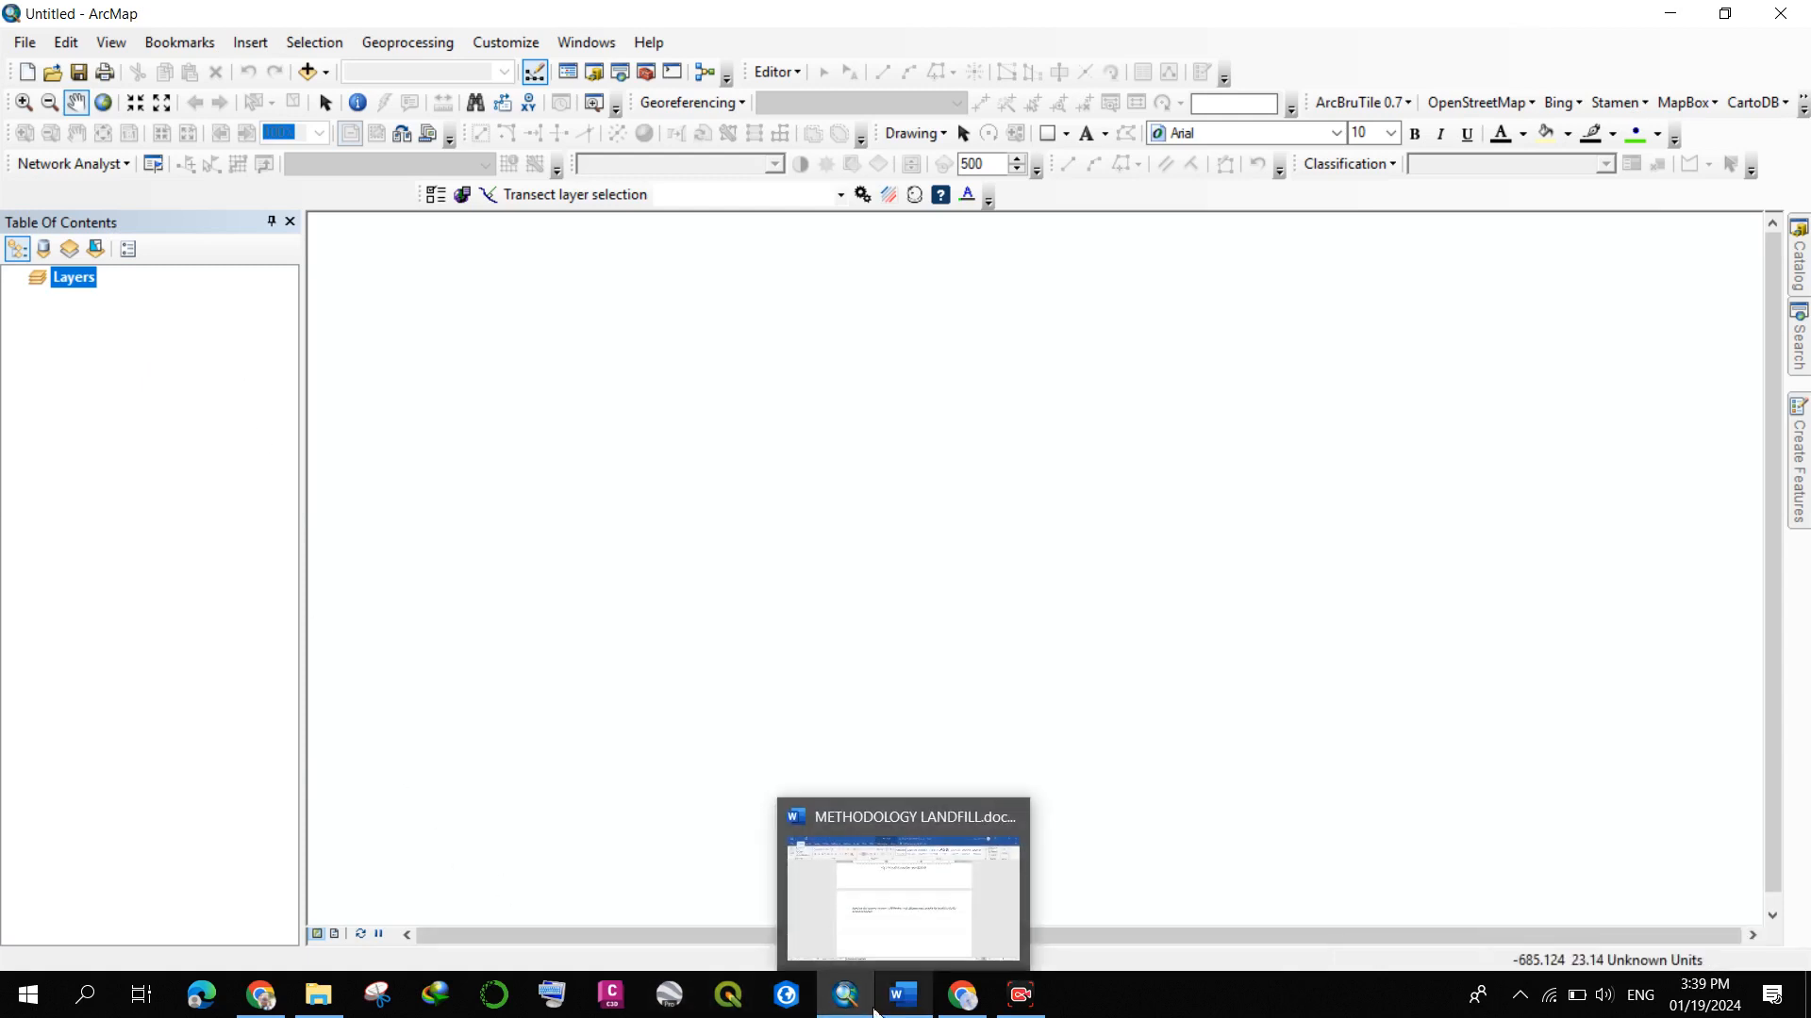
click(903, 995)
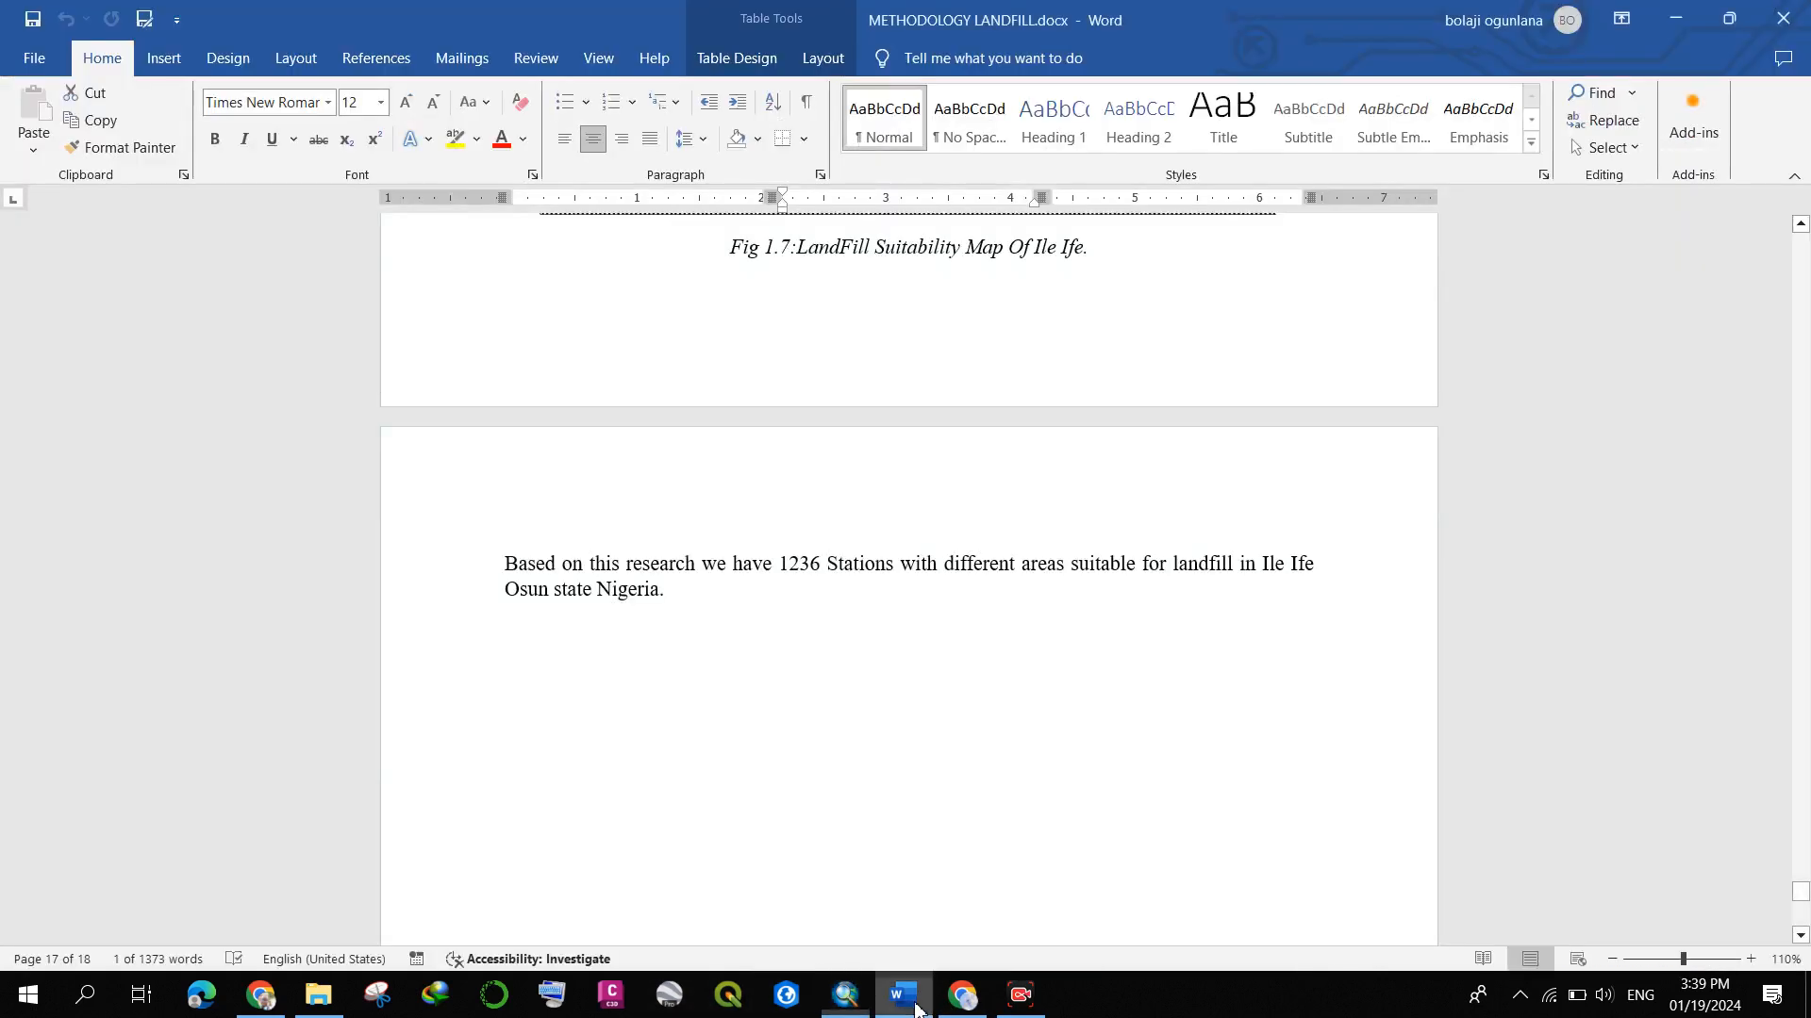
scroll(1125, 663, up, 5)
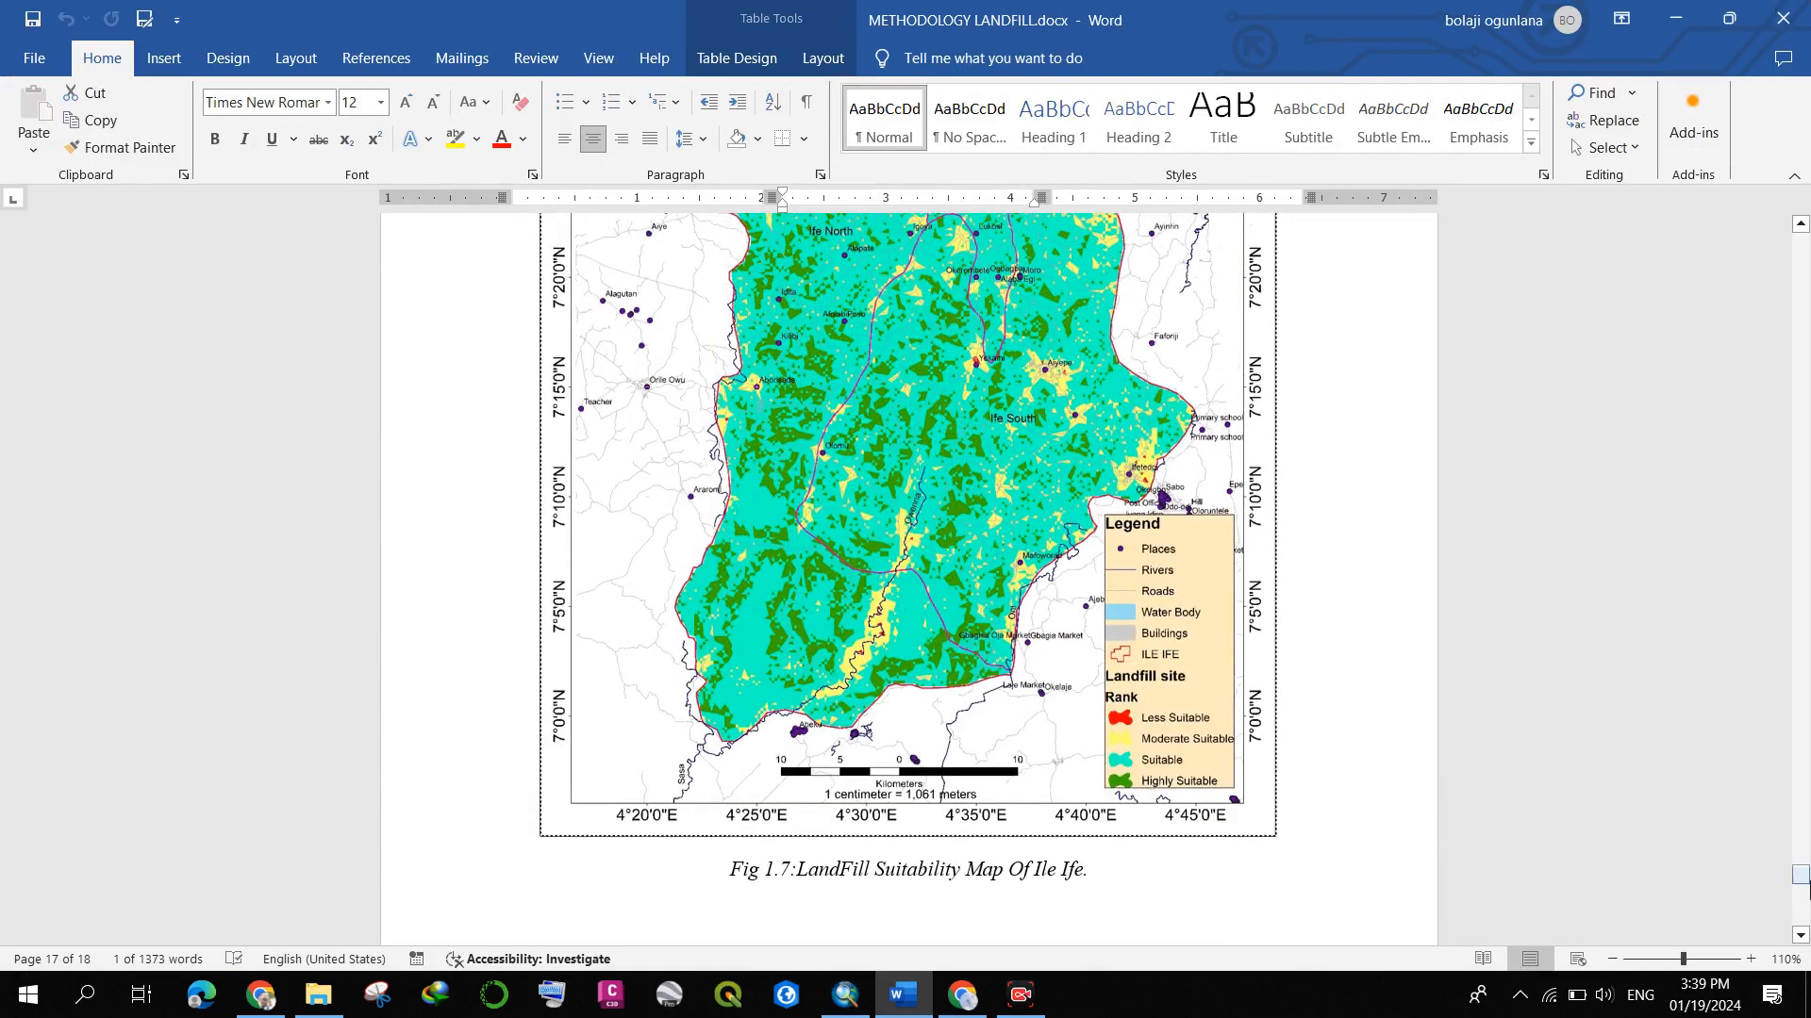
scroll(1805, 582, down, 6)
- Return to the start of the document and review the Data Acquisition table listing the source of each environmental parameter
drag(1803, 891, 1789, 199)
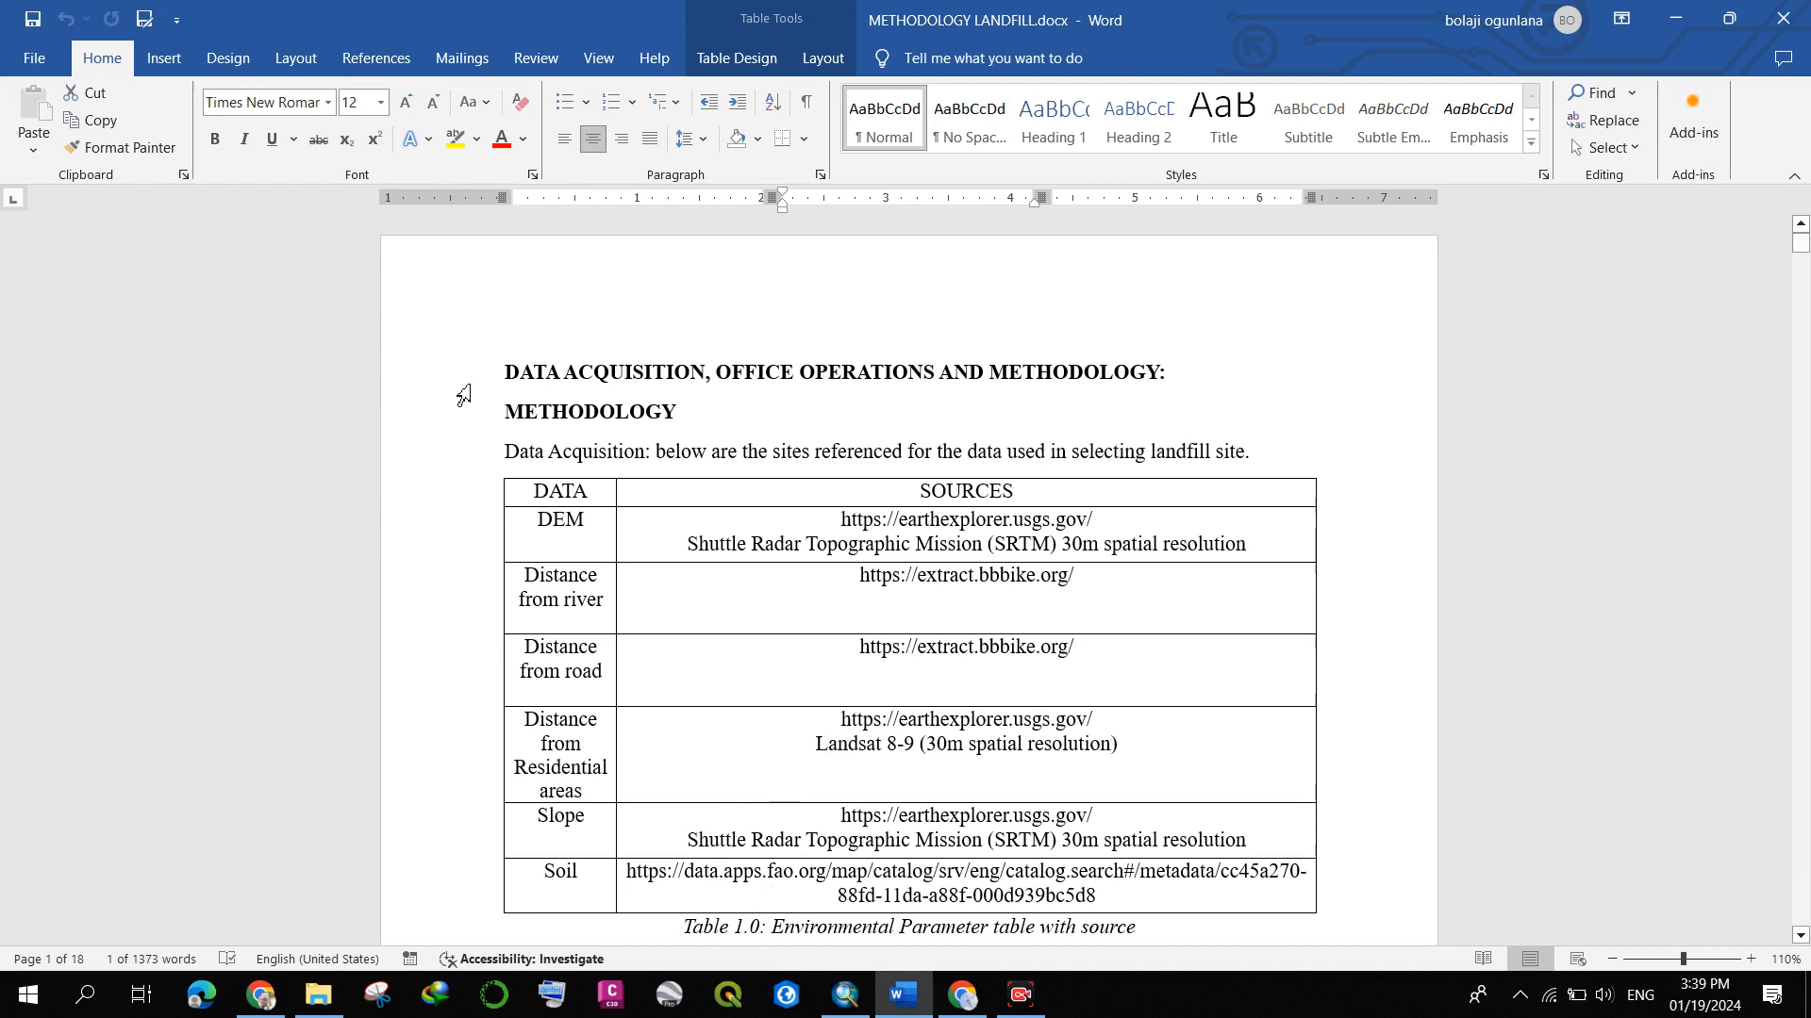
scroll(761, 352, down, 1)
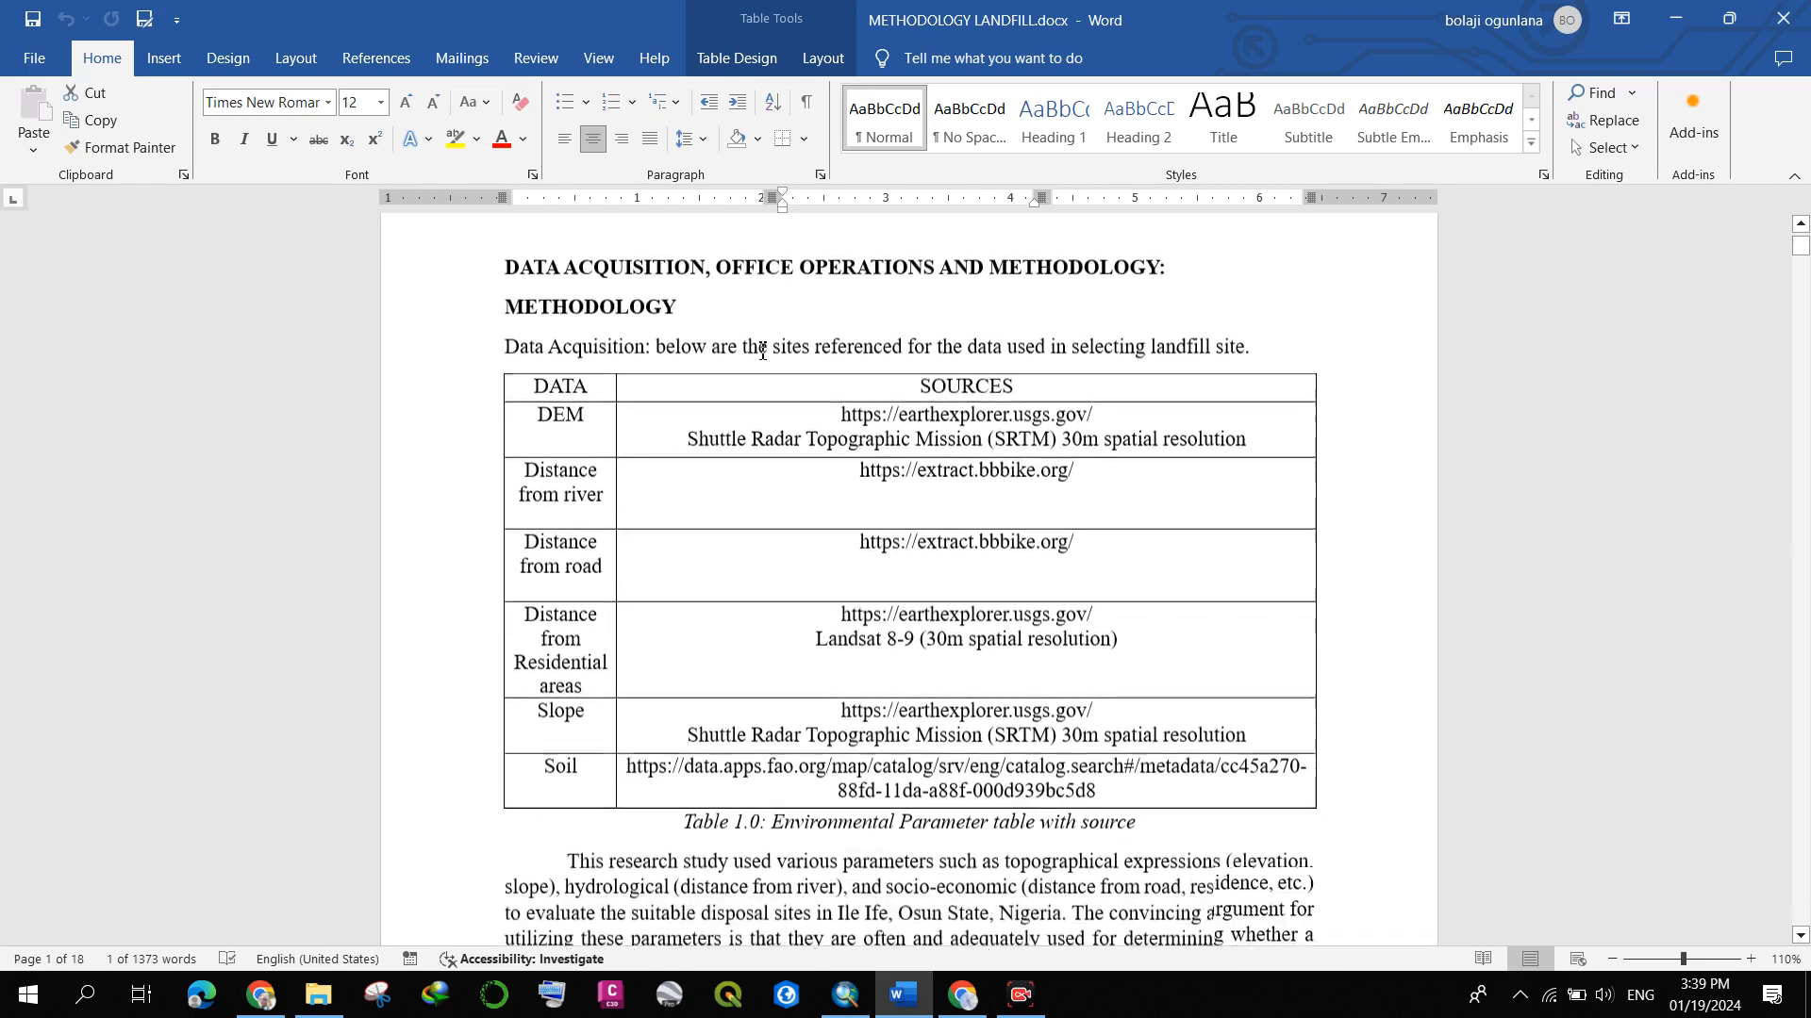
scroll(761, 351, down, 3)
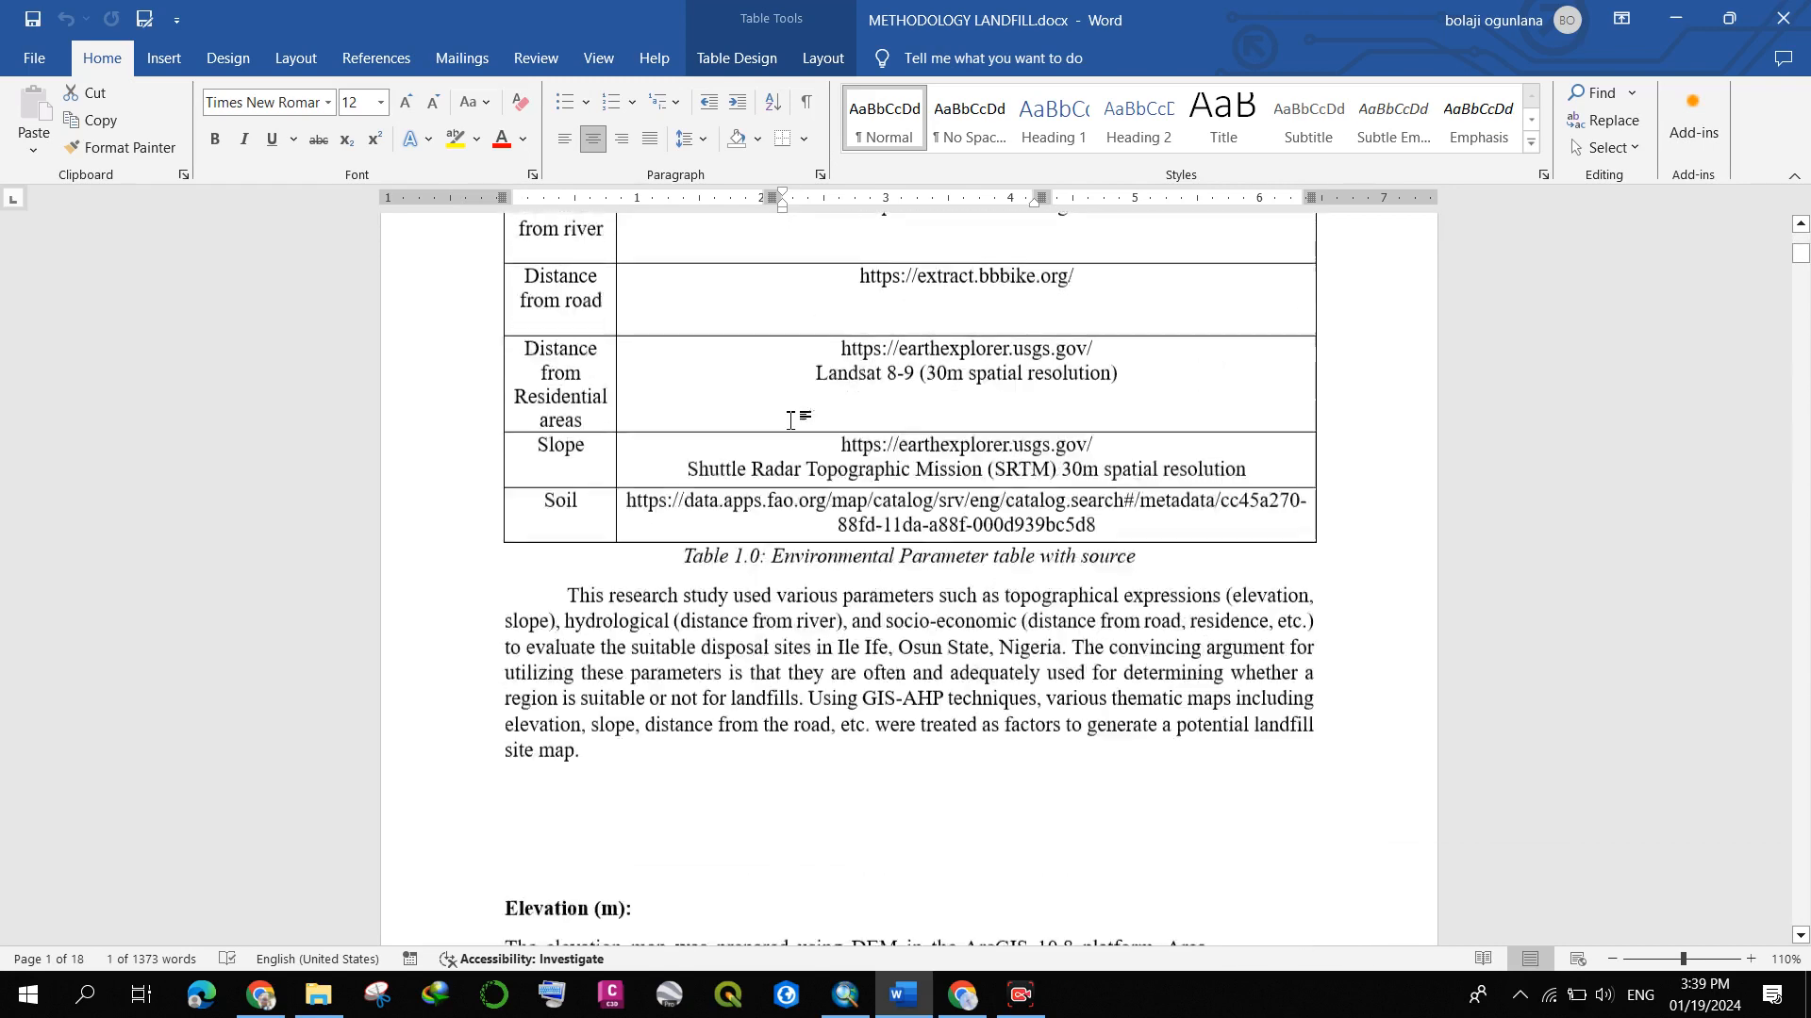
scroll(790, 420, up, 4)
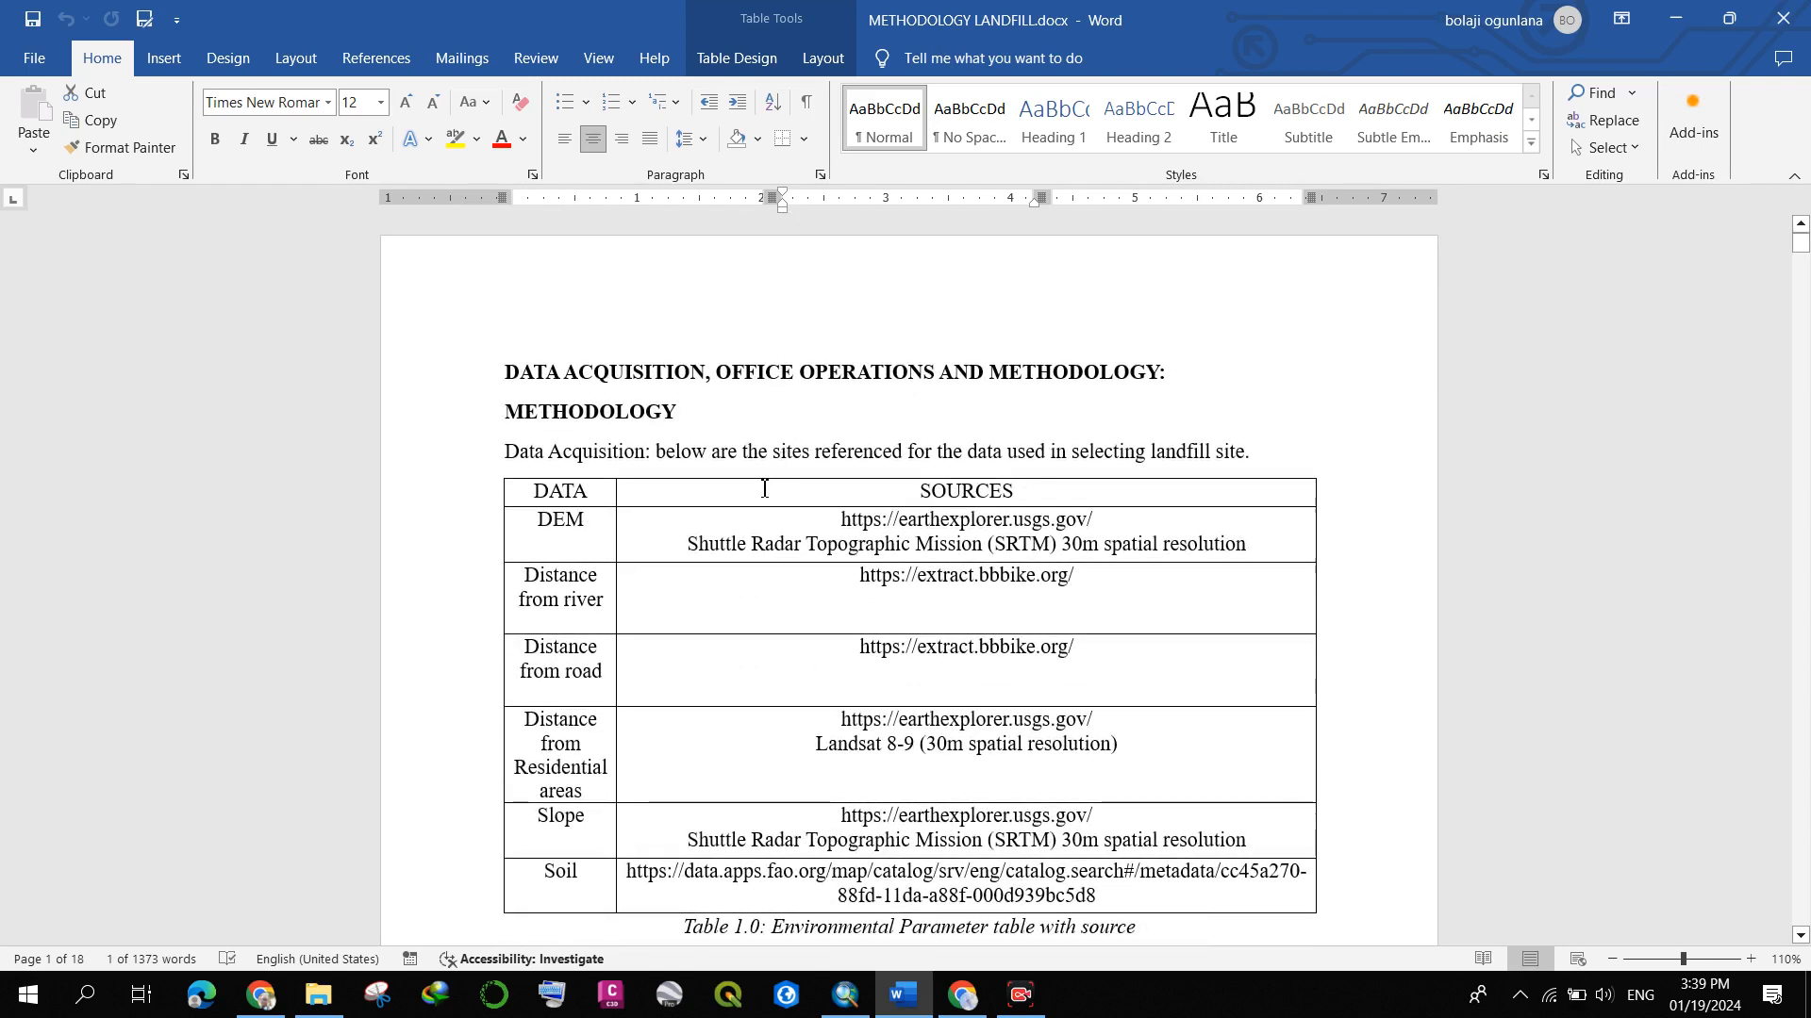
scroll(764, 489, down, 1)
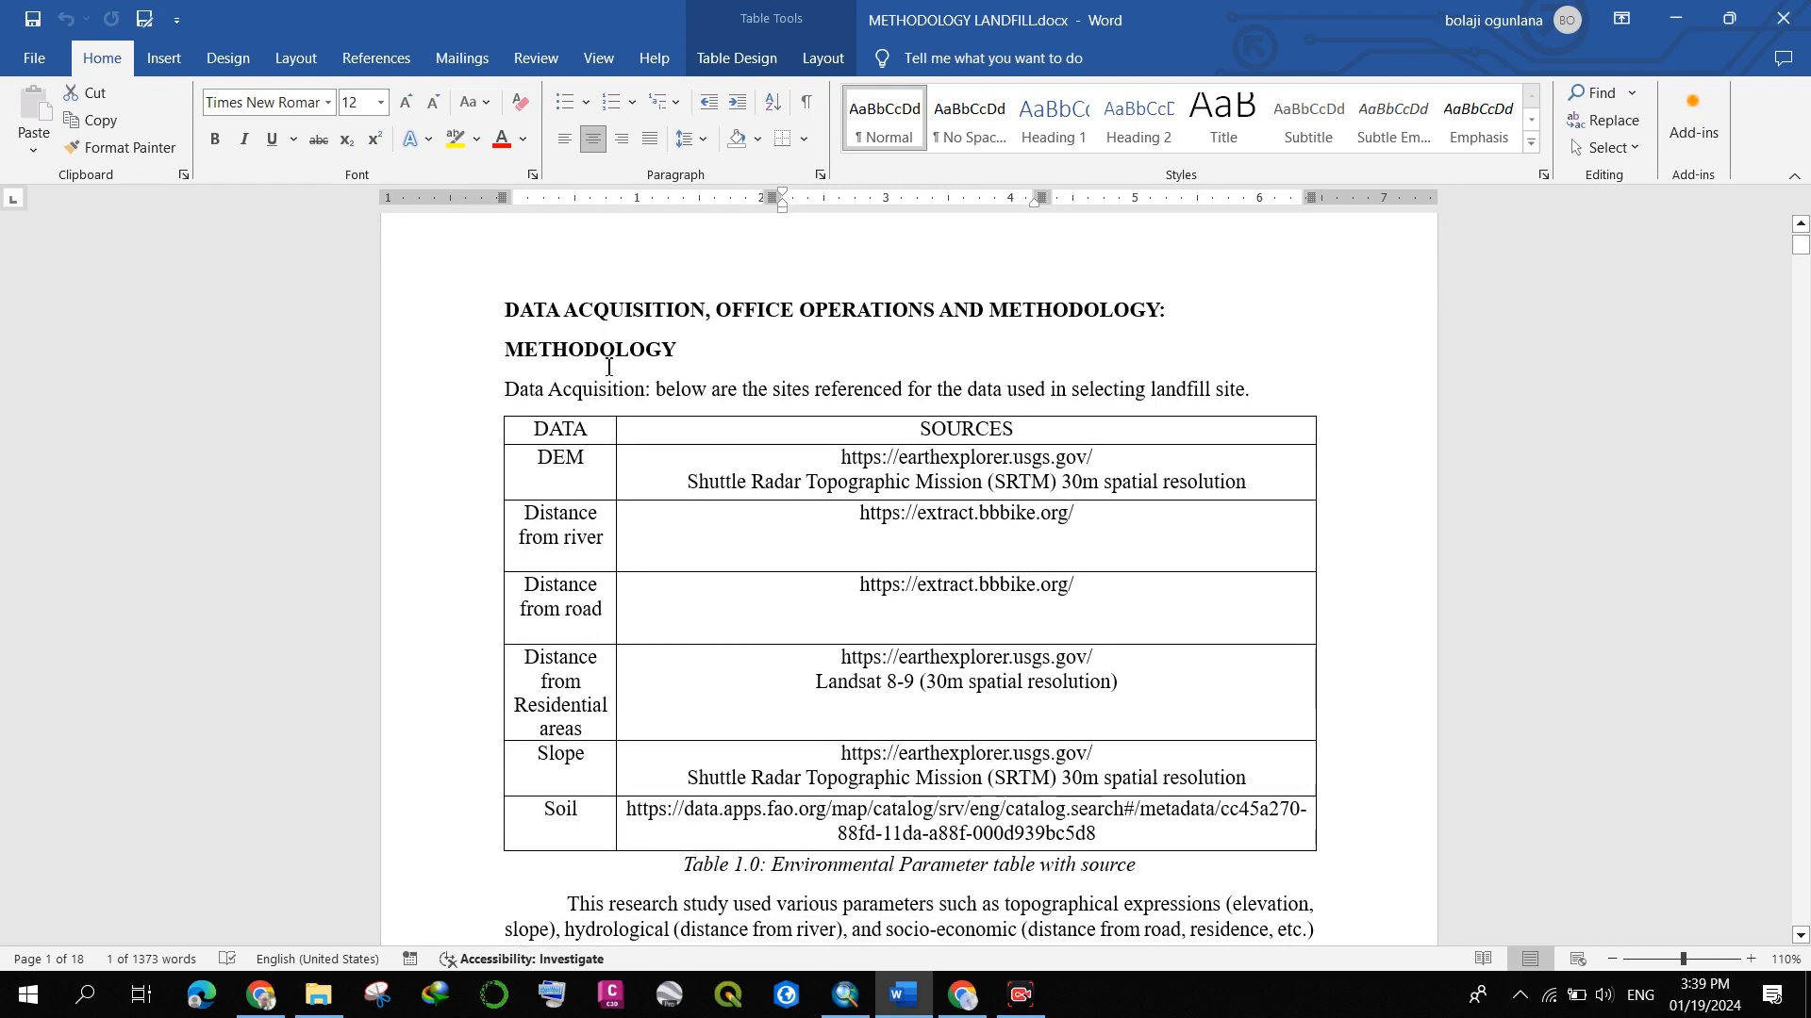
- Review the Data Acquisition table and the paragraph below it on the parameters used for the landfill study
scroll(608, 368, up, 1)
scroll(752, 402, down, 3)
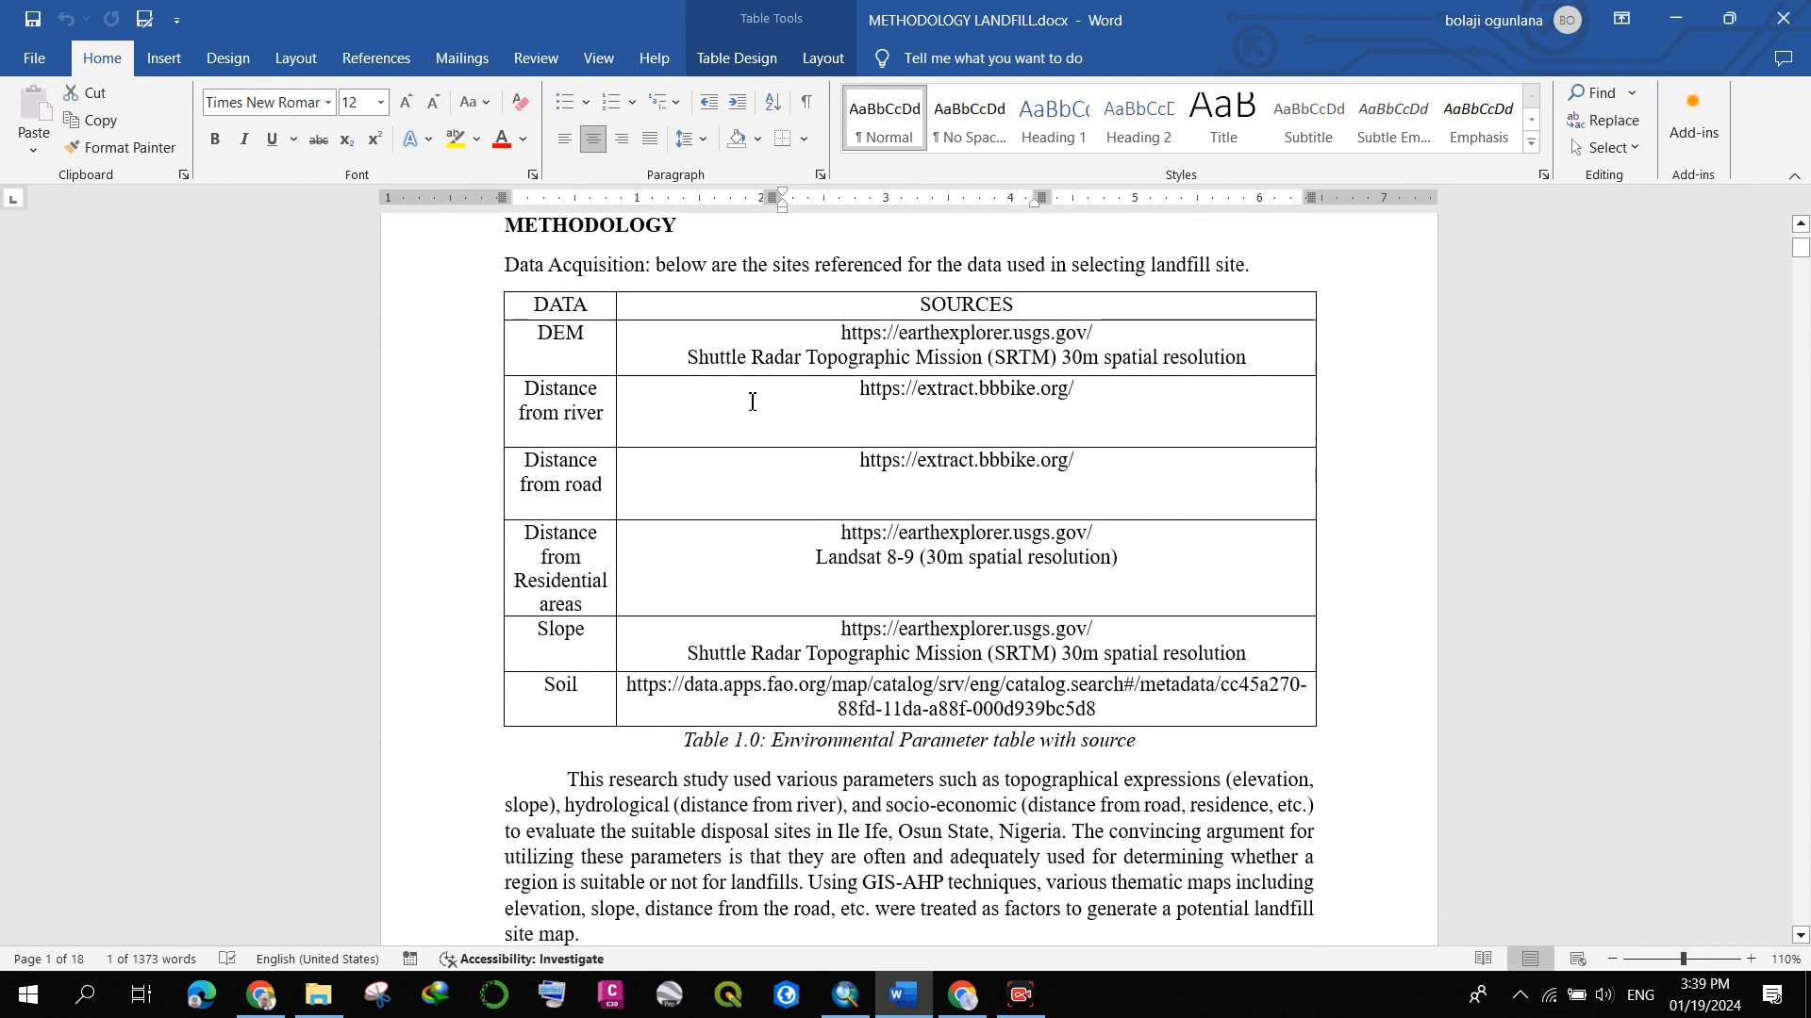
scroll(750, 391, down, 3)
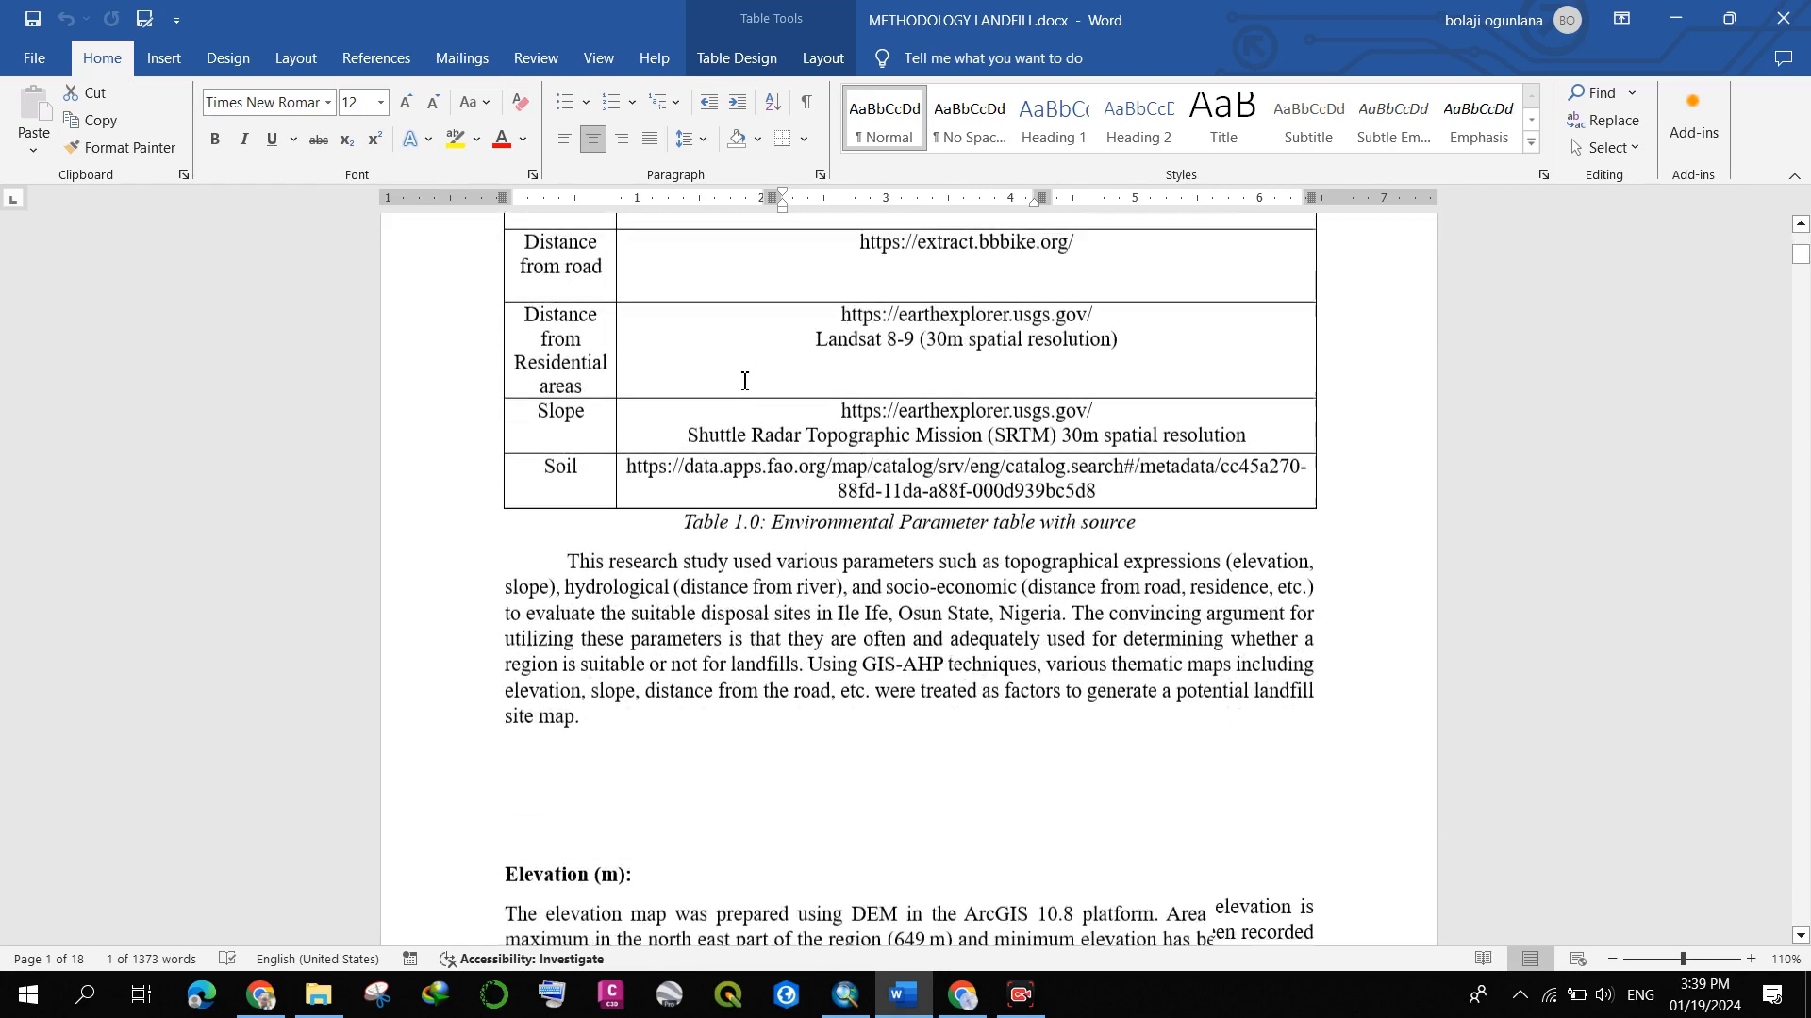
scroll(744, 380, down, 2)
scroll(717, 409, up, 5)
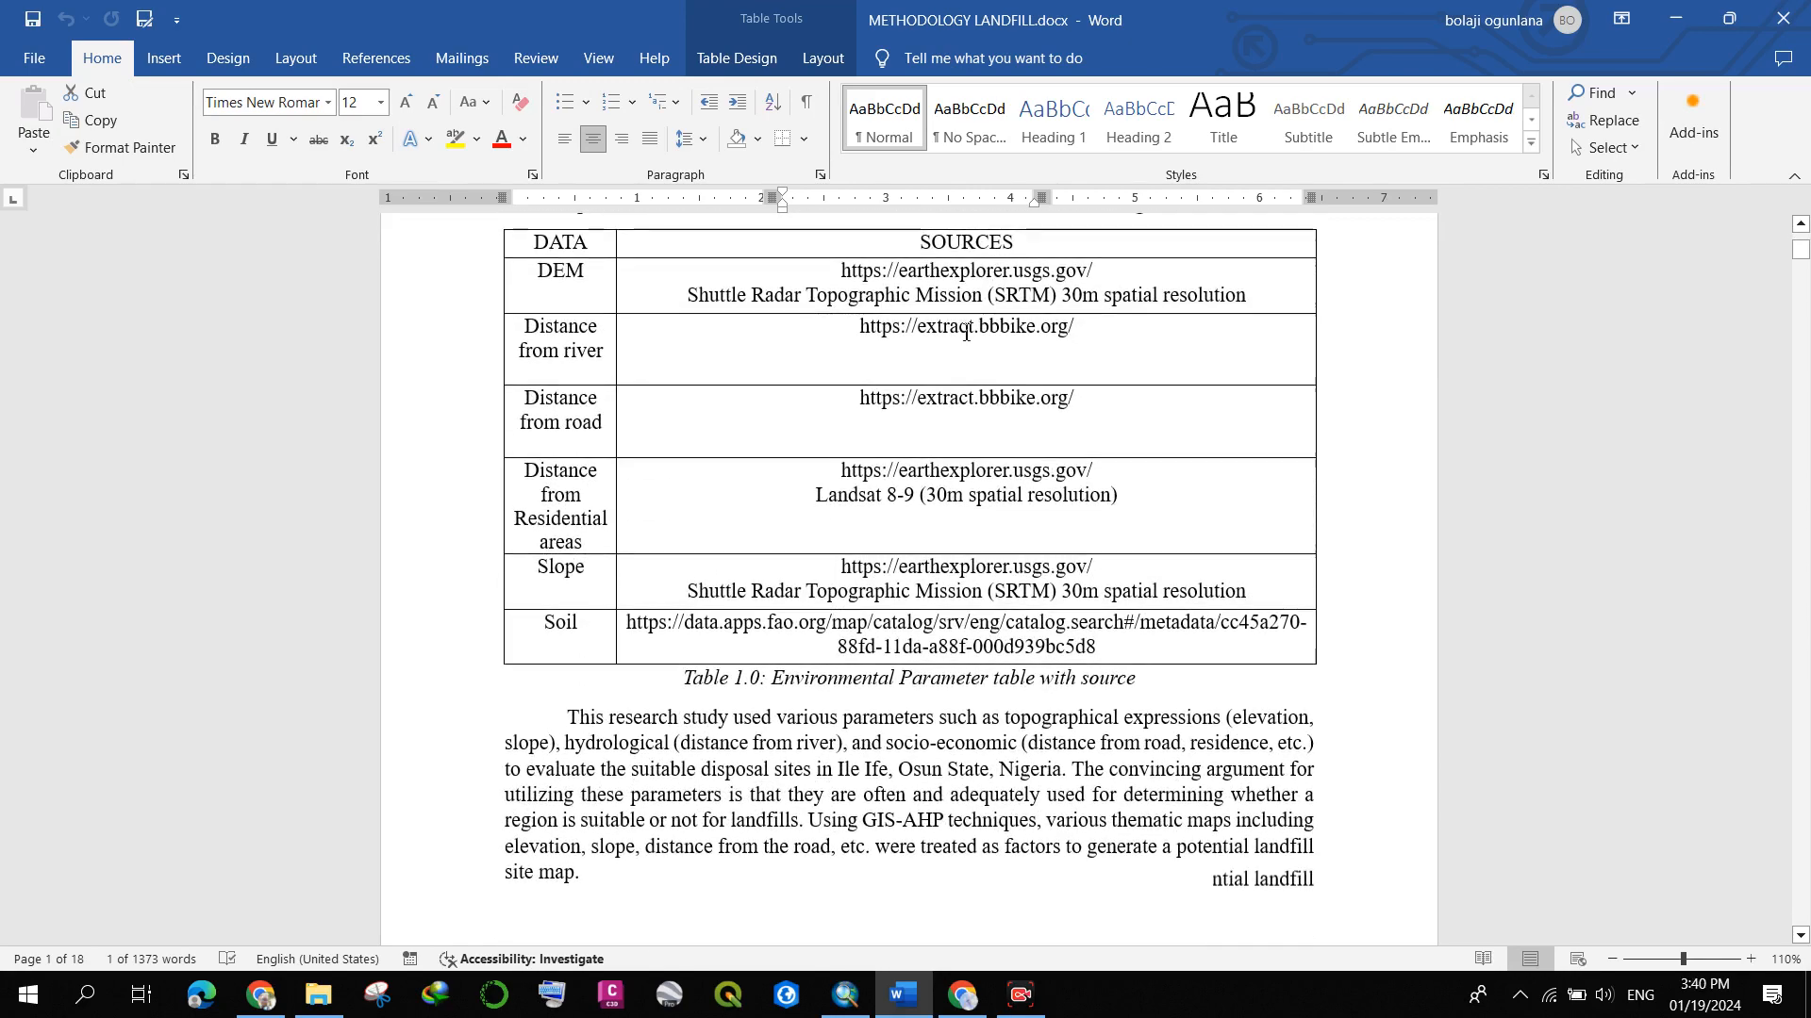
scroll(965, 332, up, 2)
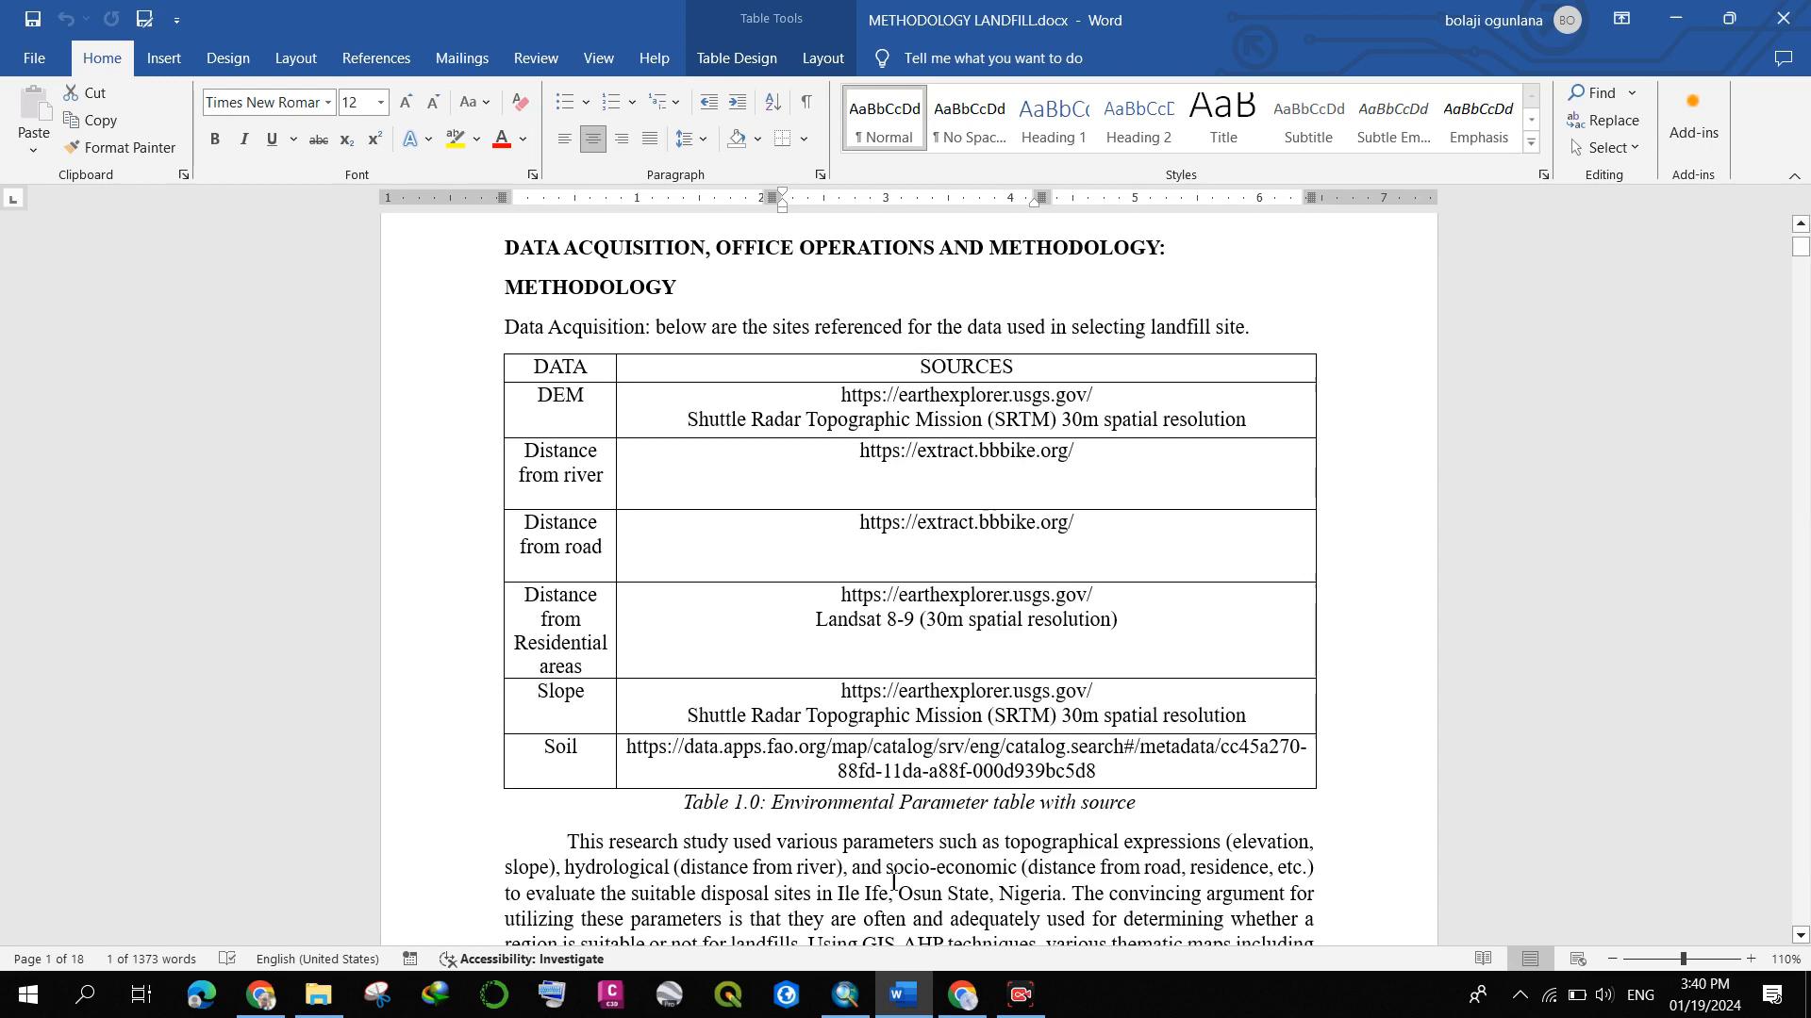
- Switch to ArcMap and open the coordinate system properties of the Layers data frame
click(870, 997)
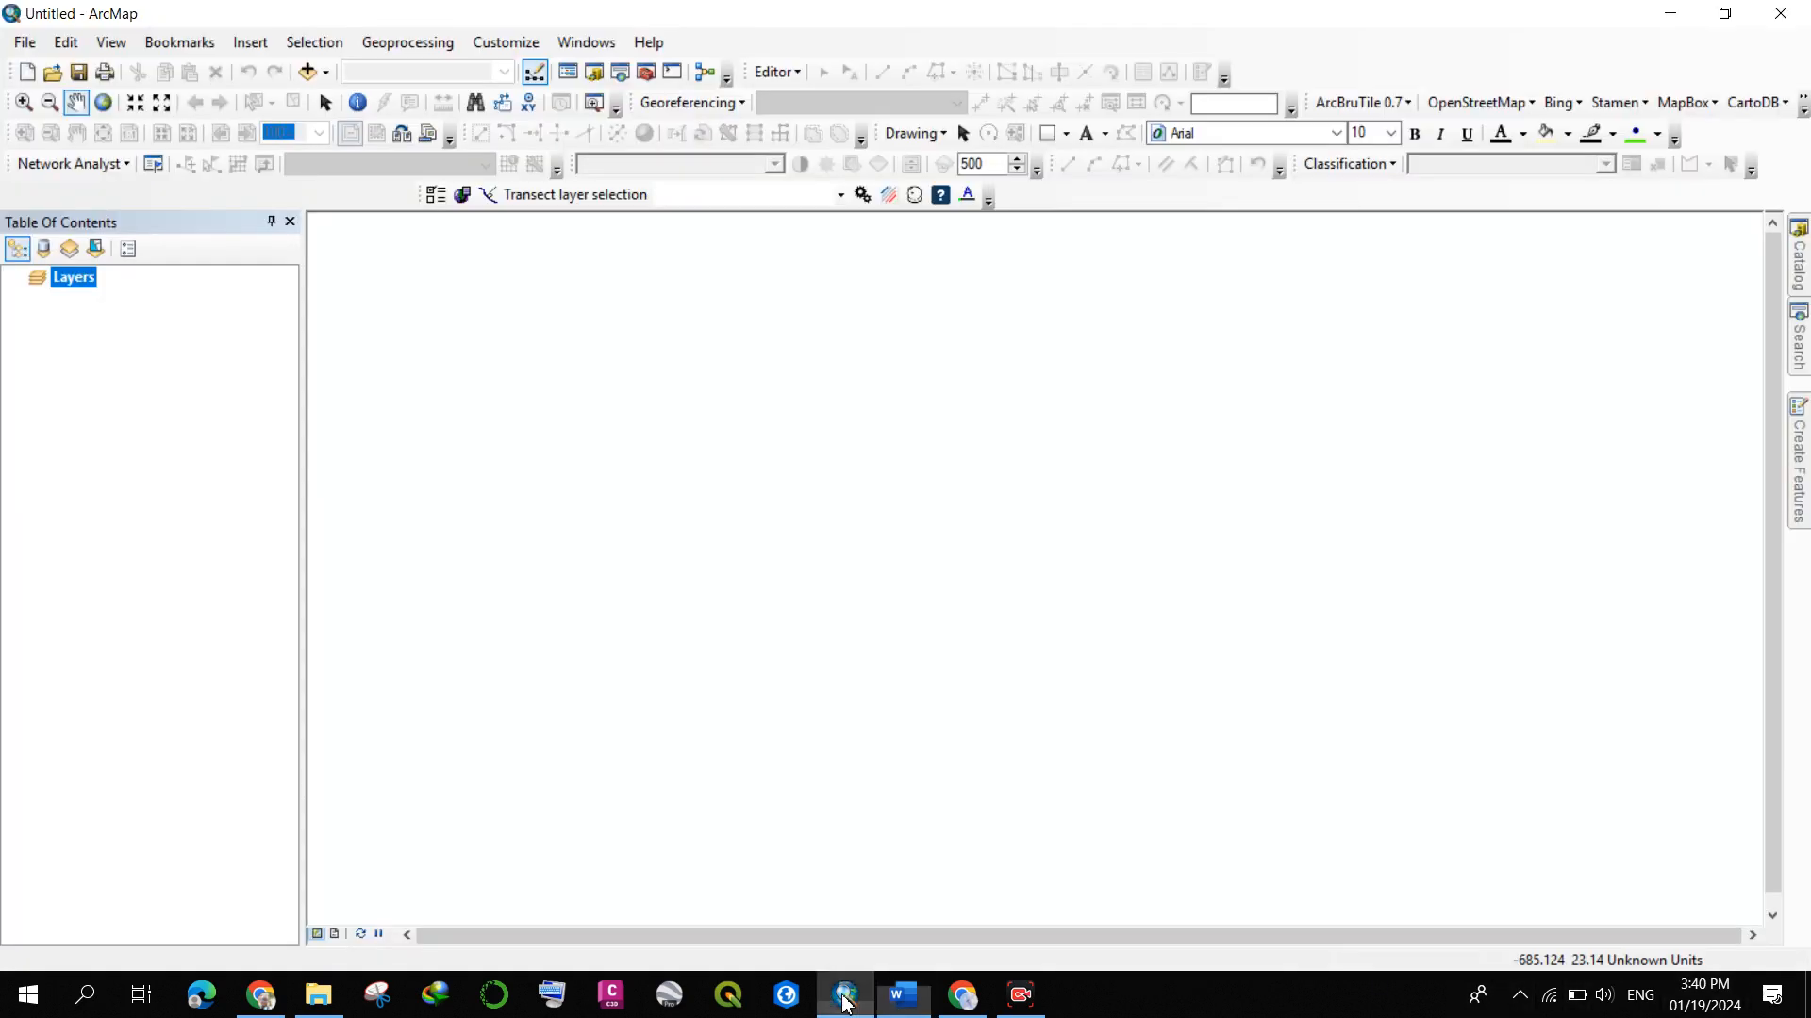
right_click(84, 282)
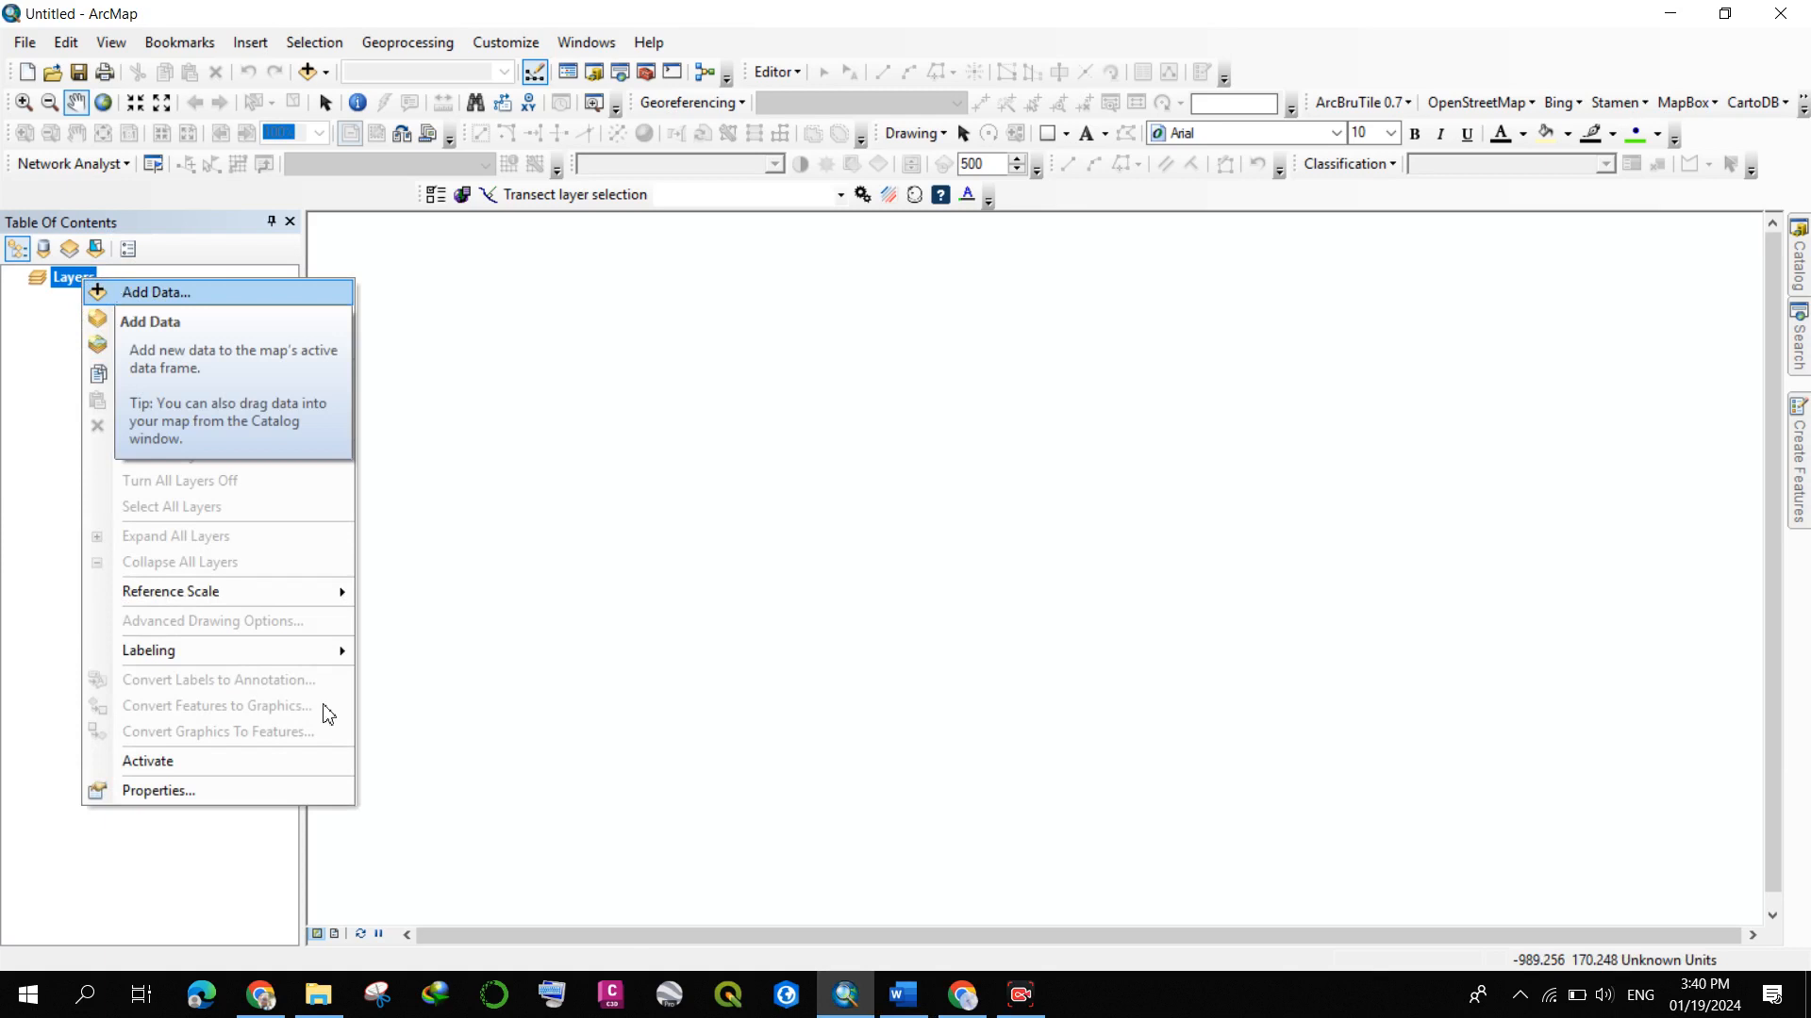
click(162, 789)
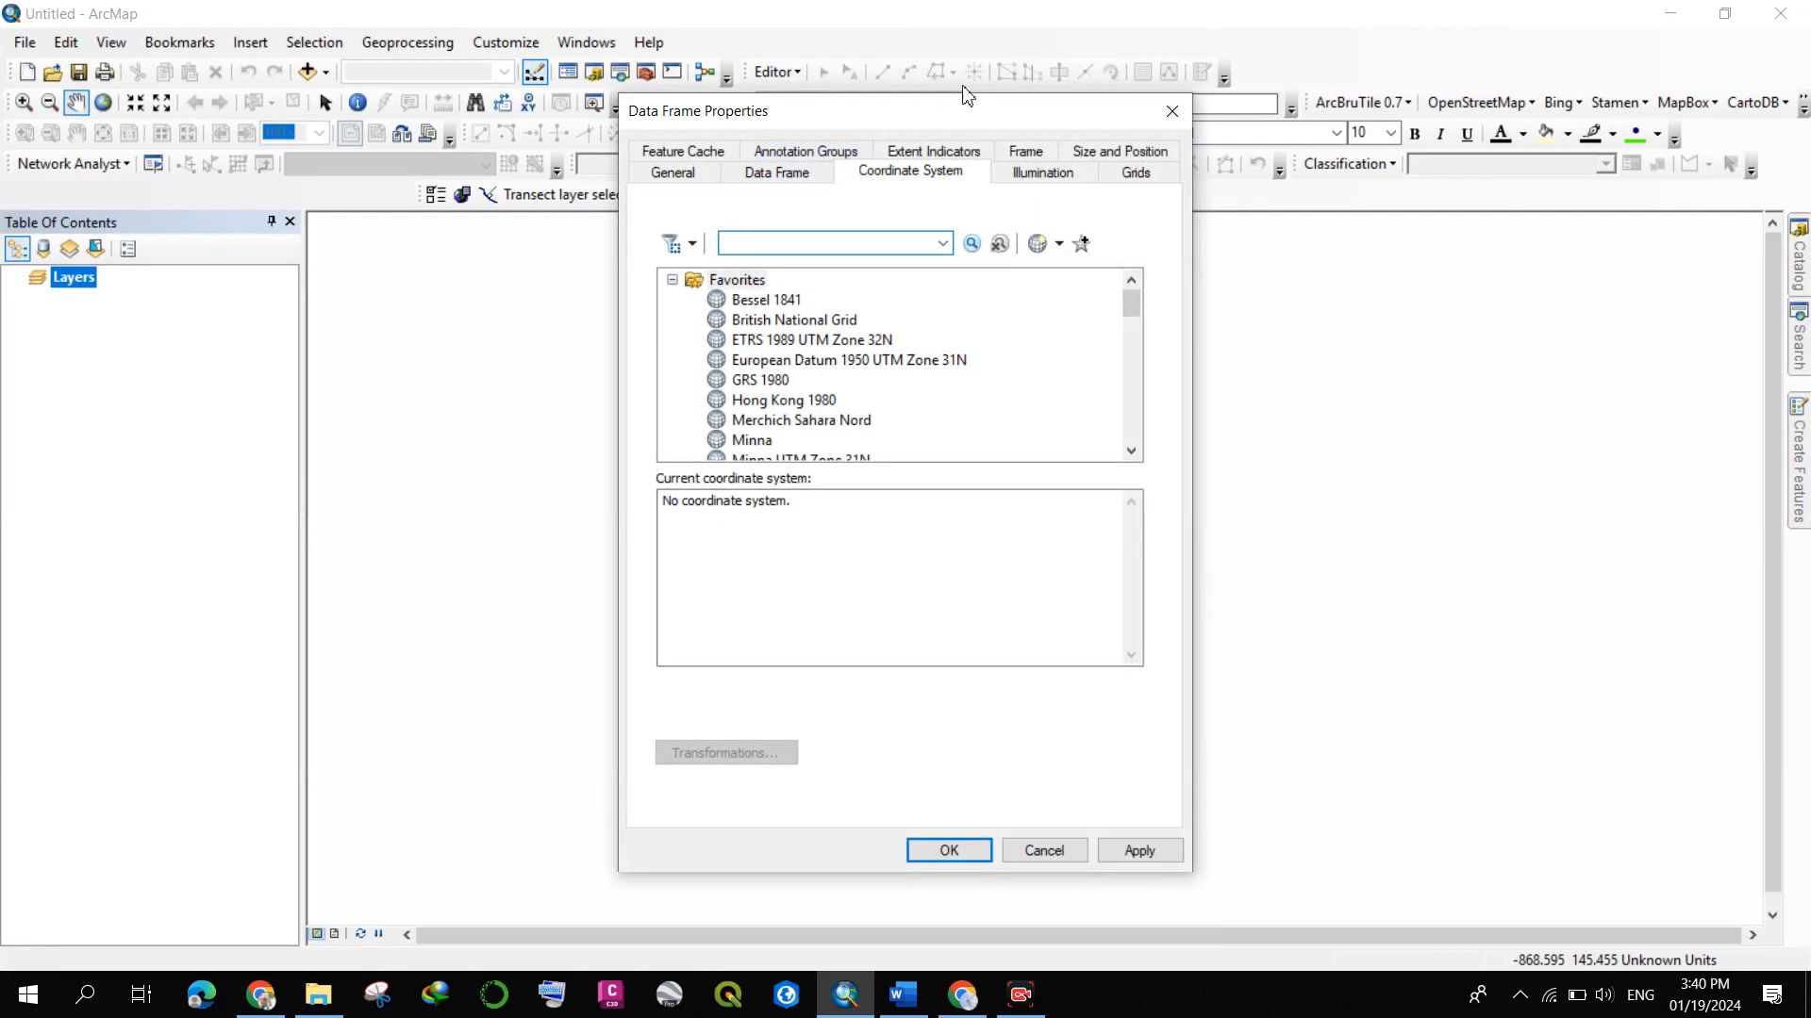
click(900, 174)
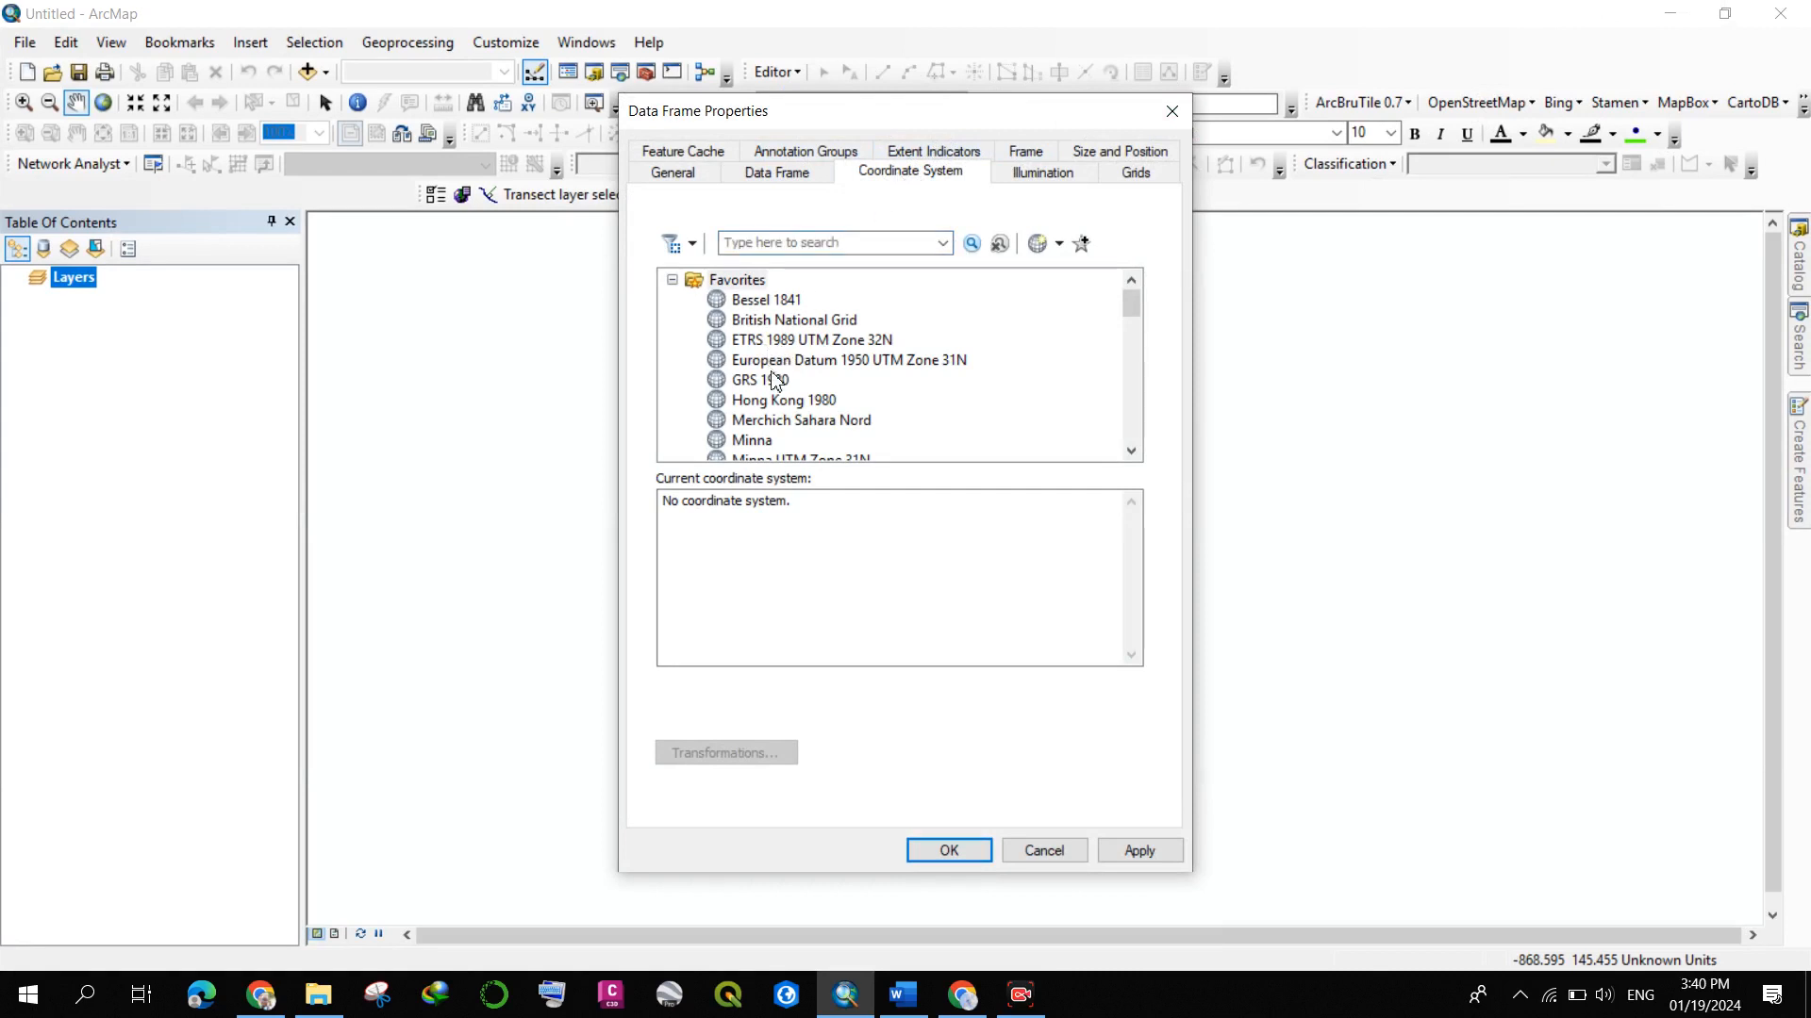
- Browse the projected coordinate systems to the northern UTM zones of WGS 1984
scroll(773, 381, down, 10)
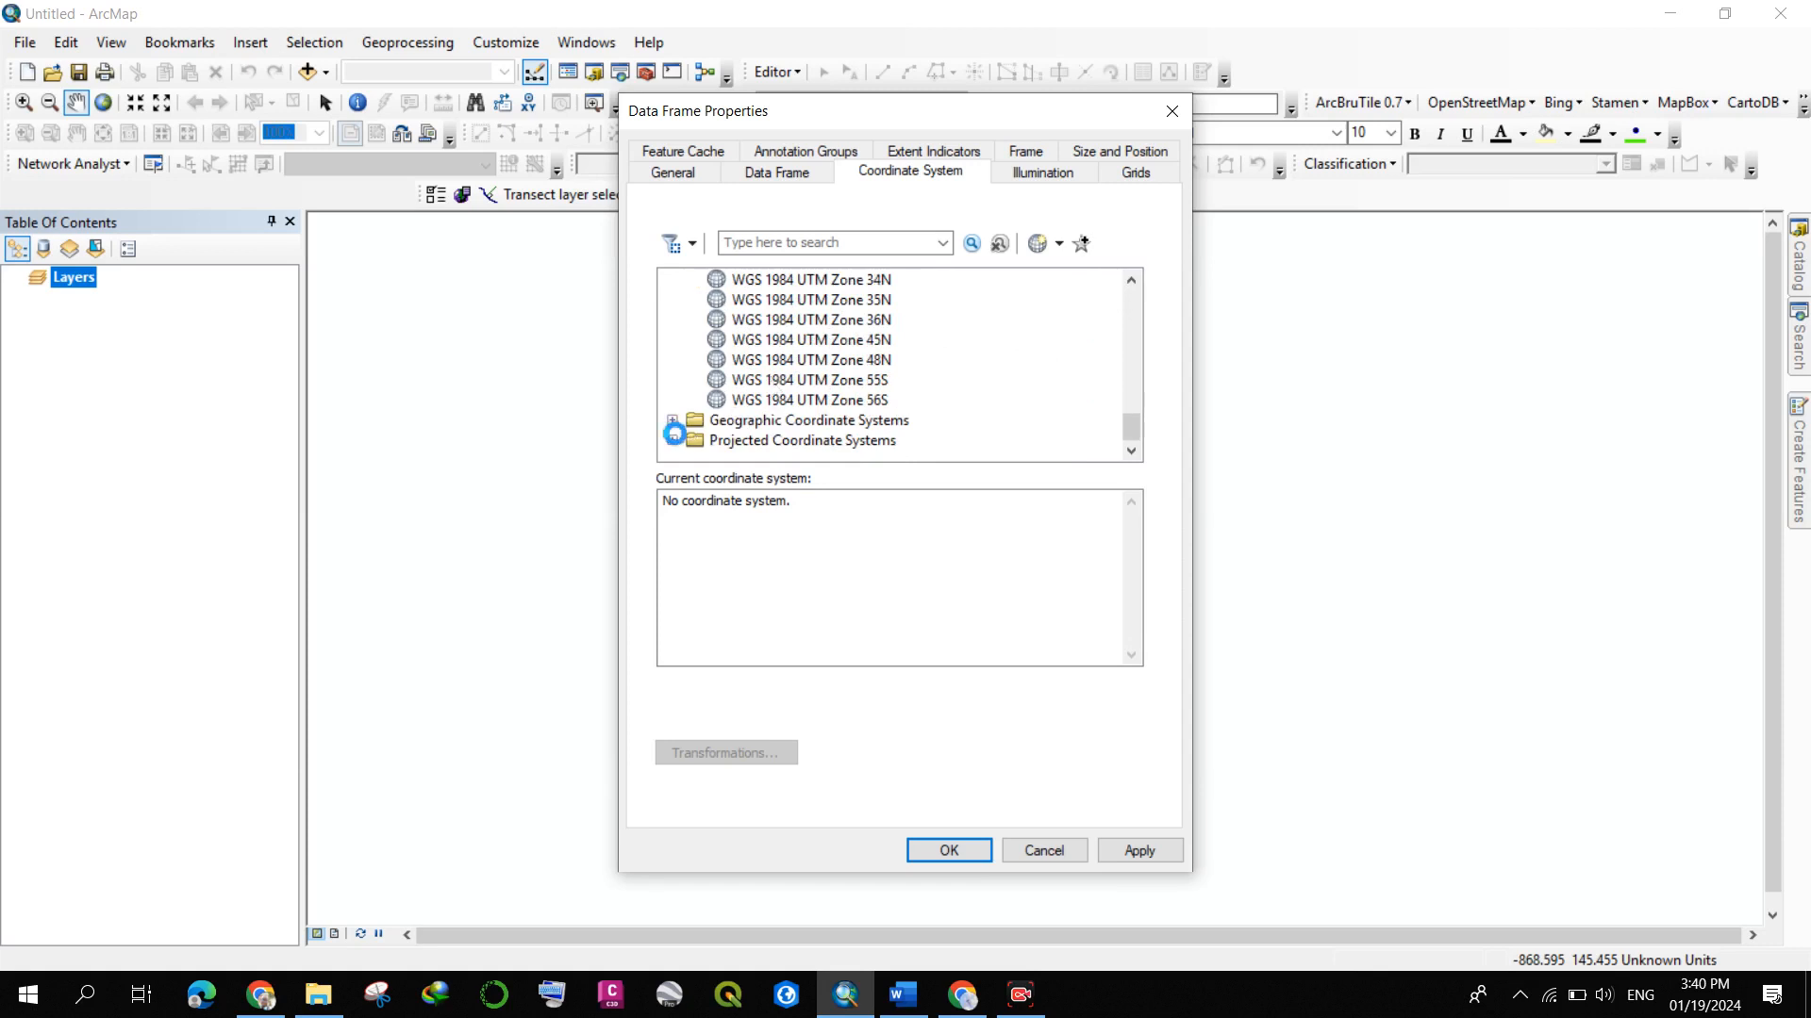
click(671, 441)
scroll(684, 406, down, 2)
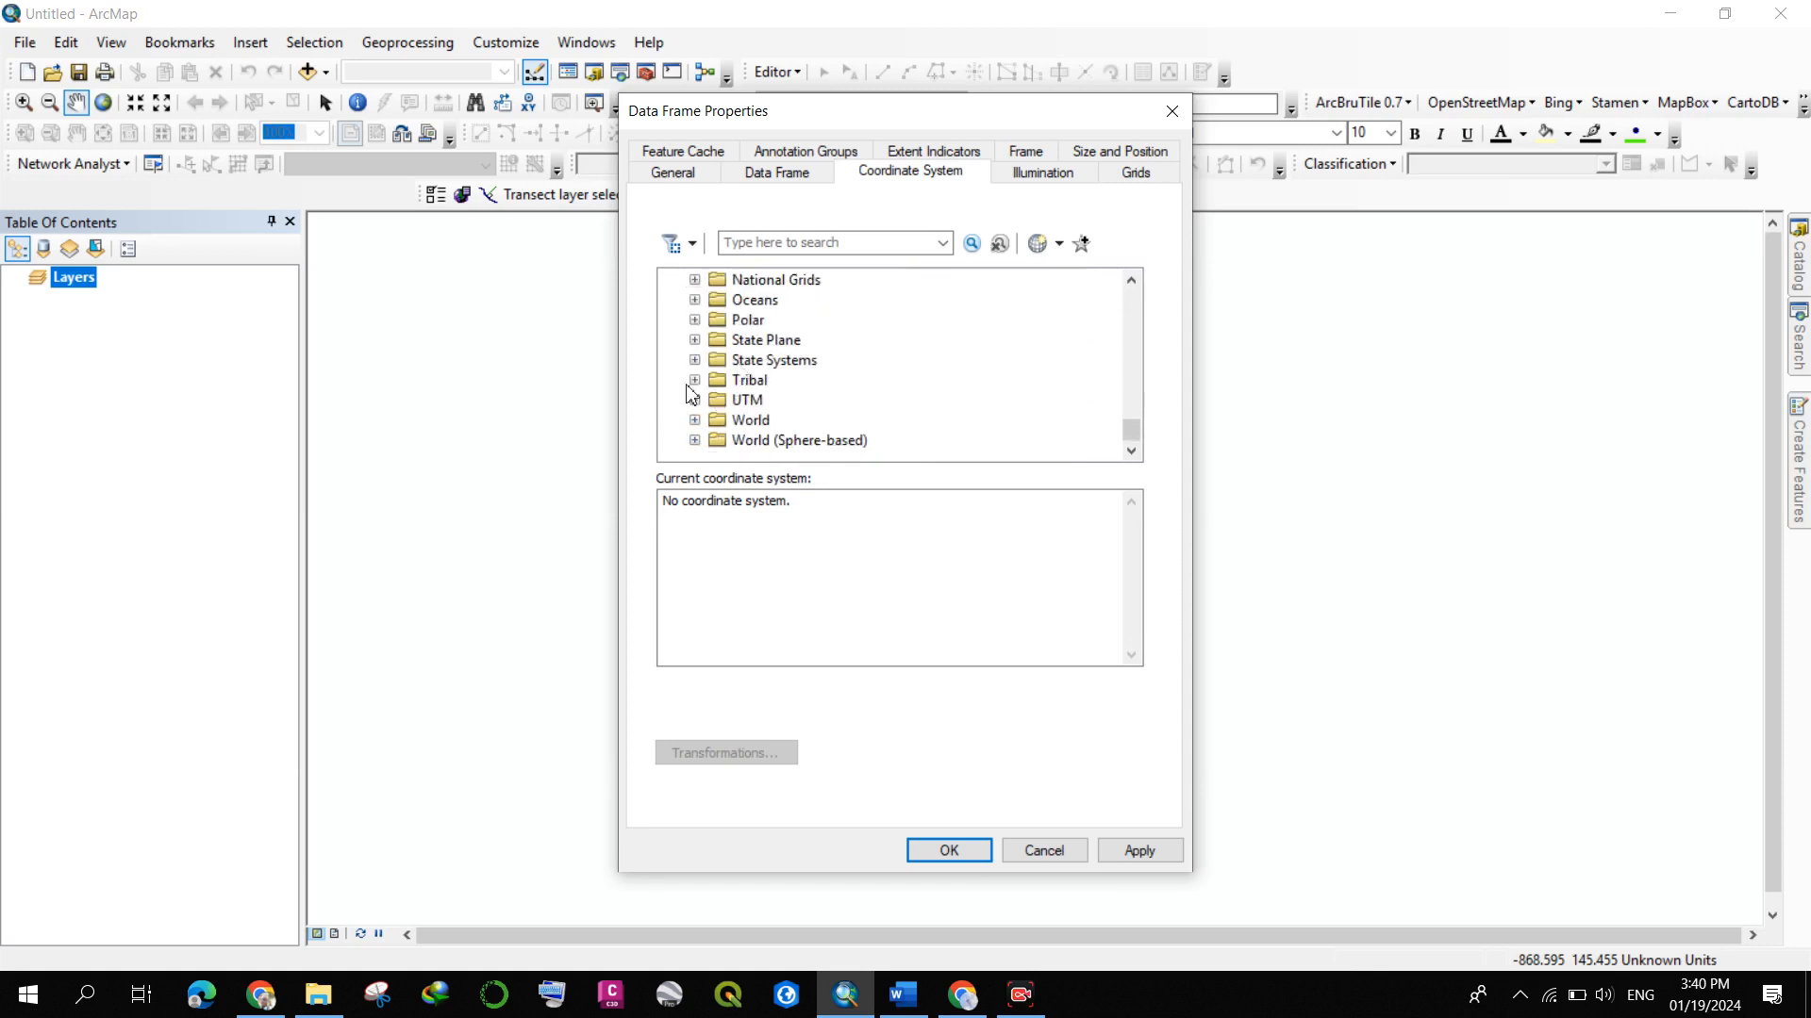
click(694, 381)
scroll(820, 389, down, 1)
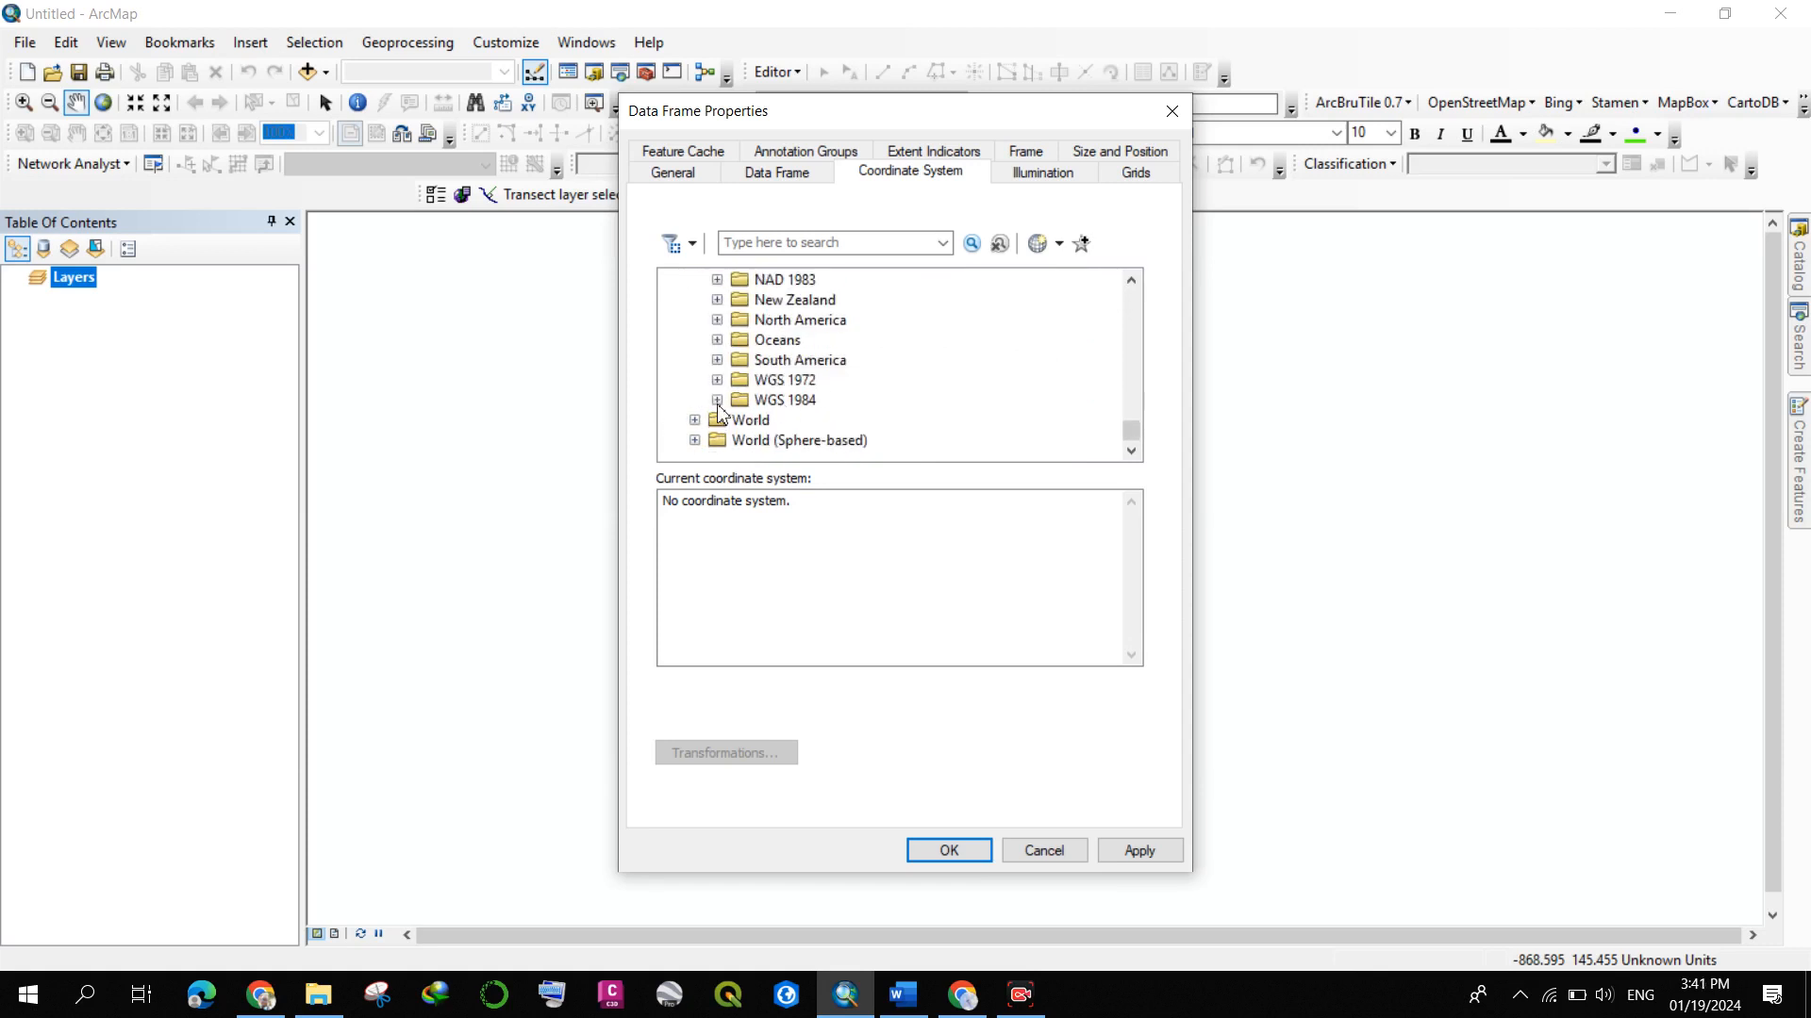
click(716, 399)
click(740, 380)
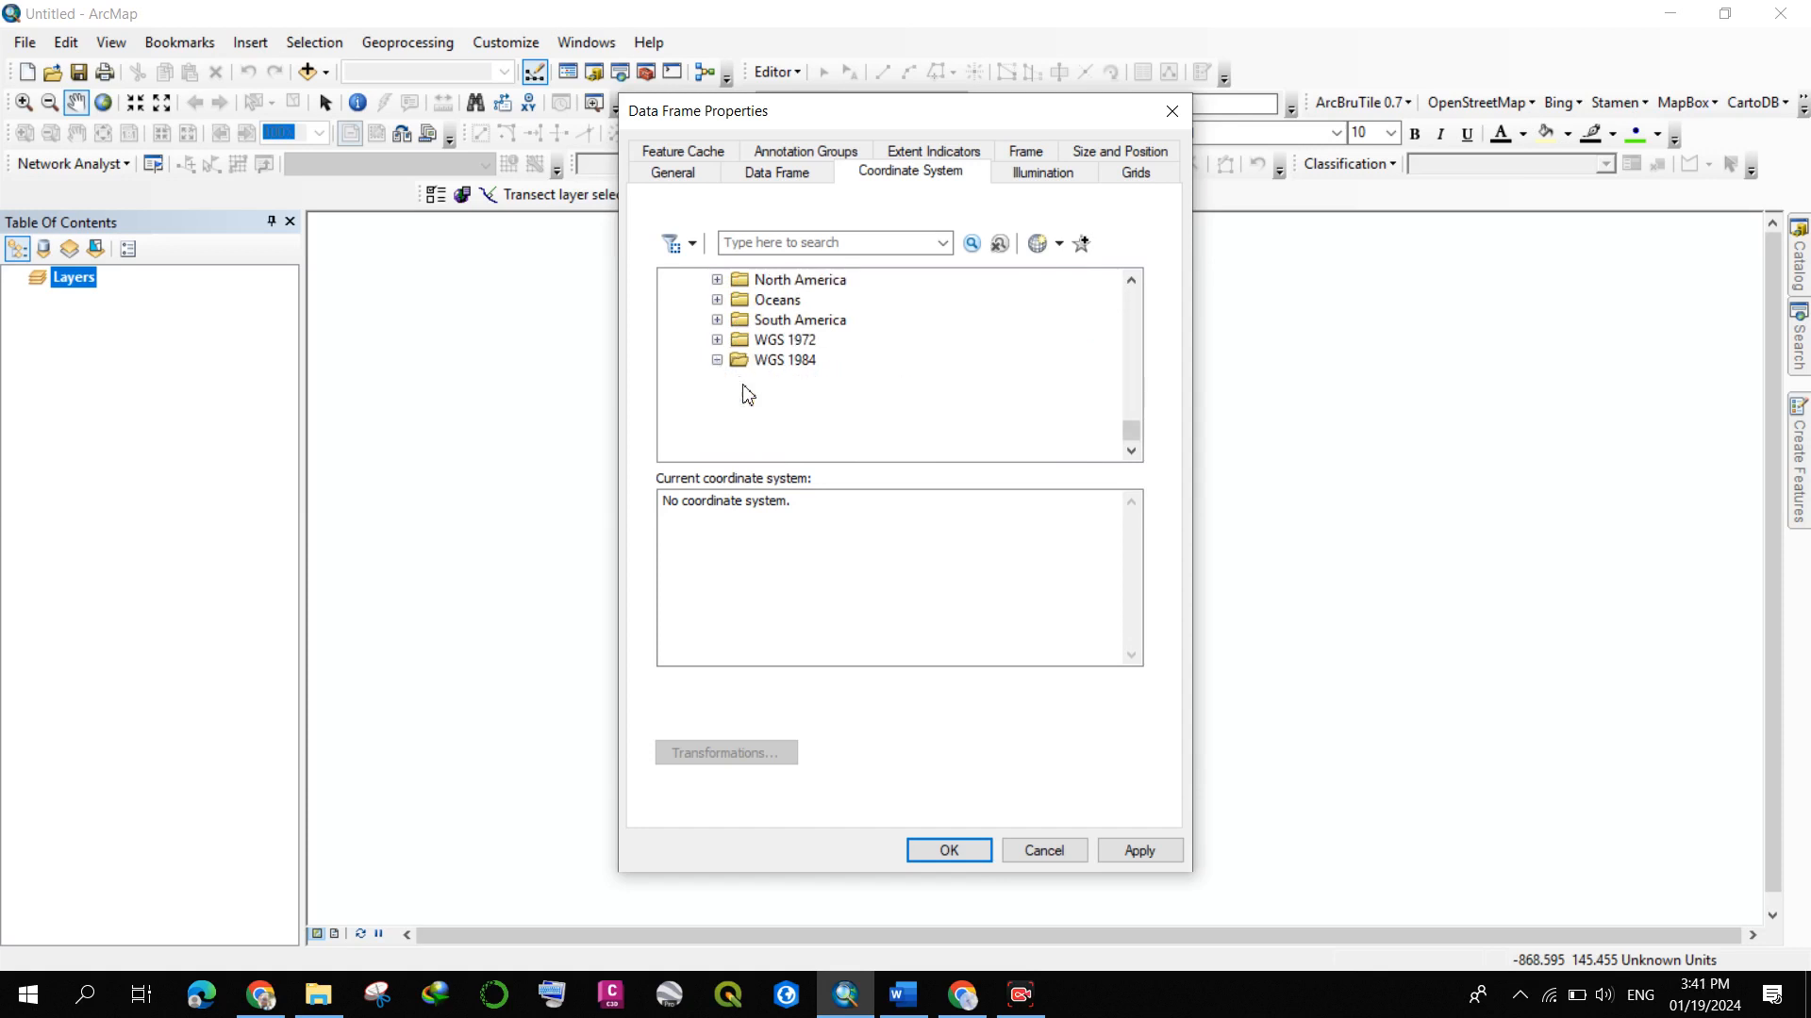
- Set the data frame's coordinate system to WGS 1984 UTM Zone 31N and apply it
scroll(848, 378, down, 8)
scroll(920, 363, down, 1)
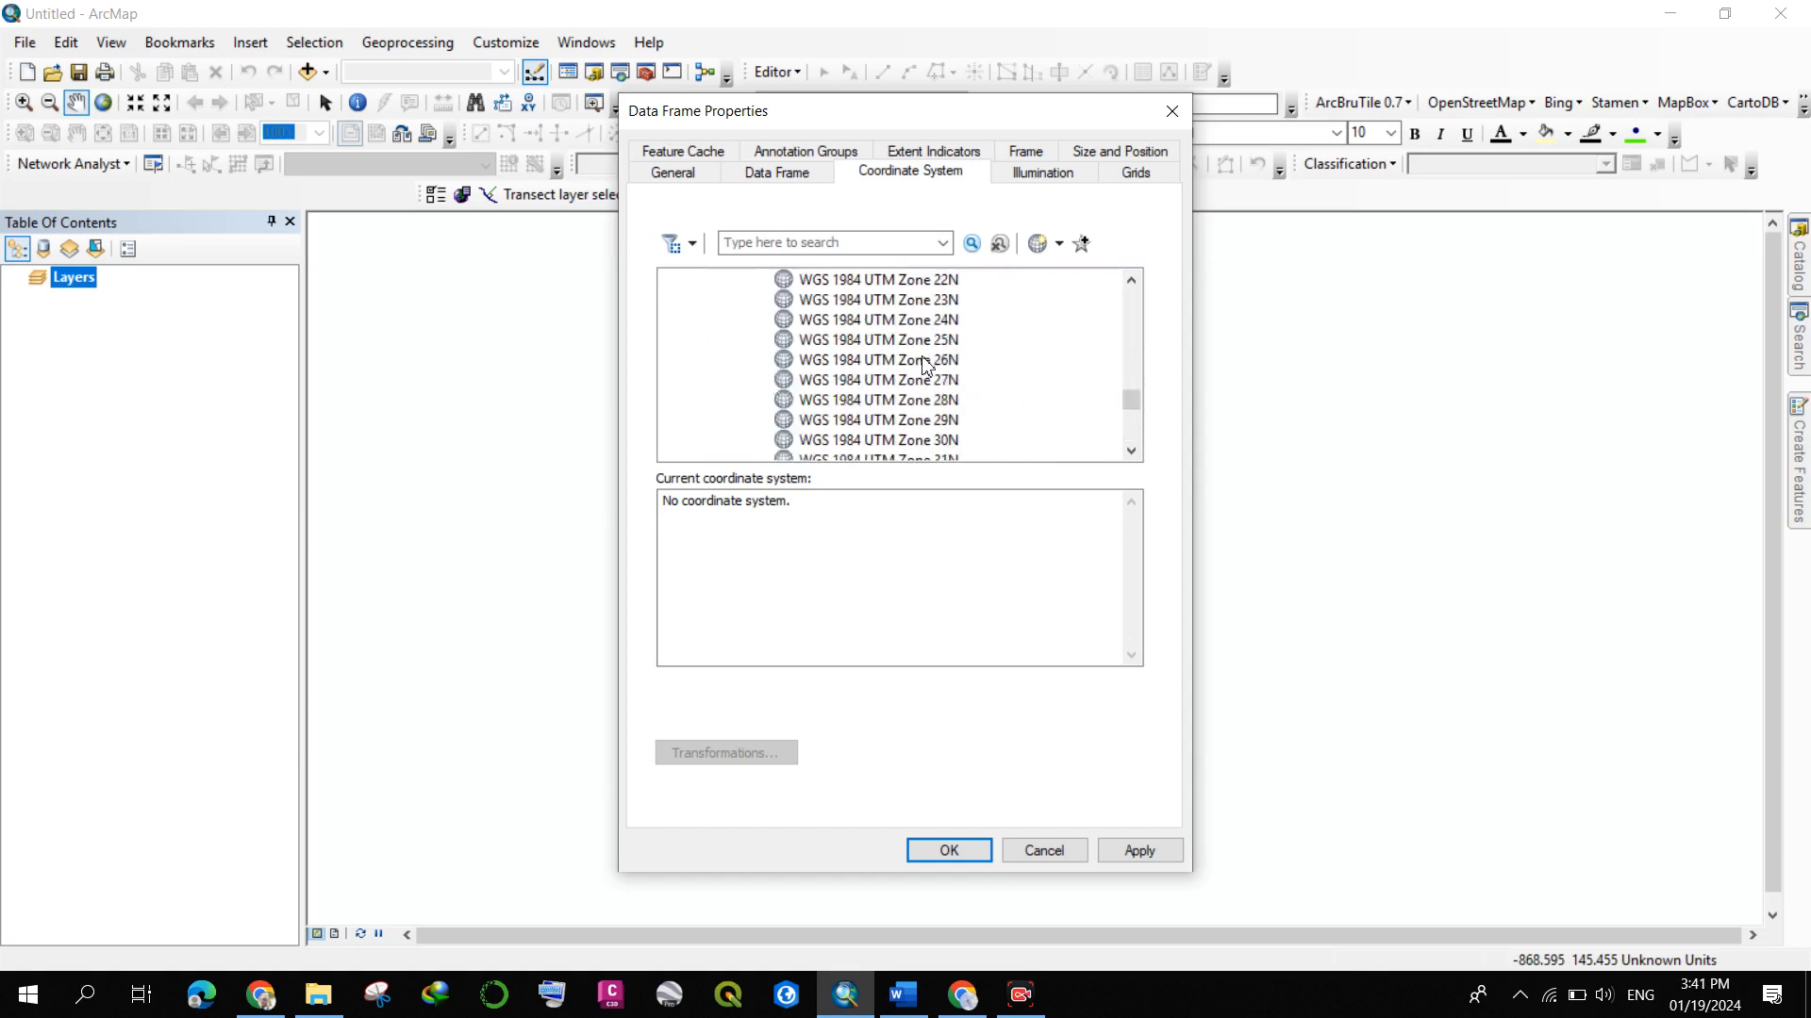
scroll(924, 366, down, 3)
click(945, 283)
right_click(945, 291)
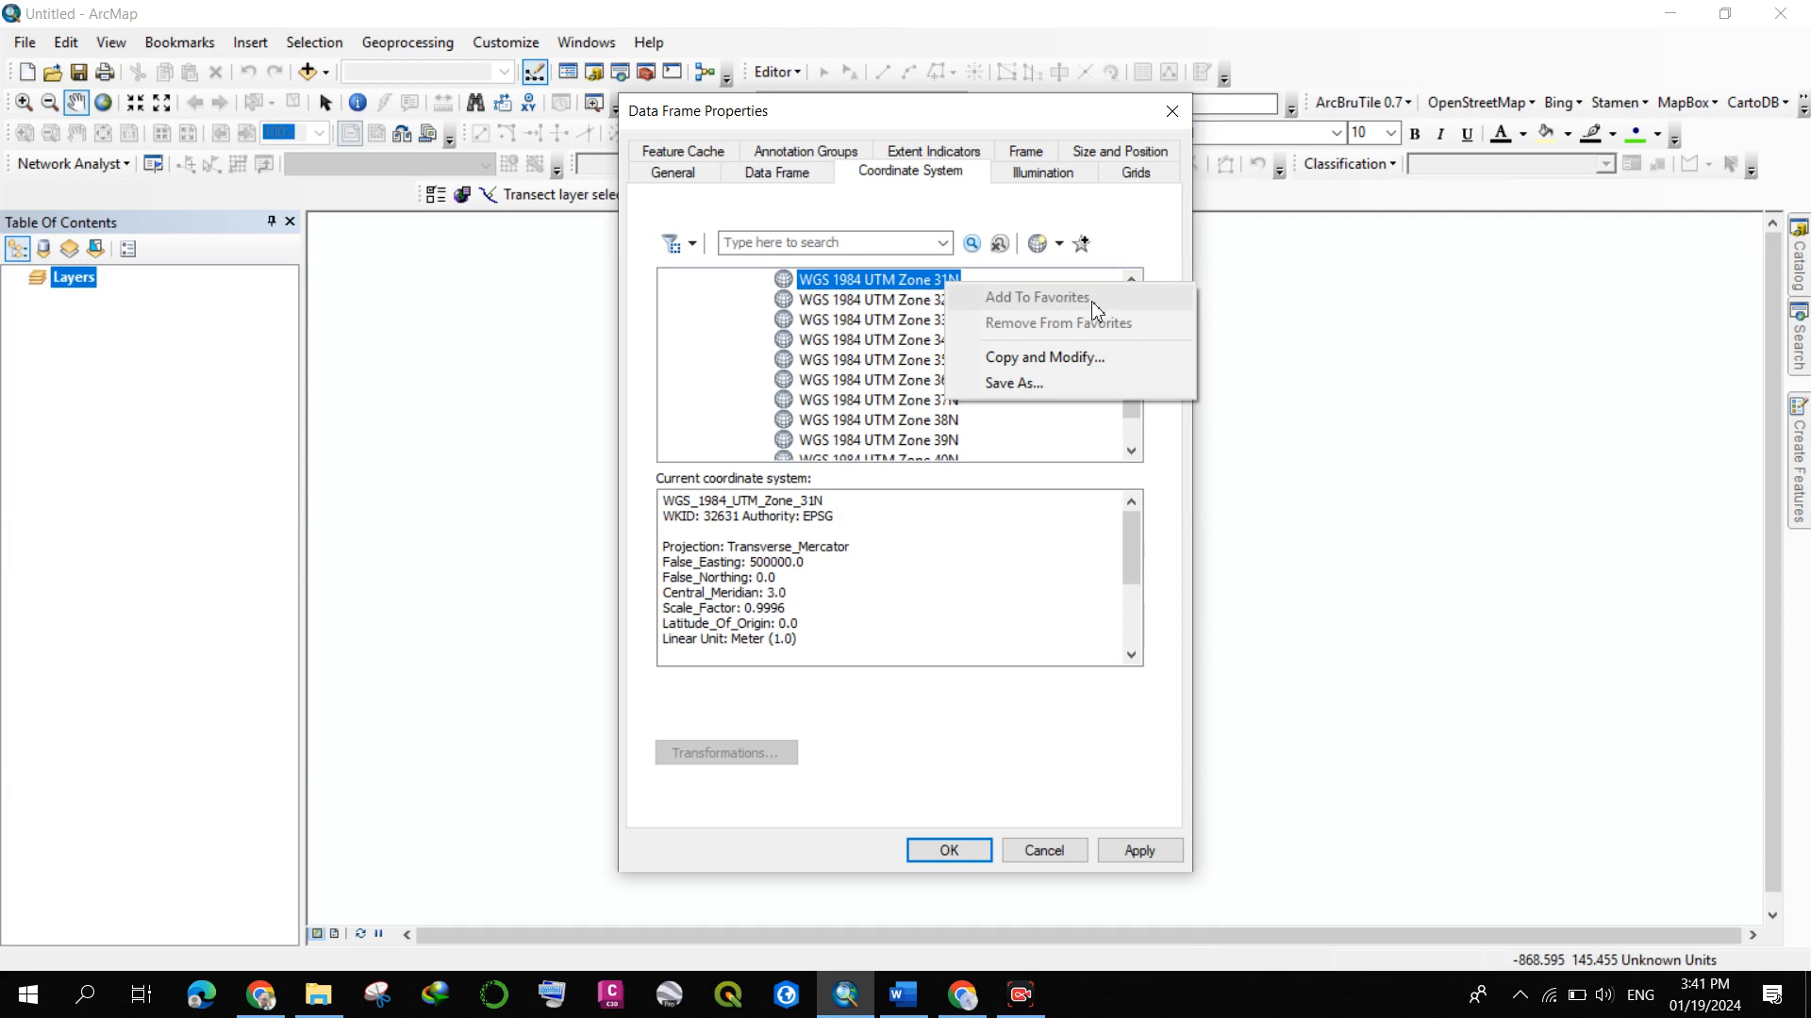
click(943, 283)
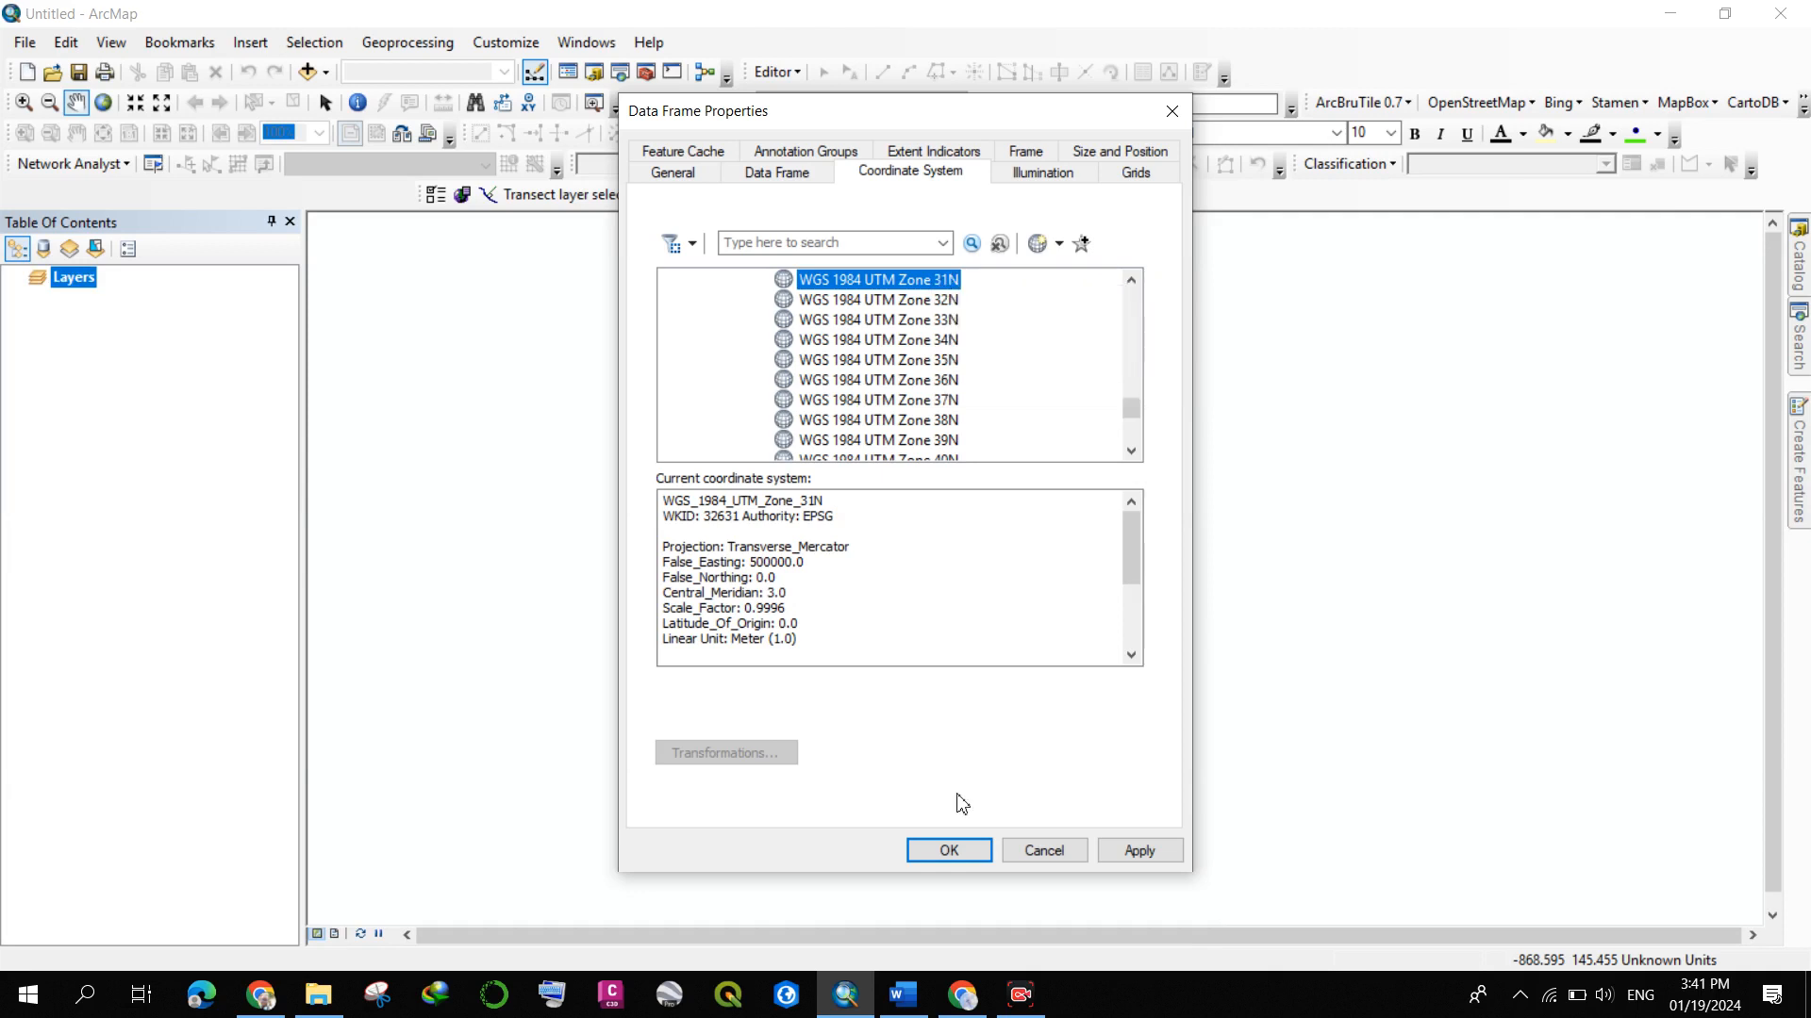
click(960, 855)
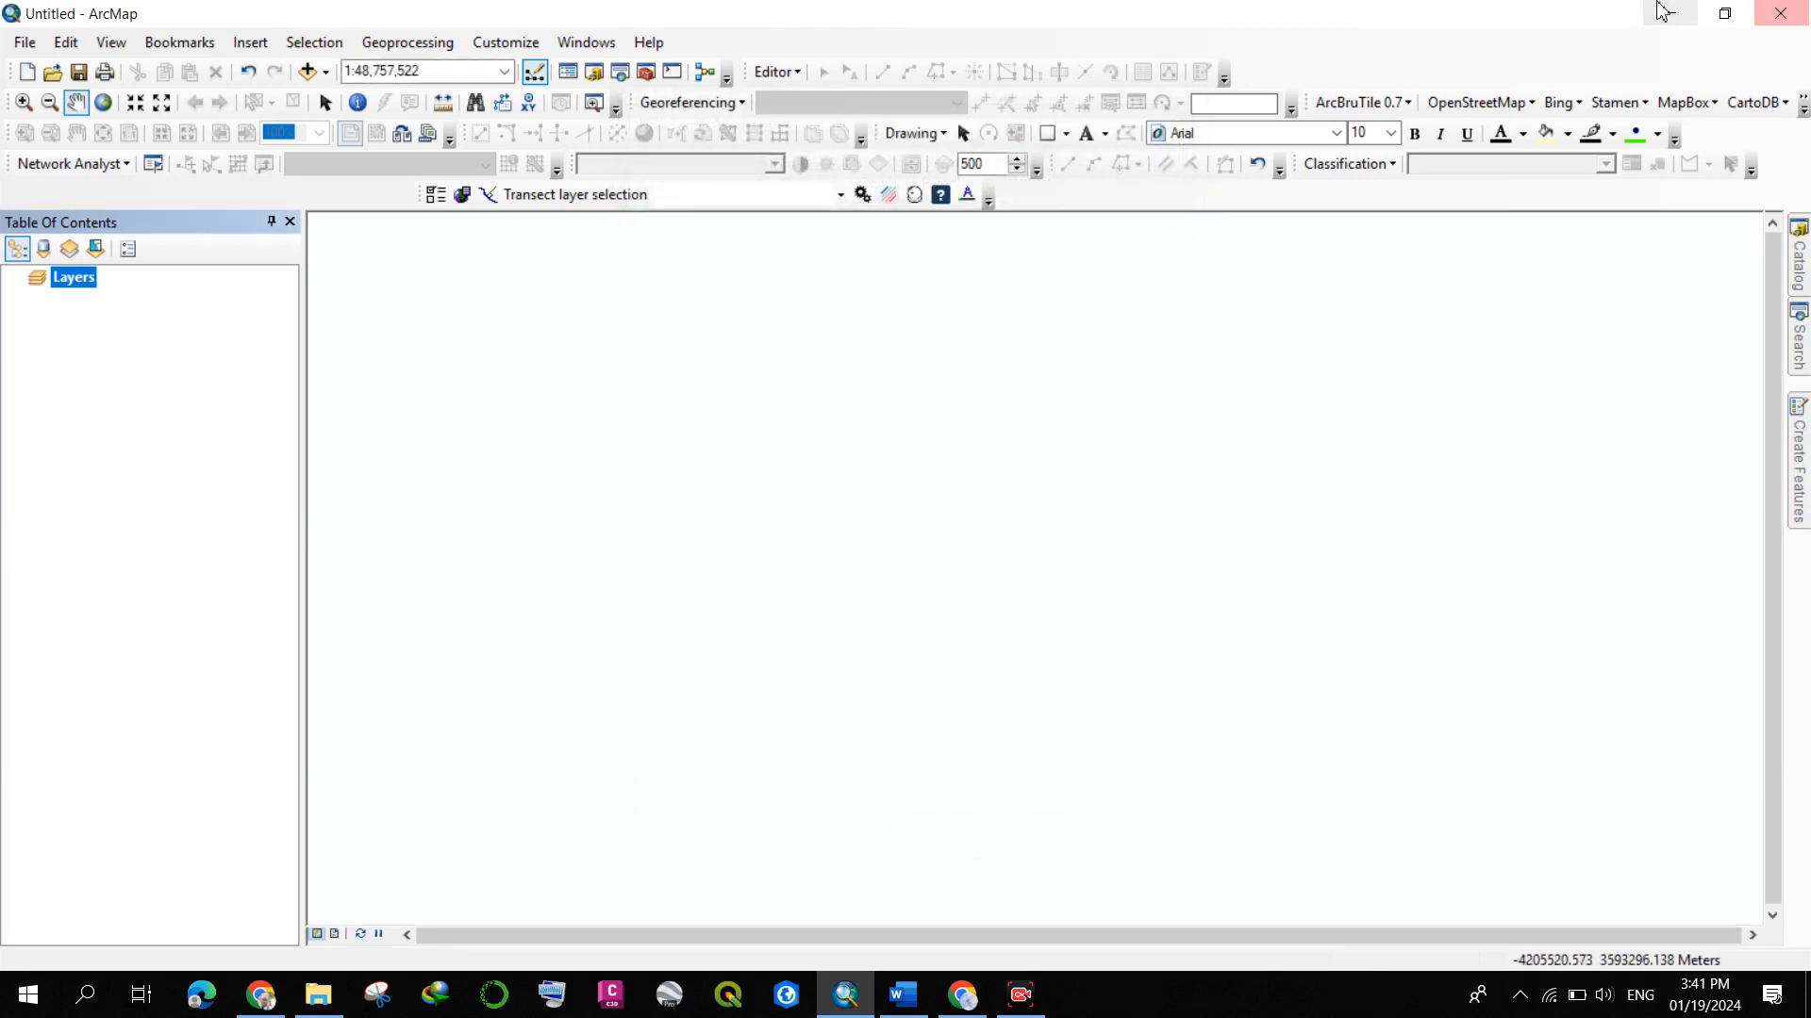
right_click(63, 279)
click(291, 286)
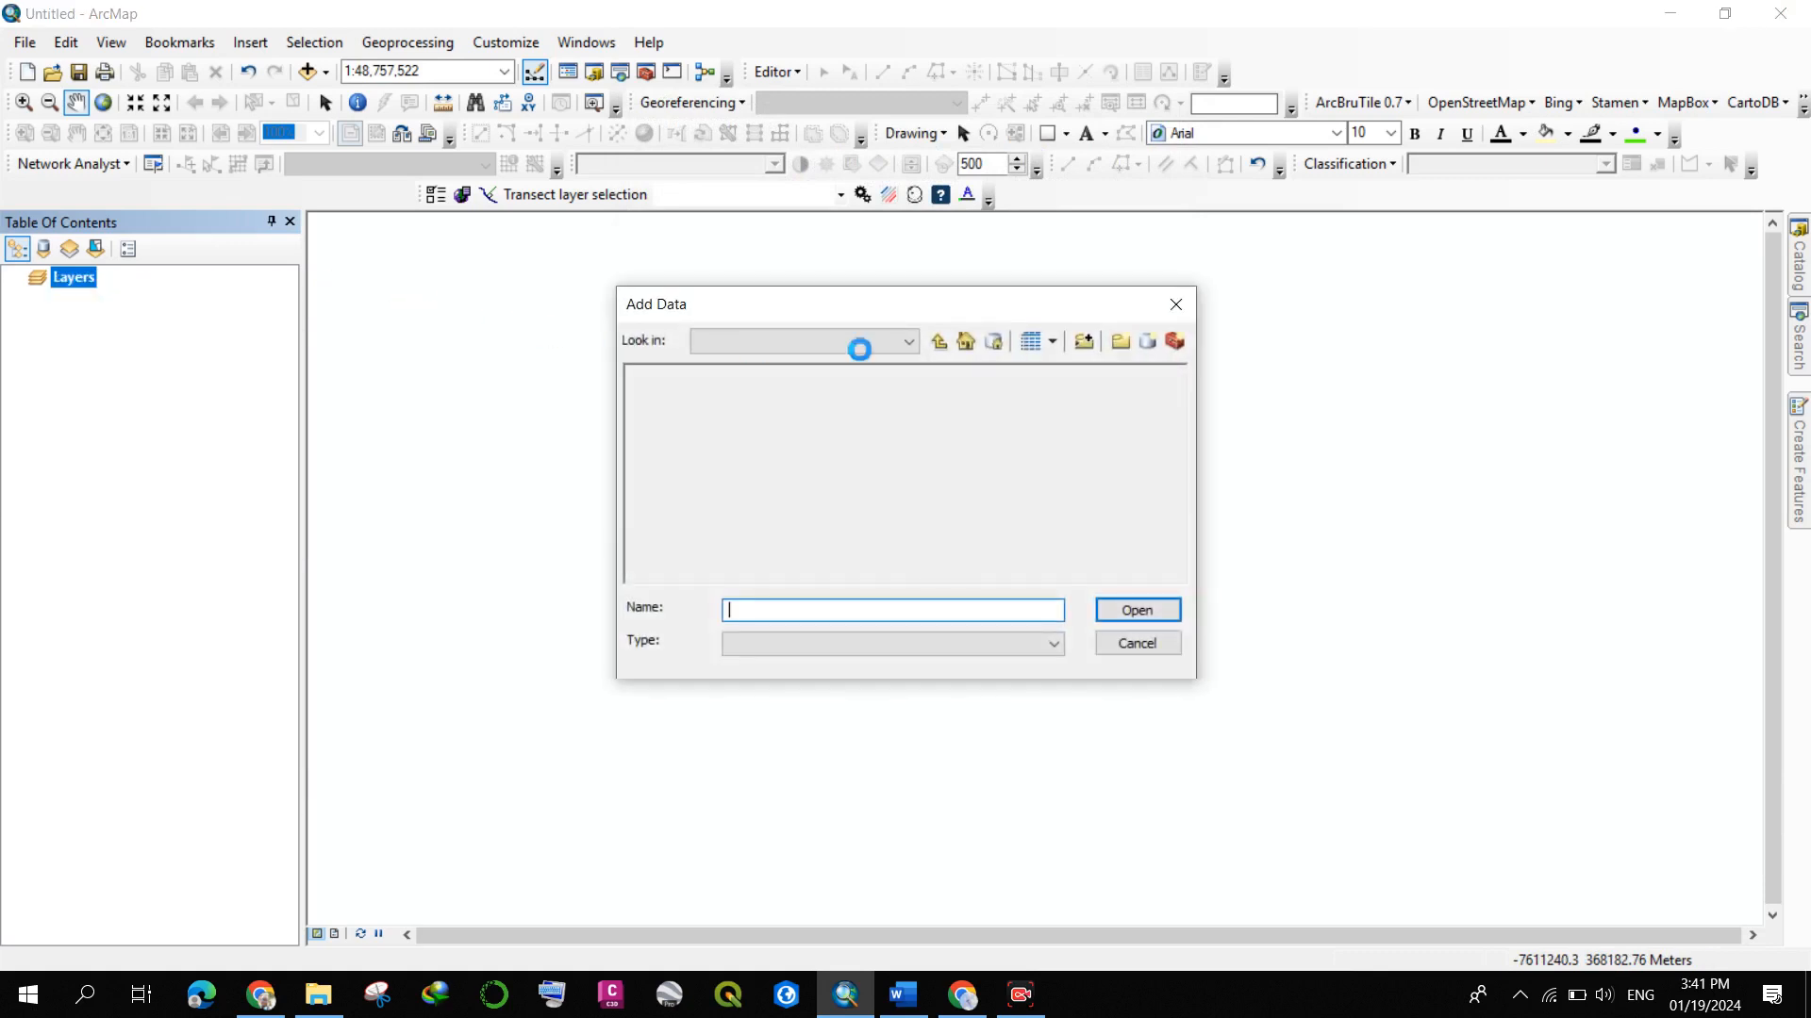
click(1175, 304)
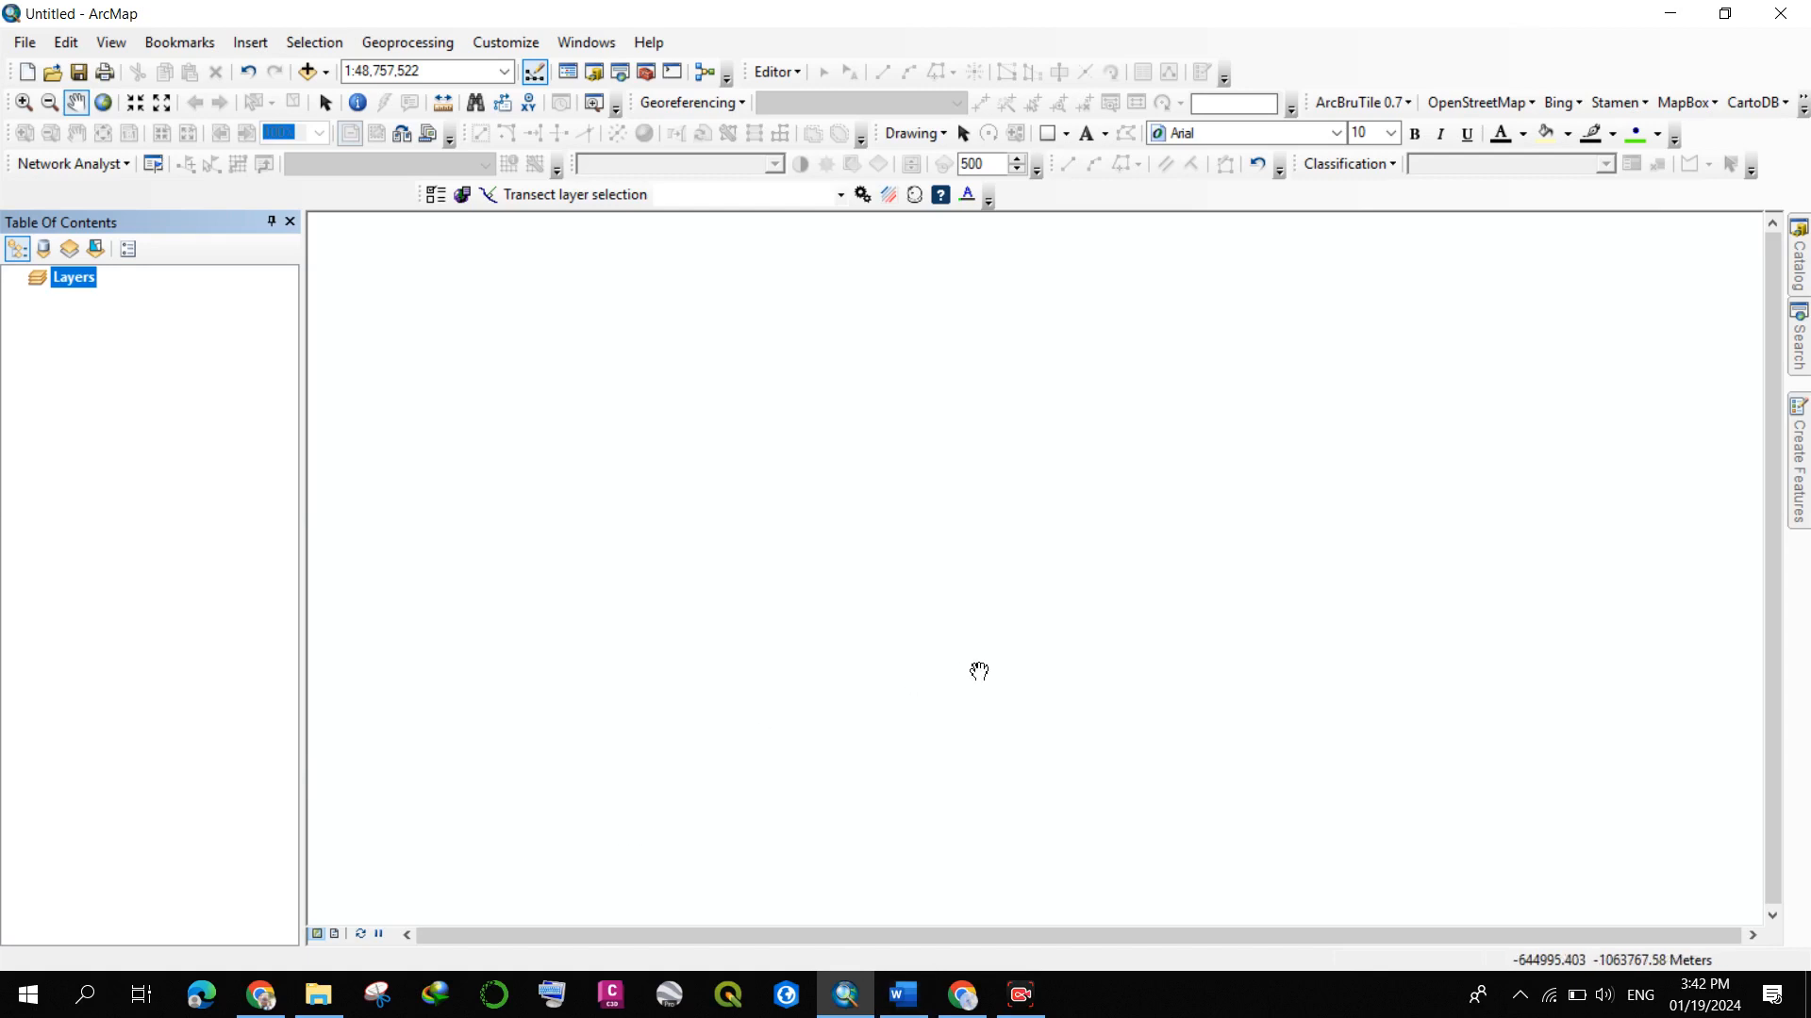
- Open the Catalog and expand the D:\ folder connection to browse its project folders
click(1800, 283)
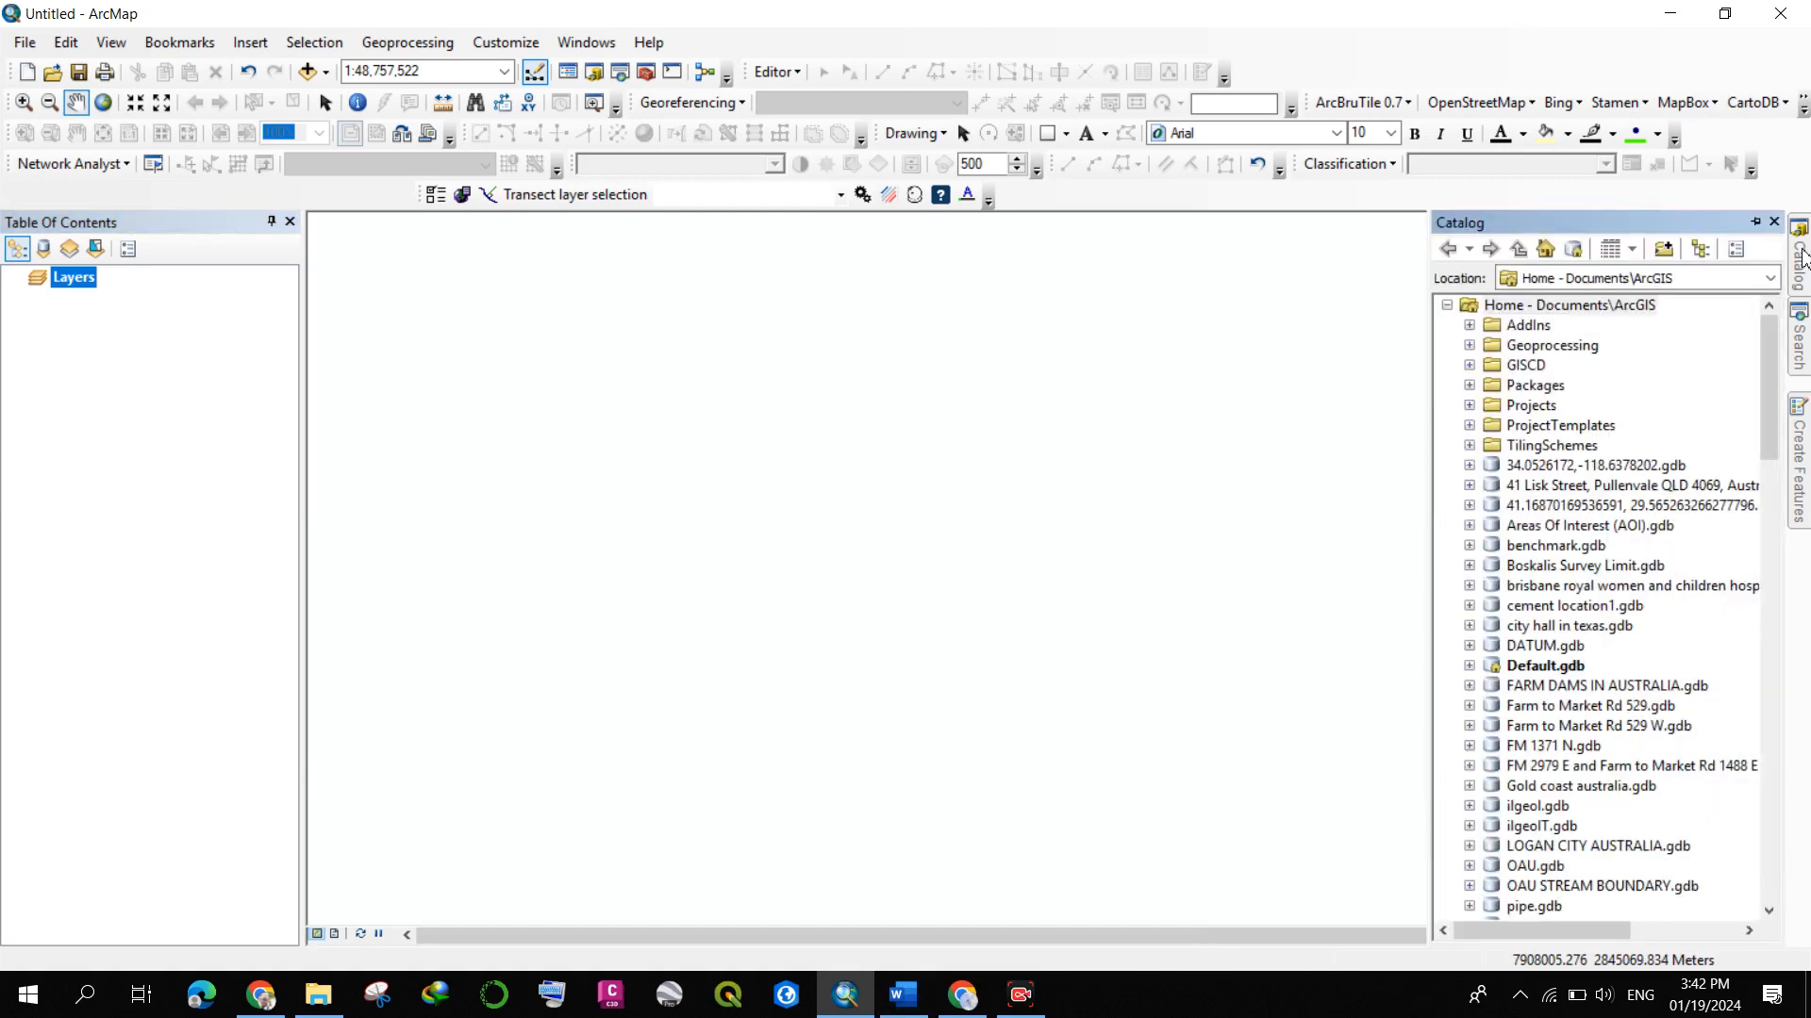
scroll(1478, 406, down, 20)
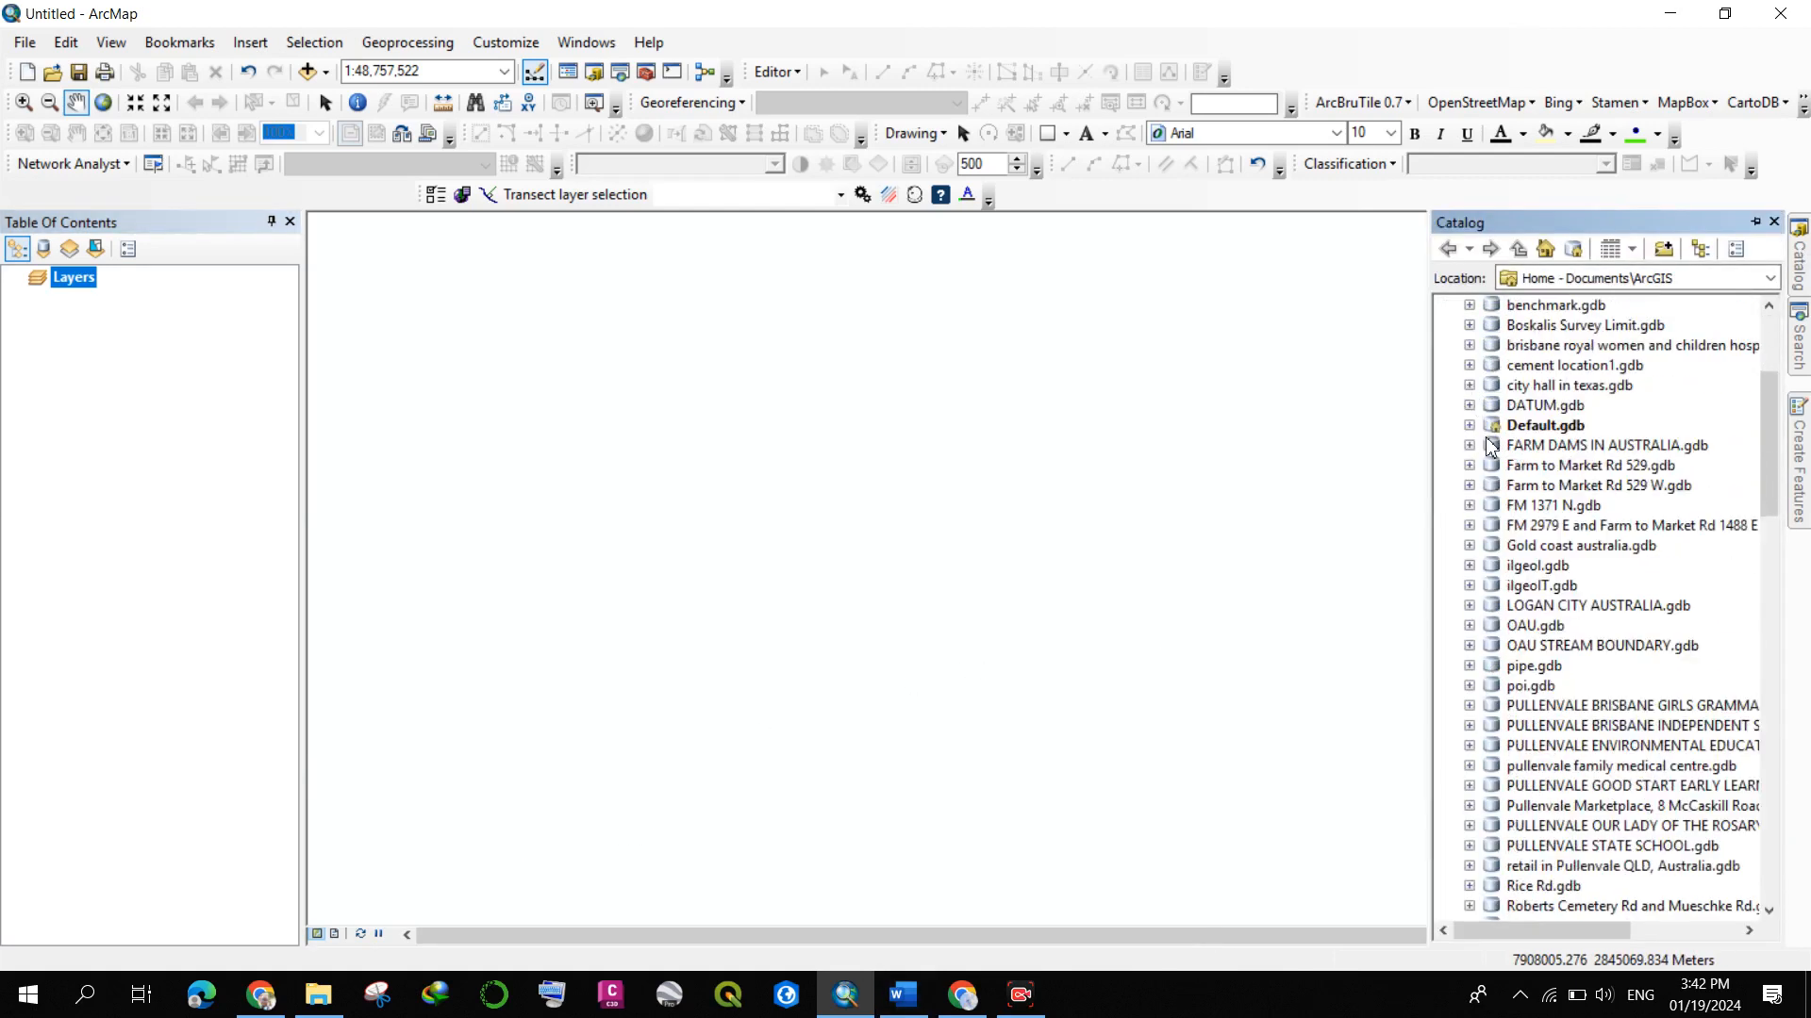
scroll(1478, 509, down, 10)
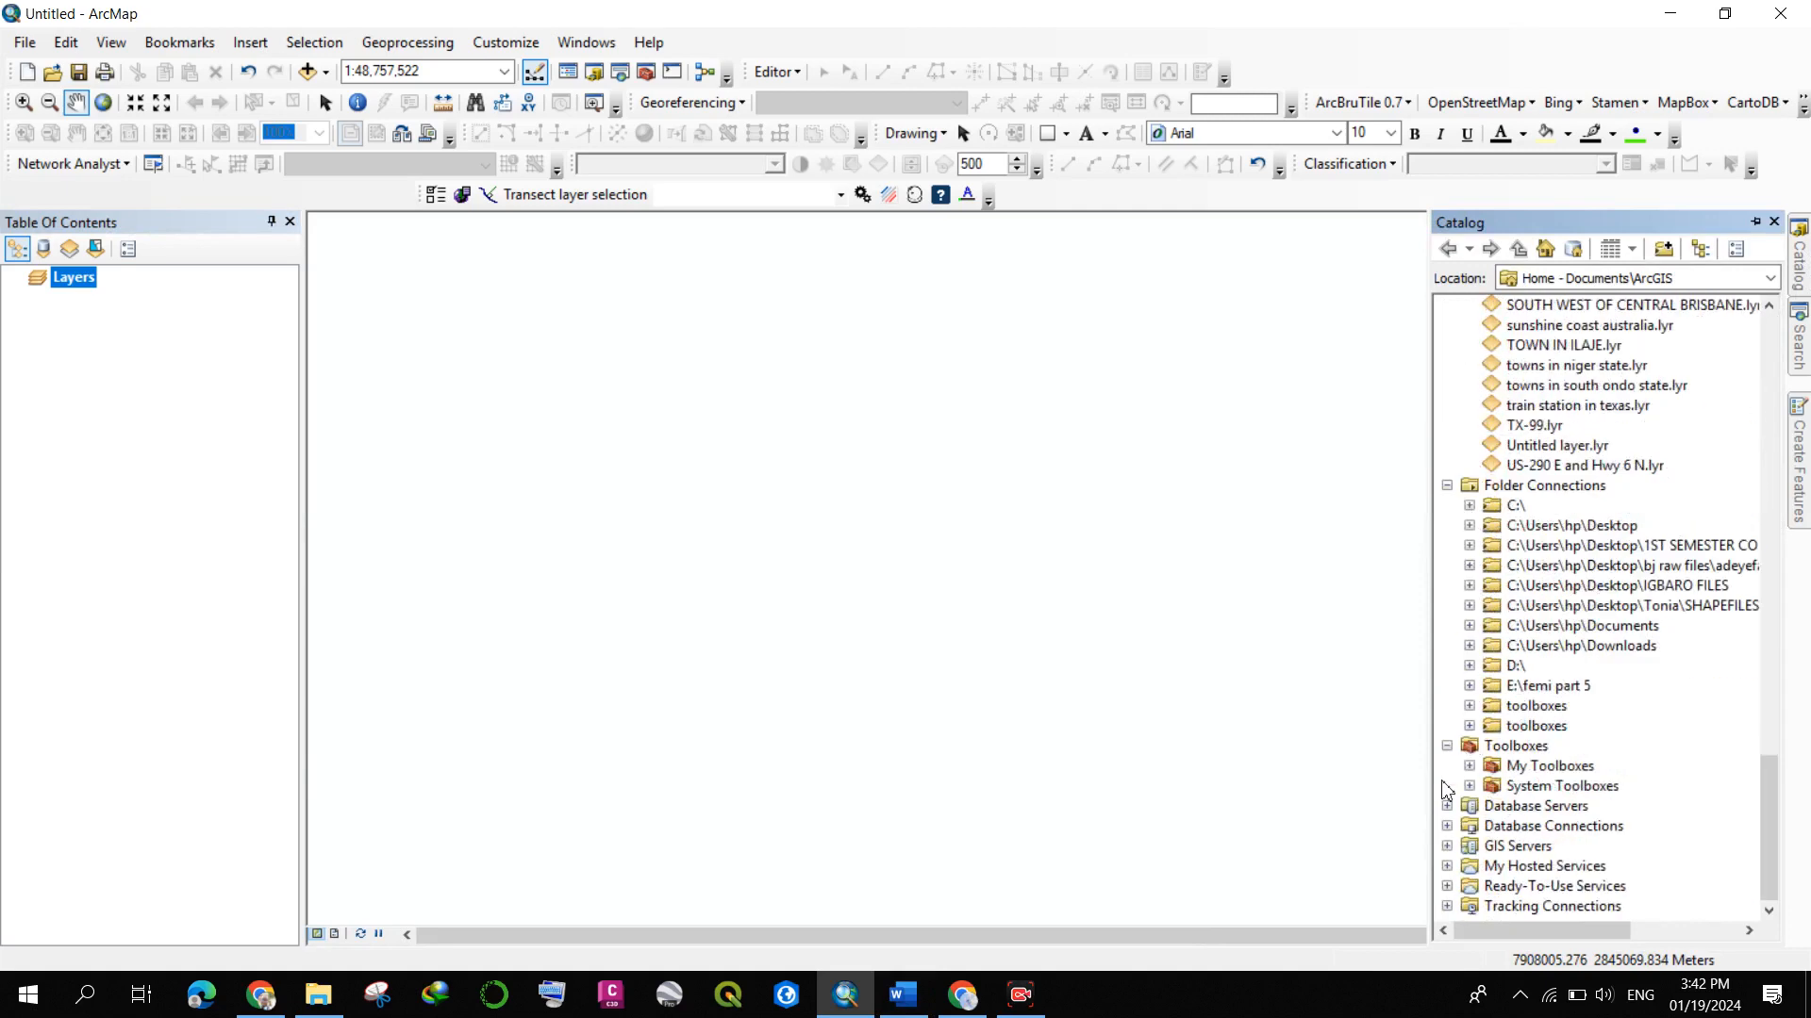
click(1473, 666)
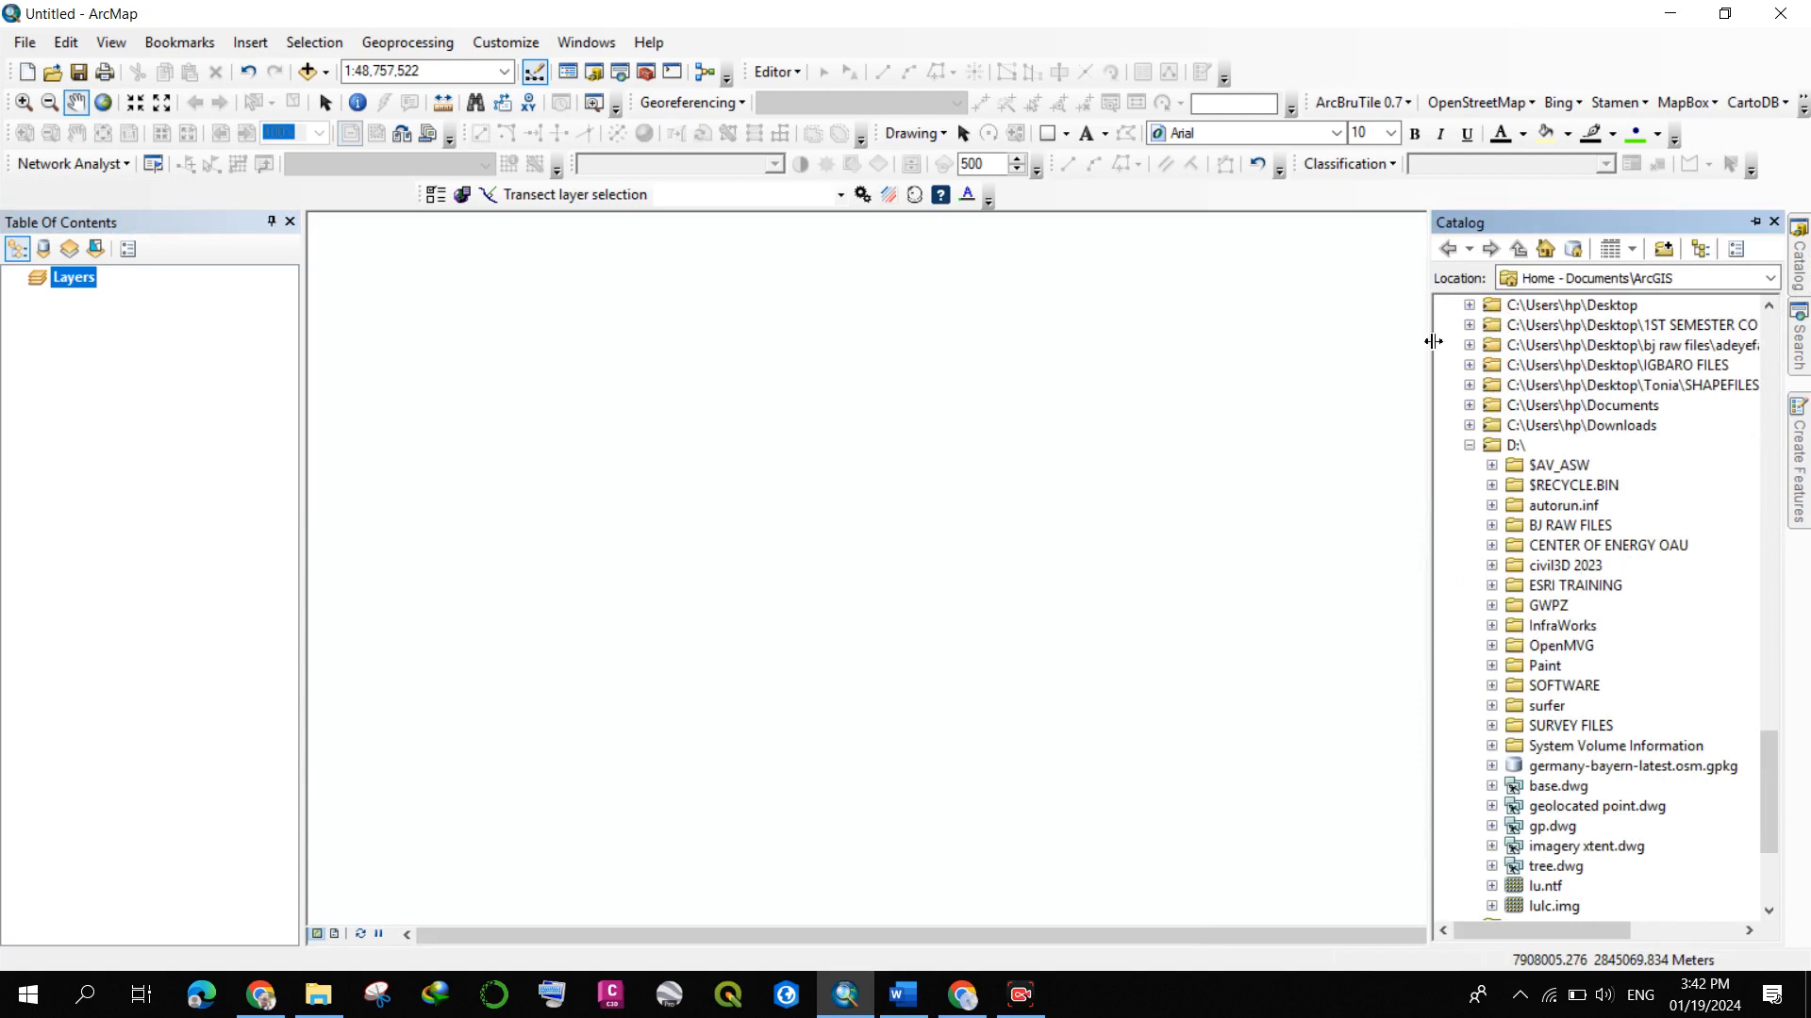
scroll(1657, 554, down, 3)
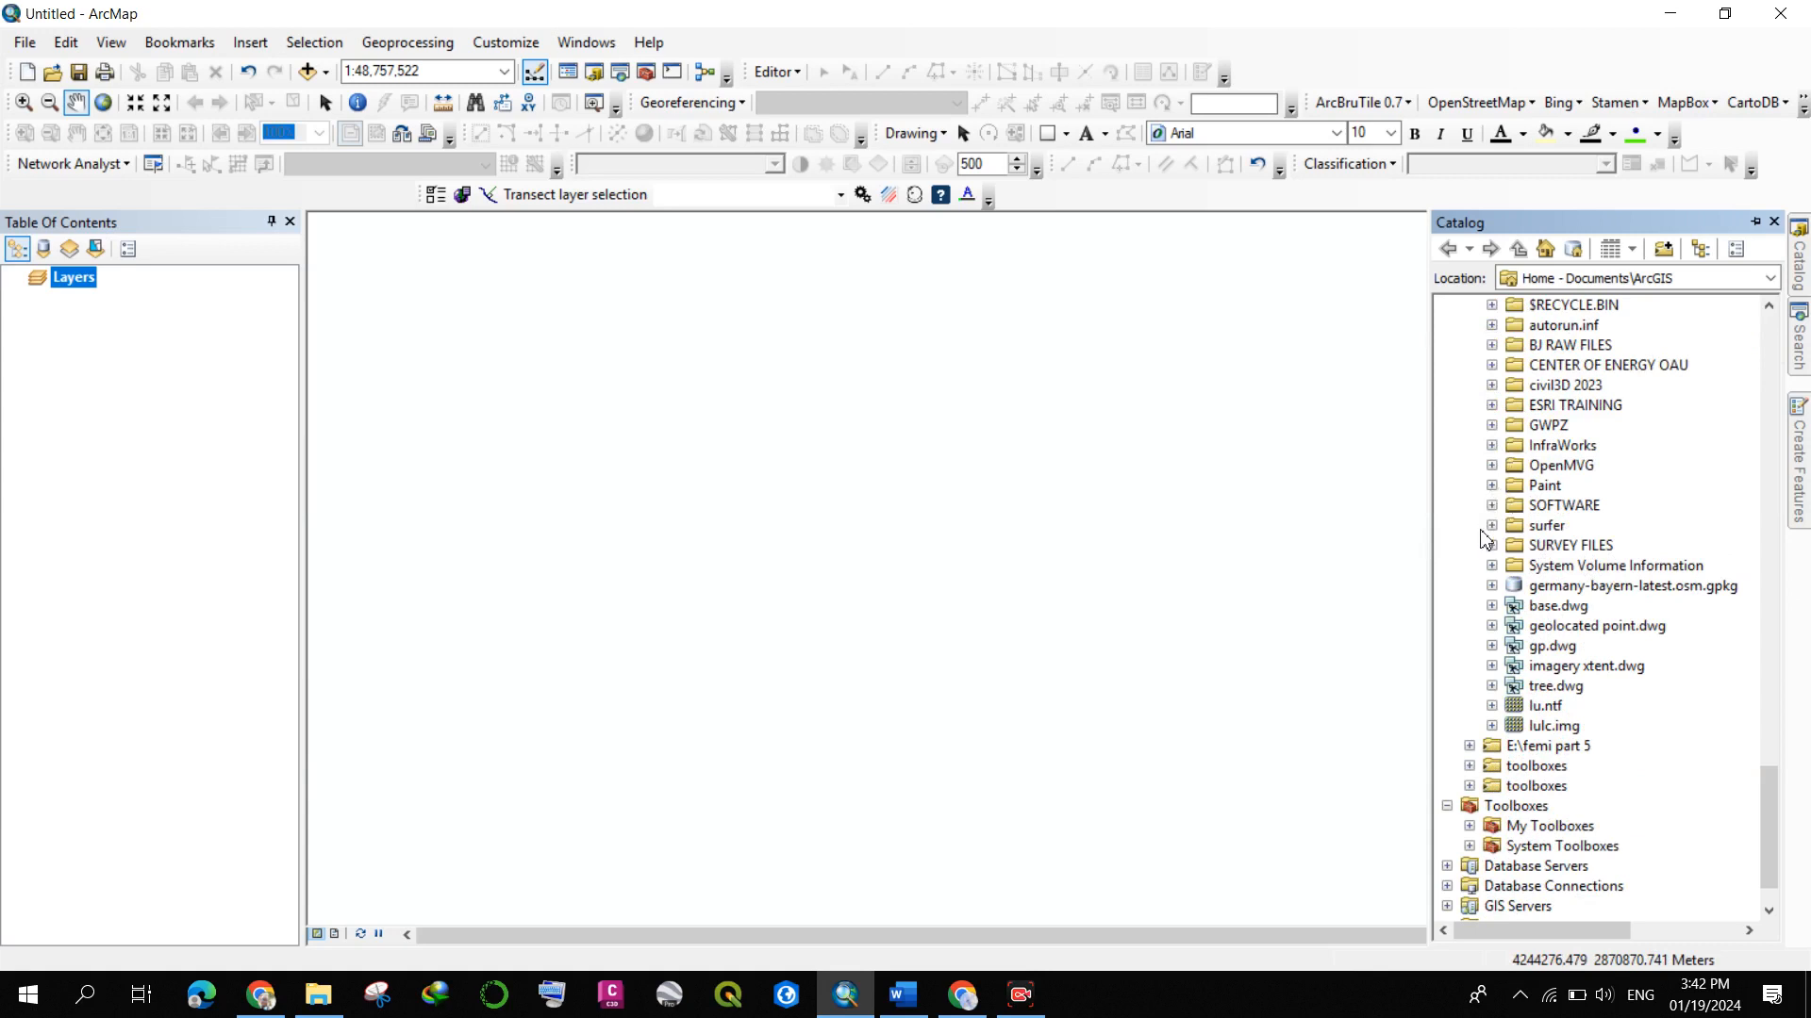
scroll(1494, 514, up, 1)
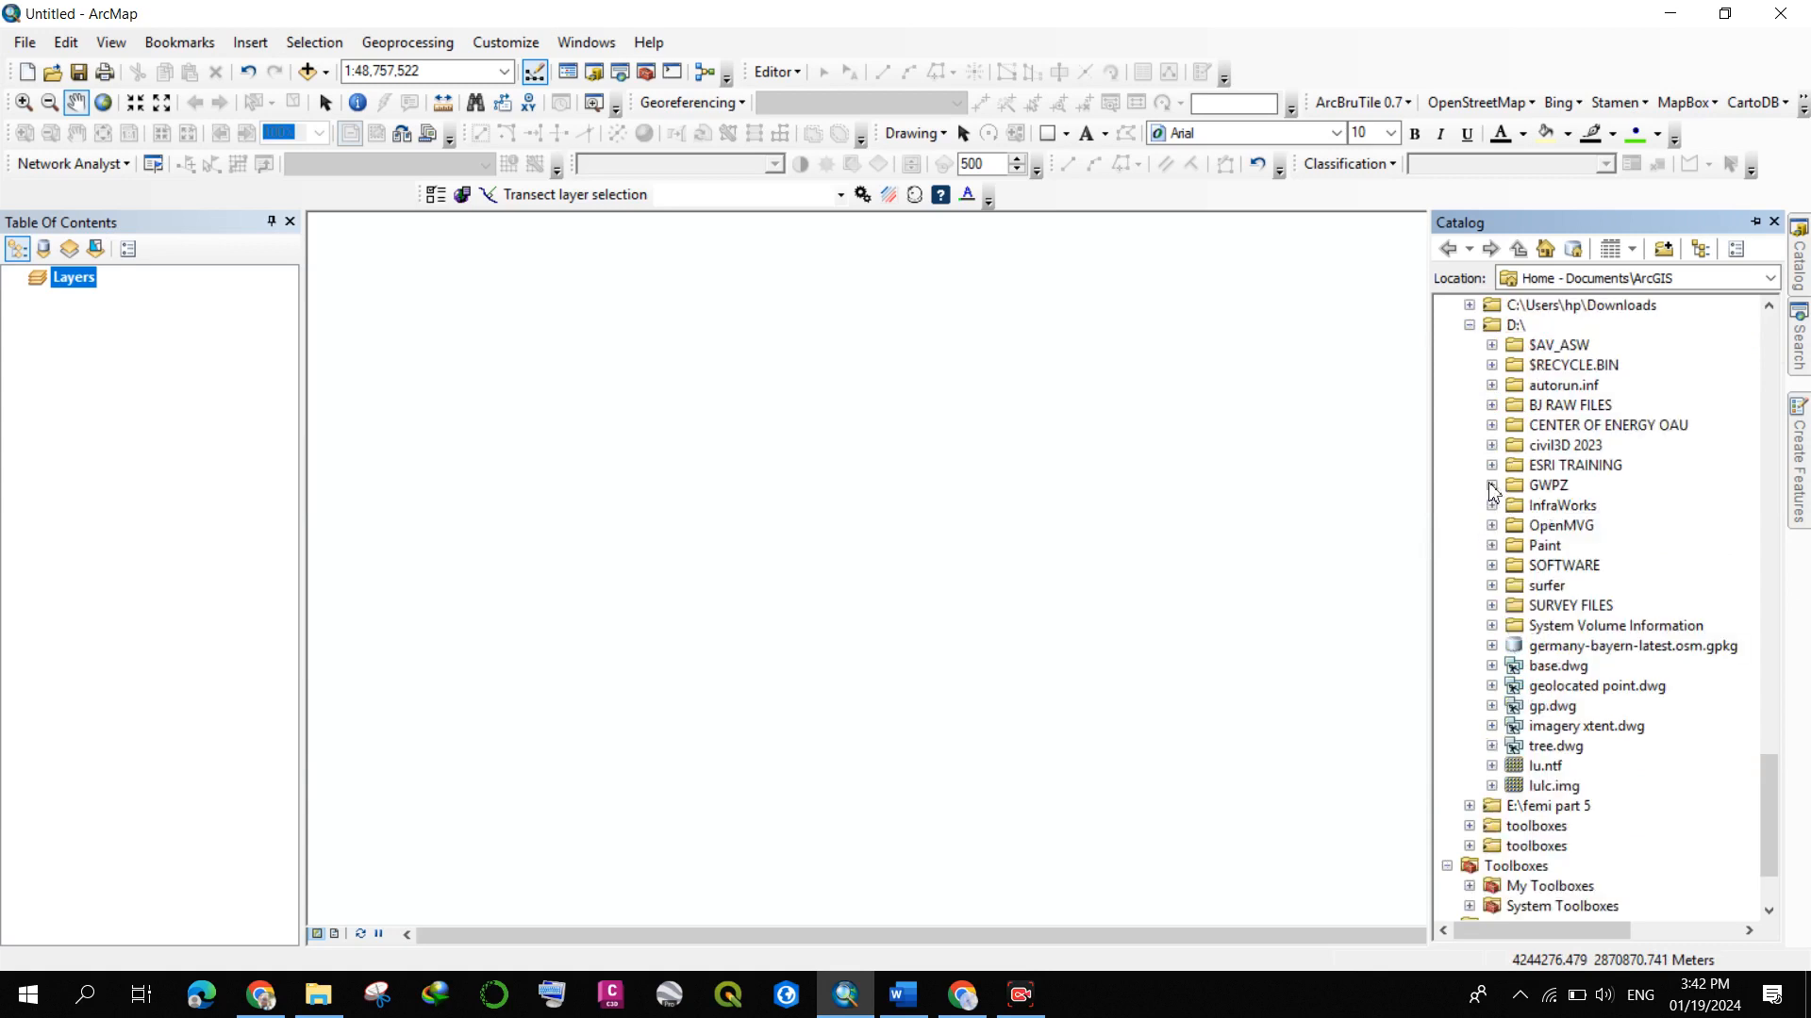
scroll(1490, 537, down, 1)
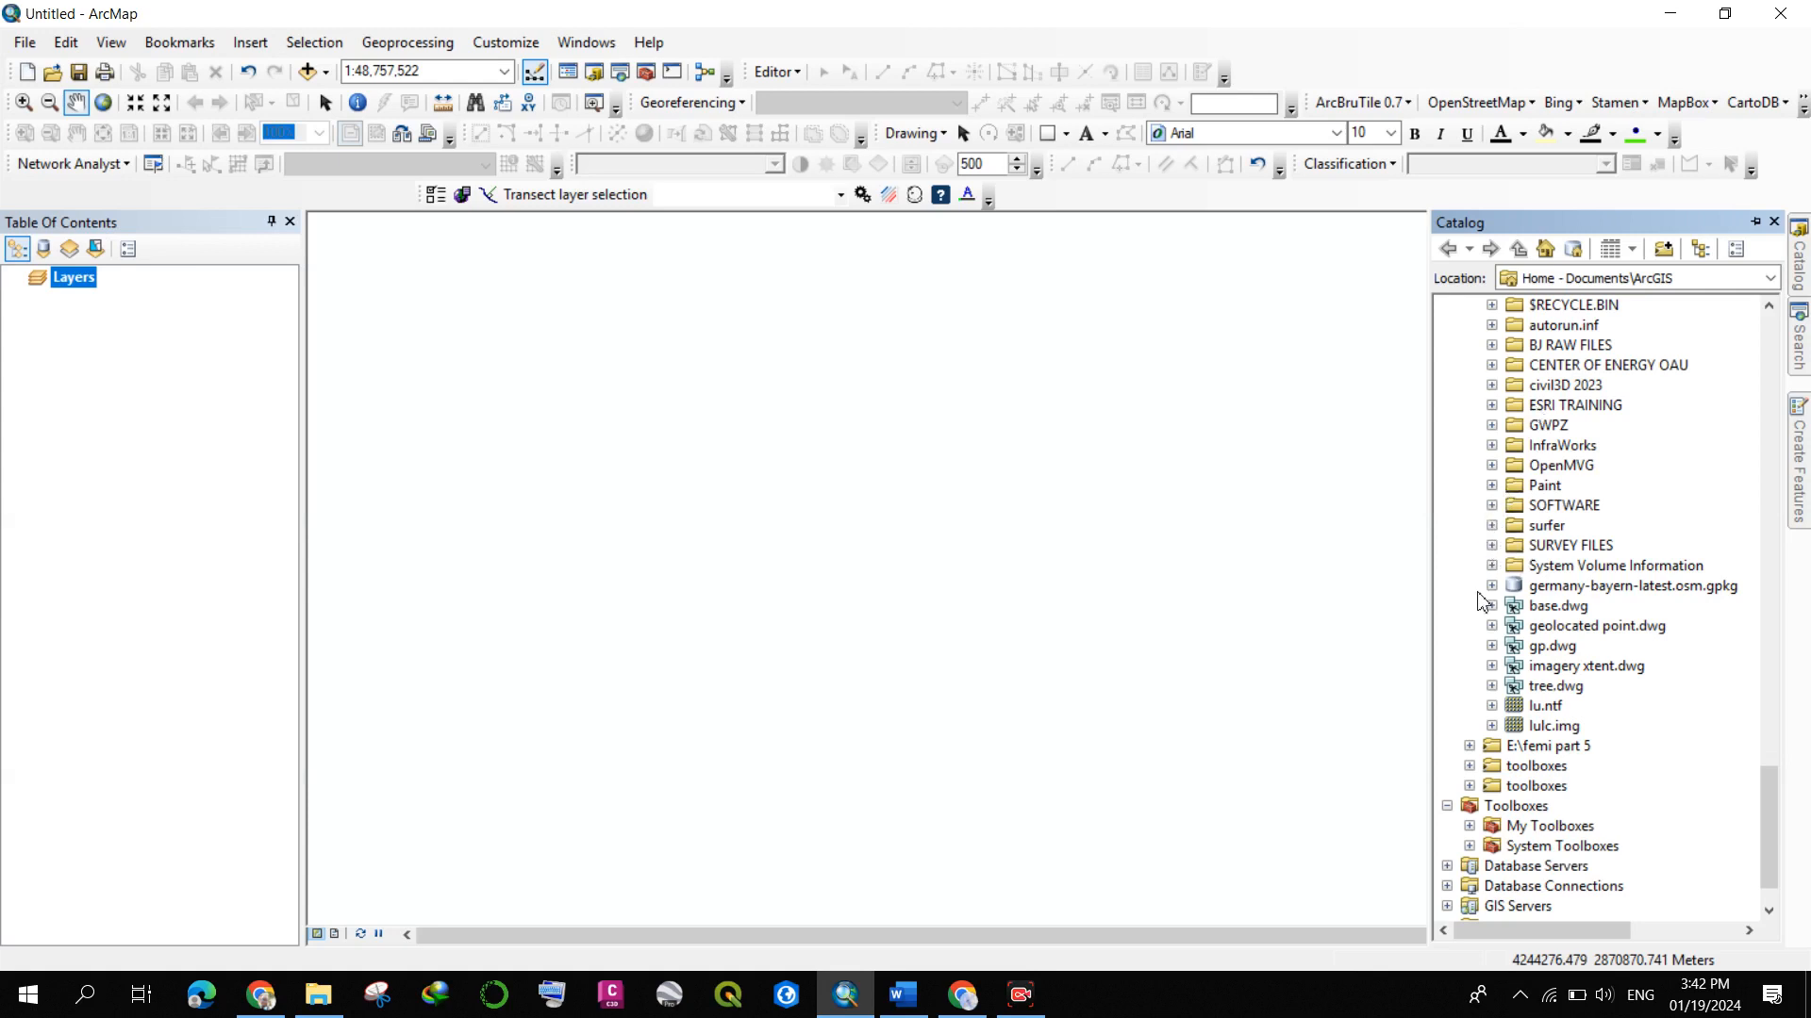
- Expand the SURVEY FILES folder and its nigeria data subfolder, and look through the available datasets
click(1492, 548)
scroll(1494, 556, down, 2)
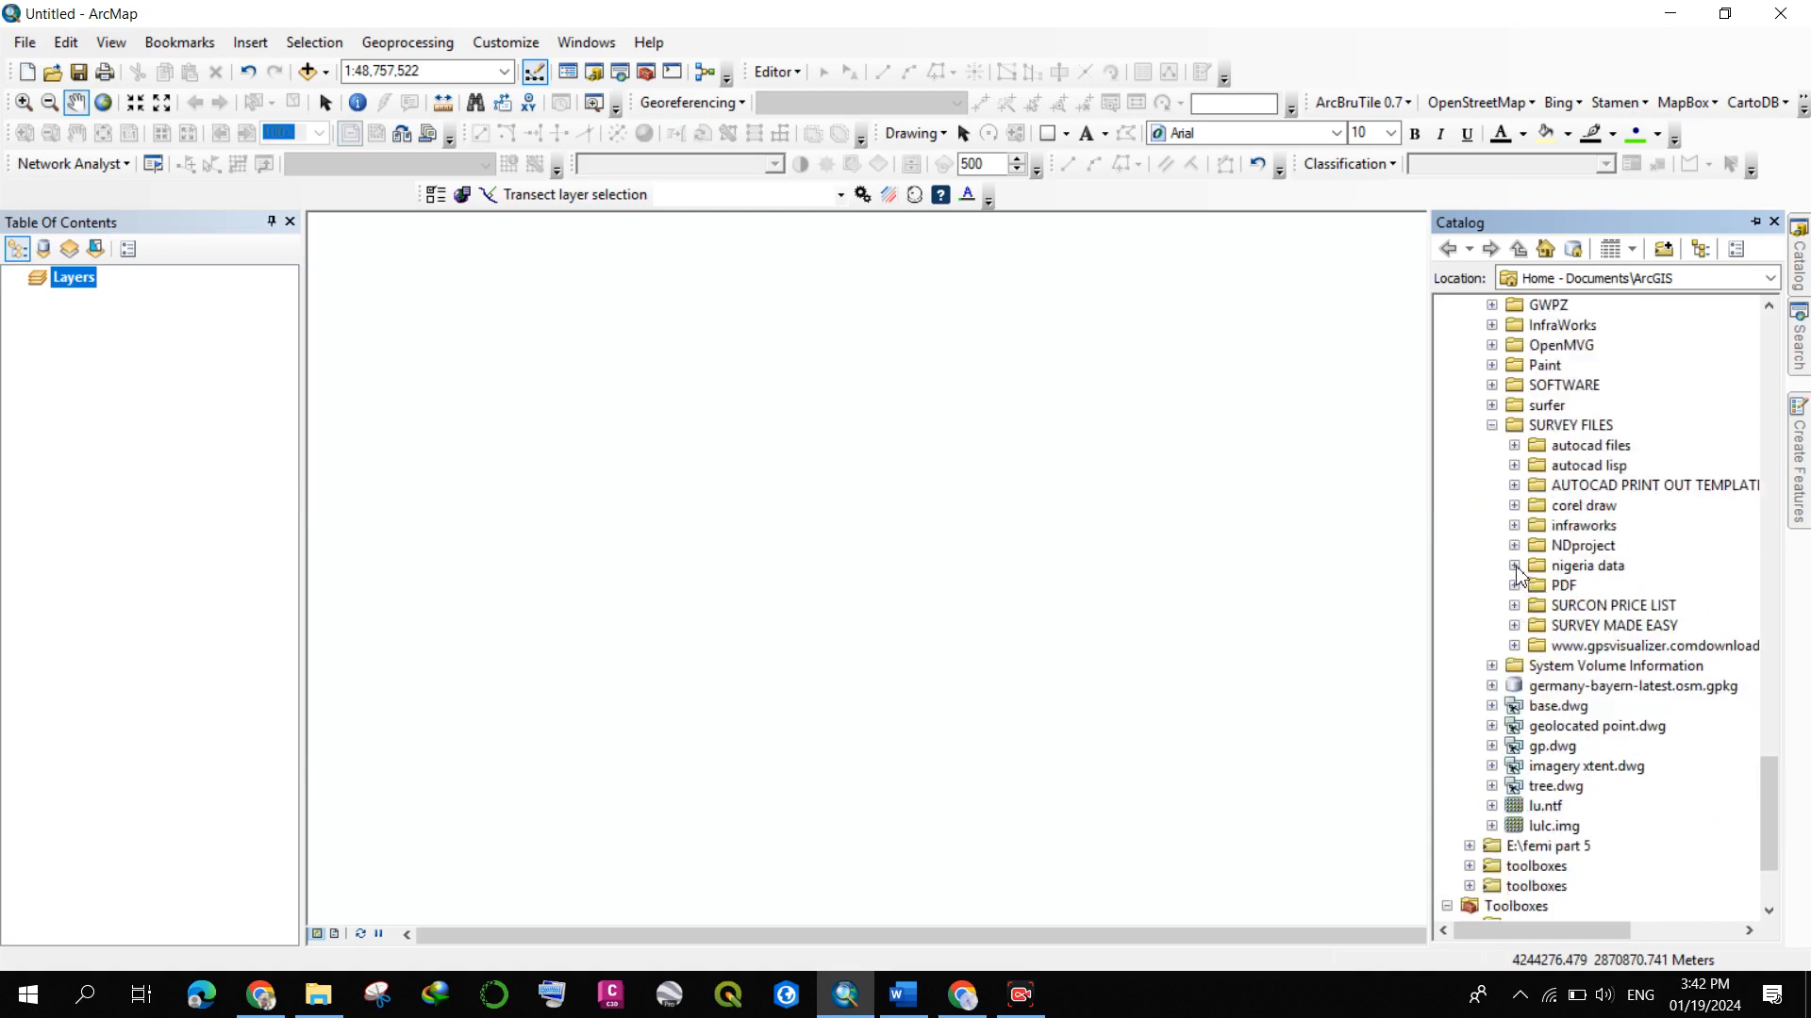
click(1514, 566)
scroll(1603, 566, down, 2)
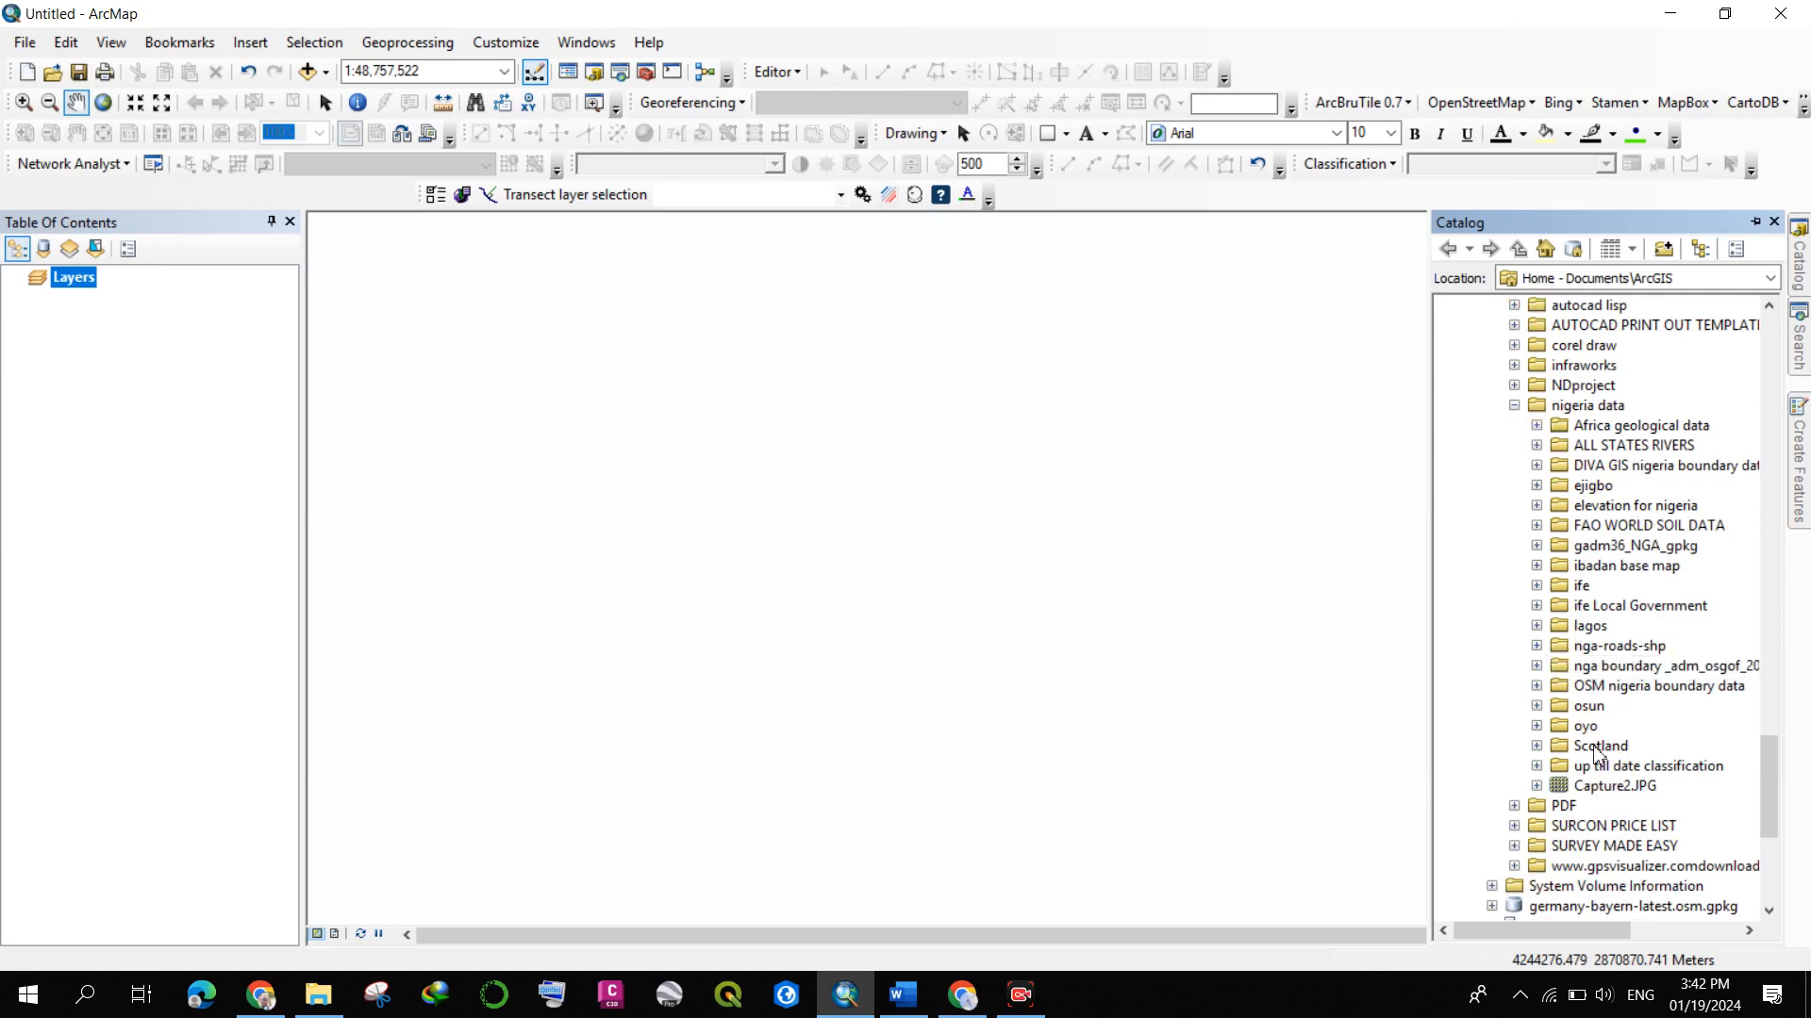
scroll(1596, 755, up, 1)
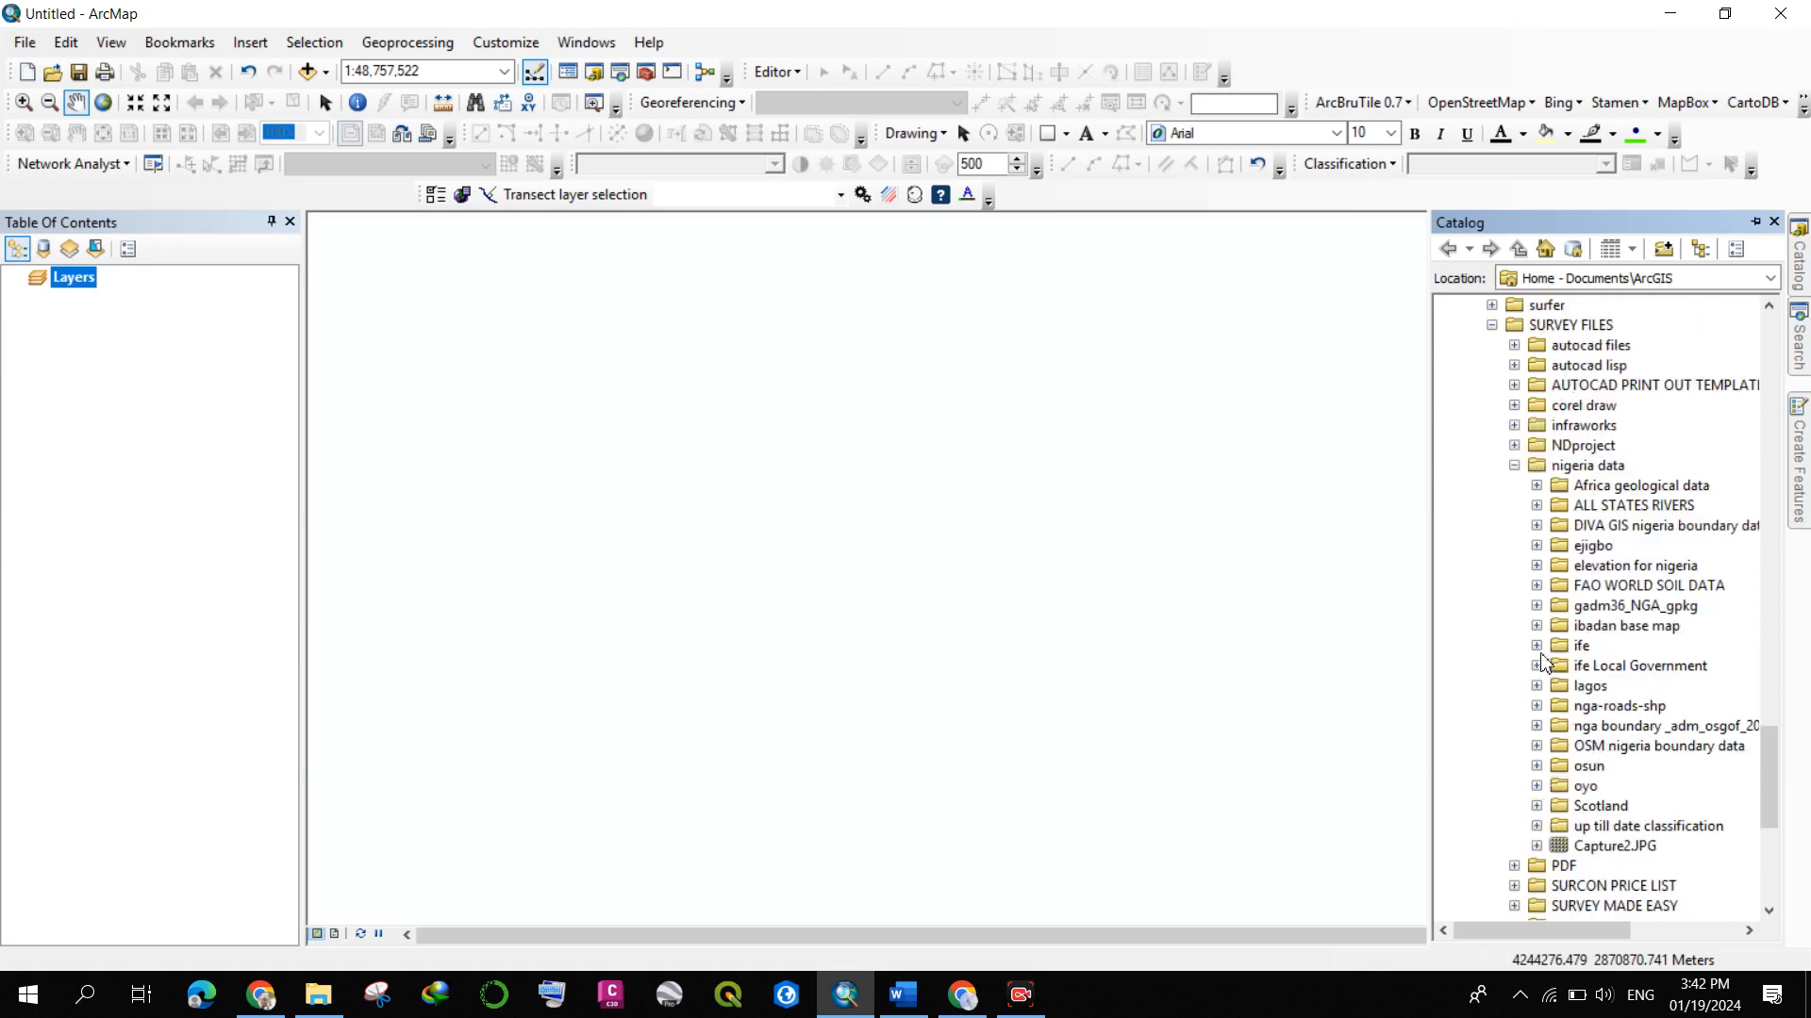
scroll(1543, 660, down, 1)
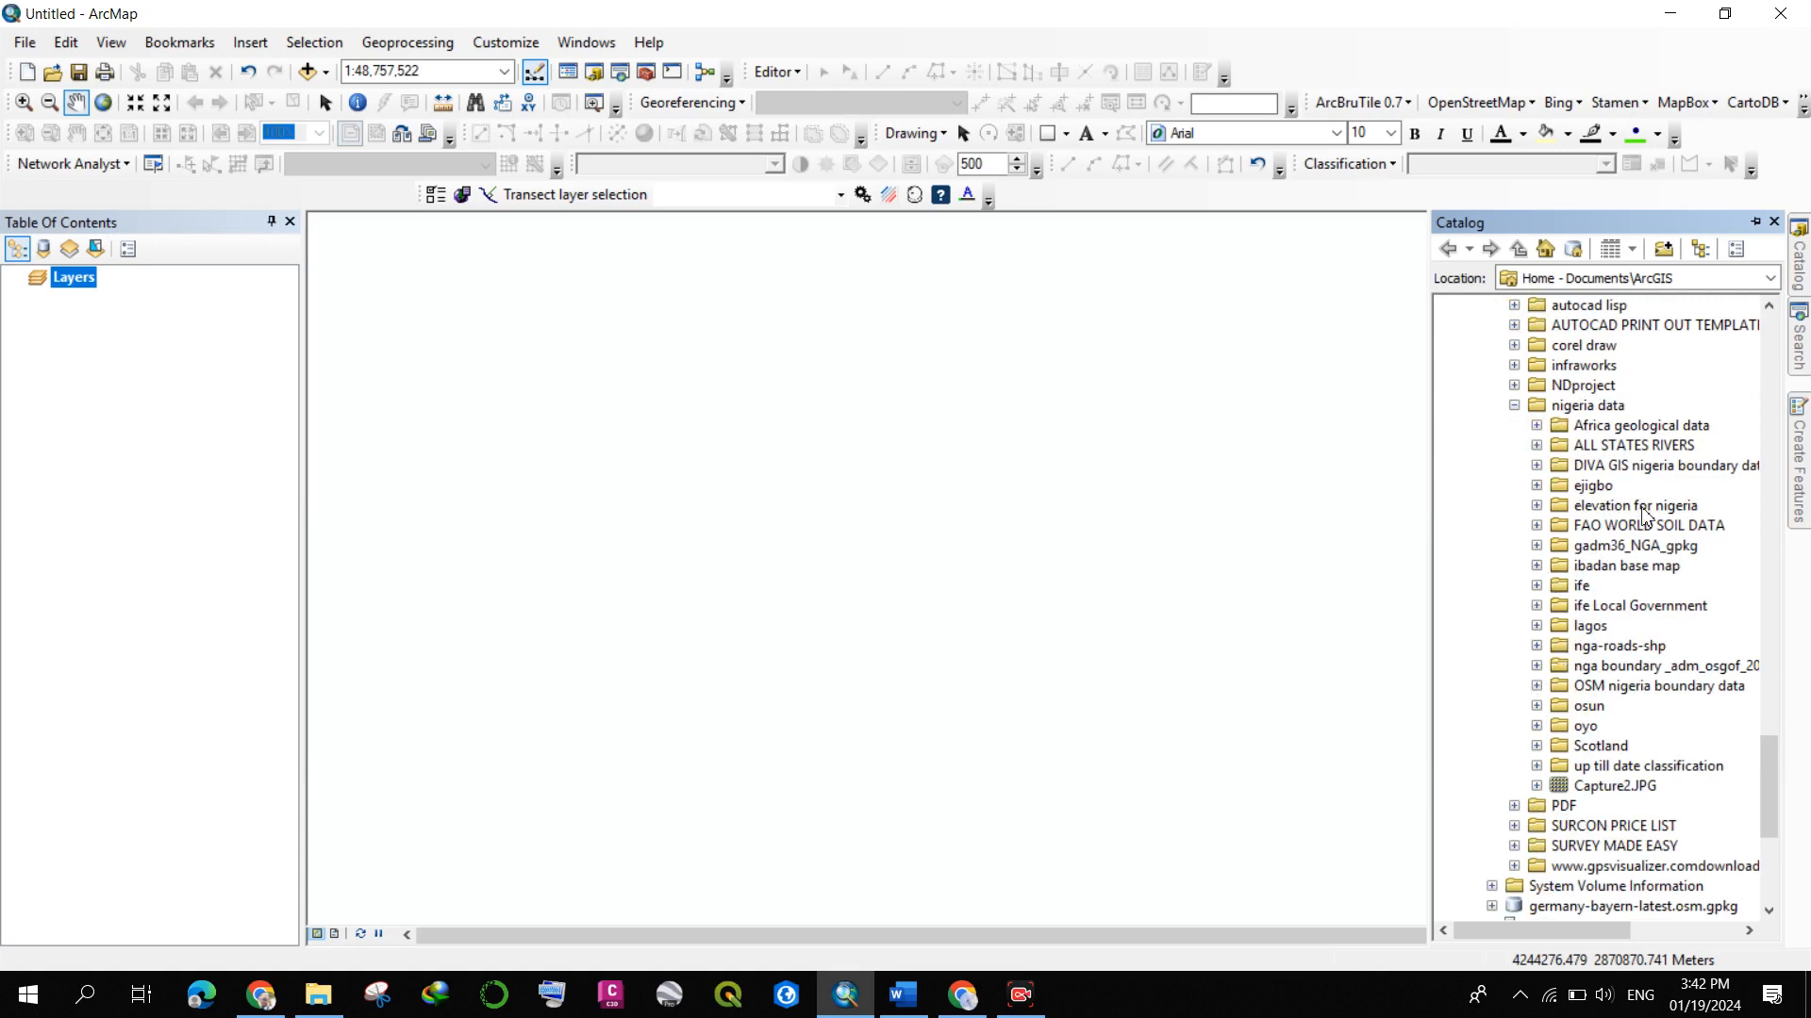
scroll(1603, 603, down, 1)
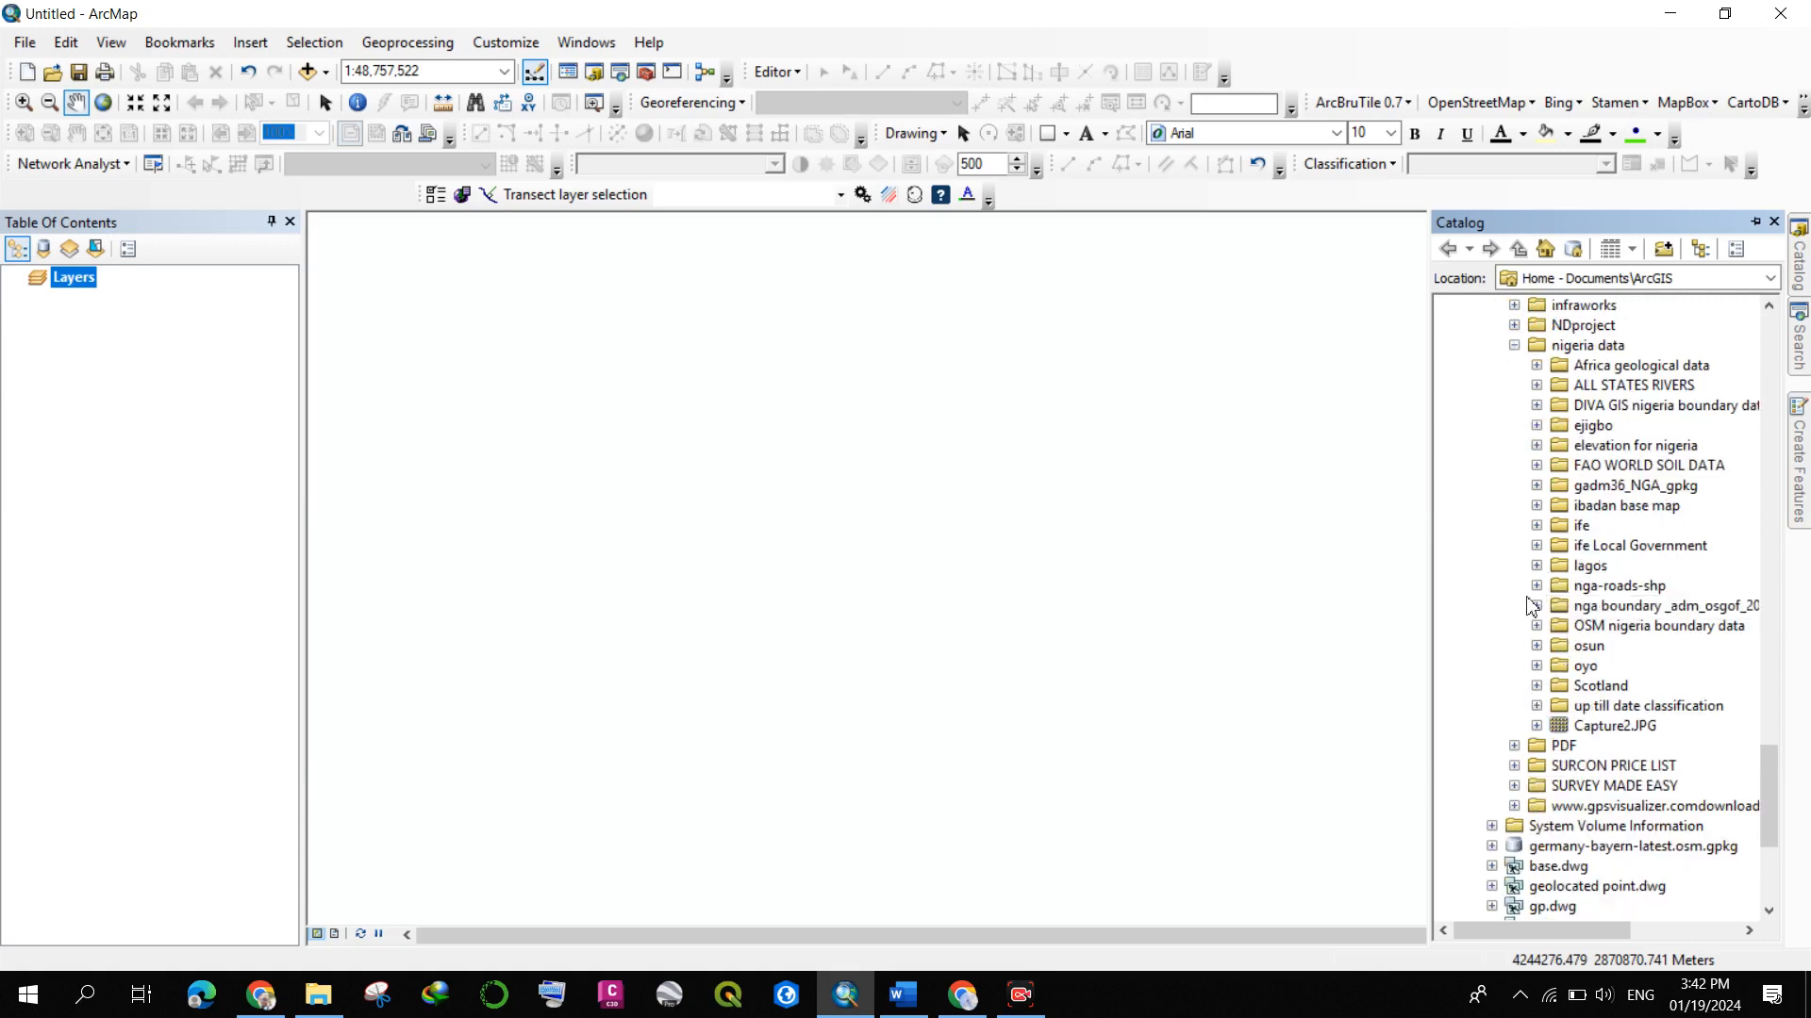
scroll(1535, 602, down, 1)
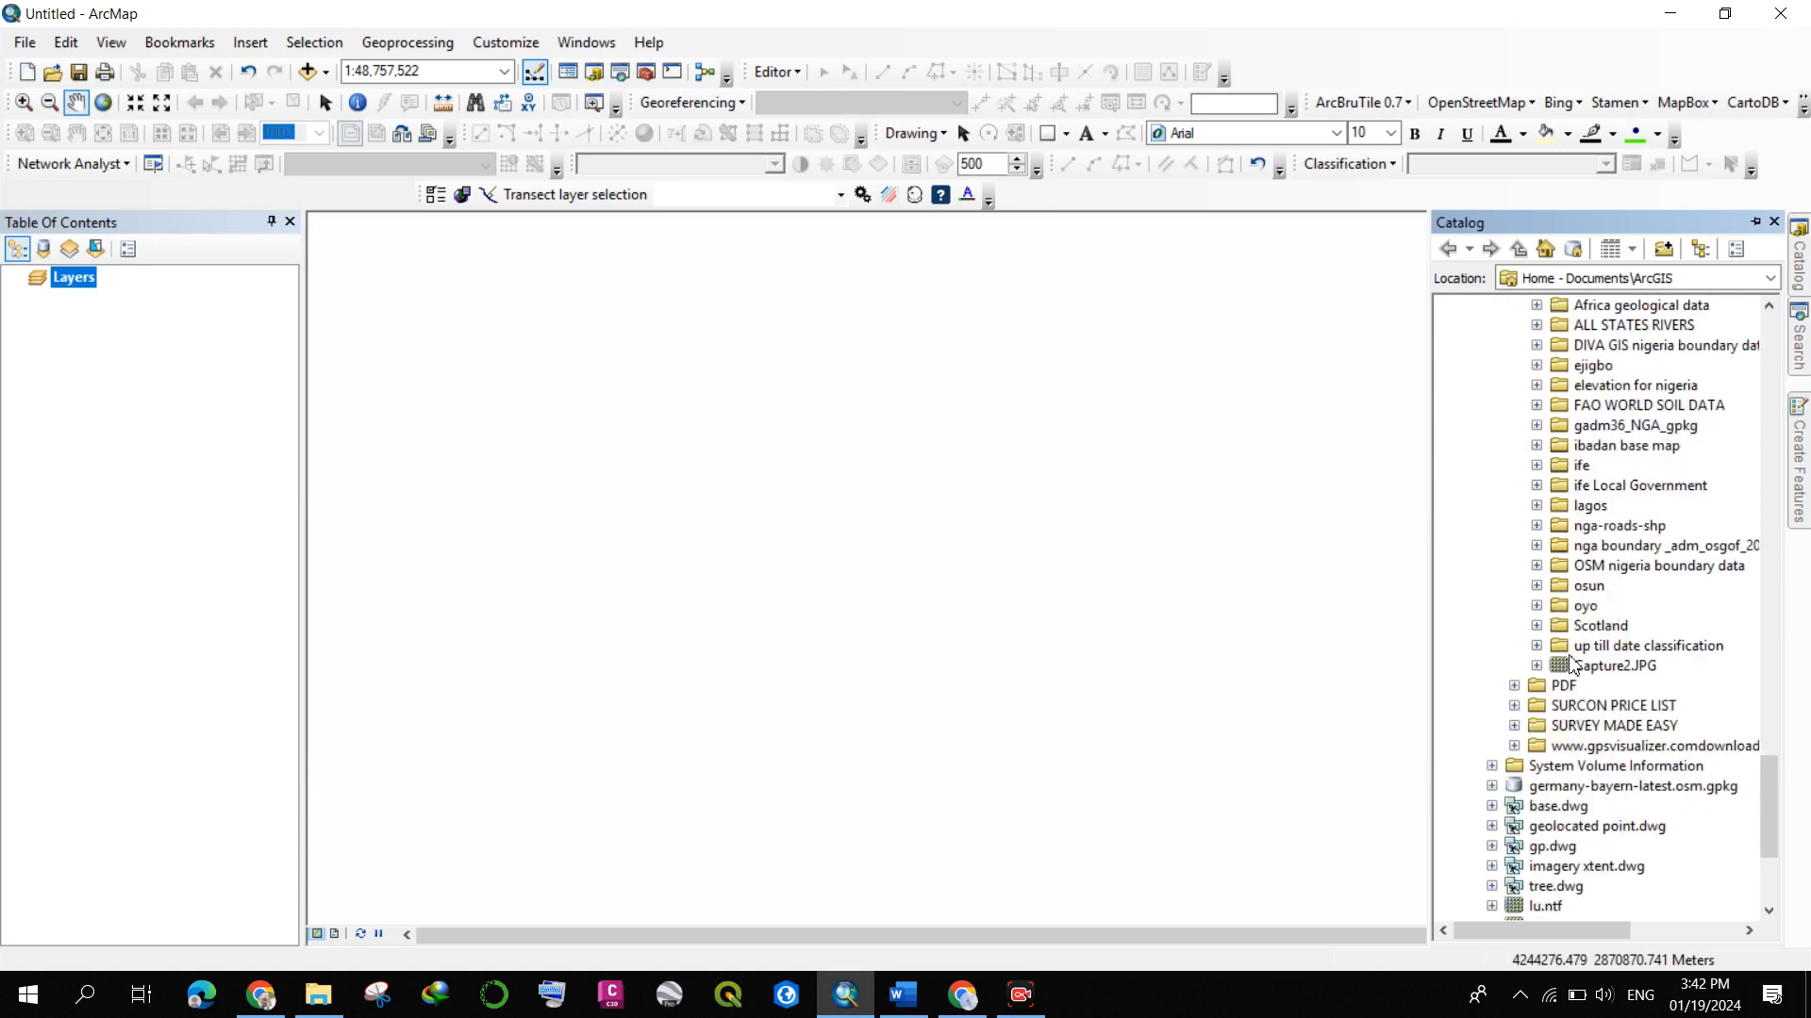
- Add the nga_polnda_adm2_1m_salb shapefile from the Admin_2 subfolder of OSM nigeria boundary data to the map
click(1536, 566)
scroll(1634, 600, down, 2)
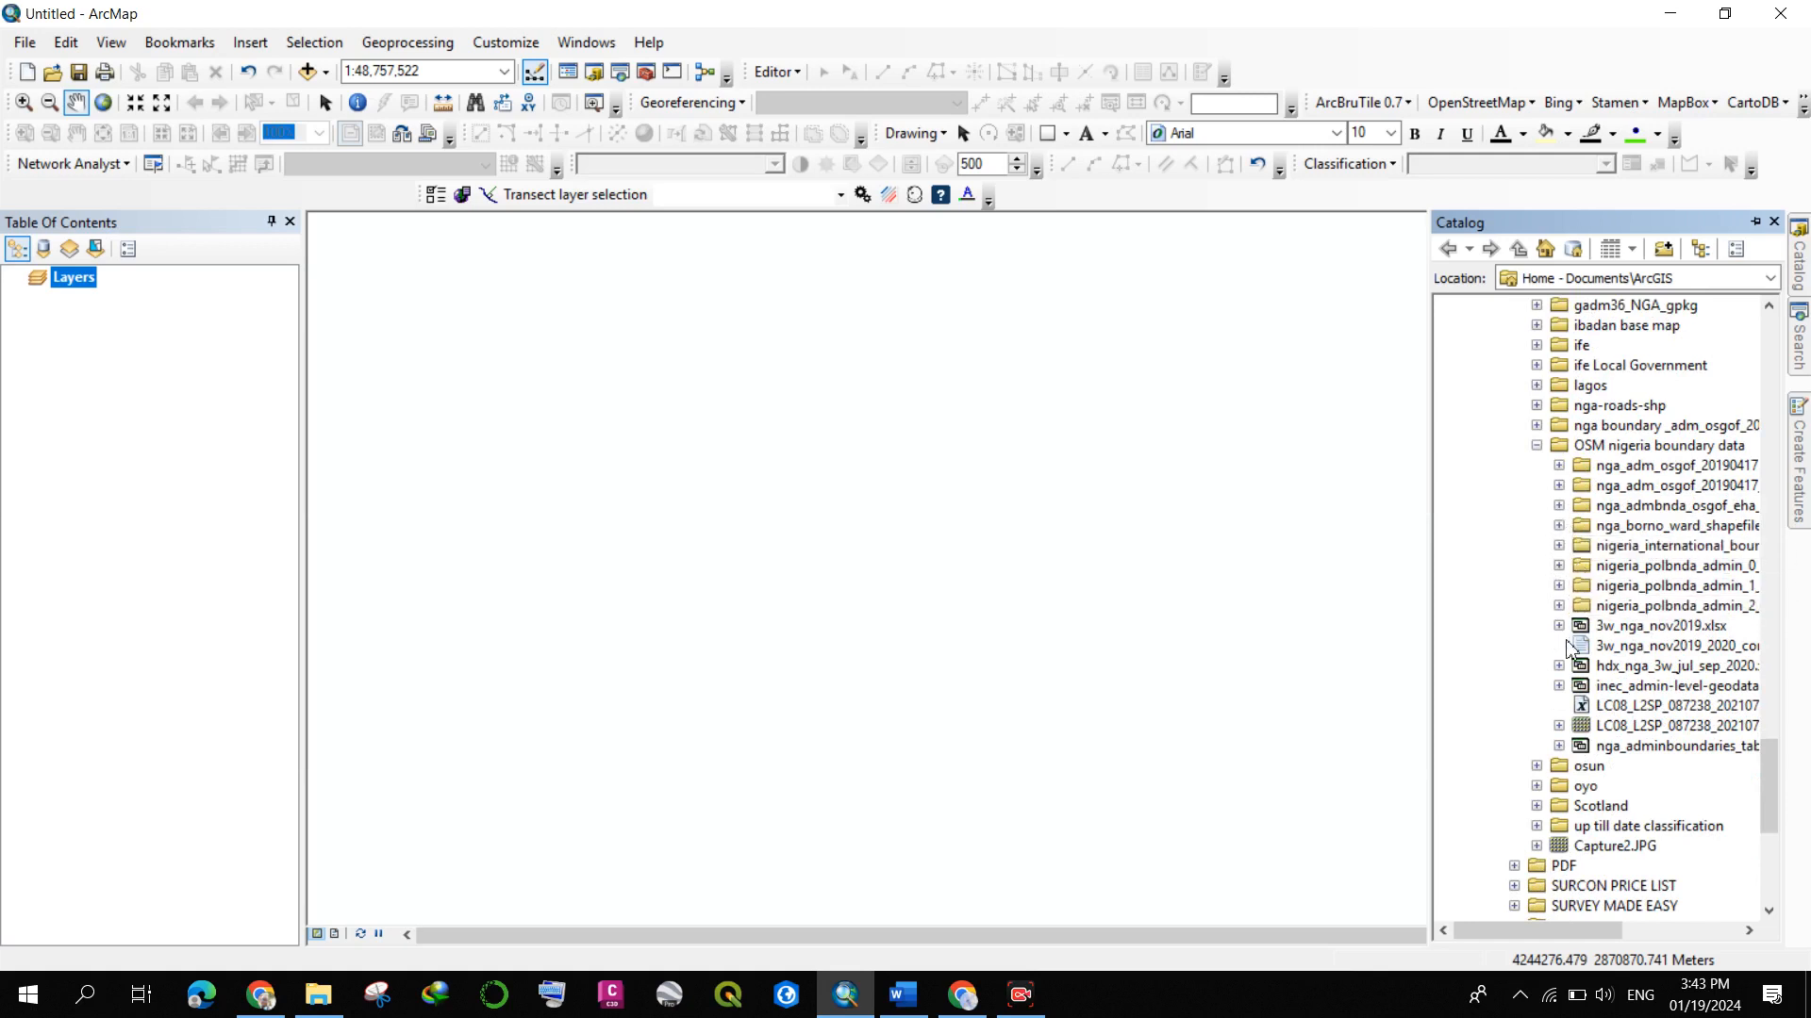
click(1559, 605)
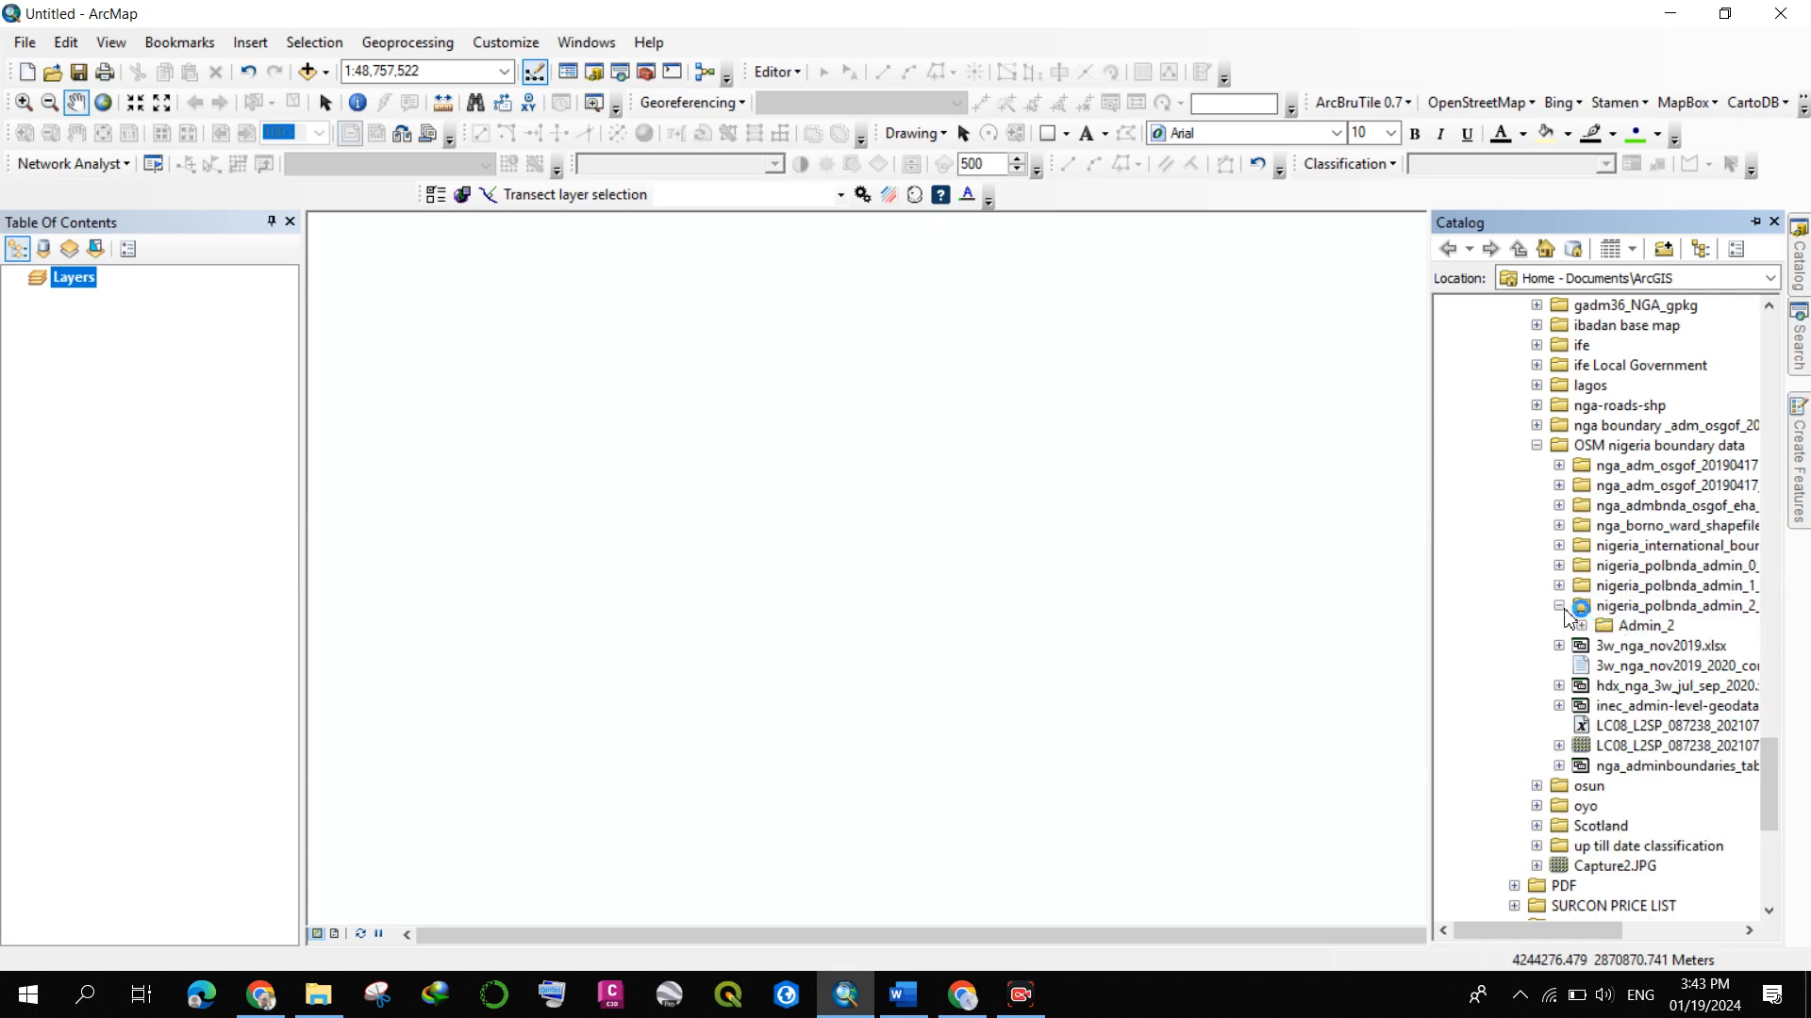
click(1582, 625)
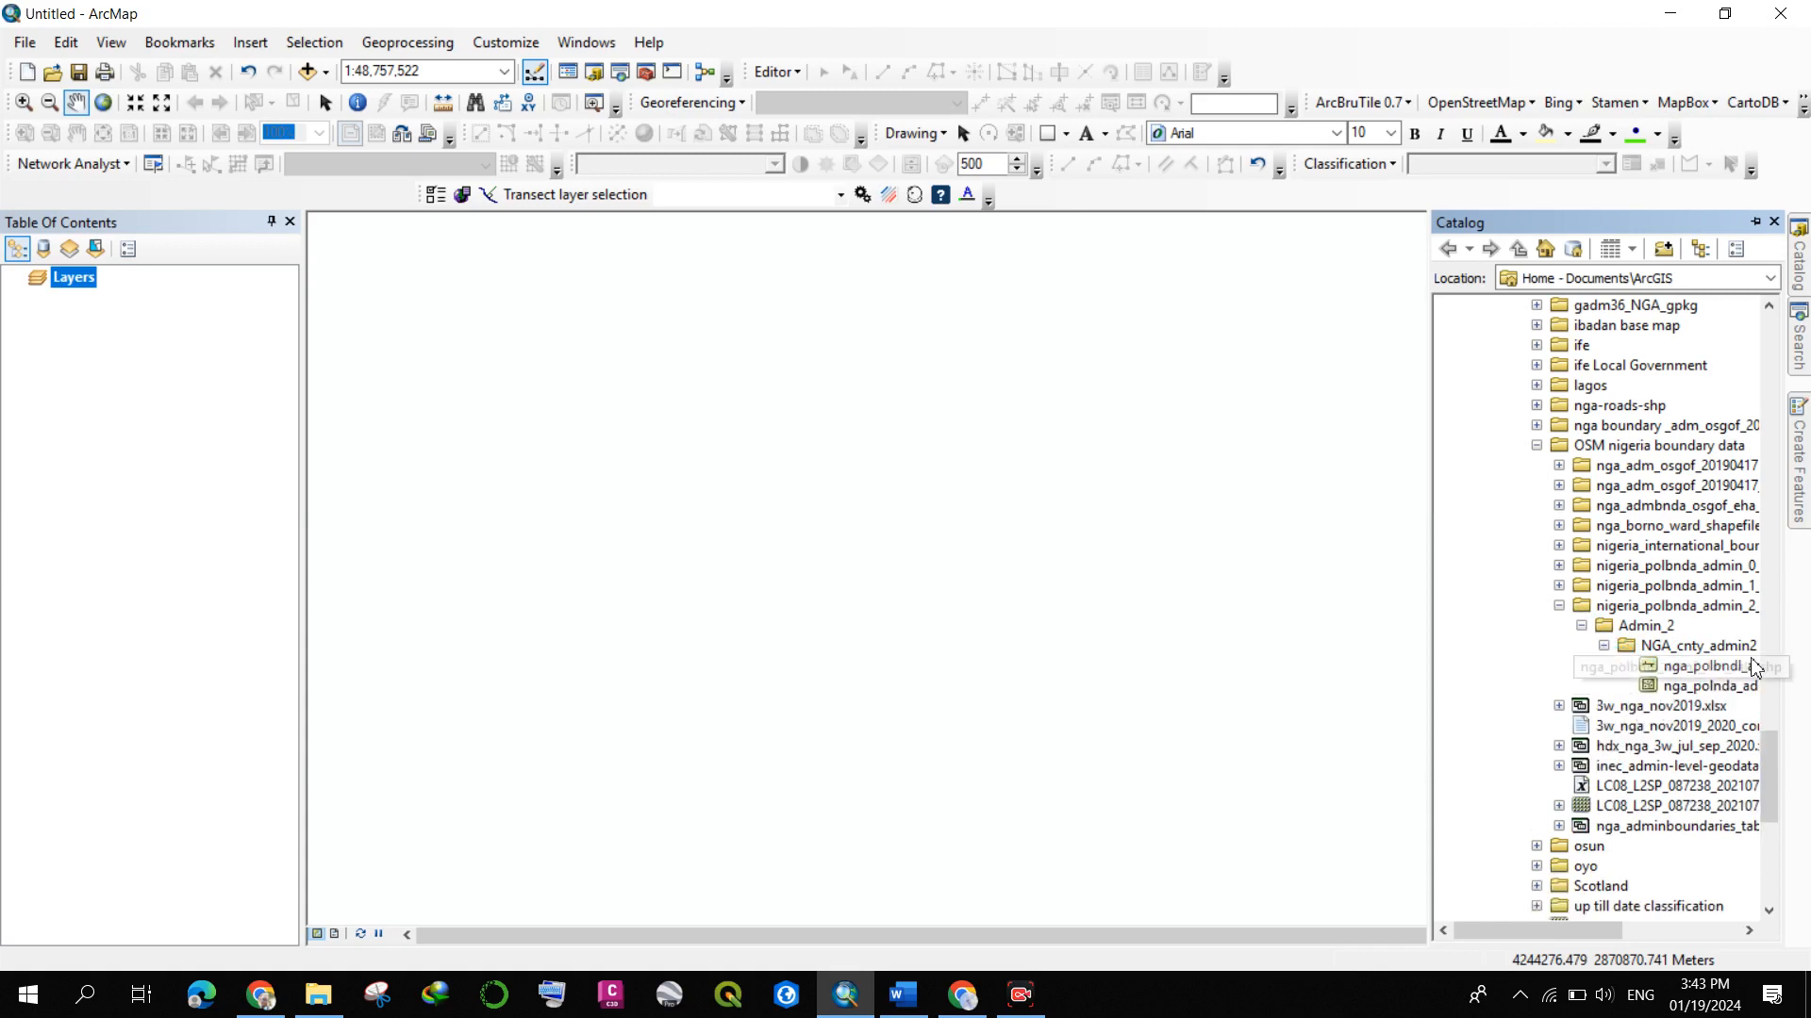
click(1688, 686)
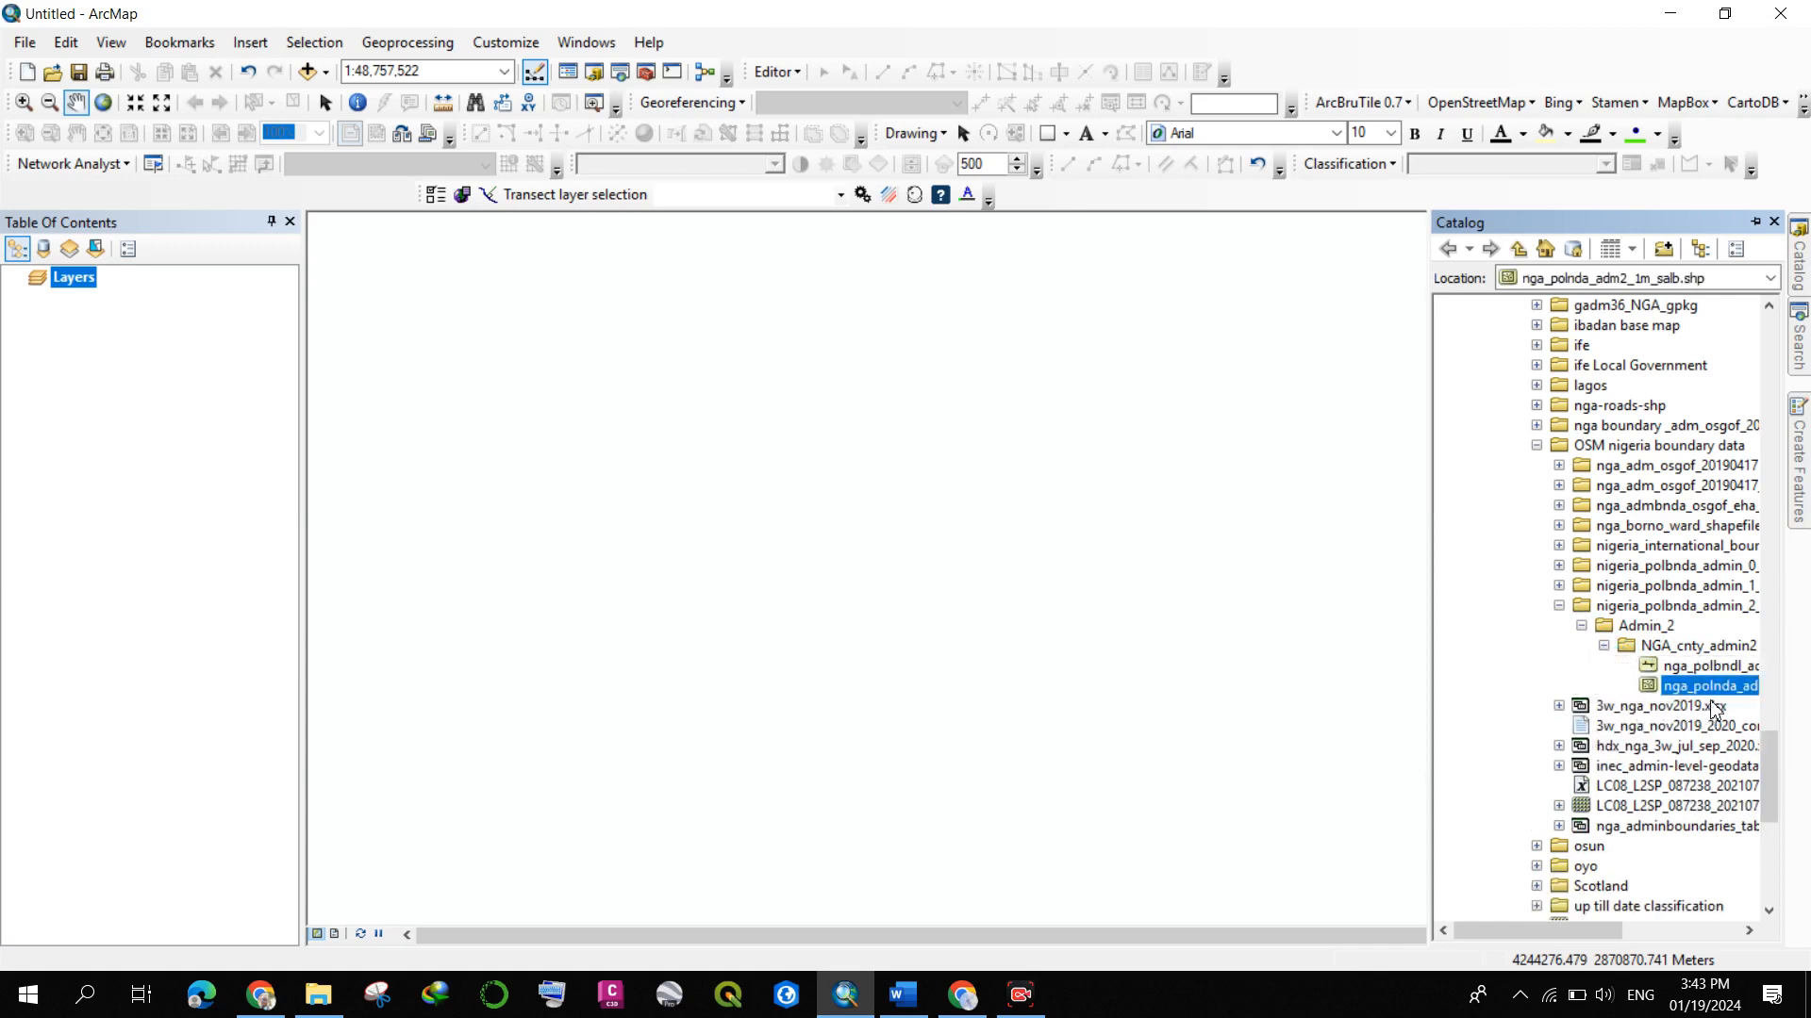
drag(1687, 687, 1038, 642)
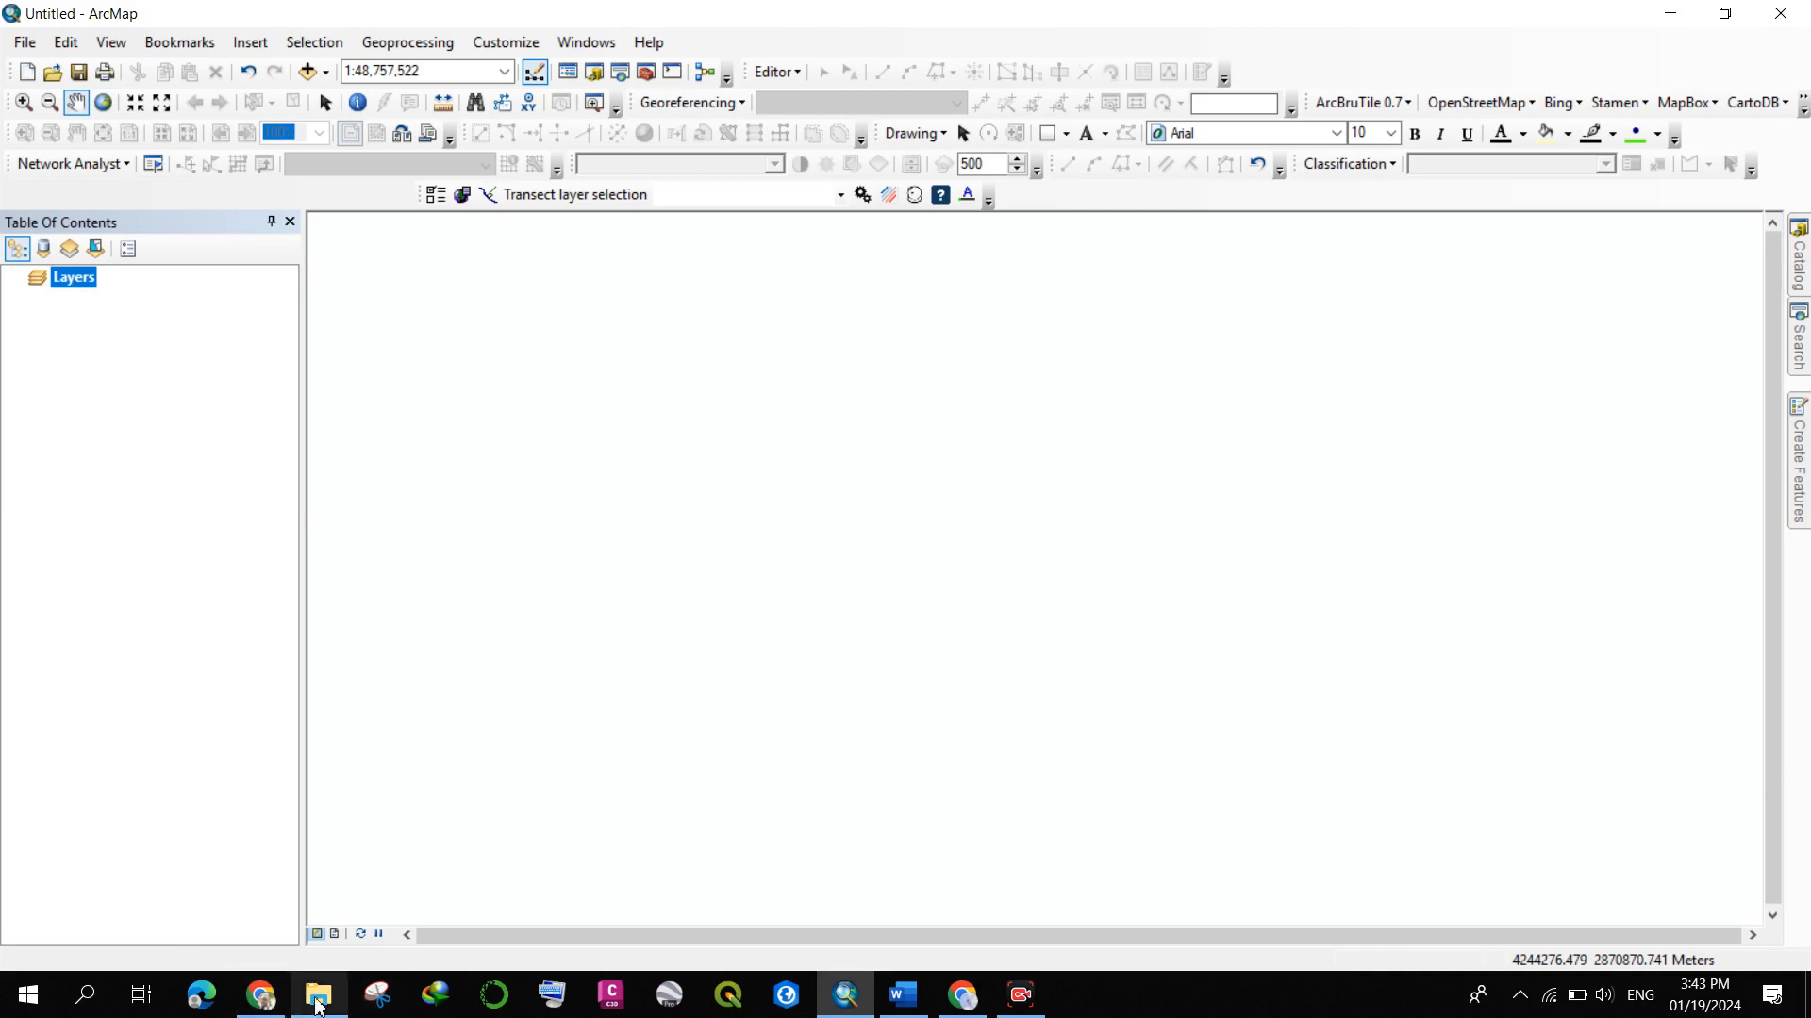
- Switch to File Explorer, open the nigeria data folder inside SURVEY FILES on drive D:, and look through its contents
mouse_move(321, 1007)
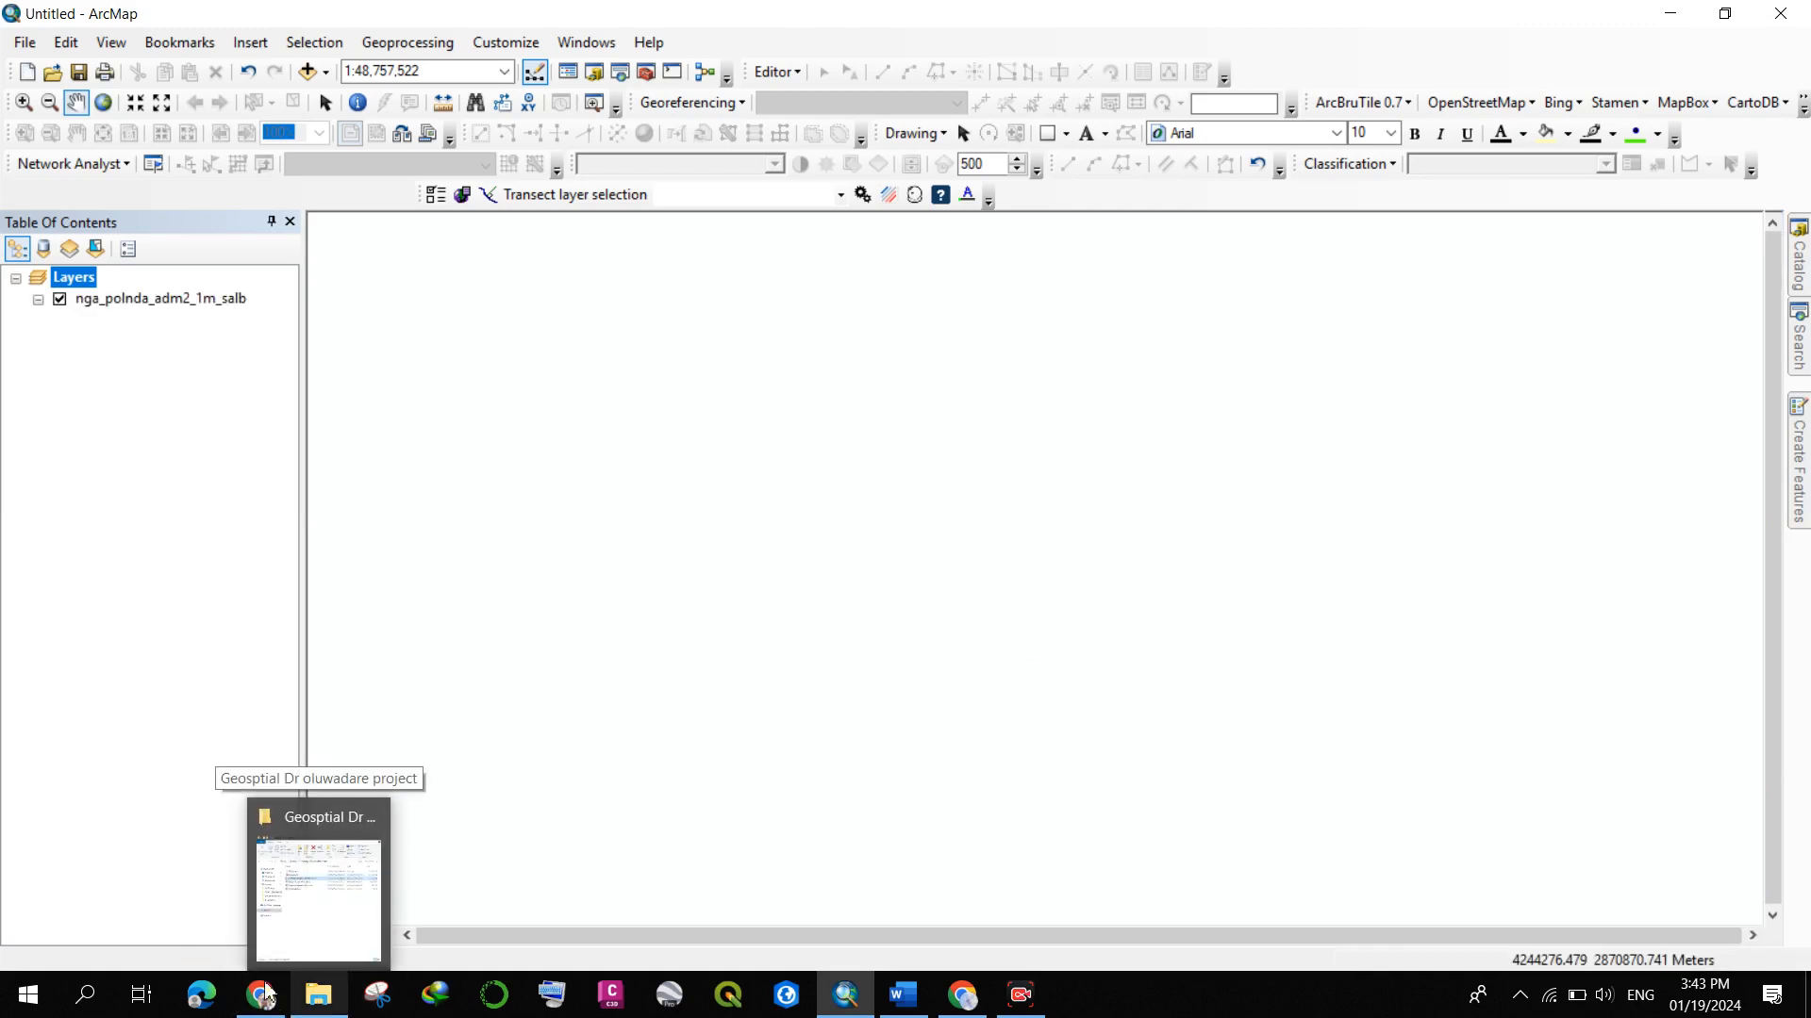
mouse_move(283, 896)
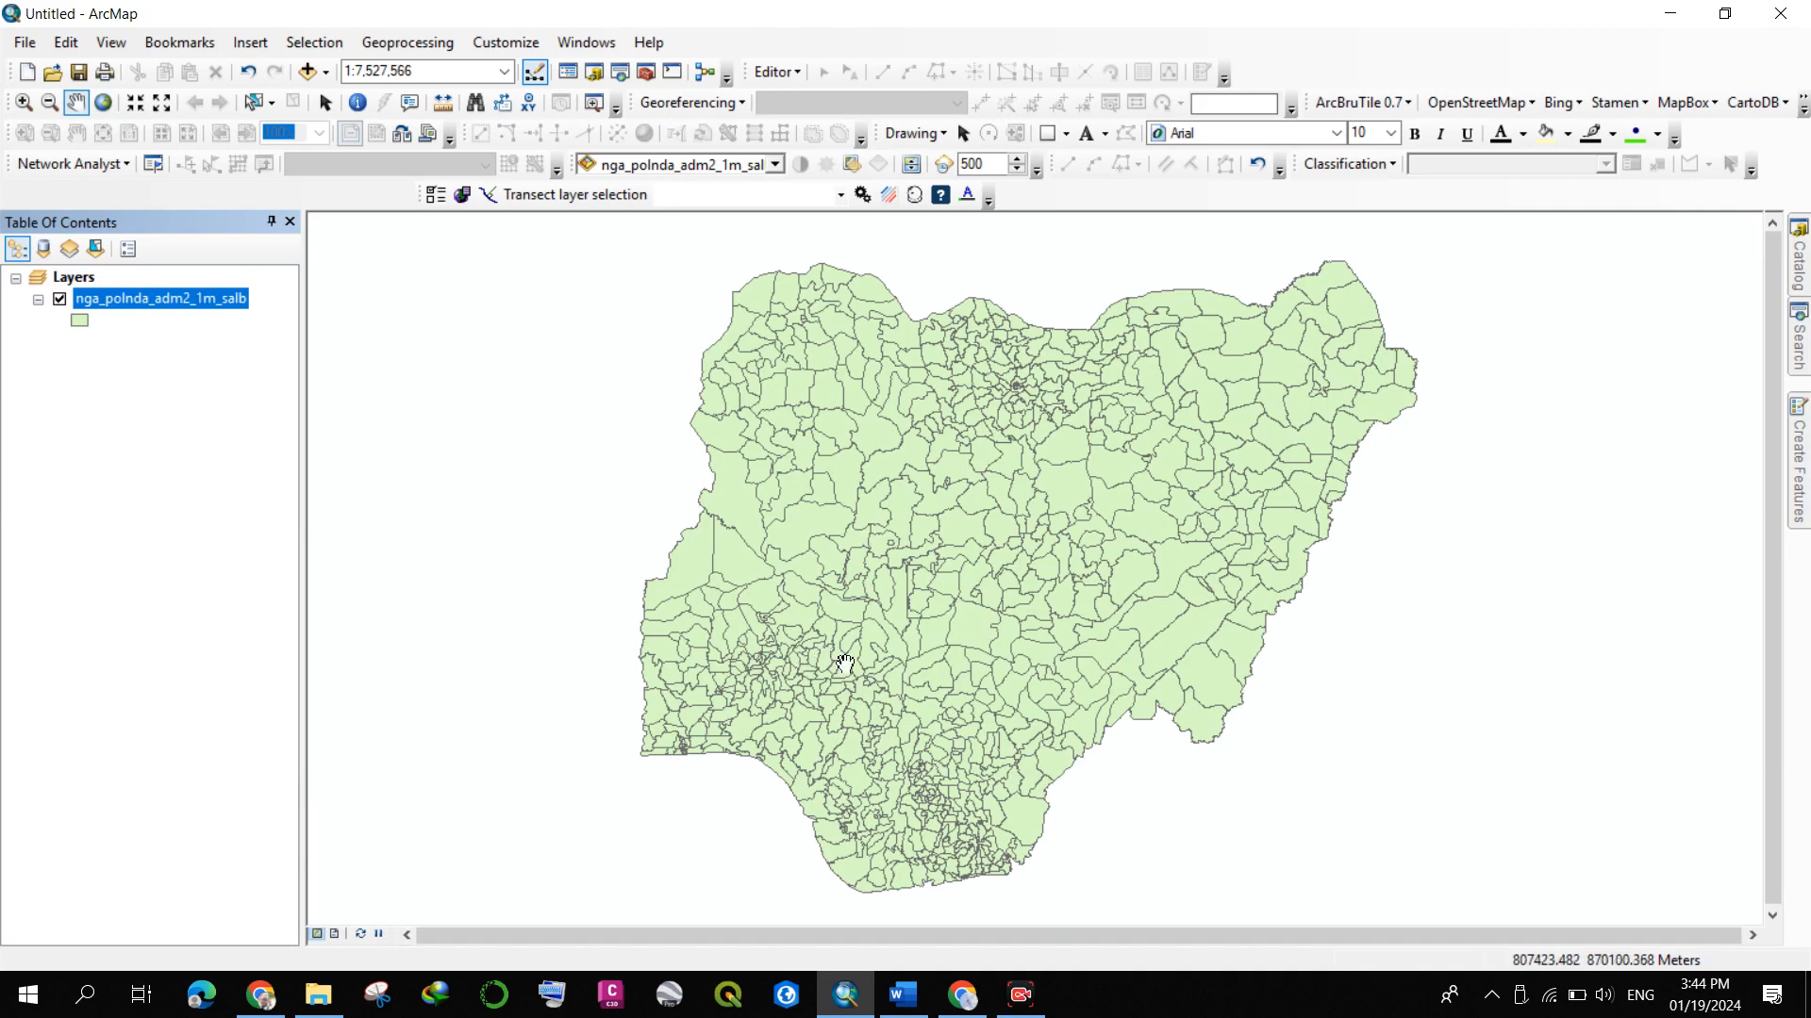
key(alt+Tab)
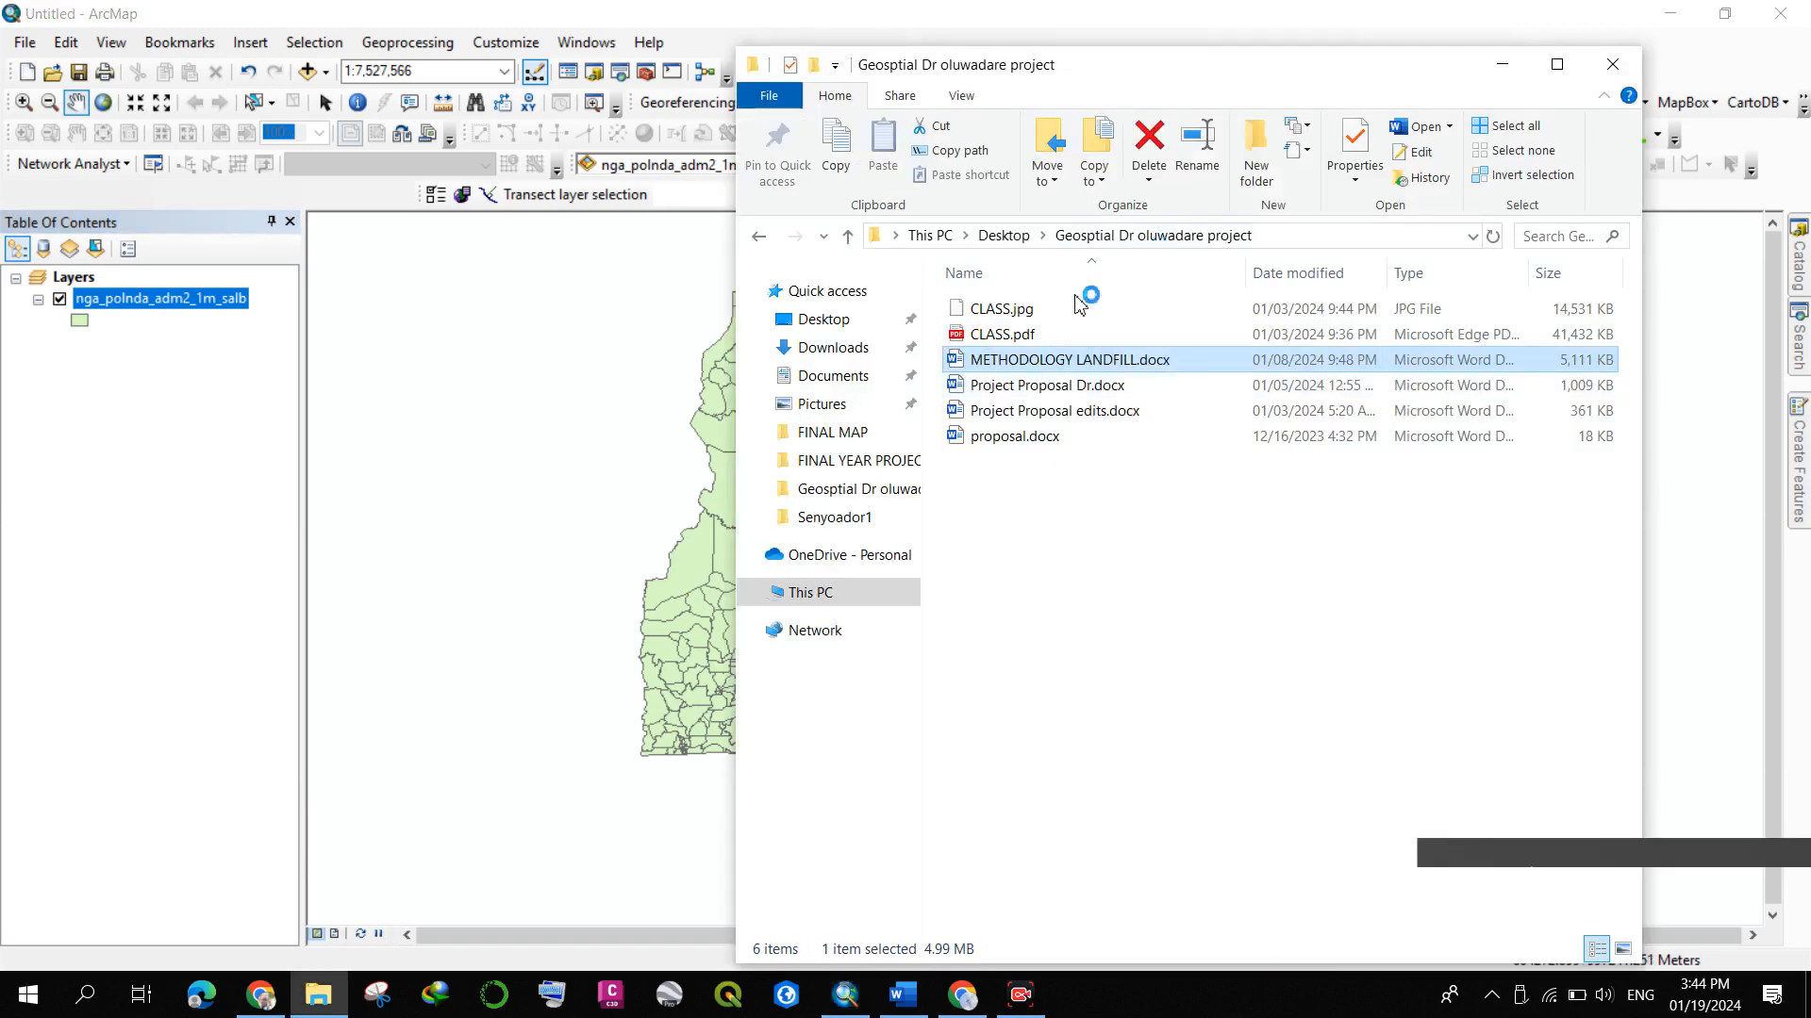
click(855, 591)
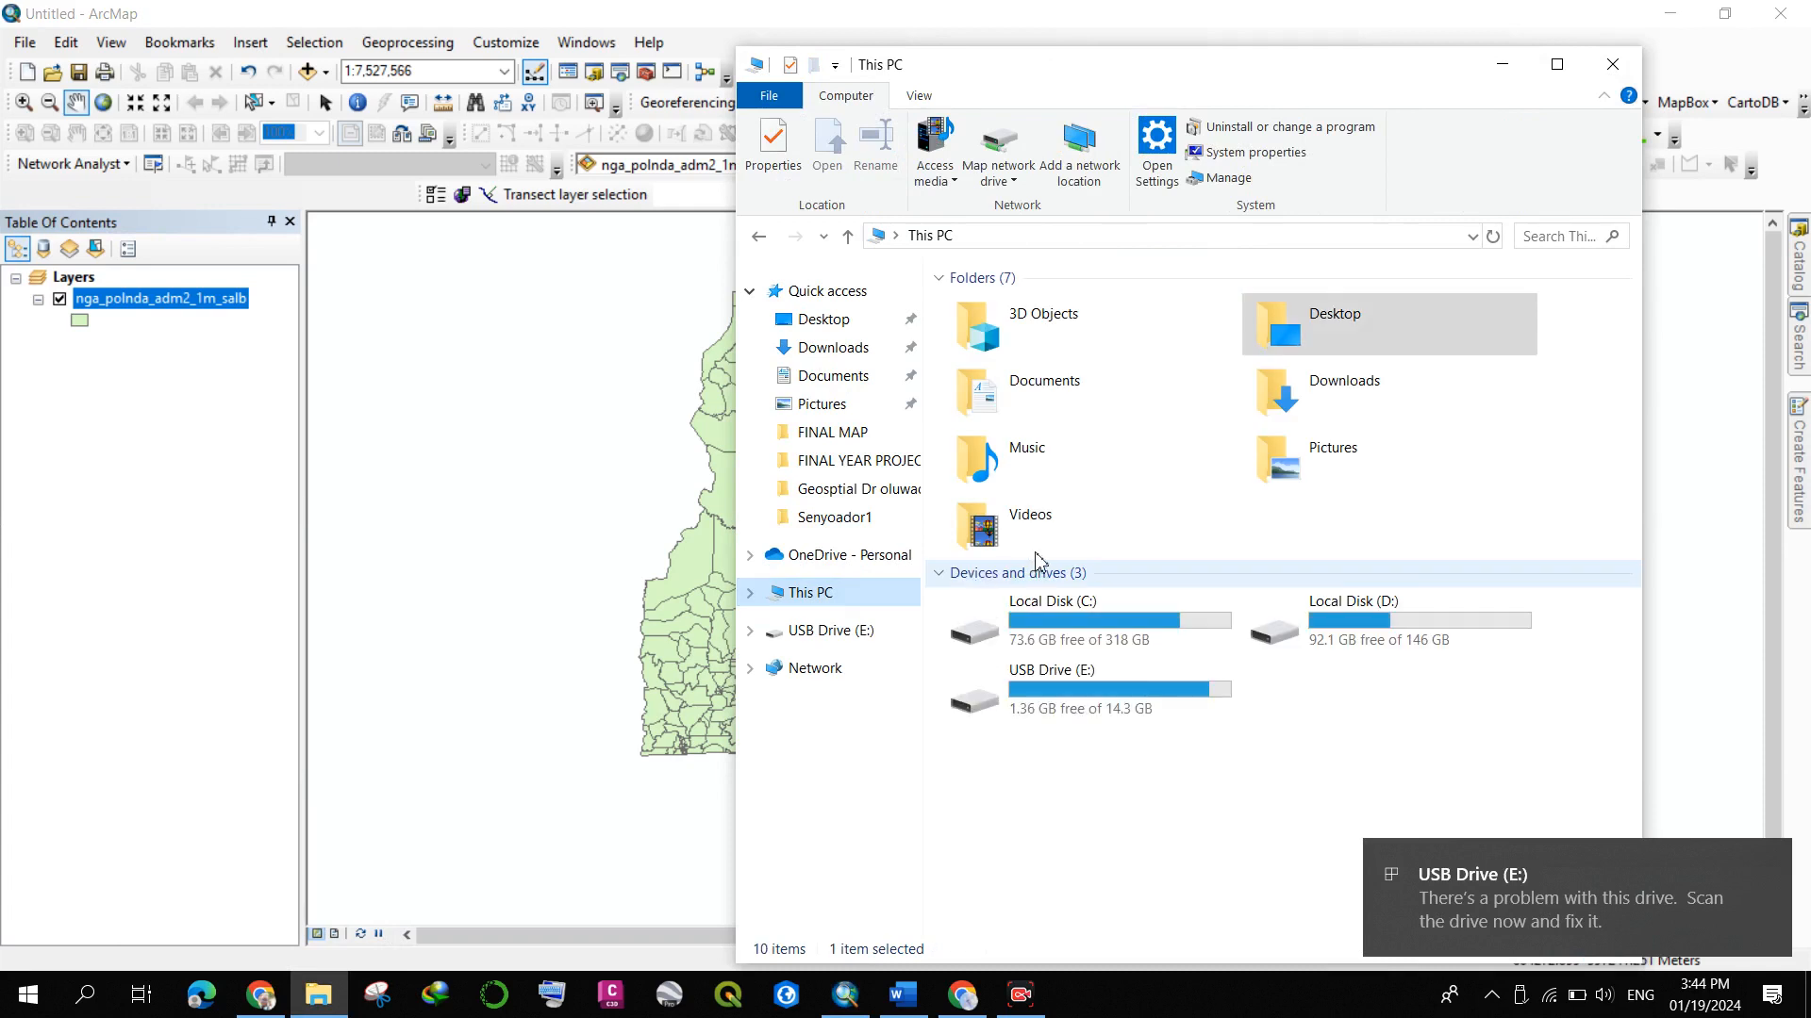
click(1348, 625)
double_click(1348, 624)
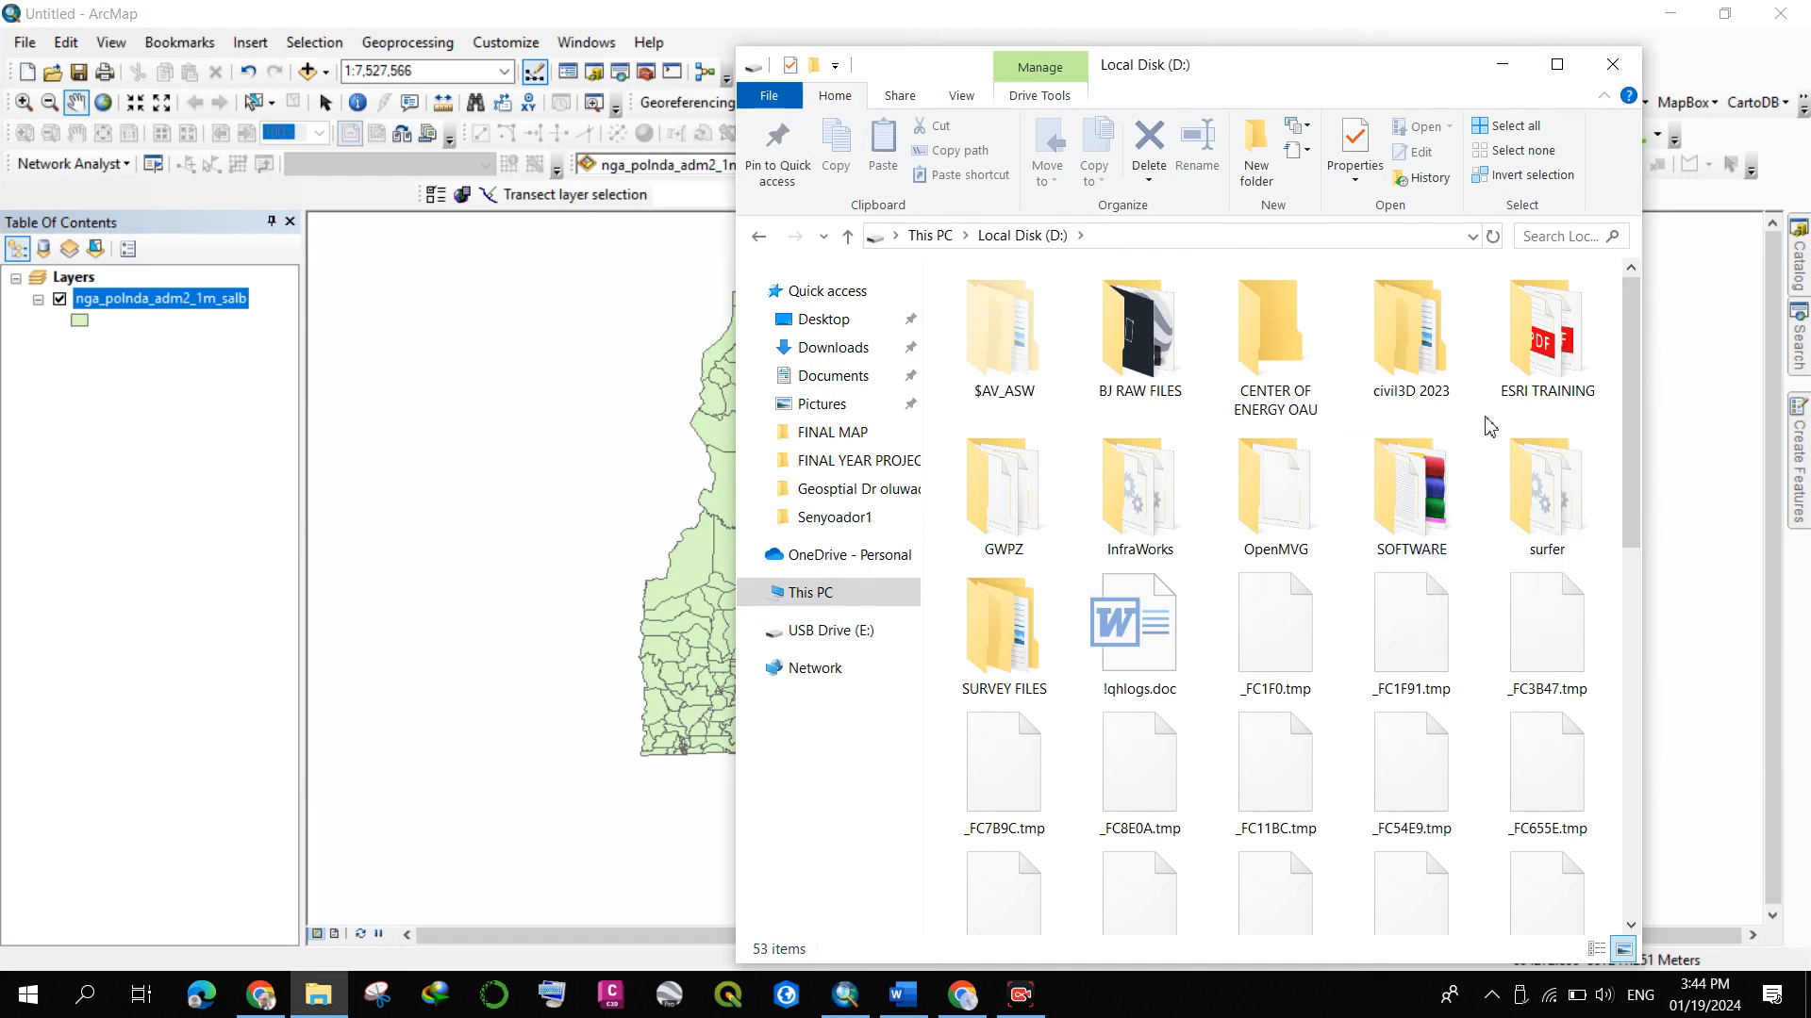
double_click(1000, 655)
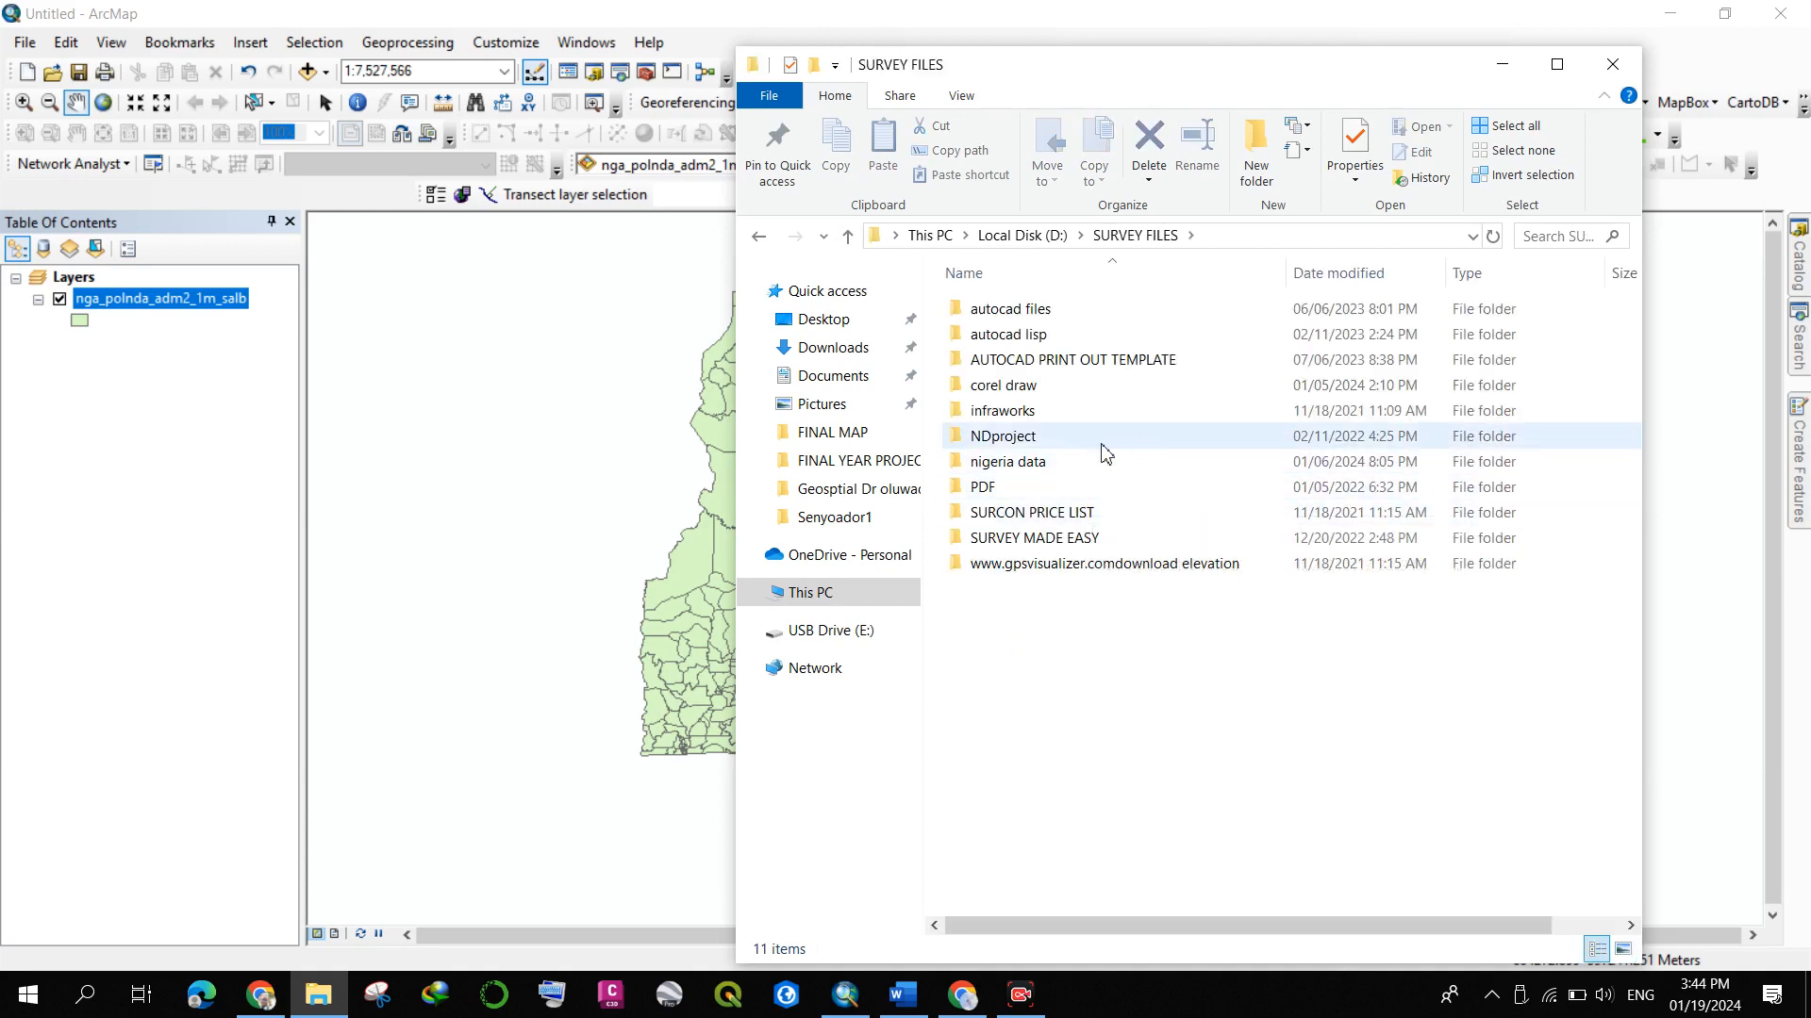
double_click(1089, 462)
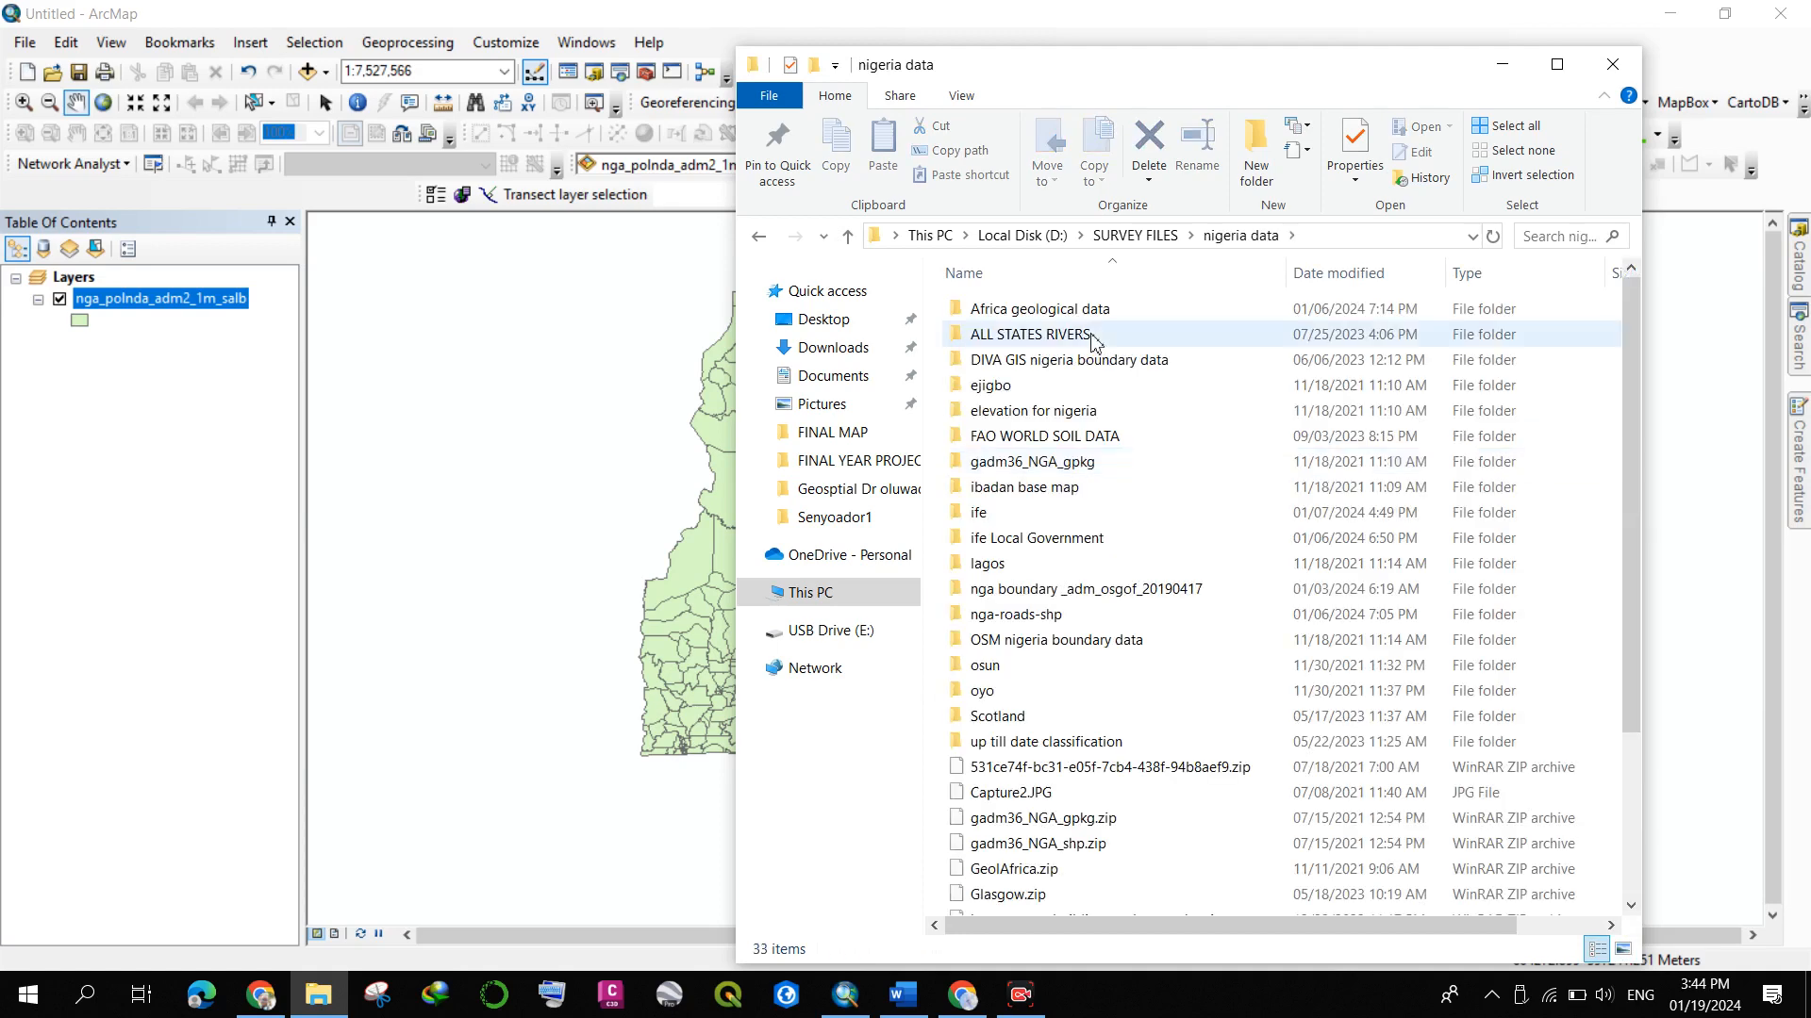
scroll(1094, 512, down, 3)
scroll(1091, 514, up, 3)
scroll(1091, 515, down, 3)
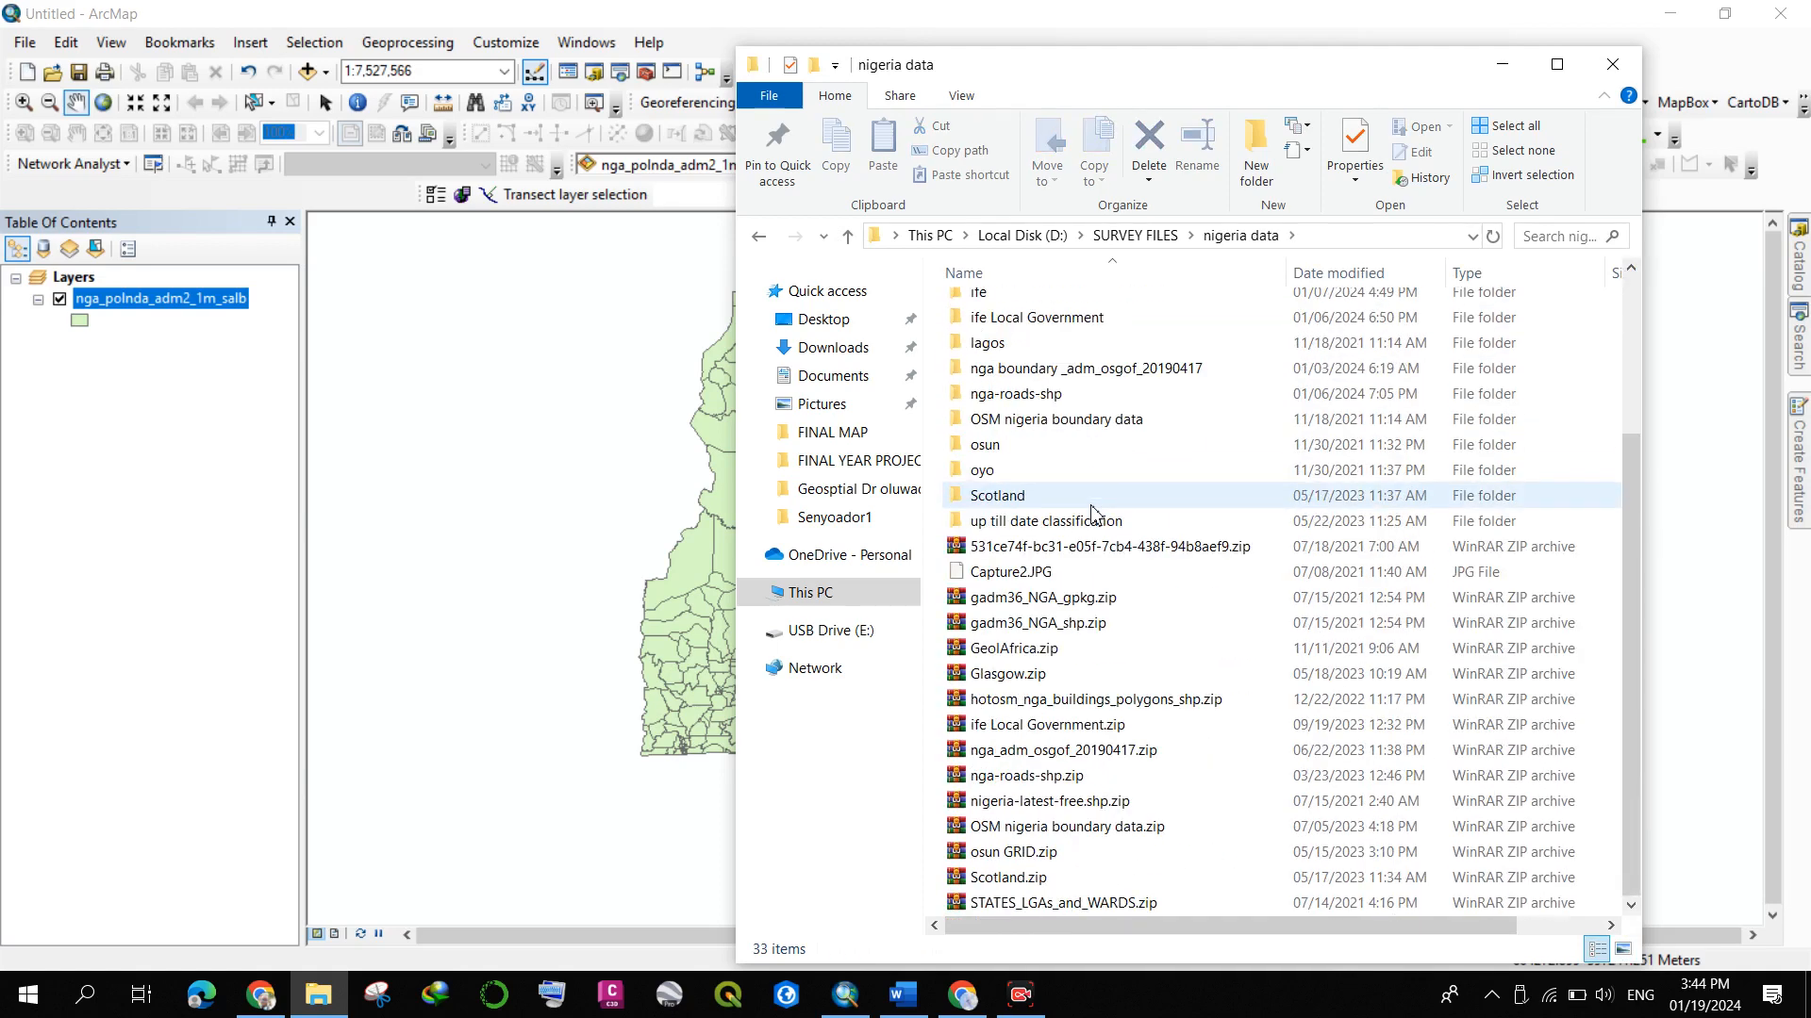
- Compress the nigeria data folder into a ZIP archive named nigeria data.zip
click(759, 237)
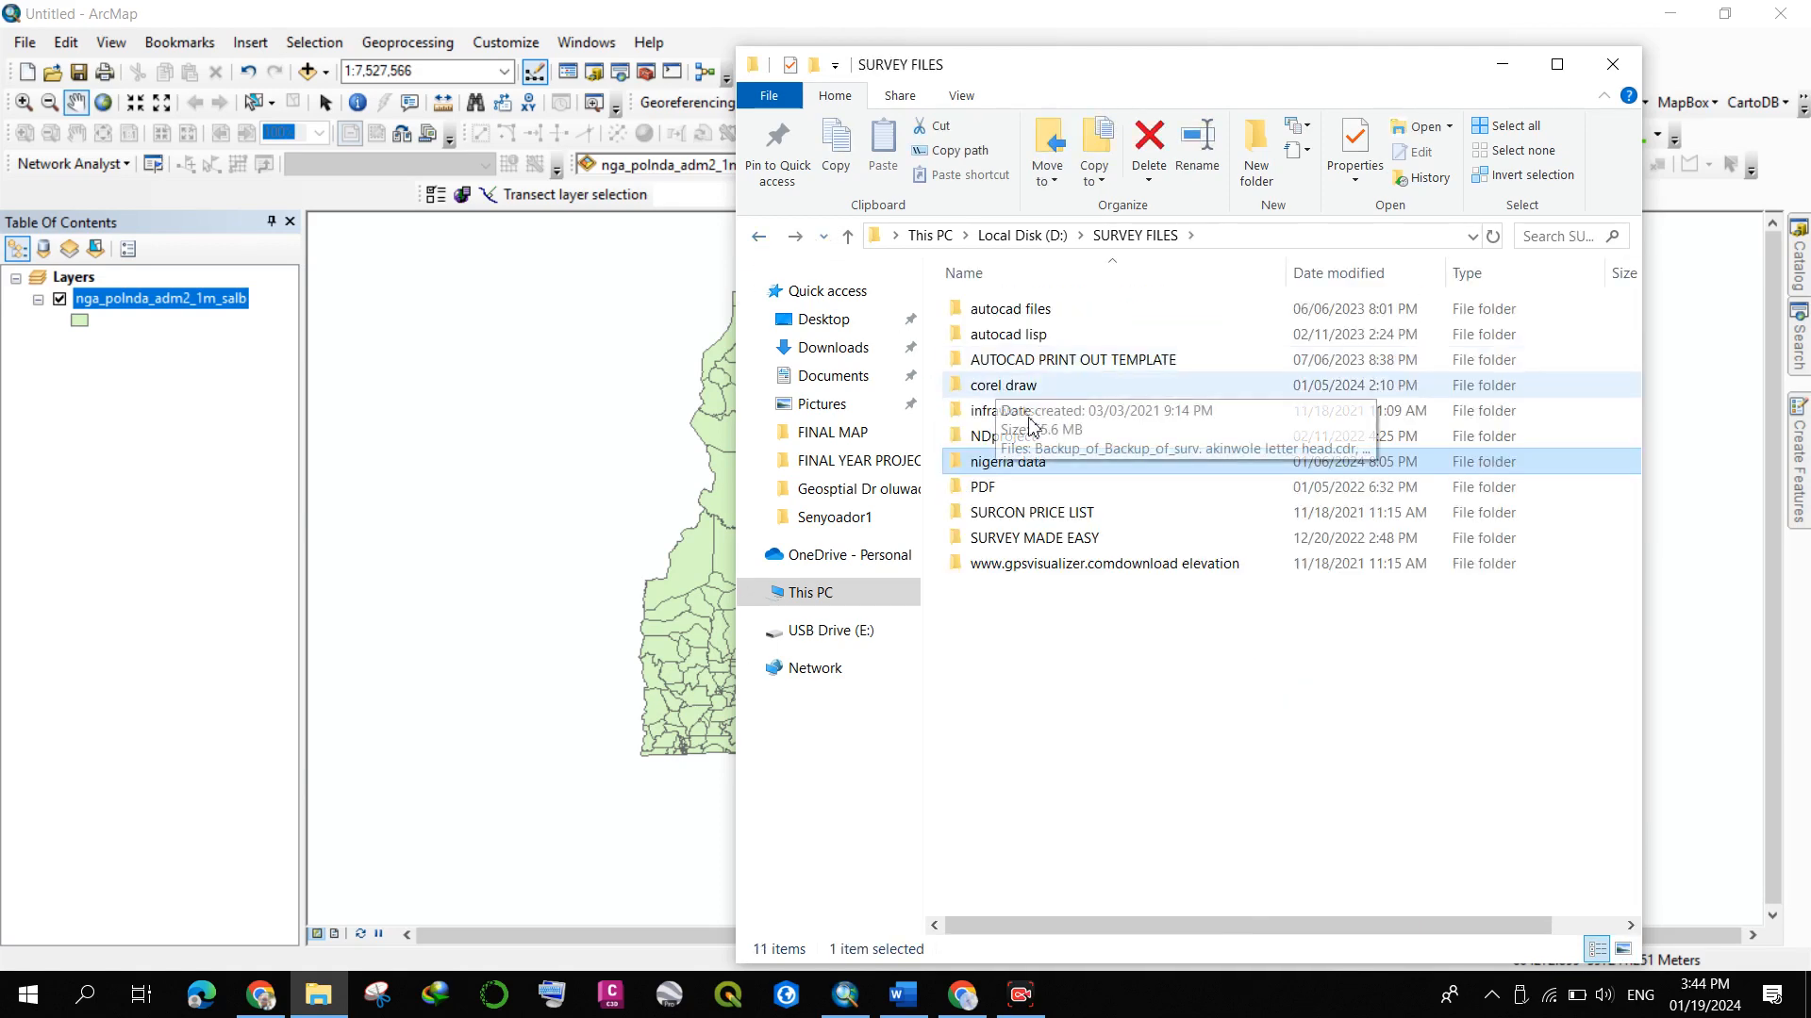
right_click(1049, 467)
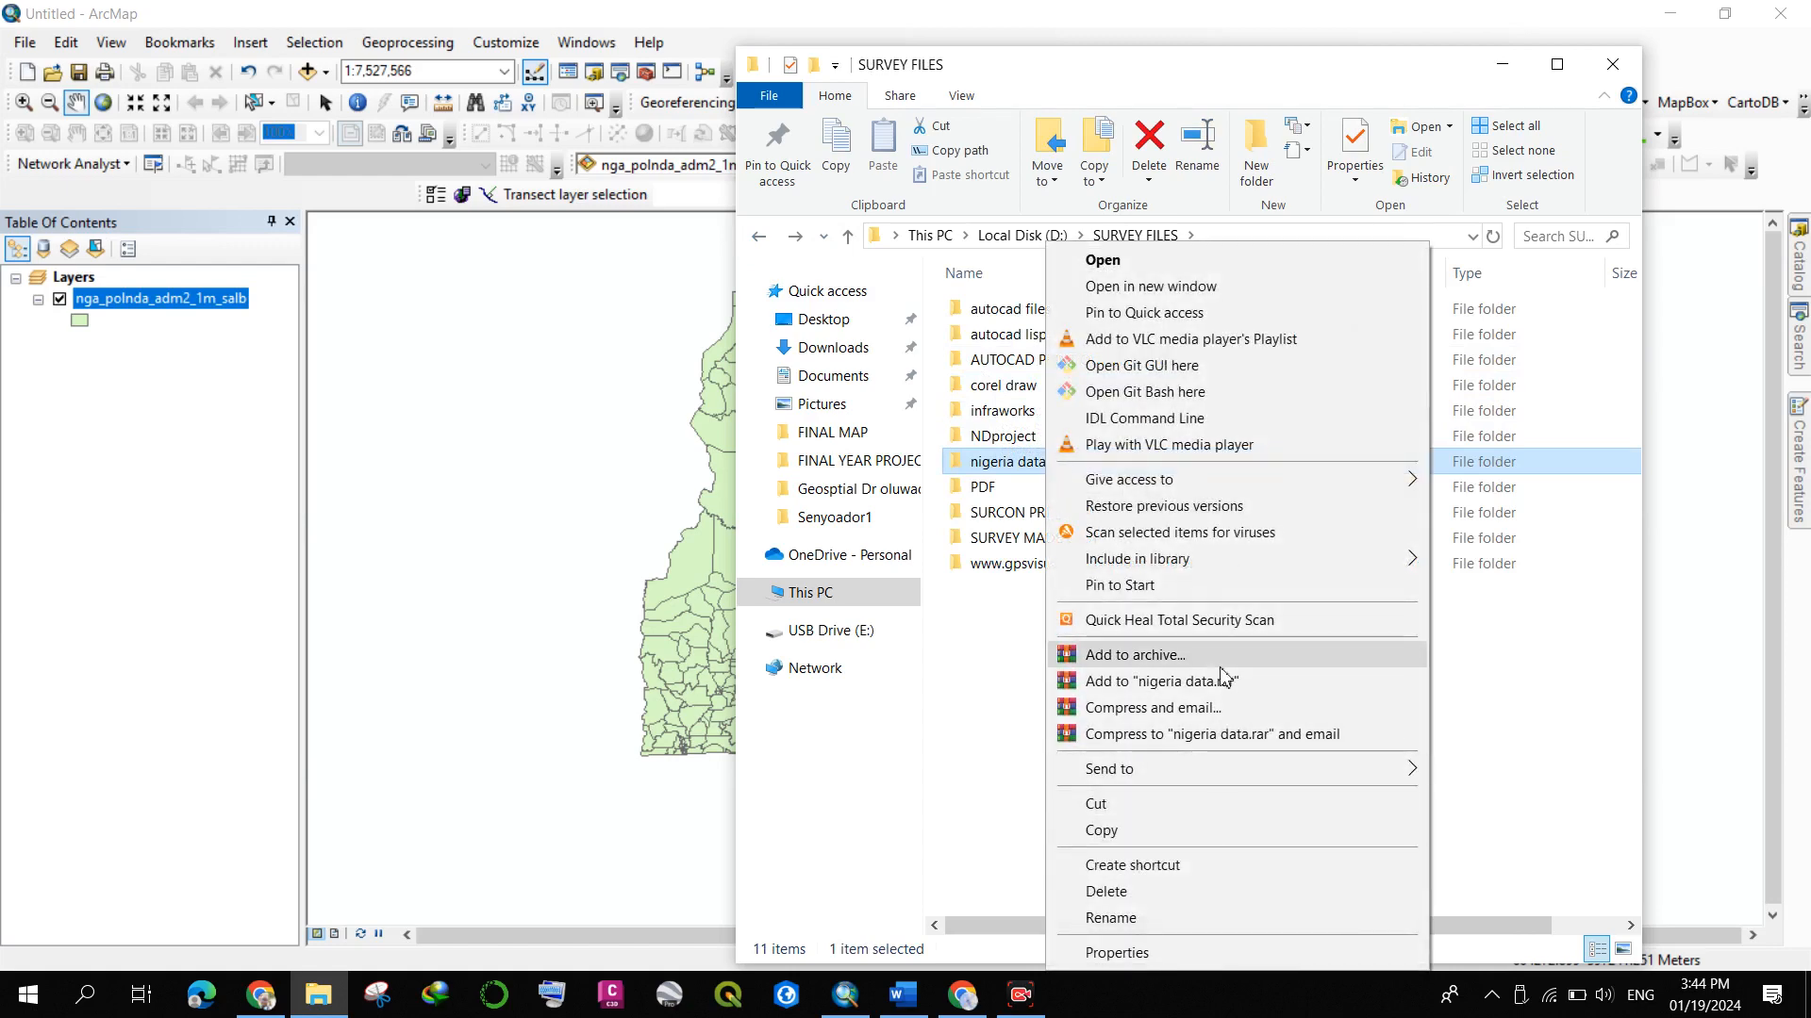
click(1221, 666)
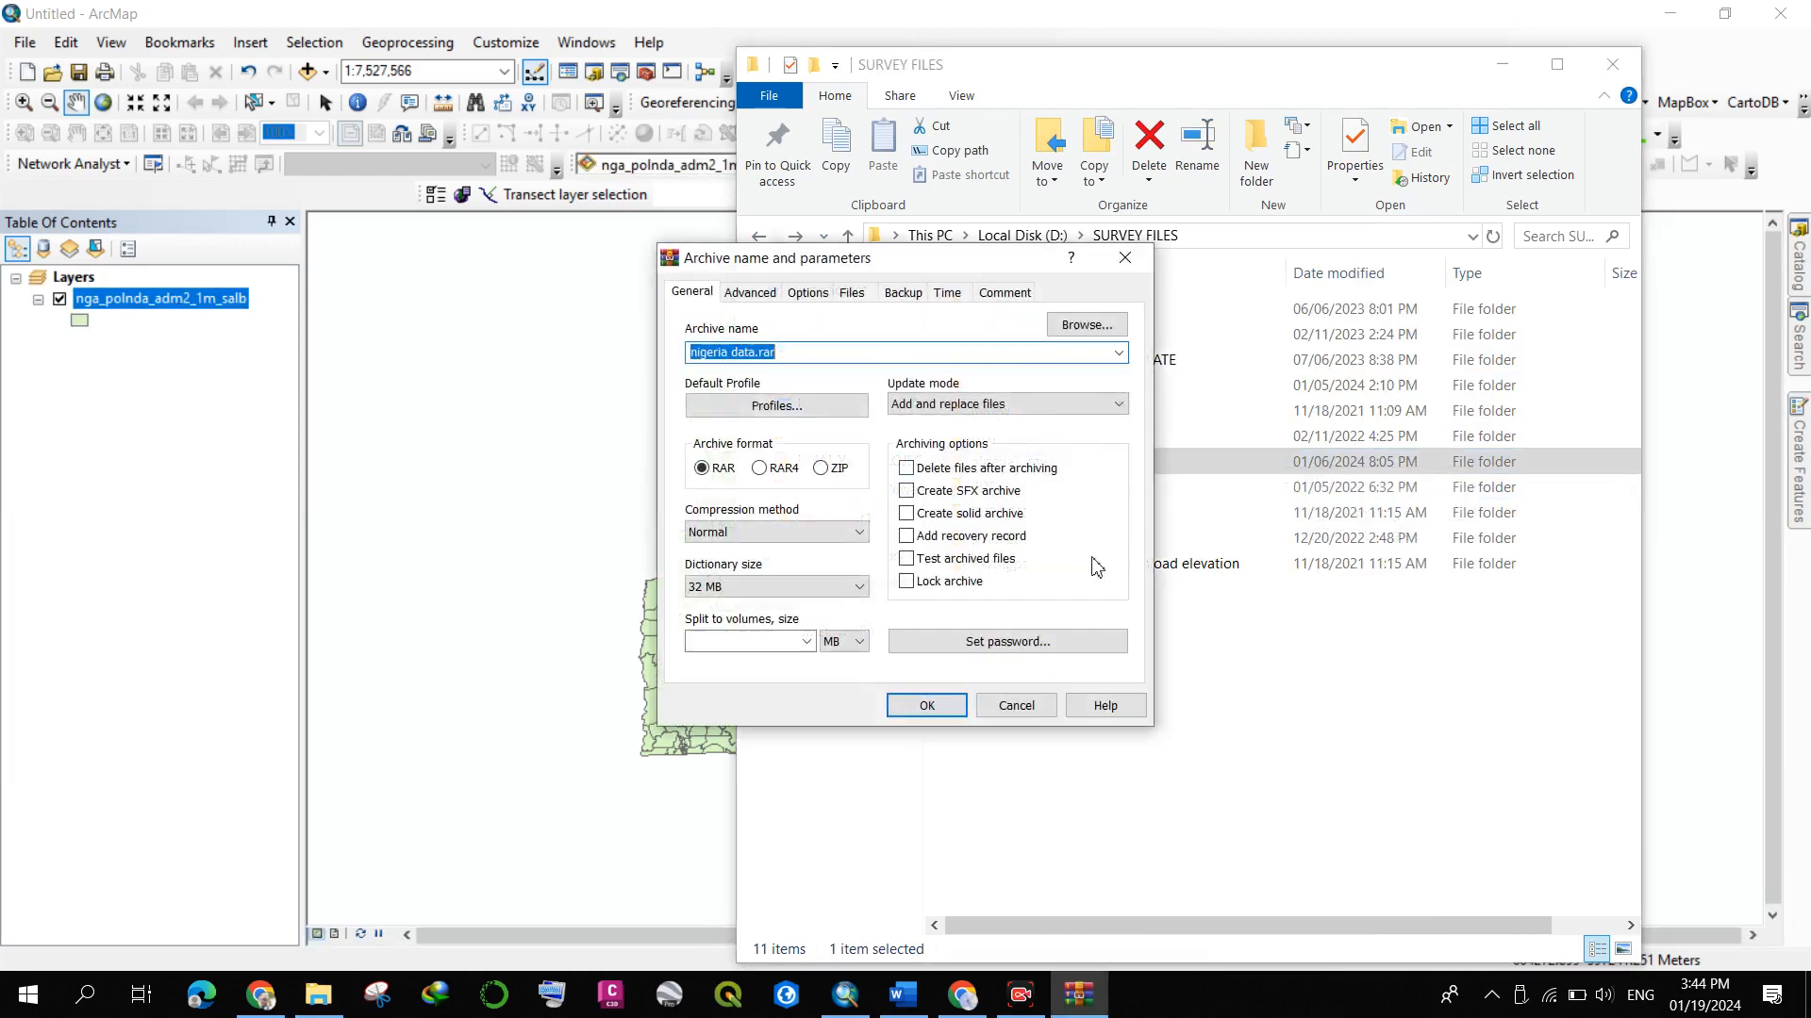
click(820, 467)
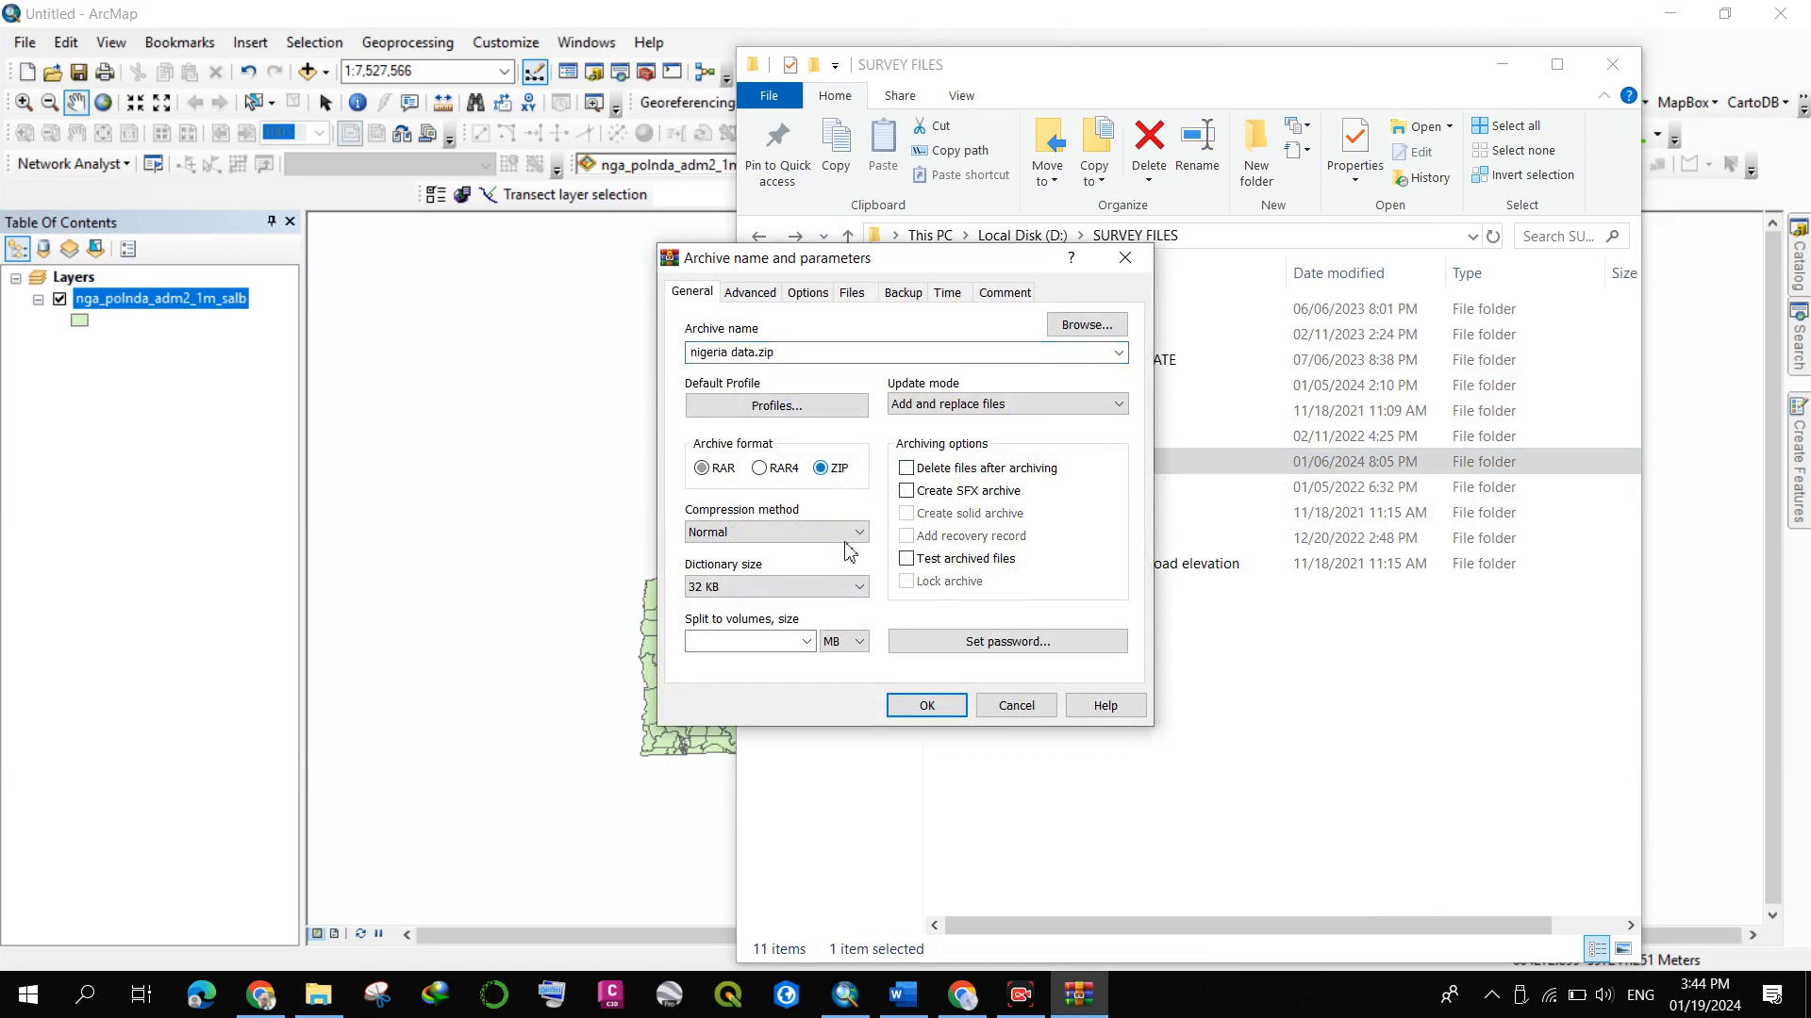
click(910, 708)
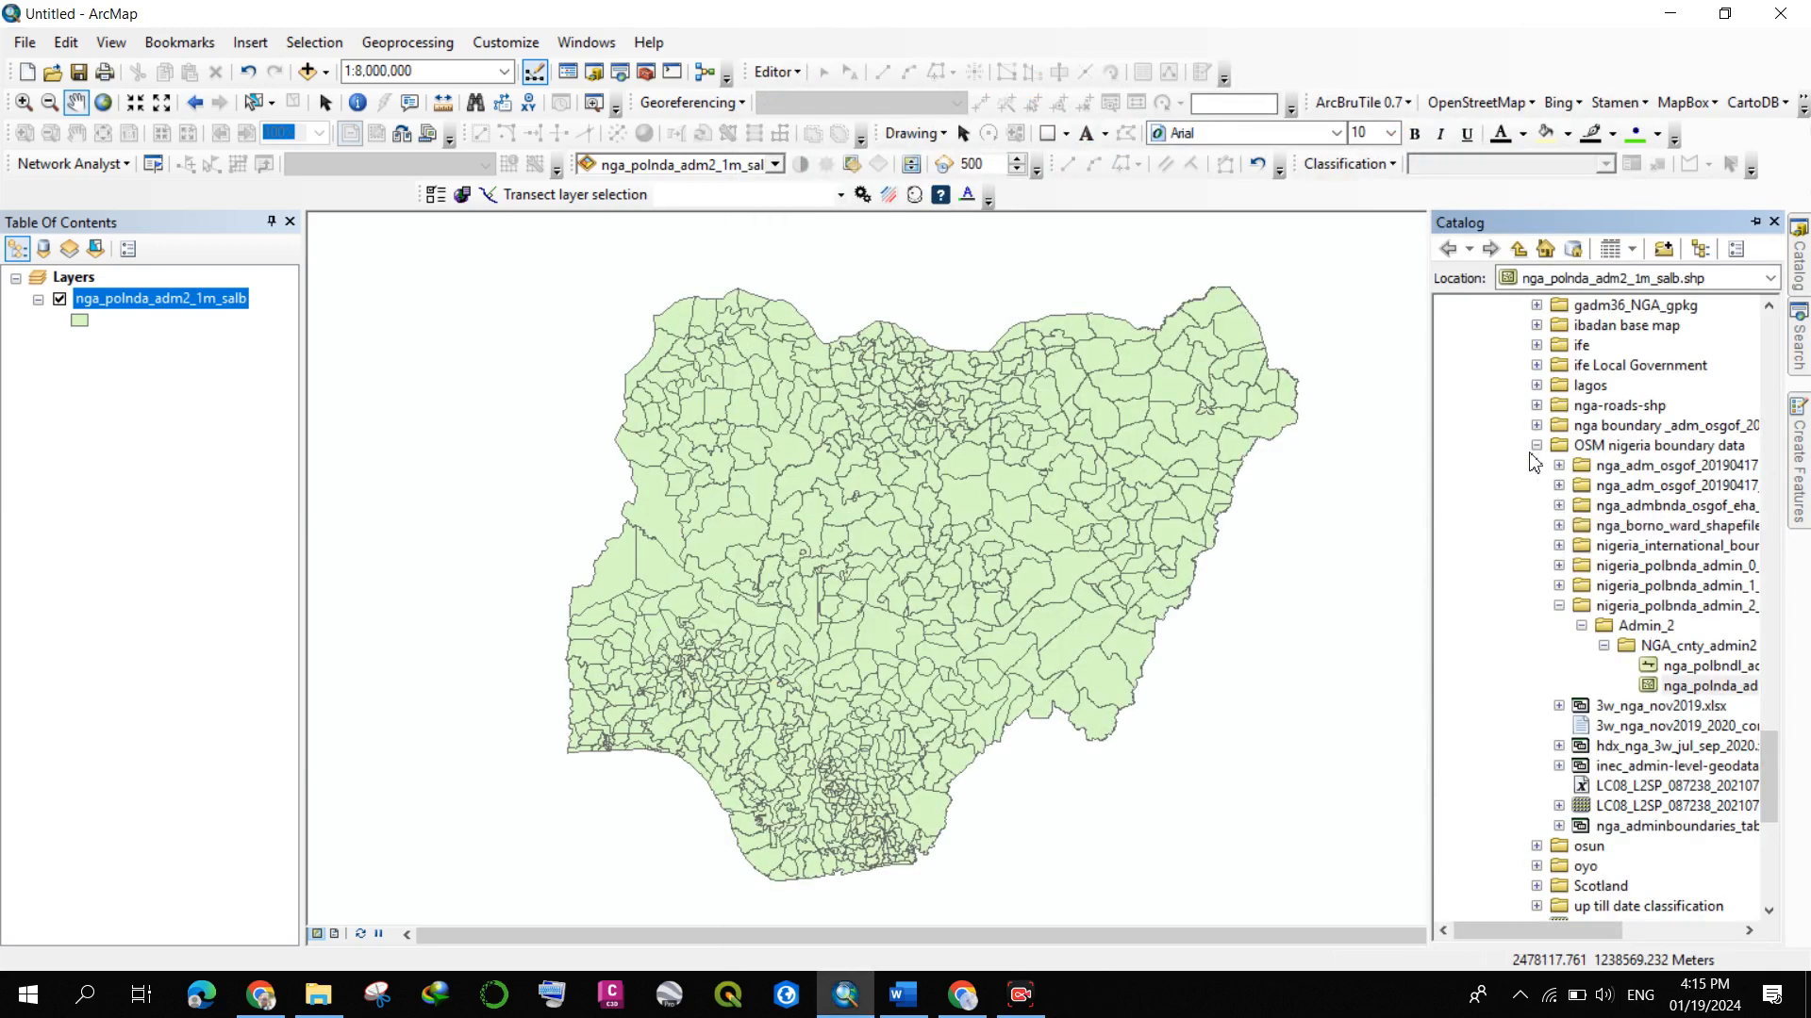
- Retrace the Catalog path from nigeria data through OSM nigeria boundary data to the nga_polnda_adm2_1m_salb shapefile, and inspect the boundaries on the map
click(1536, 445)
scroll(1547, 396, up, 5)
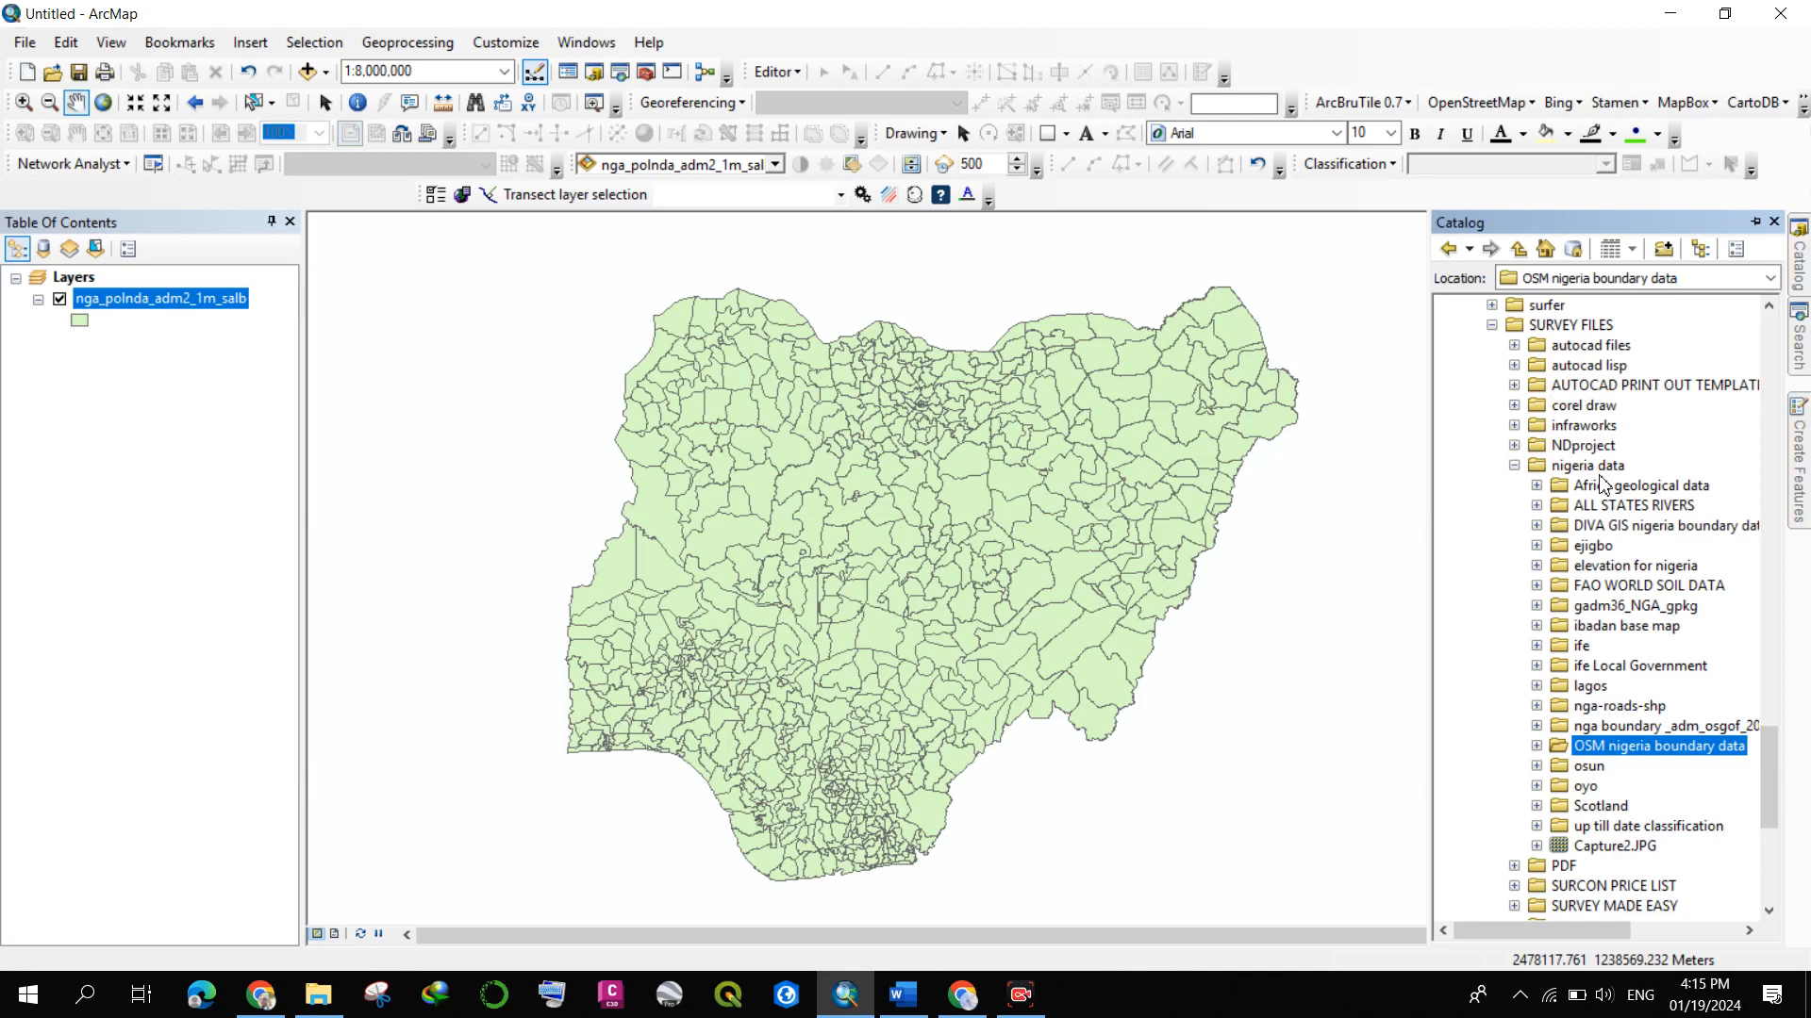
scroll(1533, 695, down, 1)
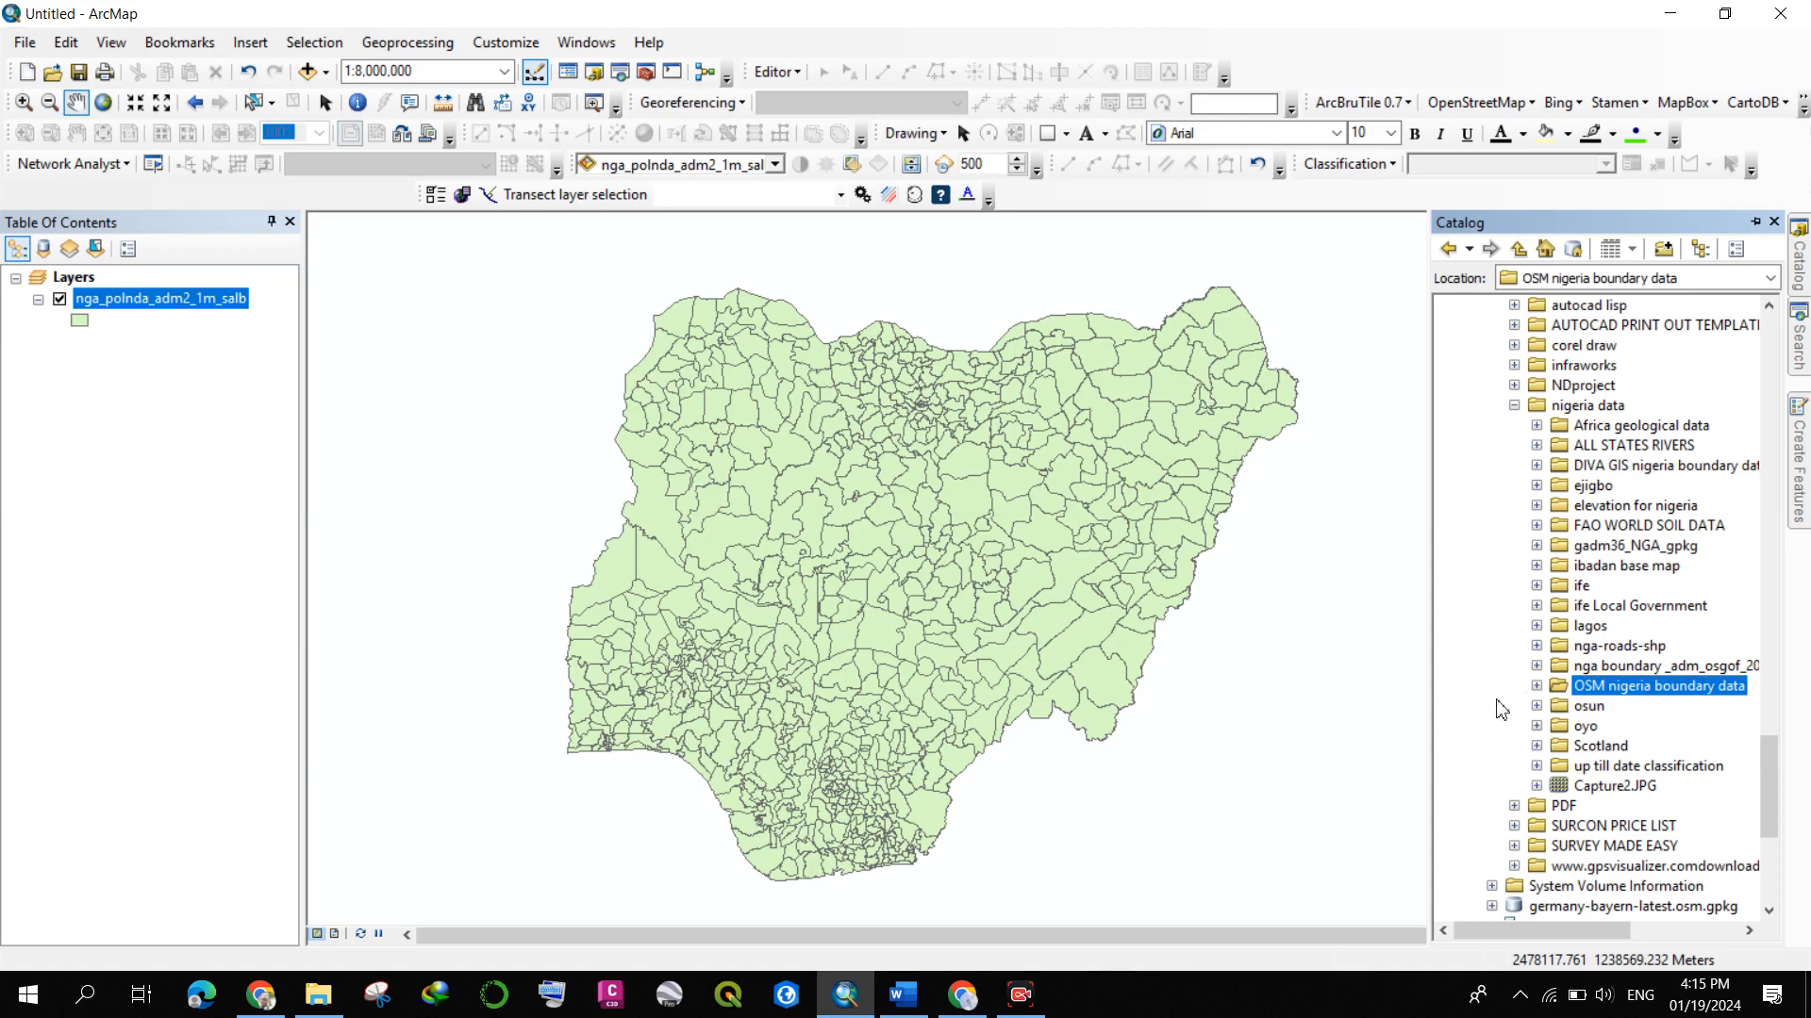
click(1537, 687)
scroll(1593, 618, down, 1)
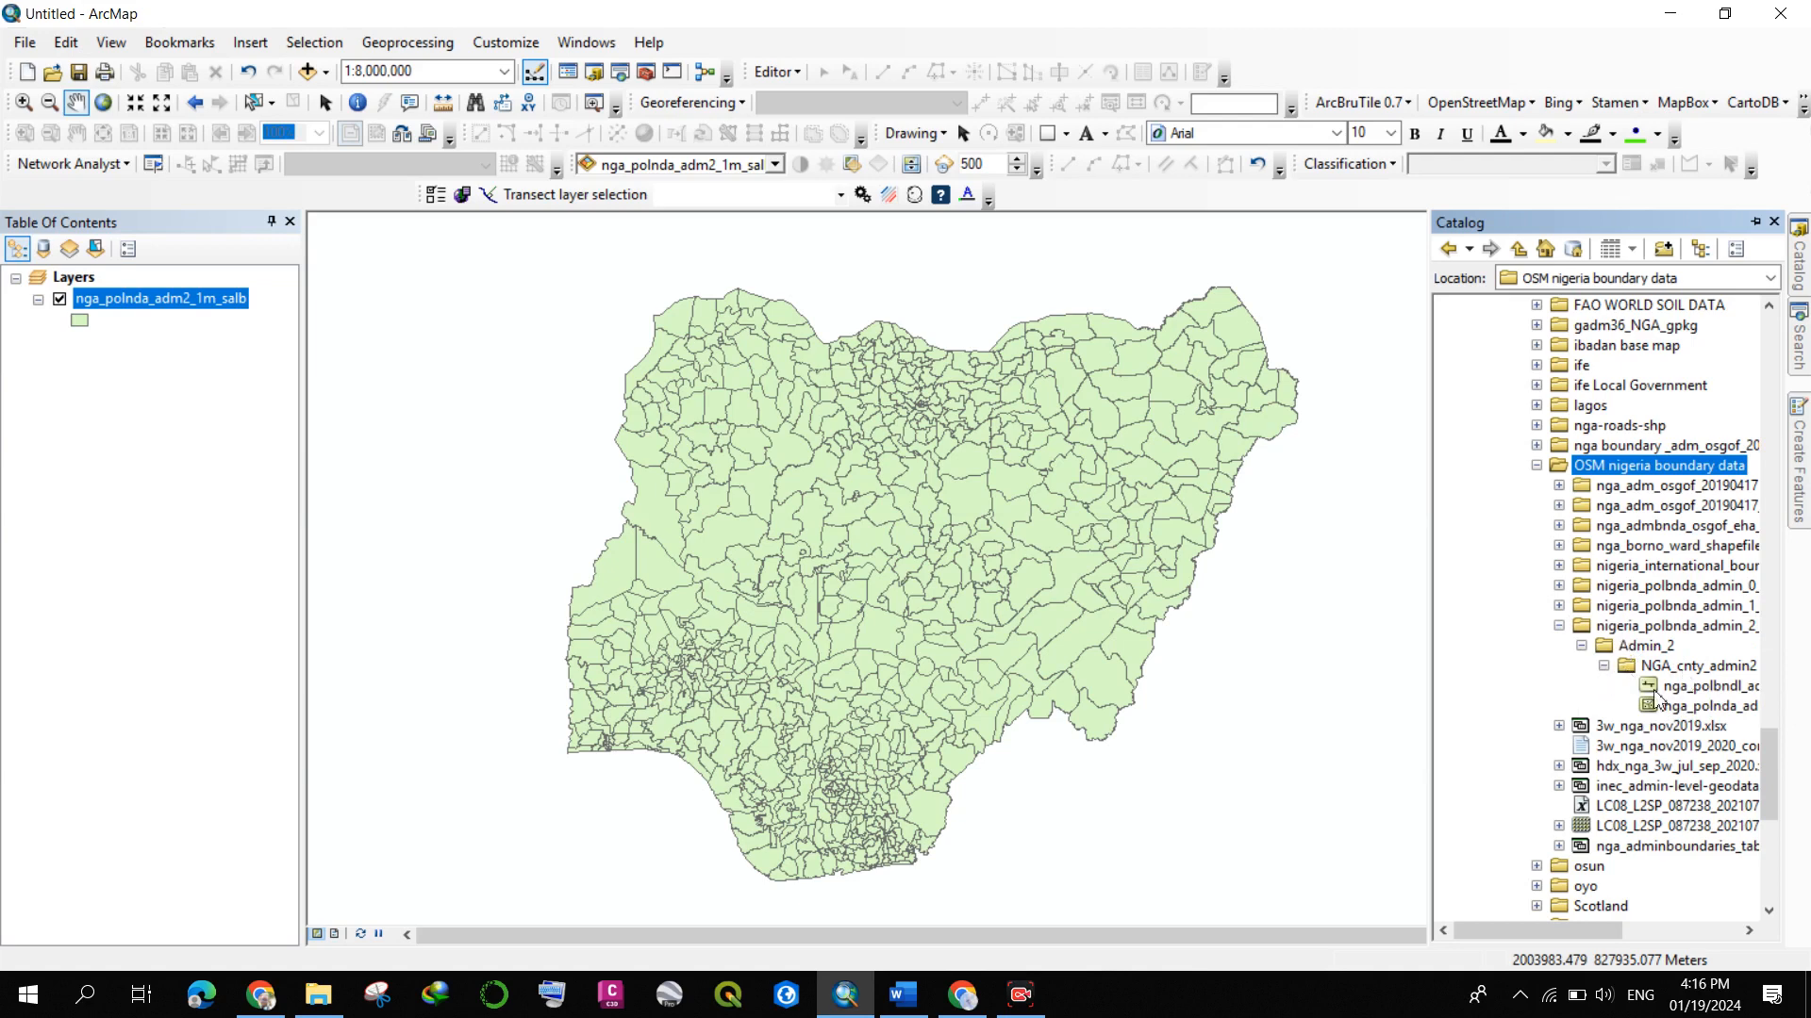
click(1674, 707)
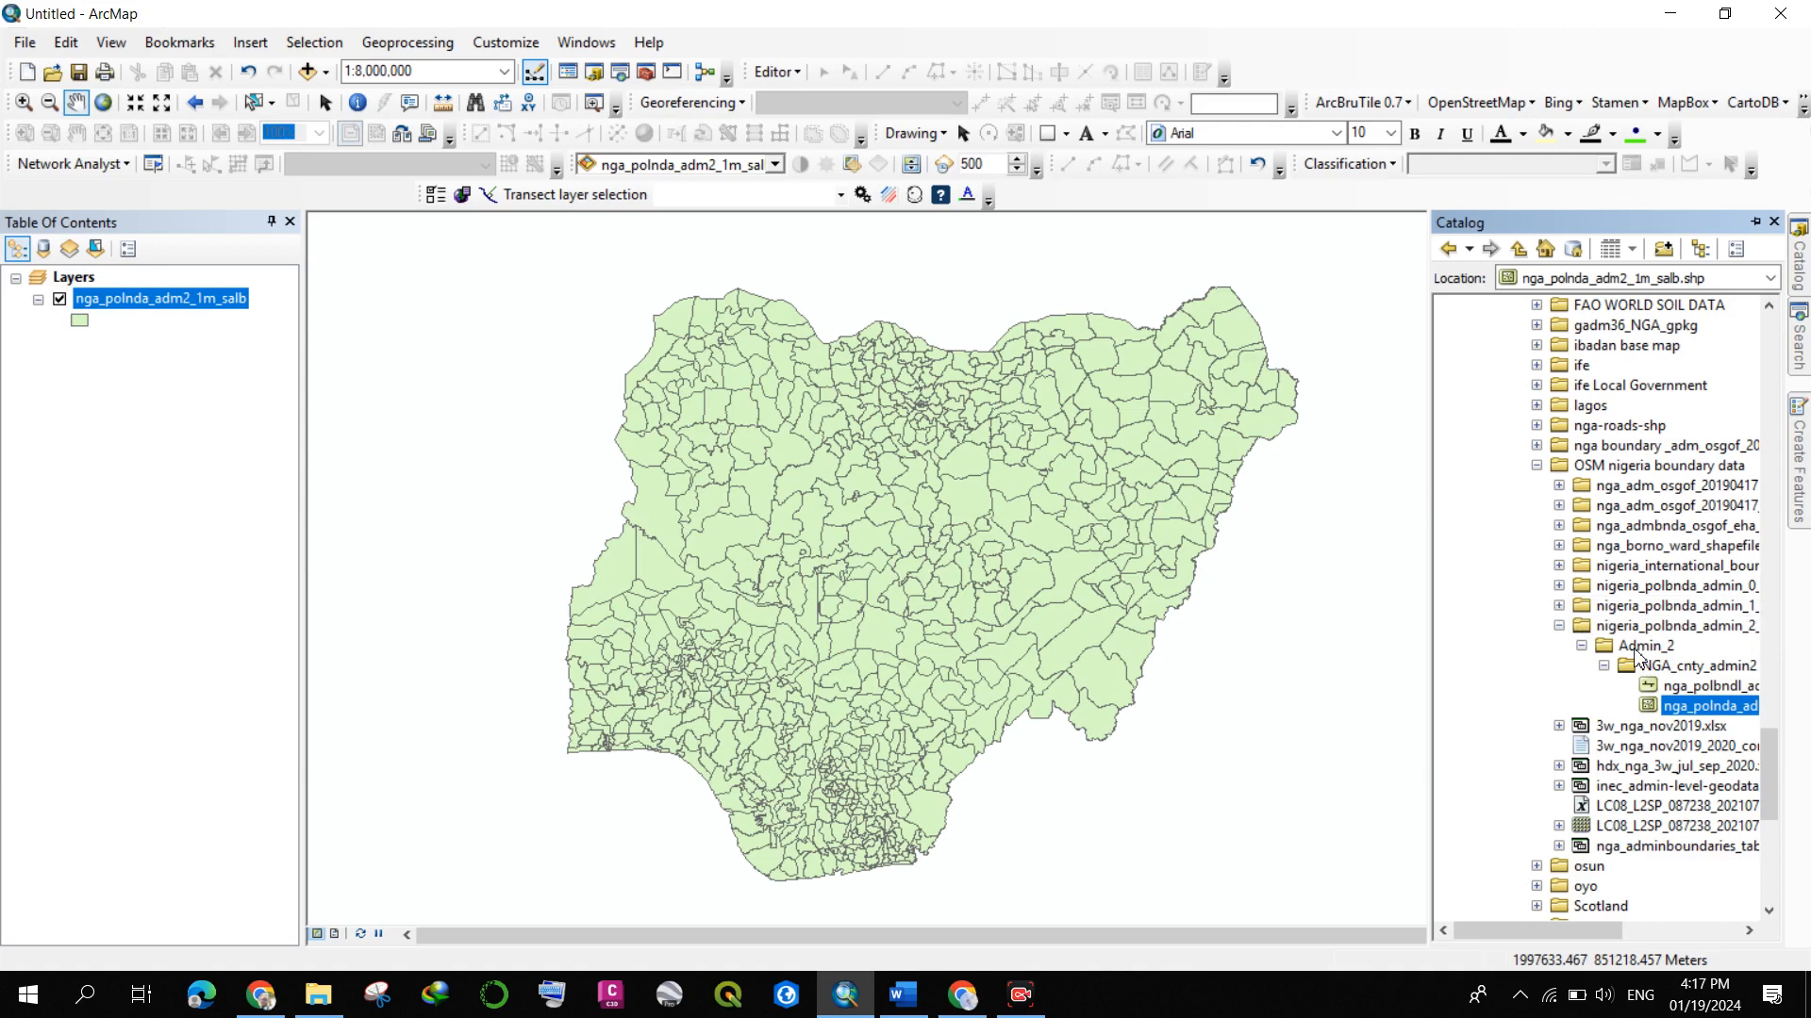
scroll(1636, 656, down, 1)
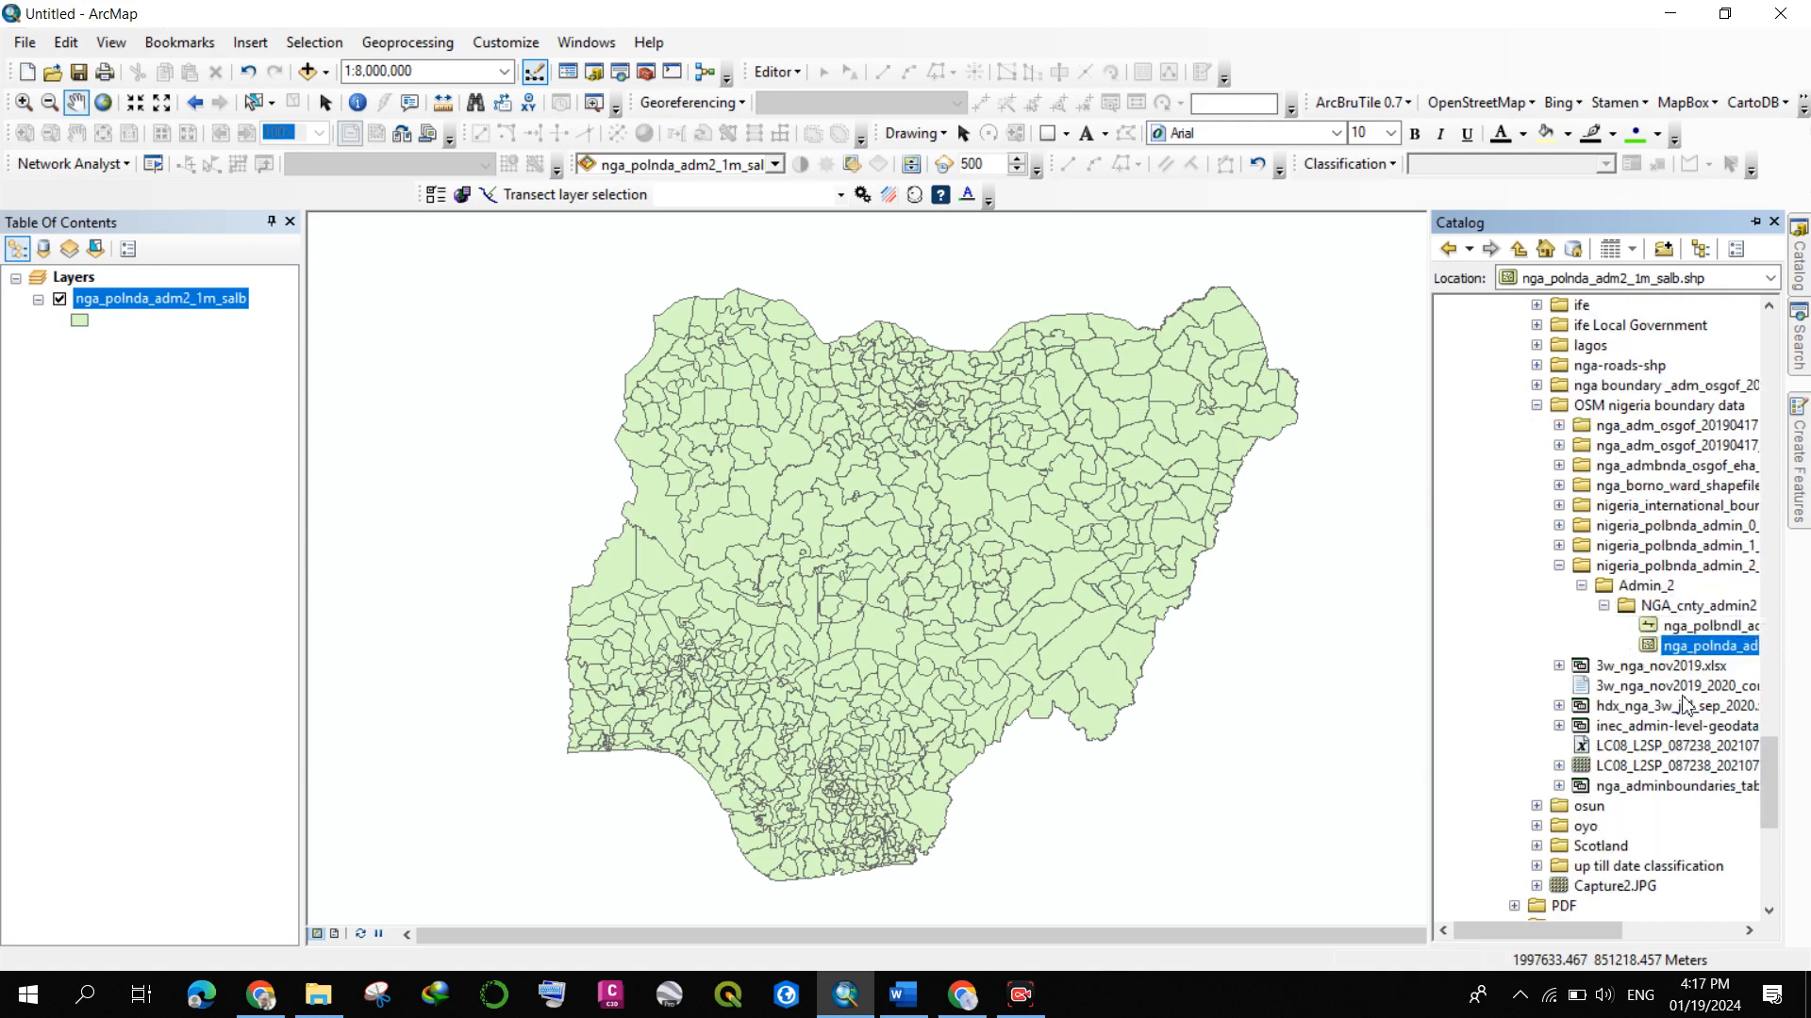
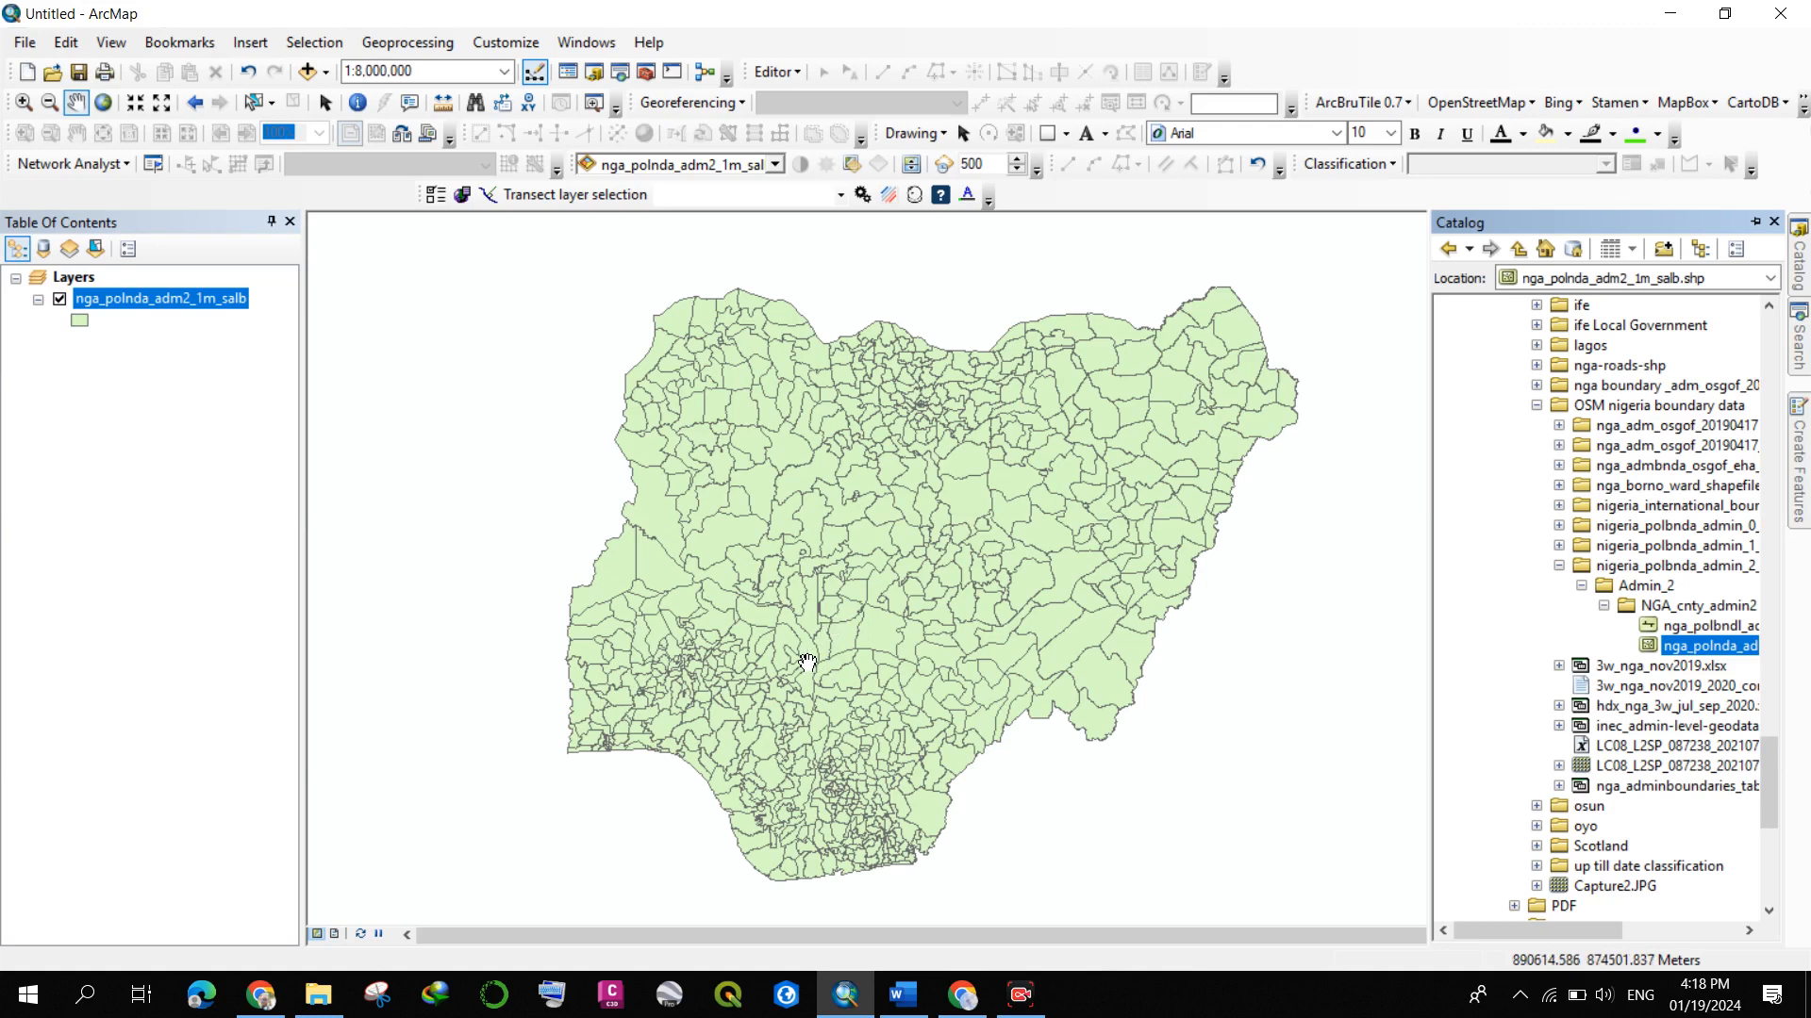
scroll(682, 758, down, 2)
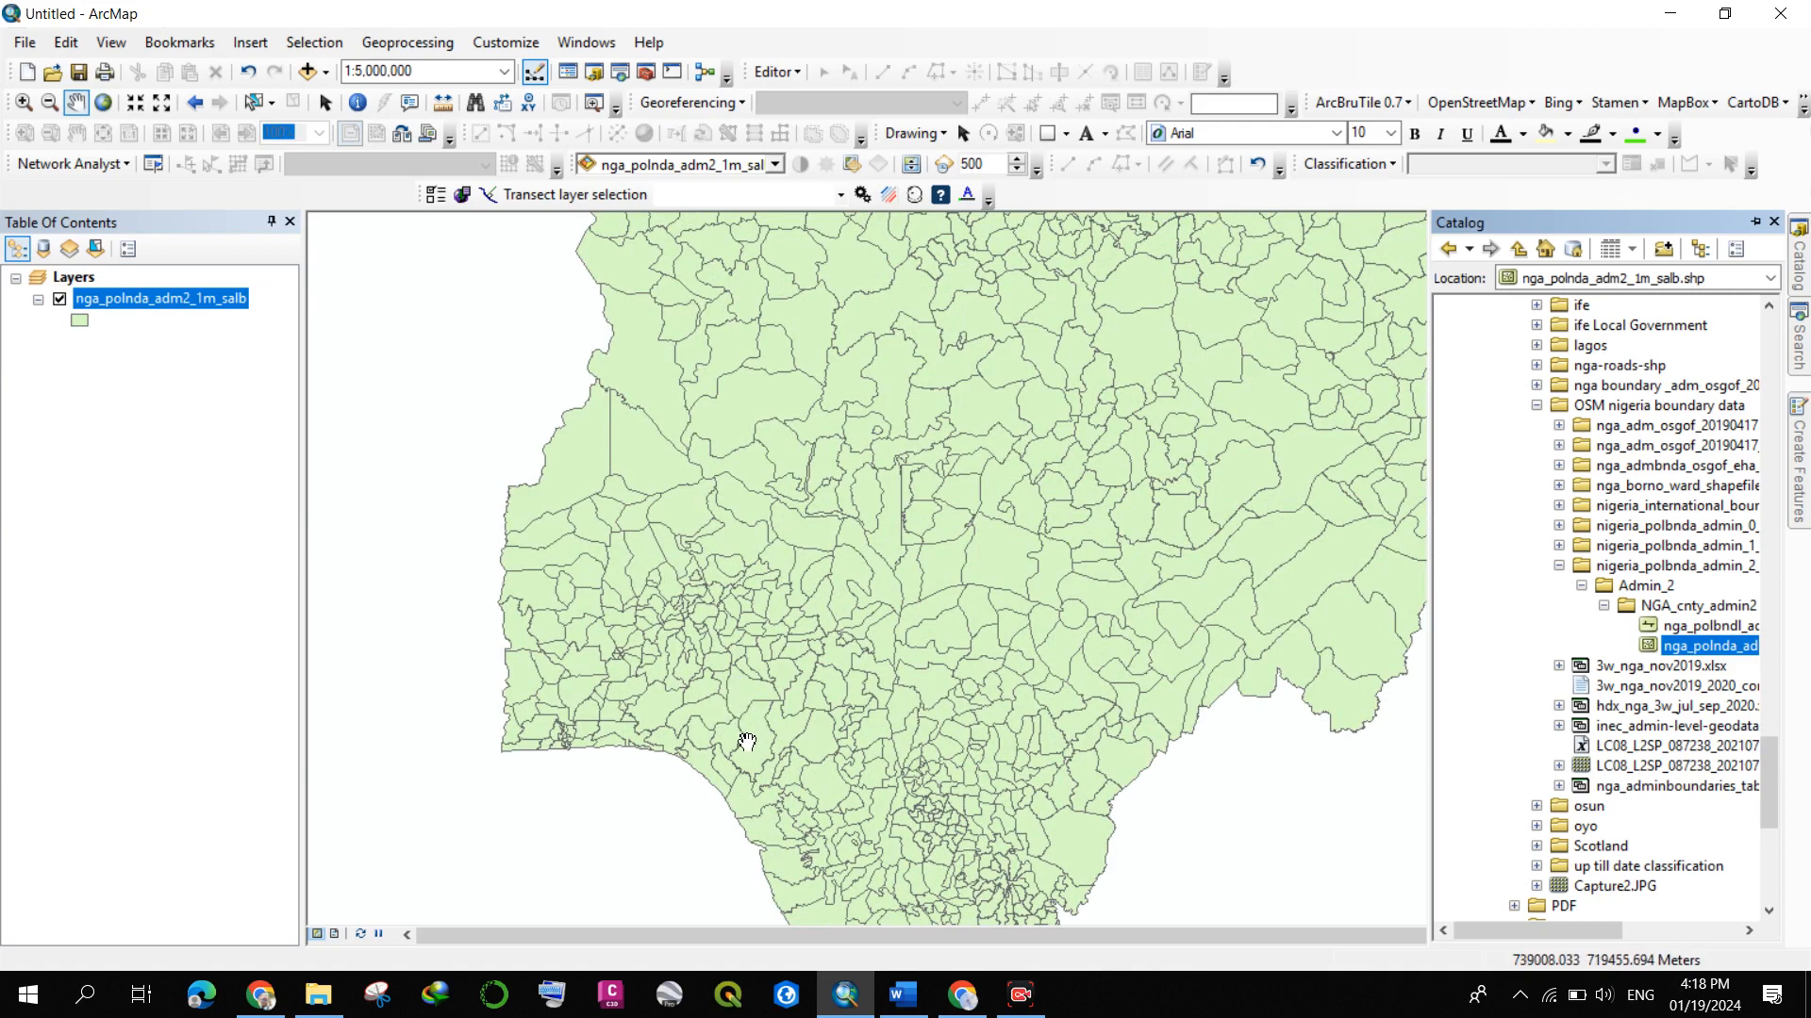
scroll(717, 566, up, 2)
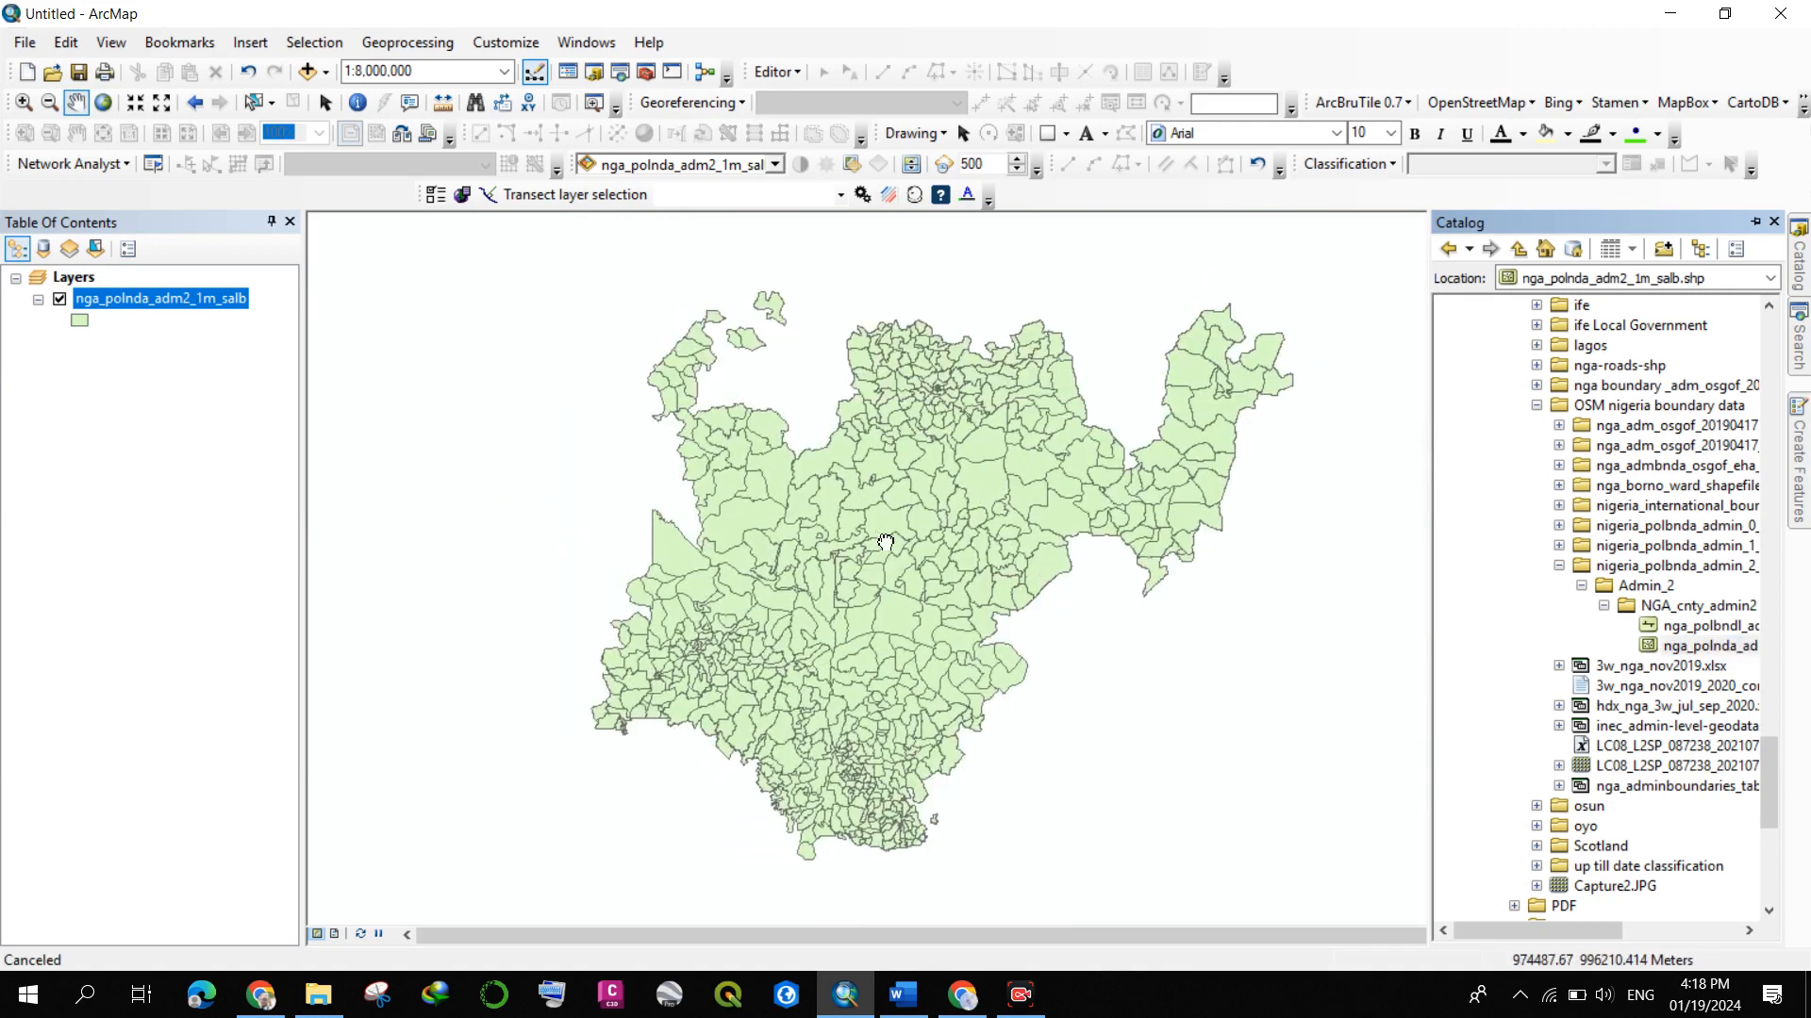
click(291, 42)
click(378, 65)
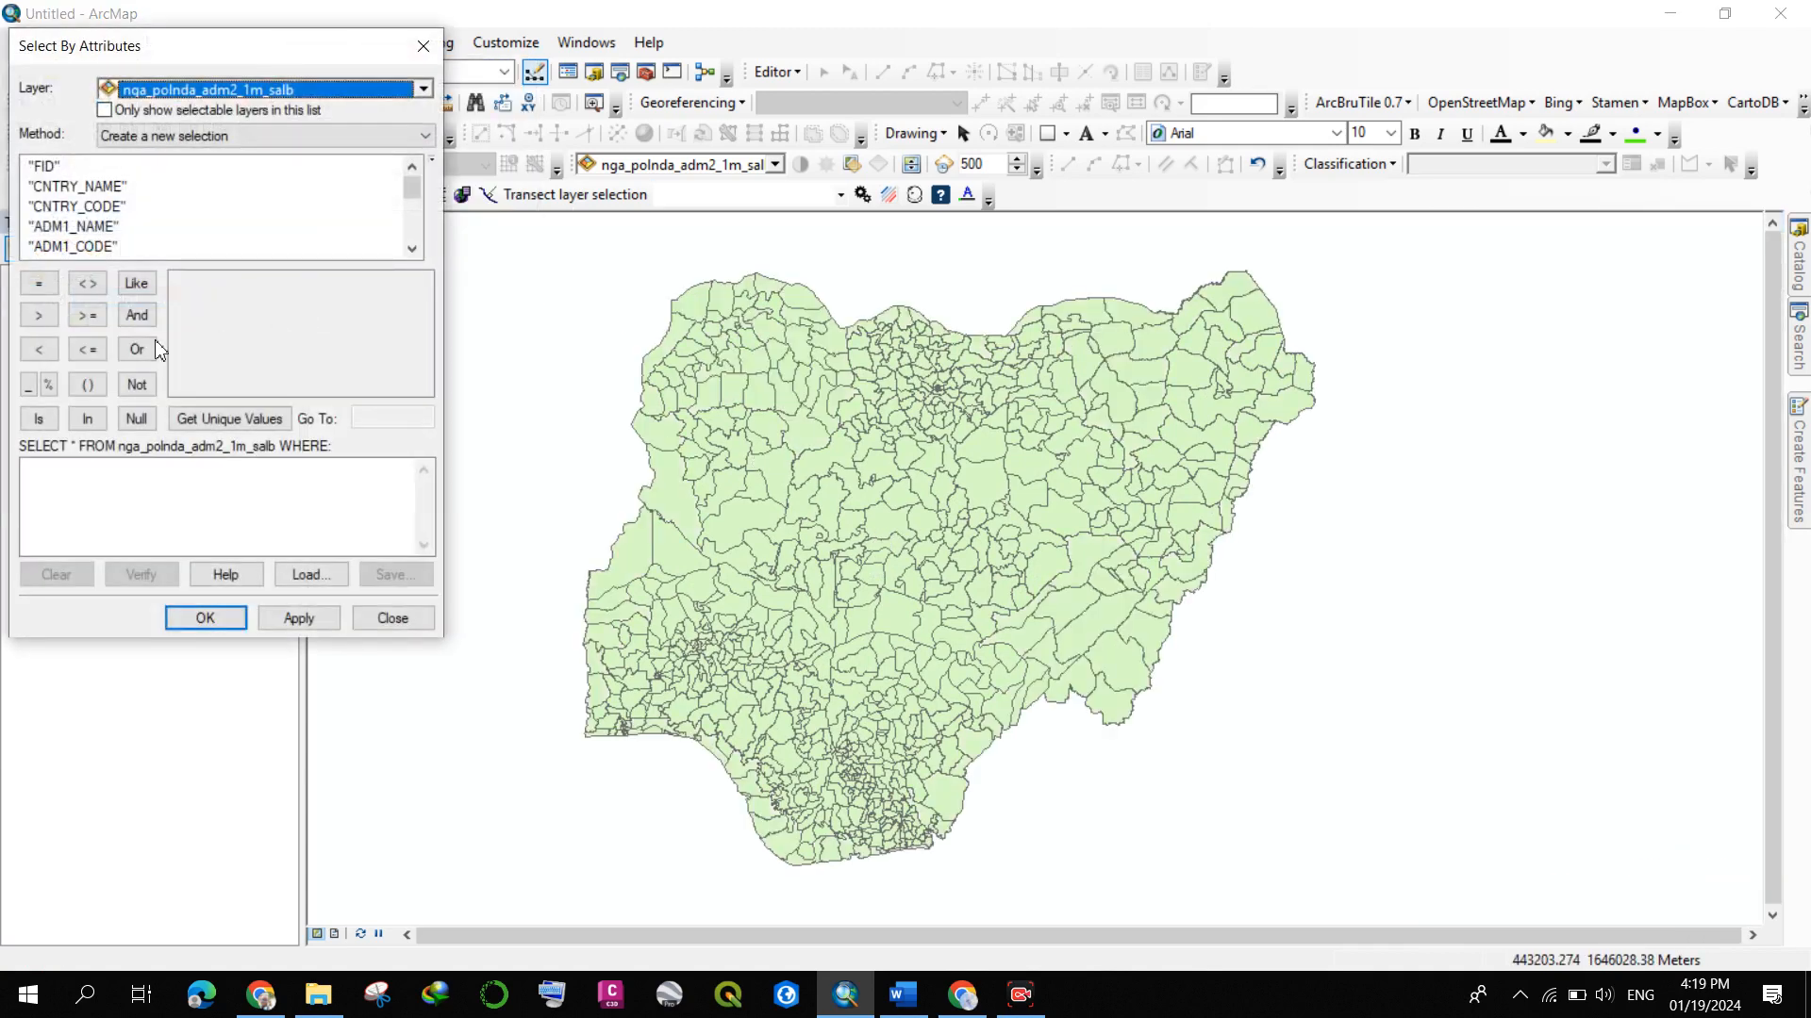
drag(276, 39, 358, 60)
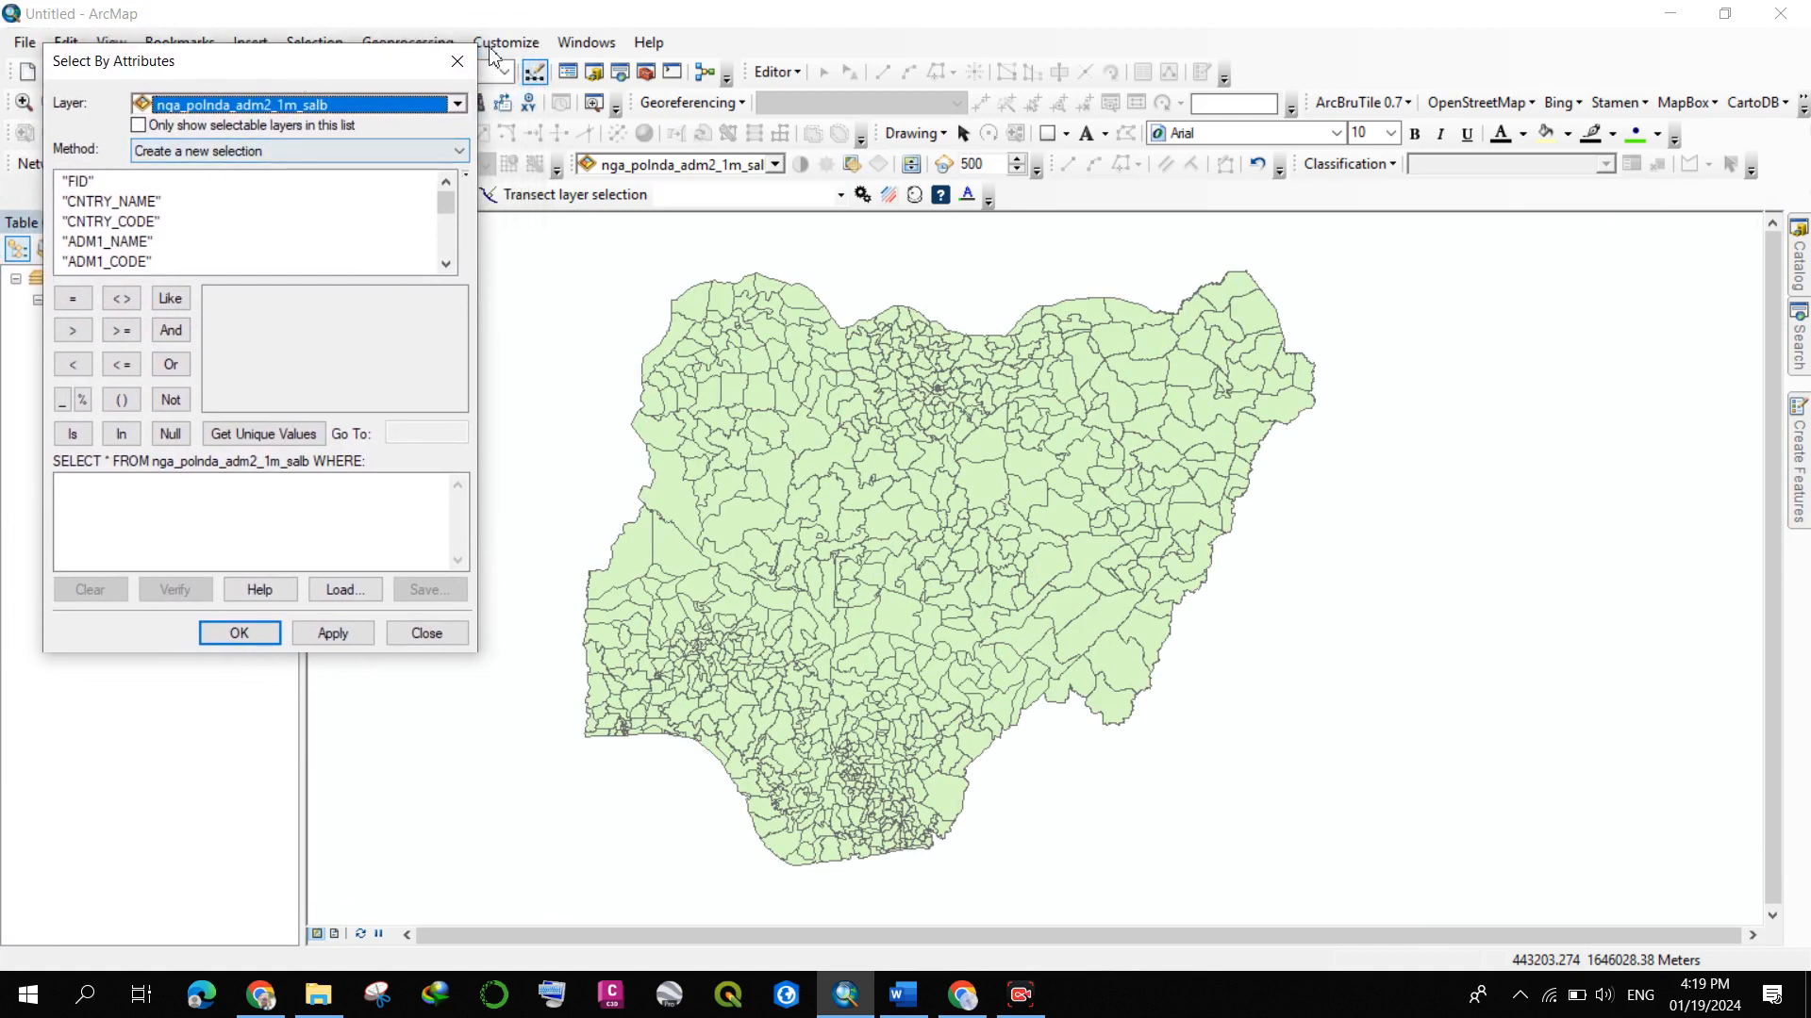
click(458, 60)
- Open Select By Attributes with nga_polnda_adm2_1m_salb as the target layer
click(298, 45)
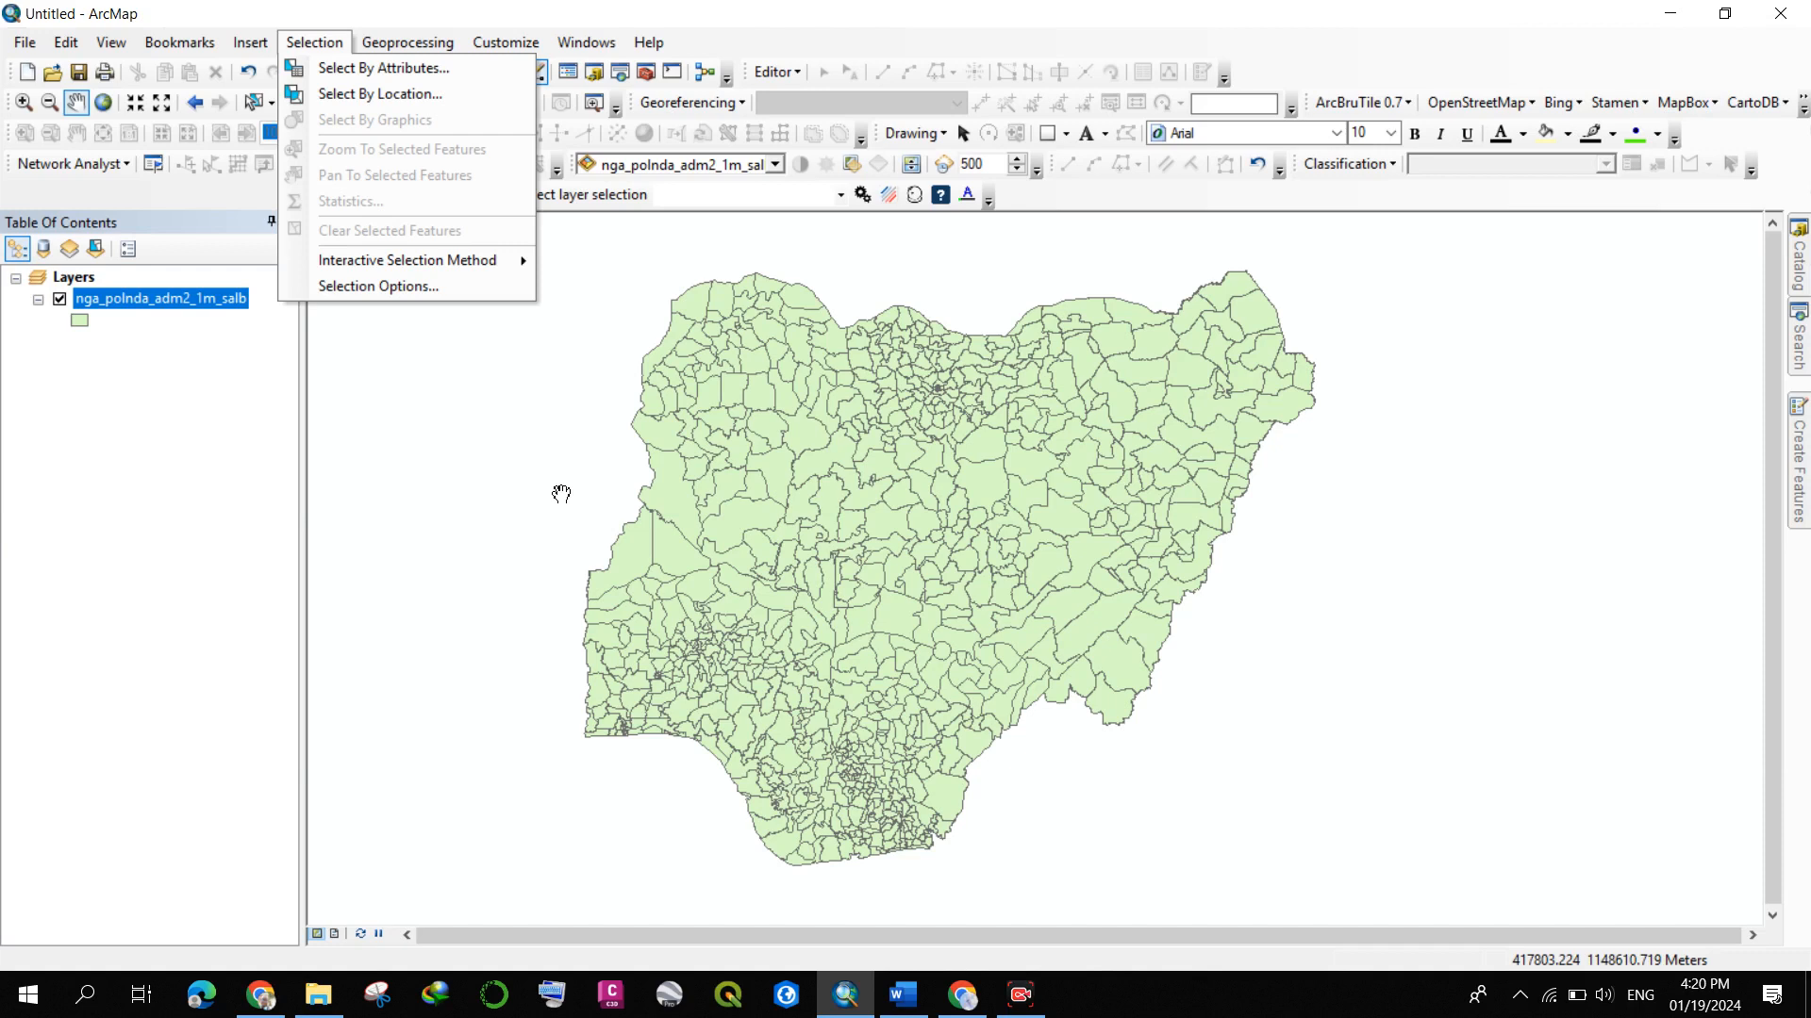
mouse_move(438, 41)
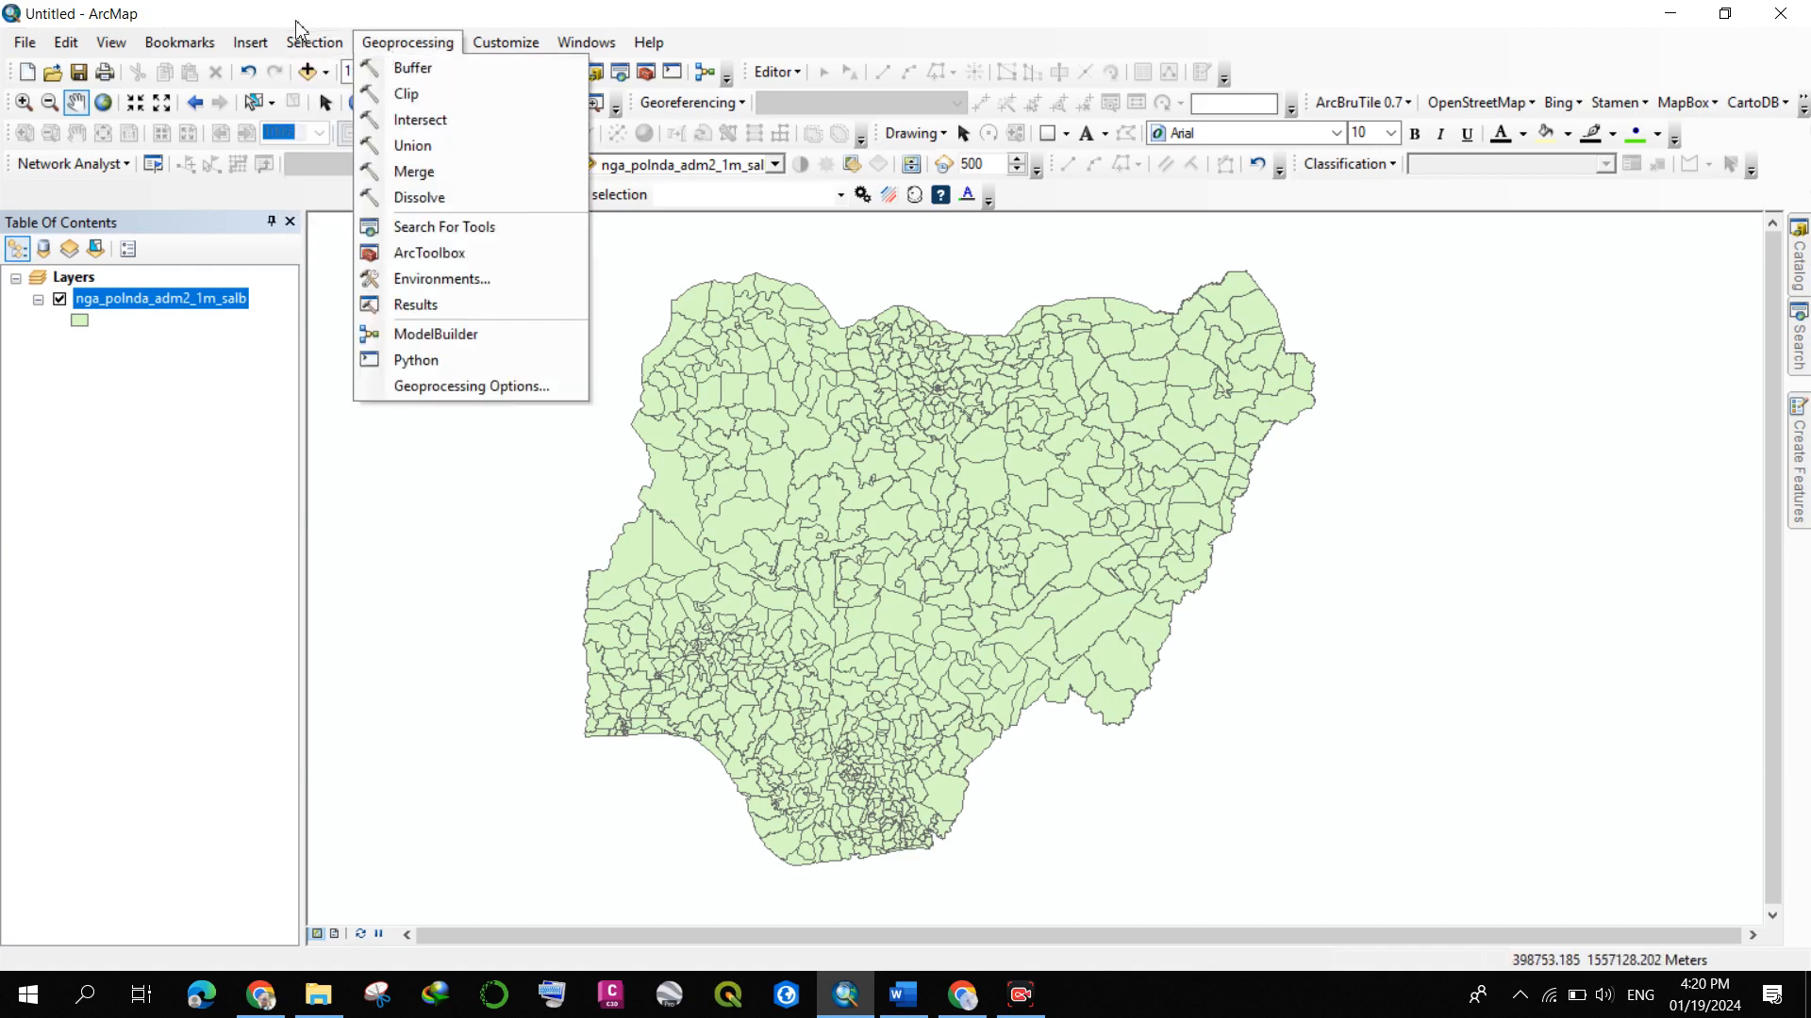
mouse_move(300, 39)
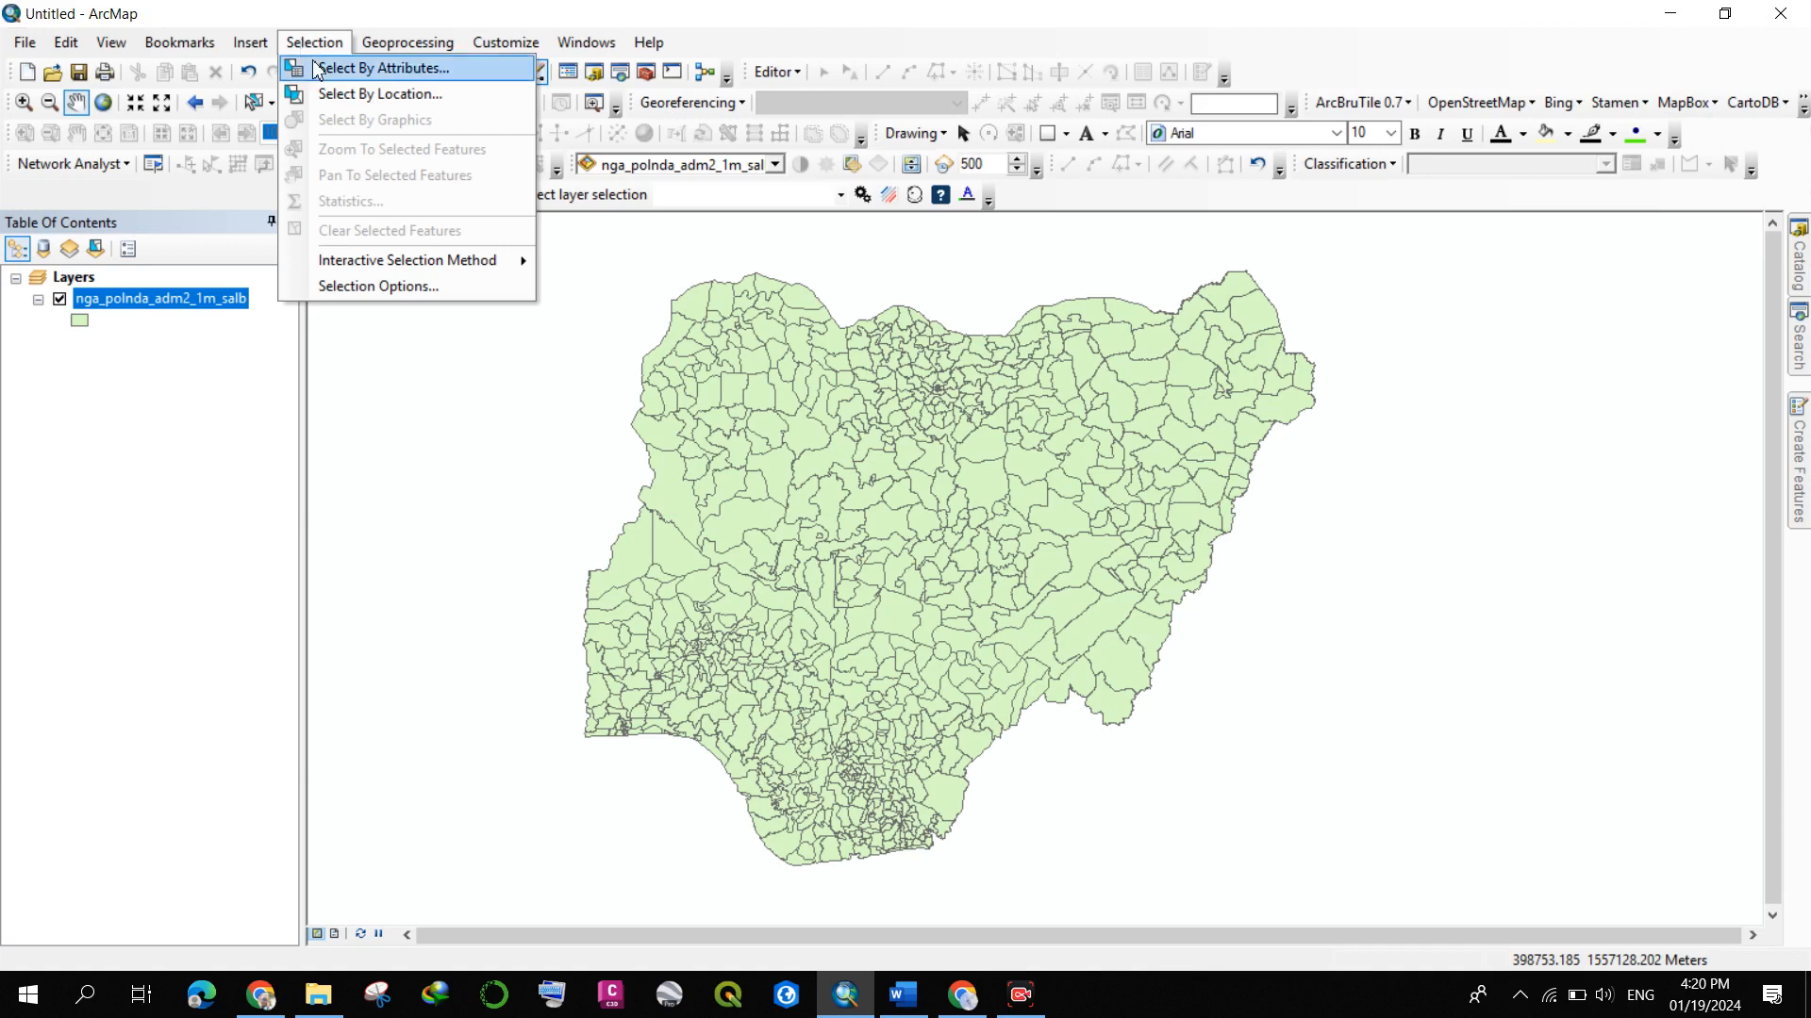
click(315, 70)
click(257, 105)
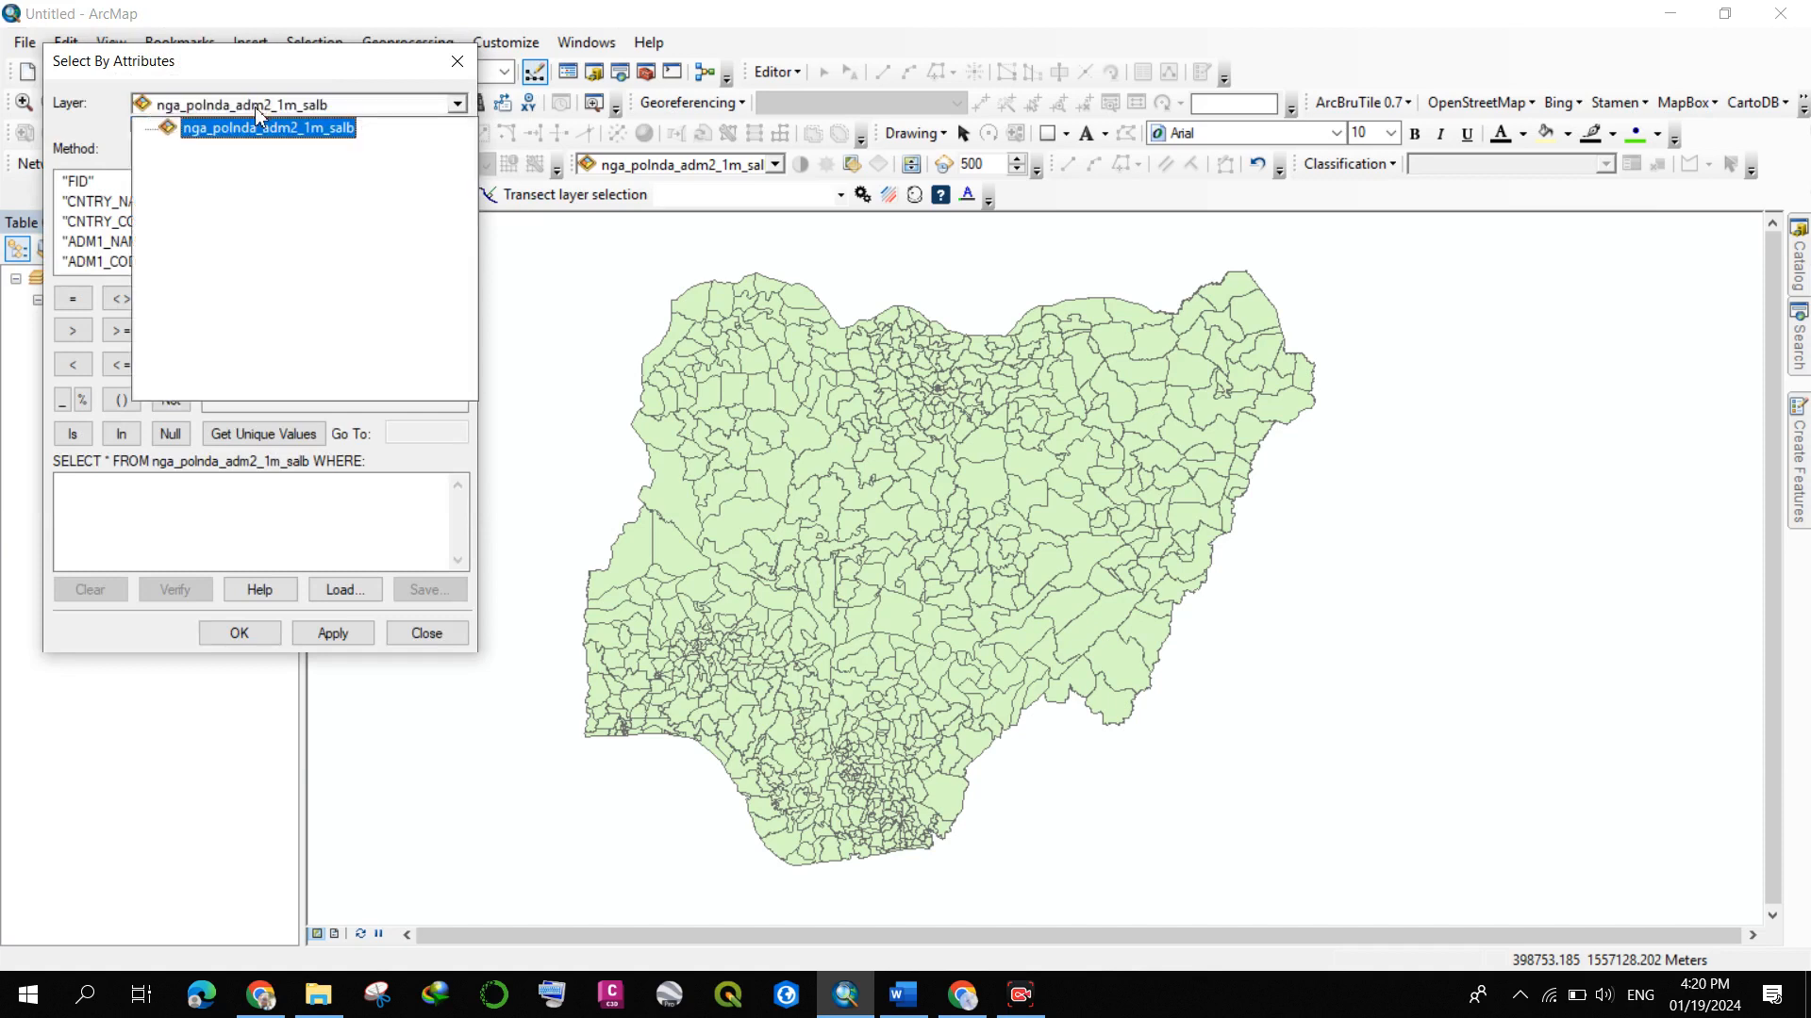
click(257, 110)
click(257, 107)
click(255, 108)
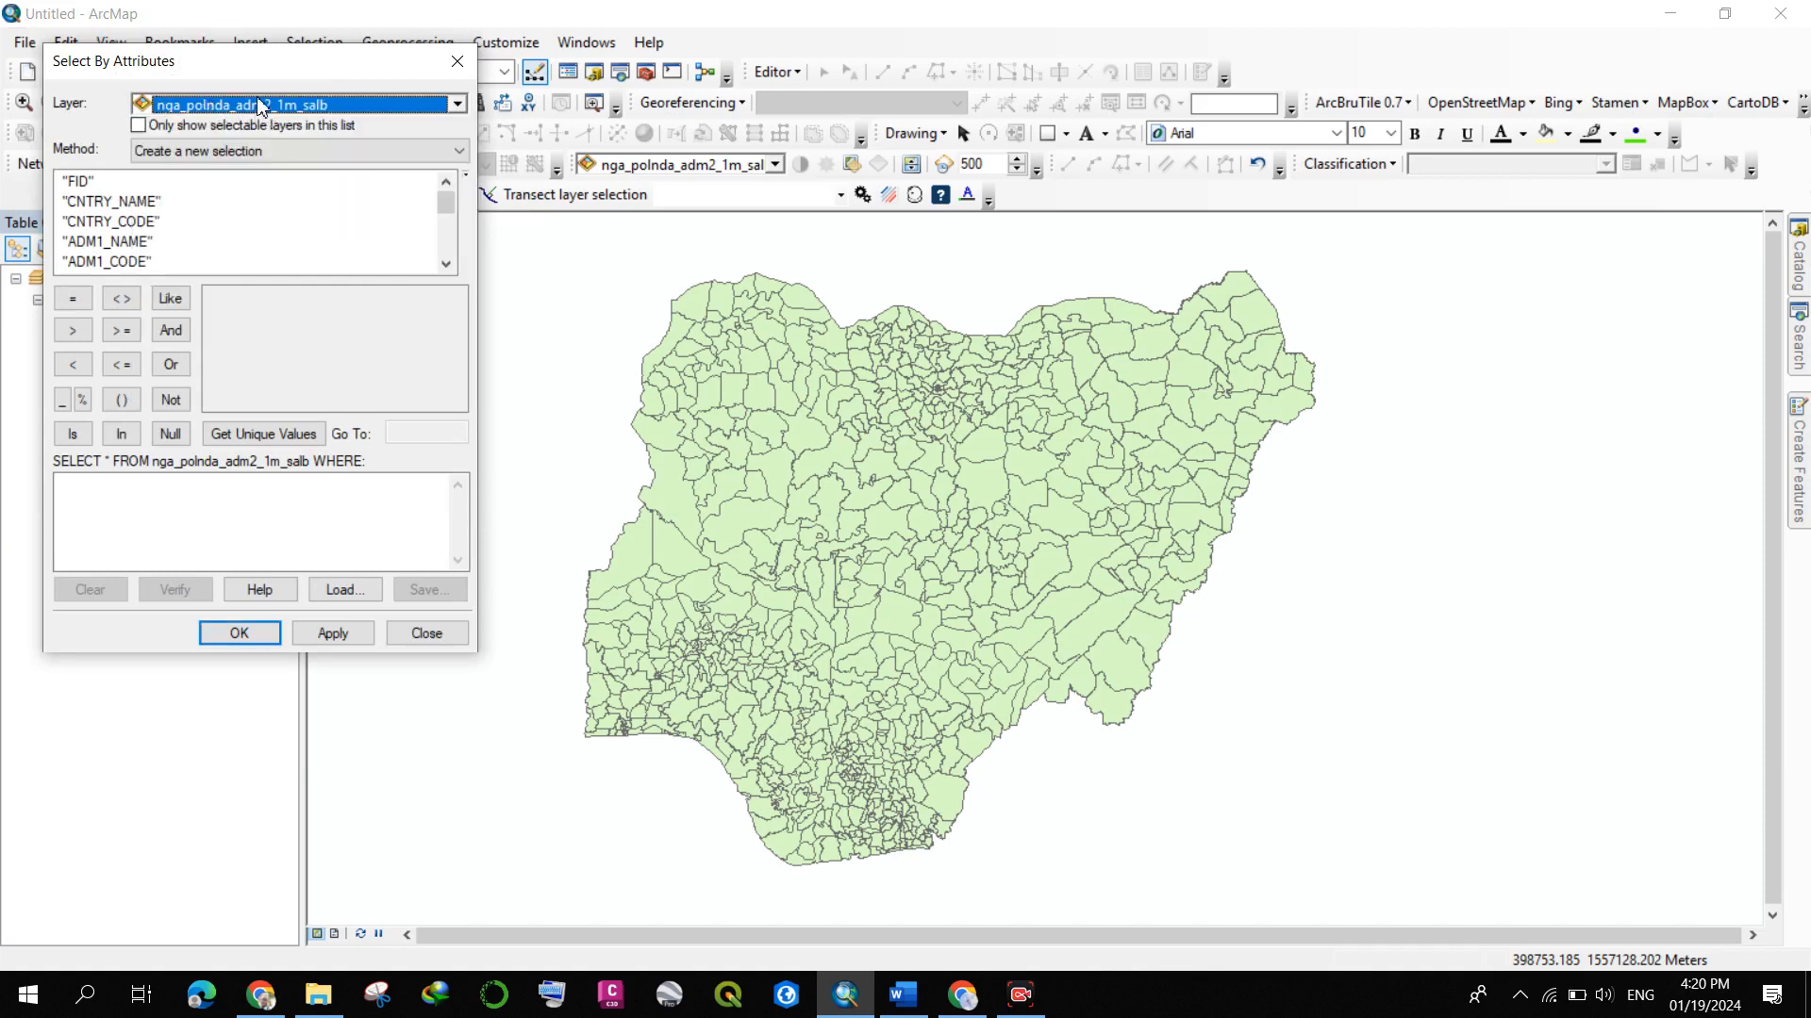
- Start the query expression with "ADM2_NAME" = and load that field's unique values
scroll(115, 212, down, 1)
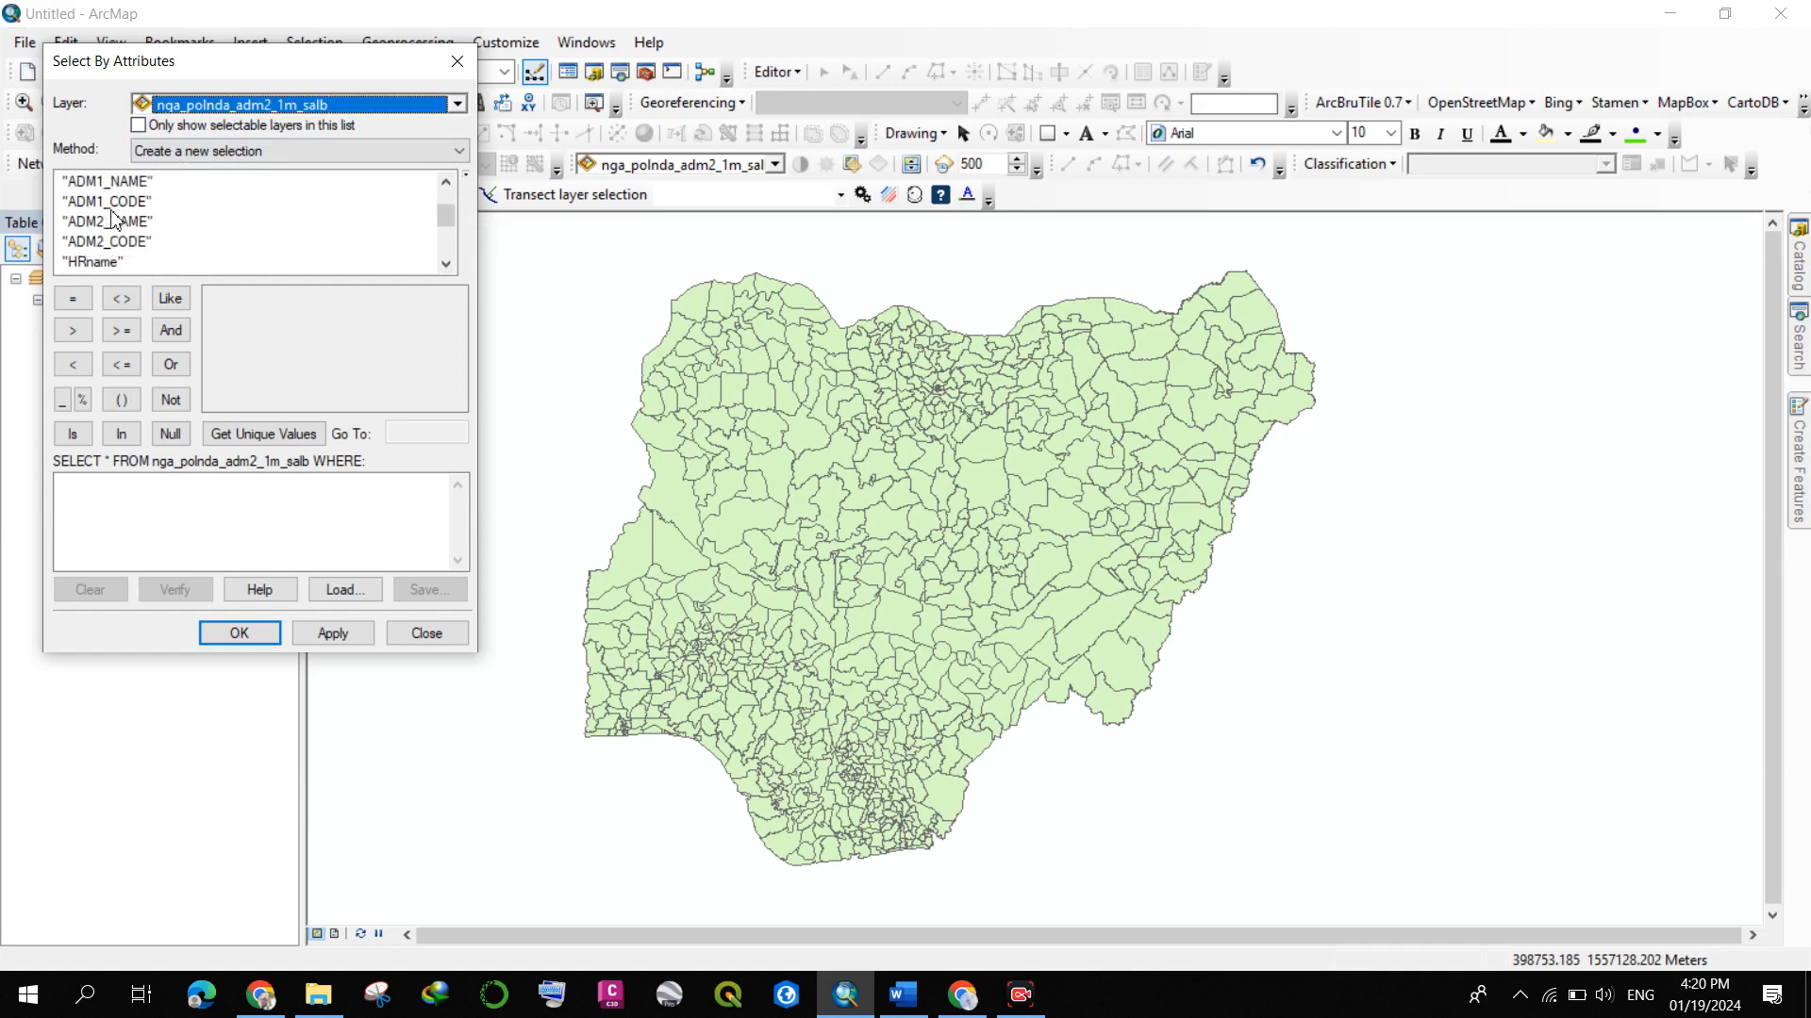
double_click(110, 222)
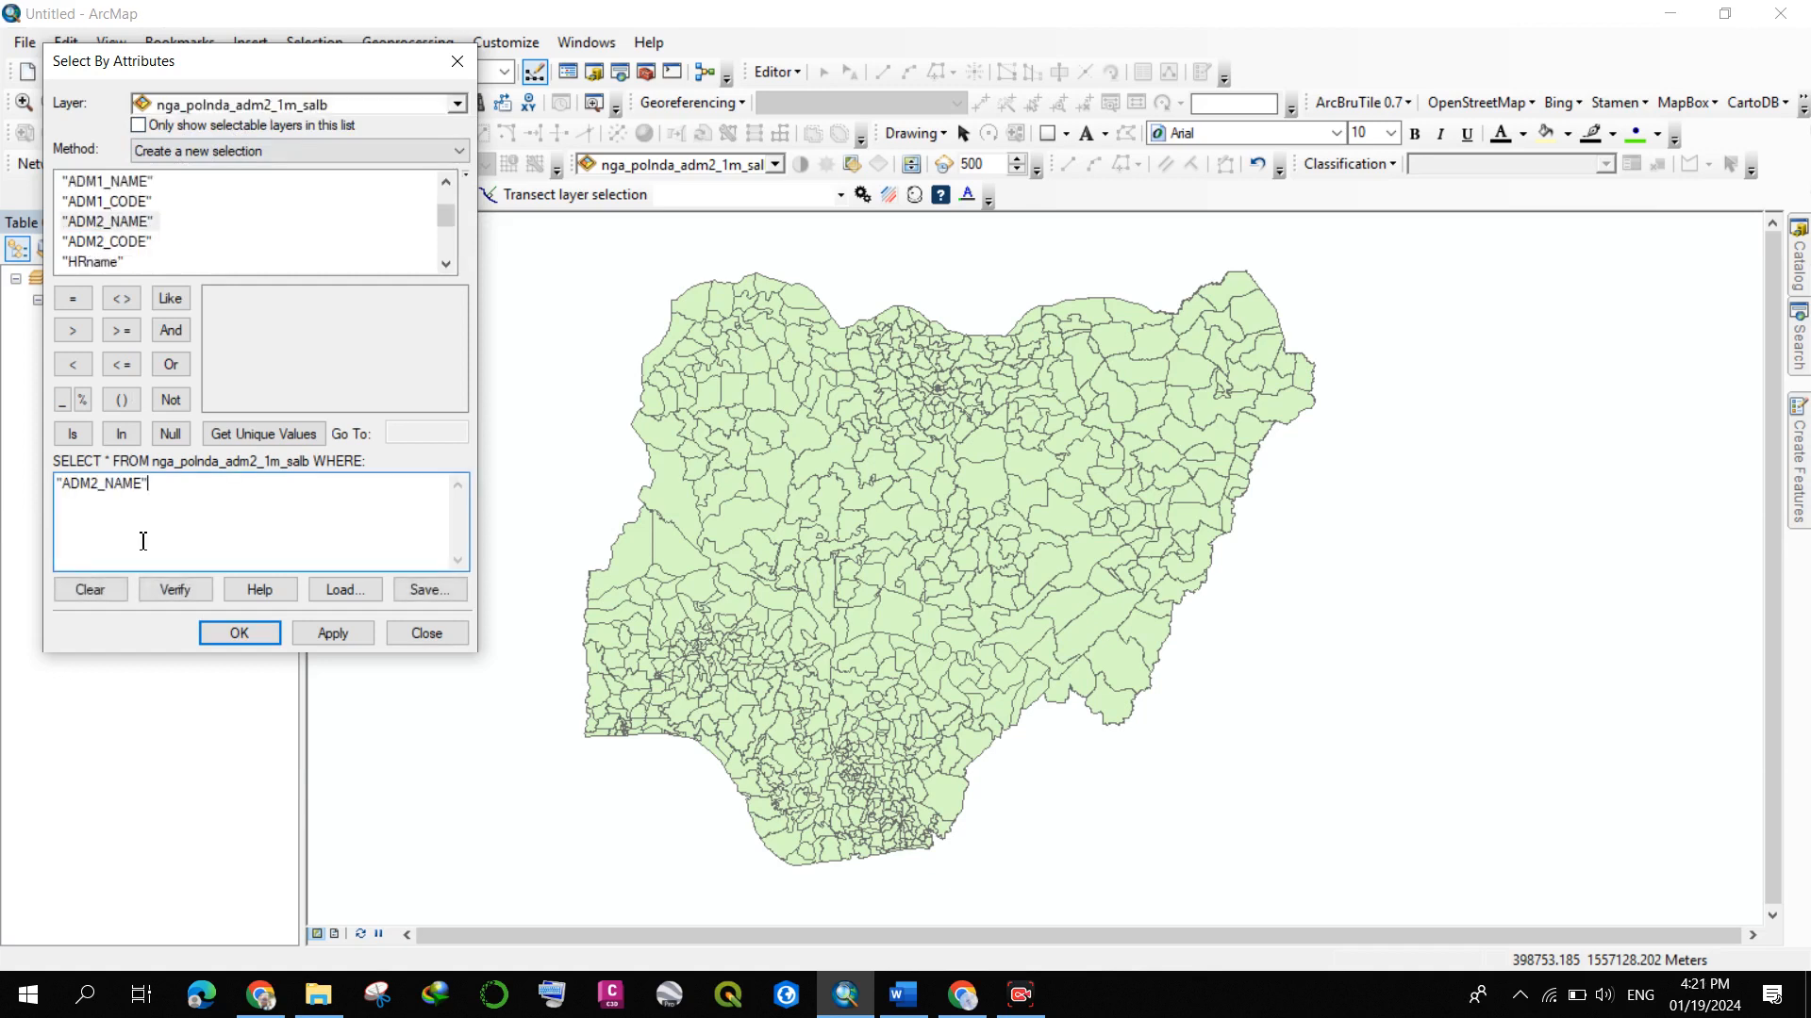
click(176, 509)
click(88, 304)
click(289, 436)
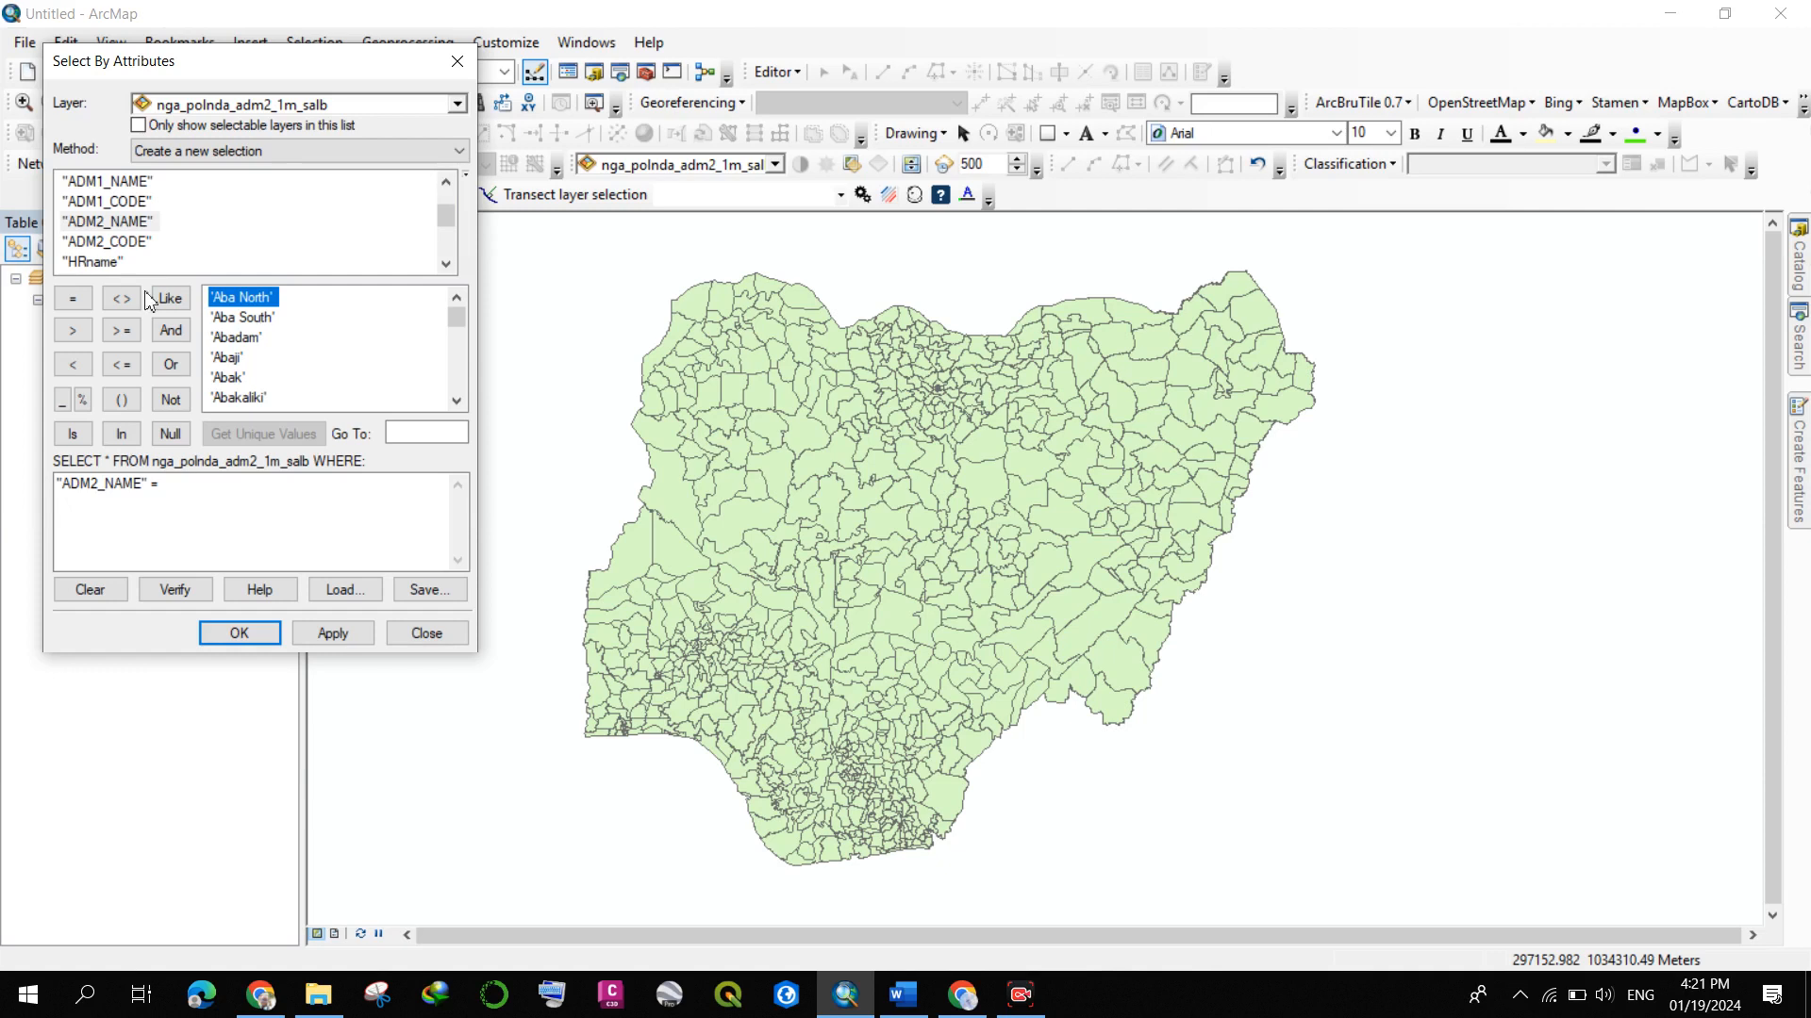
- Find 'Ife Central' among the unique values, add it to complete the "ADM2_NAME" = expression, and apply the selection
scroll(298, 351, down, 2)
scroll(298, 351, down, 7)
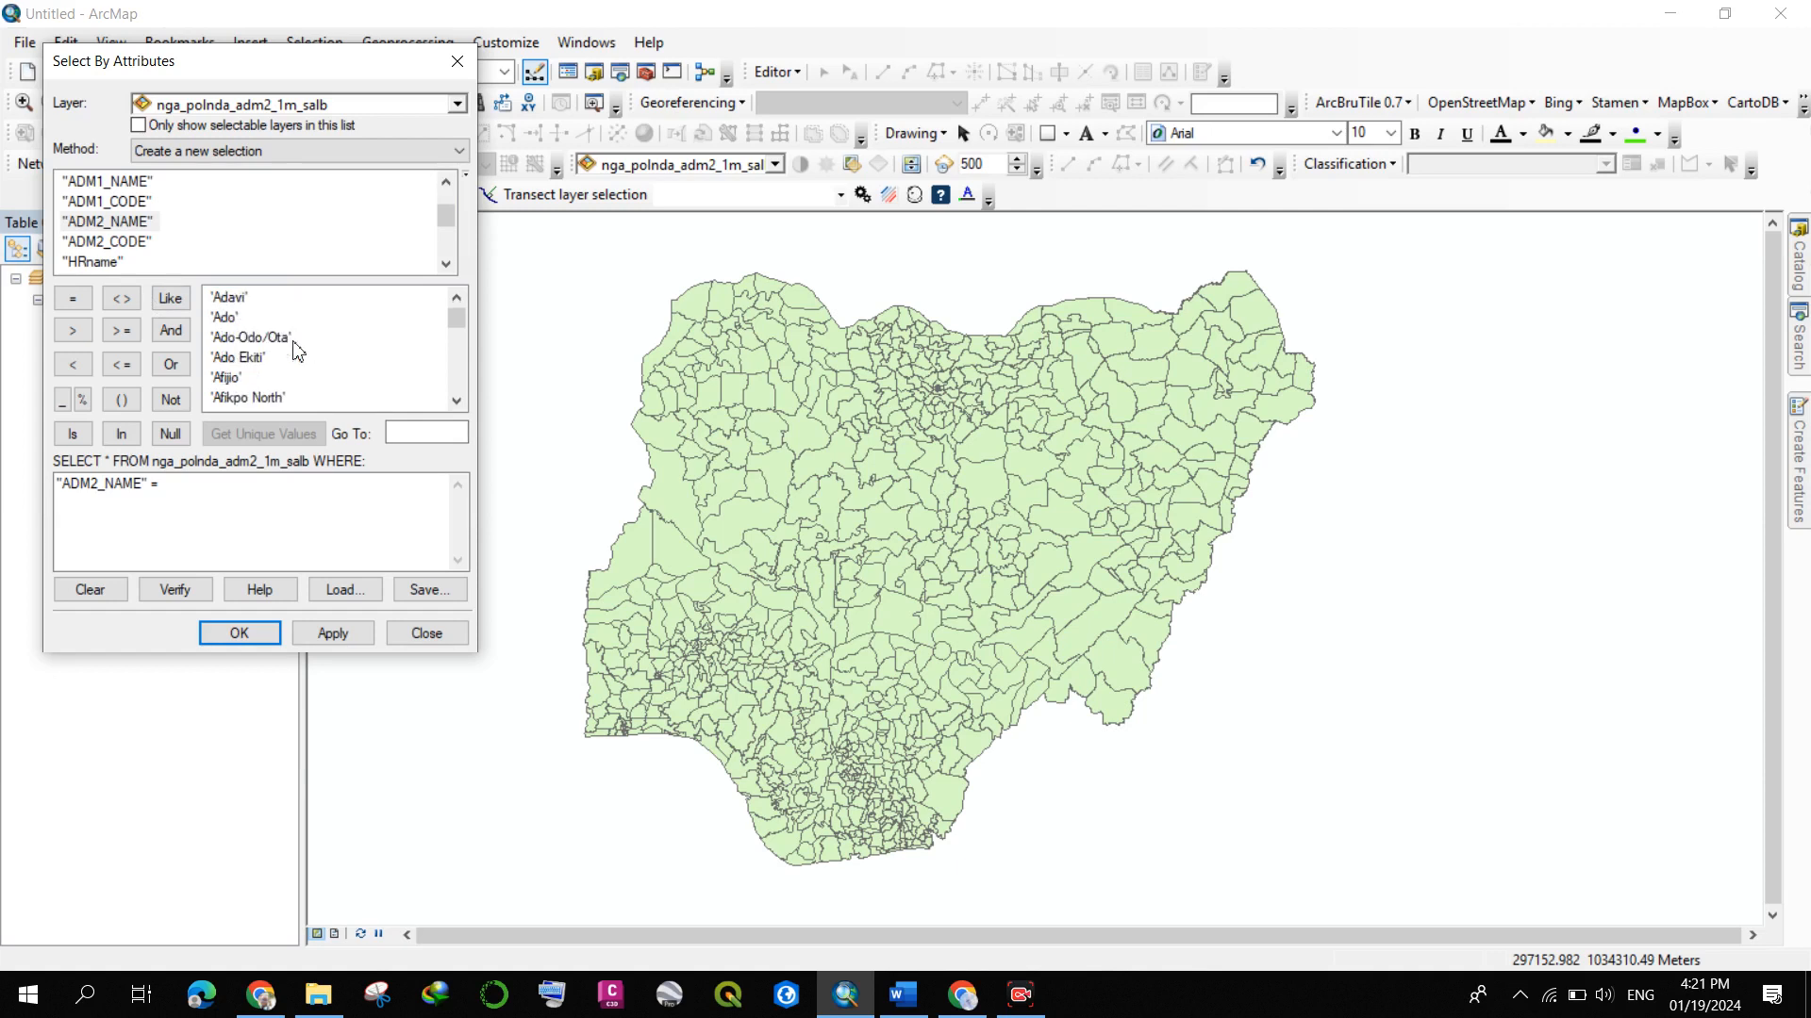
scroll(298, 351, down, 12)
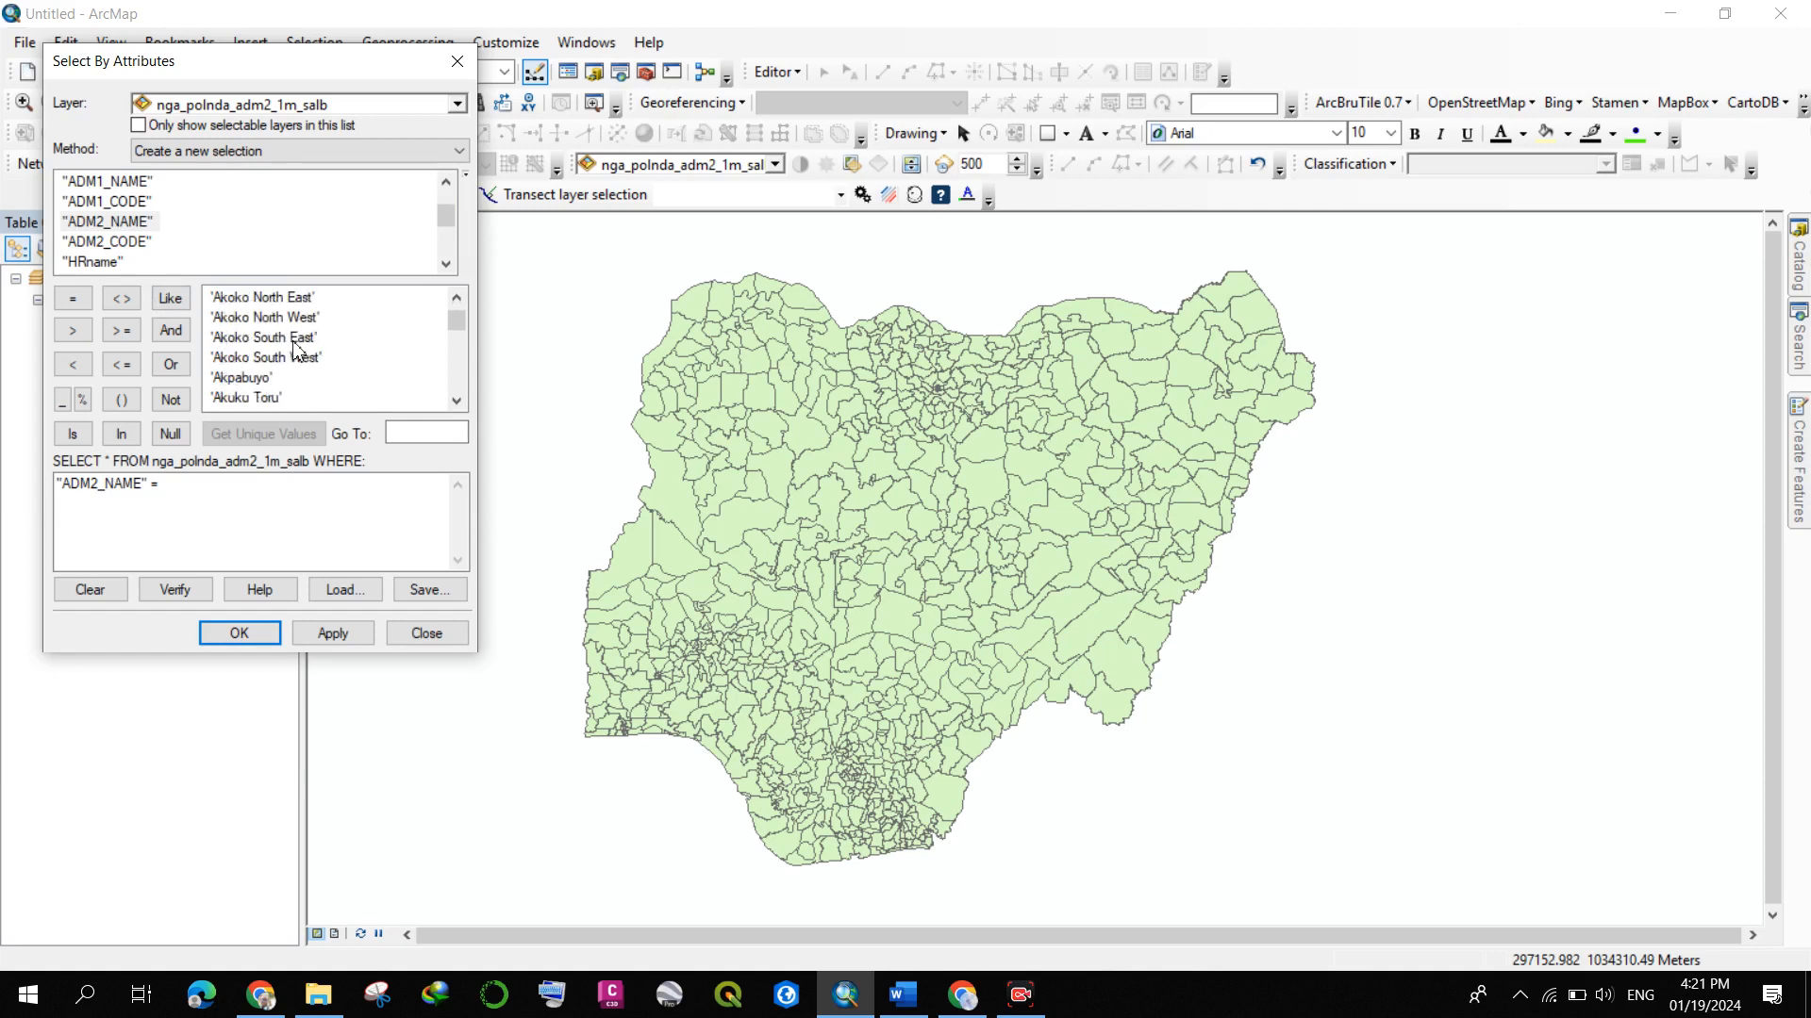
scroll(298, 350, down, 15)
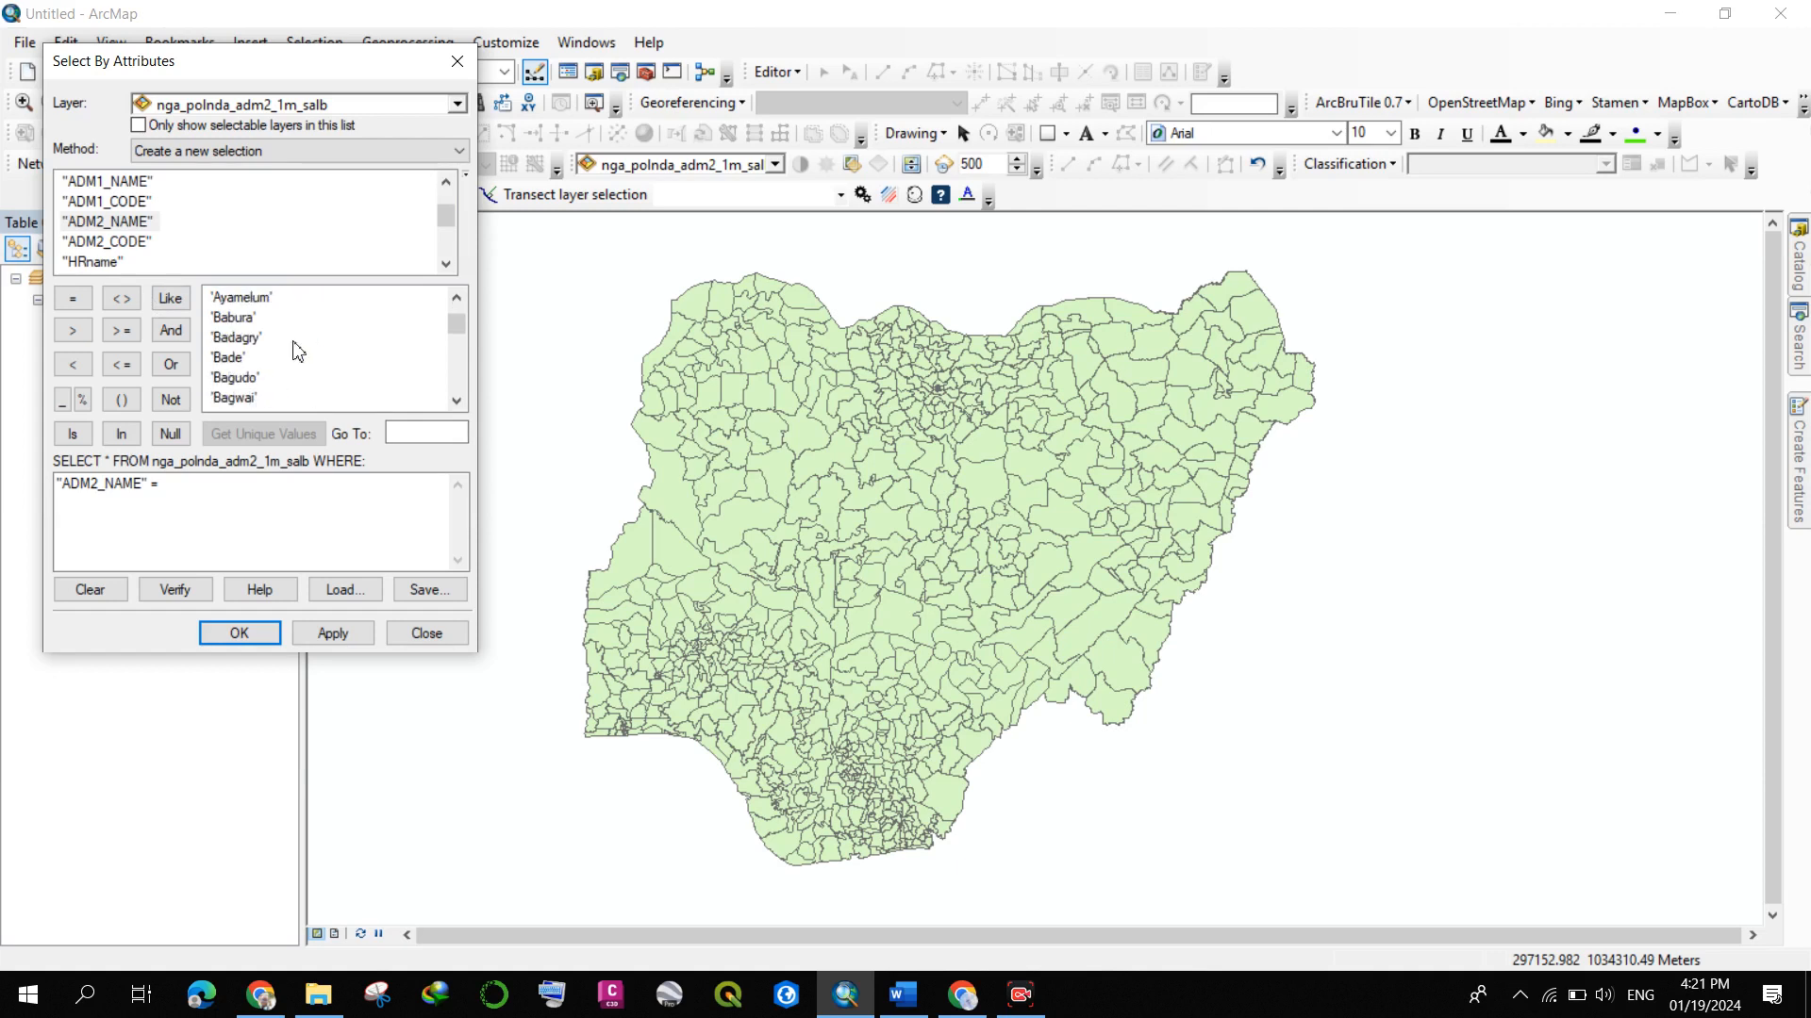
scroll(298, 351, down, 20)
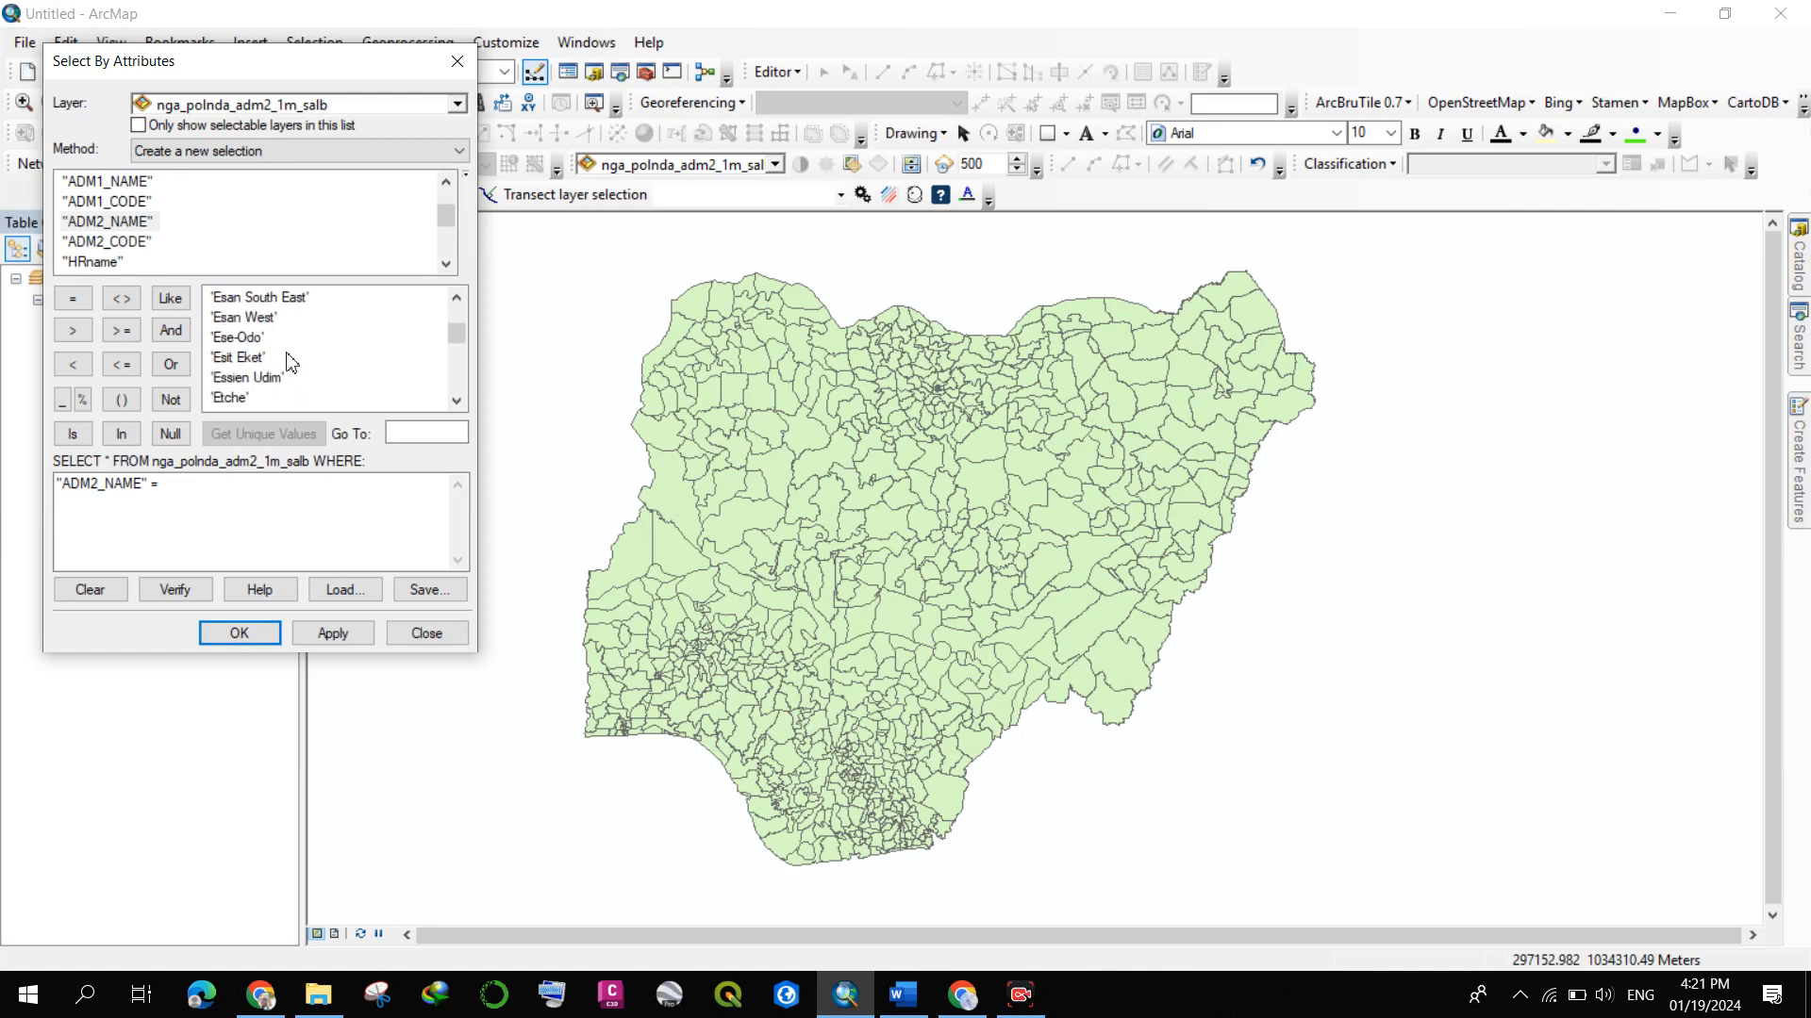
scroll(292, 365, up, 2)
scroll(293, 365, down, 2)
click(410, 437)
text(I)
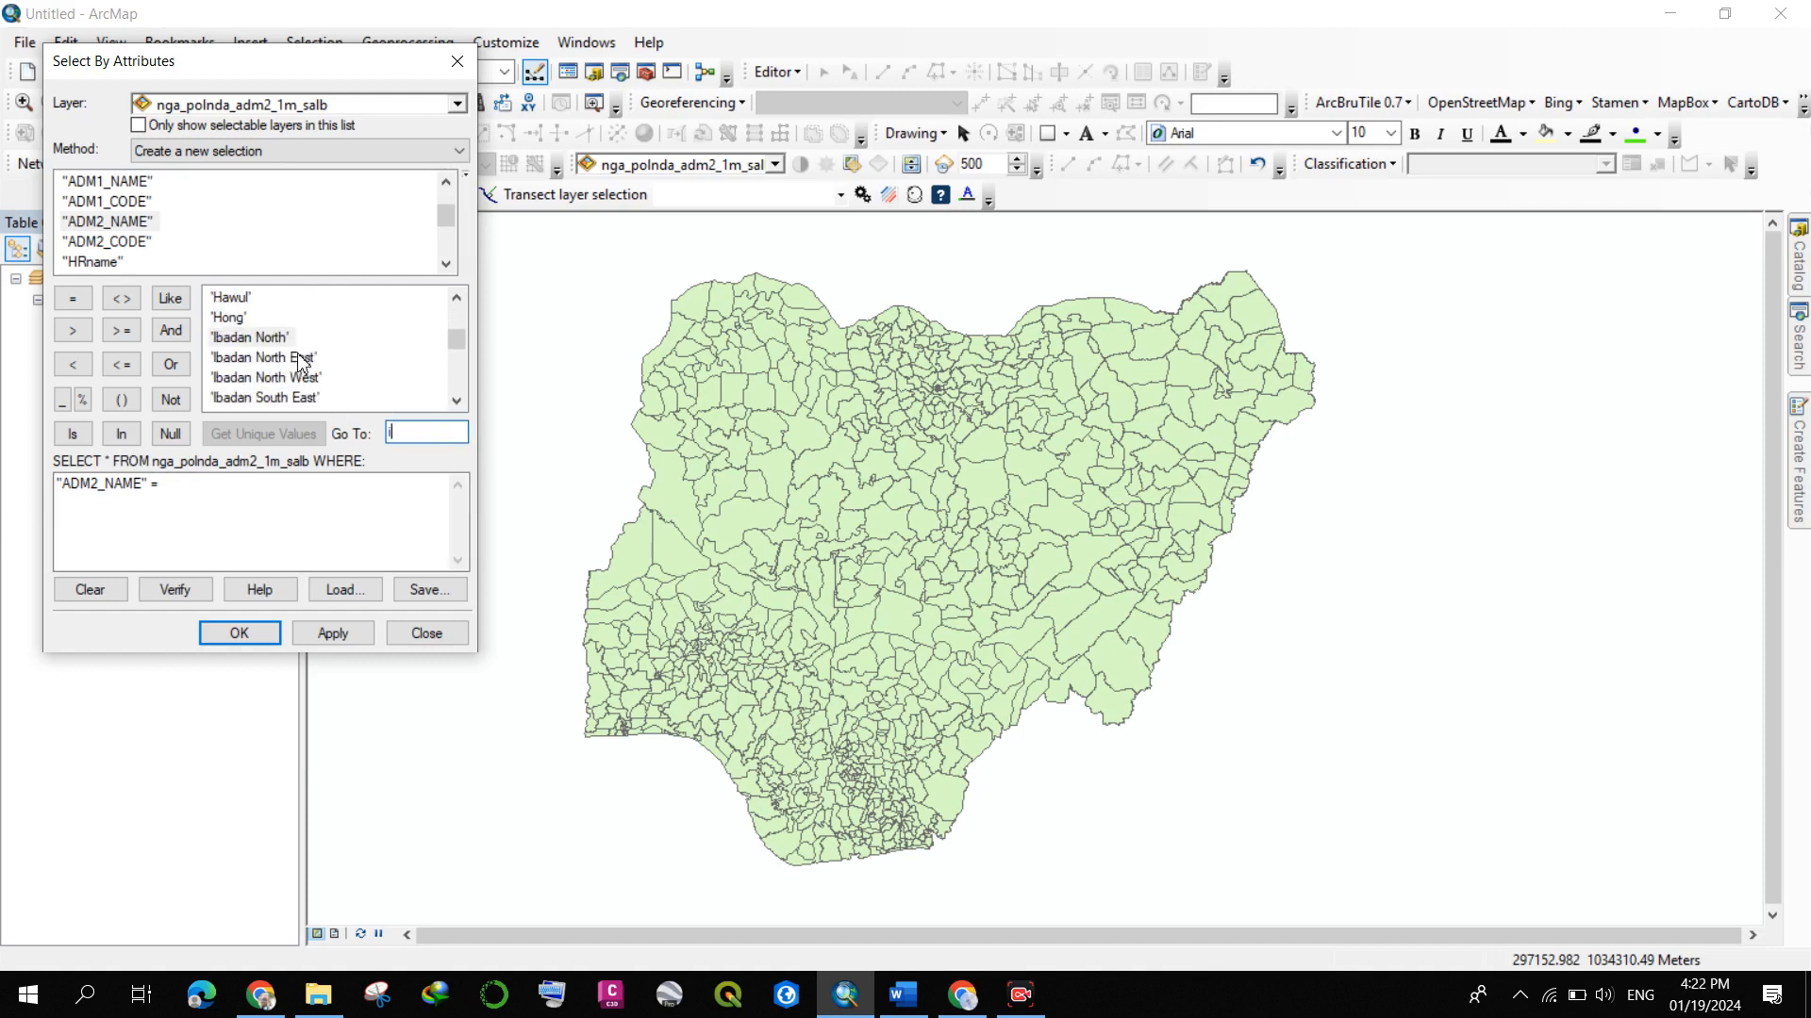
scroll(300, 361, down, 1)
scroll(262, 366, up, 1)
scroll(260, 368, down, 1)
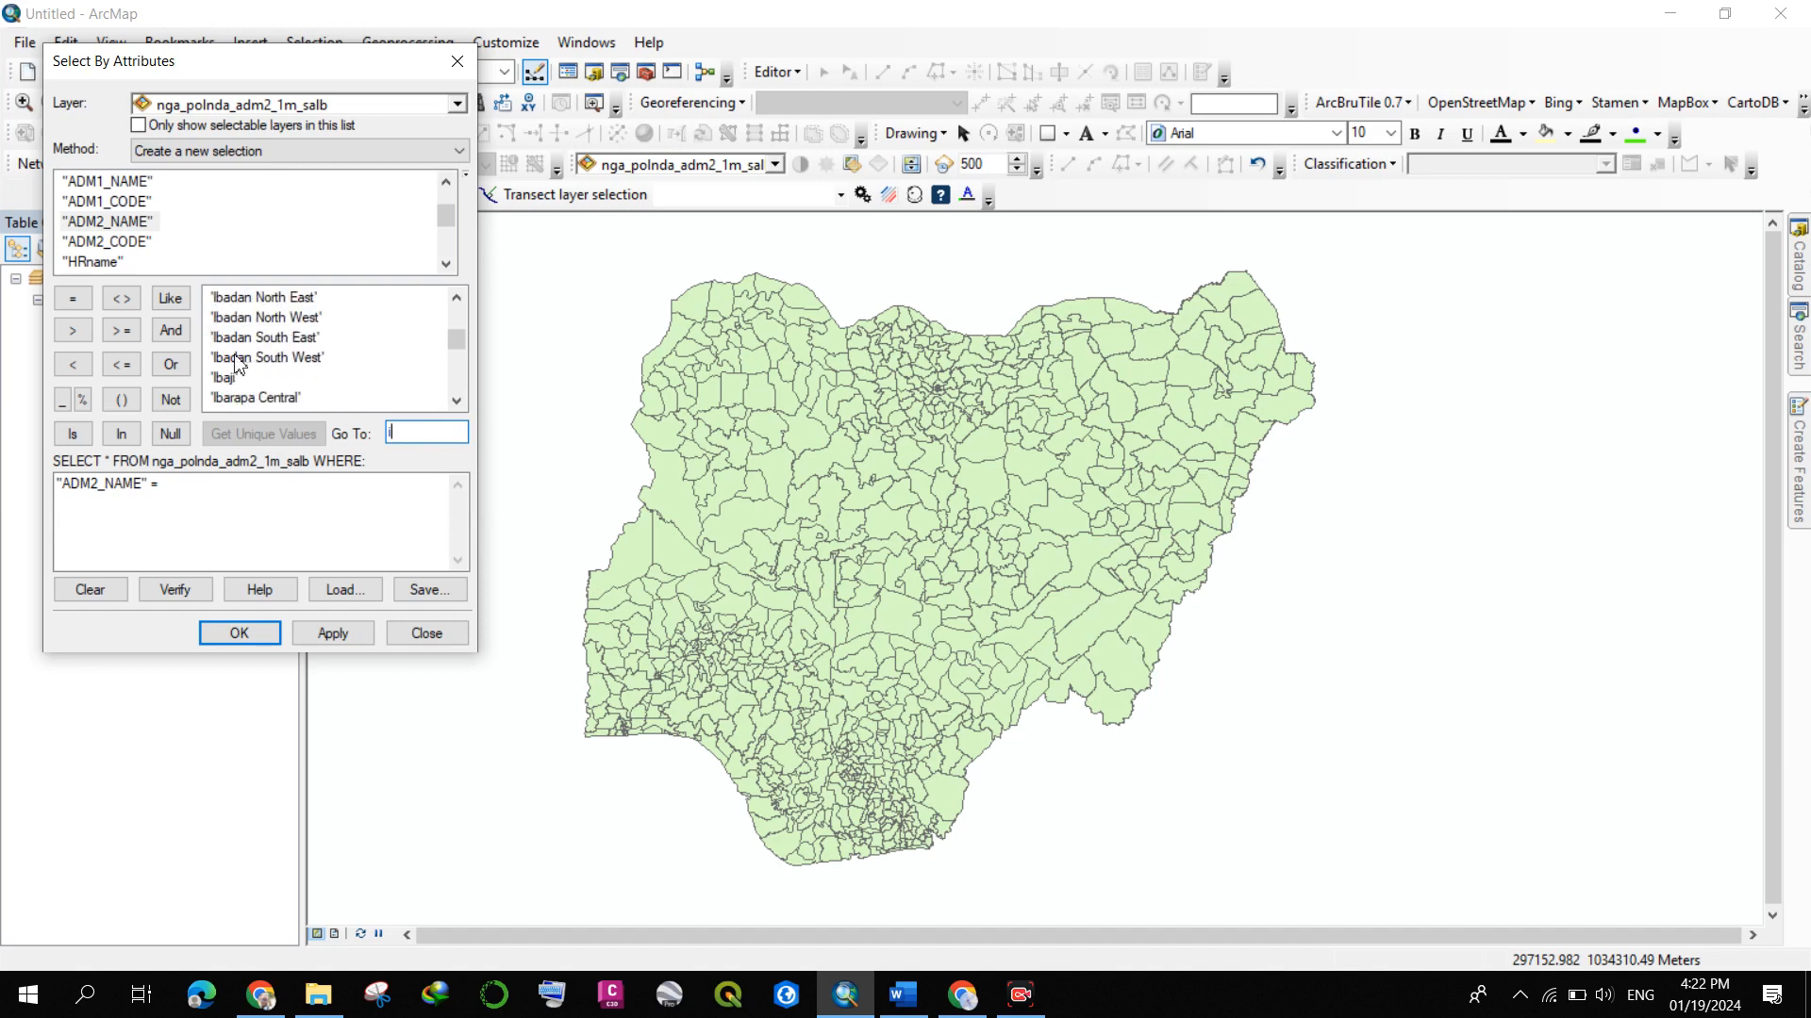
scroll(236, 363, down, 2)
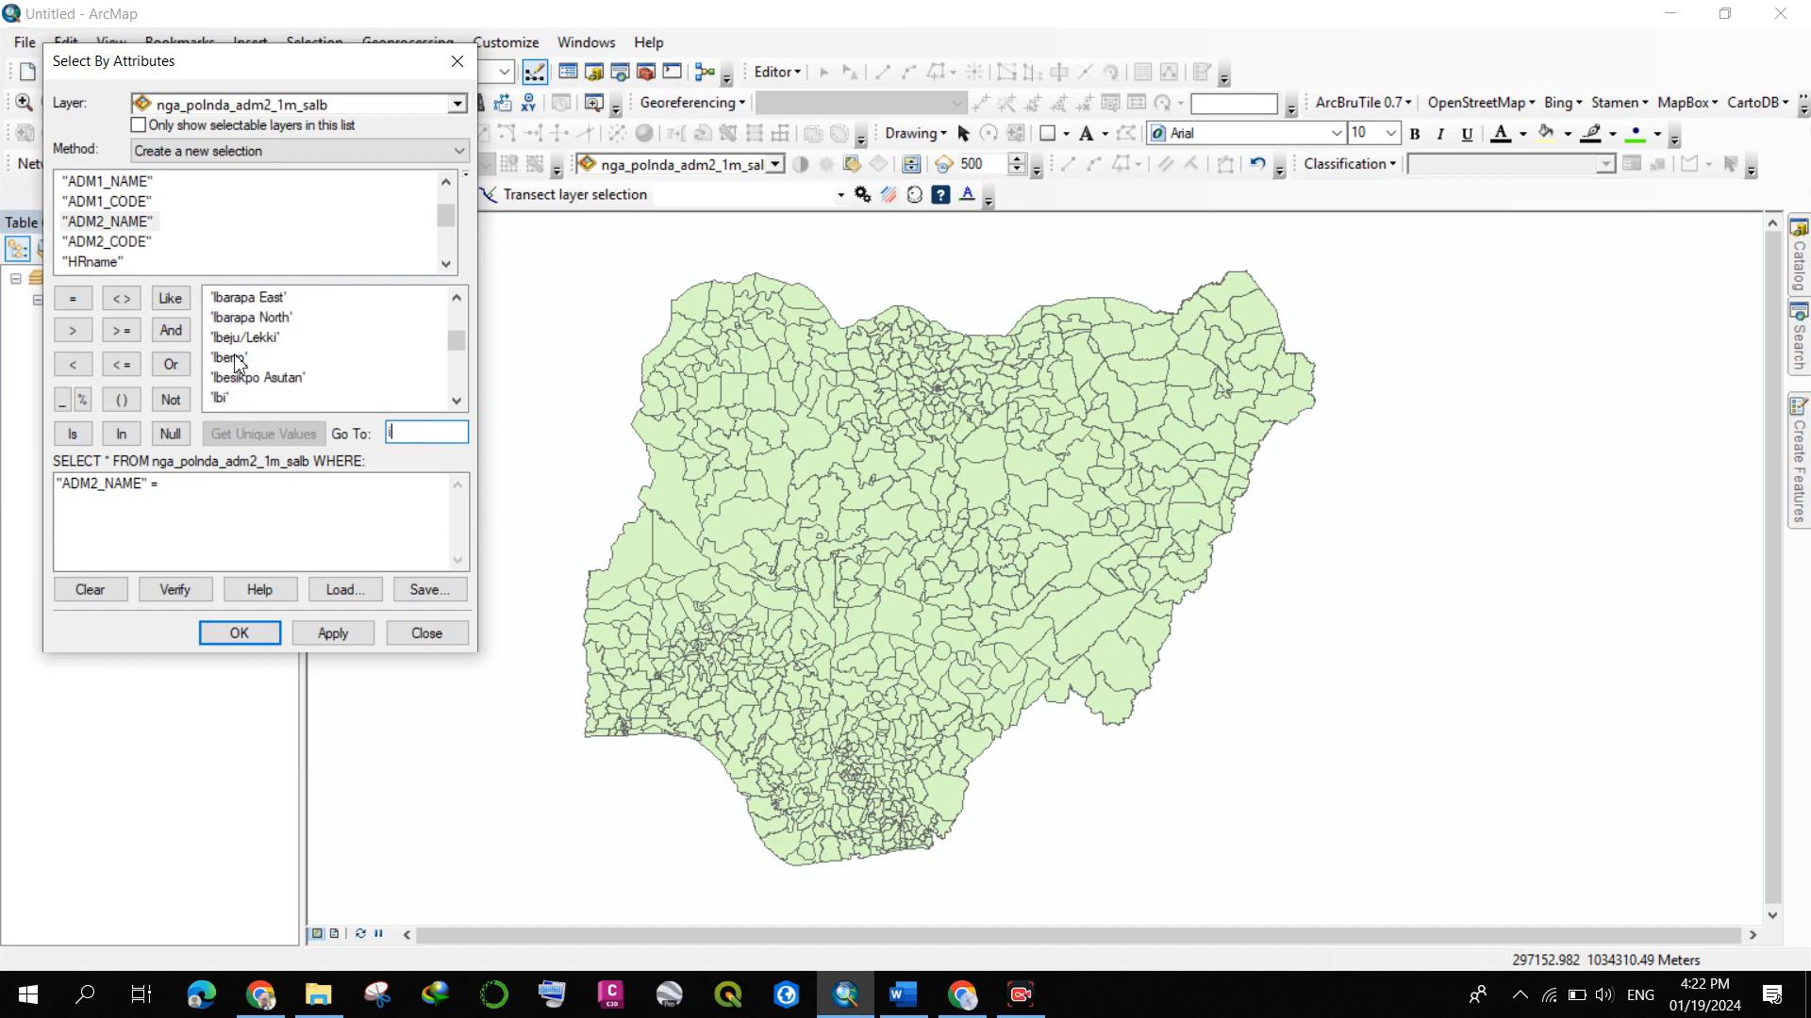
scroll(236, 363, down, 3)
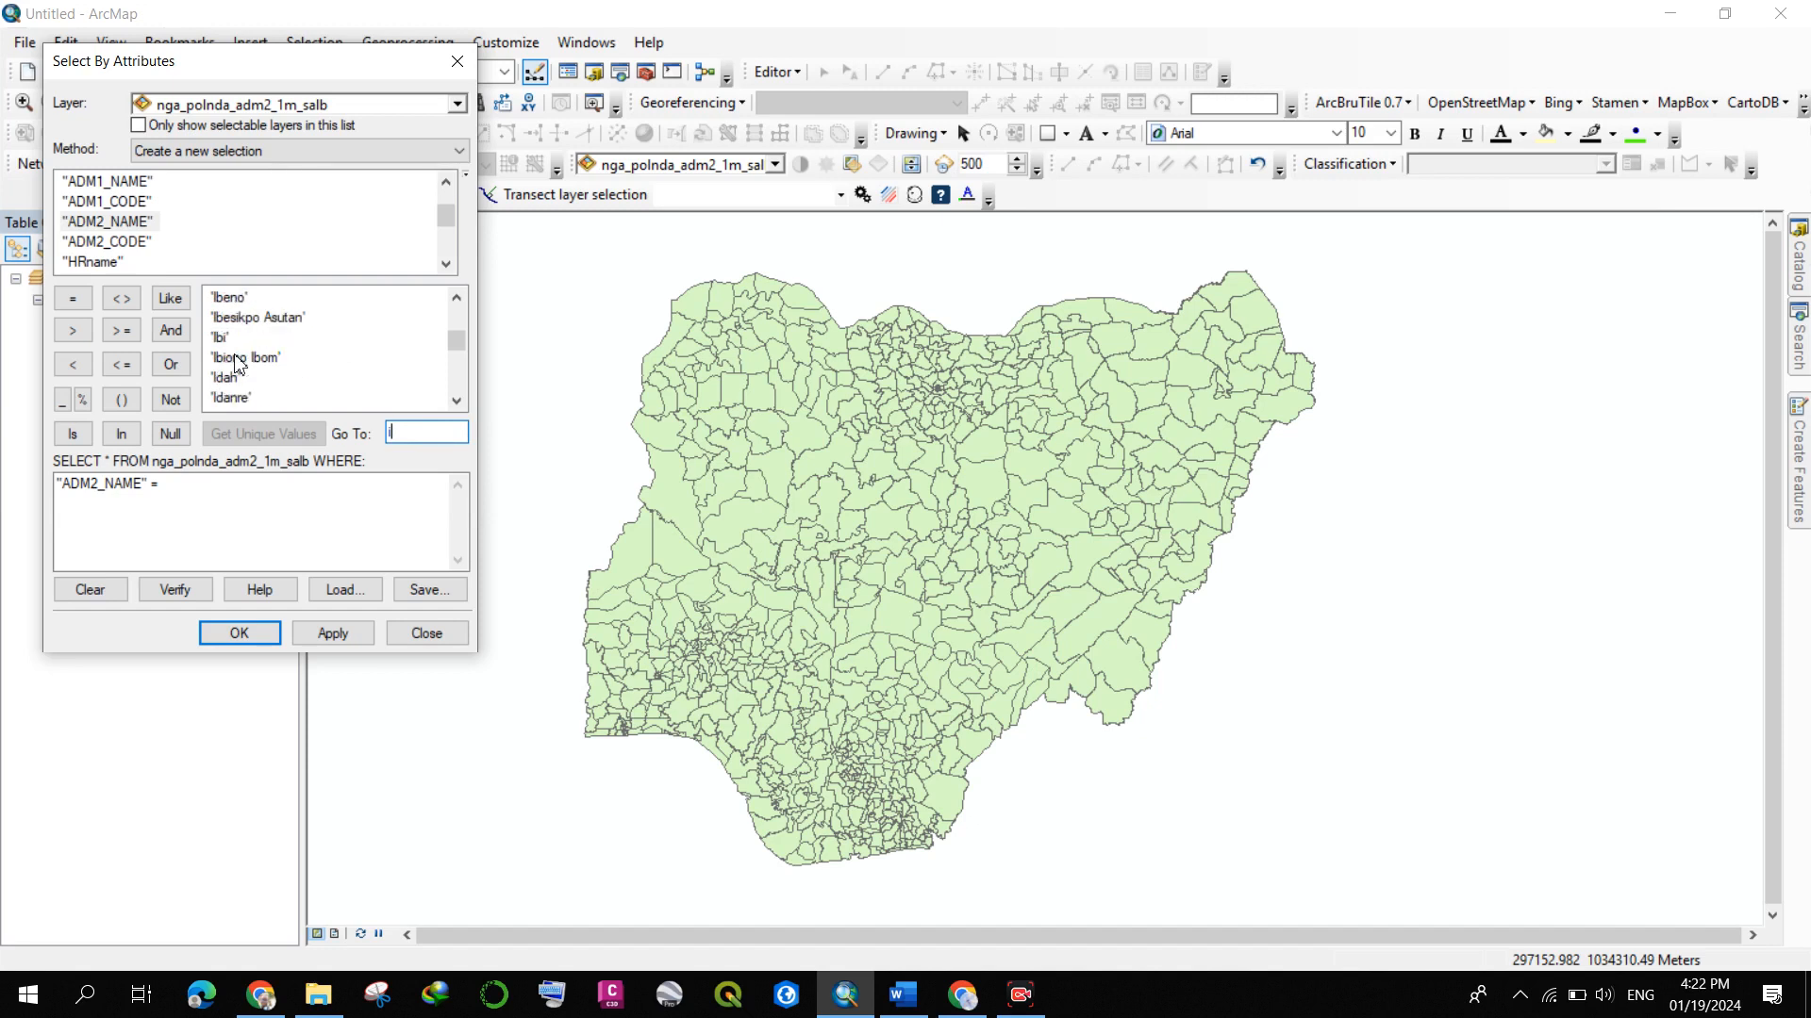
scroll(239, 365, down, 4)
scroll(240, 370, up, 3)
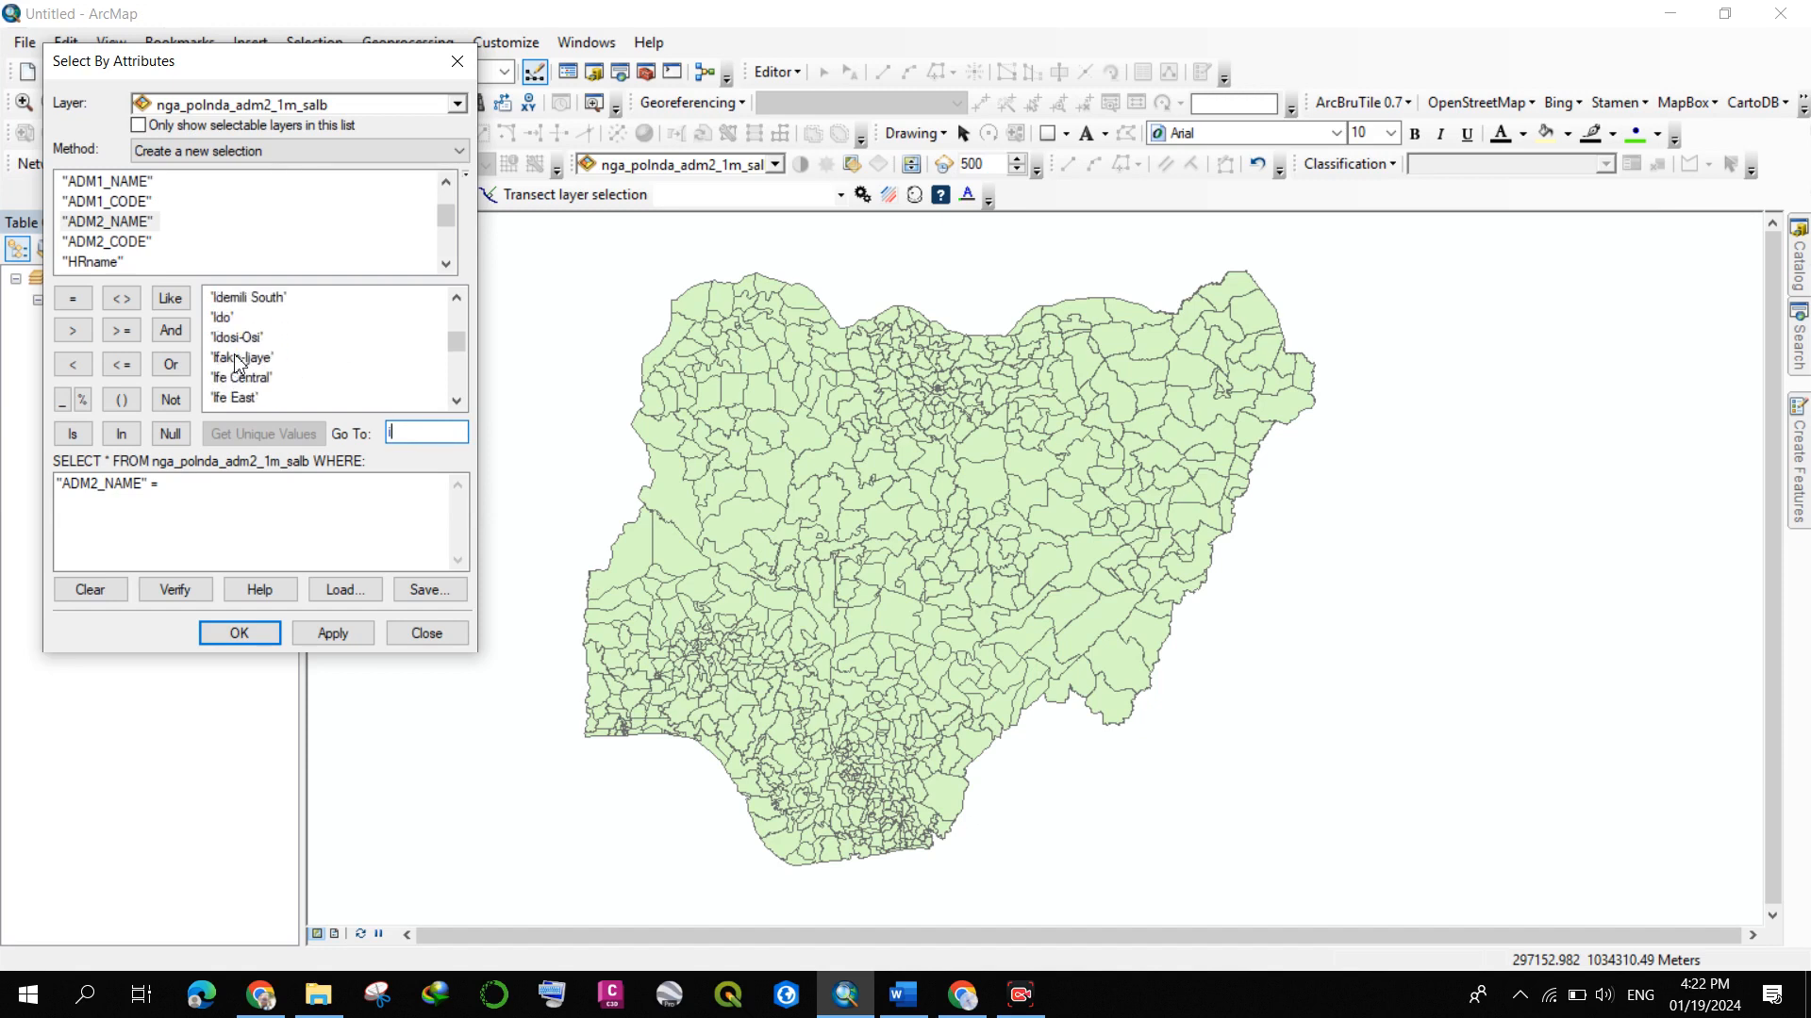
double_click(240, 378)
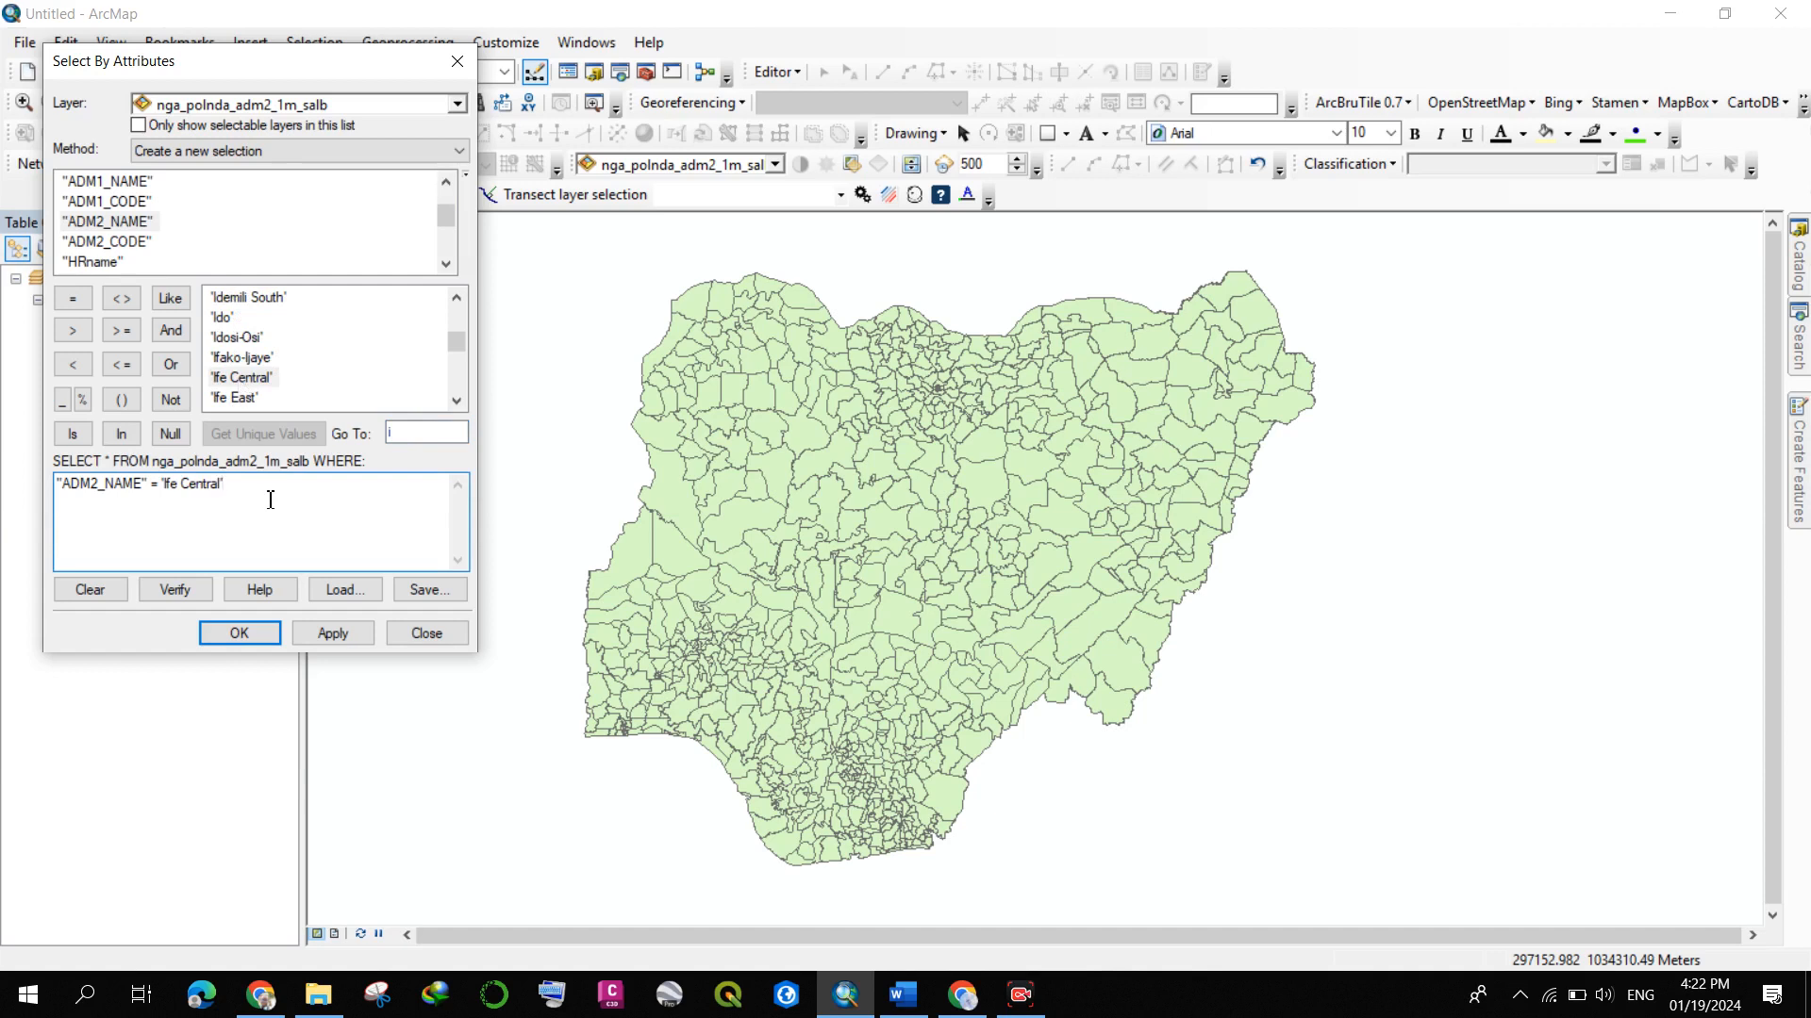
click(349, 637)
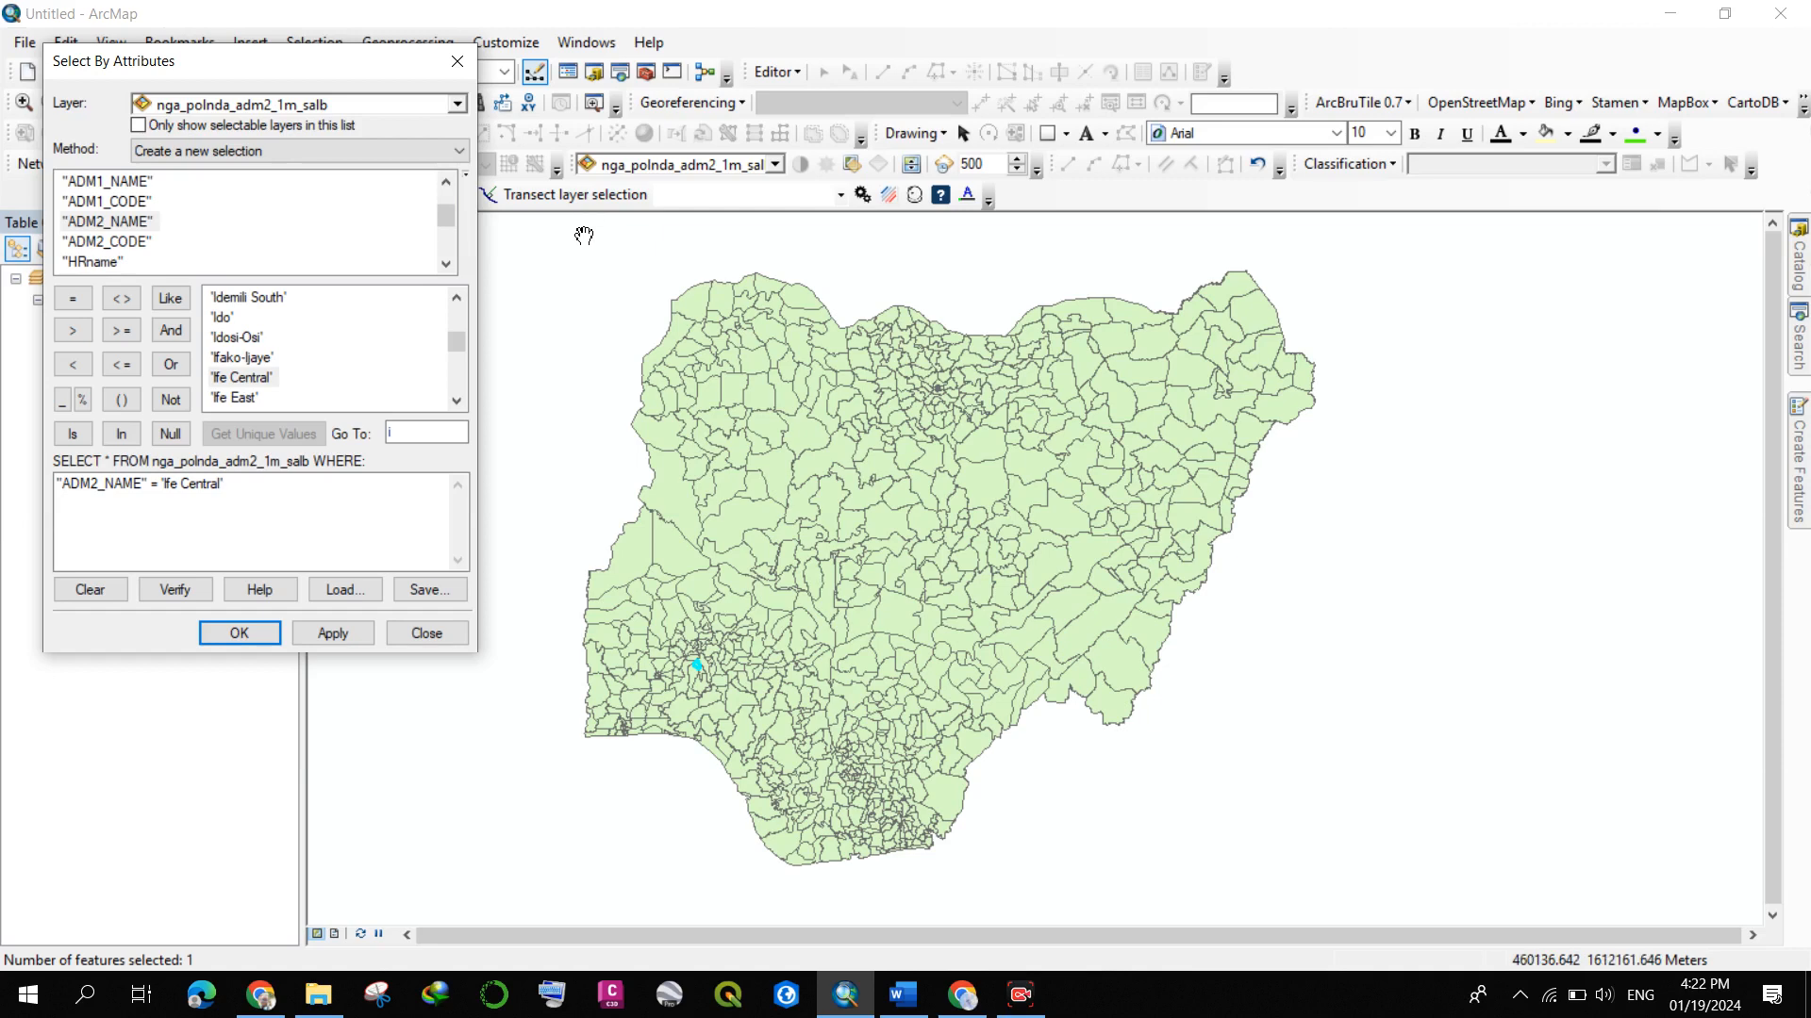
- Extend the query with OR "ADM2_NAME" = 'Ife East' and apply the selection
scroll(694, 692, down, 2)
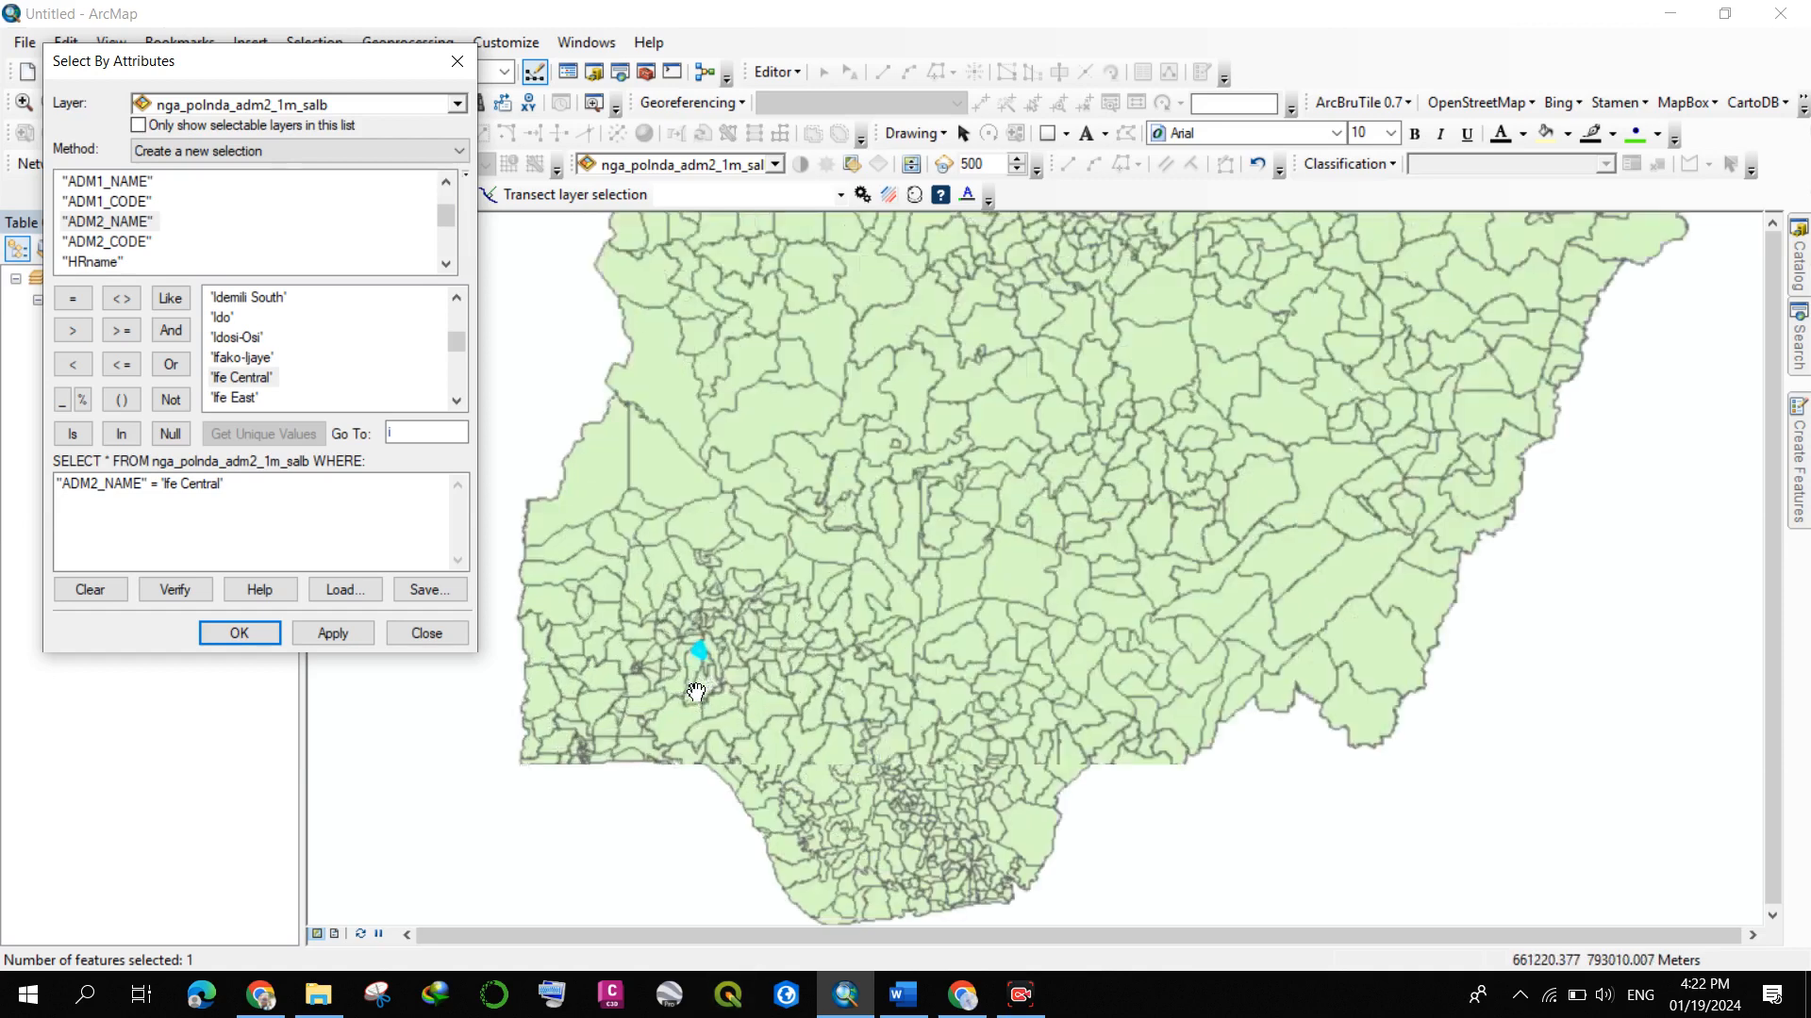
scroll(689, 628, down, 4)
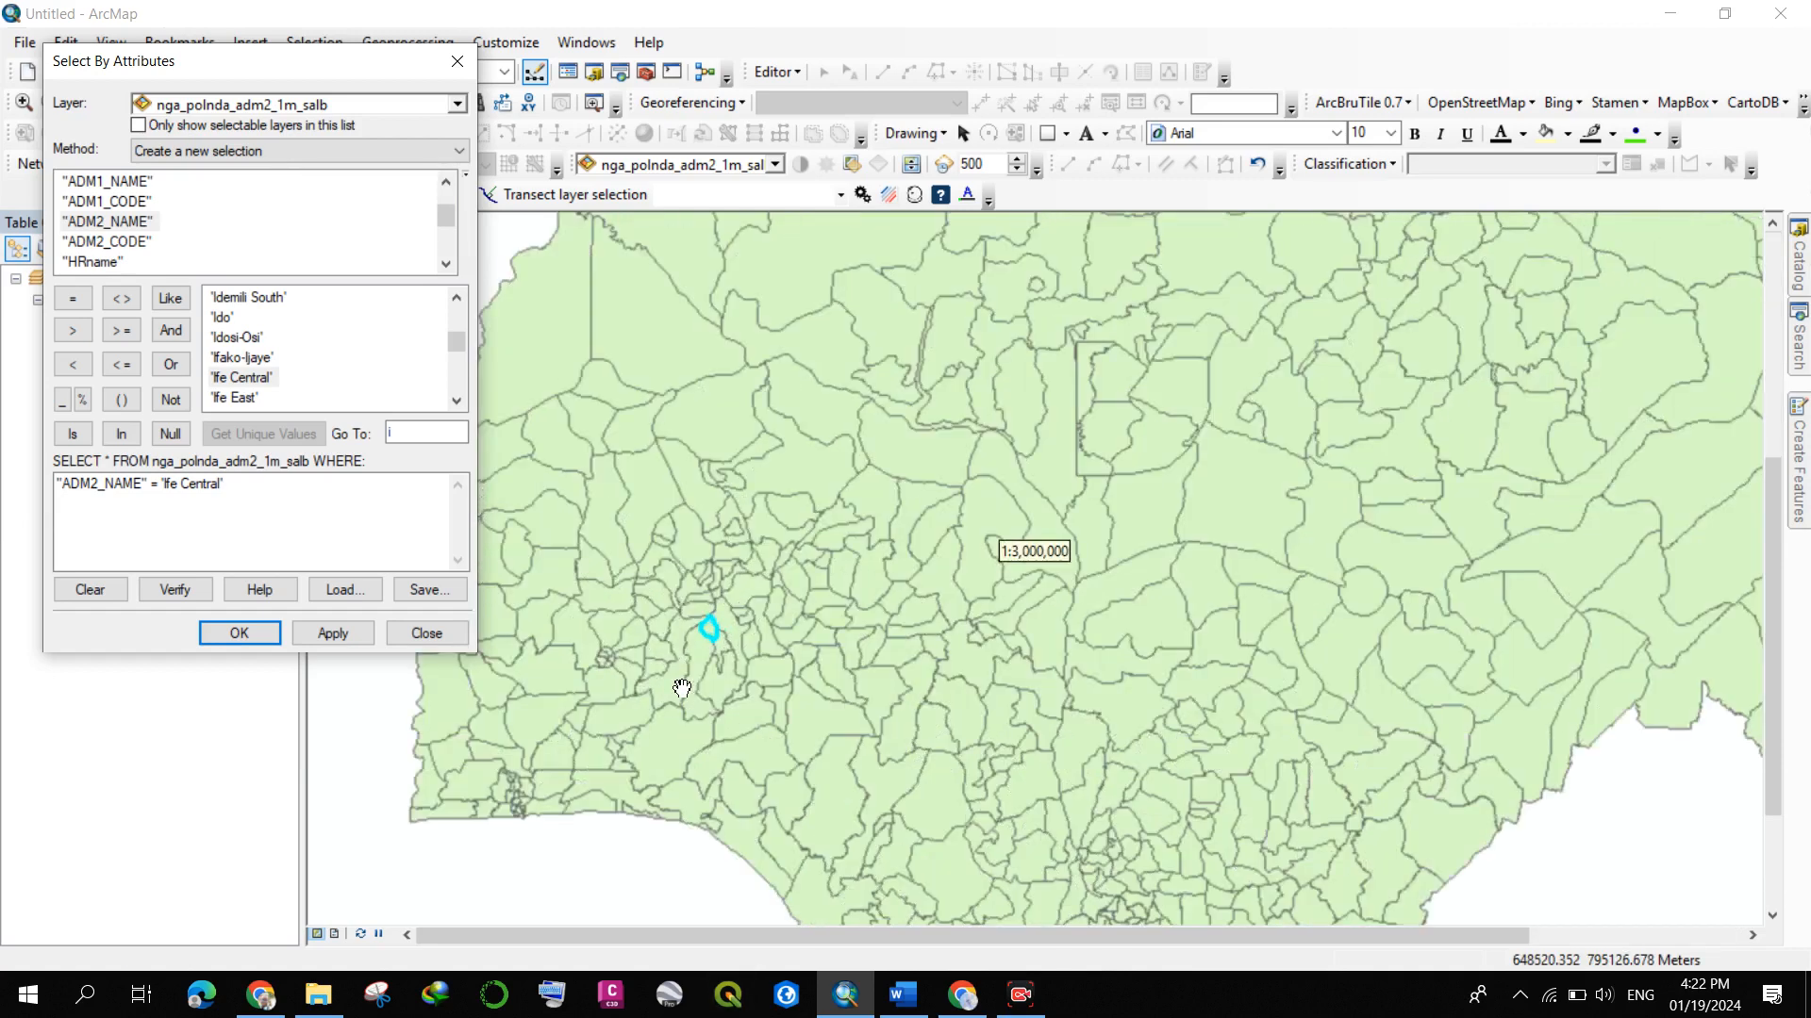
drag(754, 575, 877, 501)
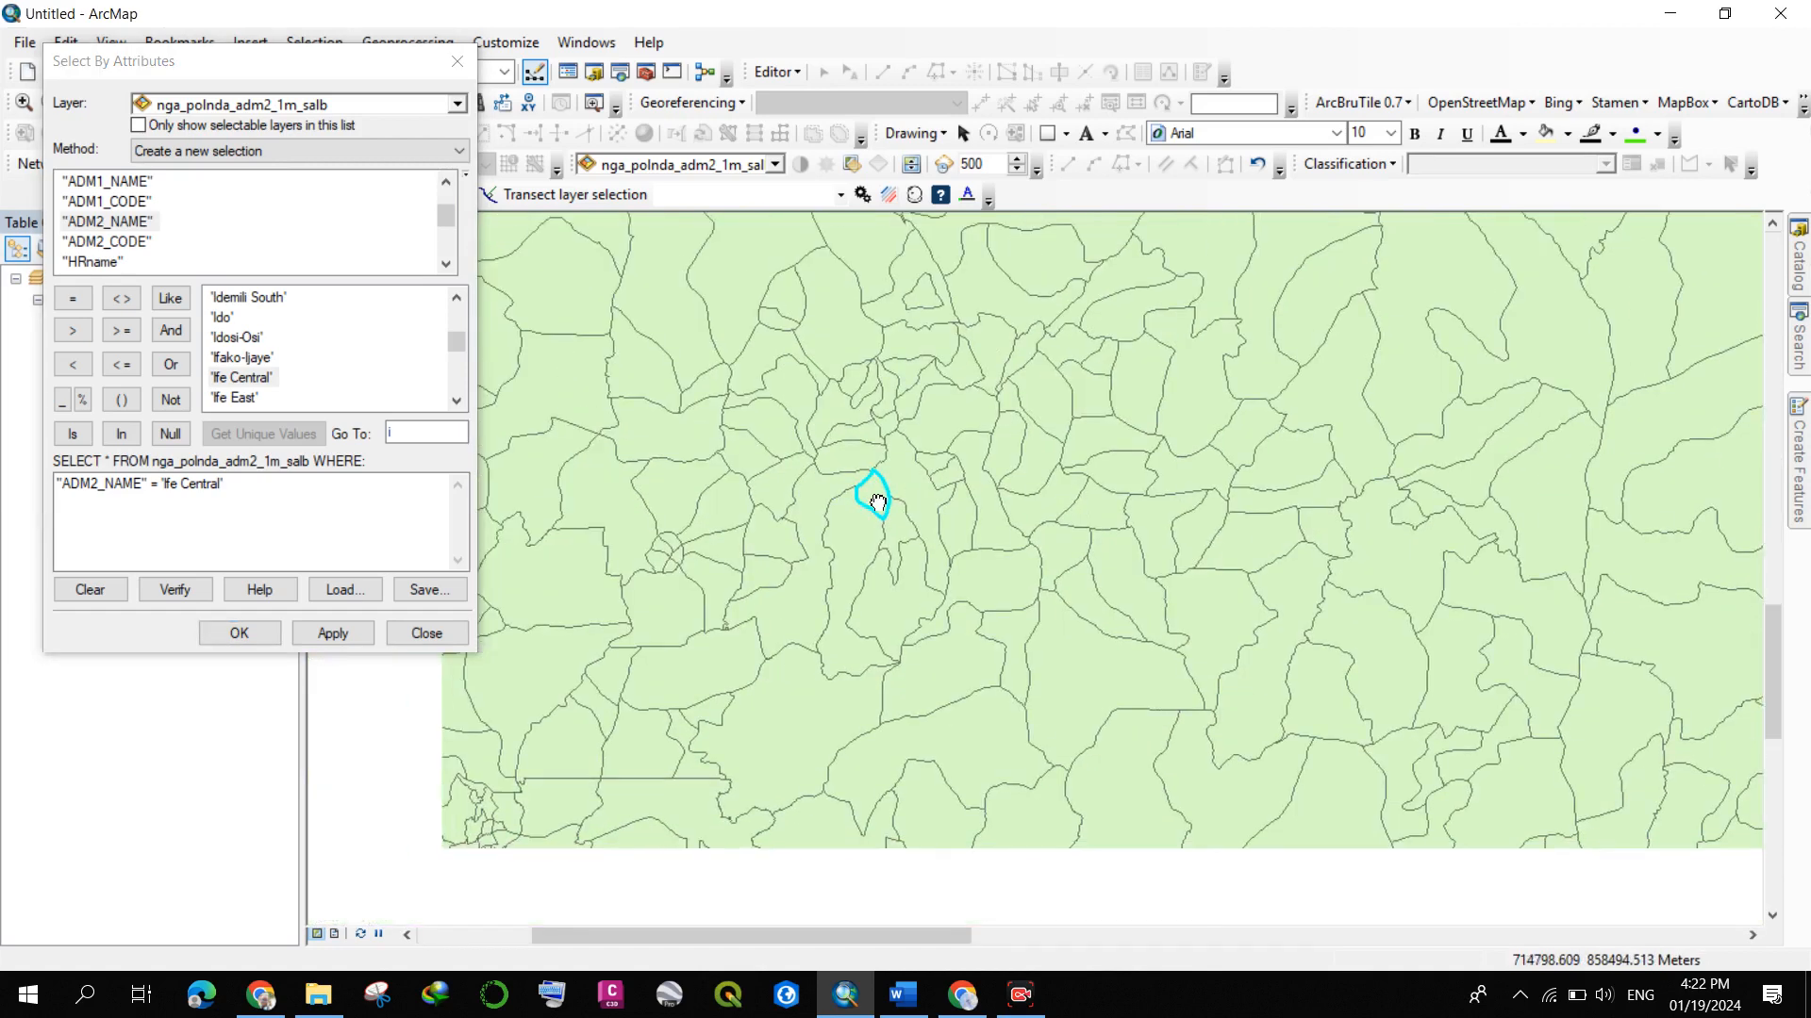
scroll(877, 501, down, 5)
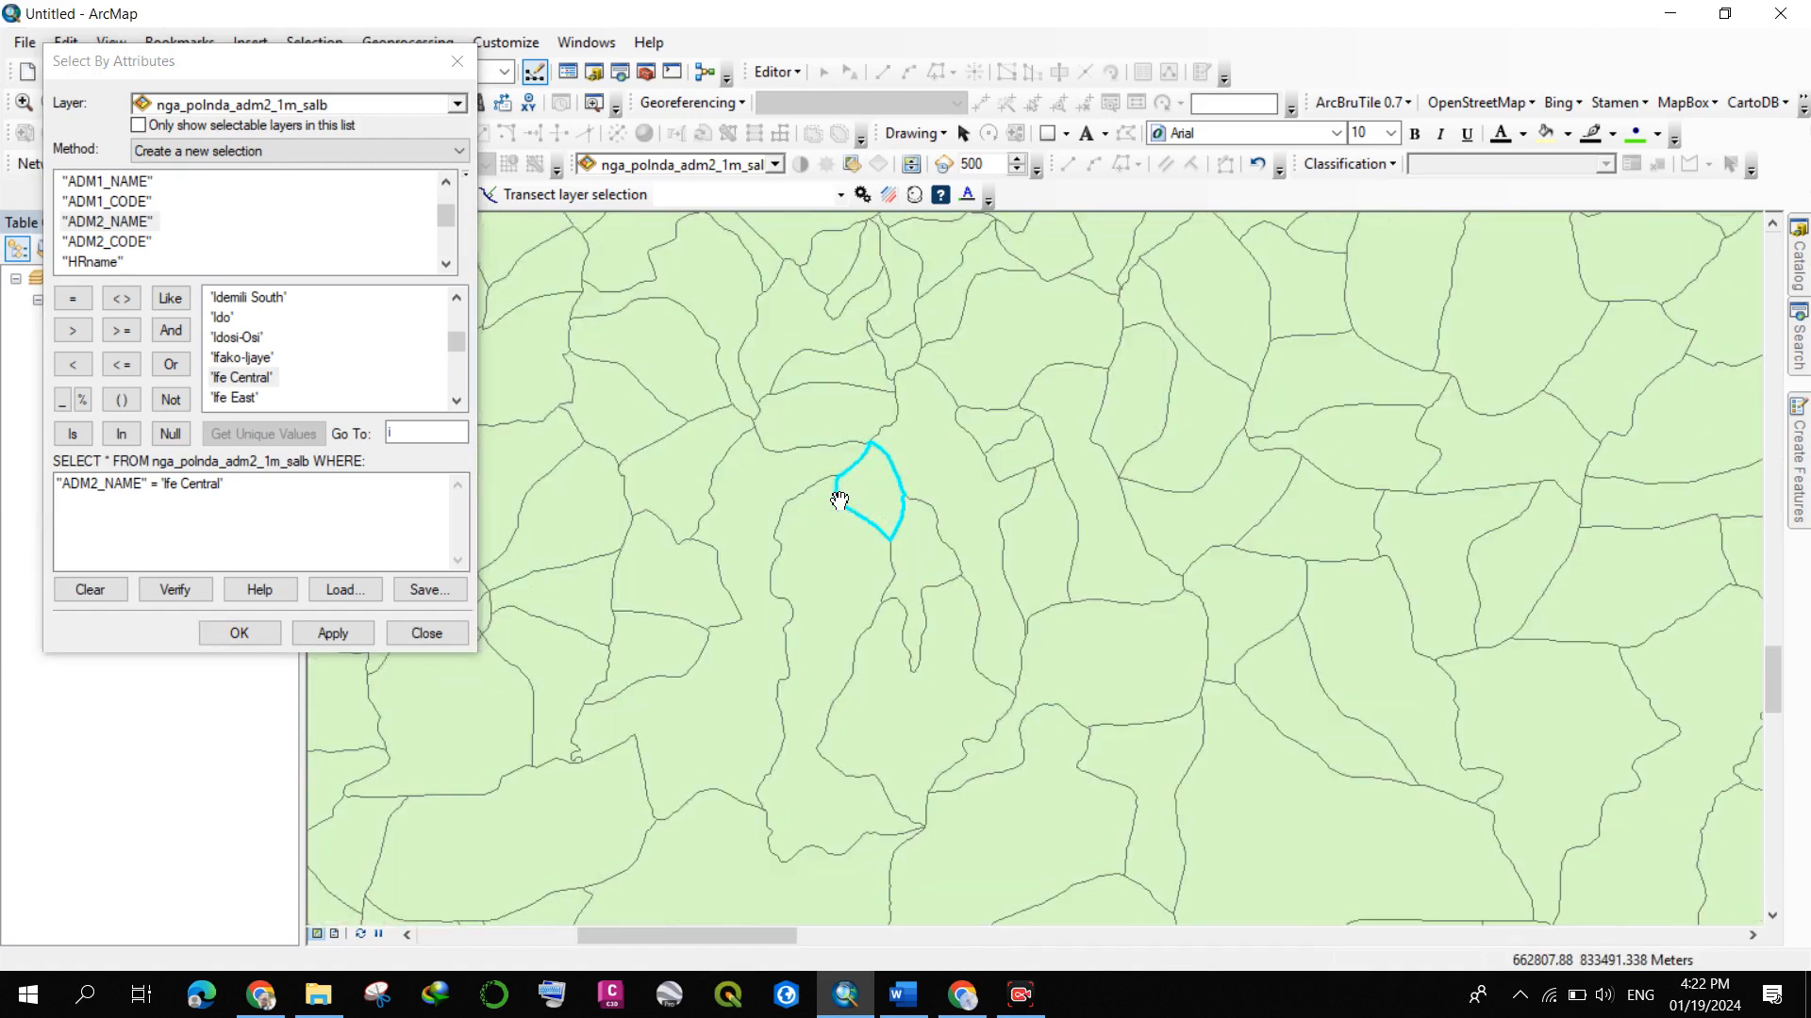
drag(840, 546, 877, 476)
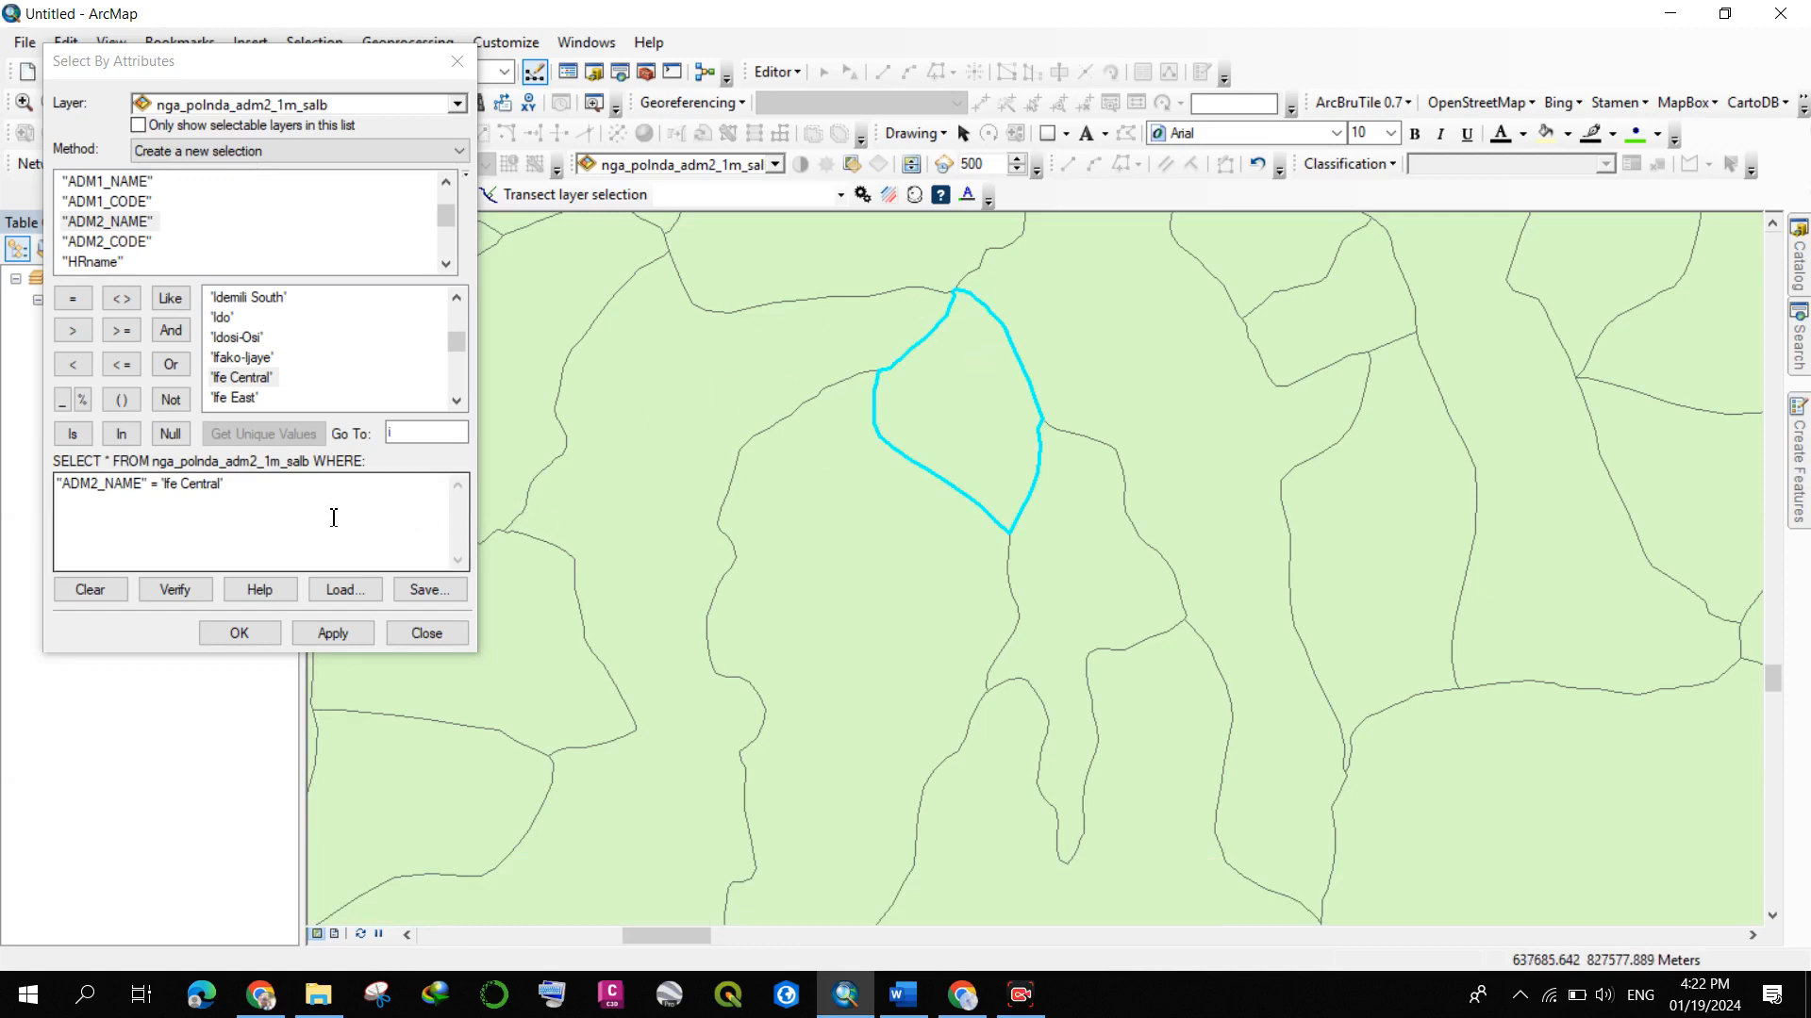
click(276, 499)
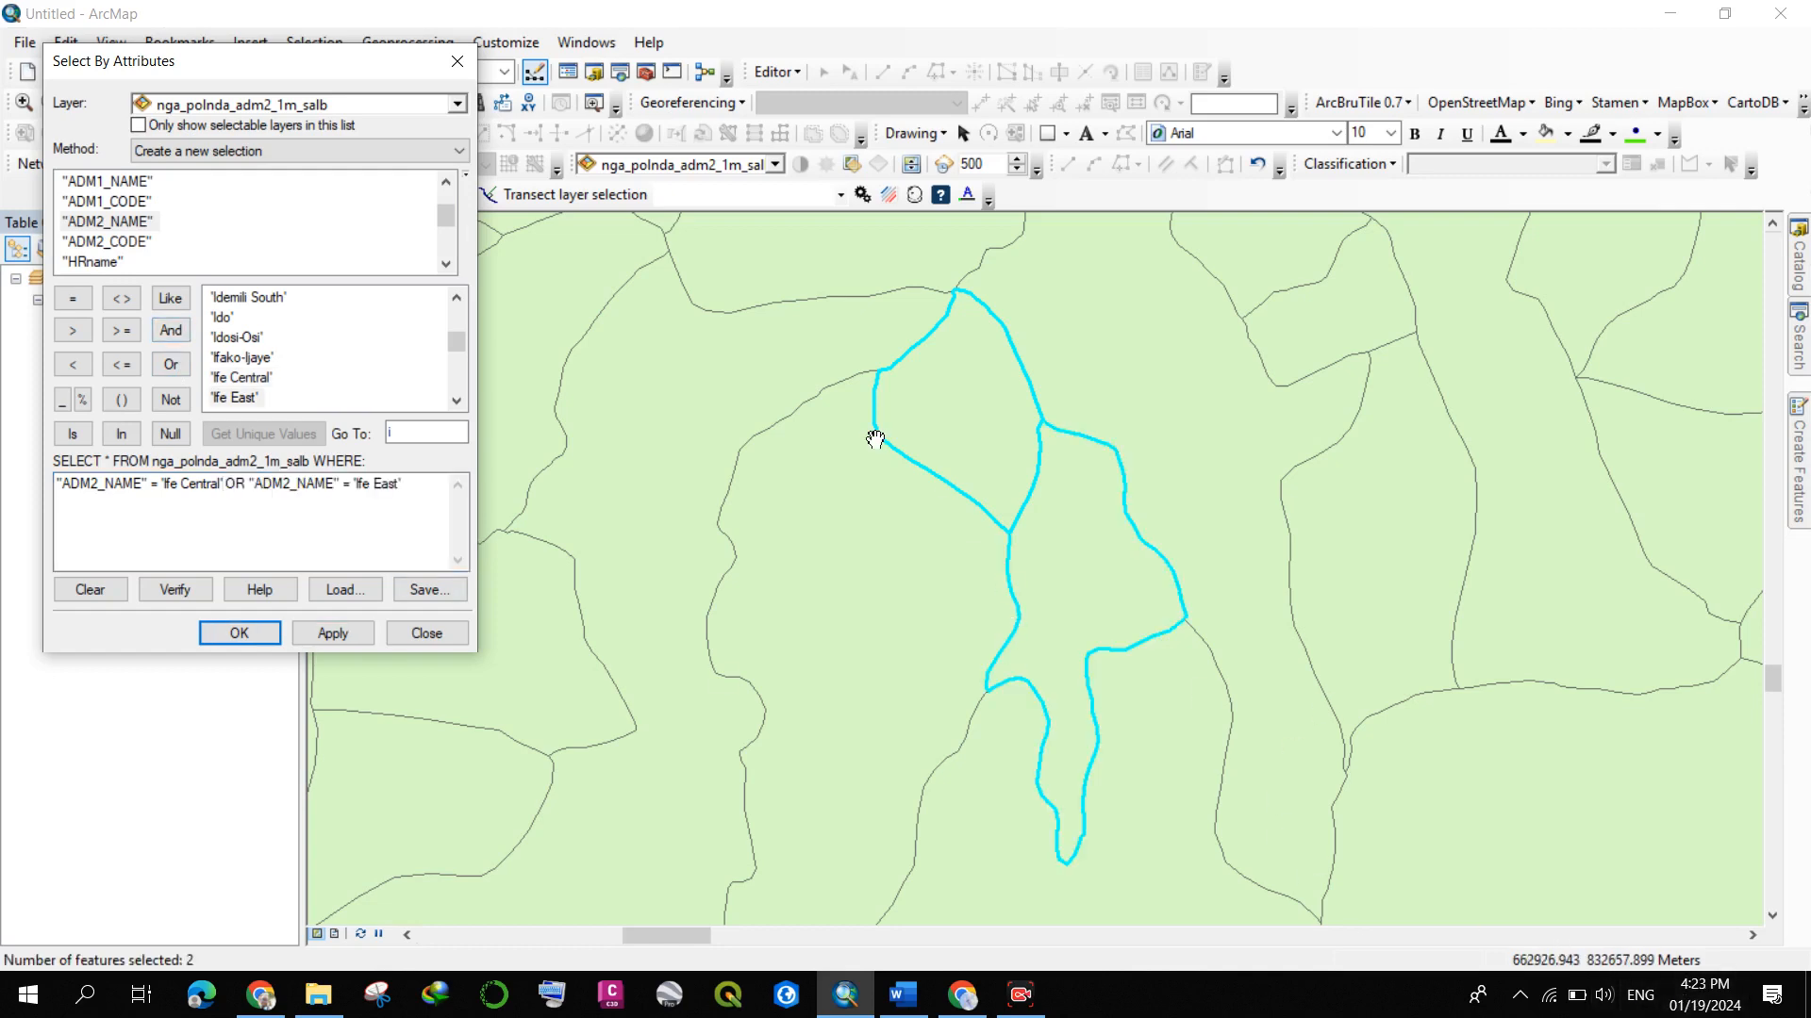
scroll(875, 438, down, 2)
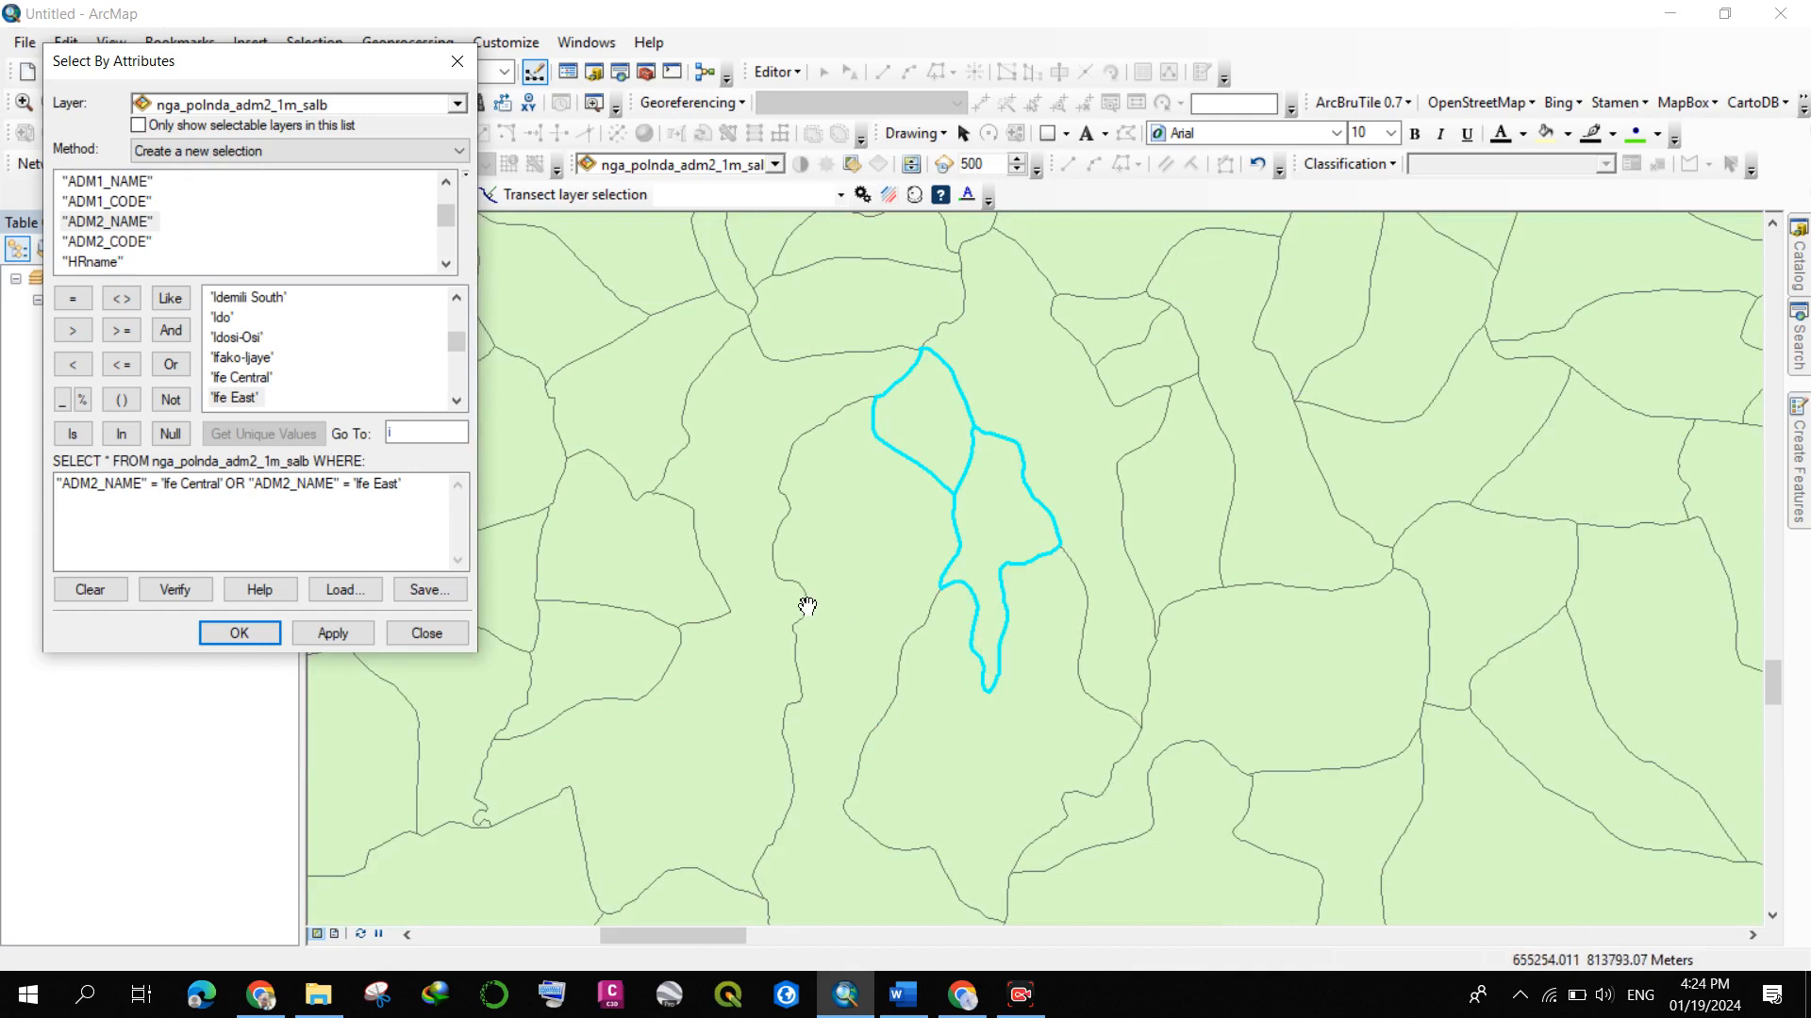
- Clear the combined query expression, rebuild it as "ADM2_NAME" = 'Ife Central', and apply the selection
click(224, 481)
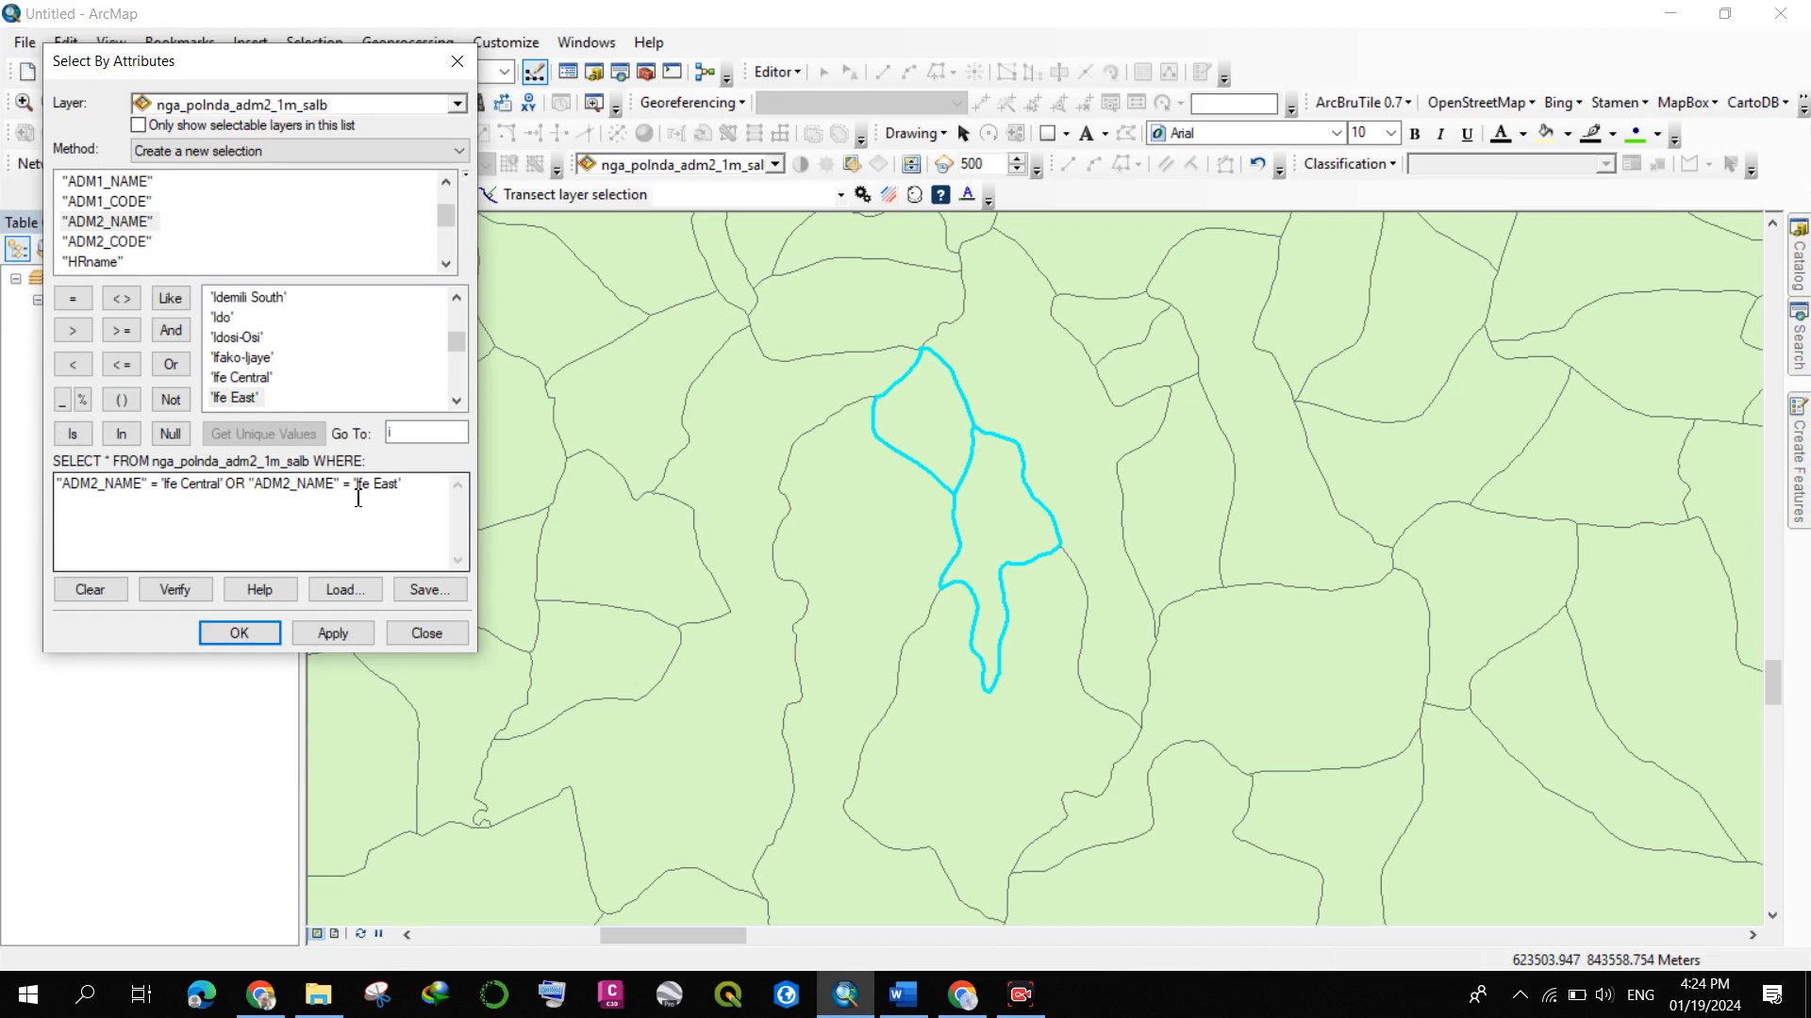
drag(404, 488, 93, 509)
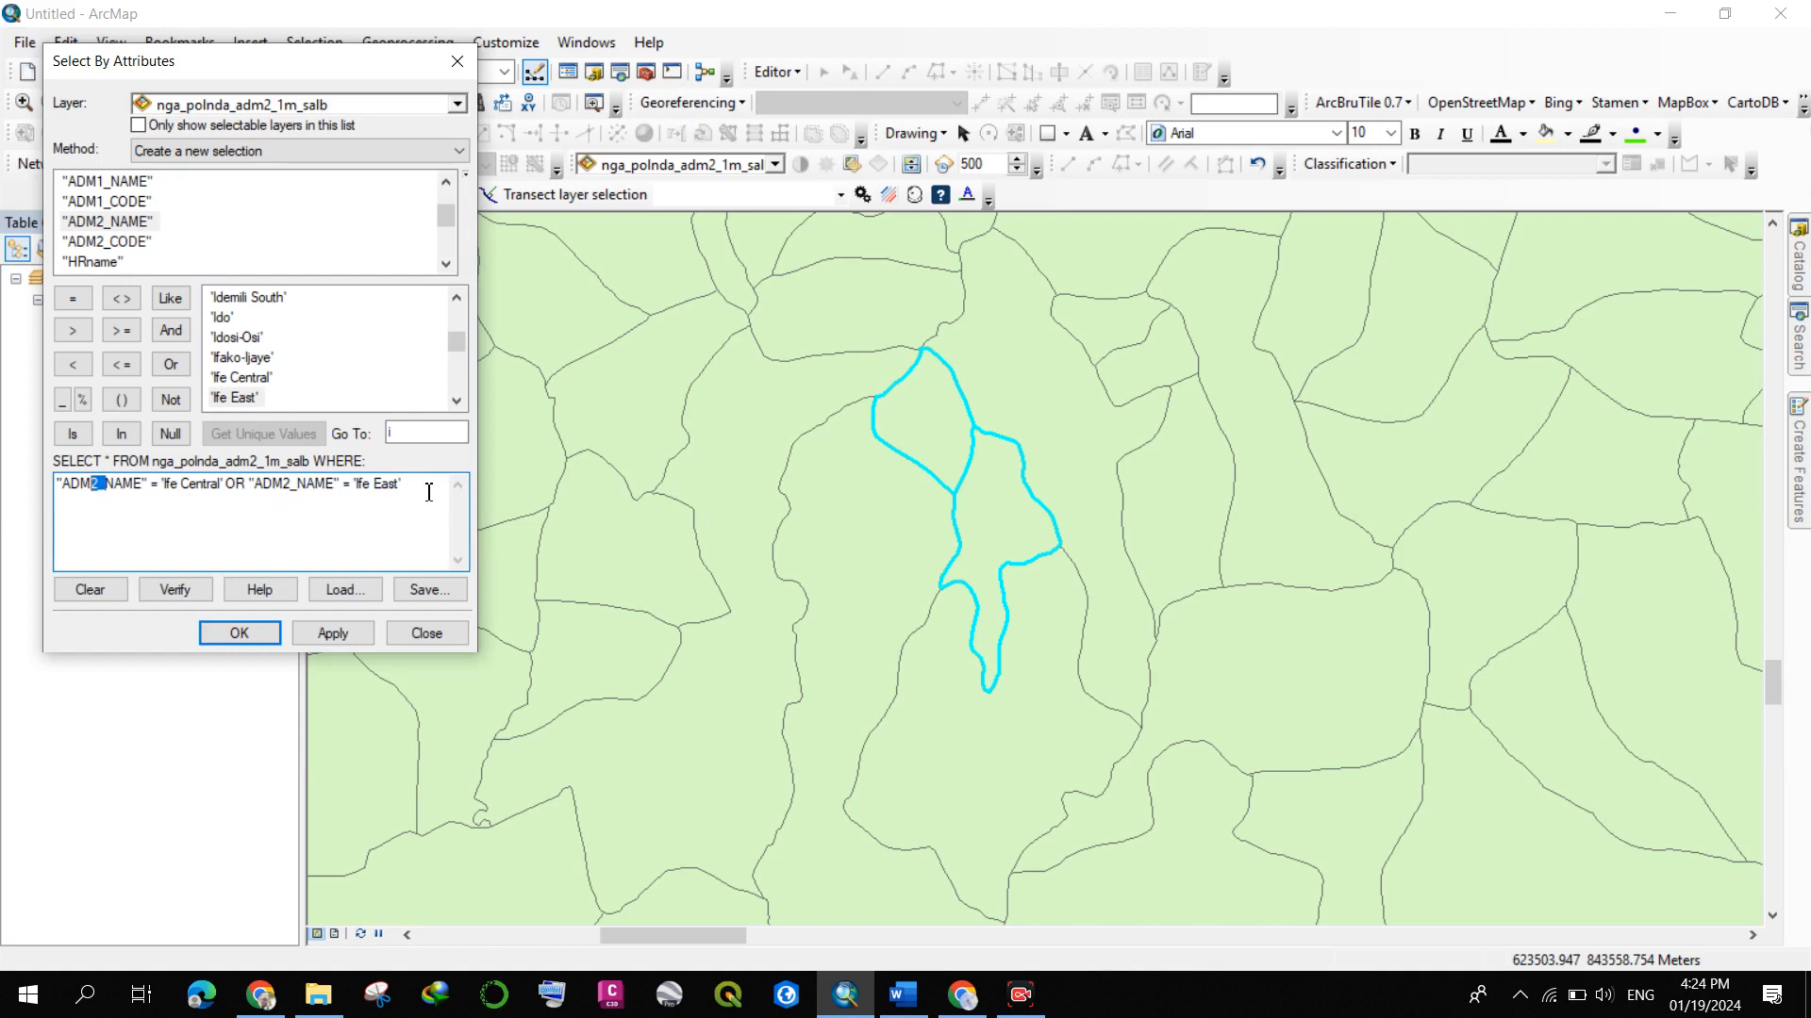
drag(429, 491, 21, 505)
key(BackSpace)
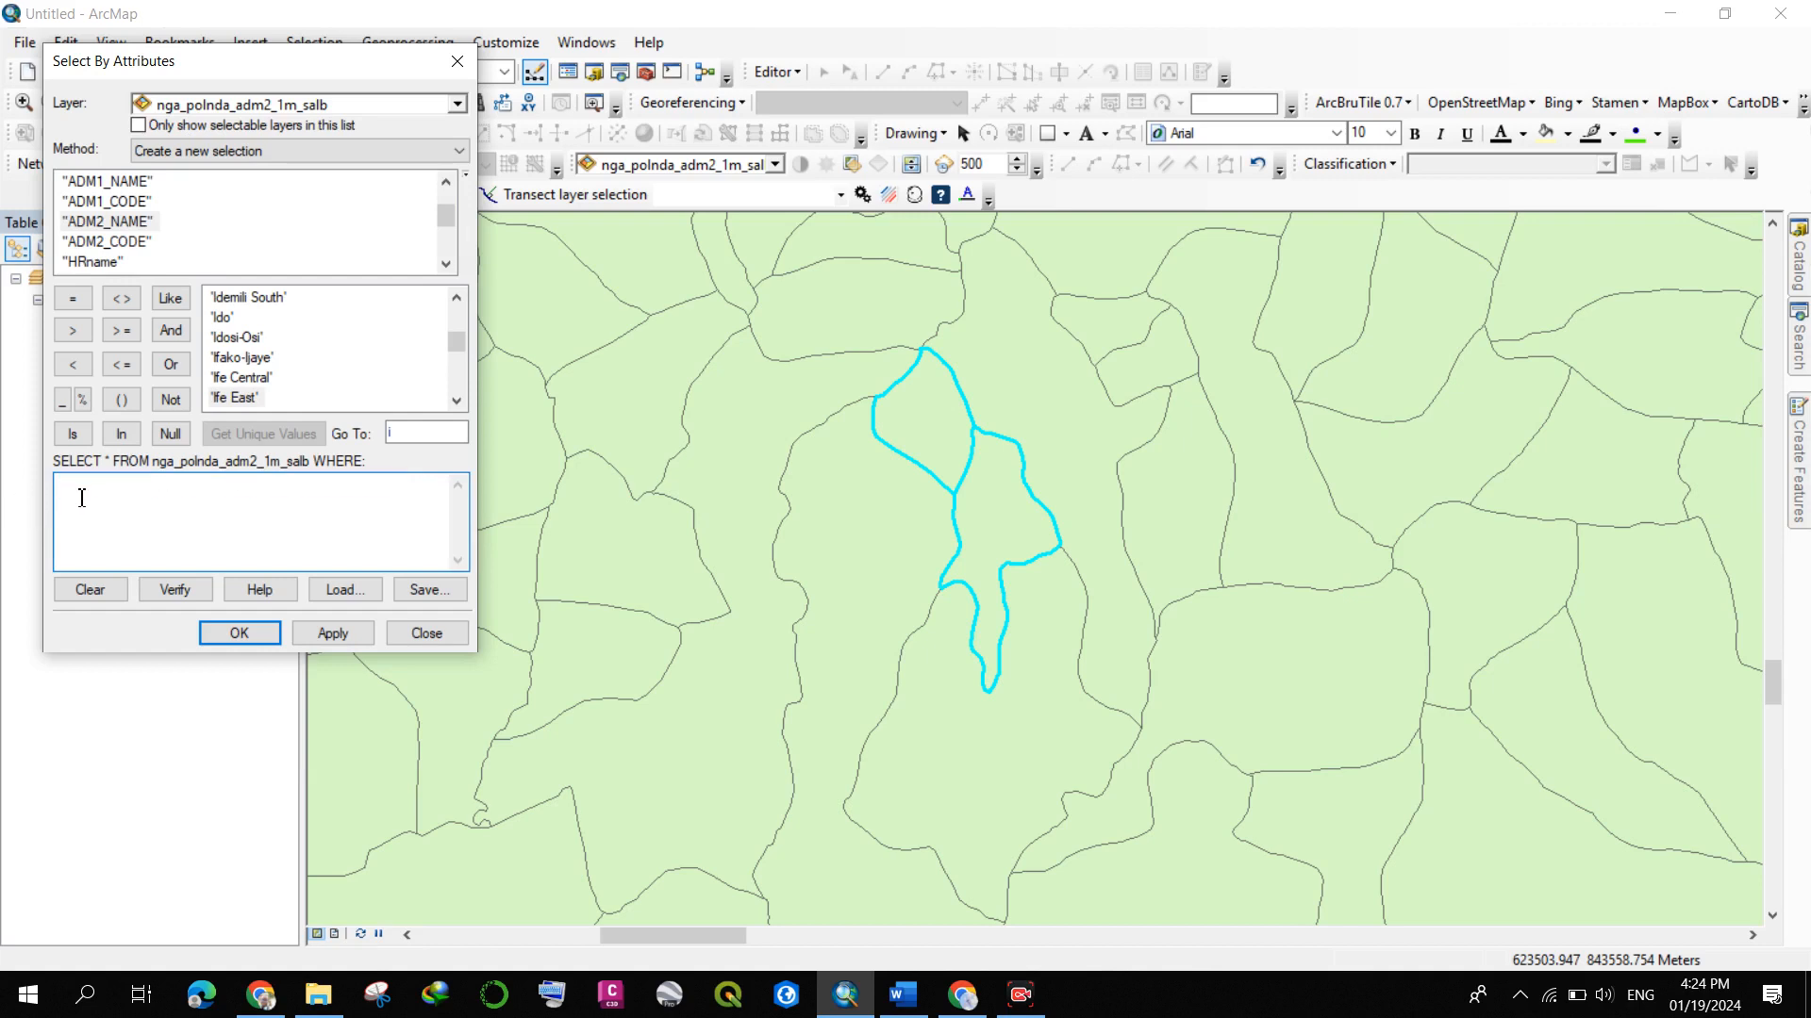
double_click(105, 226)
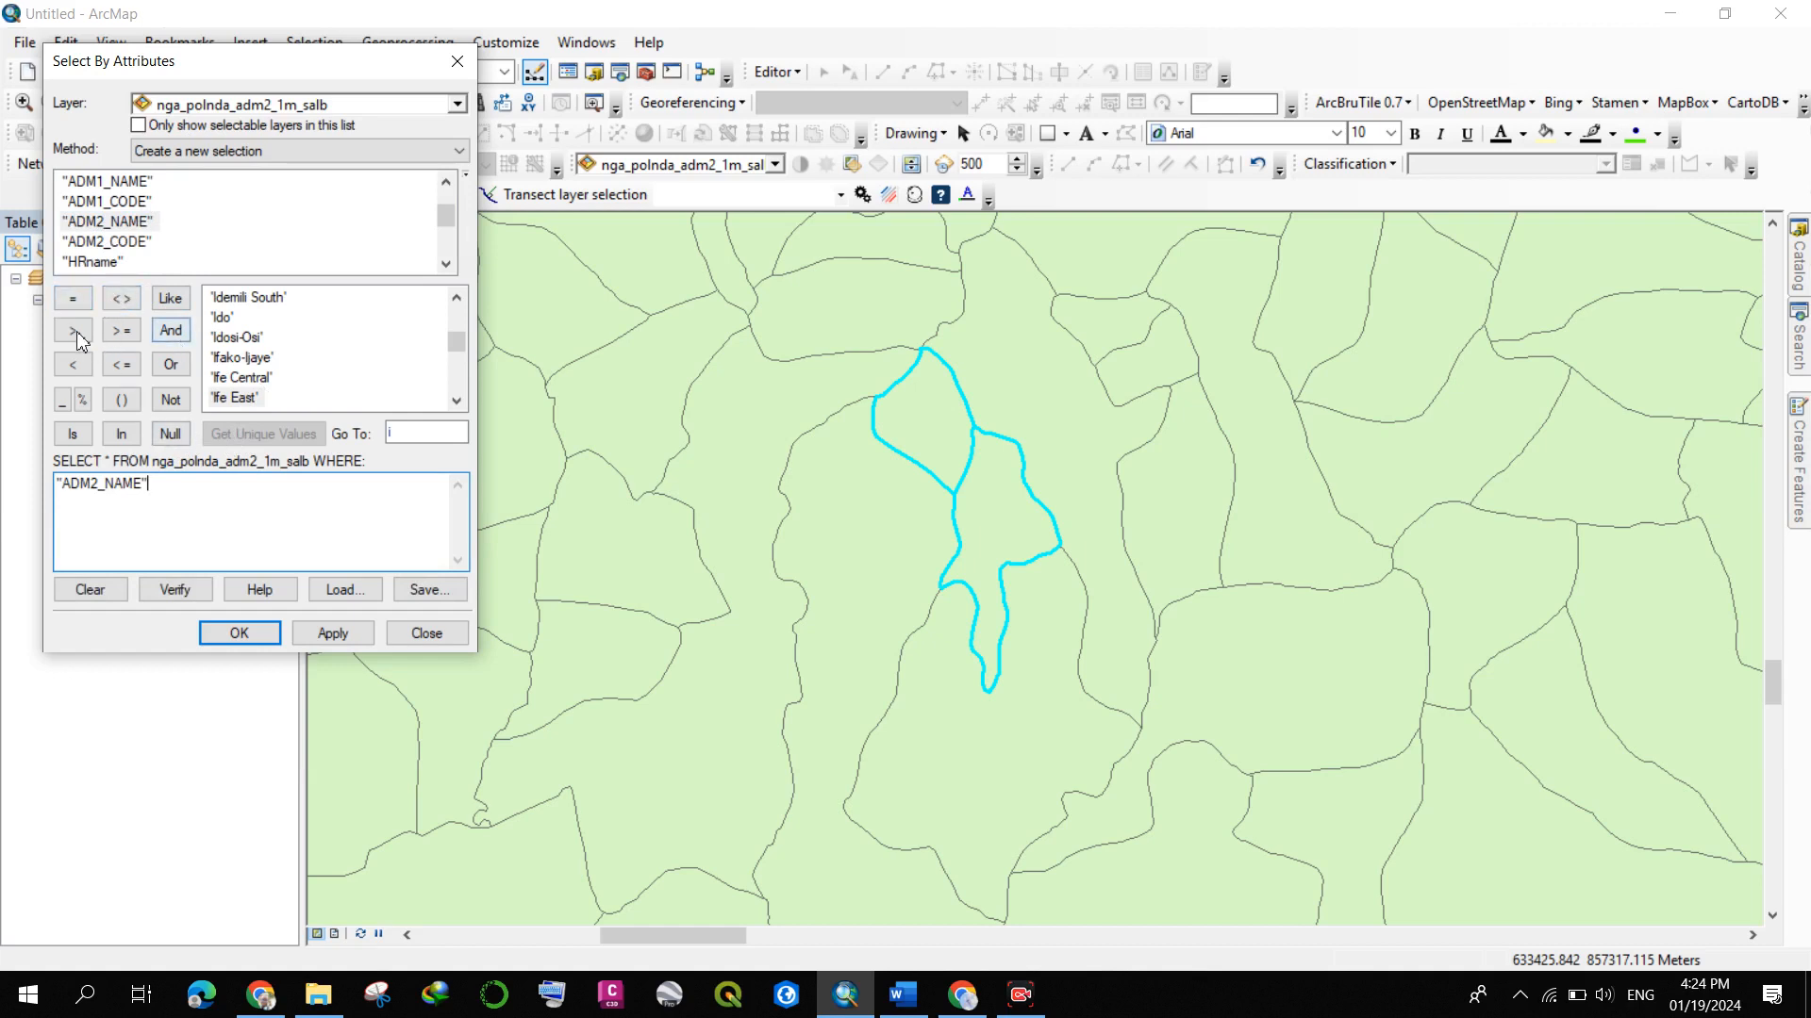
click(72, 298)
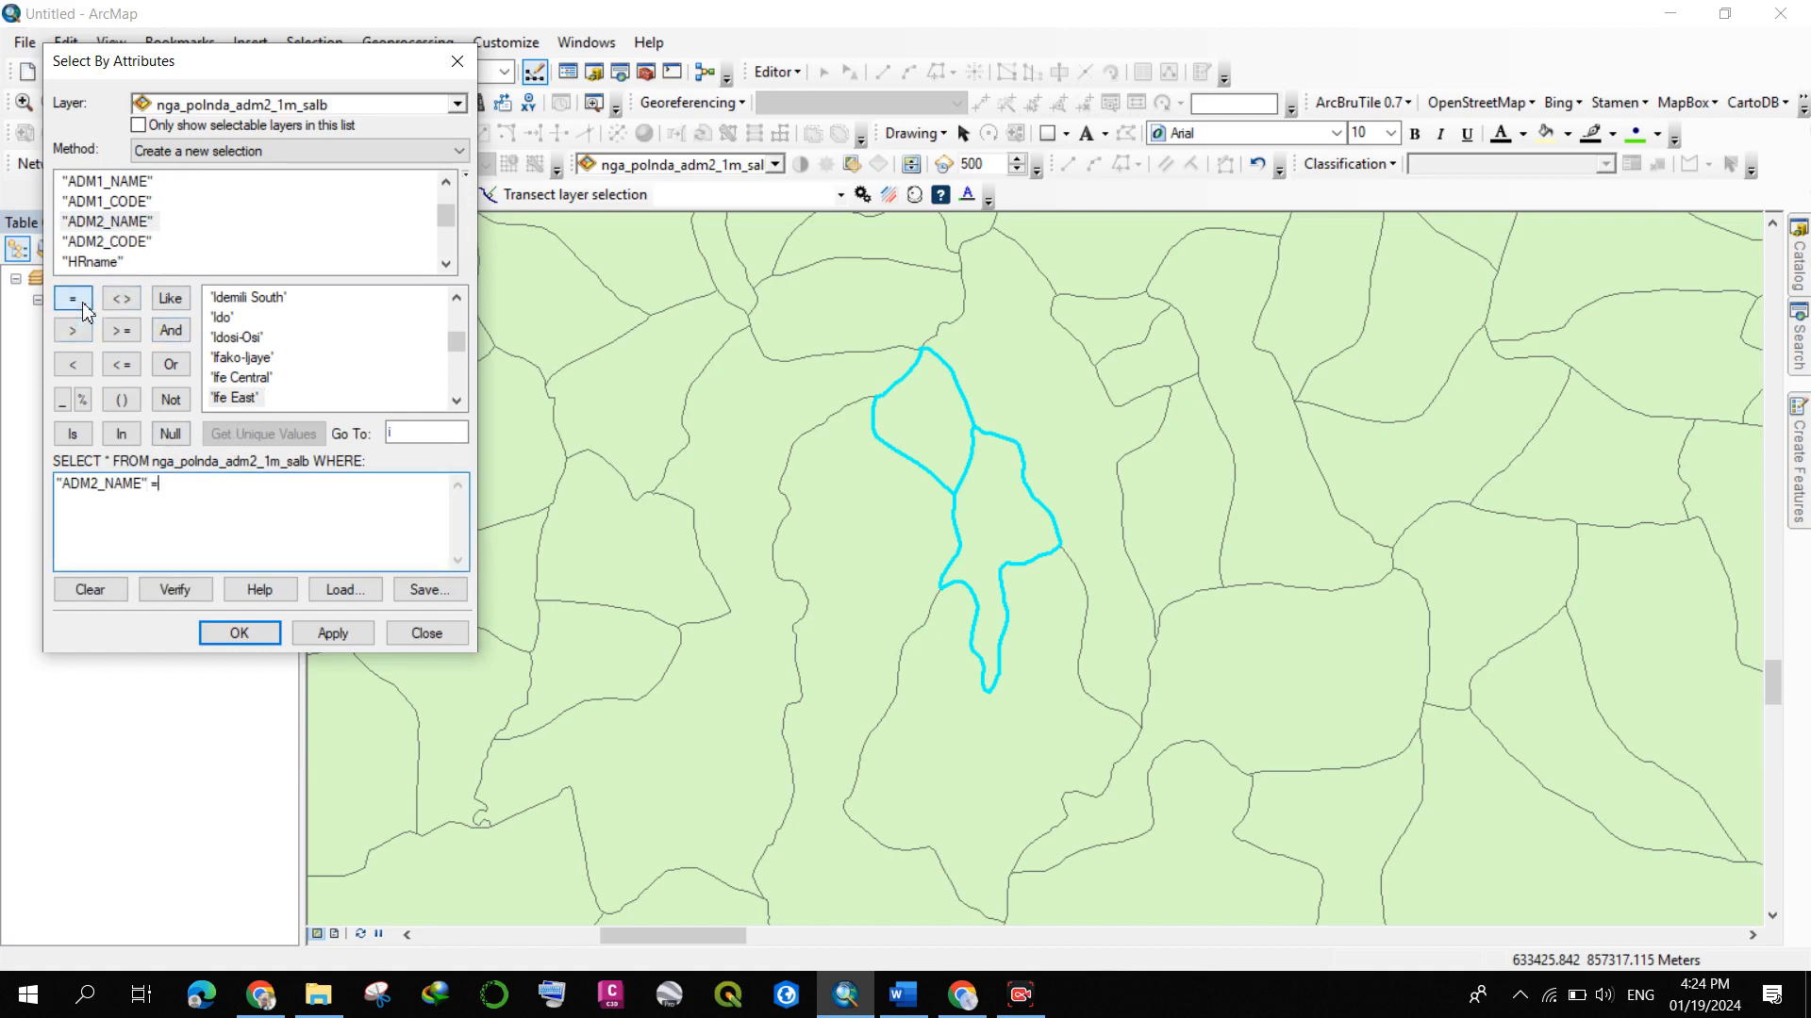
double_click(262, 378)
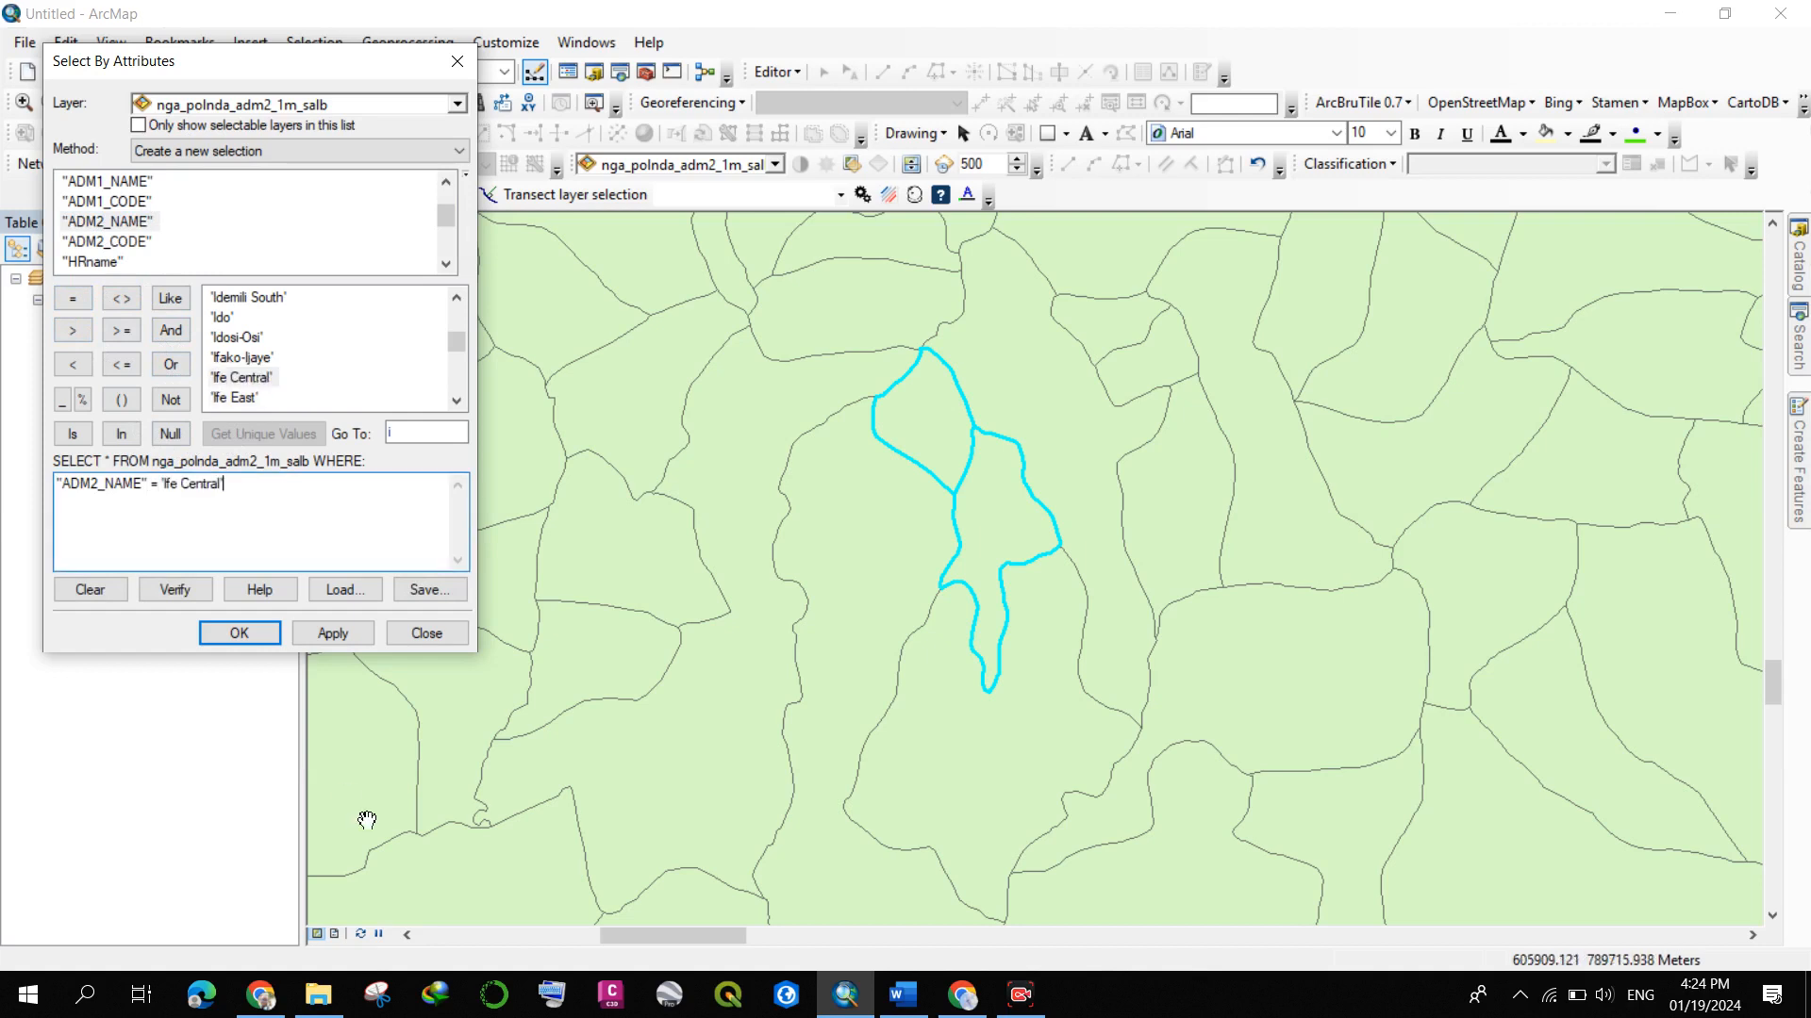
click(337, 643)
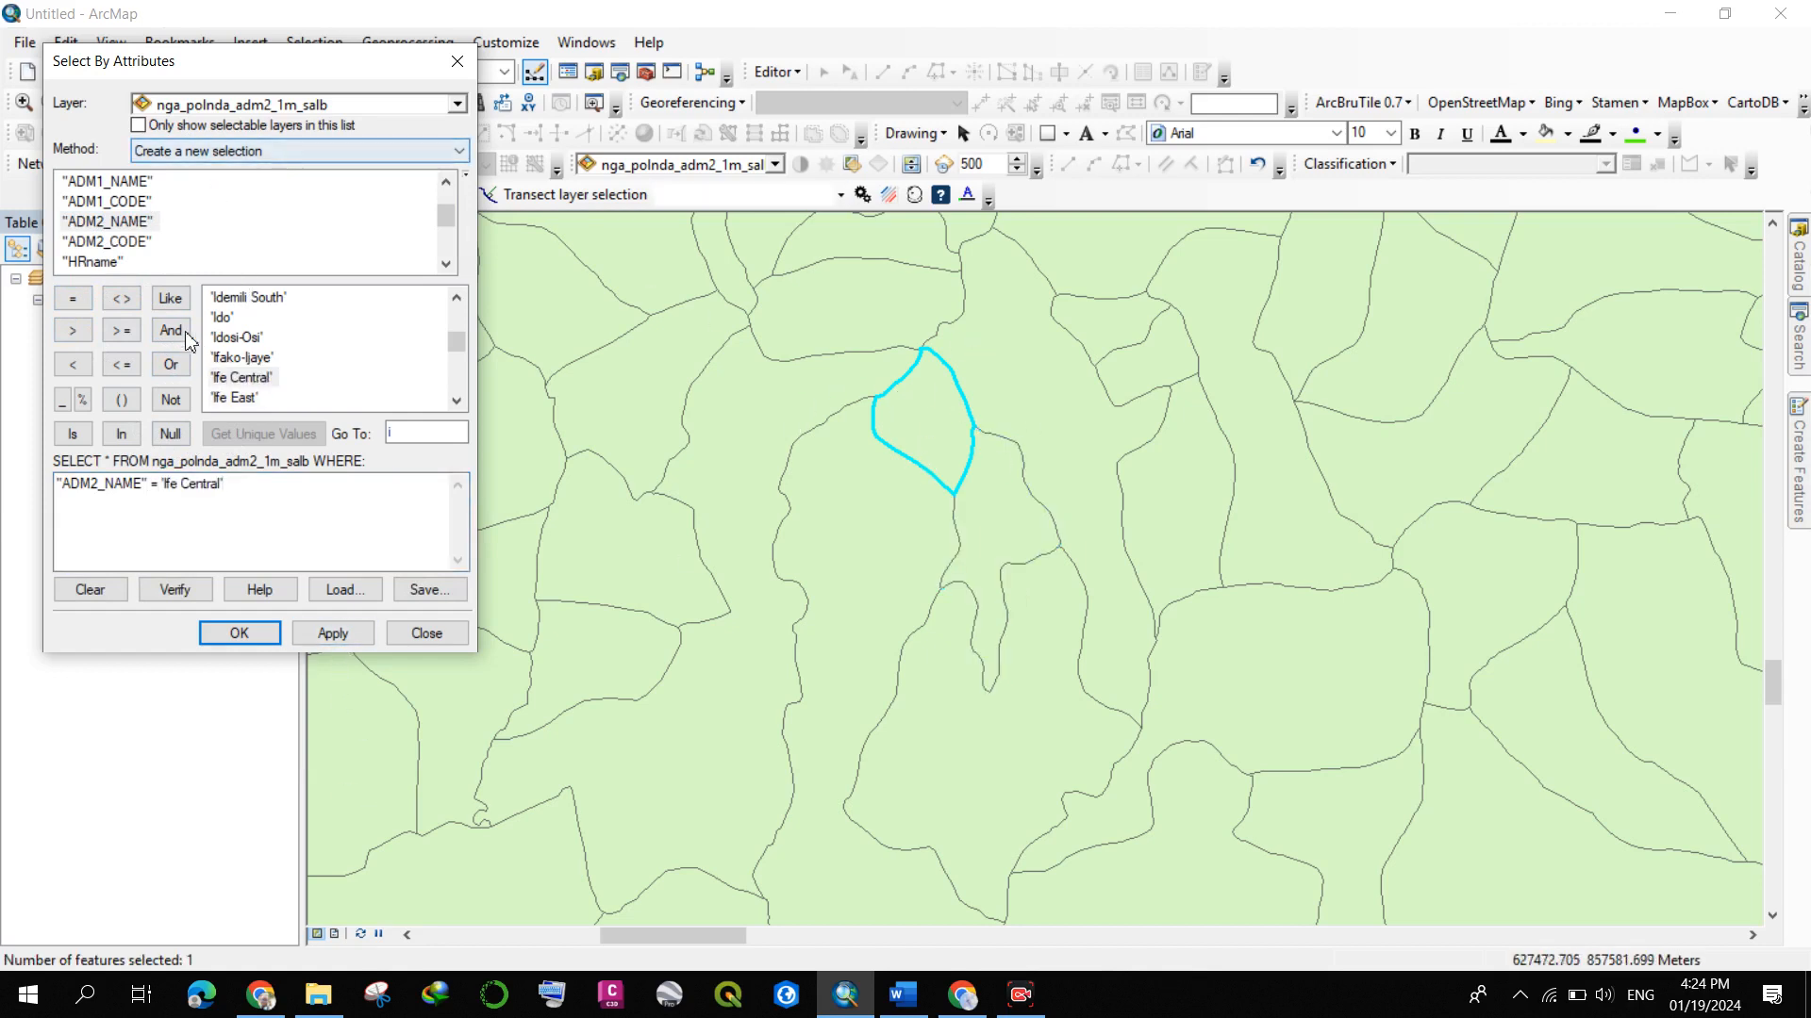
- Extend the query expression with OR "ADM2_NAME" = 'Ife East' and apply the selection
click(172, 368)
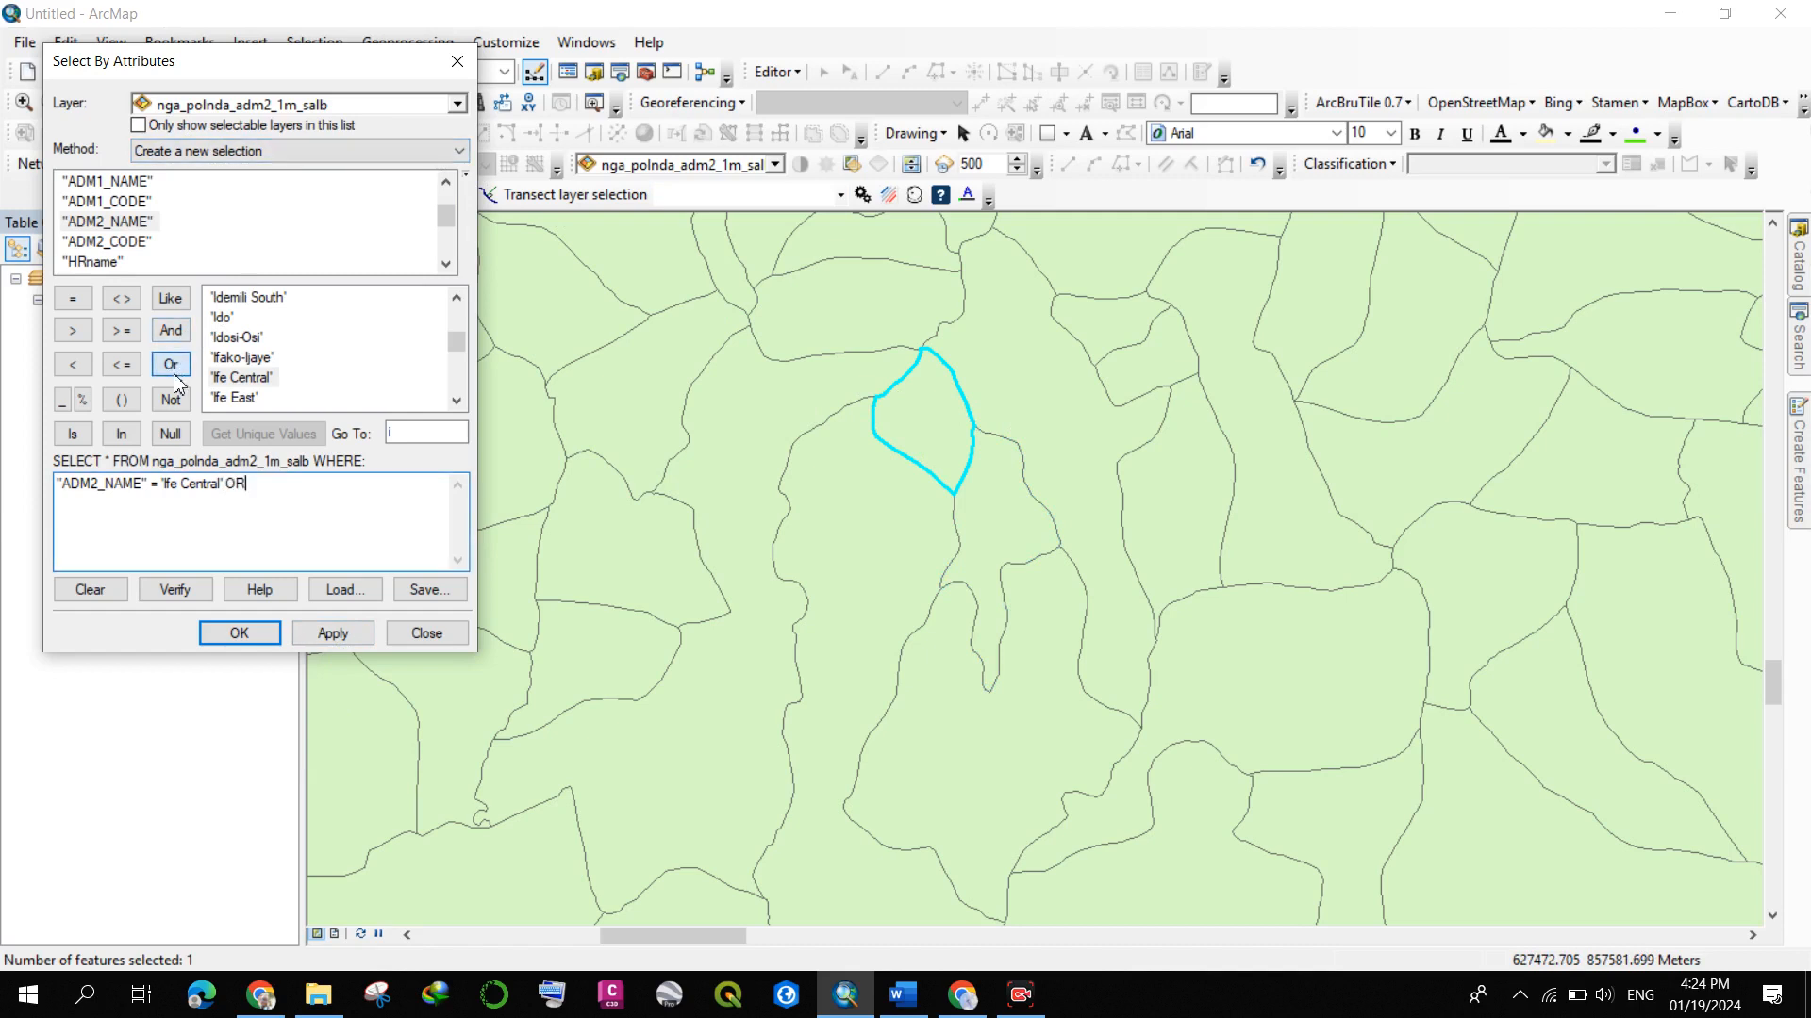
click(134, 223)
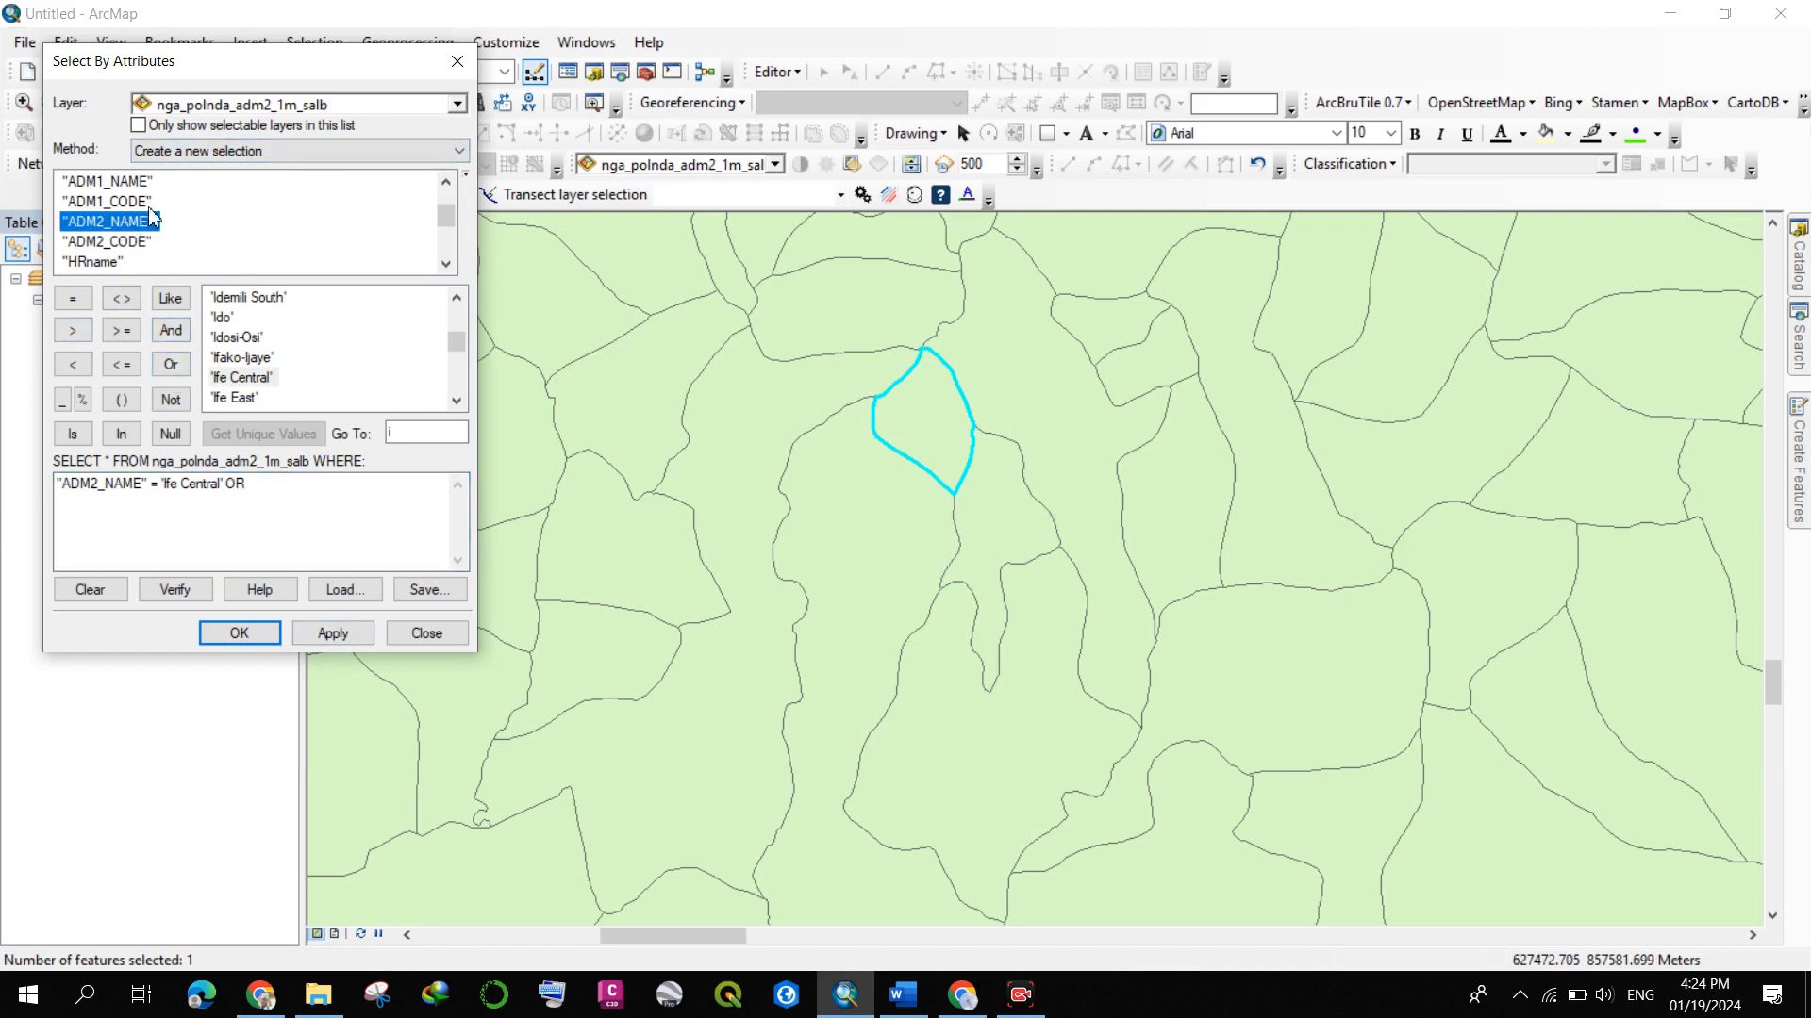
double_click(125, 224)
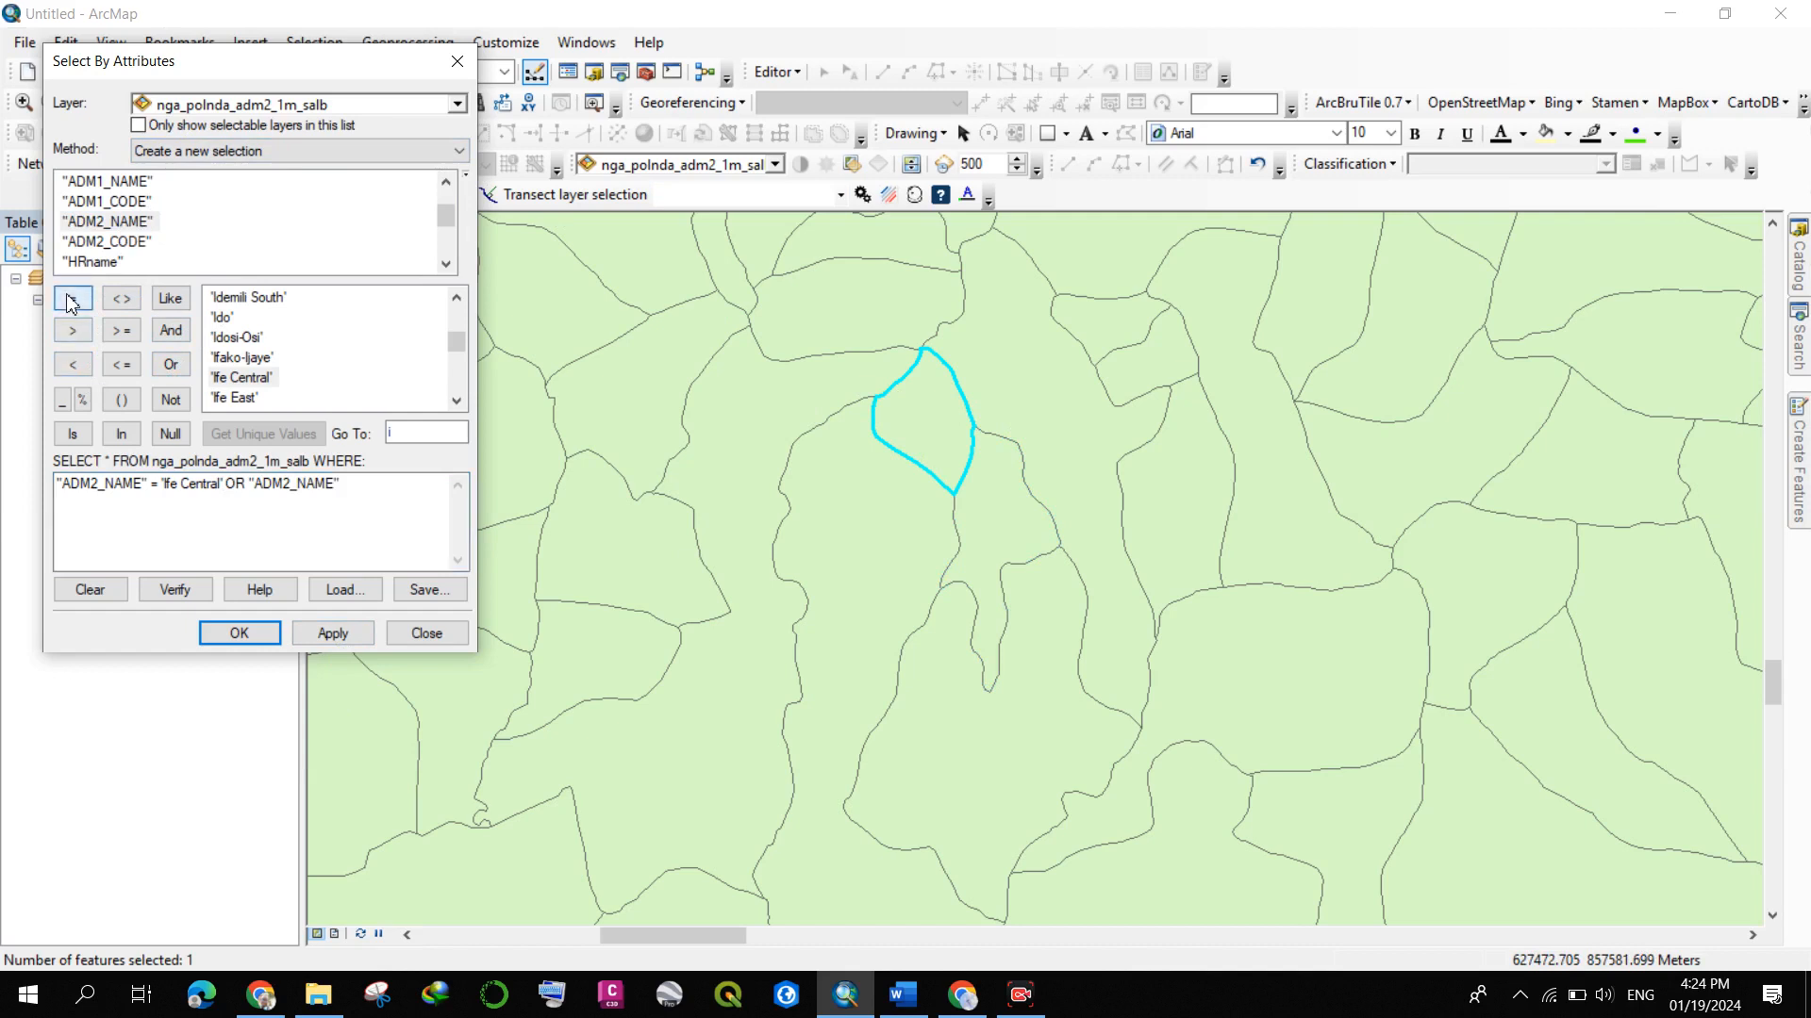
click(73, 298)
double_click(242, 398)
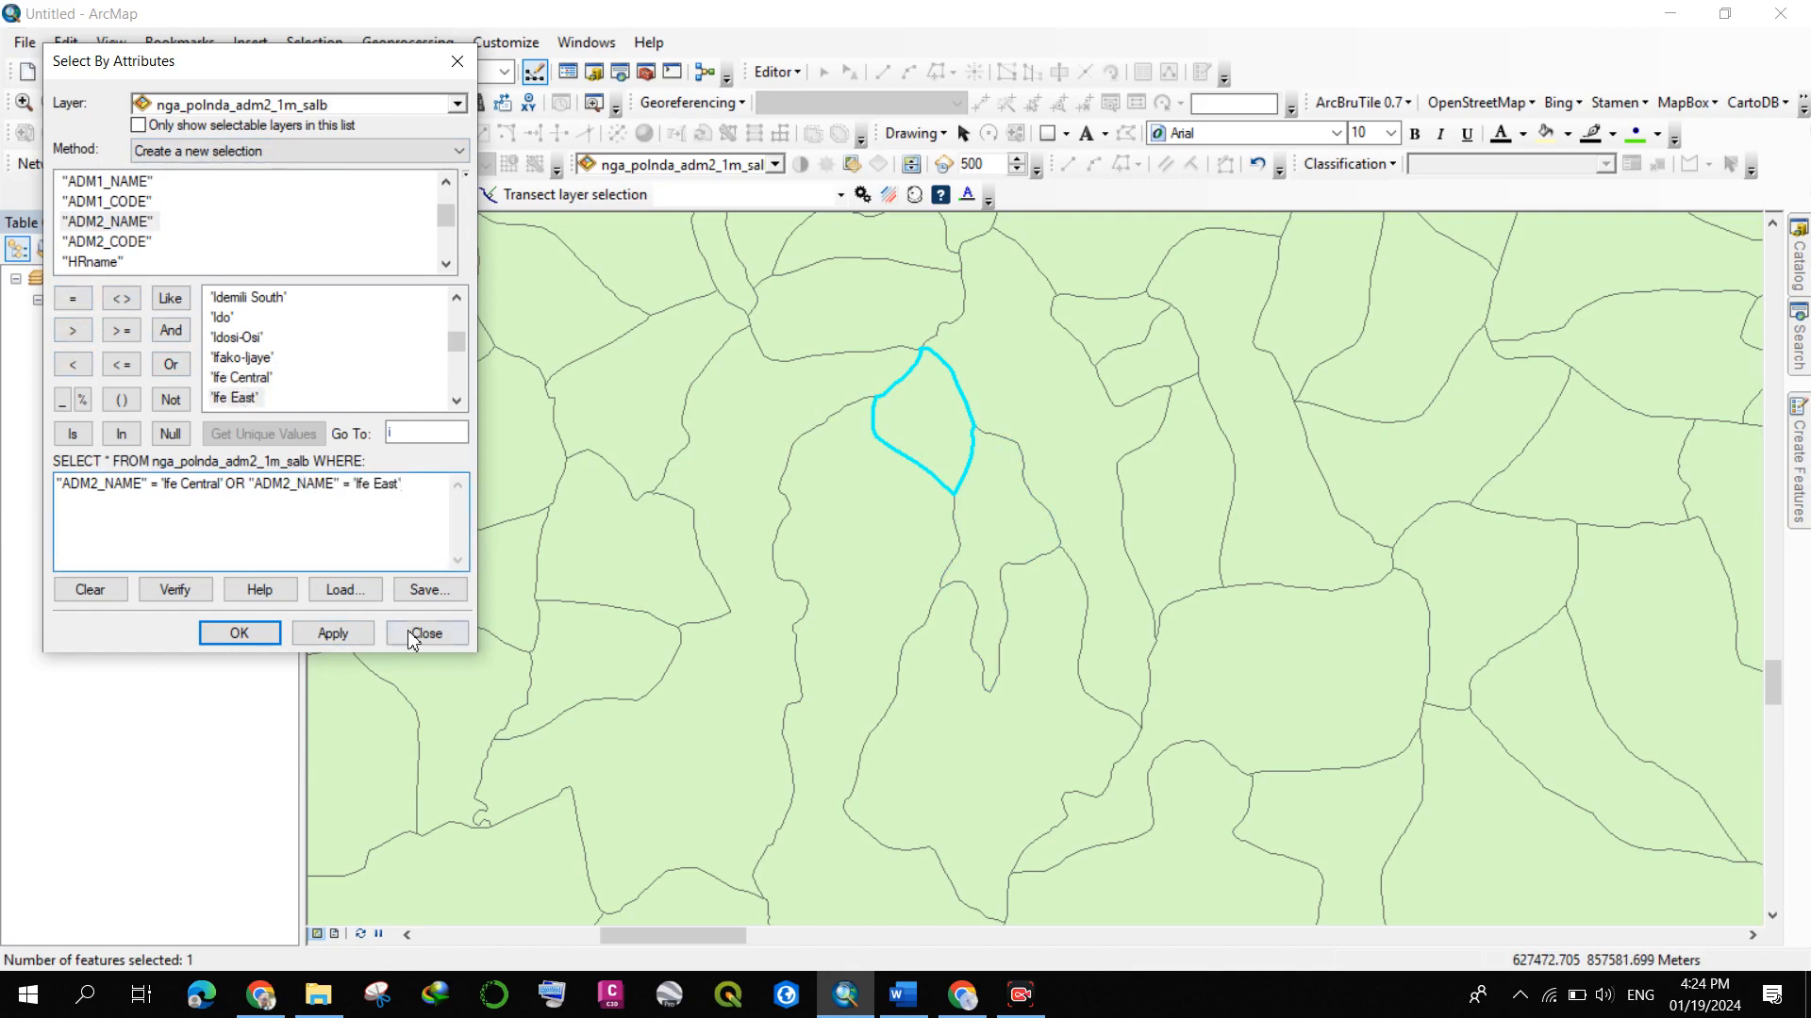
click(354, 635)
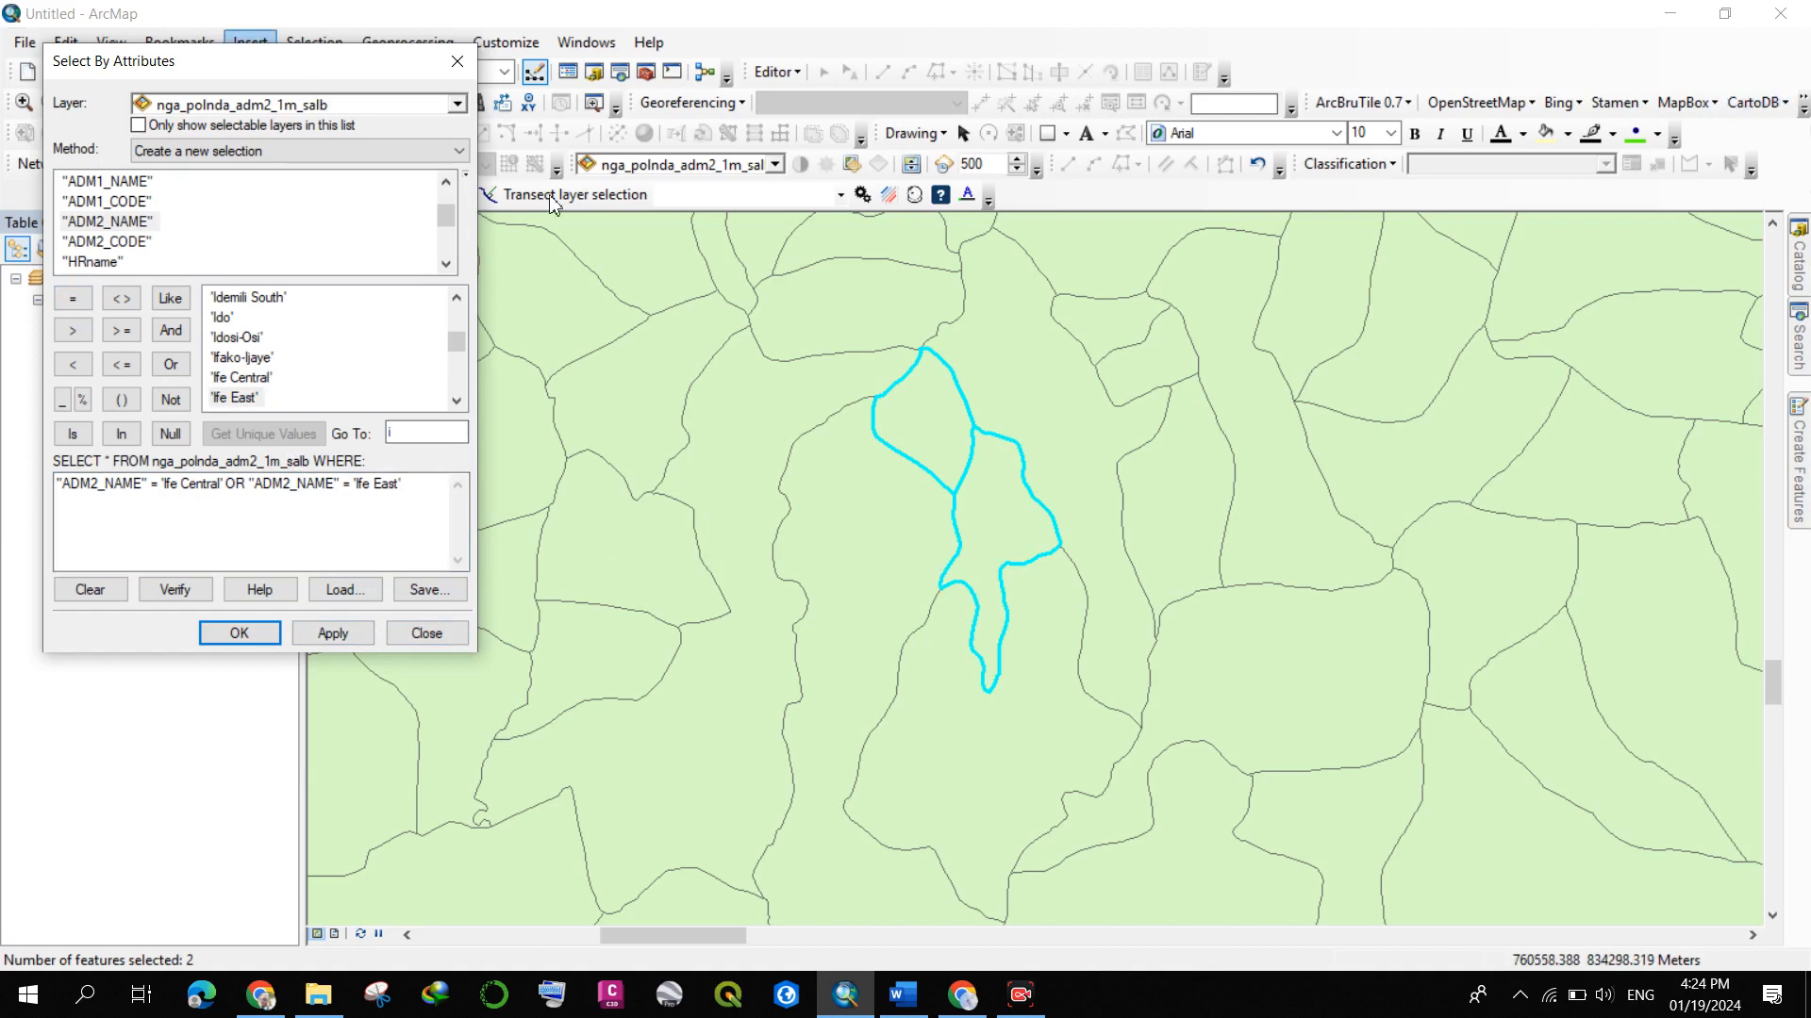
- Add OR "ADM2_NAME" = 'Ife North' to the query expression and apply the selection
click(167, 365)
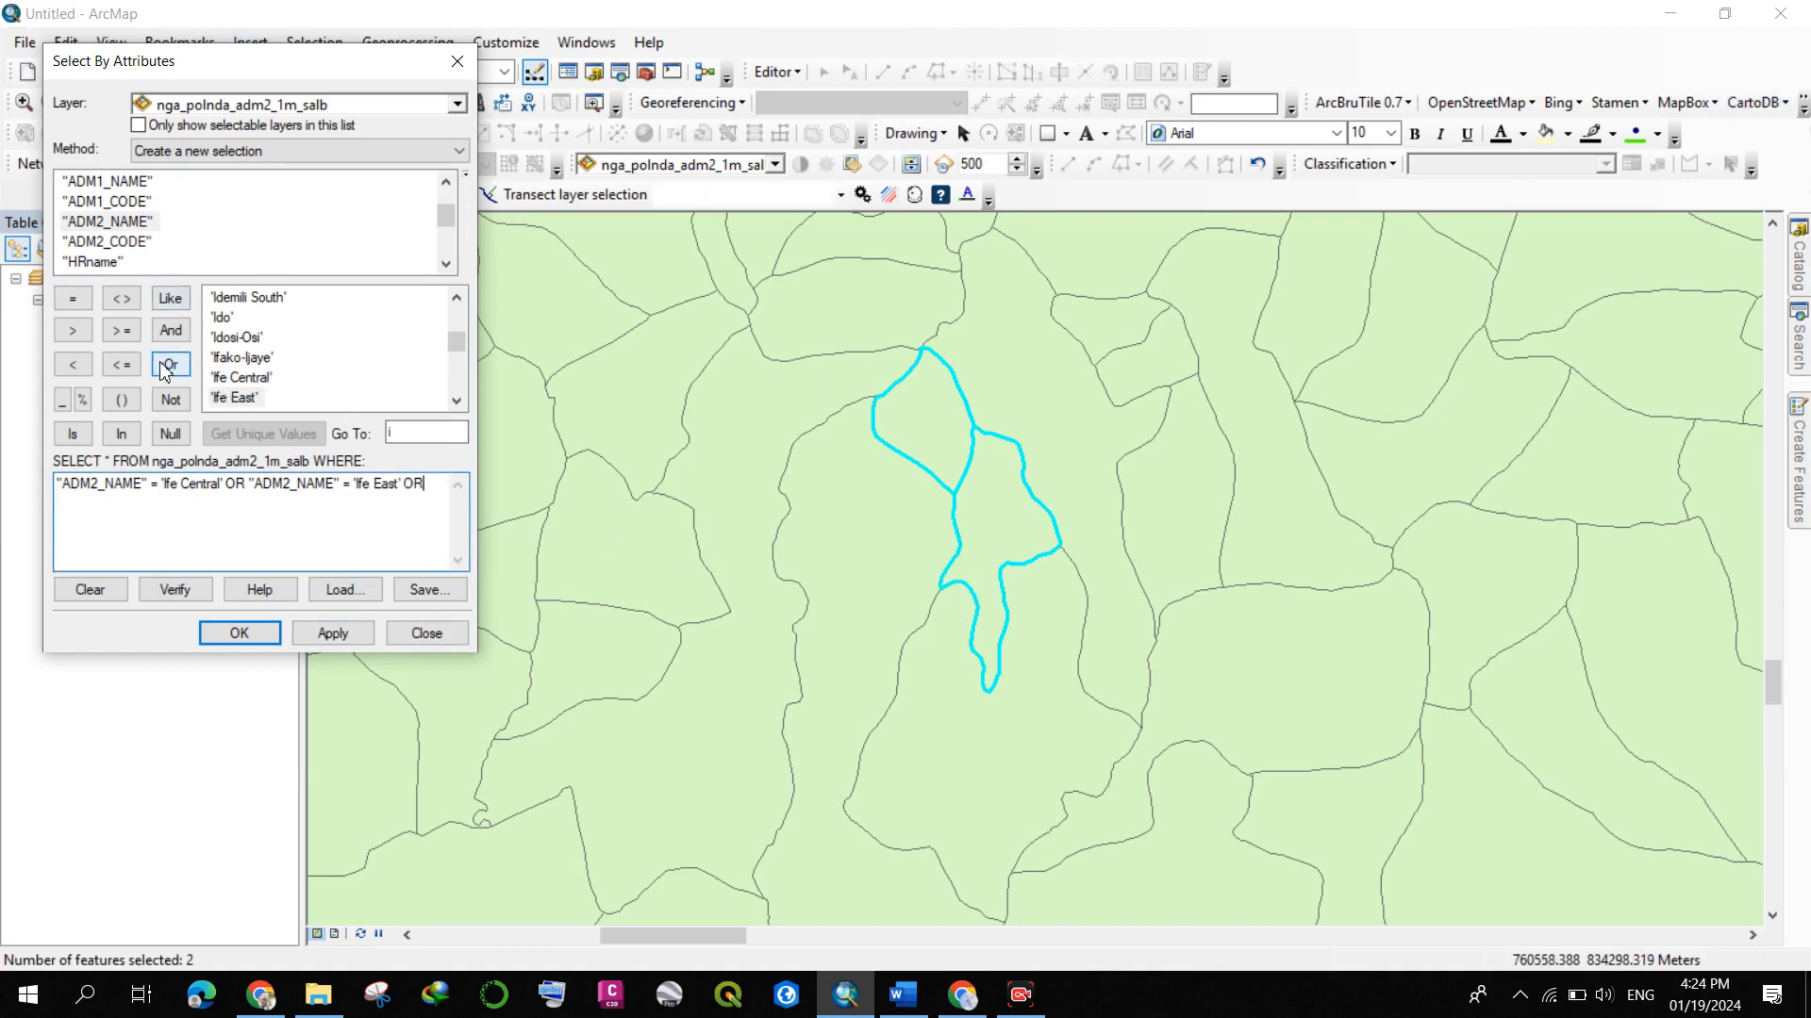
double_click(109, 222)
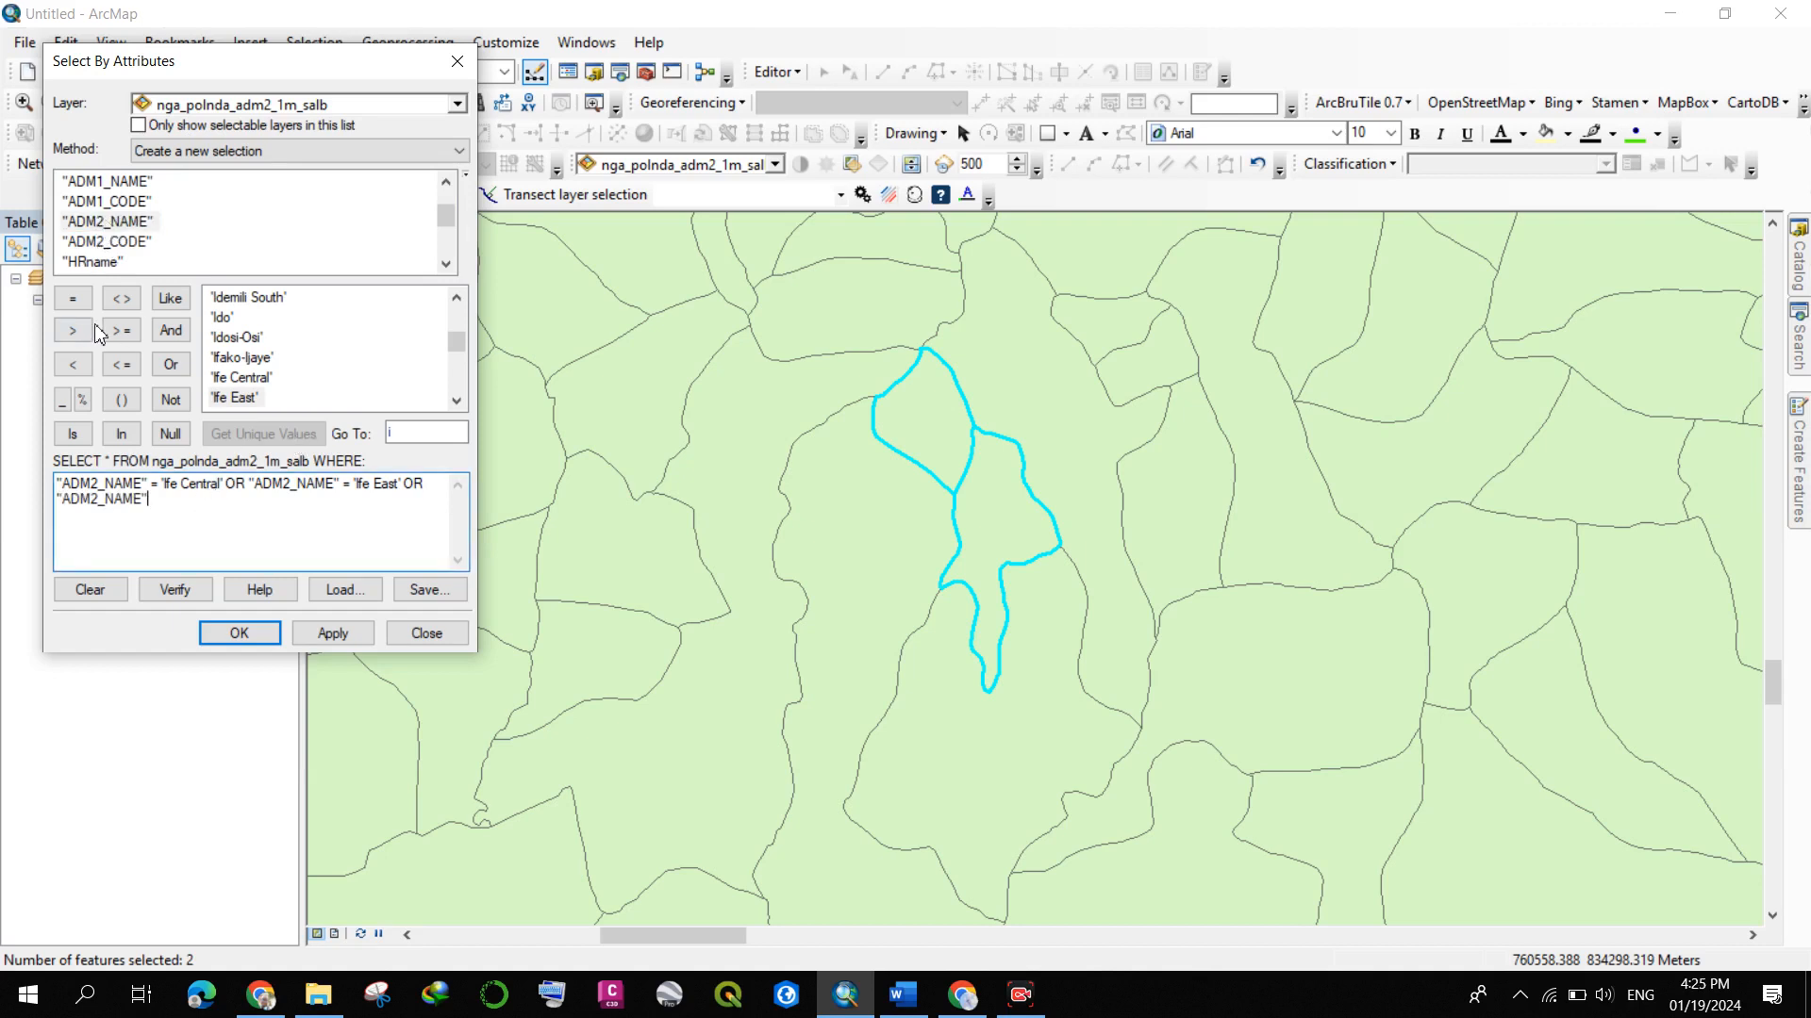
click(73, 298)
scroll(226, 363, down, 1)
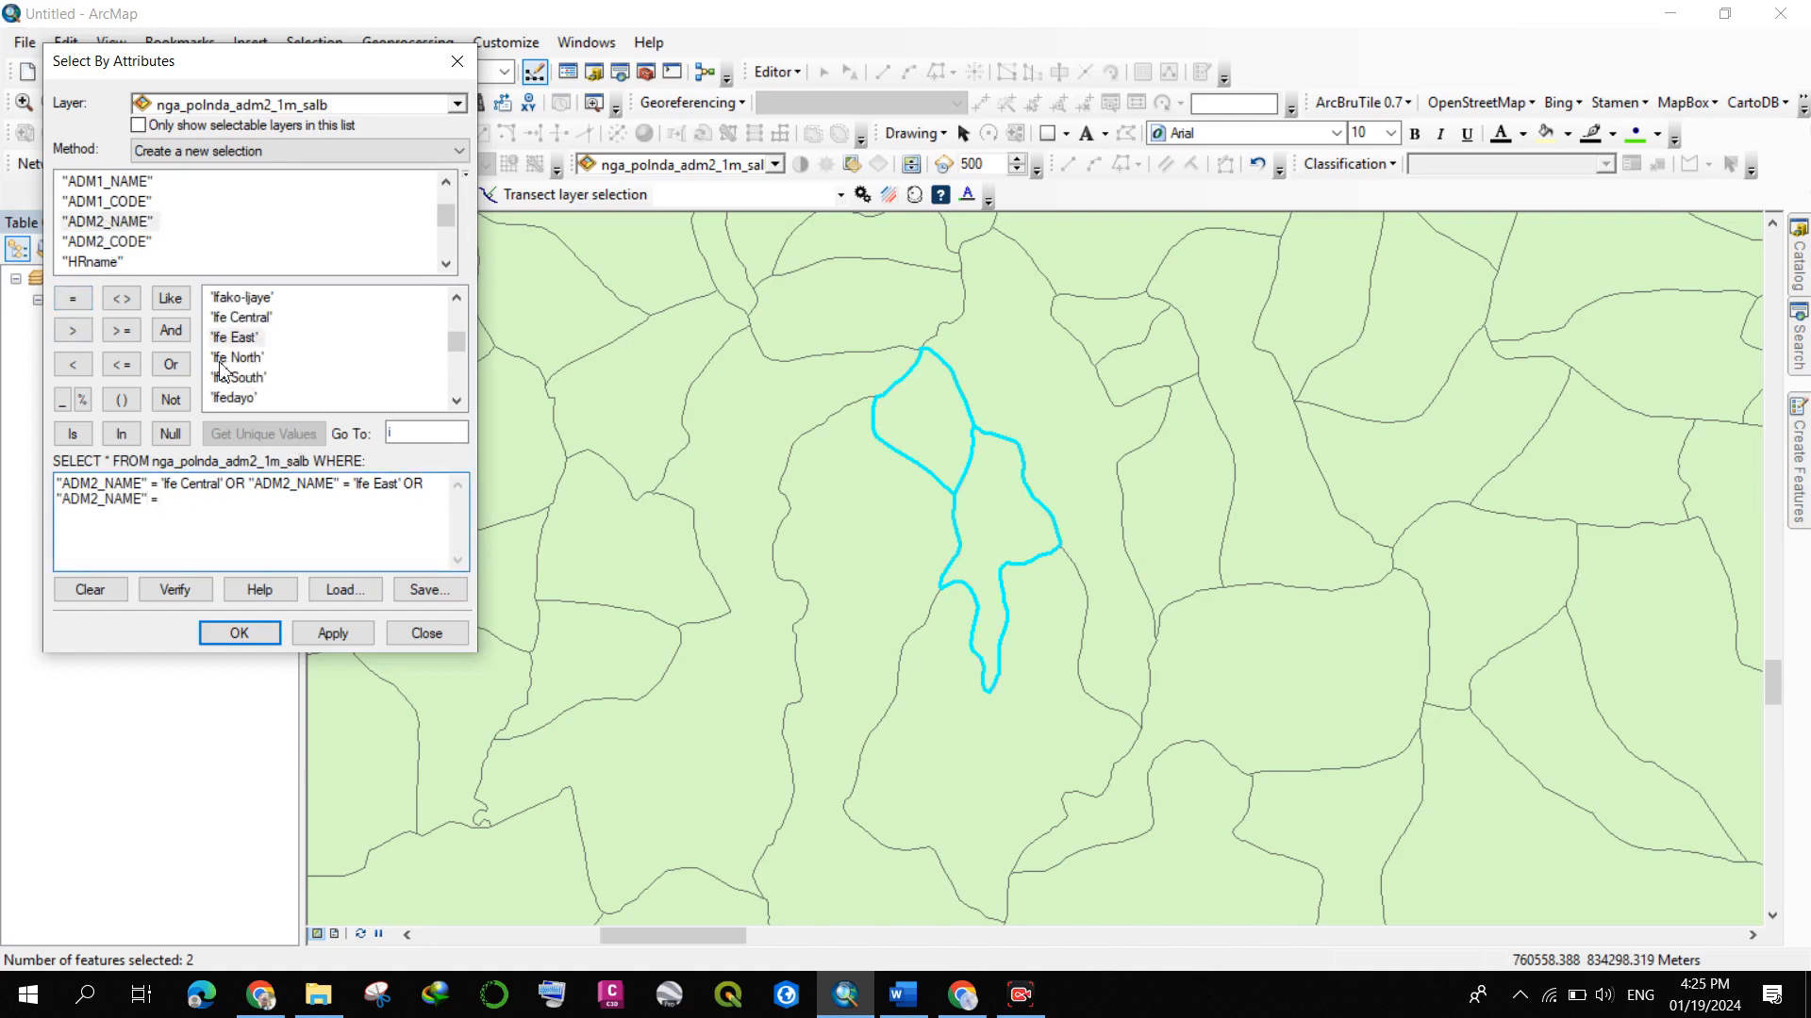
double_click(226, 359)
click(373, 643)
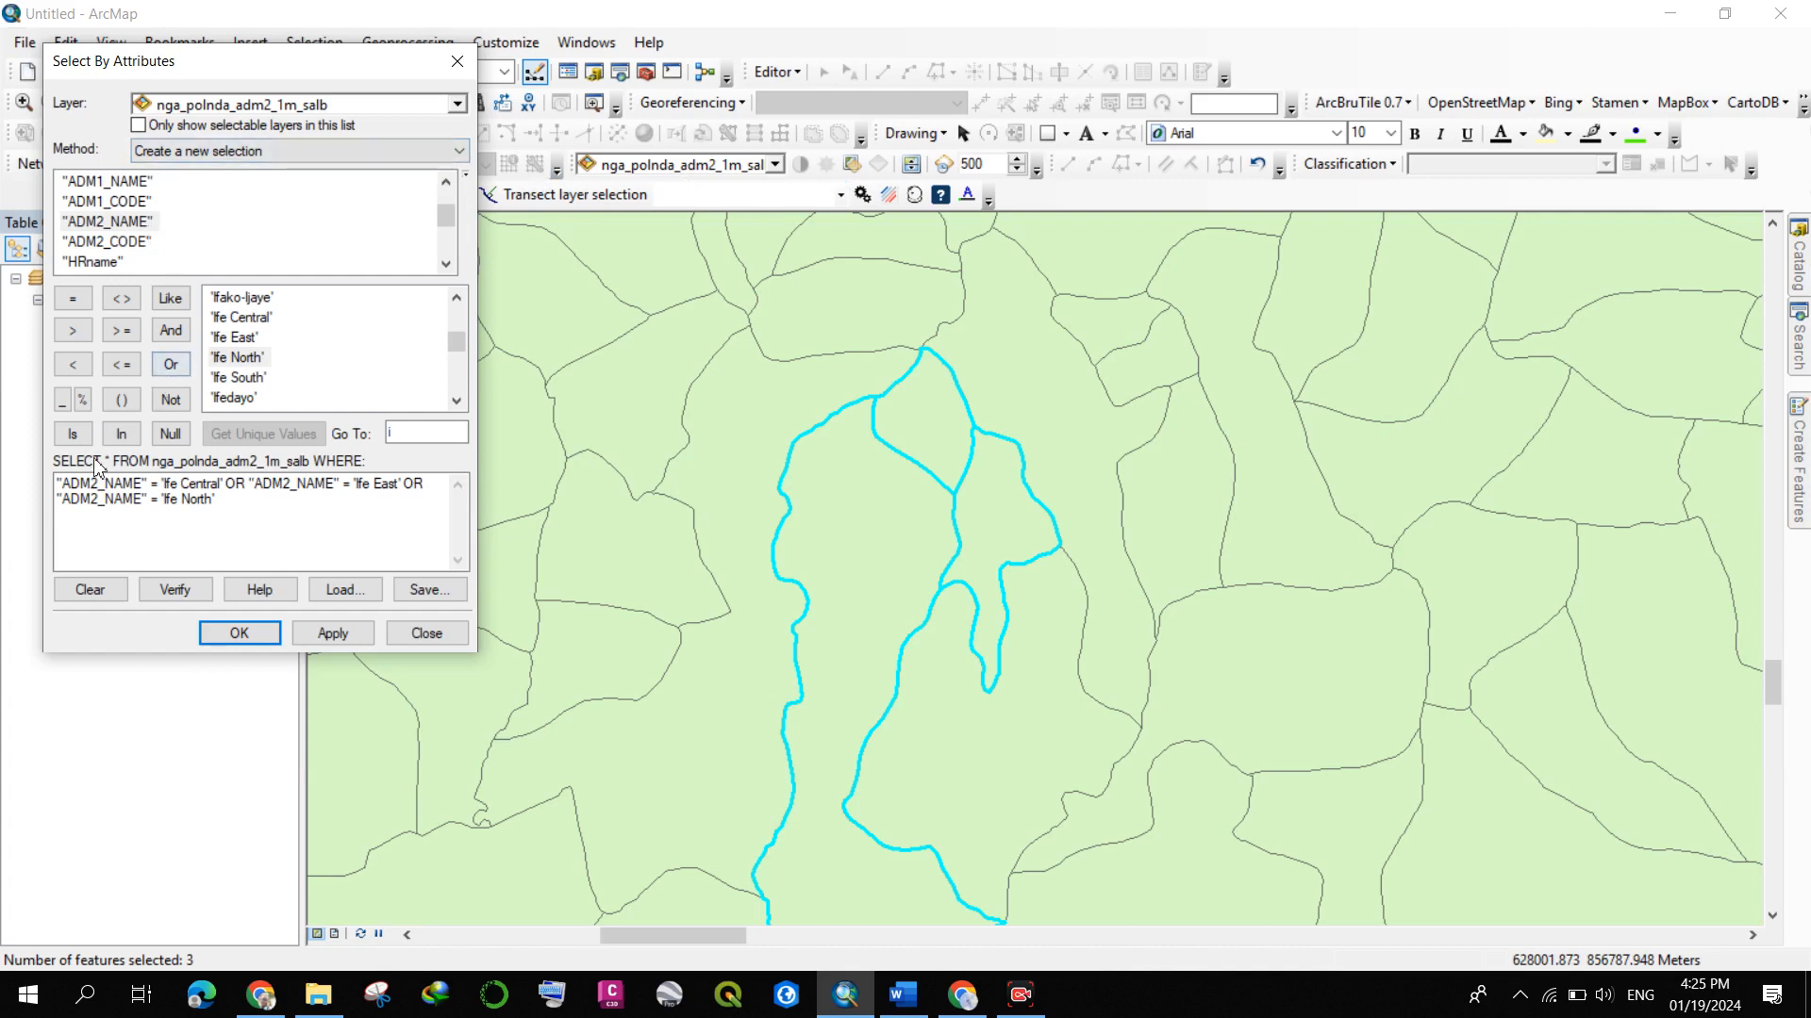
- Add OR "ADM2_NAME" = 'Ife South' to the query expression, apply the selection, and close the attribute query
click(265, 513)
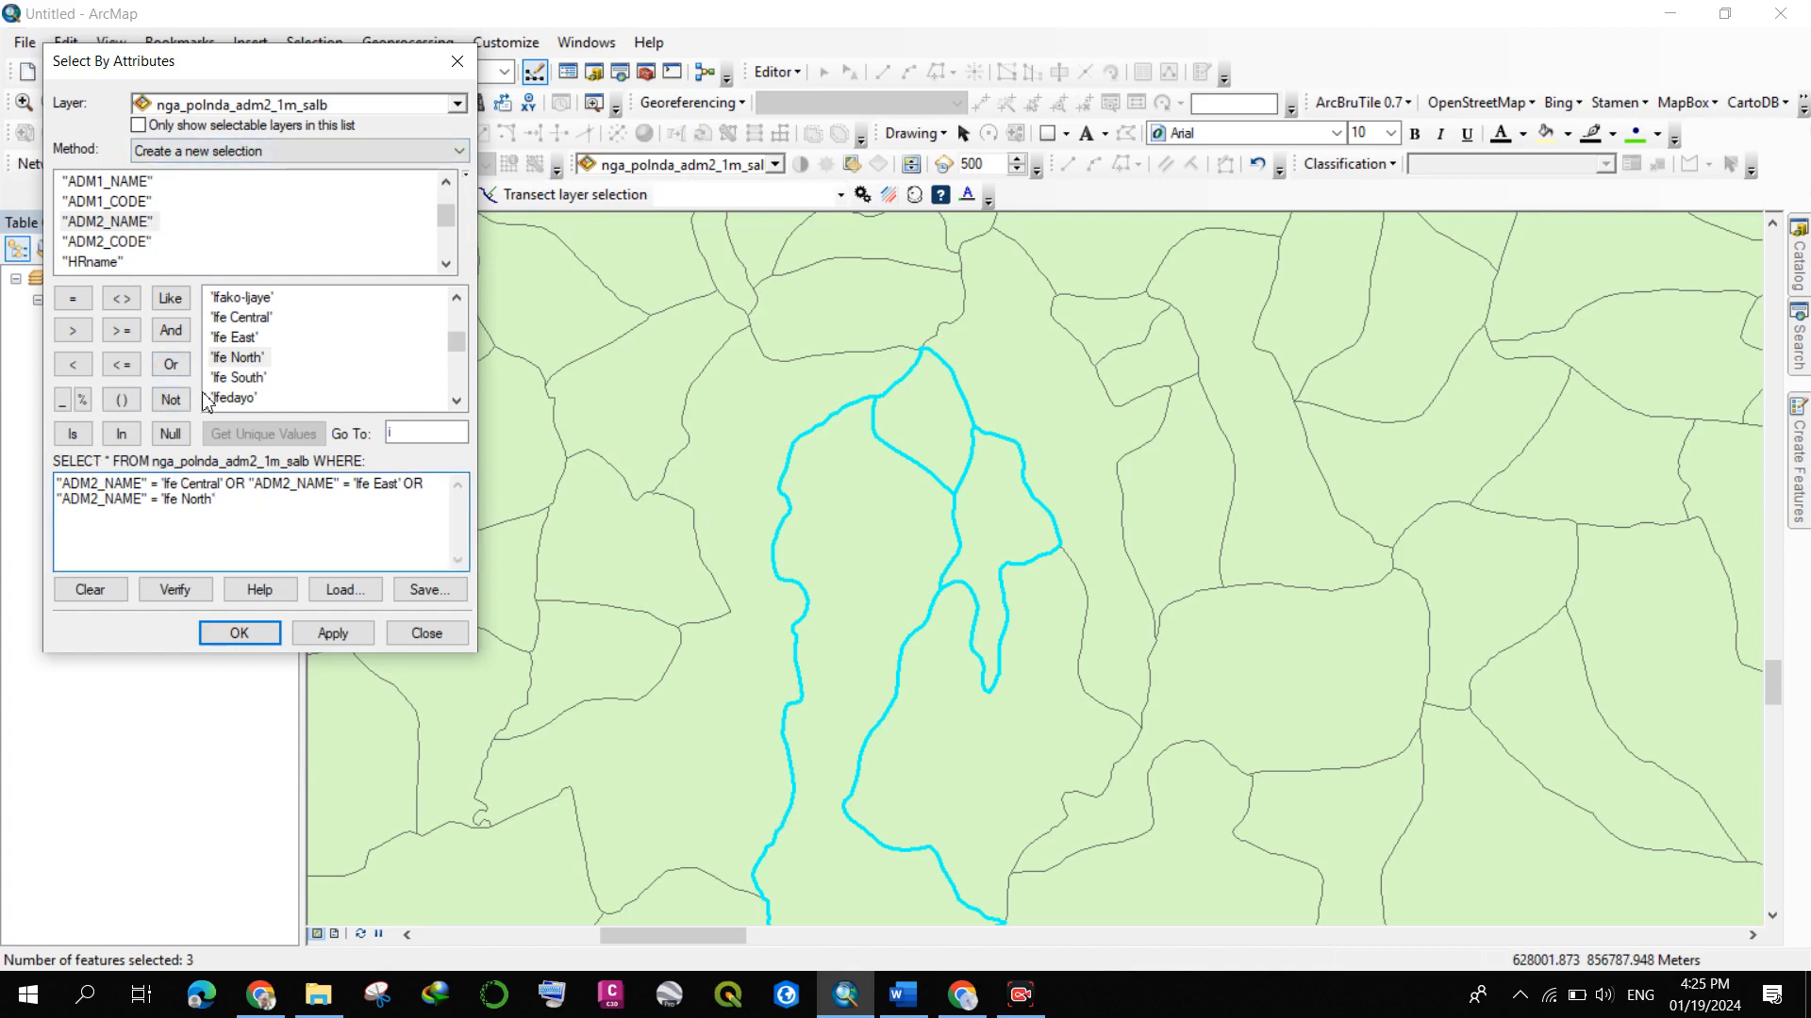
click(170, 364)
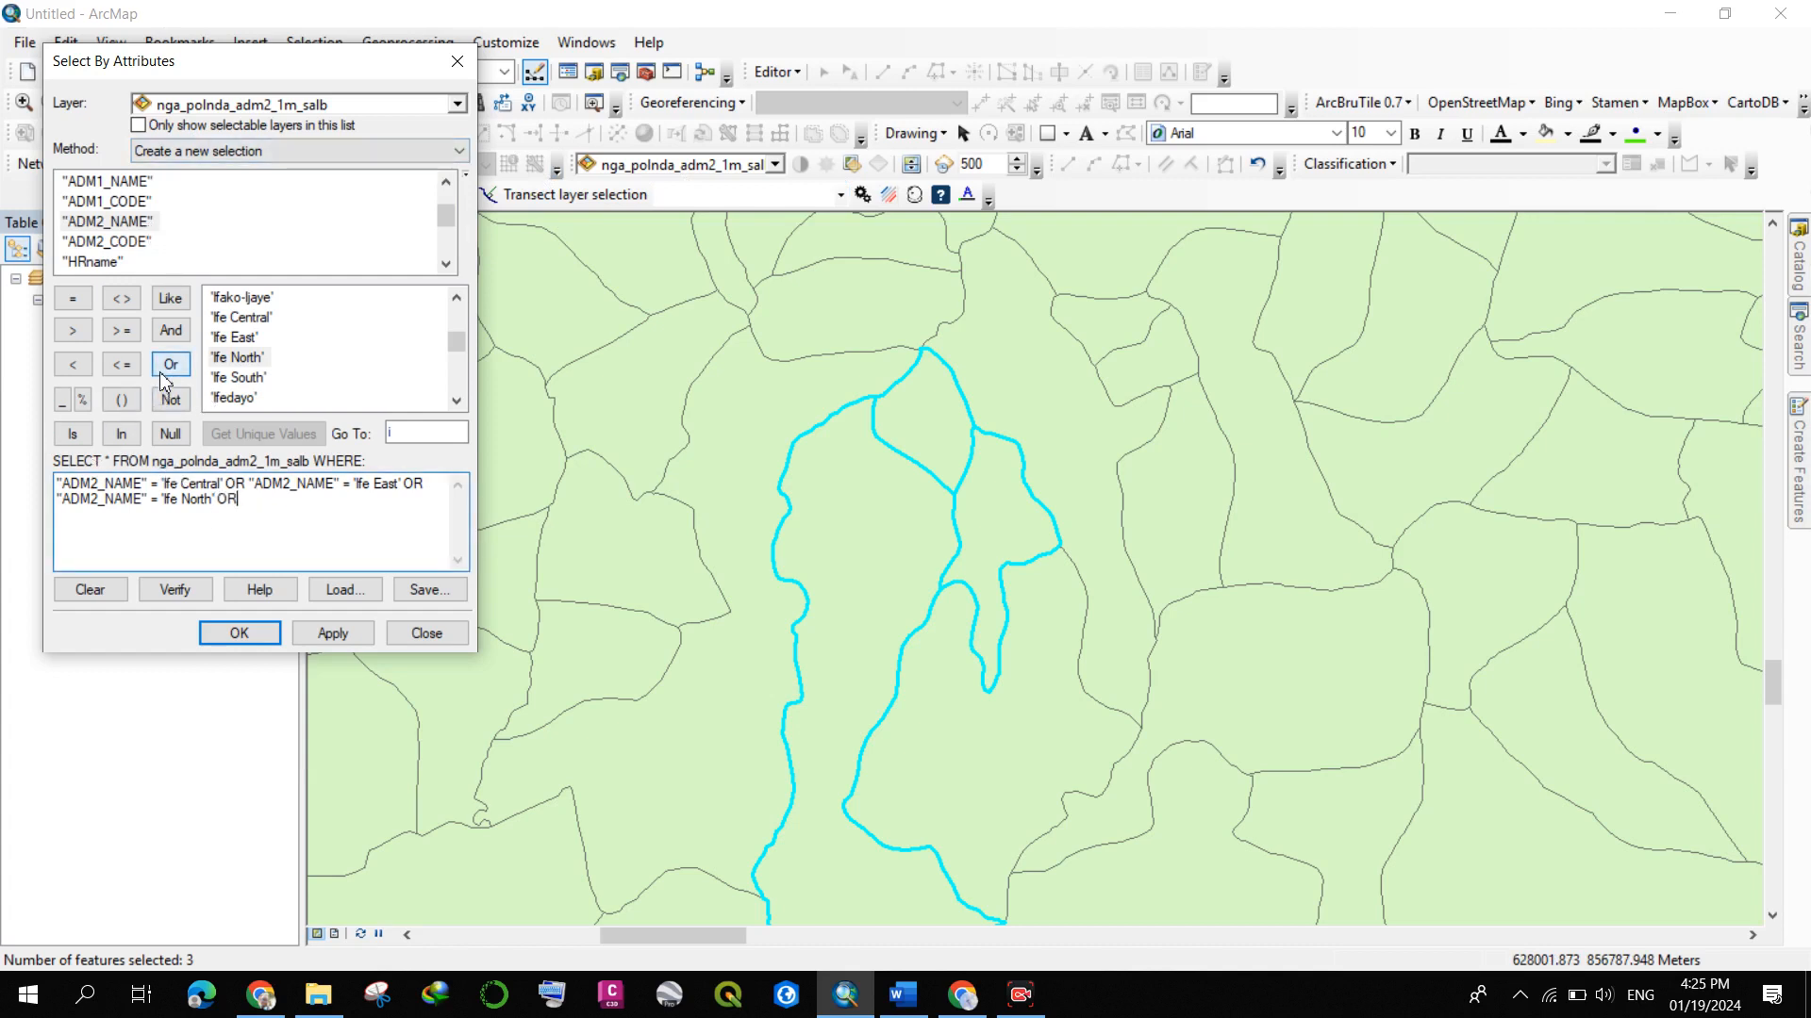
double_click(130, 222)
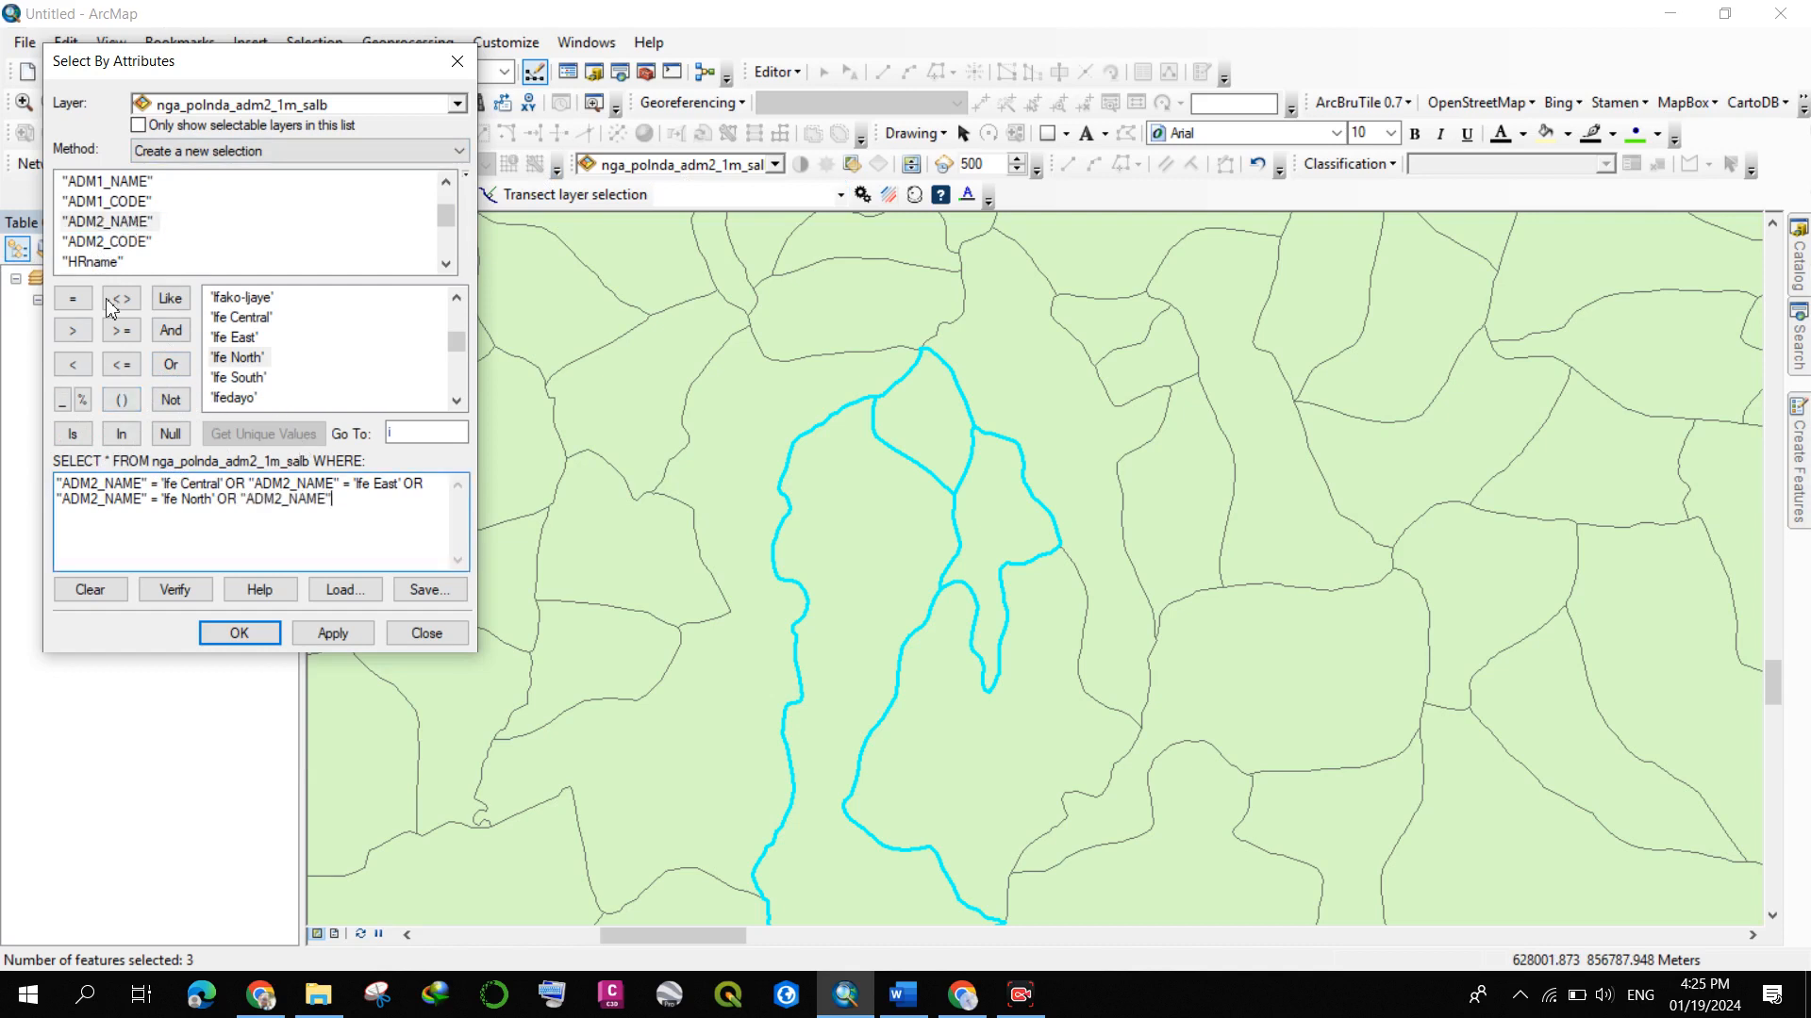
click(73, 298)
double_click(244, 377)
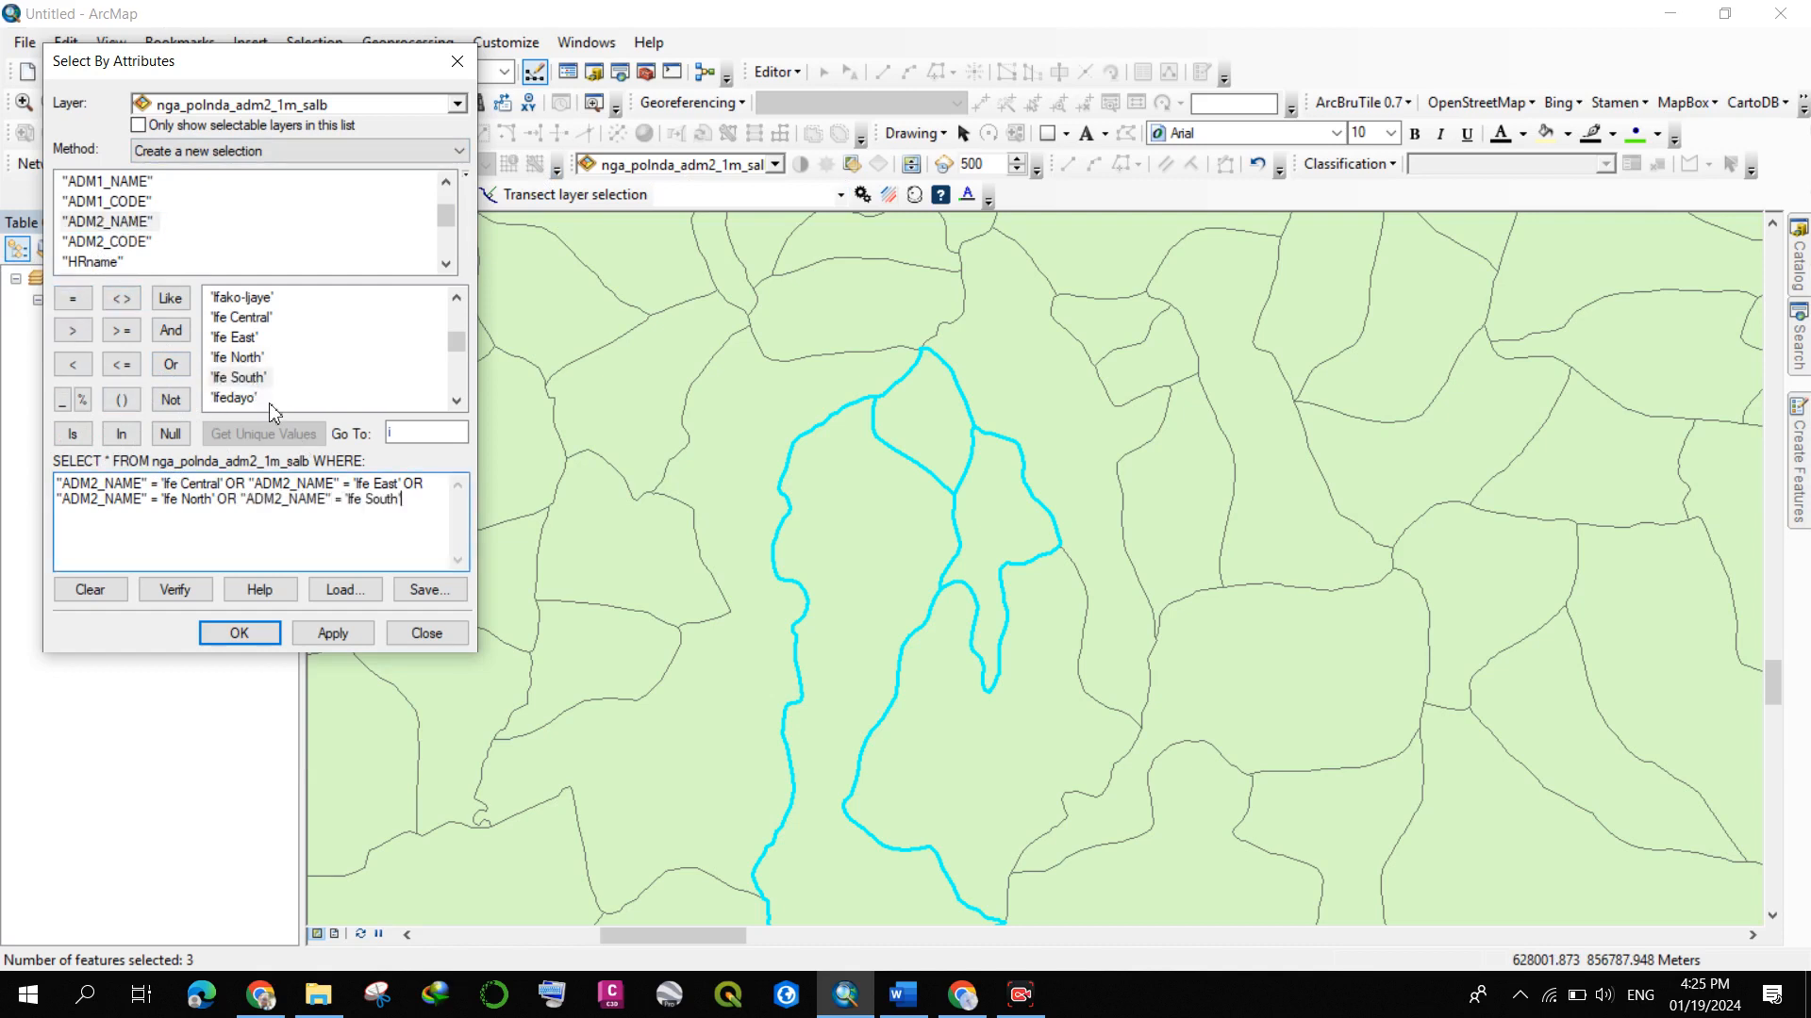
click(330, 634)
scroll(996, 400, up, 1)
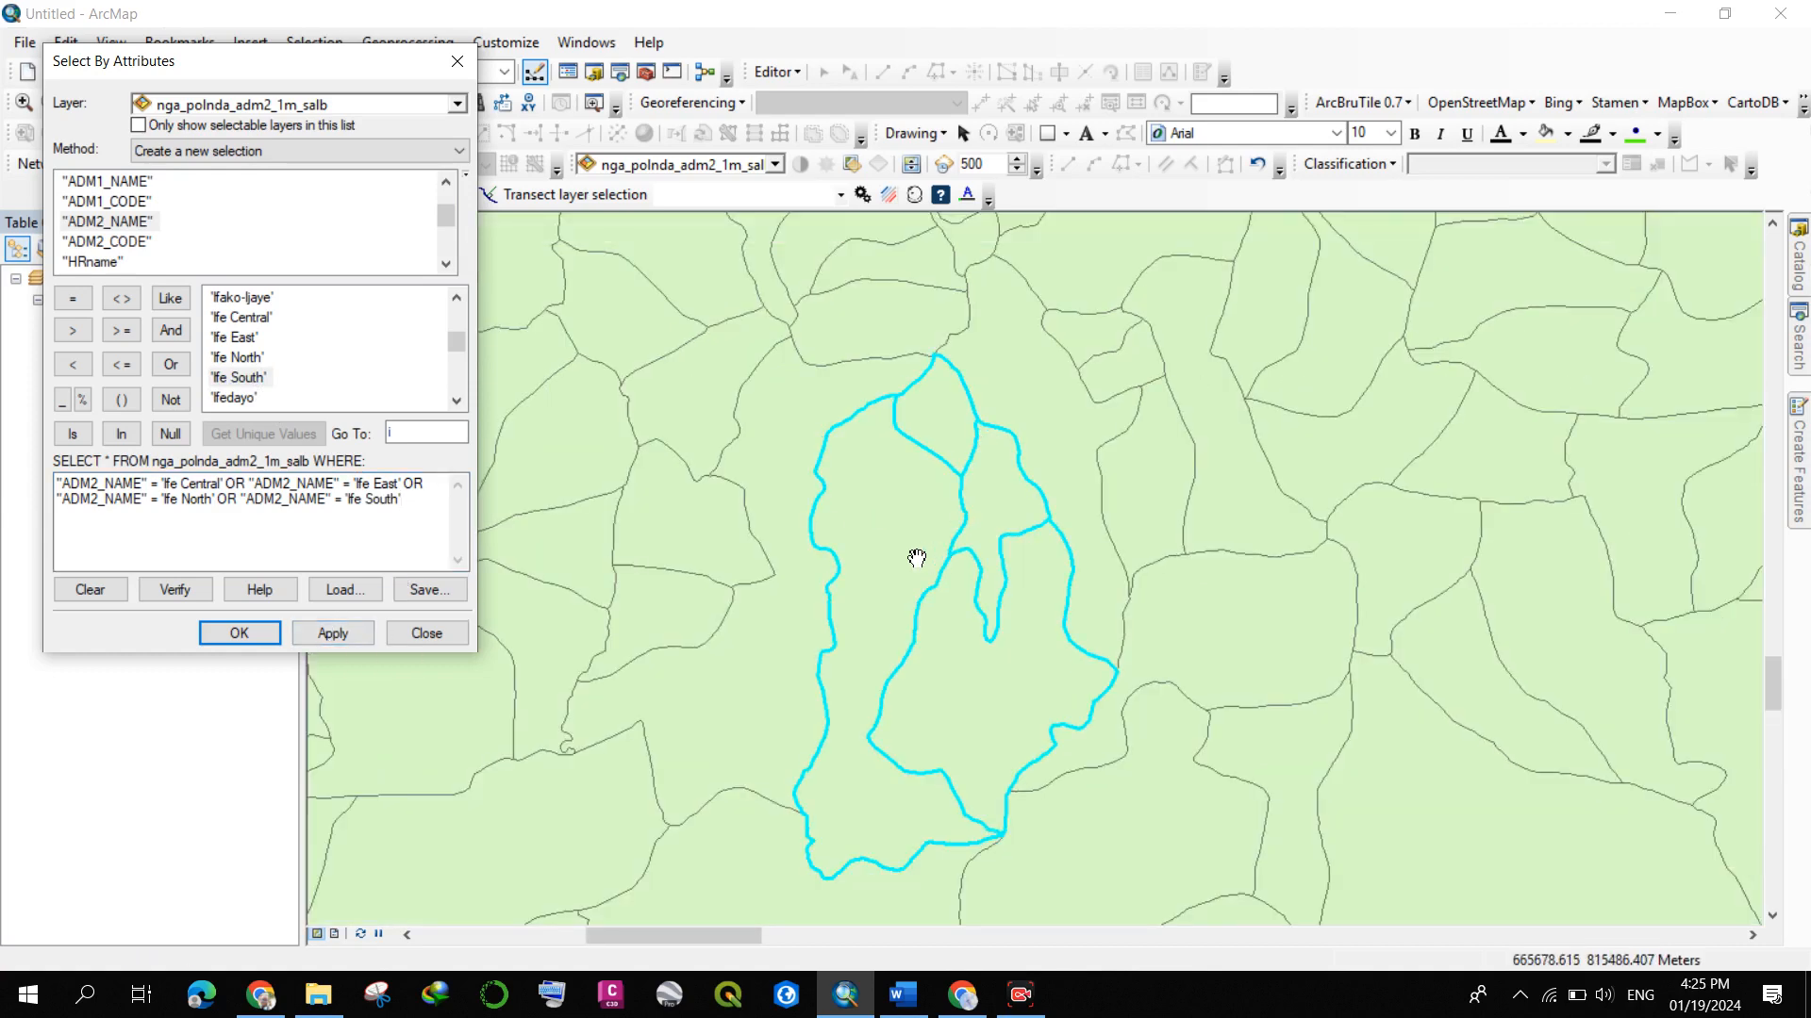
drag(946, 618, 960, 531)
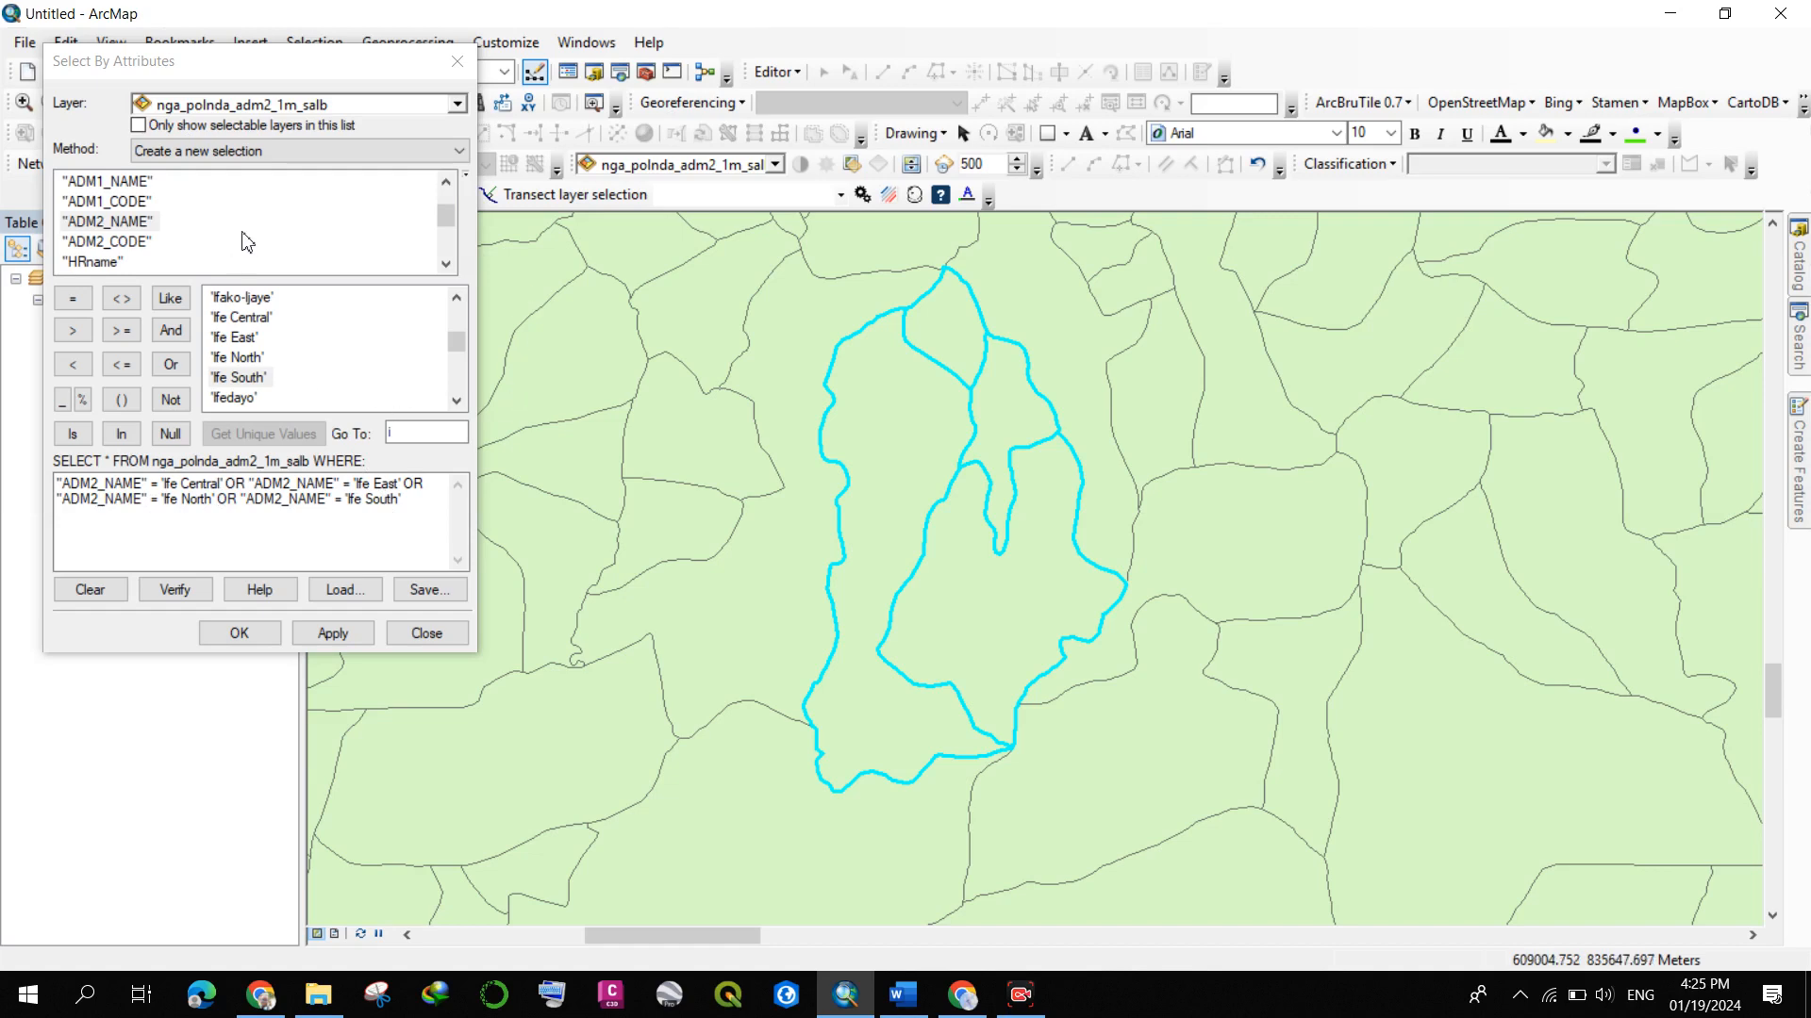
click(239, 633)
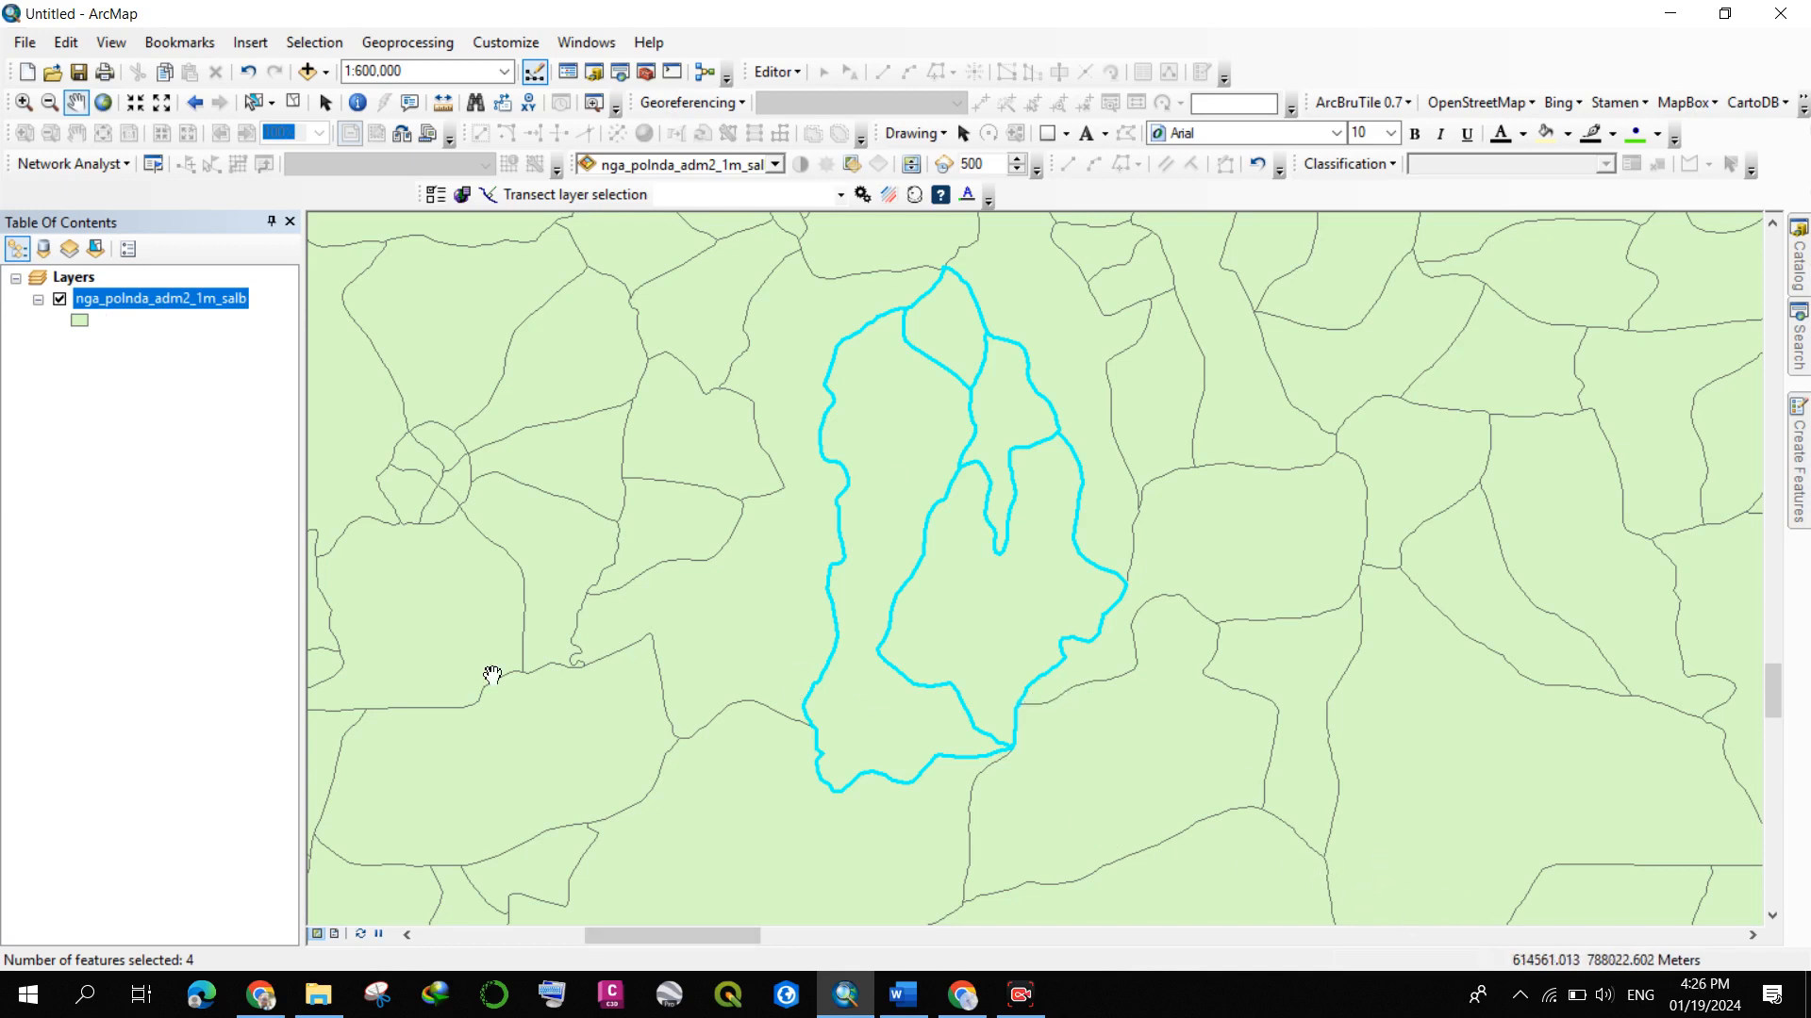
- Create a new layer from the selected features of nga_polnda_adm2_1m_salb and remove the original layer from the map
click(130, 300)
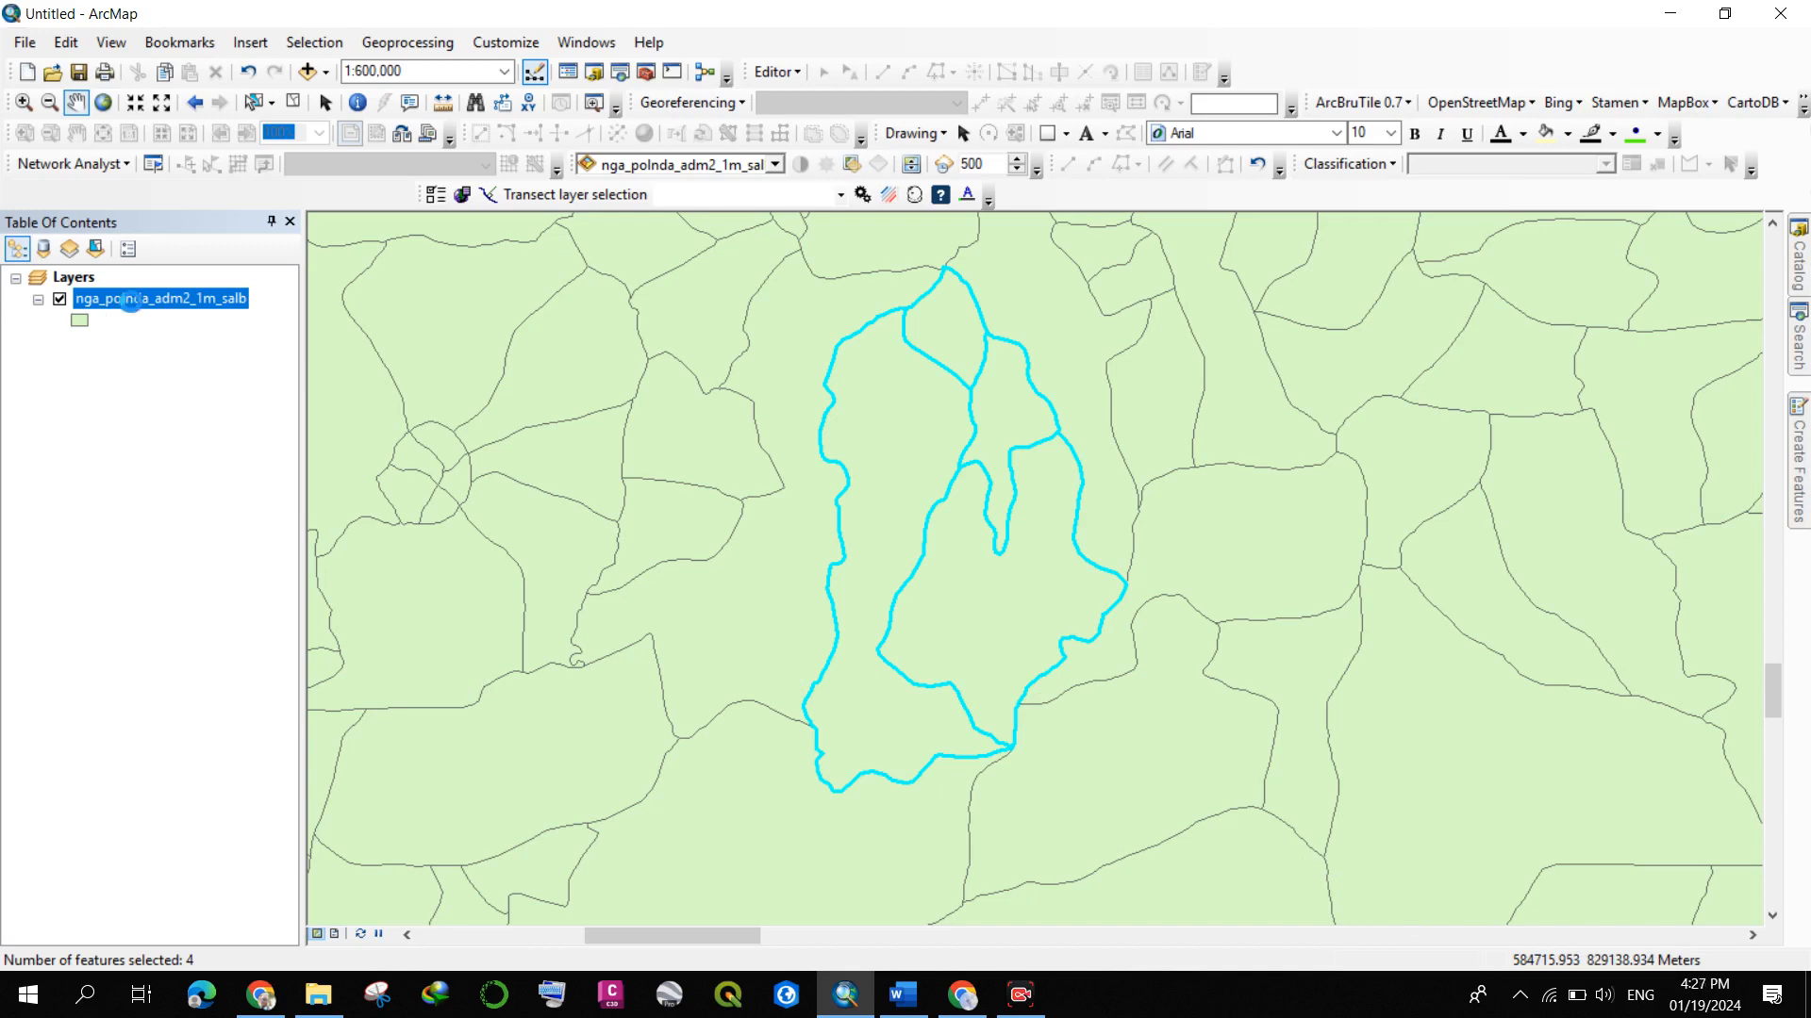
right_click(132, 300)
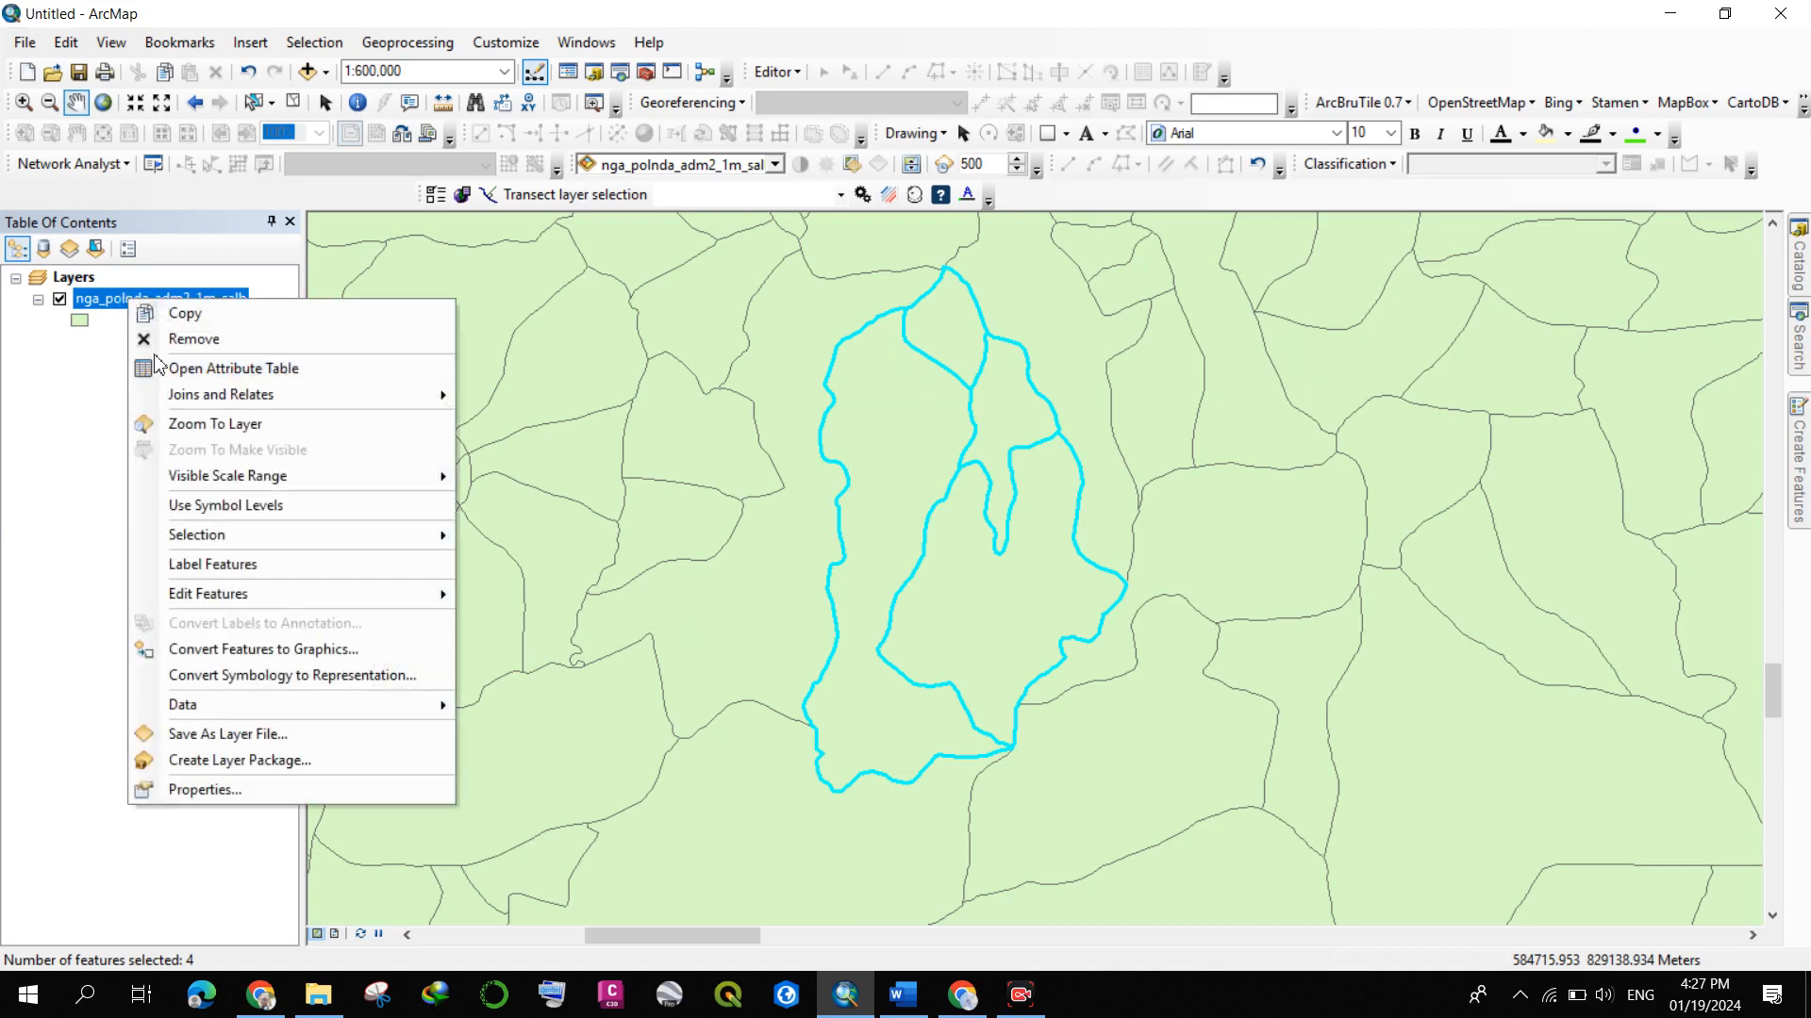
mouse_move(267, 535)
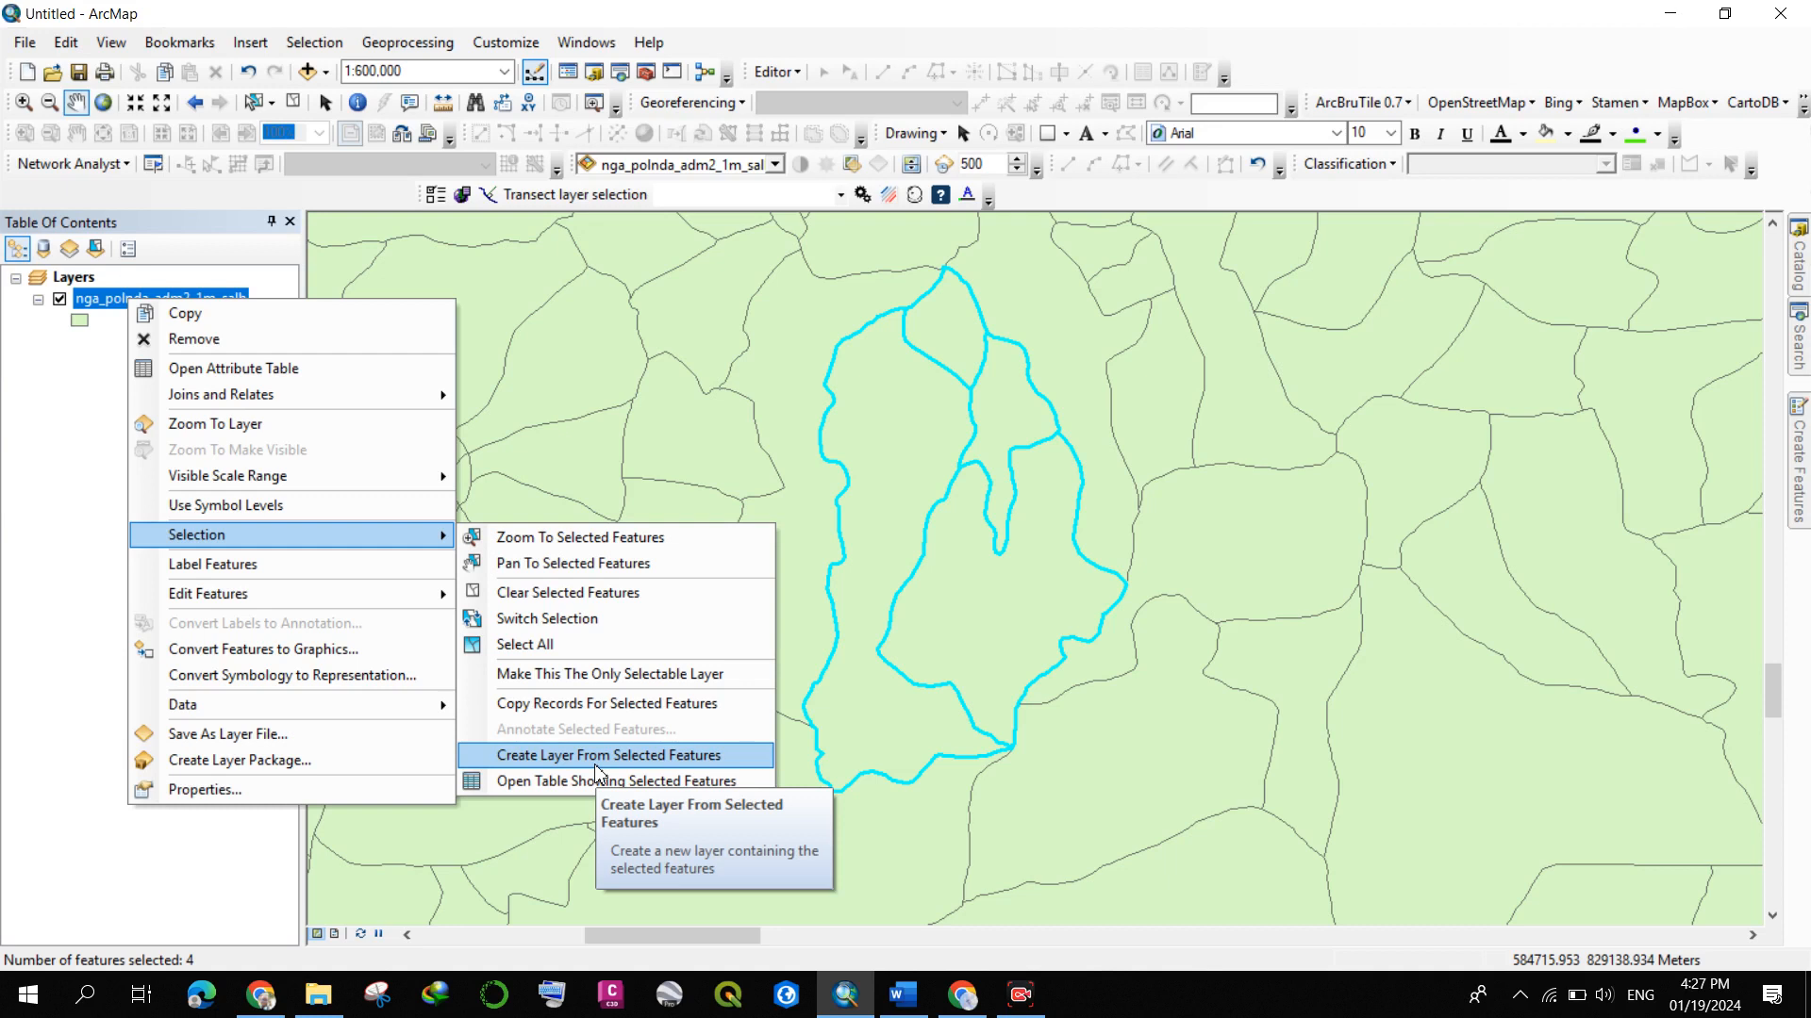
click(541, 758)
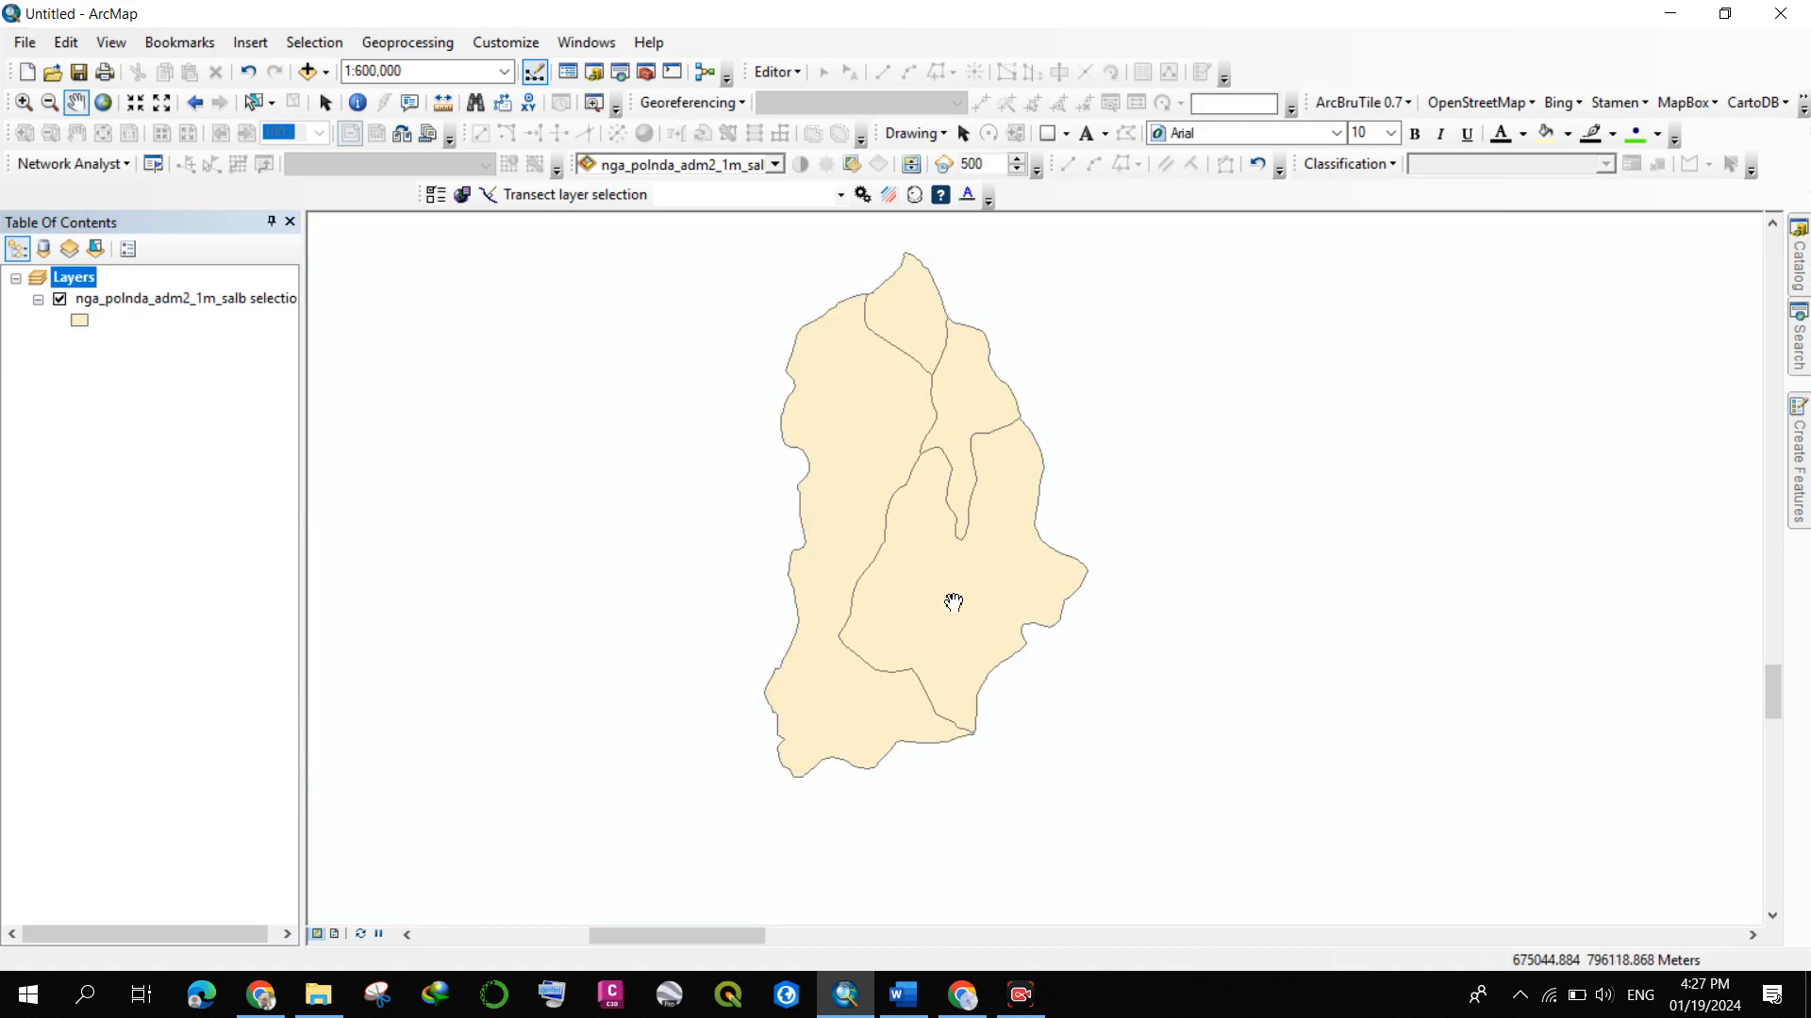
drag(925, 598, 744, 566)
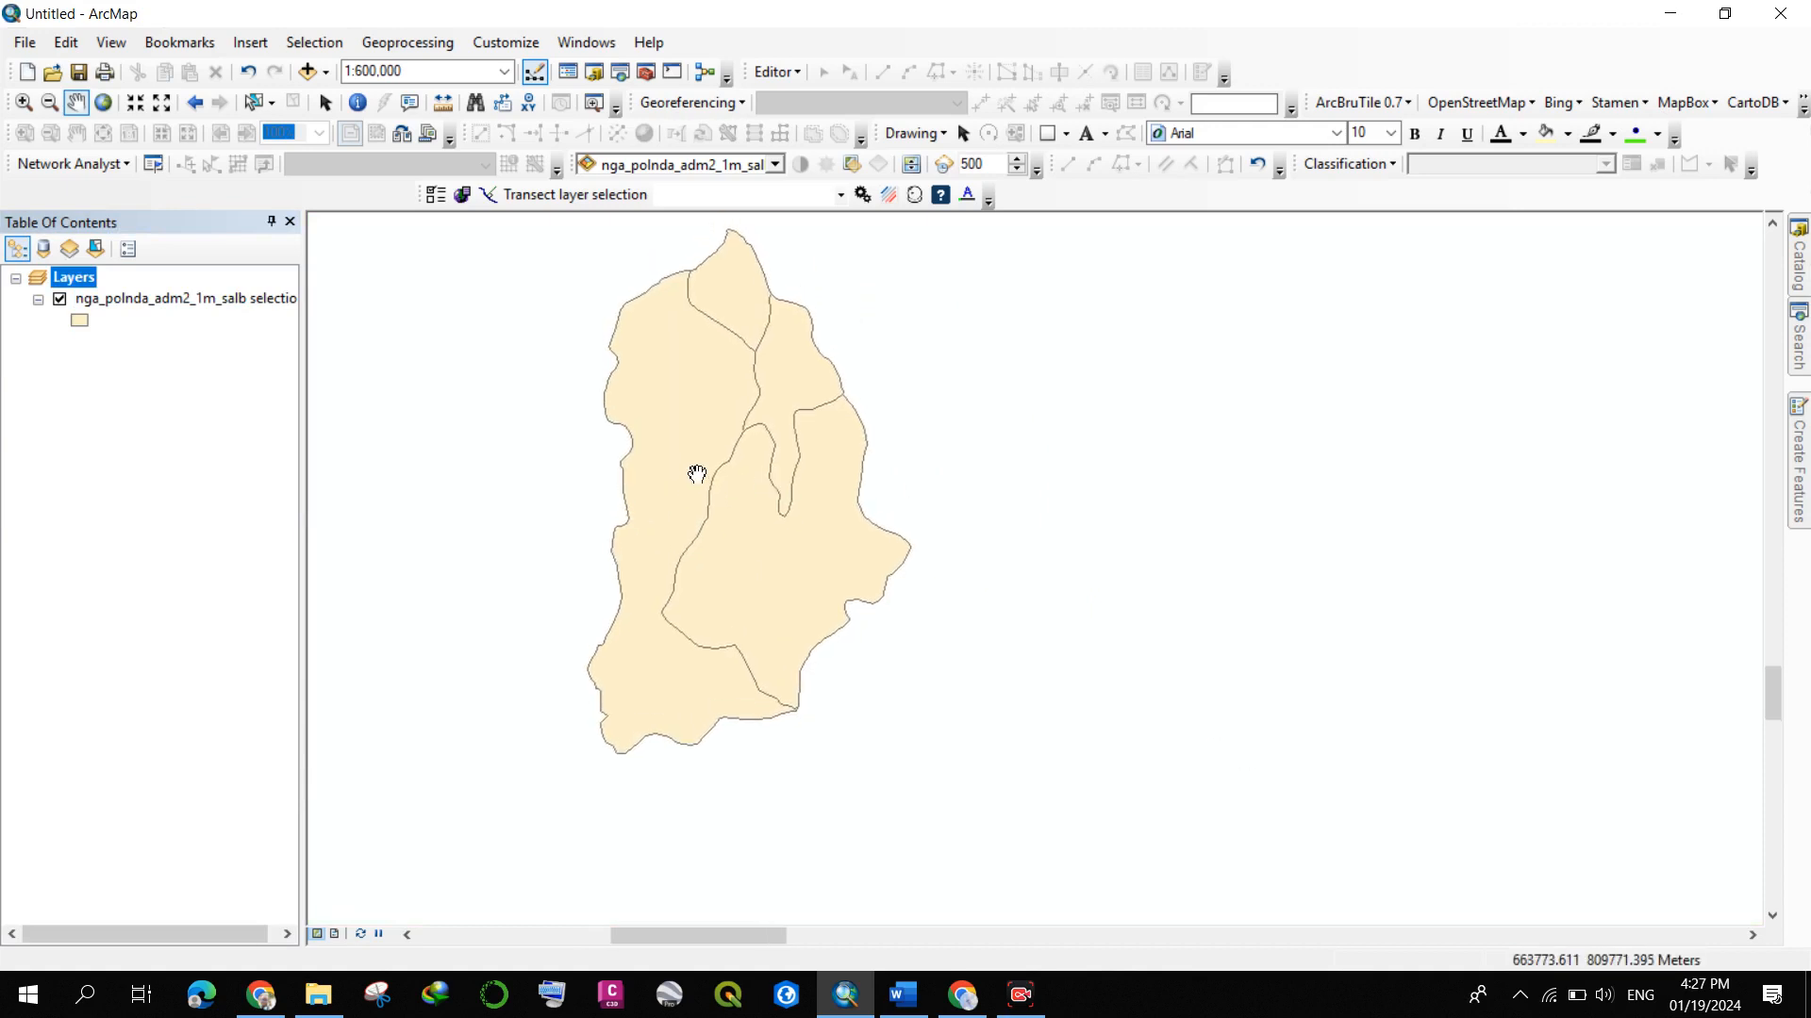
scroll(745, 429, down, 1)
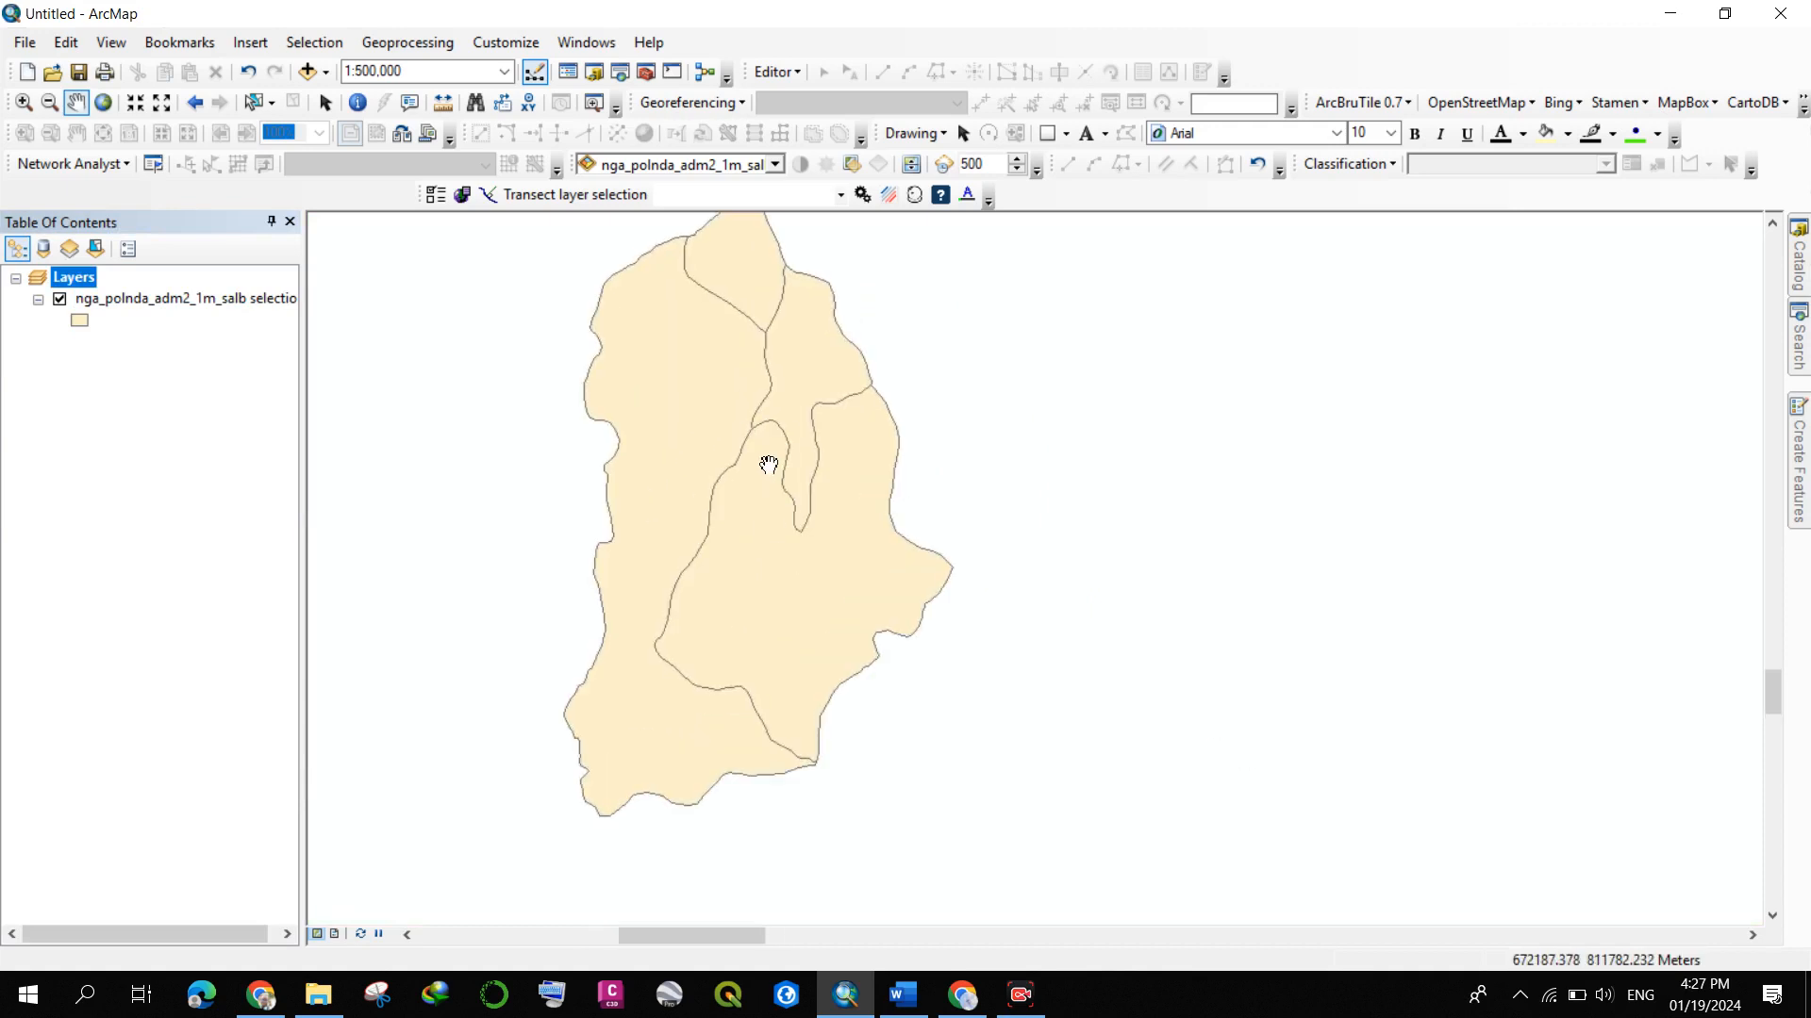
drag(767, 461, 836, 510)
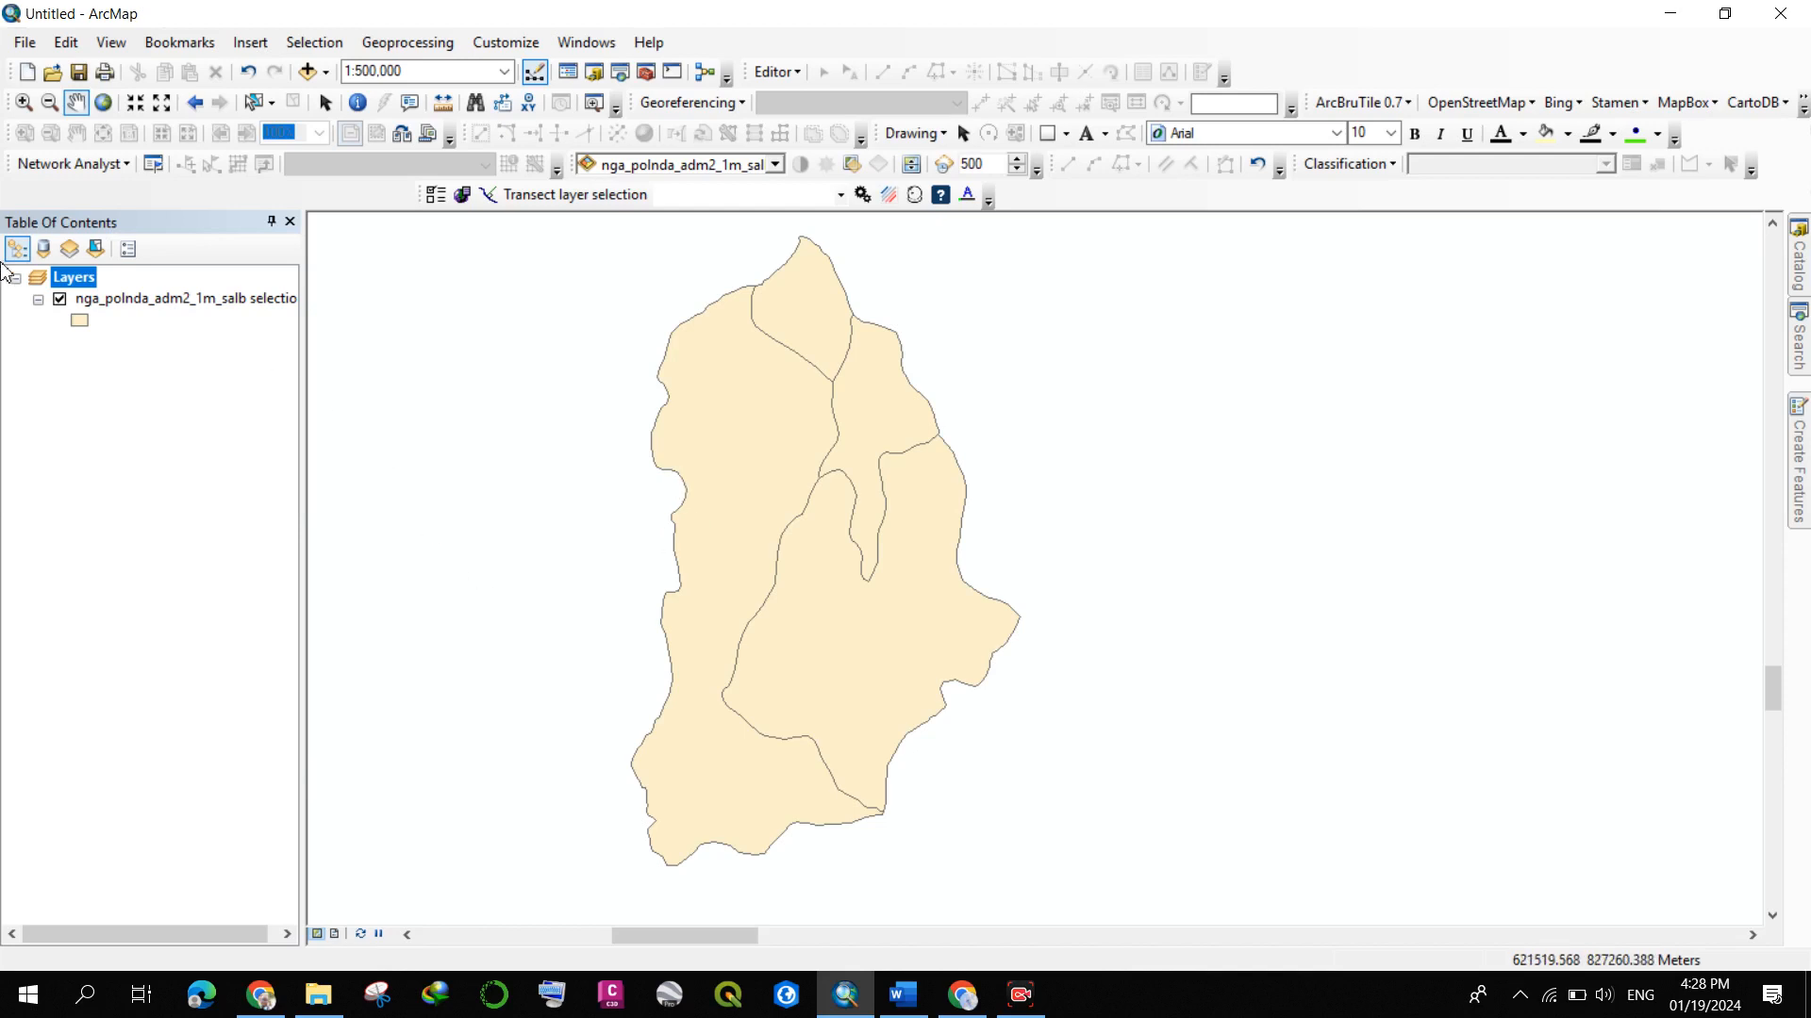
- Start an edit session and select all four Ife local government polygons together
click(788, 75)
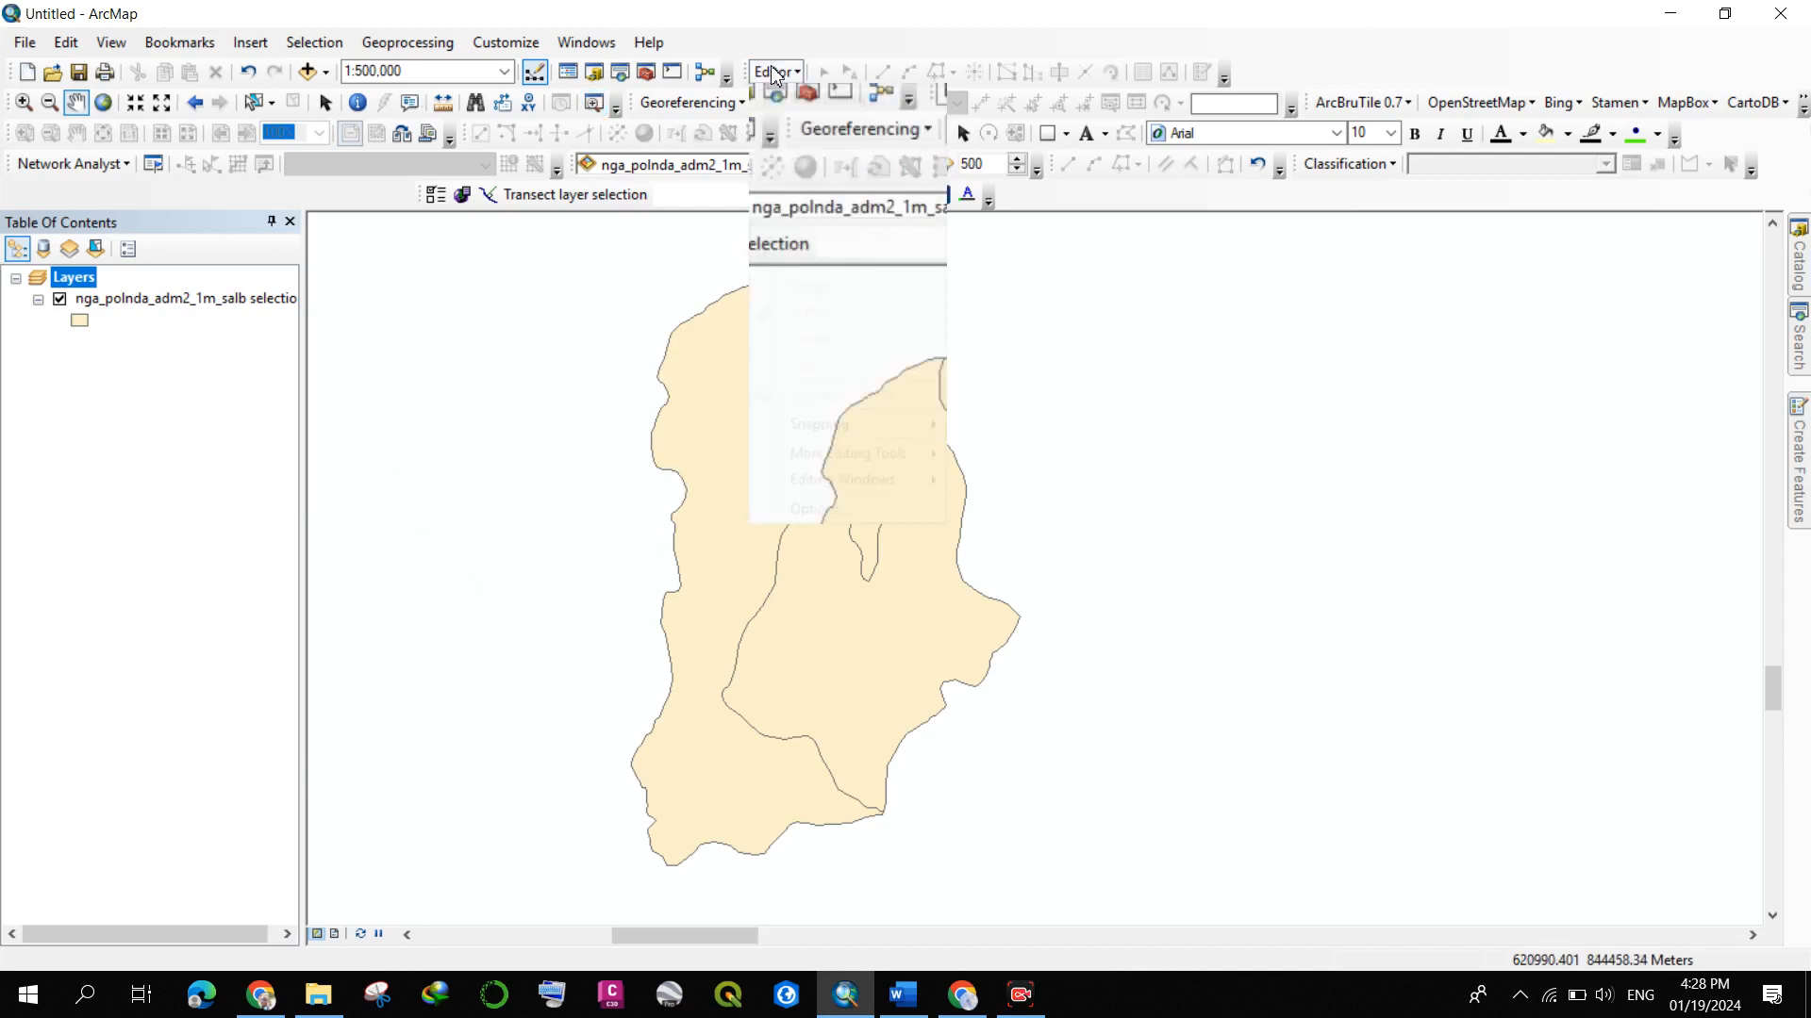
click(840, 105)
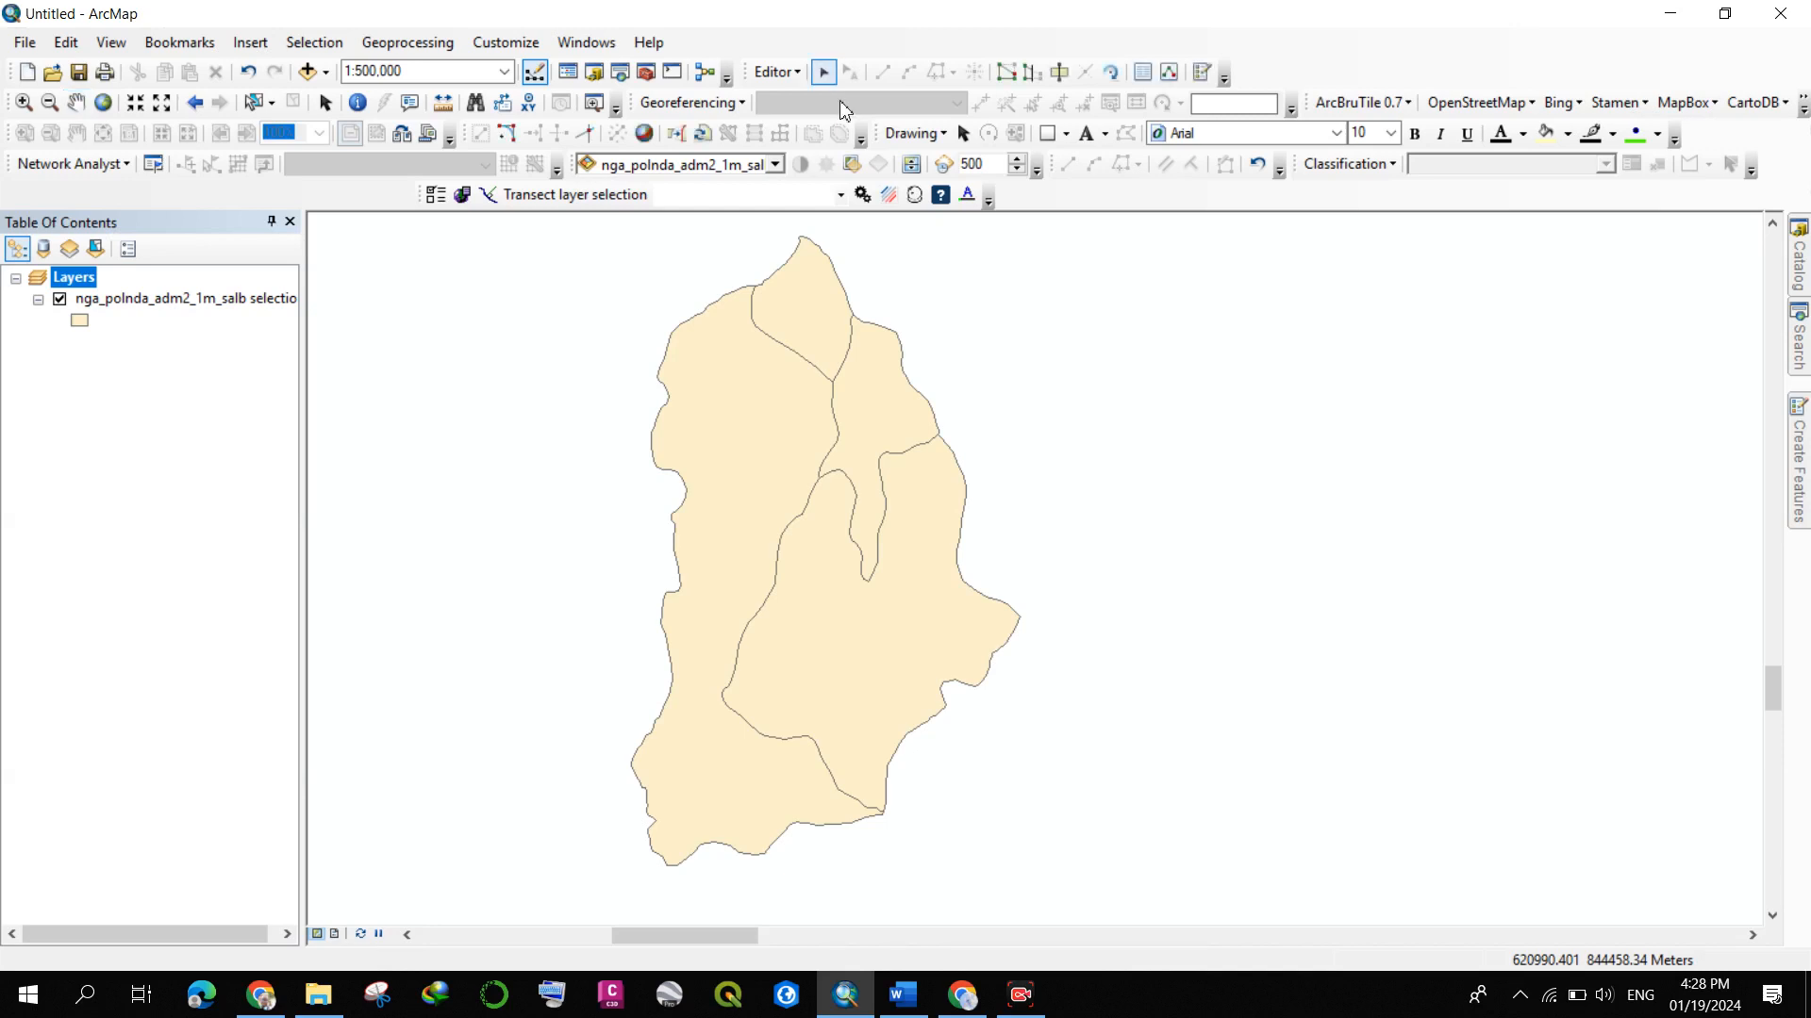
click(795, 331)
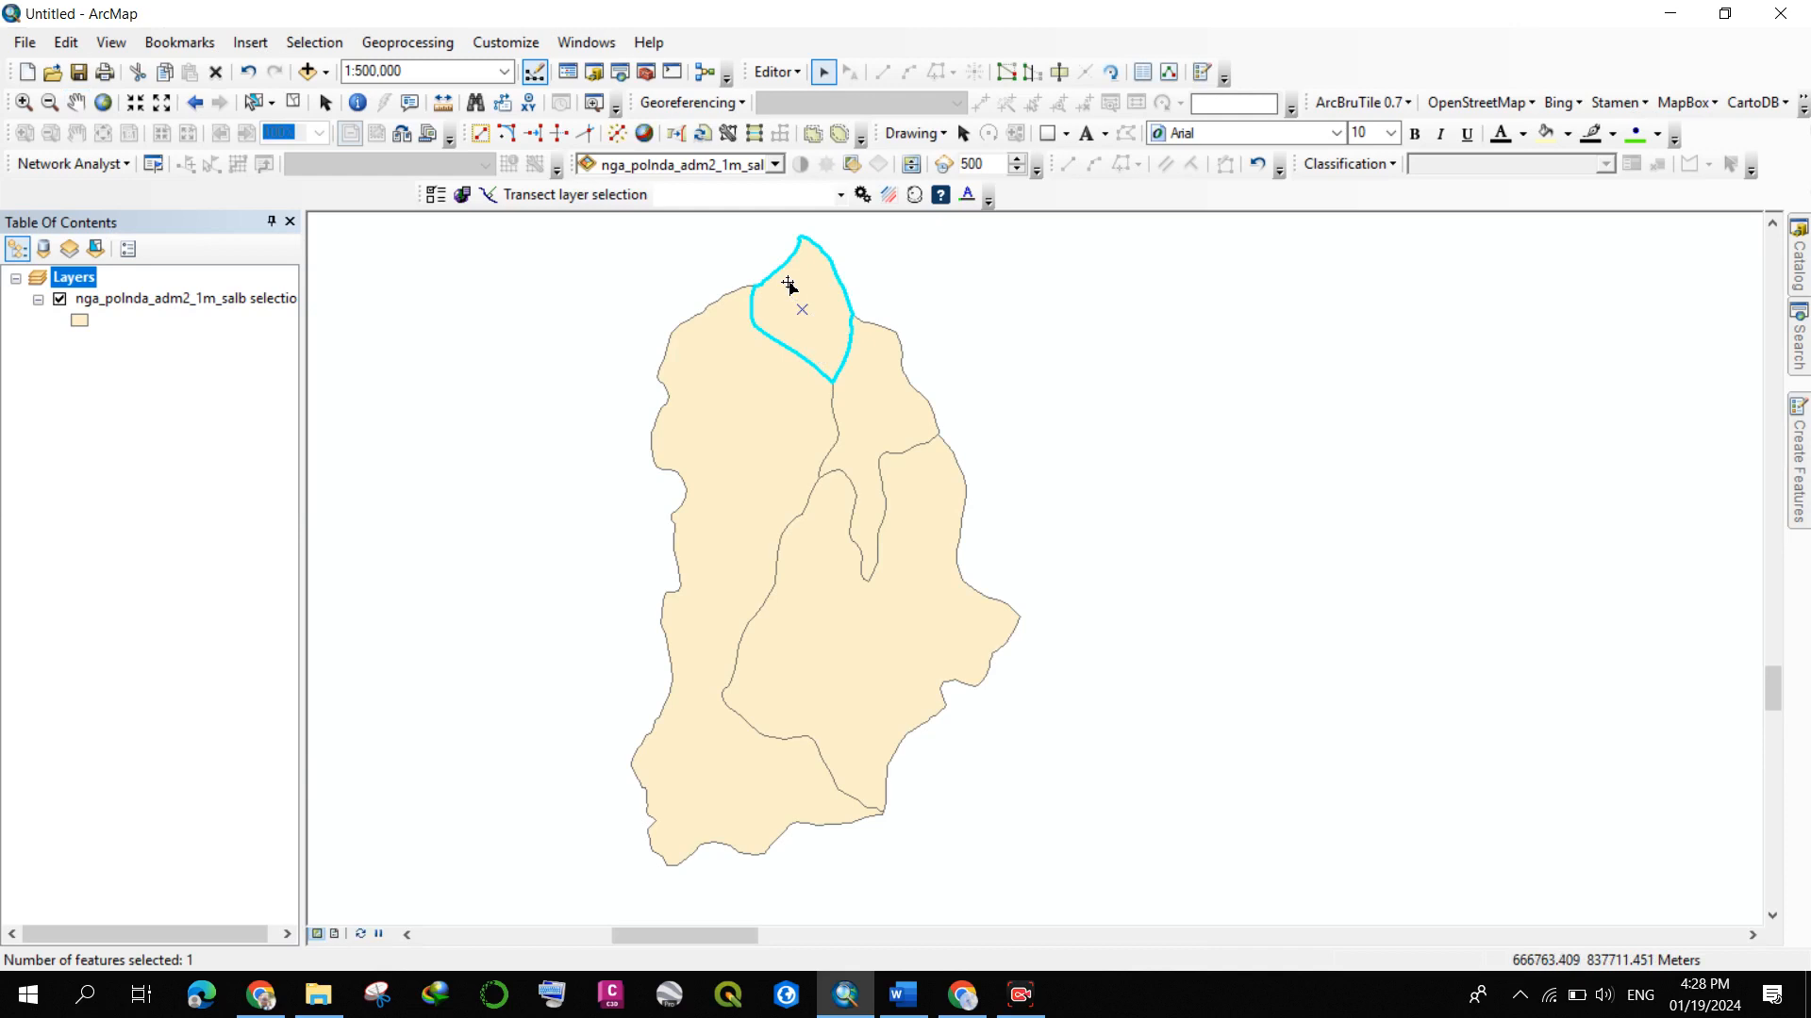
click(867, 364)
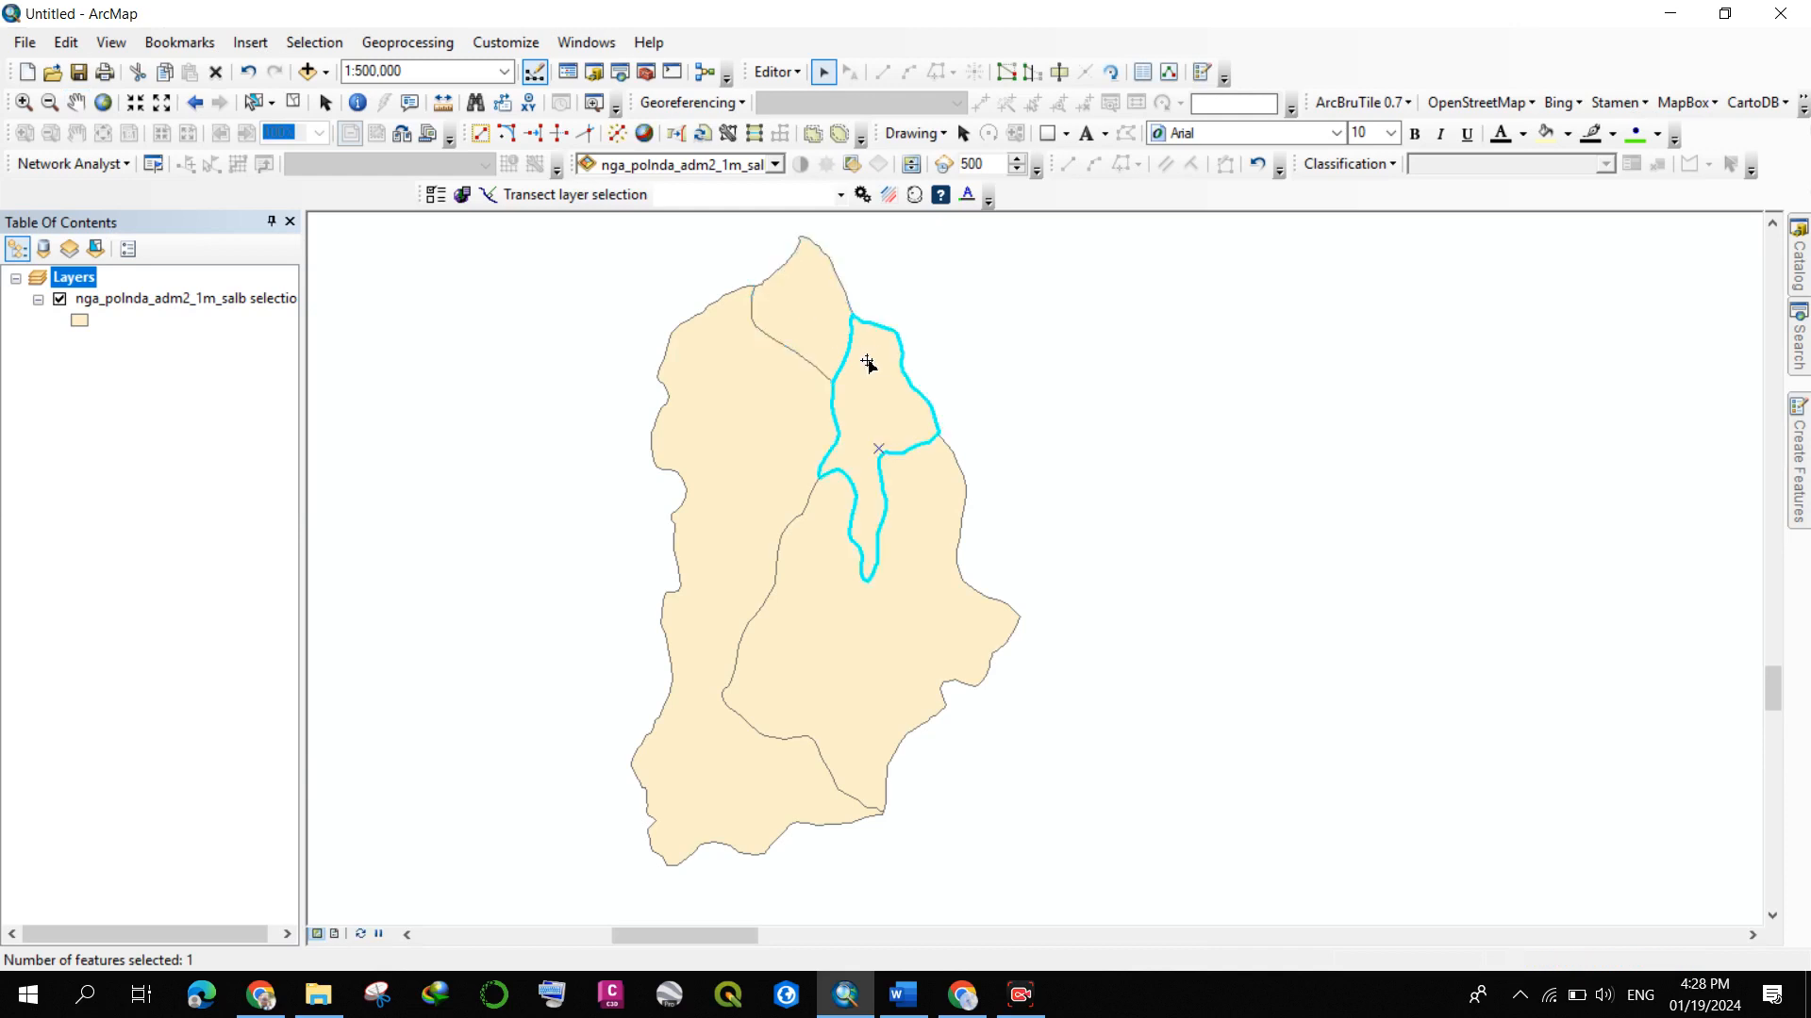
click(790, 311)
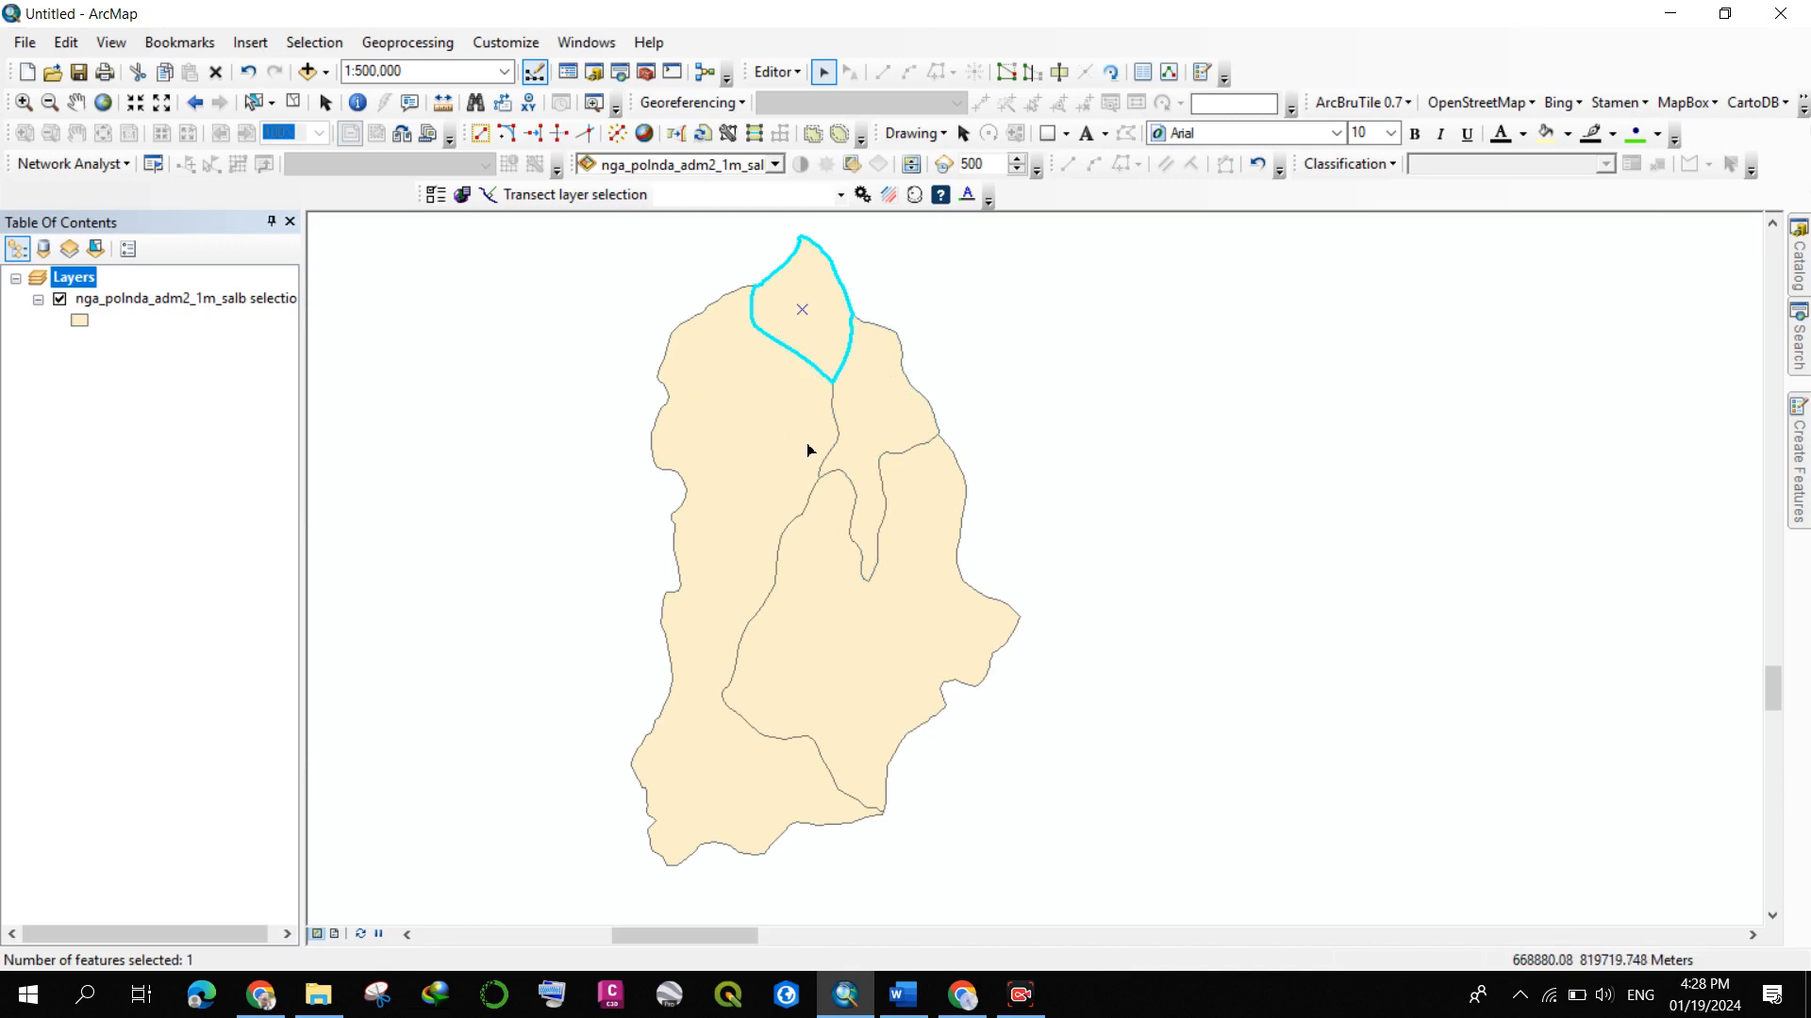
shift+click(920, 426)
shift+click(889, 667)
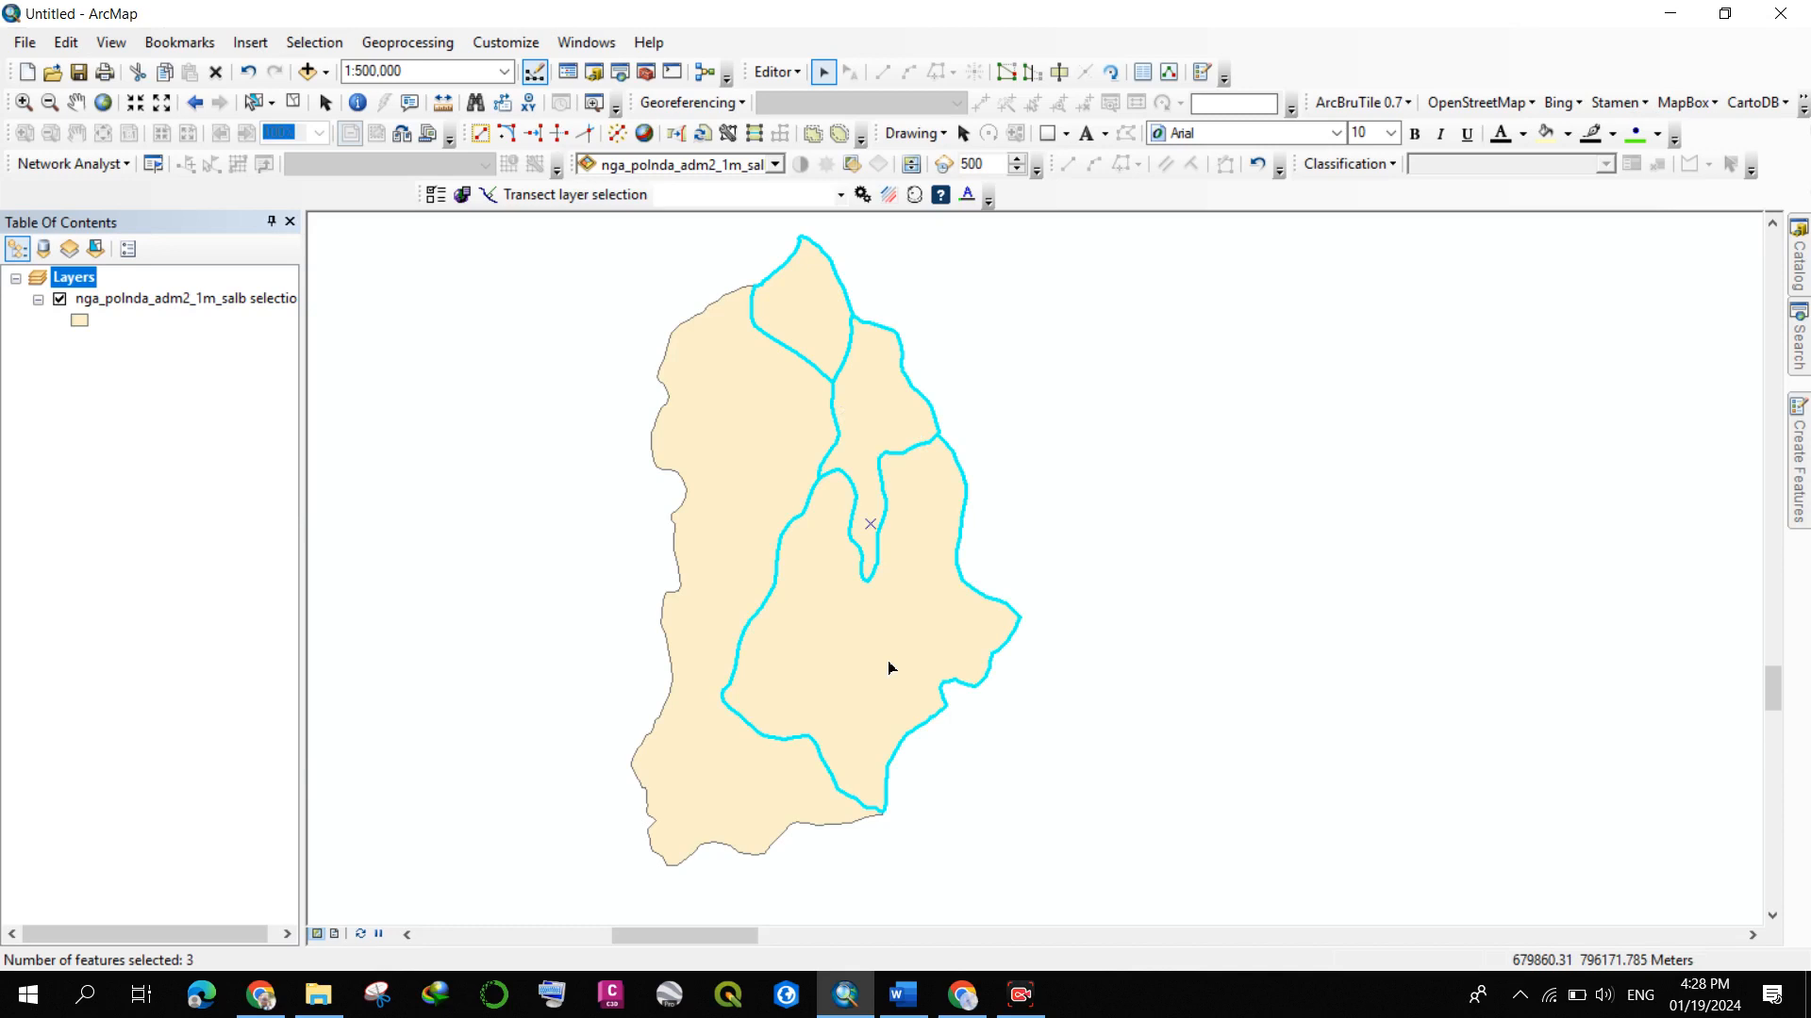
shift+click(721, 520)
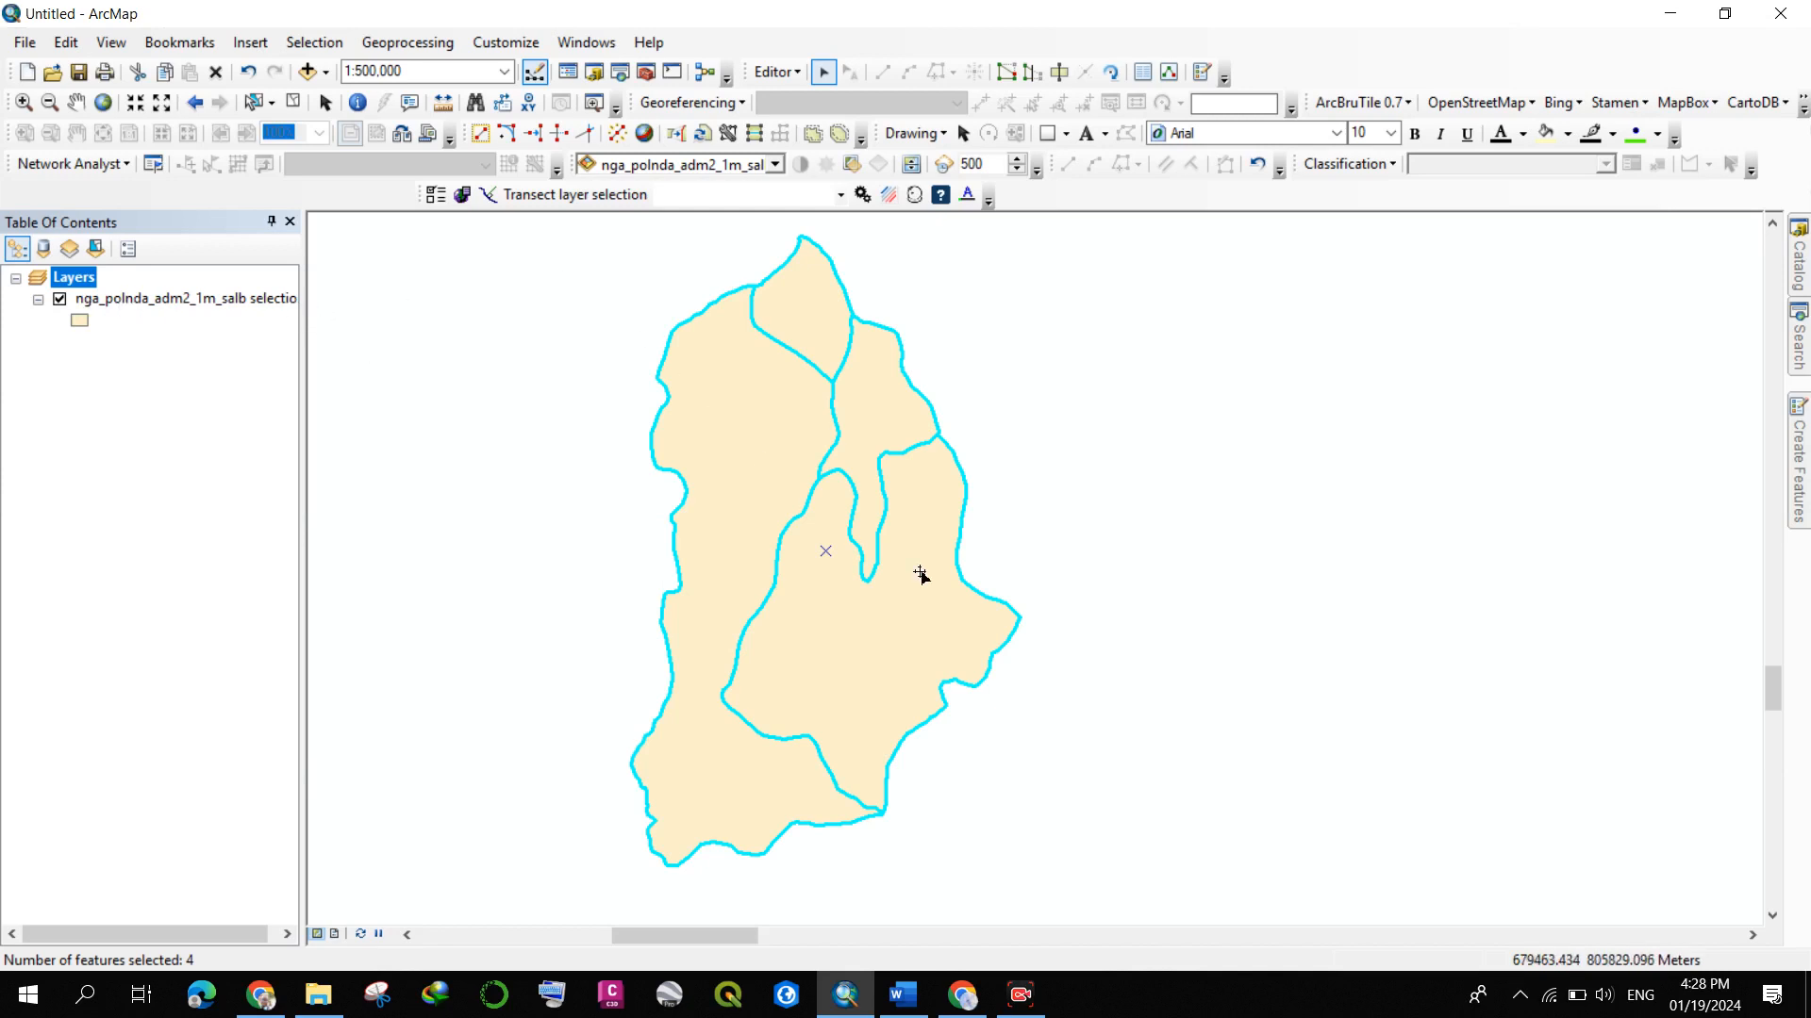
click(827, 325)
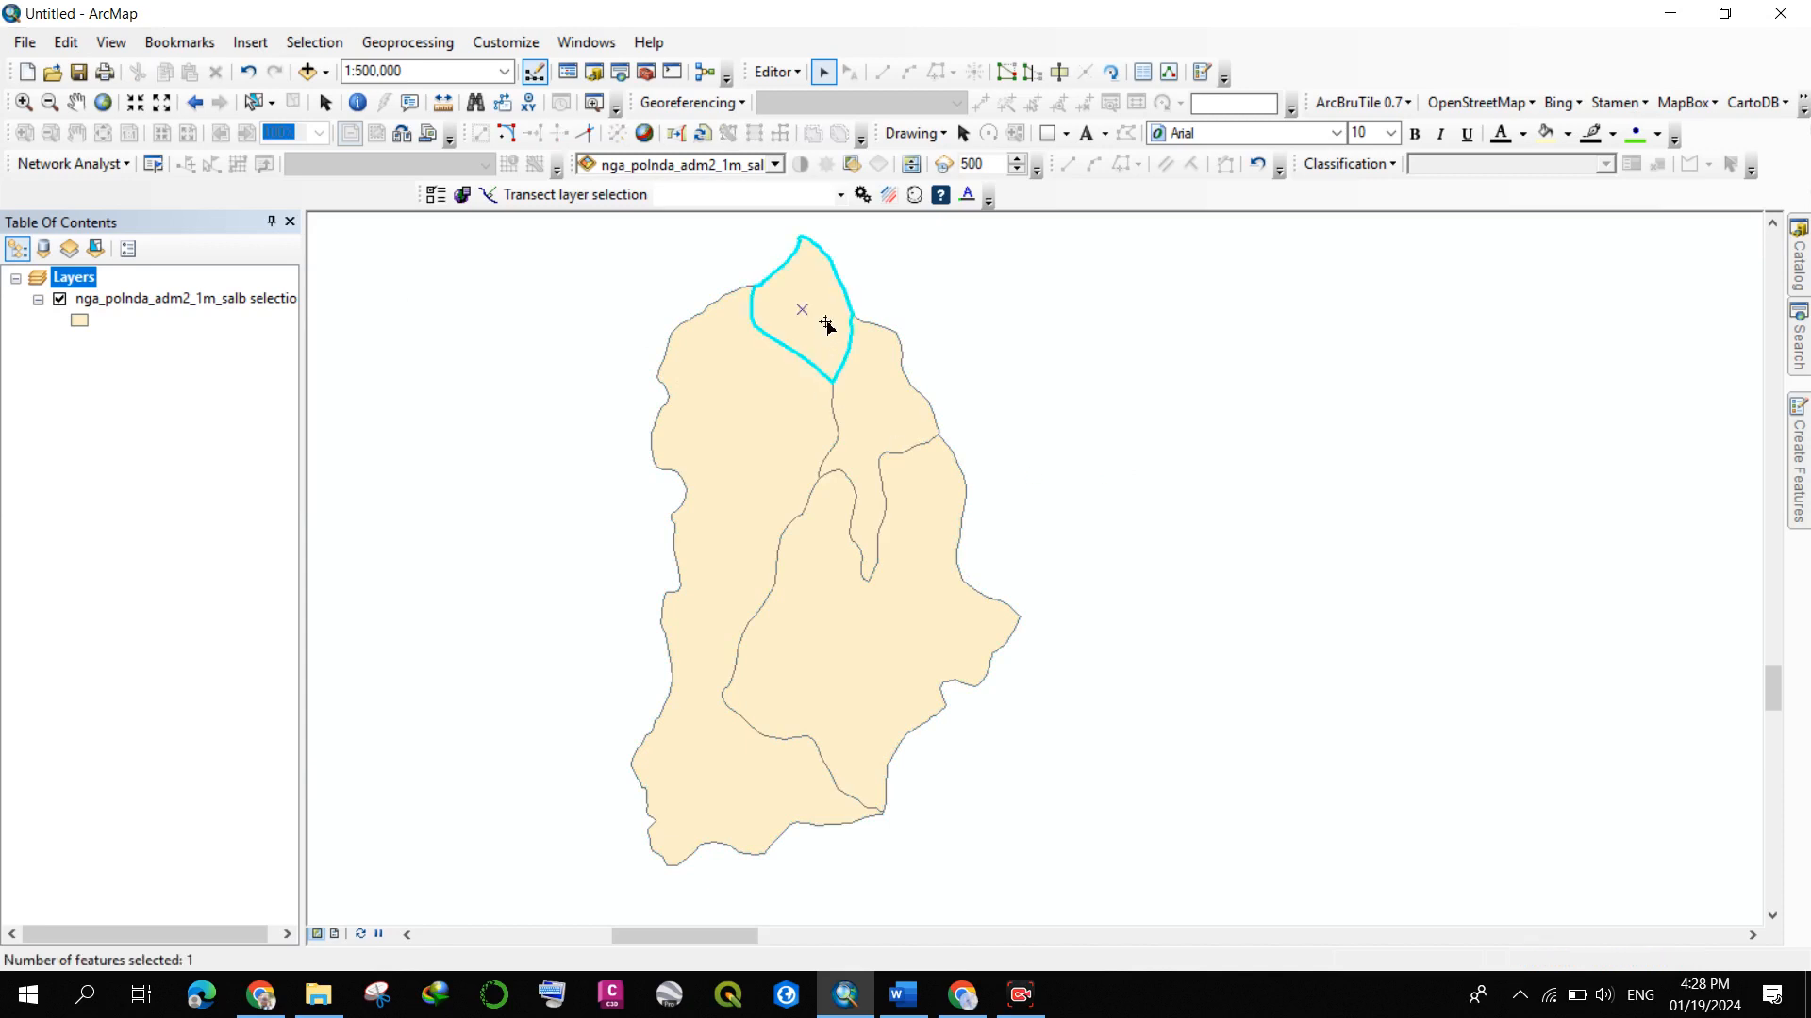
click(856, 415)
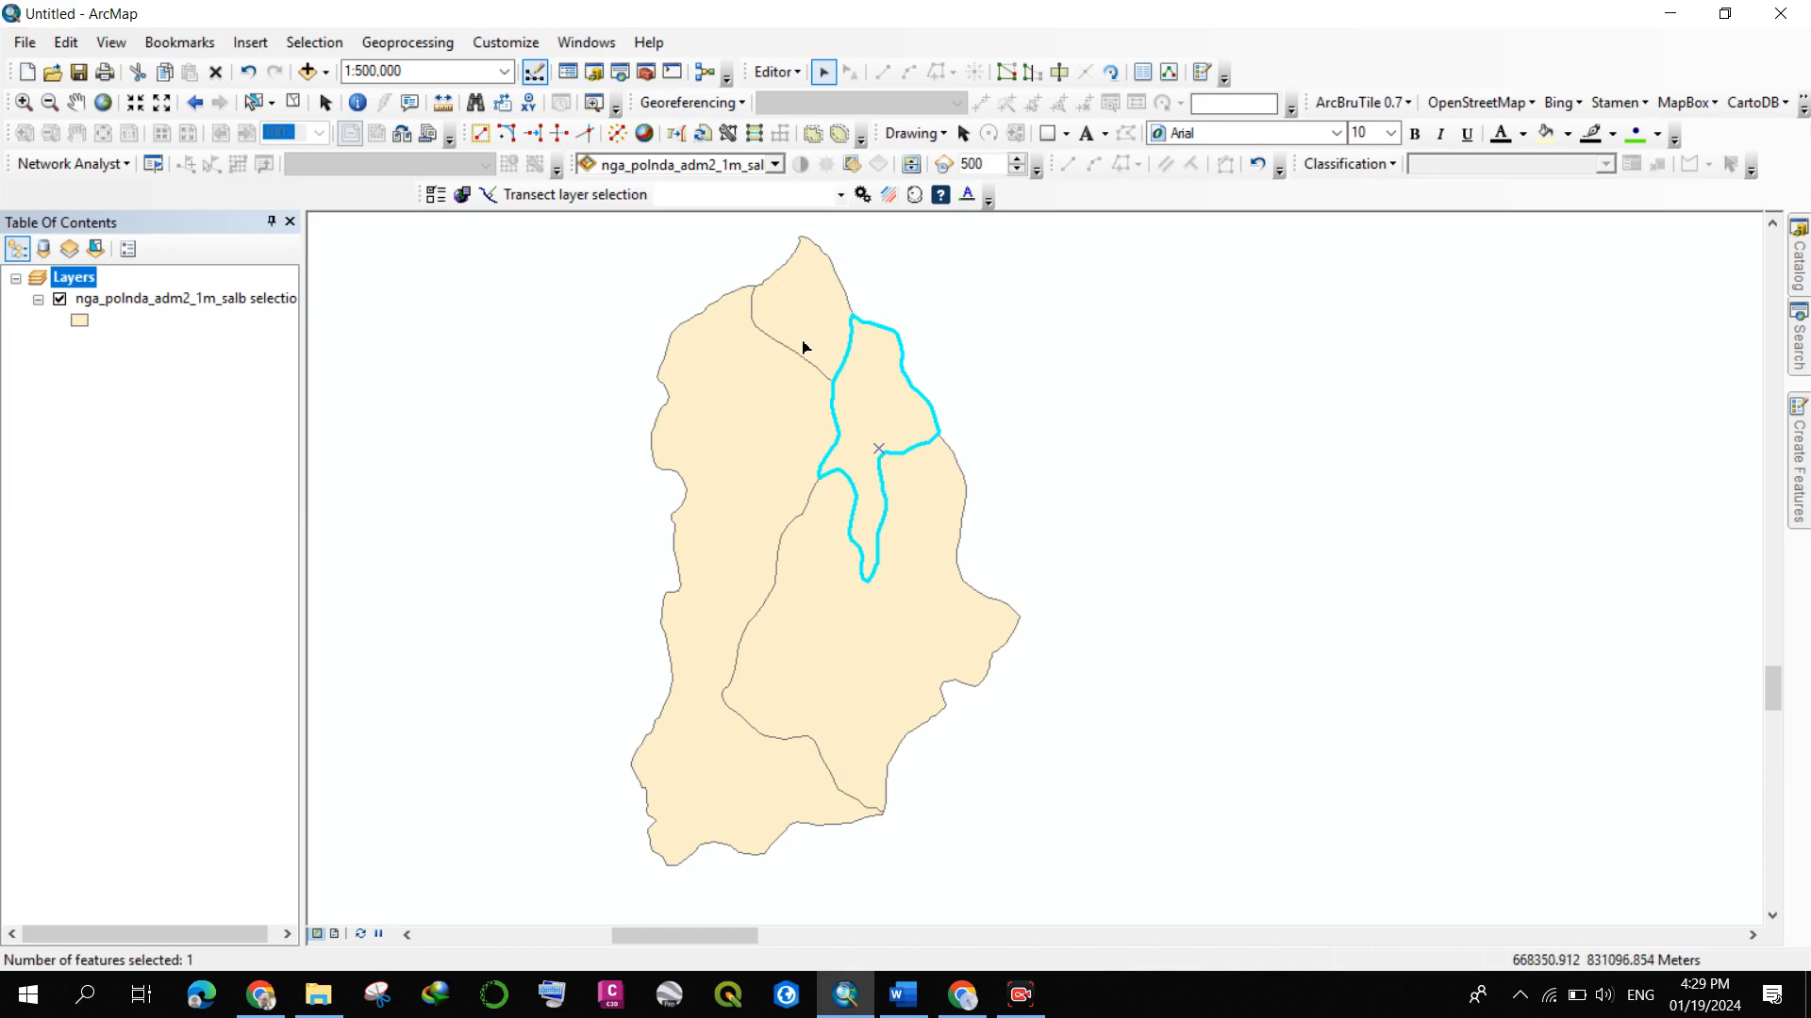
click(792, 416)
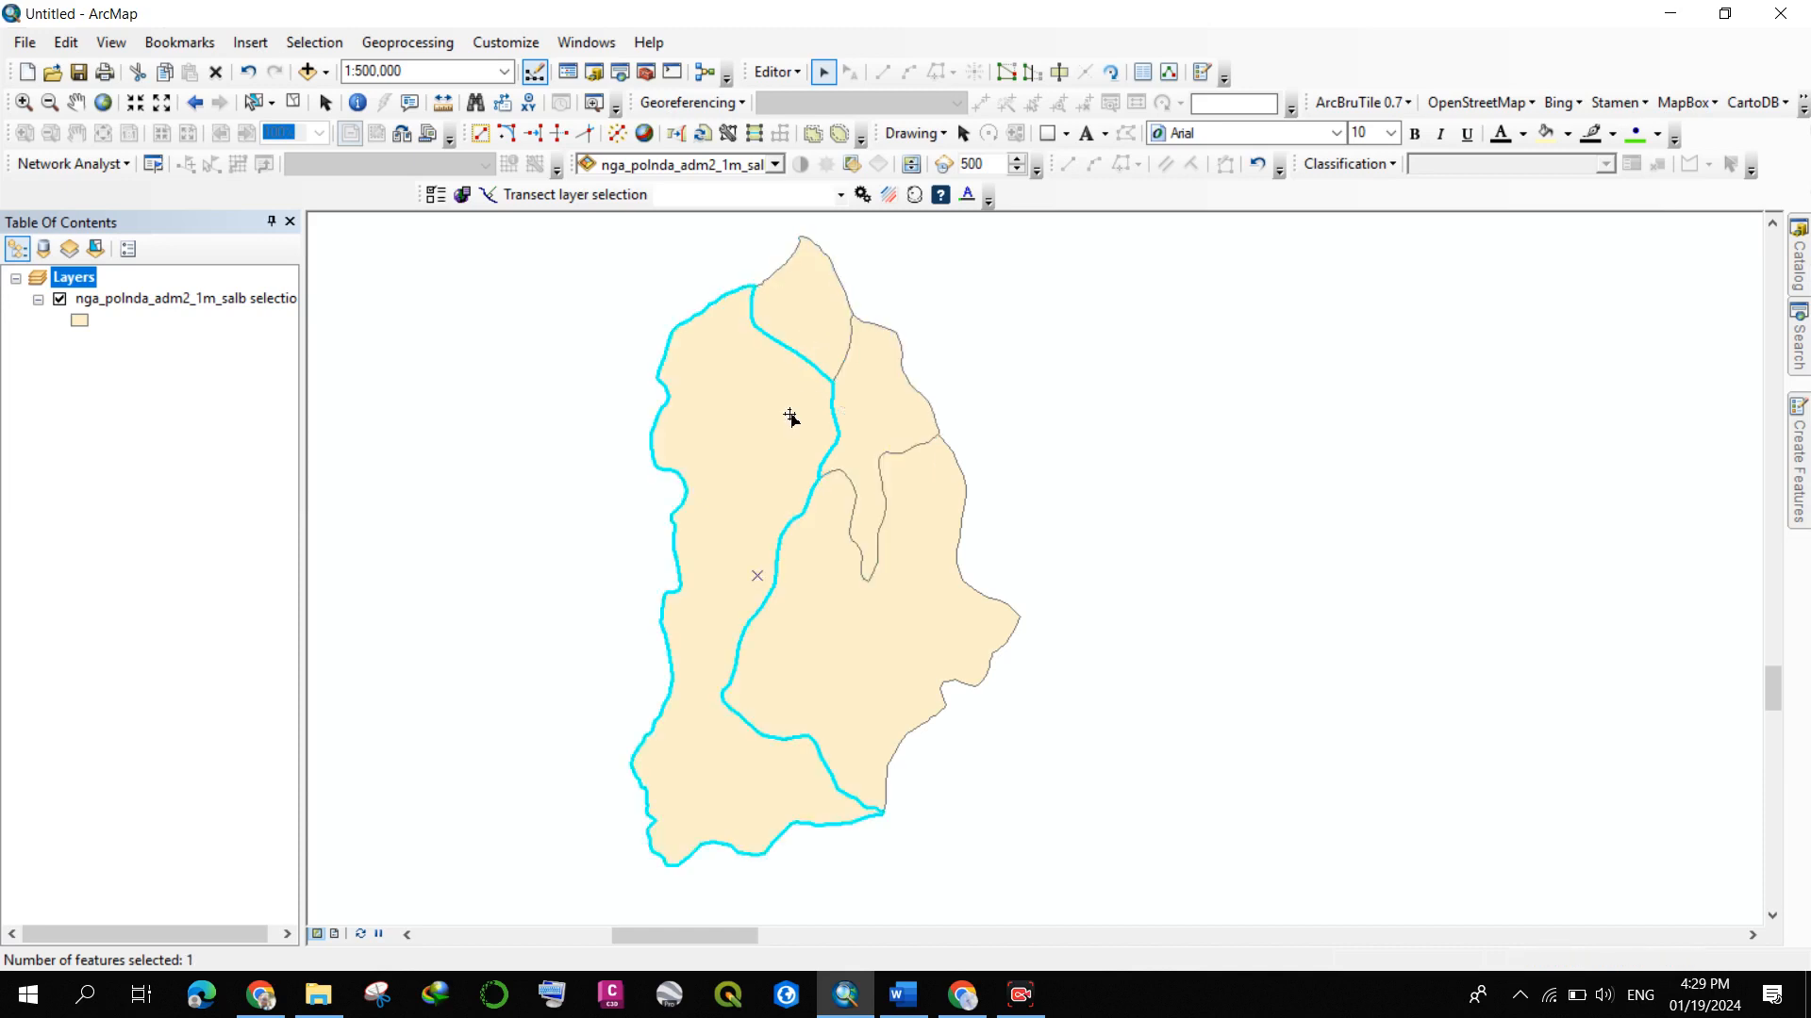
- Select all four Ife local government polygons together and merge them into the first listed feature
click(813, 351)
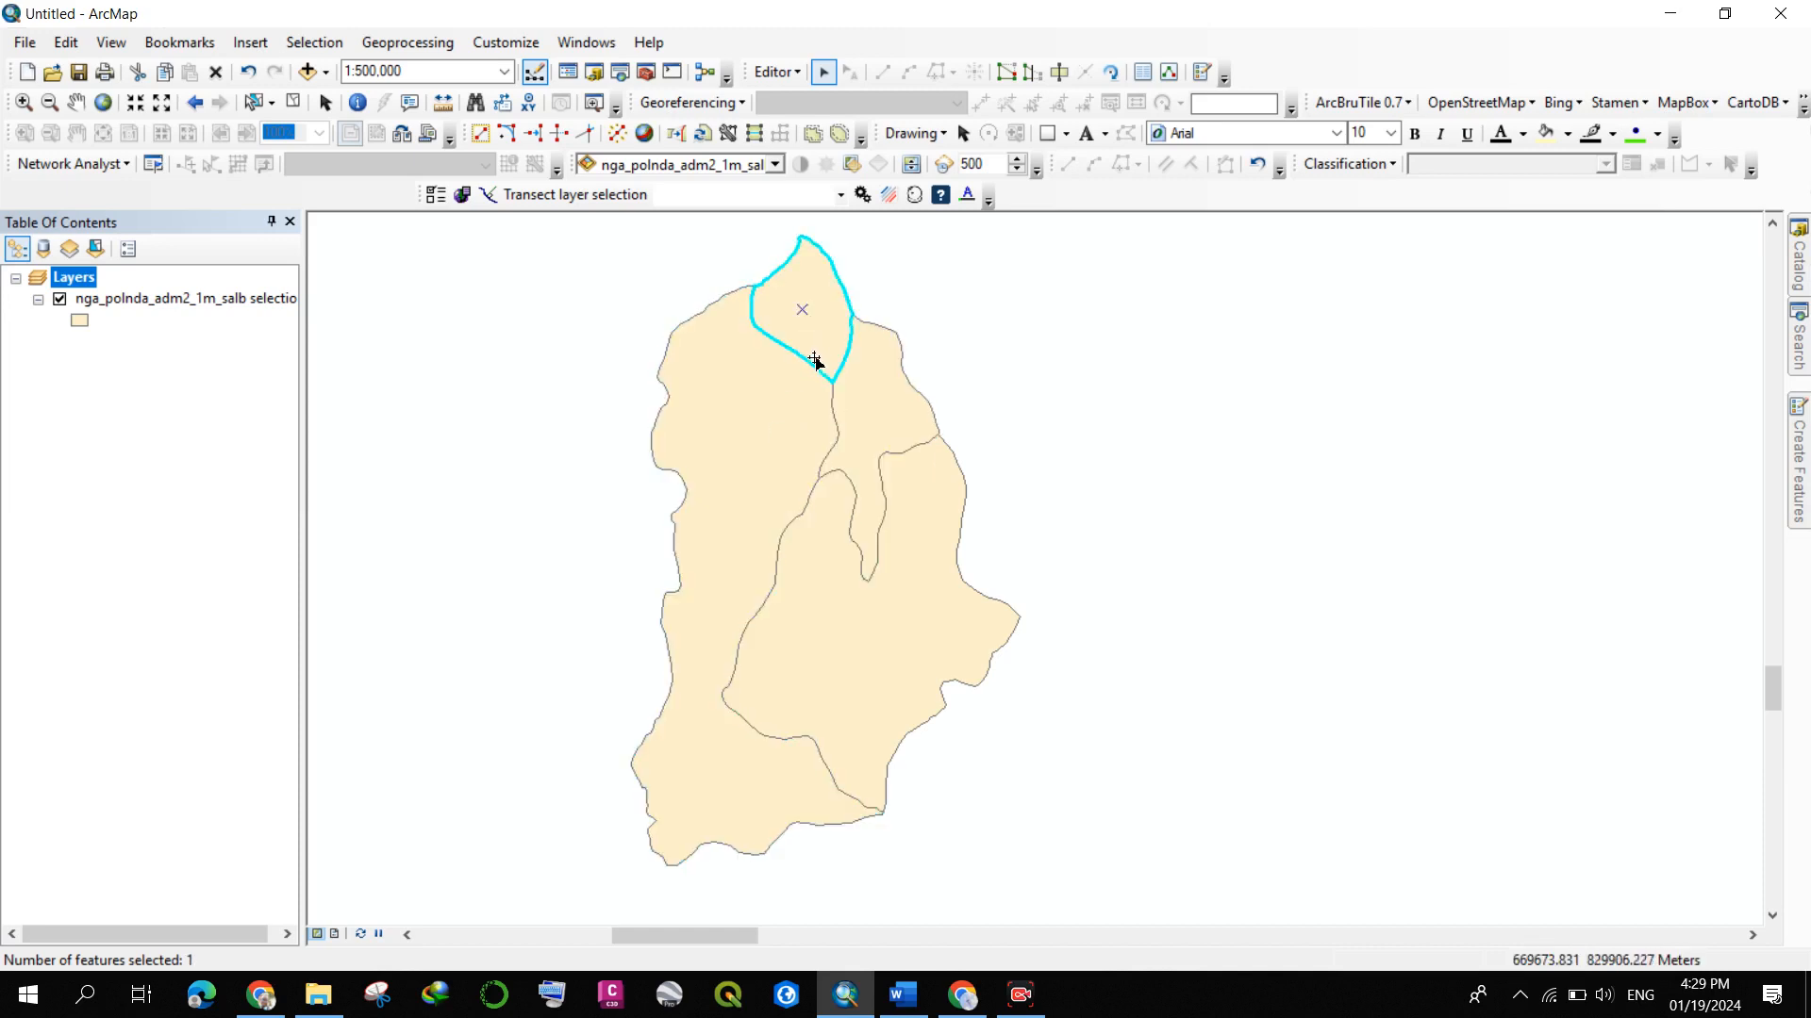
shift+click(860, 416)
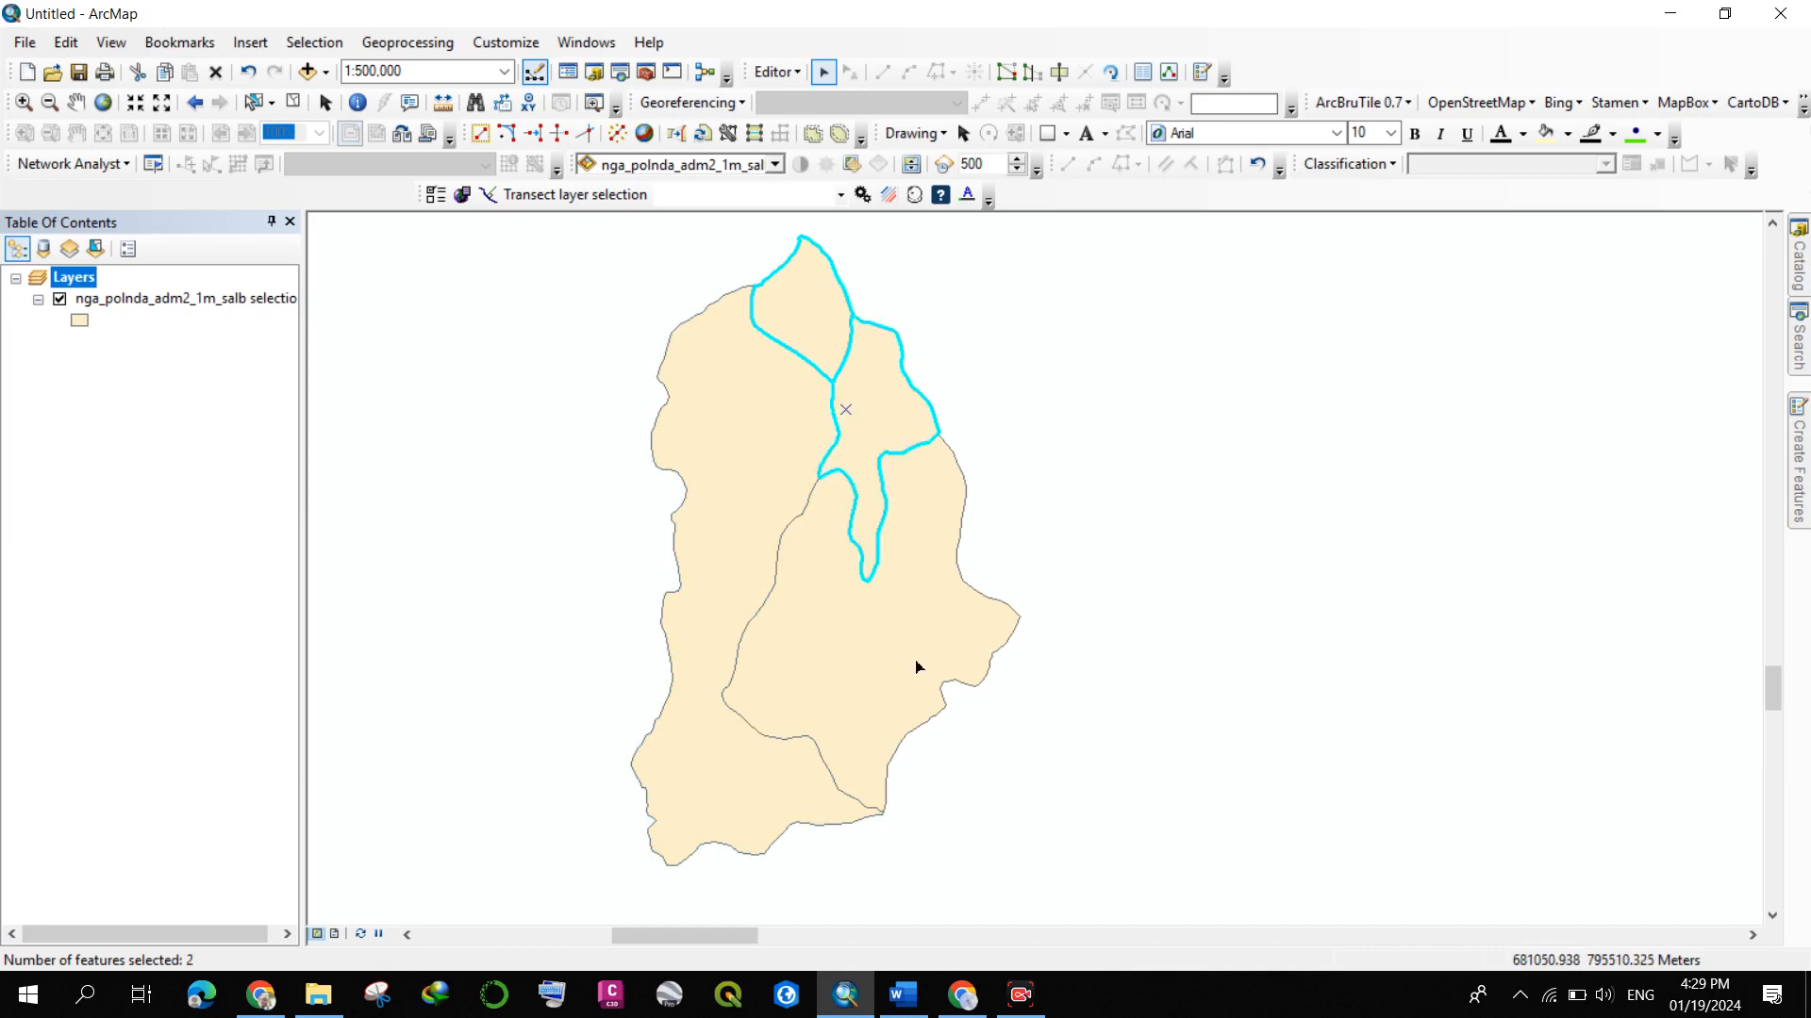
shift+click(798, 620)
shift+click(768, 517)
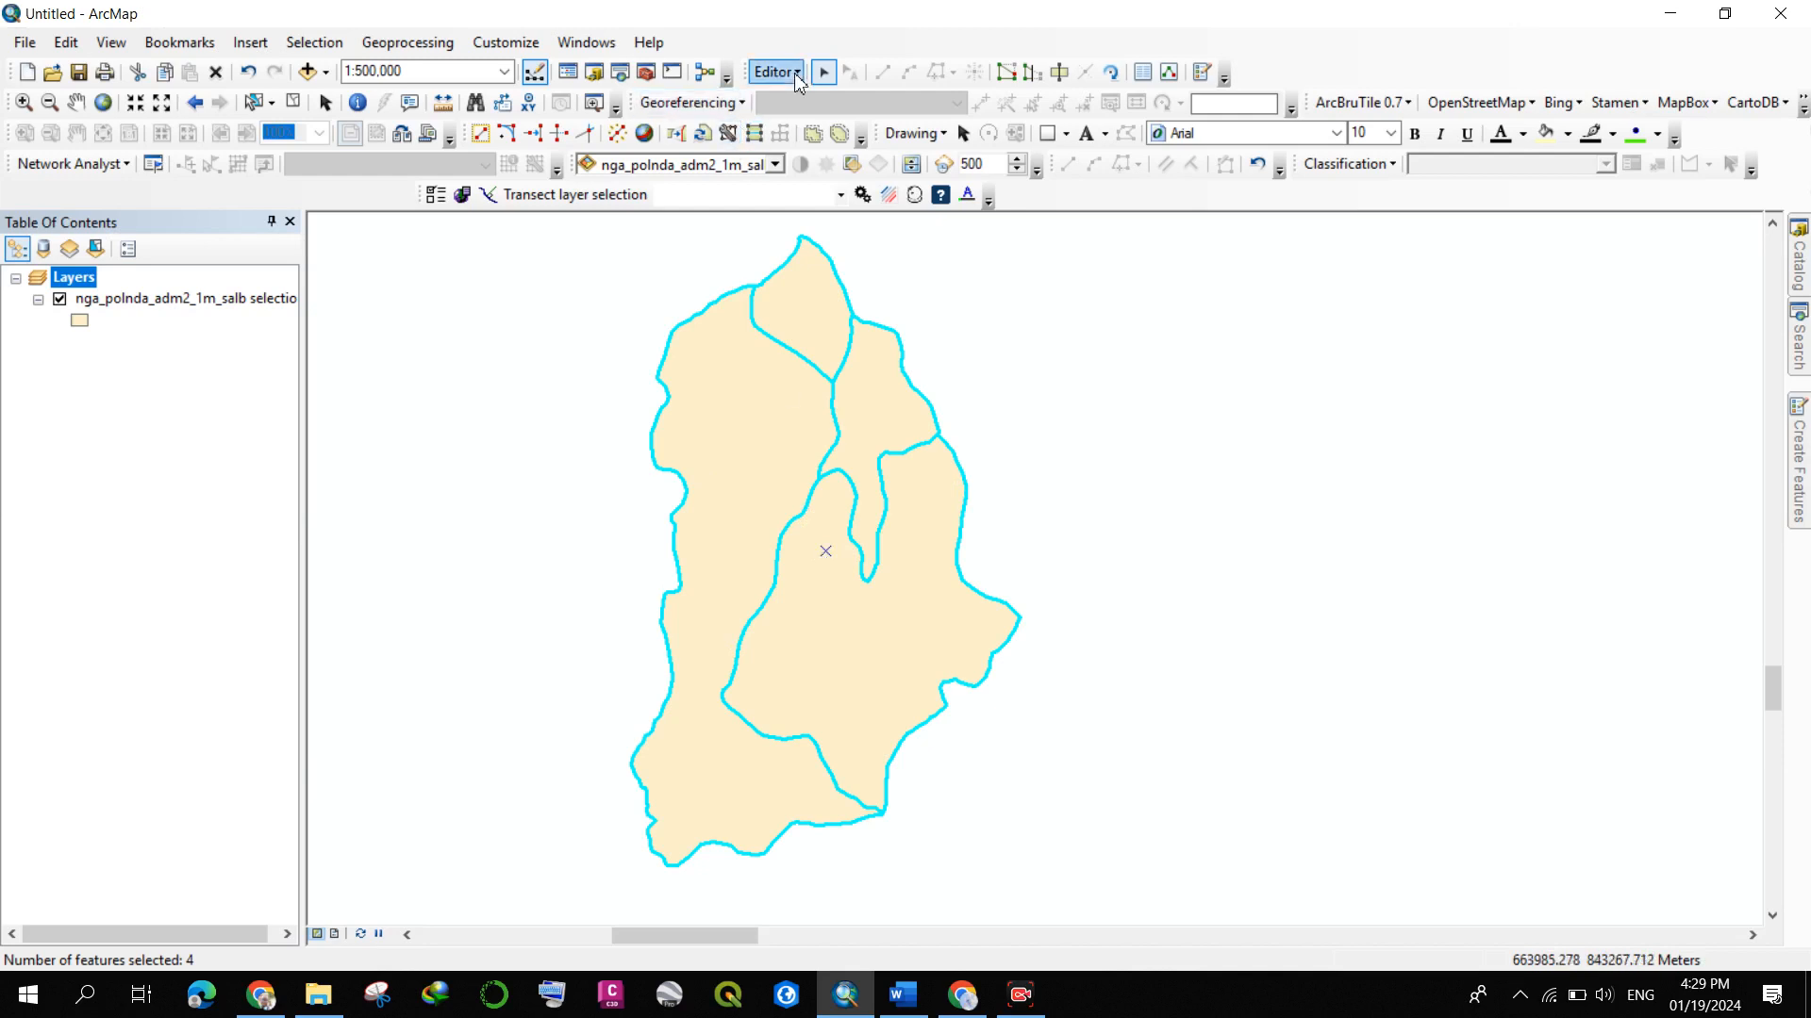
click(798, 73)
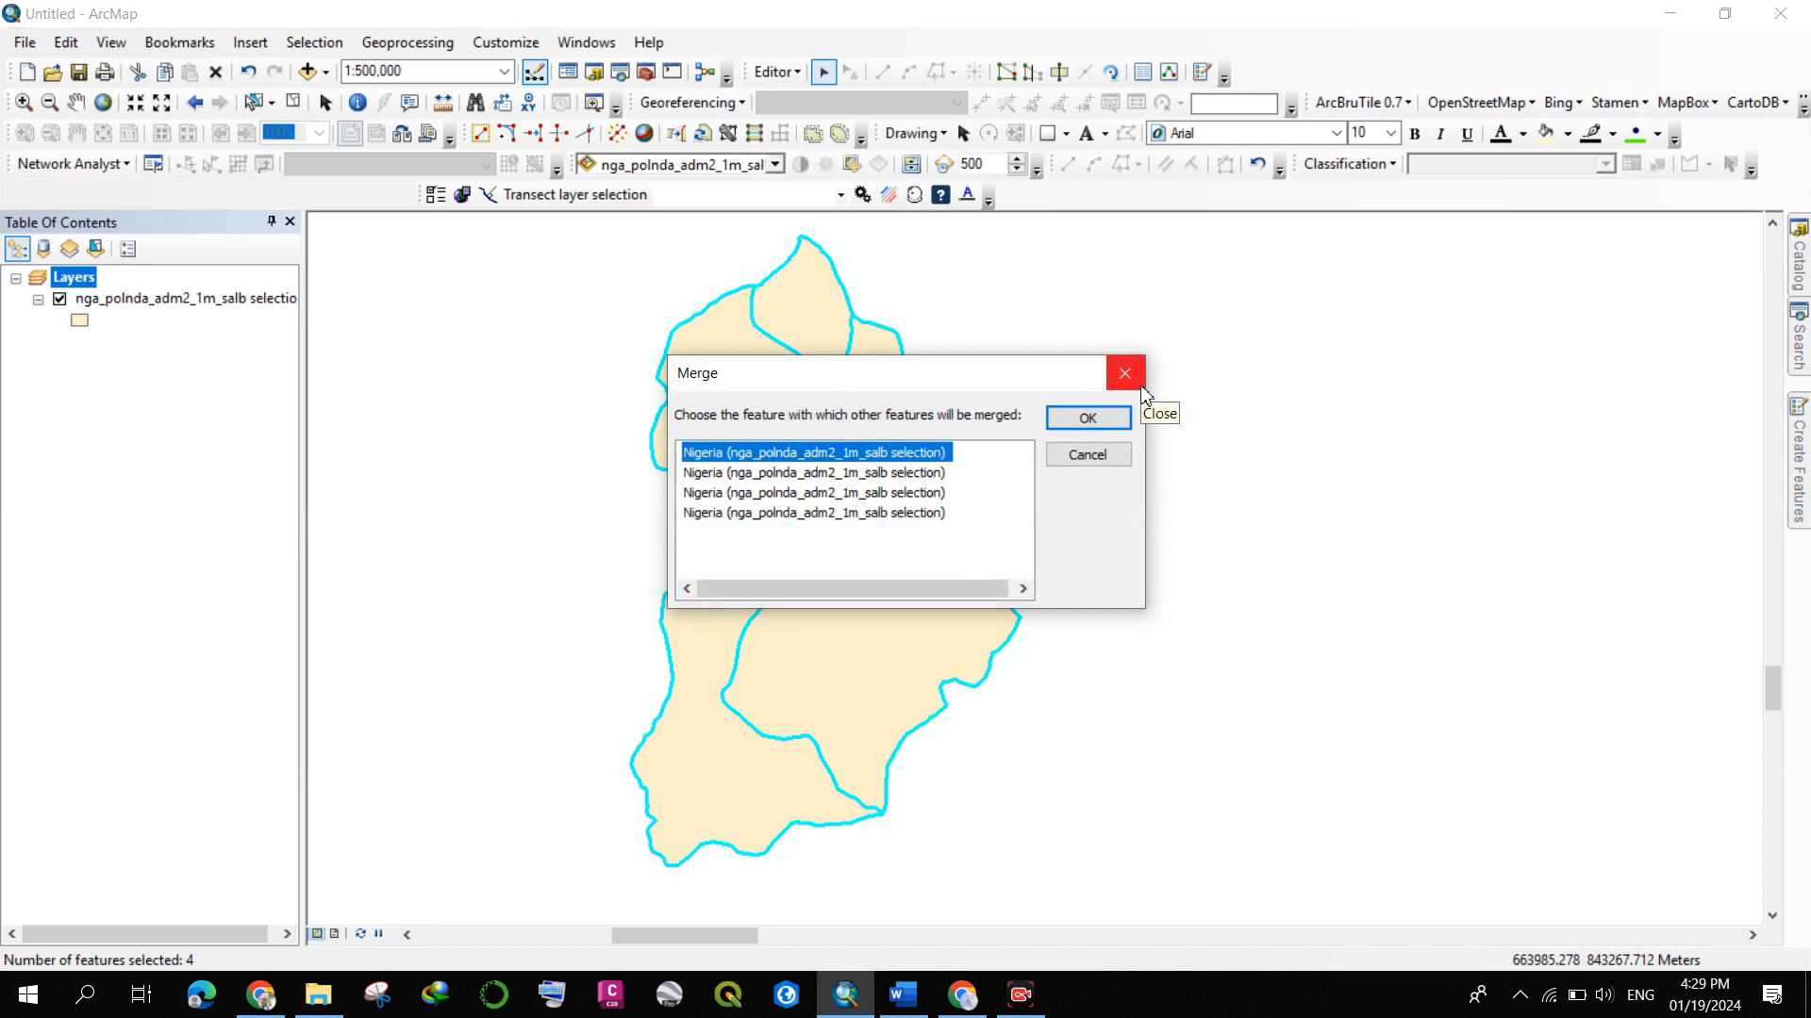
click(1078, 426)
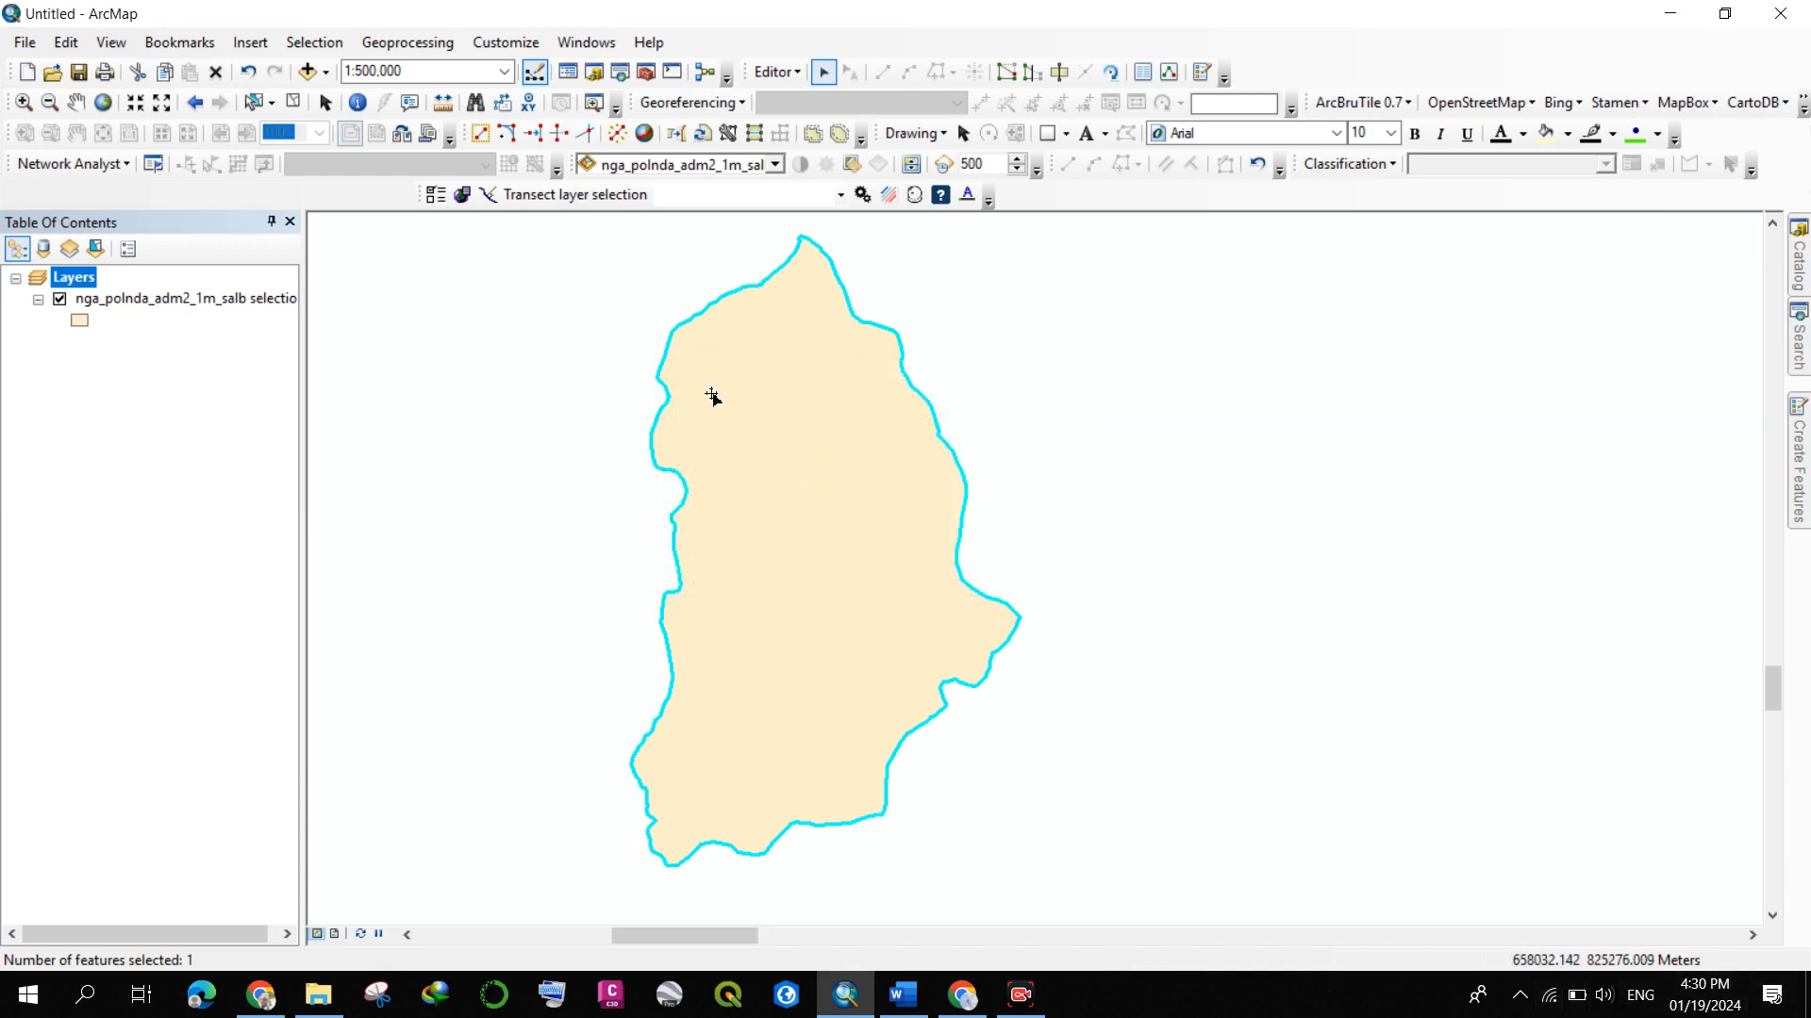
- Save the edits to the merged polygon and end the edit session
click(778, 79)
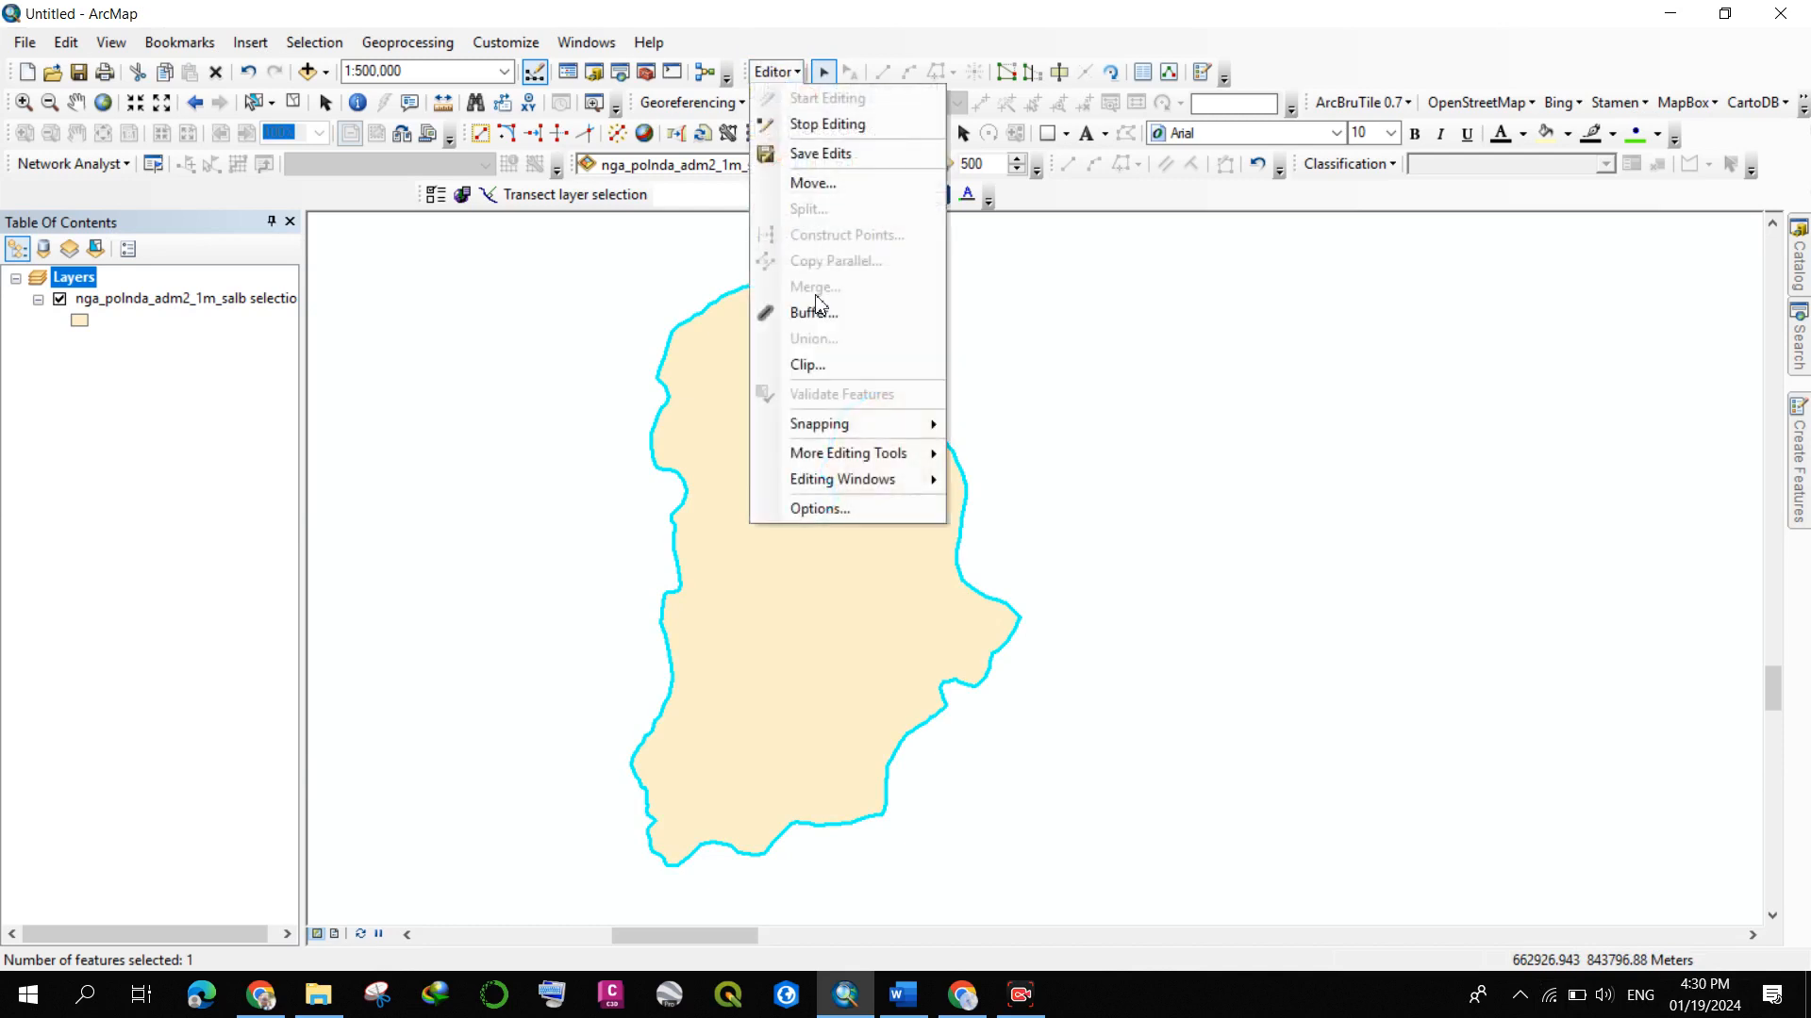
click(820, 156)
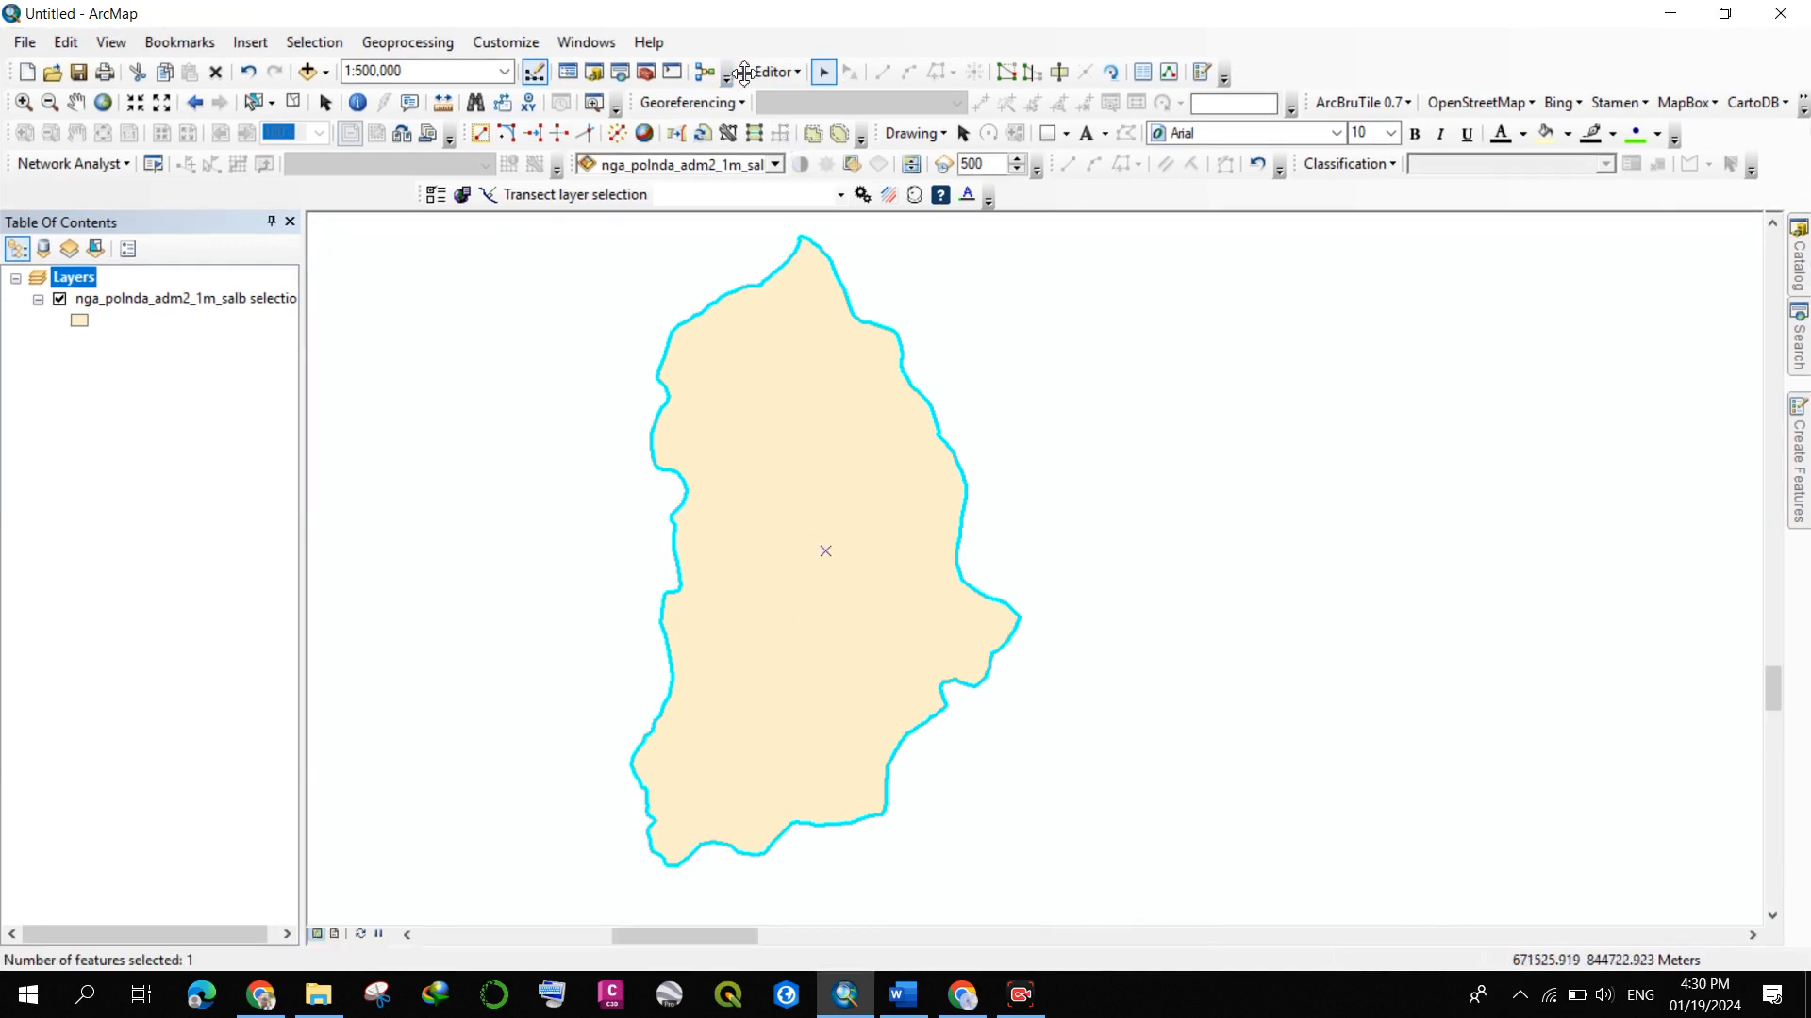
click(775, 72)
click(801, 123)
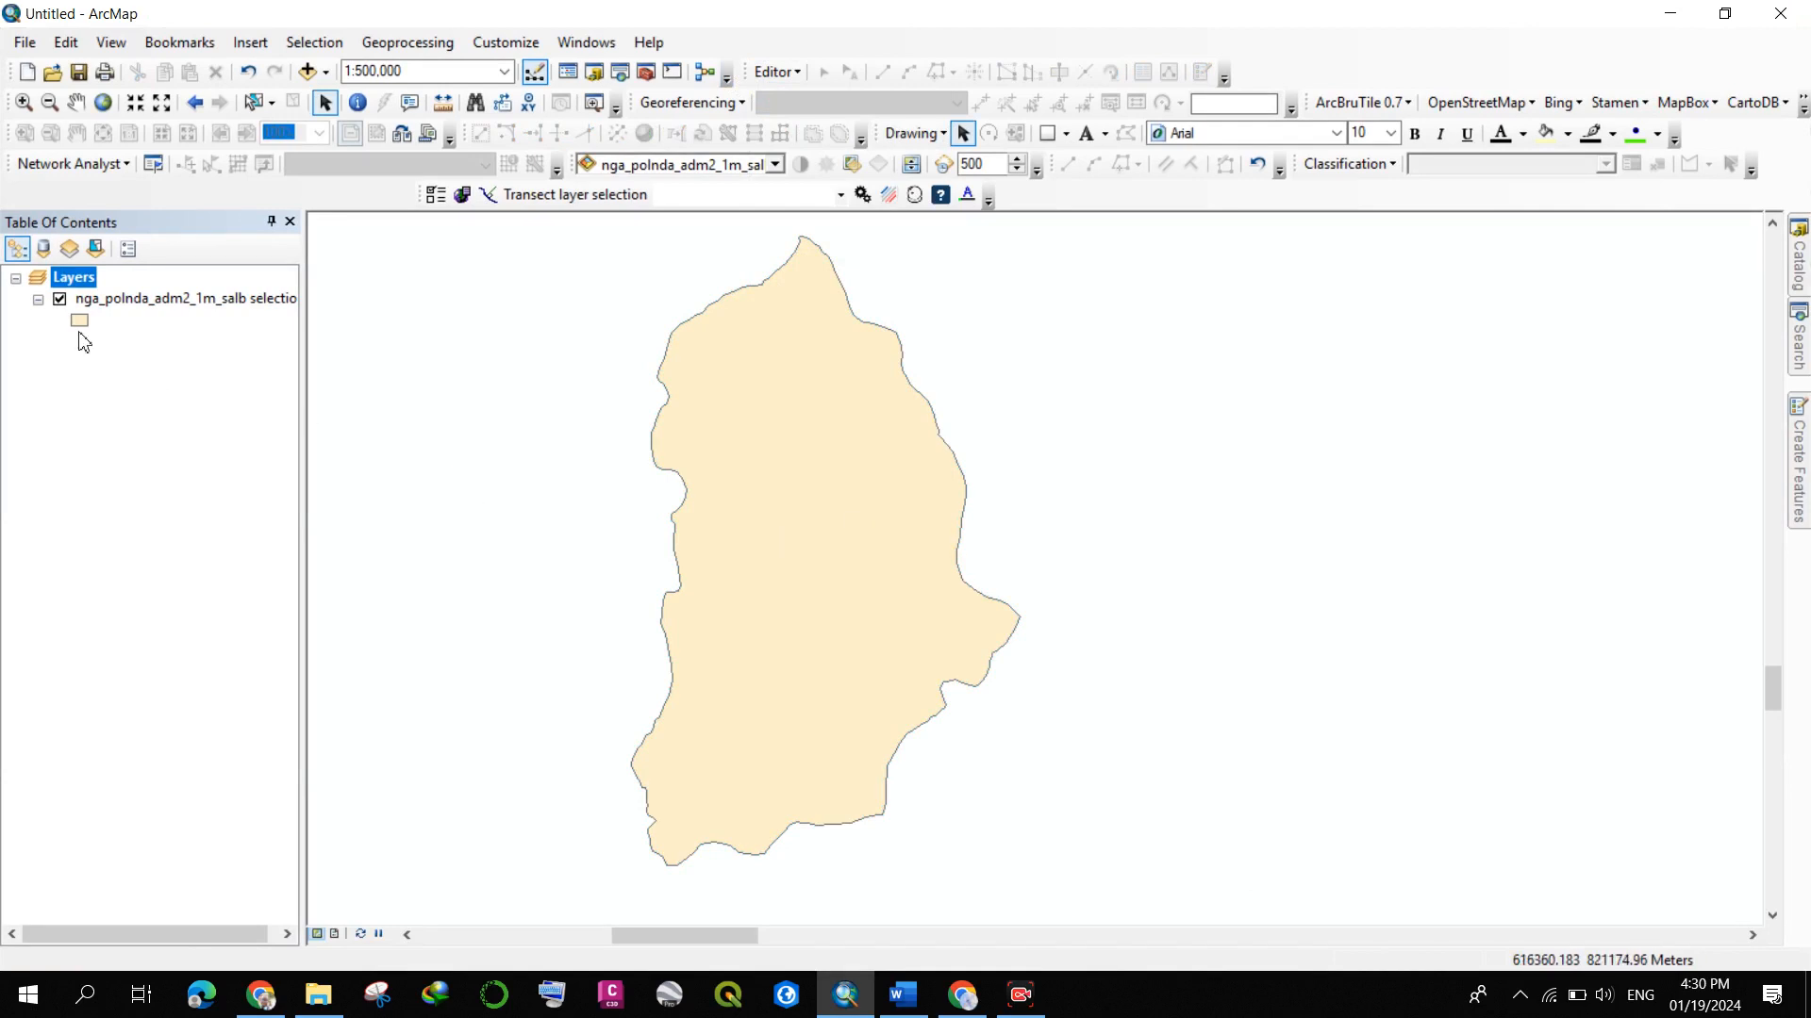
- Start exporting all features of the merged Ife layer and browse to the desktop folder containing LULC OAU and SHAPEFILES
double_click(170, 302)
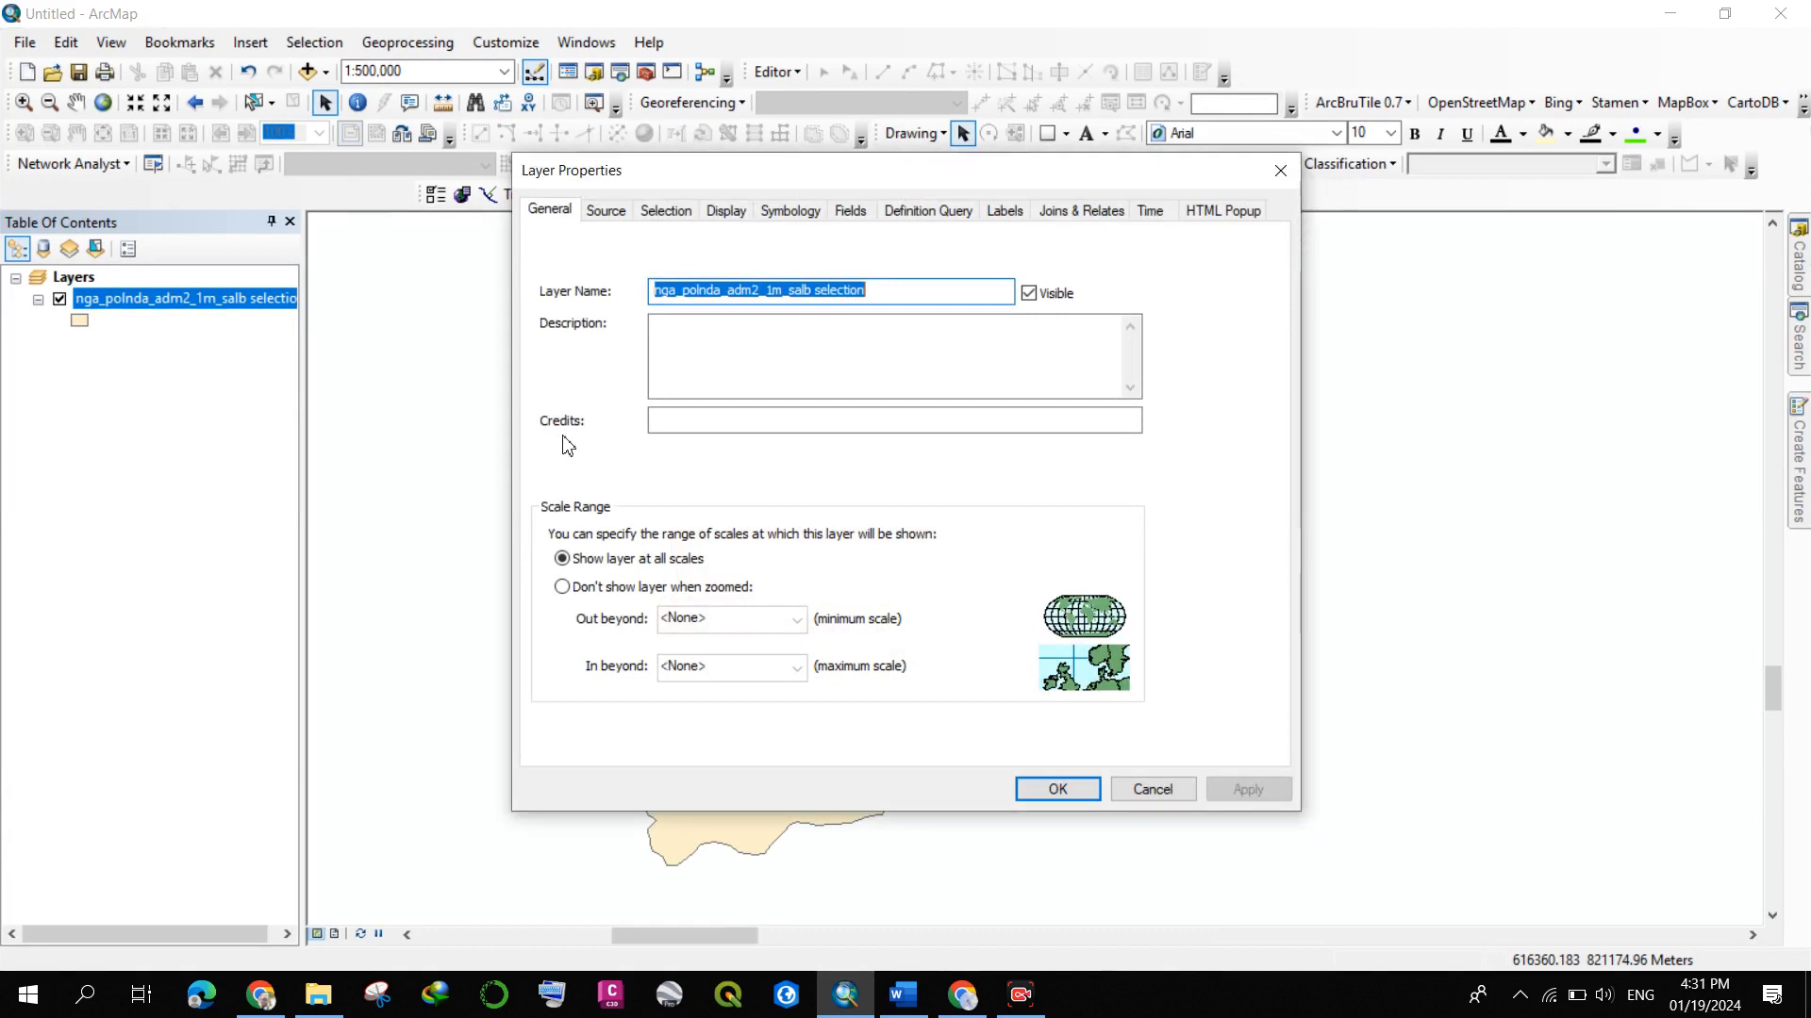
click(1266, 192)
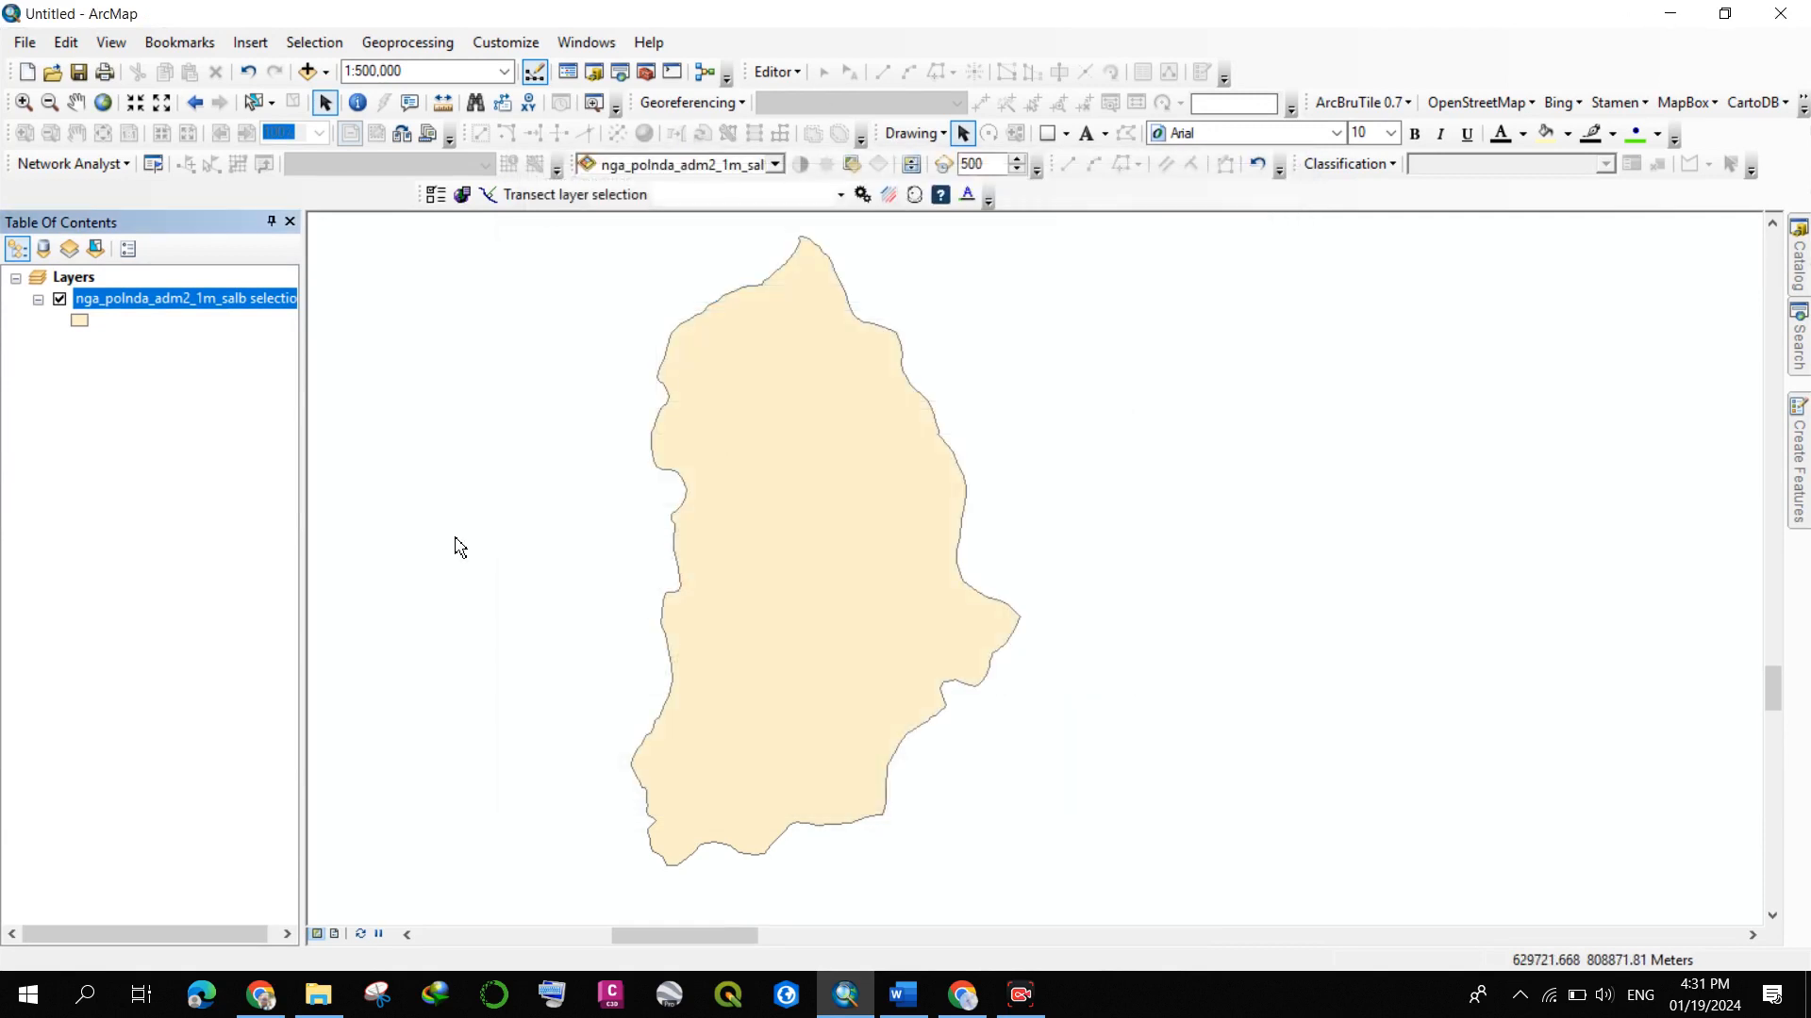
right_click(179, 310)
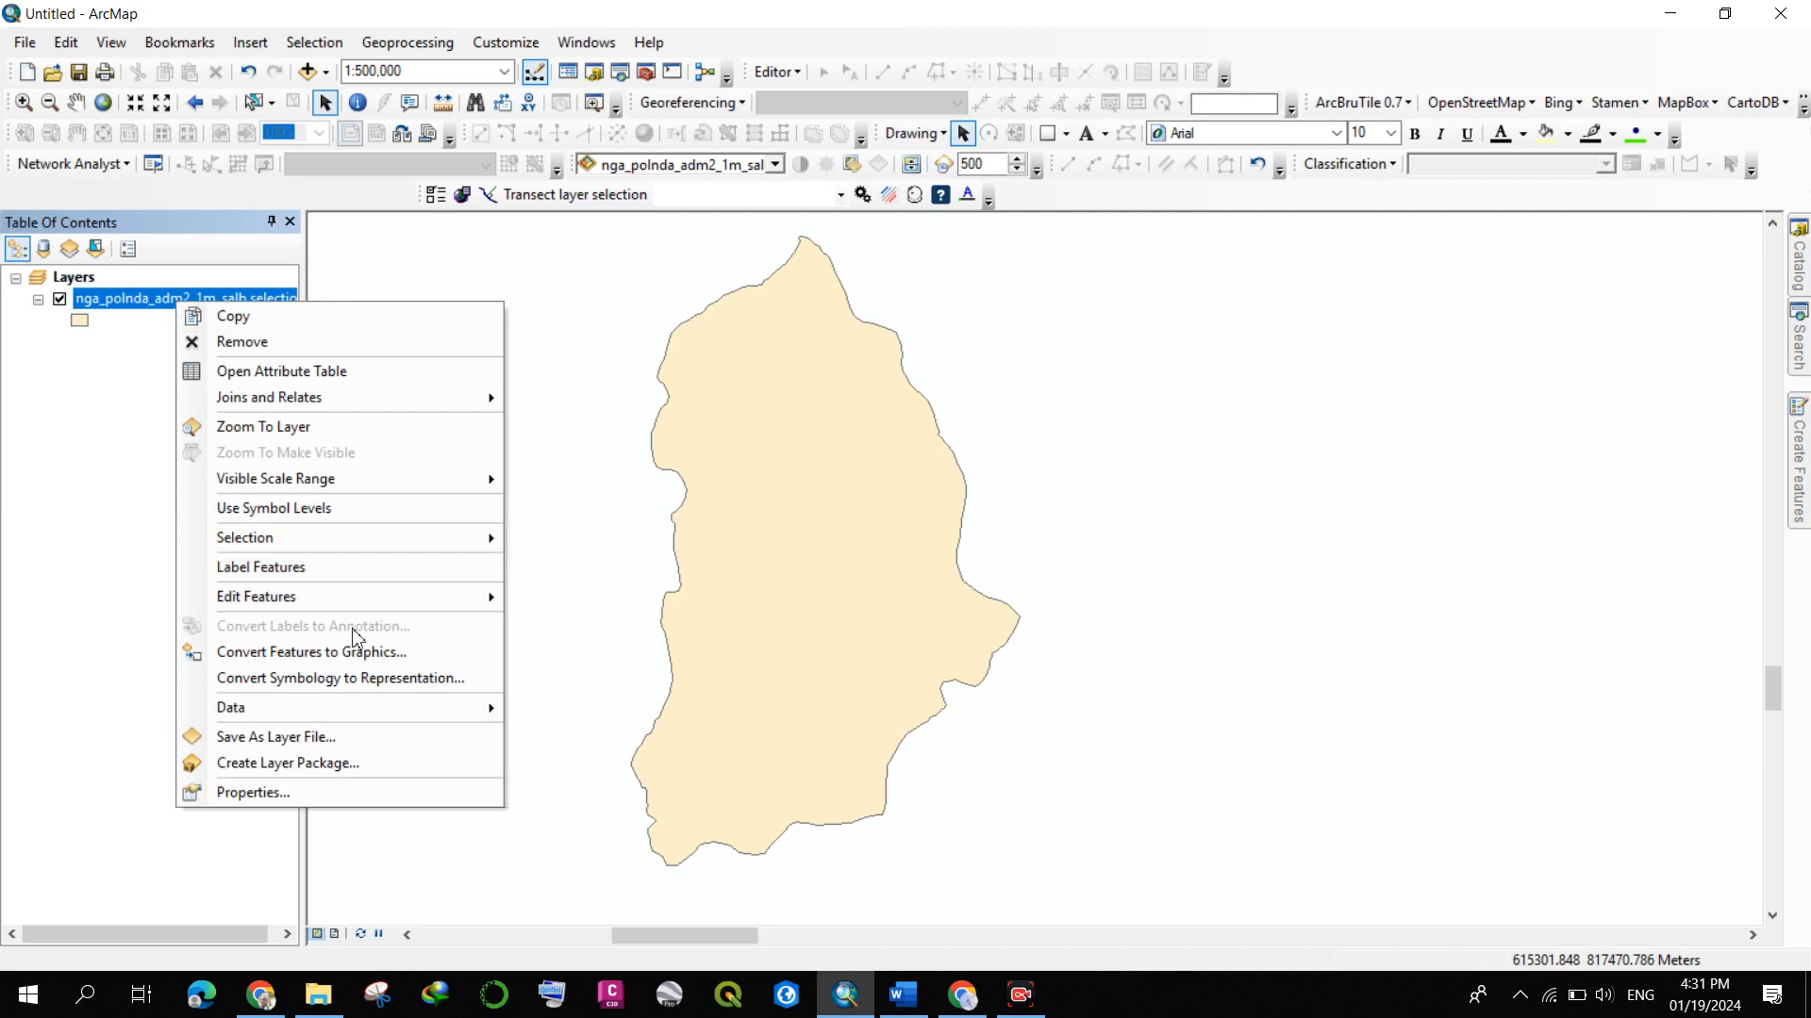
click(397, 709)
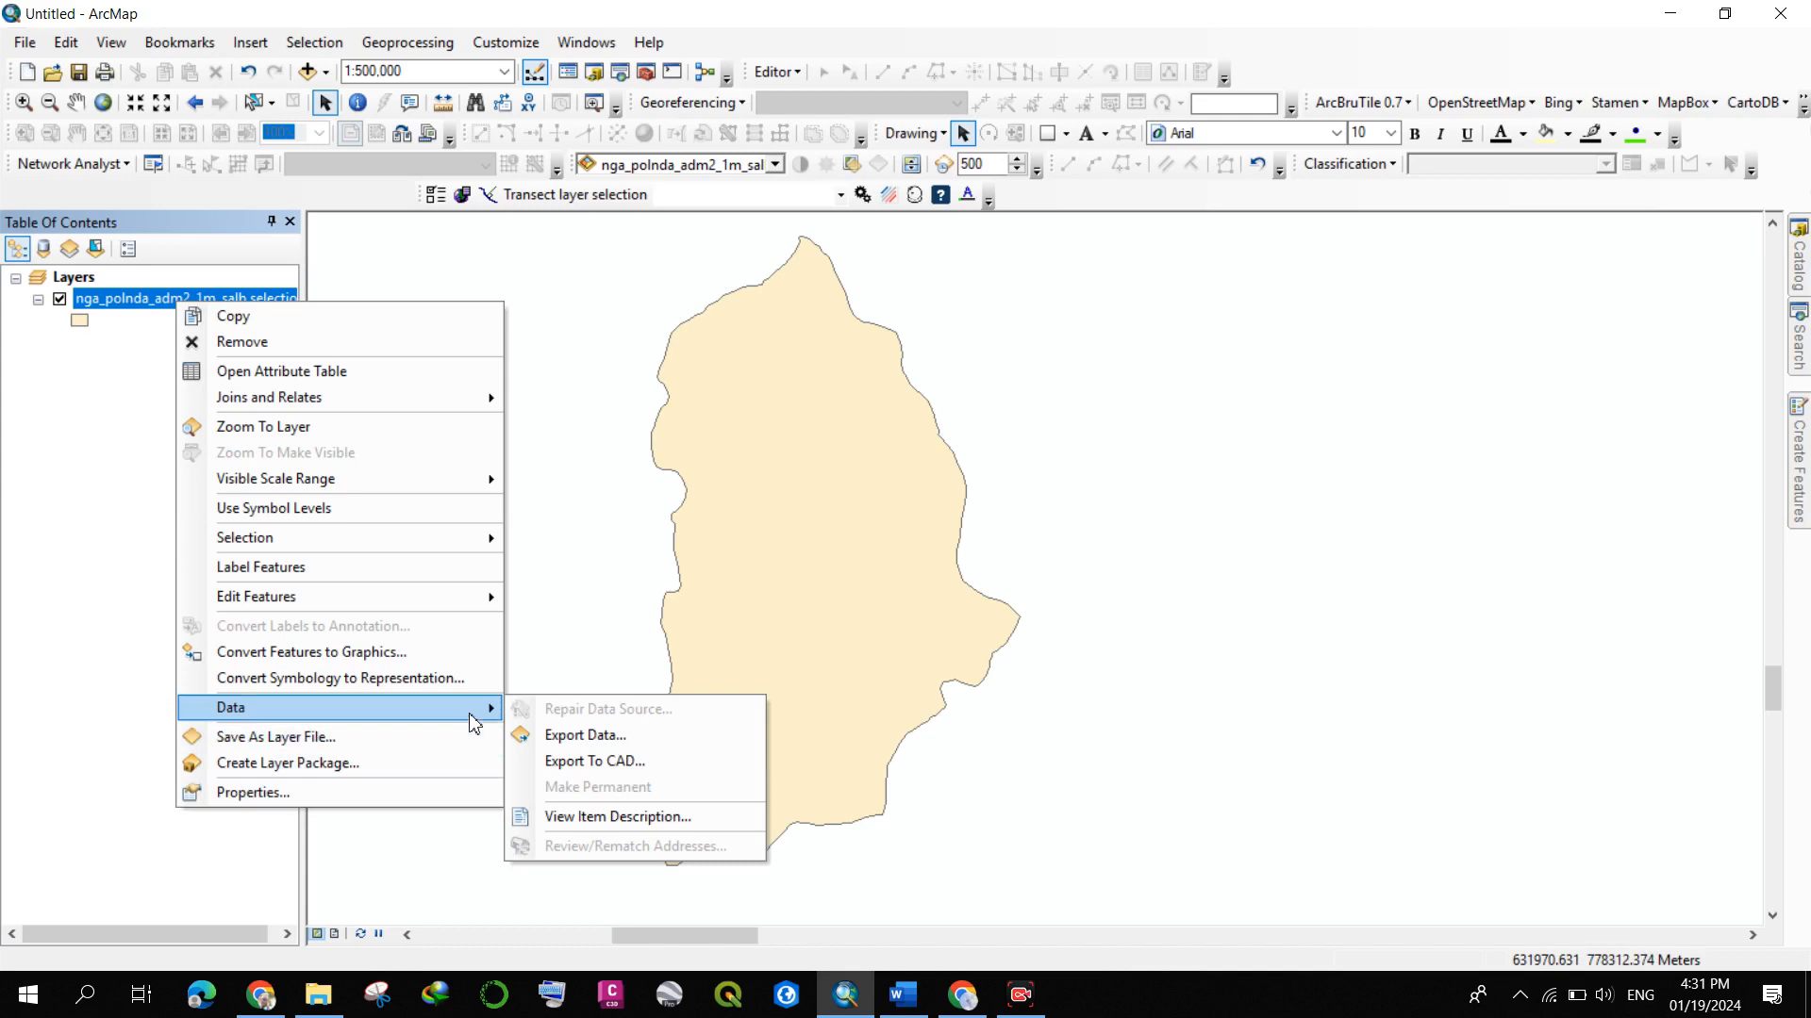
click(583, 736)
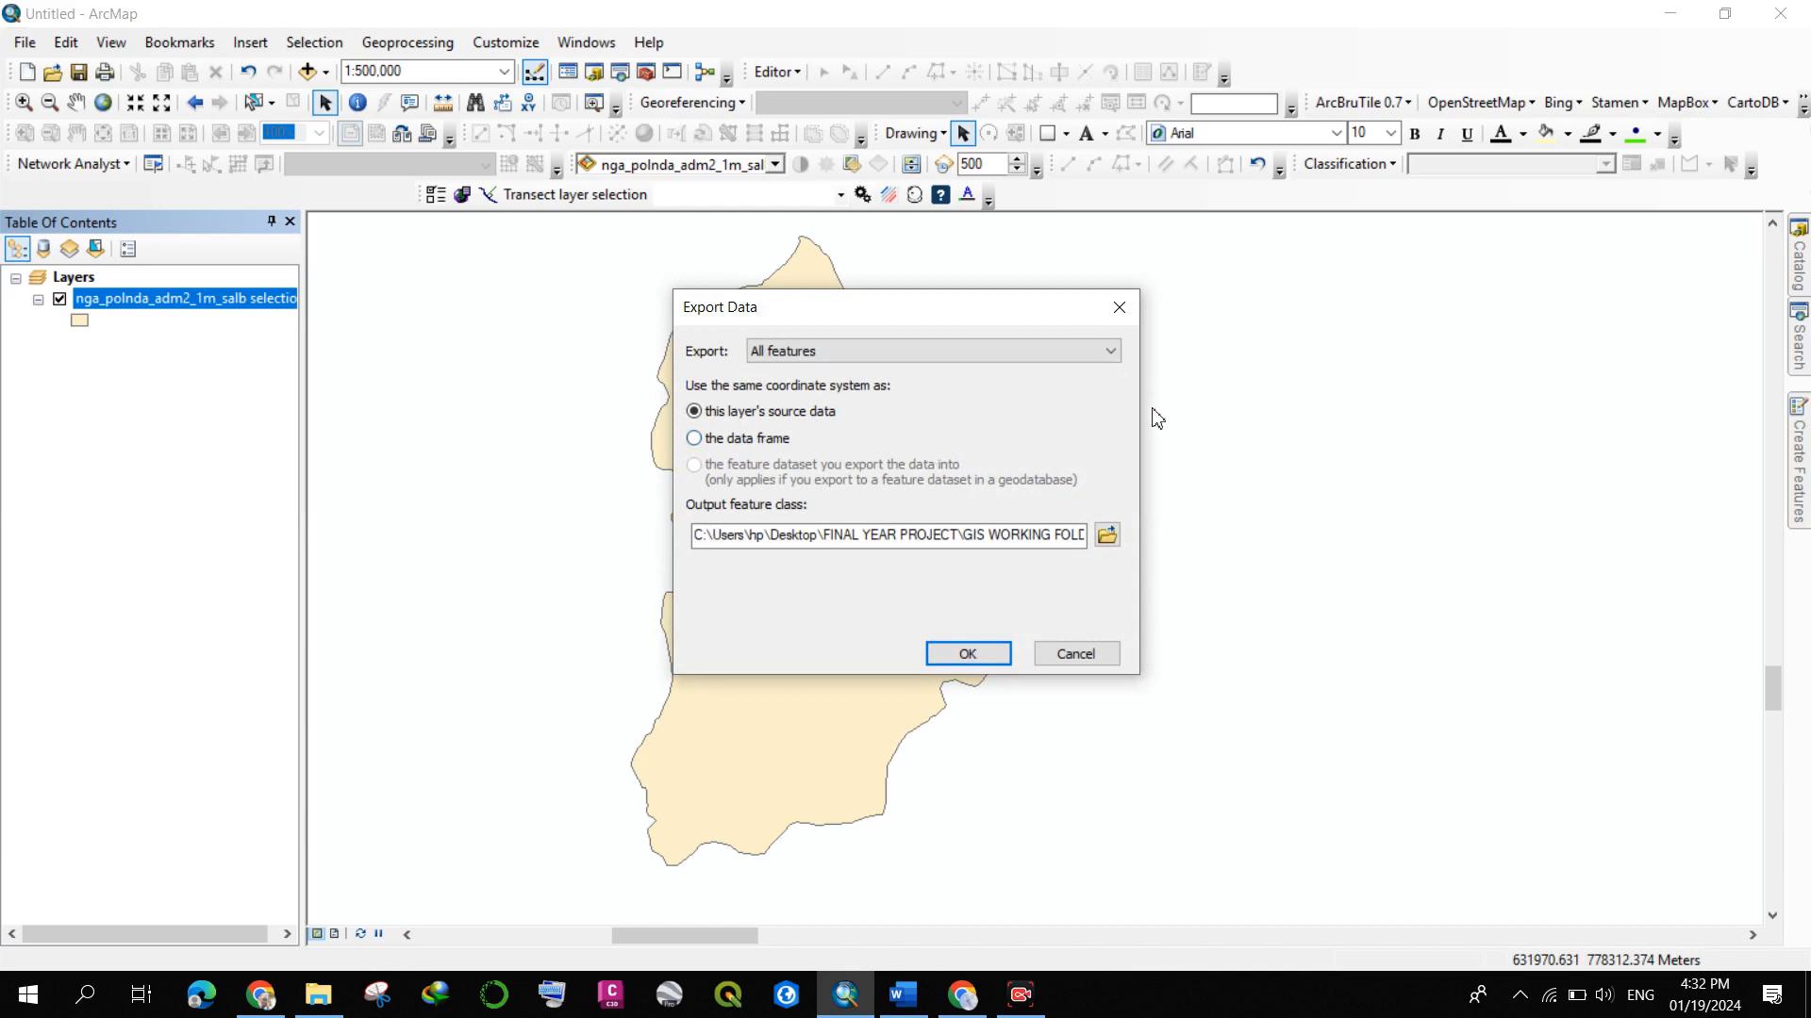
click(1107, 536)
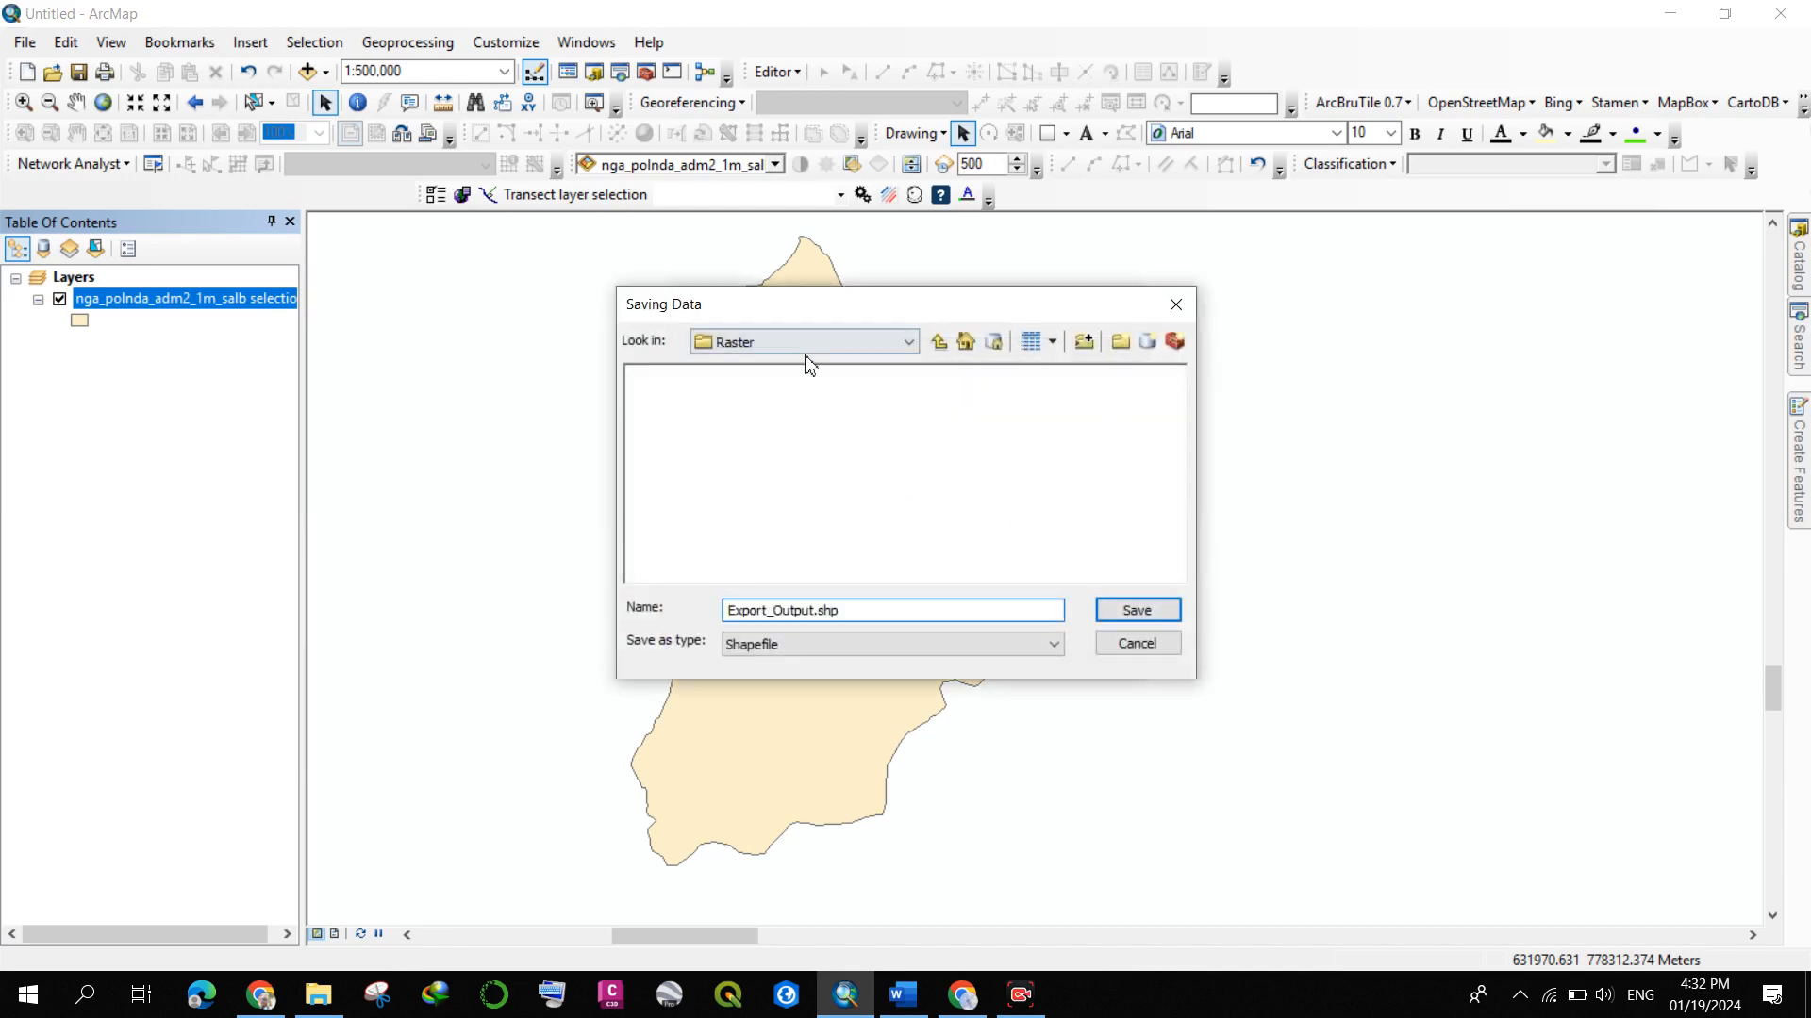
click(819, 342)
scroll(797, 462, up, 2)
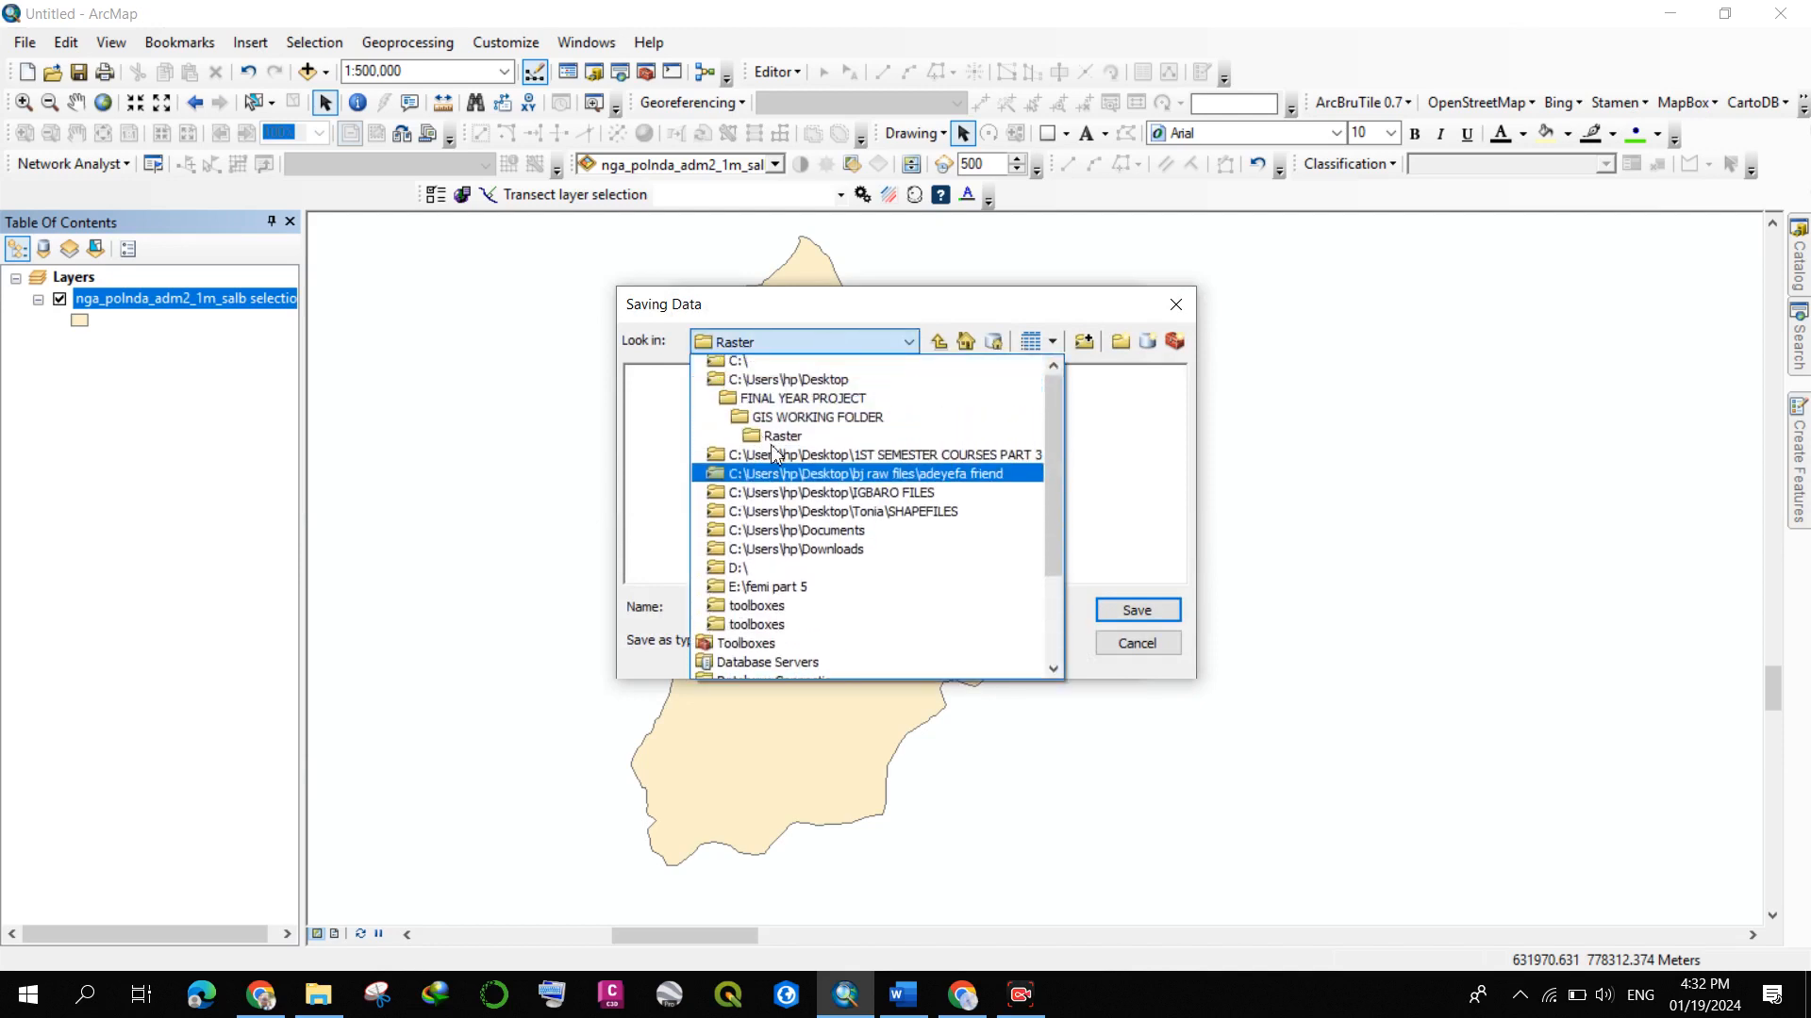
click(792, 422)
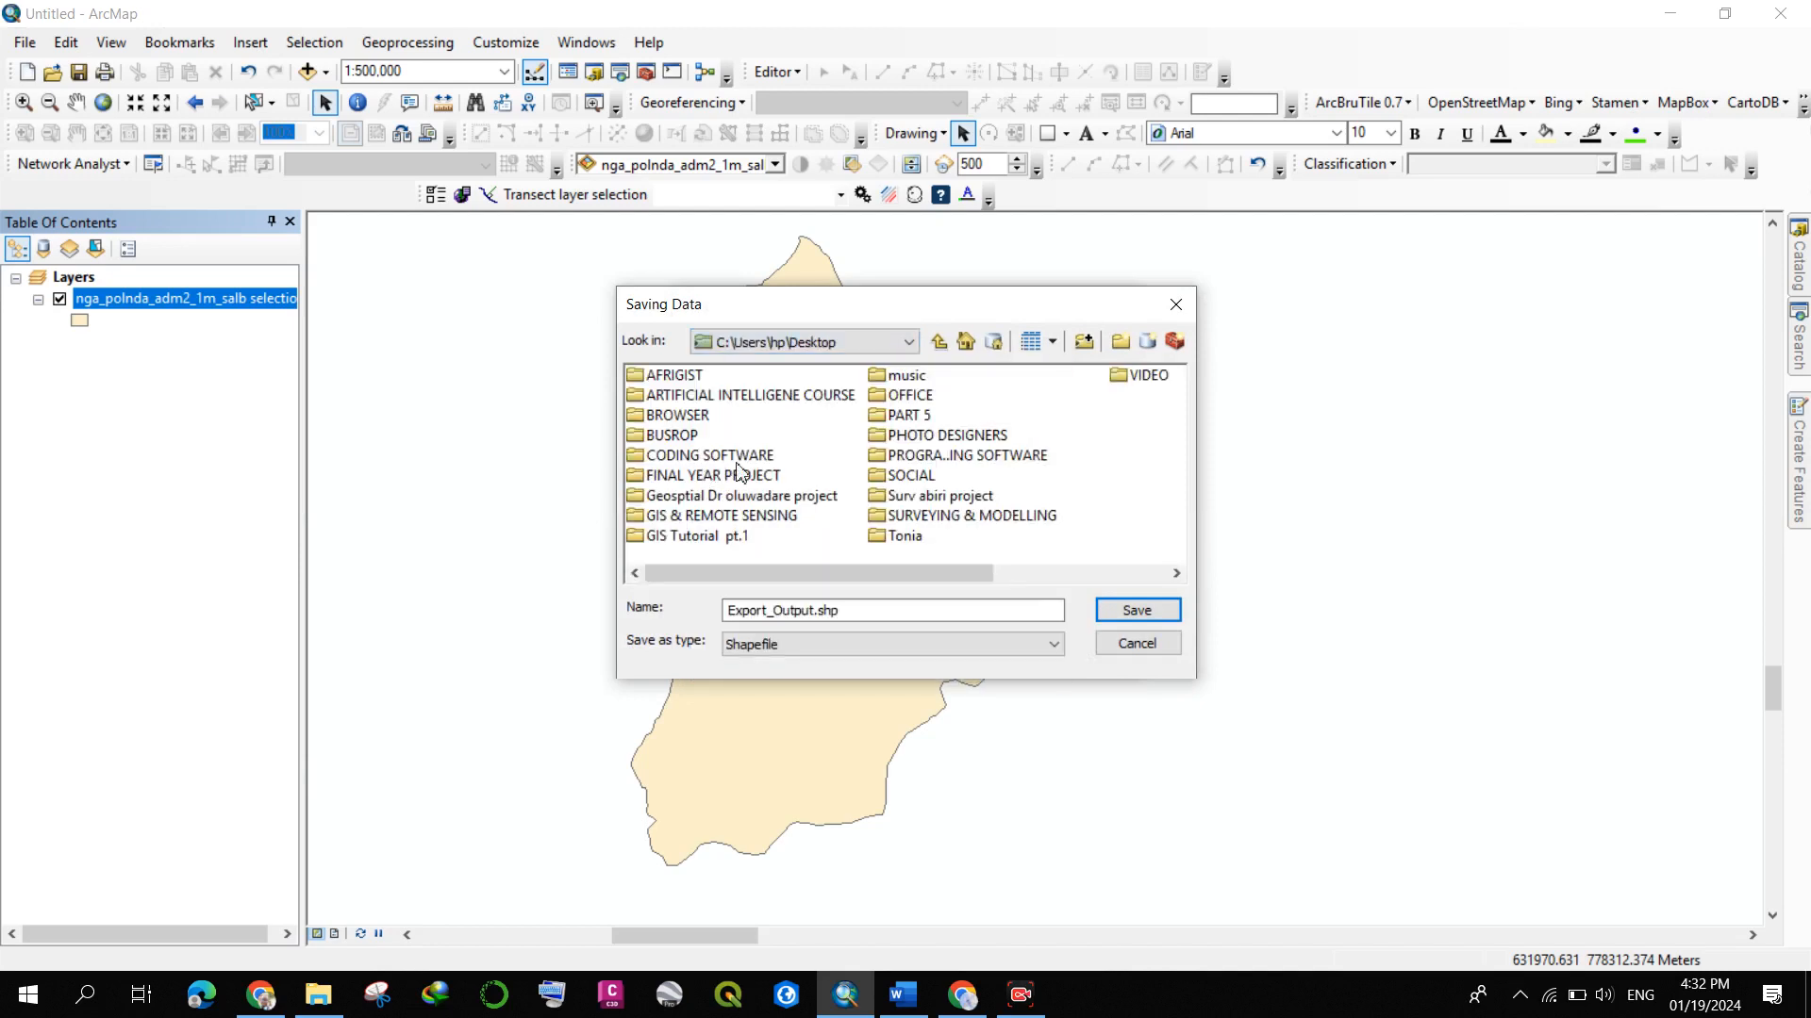
double_click(906, 535)
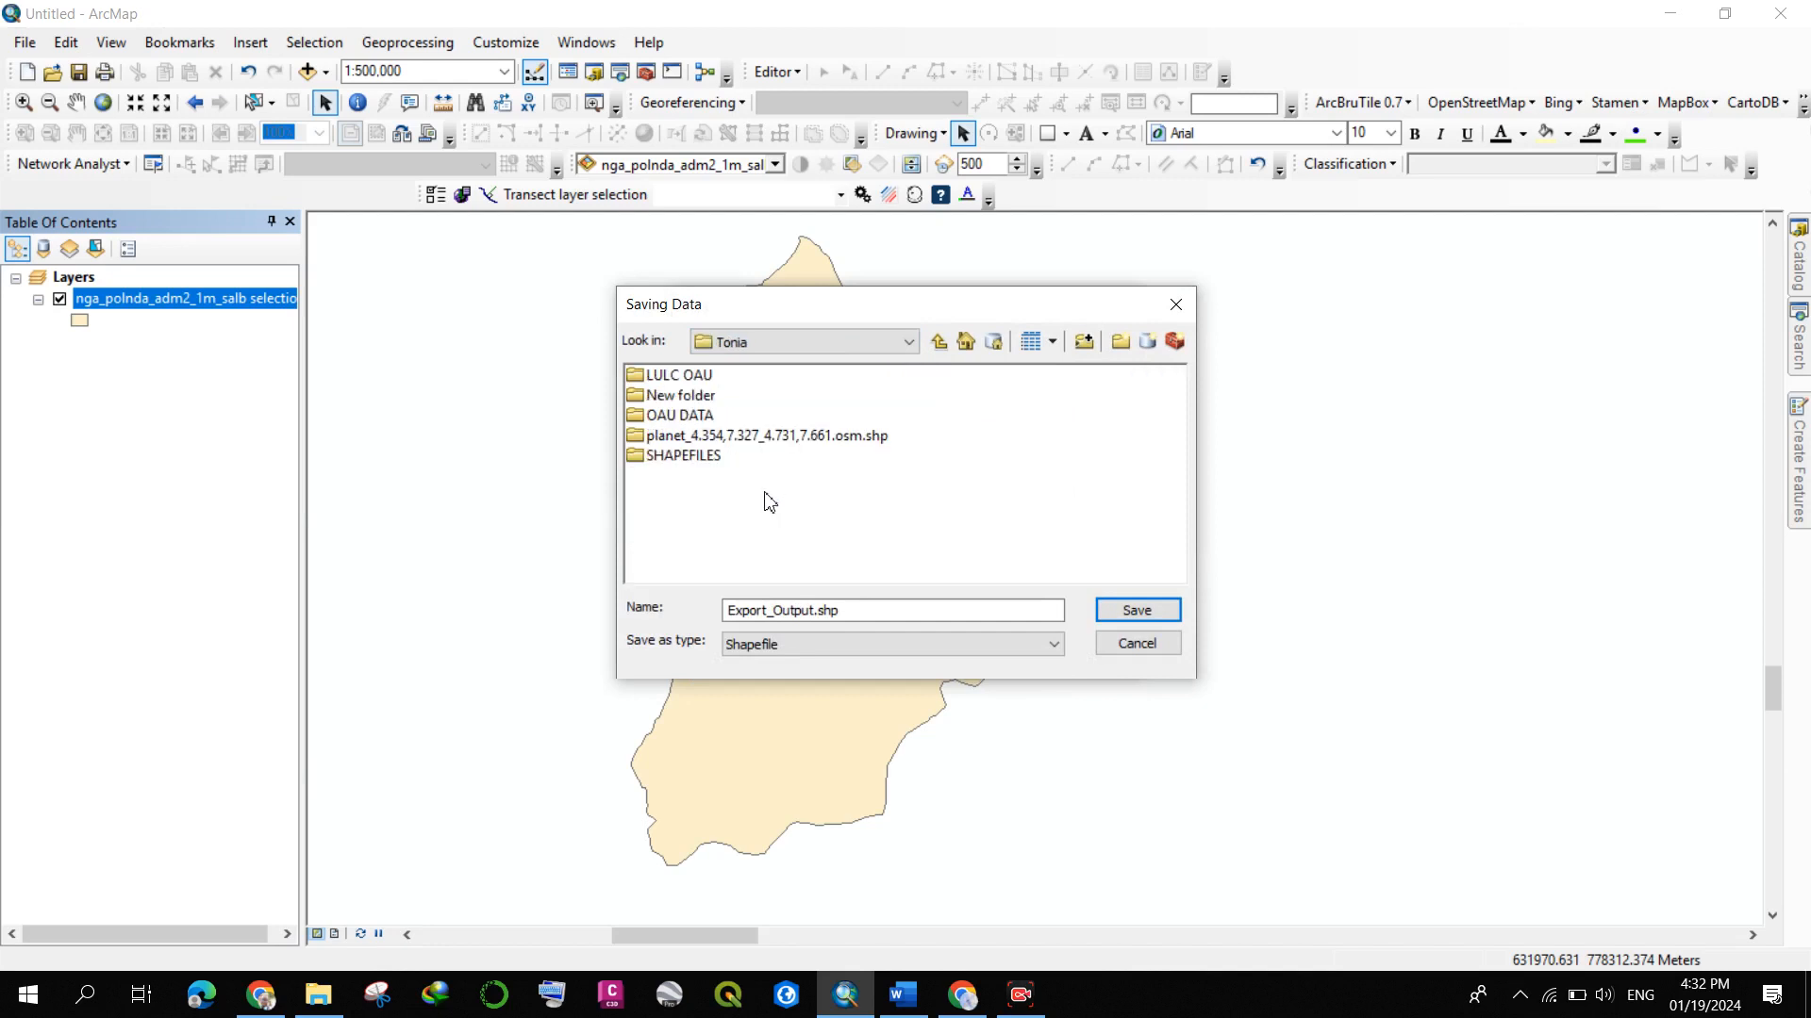
- Create a folder named LANDFILL in the current location and open it as the export destination
click(1120, 344)
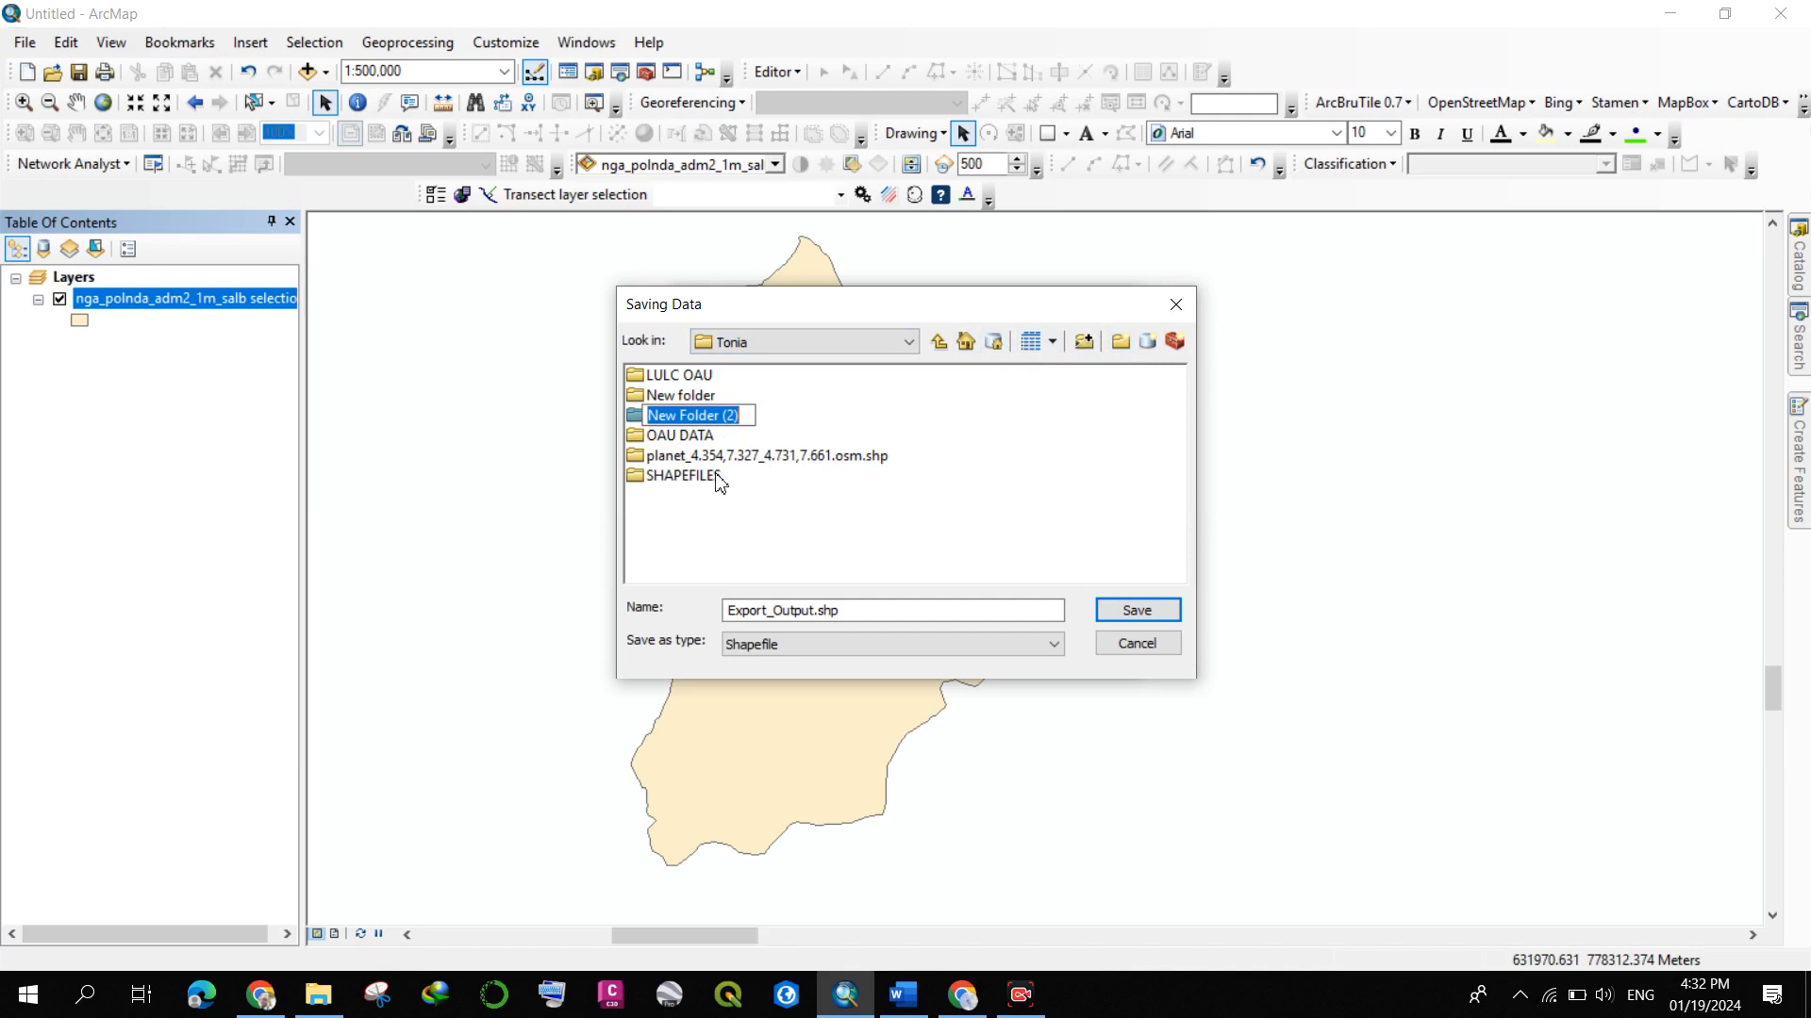
text(LUL)
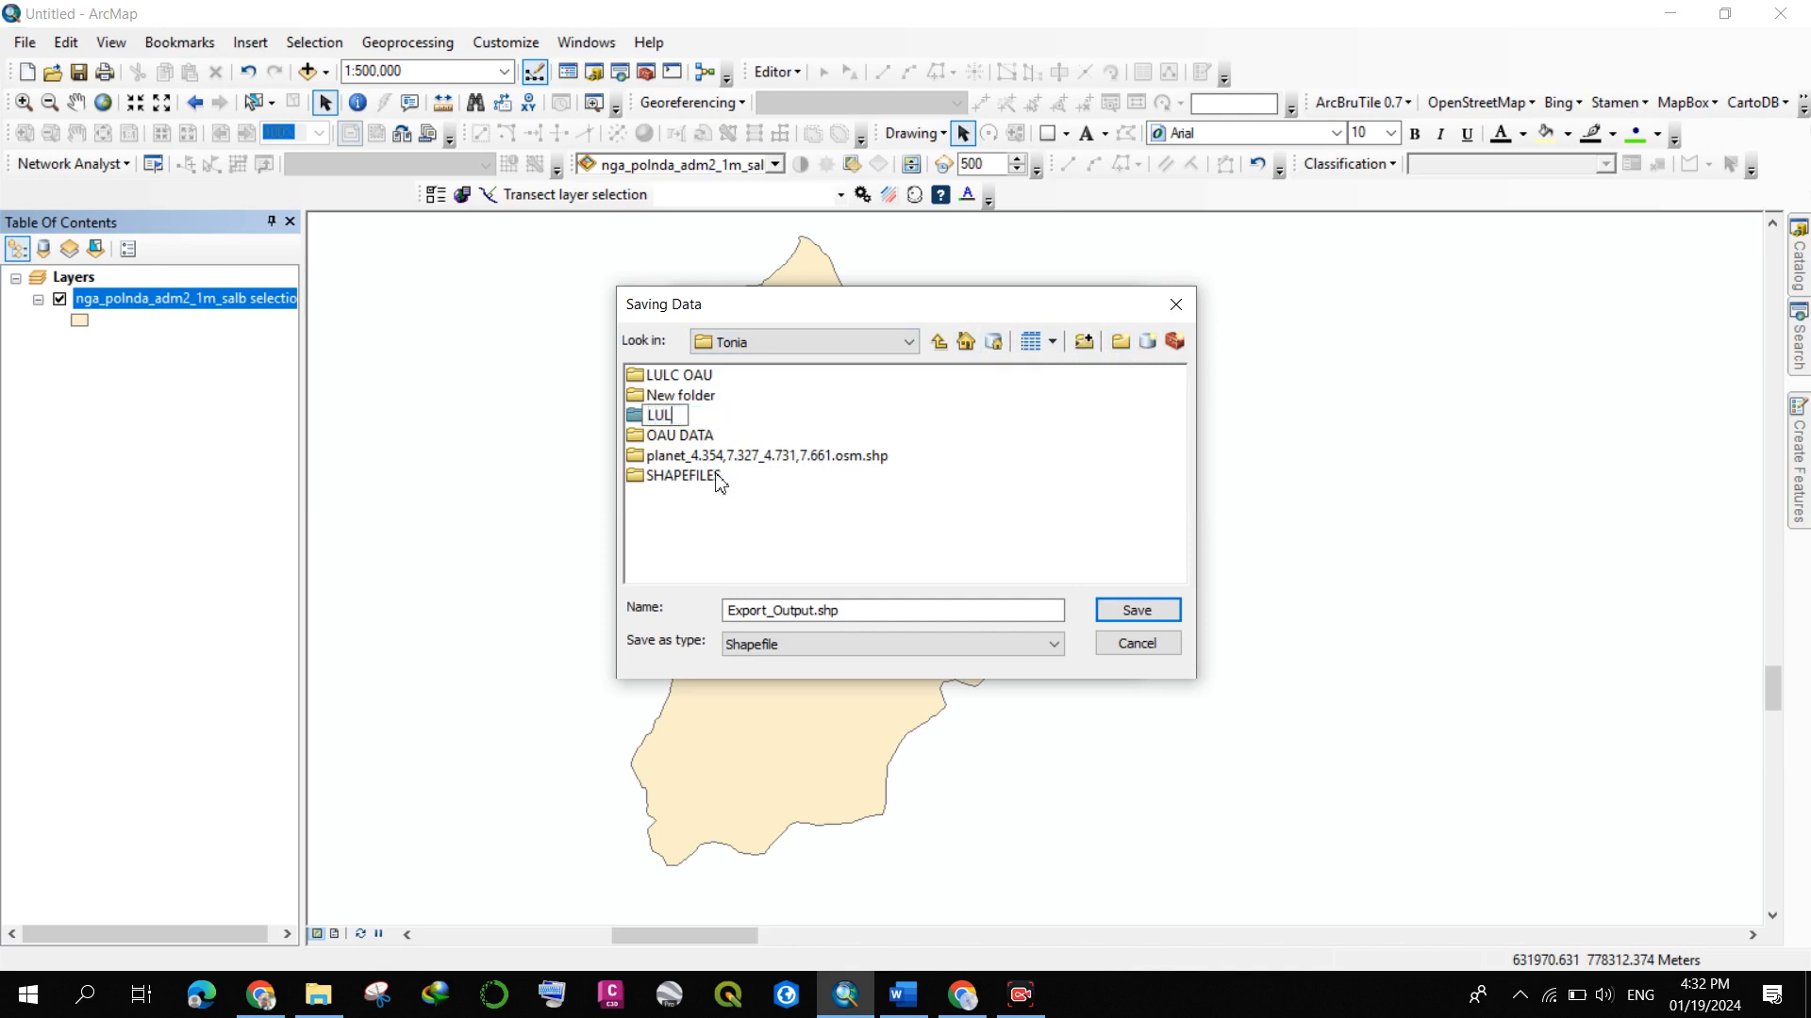
key(BackSpace)
key(BackSpace)
key(BackSpace)
text(LANDFILL)
click(707, 520)
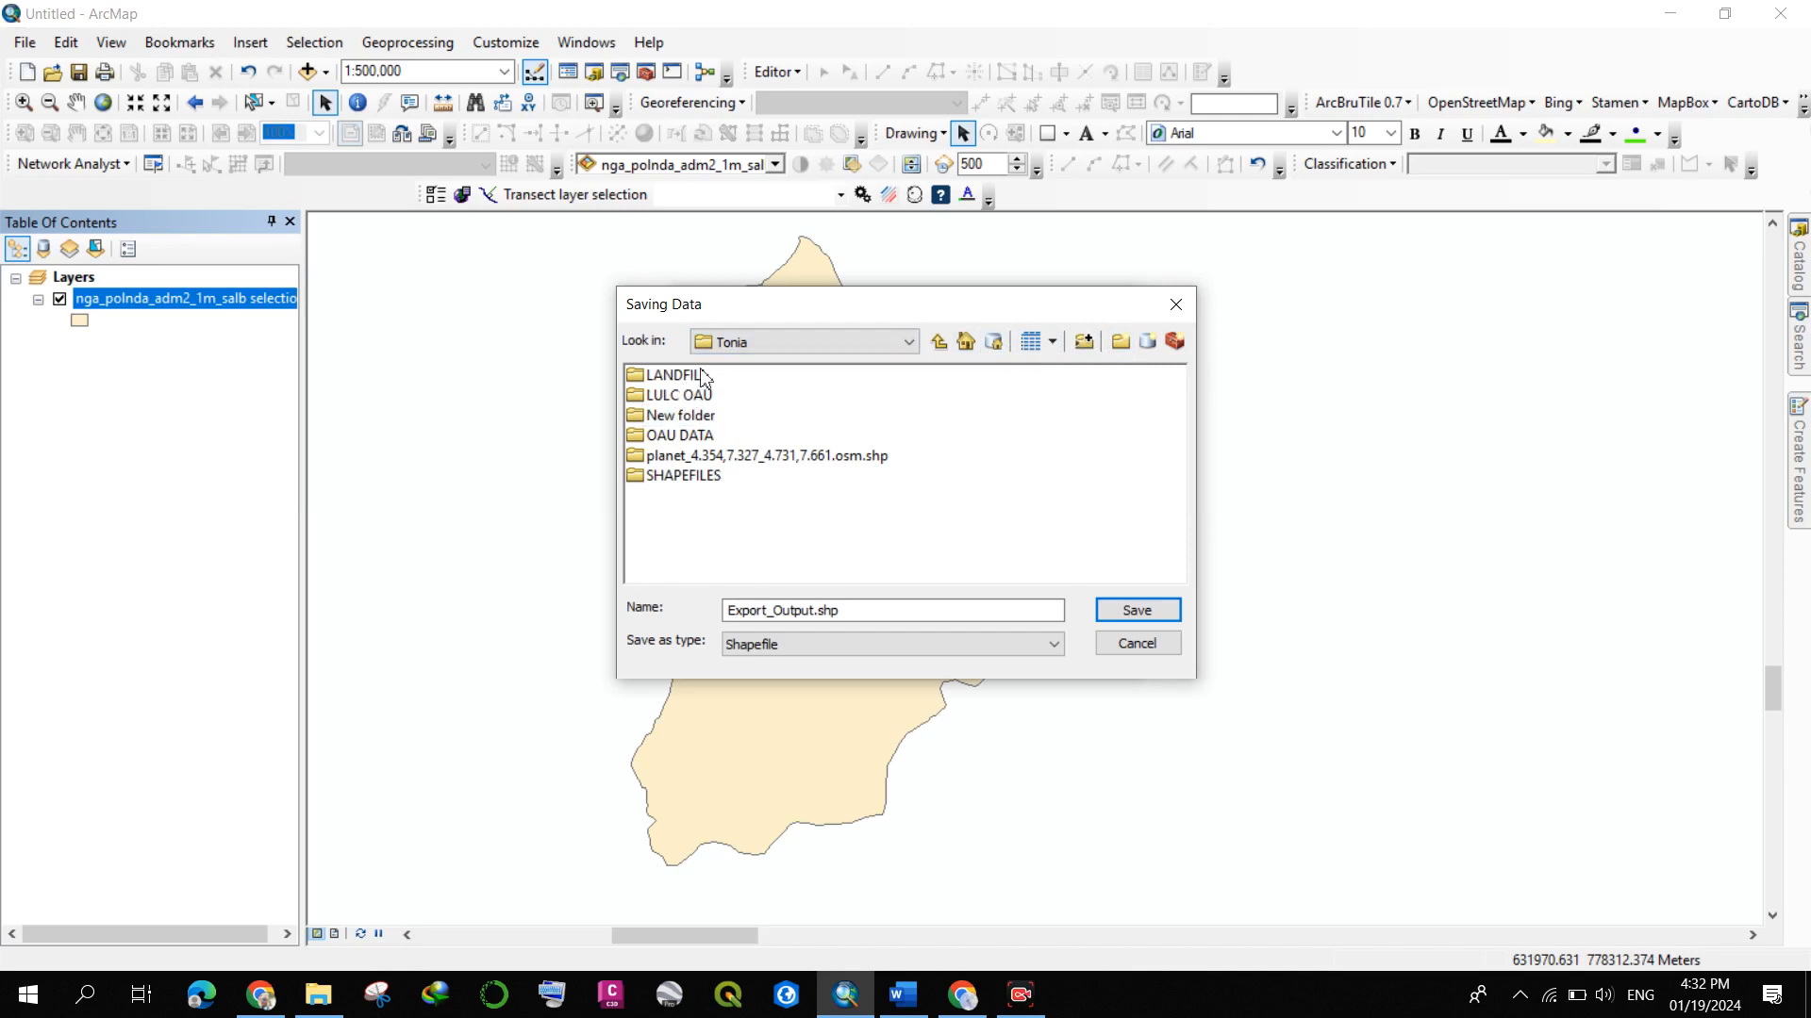
click(692, 377)
double_click(691, 377)
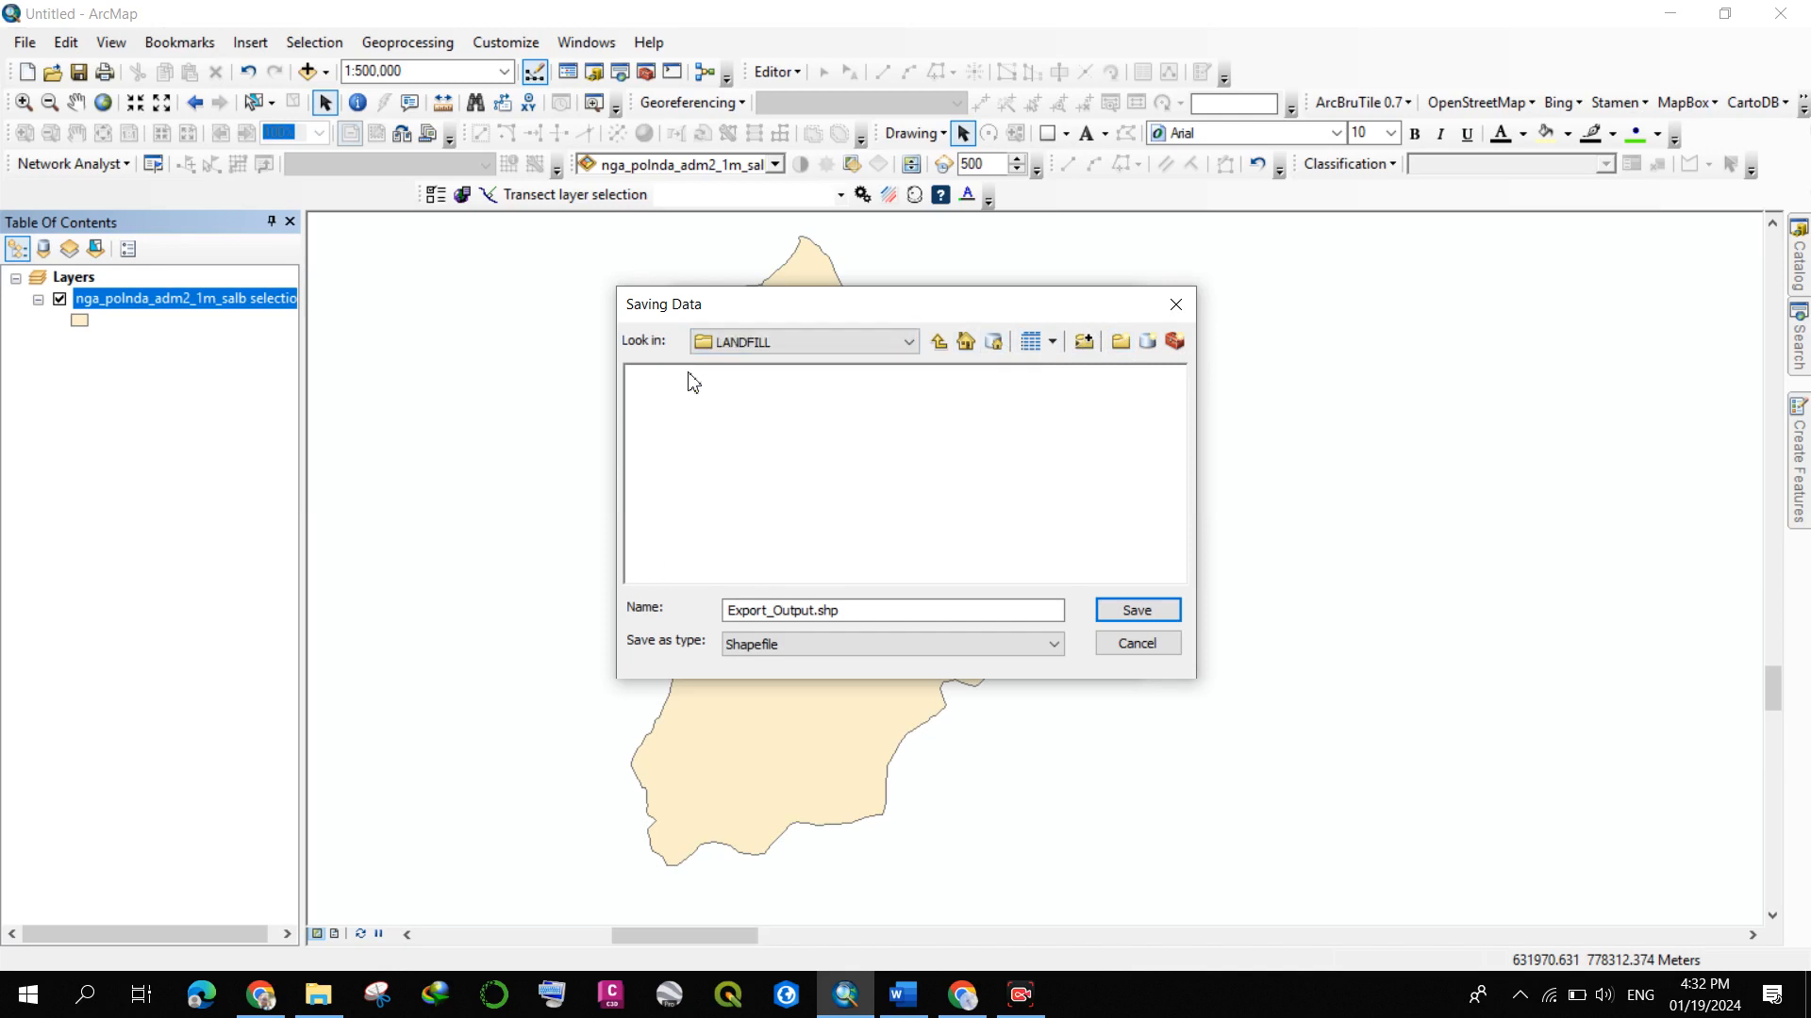
- Export the layer as a shapefile named Ile Ife and add the exported data to the map
drag(859, 614, 725, 622)
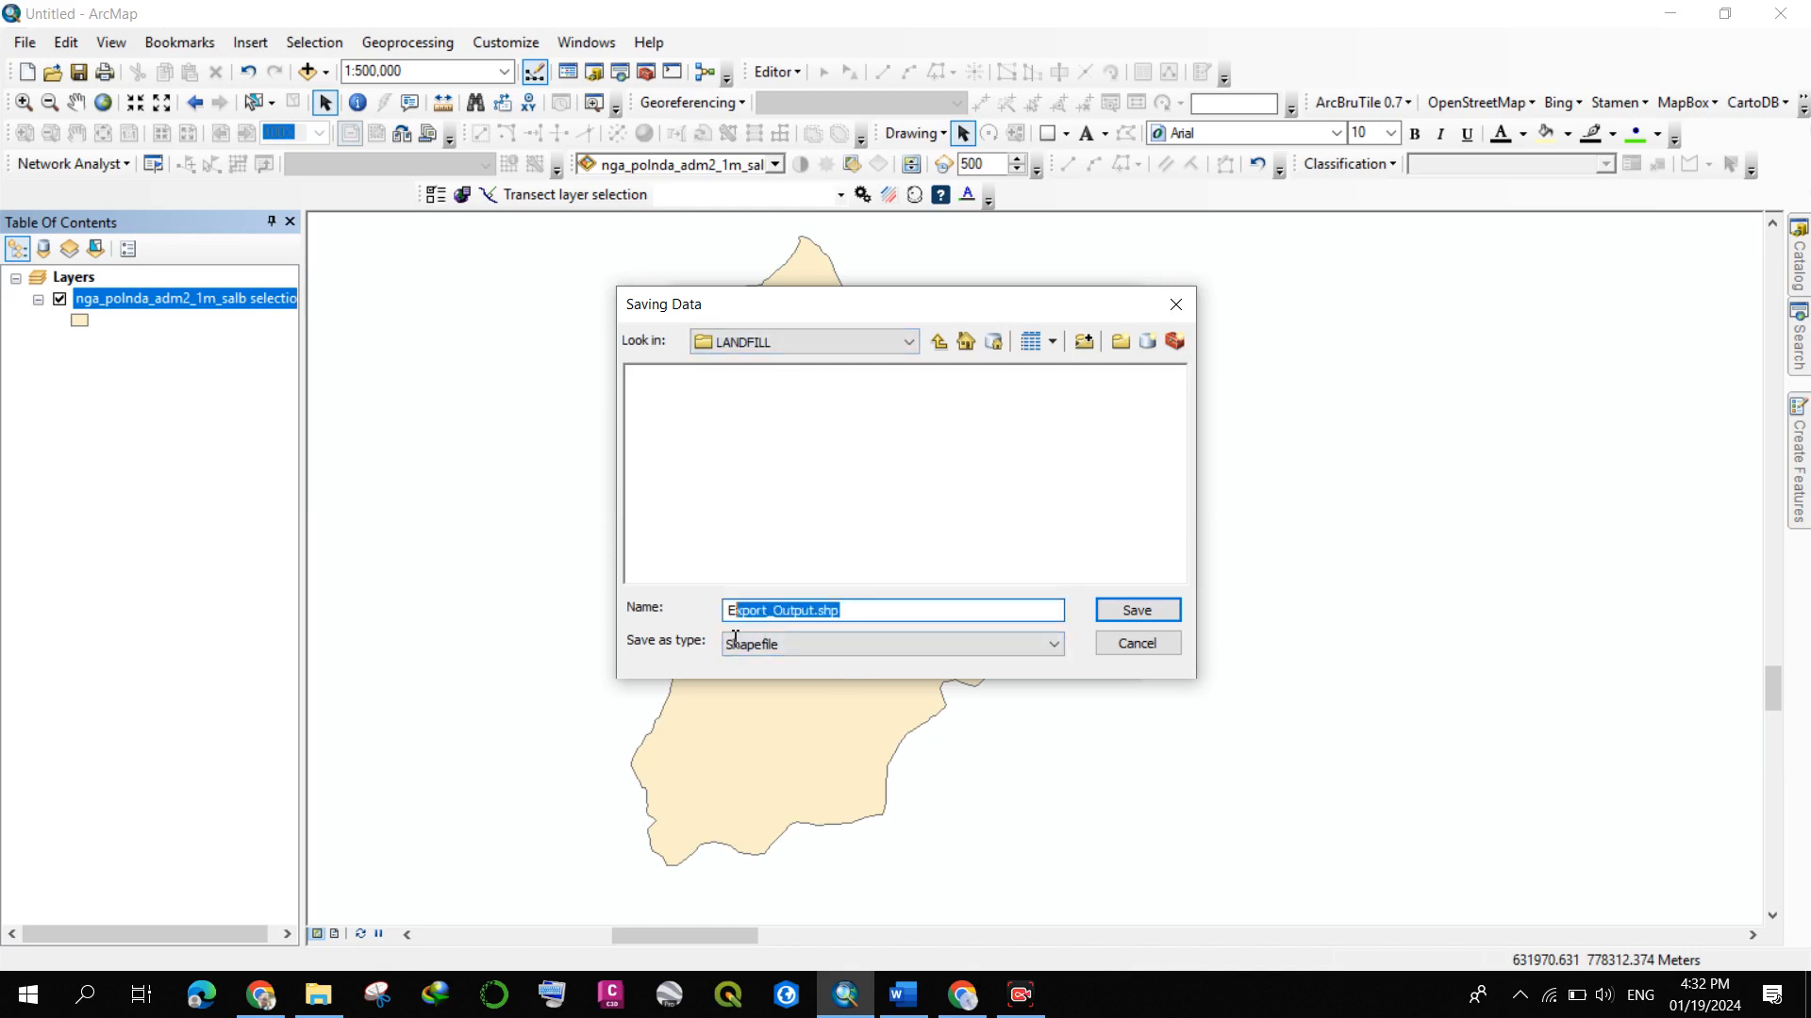
key(BackSpace)
text(Ile )
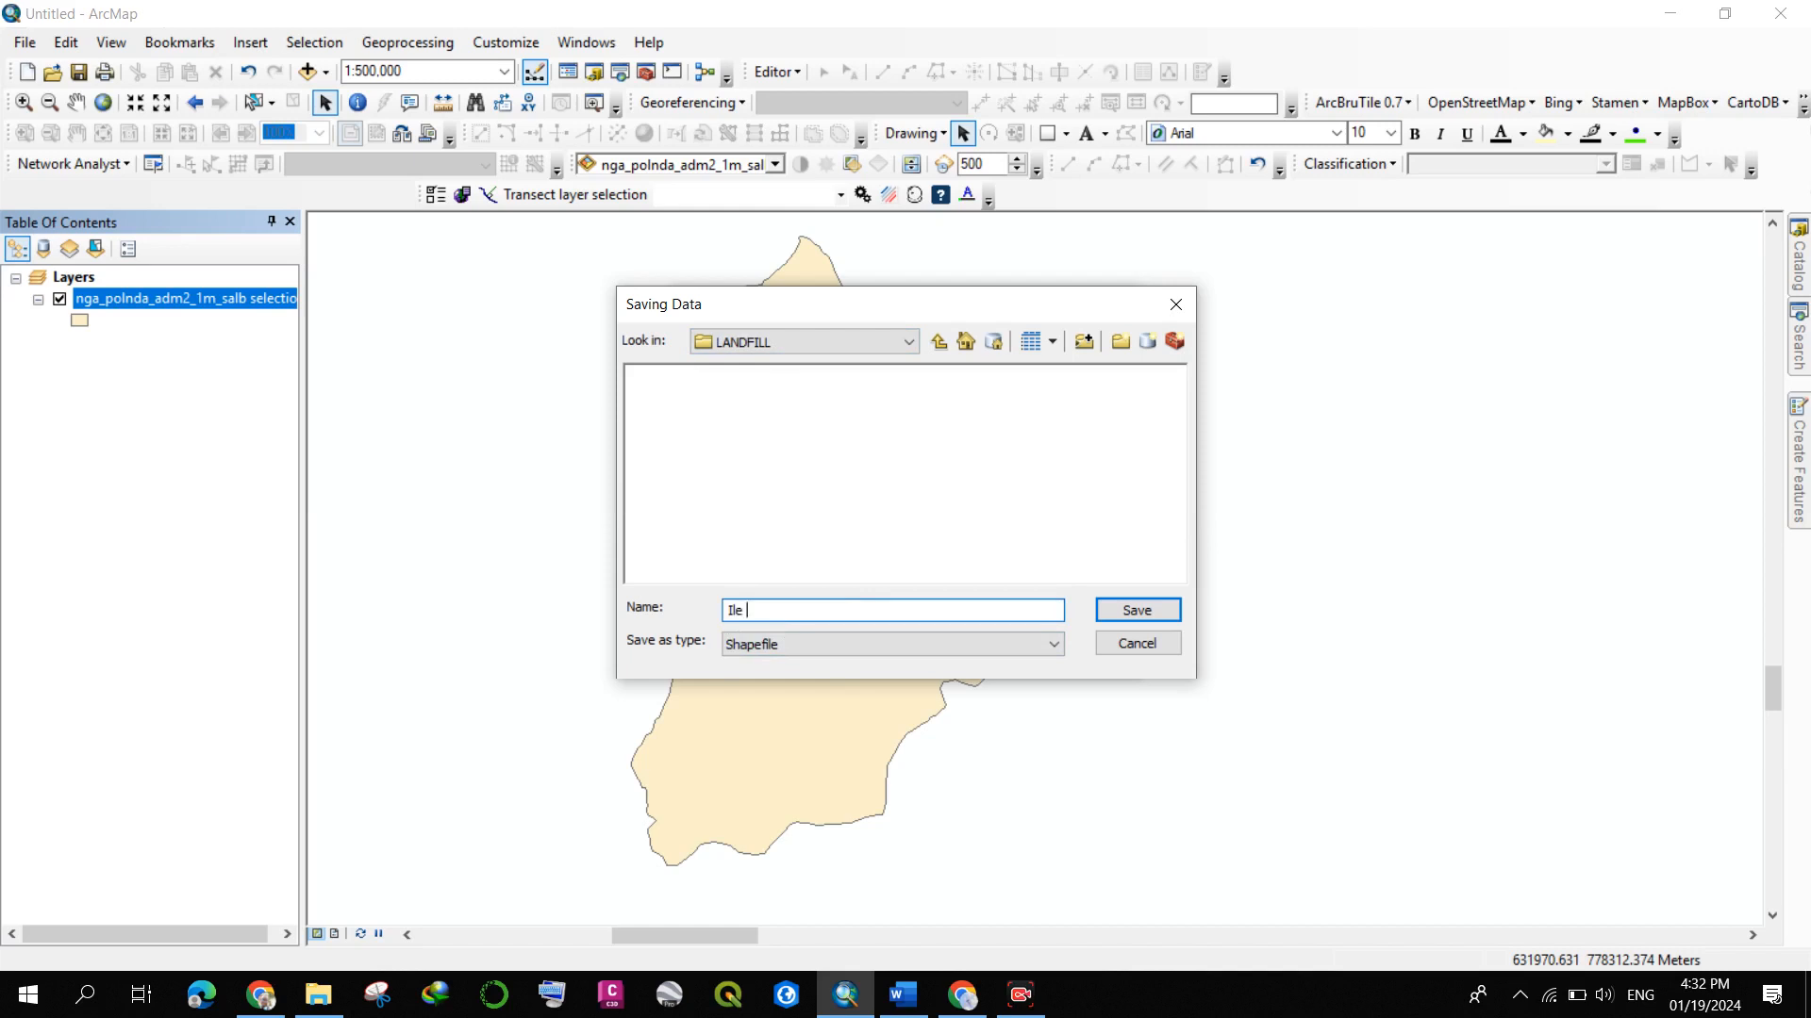
text(Ife)
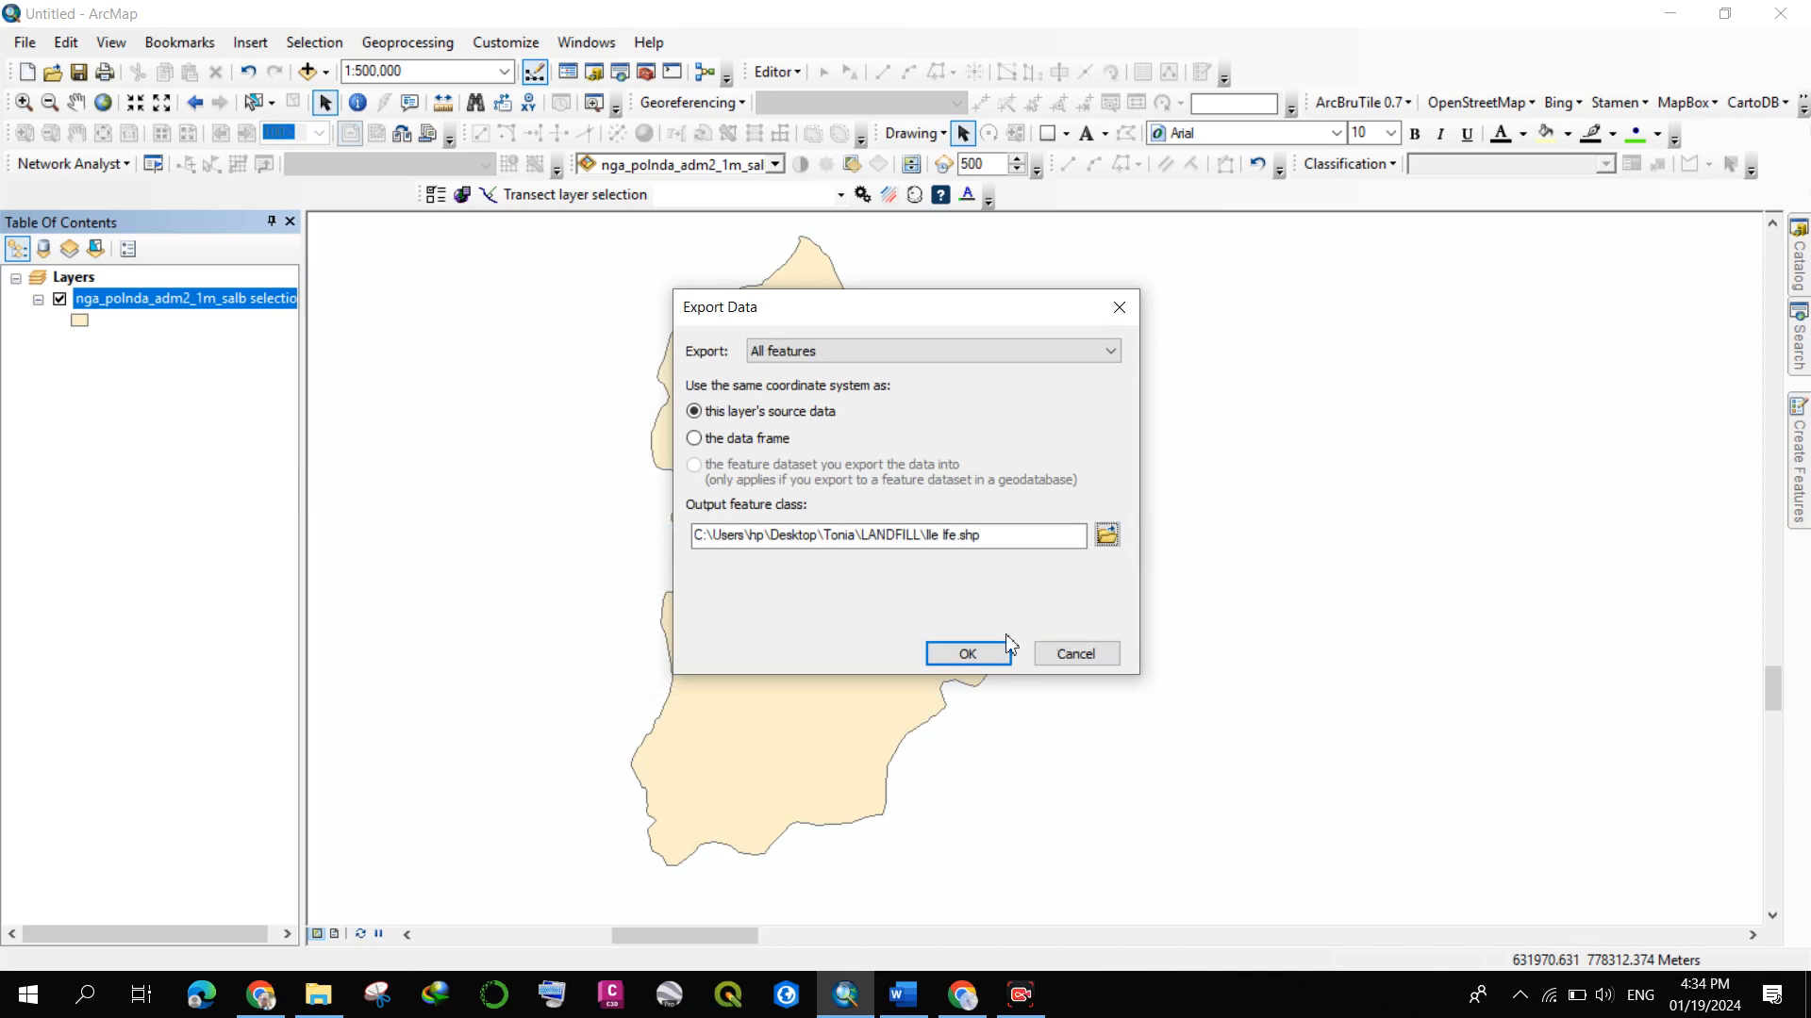
click(965, 657)
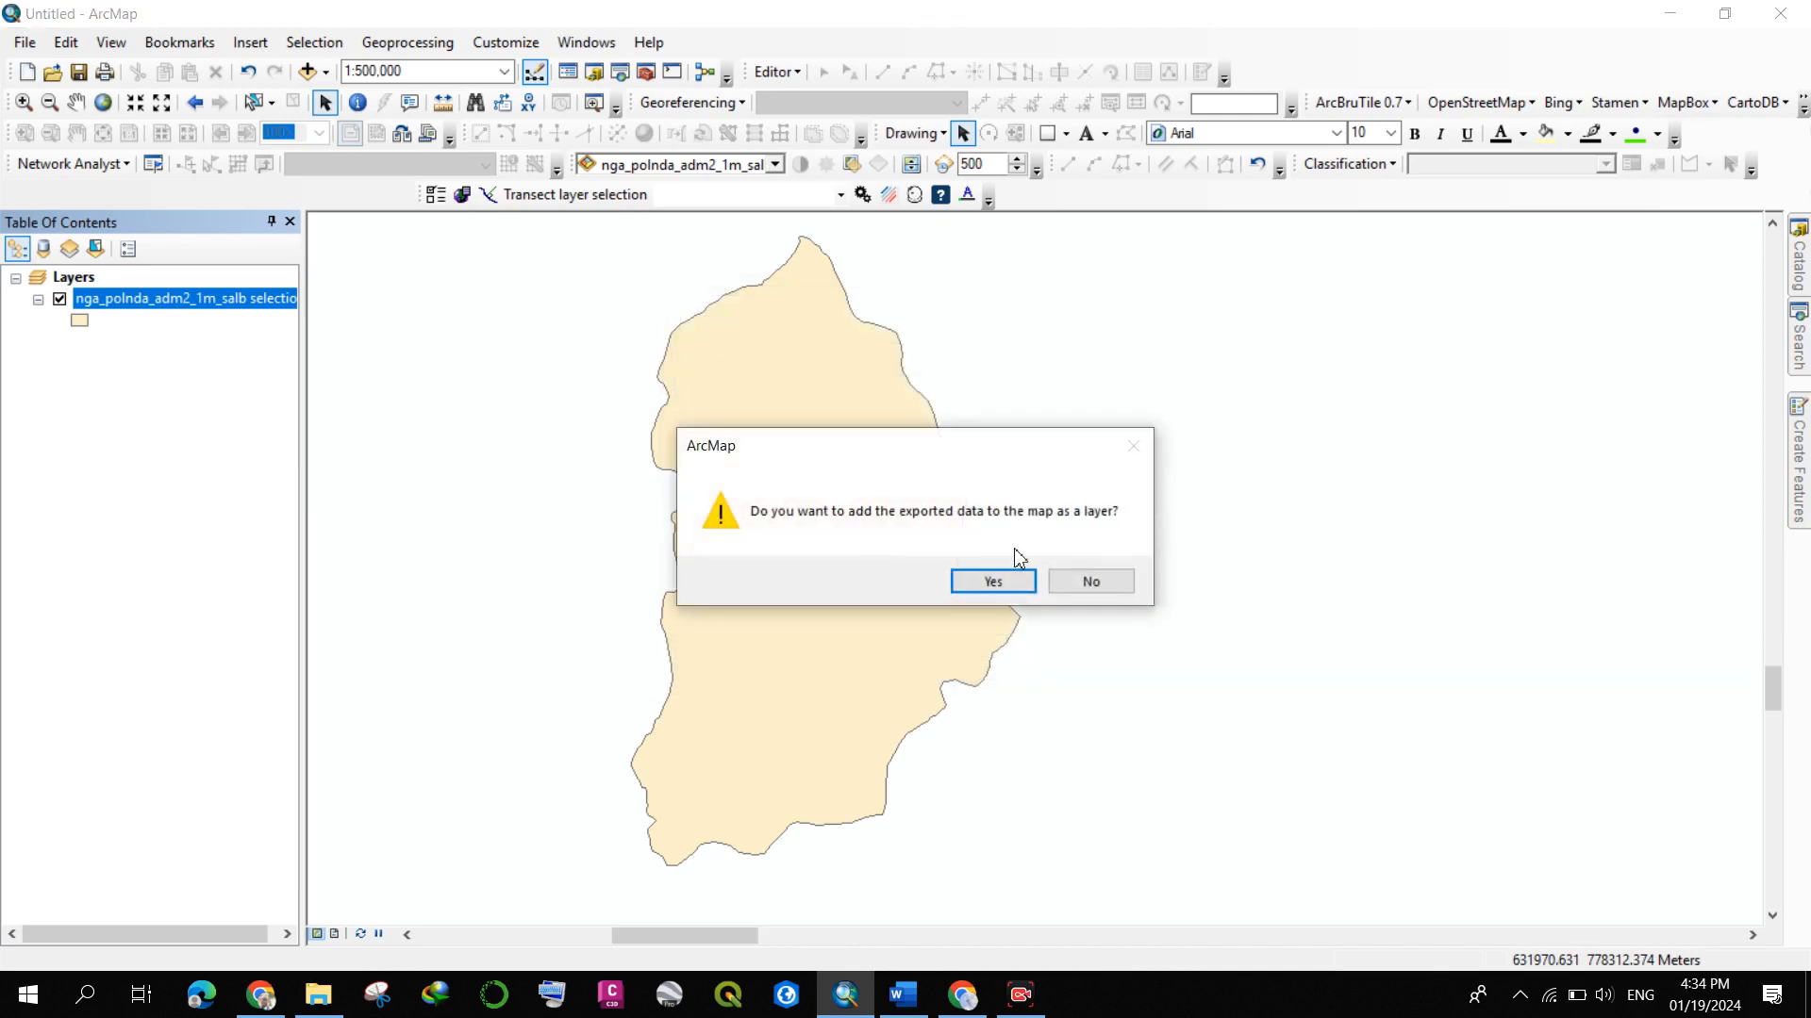
click(985, 581)
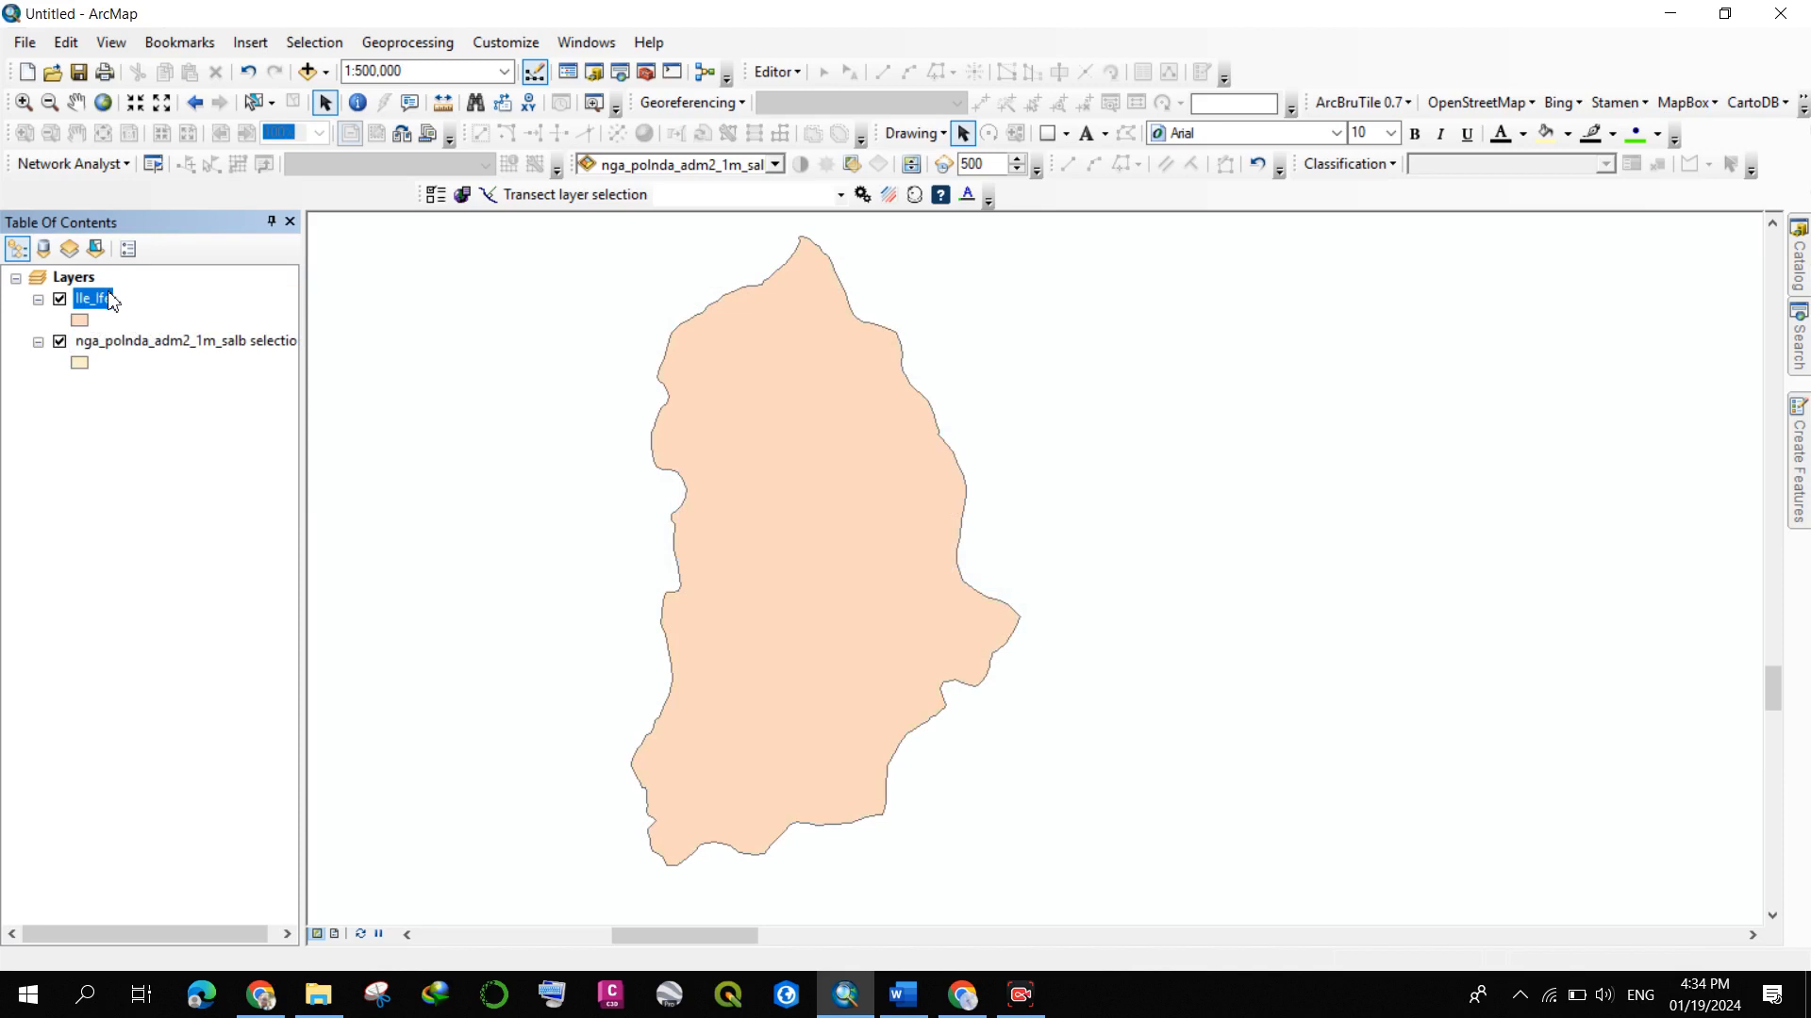
- Remove the nga_polnda_adm2_1m_salb selection layer from the map, keeping only Ile_Ife
right_click(172, 342)
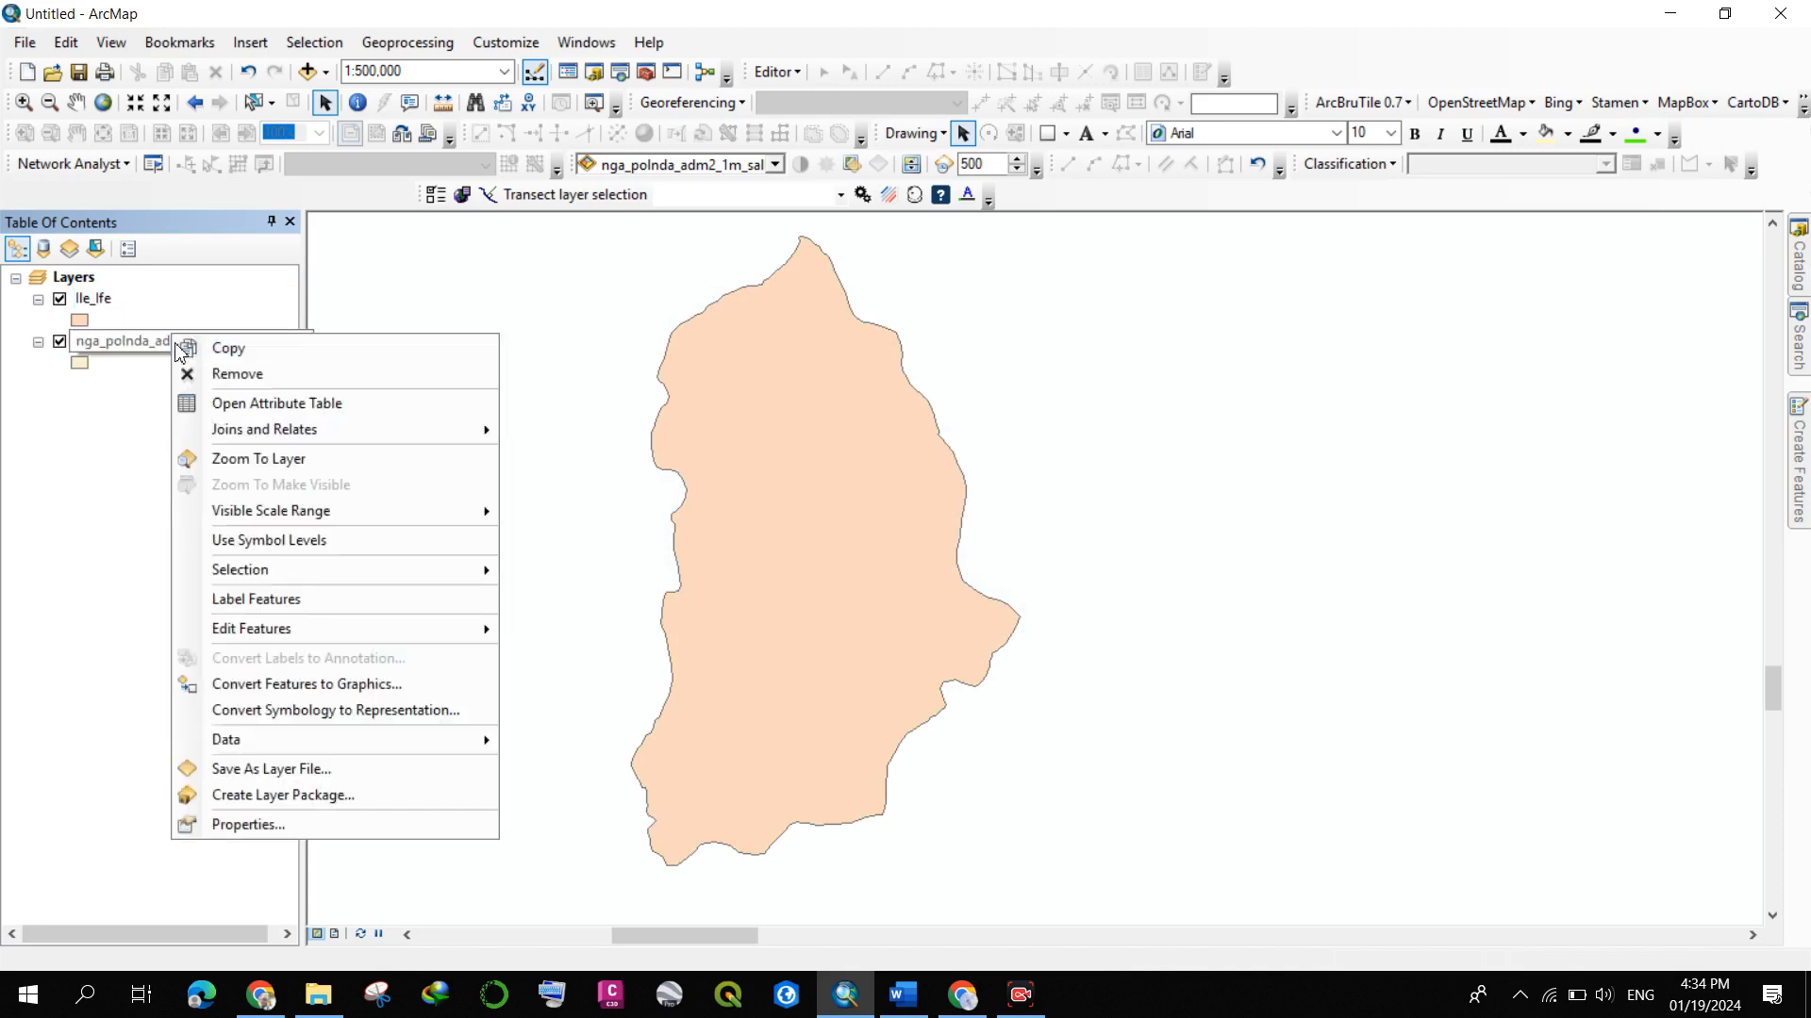
click(208, 377)
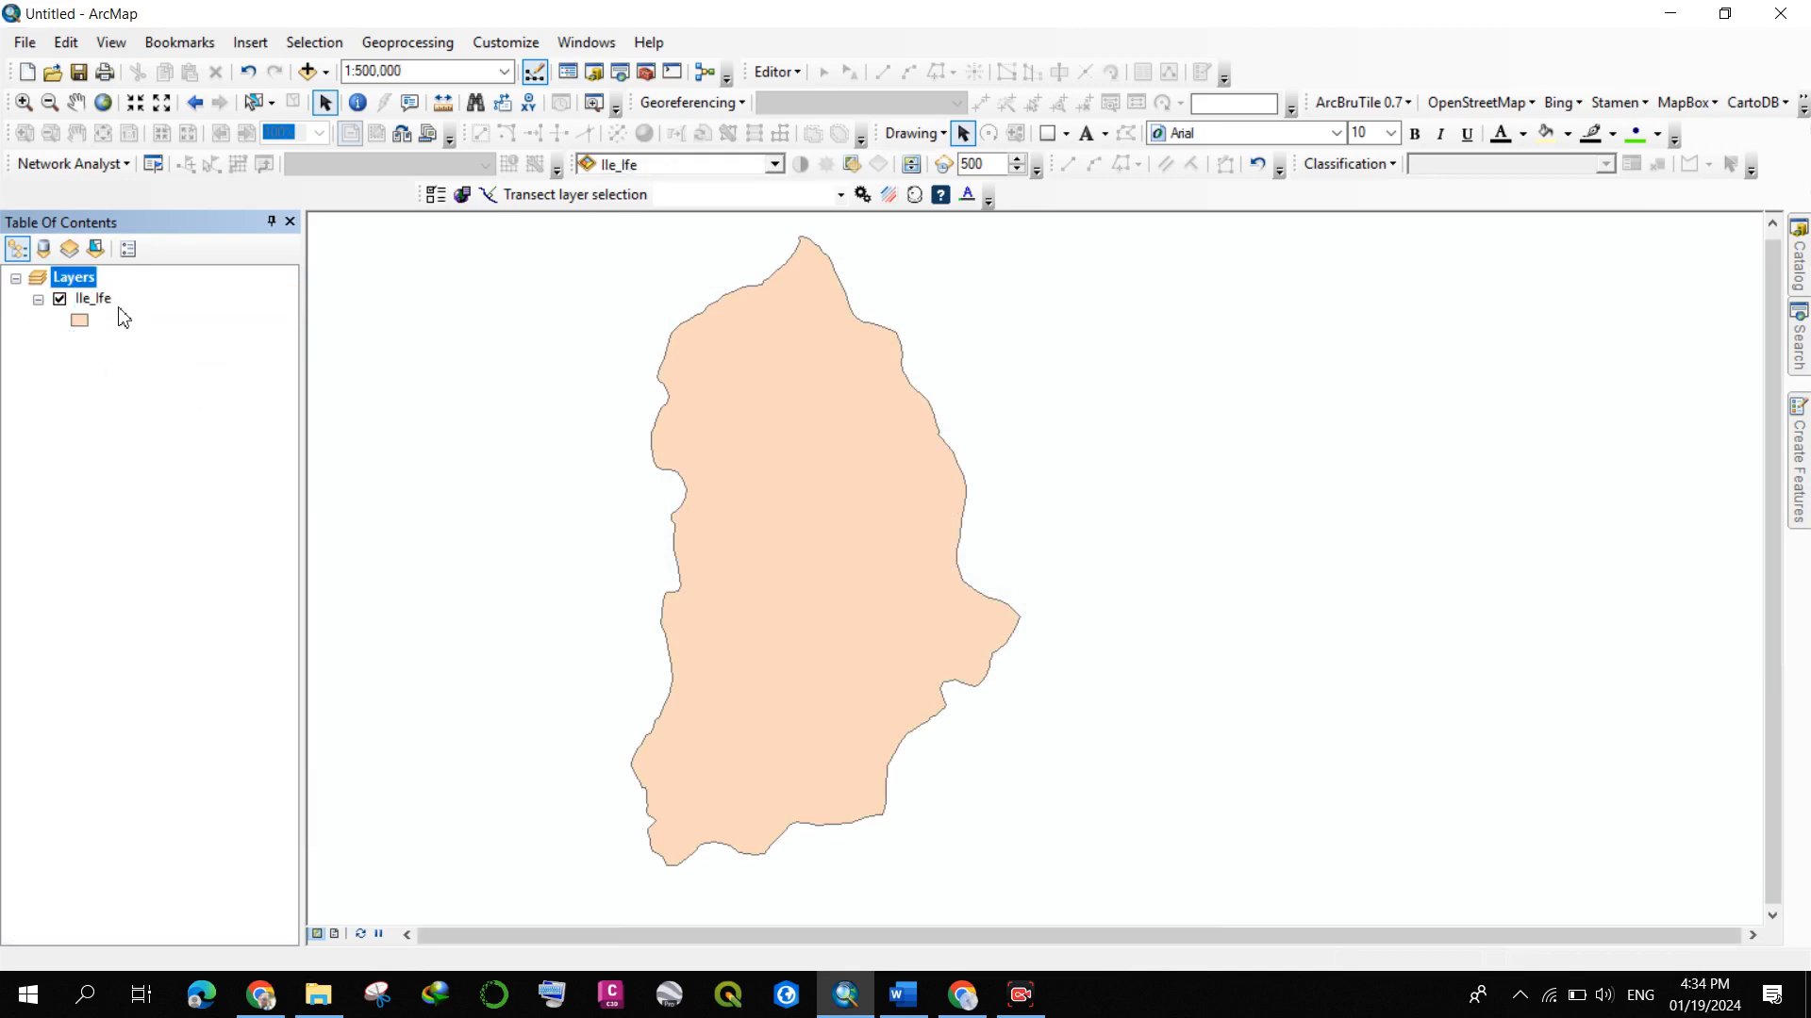
drag(598, 427, 620, 463)
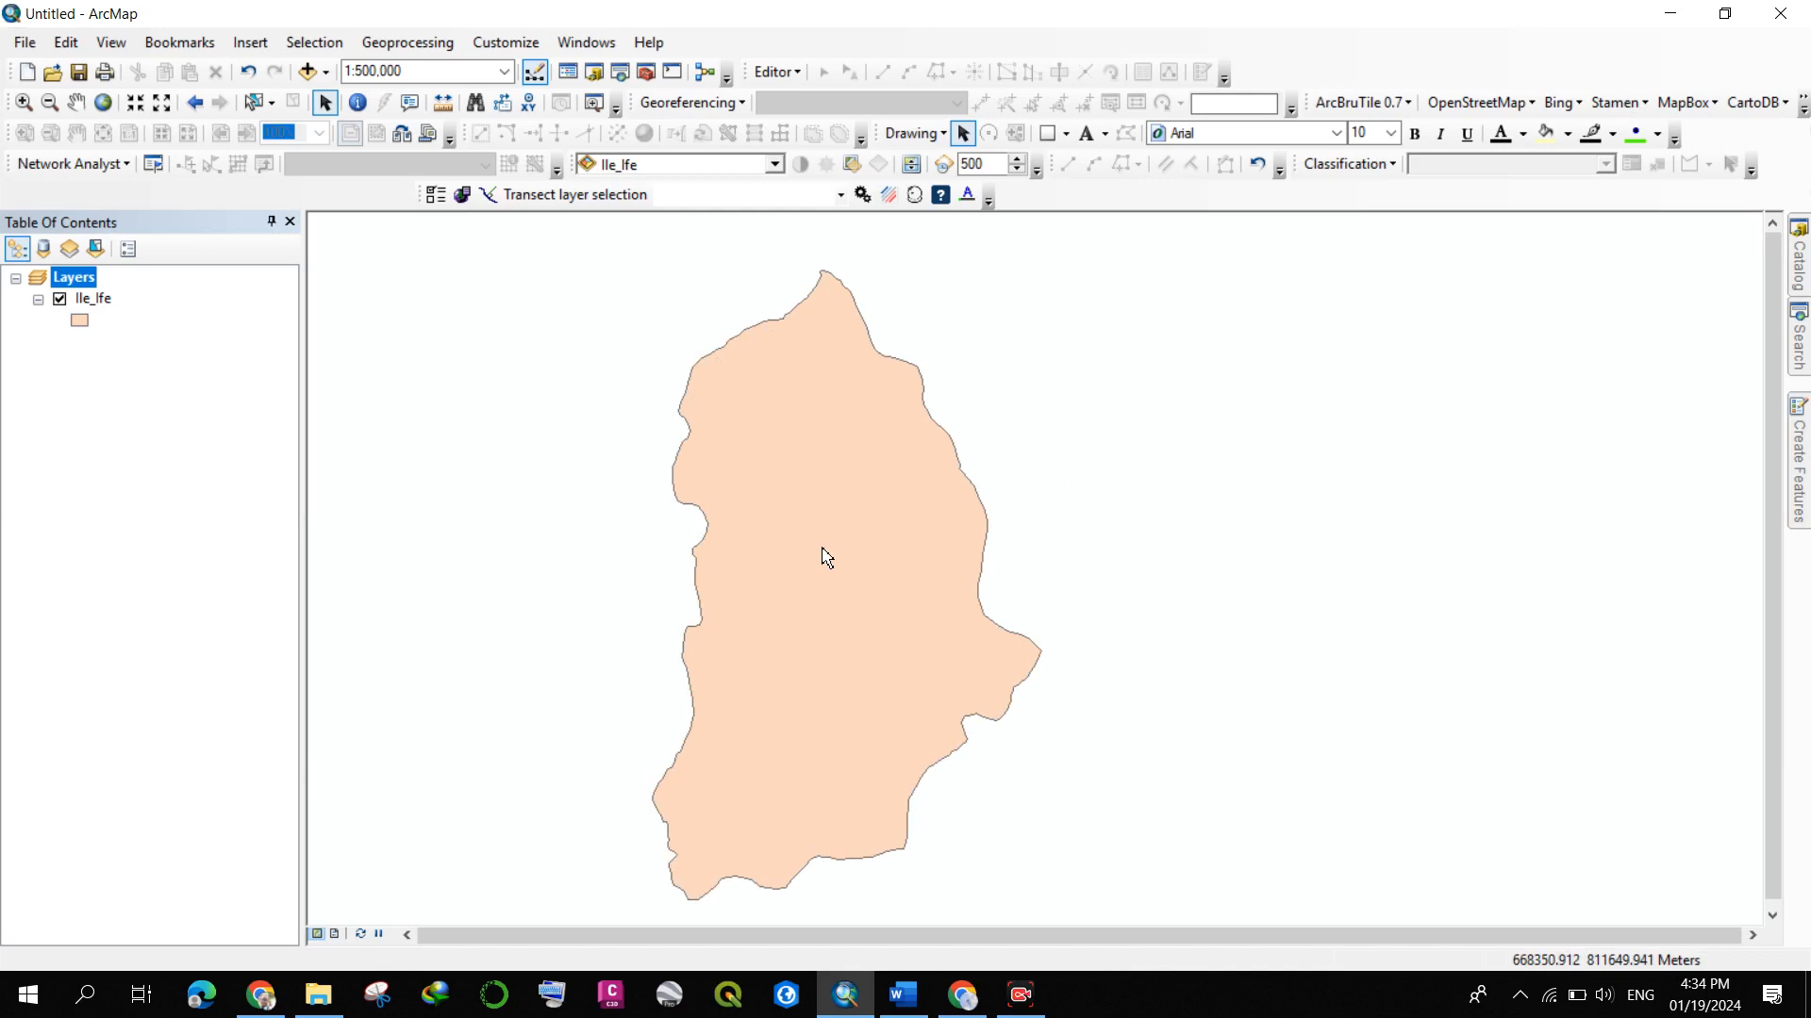
drag(538, 603, 529, 566)
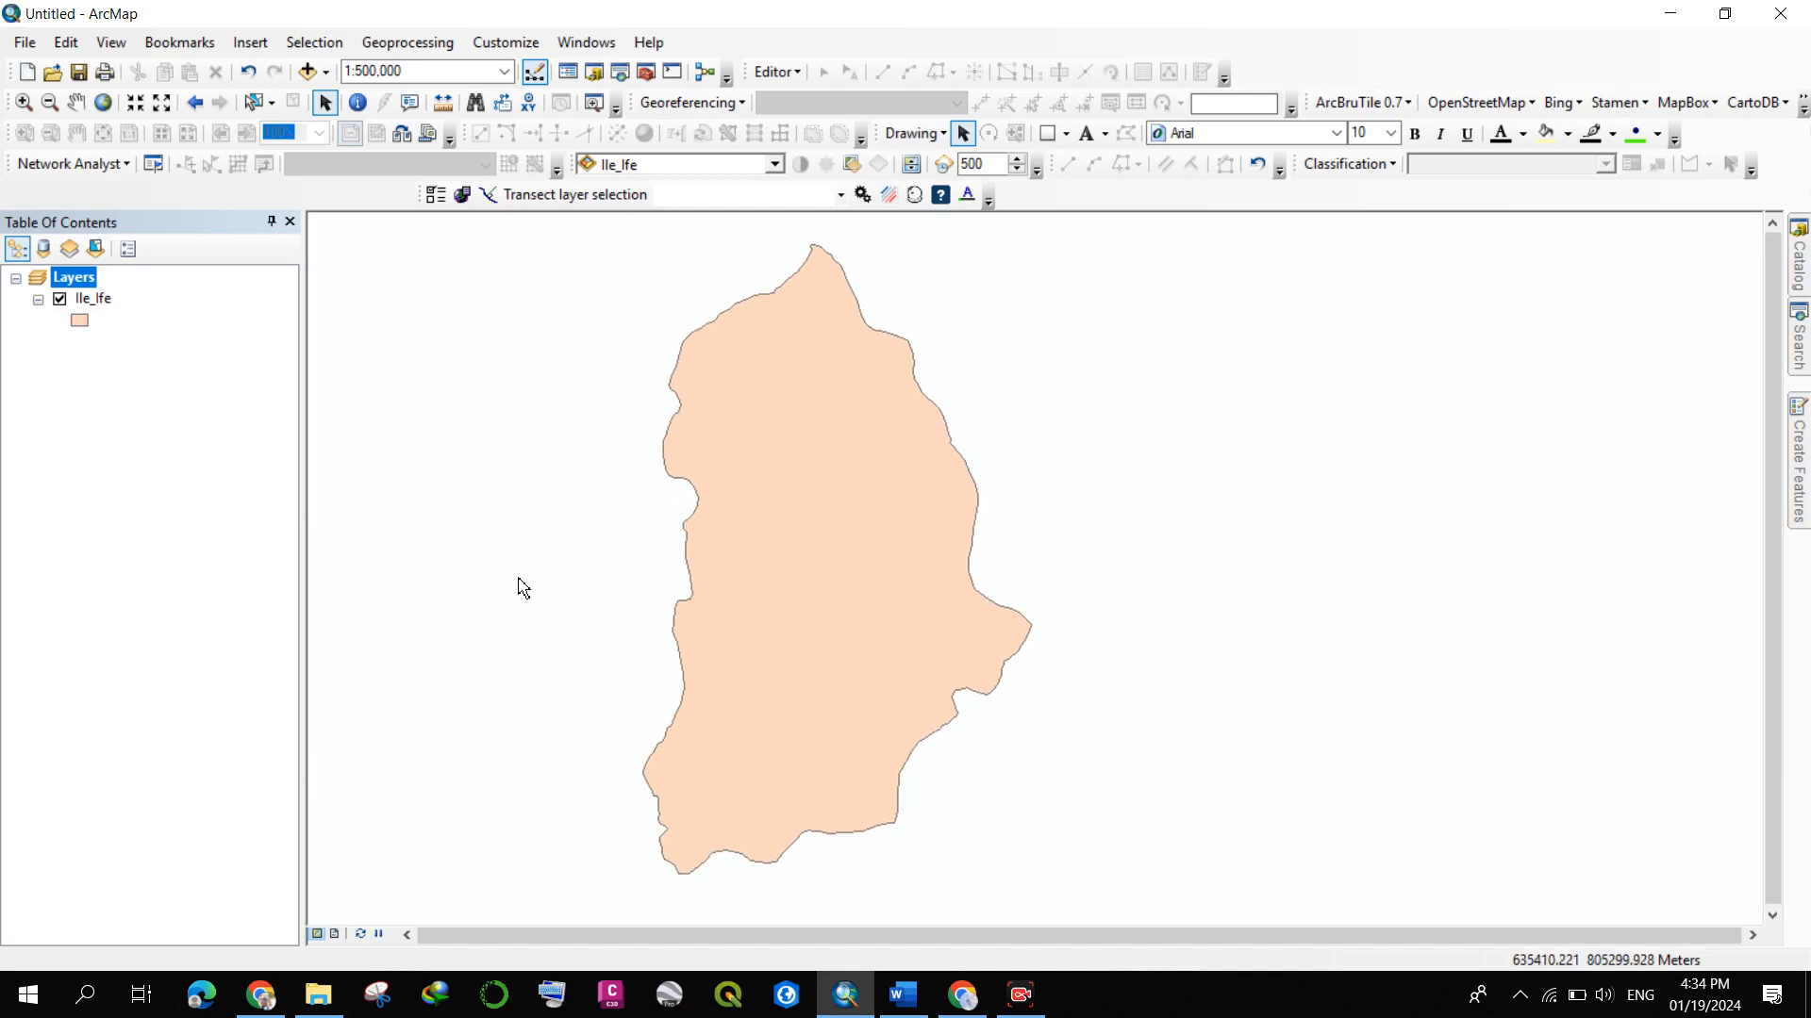
- Style the Ile_Ife layer with the Hollow symbol, a red outline and an outline width of 2
click(79, 320)
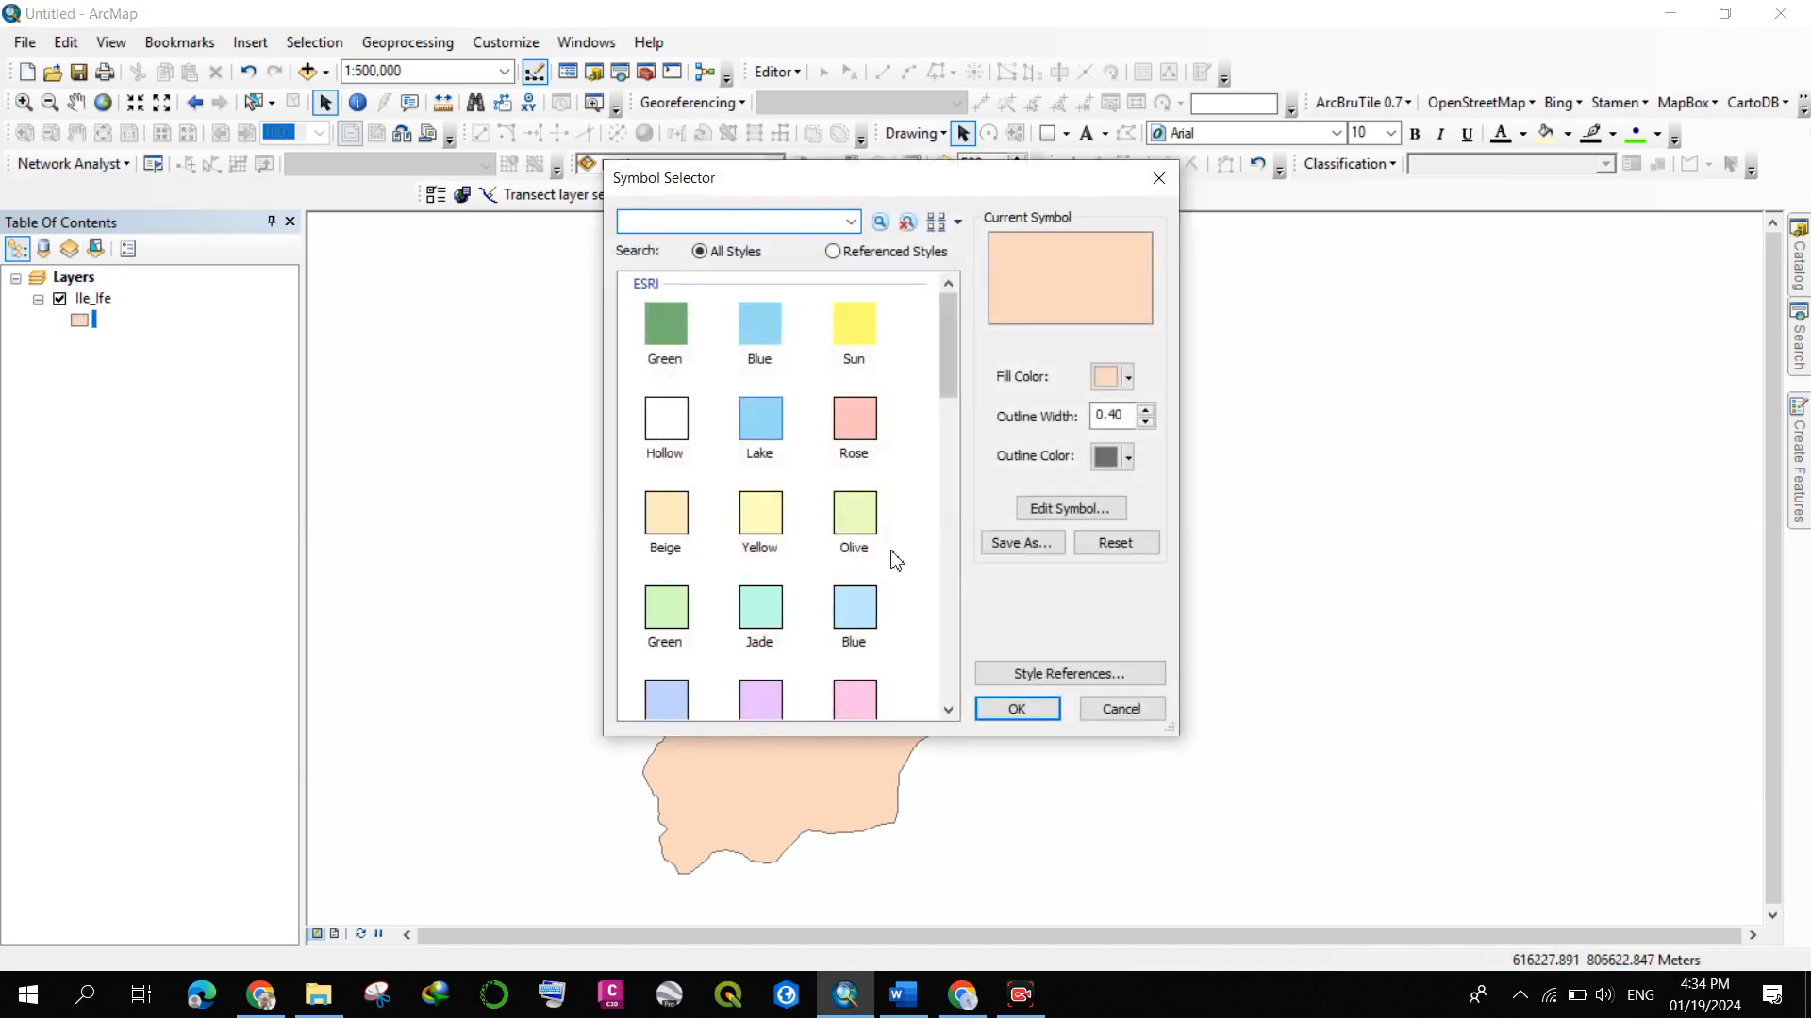
click(677, 426)
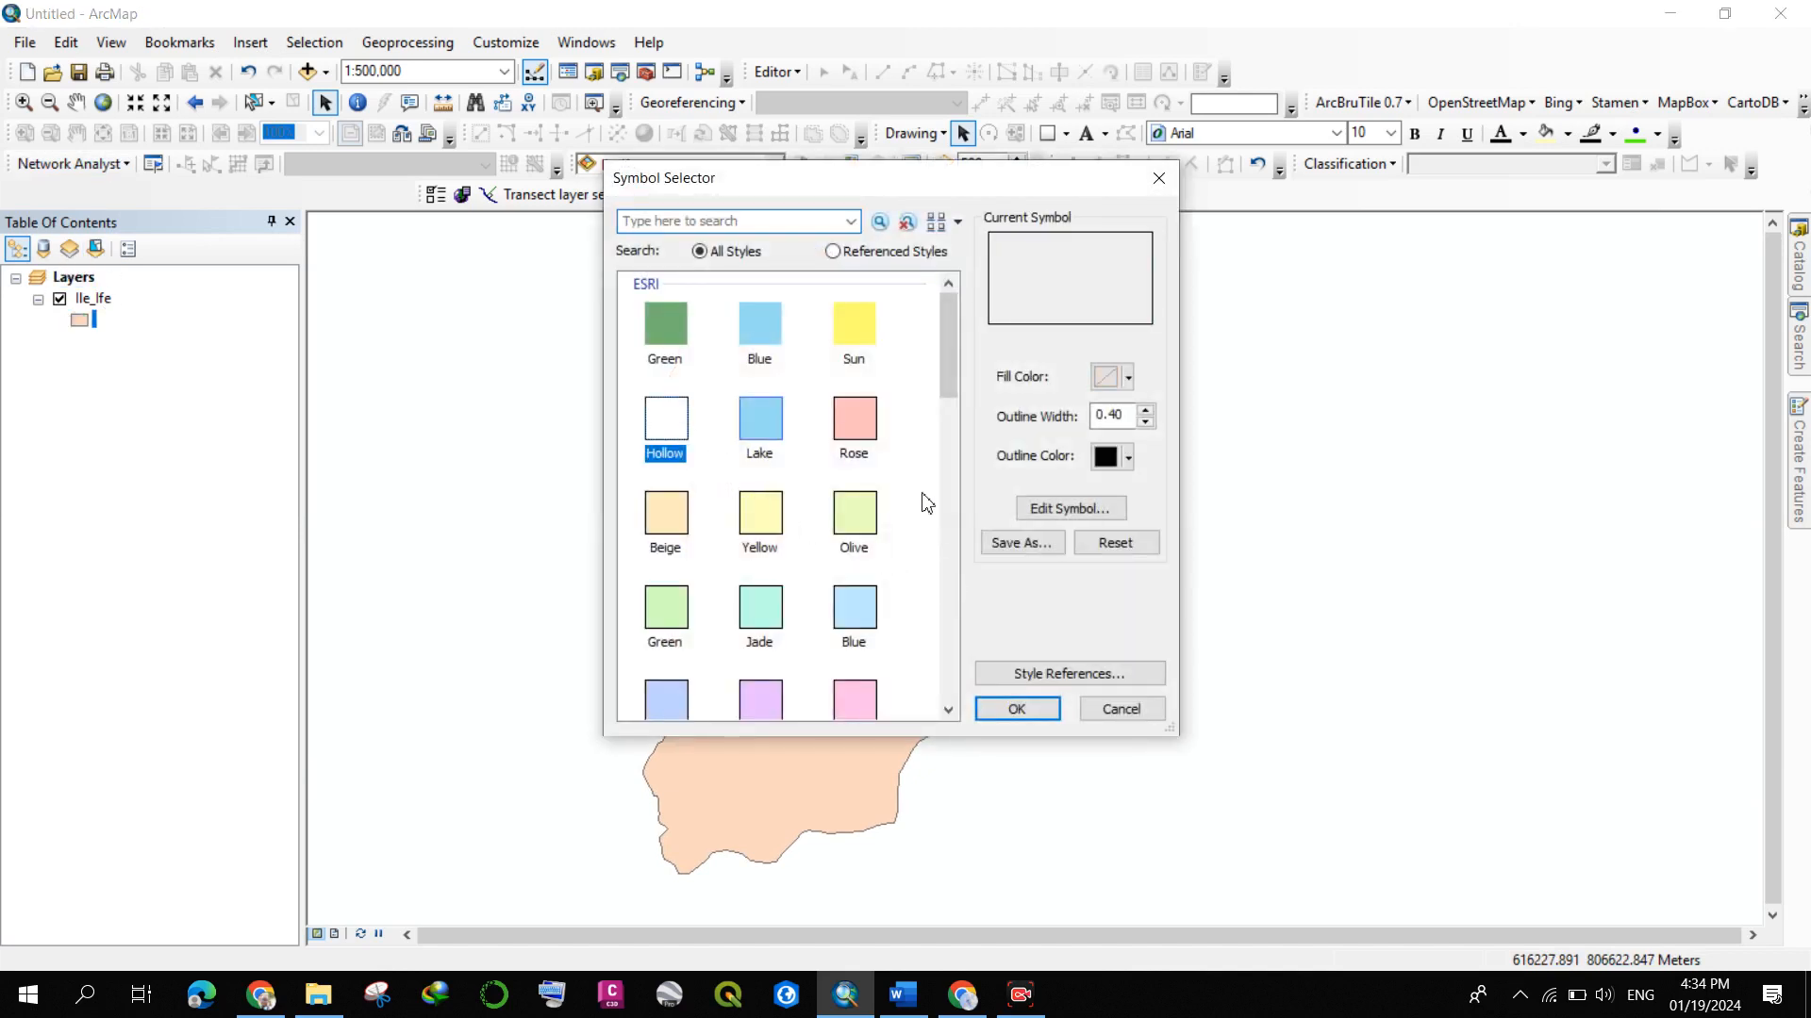
click(1129, 457)
click(1128, 564)
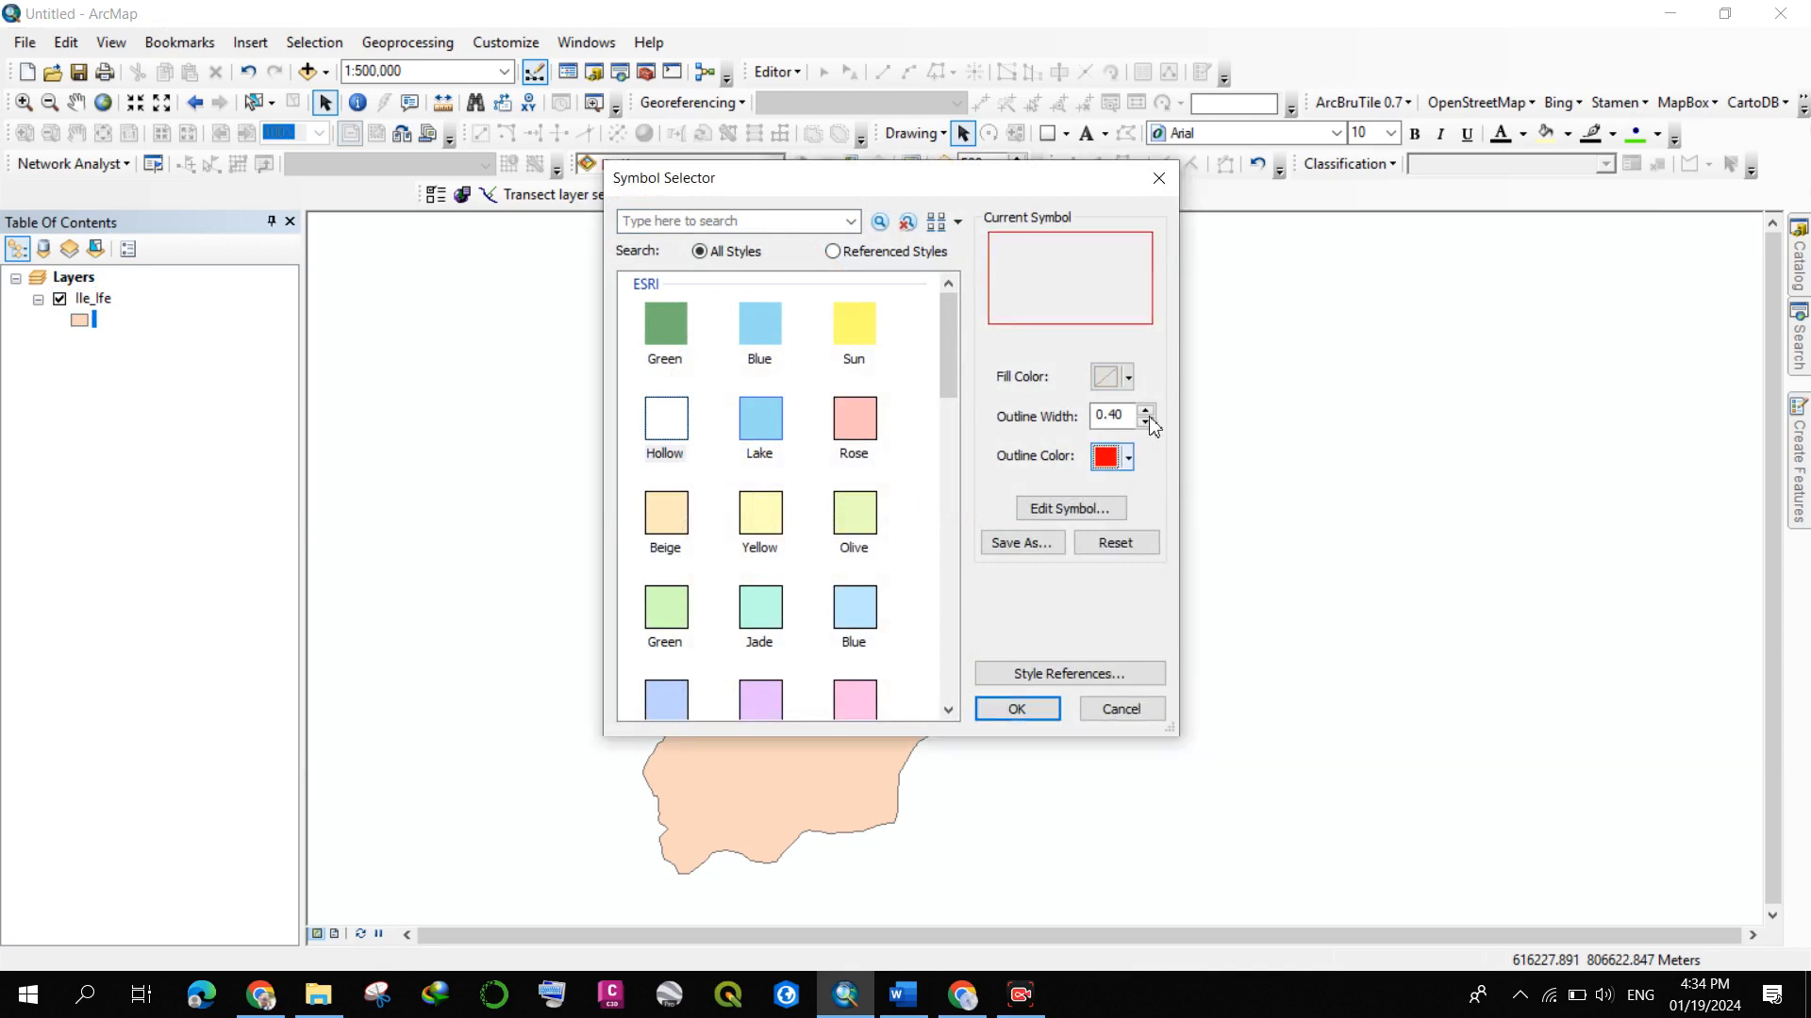
click(1145, 411)
click(1146, 411)
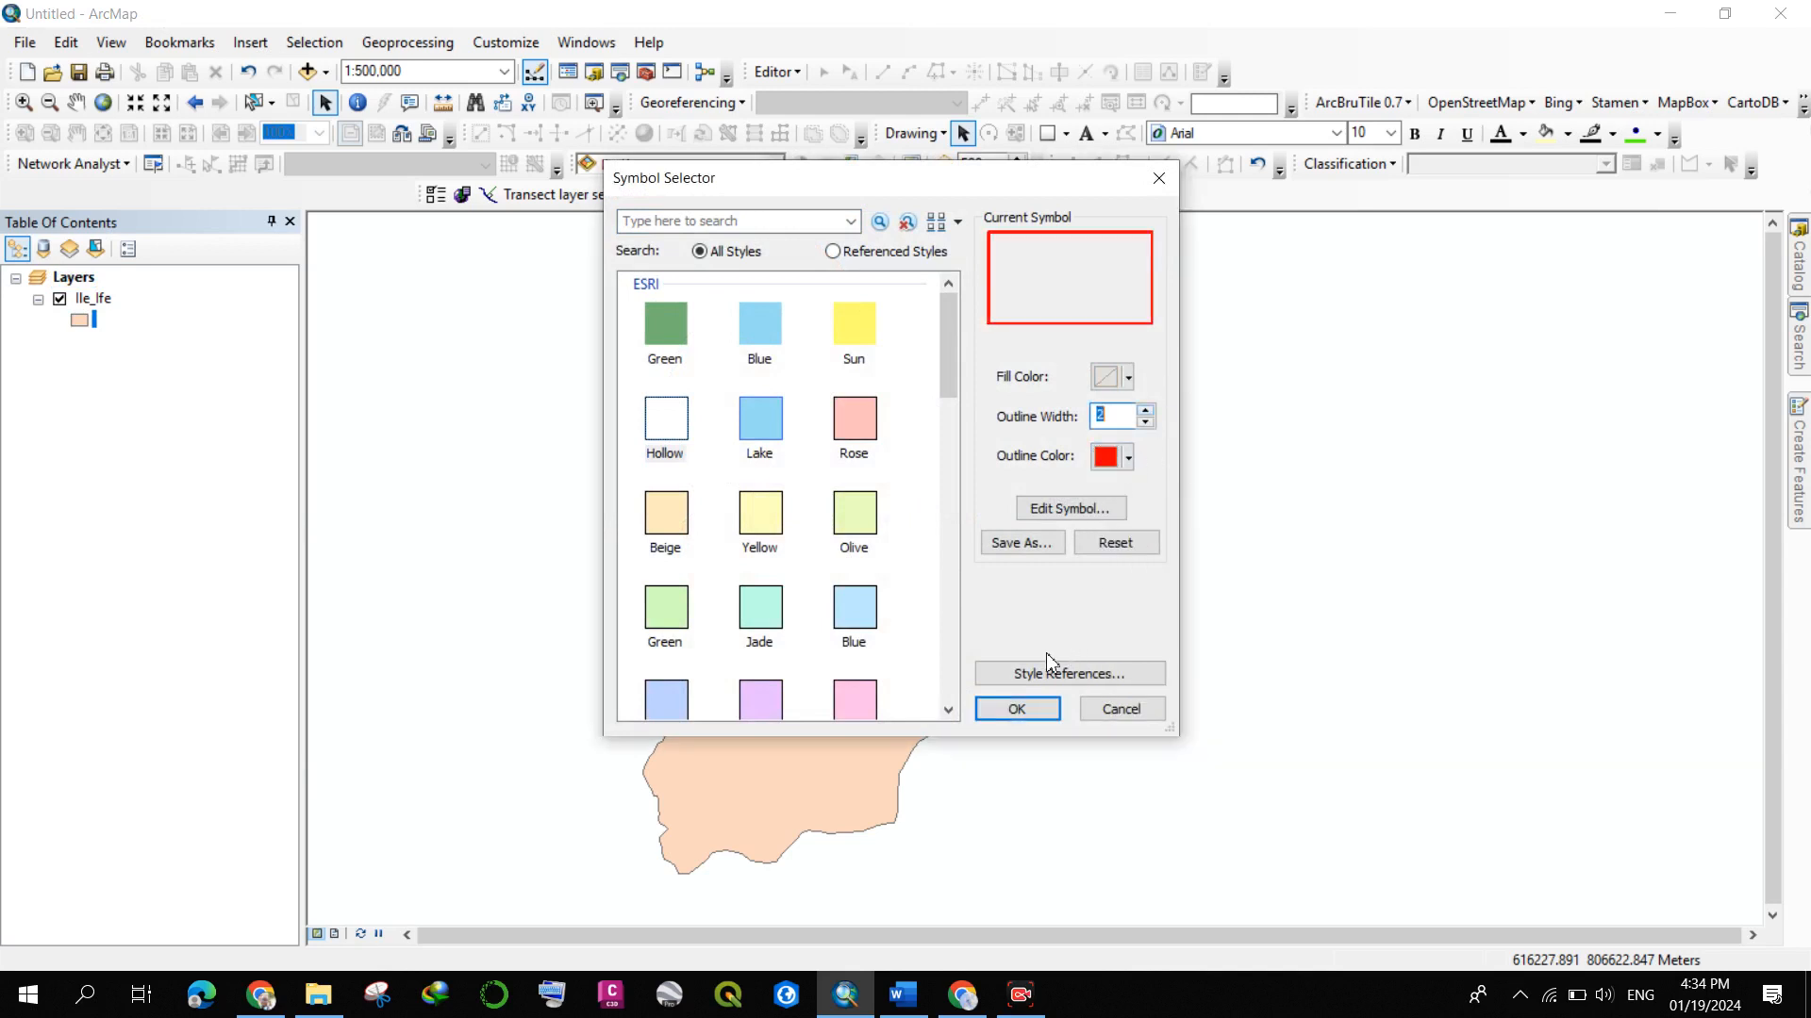
click(992, 714)
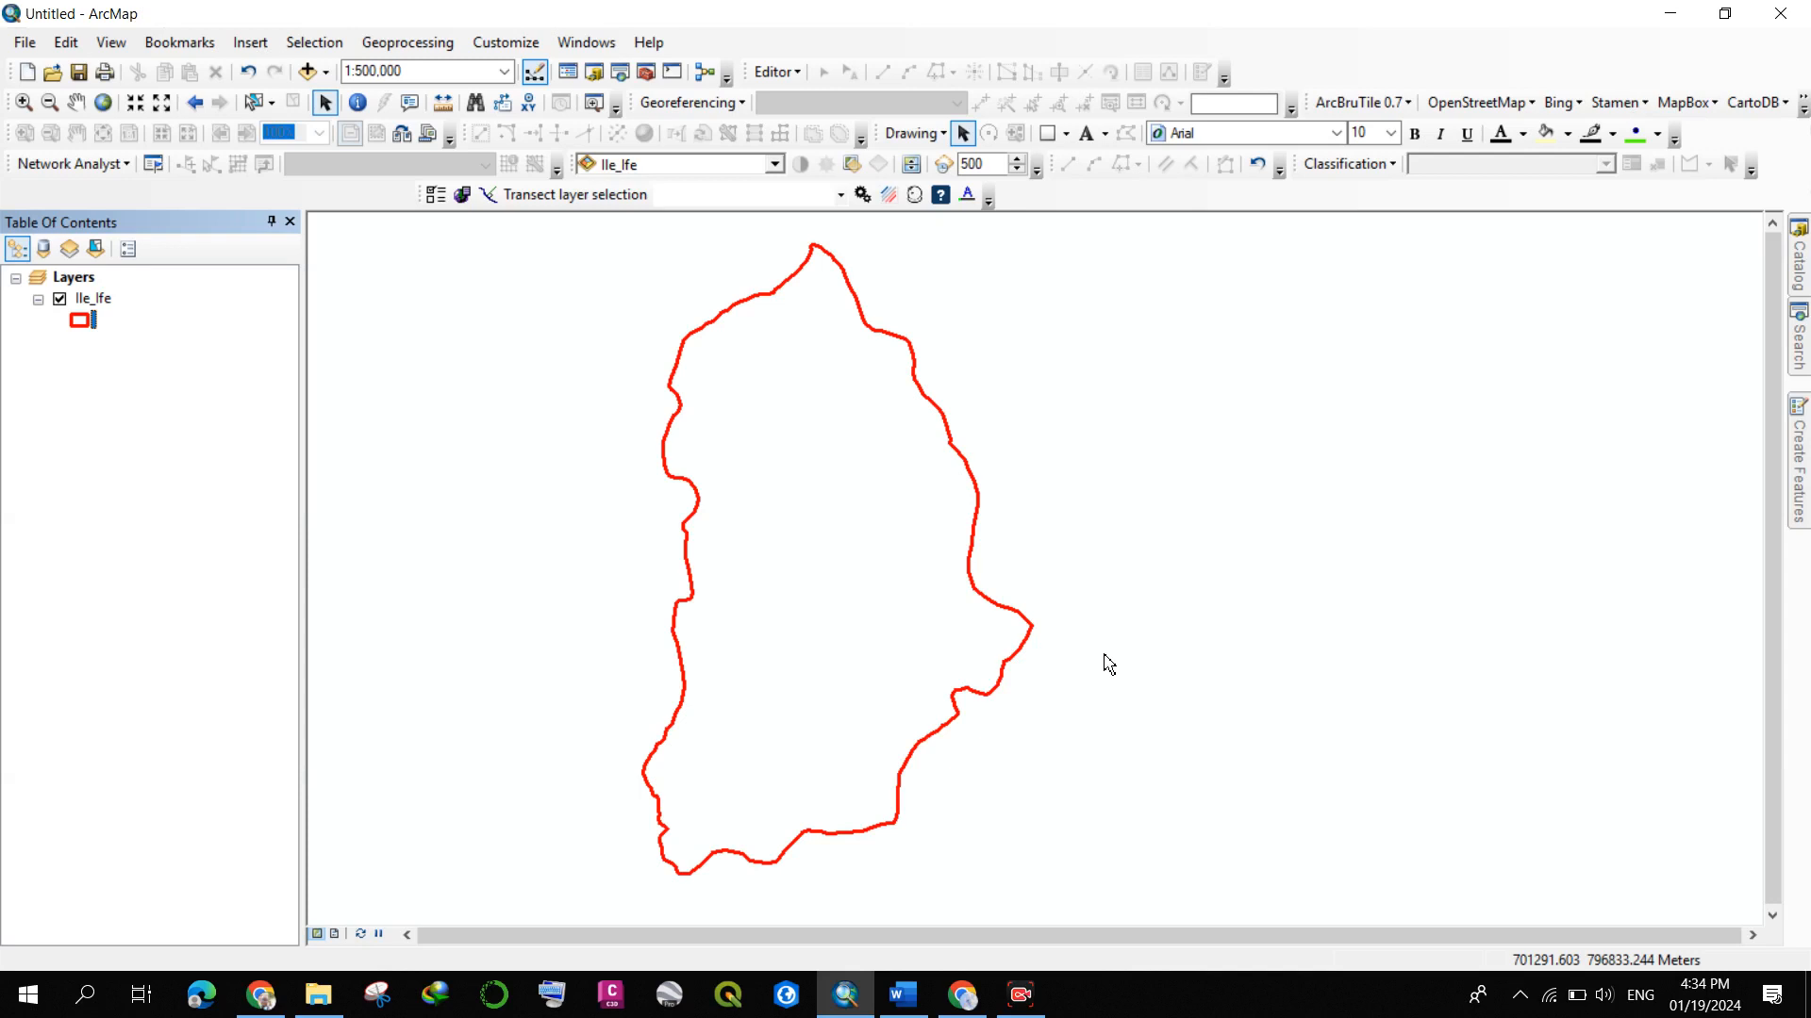
drag(1072, 585, 1071, 574)
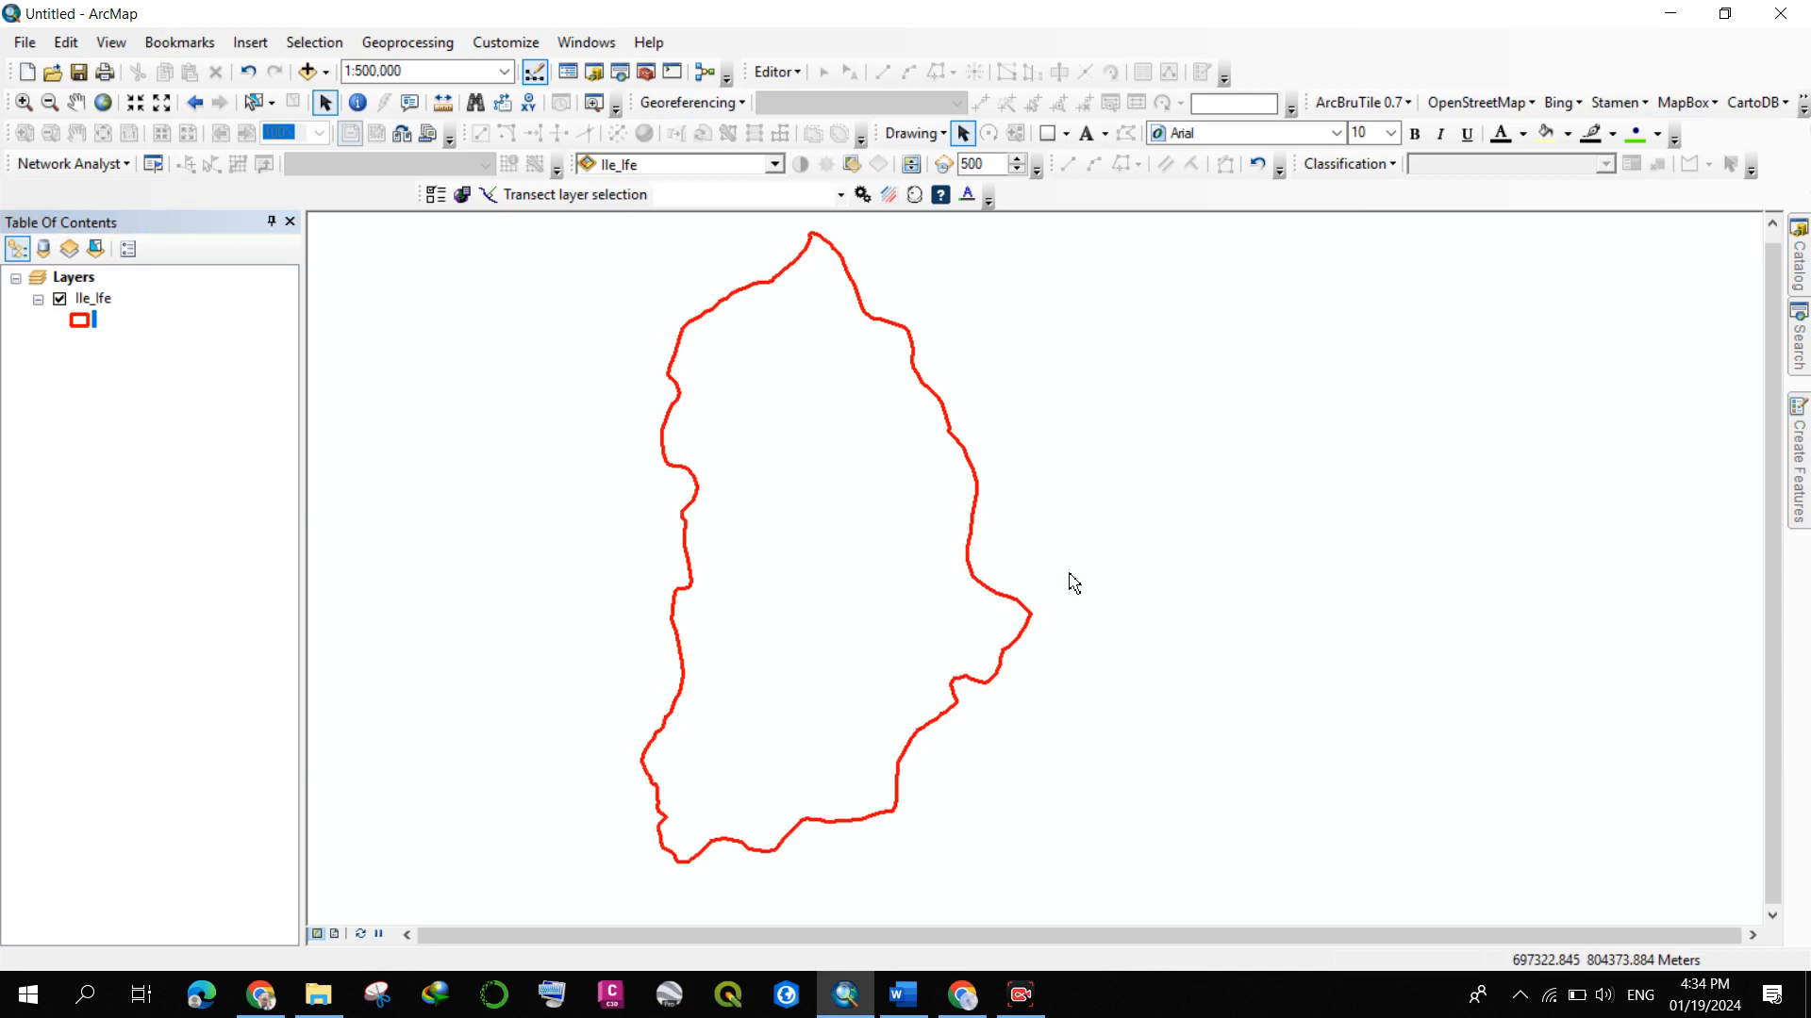
drag(972, 495, 1015, 506)
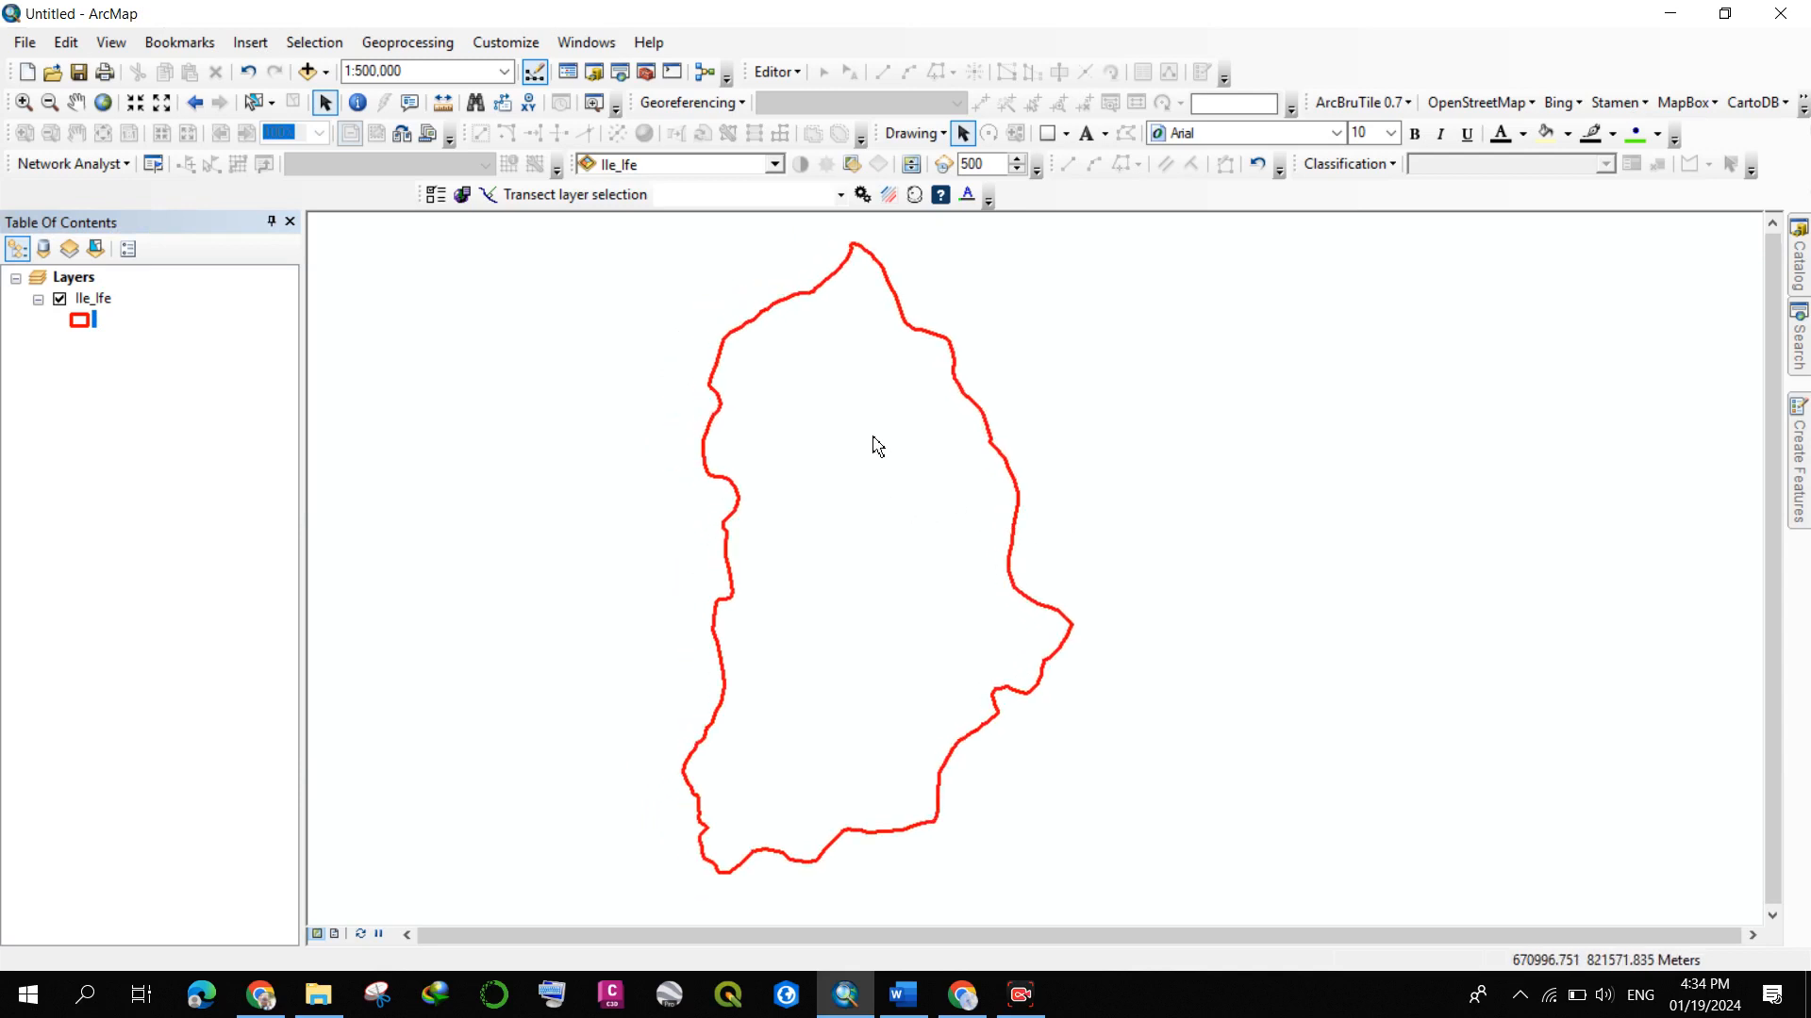
- Start saving the map document and browse through the desktop project folder to the LANDFILL folder
key(ctrl+s)
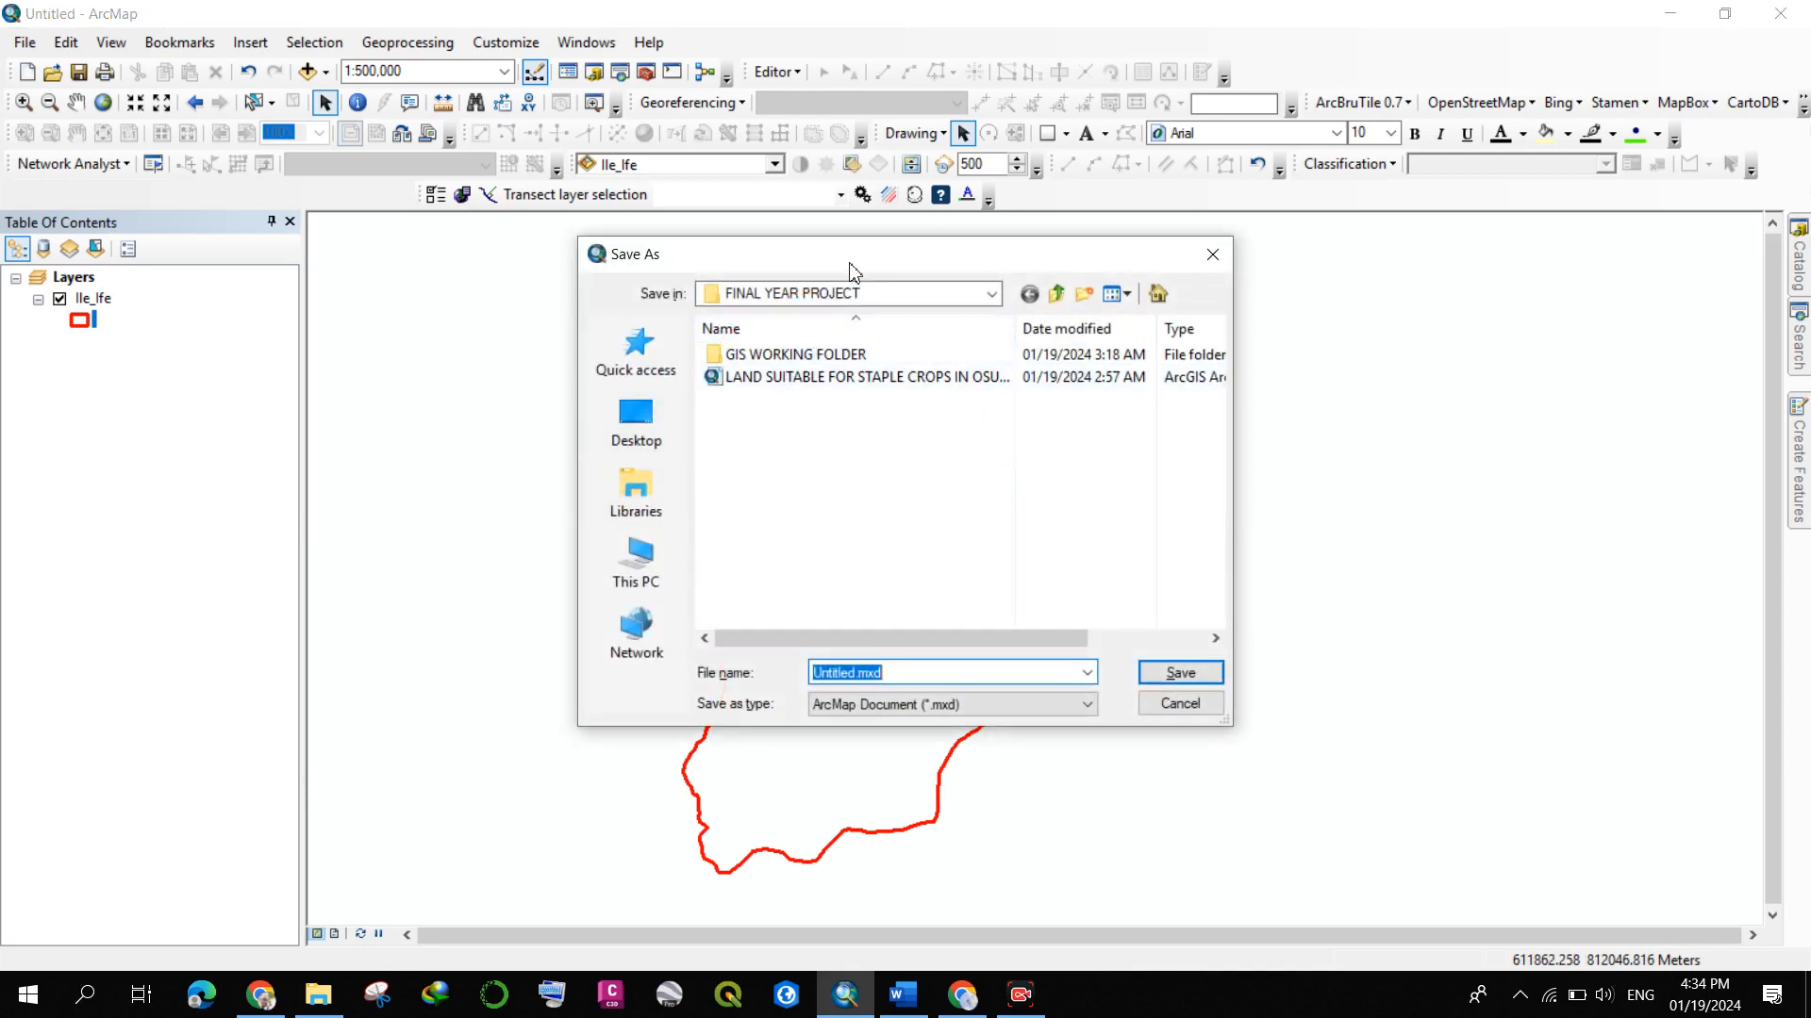
click(891, 293)
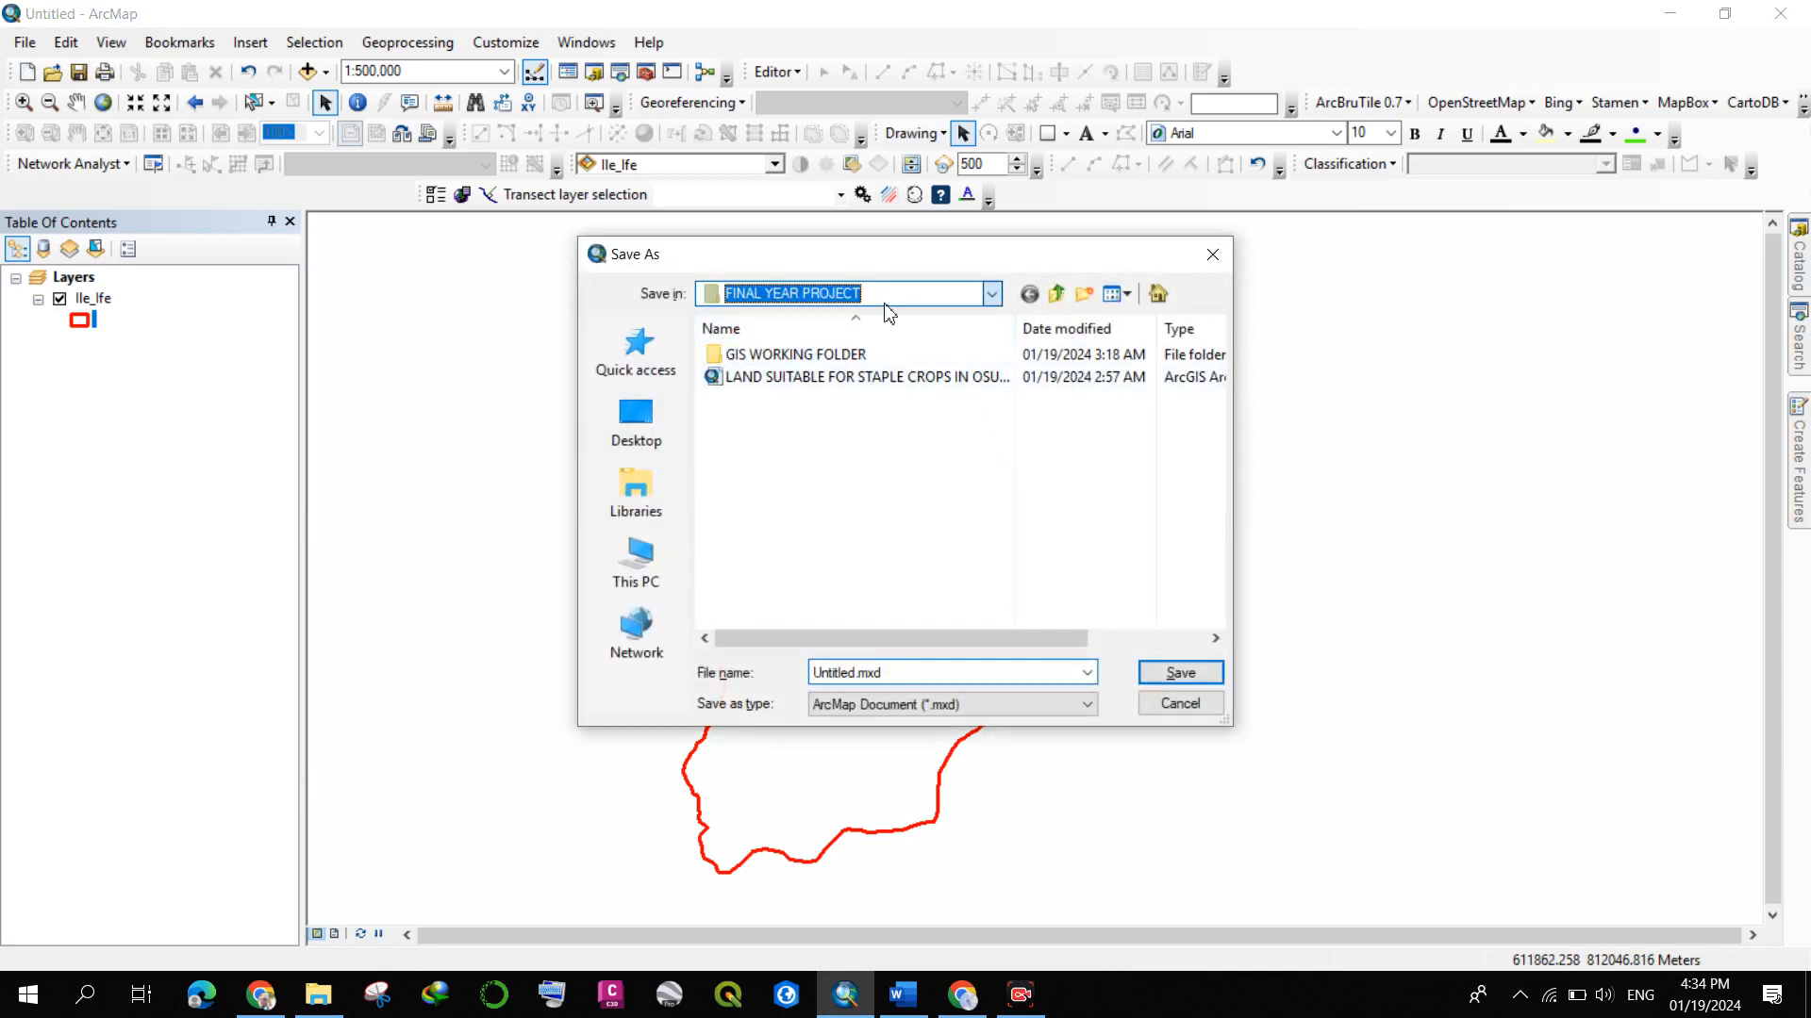
click(886, 304)
click(890, 296)
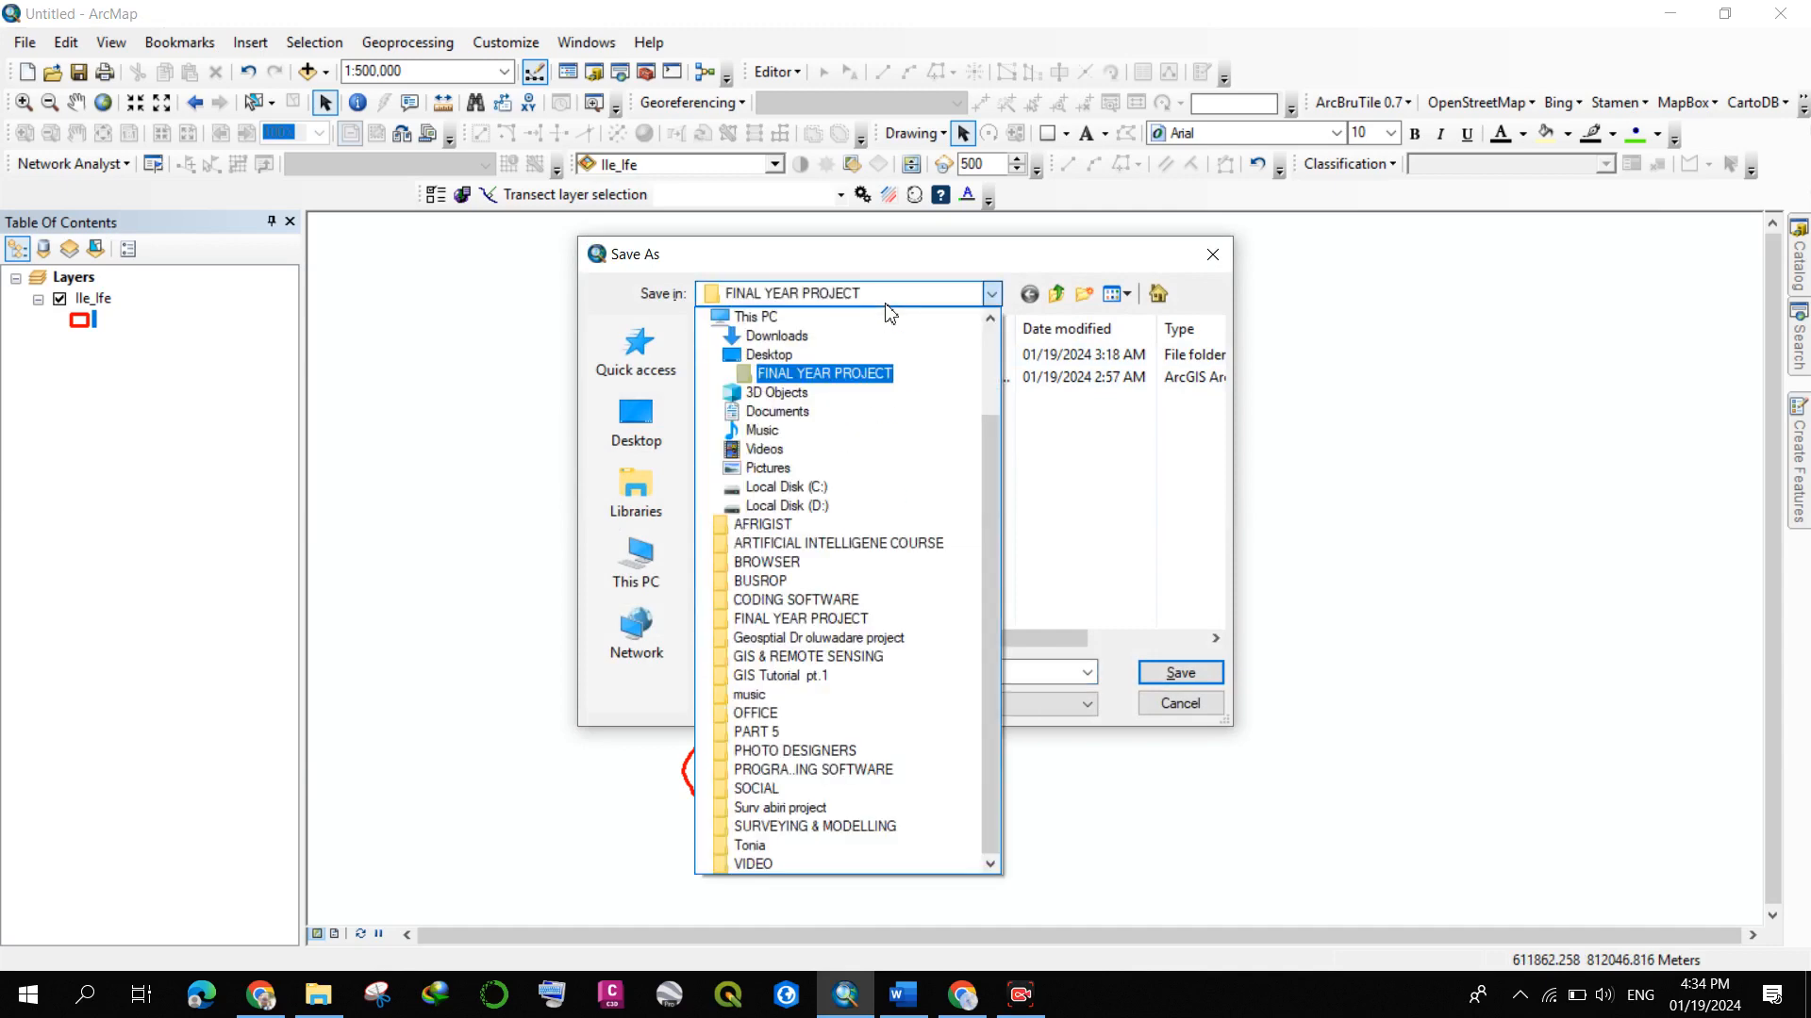
click(781, 348)
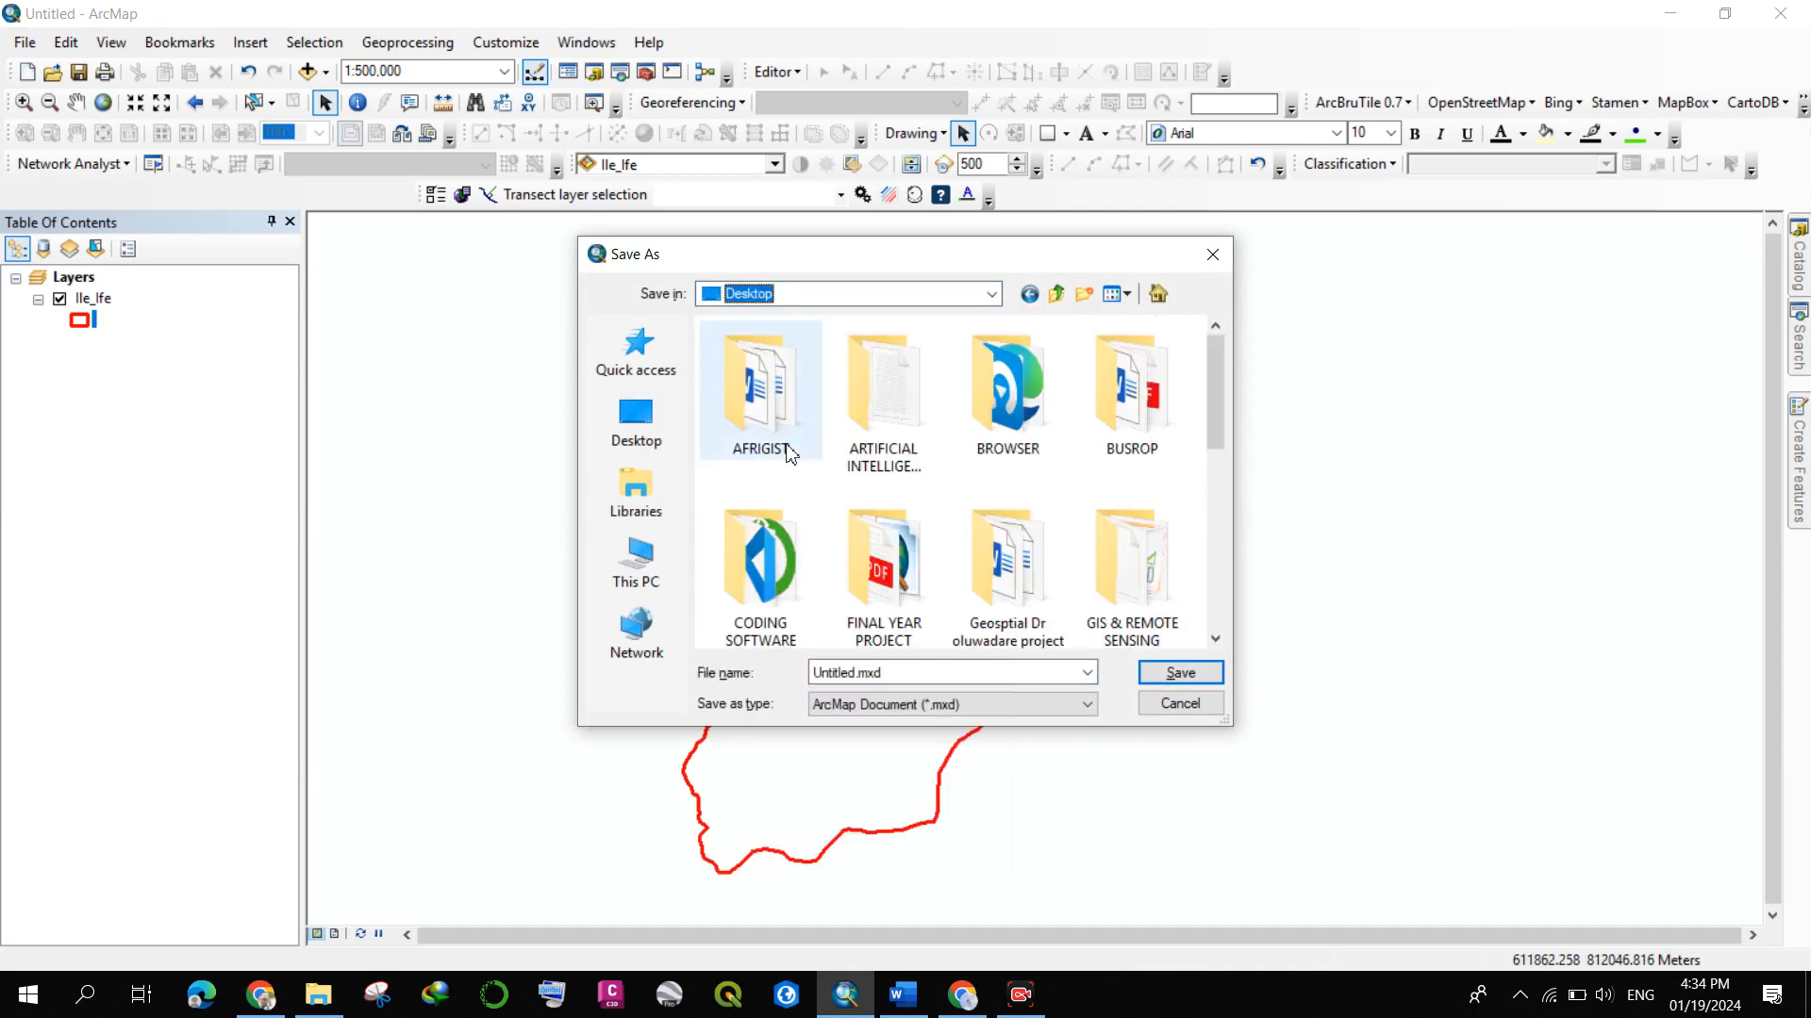
scroll(870, 500, down, 1)
scroll(869, 499, down, 1)
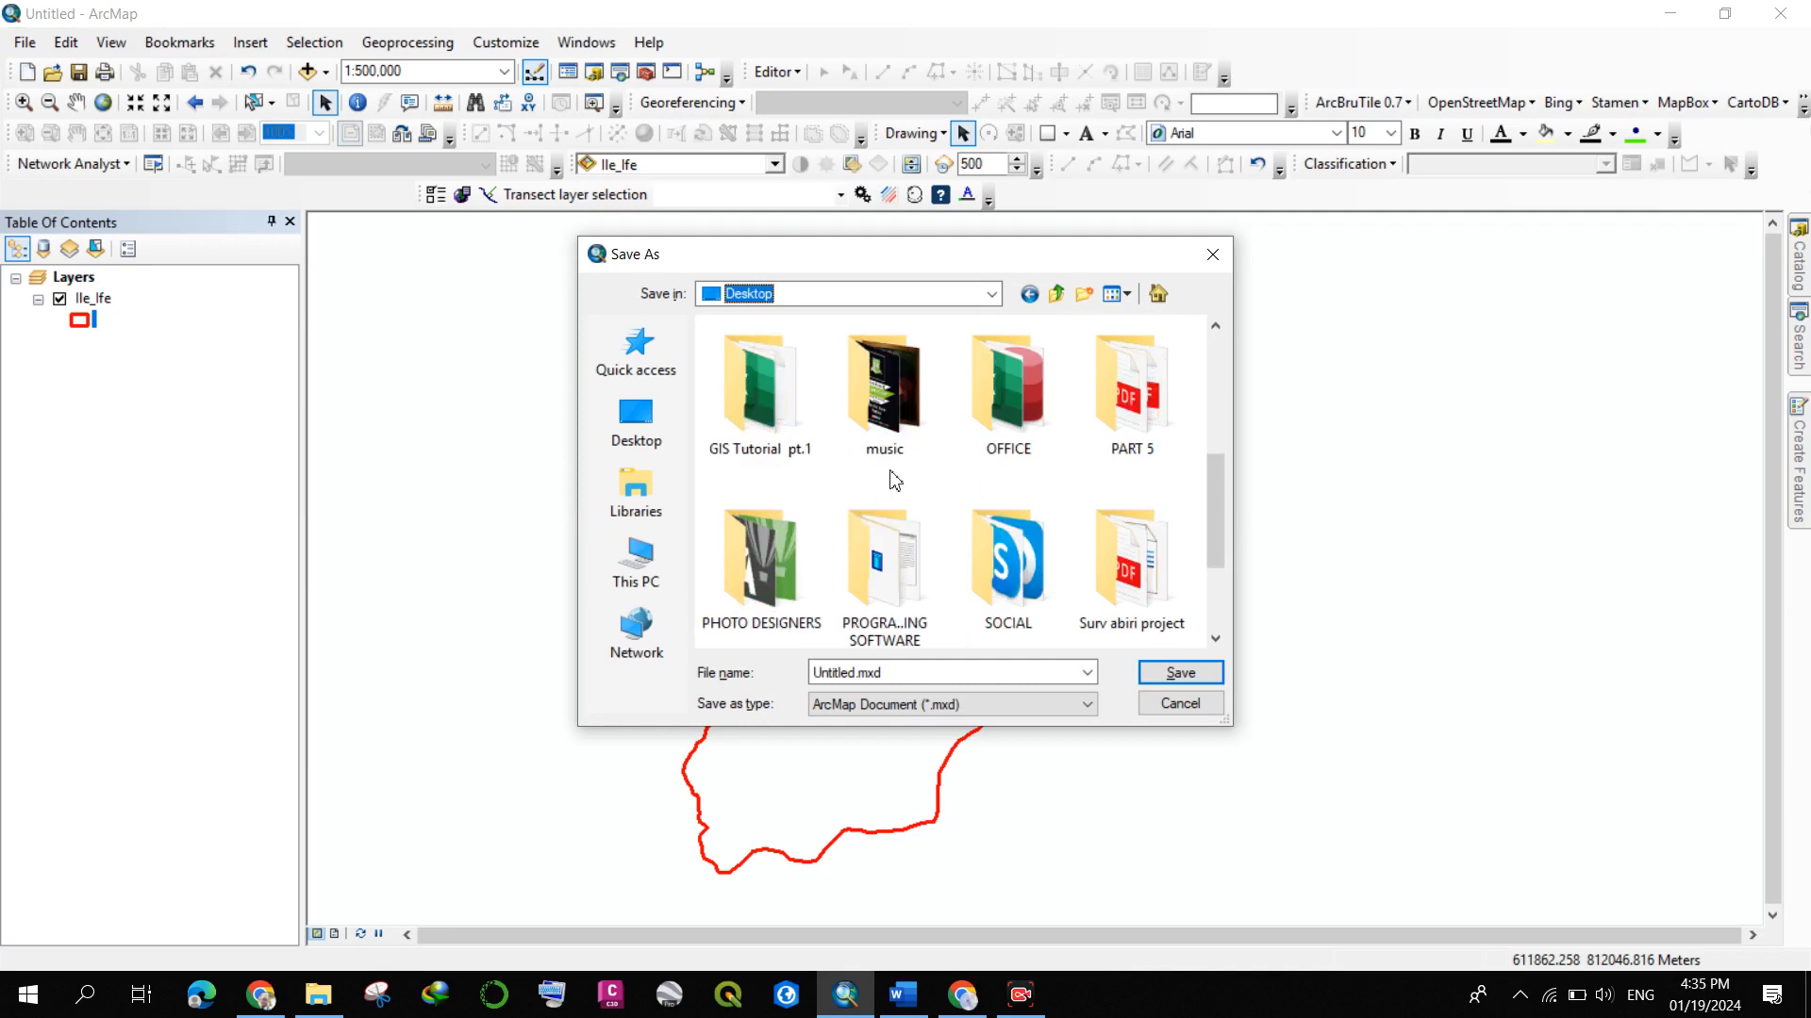
scroll(895, 481, down, 1)
double_click(941, 613)
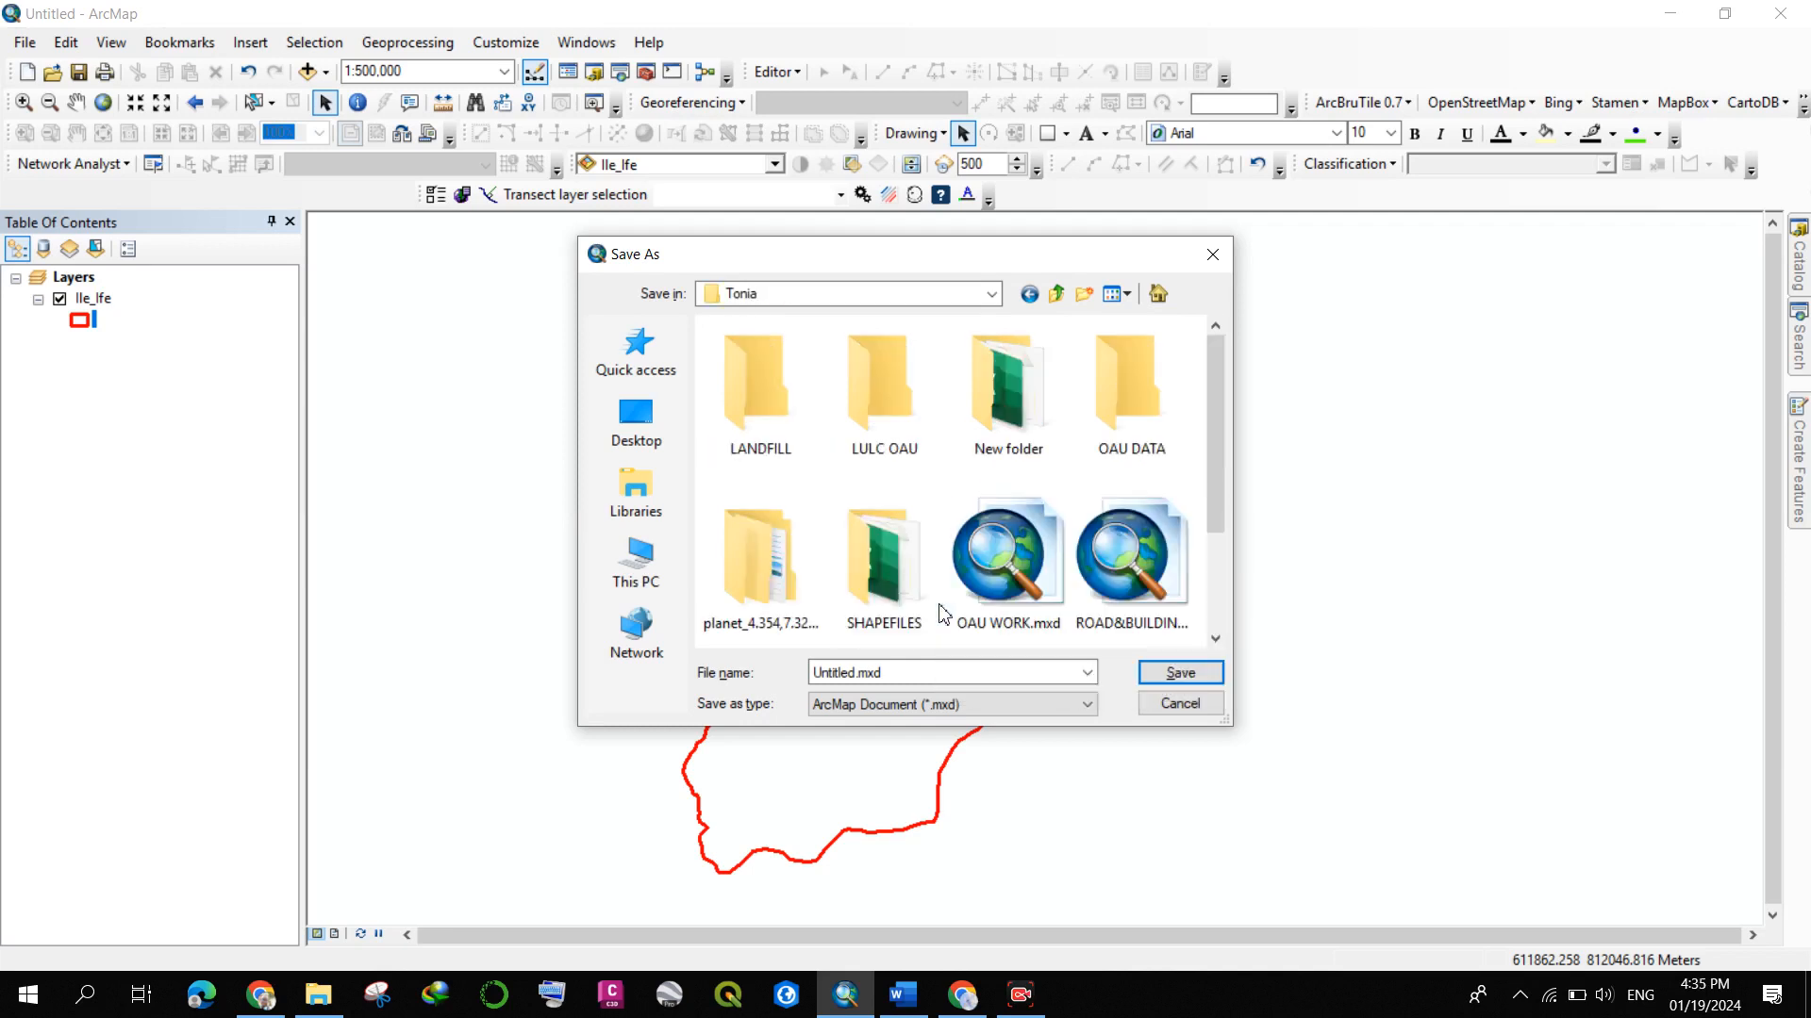
double_click(752, 392)
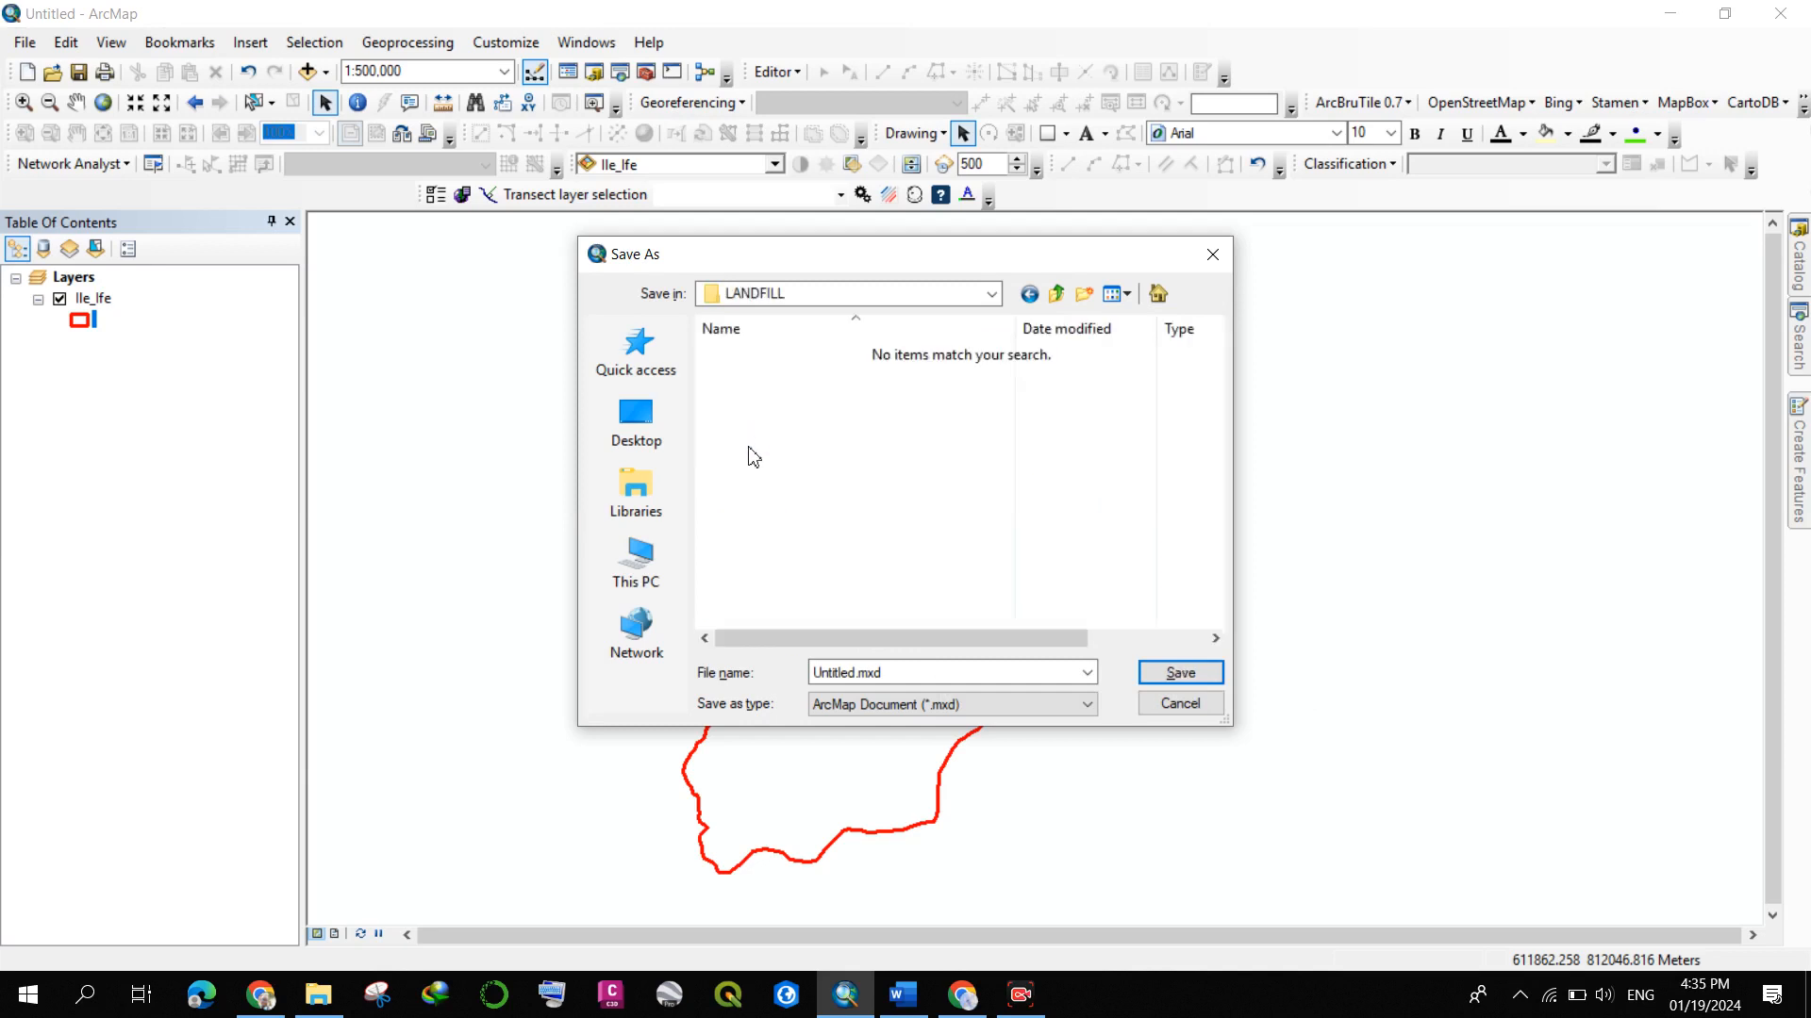
- Save the map document in the LANDFILL folder under the name Landfill
double_click(886, 672)
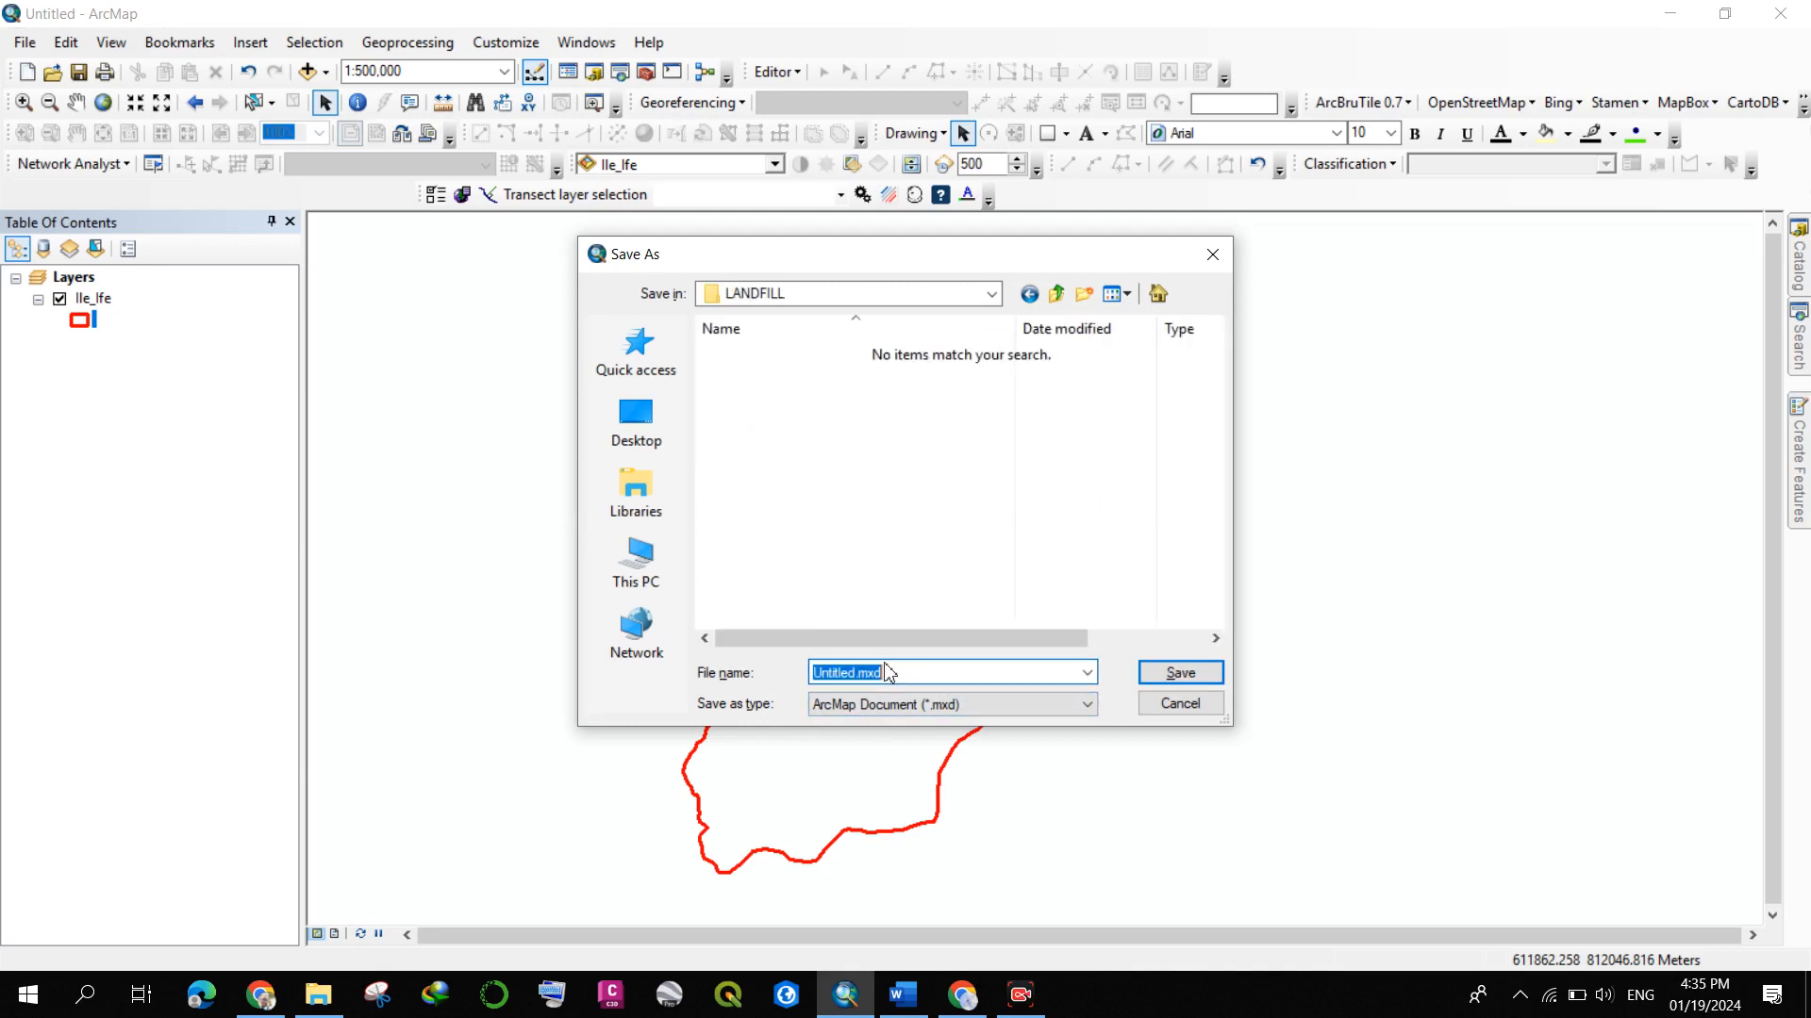
text(Land )
text(ill)
click(1179, 672)
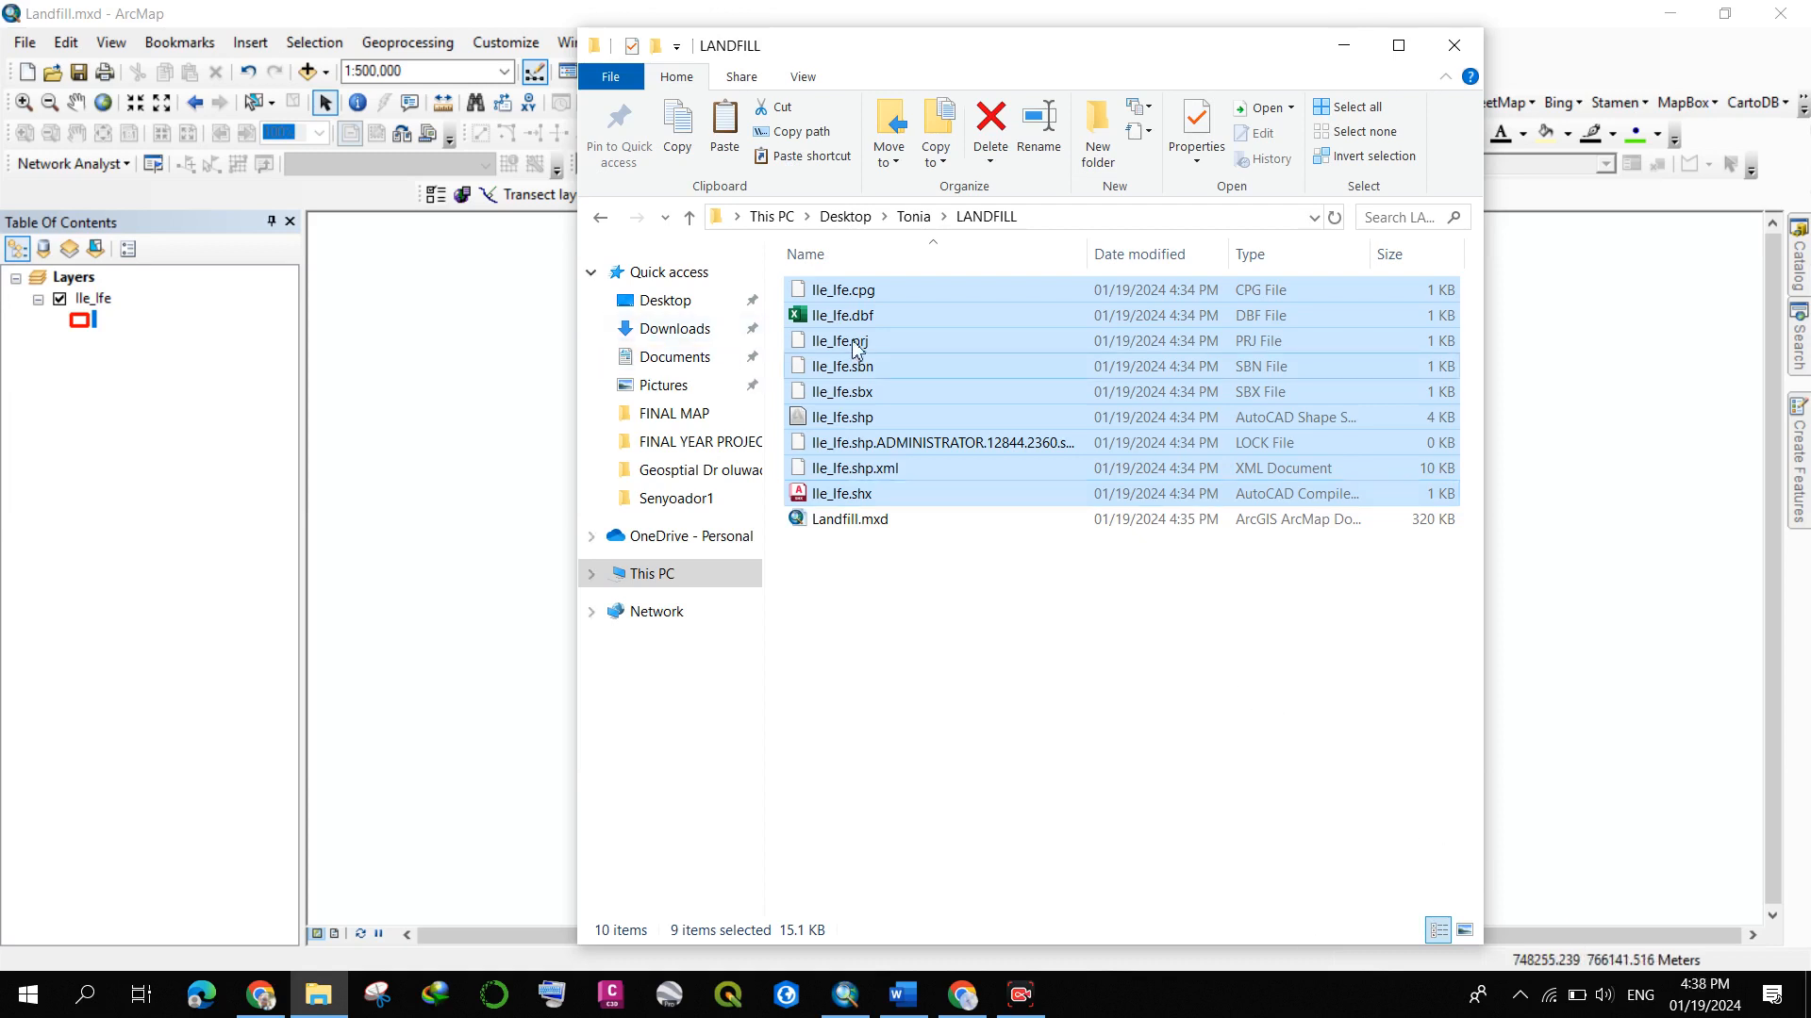
- Compress the selected Ile_Ife shapefile components into a ZIP archive named ife in the LANDFILL folder
right_click(893, 345)
click(998, 511)
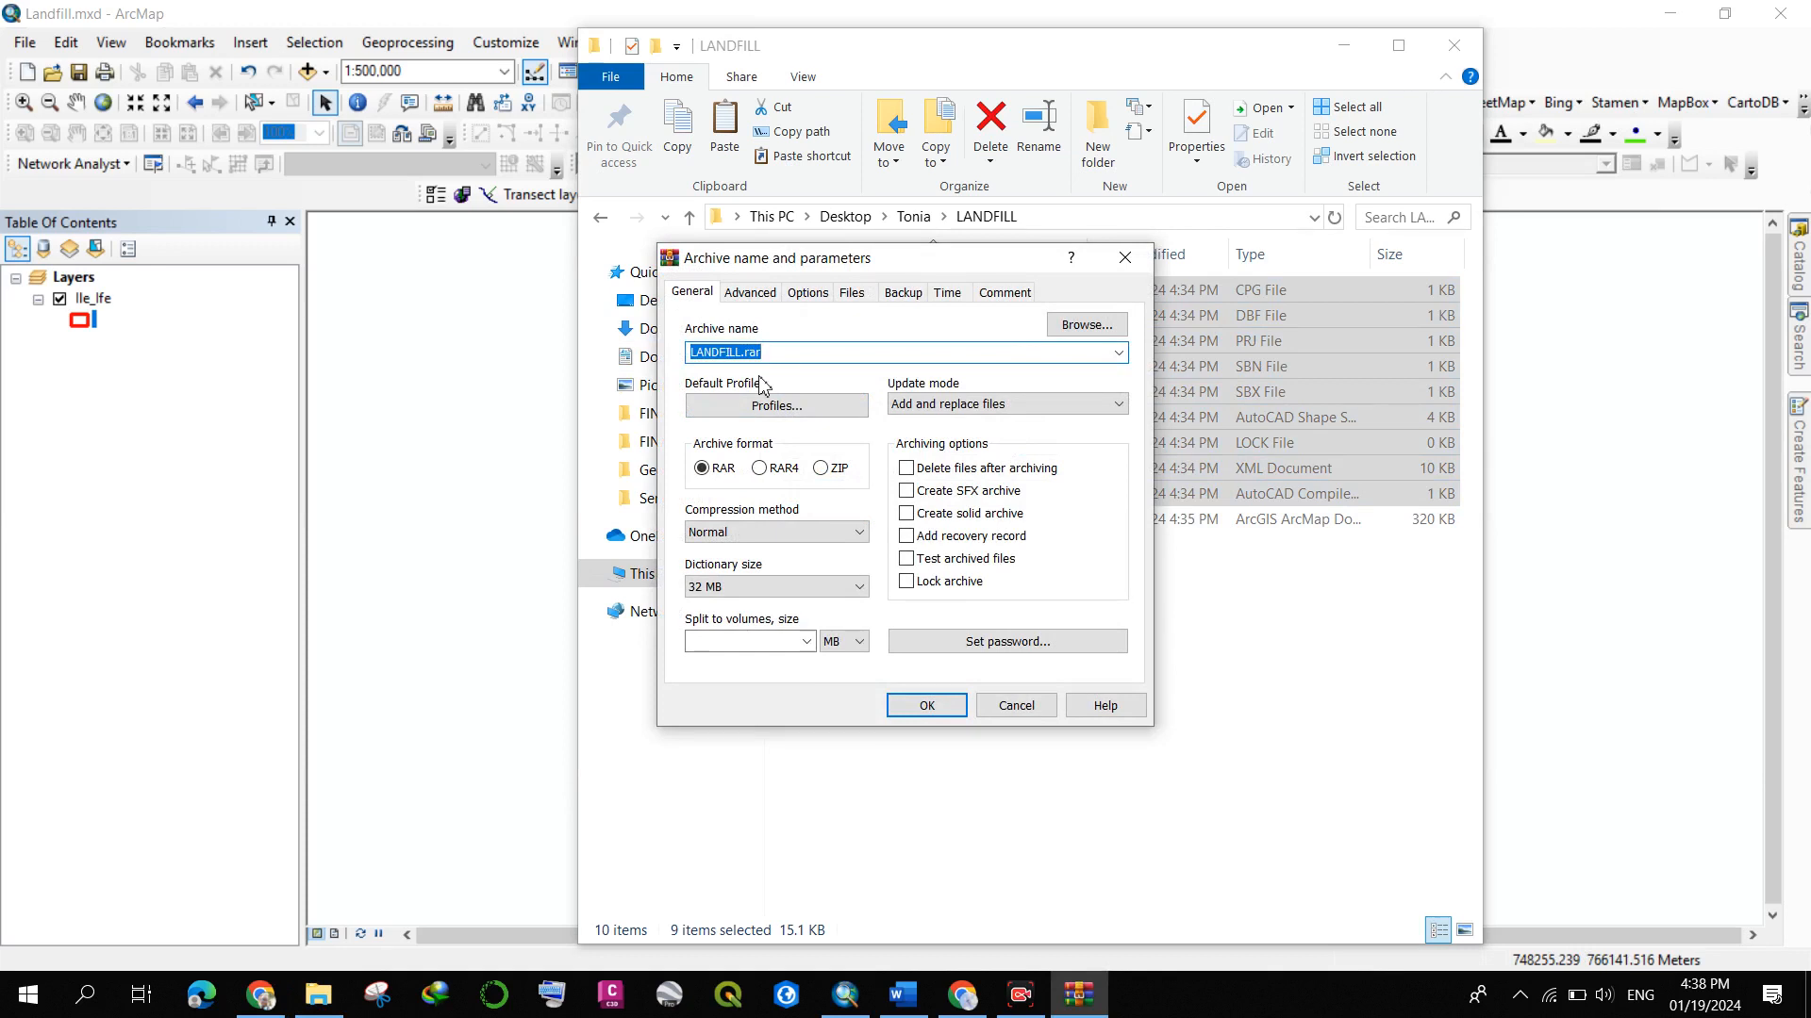
text(ife)
click(819, 468)
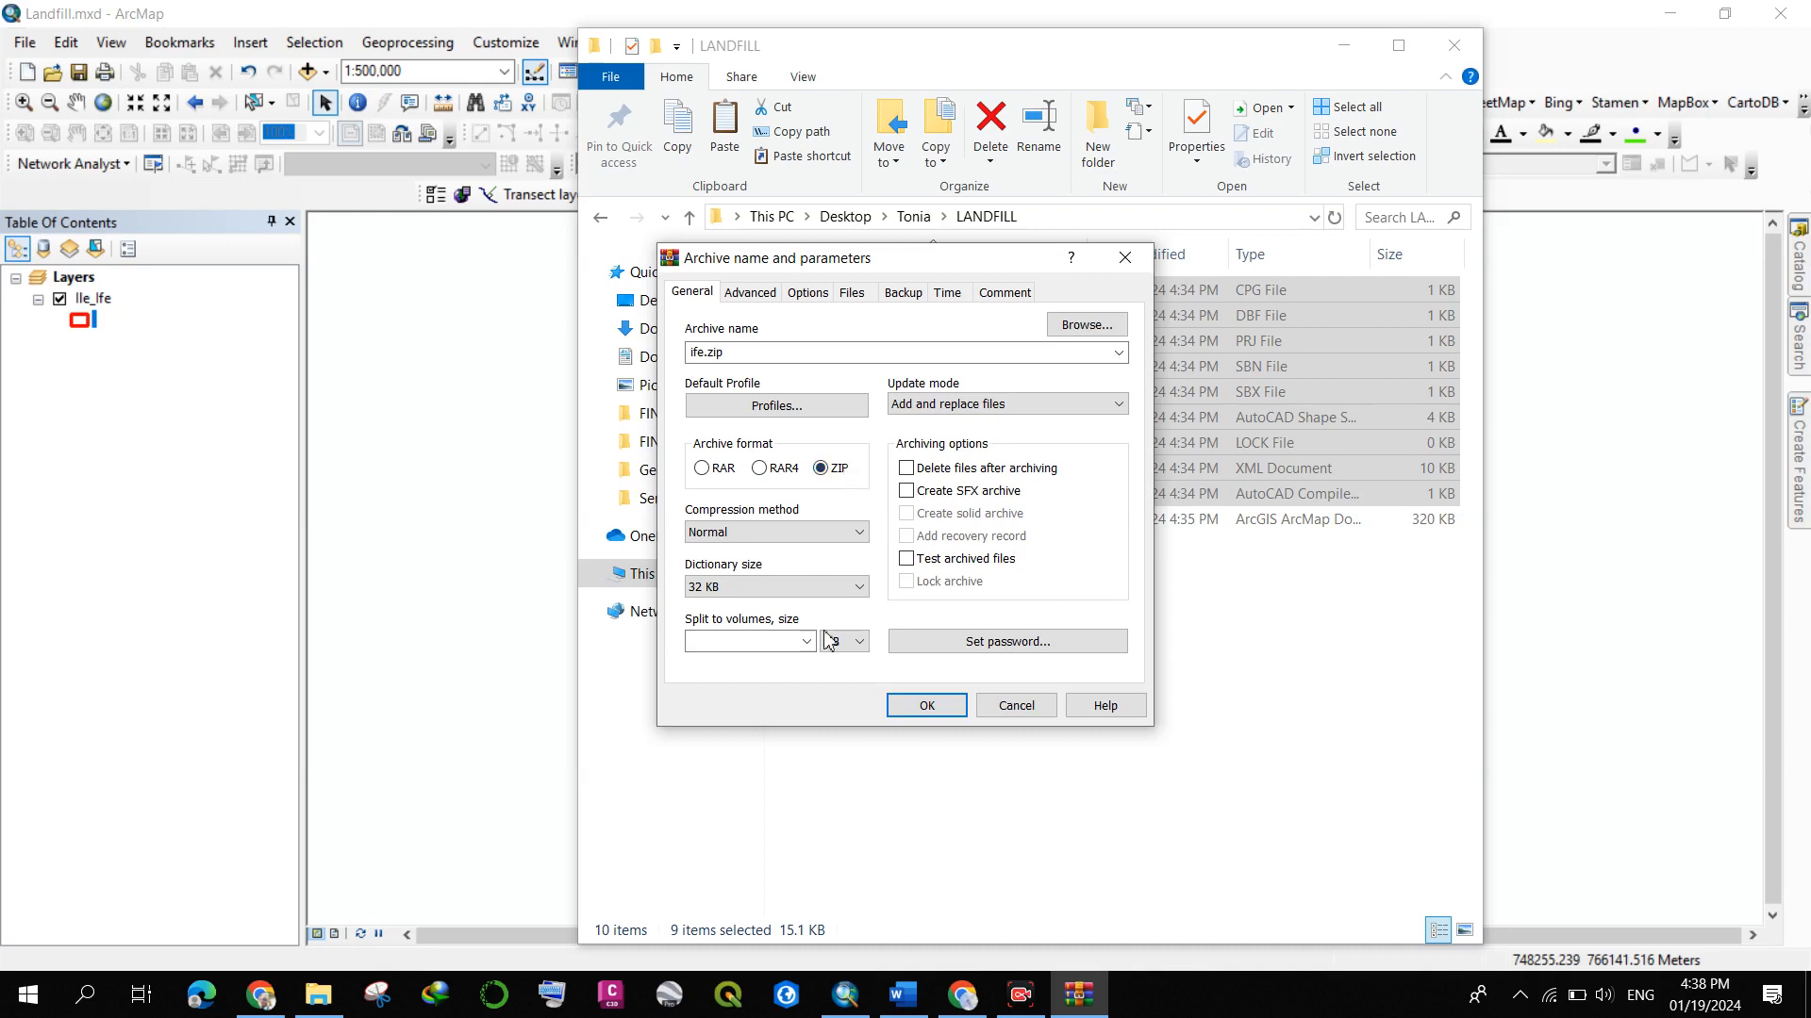
click(908, 723)
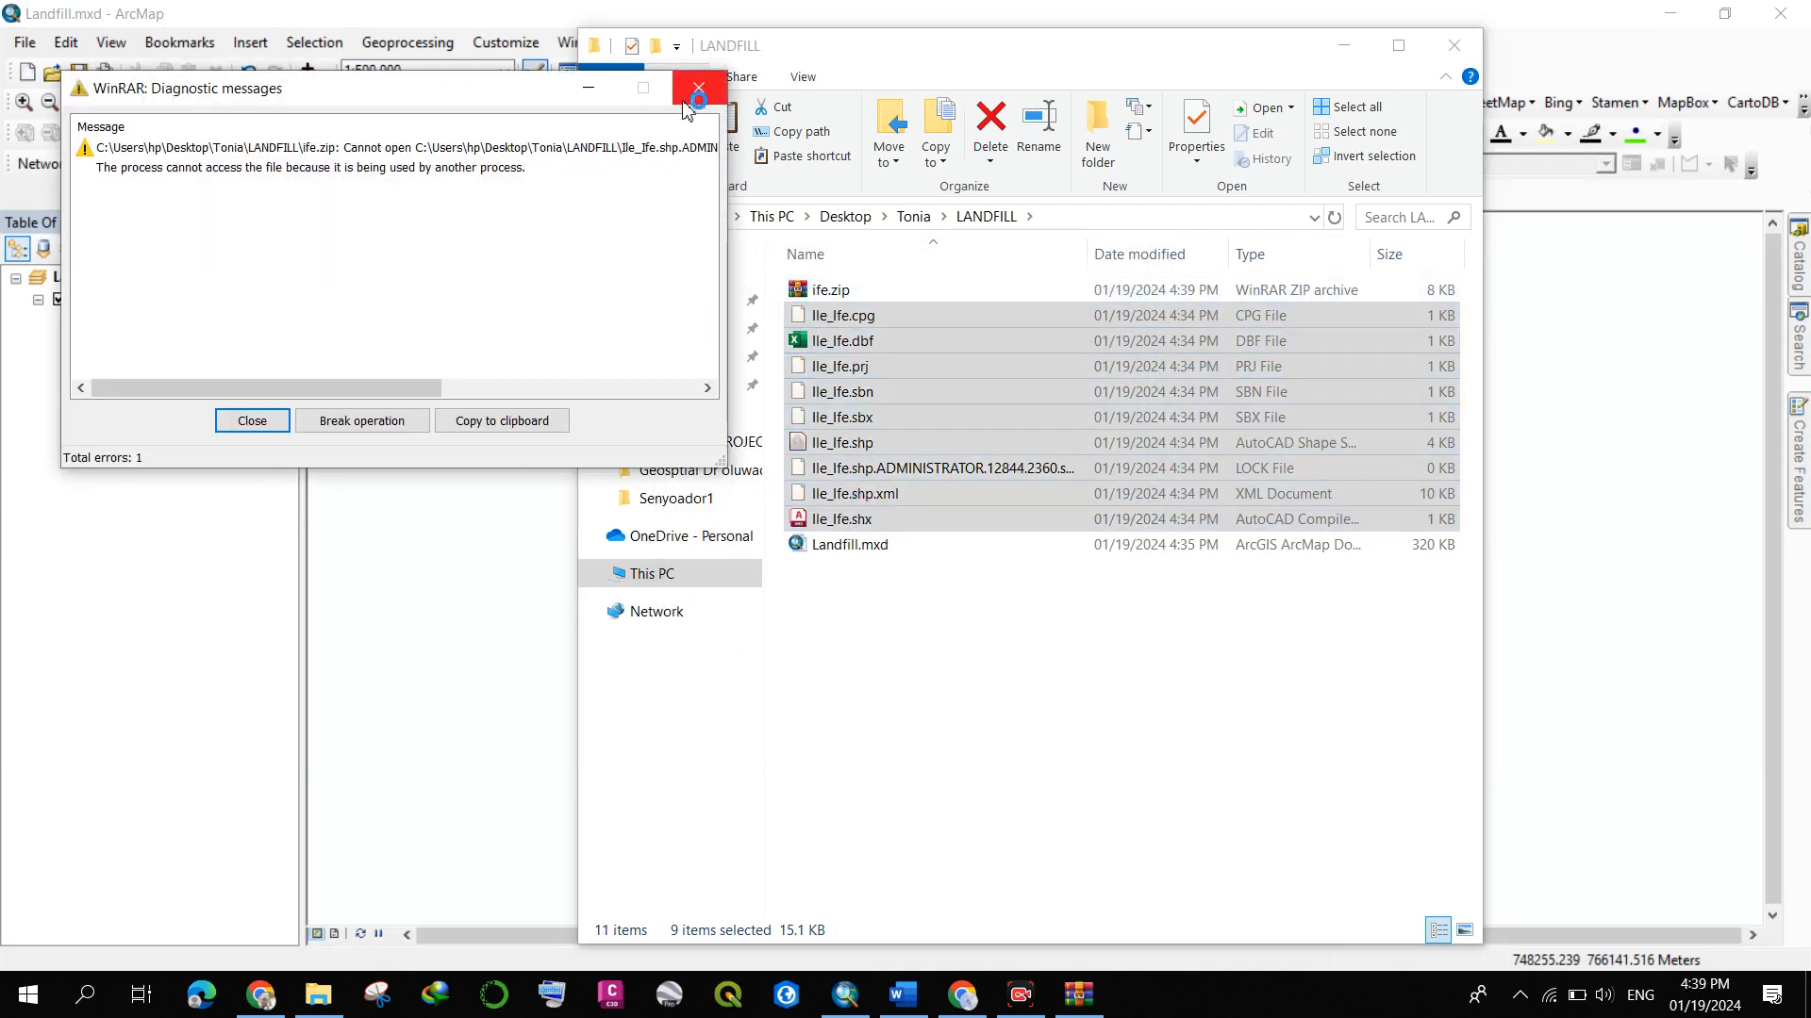
click(688, 98)
click(879, 717)
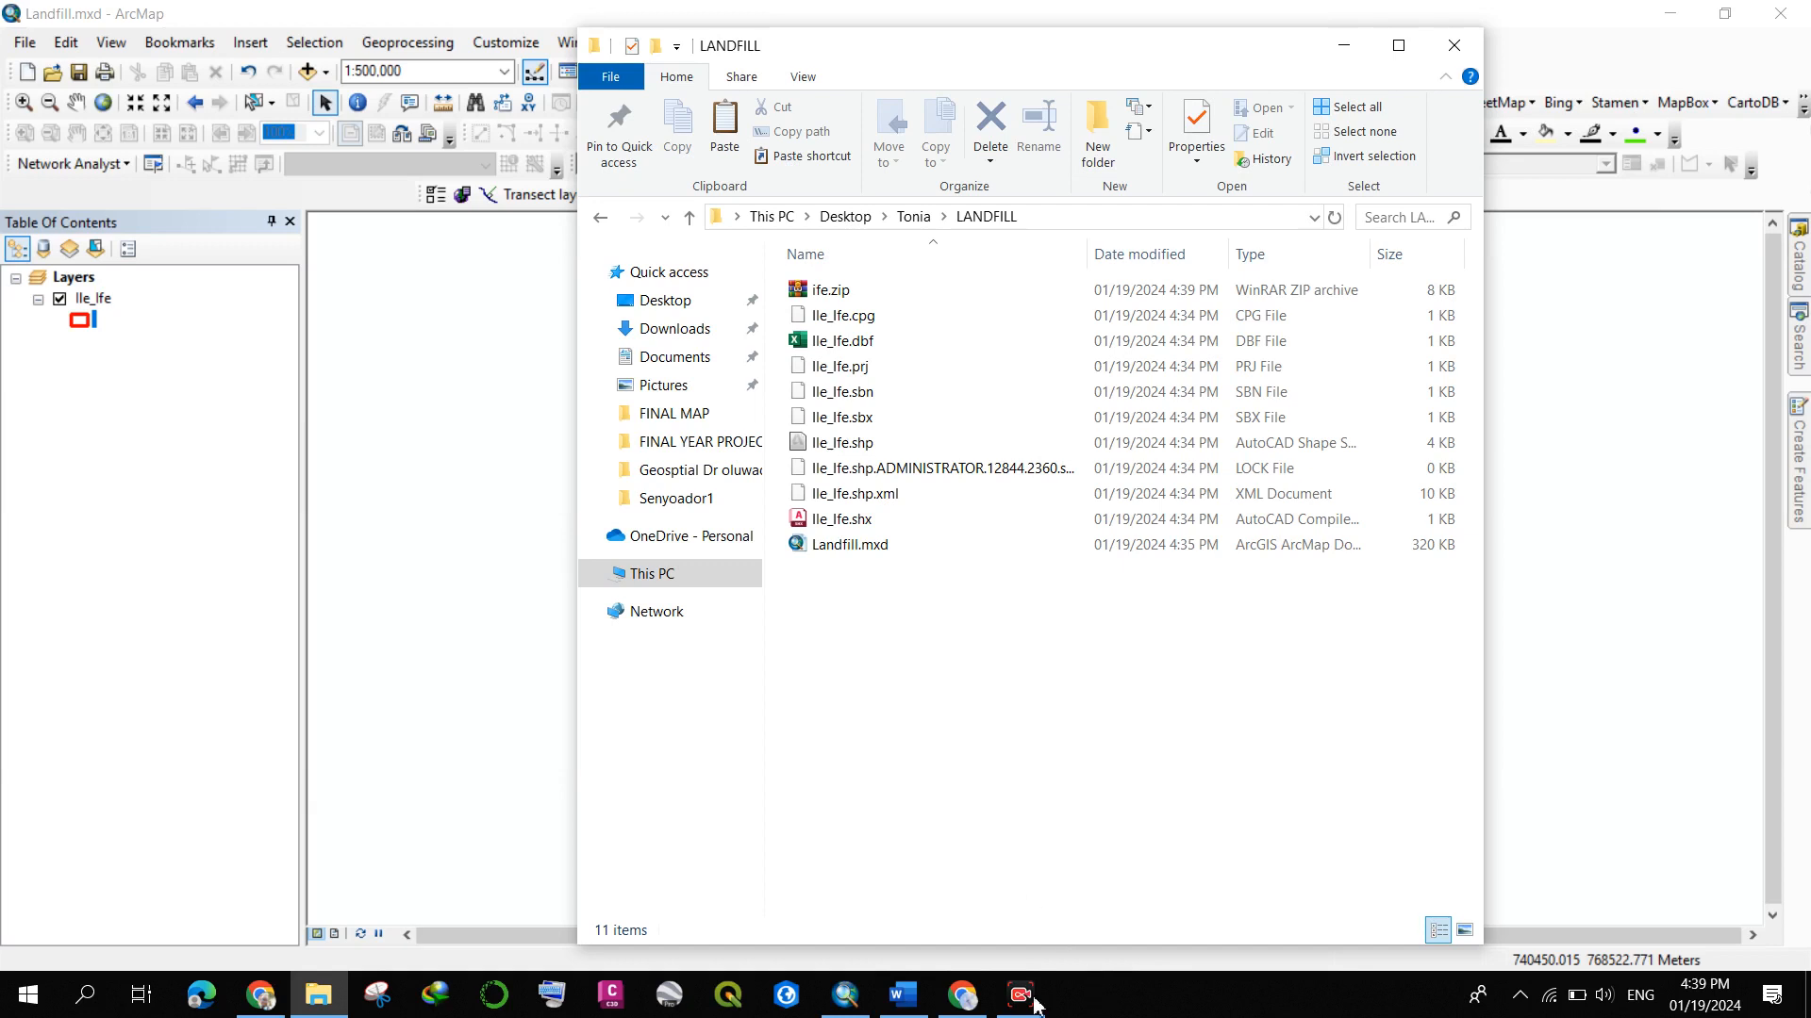
- Switch to the Earth Engine Code Editor in Chrome and open the saved DEM CALCULATION script
click(962, 992)
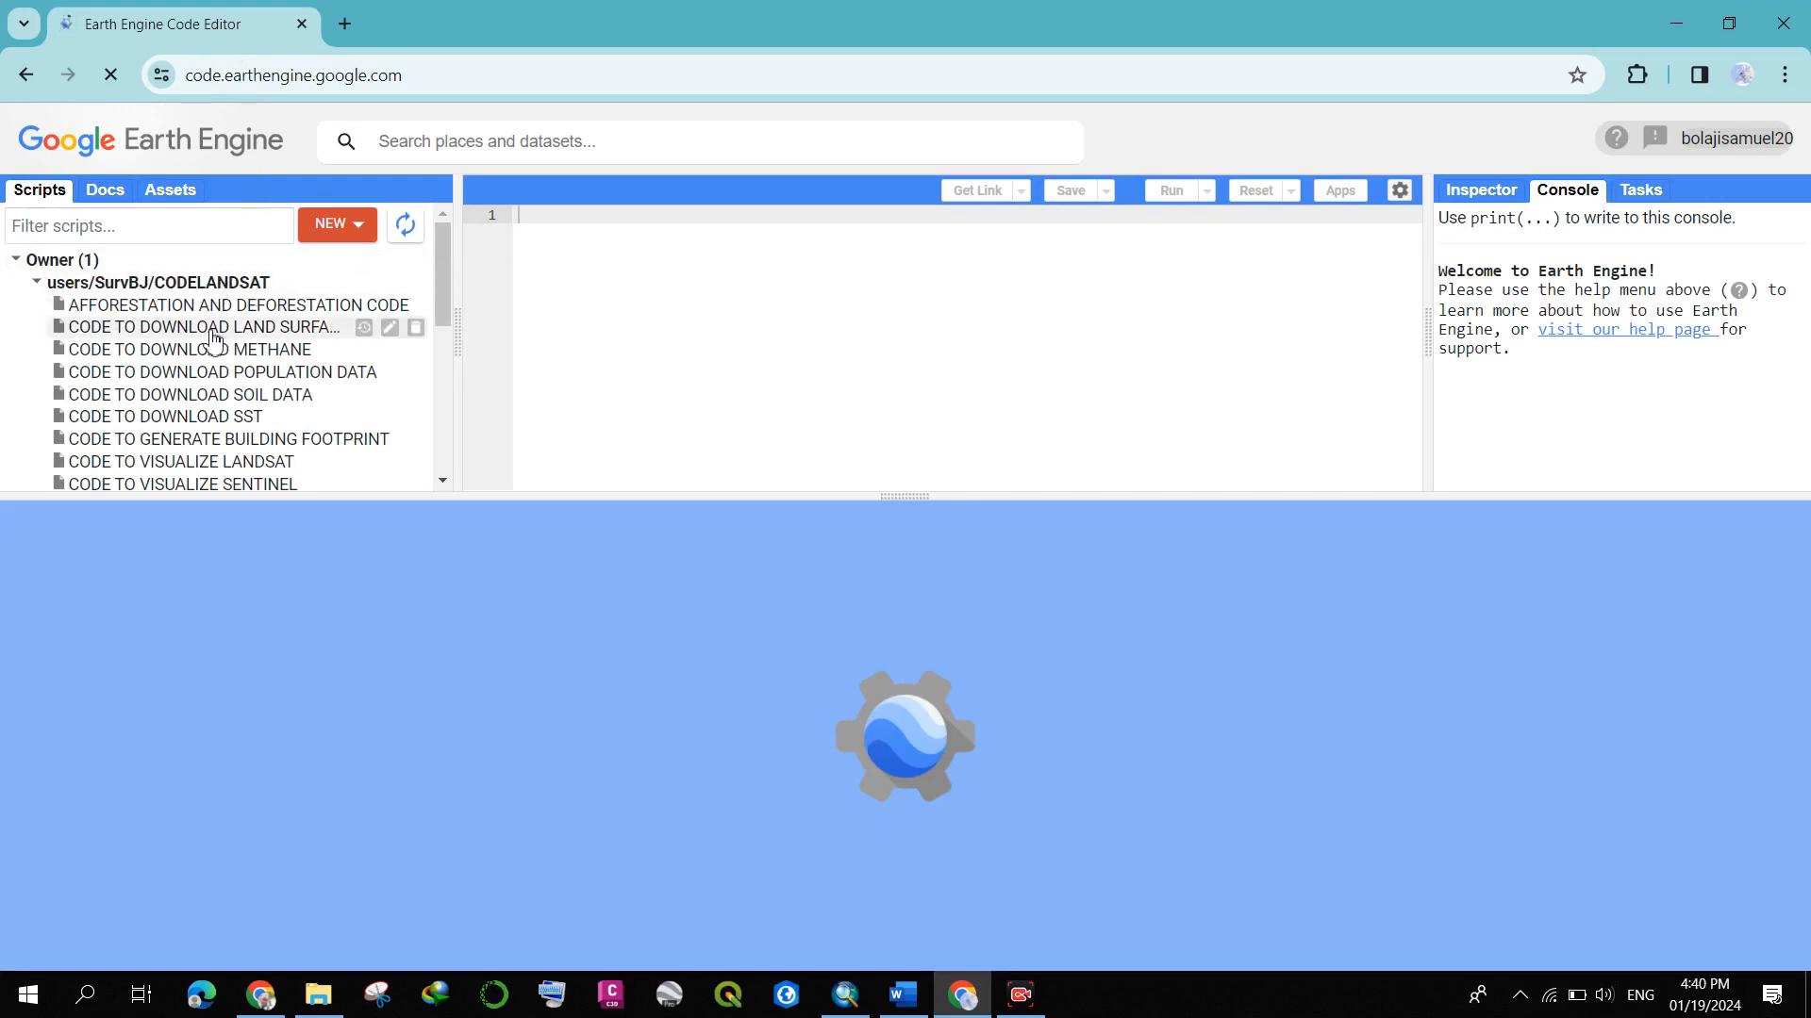
scroll(203, 358, down, 3)
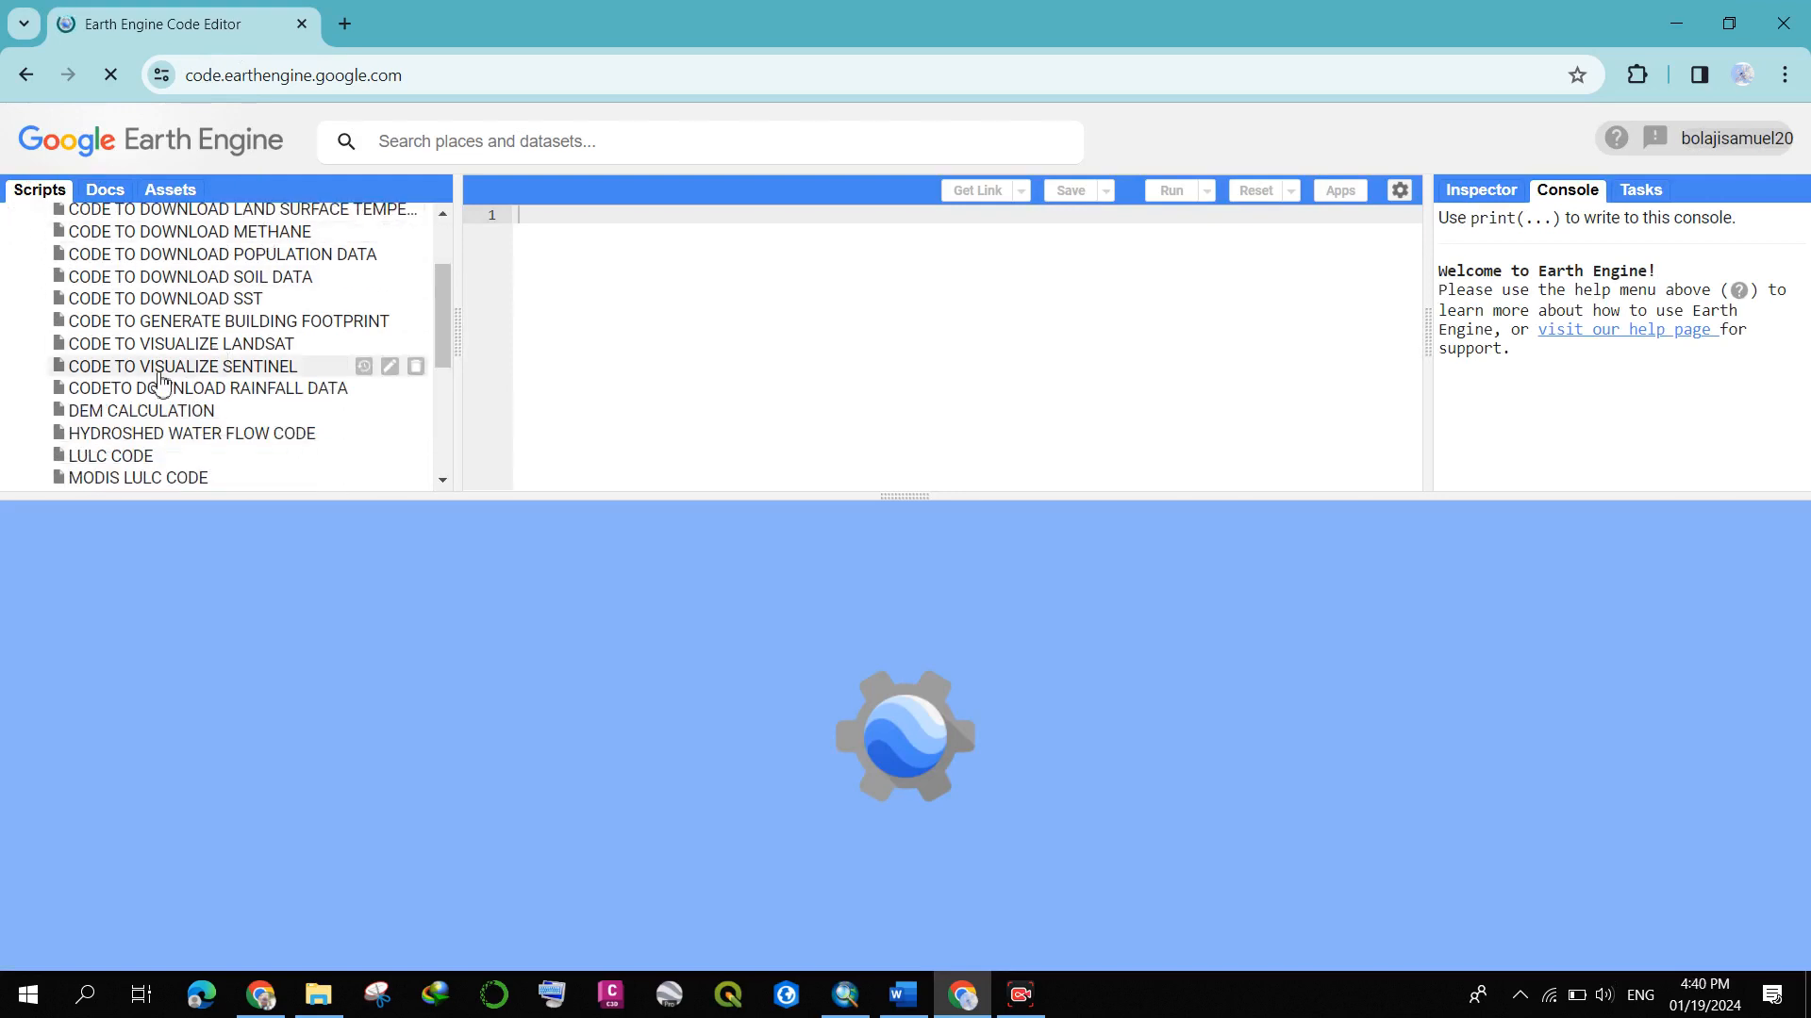
scroll(179, 358, down, 5)
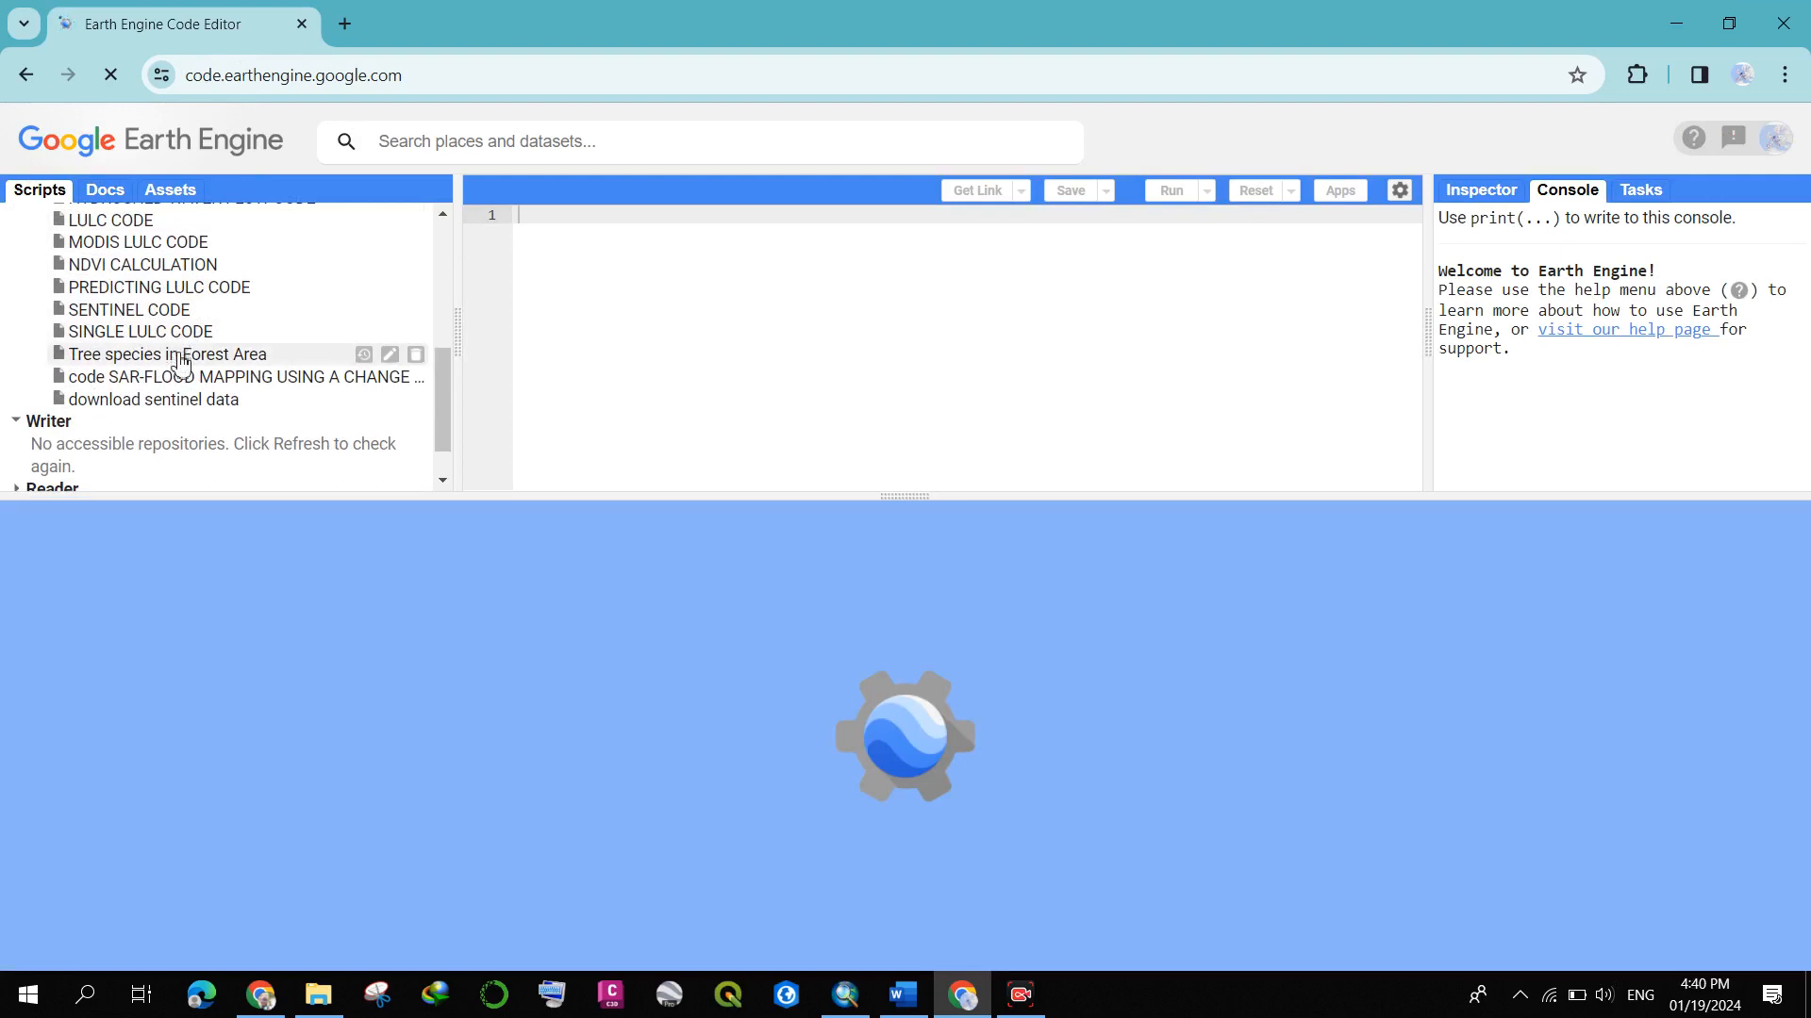
scroll(181, 361, up, 5)
scroll(181, 361, down, 2)
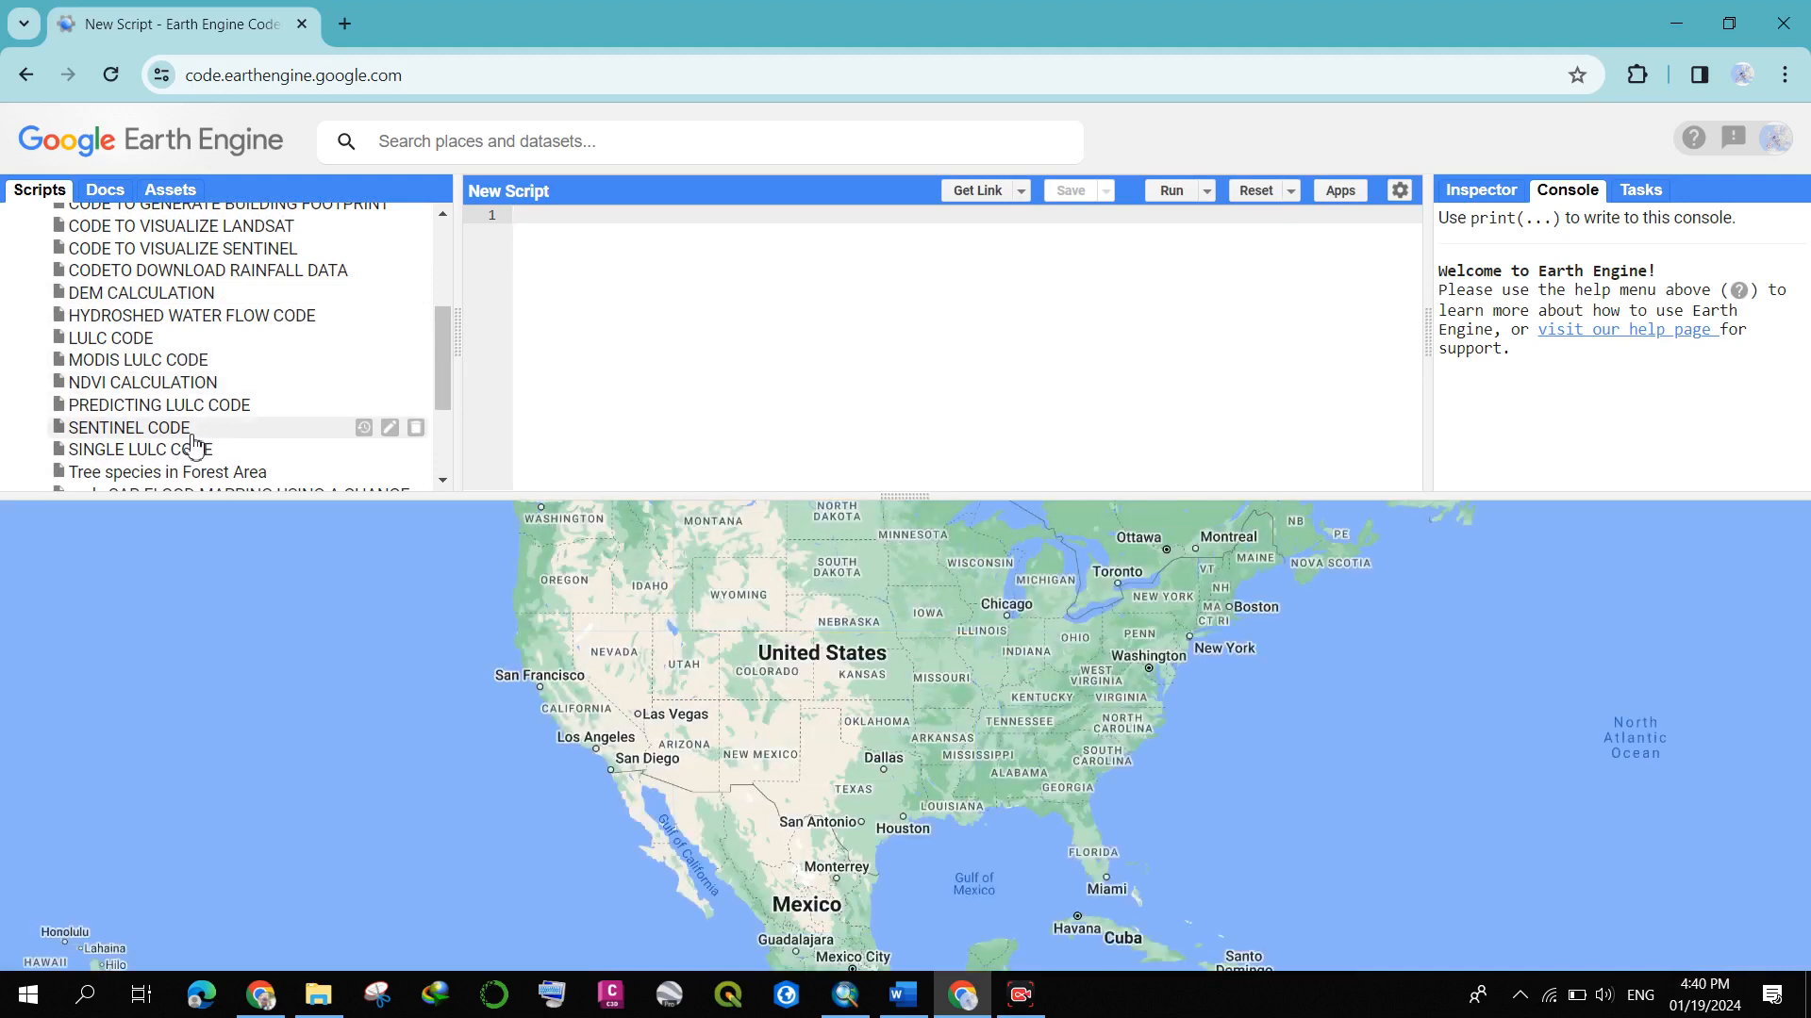
double_click(113, 298)
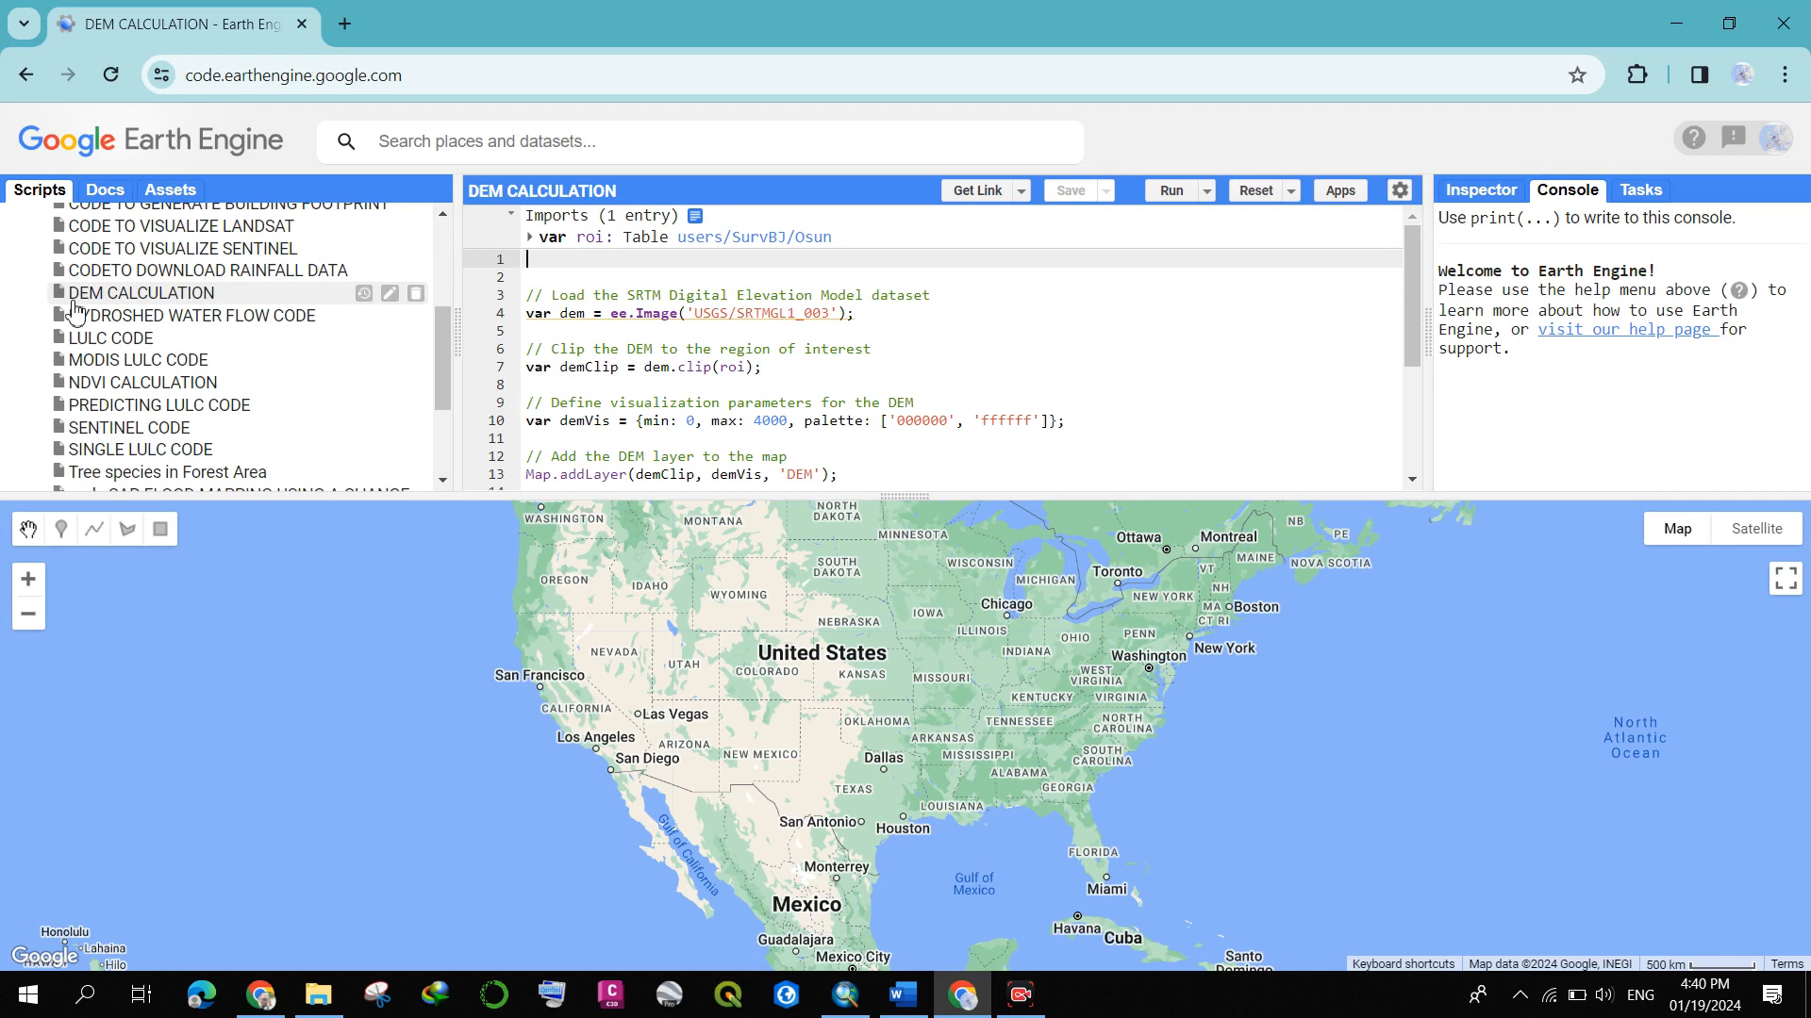
- Generate a shareable snapshot link for the DEM CALCULATION script and copy it
click(1024, 193)
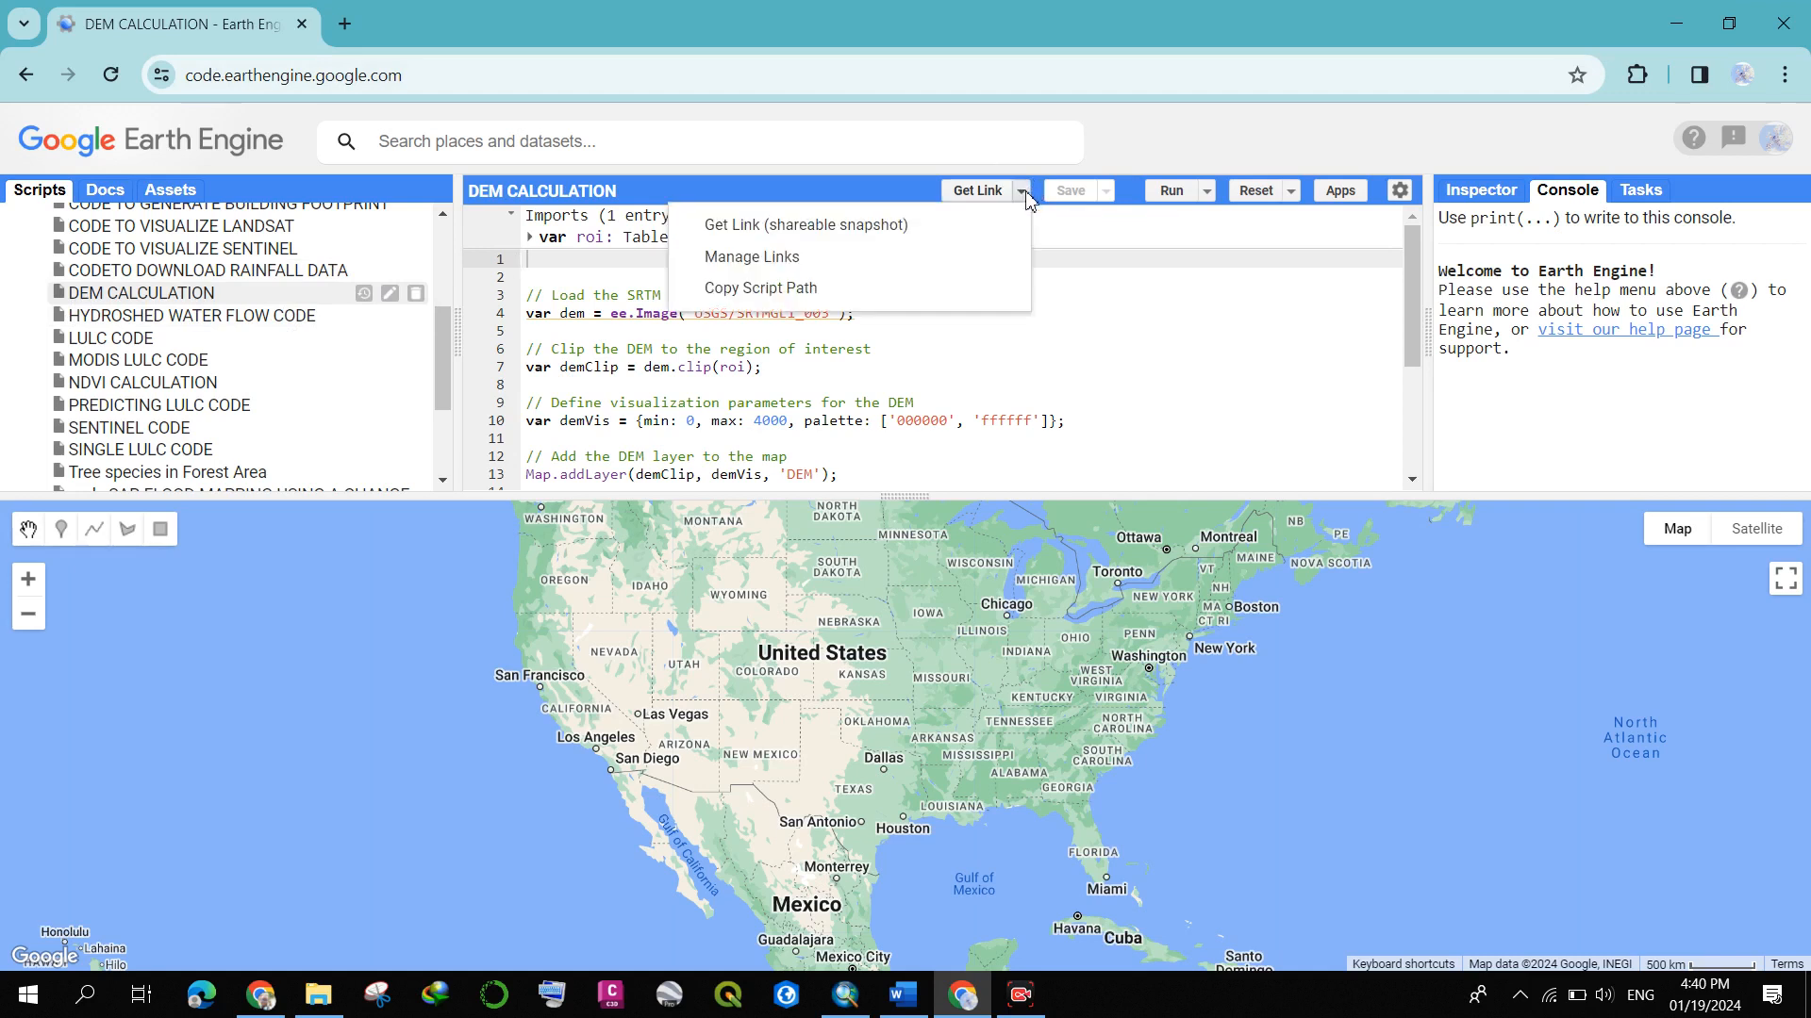
click(870, 228)
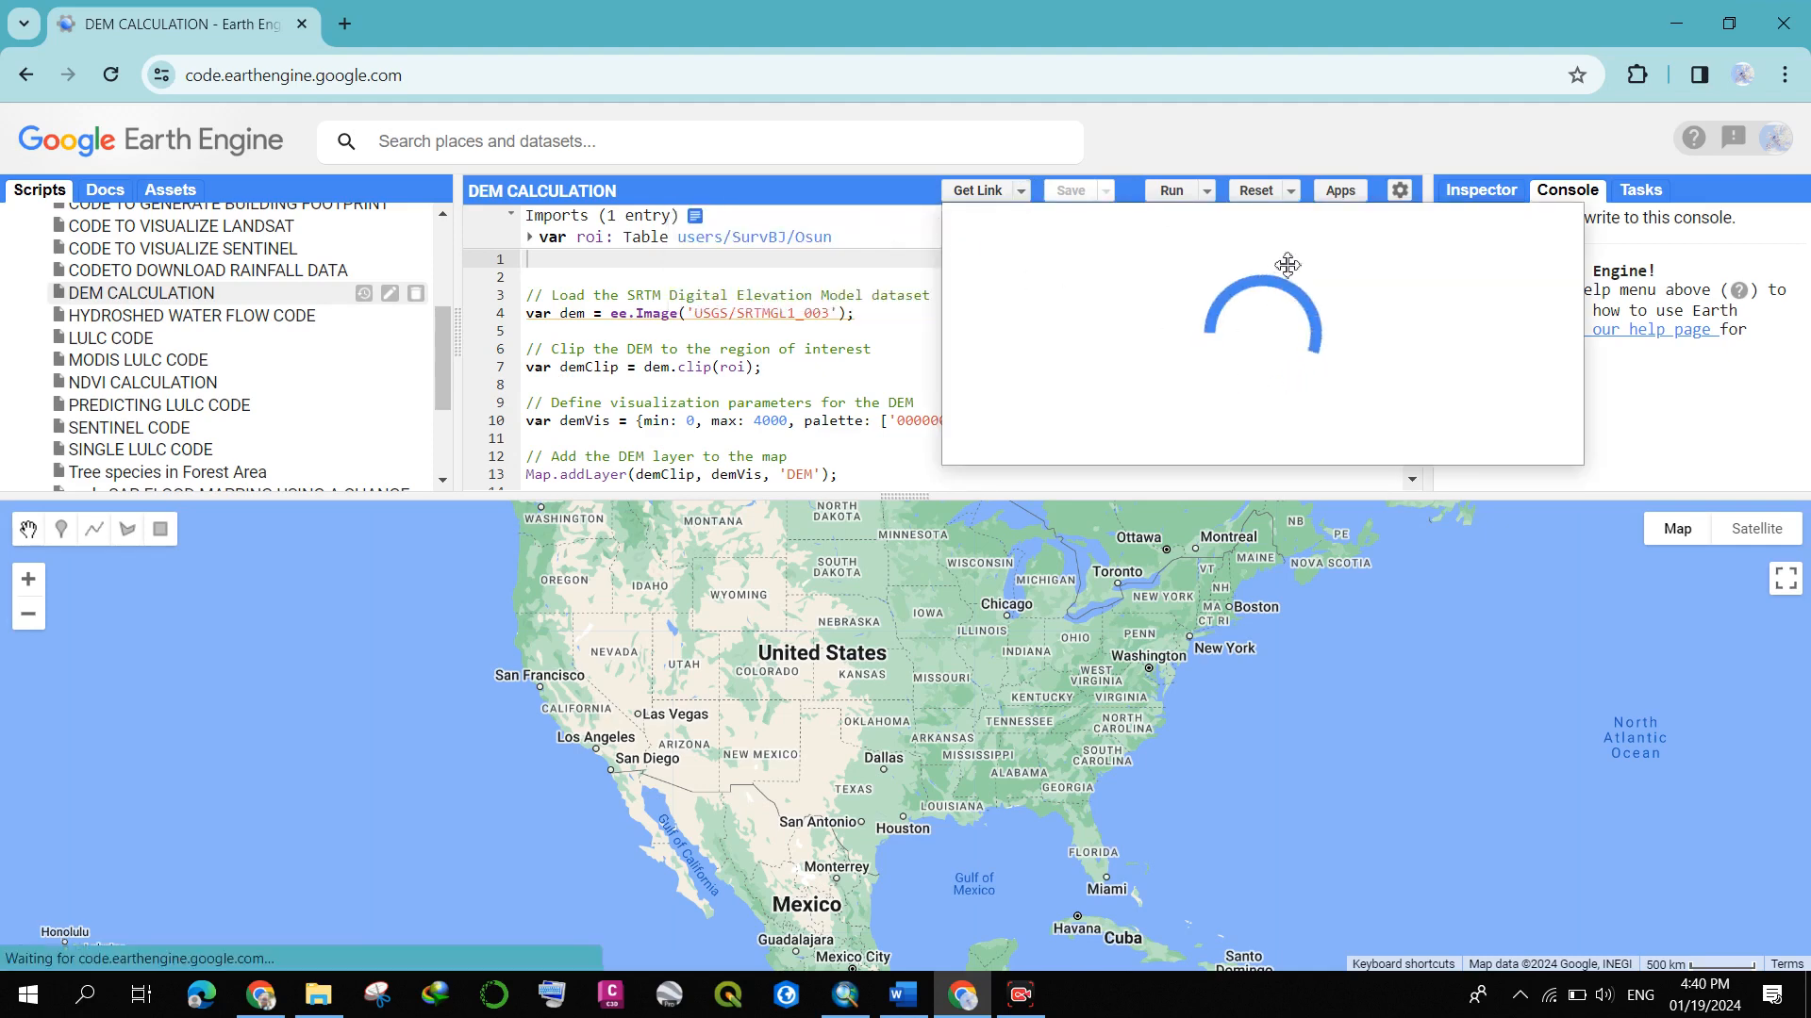
click(1505, 384)
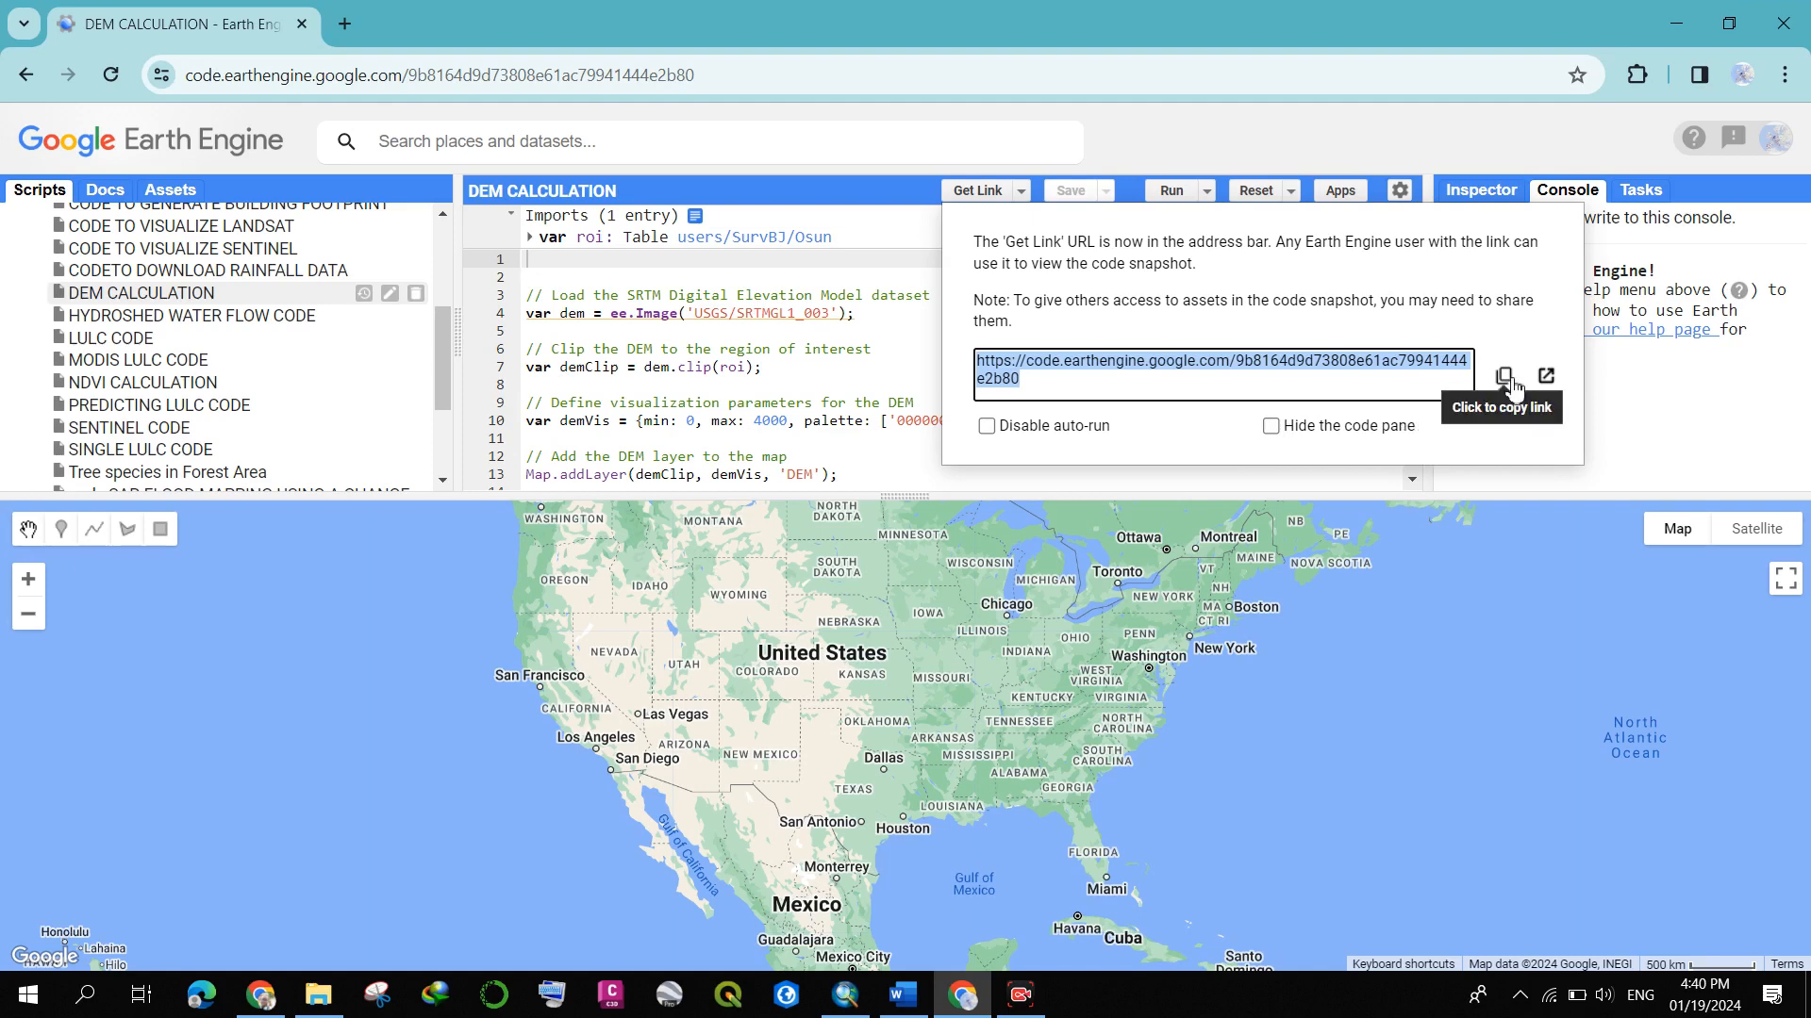
click(1505, 381)
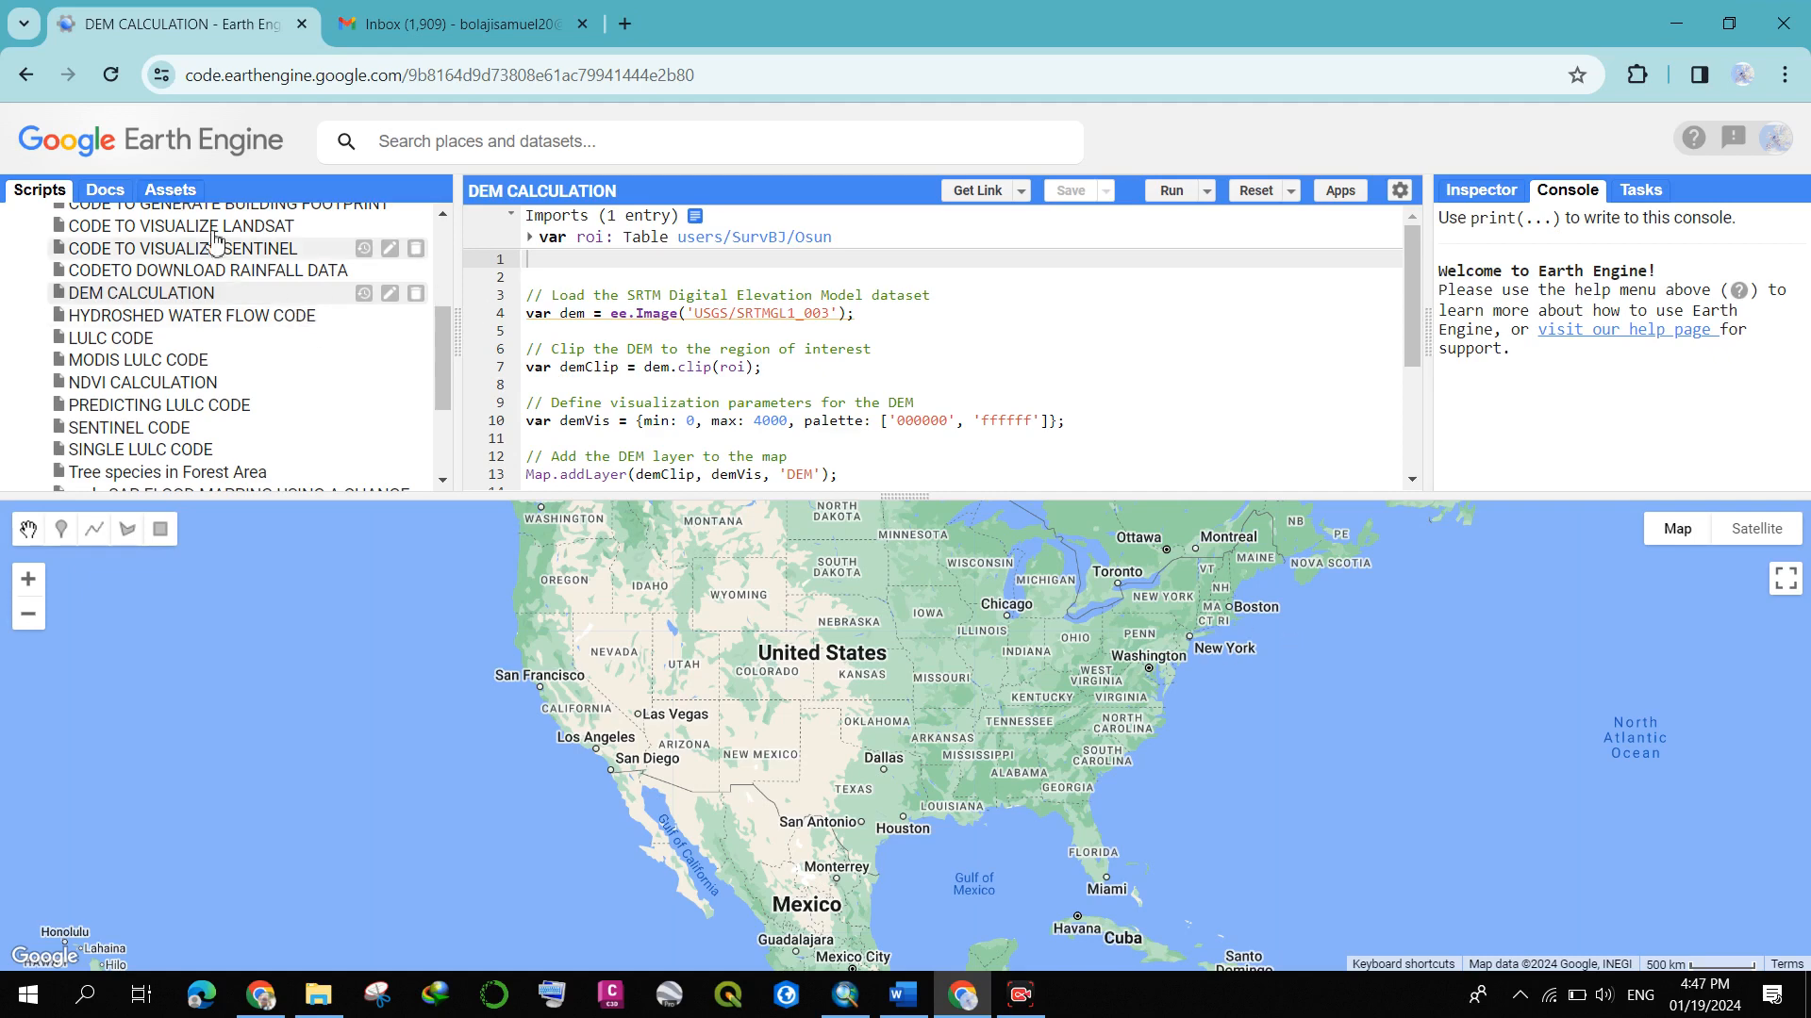
- Start uploading a new shapefile table asset and open the selection of its source files
click(172, 198)
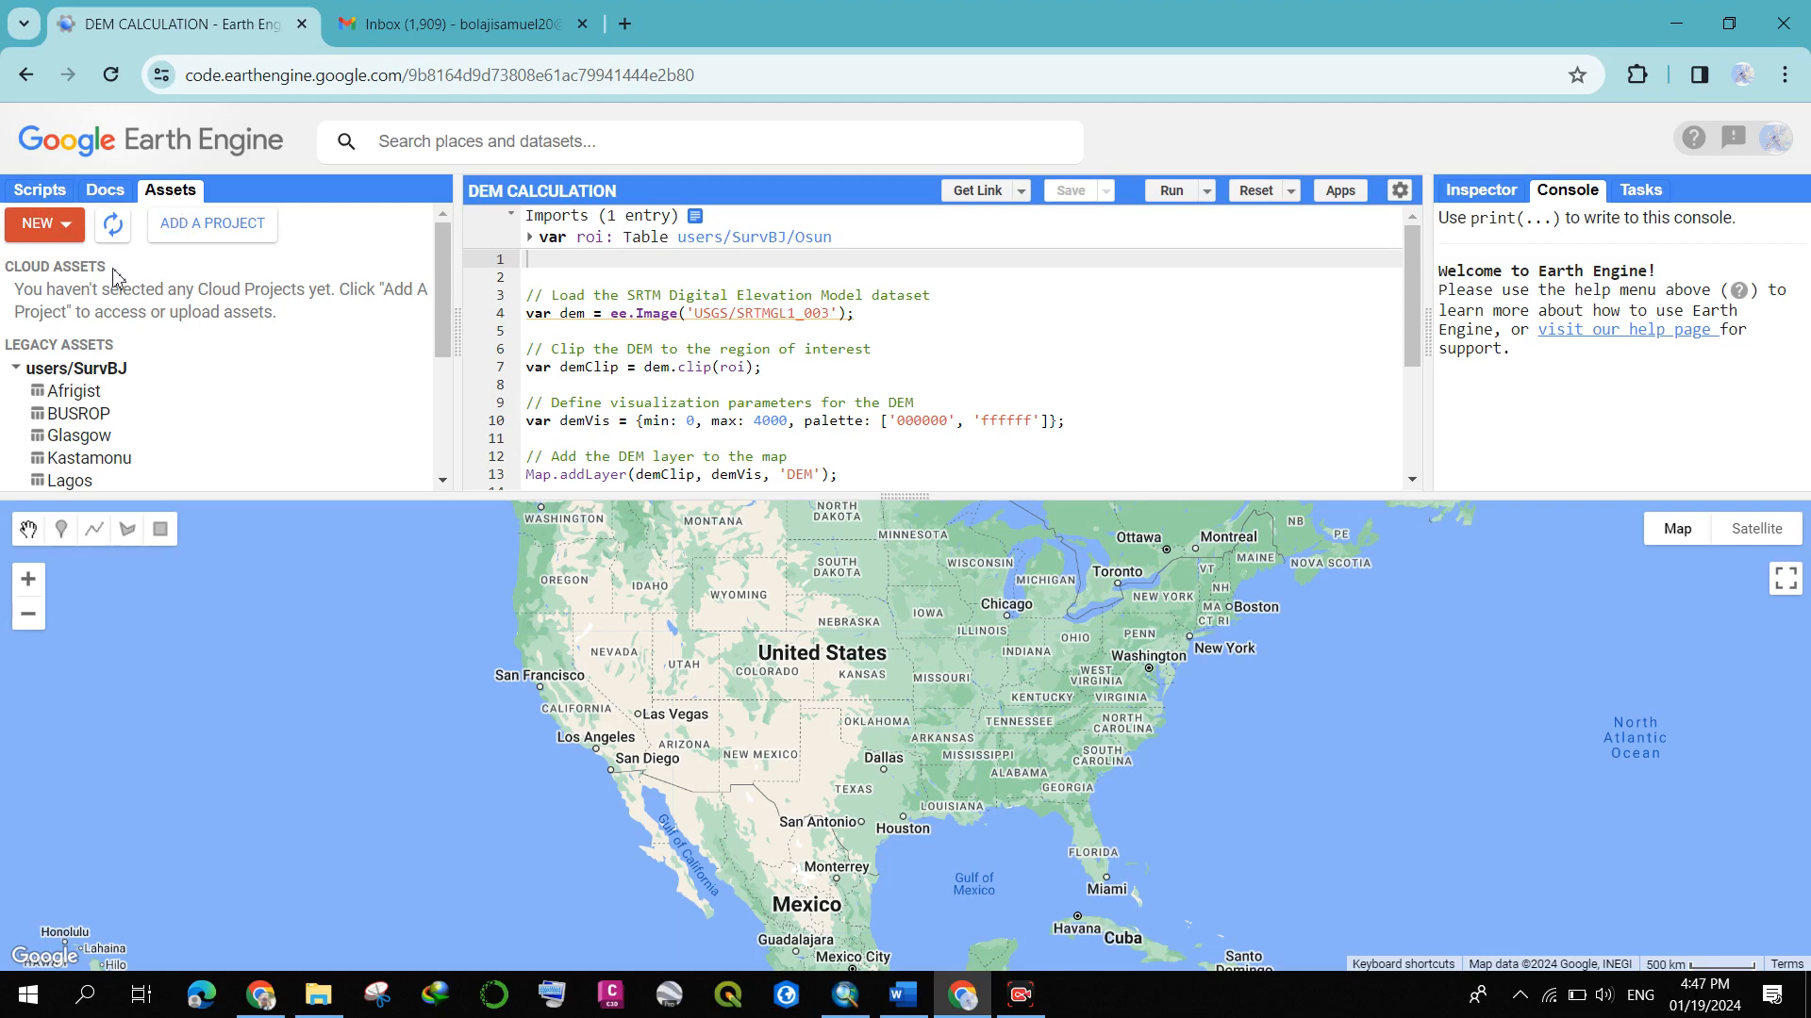
click(58, 226)
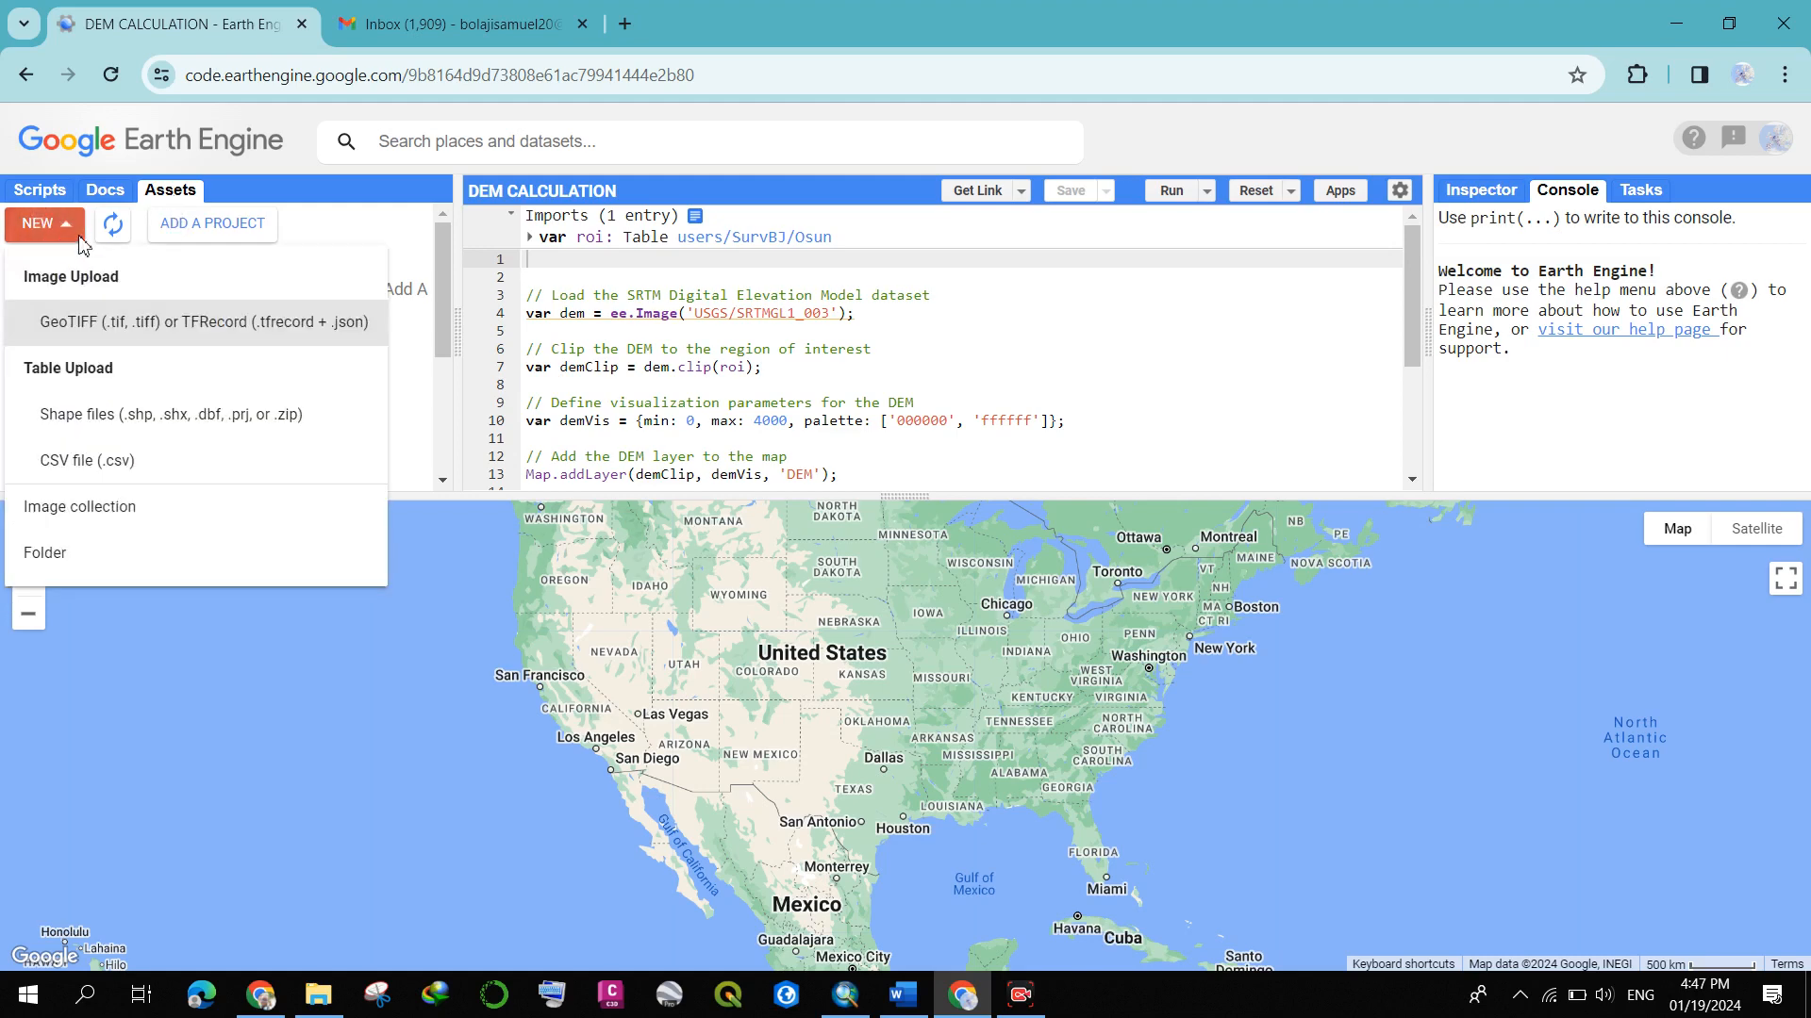
click(100, 420)
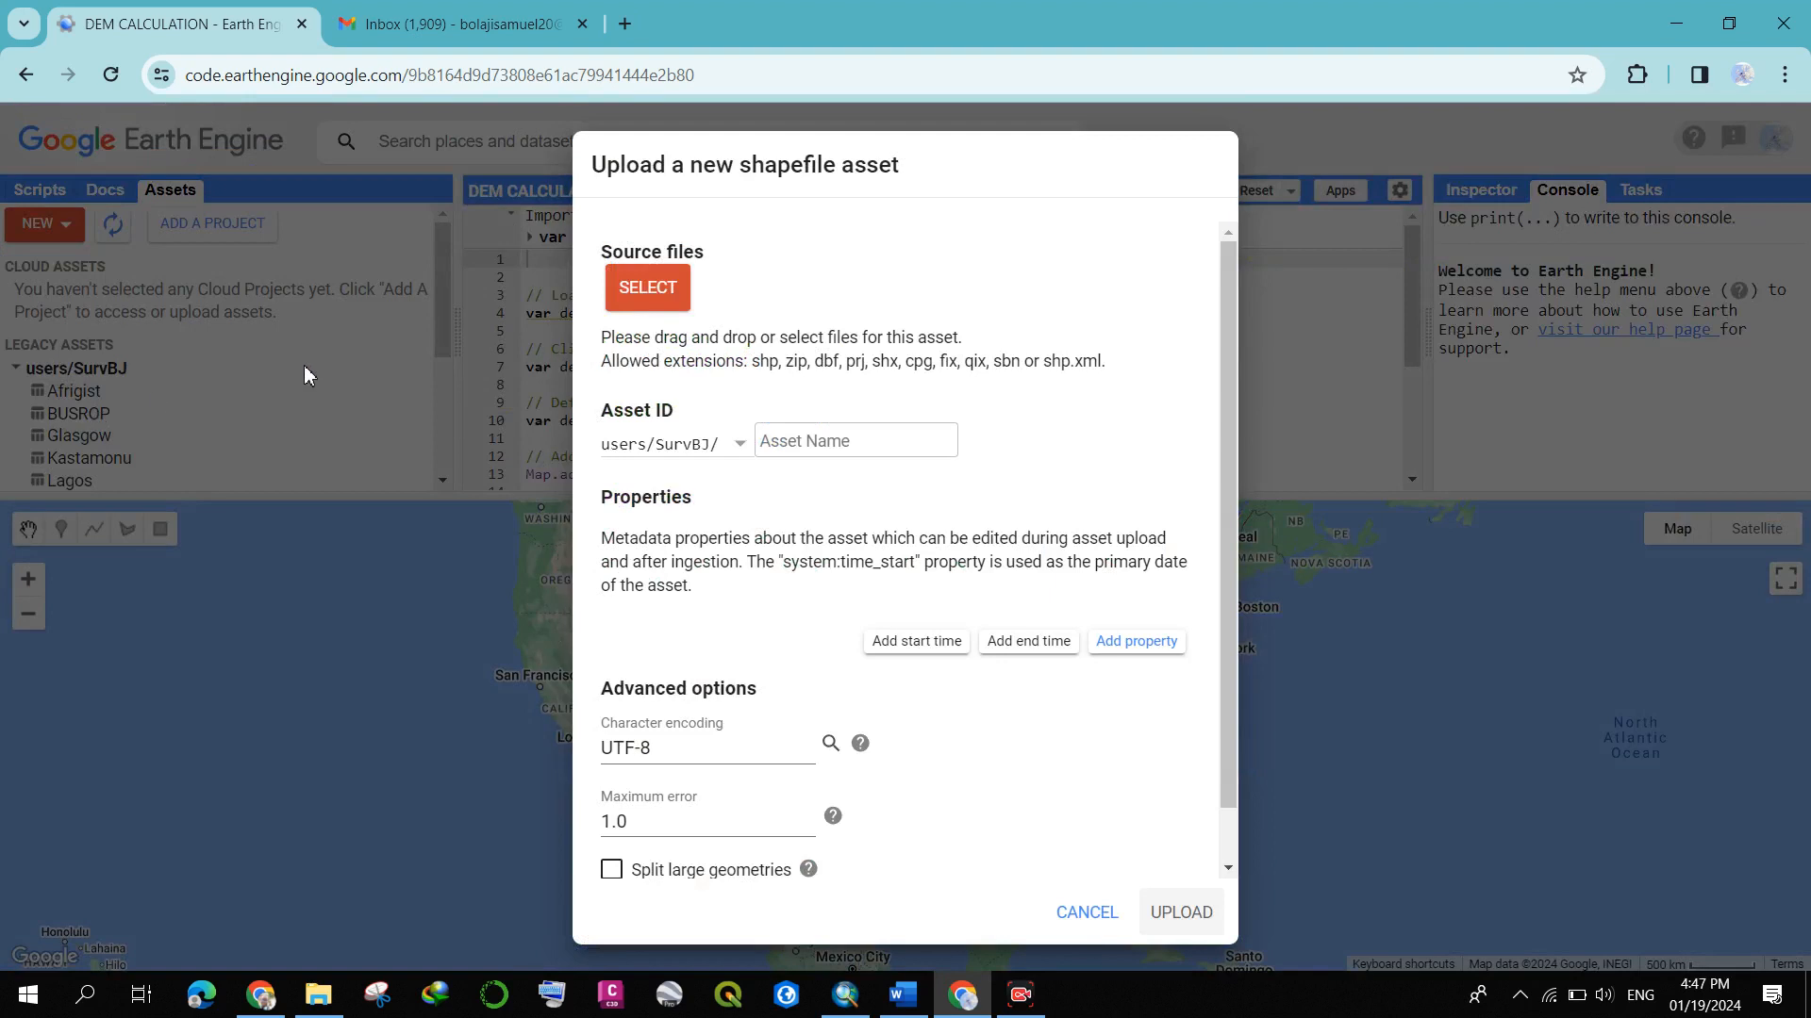
click(666, 288)
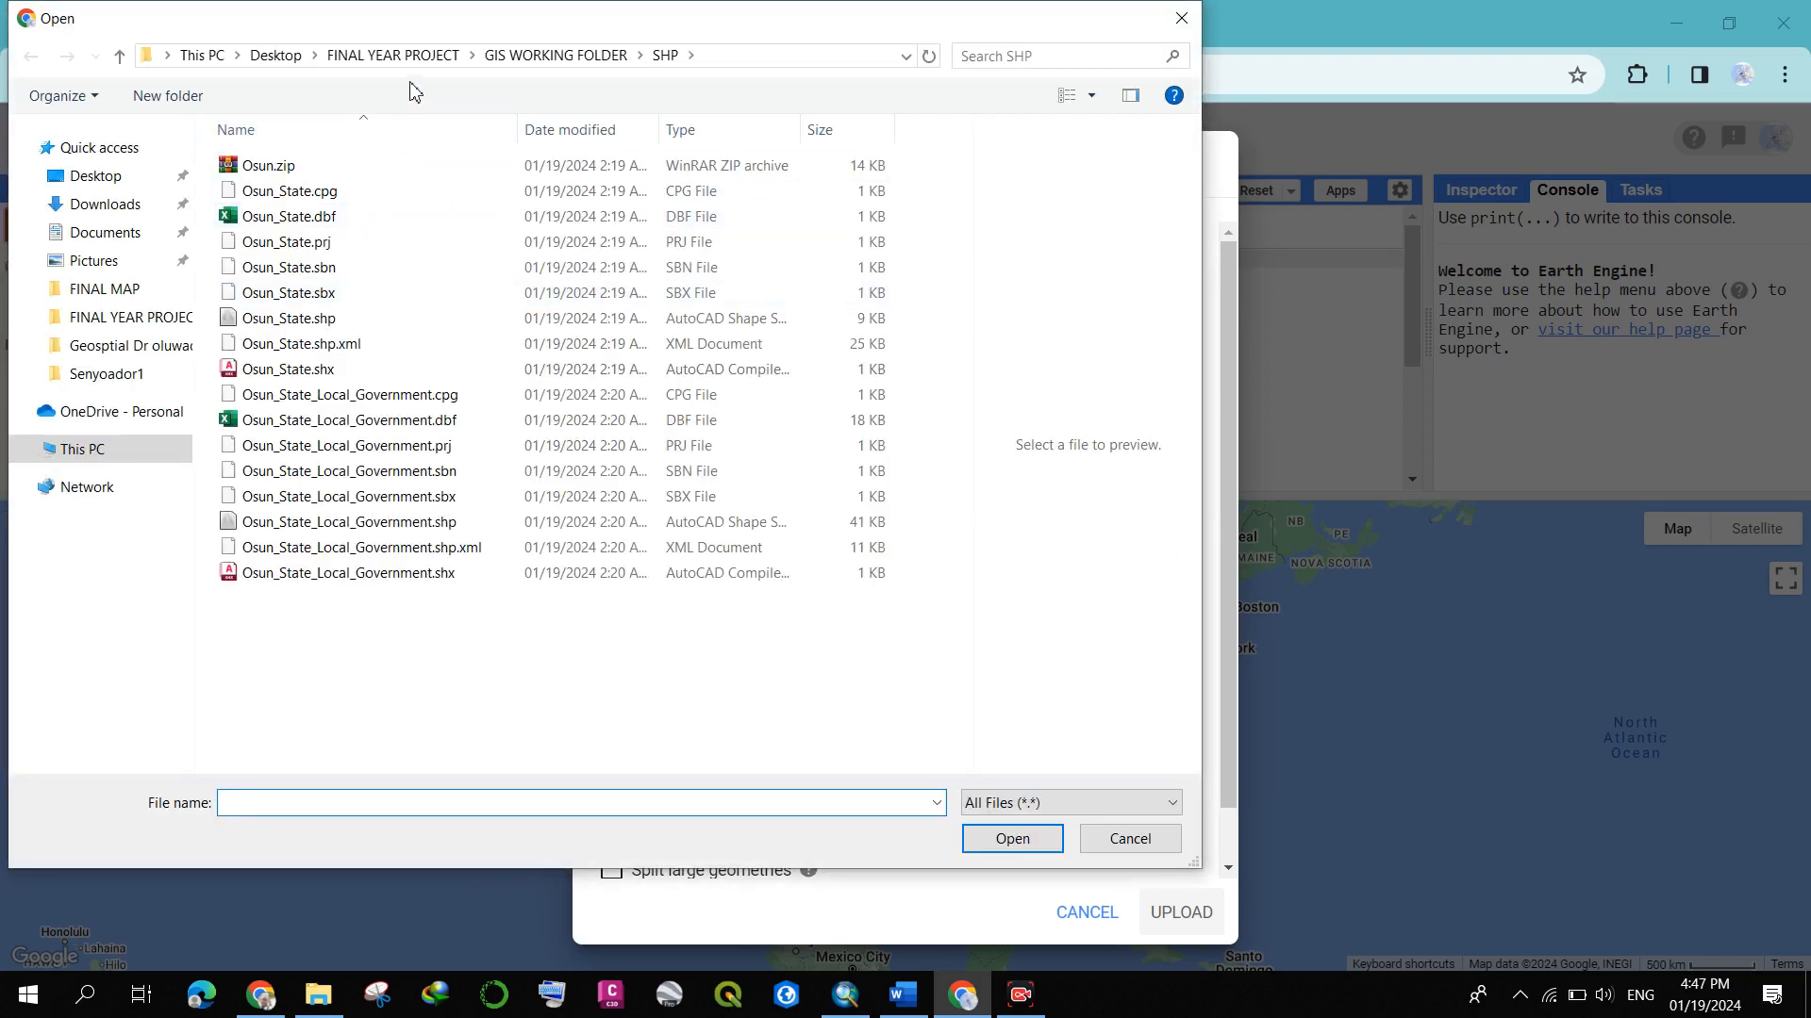
- Try to use ife.zip from the LANDFILL folder as the source of the asset named ife, and cancel the upload
click(275, 55)
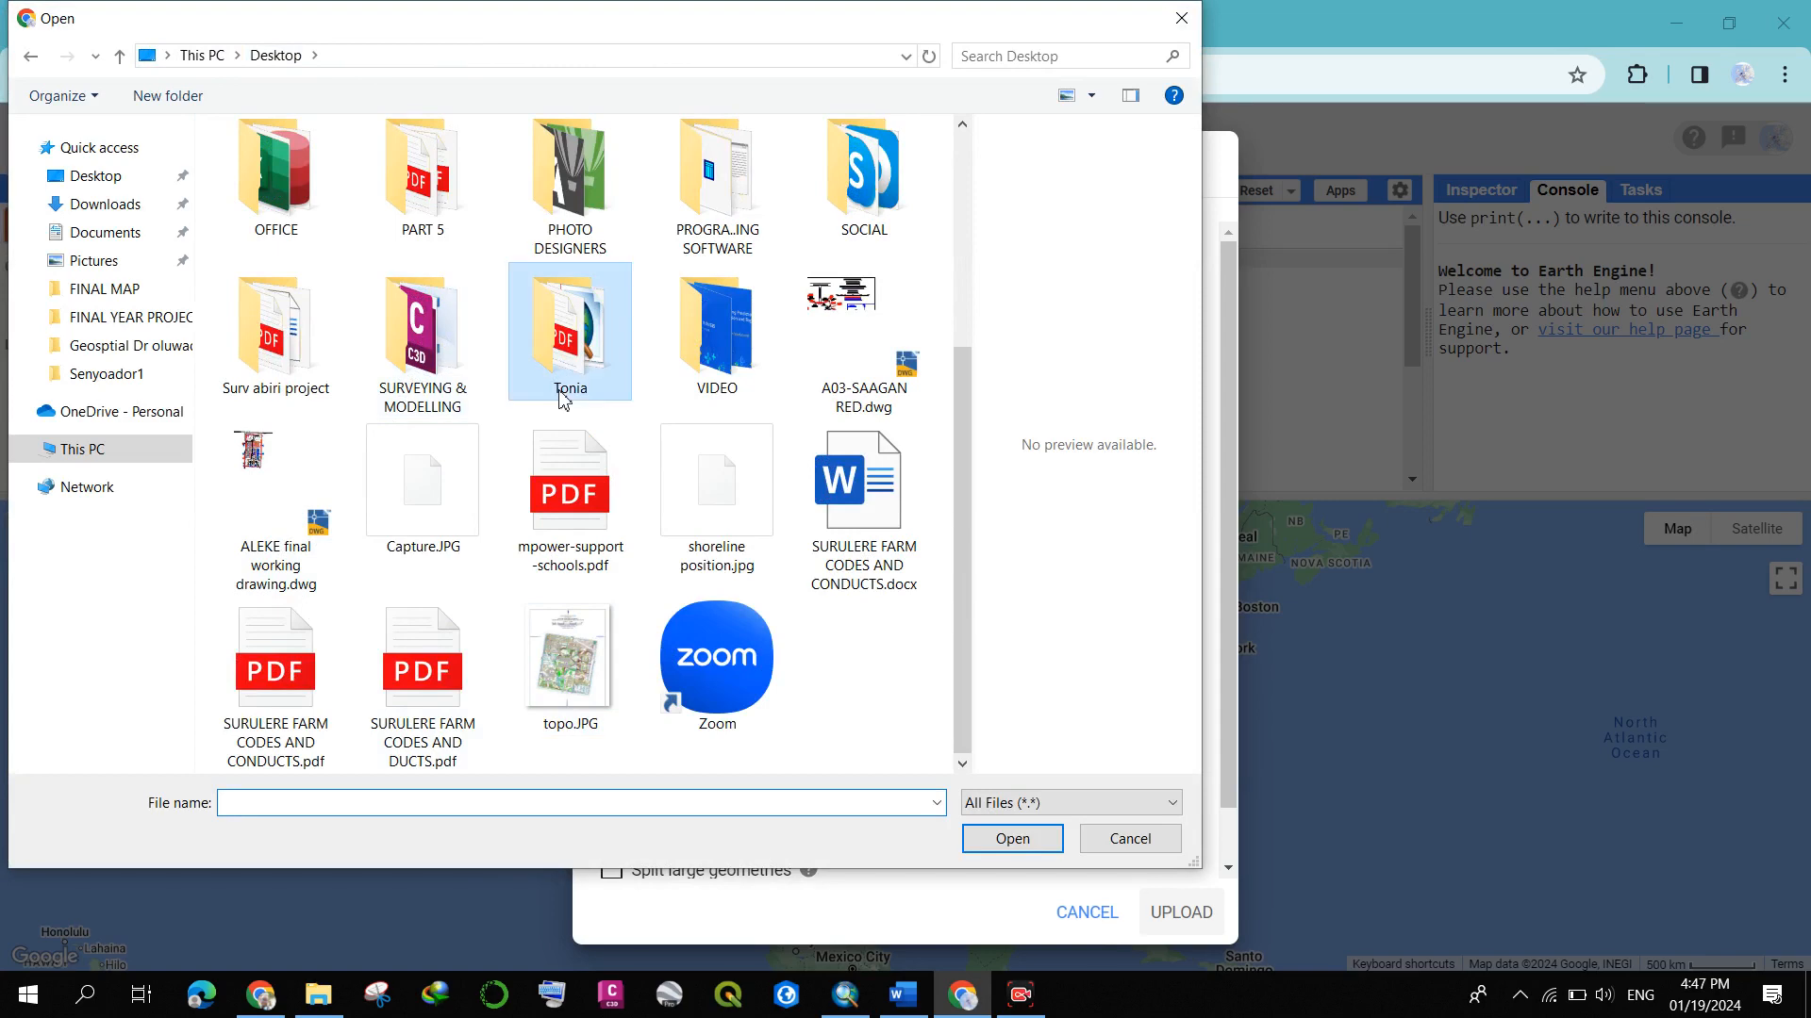
double_click(563, 412)
scroll(575, 472, down, 3)
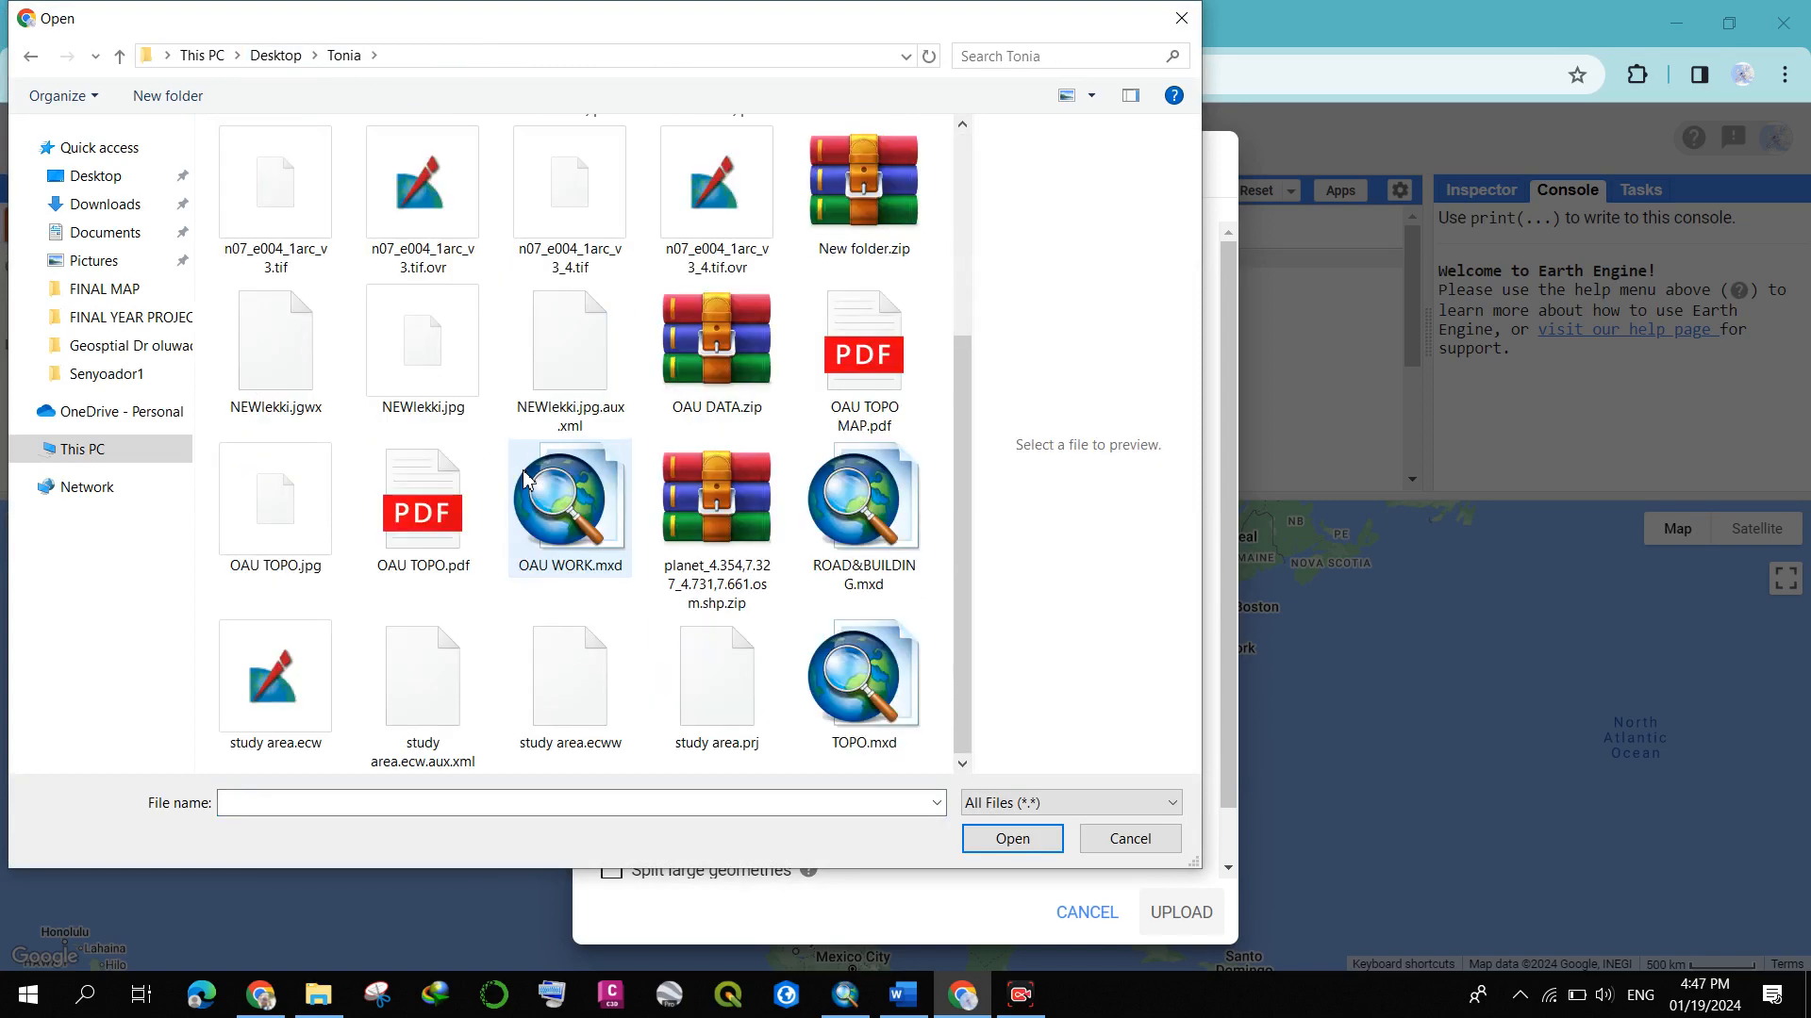
scroll(533, 539, up, 3)
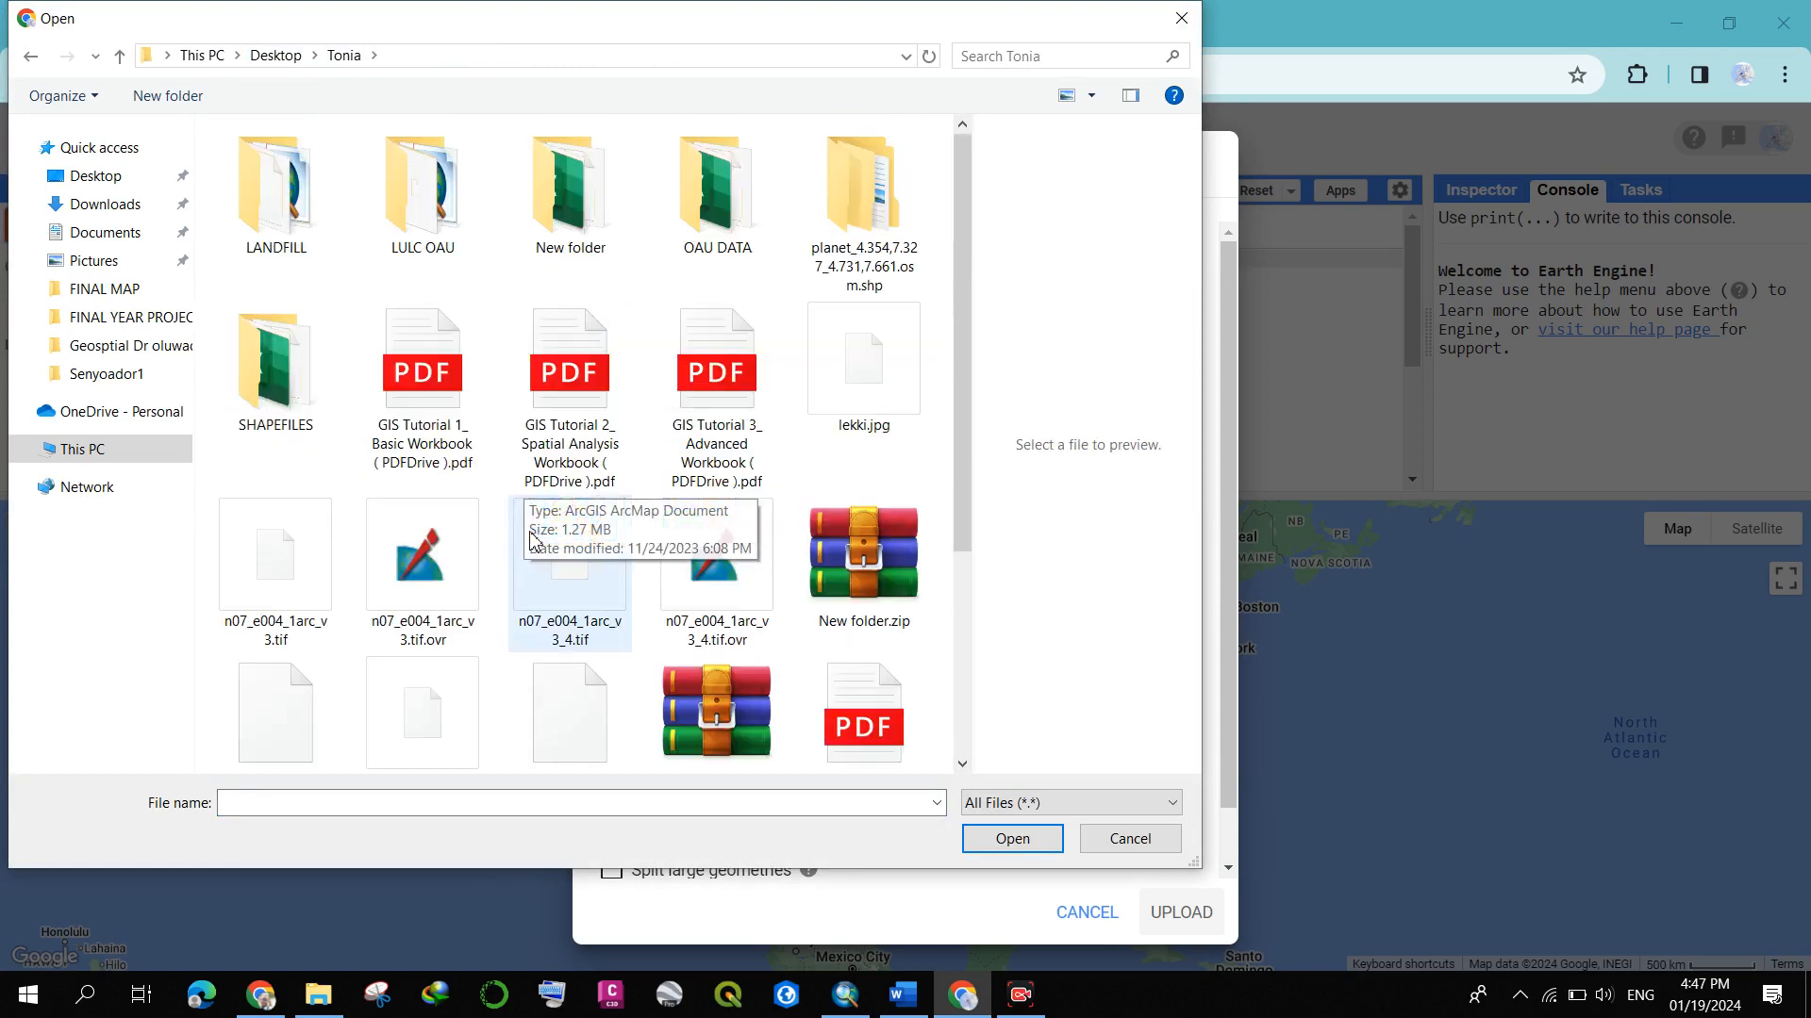
click(303, 244)
double_click(302, 245)
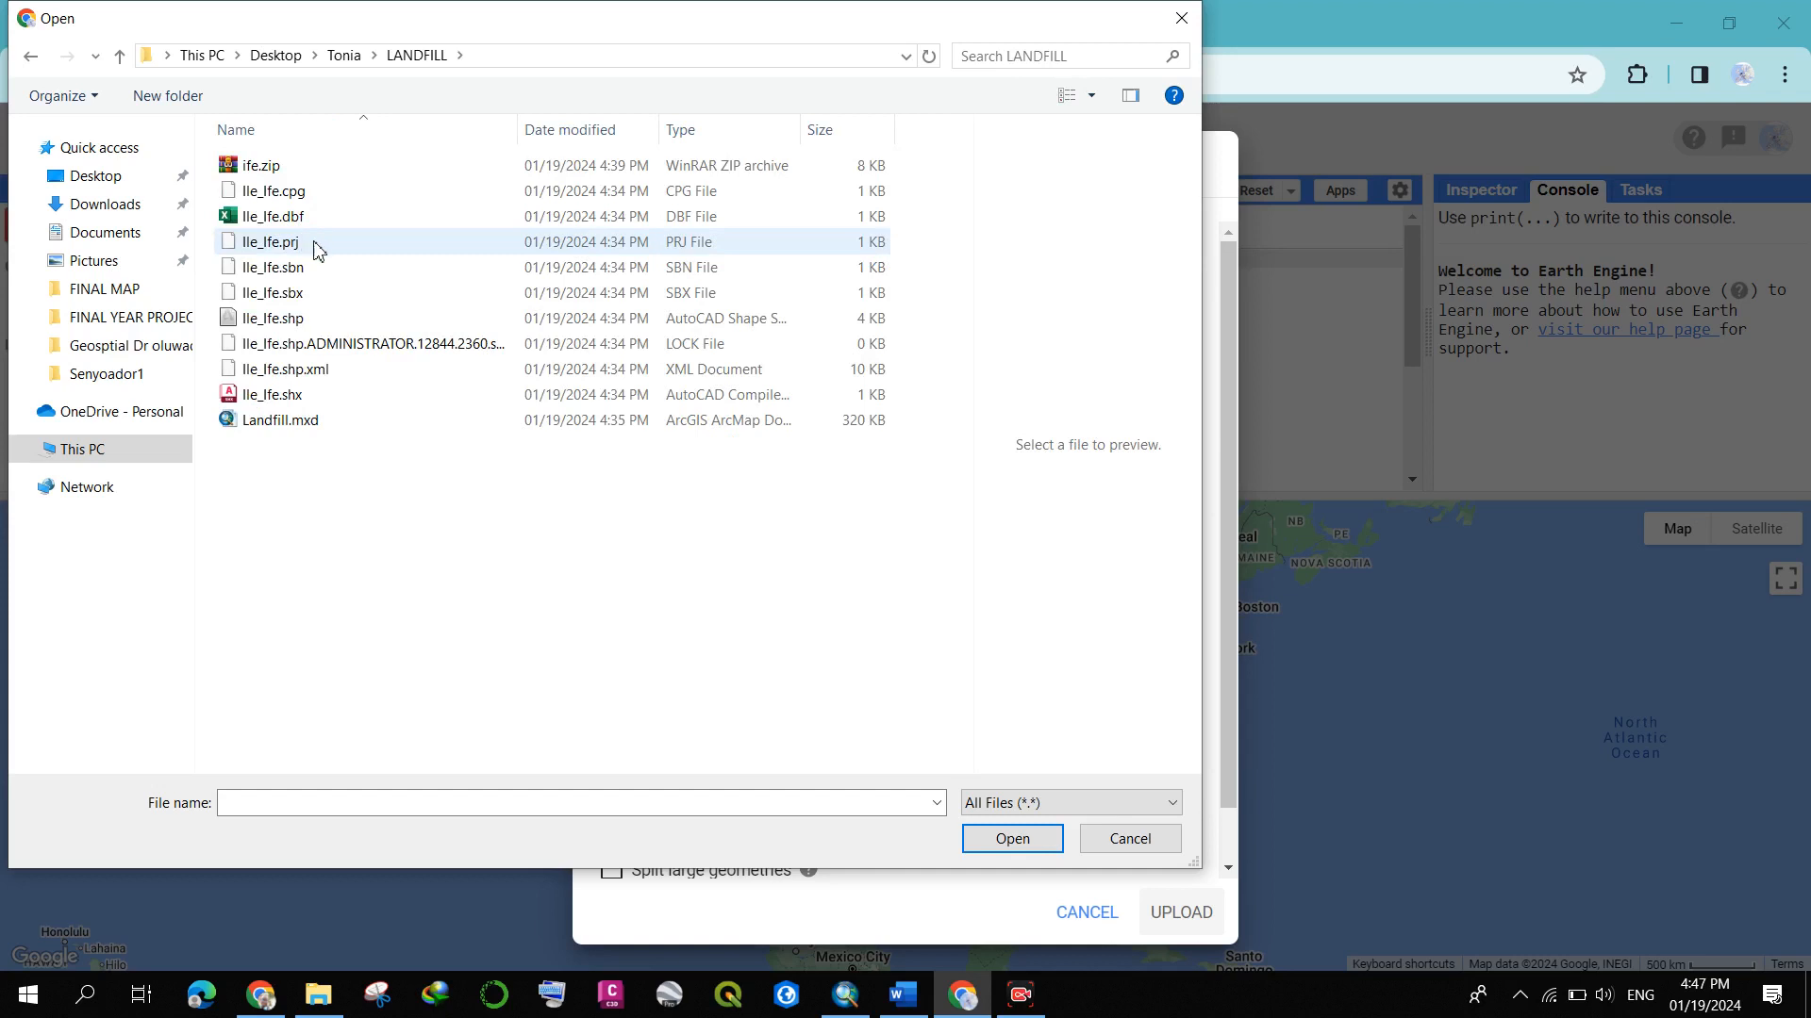
click(298, 175)
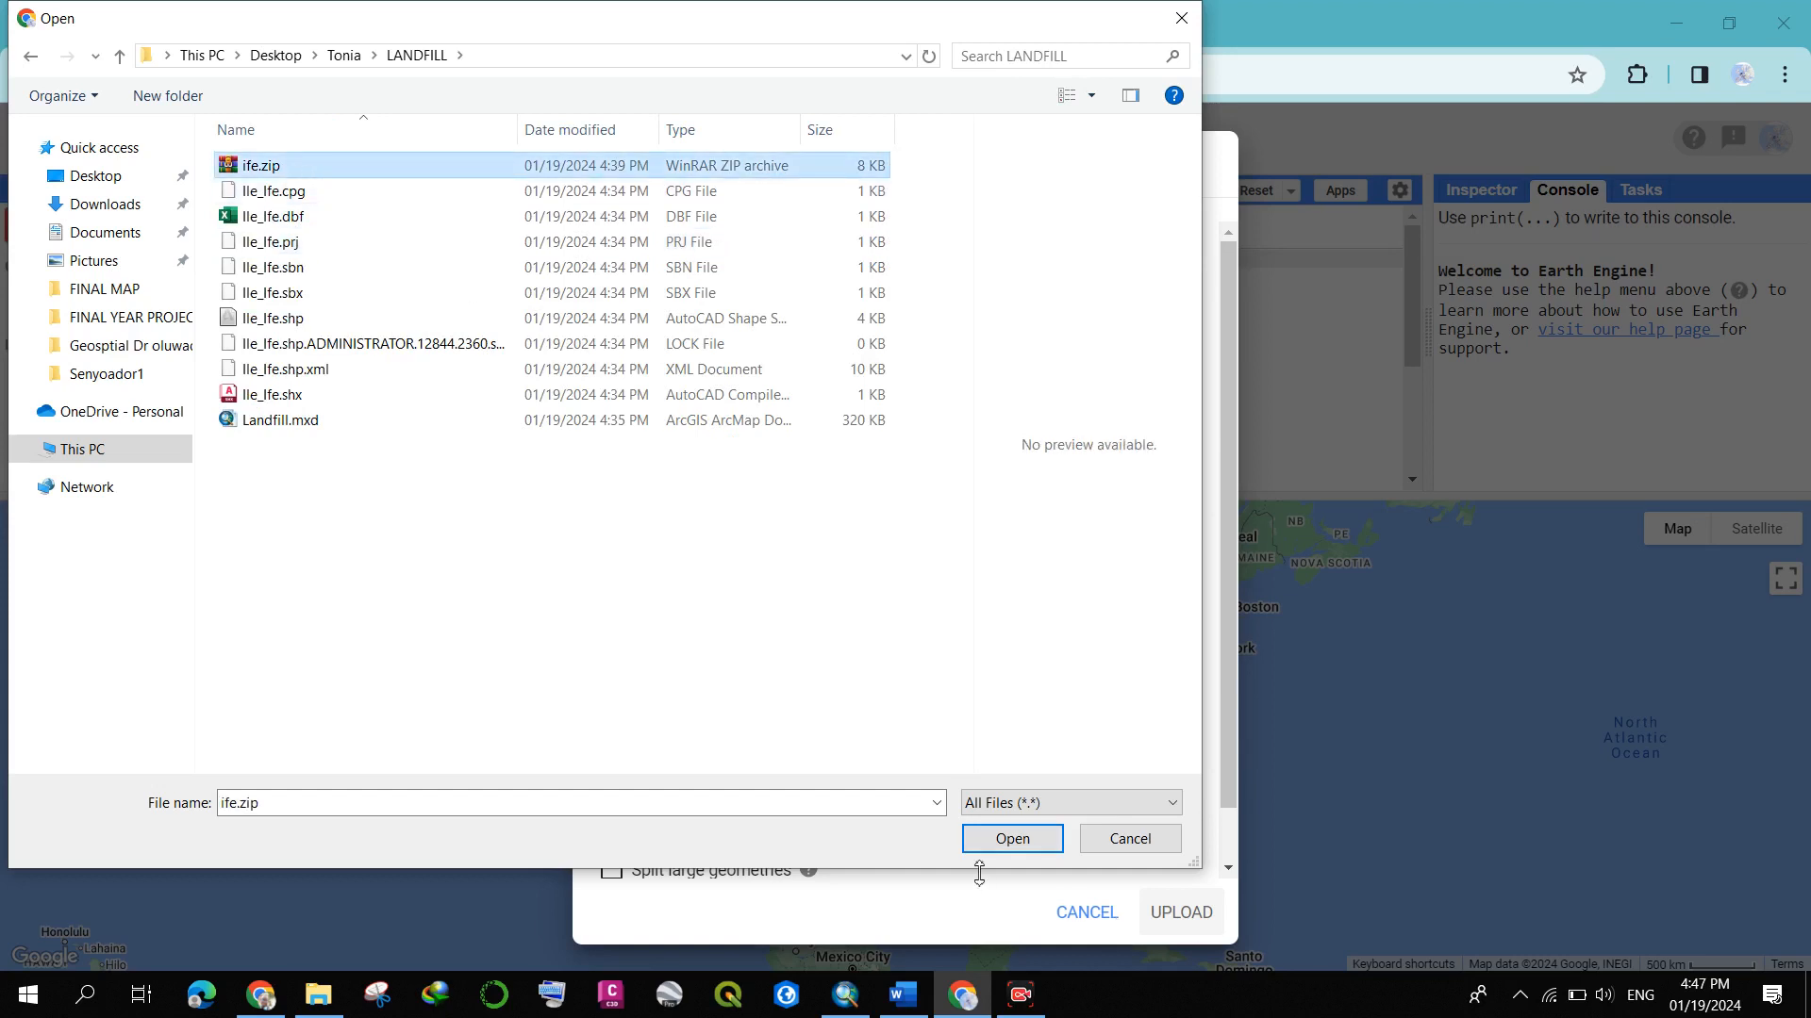
click(996, 849)
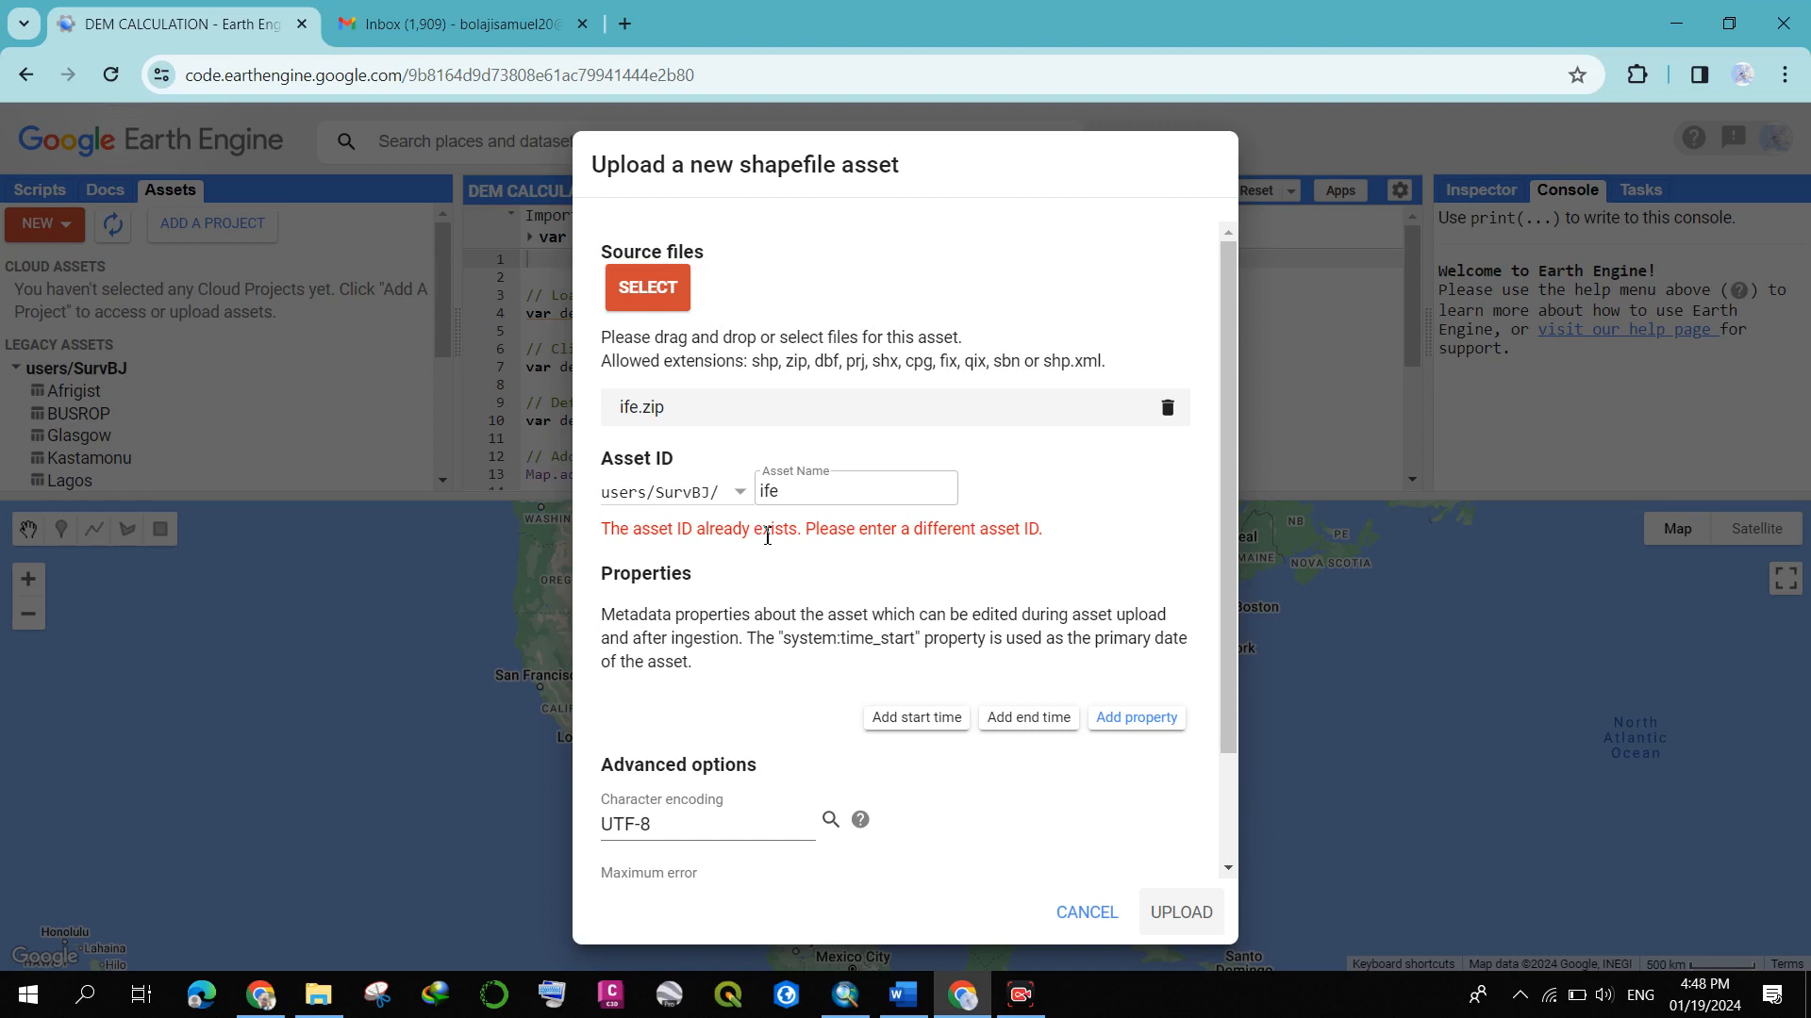
click(783, 492)
click(726, 523)
click(1086, 911)
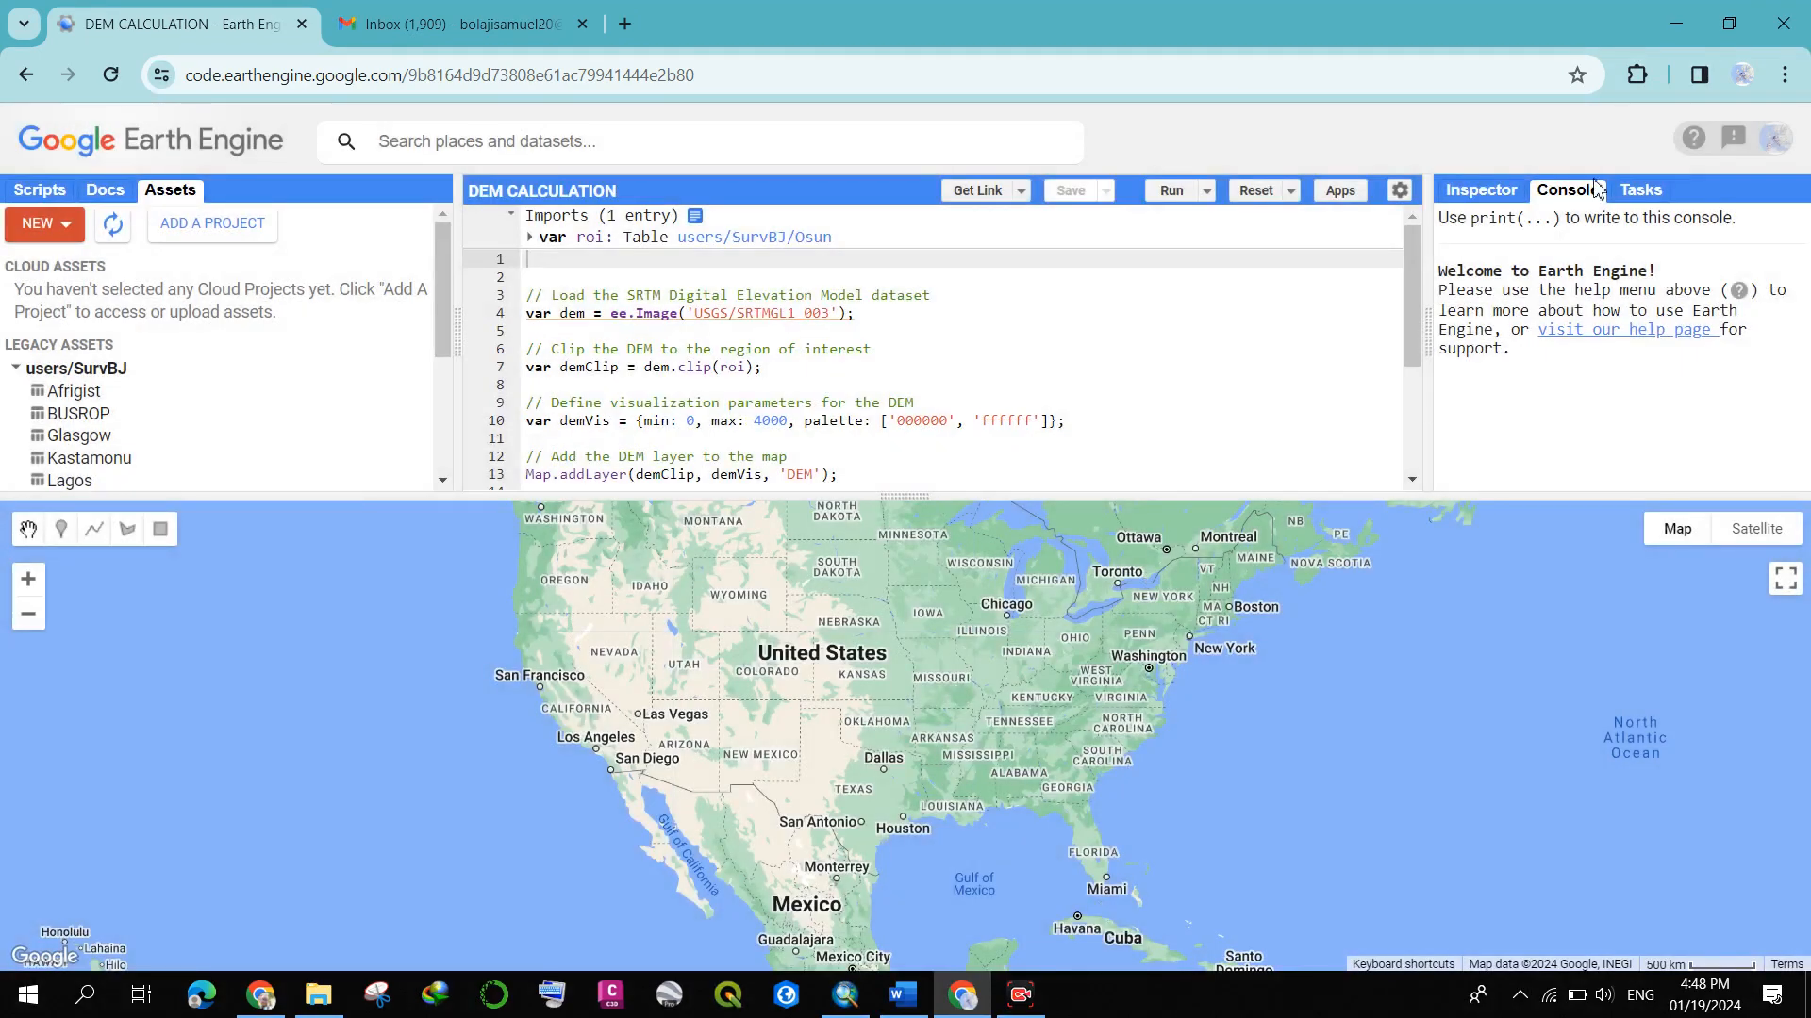
- Check the submitted tasks and view the details of the existing ife table asset
click(1639, 192)
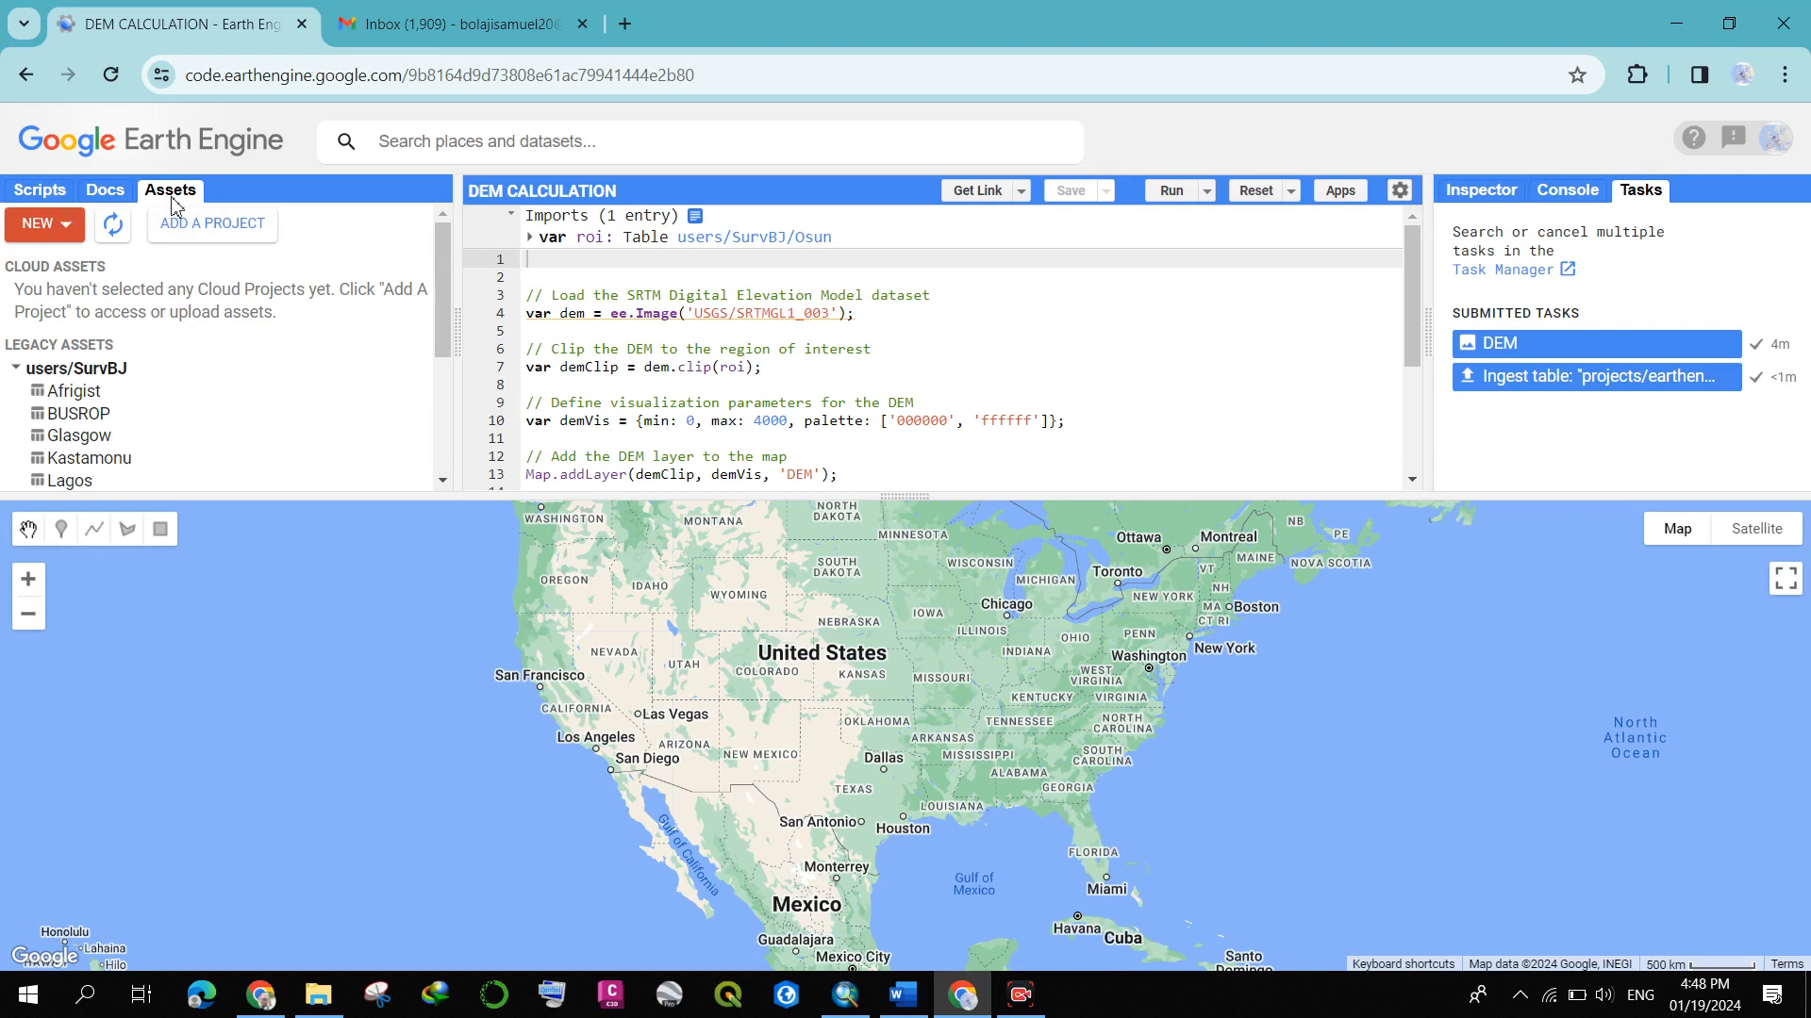
click(37, 192)
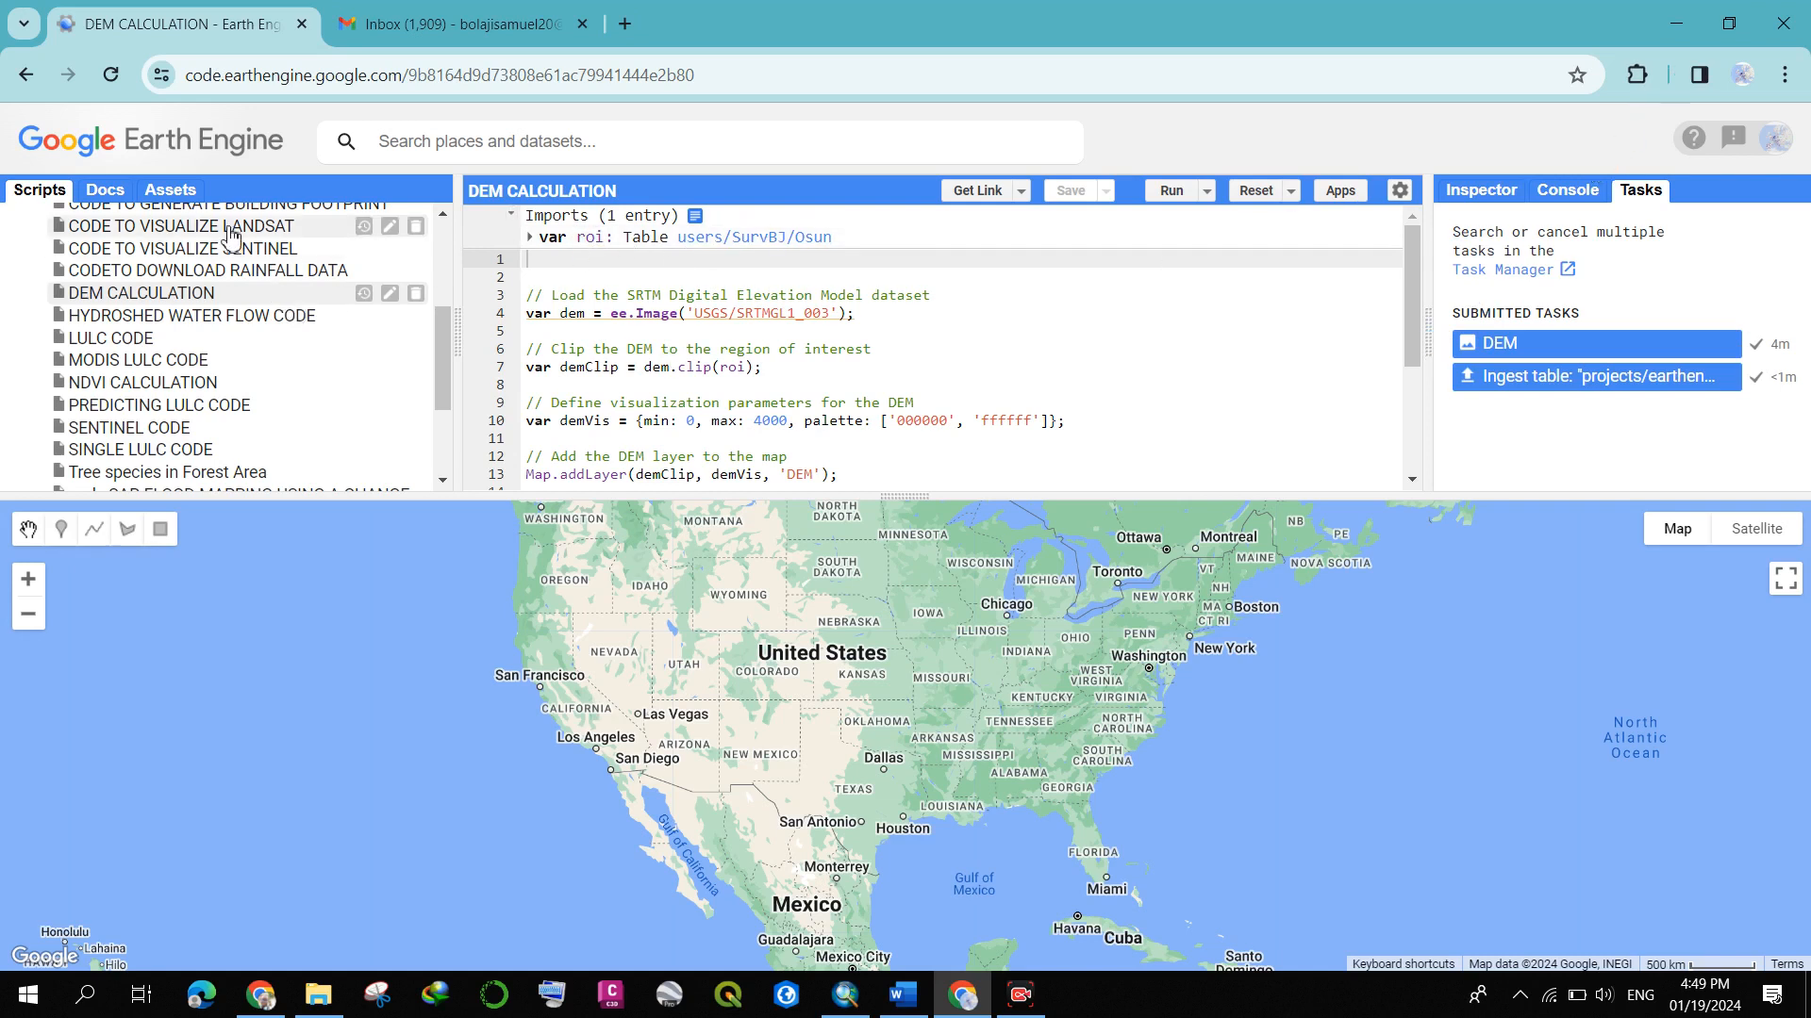
click(184, 195)
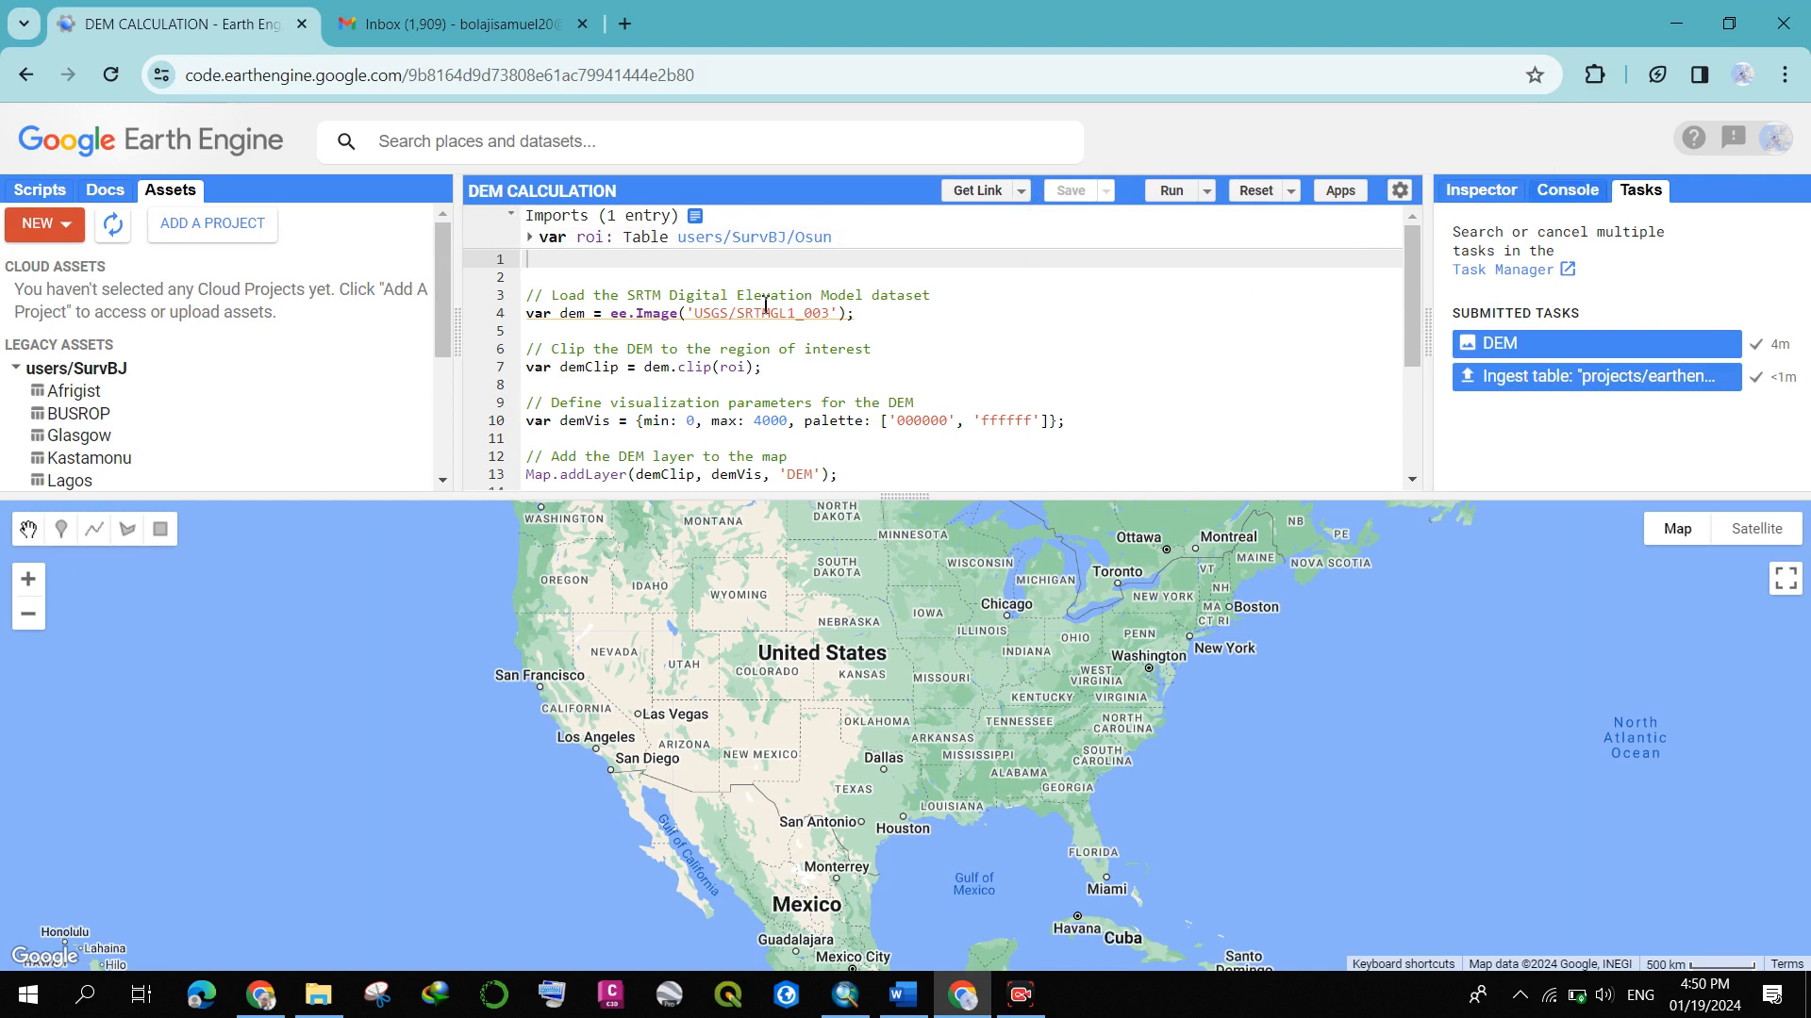
scroll(76, 392, down, 3)
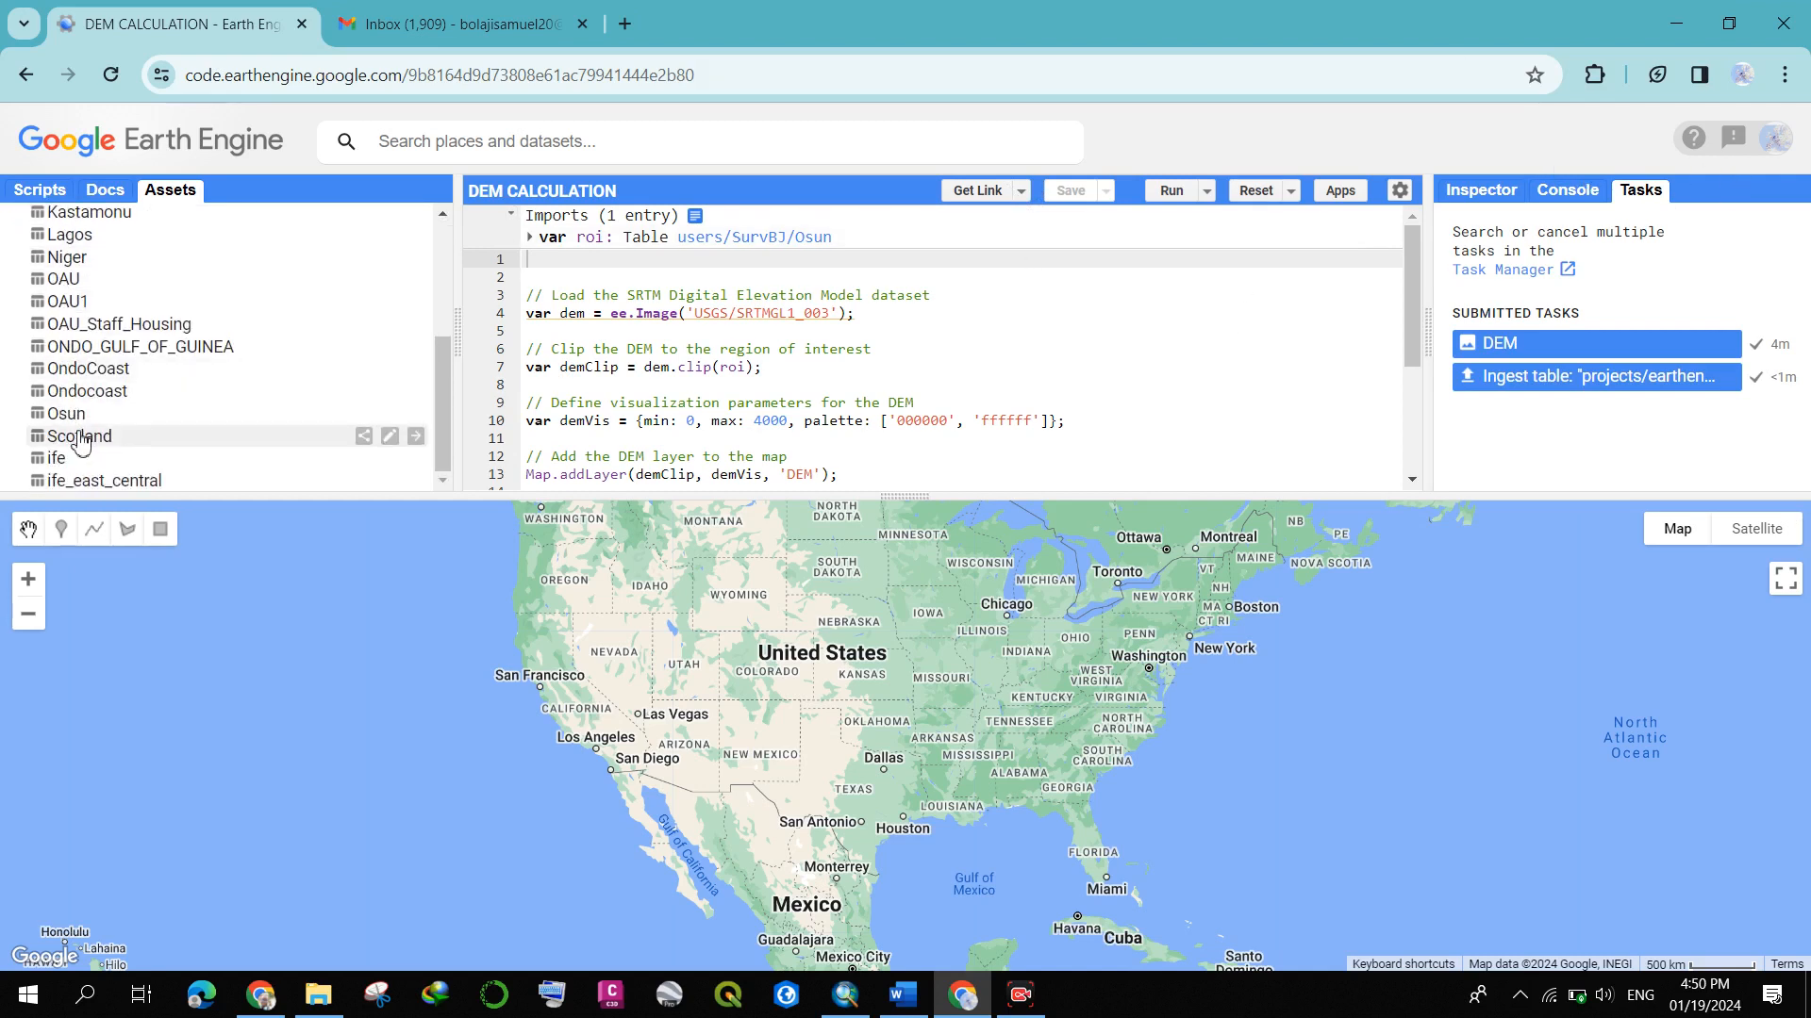
click(72, 461)
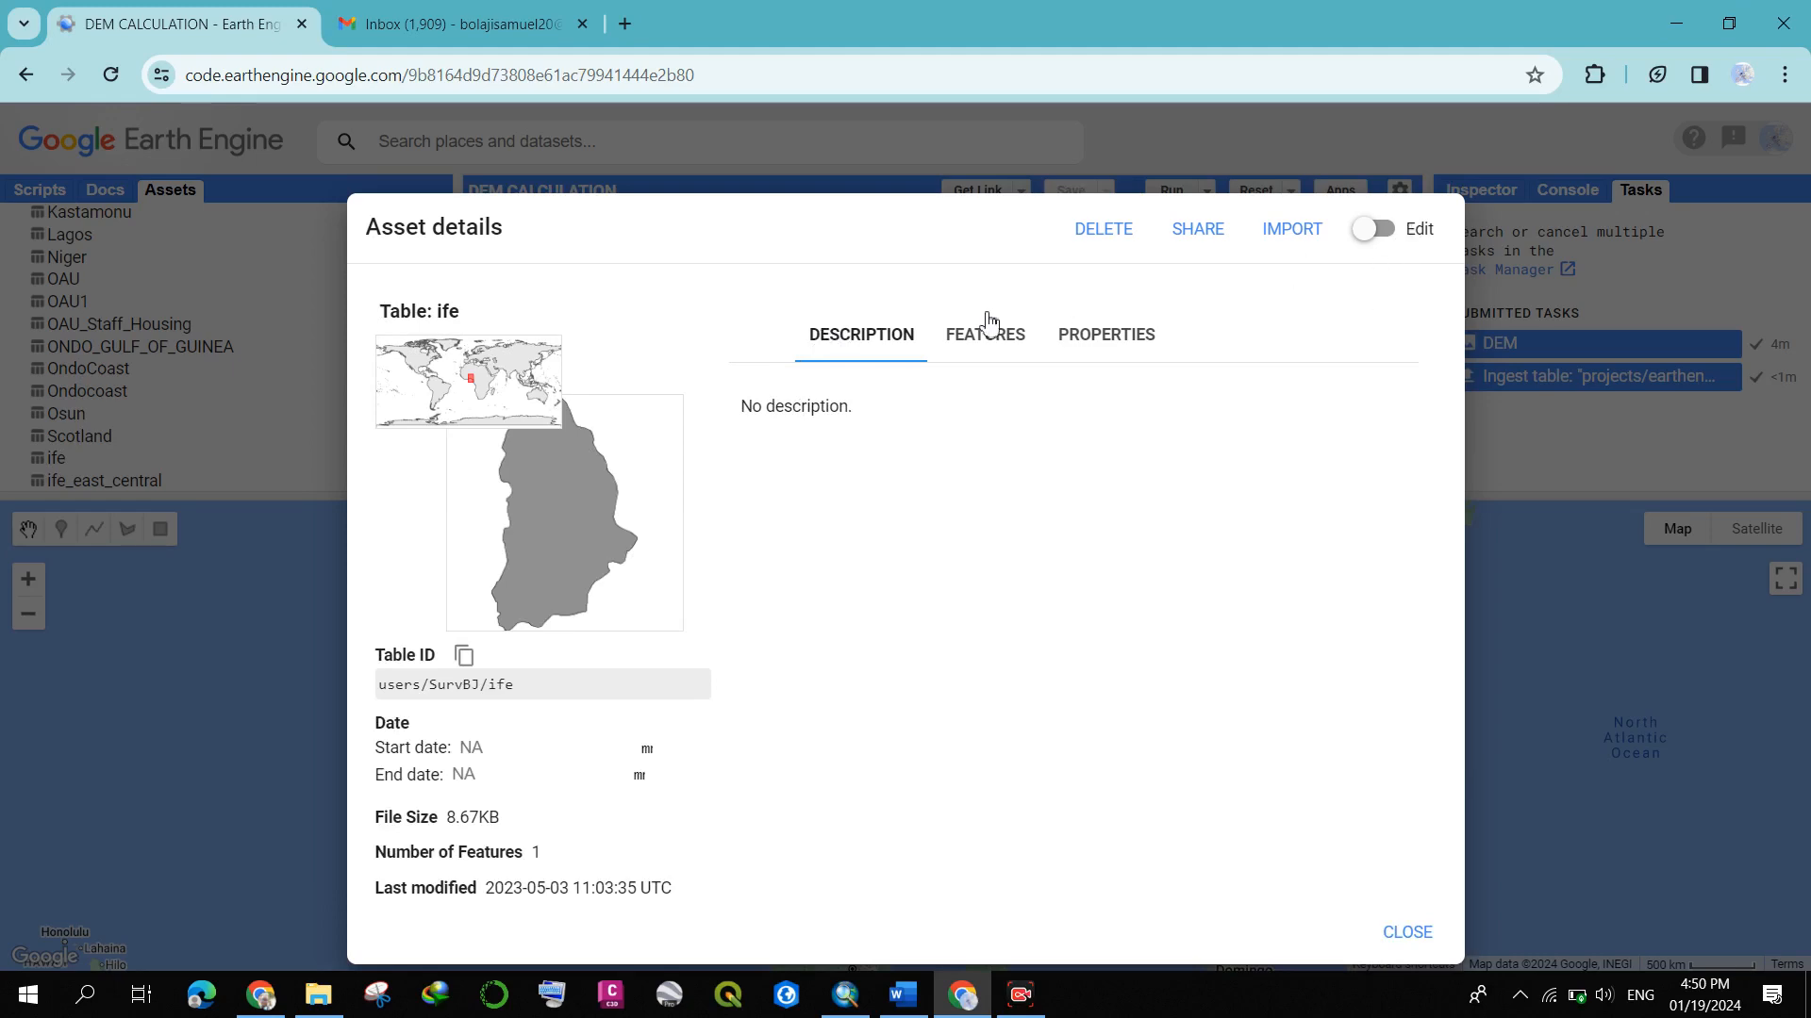
key(Escape)
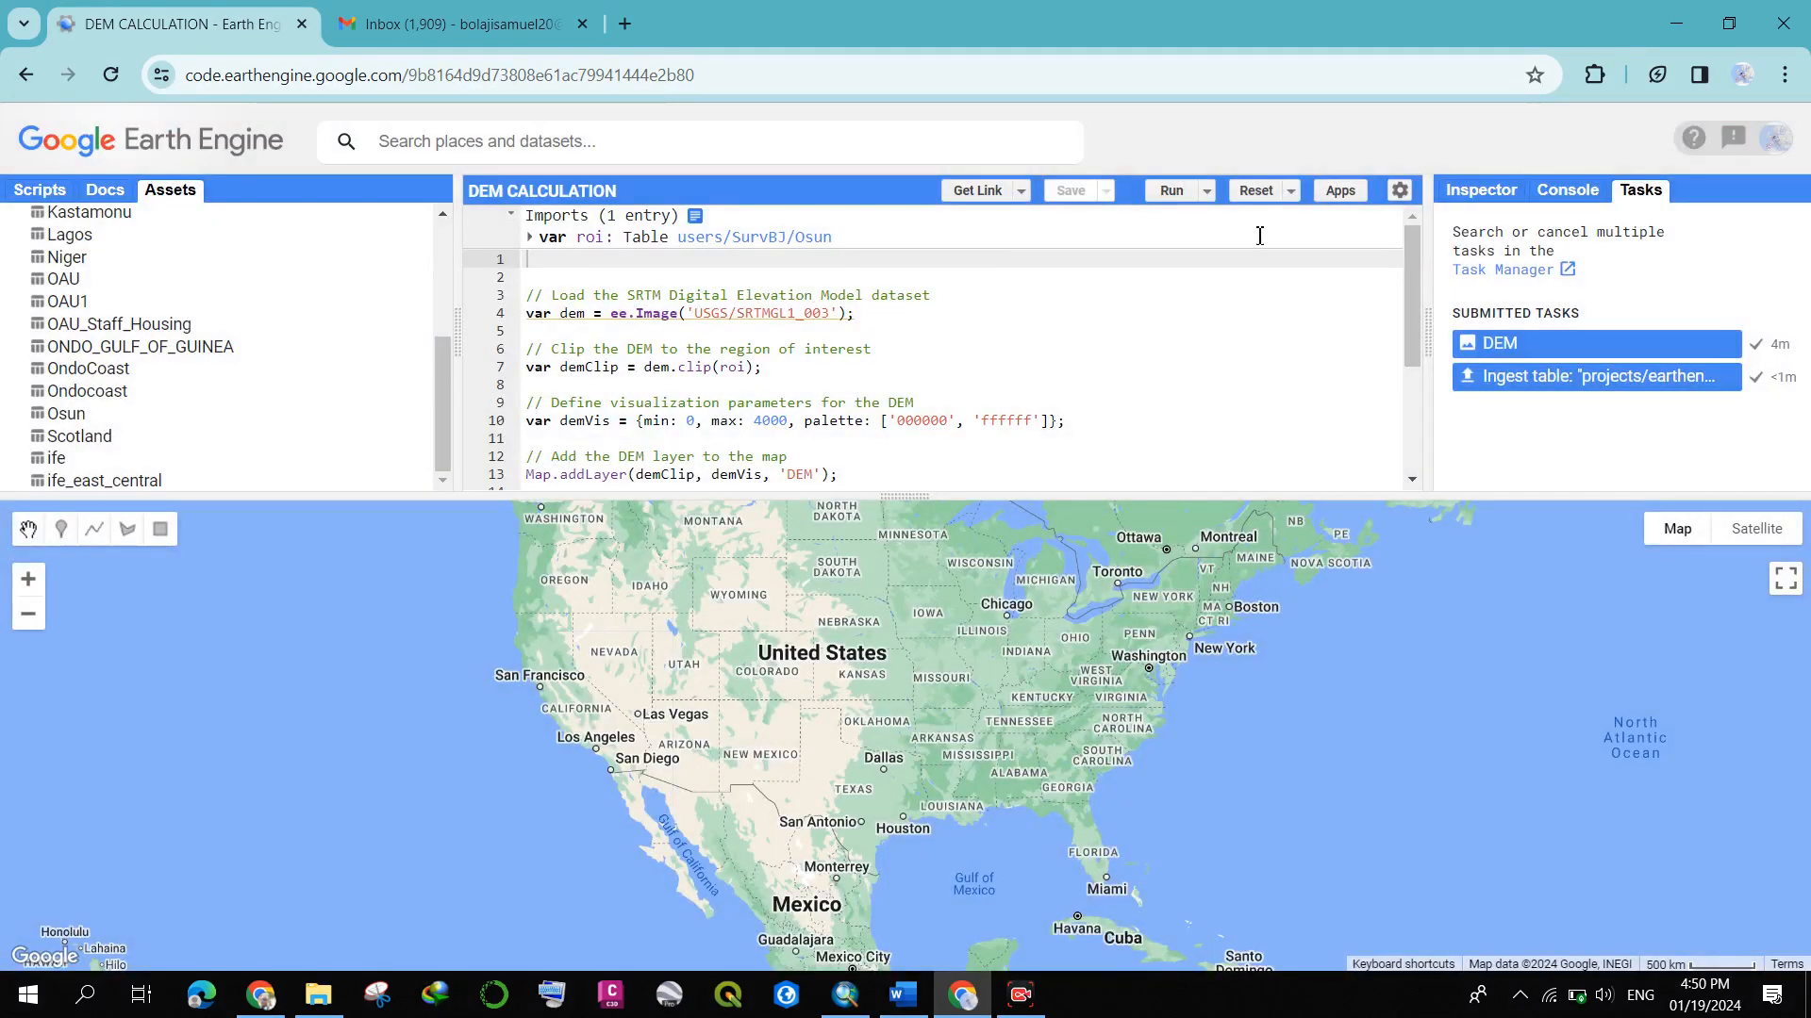
scroll(154, 303, up, 3)
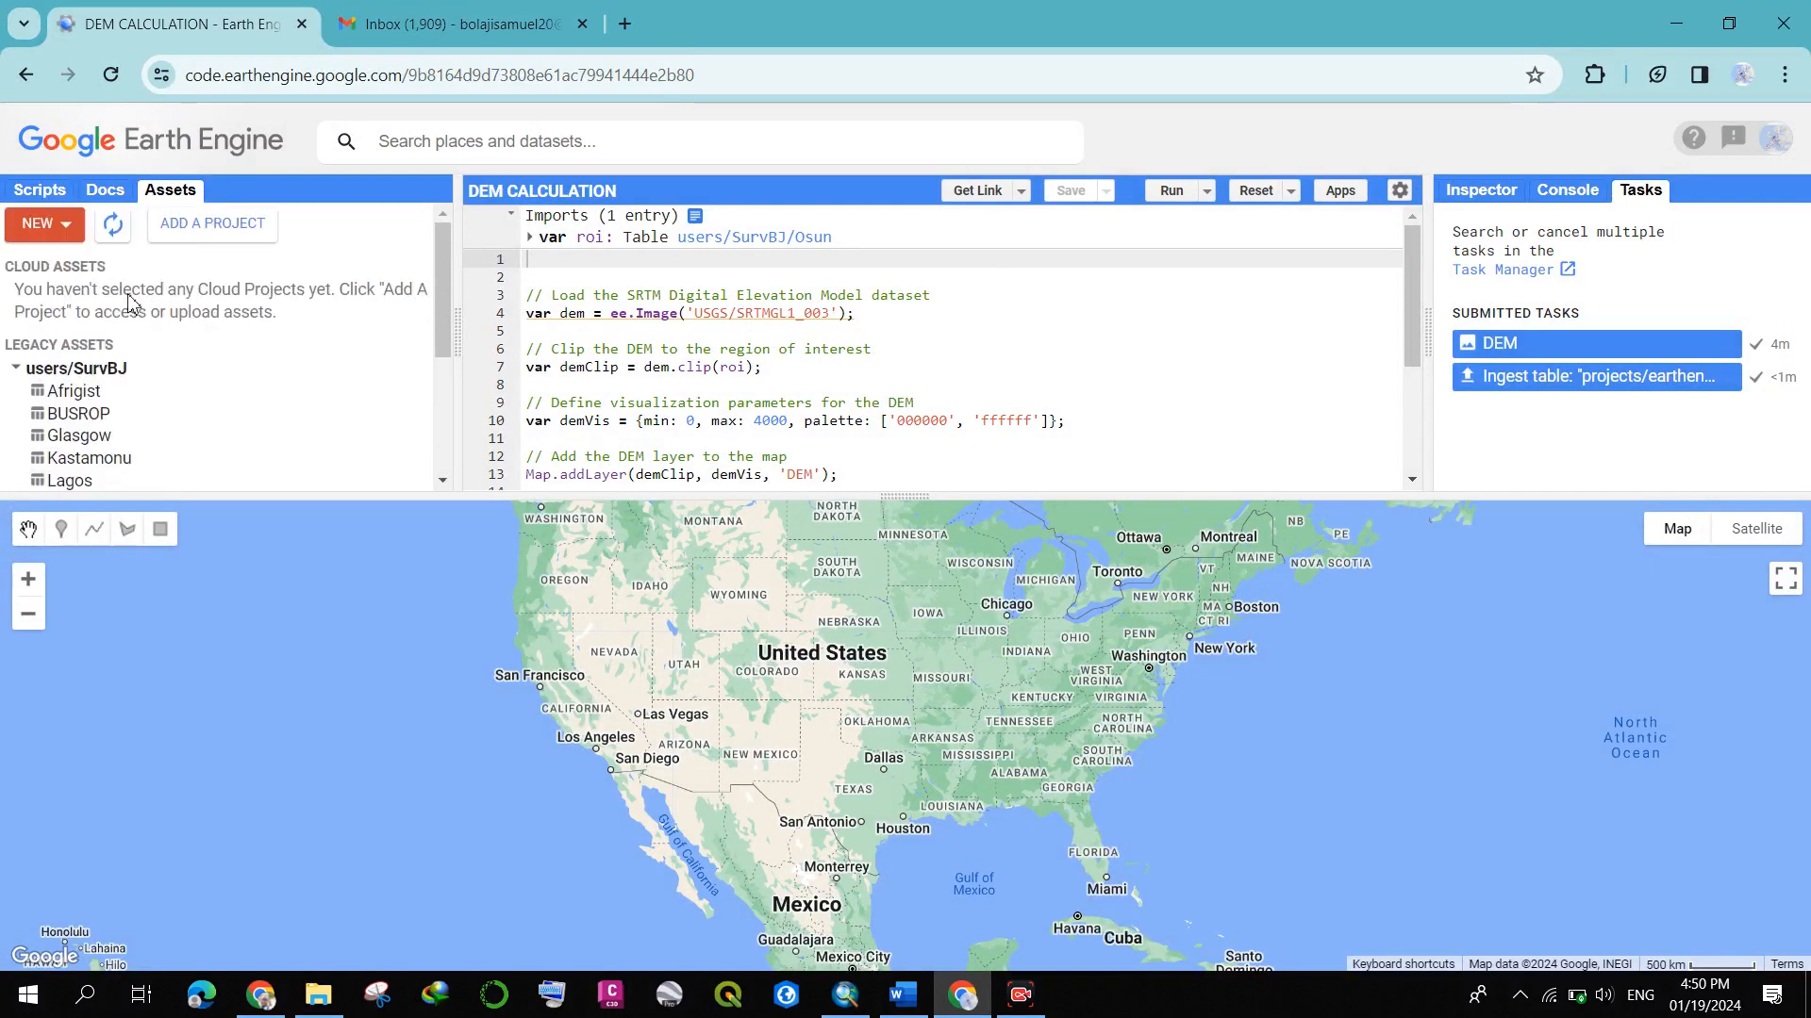
click(78, 234)
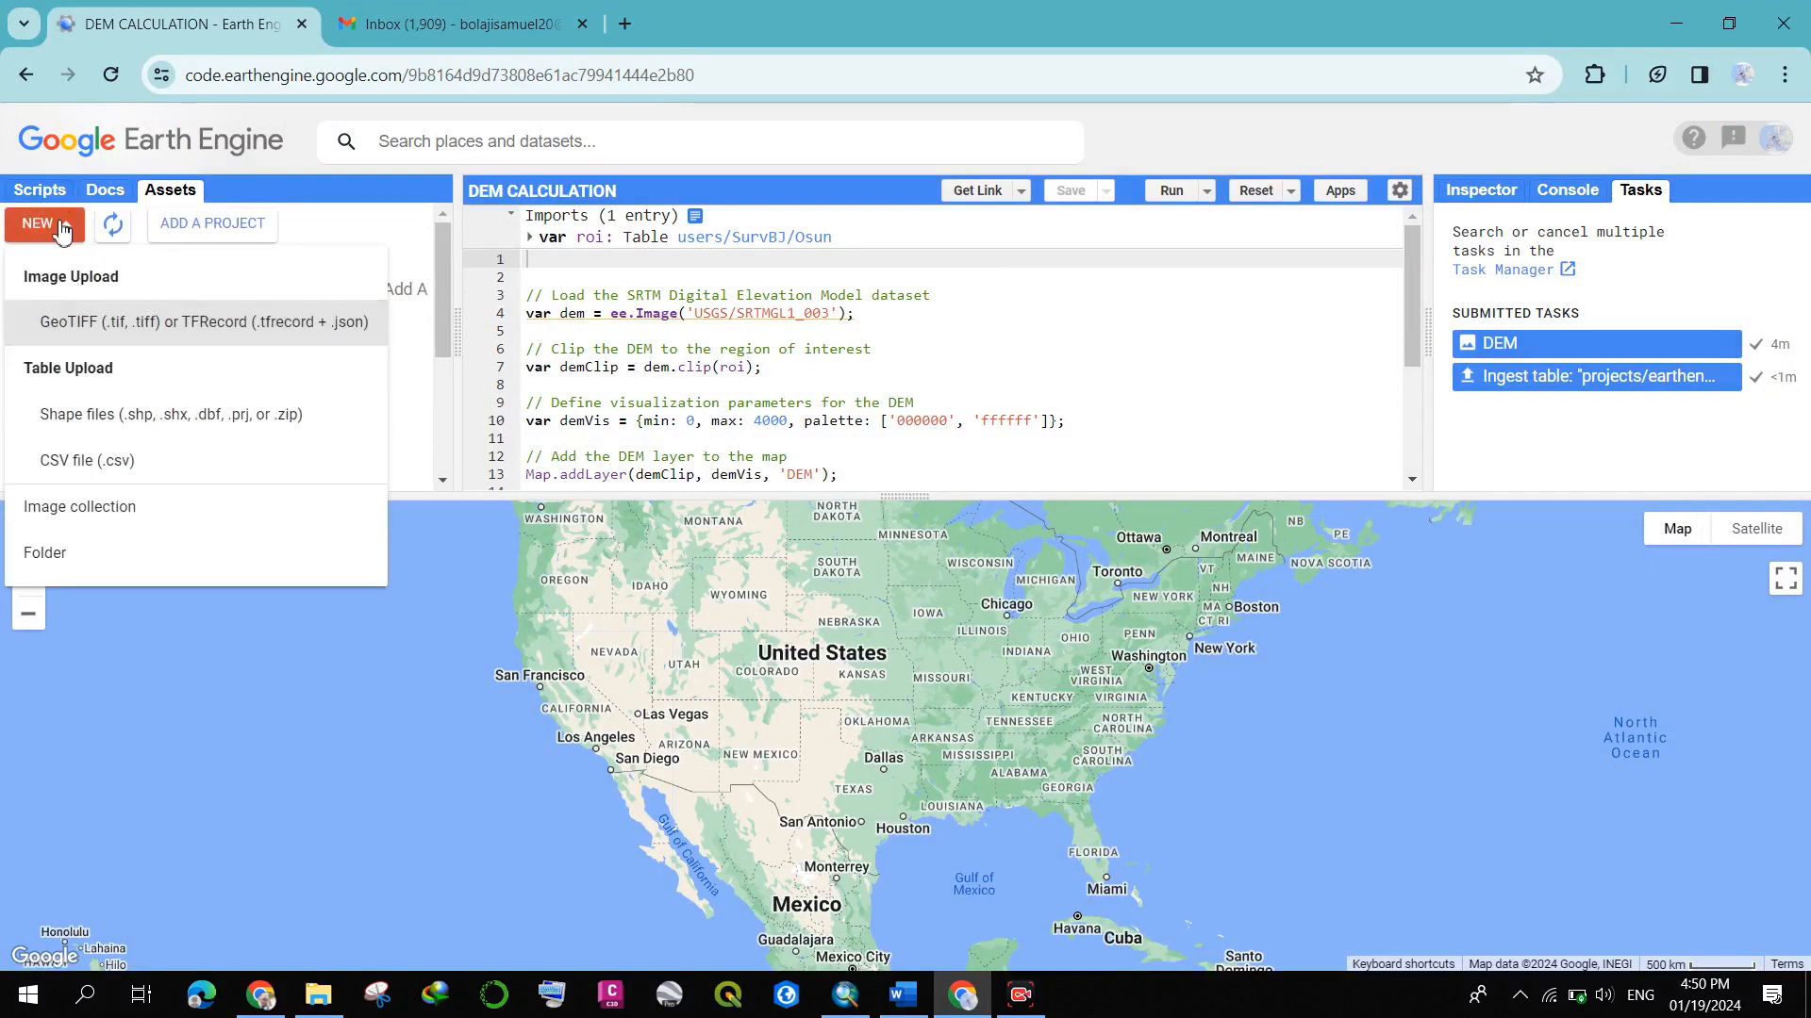
click(62, 231)
scroll(95, 311, down, 10)
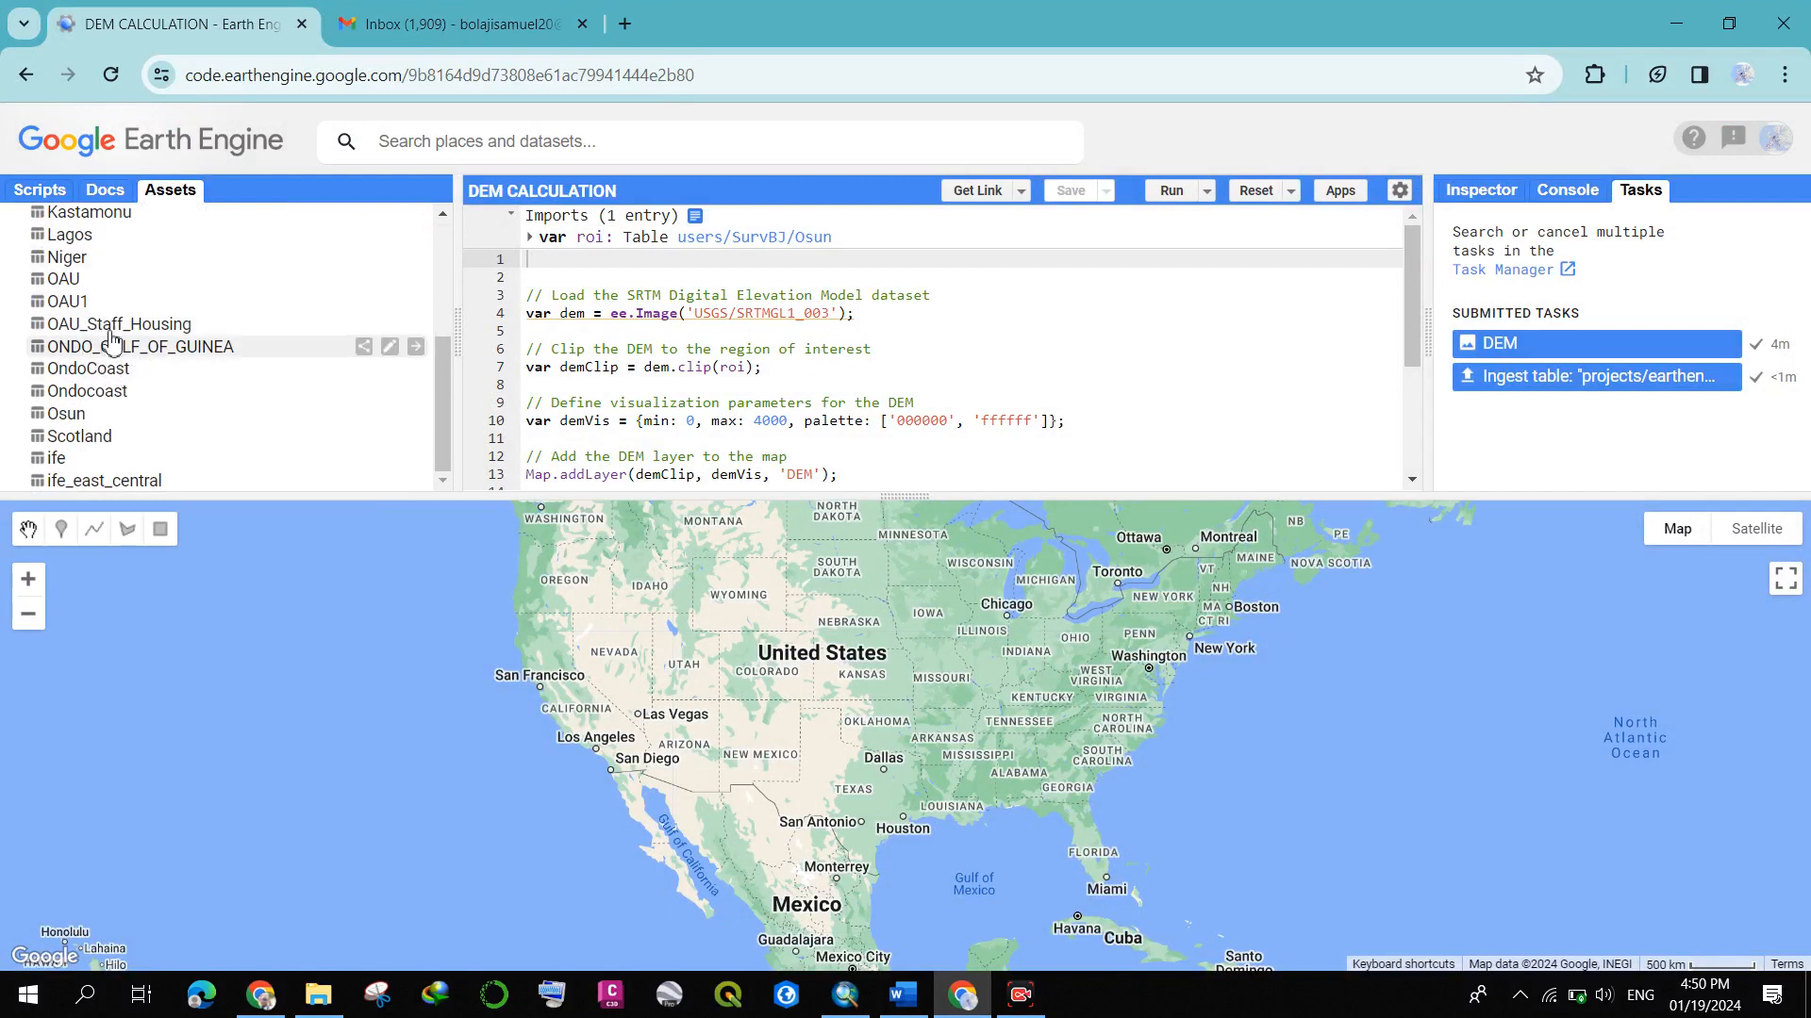
scroll(85, 321, up, 2)
scroll(25, 257, down, 1)
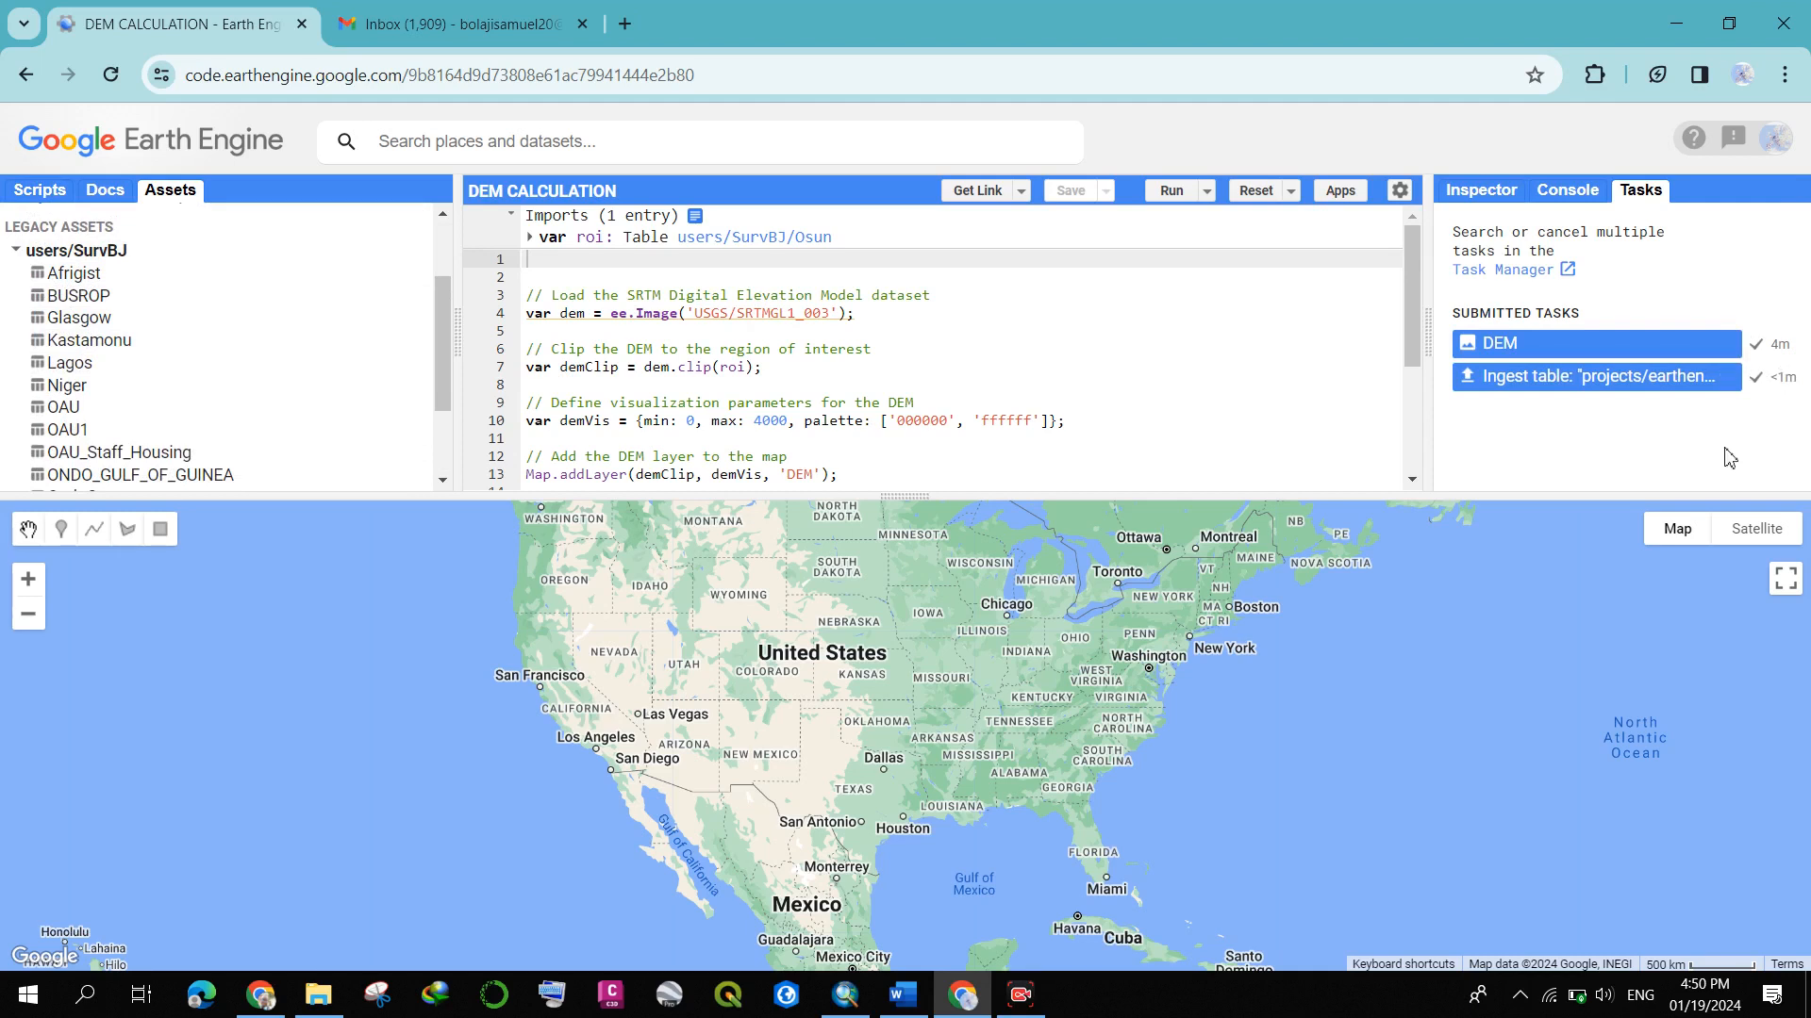
scroll(189, 445, down, 2)
scroll(148, 445, down, 1)
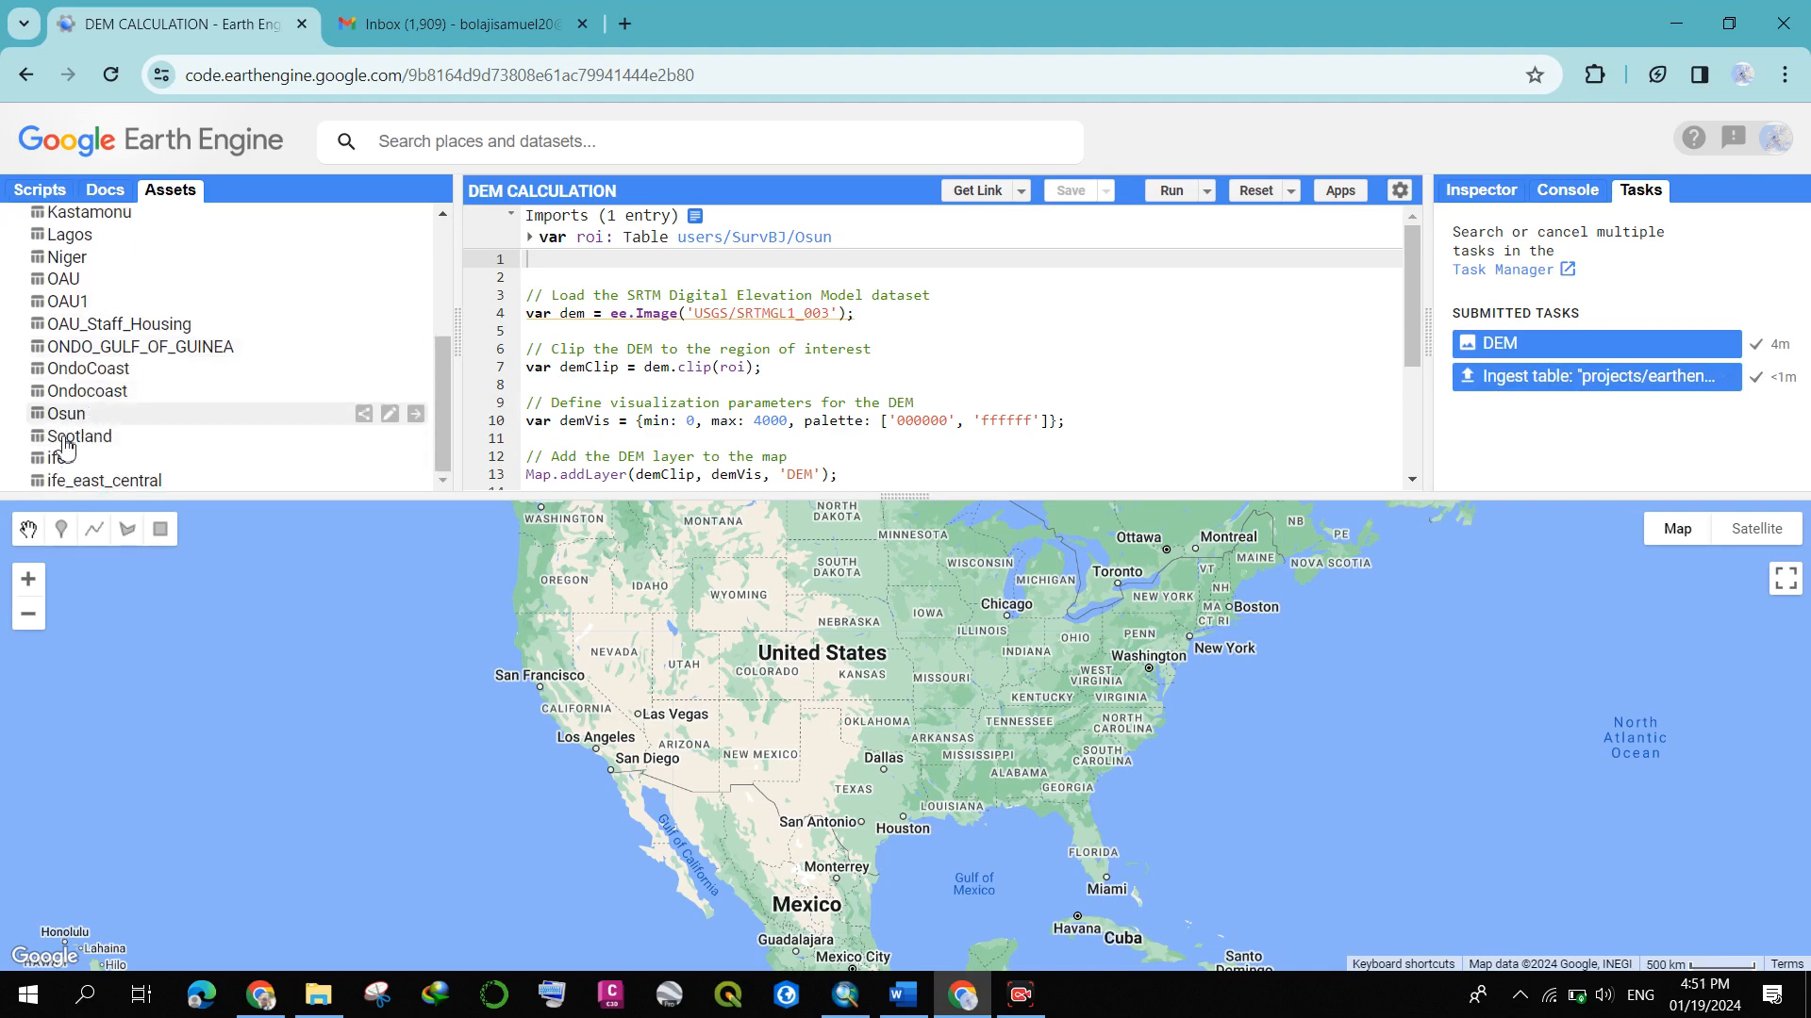
- Import the ife asset into the DEM CALCULATION script as a trial and delete that table import
click(65, 458)
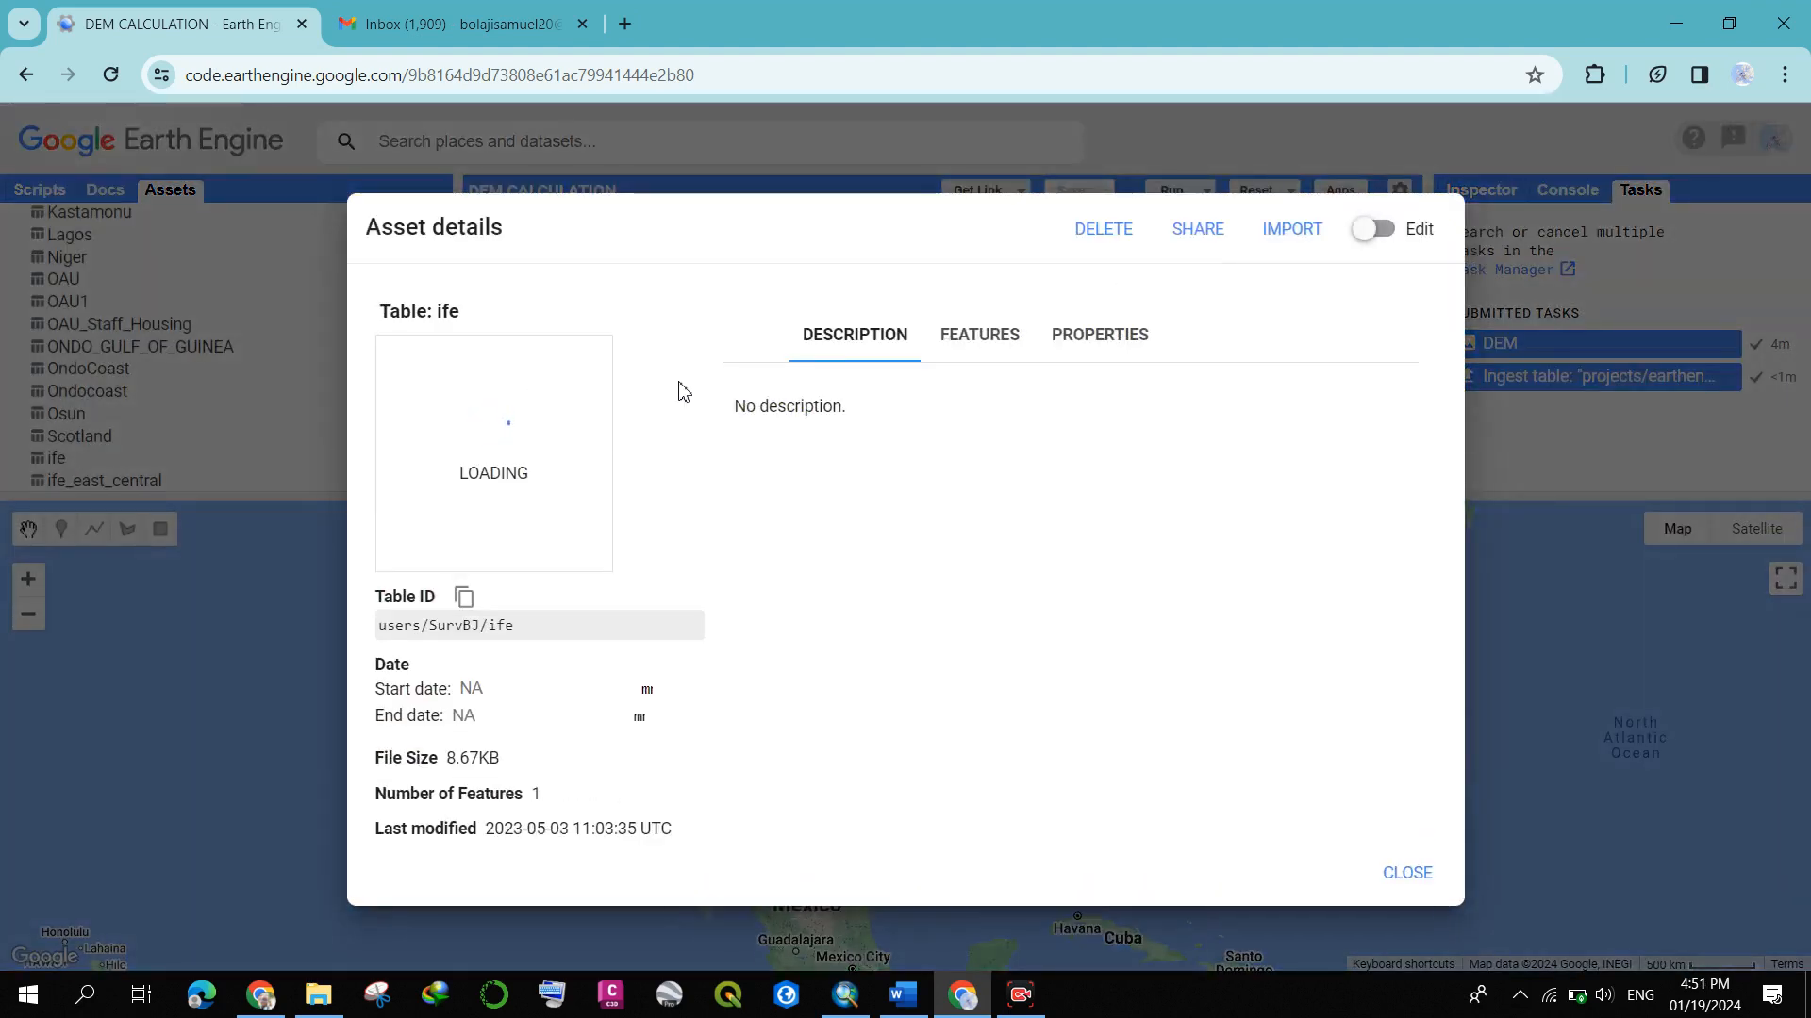
click(1270, 245)
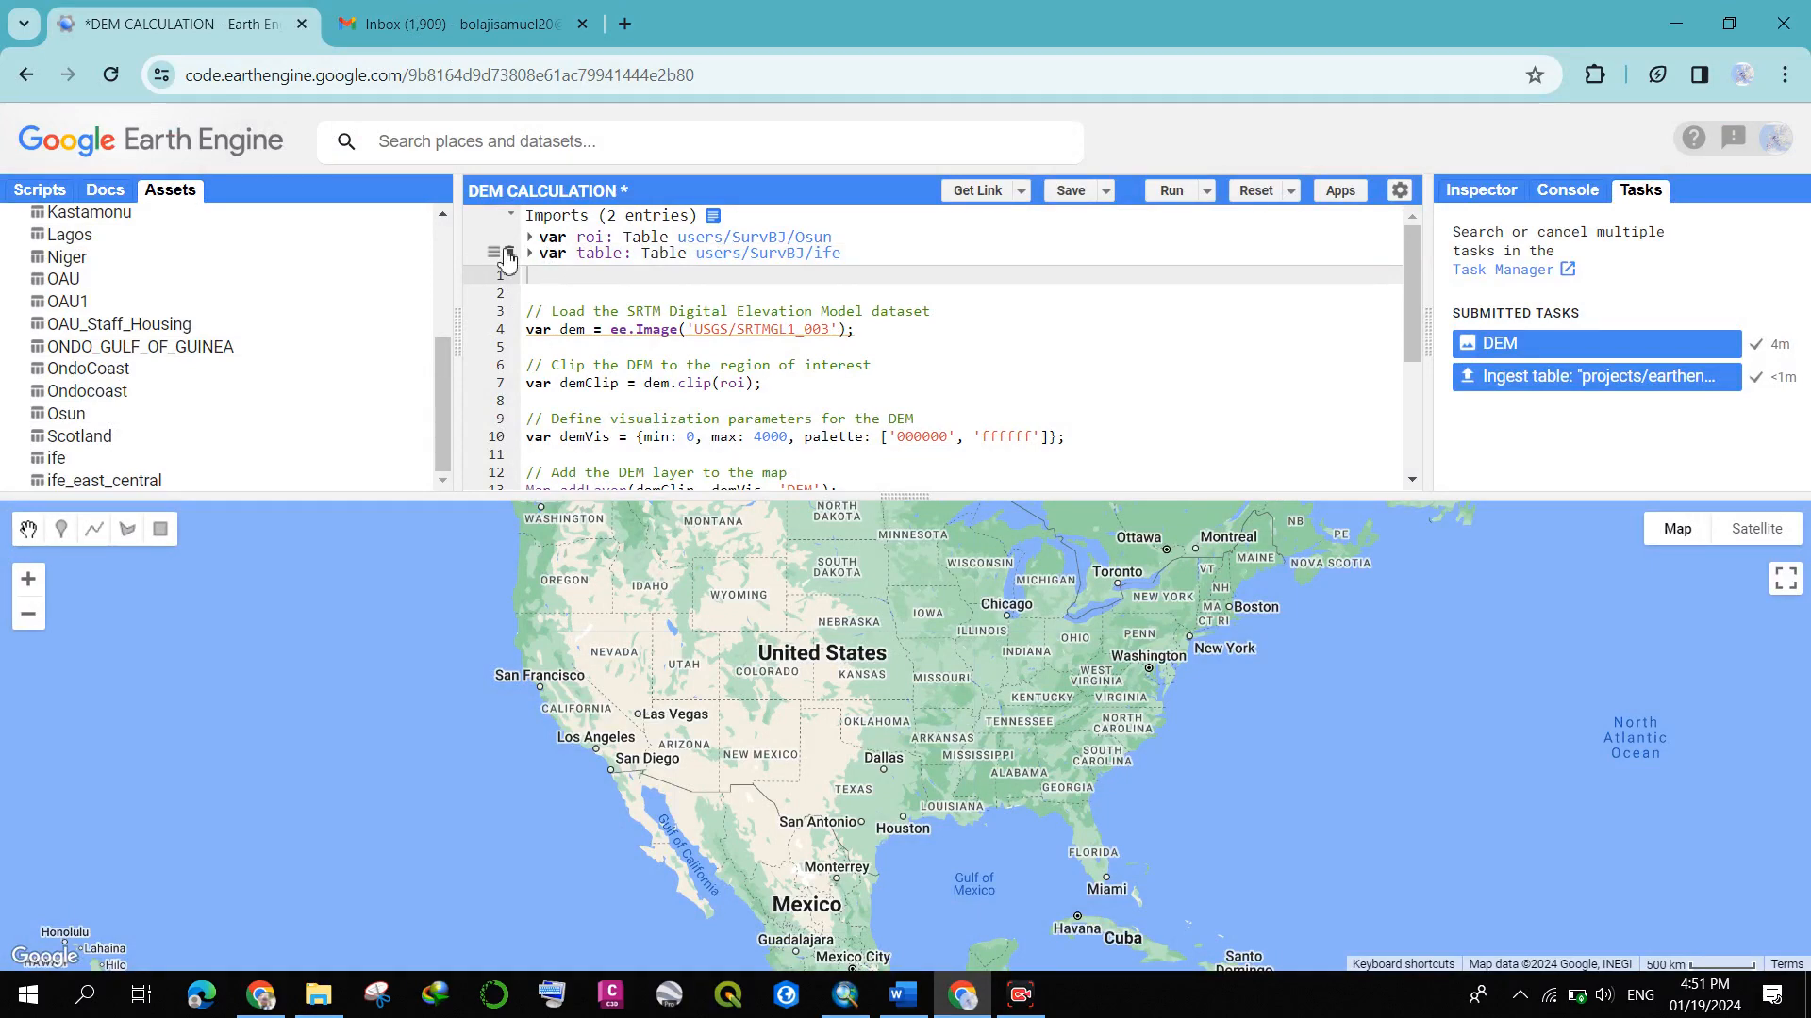
click(509, 252)
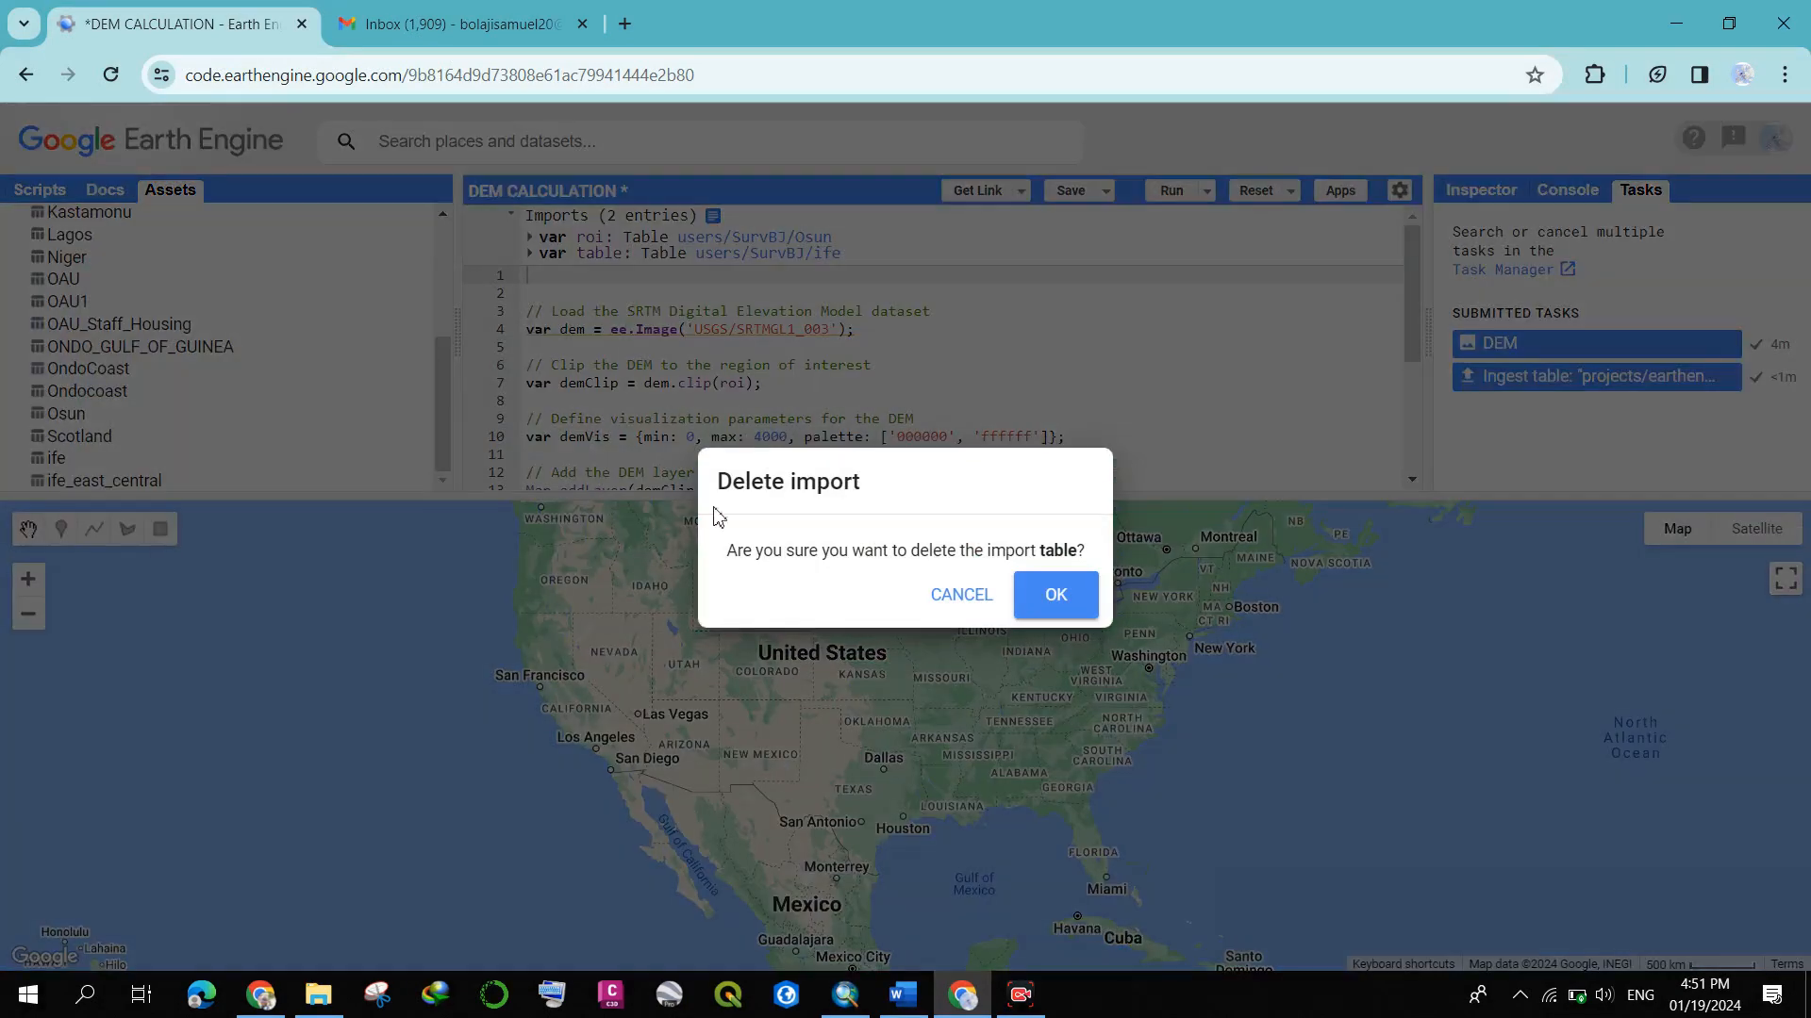
click(1051, 589)
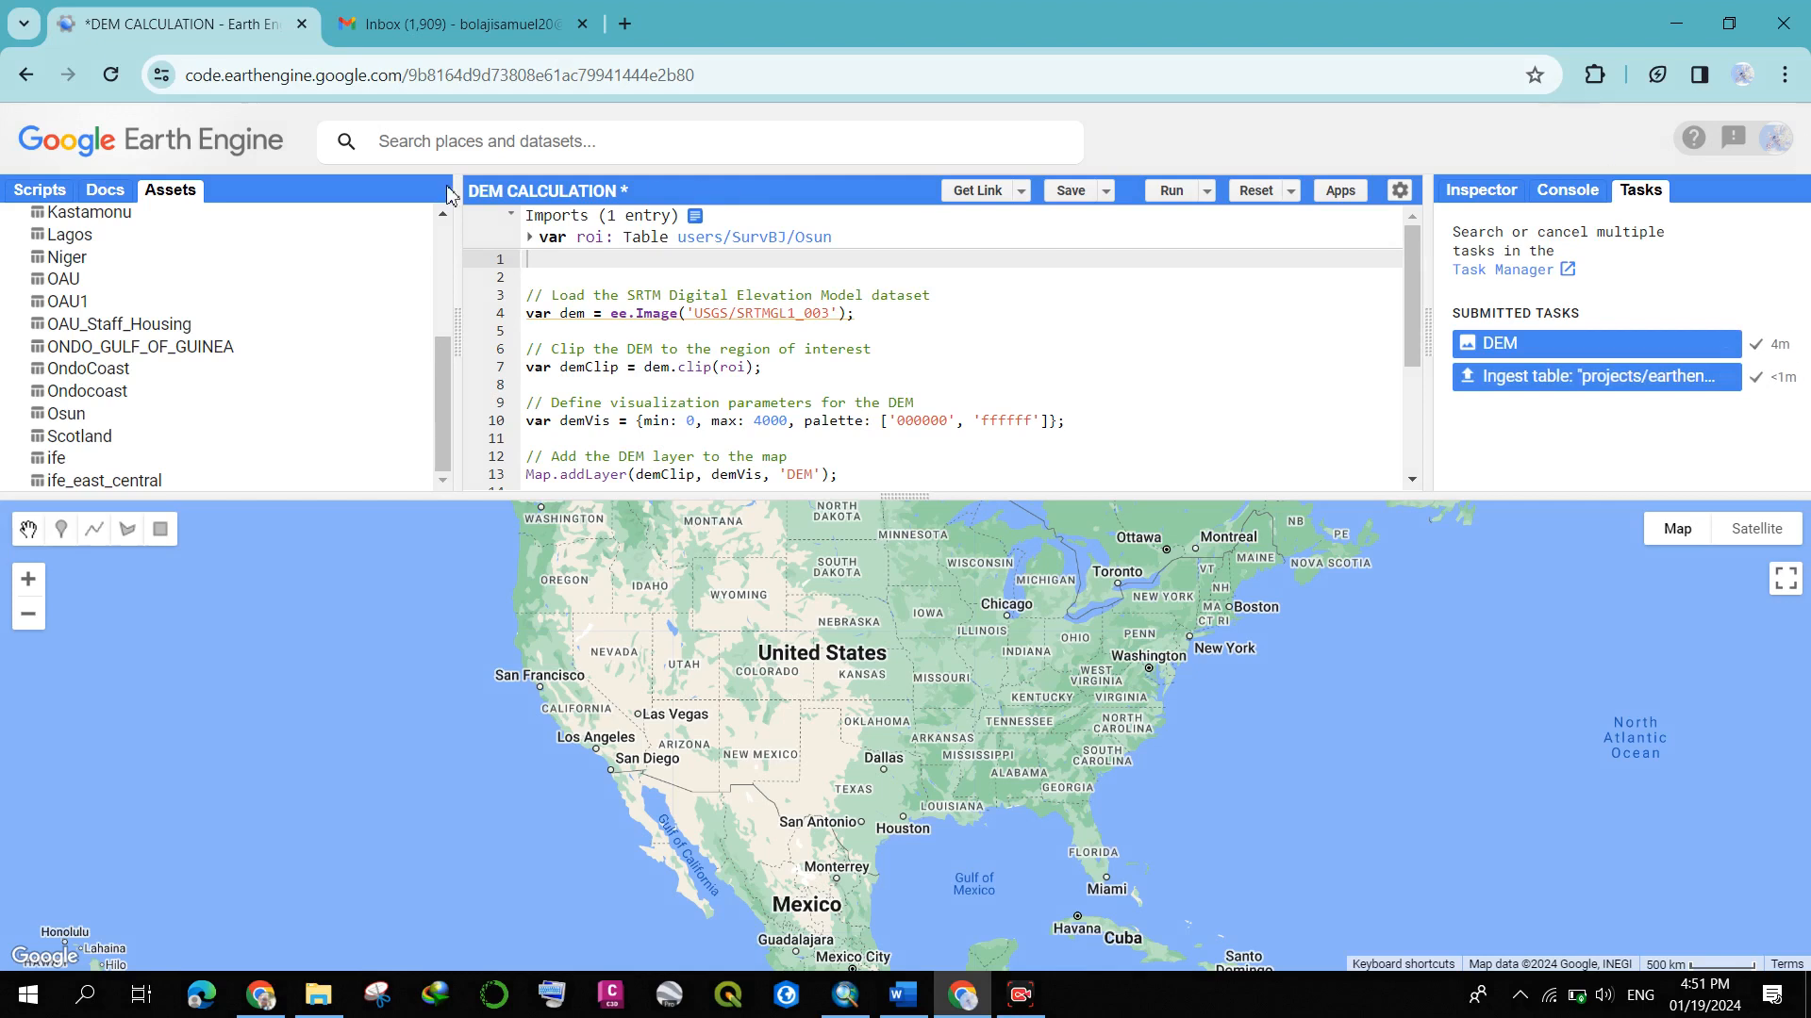
- Refresh the asset list and import the ife table asset into the DEM CALCULATION script
scroll(82, 360, up, 3)
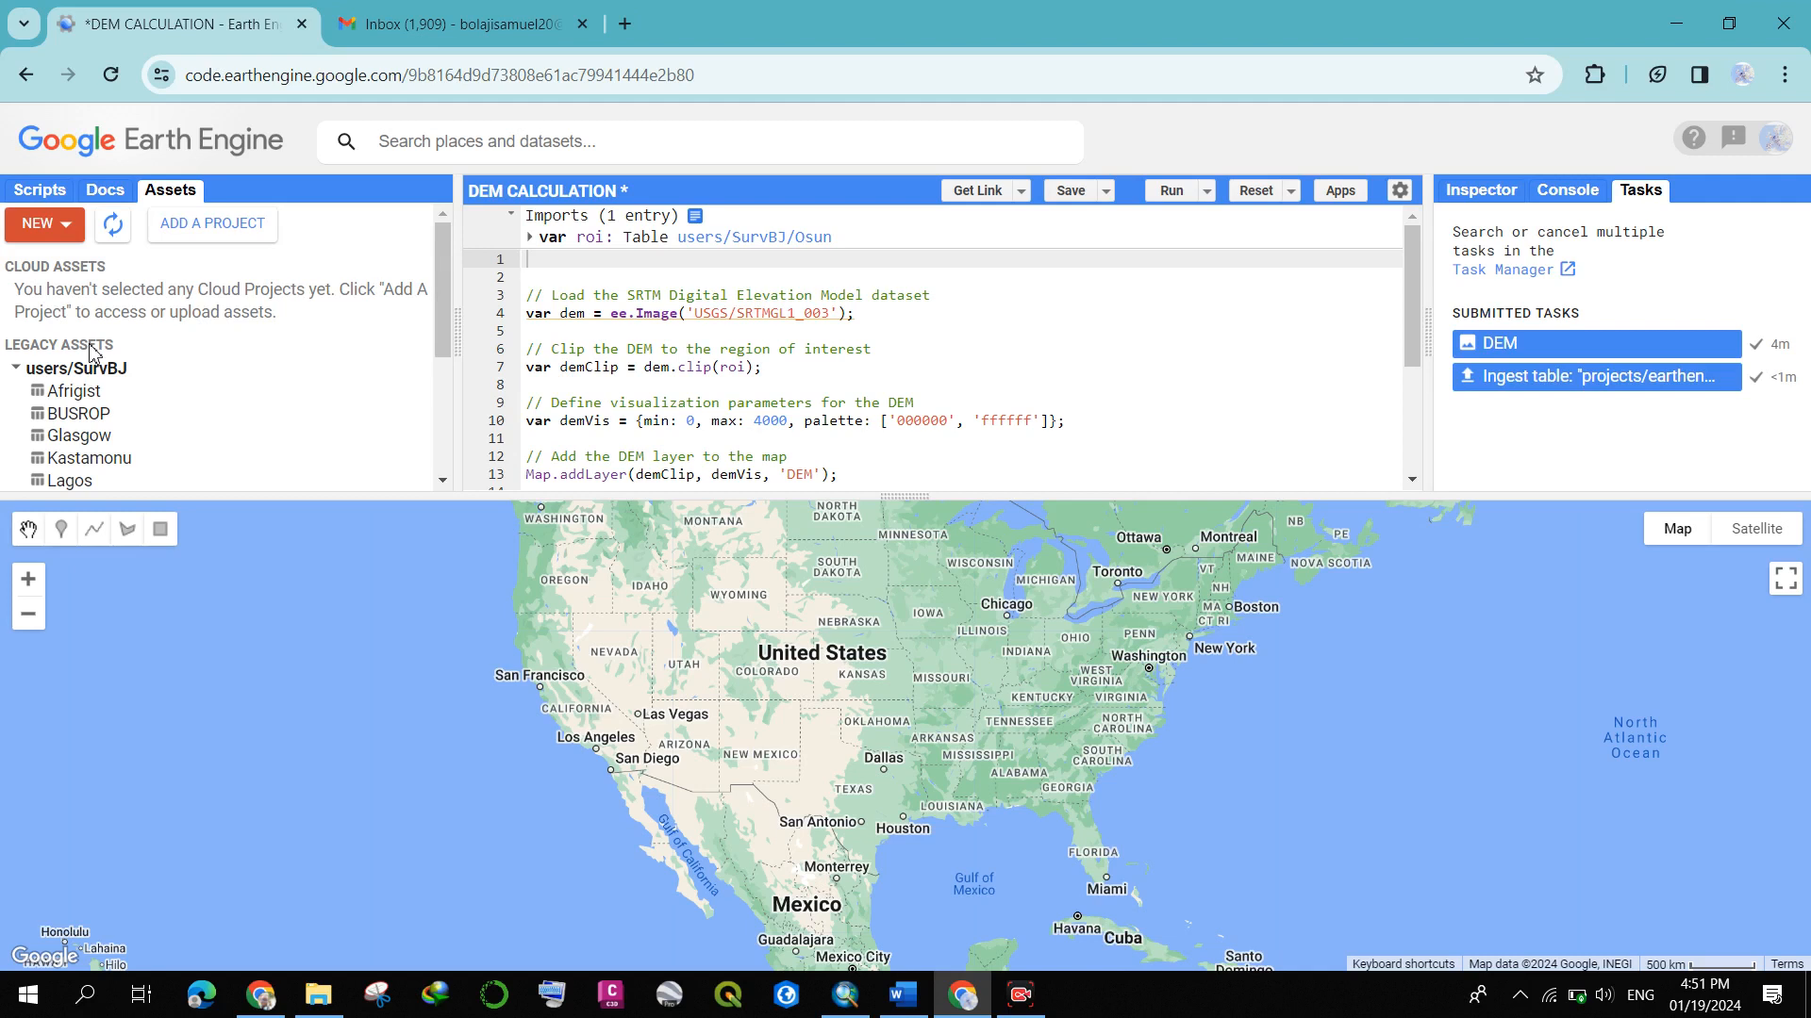
click(104, 235)
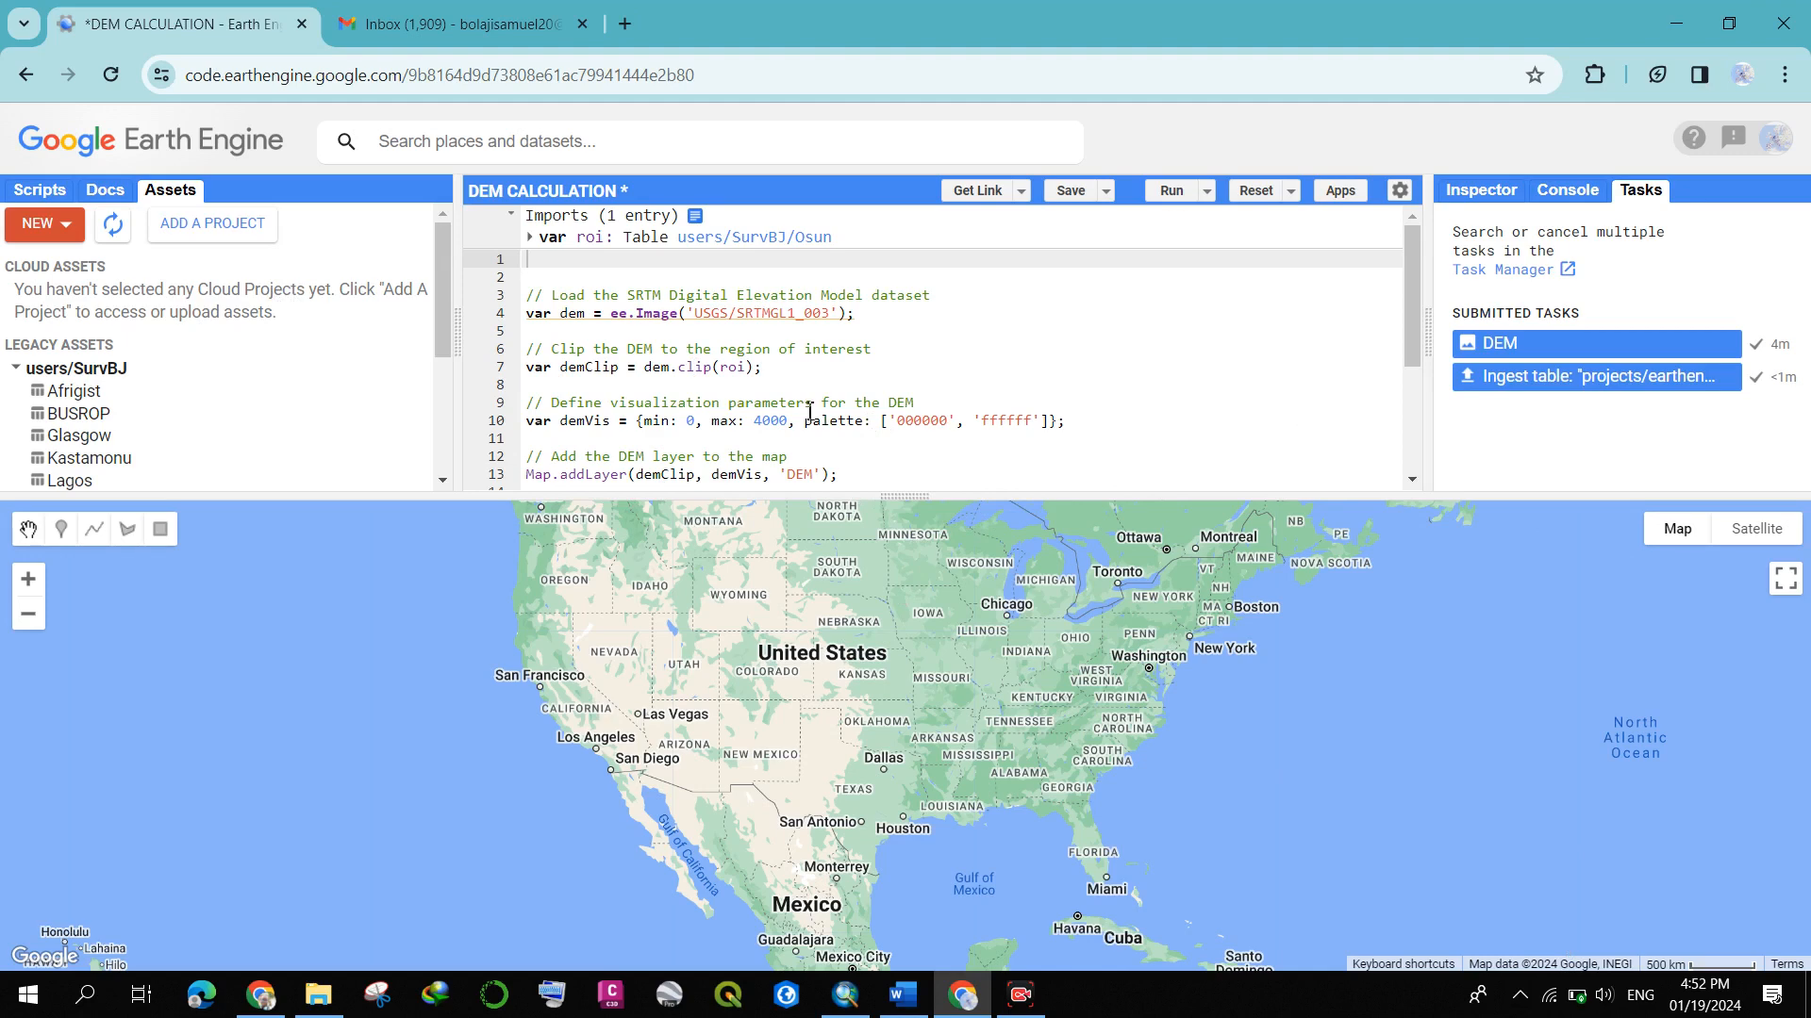
scroll(85, 377, down, 3)
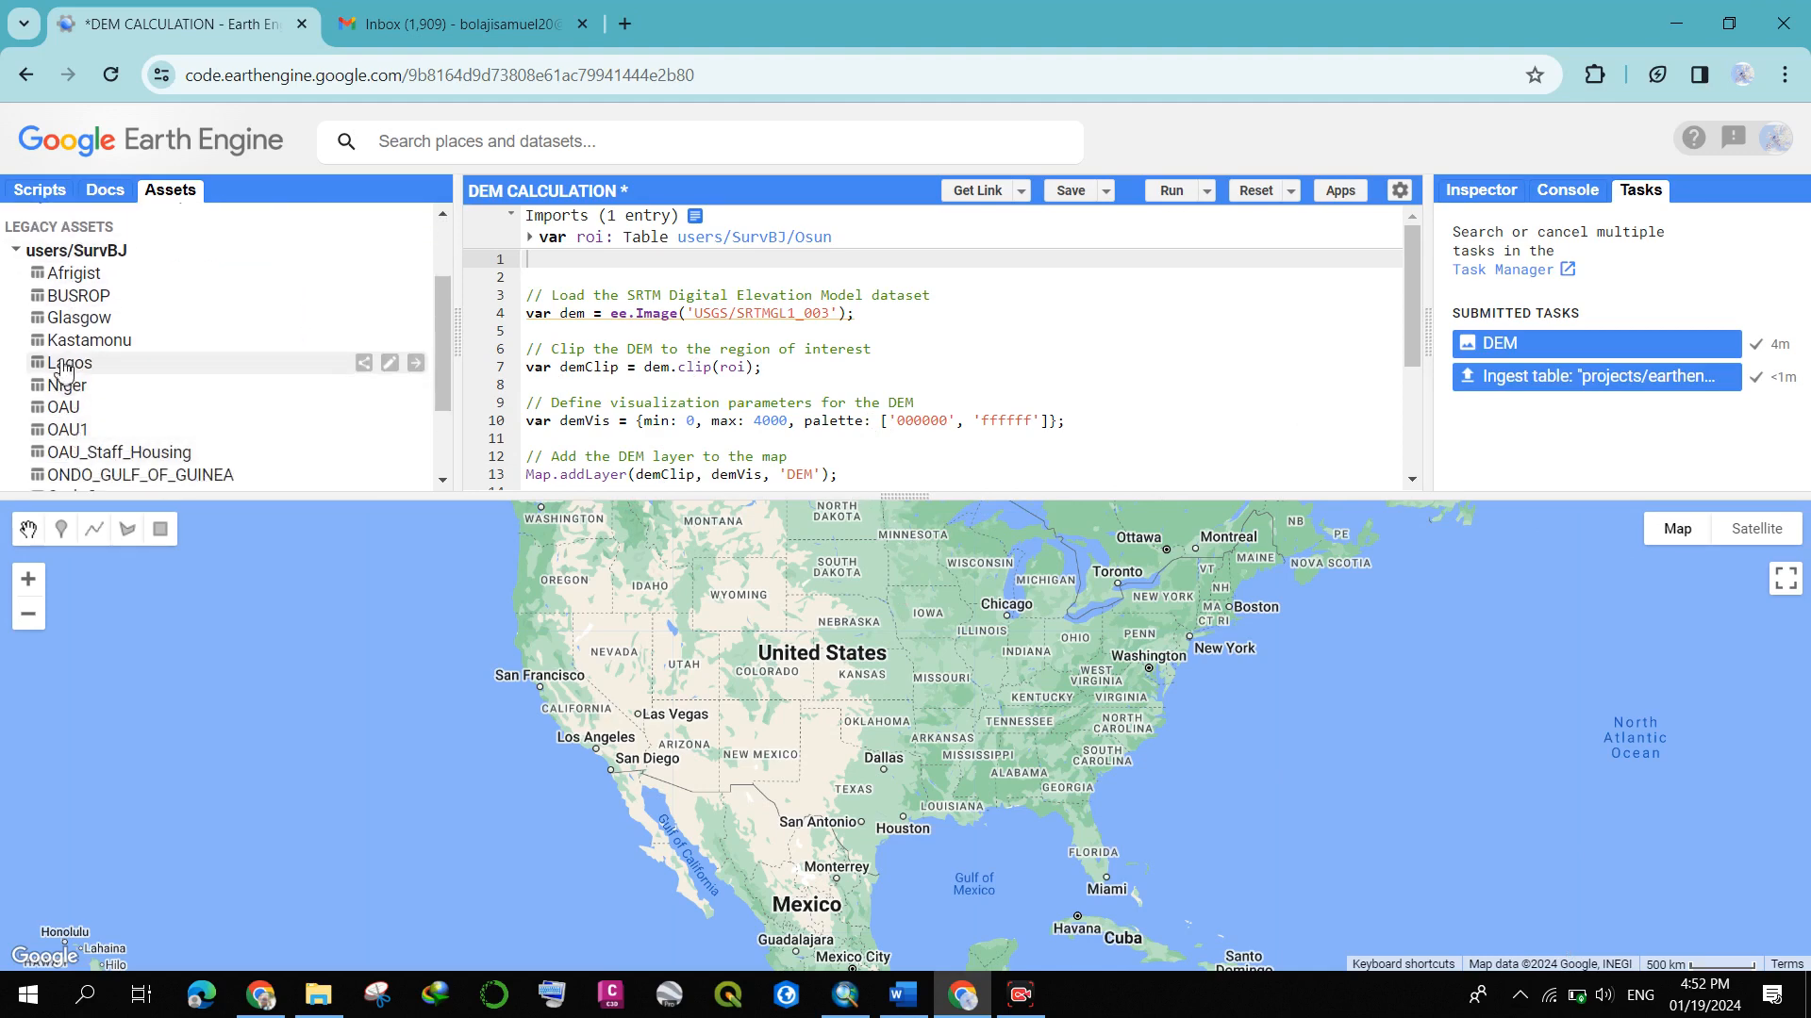
scroll(64, 387, down, 1)
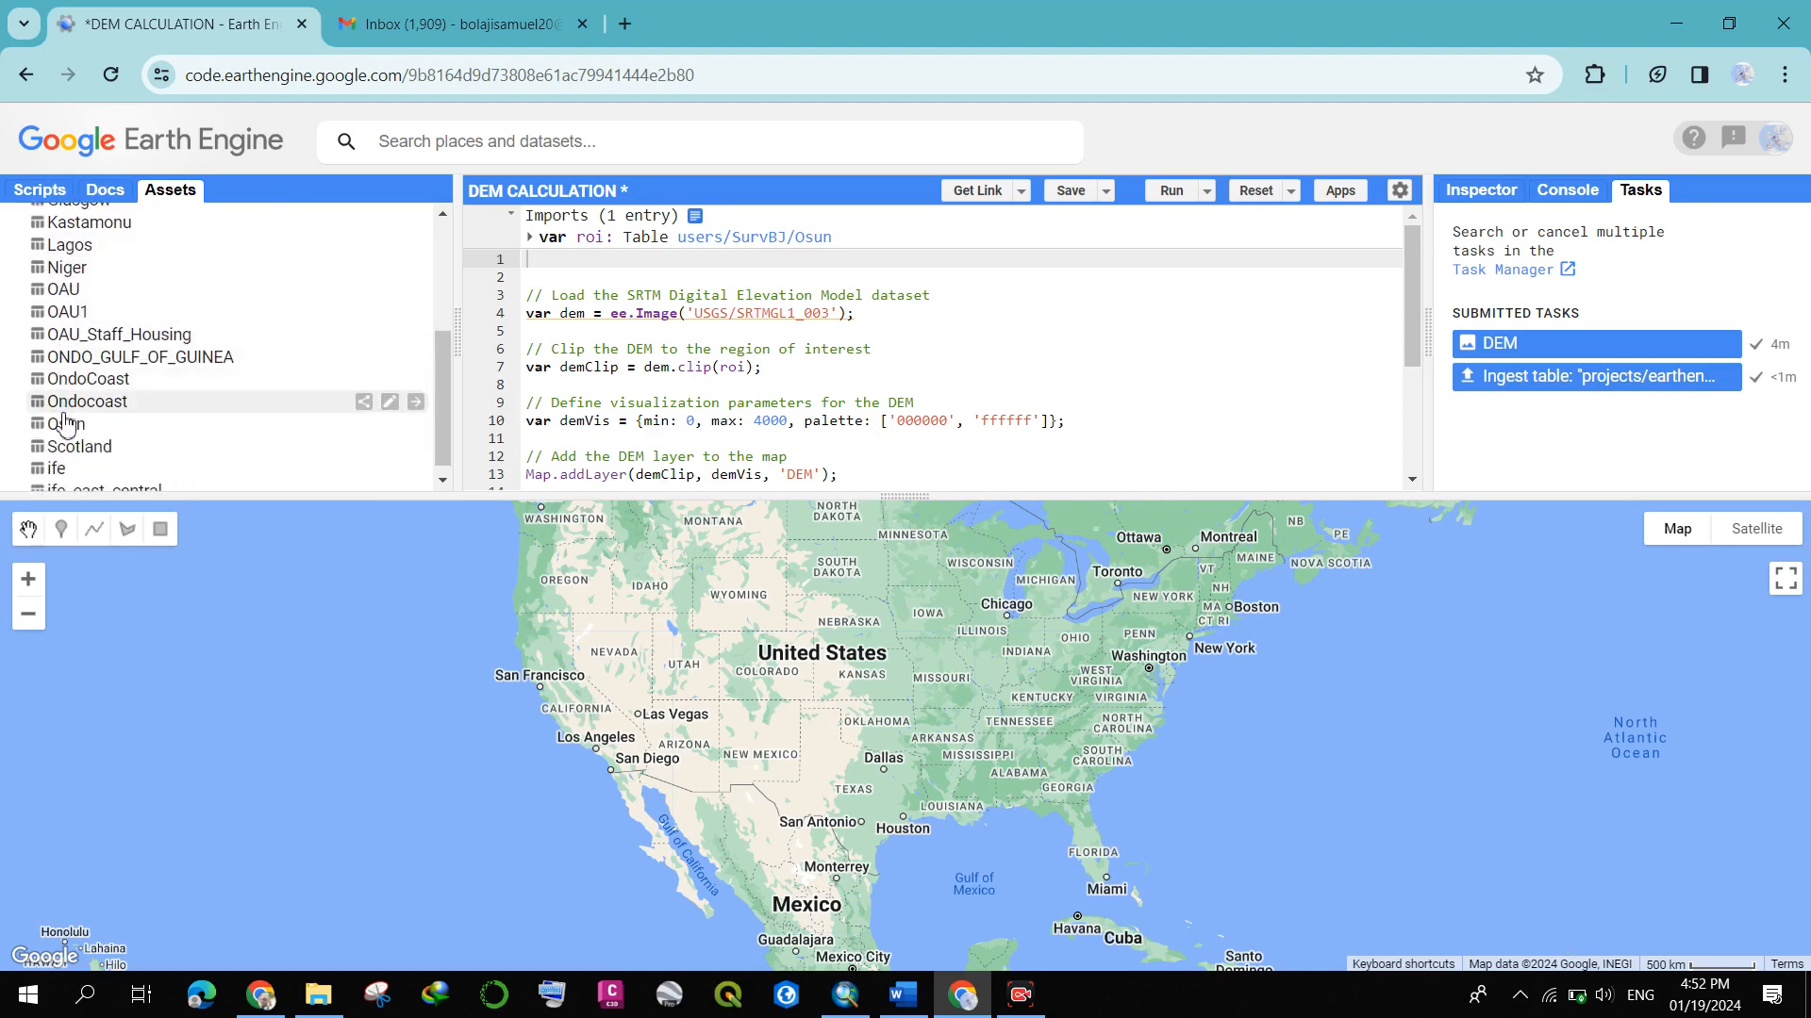
click(68, 472)
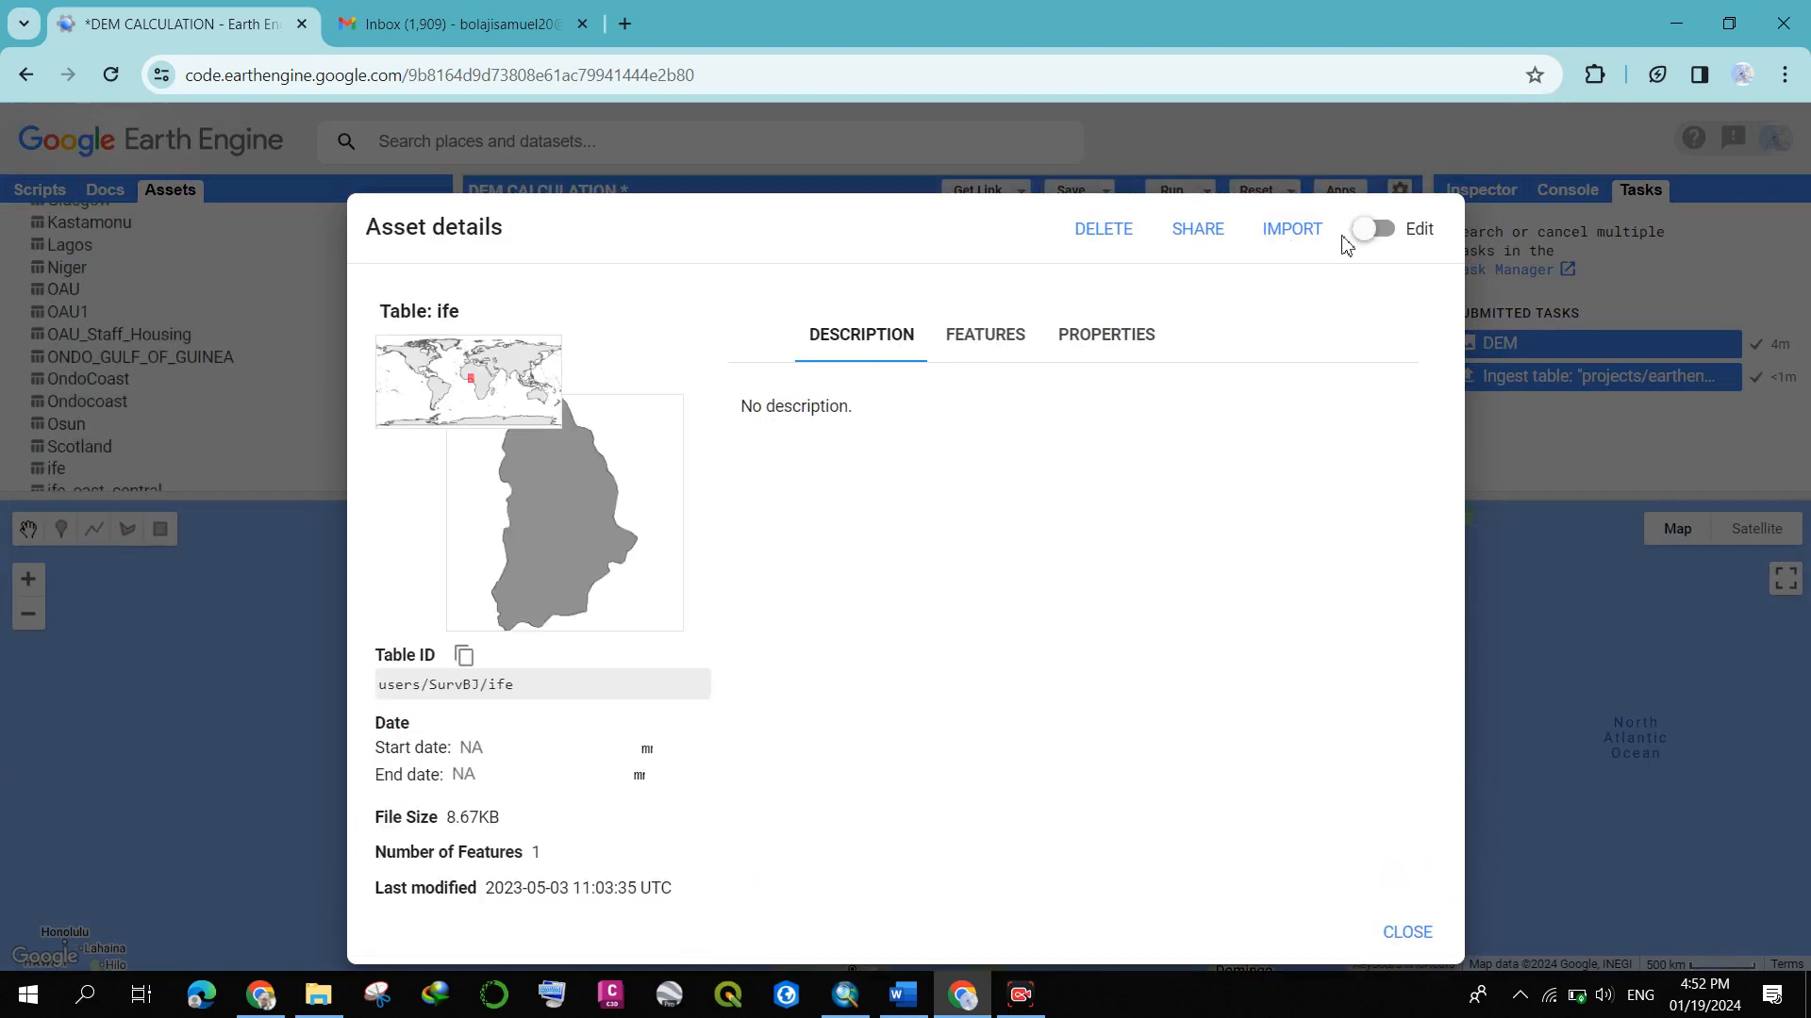
click(1299, 236)
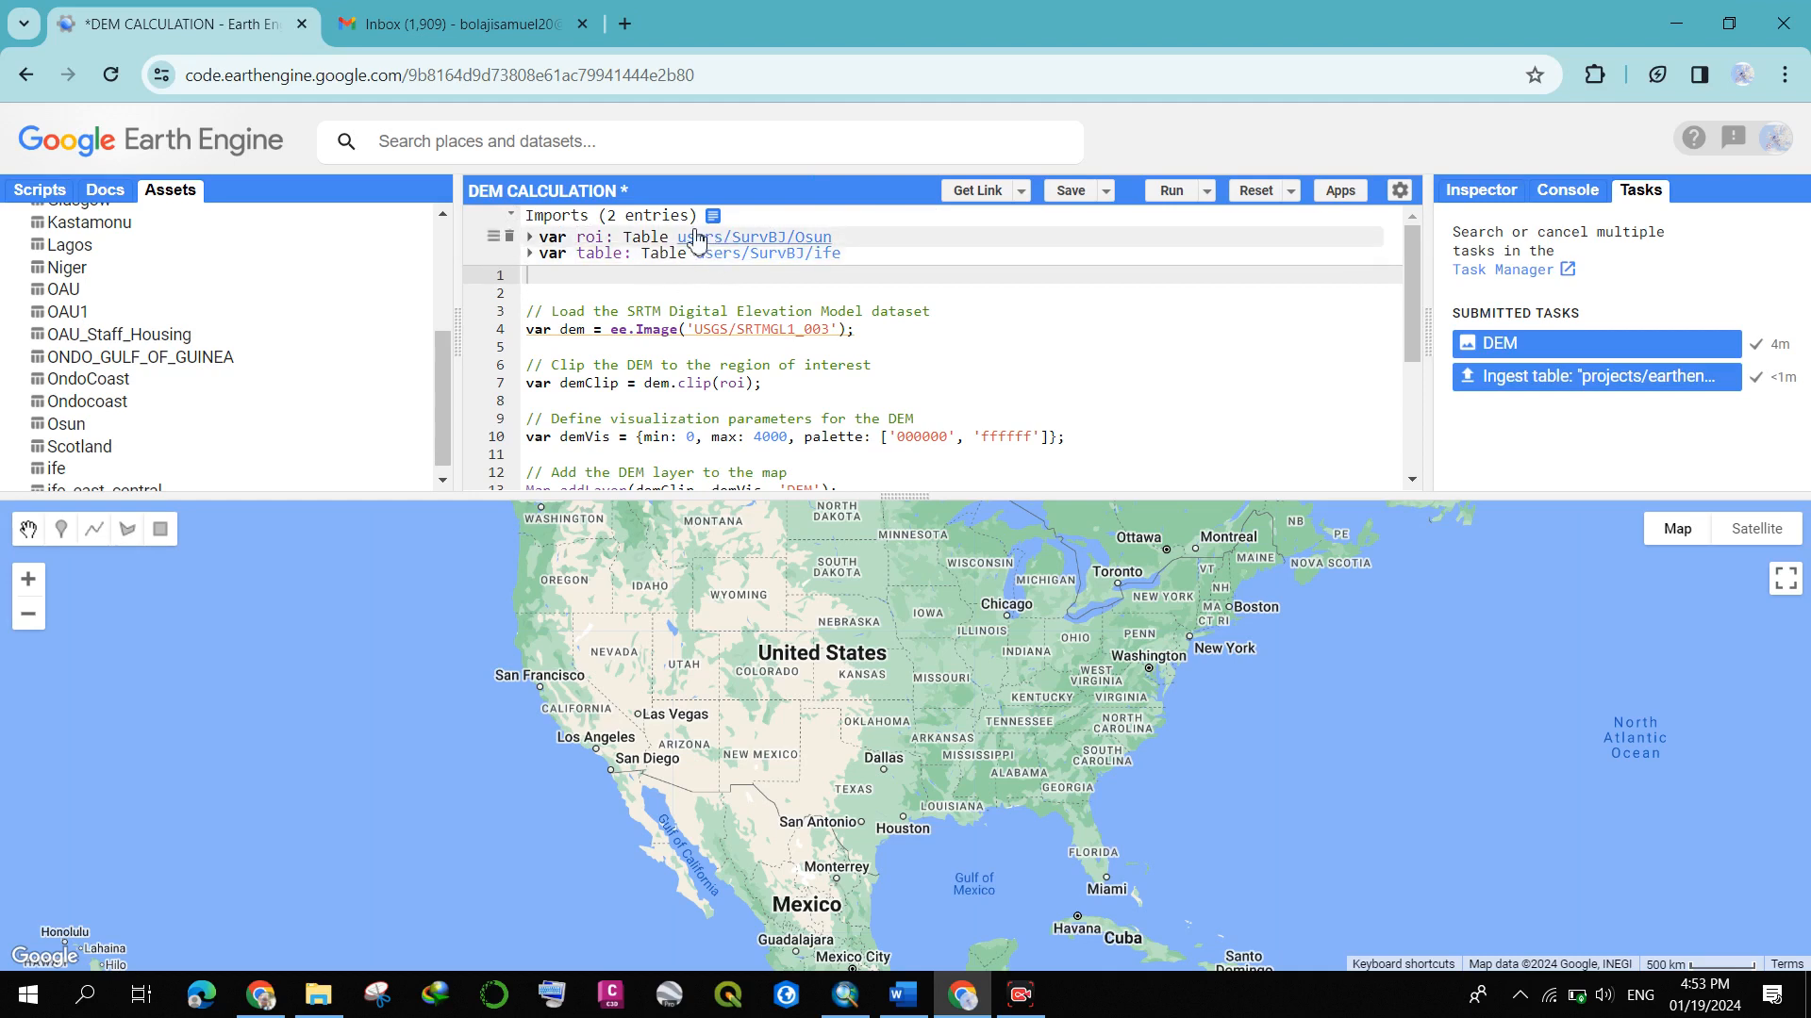
- Delete the Osun roi import and rename the ife import variable to roi
click(510, 237)
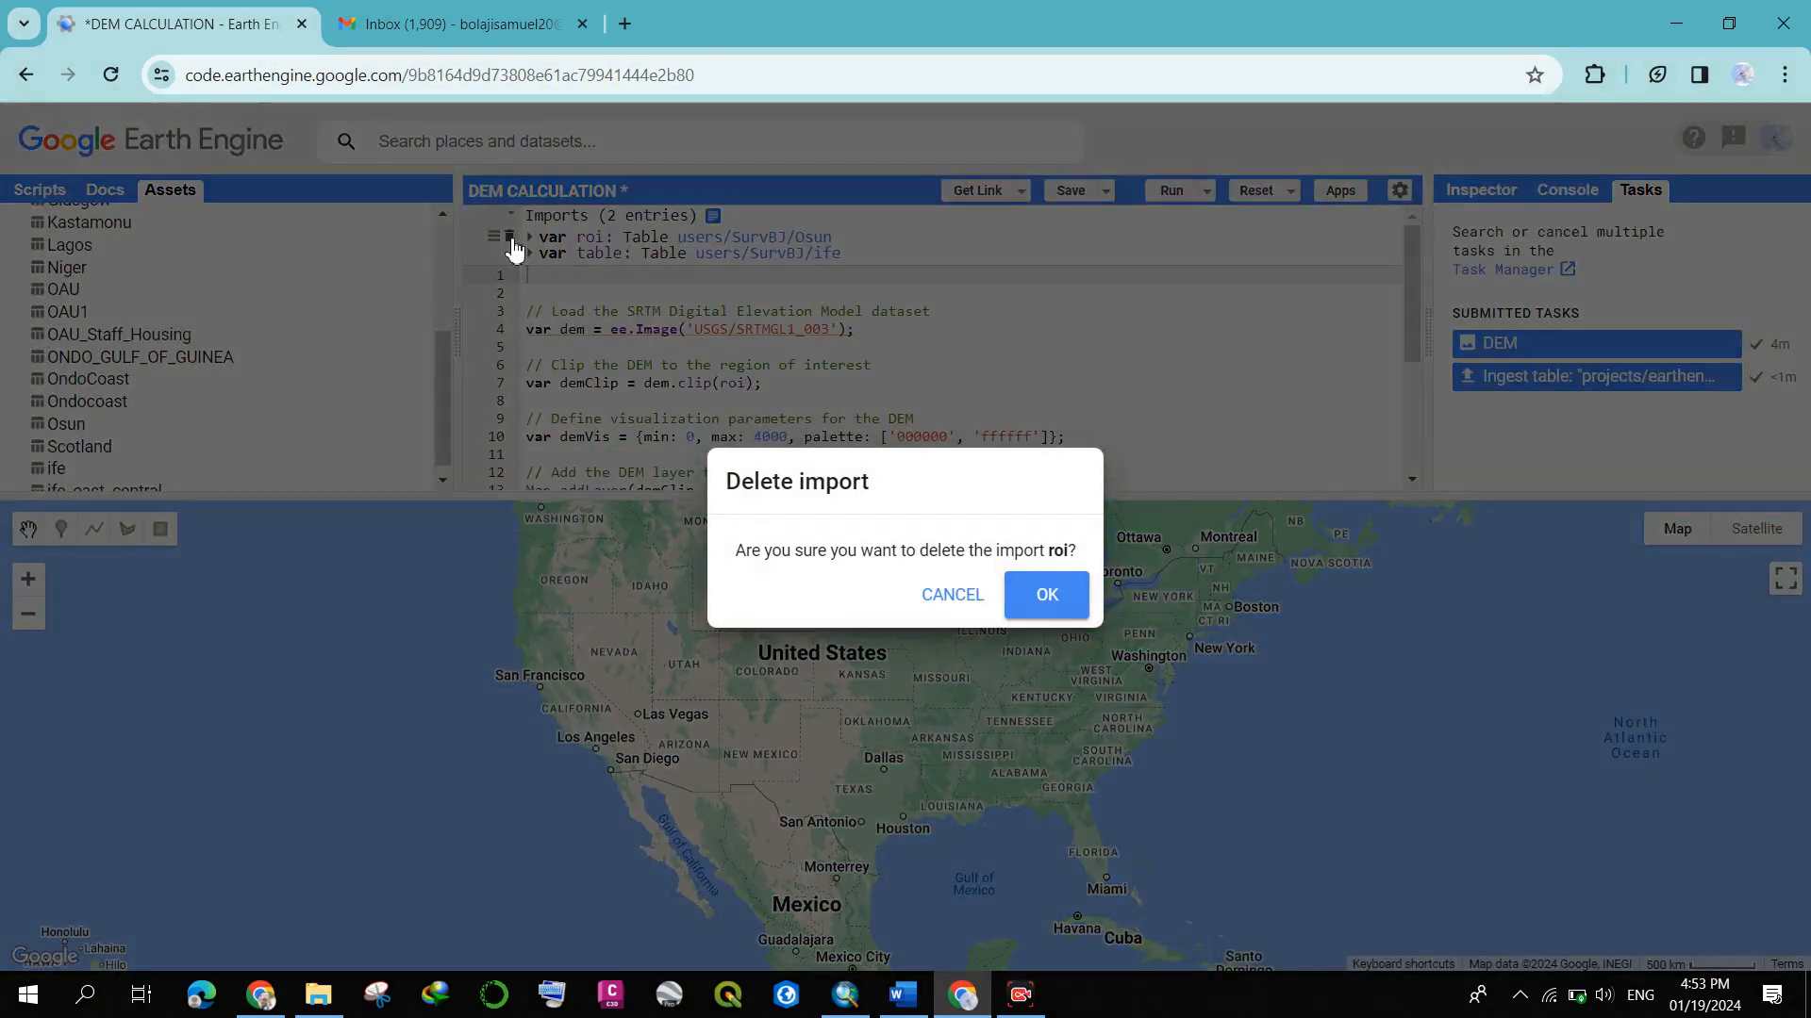
click(1044, 613)
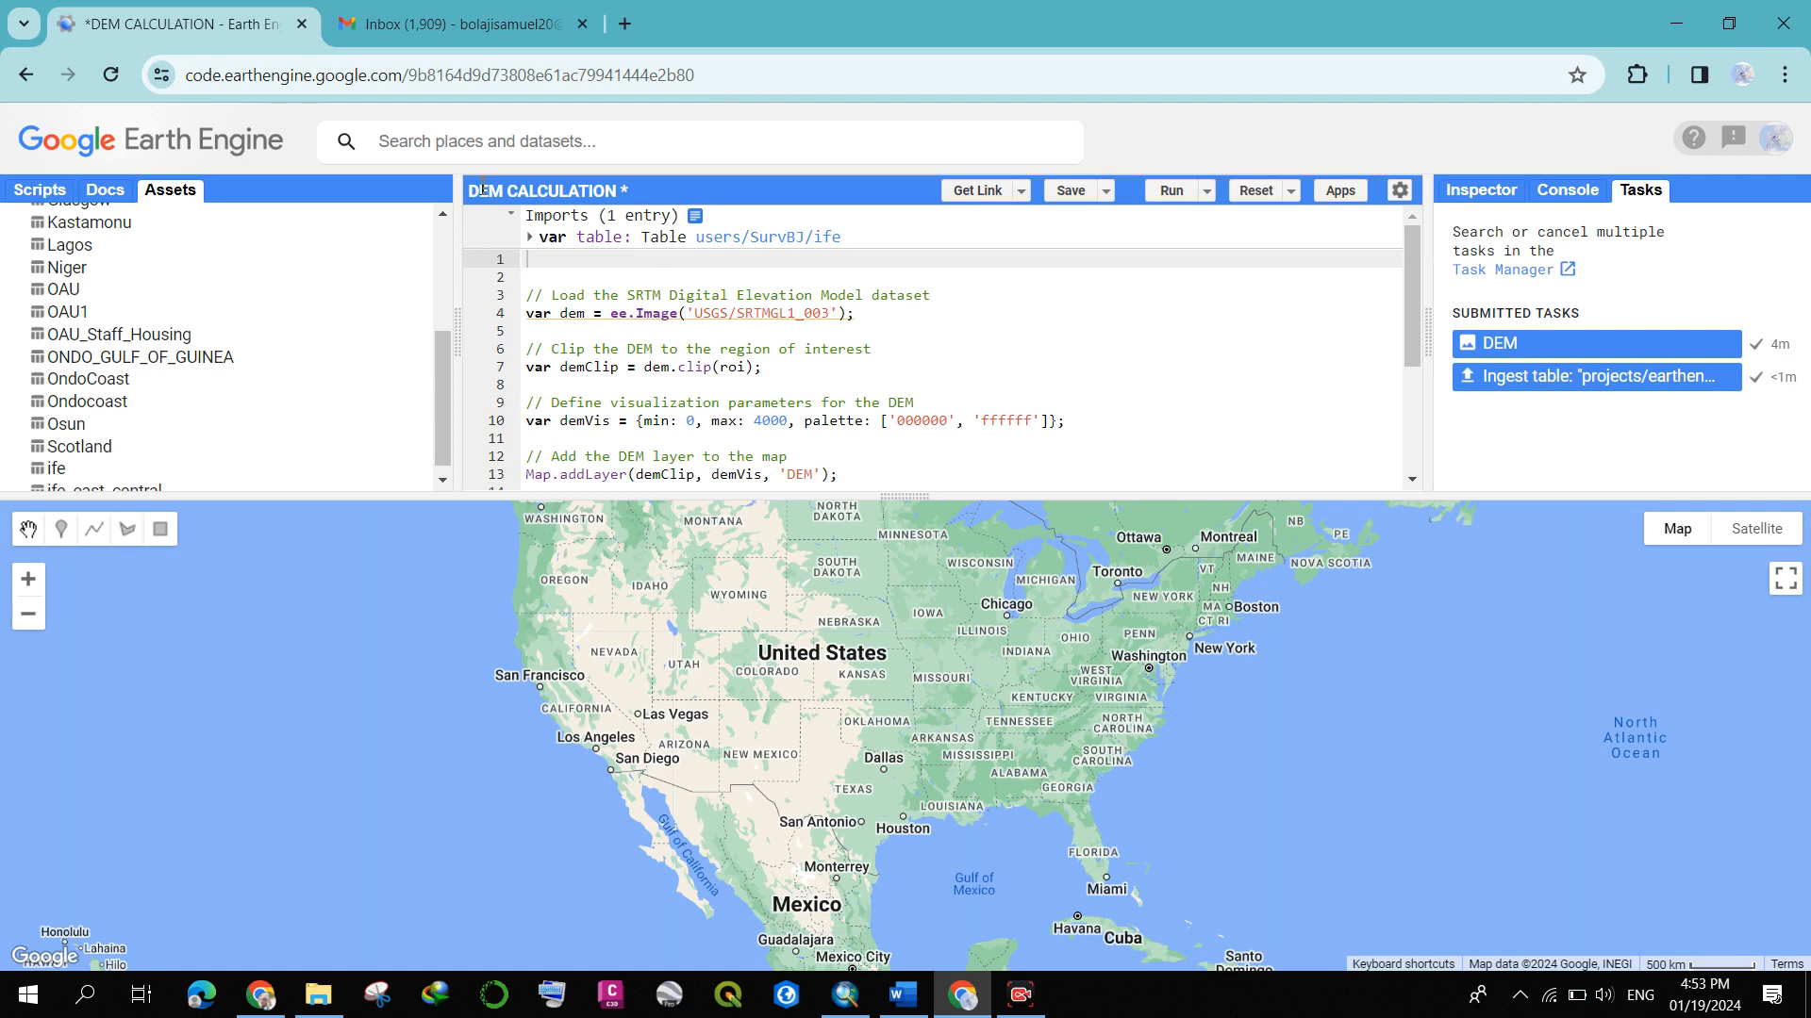
double_click(594, 242)
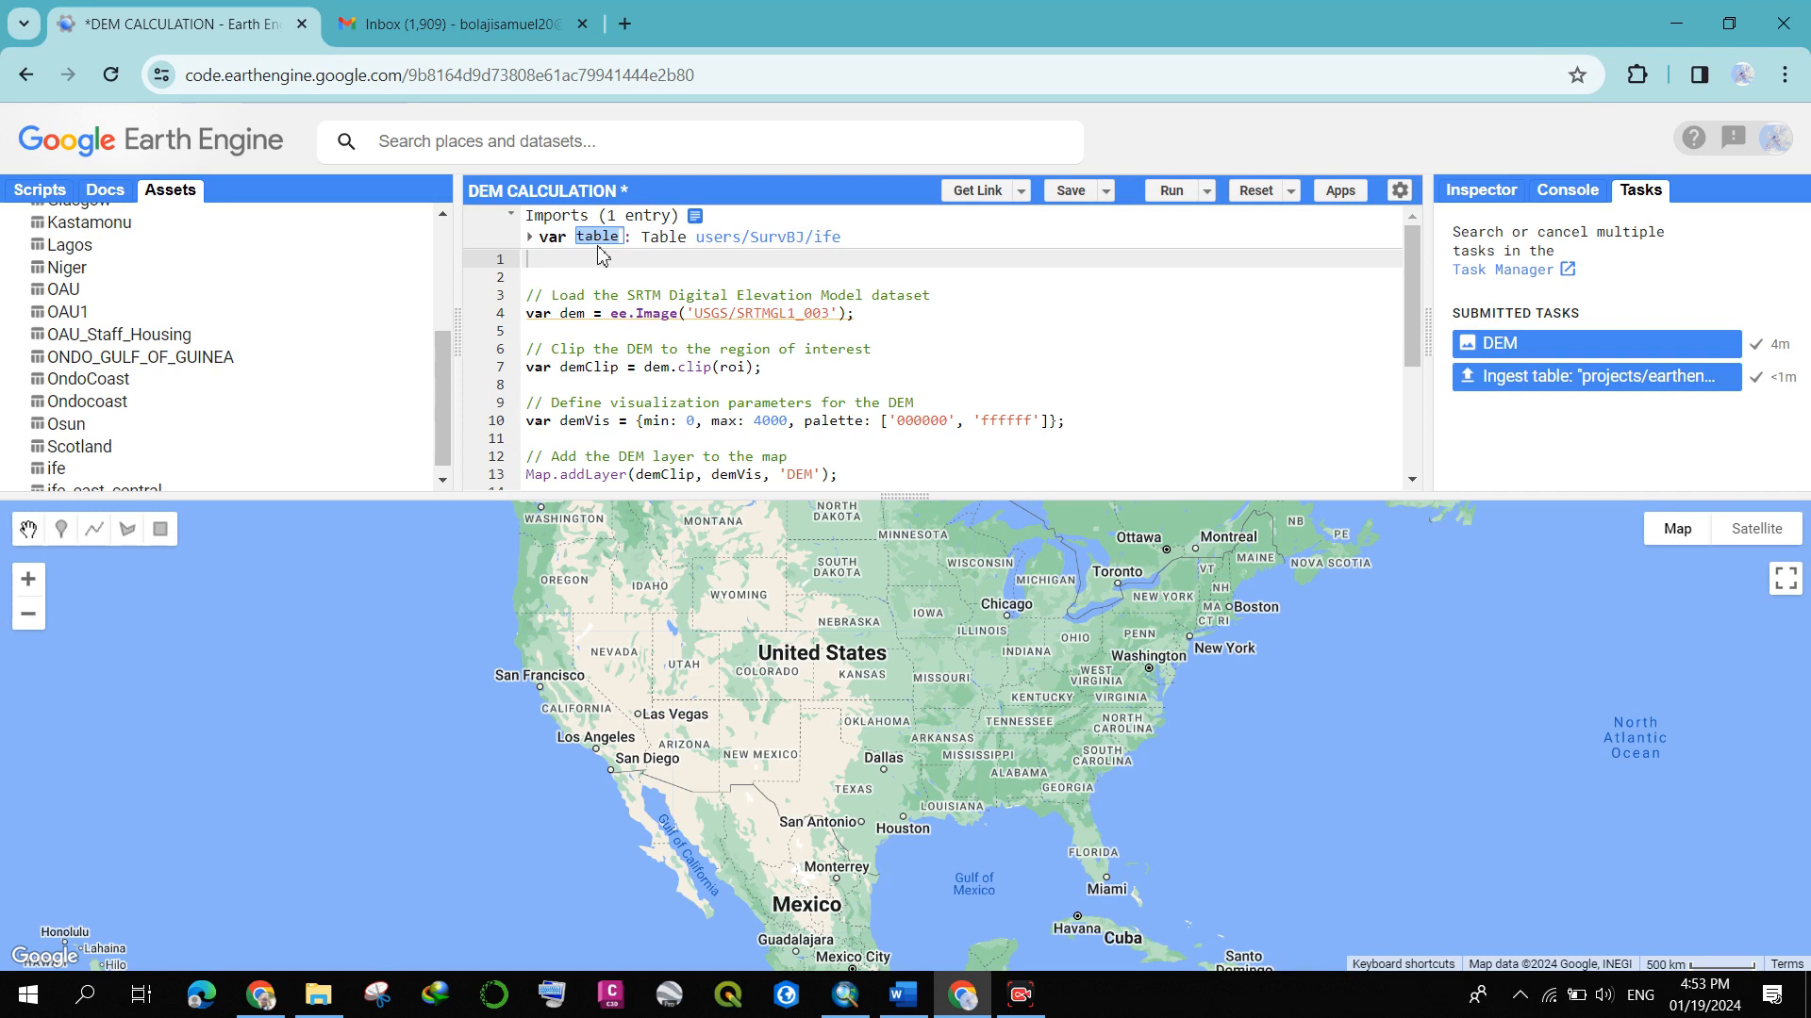
text(R)
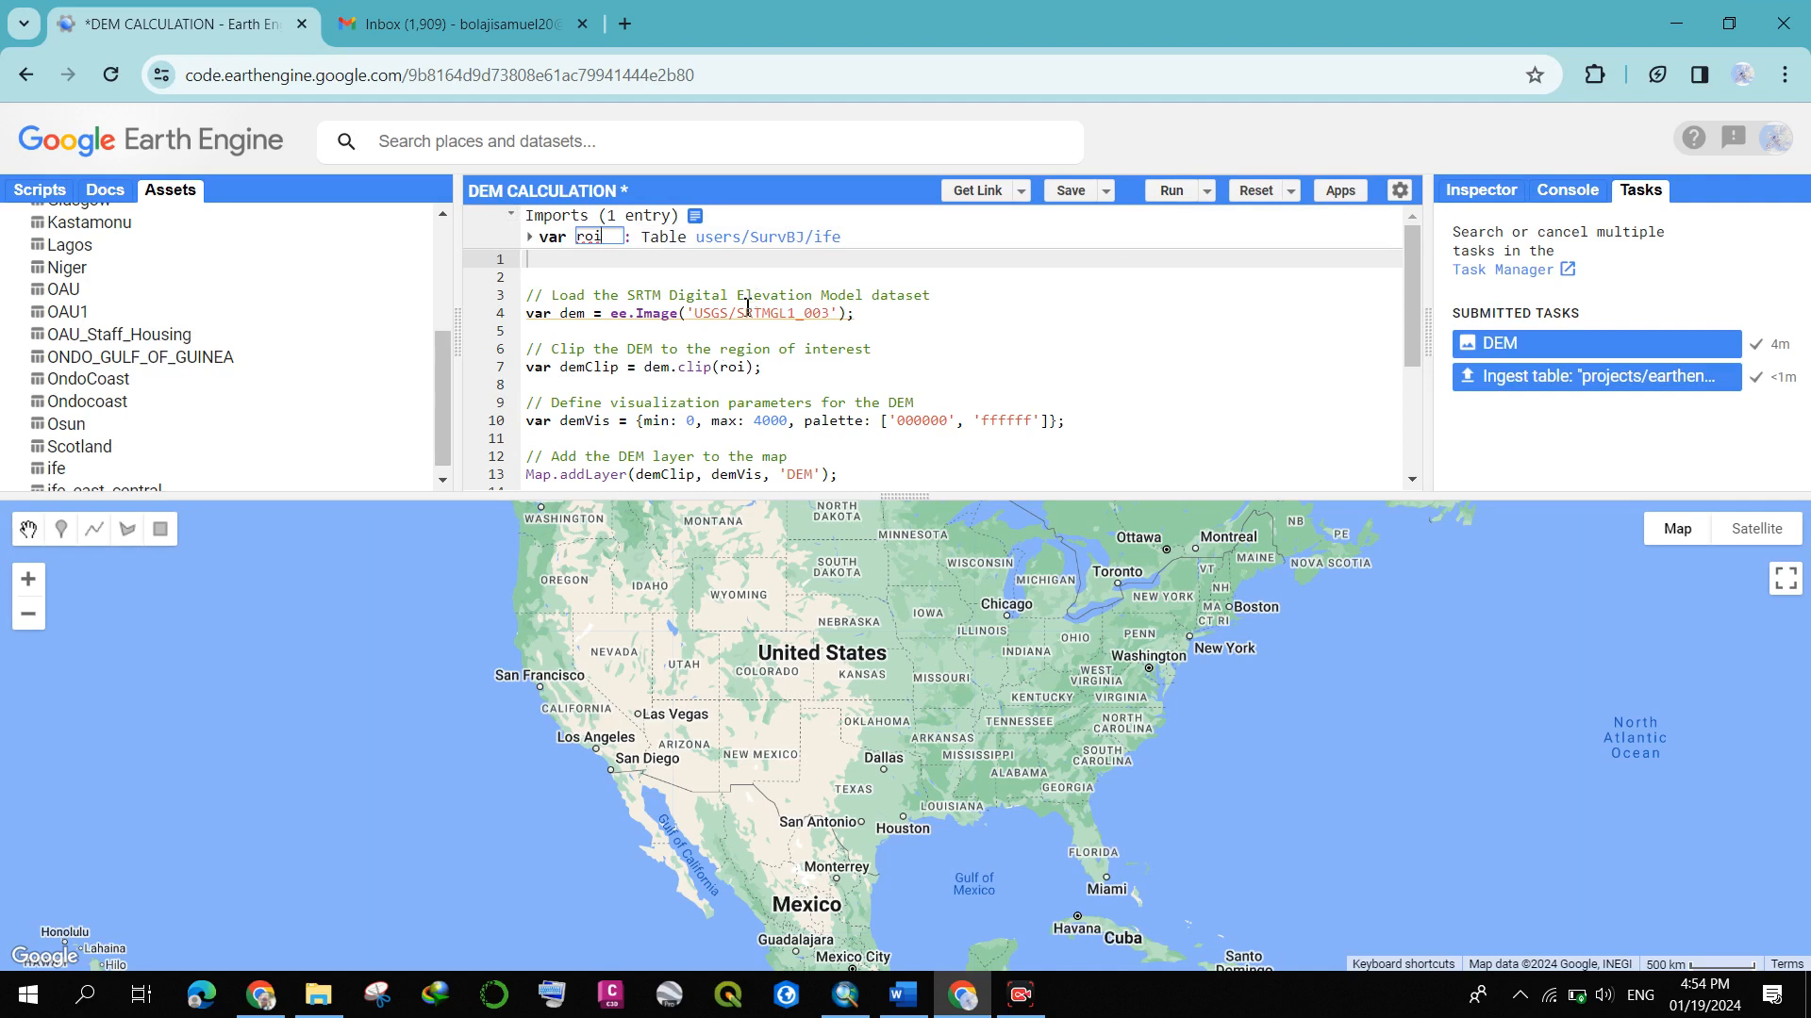
- Run the script to map the DEM clipped to the ife boundary, and enlarge the map area
mouse_move(748, 306)
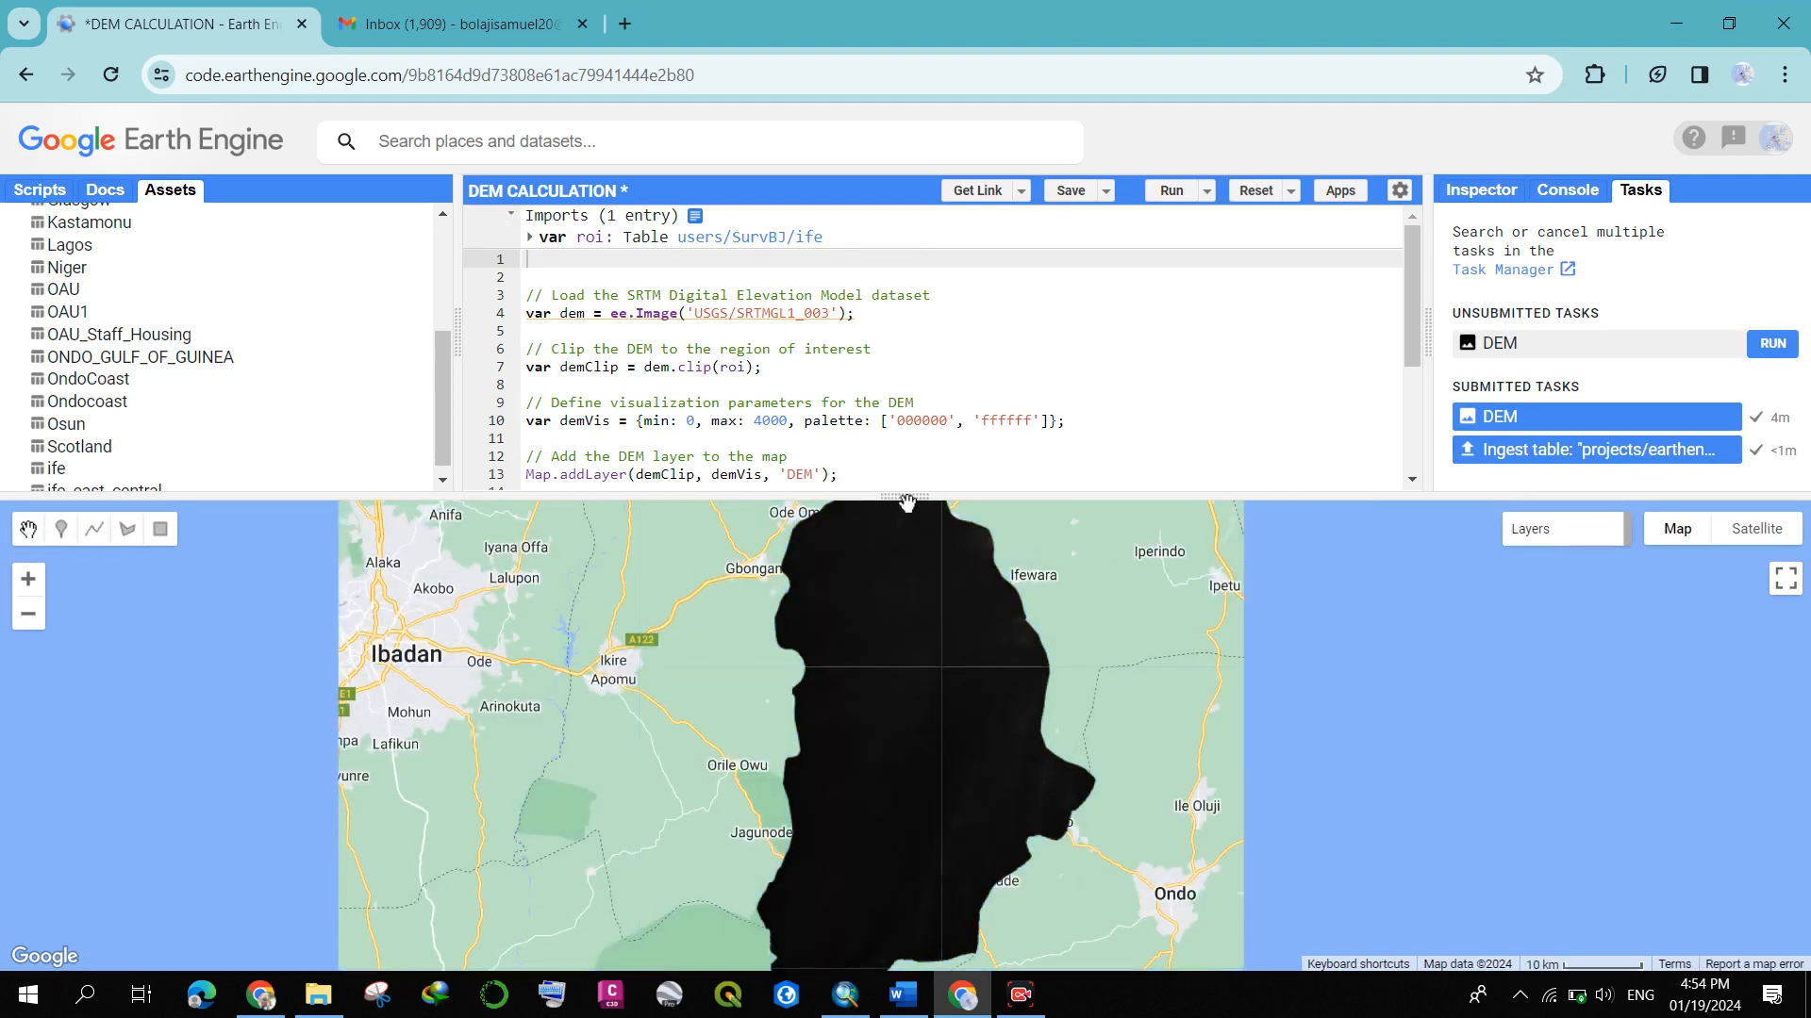
drag(906, 500, 905, 365)
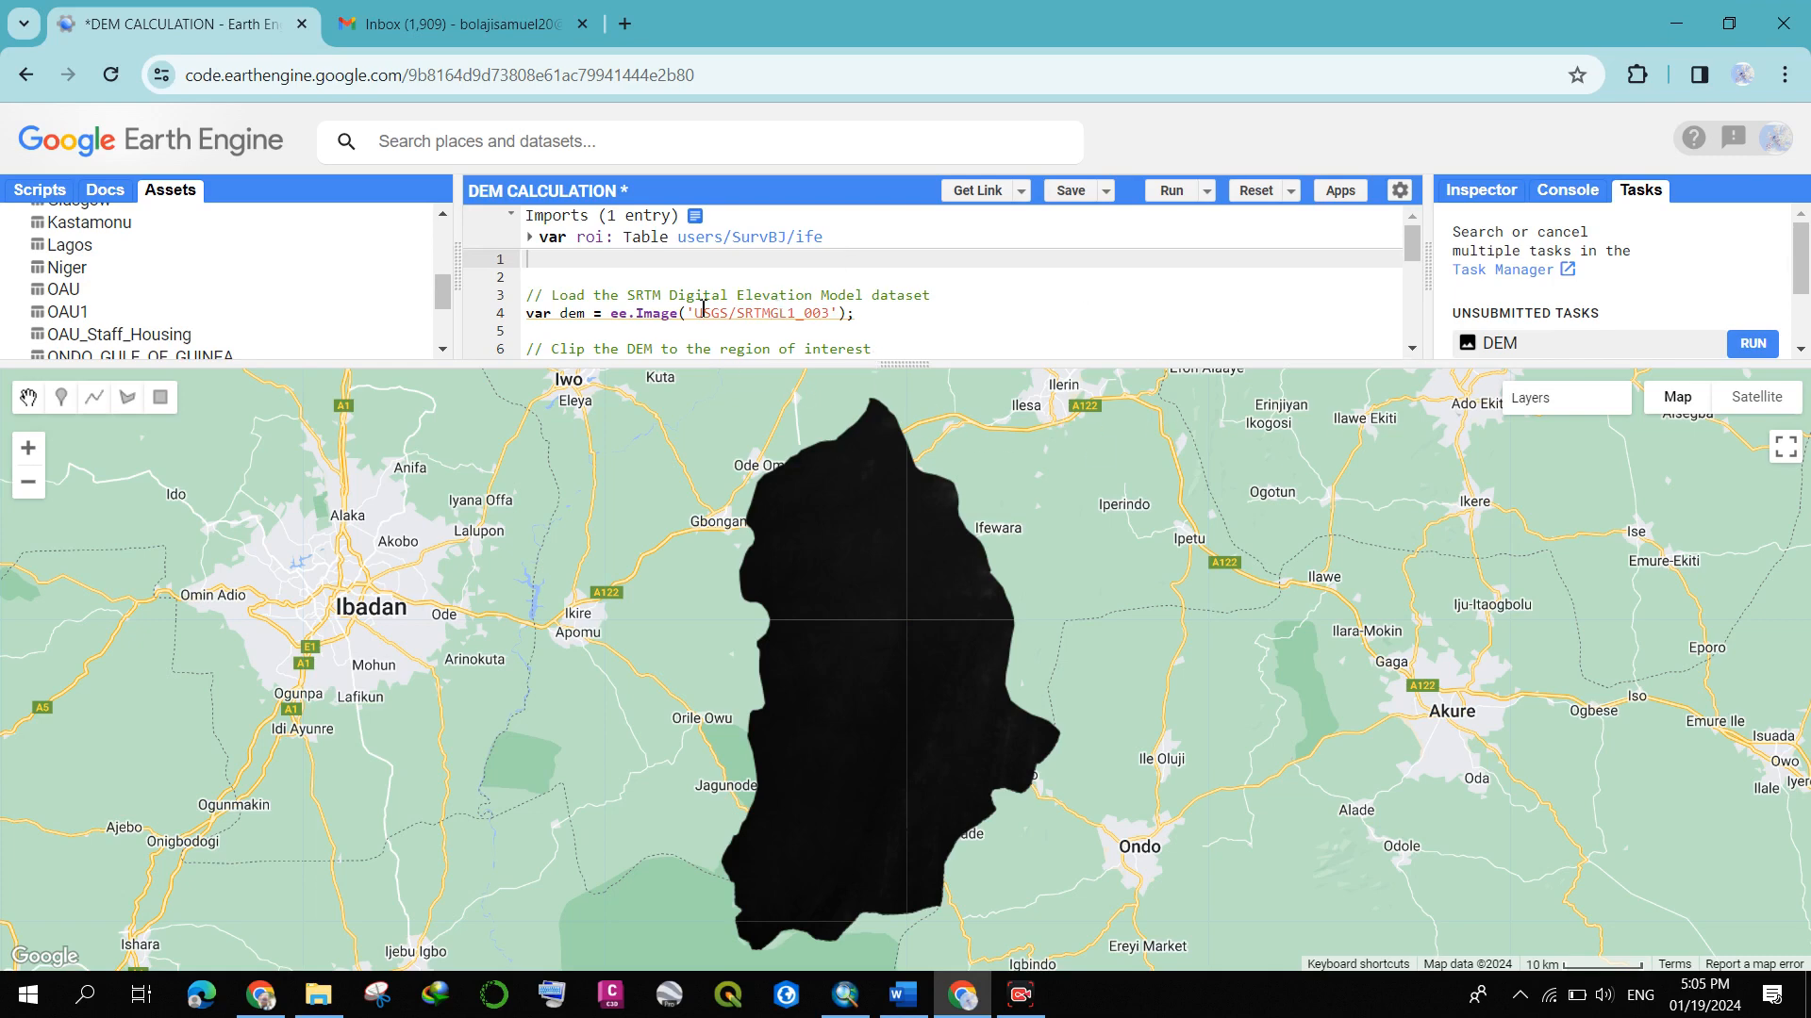
mouse_move(1539, 431)
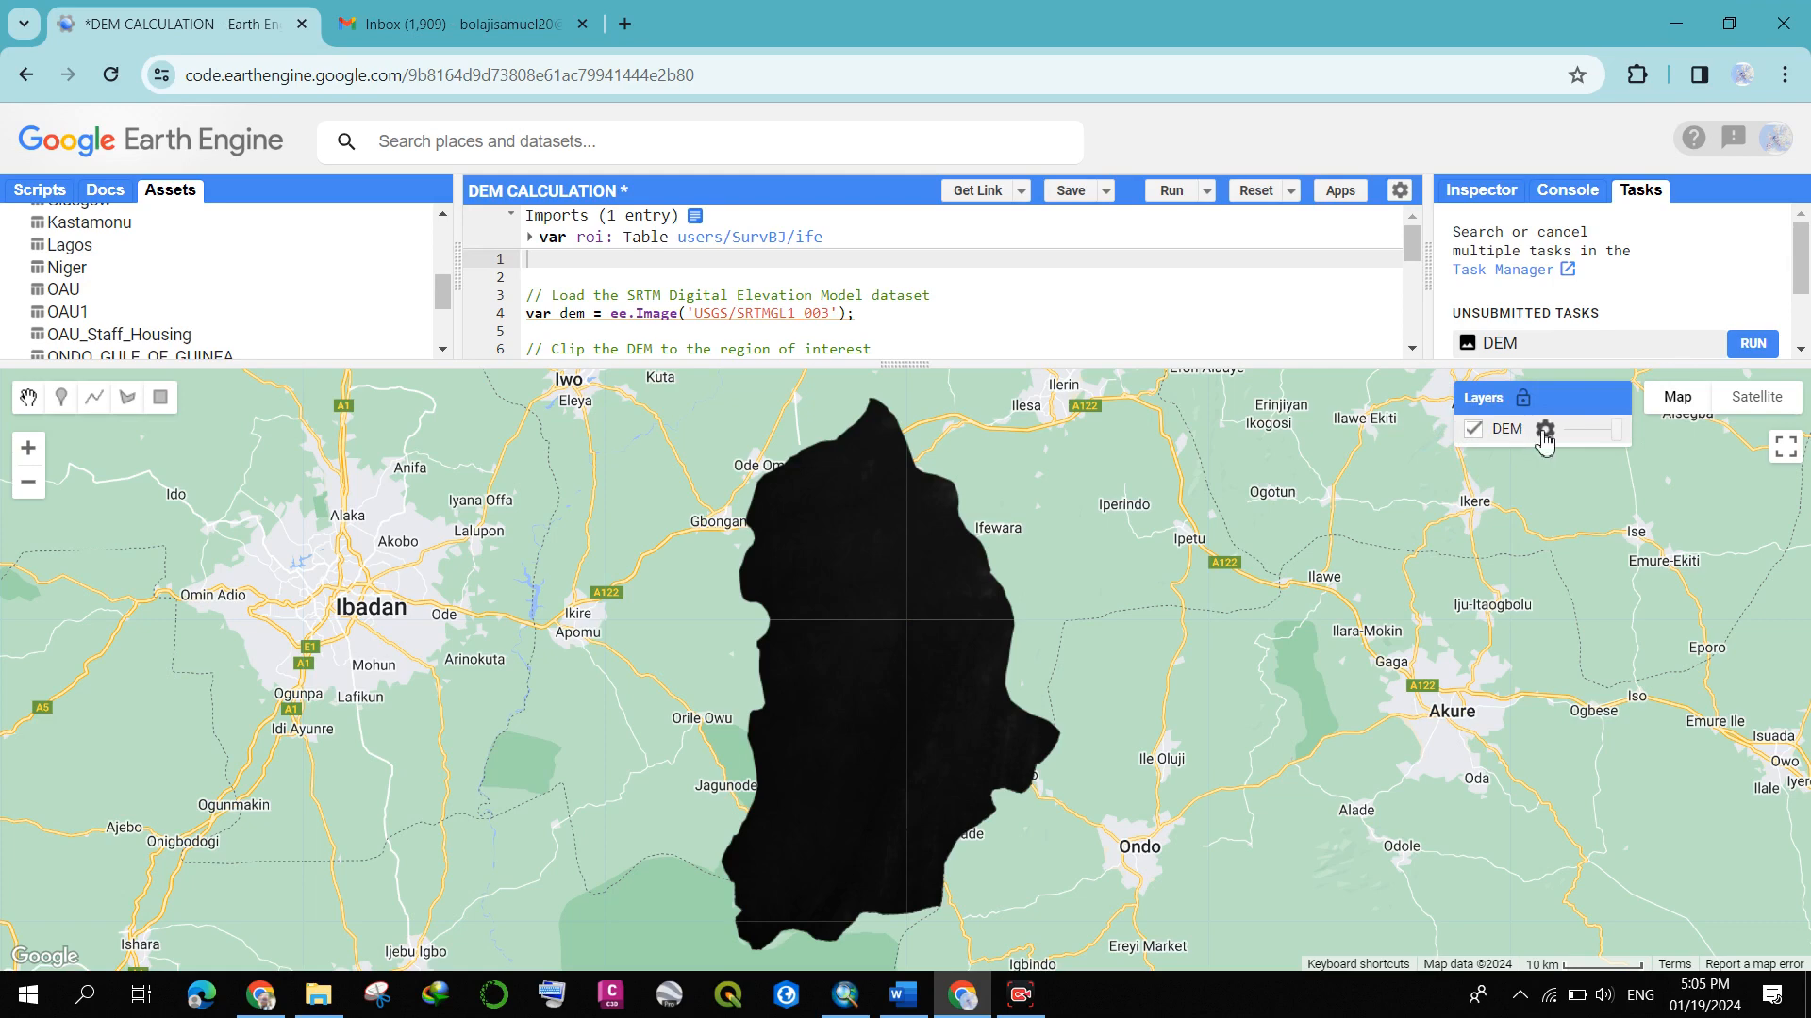
- Open the DEM layer's visualization parameters and apply a 98% stretch to the elevation range
click(1544, 432)
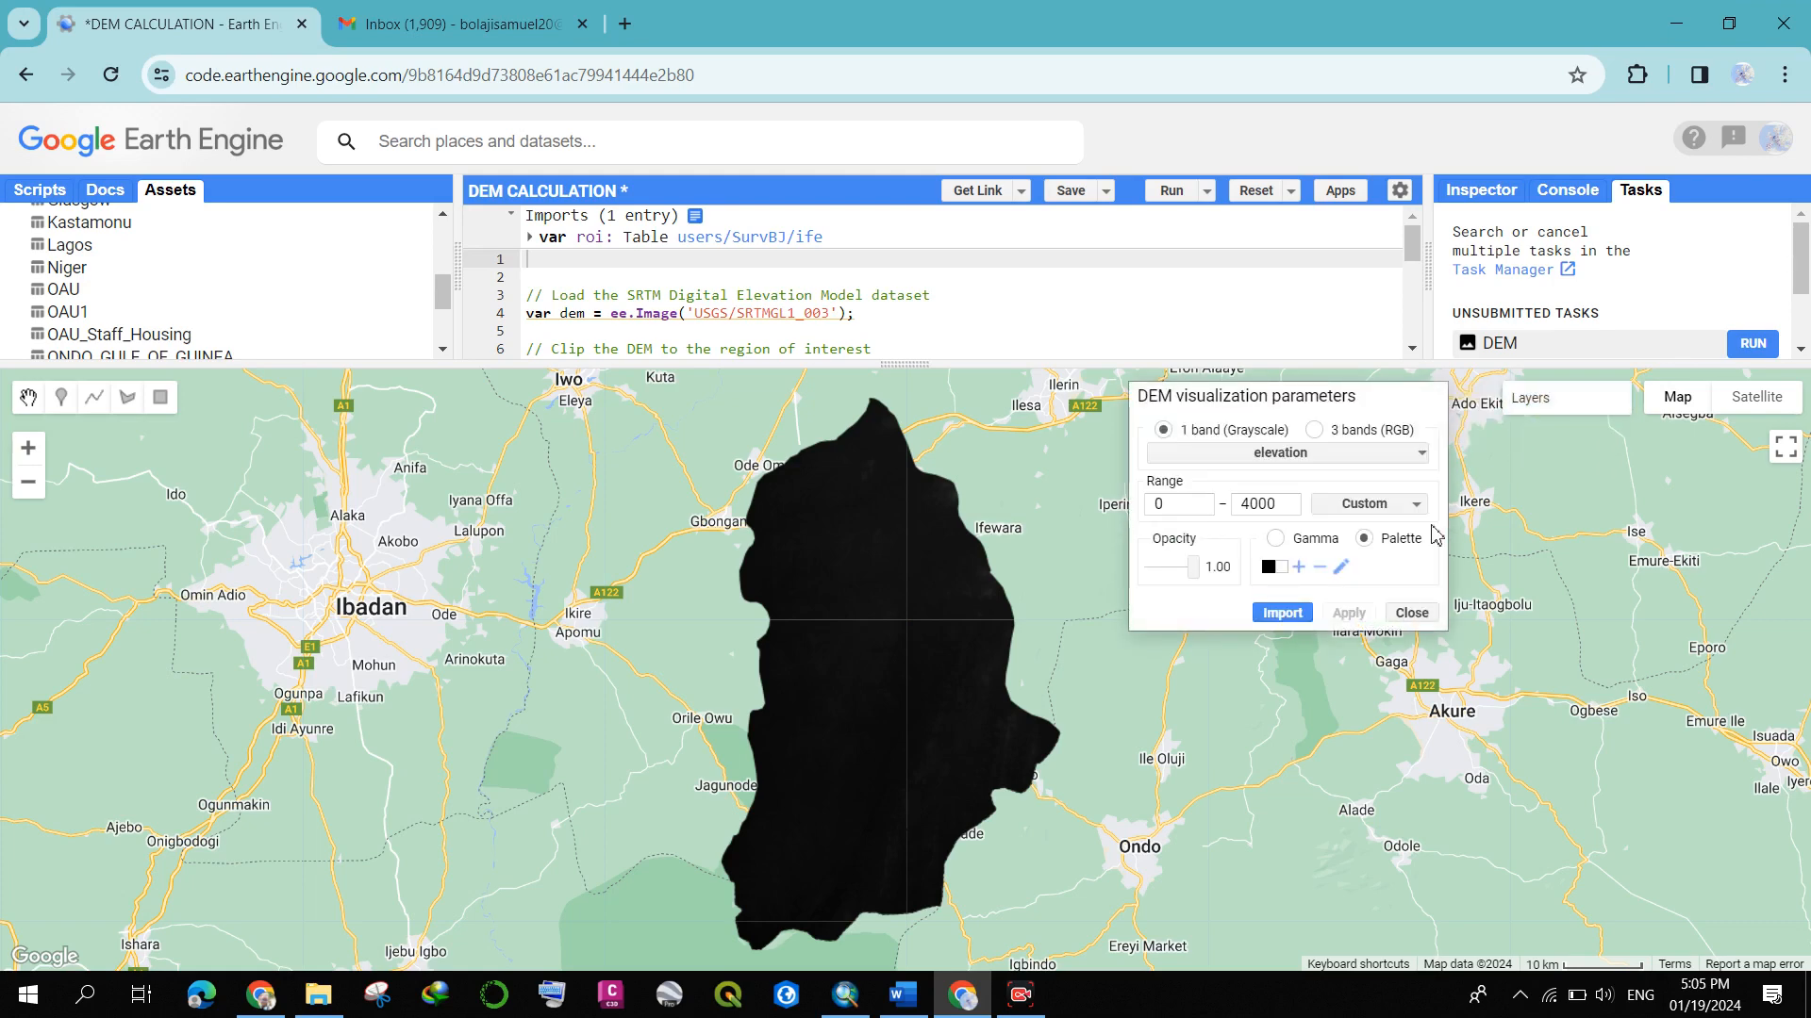
click(1392, 513)
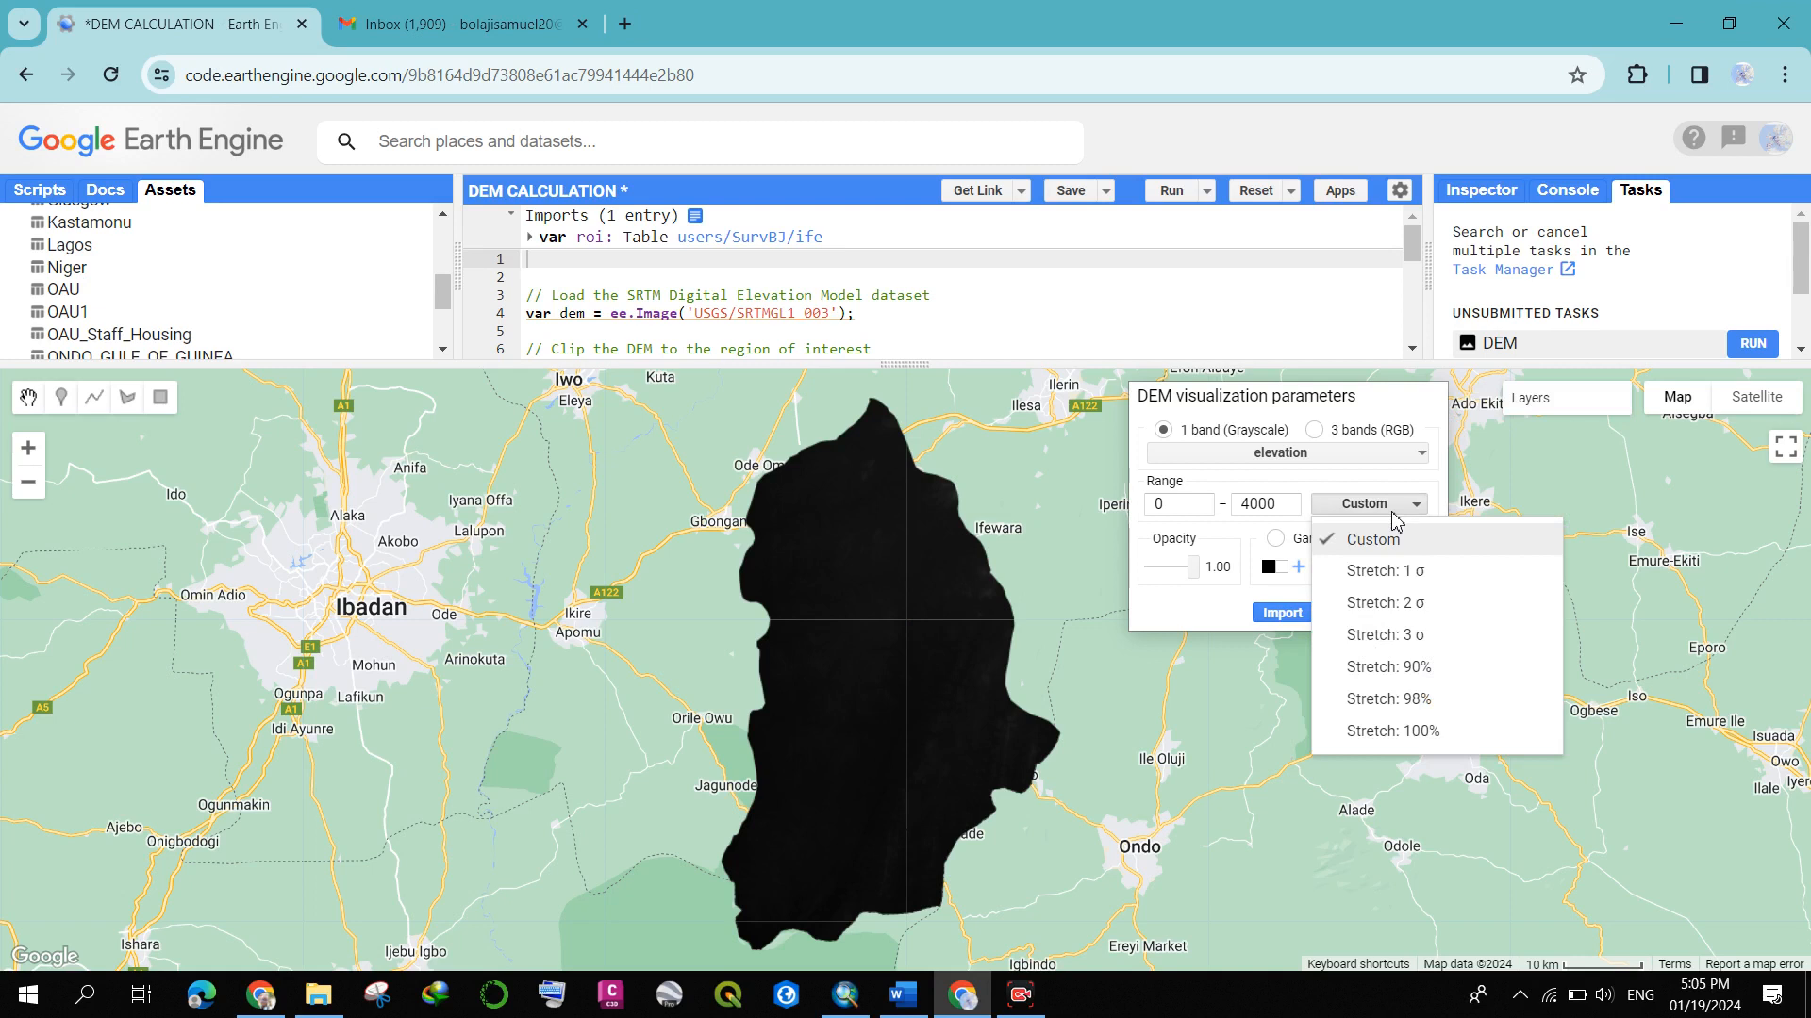
click(1386, 698)
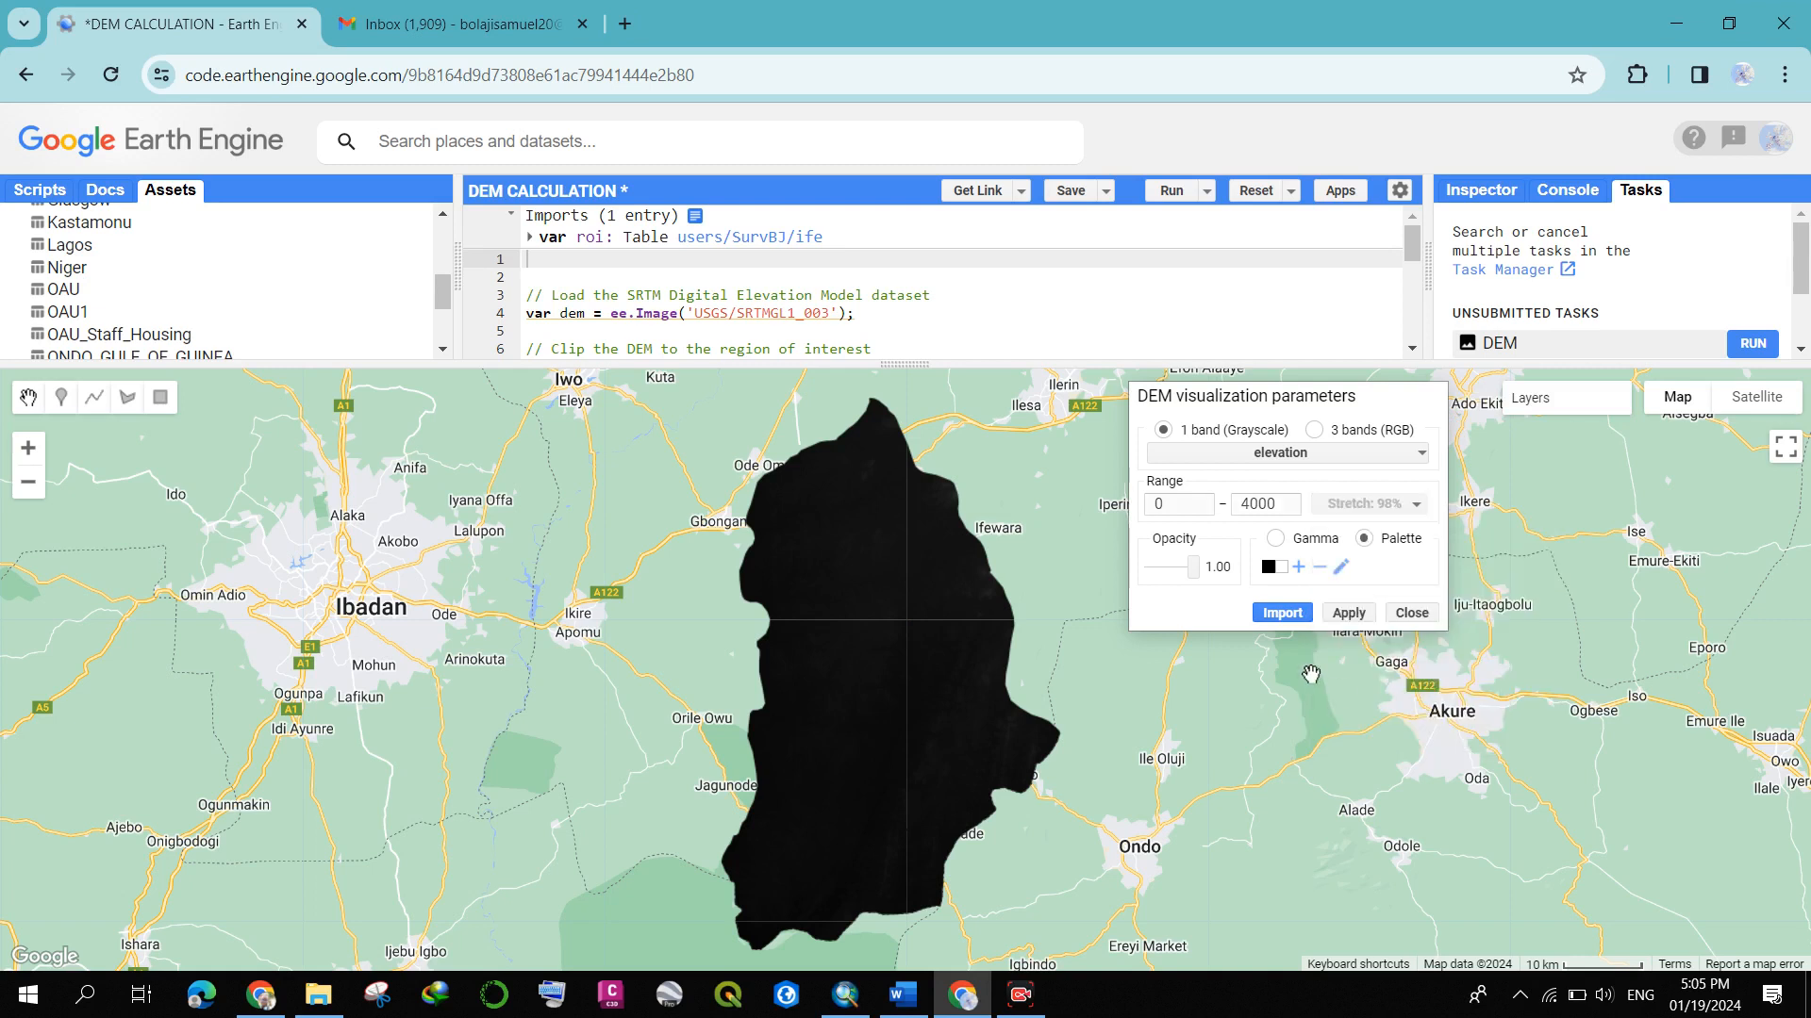
click(1350, 614)
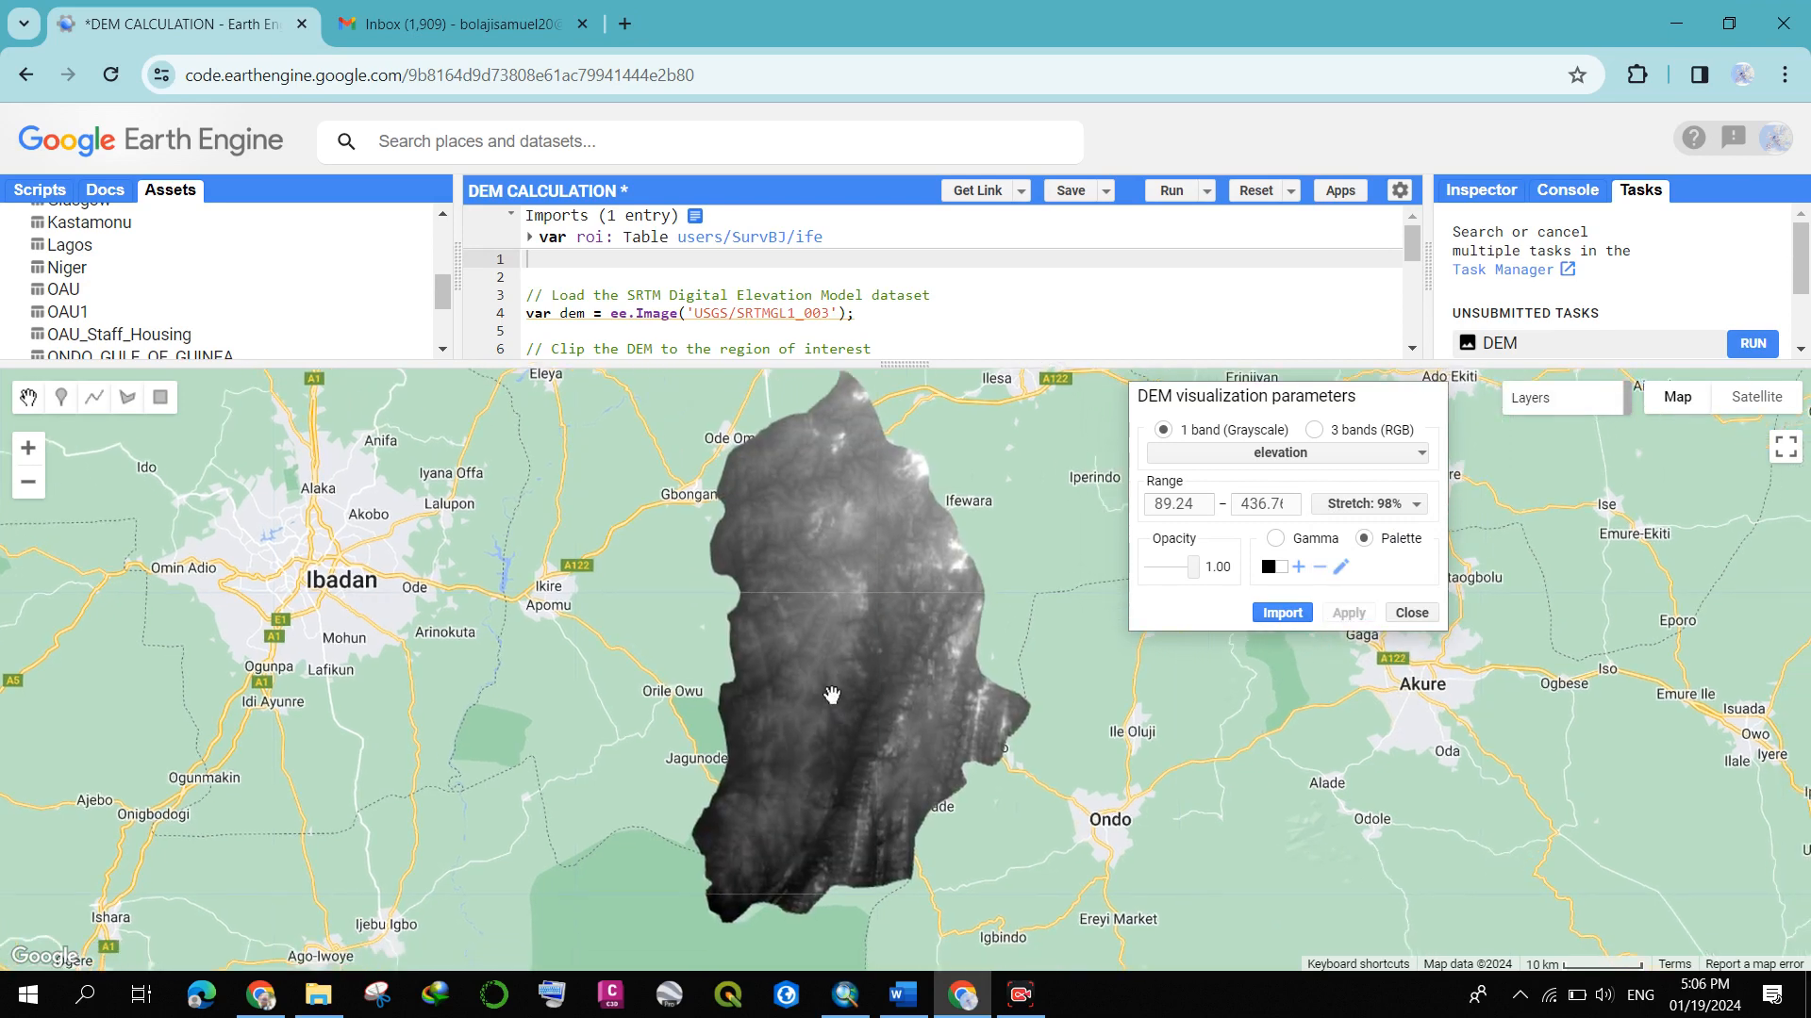
- Examine the stretched DEM layer's terrain detail across the region of interest
scroll(828, 578, down, 2)
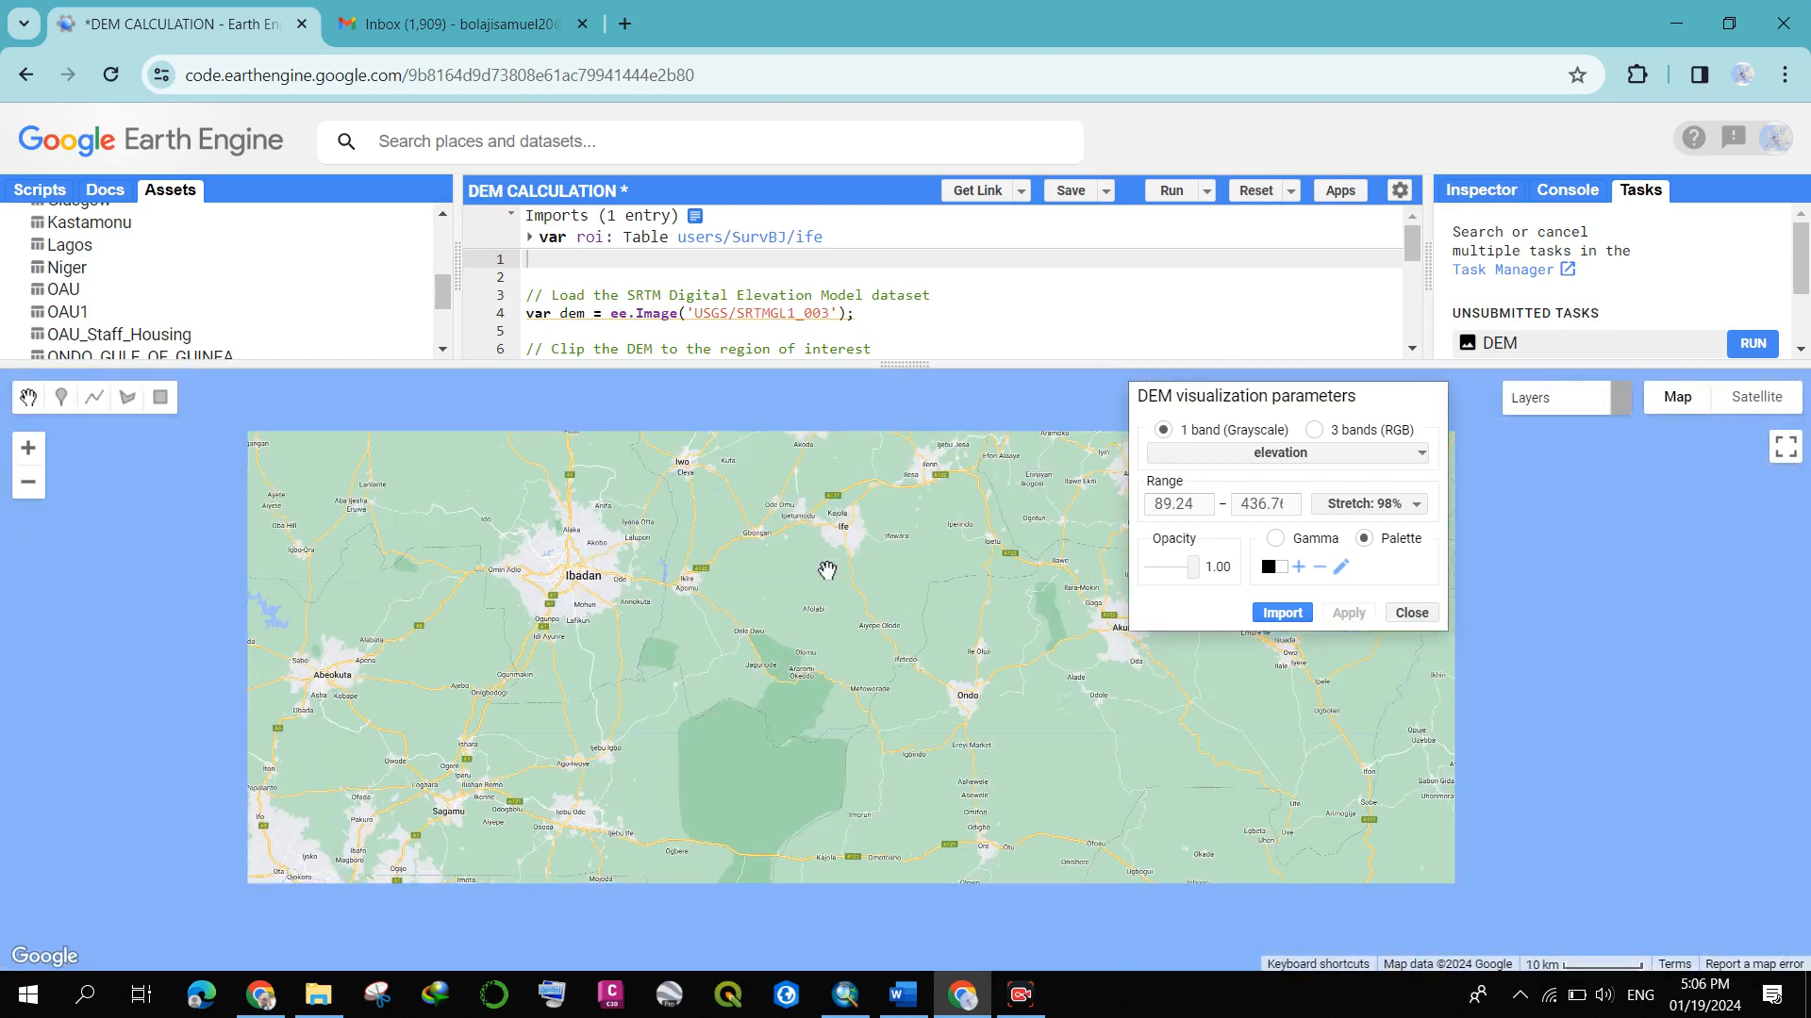
scroll(827, 570, up, 1)
scroll(833, 570, up, 1)
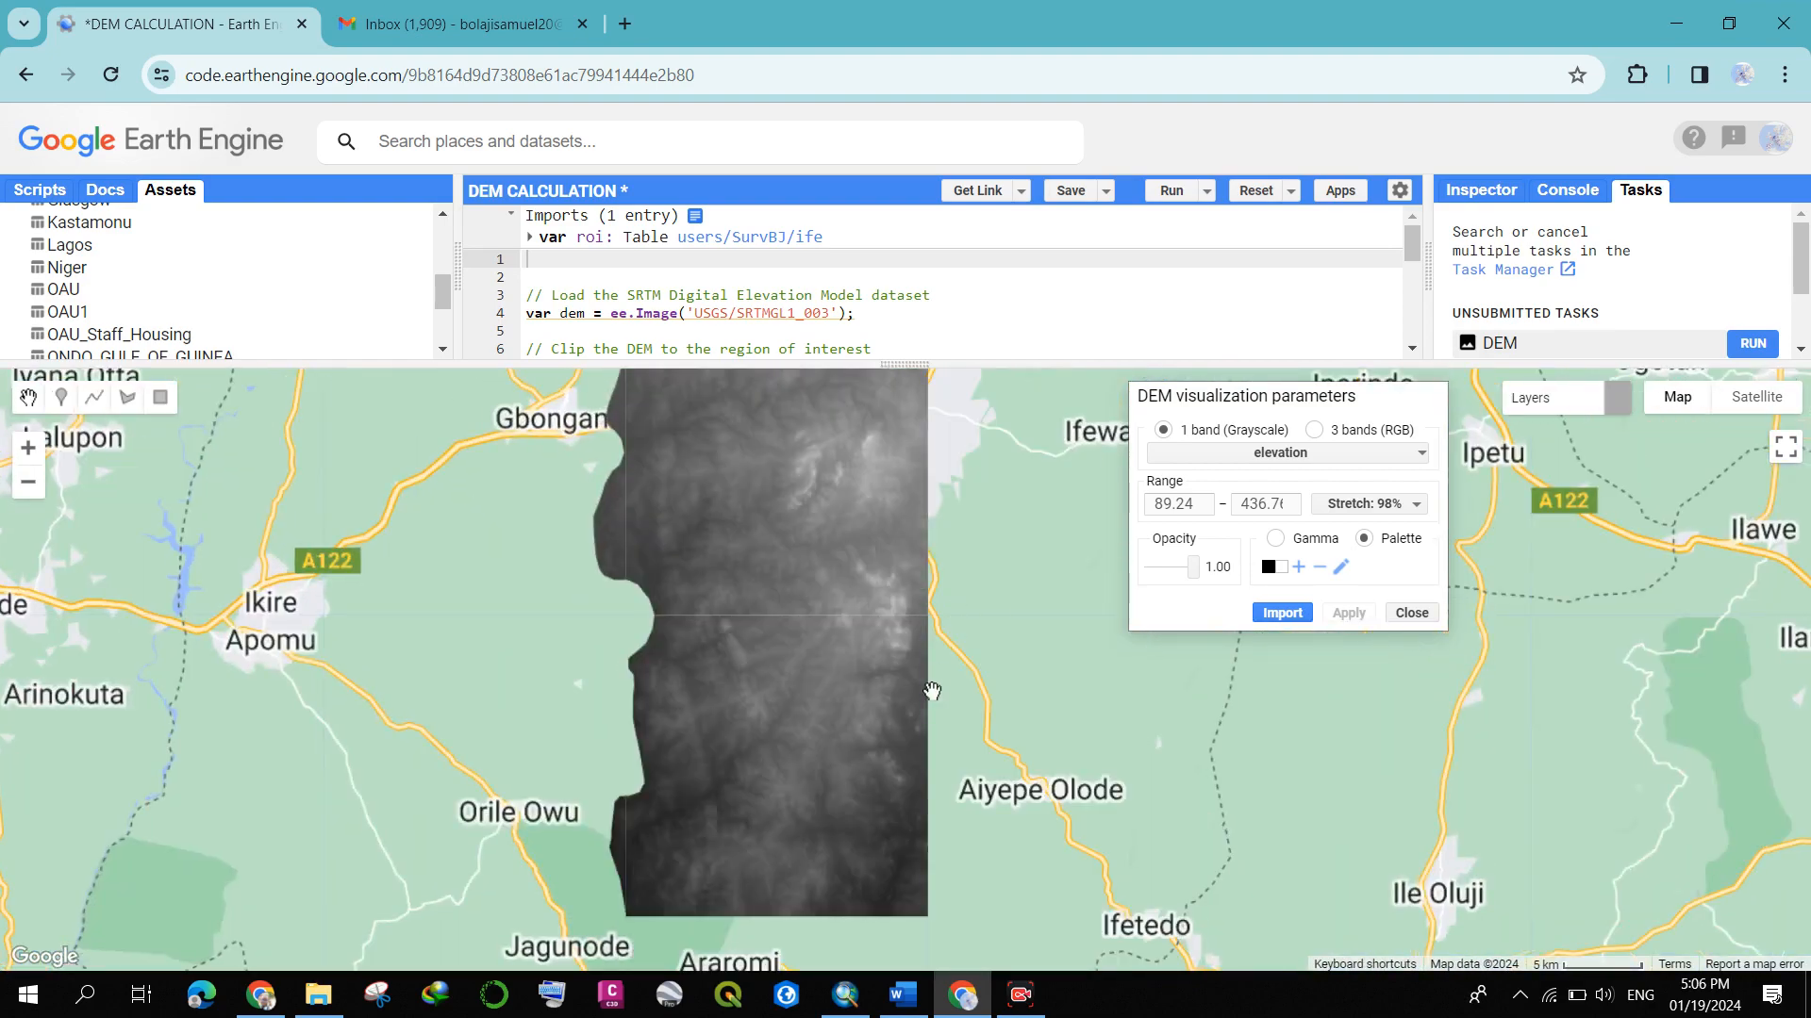
drag(932, 698, 757, 658)
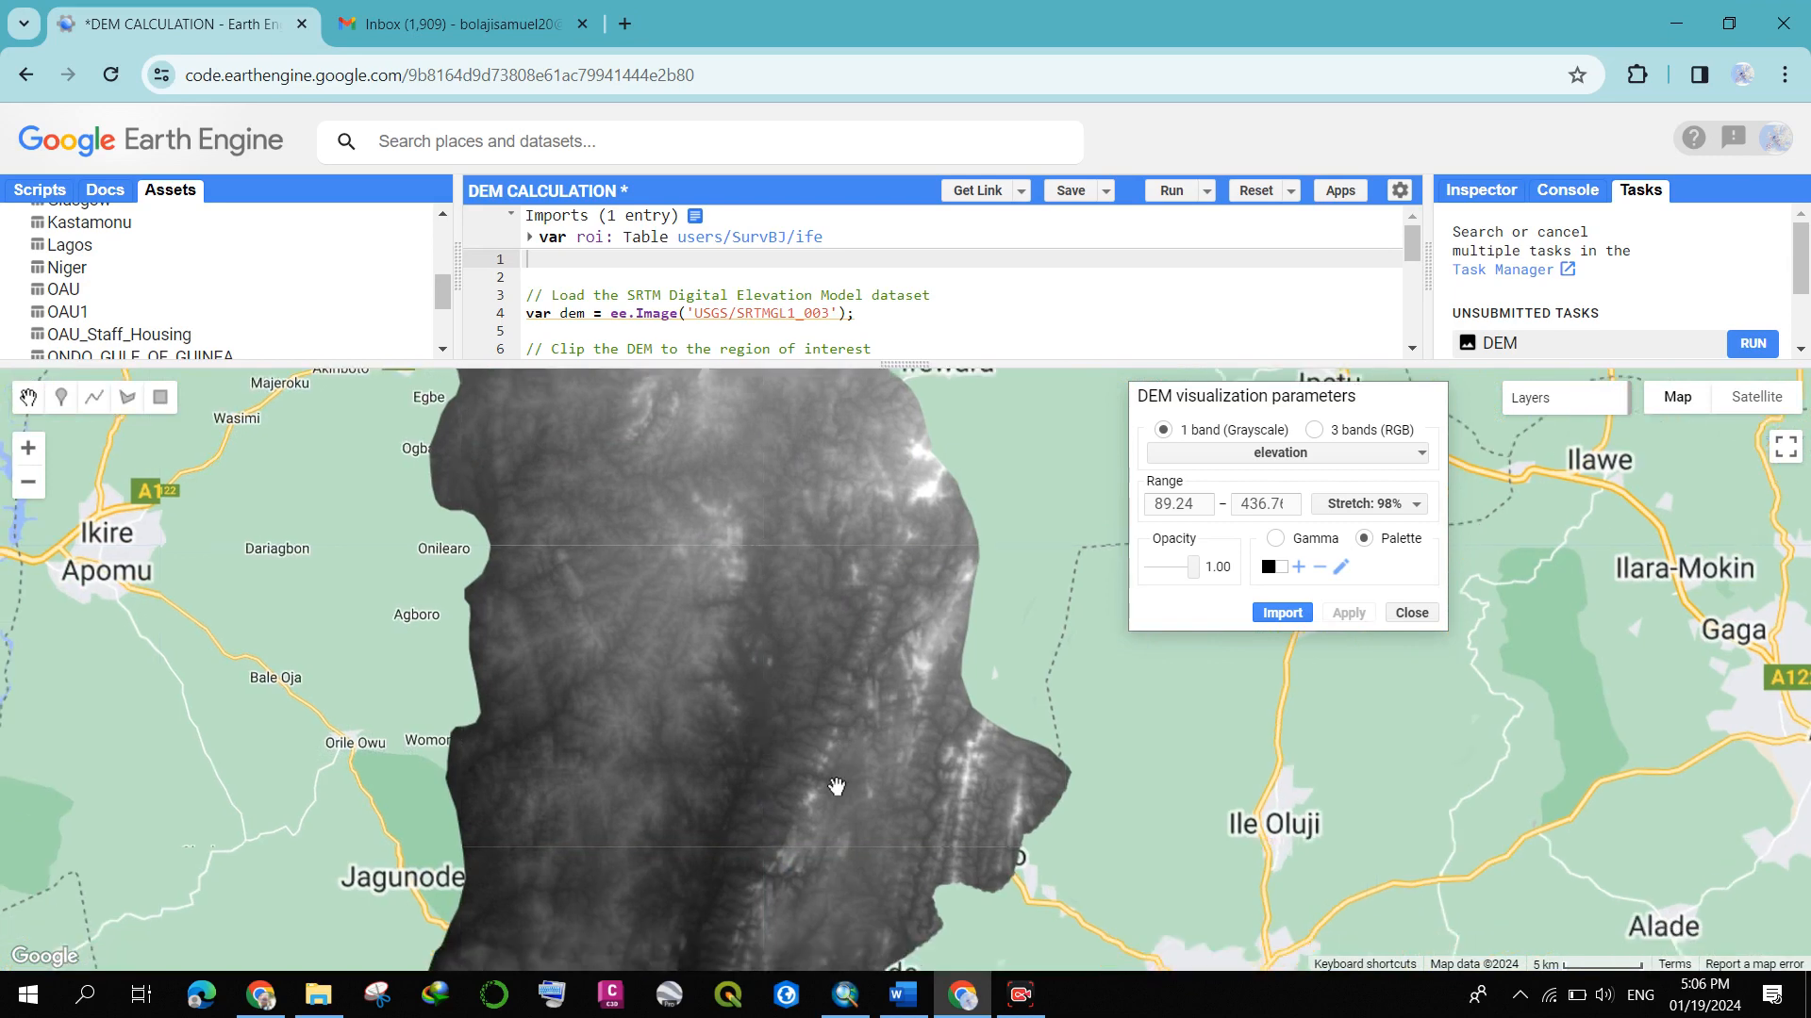
scroll(709, 835, up, 1)
drag(708, 837, 708, 685)
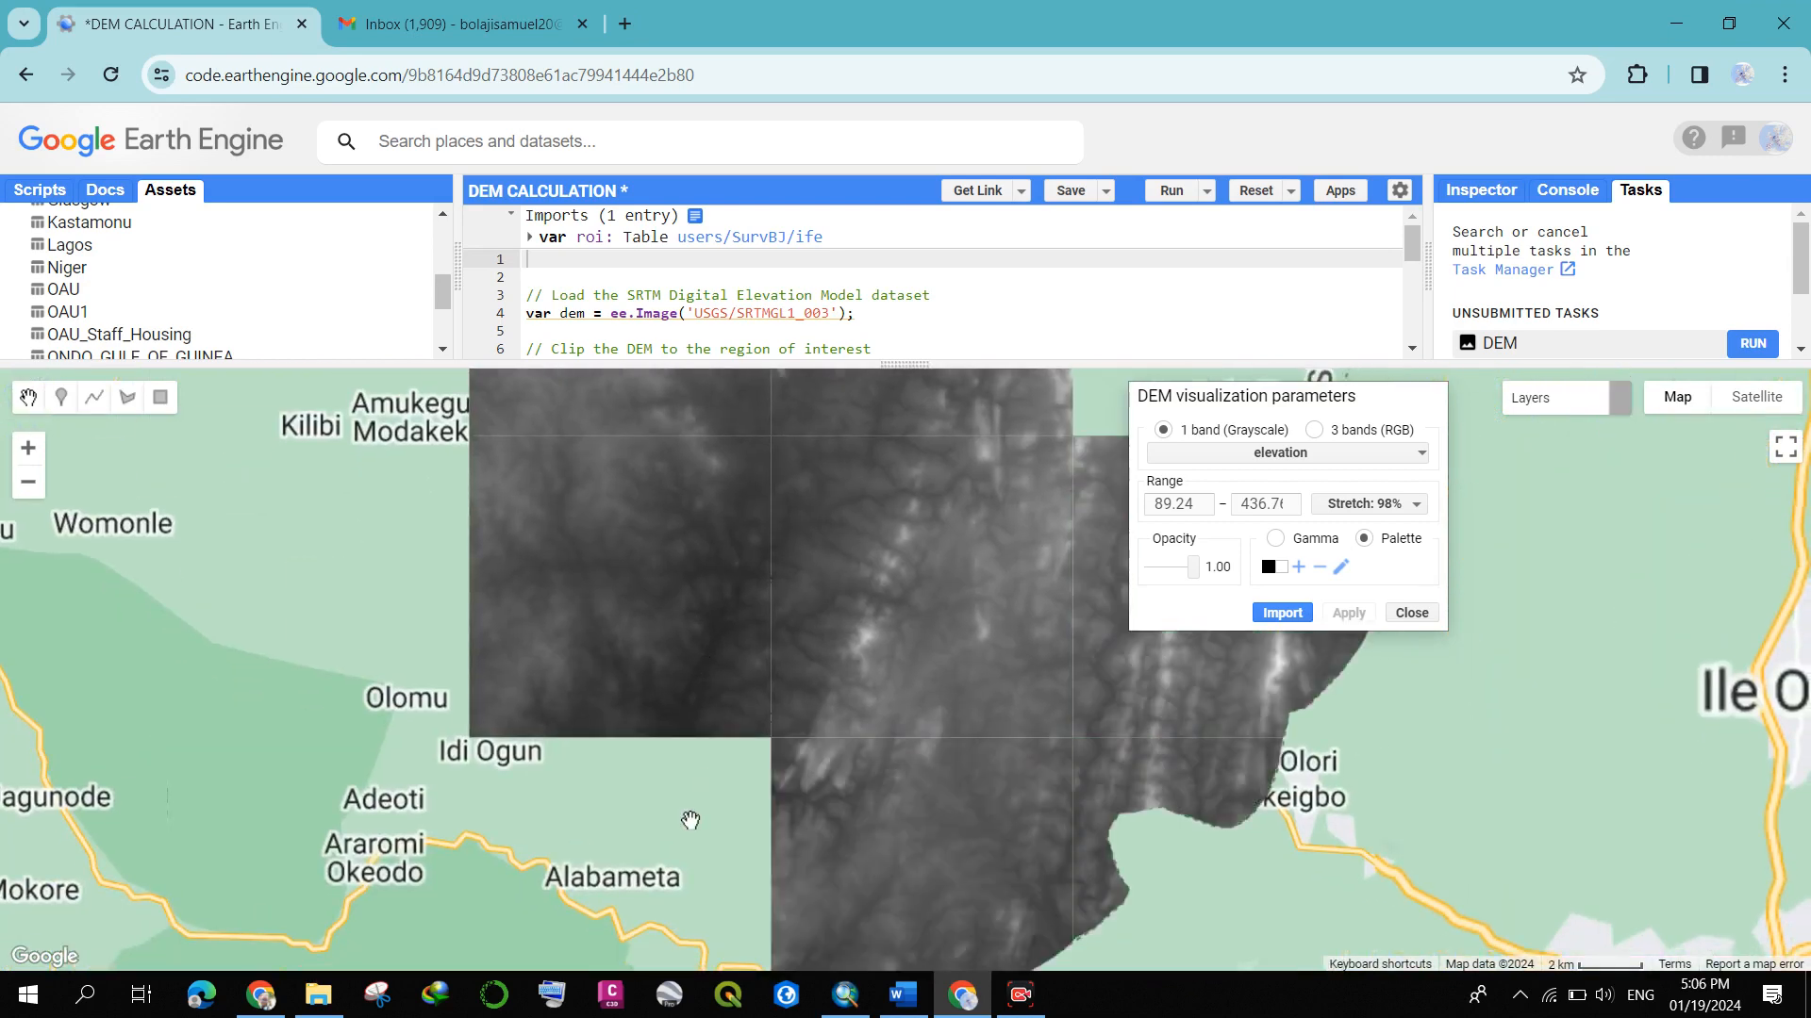
scroll(683, 796, down, 2)
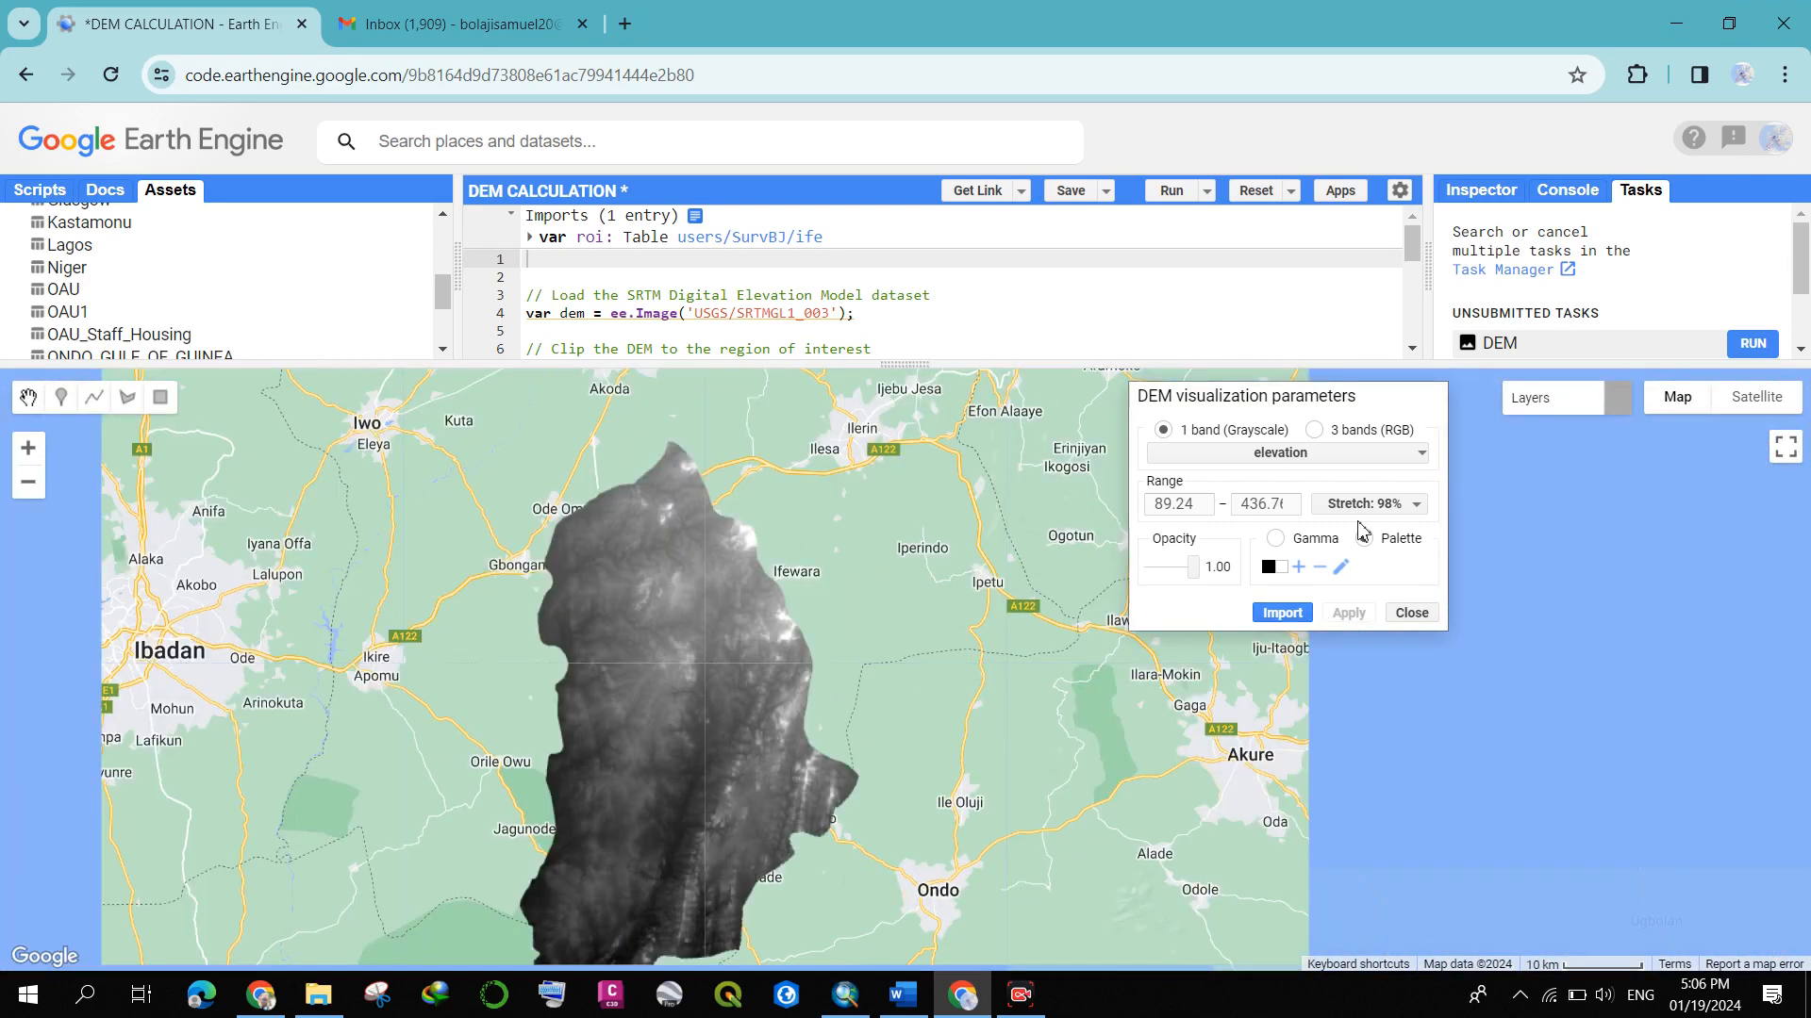
- Set the DEM layer's range stretch to 100% and inspect the rendering over the region
click(1368, 506)
click(1392, 733)
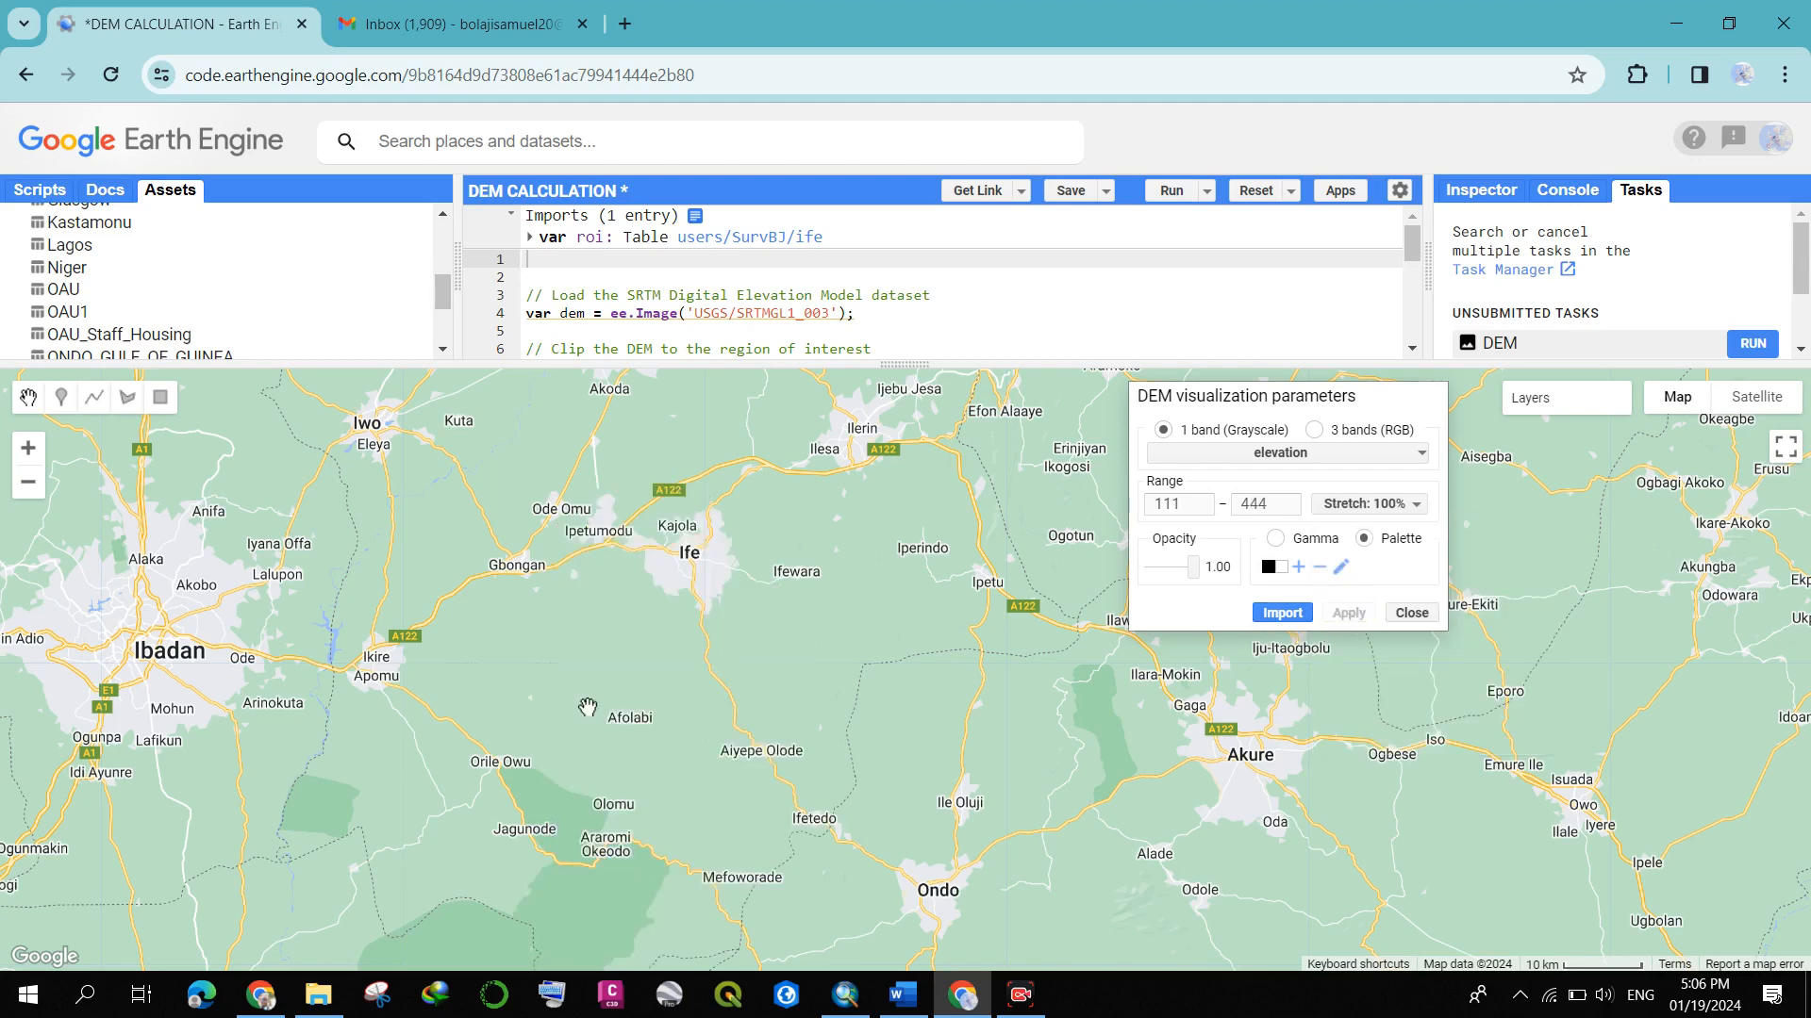
drag(647, 756, 679, 650)
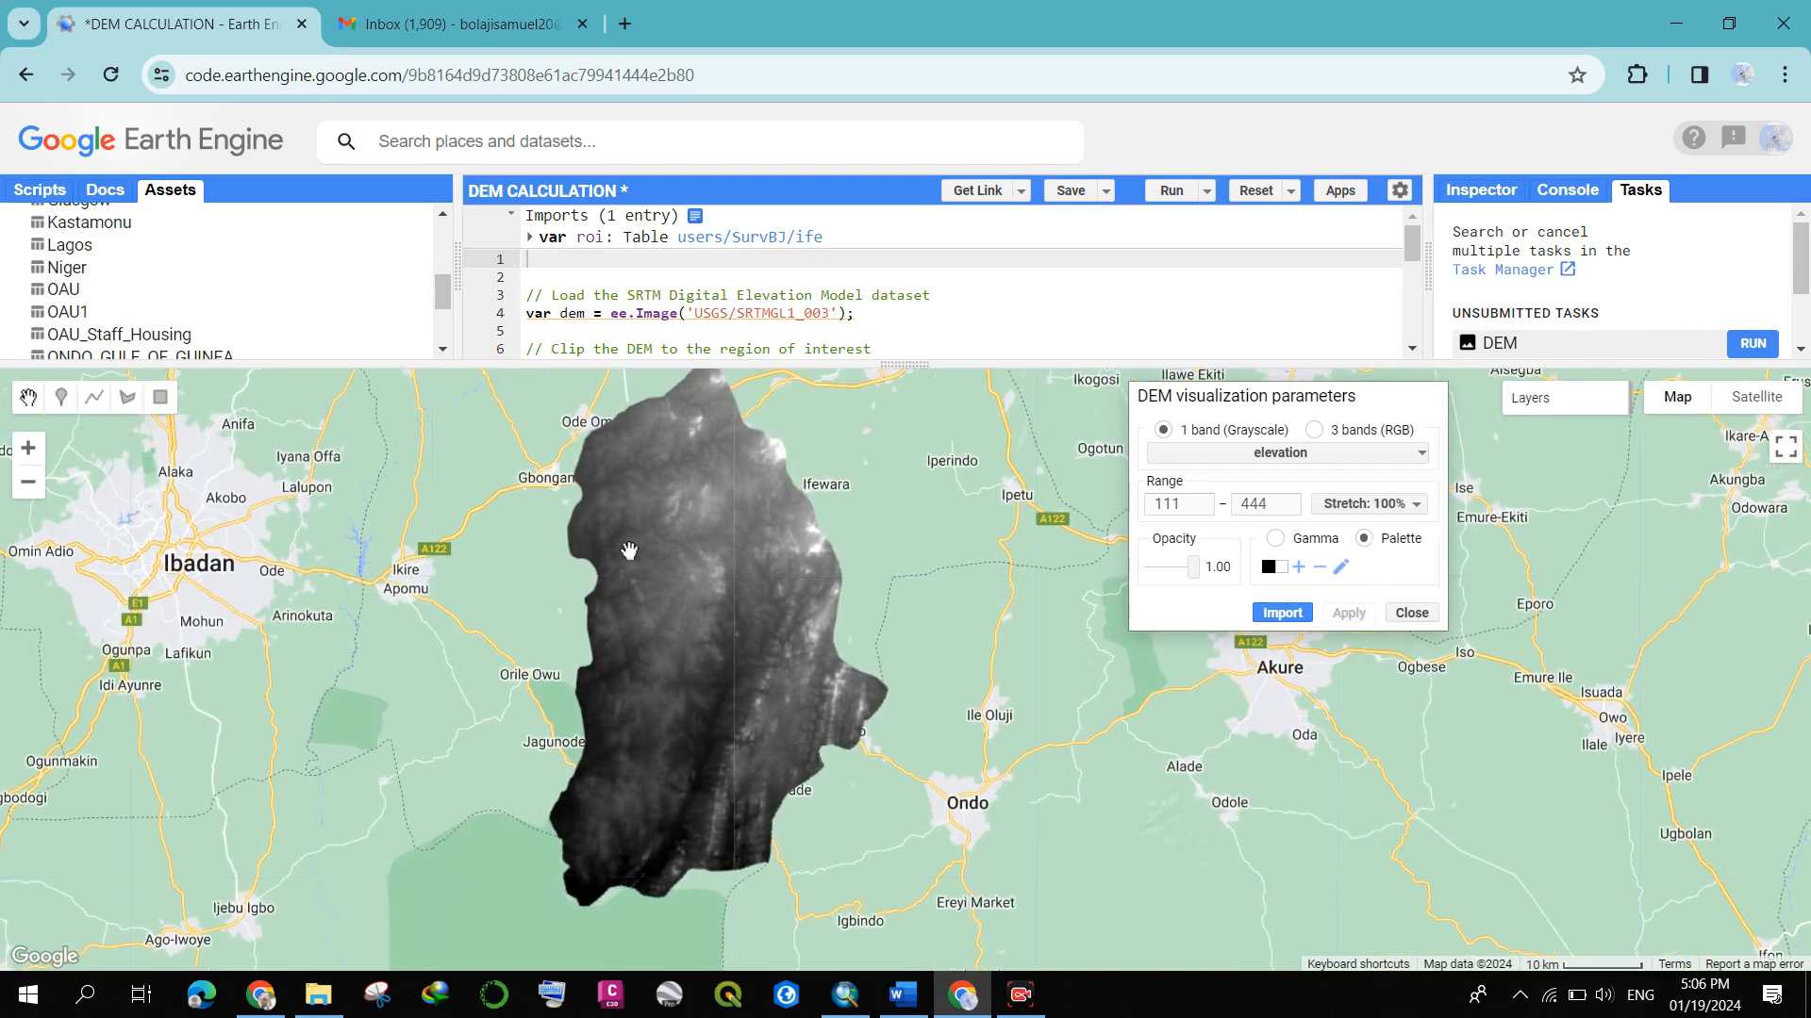
scroll(687, 521, down, 2)
scroll(686, 522, up, 4)
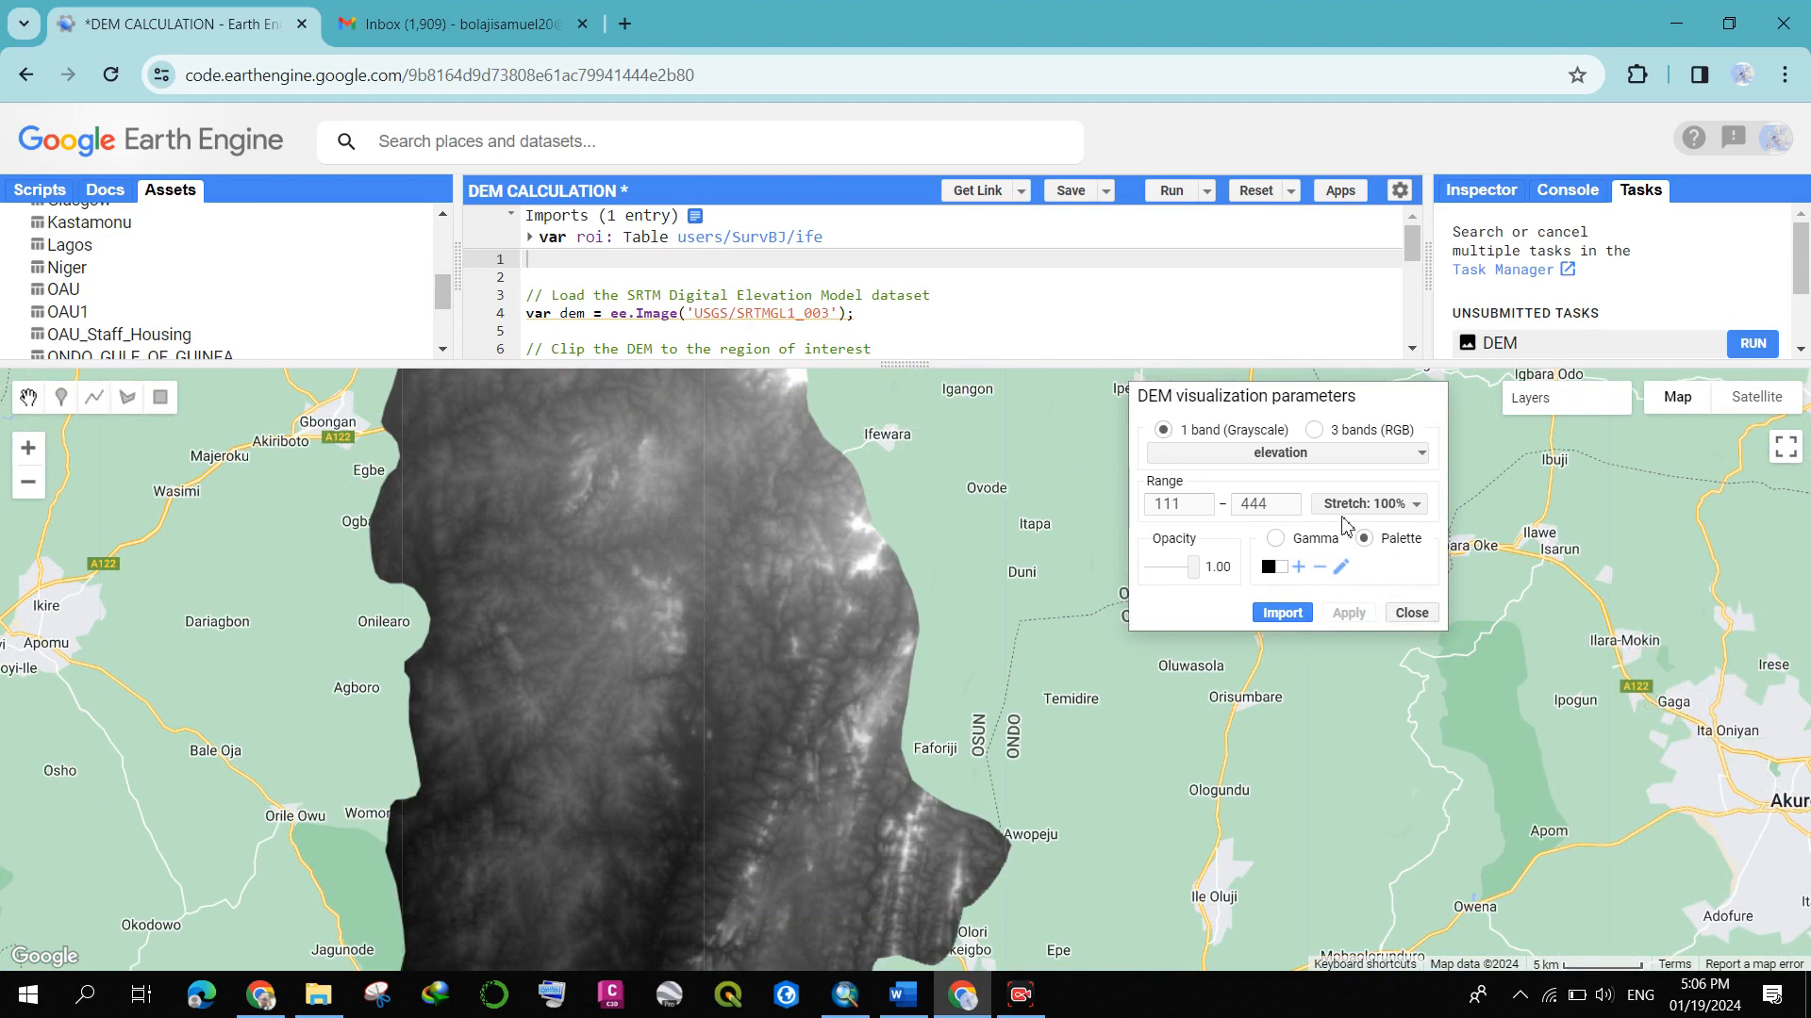
- Set the DEM layer's range back to the 98% stretch and close its visualization parameters
click(1383, 508)
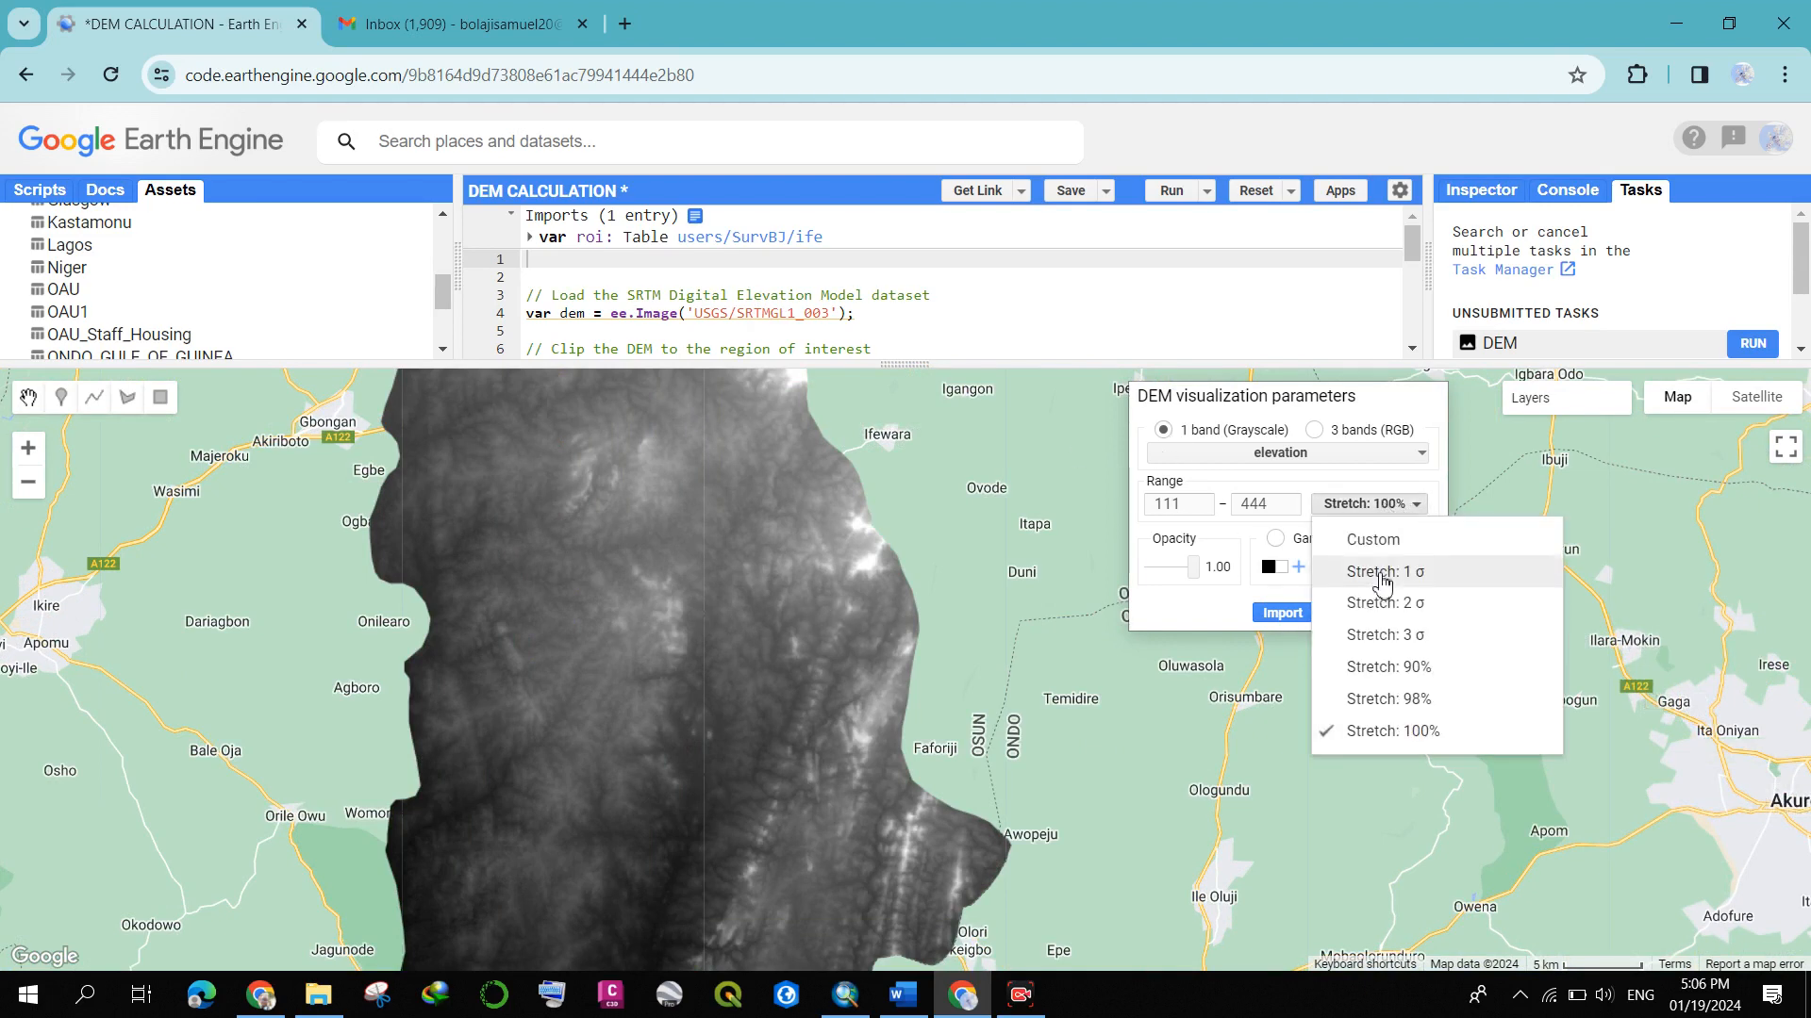
click(1363, 695)
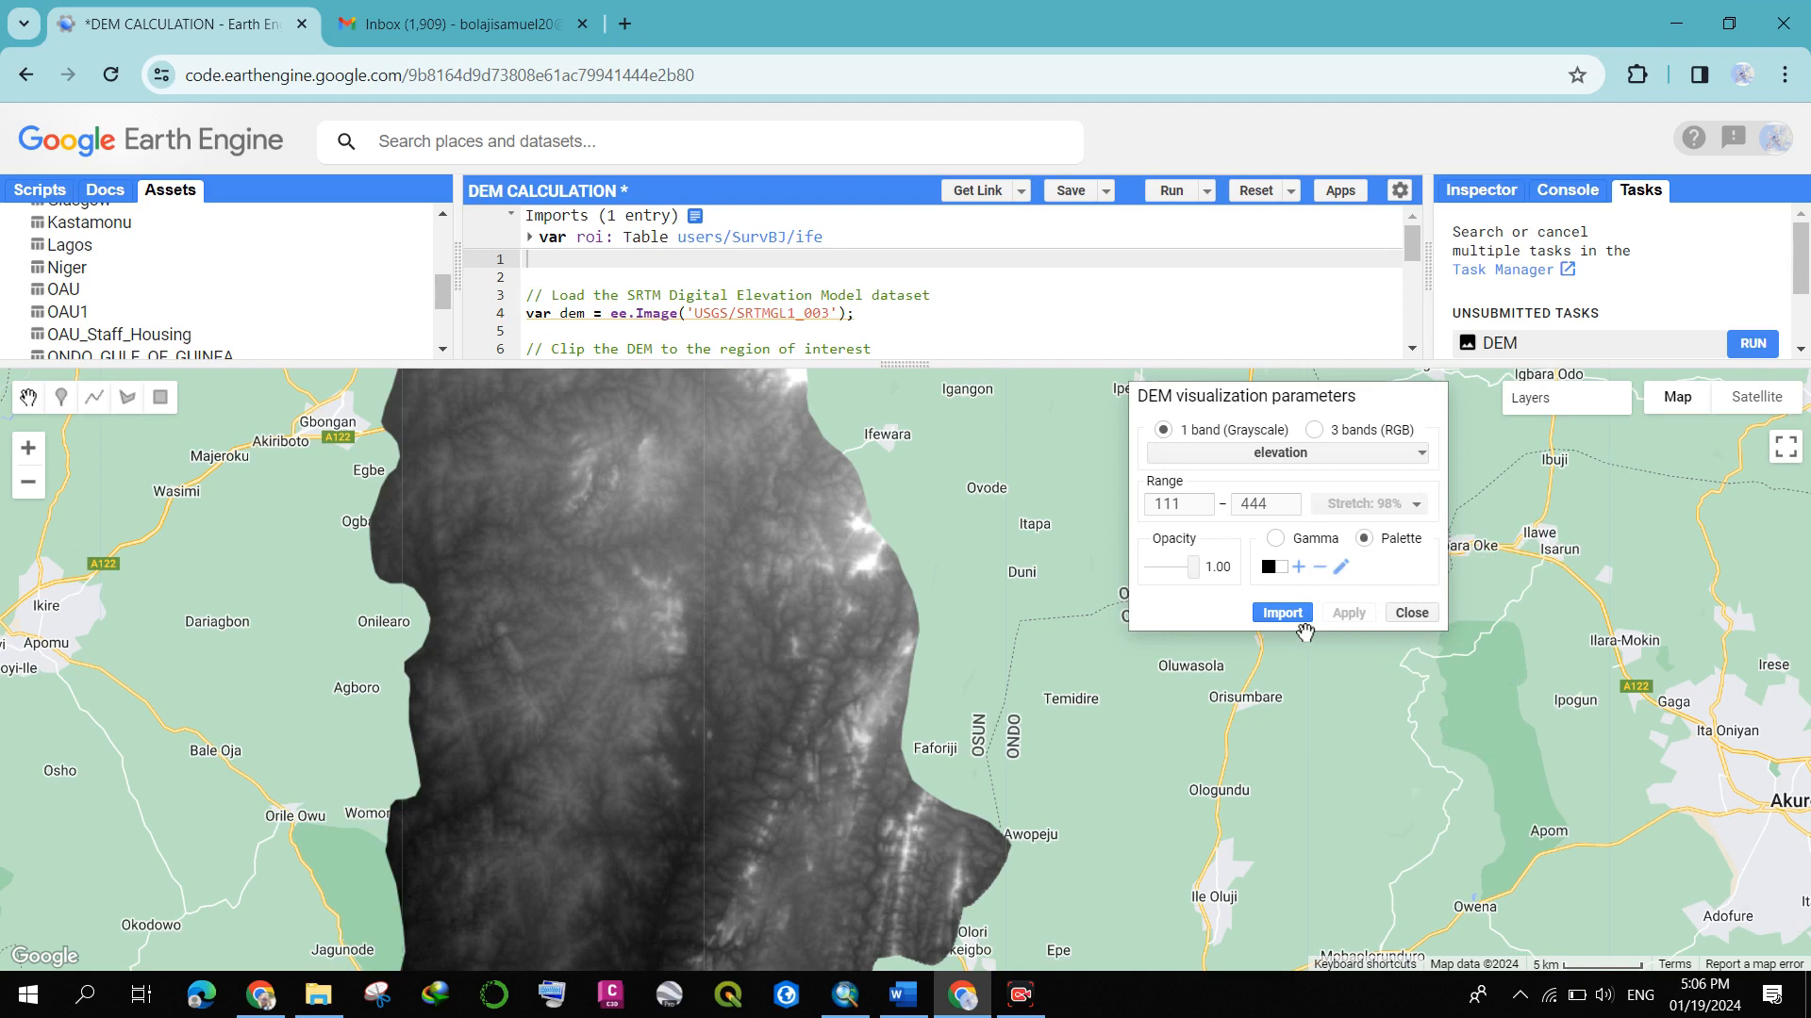
click(1419, 615)
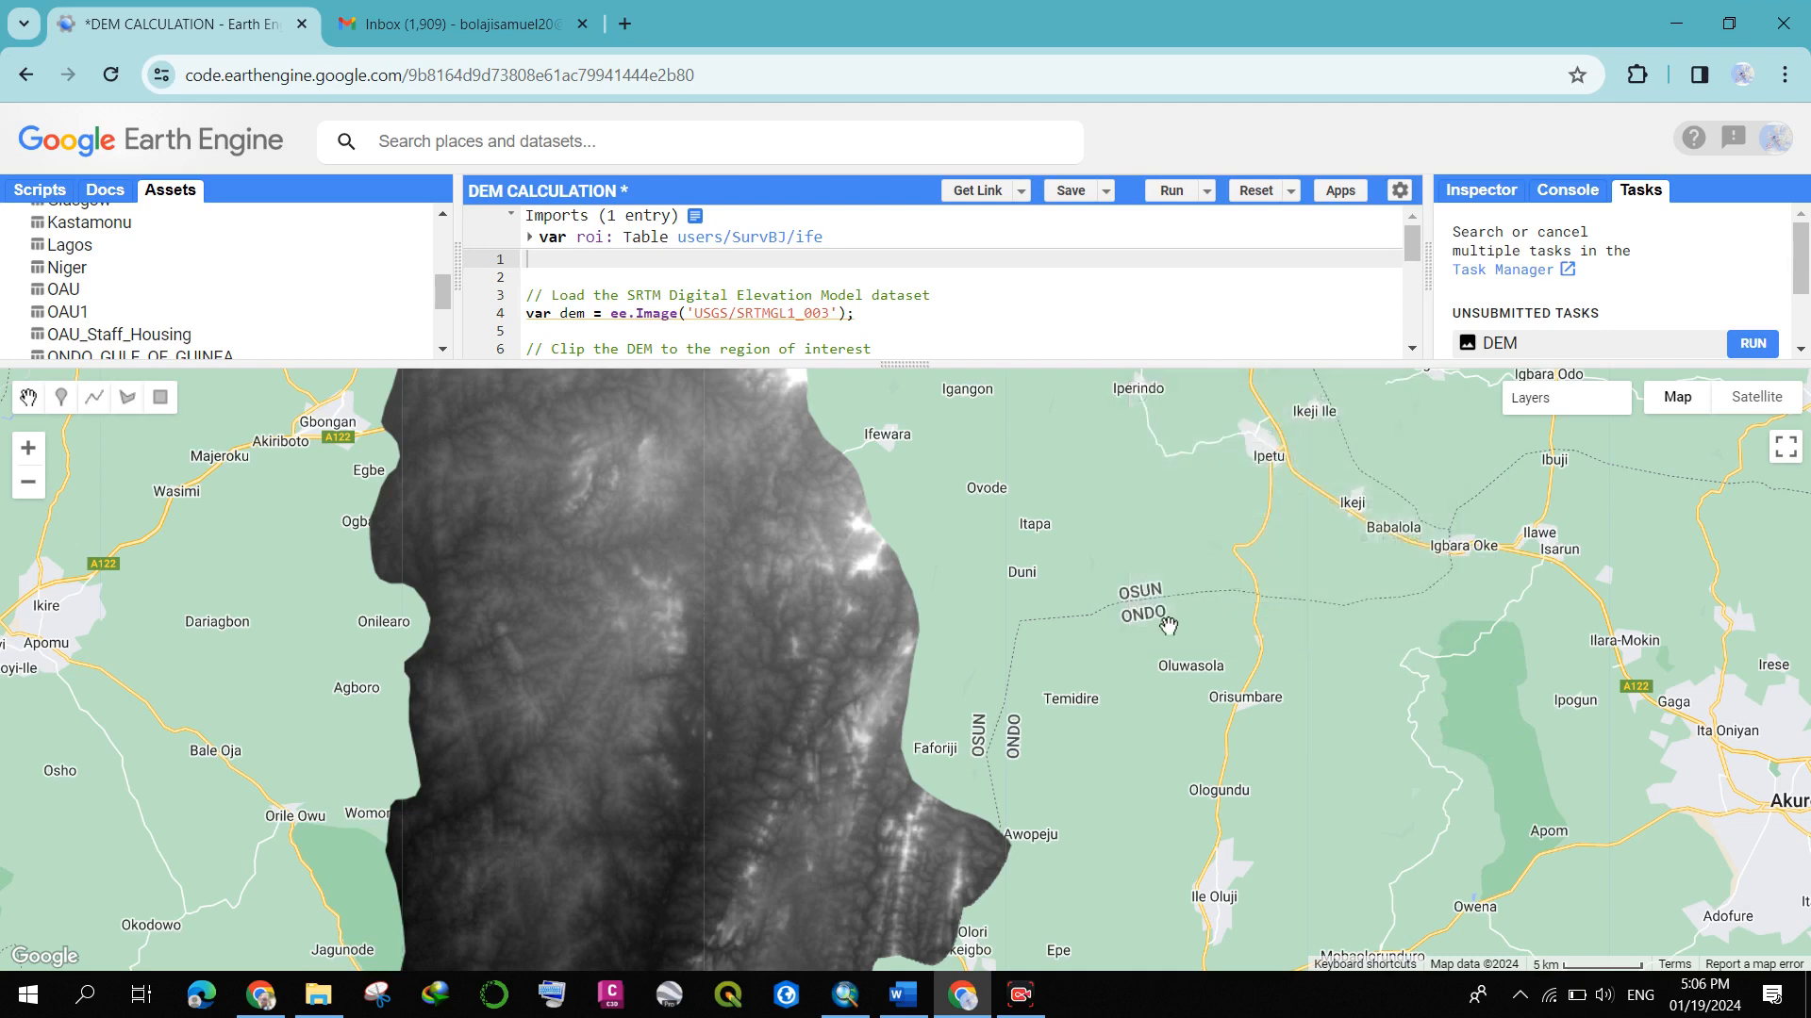
scroll(1180, 600, up, 1)
scroll(1169, 613, down, 2)
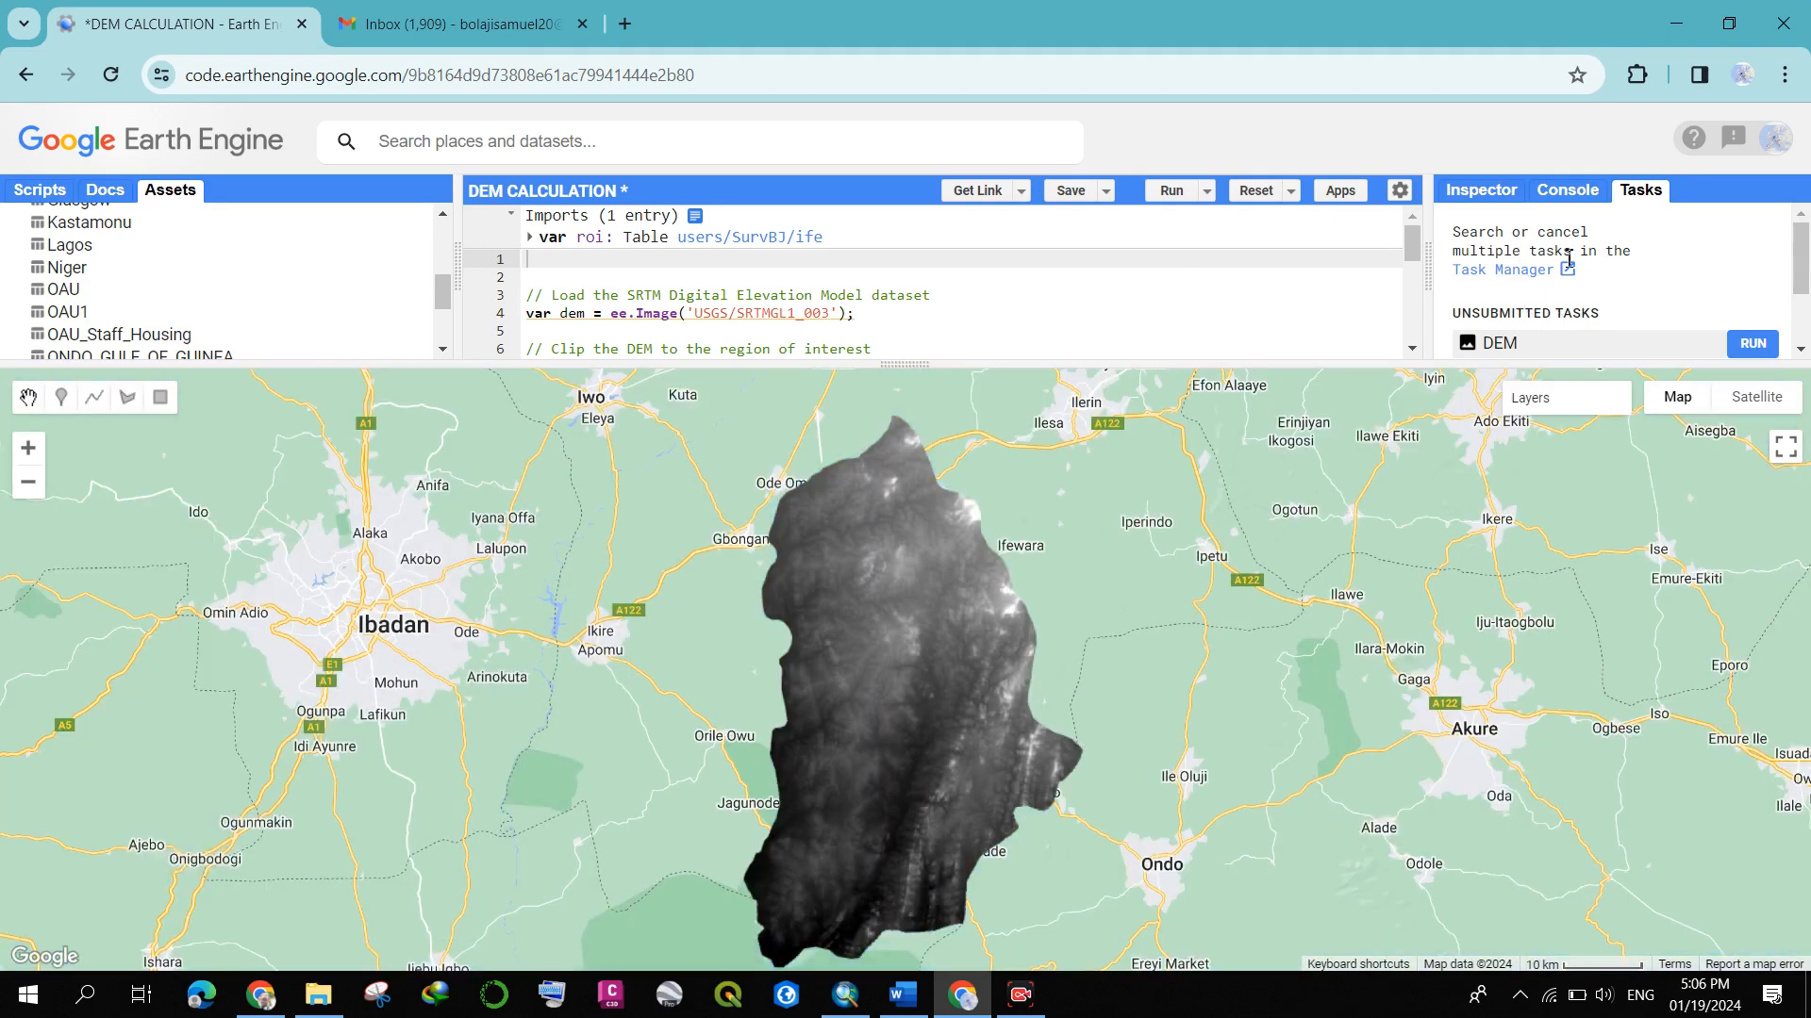
click(1501, 196)
click(1546, 196)
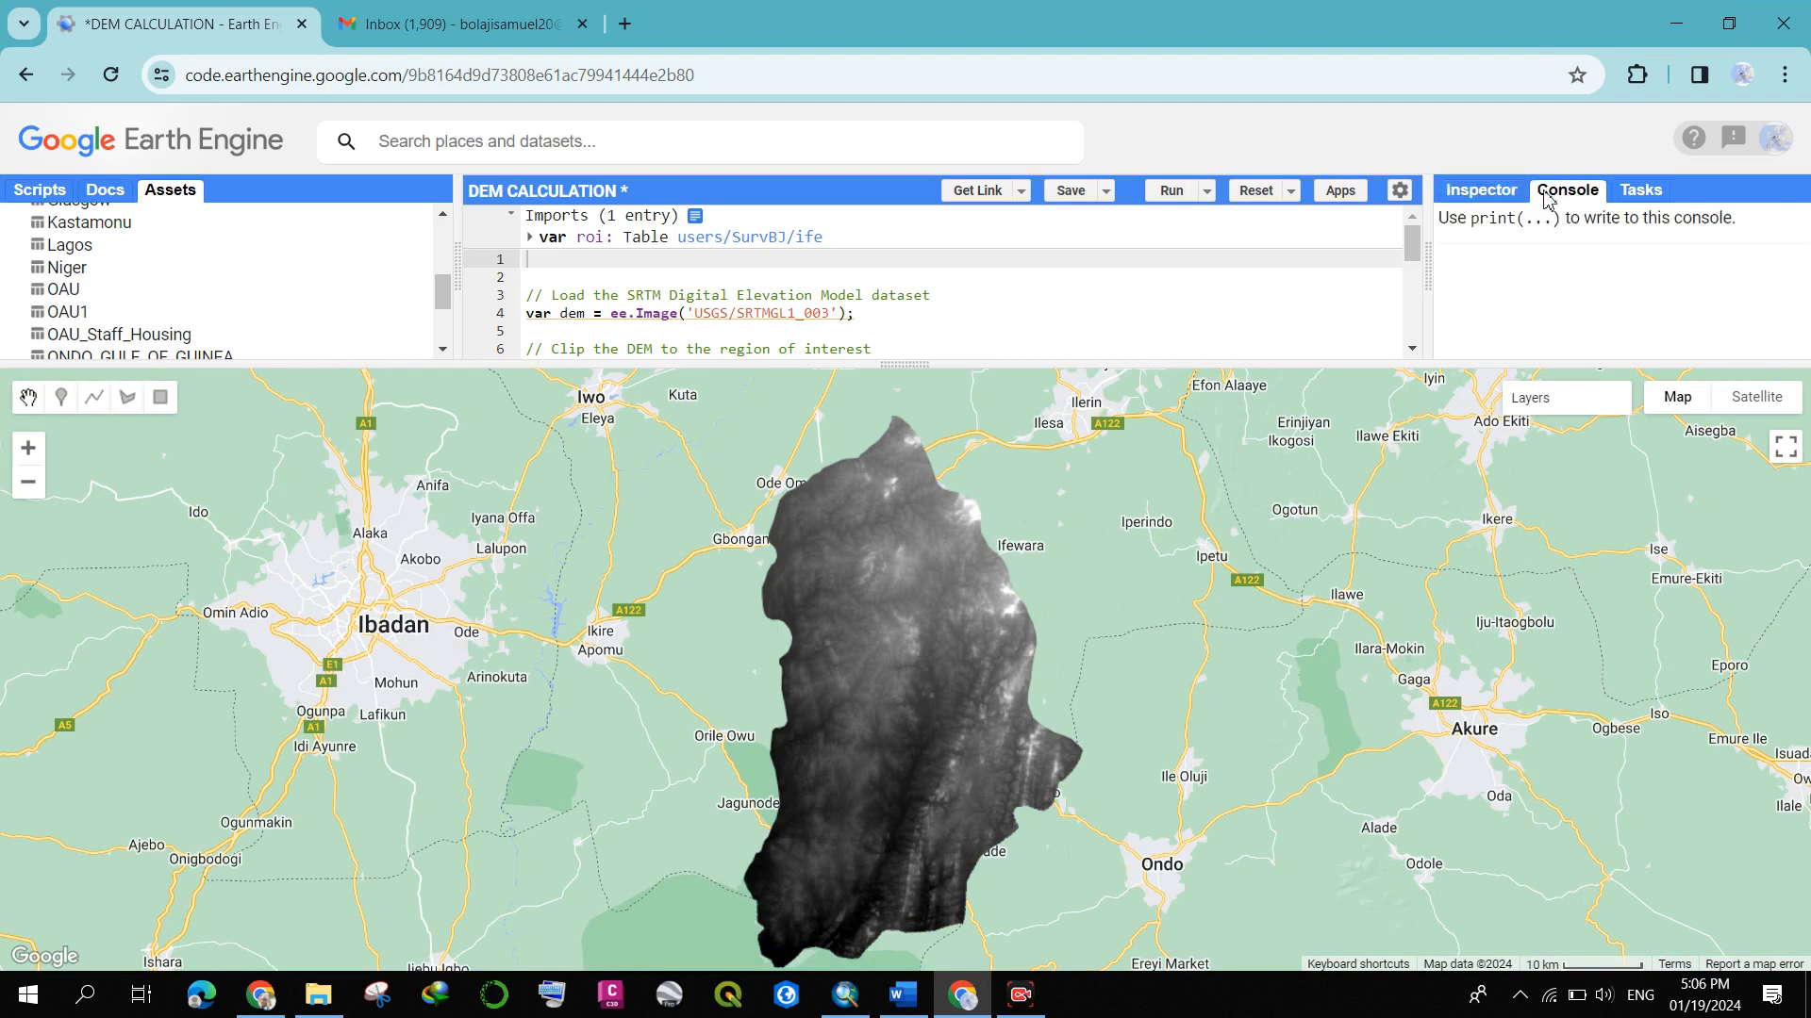
click(1642, 193)
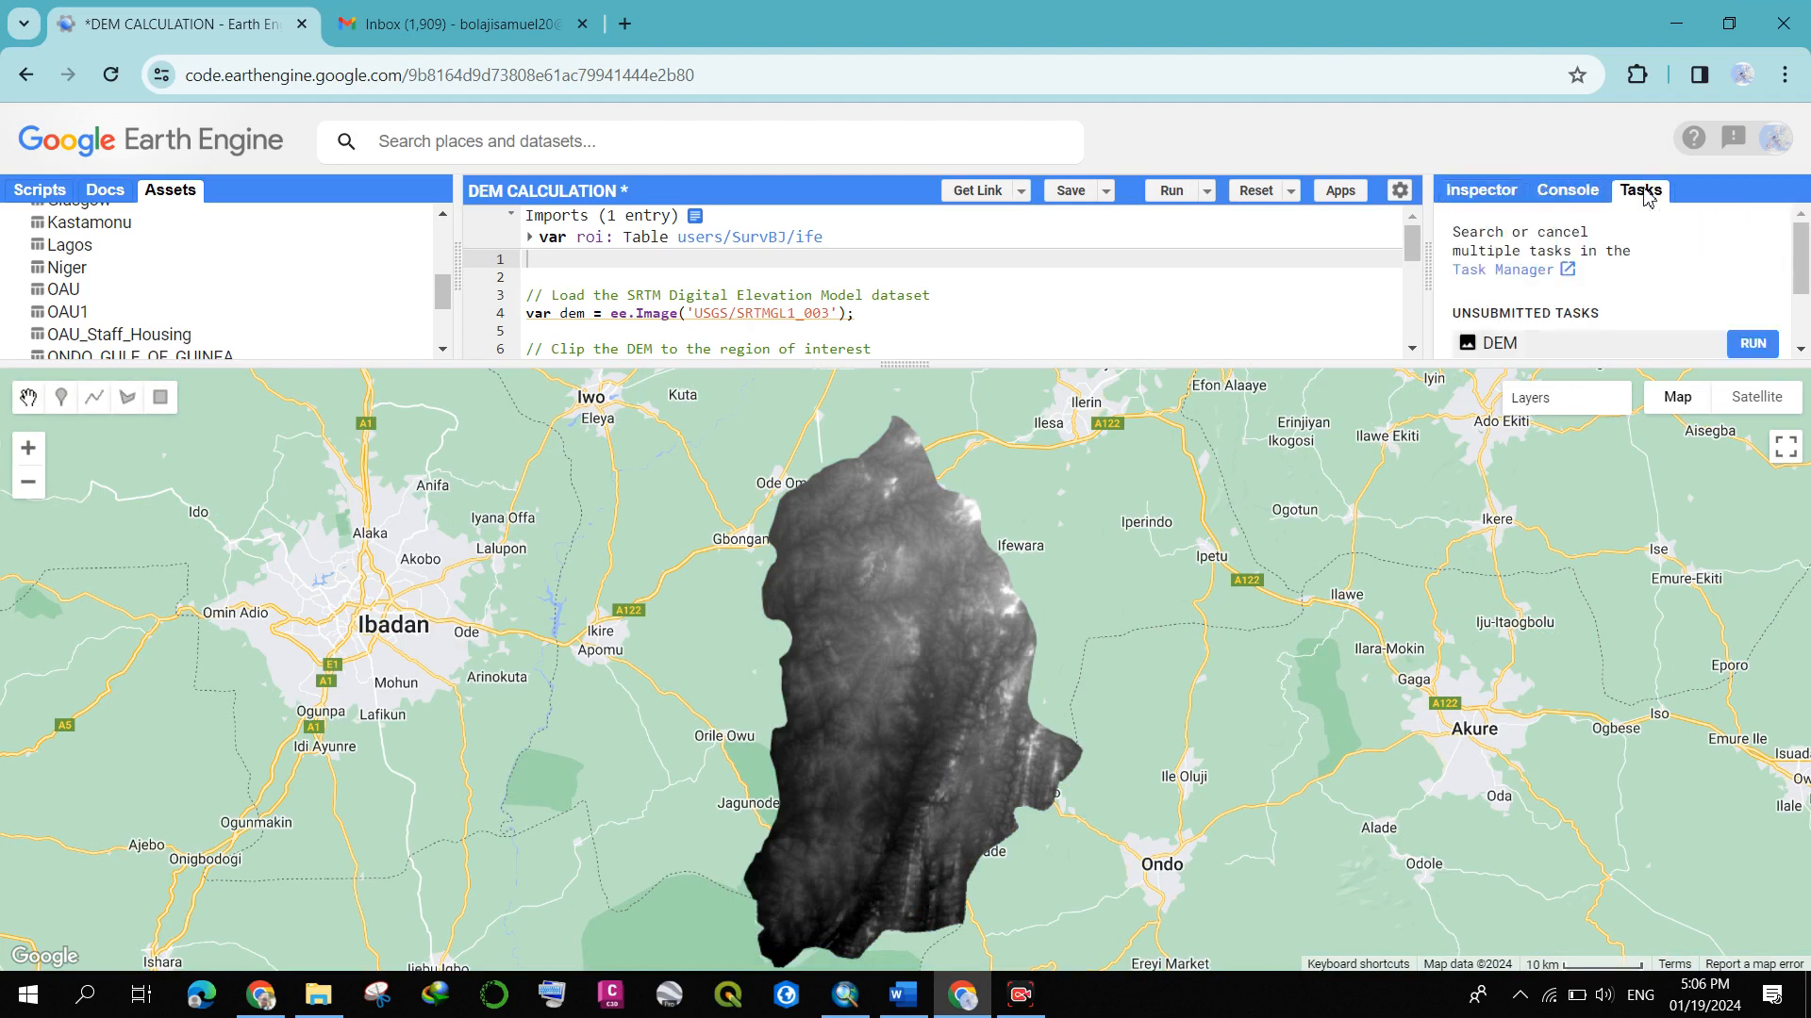
click(1487, 195)
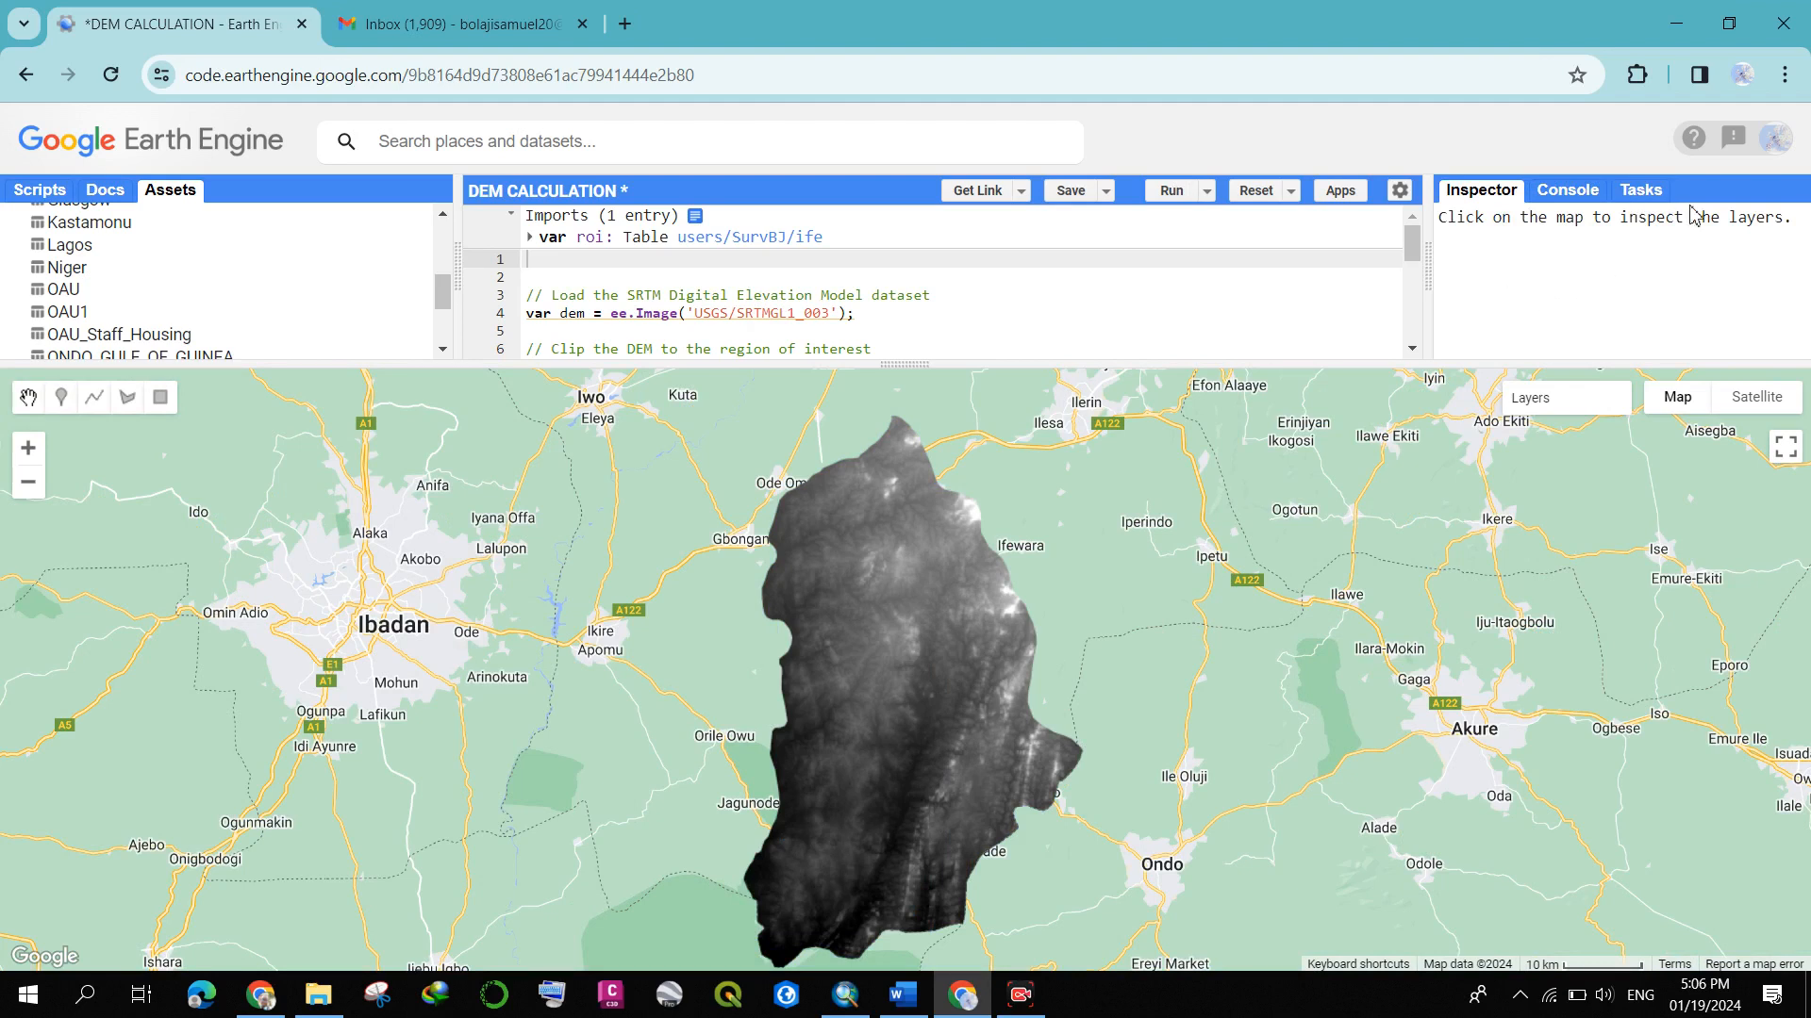
click(1566, 191)
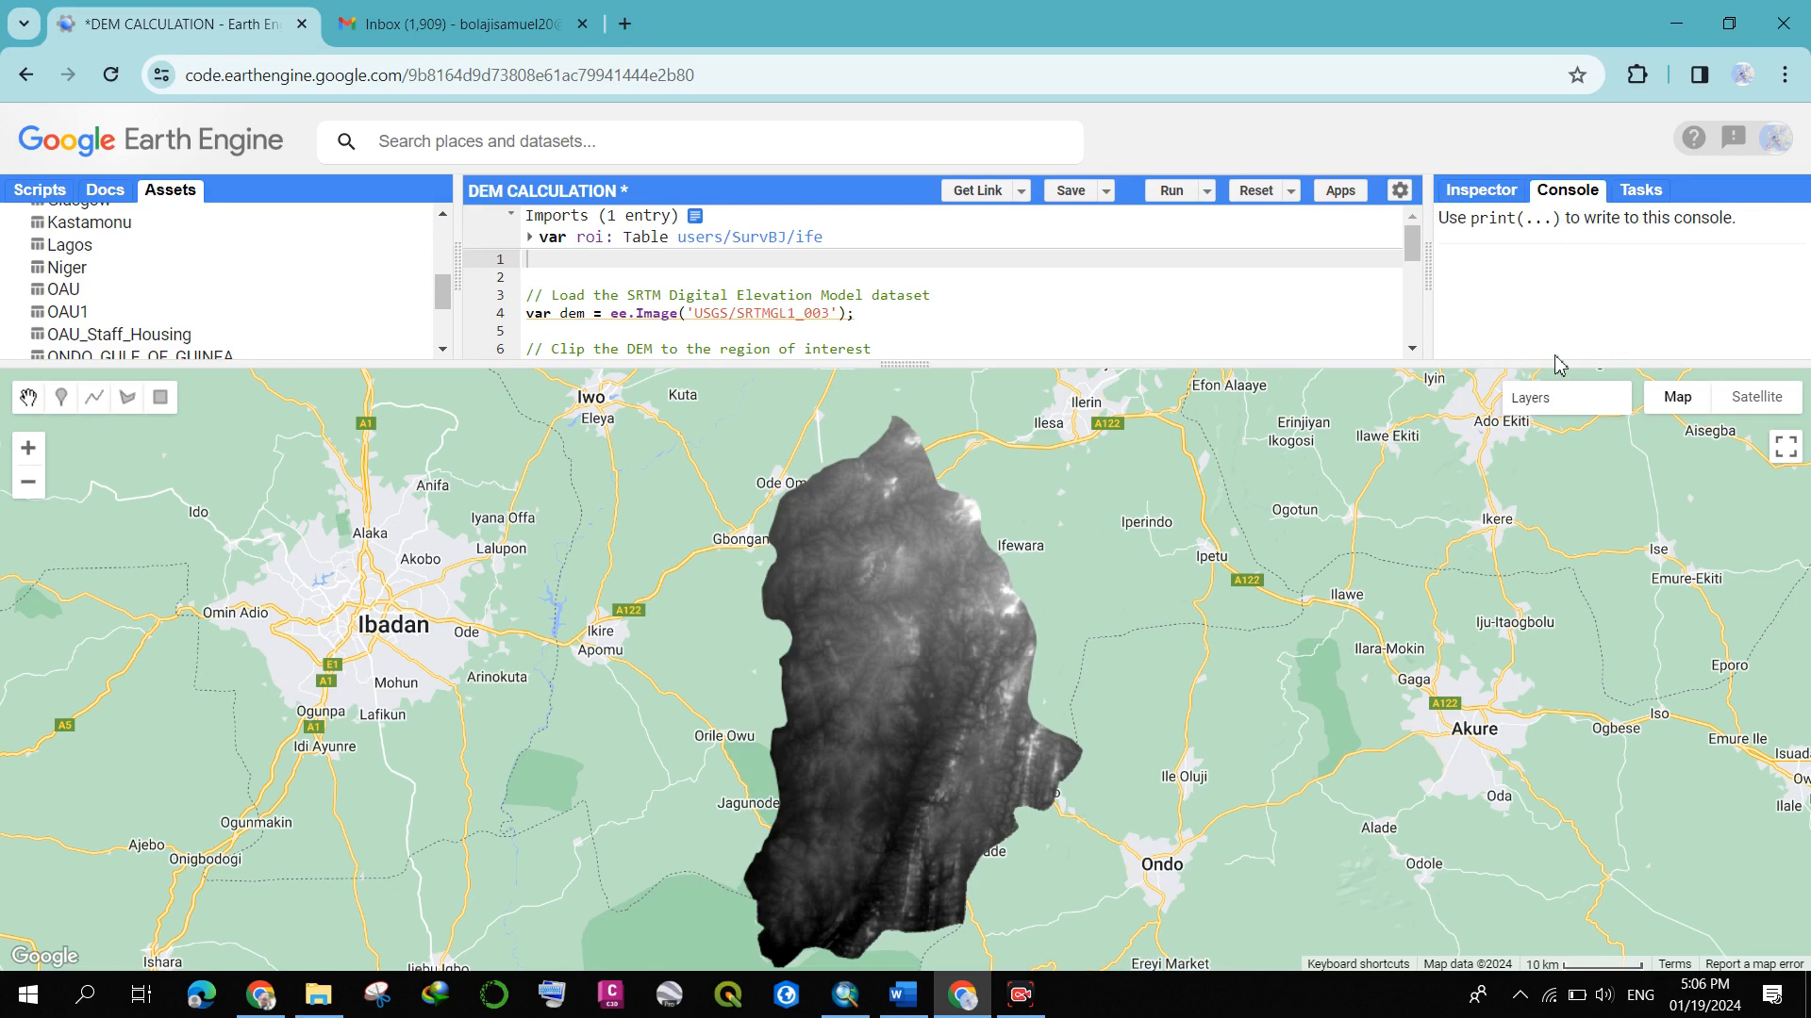
- Open the unsubmitted DEM image export task and set its Drive folder to ifedem
click(1657, 205)
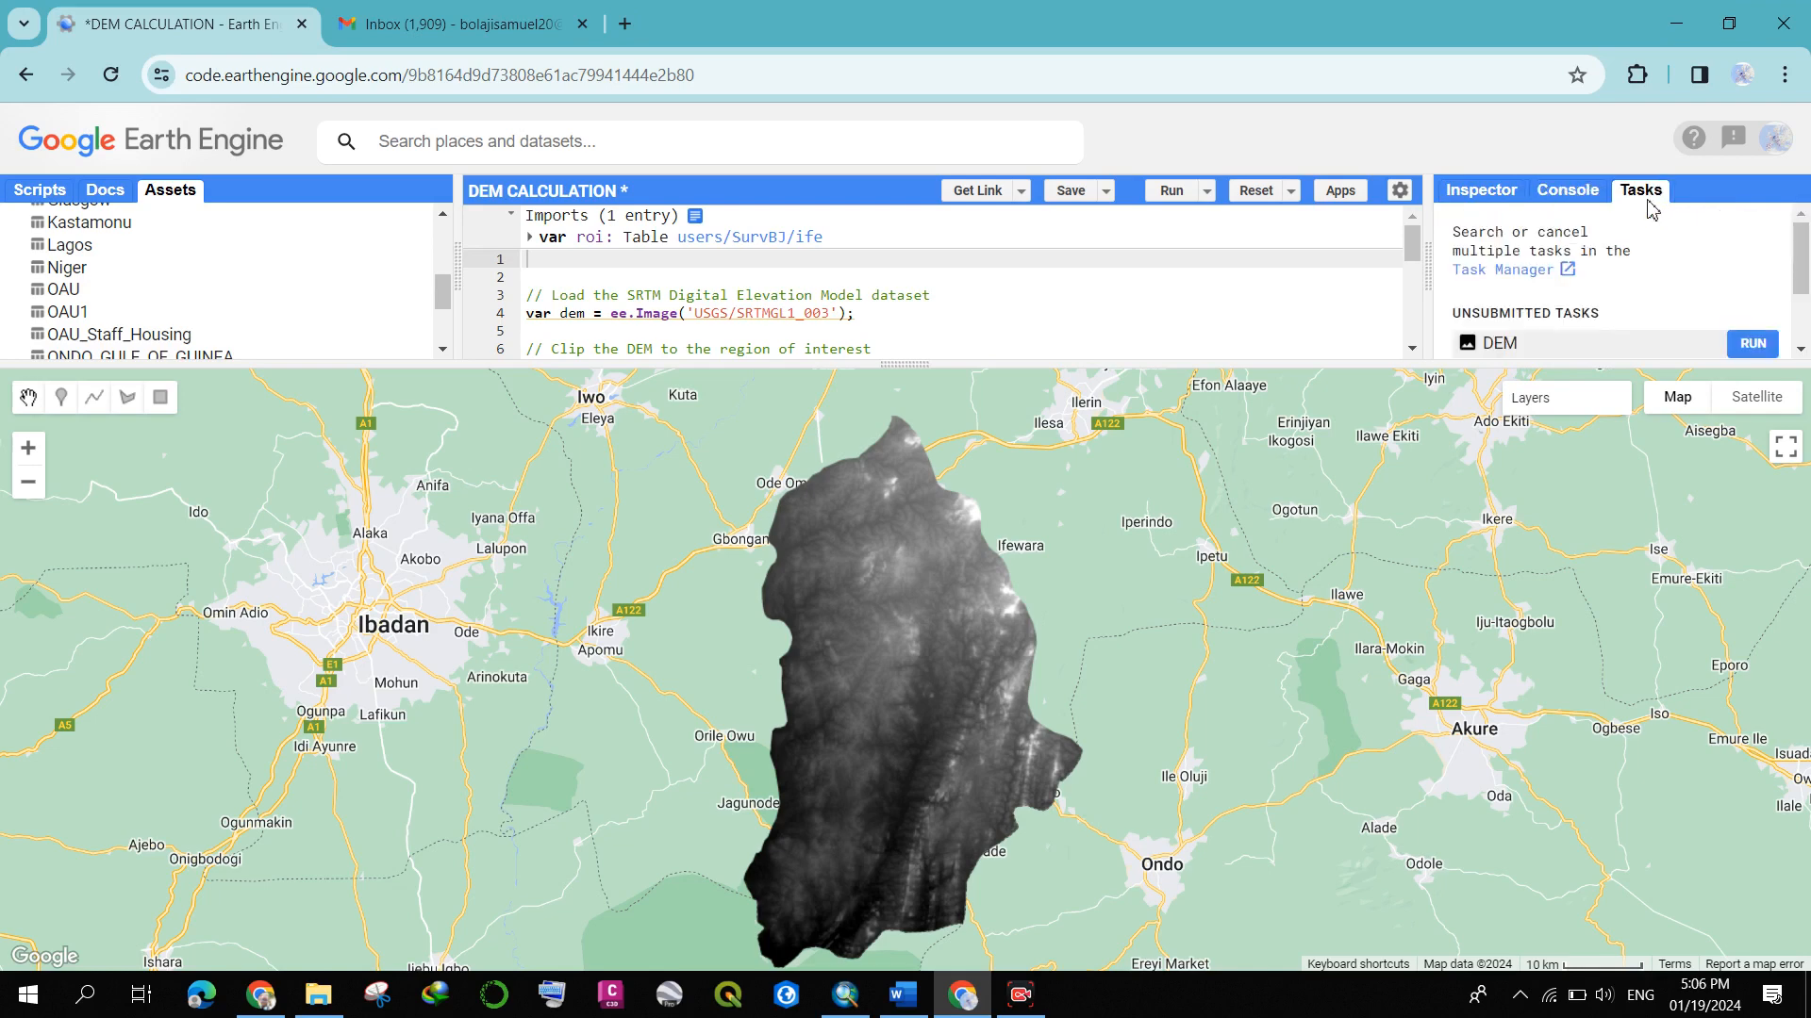
scroll(1561, 338, down, 2)
scroll(1559, 296, up, 2)
click(1753, 345)
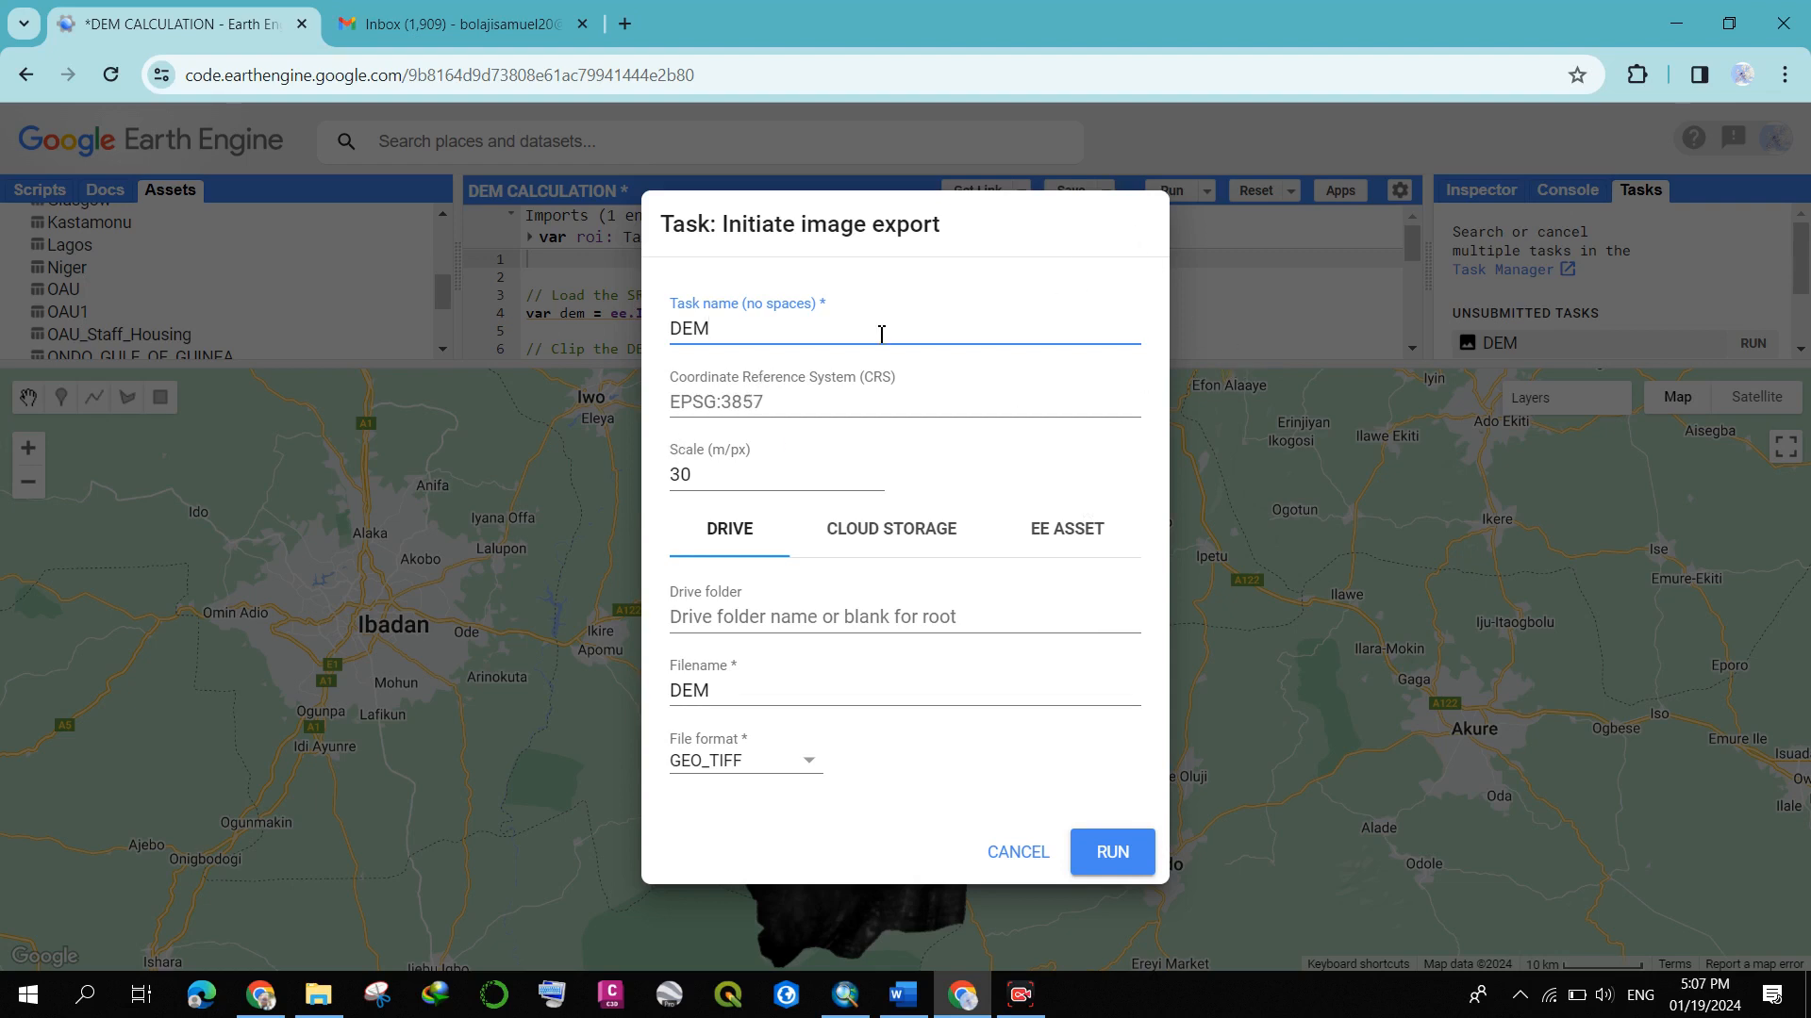
click(787, 614)
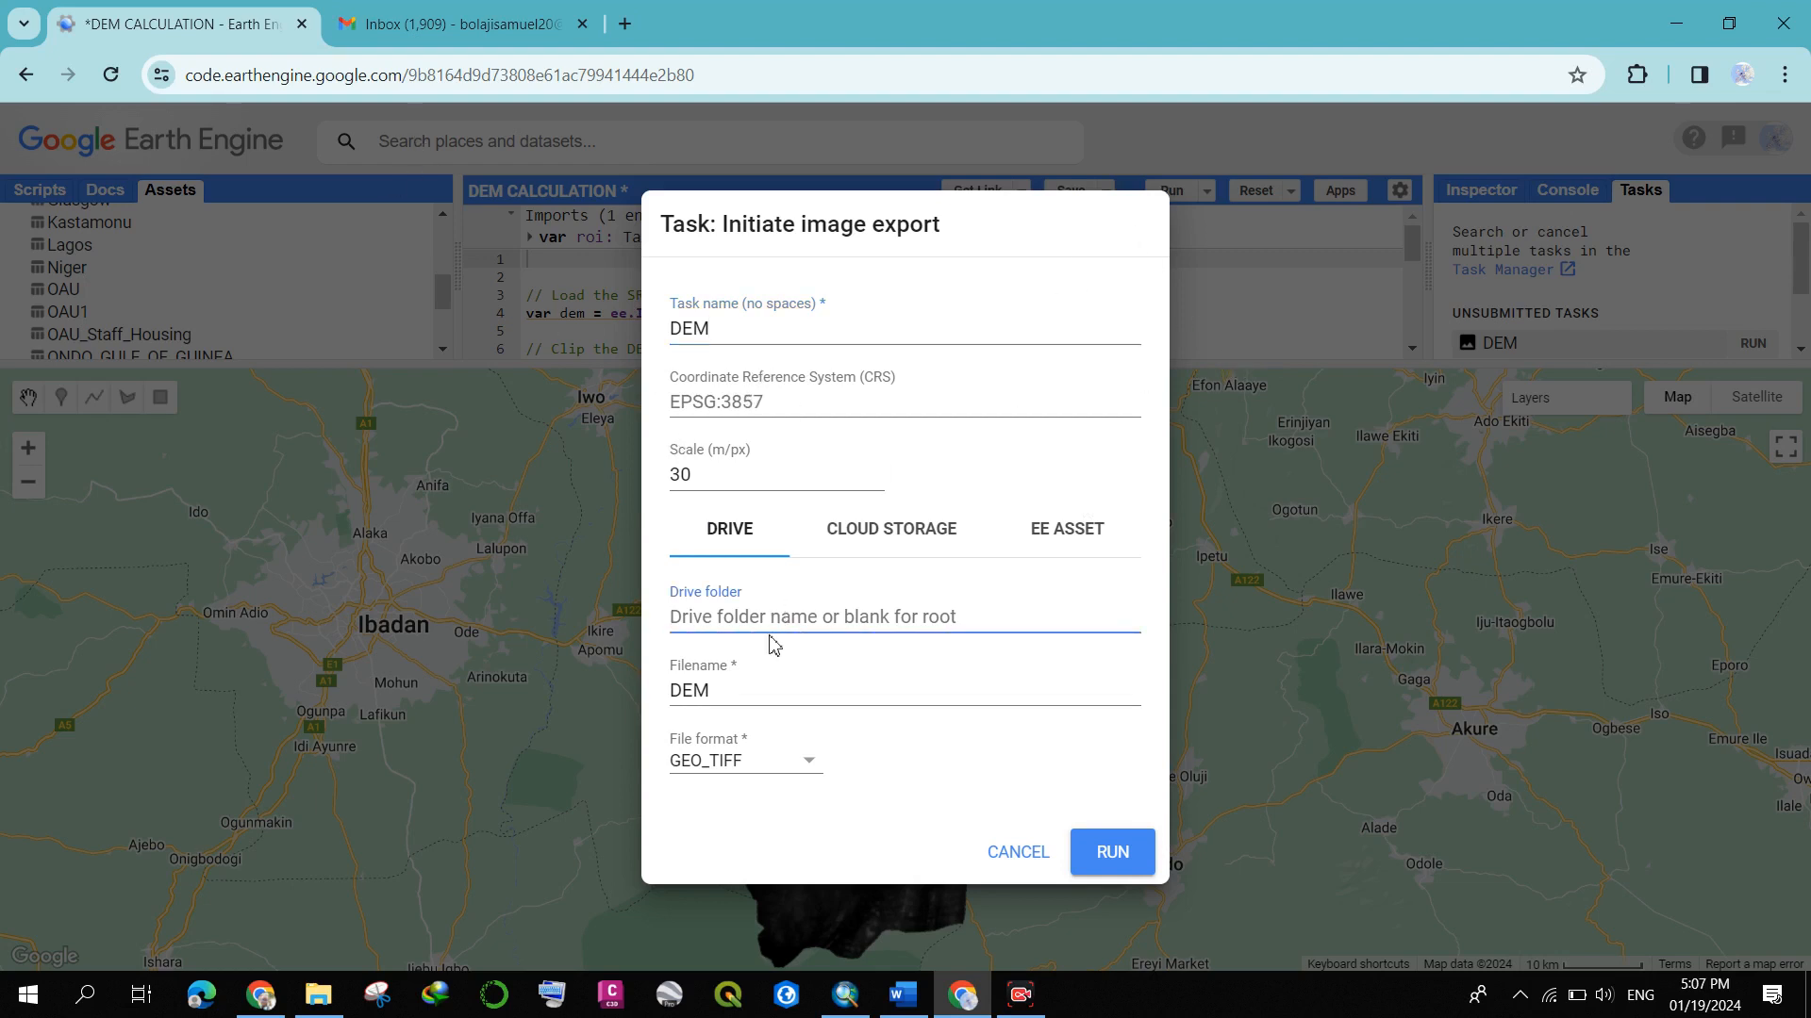
click(769, 637)
click(917, 609)
text(ifede)
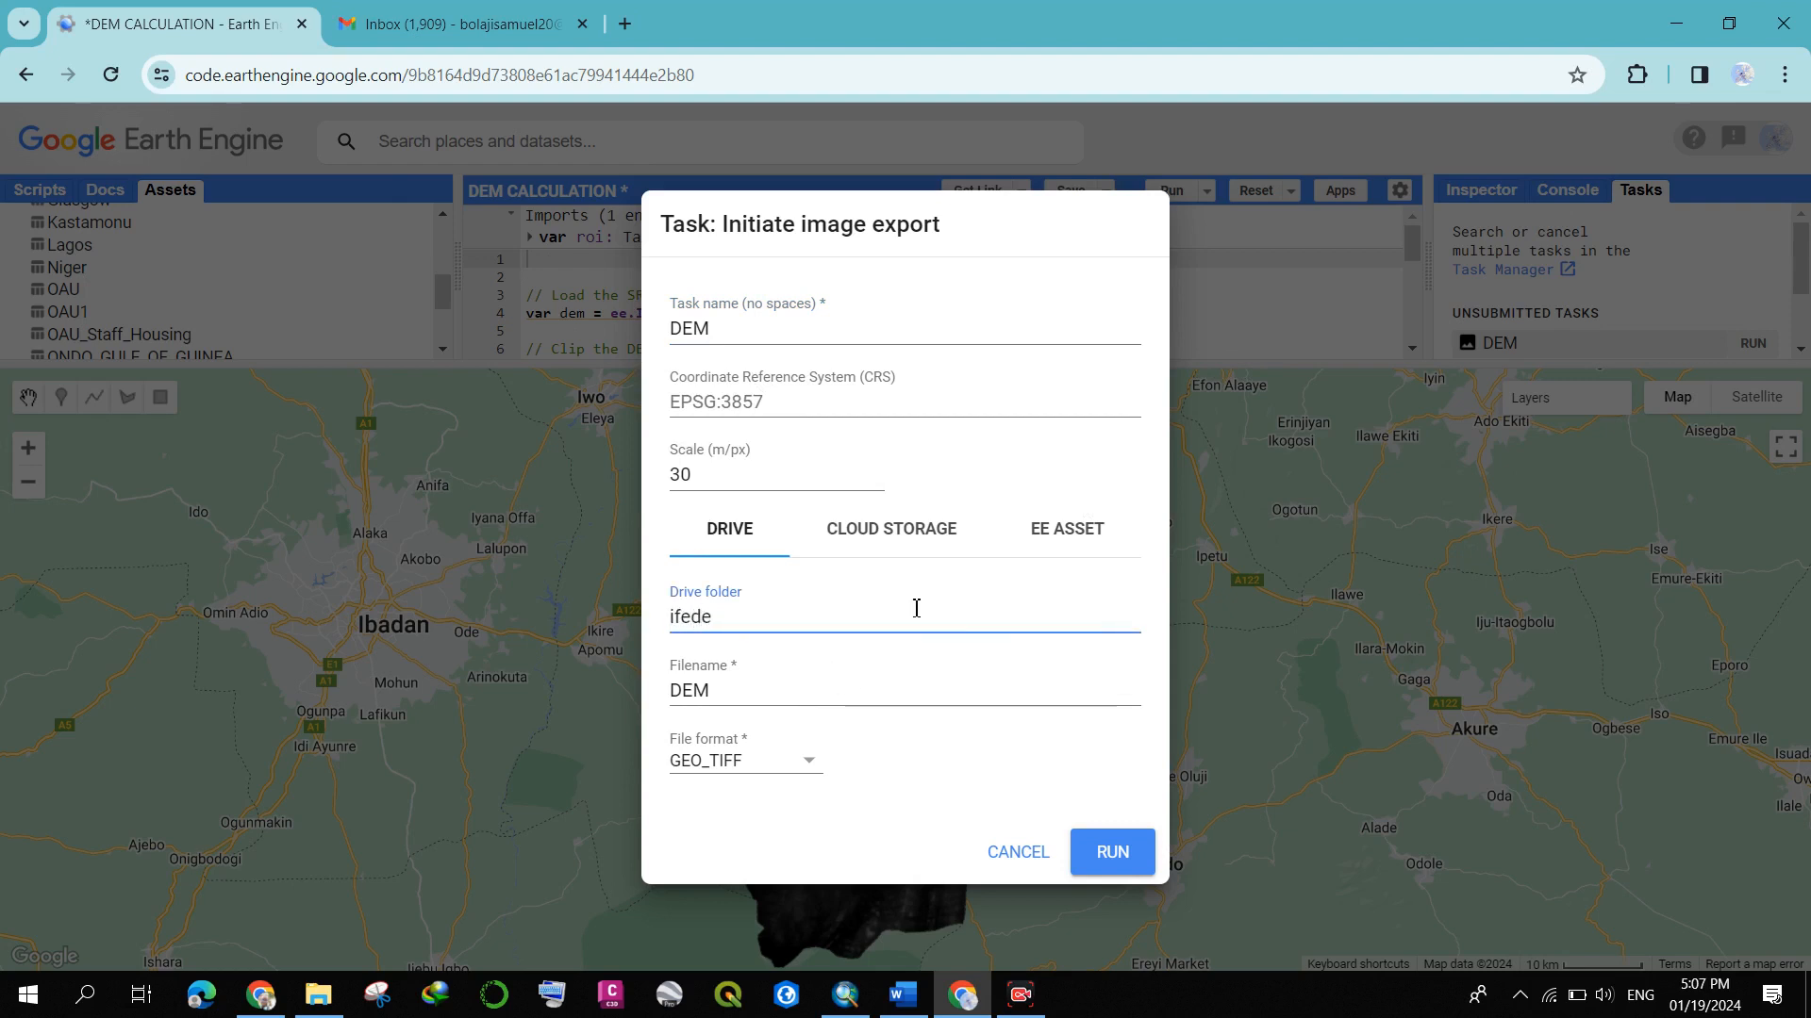
text(m)
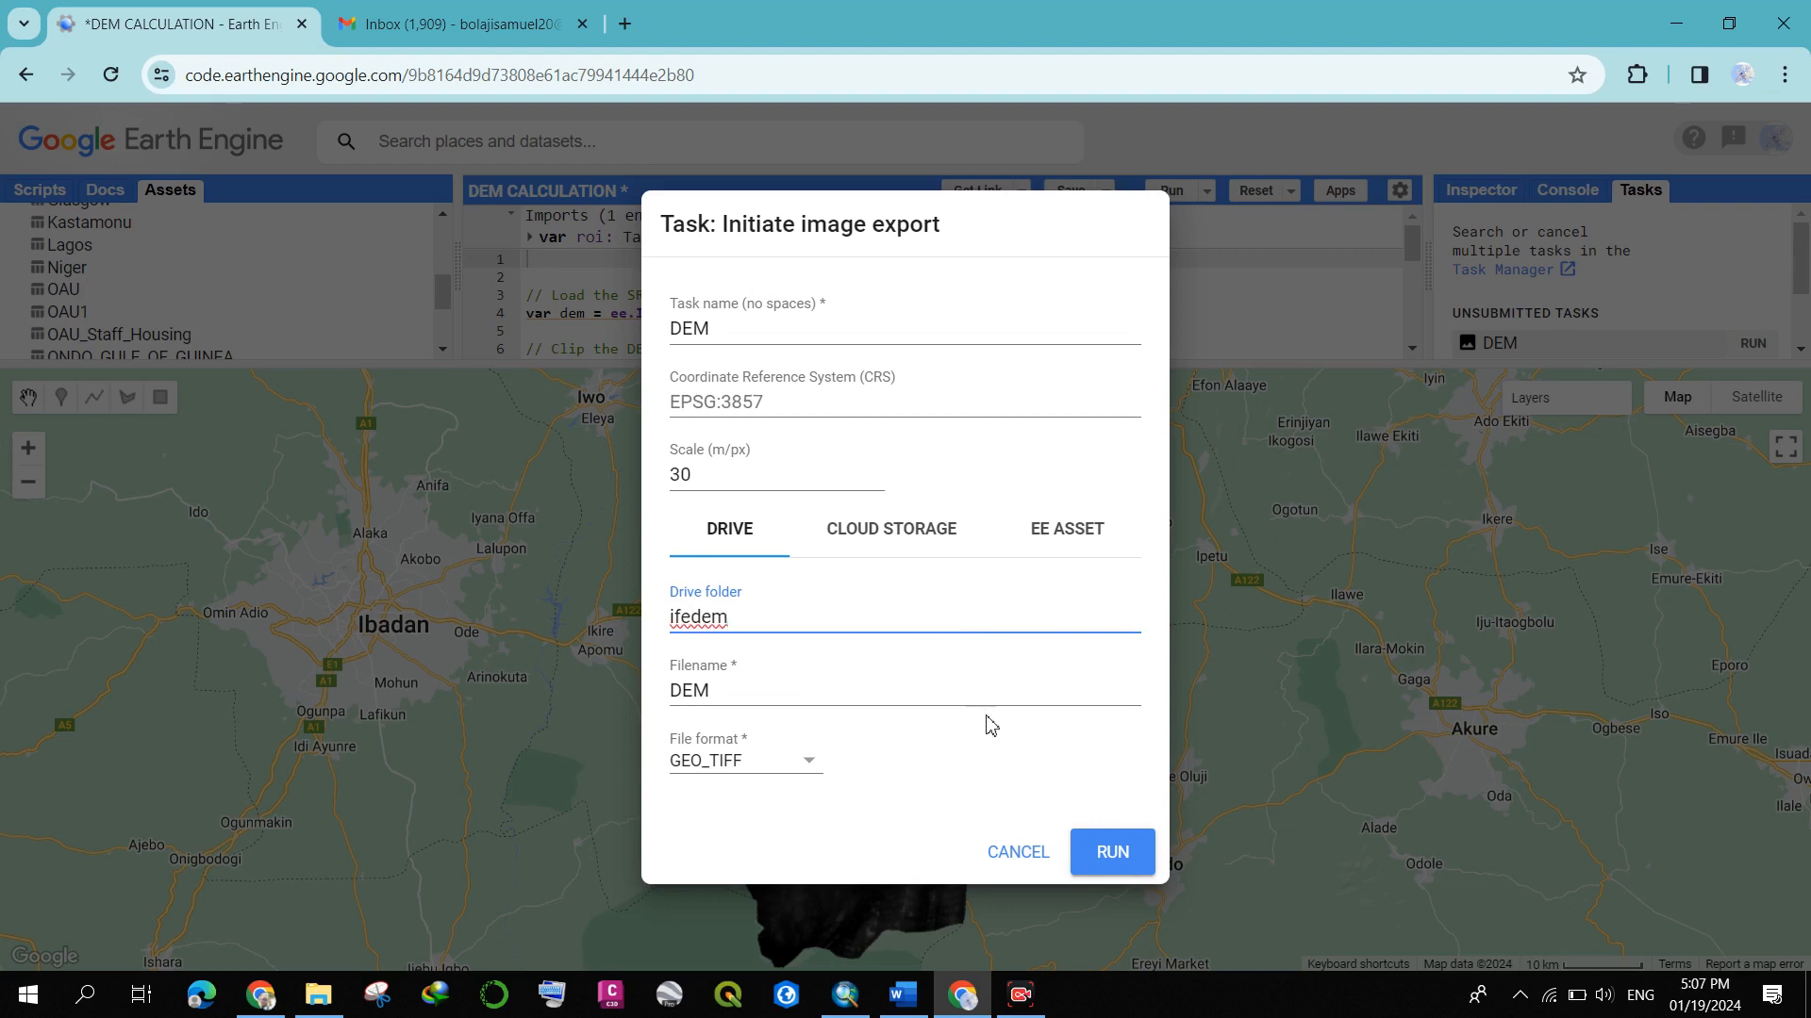
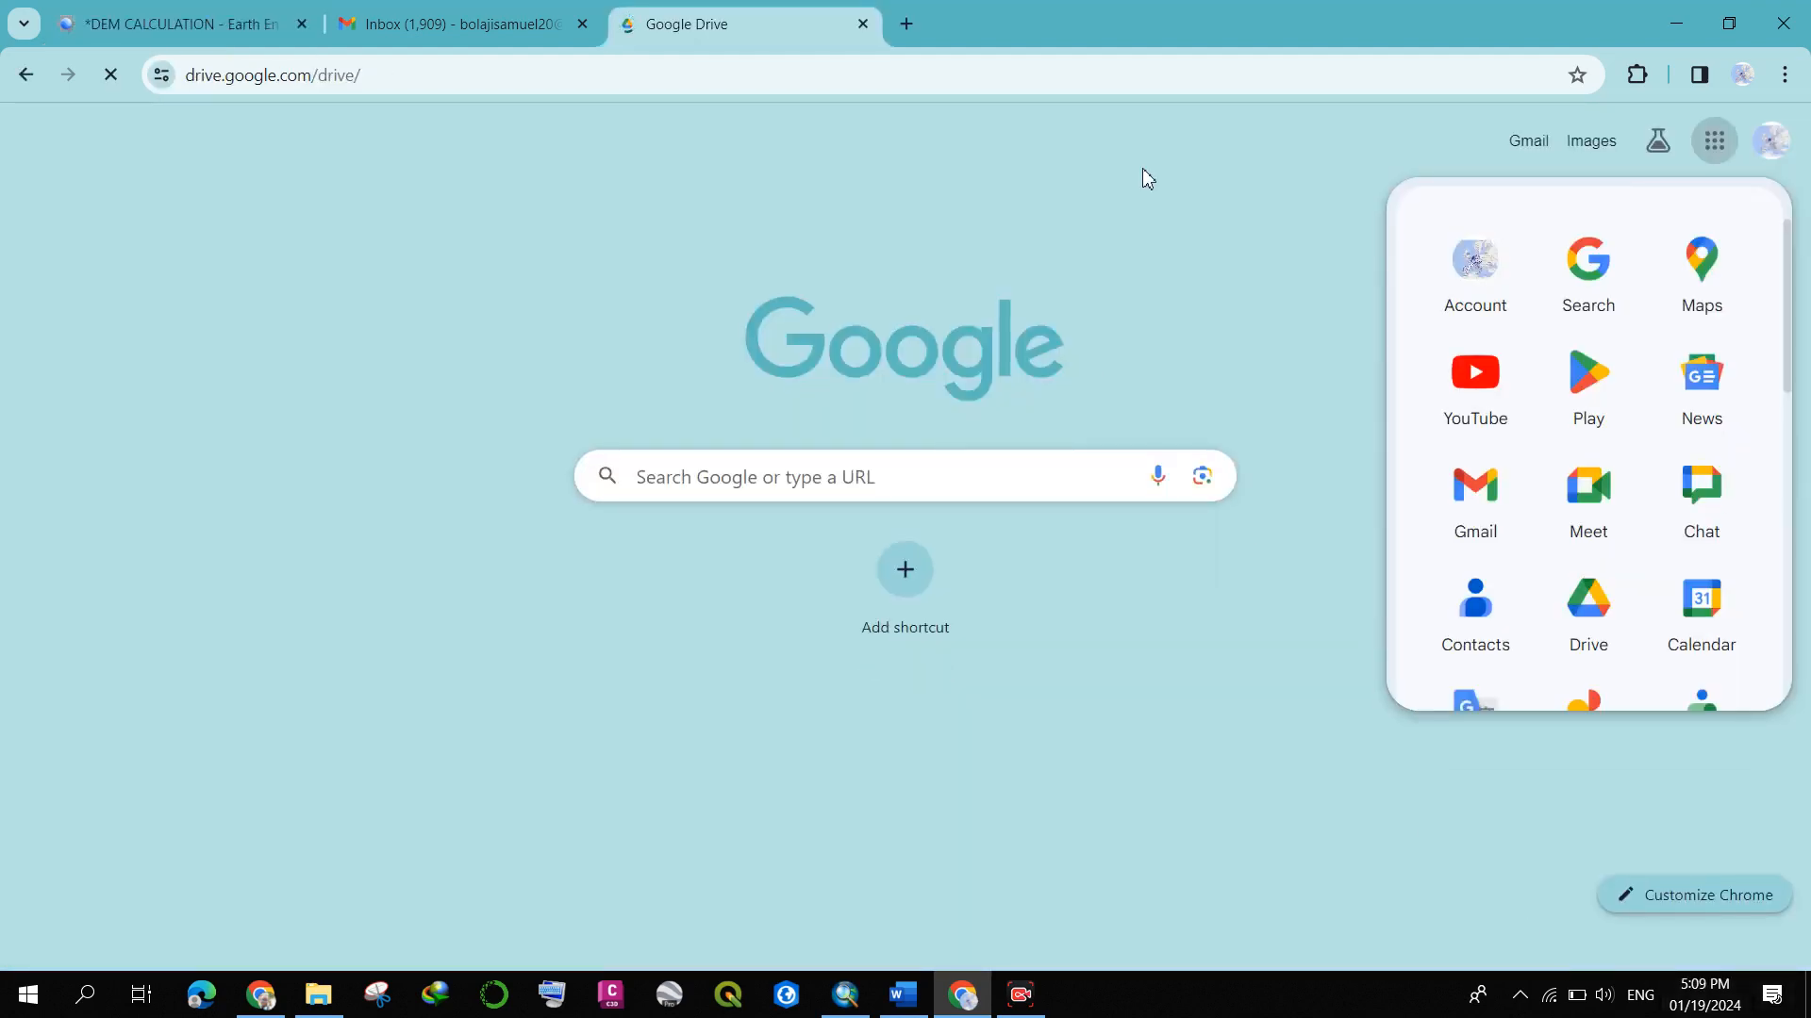
- Look at Google Drive's file list and return to Earth Engine to check the DEM export task's status
click(517, 11)
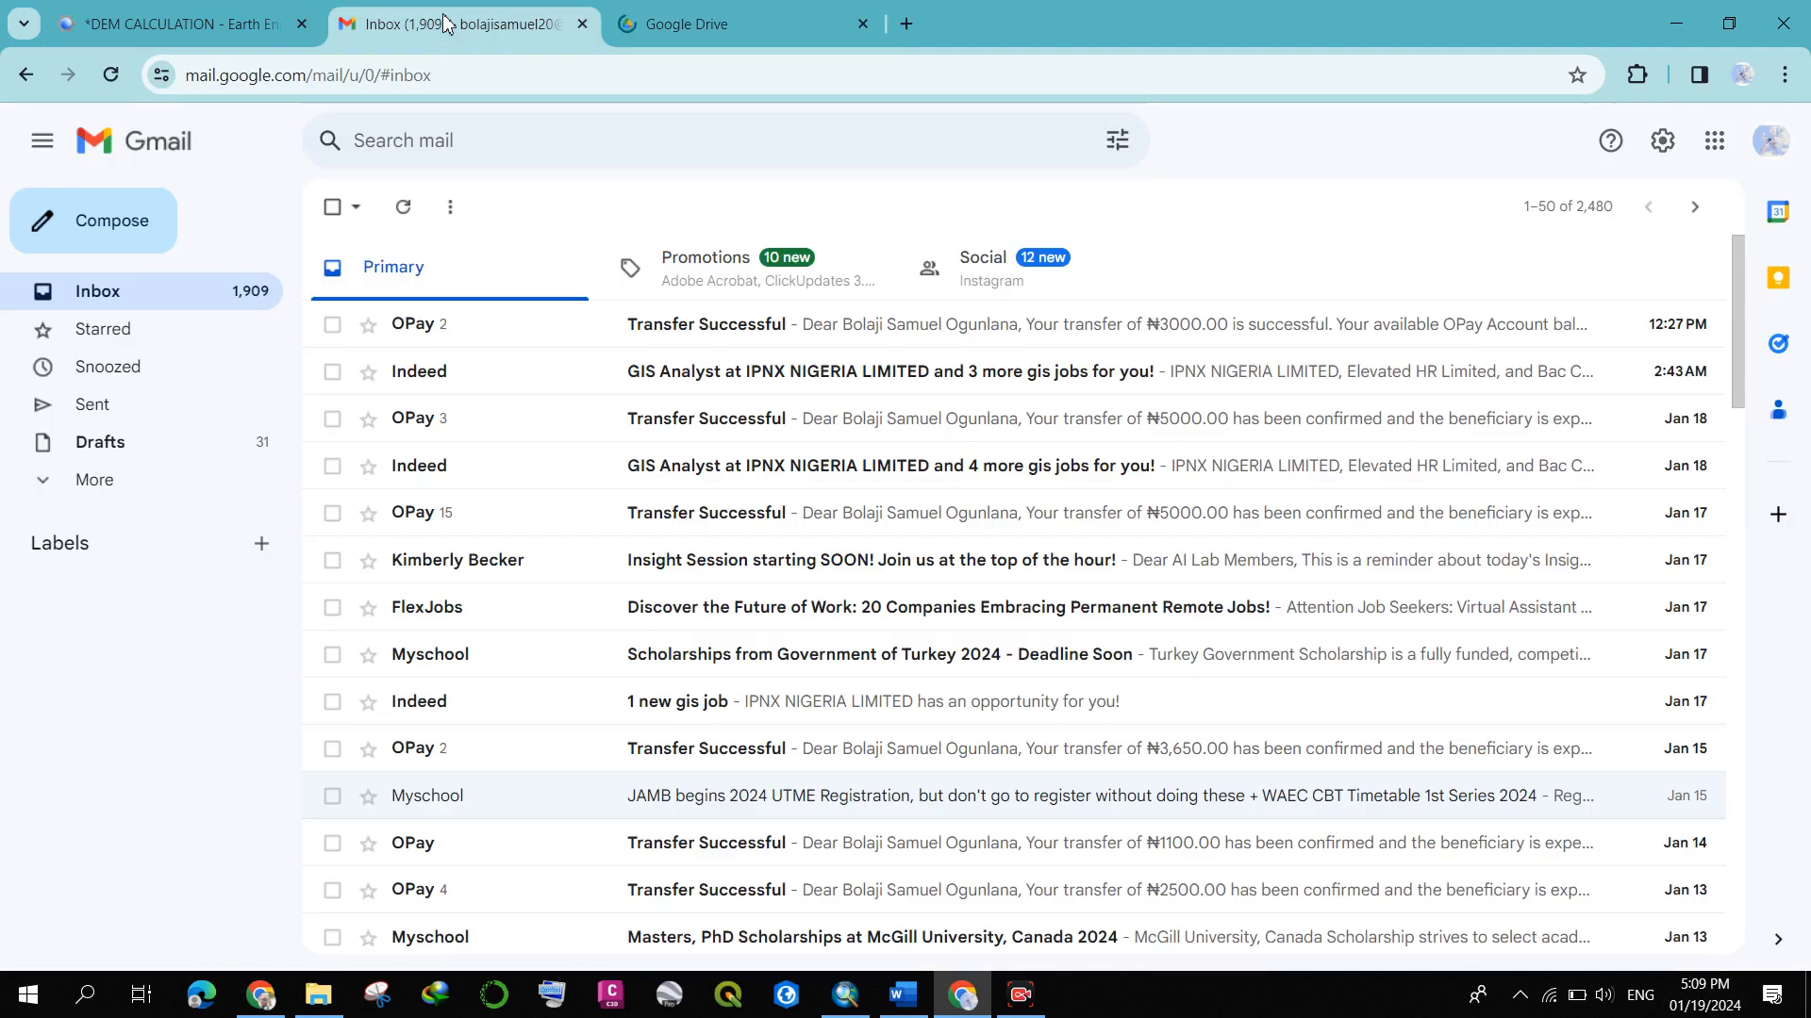
click(754, 28)
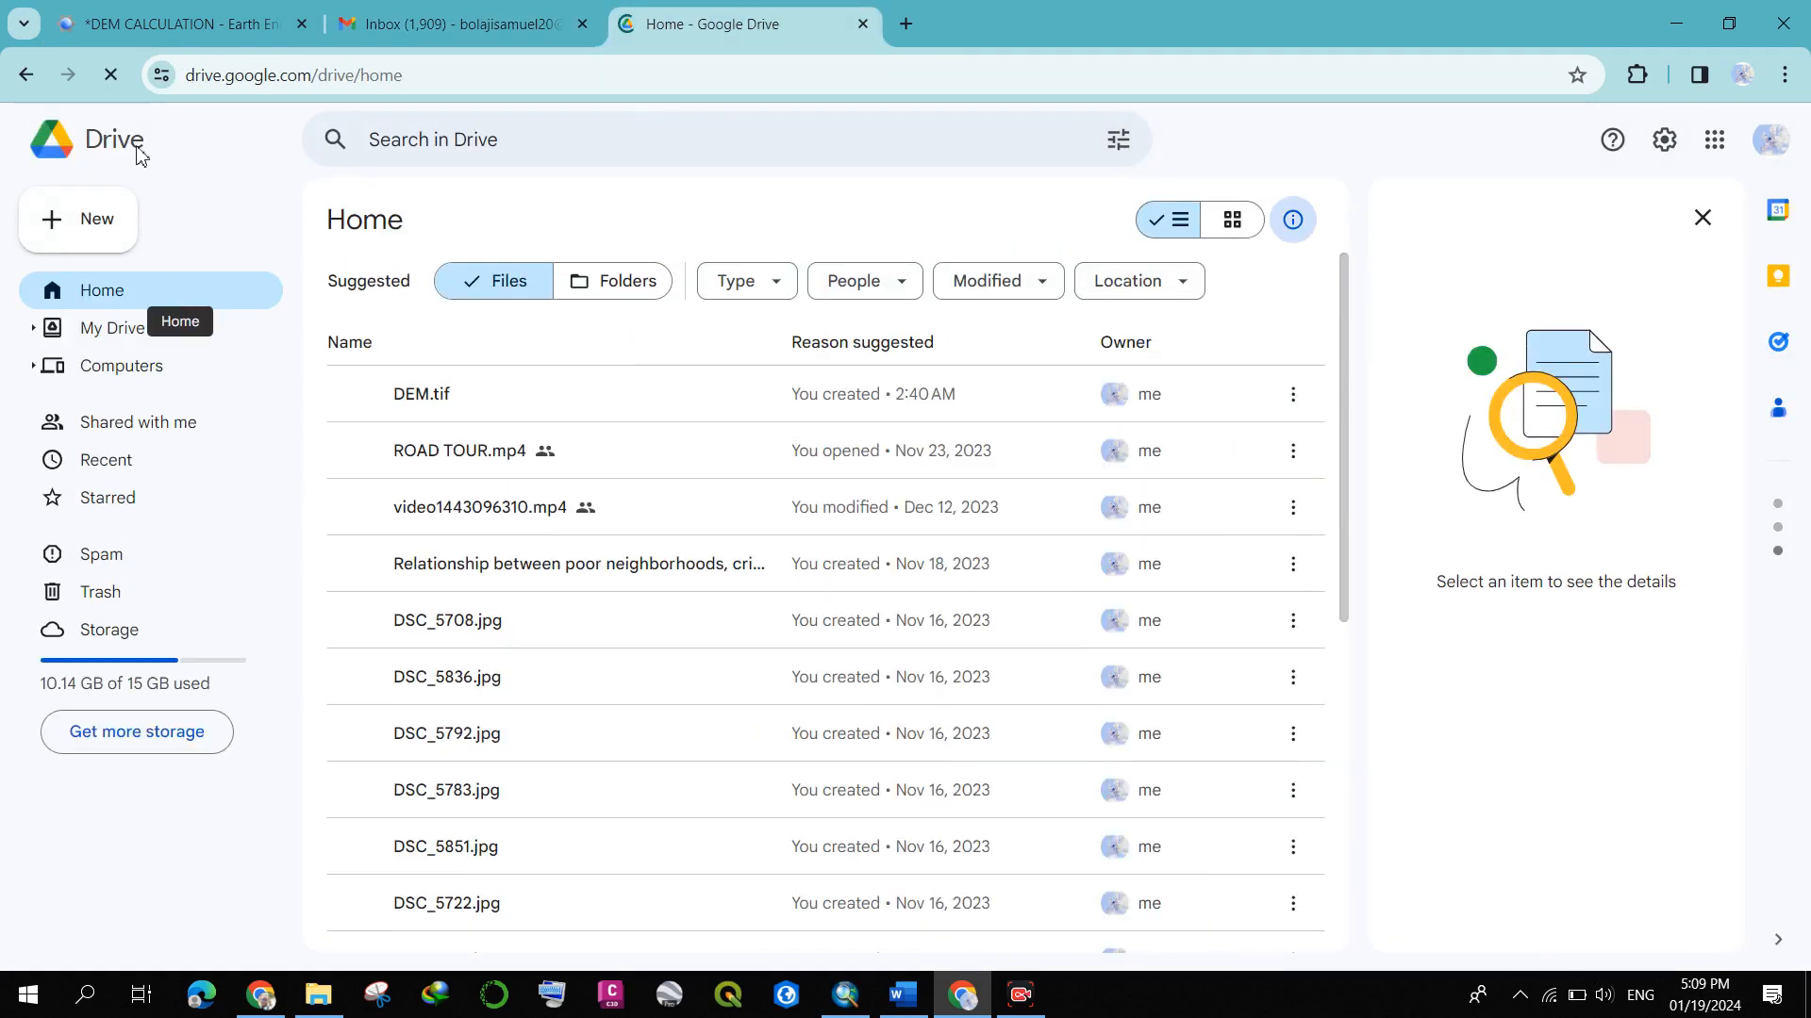
click(179, 23)
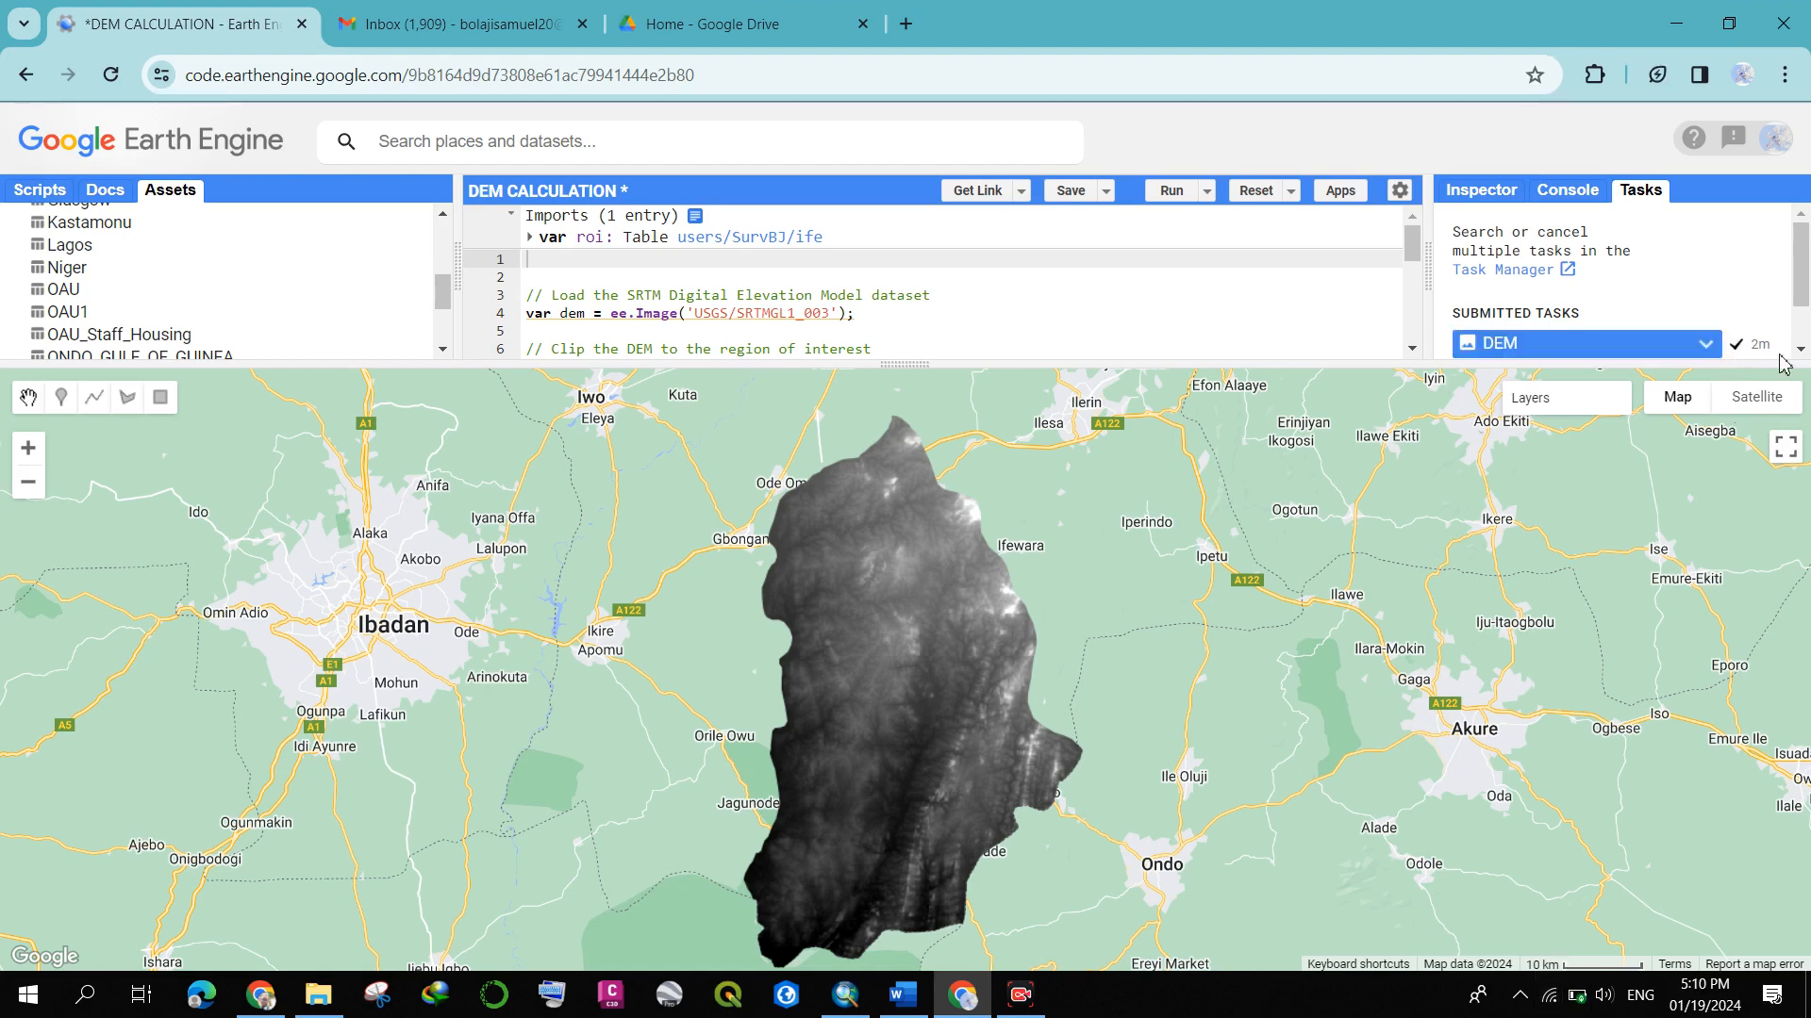
- Switch to Google Drive and refresh its file list to locate the newly exported DEM.tif
click(735, 11)
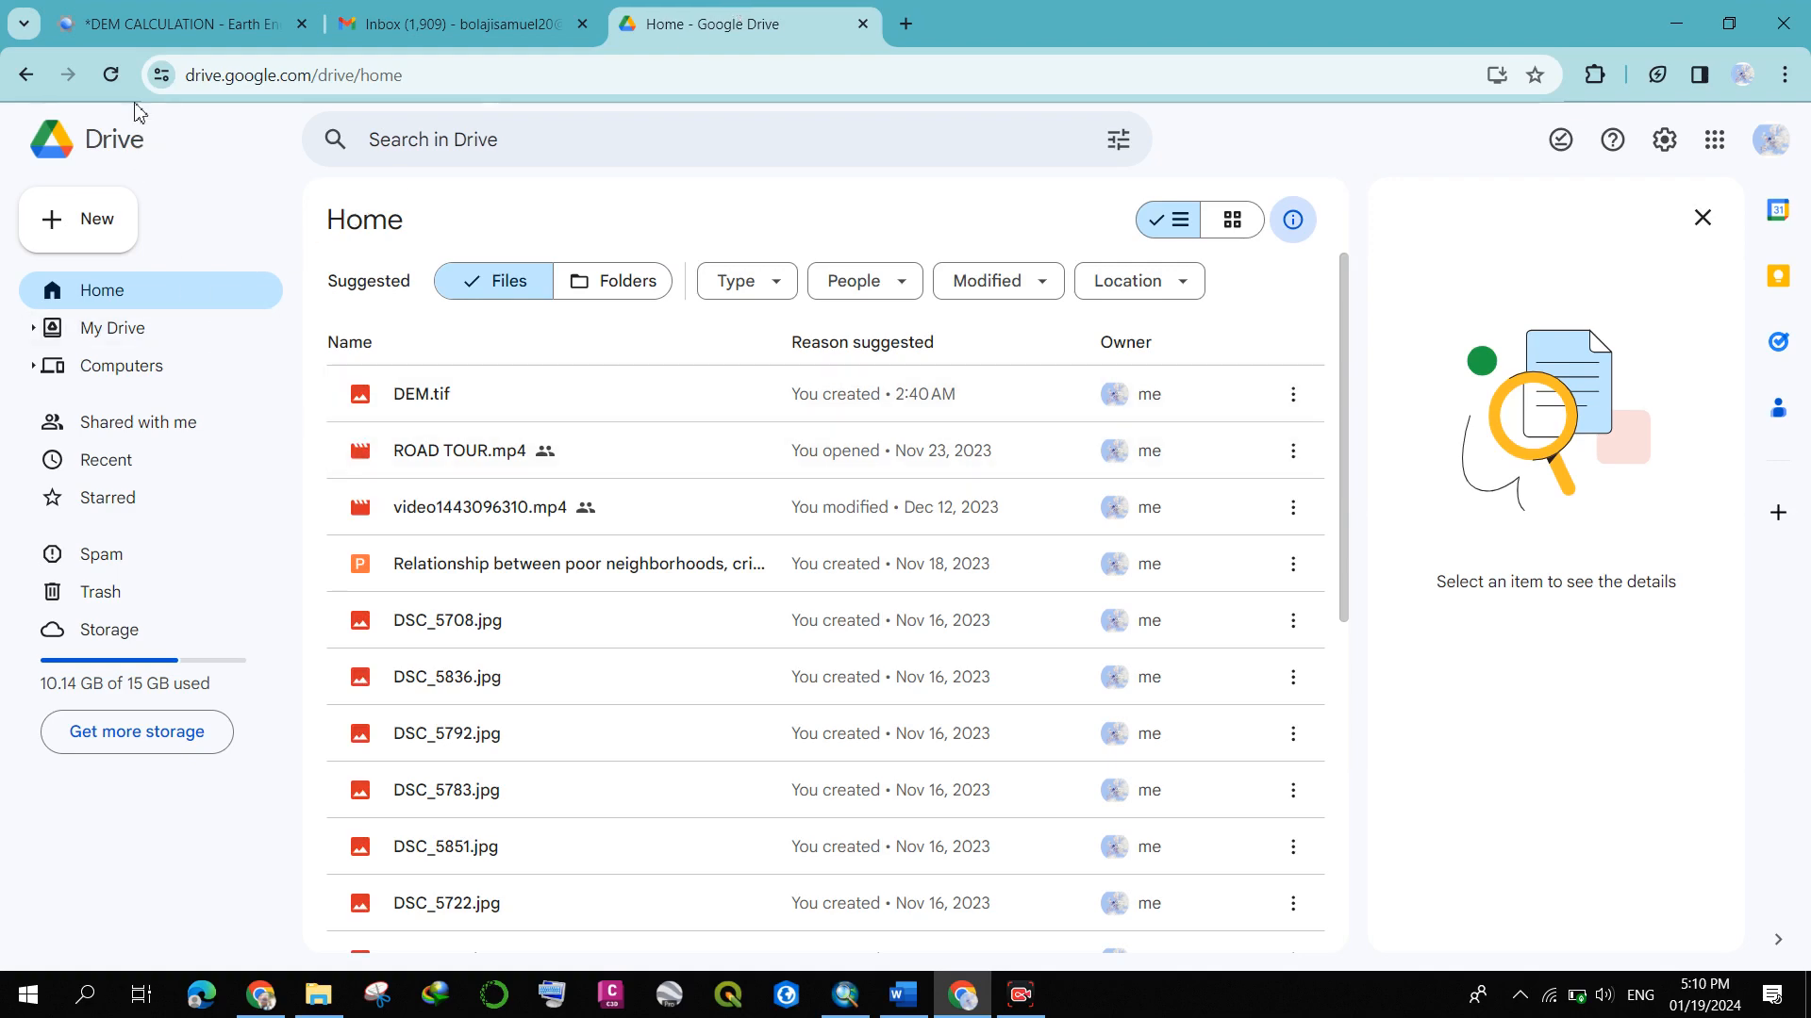
click(110, 74)
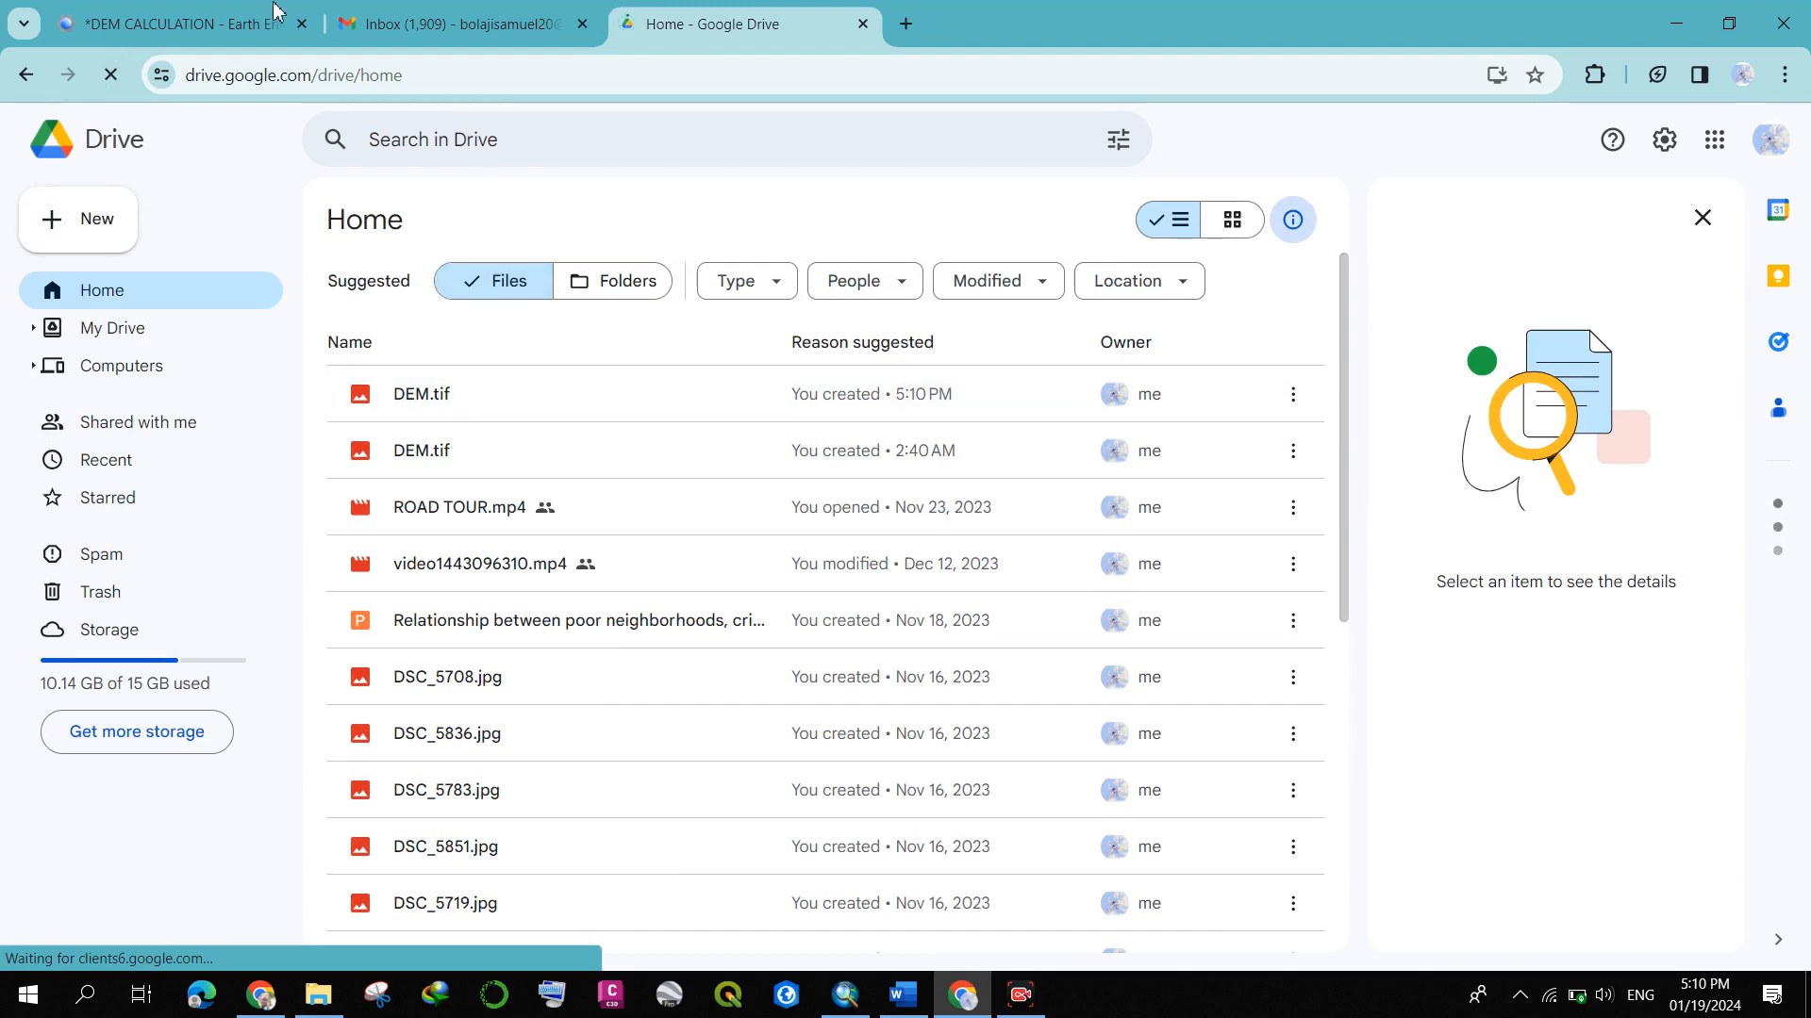
click(179, 24)
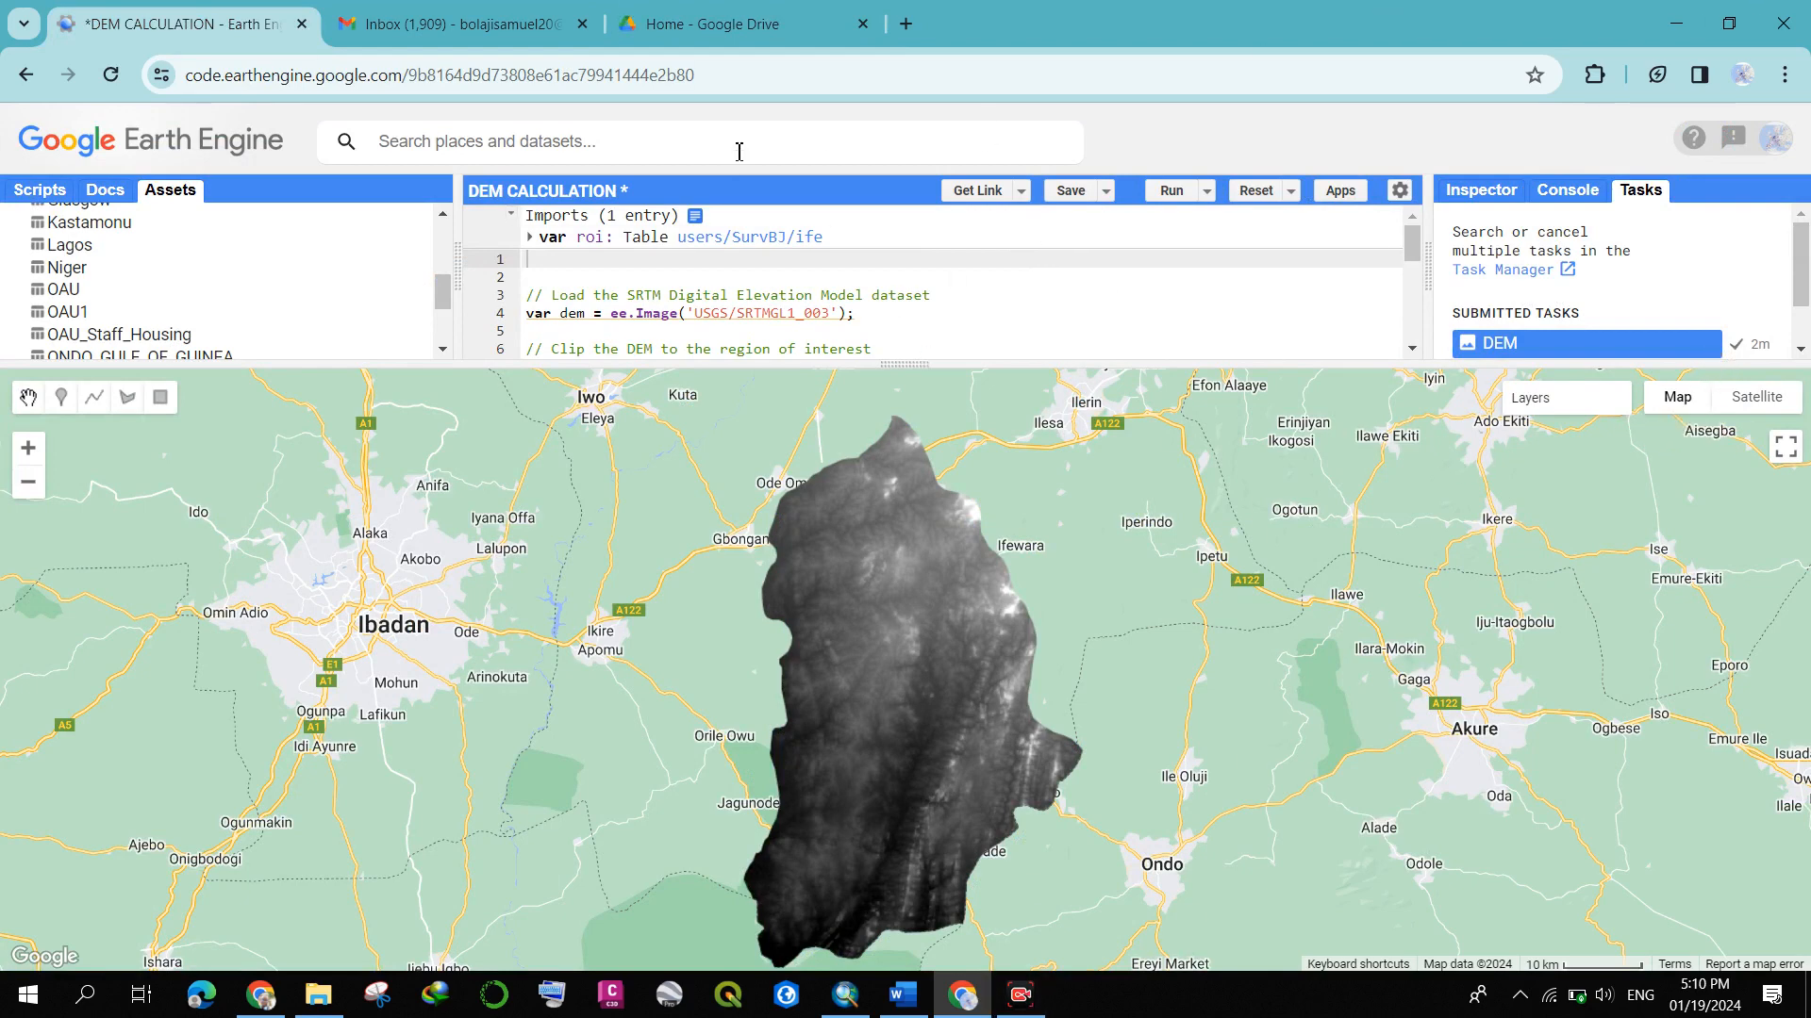
click(712, 24)
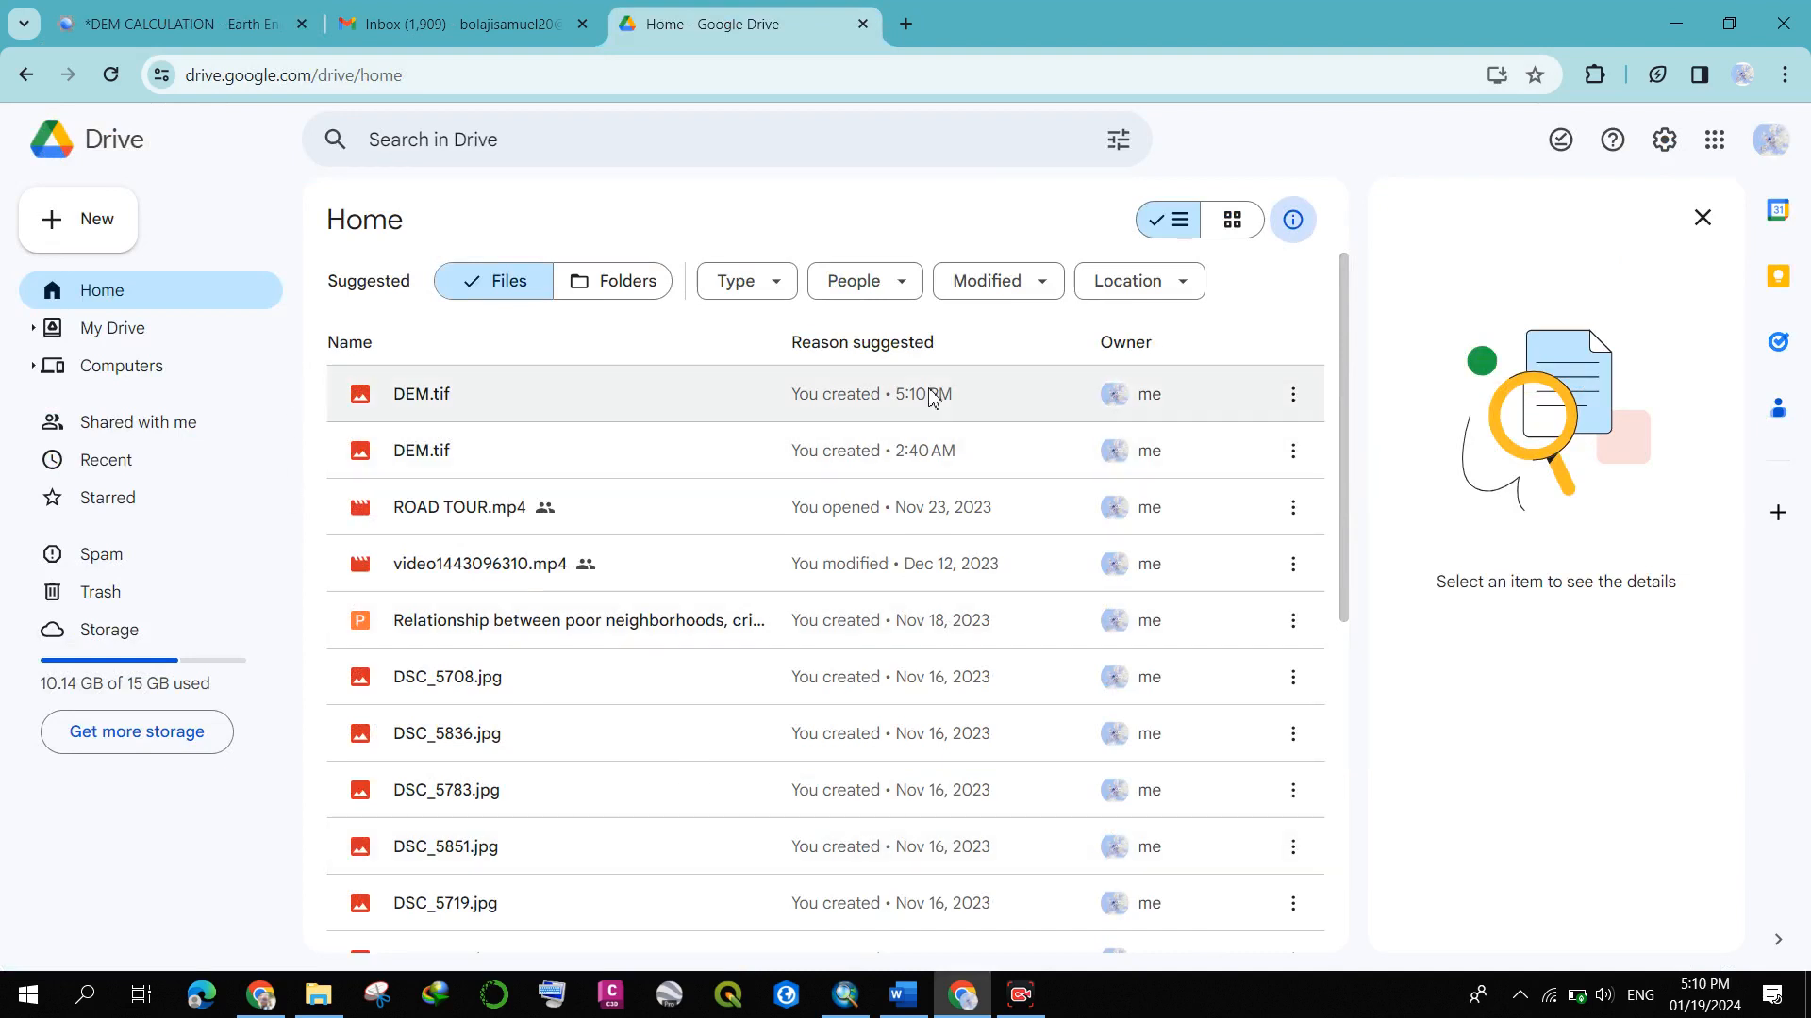
- Download the newest DEM.tif from Google Drive to the Downloads folder and return to Earth Engine
click(1300, 415)
click(1296, 407)
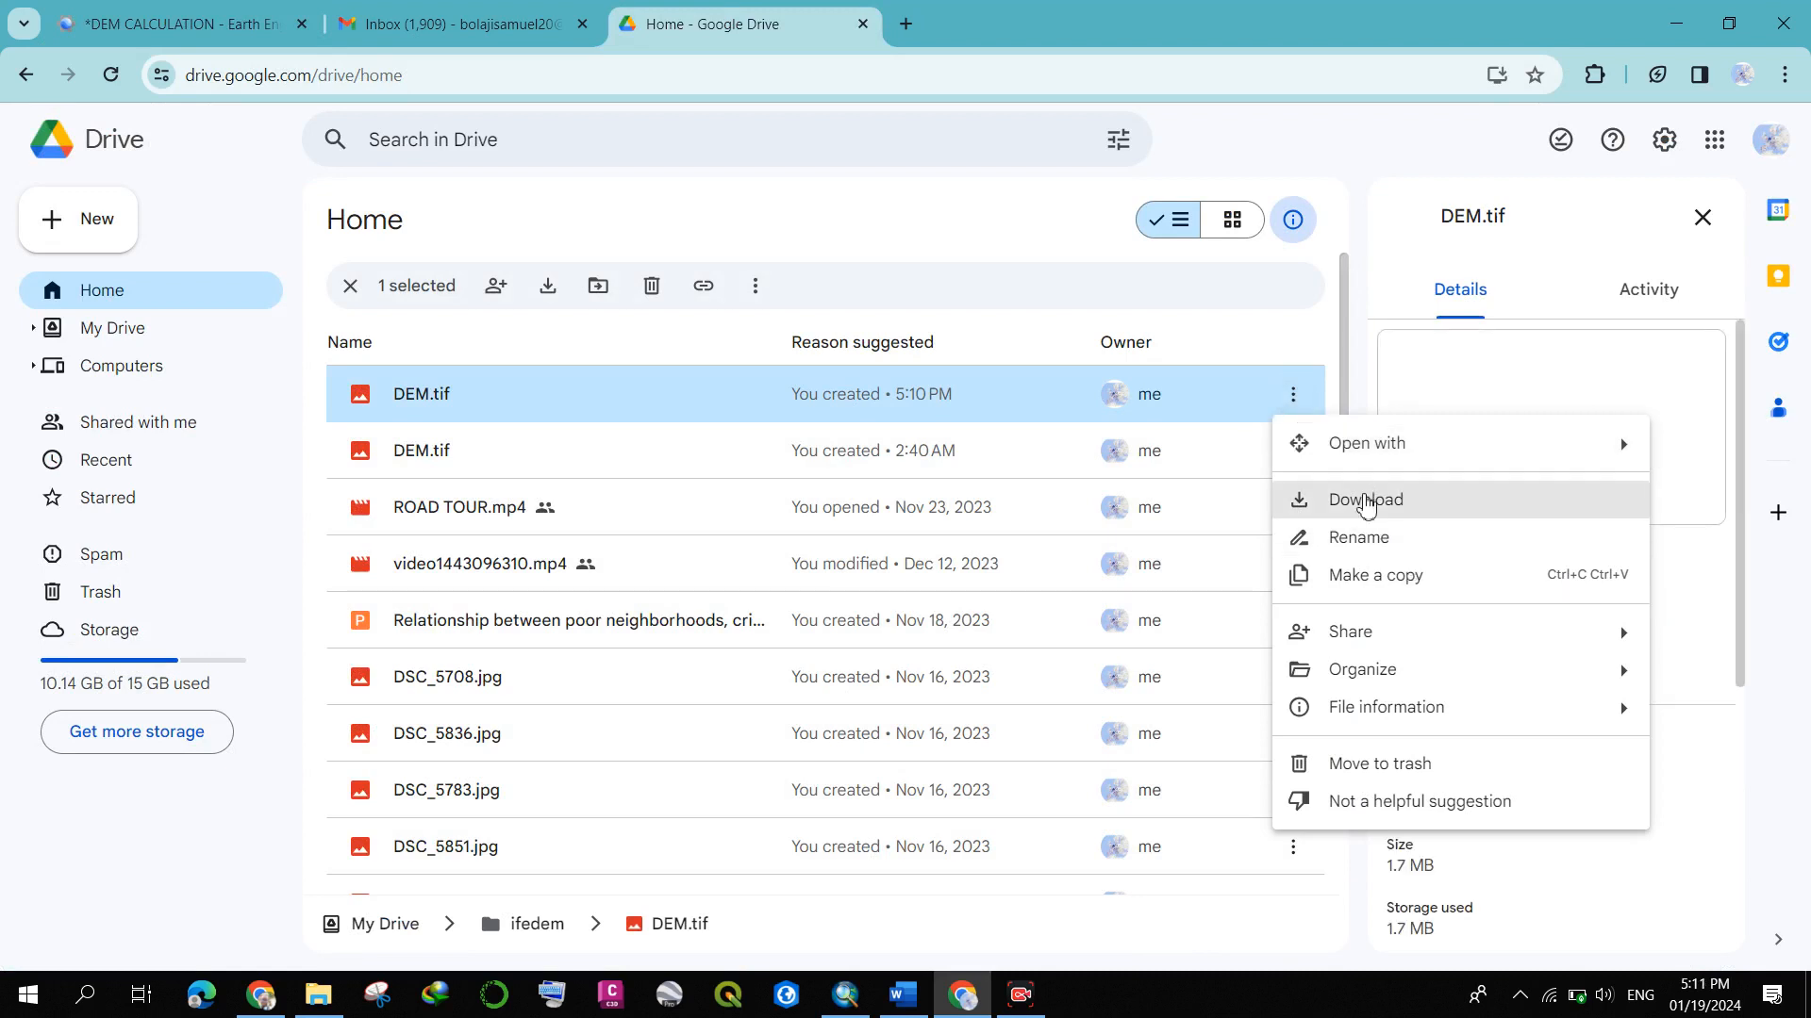
click(1366, 502)
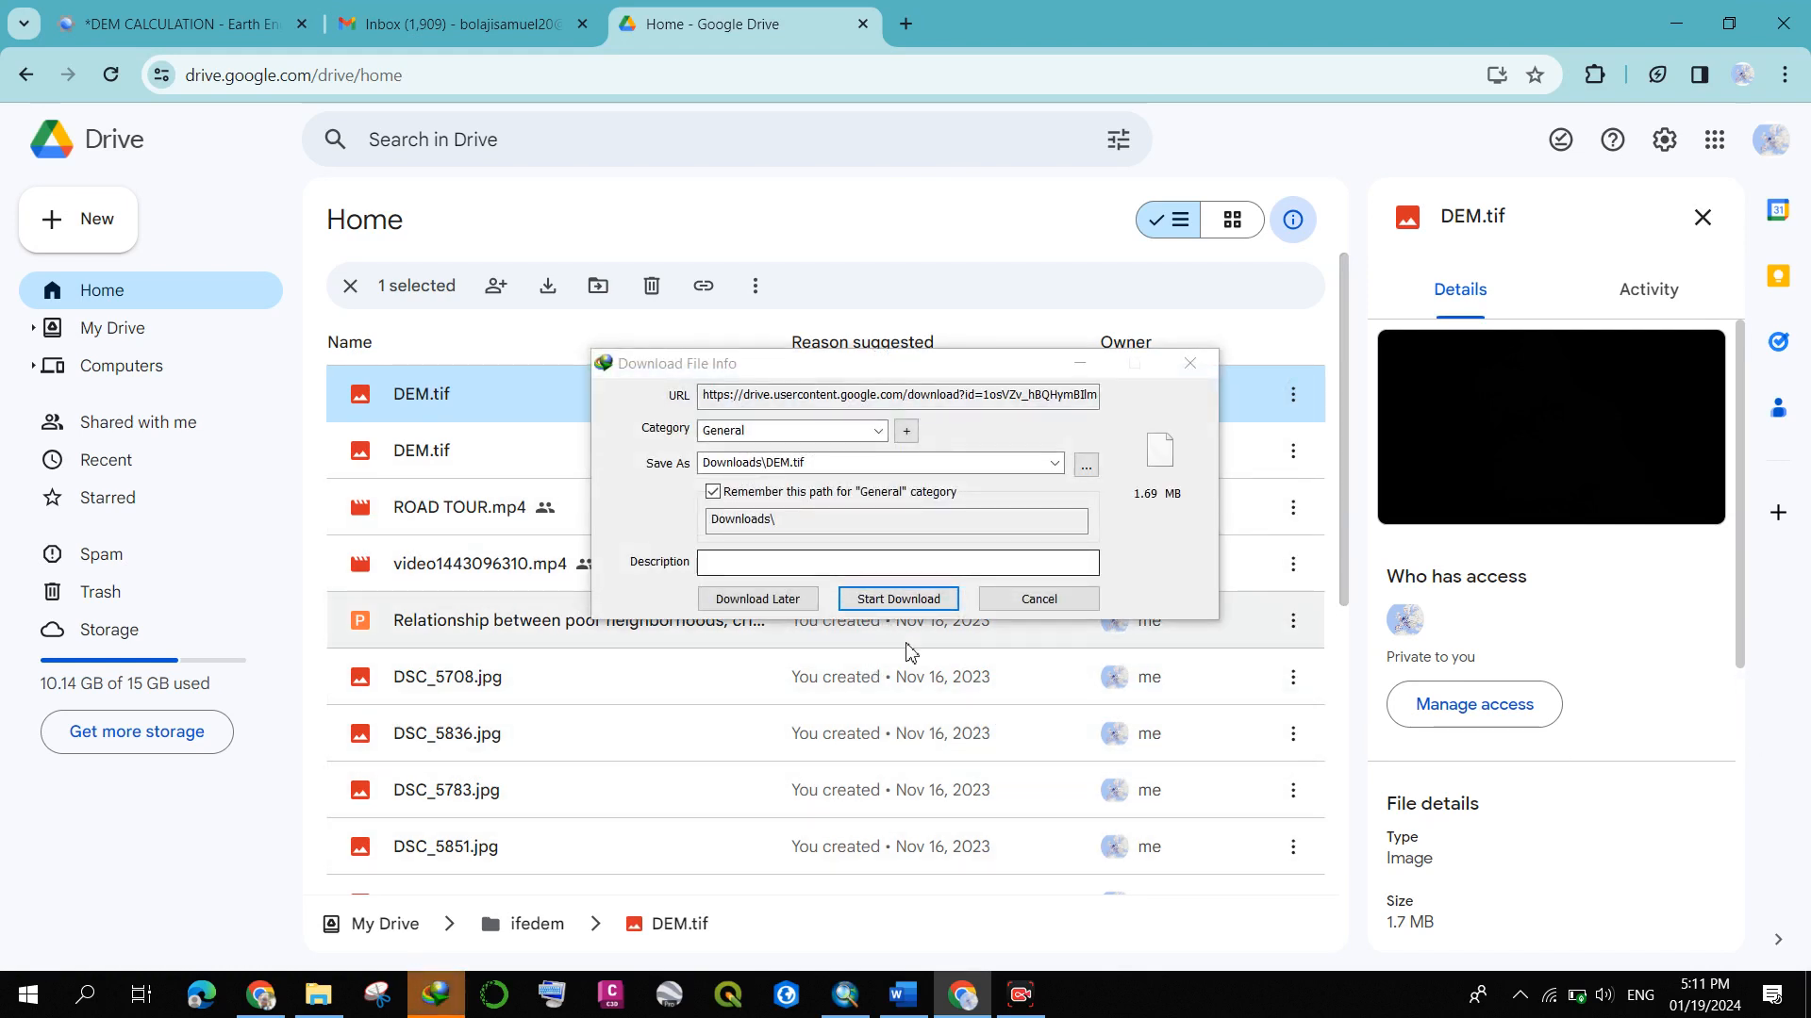
click(933, 600)
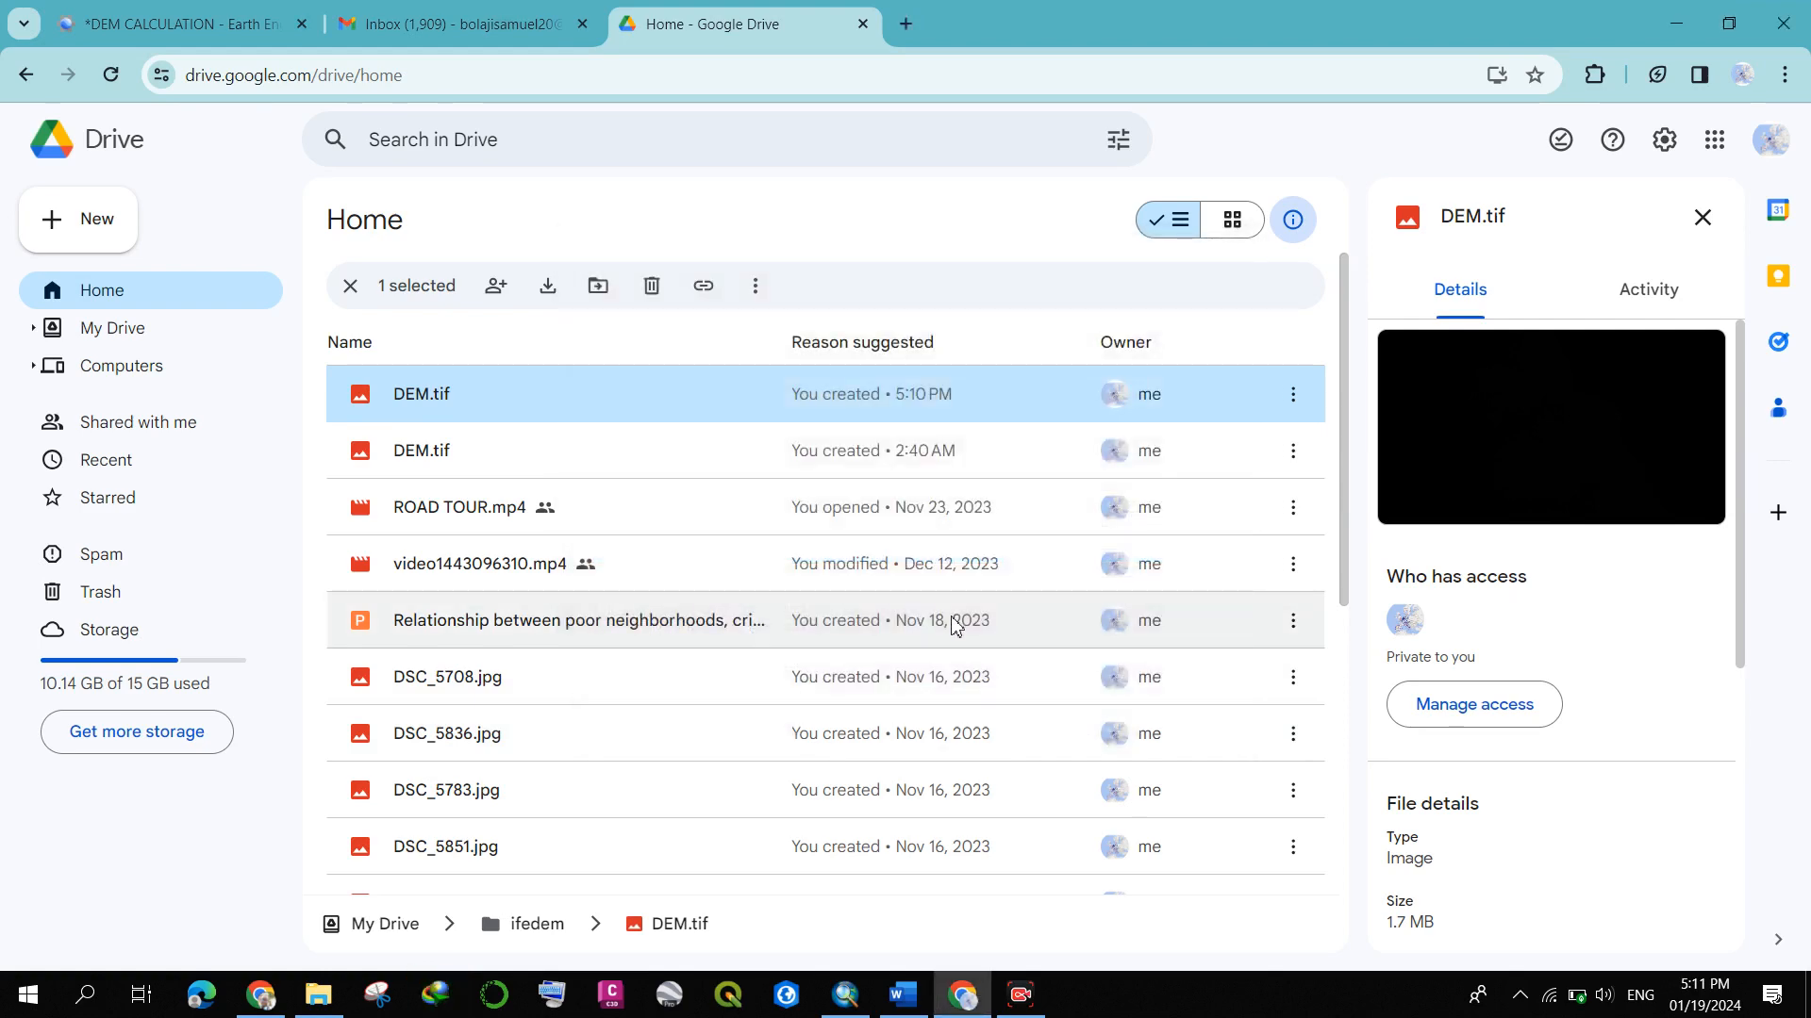
click(160, 28)
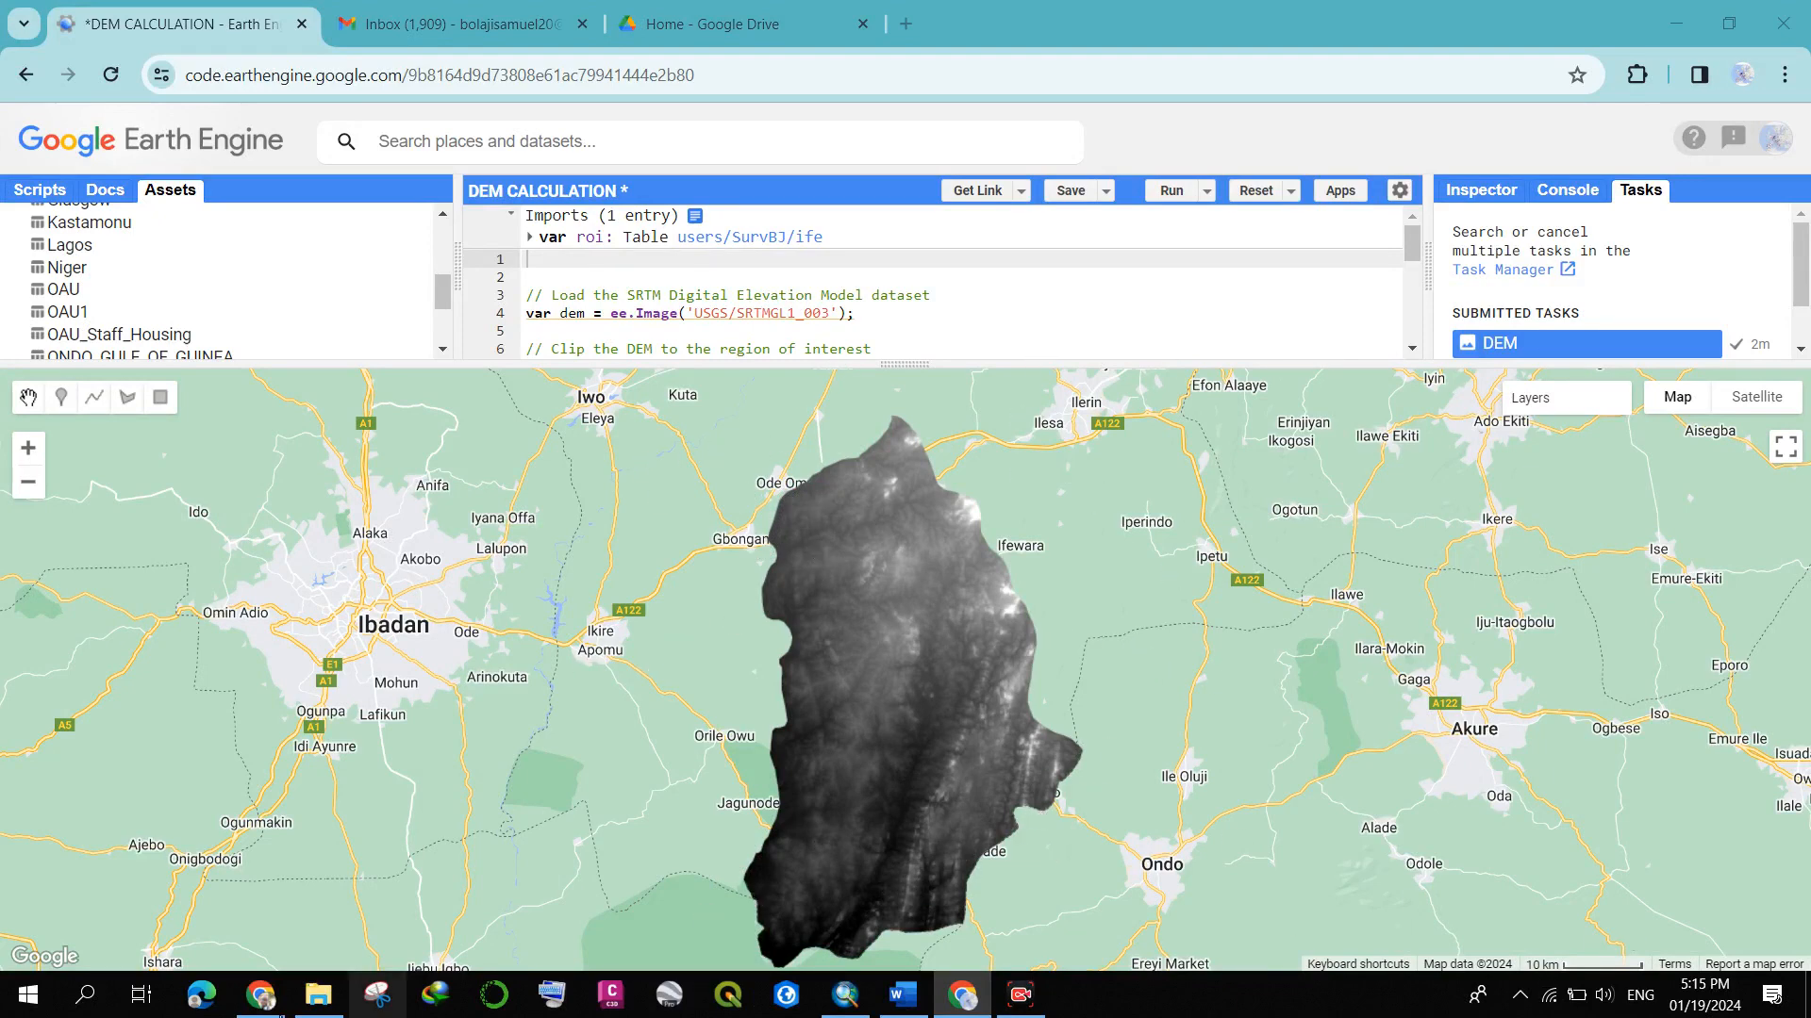
- Switch to Internet Download Manager and open the folder that holds the newly downloaded DEM.tif
click(435, 995)
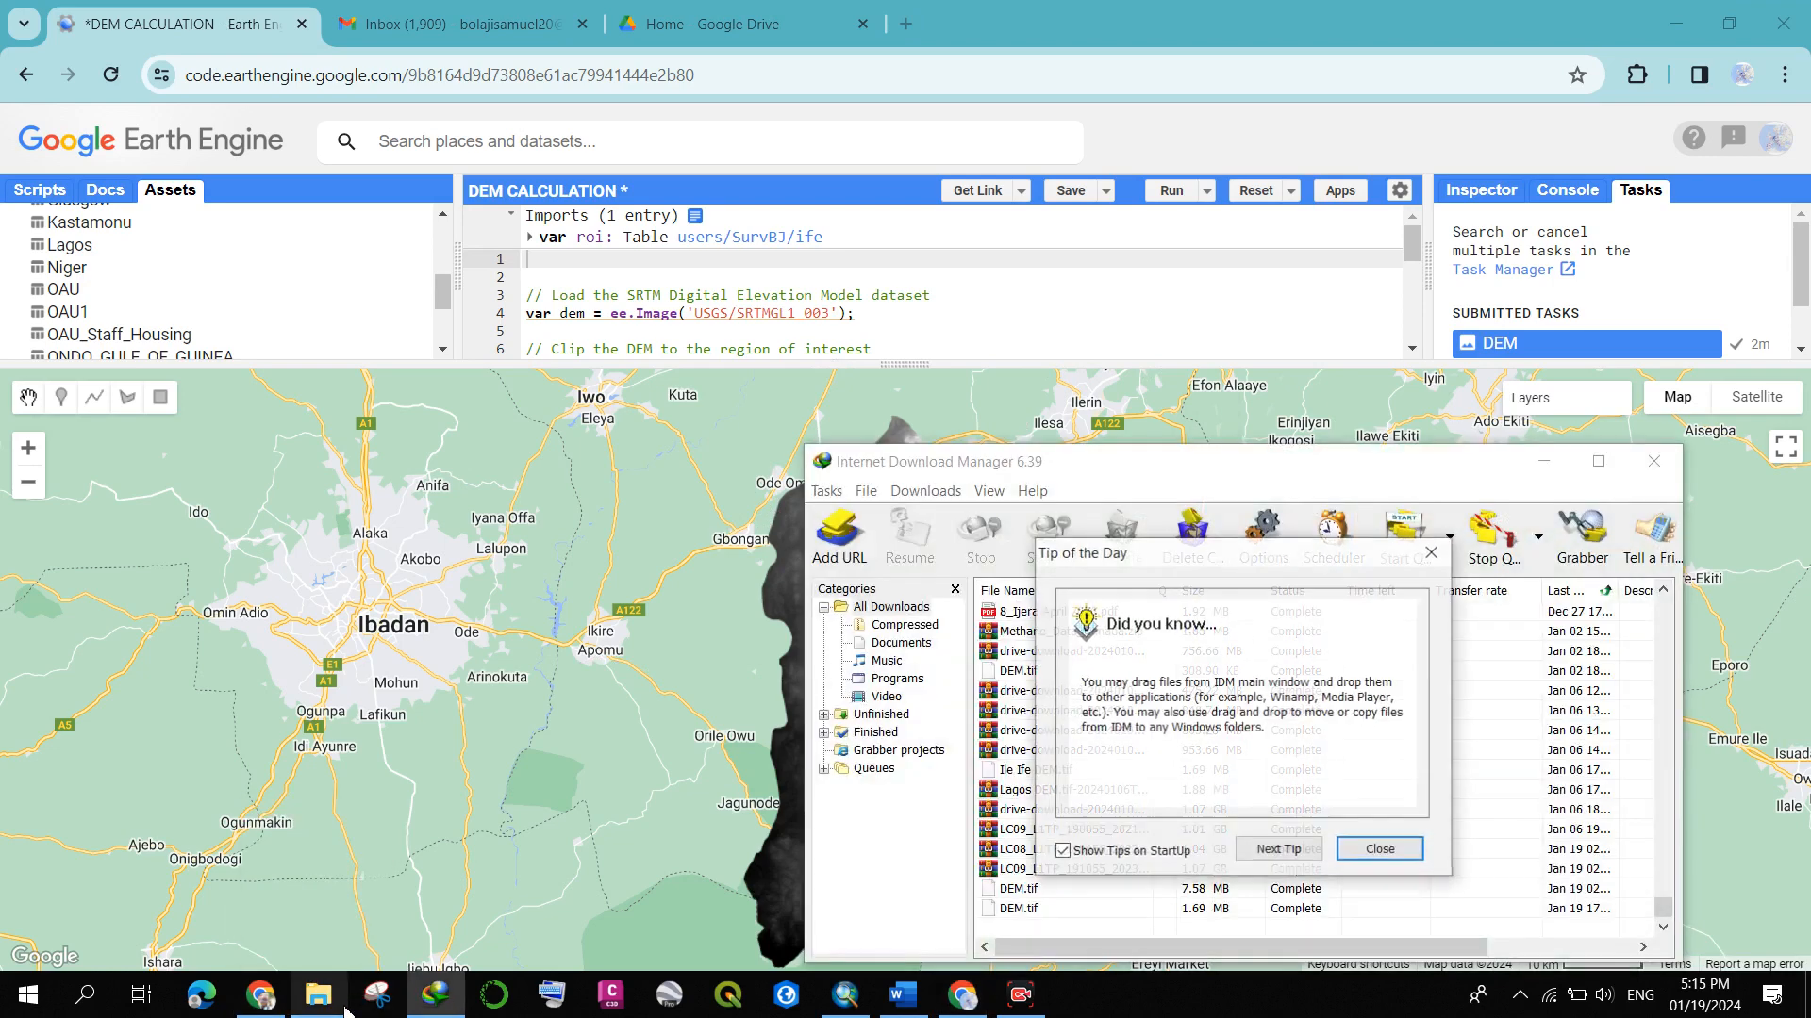
click(1380, 850)
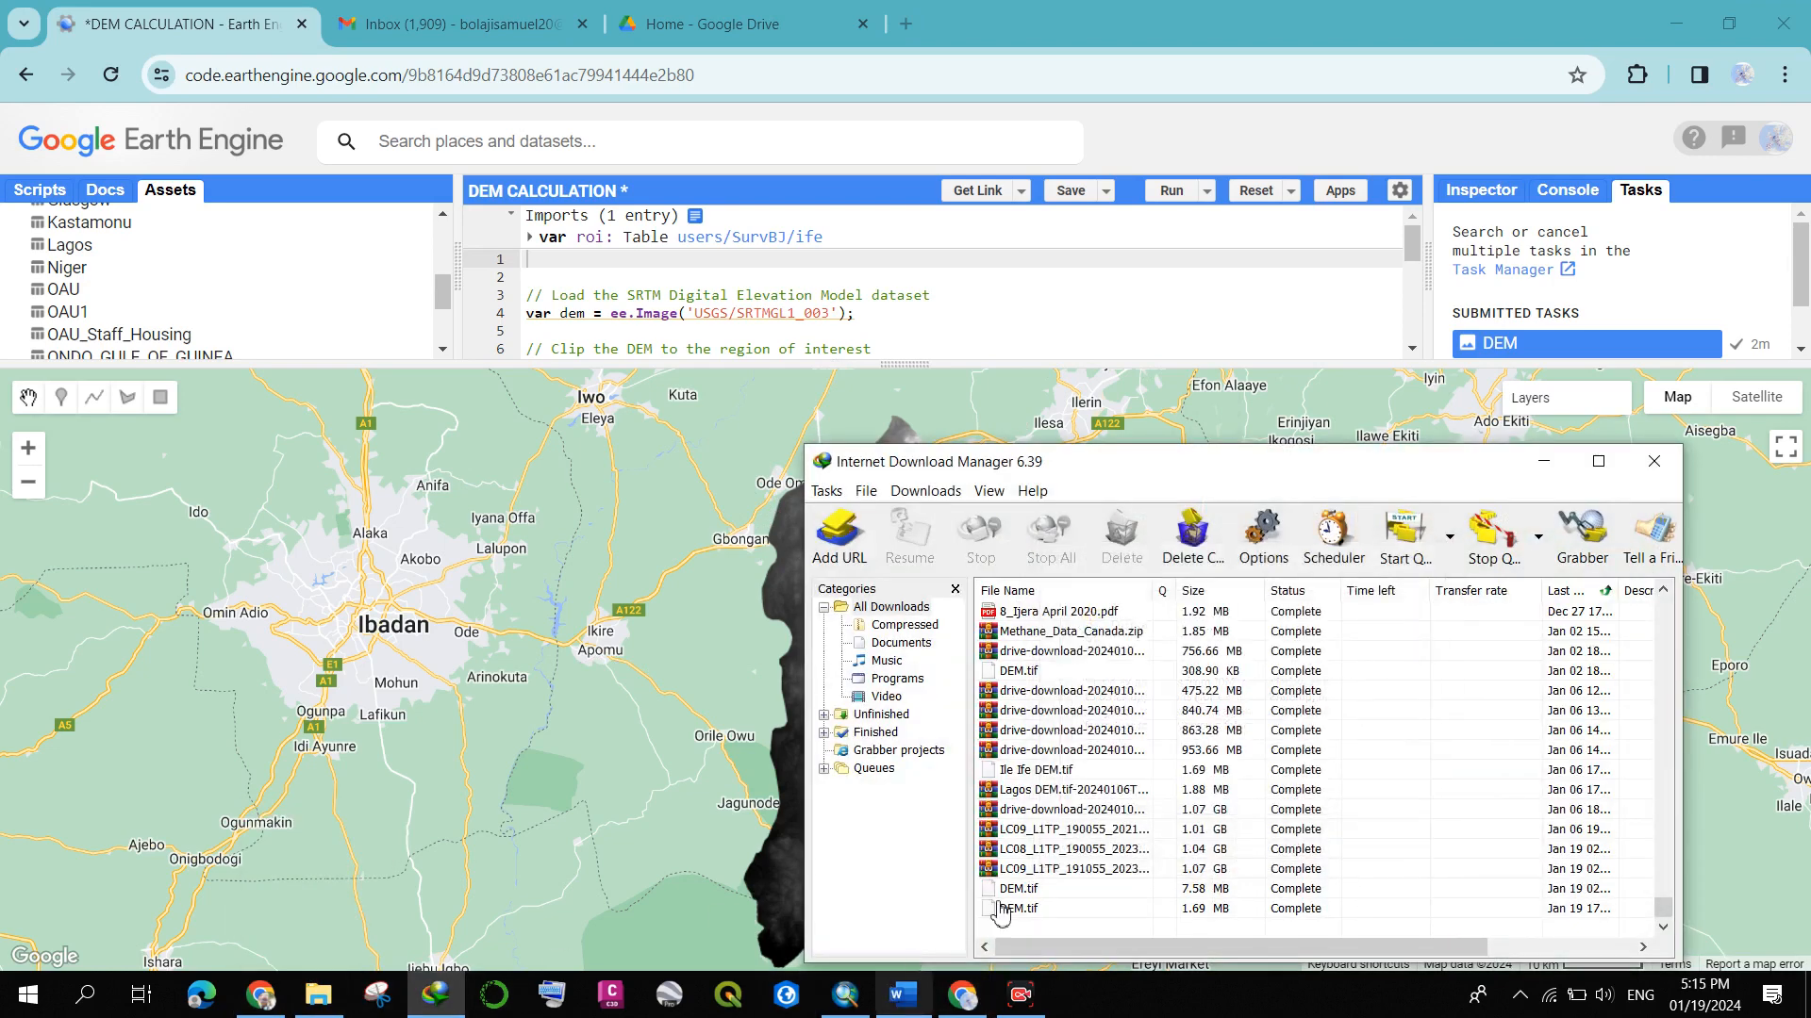
click(1012, 909)
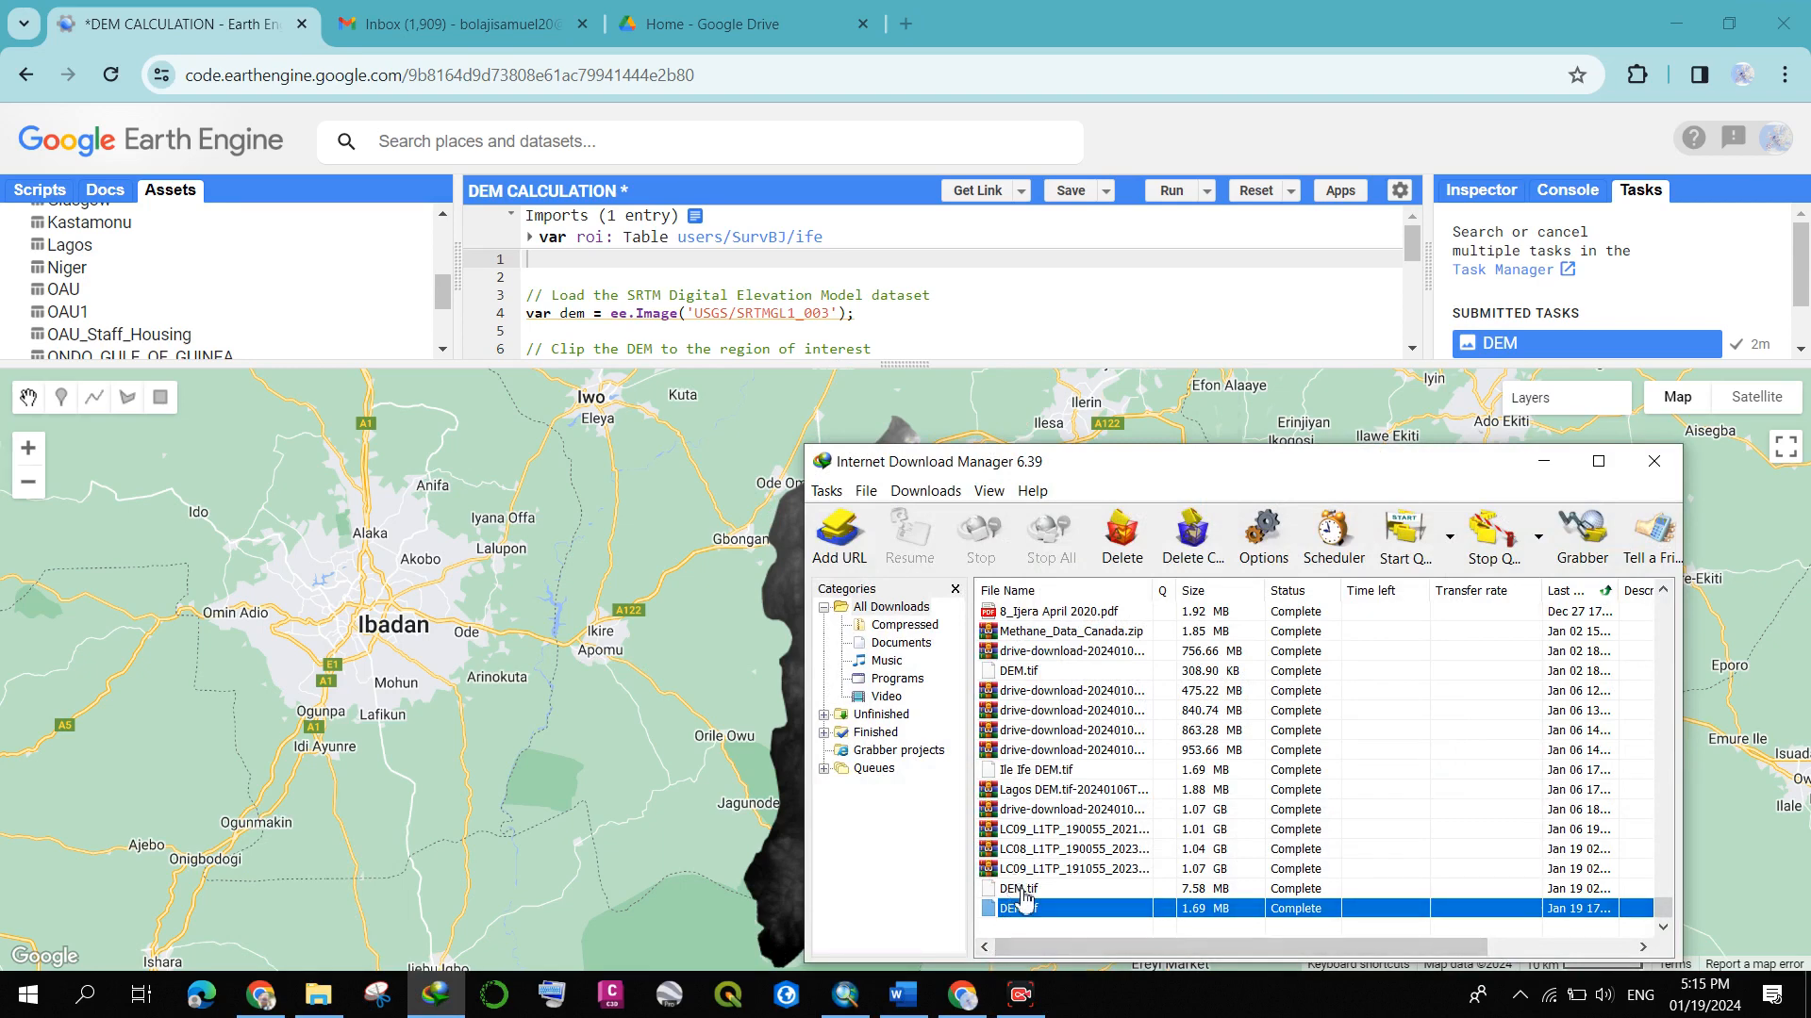
right_click(1033, 907)
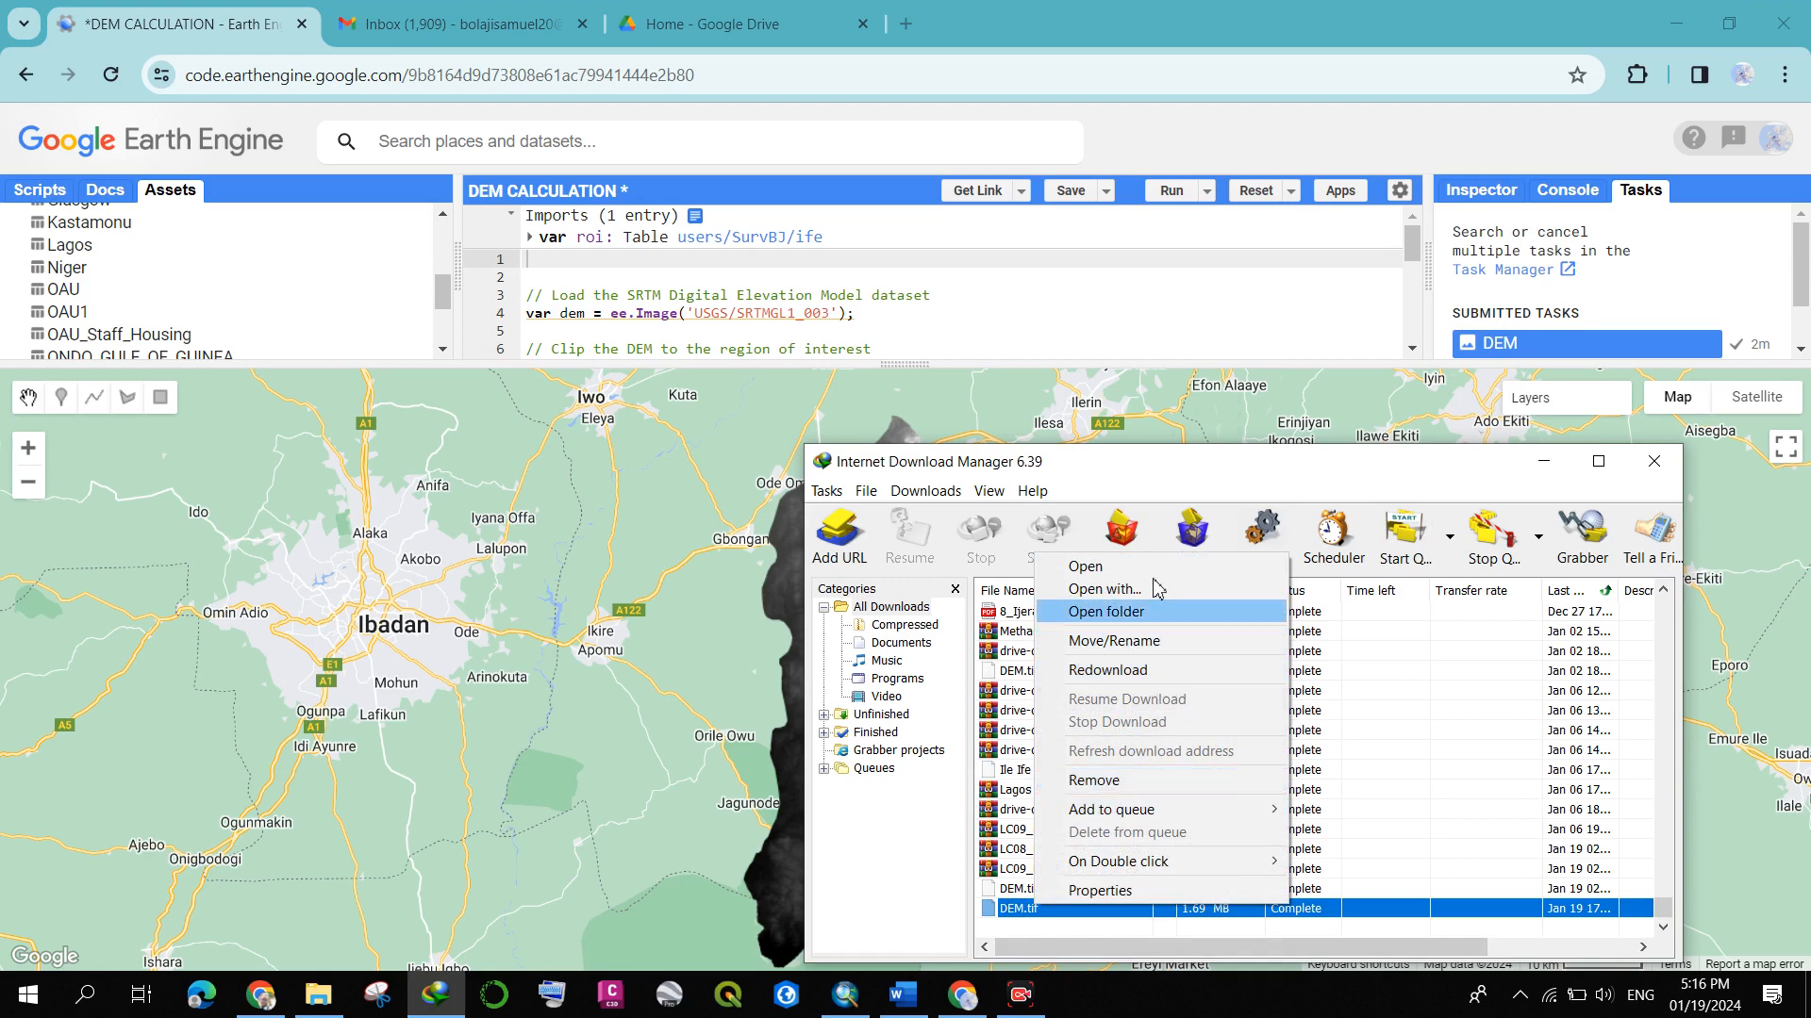
click(1146, 614)
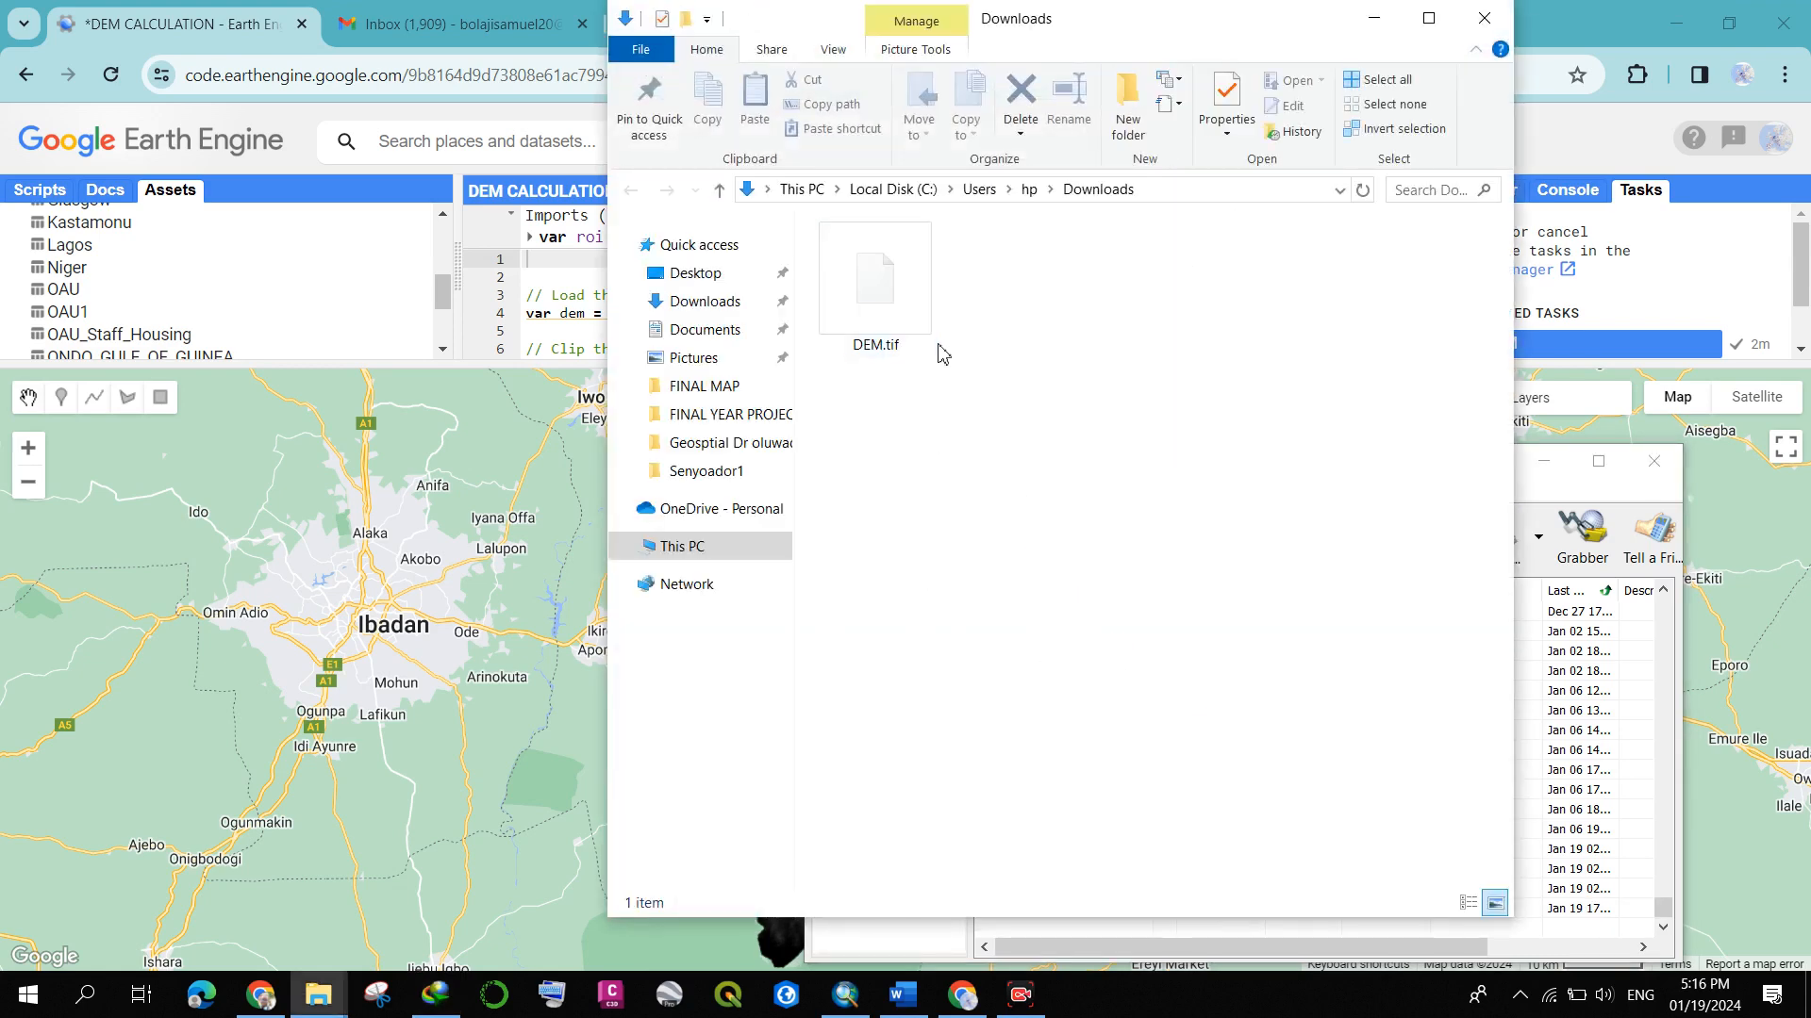
- Move DEM.tif from Downloads into the LANDFILL project folder within the Desktop directory
click(903, 334)
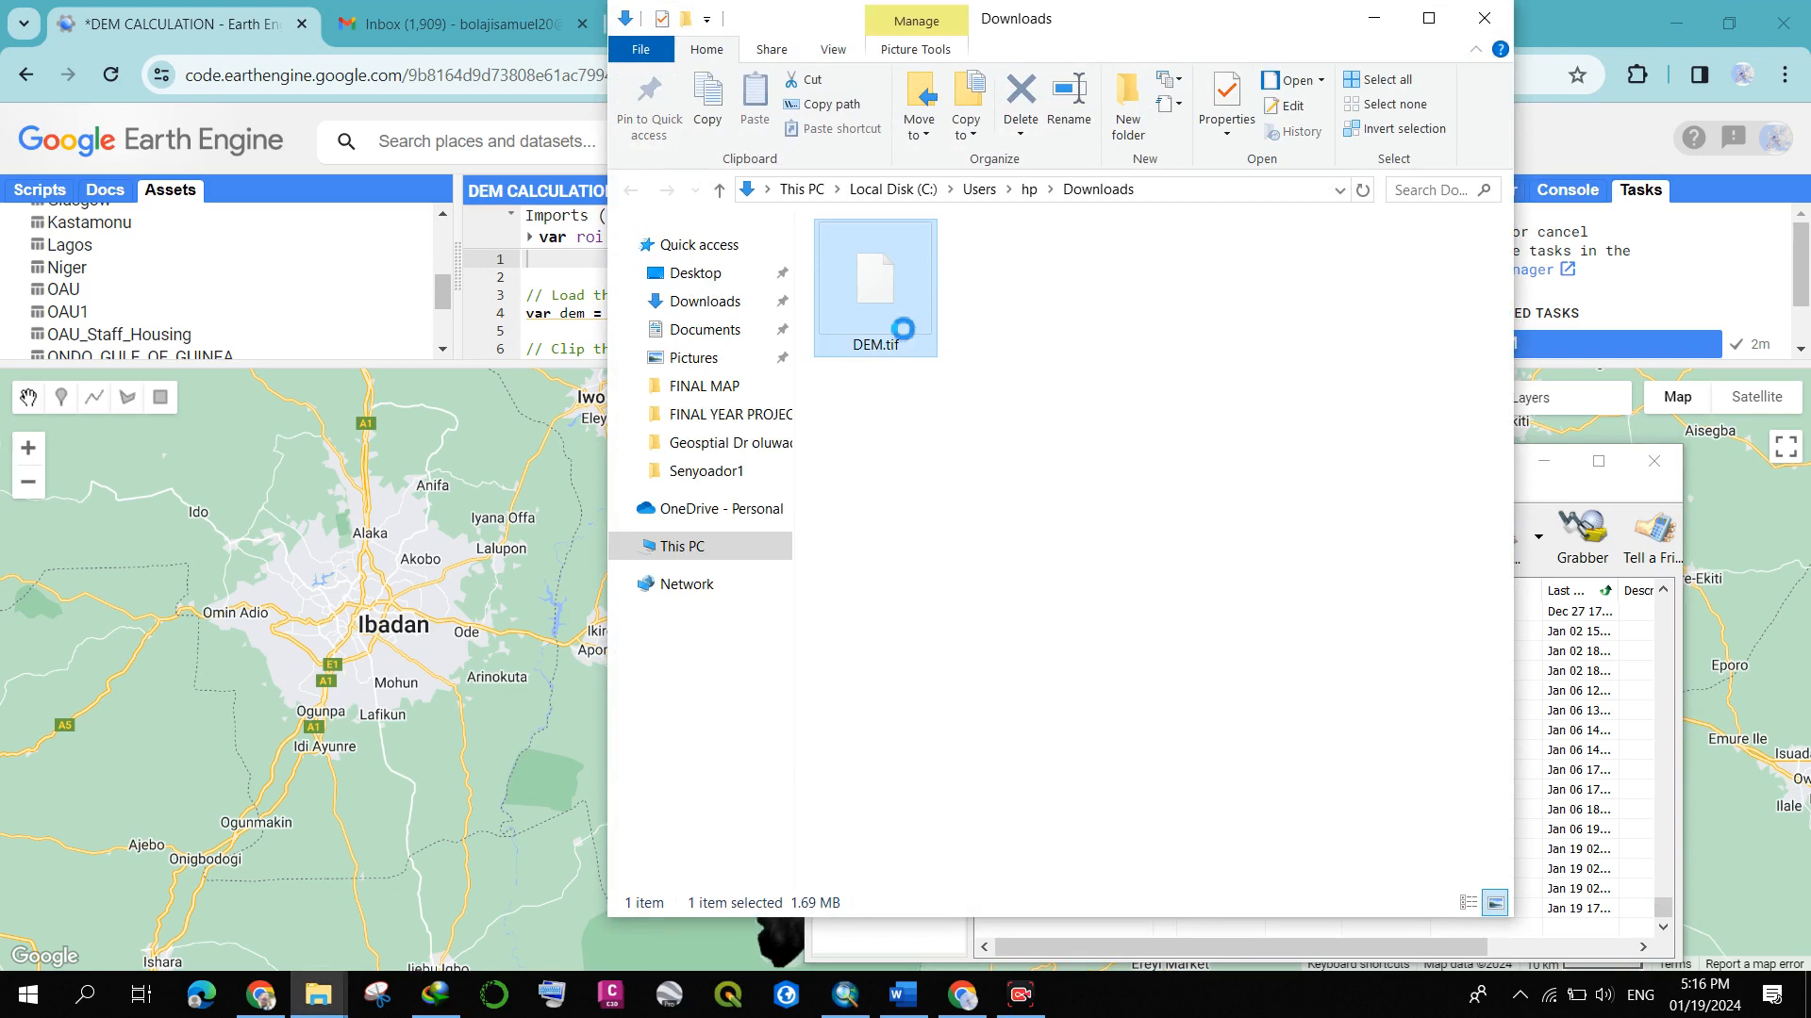
right_click(903, 333)
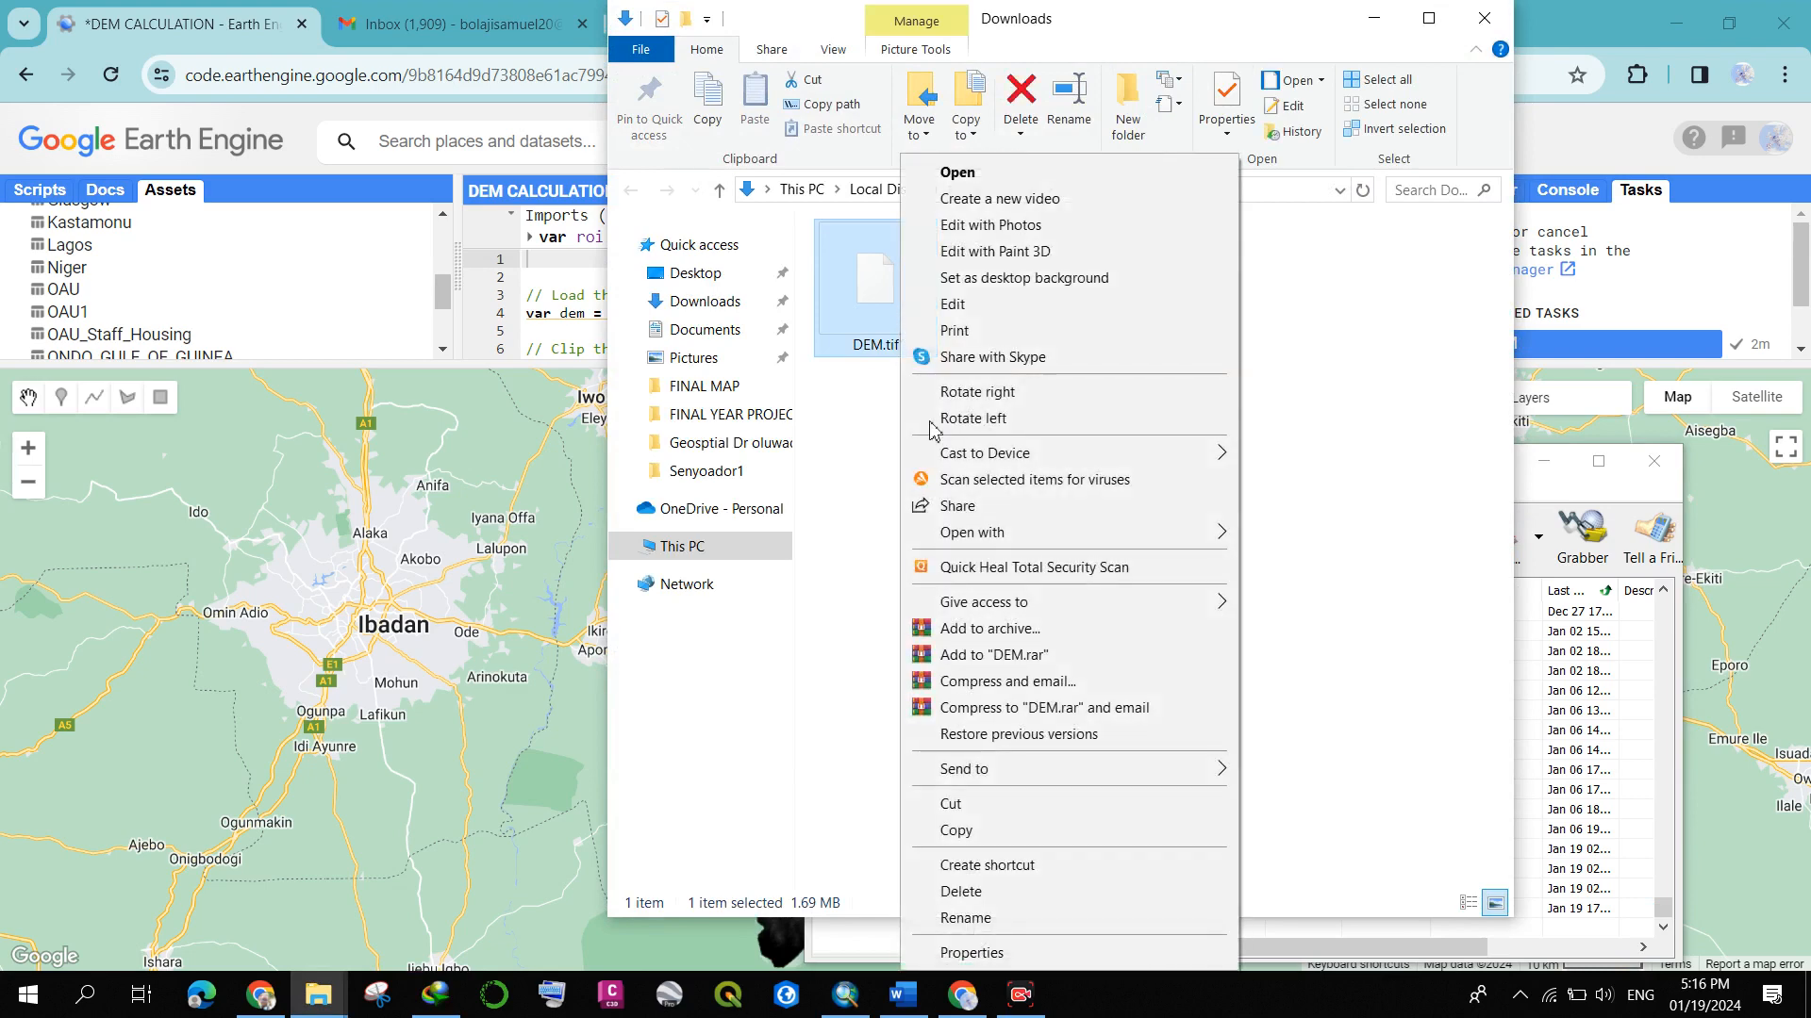
click(962, 803)
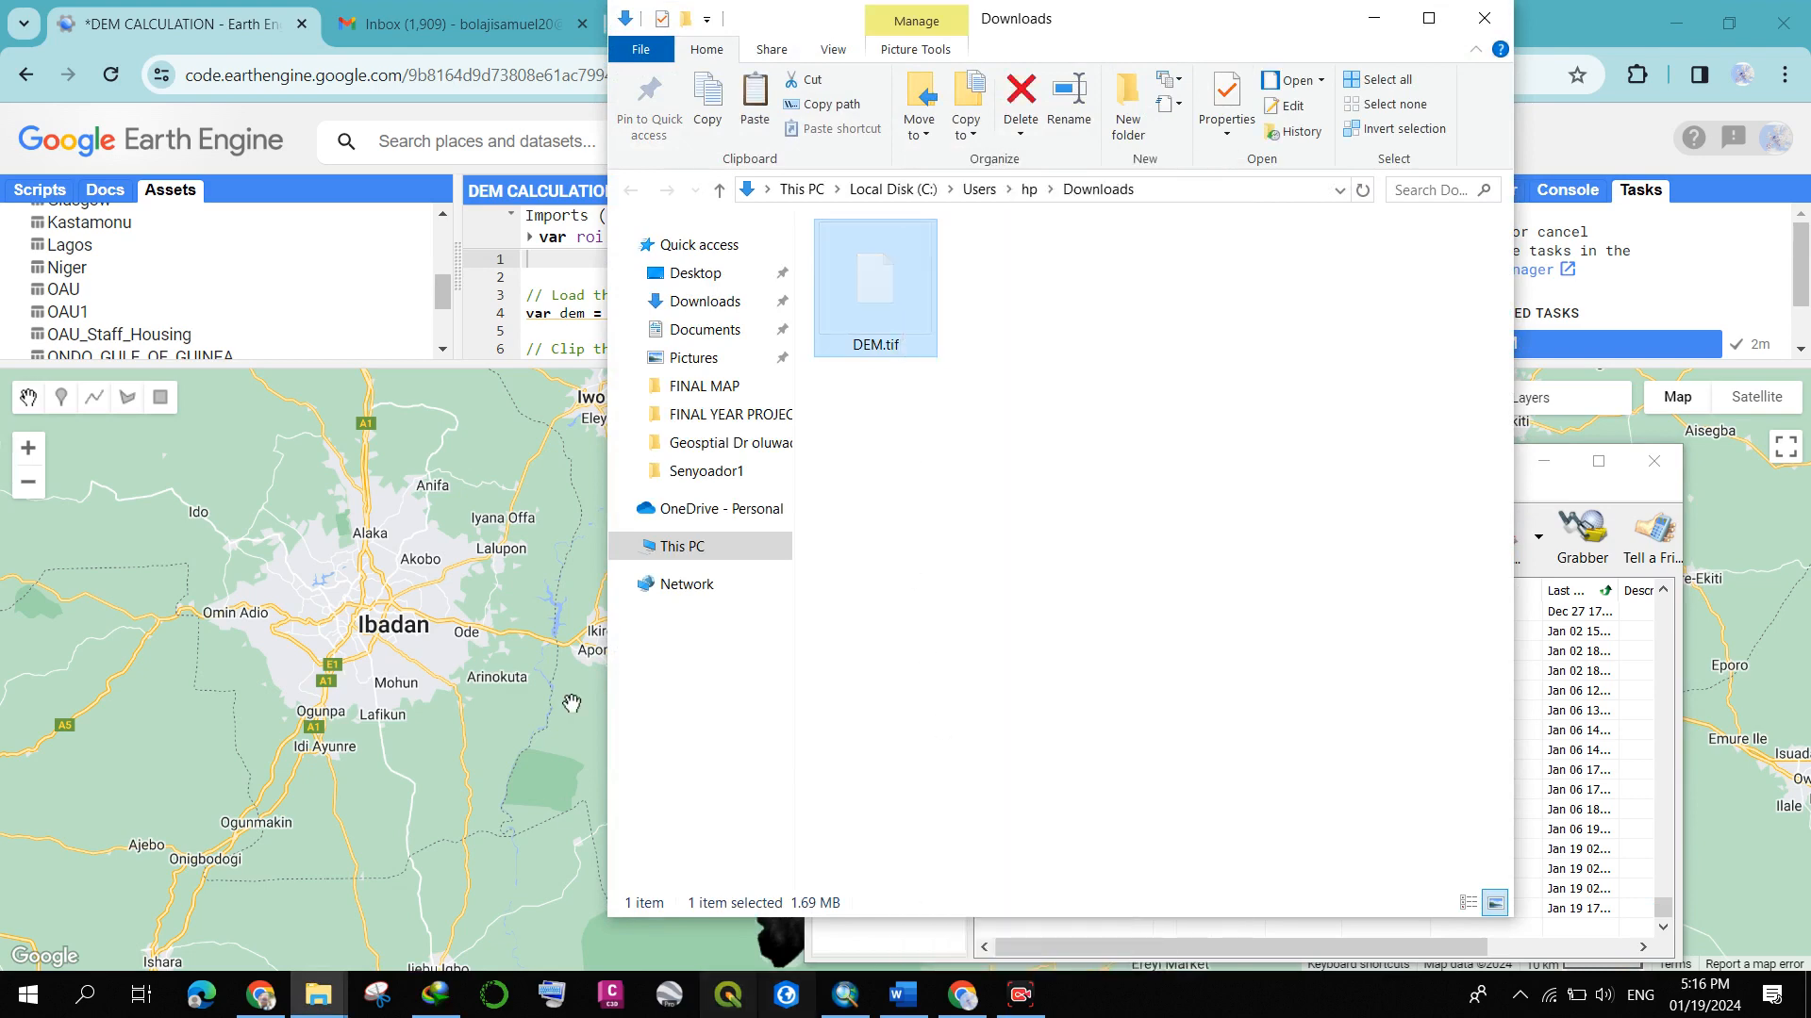
click(738, 272)
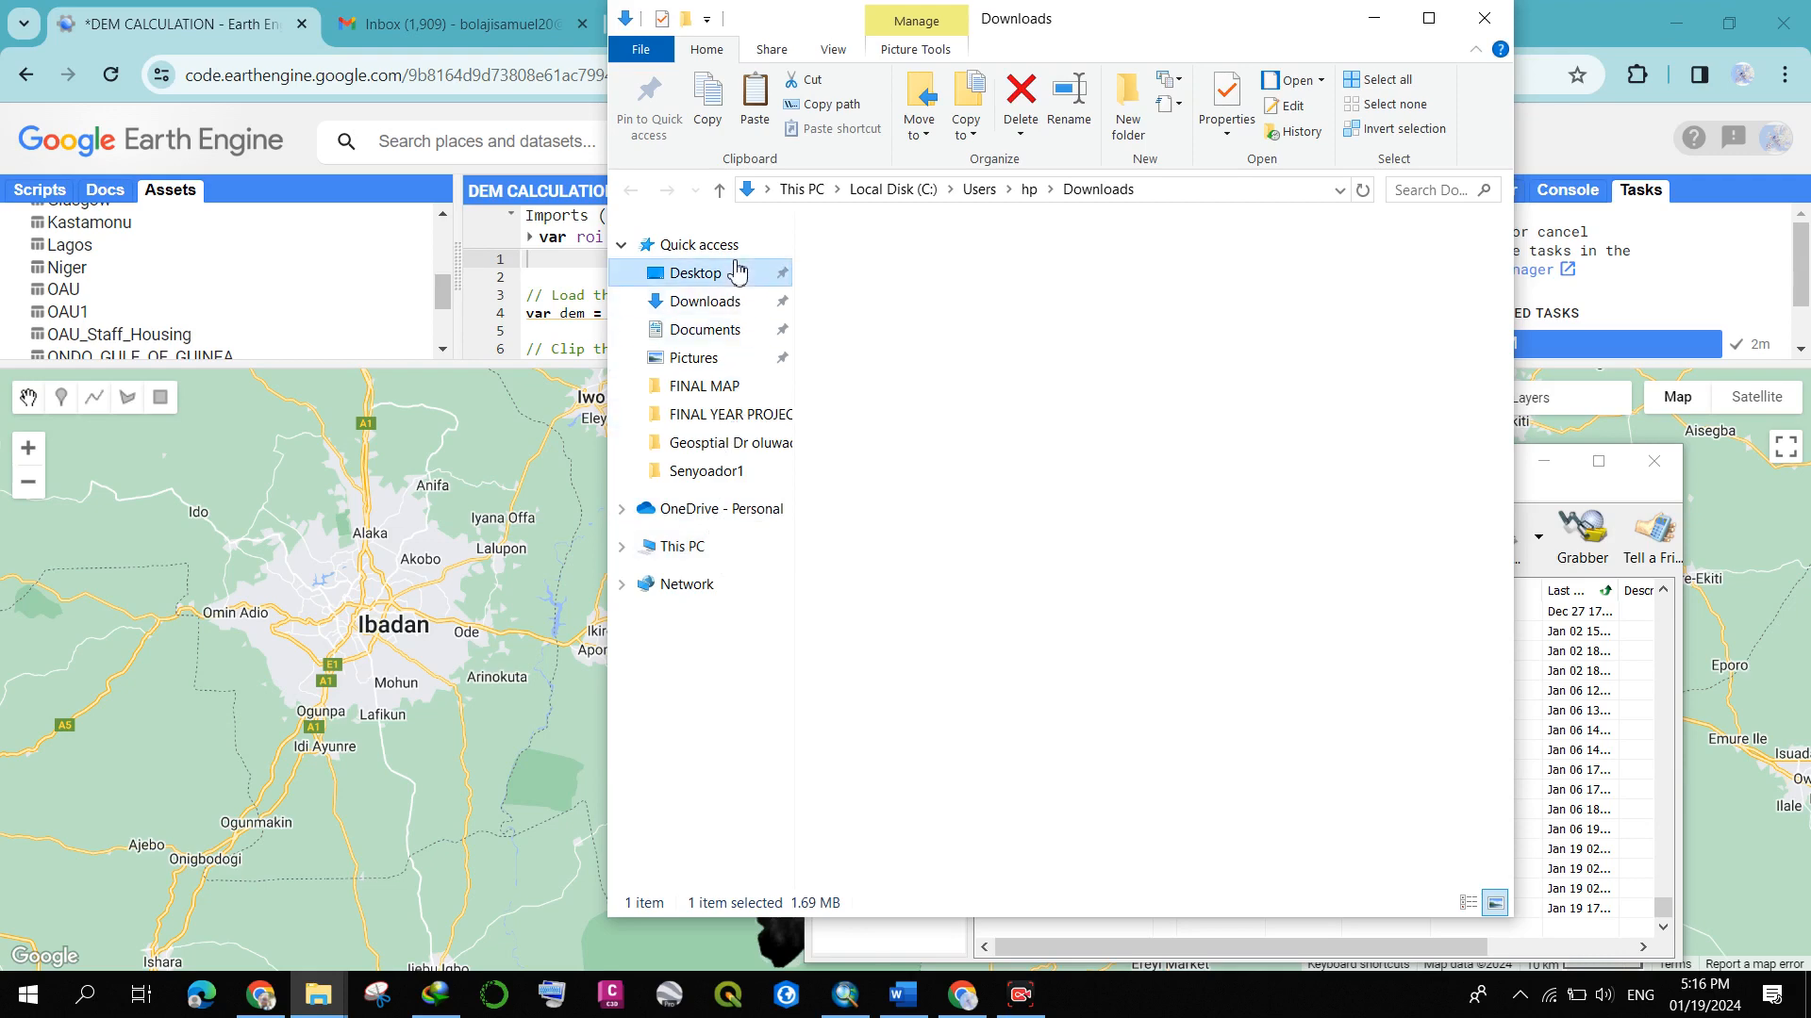
scroll(1047, 476, down, 5)
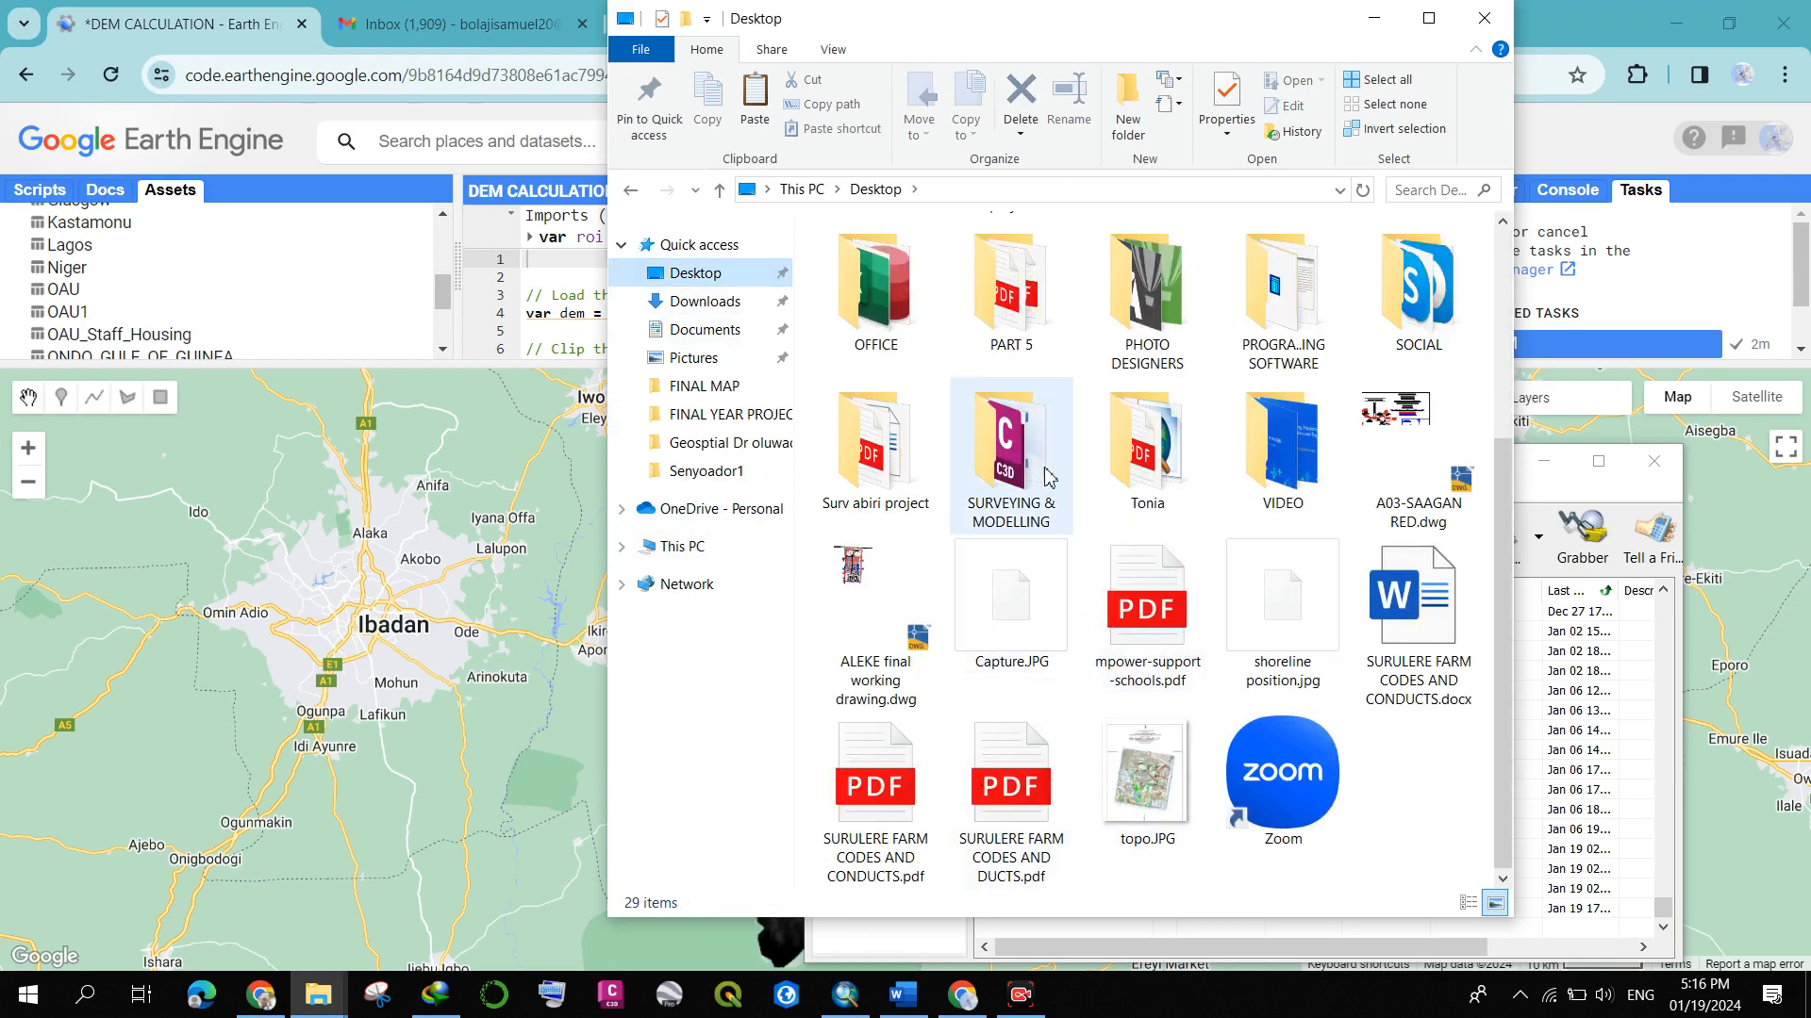
double_click(1146, 462)
double_click(882, 302)
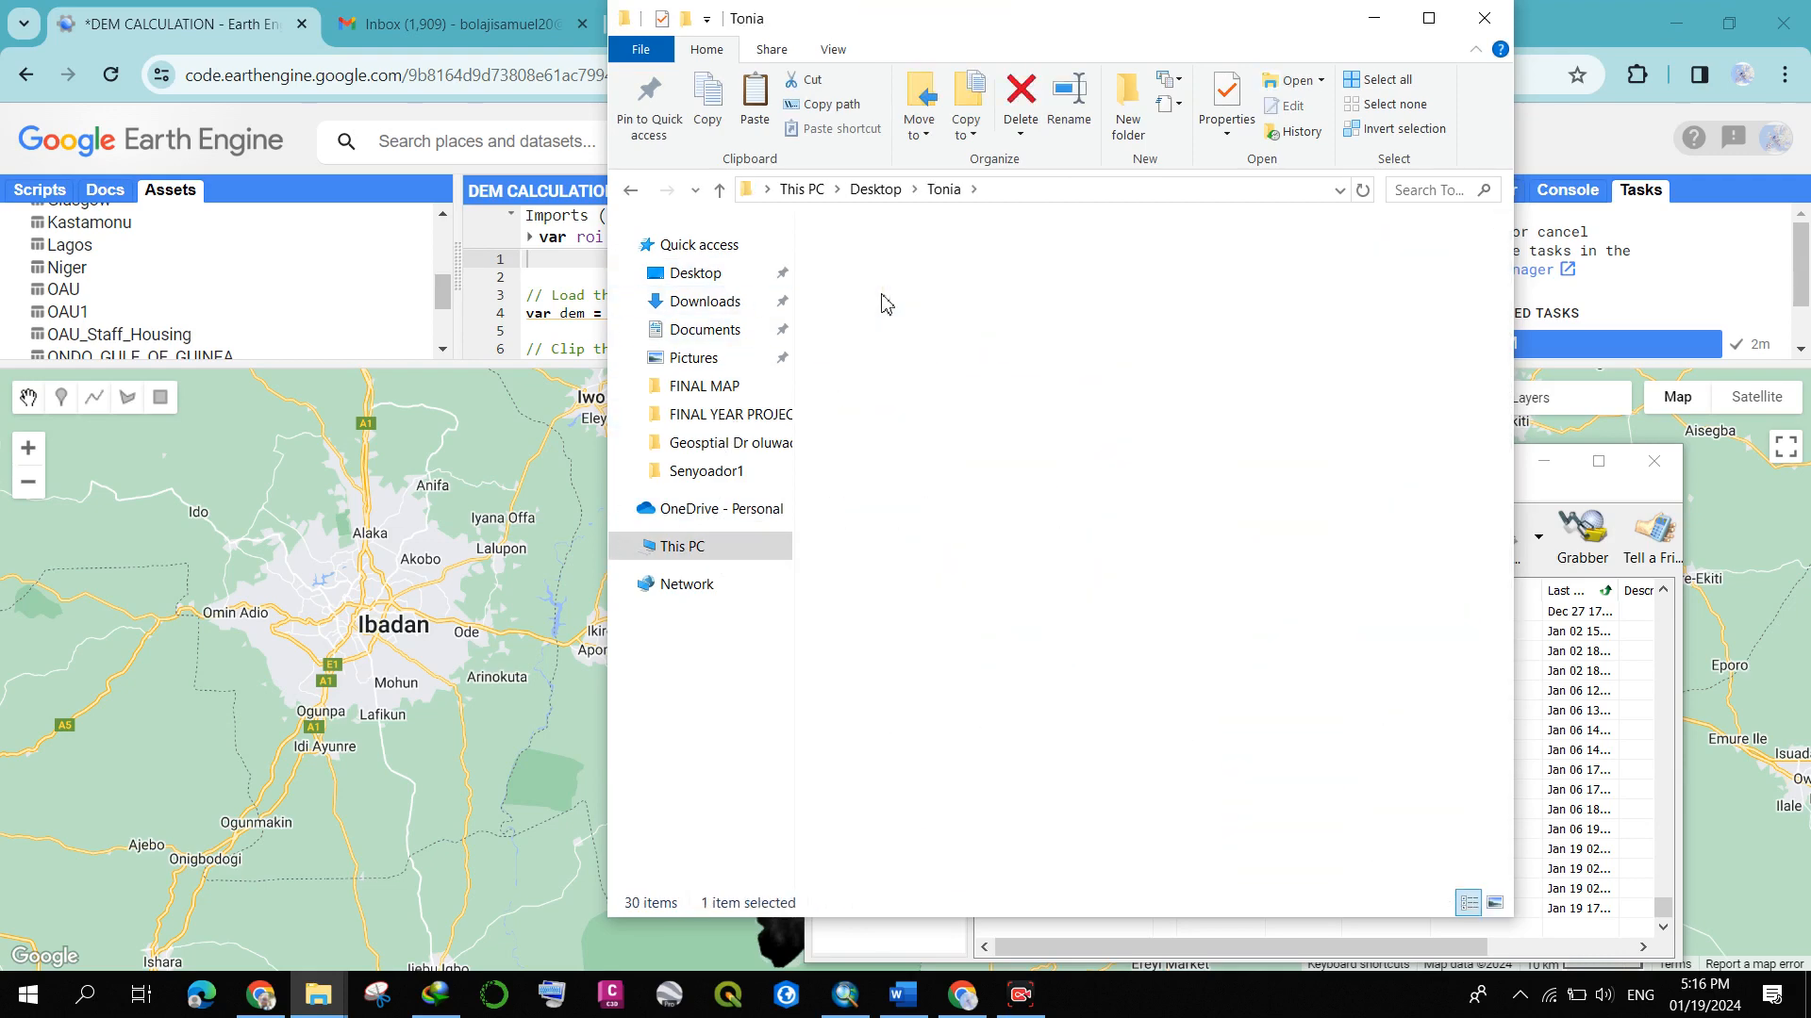
right_click(960, 672)
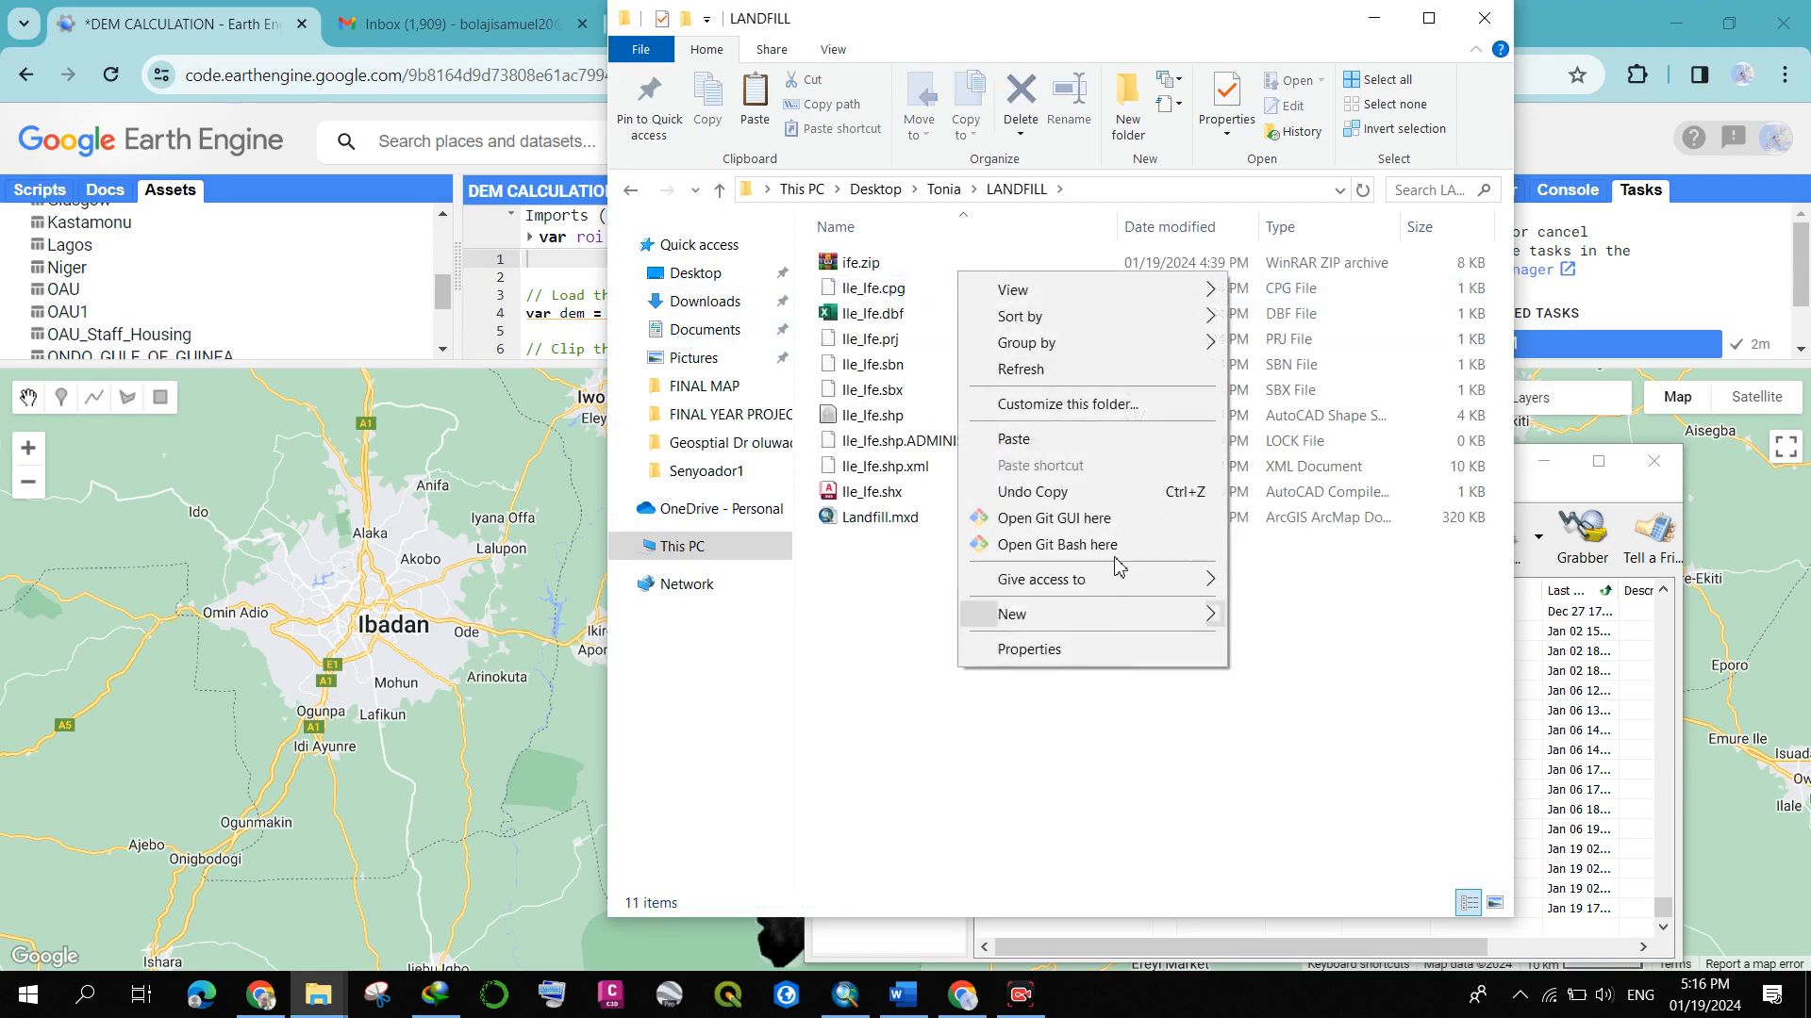
click(1118, 439)
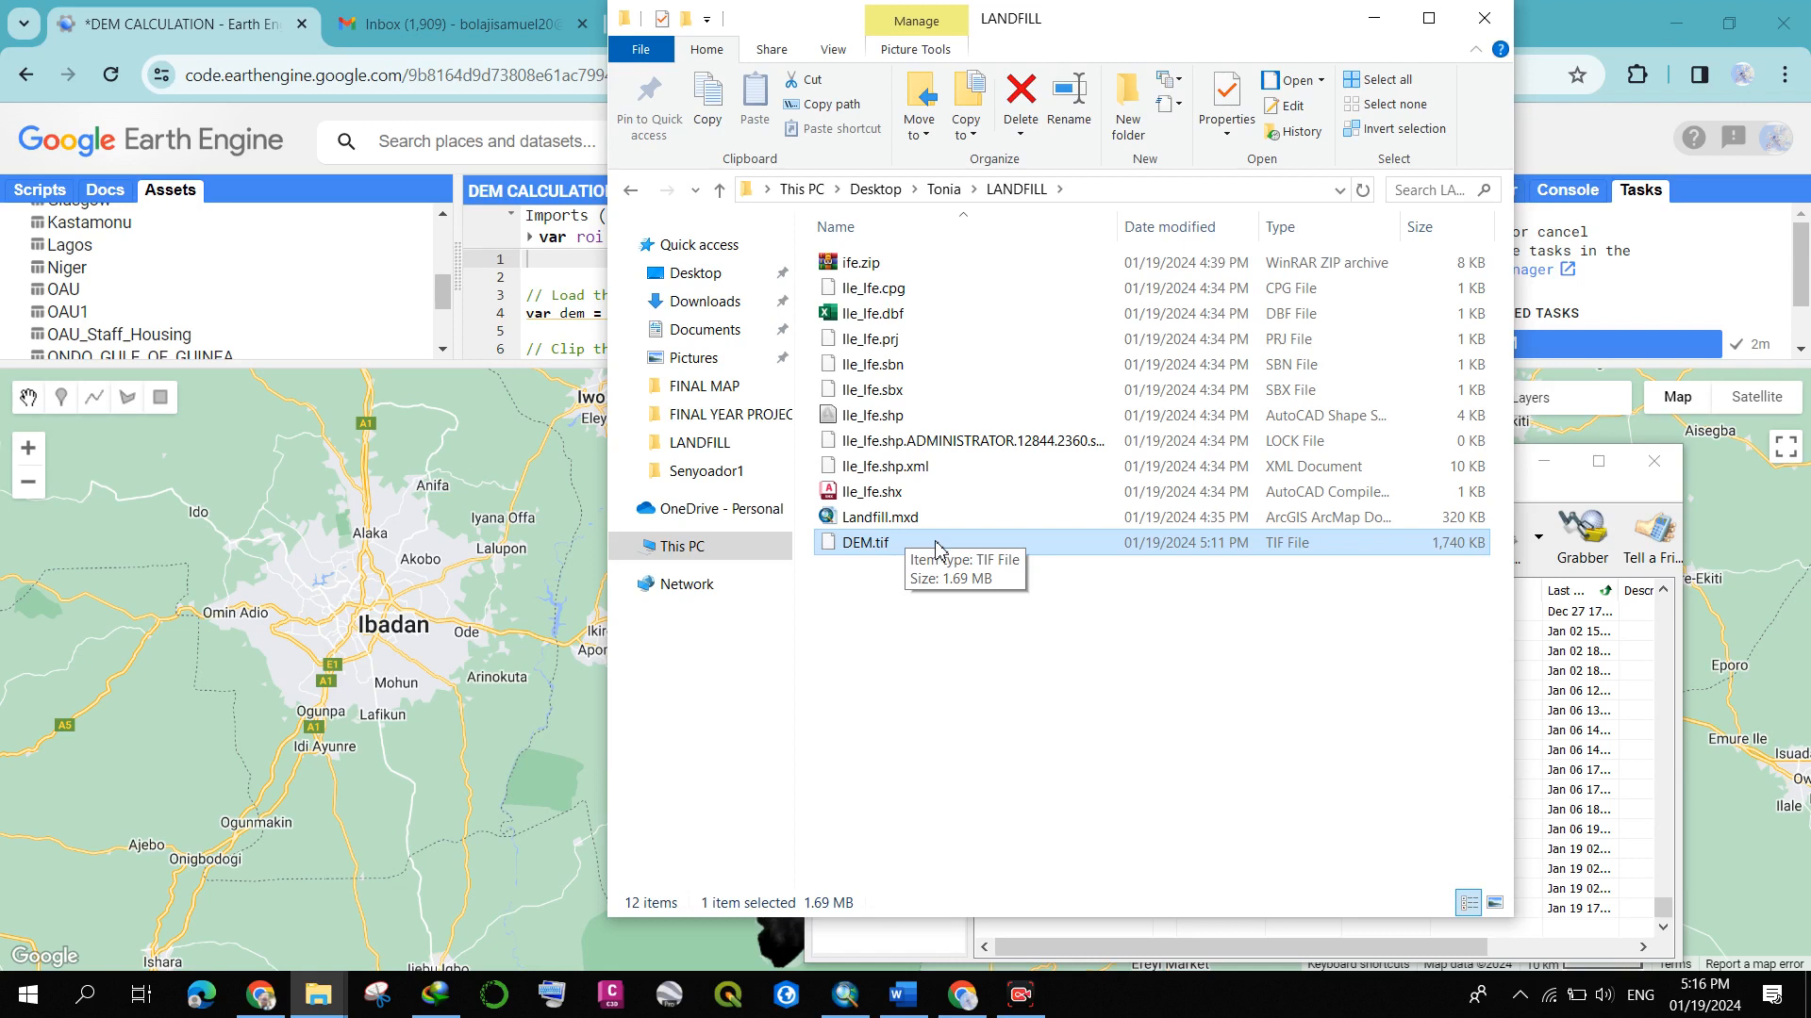
- Minimize the file and browser windows, then switch to ArcMap's Landfill.mxd and shrink its window from full screen
mouse_move(1007, 1010)
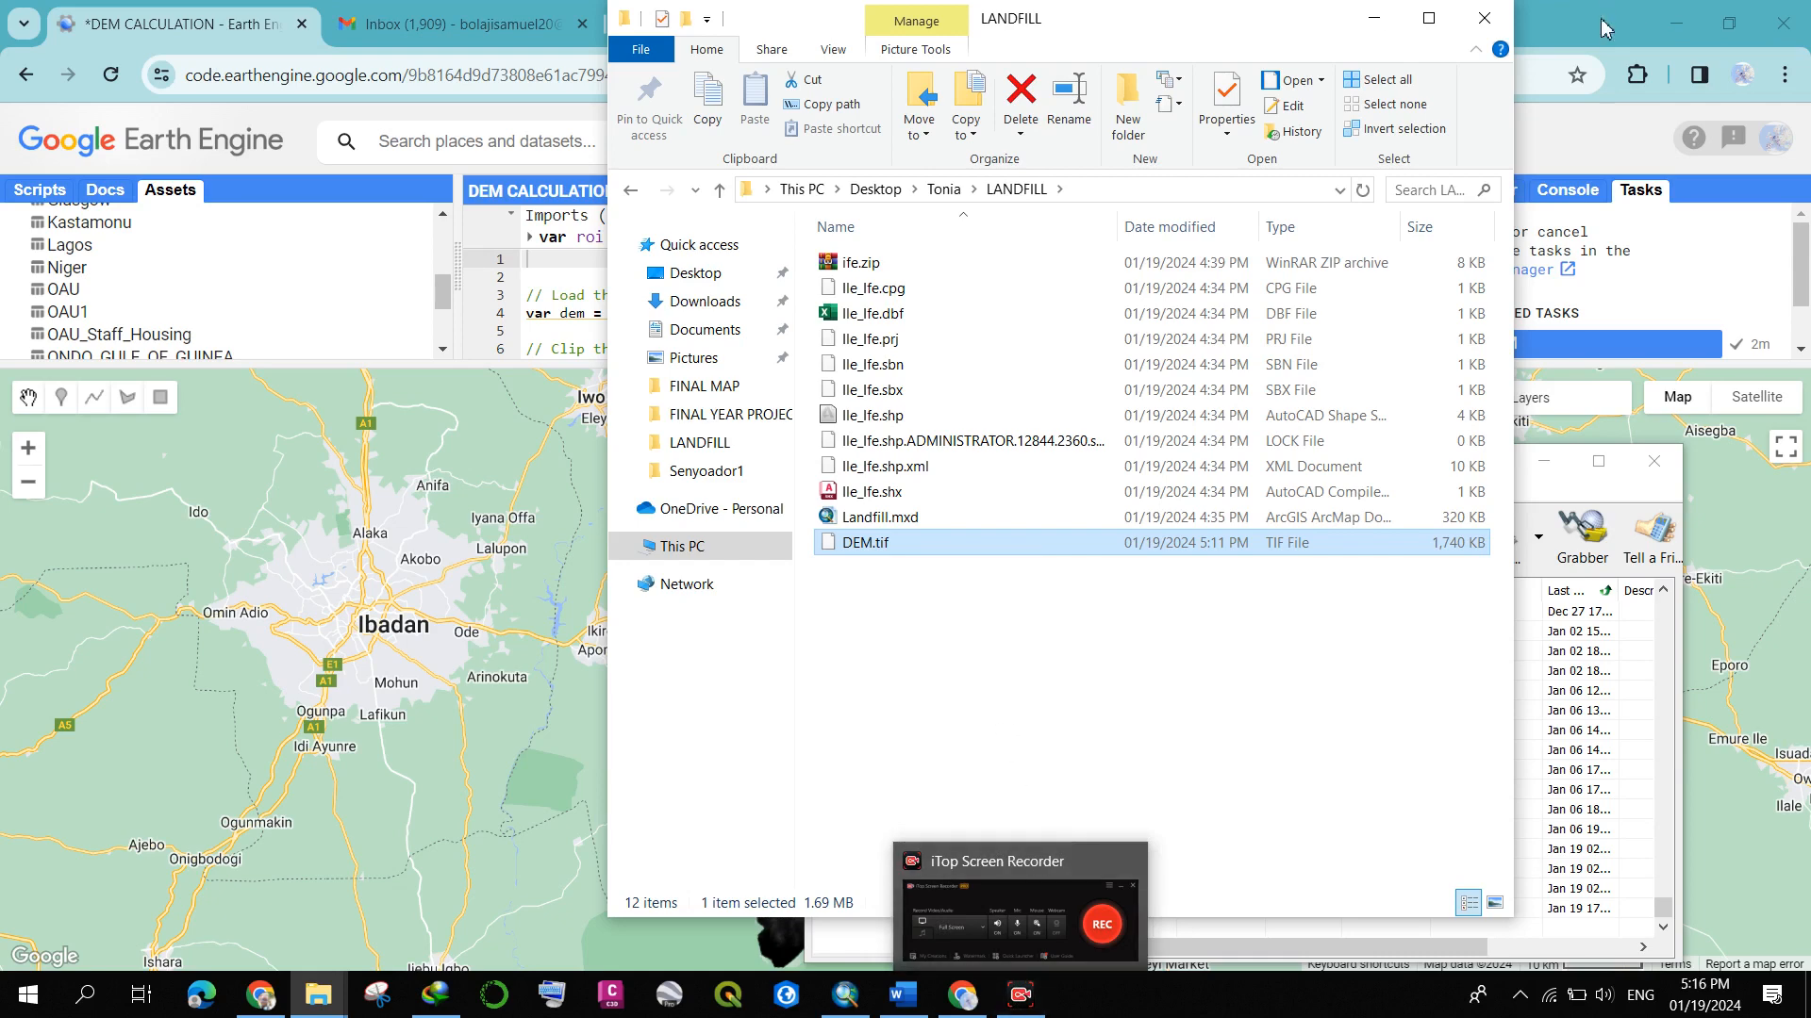
click(1376, 14)
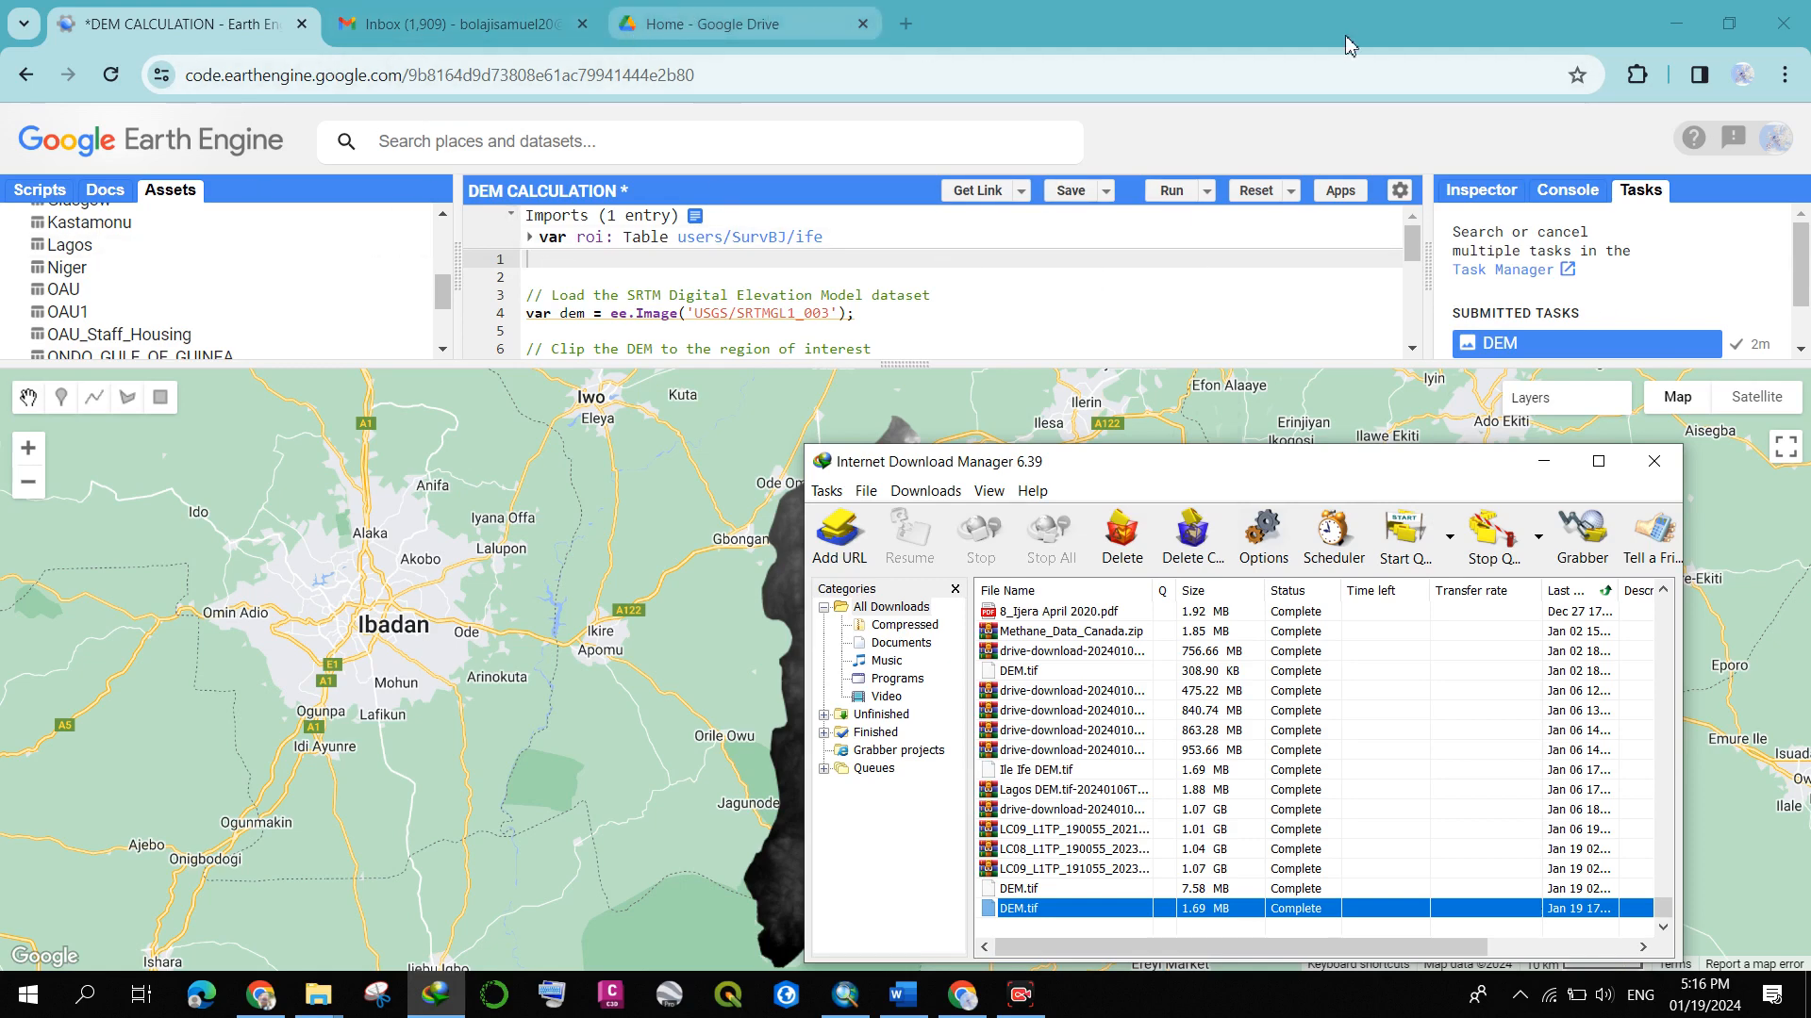
click(1669, 24)
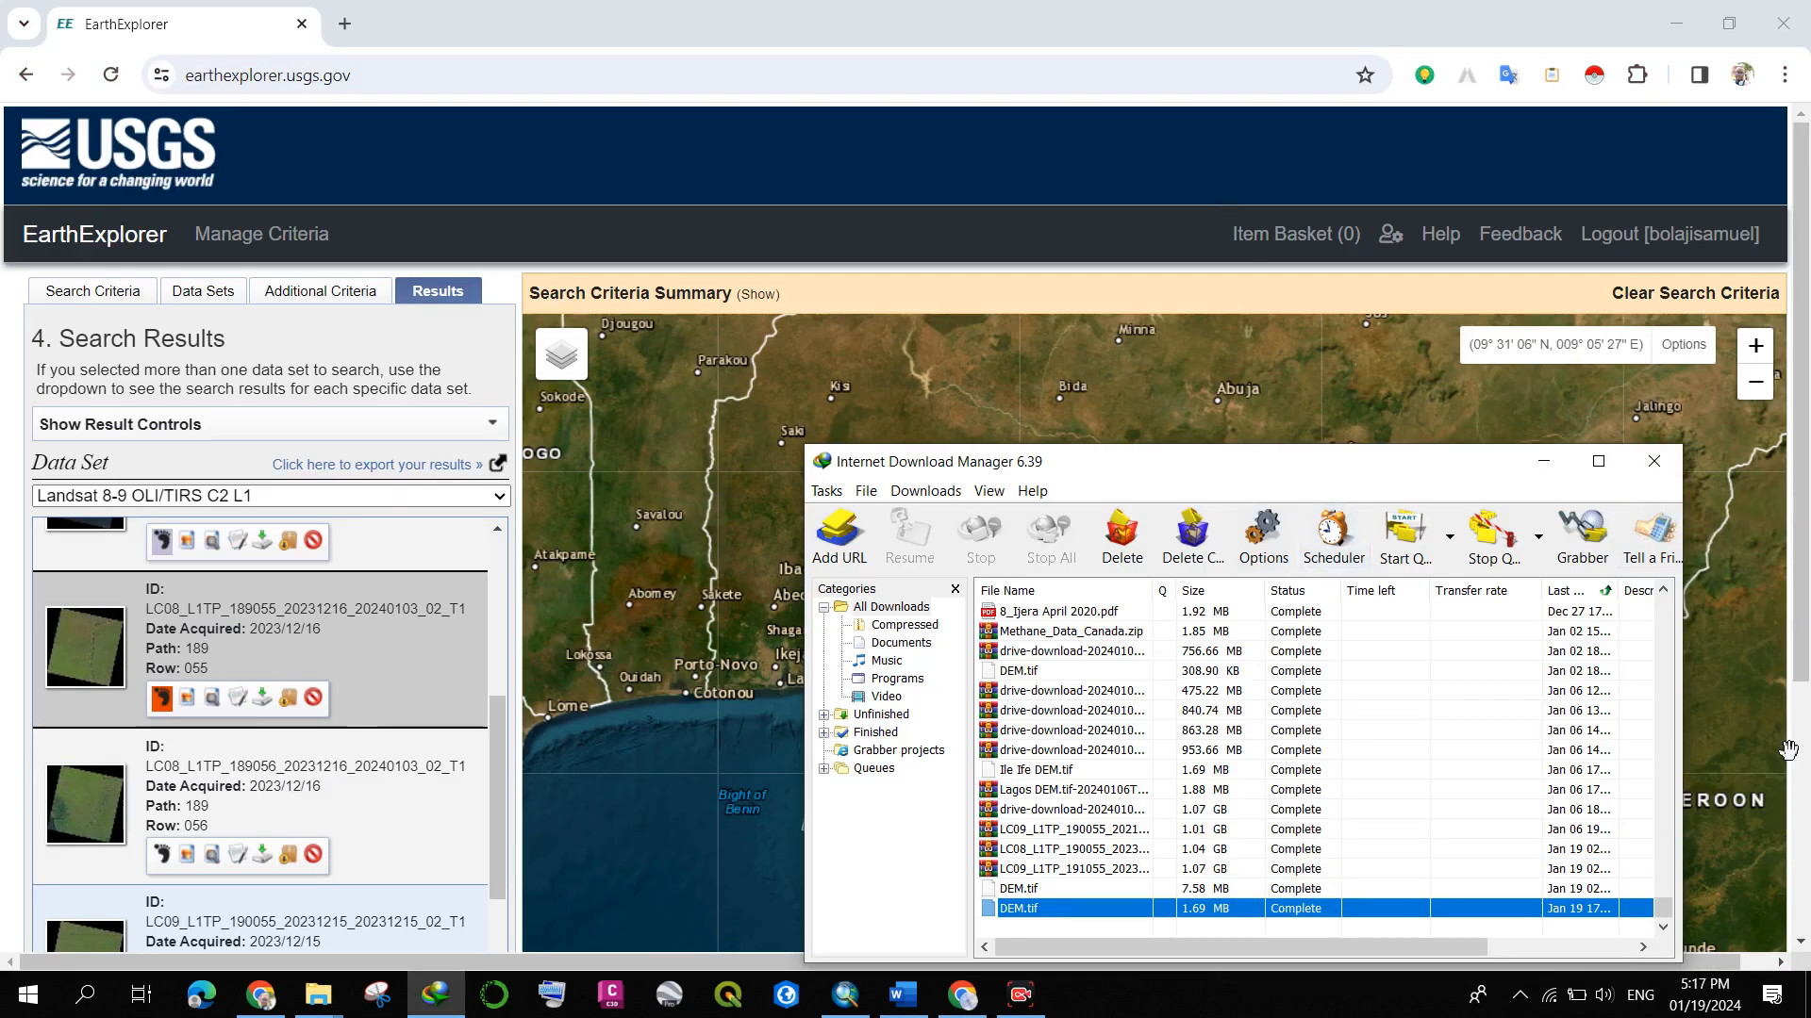
click(845, 995)
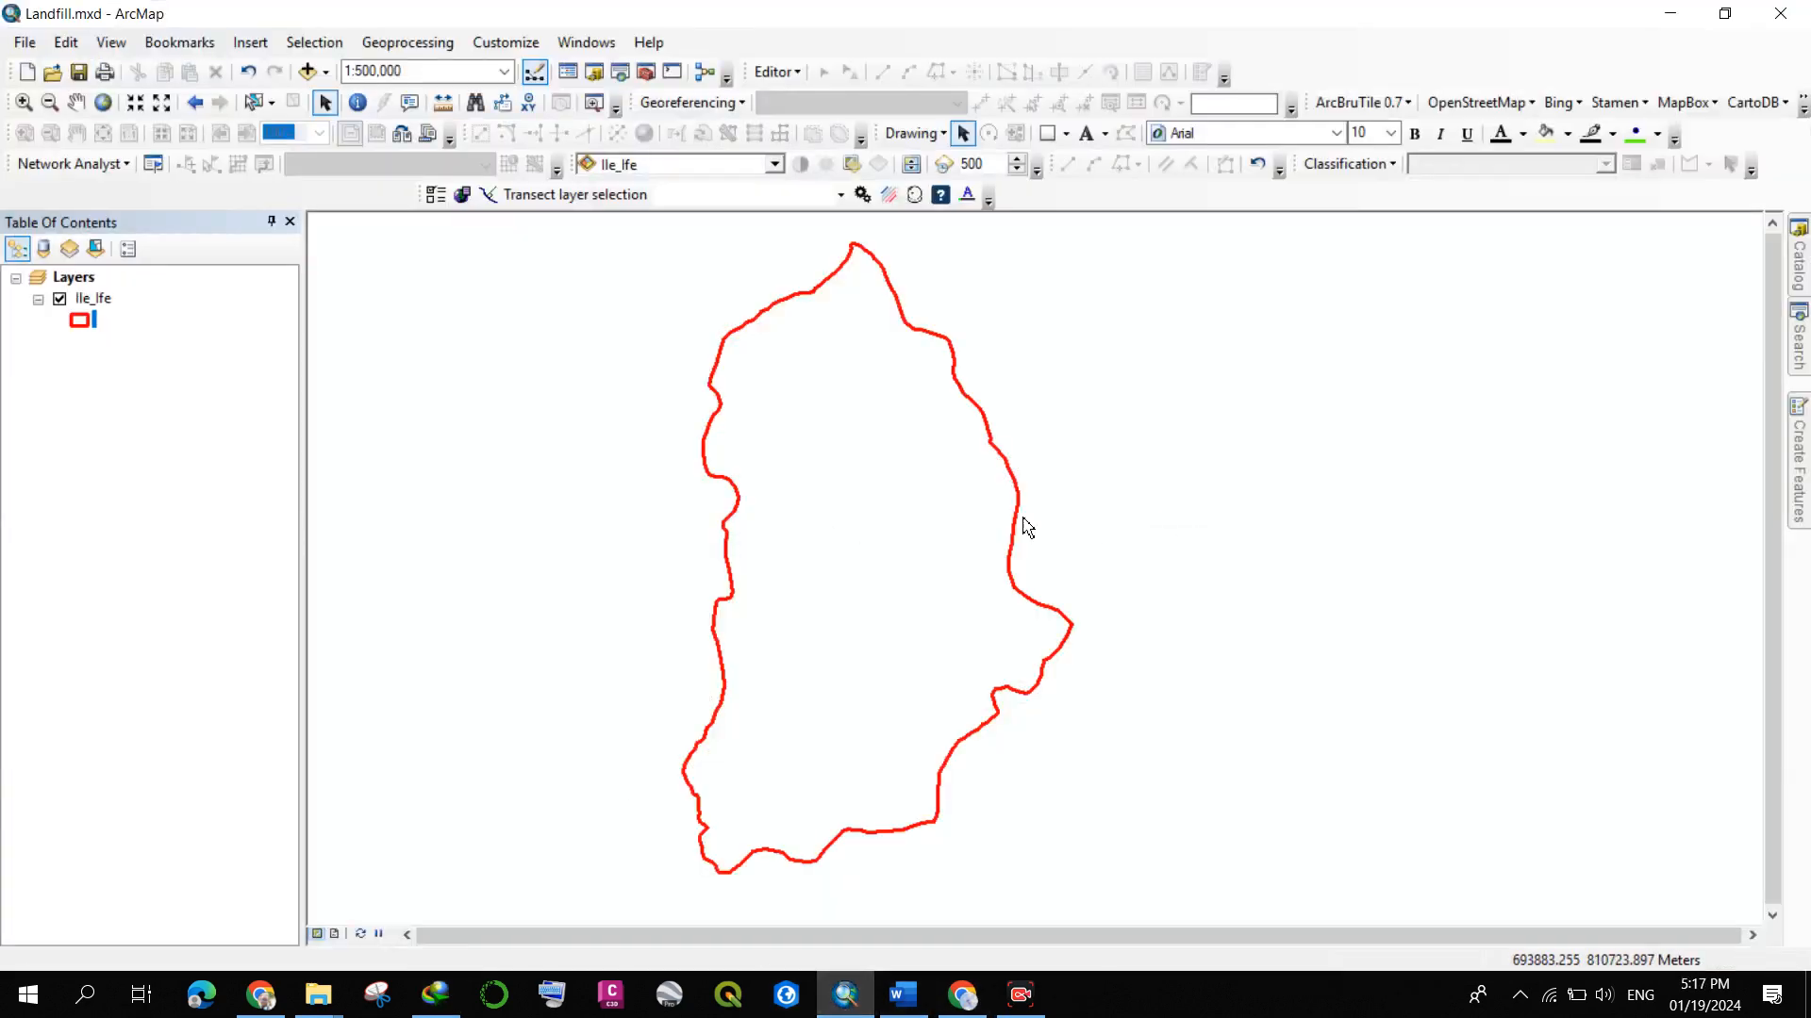
drag(1022, 526, 1062, 513)
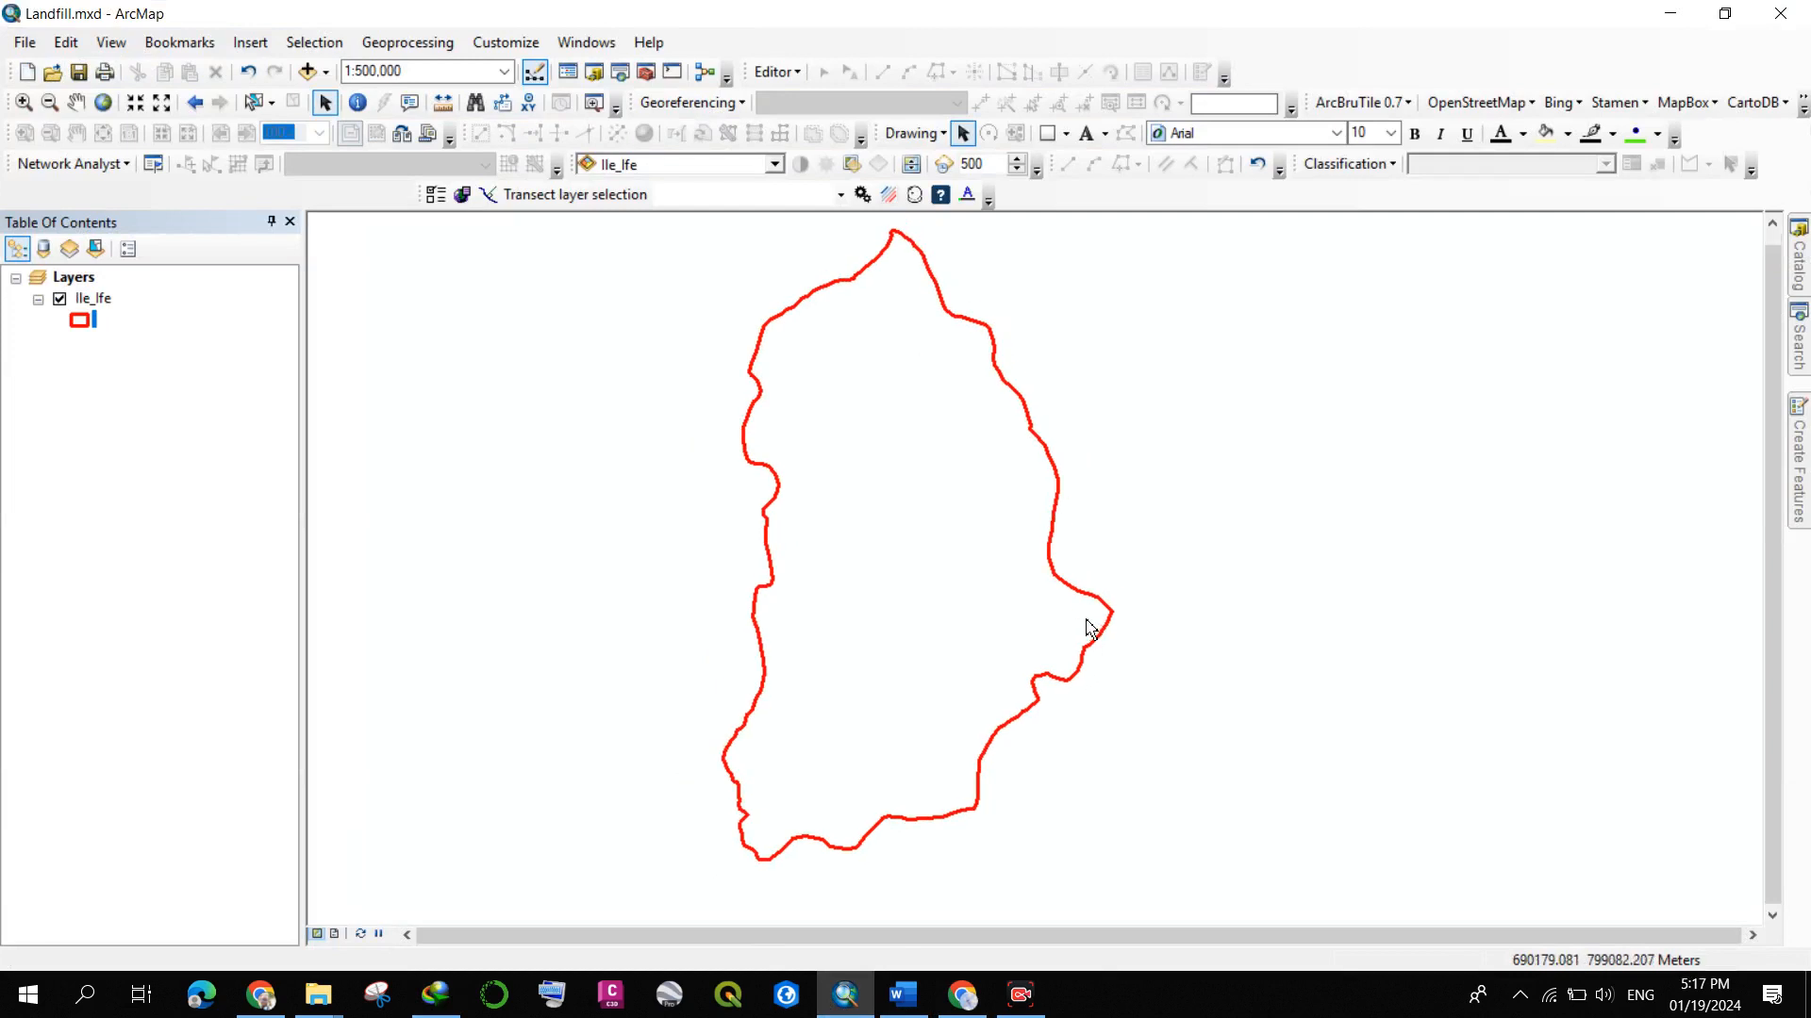
drag(1085, 617, 1072, 653)
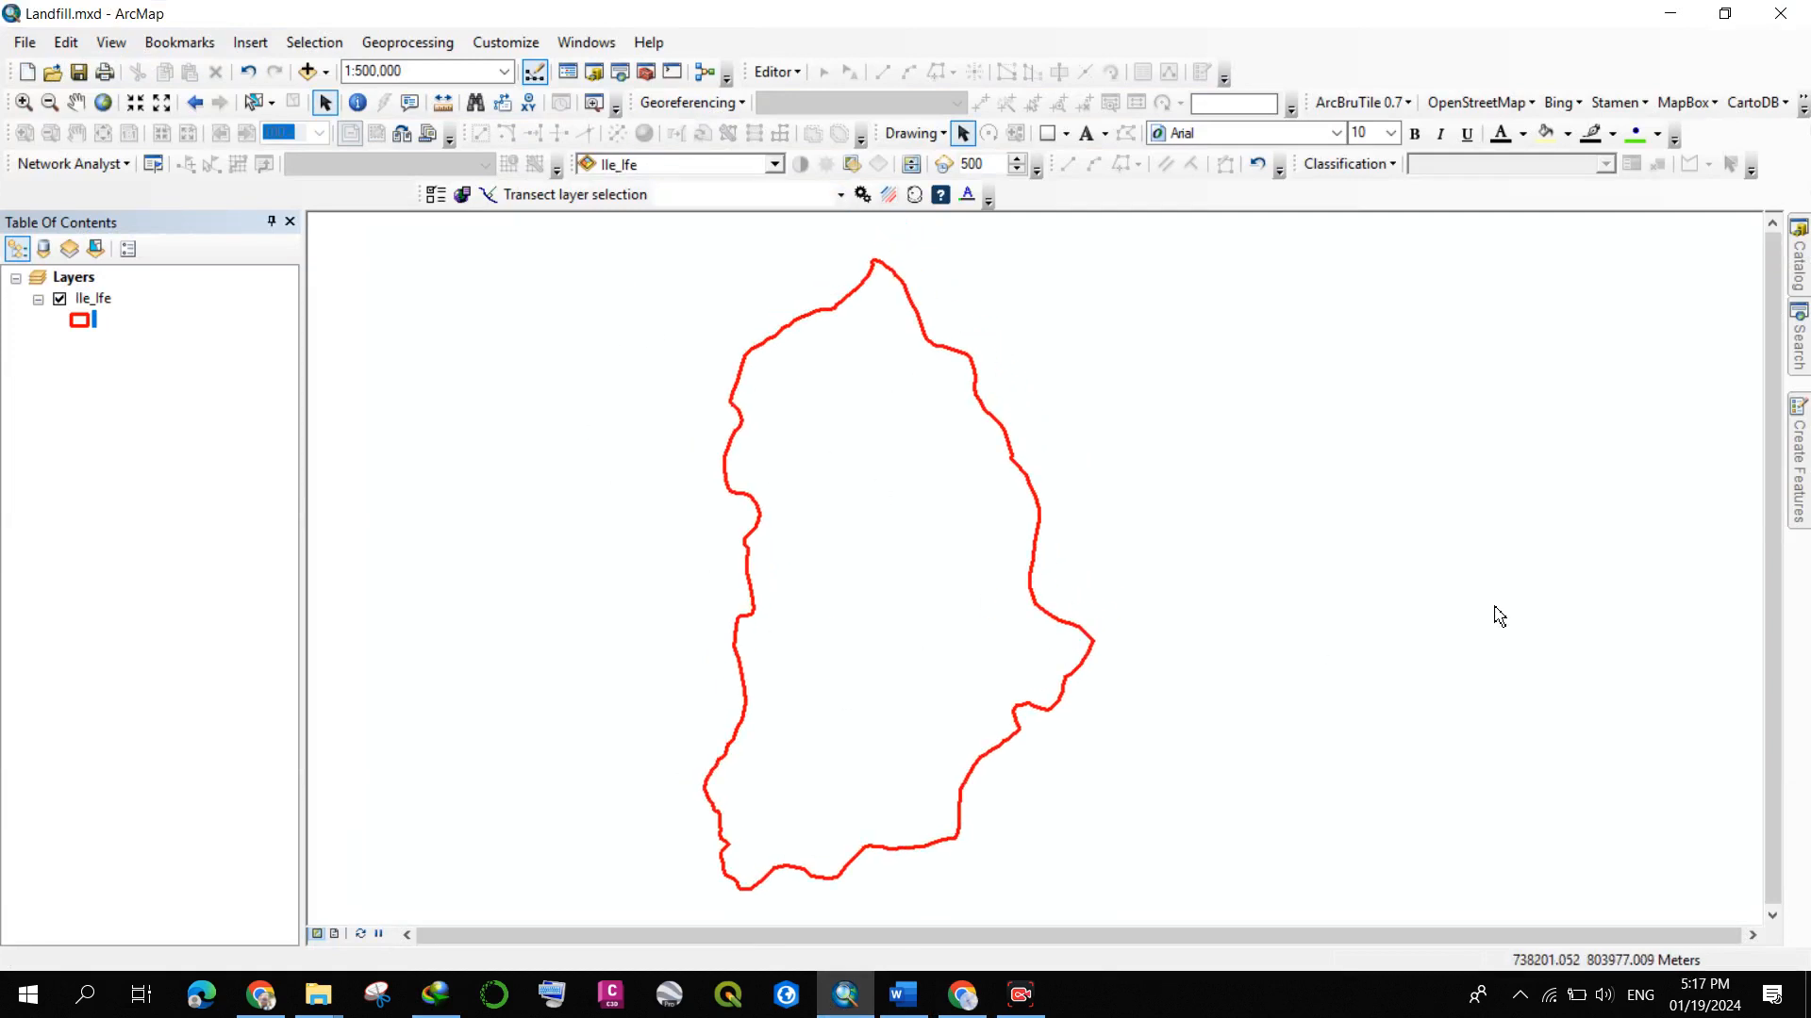
click(1725, 13)
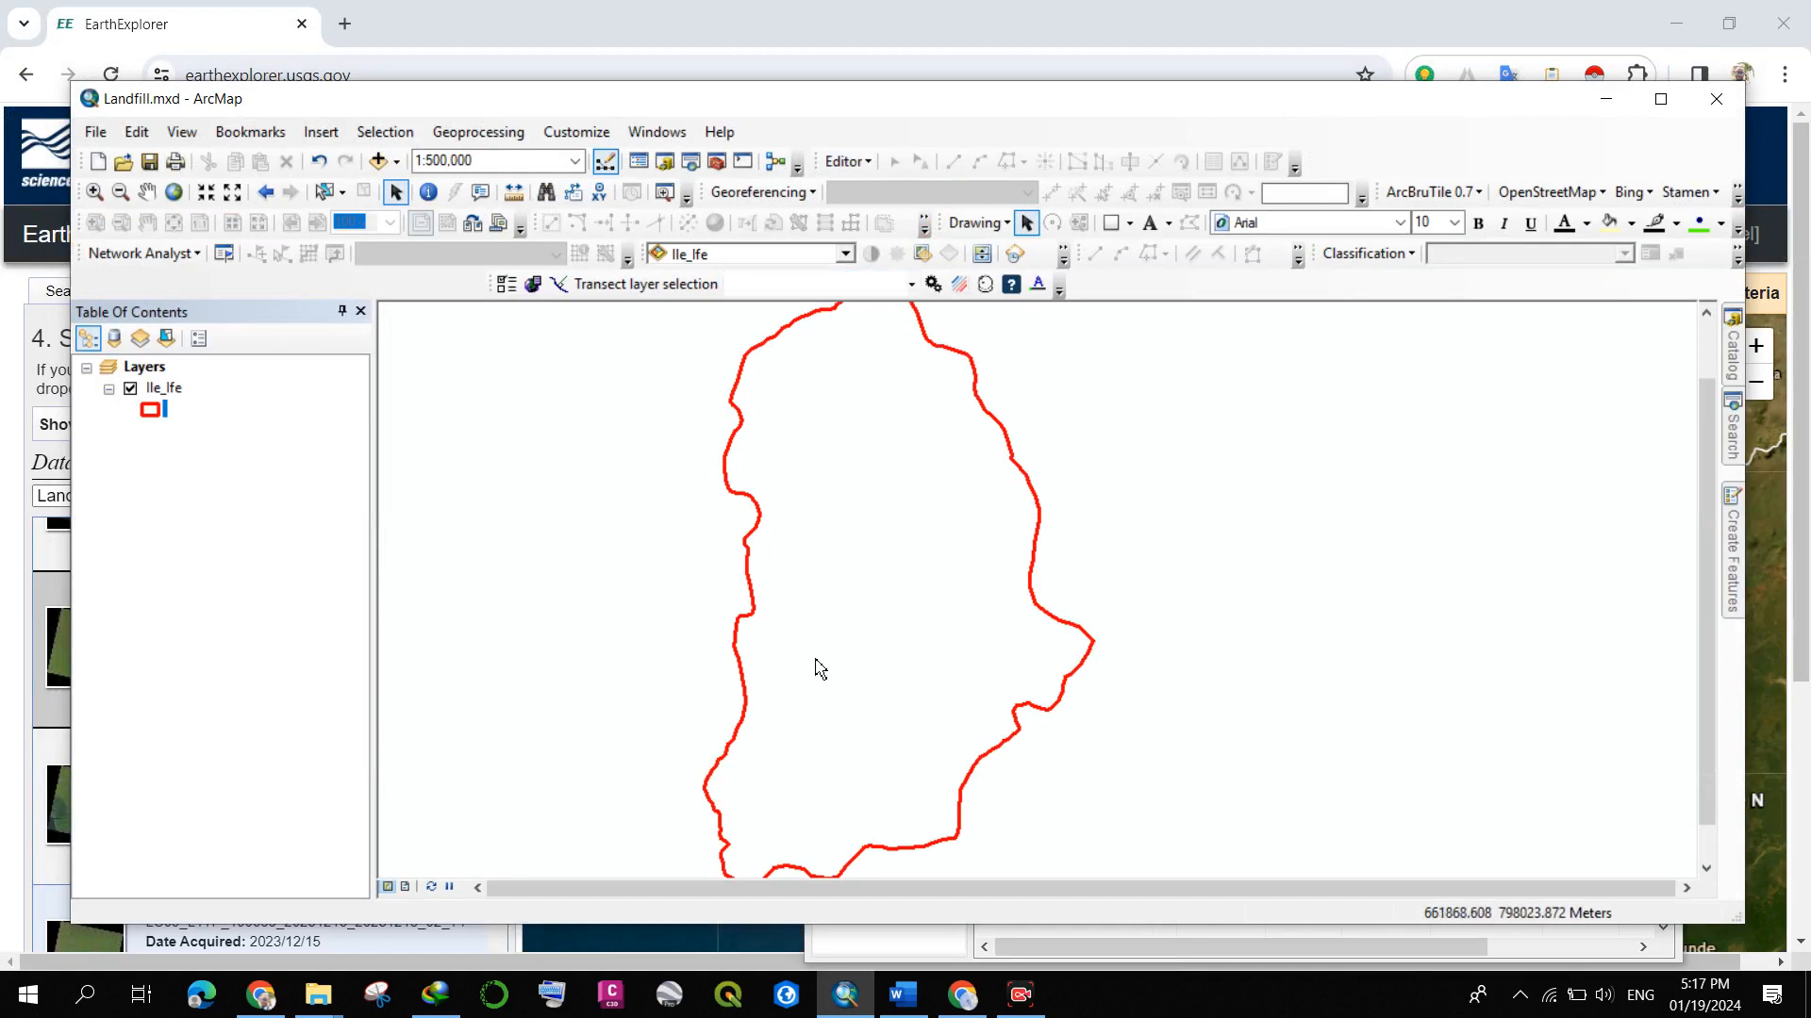
scroll(821, 667, up, 1)
scroll(820, 667, down, 1)
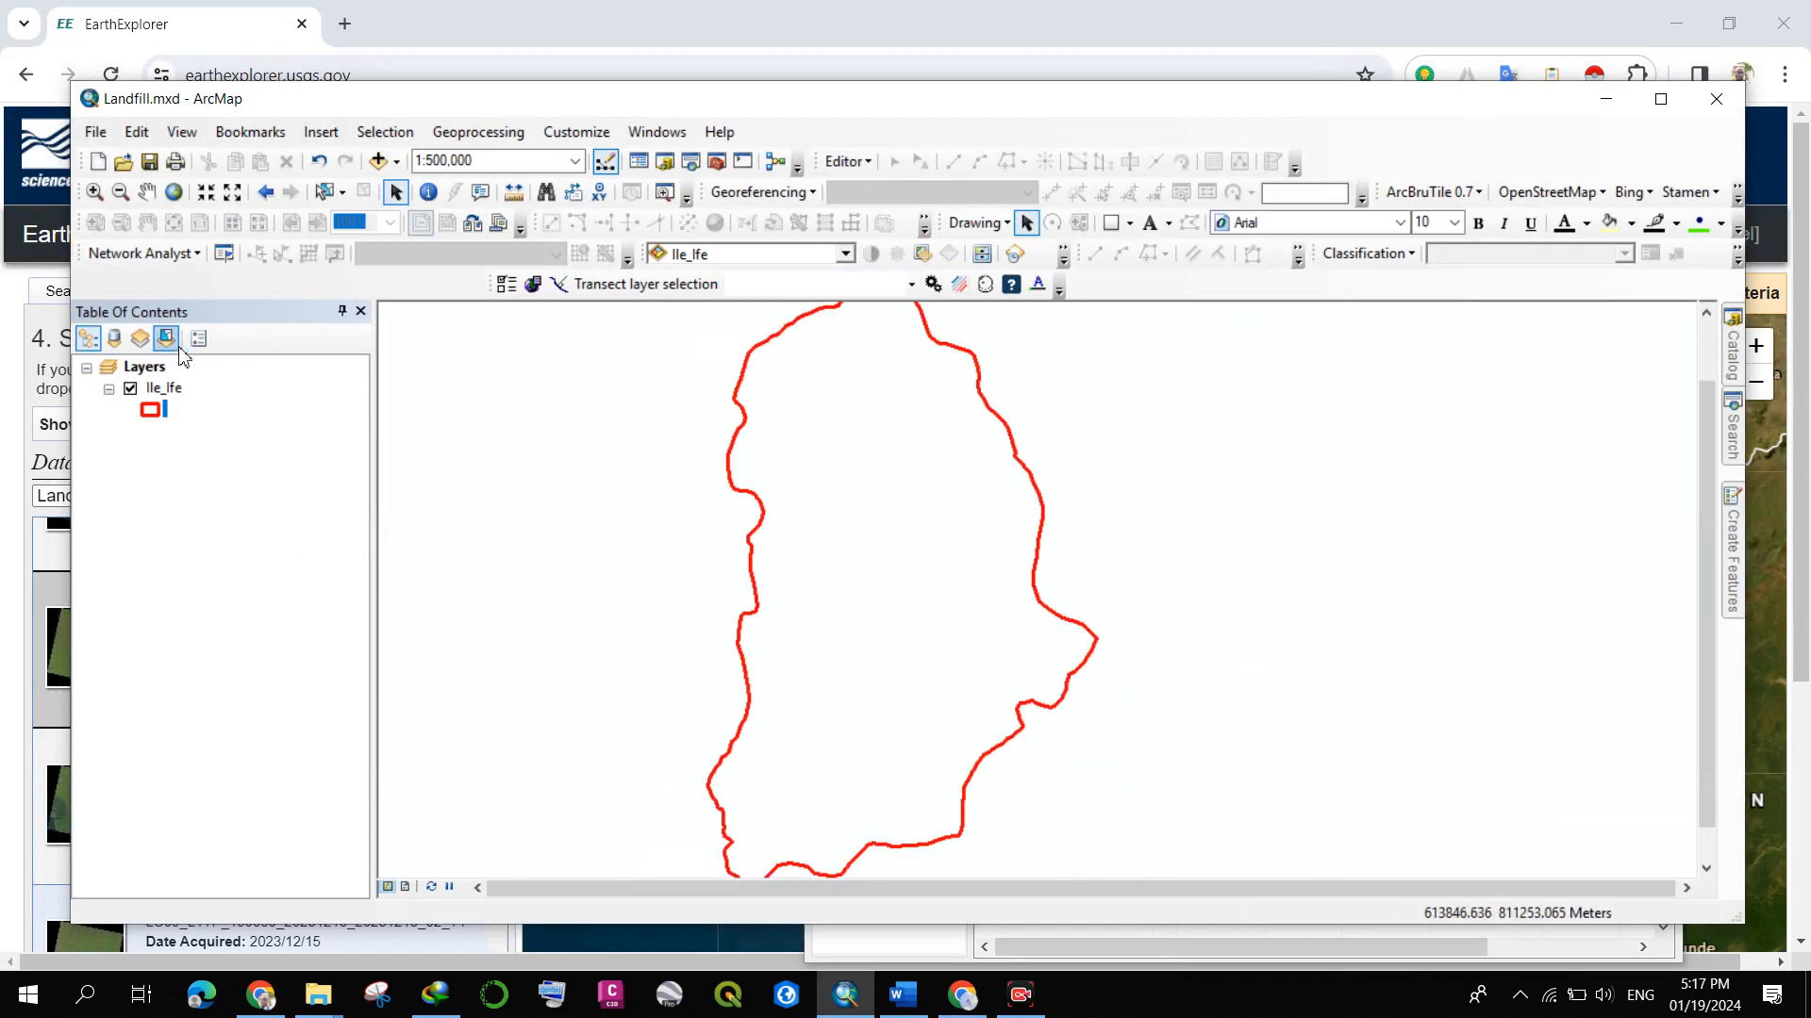
- Add DEM.tif from the LANDFILL folder to the Layers data frame, building pyramids with Nearest Neighbor resampling and default compression
click(140, 373)
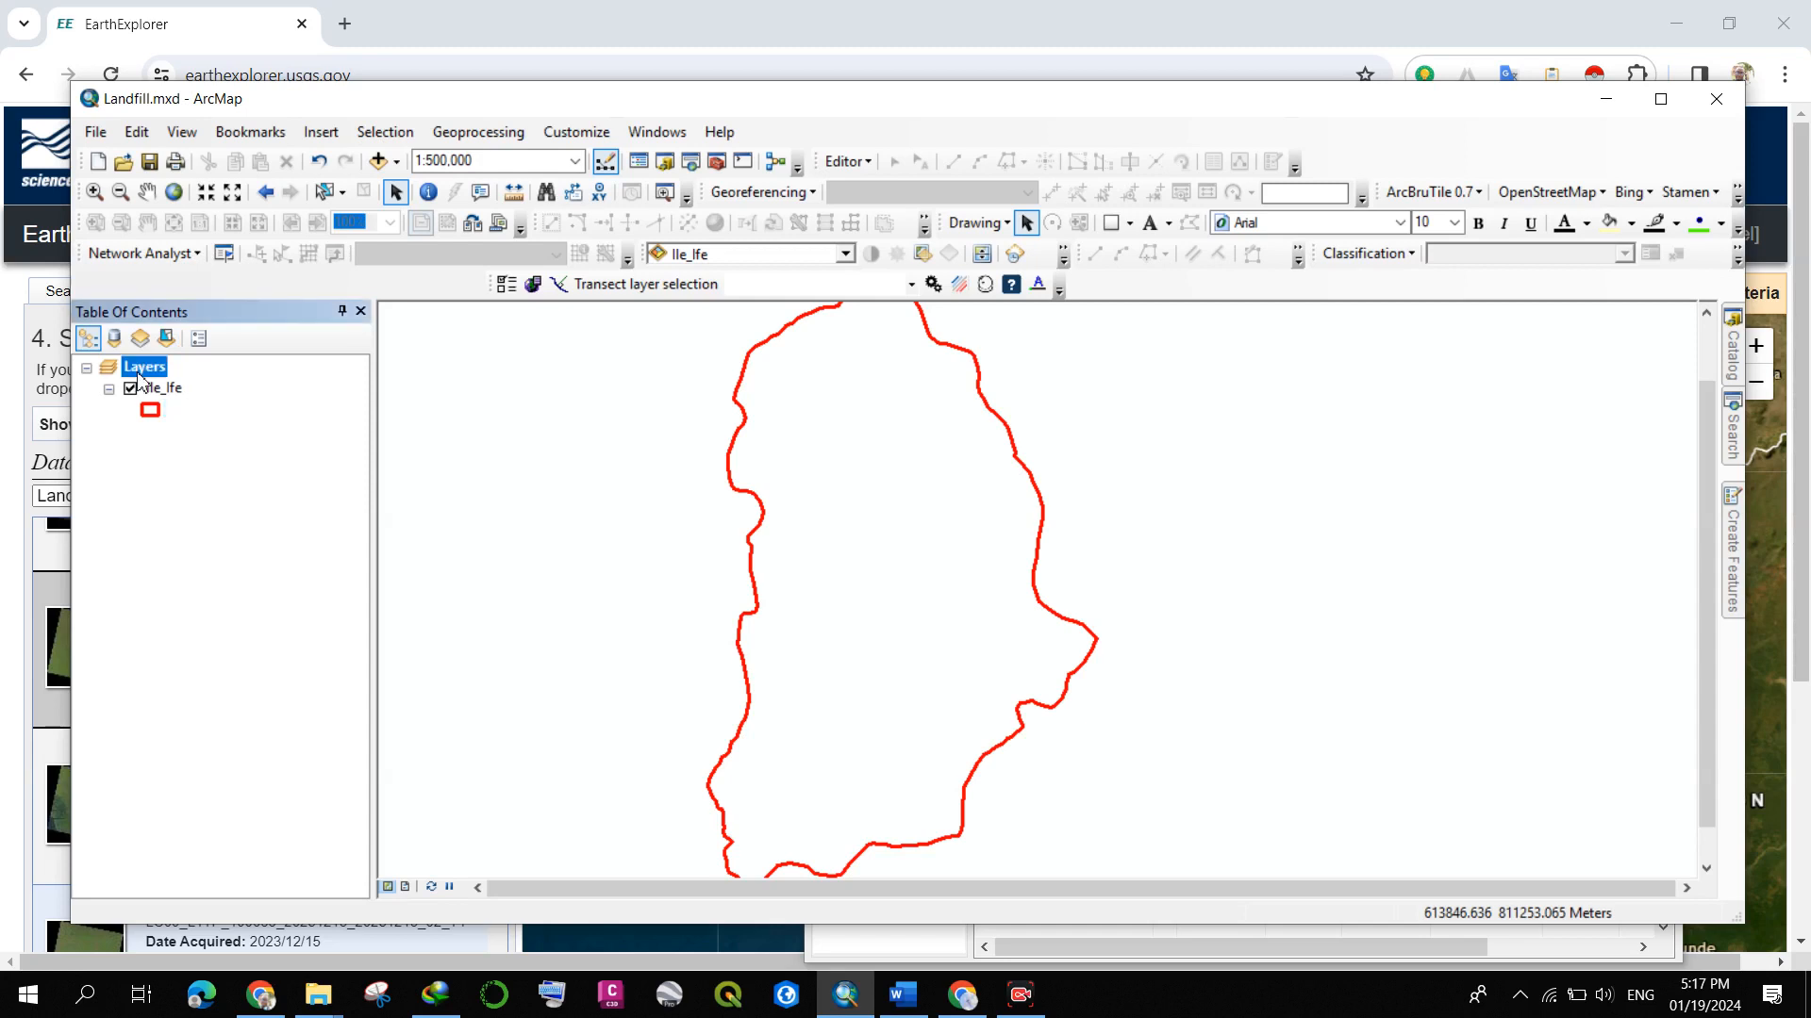
right_click(139, 373)
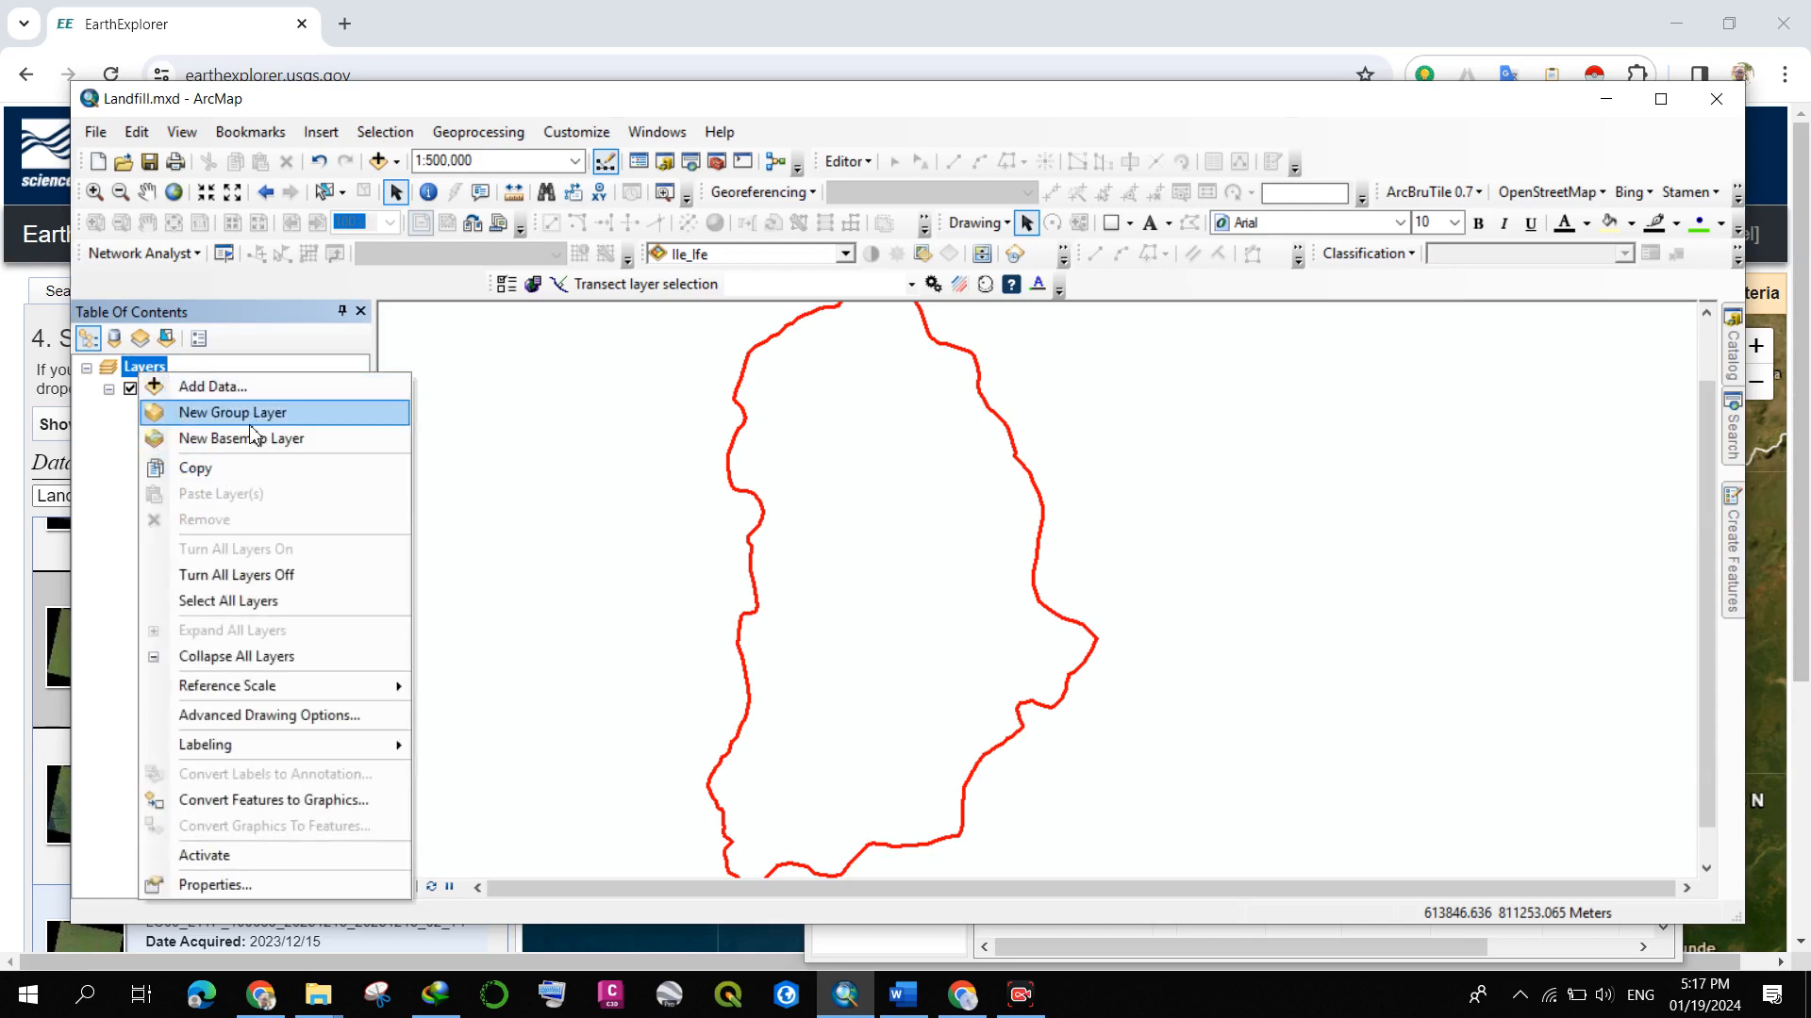
click(265, 384)
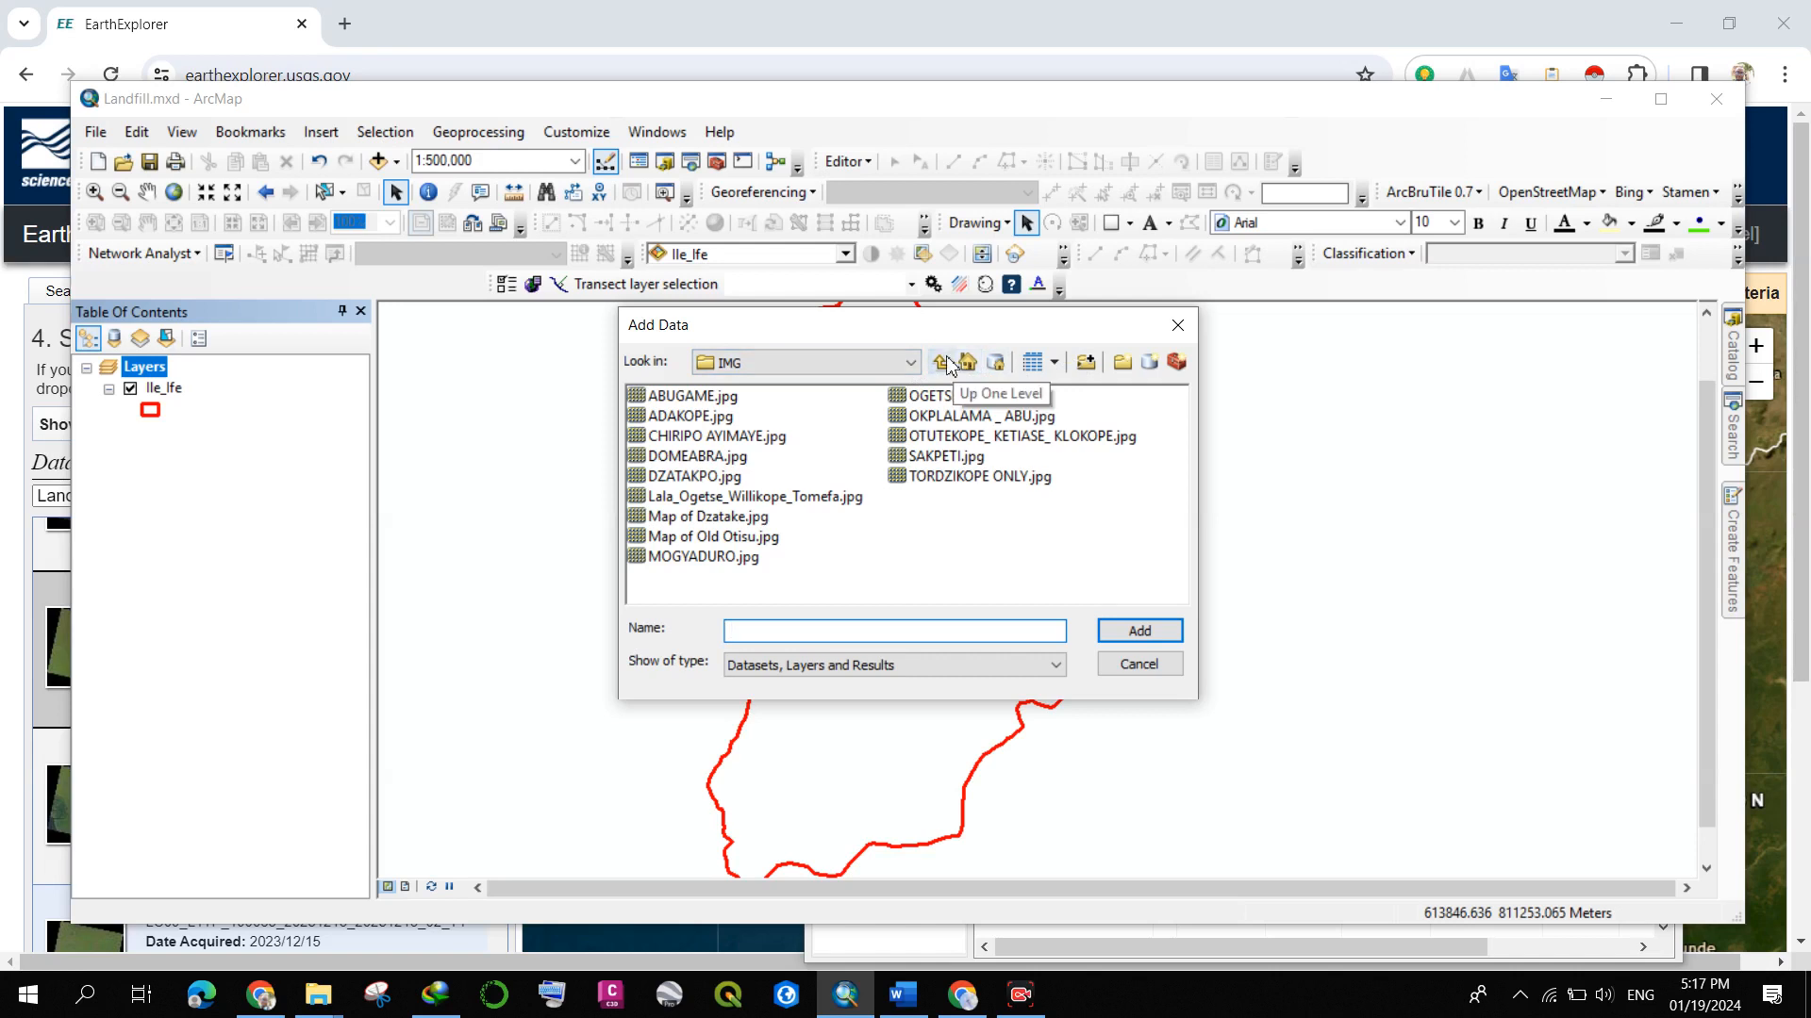
click(941, 363)
click(891, 366)
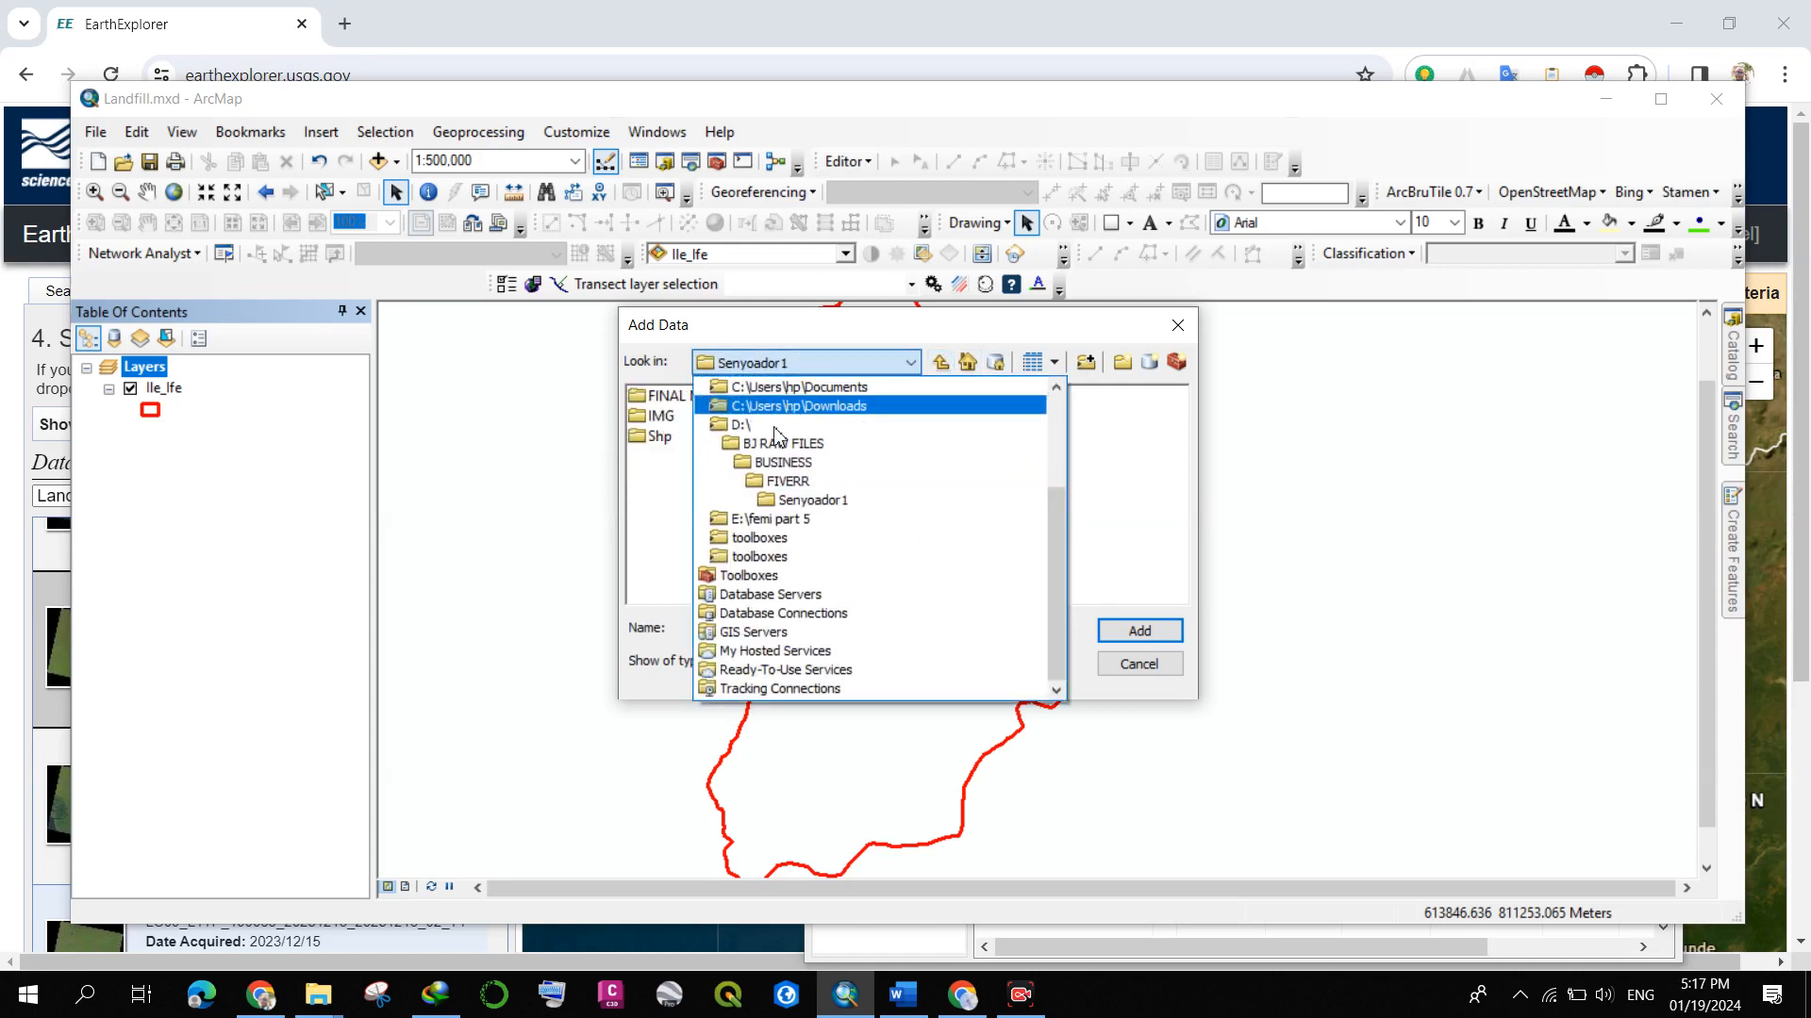
scroll(823, 443, up, 3)
click(823, 443)
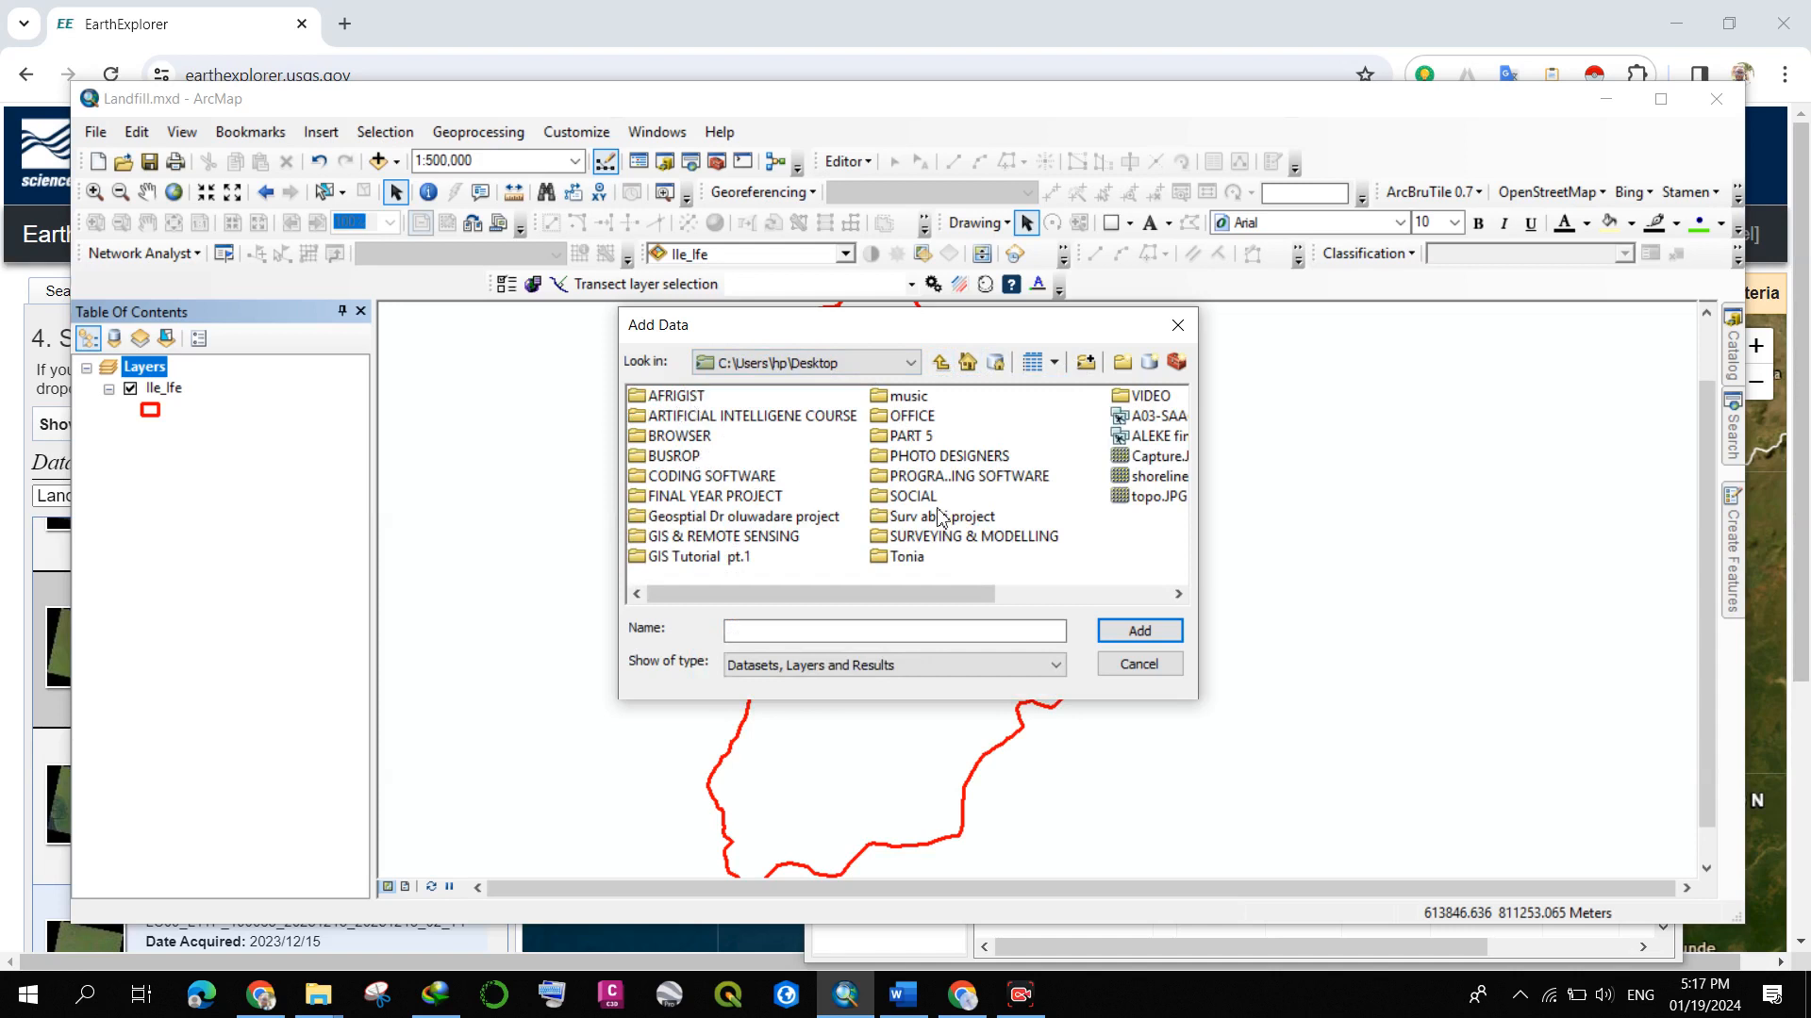
double_click(917, 559)
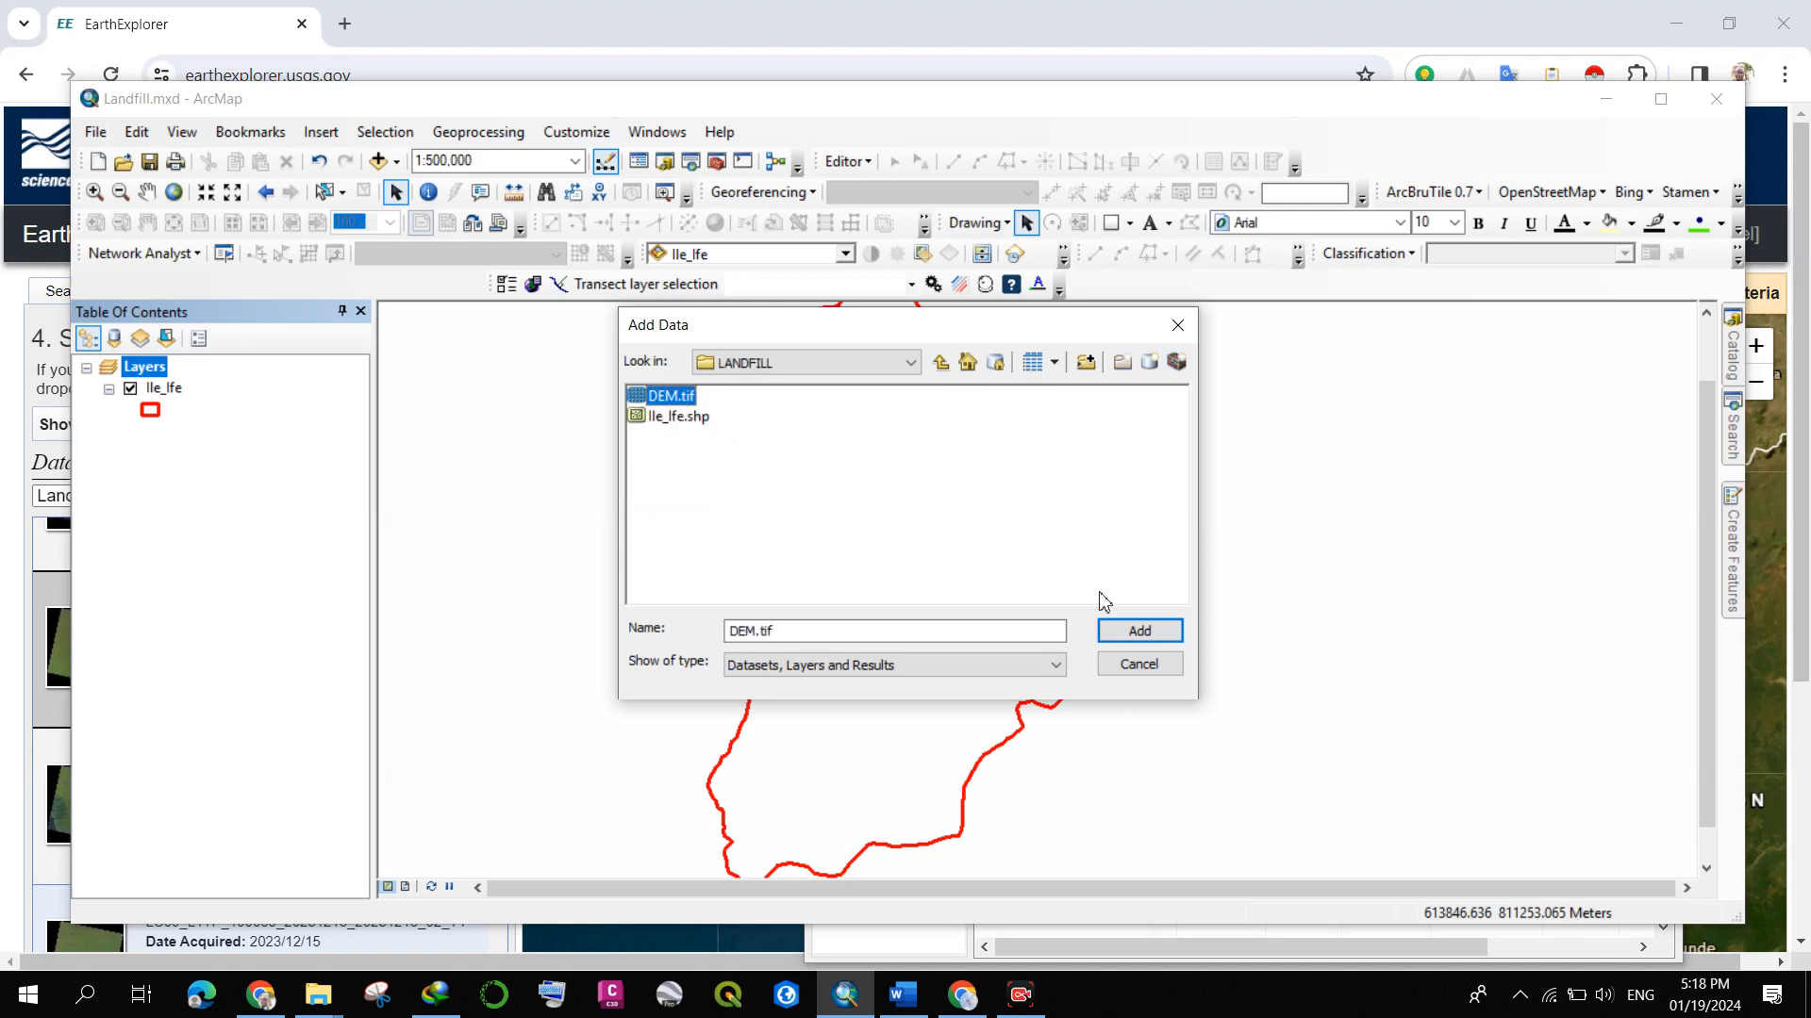
click(1154, 633)
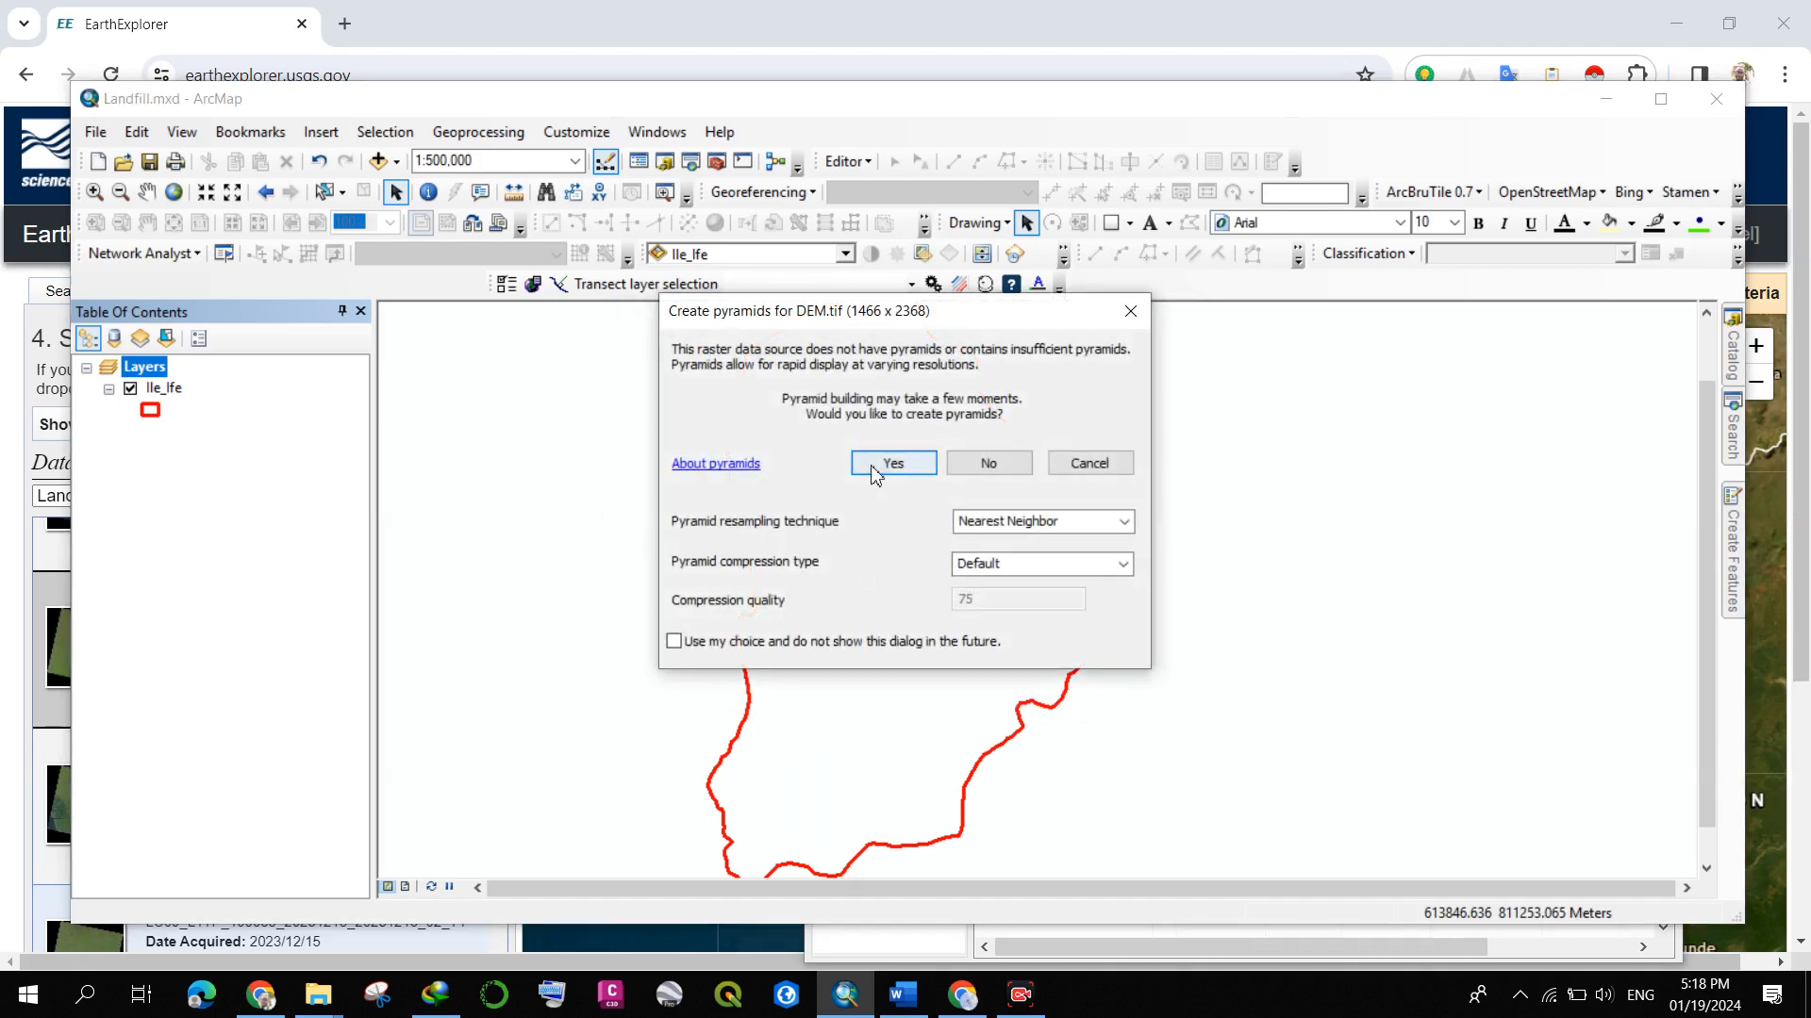
click(875, 465)
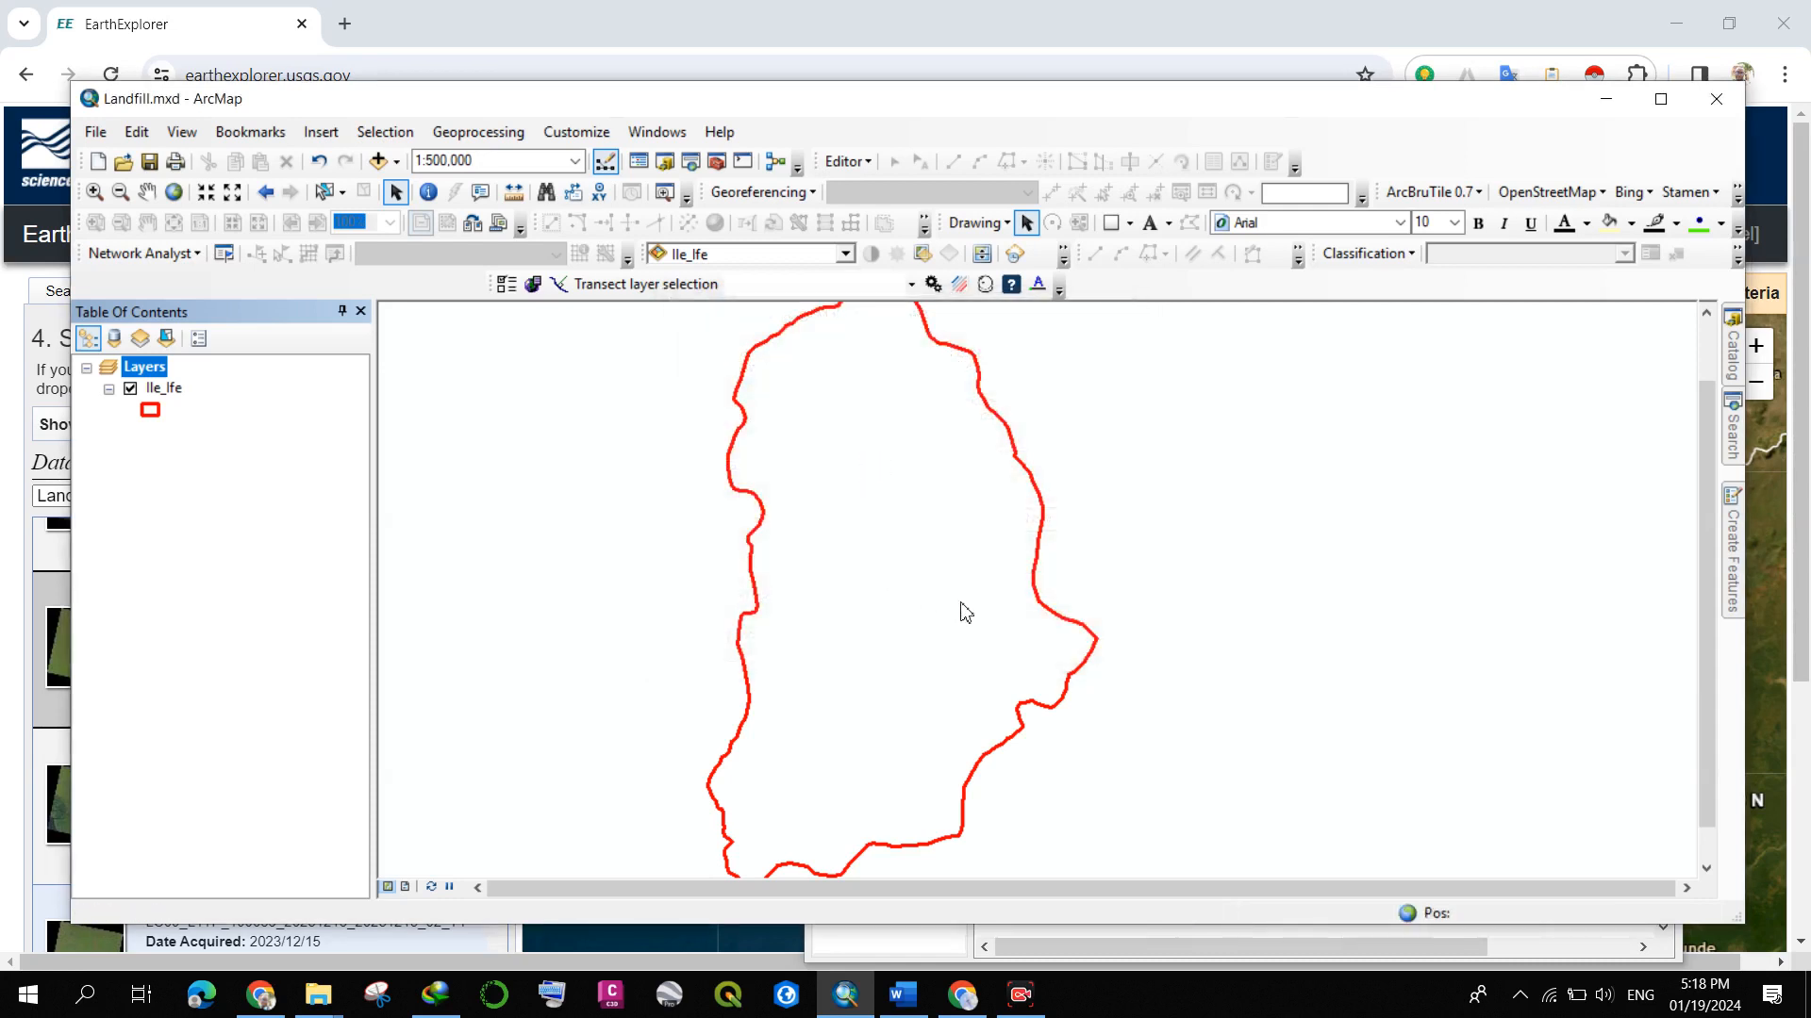
scroll(959, 613, up, 1)
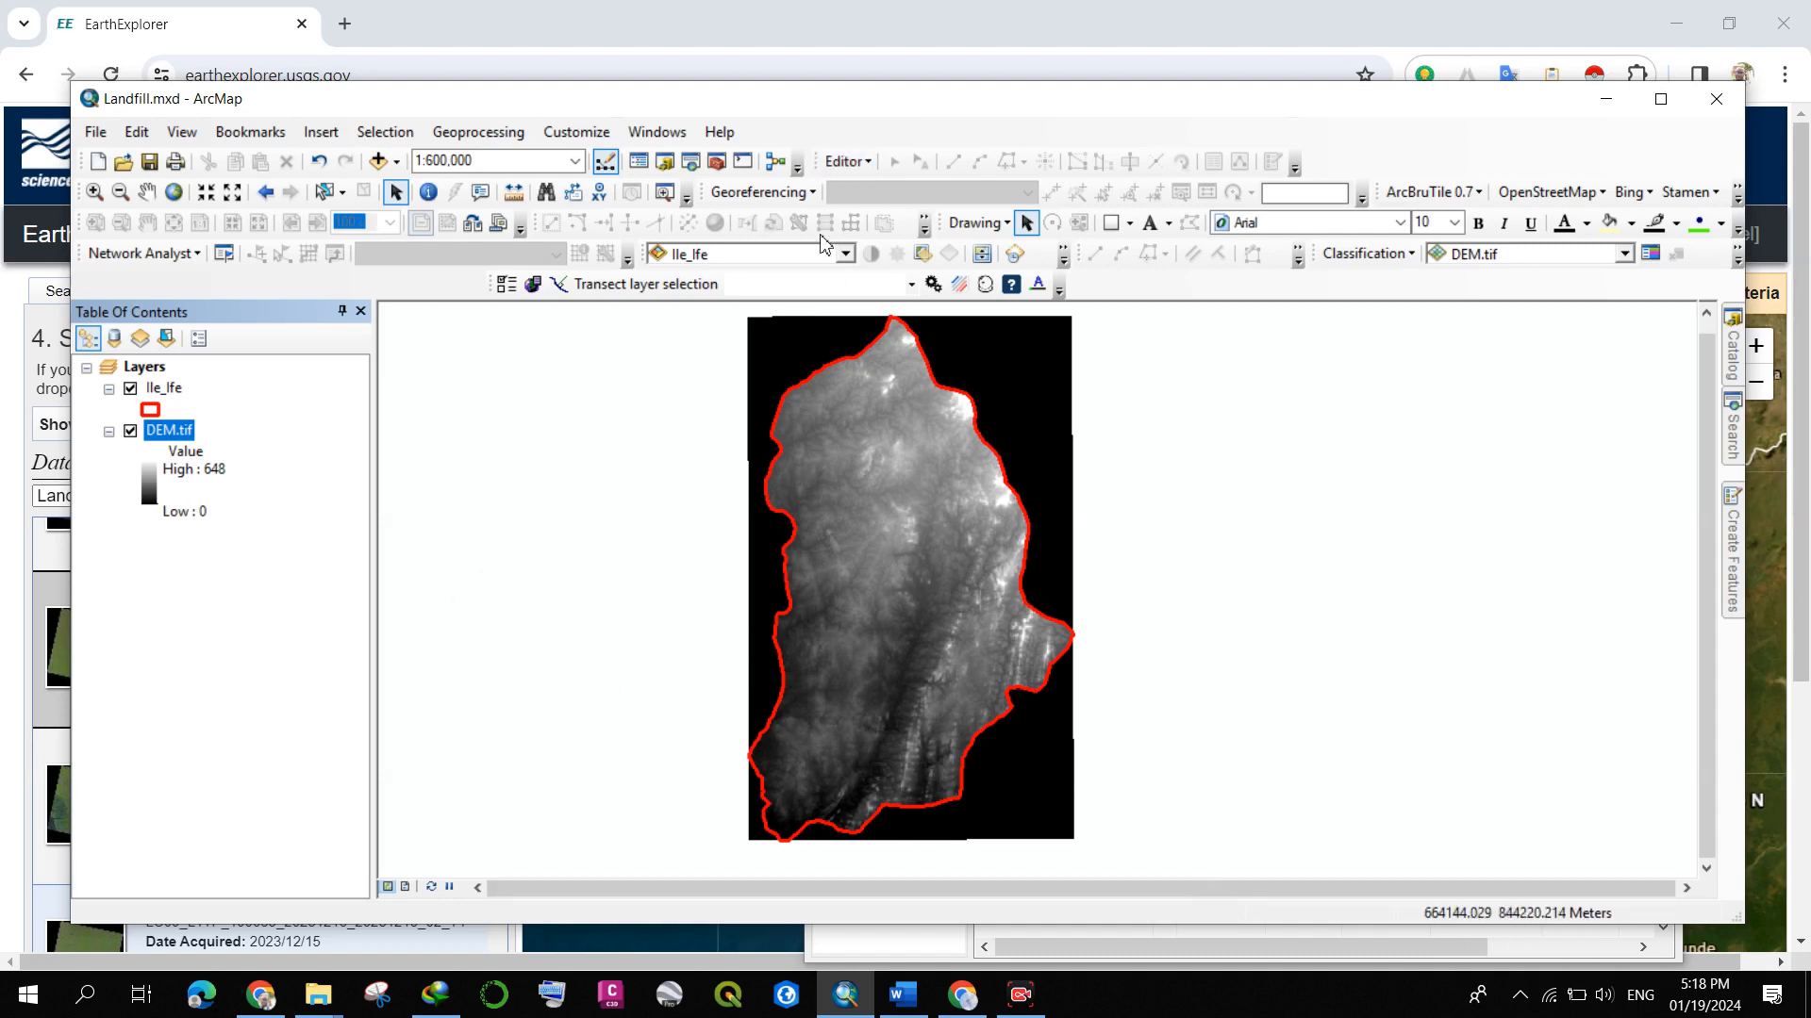
- Clip DEM.tif to the Ile_Ife boundary with the Clip (Data Management) tool, using the input features for clipping geometry
mouse_move(1733, 451)
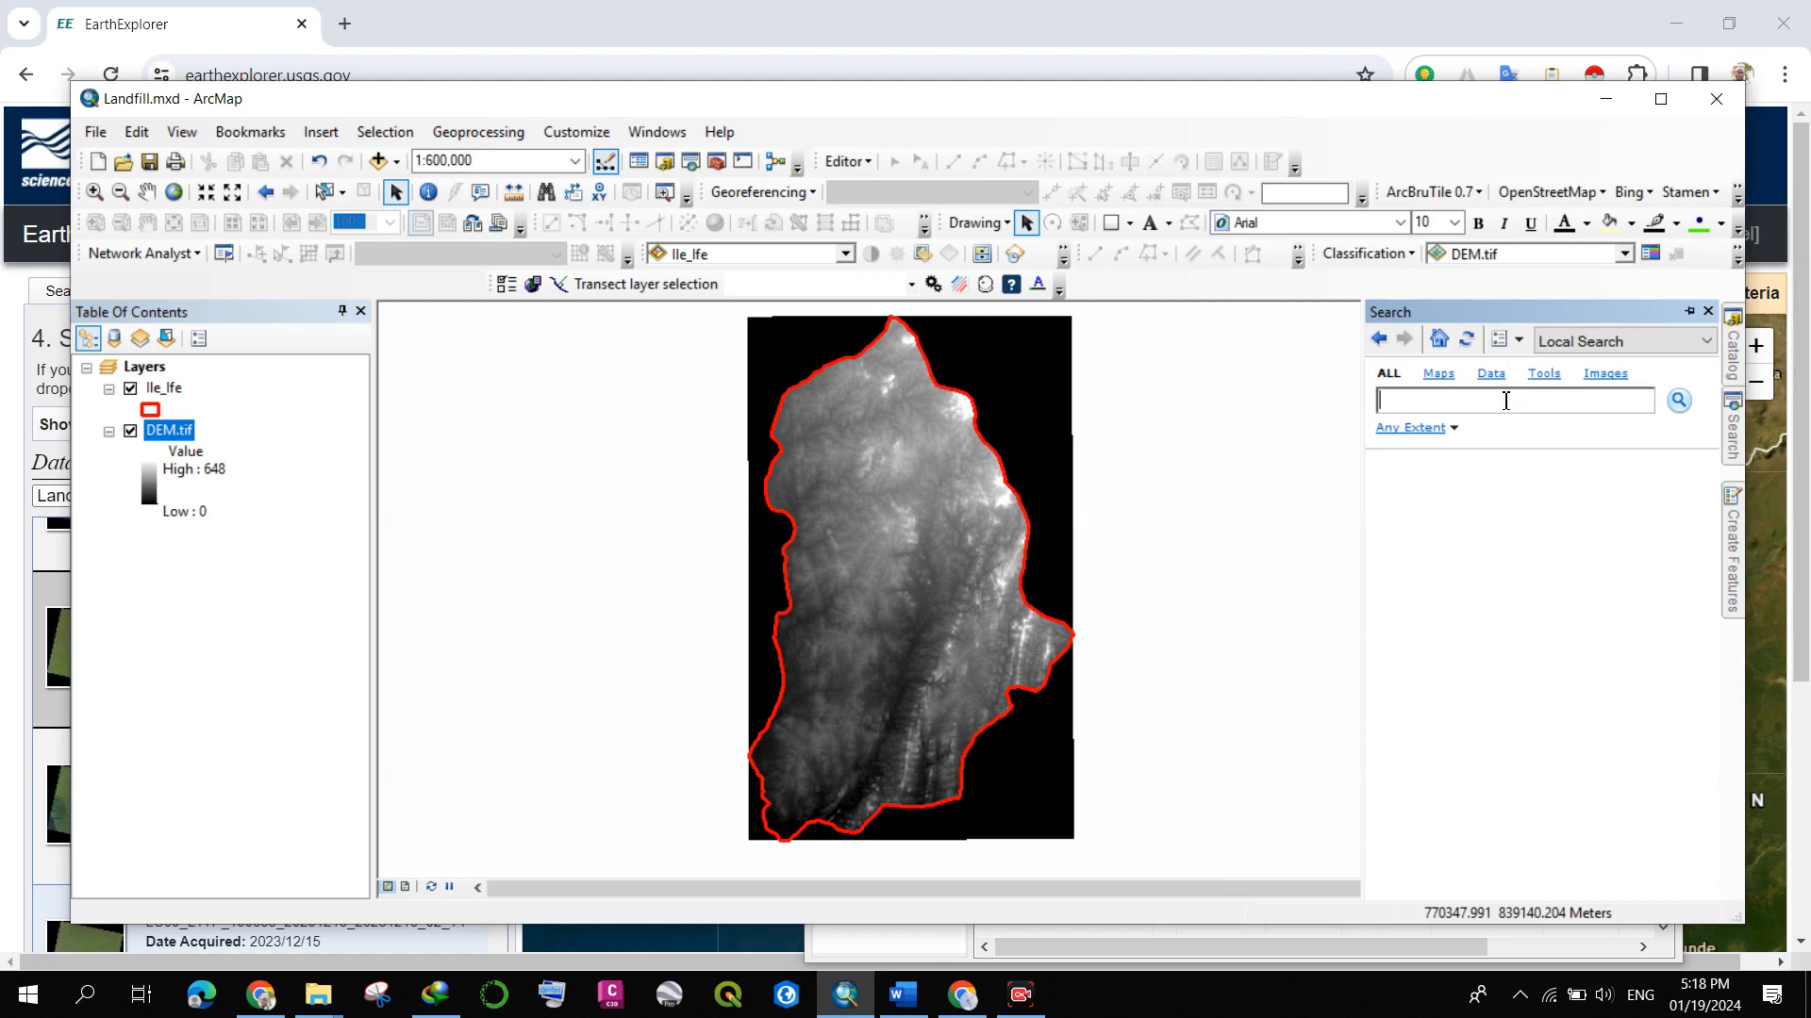
text(clip raster)
key(Return)
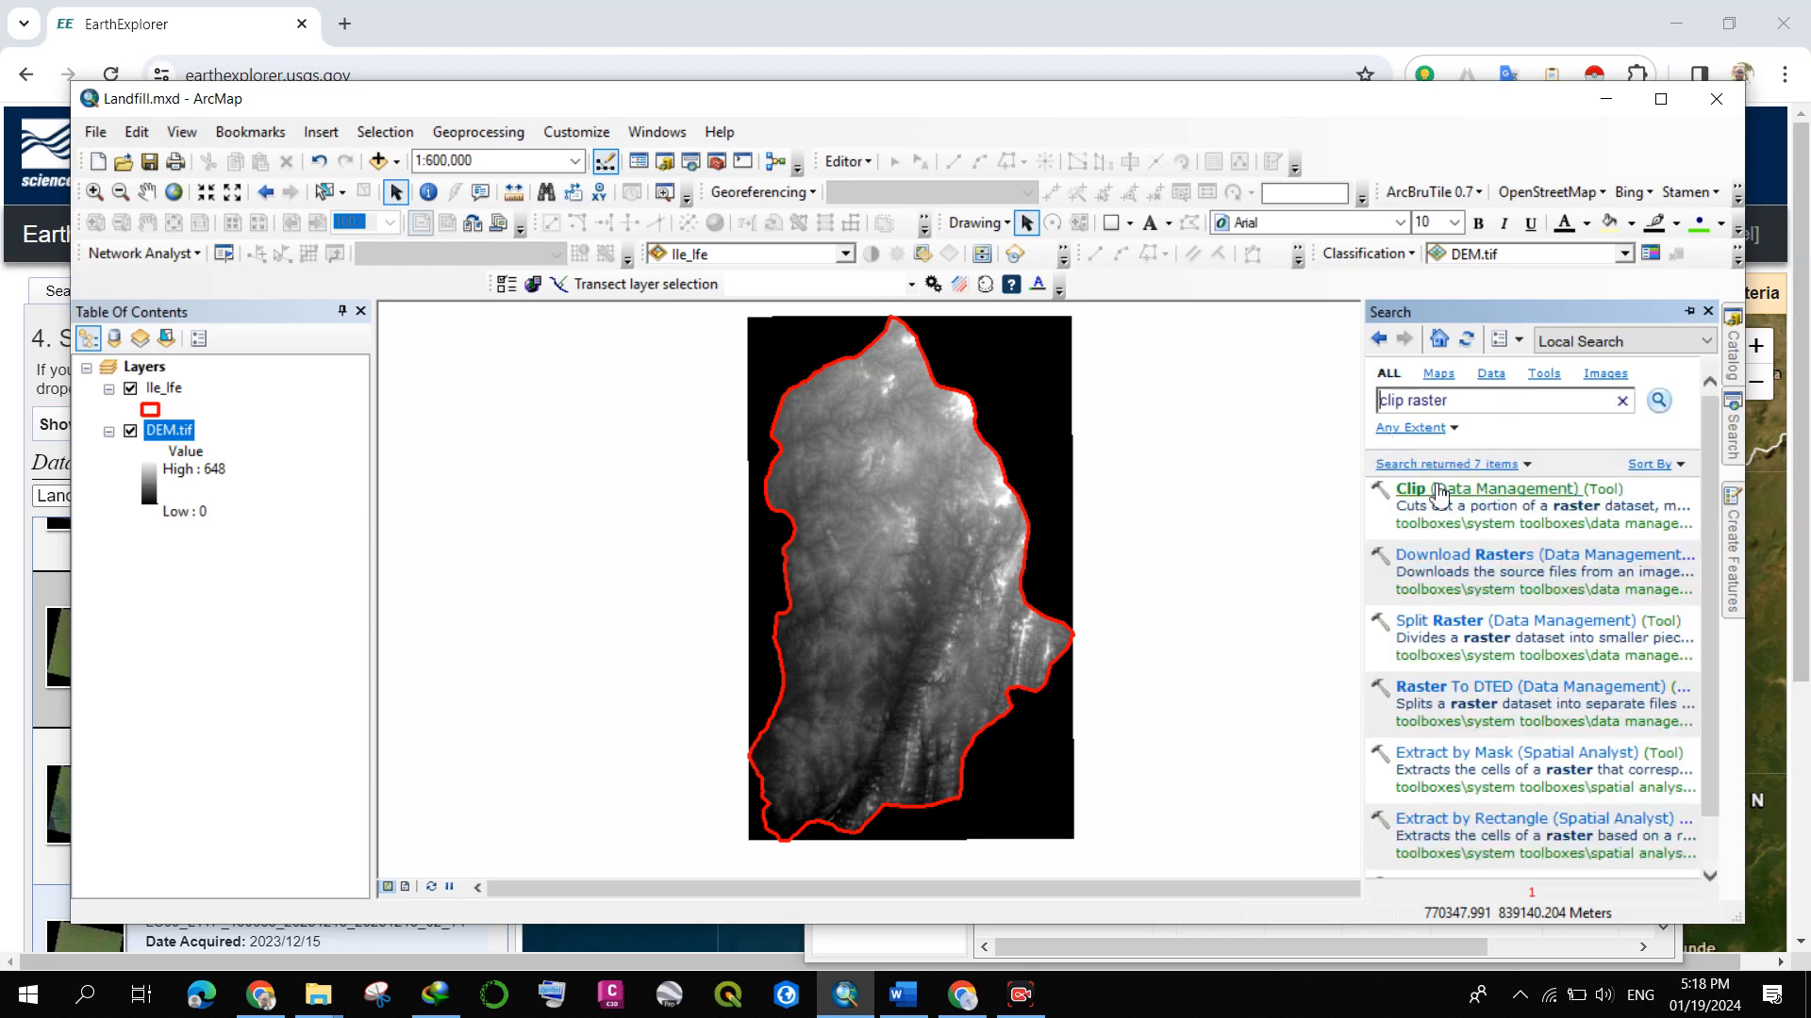
click(1437, 488)
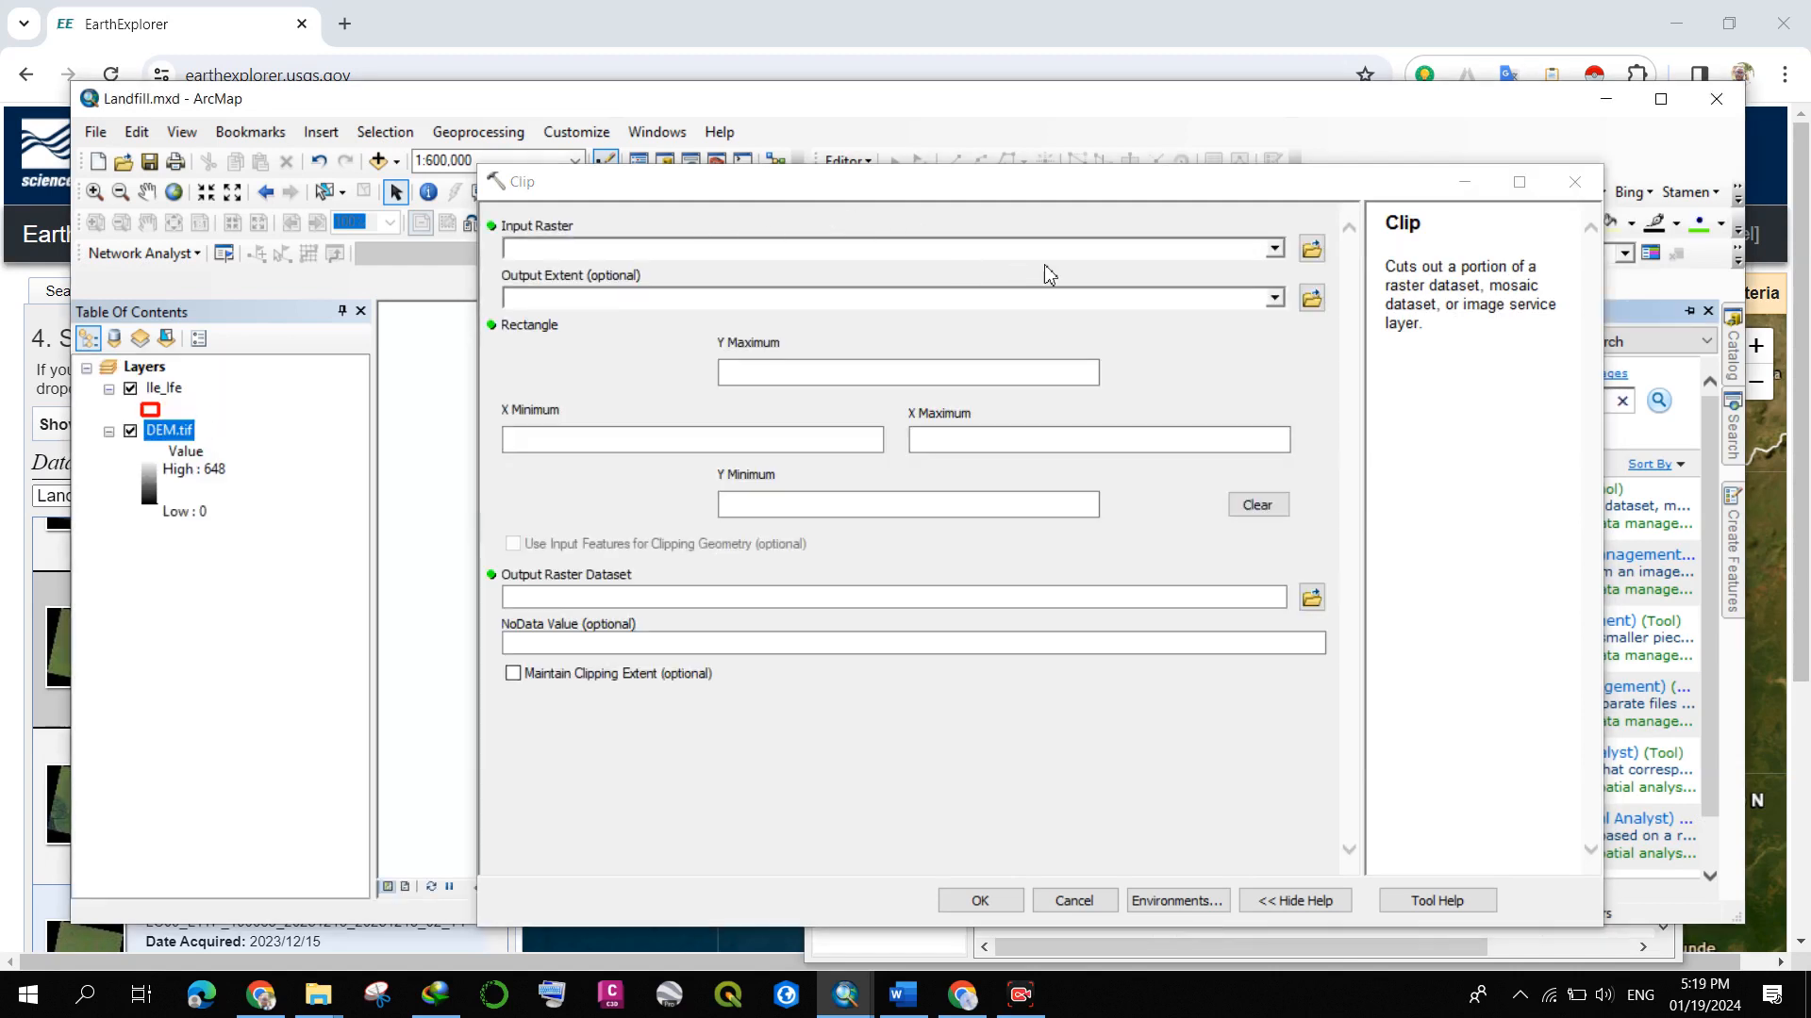
click(1275, 251)
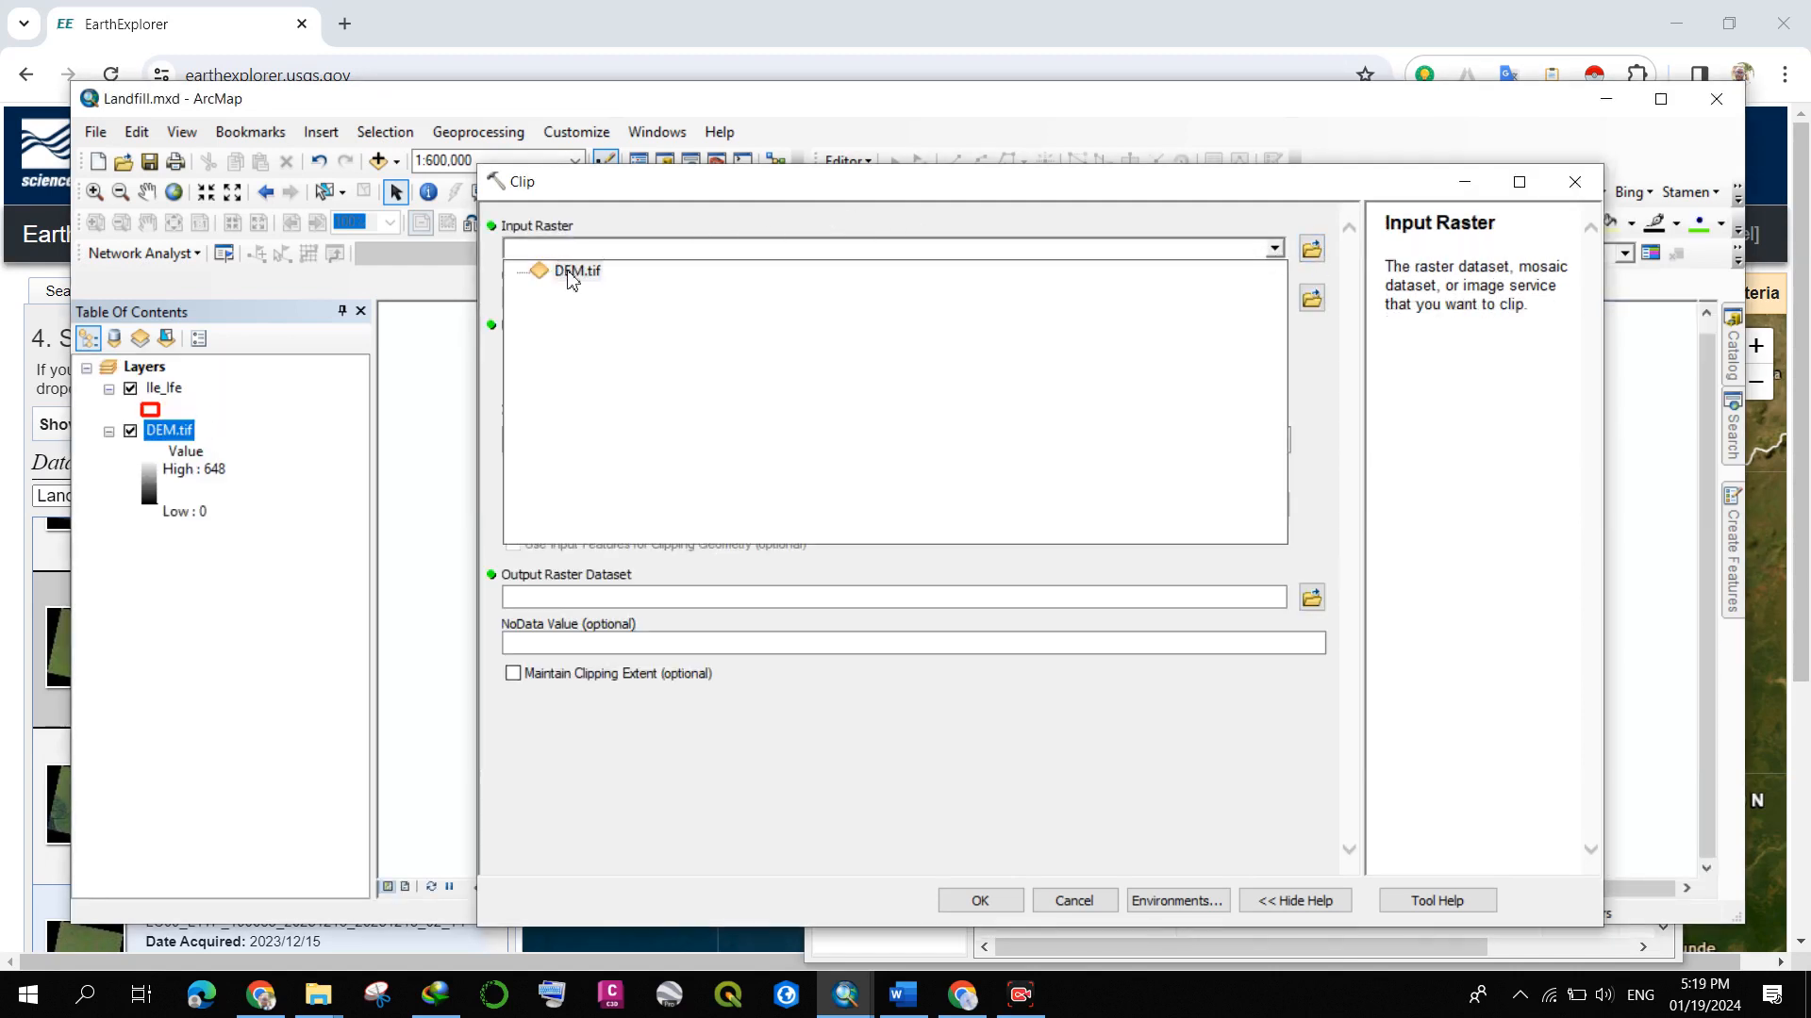
click(570, 273)
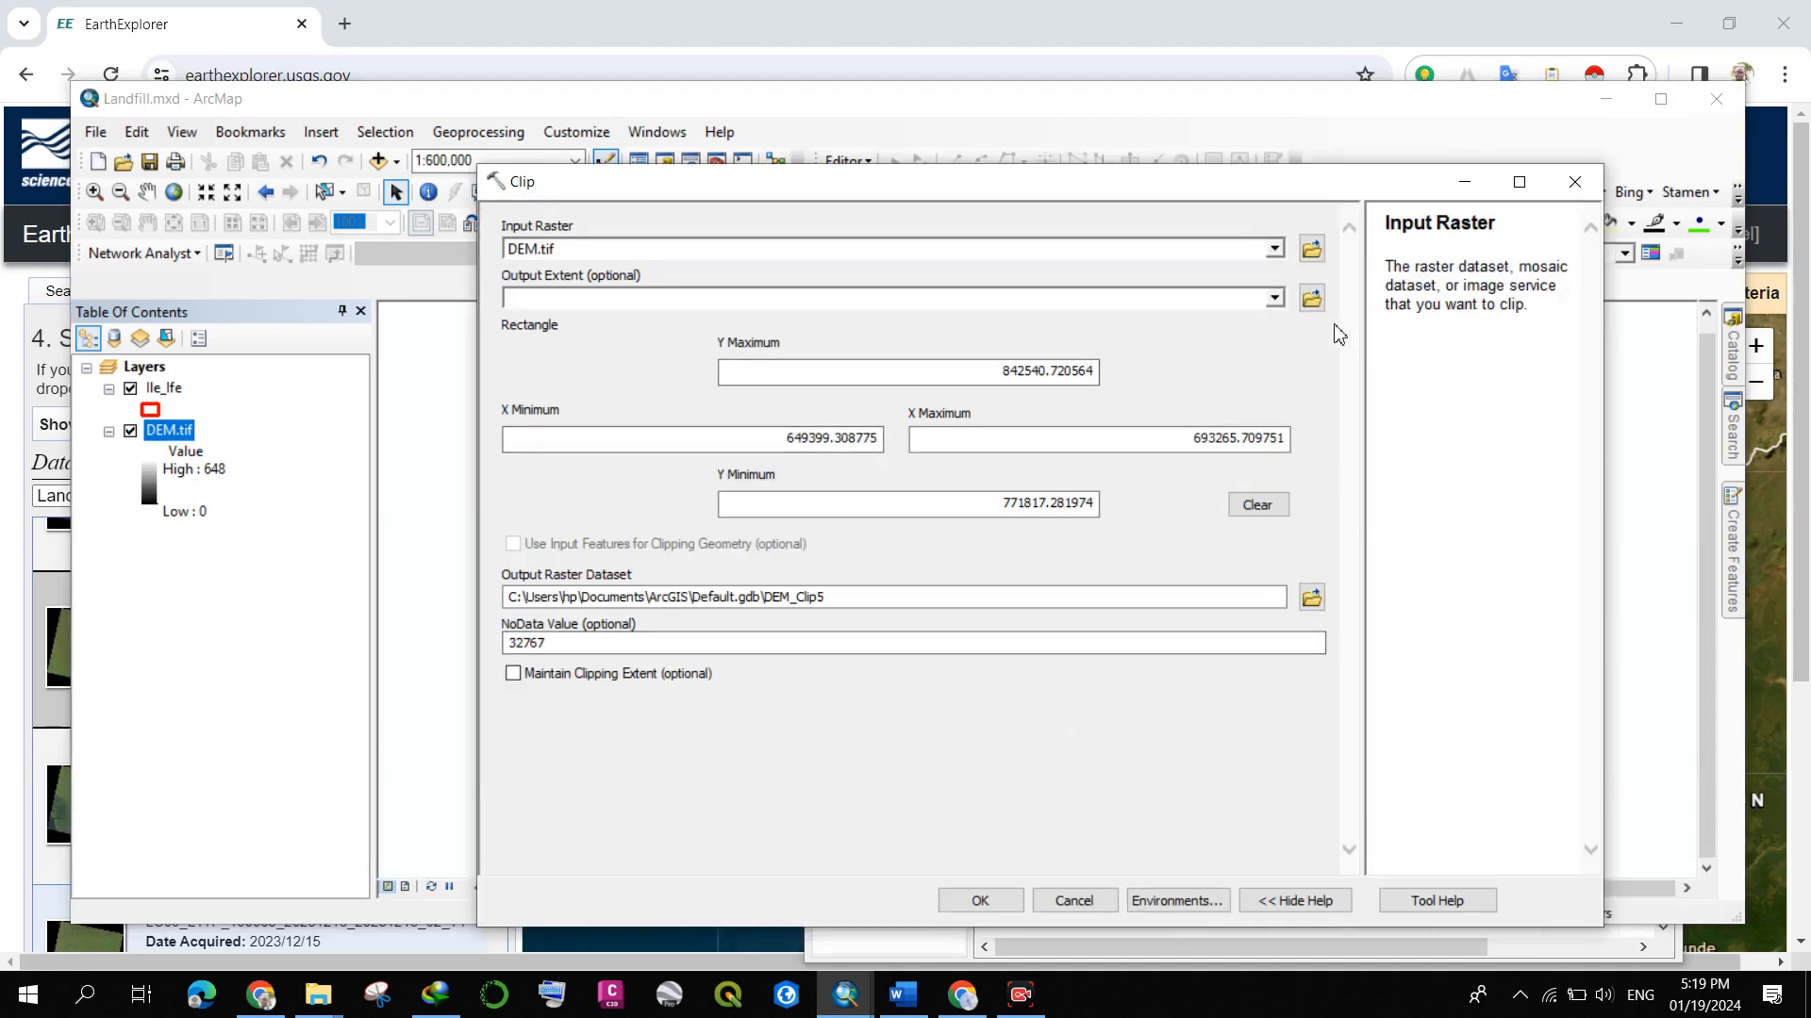
click(1276, 304)
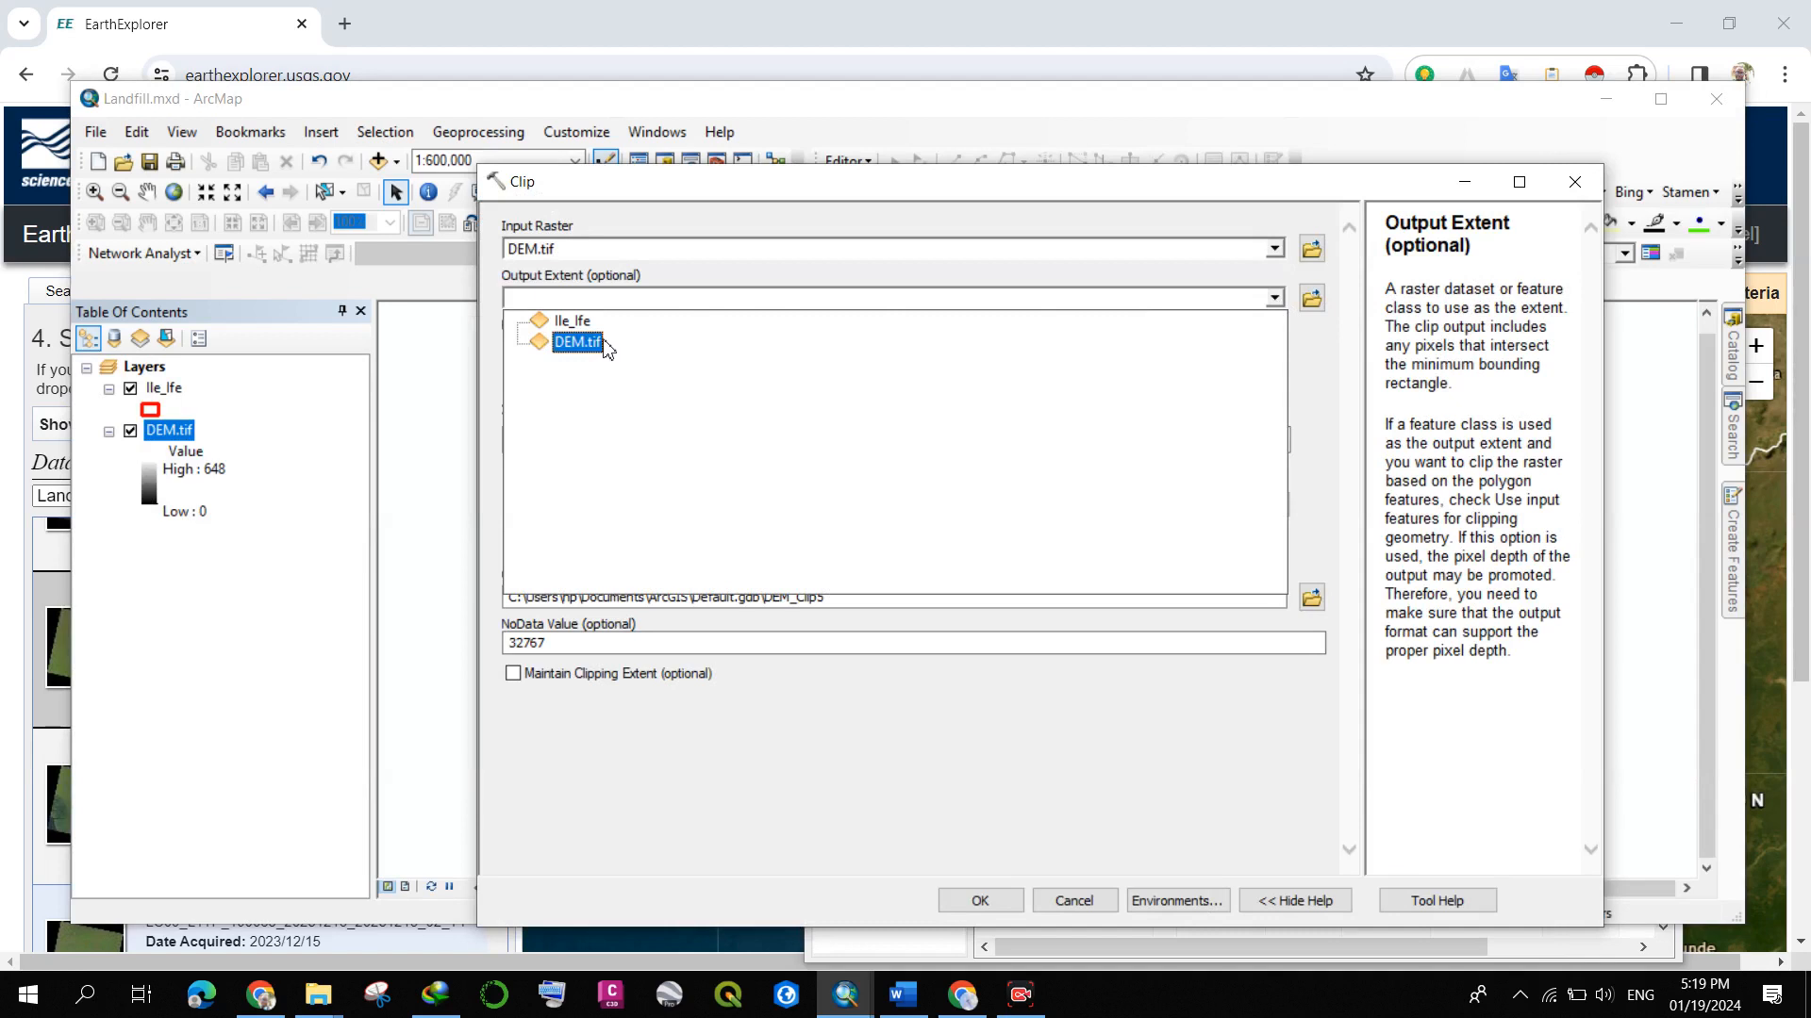
click(573, 321)
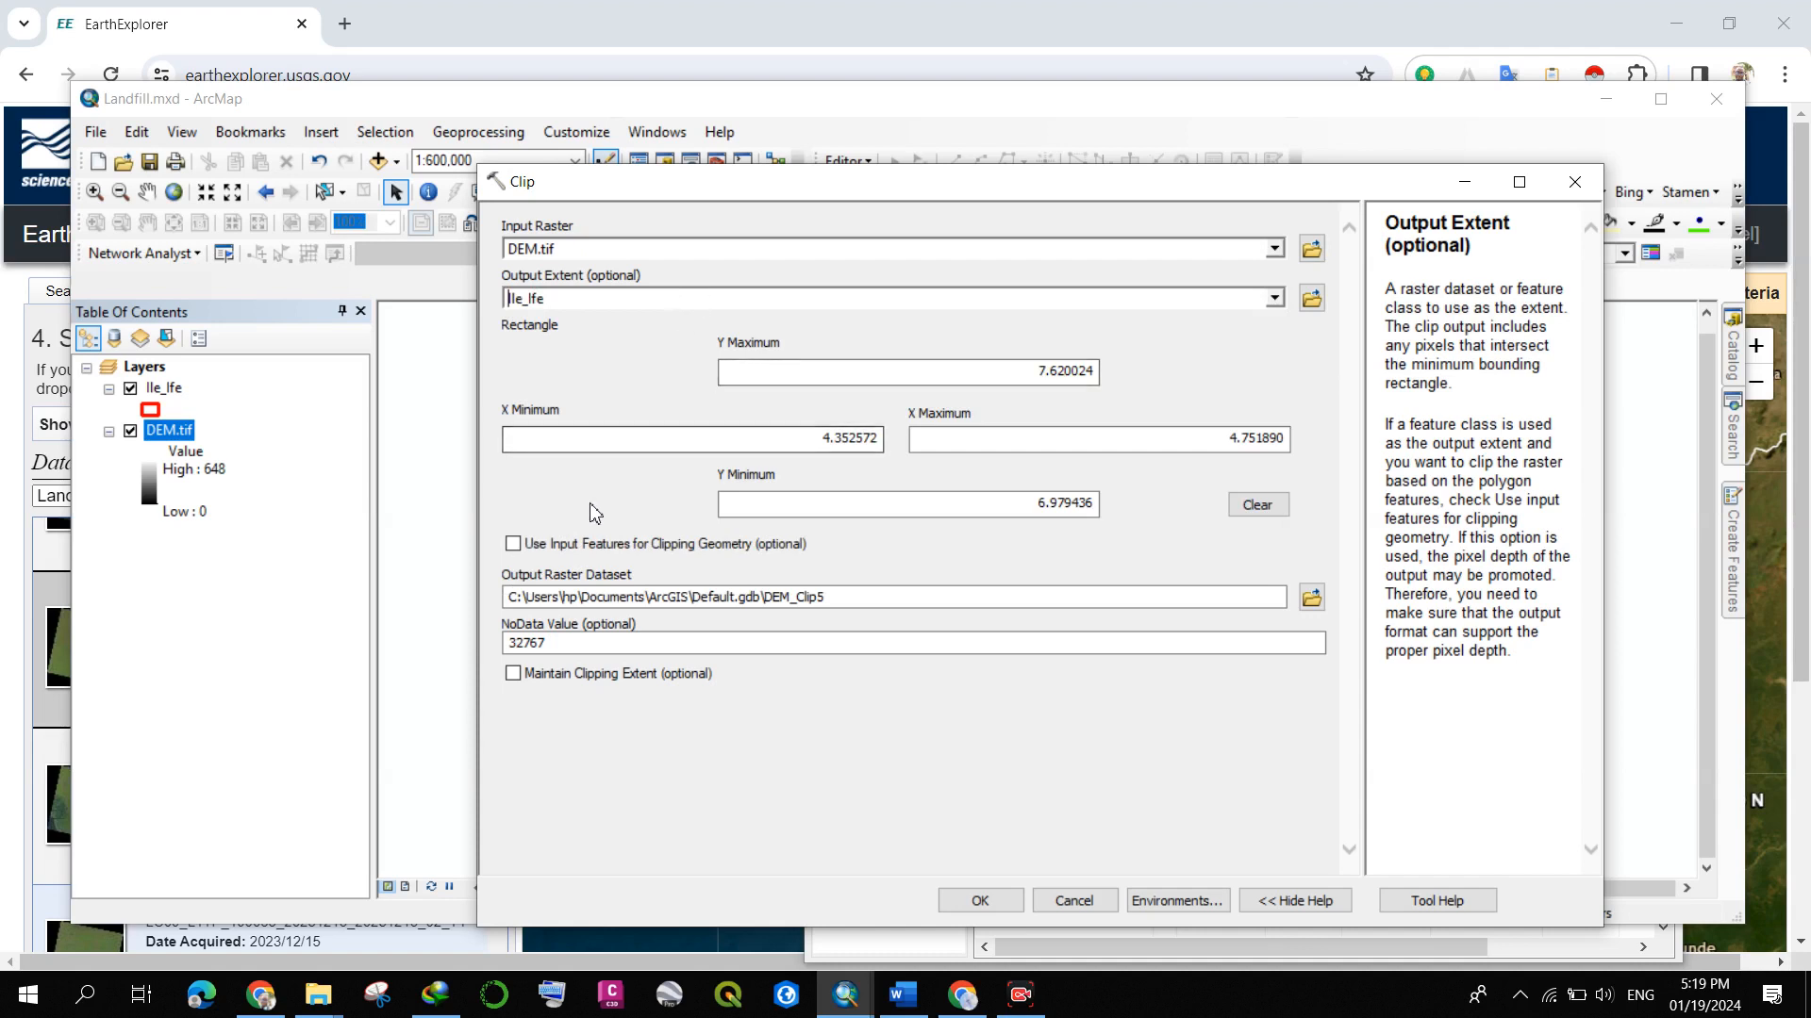
click(513, 544)
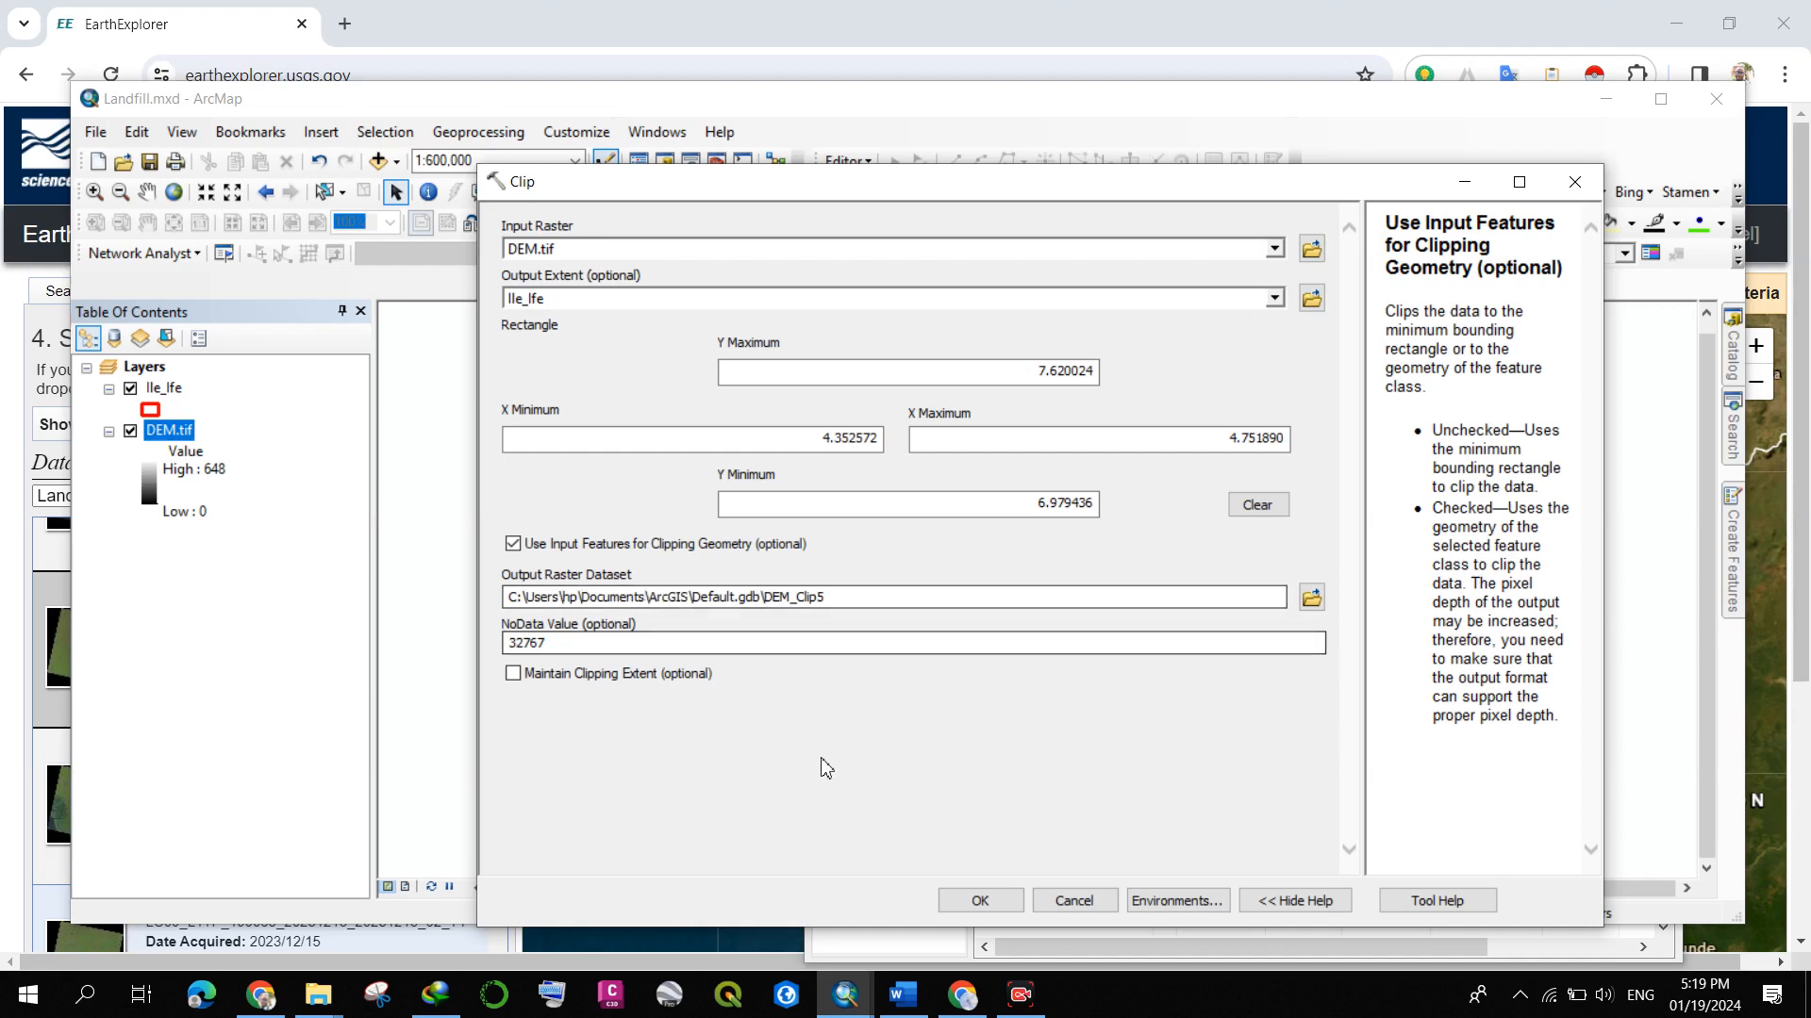
click(1001, 904)
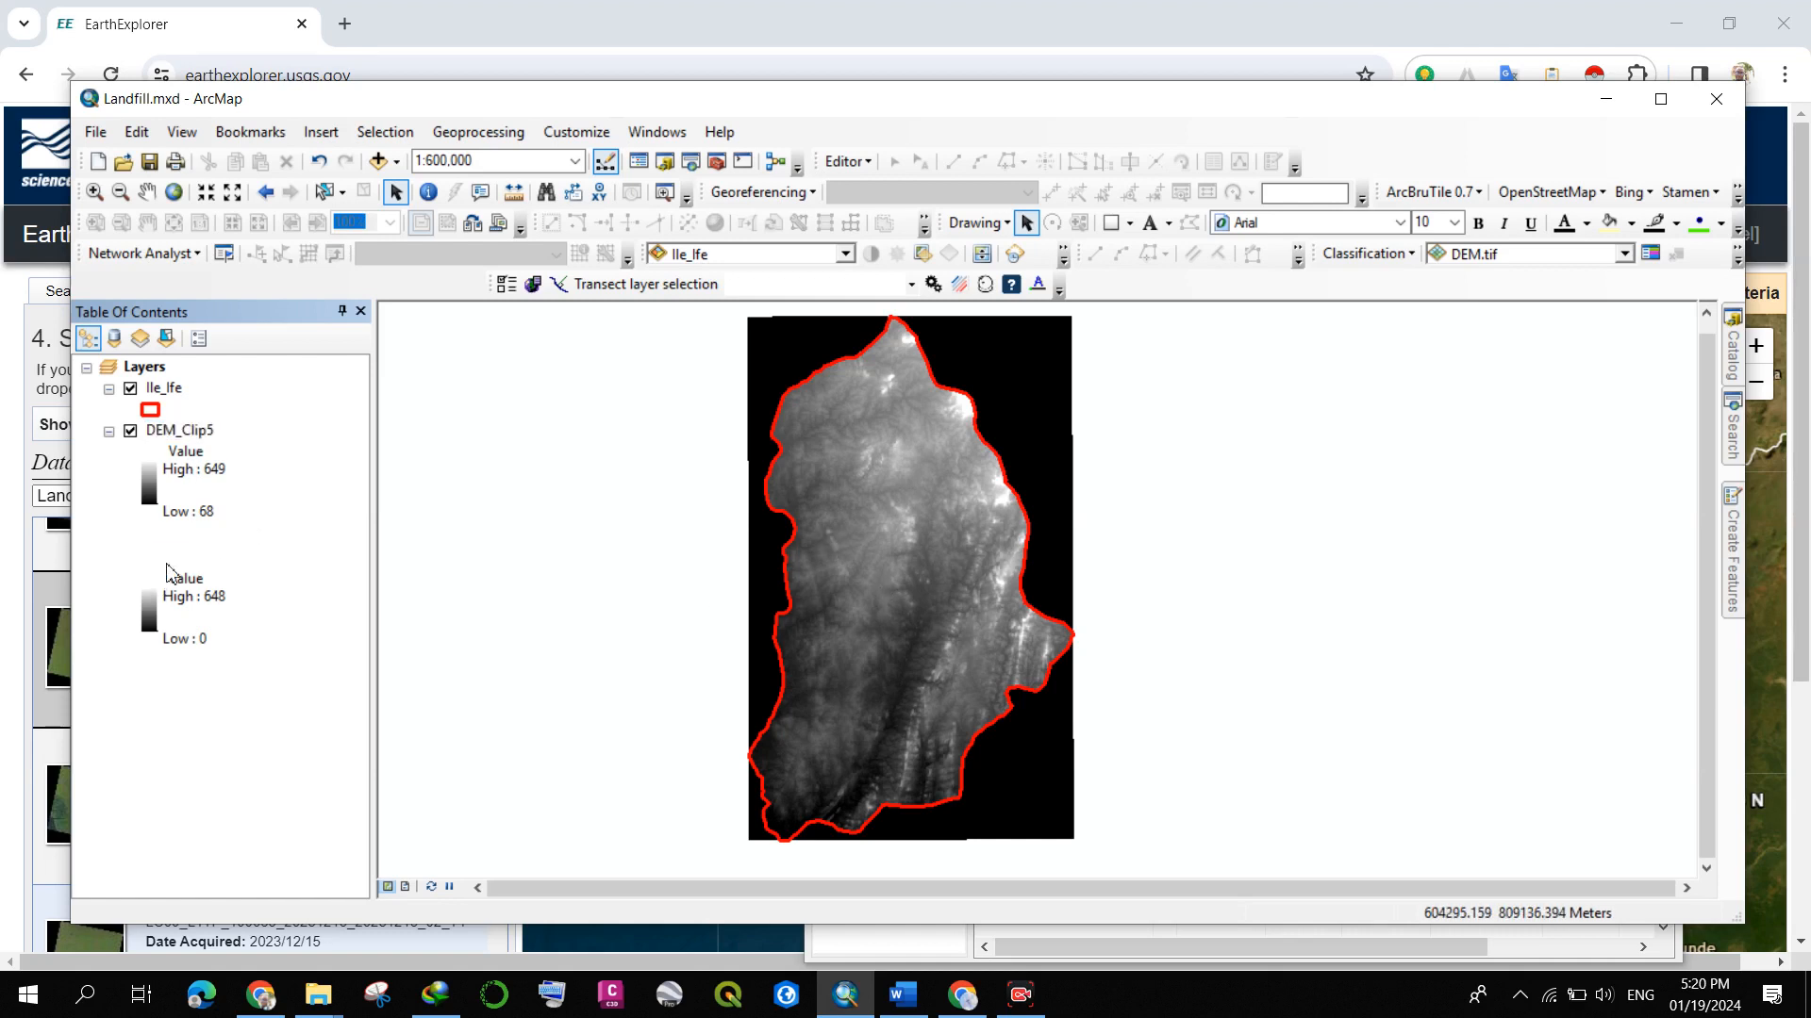
- Remove the original DEM.tif layer from the Layers data frame
right_click(167, 558)
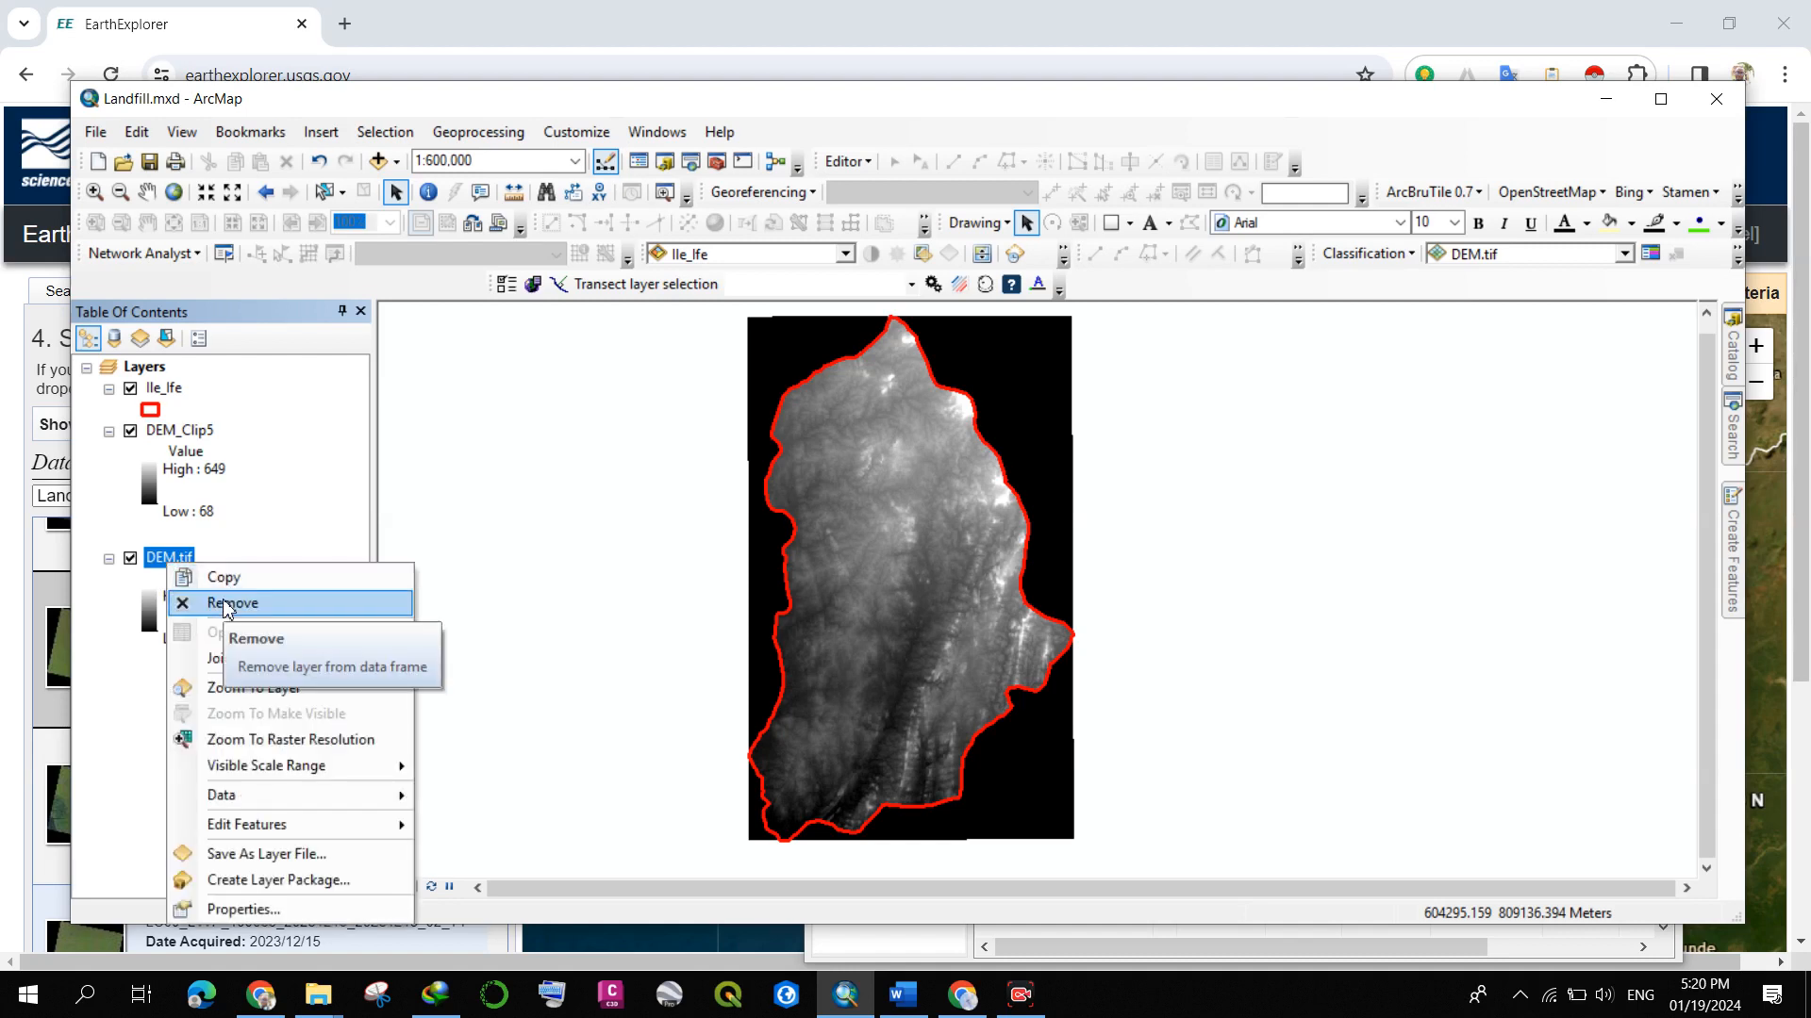
click(227, 609)
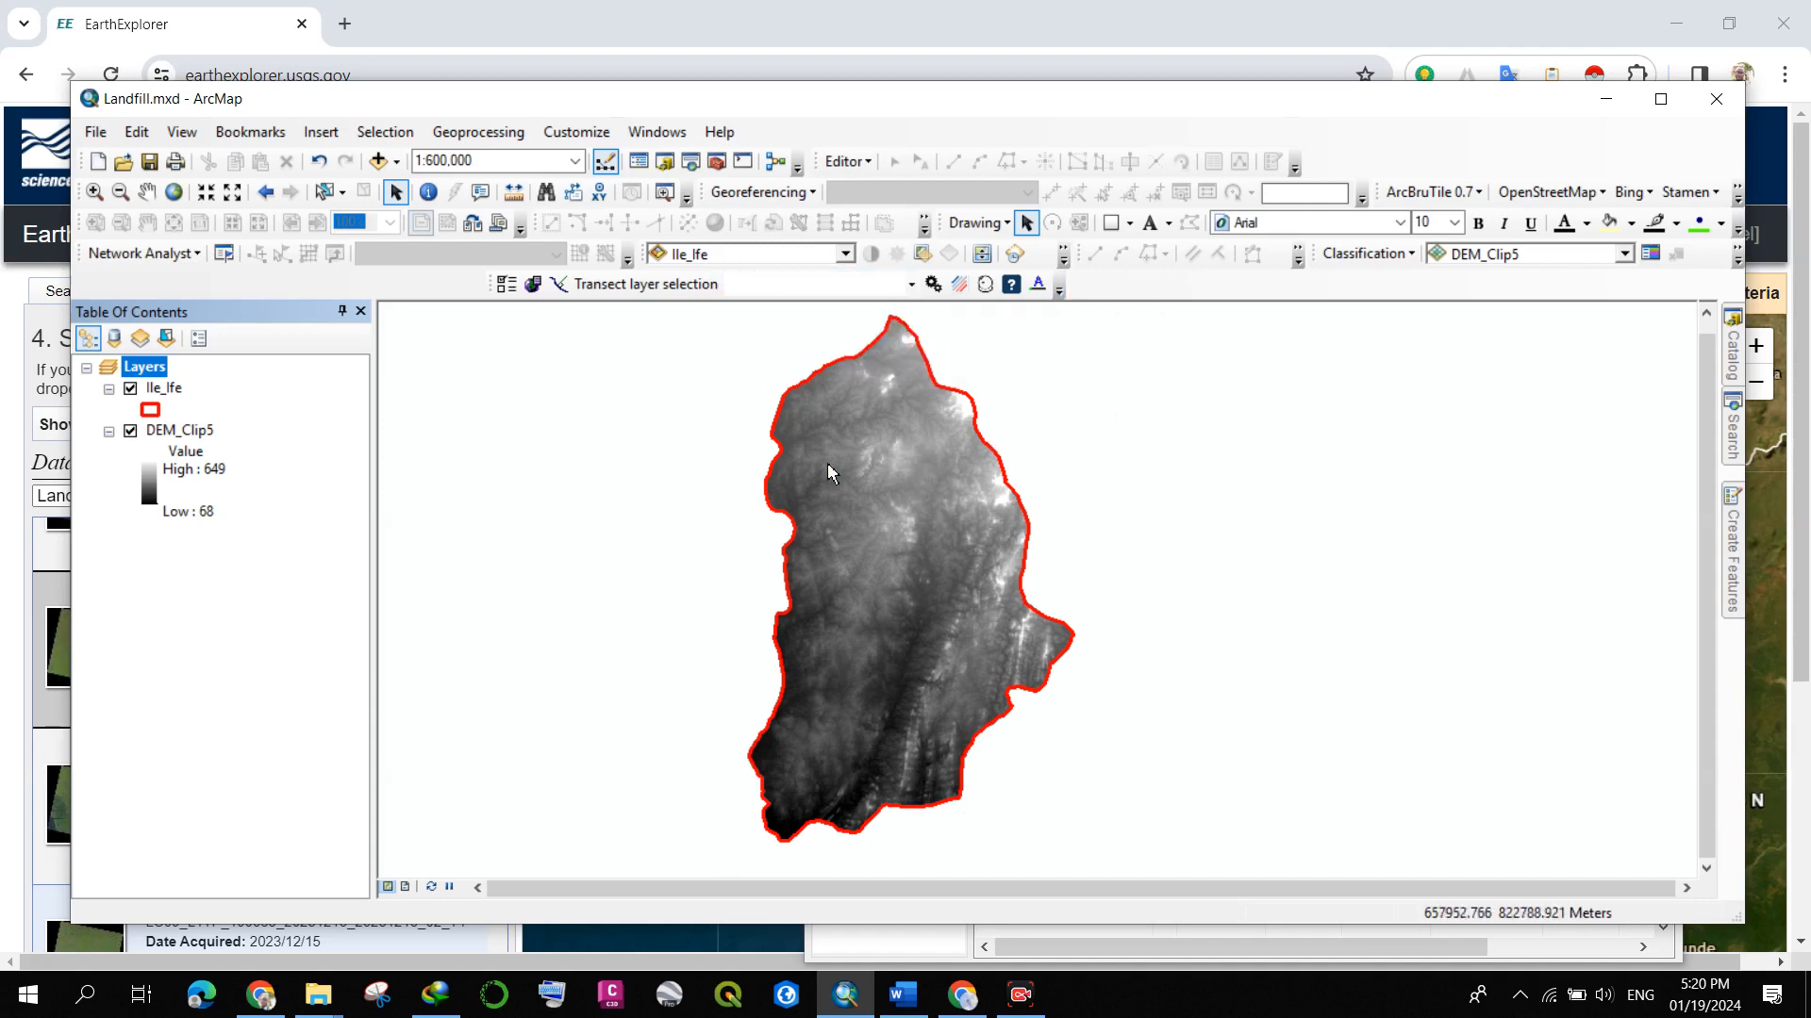
scroll(981, 500, up, 1)
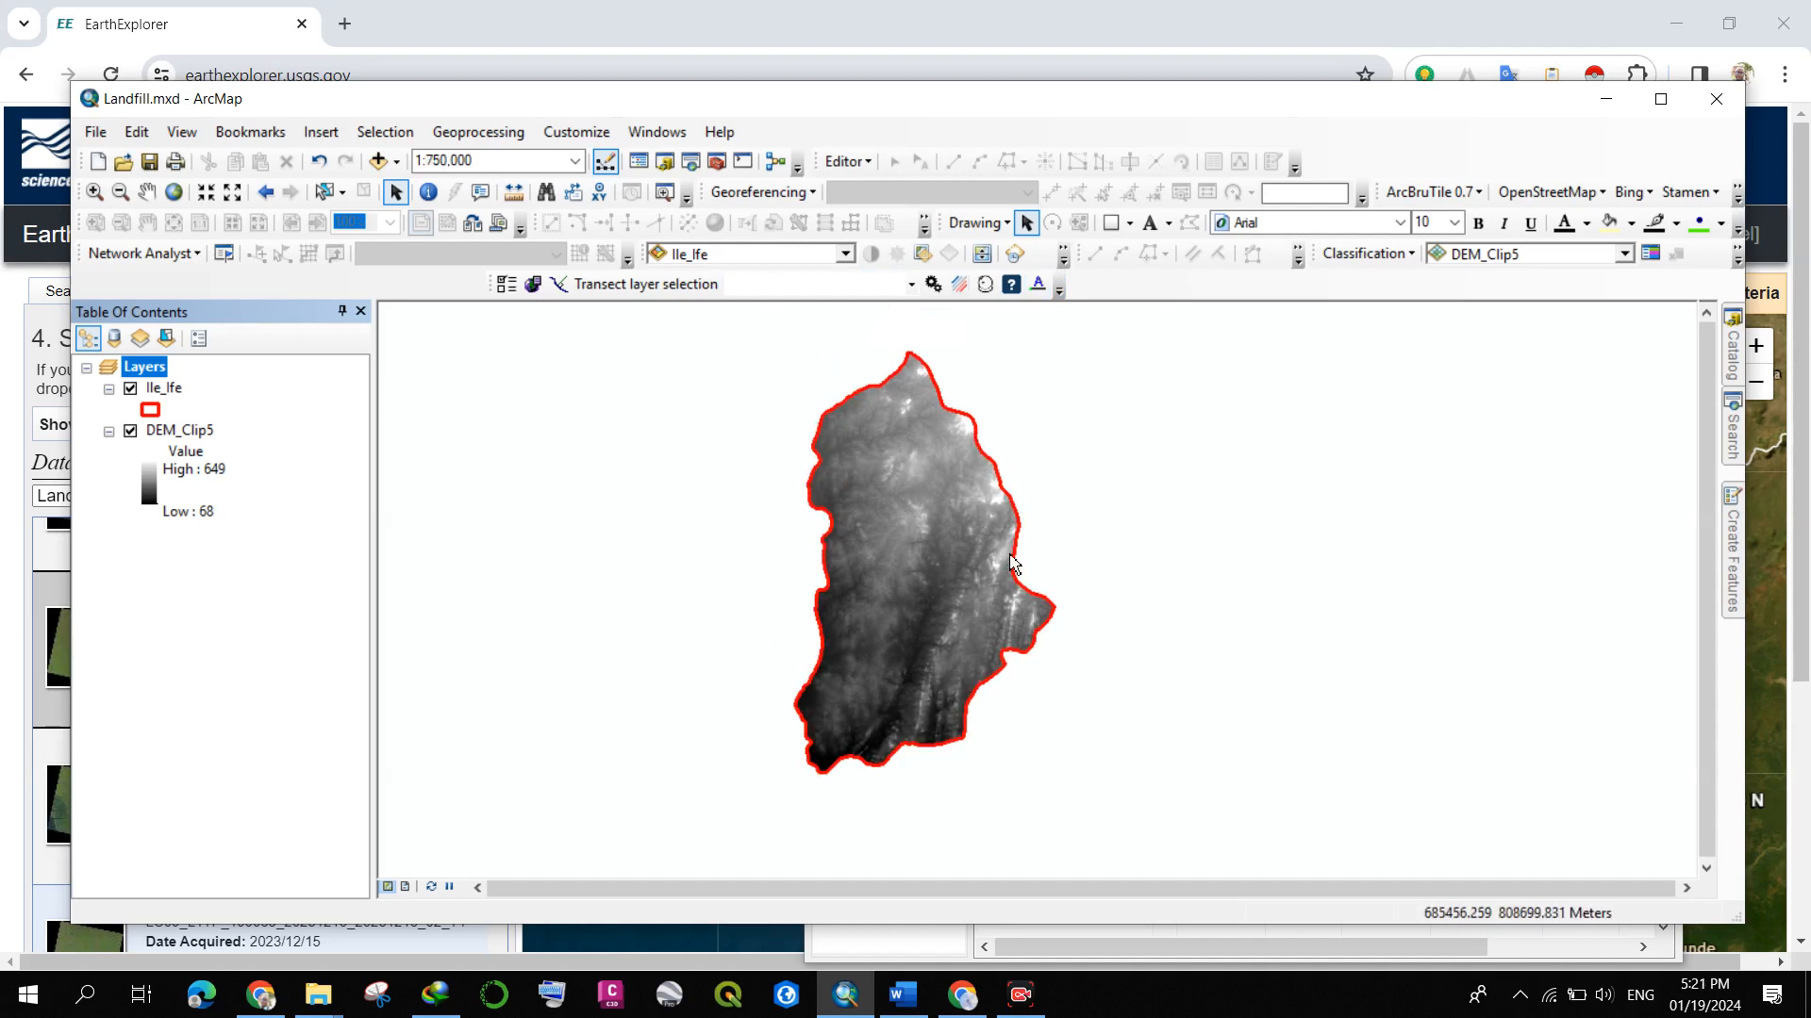
drag(1009, 556, 960, 562)
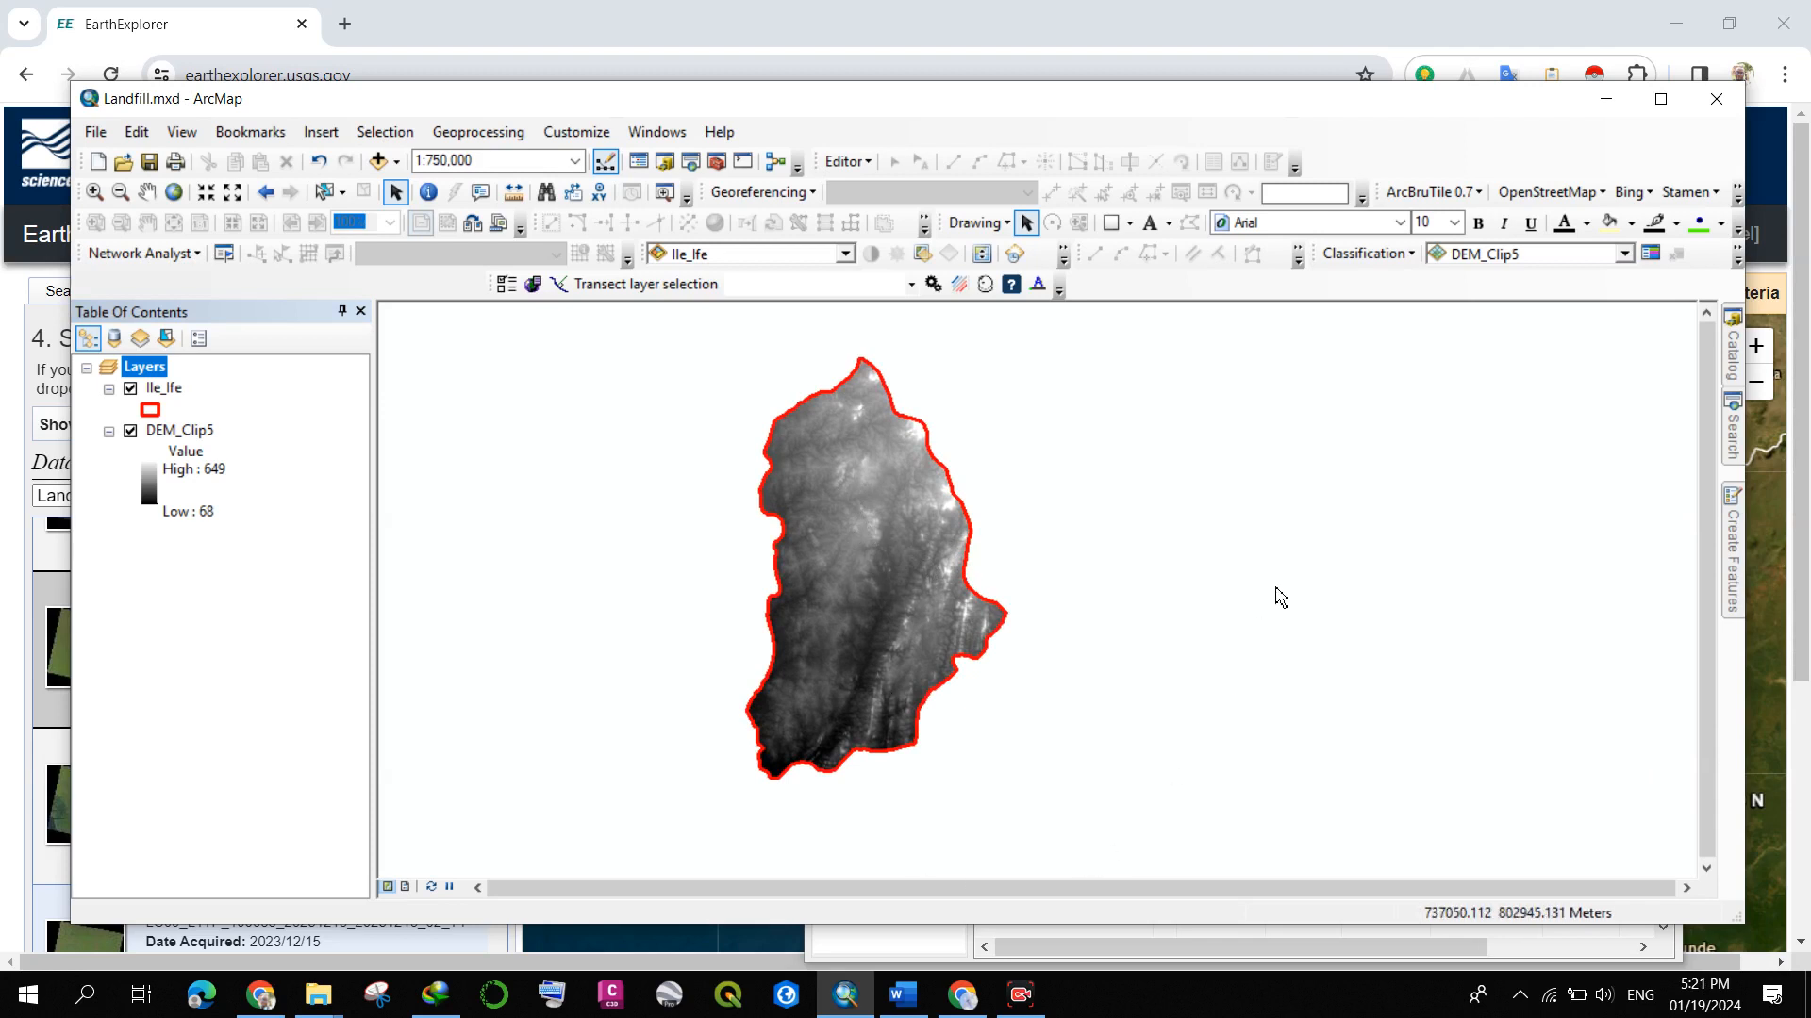
- Run Slope (3D Analyst) on DEM_Clip5 with degree measurement, planar method and Z factor 1, then collapse the slope layer's legend
click(1737, 435)
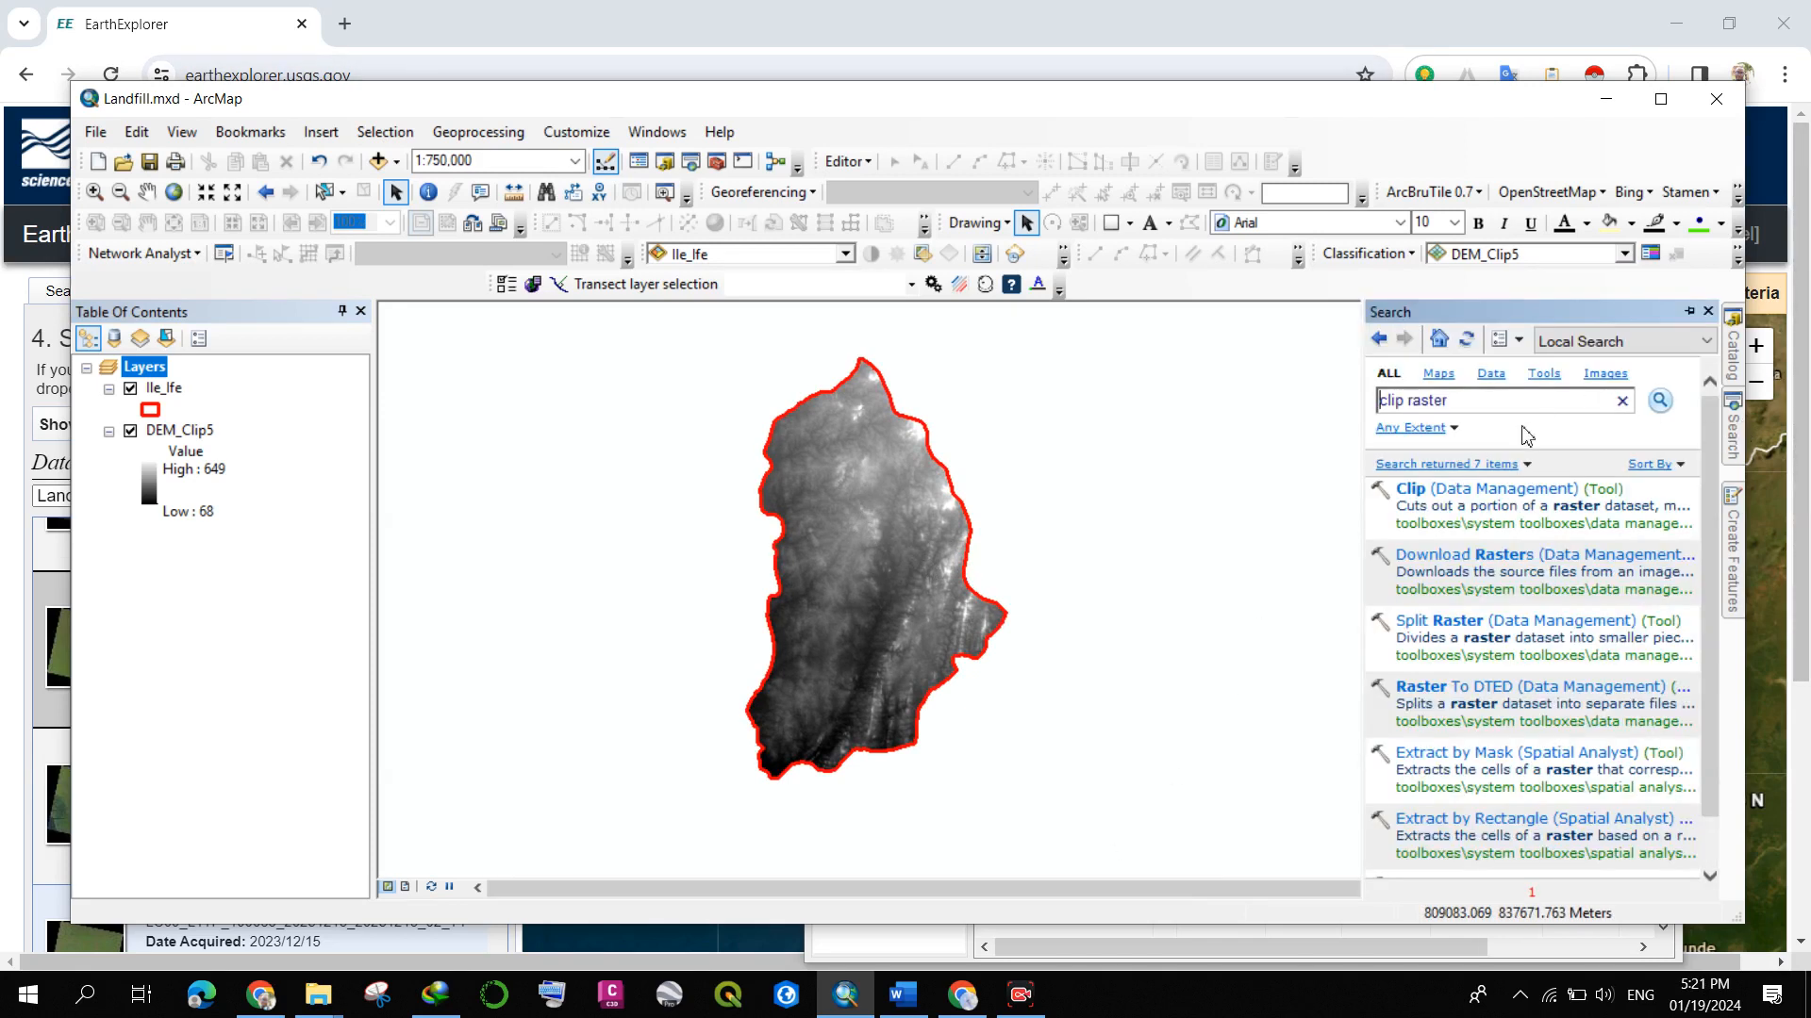
drag(1534, 407, 1229, 356)
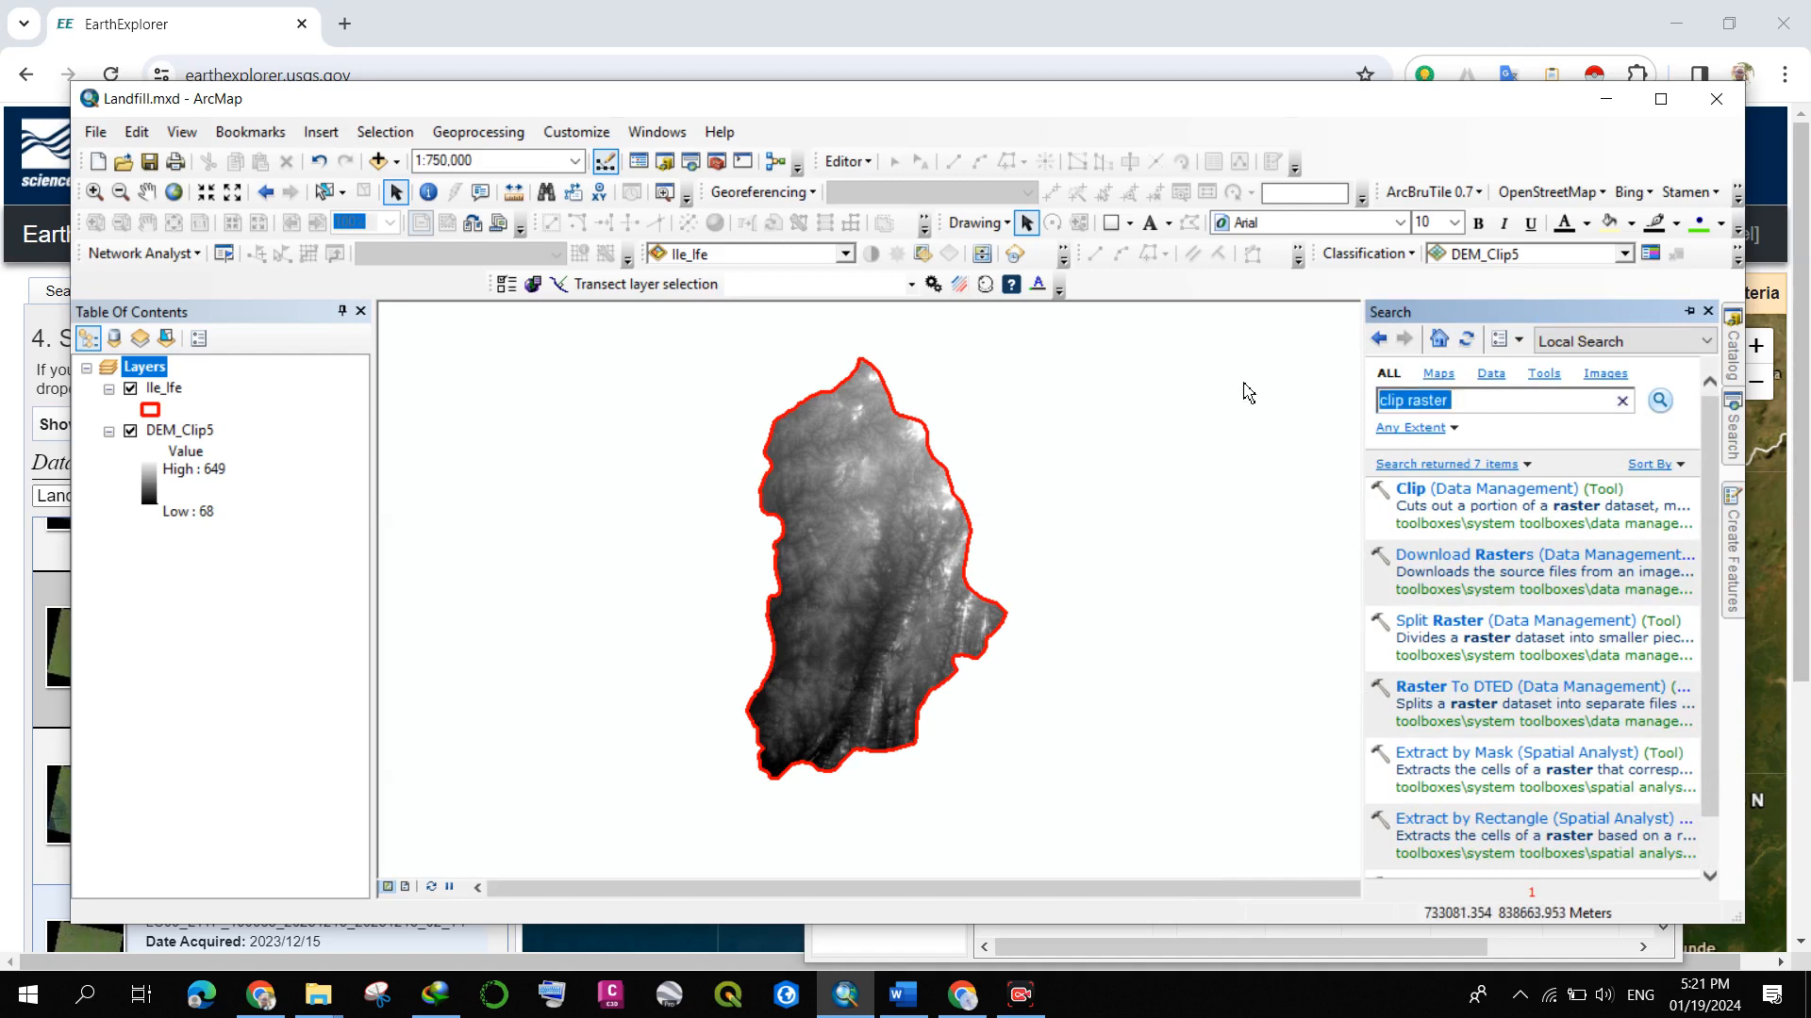
text(slope)
key(Return)
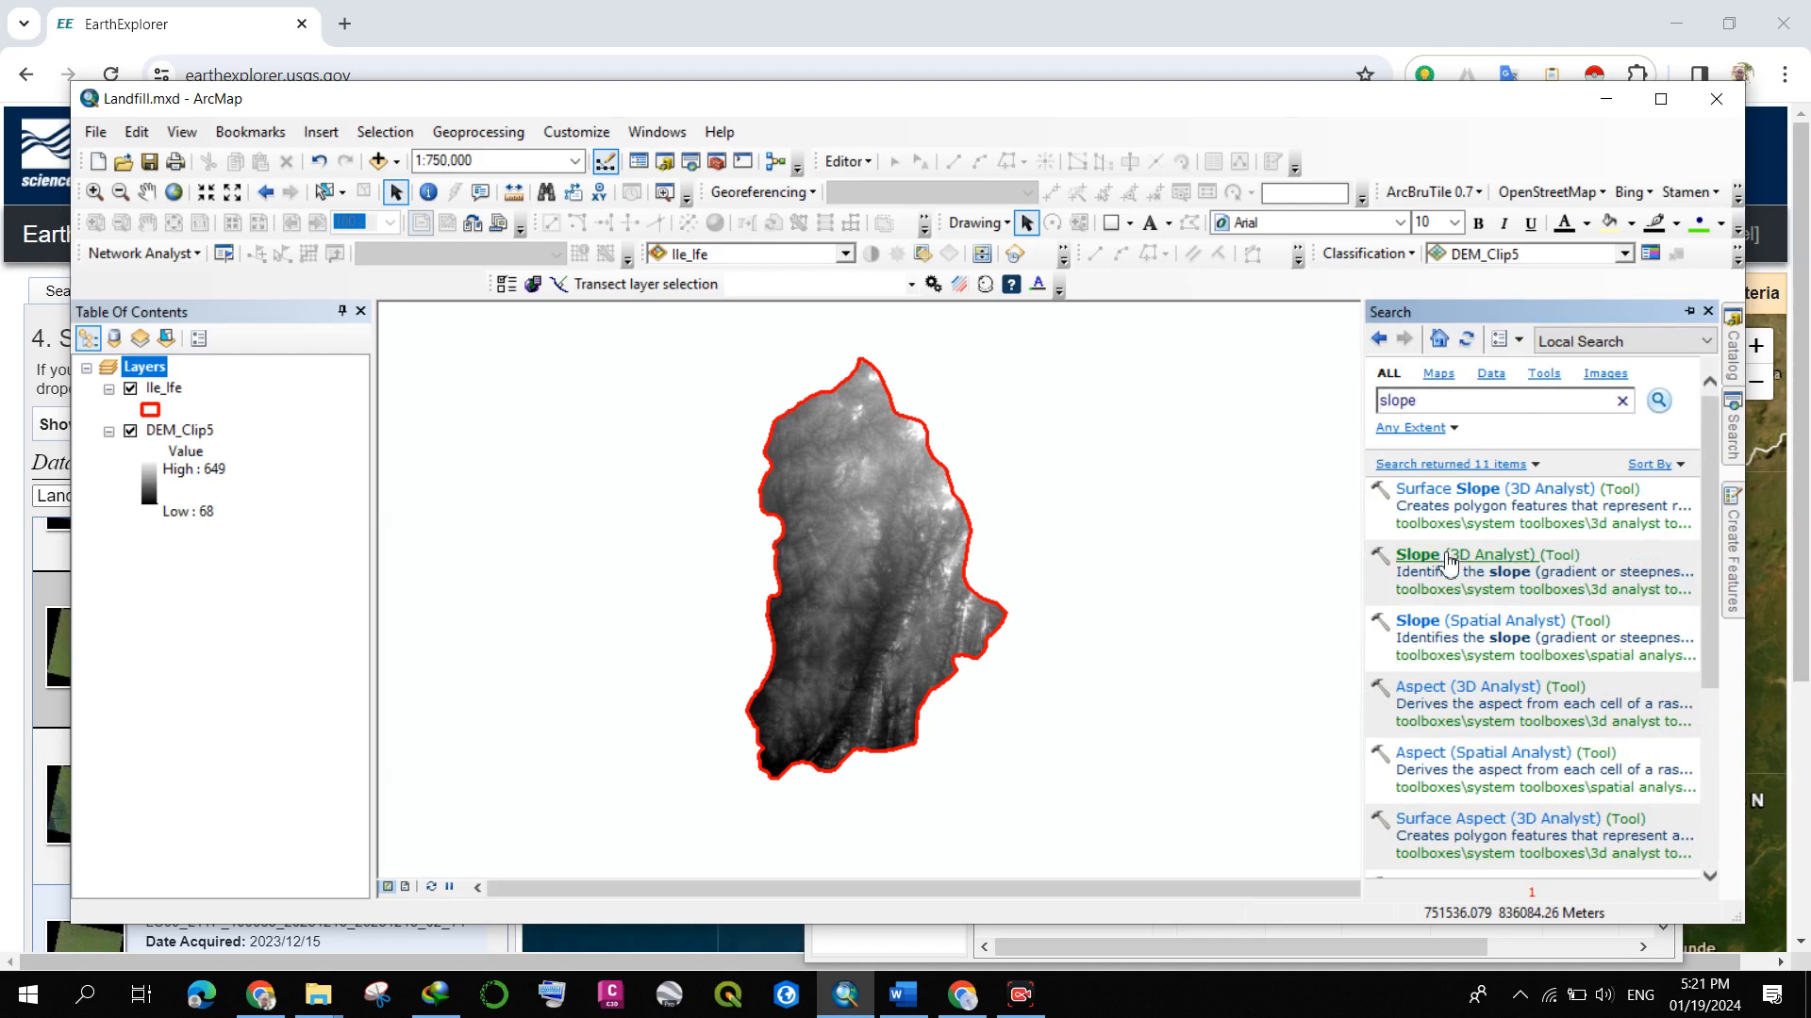
click(1445, 557)
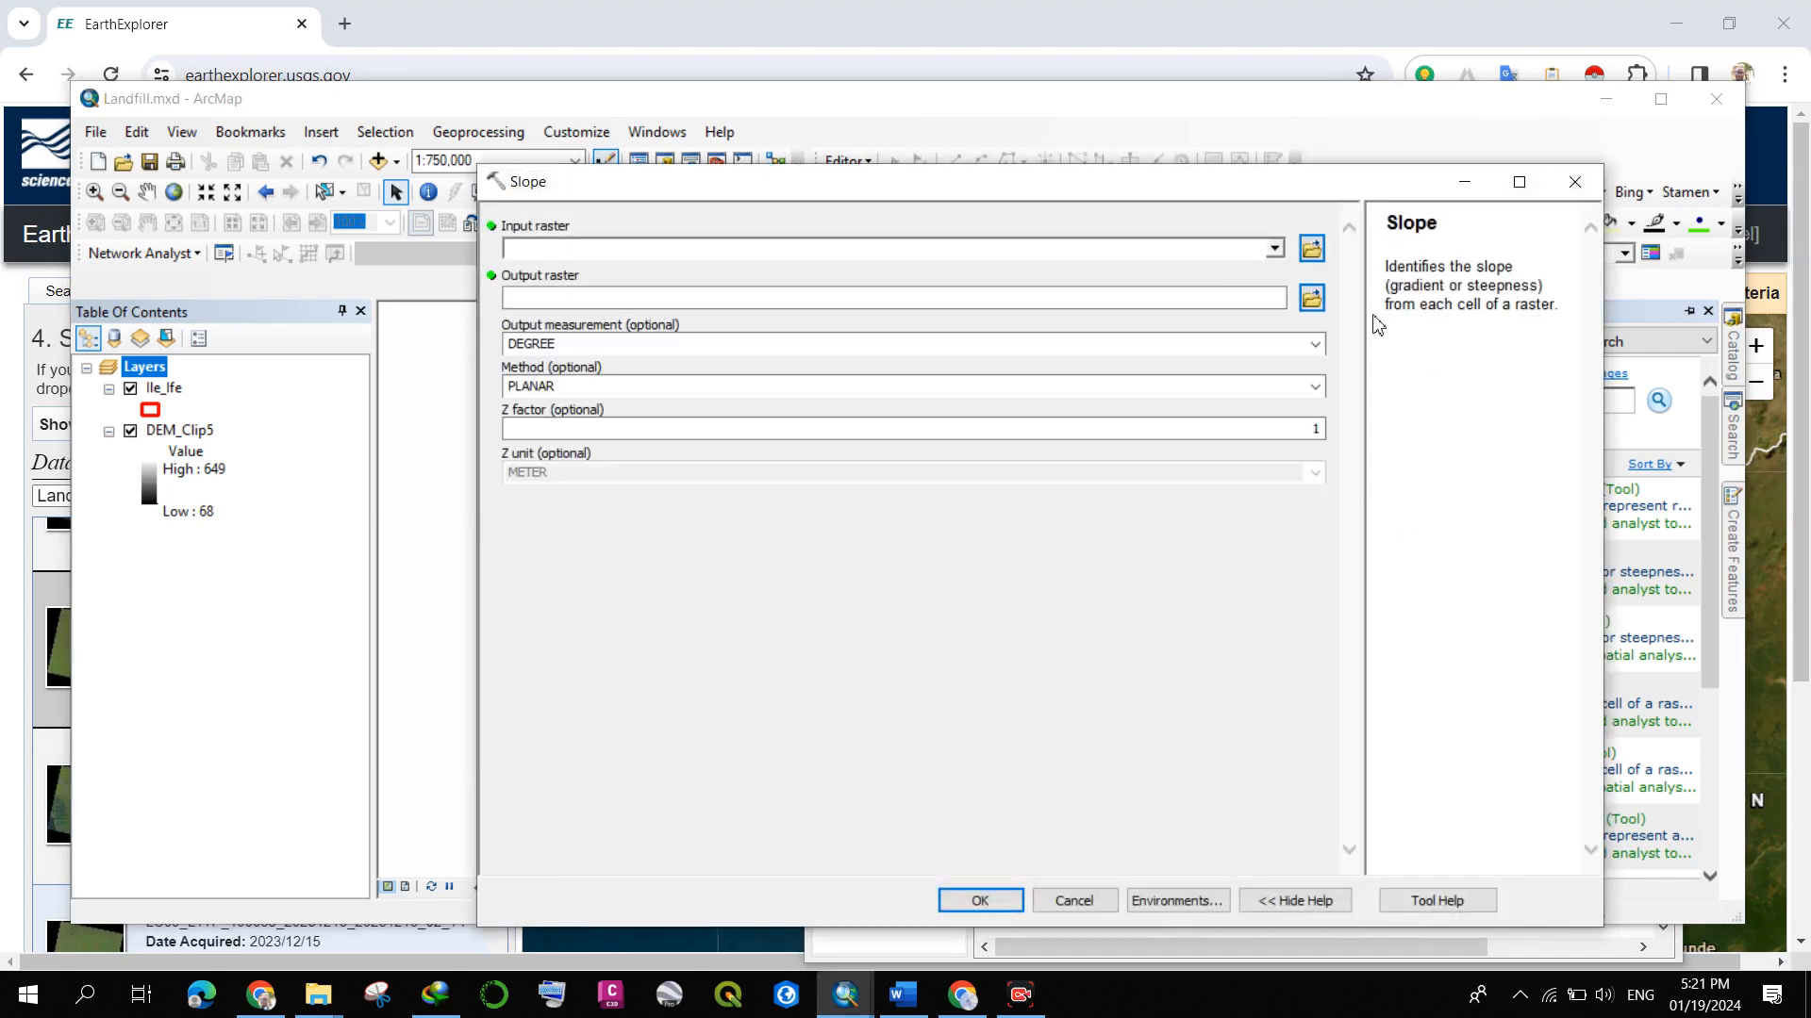
click(1276, 250)
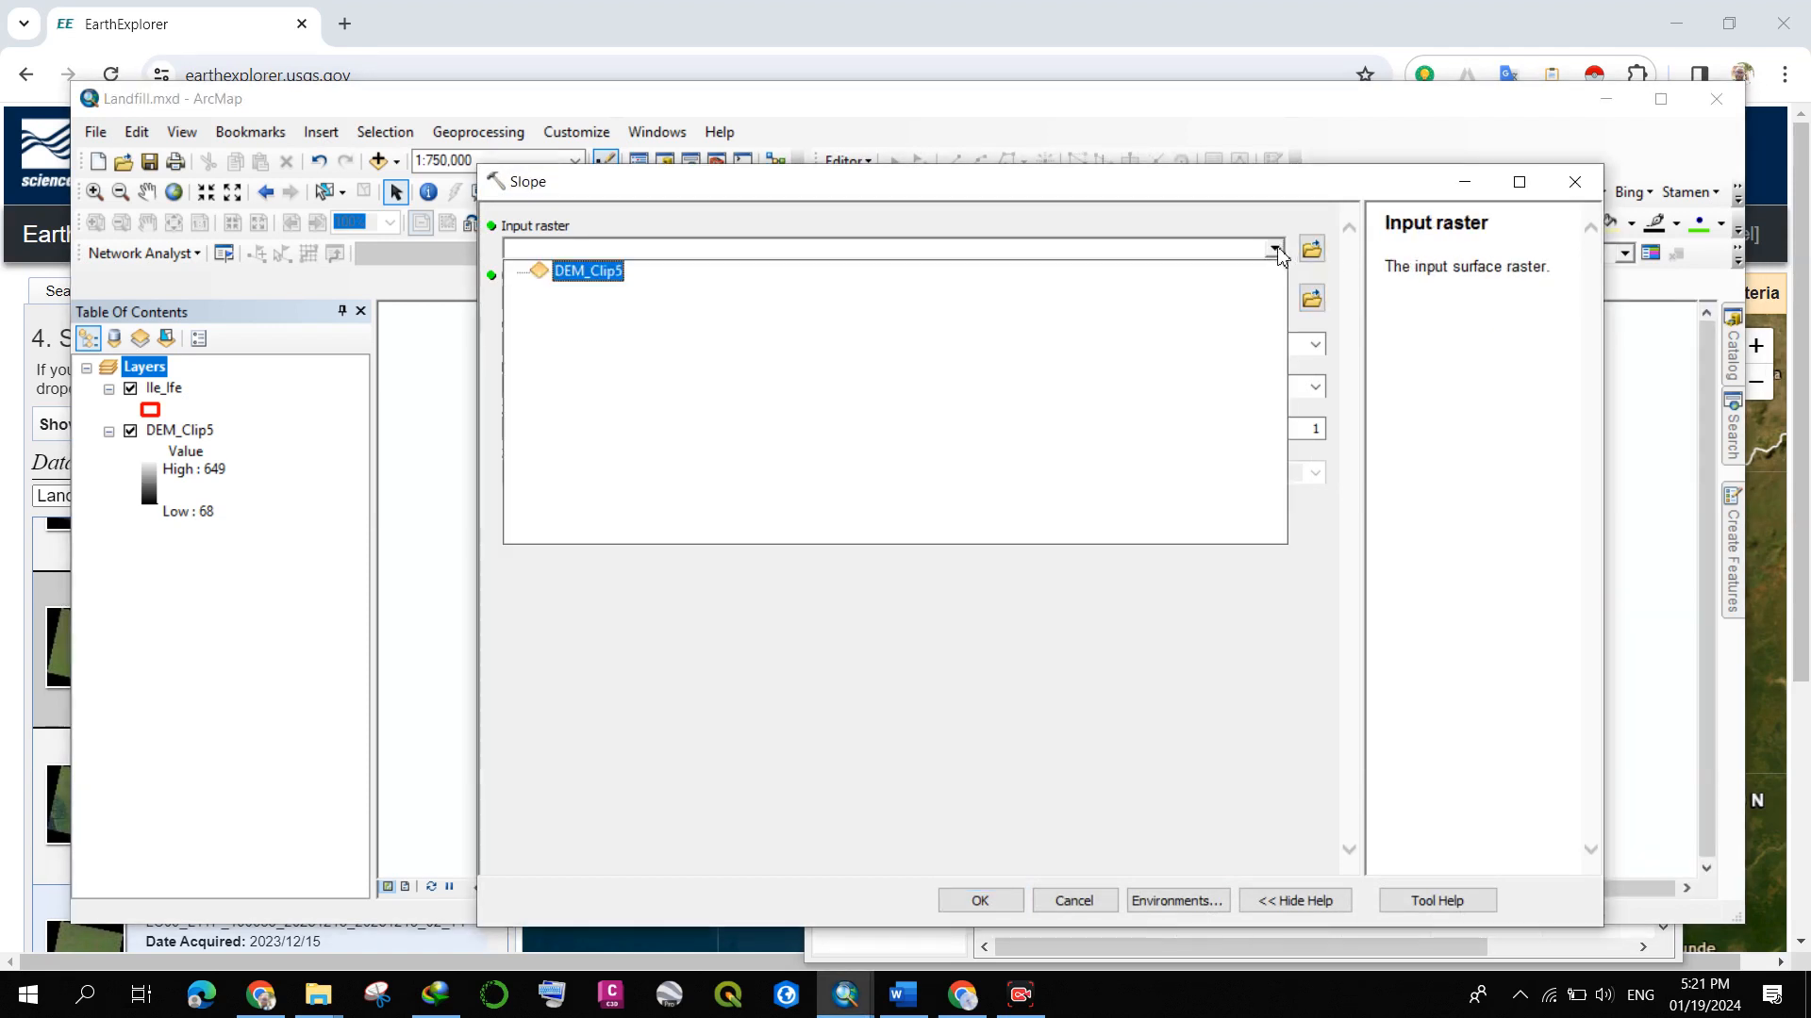
click(560, 272)
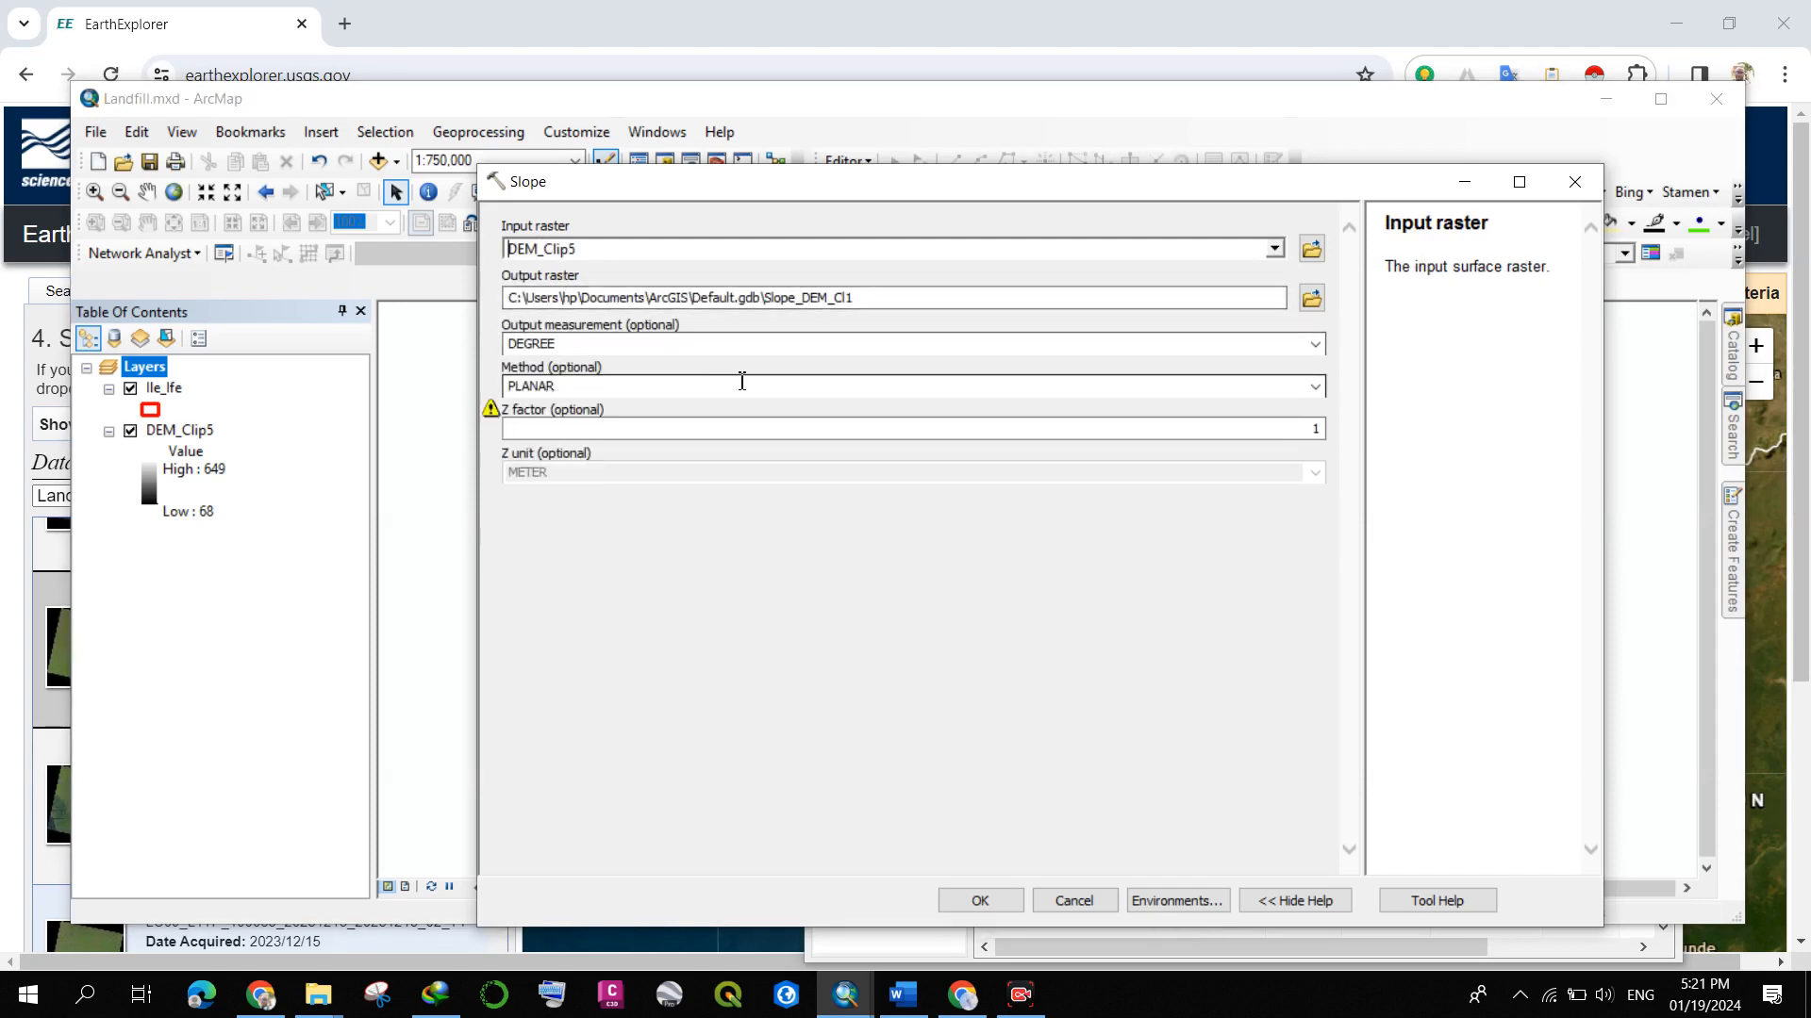
click(990, 900)
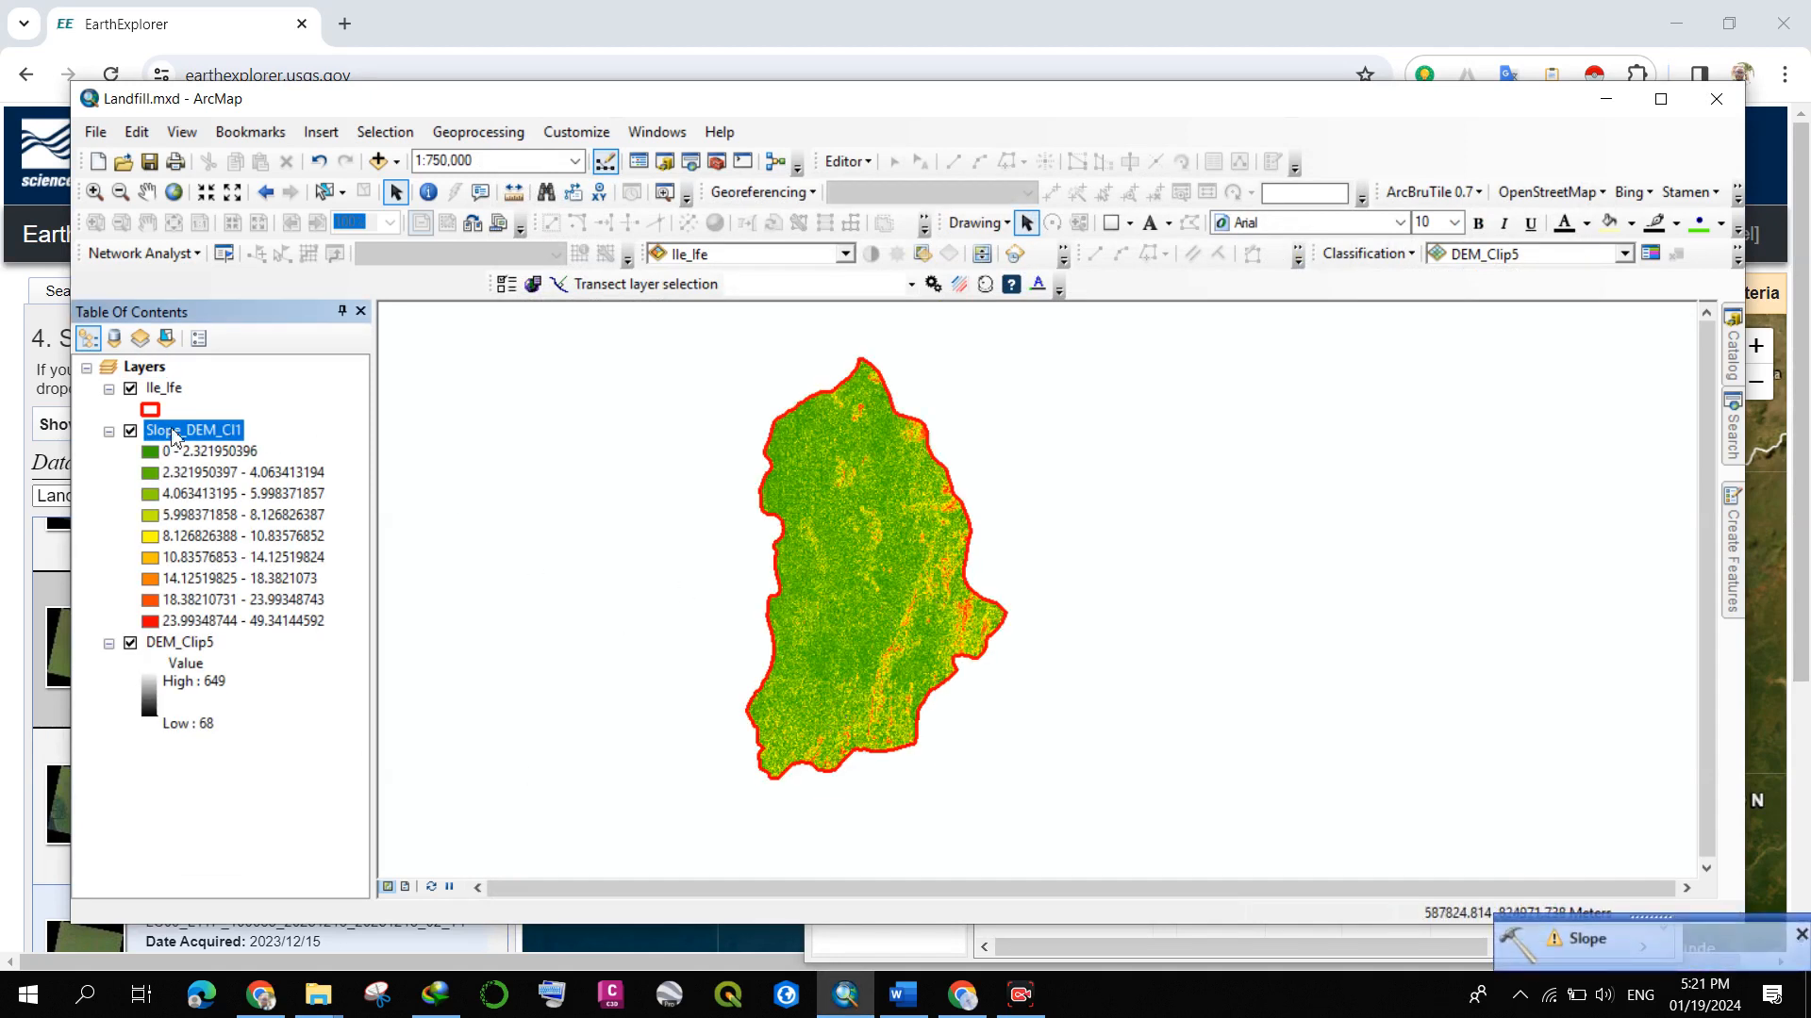
click(109, 433)
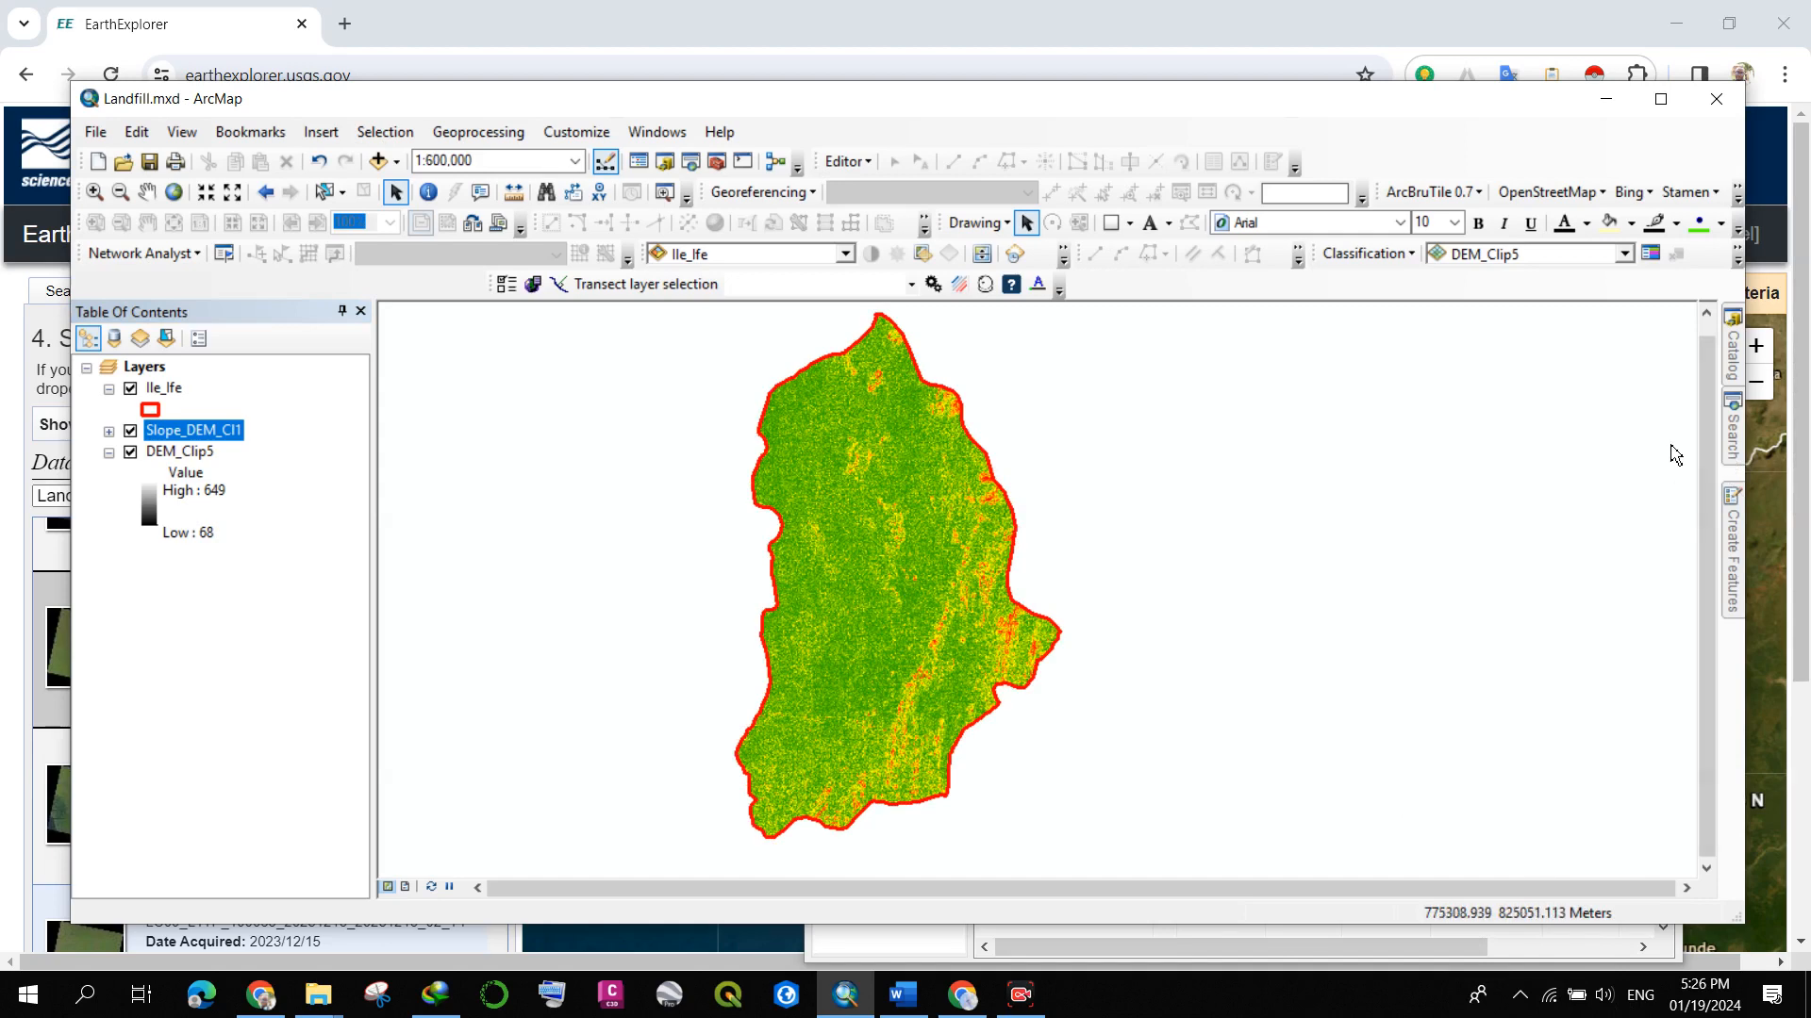
- Add DSMW.shp from the DSMW folder of FAO WORLD SOIL DATA, under nigeria data, to the map
click(1731, 372)
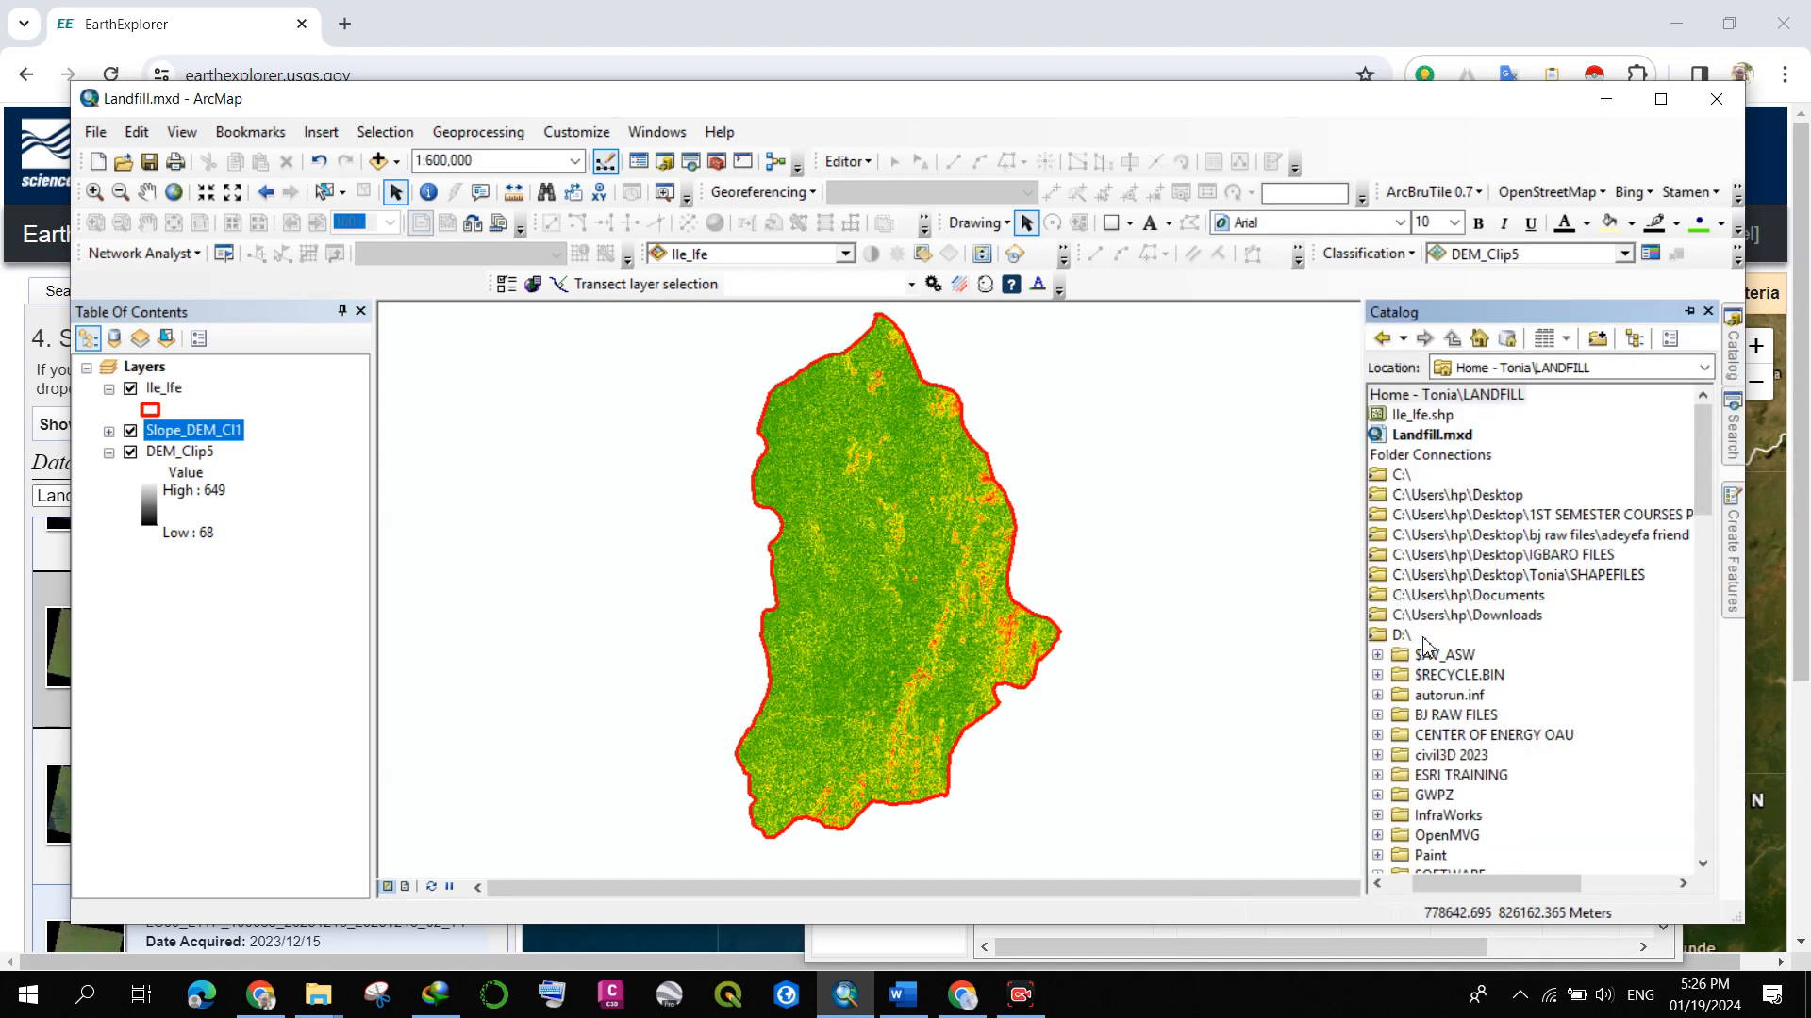
scroll(1426, 644, down, 9)
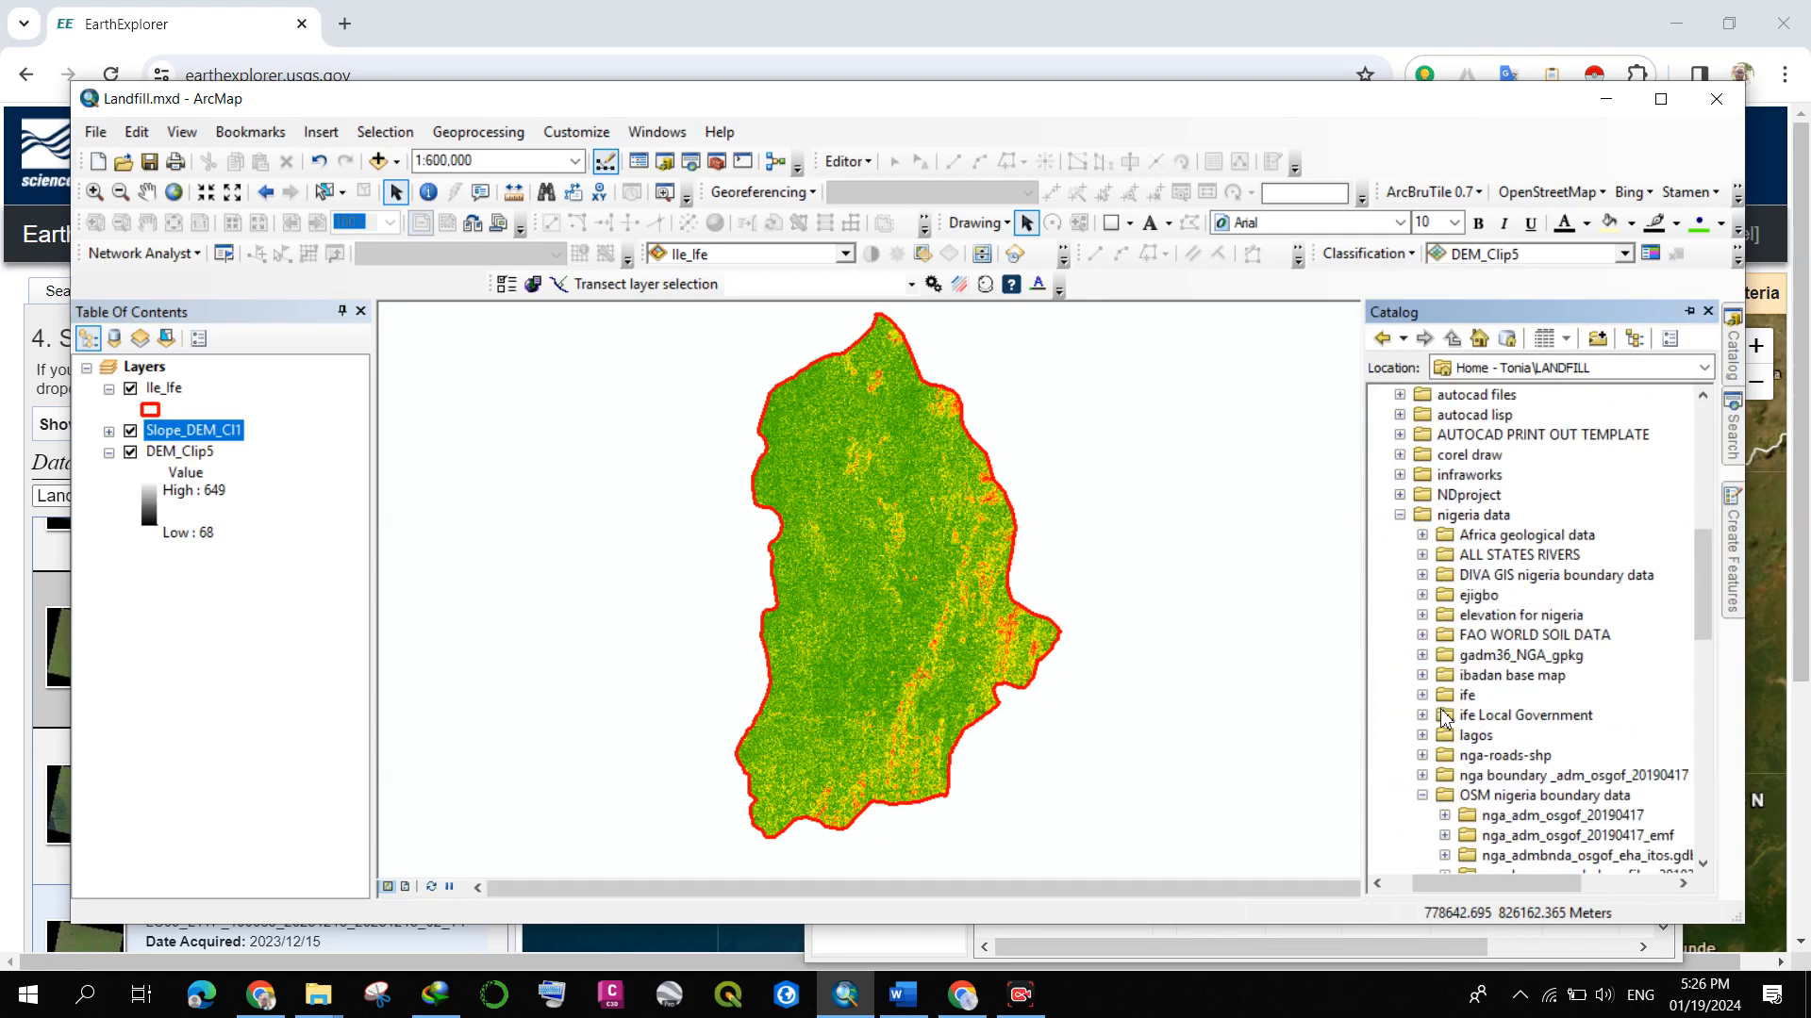
scroll(1448, 698, down, 3)
scroll(1471, 585, up, 2)
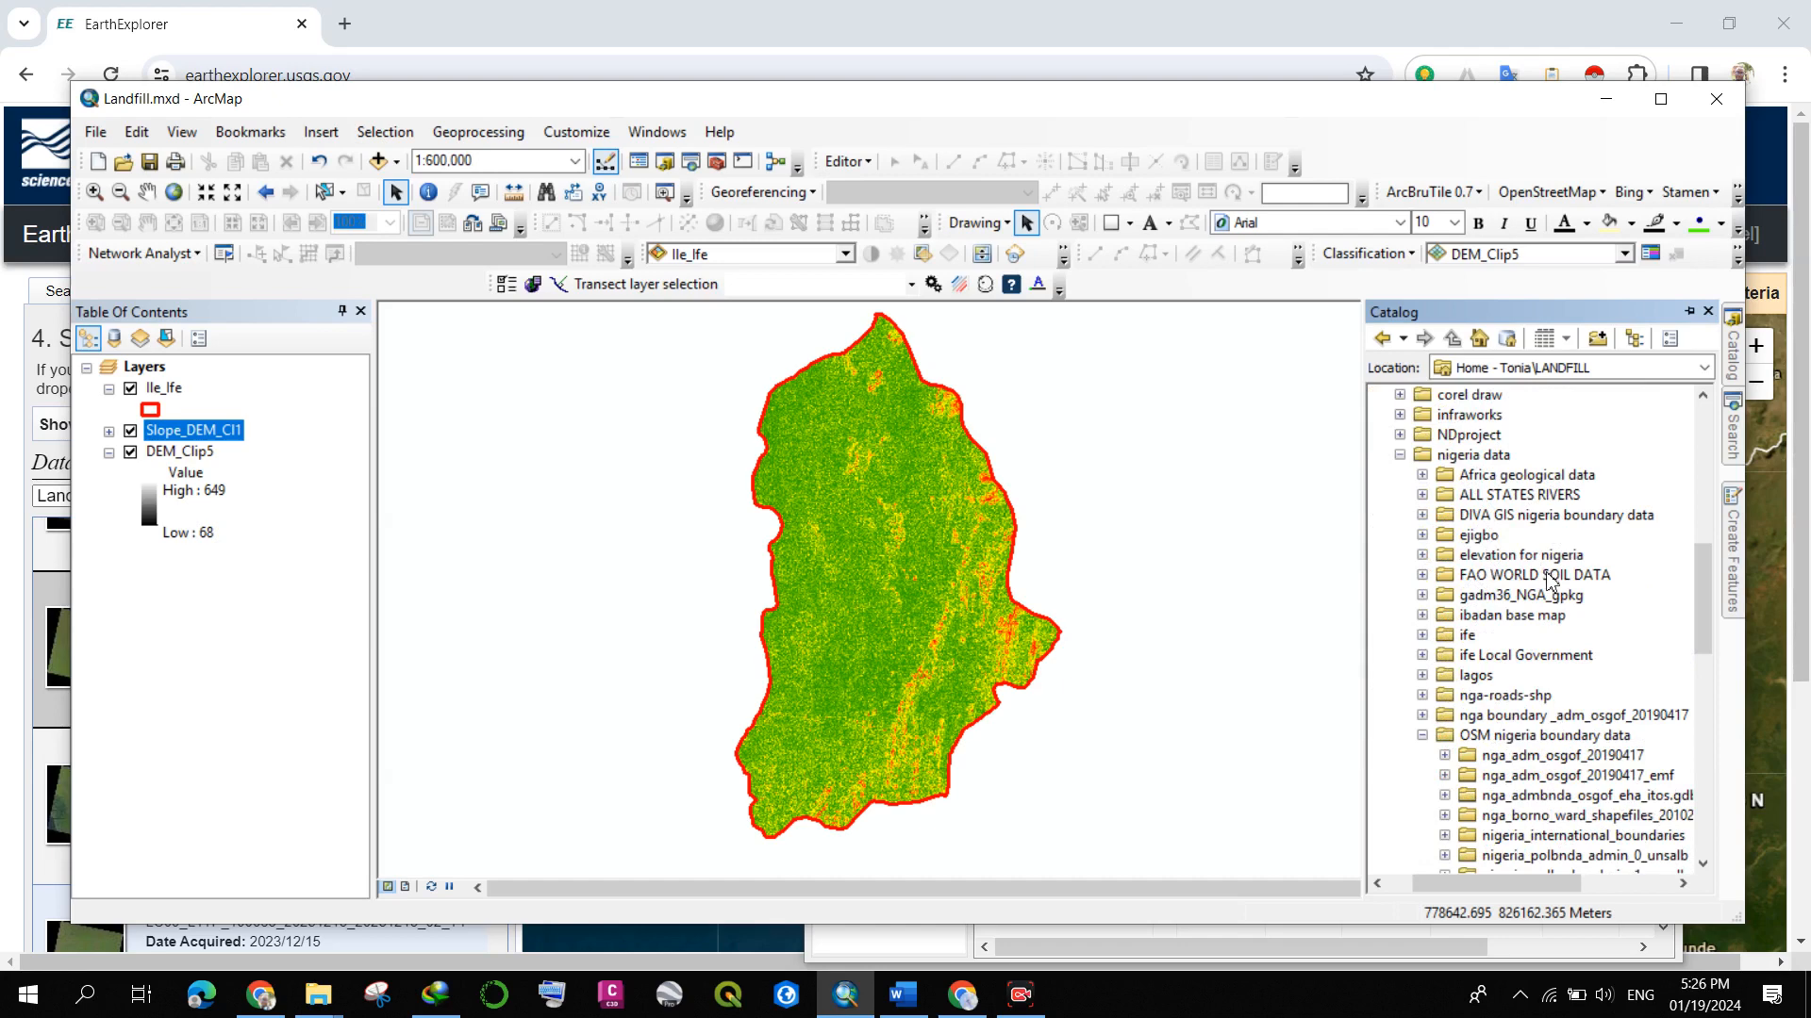
click(1424, 575)
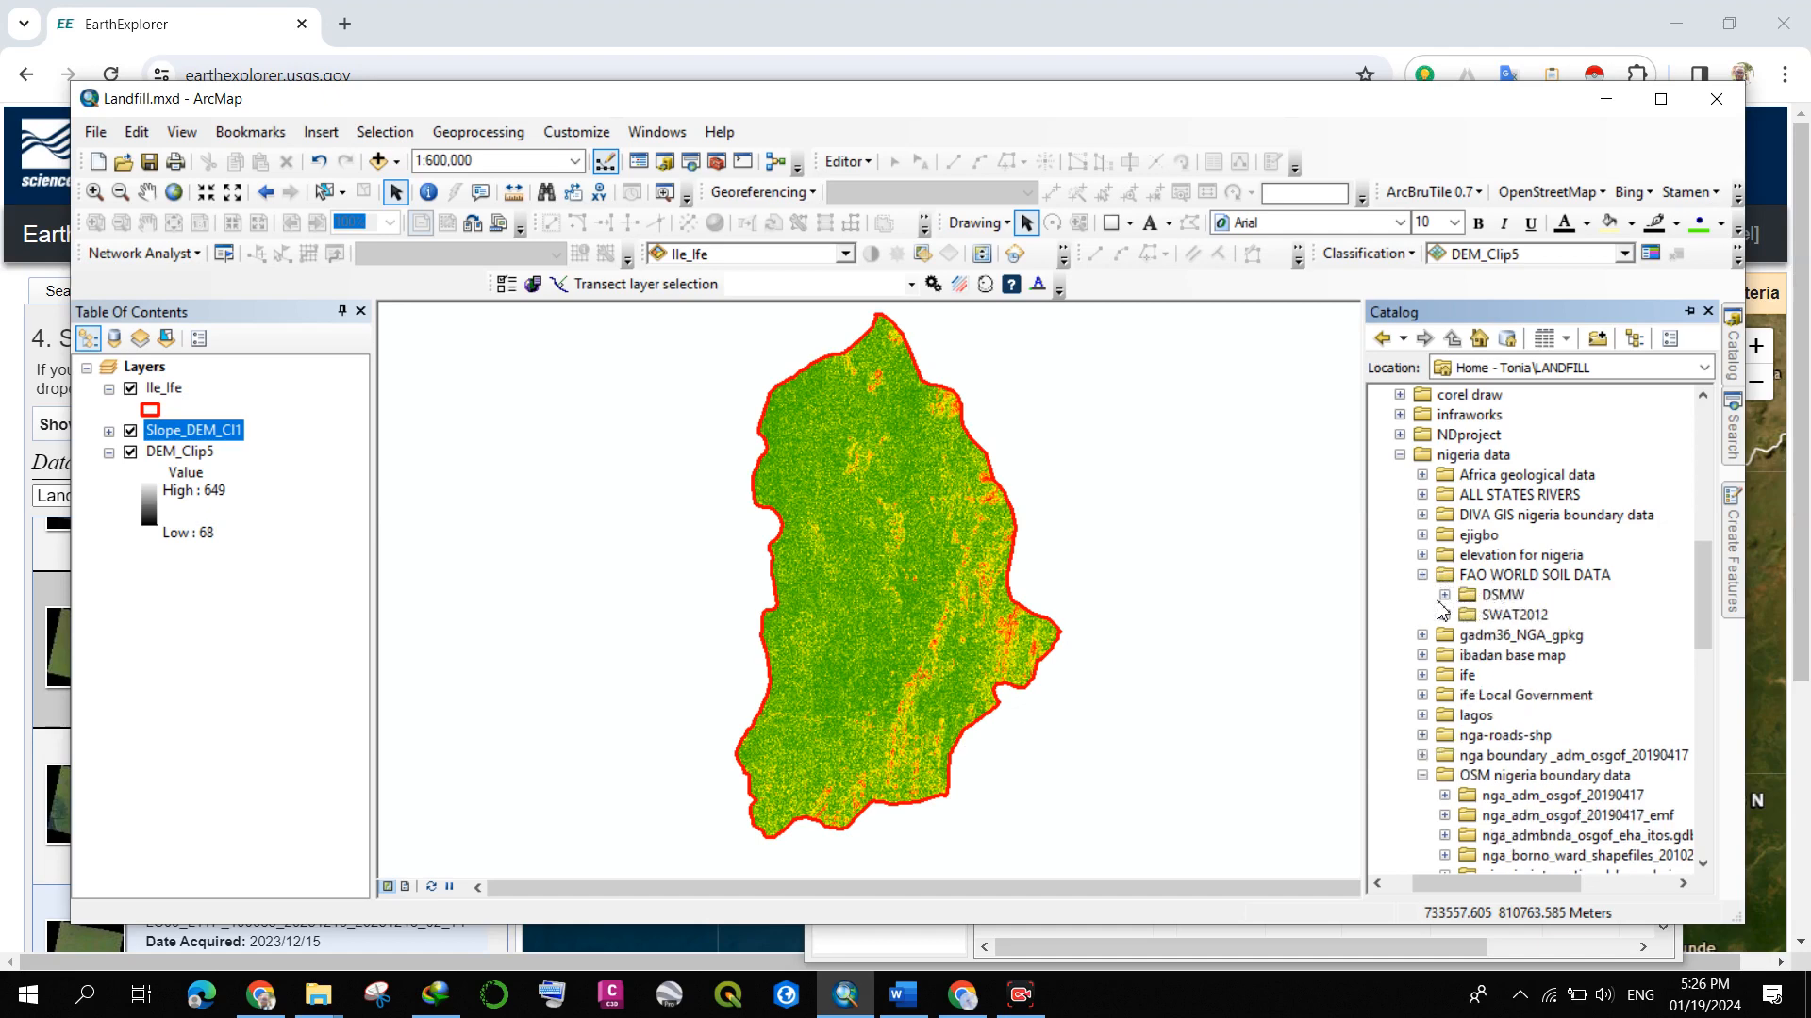
click(1445, 595)
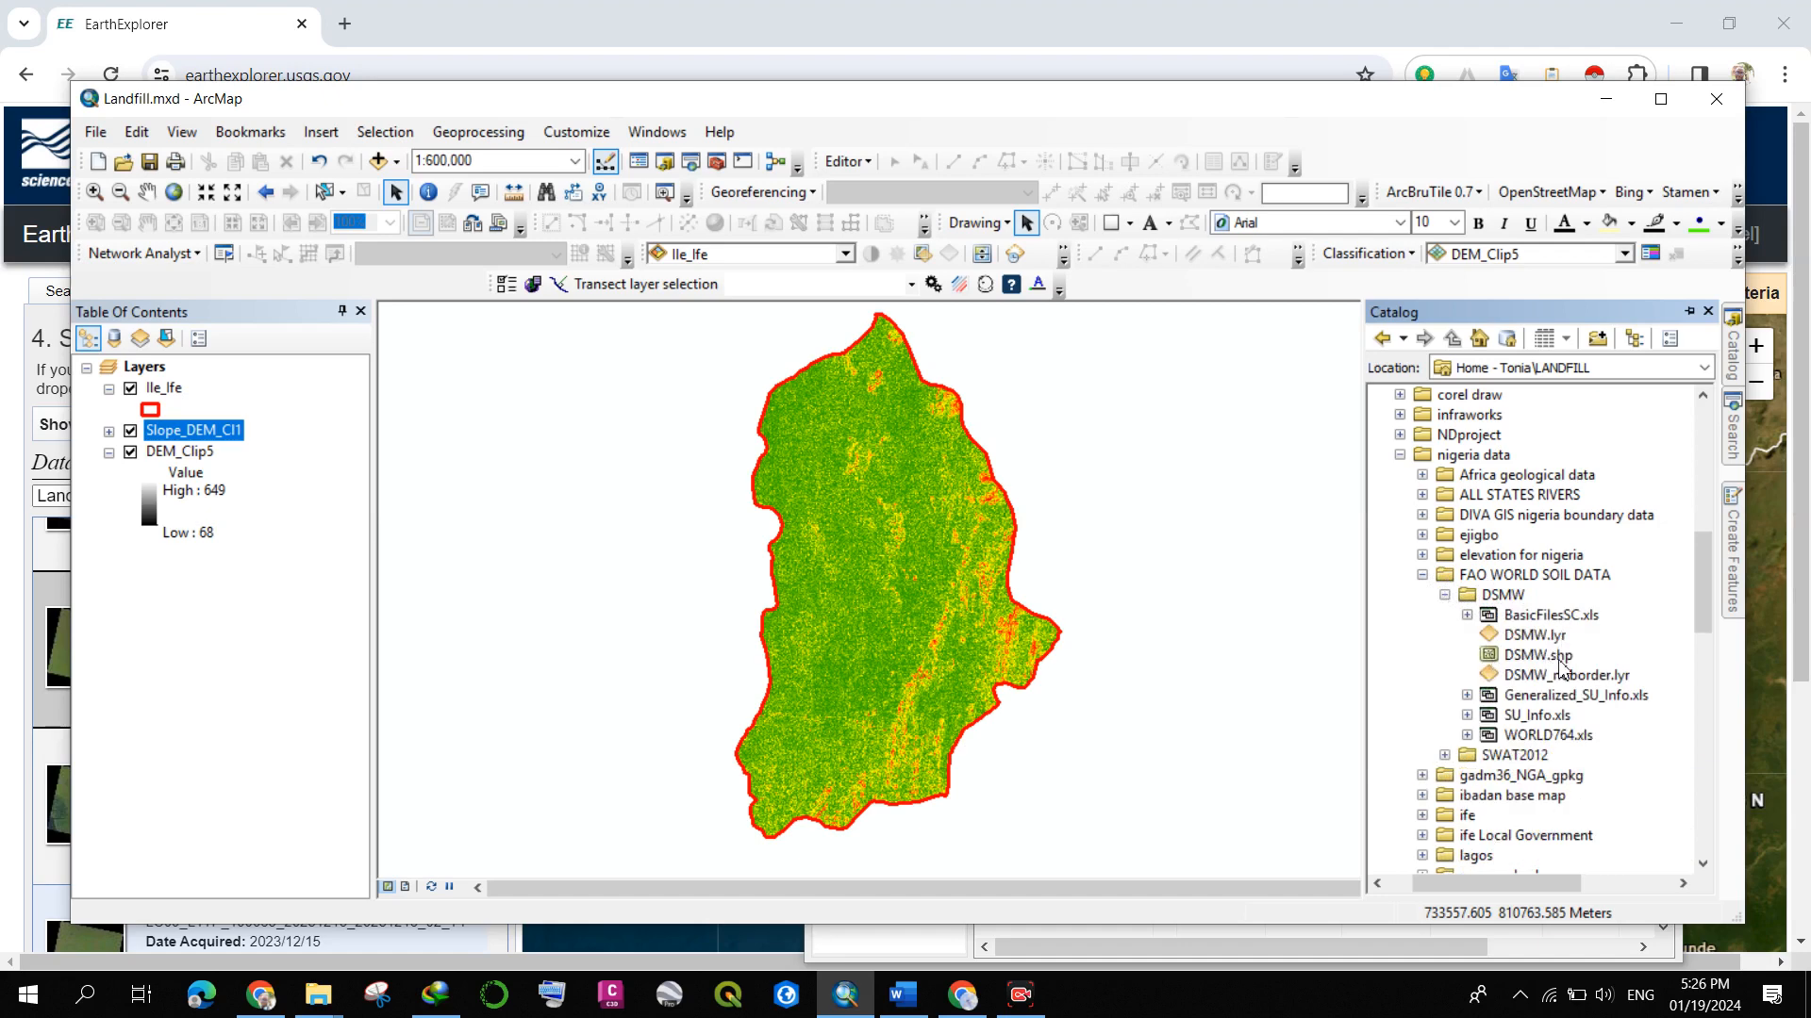
click(1518, 660)
drag(1520, 662, 983, 663)
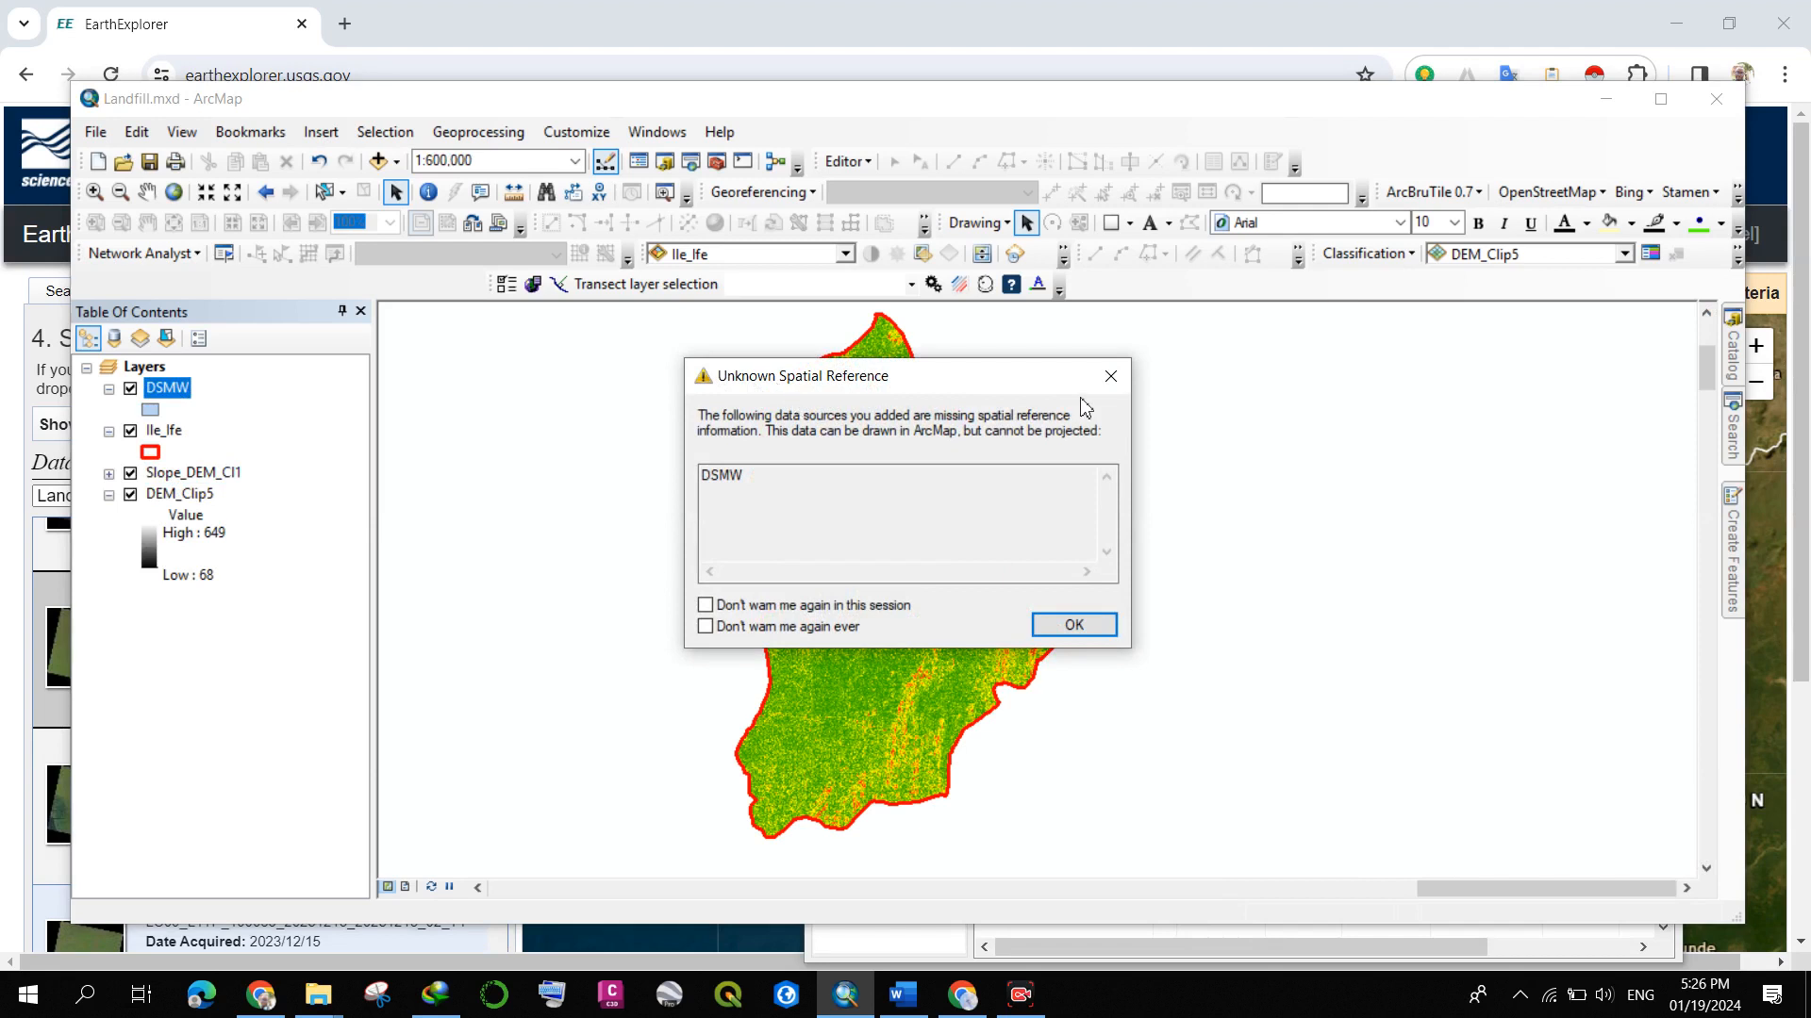
click(1095, 636)
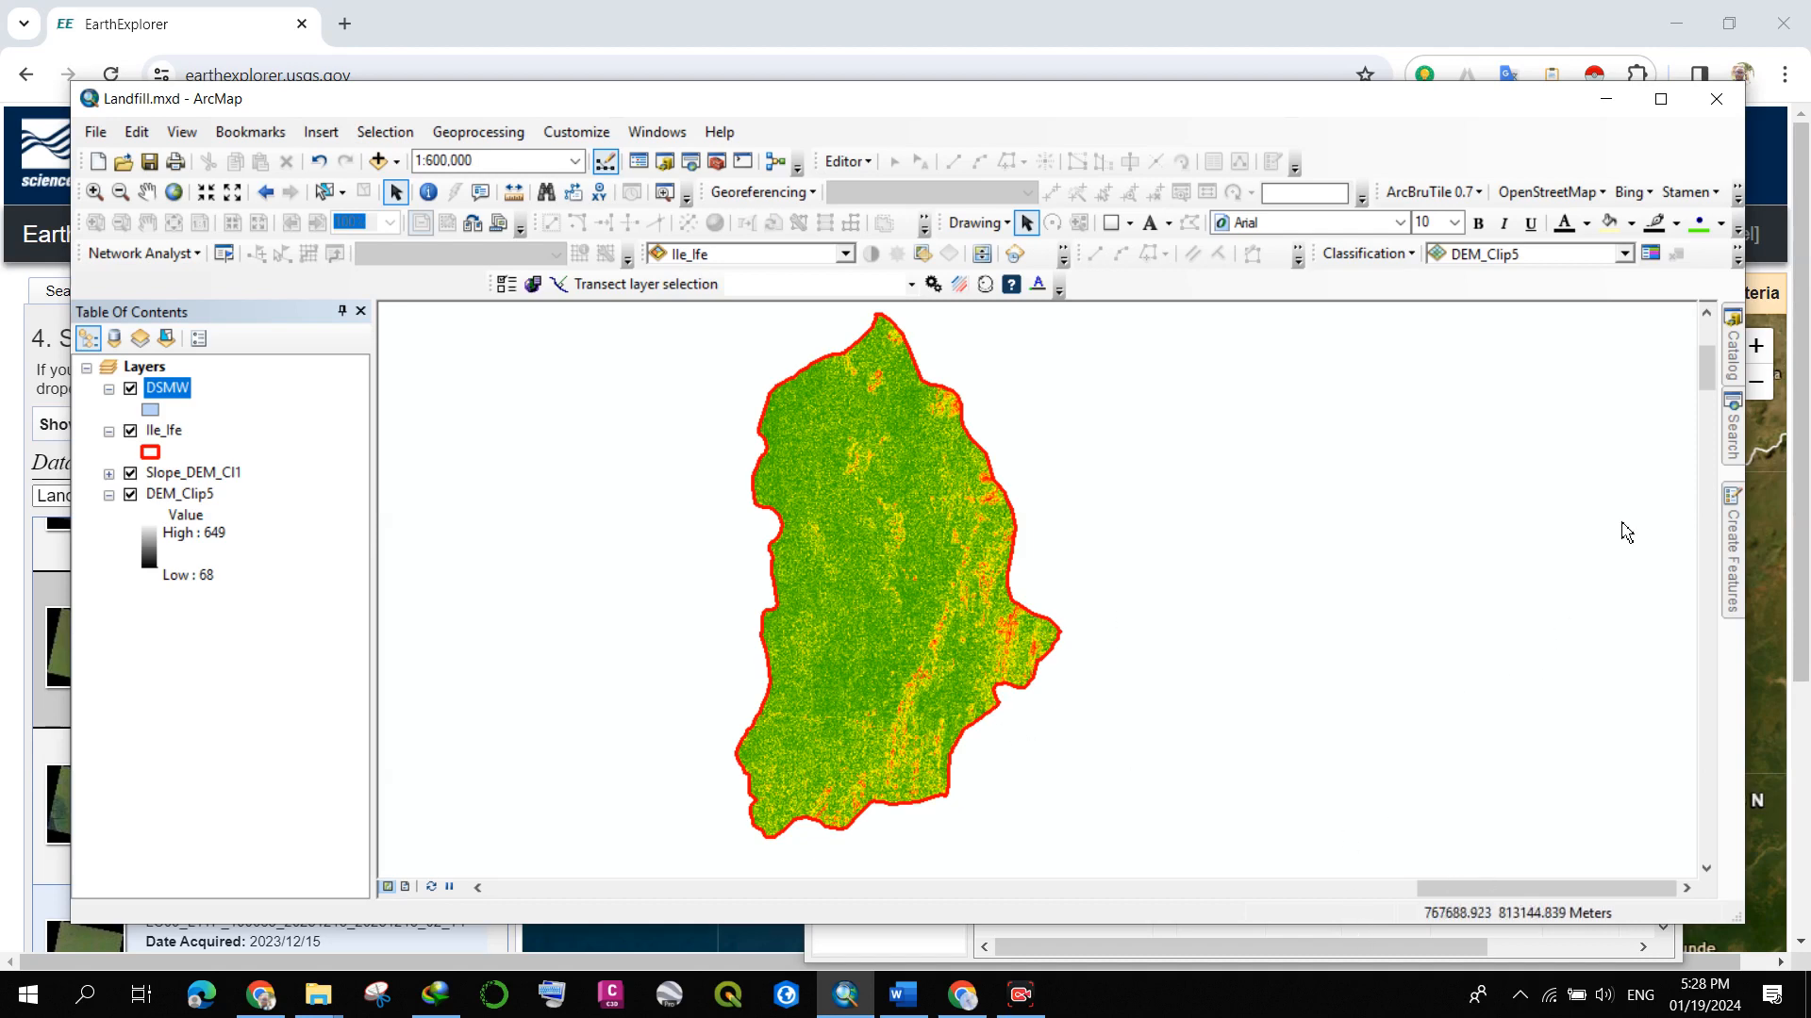
- Find and open the Project (Data Management) tool and set the DSMW layer as its input dataset
mouse_move(1733, 418)
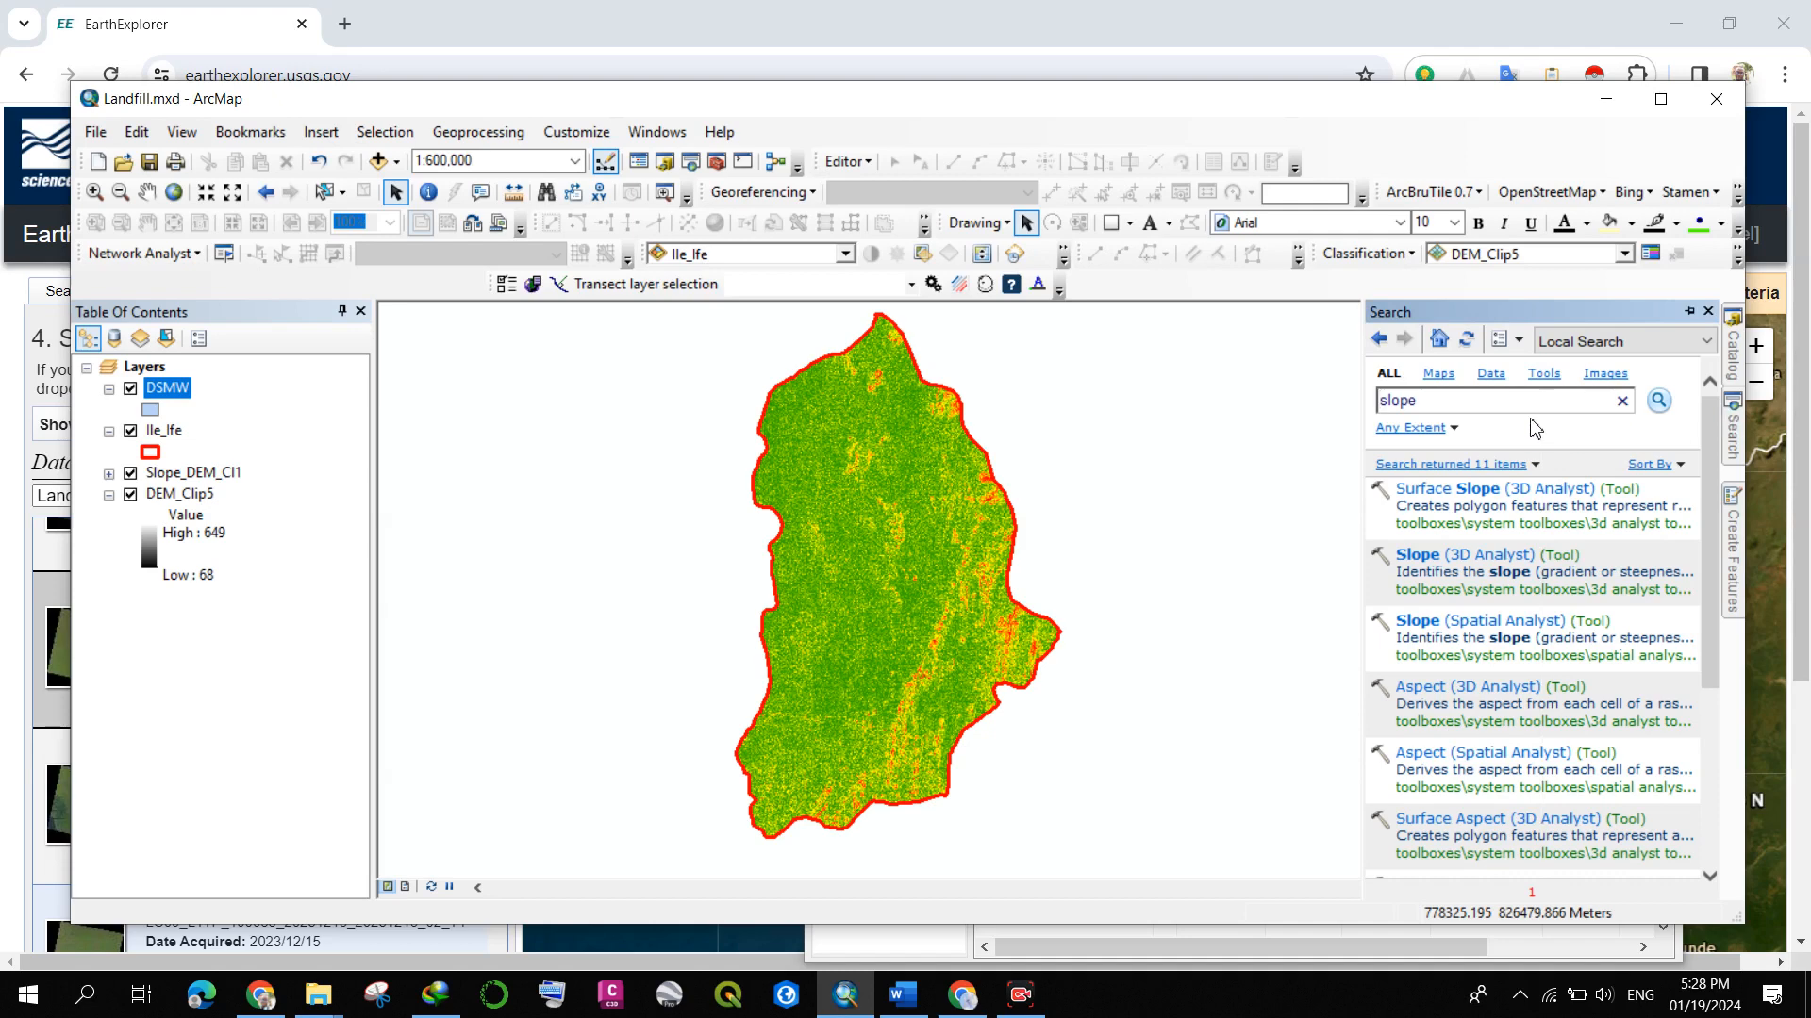
drag(1488, 401, 1313, 415)
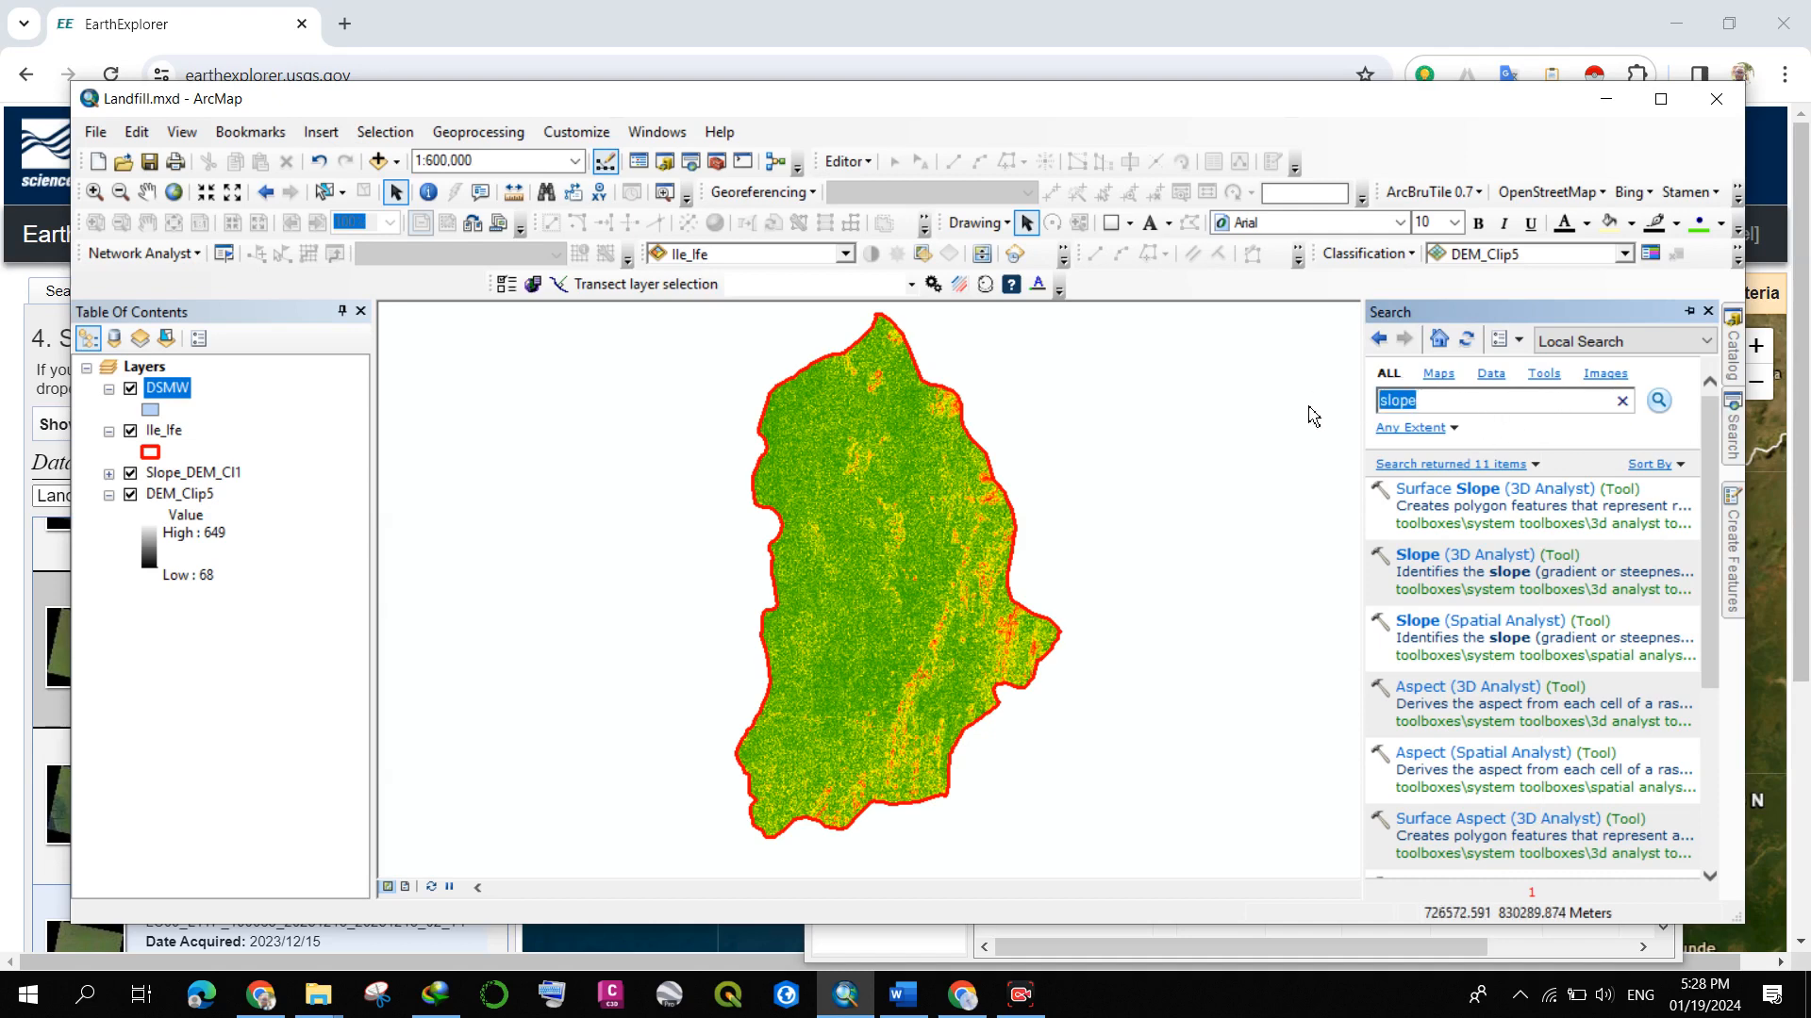
text(project)
key(Return)
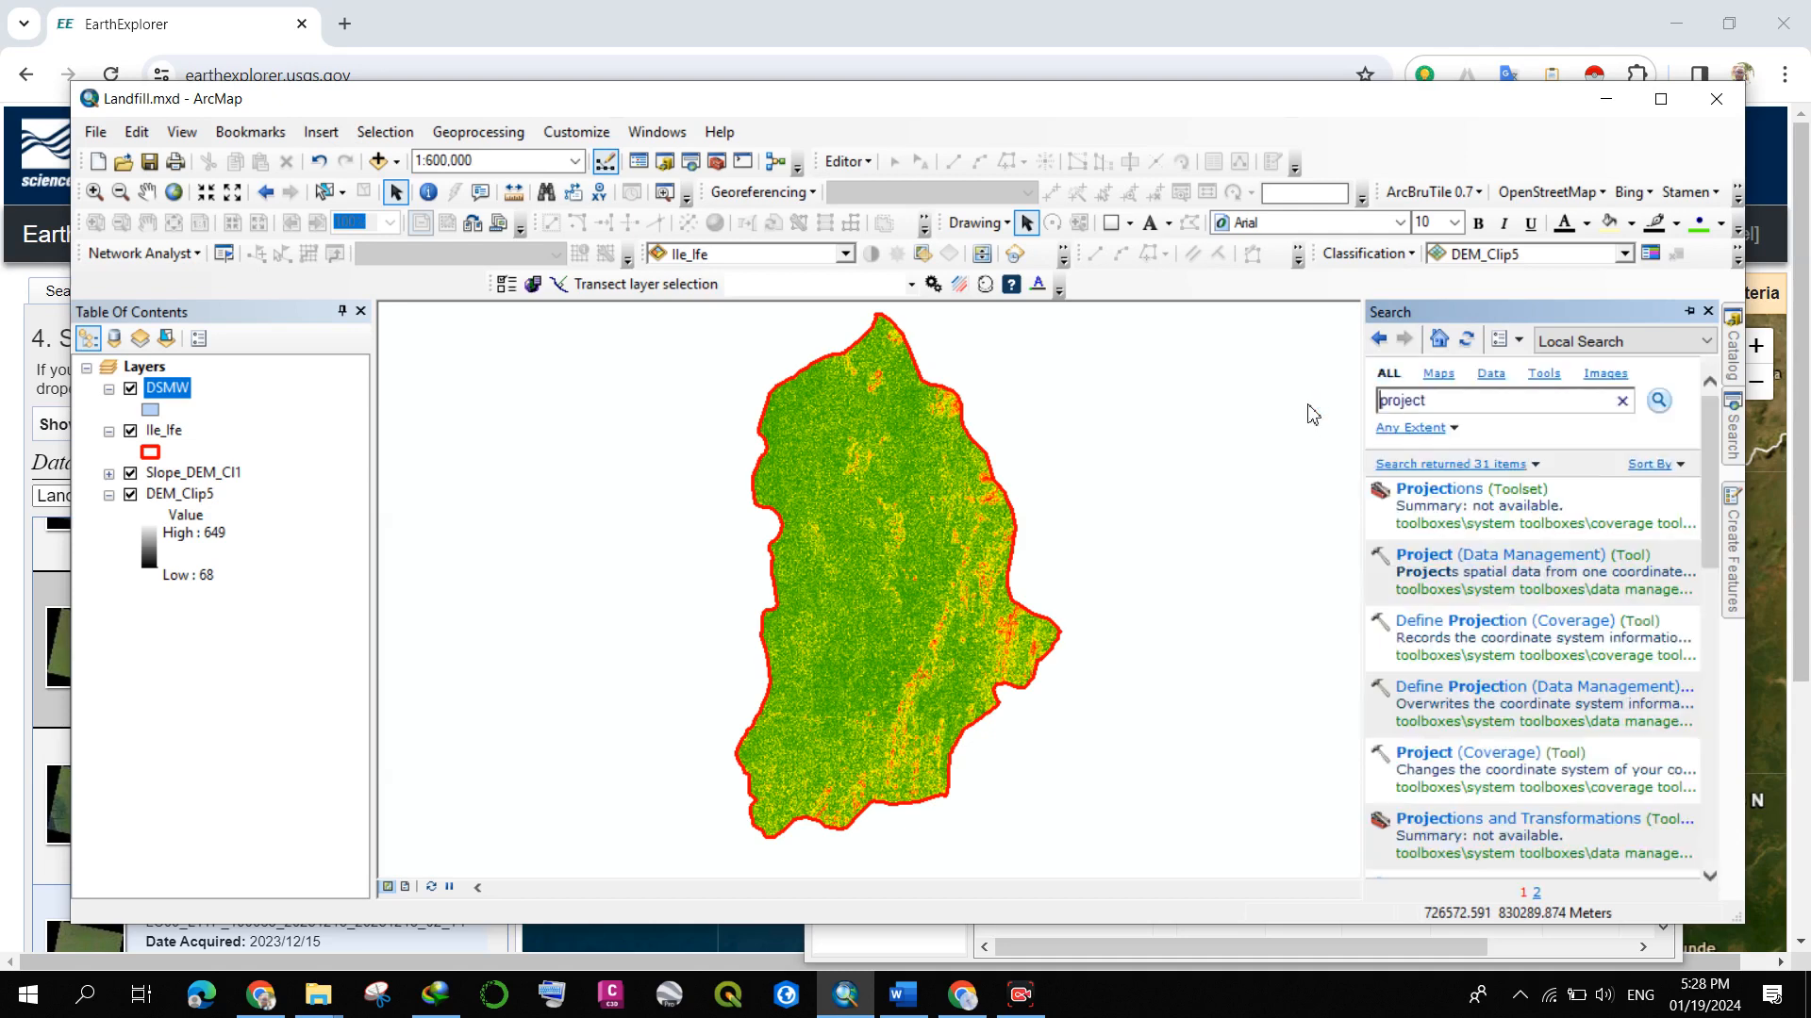
click(1427, 558)
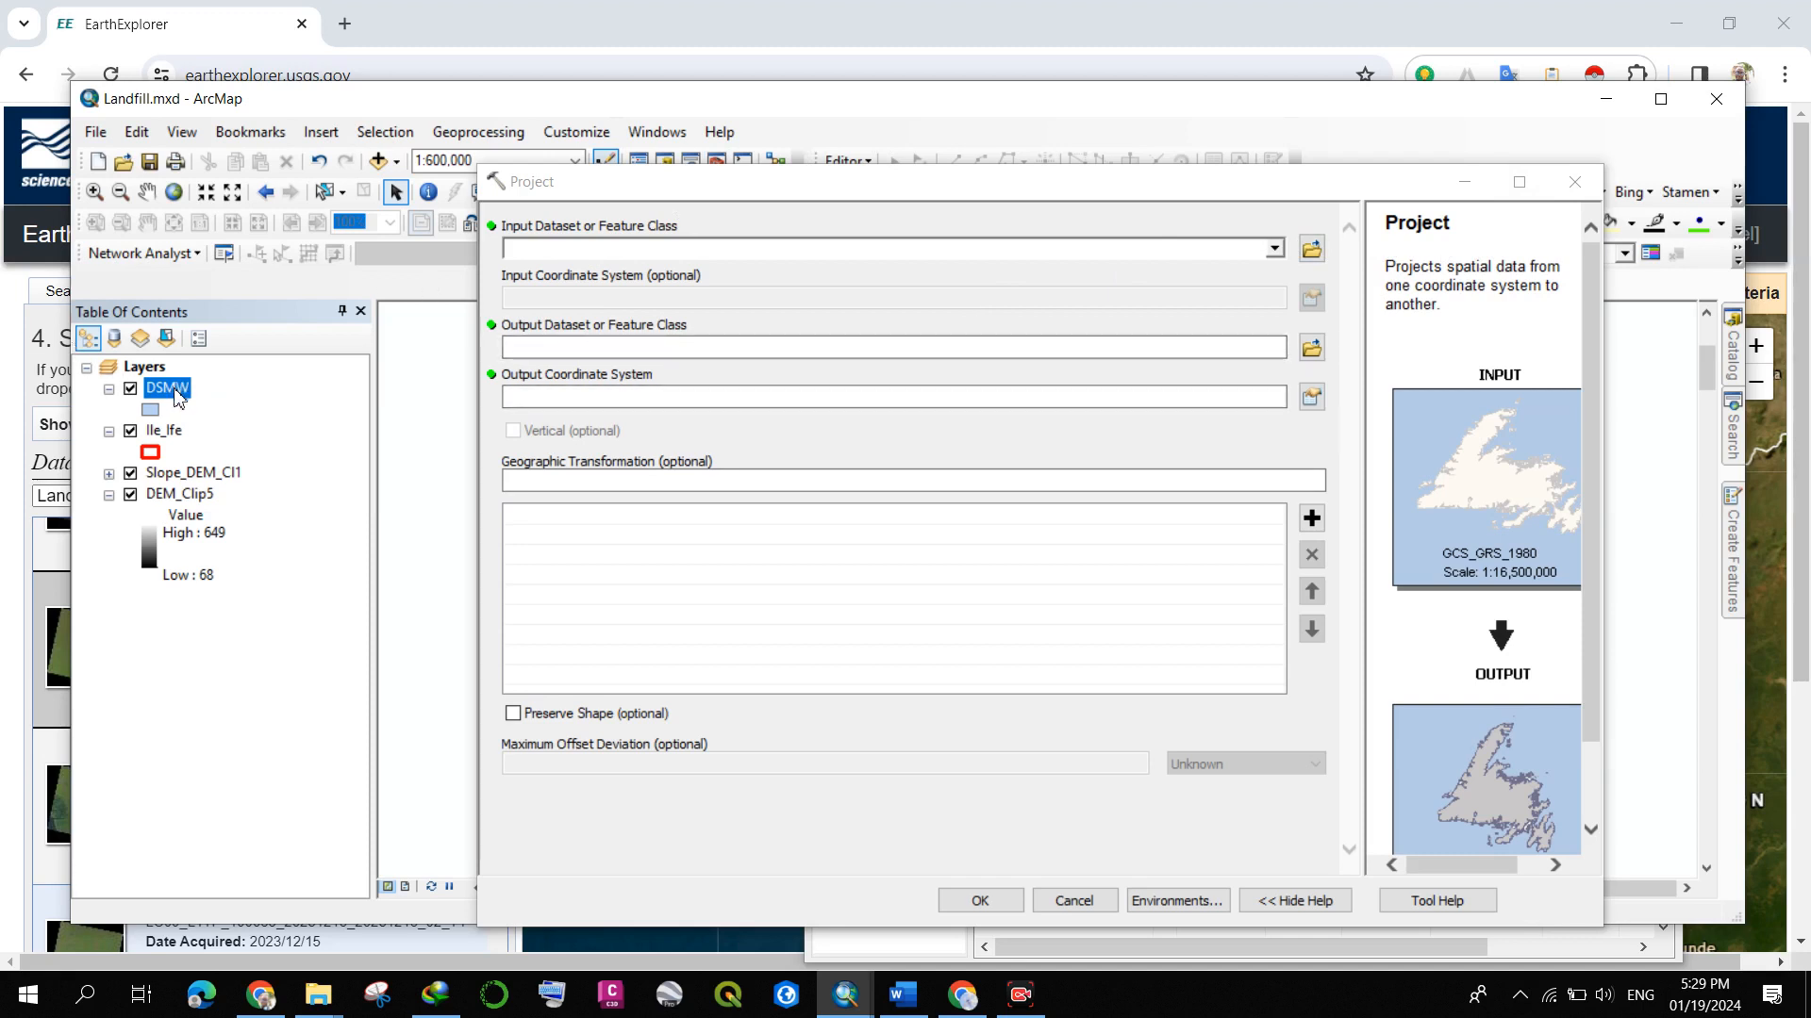
drag(179, 389, 651, 252)
mouse_move(490, 251)
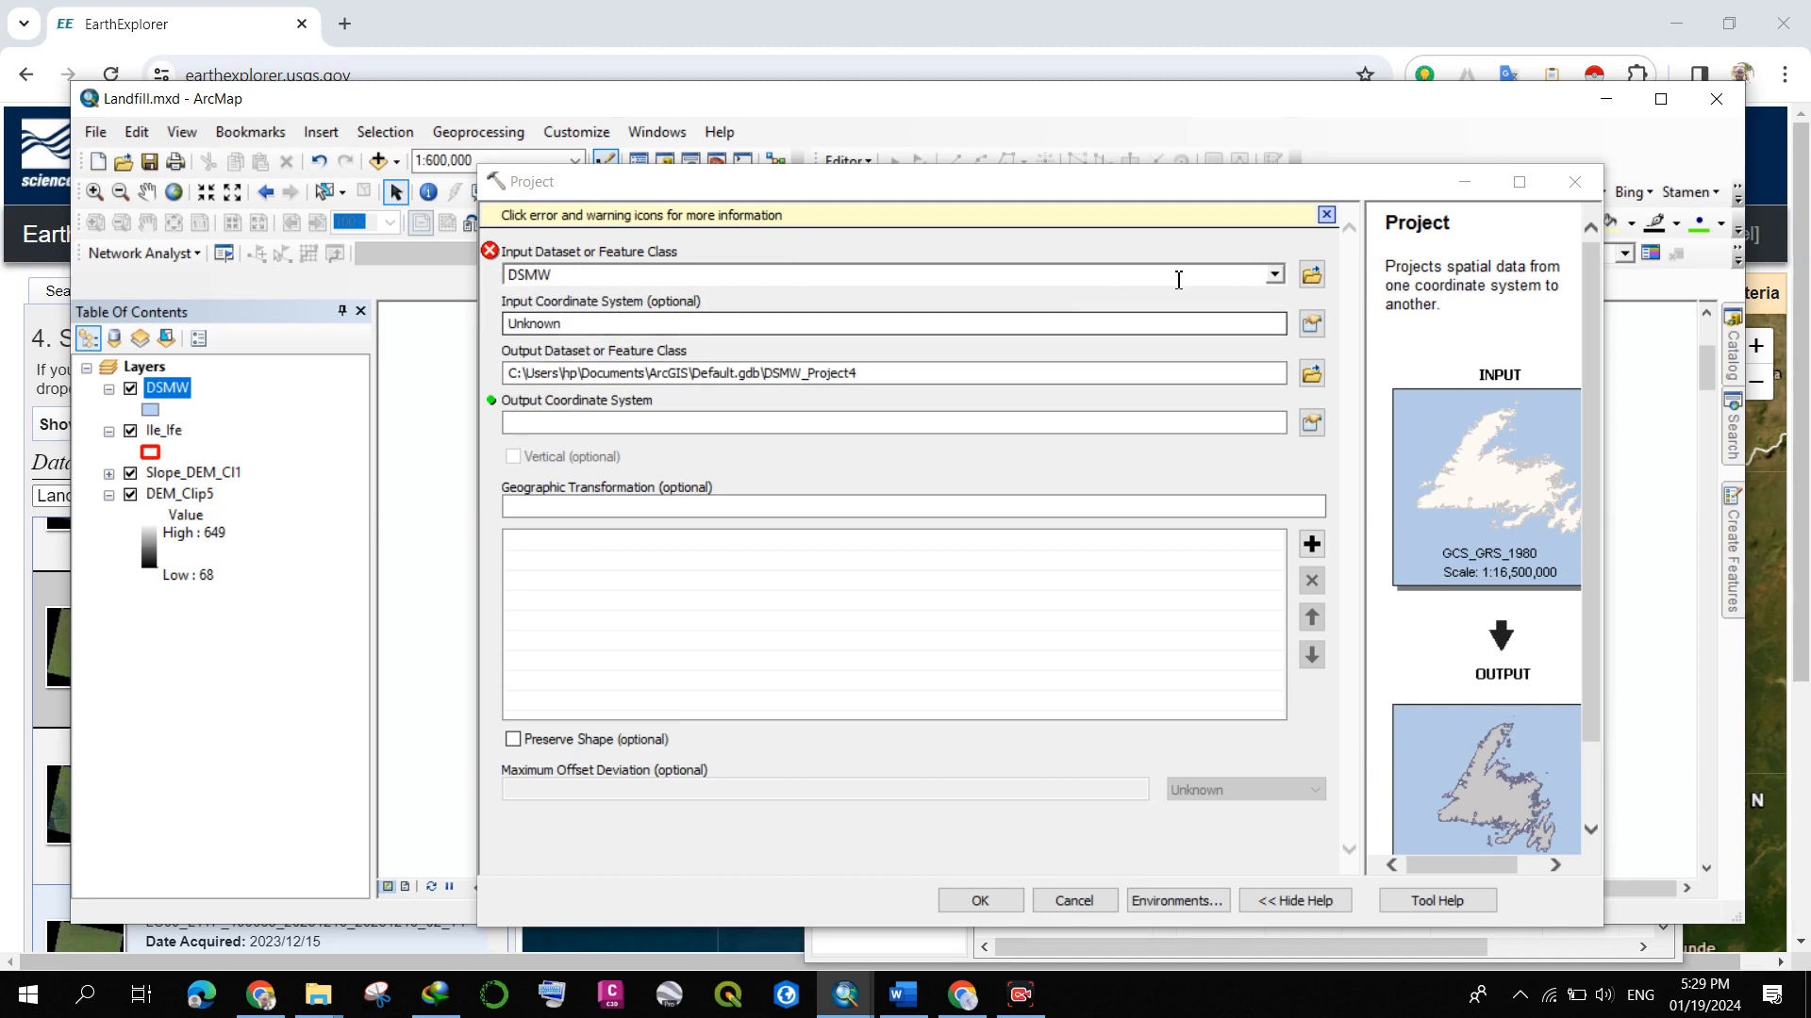
click(1312, 325)
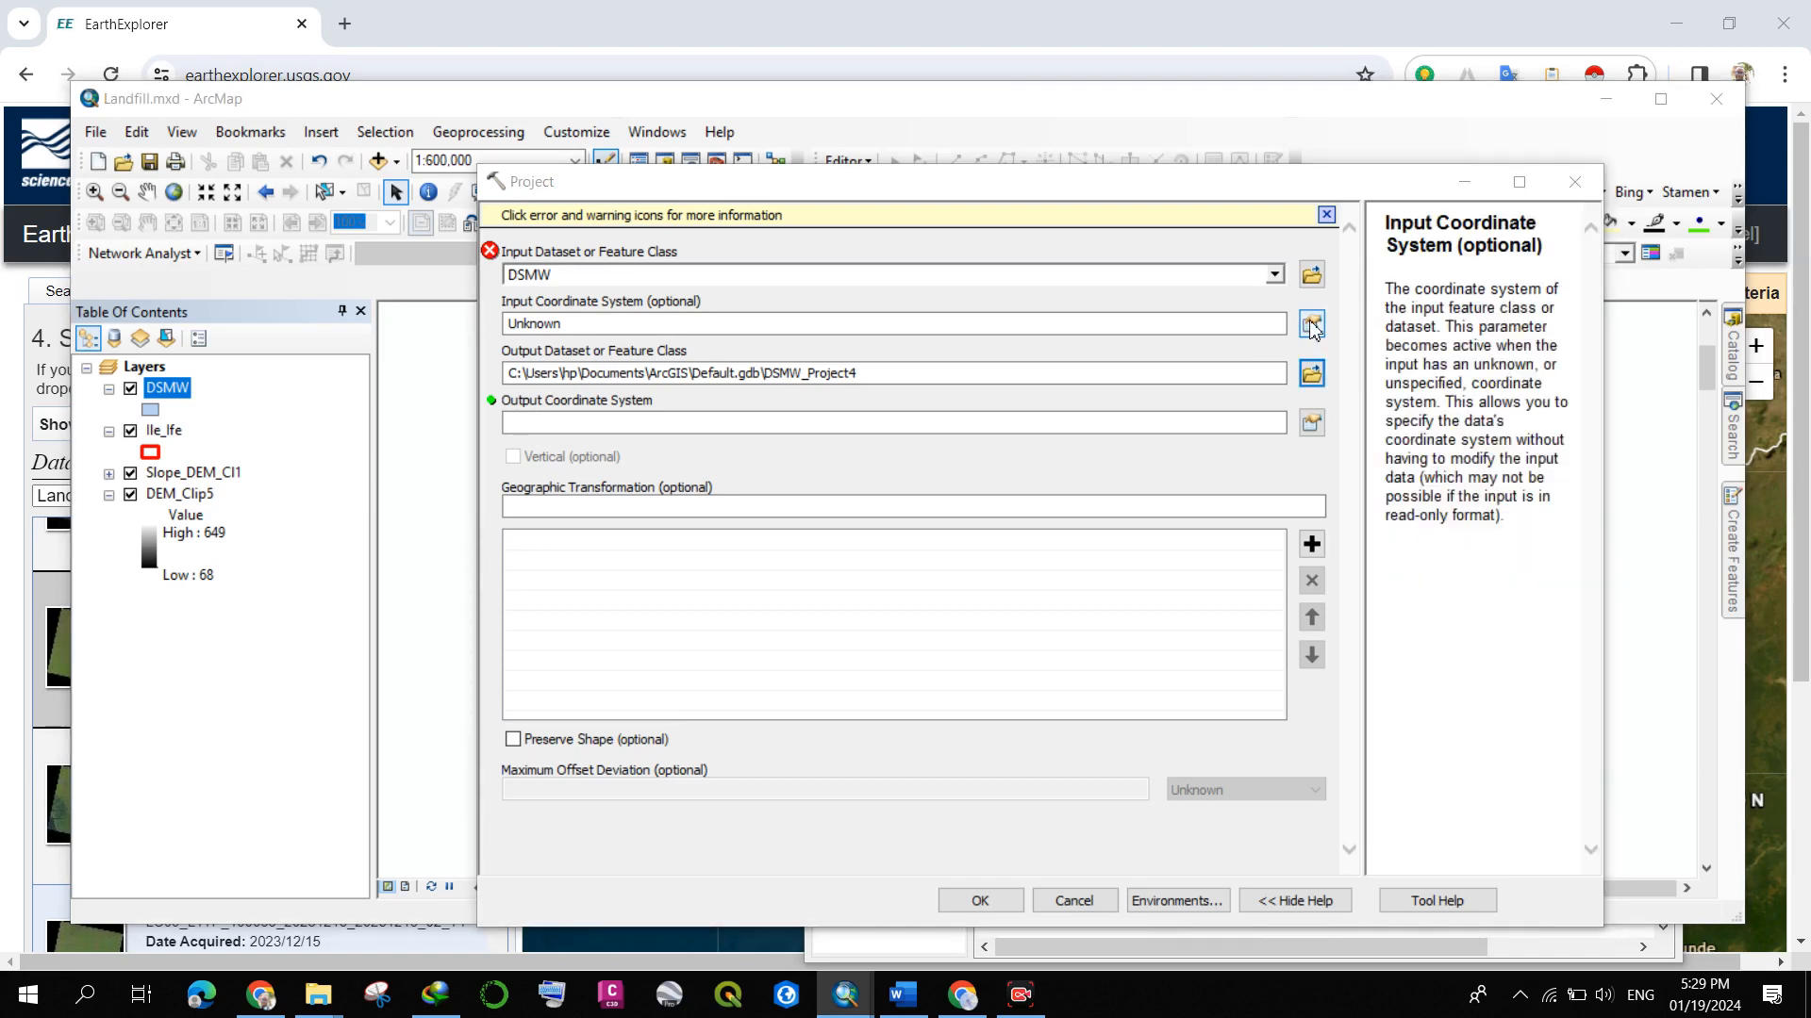
scroll(901, 405, down, 10)
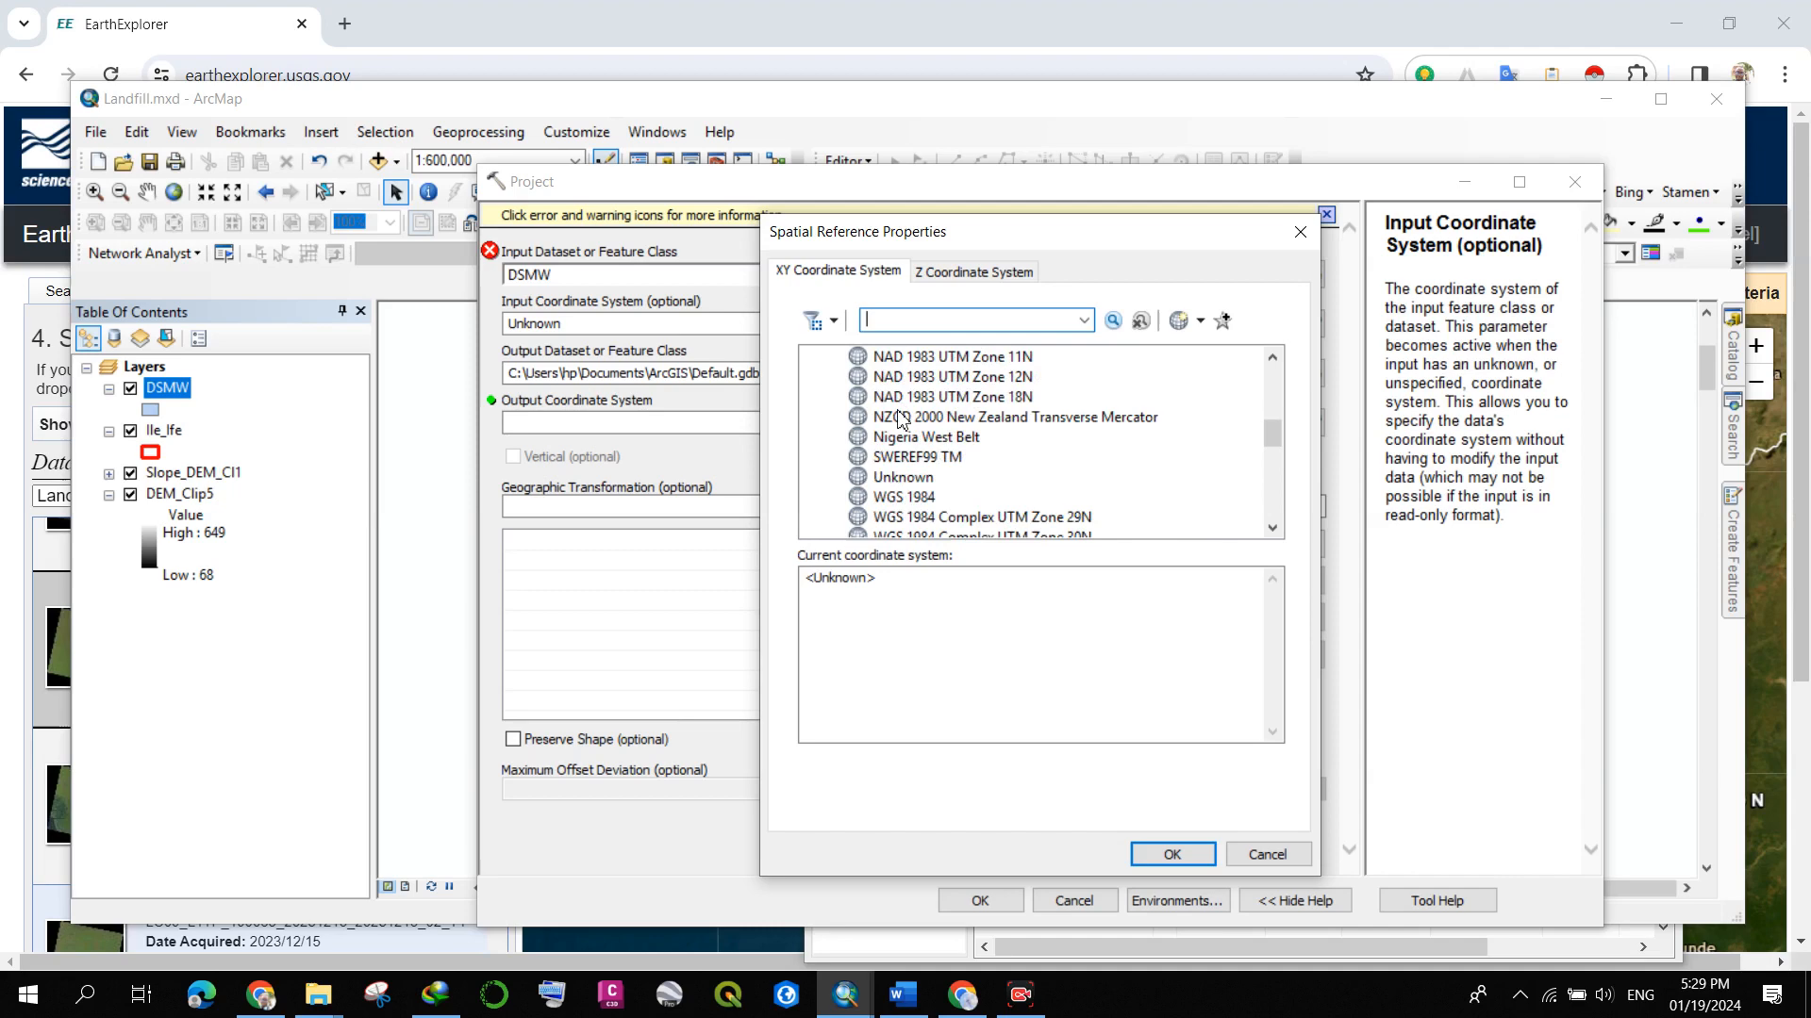
click(925, 500)
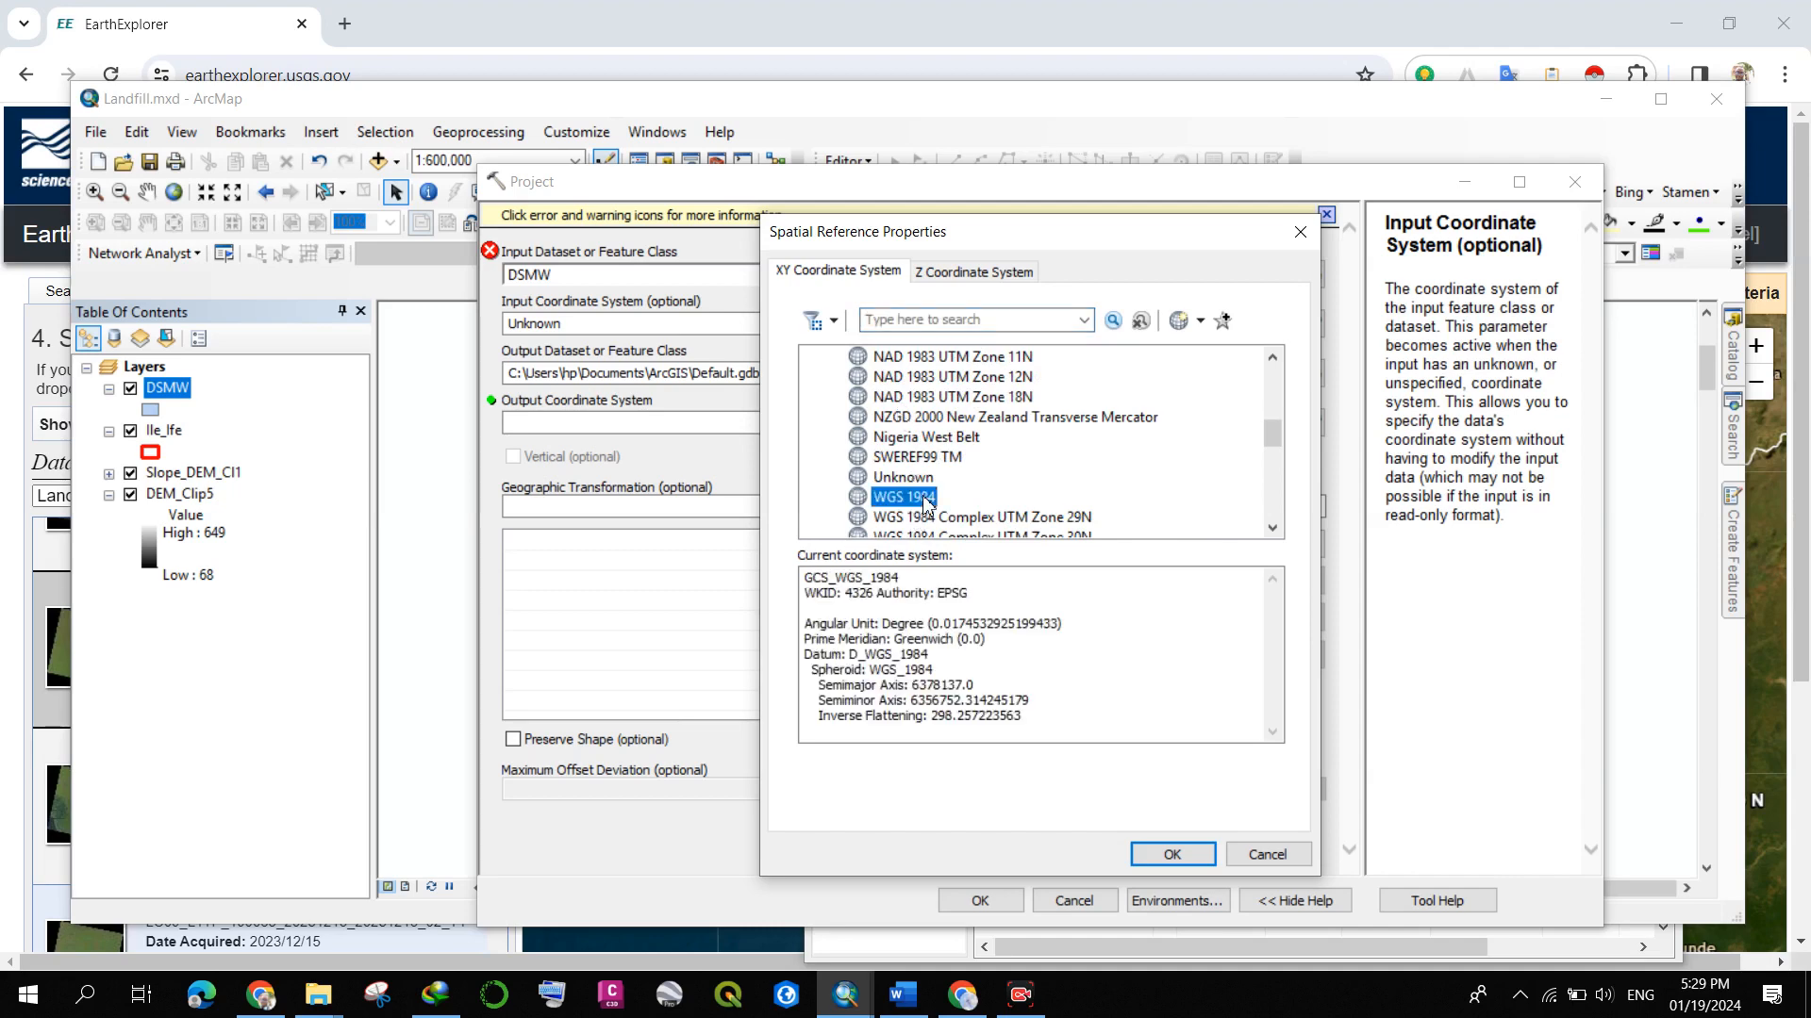
scroll(909, 478, up, 1)
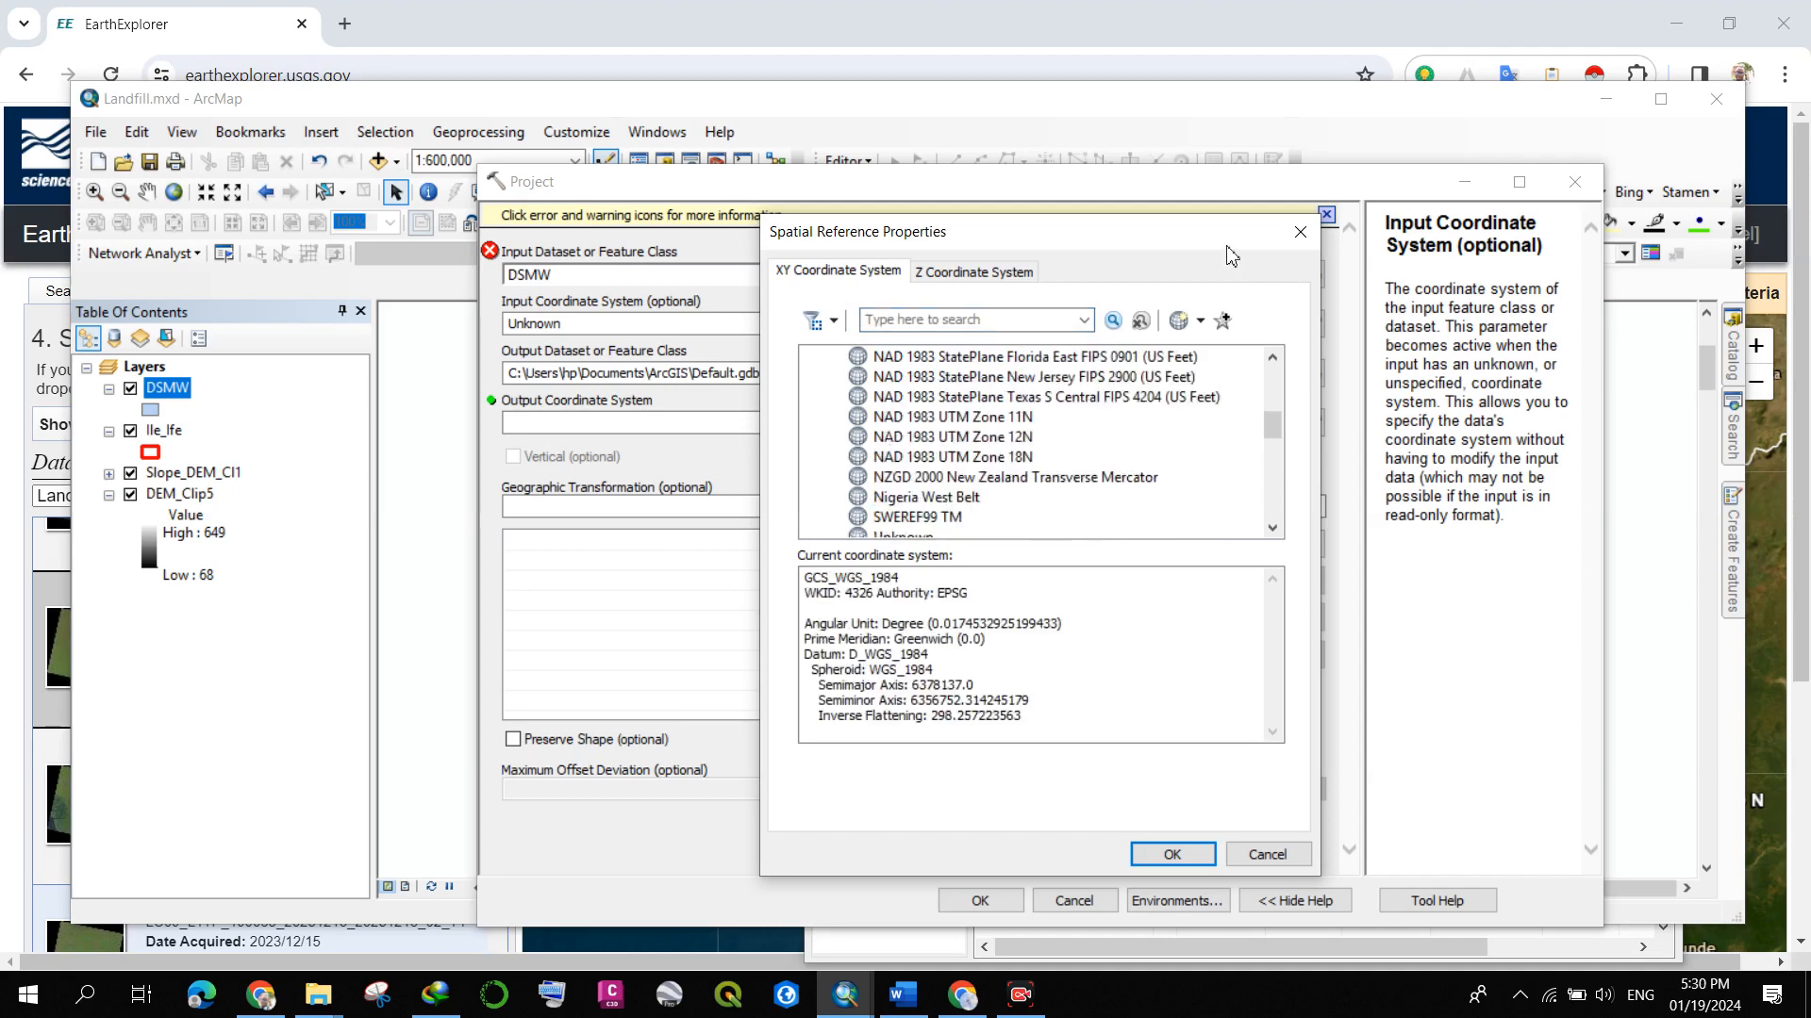
click(1299, 232)
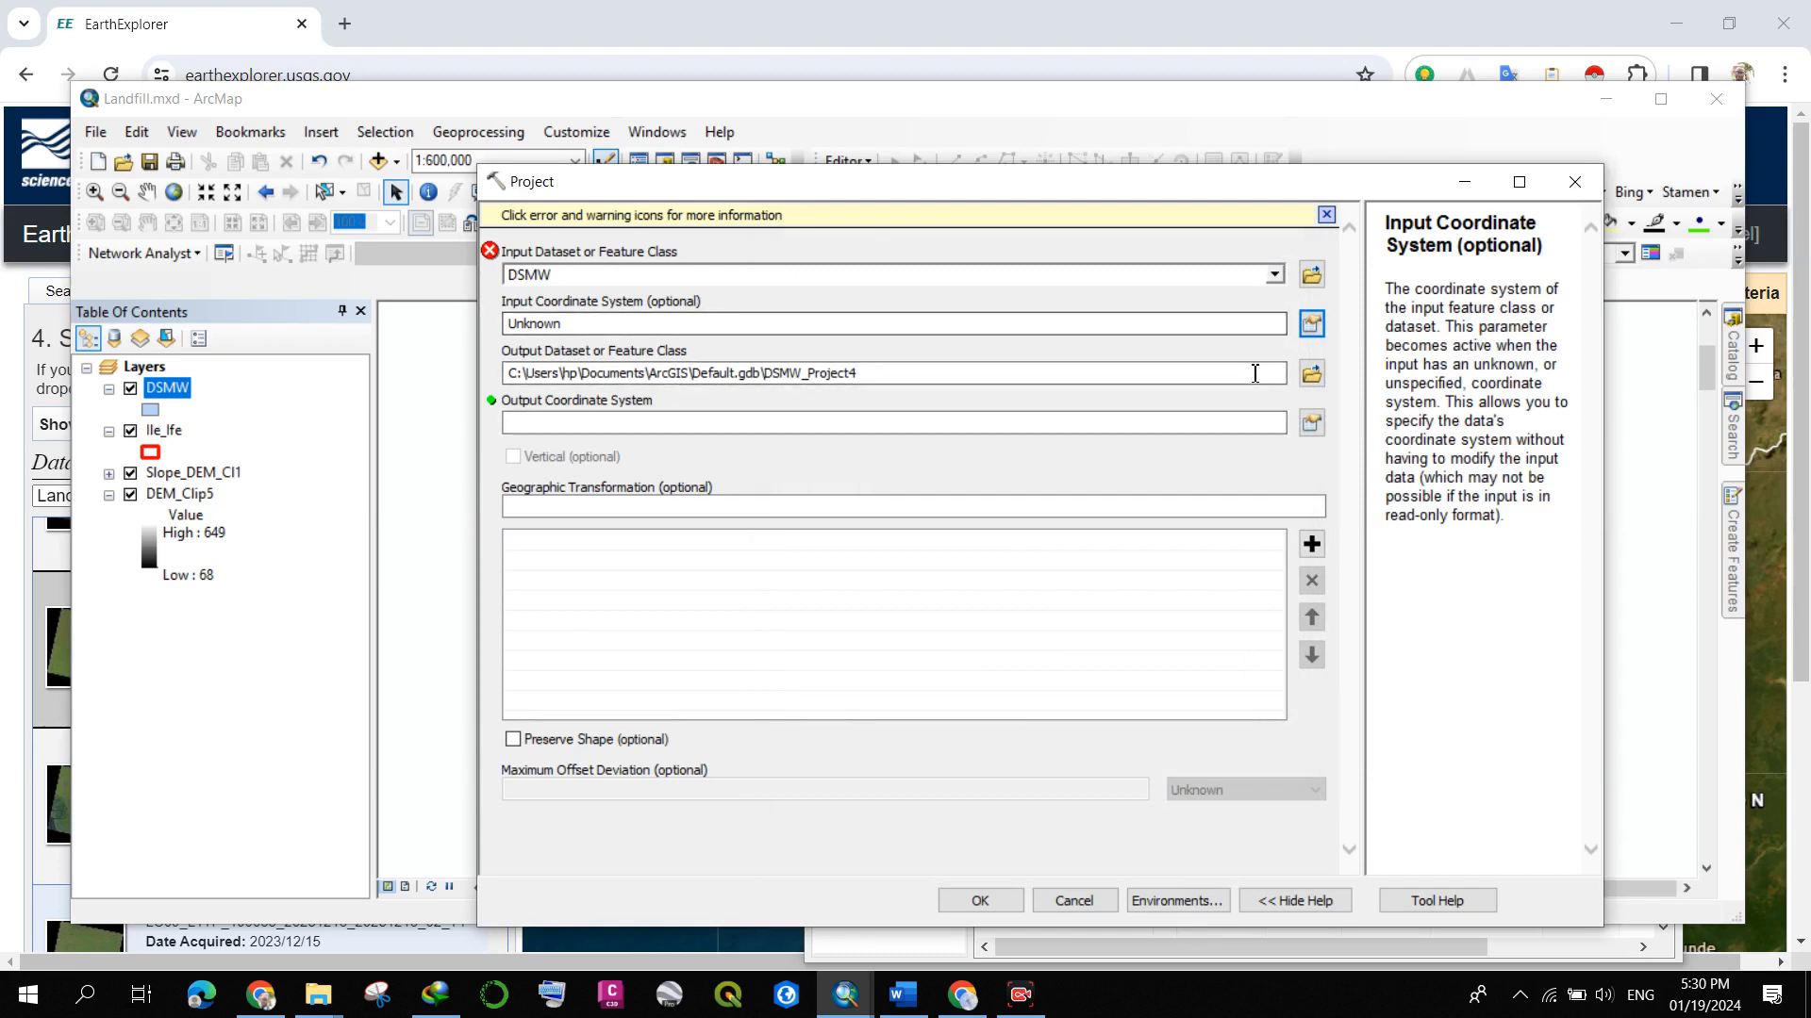
- Set the Project tool's input coordinate system to WGS 1984 from the World group of Geographic Coordinate Systems
click(1310, 325)
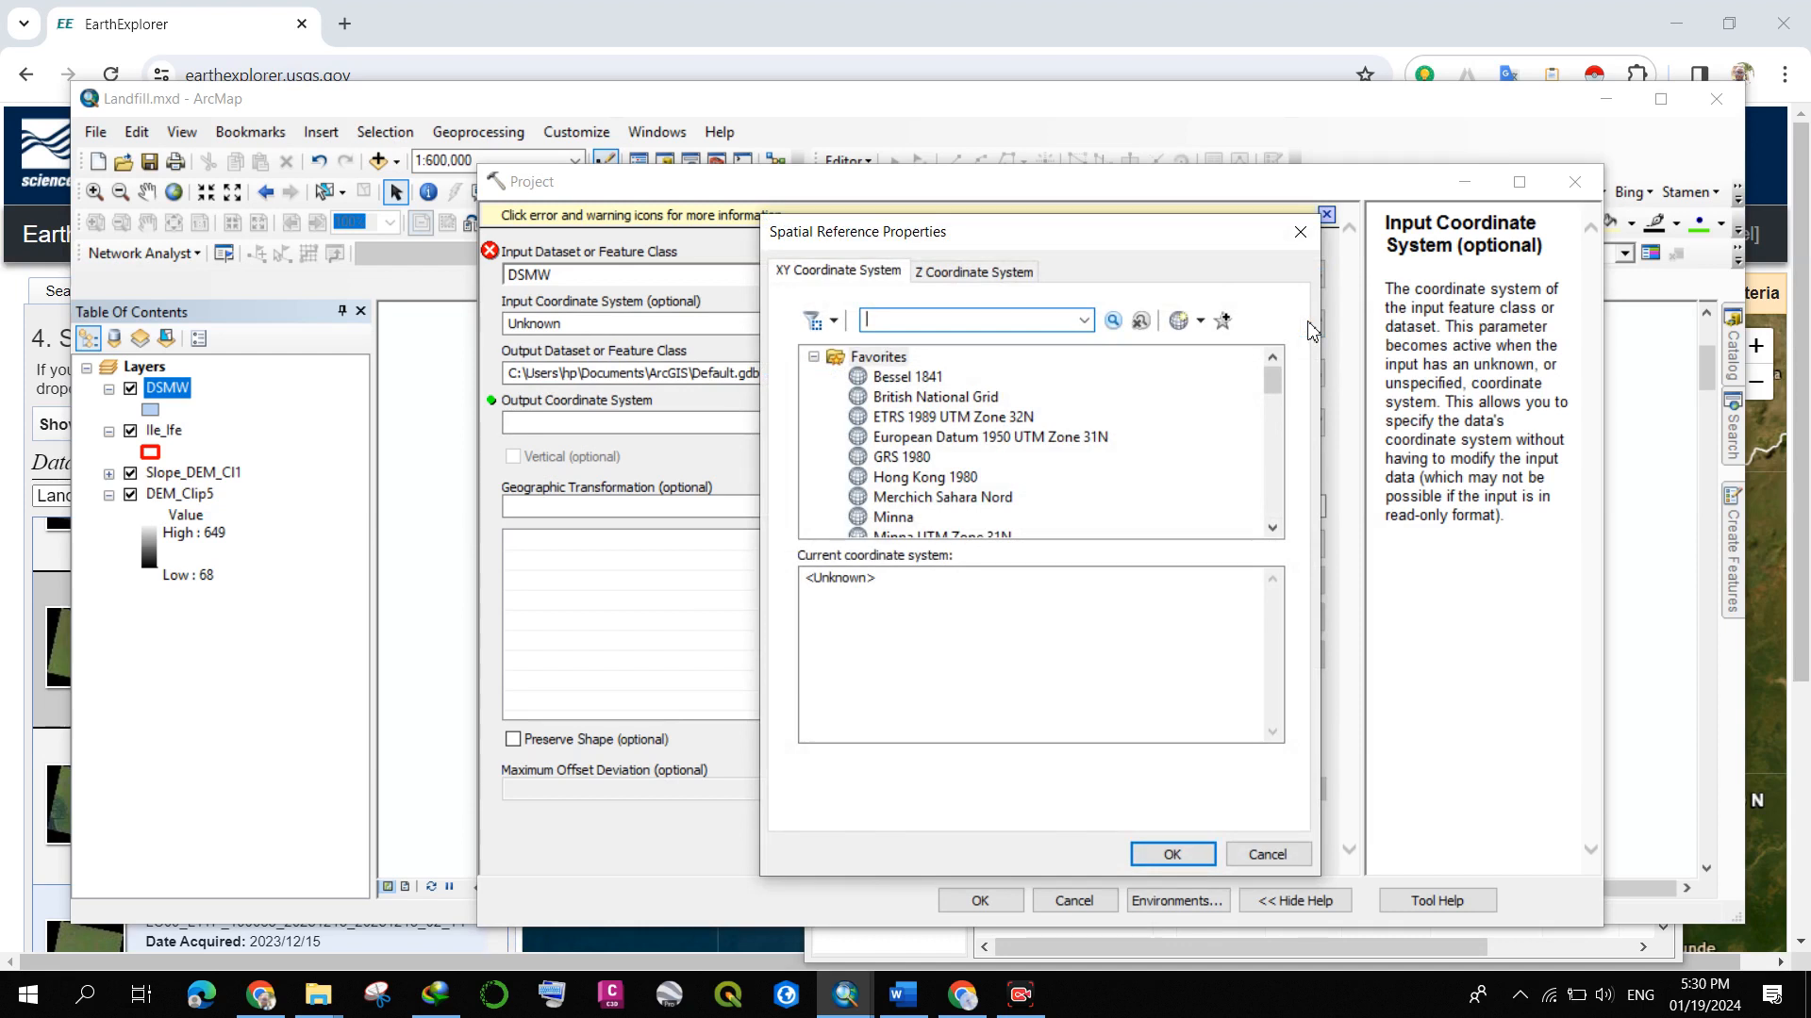
scroll(991, 415, down, 6)
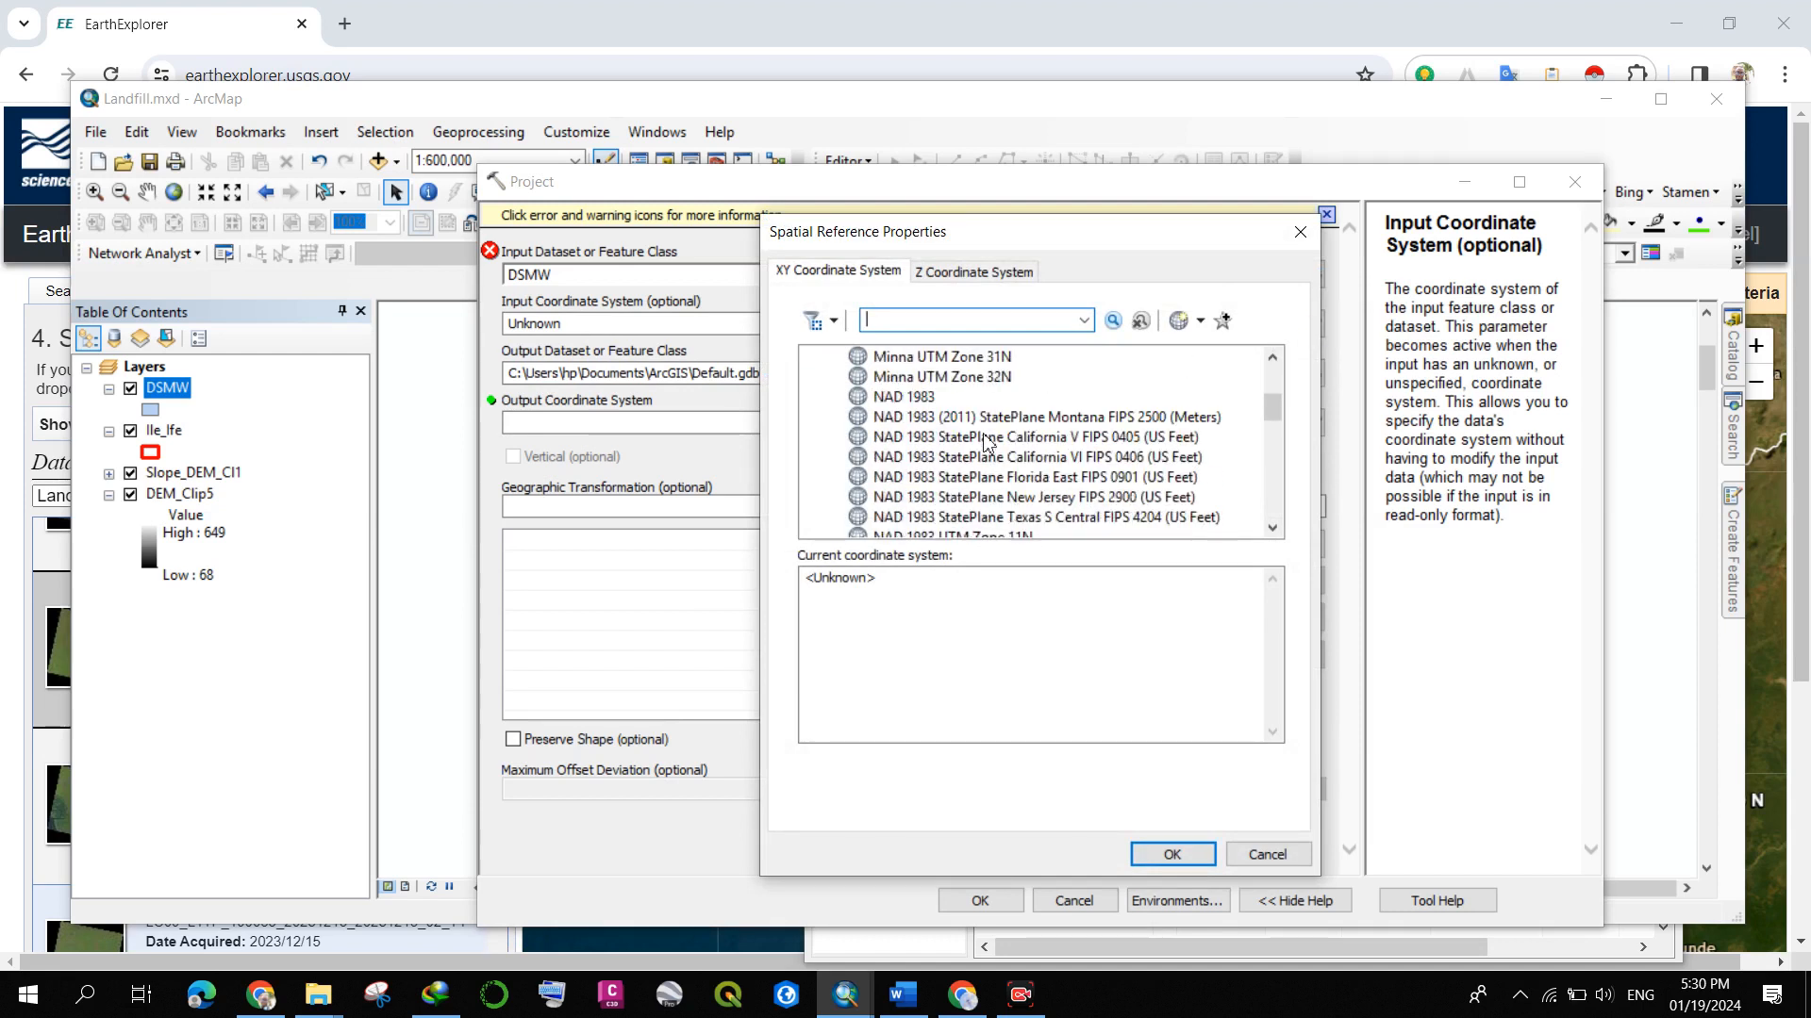
click(913, 378)
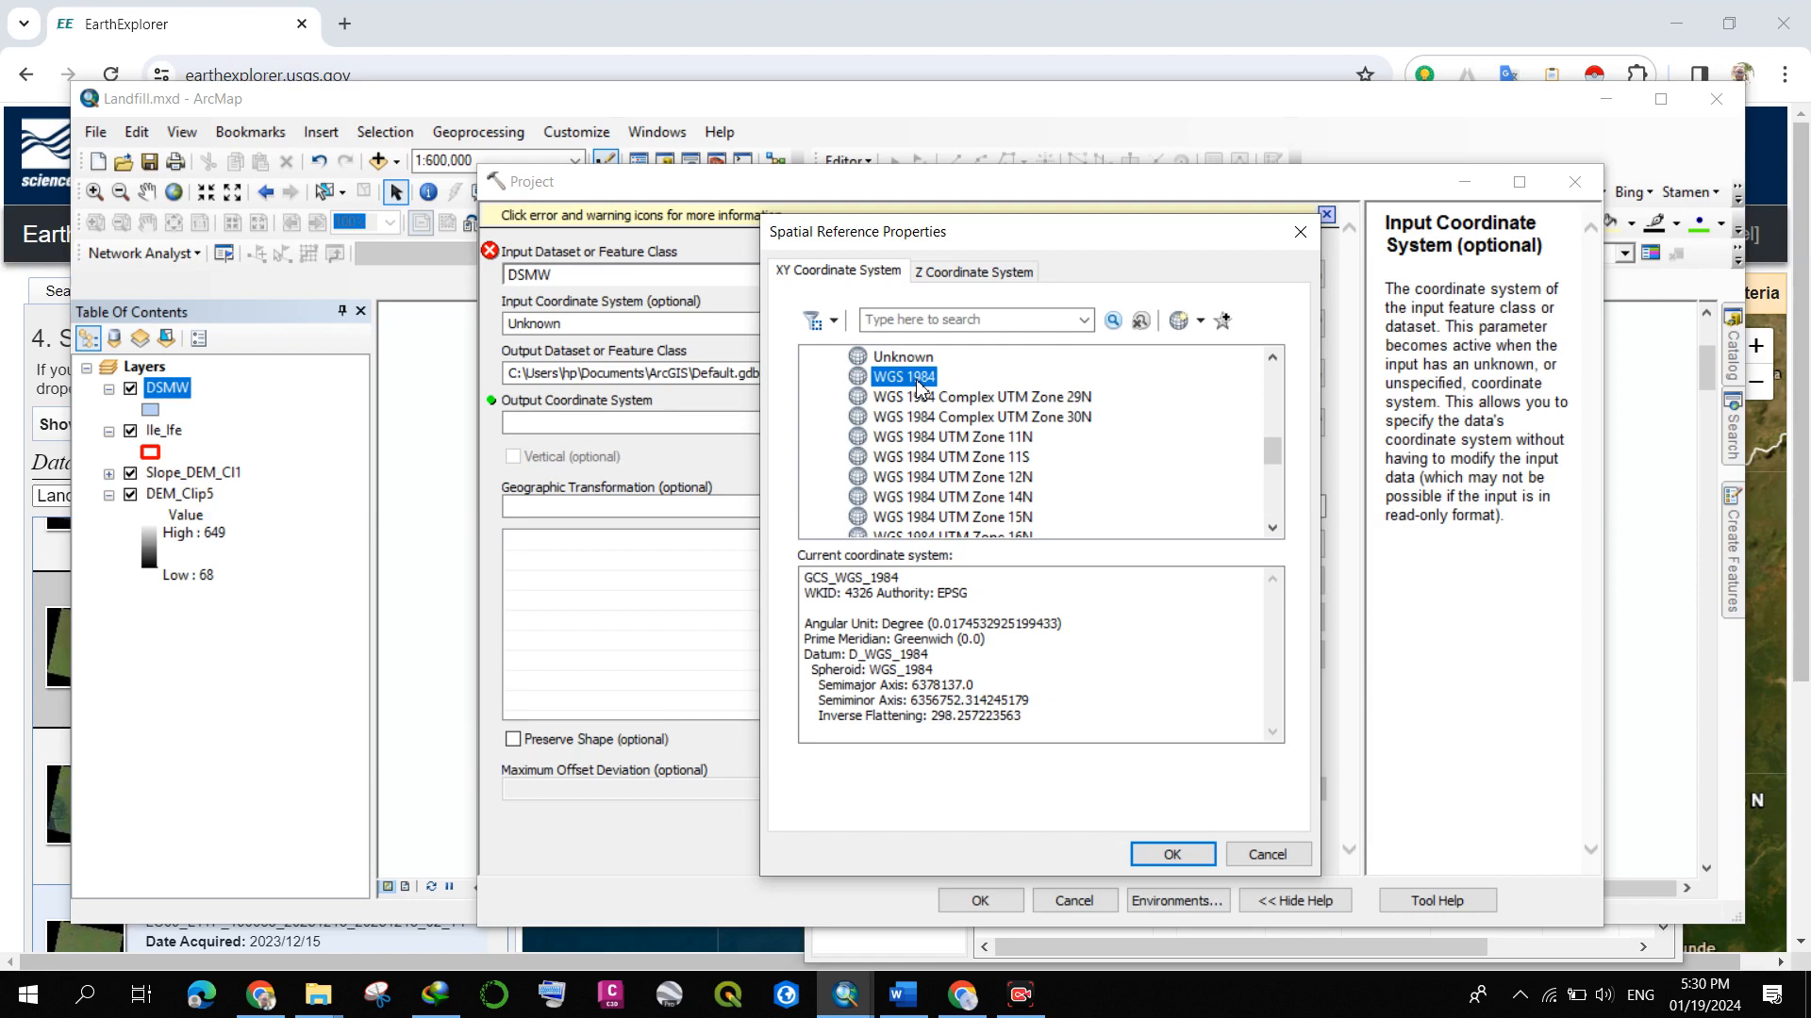
scroll(920, 387, down, 5)
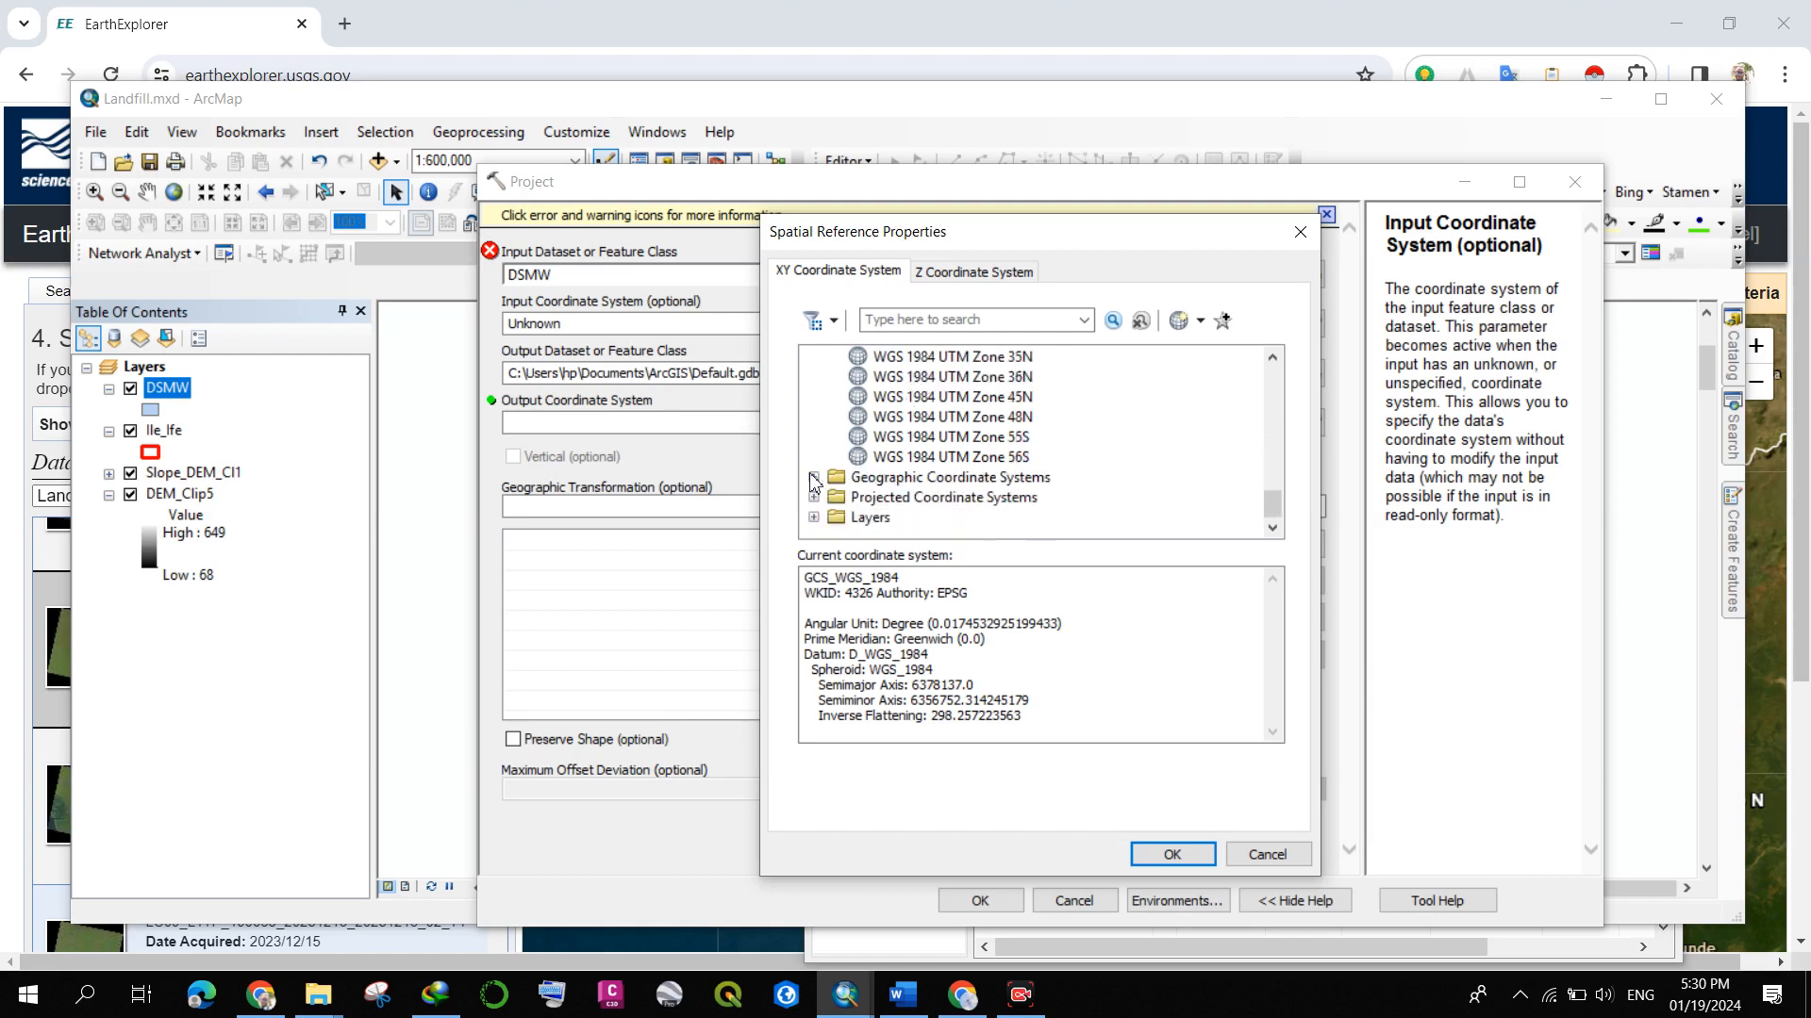
click(814, 478)
scroll(842, 422, down, 3)
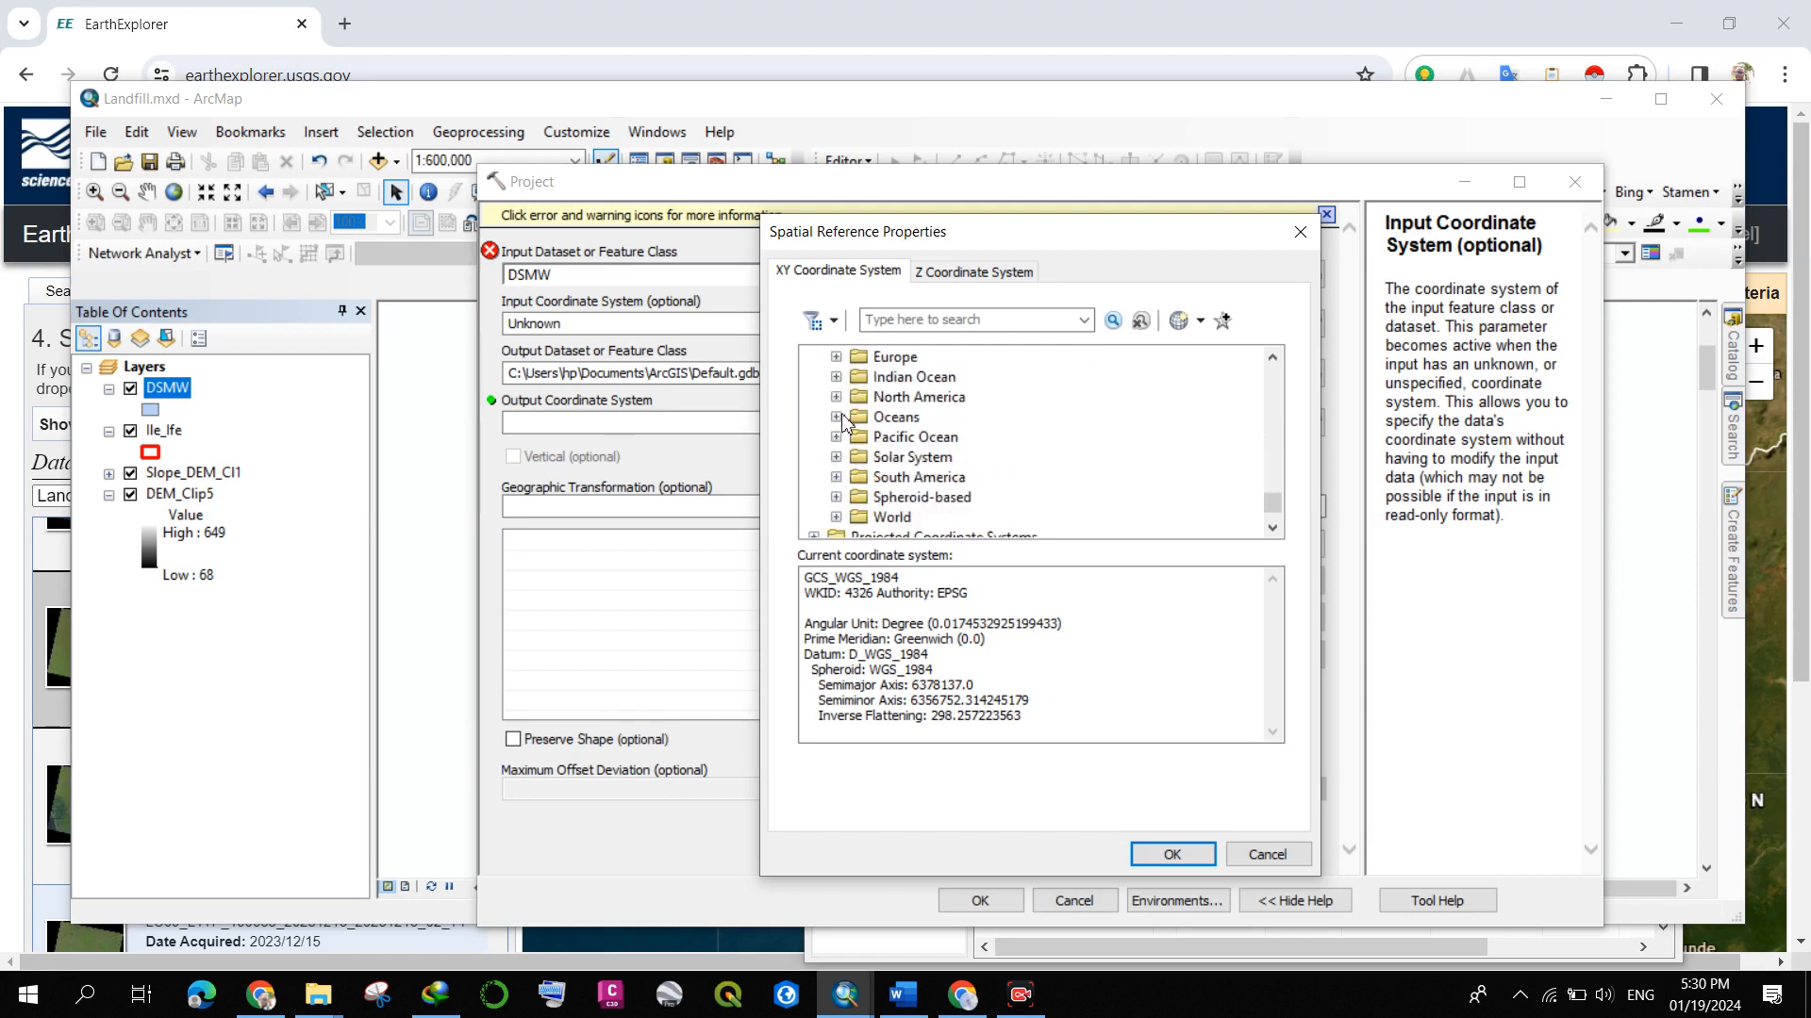
scroll(842, 422, down, 1)
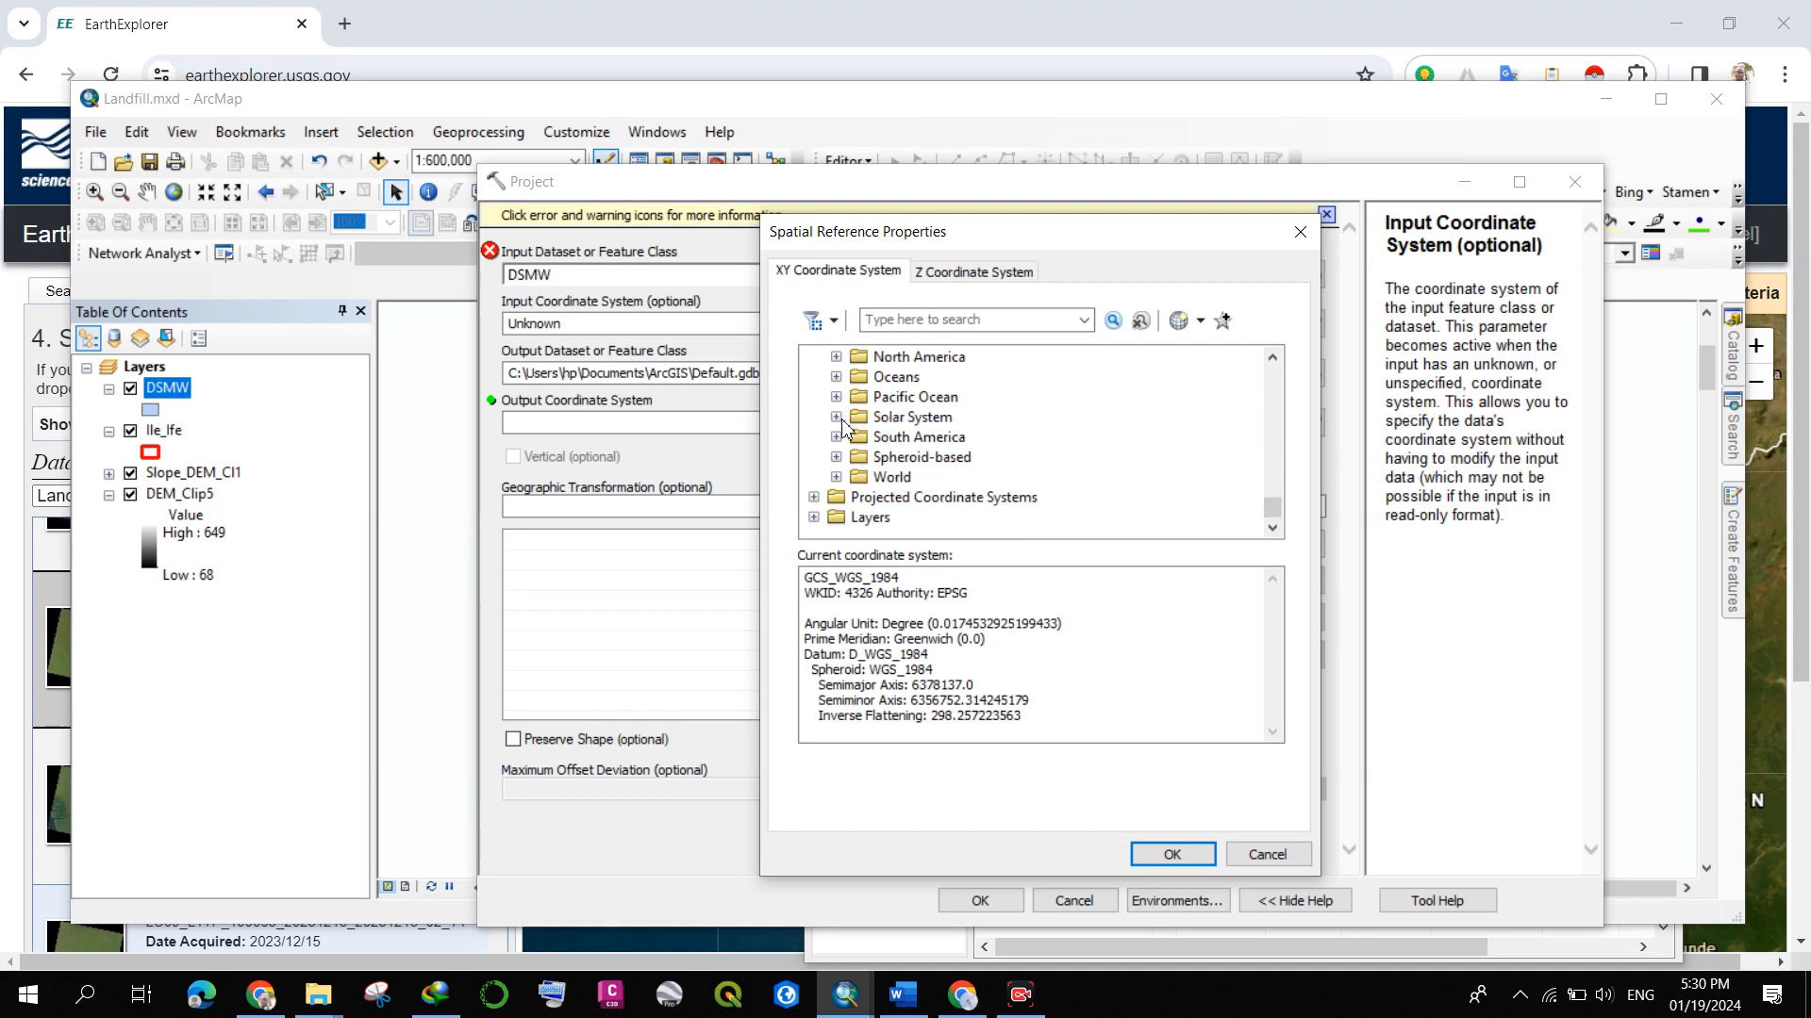
click(835, 477)
scroll(840, 481, down, 5)
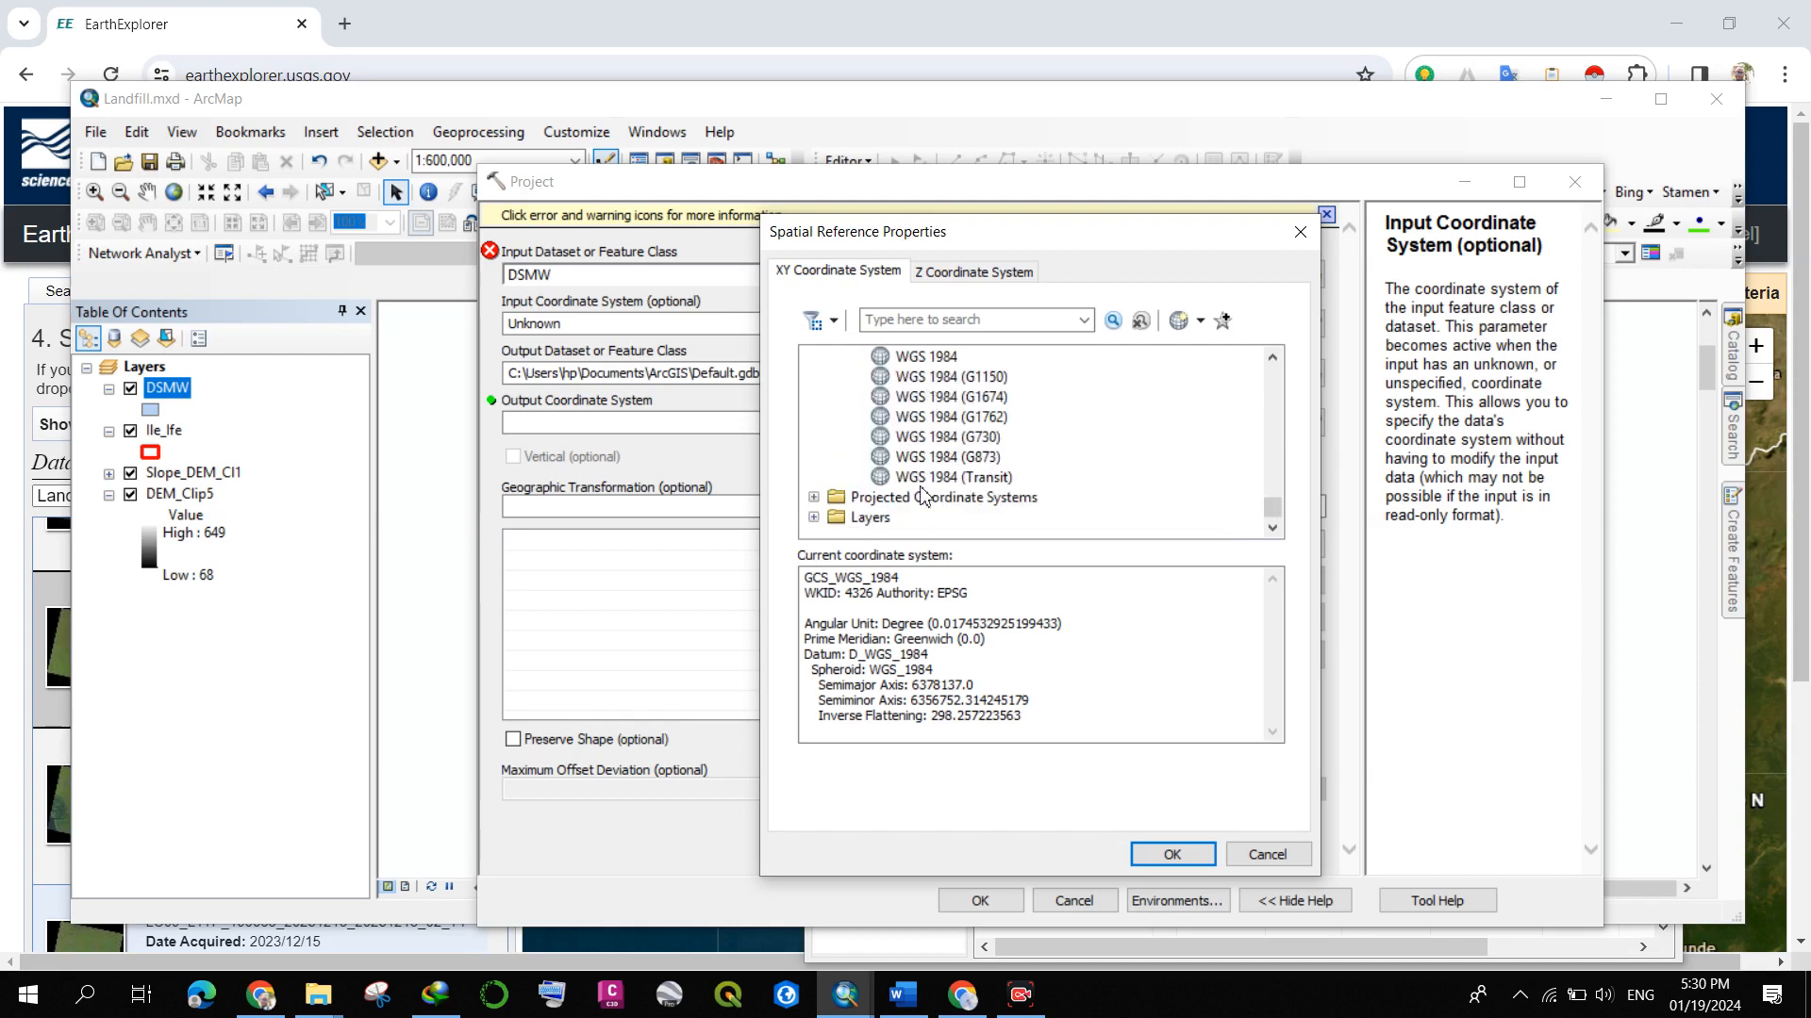
scroll(922, 497, up, 1)
click(929, 417)
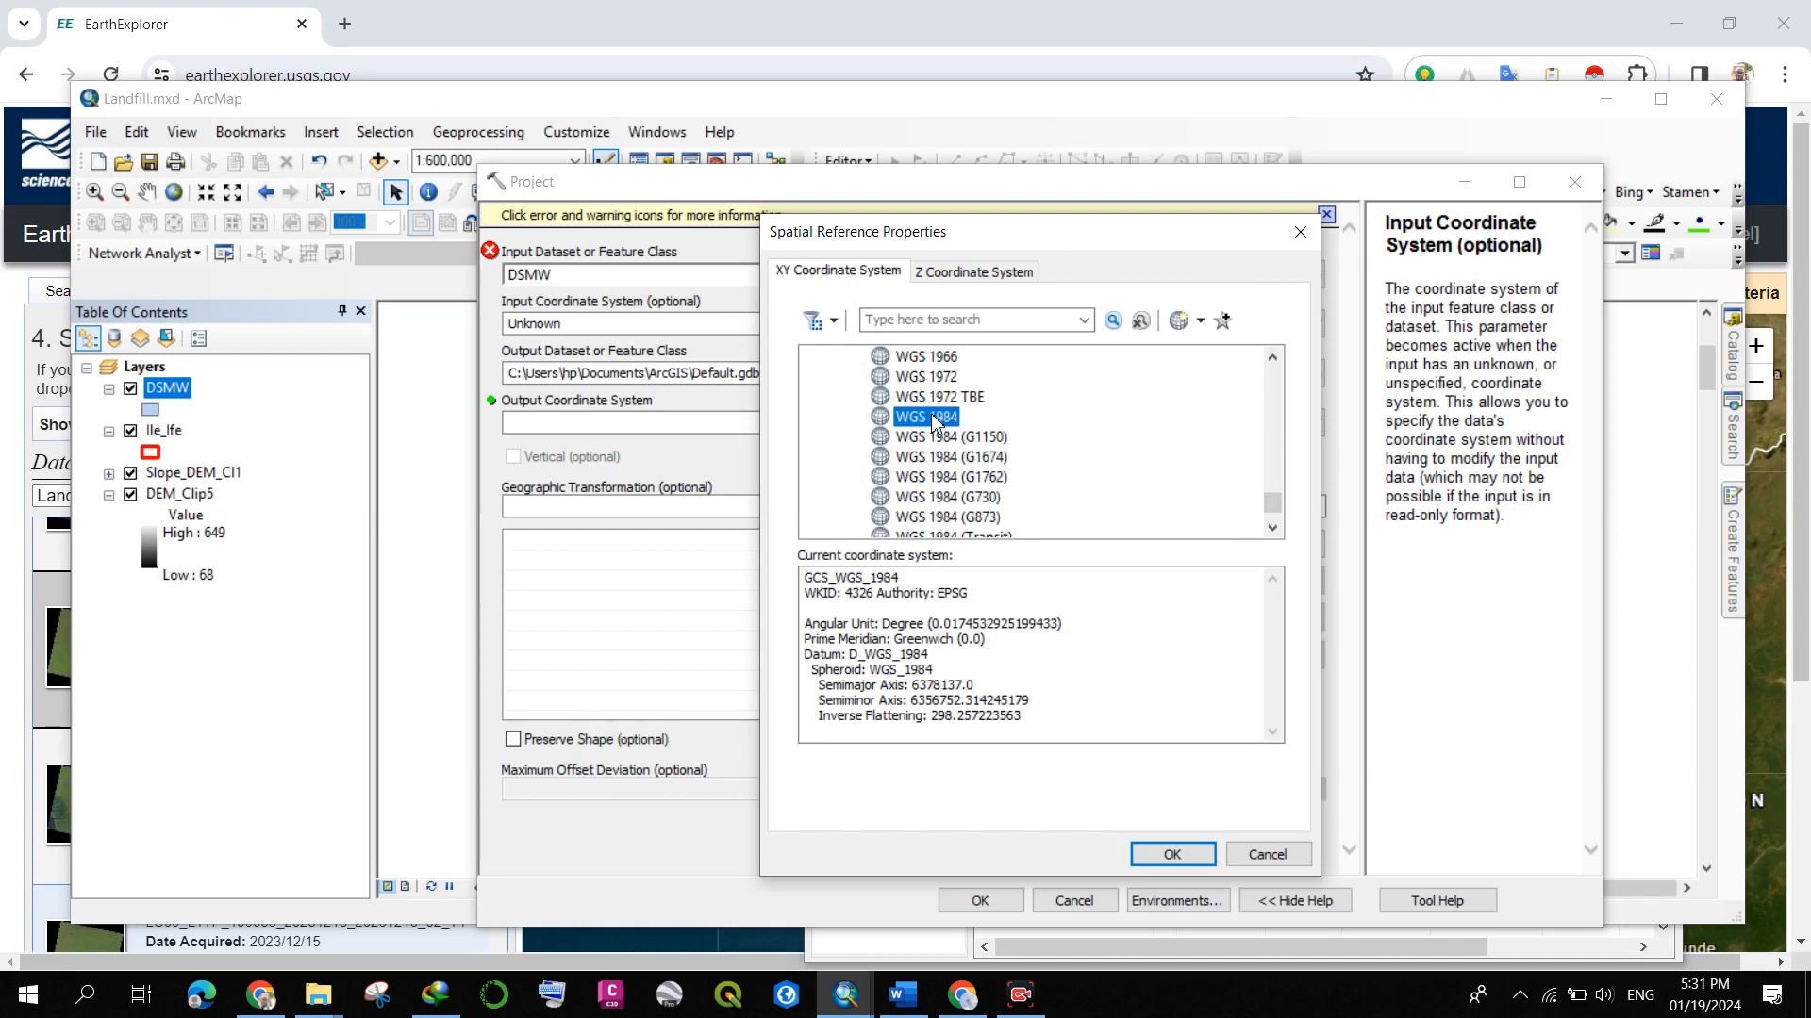
click(1169, 858)
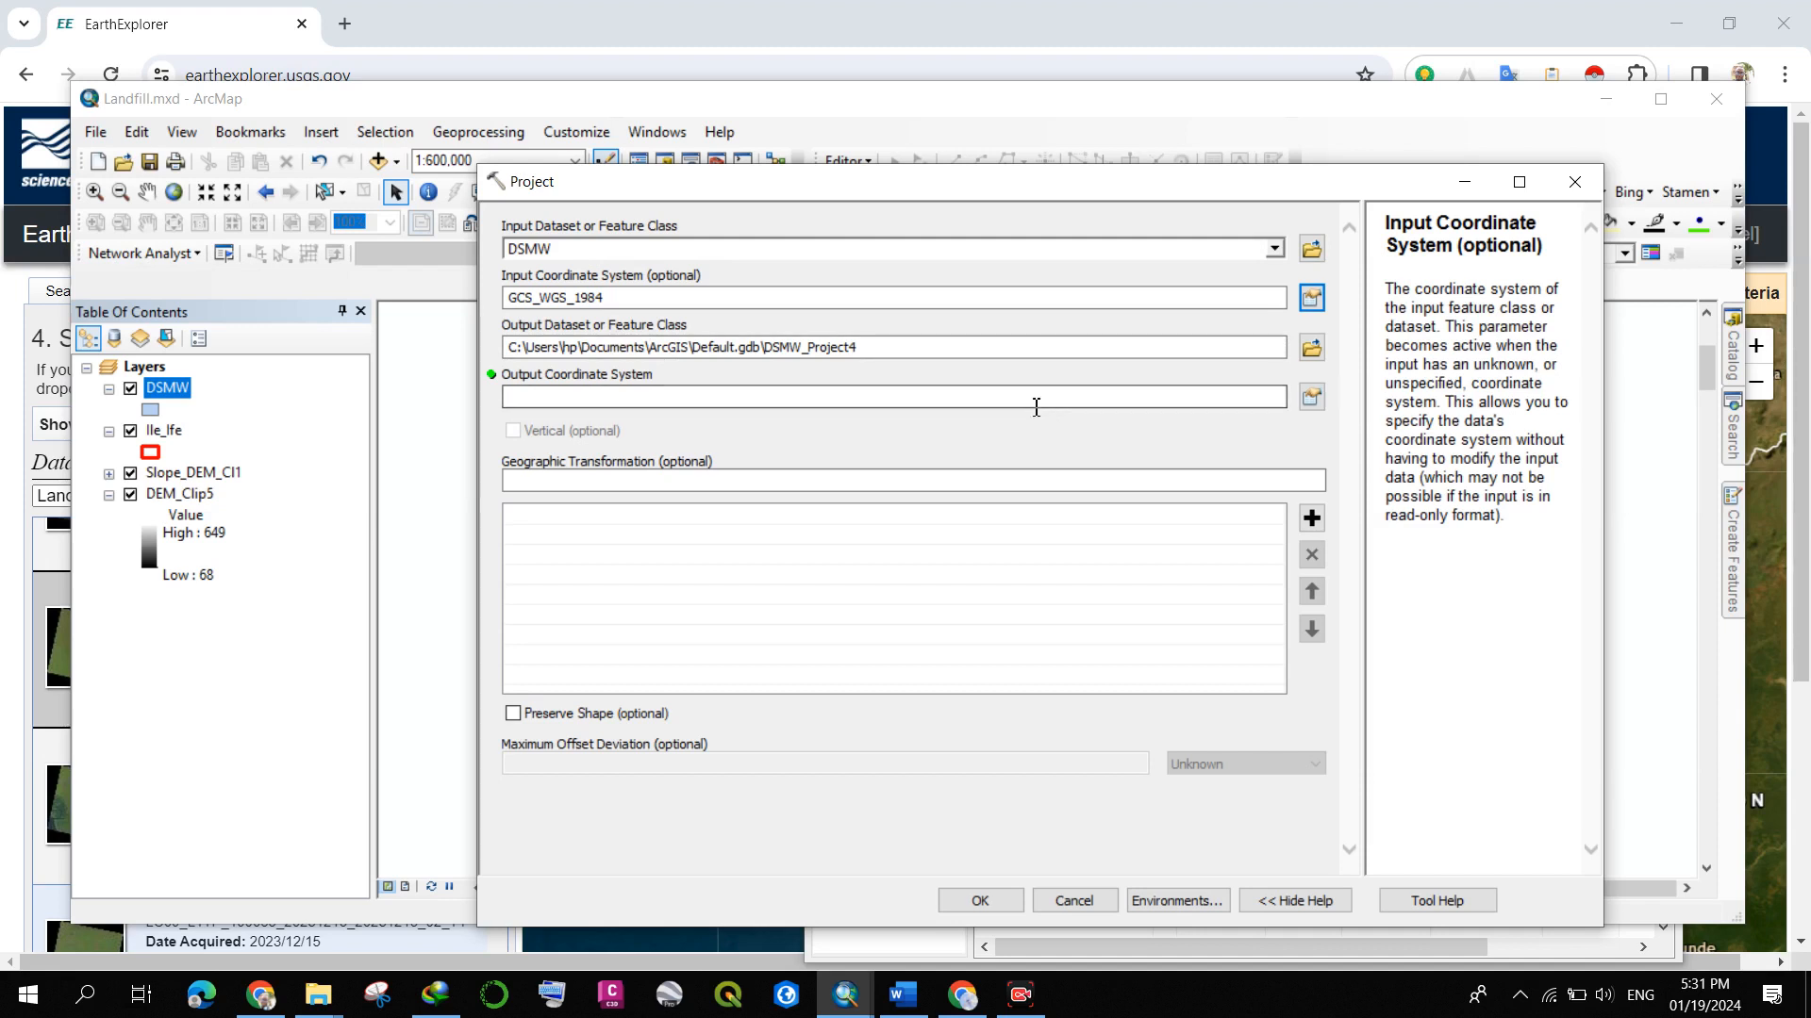
- Set the output coordinate system to WGS 1984 from the Favorites and run Project with output DSMW_Project4
click(1310, 401)
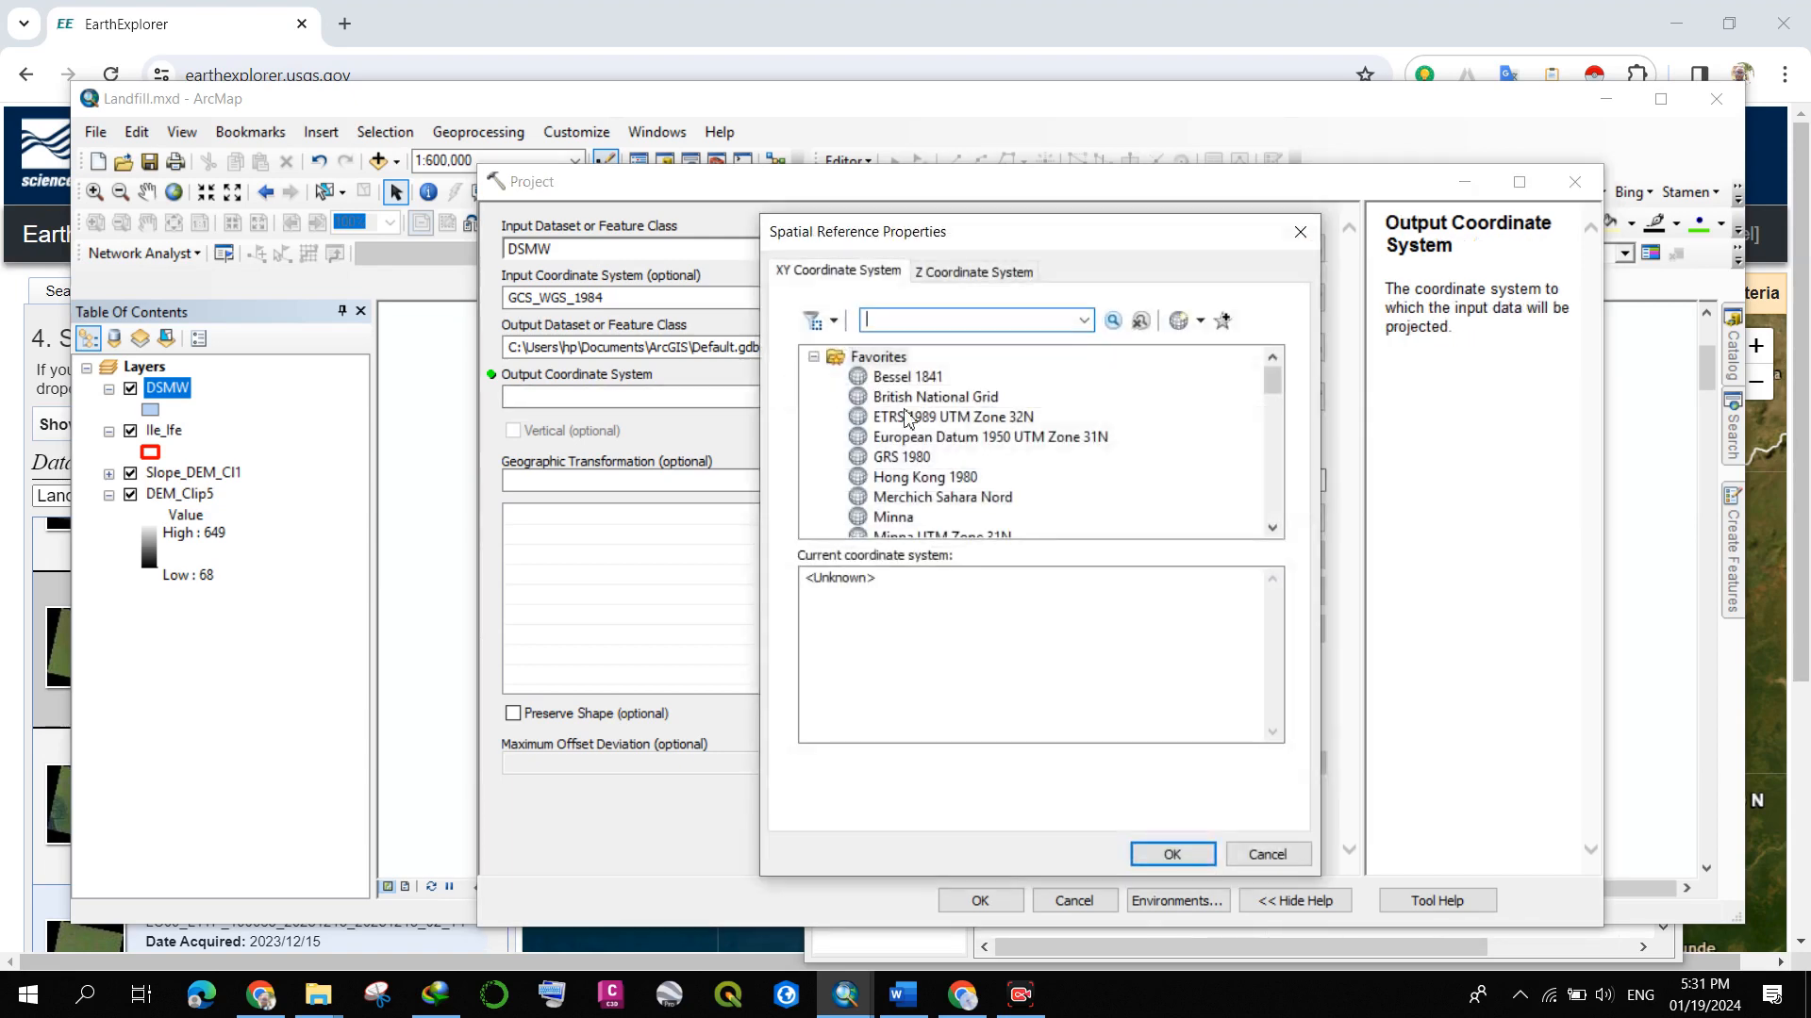
scroll(938, 423, down, 2)
scroll(938, 424, down, 5)
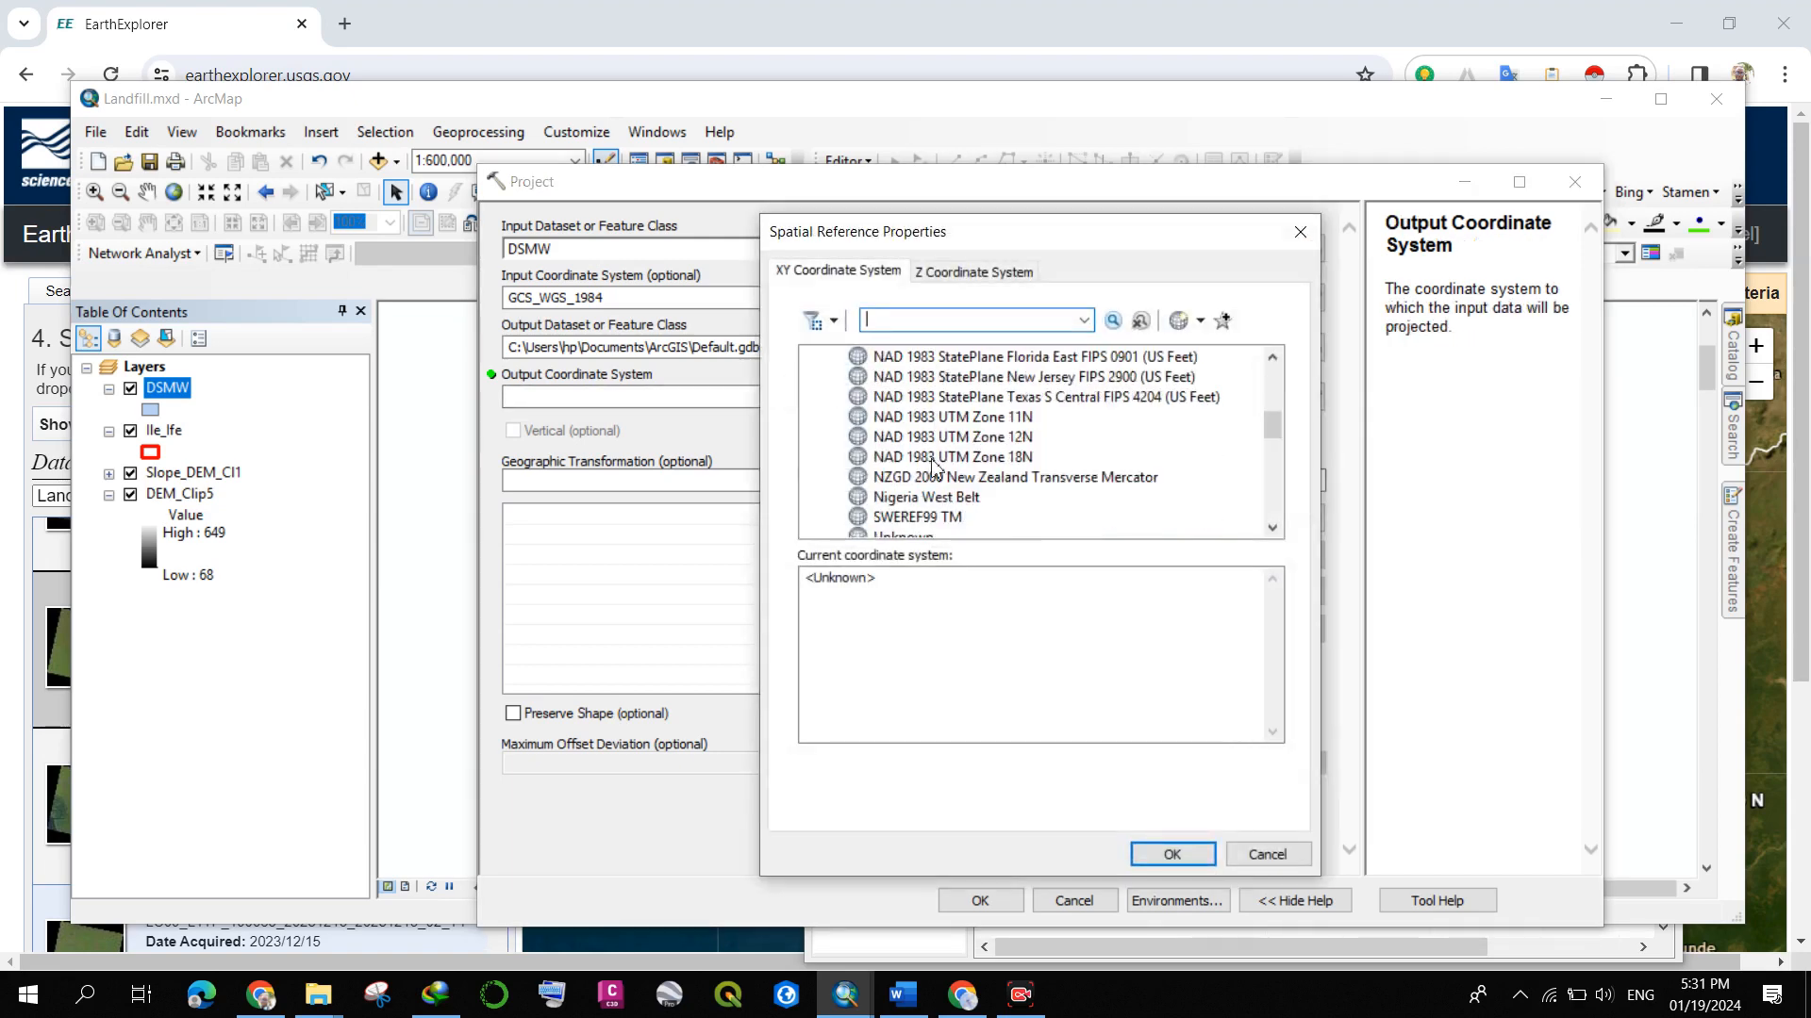
click(919, 440)
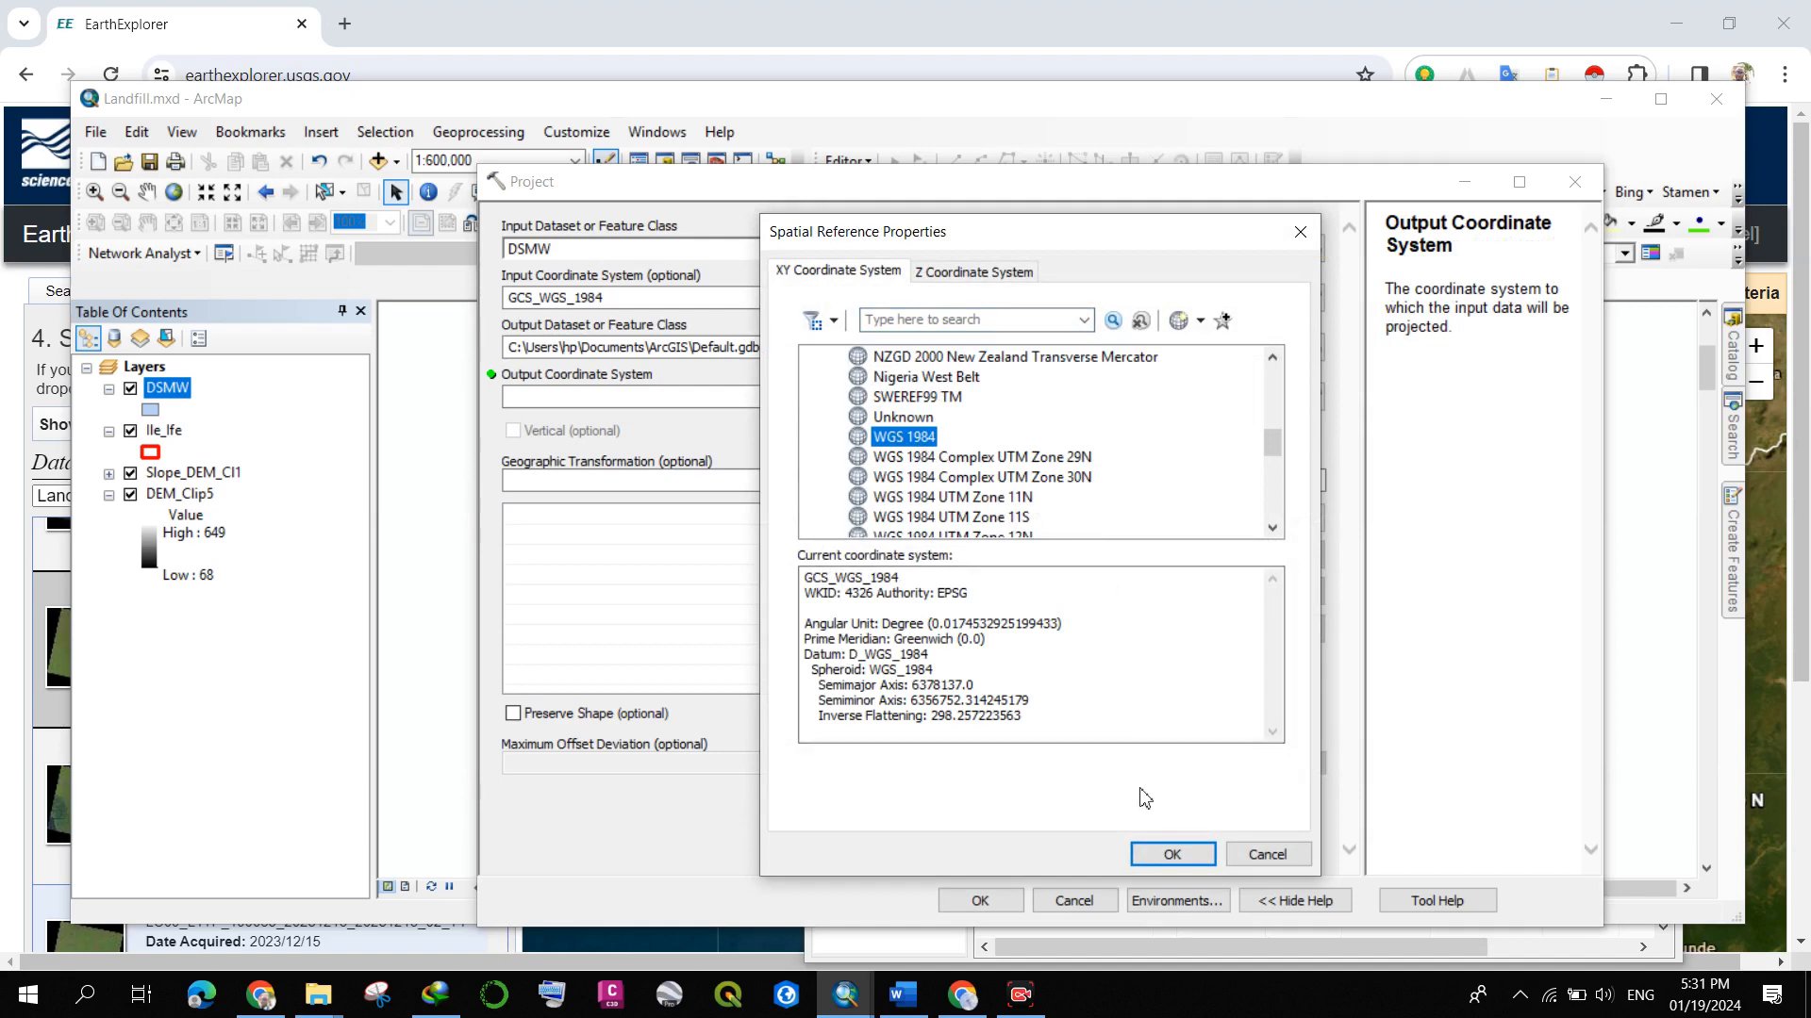
click(1172, 855)
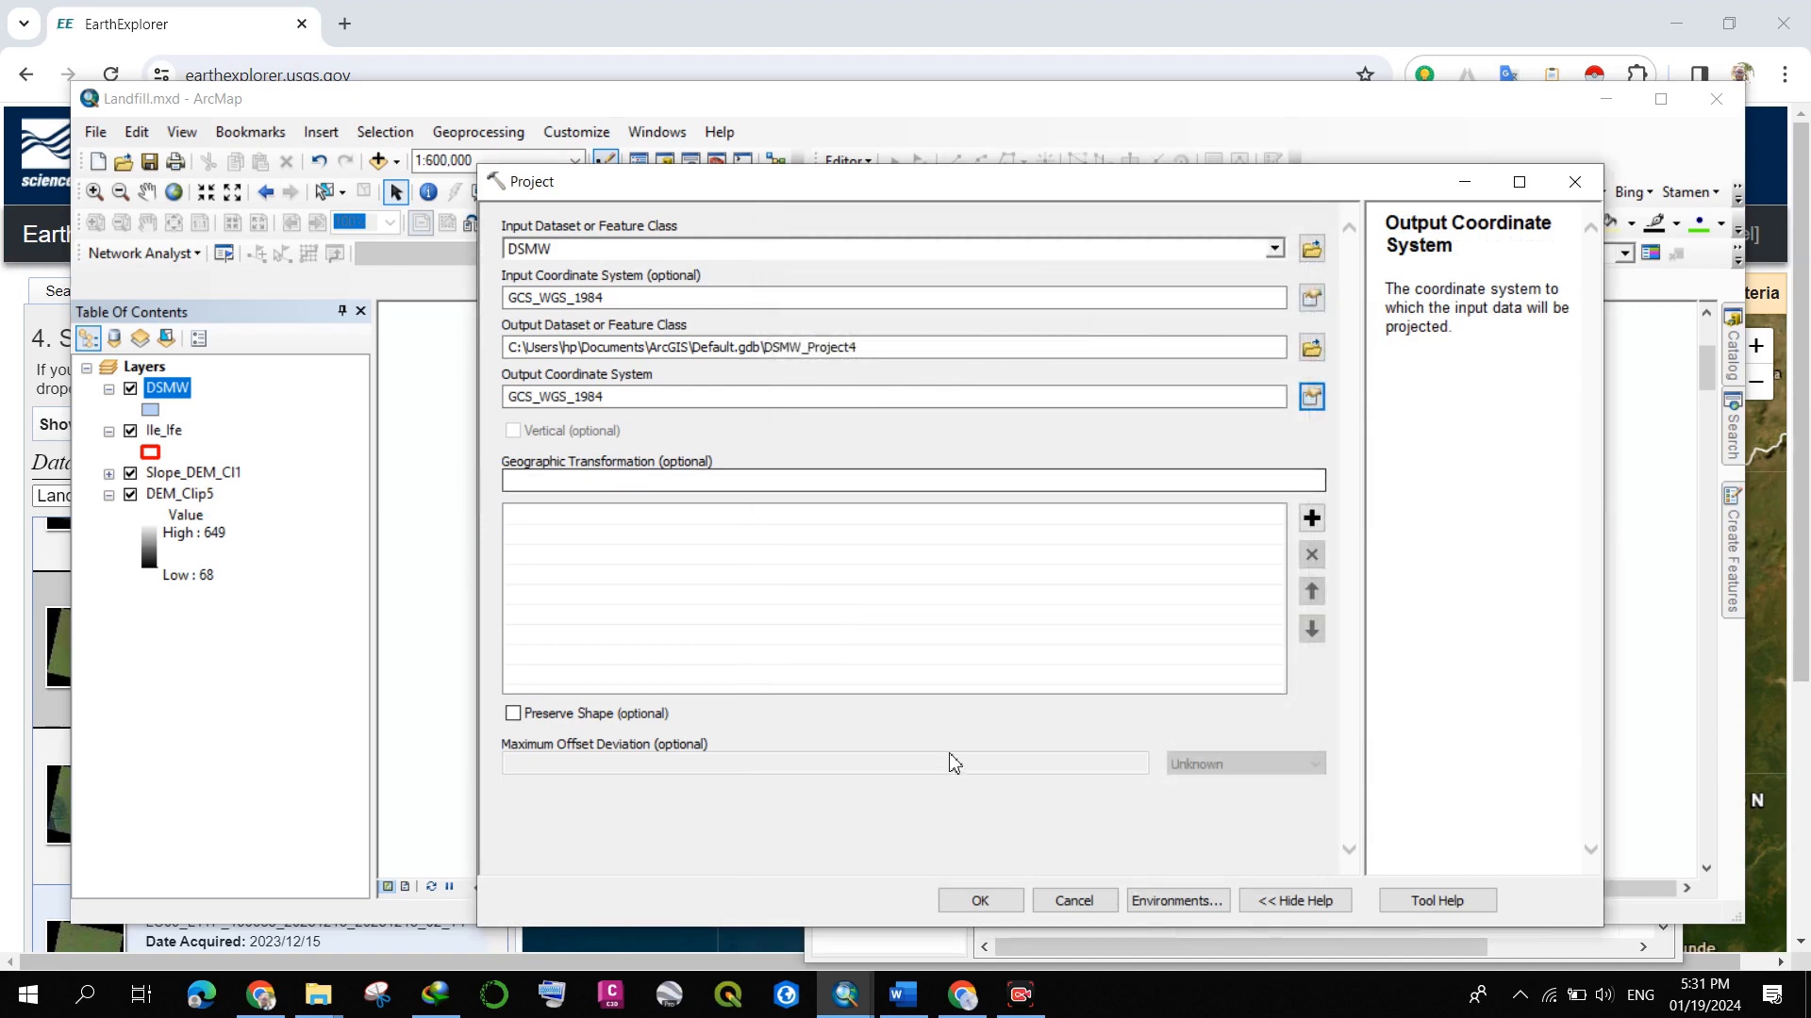
click(973, 898)
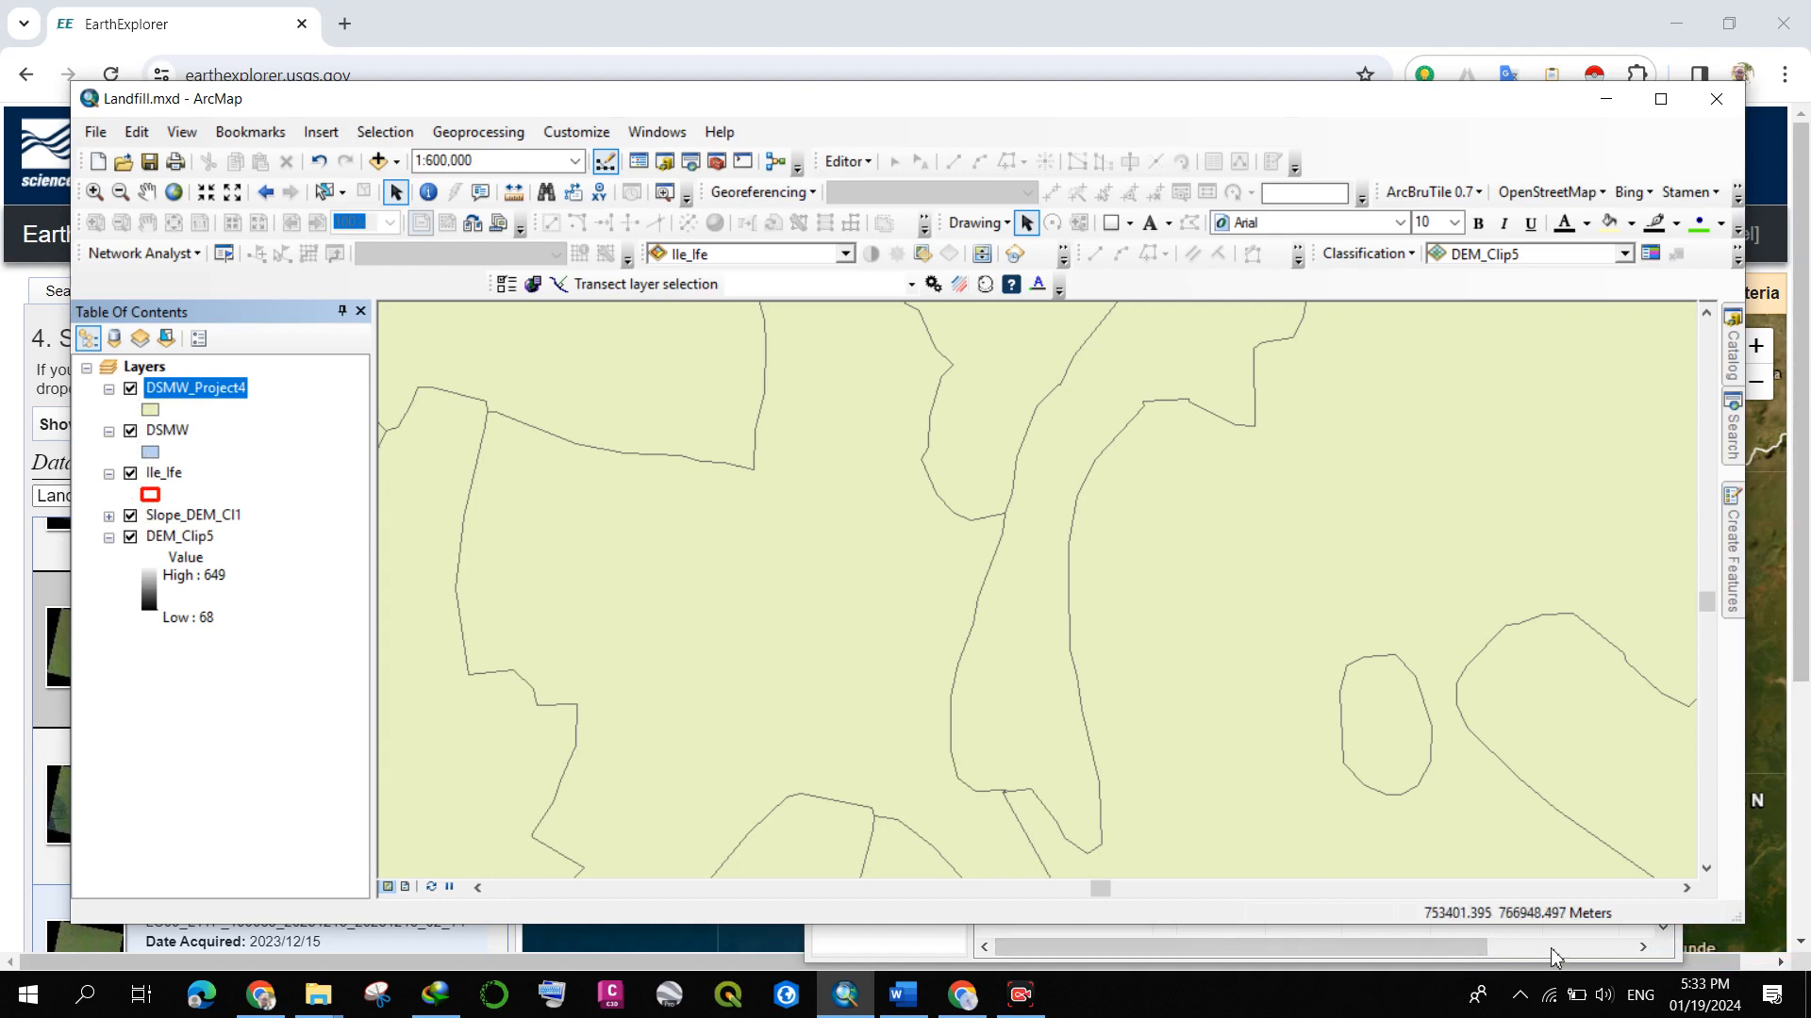
- Remove the original DSMW layer from the Layers data frame
scroll(1056, 627, down, 2)
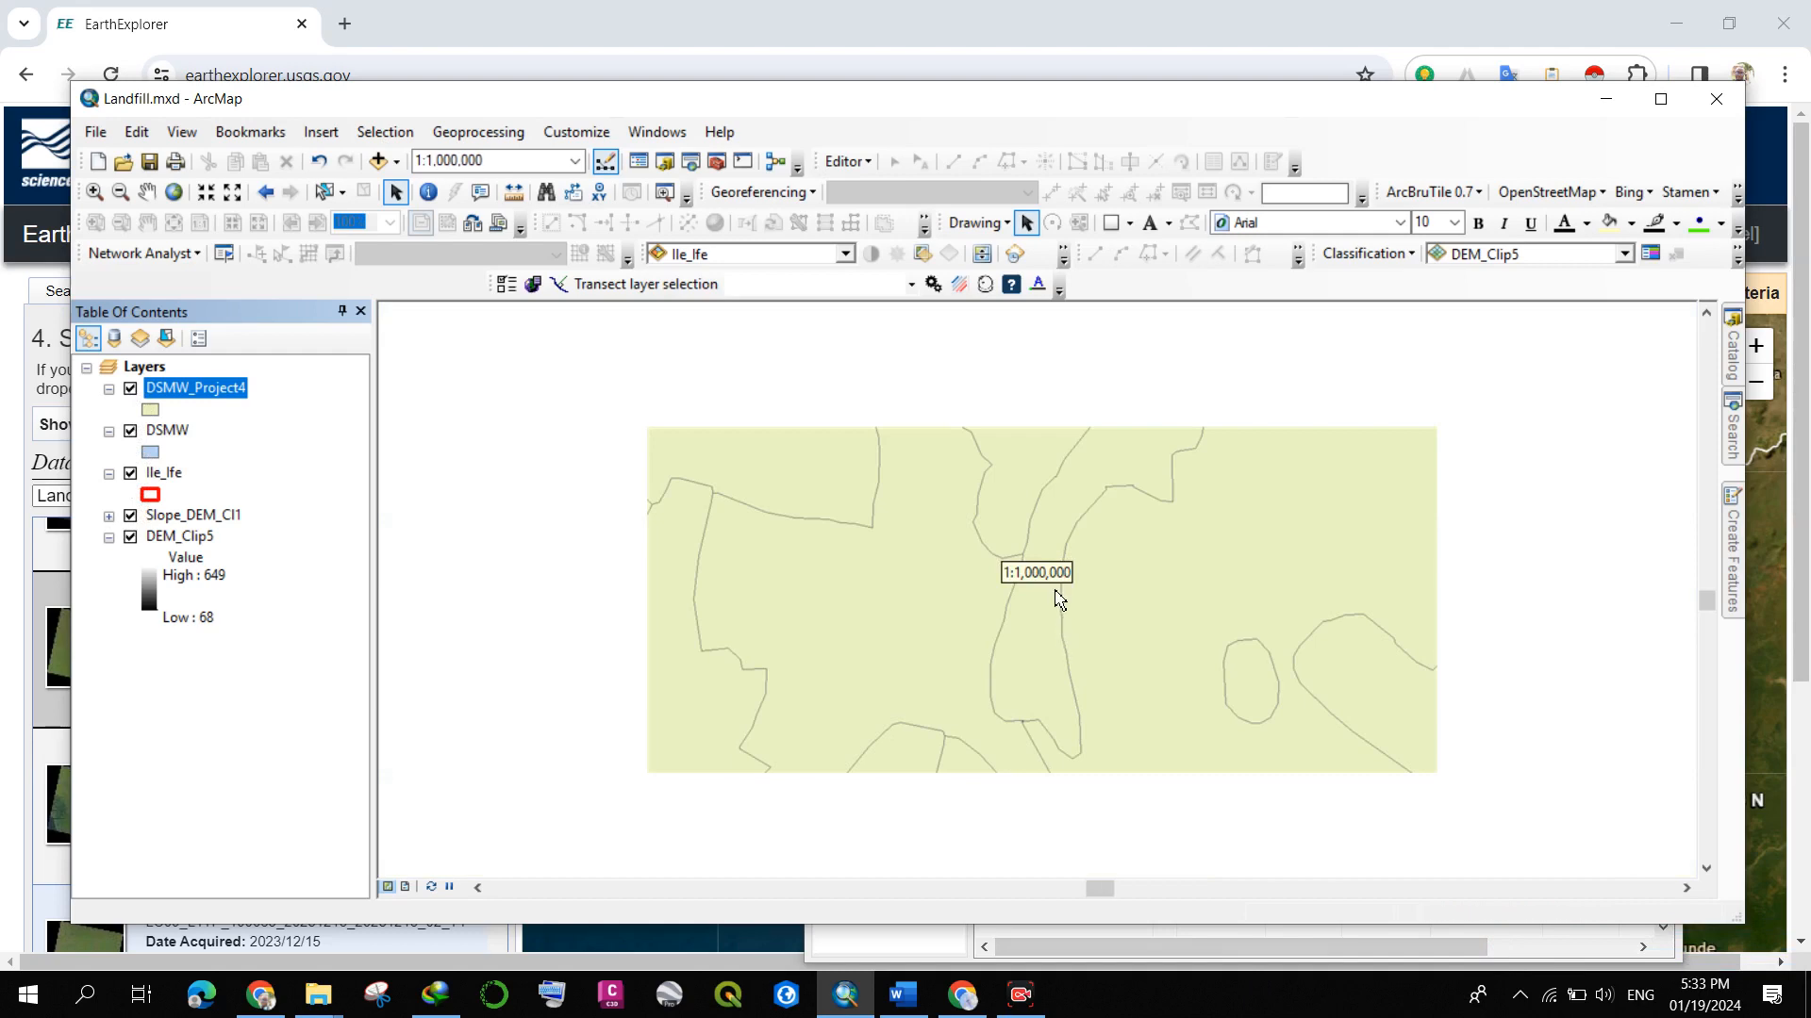
right_click(184, 433)
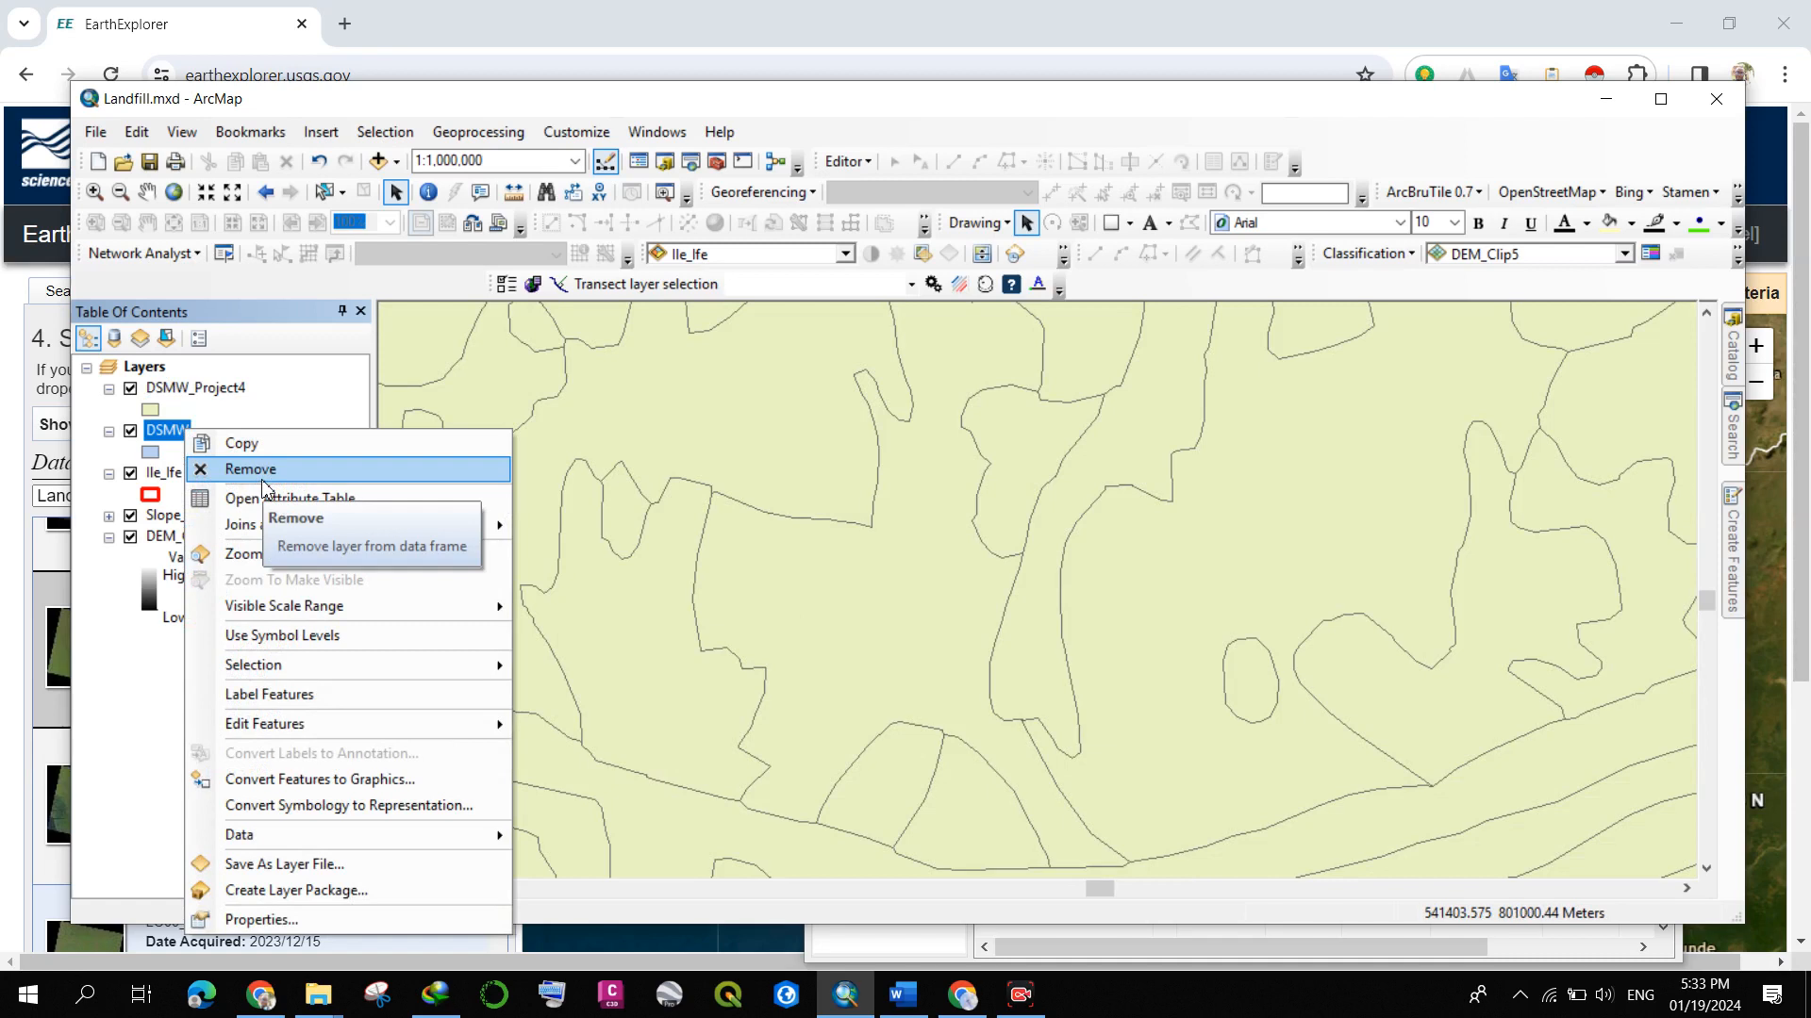
click(263, 486)
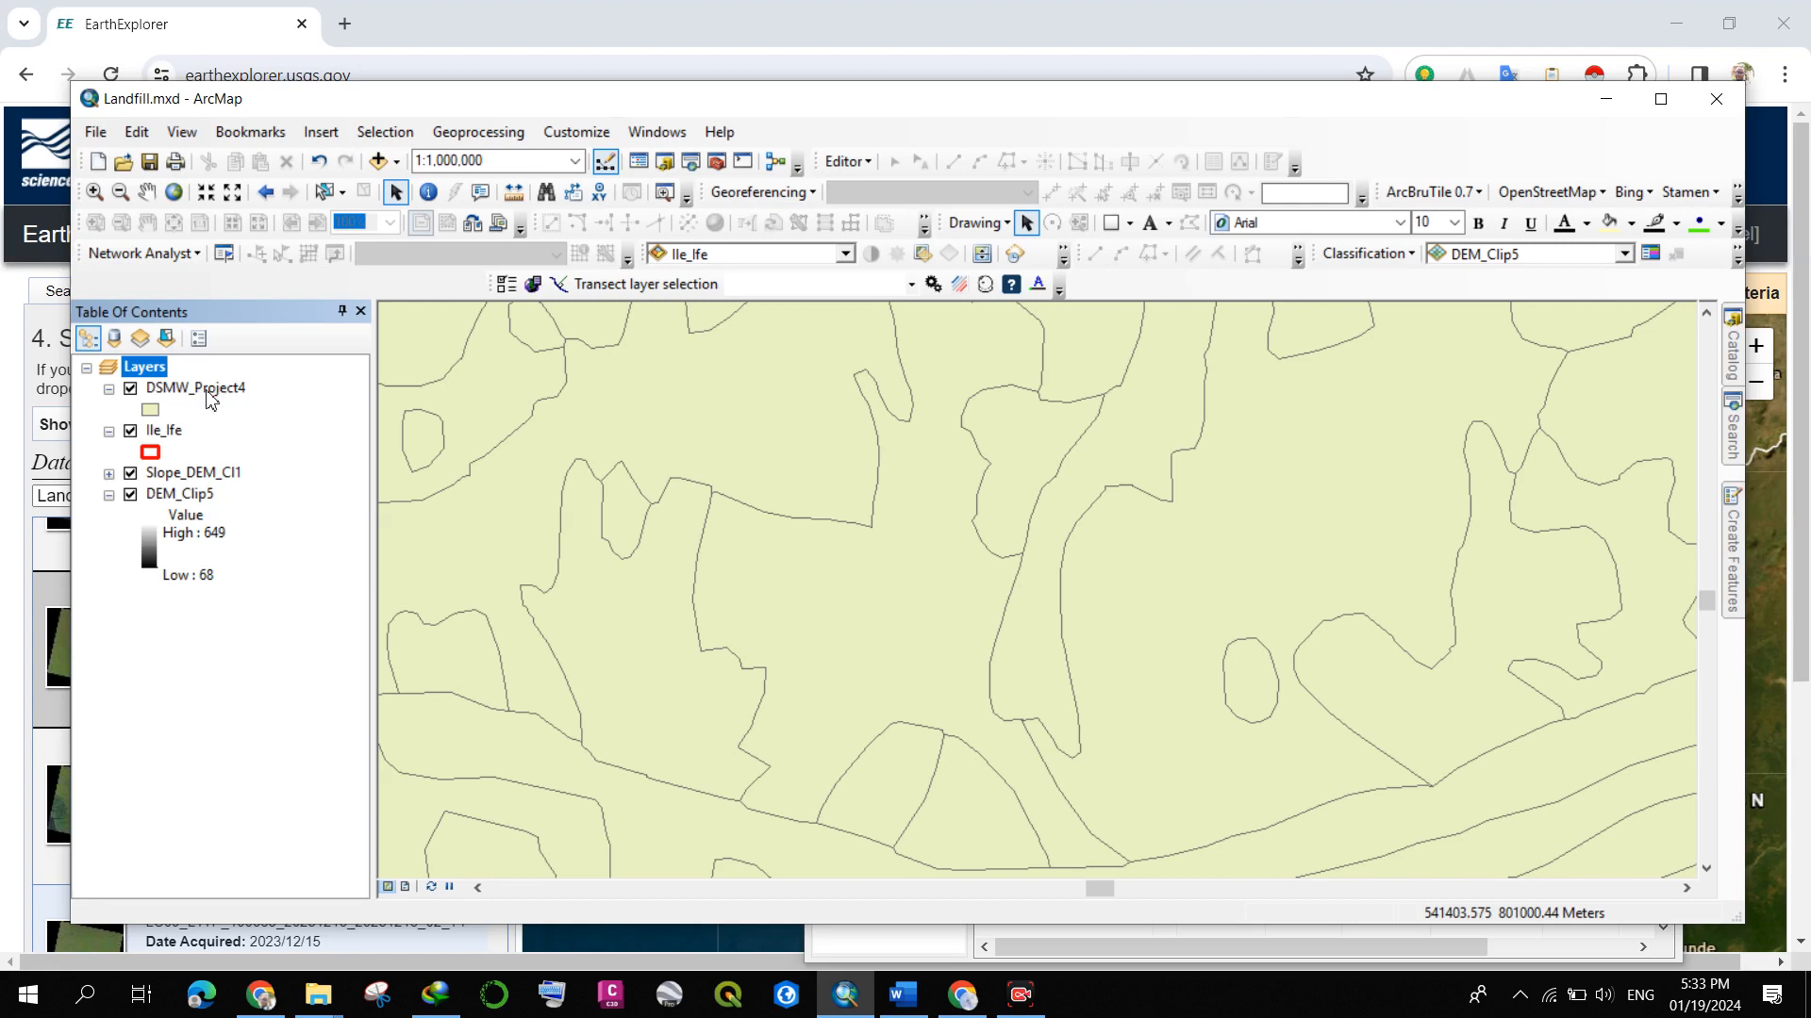
- Move the DSMW_Project4 layer below DEM_Clip5 in the layer order and keep it switched on
click(131, 389)
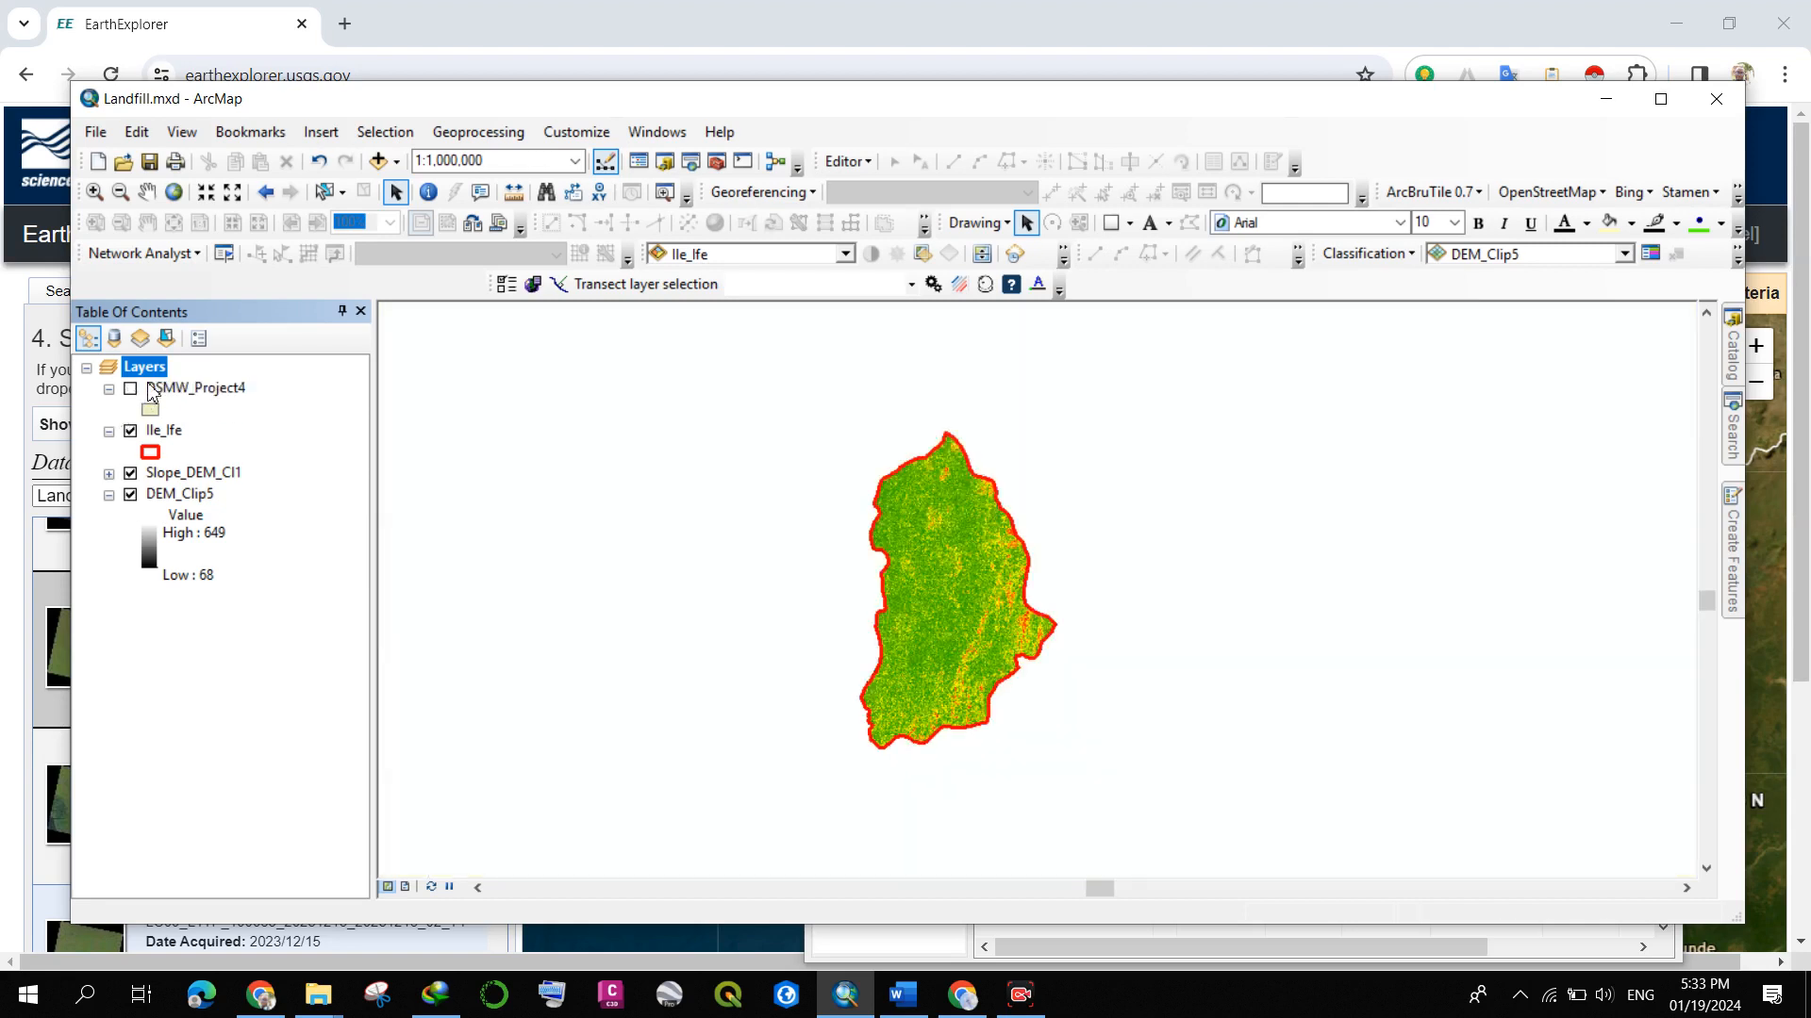
drag(189, 390, 185, 742)
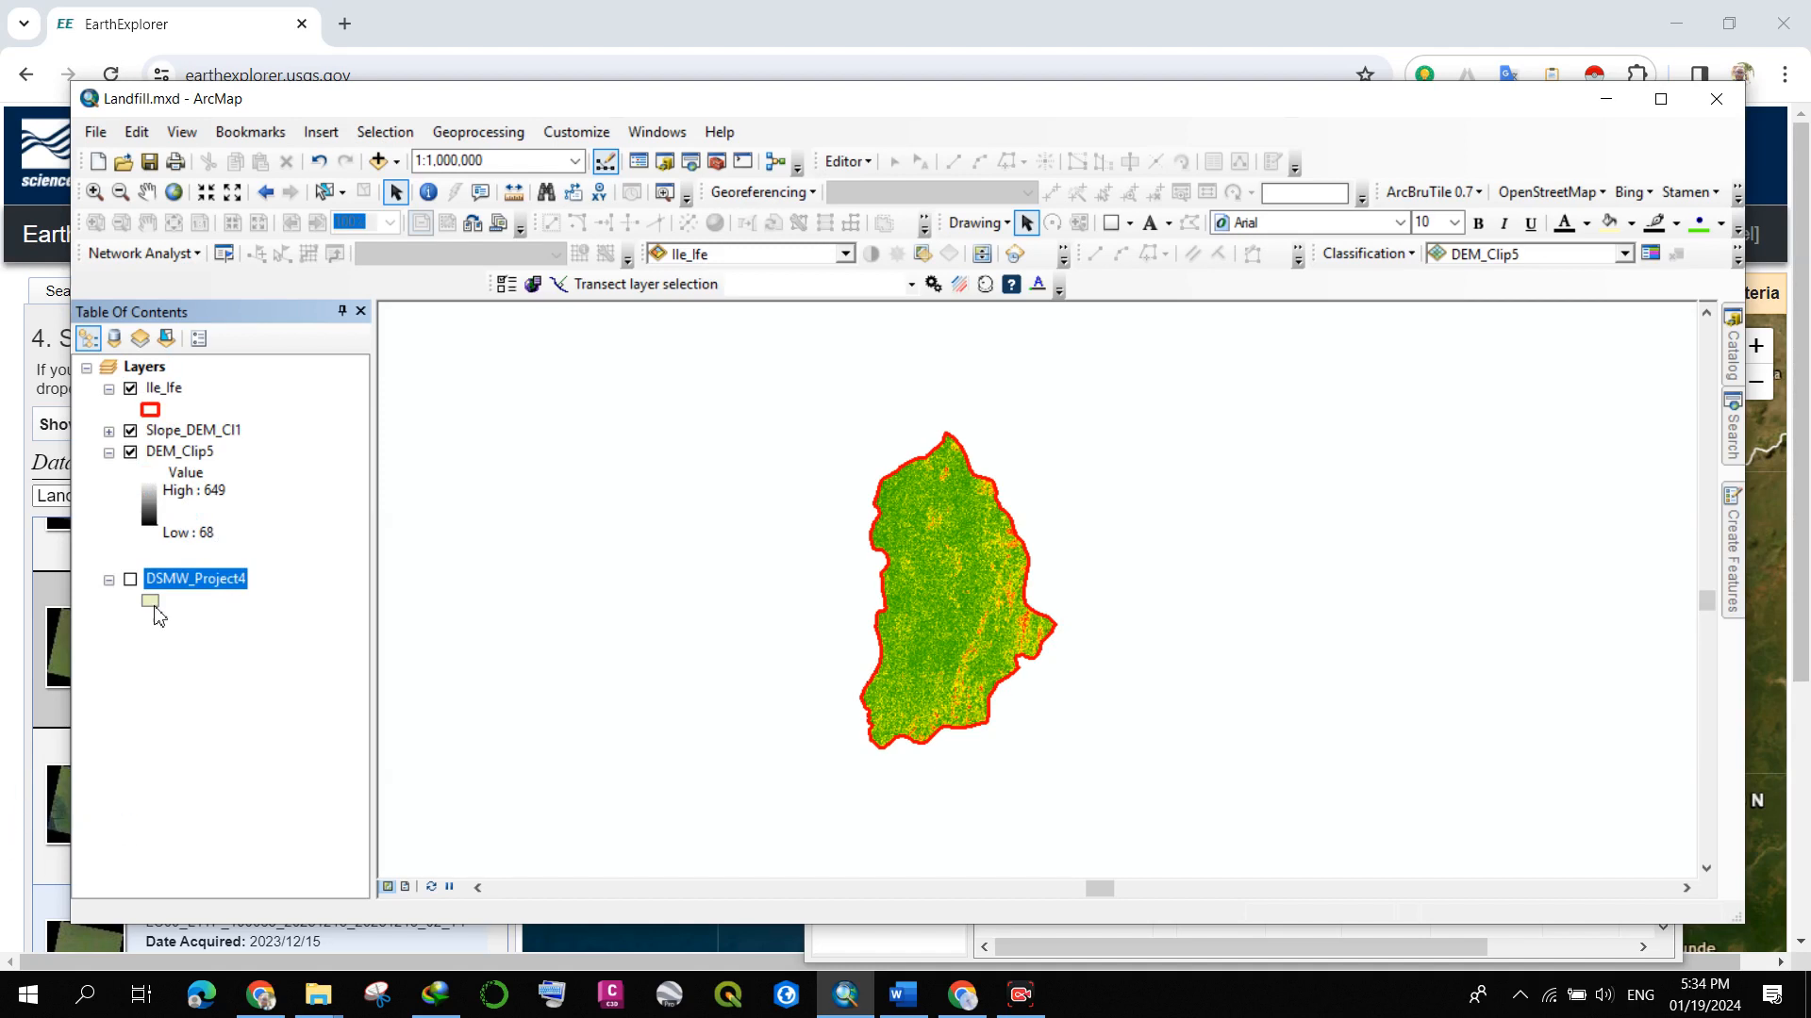
click(132, 581)
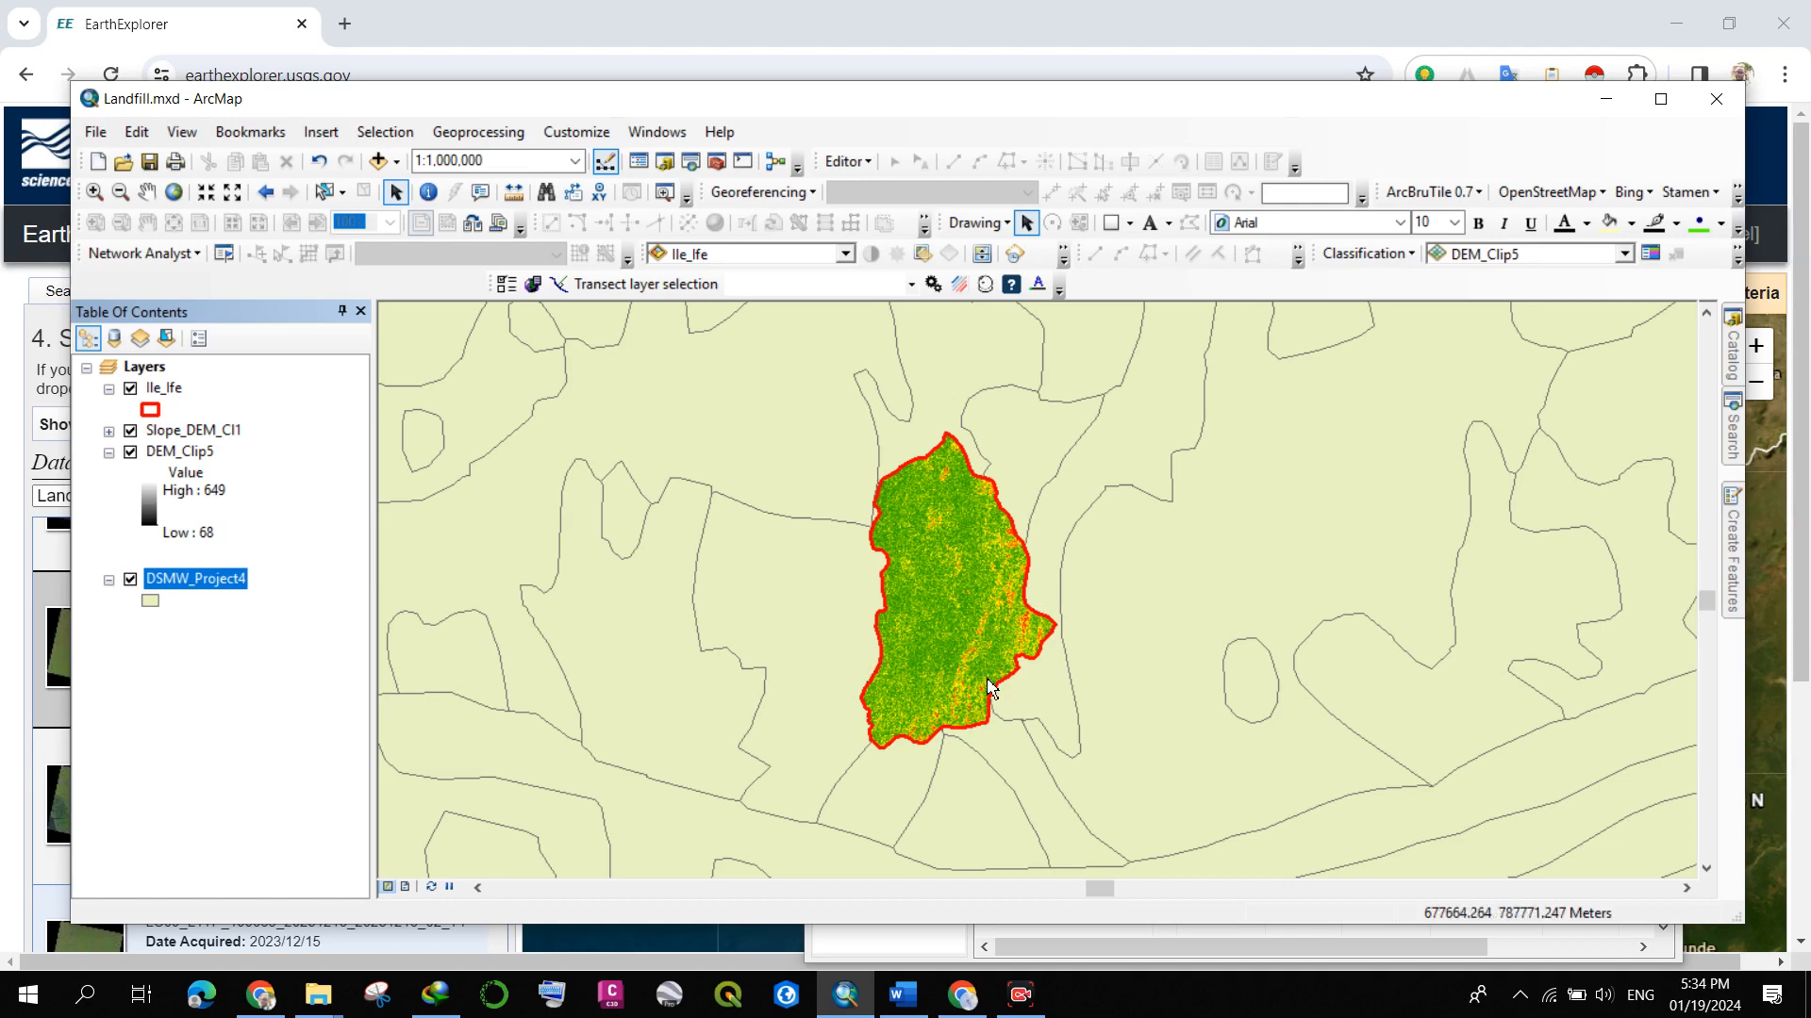
scroll(987, 686, up, 1)
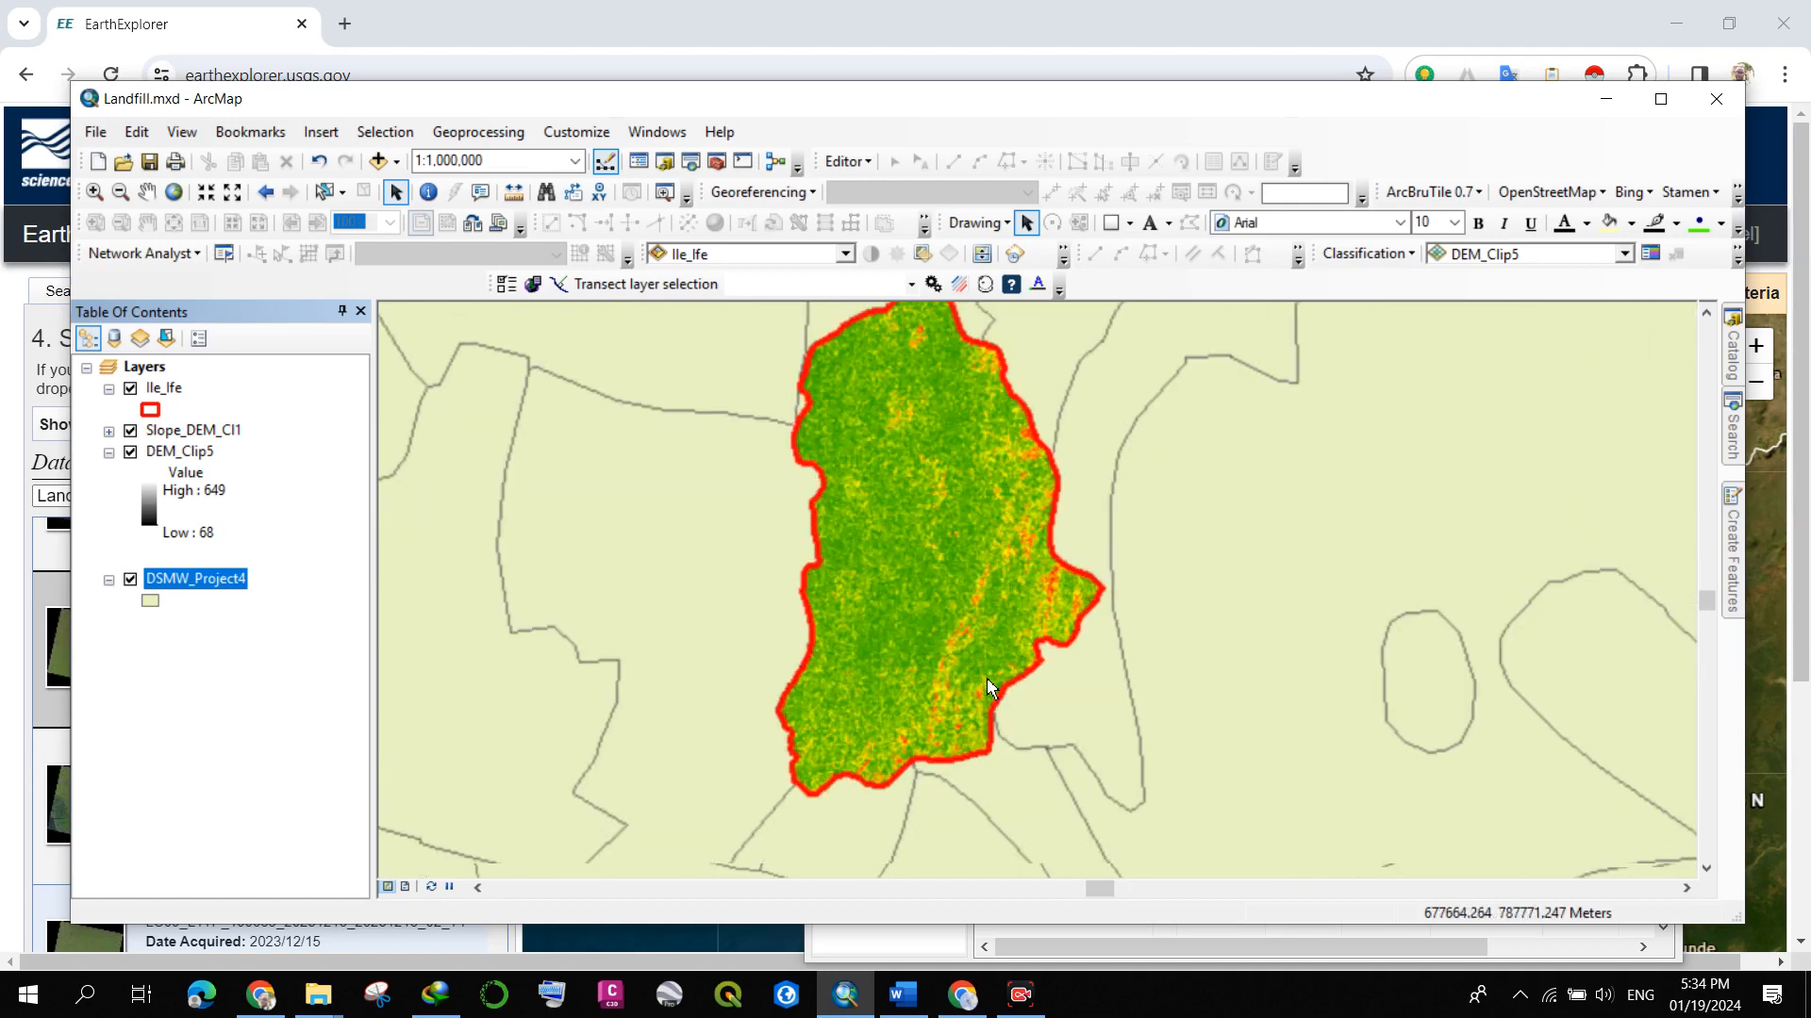
- Switch off the Slope_DEM_Cl1 and DEM_Clip5 layers and collapse the DEM_Clip5 legend
click(131, 431)
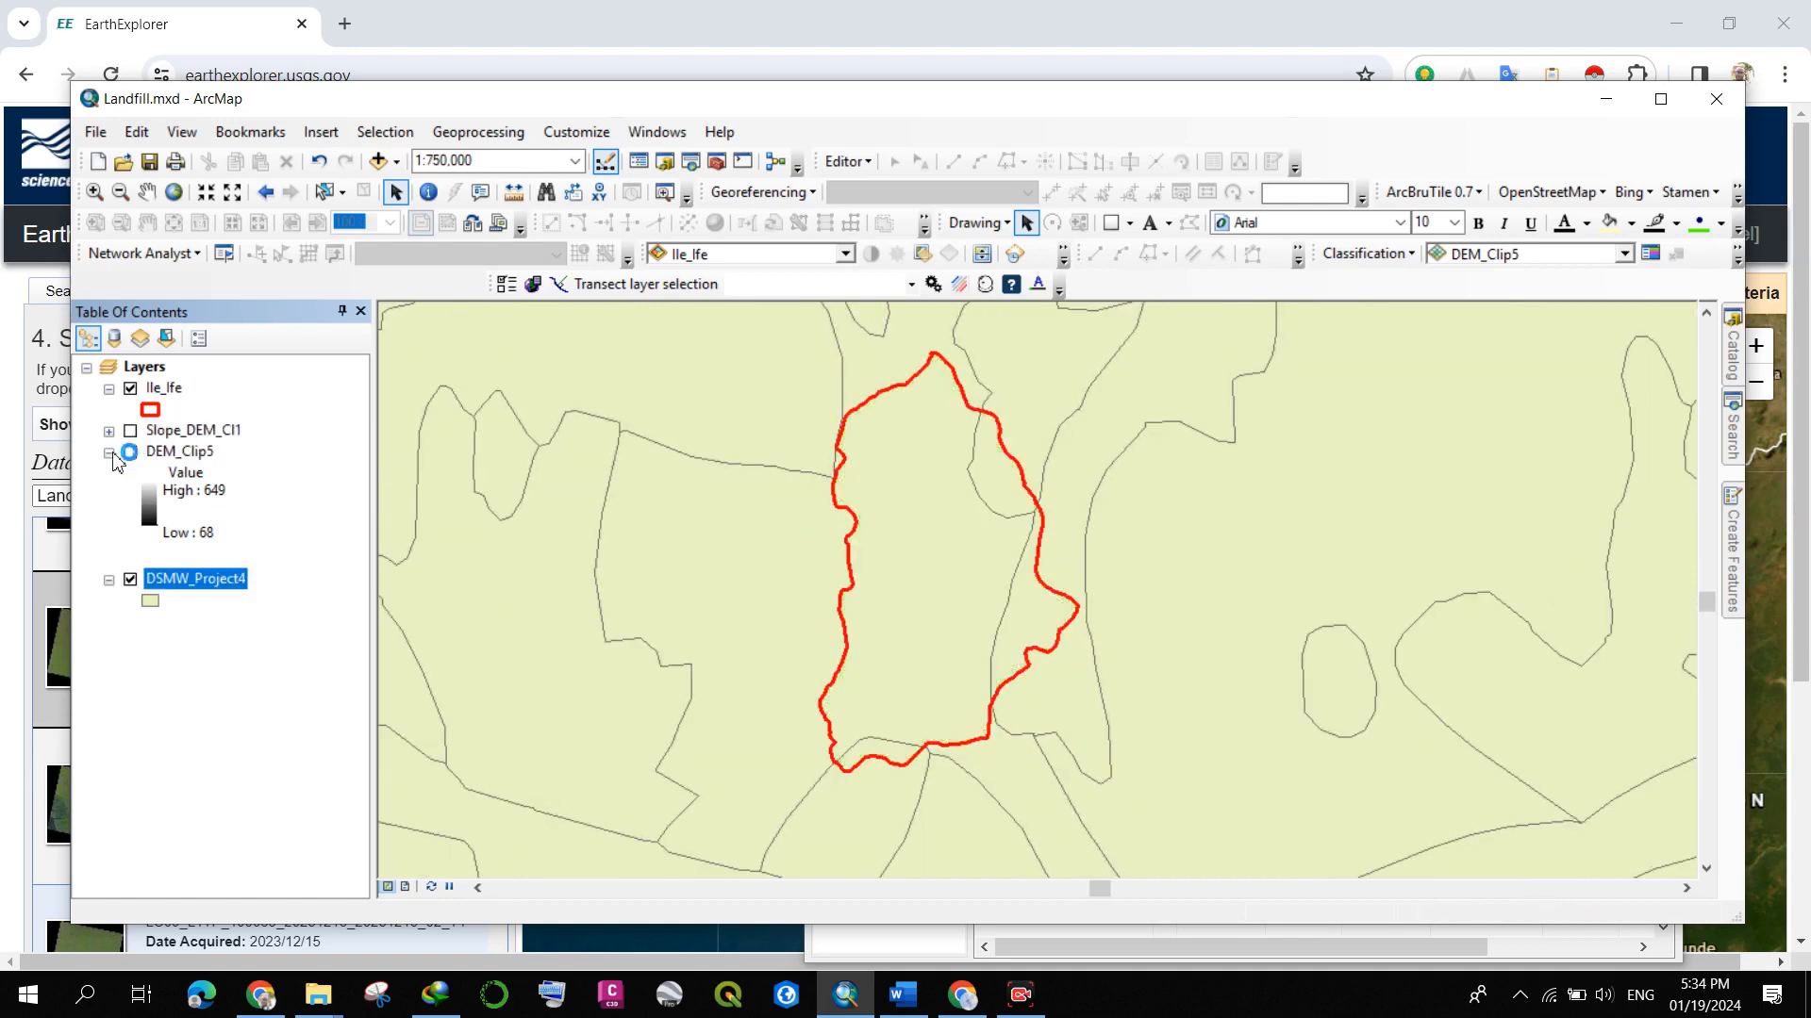
click(109, 455)
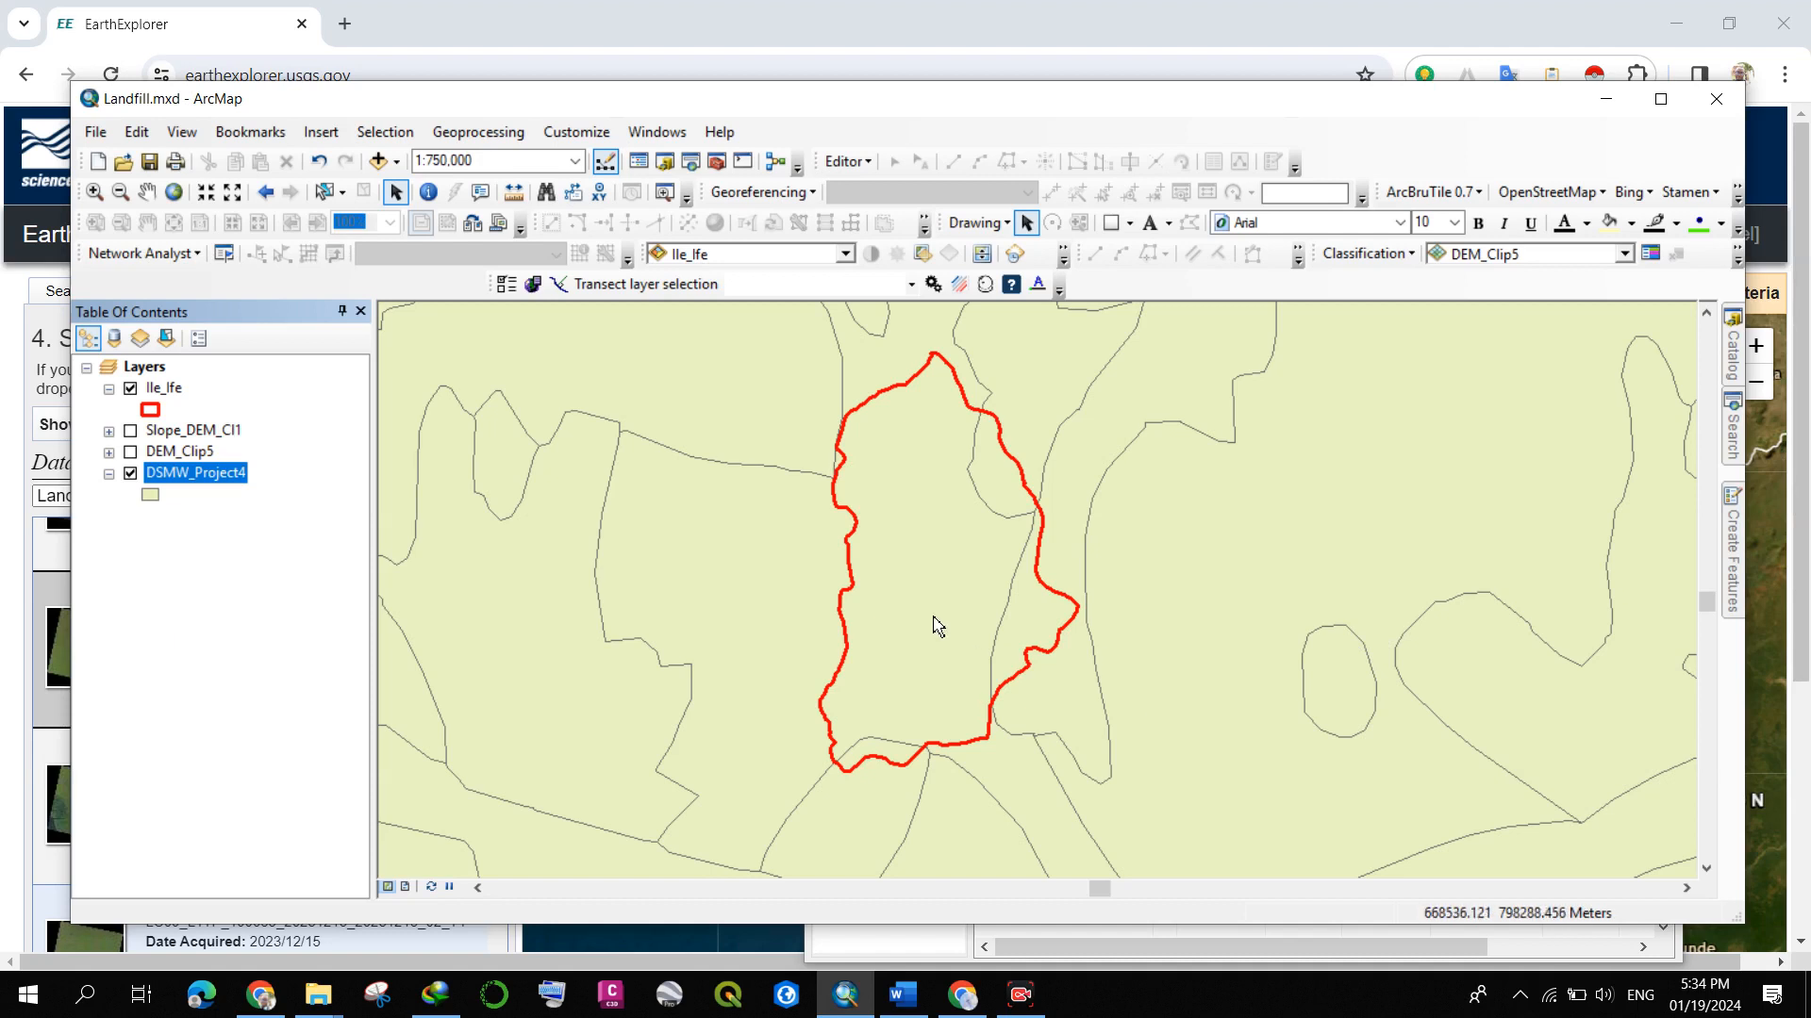
scroll(962, 604, up, 1)
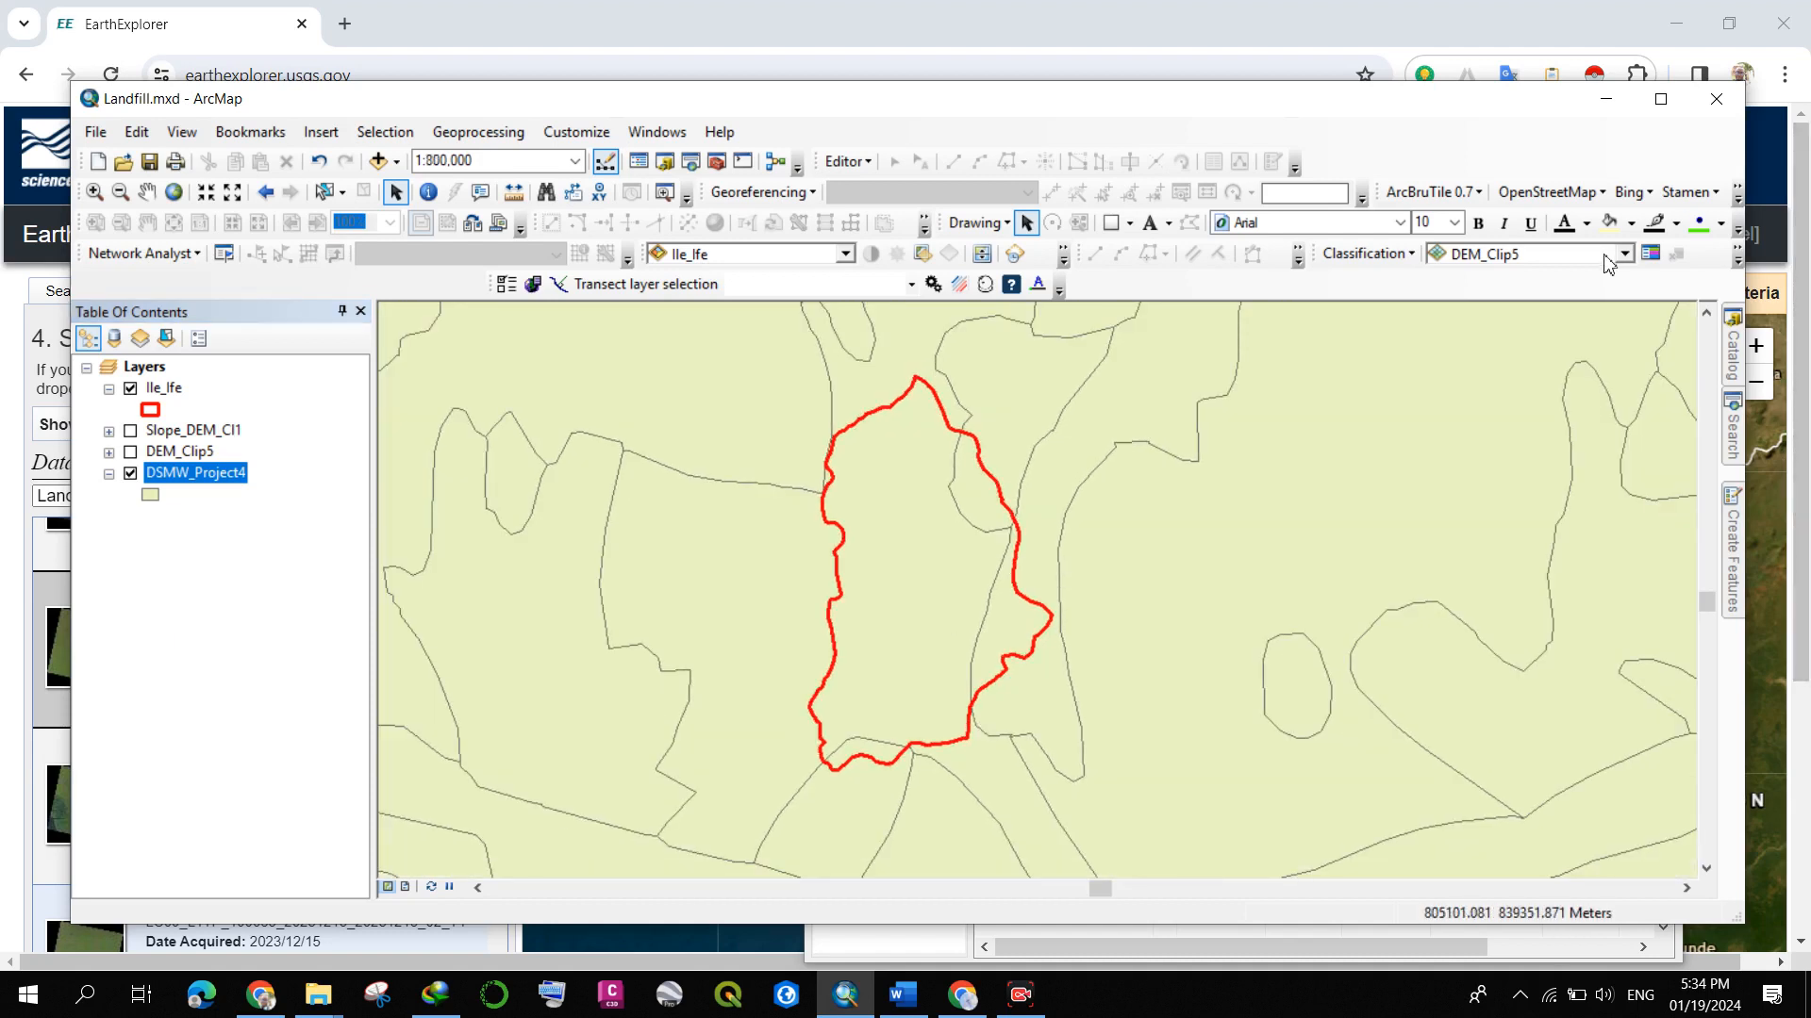
- Search the geoprocessing tools for "clip"
mouse_move(1738, 426)
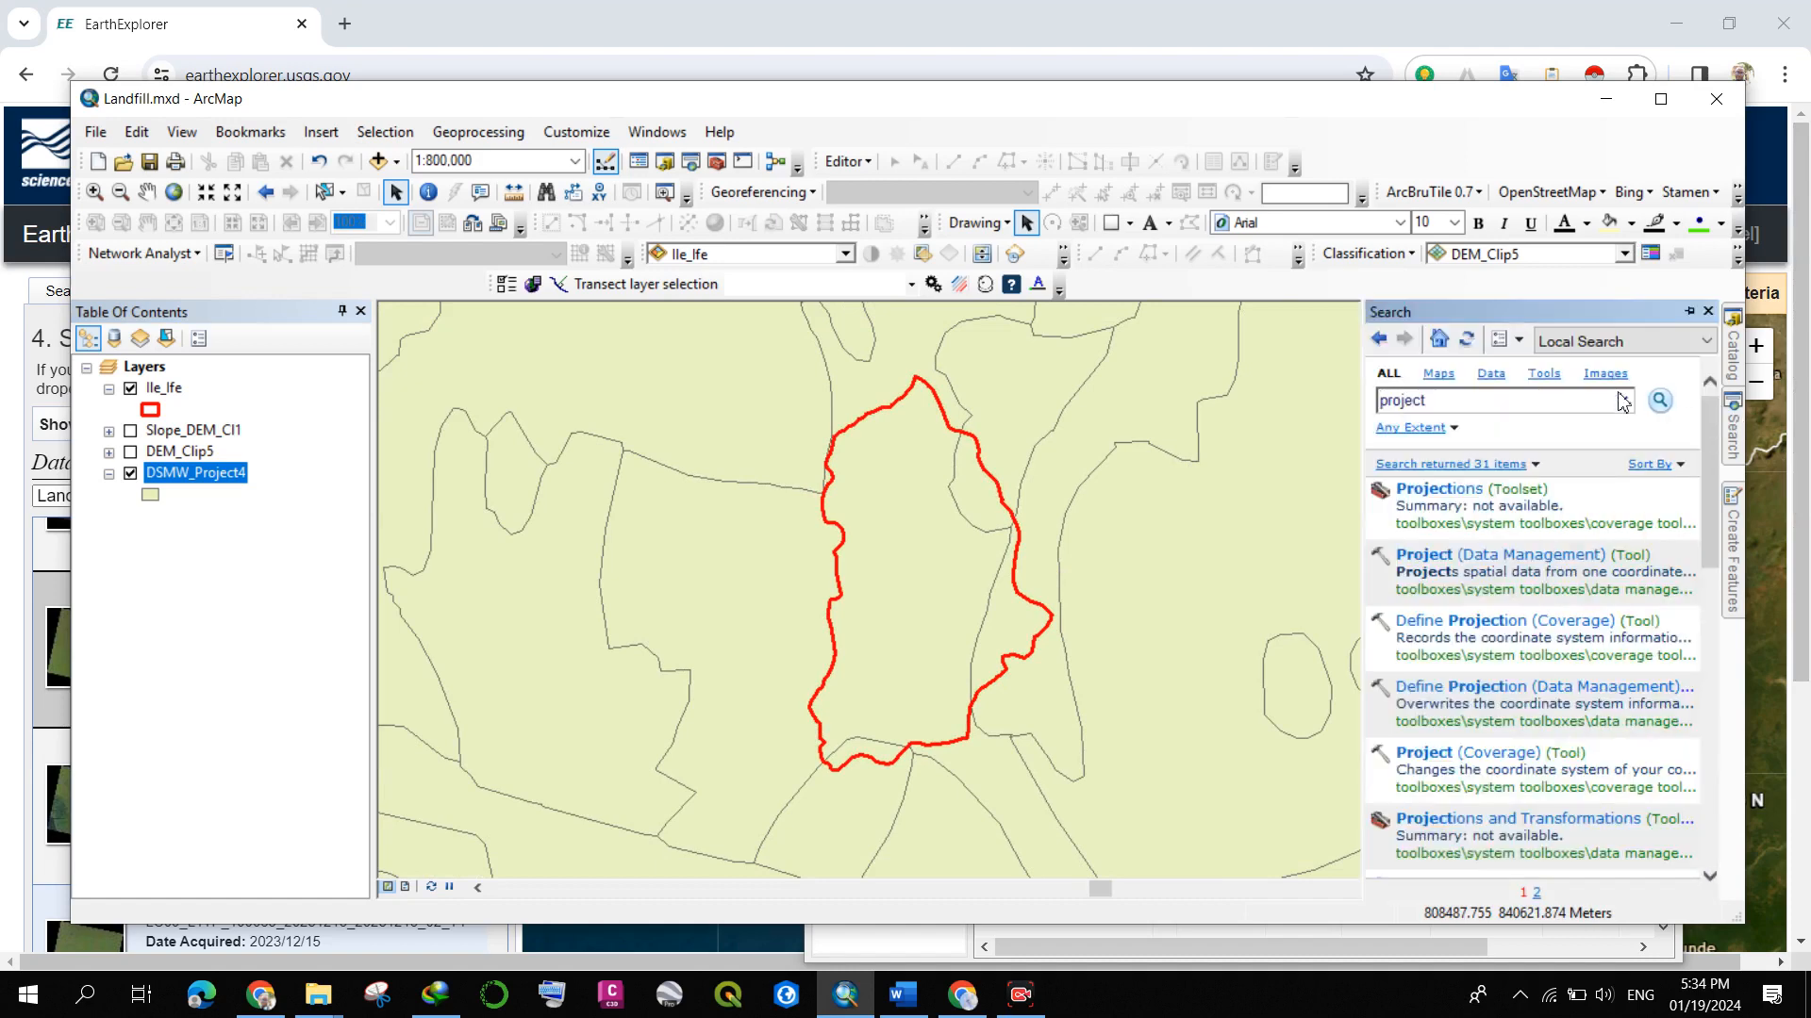
double_click(1452, 403)
key(BackSpace)
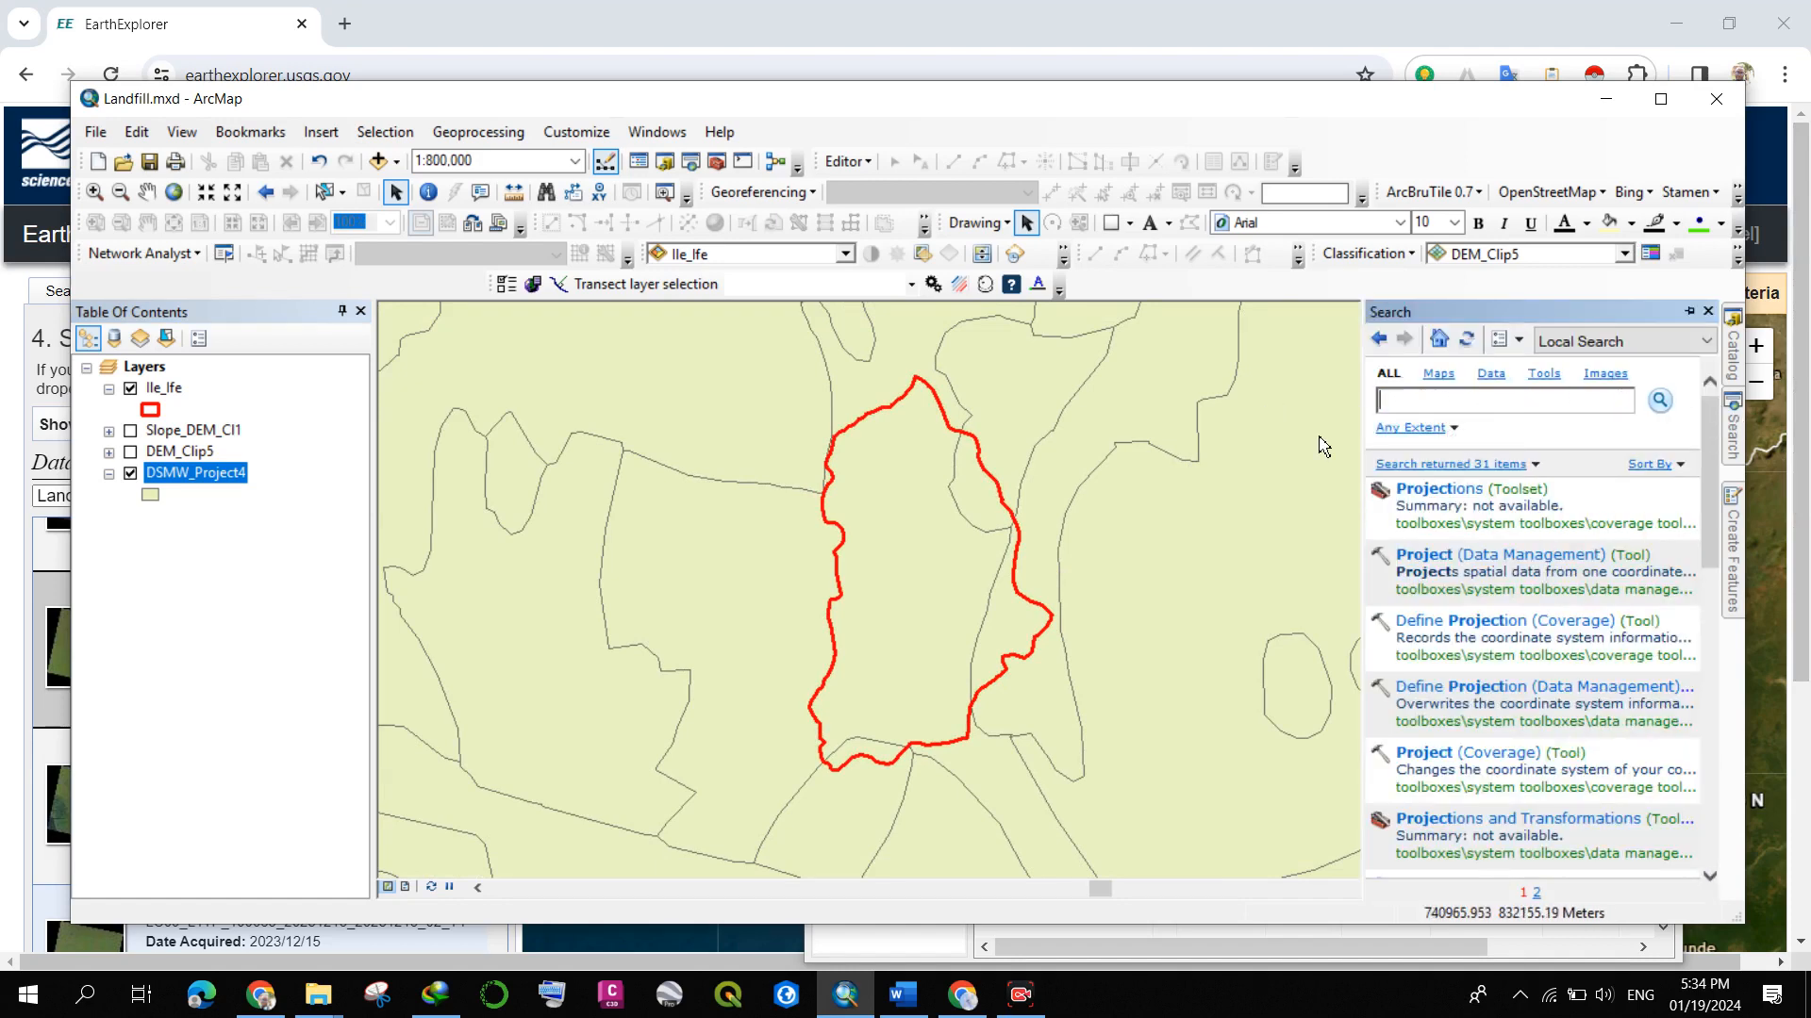
text(clip)
key(Return)
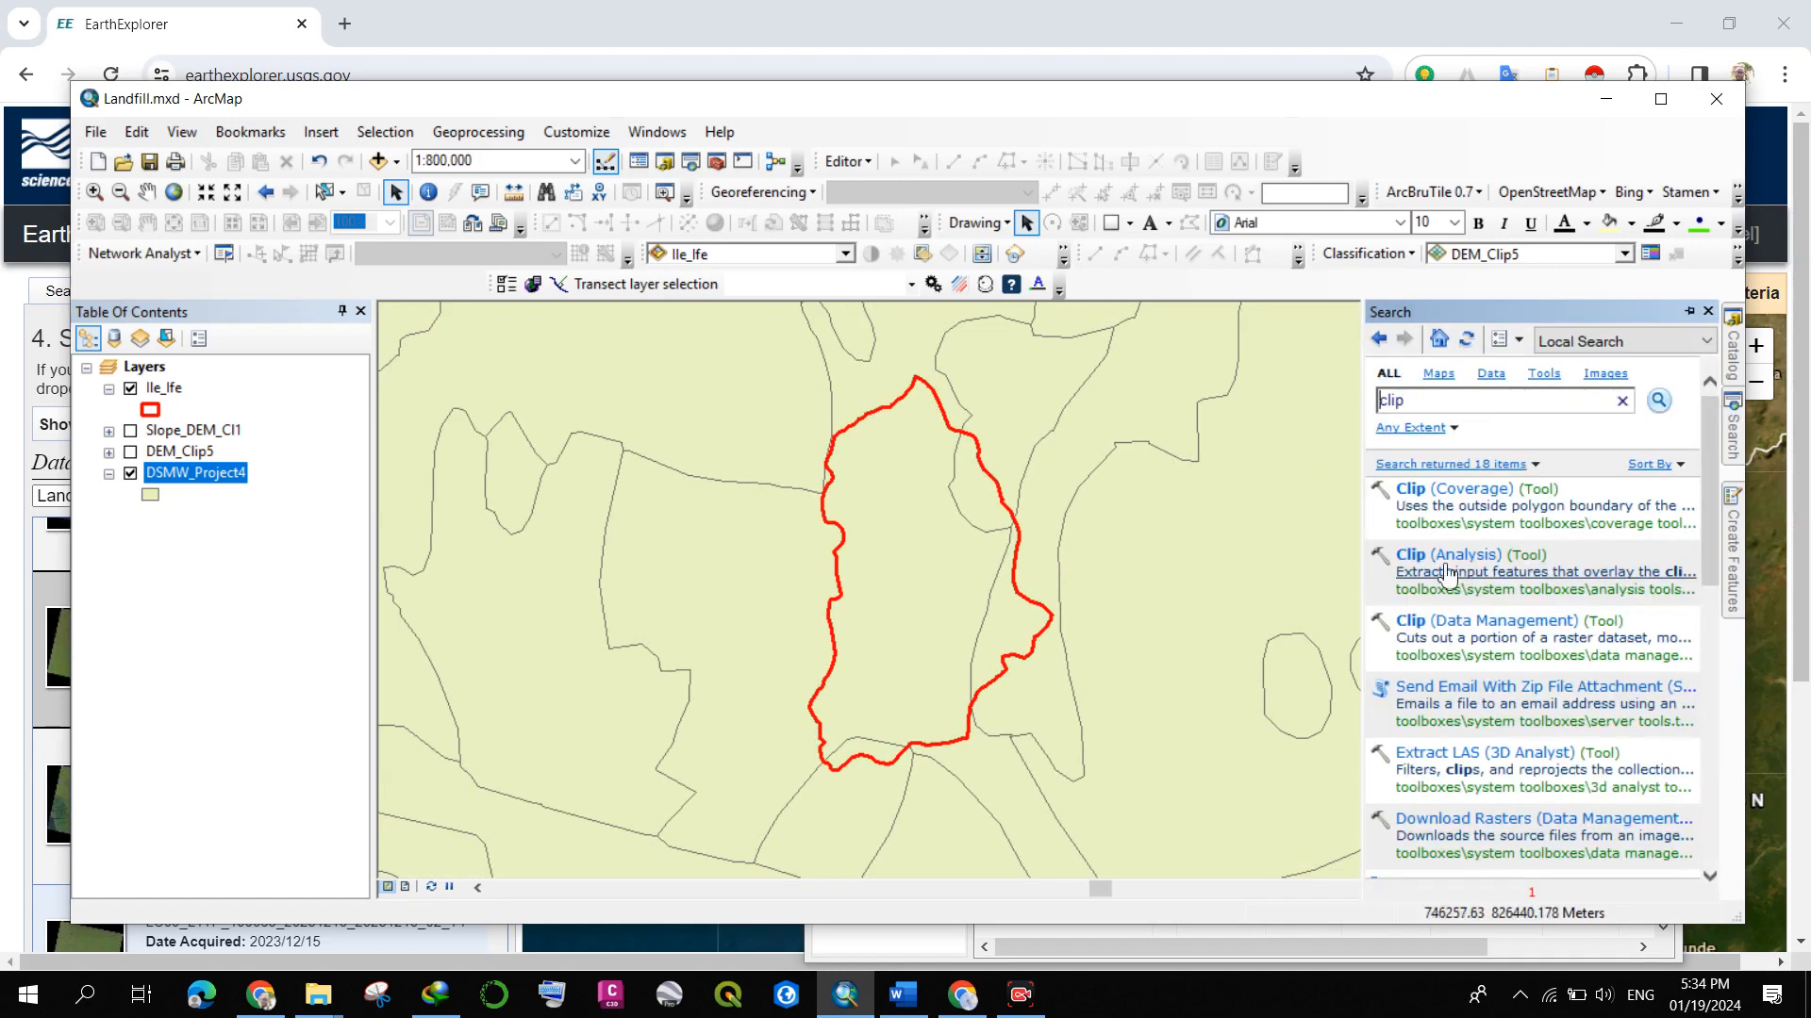
click(1430, 627)
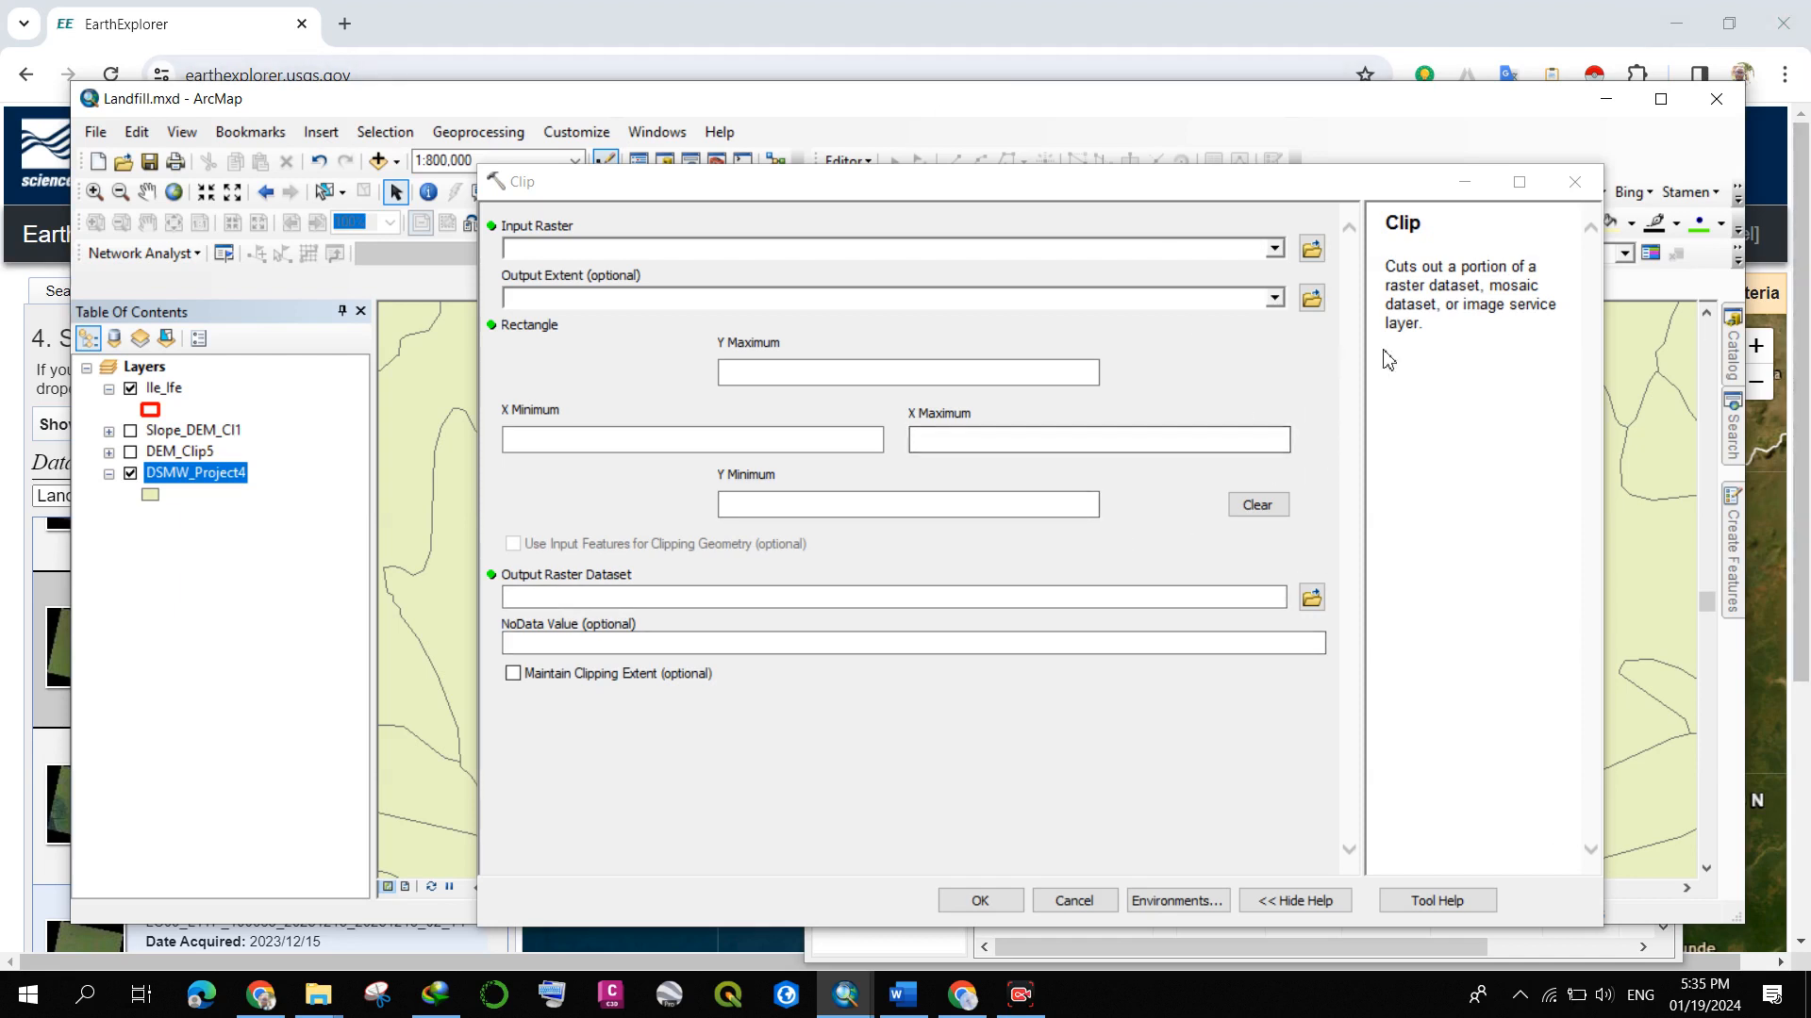
click(1574, 182)
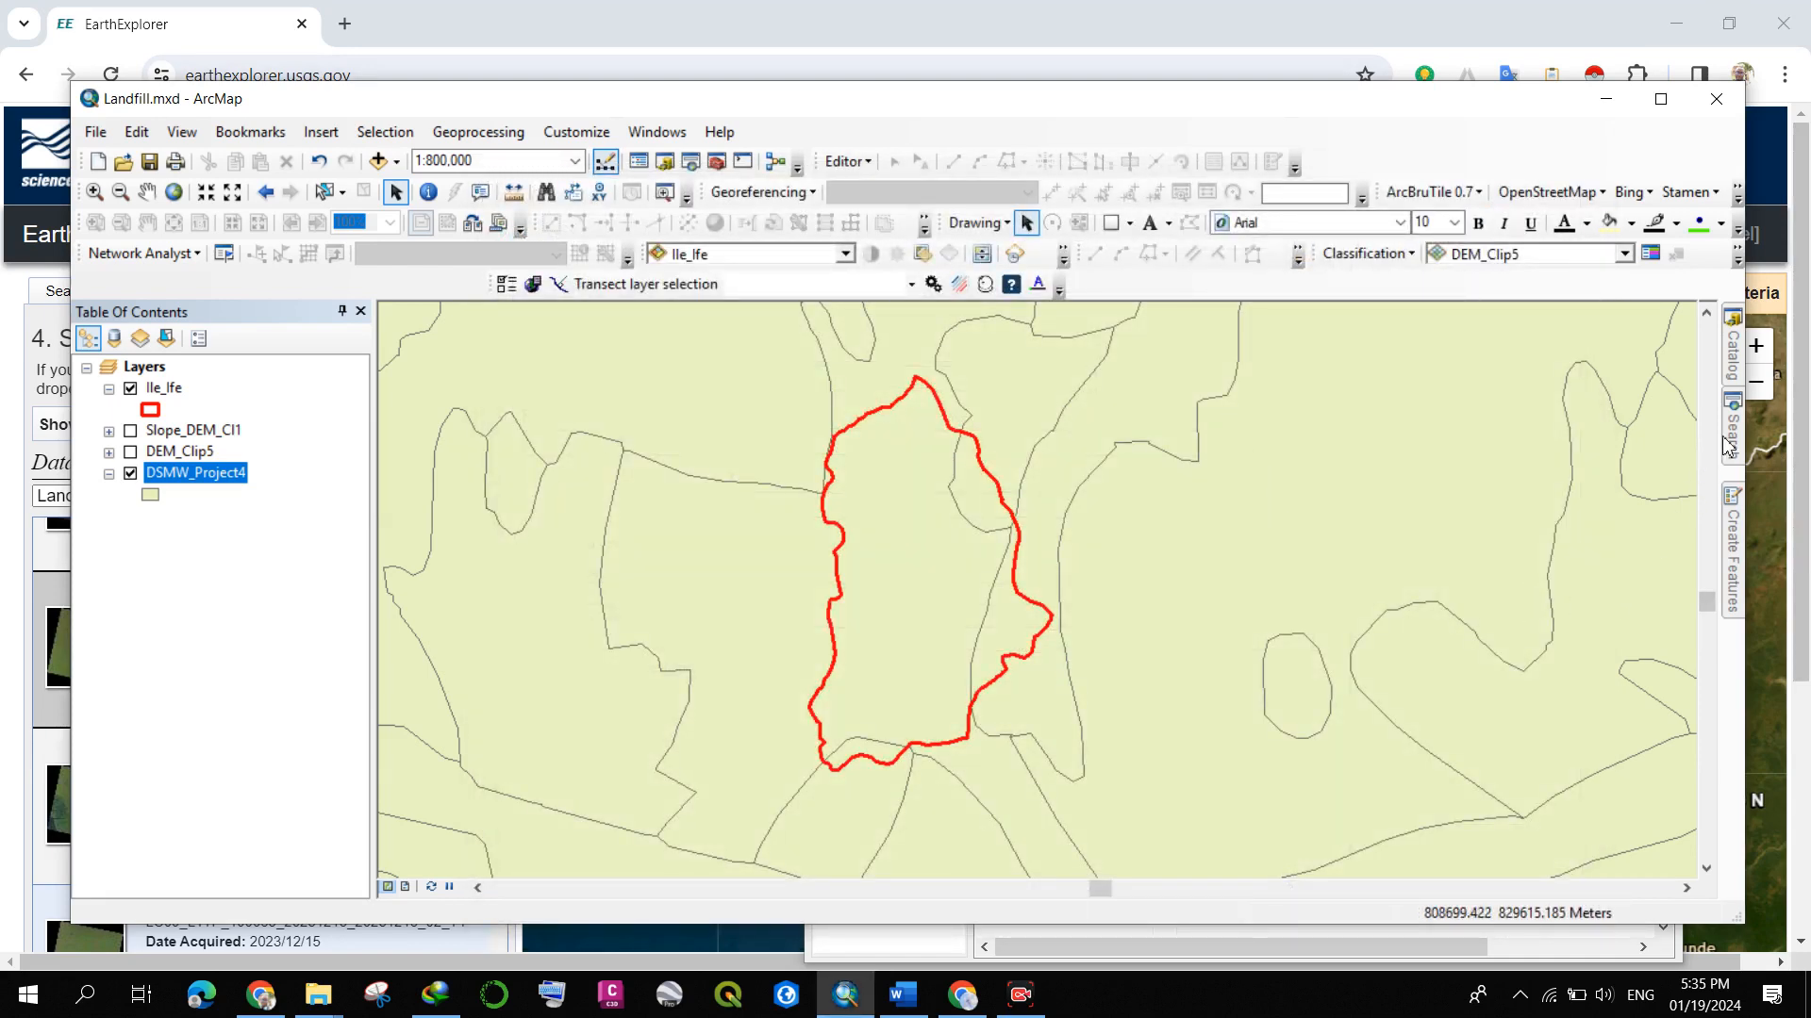
- Run the Clip (Analysis) tool on DSMW_Project4 with Ile_Ife as clip features and DSMW_Project4_Clip as output in Default.gdb
mouse_move(1730, 442)
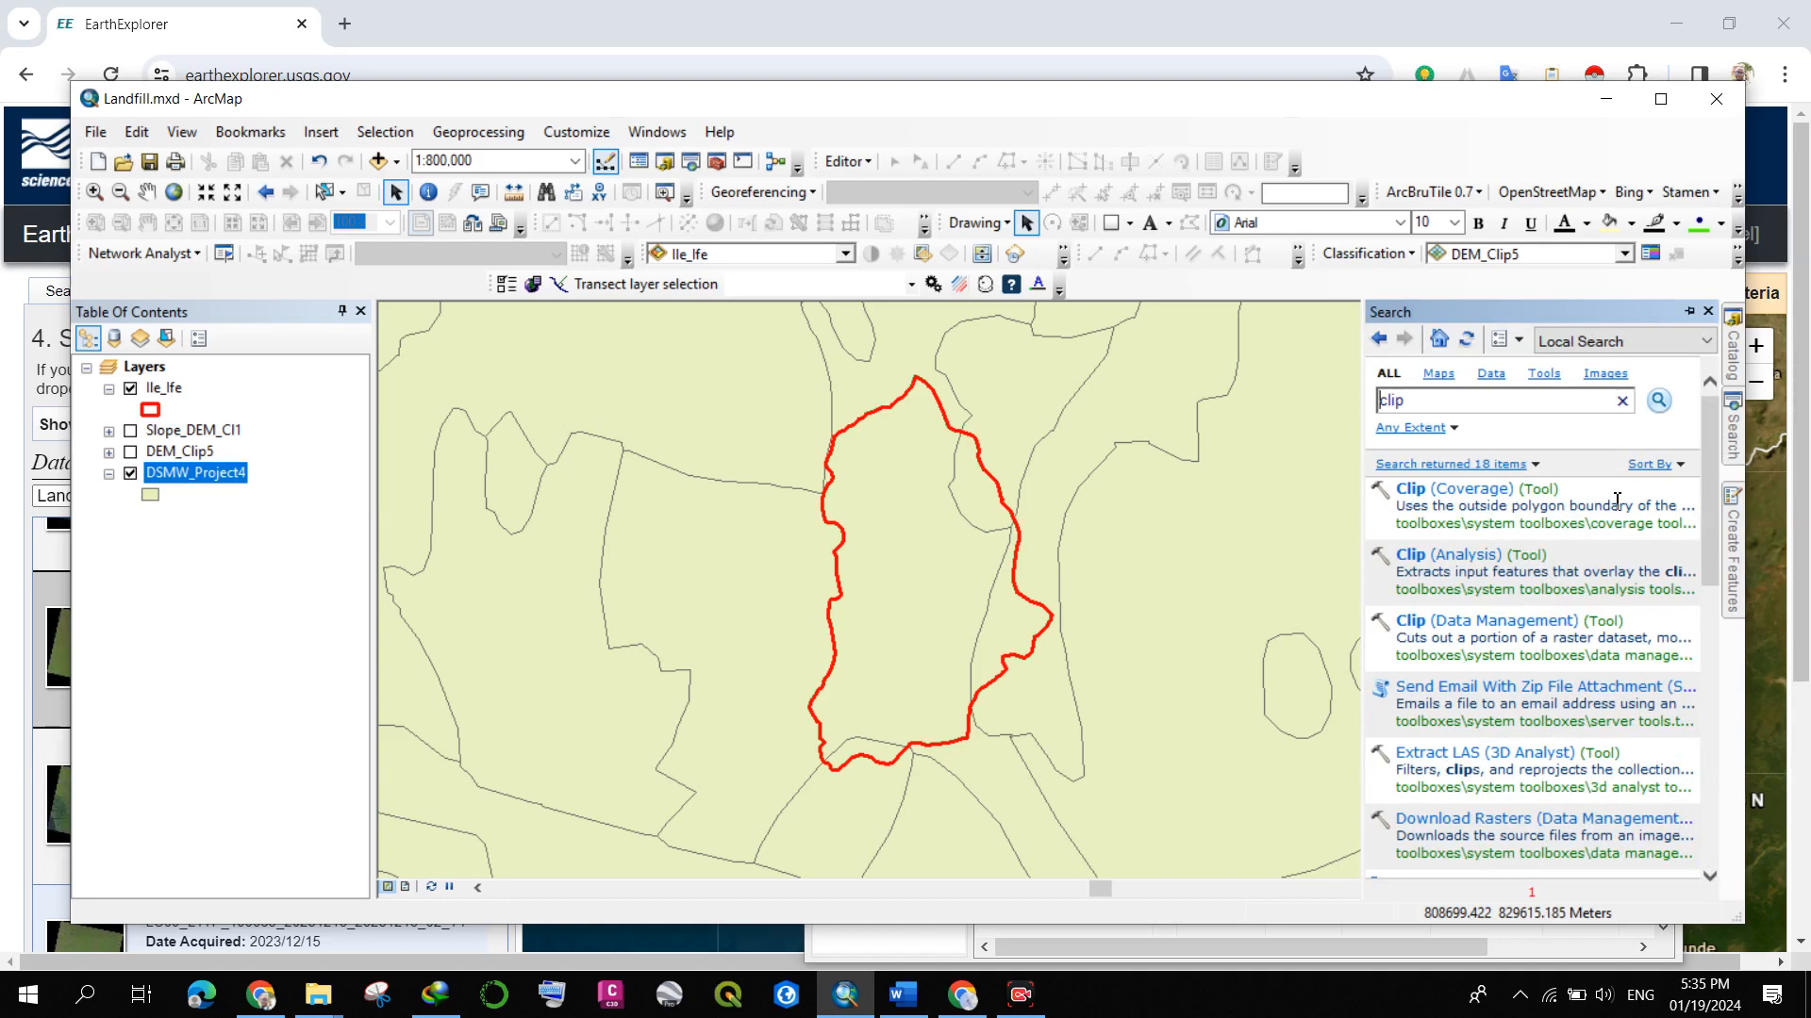
click(1461, 558)
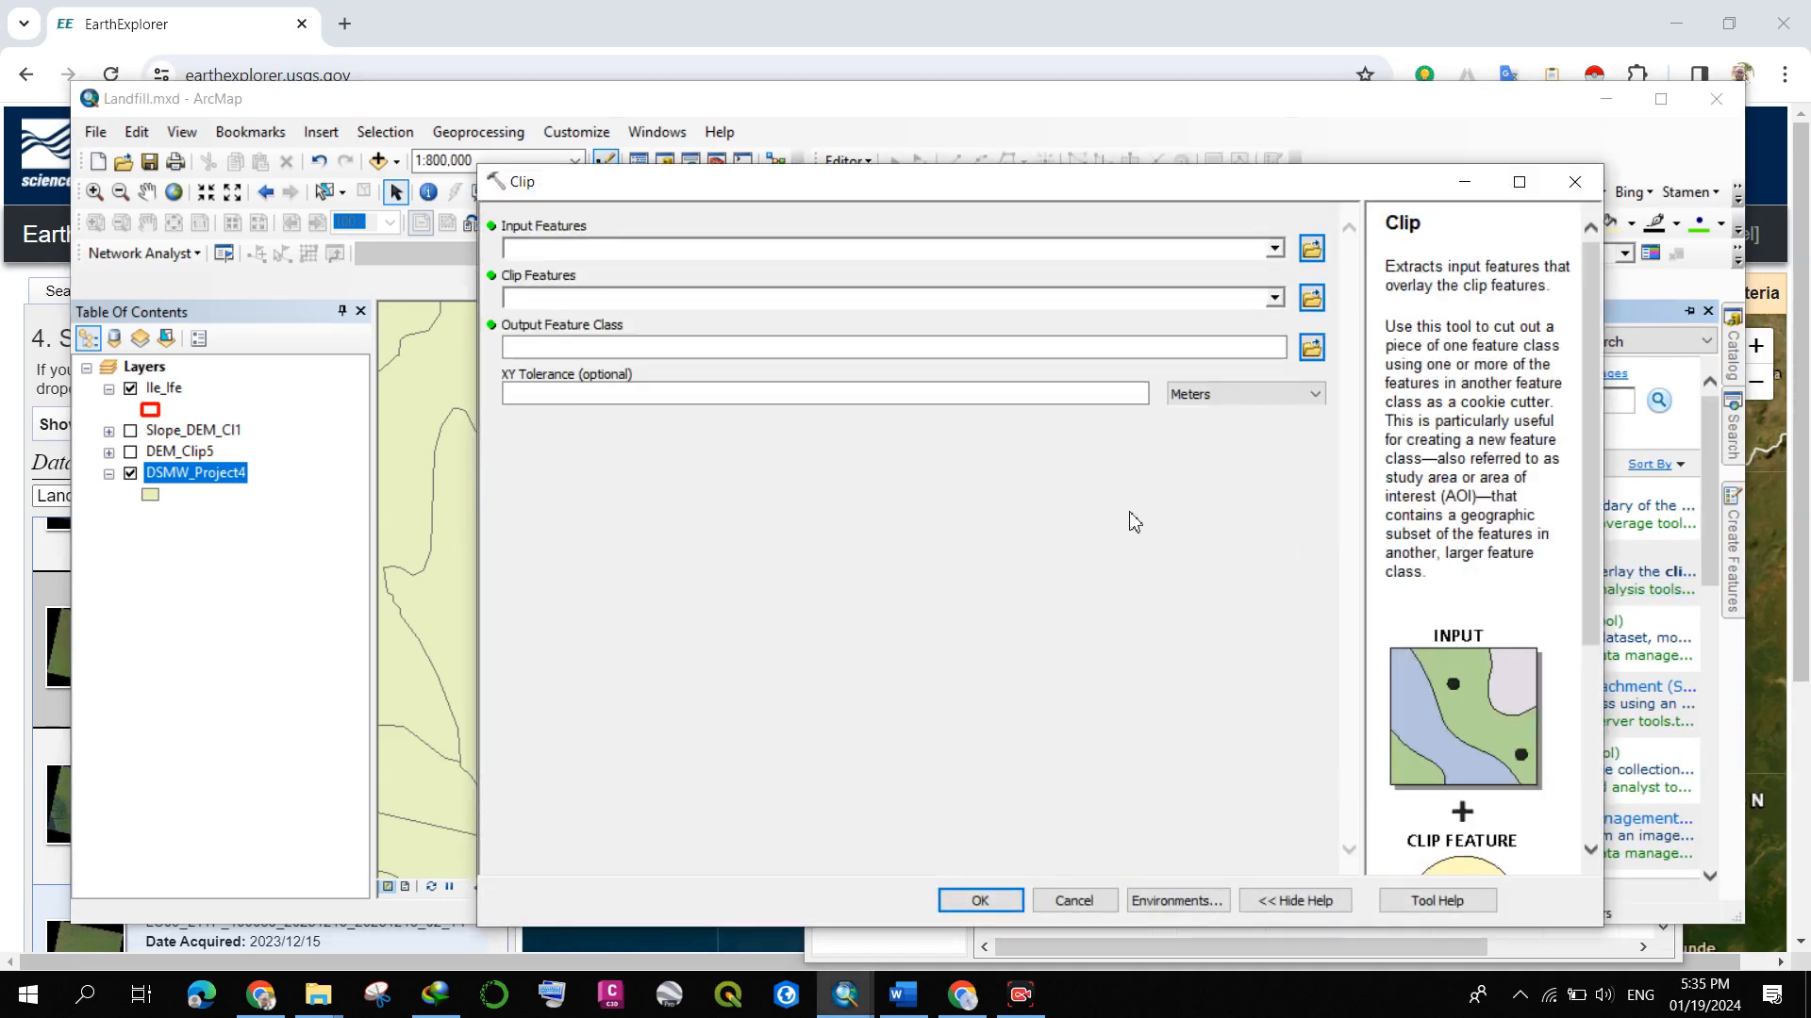
click(1274, 249)
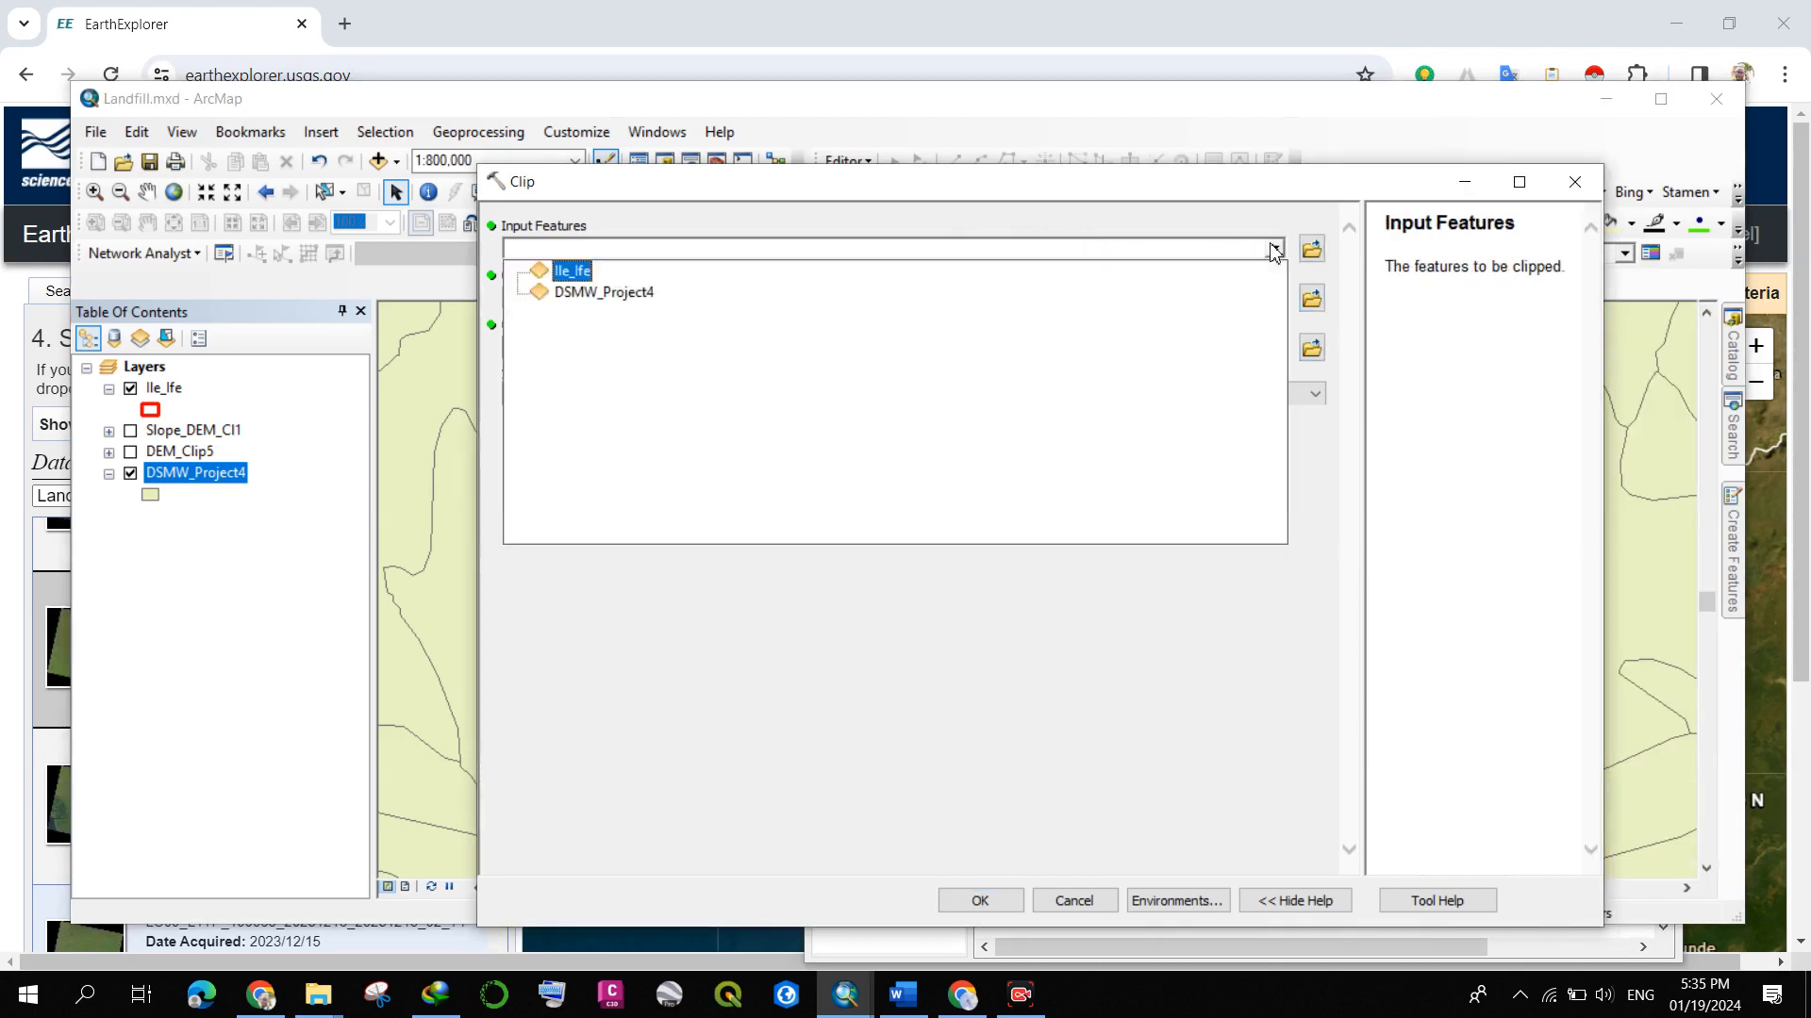
click(604, 294)
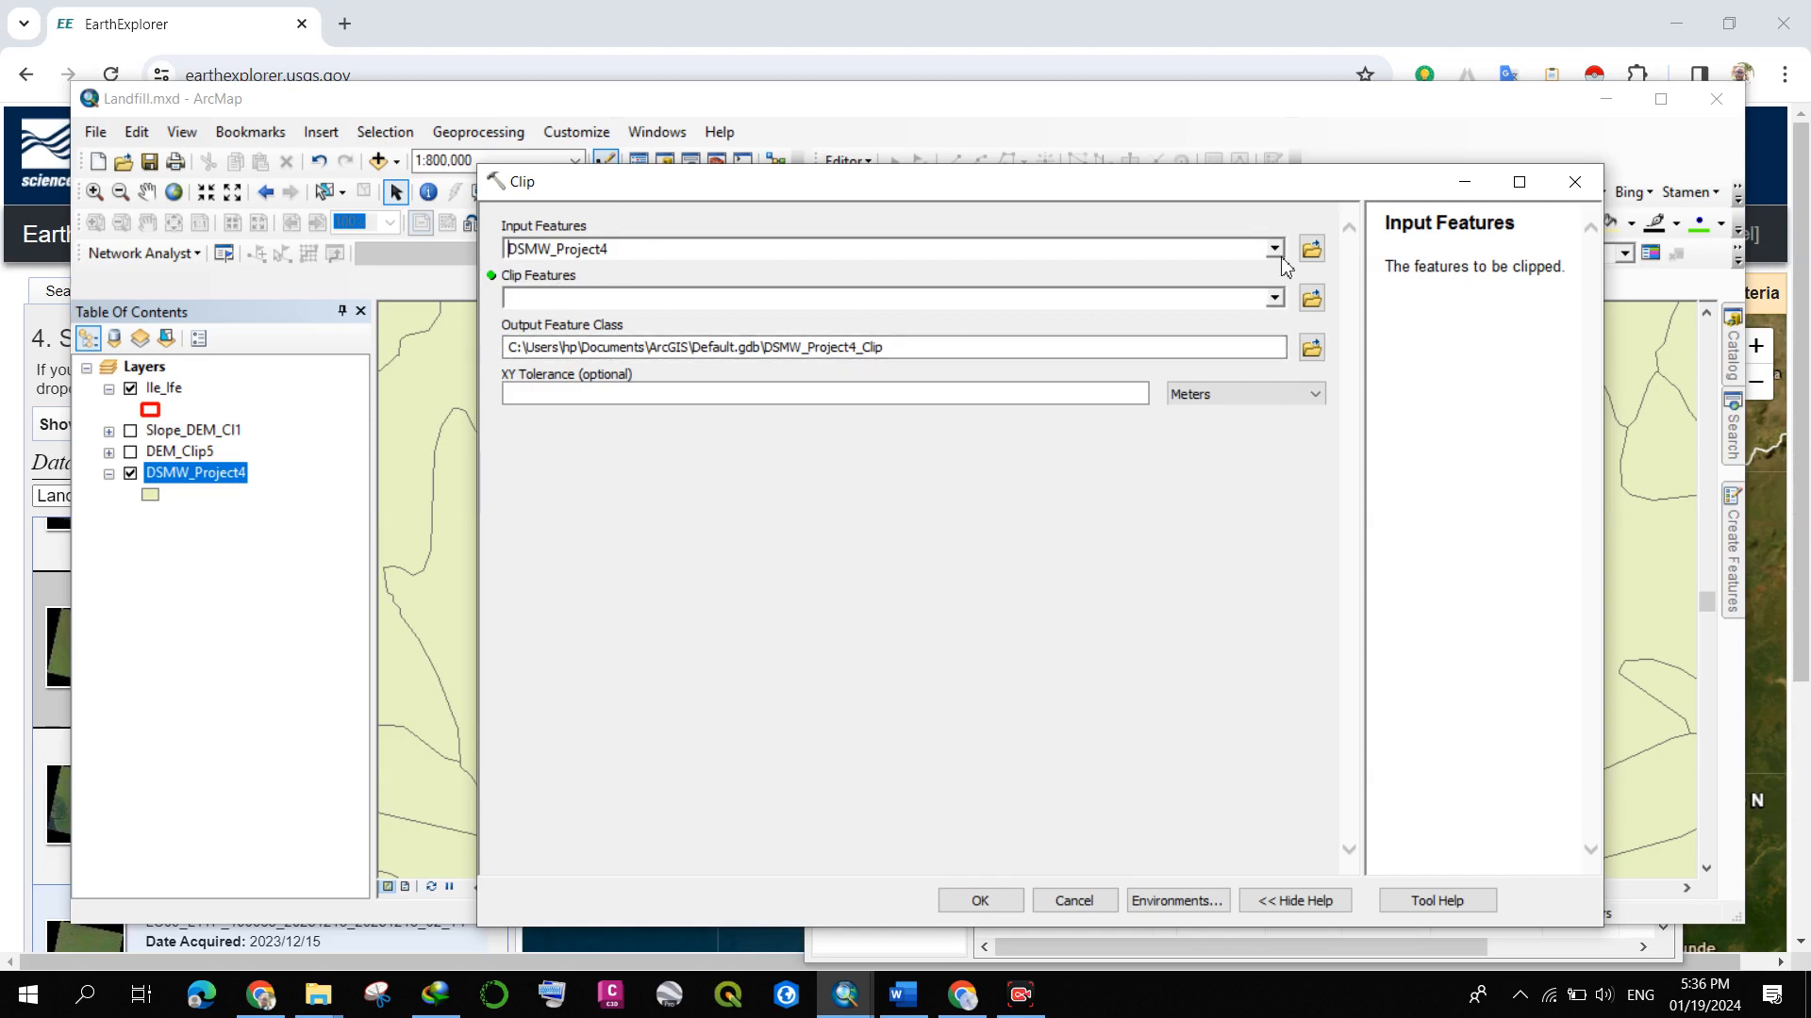
click(1274, 298)
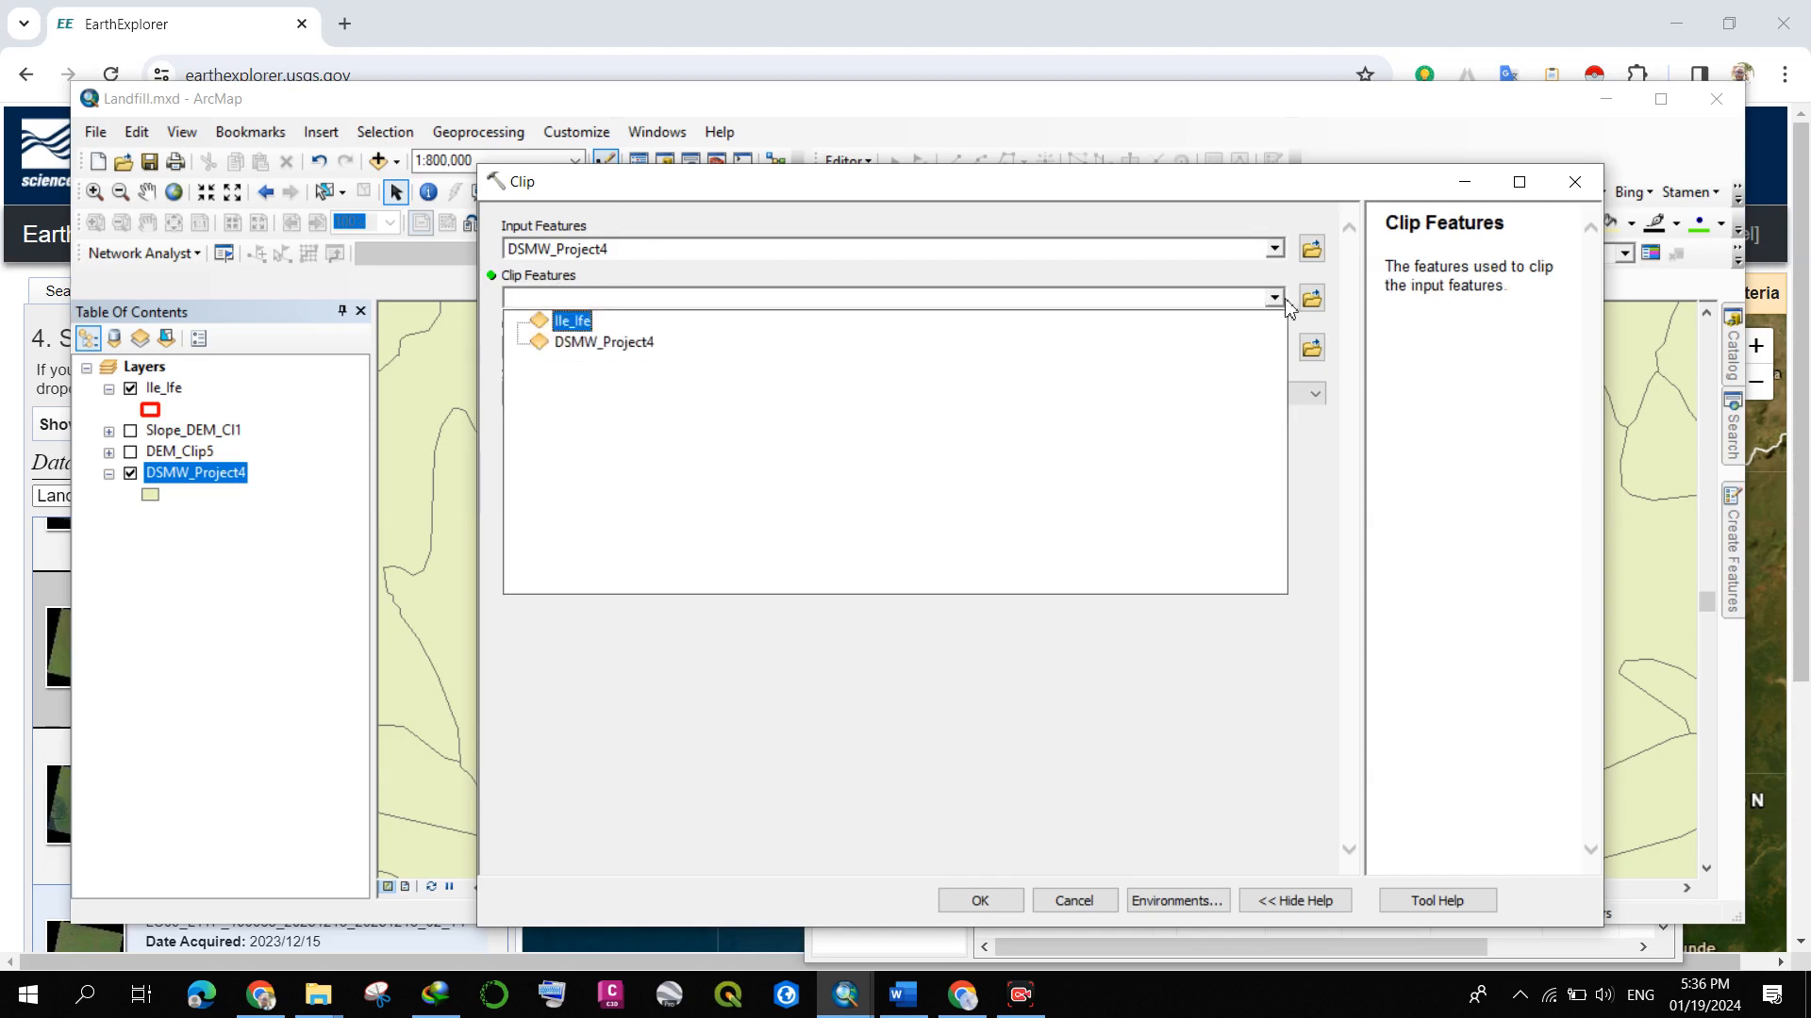
click(536, 322)
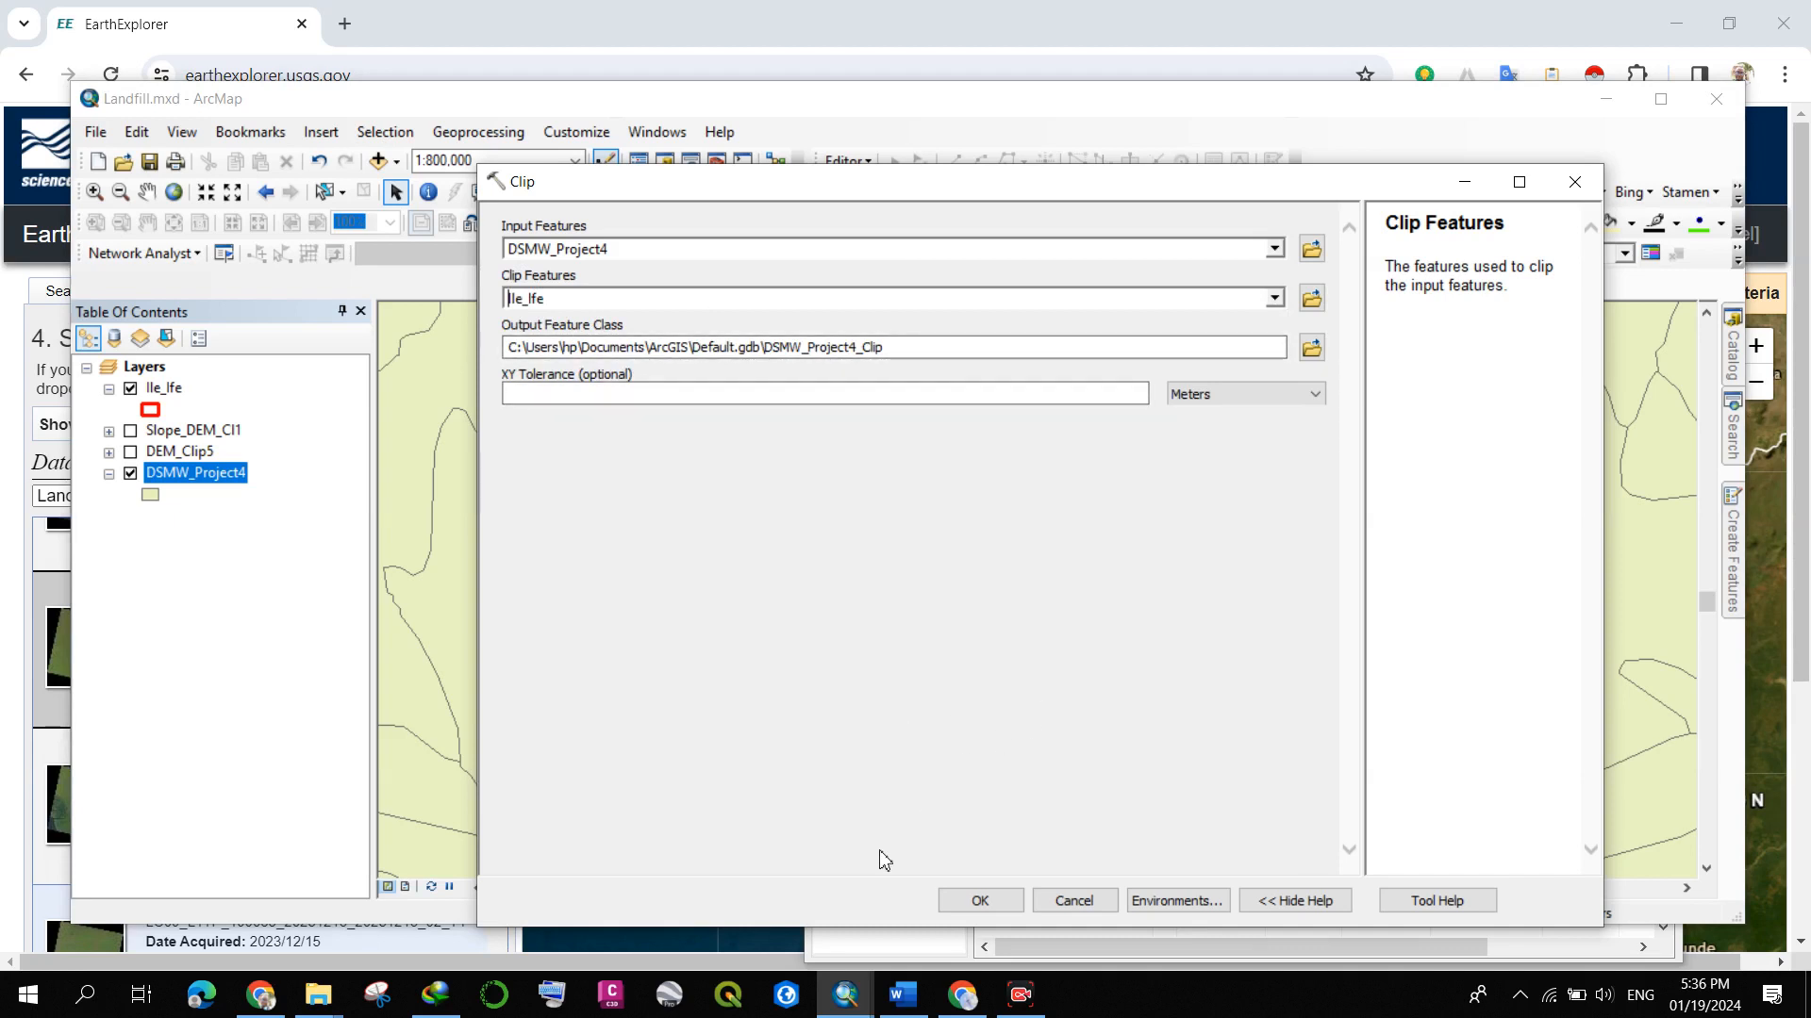
mouse_move(1017, 990)
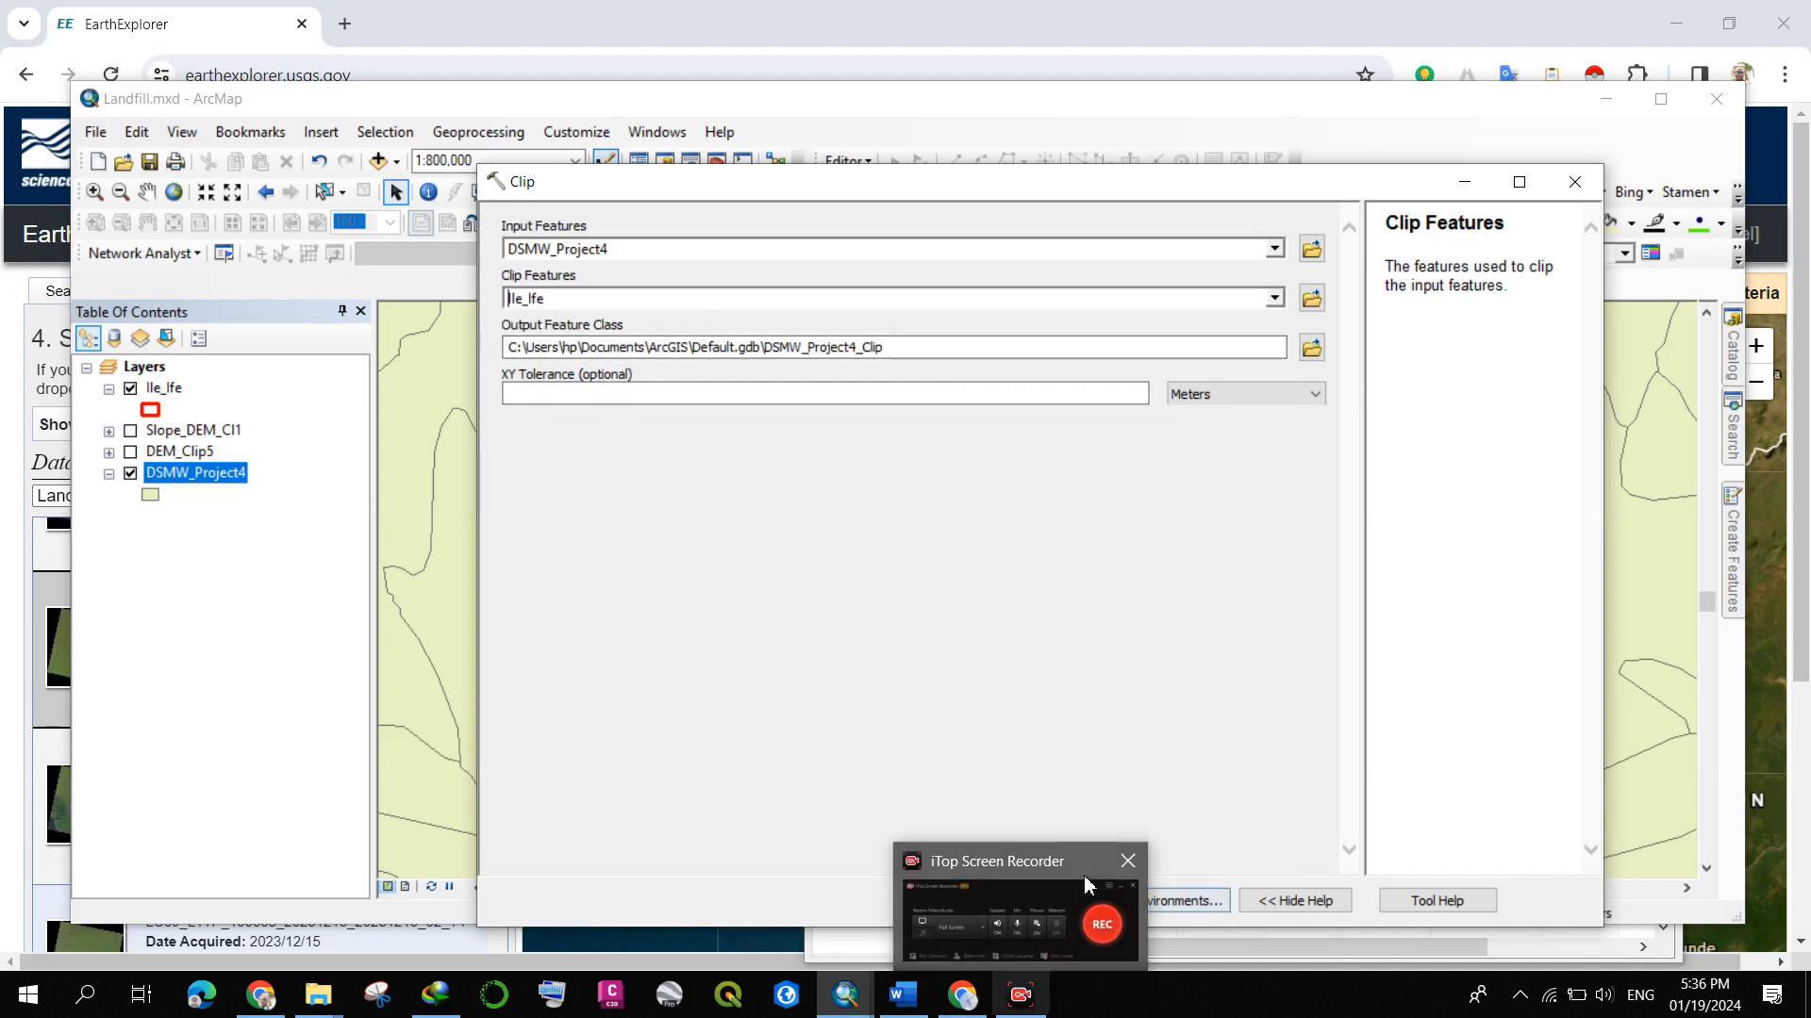
click(992, 910)
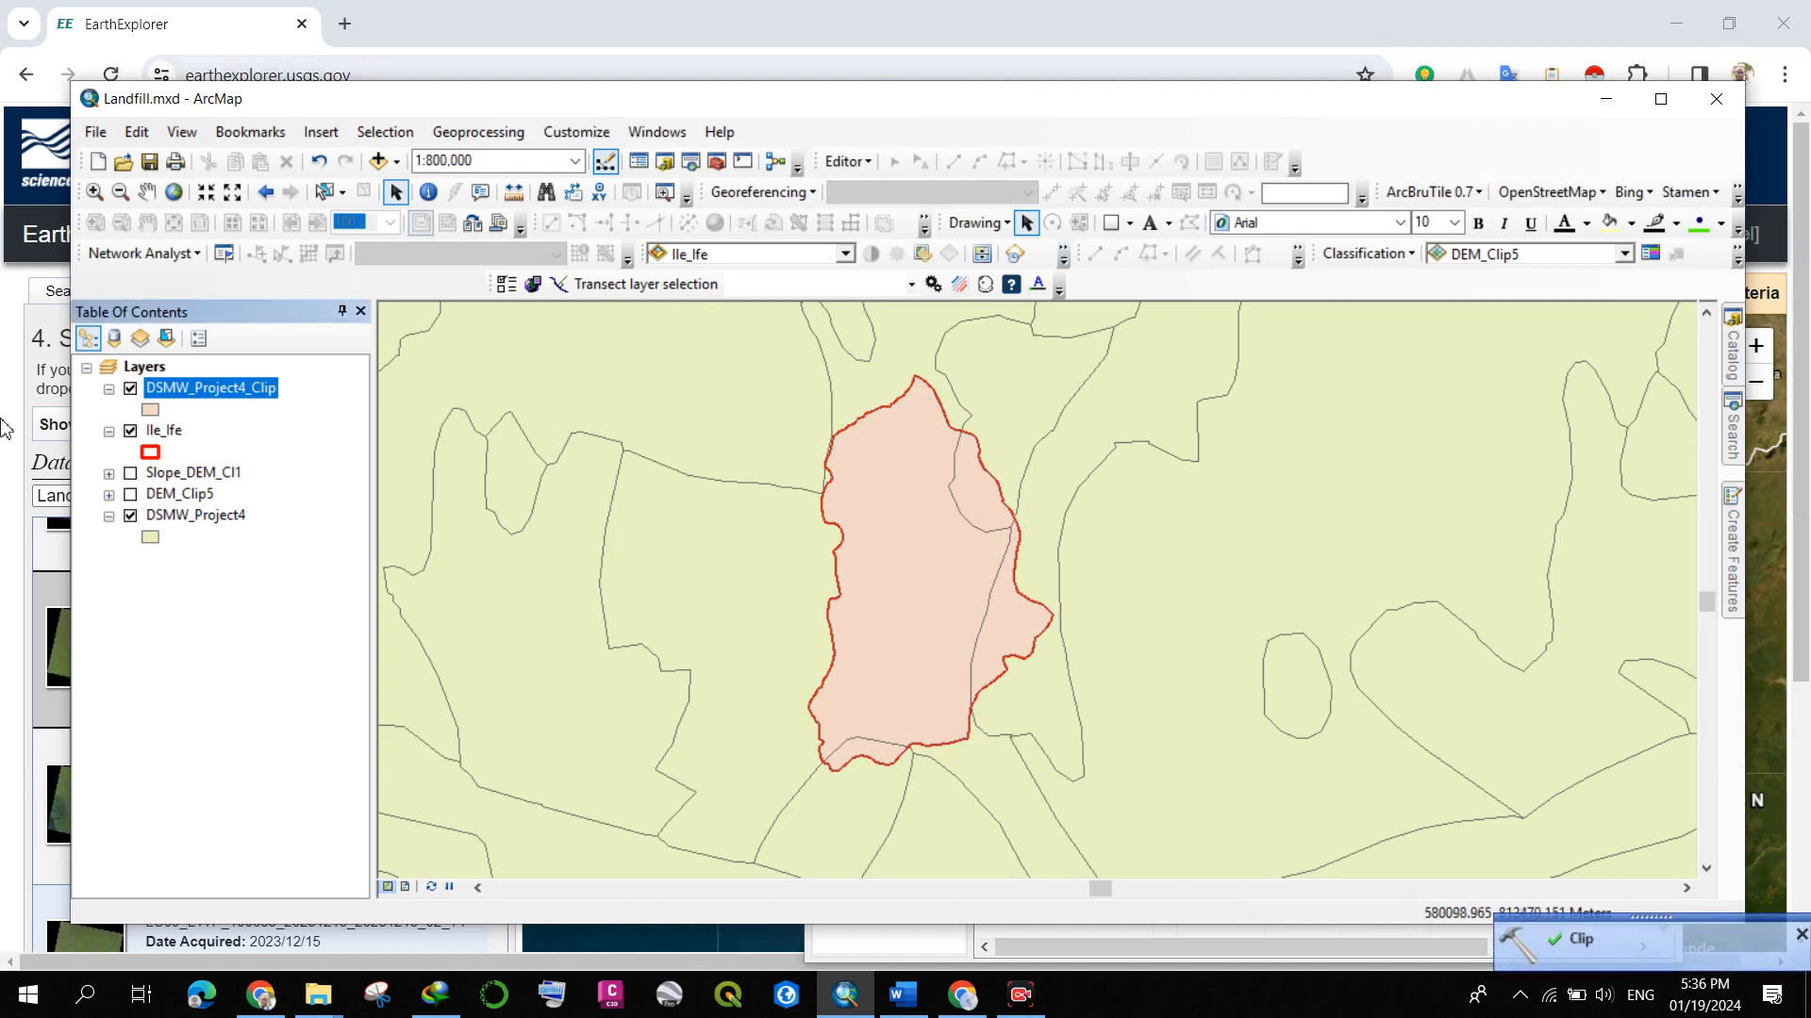
- Remove the unclipped DSMW_Project4 layer from the Layers data frame
click(176, 521)
right_click(175, 520)
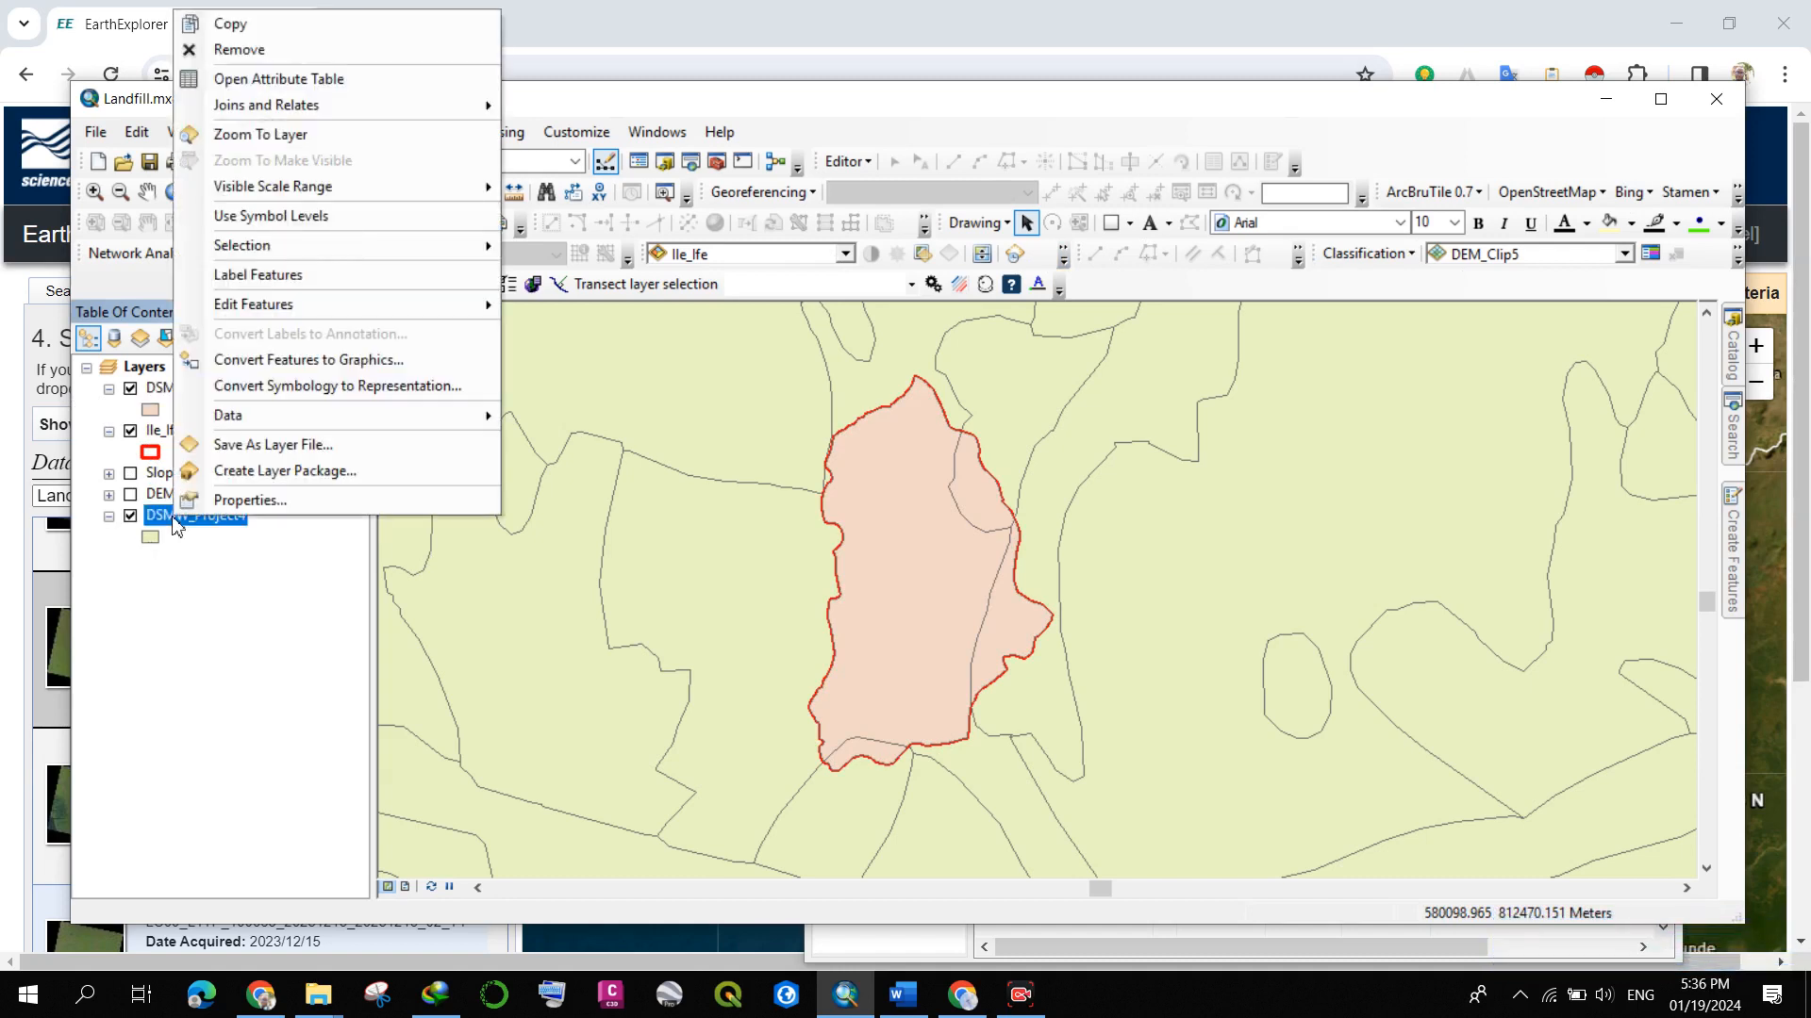
click(386, 63)
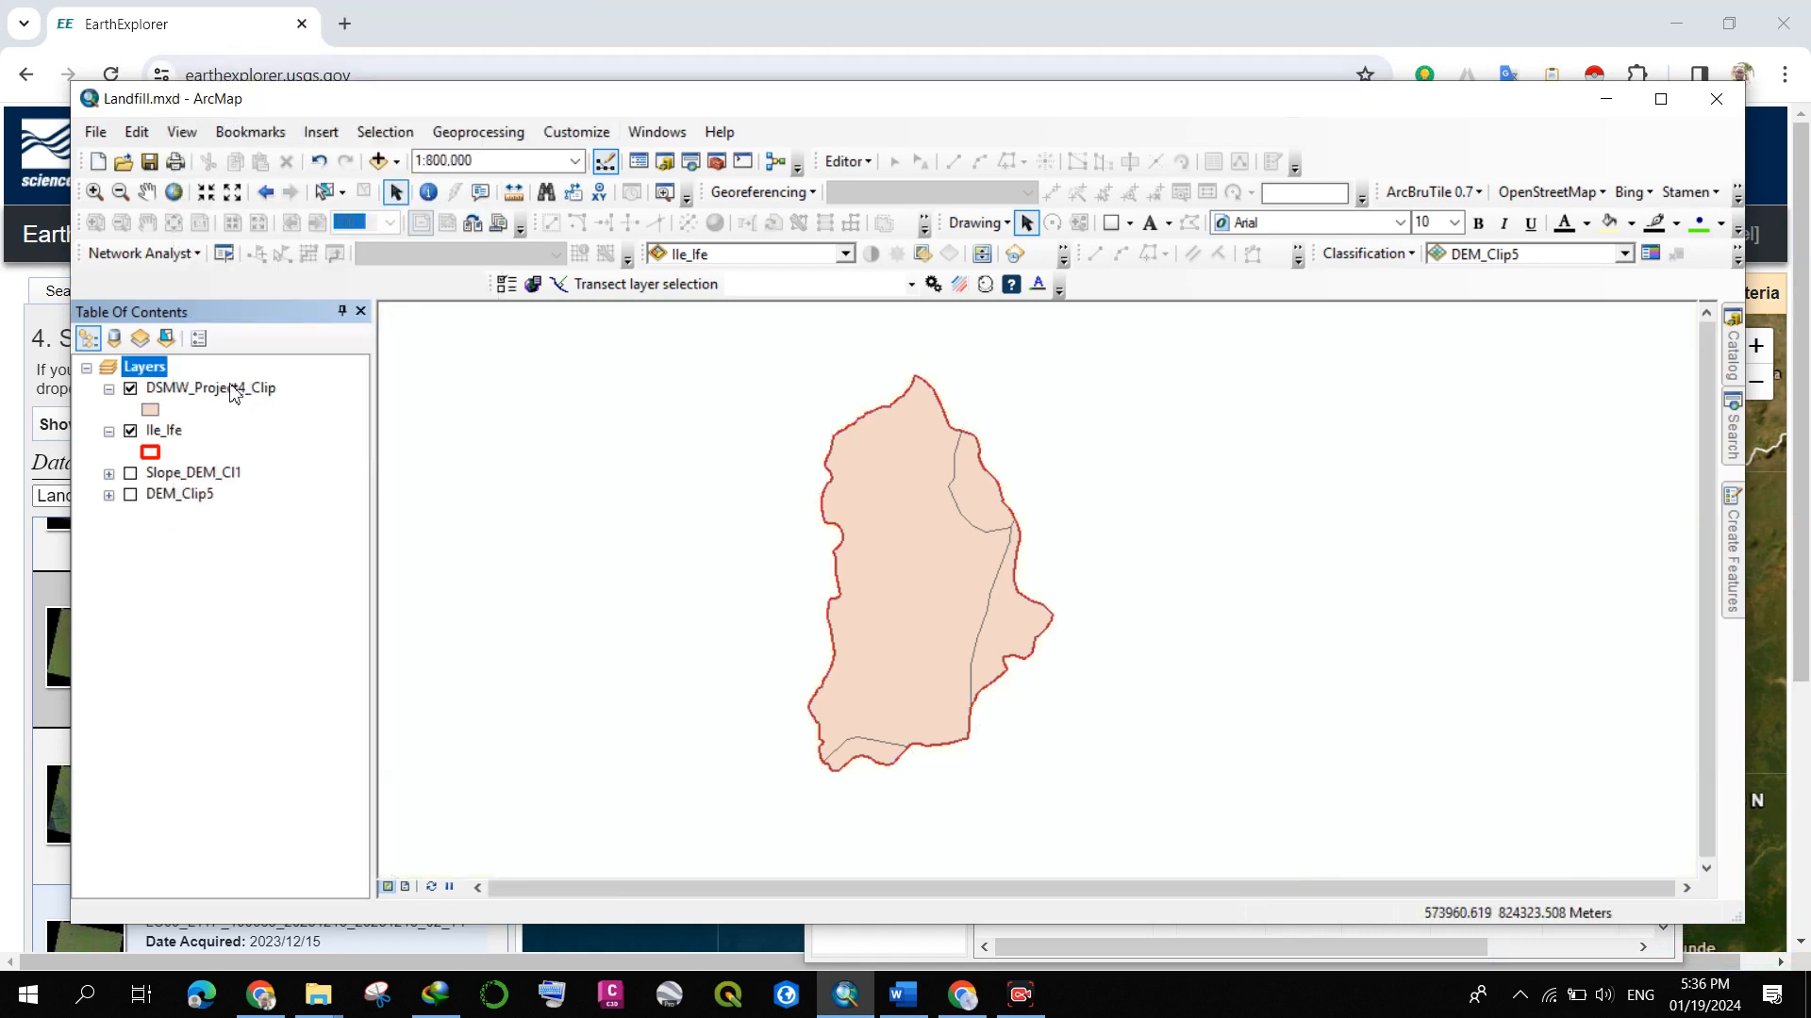
- Examine the soil records in the attribute table of DSMW_Project4_Clip and close the table
scroll(953, 622, down, 1)
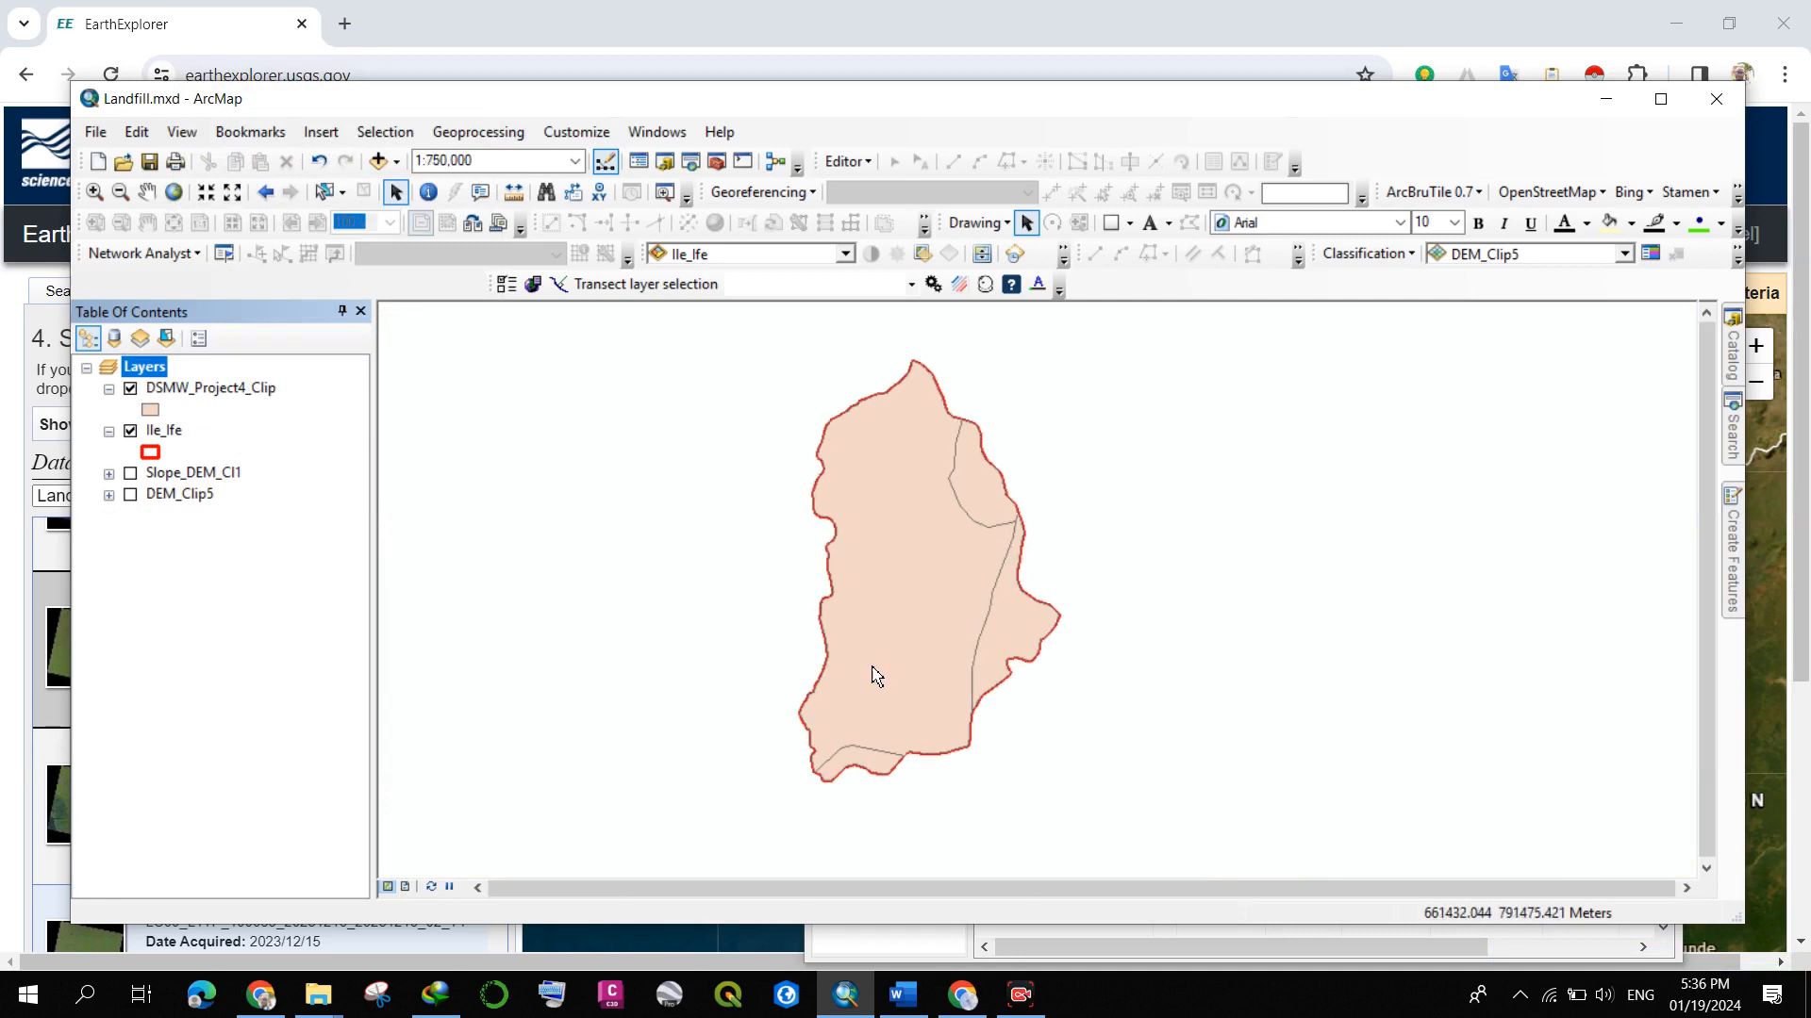
click(181, 391)
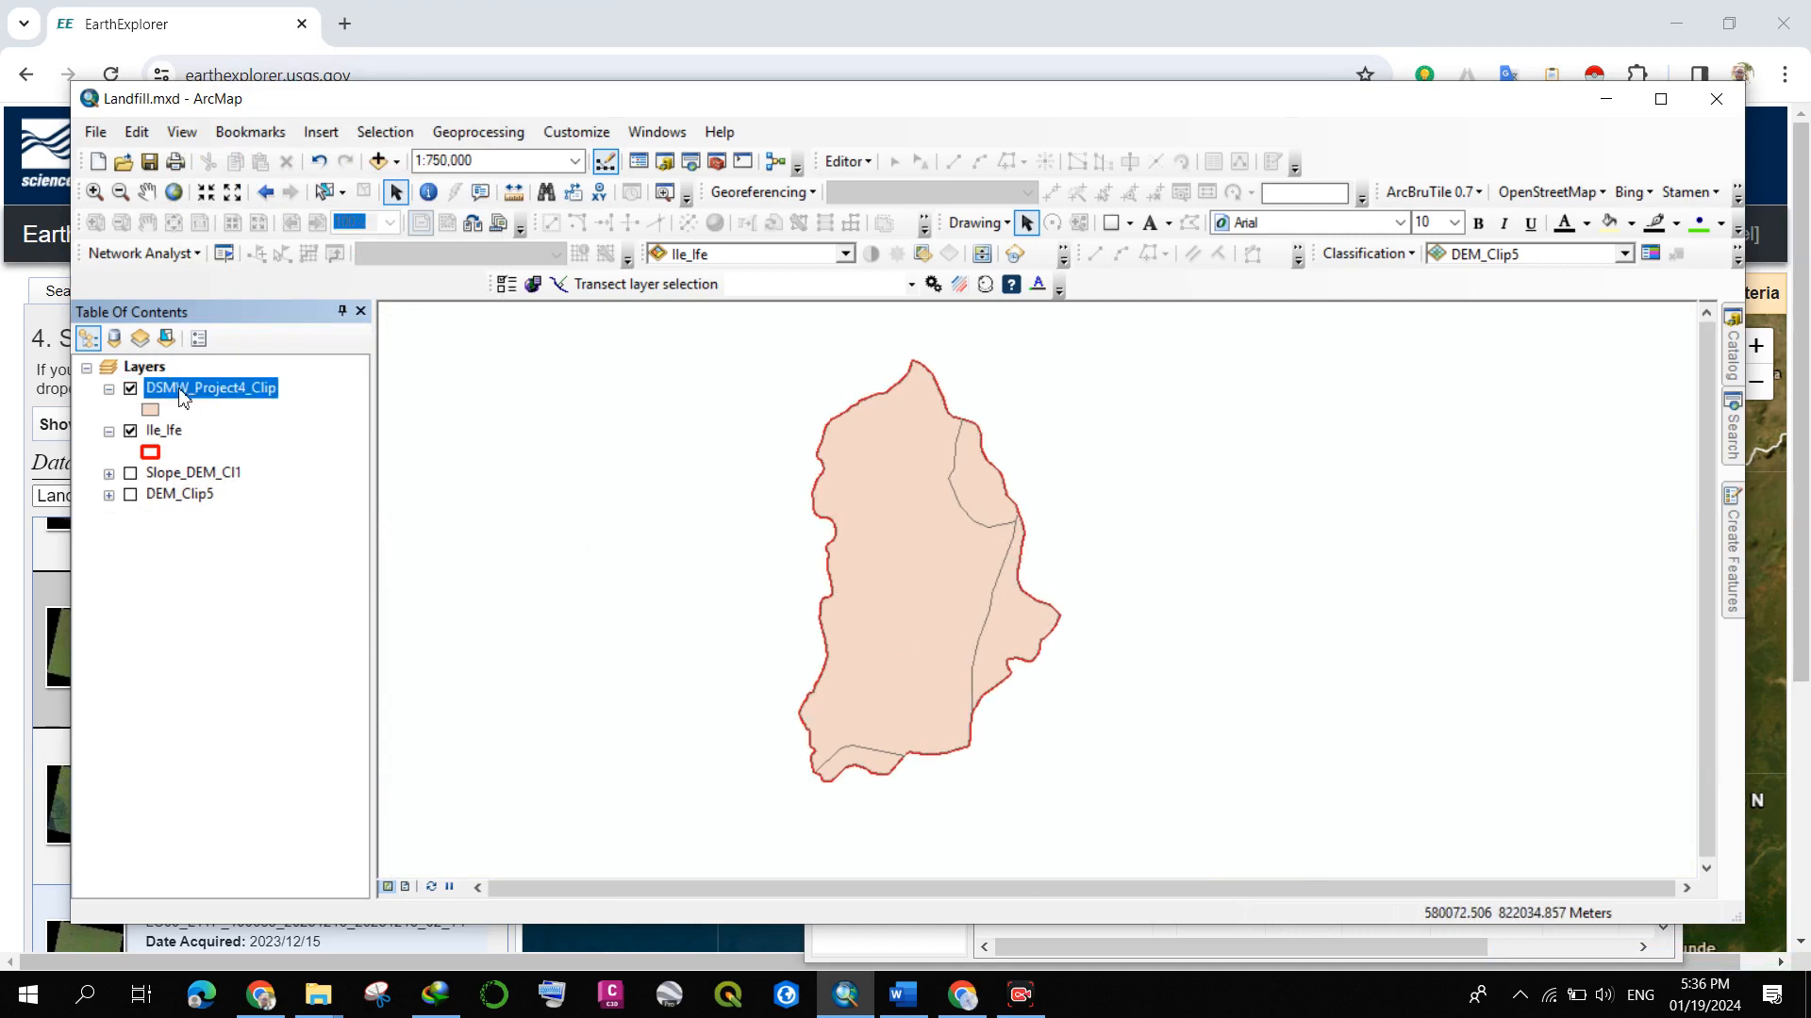
right_click(181, 394)
click(298, 457)
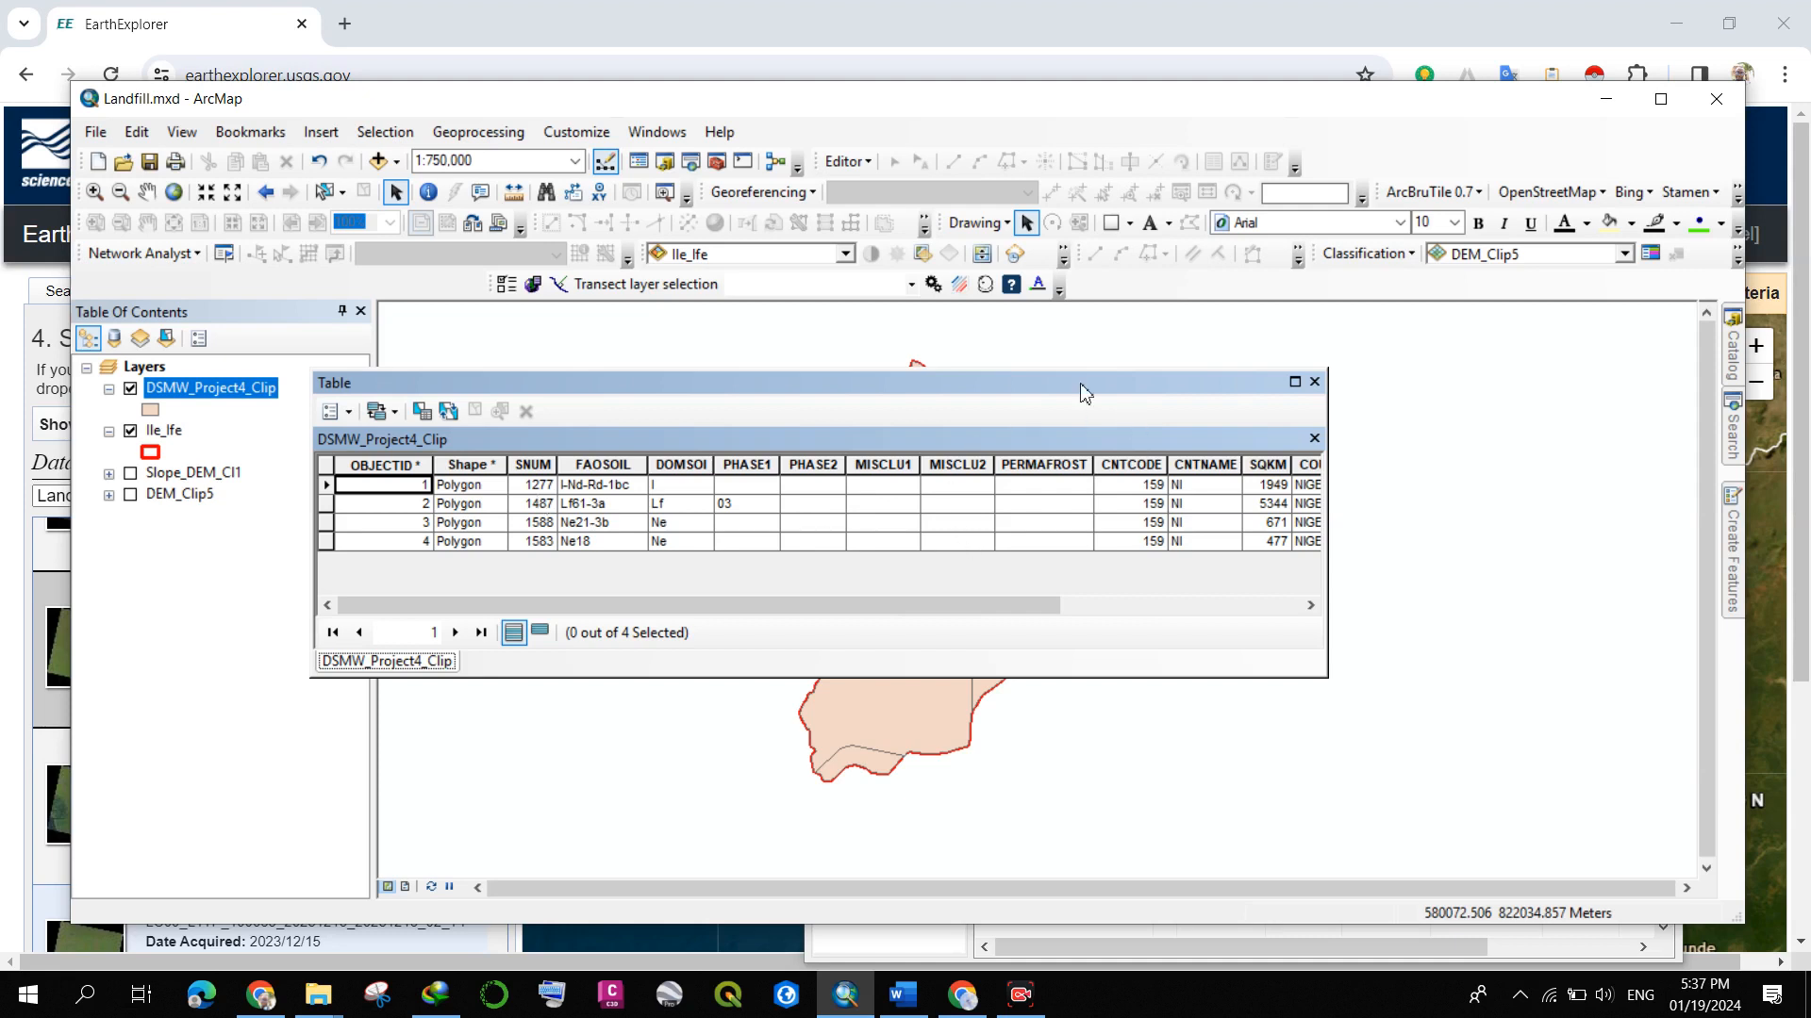
click(1314, 382)
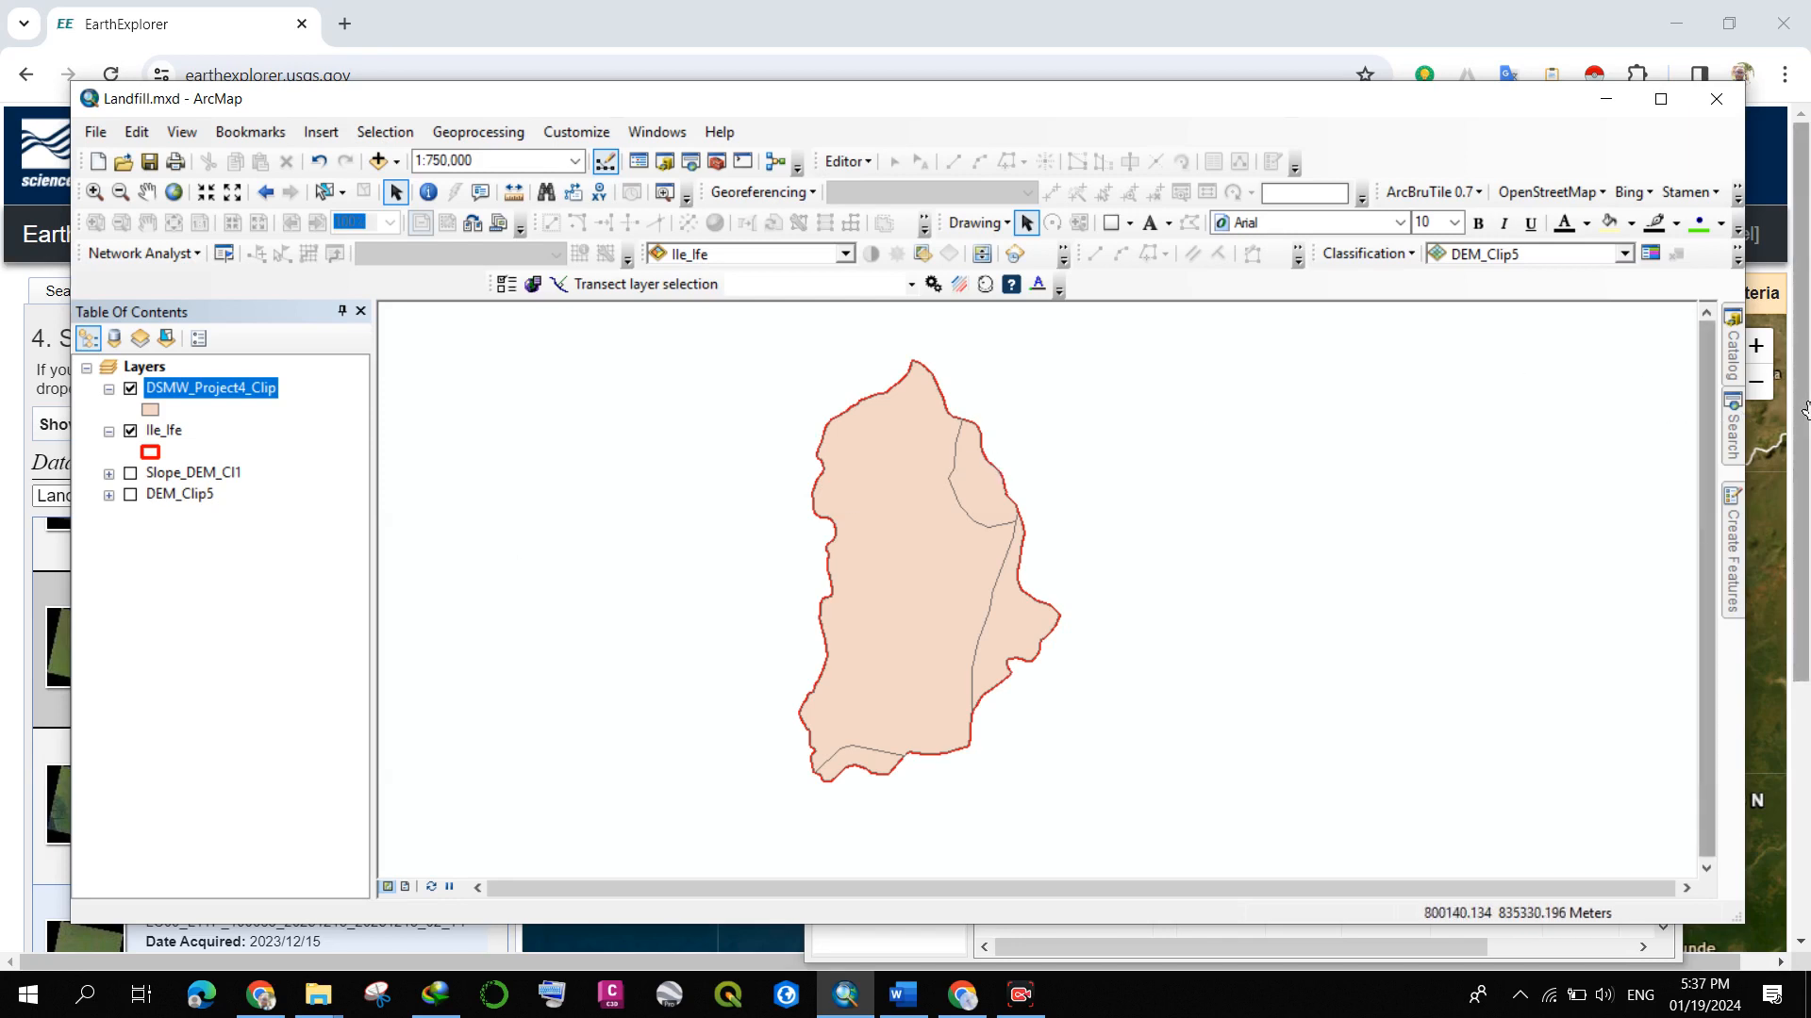
- Find the Project (Data Management) tool by searching for "project" and set DSMW_Project4_Clip as its input dataset
mouse_move(1731, 435)
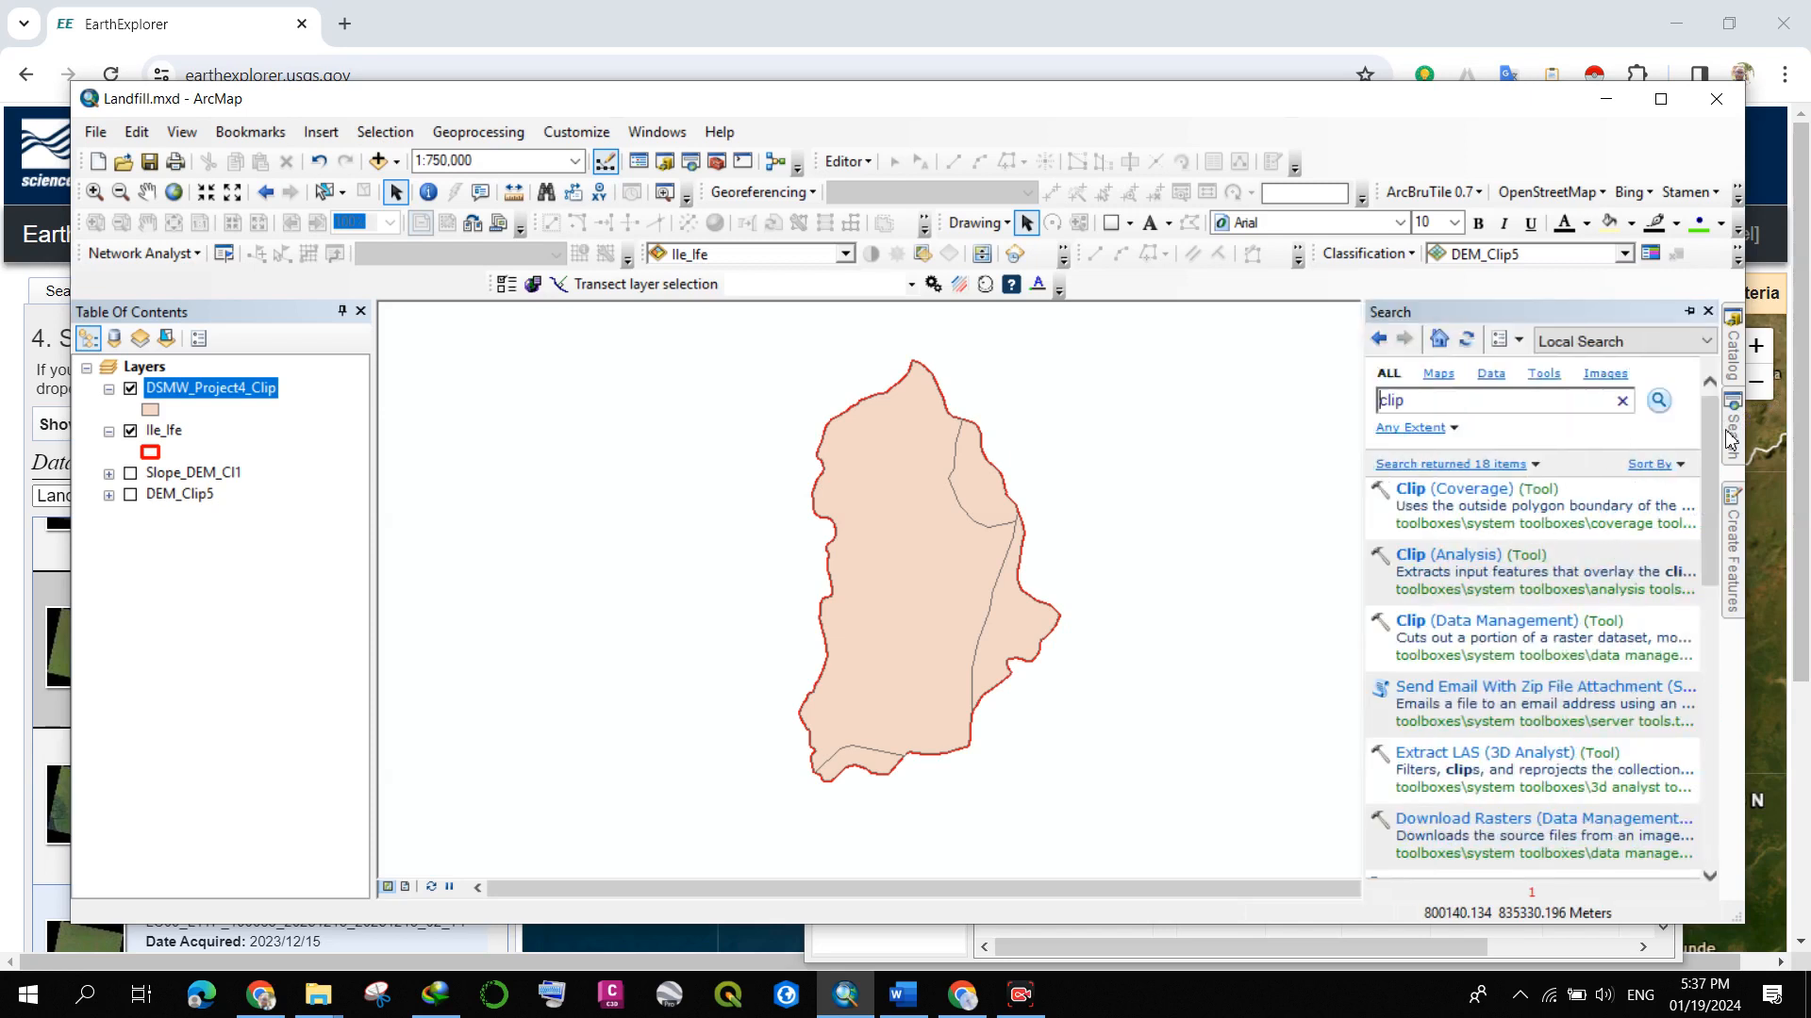
drag(1444, 404, 1356, 414)
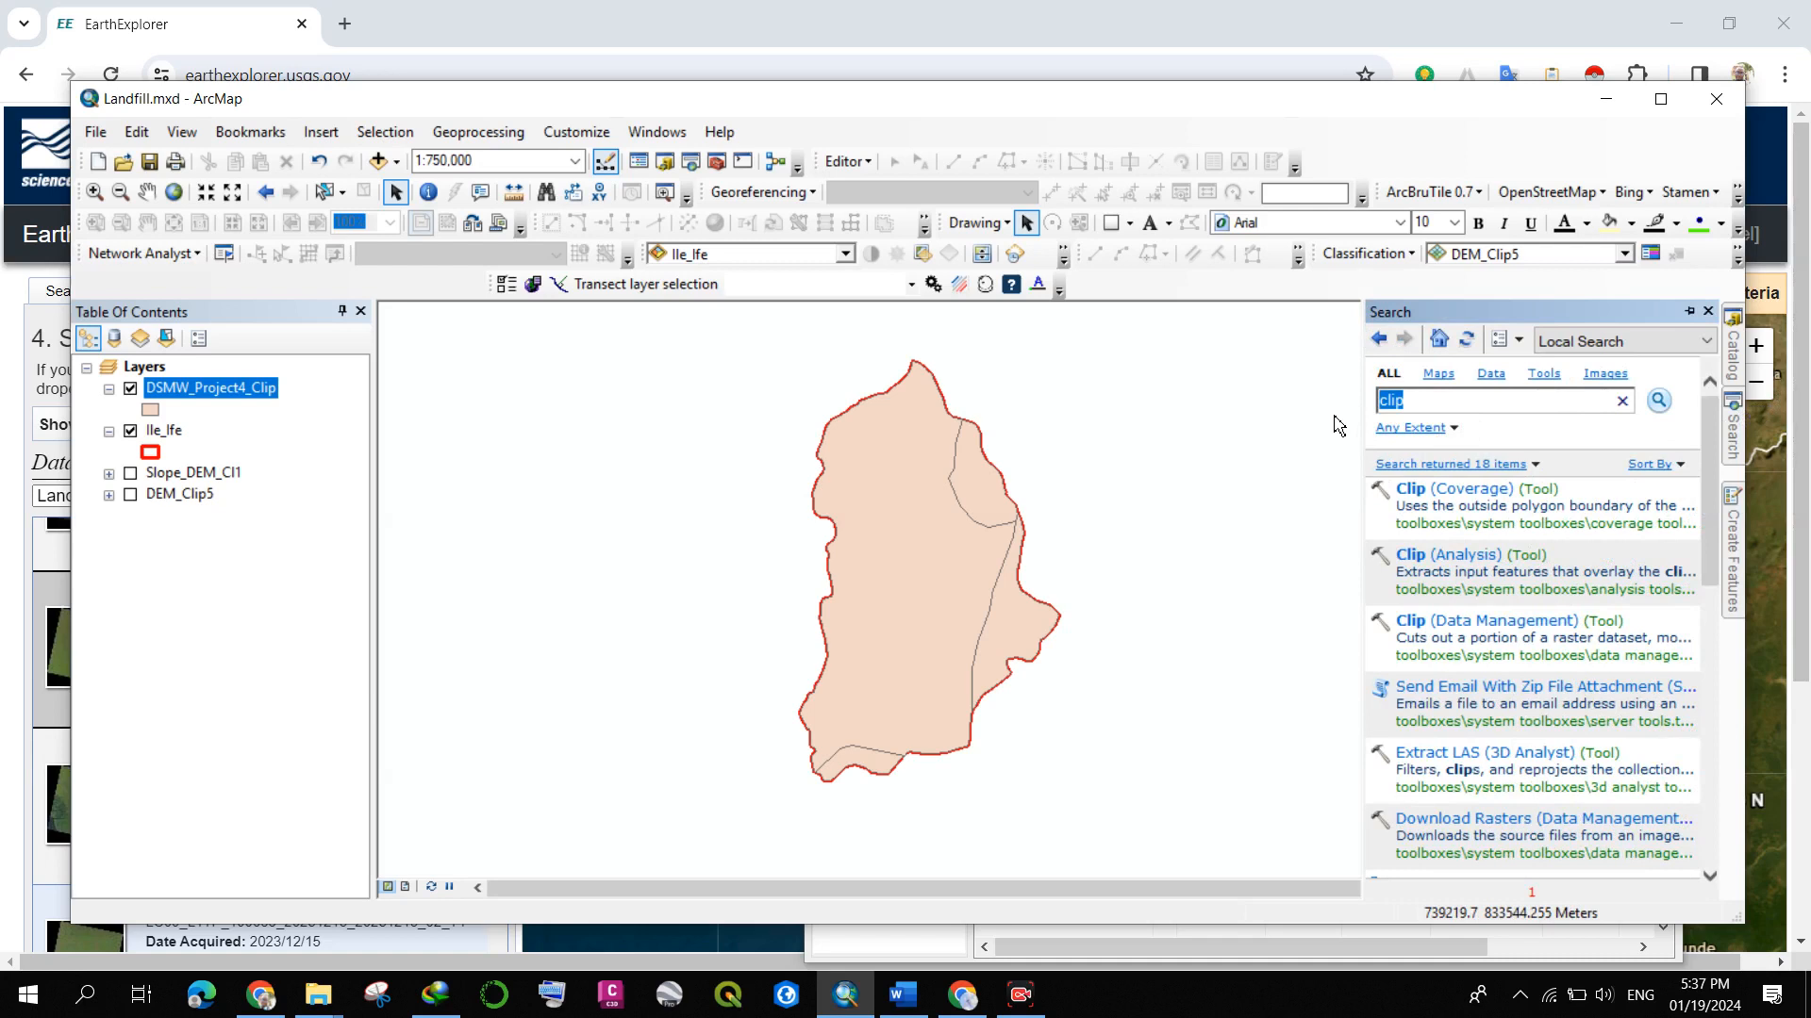
key(BackSpace)
text(project)
key(Return)
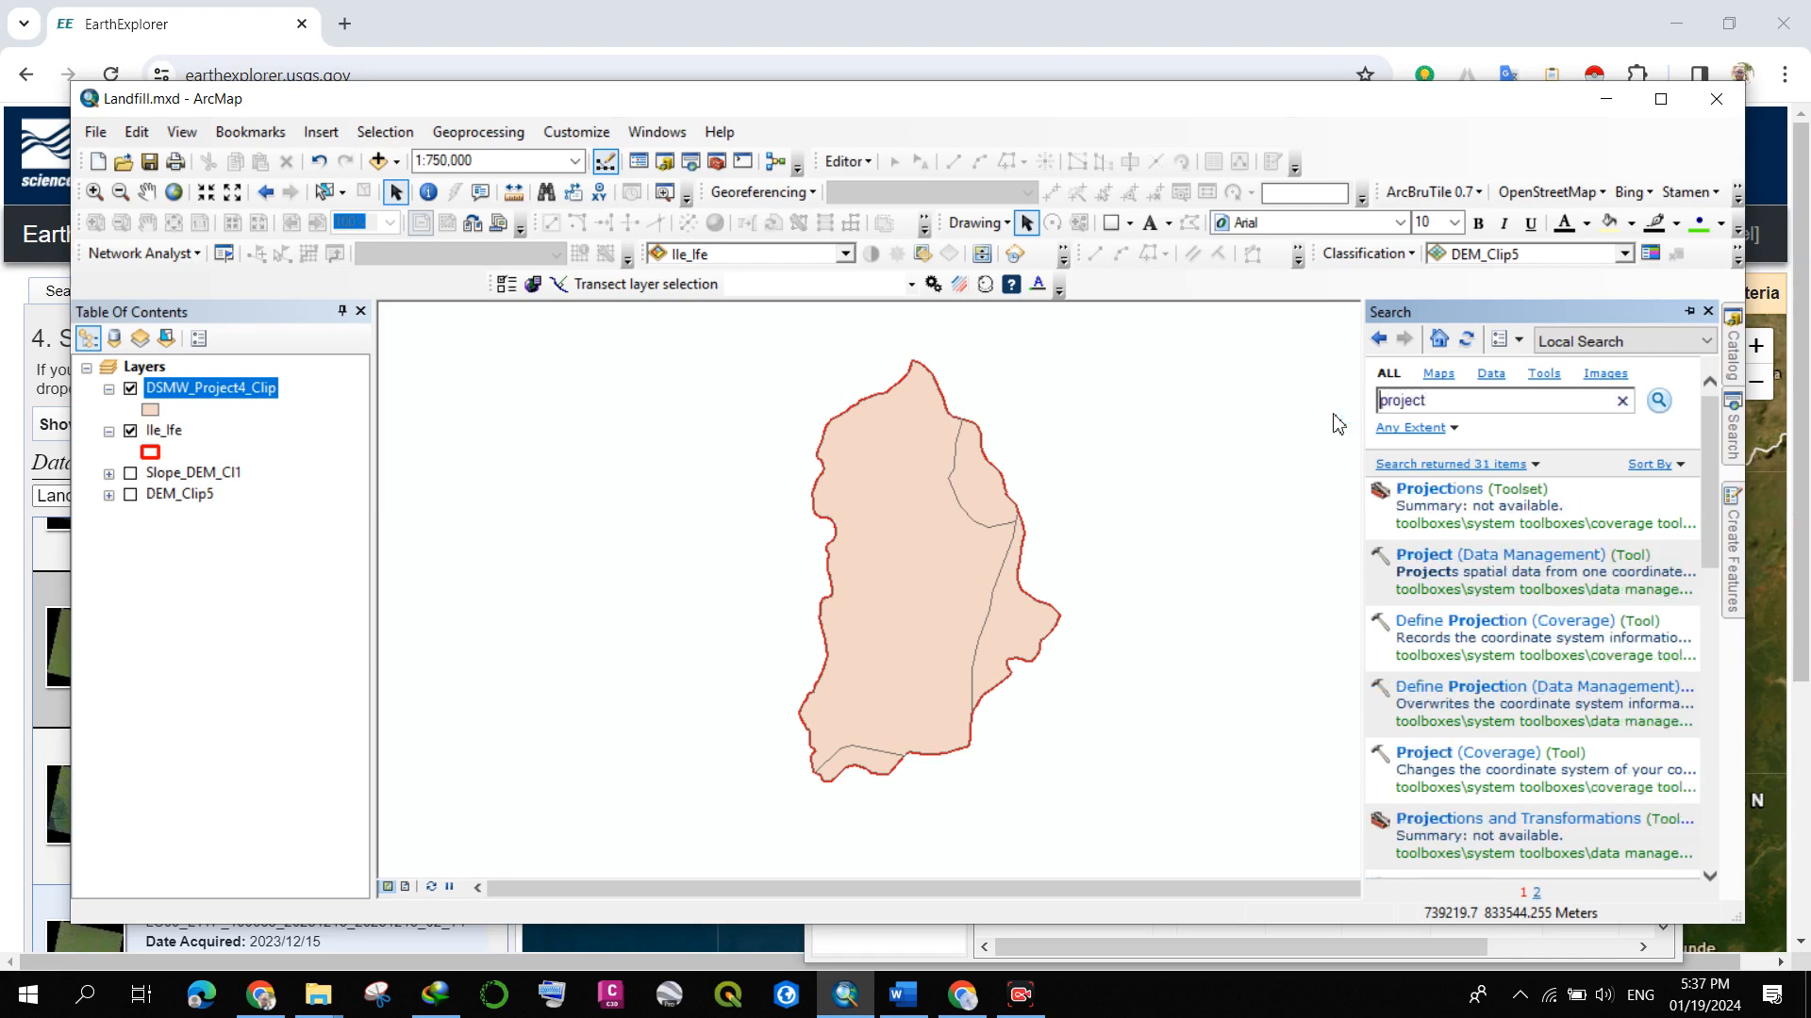
click(1448, 556)
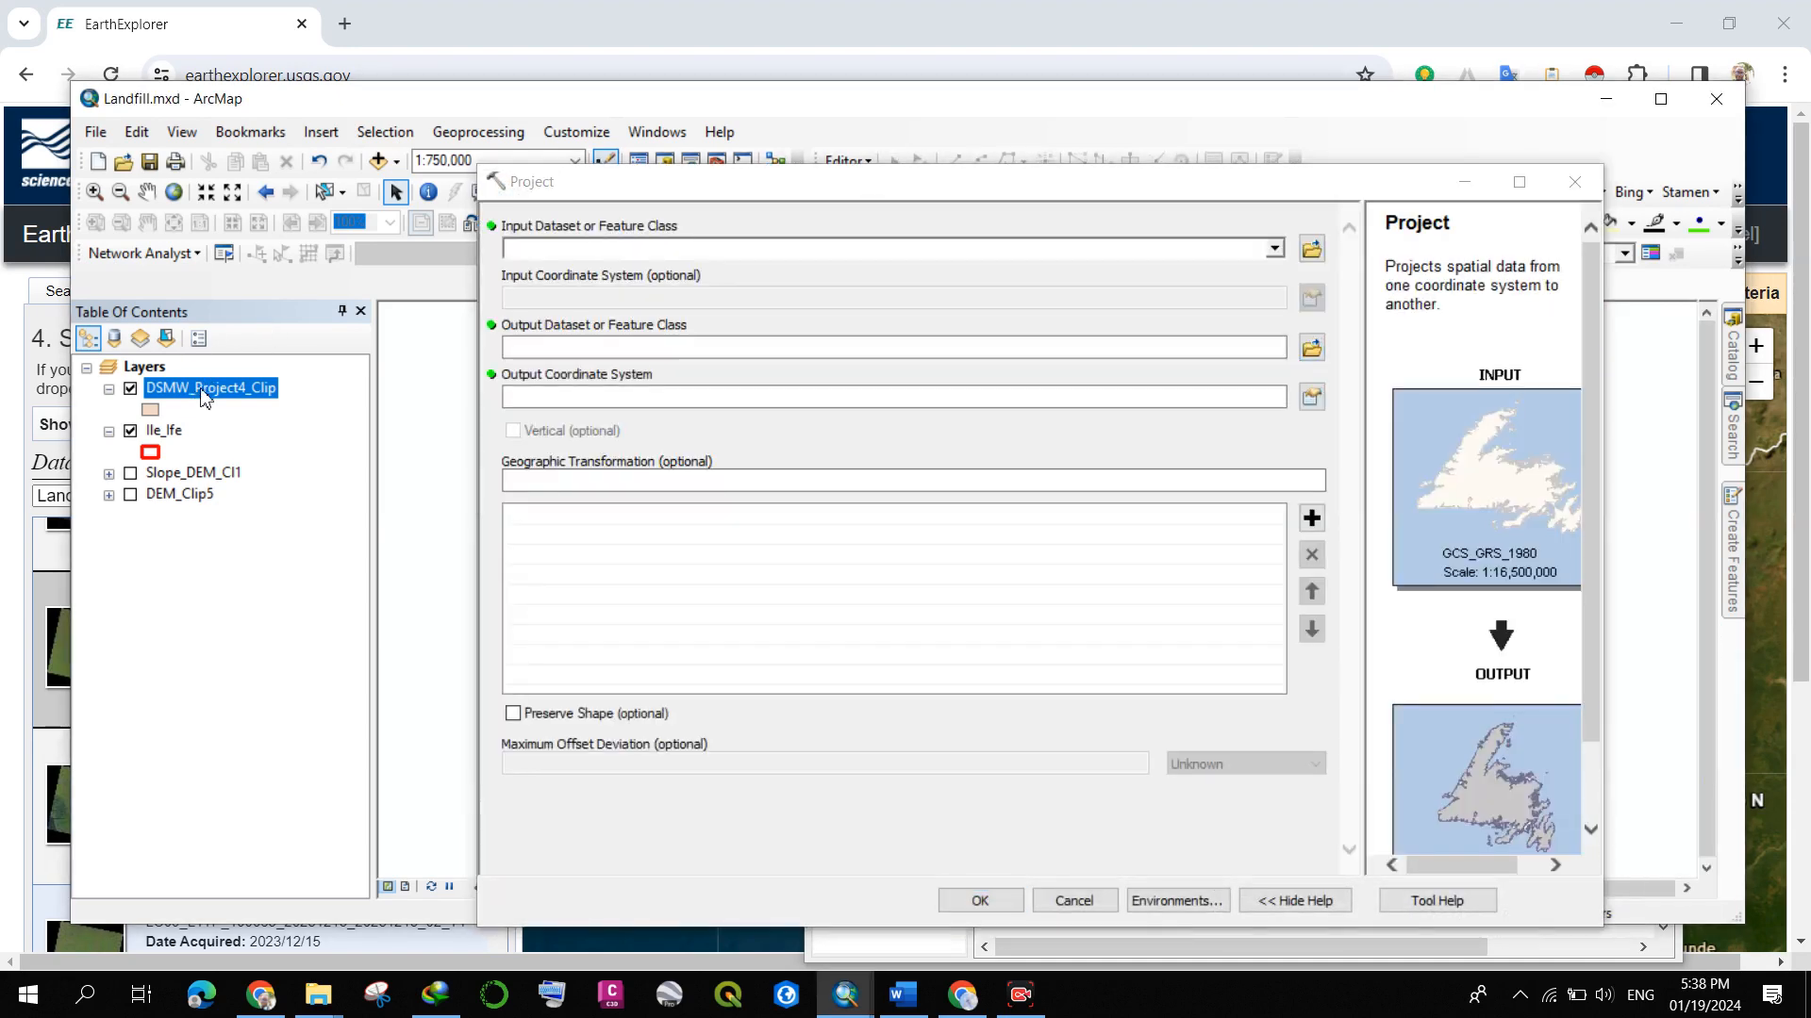
drag(204, 397, 738, 251)
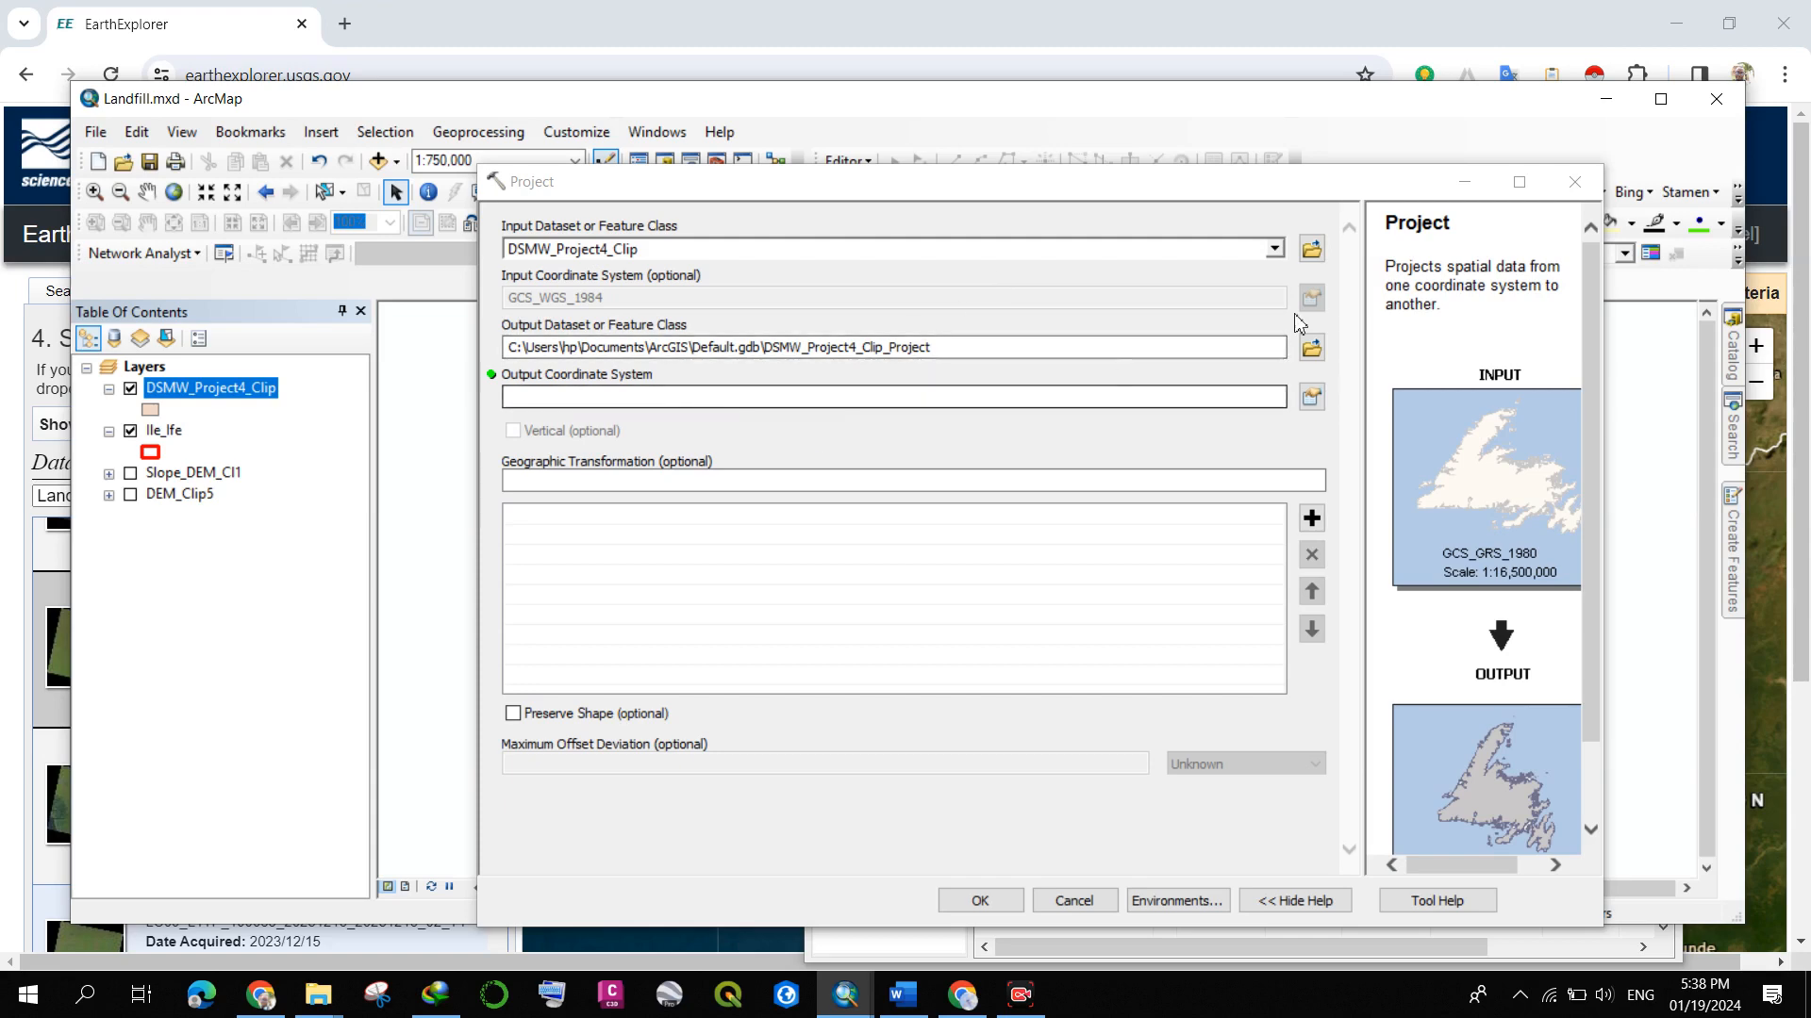
- Set the output coordinate system to WGS 1984 UTM Zone 31N and run Project with output DSMW_Project4_Clip_Project
click(1310, 399)
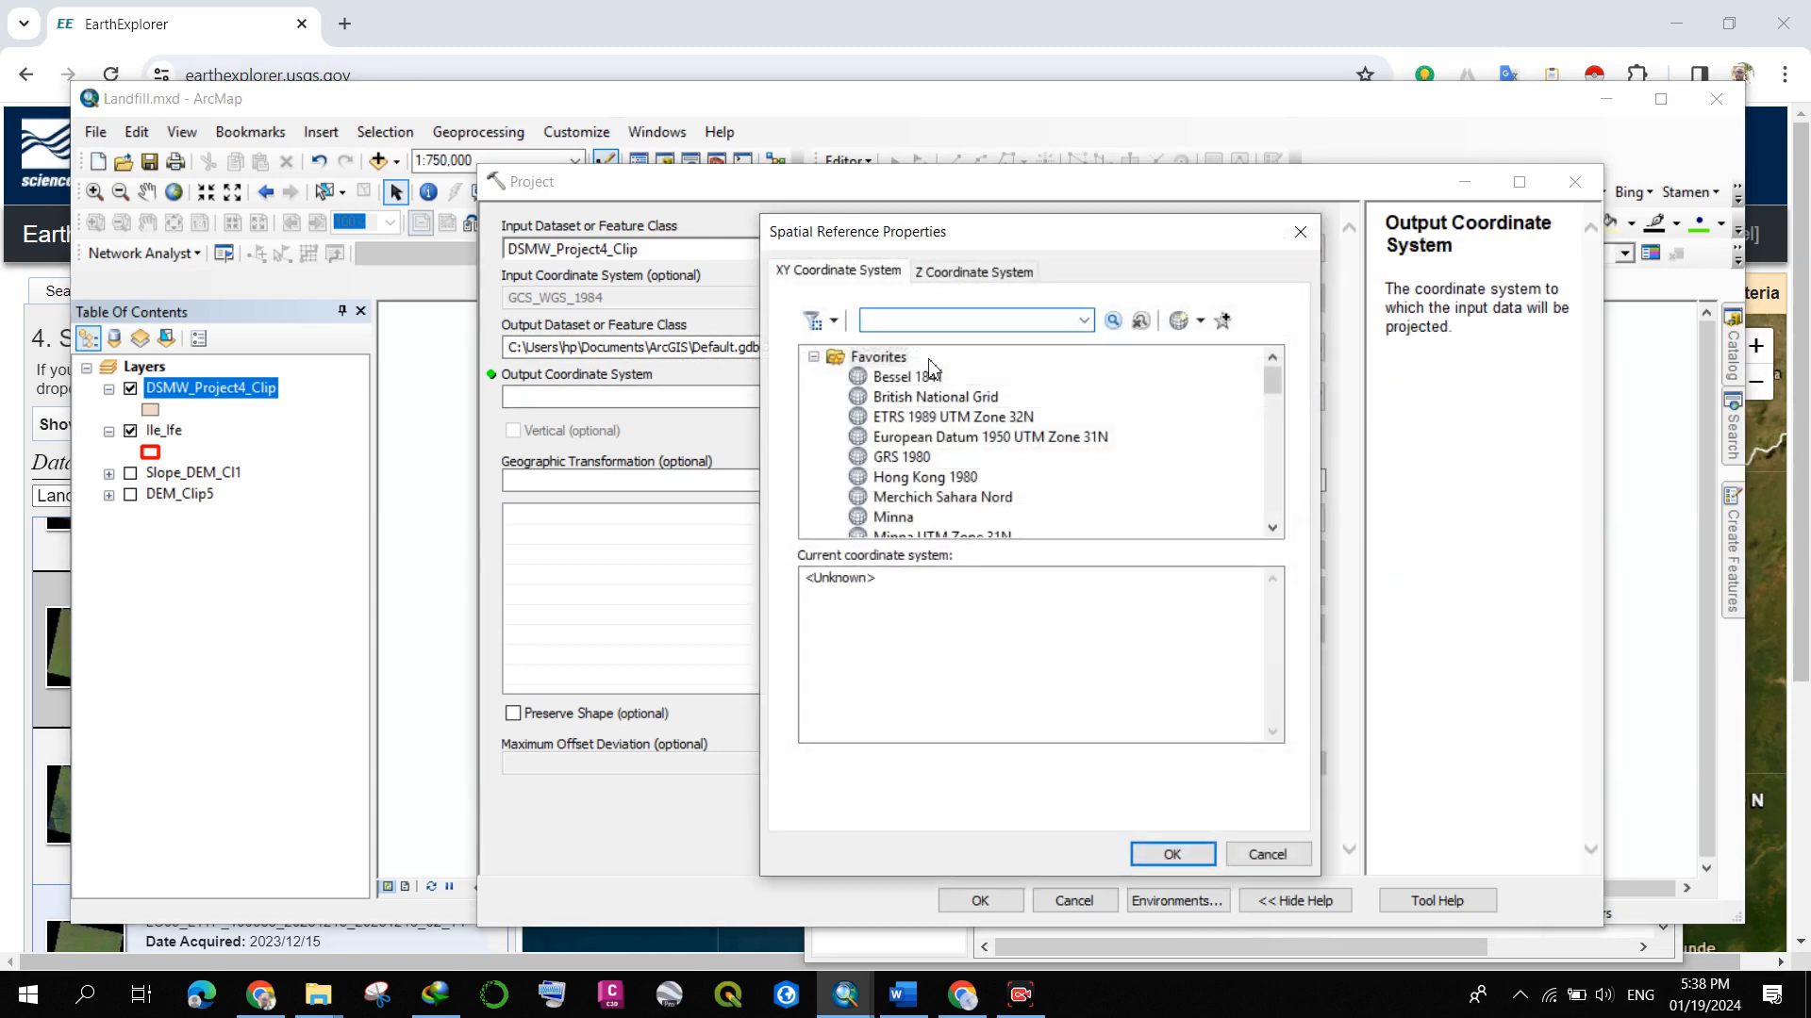
scroll(913, 451, down, 3)
scroll(915, 443, down, 10)
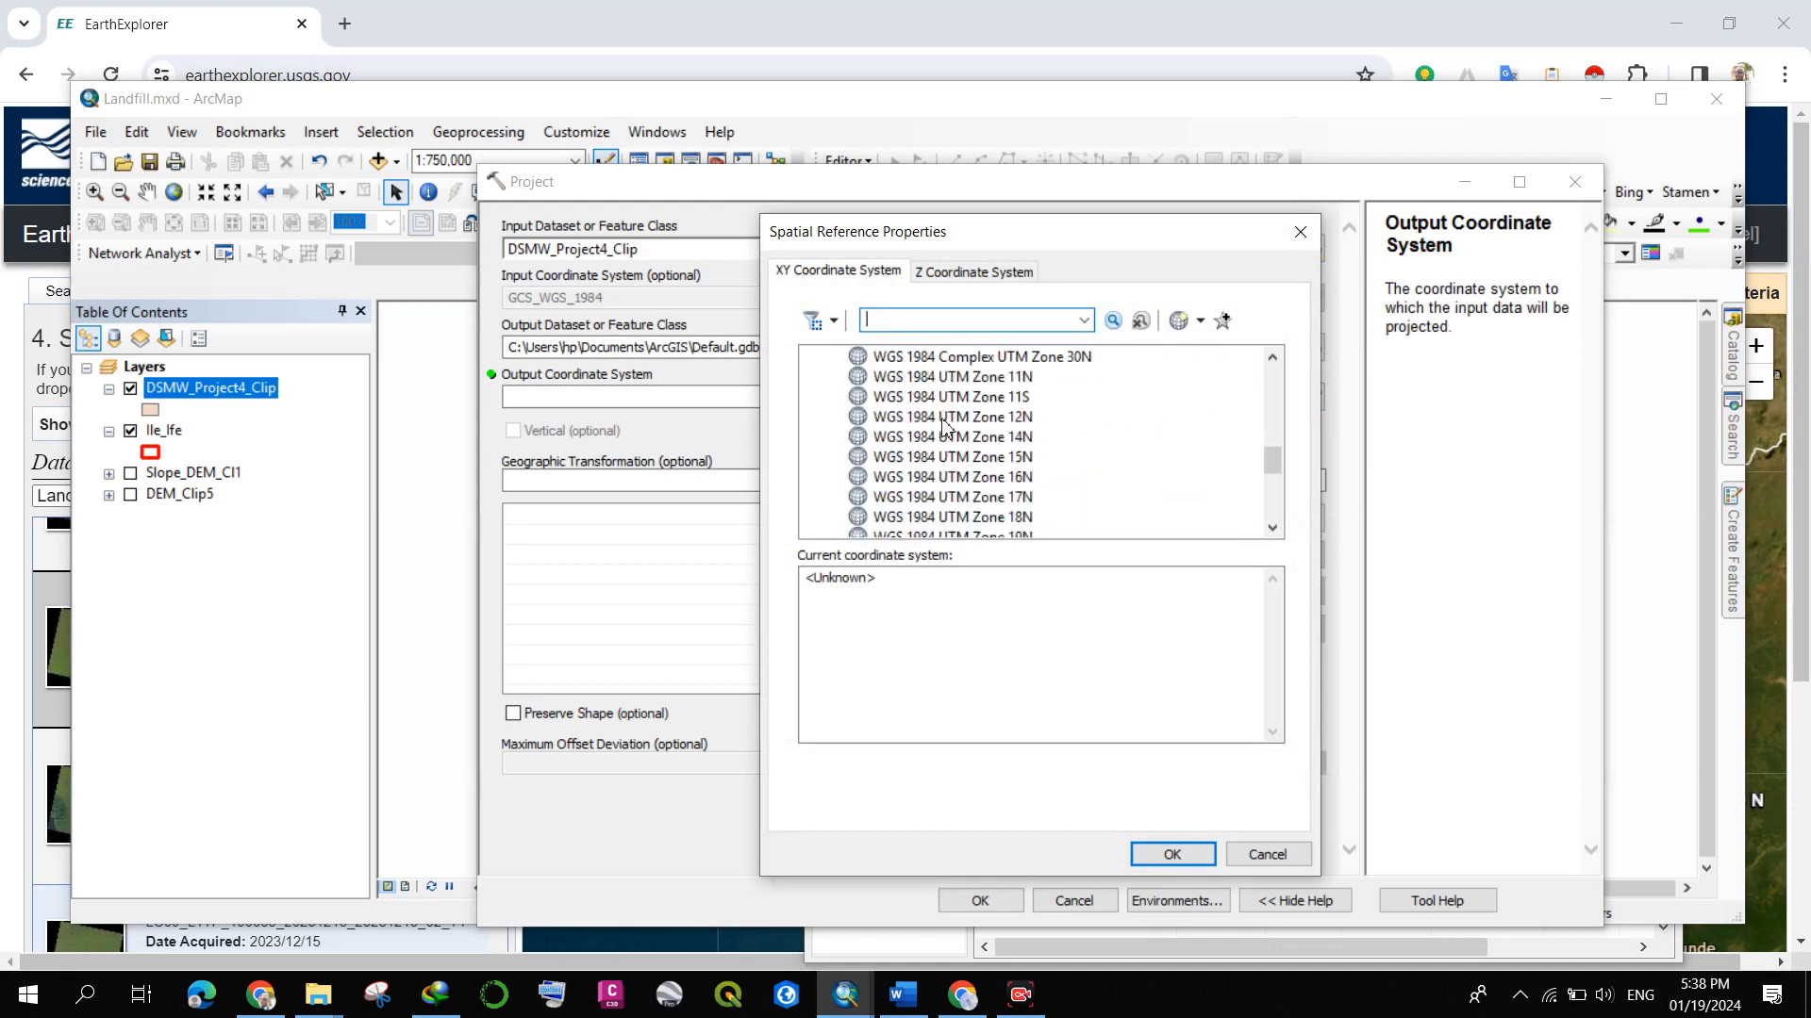
scroll(947, 429, down, 2)
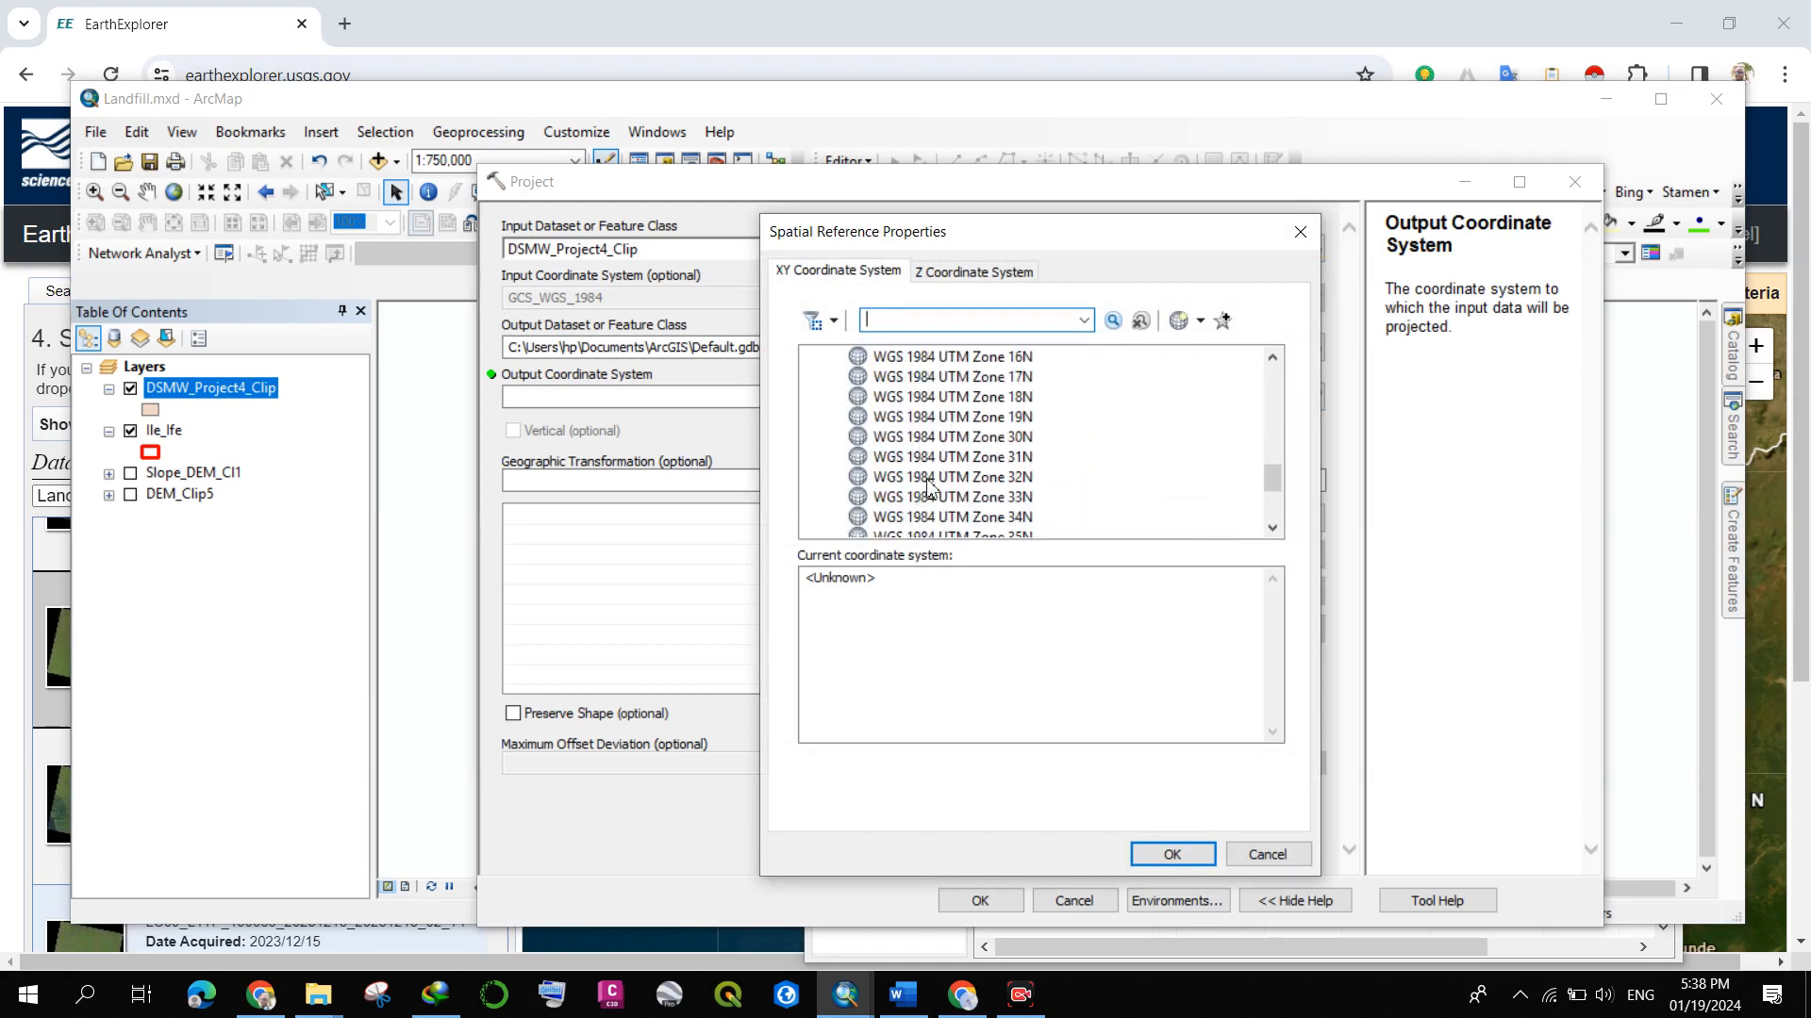
click(979, 460)
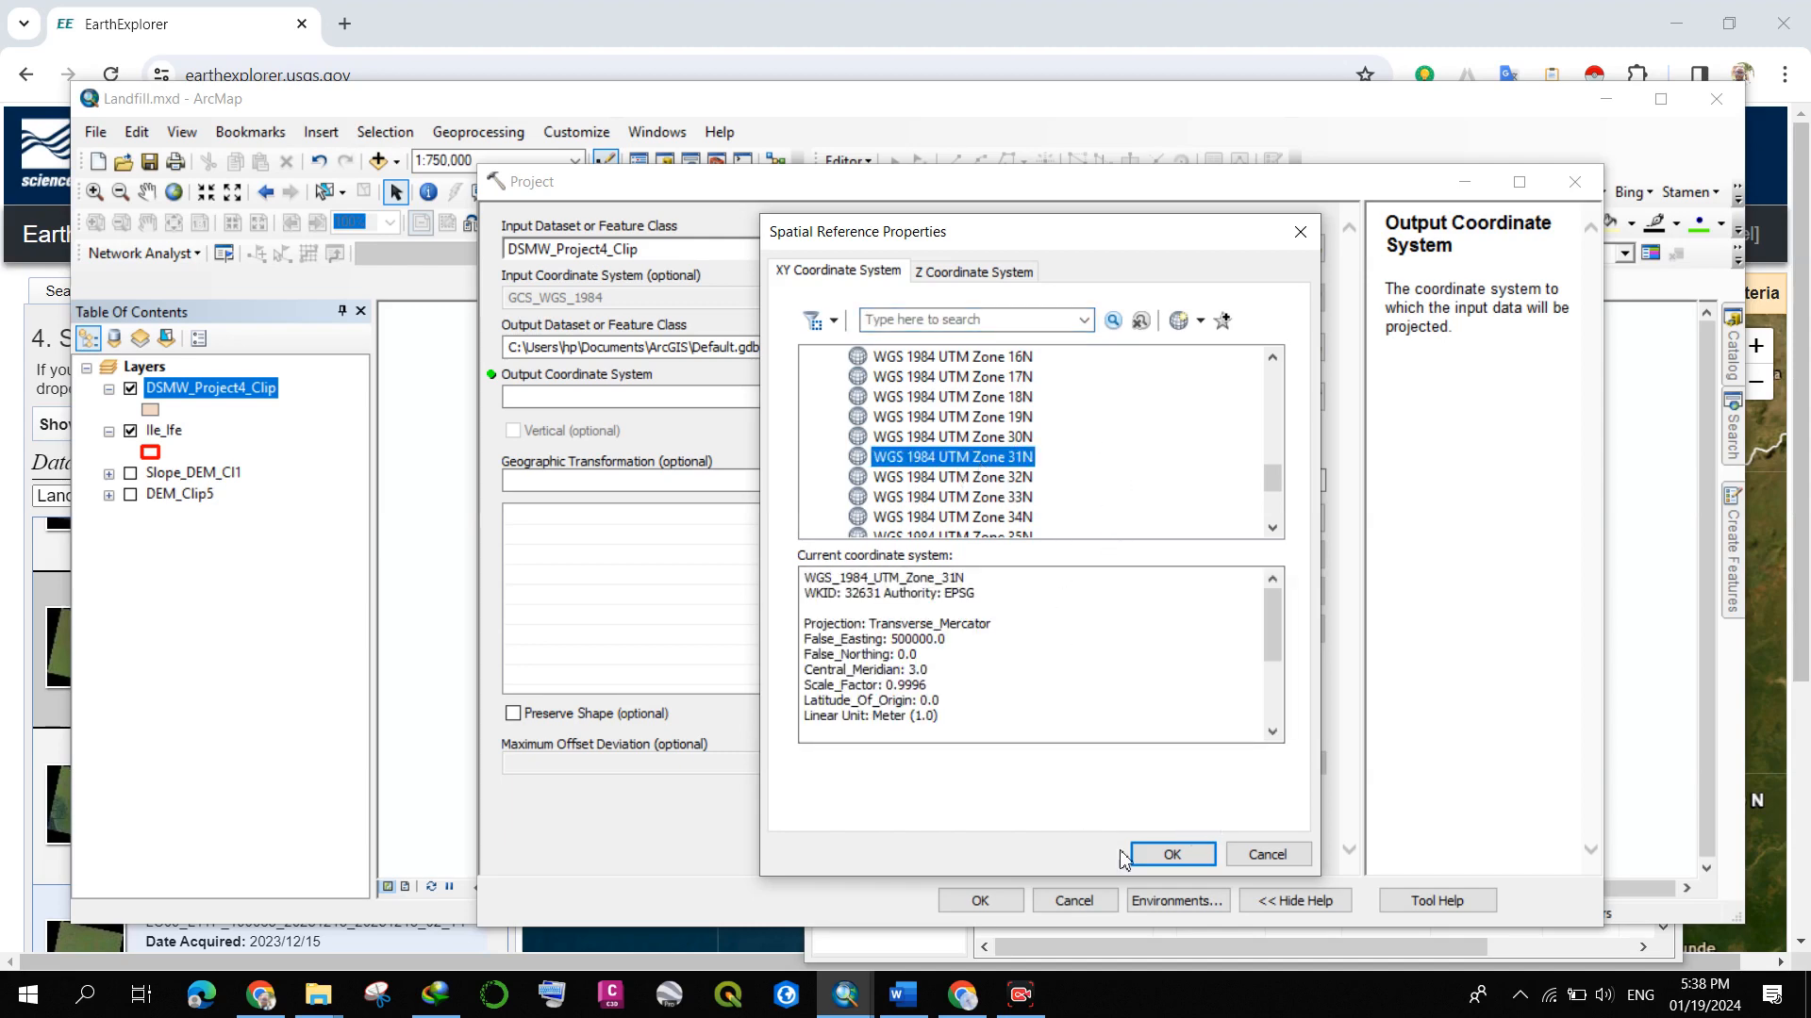
click(1169, 855)
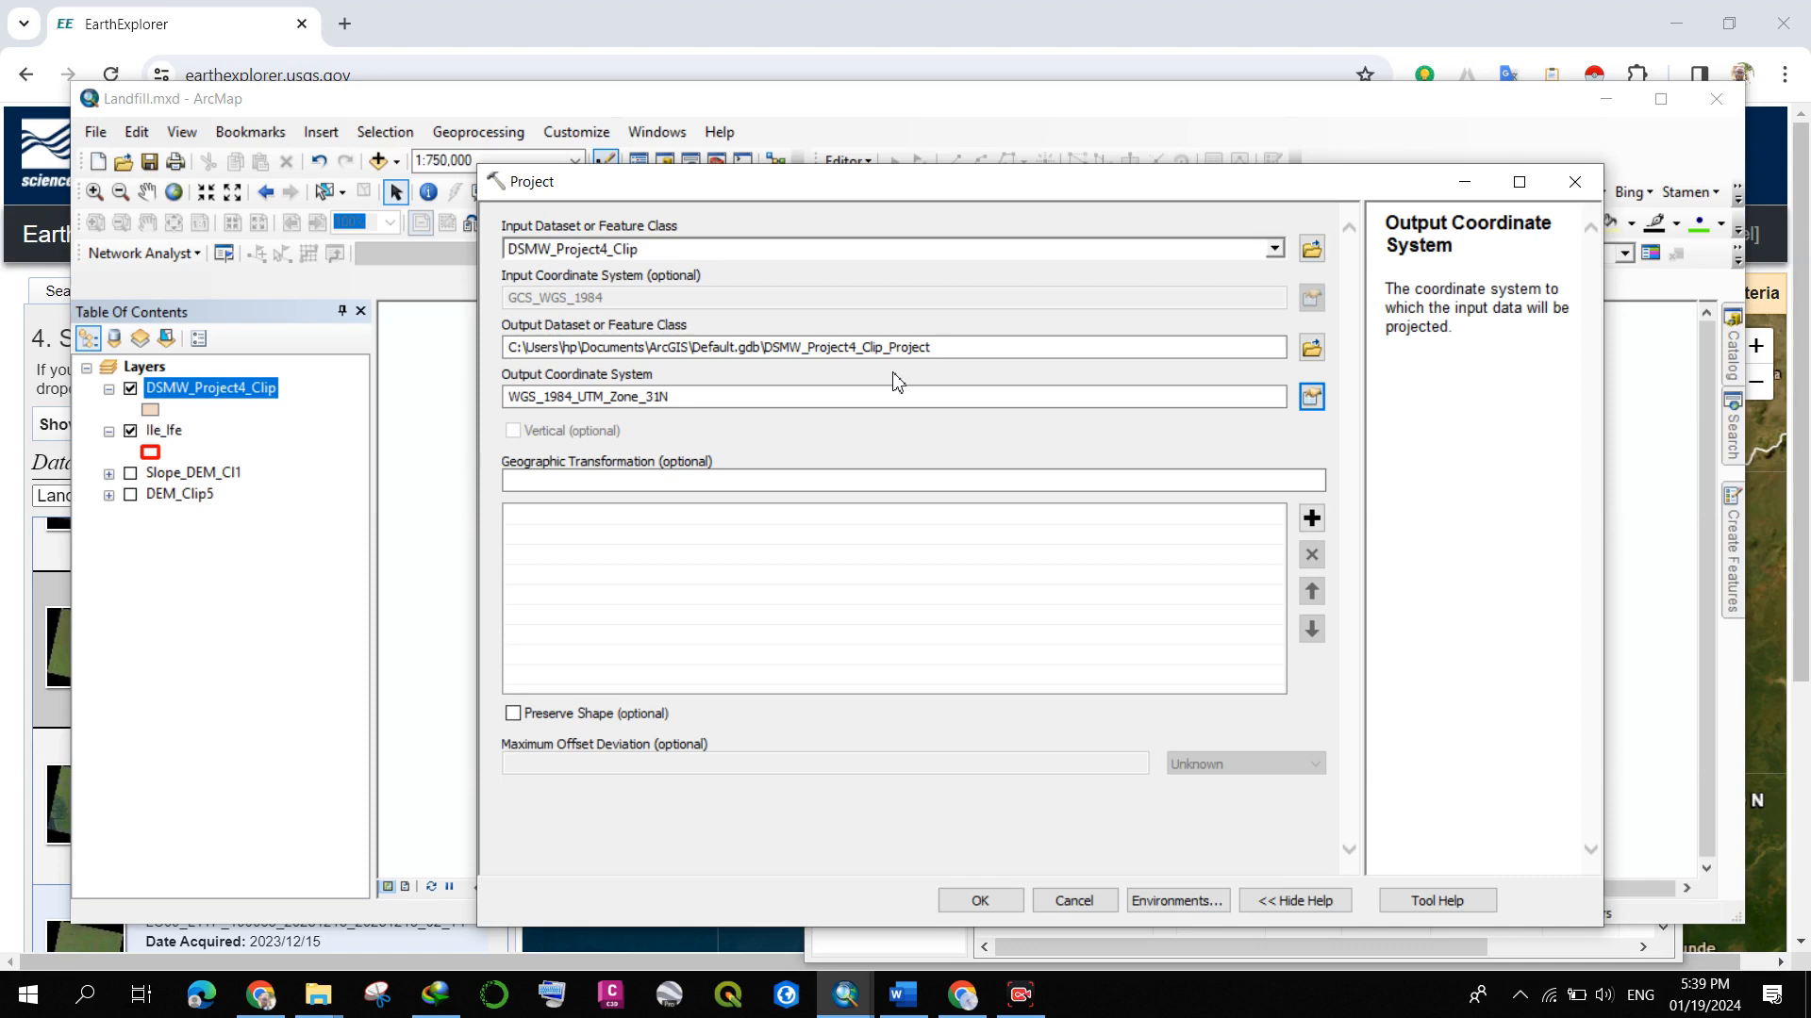
click(698, 393)
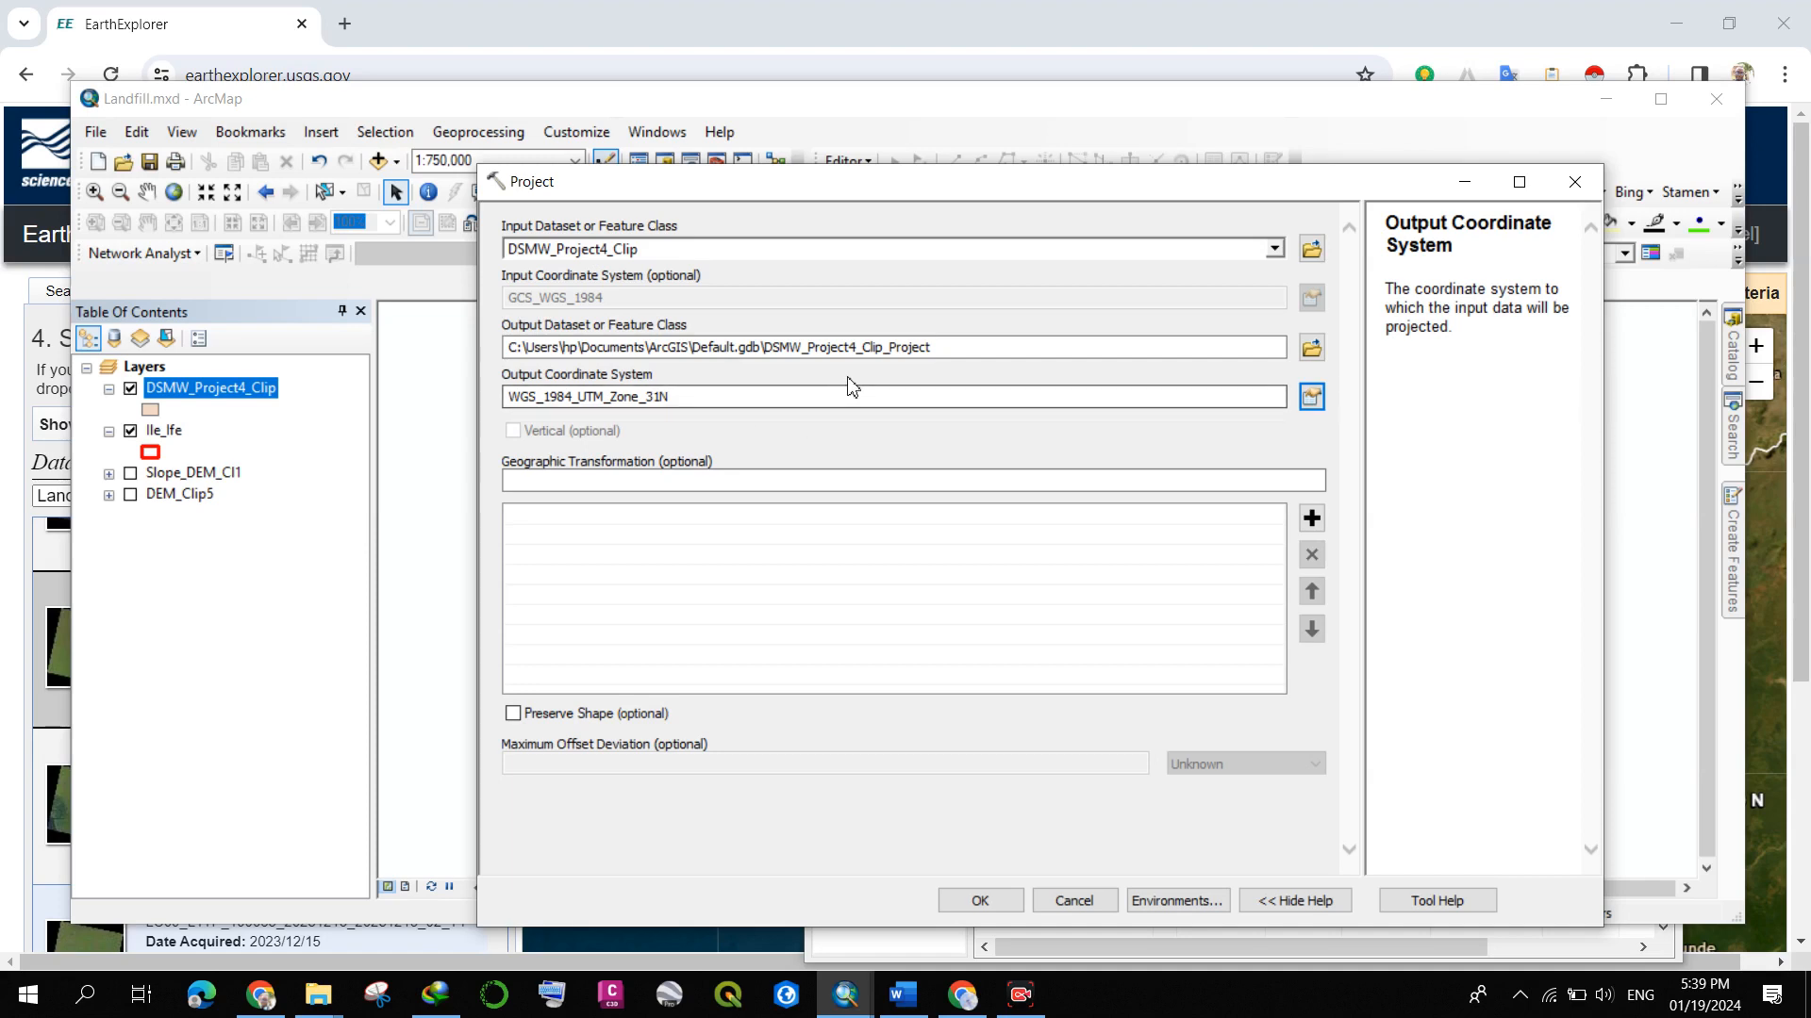
click(990, 907)
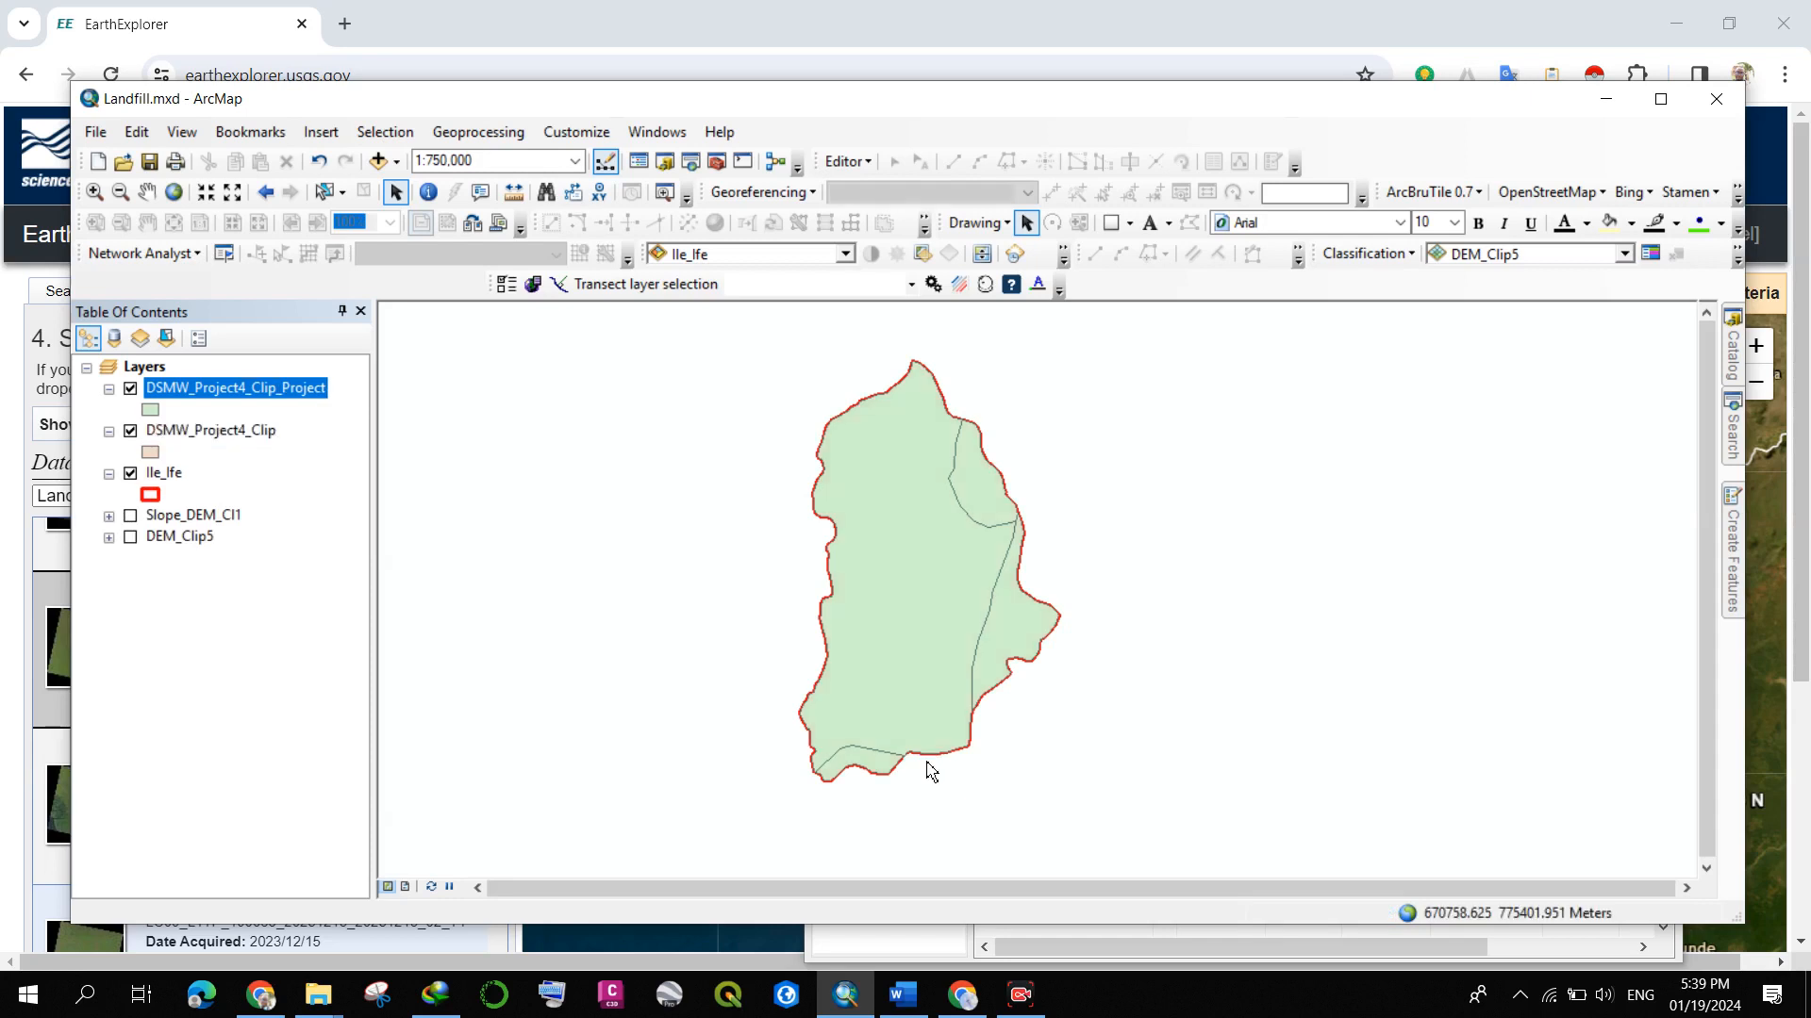
- Remove the DSMW_Project4_Clip layer from the data frame
right_click(256, 432)
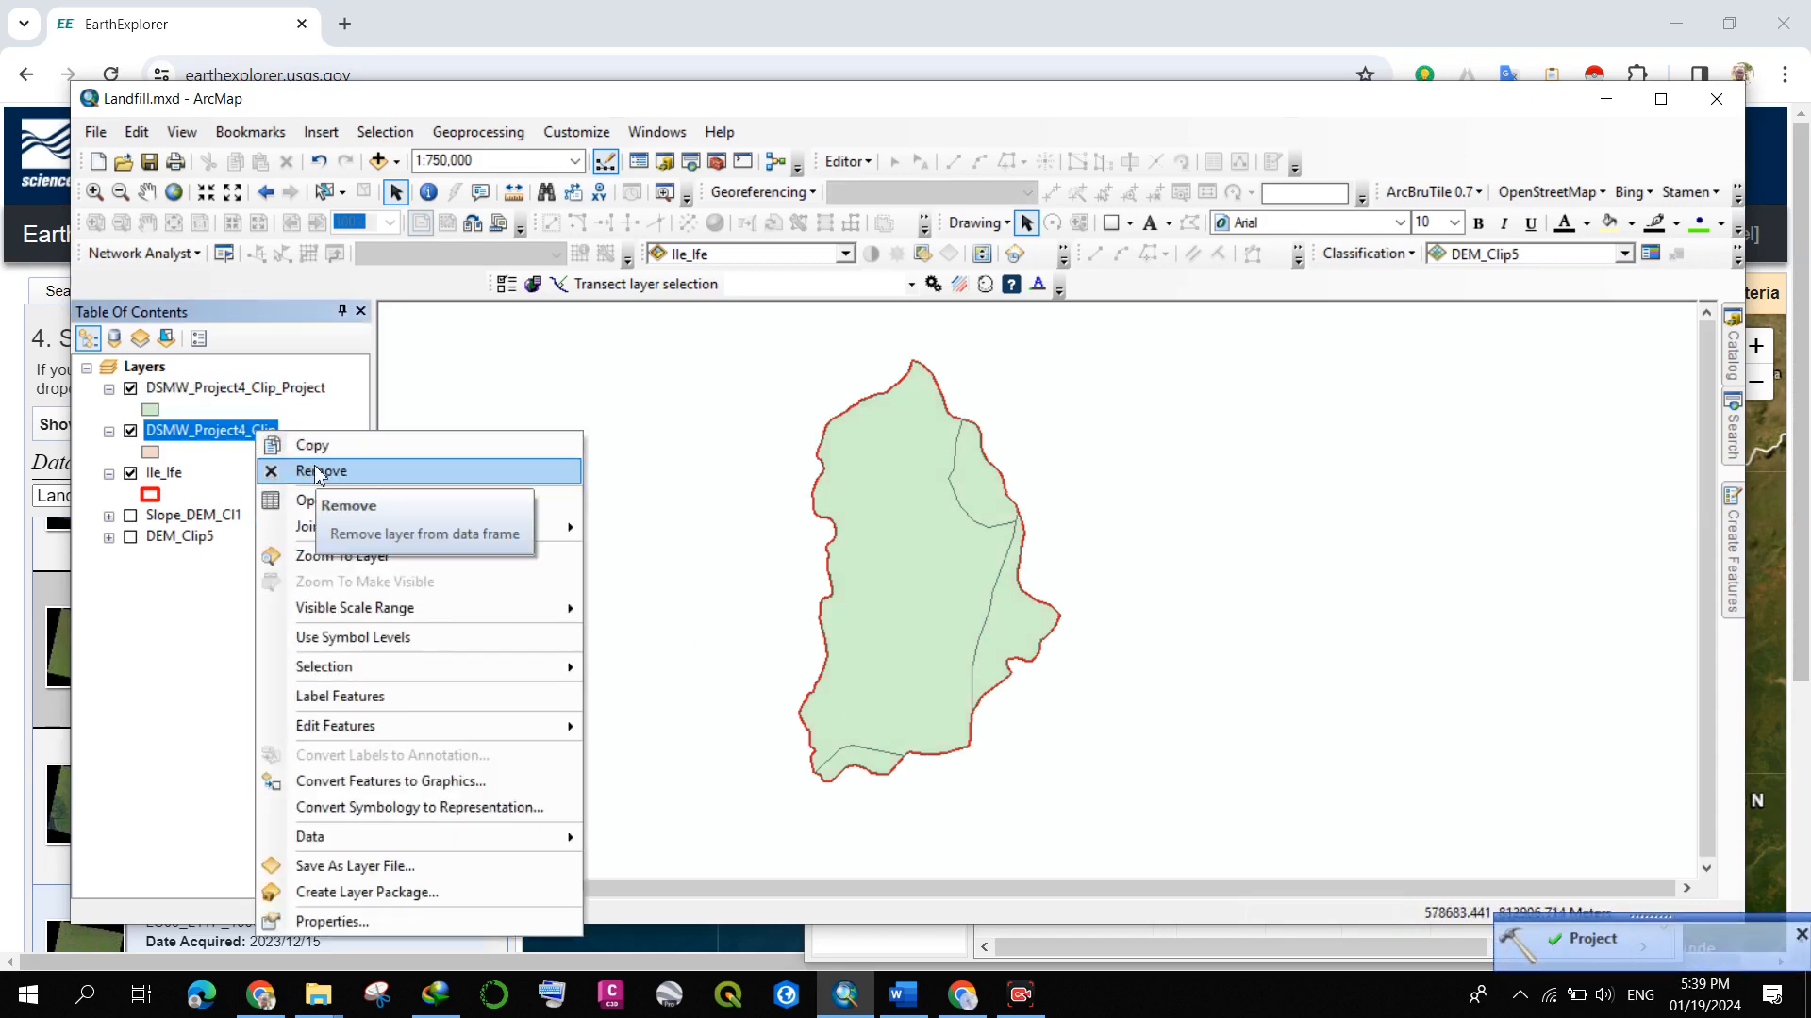
click(318, 471)
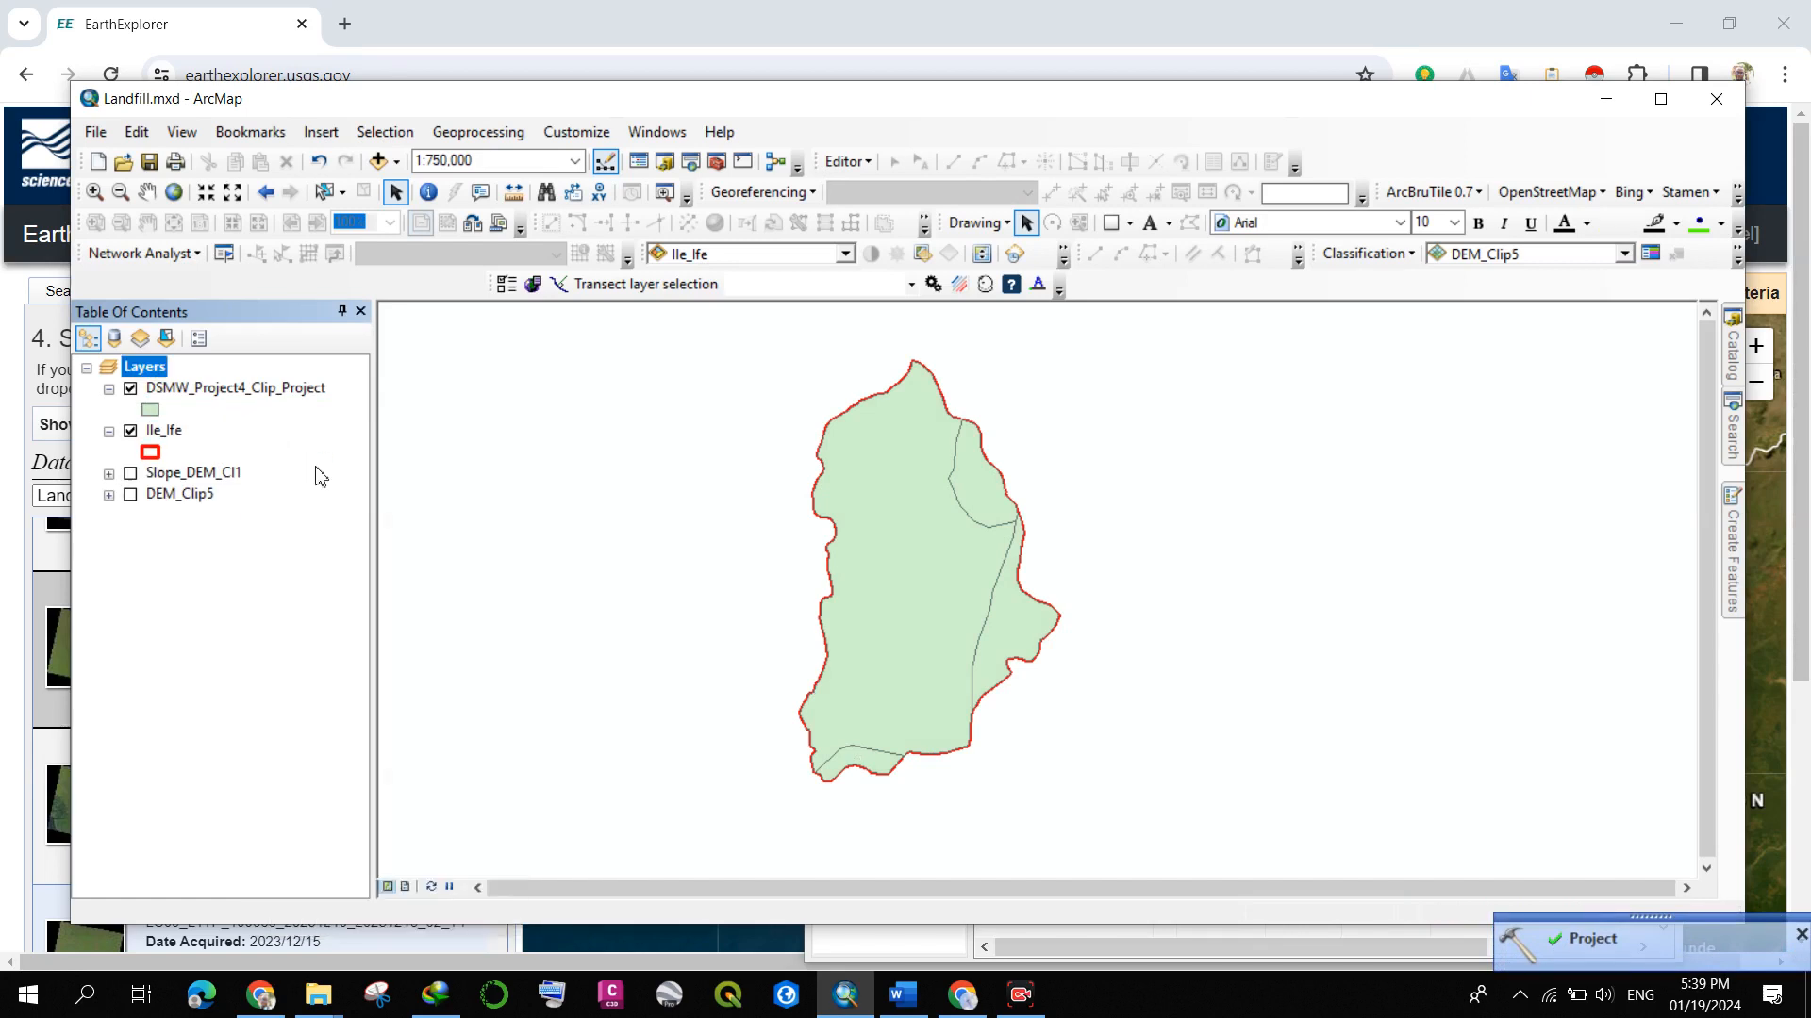
- Move DSMW_Project4_Clip_Project below Ile_Ife in the layer order and rename it Soil
click(242, 392)
drag(242, 392, 246, 458)
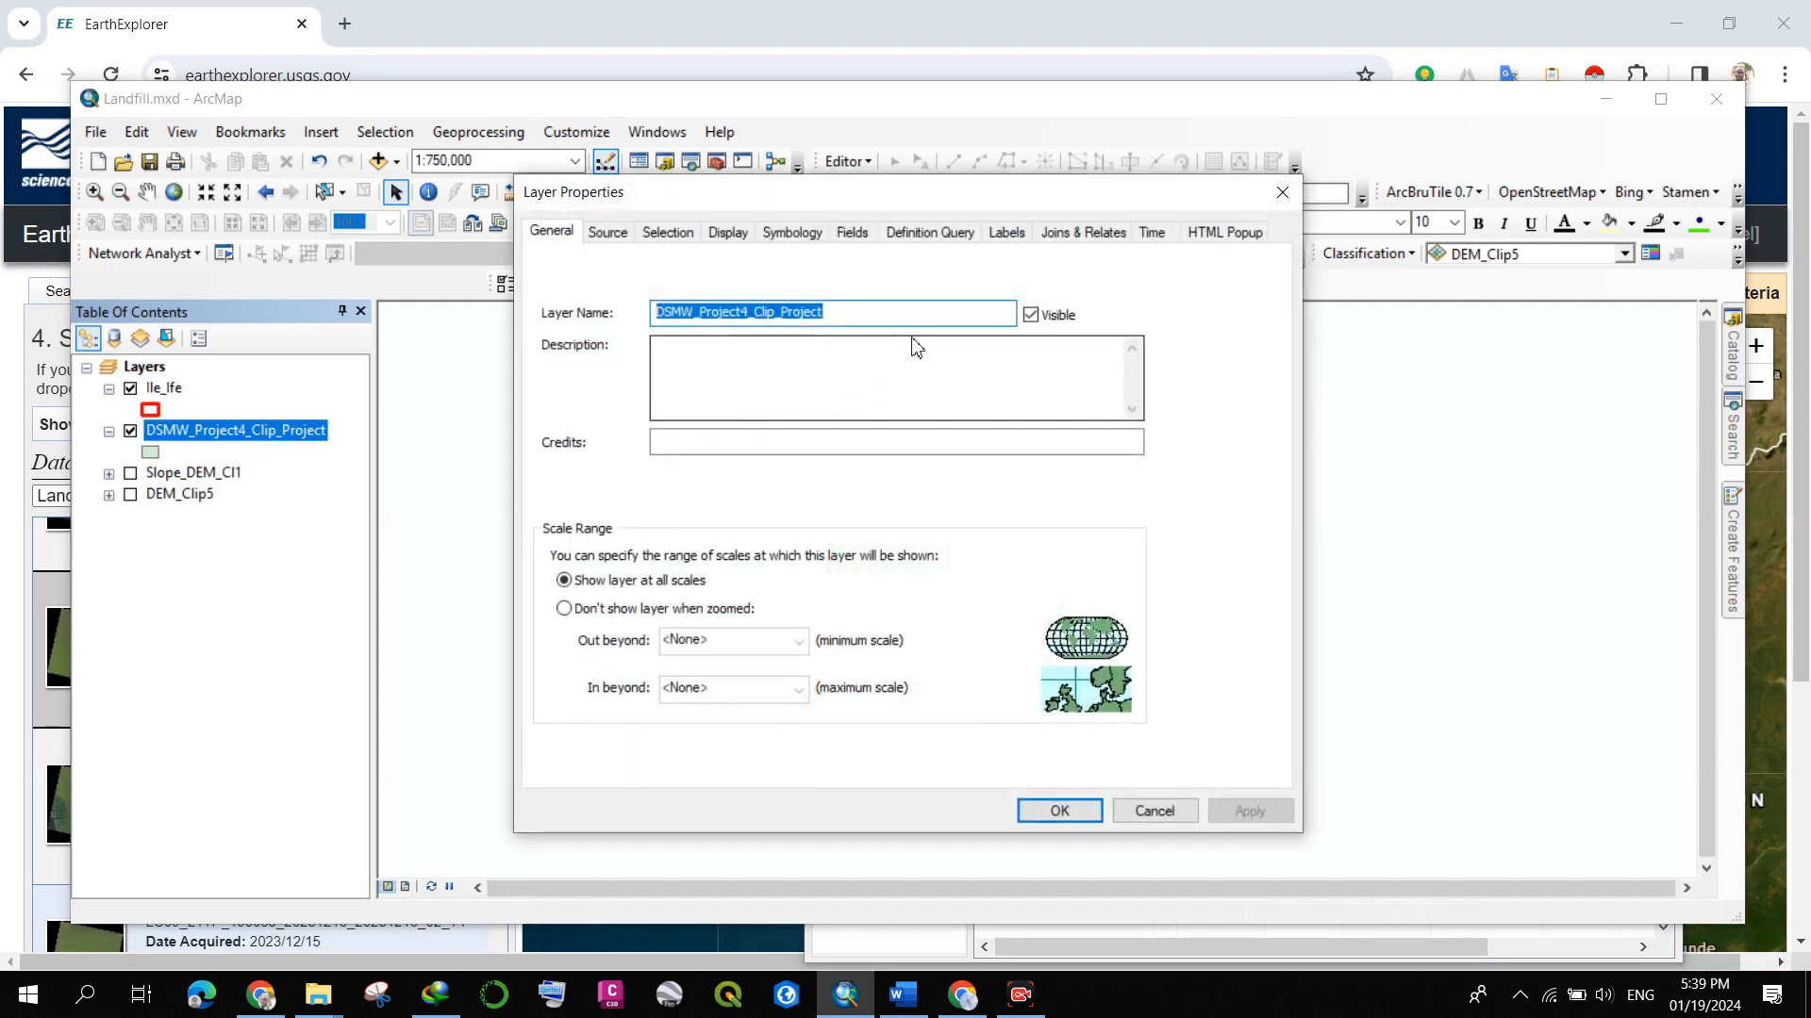
text(Soil)
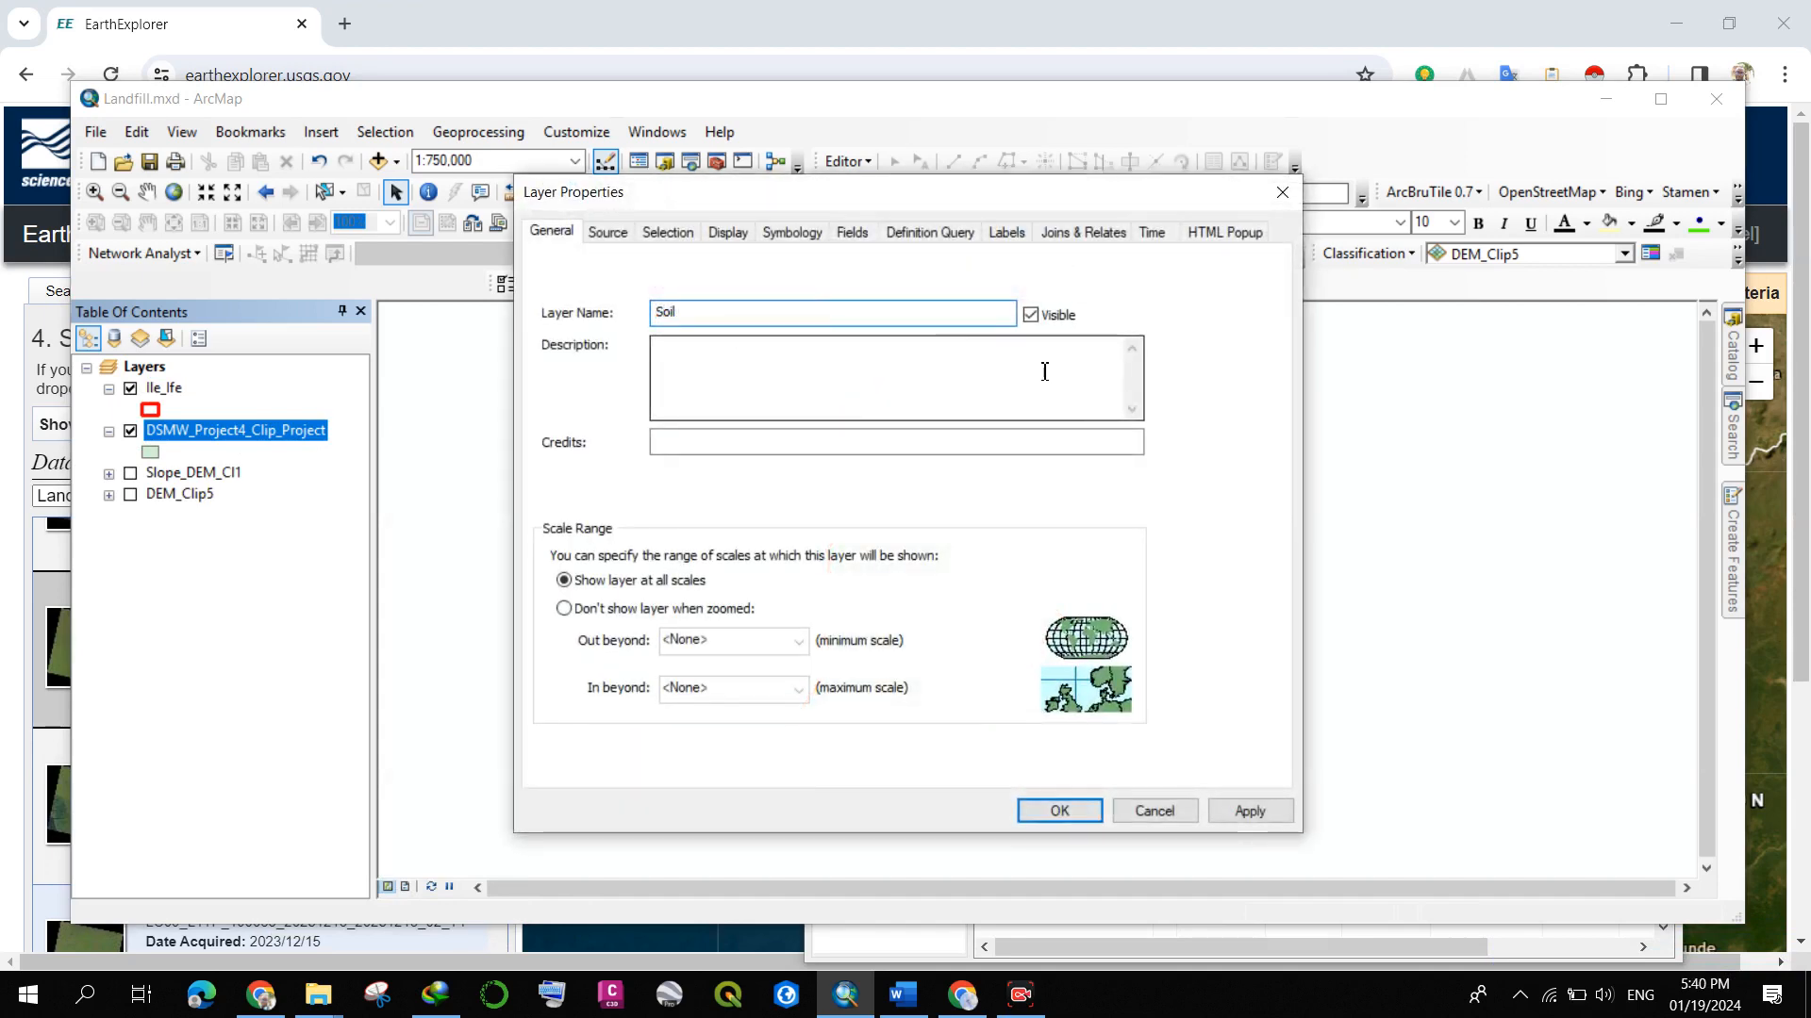
click(1060, 811)
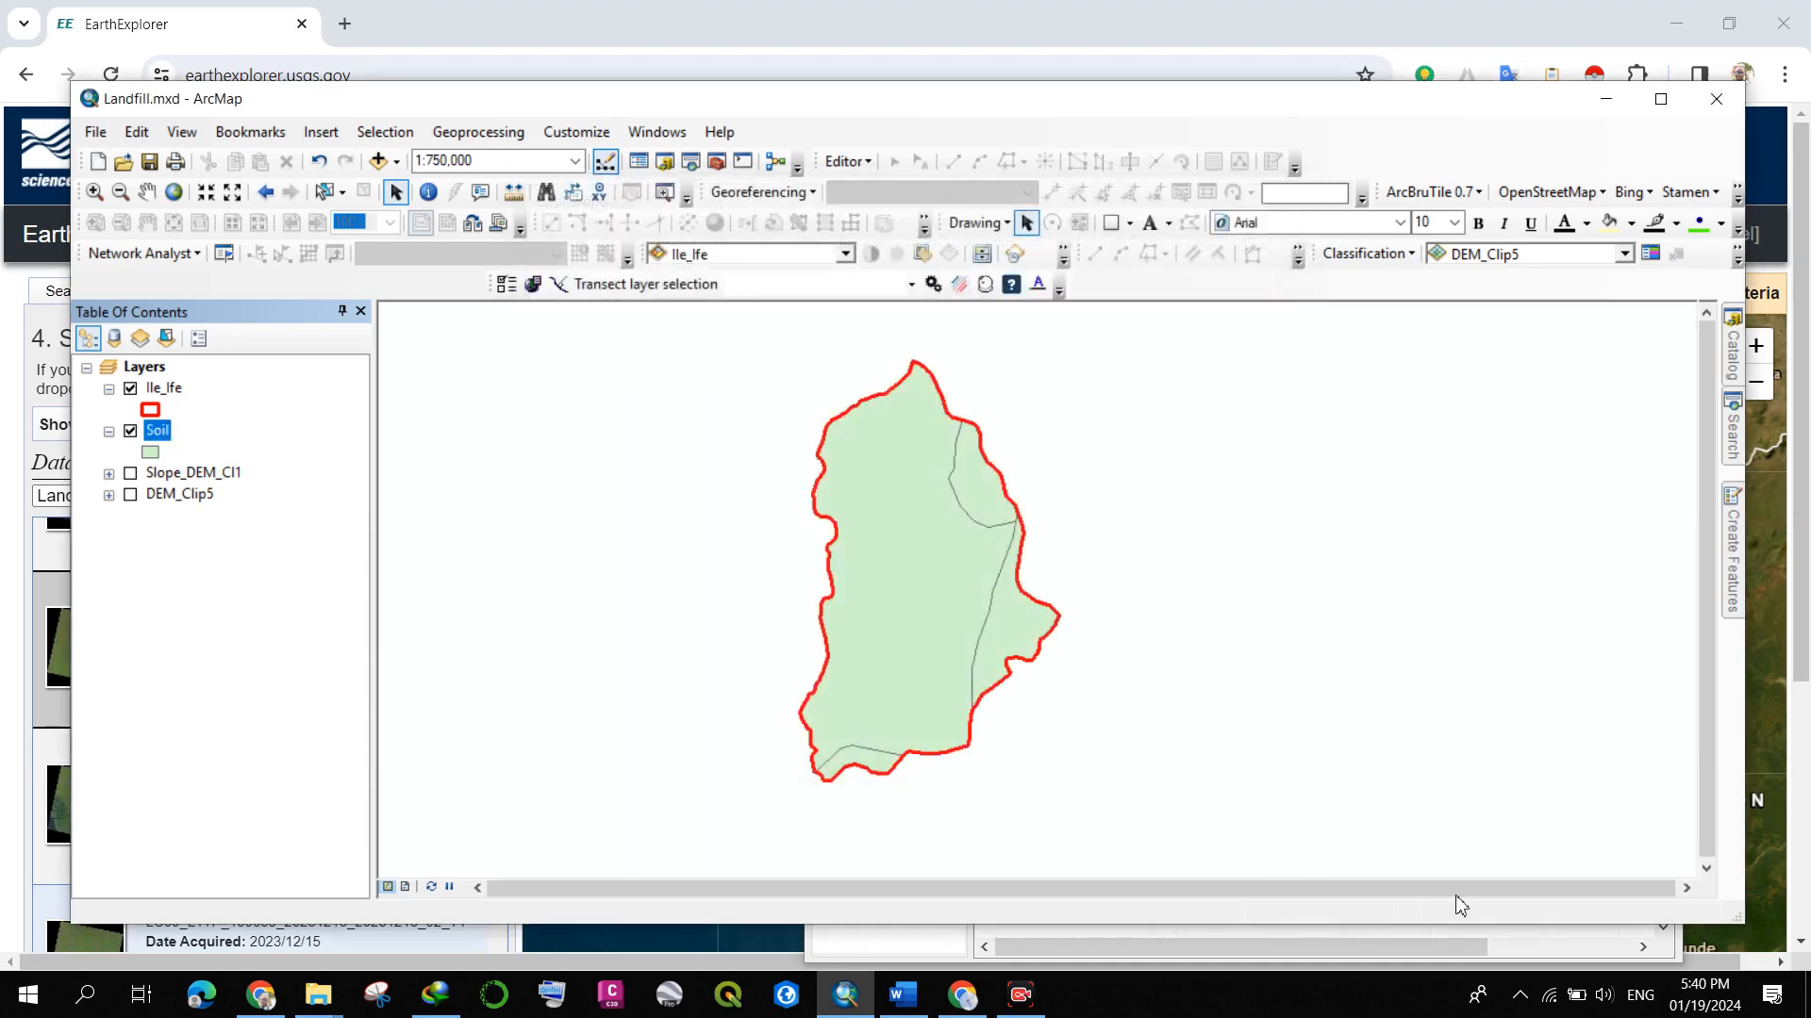
- Switch to File Explorer, open SWAT2012.mdb from the SWAT2012 folder in Access and dismiss the Office licence notice
key(alt+Tab)
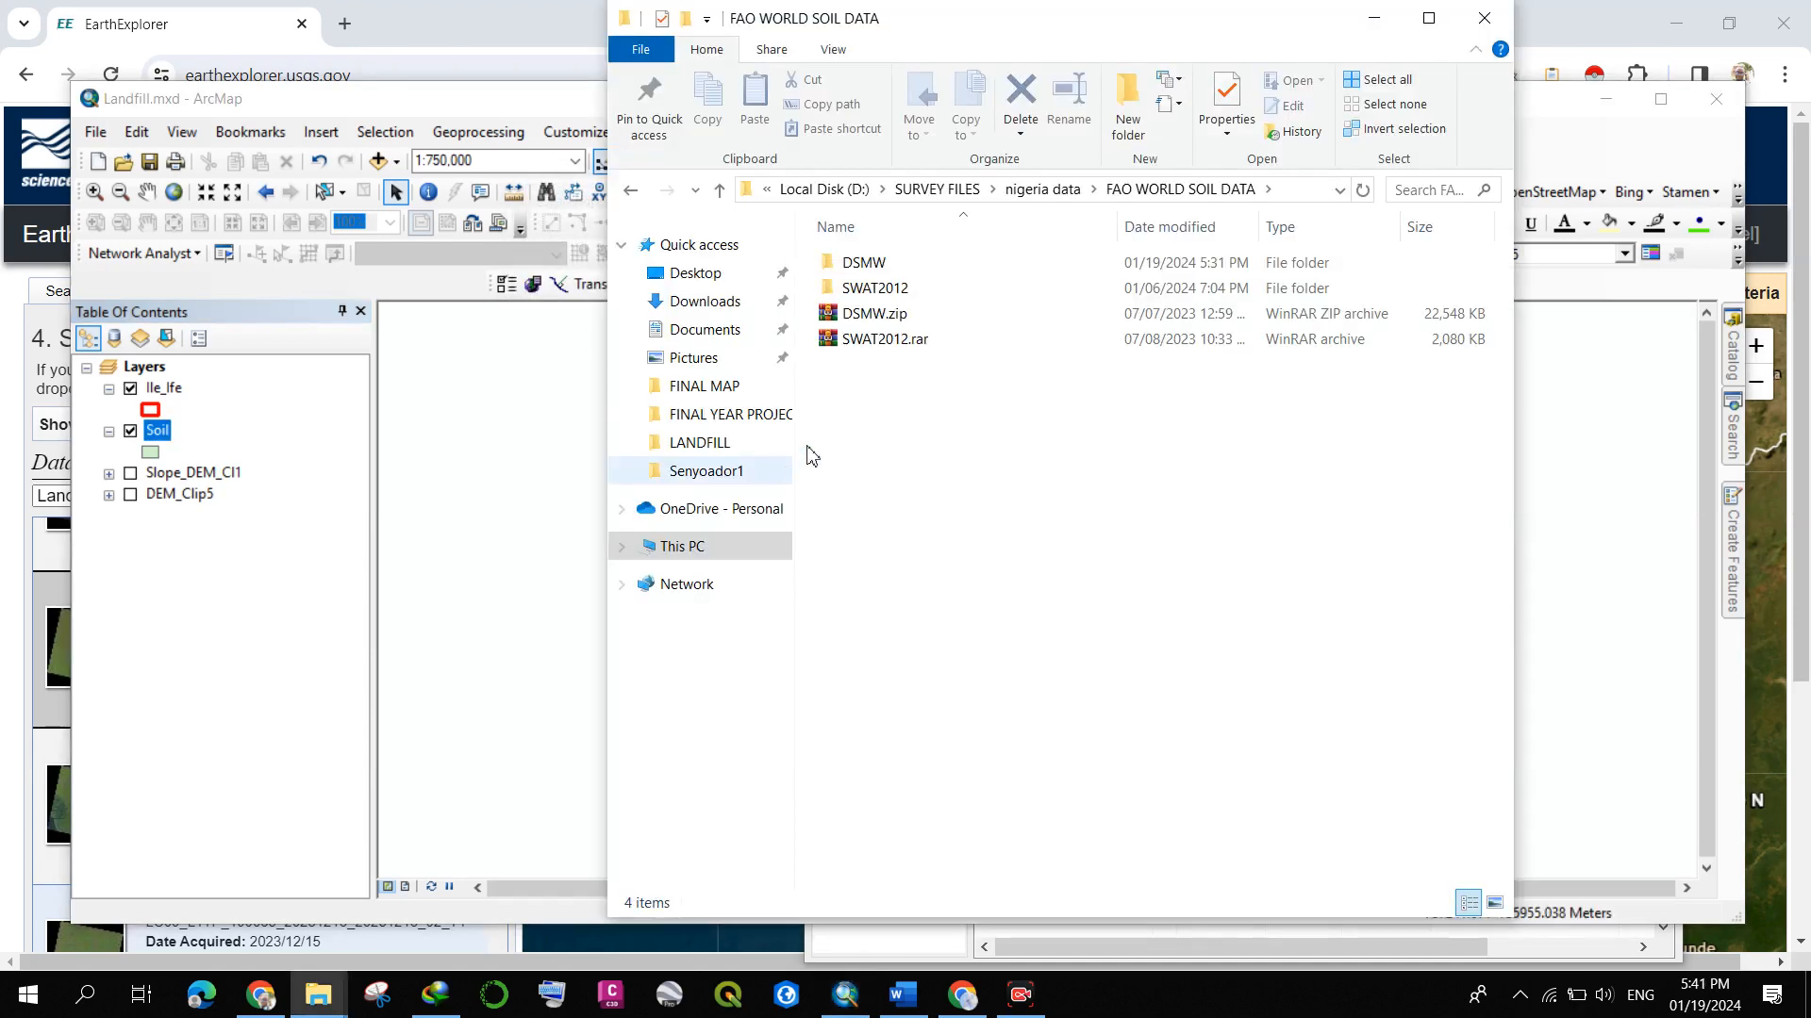
double_click(926, 293)
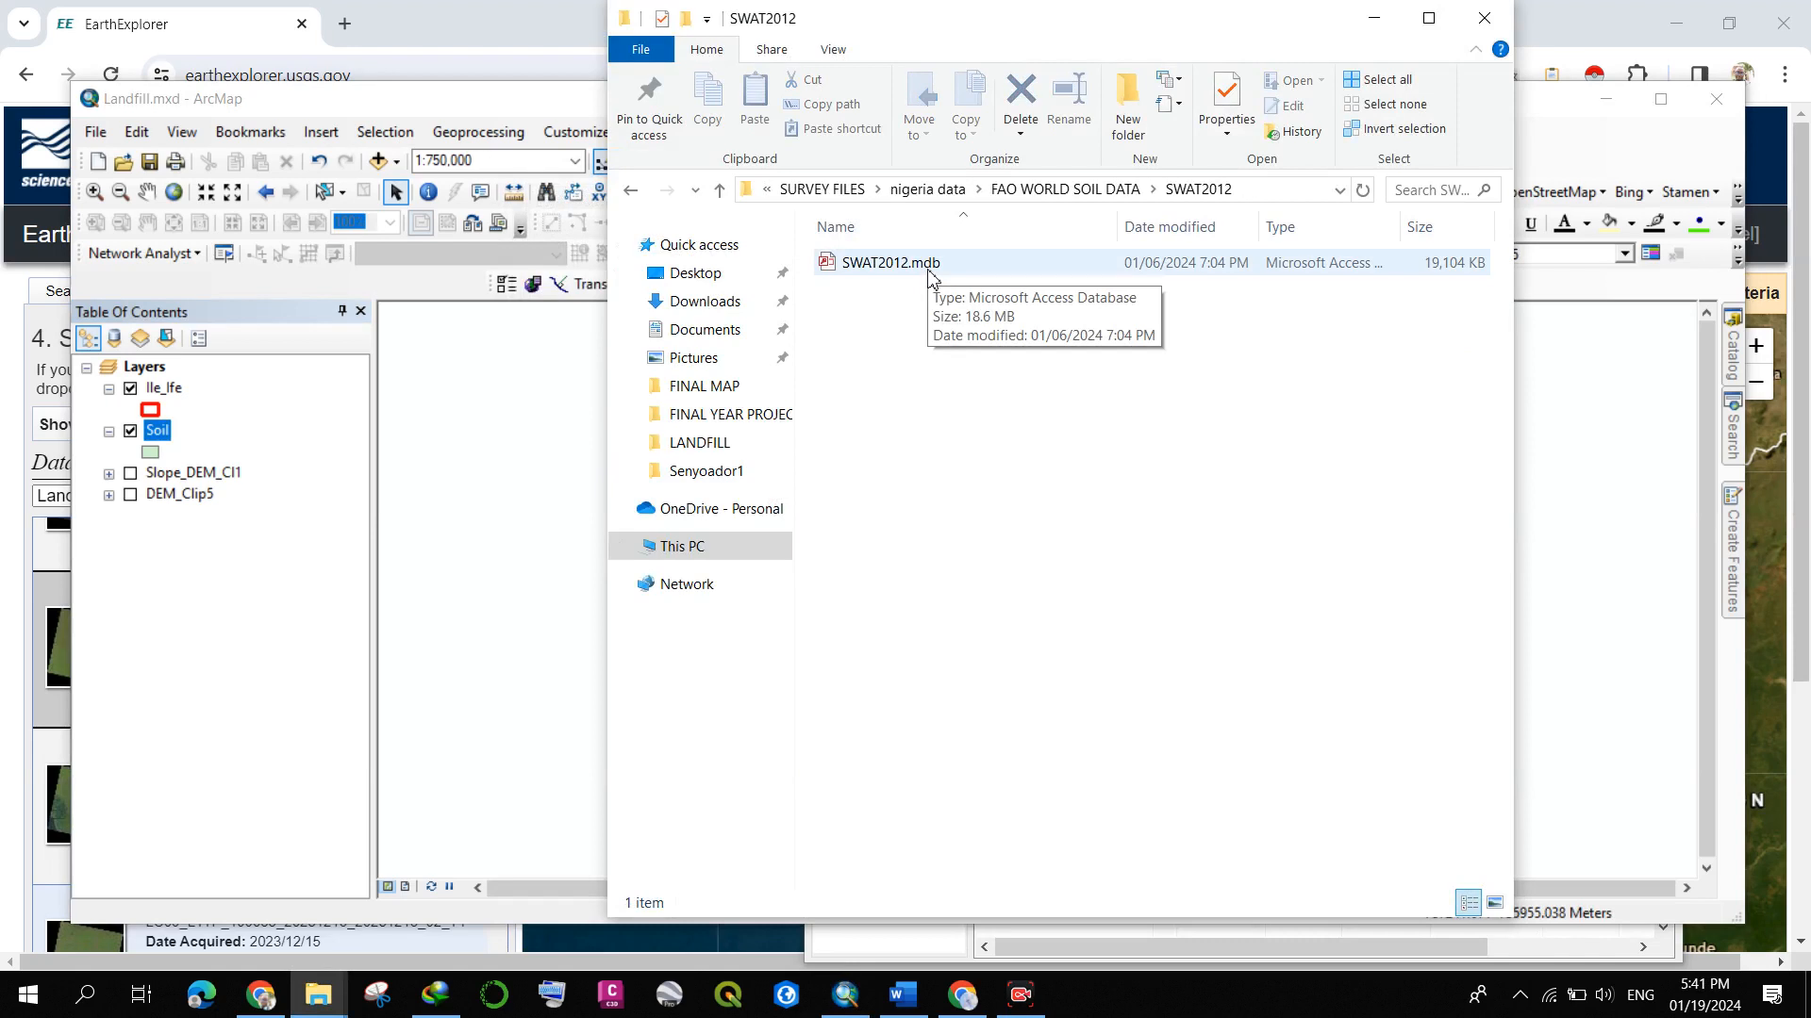
double_click(928, 271)
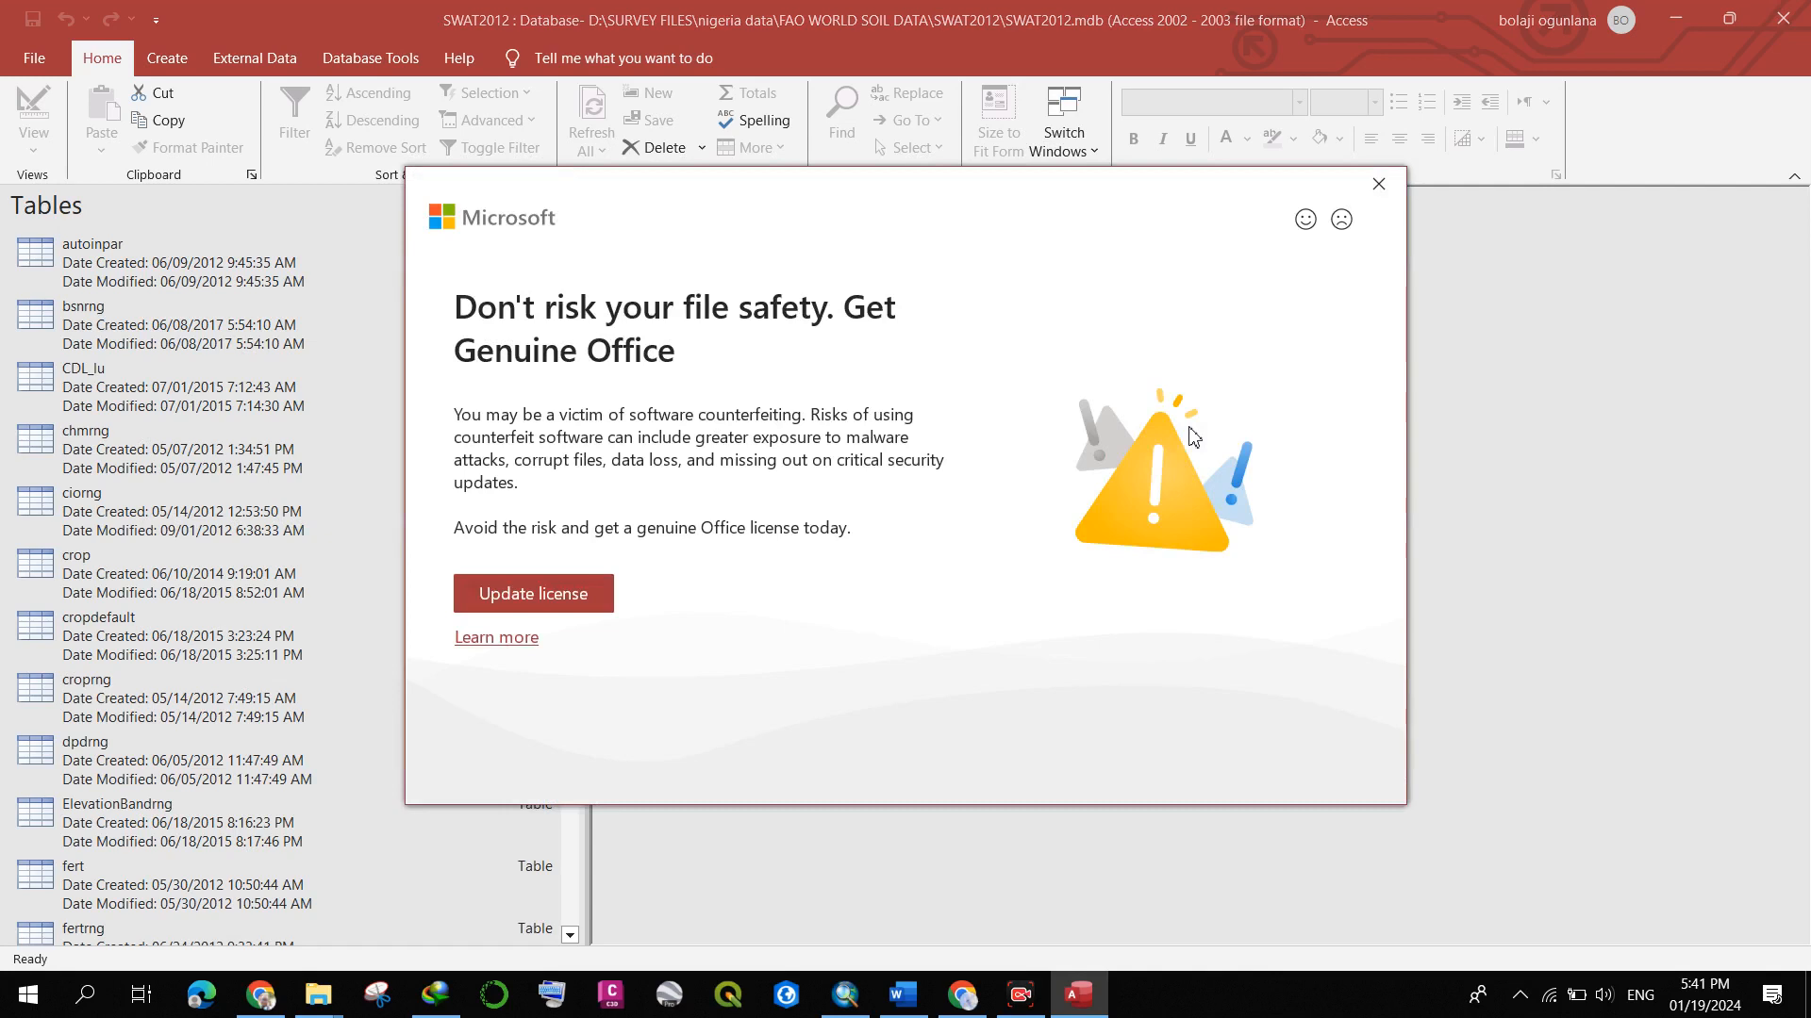
click(1379, 184)
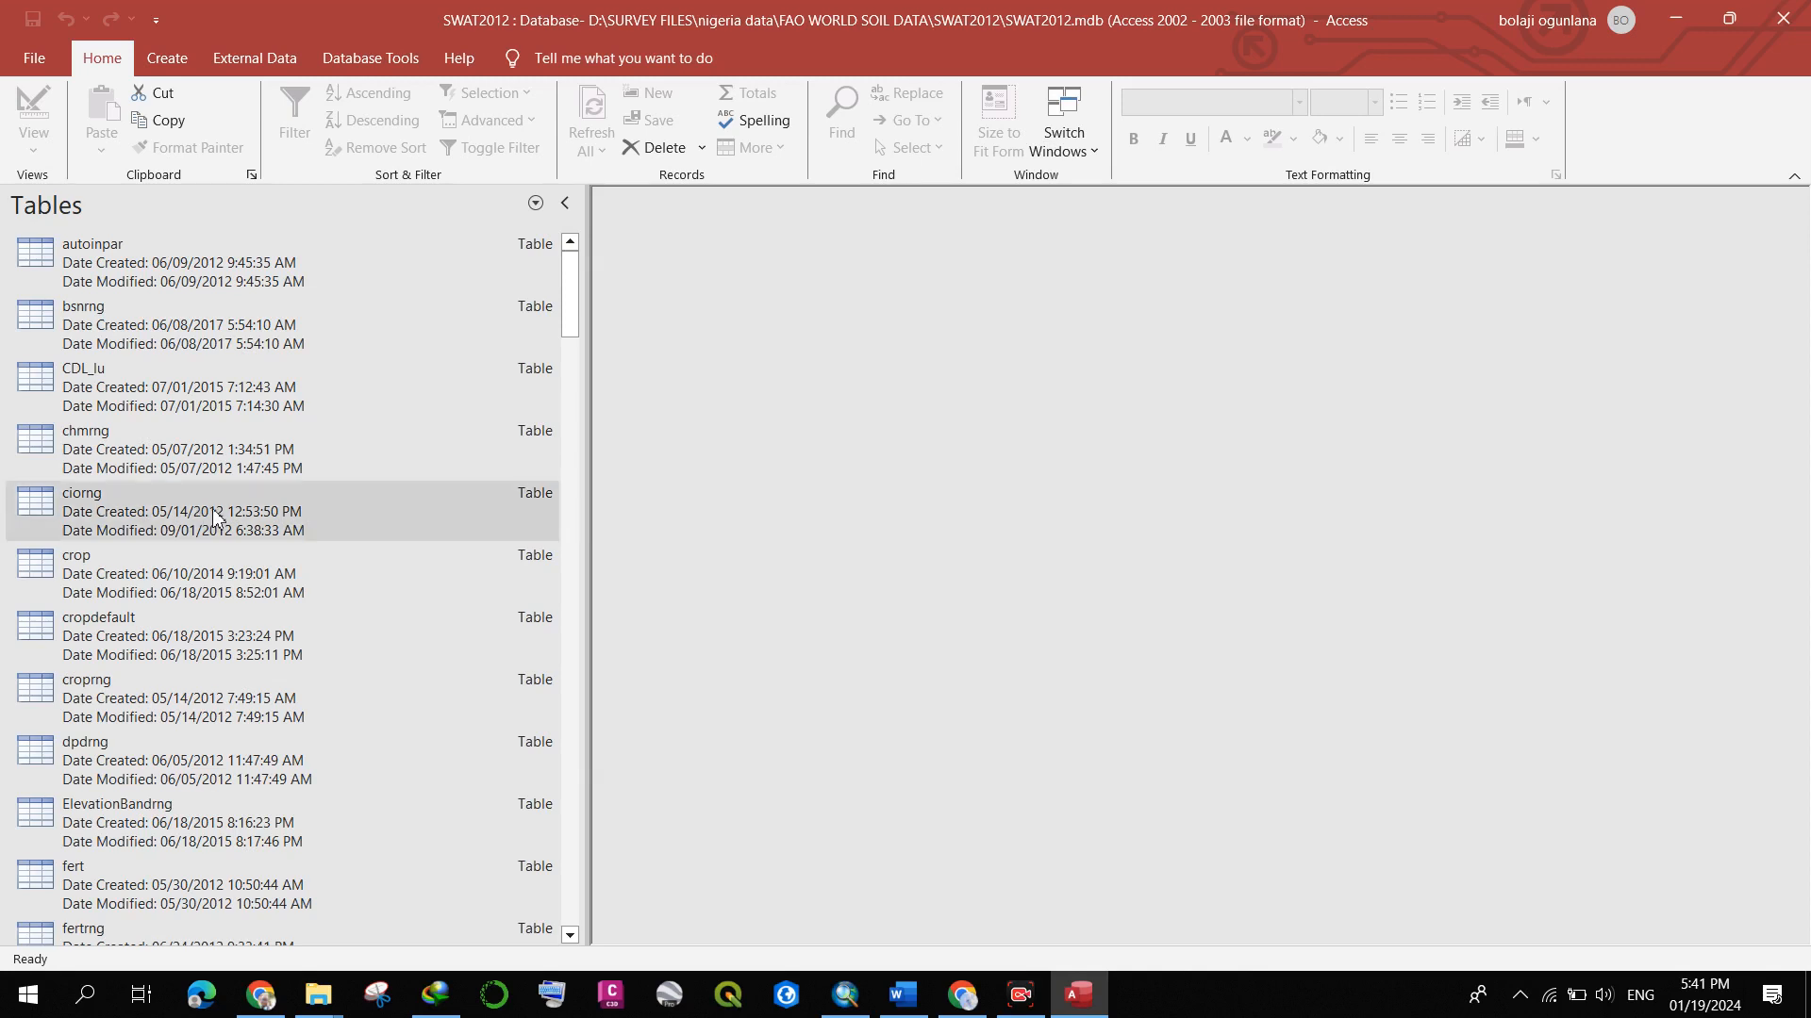
- Find and open the usersoil table, collapse the table list and maximize the datasheet
scroll(173, 514, down, 1)
scroll(174, 517, down, 7)
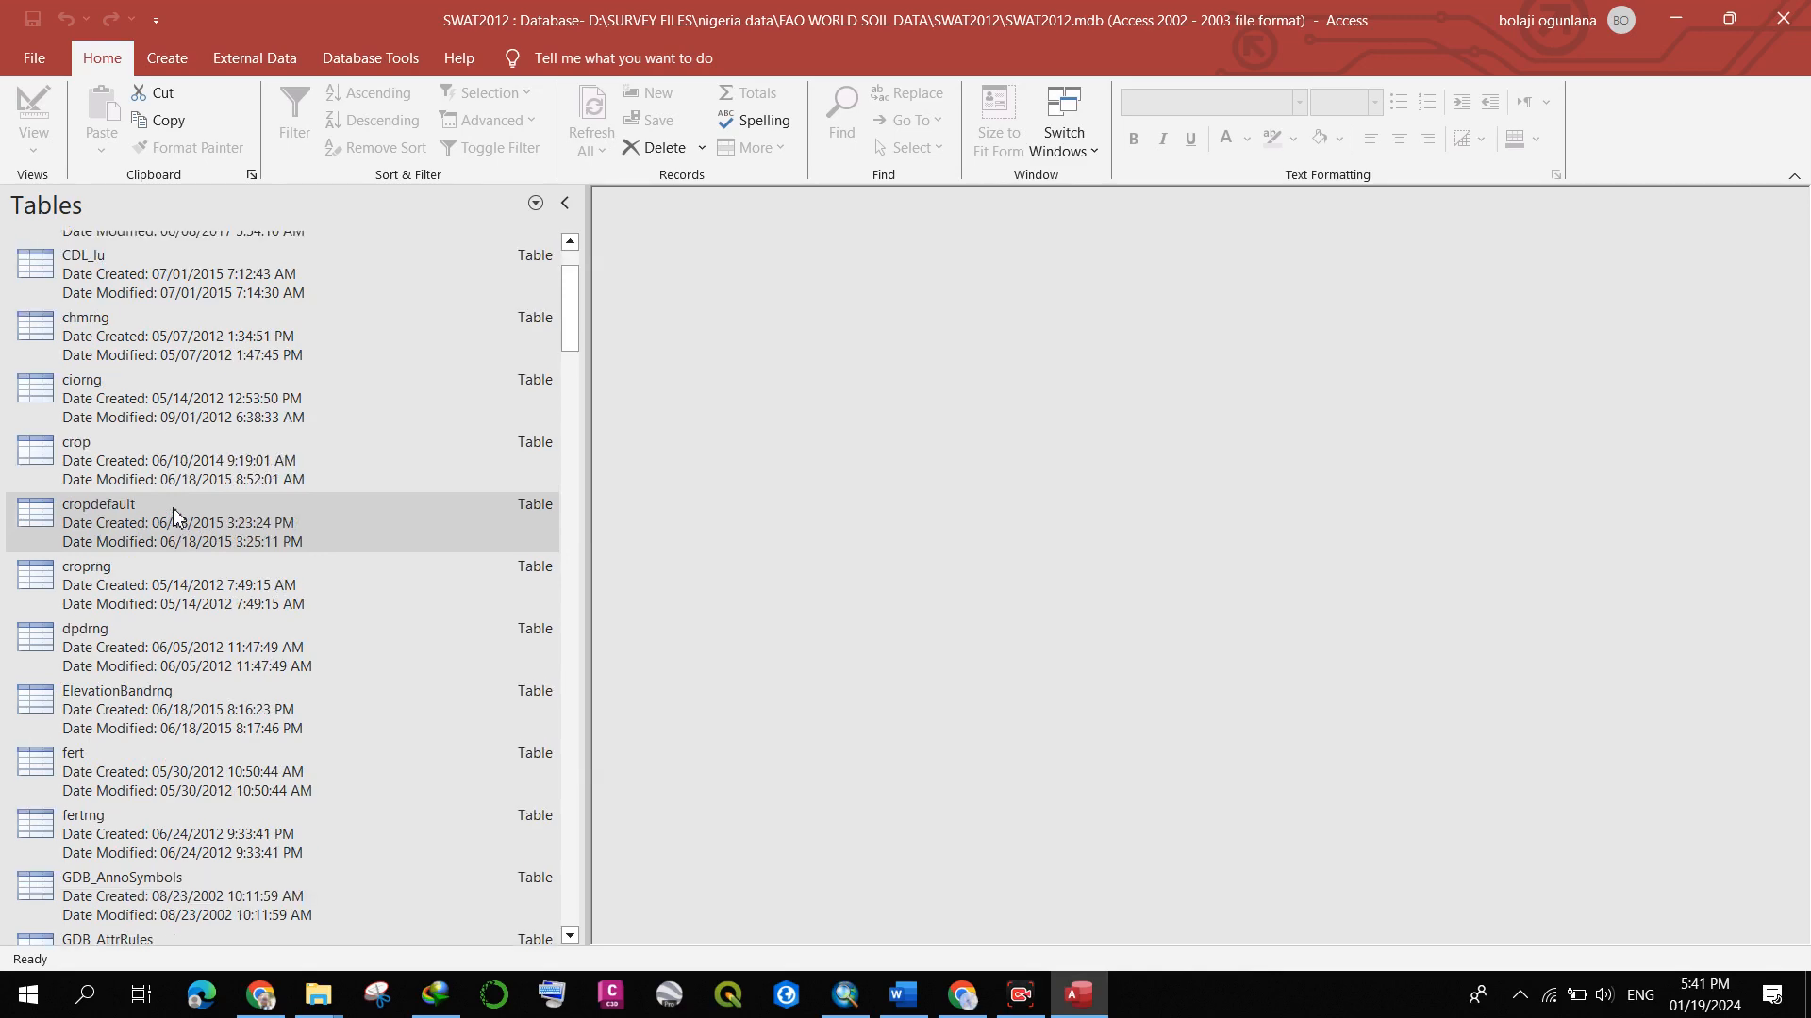
scroll(173, 519, down, 20)
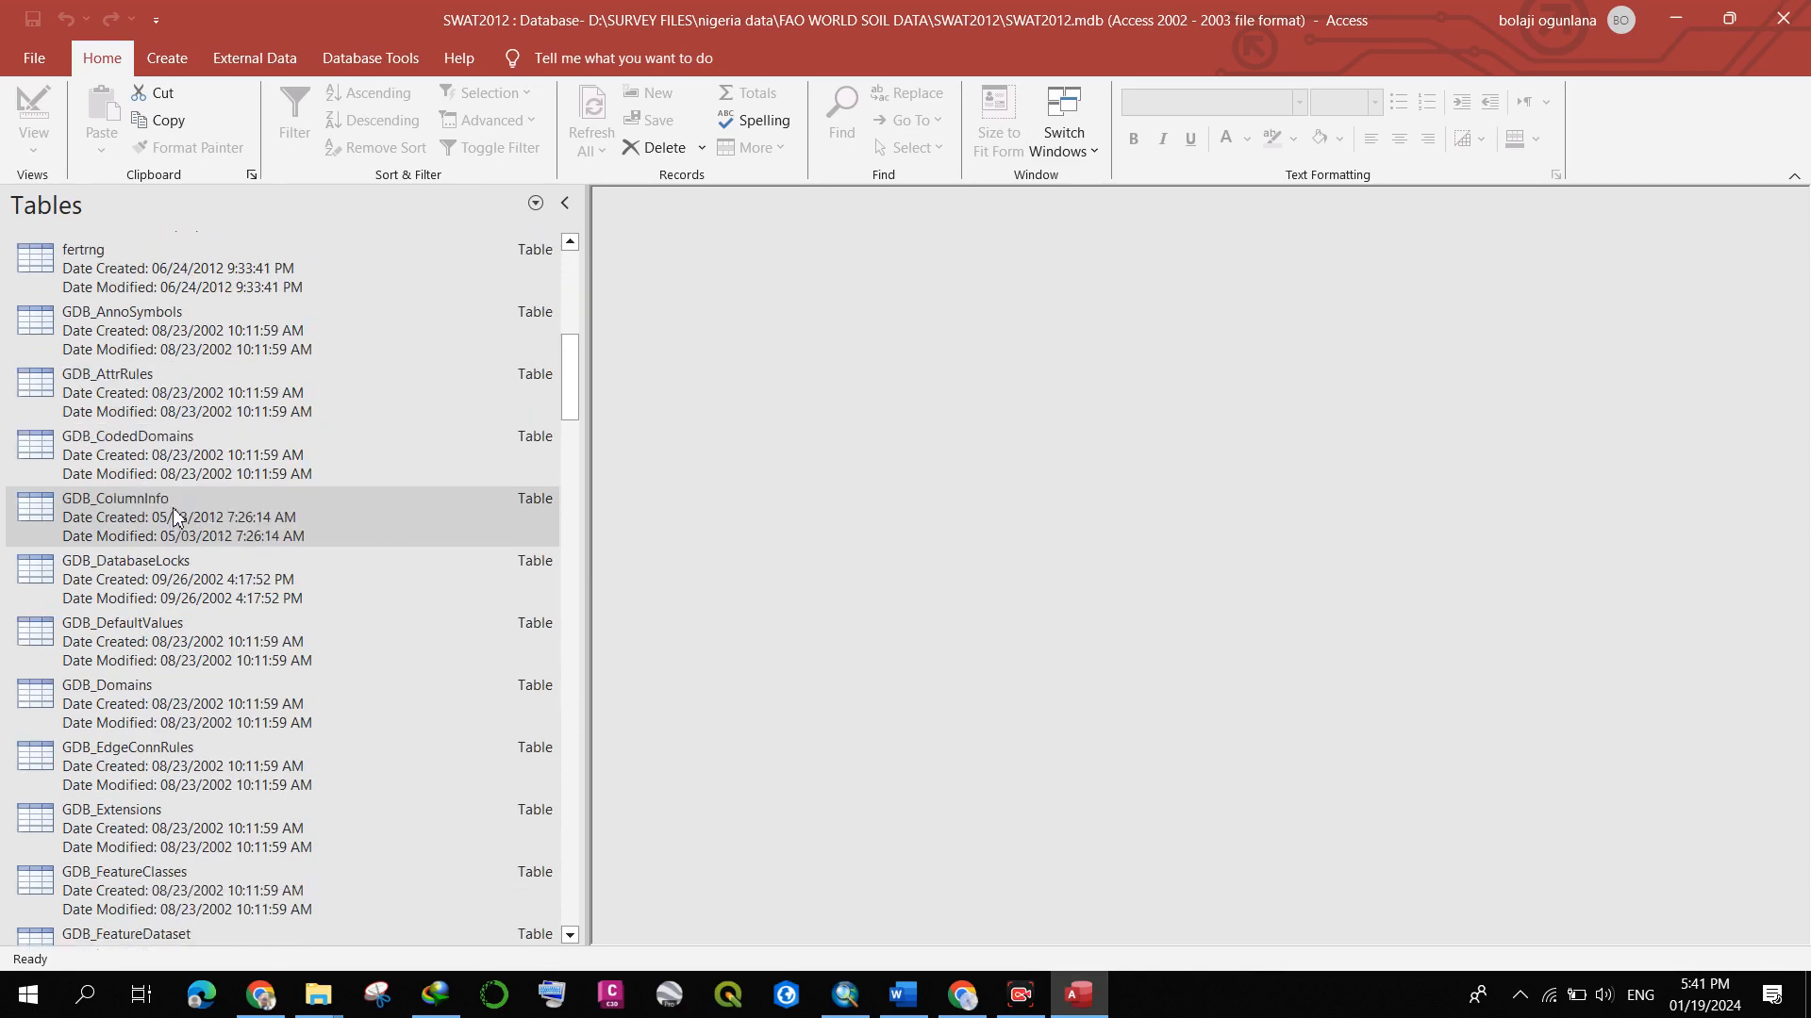
scroll(173, 520, down, 20)
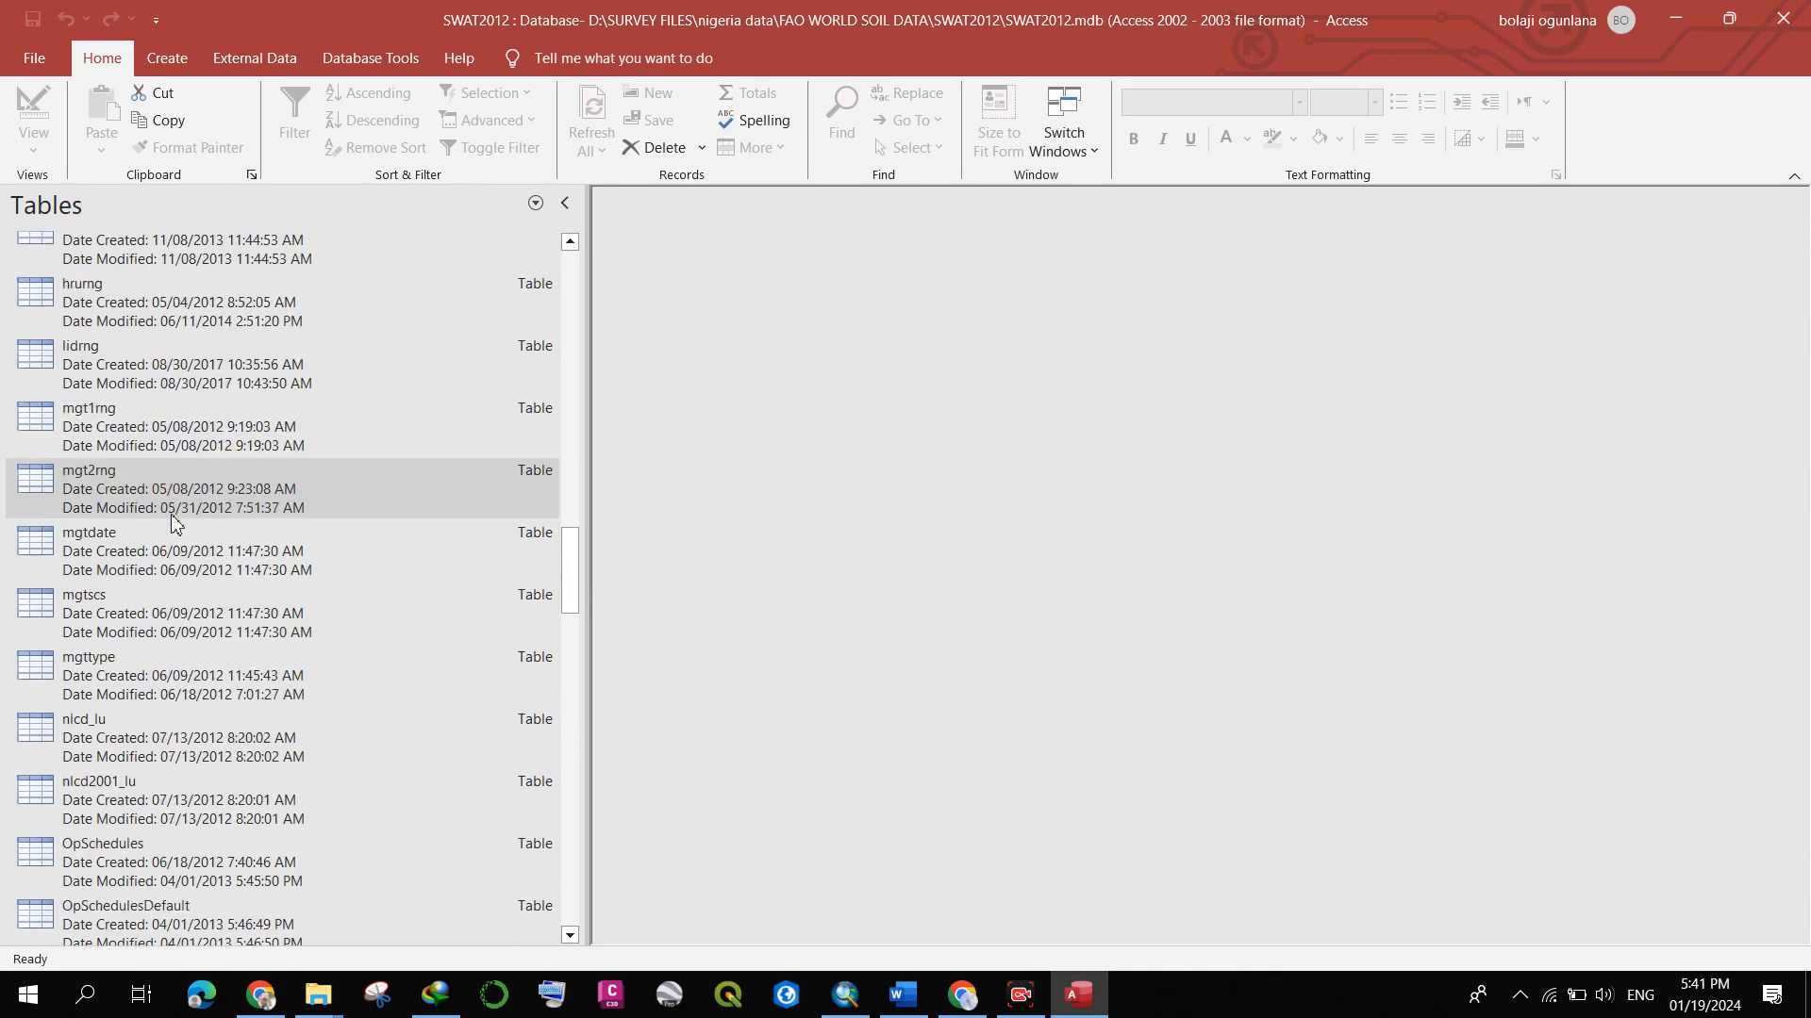
scroll(174, 522, down, 3)
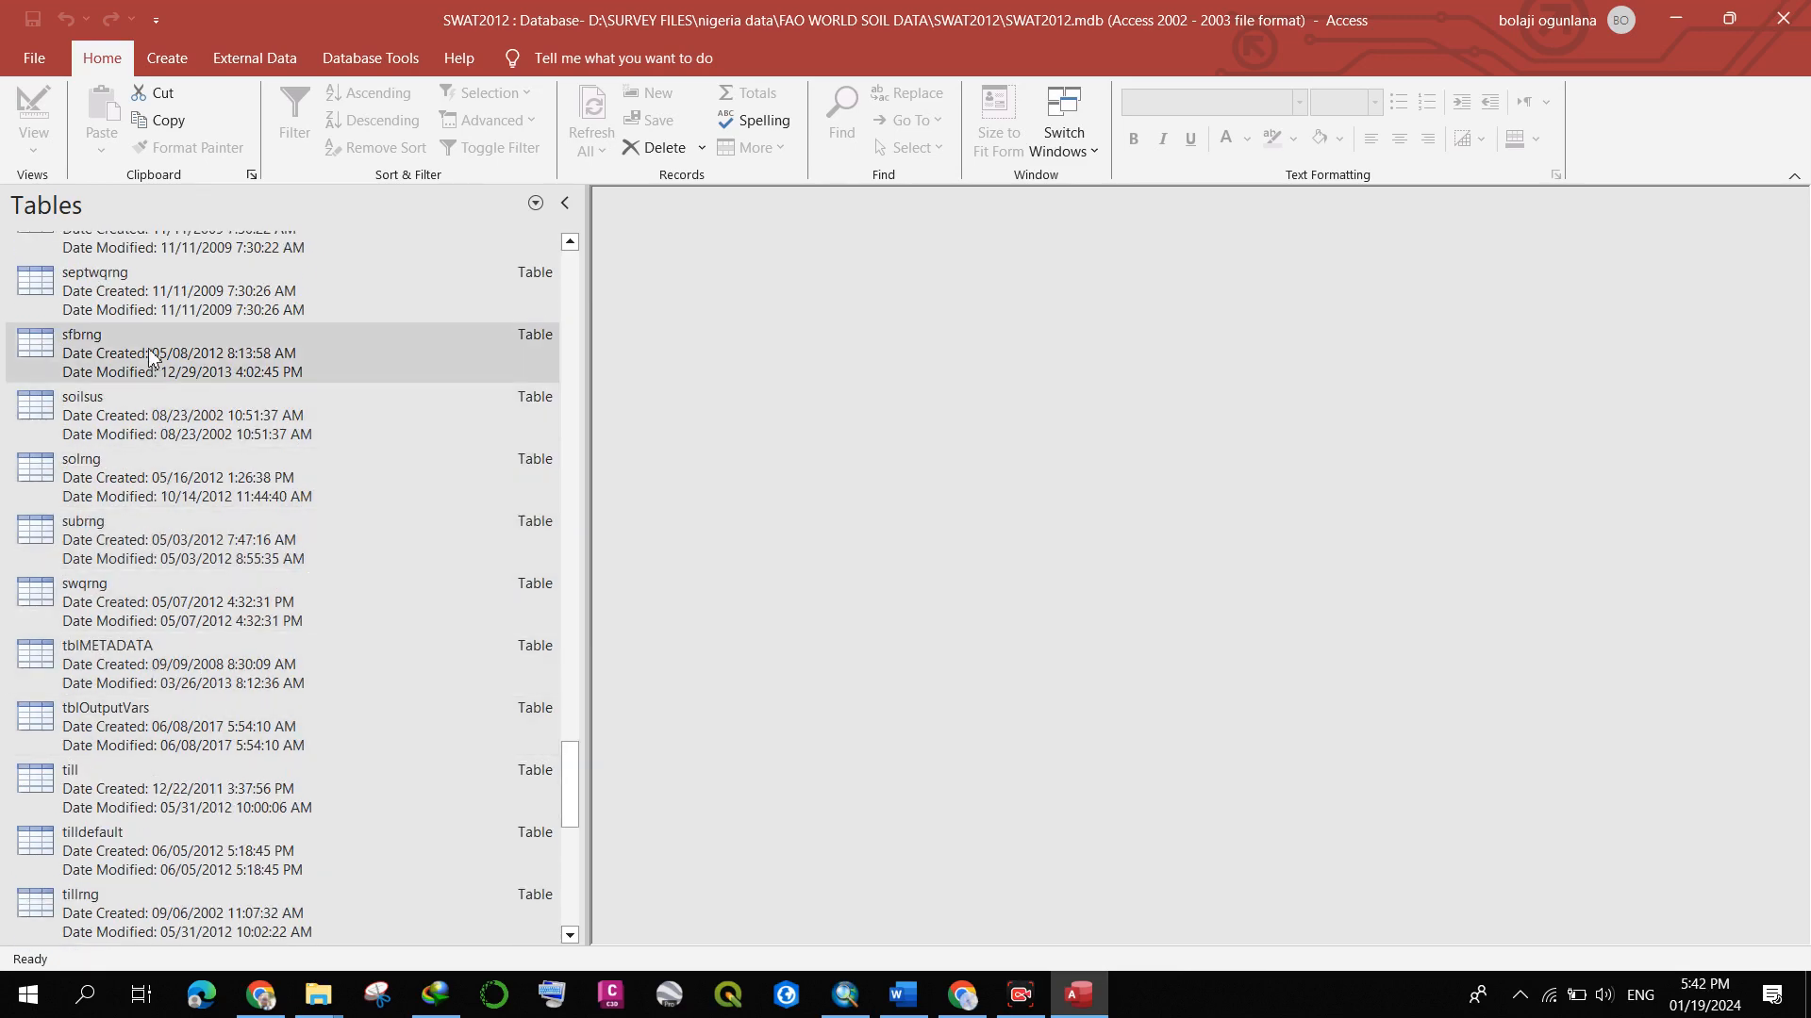
scroll(149, 332, up, 4)
scroll(149, 332, down, 11)
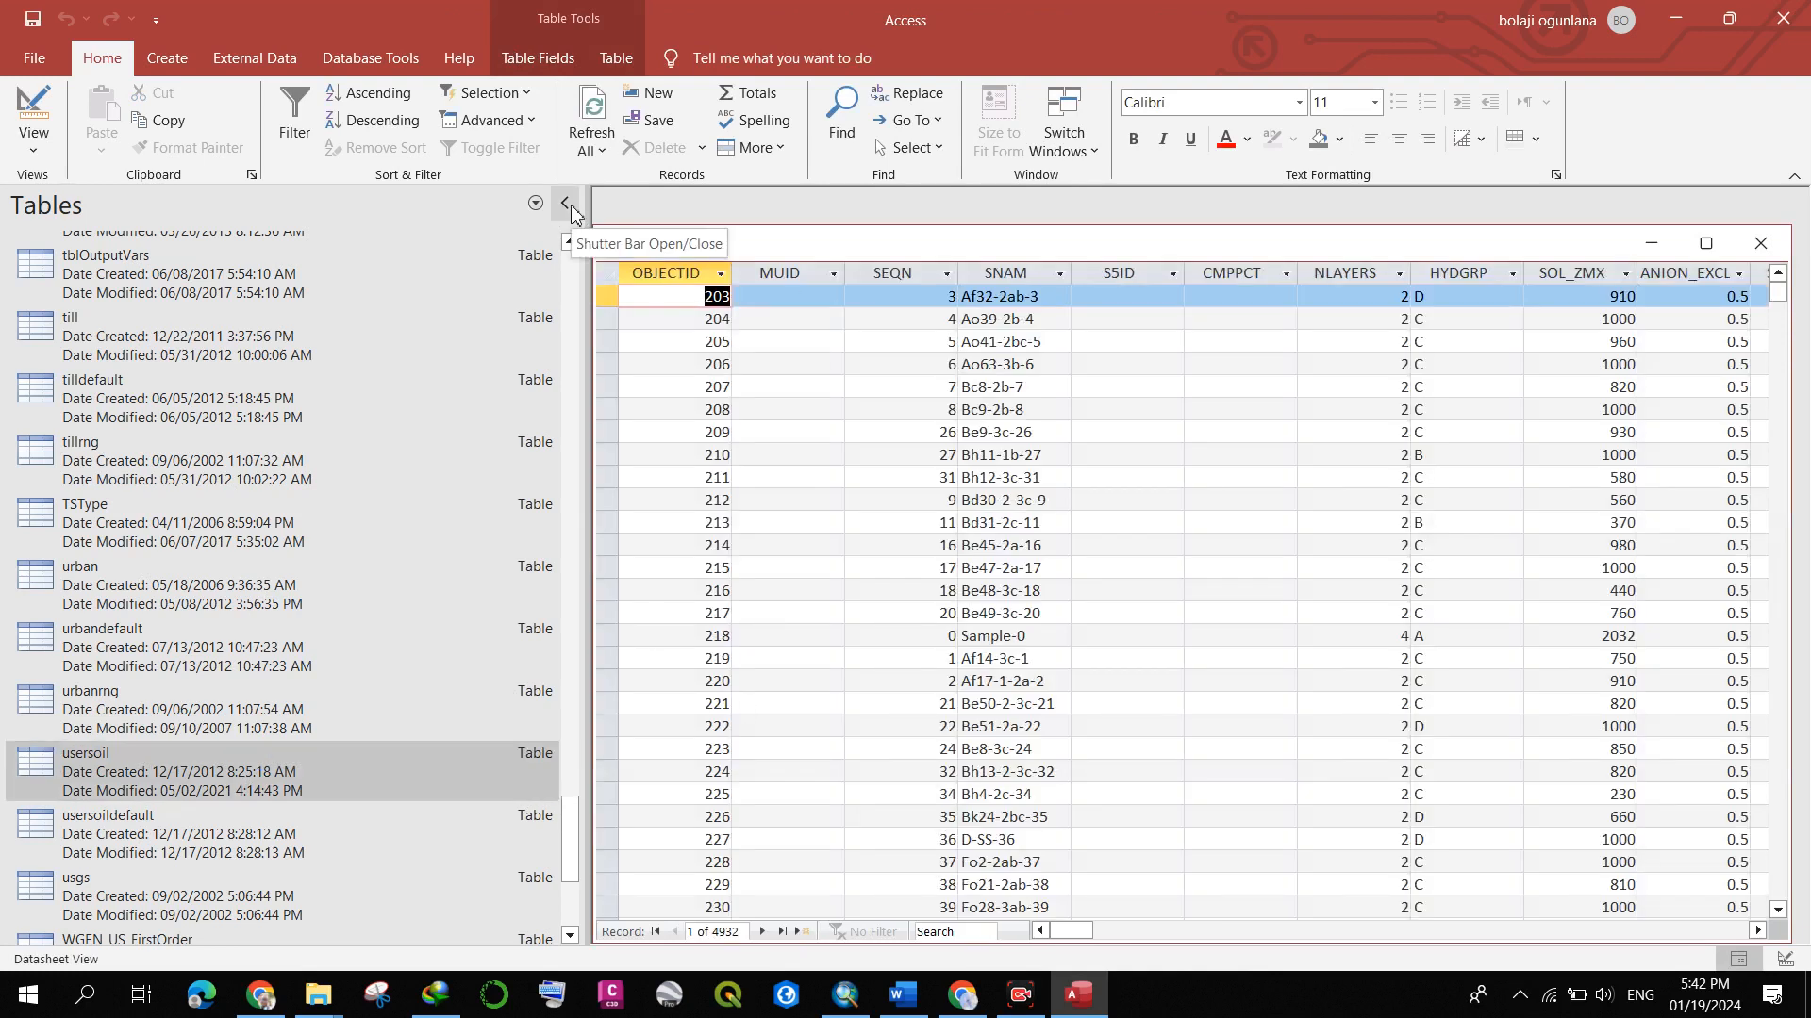
click(566, 204)
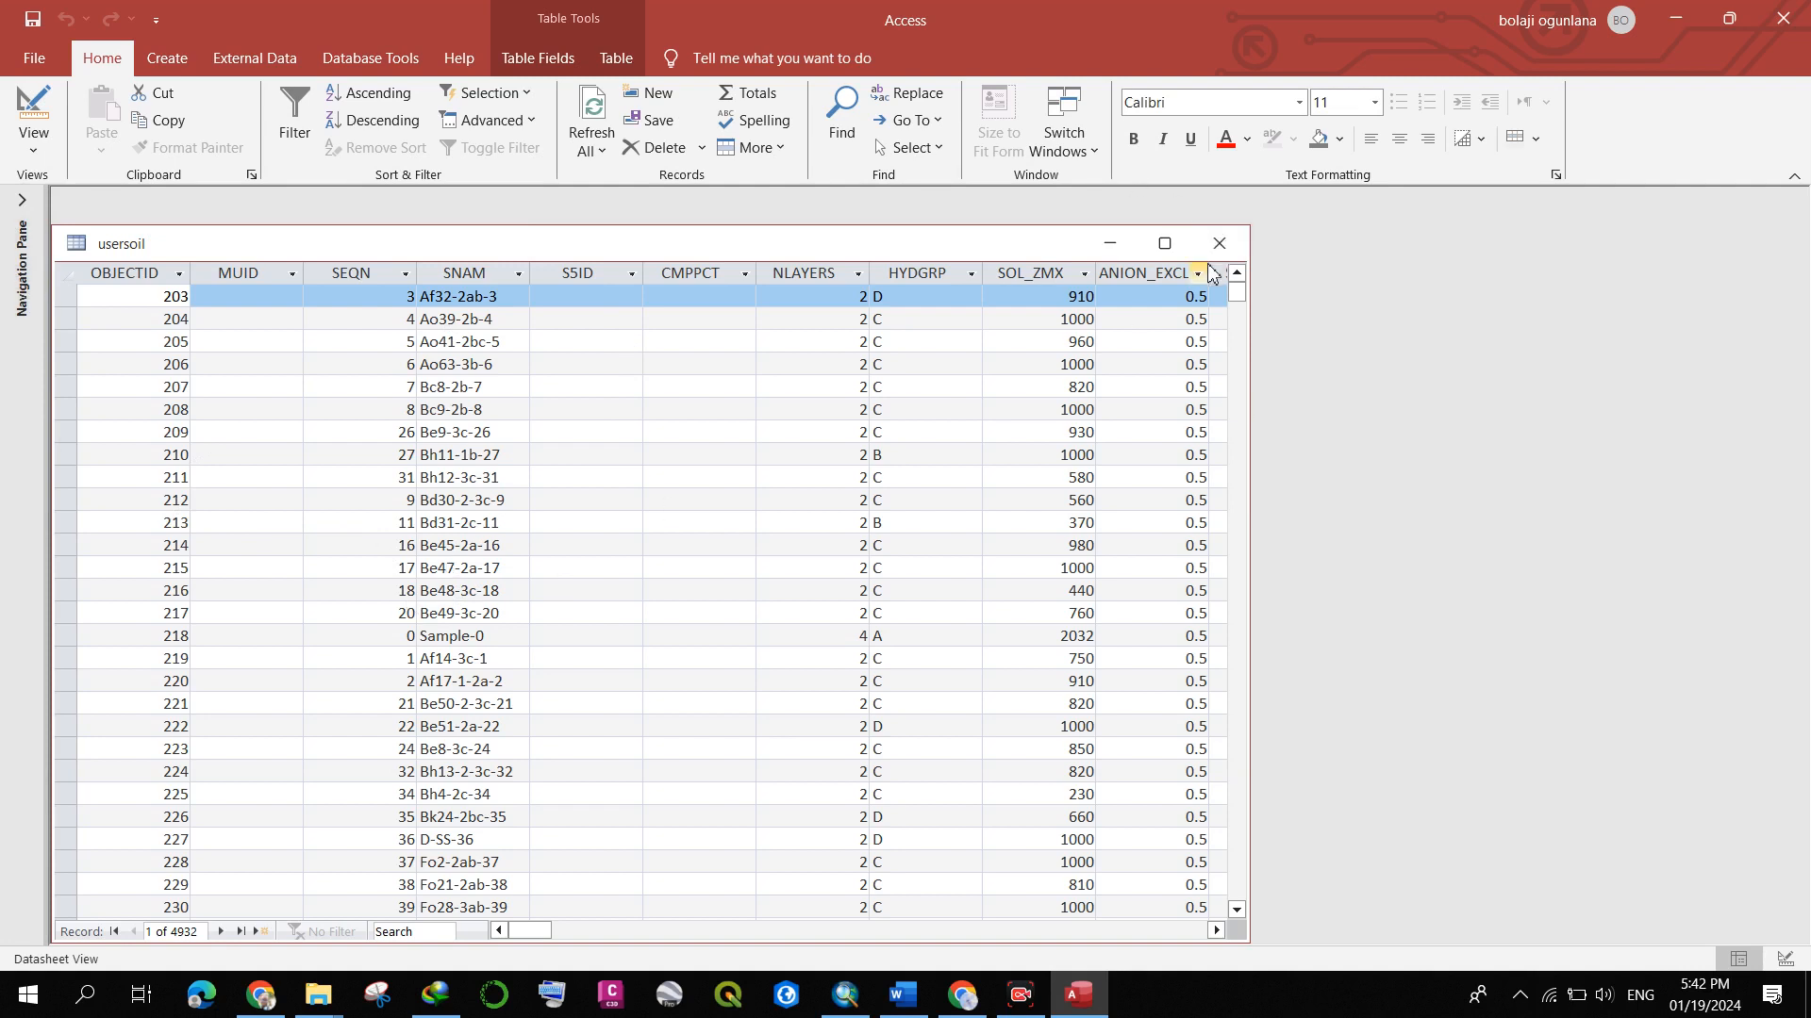
click(1183, 251)
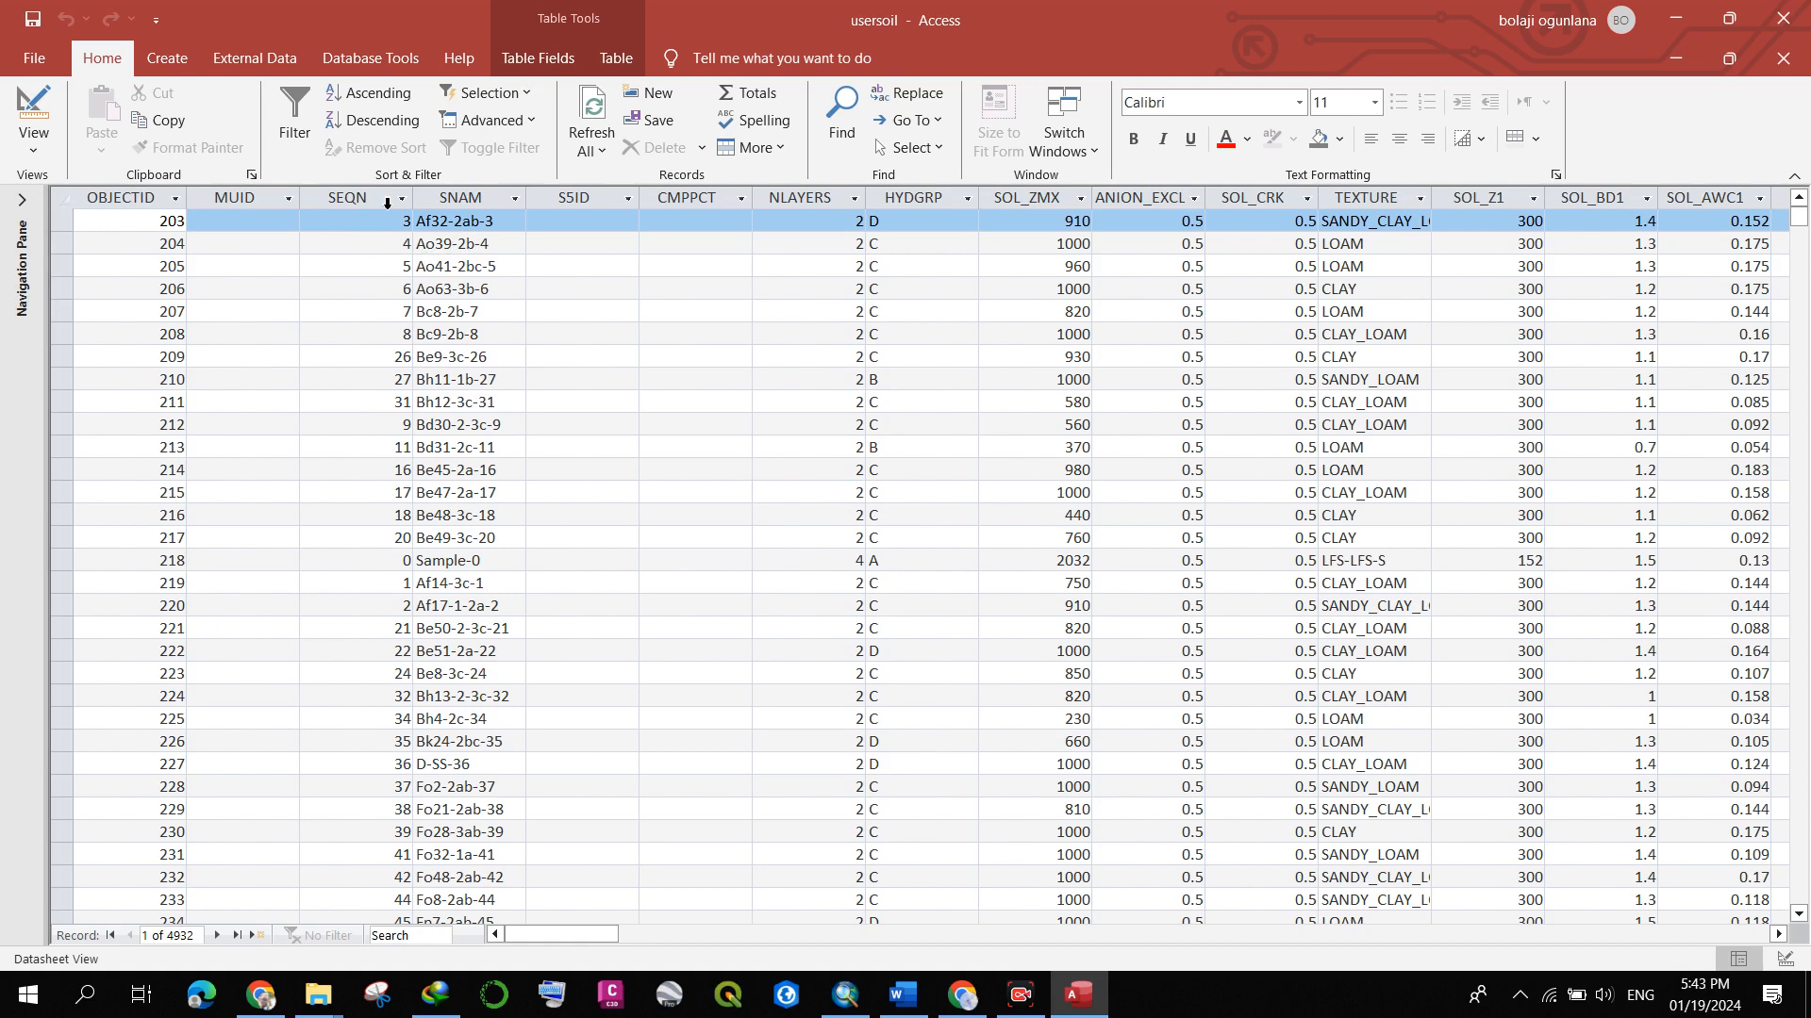
- Look through the usersoil records and open a Find search on the SEQN column
scroll(243, 429, down, 7)
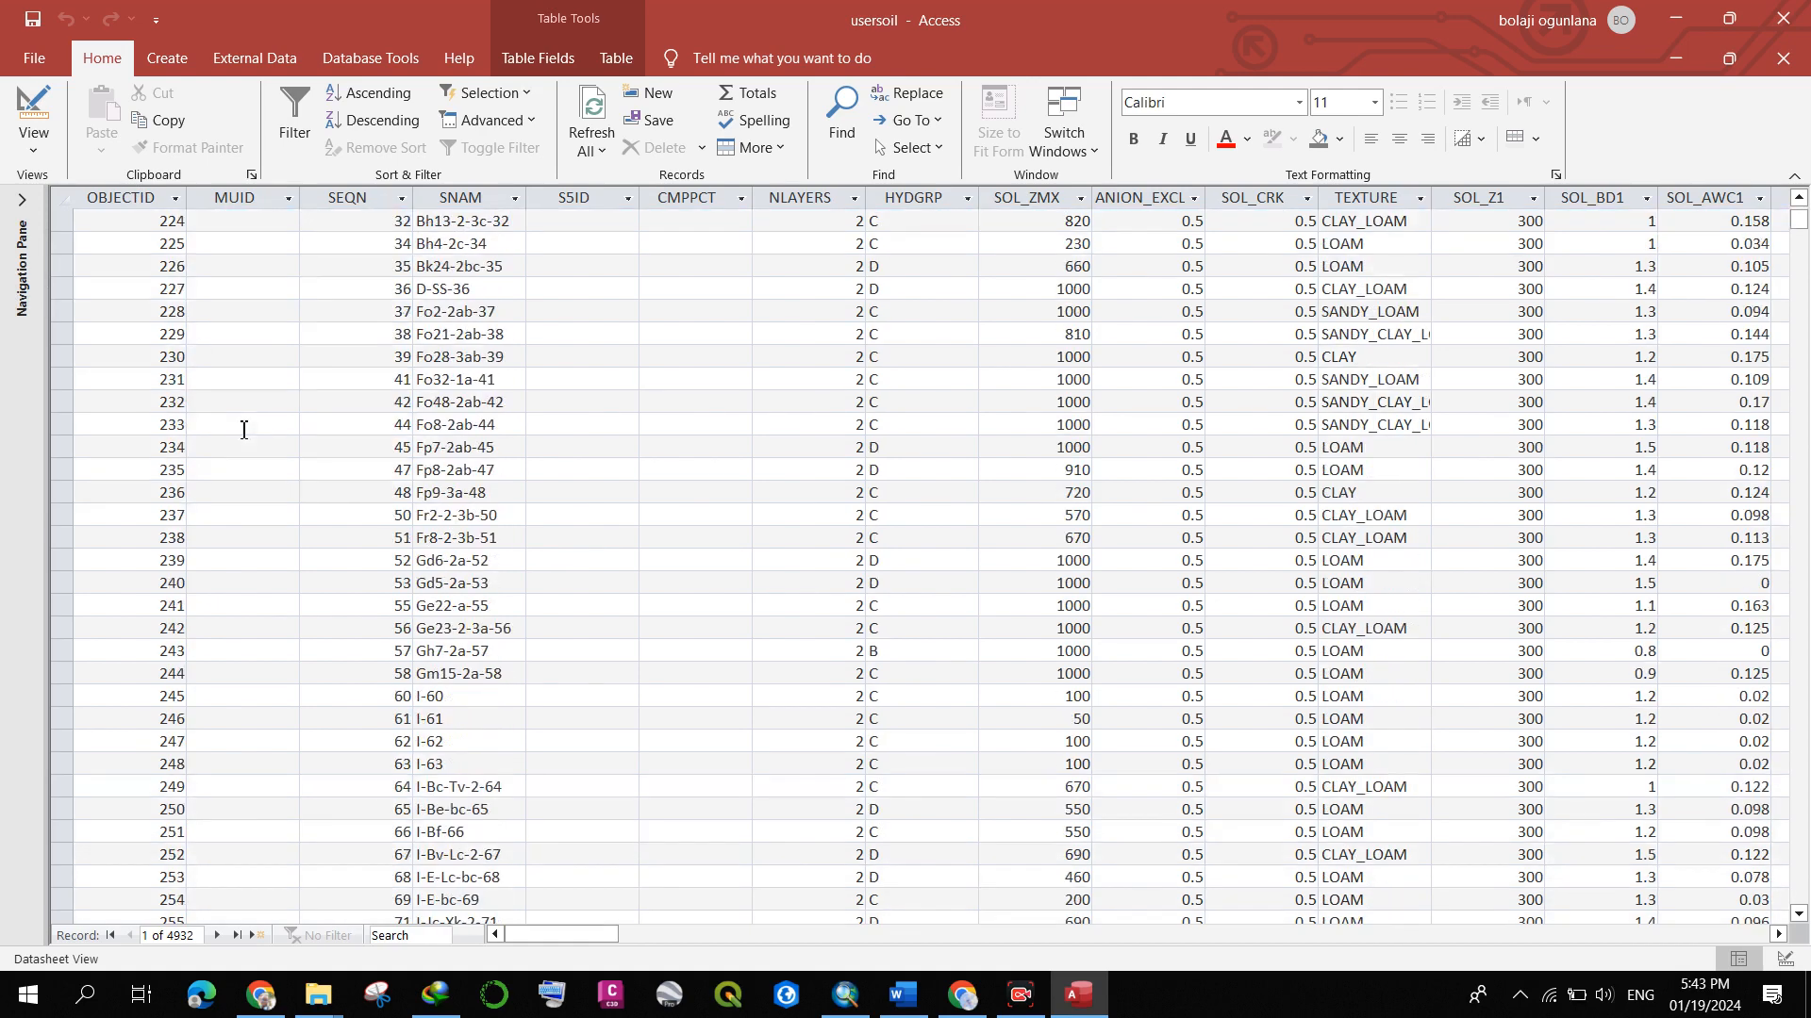
scroll(243, 429, down, 12)
scroll(243, 426, up, 12)
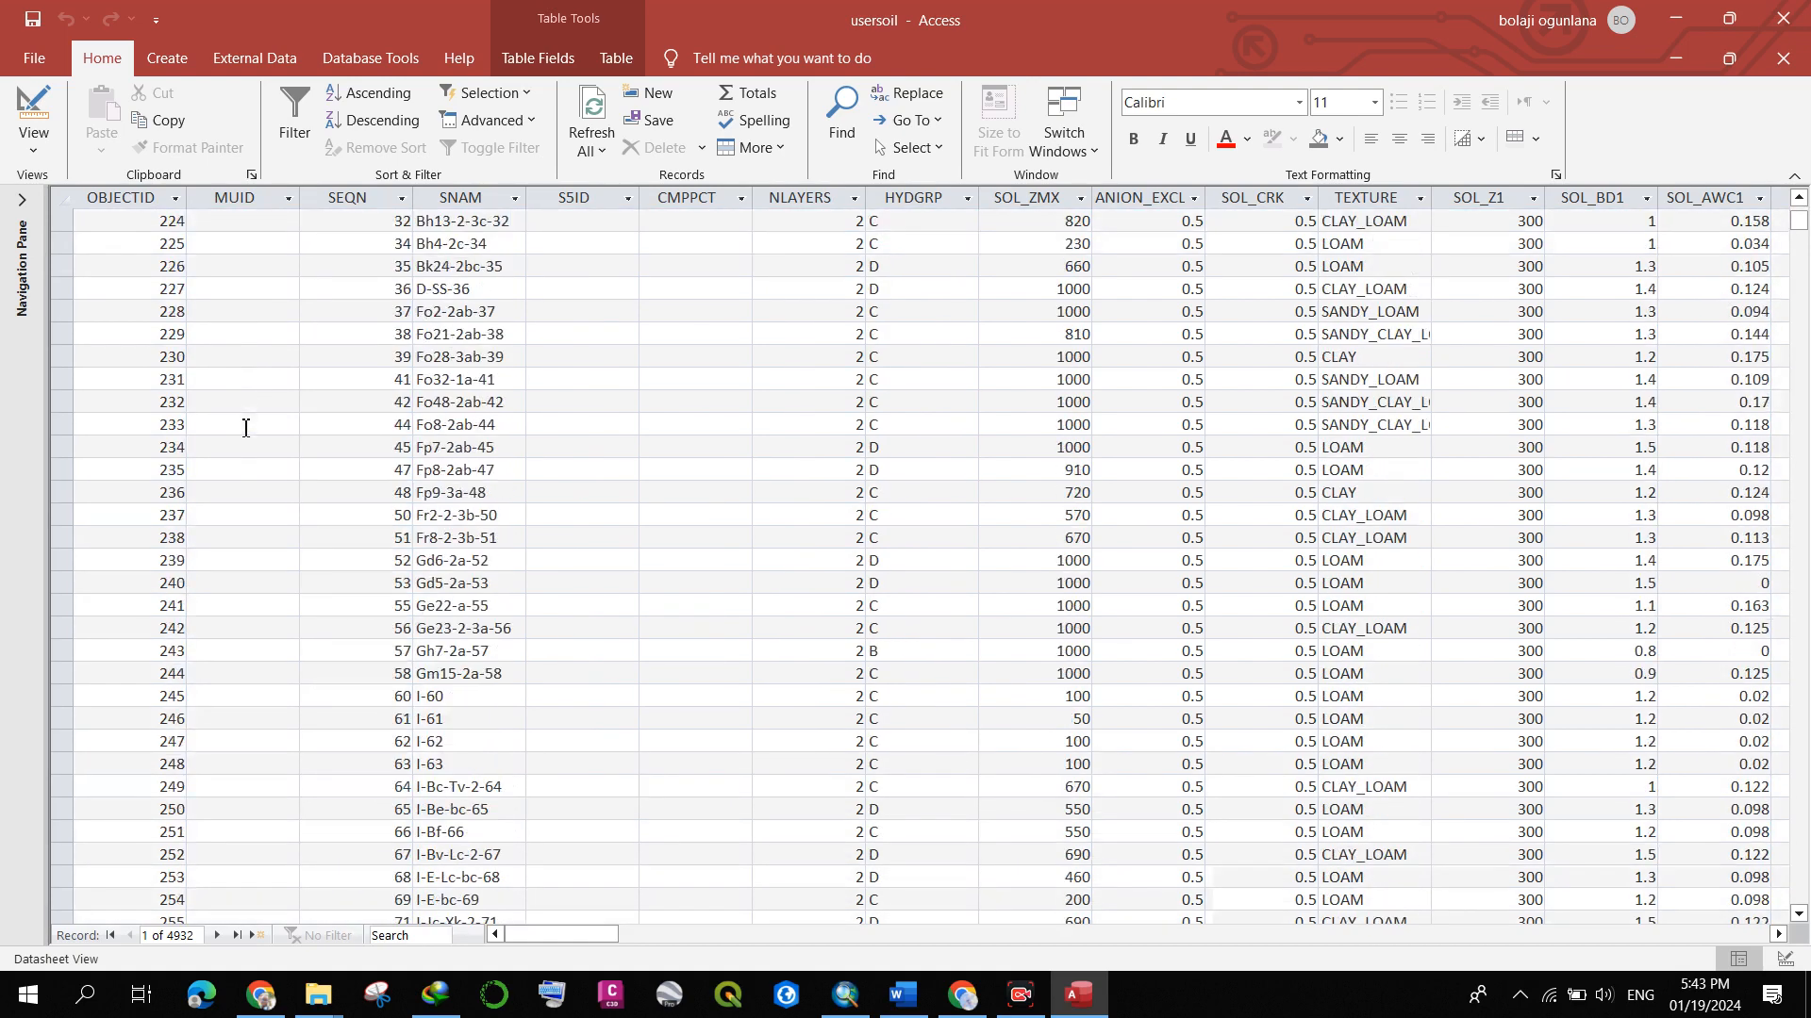
scroll(246, 428, up, 7)
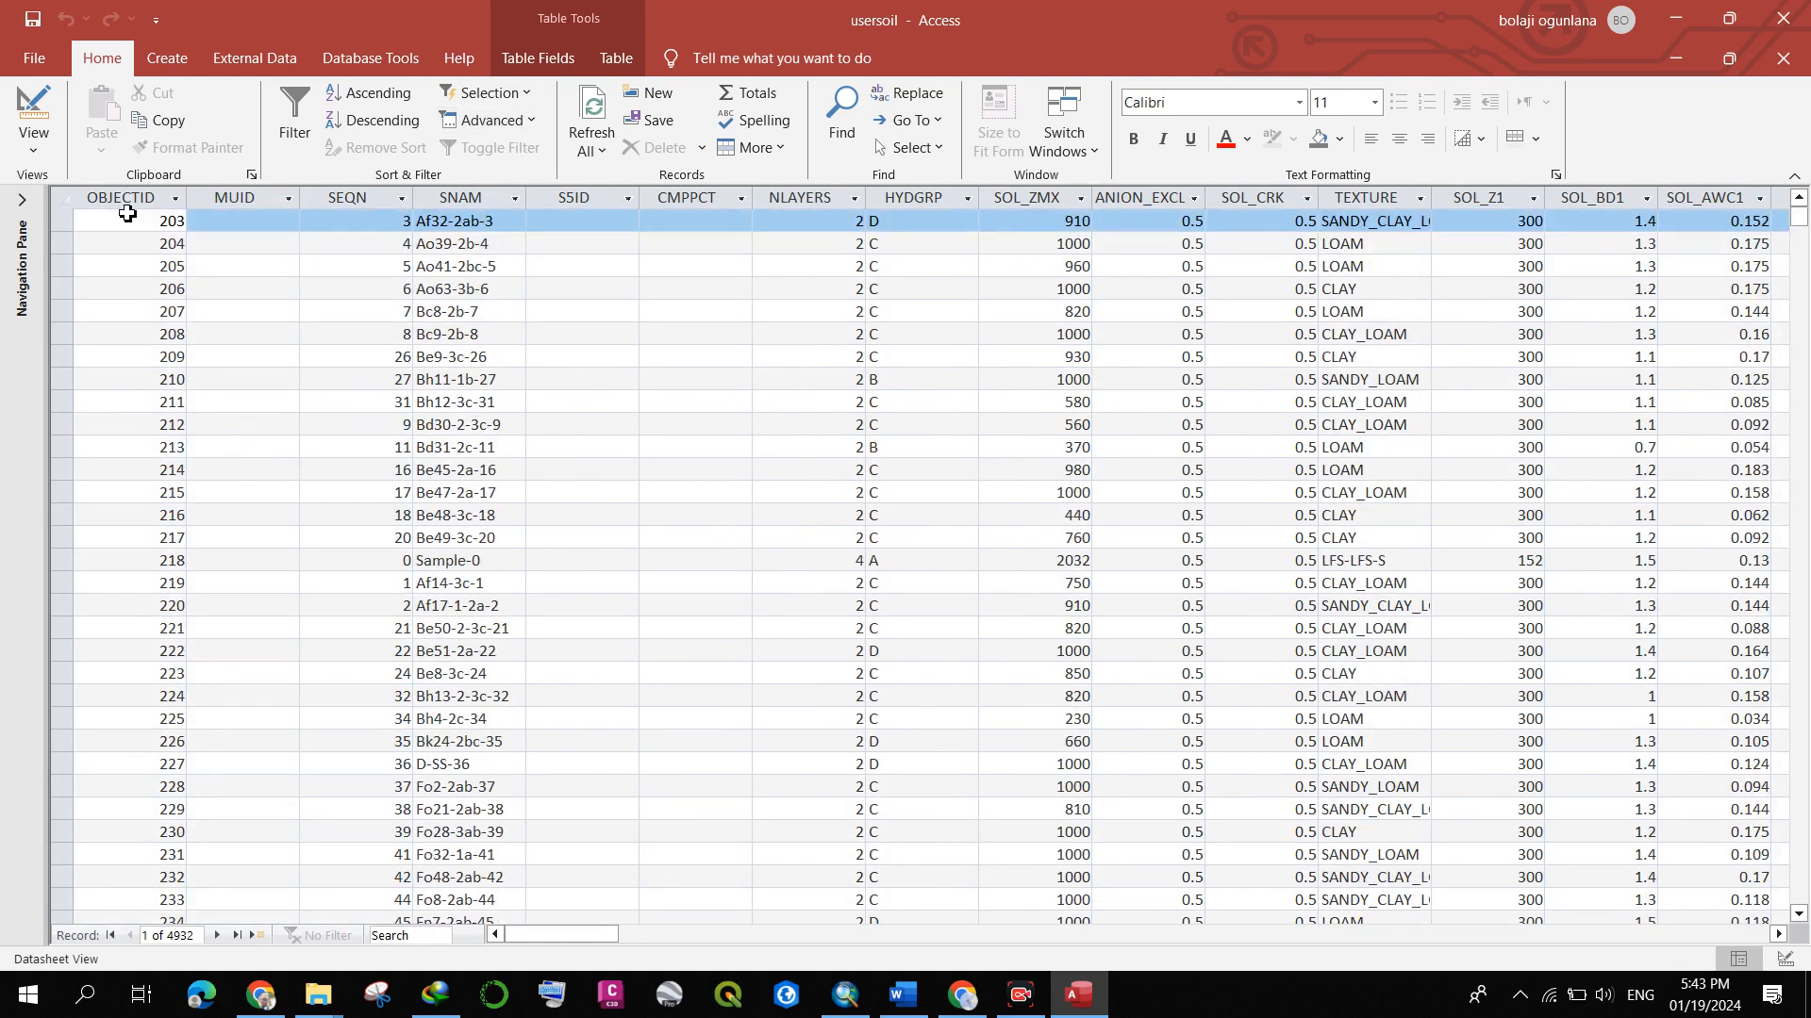
click(366, 197)
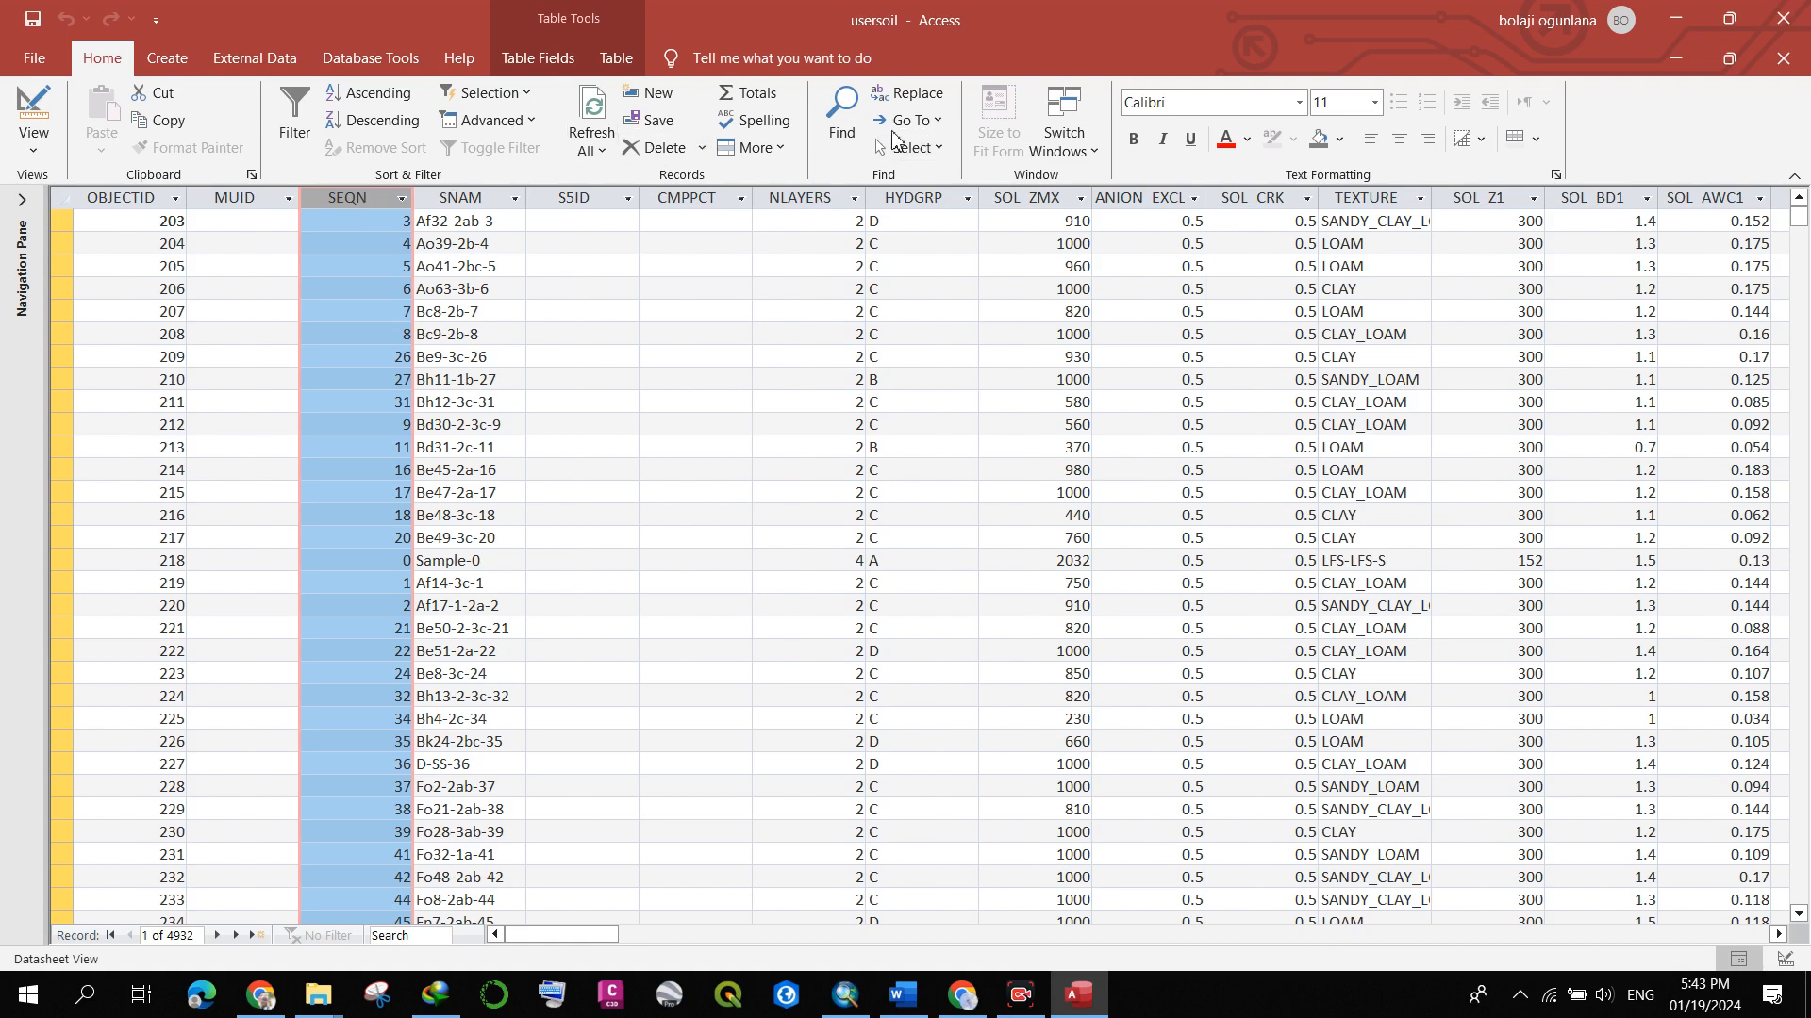
click(845, 131)
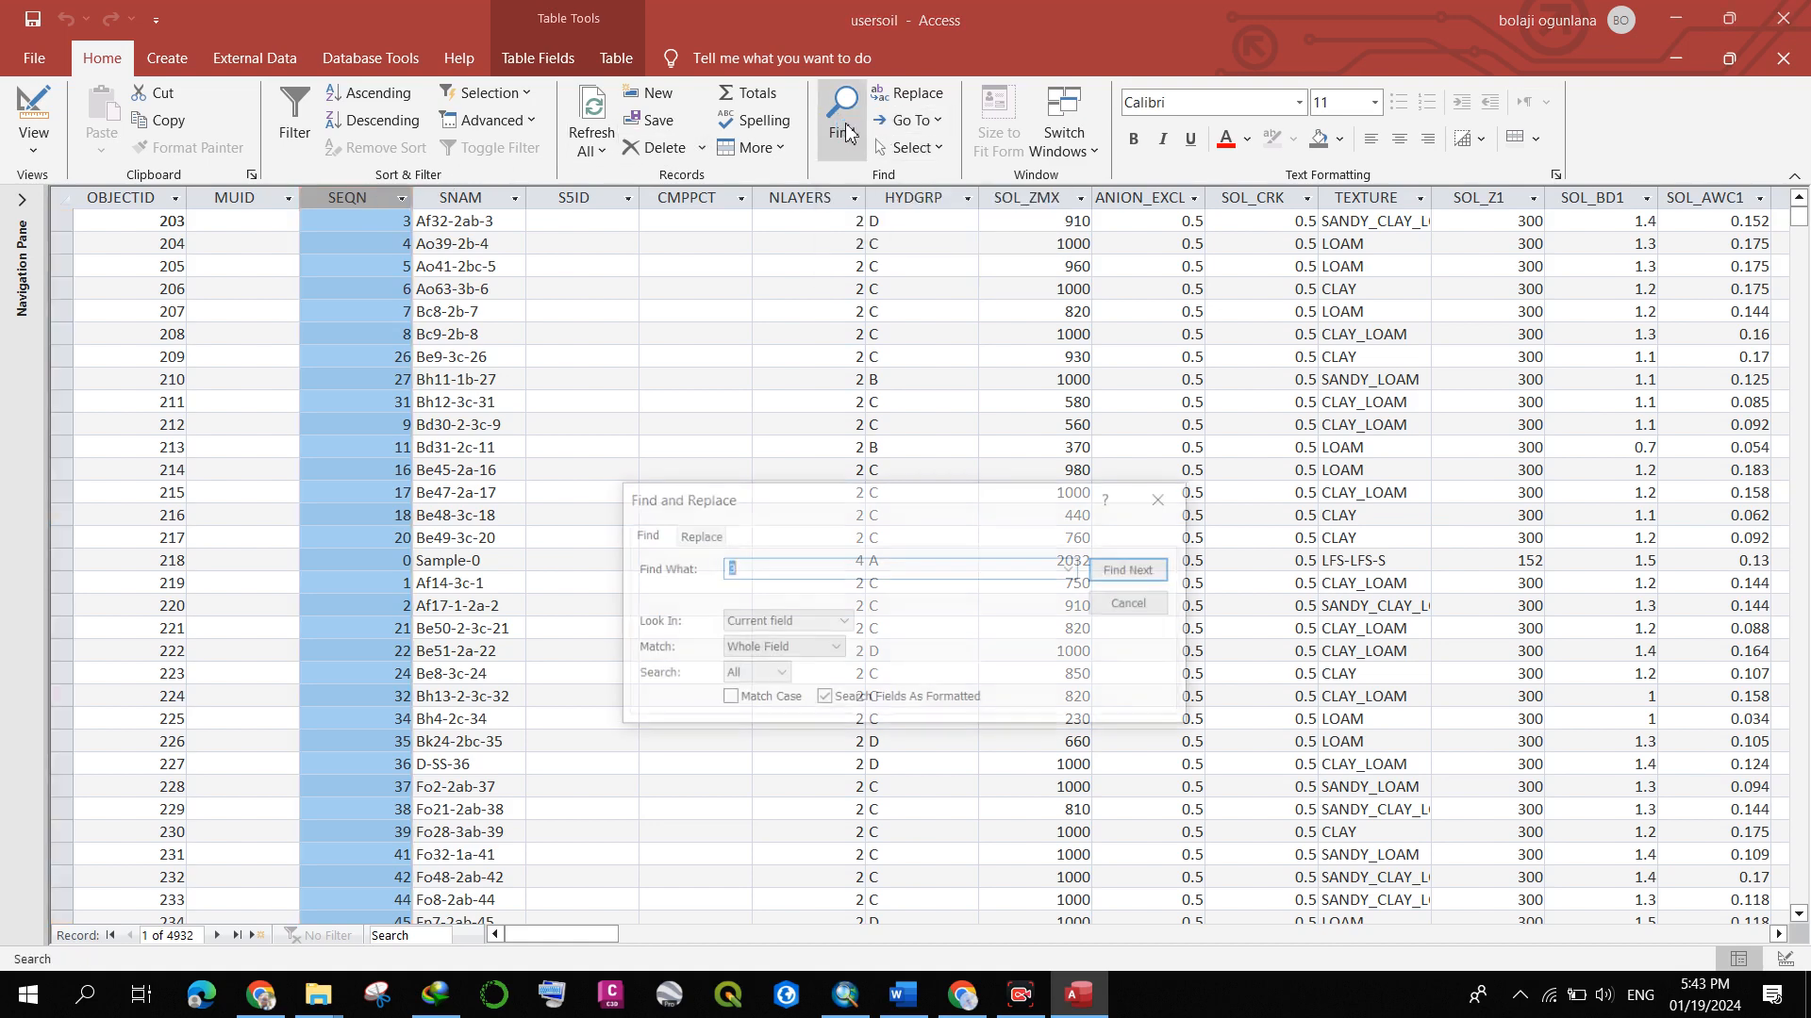
- Switch to ArcMap and symbolize the Soil layer by unique values of SNUM, adding all values and turning off <all other values>
click(846, 997)
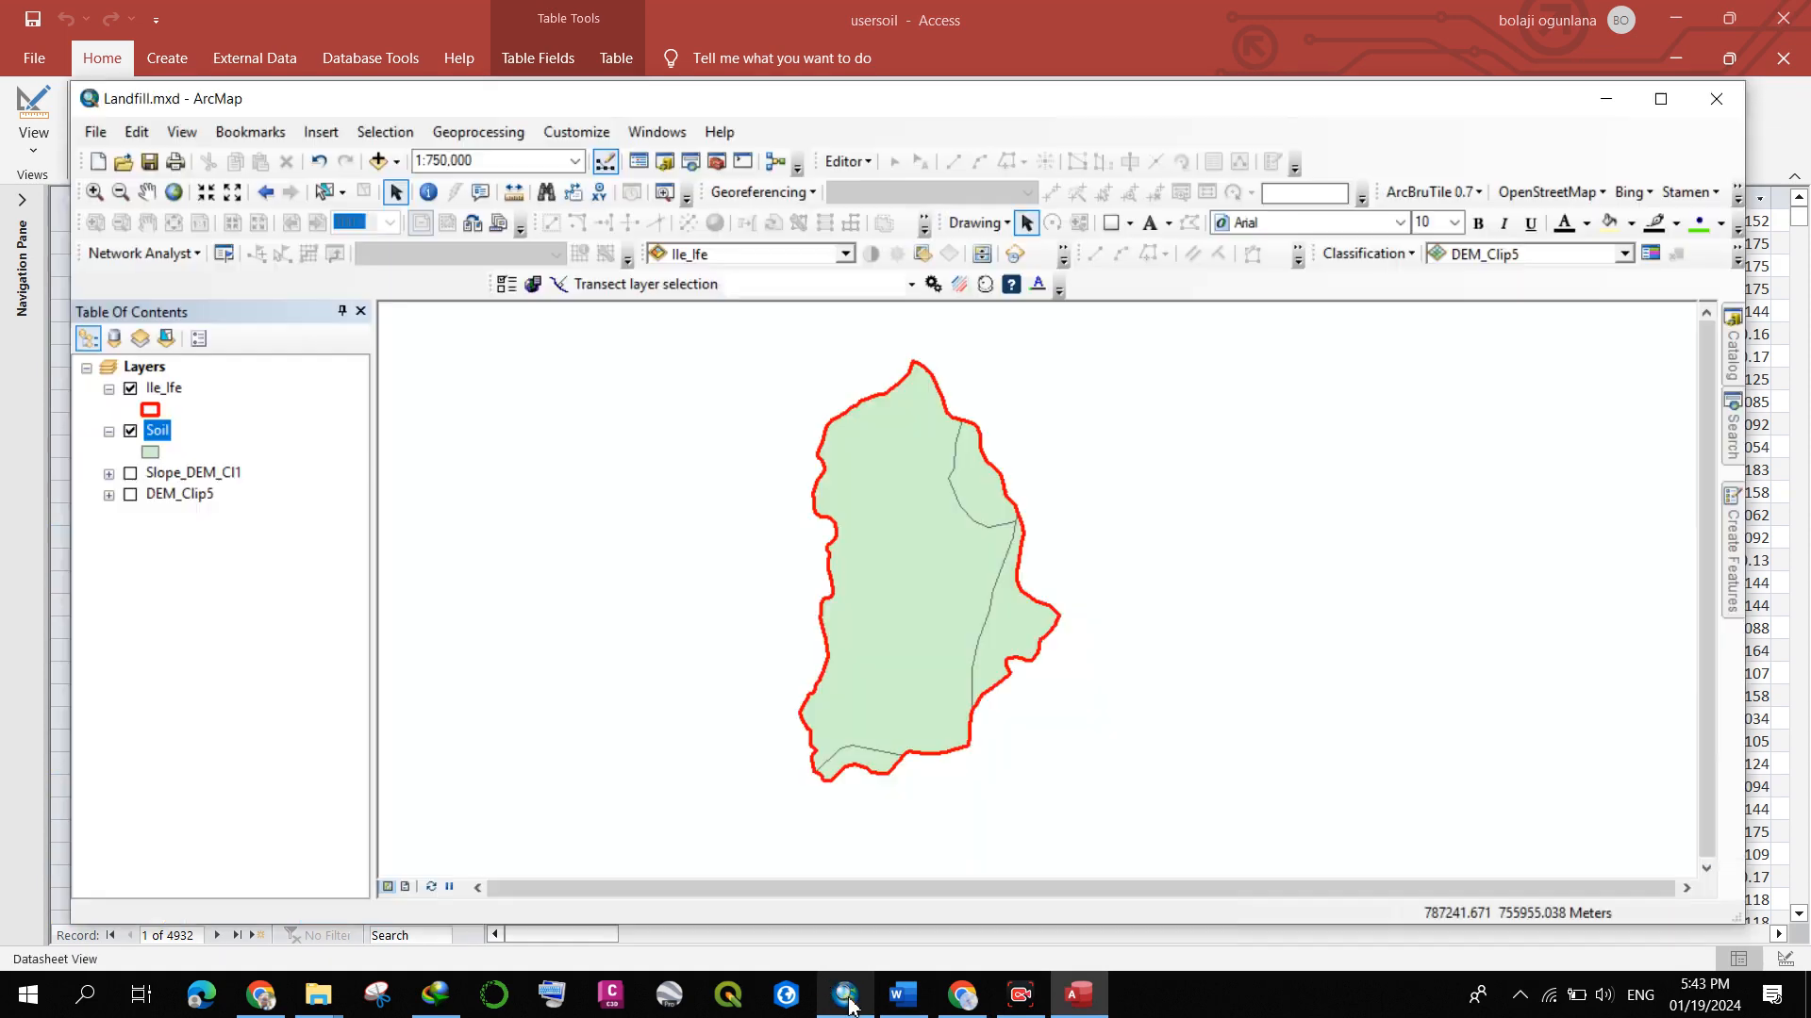
double_click(151, 432)
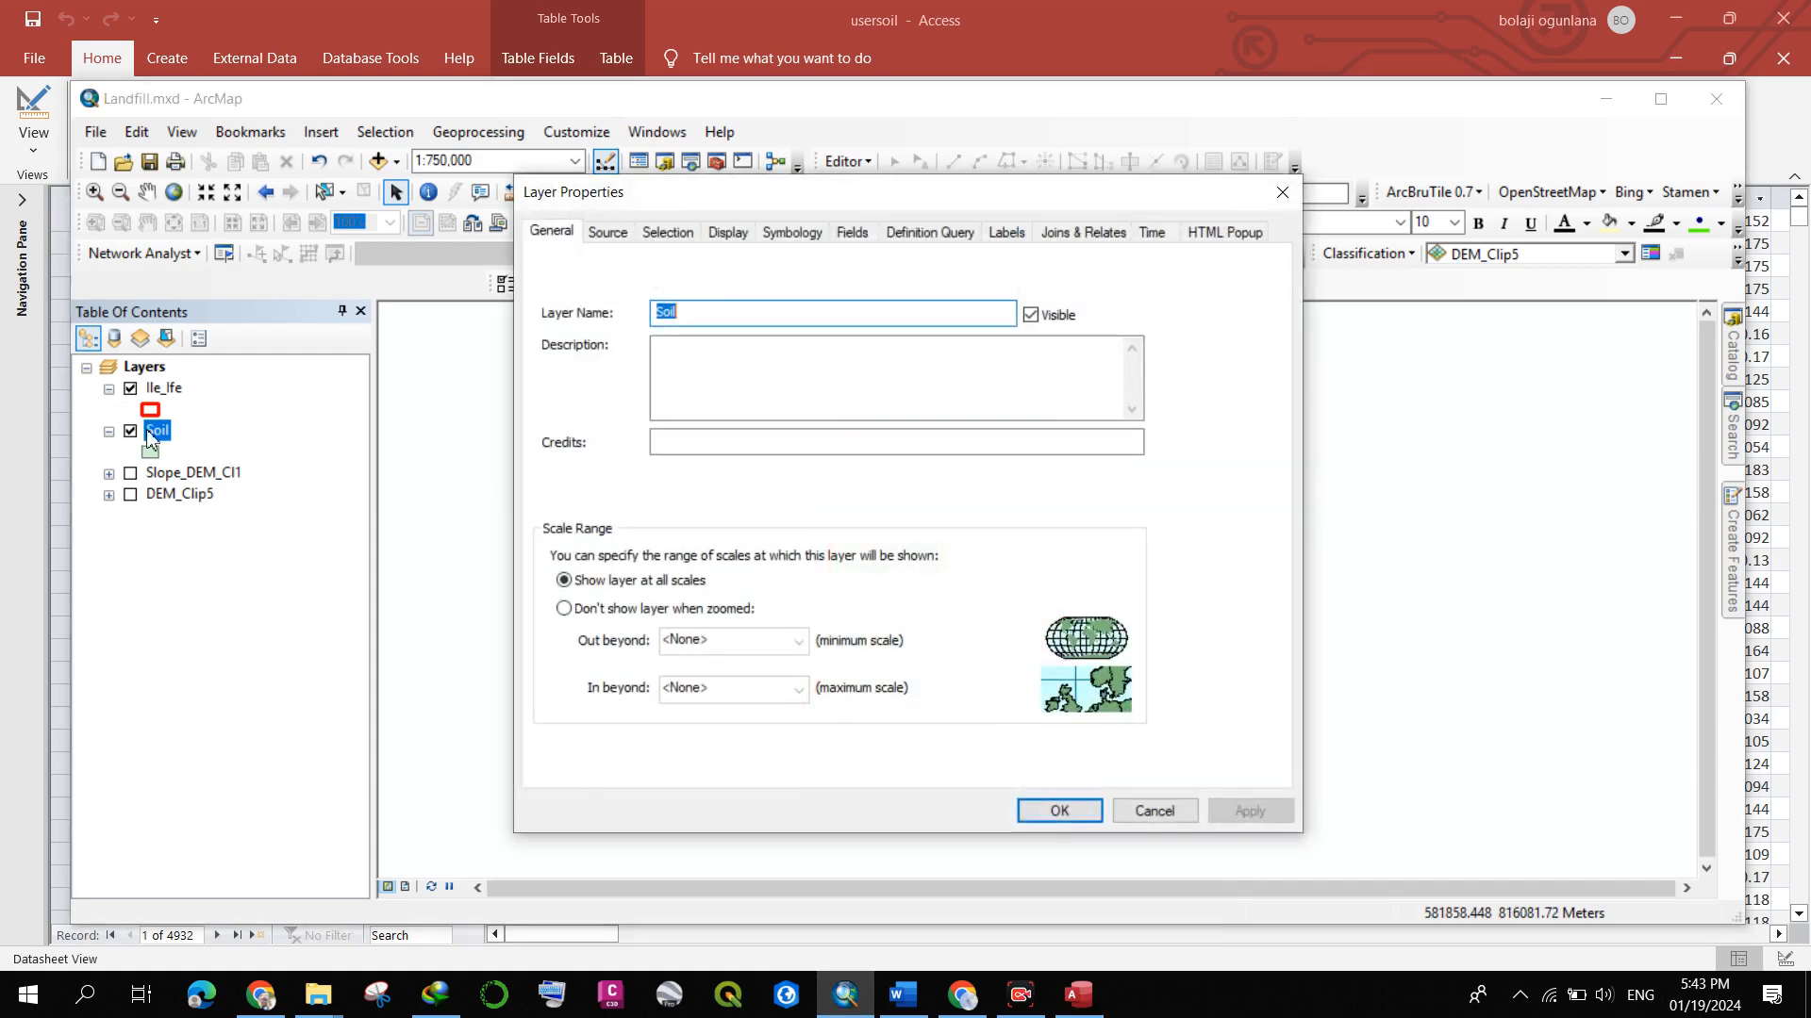
click(792, 233)
click(580, 314)
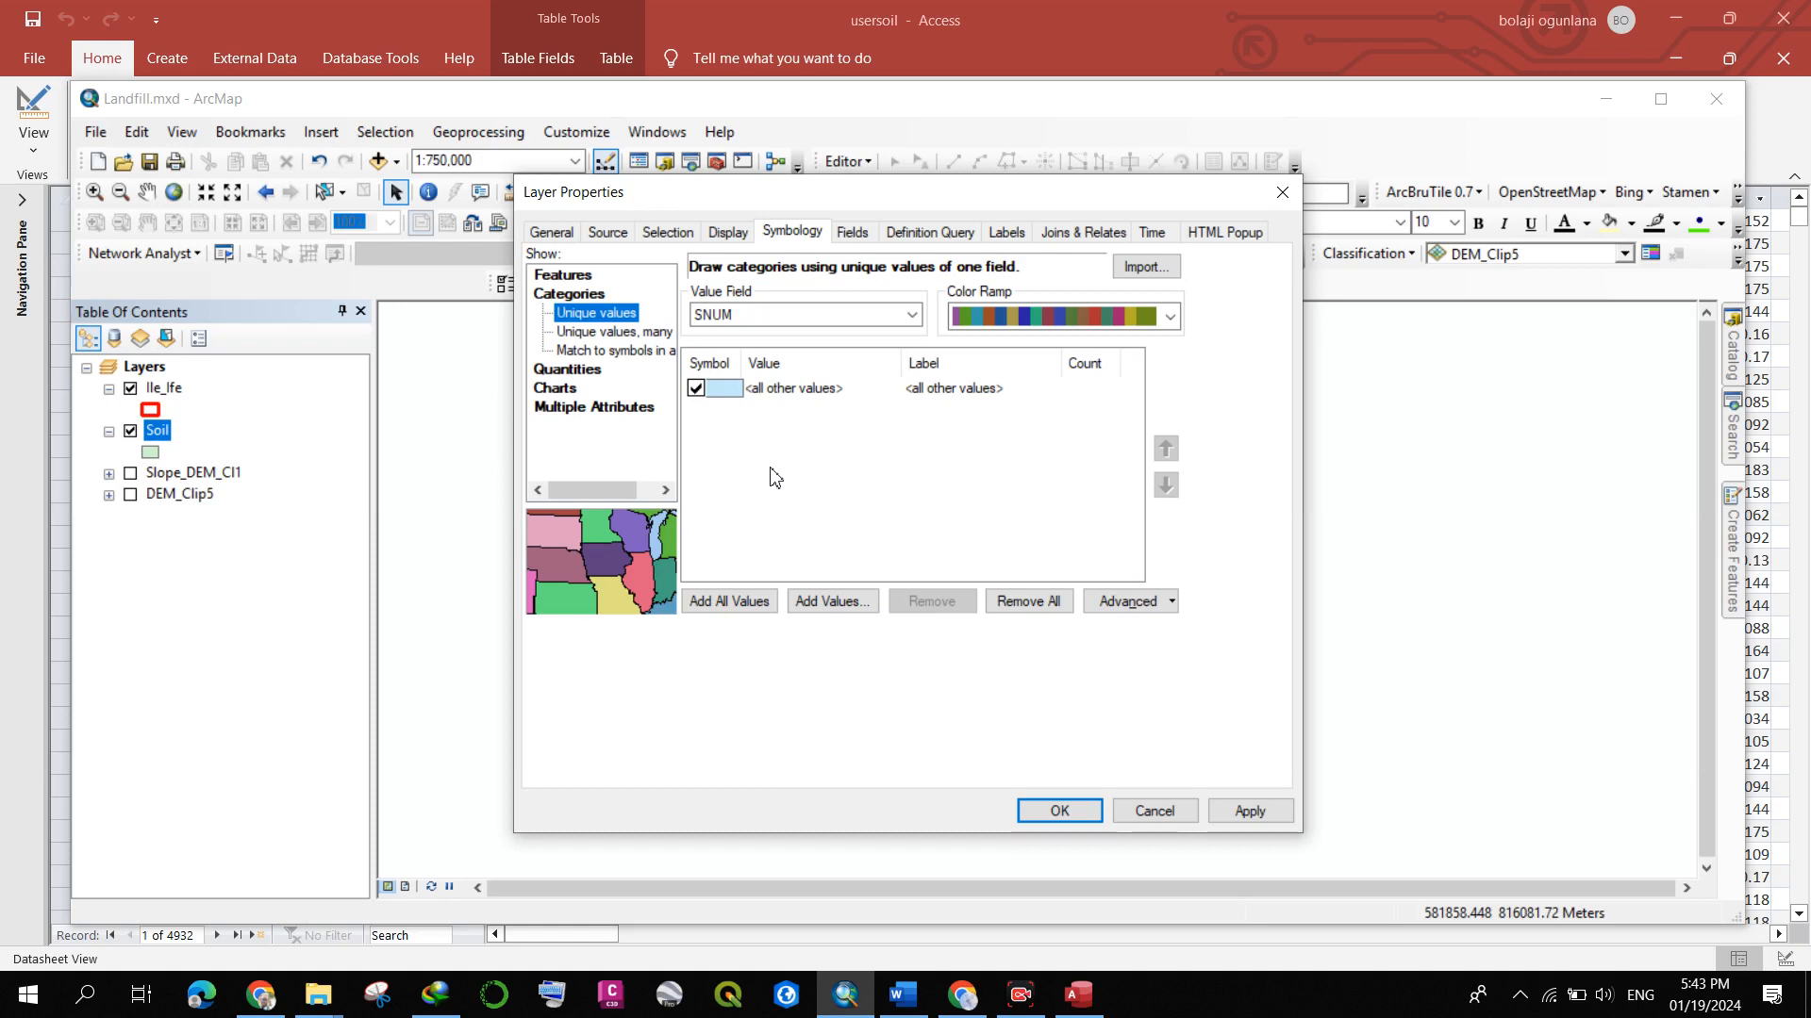
click(703, 386)
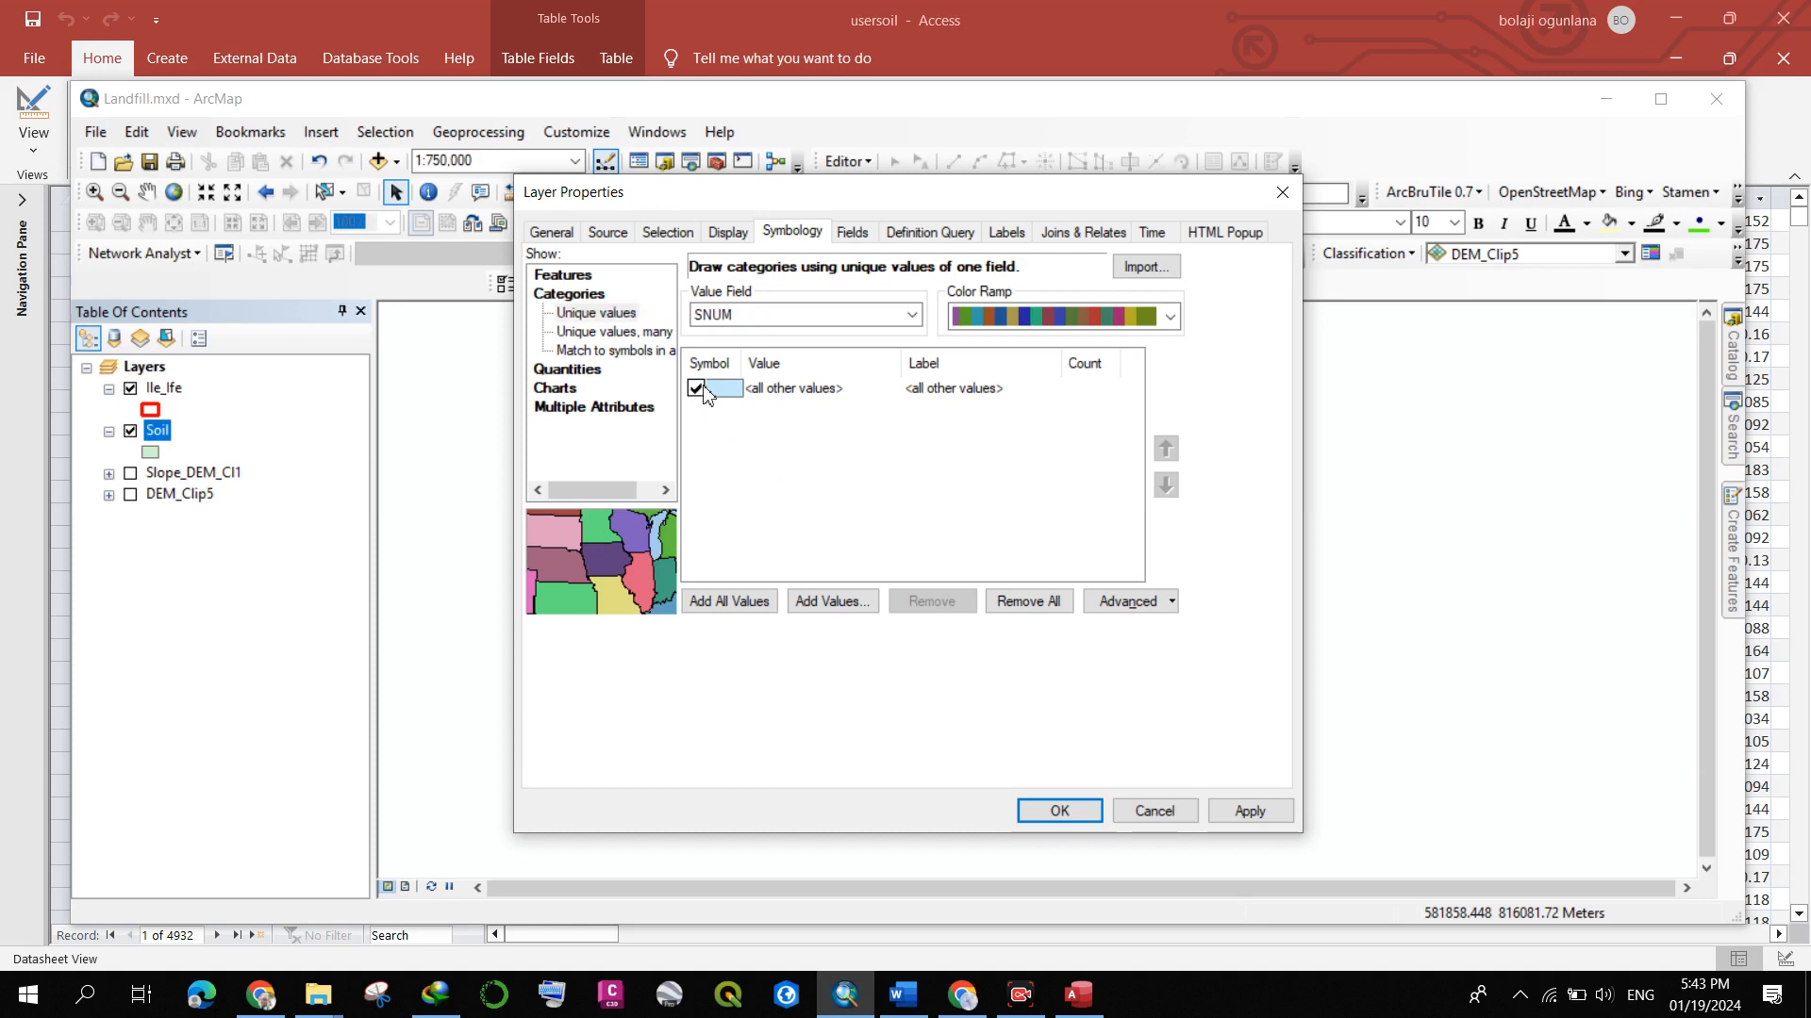
click(697, 388)
click(745, 608)
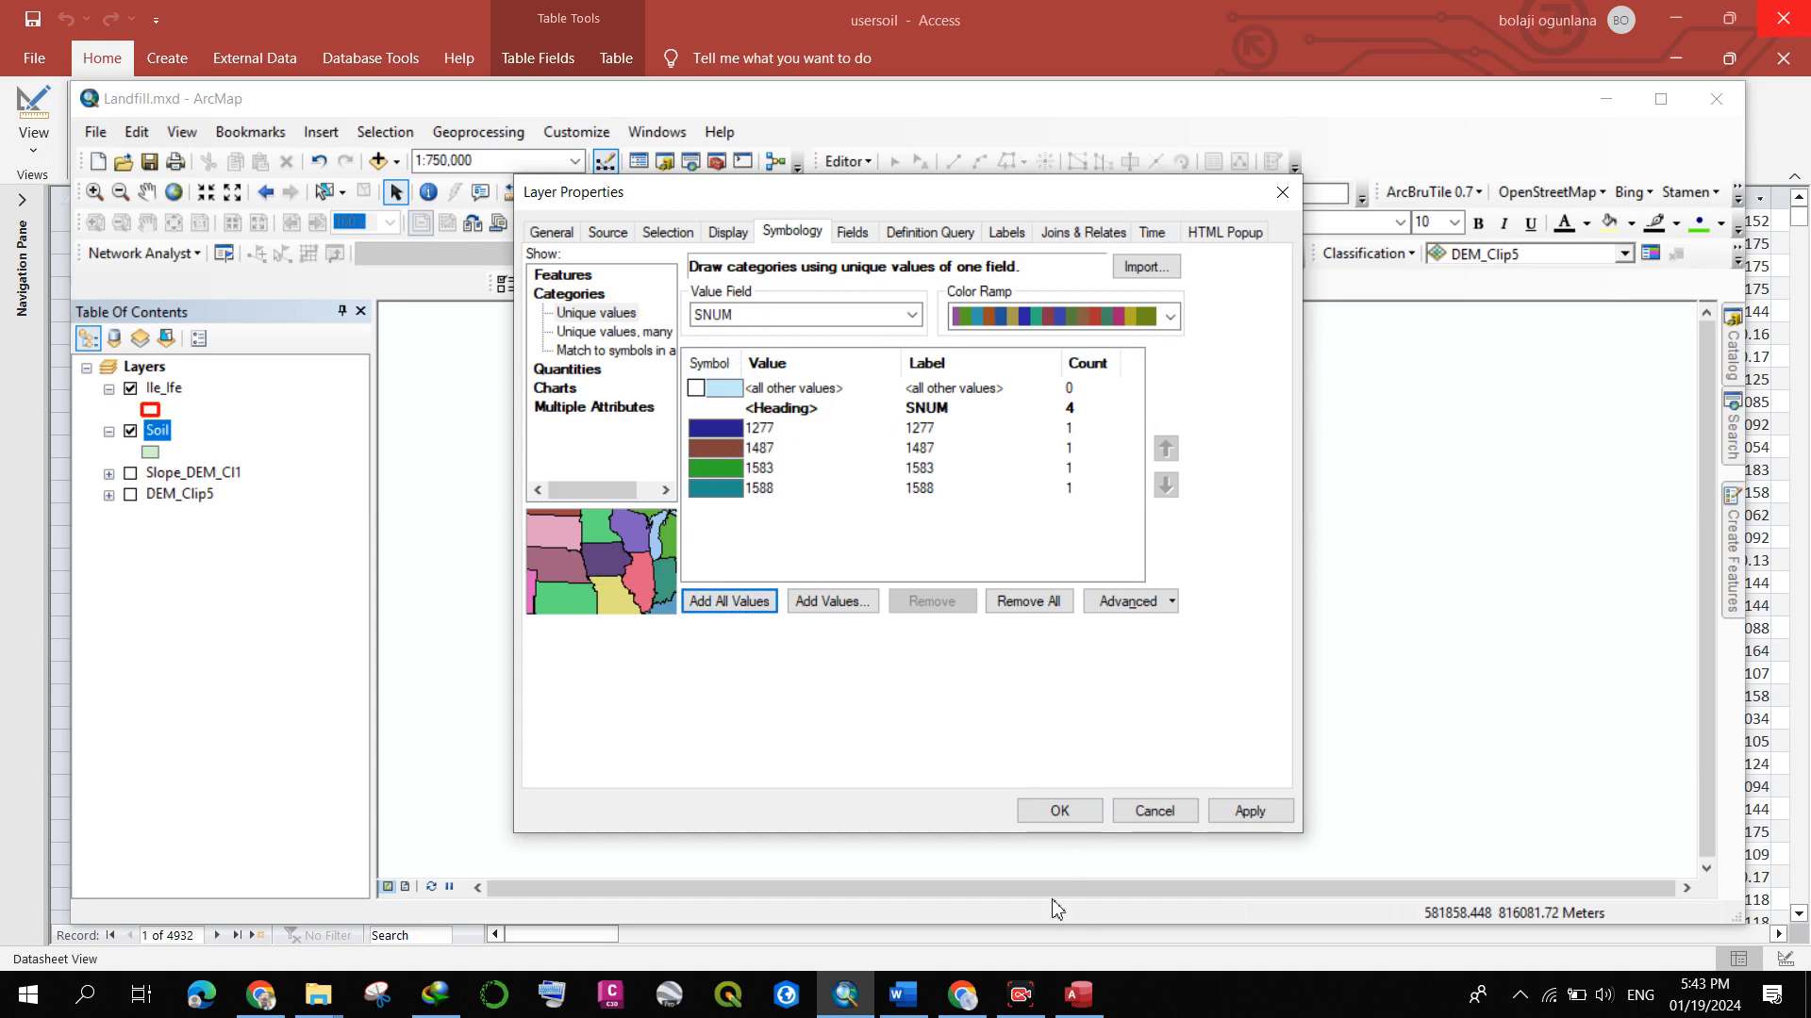
click(1045, 811)
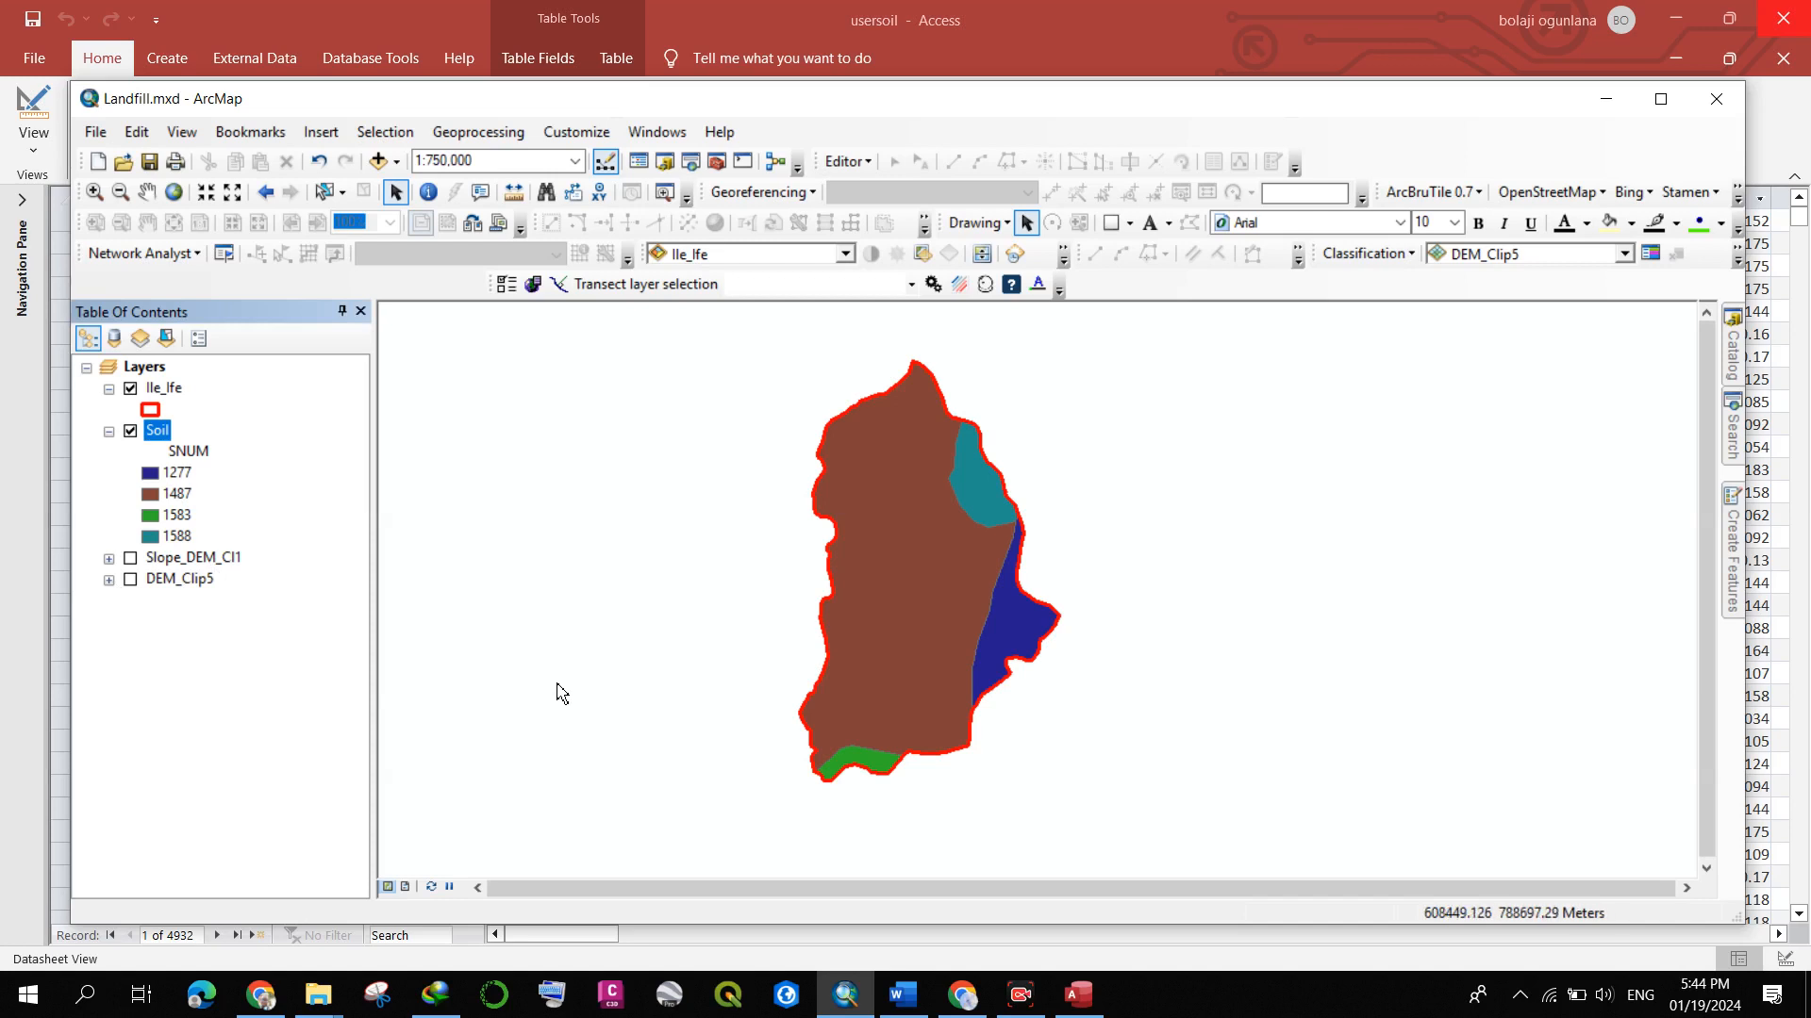
- Open the attribute table of the Soil layer and examine its fields through to Shape_Area
scroll(562, 660, up, 1)
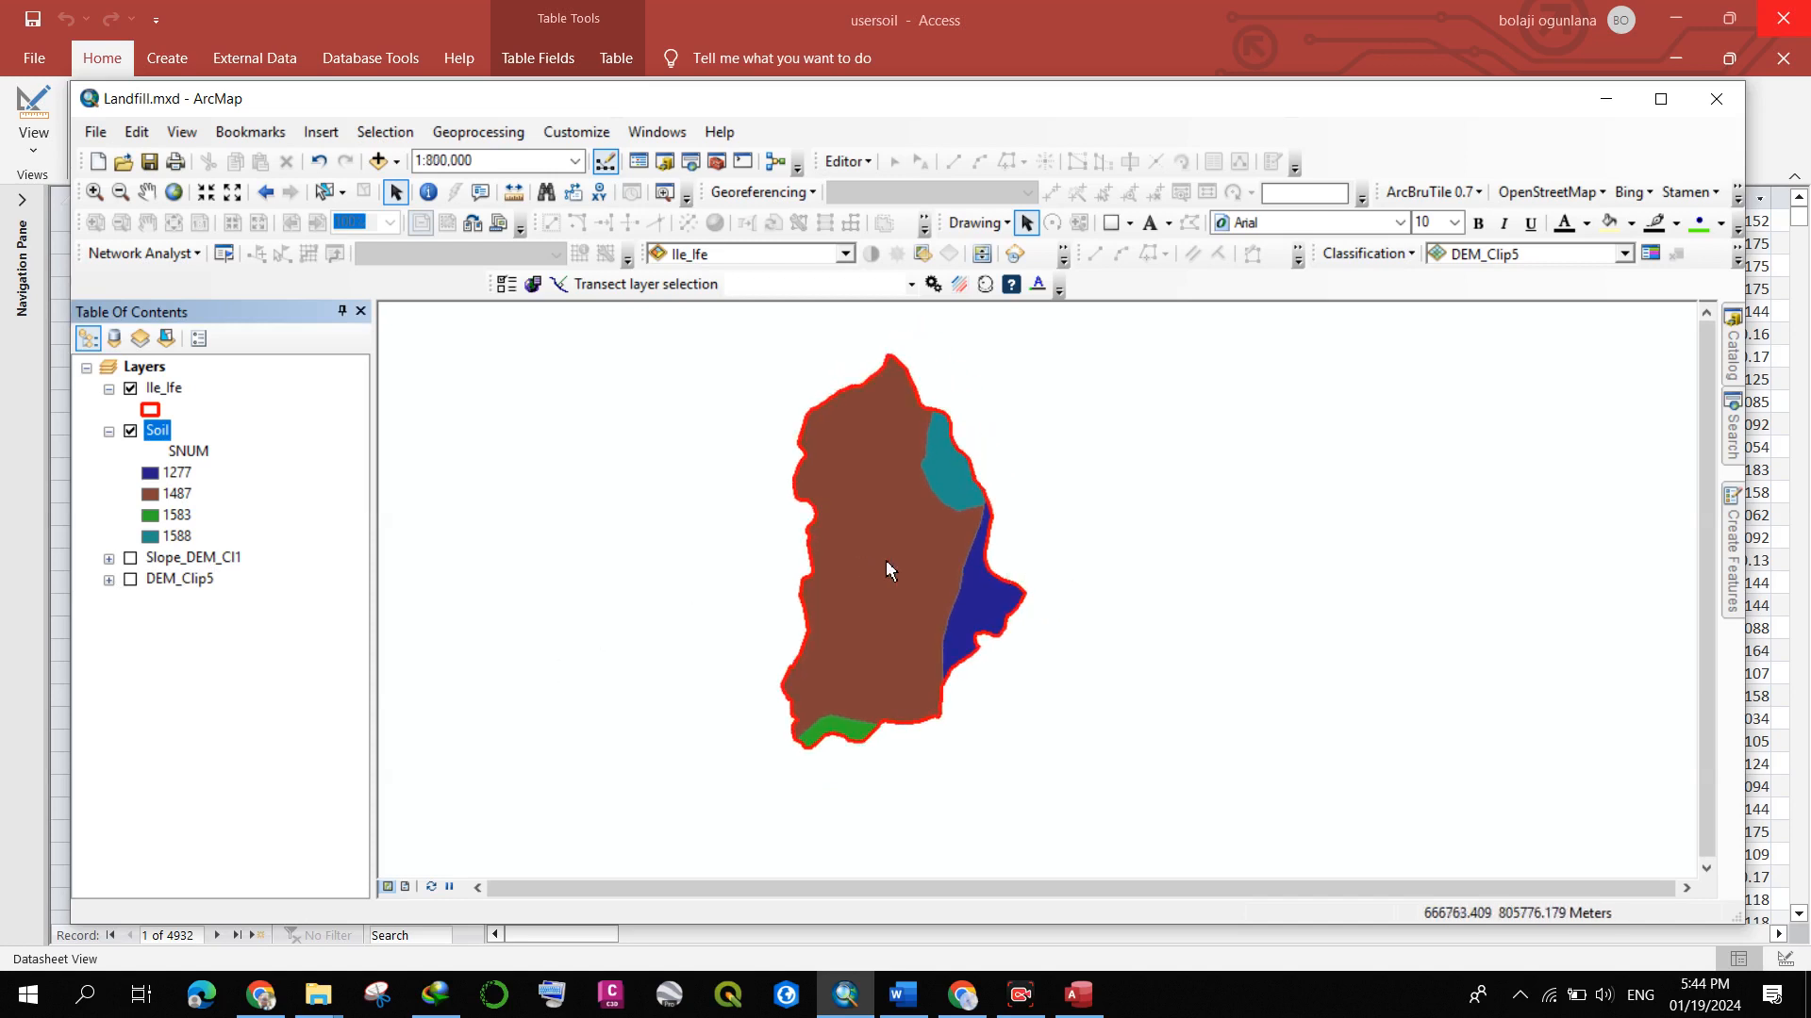
drag(916, 561, 892, 576)
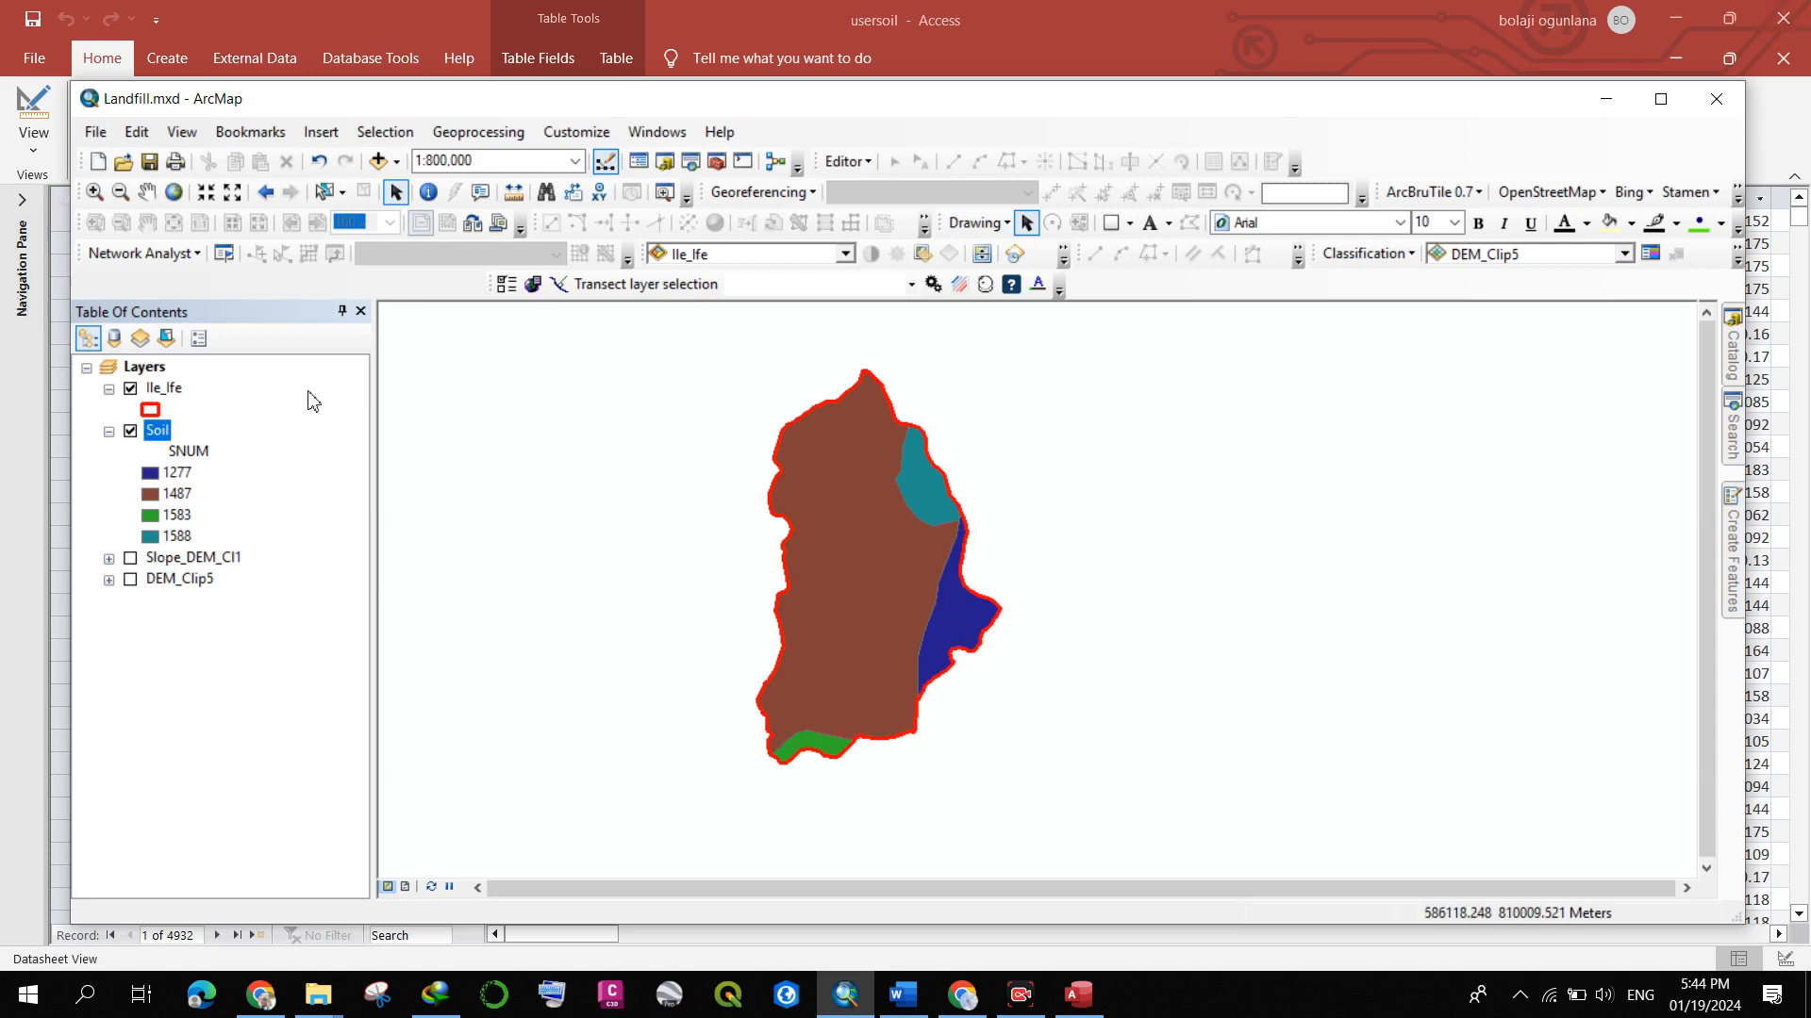
right_click(158, 431)
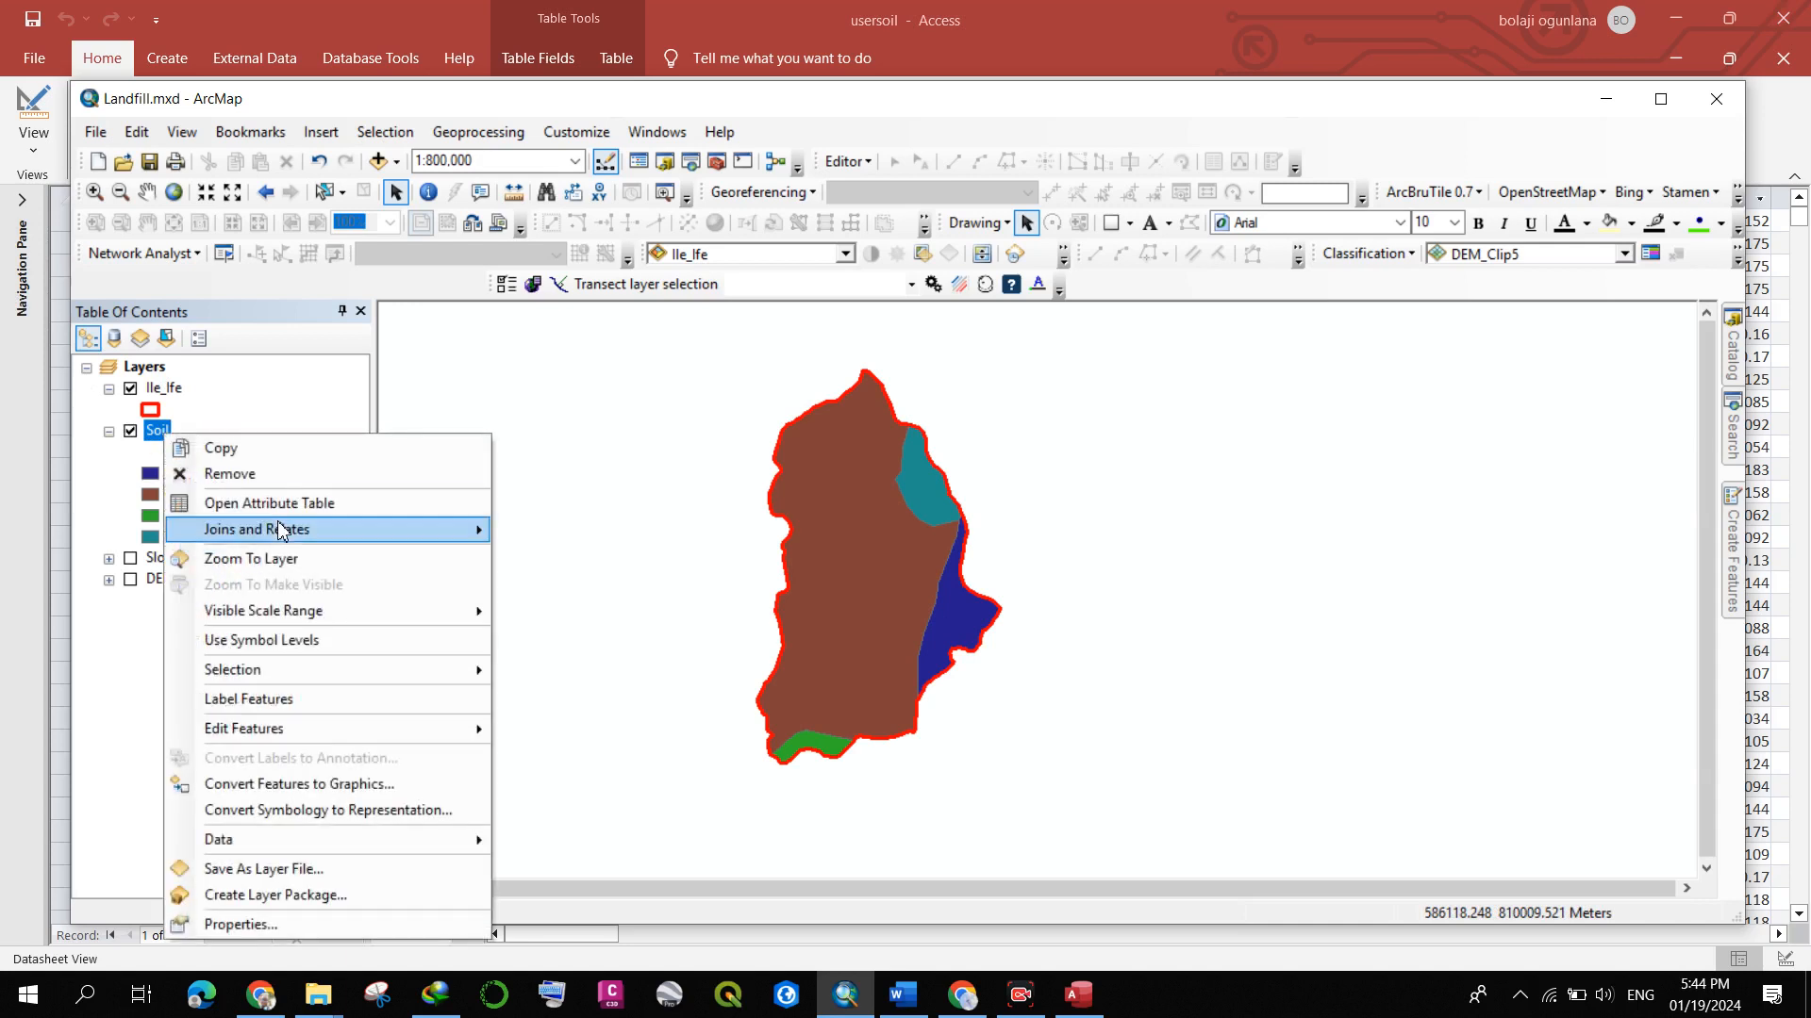
click(291, 510)
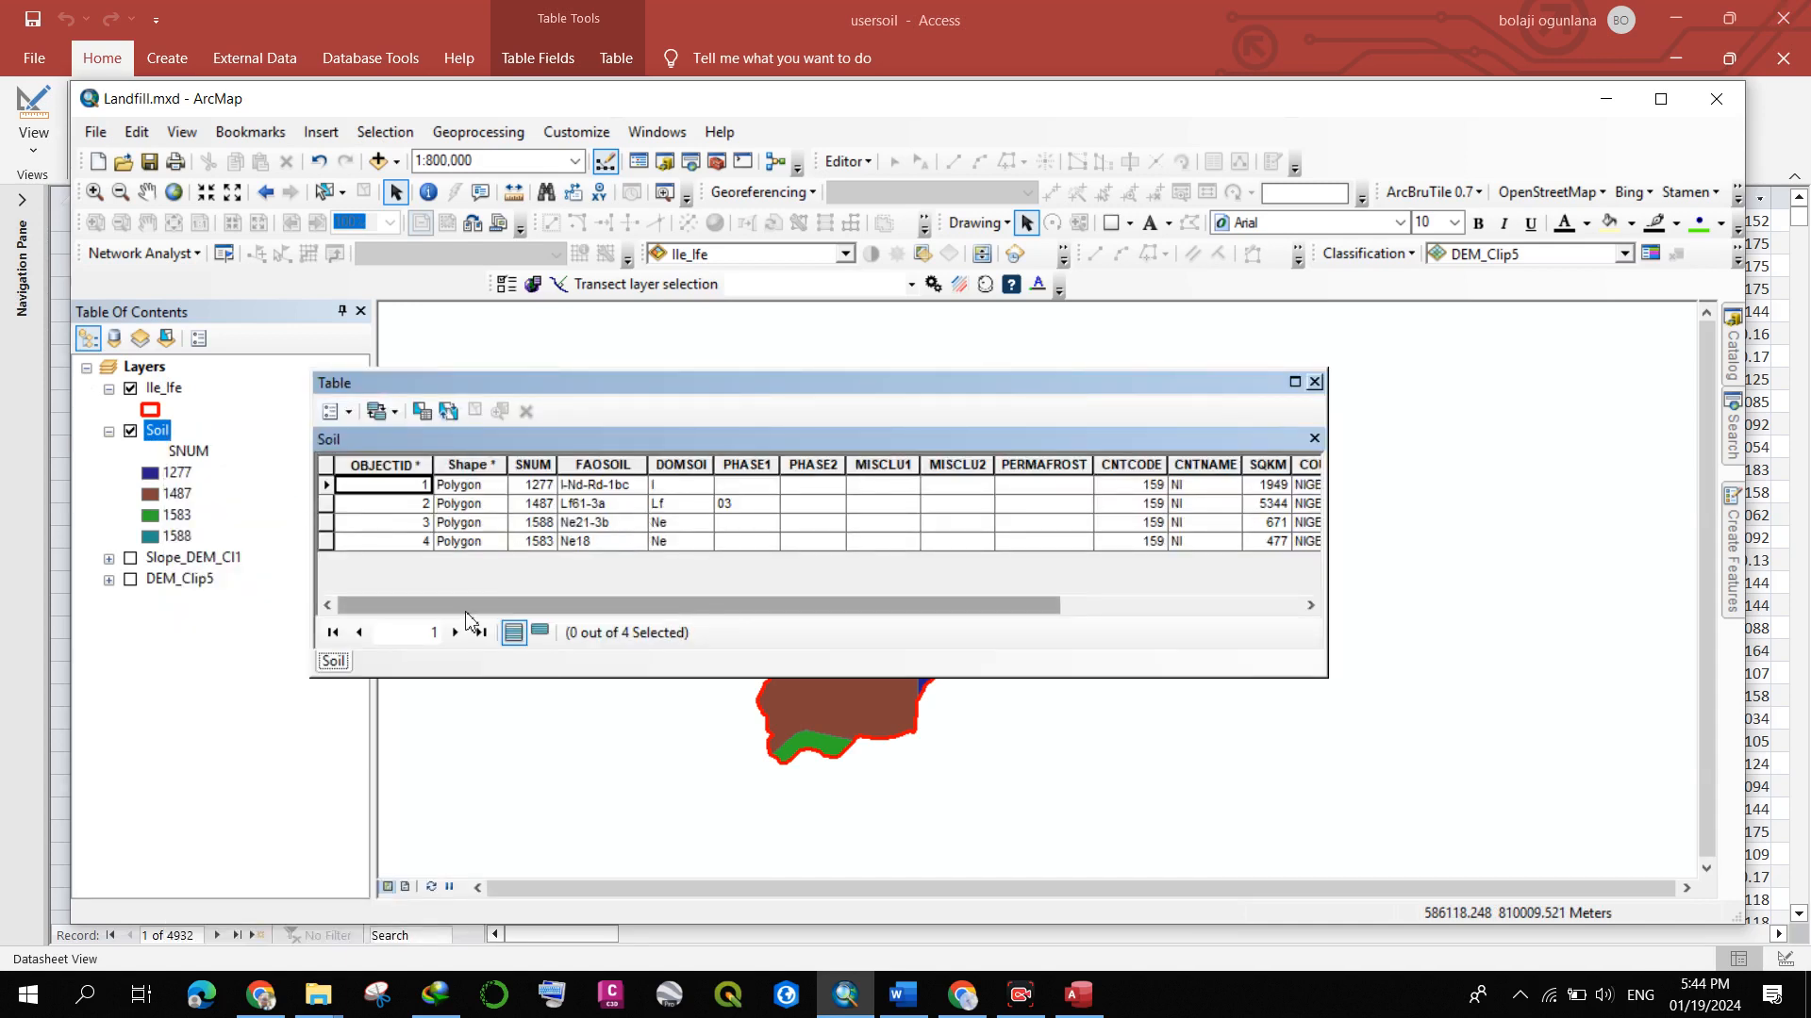
drag(468, 608, 865, 629)
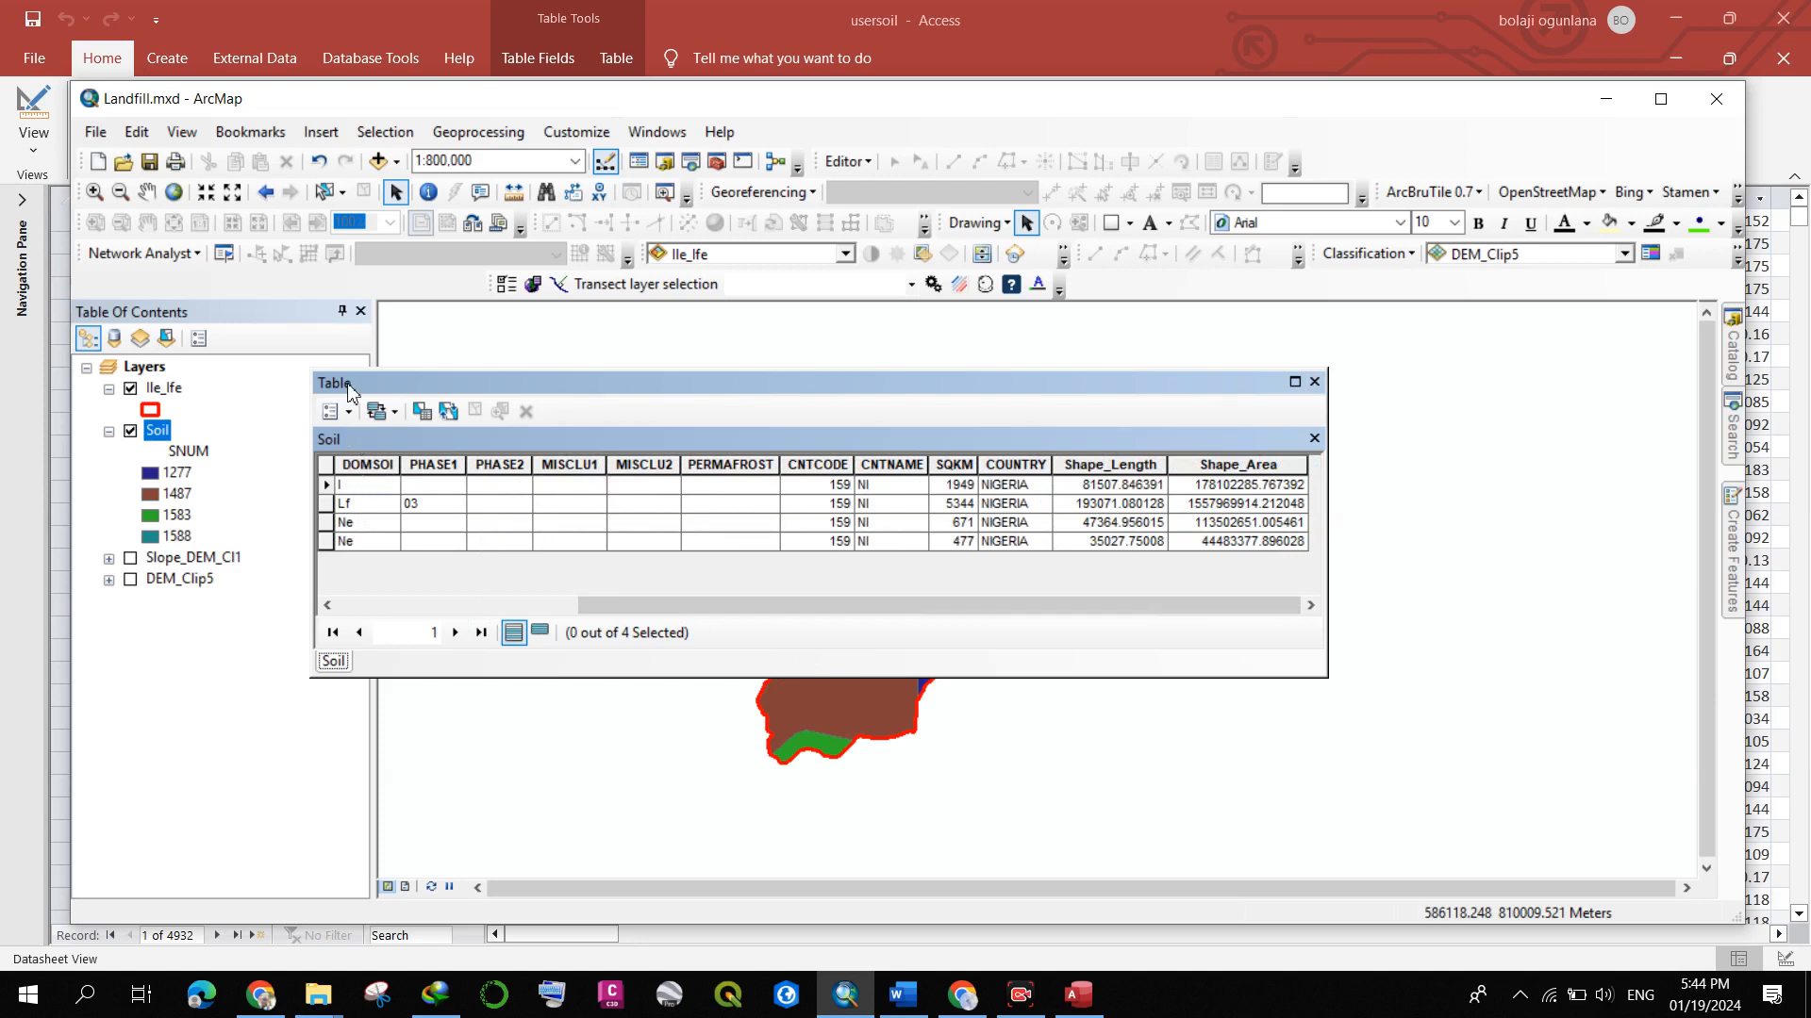
click(345, 412)
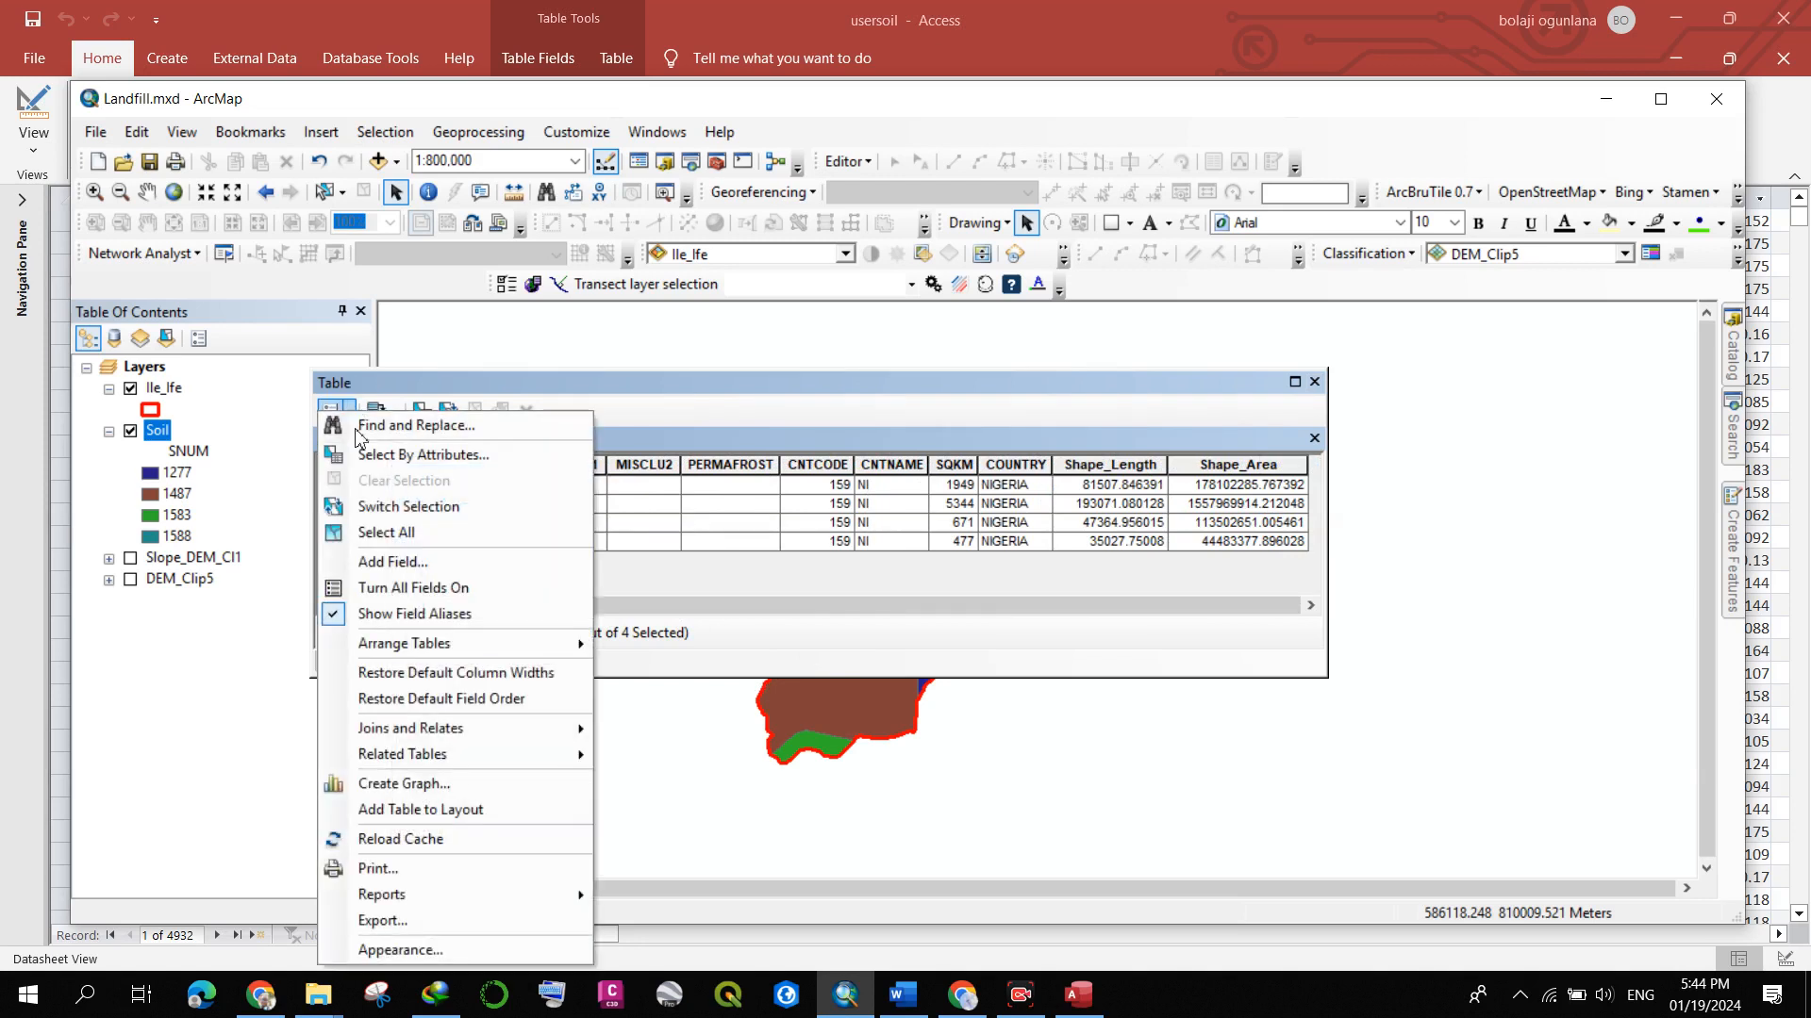
click(416, 564)
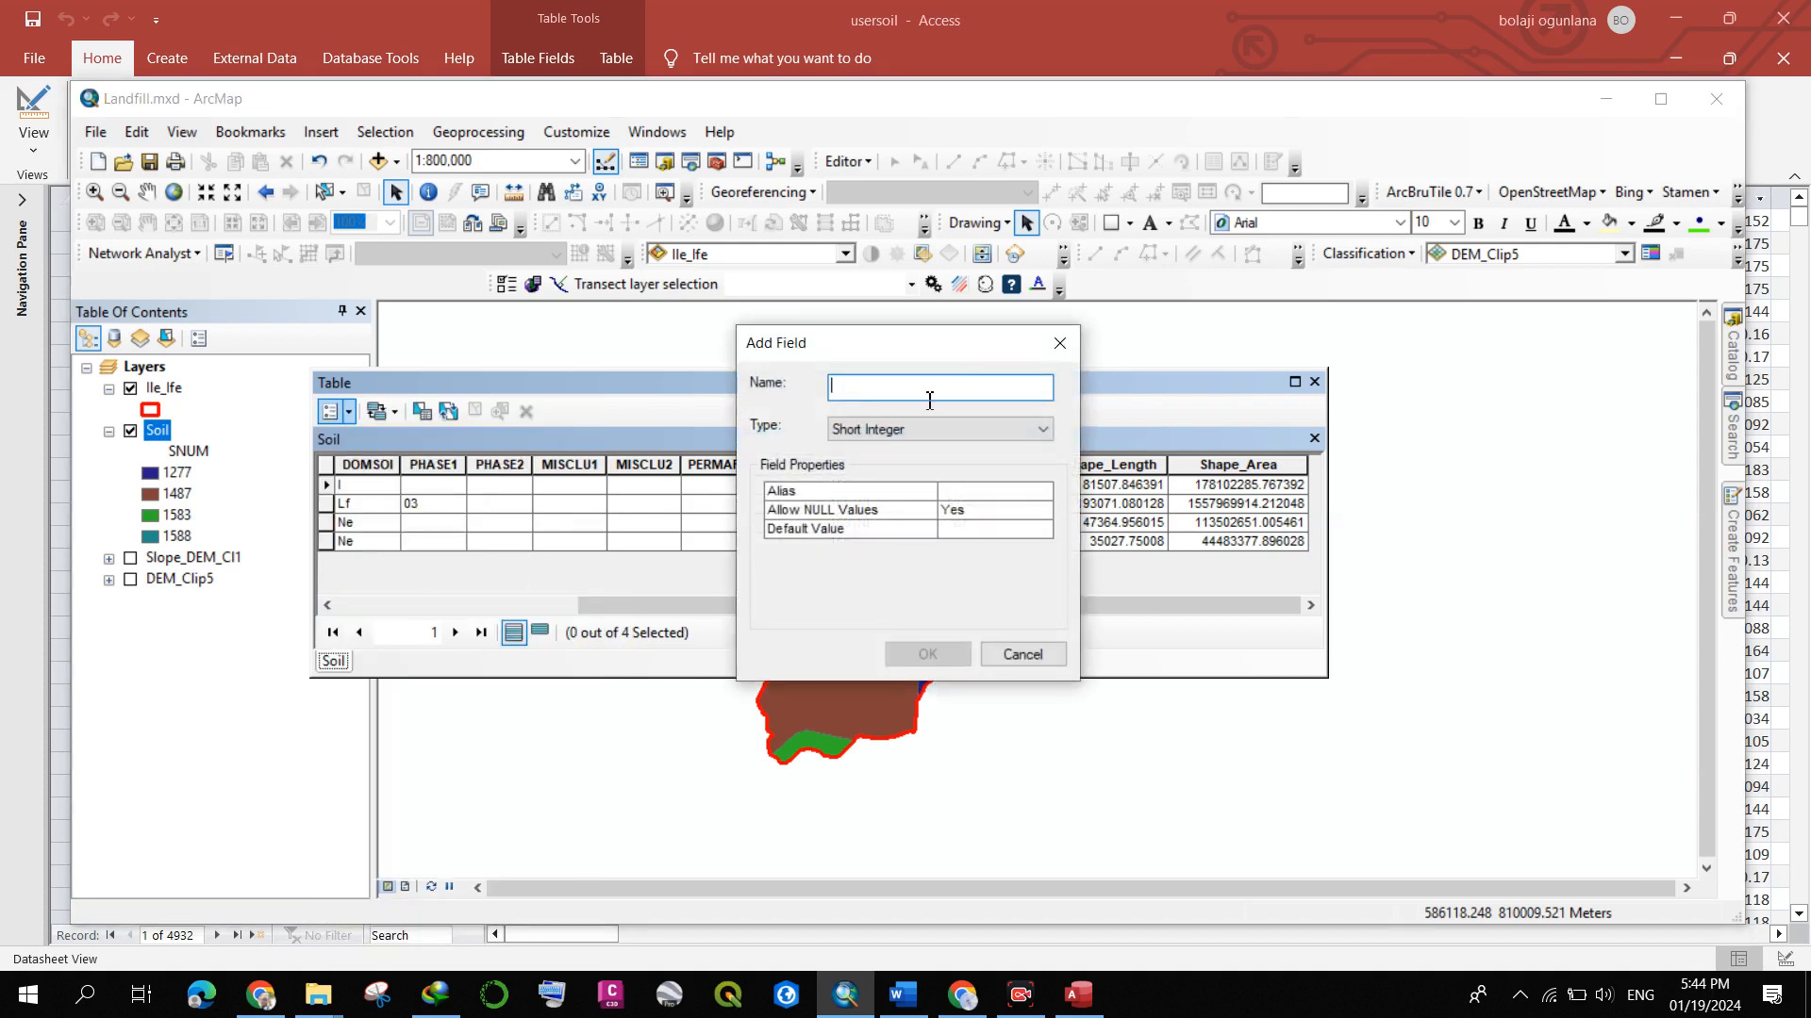
click(1060, 342)
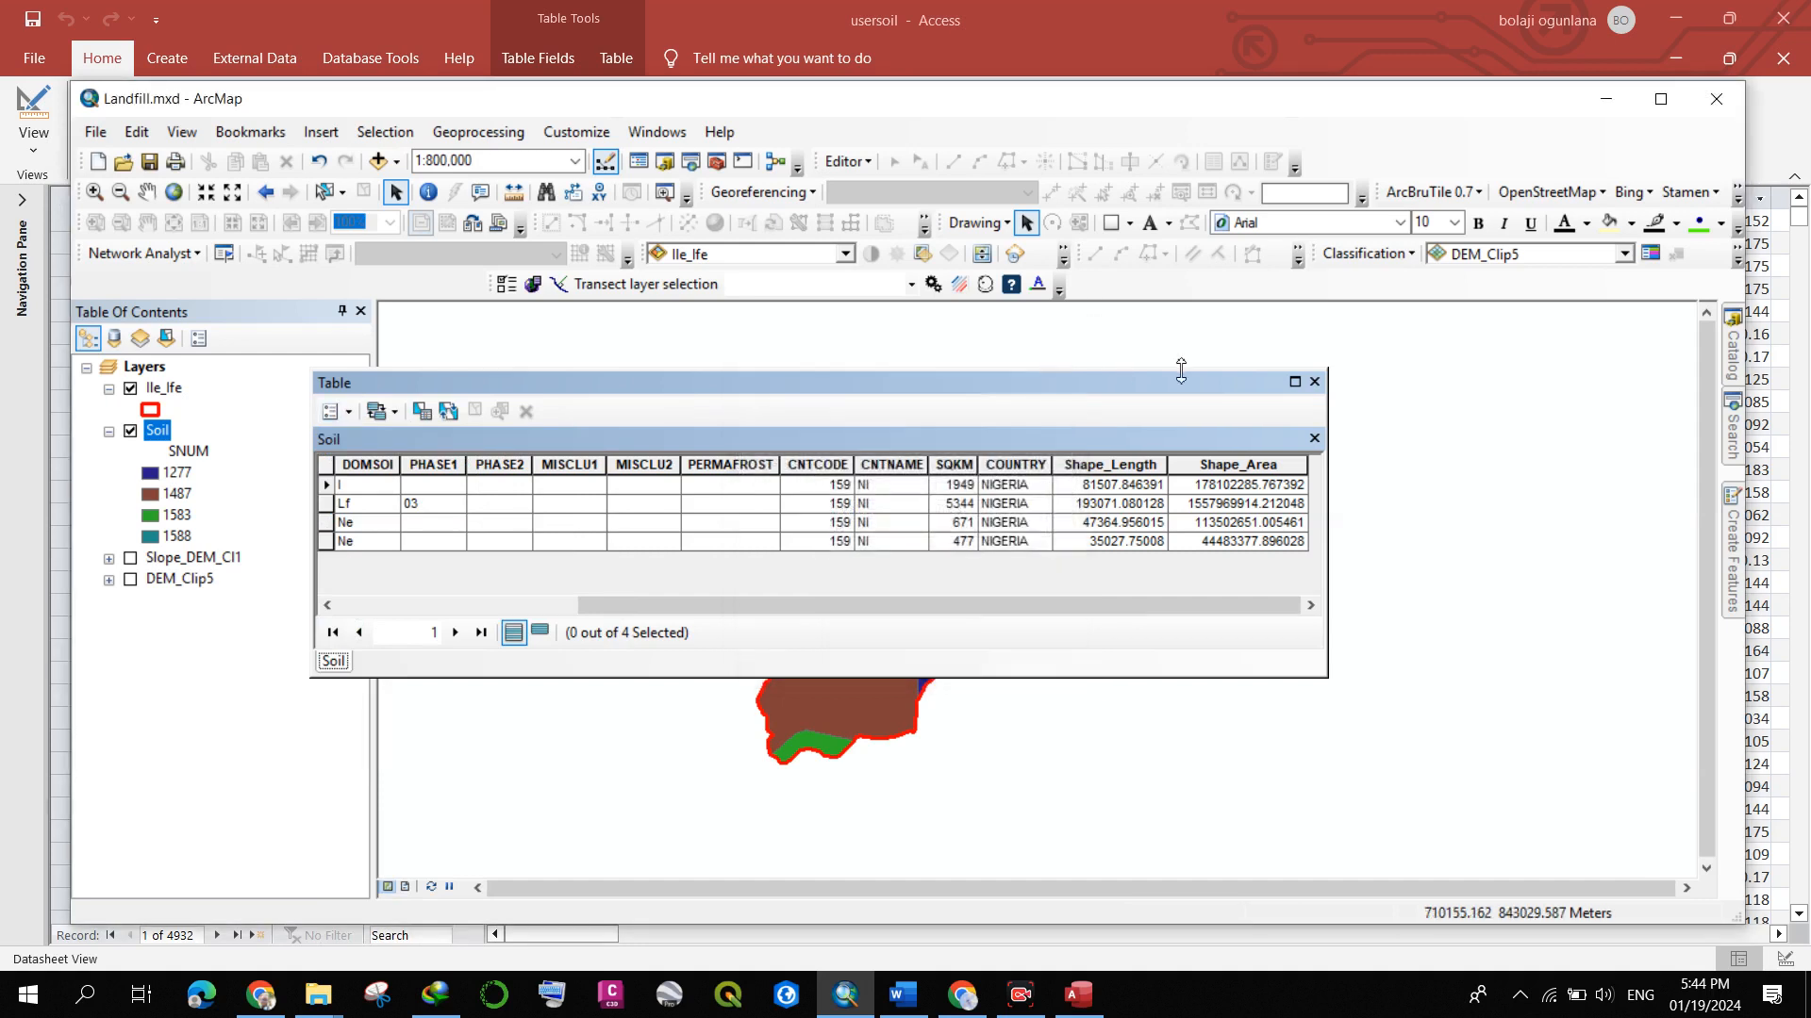
- Close the attribute table and review the Soil layer's unique-values symbology and its value field choices, keeping SNUM
click(1314, 381)
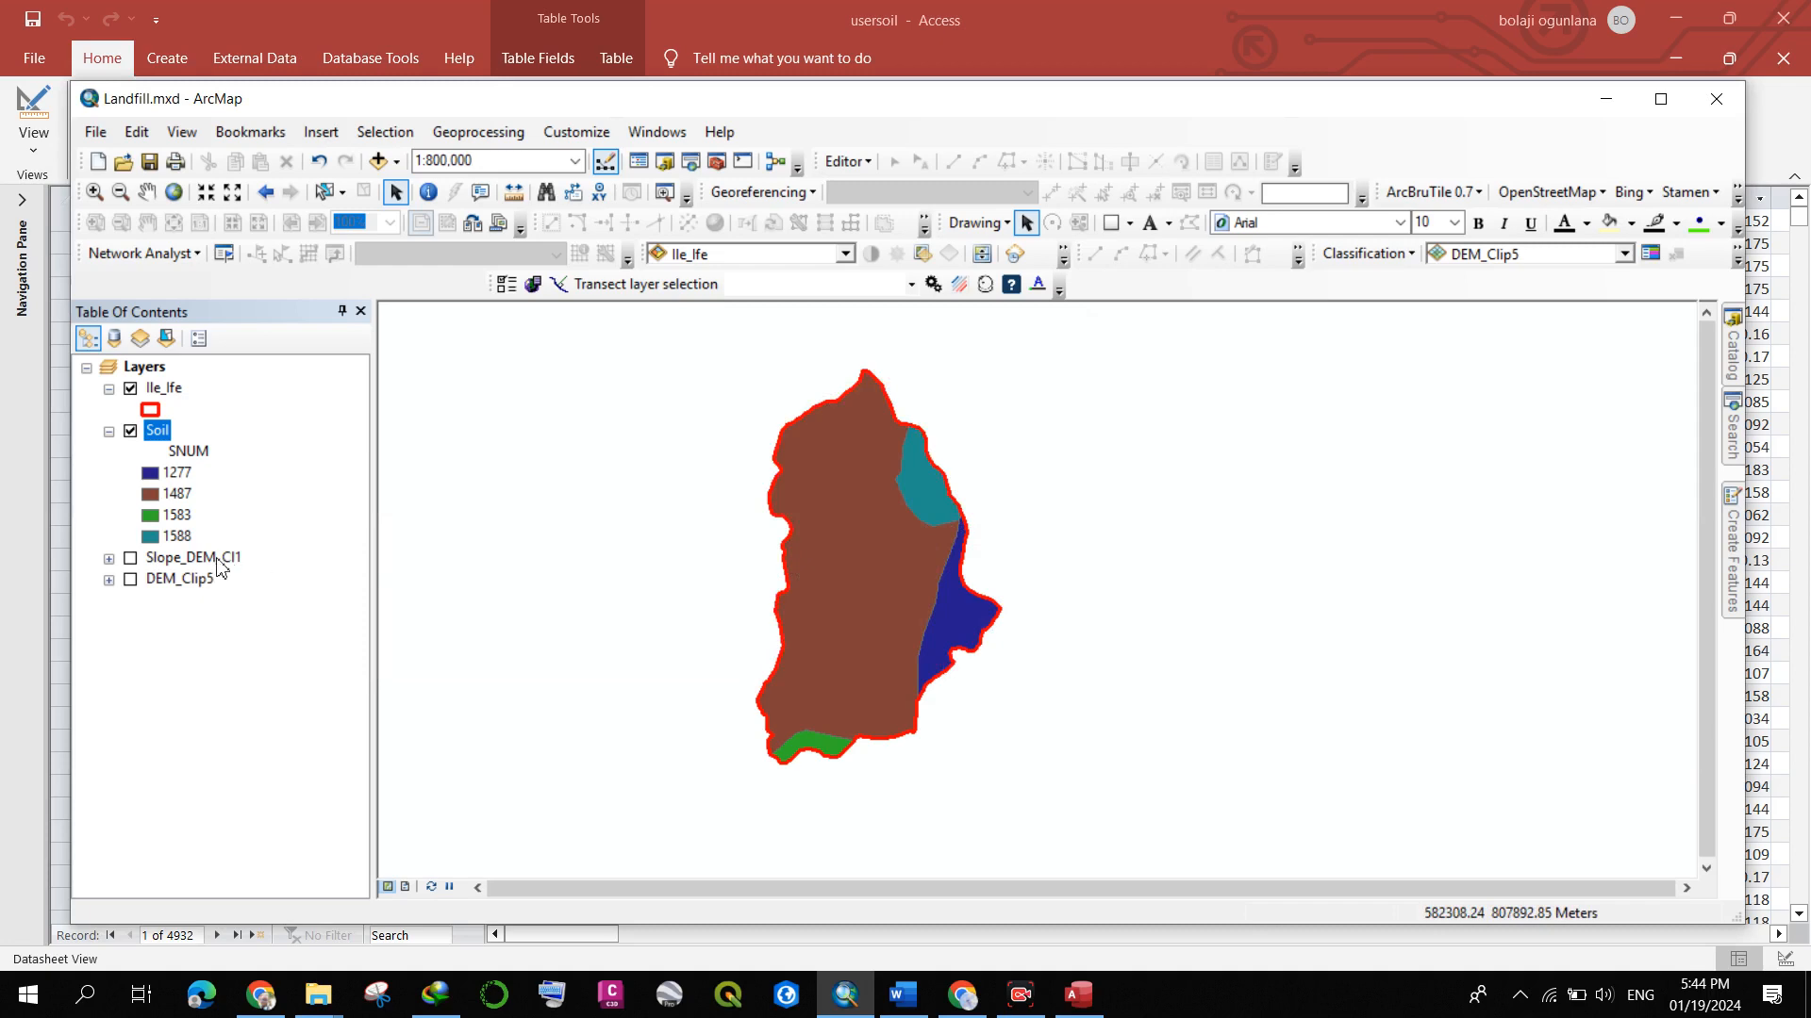
double_click(163, 432)
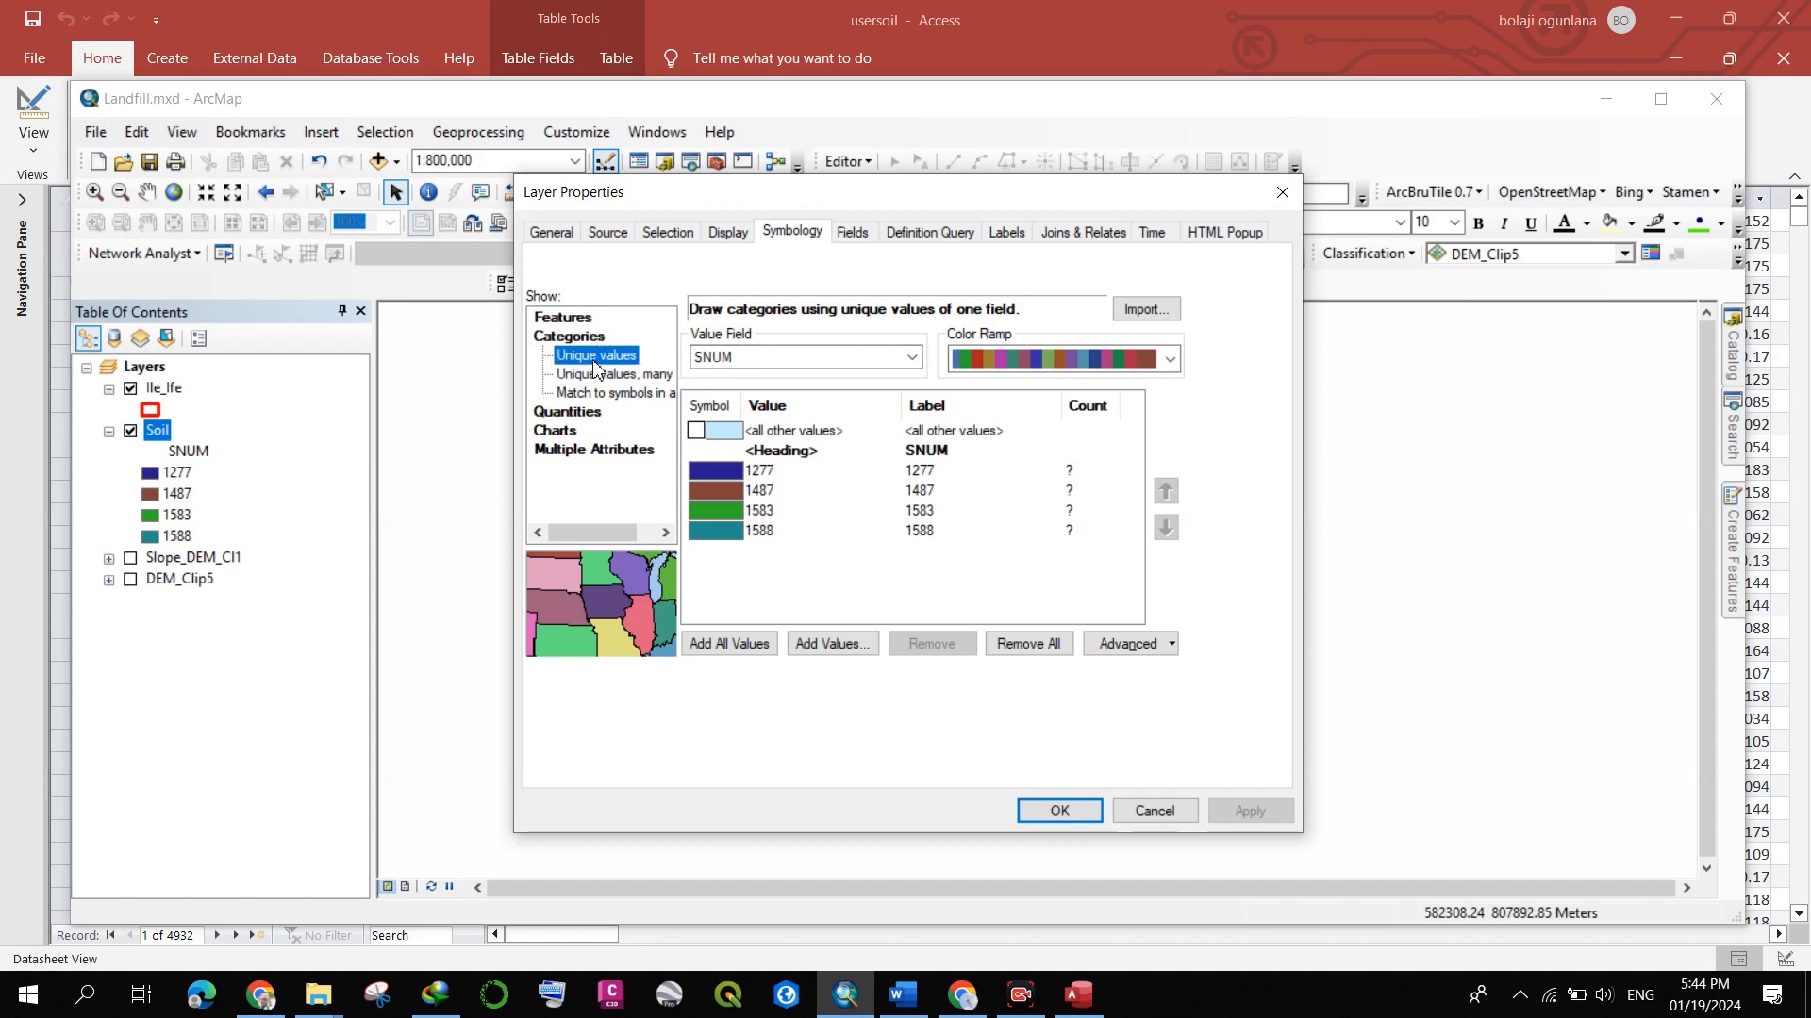
click(838, 358)
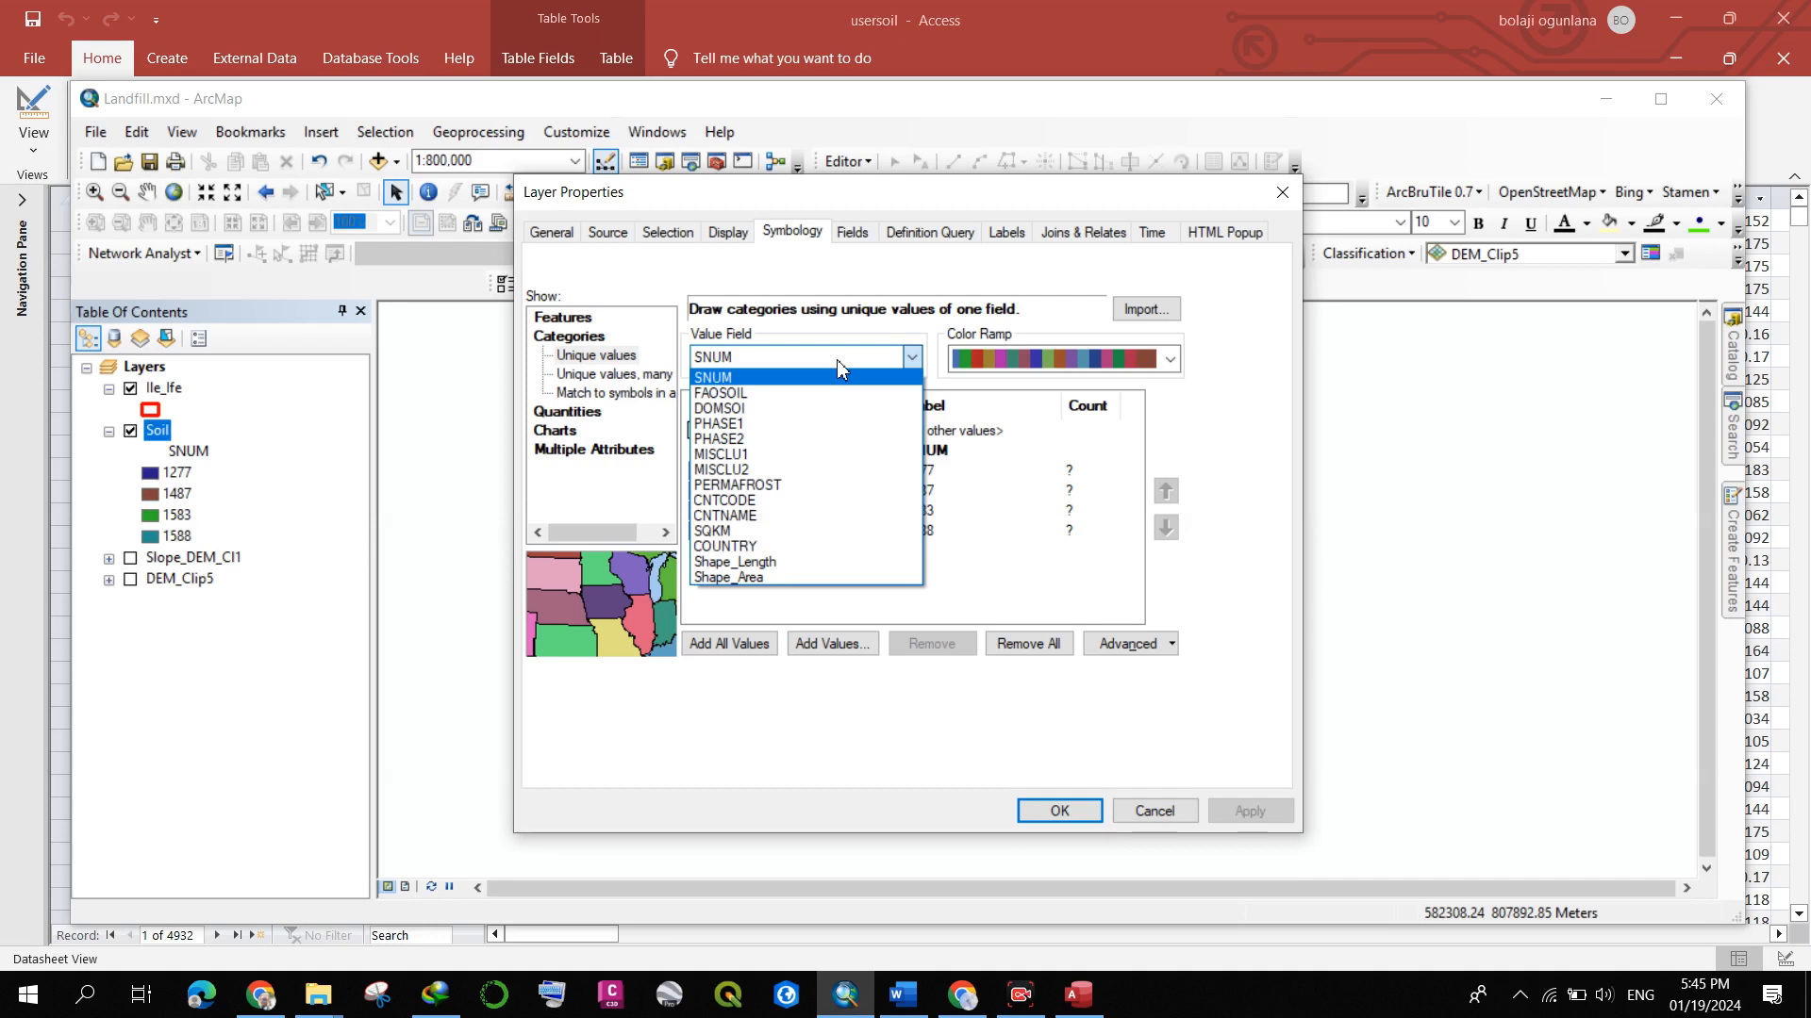
click(835, 359)
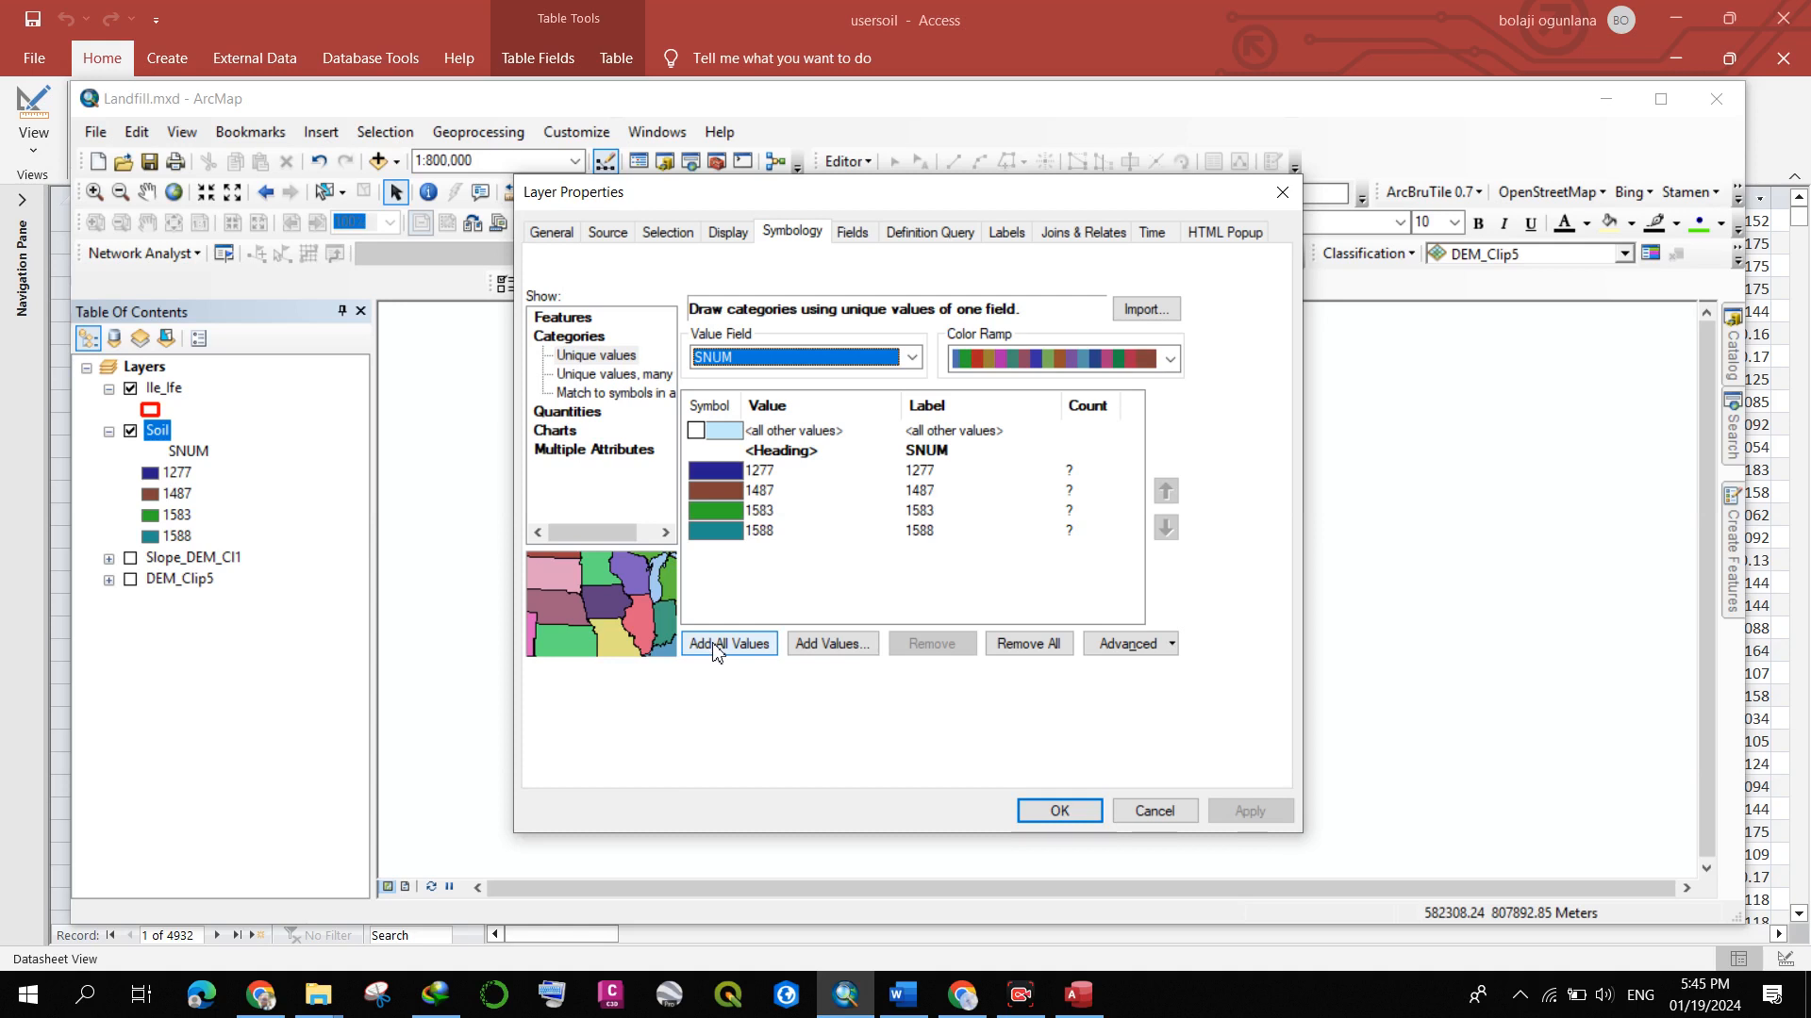
click(1058, 811)
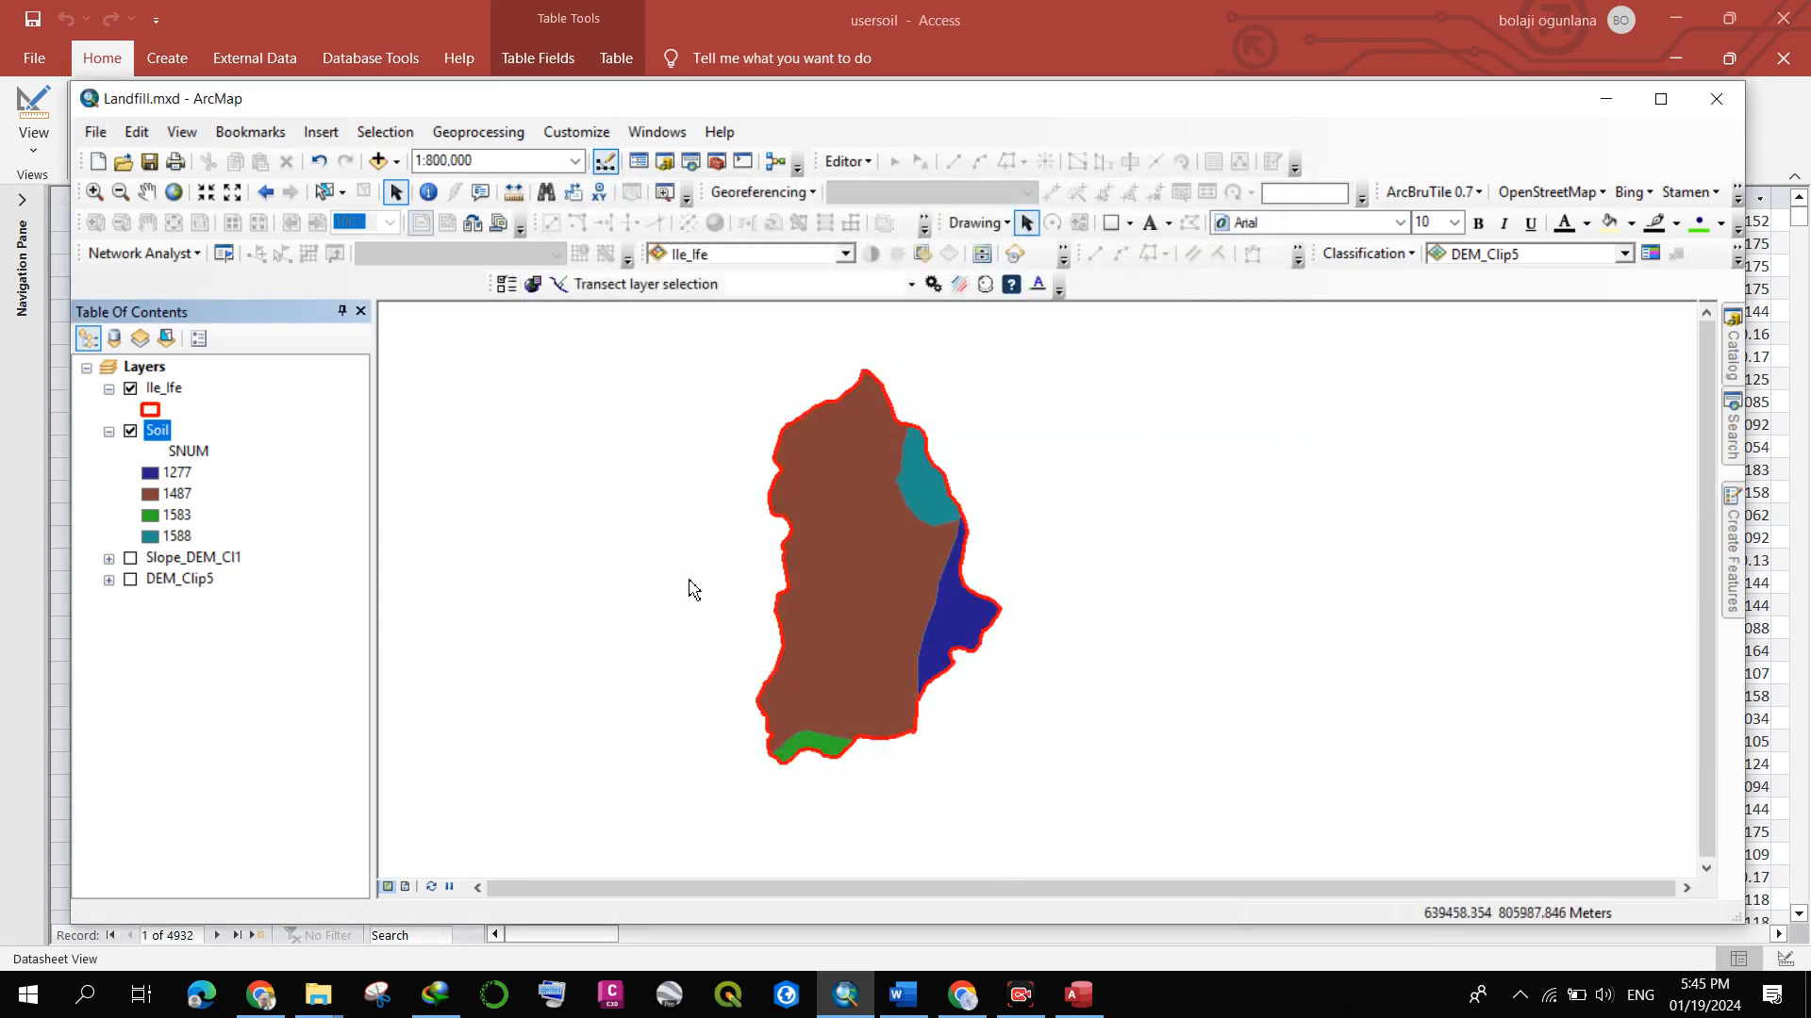
- Open the Soil layer's attribute table and add a new field named Texture with type Text
right_click(149, 440)
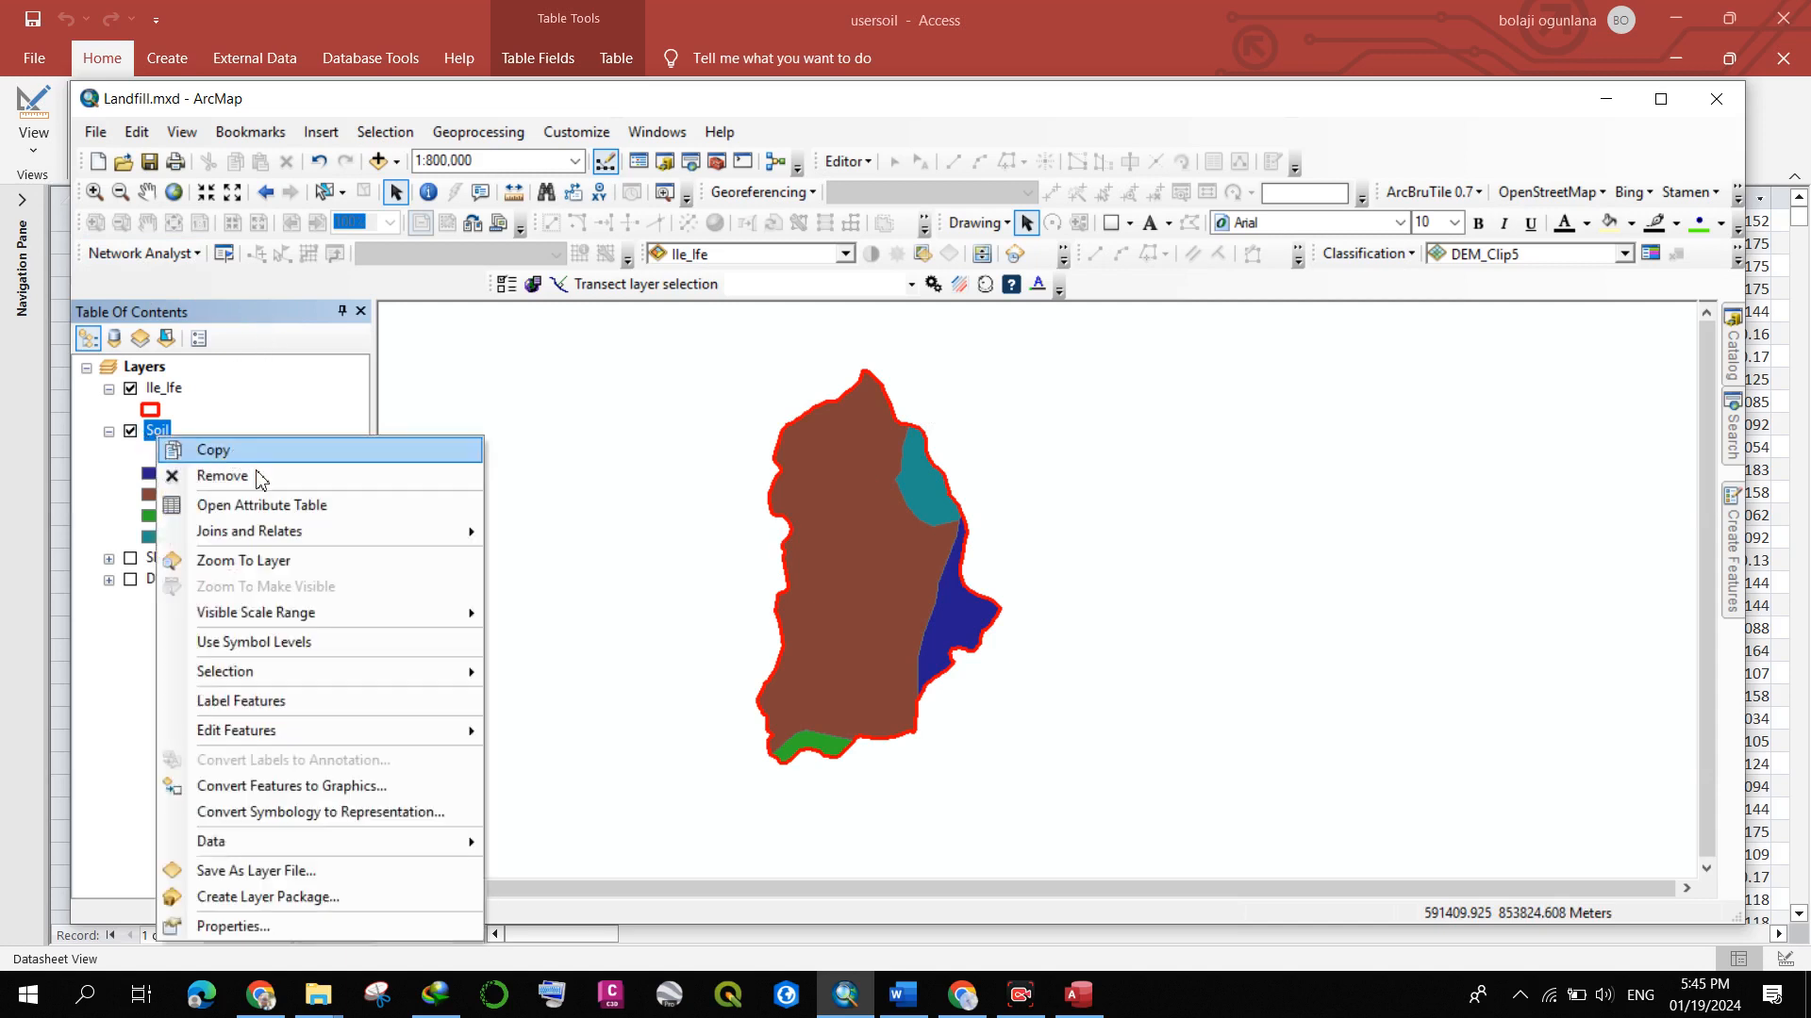
click(288, 508)
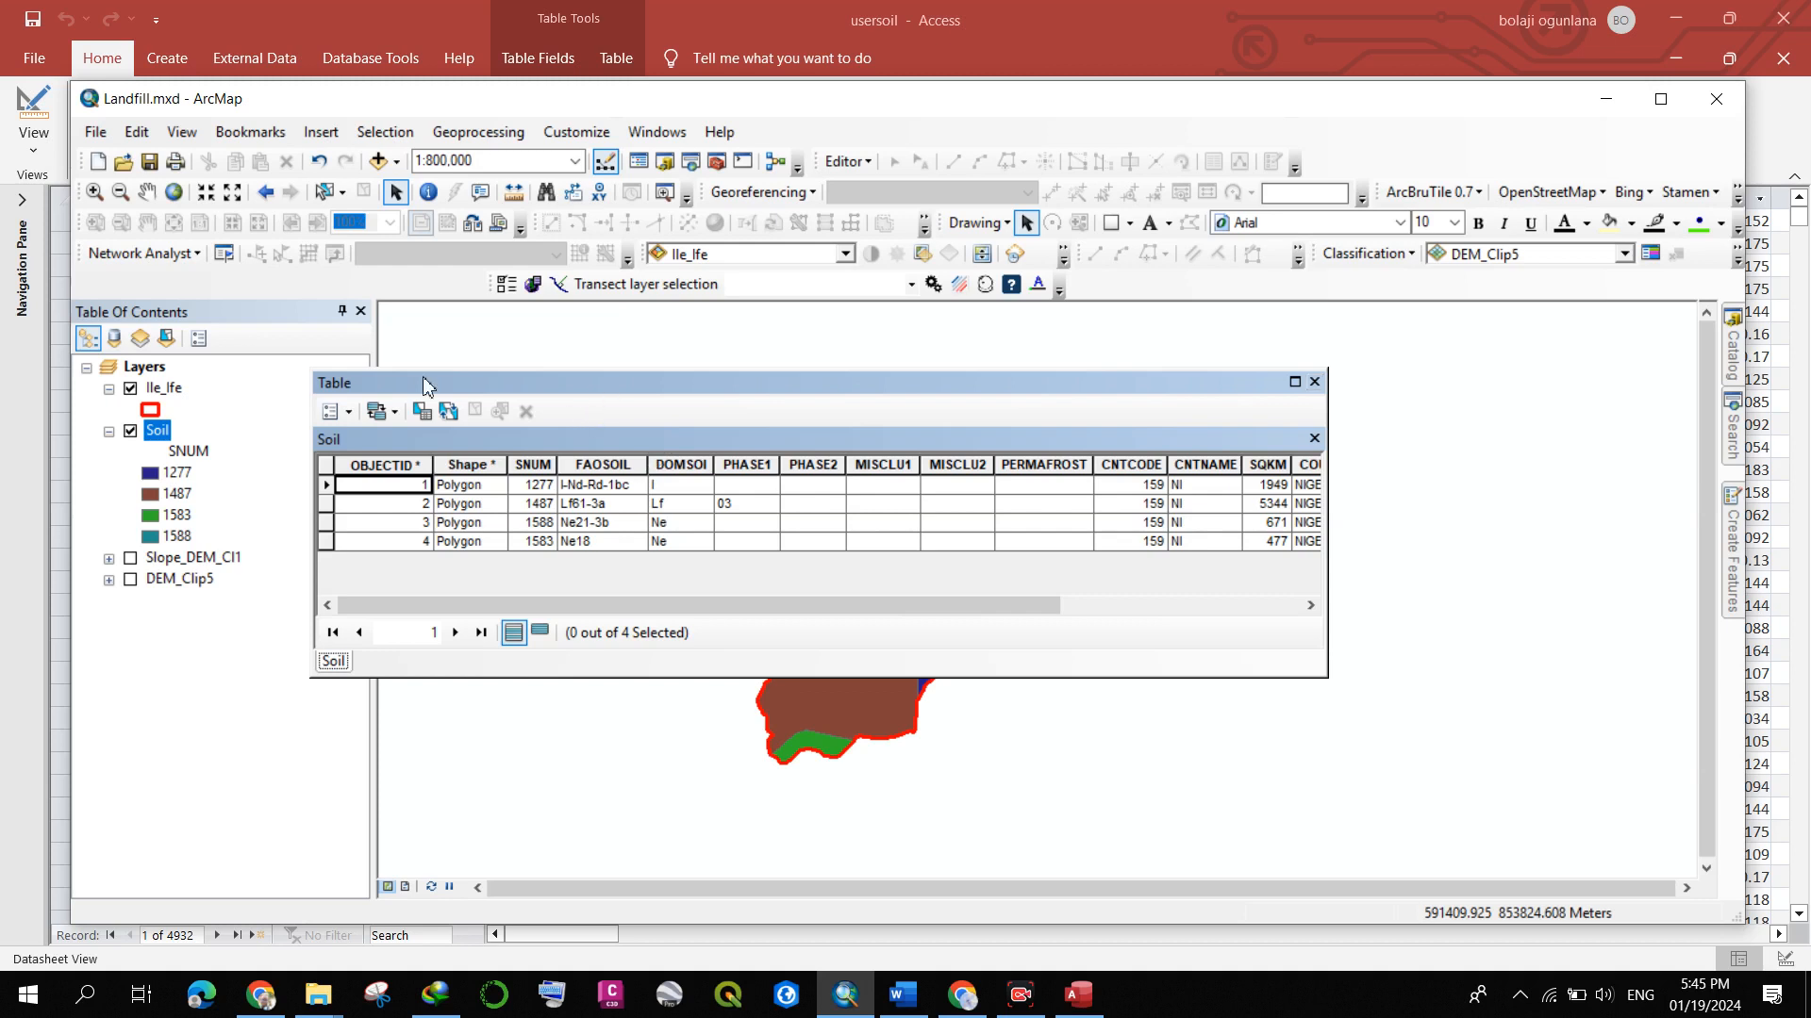
click(348, 415)
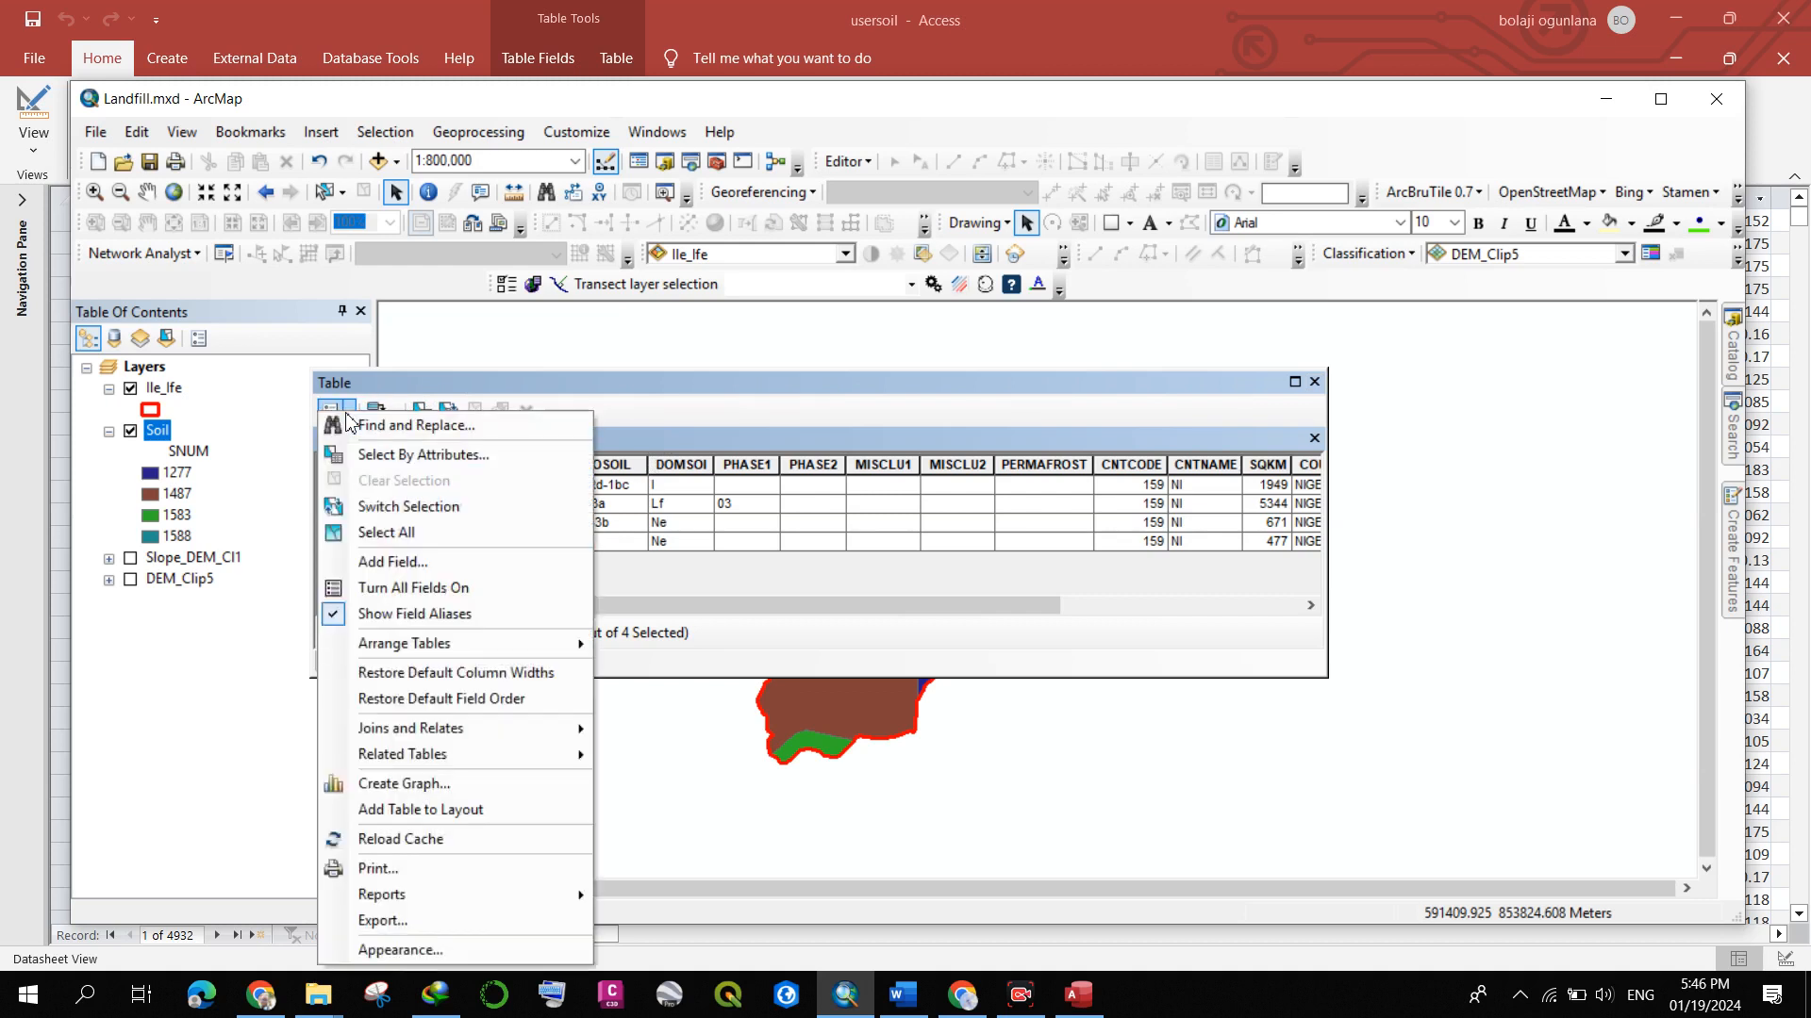
click(420, 566)
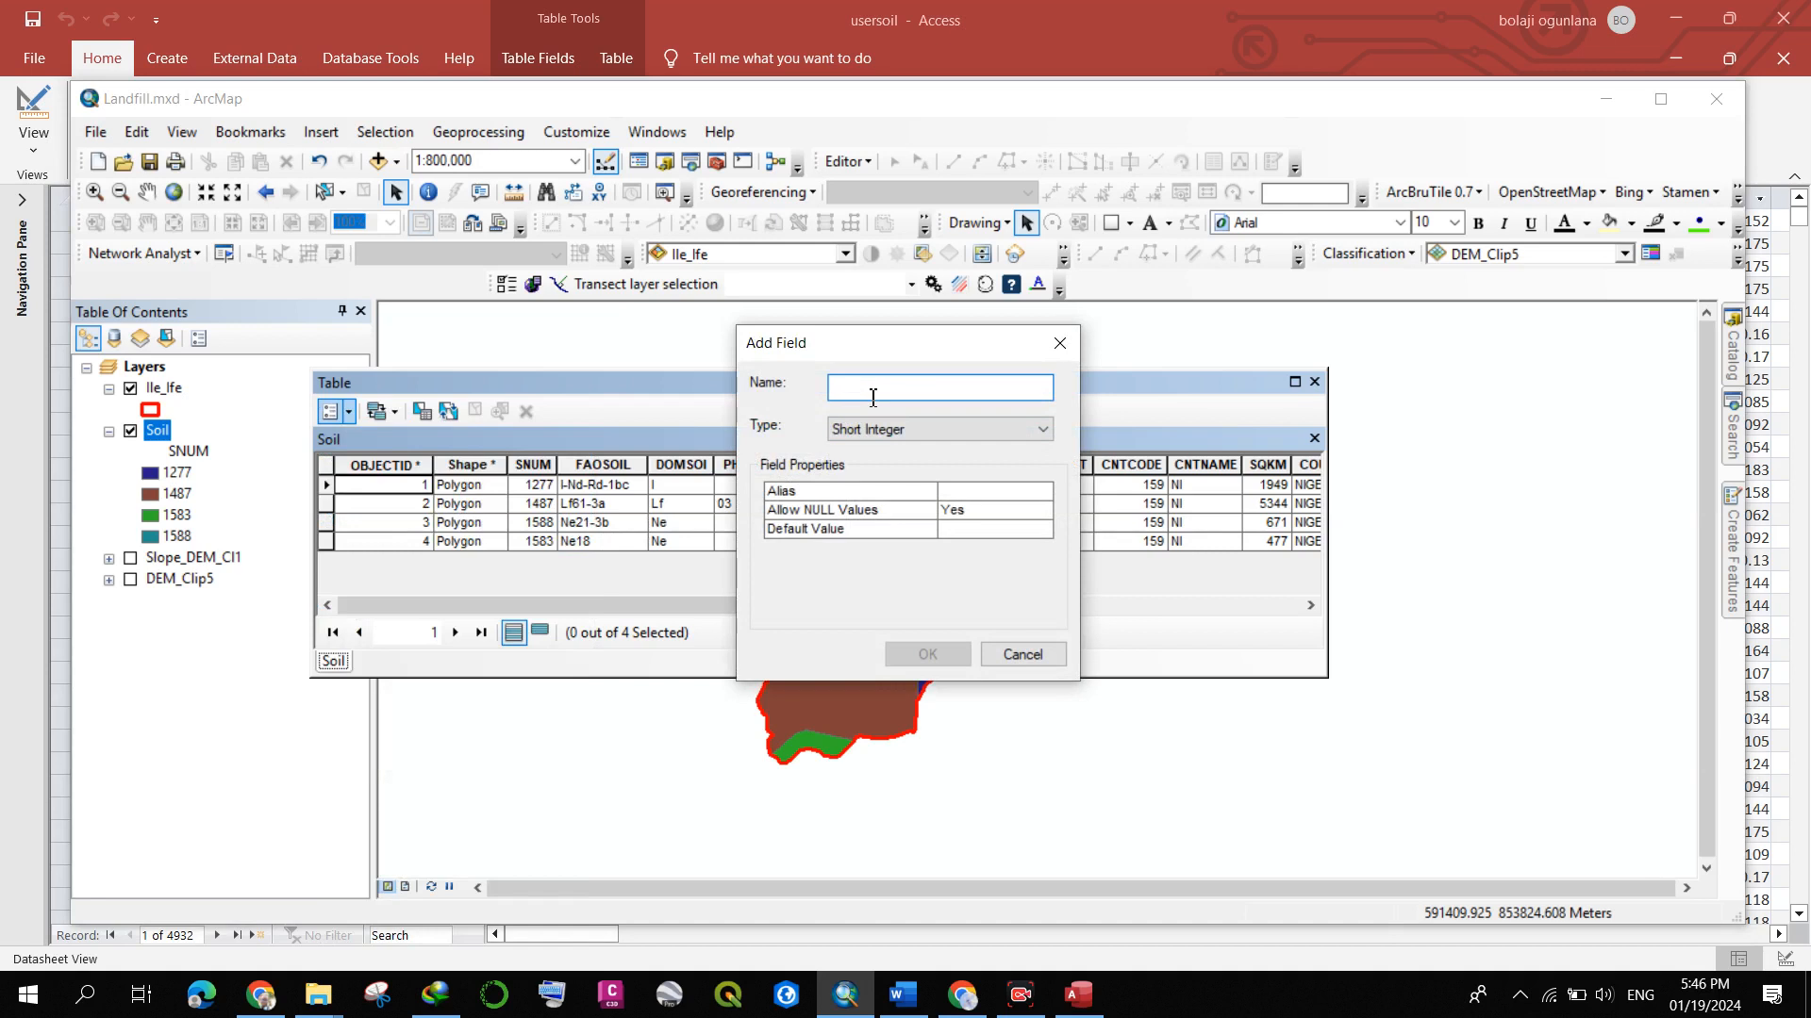
text(Texture)
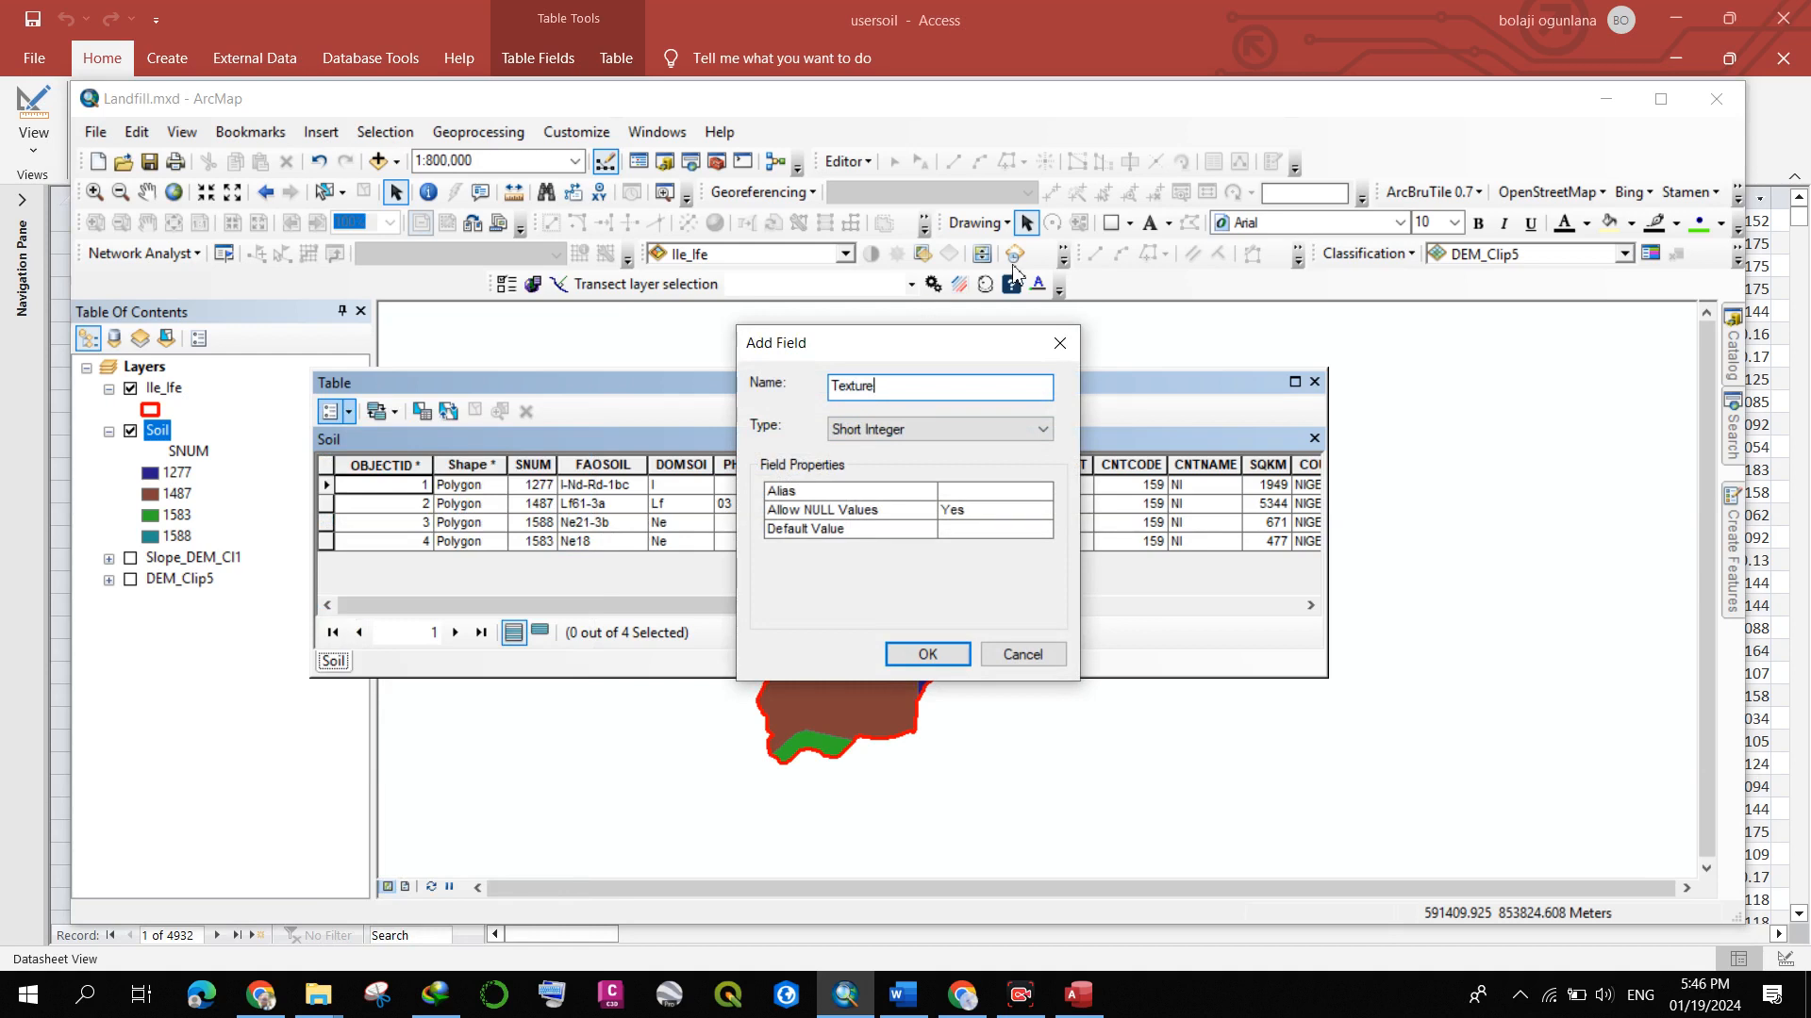
click(896, 435)
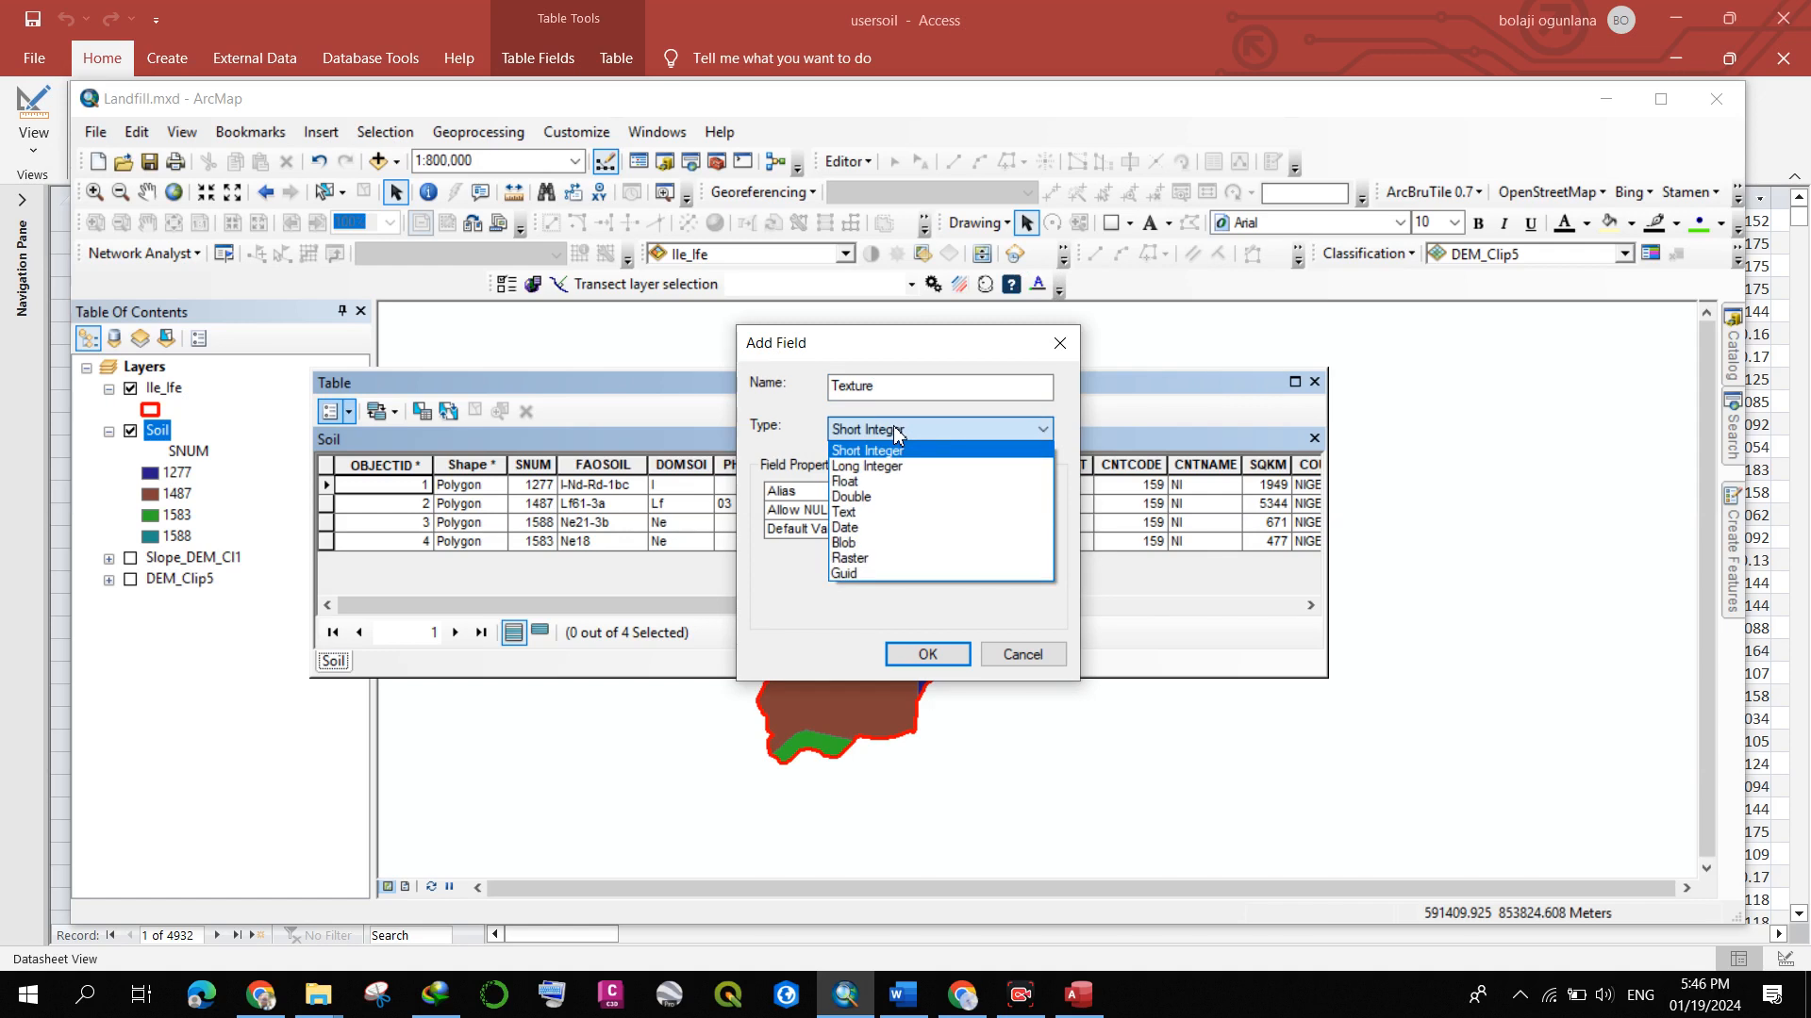
click(900, 515)
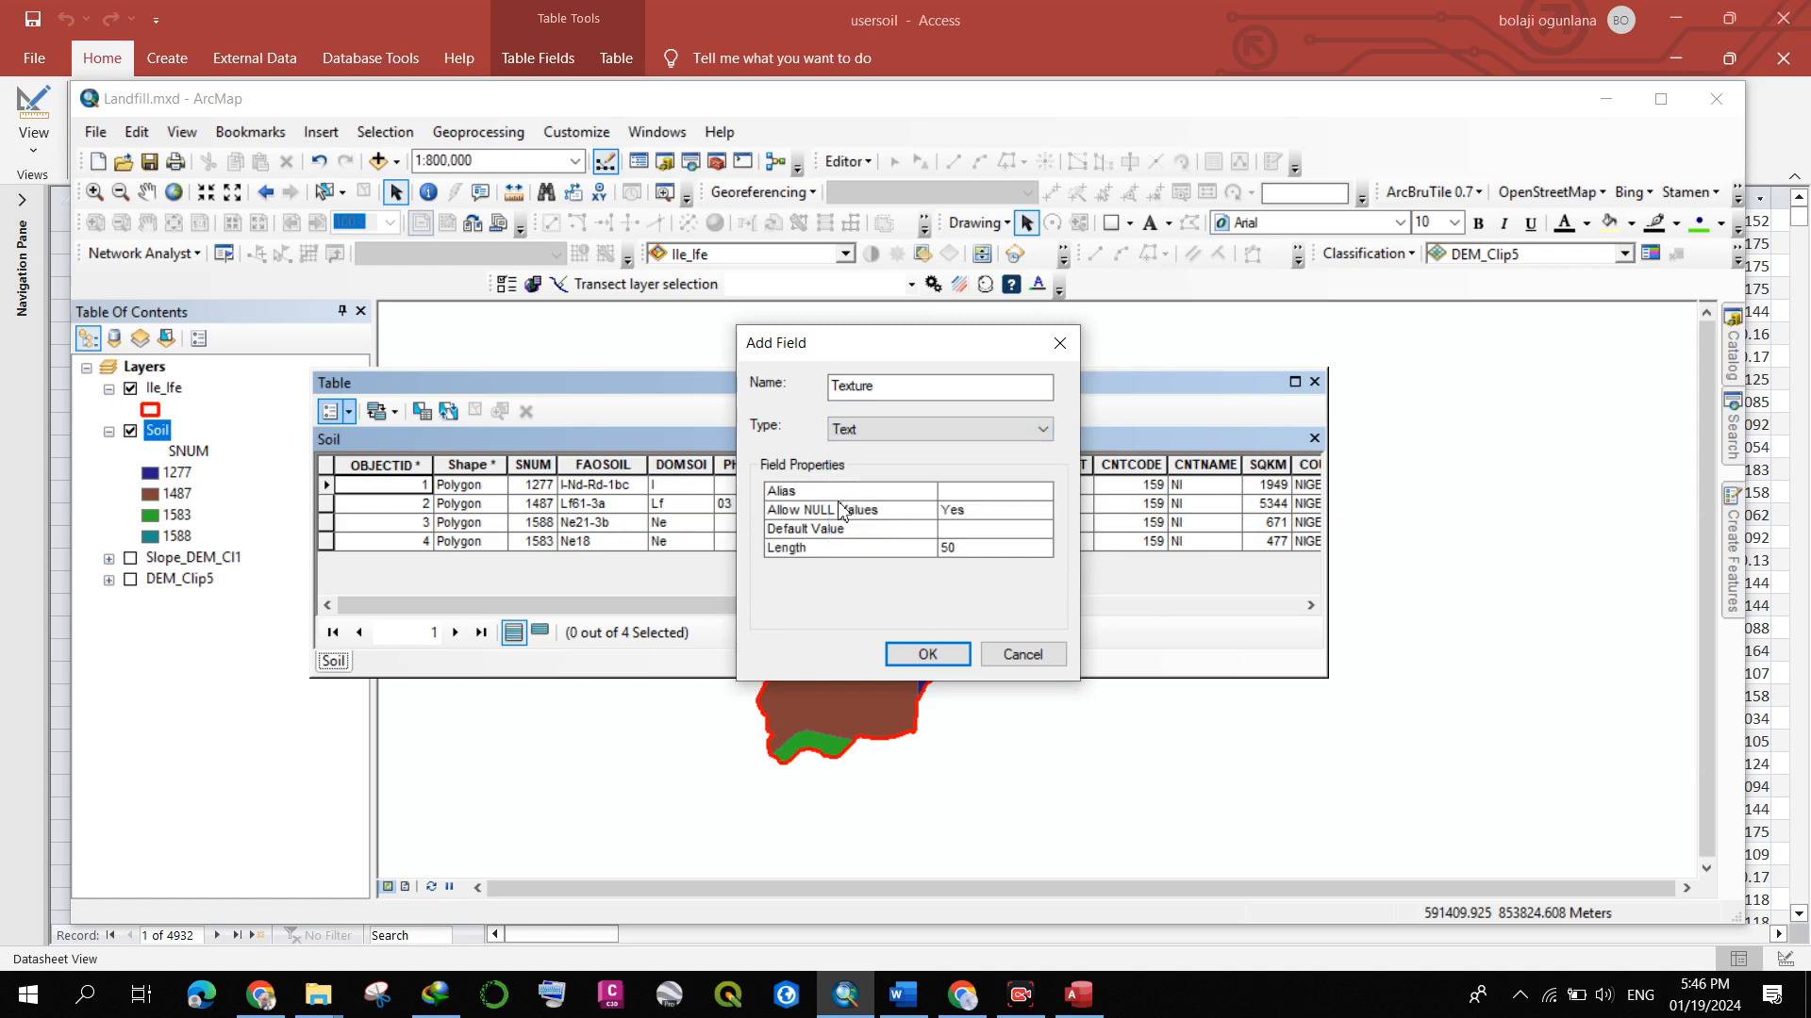
click(928, 654)
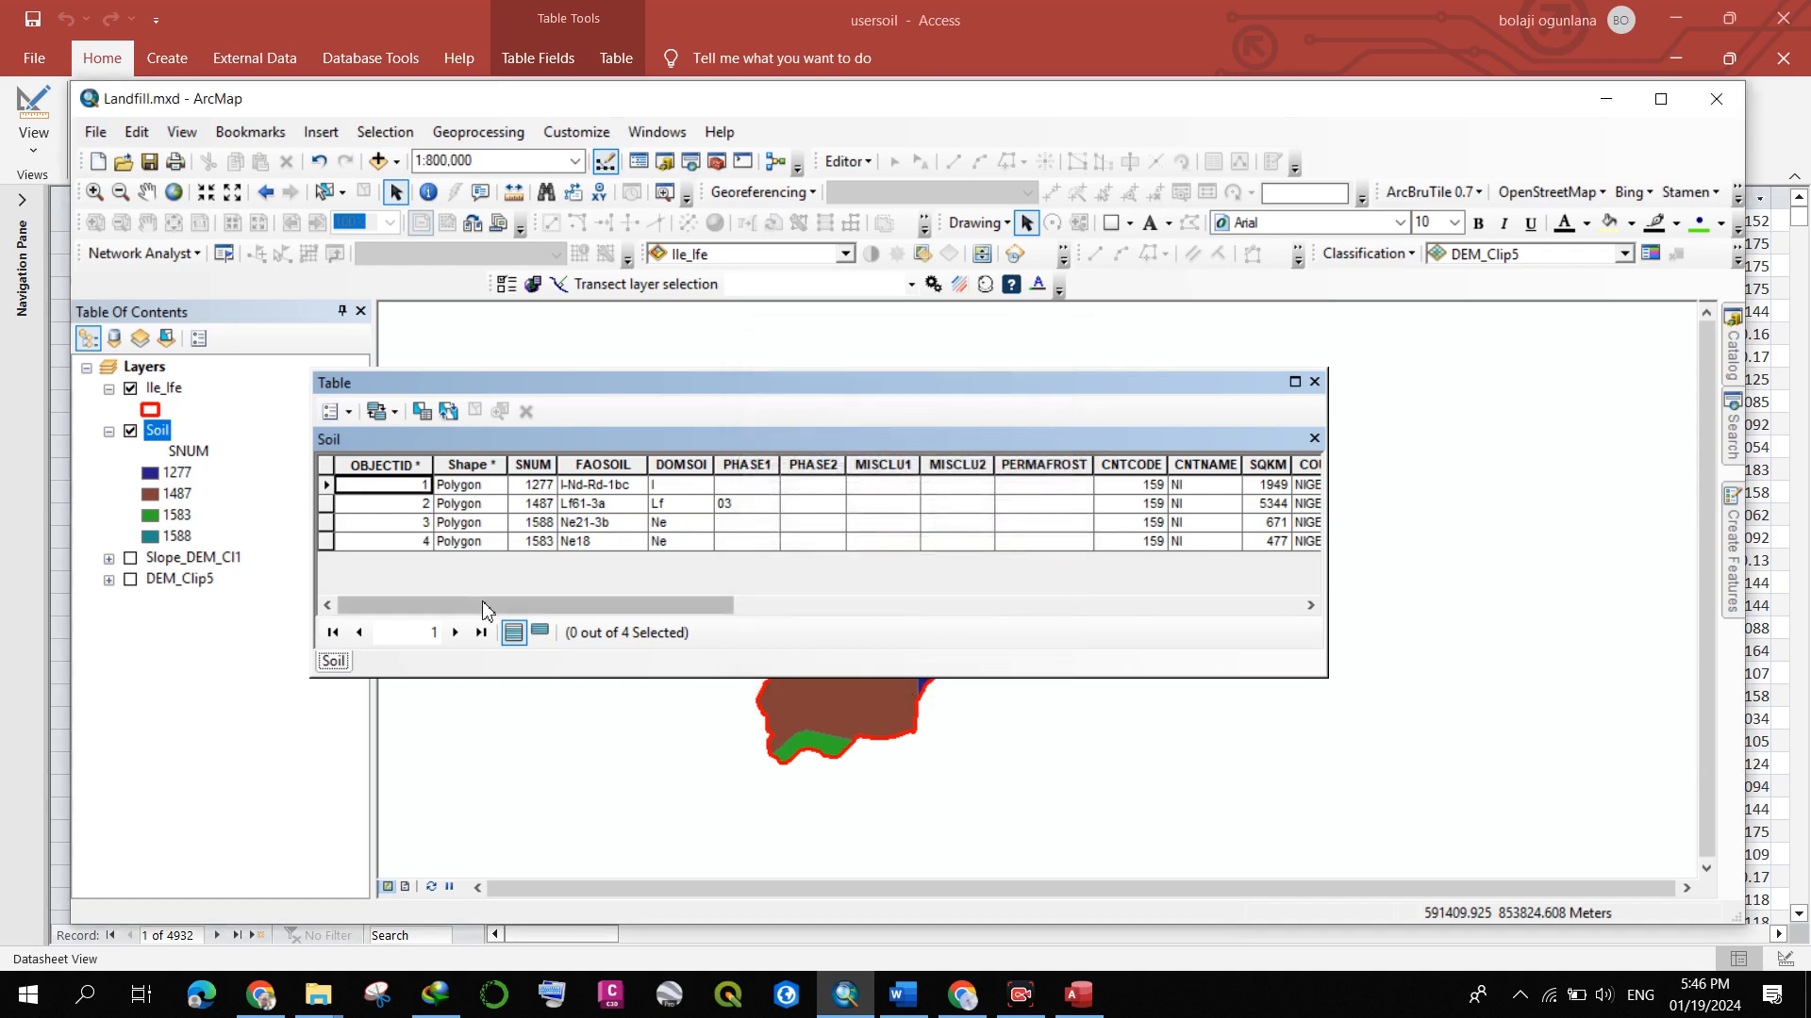
- Move the Texture column in the Soil attribute table between SNUM and FAOSOIL
drag(536, 608, 1123, 606)
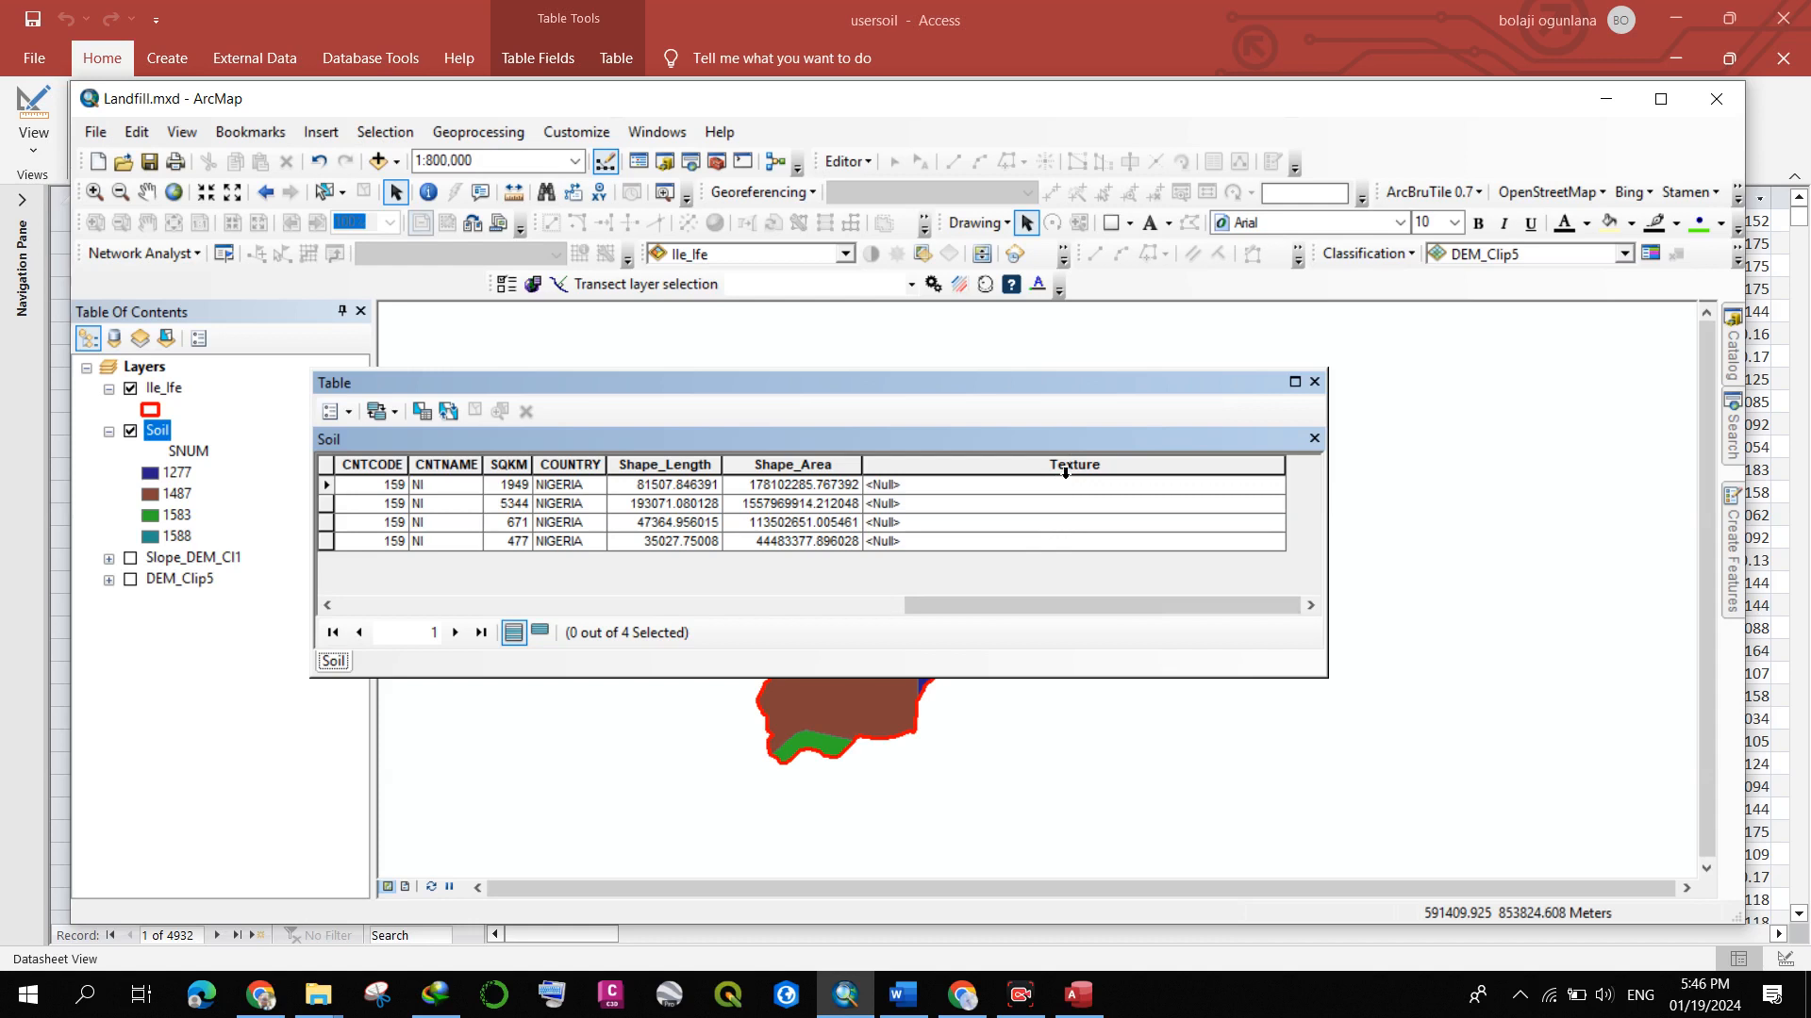
click(1071, 464)
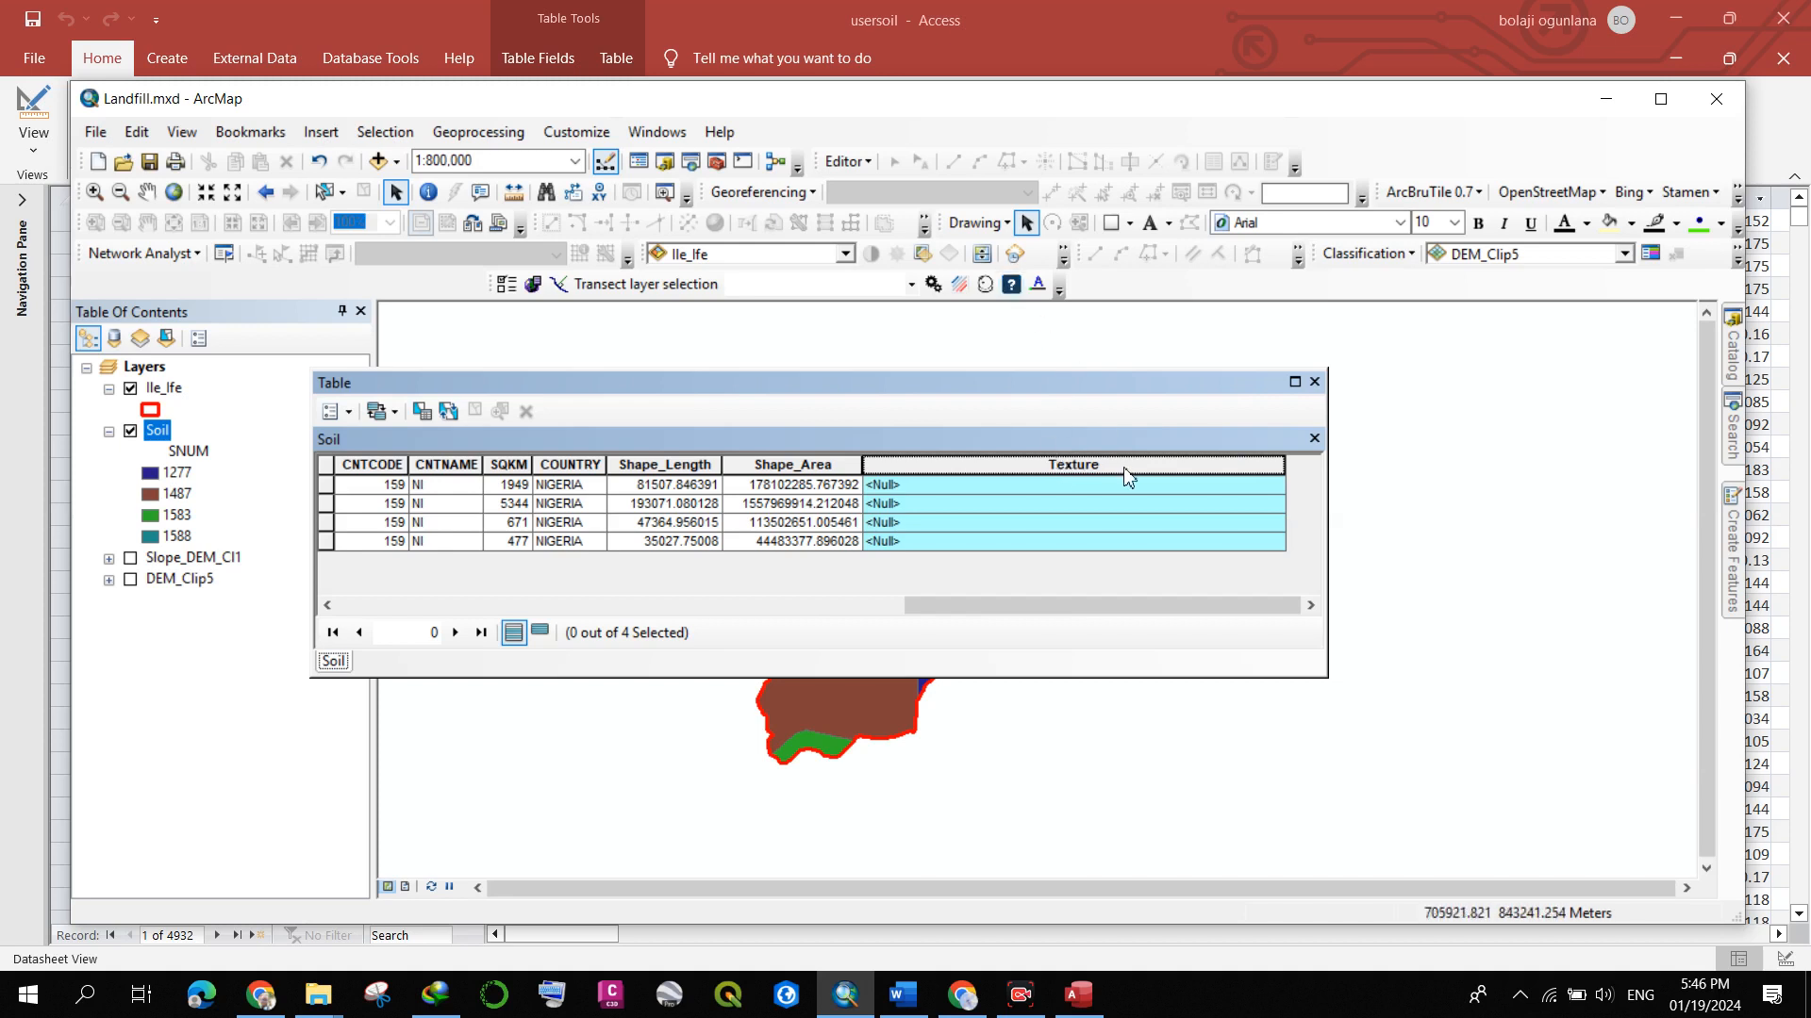
drag(1128, 476, 420, 474)
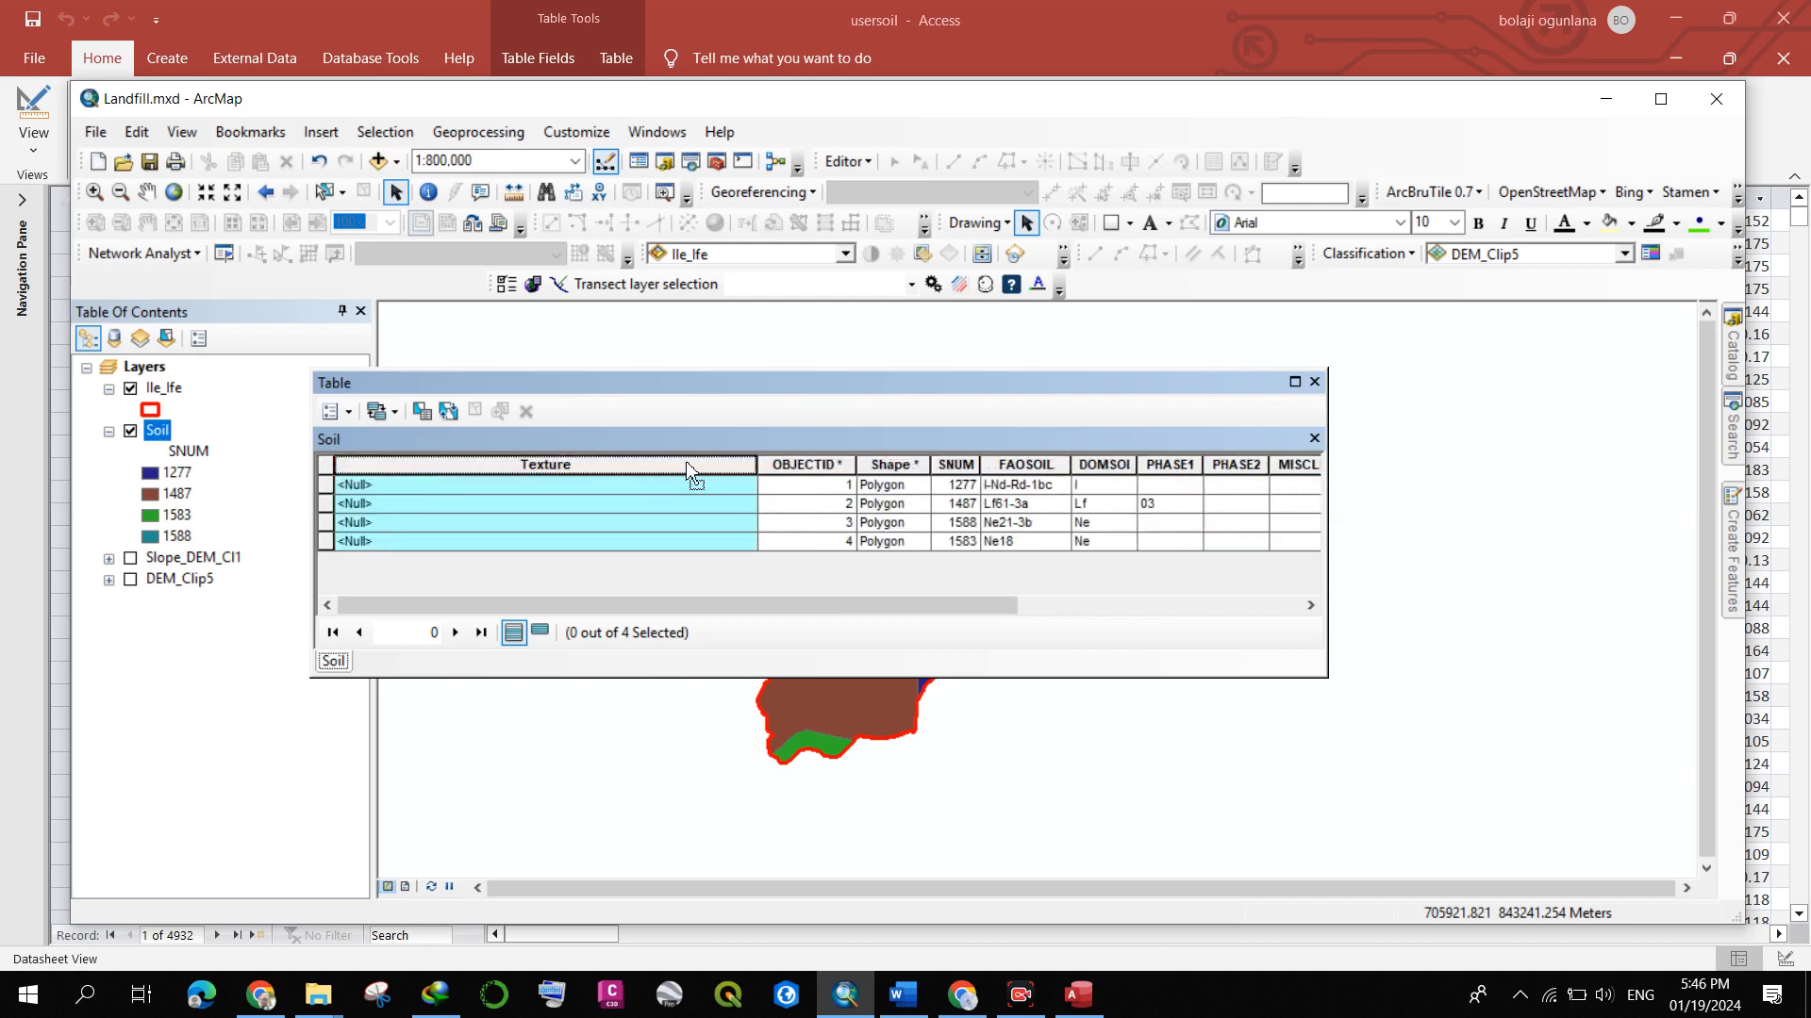
drag(790, 502, 1000, 497)
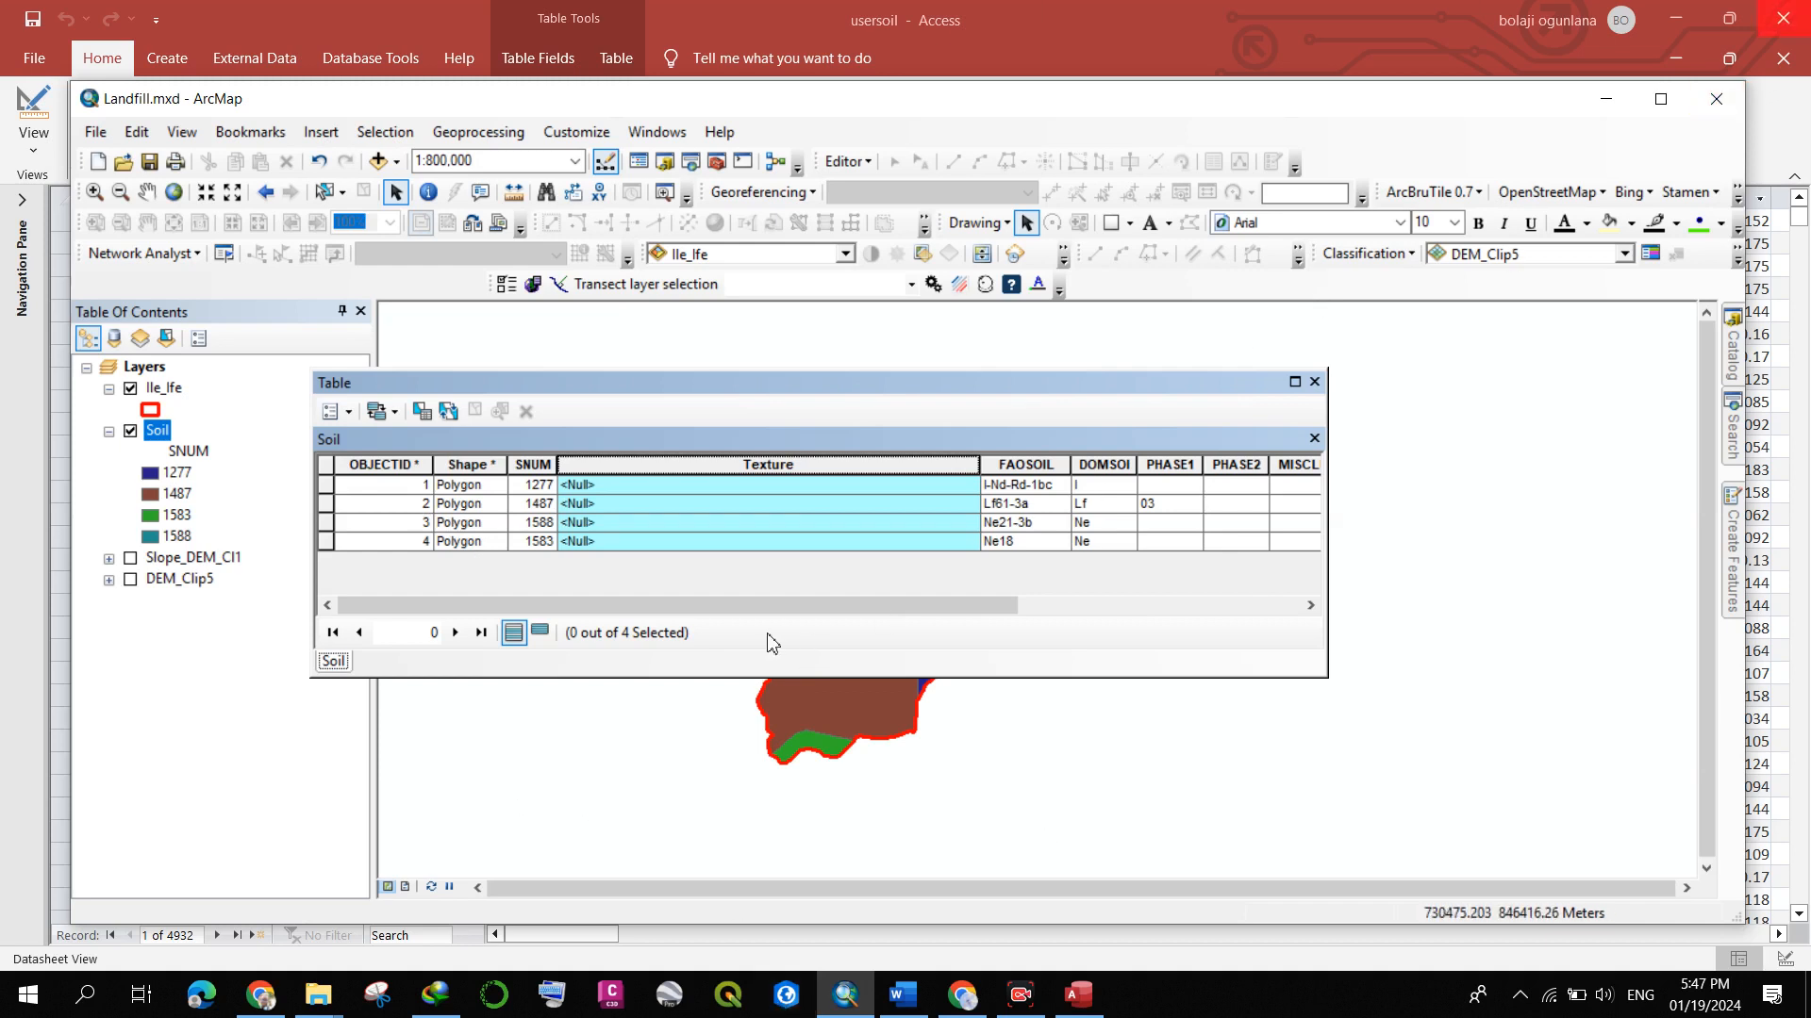
- Start an edit session on the Soil layer in the Default.gdb workspace
click(862, 172)
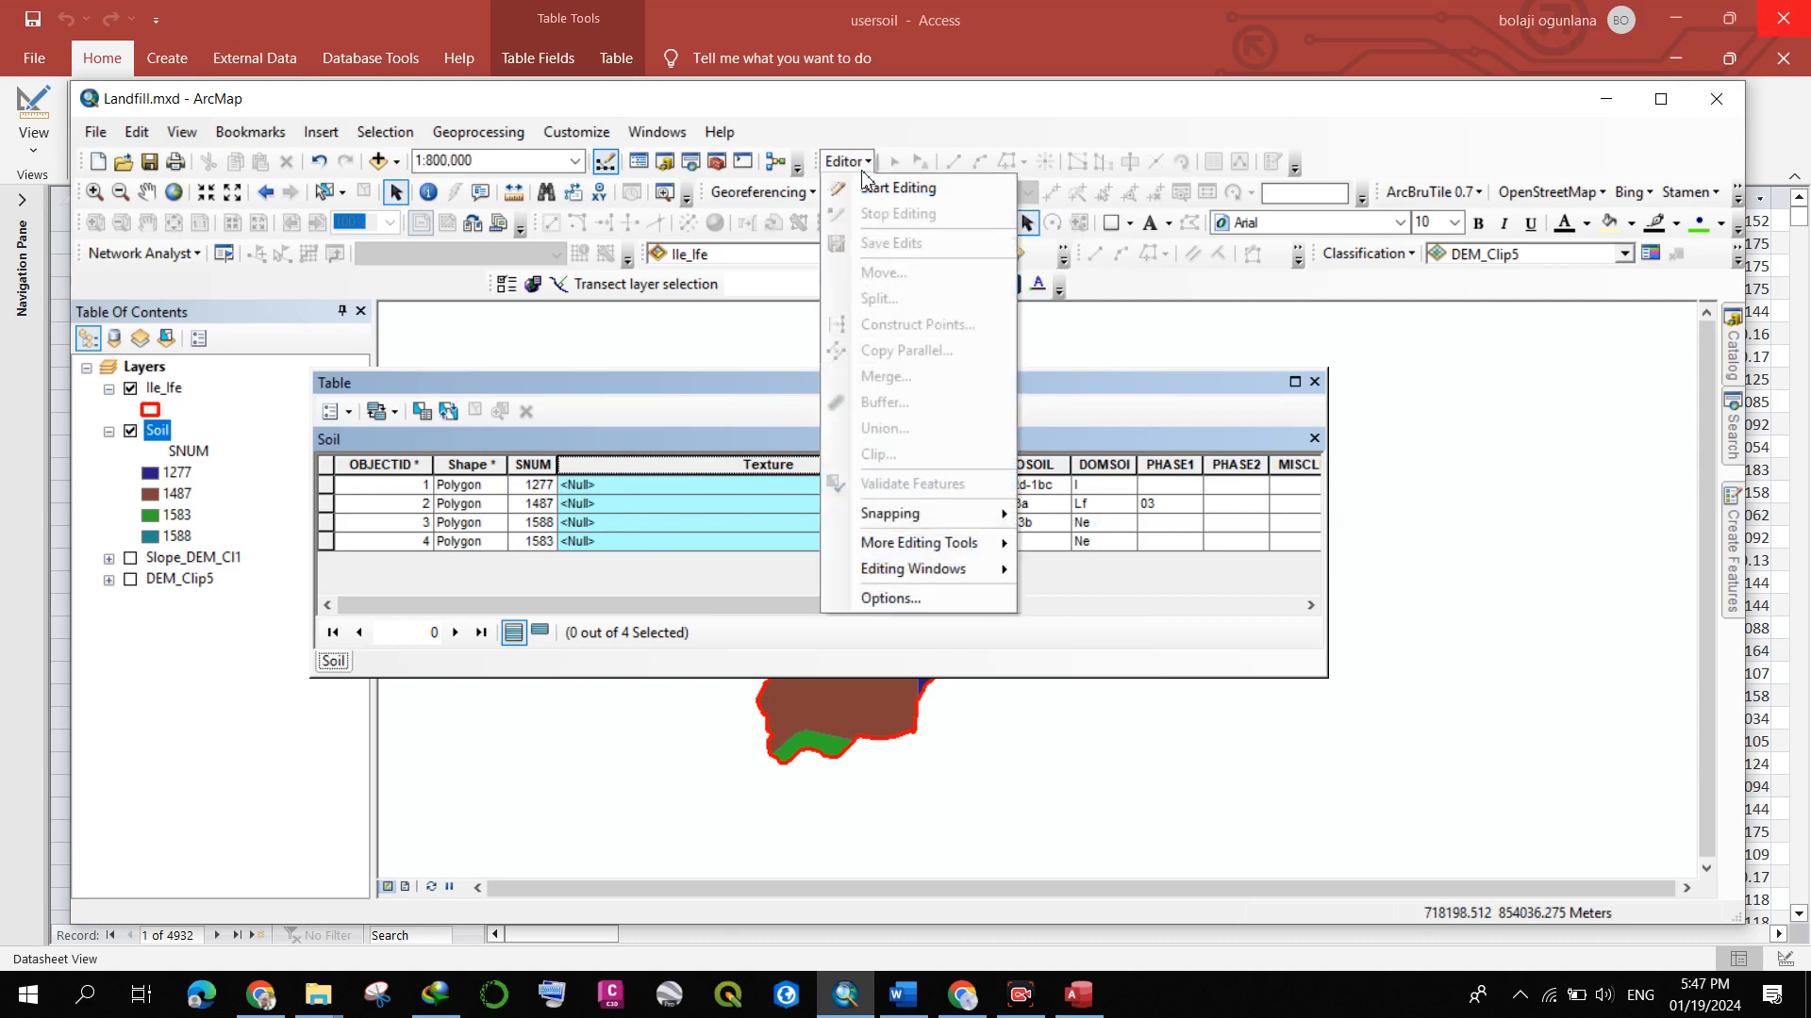
click(885, 190)
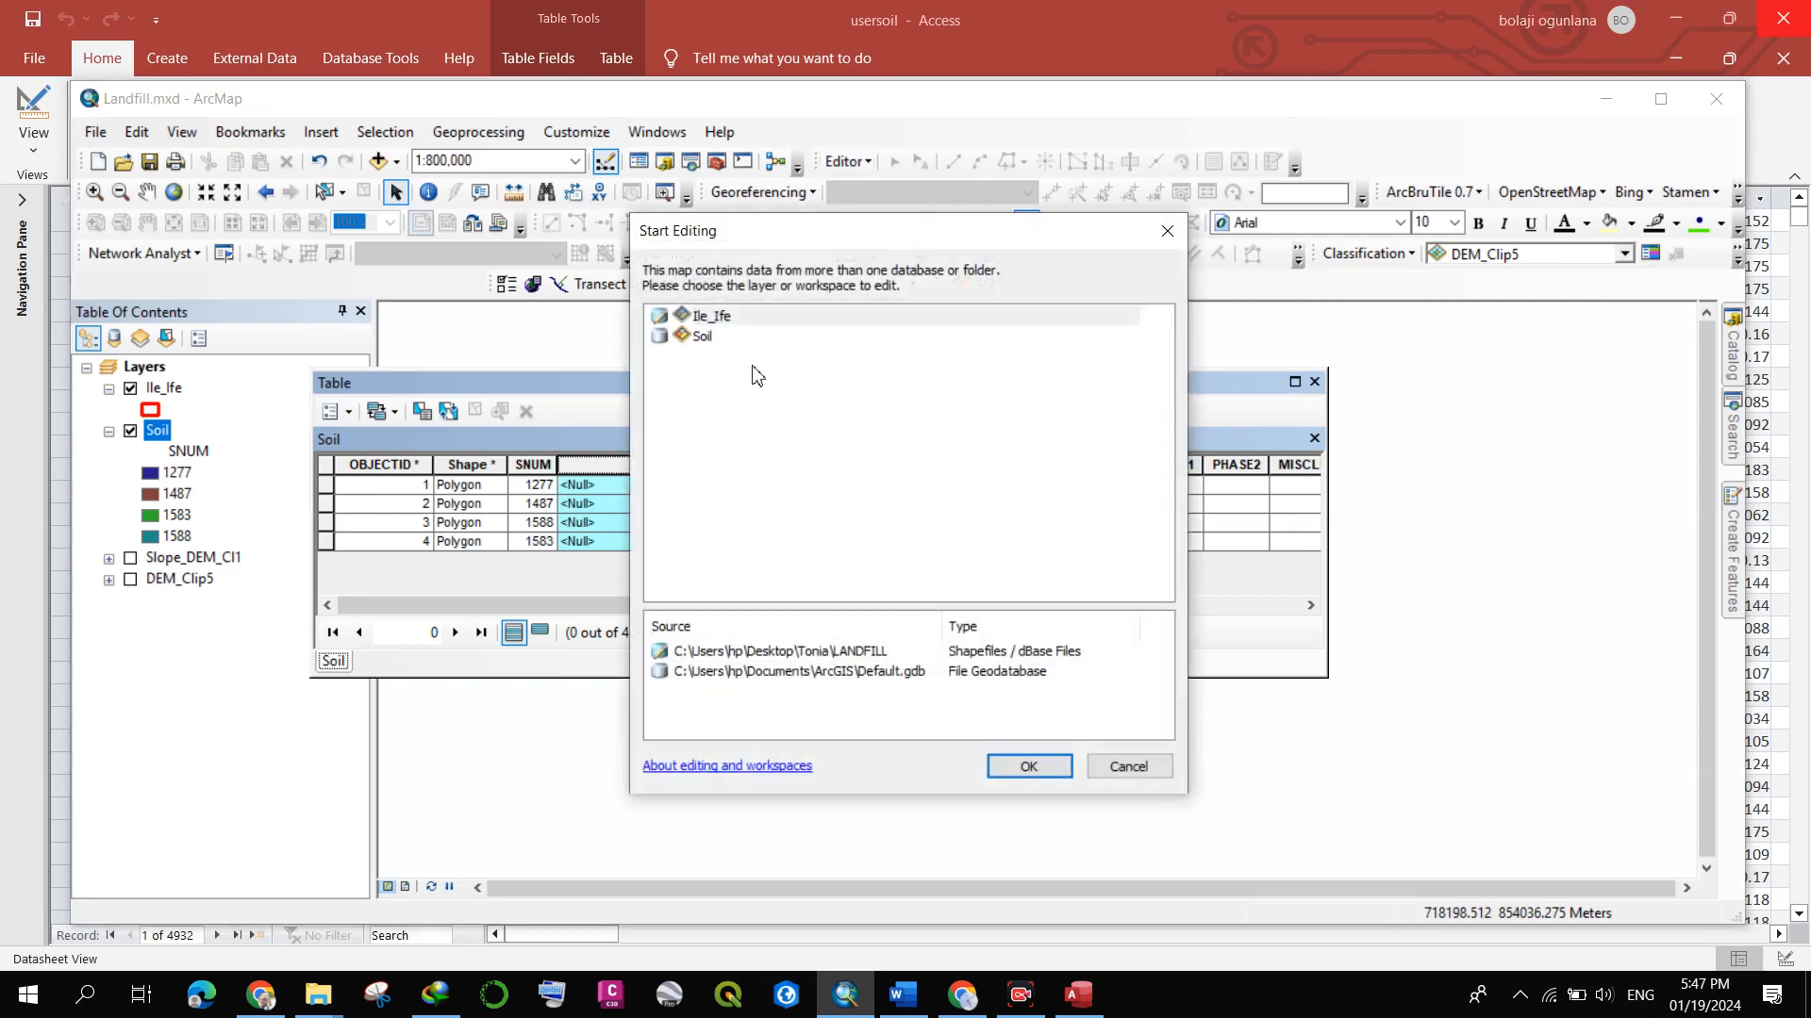
click(709, 340)
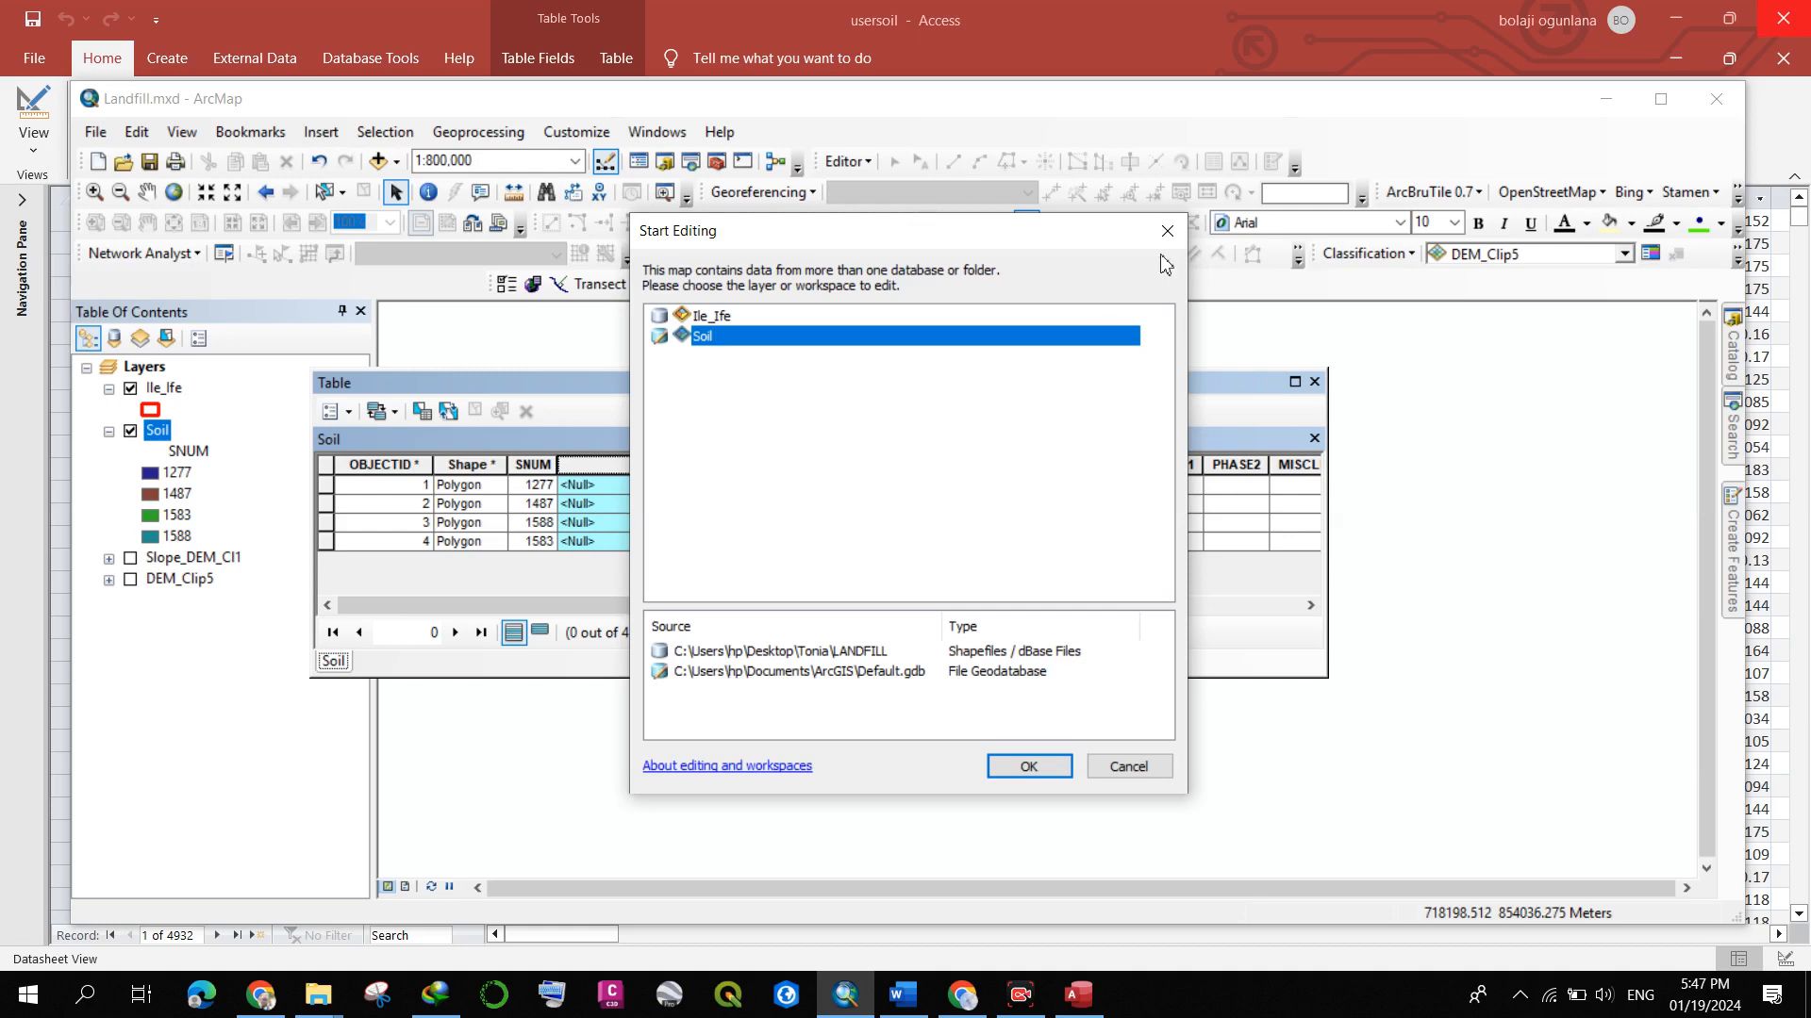
click(1019, 767)
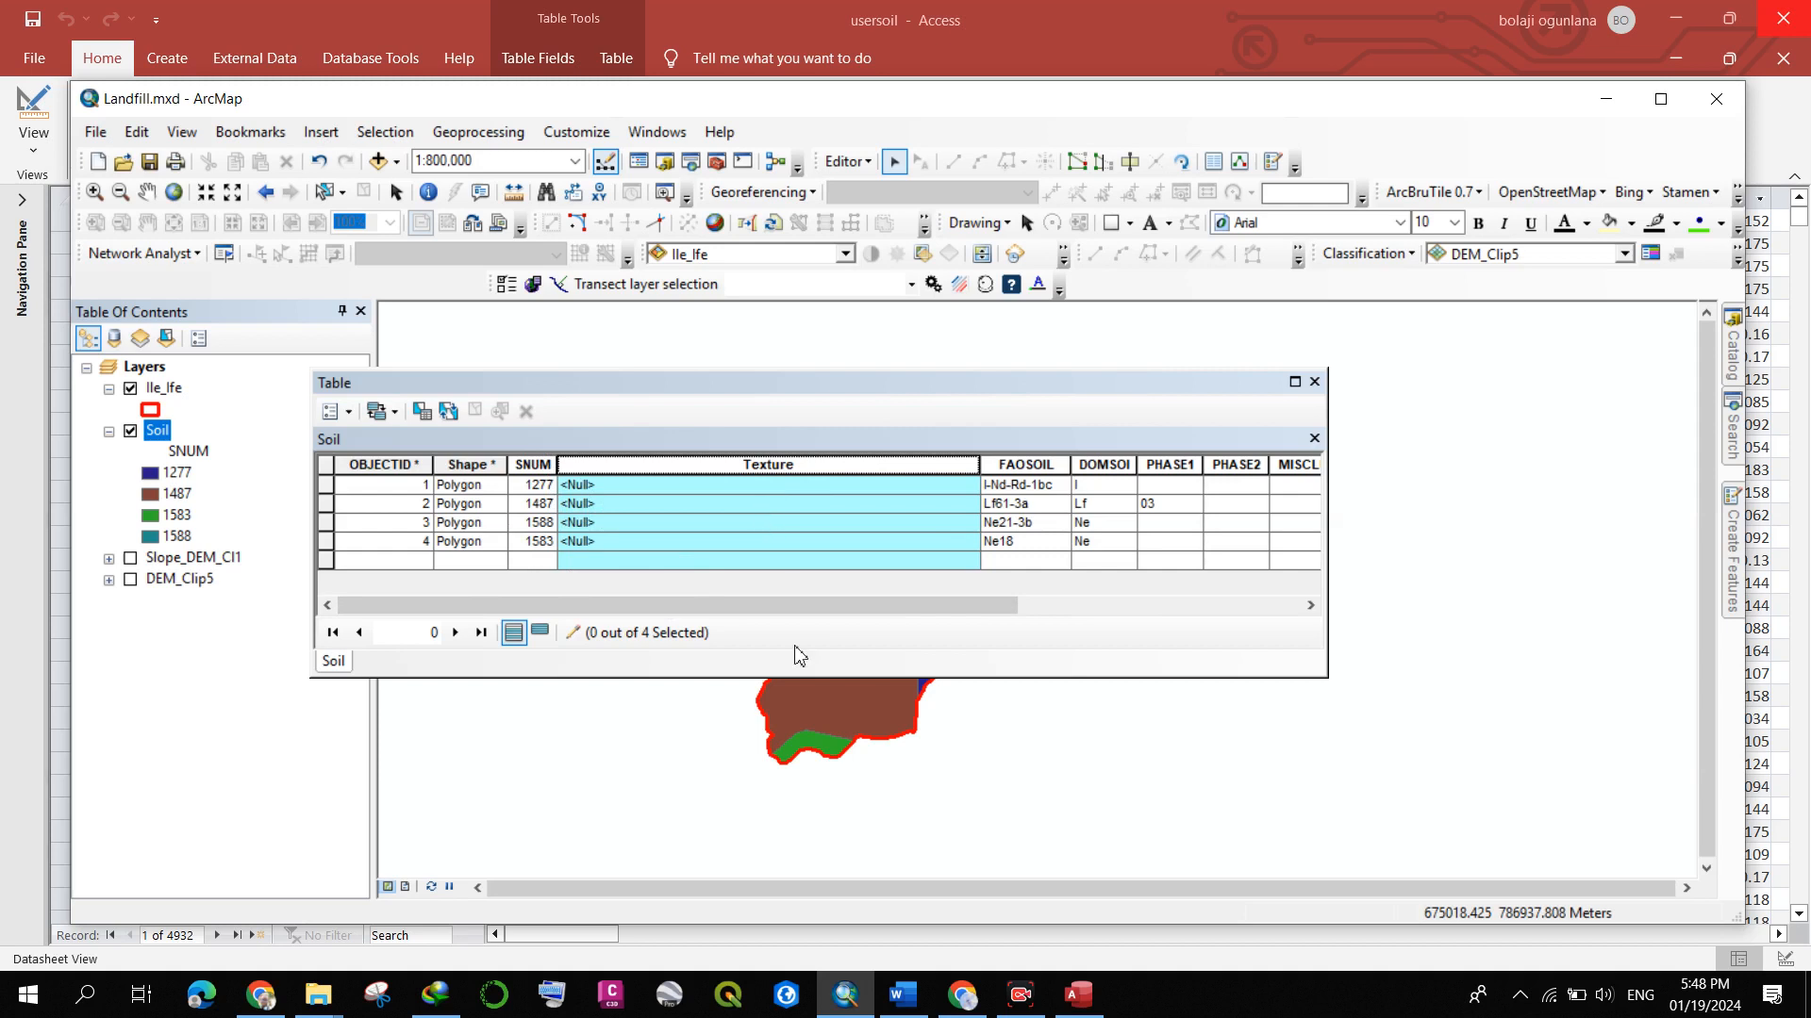
- Switch to Access, search the SEQN column for 1277, close the search and return to the early usersoil records
click(1078, 995)
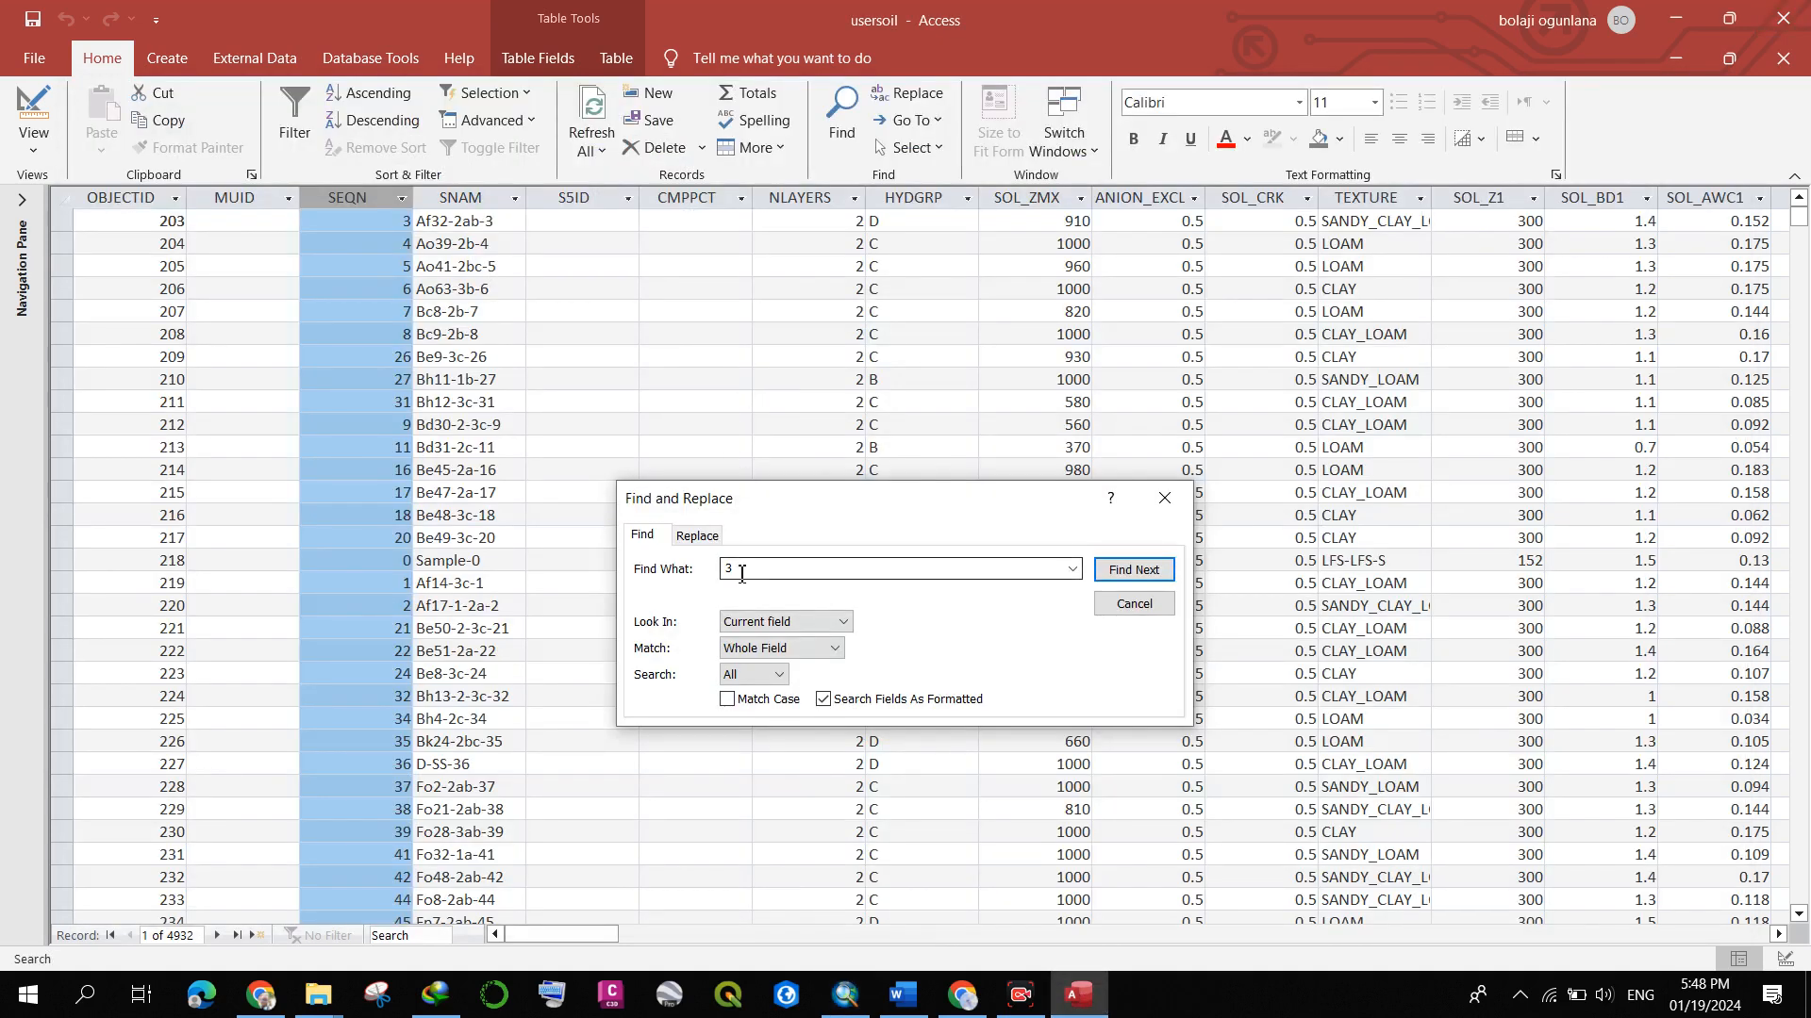
drag(740, 570, 721, 574)
text(1277)
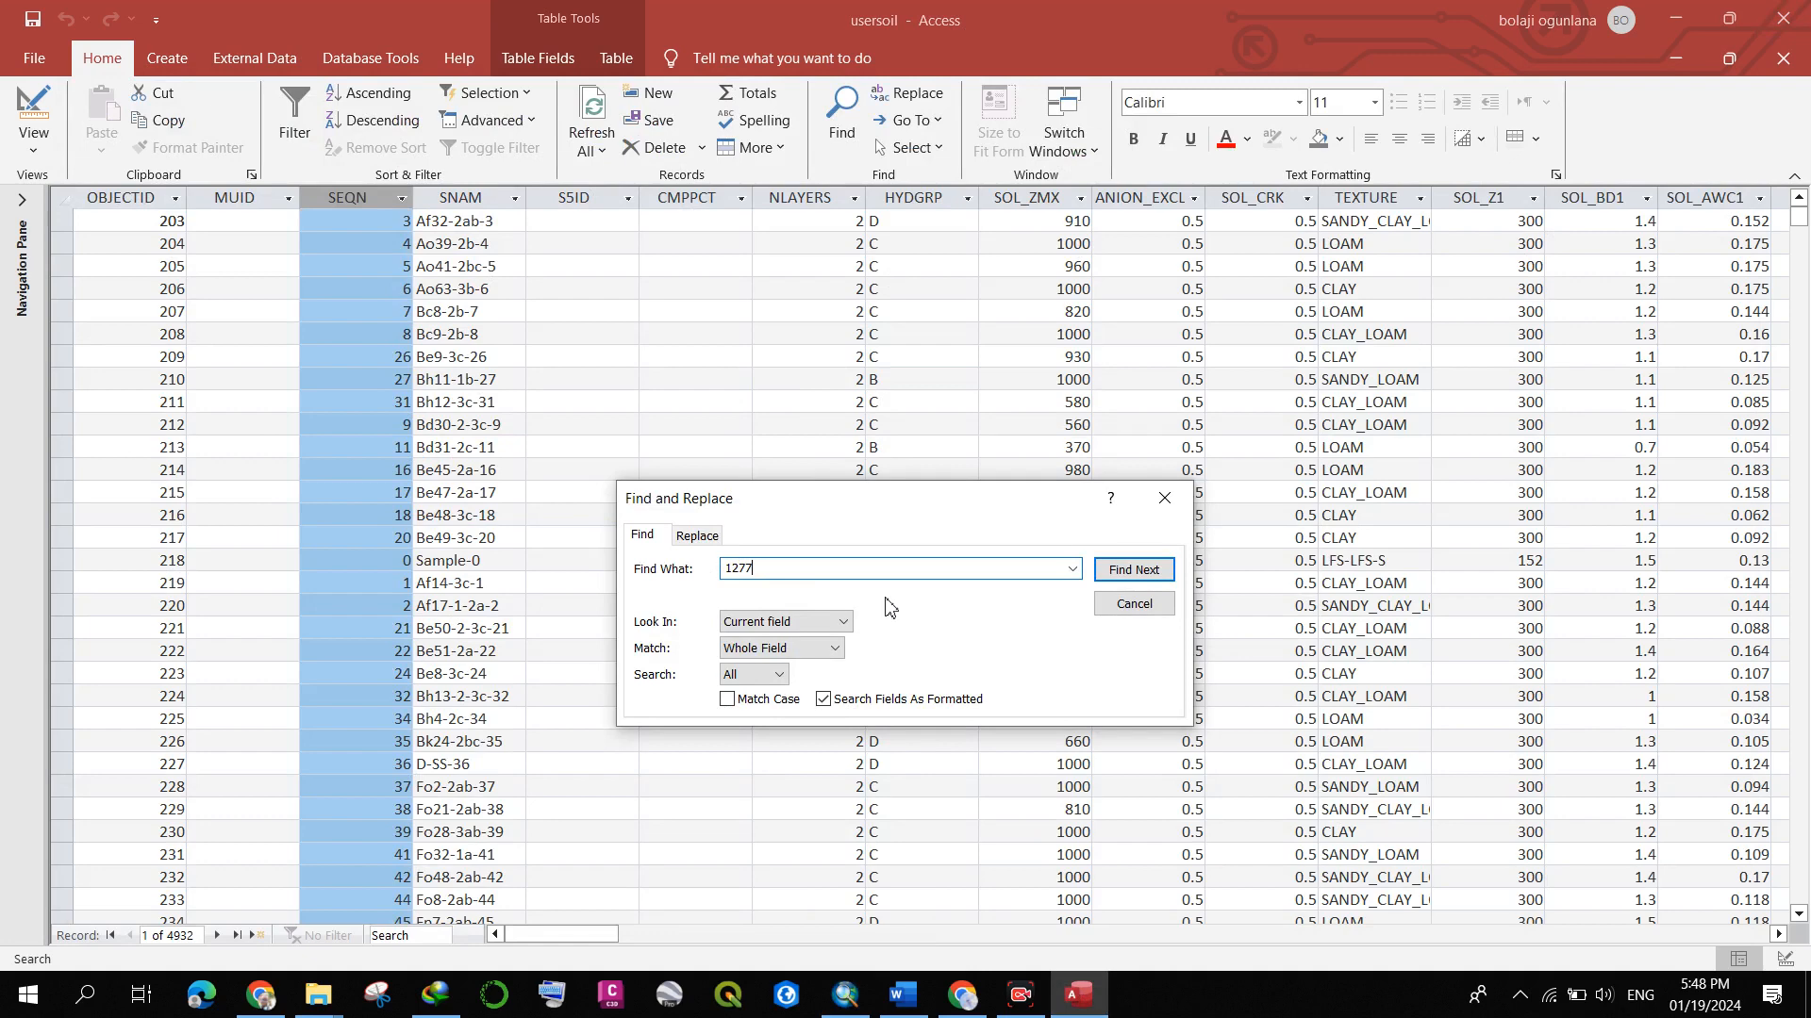
click(1132, 569)
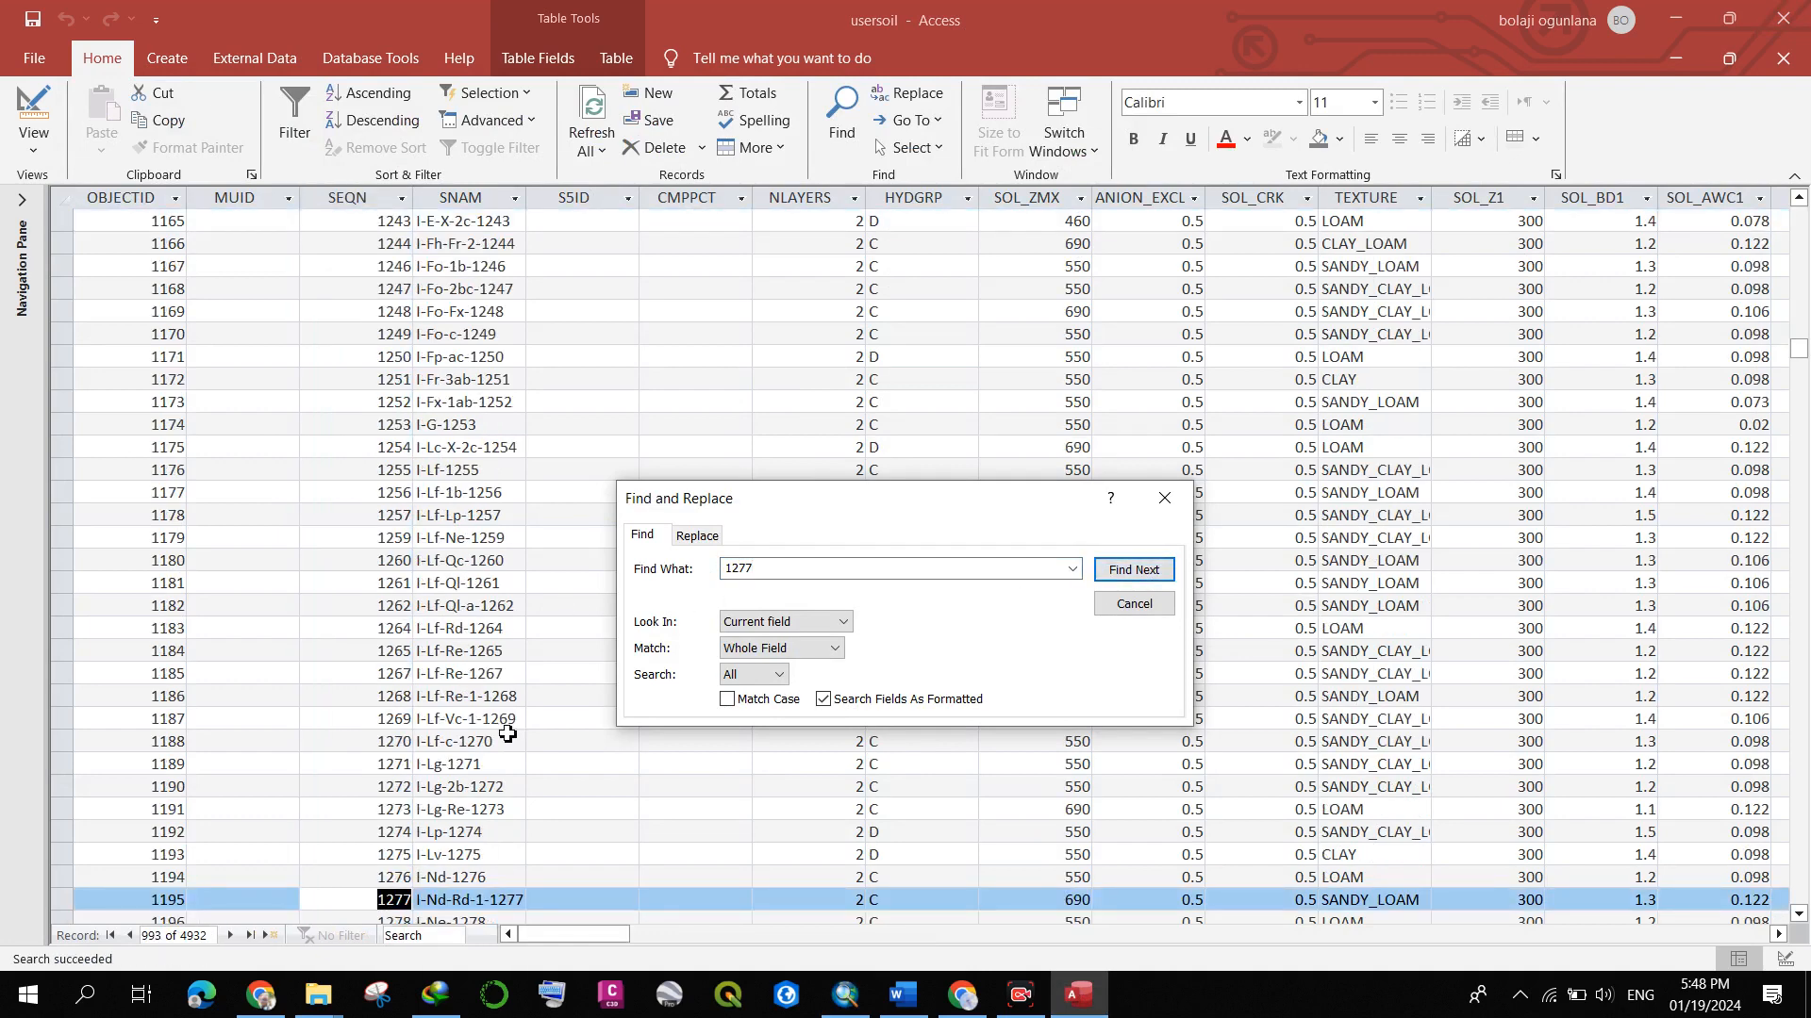
scroll(408, 757, down, 1)
scroll(409, 757, down, 1)
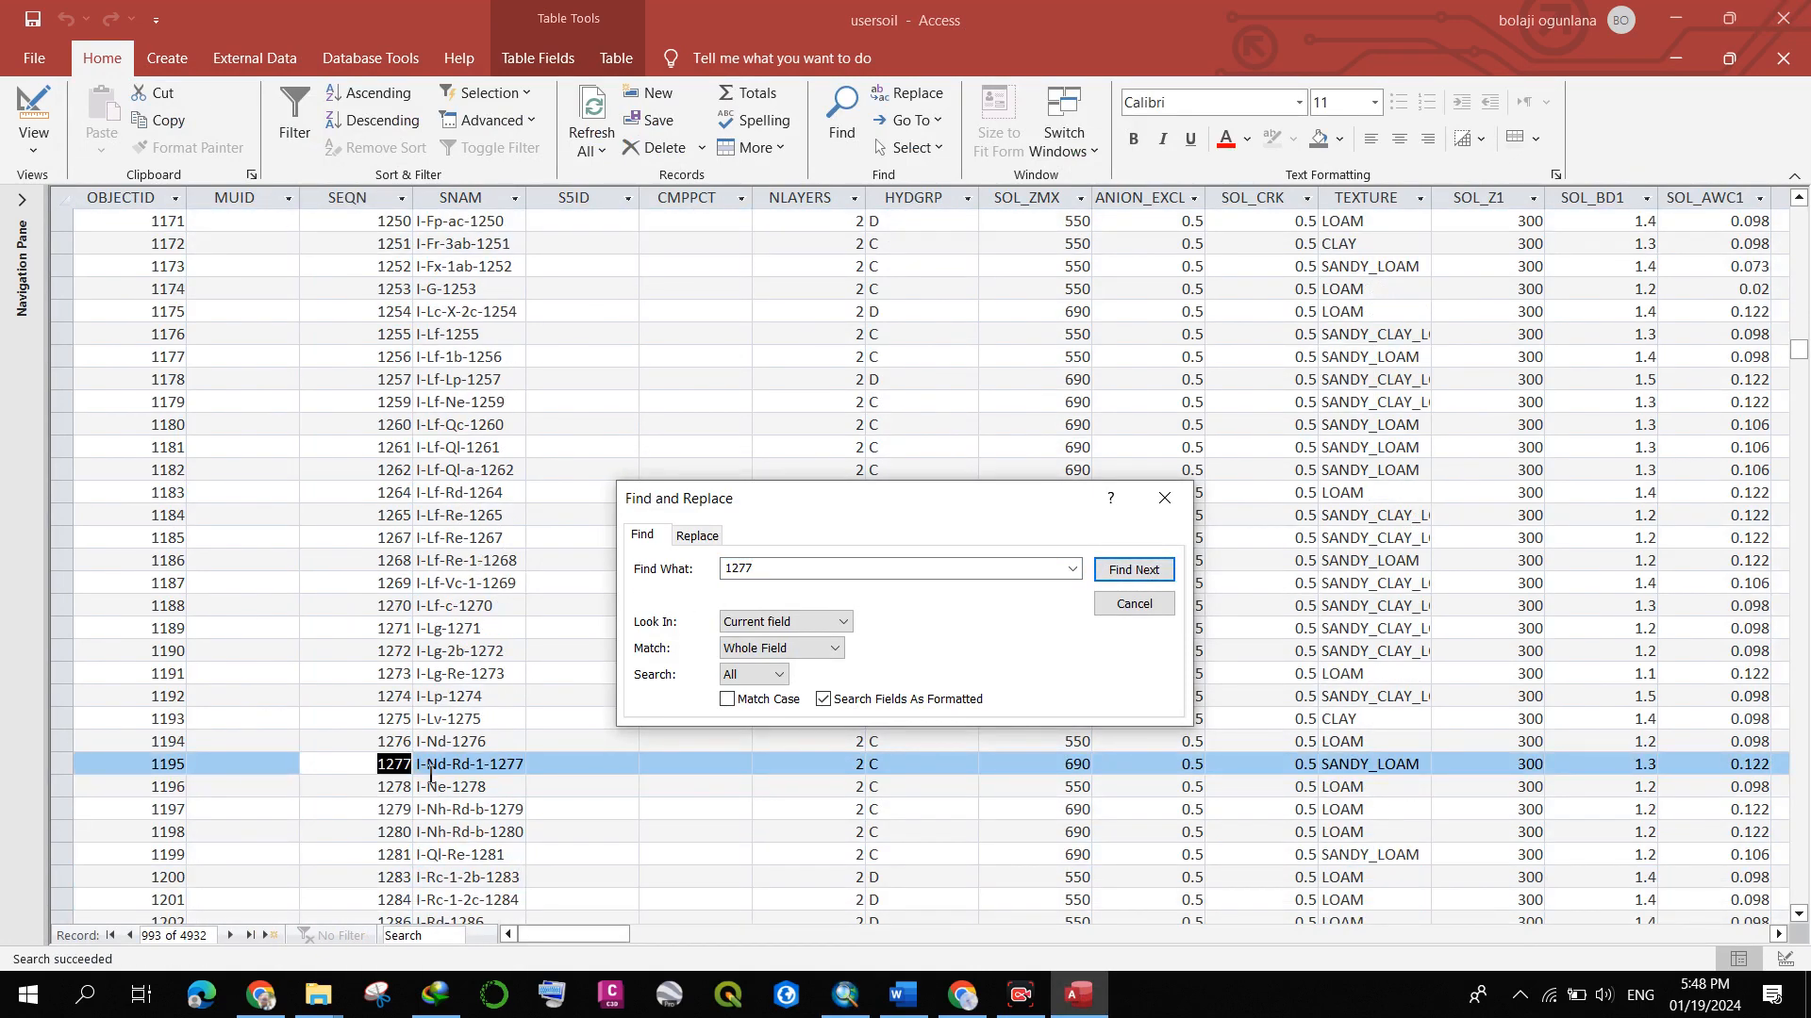
scroll(431, 690, up, 8)
click(1167, 501)
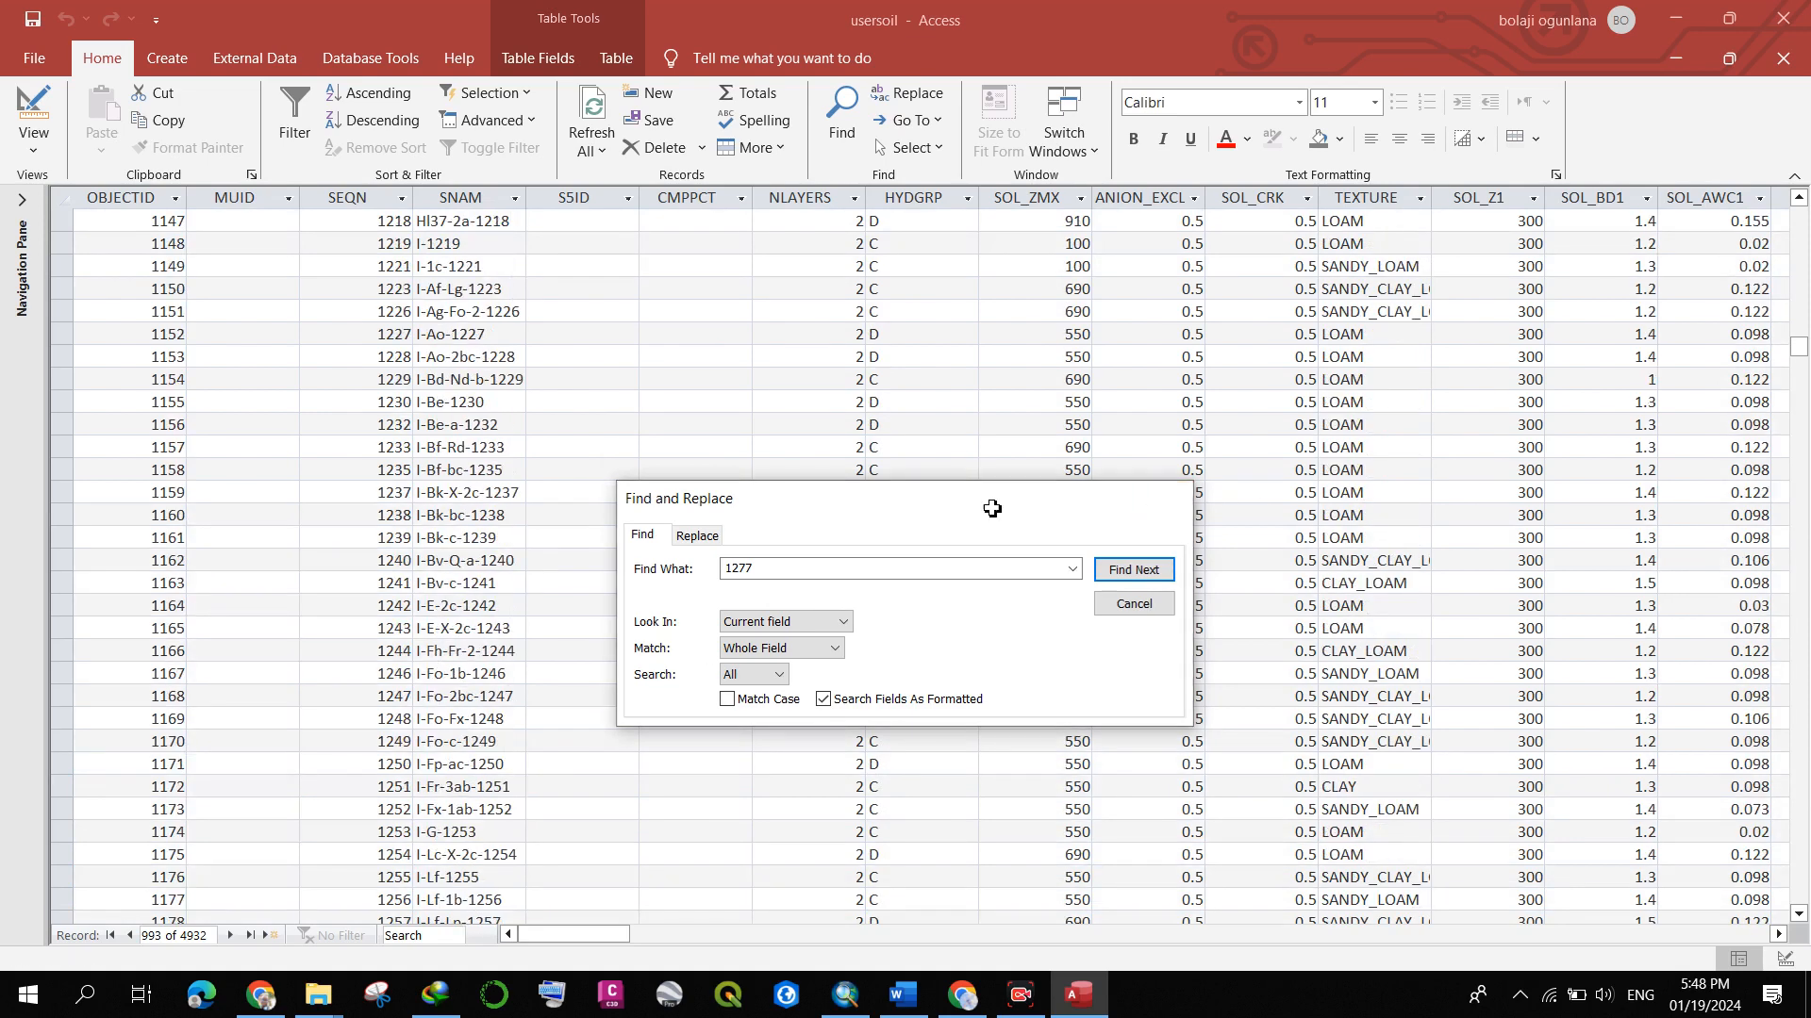
scroll(386, 400, up, 14)
scroll(385, 398, up, 5)
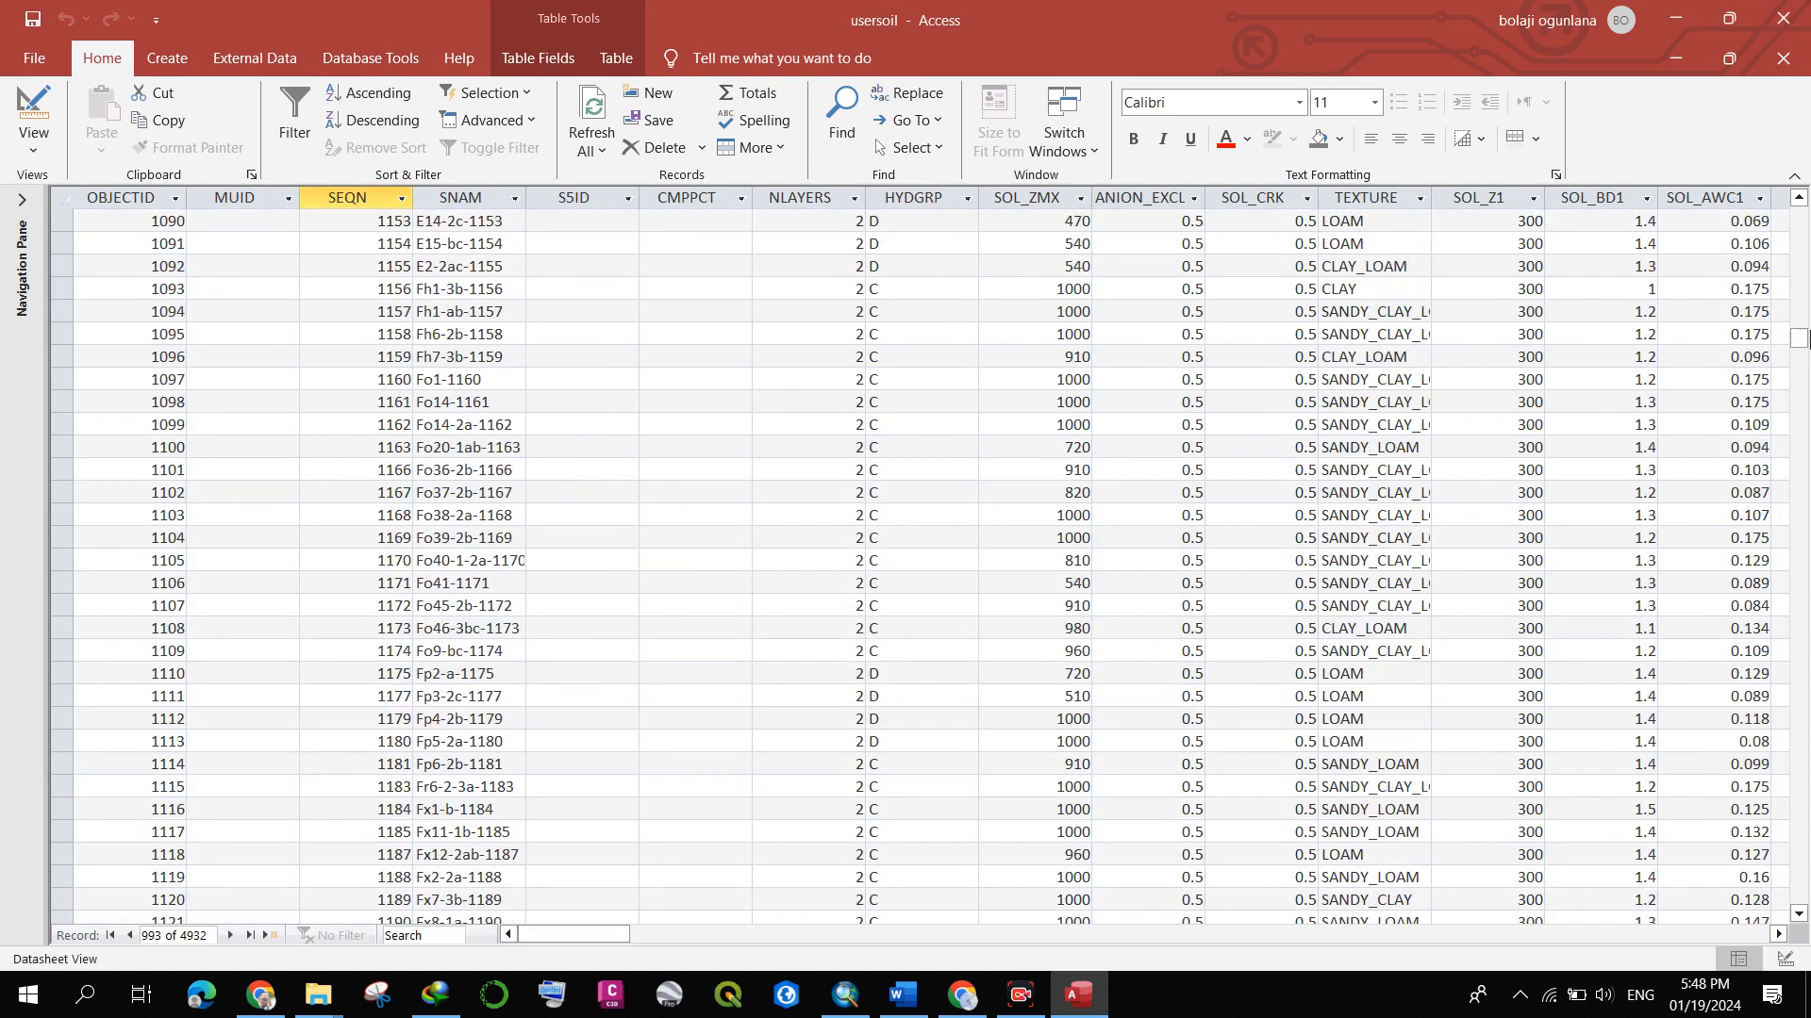
drag(1799, 337, 1799, 217)
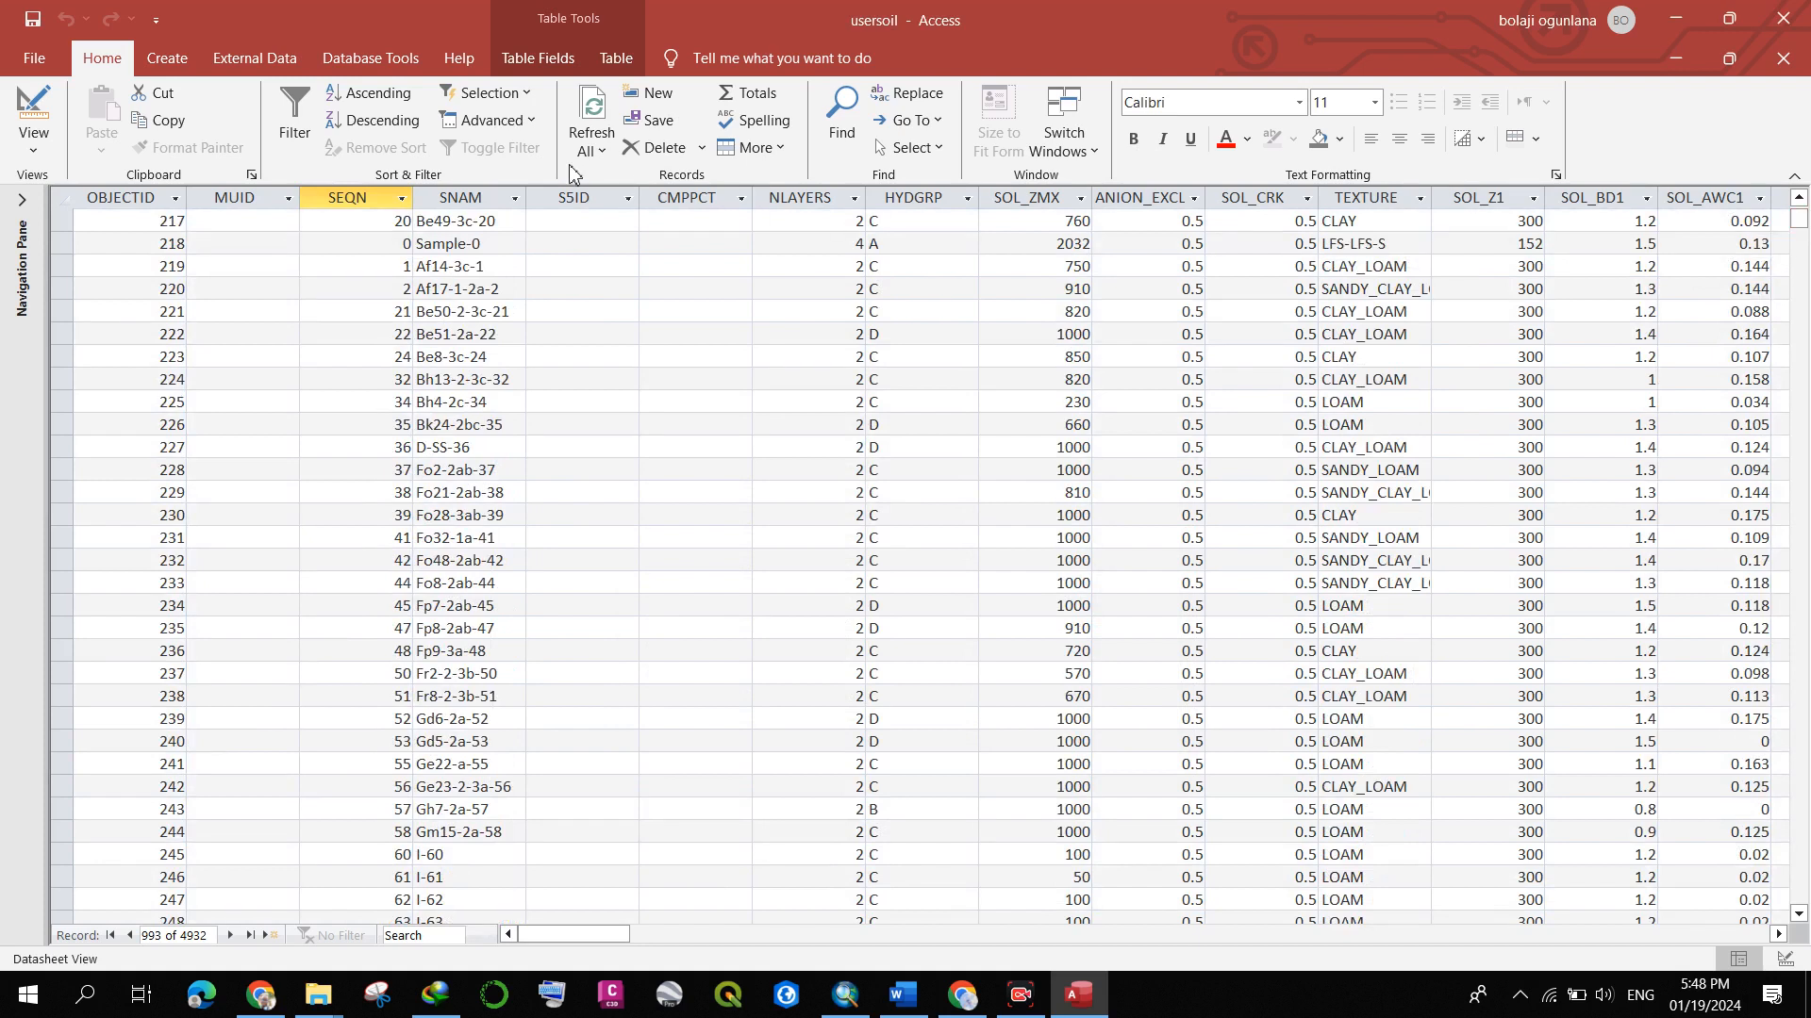
- Search the SEQN column of usersoil for 1277, checking the first SNUM in ArcMap's Soil table before entering it
click(345, 202)
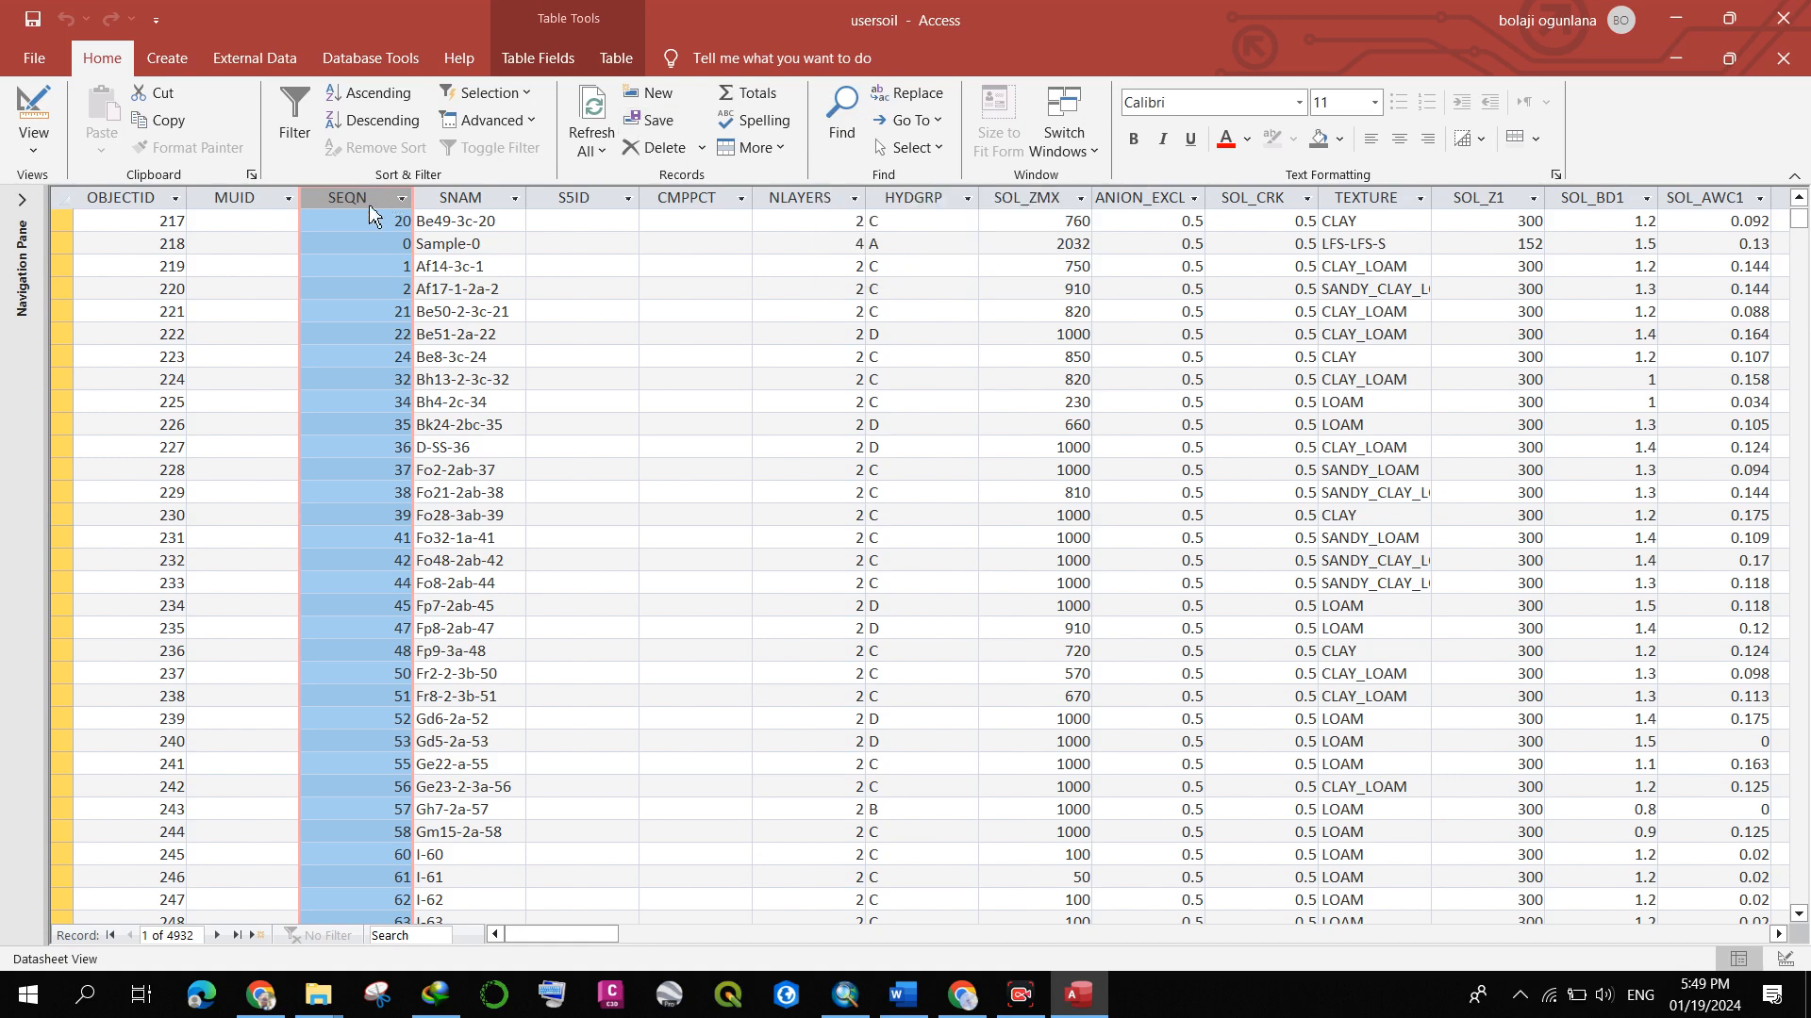
click(839, 122)
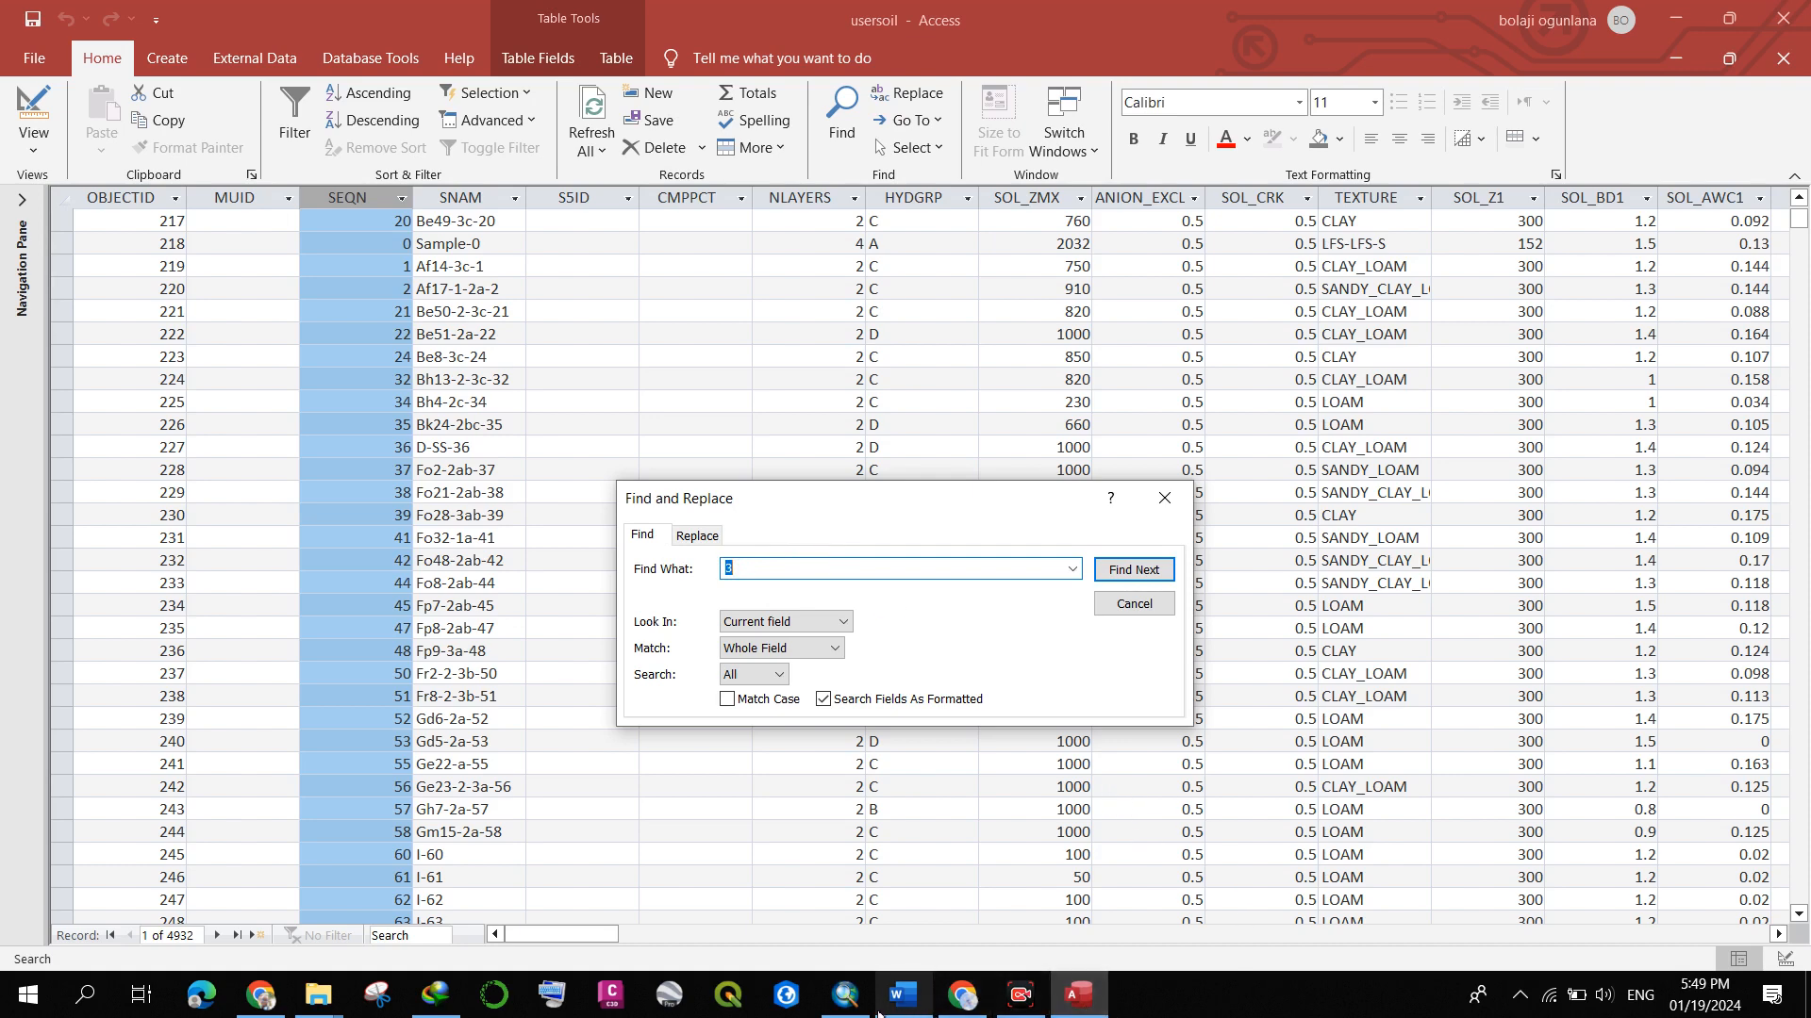
click(844, 995)
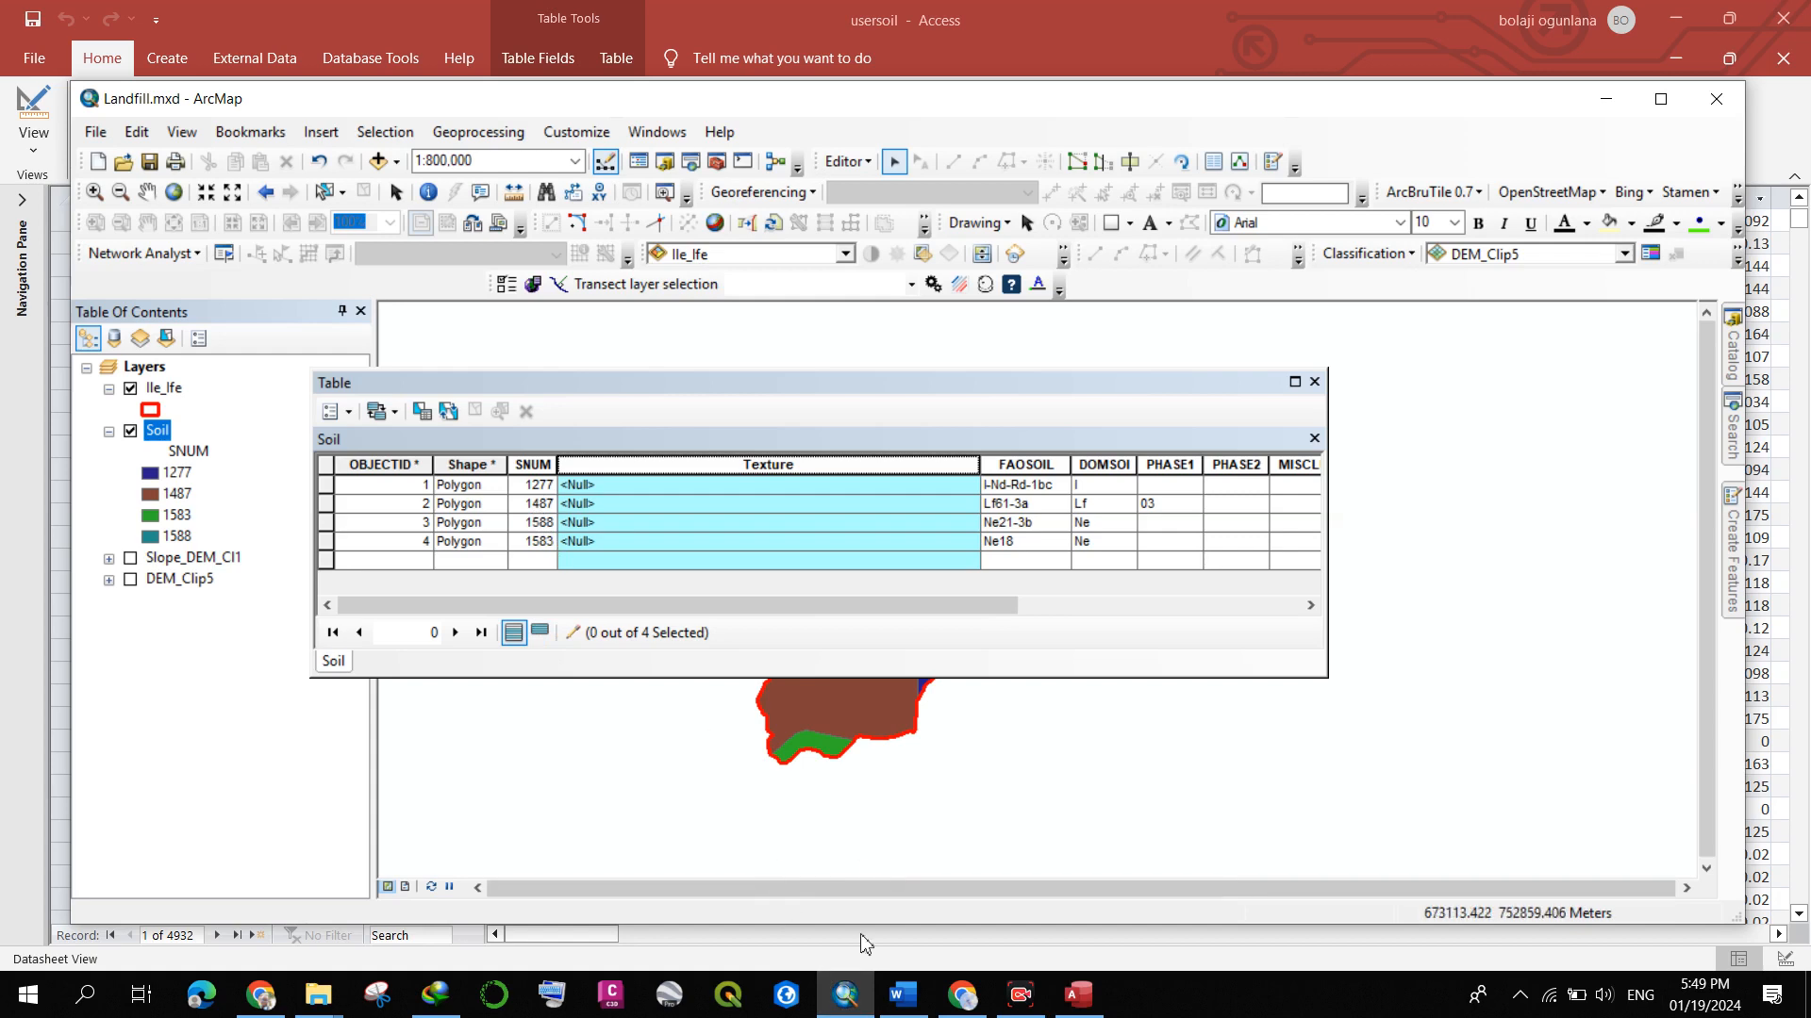
click(1077, 995)
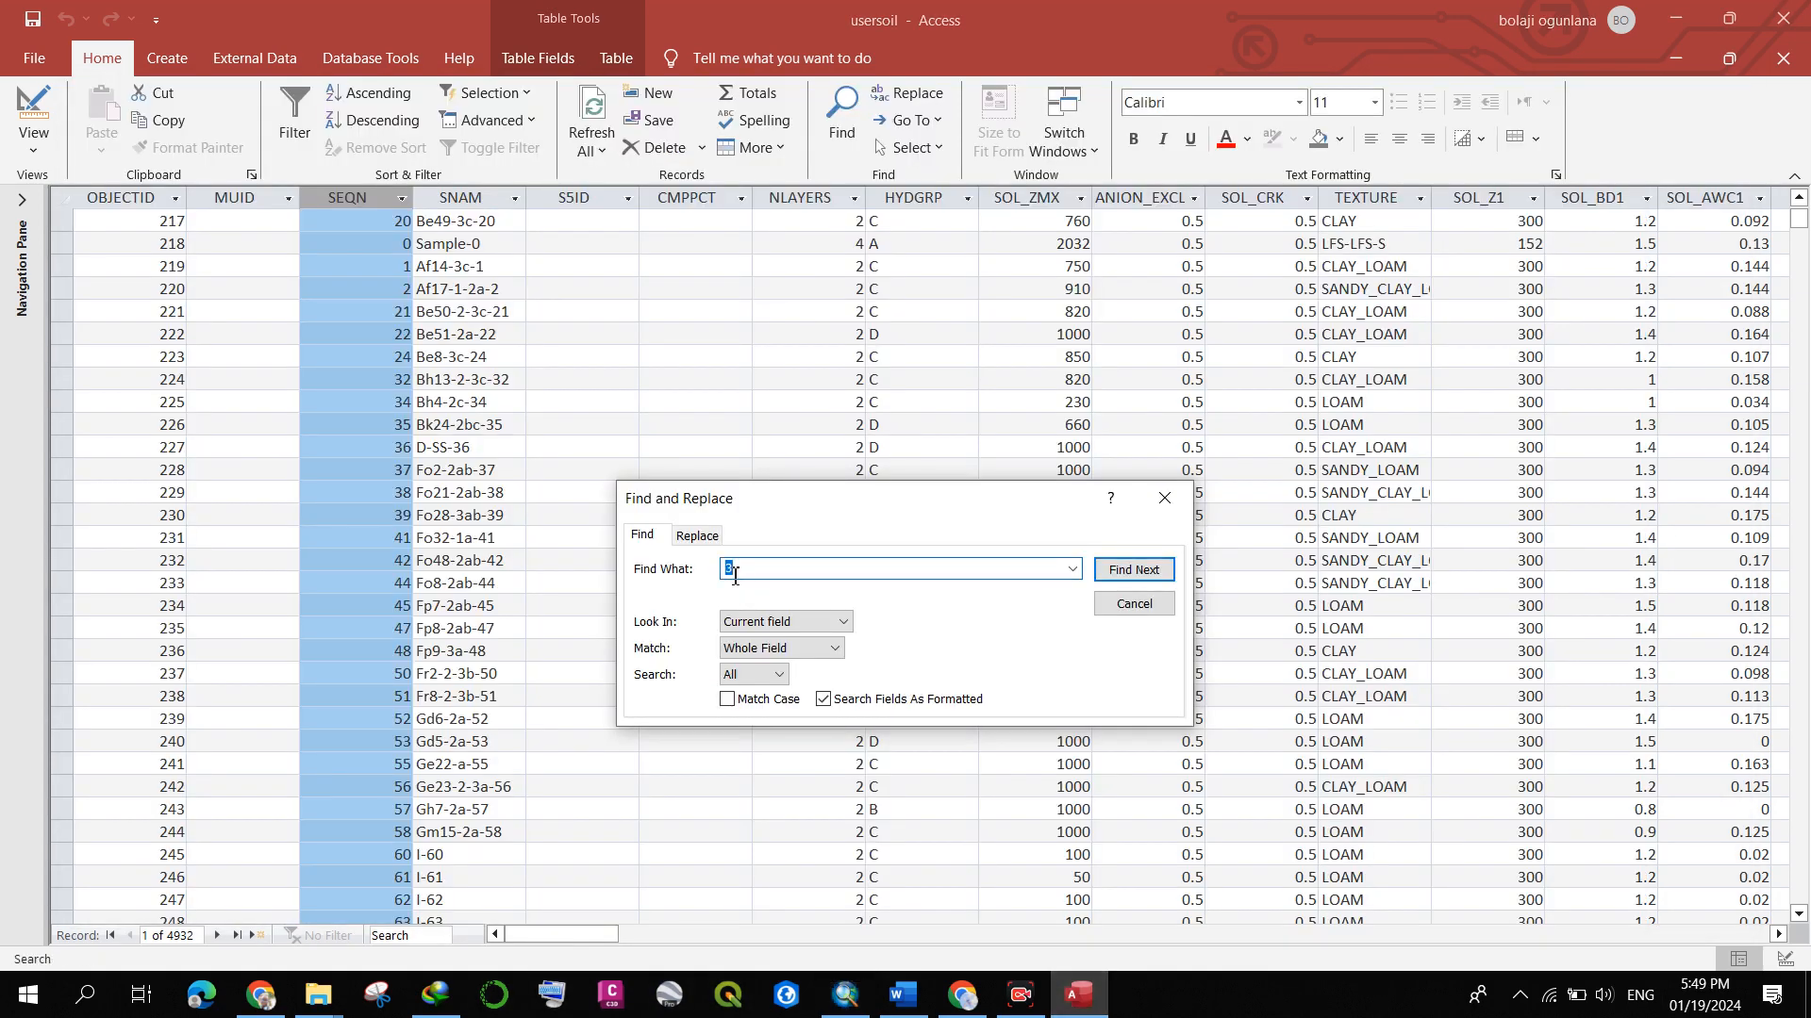
text(1277)
click(1131, 569)
scroll(471, 891, down, 1)
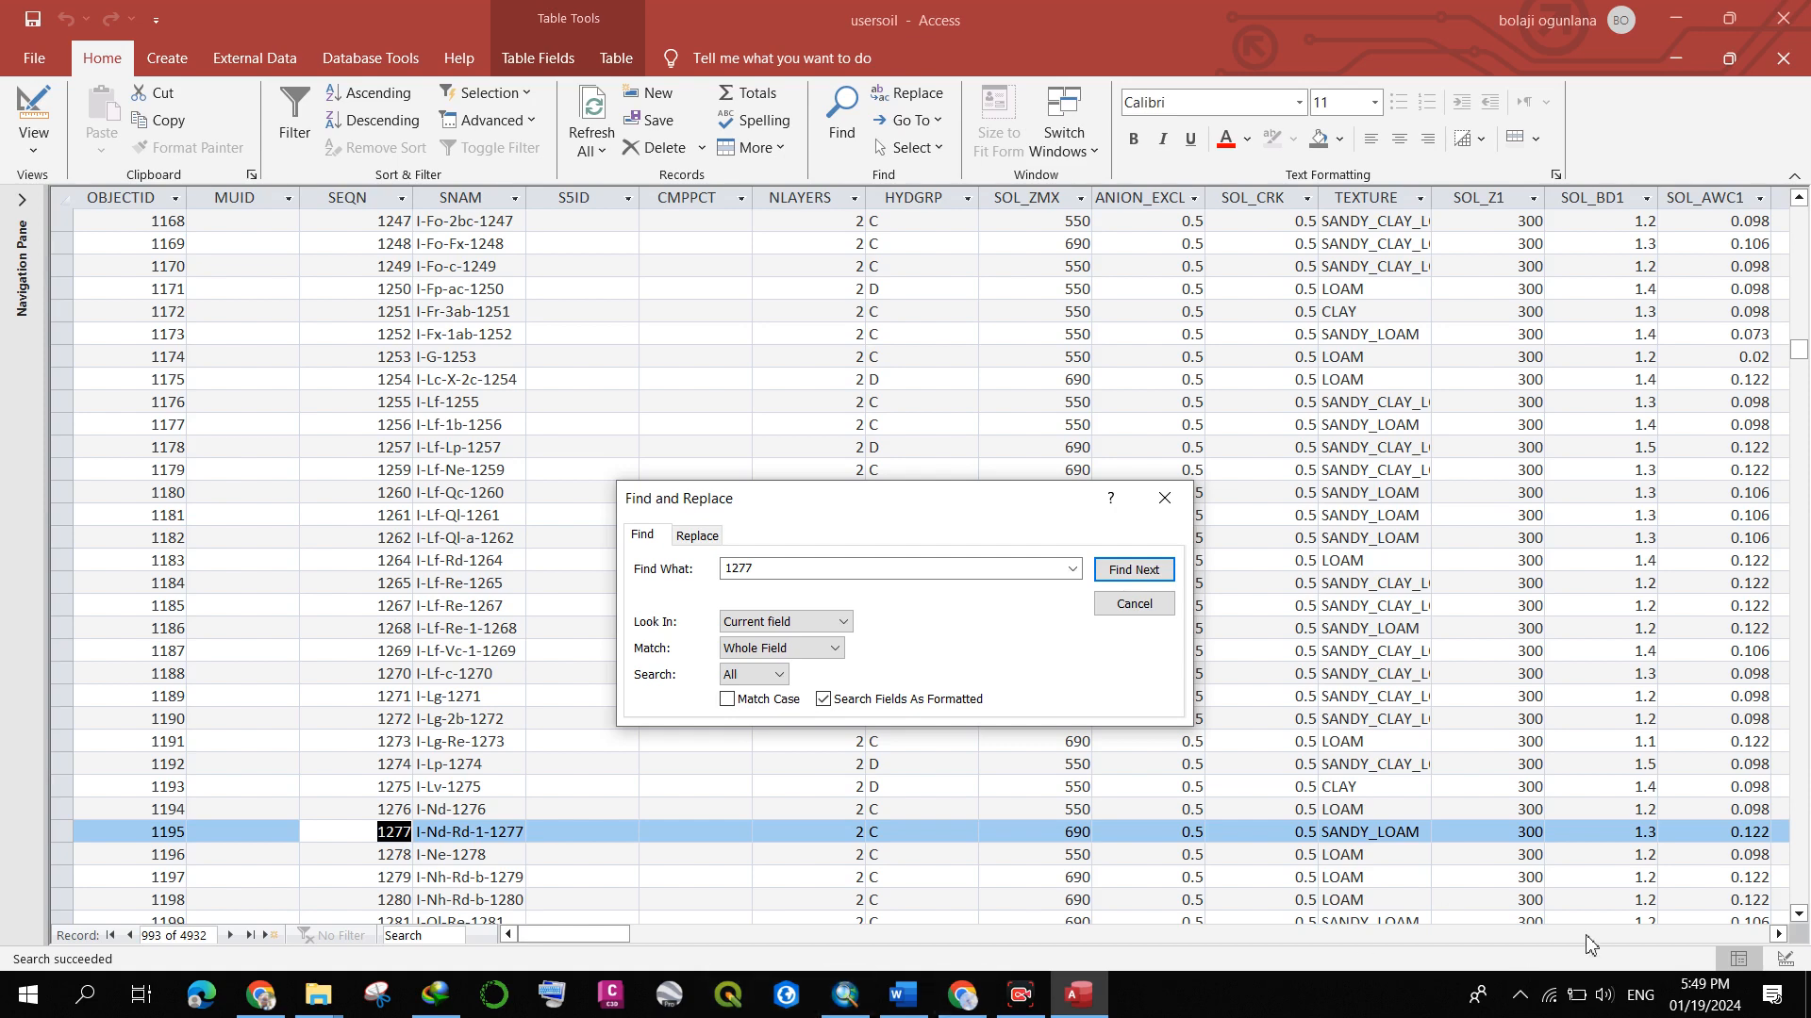
- Copy the TEXTURE value SANDY_LOAM from the usersoil record with SEQN 1277
click(1390, 842)
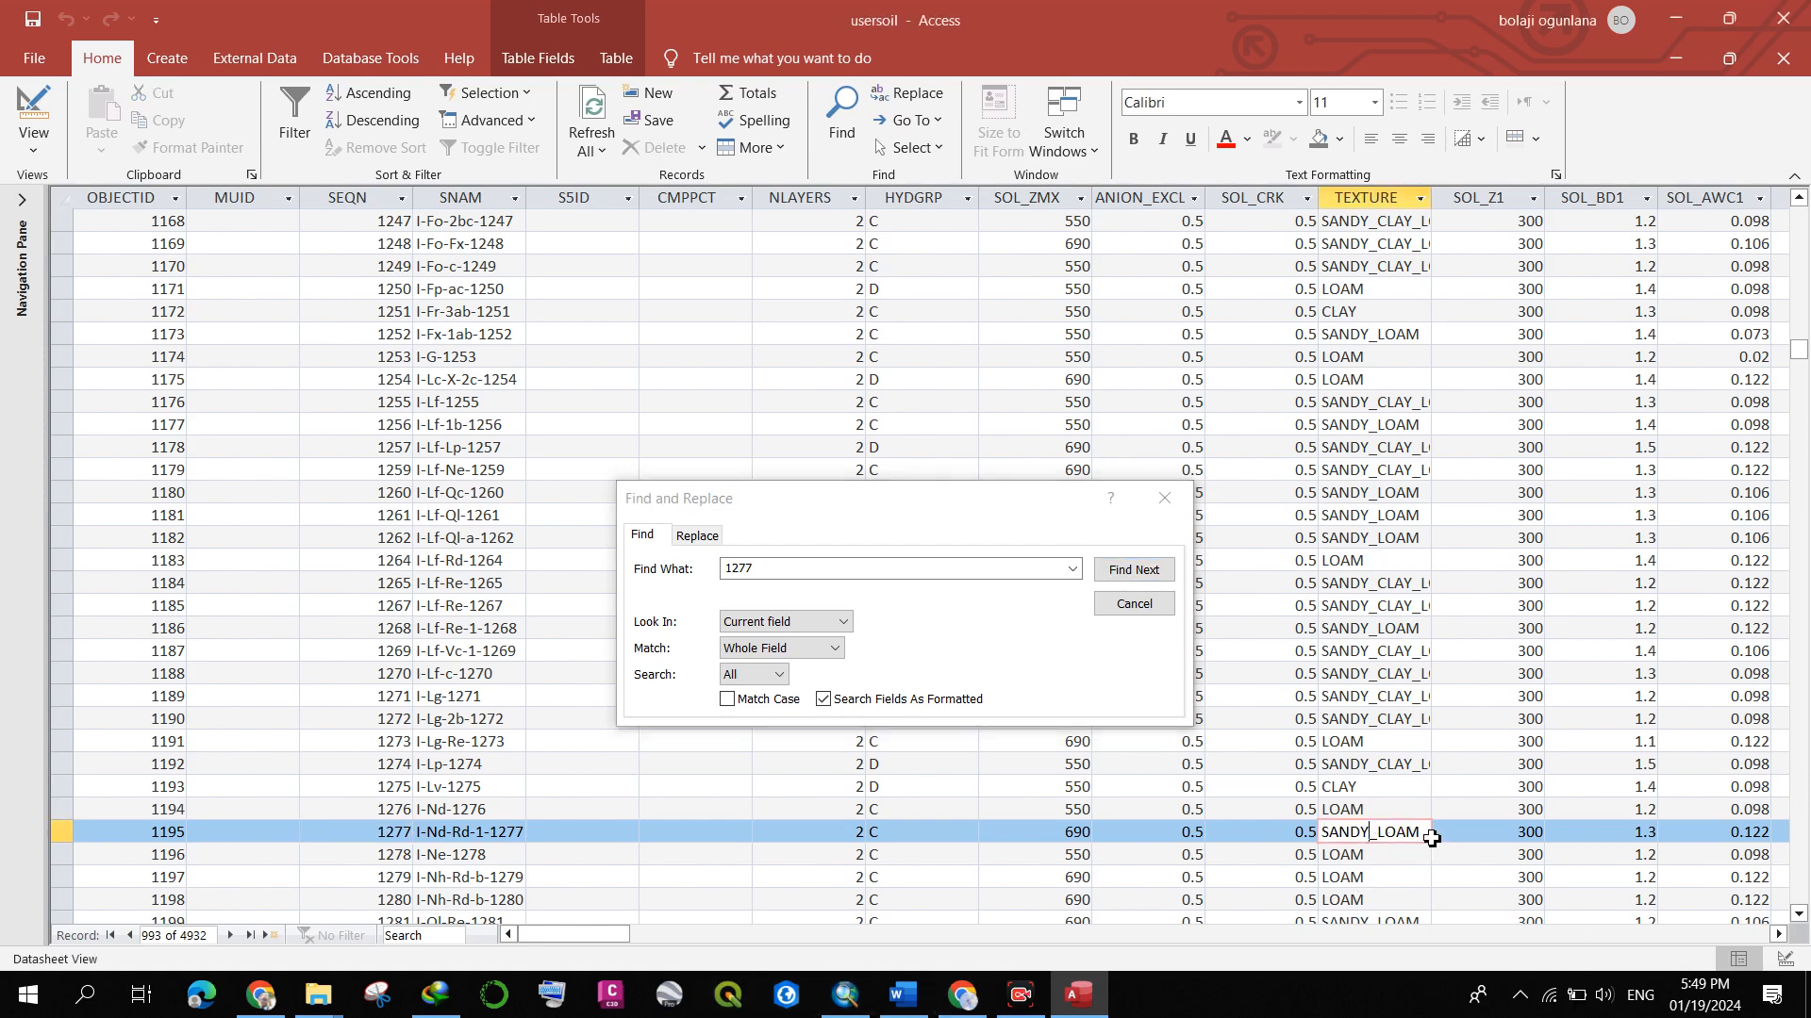
drag(1420, 838, 1321, 839)
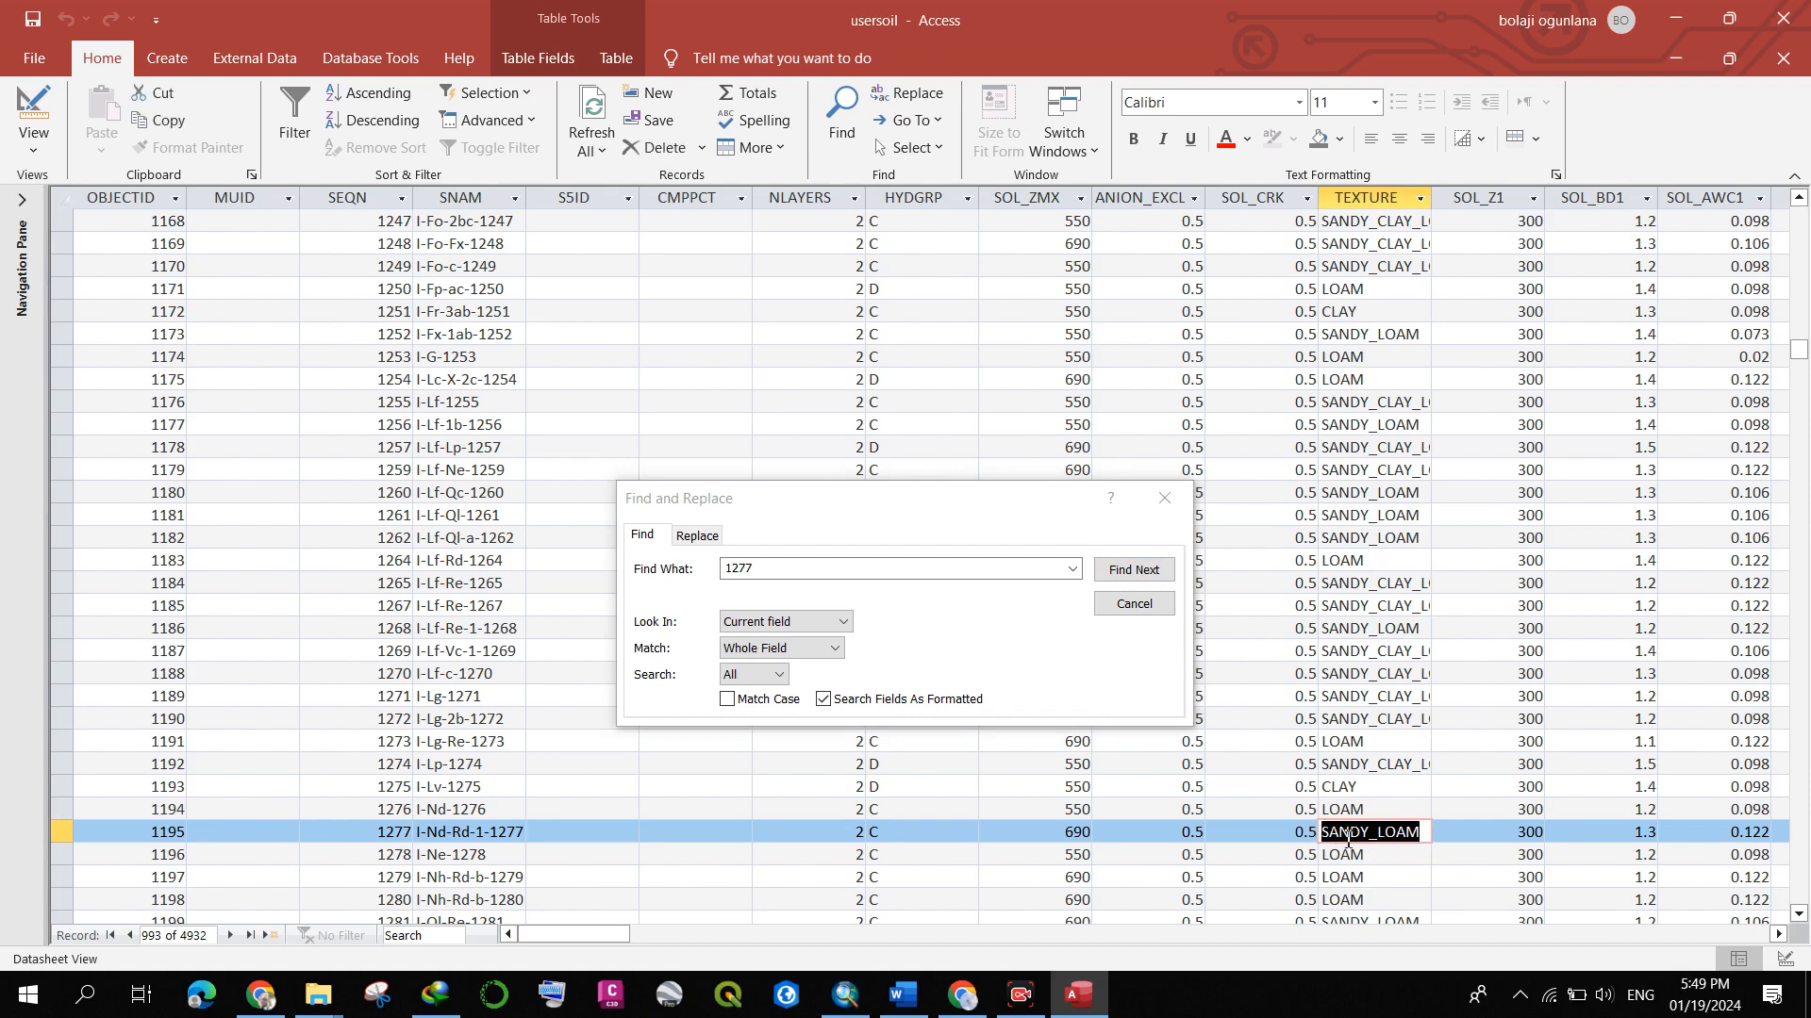
right_click(1346, 837)
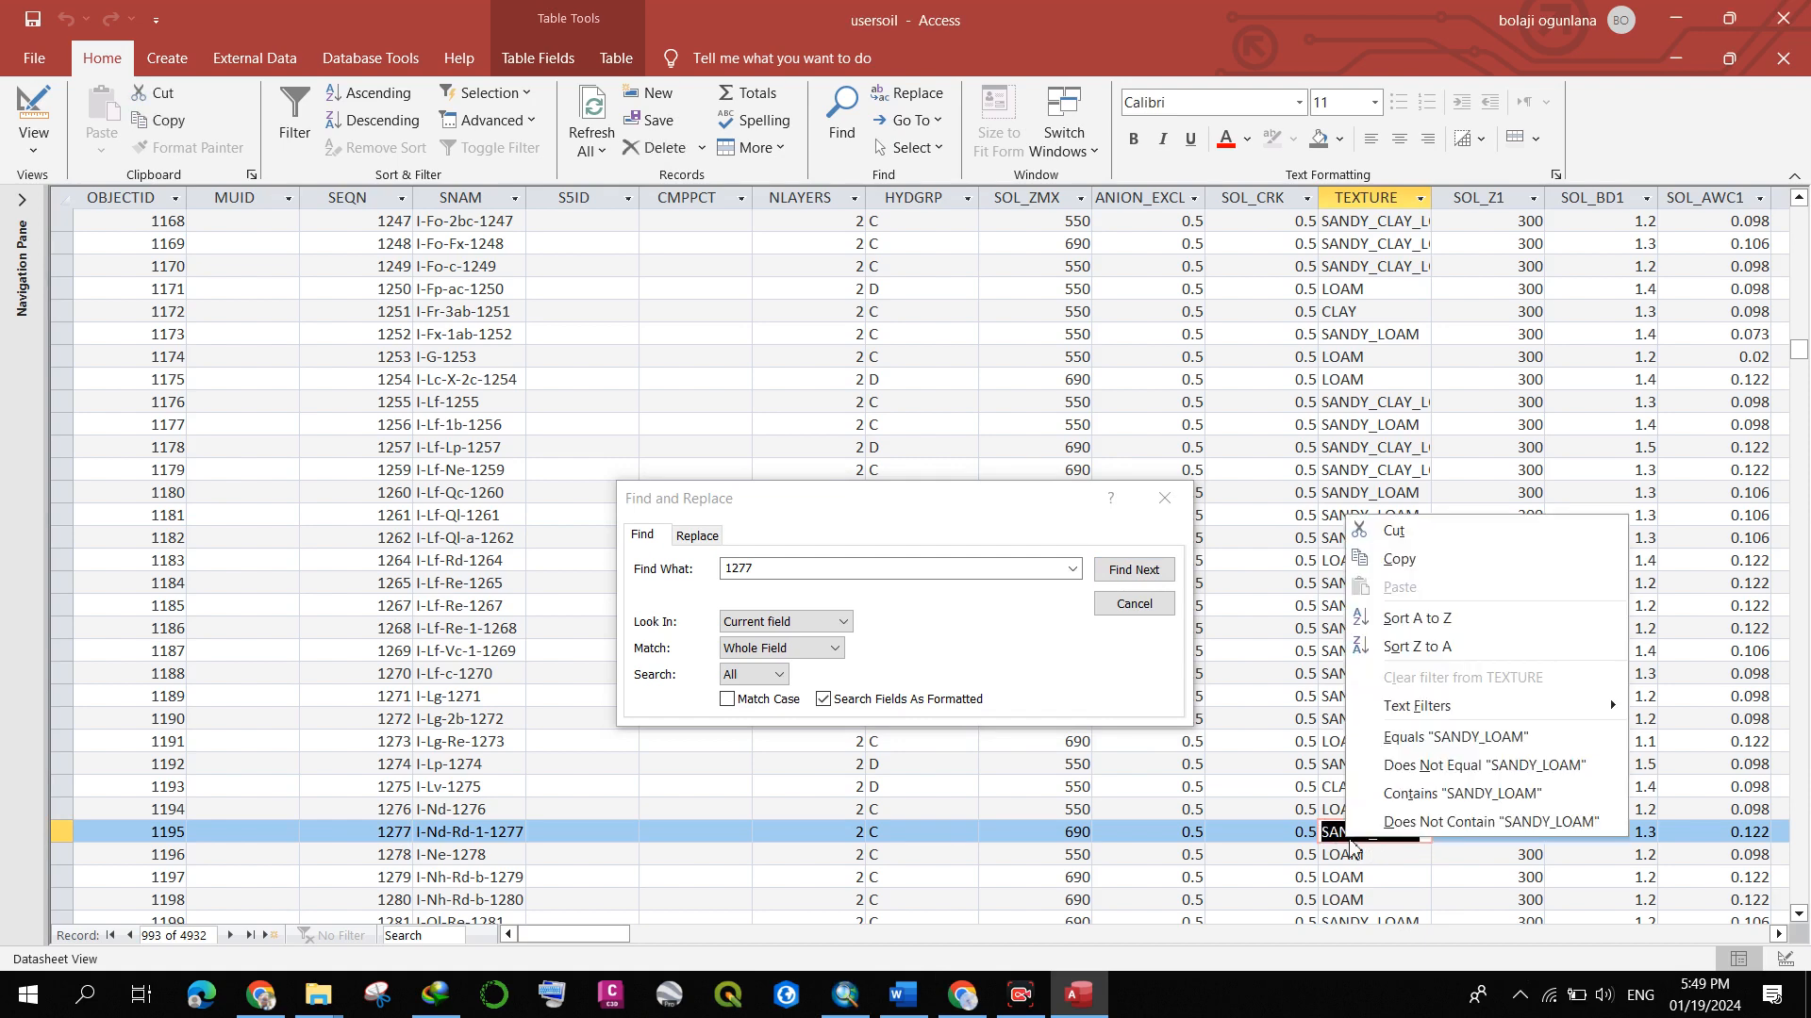
click(1473, 563)
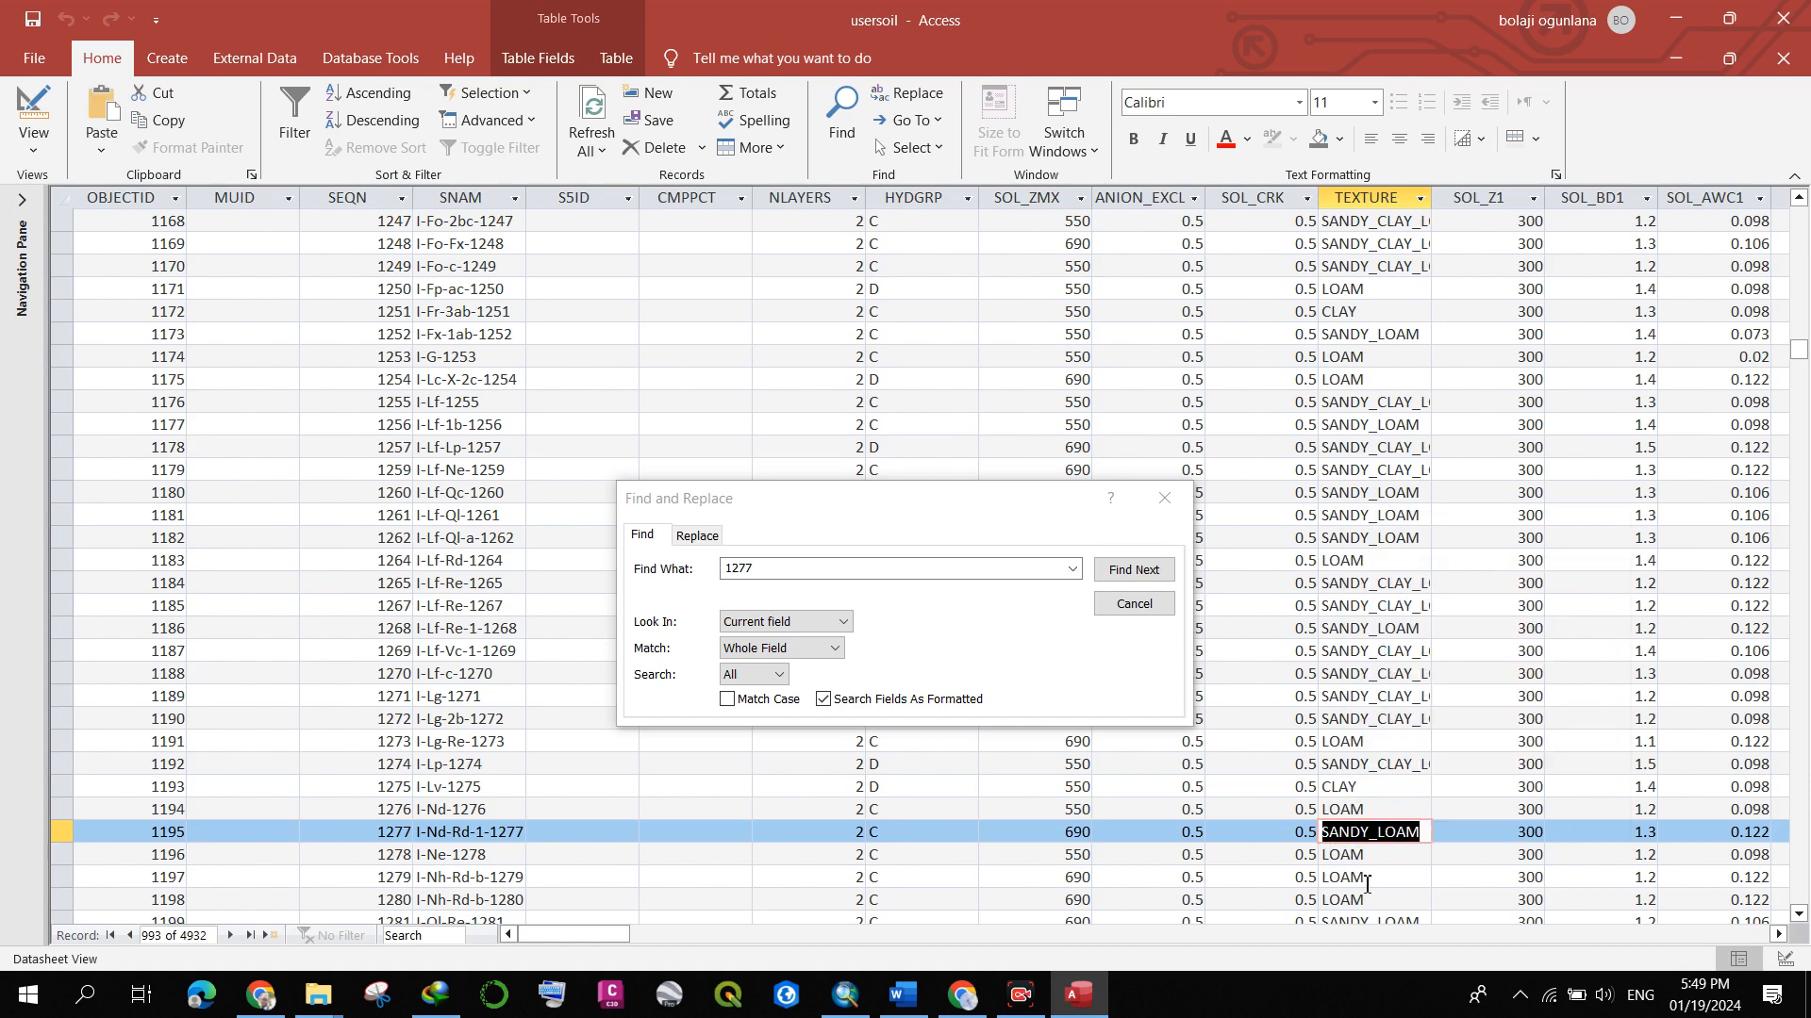
- Switch to ArcMap and fill the Texture cell of the SNUM 1277 Soil record with SANDY LOAM, without the underscore
click(861, 1007)
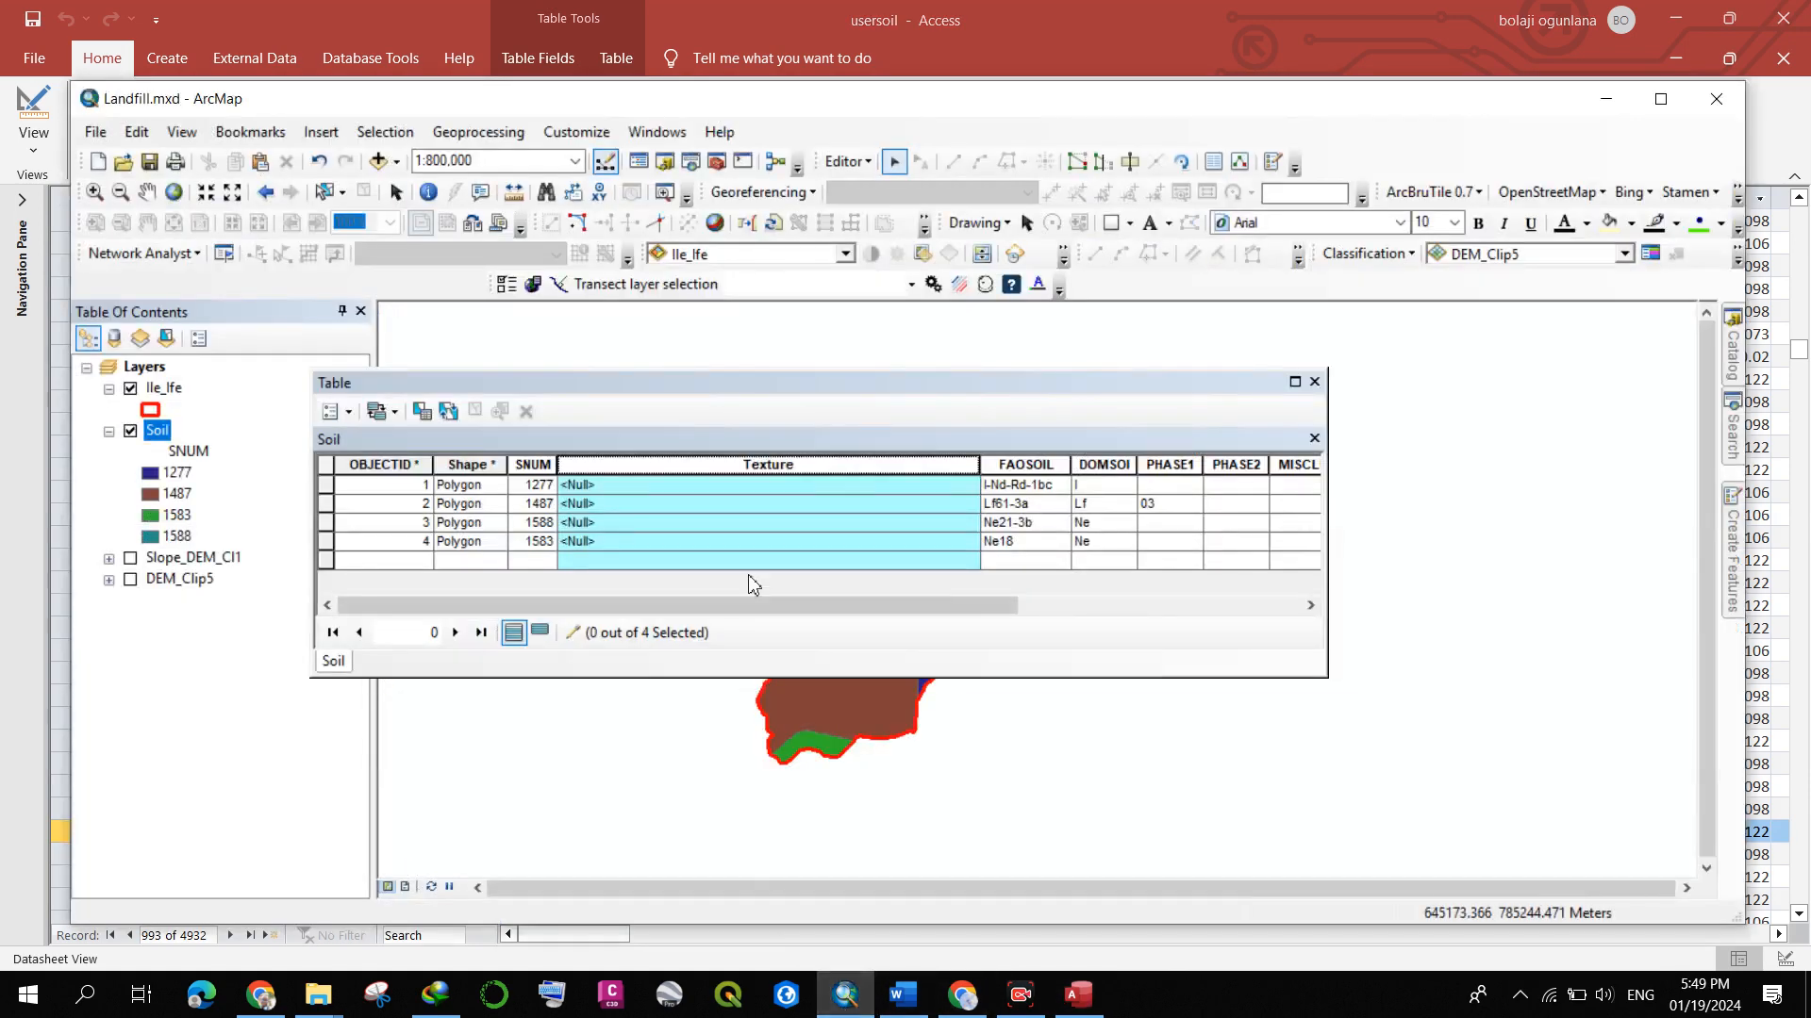
click(769, 486)
click(769, 485)
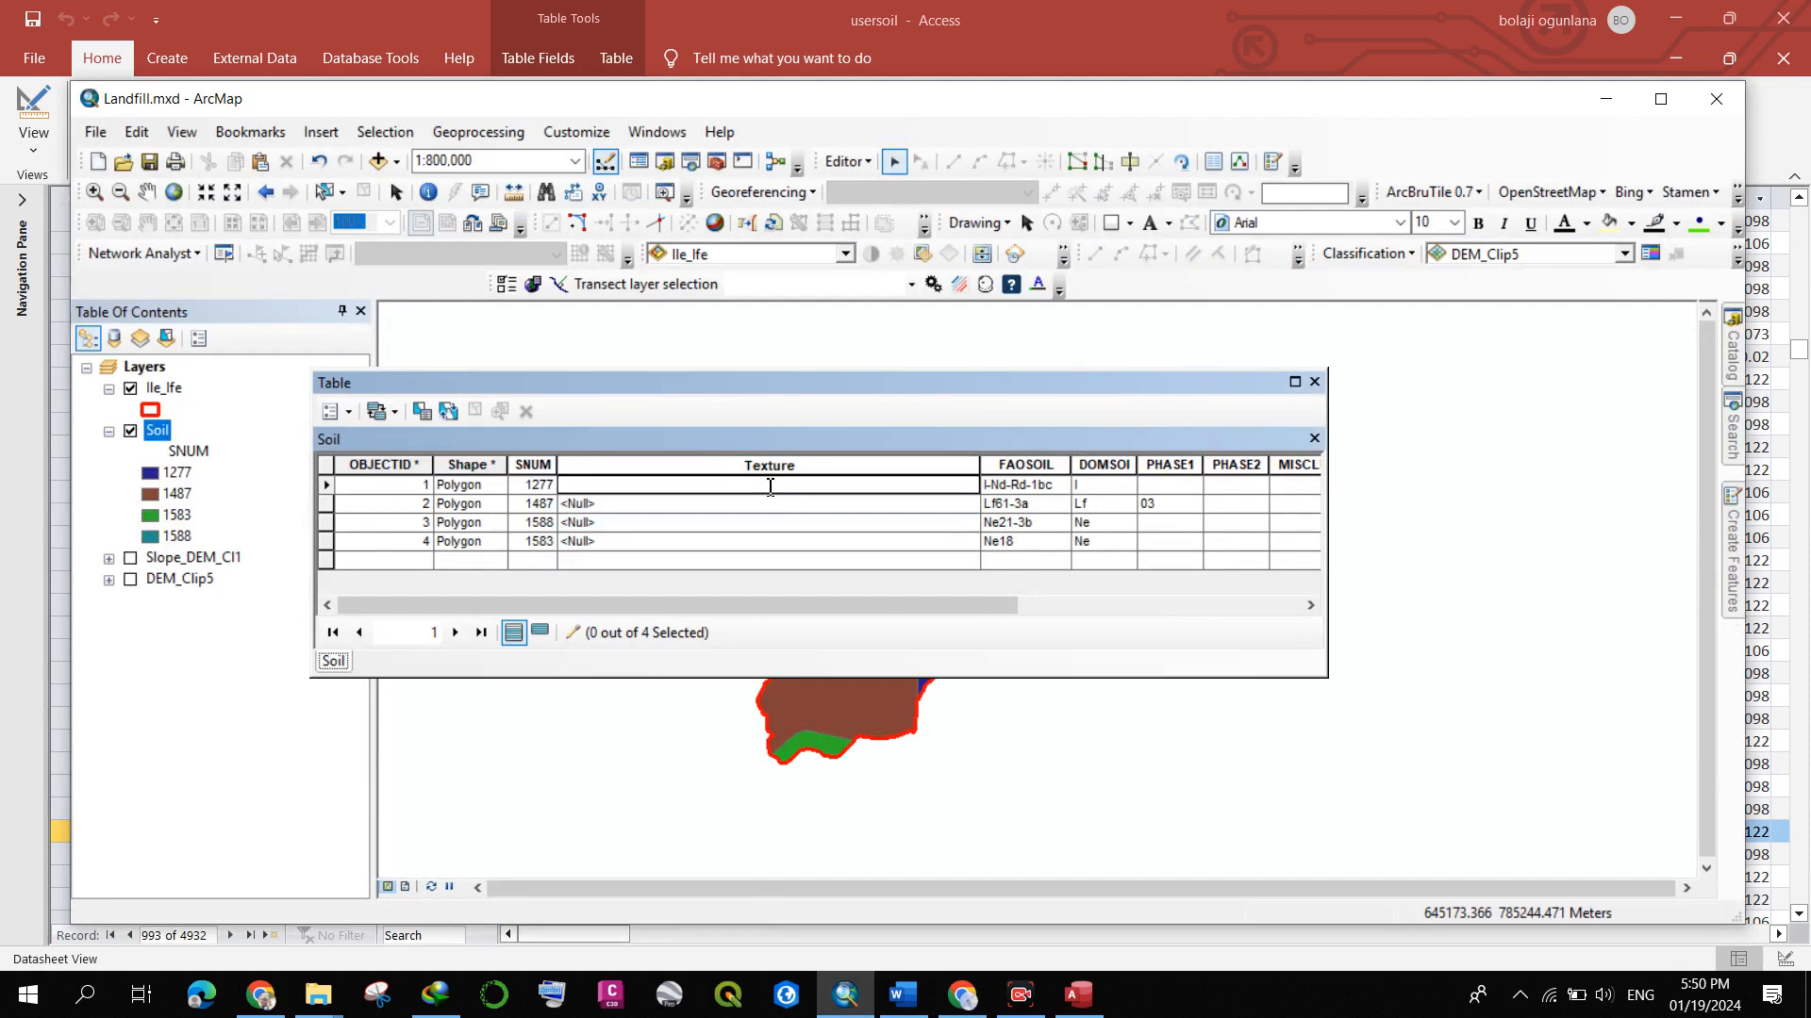
key(ctrl+v)
key(BackSpace)
- Switch to Access, try to find 1487 in the current TEXTURE column, and close the search
click(1077, 995)
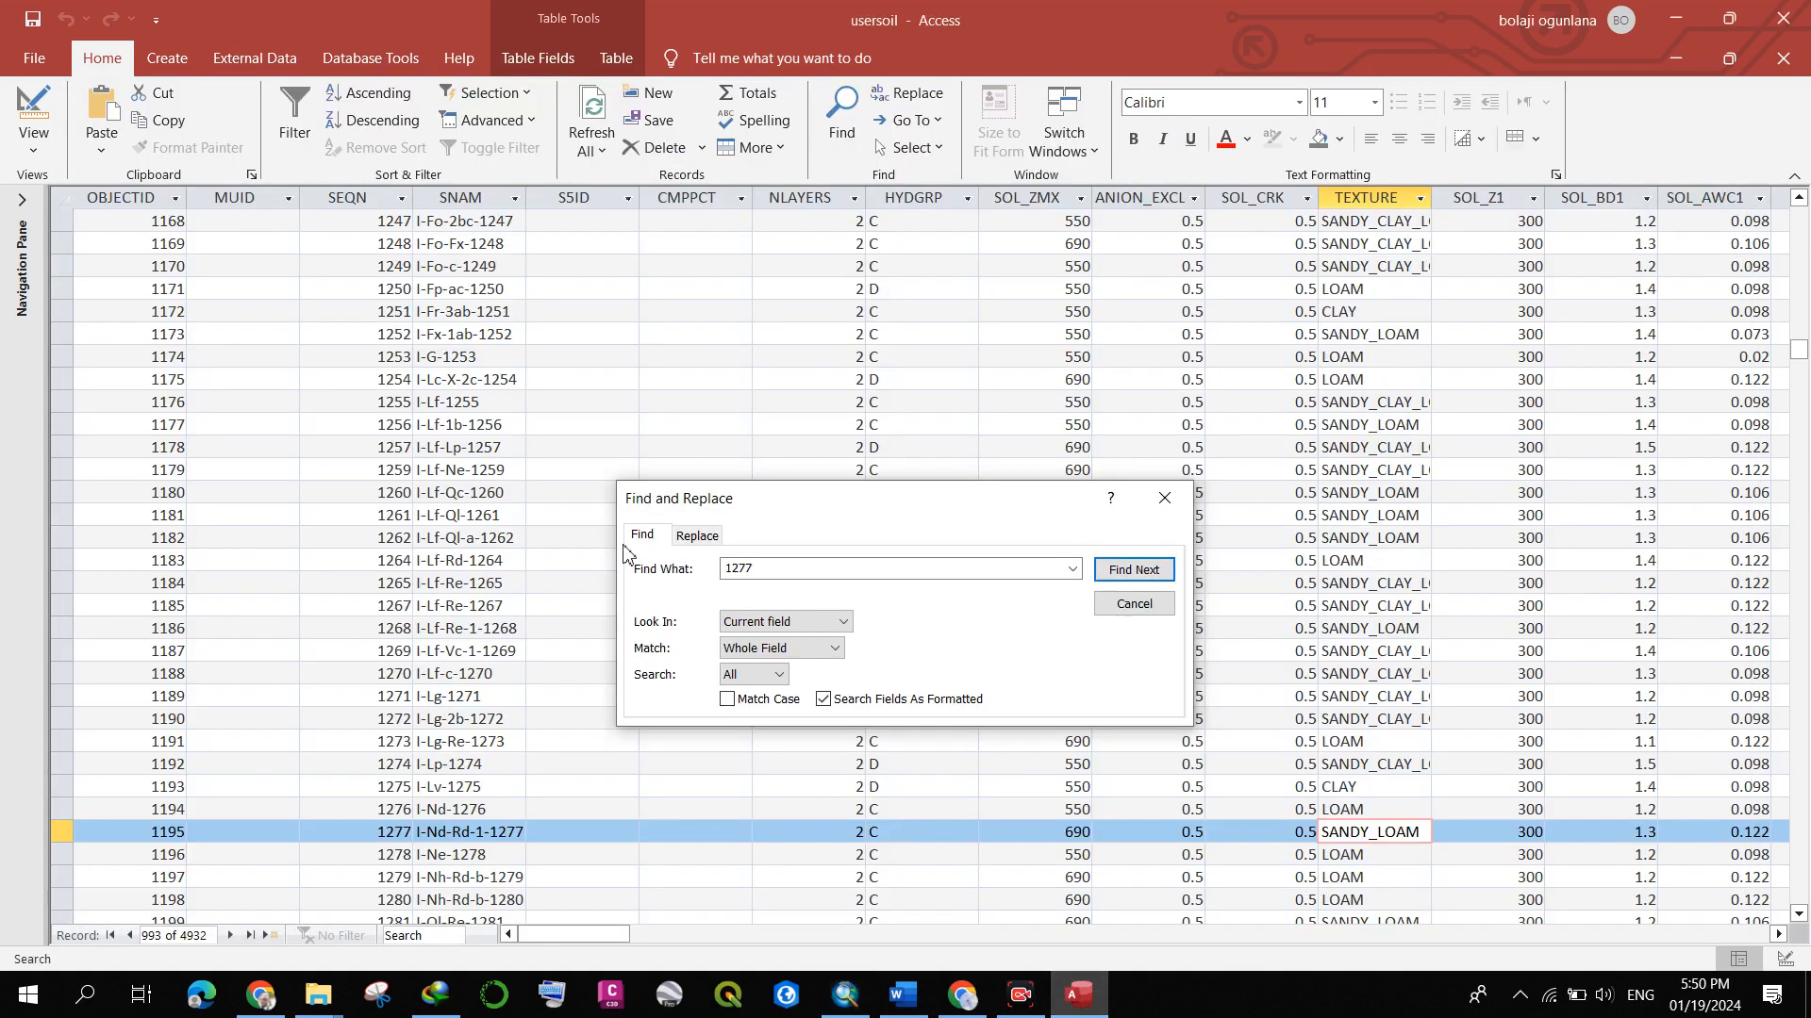
double_click(791, 573)
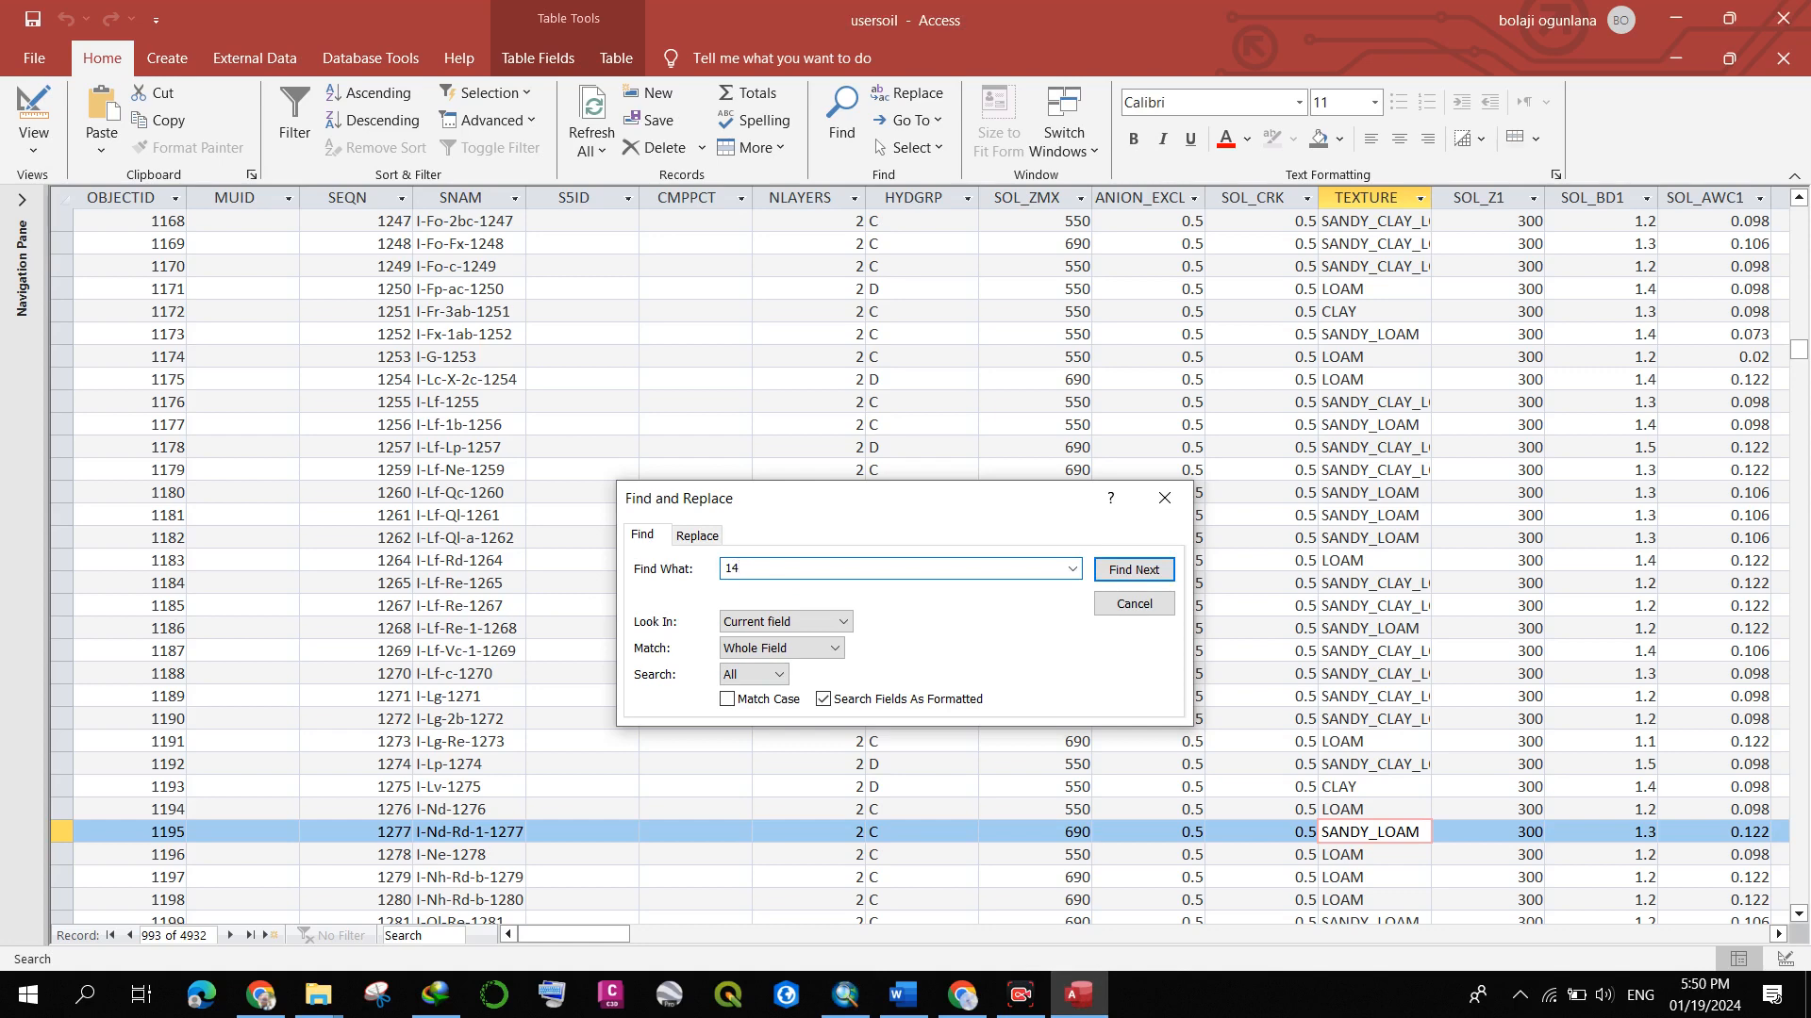
click(1117, 573)
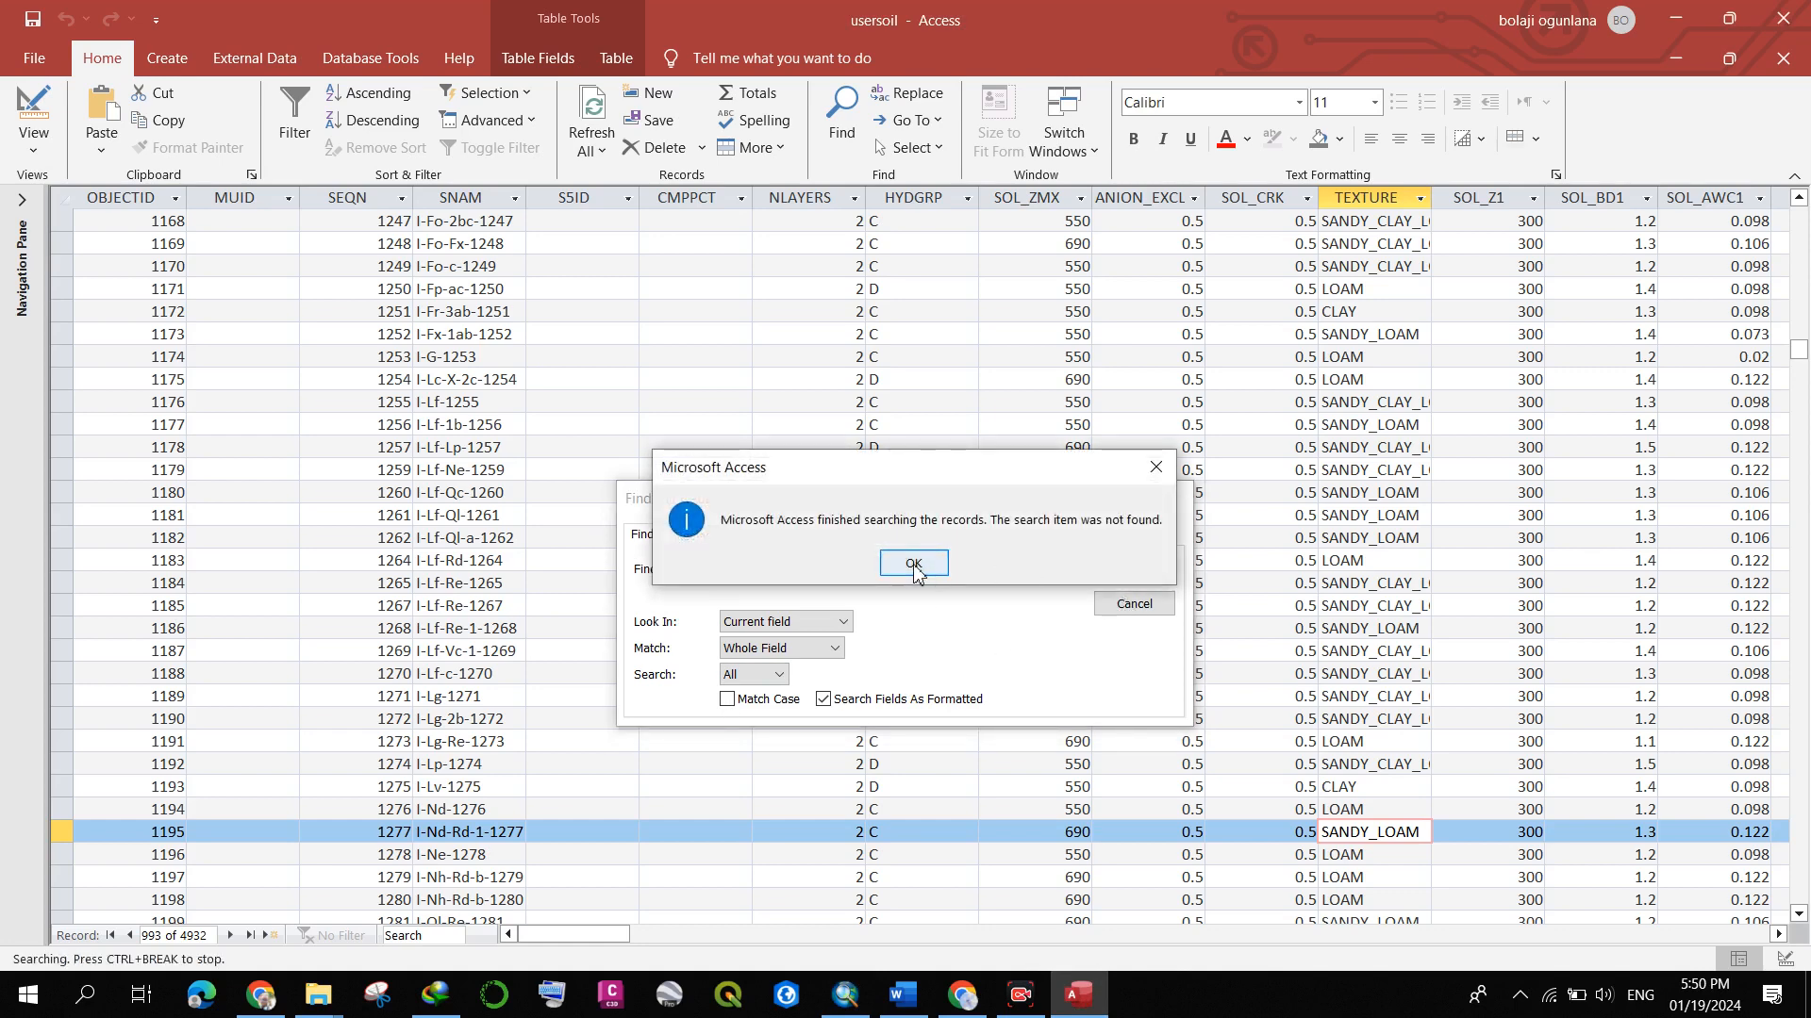
click(938, 566)
key(Escape)
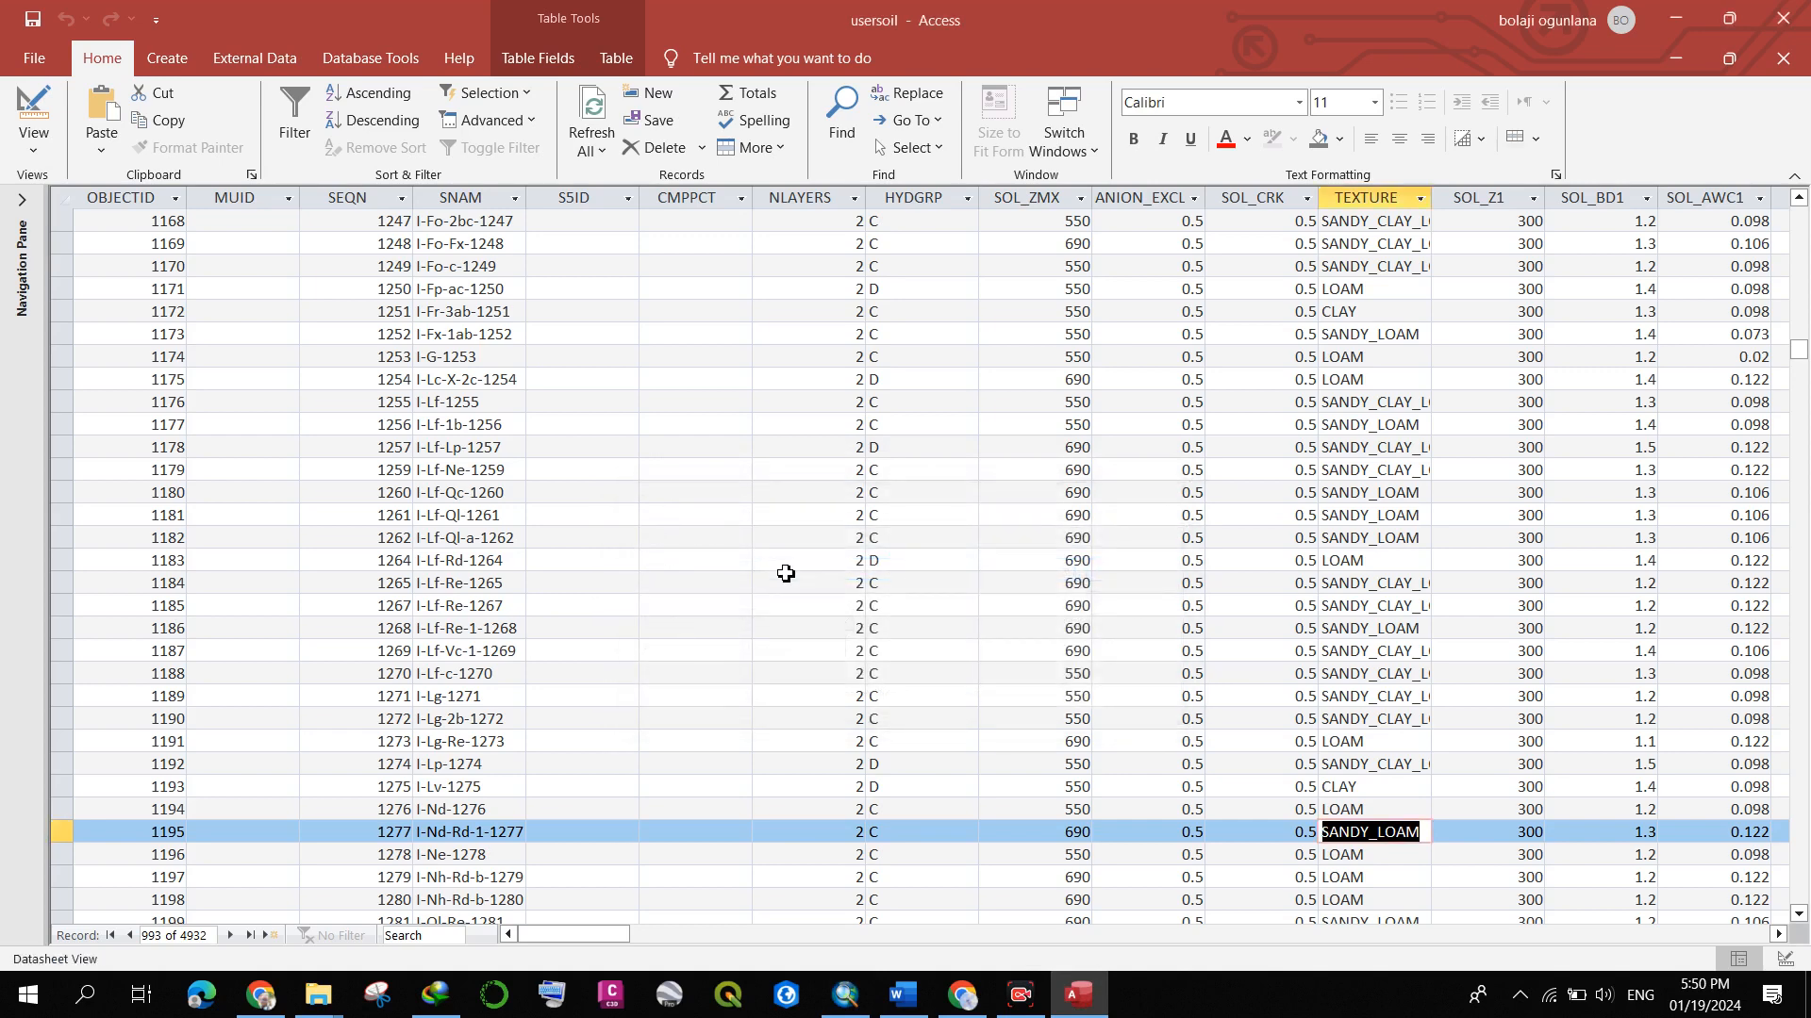
- Select the SEQN column in usersoil and search it for 1487
scroll(335, 308, up, 4)
click(362, 200)
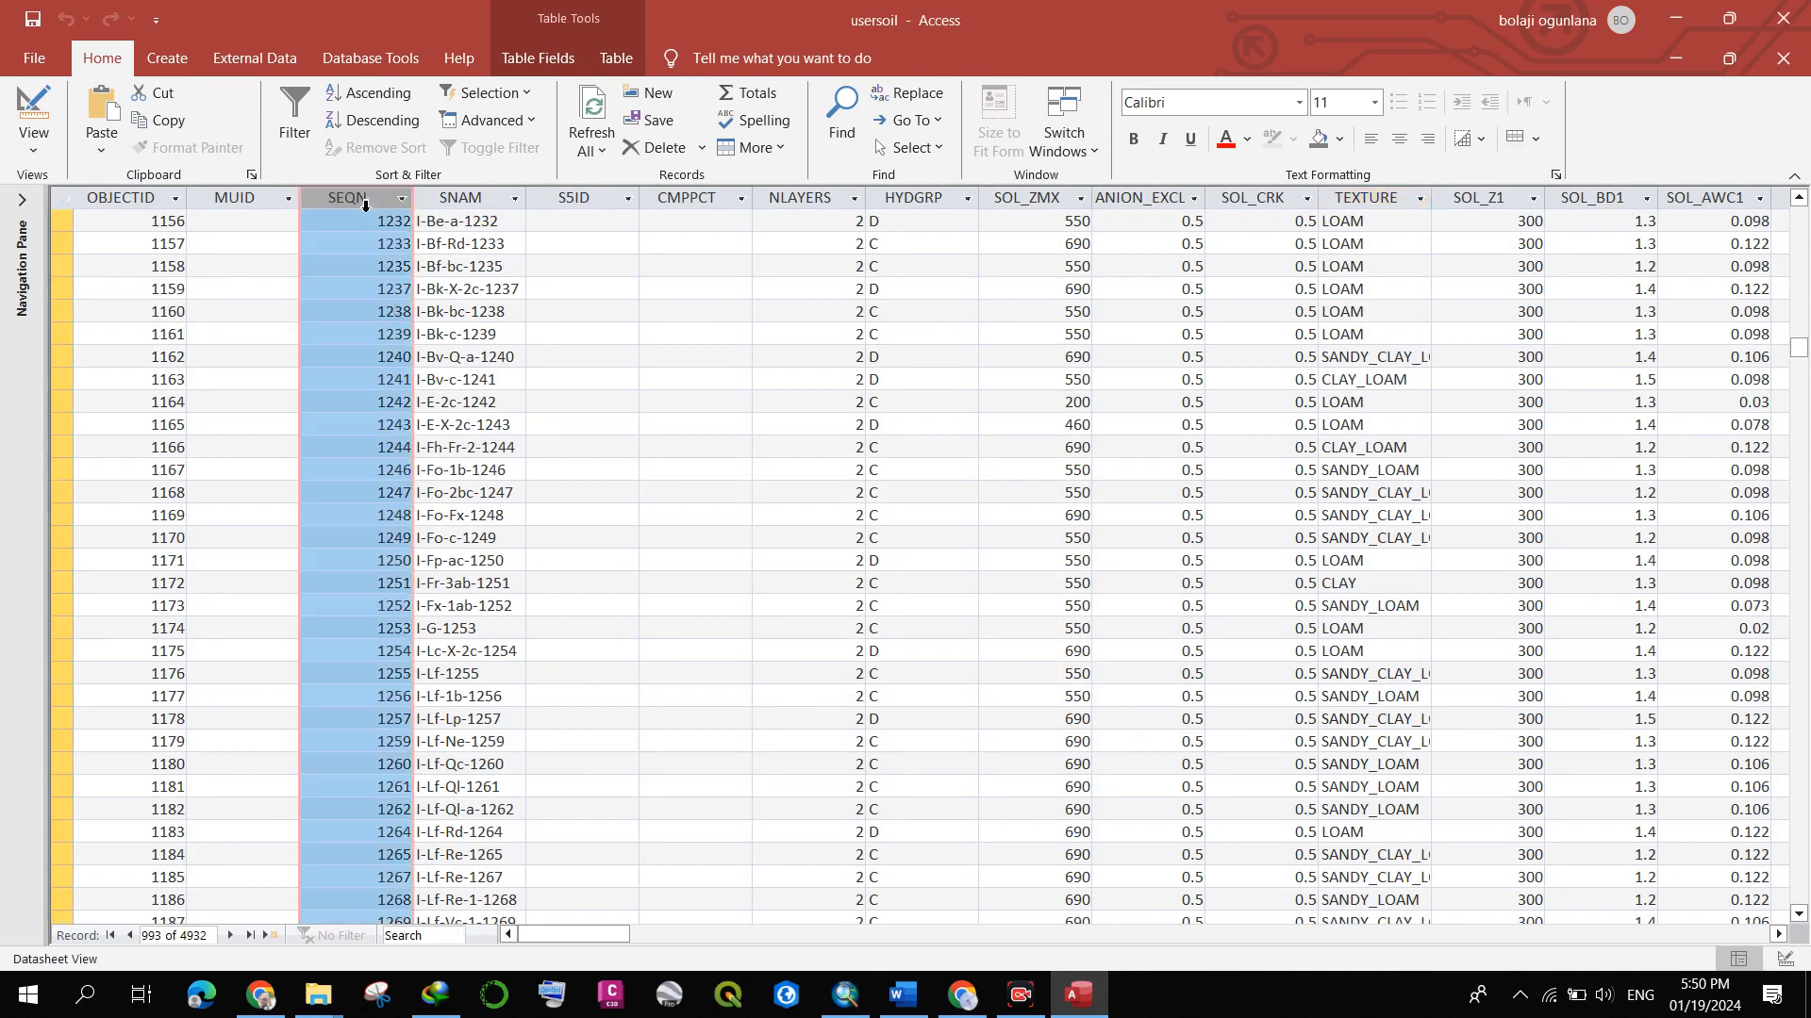
click(840, 104)
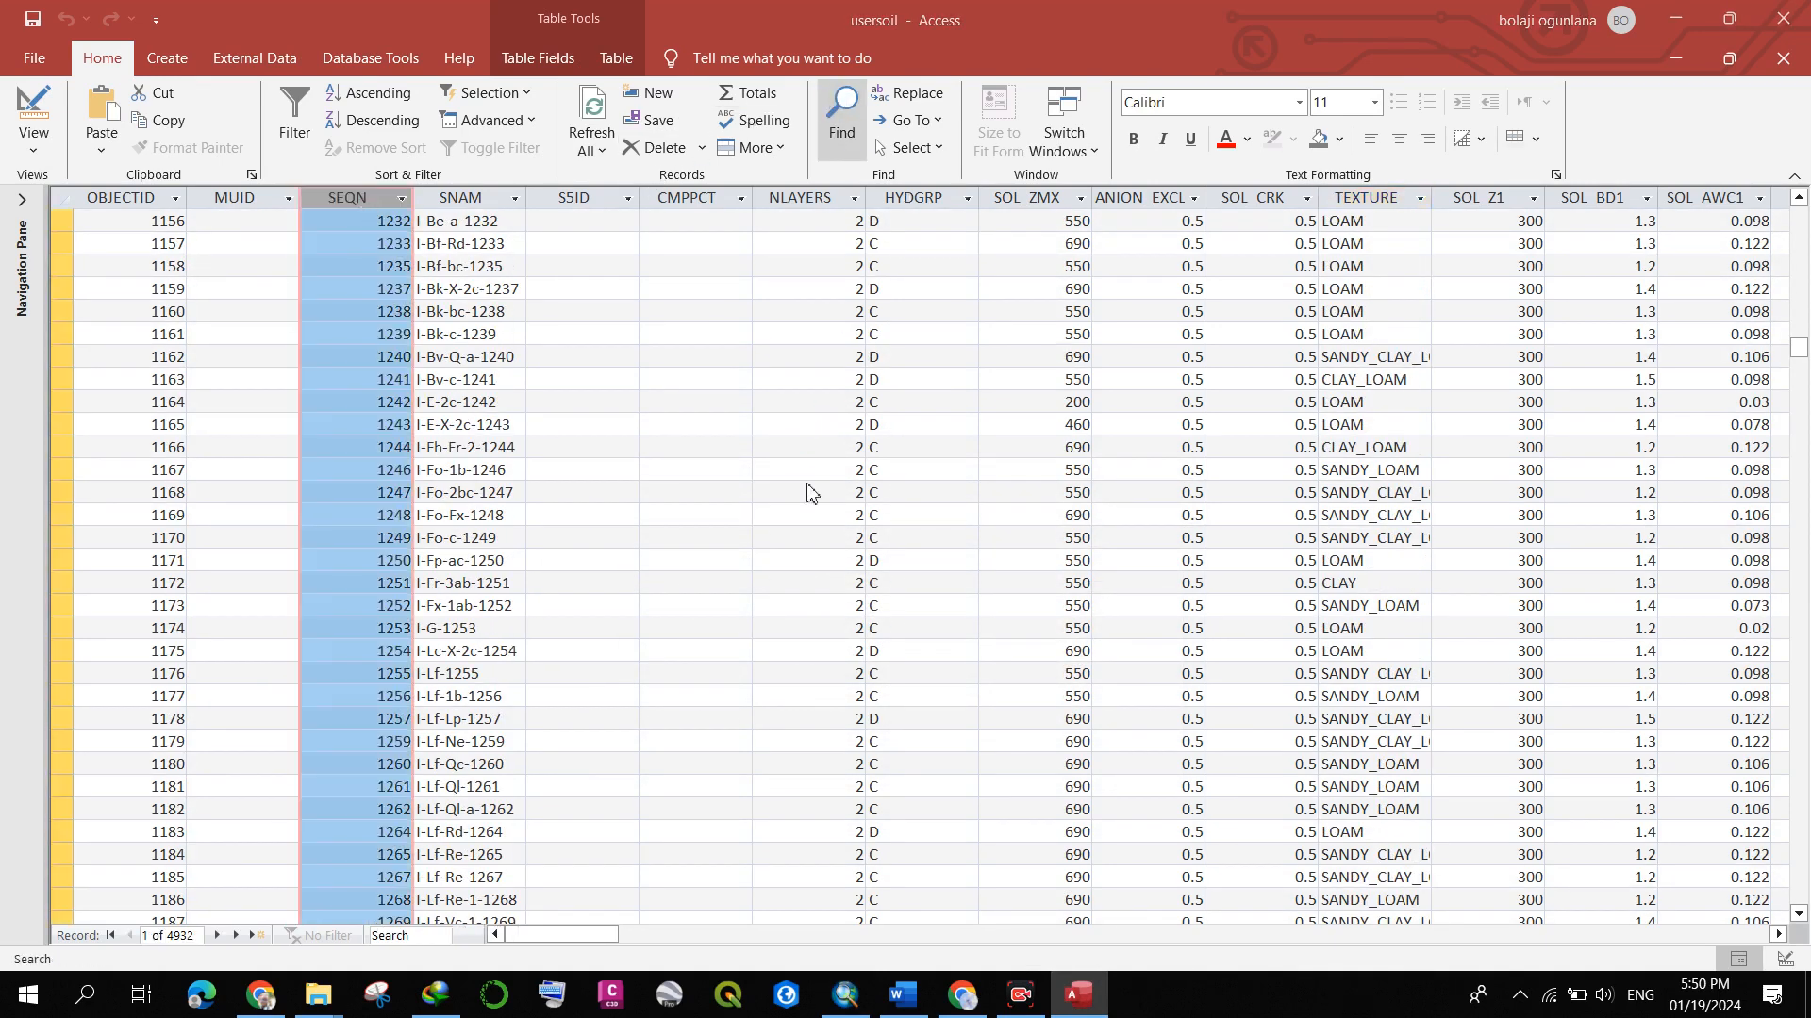
text(1487)
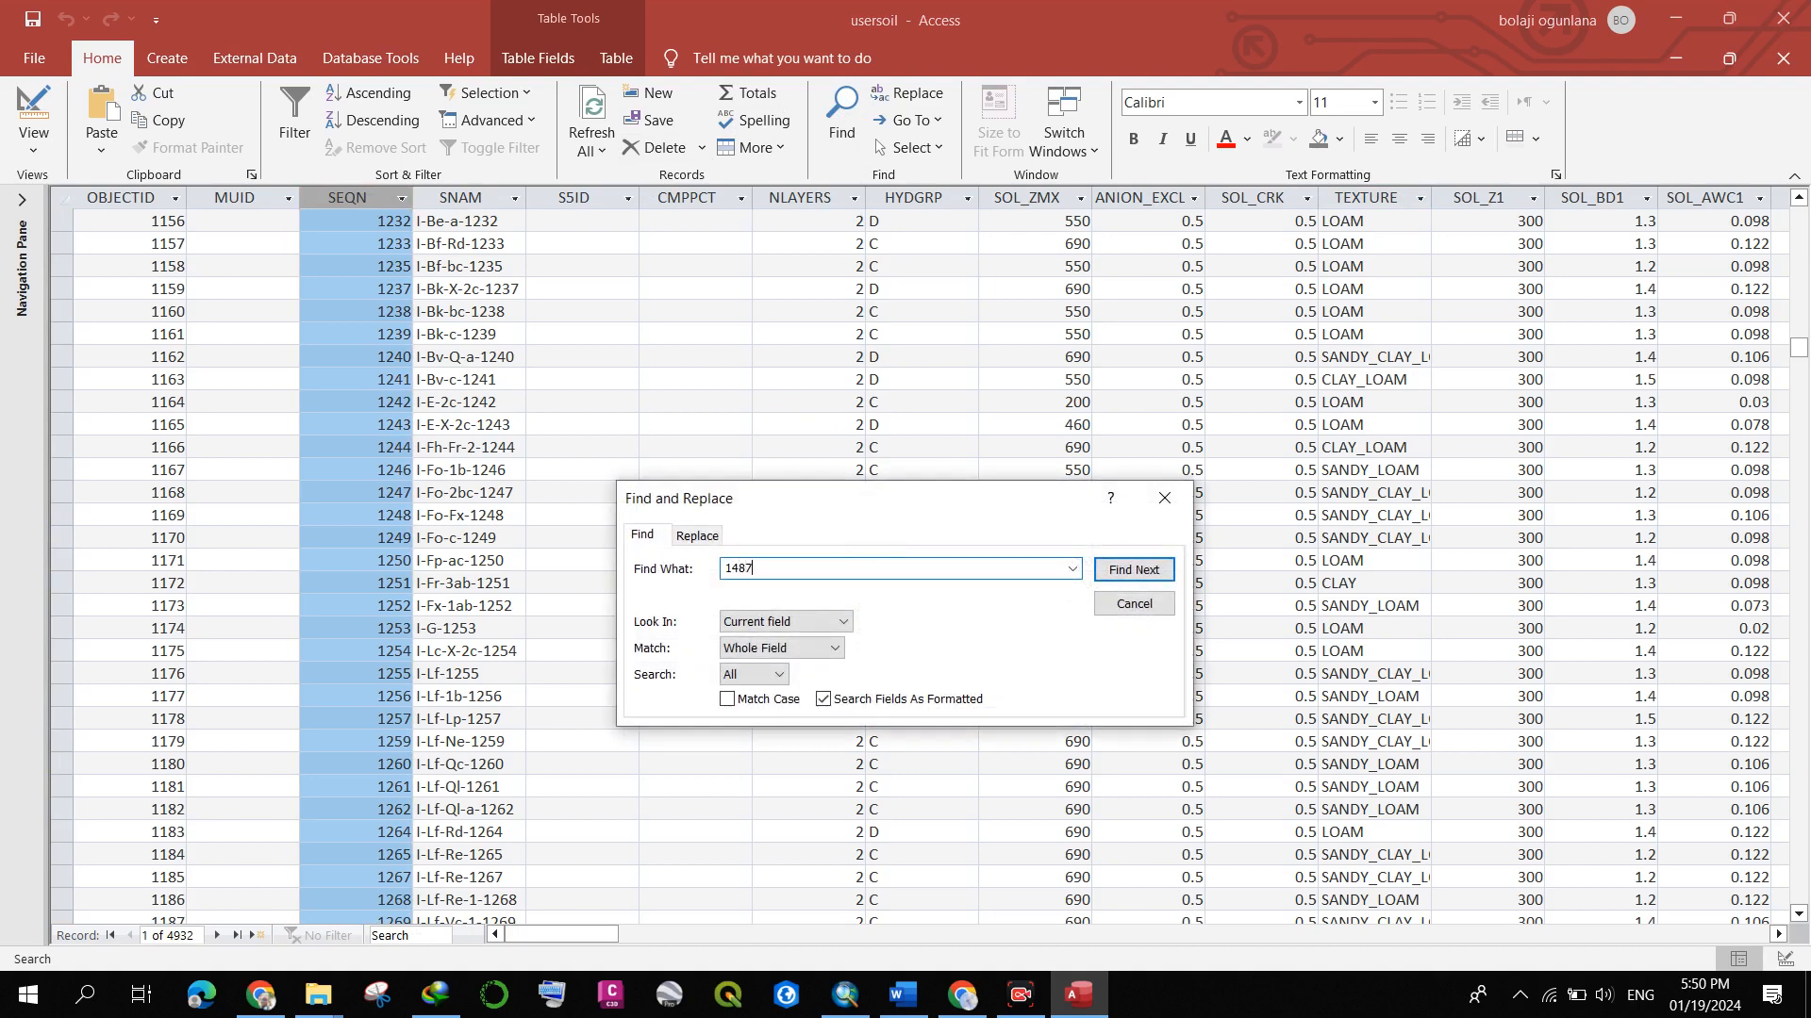
key(Return)
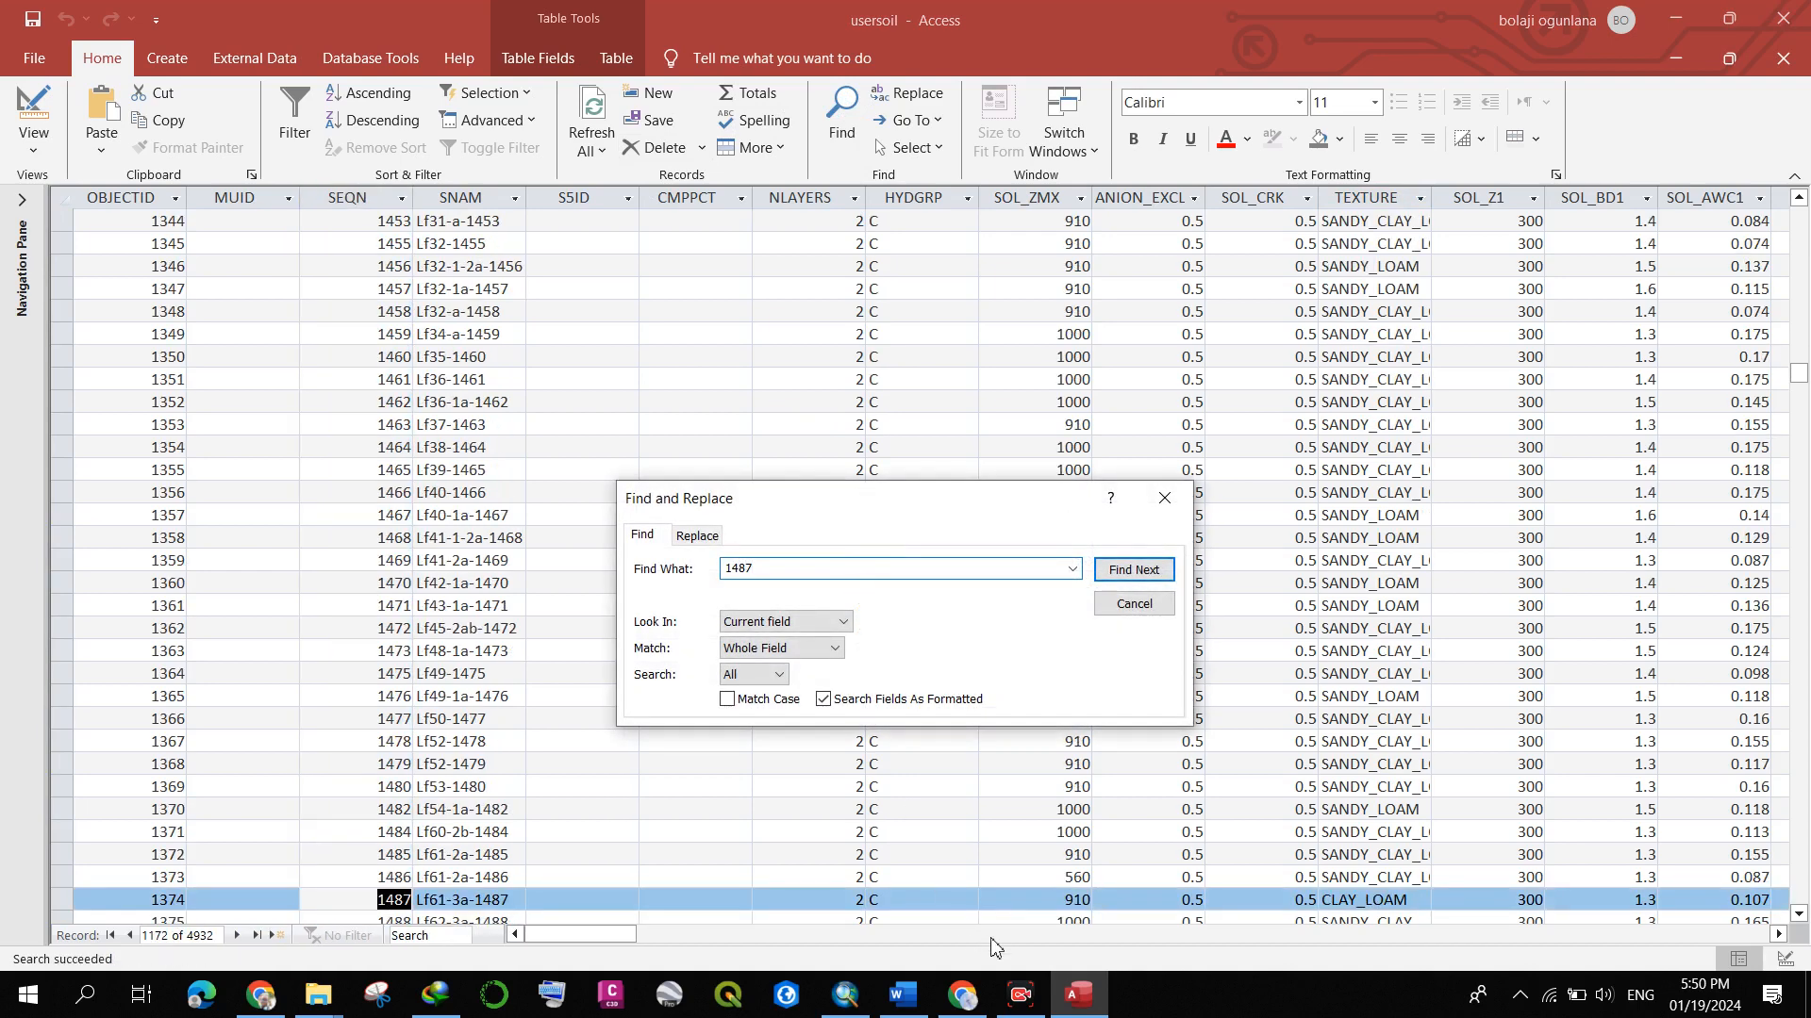
- Copy the TEXTURE value CLAY_LOAM from the usersoil record with SEQN 1487
double_click(1406, 903)
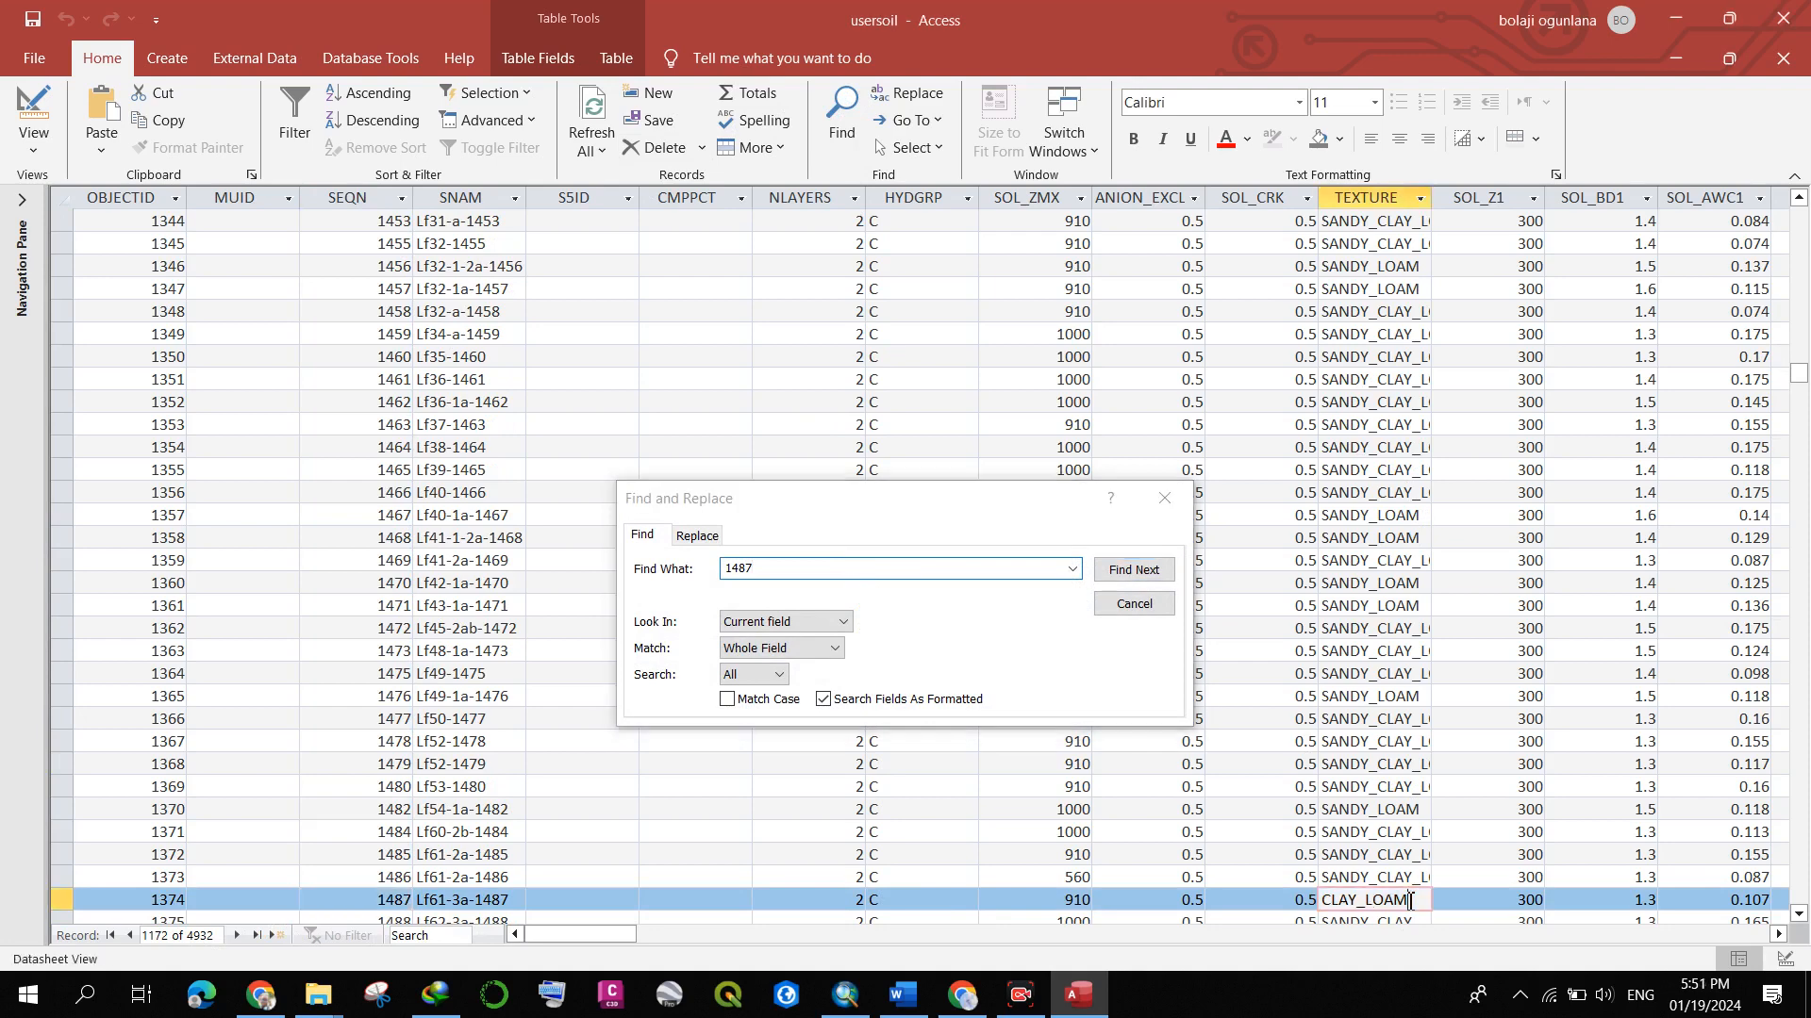
drag(1406, 902, 1330, 902)
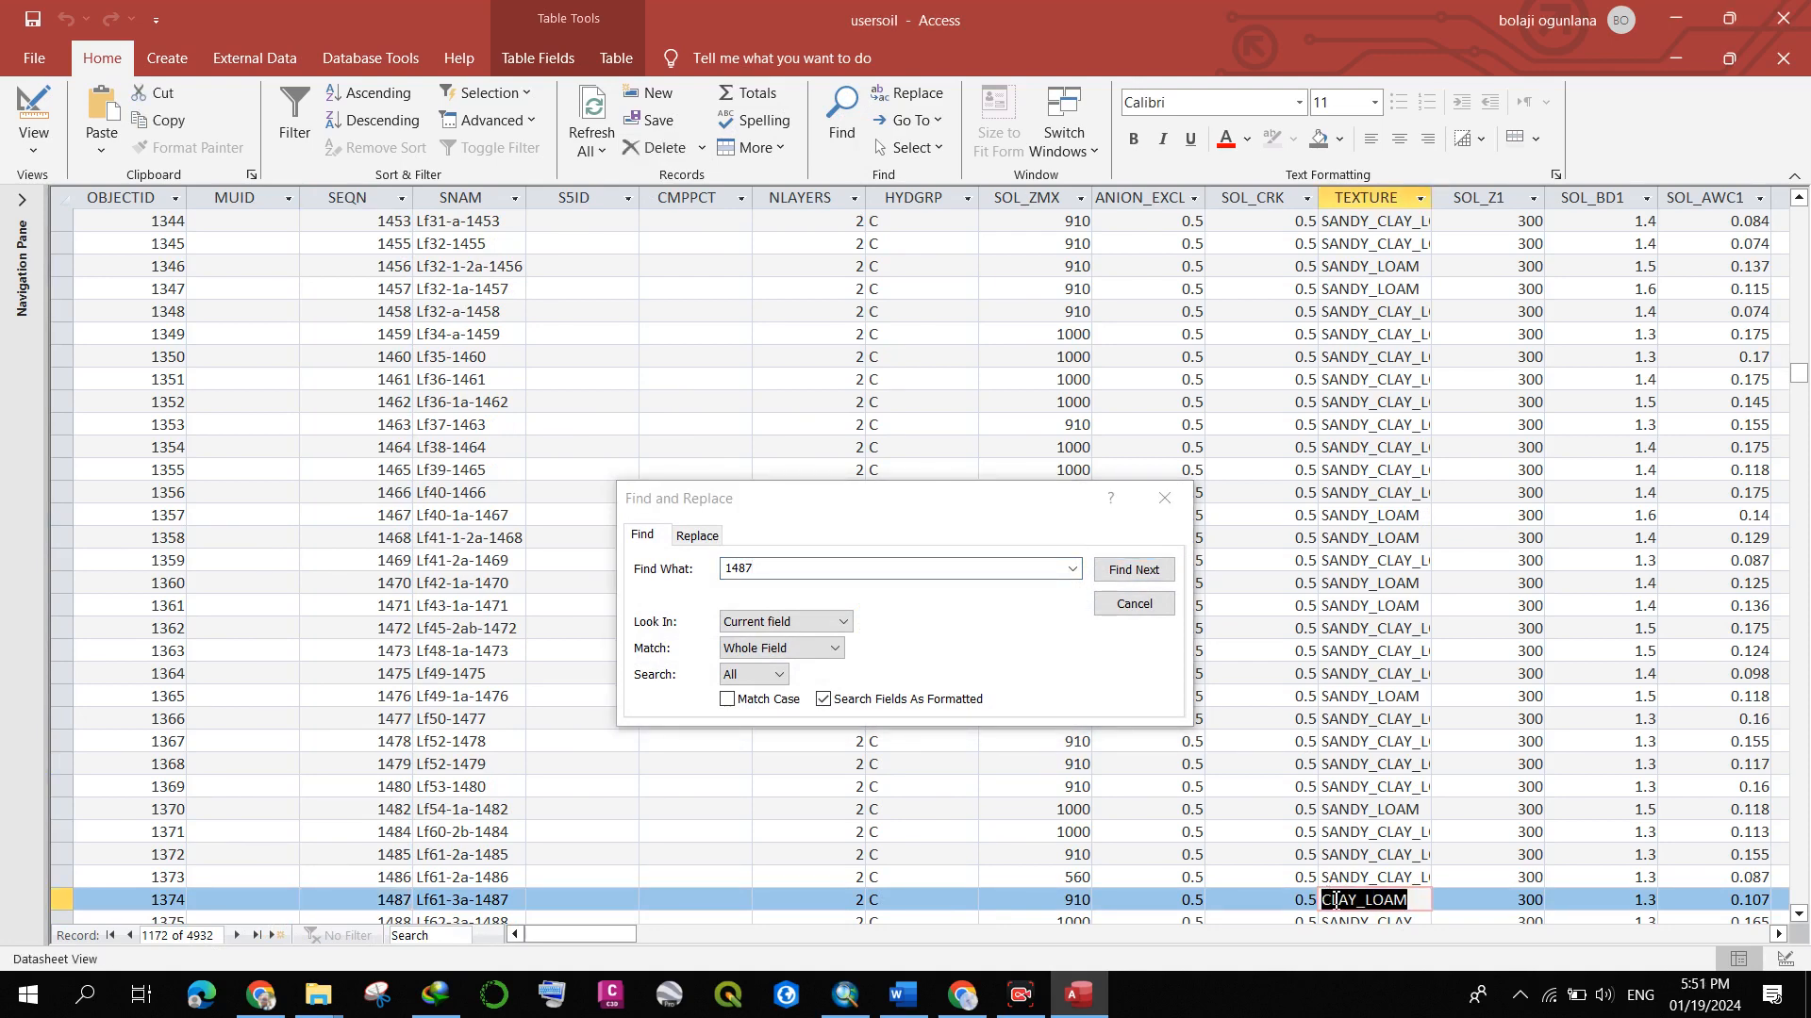
right_click(1333, 903)
click(1386, 620)
- Switch to ArcMap and set the Texture of the SNUM 1487 Soil record to CLAY LOAM, without the underscore
click(845, 995)
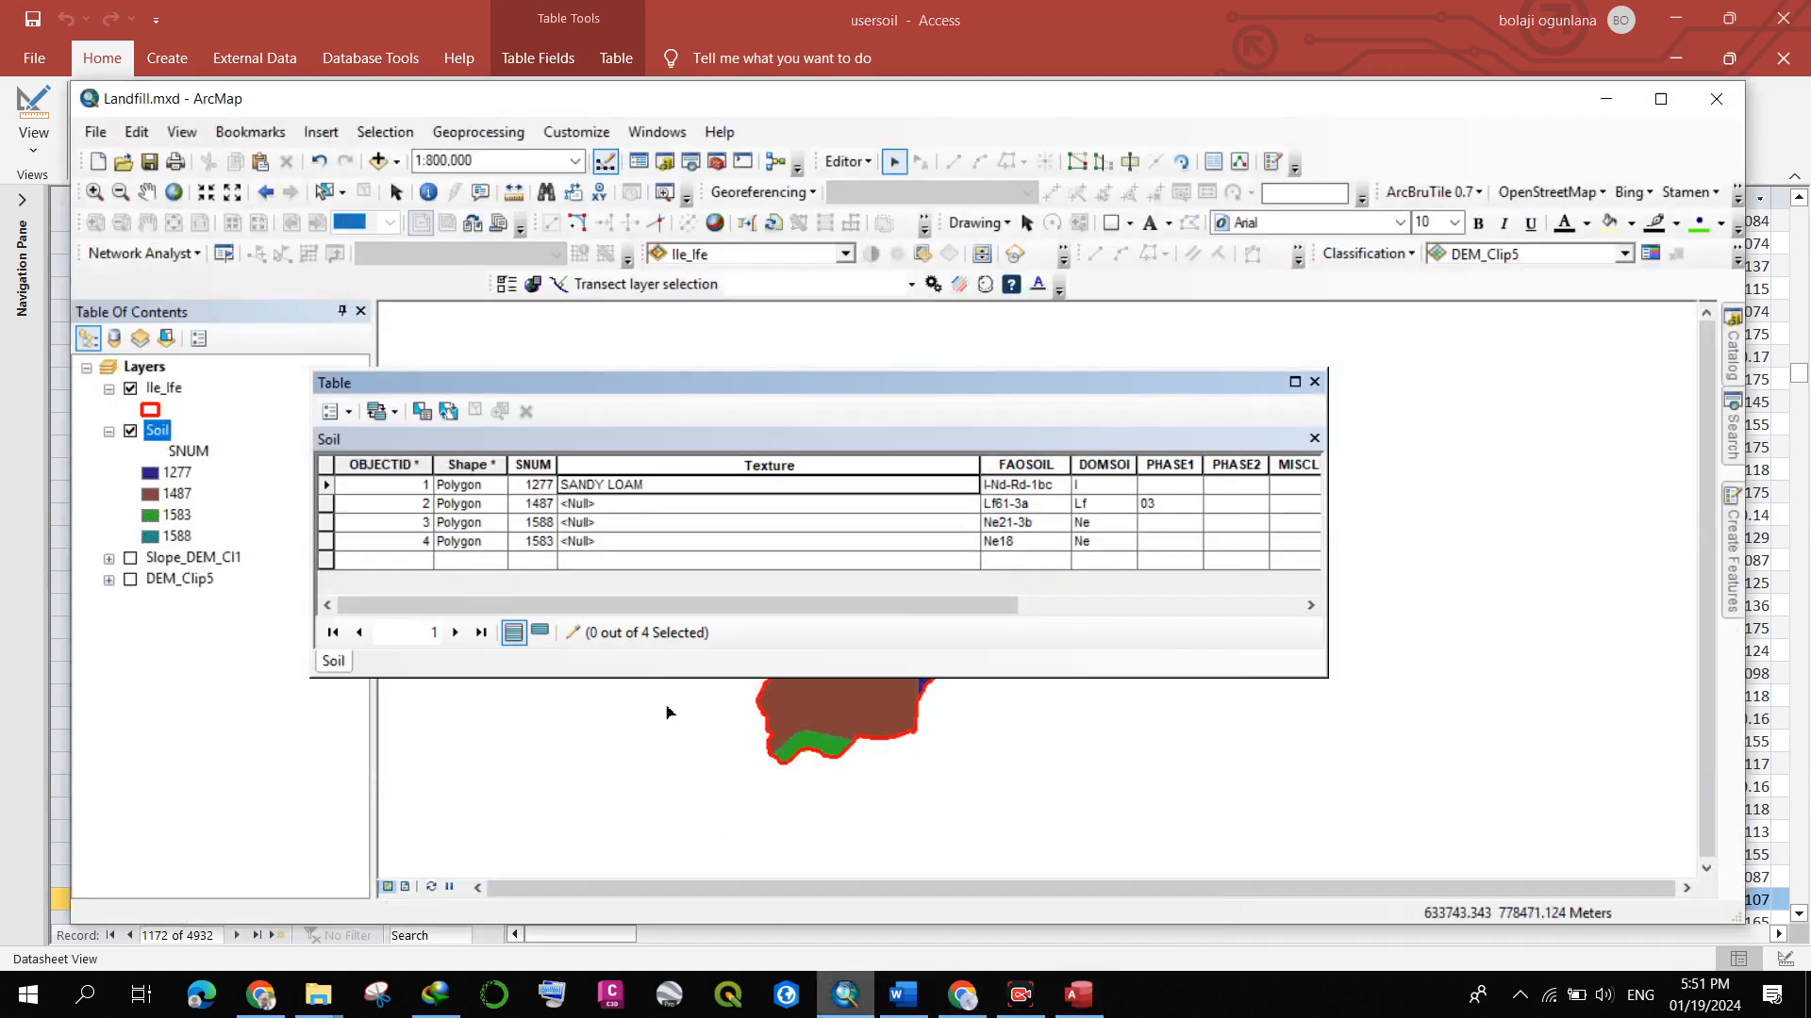
click(605, 504)
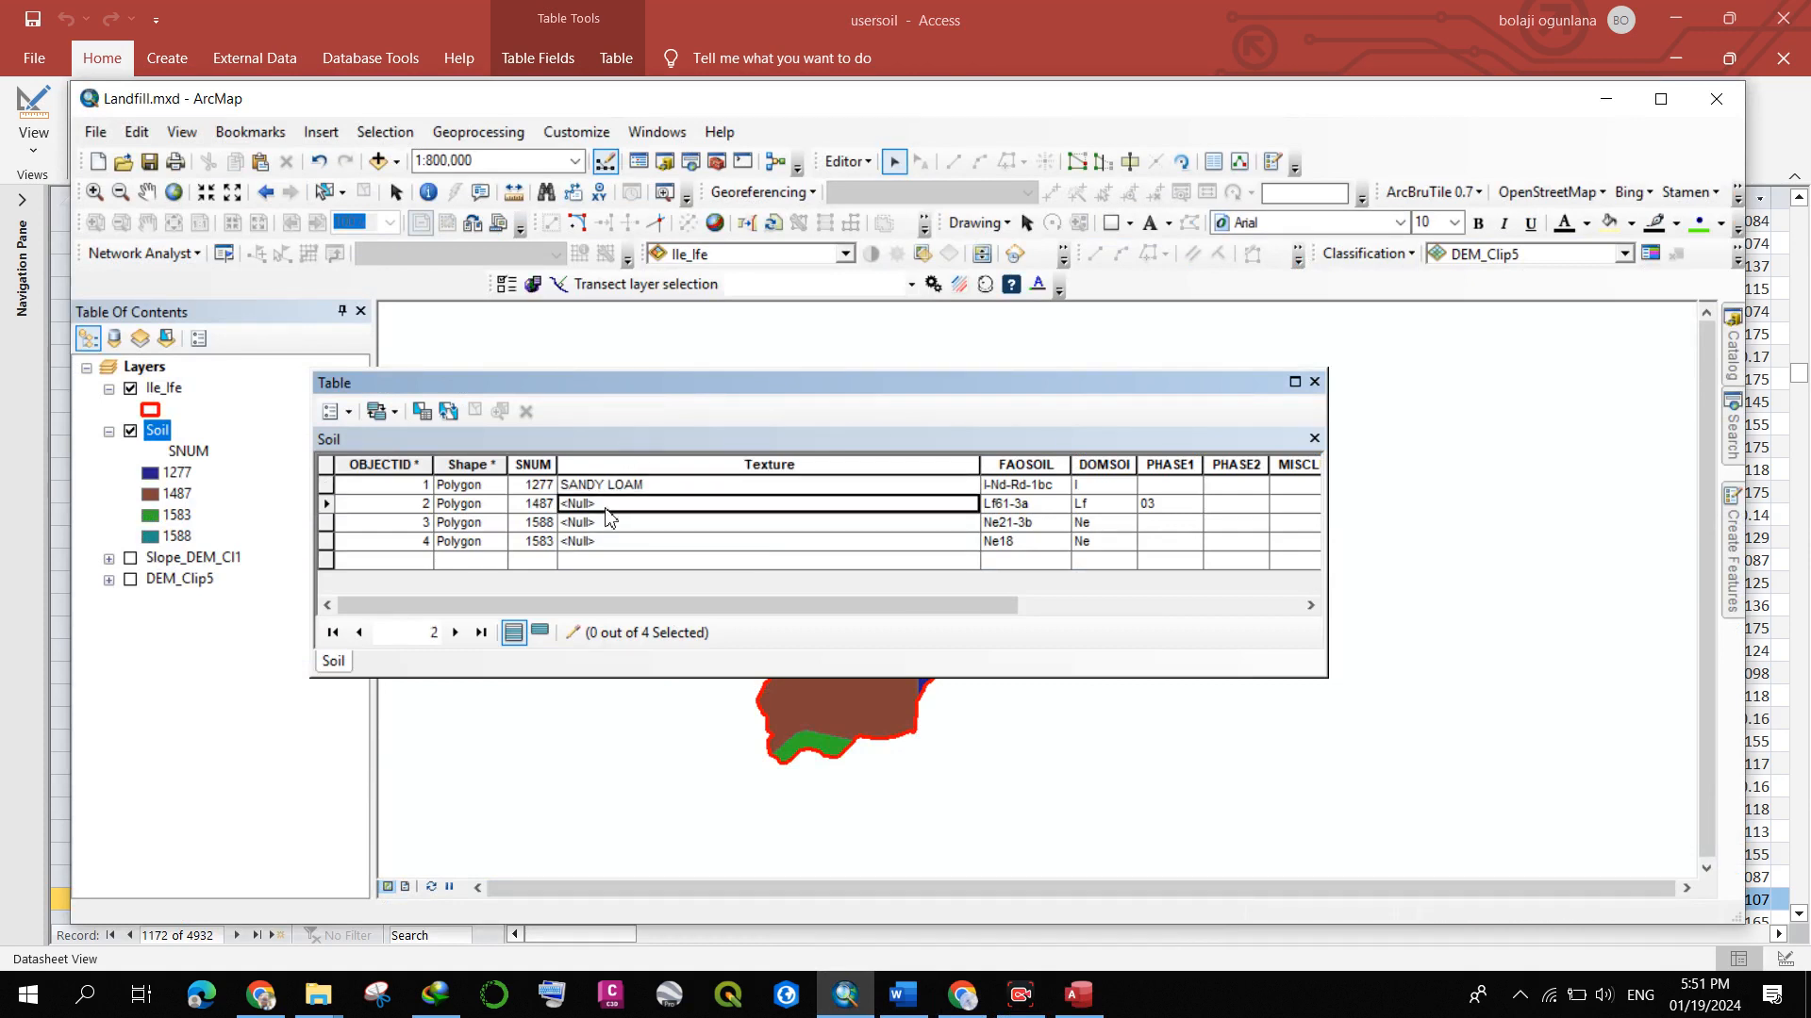
text(CLAY_LOAM)
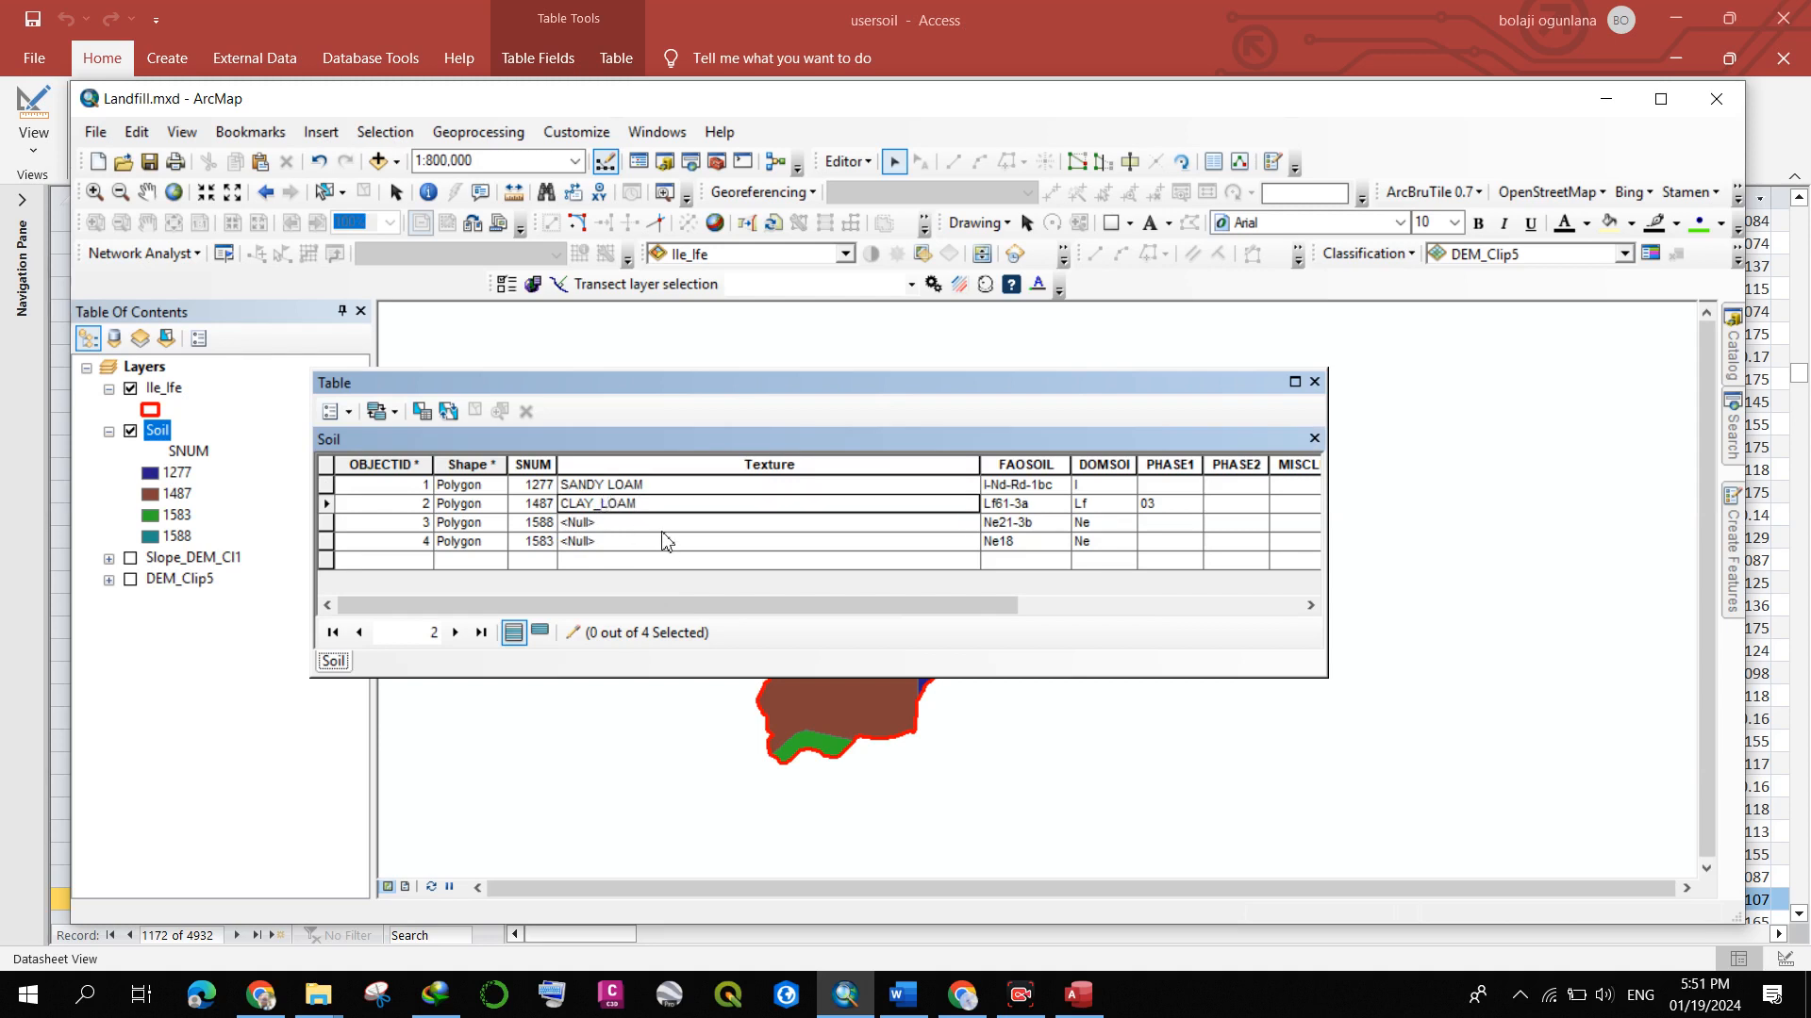
key(BackSpace)
click(665, 525)
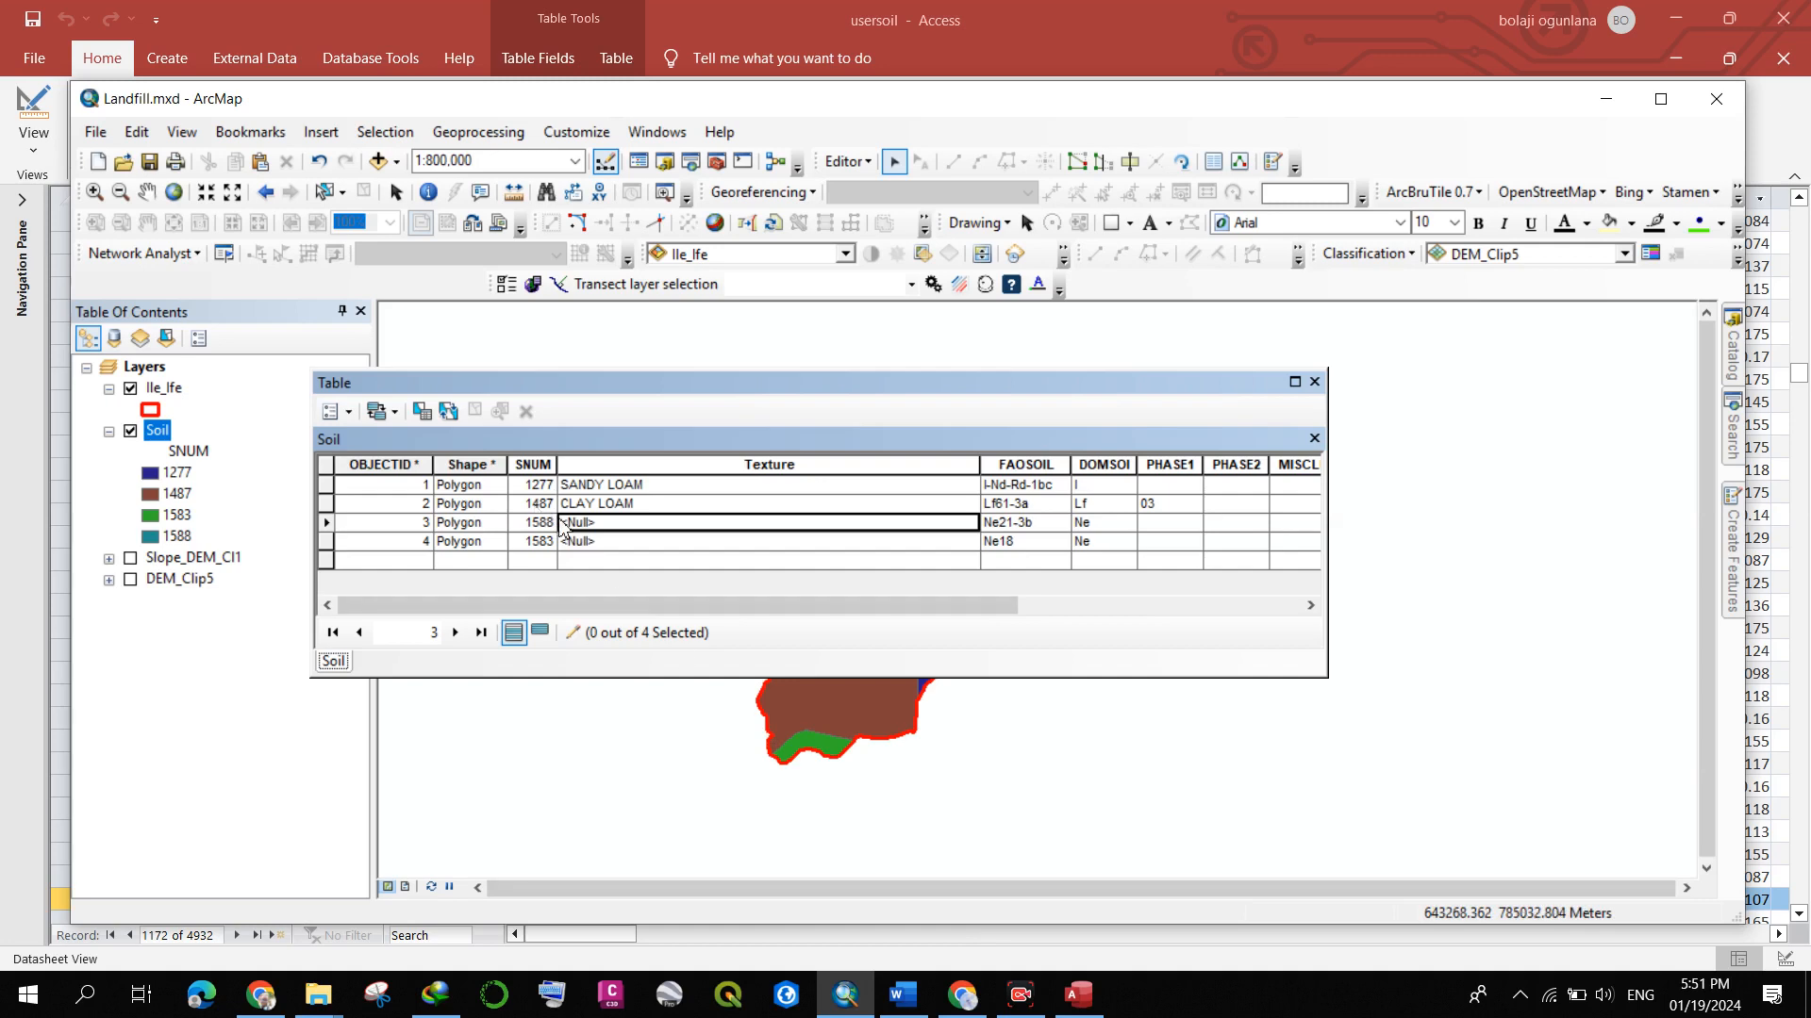
- Switch to Access, restart the search on the SEQN column and find 1588
click(1078, 995)
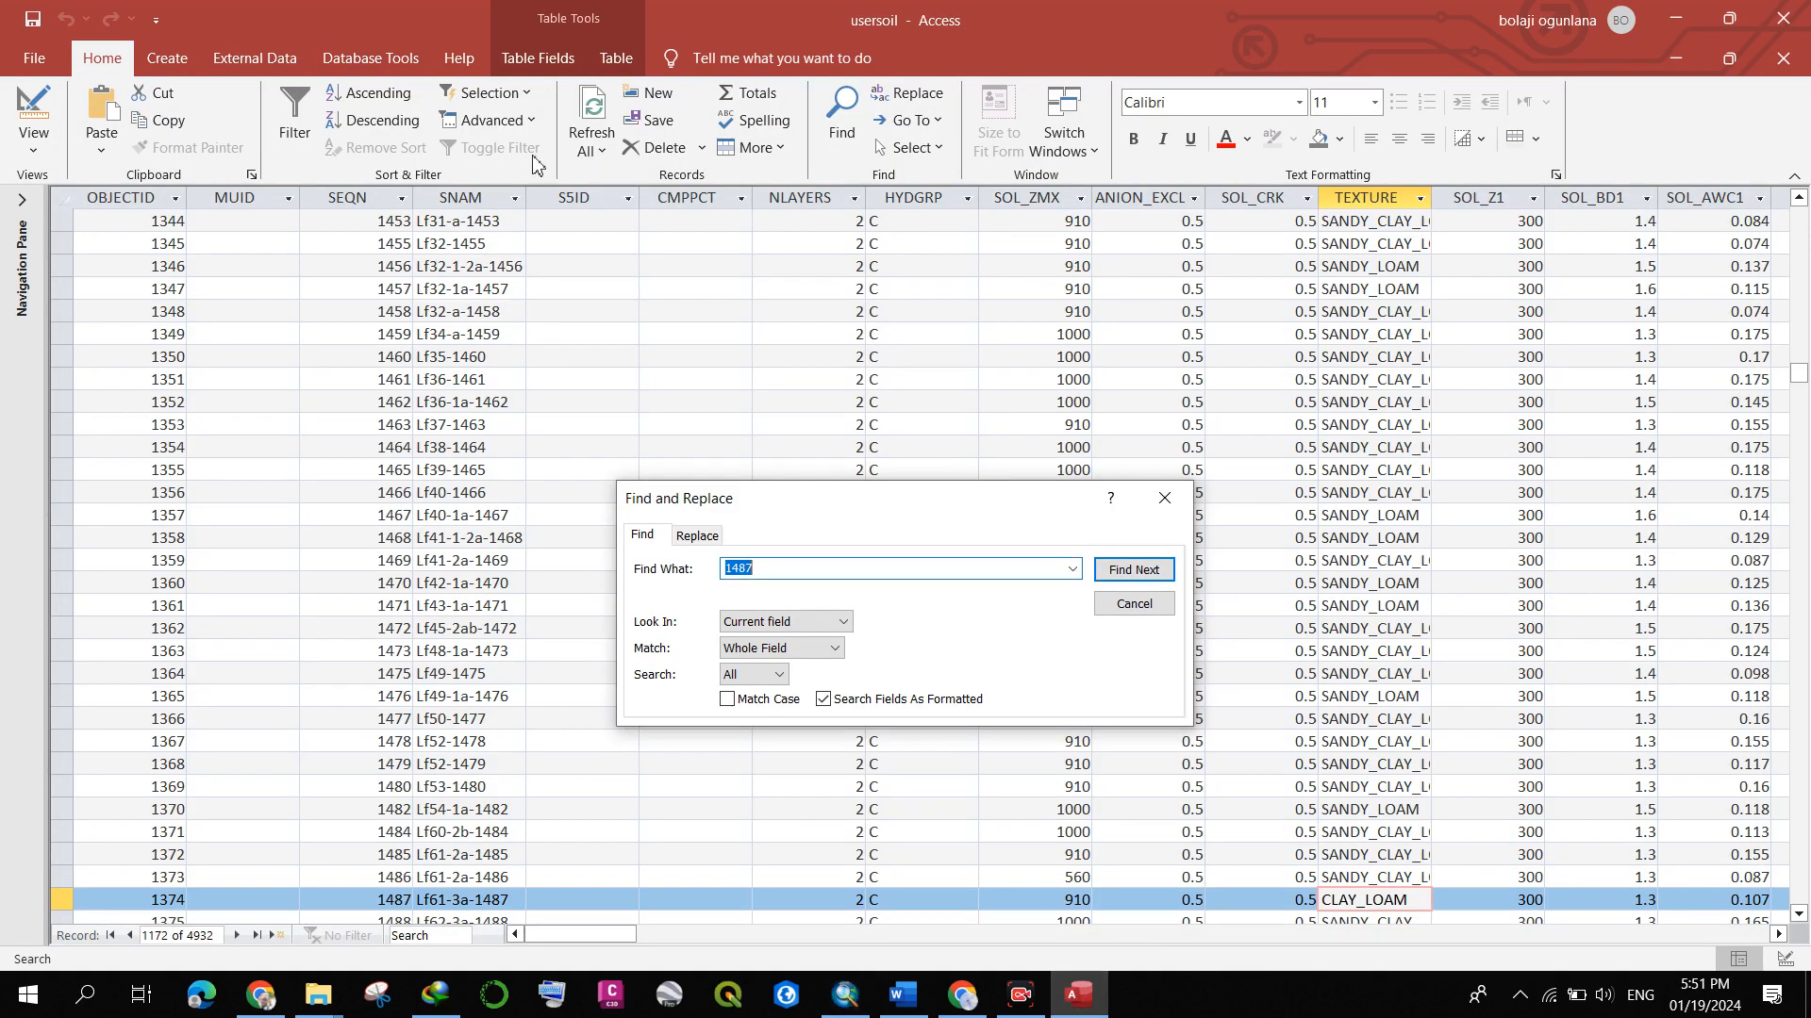
click(1164, 498)
click(361, 195)
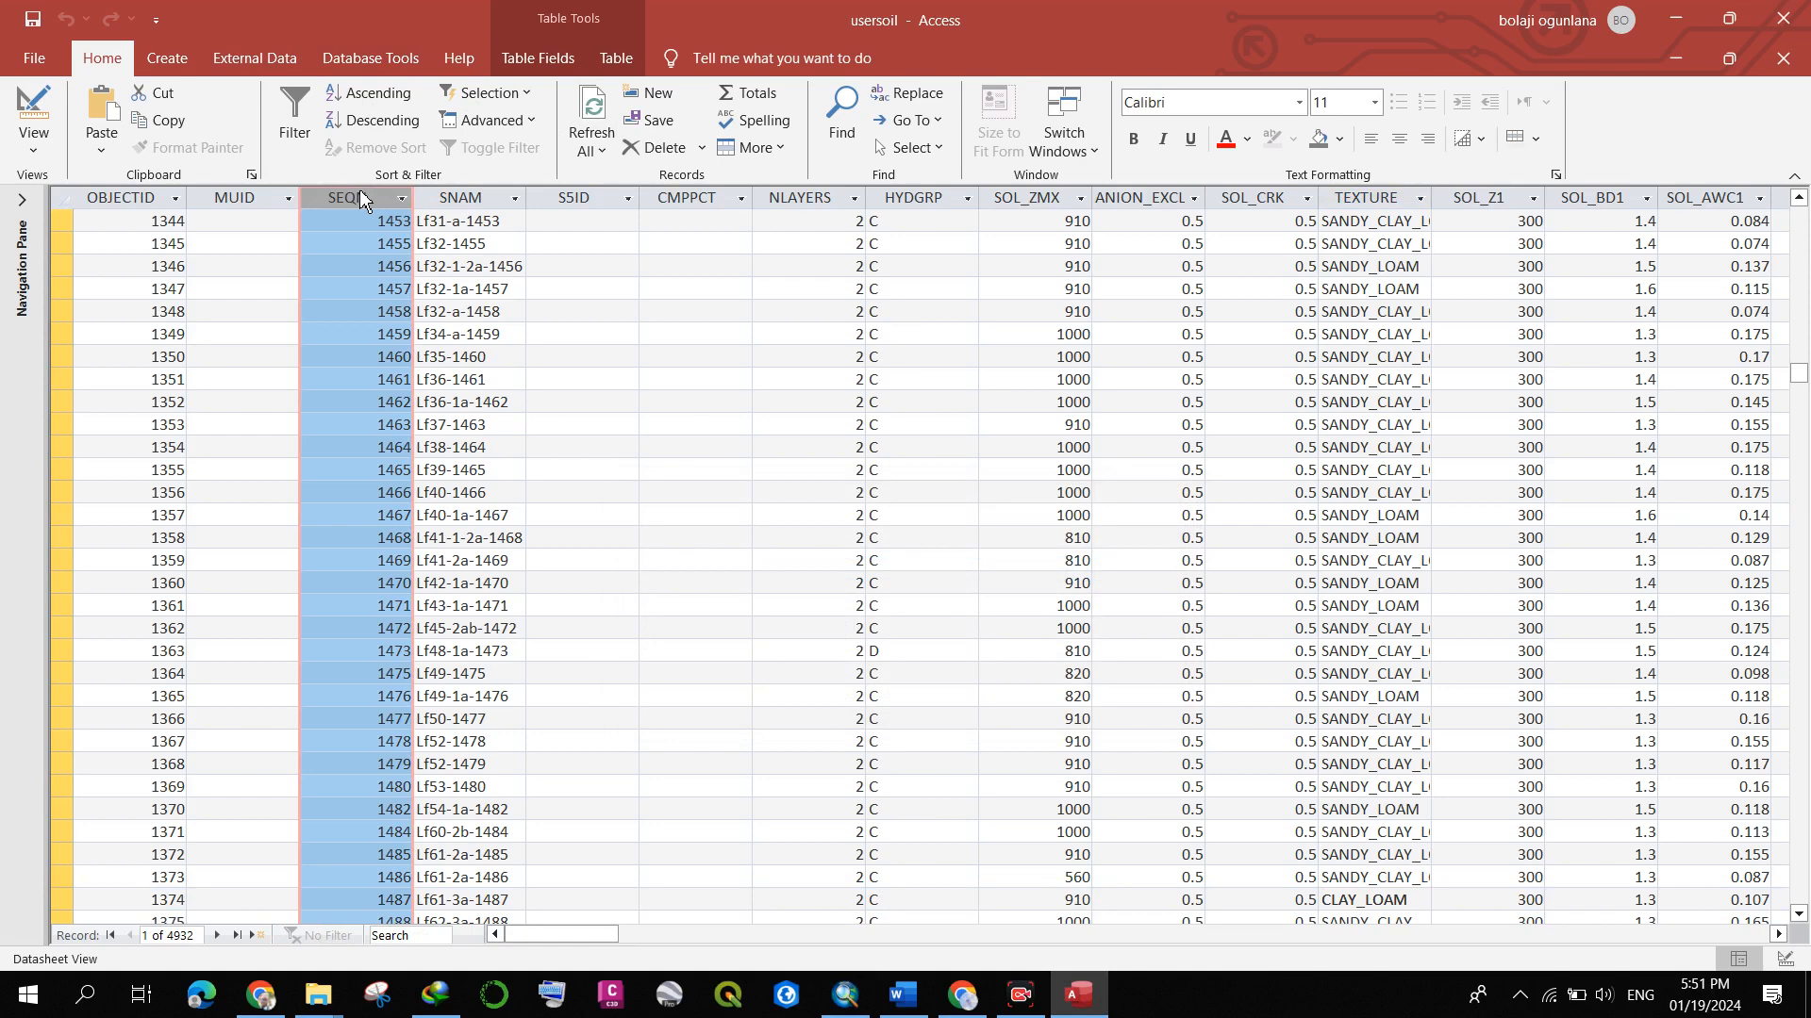
click(843, 121)
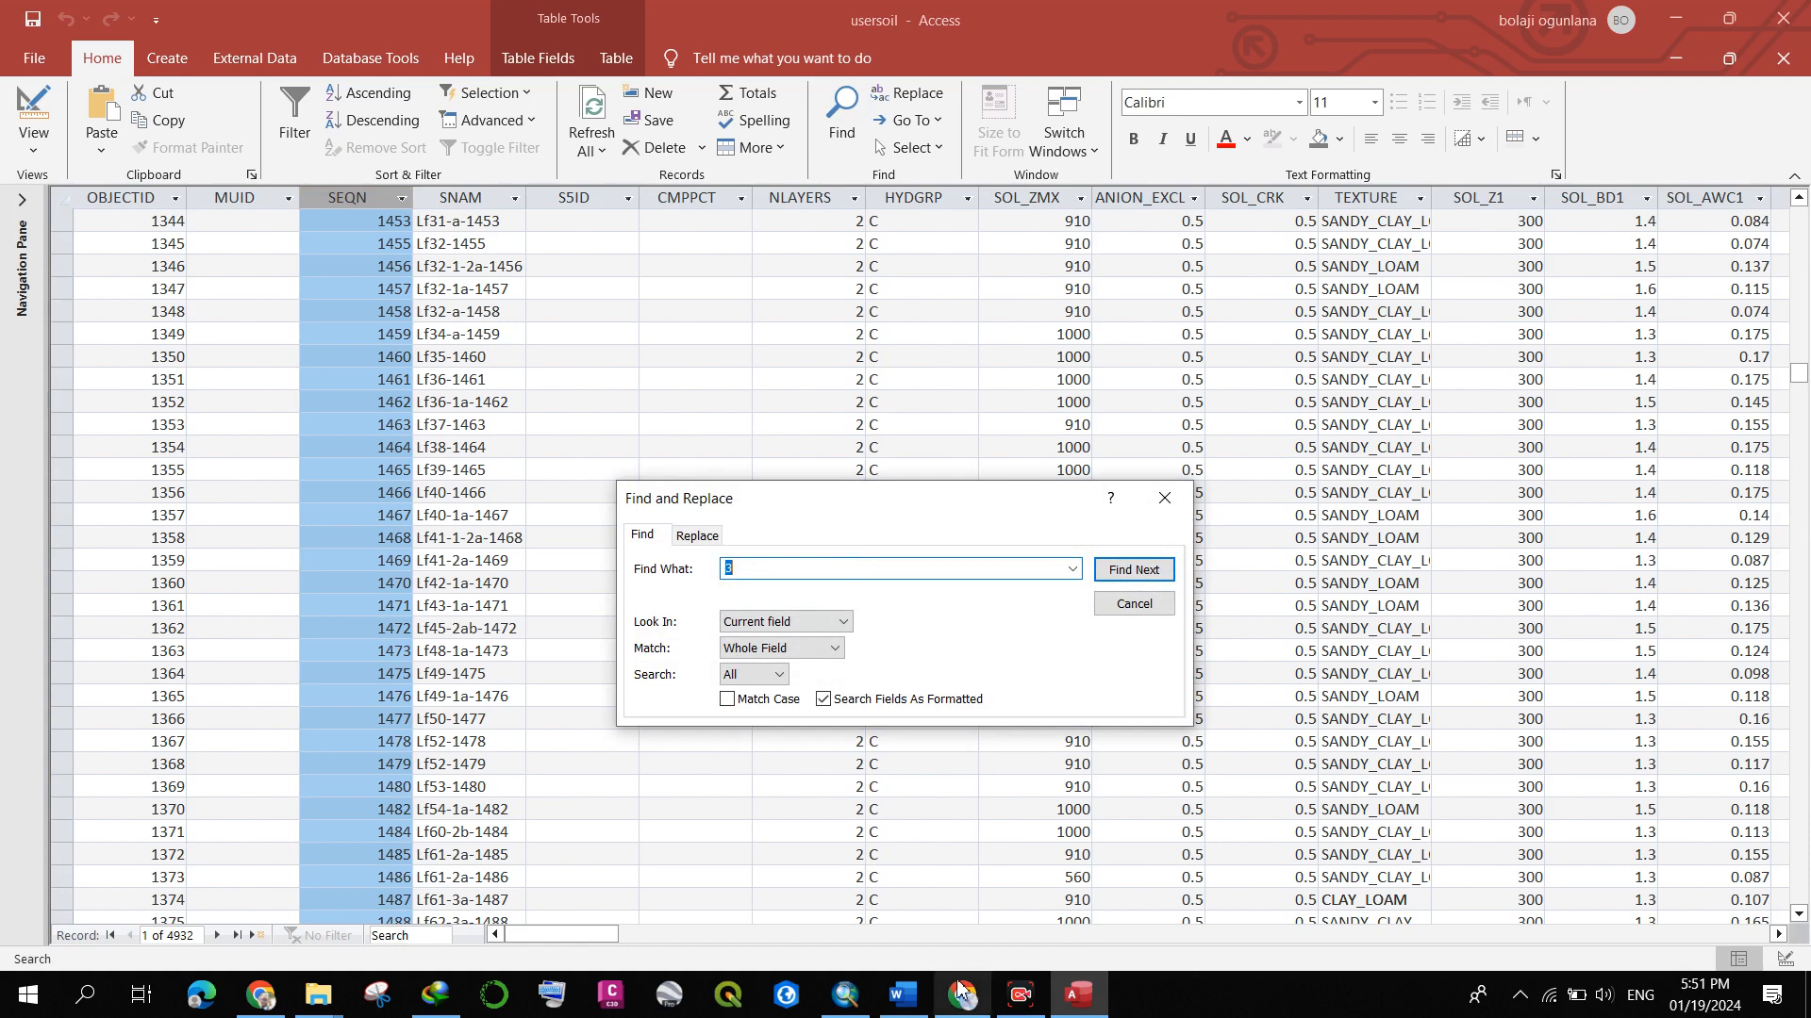
mouse_move(861, 1007)
mouse_move(866, 927)
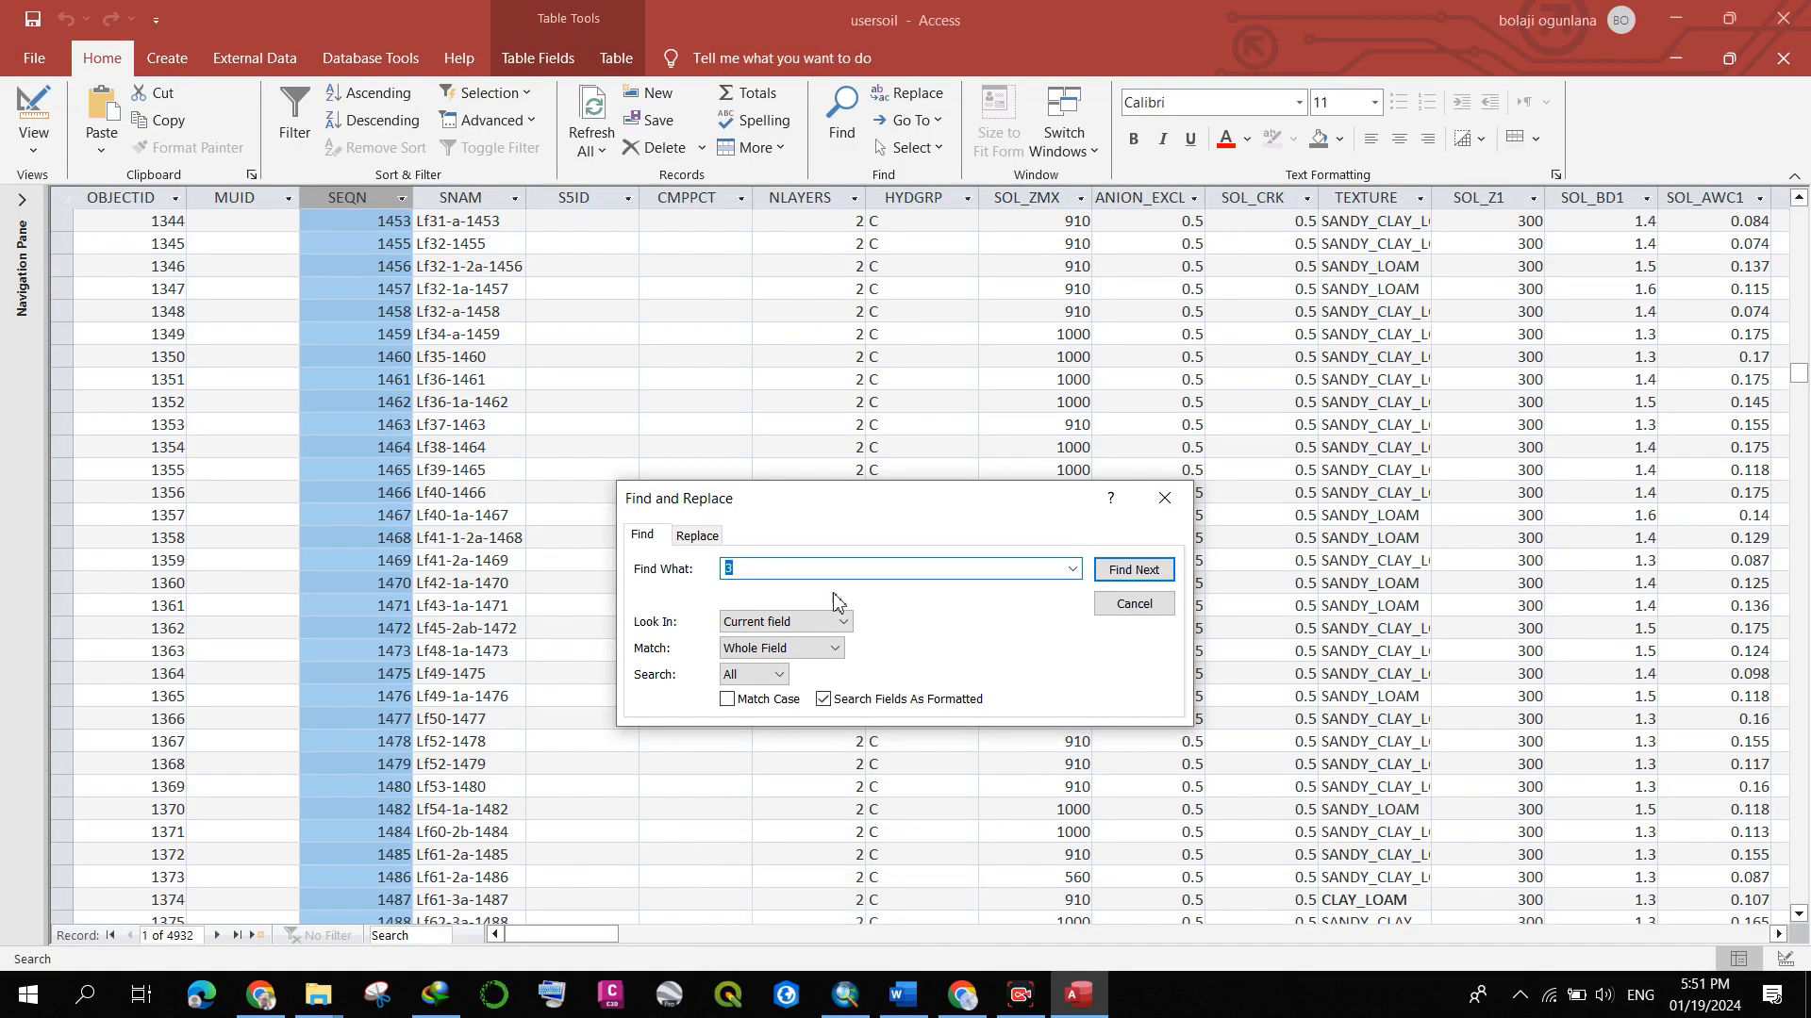
text(88)
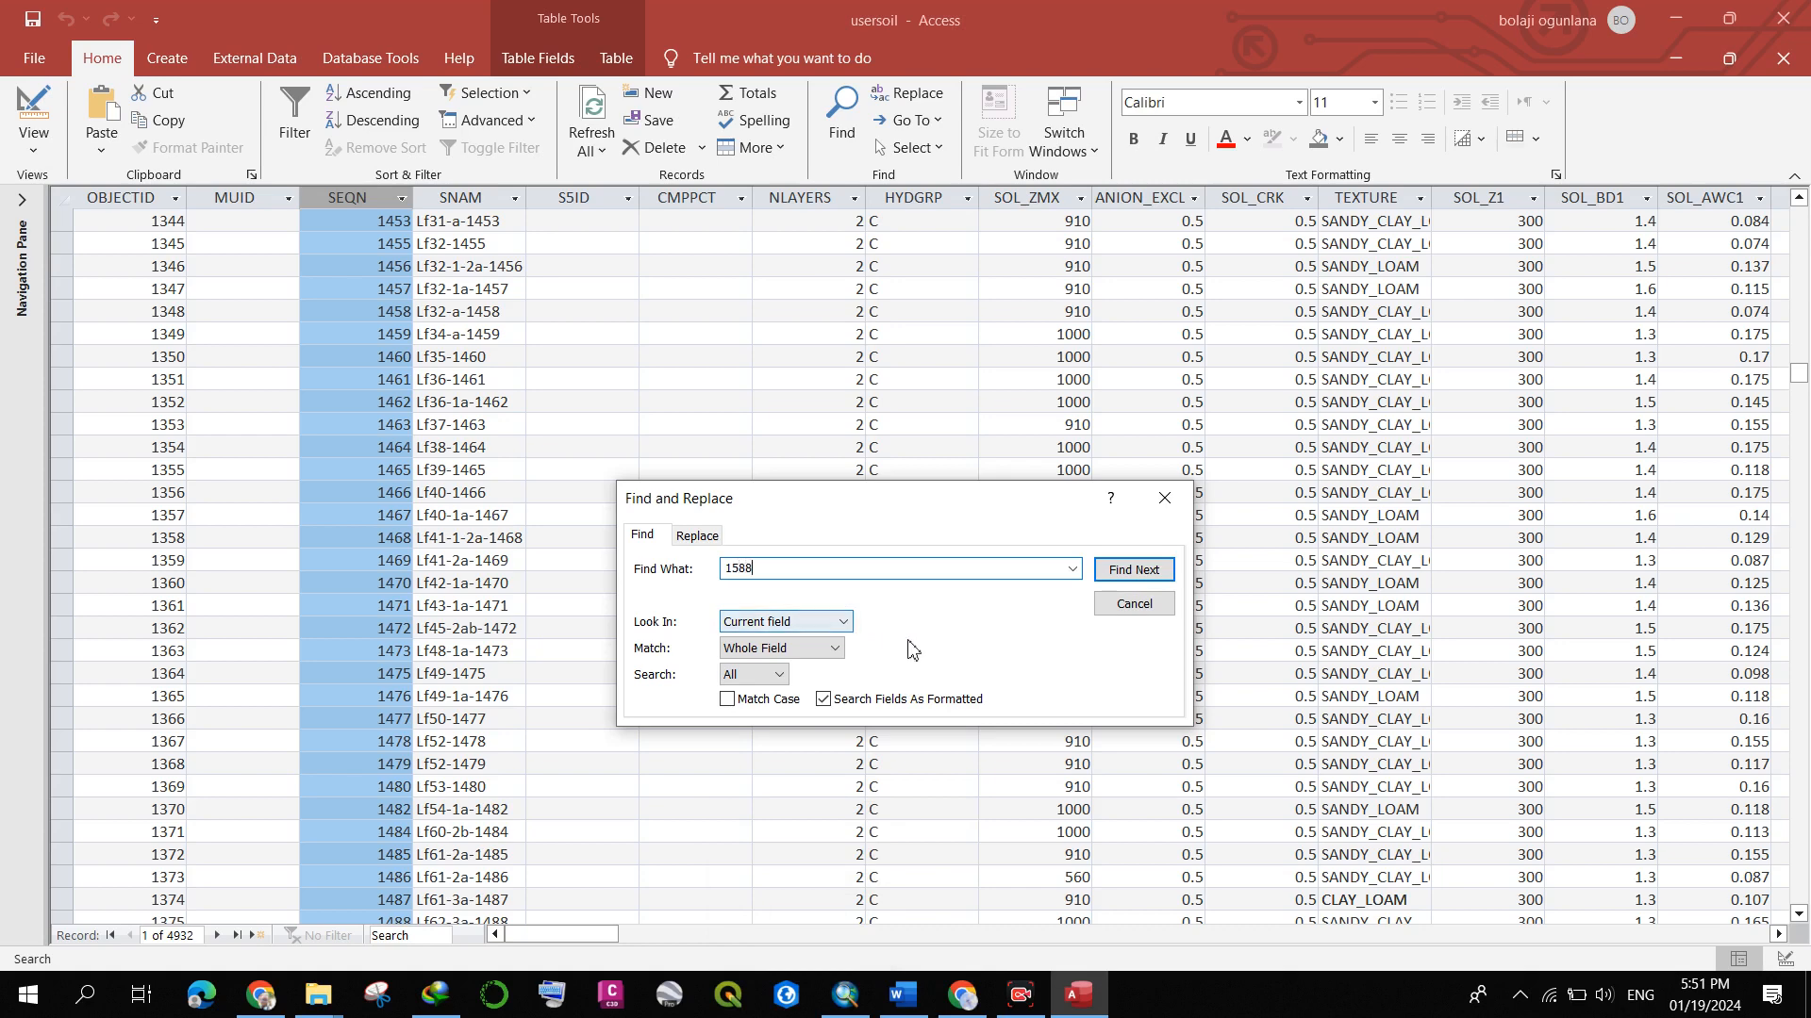
click(1110, 575)
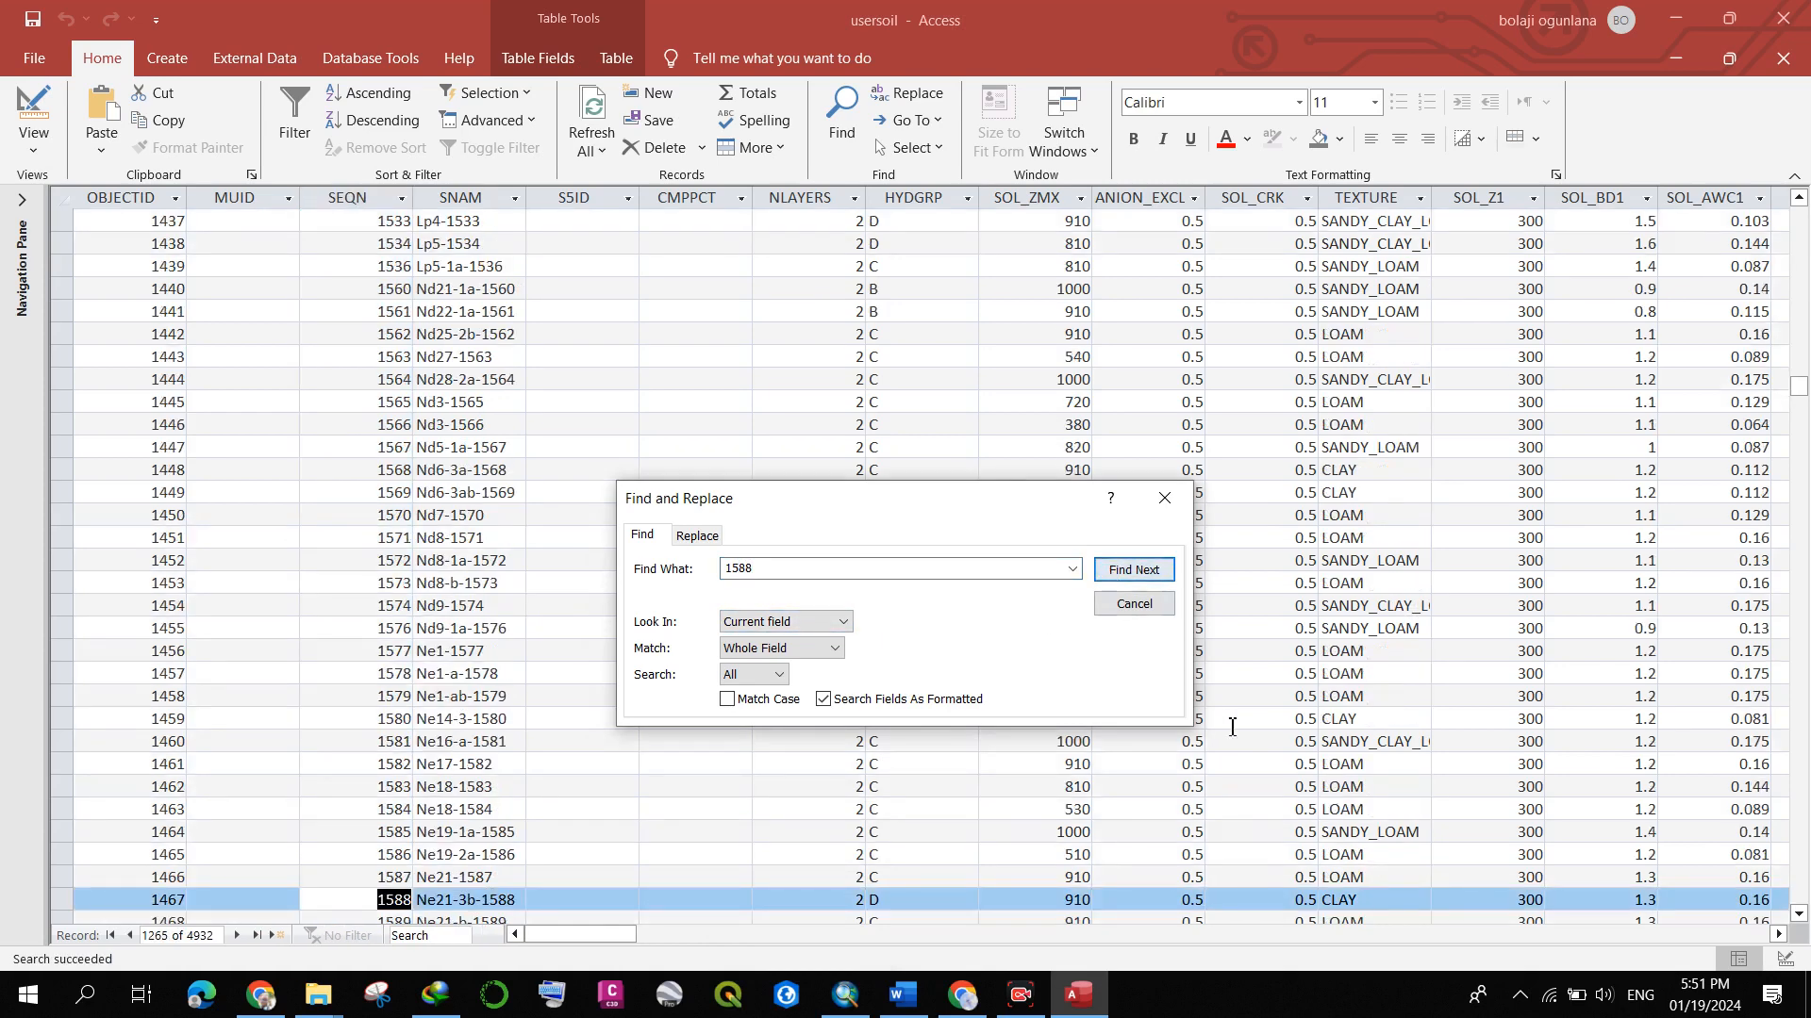
- Copy the TEXTURE value CLAY from the SEQN 1588 record and switch back to the Soil table in ArcMap
click(1369, 899)
drag(1369, 899, 1291, 906)
key(ctrl+c)
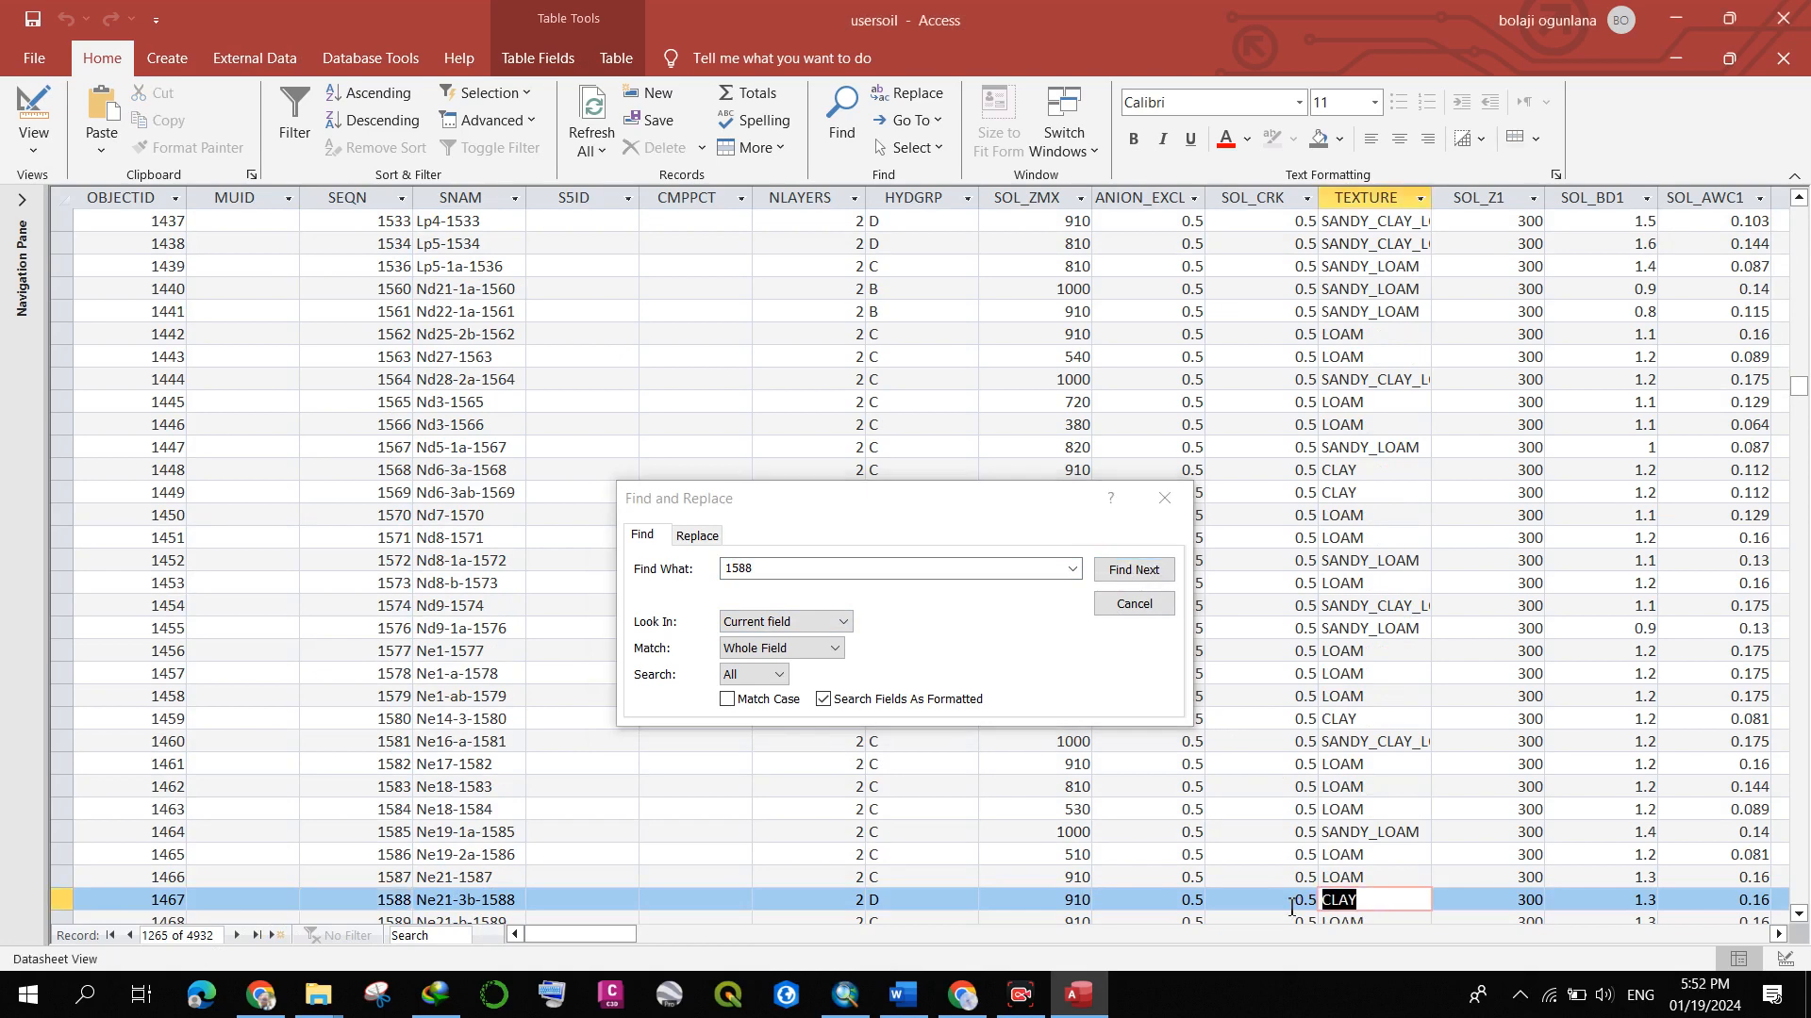
right_click(1332, 902)
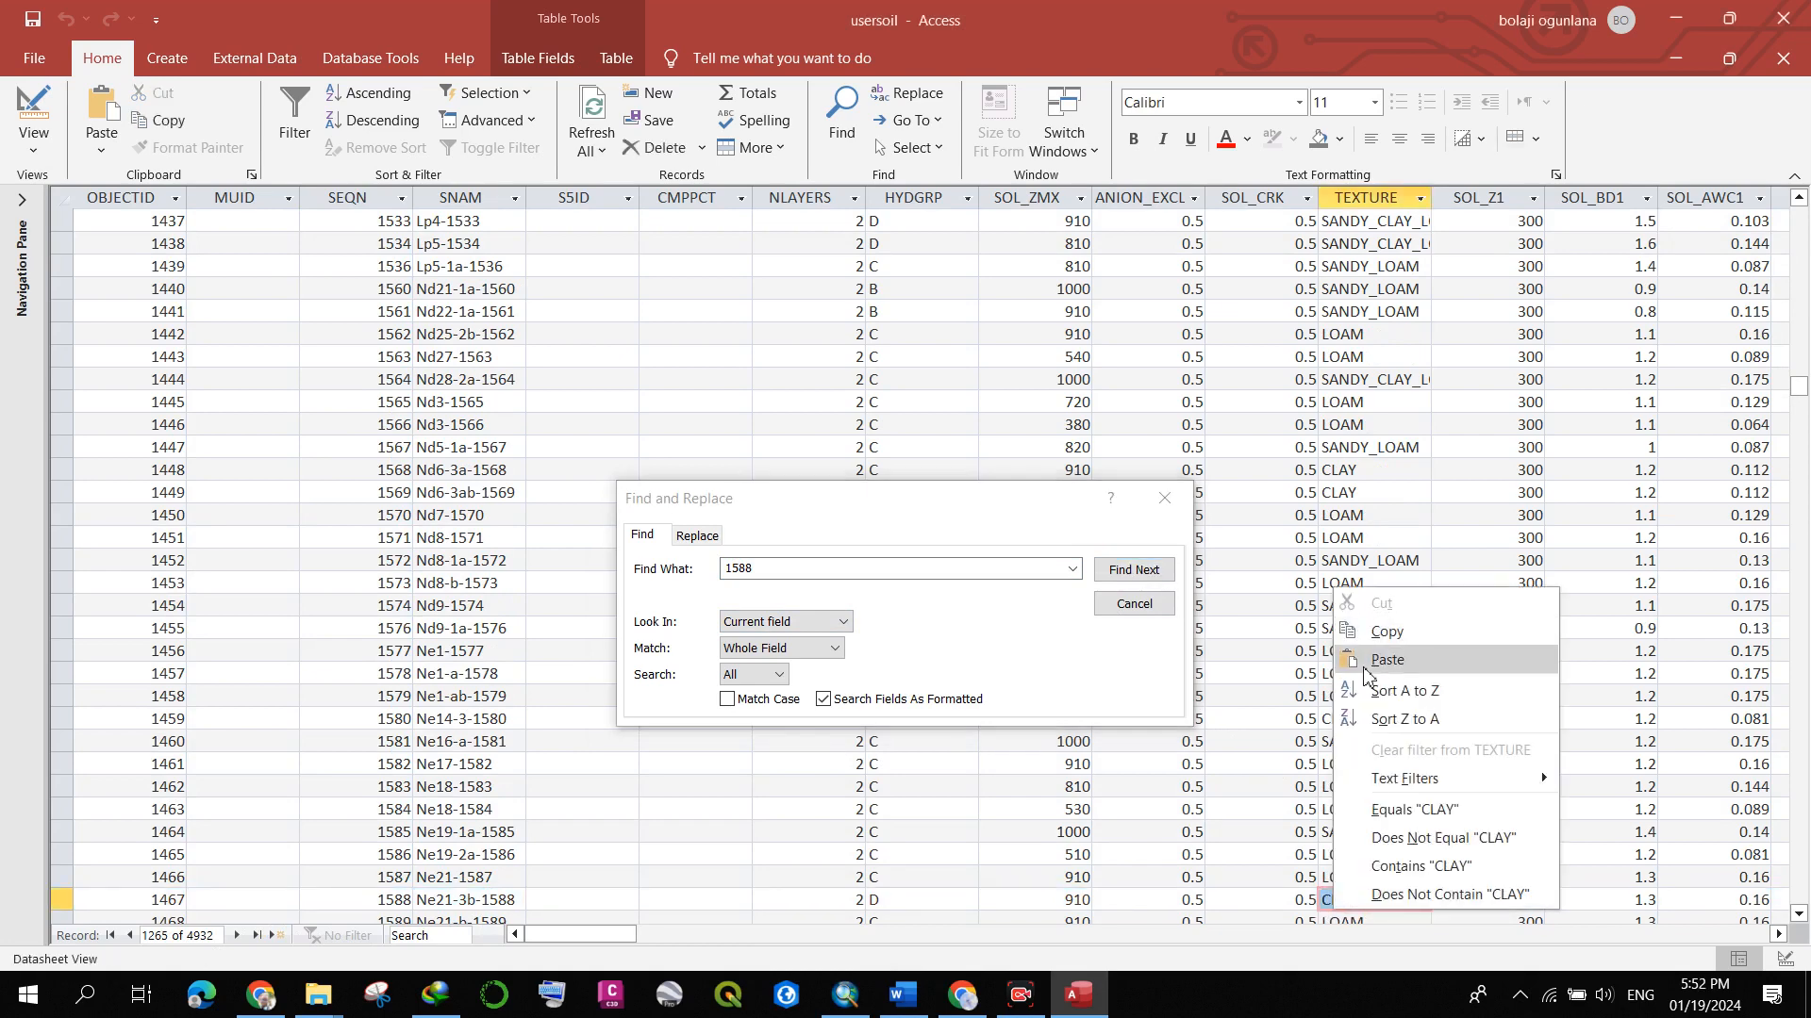
click(1383, 632)
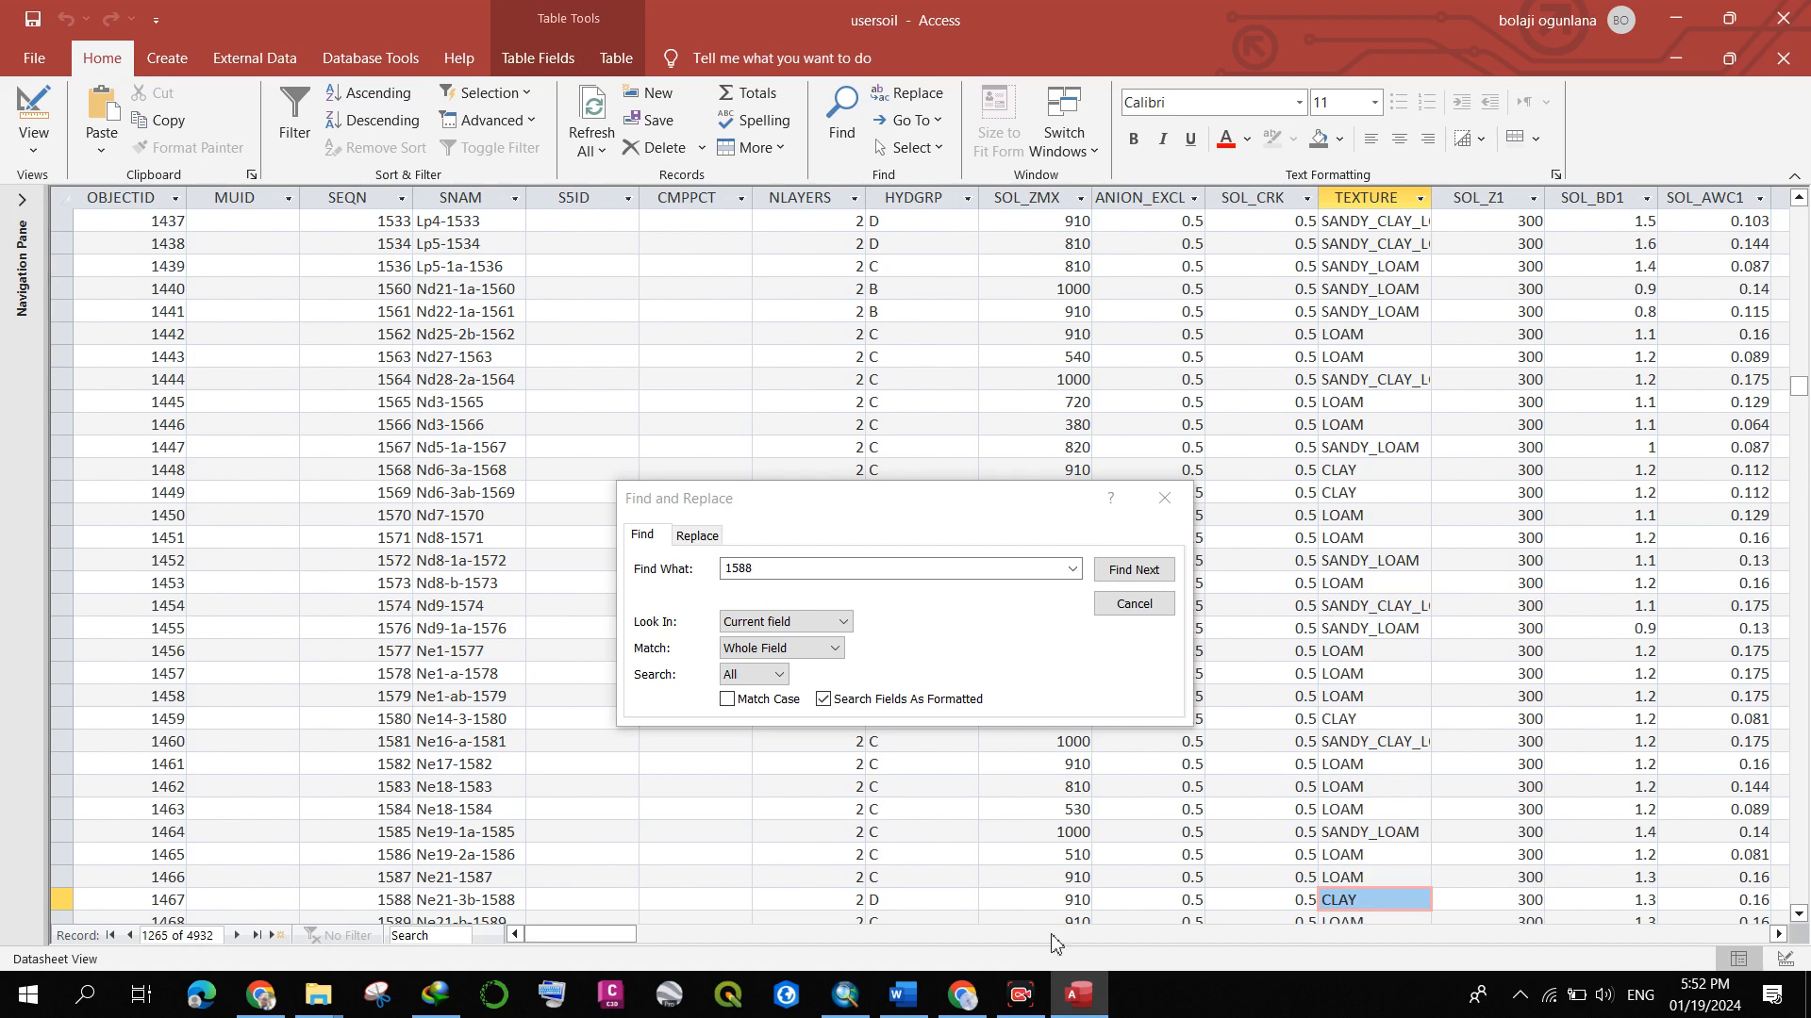
click(845, 995)
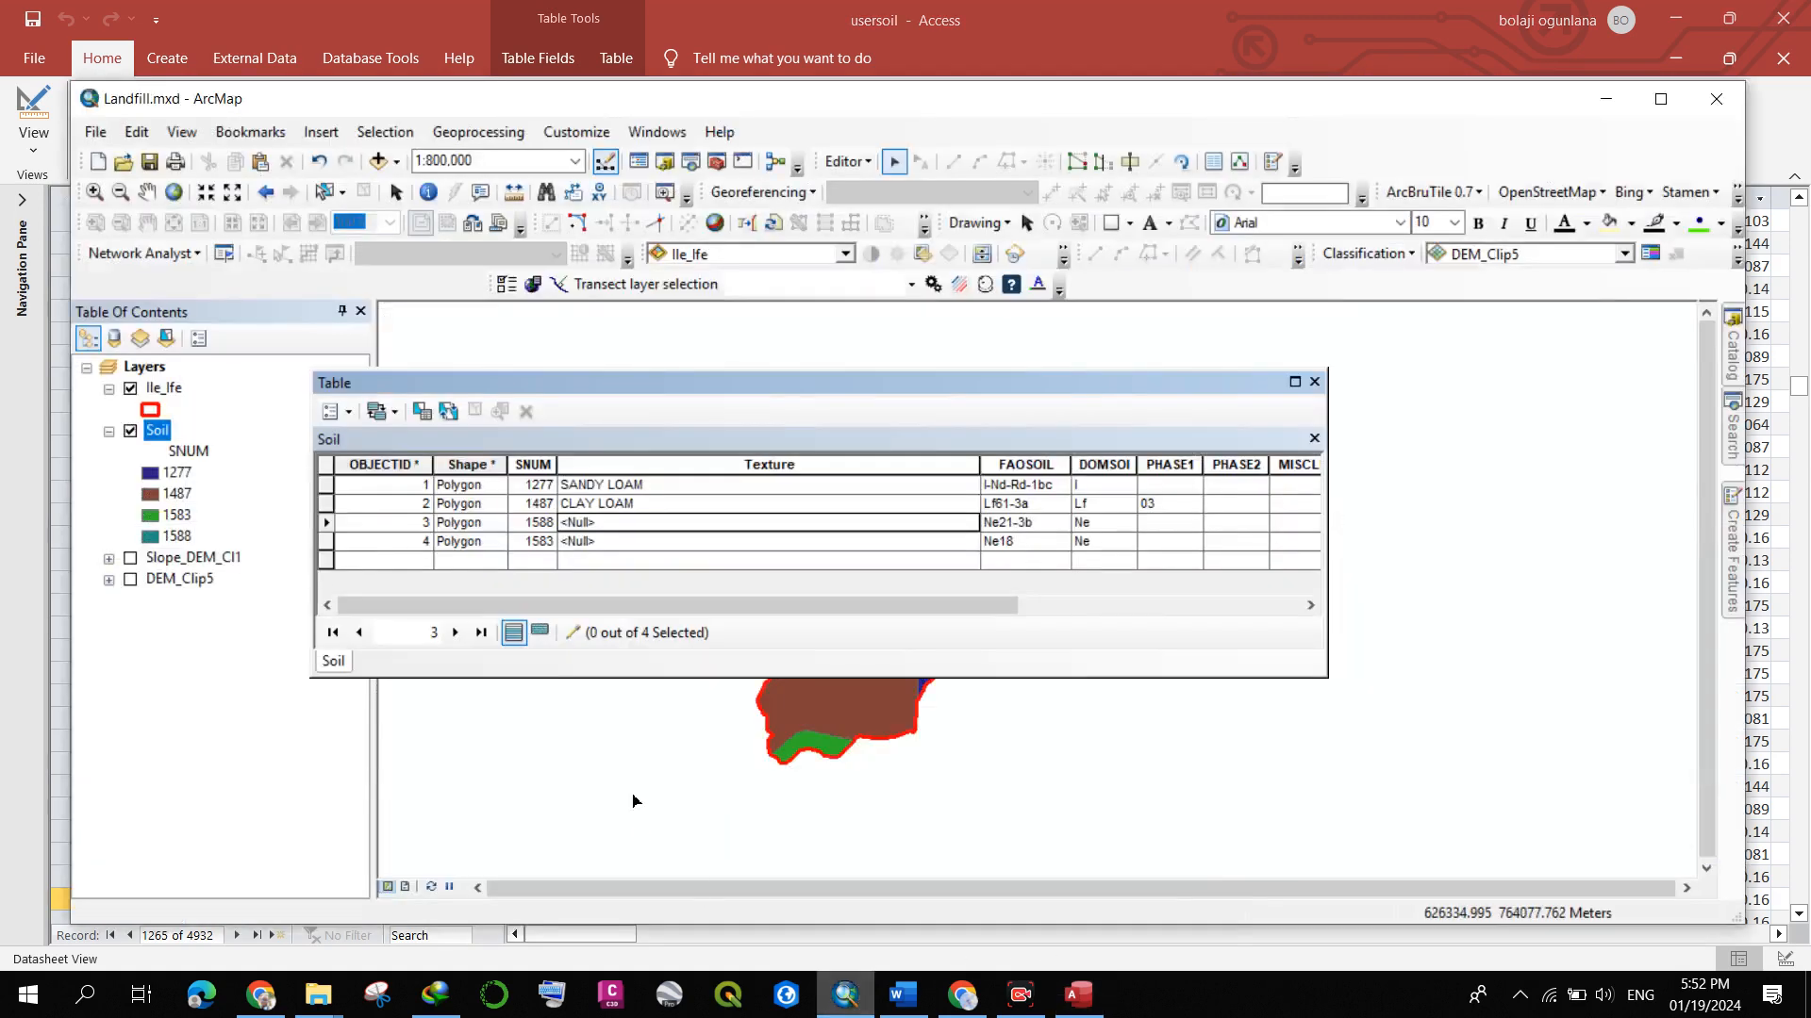
- Paste the copied CLAY value into the Texture field of the SNUM 1588 Soil record
click(612, 524)
key(ctrl+v)
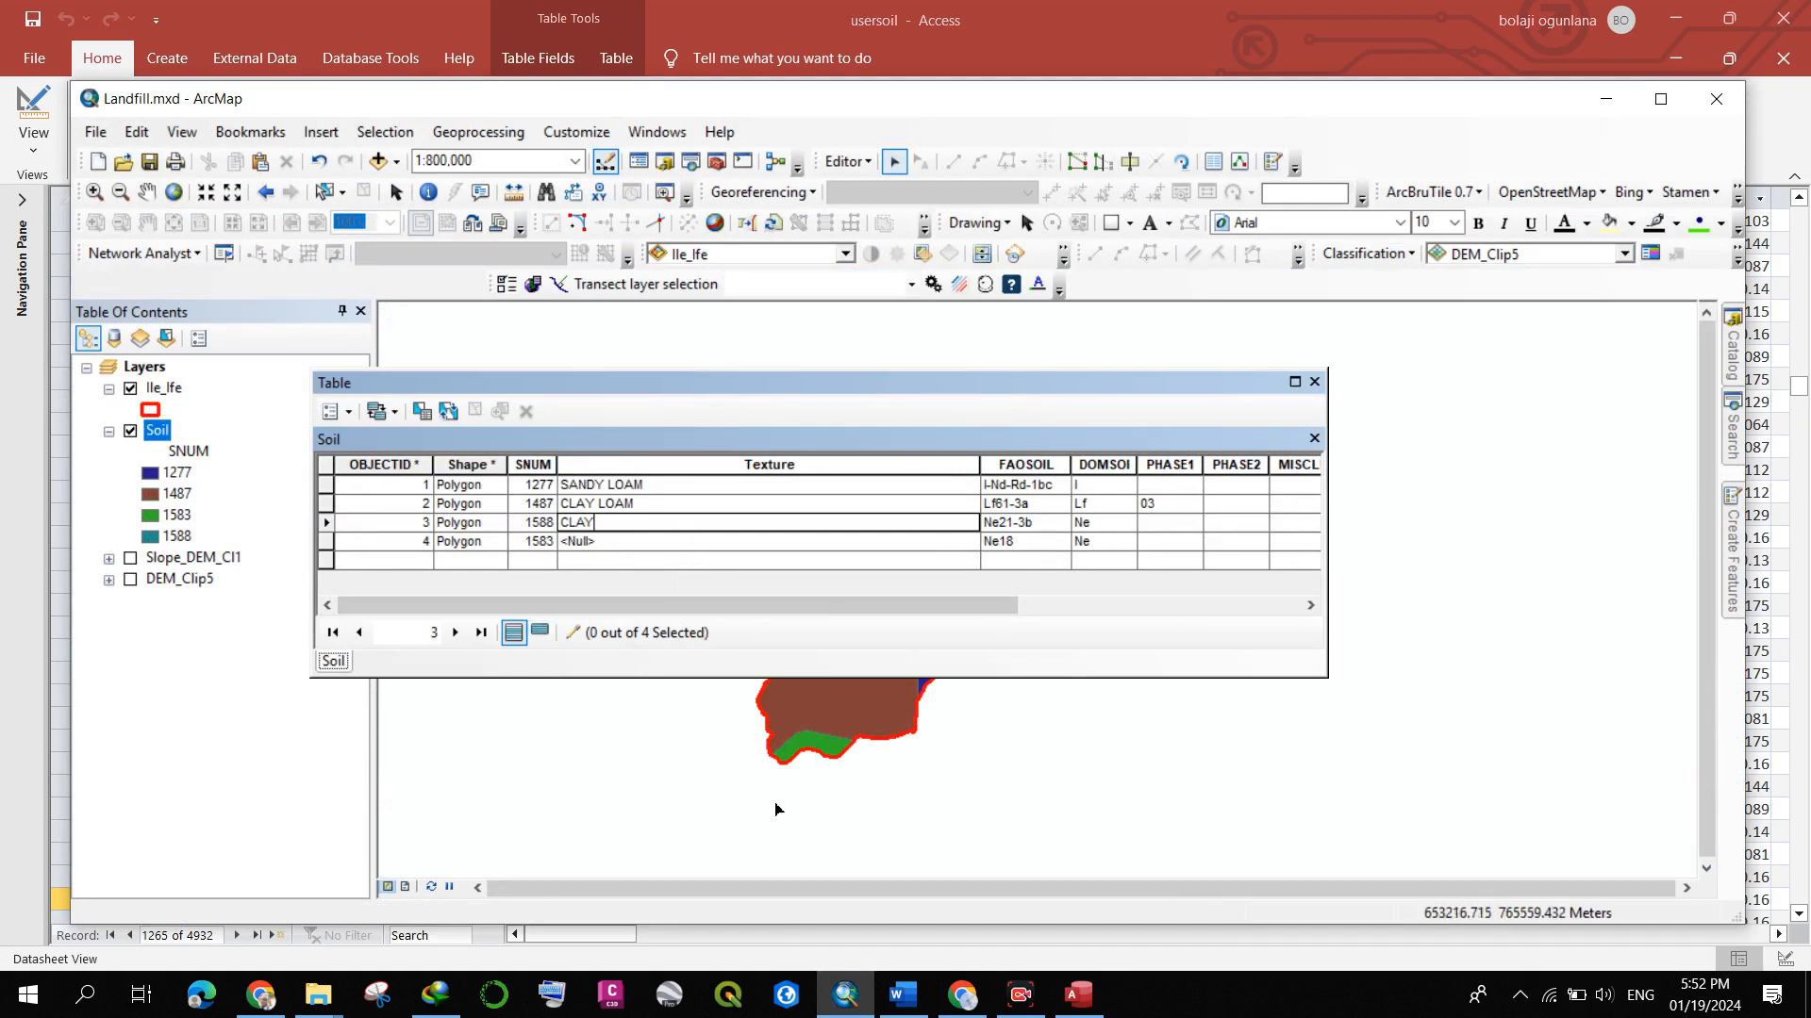
- Switch to Access and find 1583 in the SEQN column of the usersoil table
click(1092, 1005)
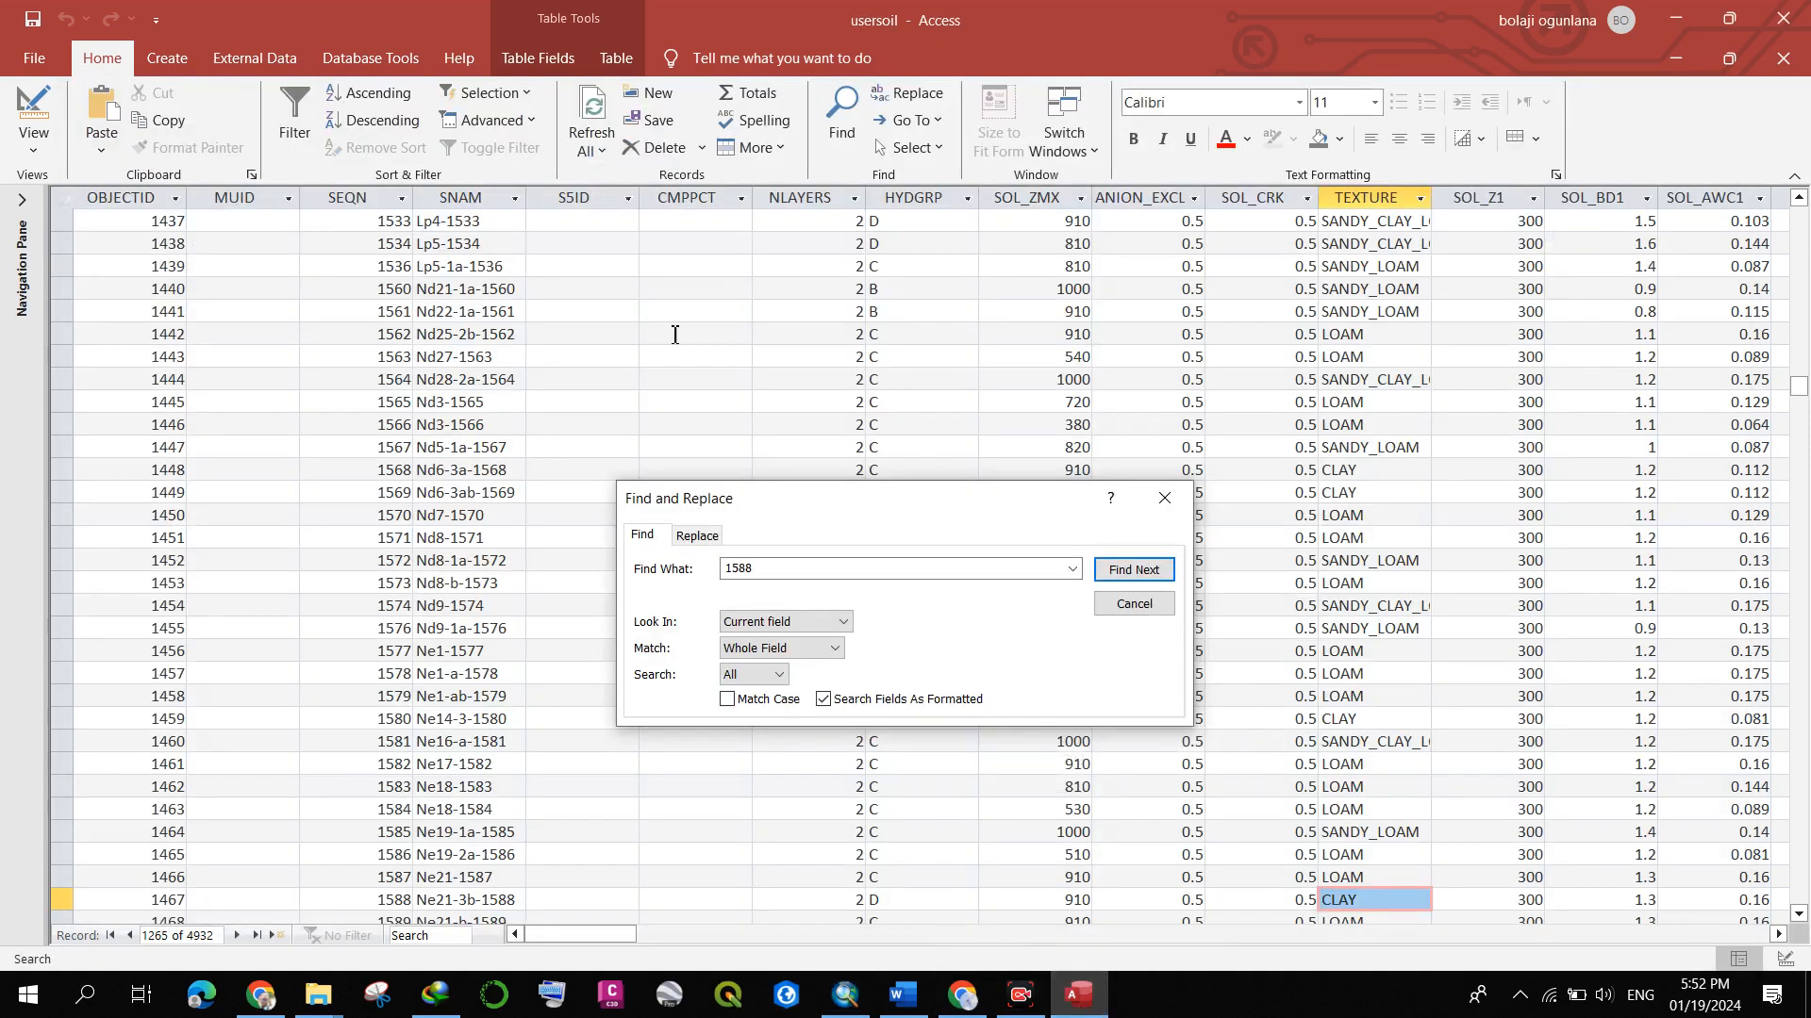
click(318, 200)
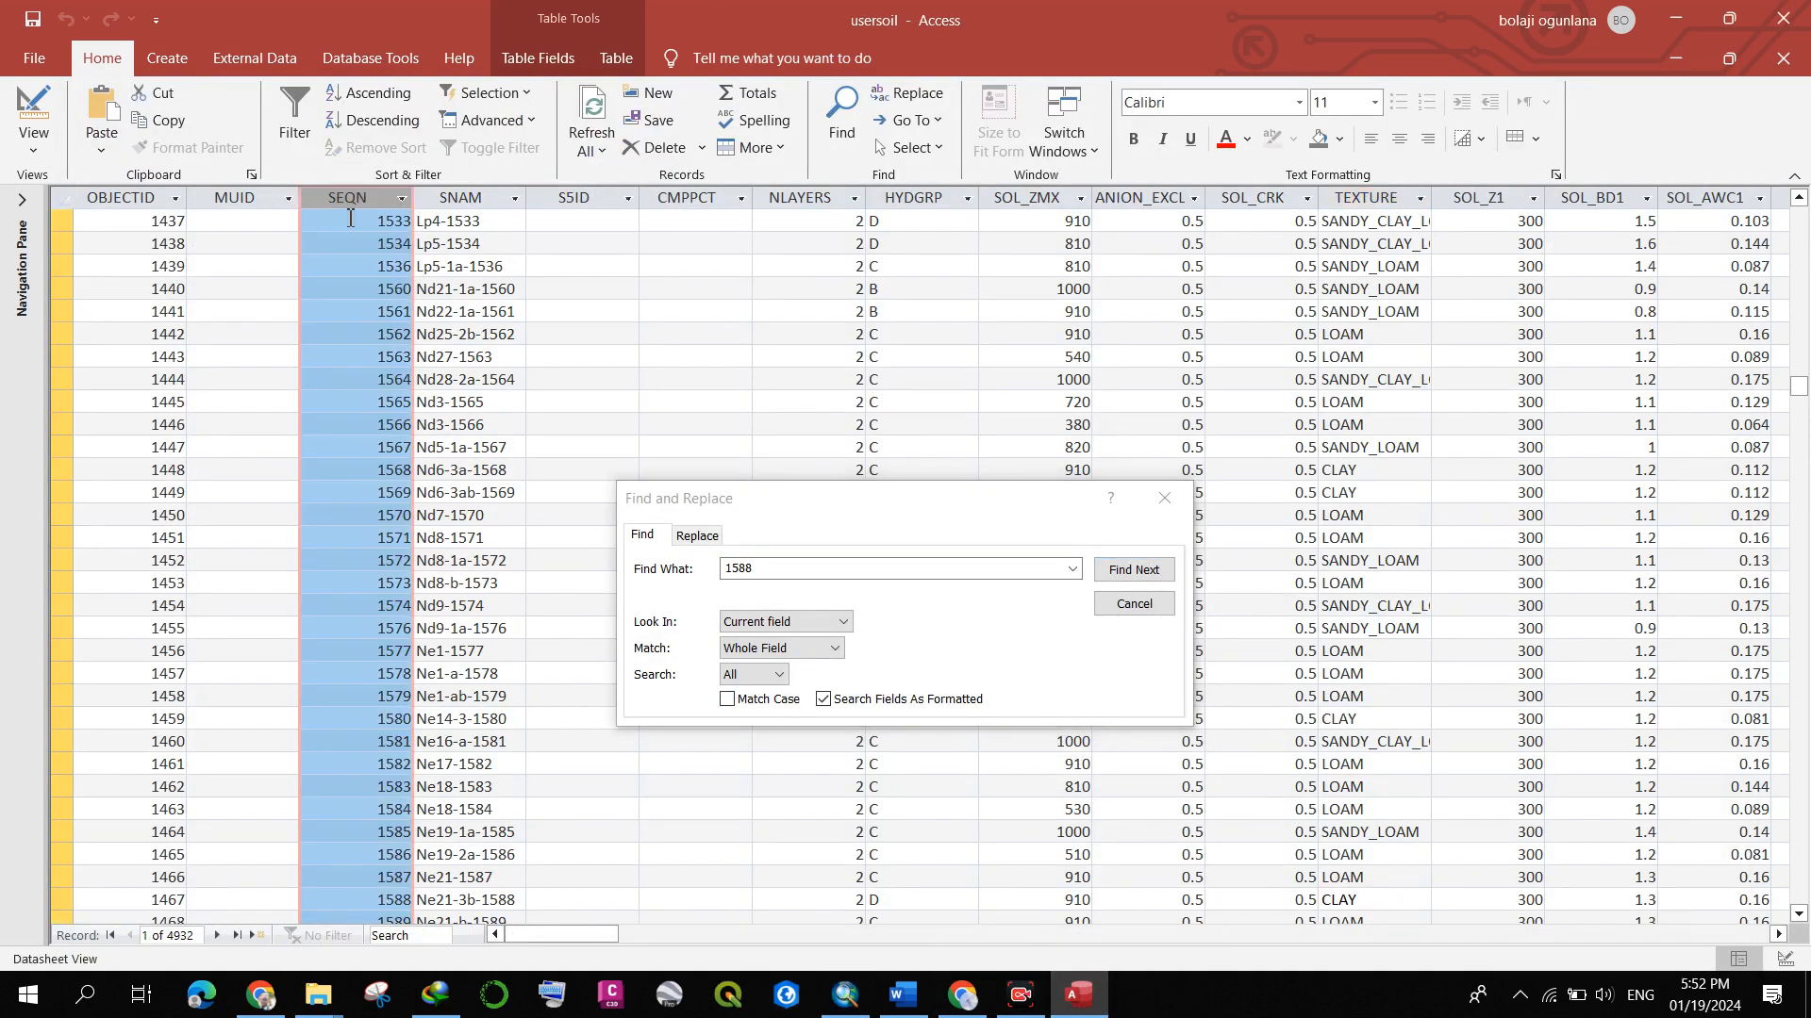
click(801, 578)
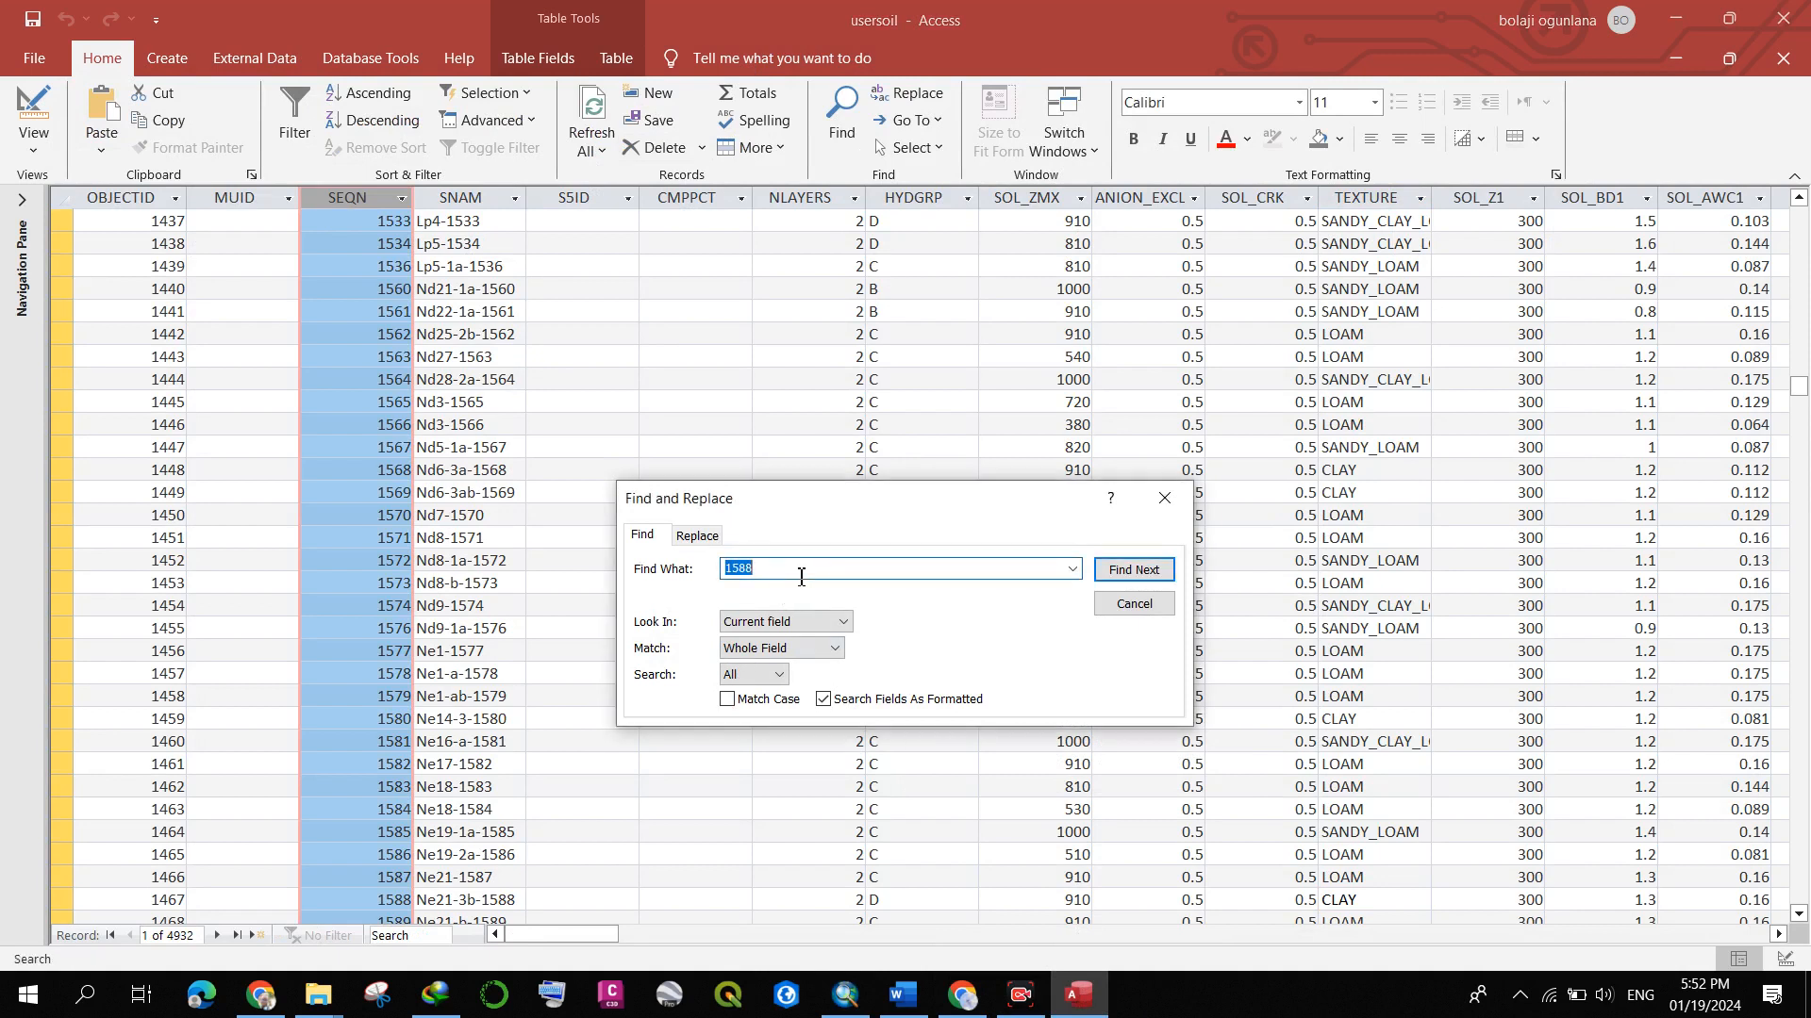
text(15)
click(1134, 569)
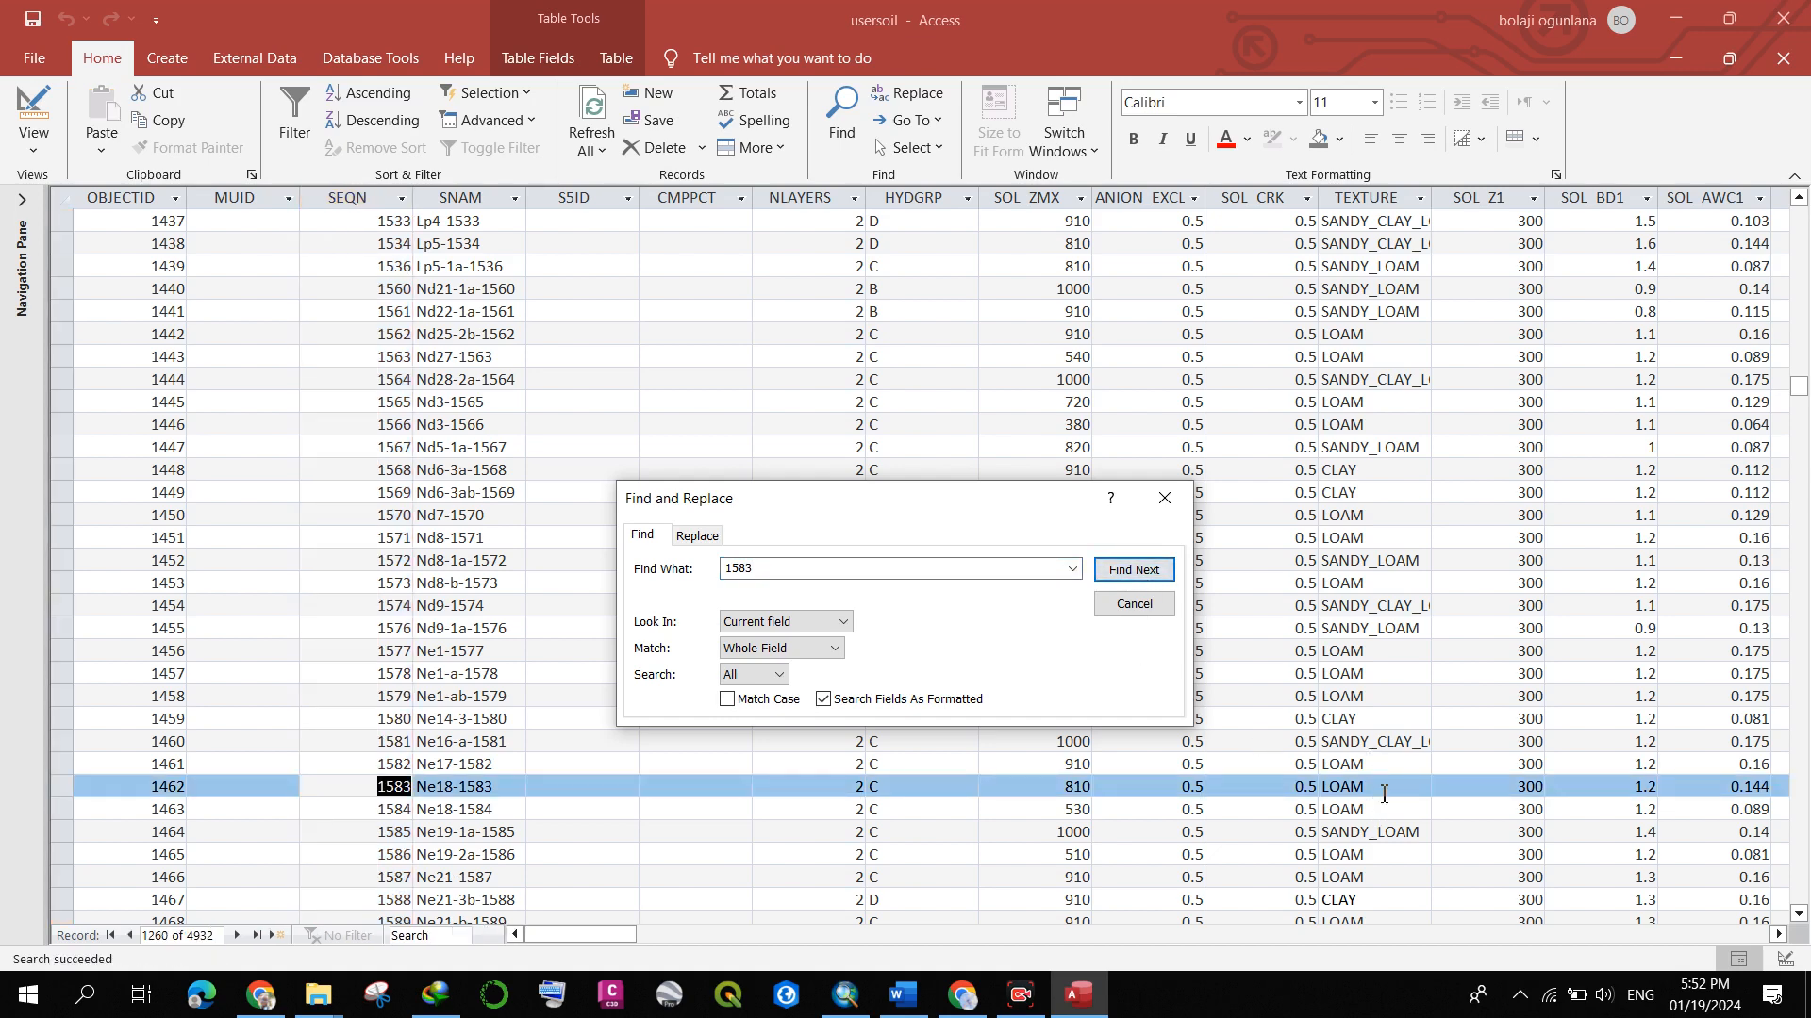
- Copy the TEXTURE value LOAM from the SEQN 1583 record and switch back to the Soil table in ArcMap
drag(1384, 794, 1300, 797)
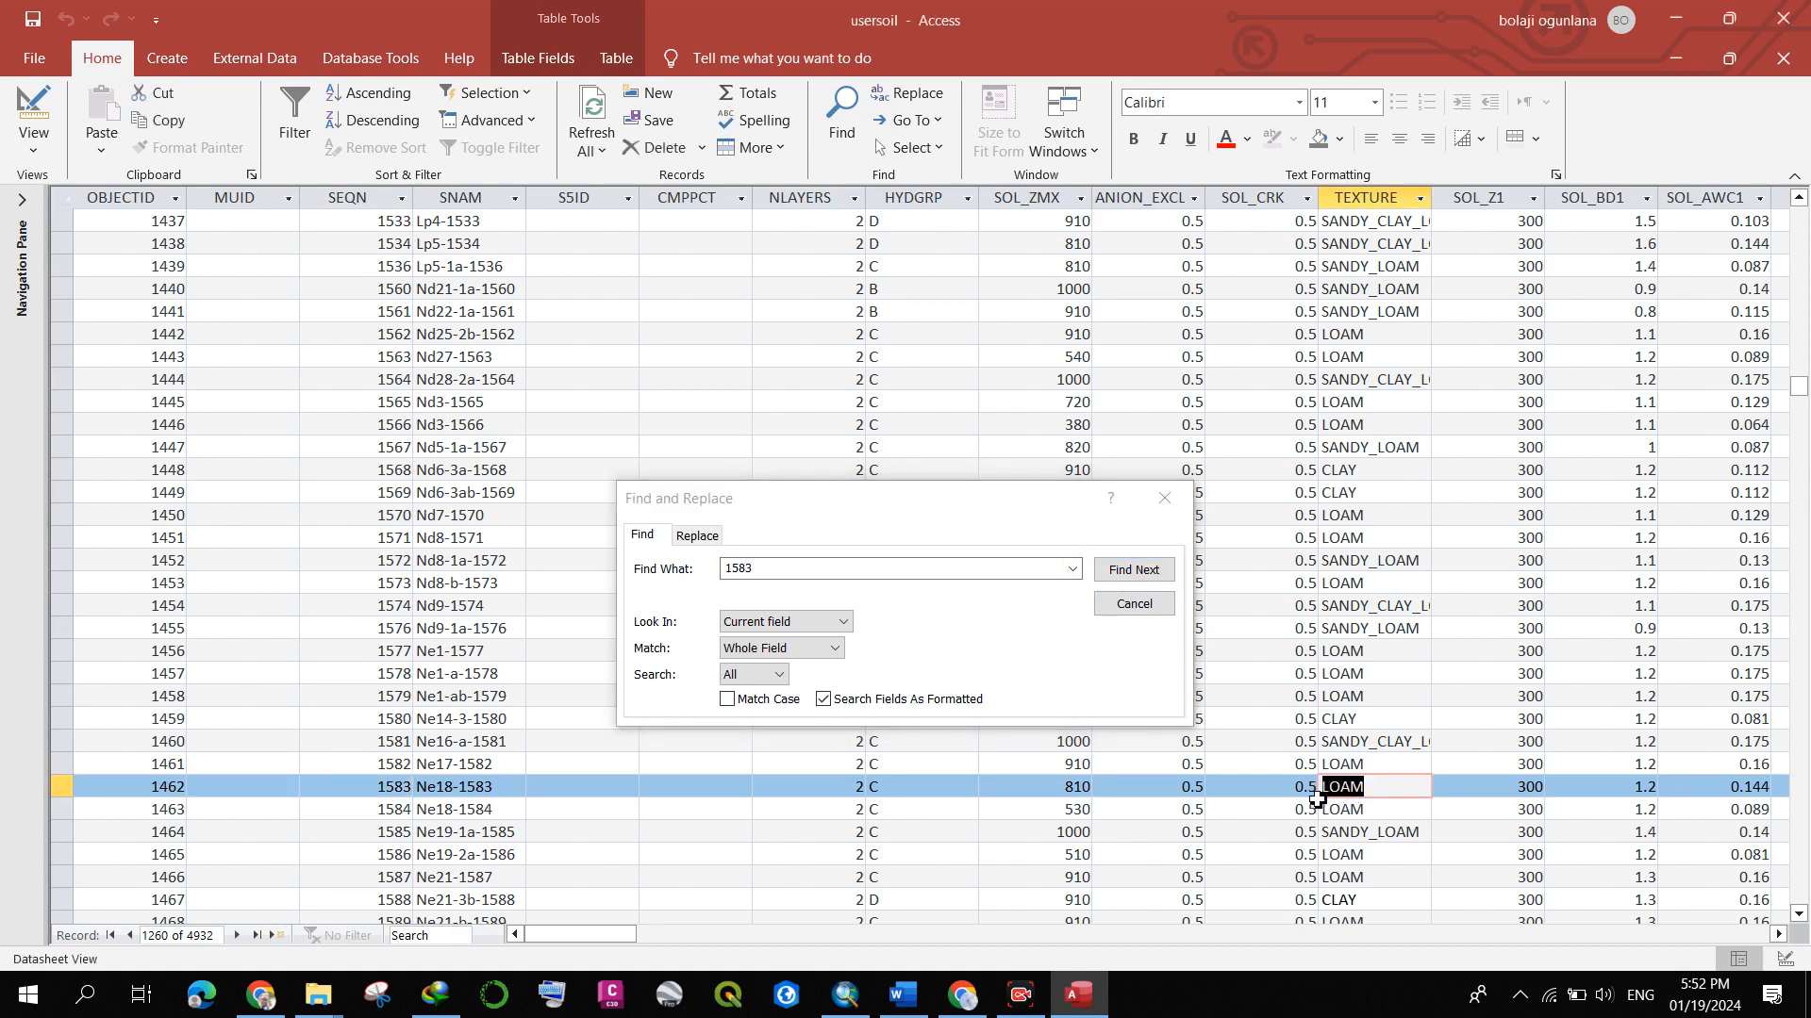
right_click(1341, 788)
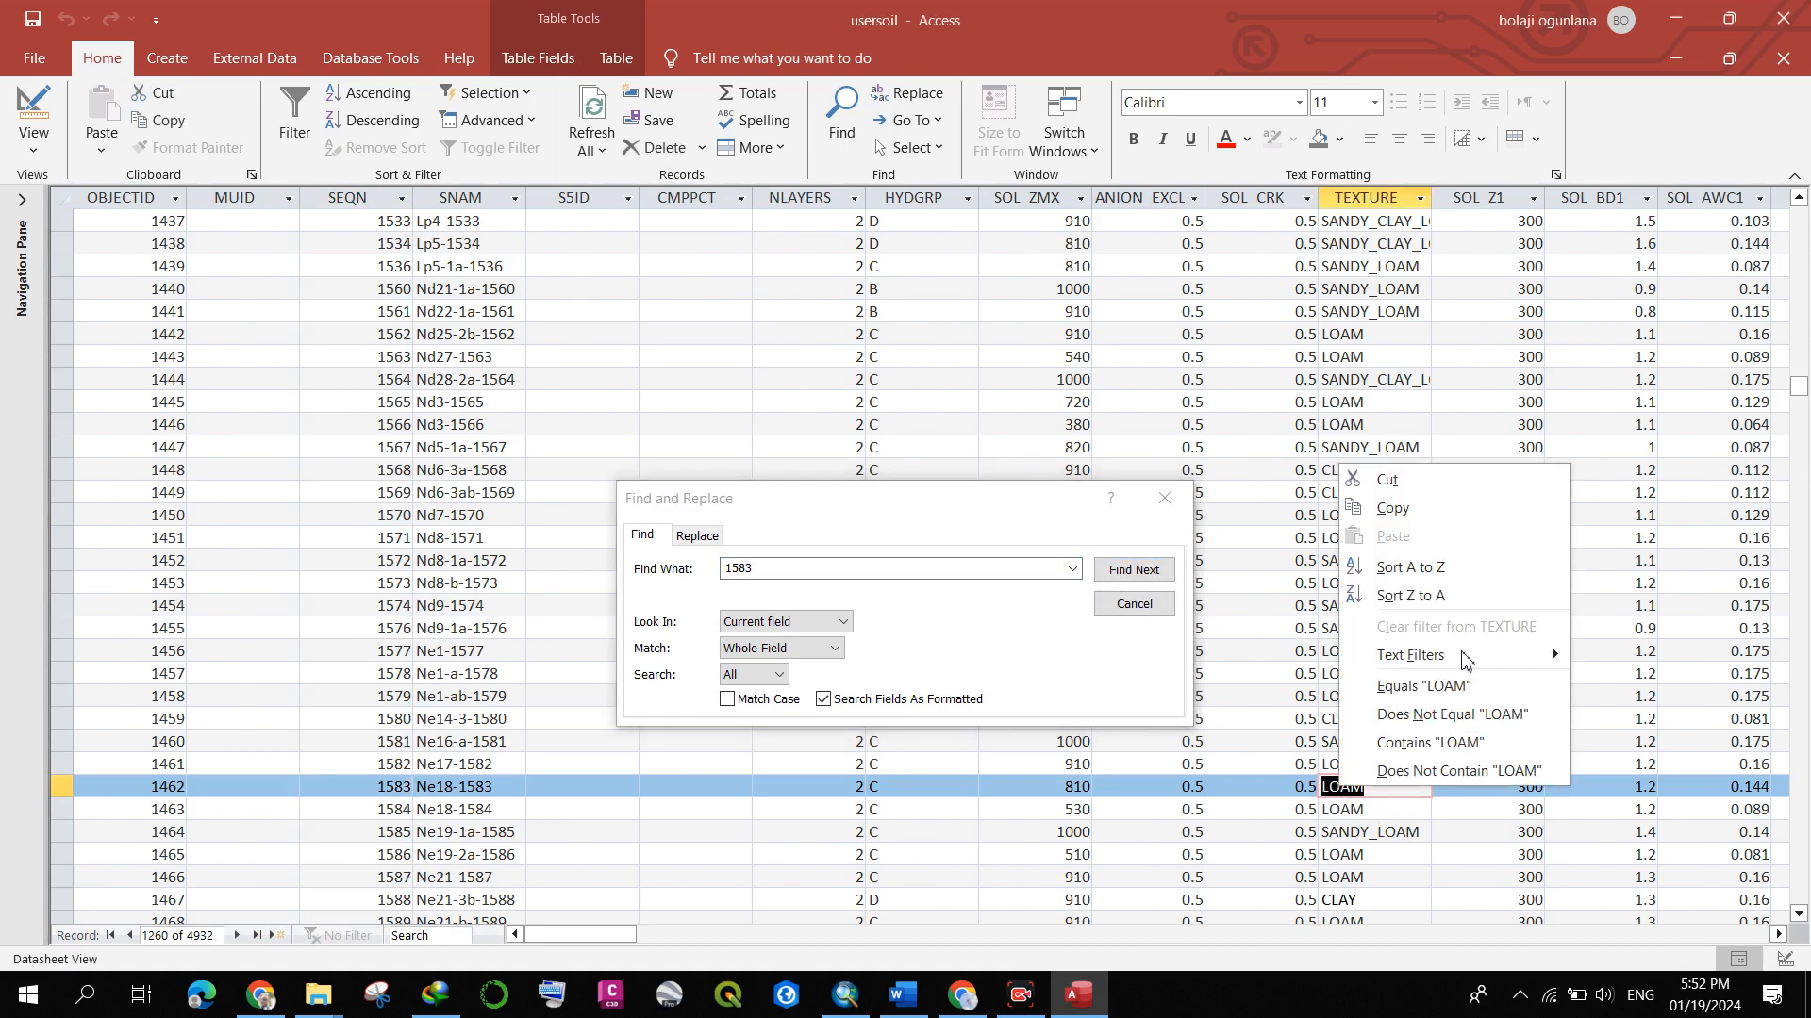
click(1405, 509)
click(845, 995)
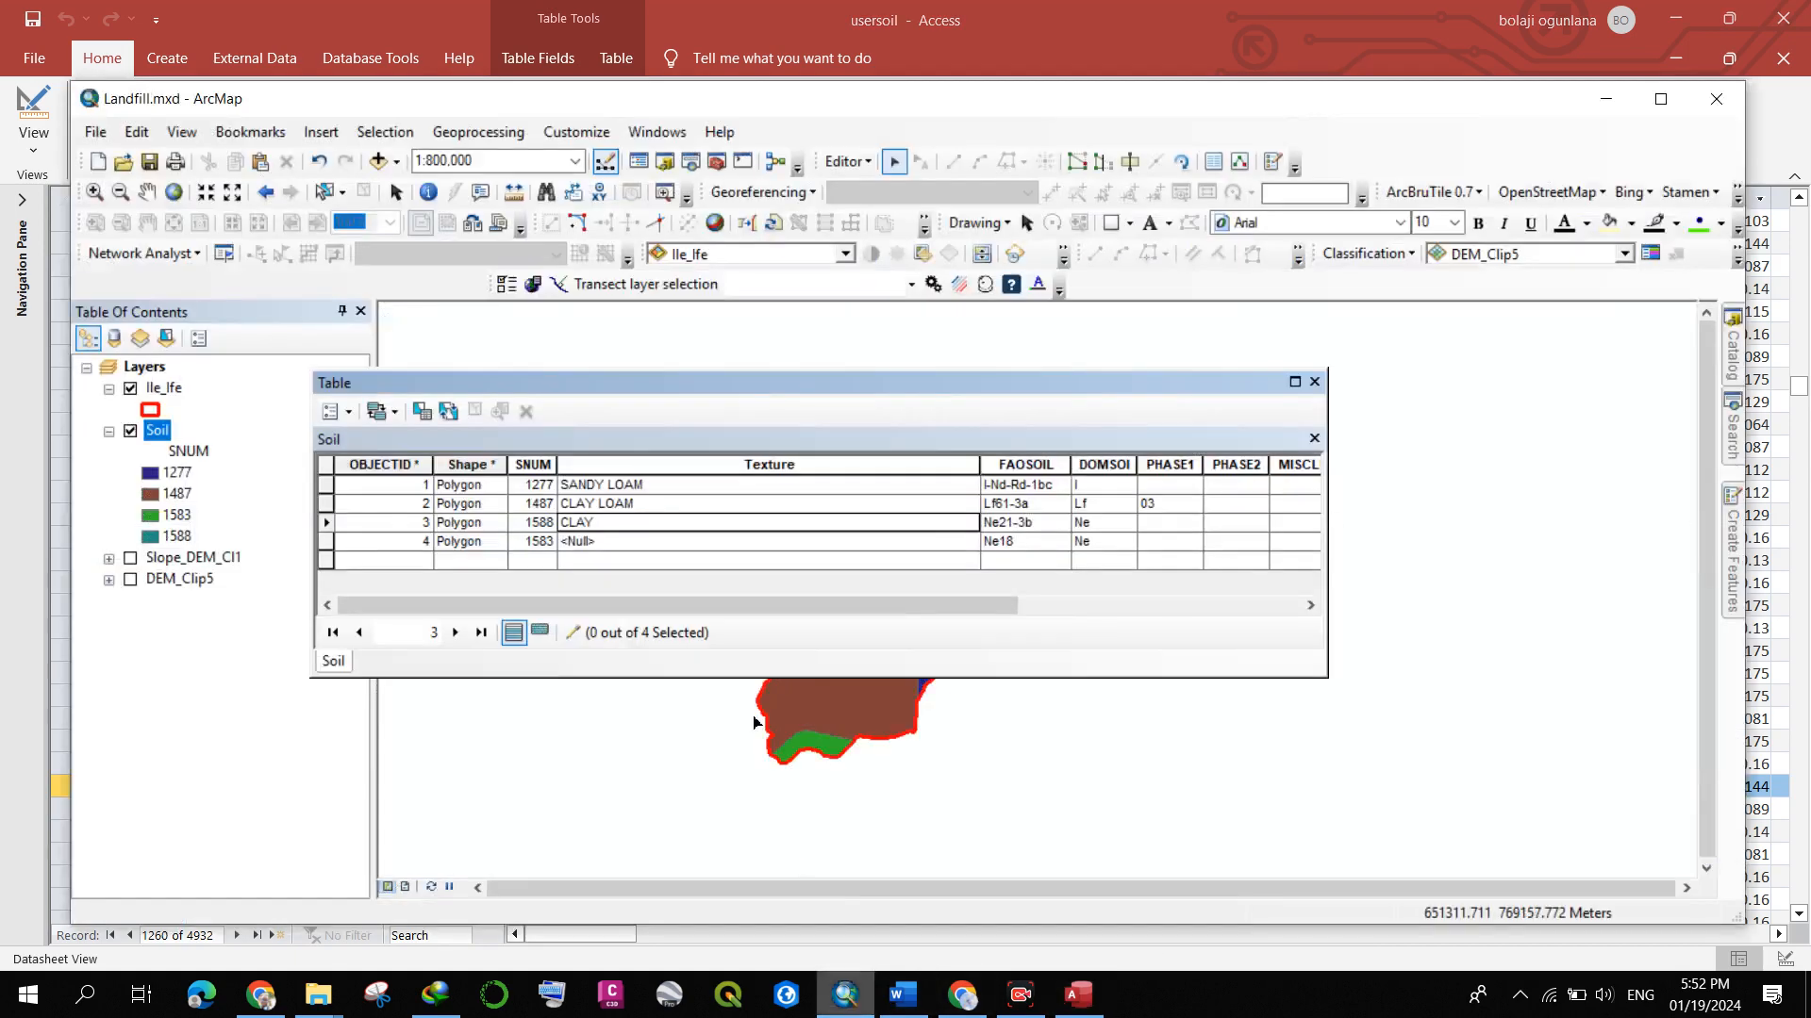
- Set the Texture of the SNUM 1583 Soil record to LOAM
double_click(637, 544)
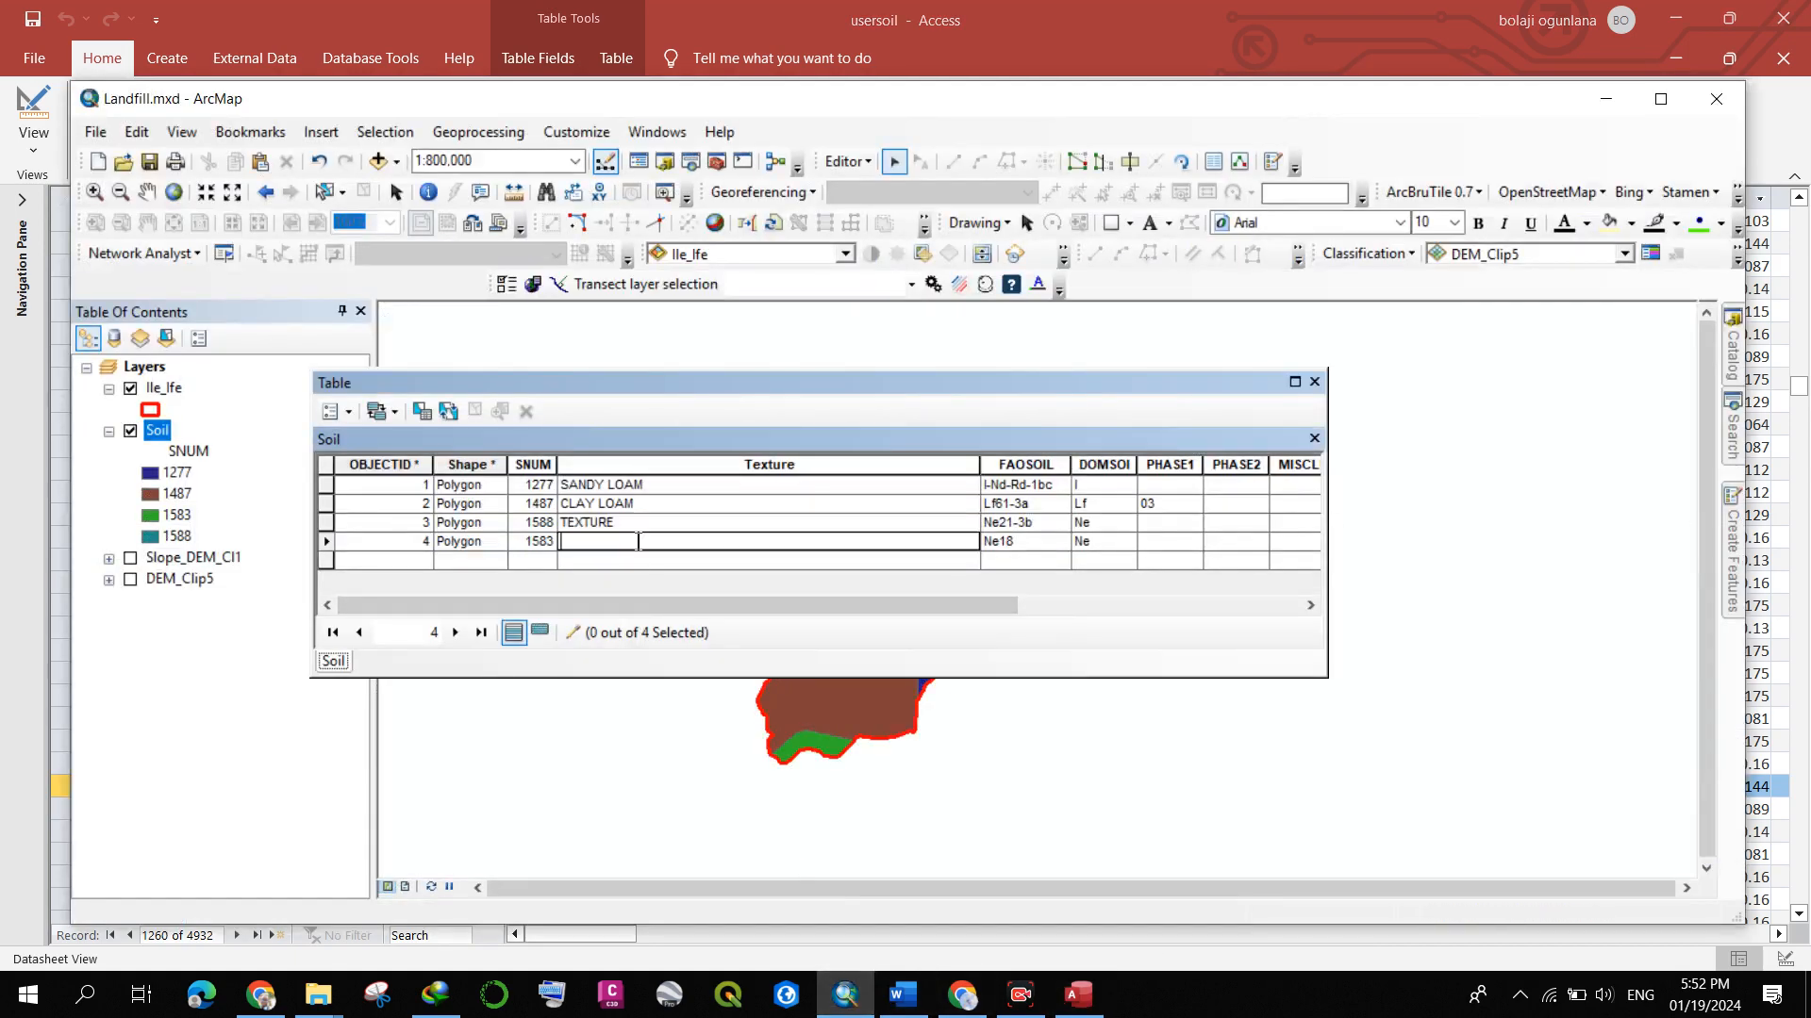
click(670, 521)
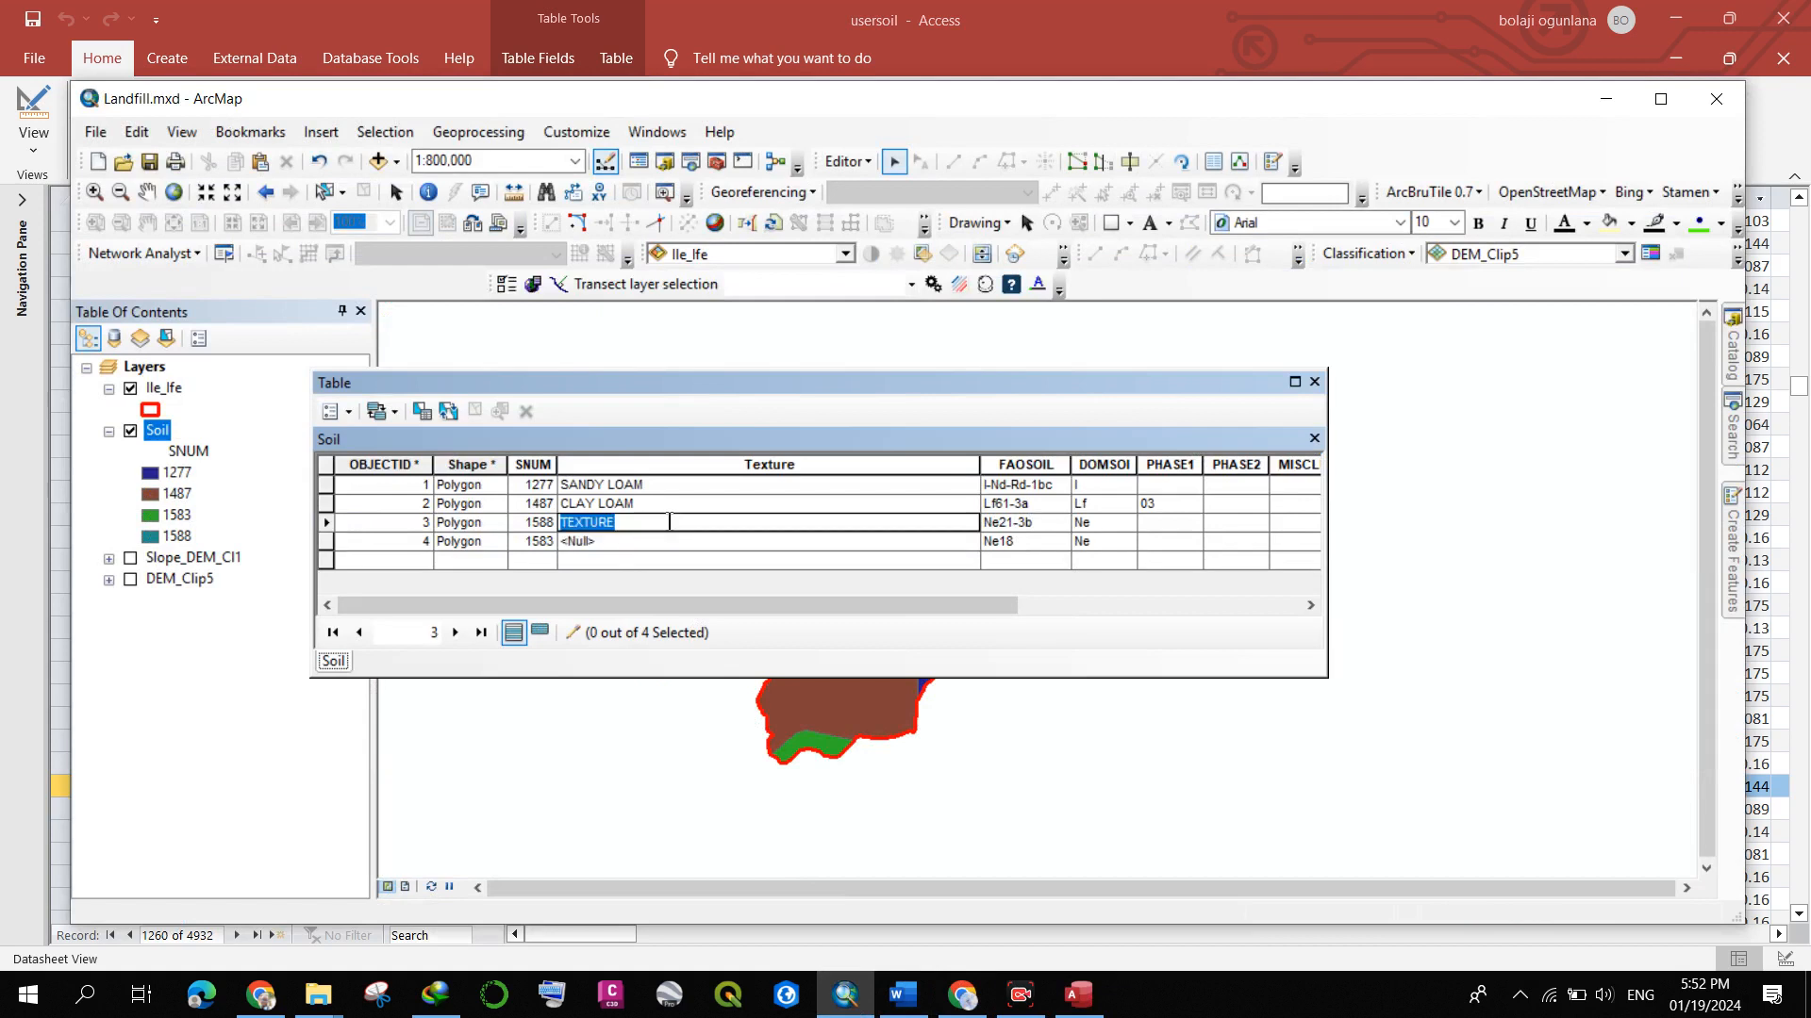
click(658, 544)
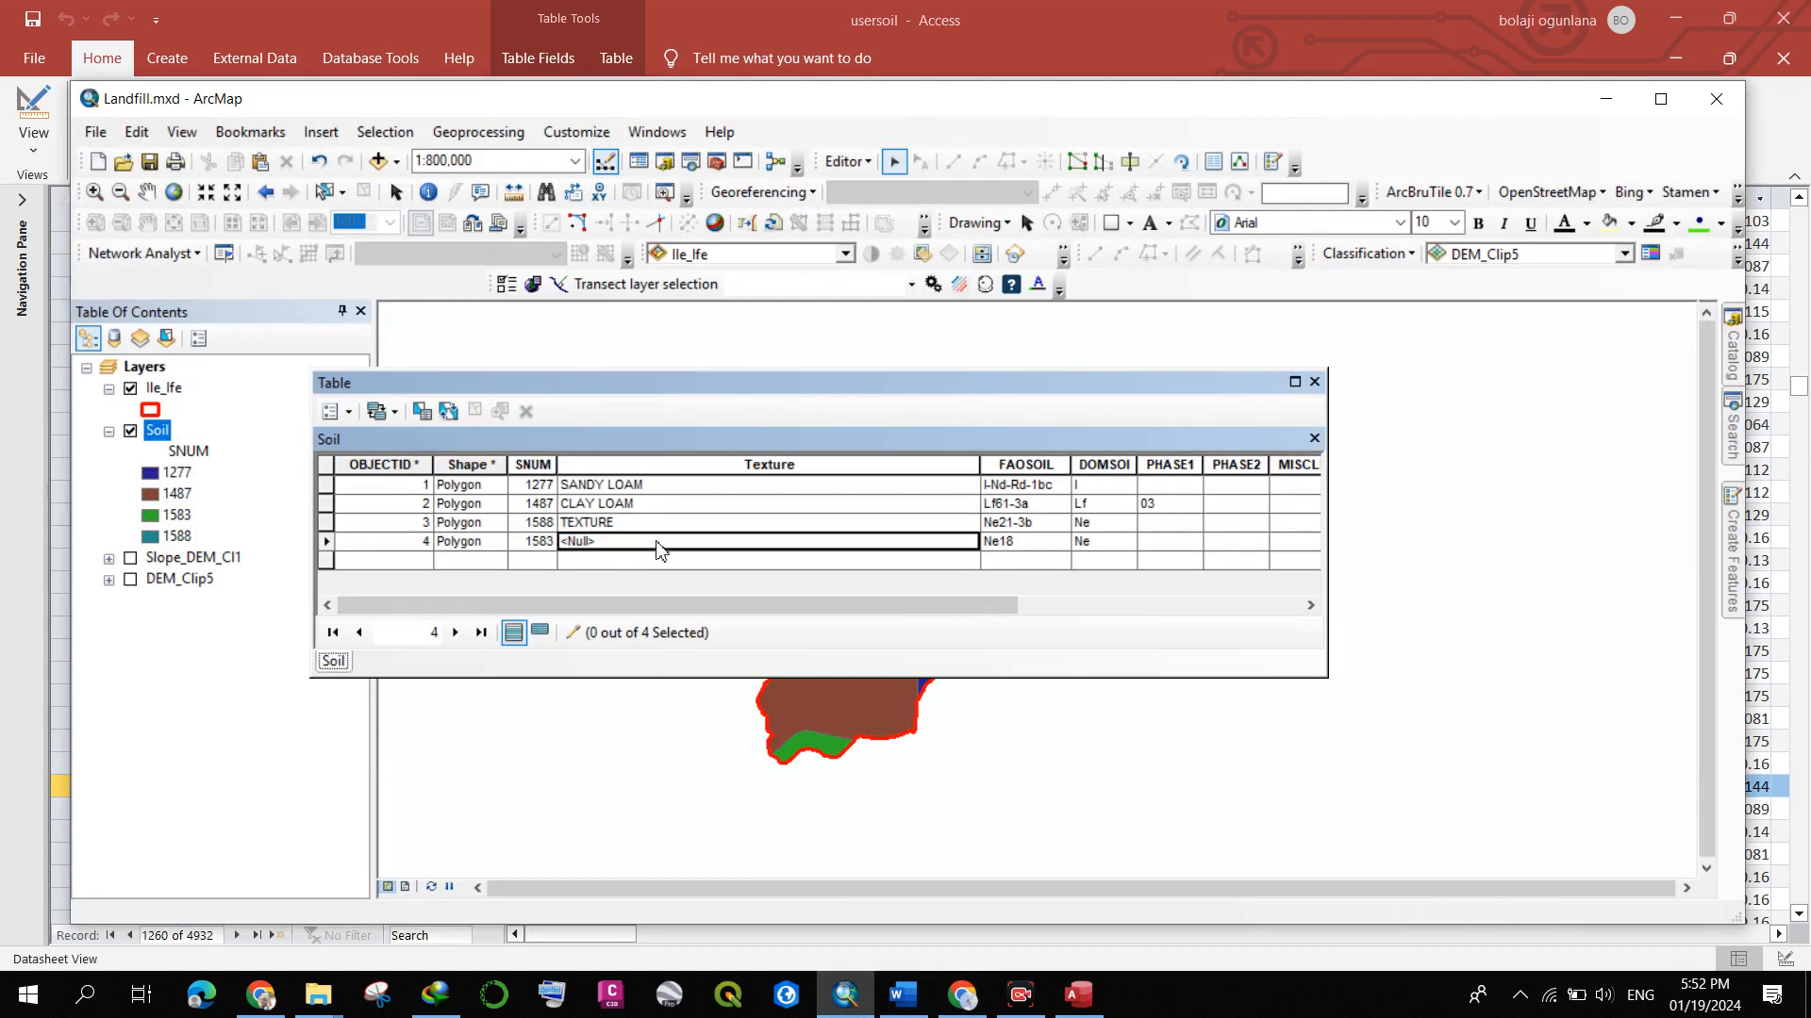
click(657, 547)
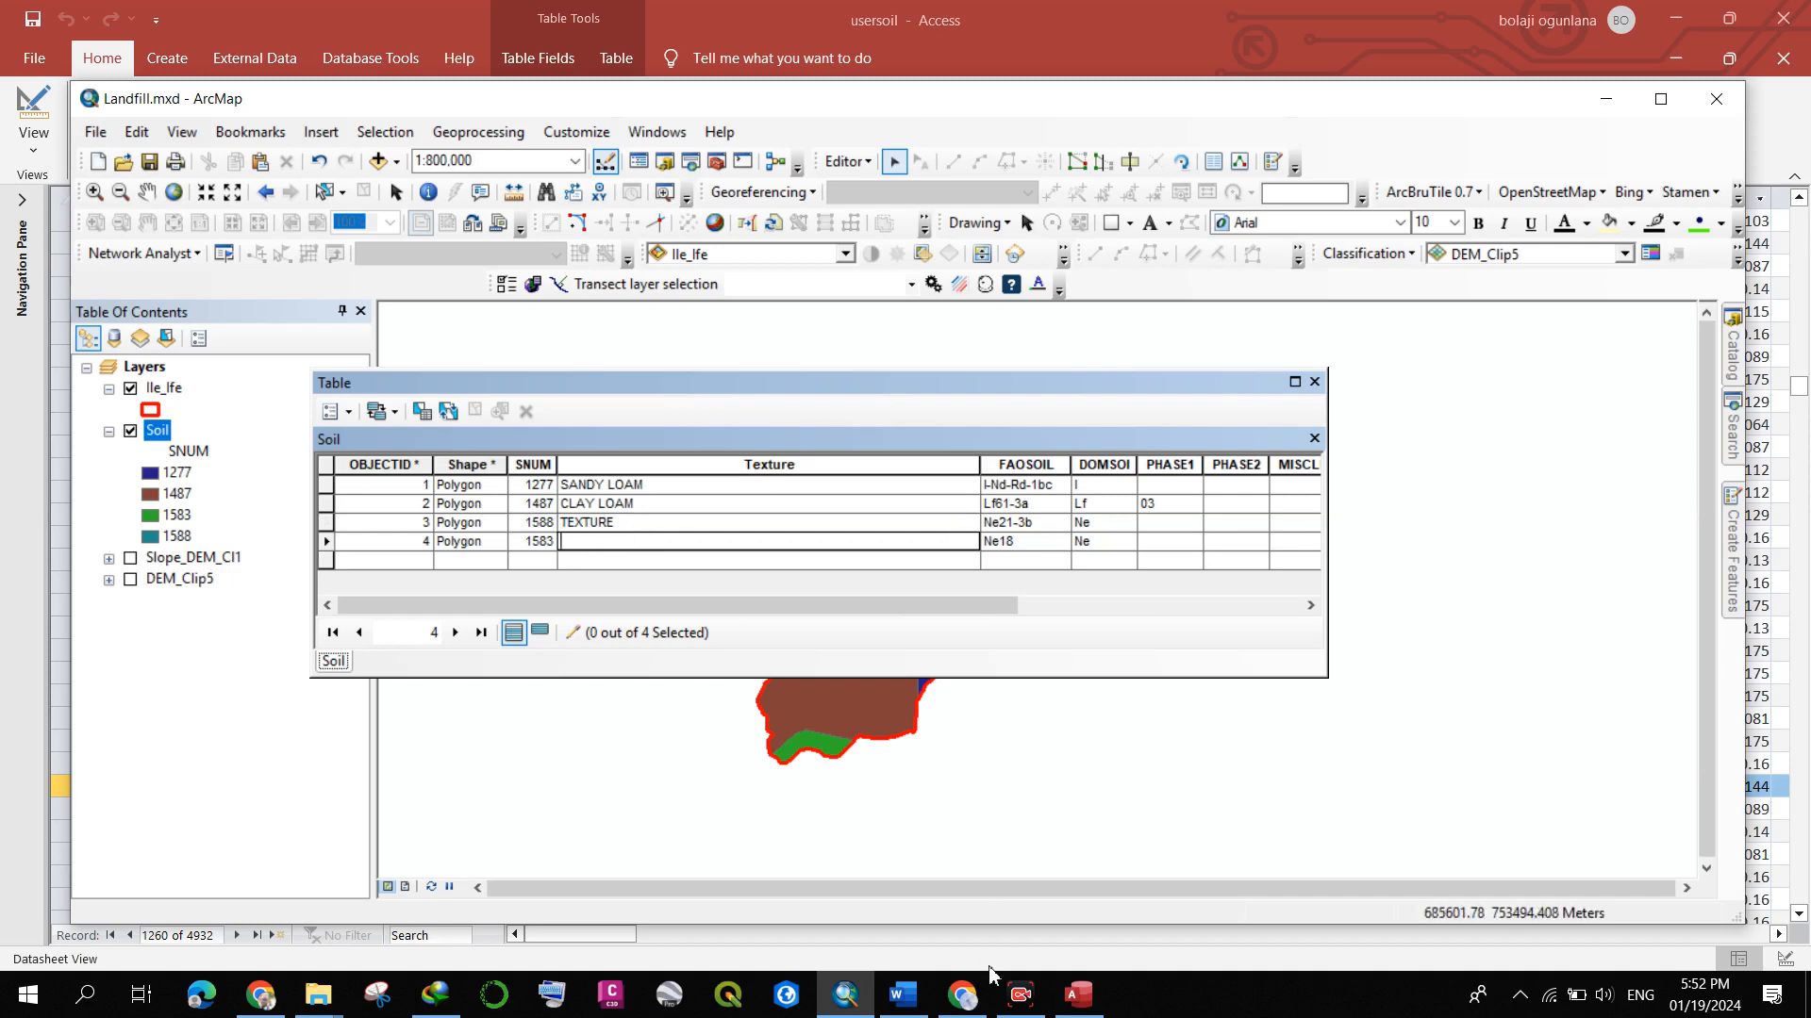
mouse_move(1078, 1012)
click(1078, 881)
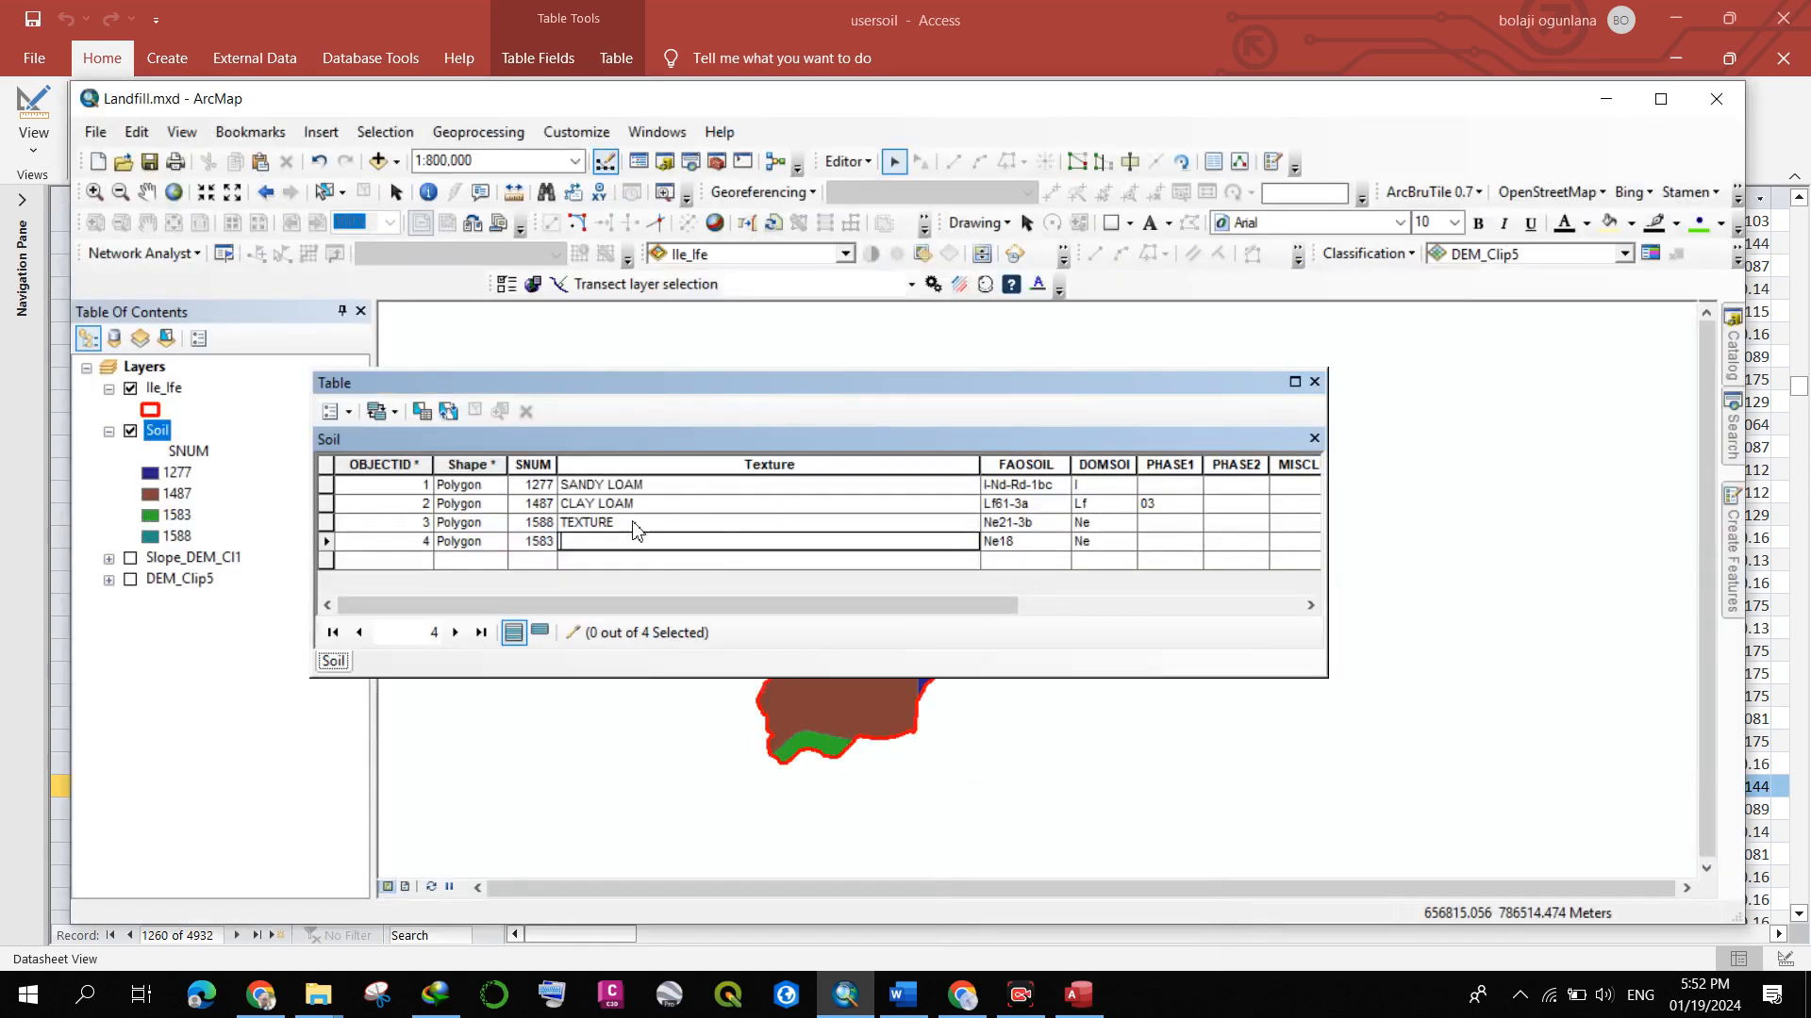
text(LOAM)
- Correct the Texture of the SNUM 1588 Soil record to CLAY
click(665, 527)
click(665, 528)
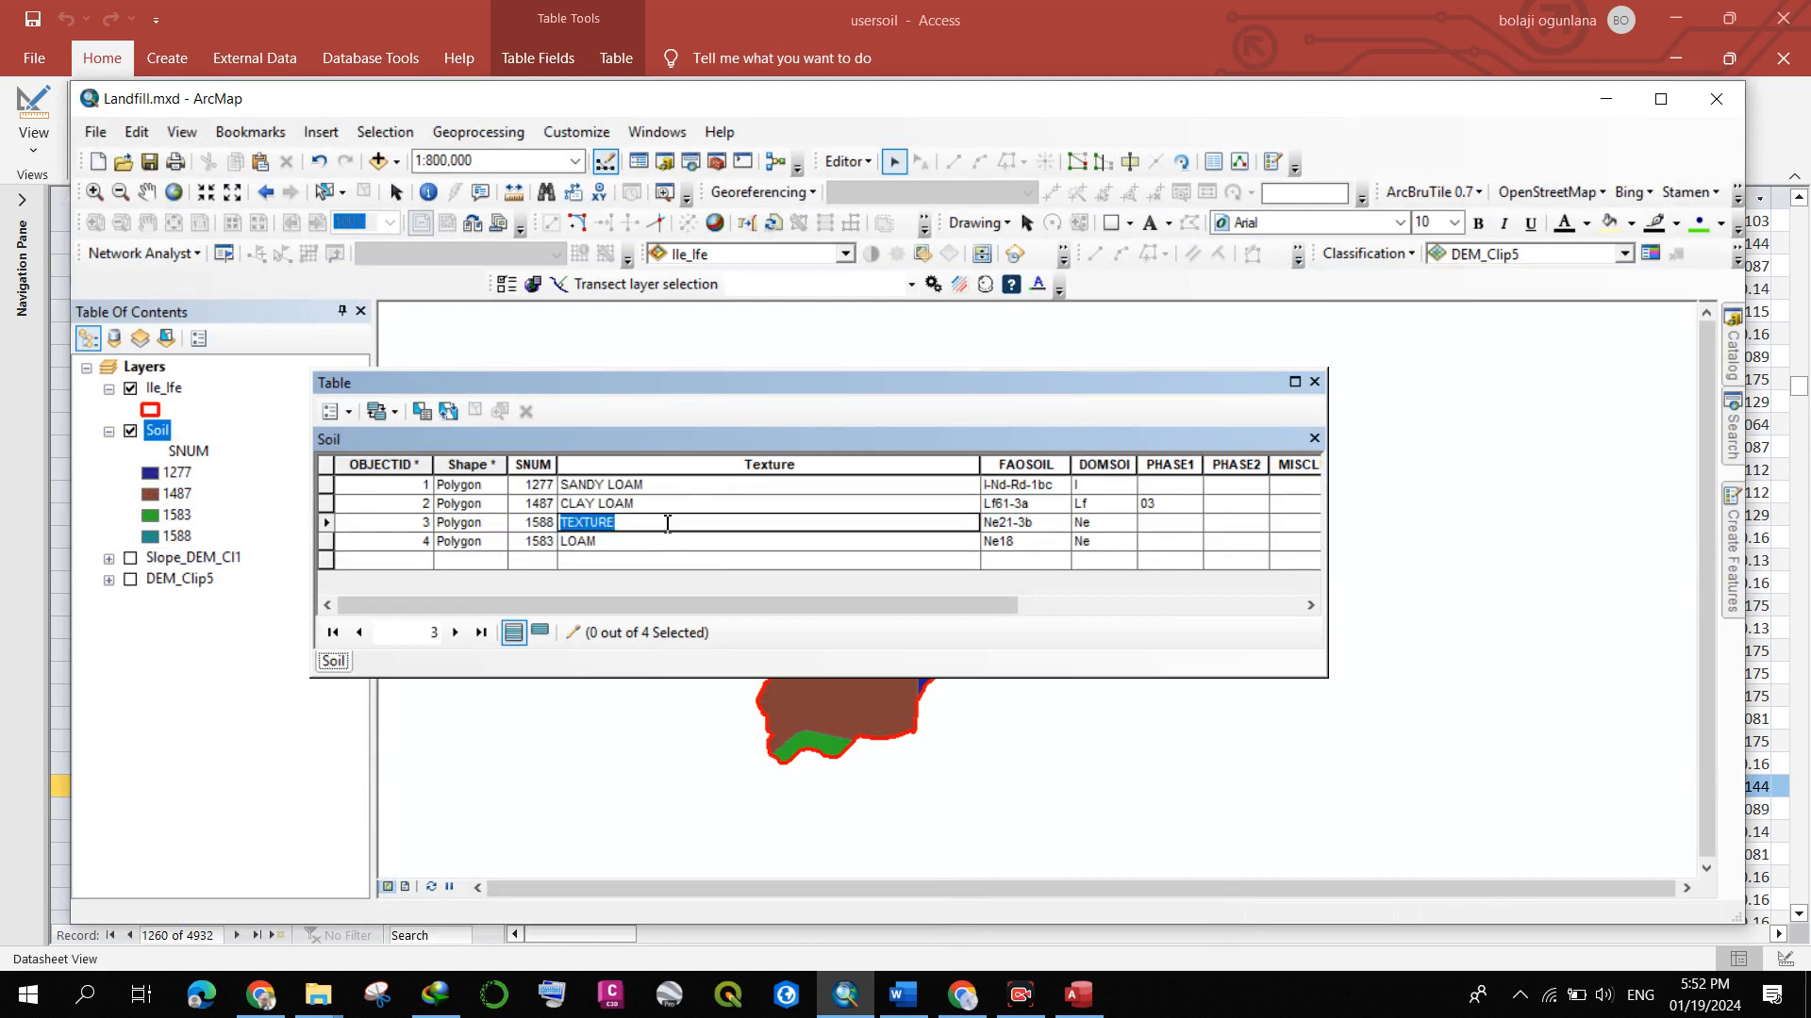
text(CLAY)
click(686, 507)
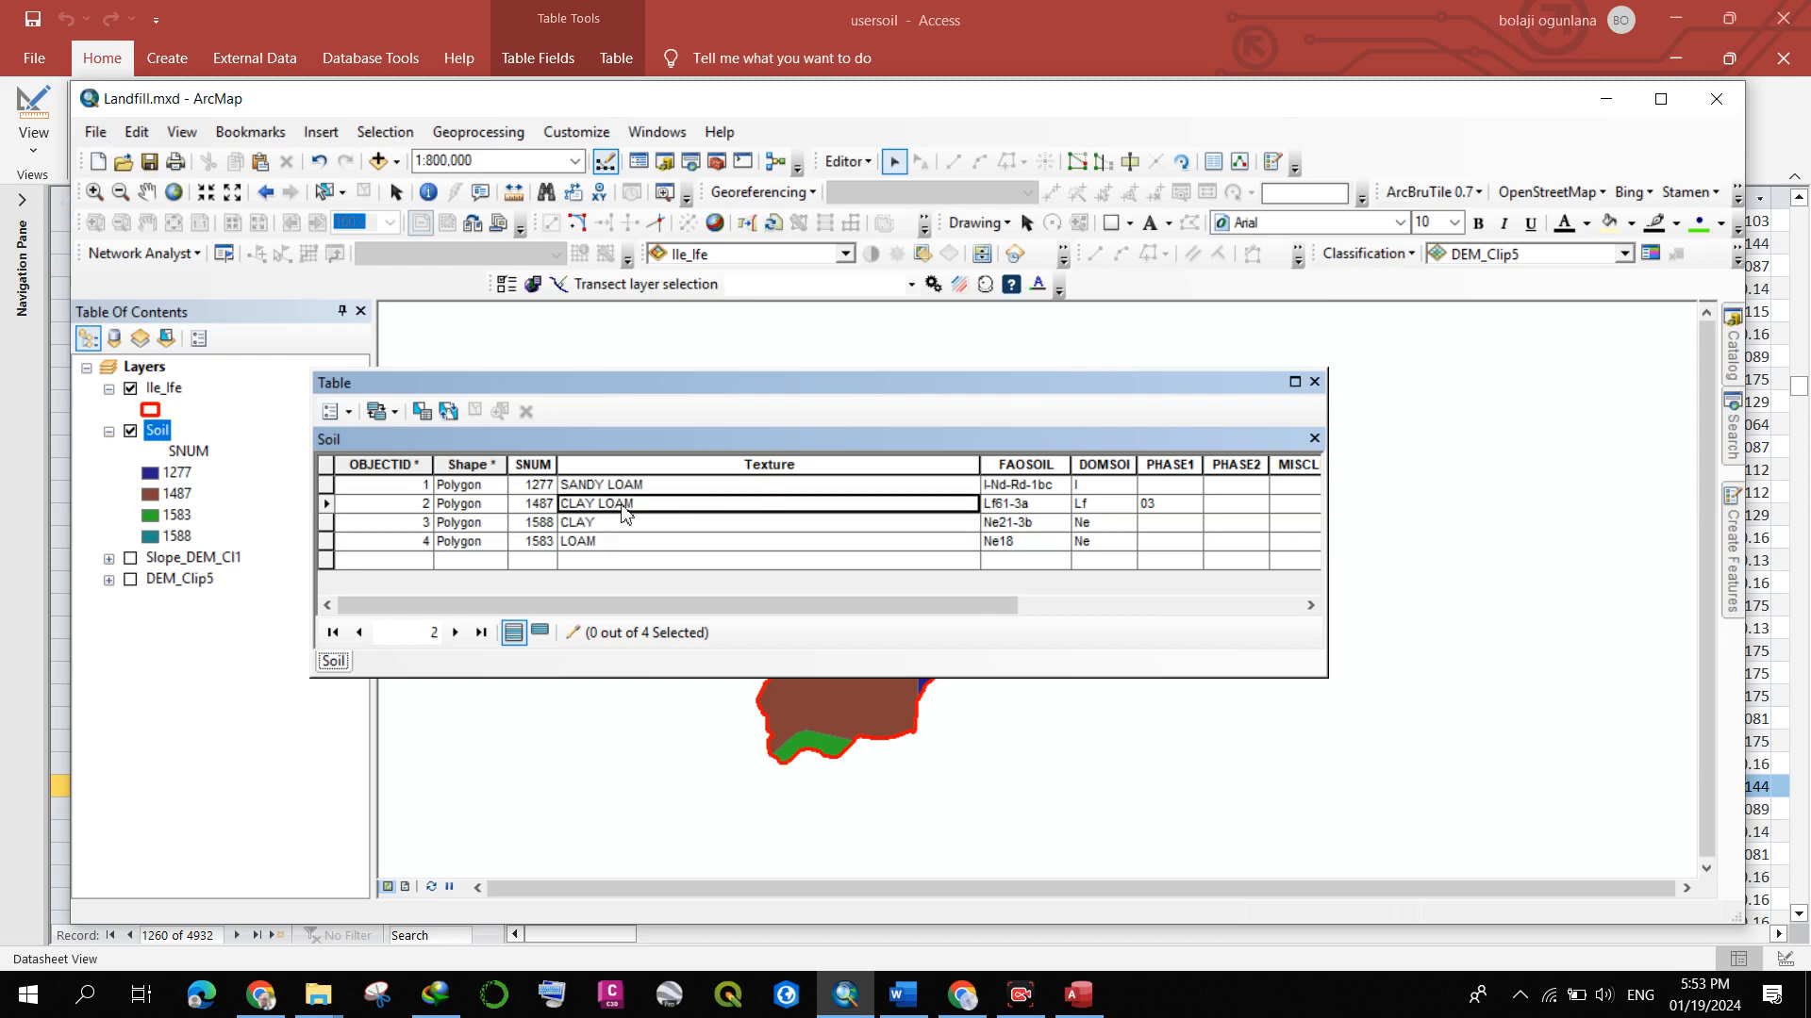
- Save the Soil attribute edits, stop the editing session and close the attribute table
click(863, 163)
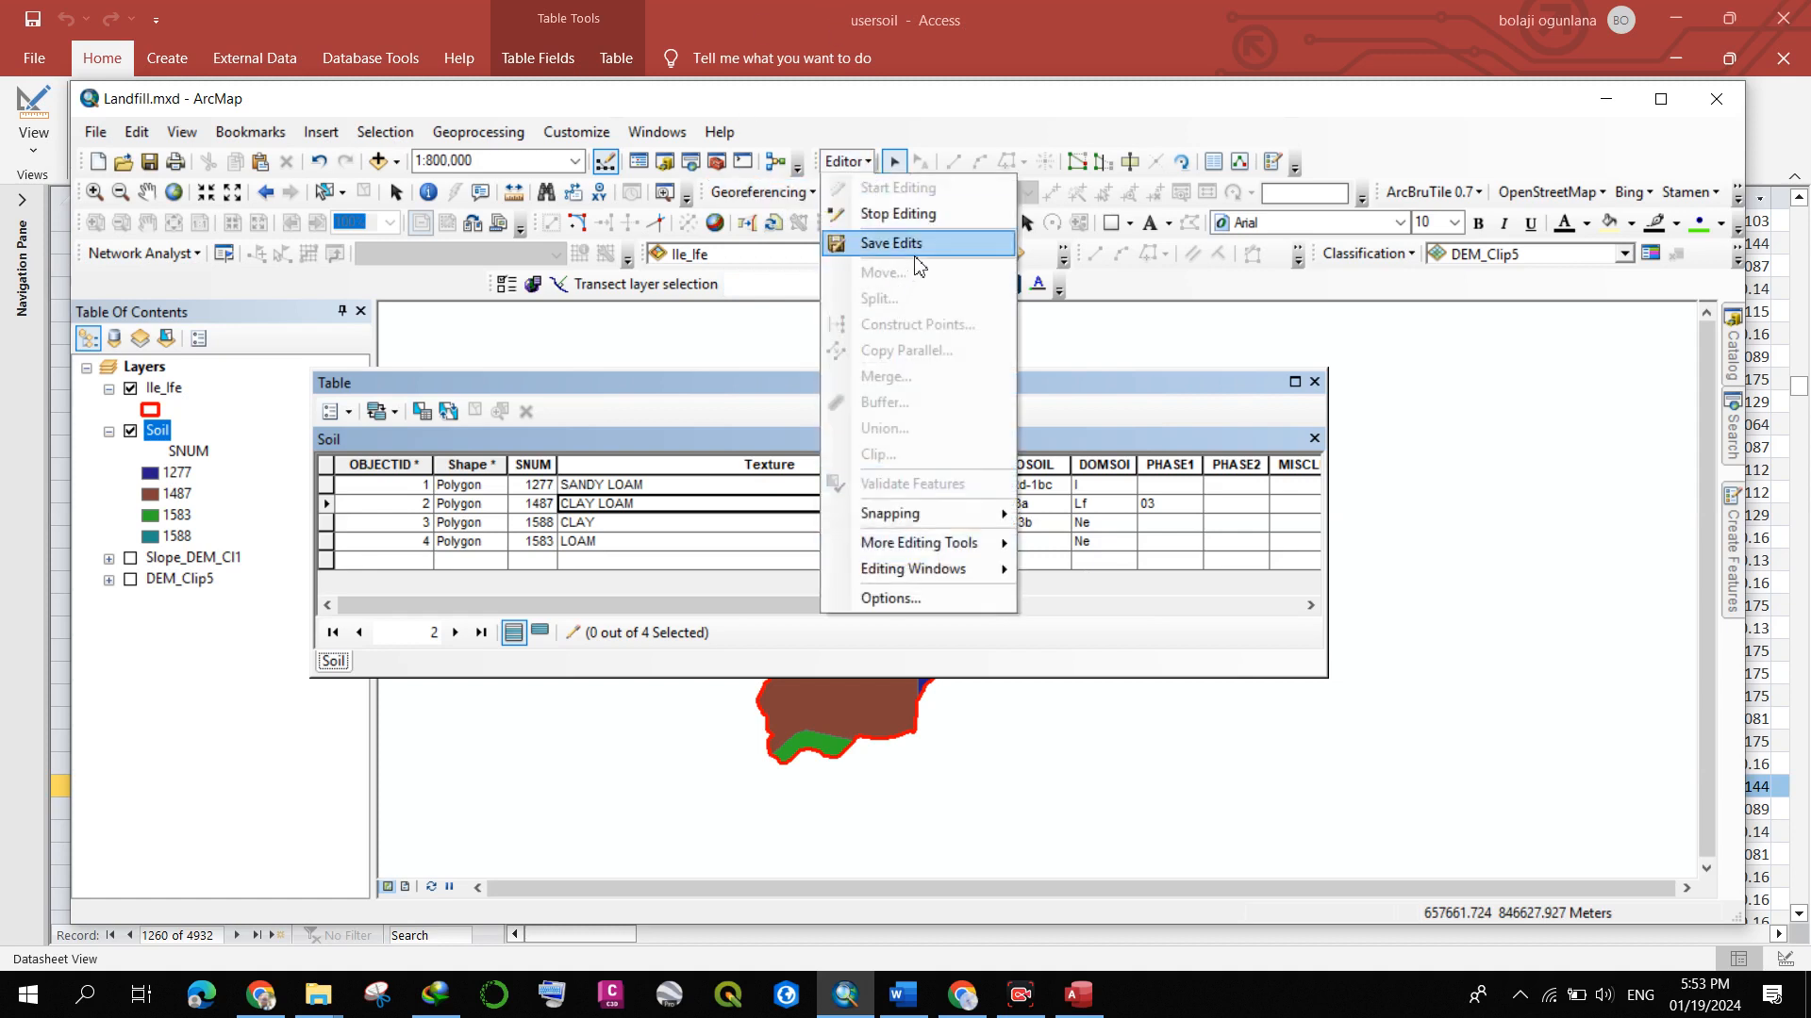
click(915, 255)
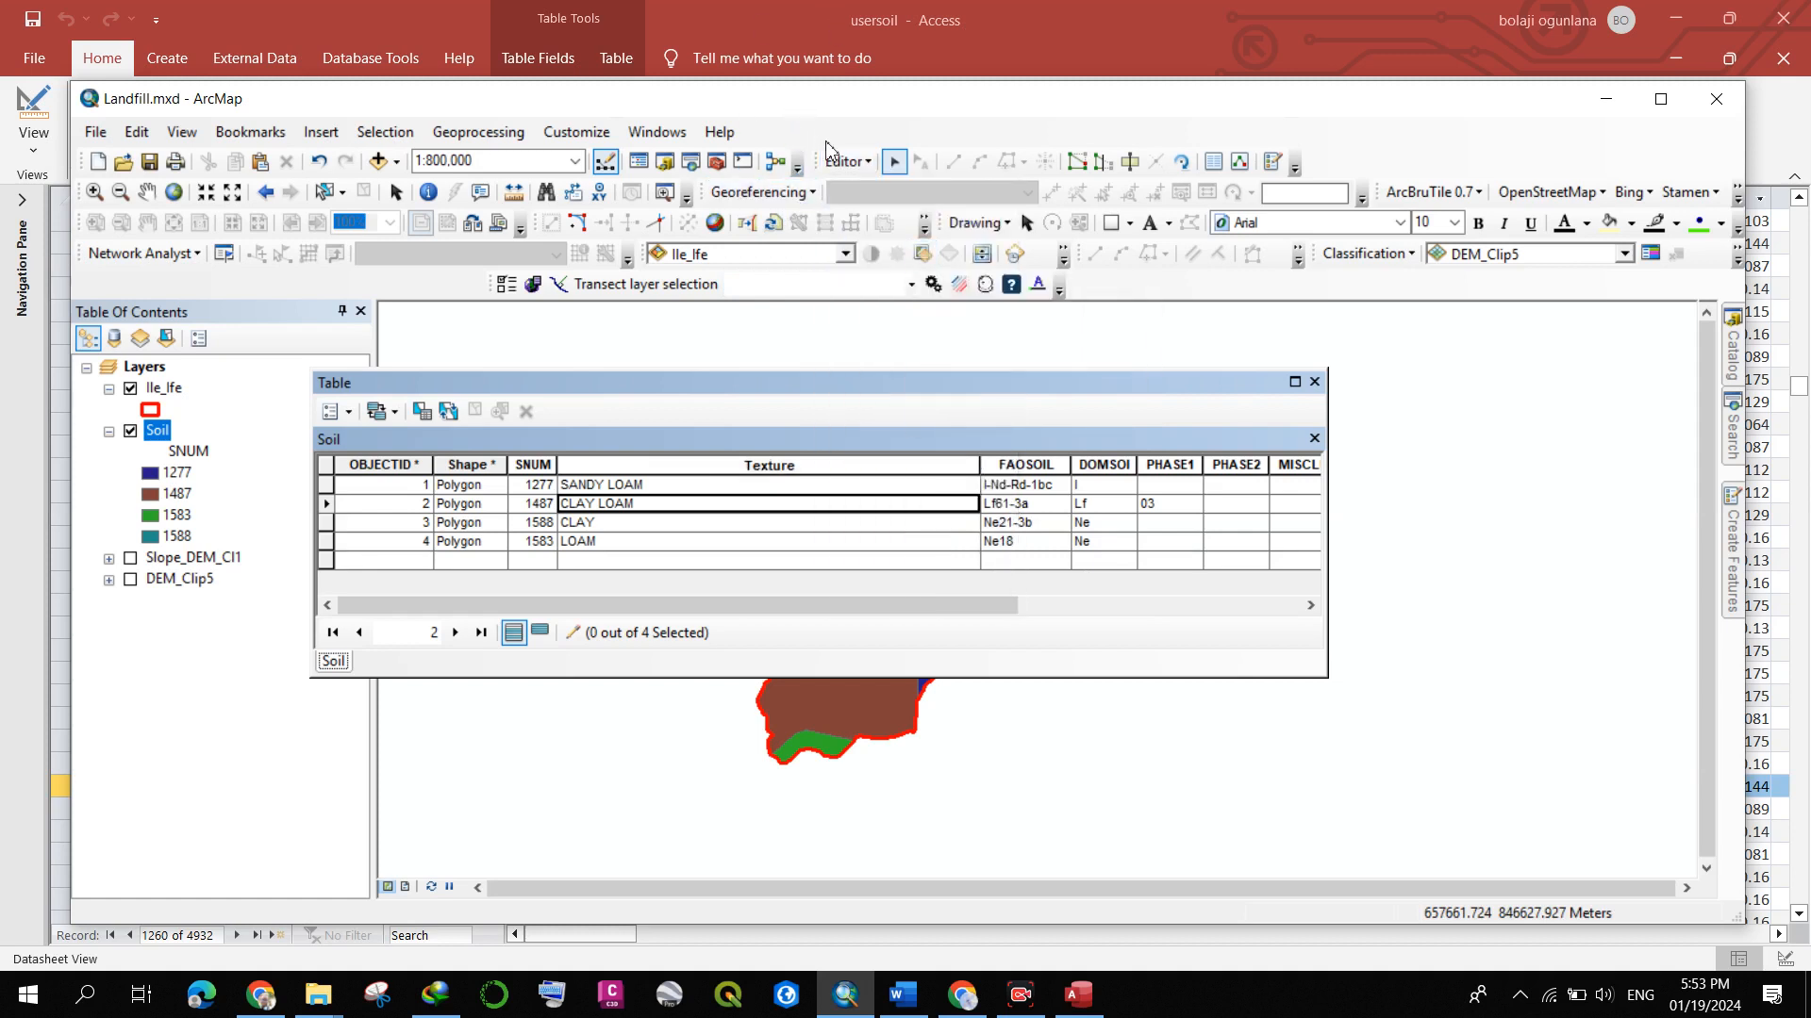
click(844, 162)
click(872, 210)
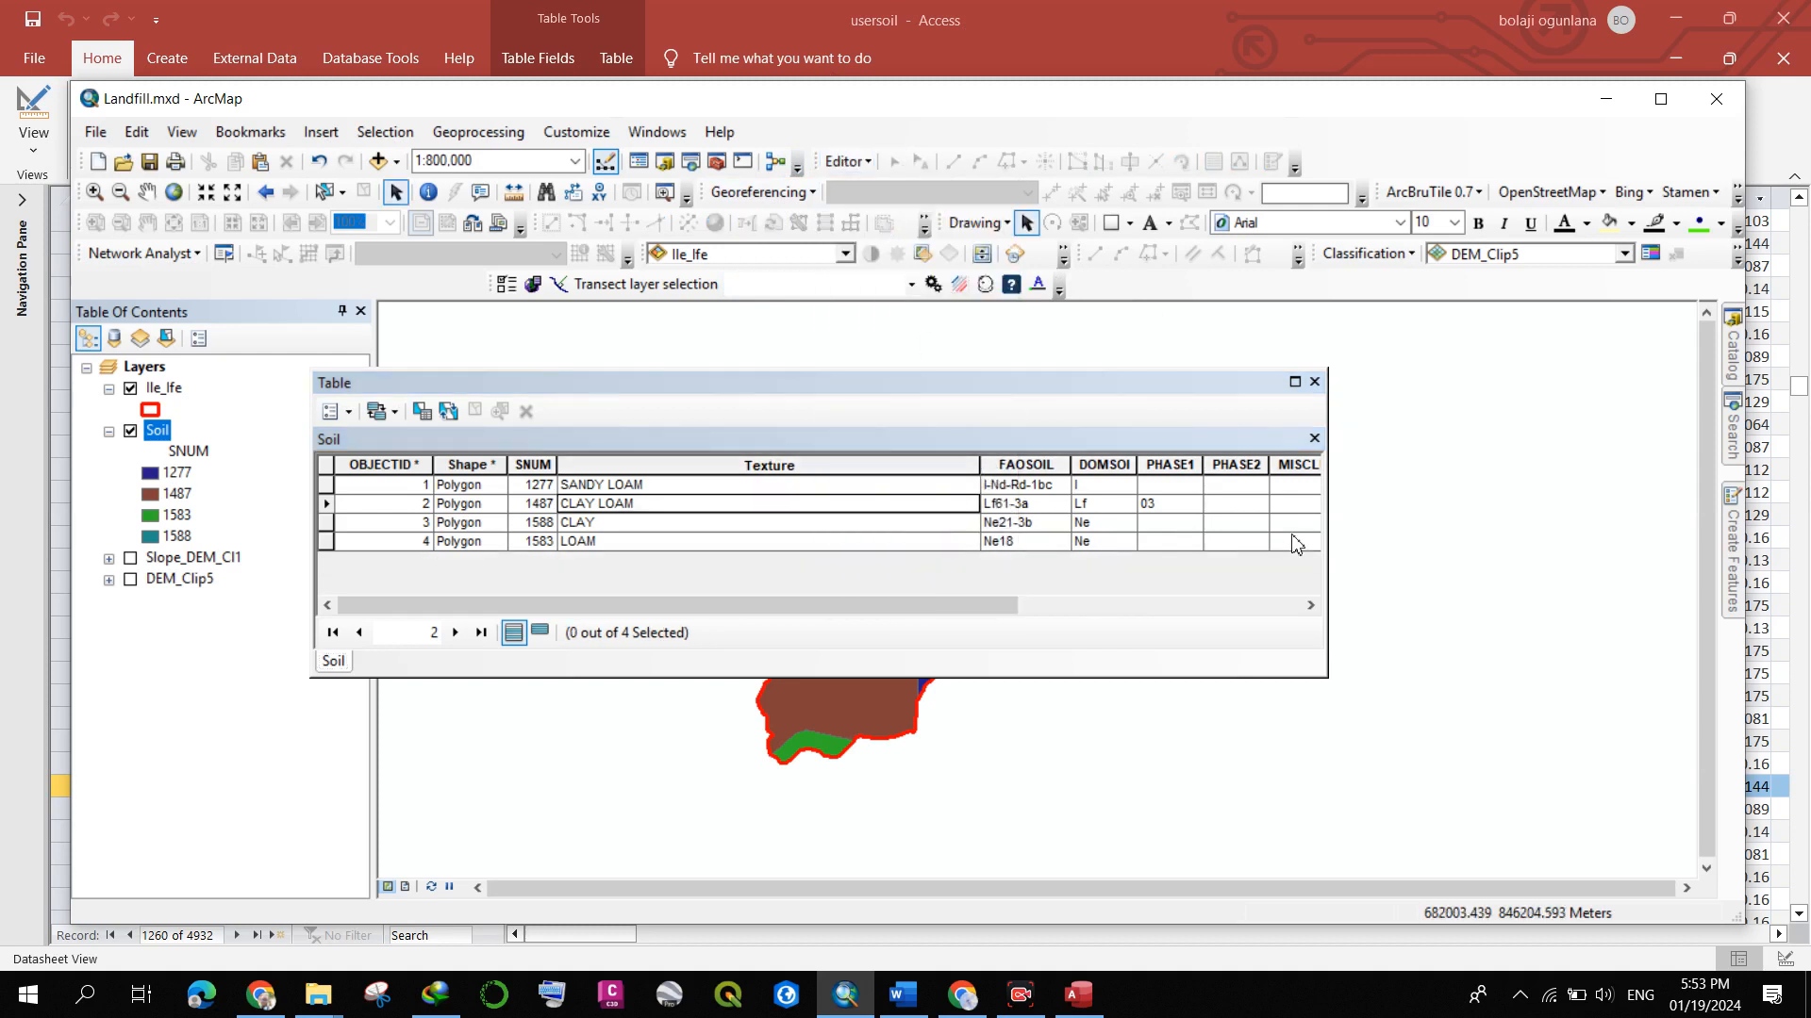
click(1314, 381)
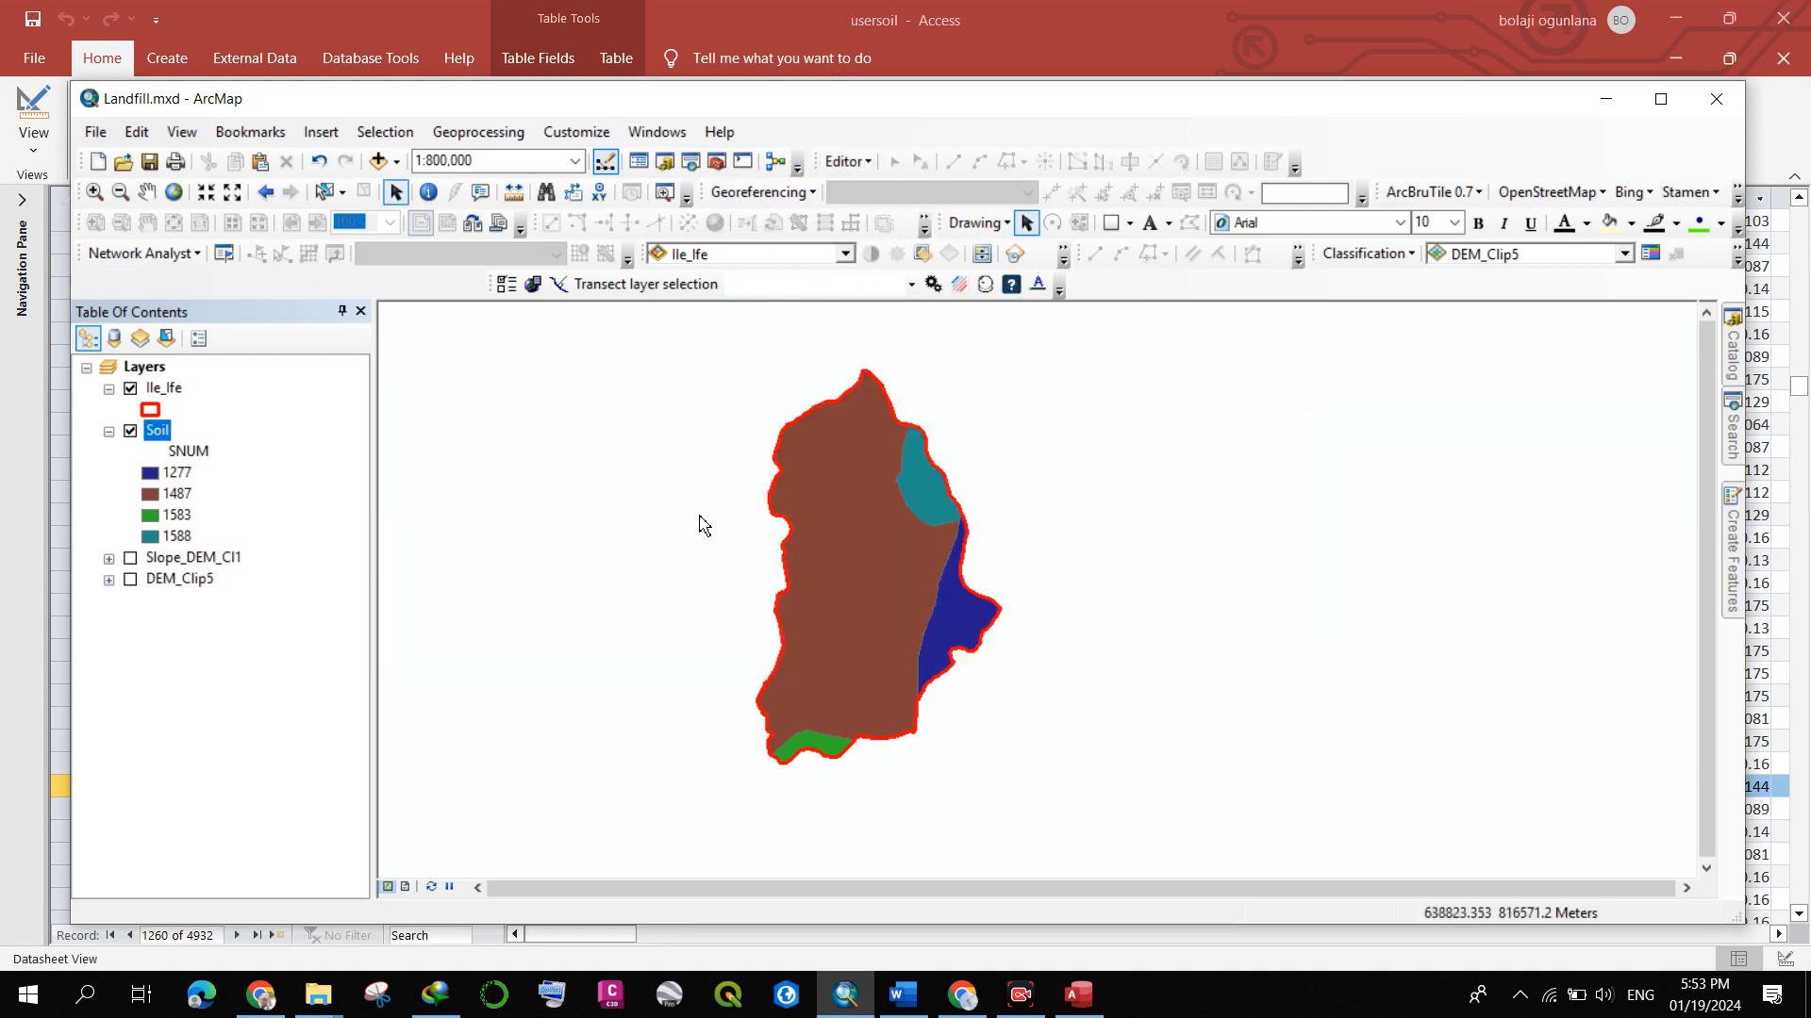
- Check the Soil layer's unique-values symbology based on the Texture field and accept the layer properties
scroll(951, 613, down, 1)
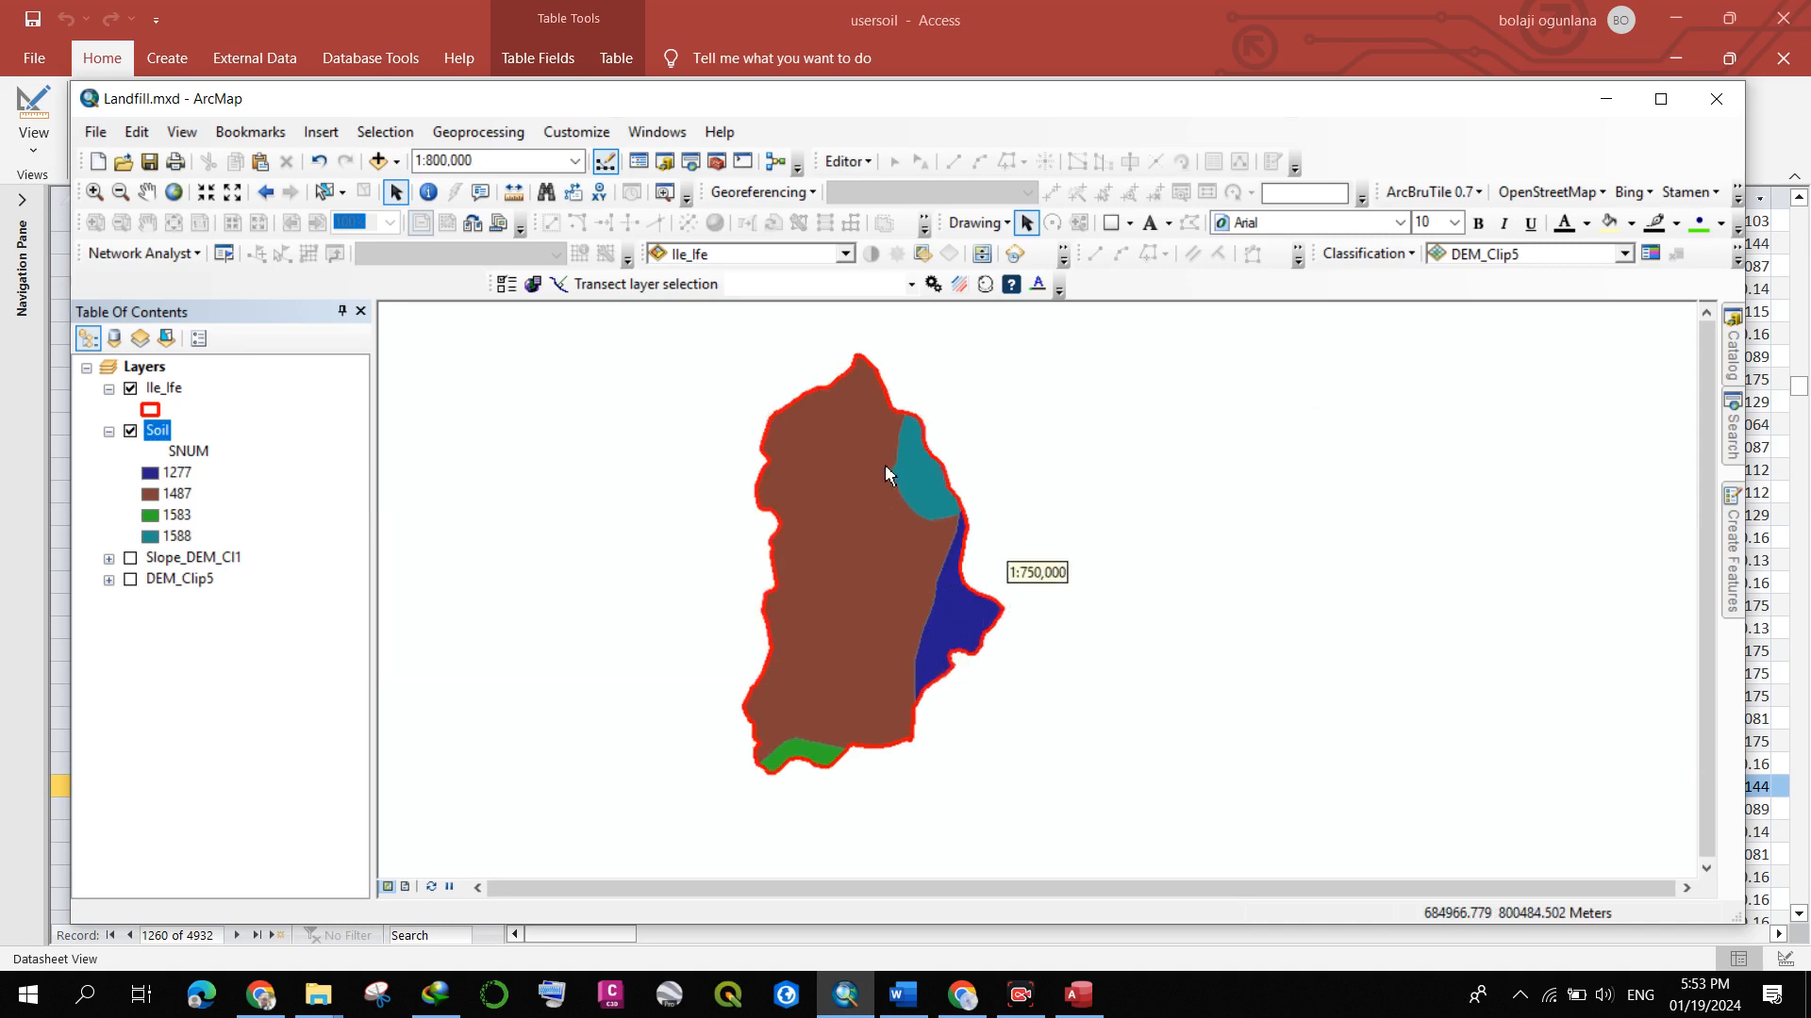
scroll(886, 438, up, 1)
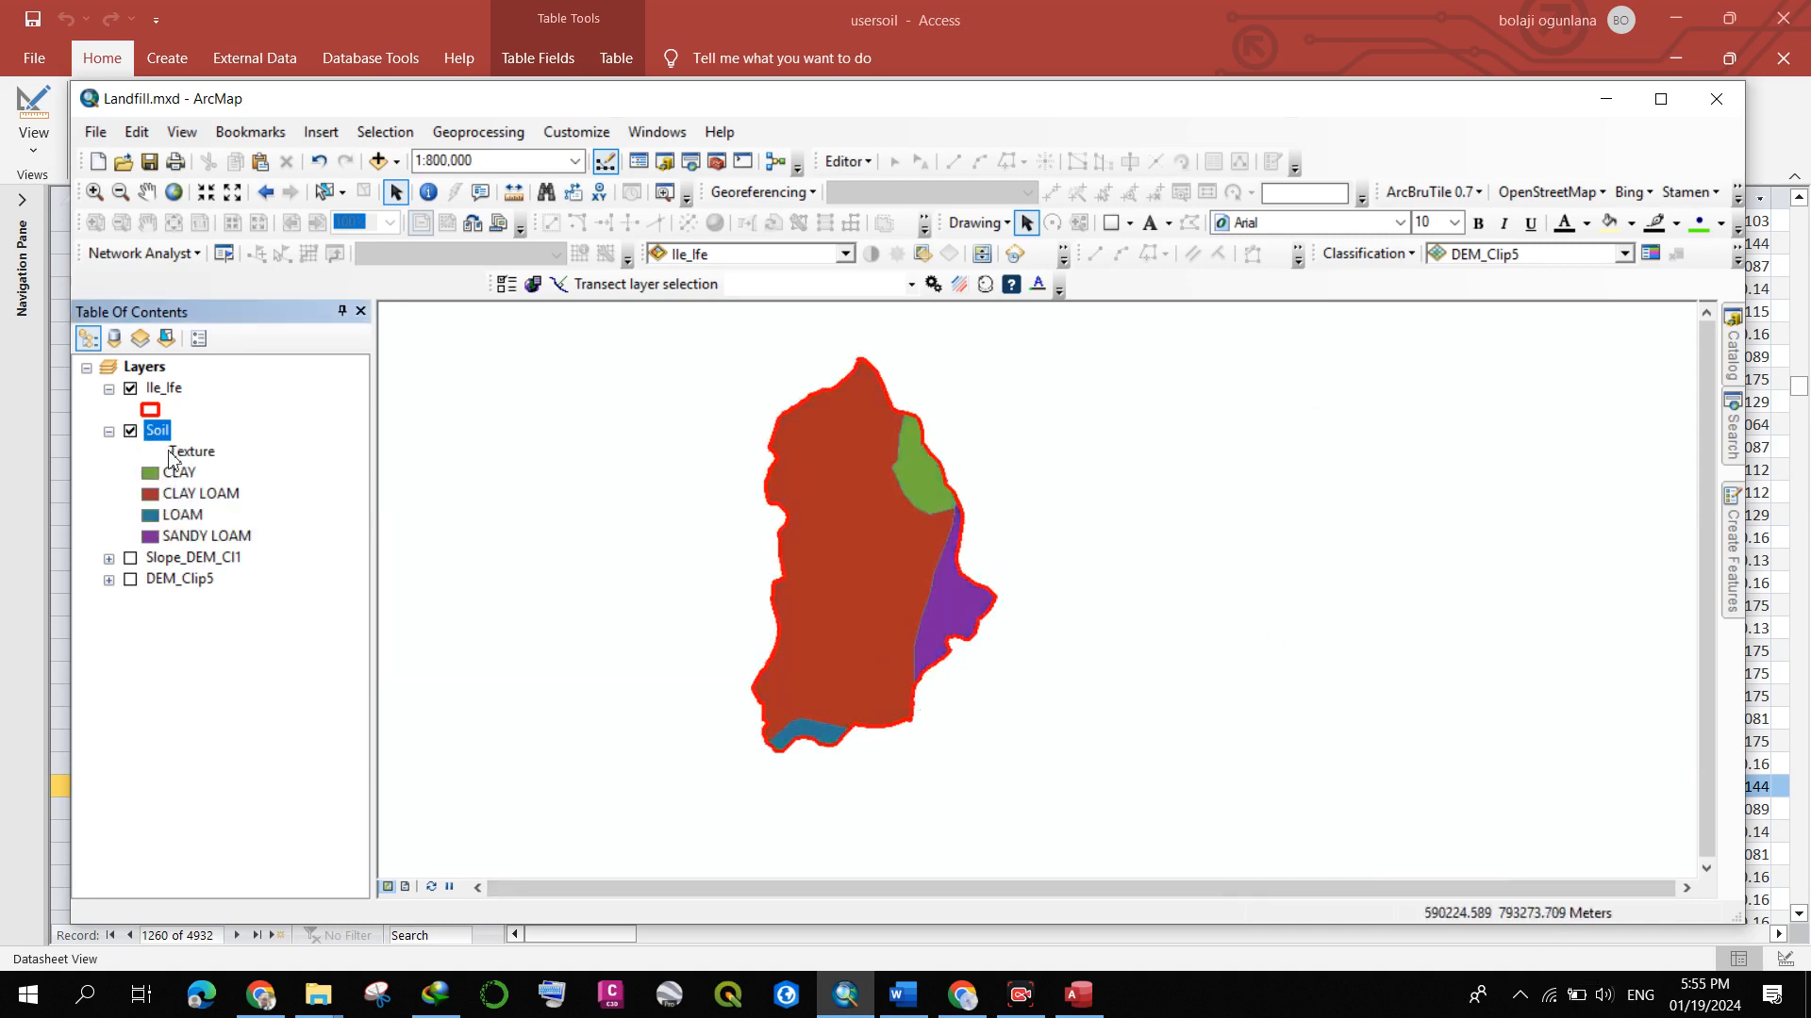
double_click(155, 439)
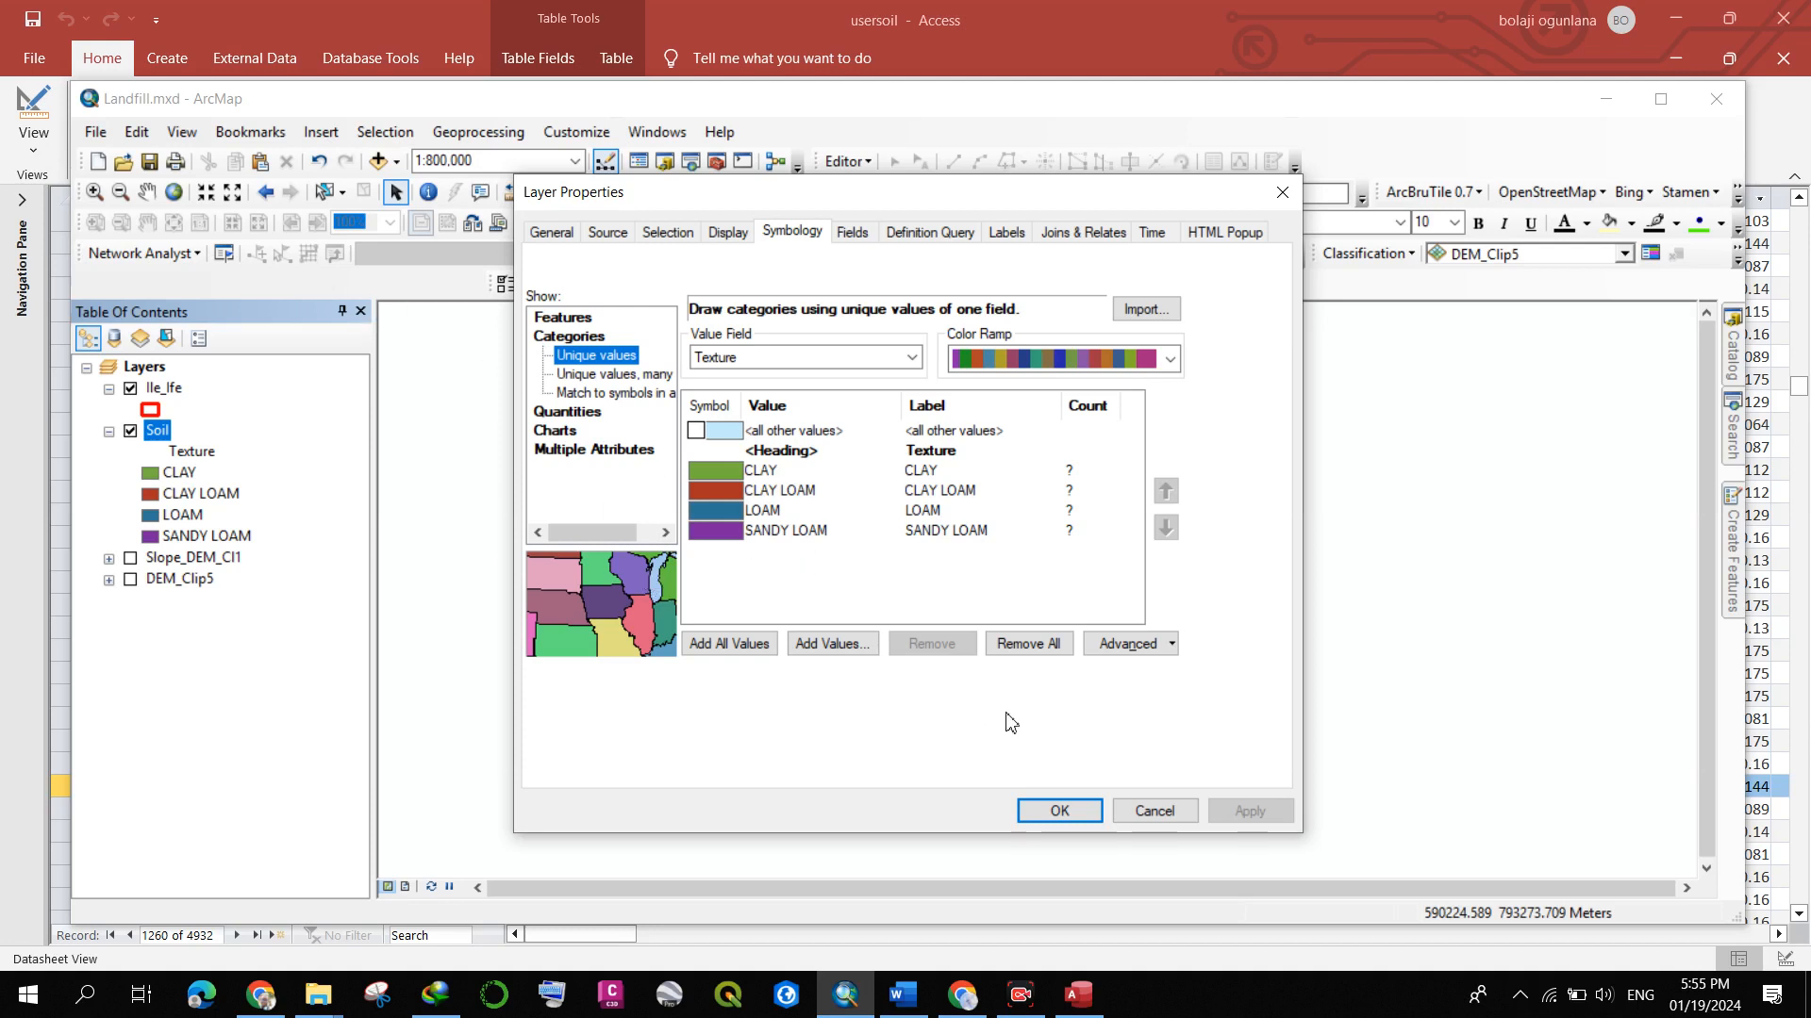
click(1083, 812)
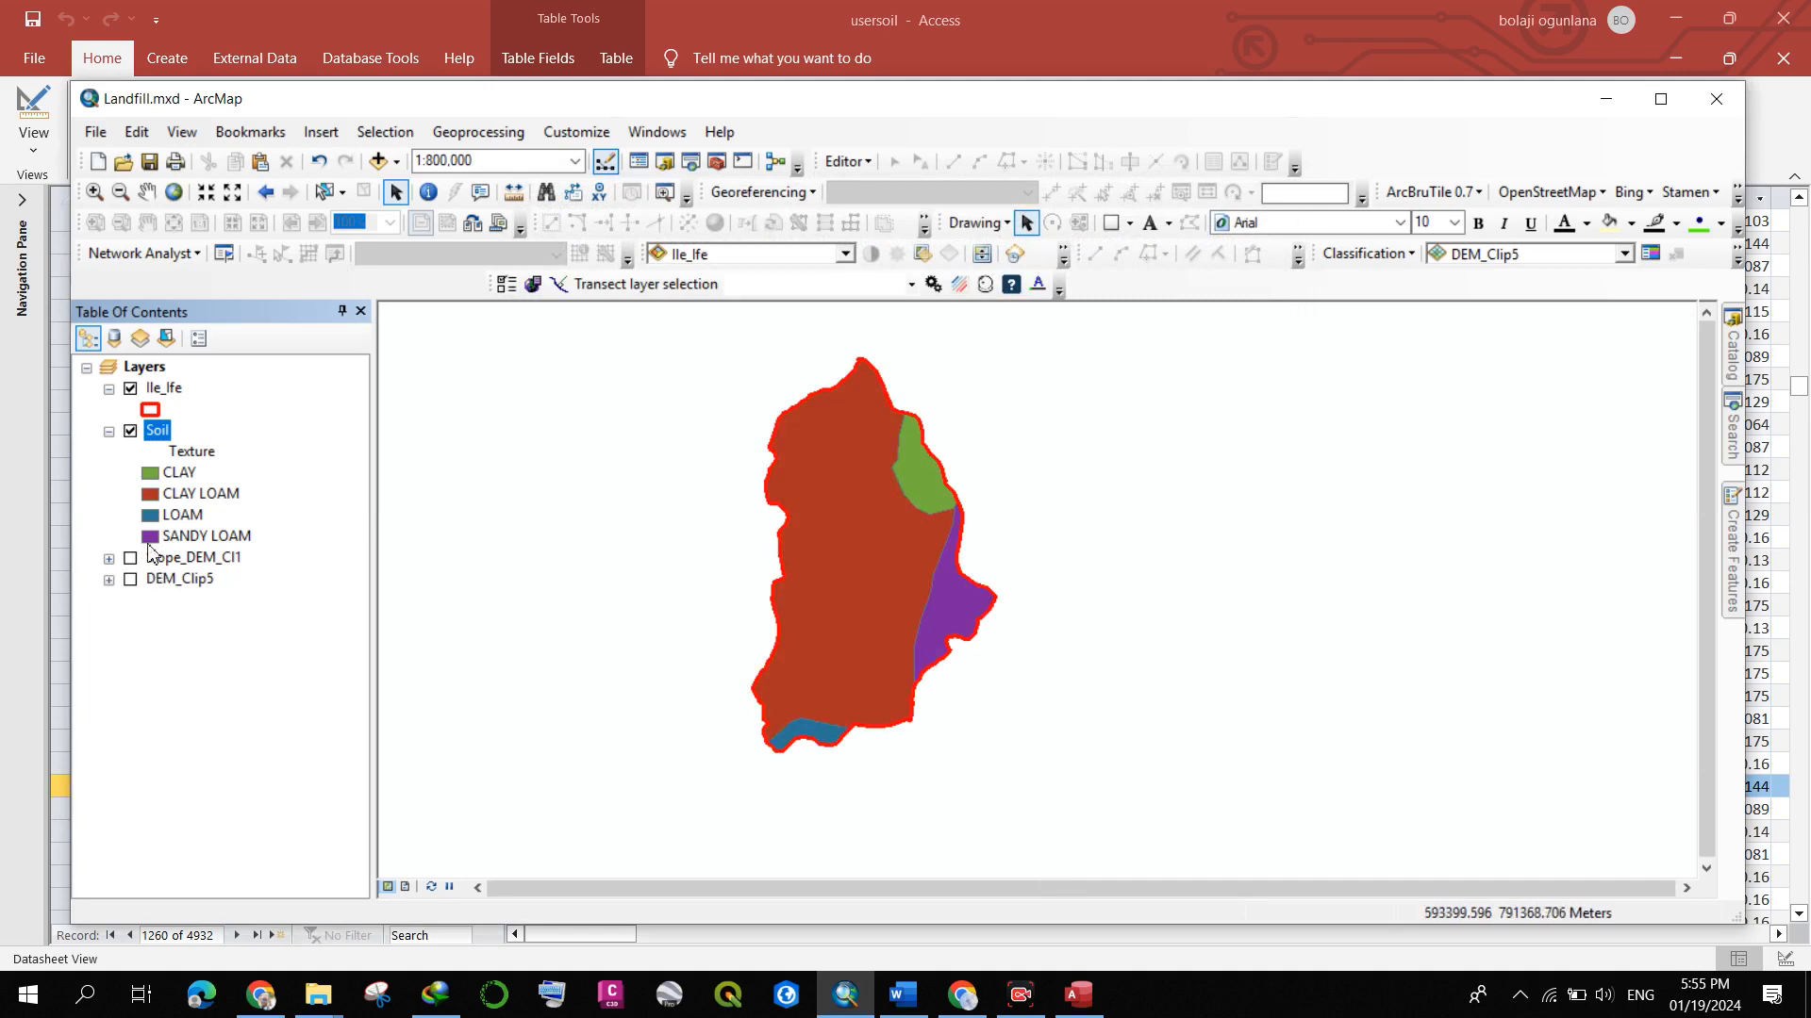
- Collapse the Soil layer's legend and turn off the layer's display
click(109, 431)
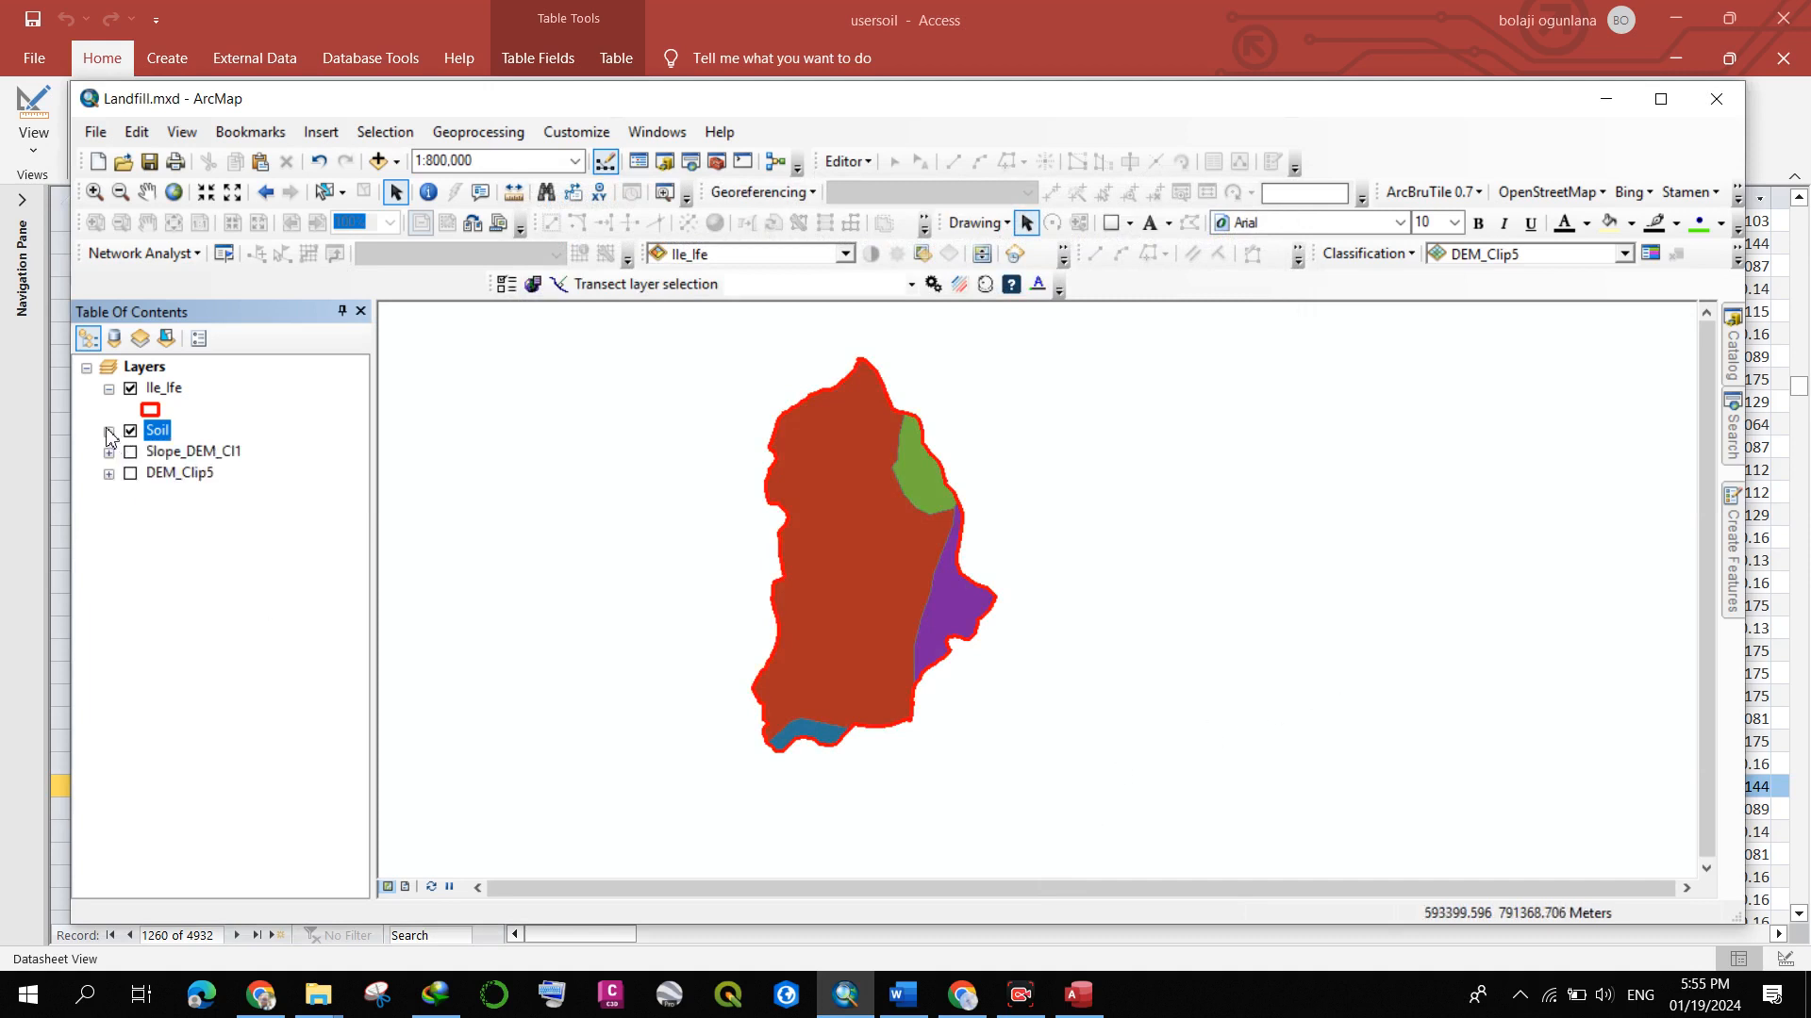
click(129, 432)
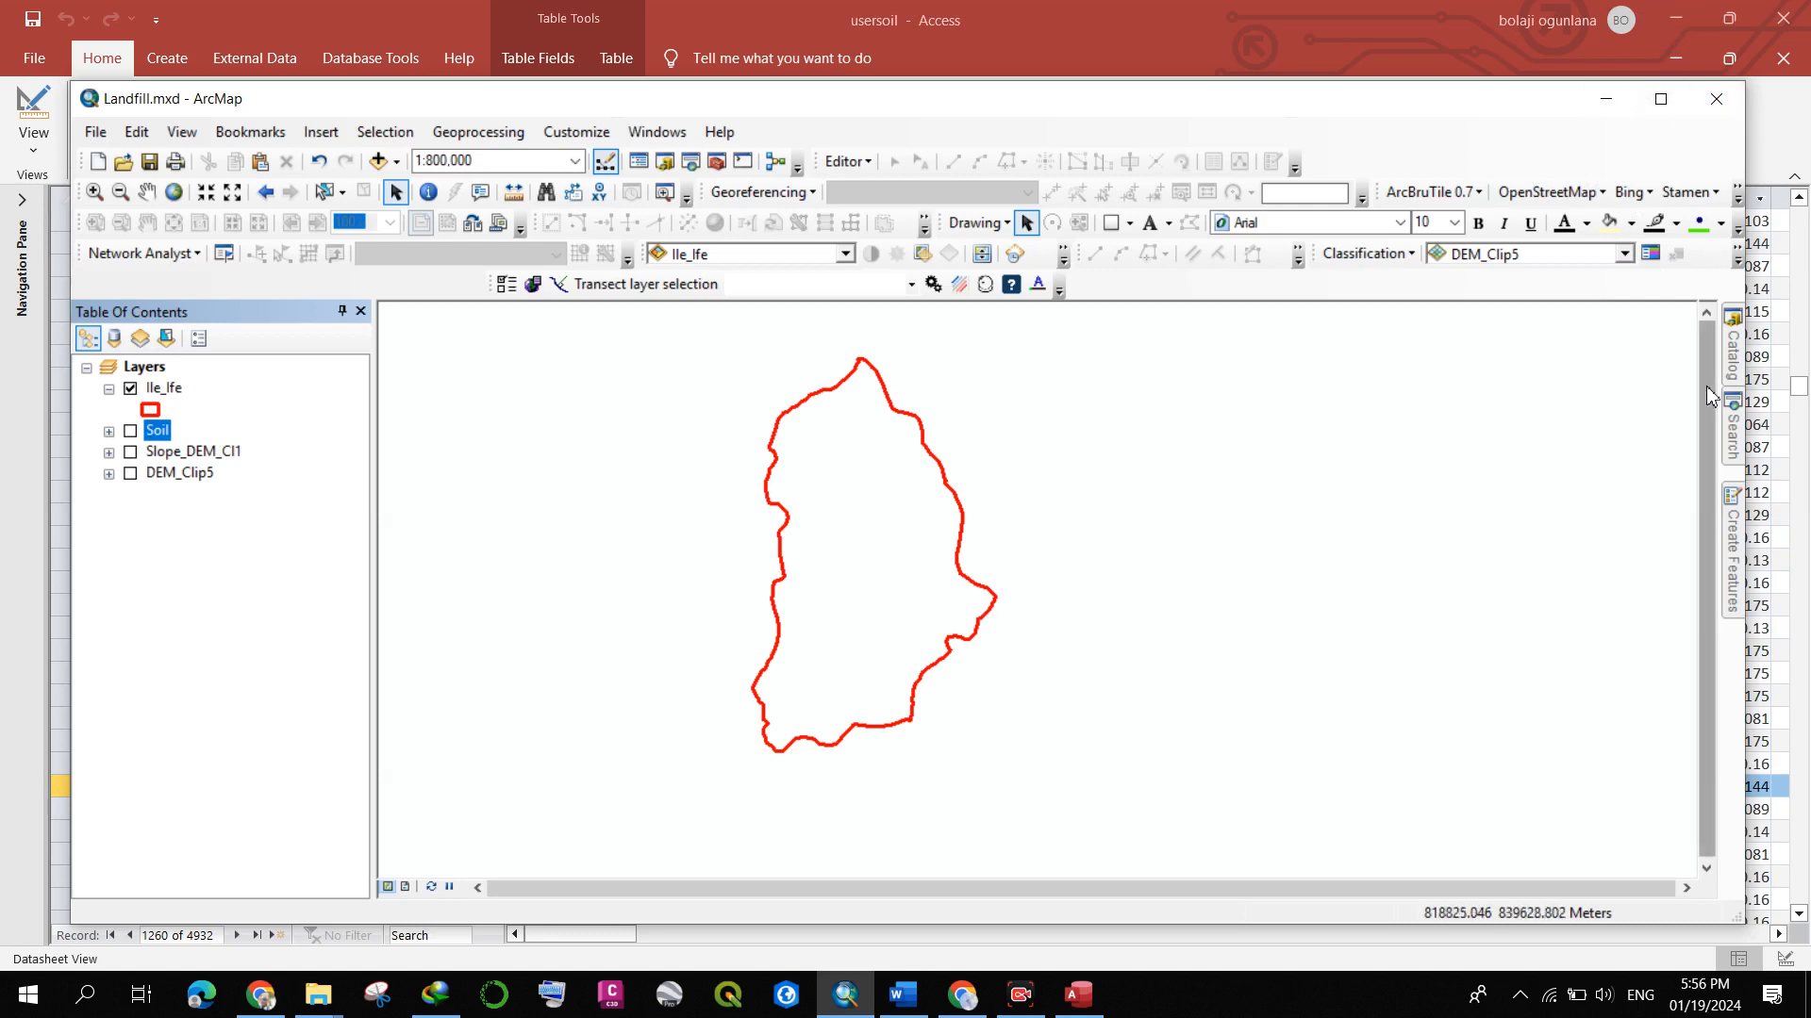
- Collapse the FAO WORLD SOIL DATA folder in the Catalog and check the shapefiles folder inside the ife data
click(1735, 425)
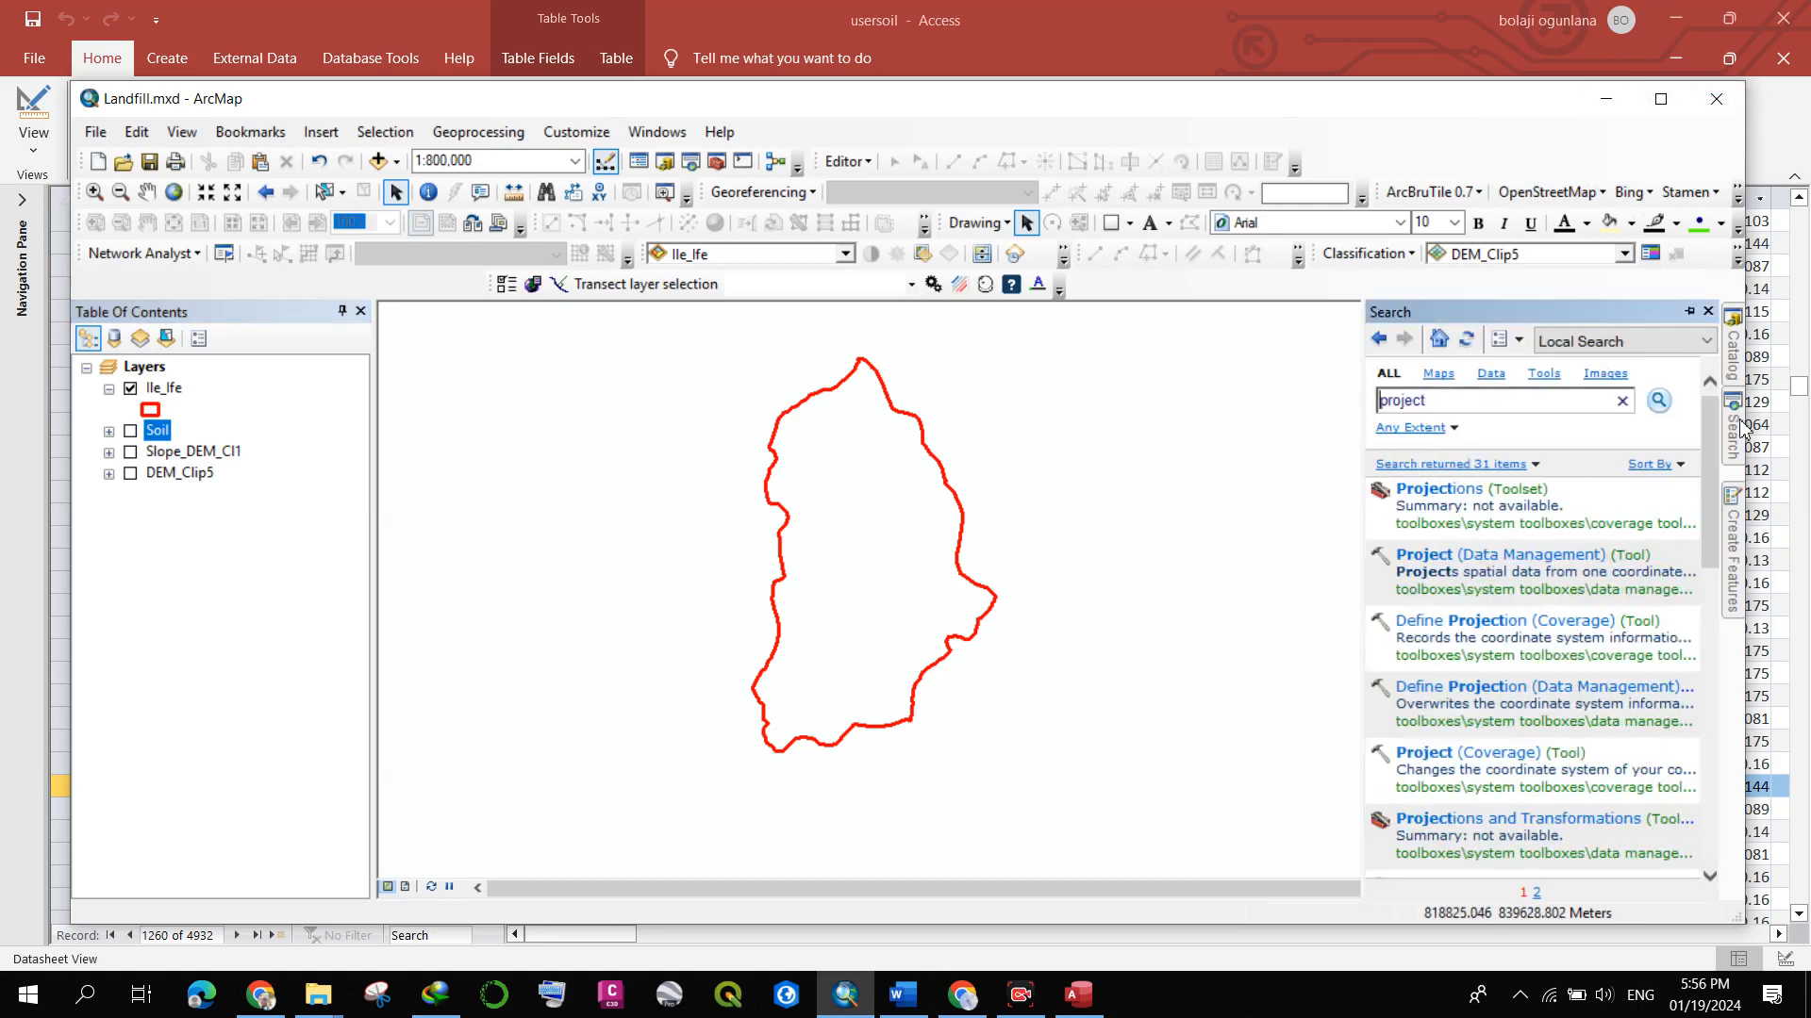
click(1733, 351)
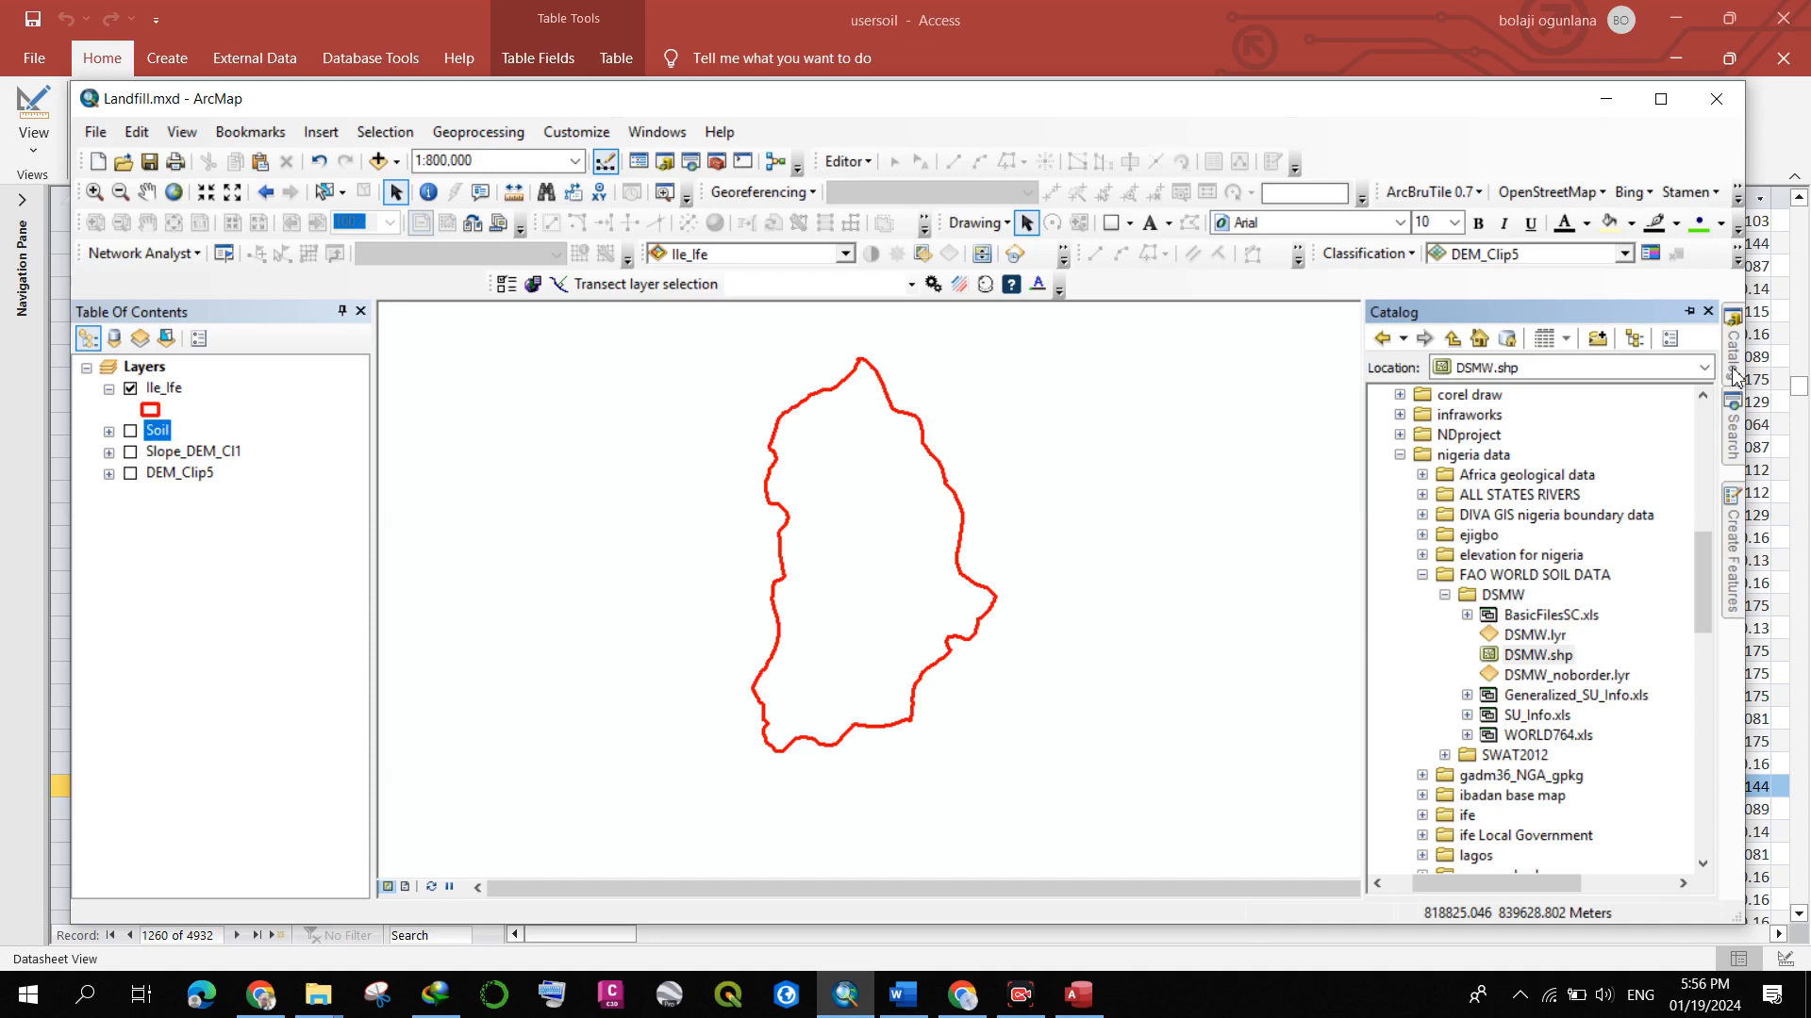
click(1423, 576)
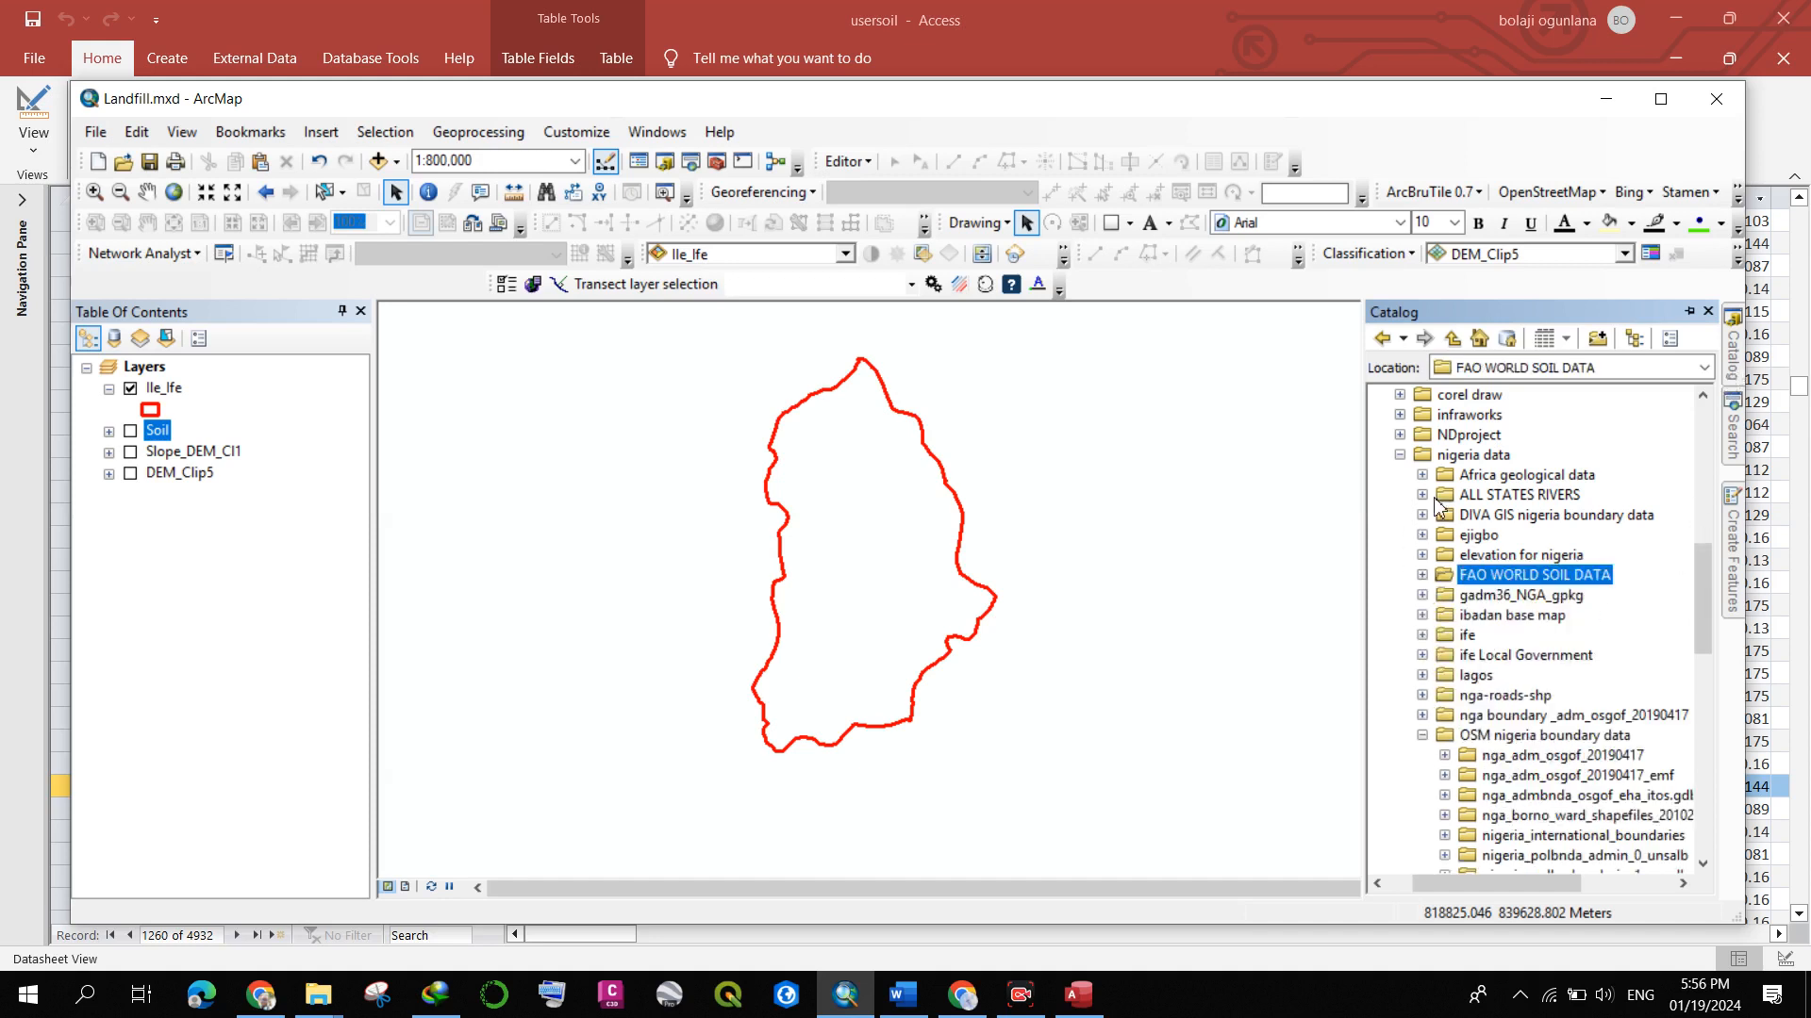
scroll(1435, 509, down, 1)
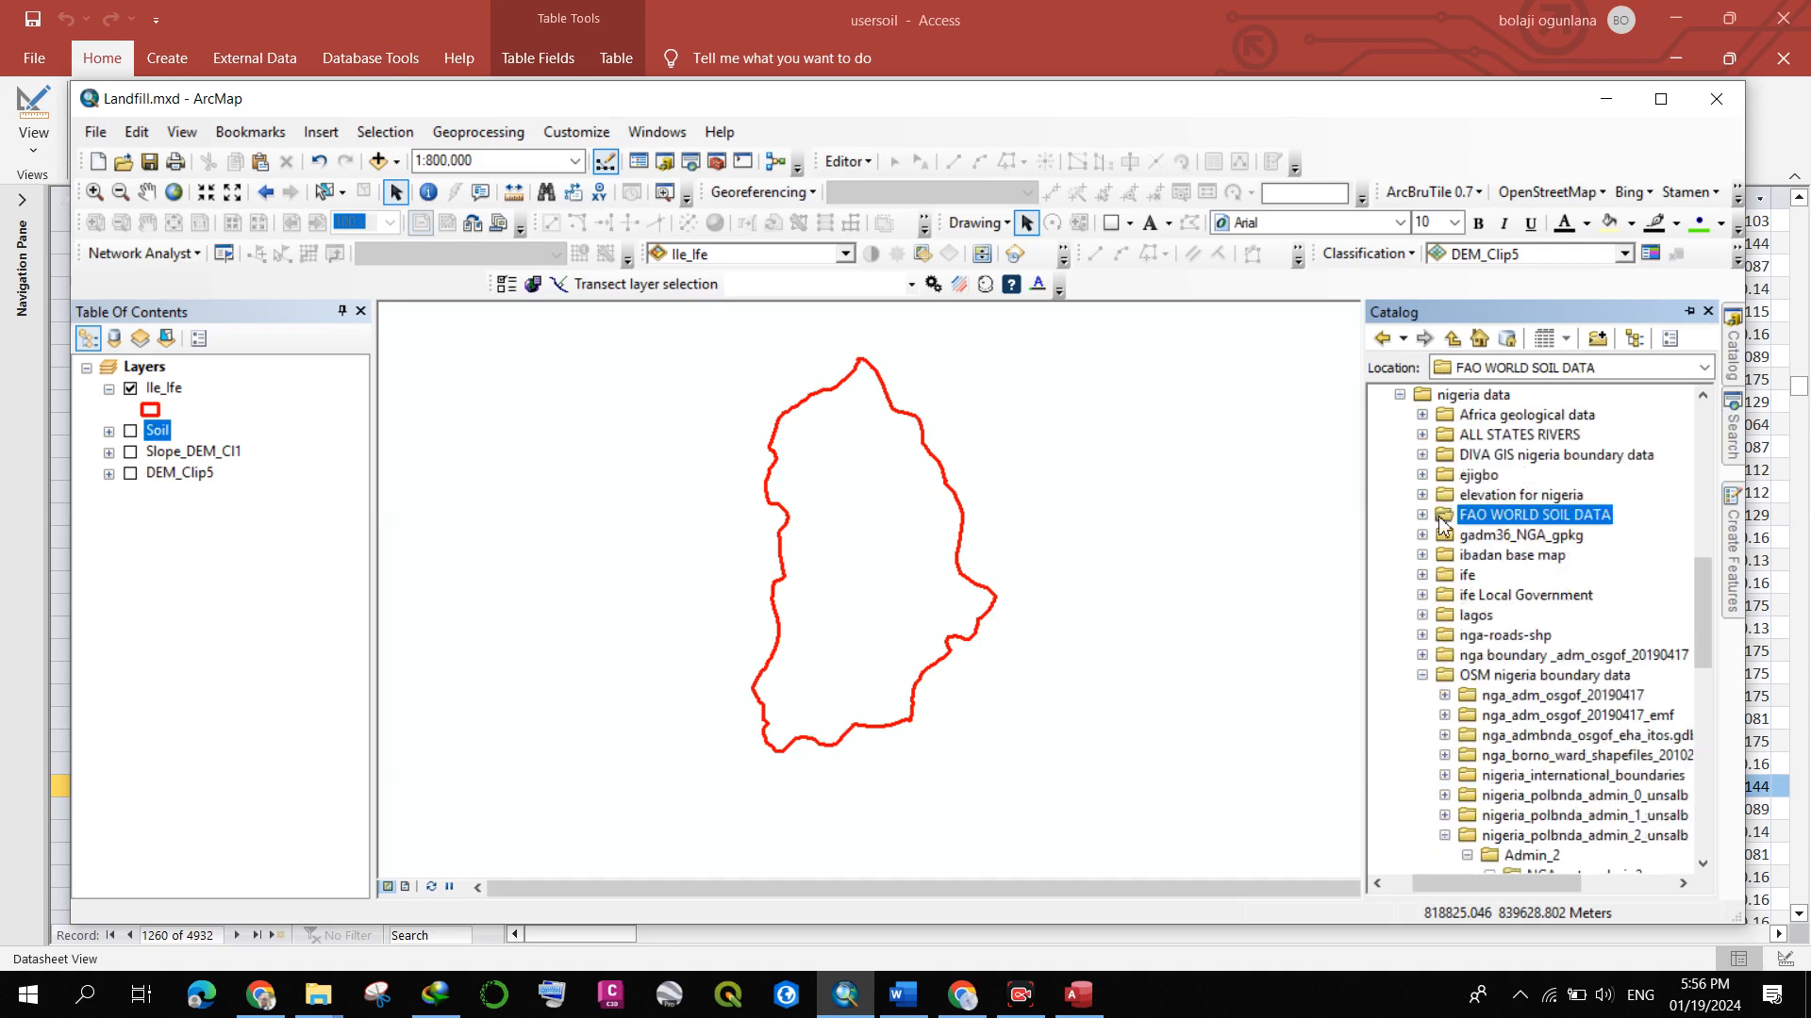
click(1423, 575)
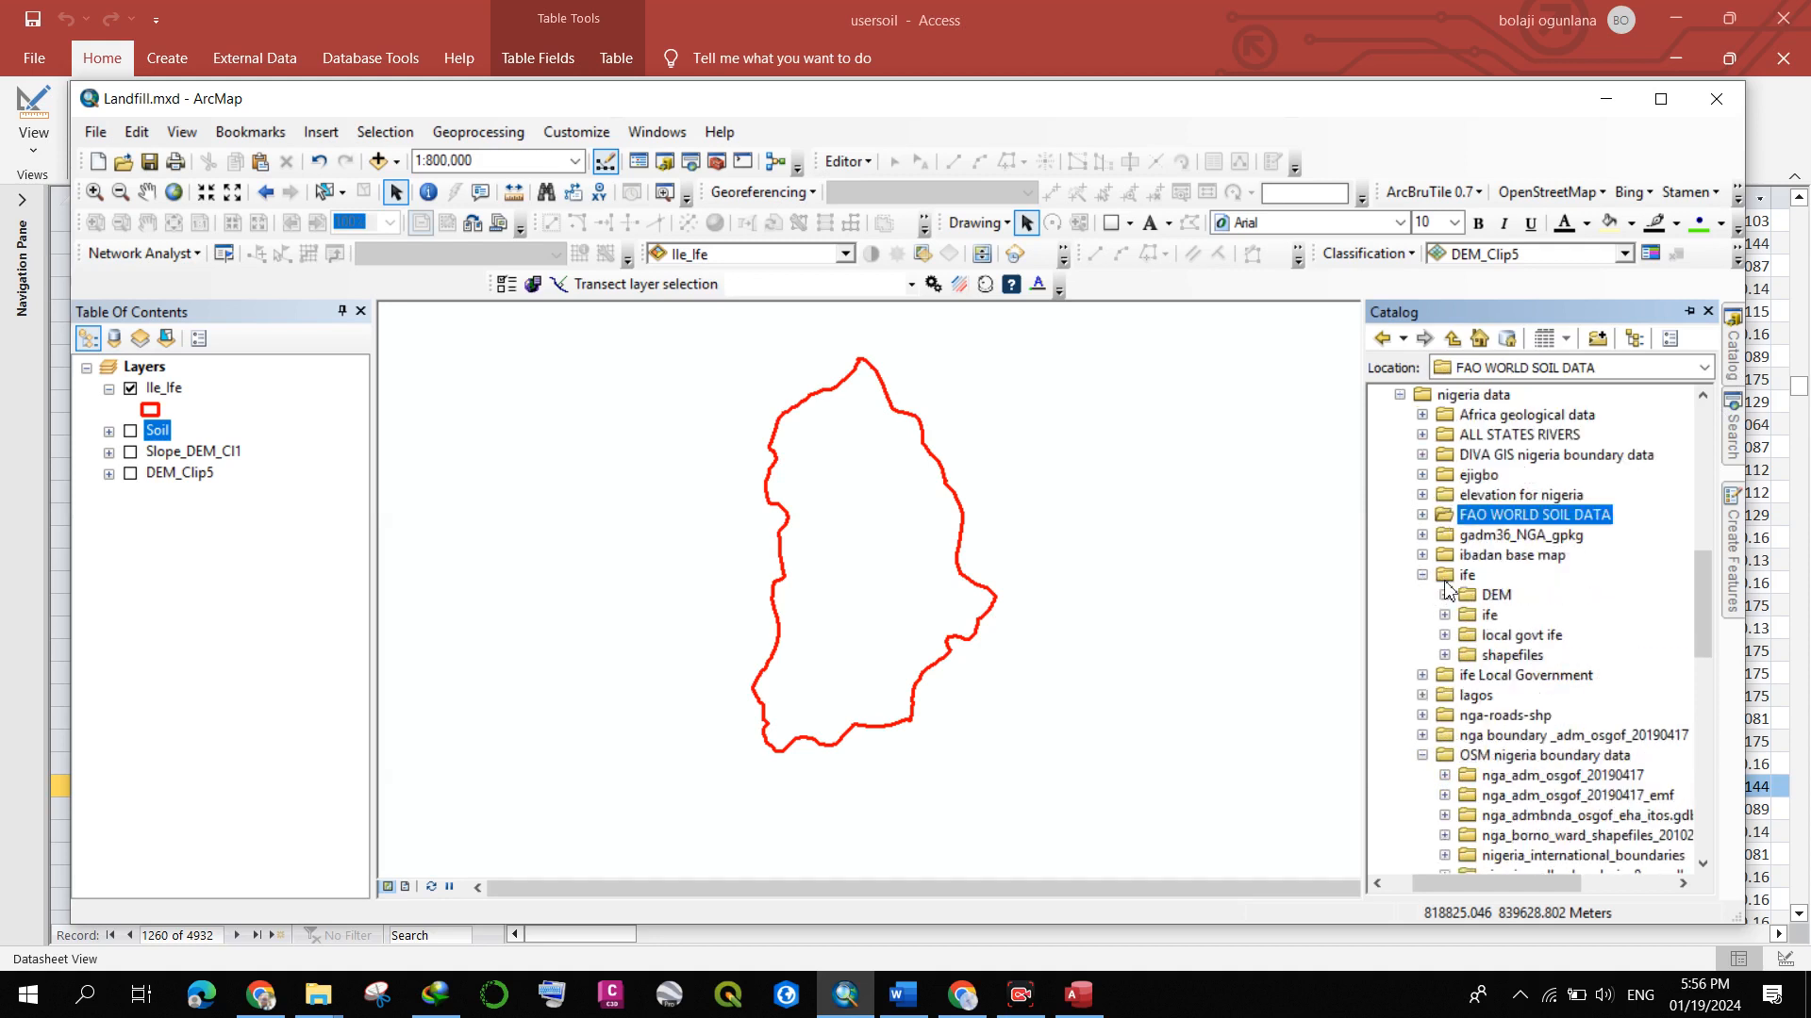
scroll(1443, 589, down, 1)
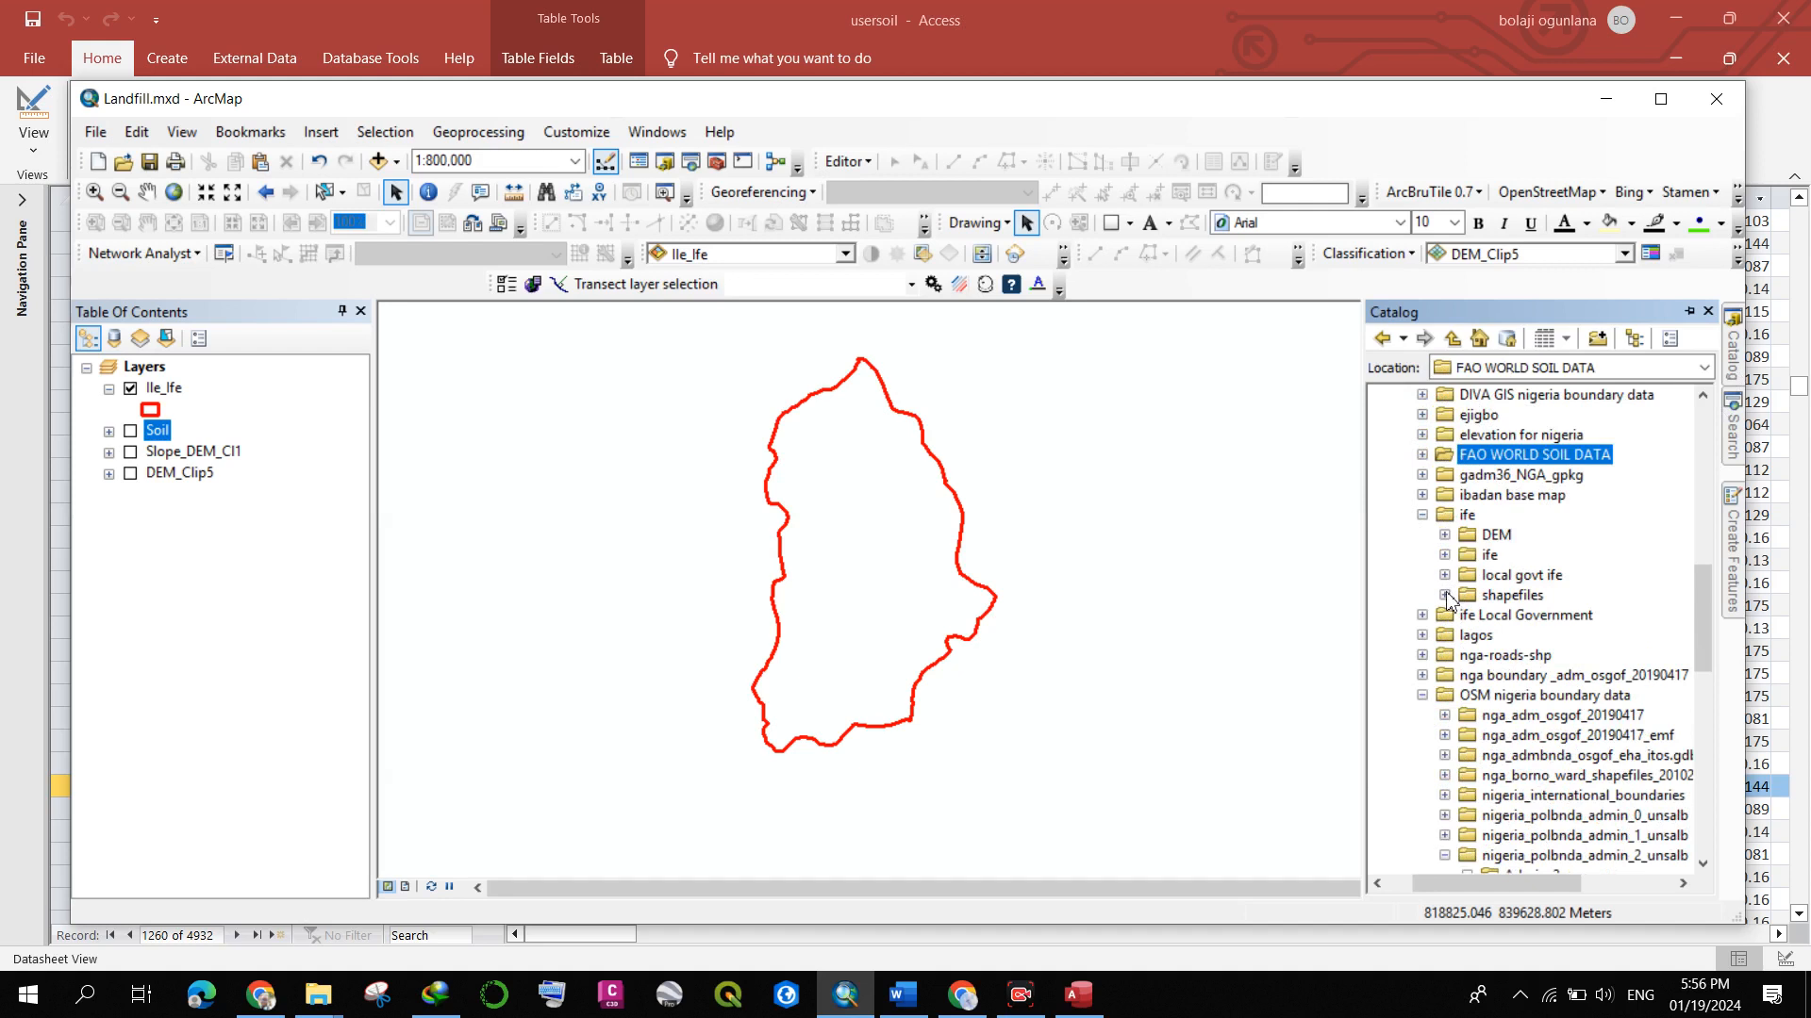
click(1444, 595)
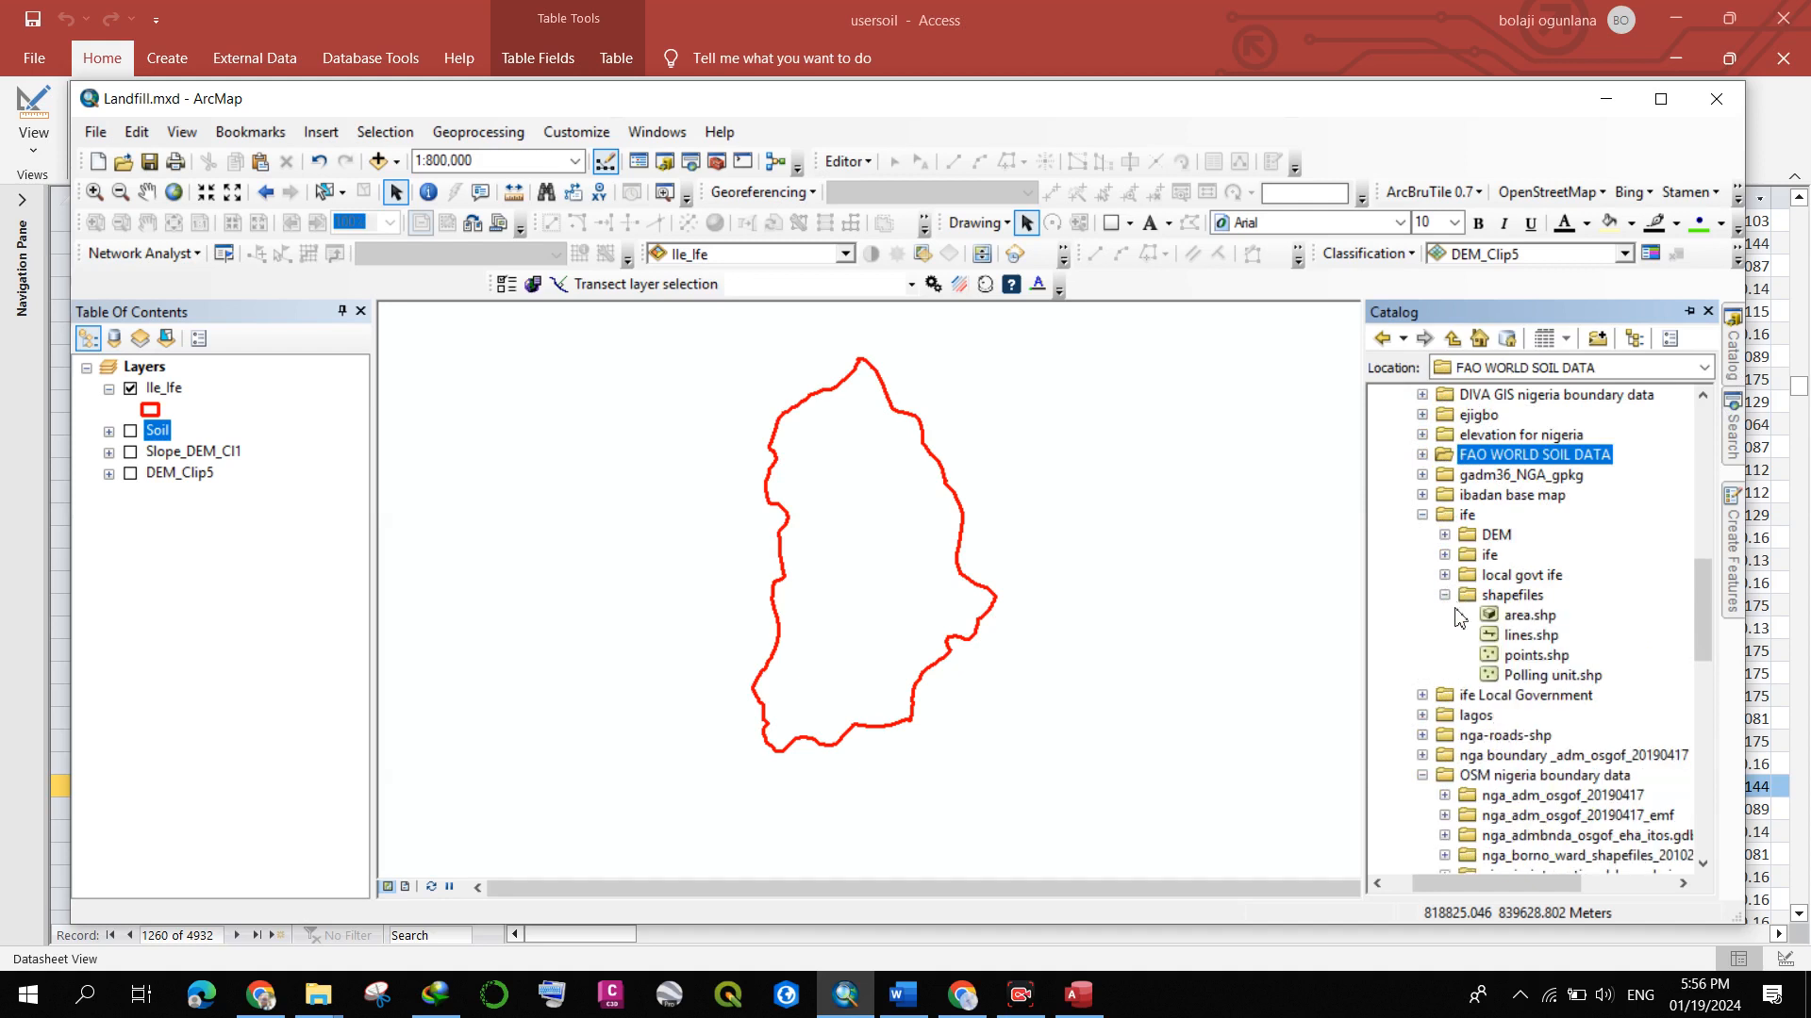
click(1444, 595)
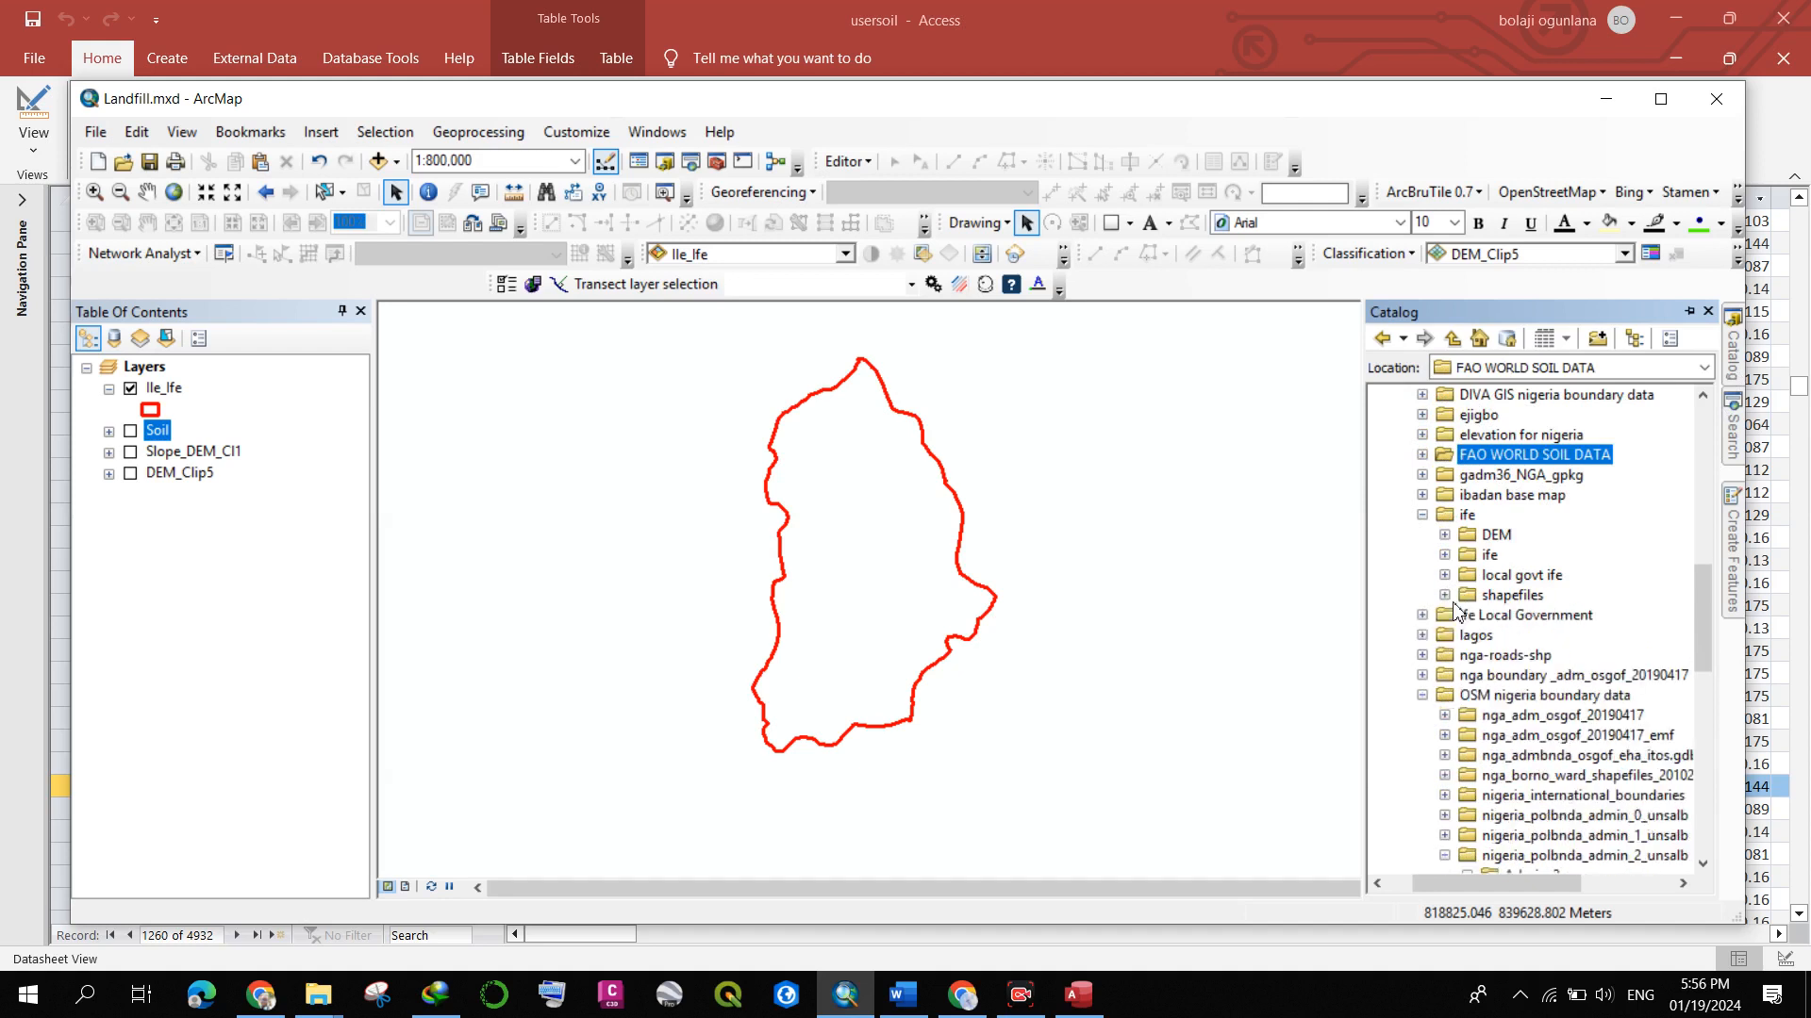
- Check the ife Local Government folder's contents, then collapse it and the OSM nigeria boundary data folder
click(1422, 515)
click(1422, 534)
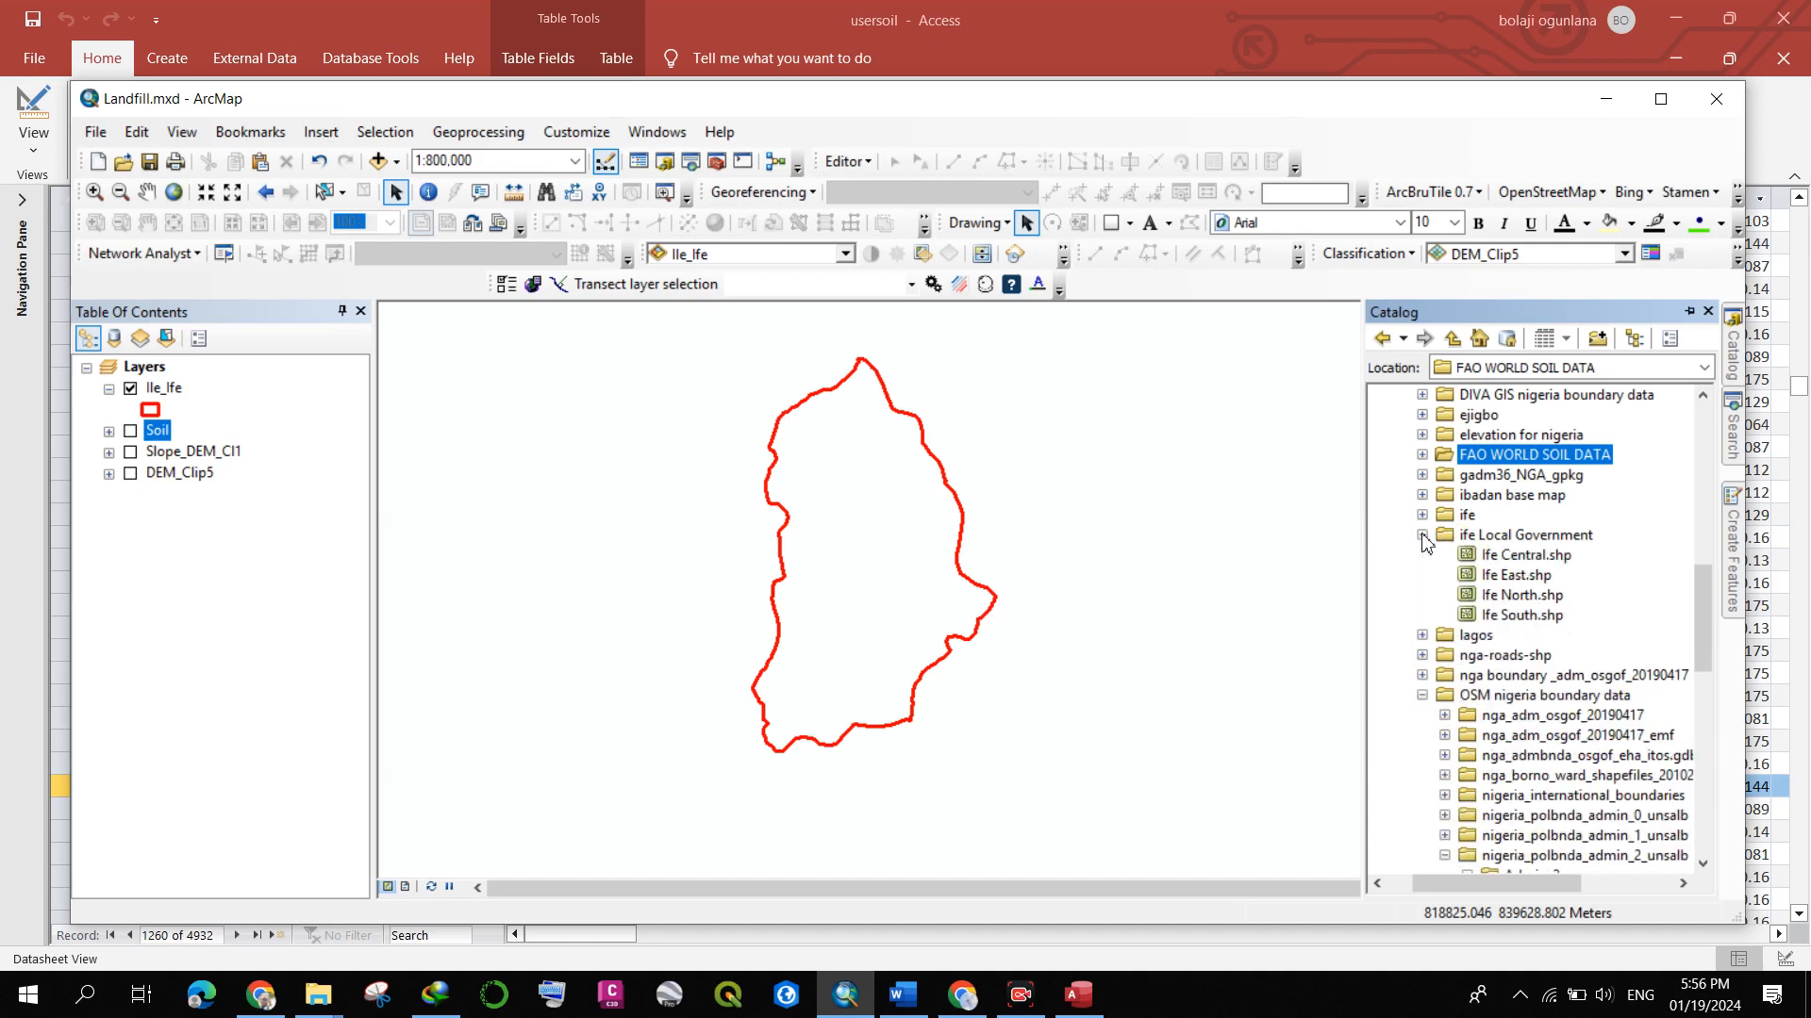
click(1422, 534)
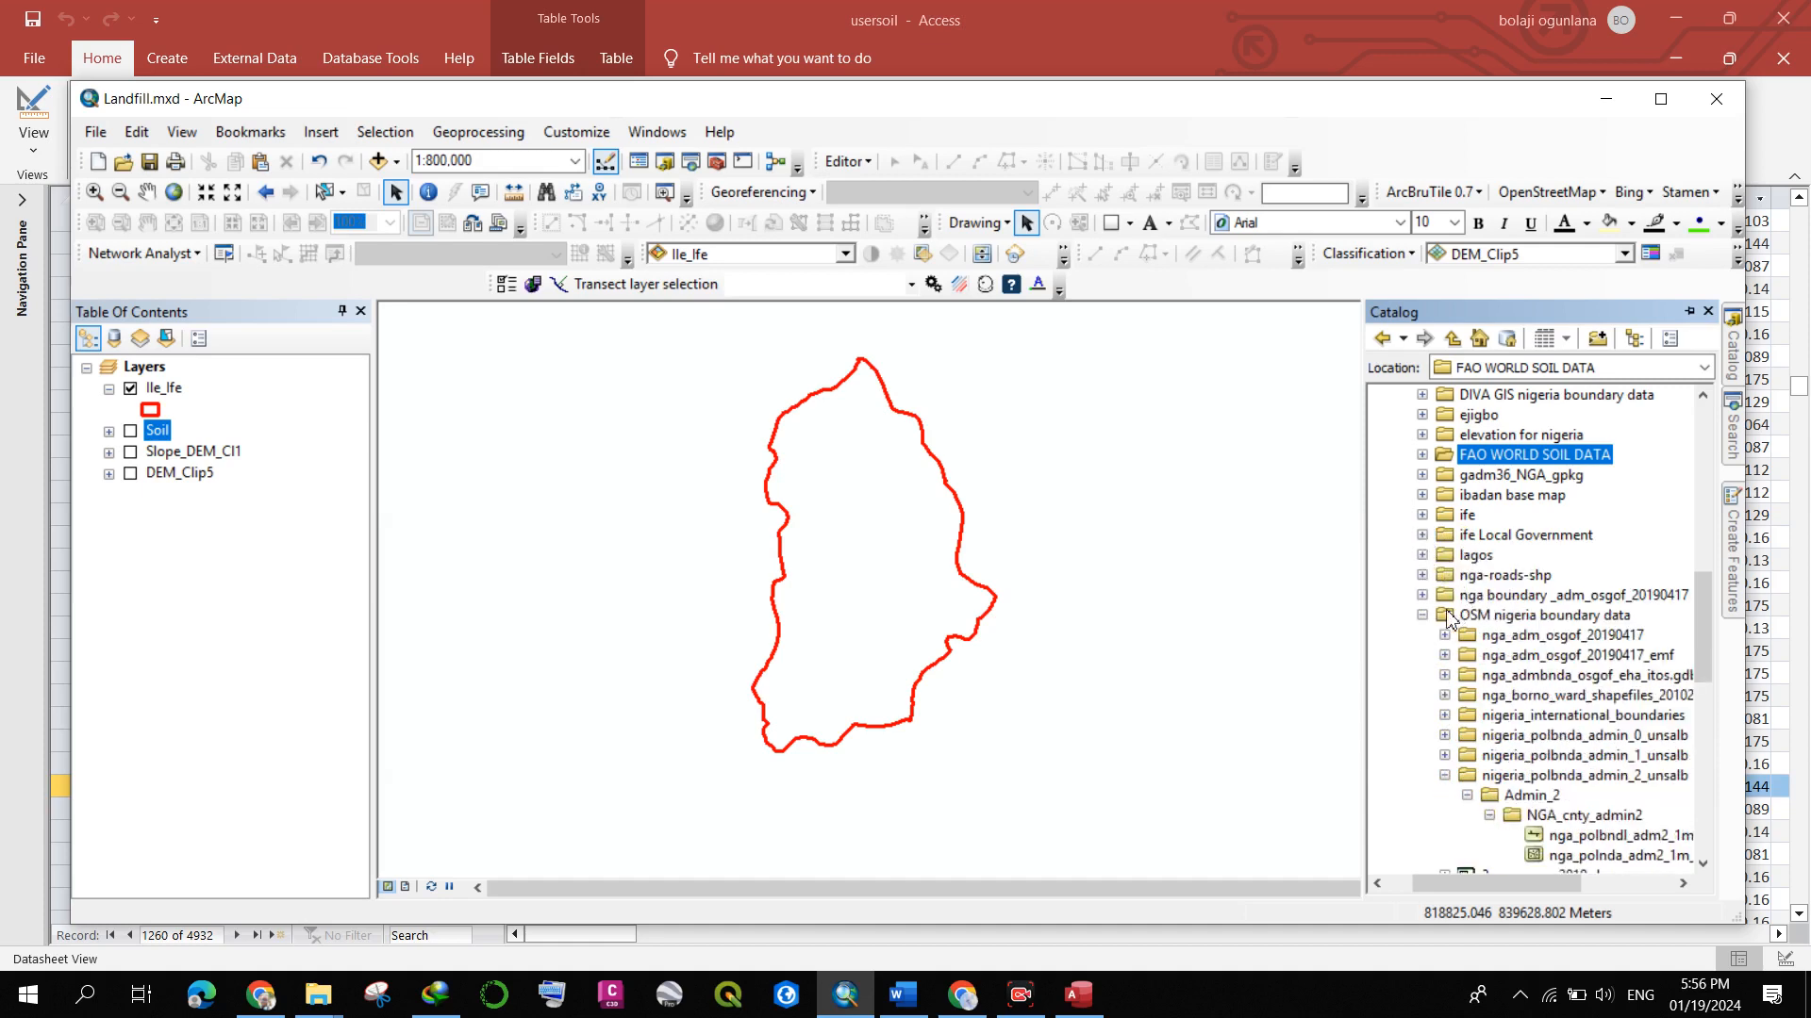
scroll(1451, 618, down, 1)
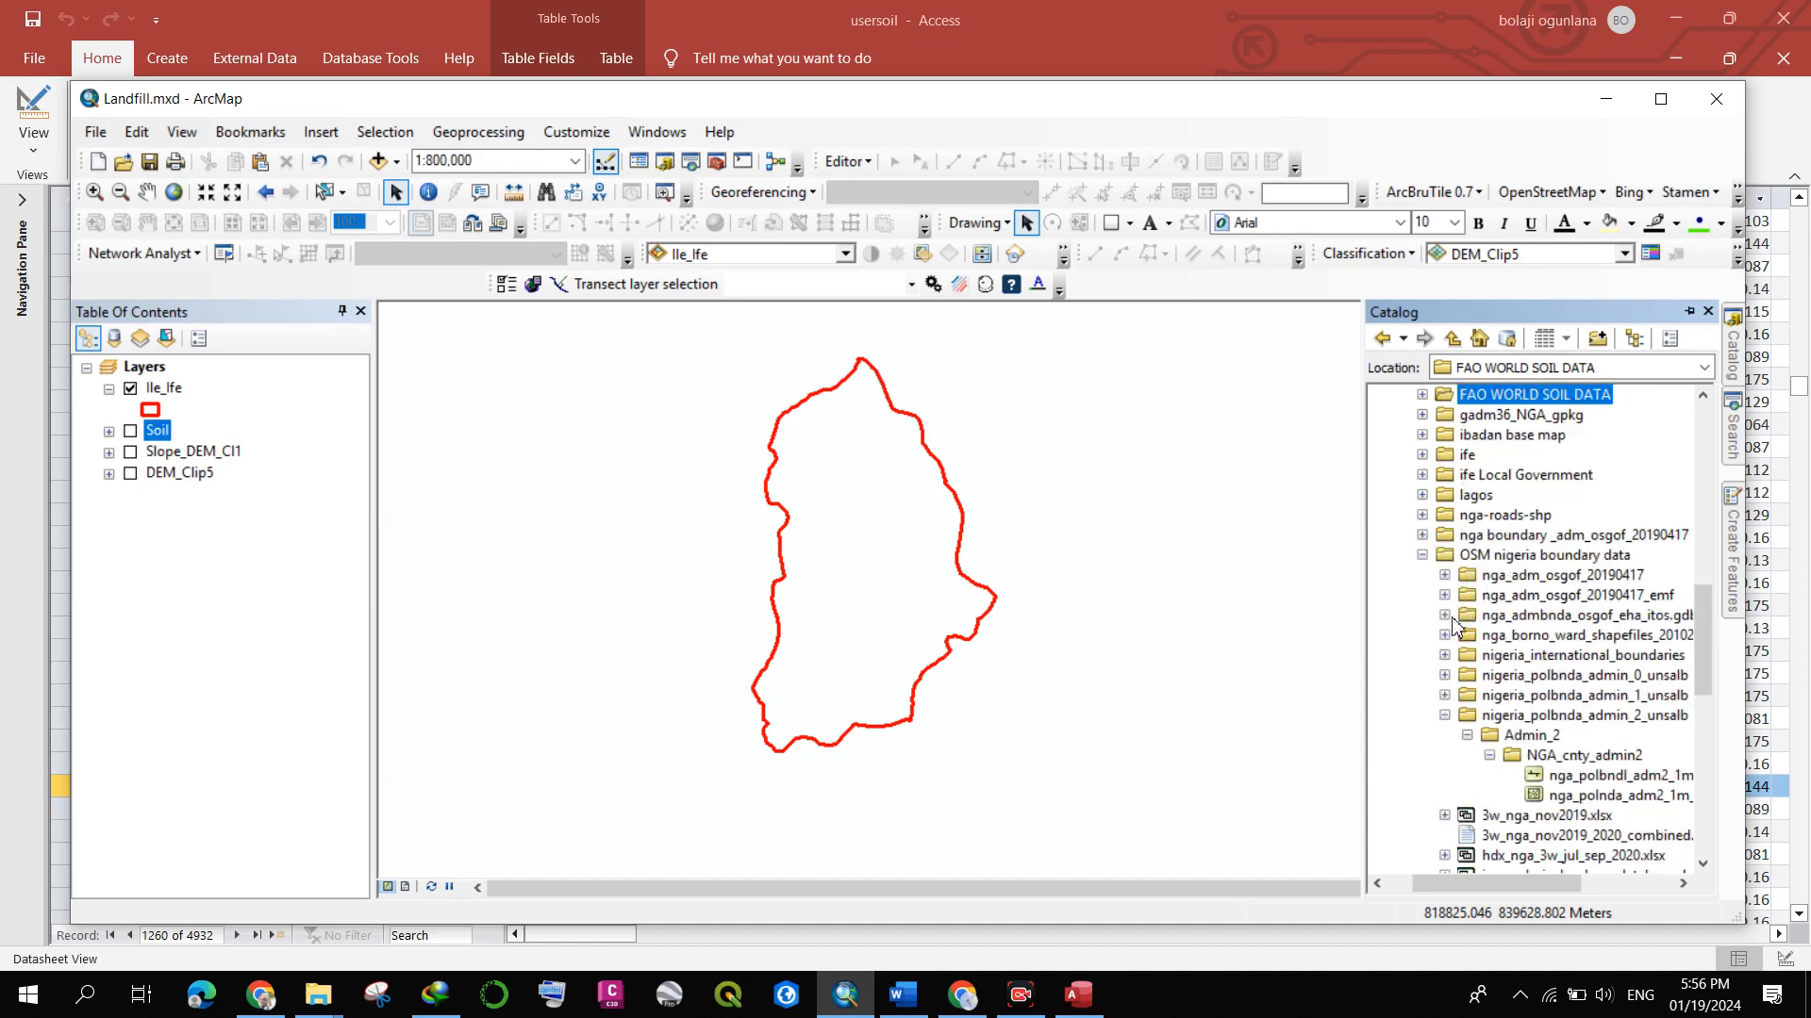
click(1422, 555)
scroll(1449, 573, up, 3)
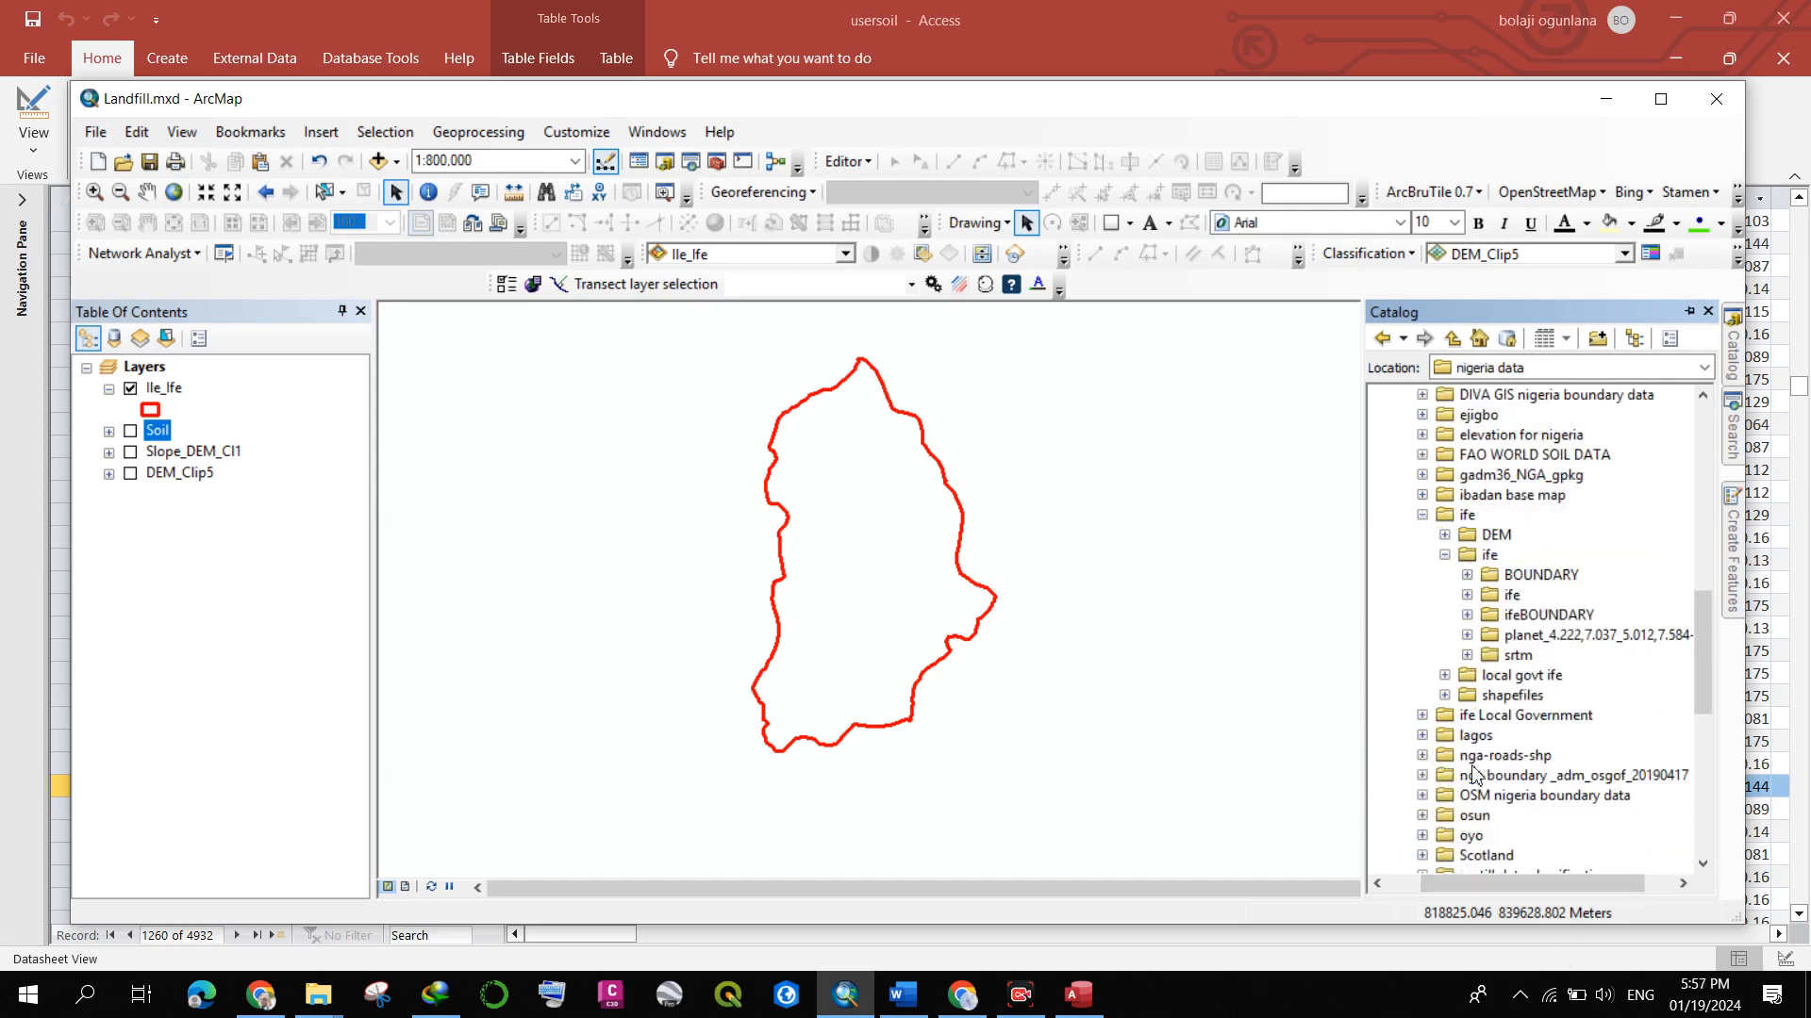
- Examine the shape subfolder of the planet_4.222,7.037_5.012,7.584-shp folder within the ife data
scroll(1484, 609, up, 2)
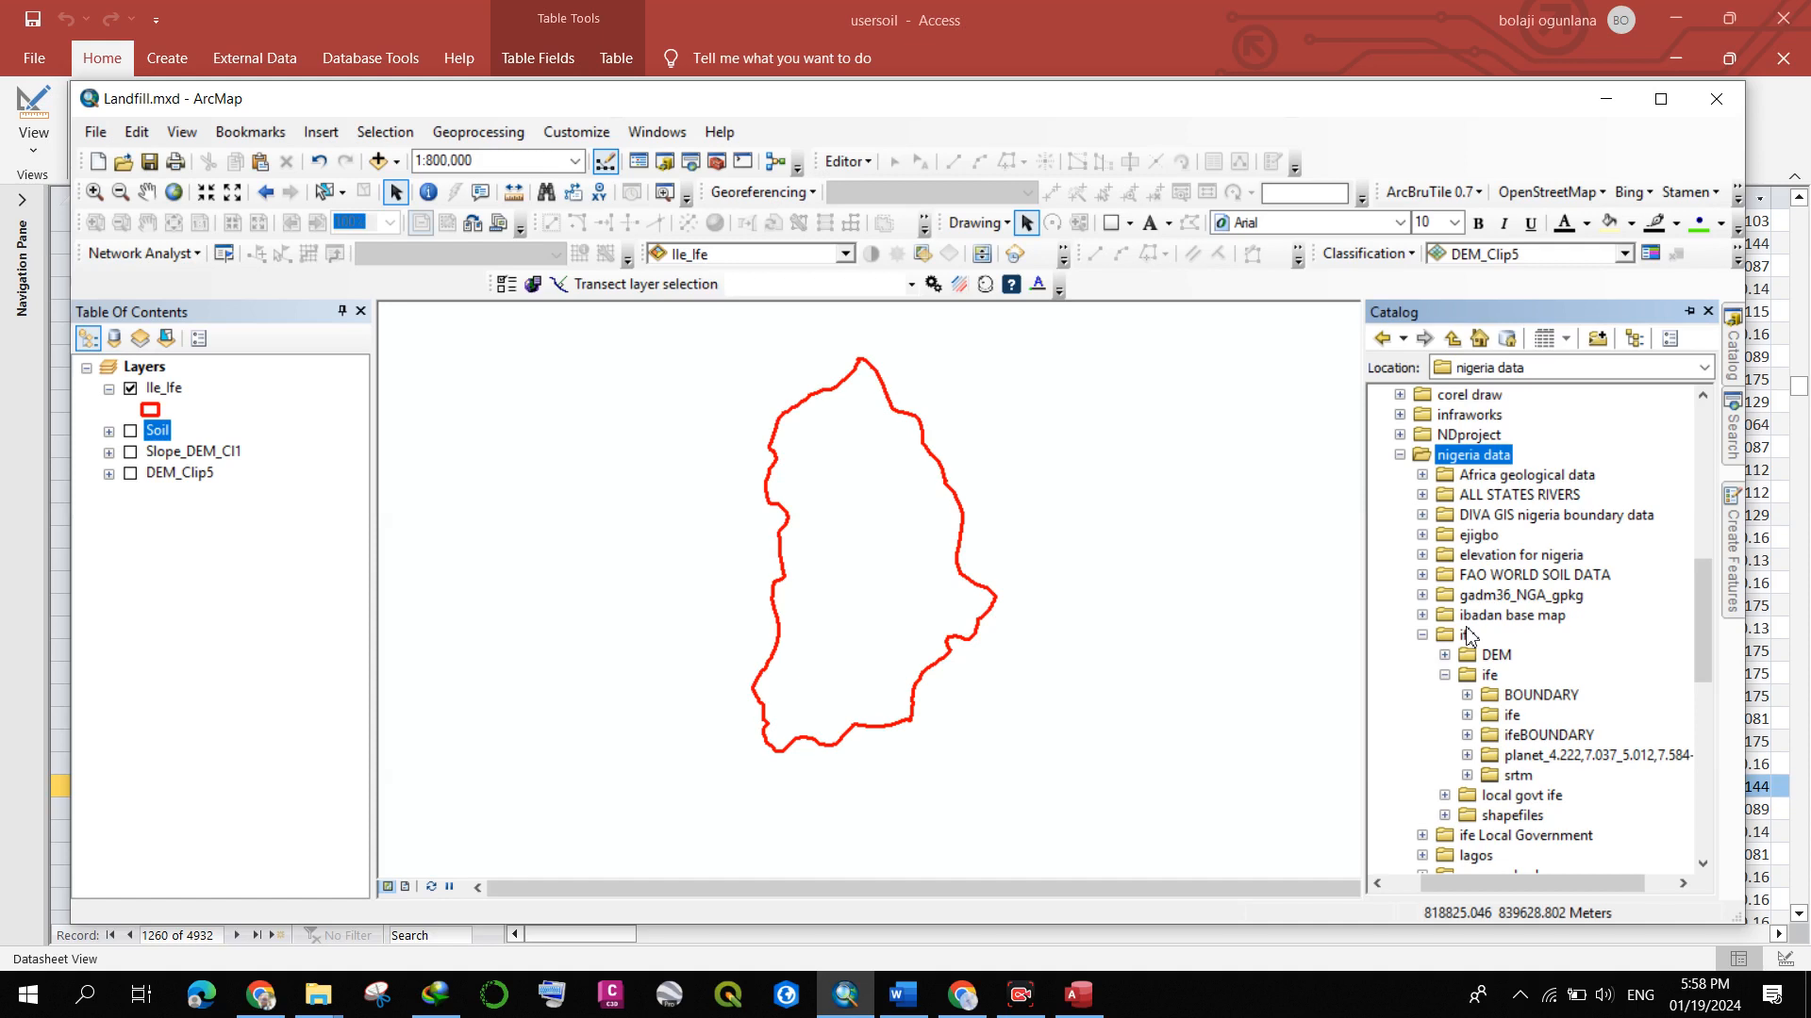
scroll(1468, 636, down, 2)
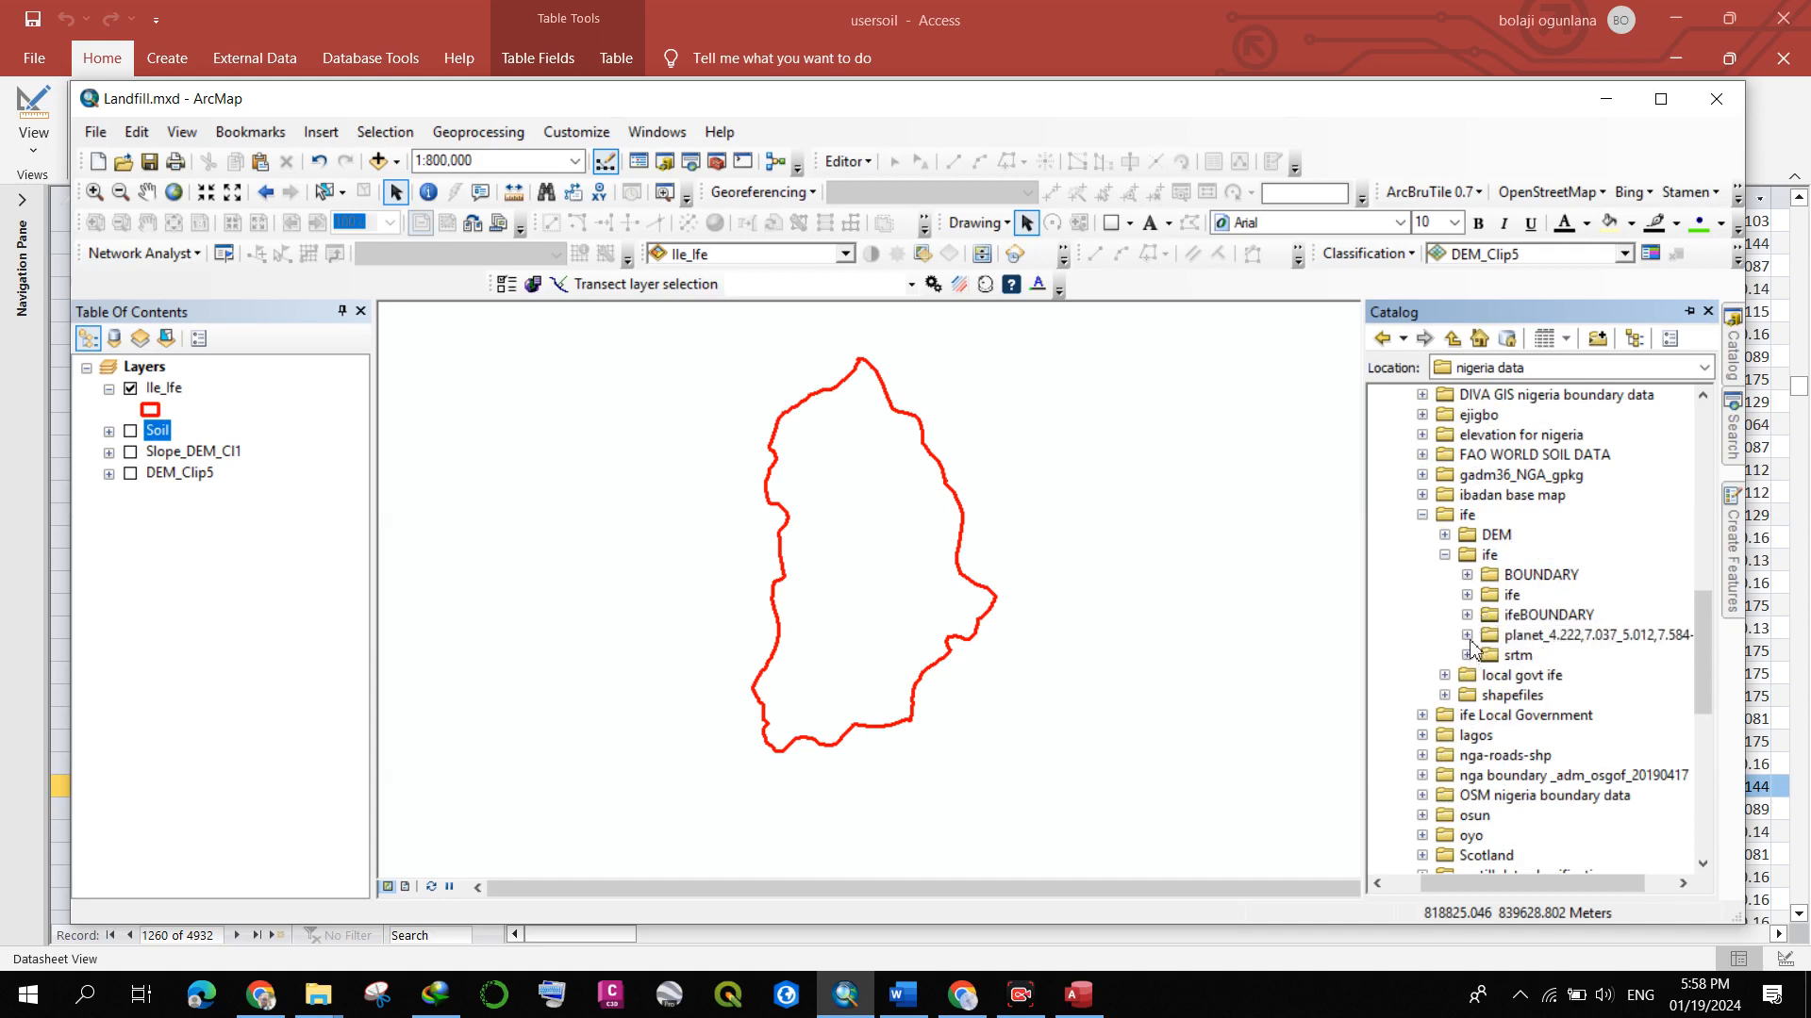
click(1468, 636)
scroll(1474, 642, down, 1)
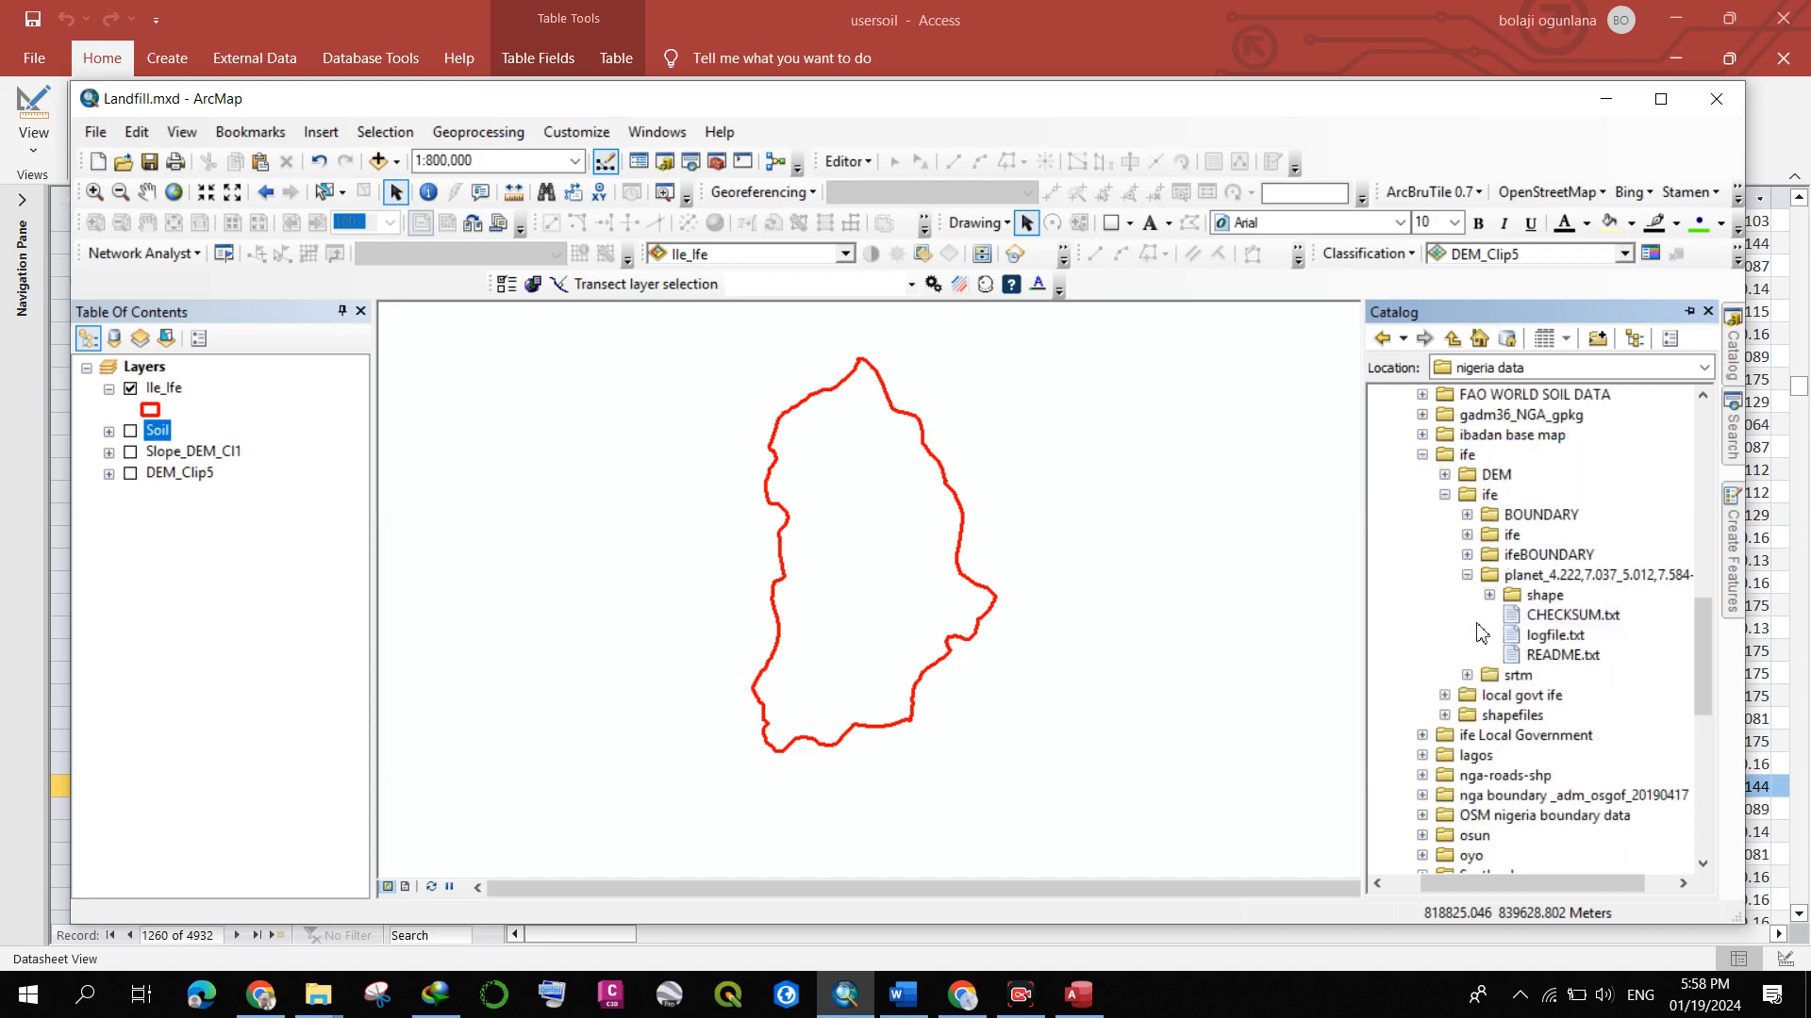
click(1488, 596)
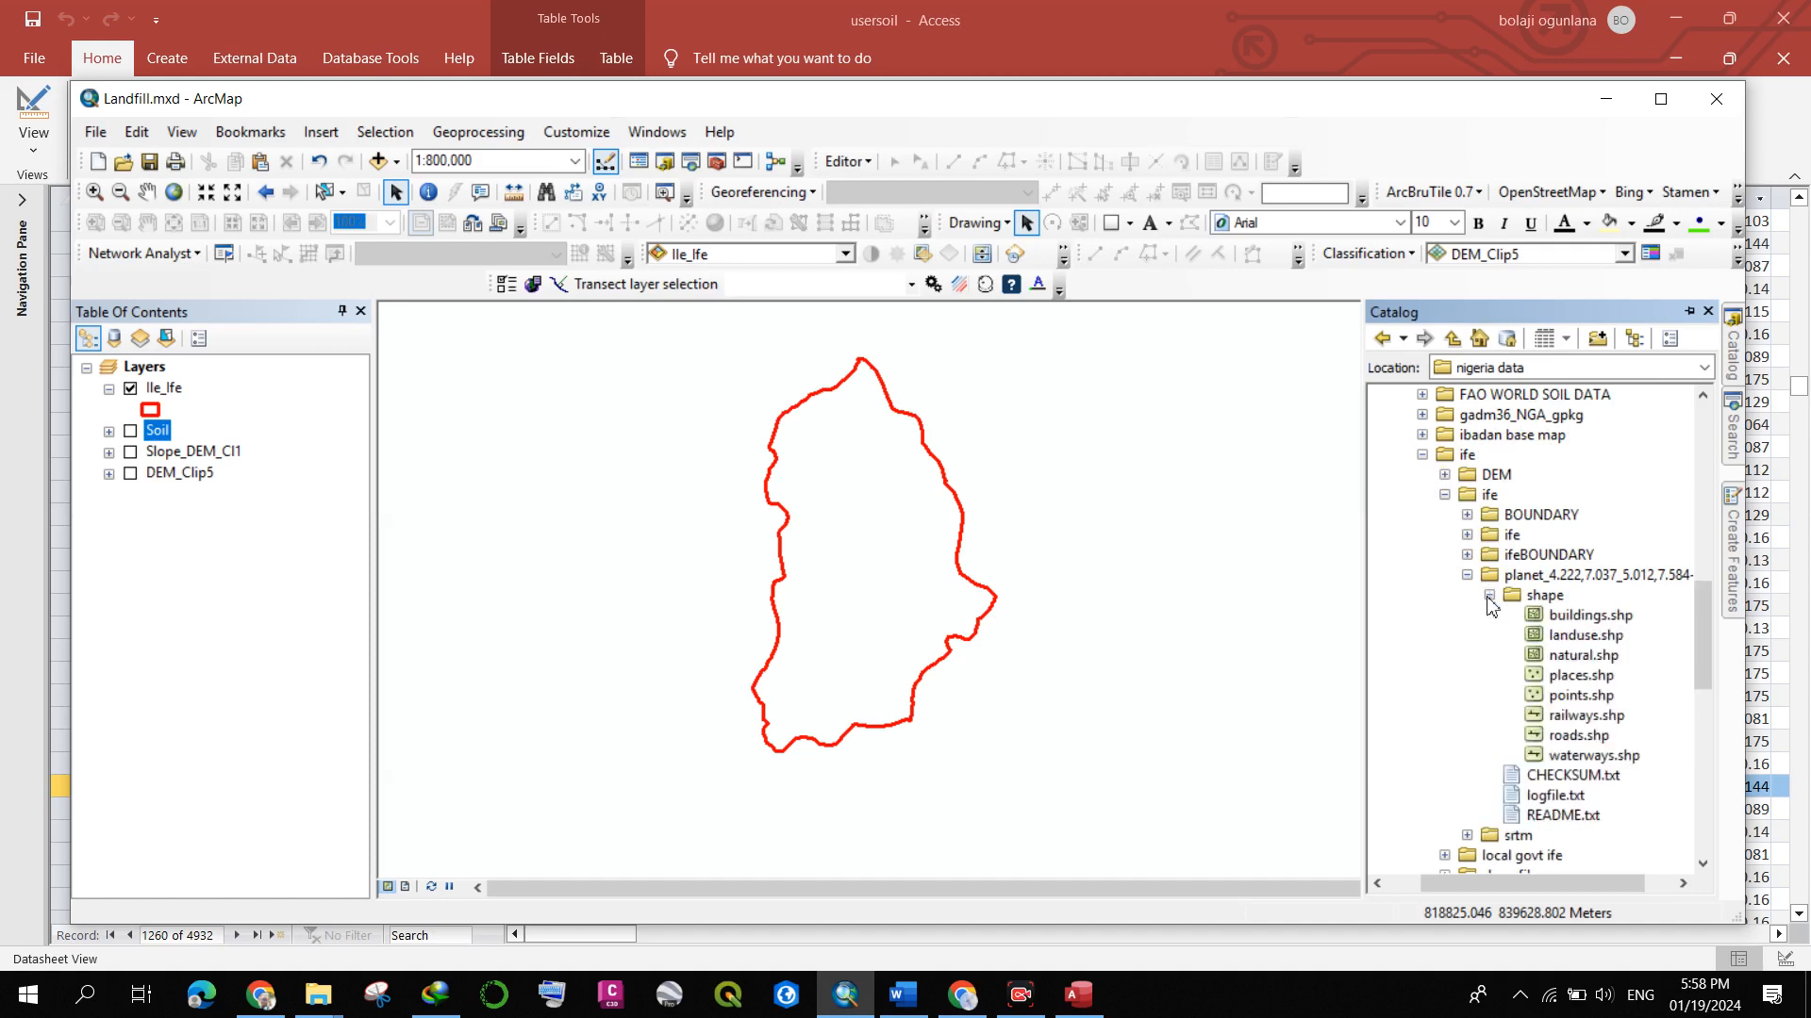
scroll(1530, 611, down, 1)
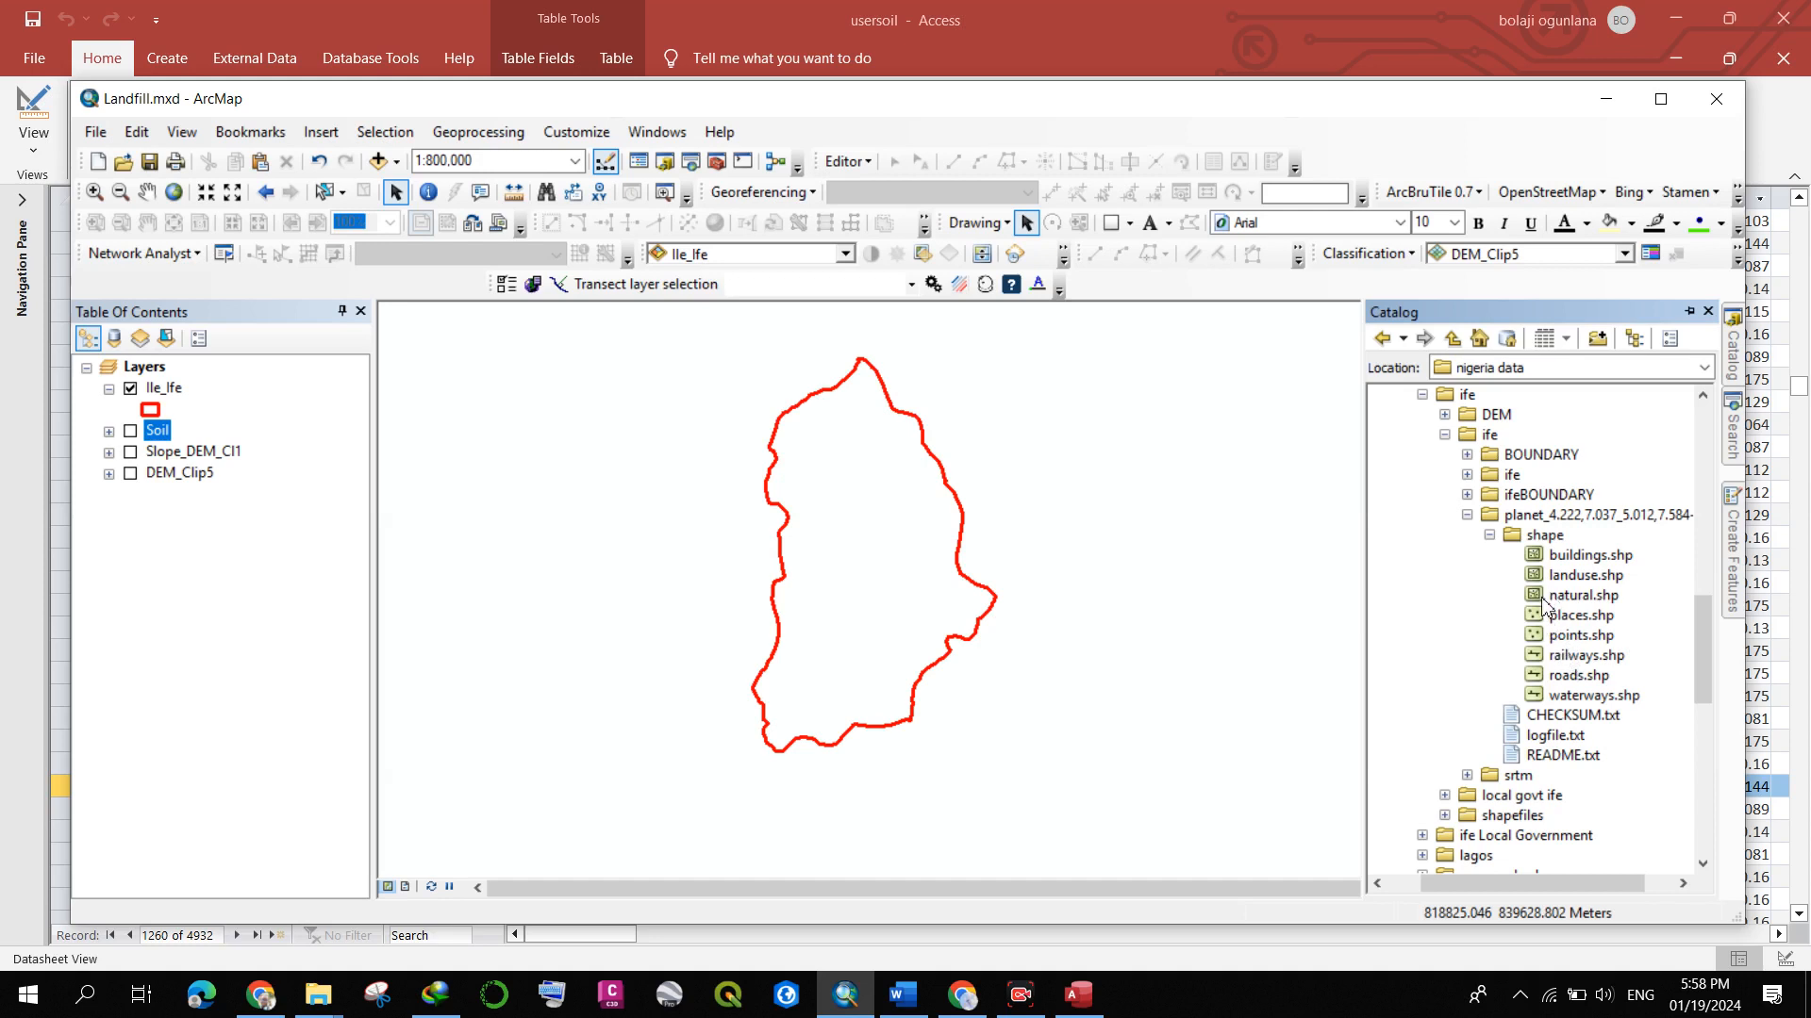
- Add roads.shp from the ife data's shape folder to the map
click(1590, 696)
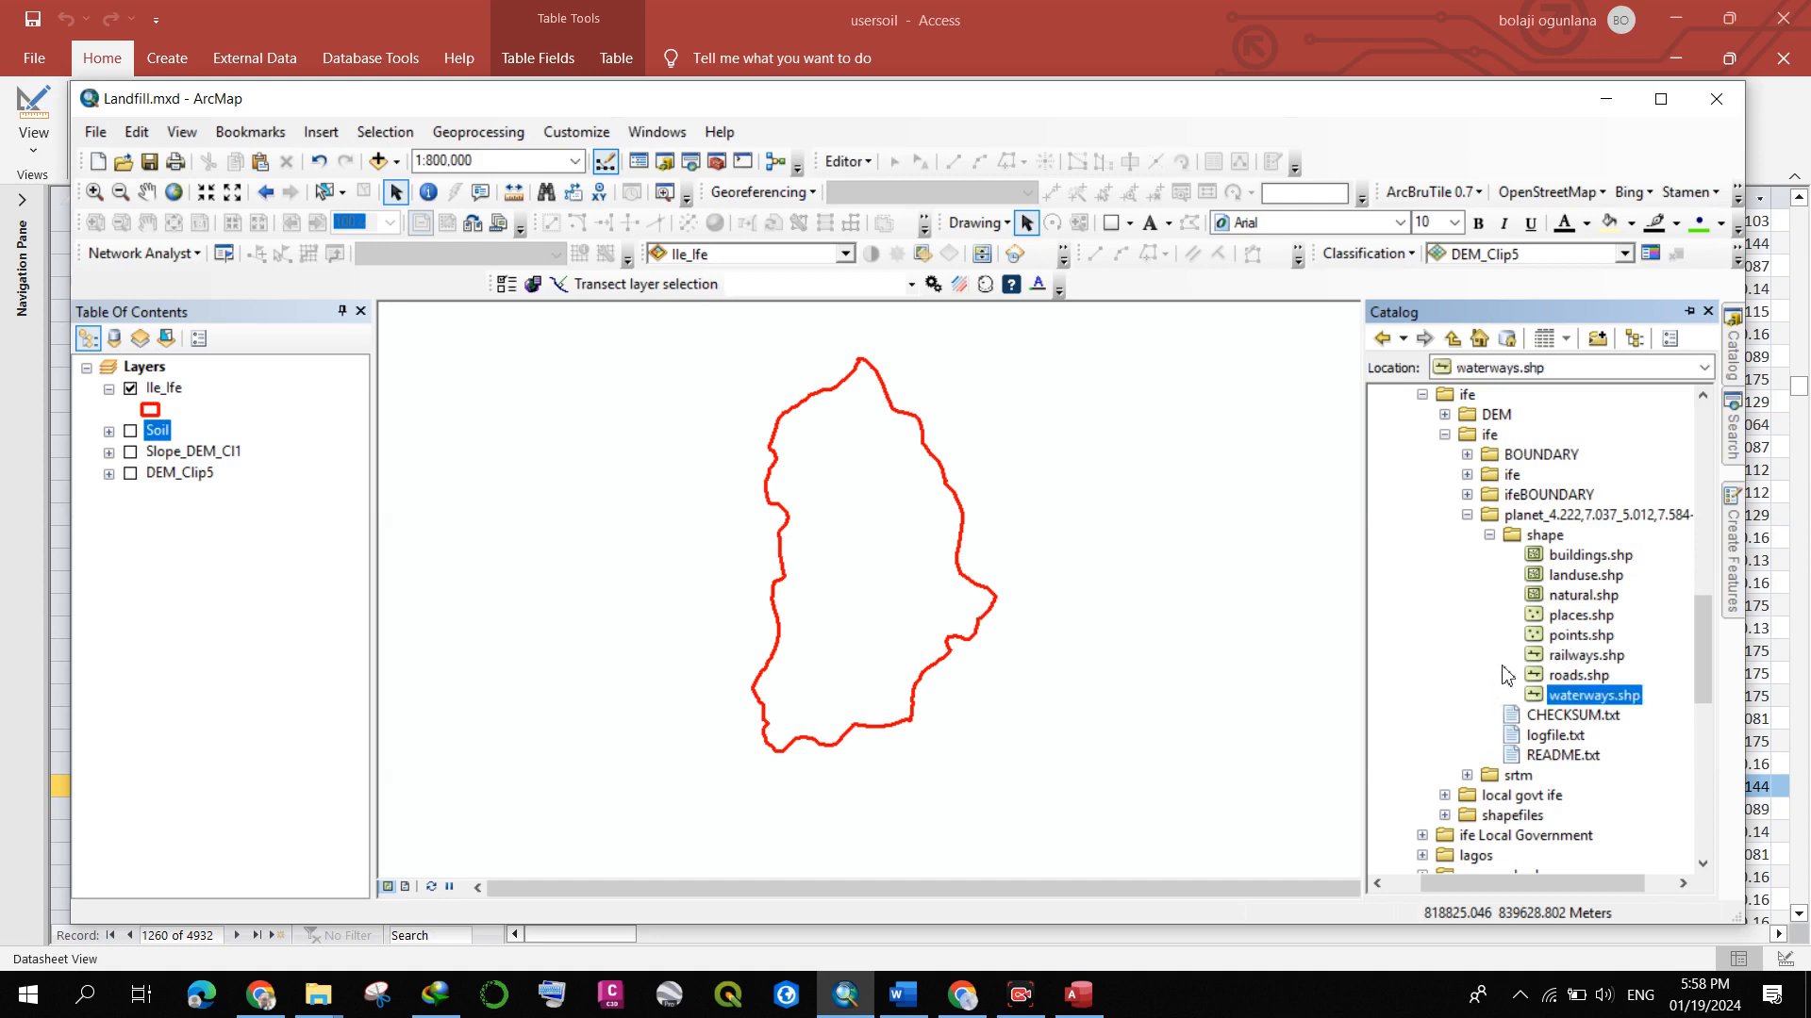
click(1572, 676)
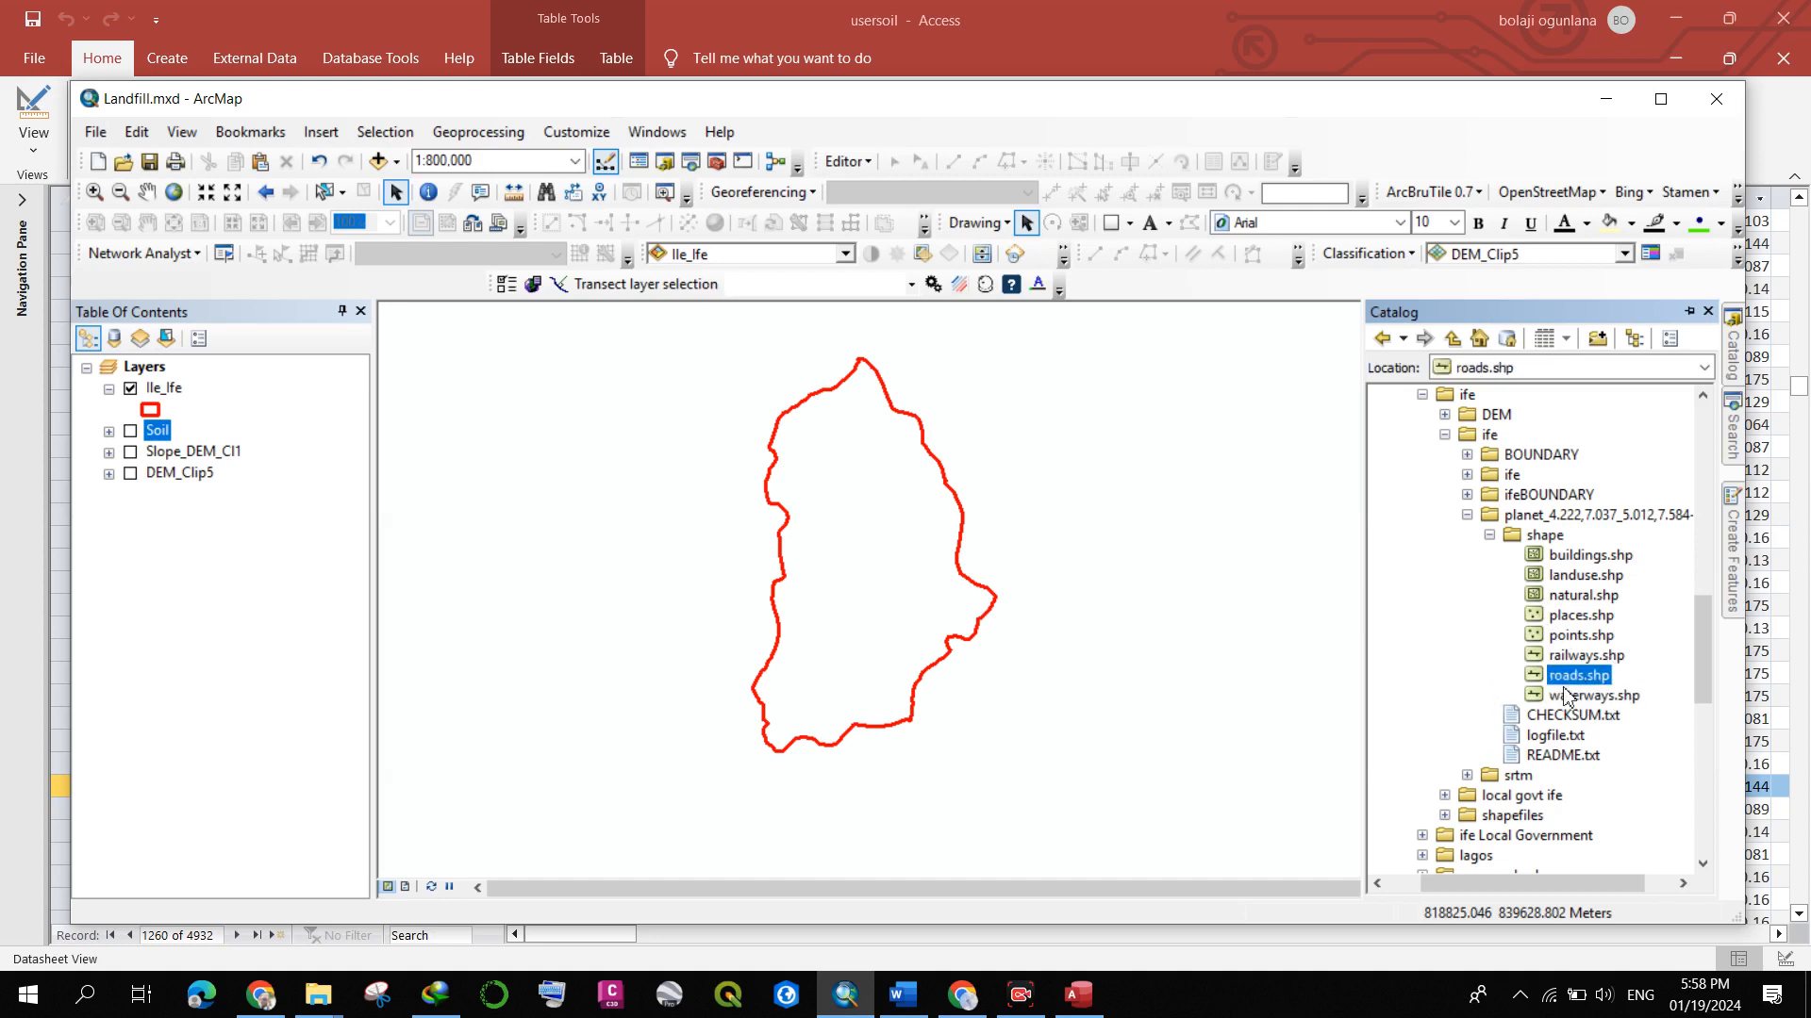
click(1570, 695)
click(1572, 676)
click(1573, 696)
click(1573, 677)
drag(1580, 679, 938, 695)
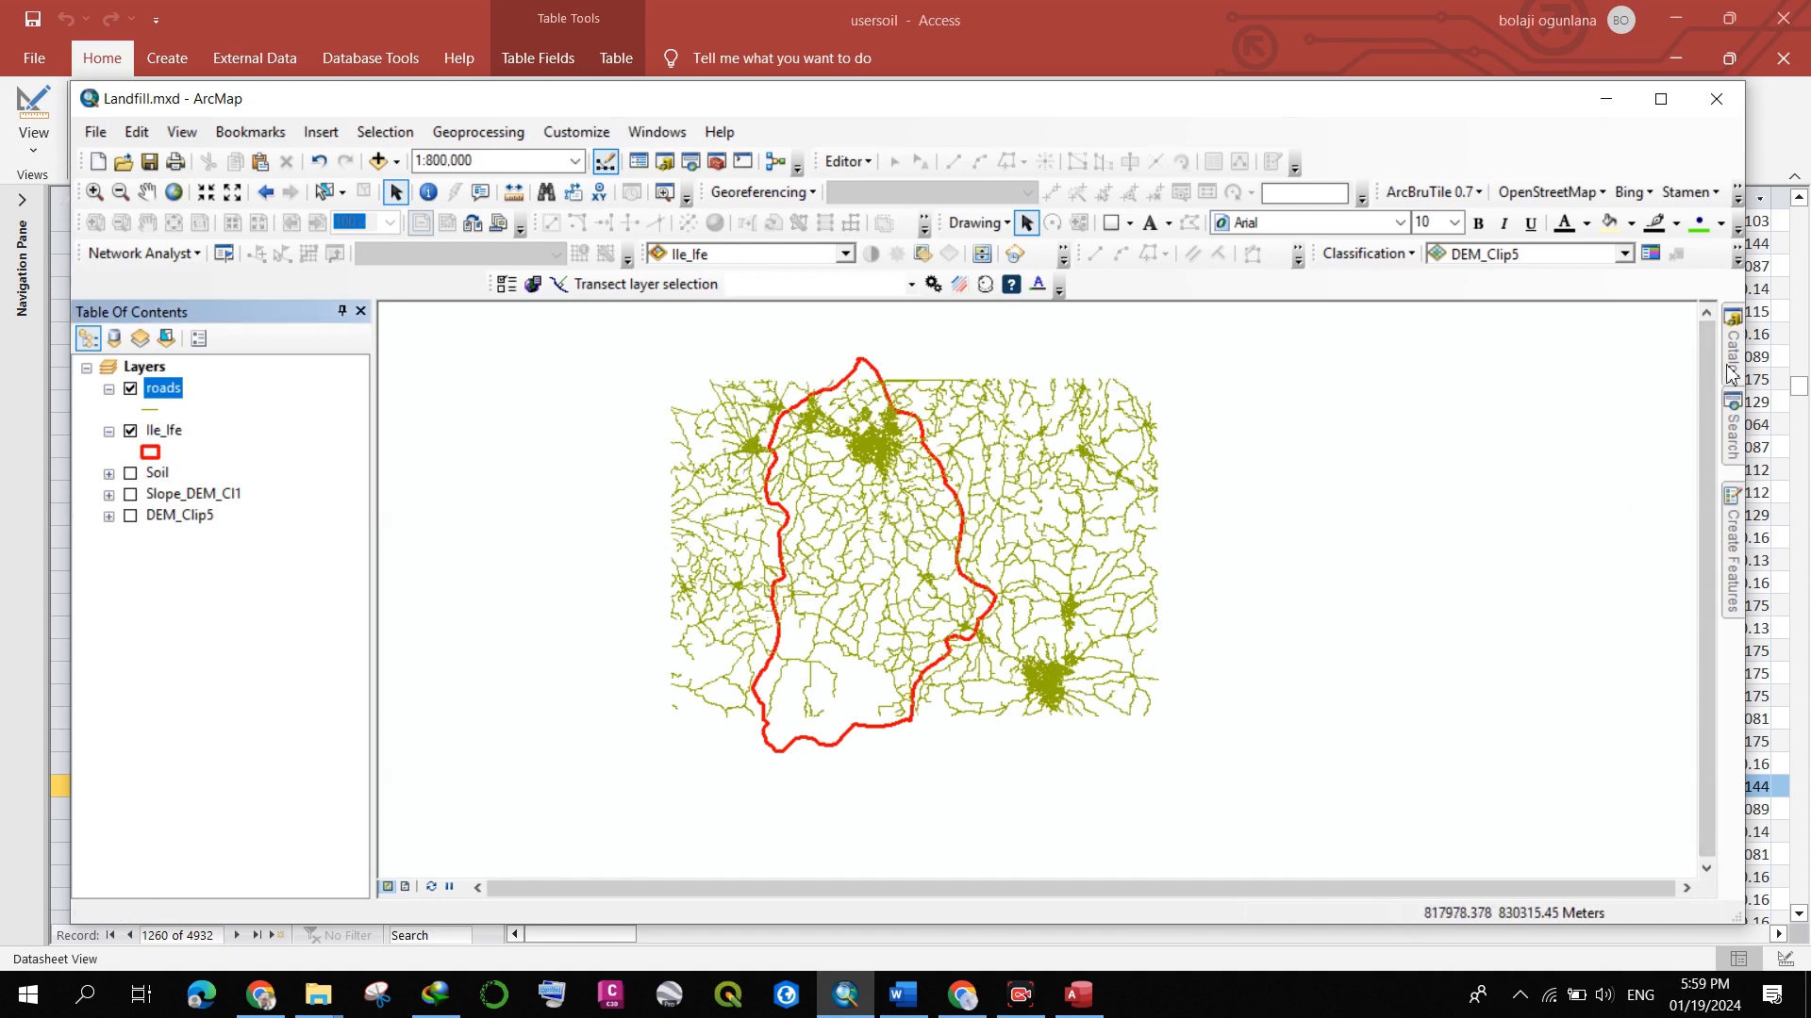
- Look through the ife, planet, srtm and local govt ife folders in the Catalog for further usable datasets
mouse_move(1732, 372)
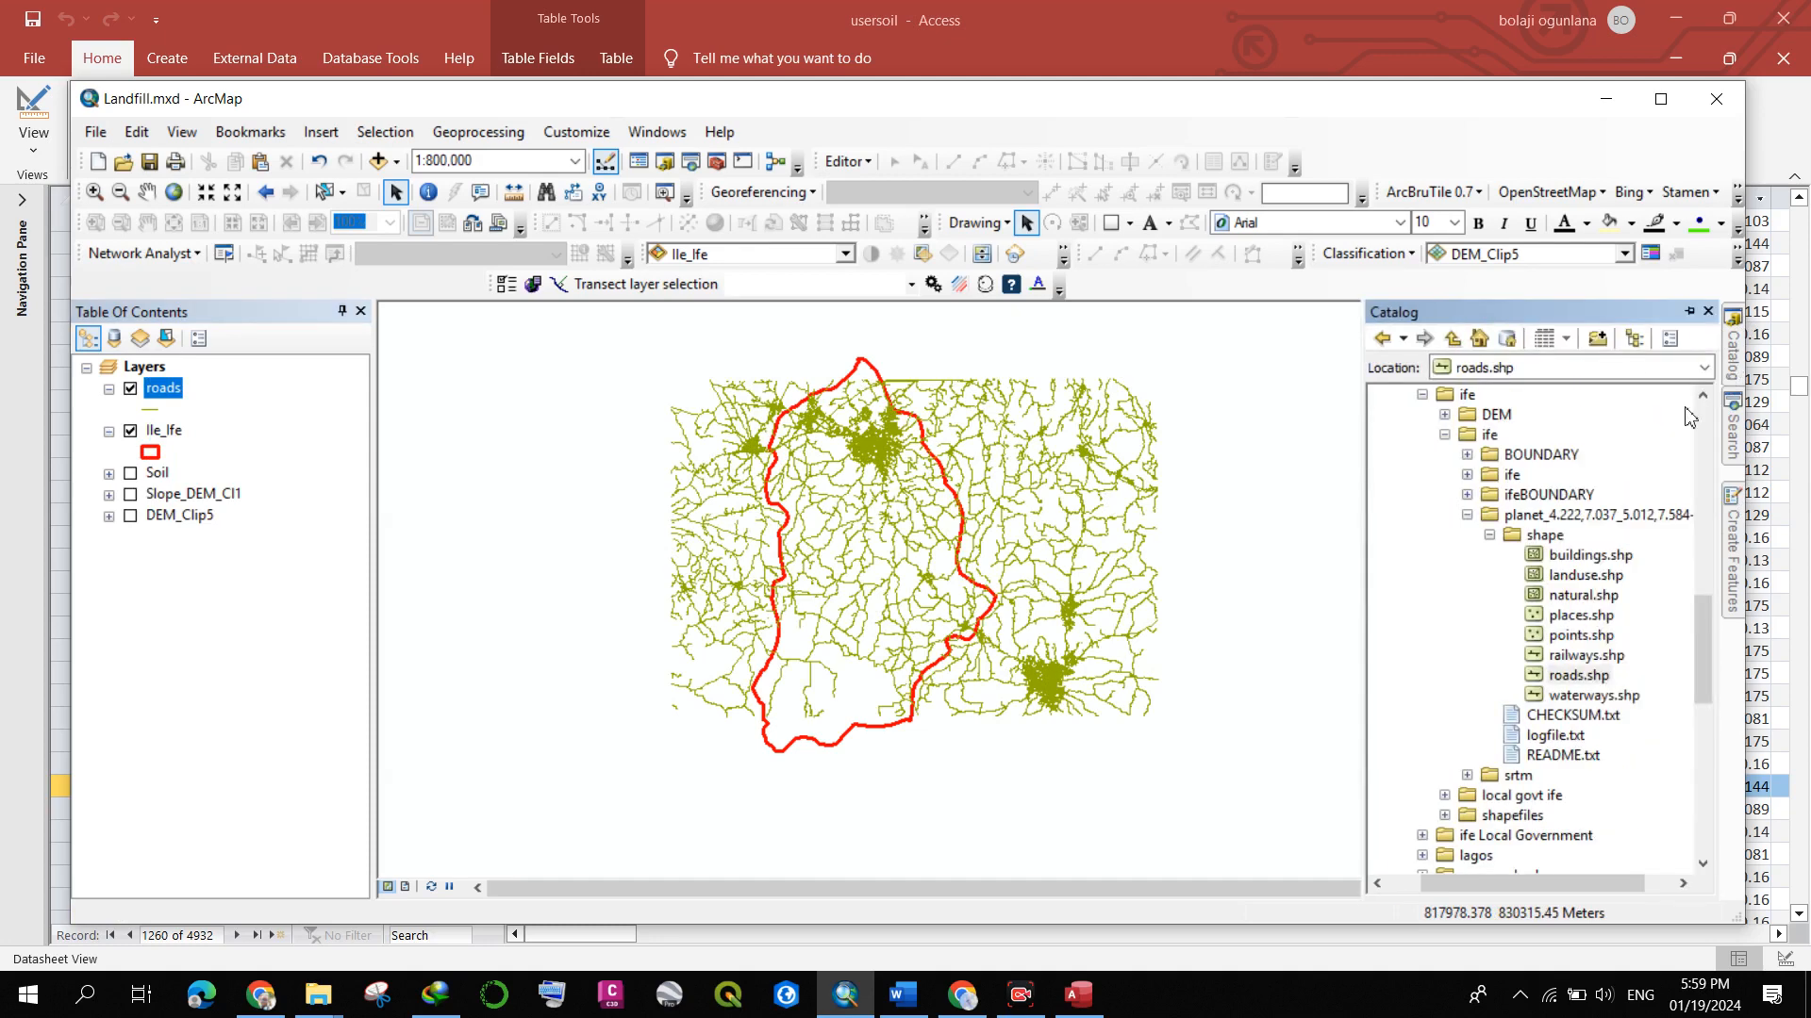
click(1467, 514)
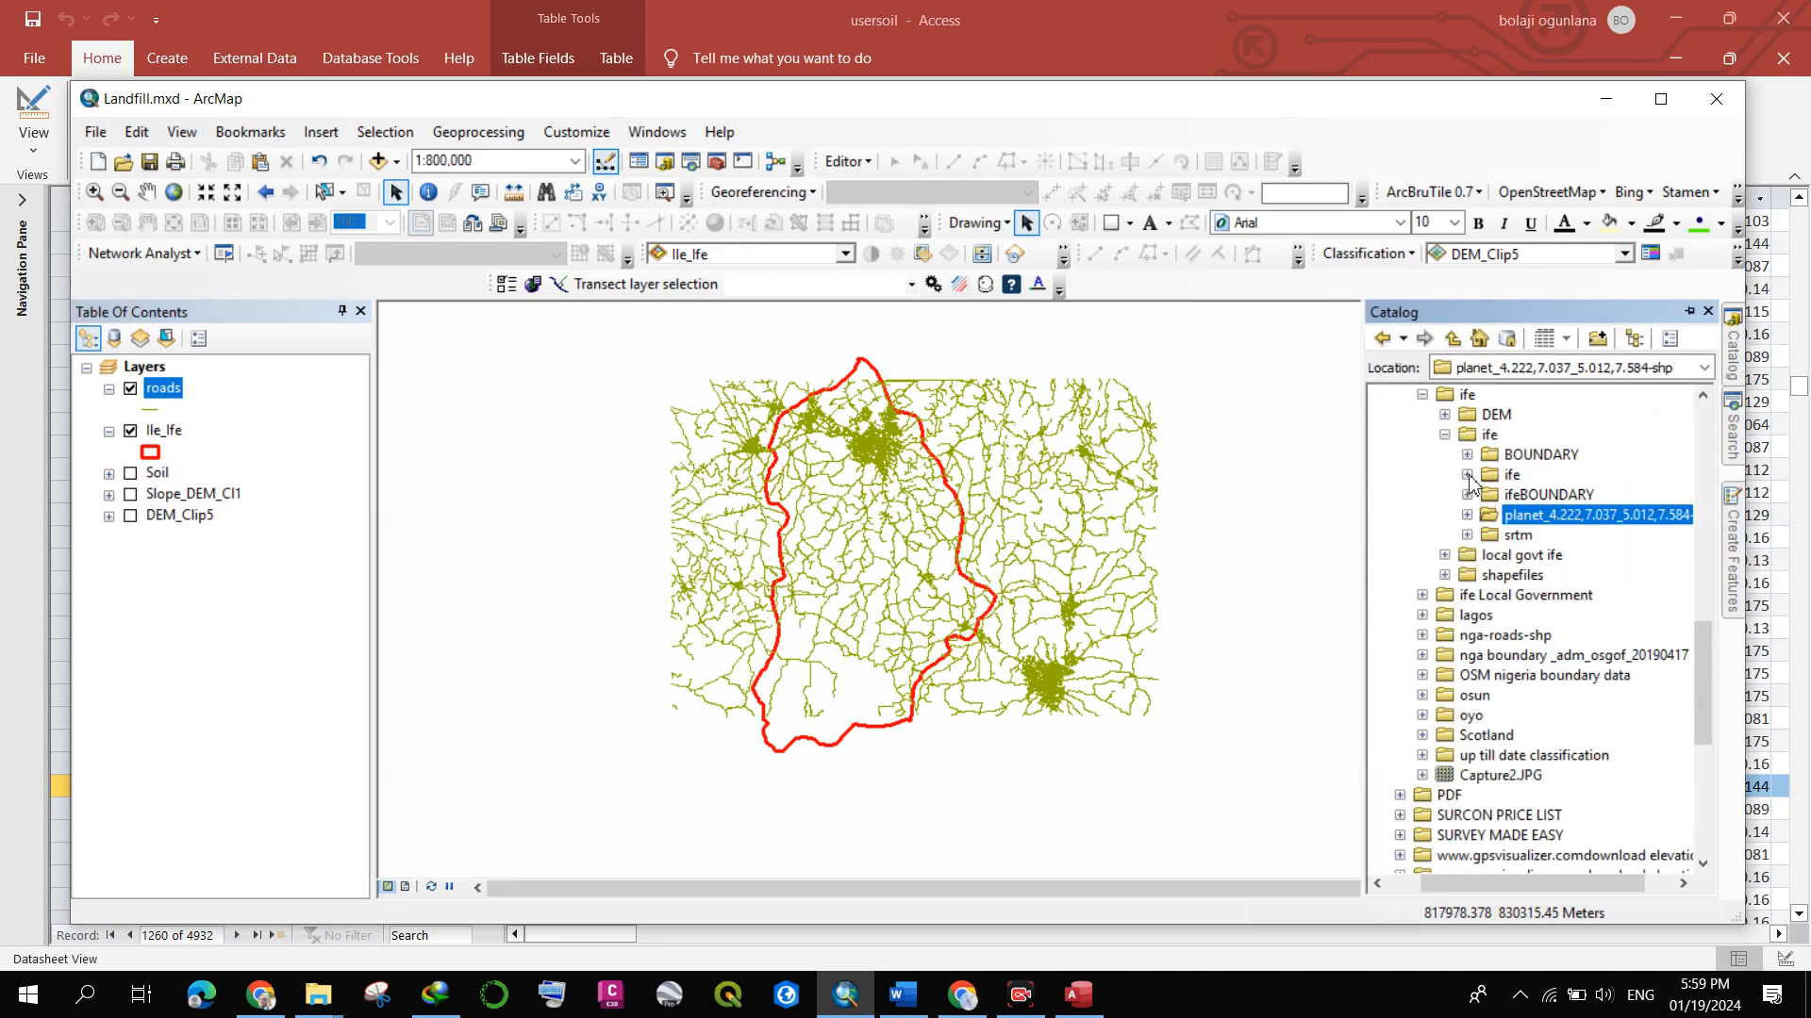
click(1466, 476)
click(1468, 476)
click(1468, 519)
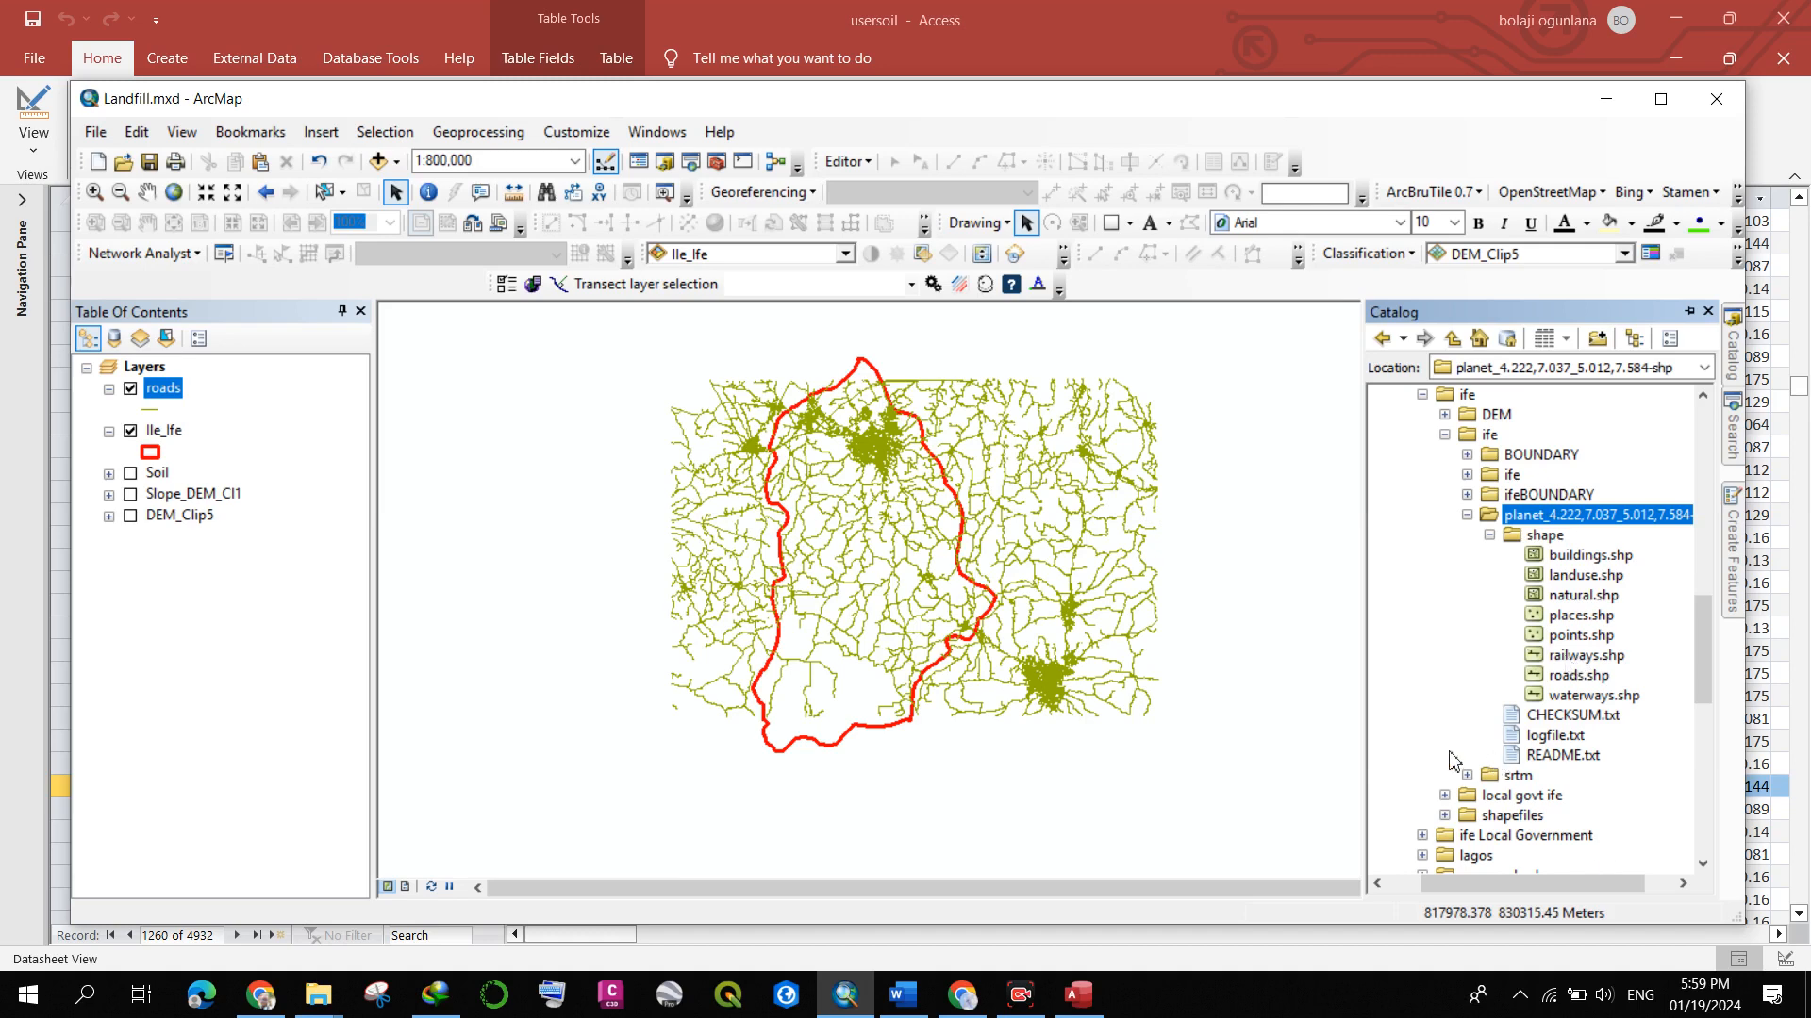
scroll(943, 566, up, 1)
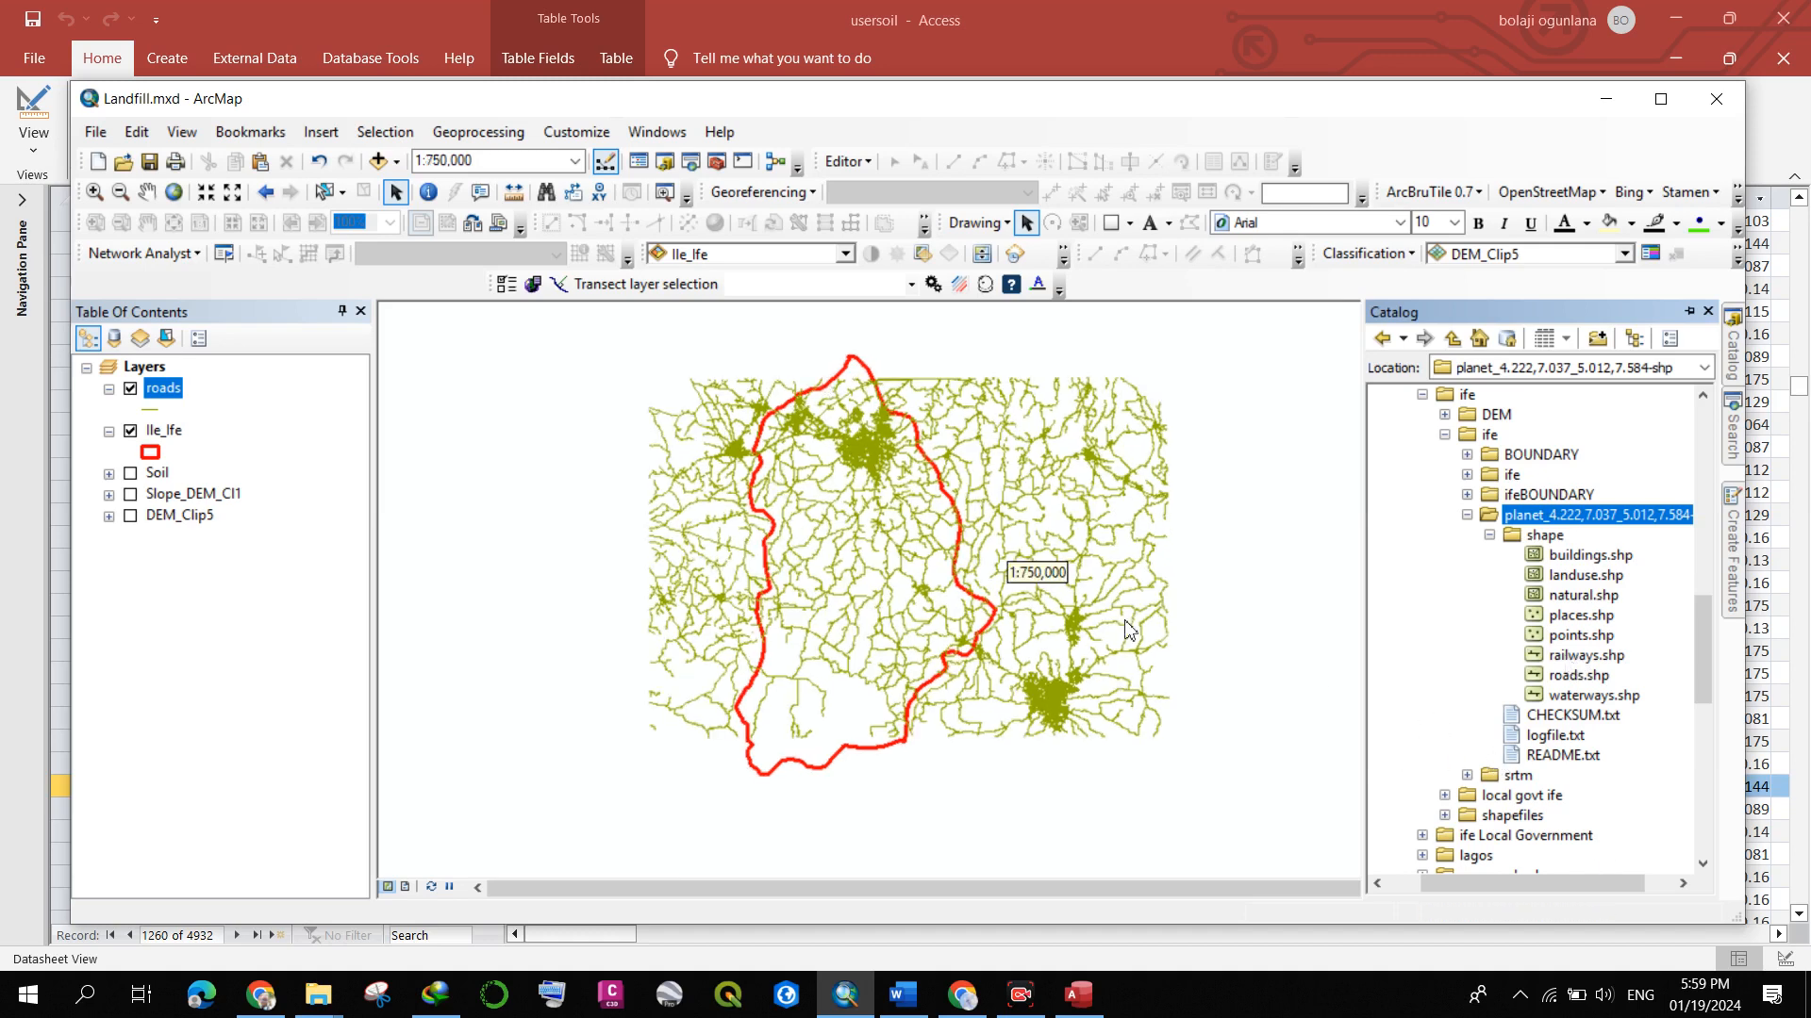
click(1468, 517)
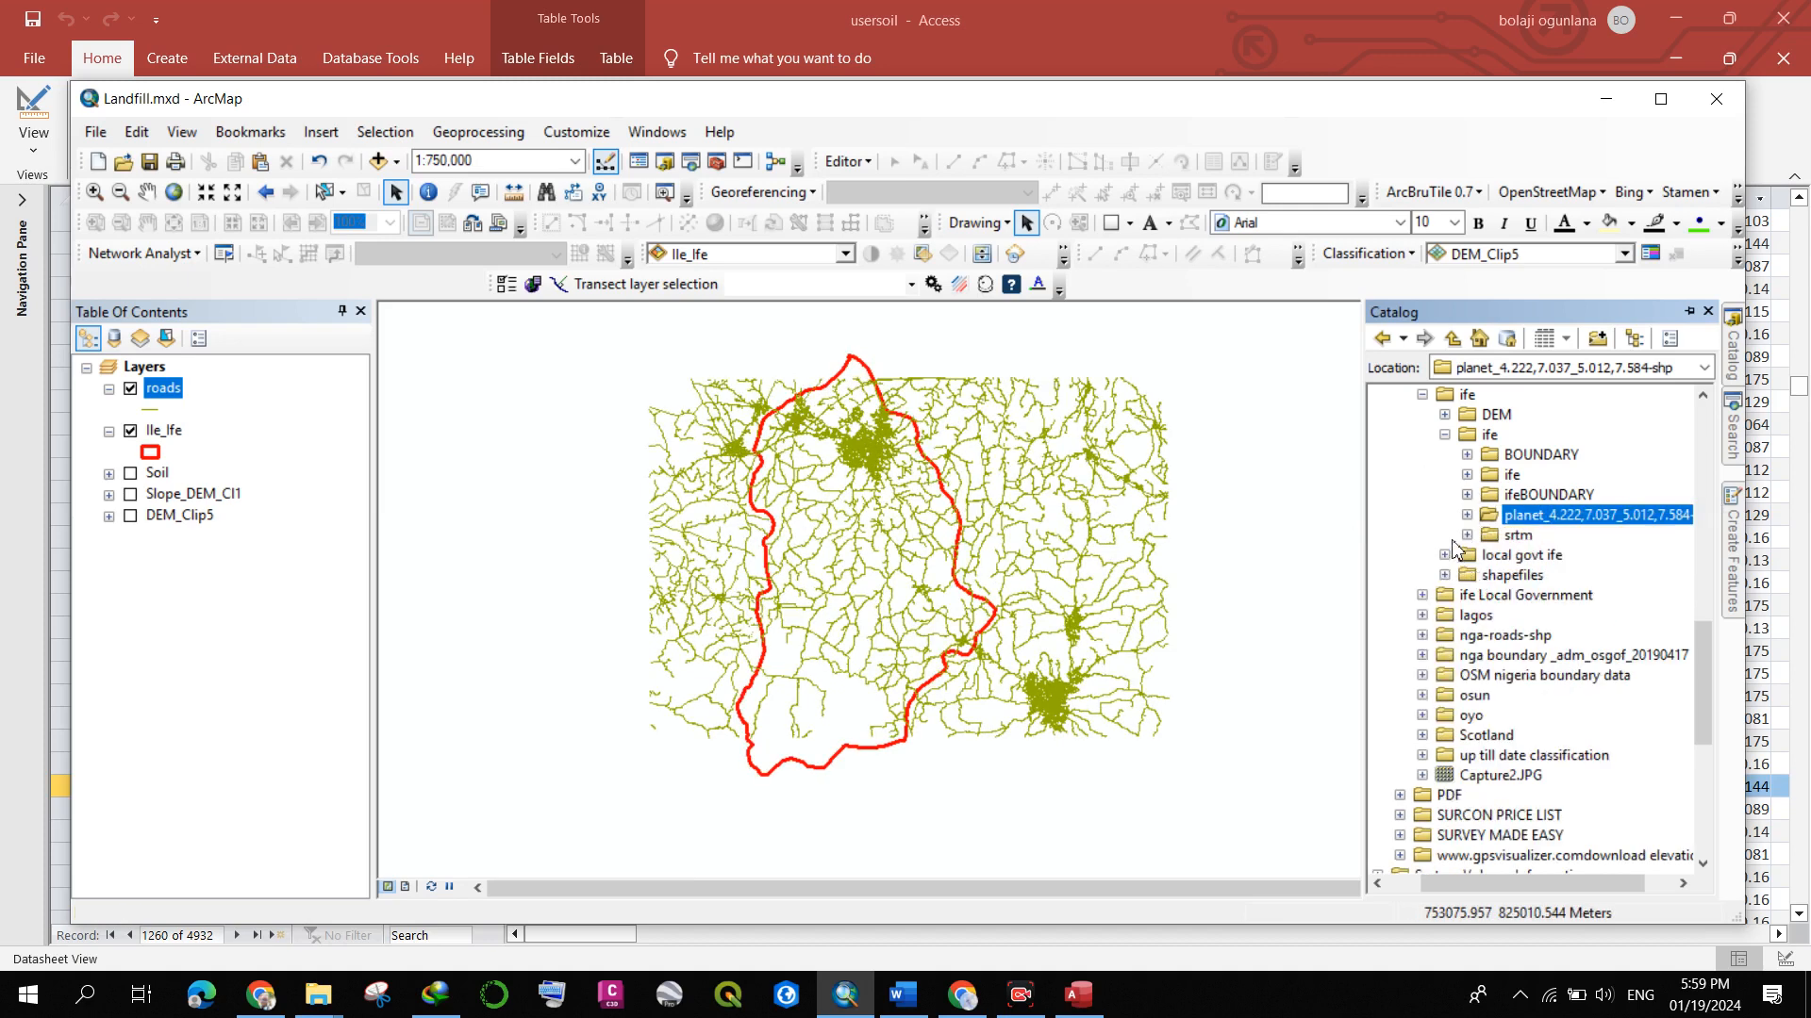
click(1468, 535)
click(1468, 535)
click(1444, 556)
click(1444, 555)
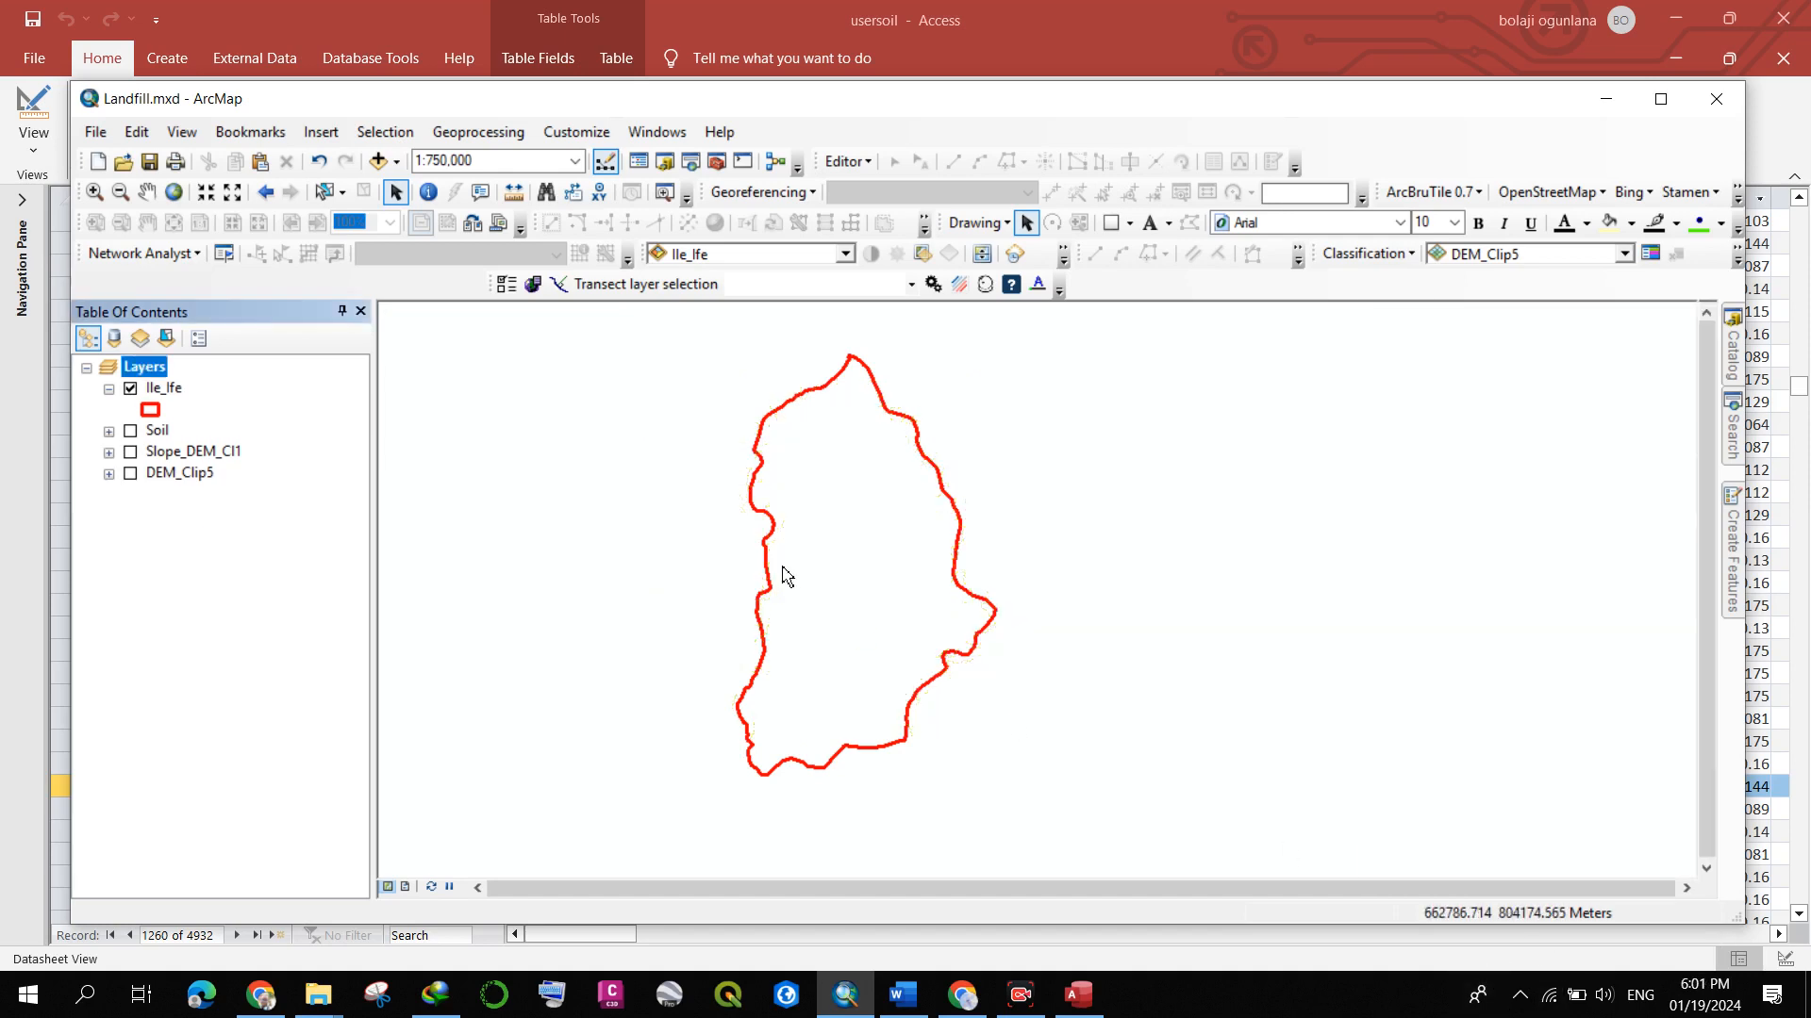
- Start adding data to the Layers data frame and check the contents of the home LANDFILL folder
right_click(148, 375)
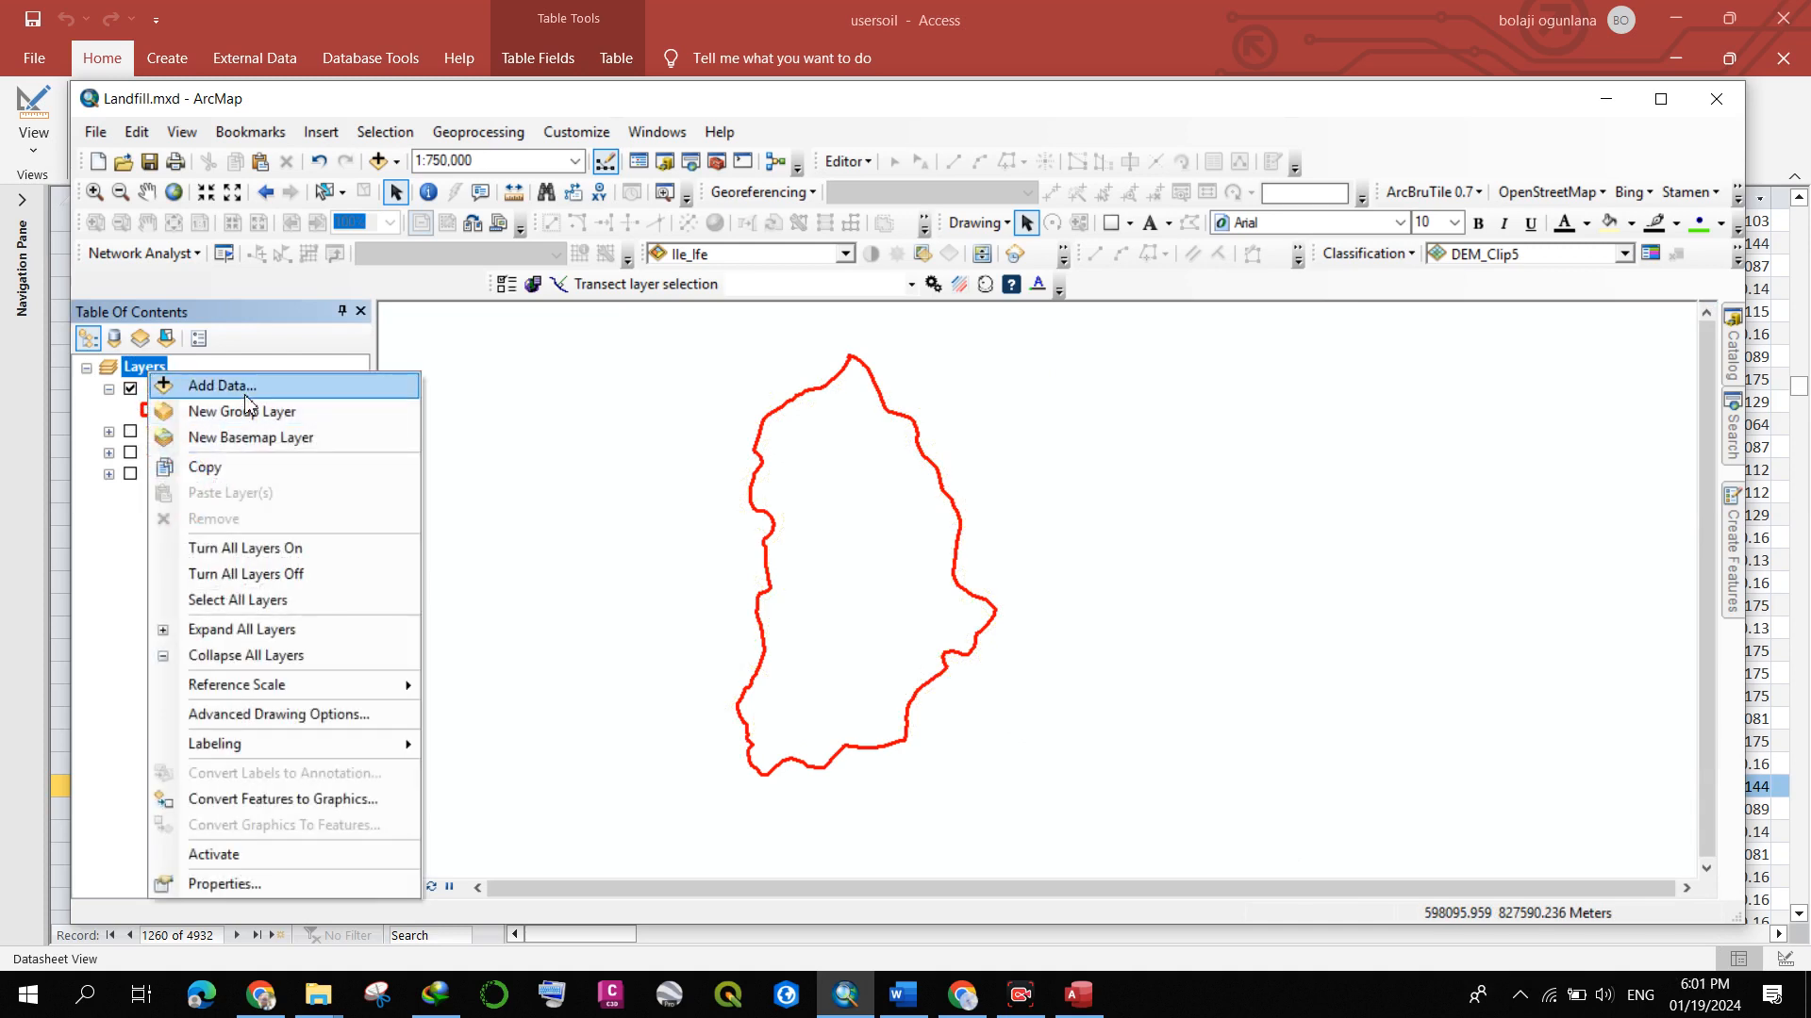
click(241, 389)
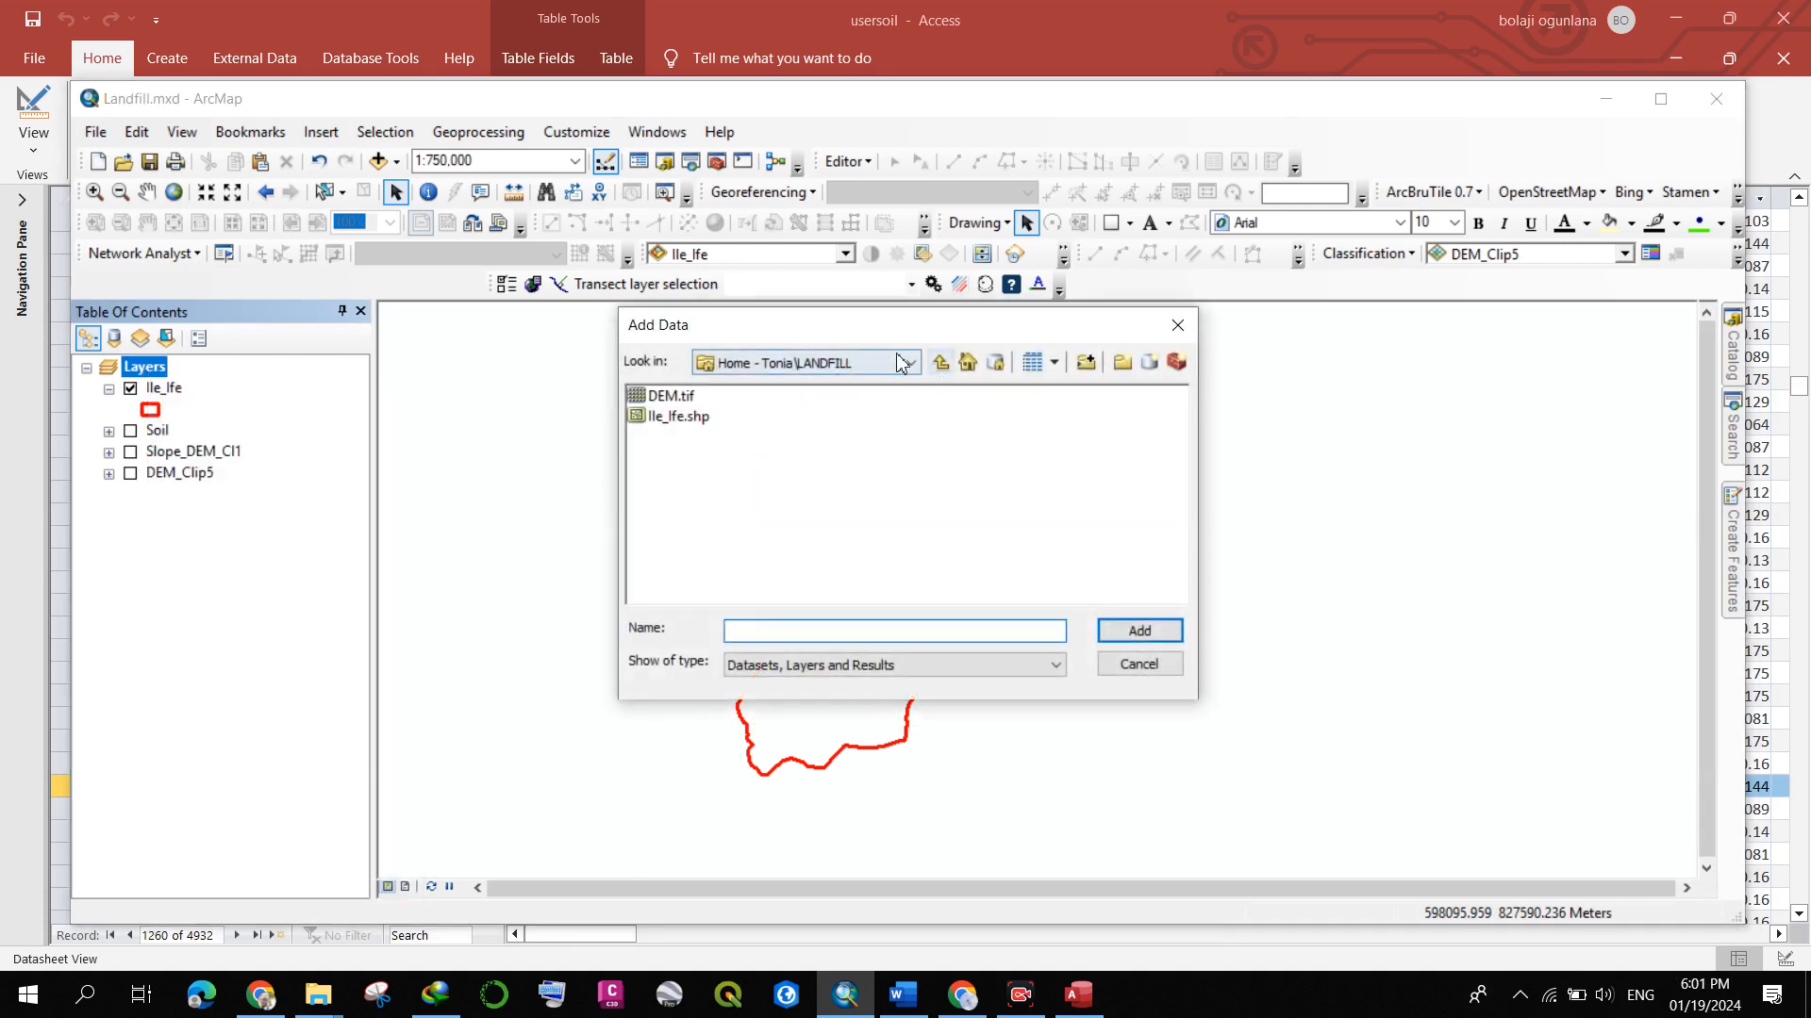
click(943, 365)
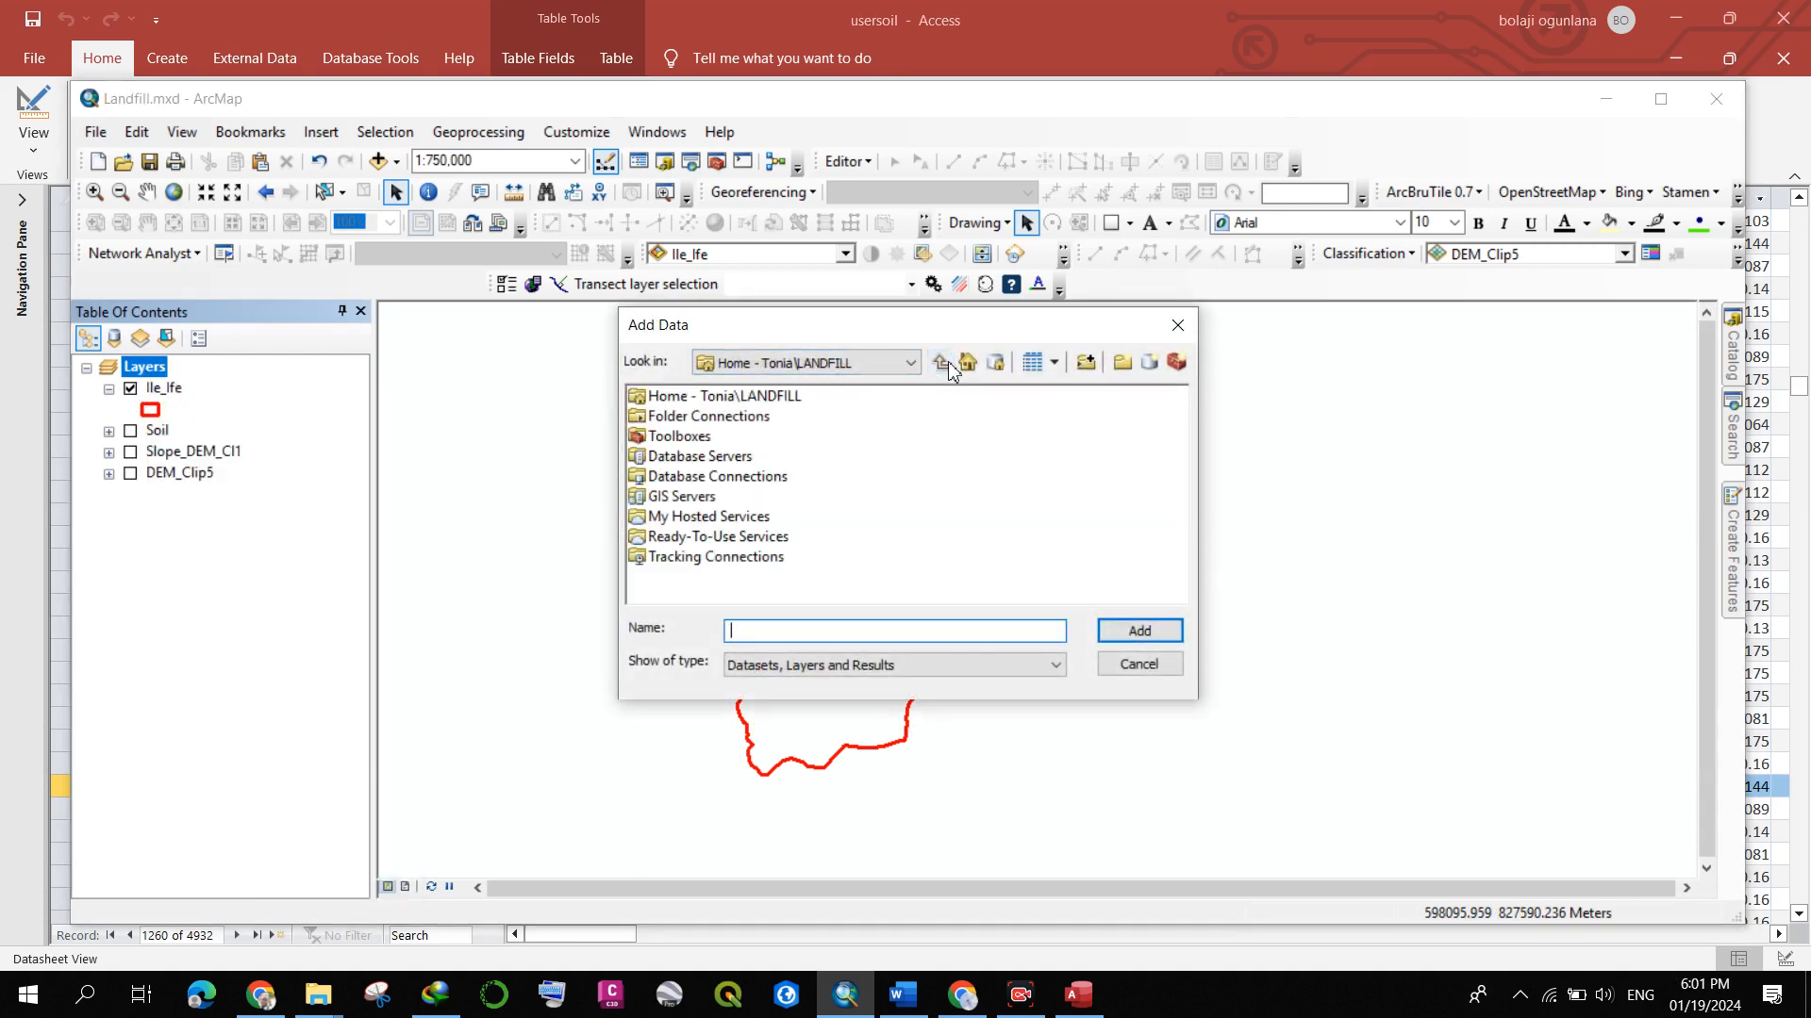
double_click(693, 397)
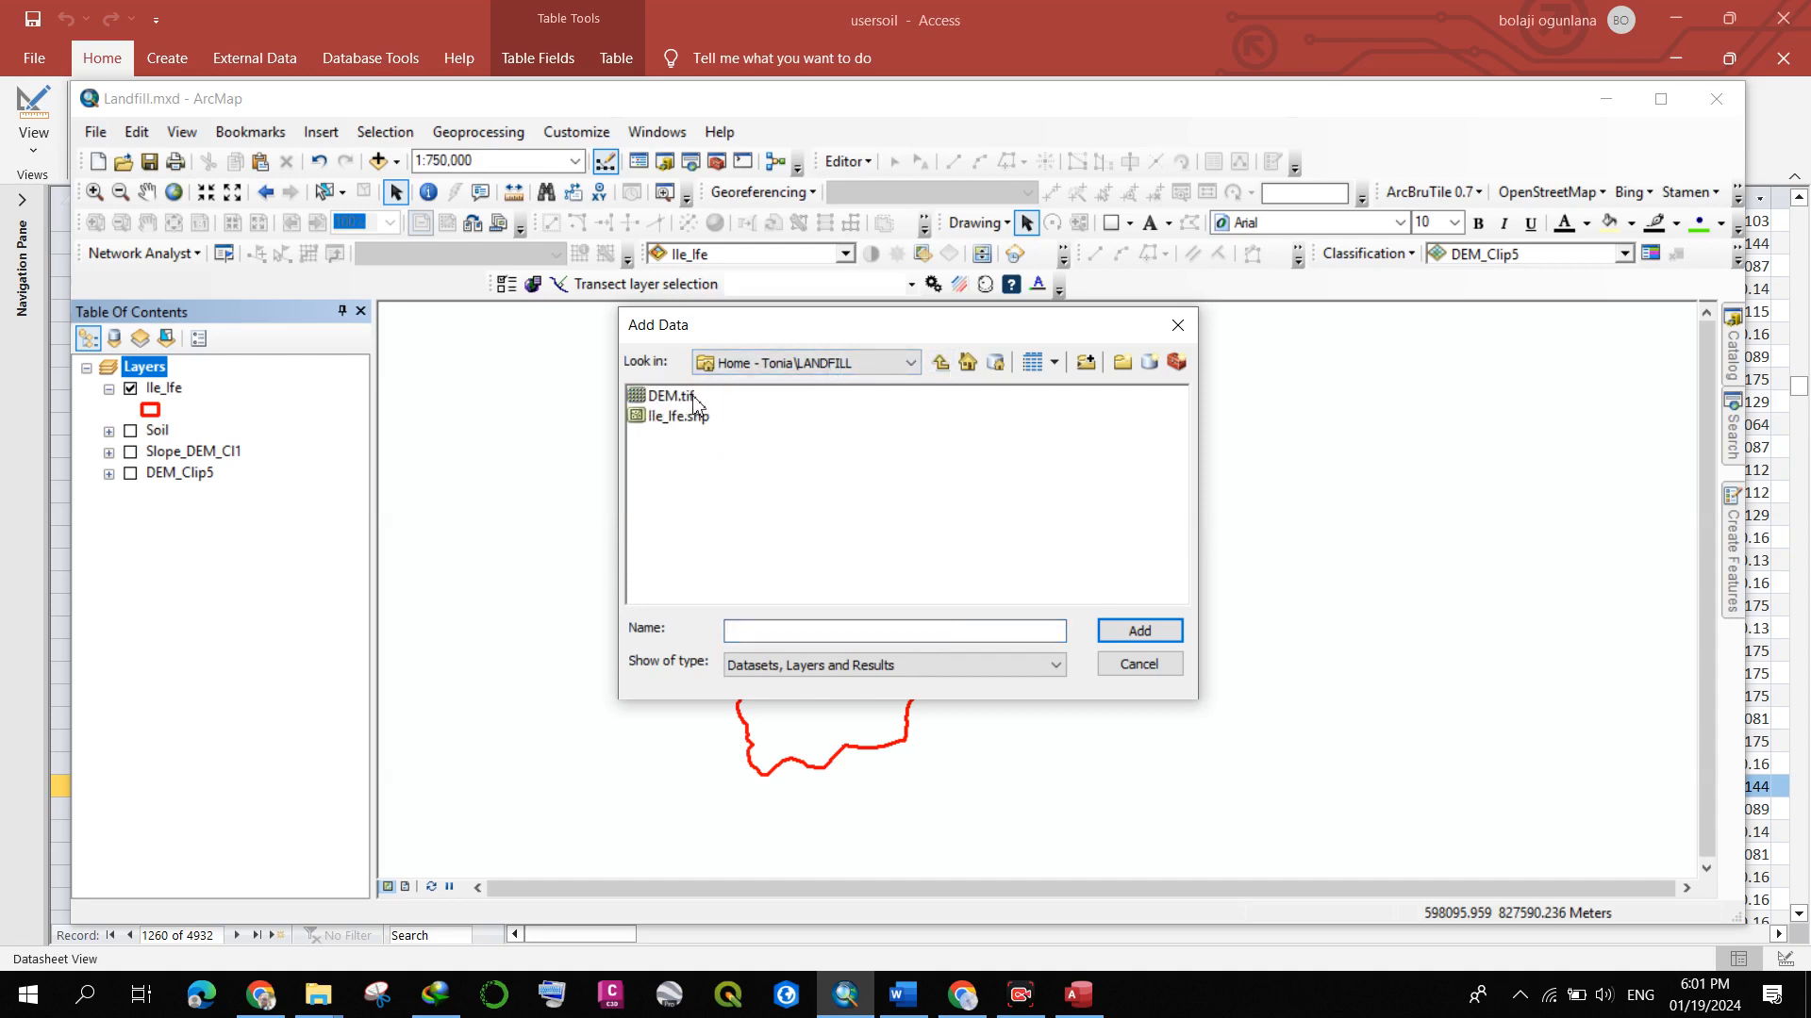
click(940, 363)
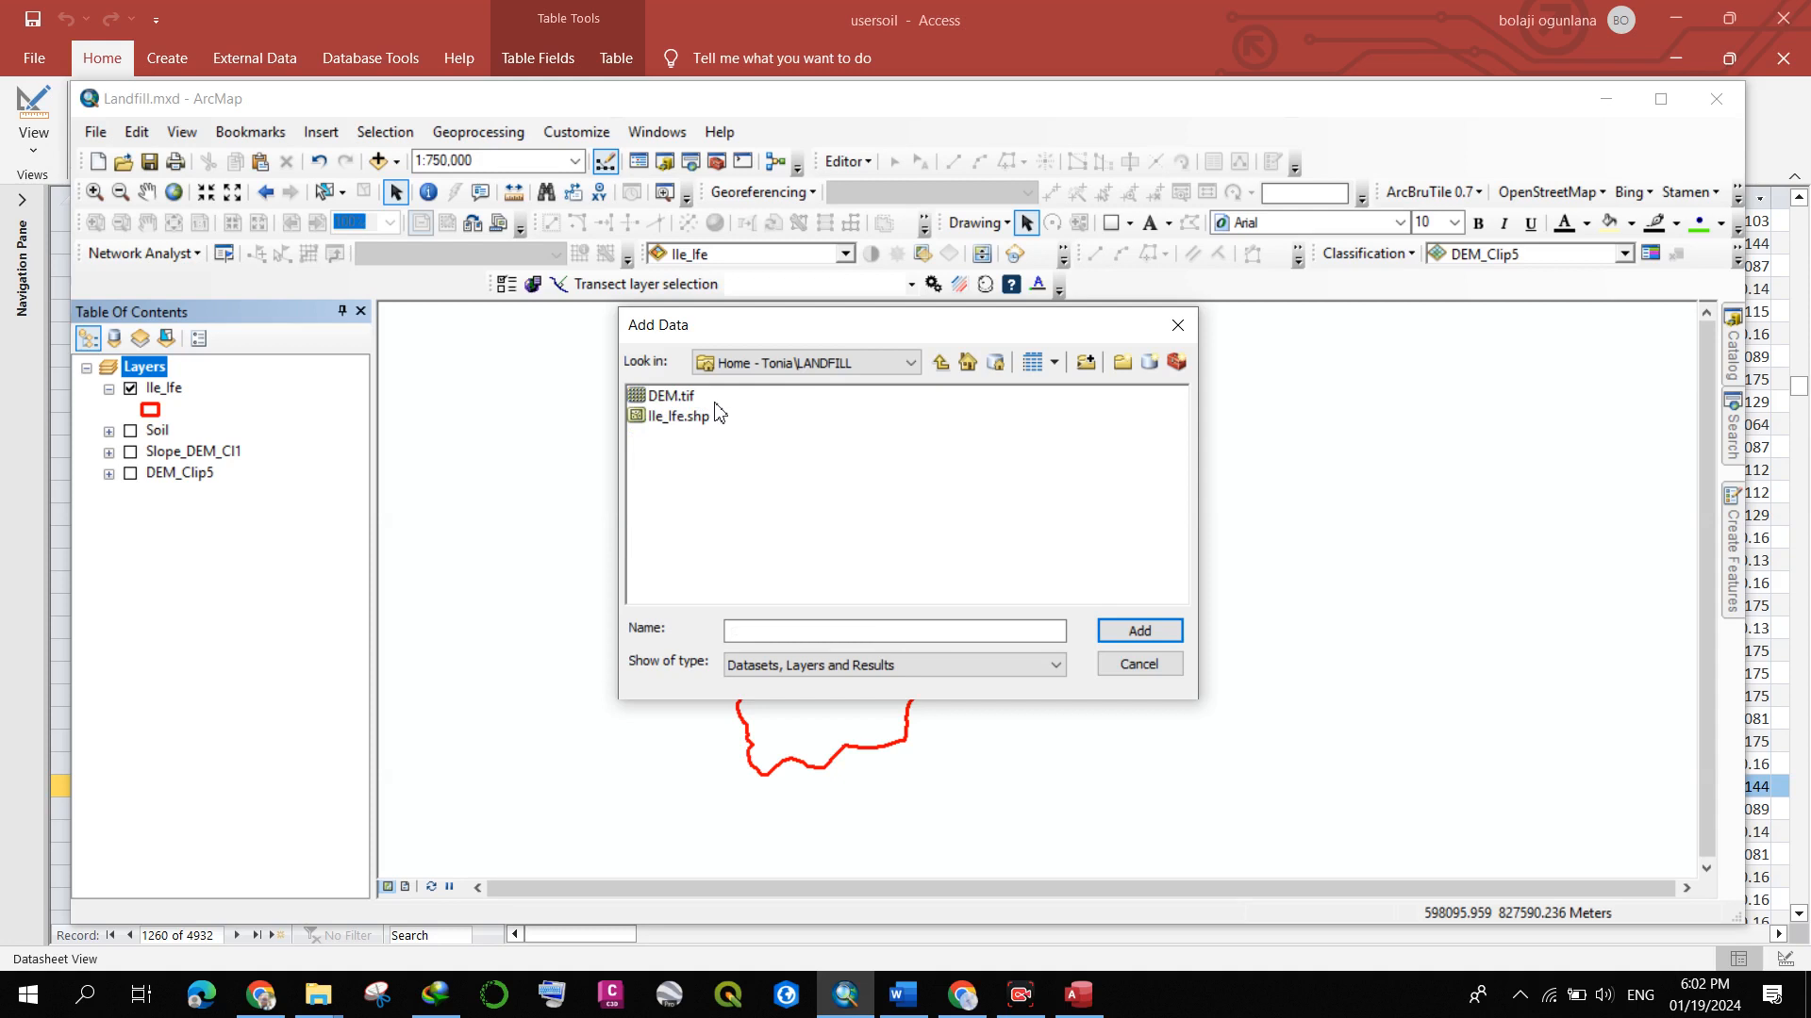
- Browse drive D and its BJ RAW FILES folder for usable datasets to add to the map
click(752, 368)
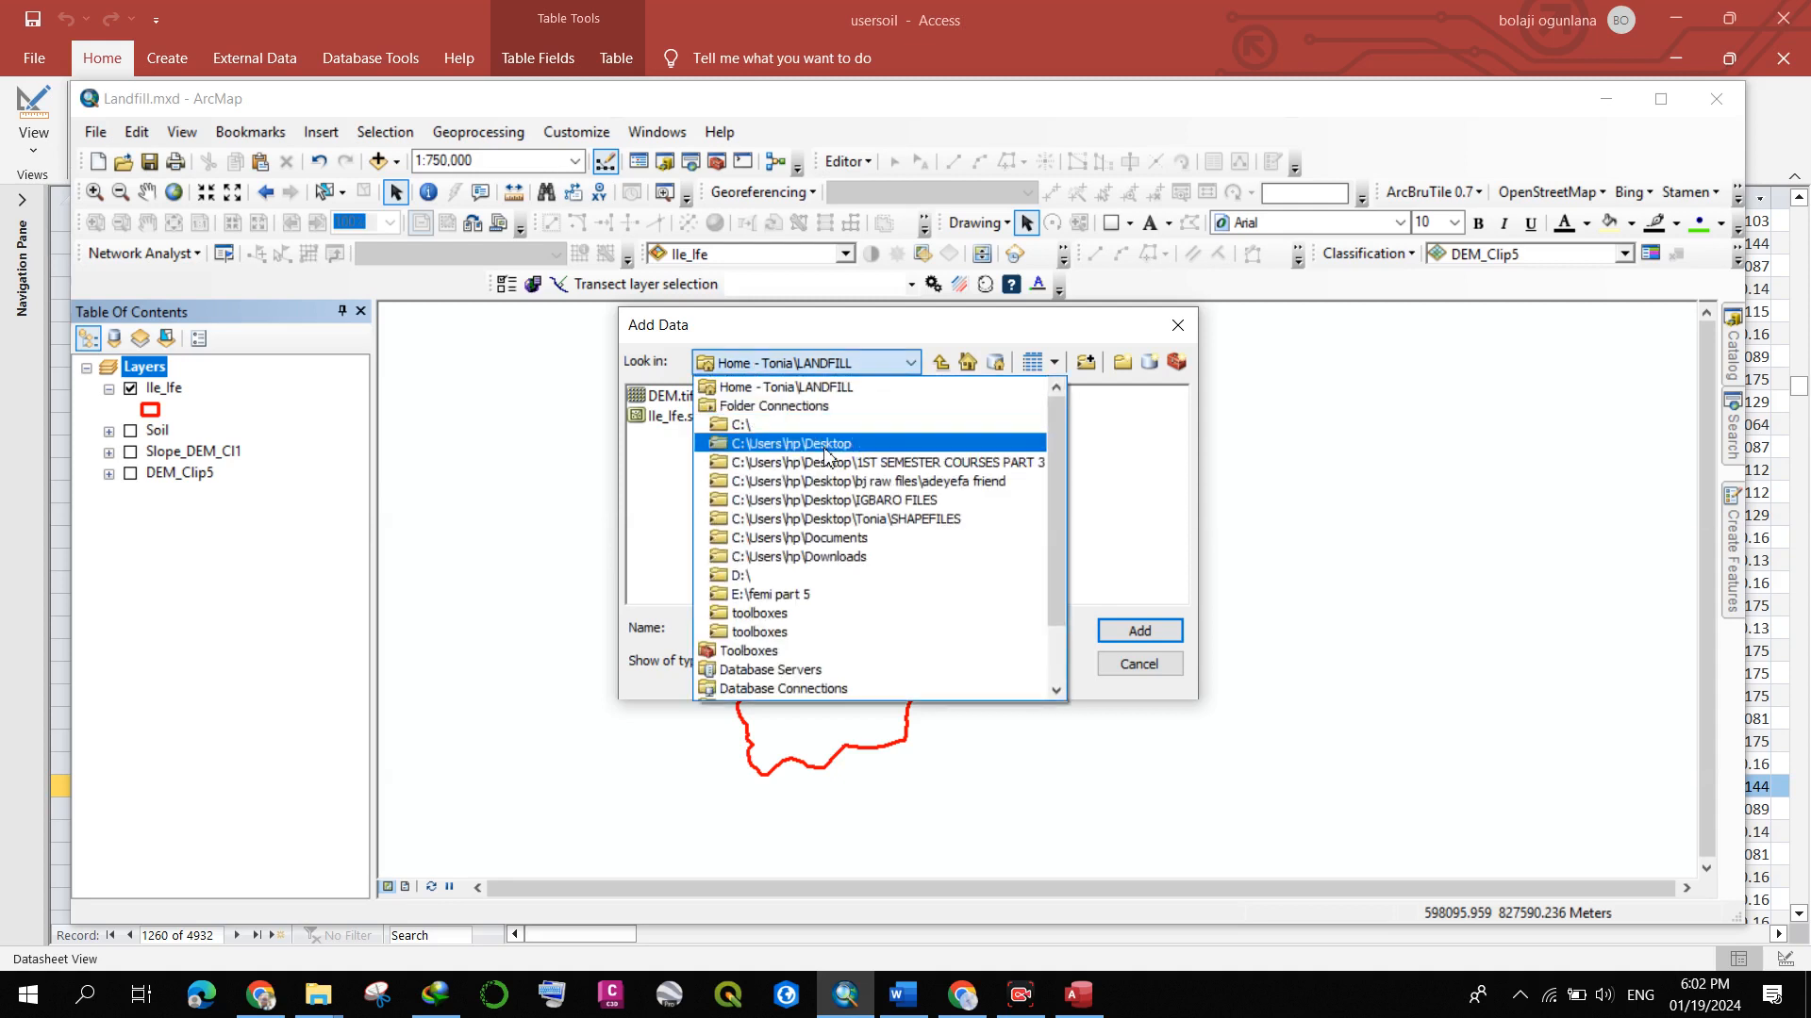
click(742, 575)
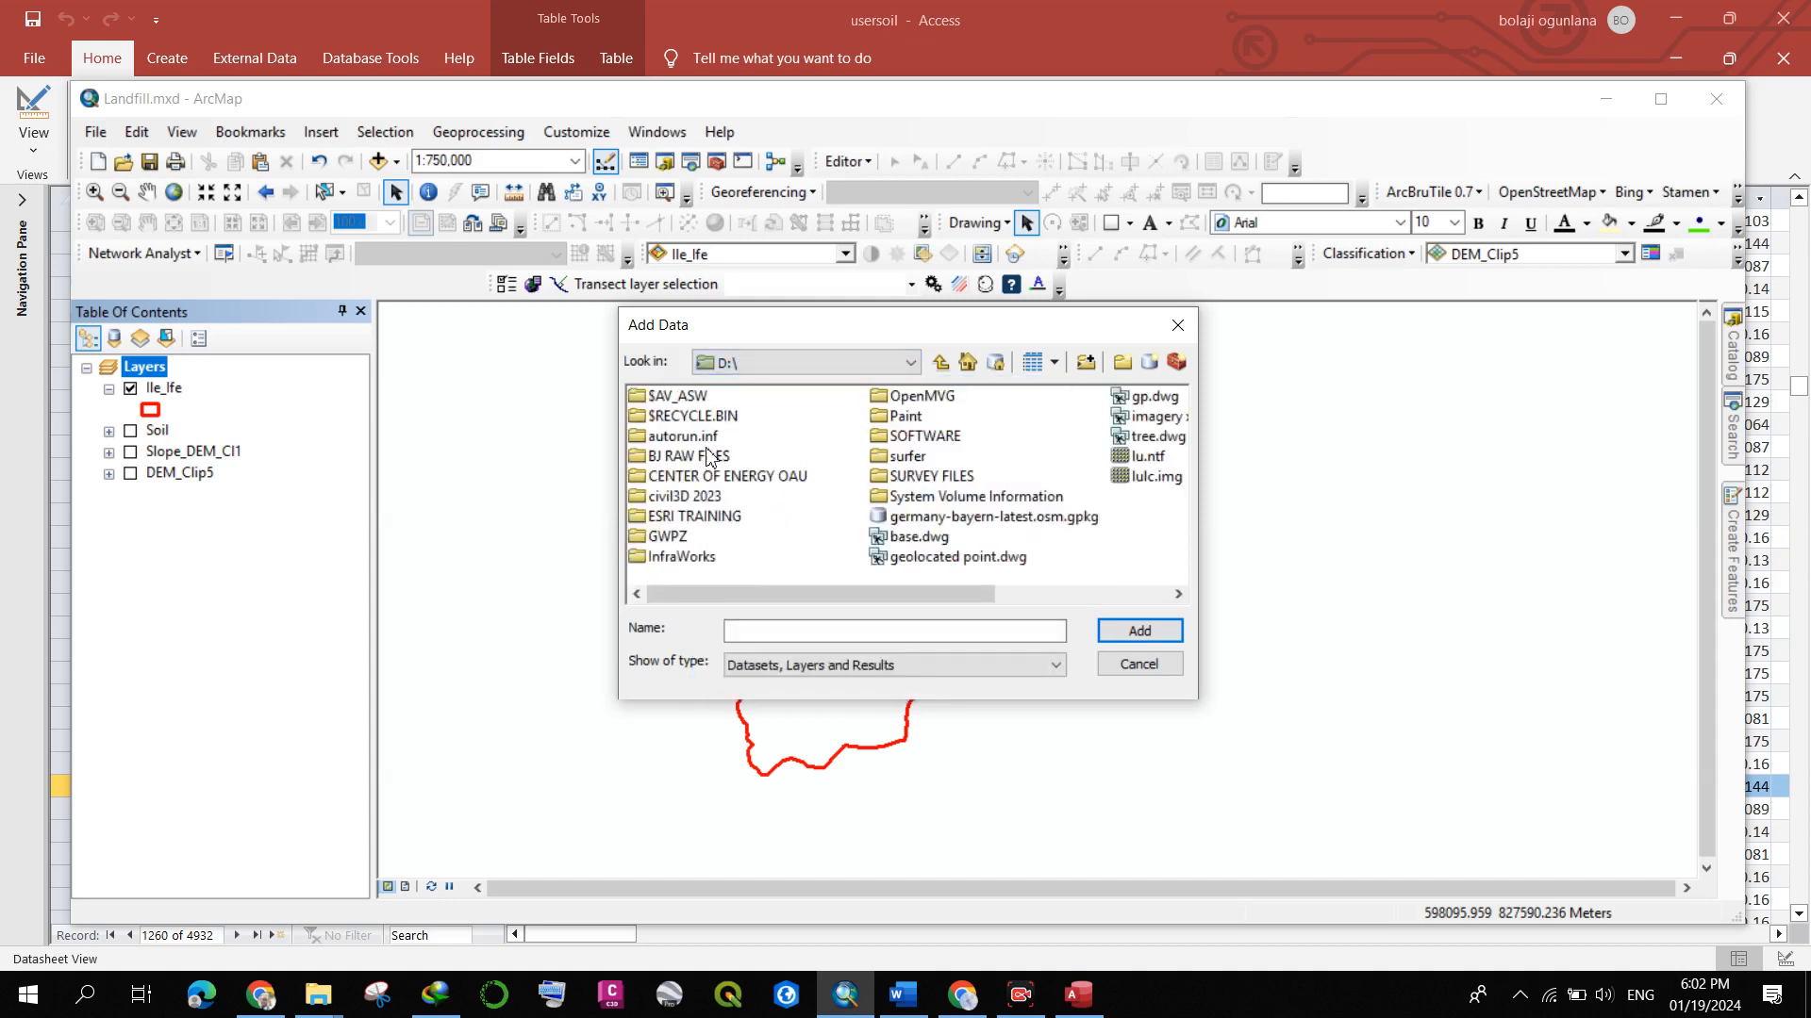
double_click(682, 457)
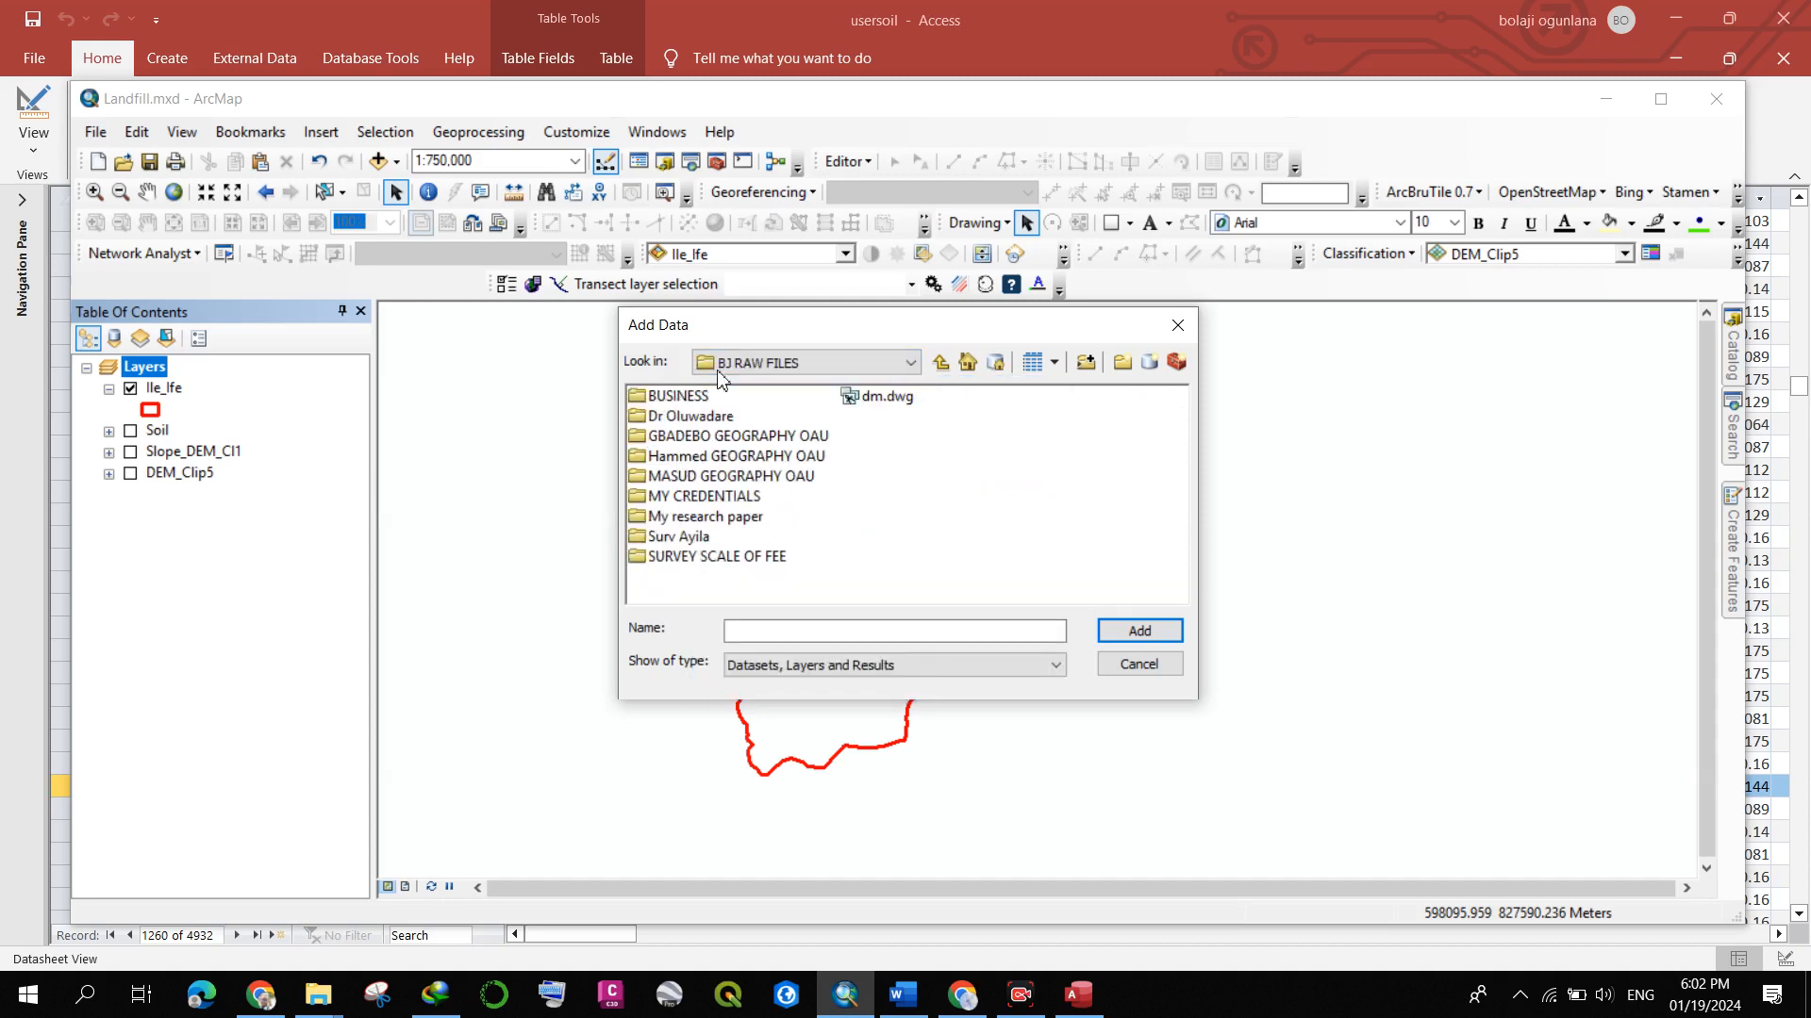
click(933, 368)
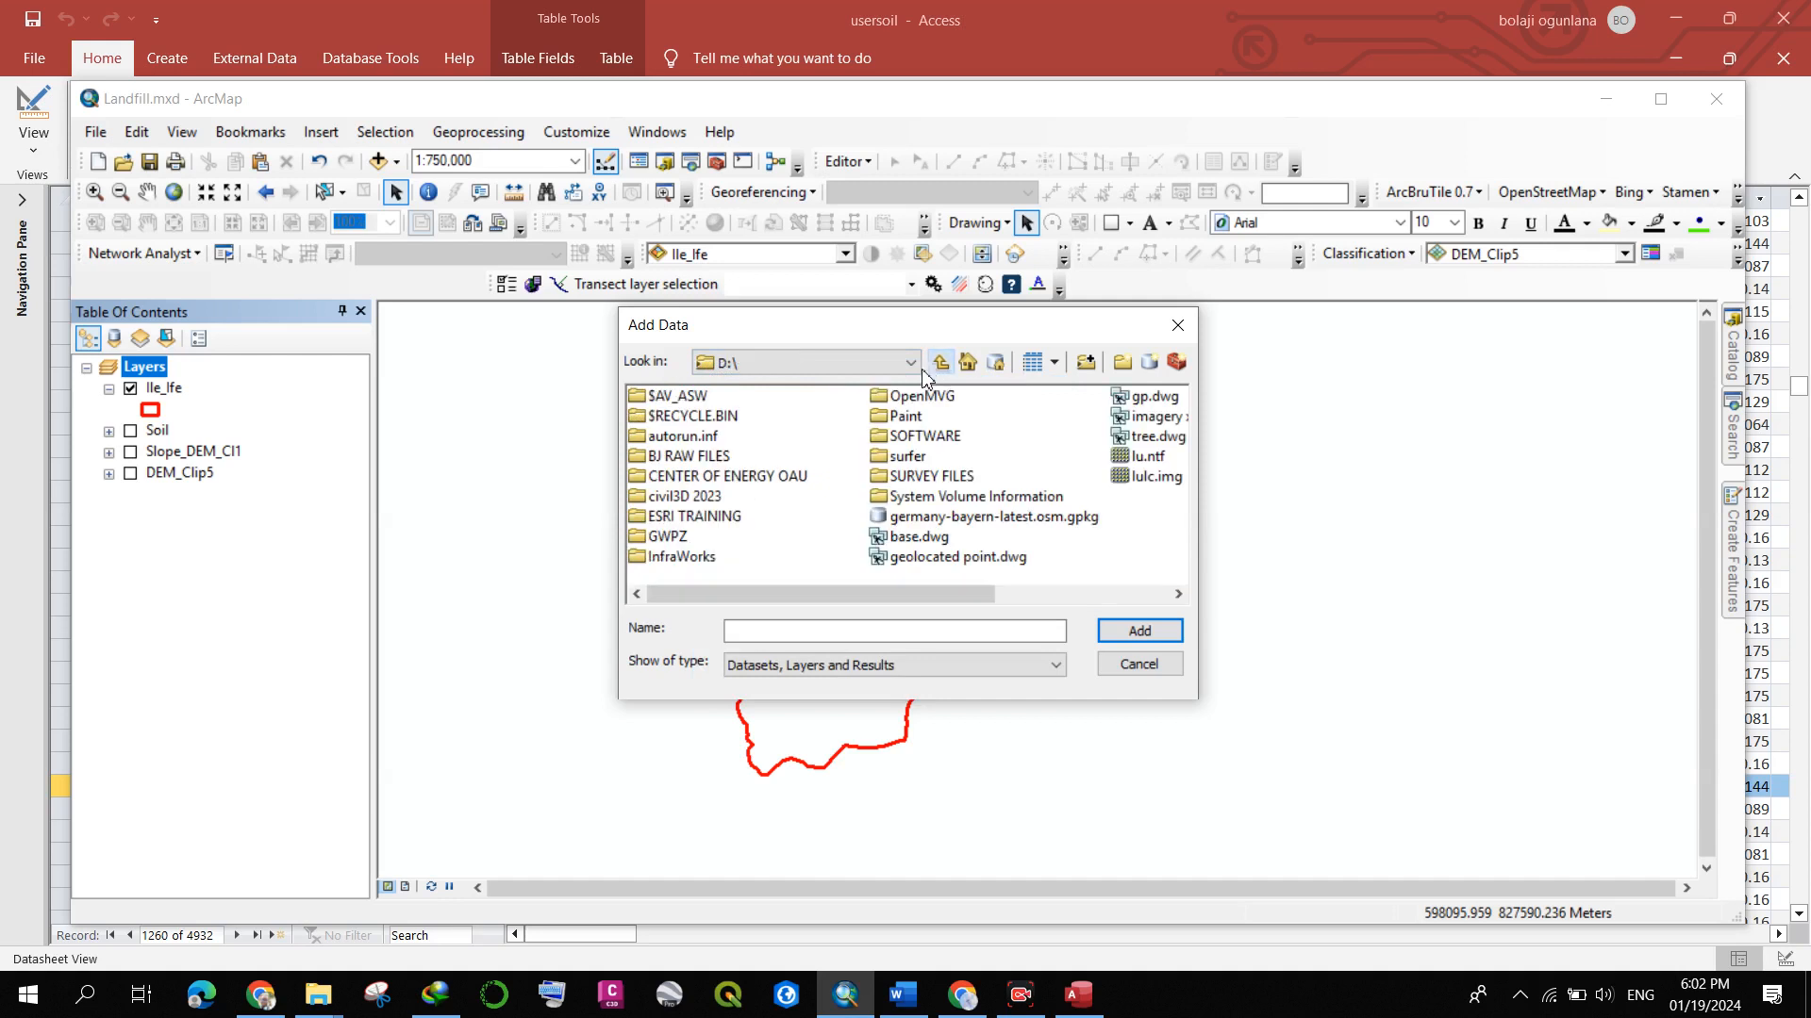
double_click(676, 458)
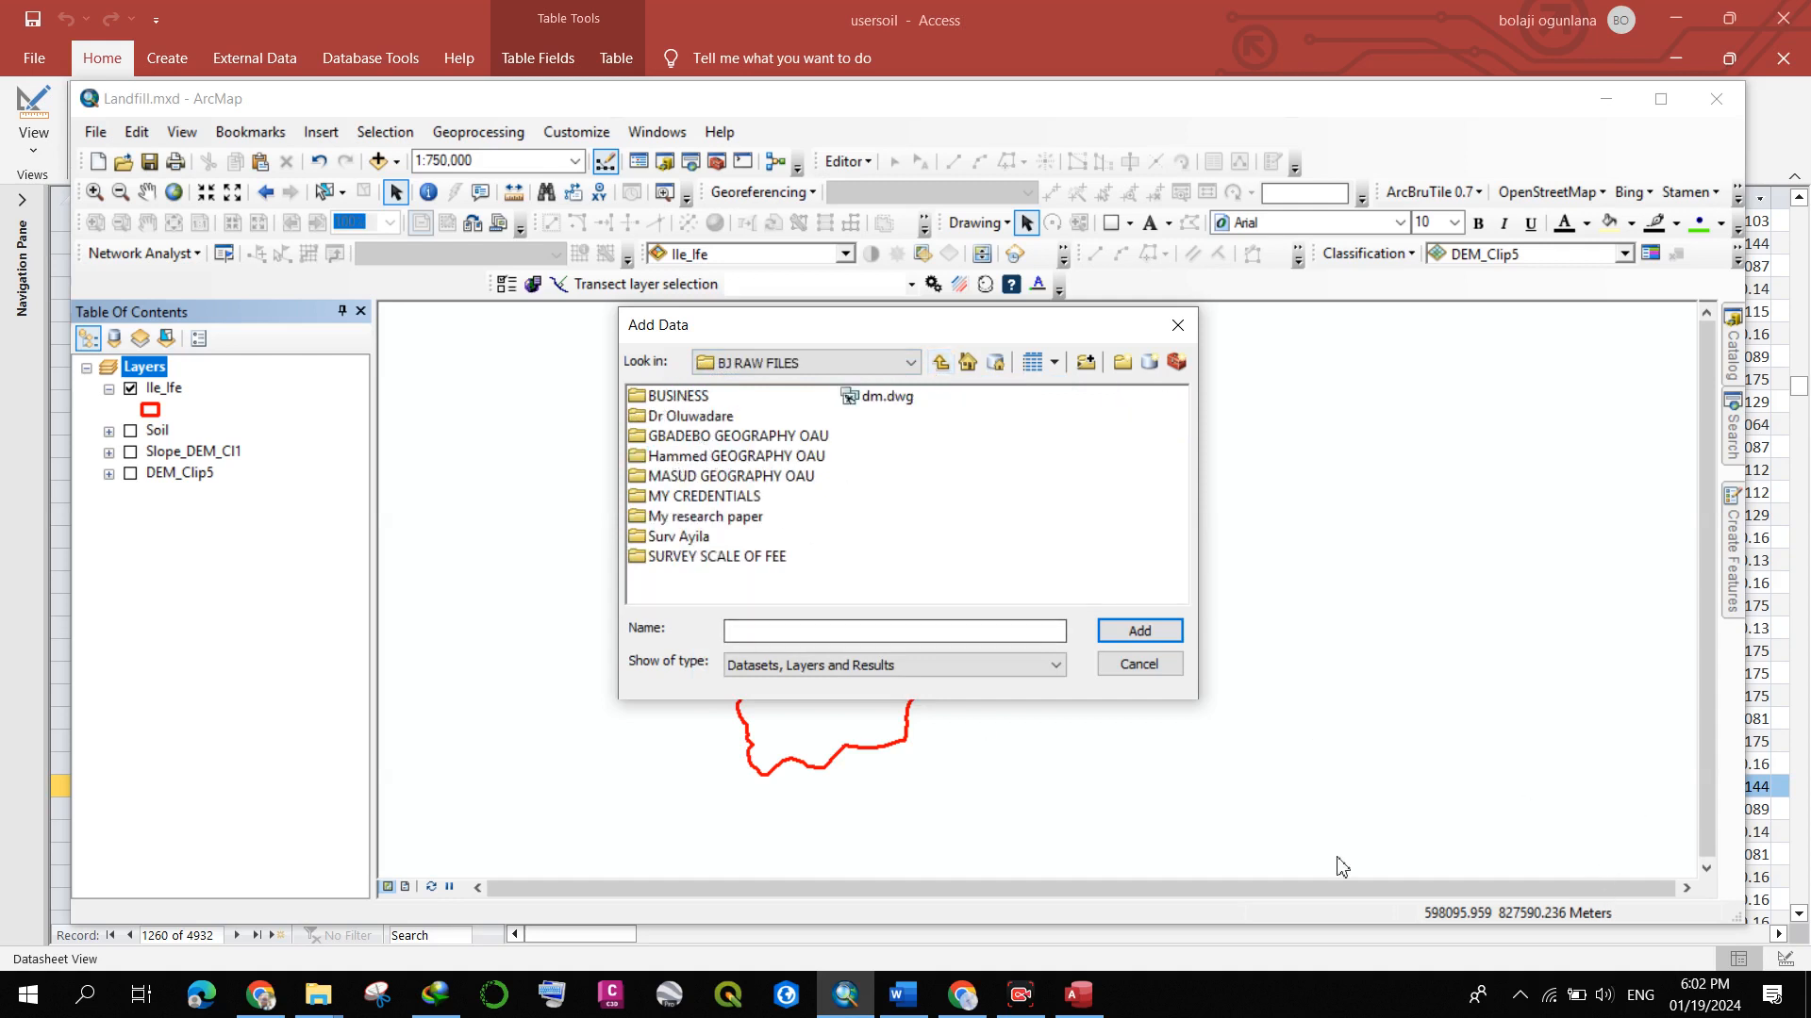
double_click(713, 416)
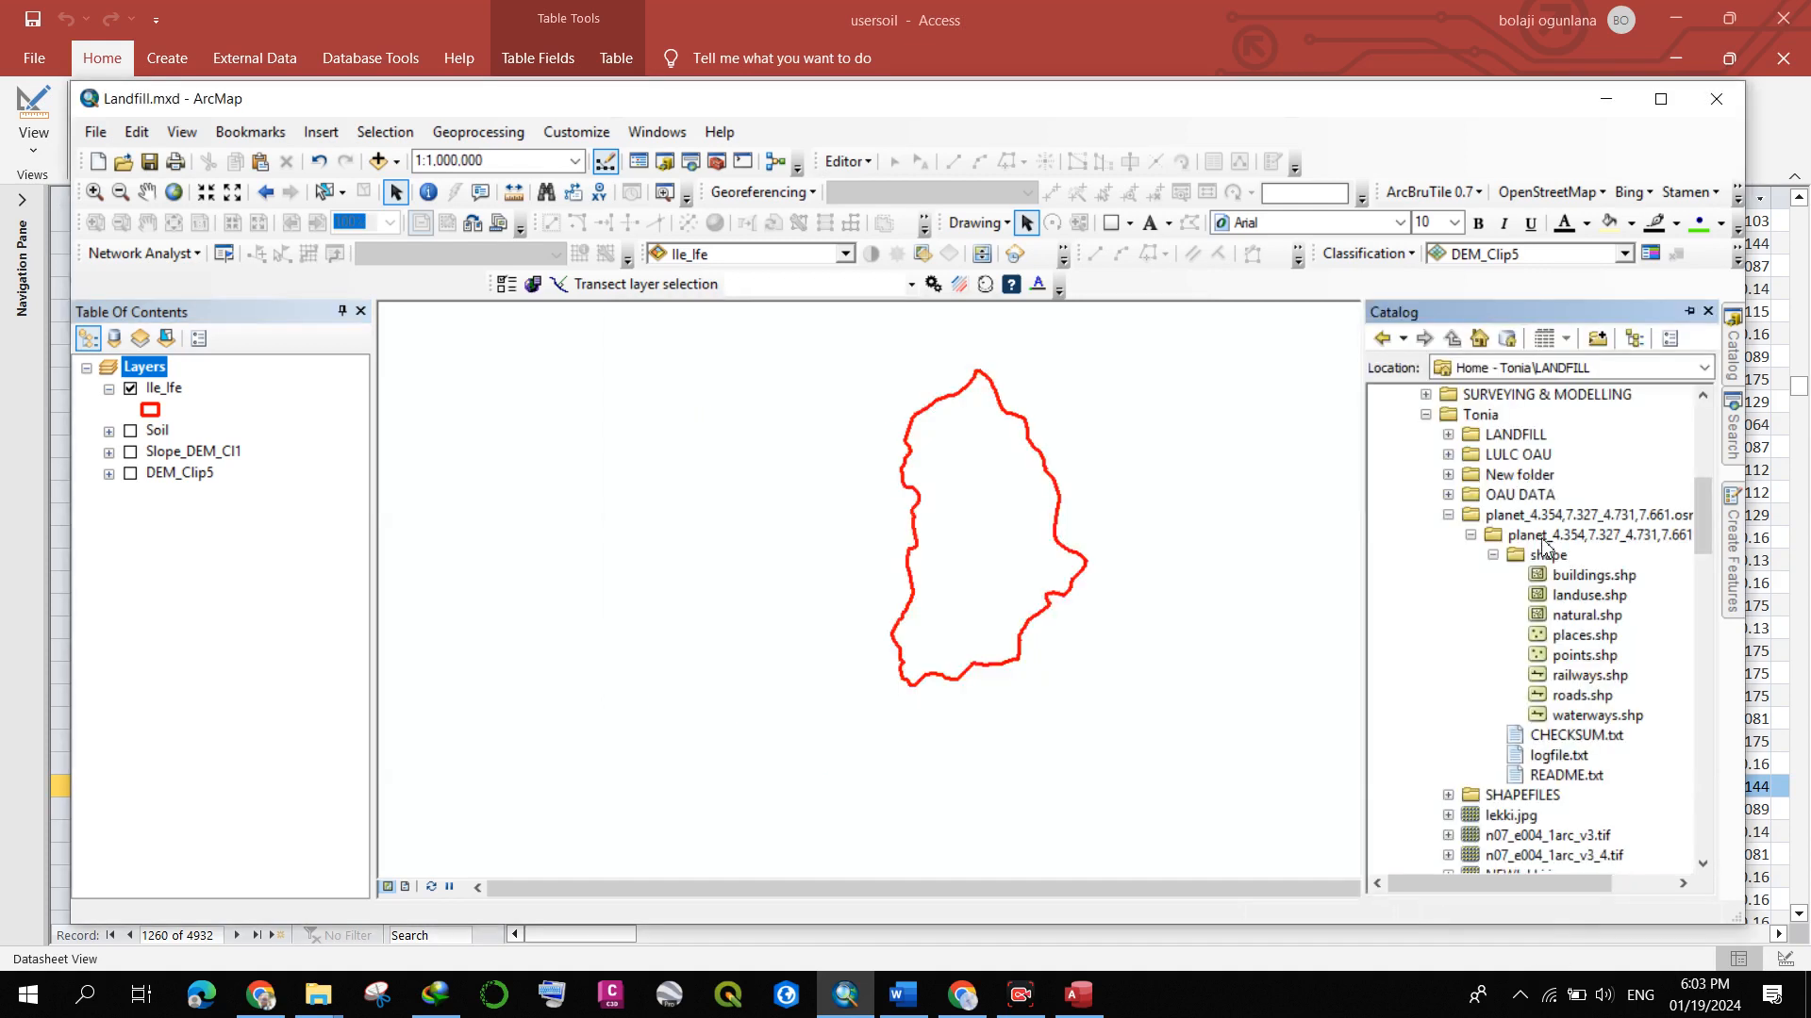
- Add roads.shp and waterways.shp from the shape subfolder of the planet_4.354,7.327_4.731,7.661 folder to the map
click(1583, 698)
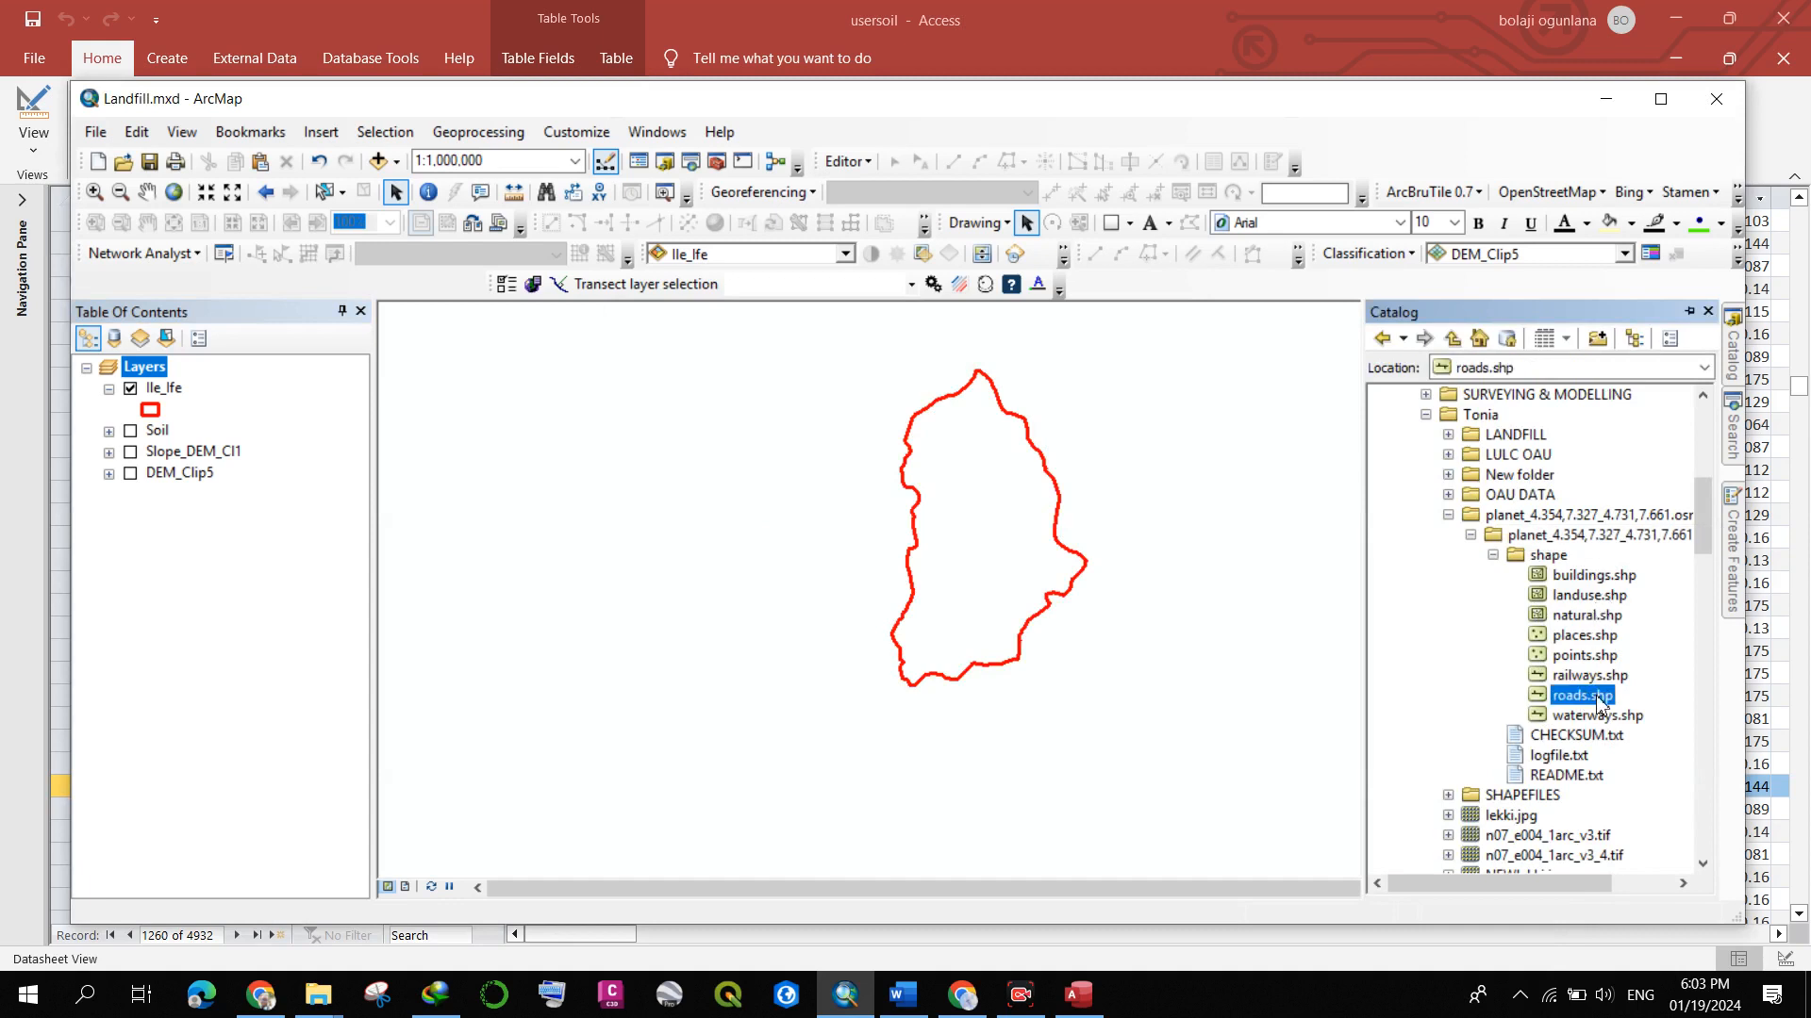
drag(1600, 703, 1065, 702)
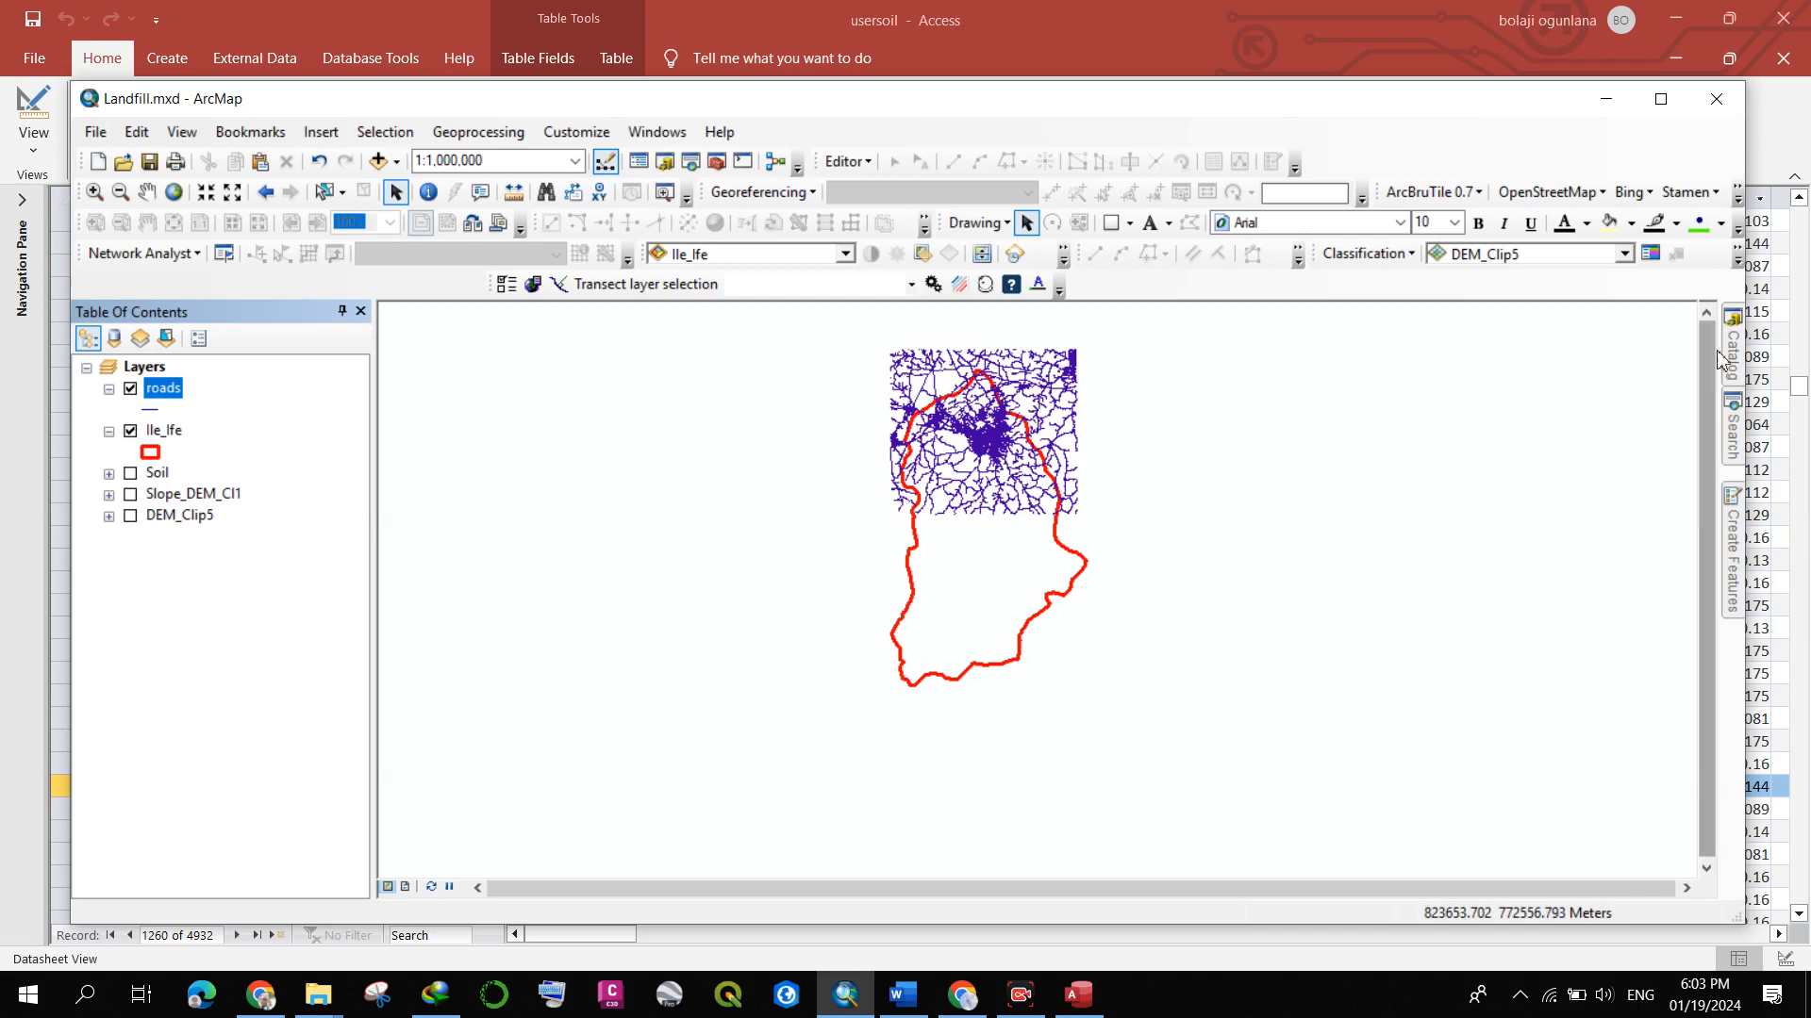
mouse_move(1728, 358)
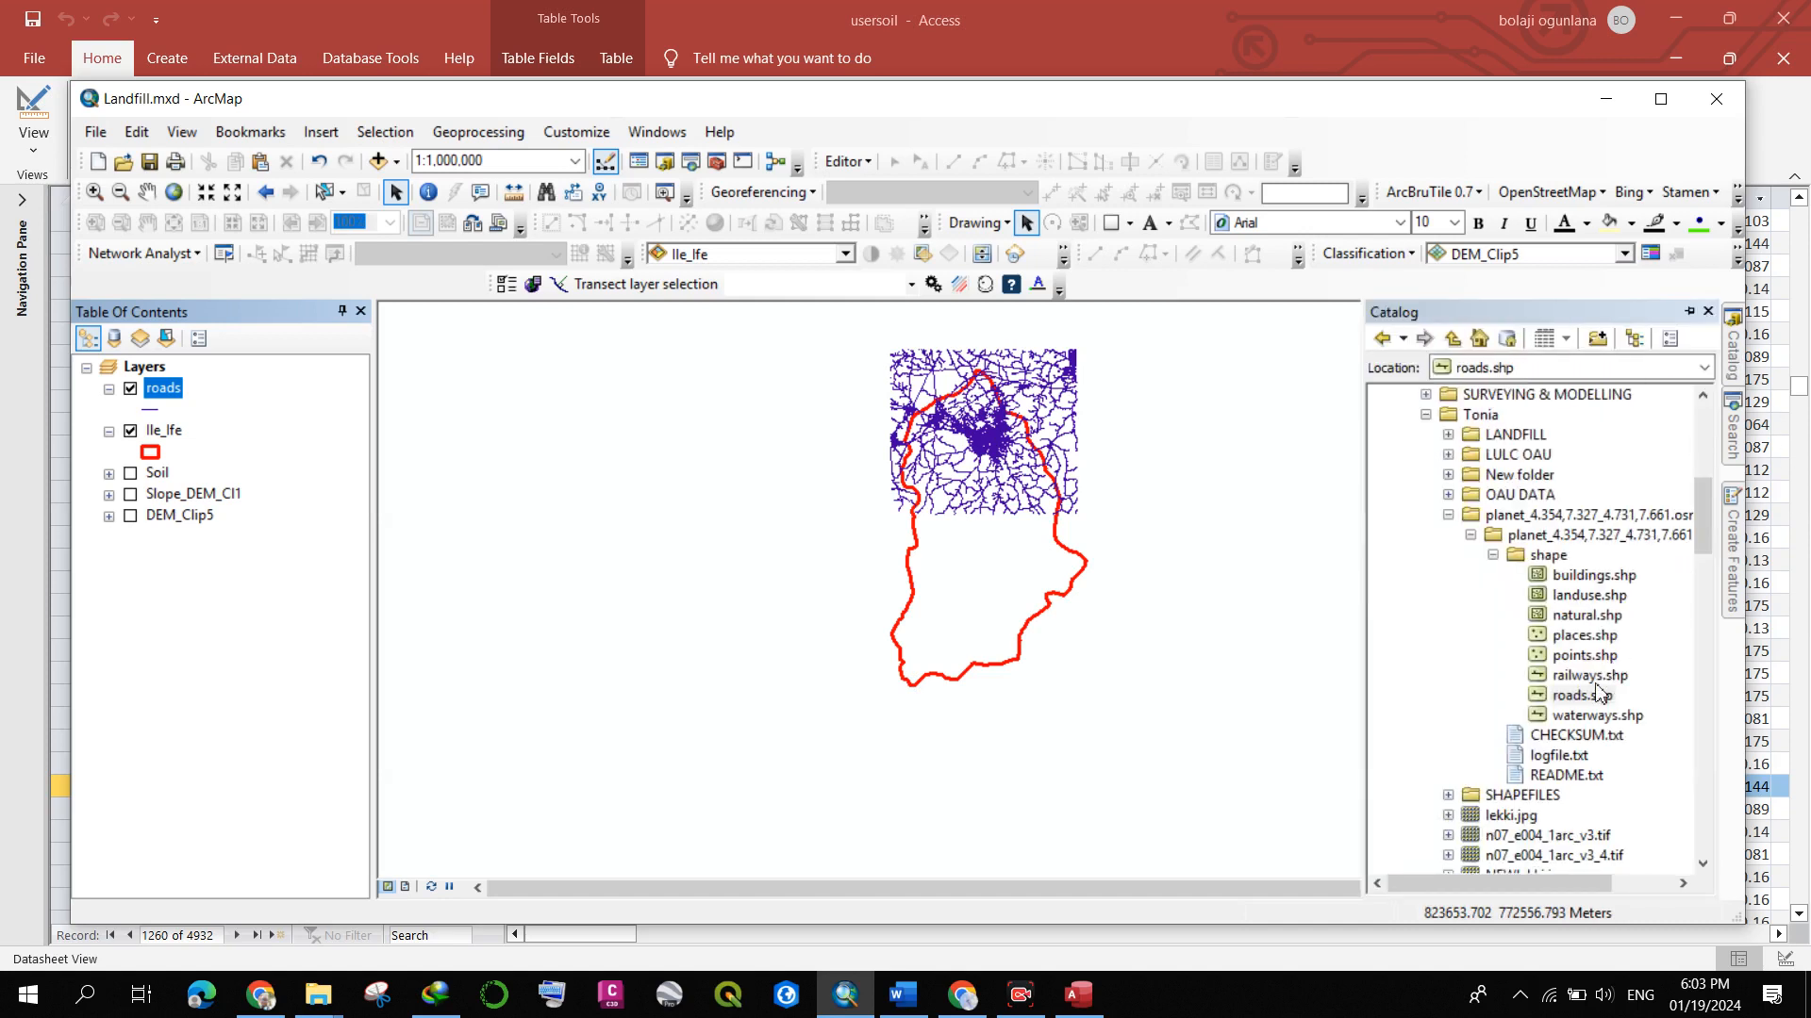
click(1591, 718)
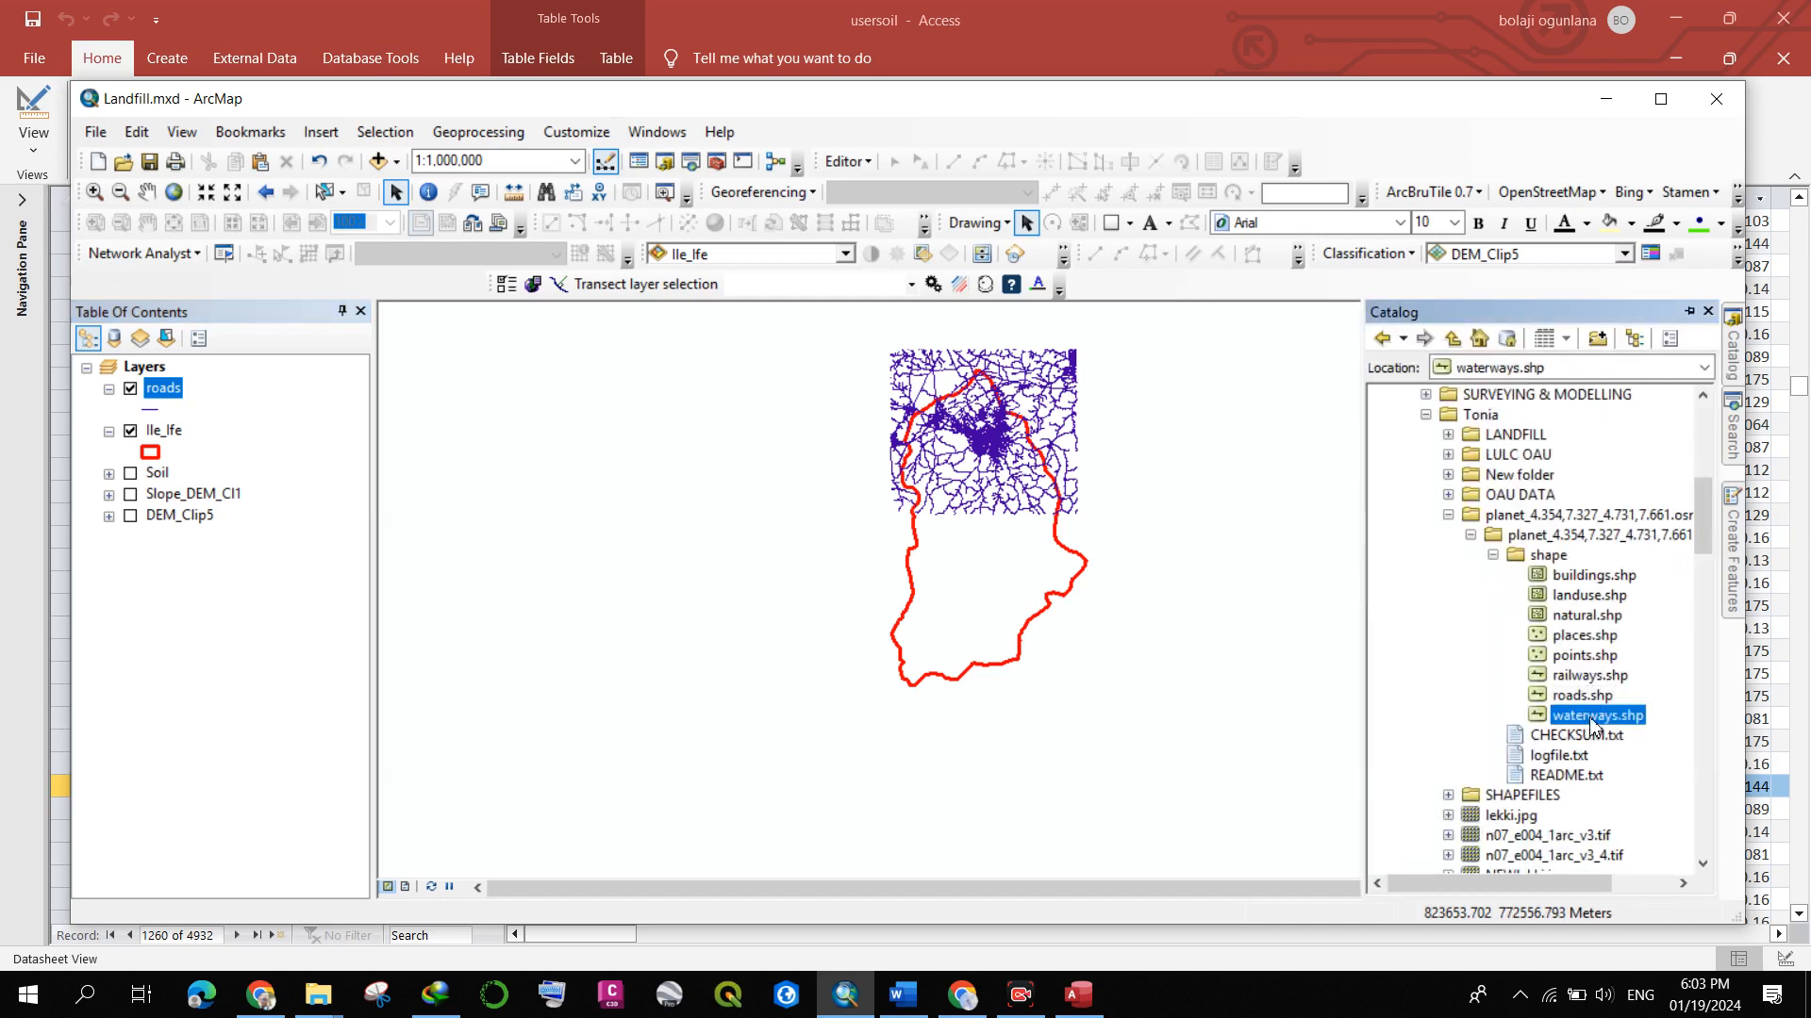
drag(1590, 723, 1105, 547)
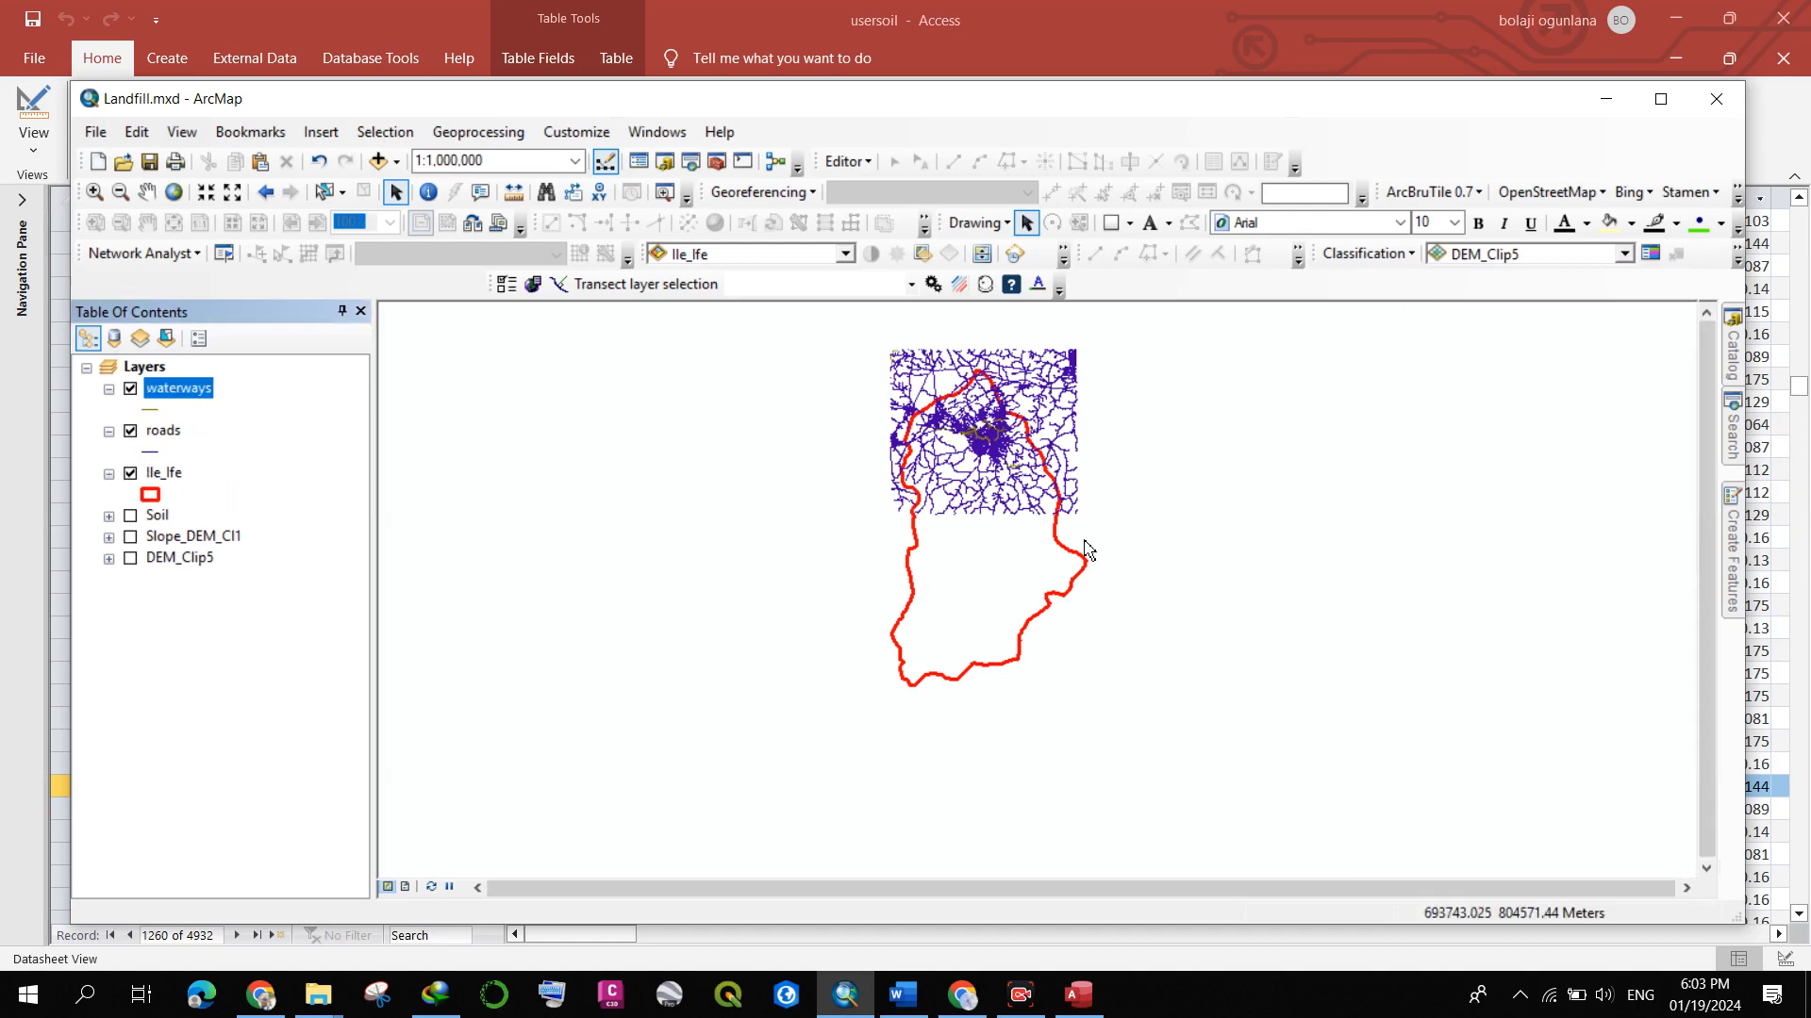
scroll(943, 392, down, 2)
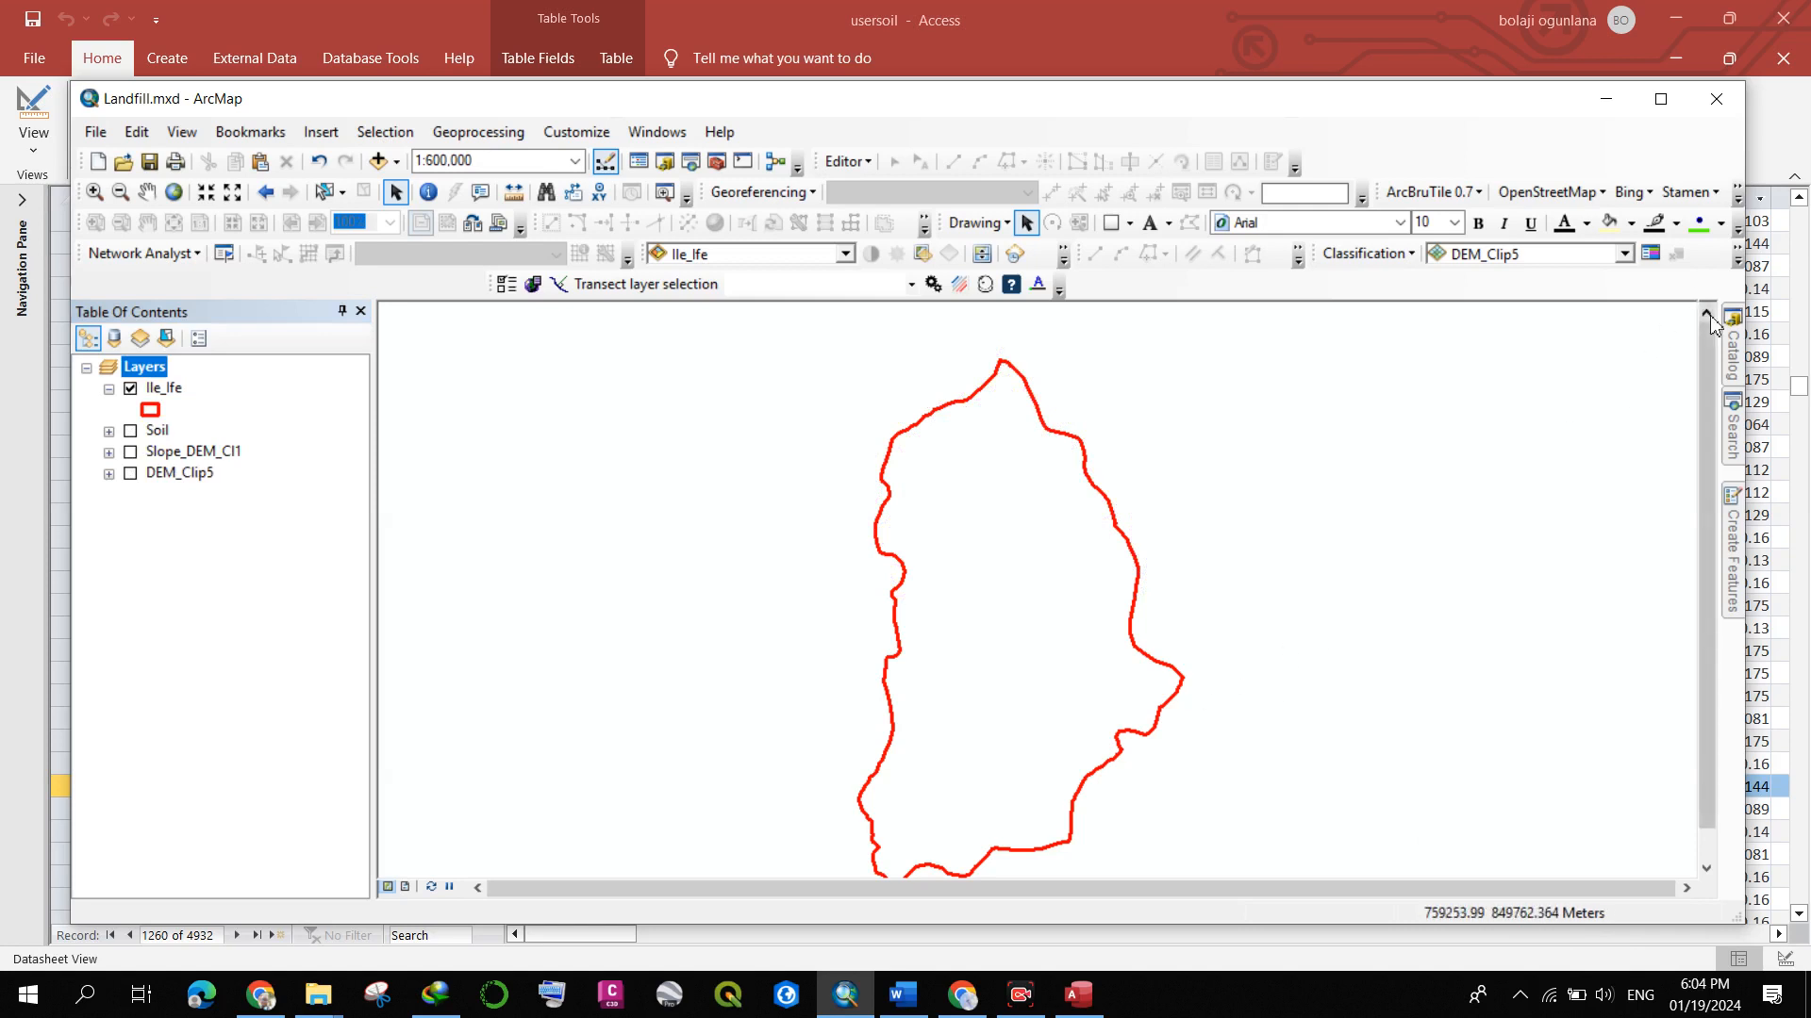
- Refresh the parent folder of LANDFILL and expand LANDFILL's planet_4.24,6.945_5.049,7.931 data down to the contents of its shape subfolder
click(1734, 345)
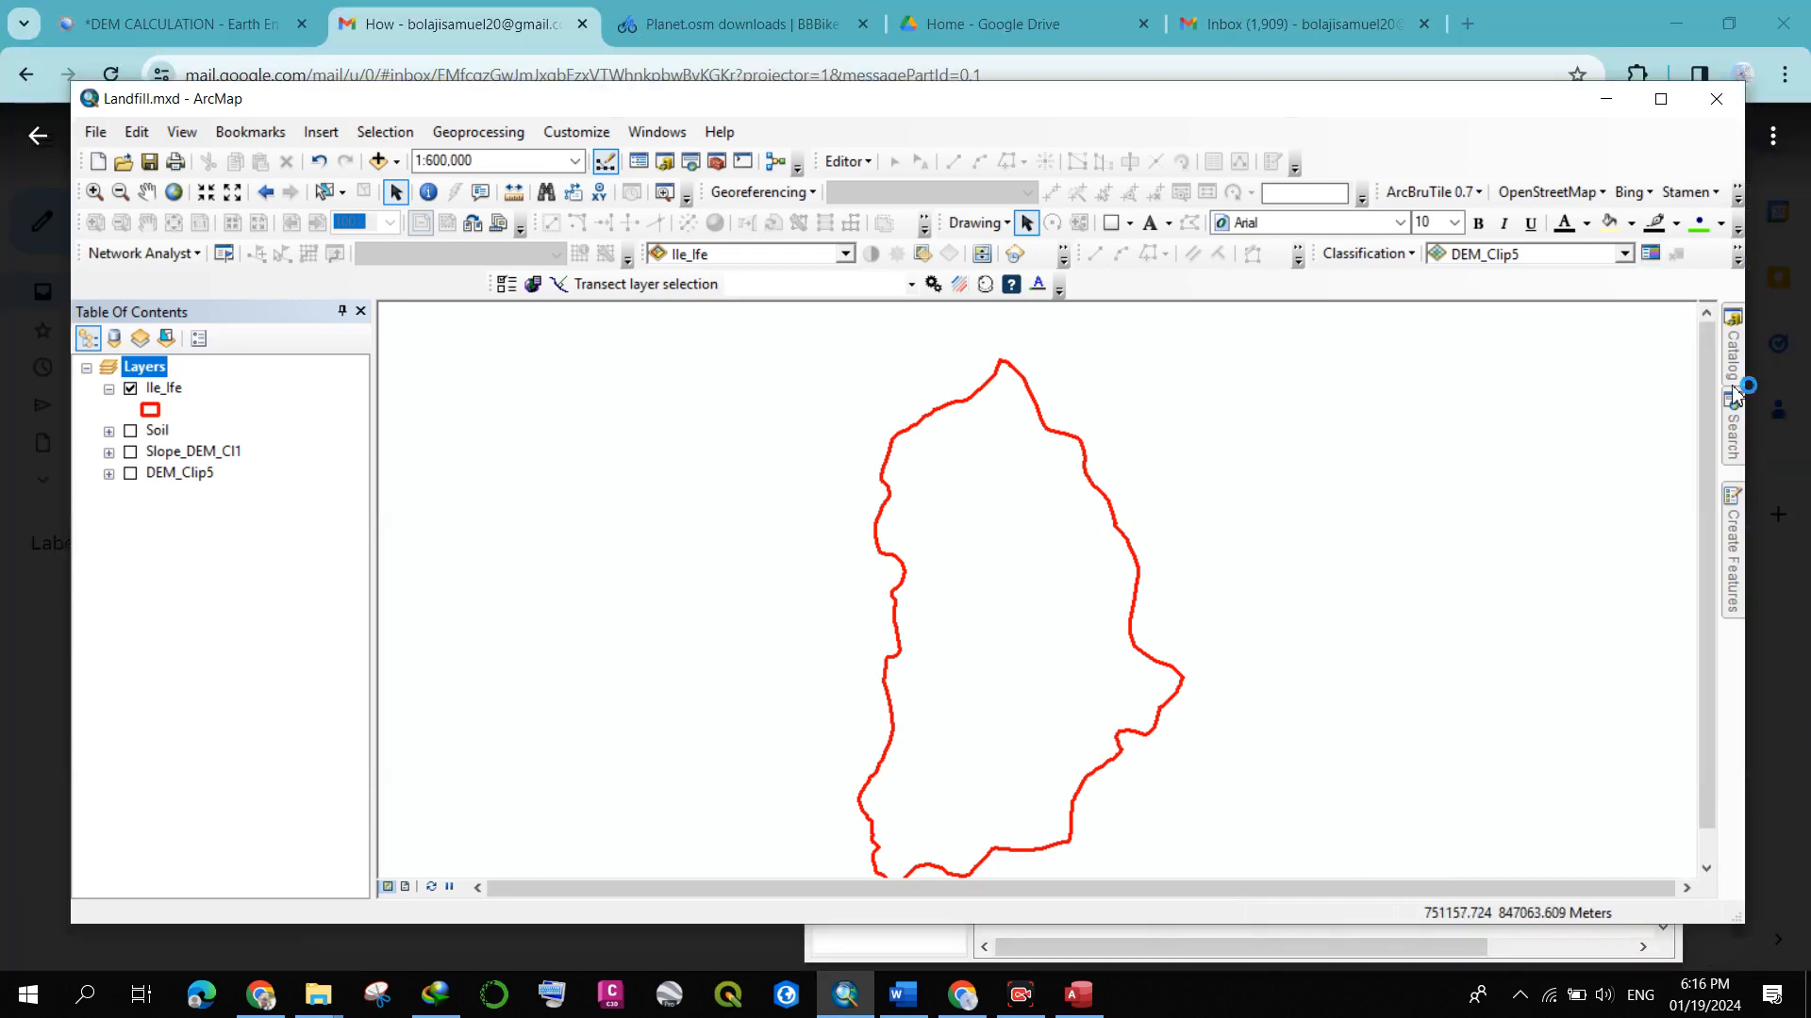
click(1732, 390)
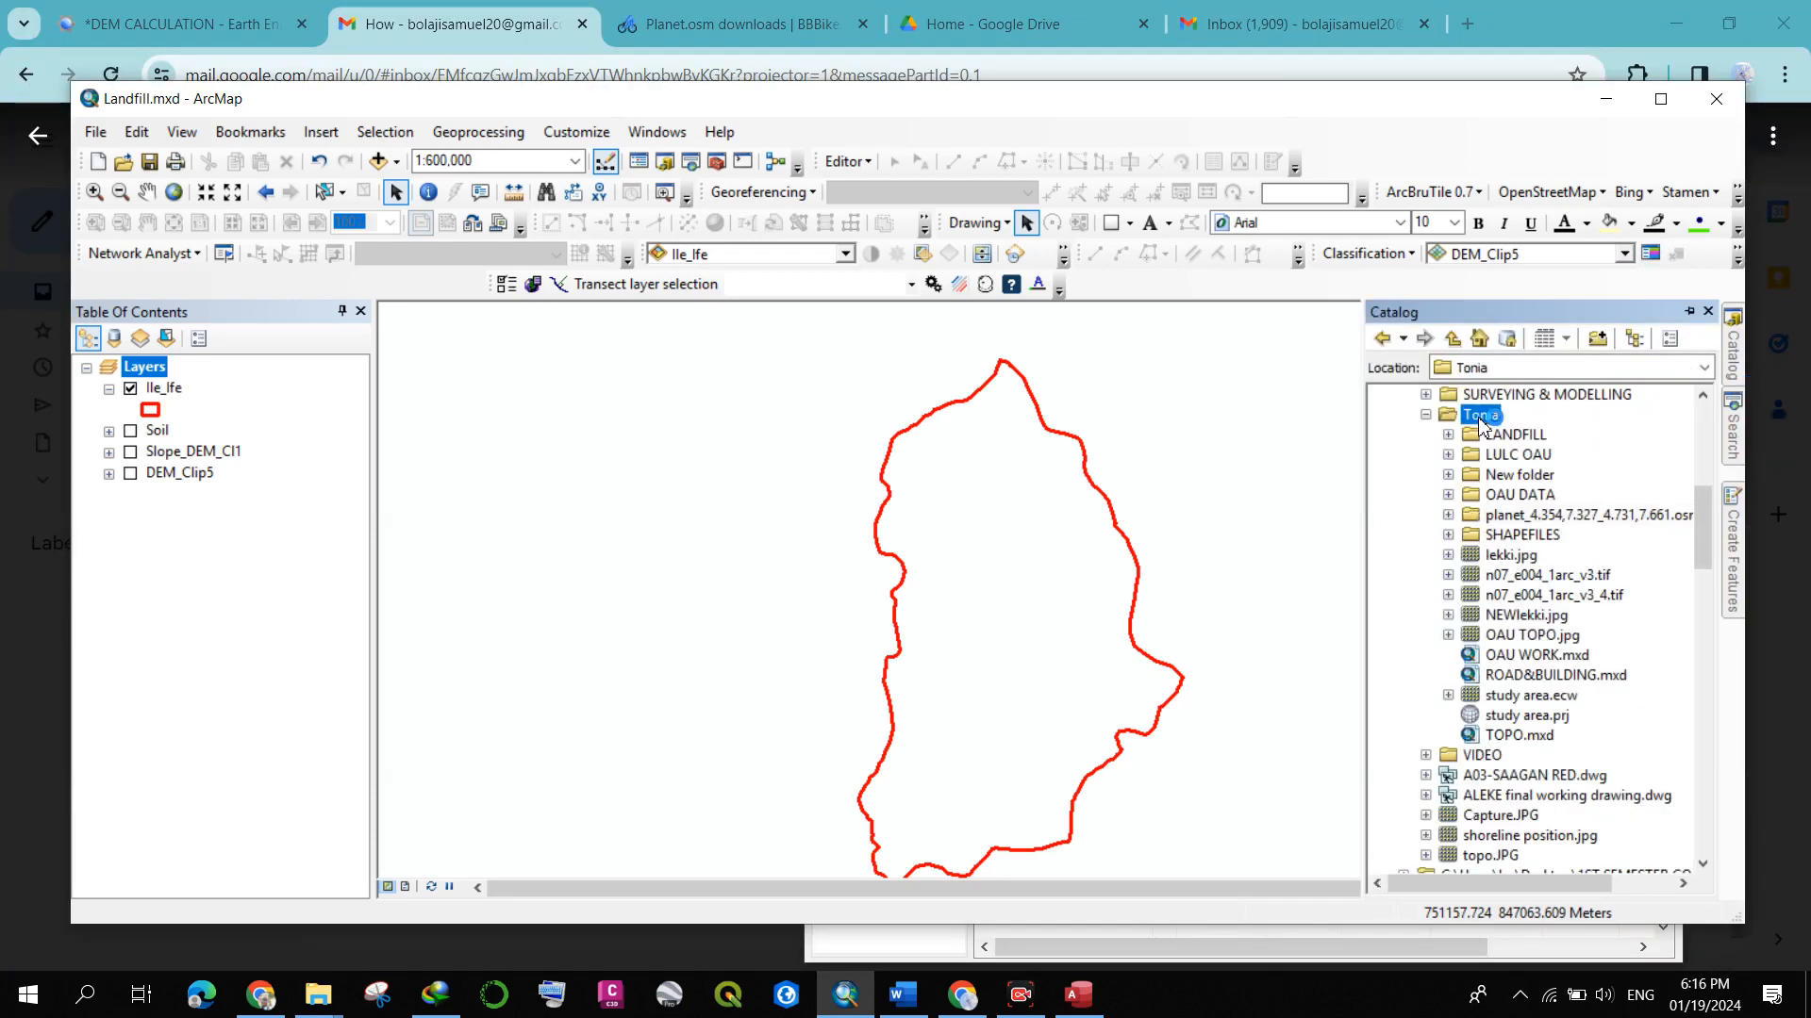
right_click(1481, 416)
click(1540, 535)
click(1448, 435)
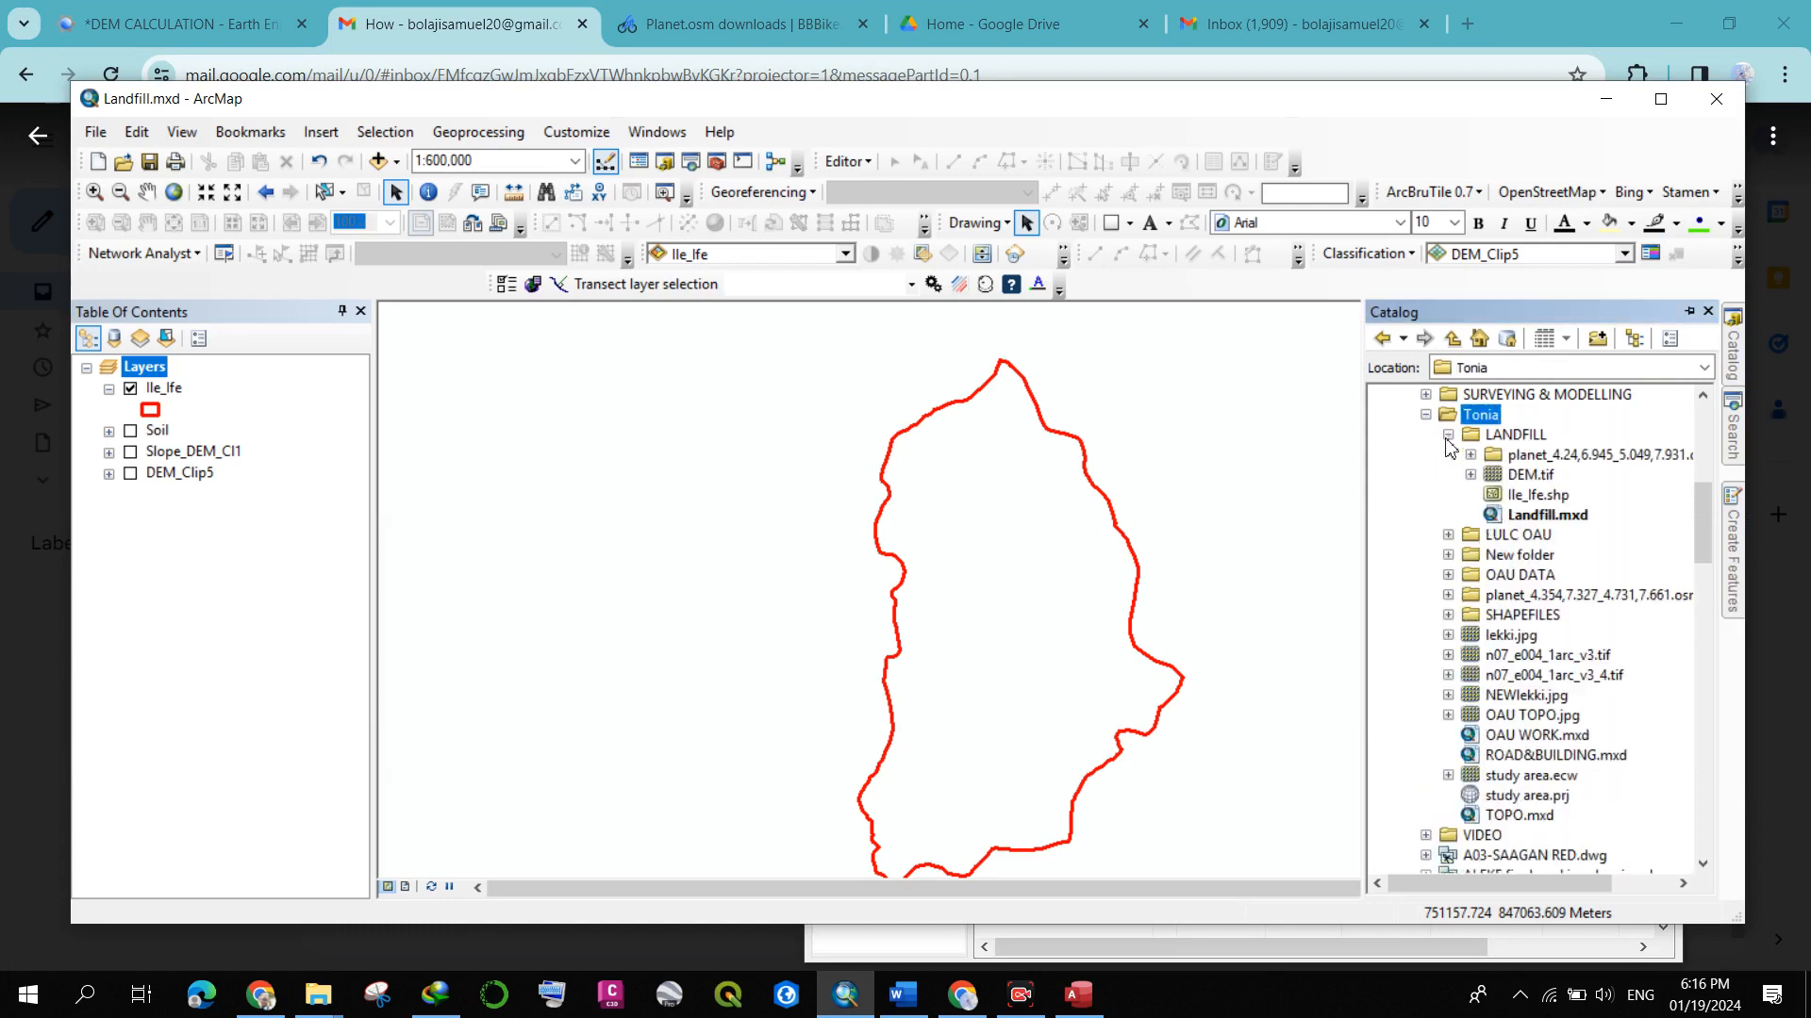
click(1470, 456)
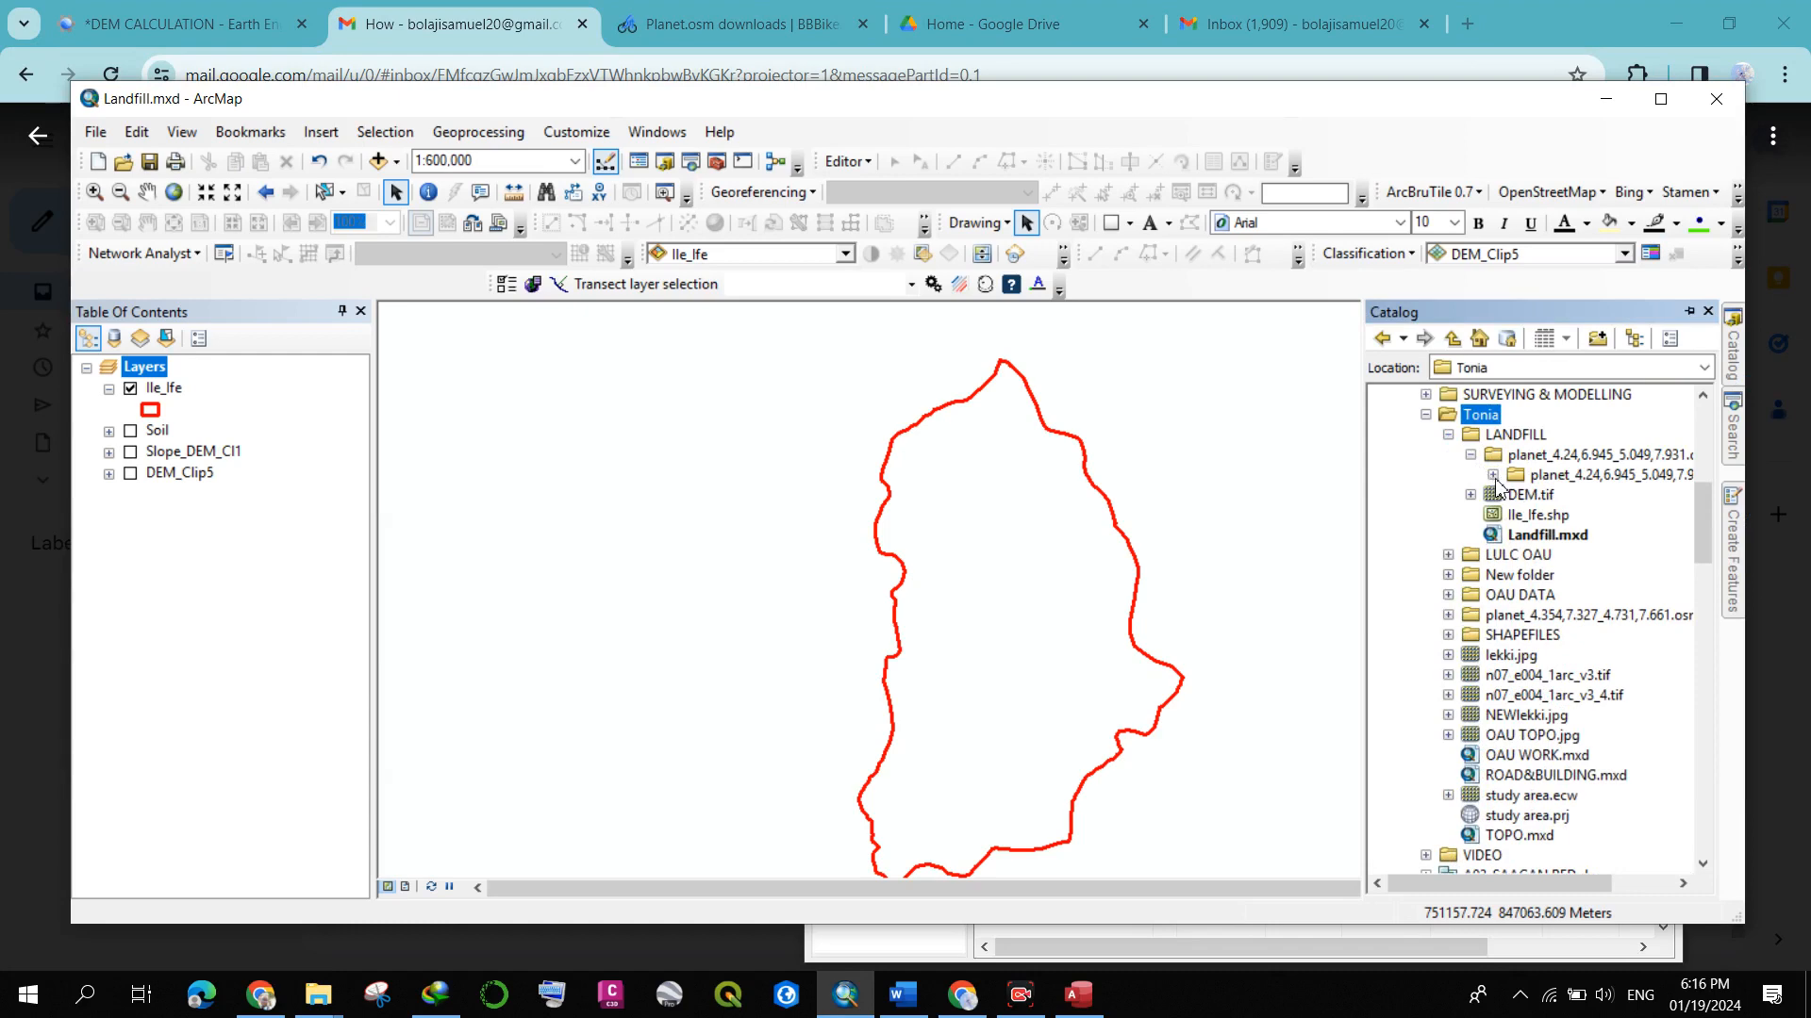
click(1493, 475)
click(1515, 496)
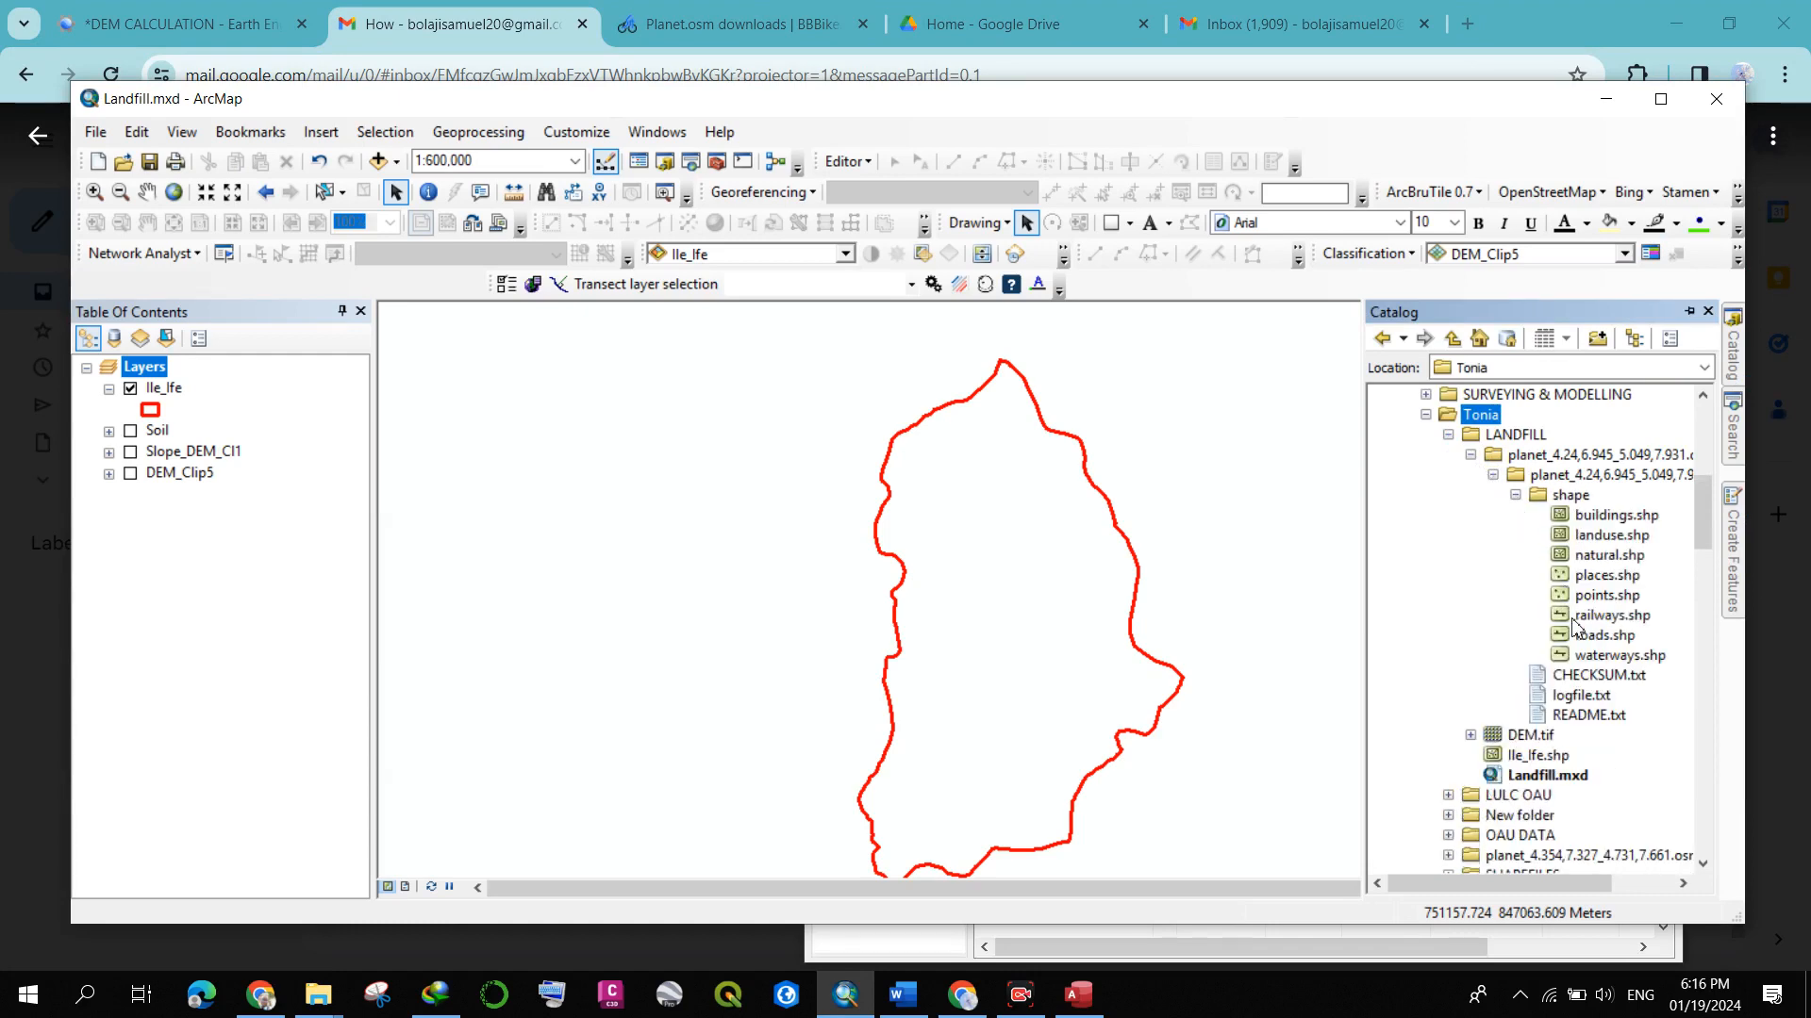
- Add roads.shp and waterways.shp from LANDFILL's planet_4.24,6.945_5.049,7.931 shape folder to the map
drag(1580, 641, 981, 639)
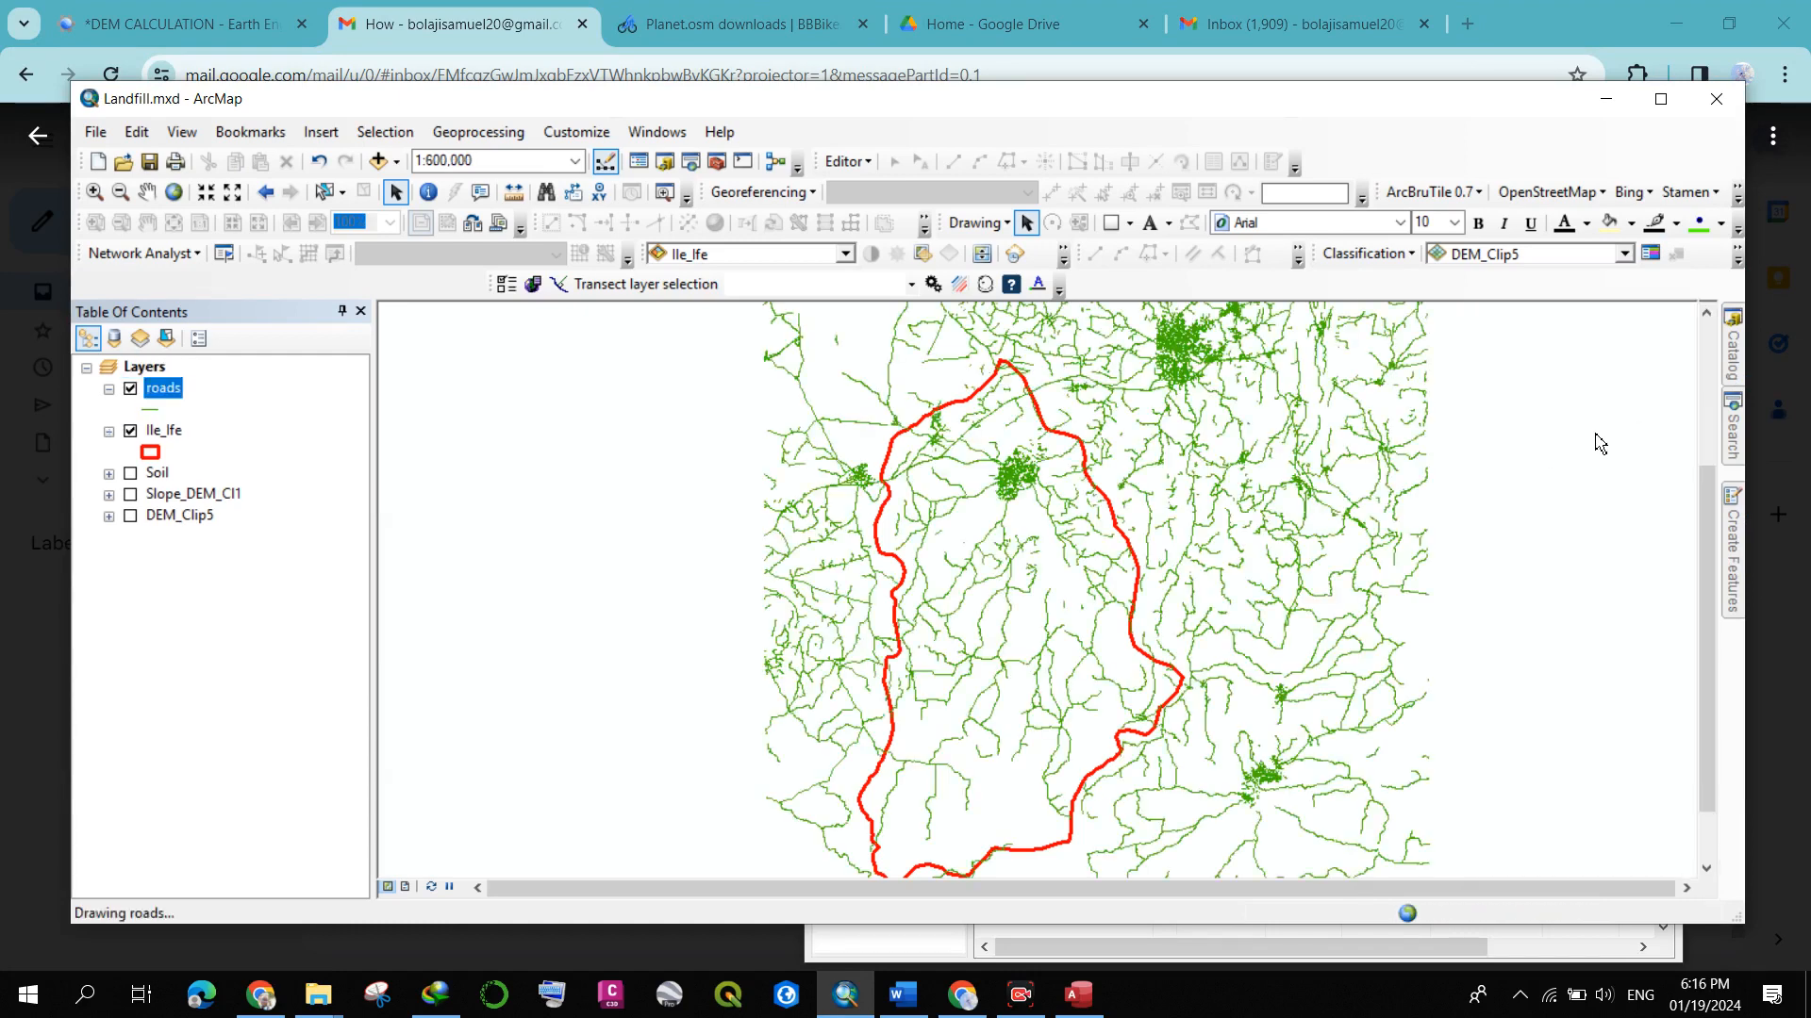
click(1733, 349)
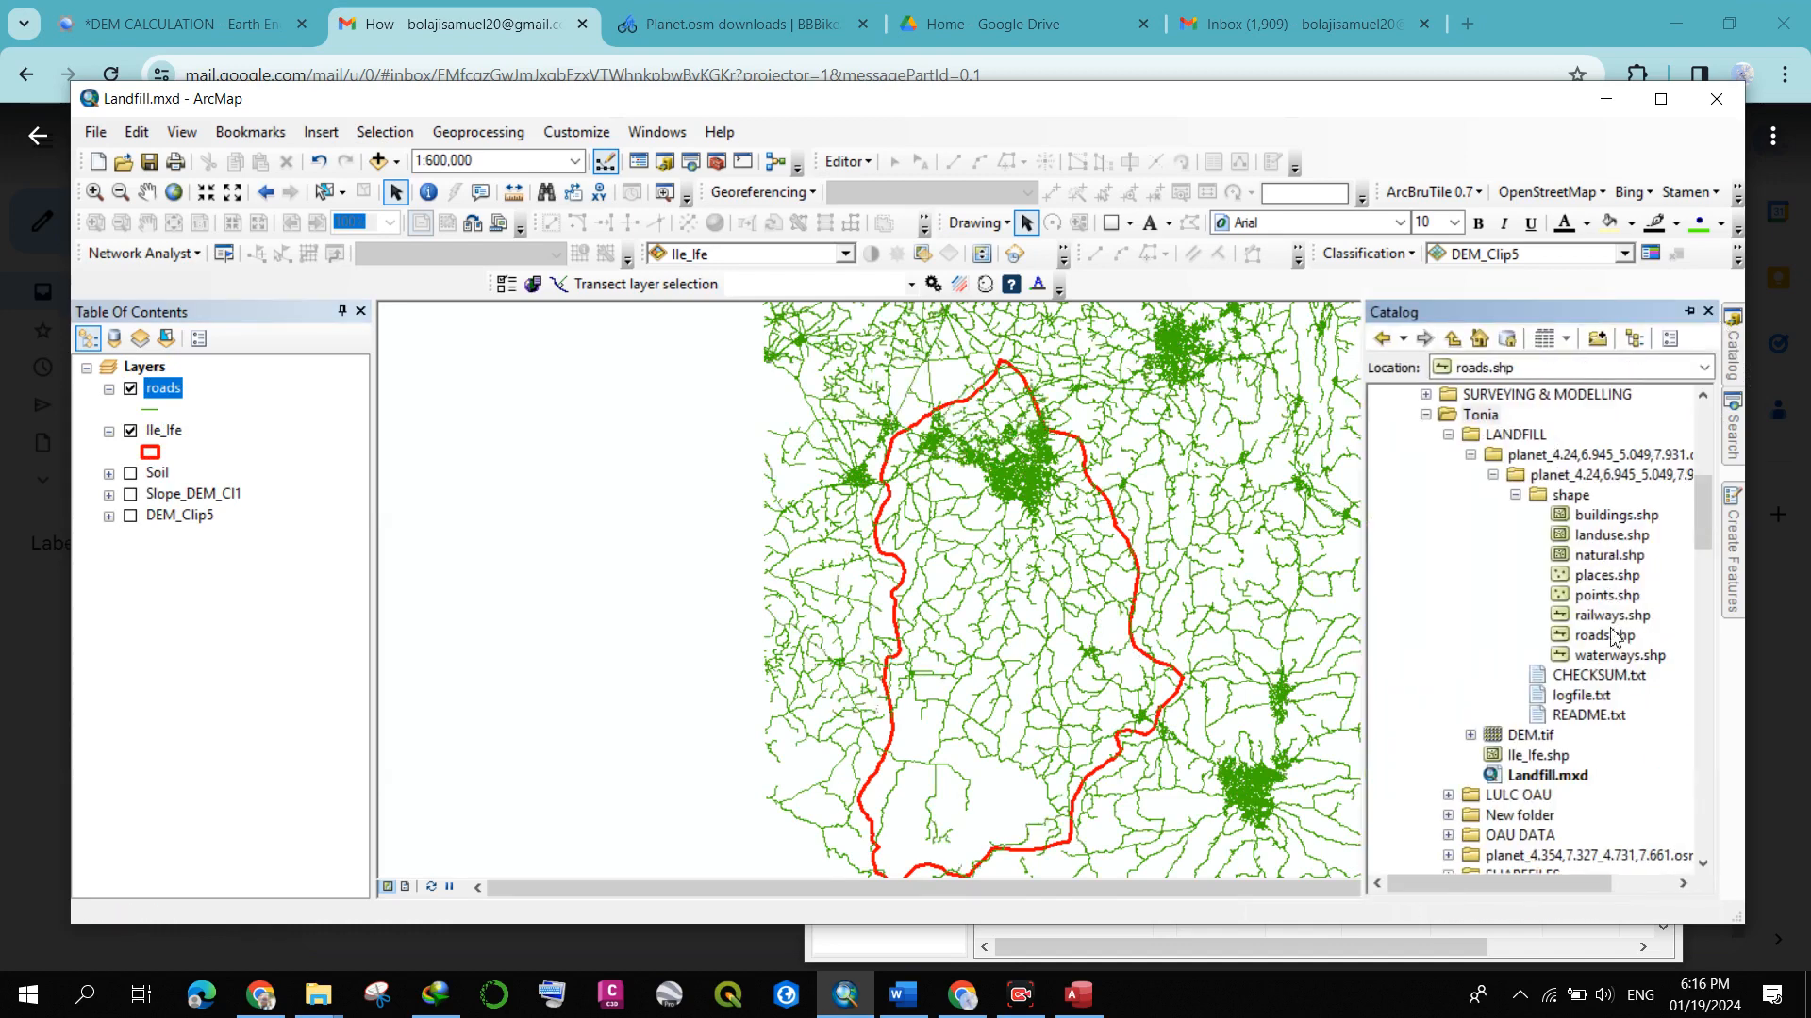
click(1615, 657)
drag(1624, 669, 990, 662)
scroll(971, 651, up, 2)
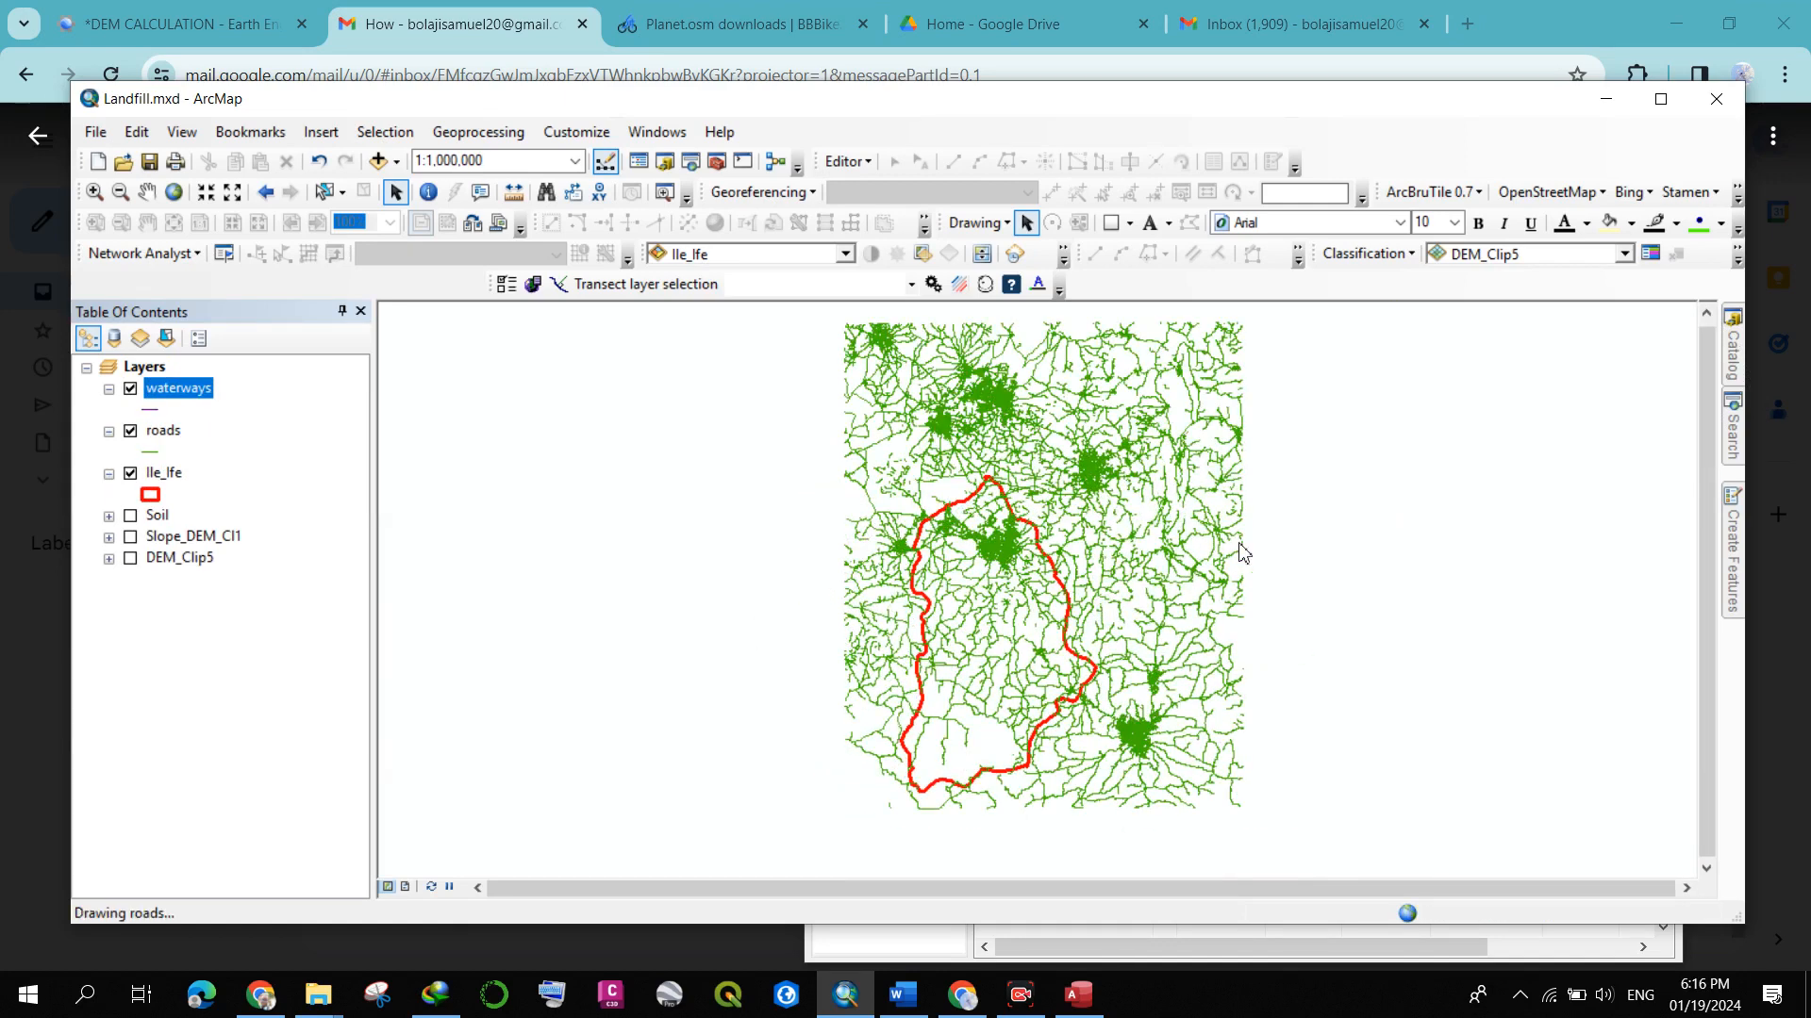
- Run the Project (Data Management) tool on the waterways layer with WGS 1984 UTM Zone 31N as output coordinate system
click(1733, 424)
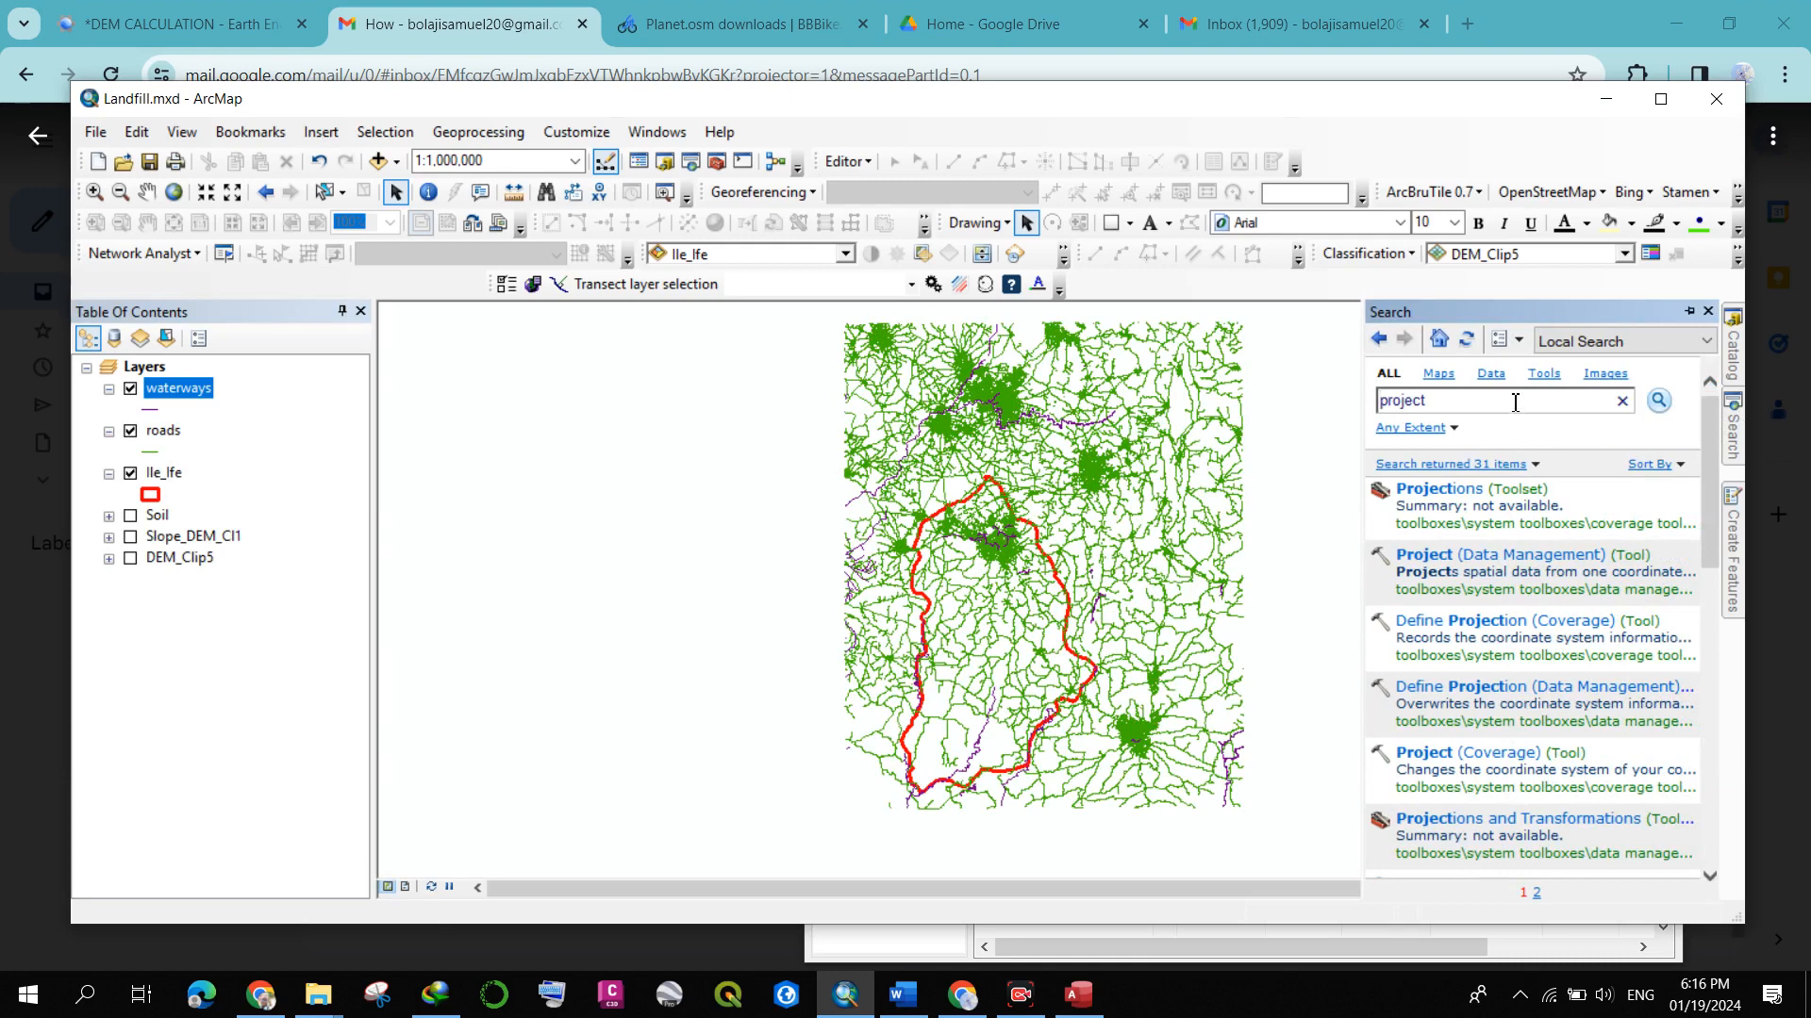
click(1440, 557)
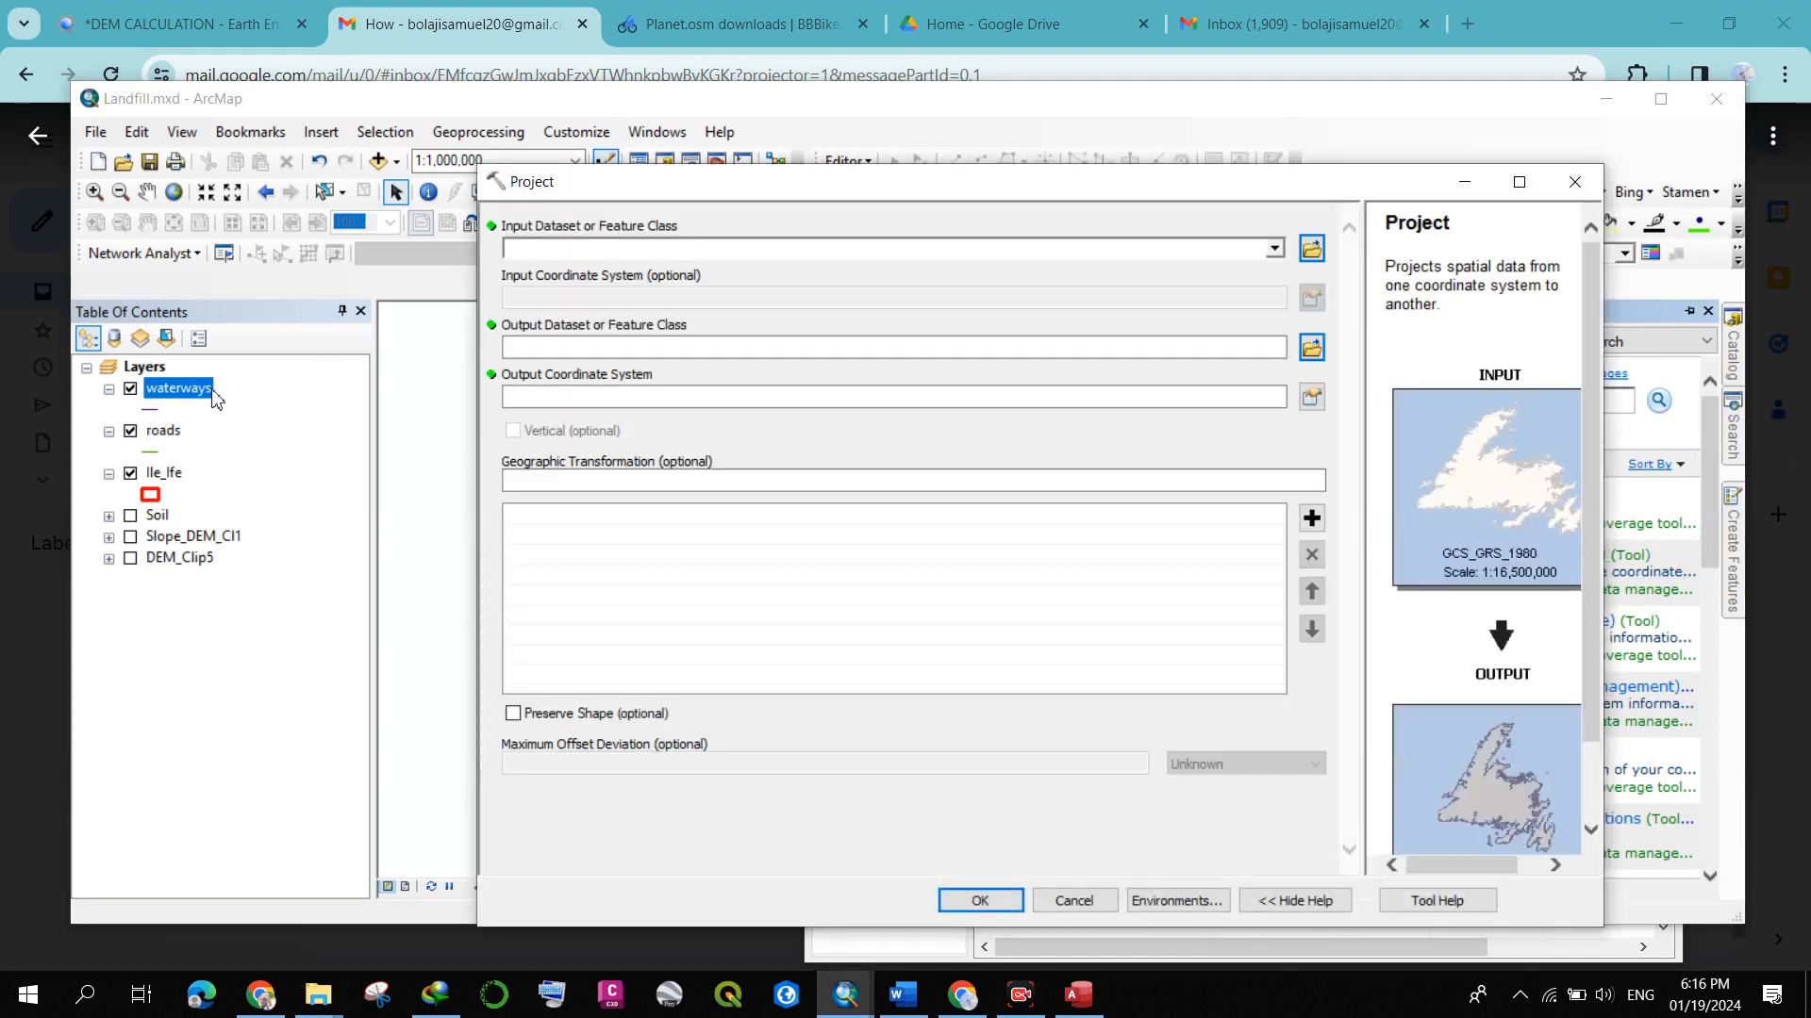
drag(212, 390, 696, 248)
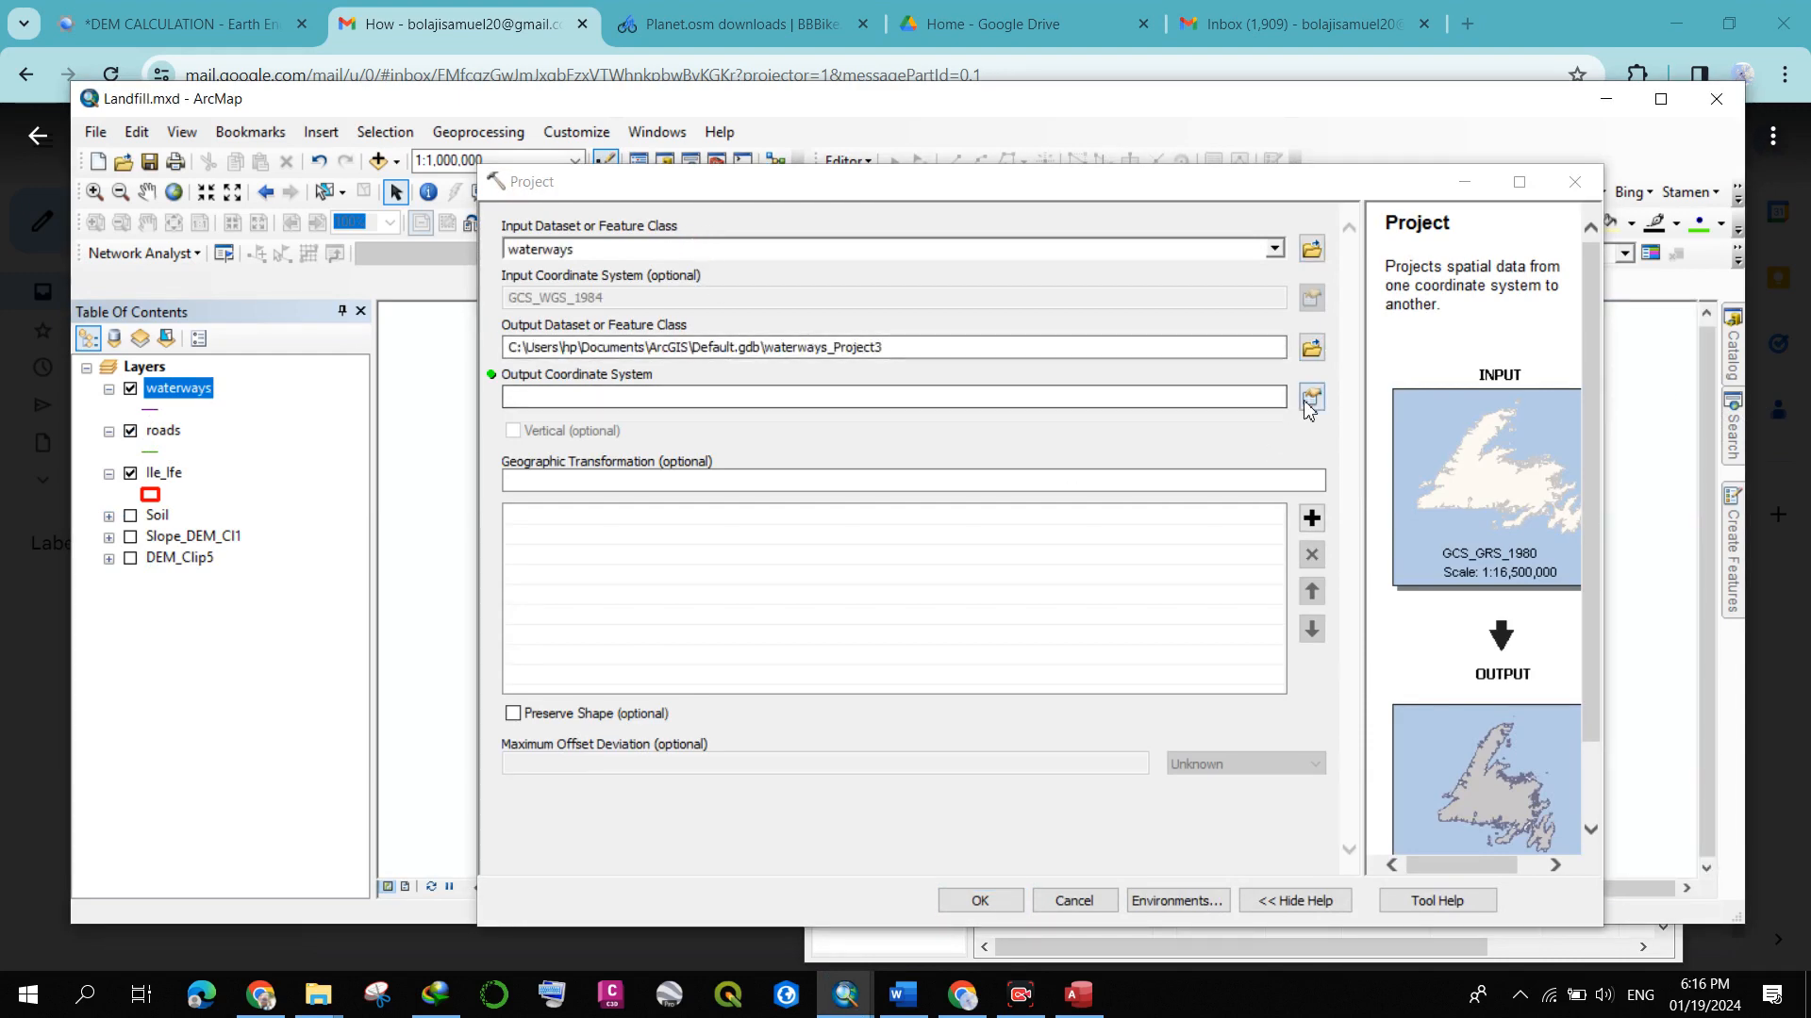
click(1077, 403)
scroll(931, 463, down, 9)
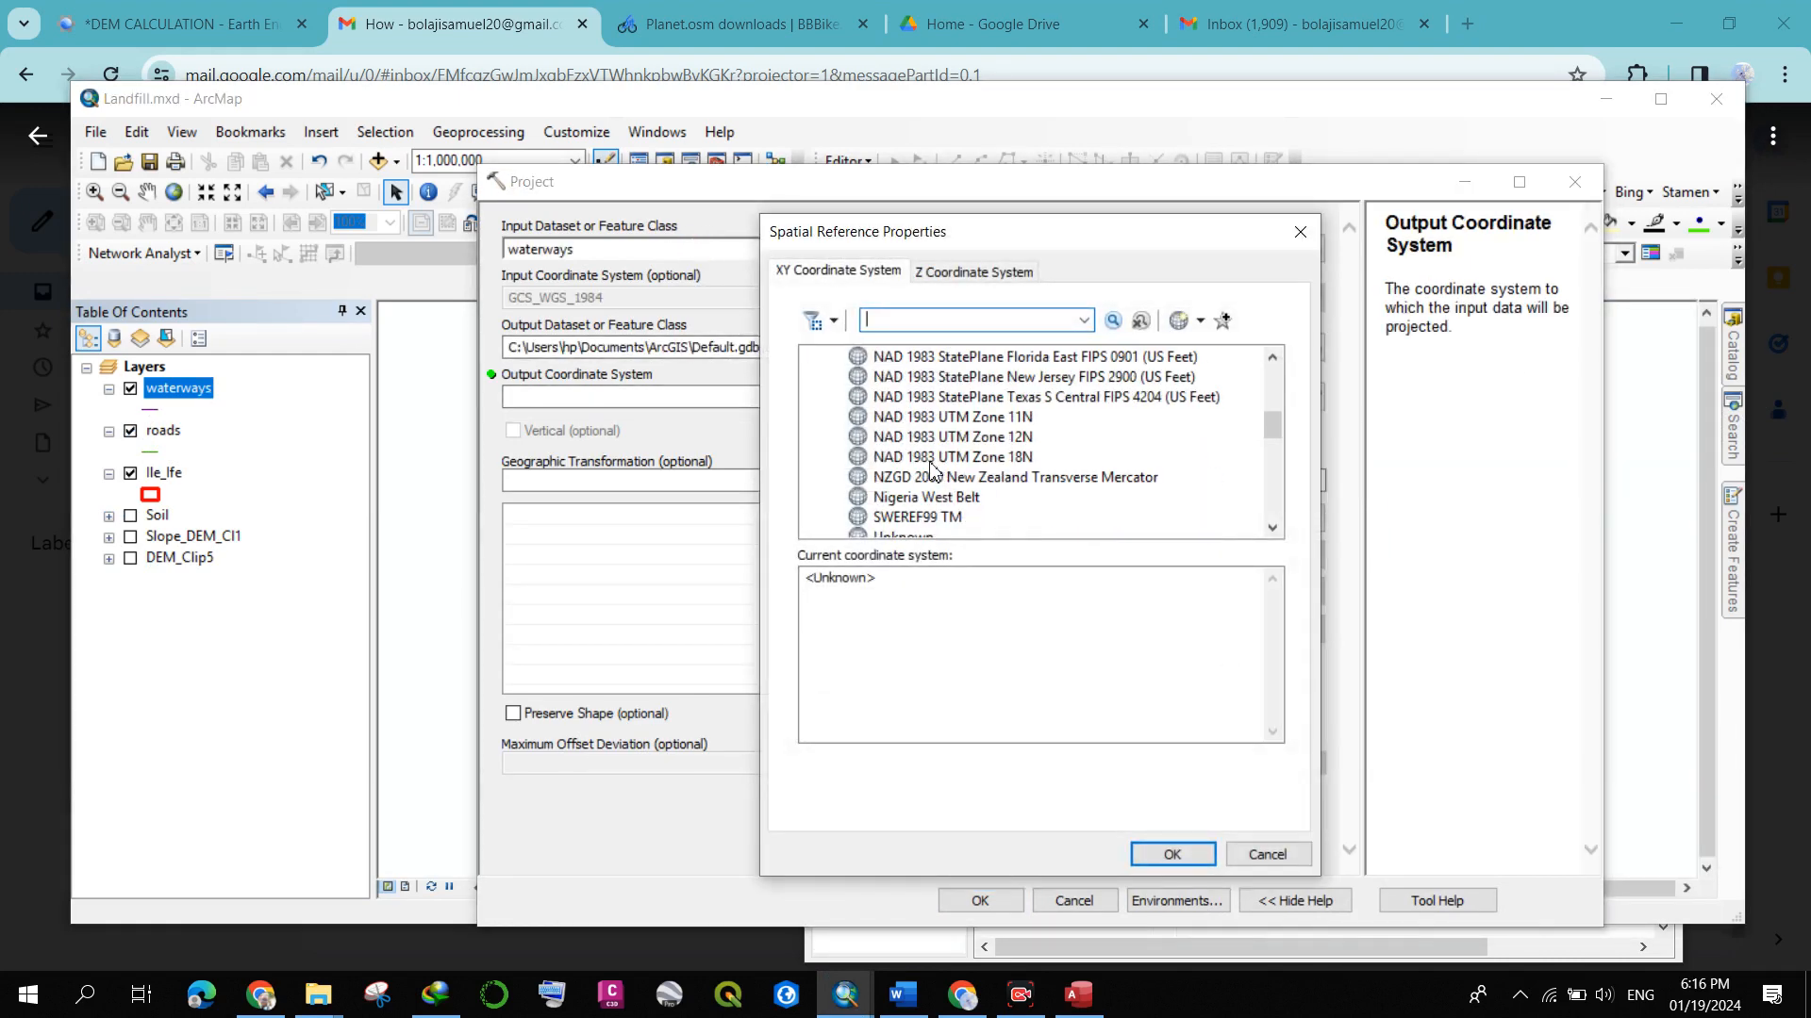
scroll(979, 476, down, 3)
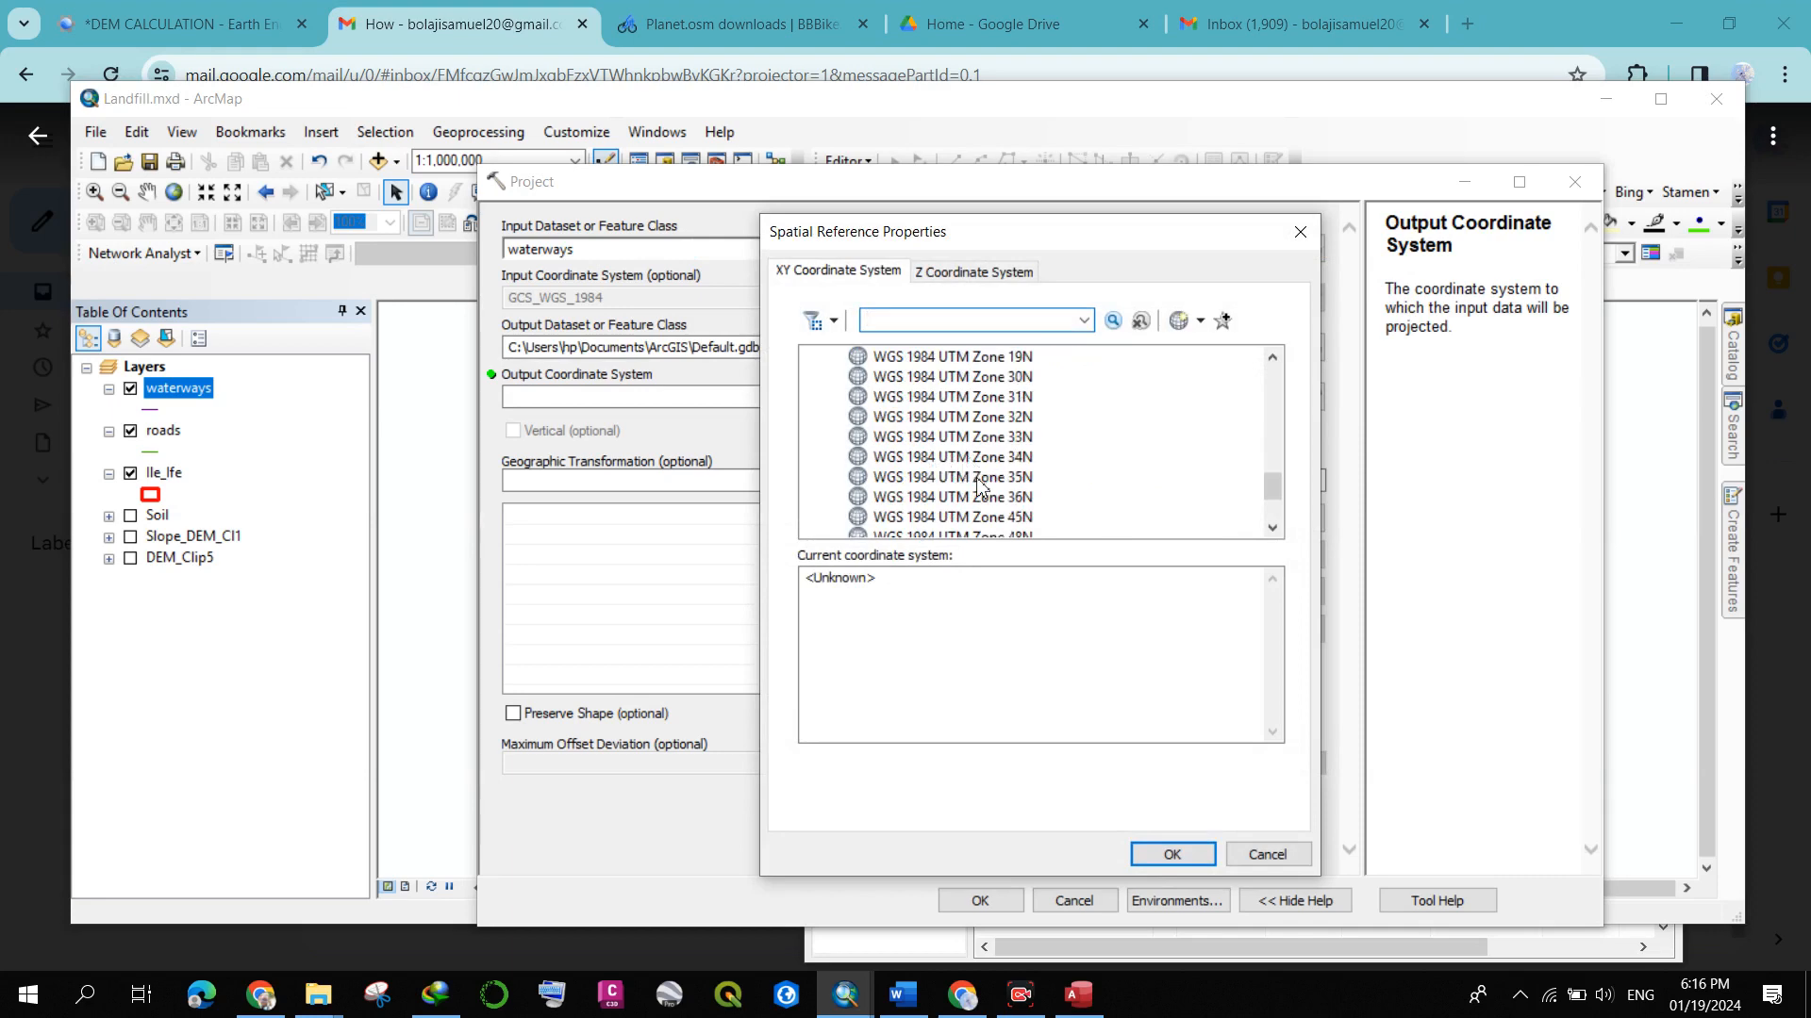
click(1005, 397)
click(1169, 854)
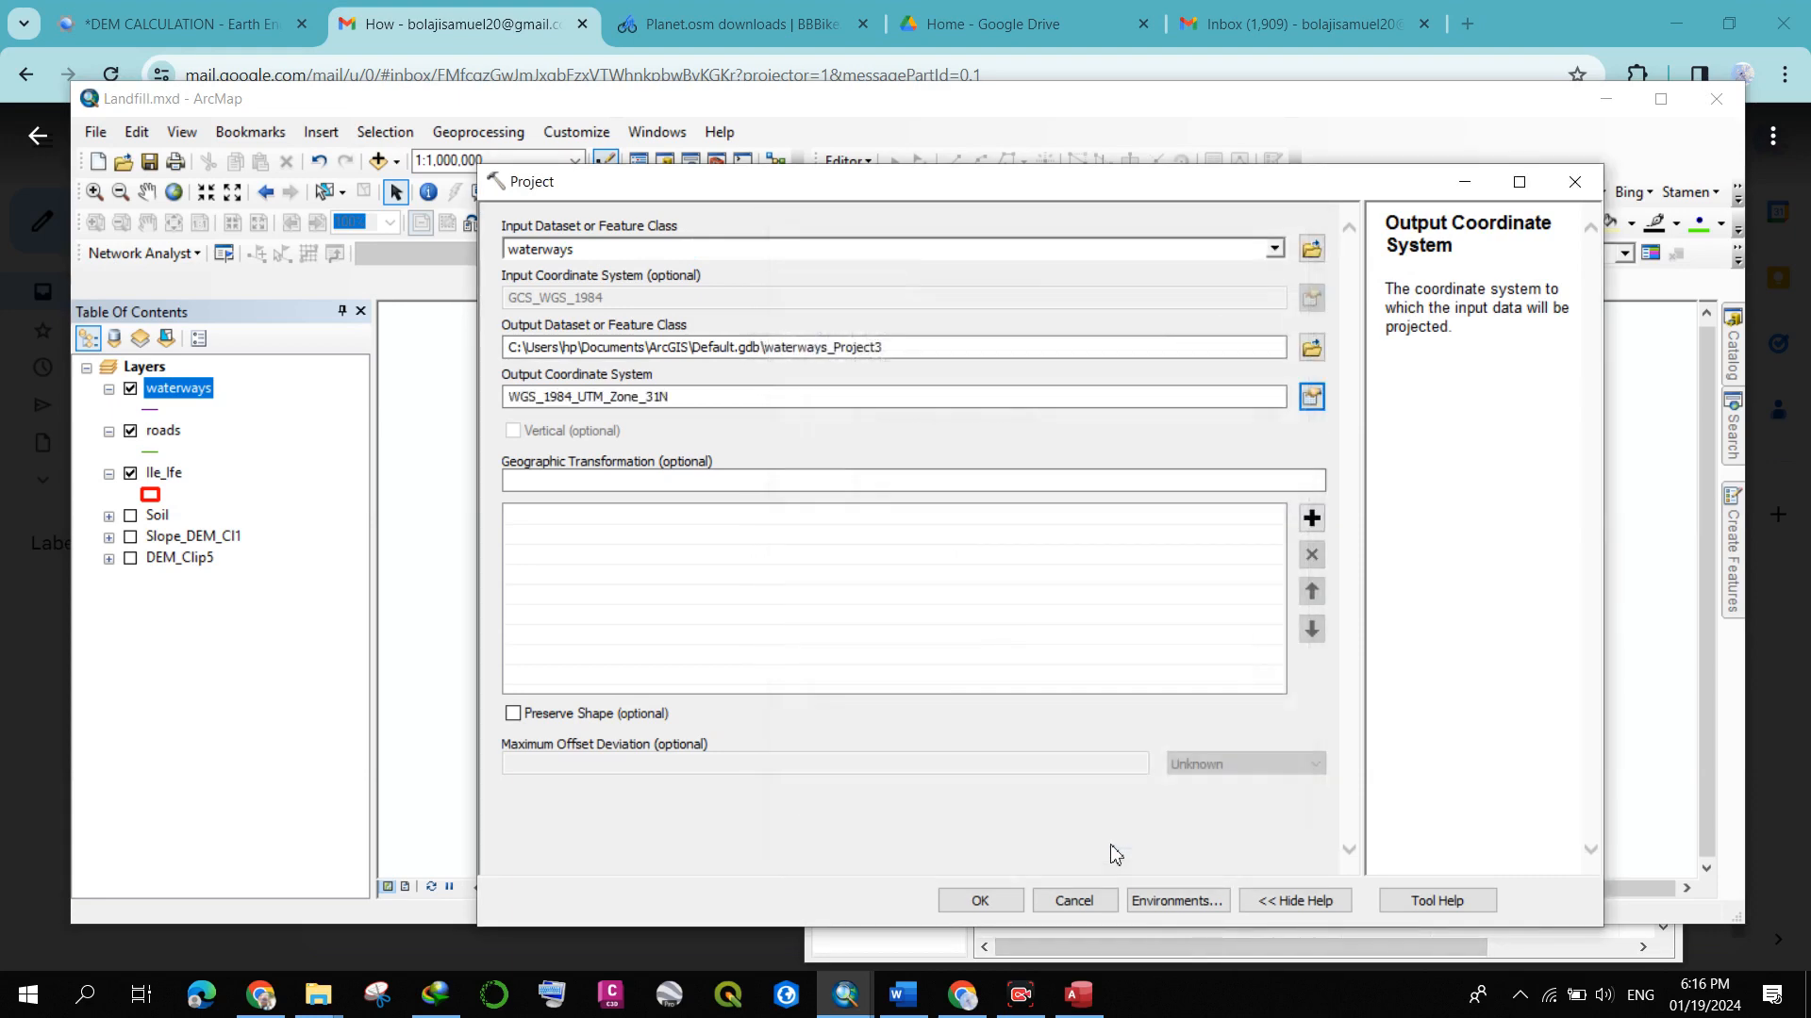
click(1014, 905)
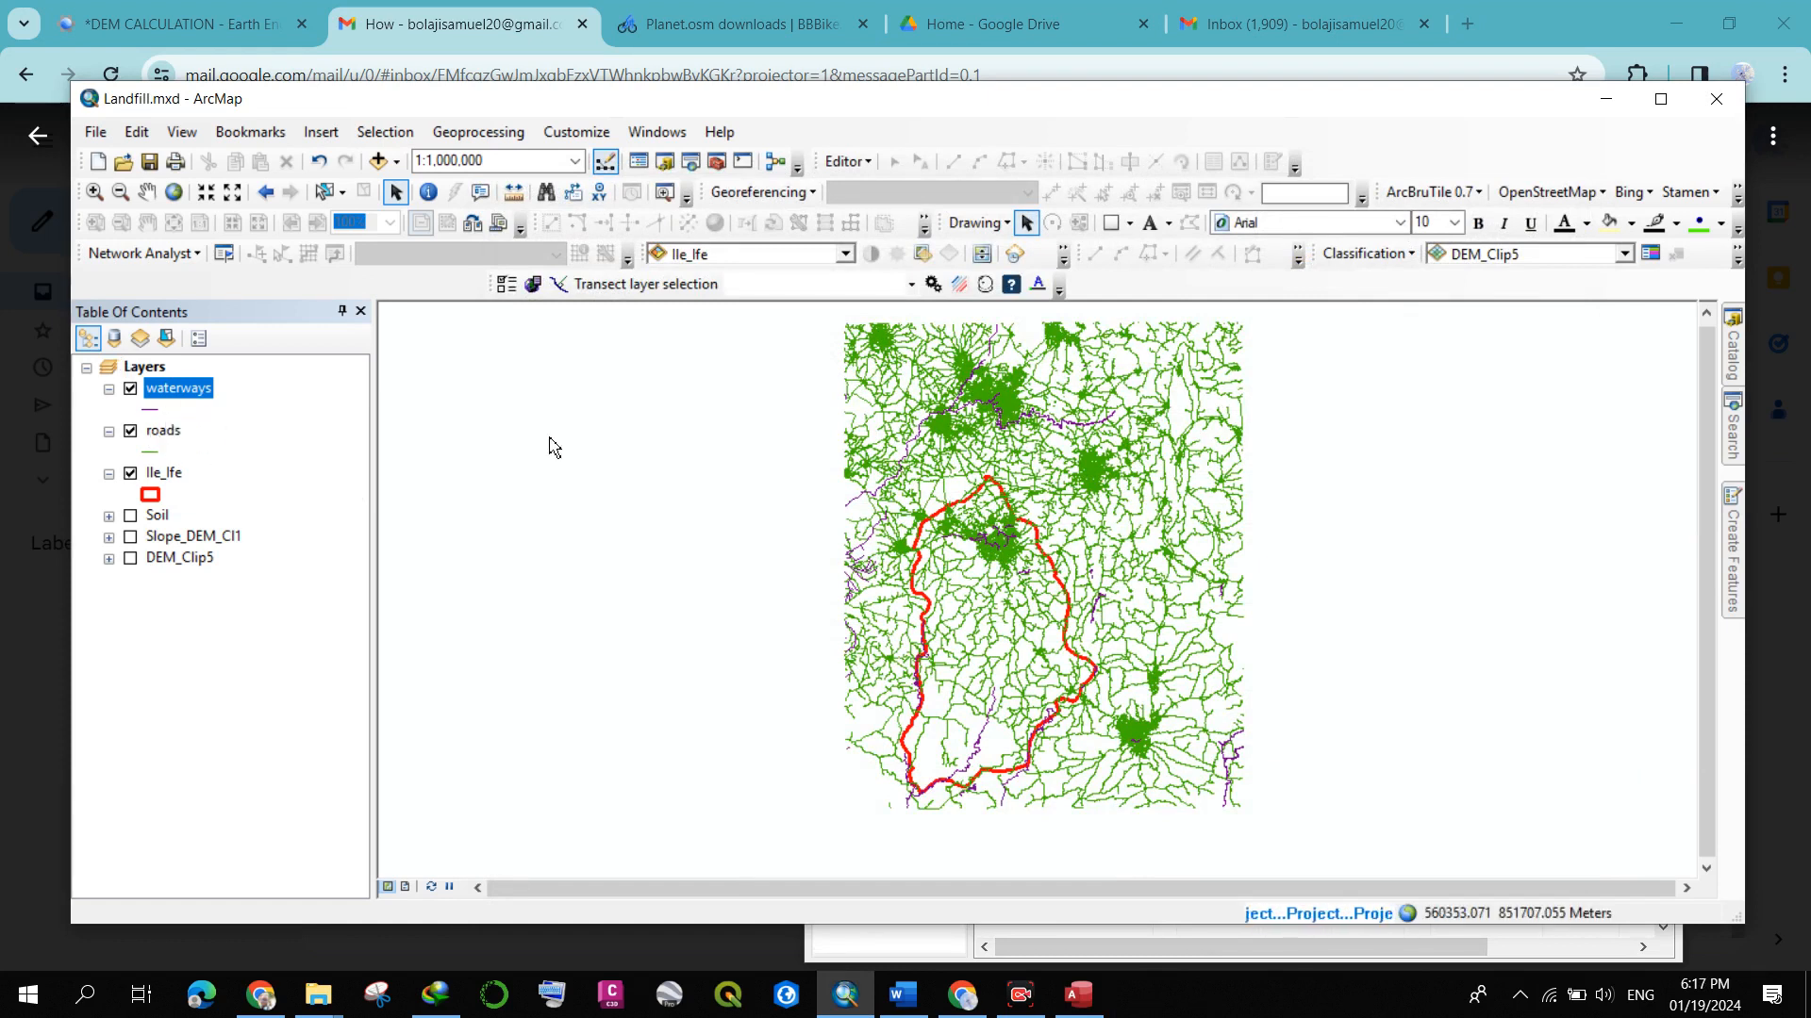
- Project the roads layer to WGS 1984 UTM Zone 31N with the Project (Data Management) tool
click(1731, 434)
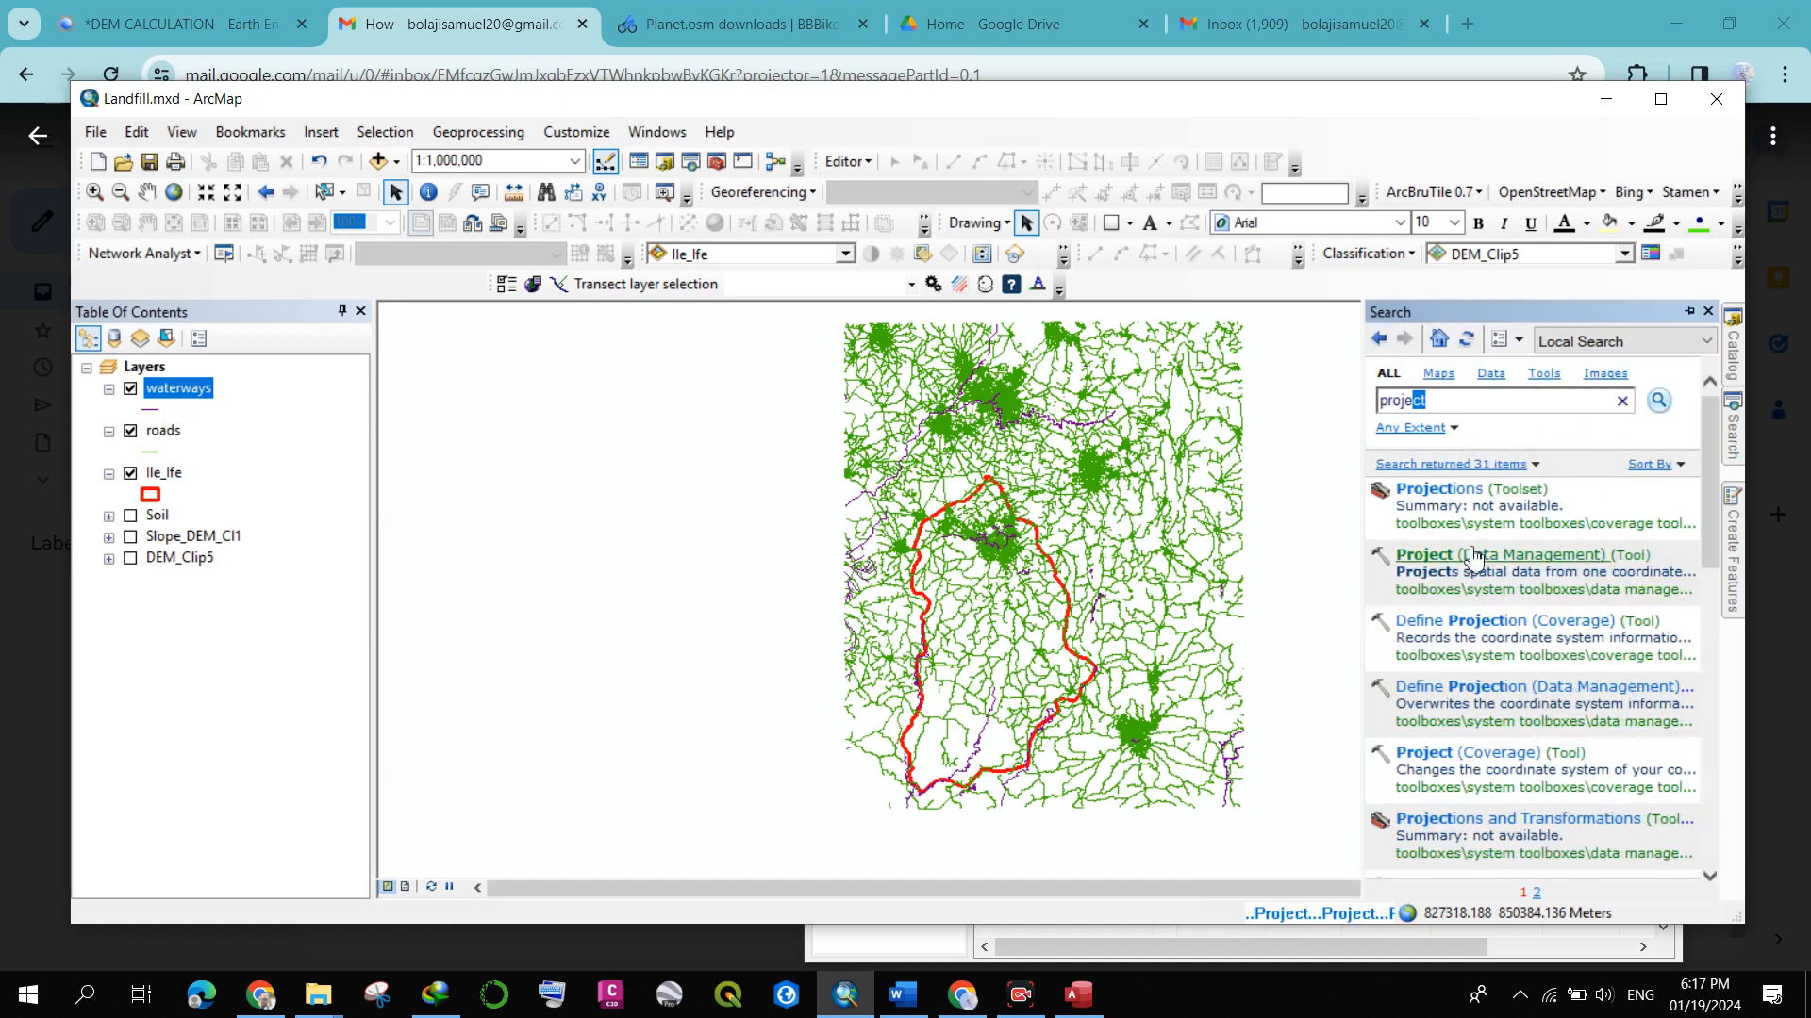
click(1461, 554)
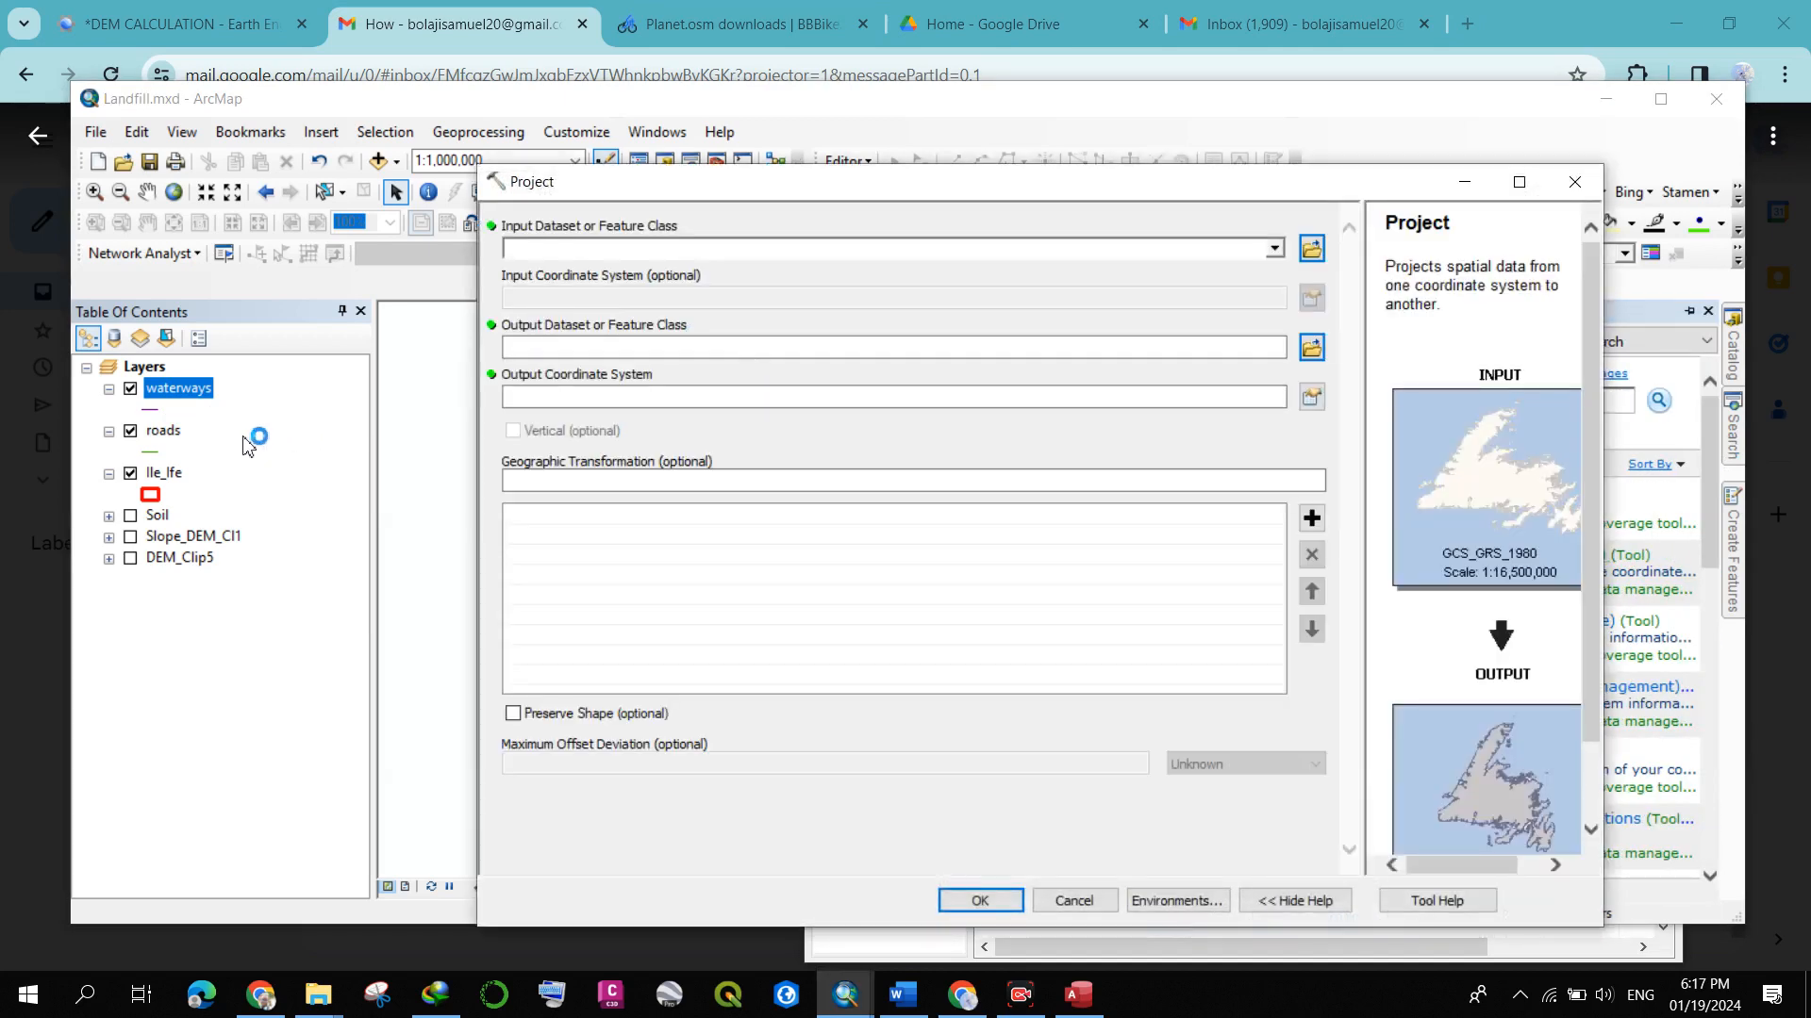
click(1274, 252)
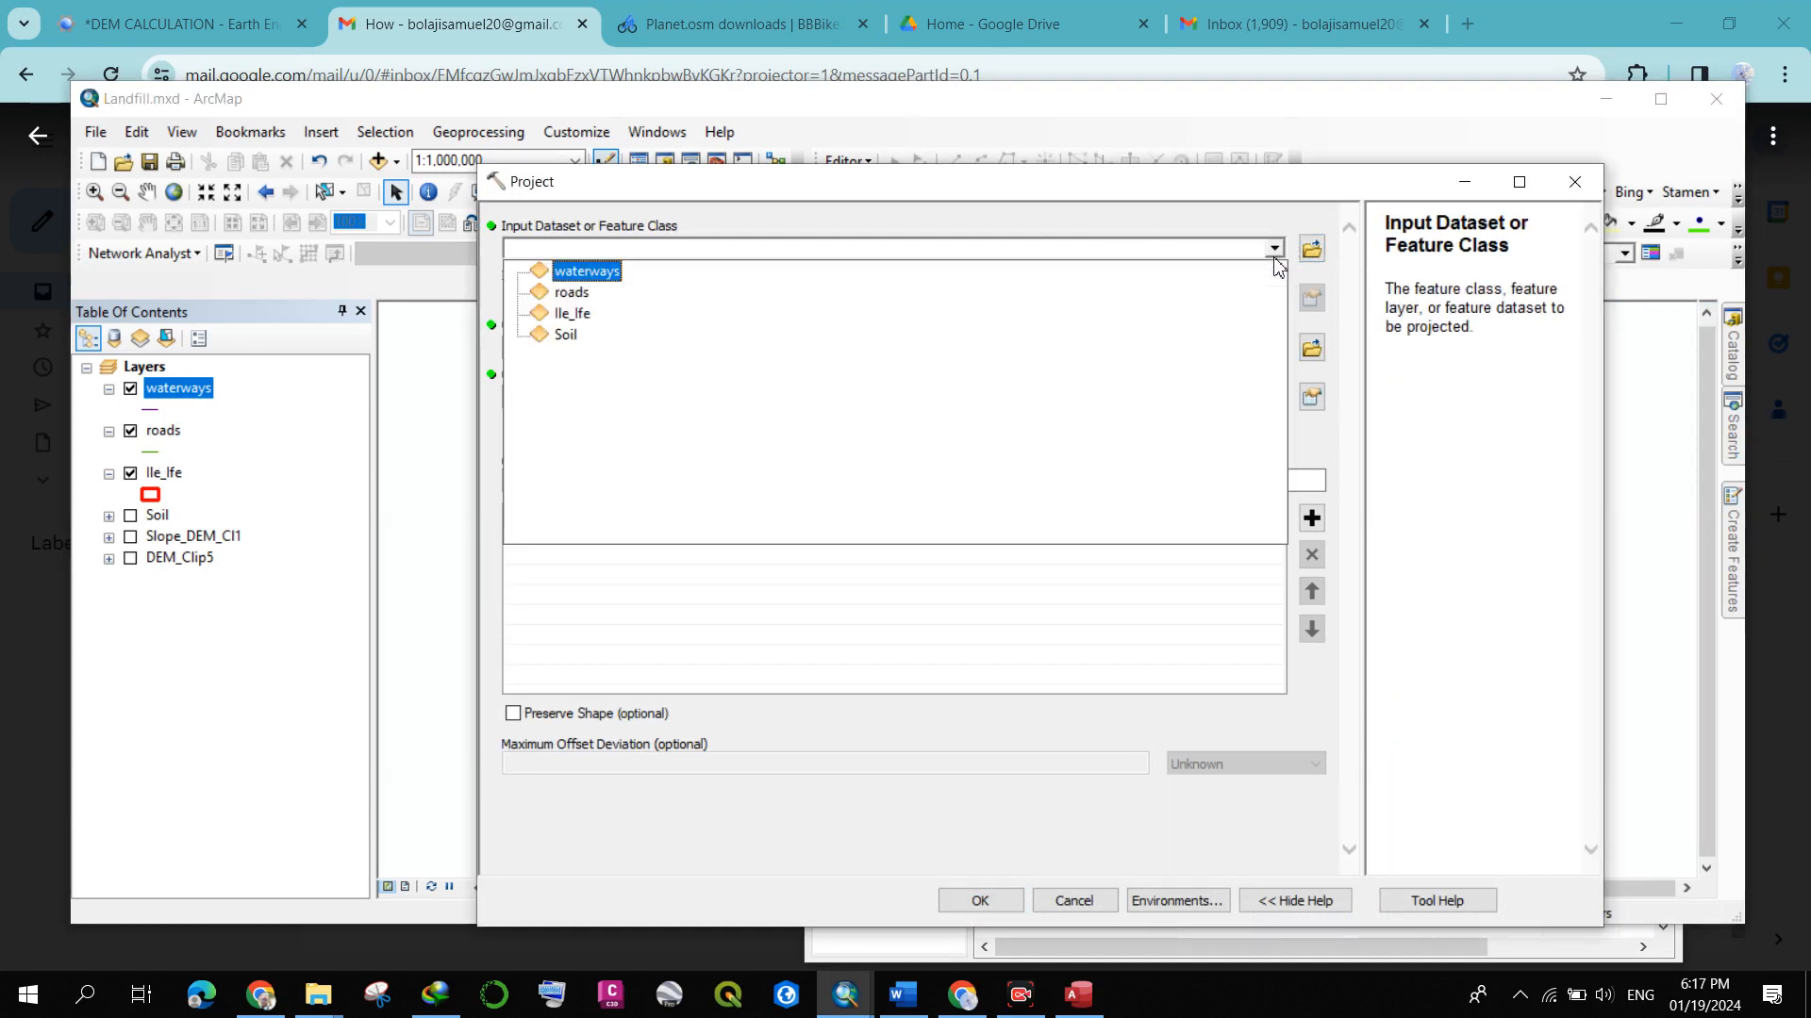
click(570, 292)
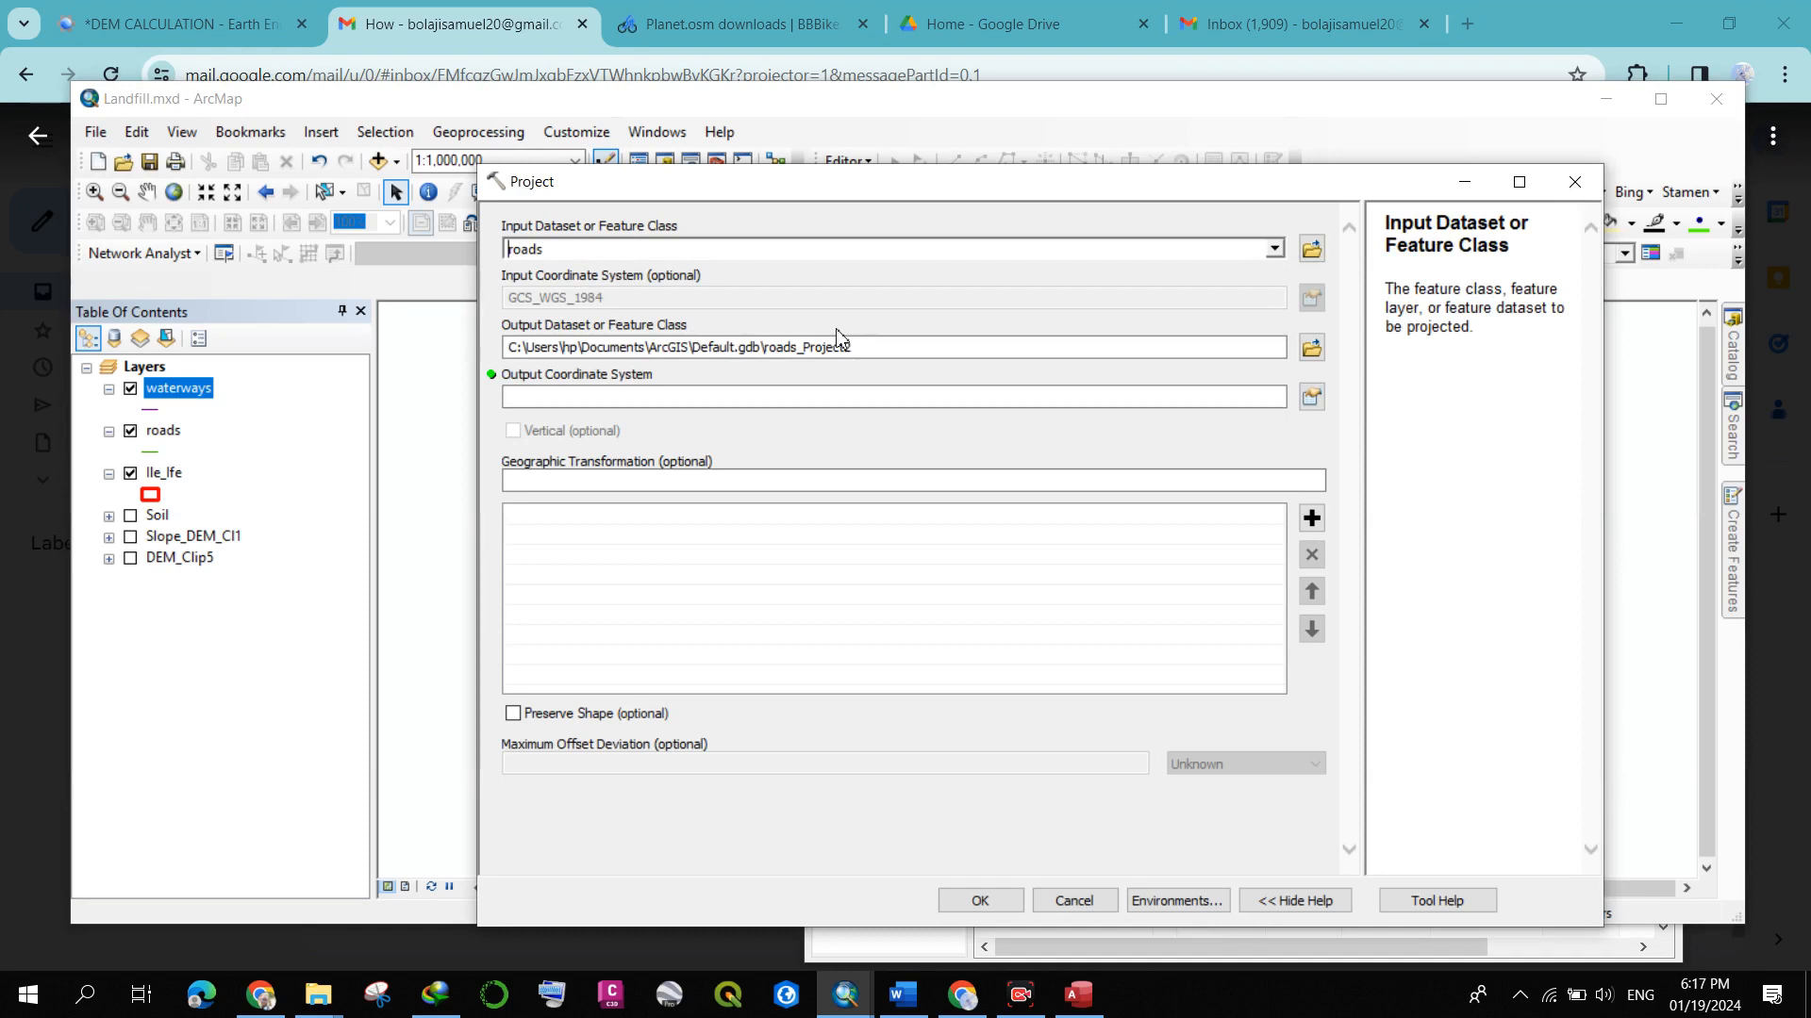
click(1311, 397)
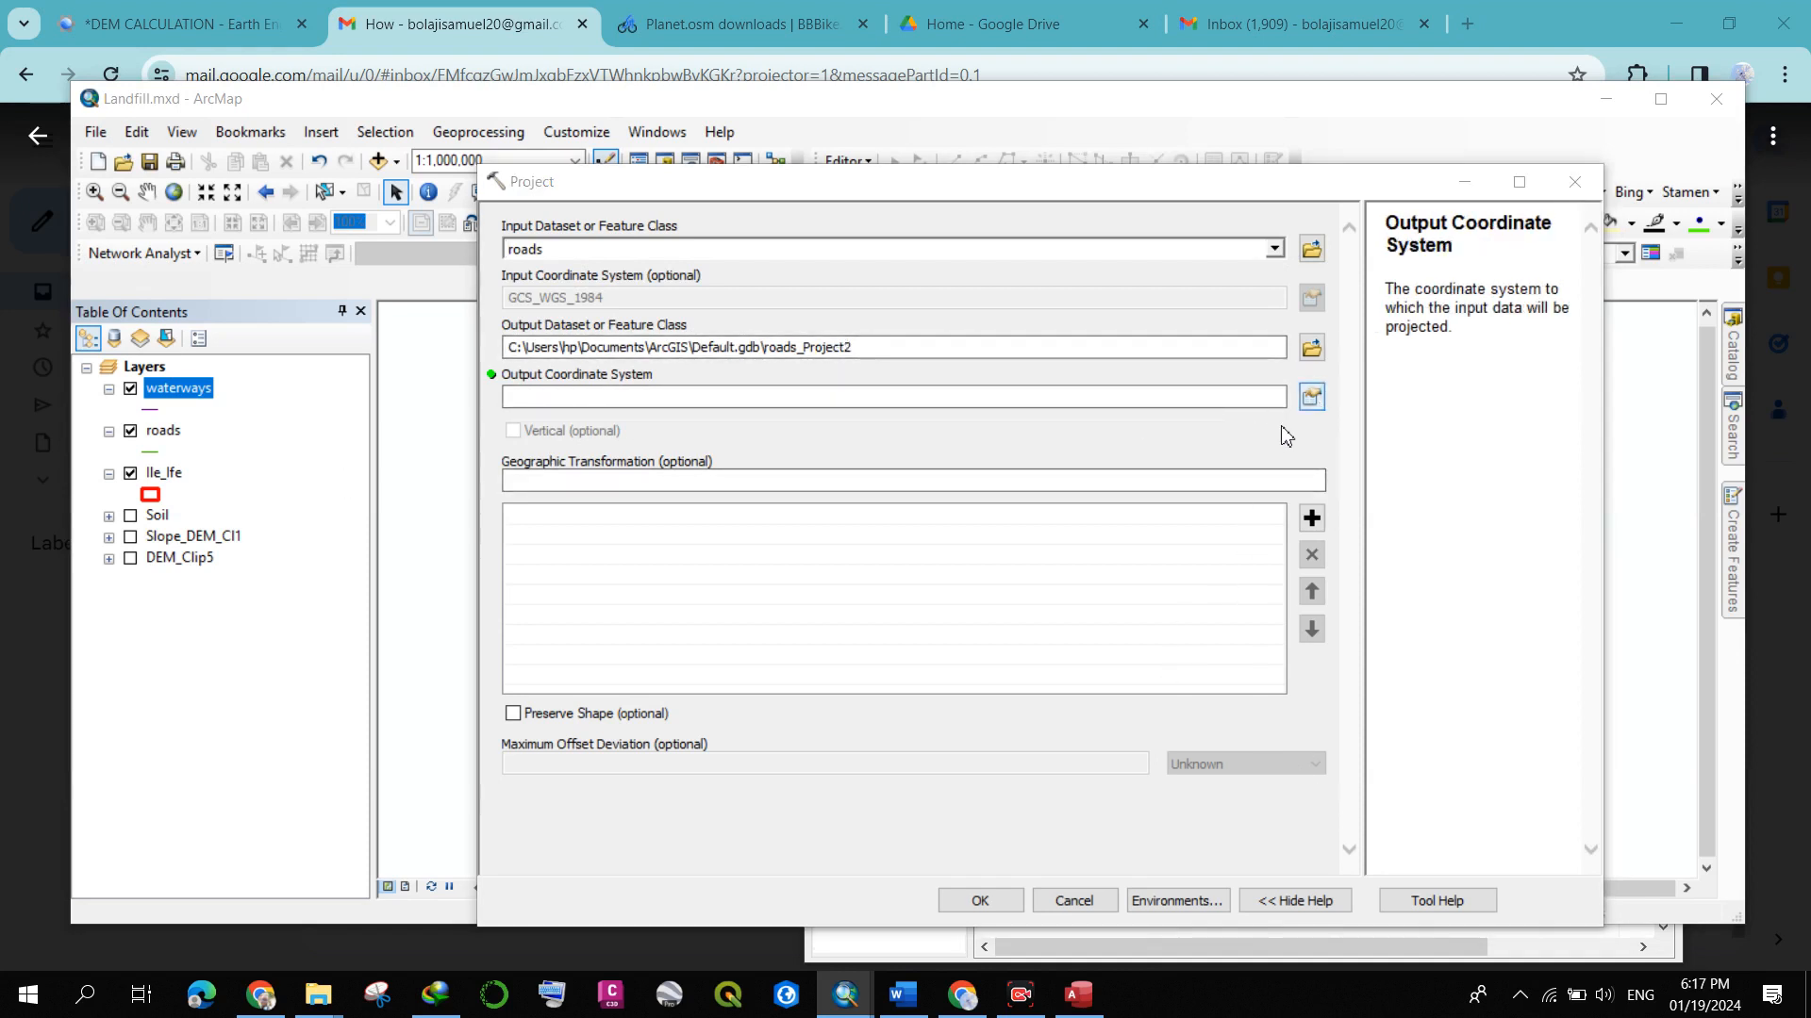
scroll(932, 460, down, 5)
scroll(932, 459, down, 10)
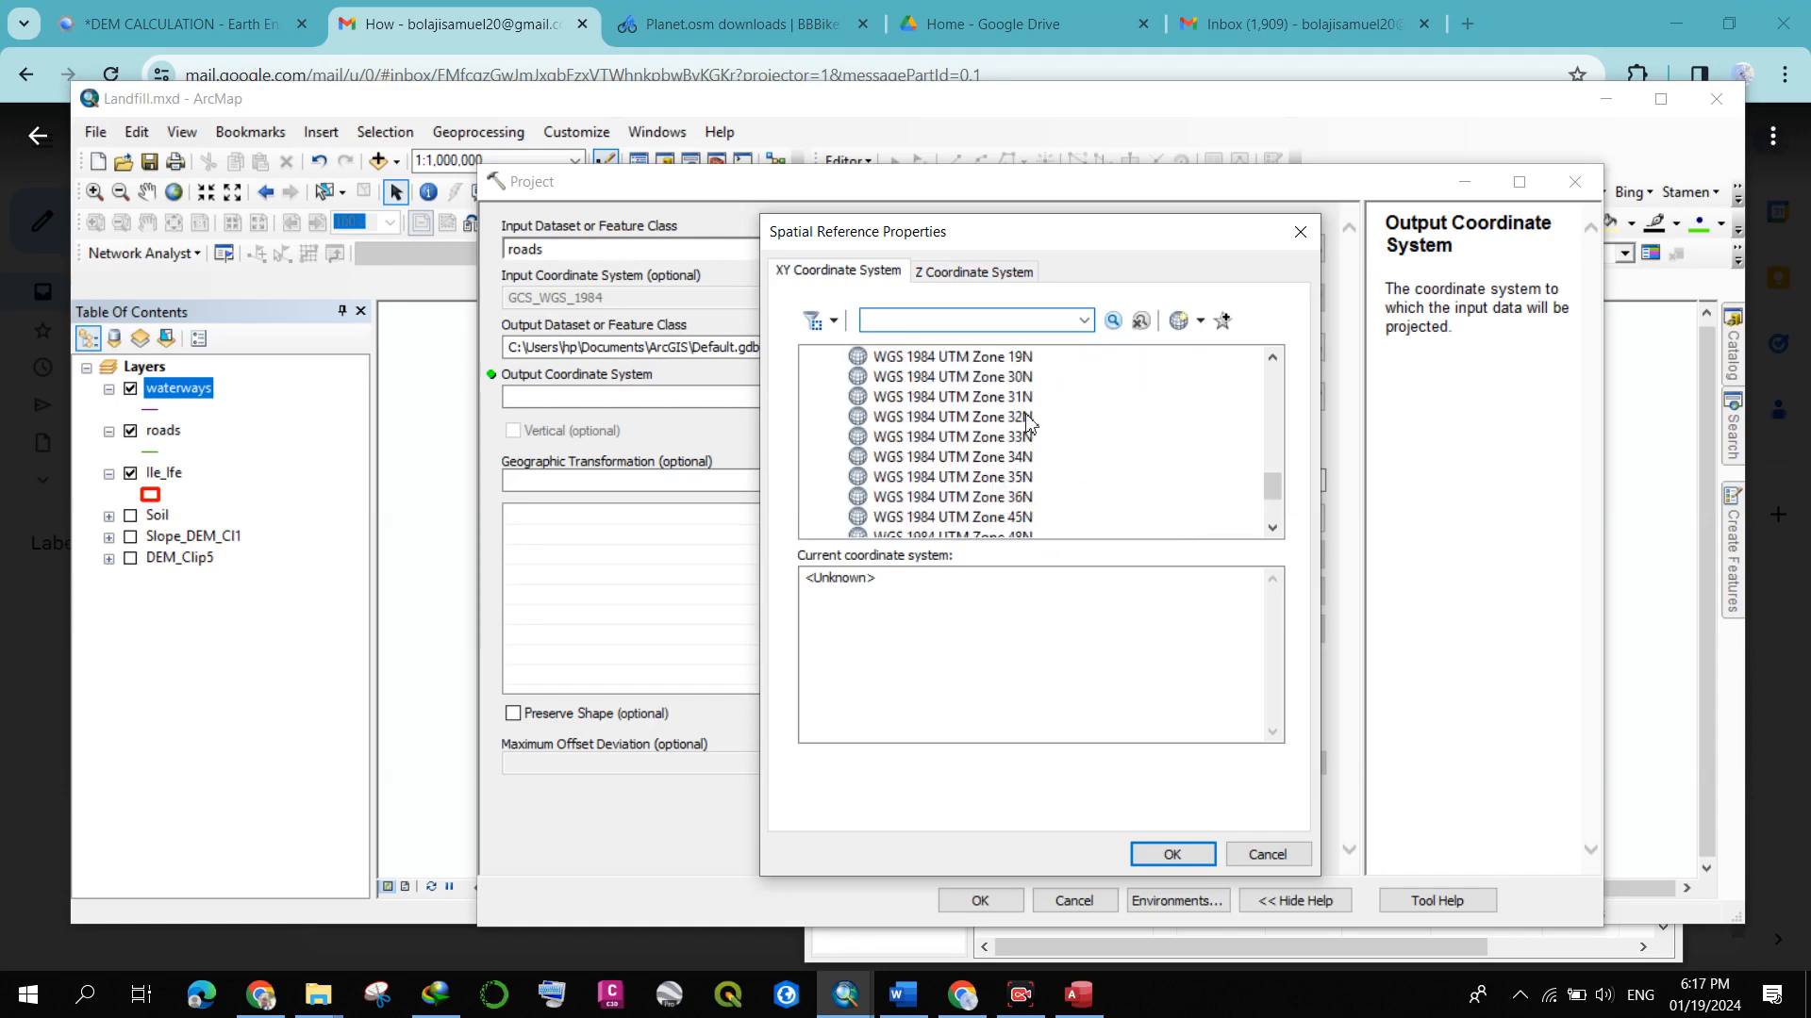
click(1028, 397)
click(1170, 854)
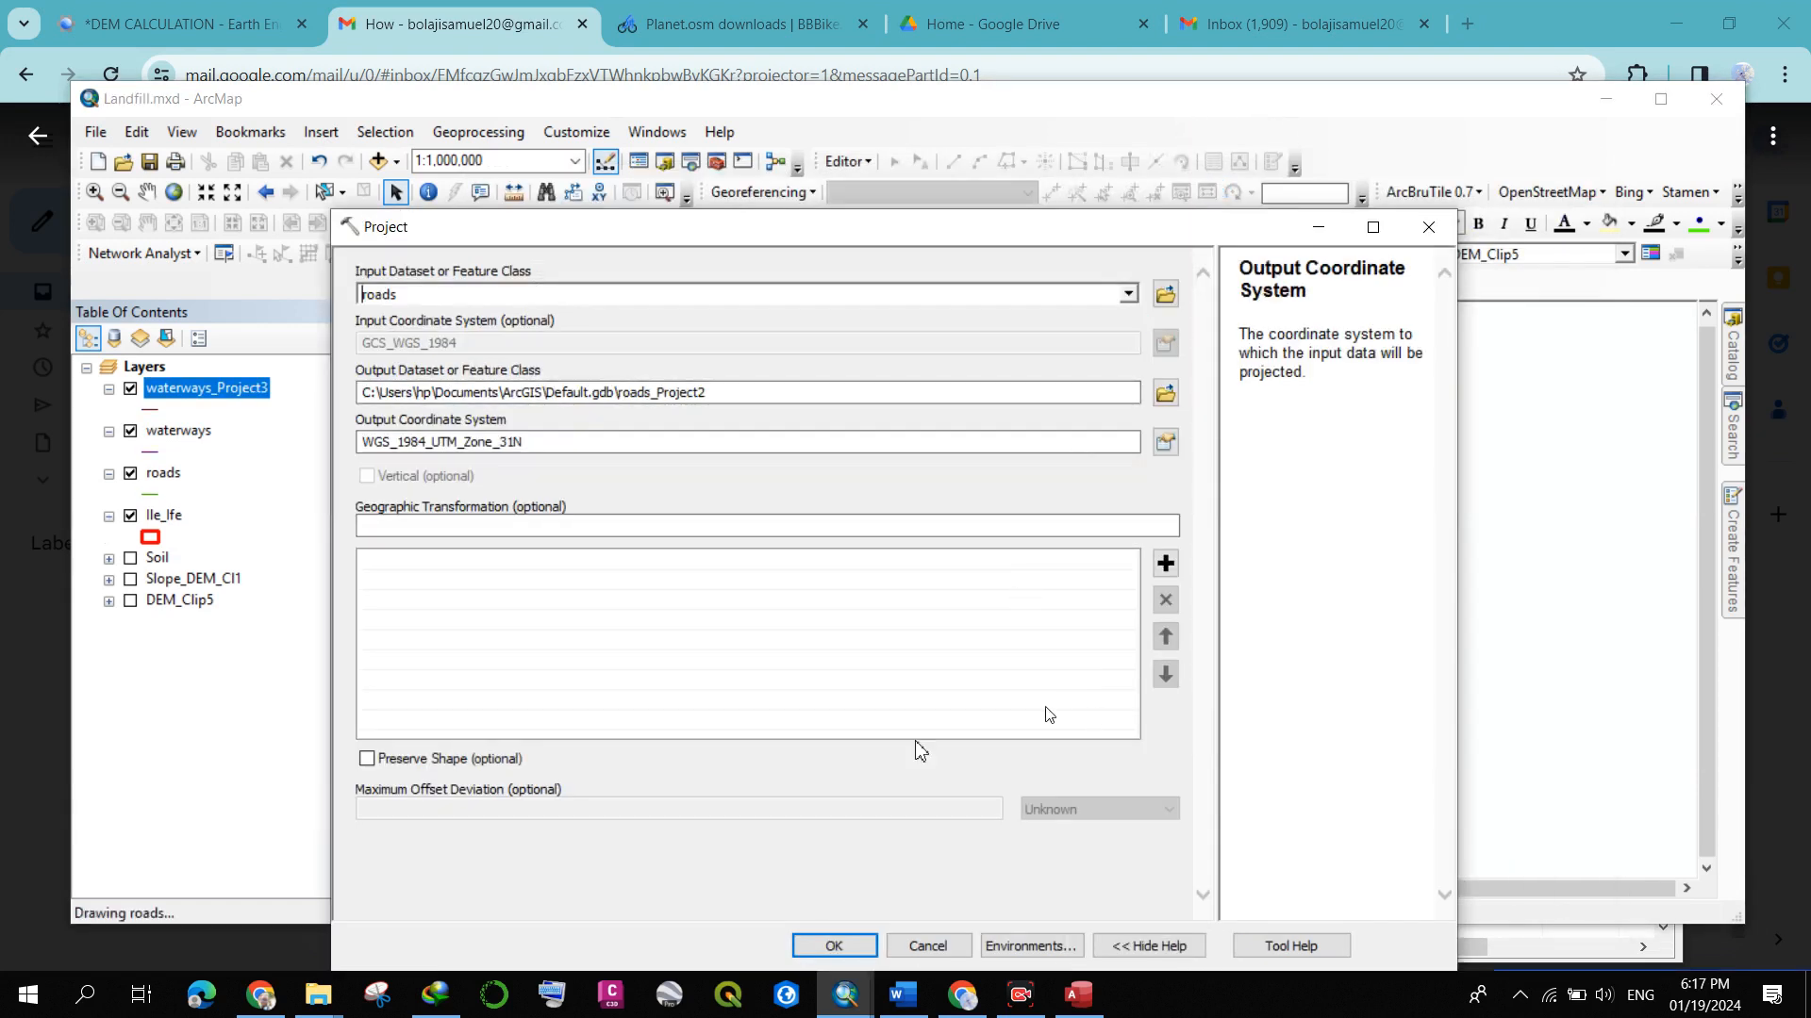
click(860, 947)
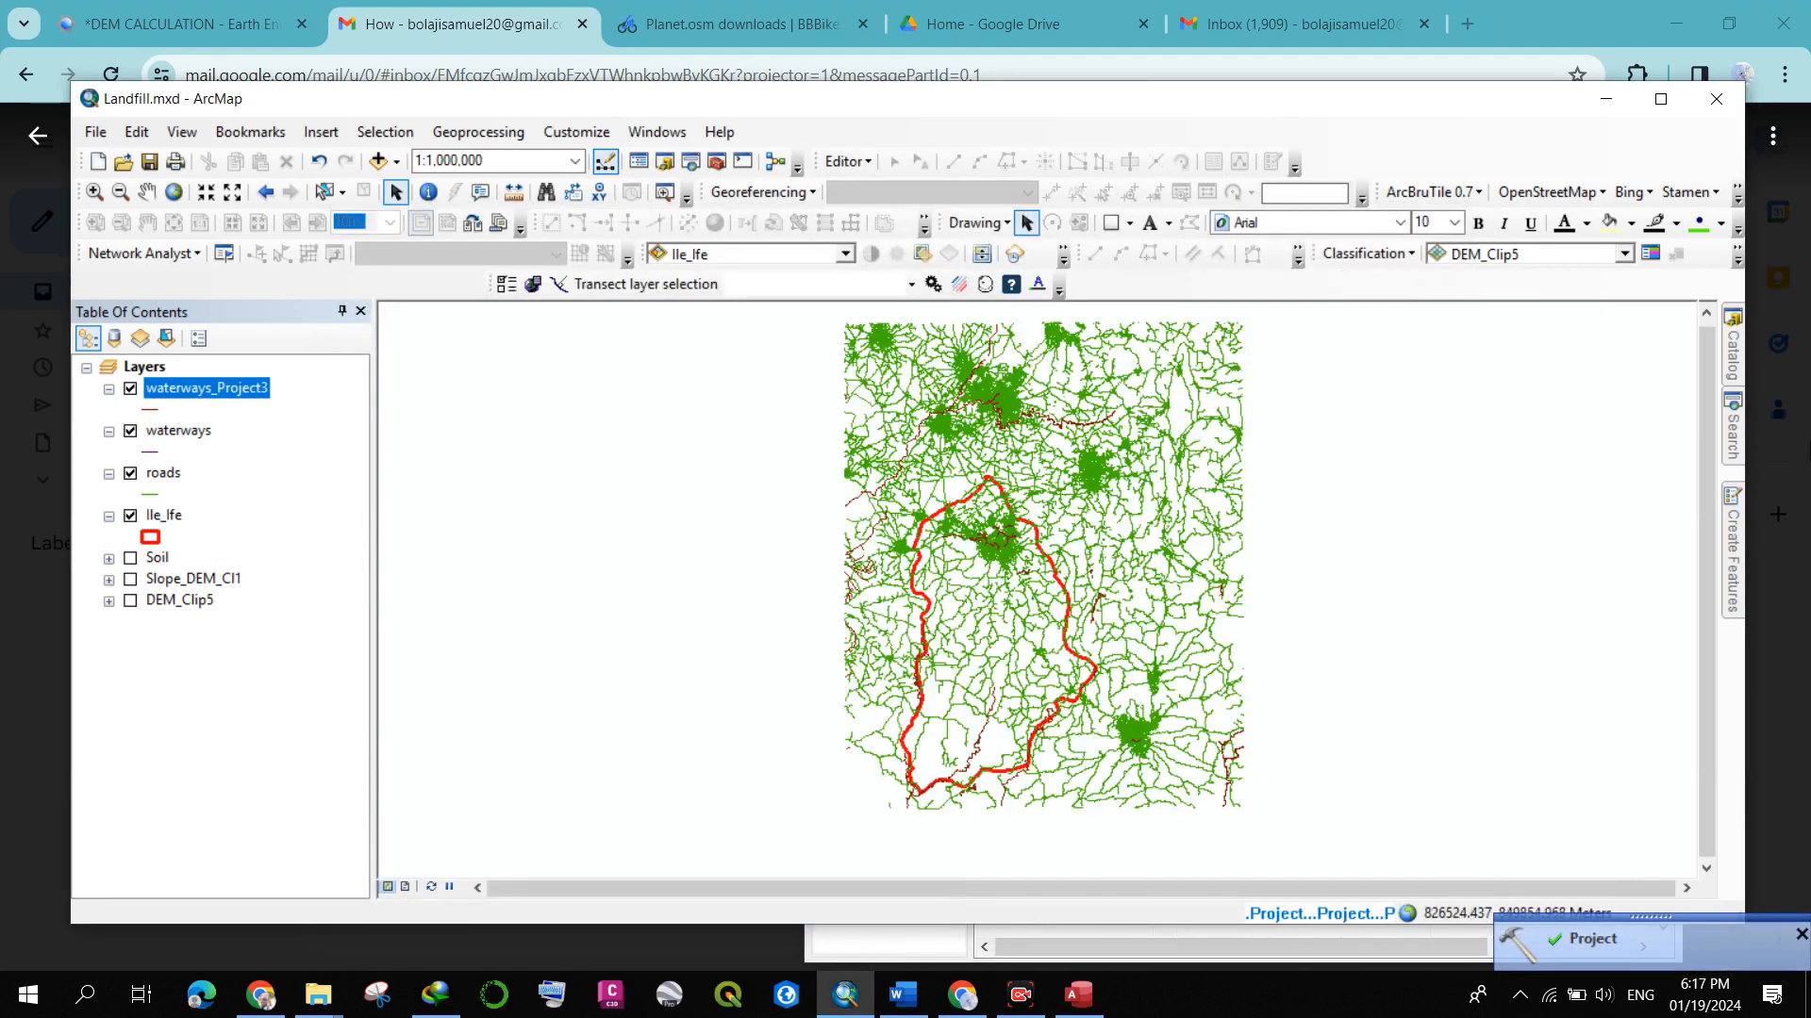
- Remove the original unprojected waterways and roads layers from the map
click(184, 431)
right_click(194, 431)
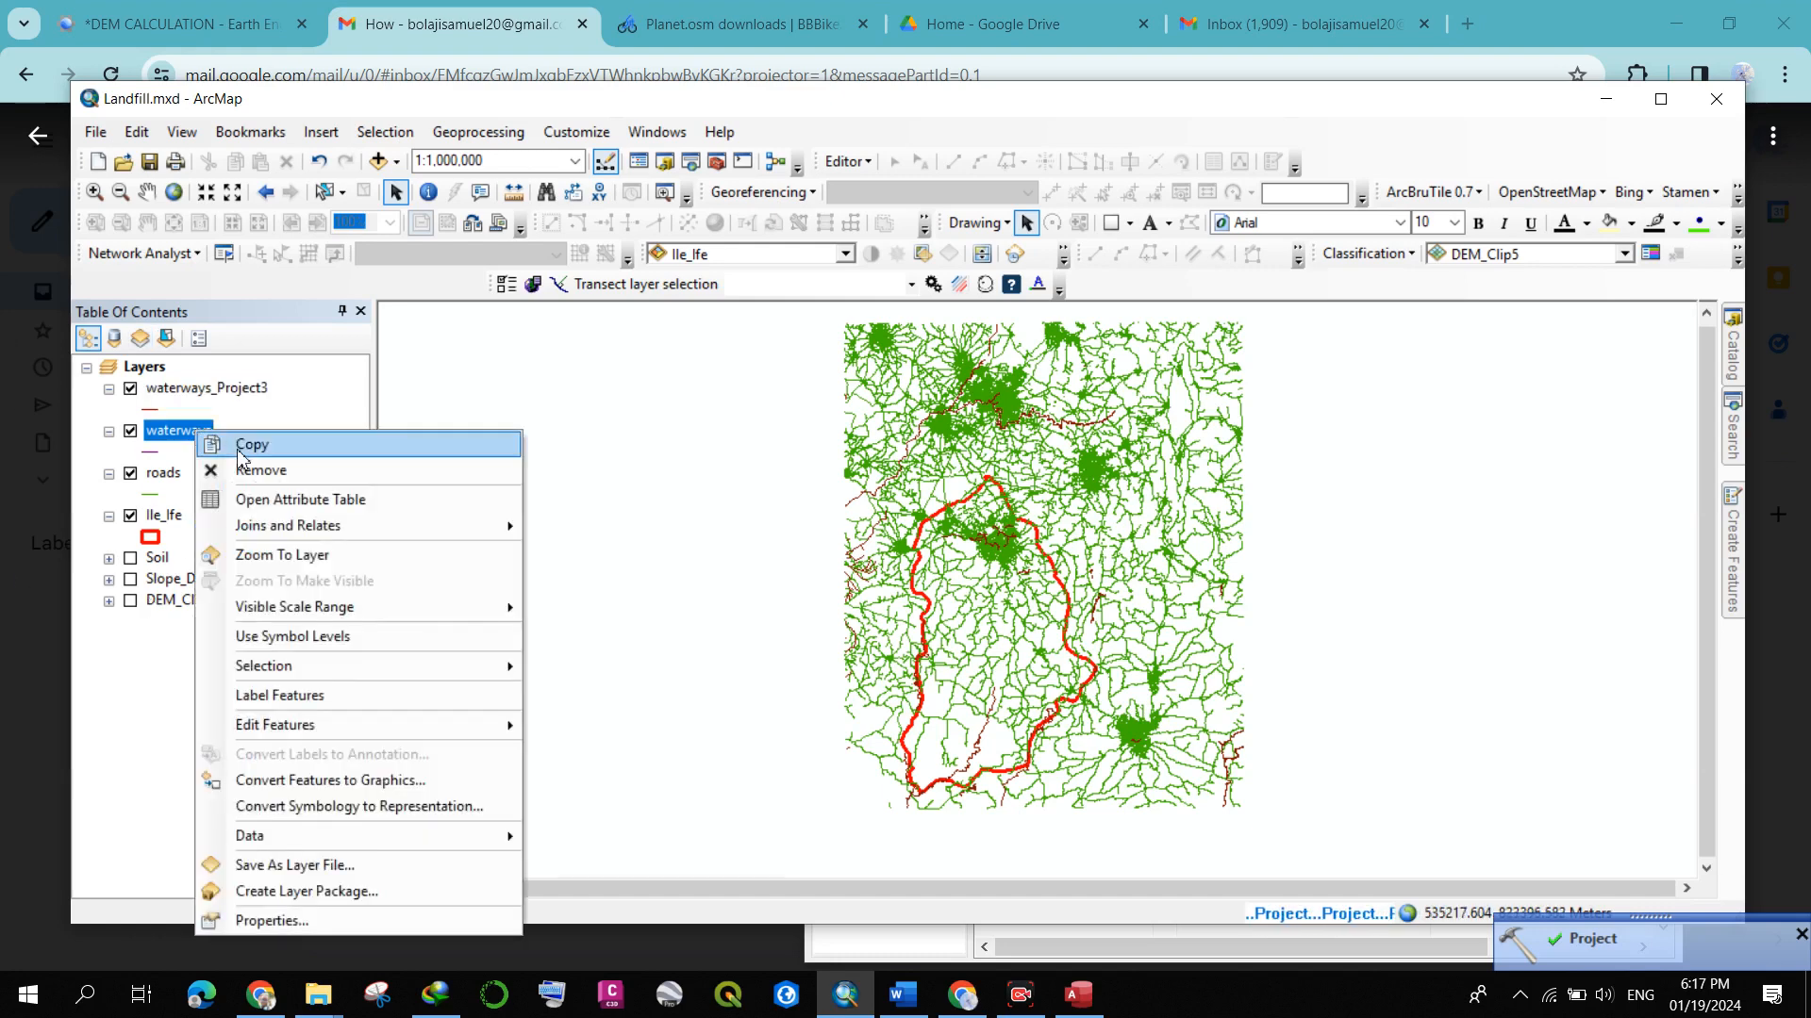
click(247, 470)
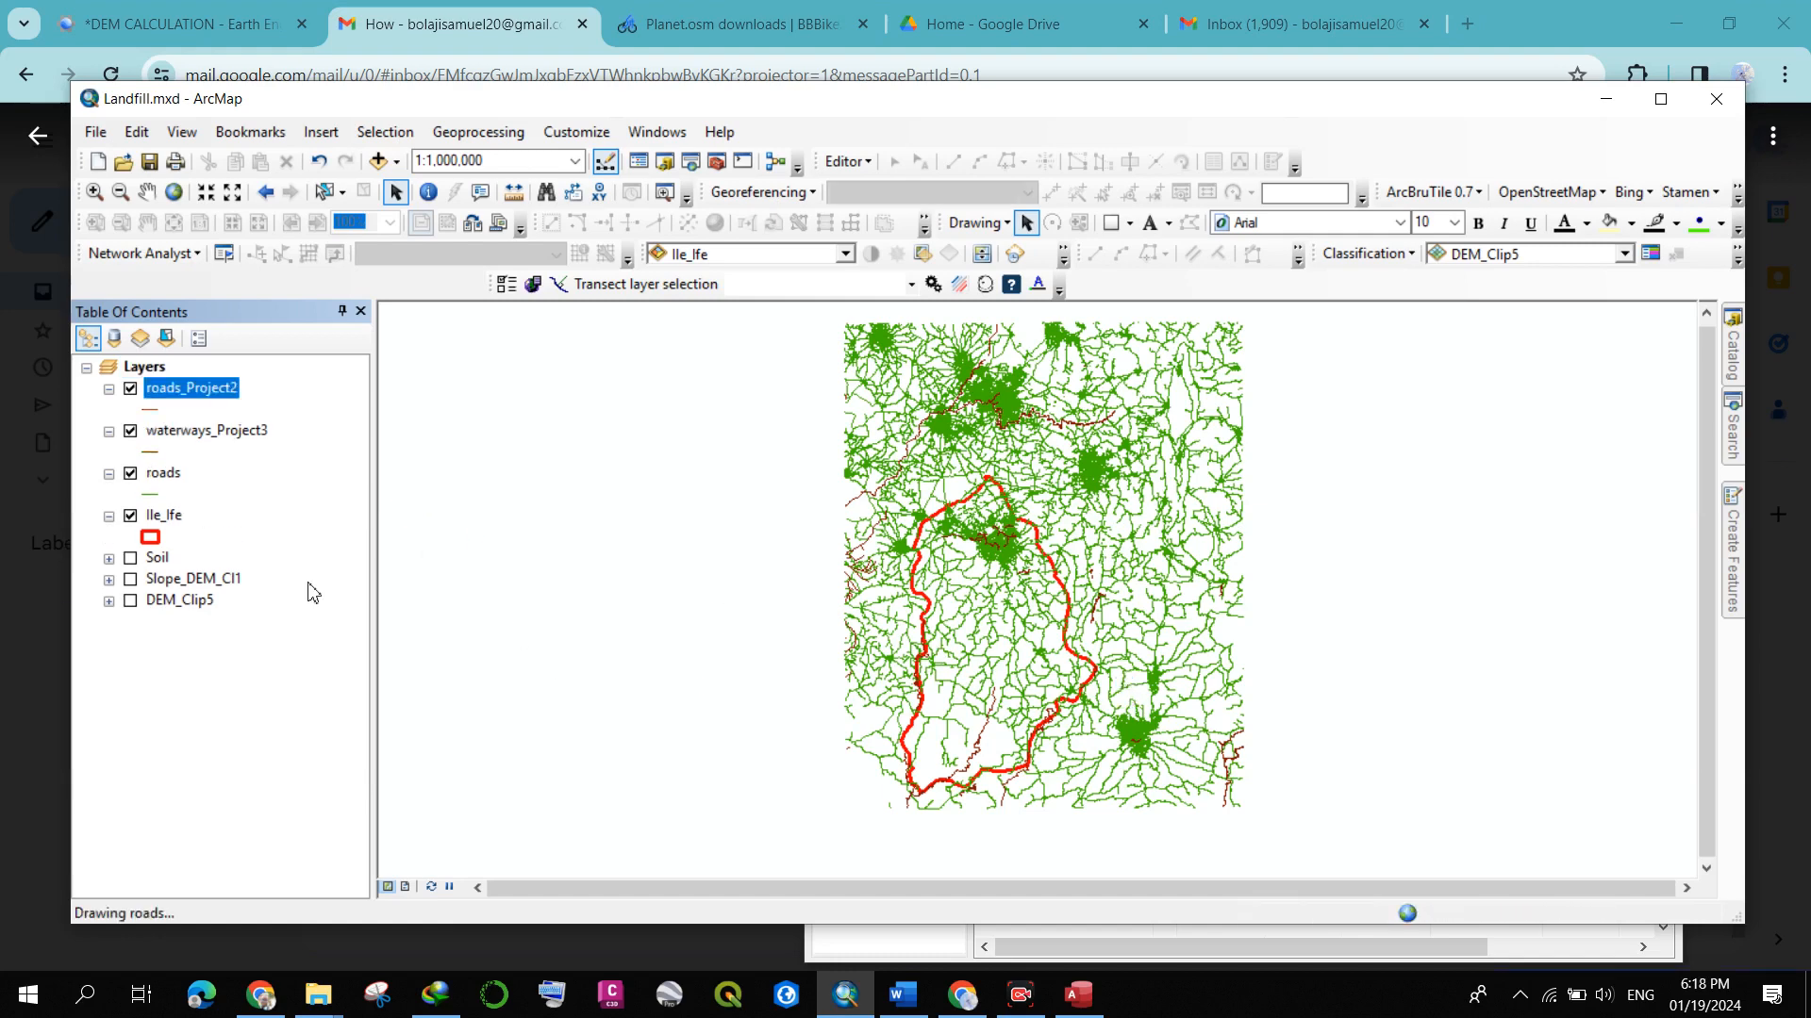
right_click(149, 476)
click(200, 500)
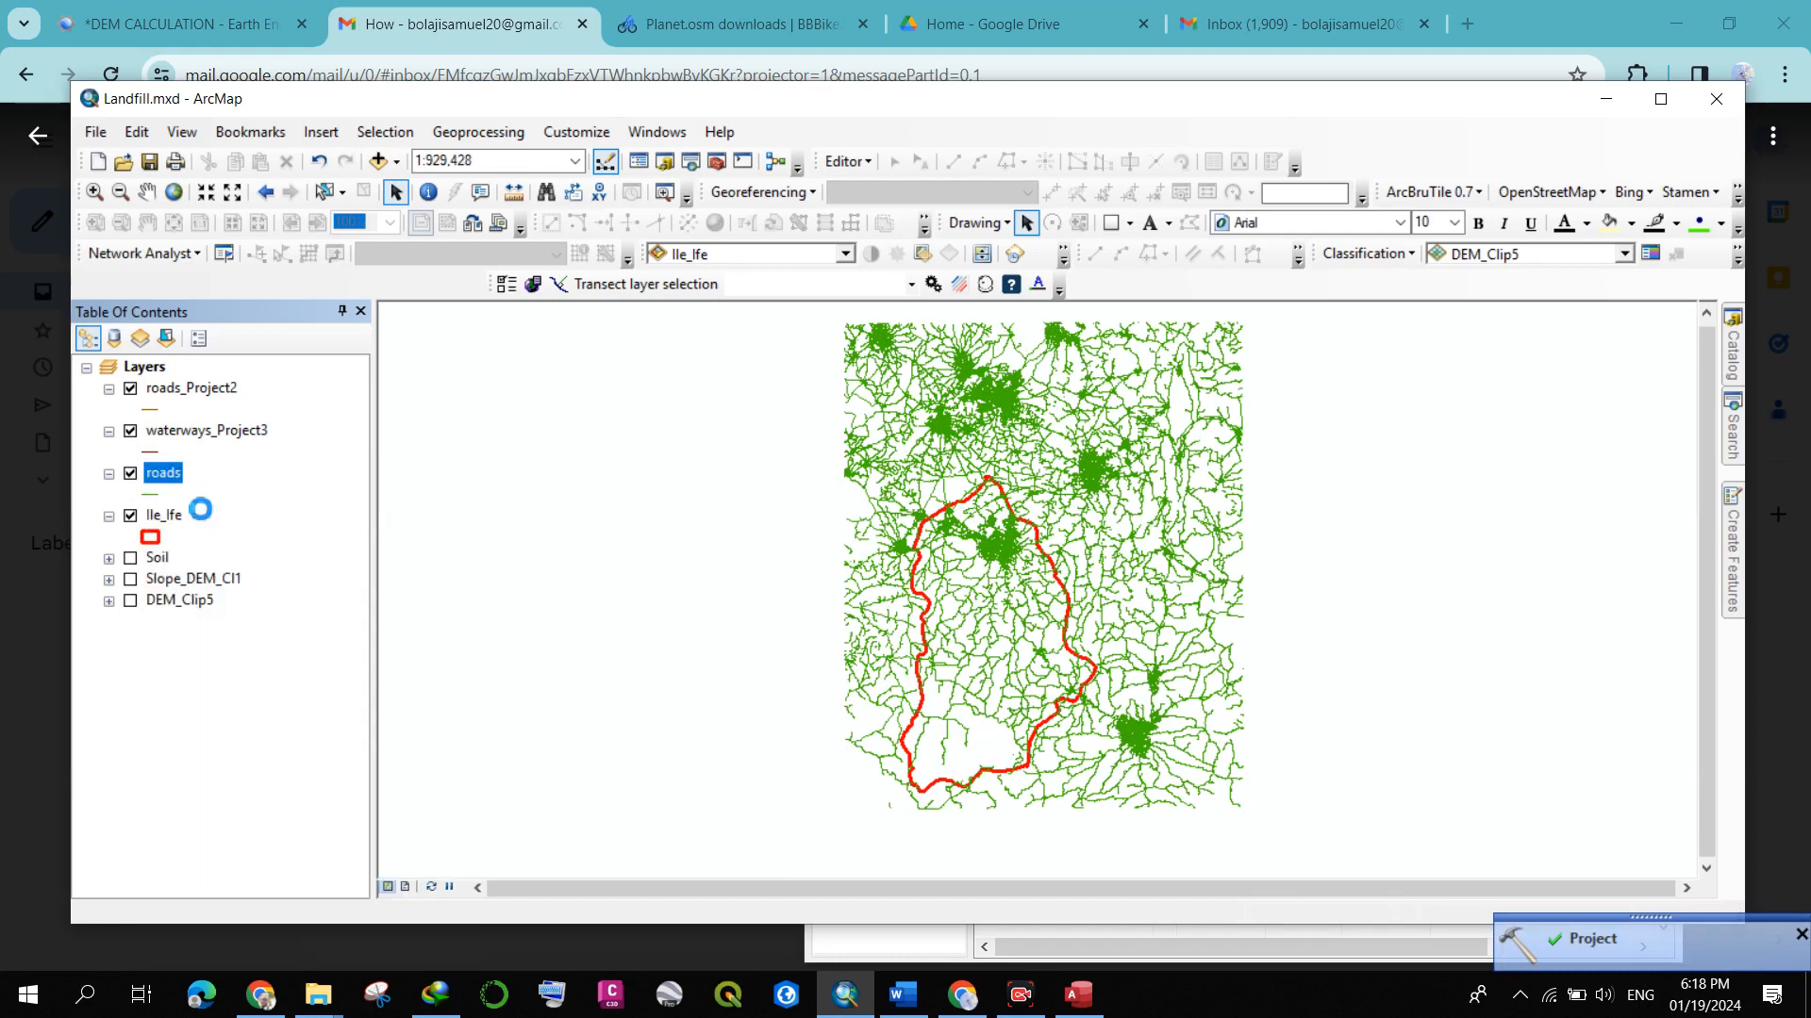
- Search the tools for EUCLIDEAN and run Euclidean Distance on roads_Project2 with the PLANAR distance method
click(1733, 429)
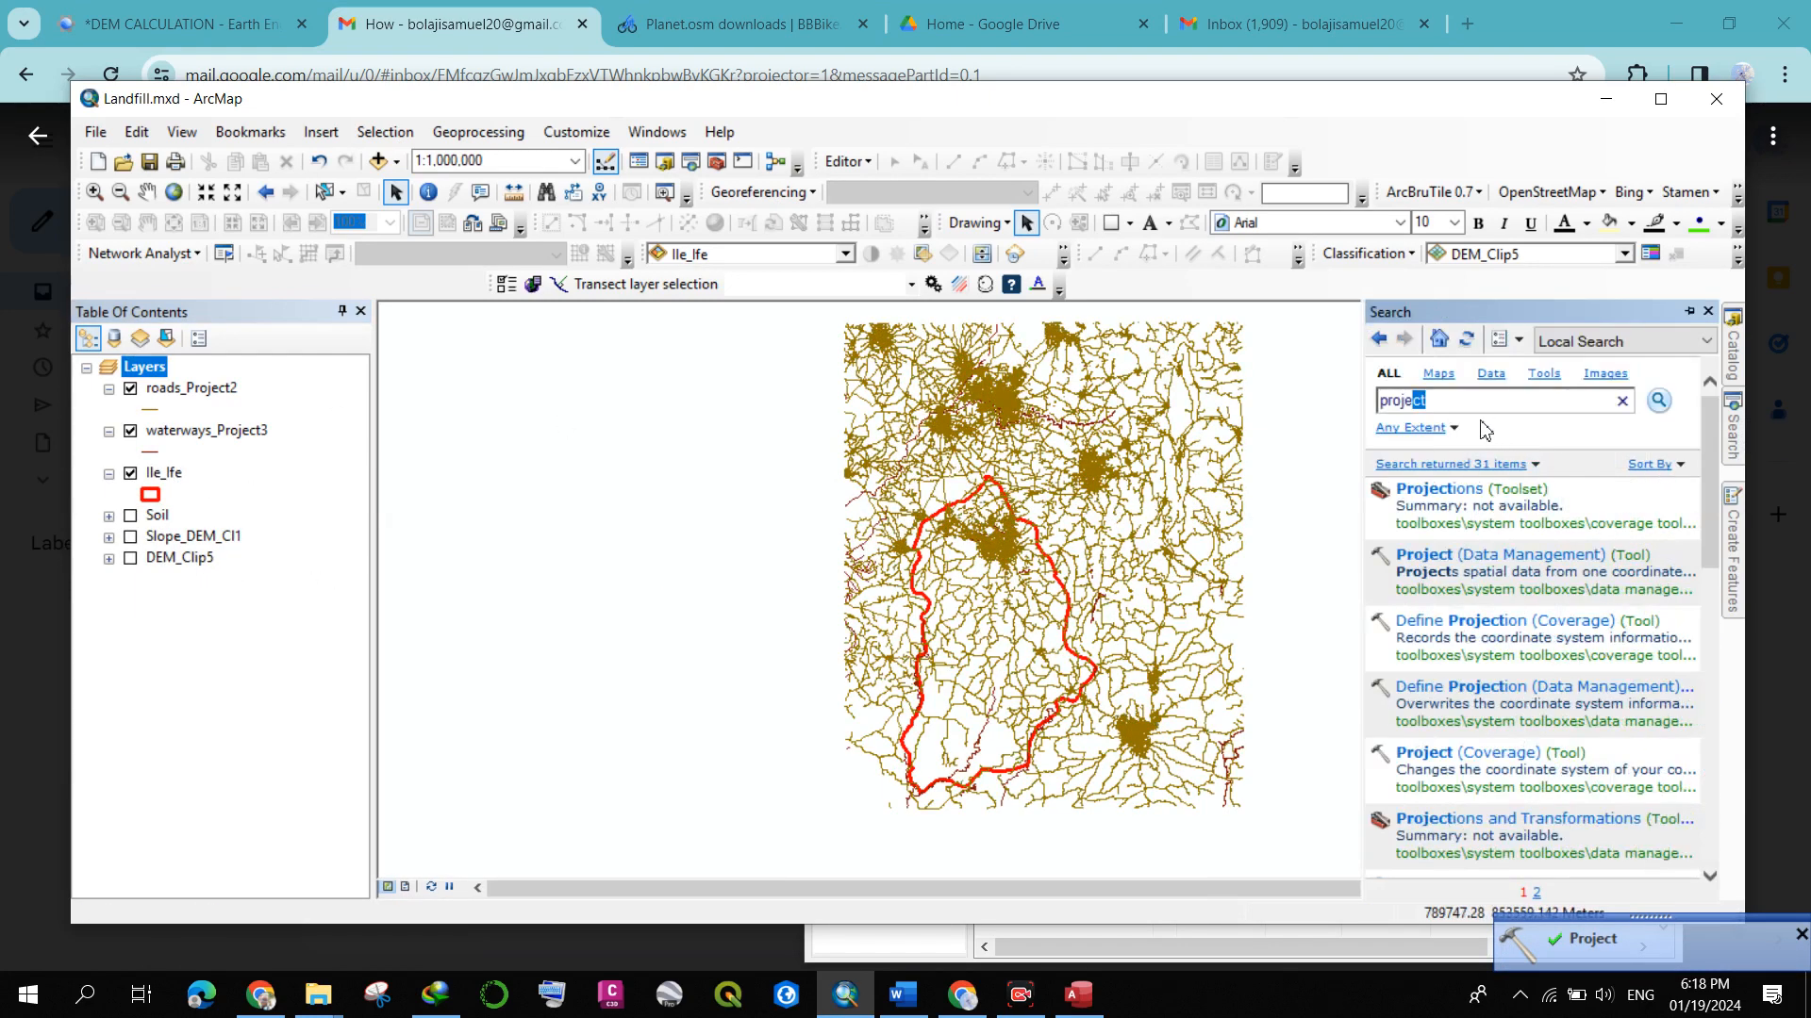
drag(1460, 402, 1373, 413)
key(BackSpace)
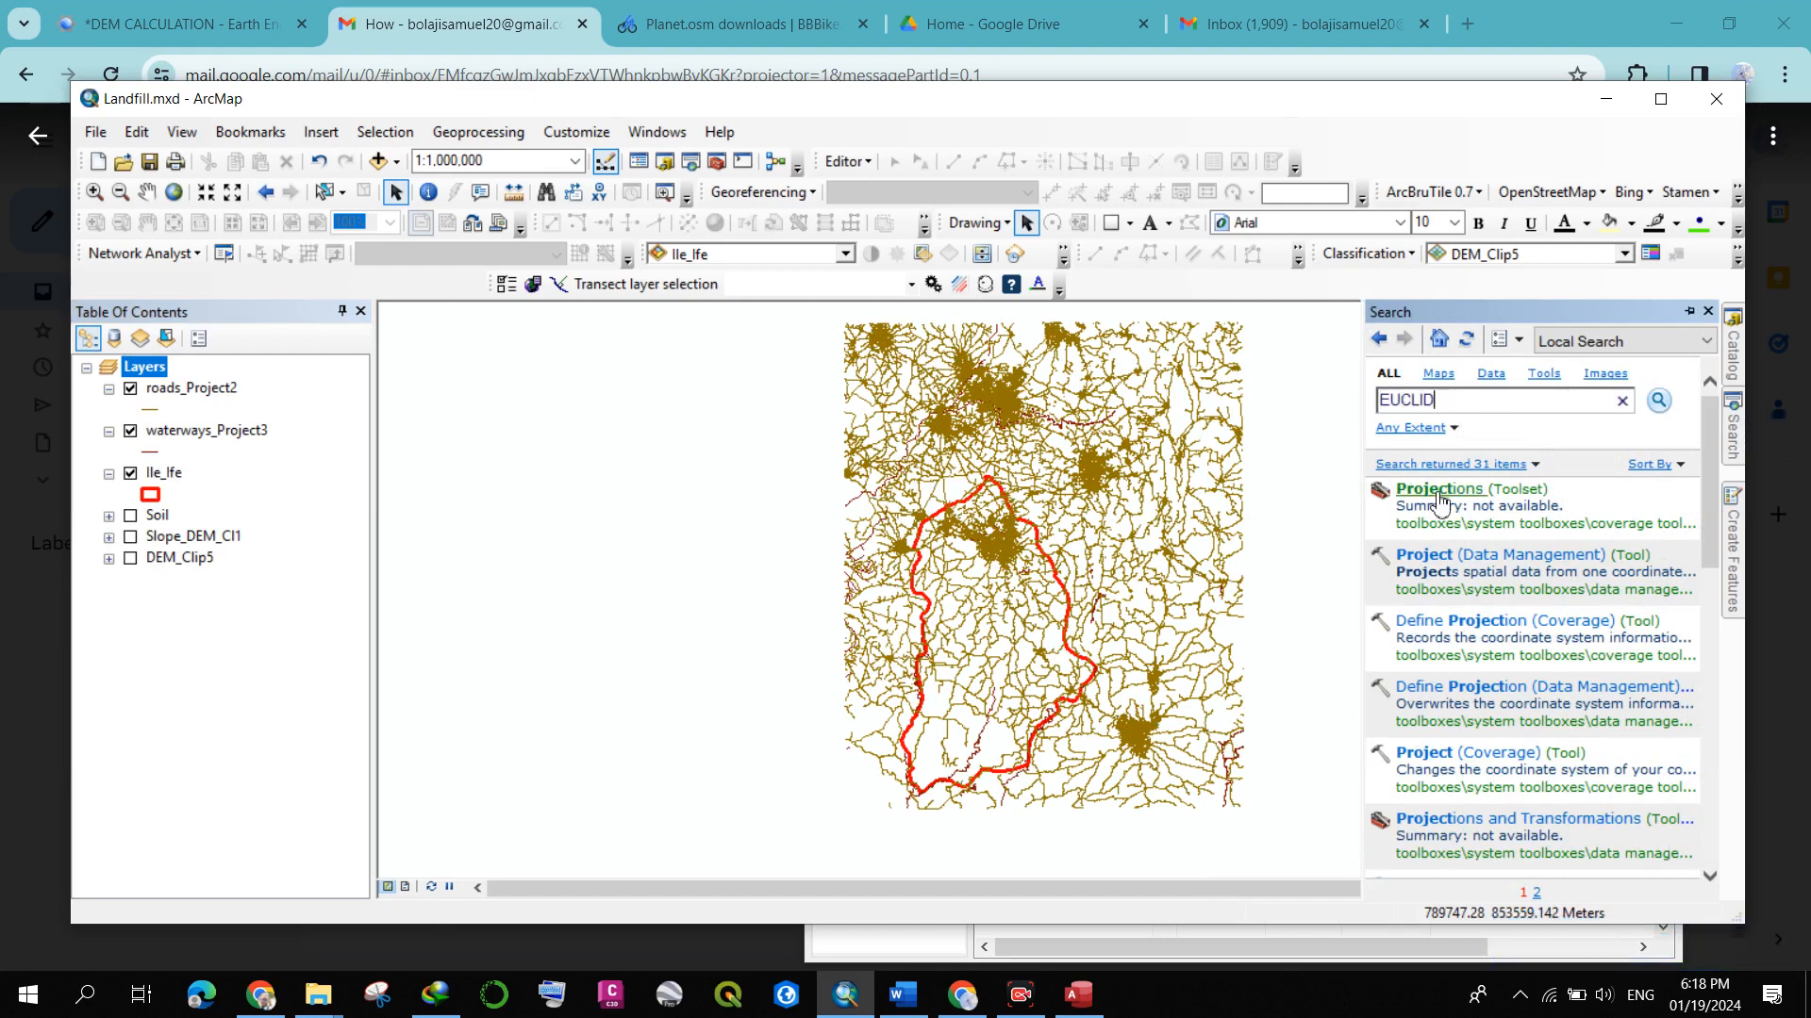
text(EUCLIDEAN)
key(Return)
click(1428, 510)
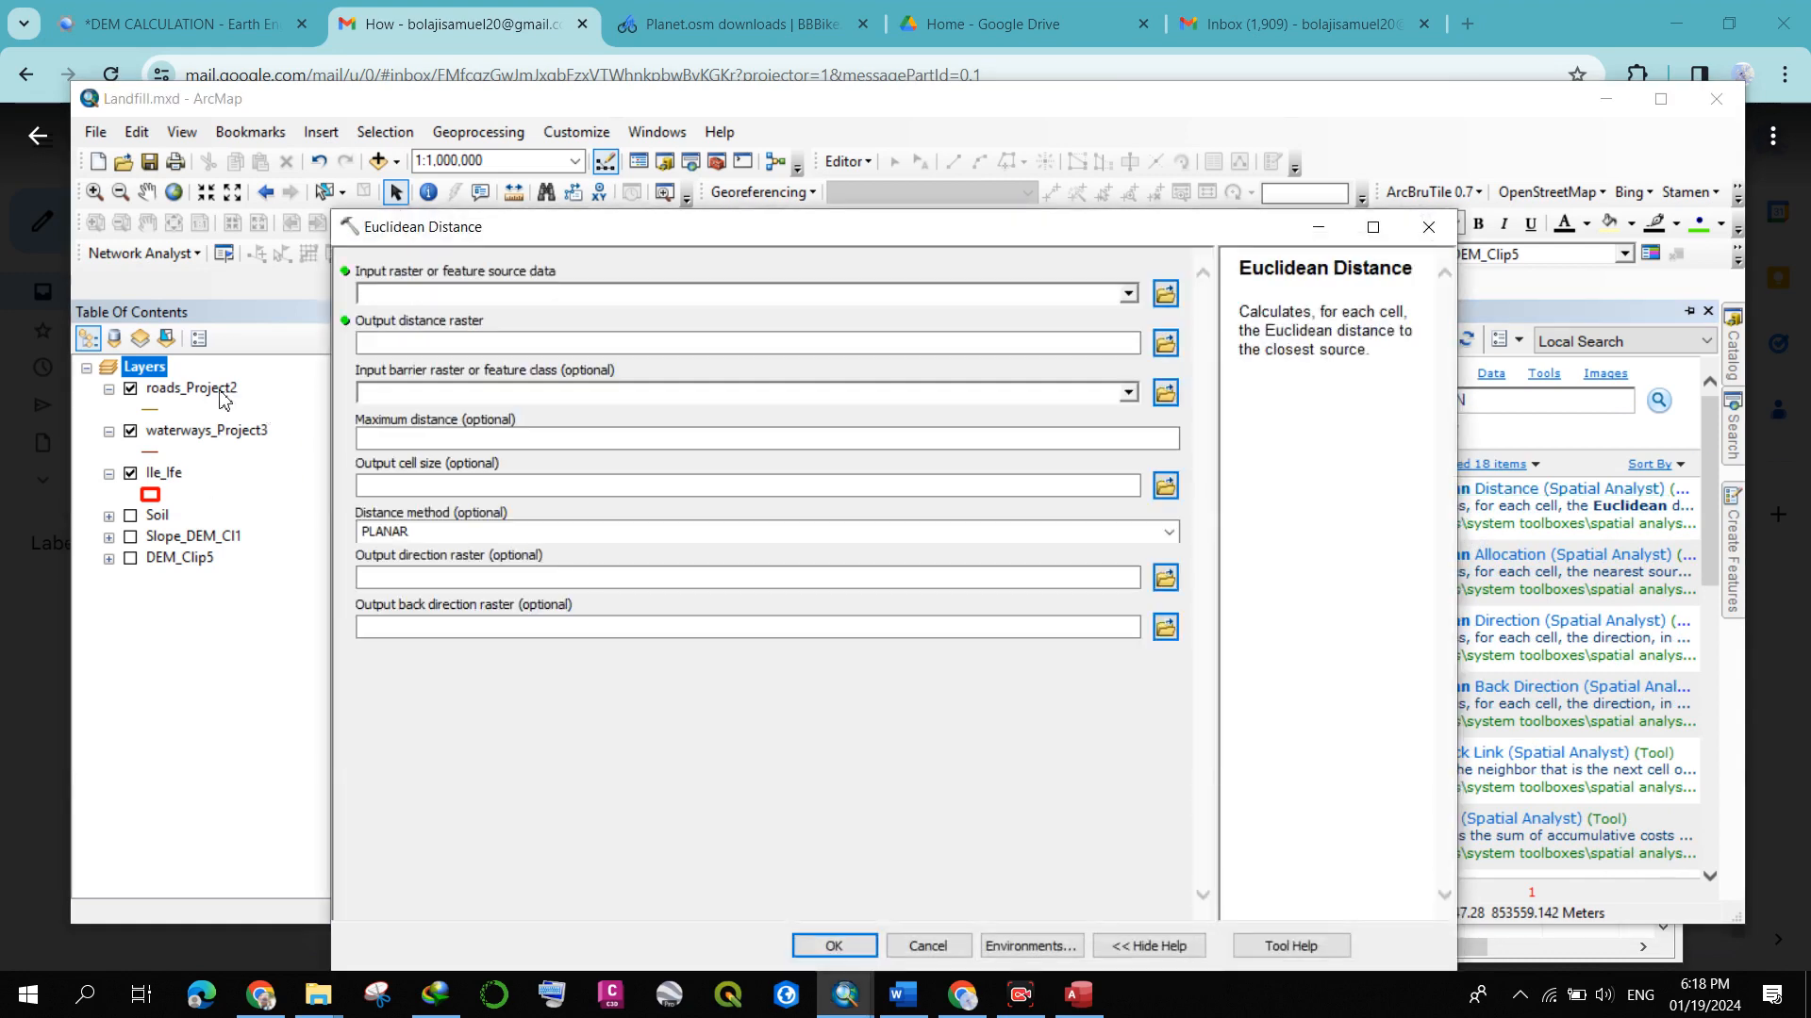
drag(223, 400, 660, 314)
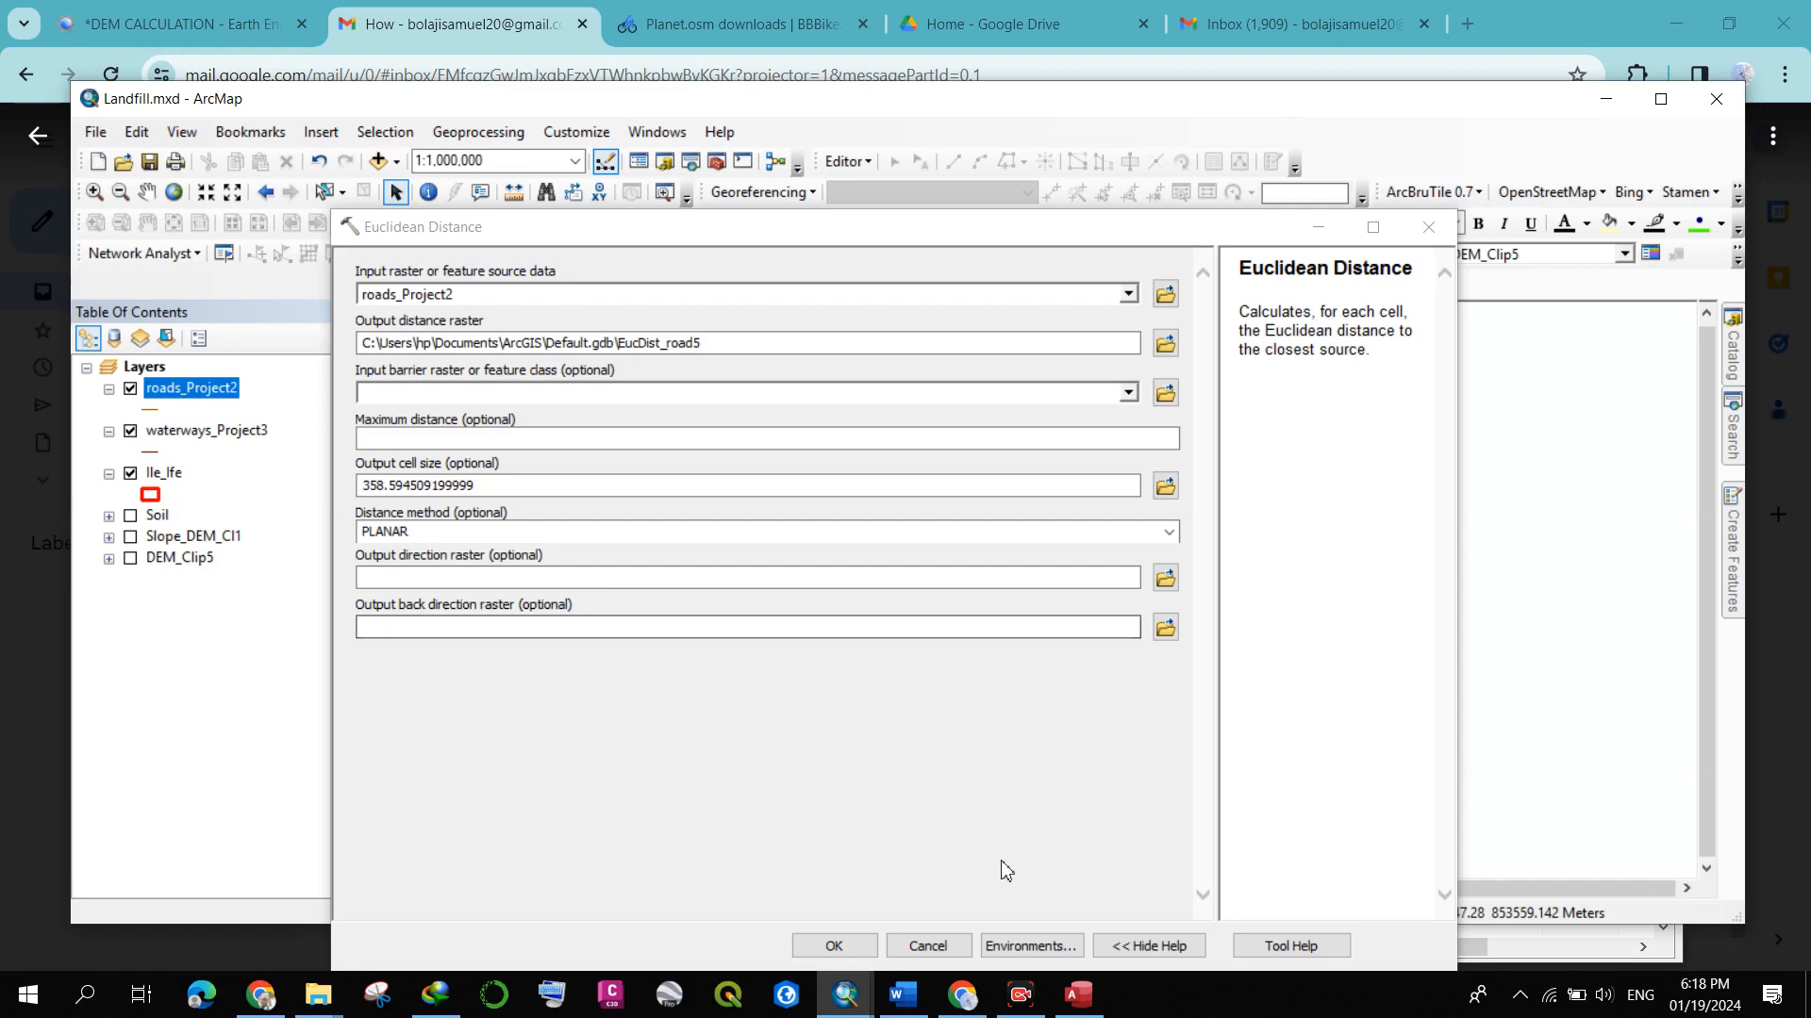
click(868, 952)
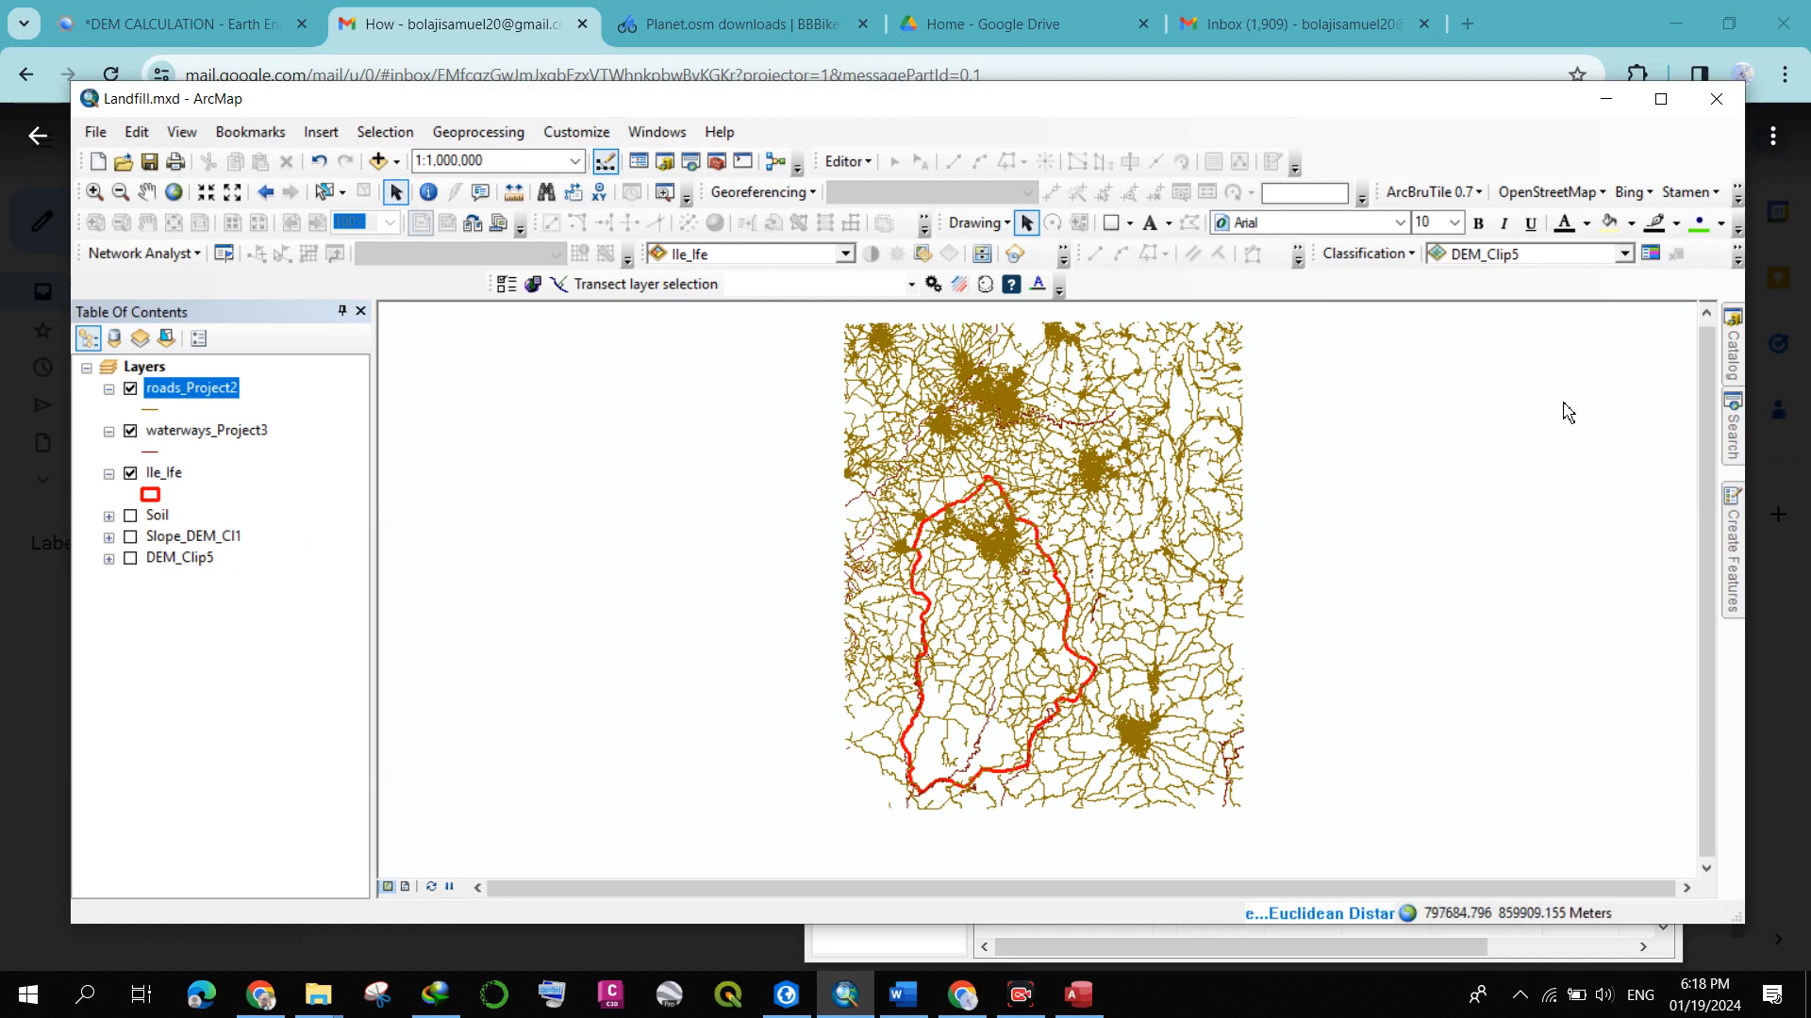
- Run the Euclidean Distance tool with waterways_Project3 as source data and the PLANAR distance method
mouse_move(1740, 433)
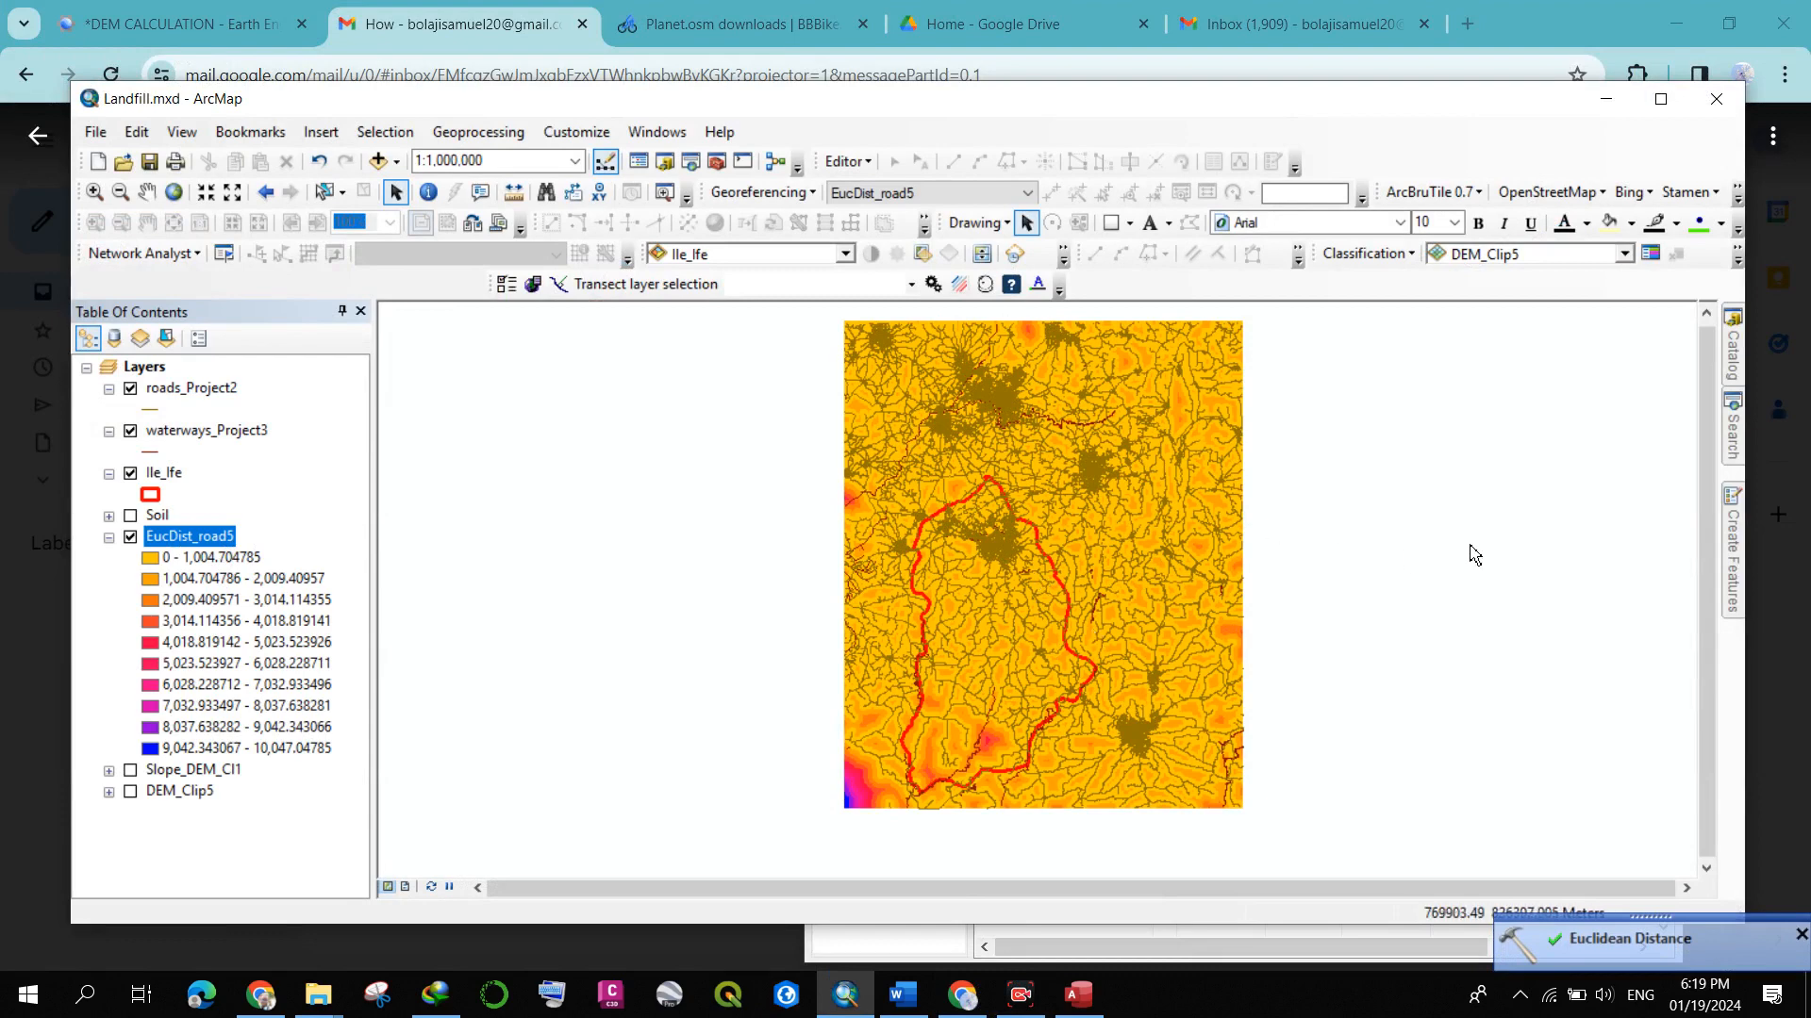
click(1731, 436)
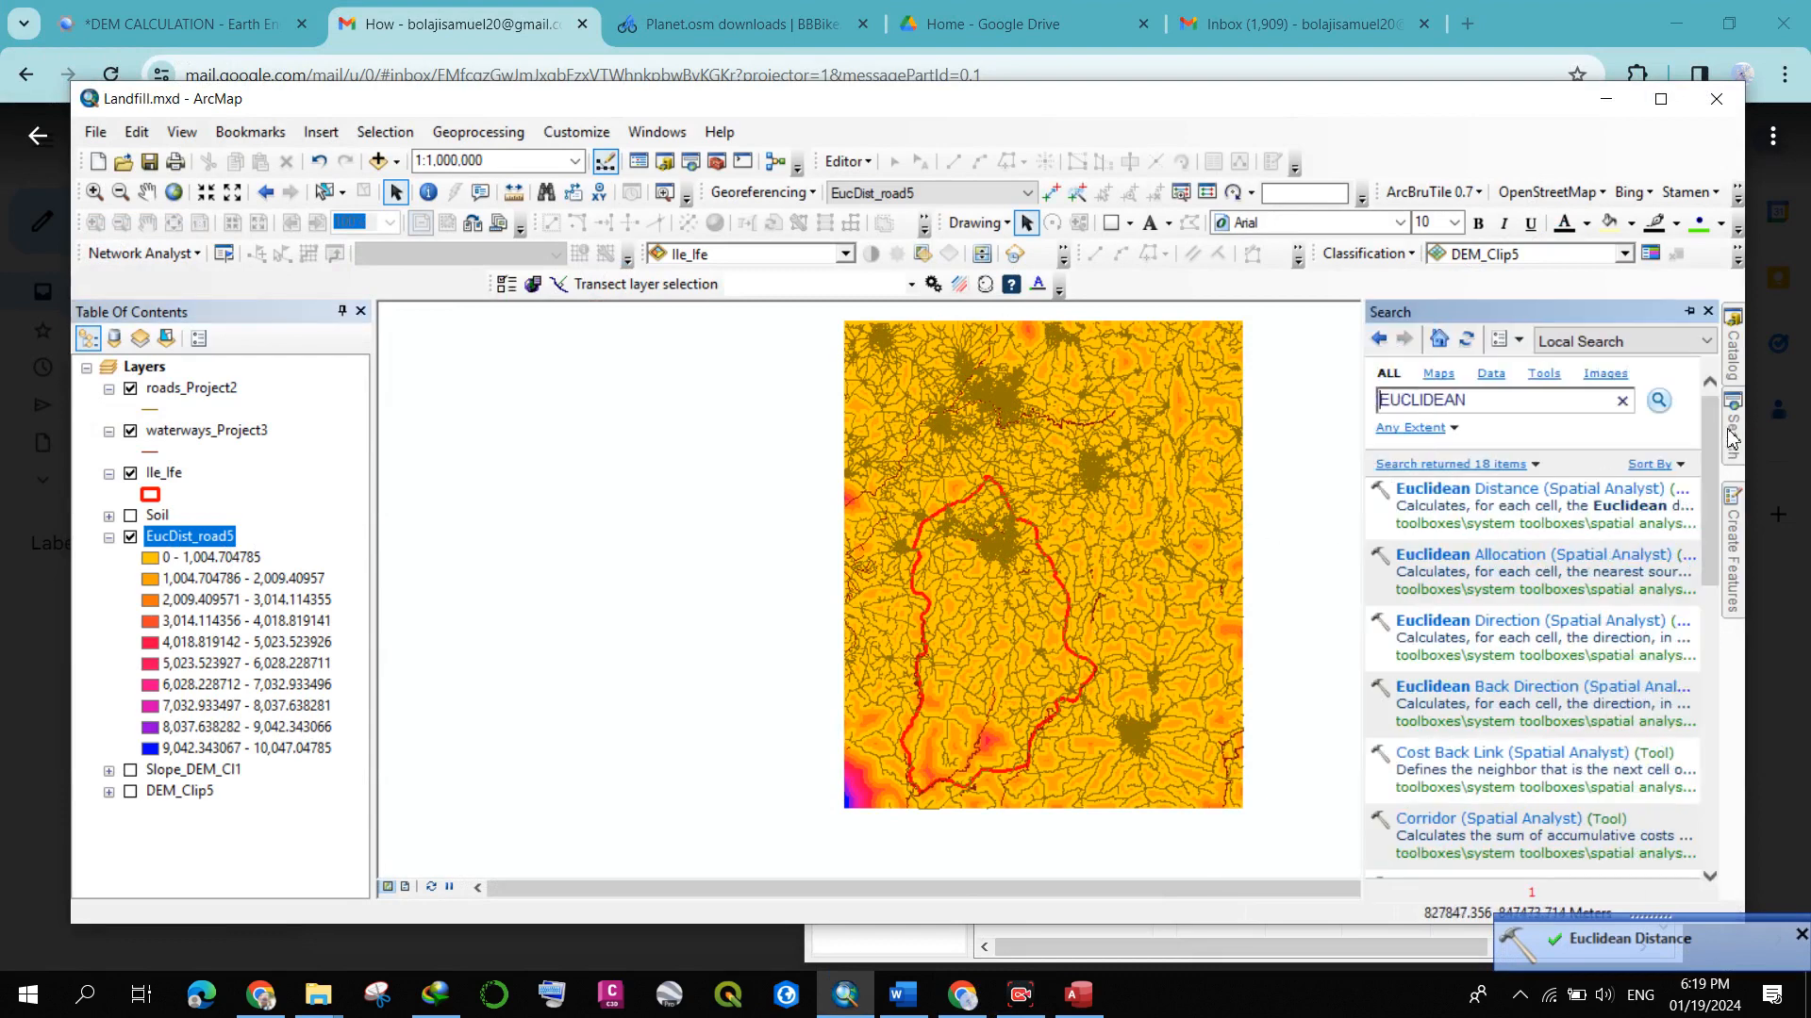
click(1466, 489)
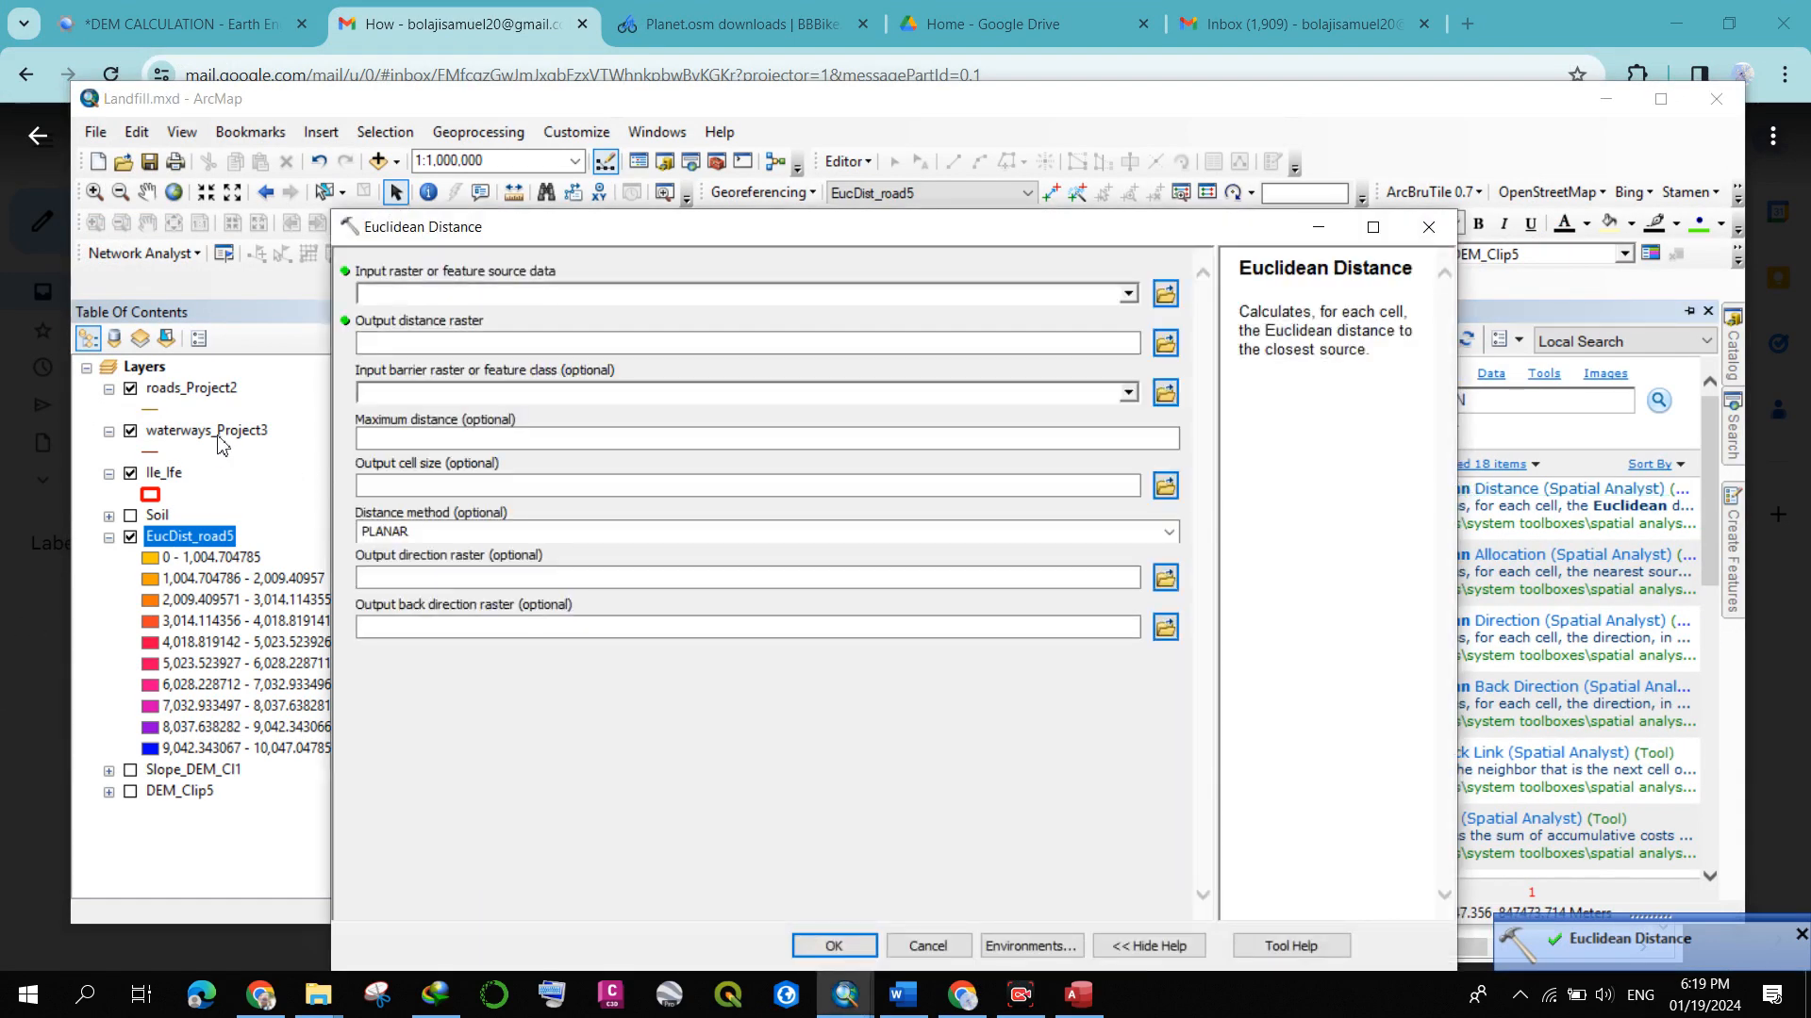
click(224, 432)
drag(225, 432, 583, 295)
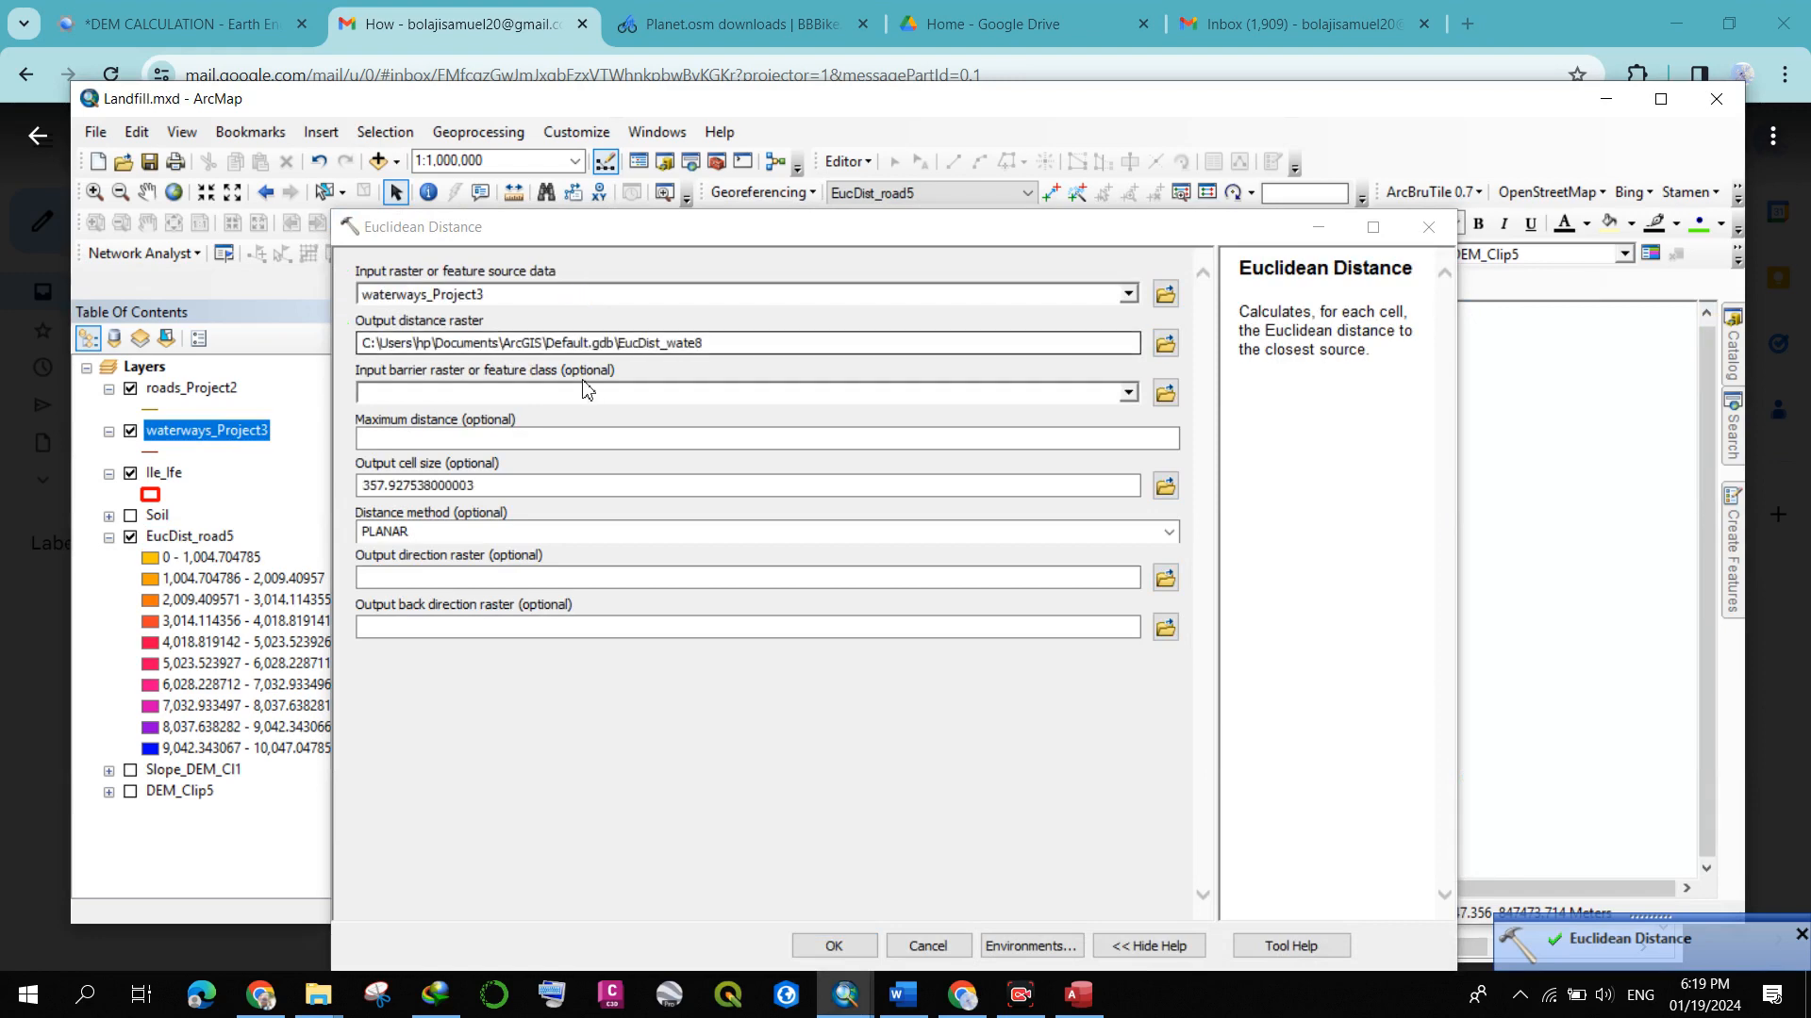
click(852, 955)
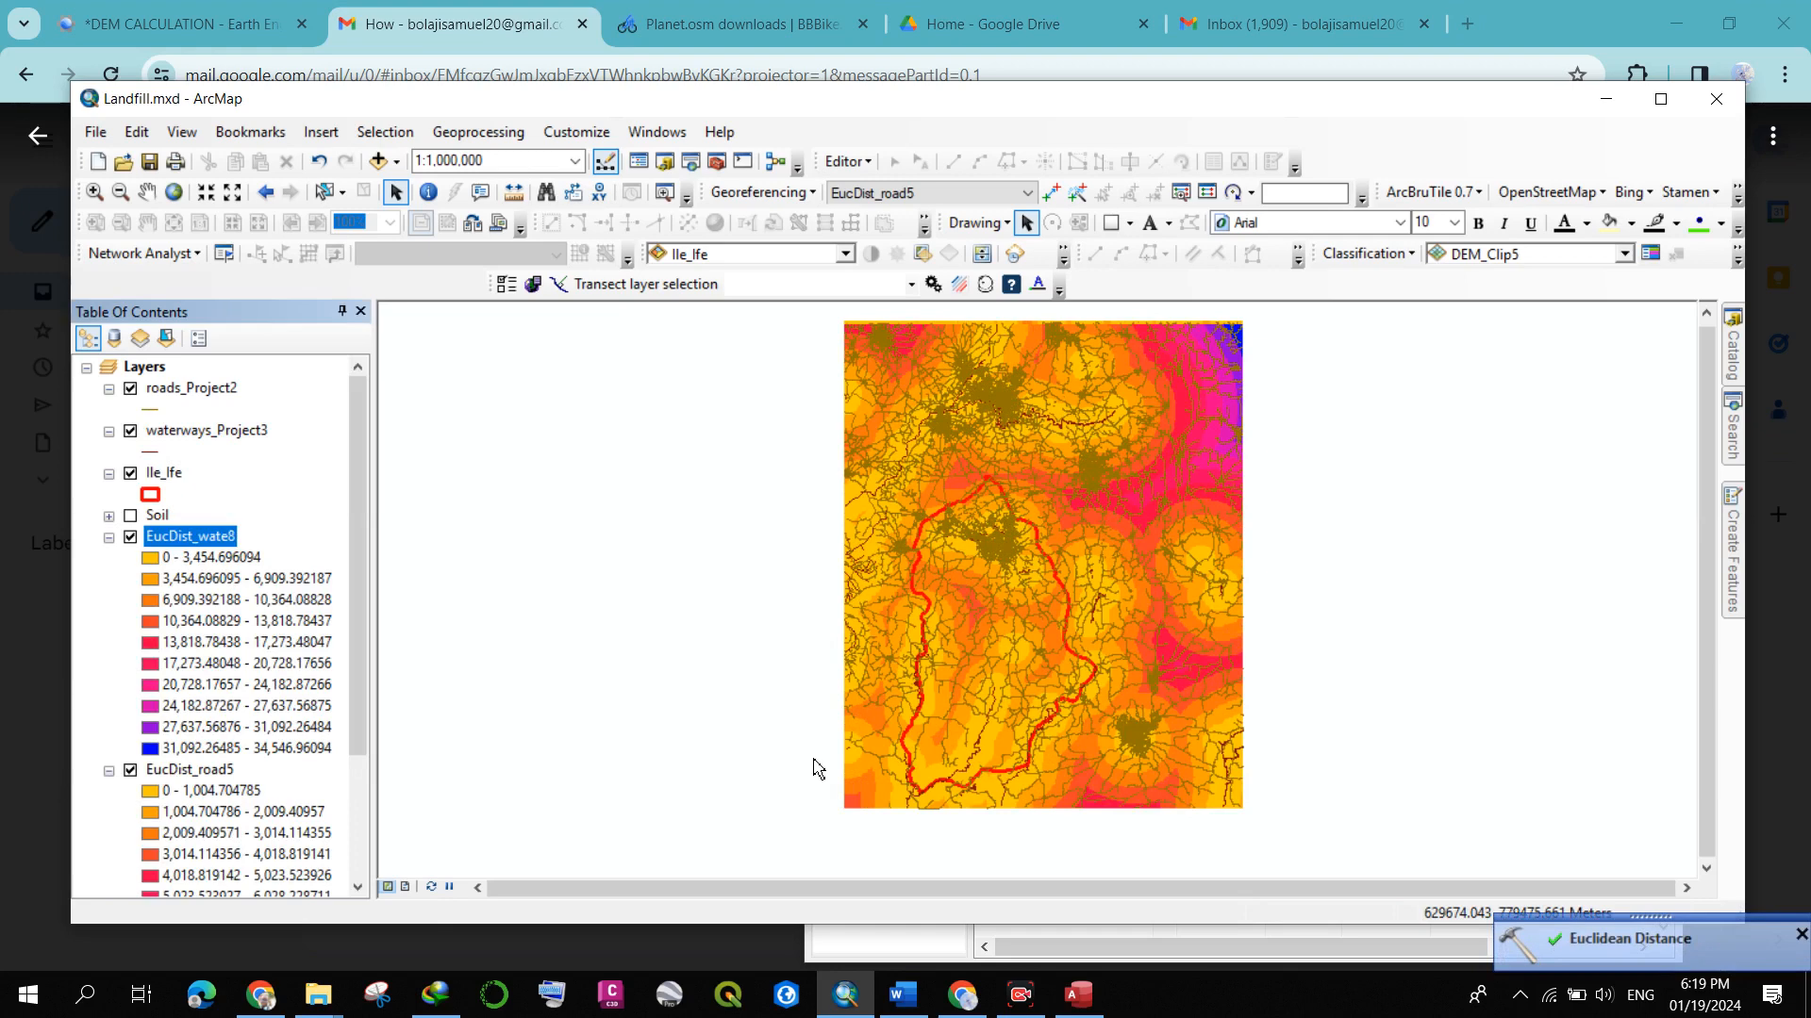
scroll(184, 608, down, 2)
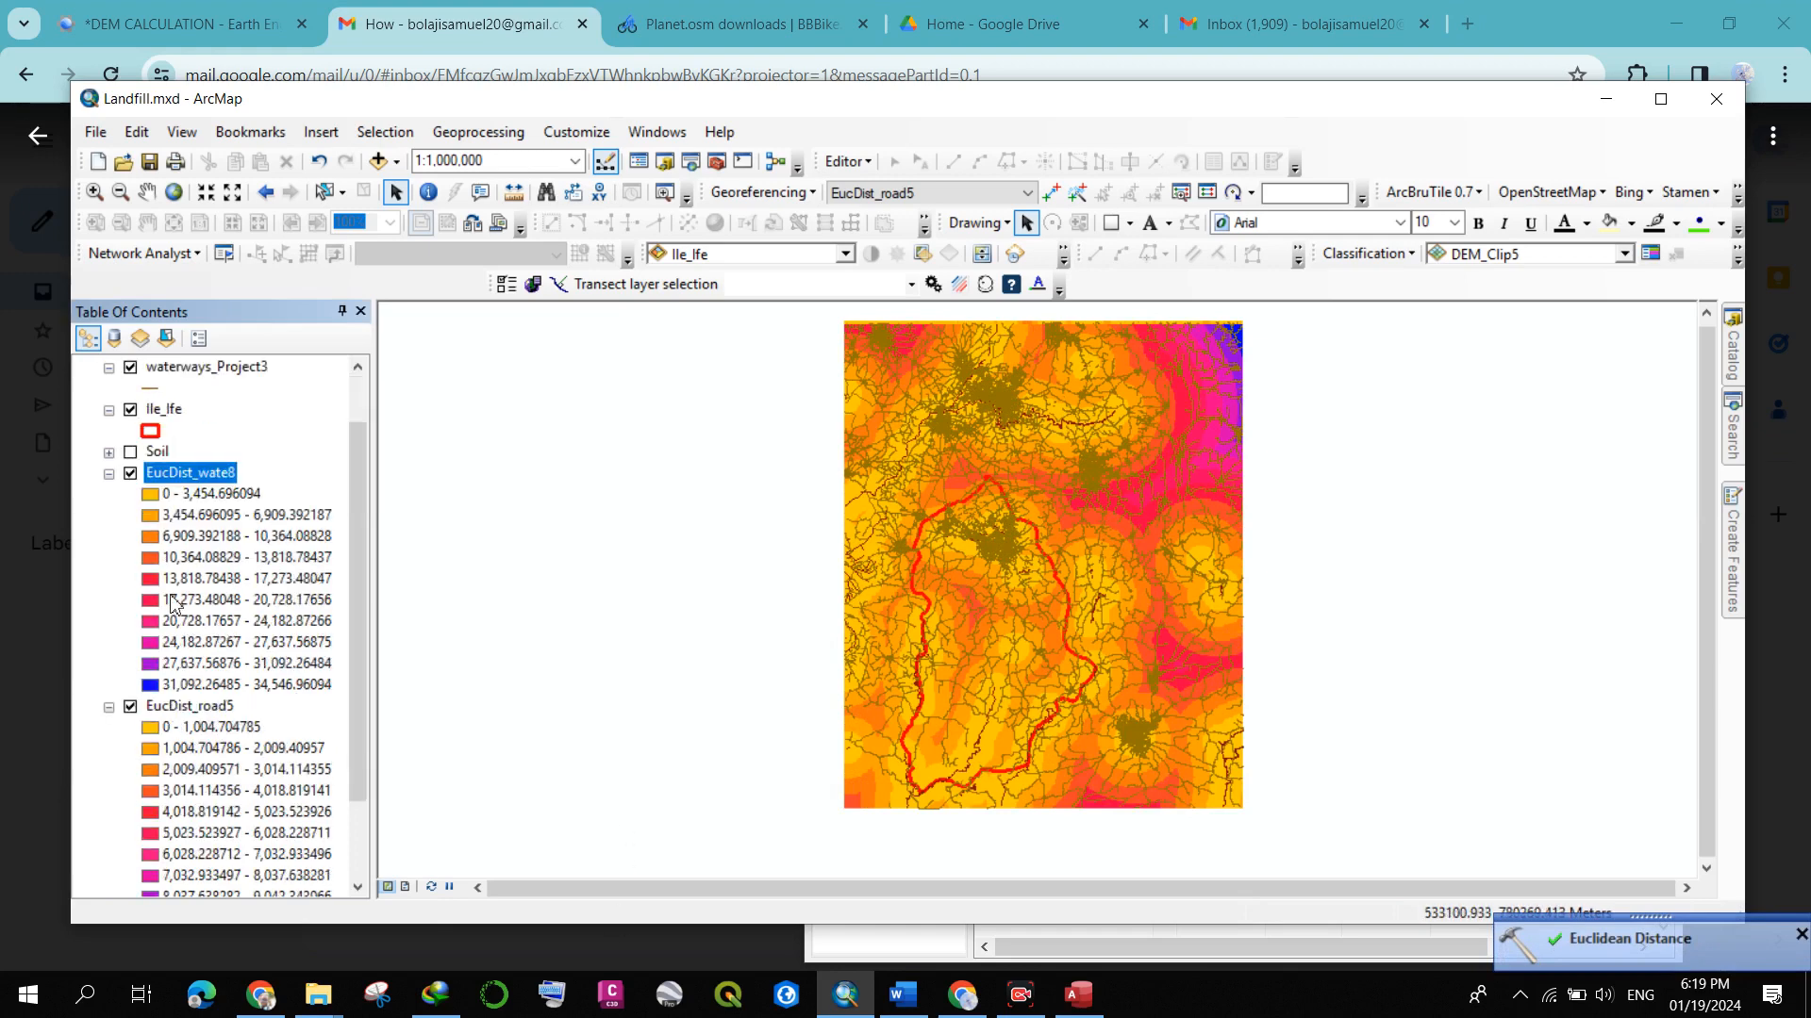